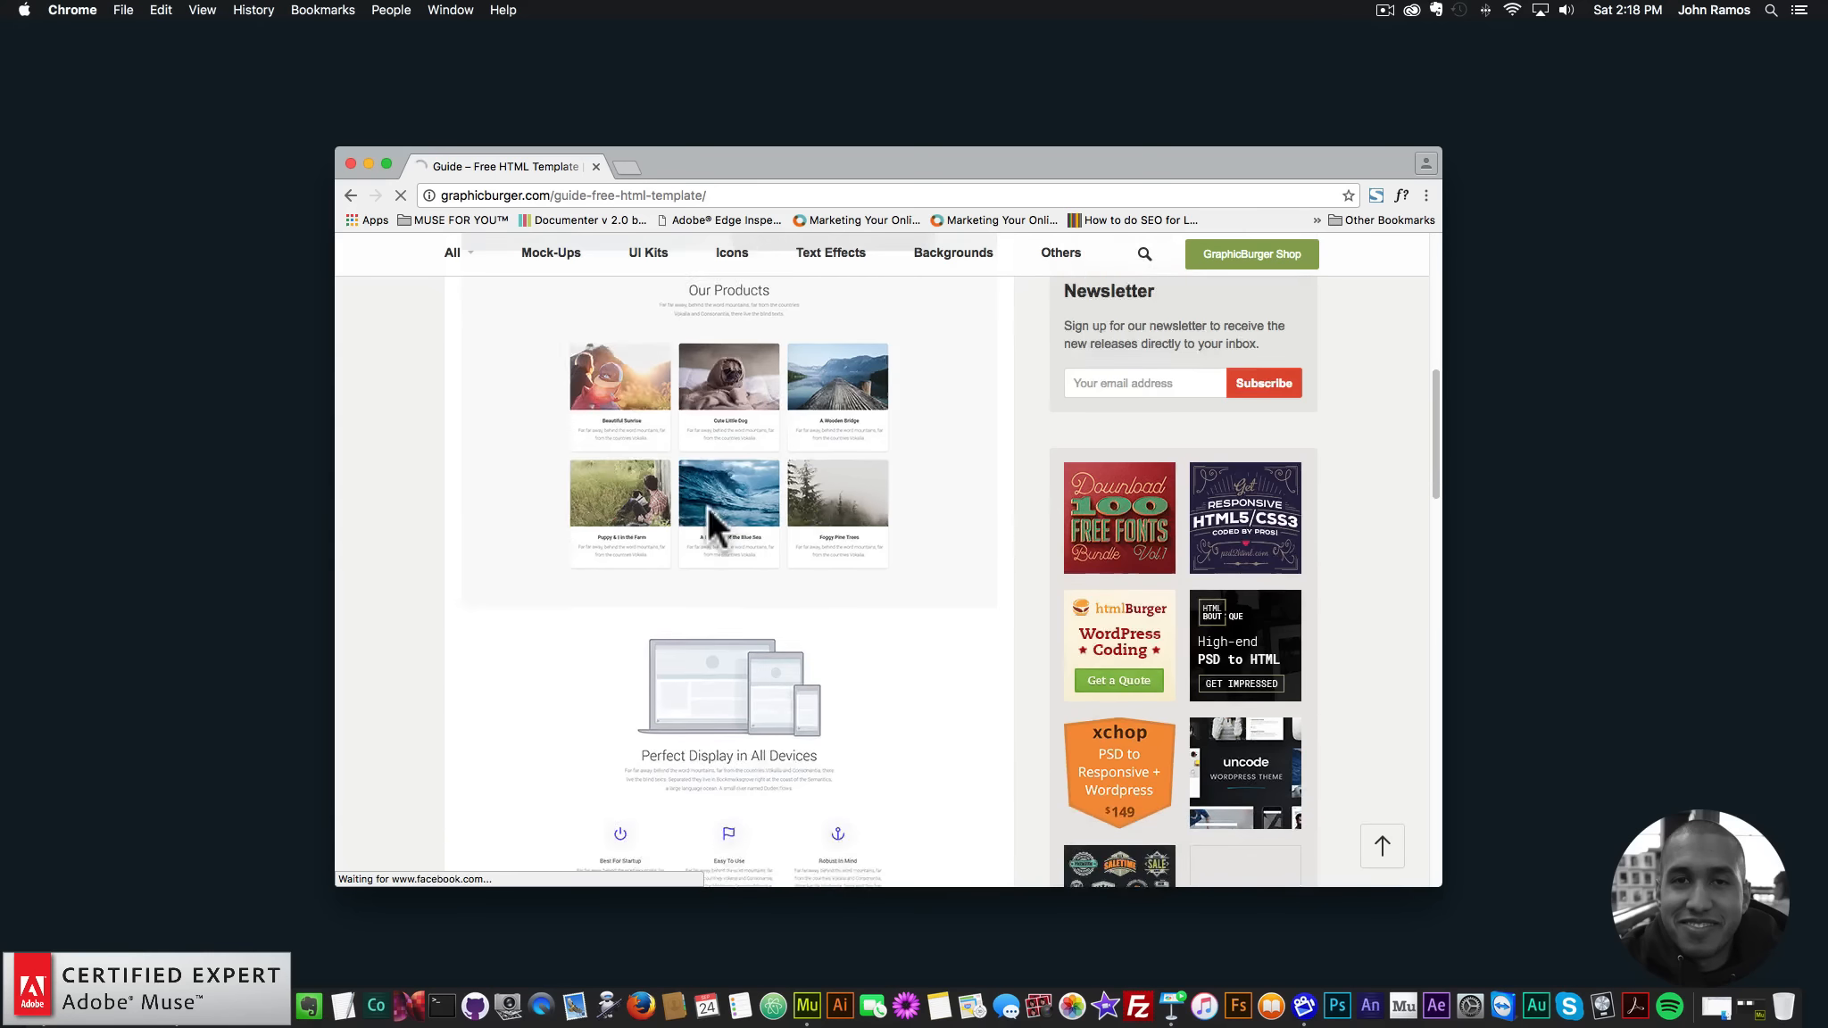
scroll(707, 505, "down", 1)
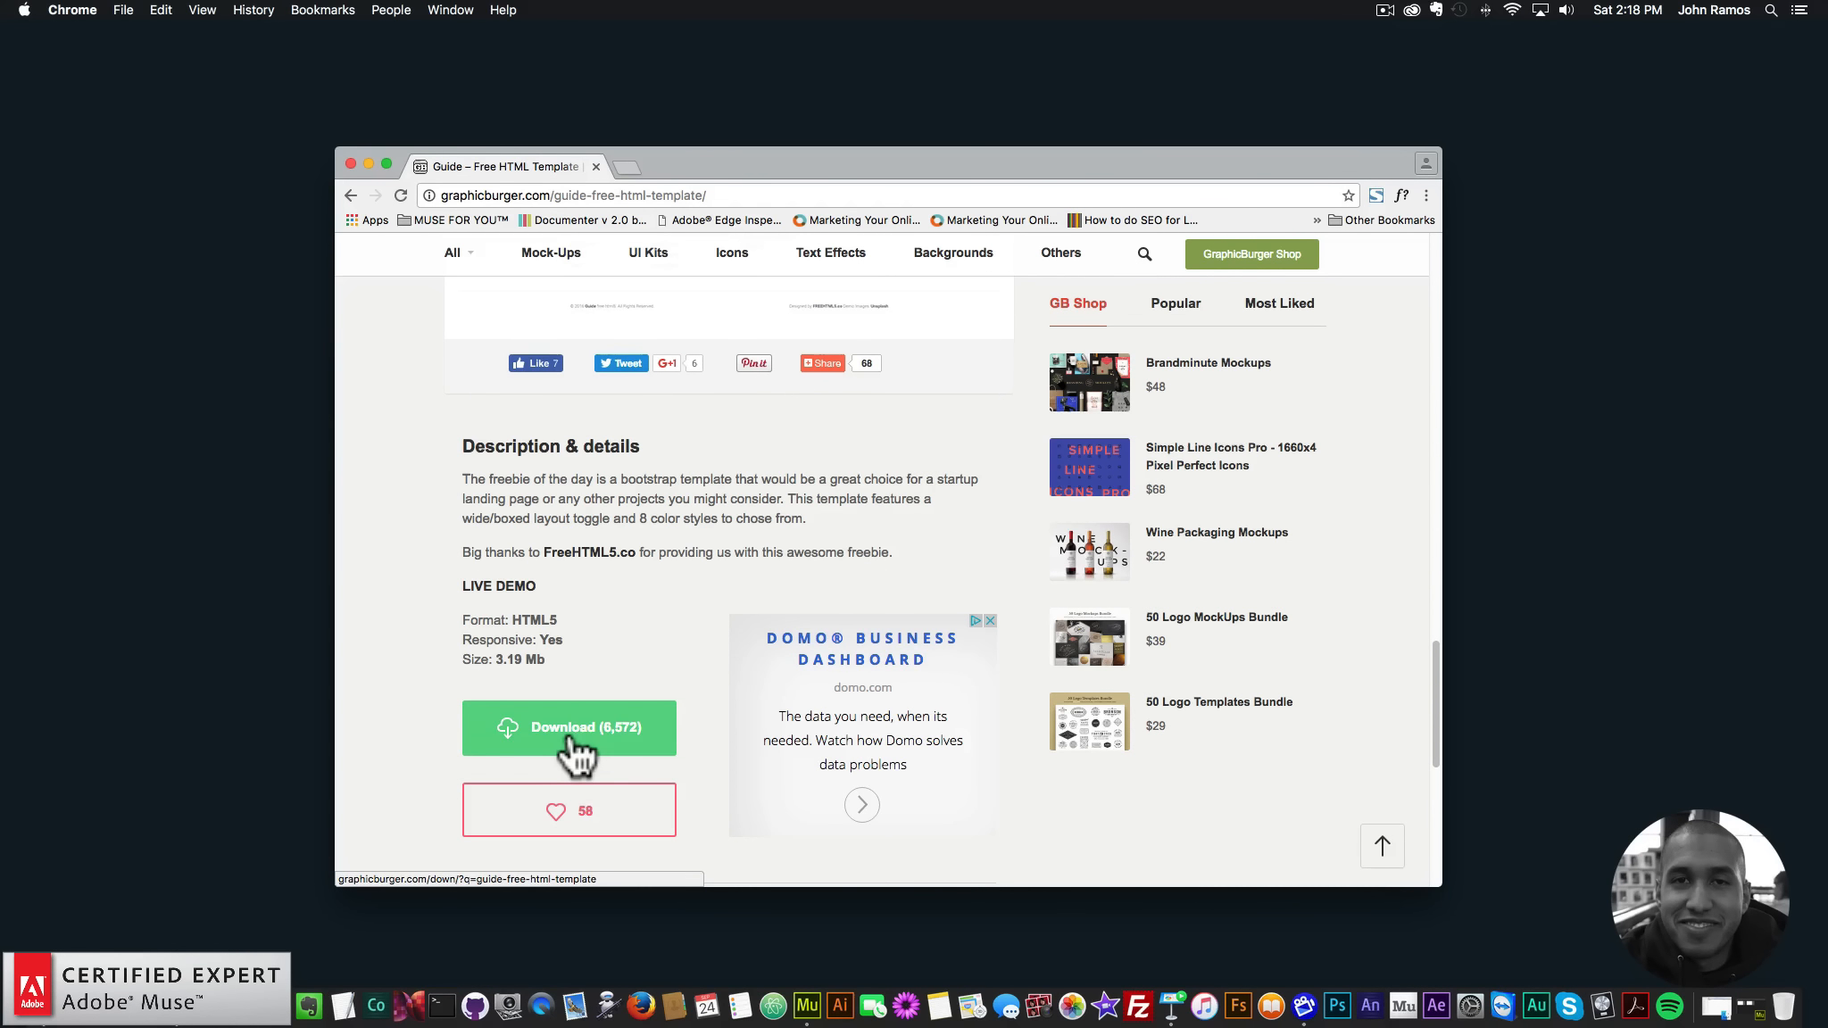
- Open the Guide template's live demo in a new tab and close its Preset Colors panel
left_click(512, 602)
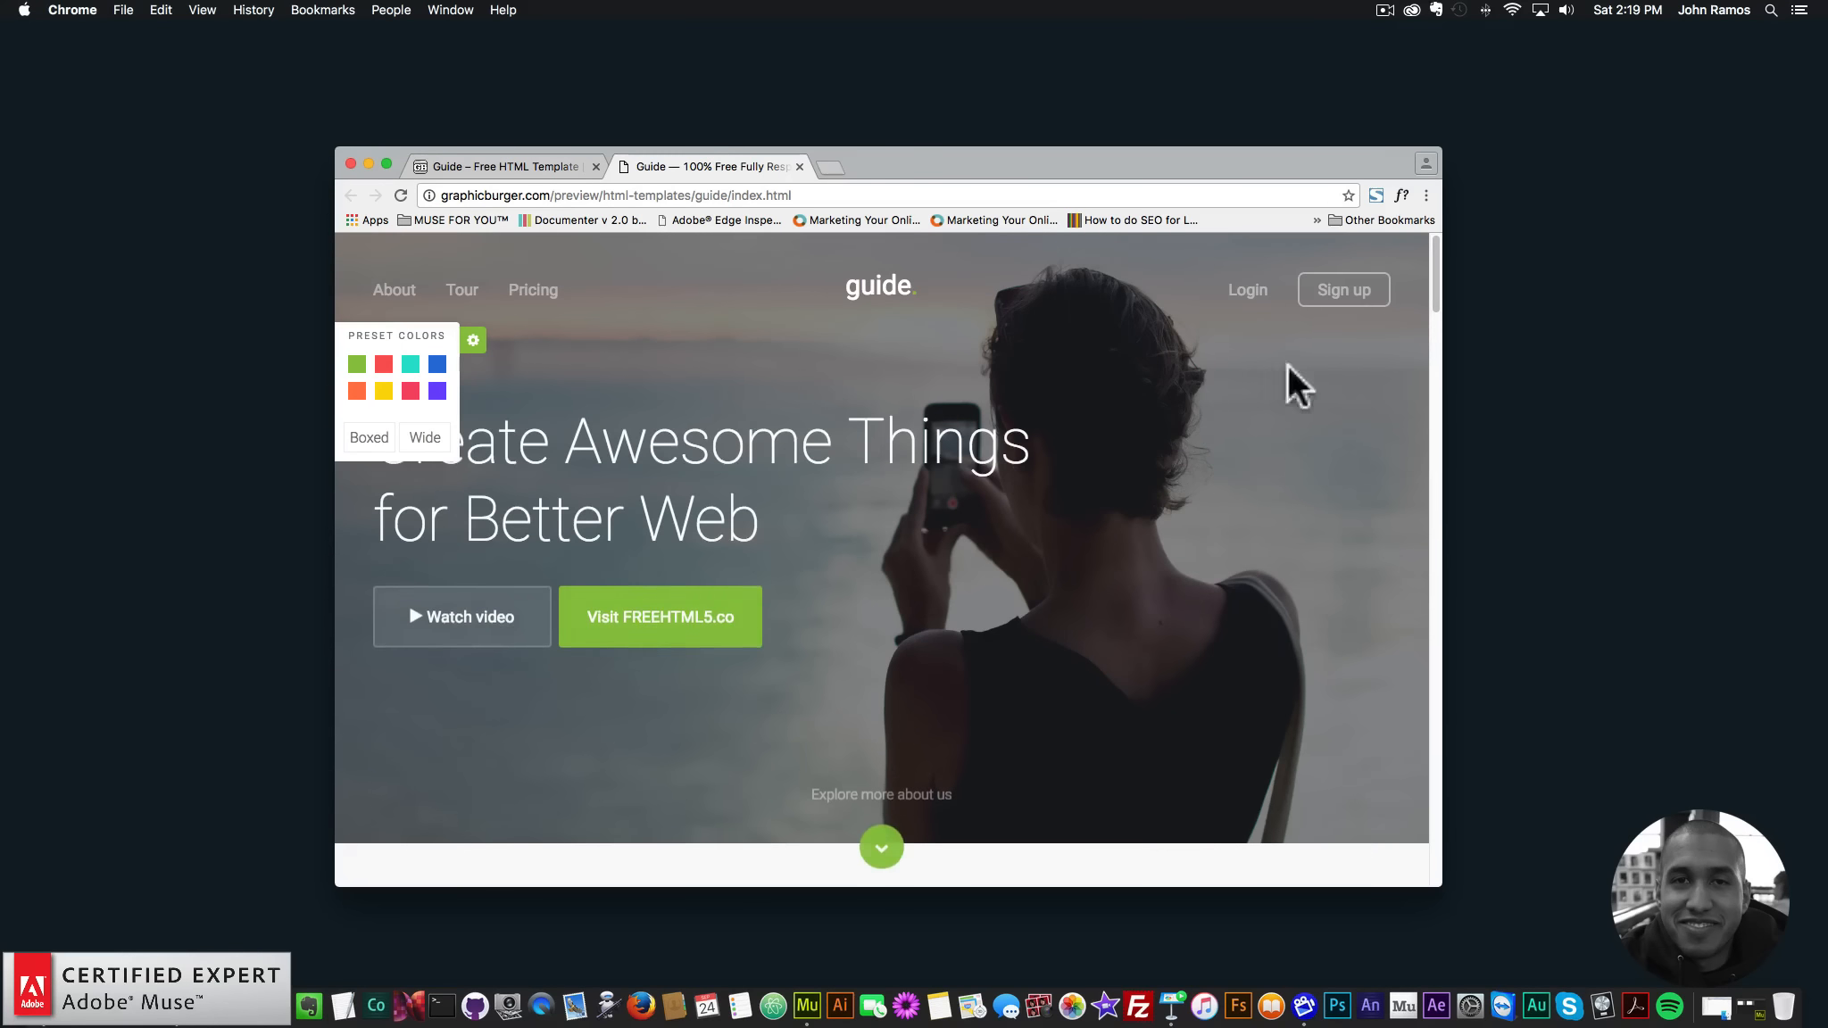
left_click(472, 342)
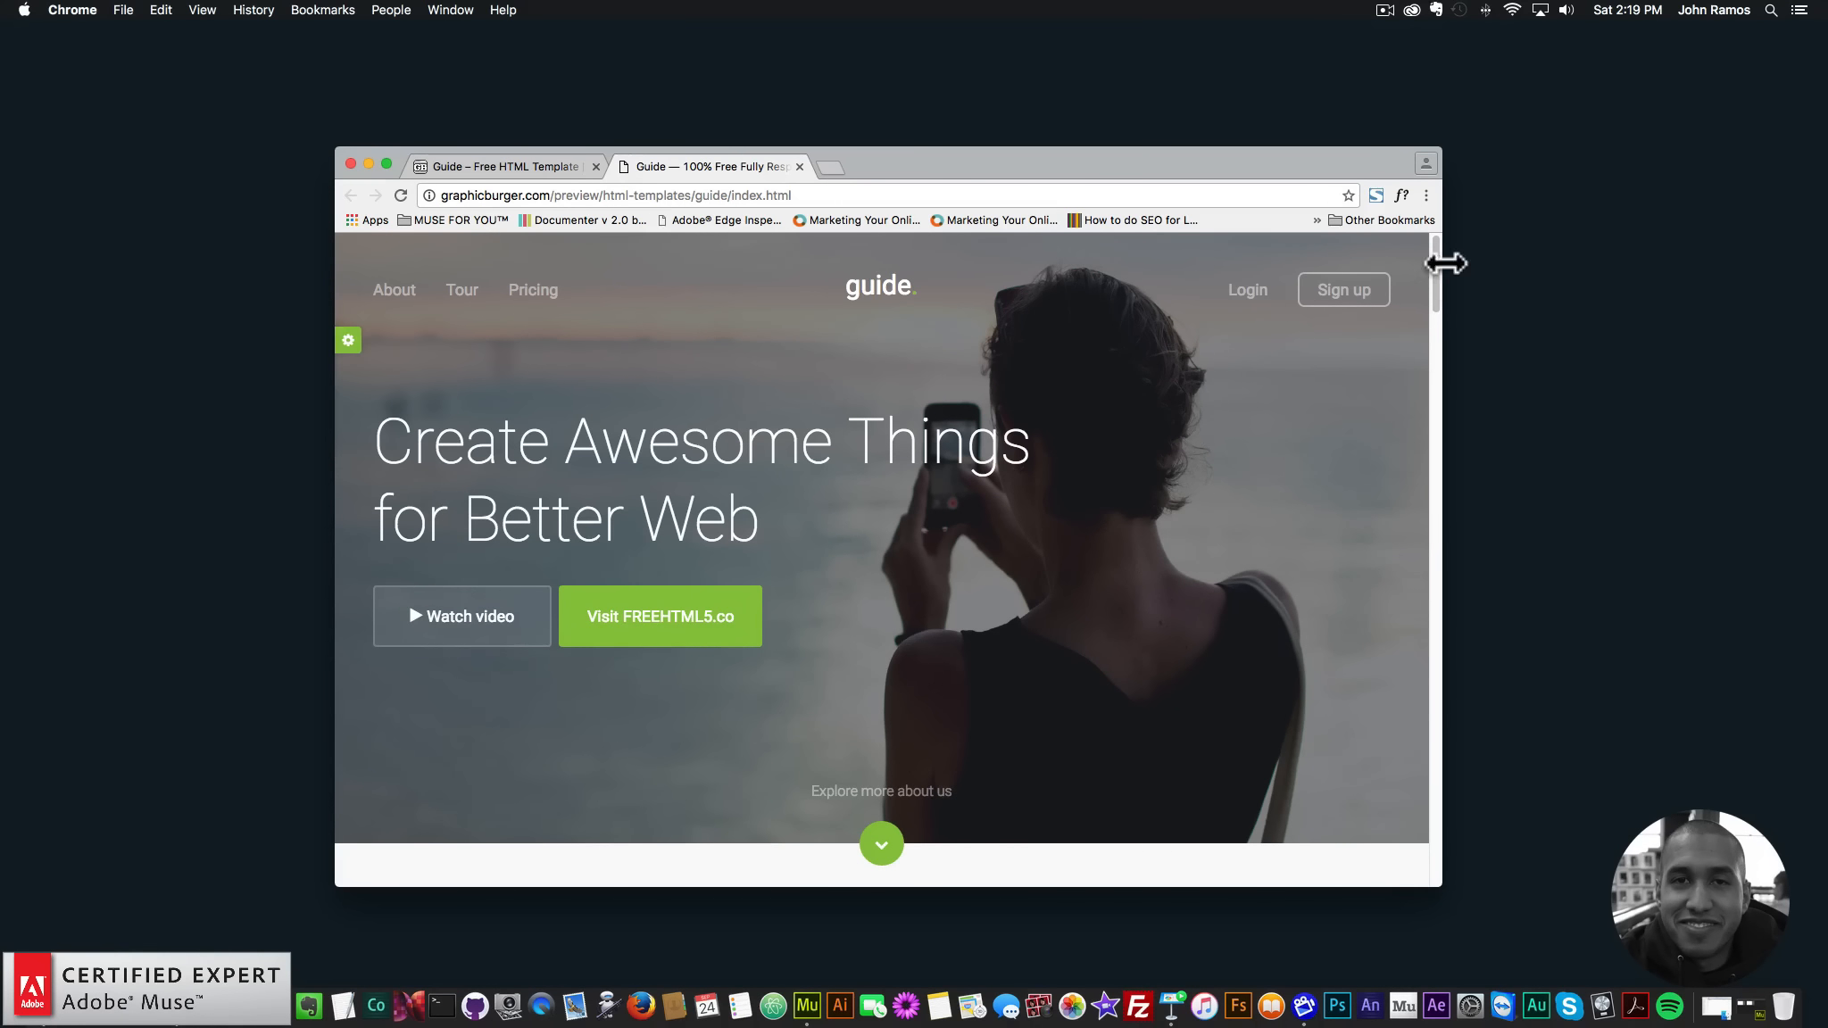
- Move the Chrome window to the right side of the desktop
left_click_drag(1431, 266, 1415, 216)
left_click_drag(1264, 150, 1368, 146)
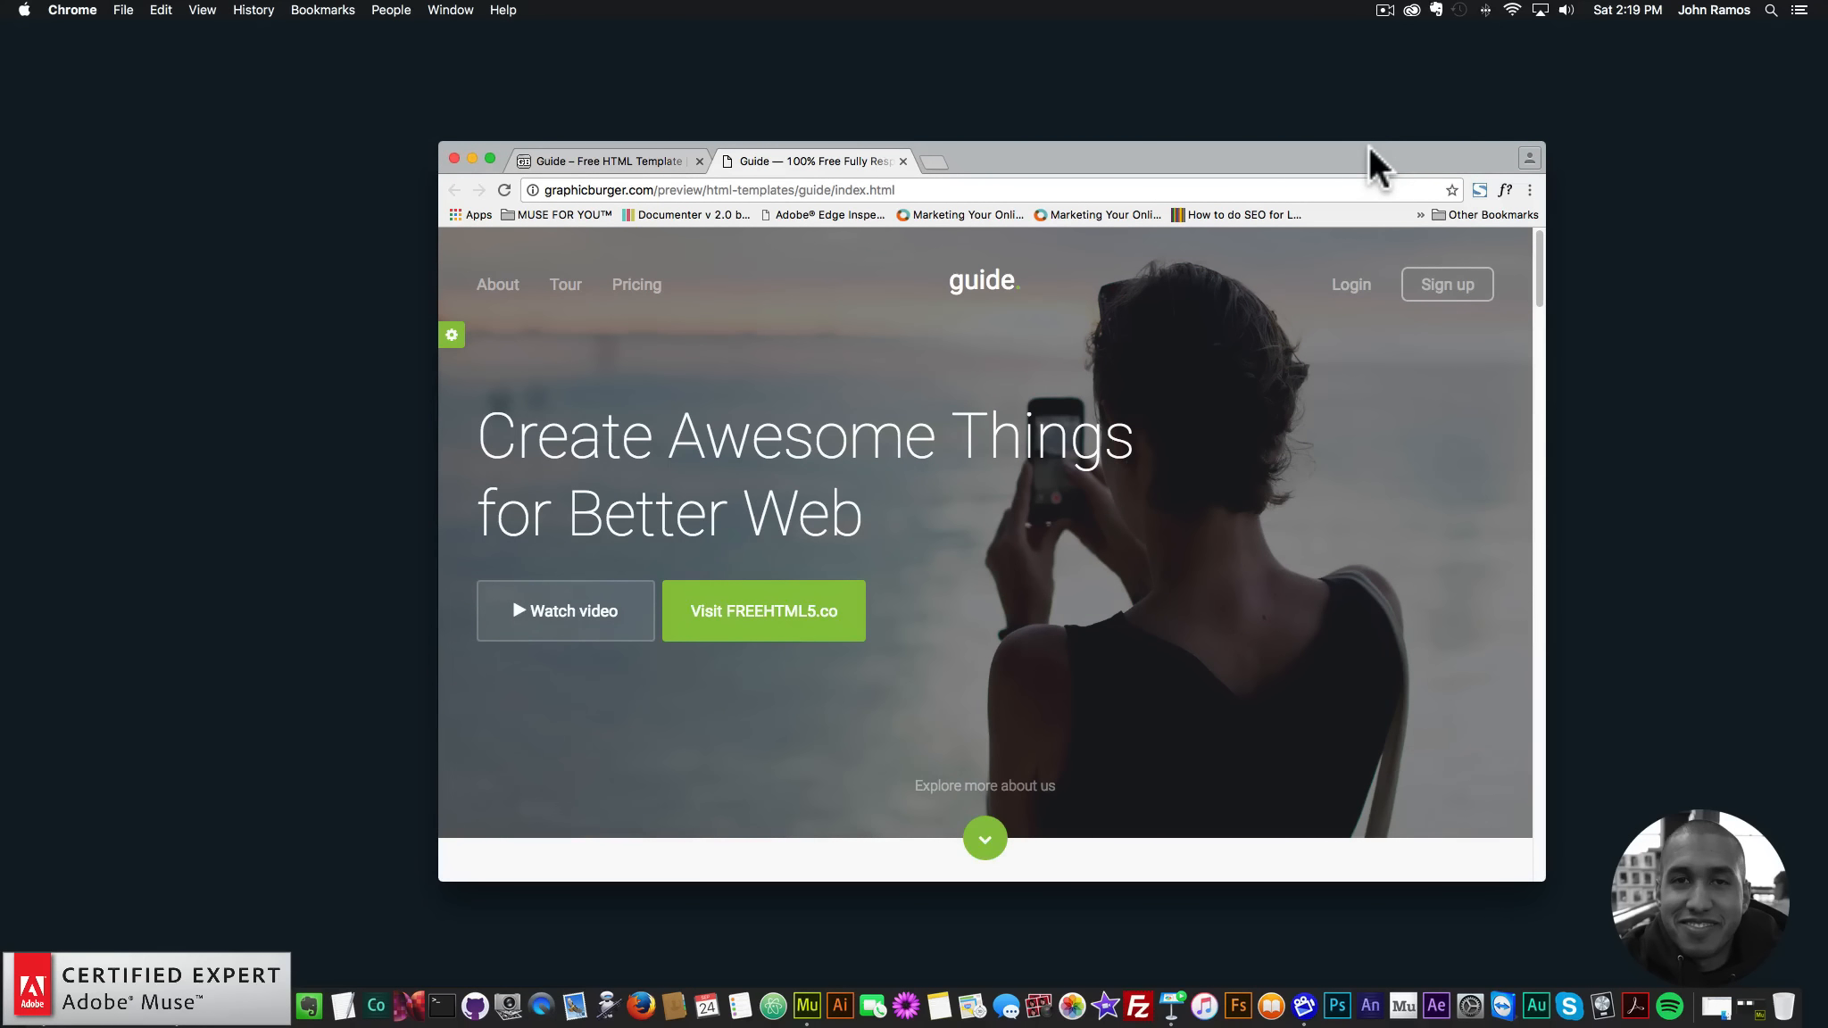
key("super+Tab")
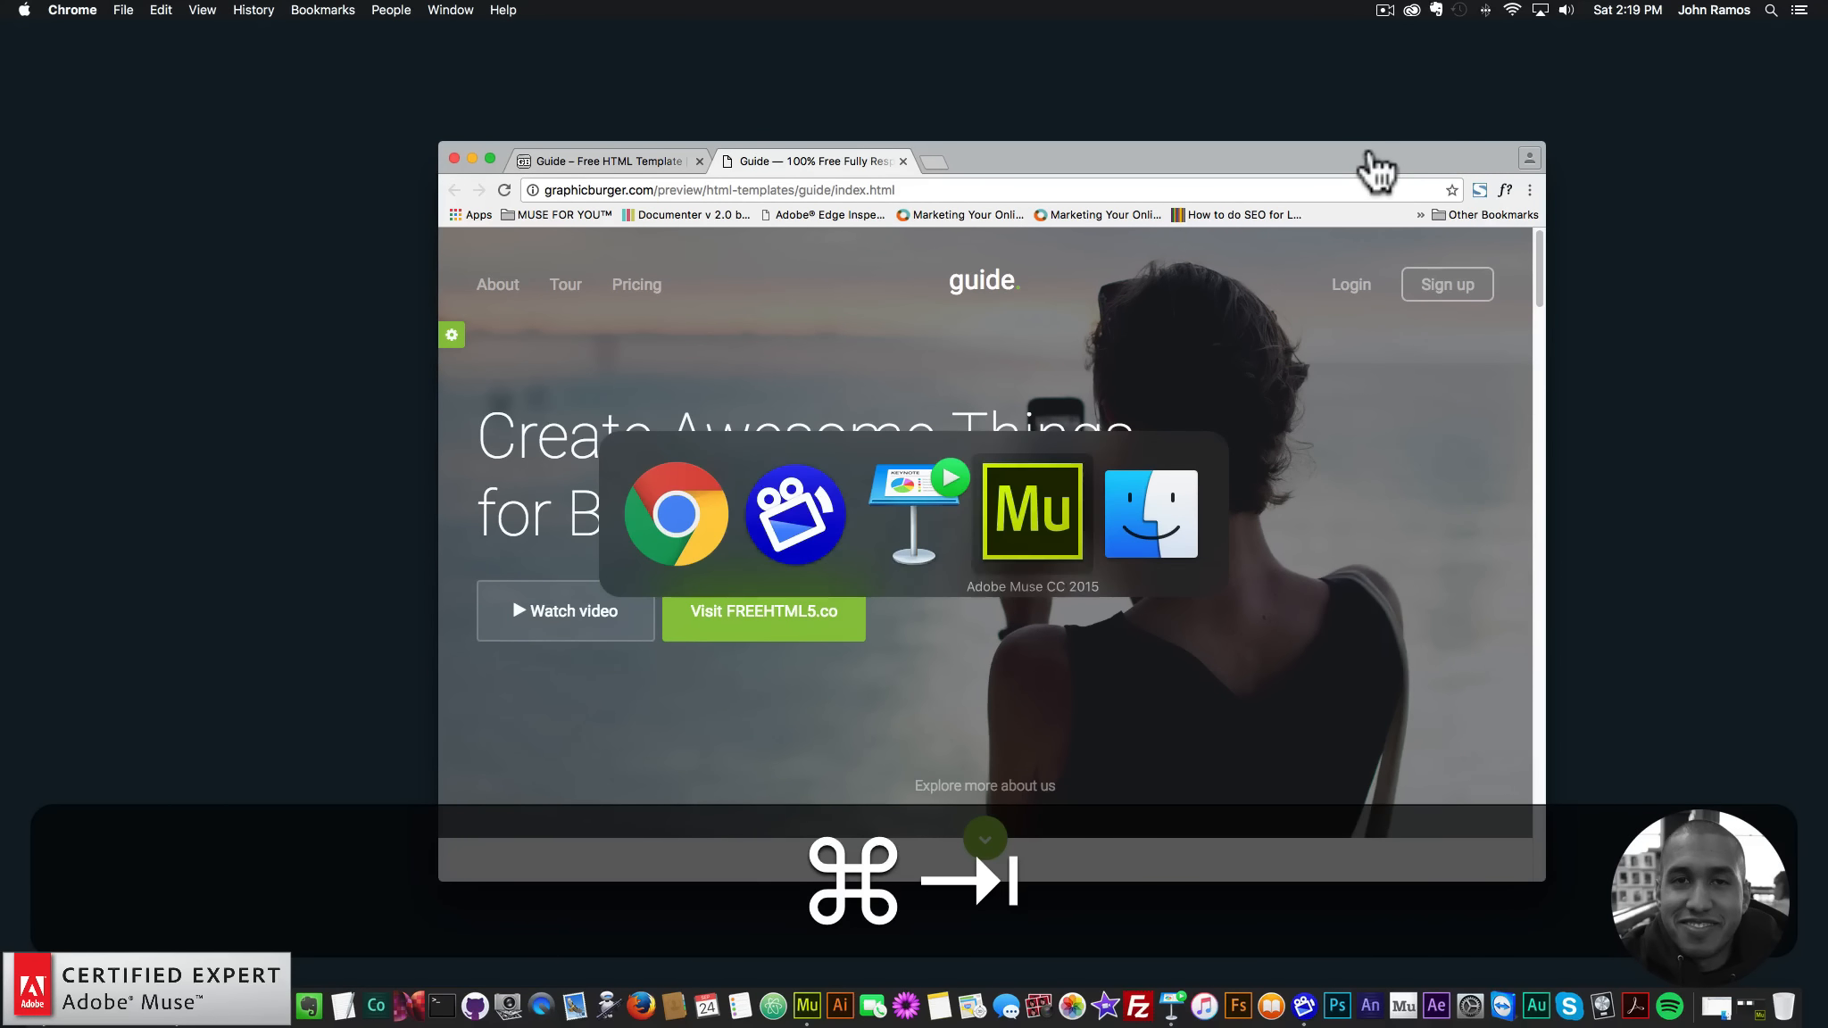
key("super+Tab")
key("super+Tab")
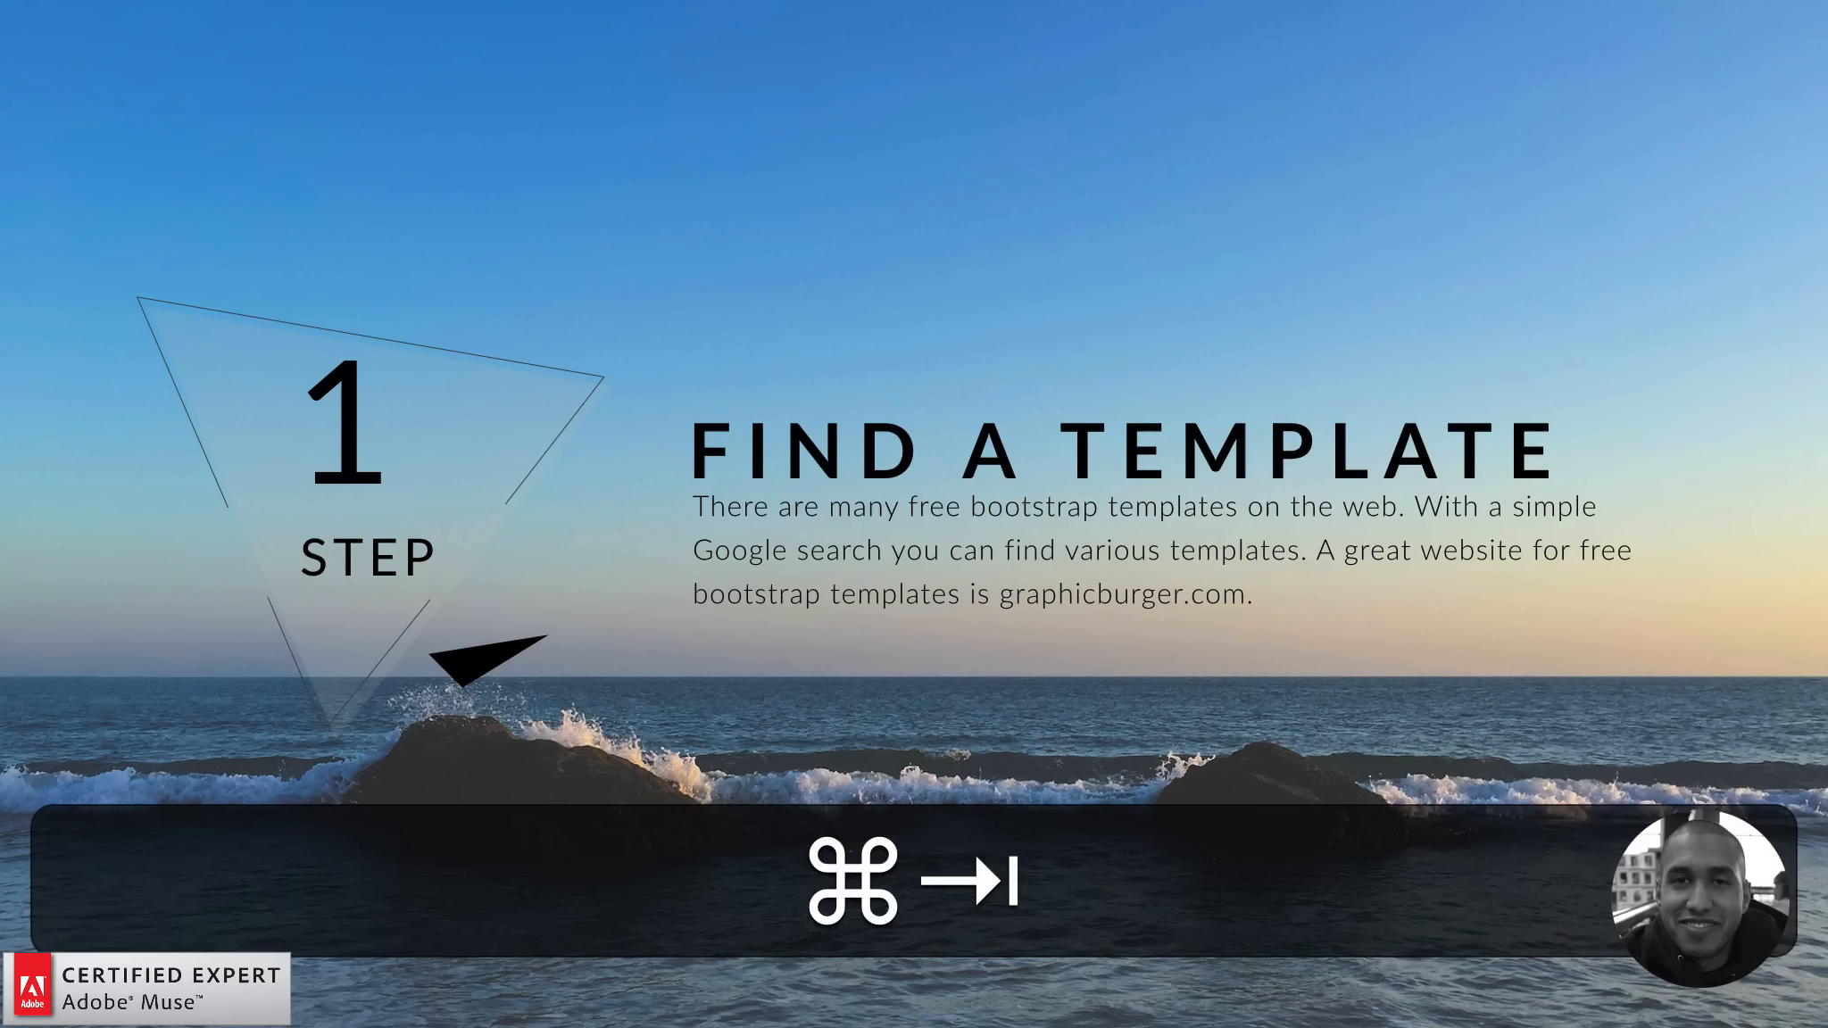
key("Right")
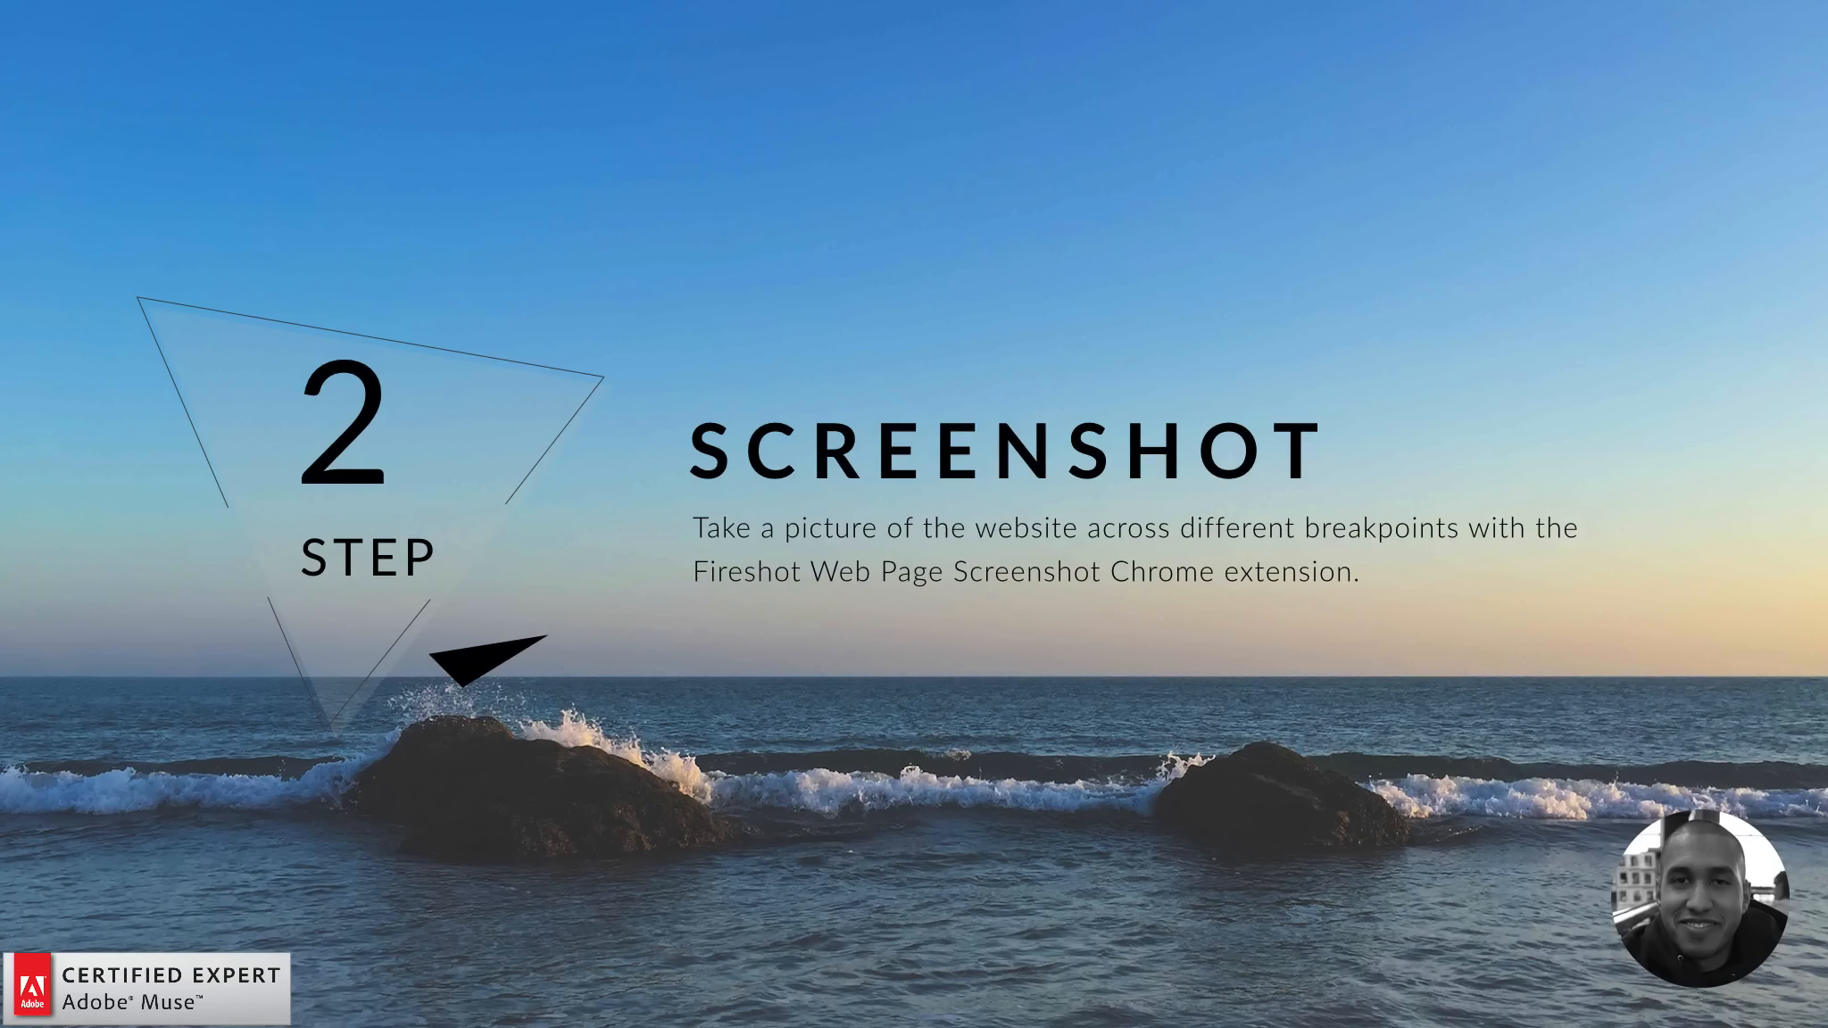
- Narrow the Chrome window to check how the Guide demo reflows to its mobile layout
key("super+h")
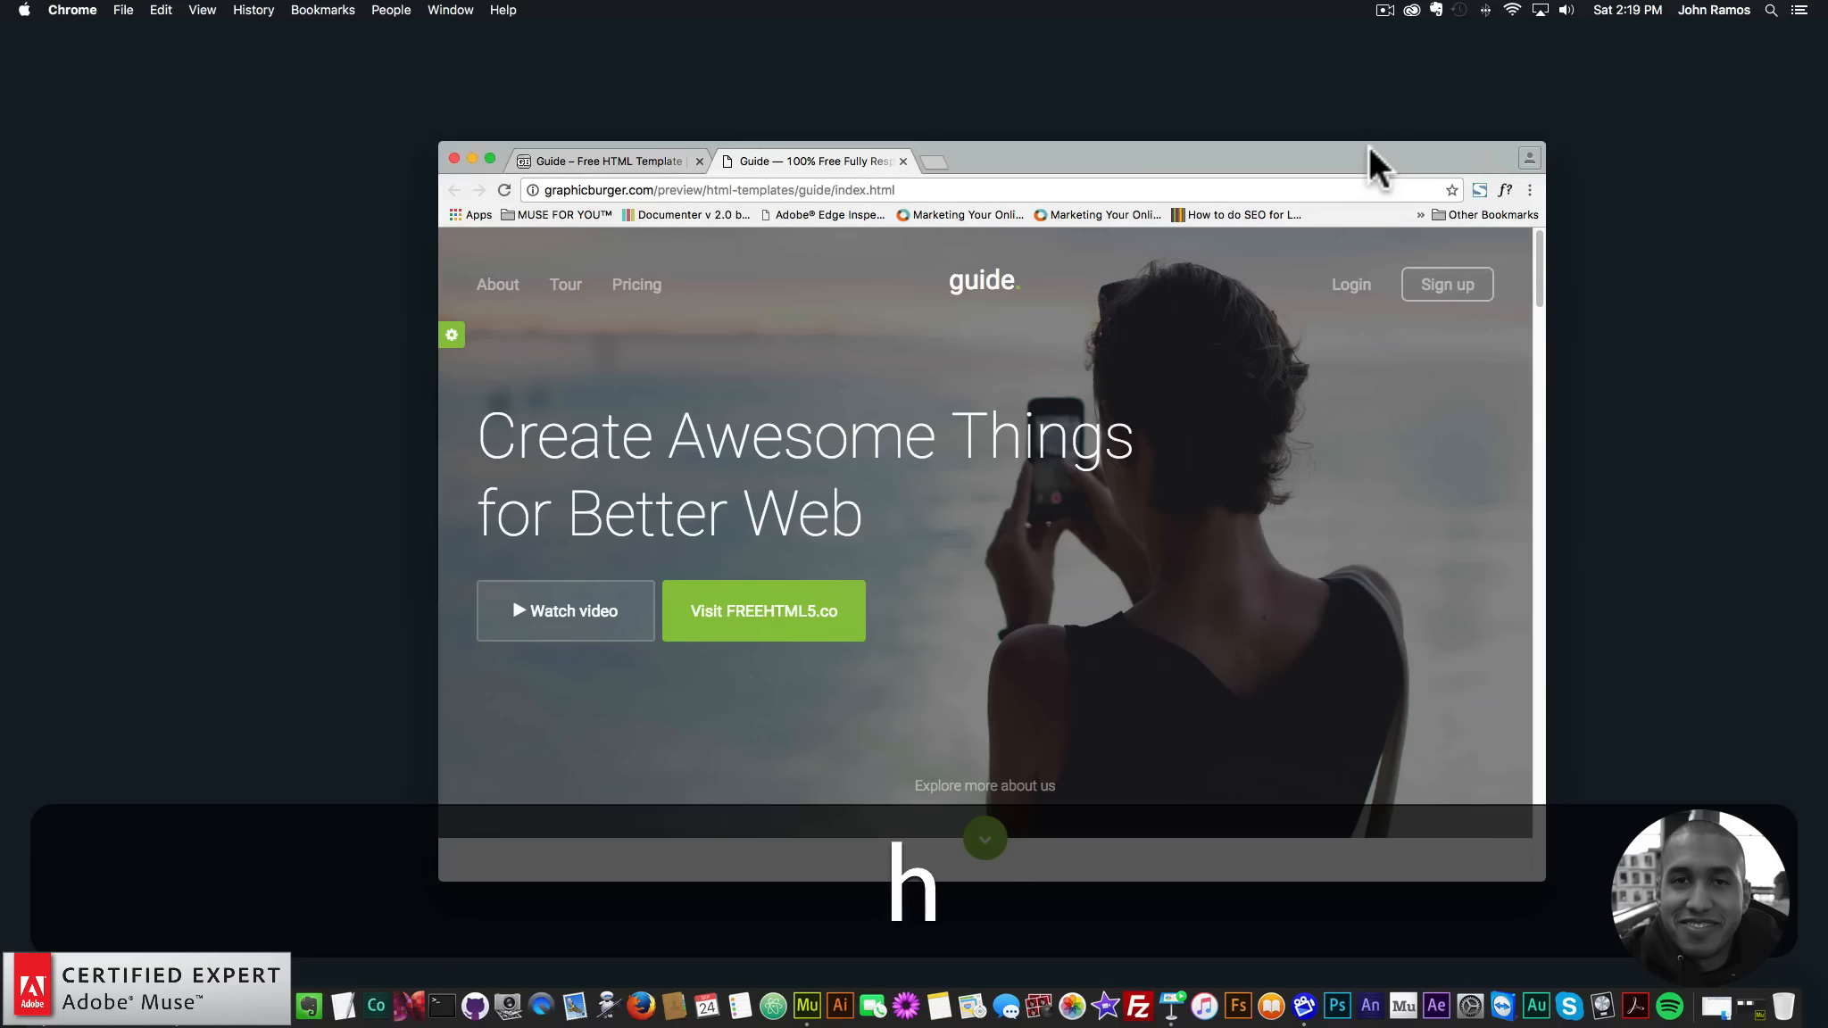
left_click_drag(1230, 164, 1222, 162)
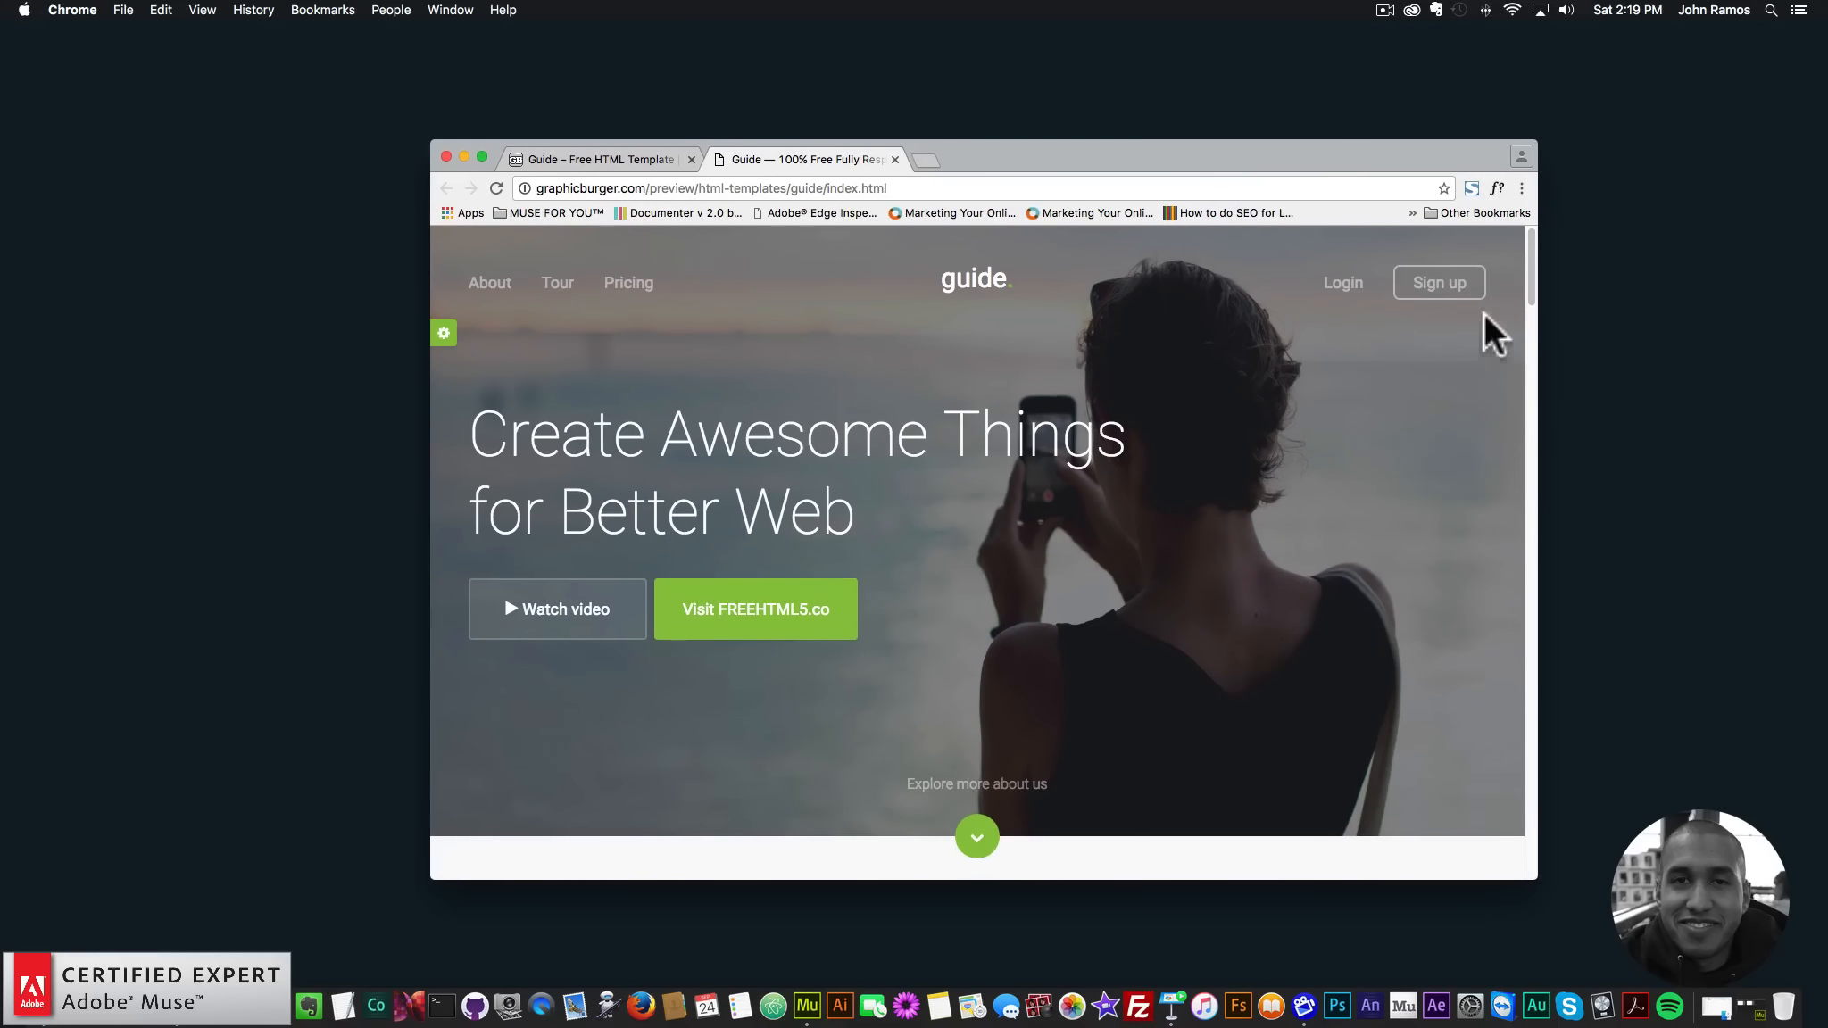
left_click_drag(1538, 344, 1640, 344)
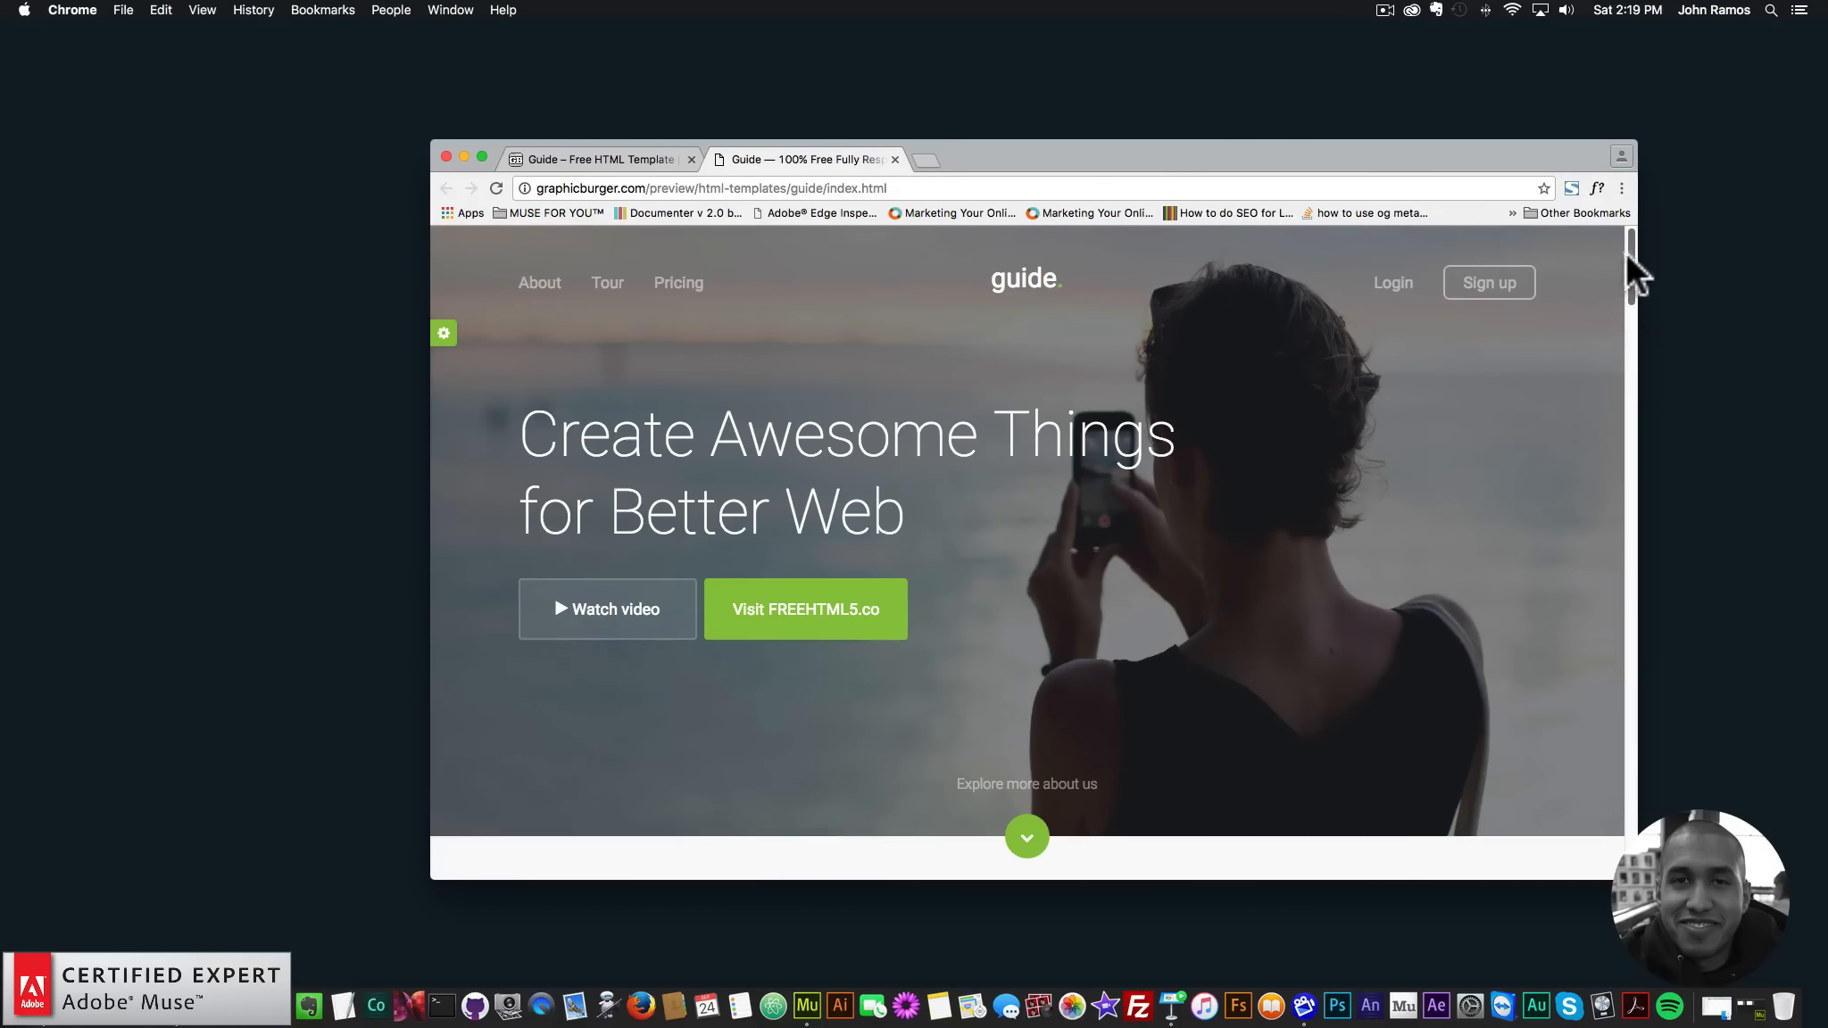
left_click_drag(1625, 252, 1036, 419)
- Scroll back to the top, widen the window again, and open a new tab
scroll(1025, 330, "up", 5)
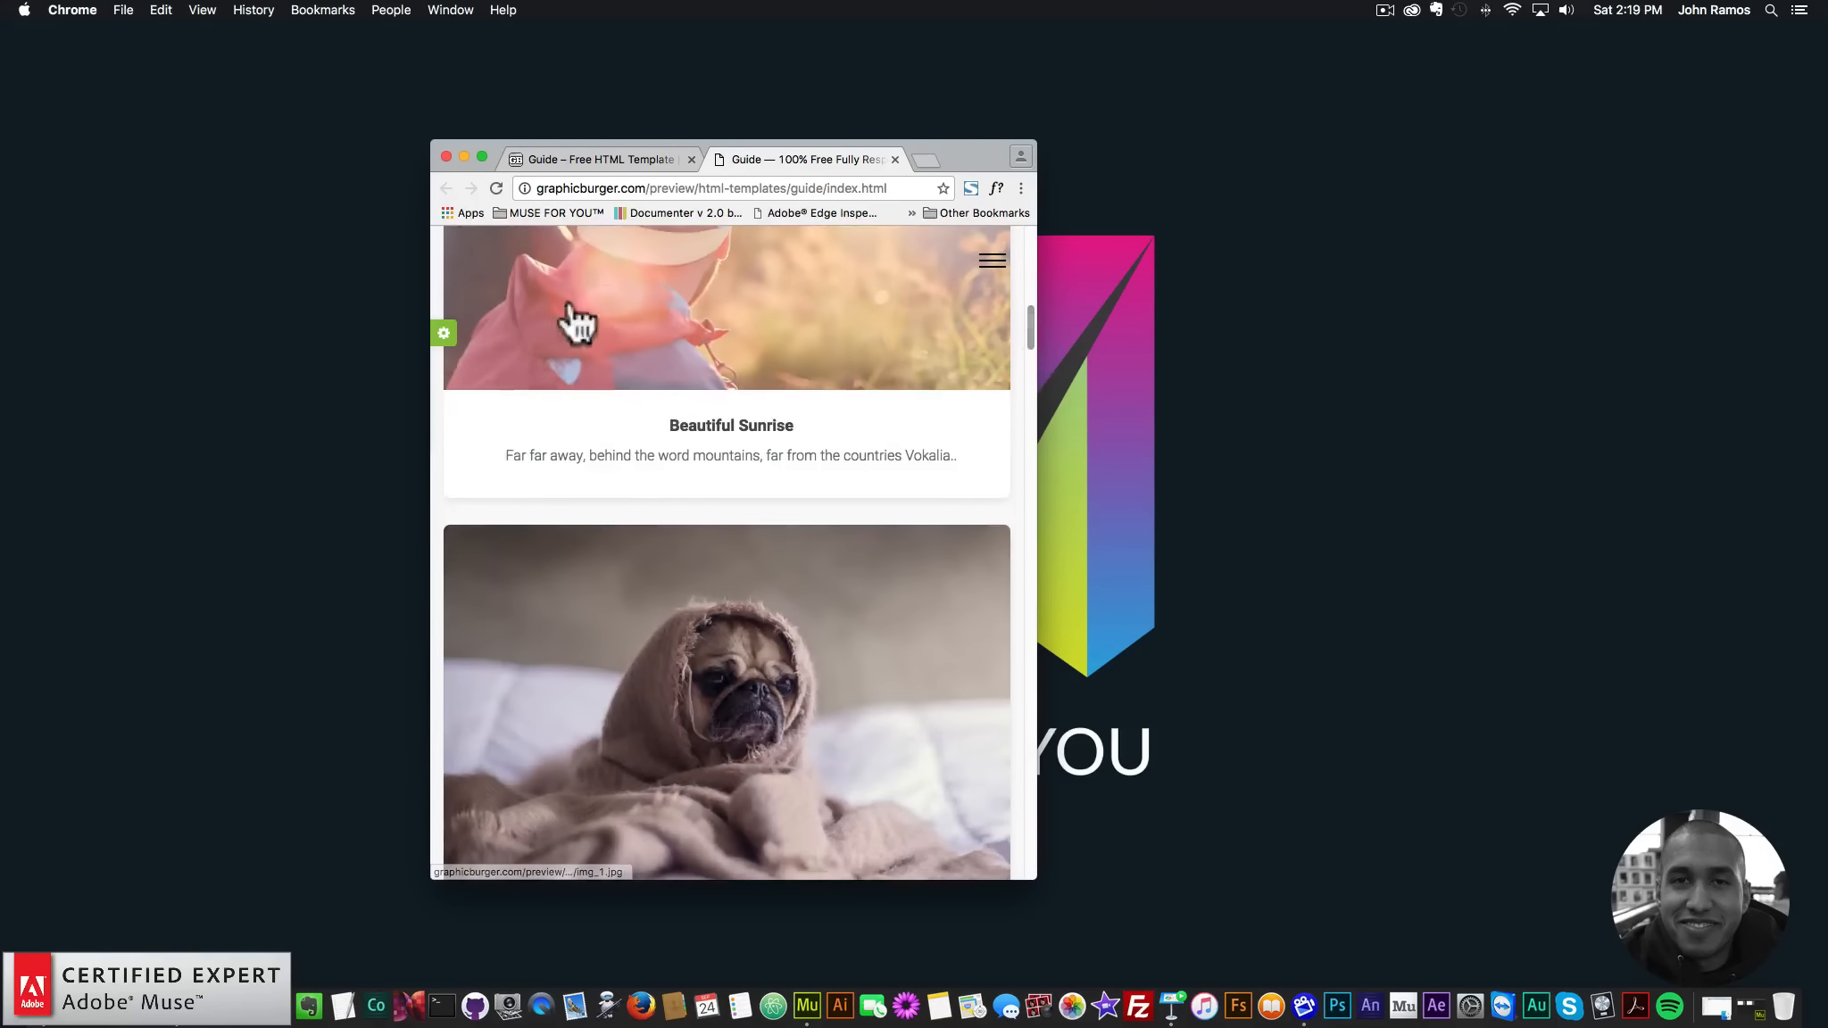
left_click_drag(1037, 339, 1644, 248)
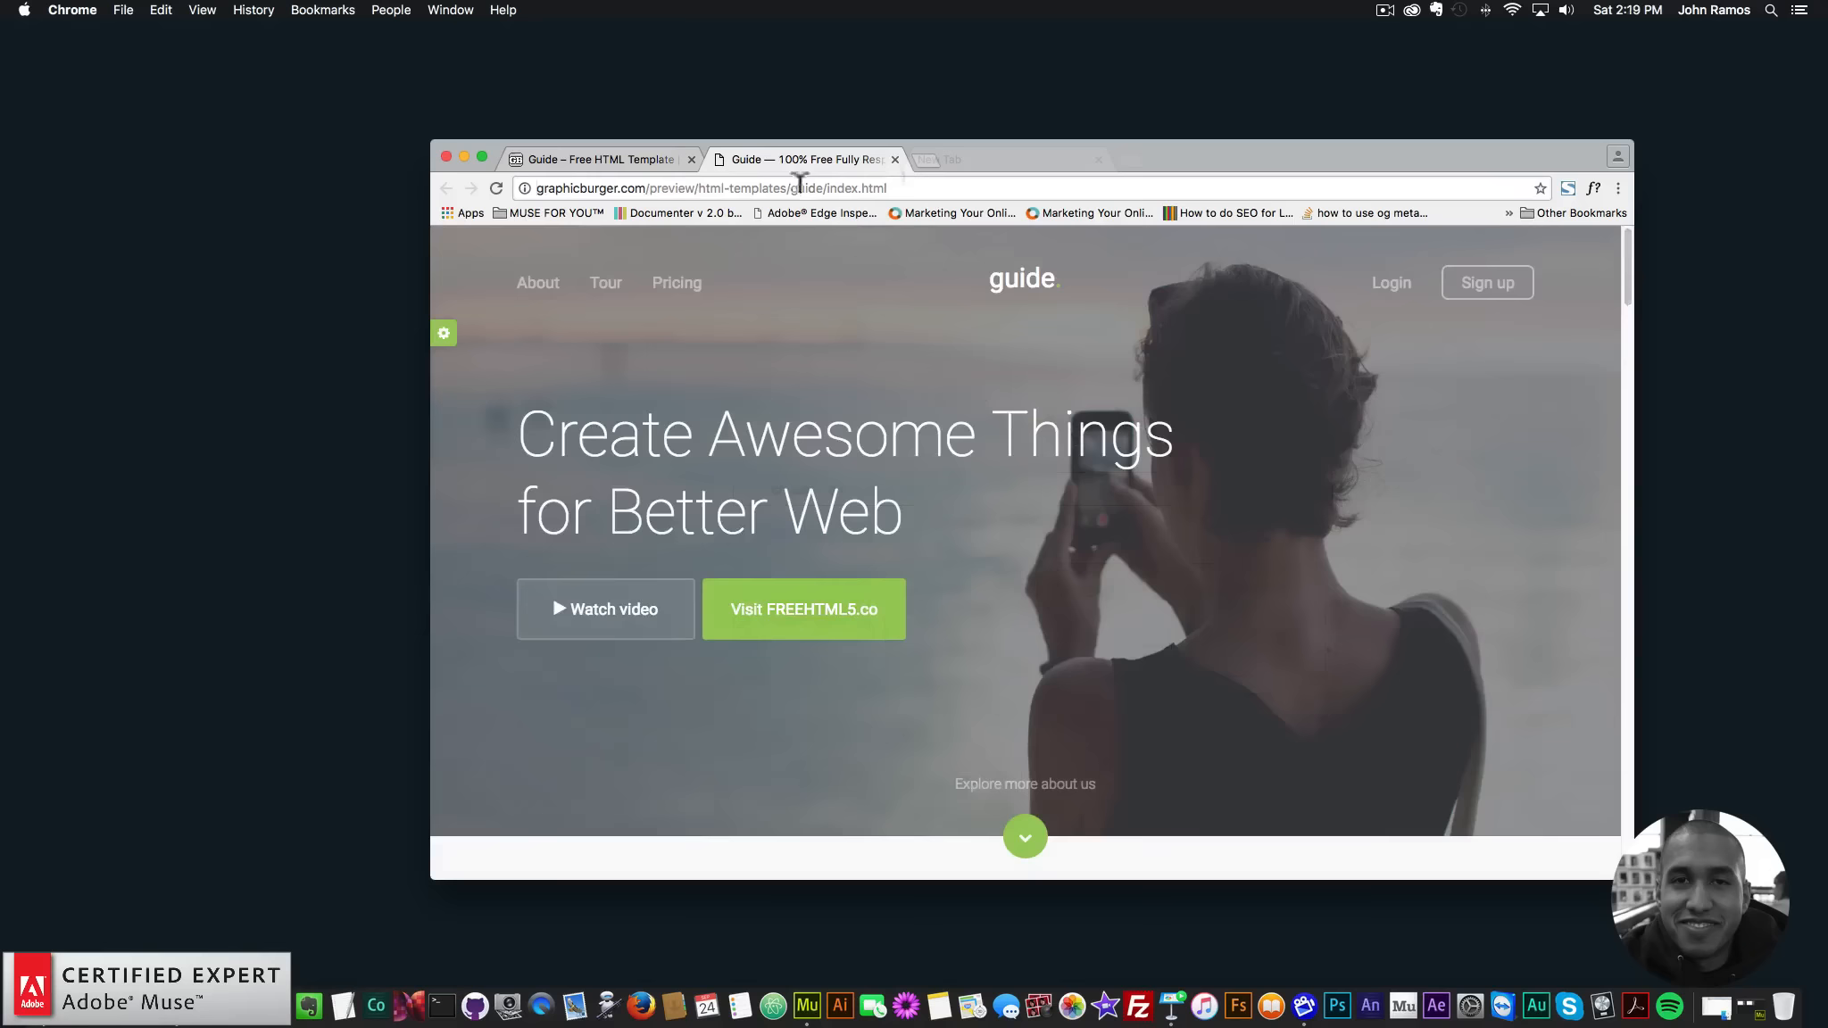
key("super+t")
- Load design.google.com/resizer and copy the Guide demo page's address
type("design.googl")
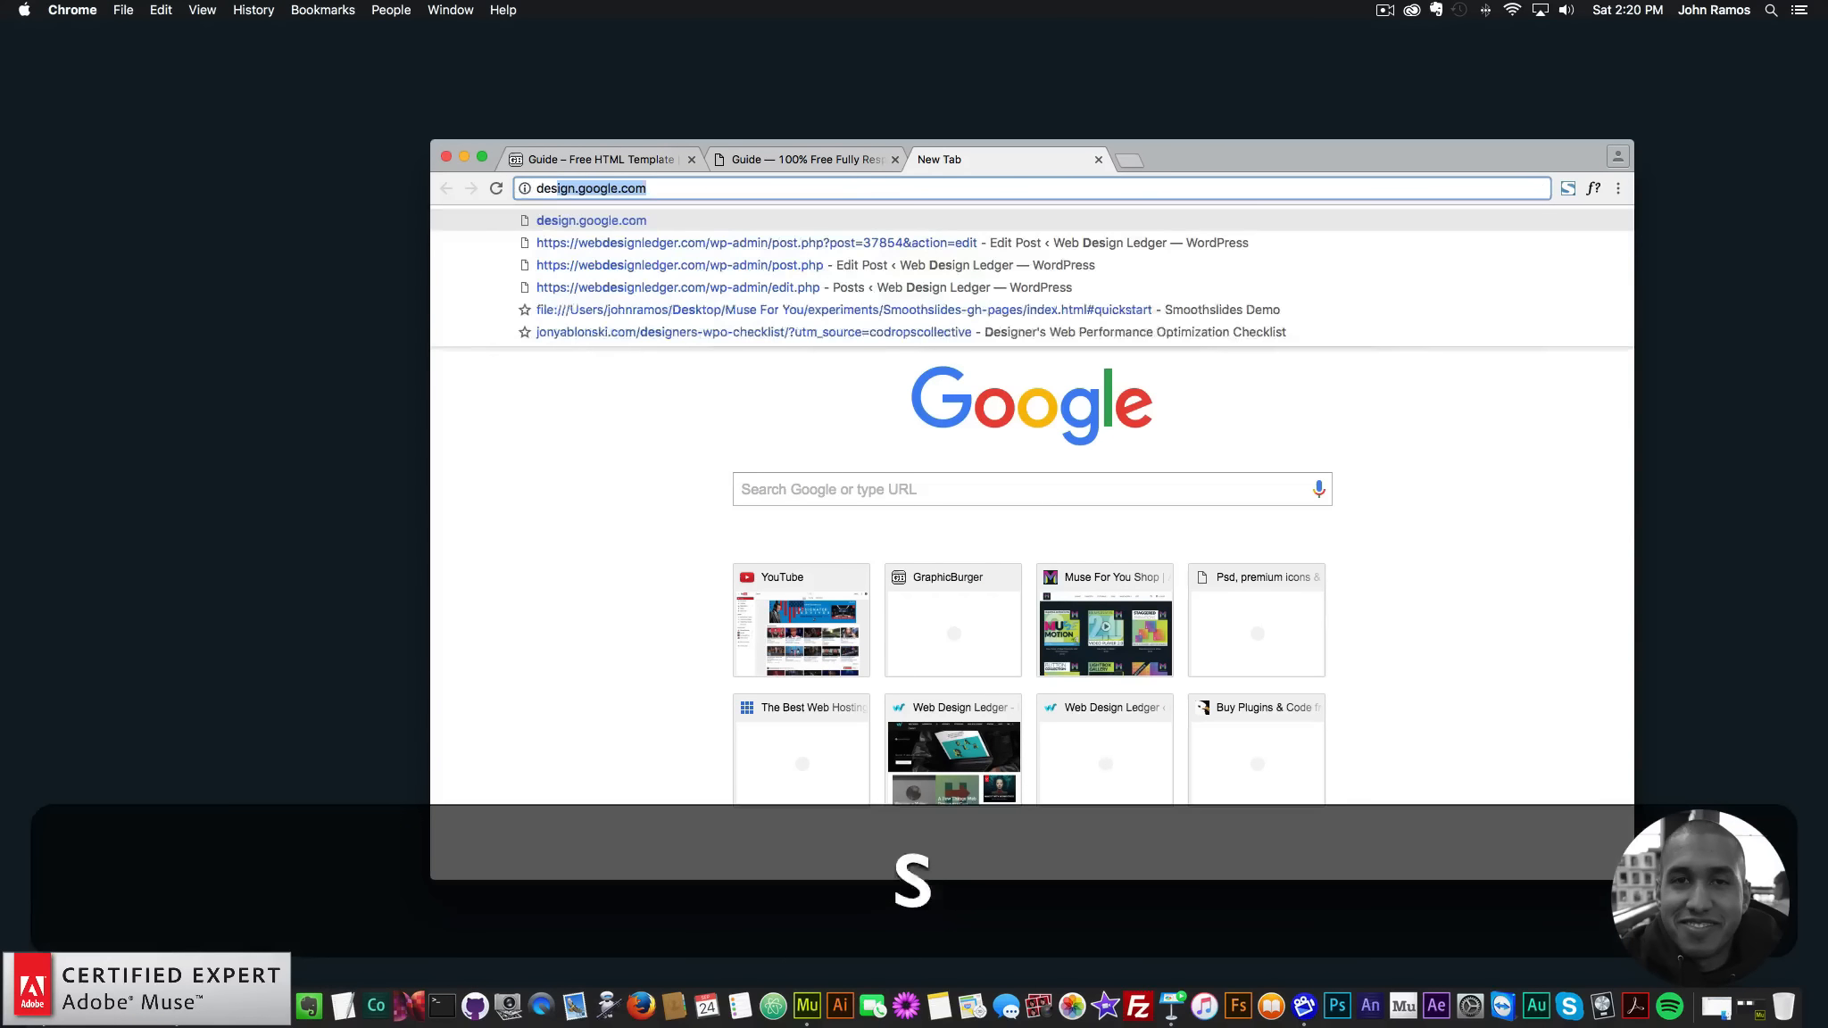
type("e.com/resizer")
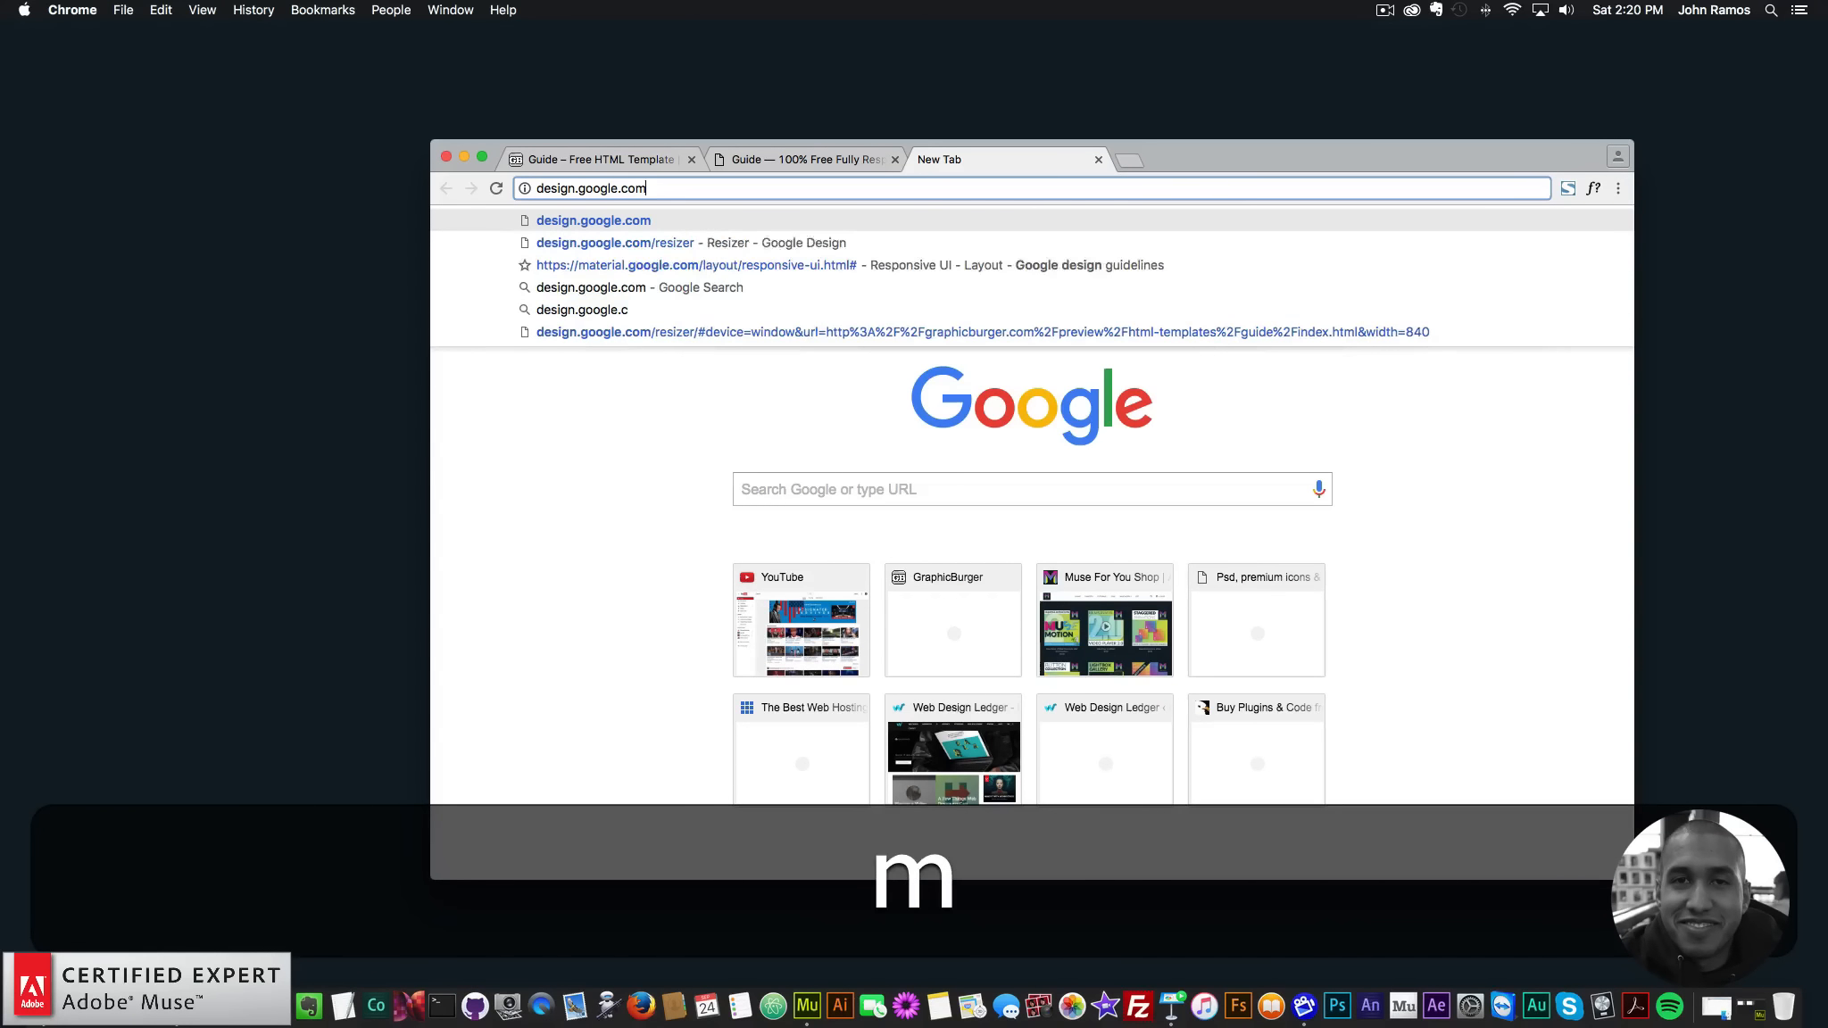
key("Return")
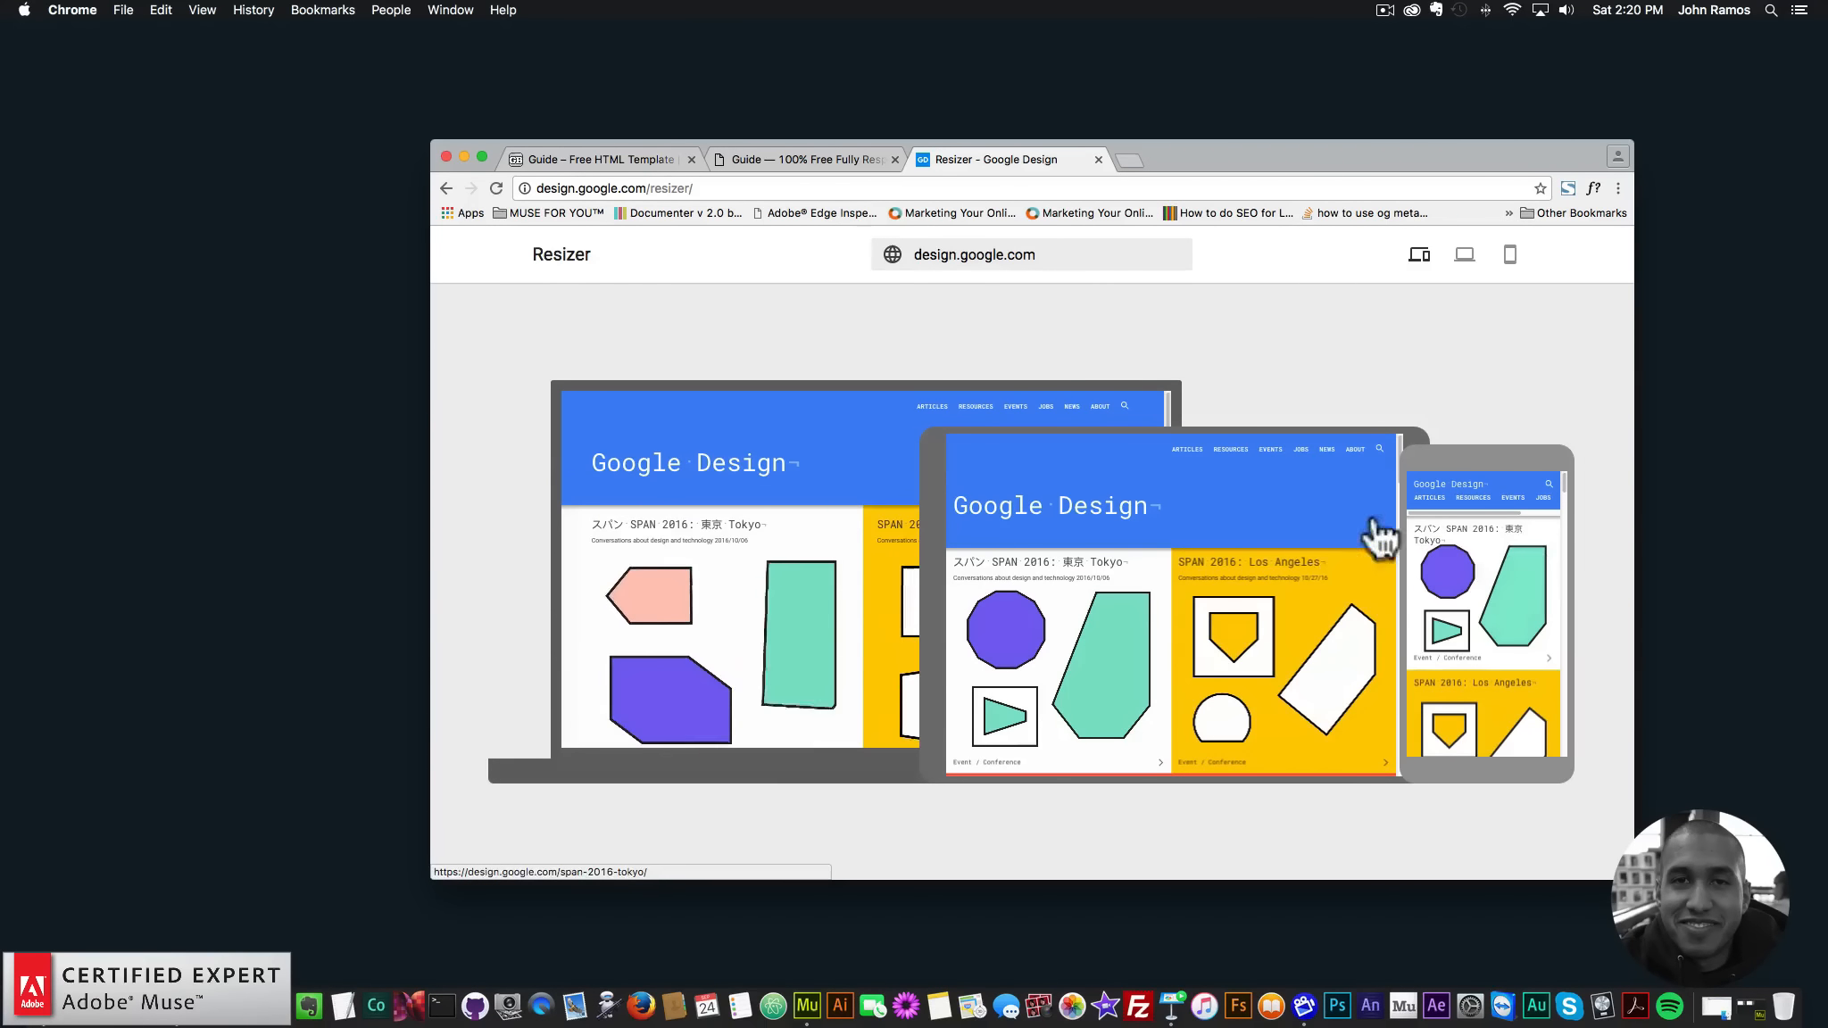
left_click(802, 160)
left_click(821, 182)
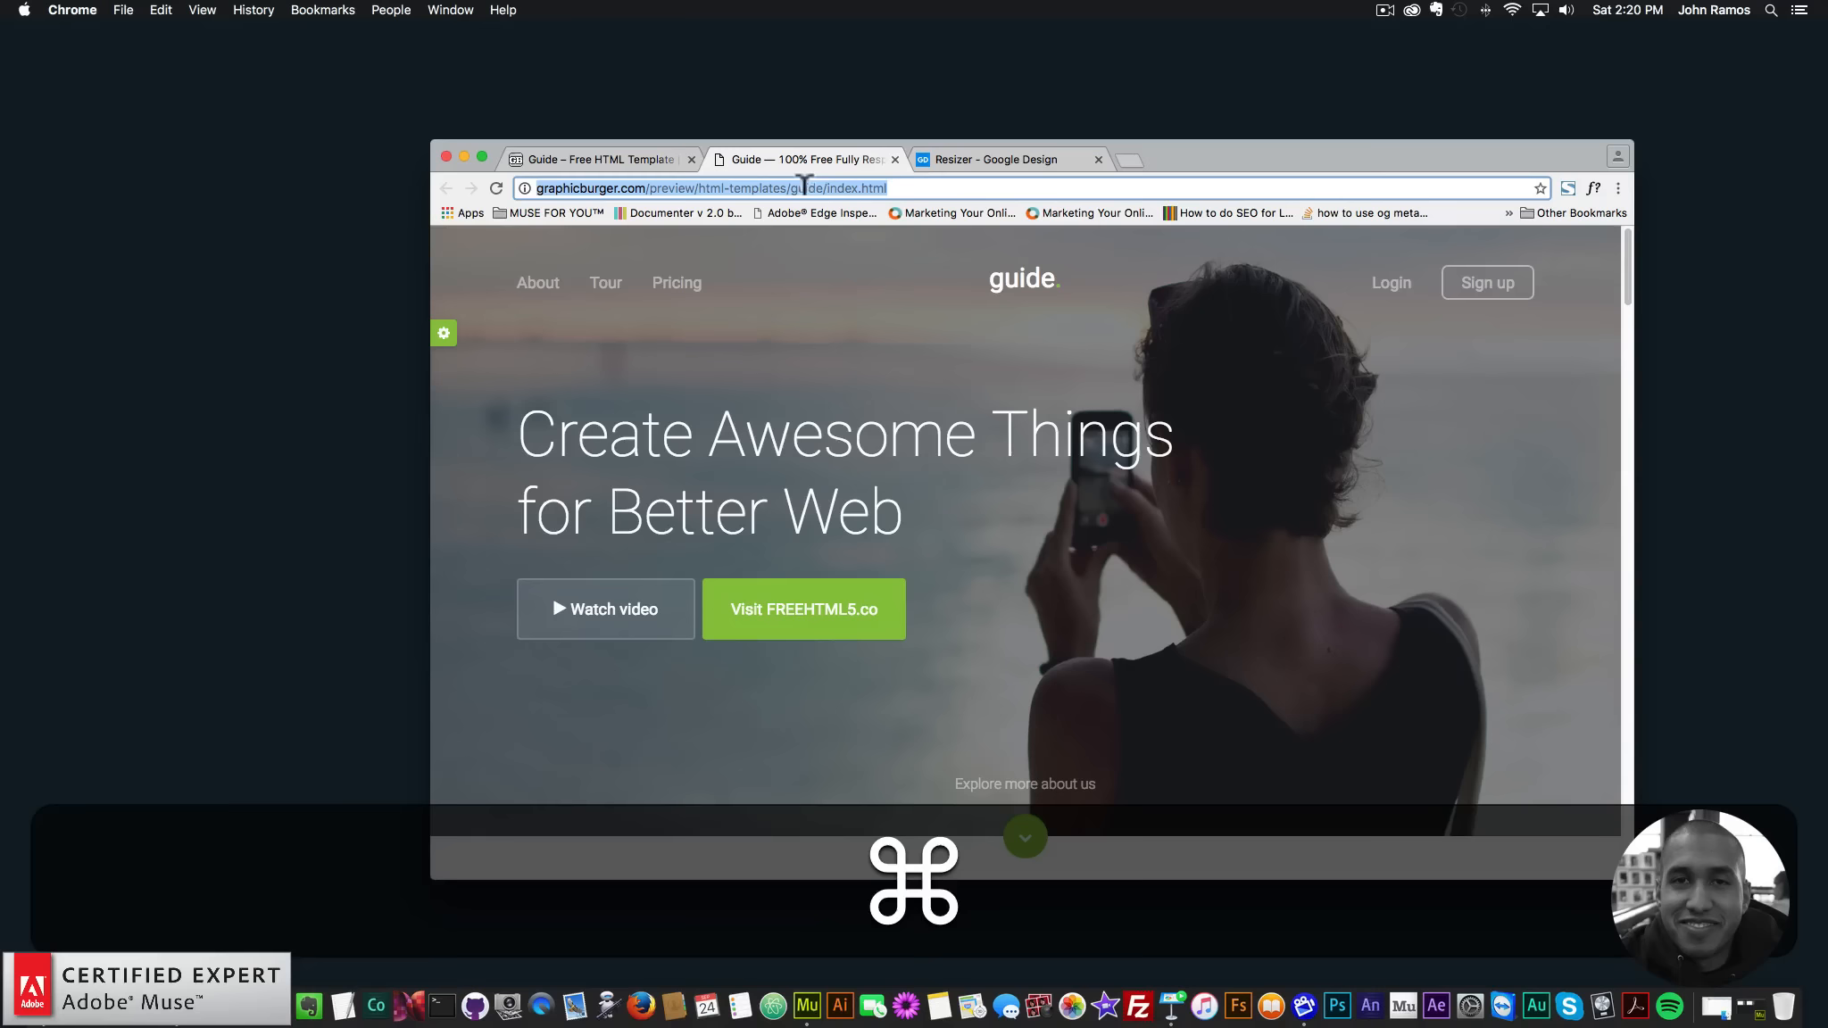
key("super+c")
- Replace the Resizer's URL with the Guide demo address and load it
left_click(954, 158)
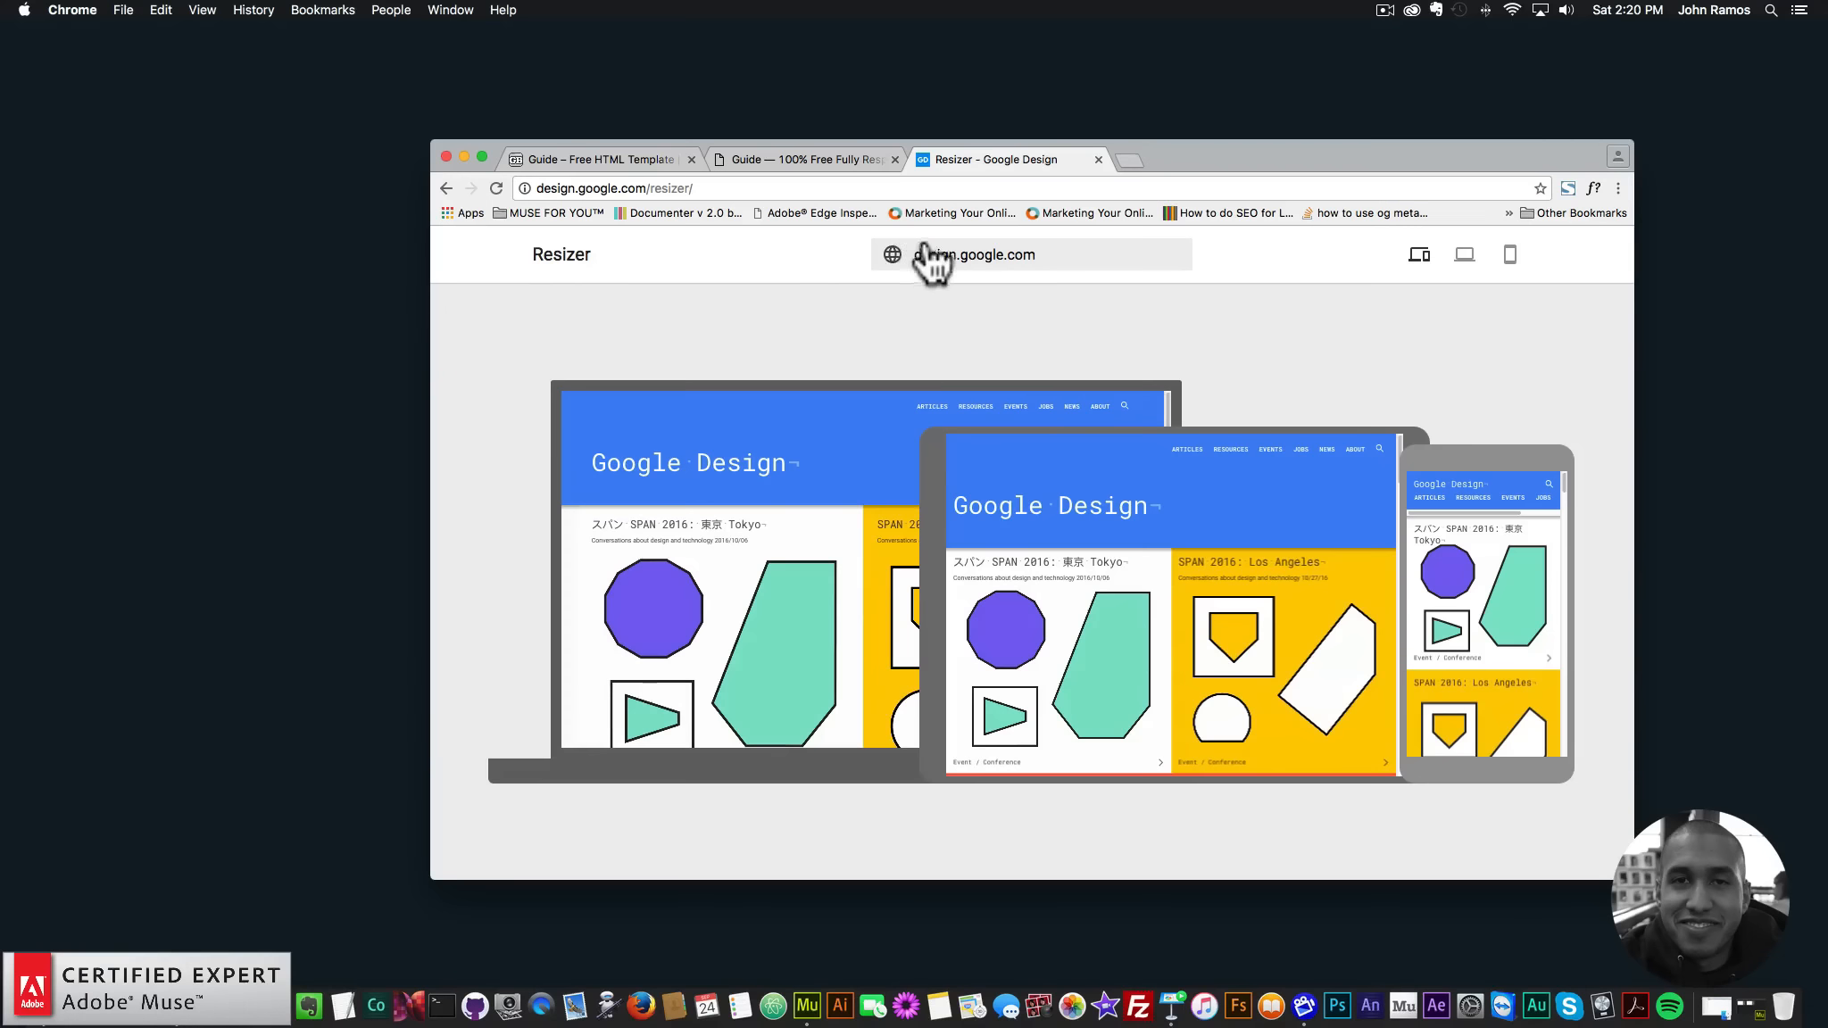
left_click_drag(973, 239, 861, 237)
key("super+v")
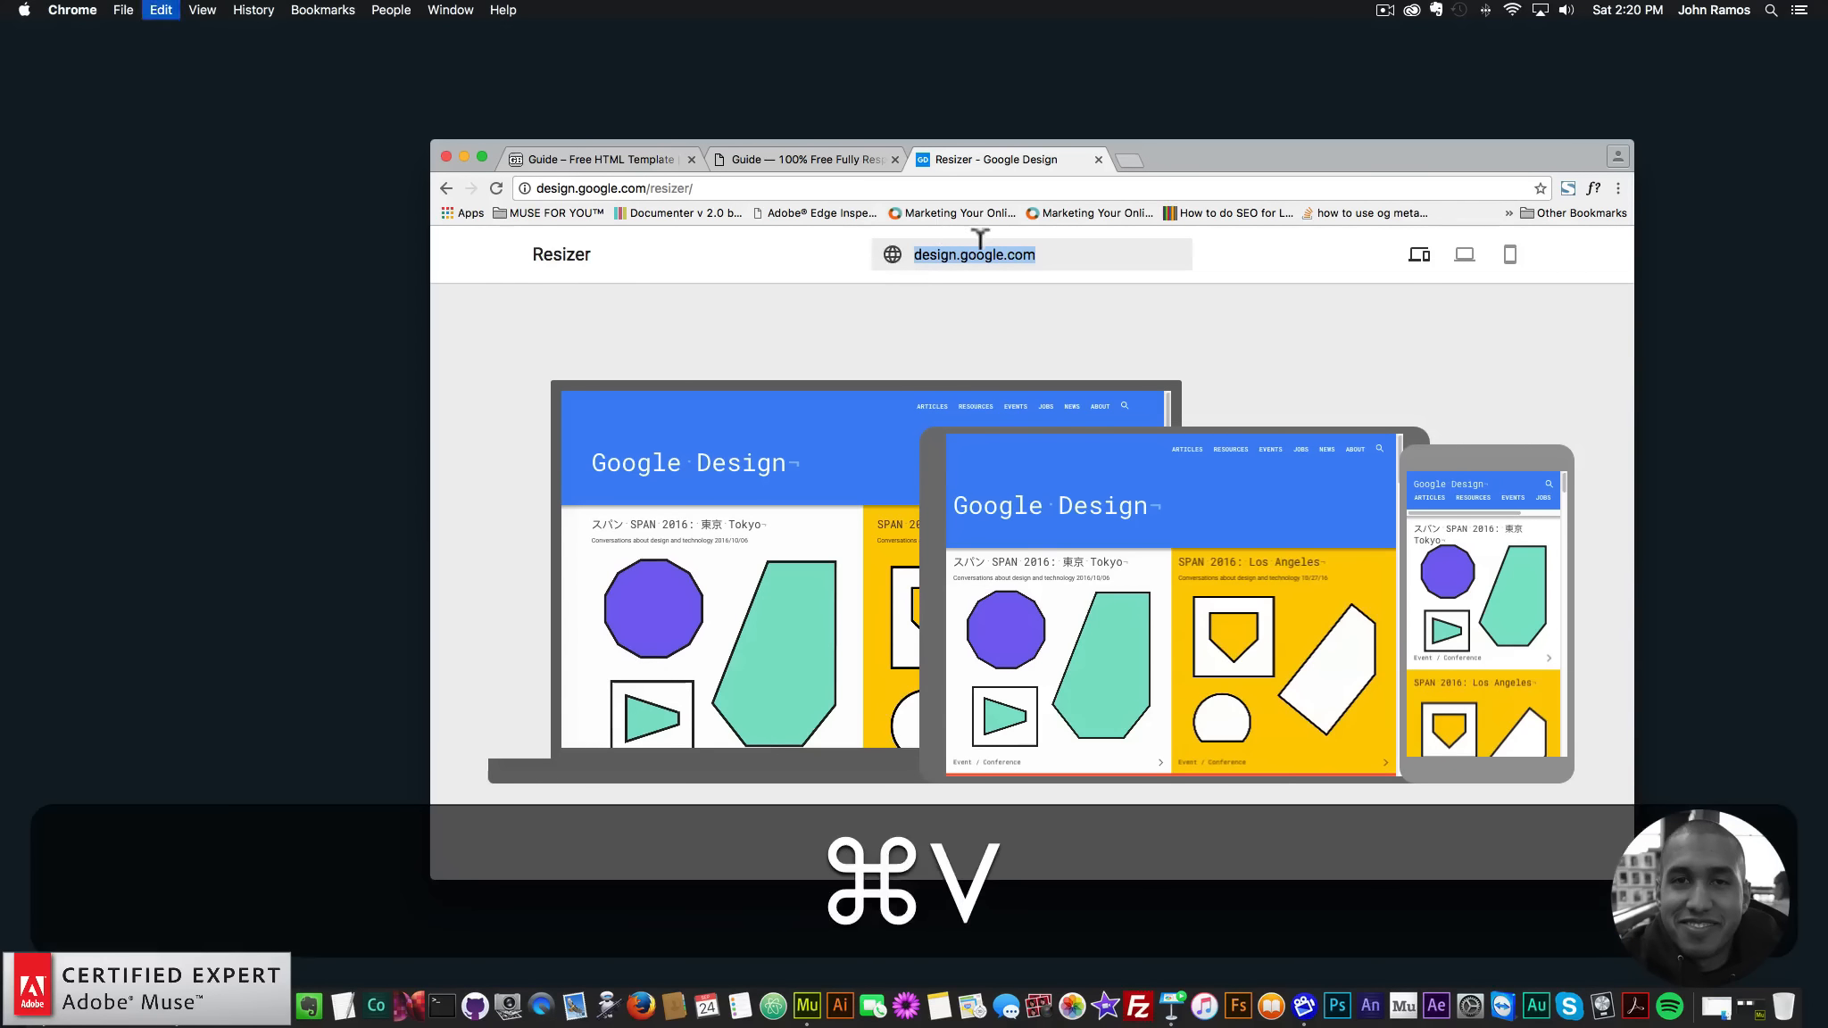
key("Return")
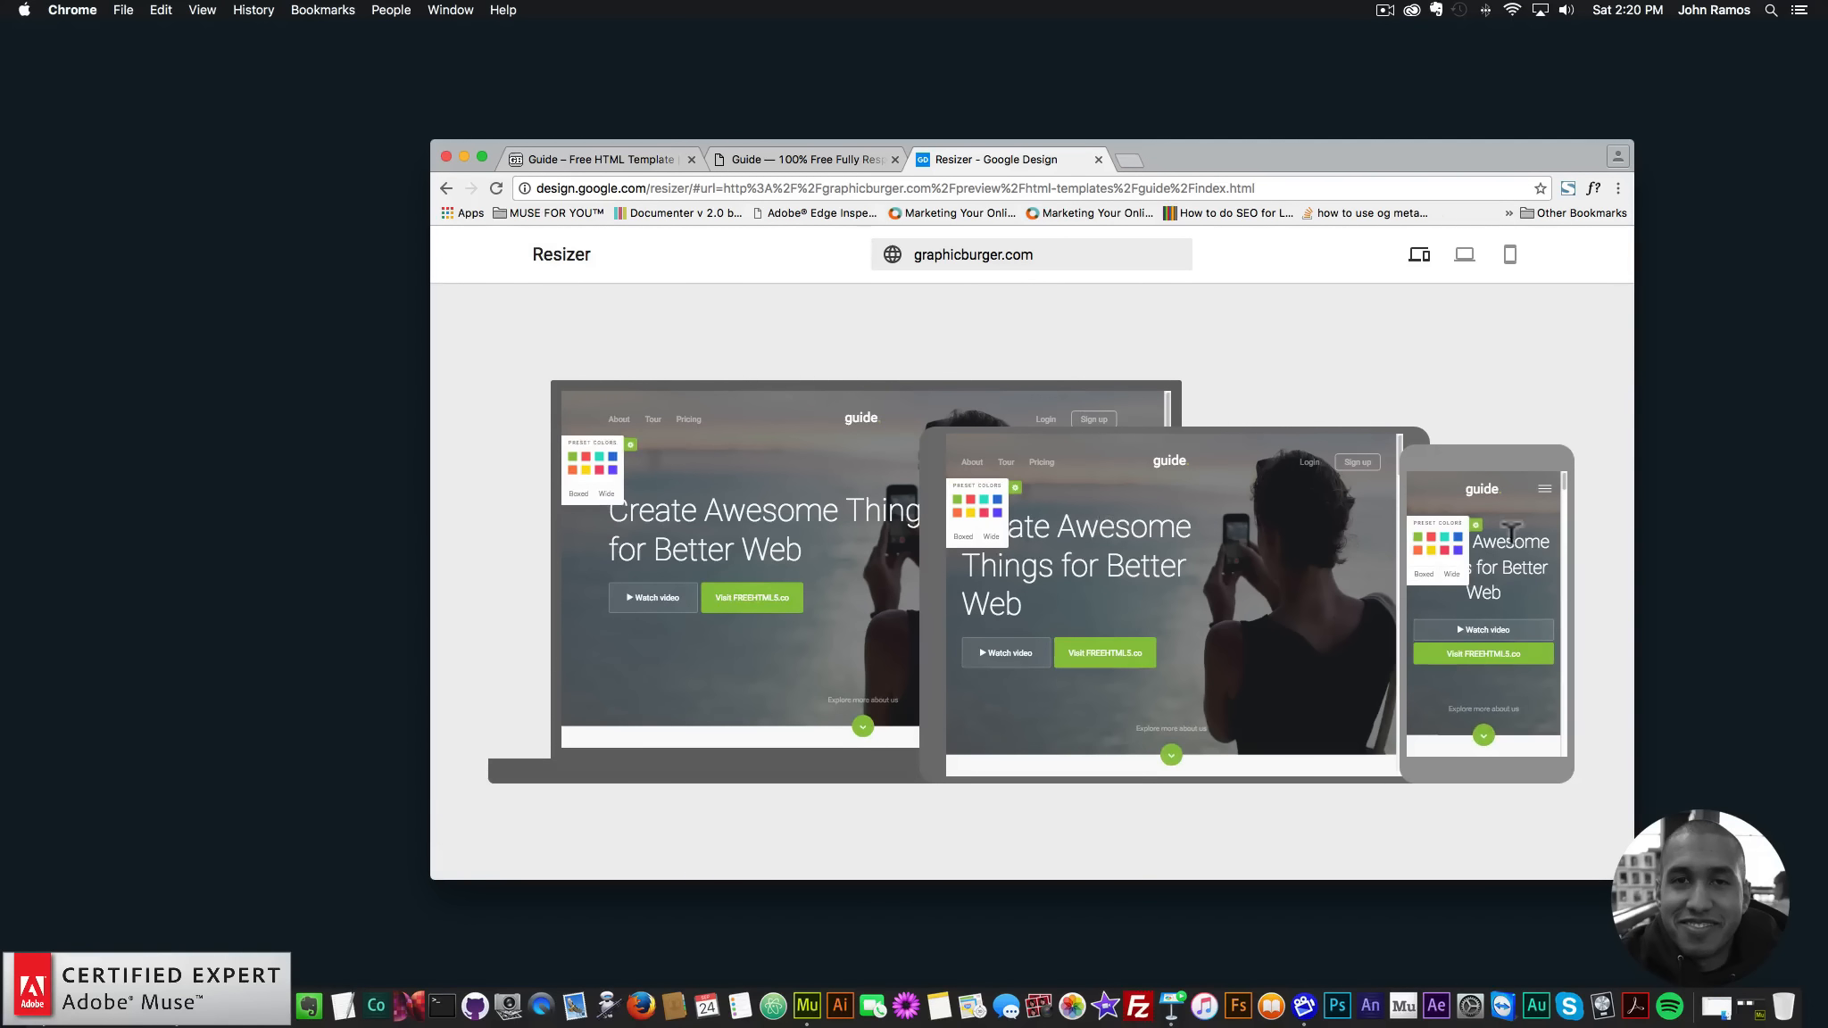
- Preview the demo at 840, 1280, 960, 600 and 480 px, then back at 1280 px
left_click(1463, 259)
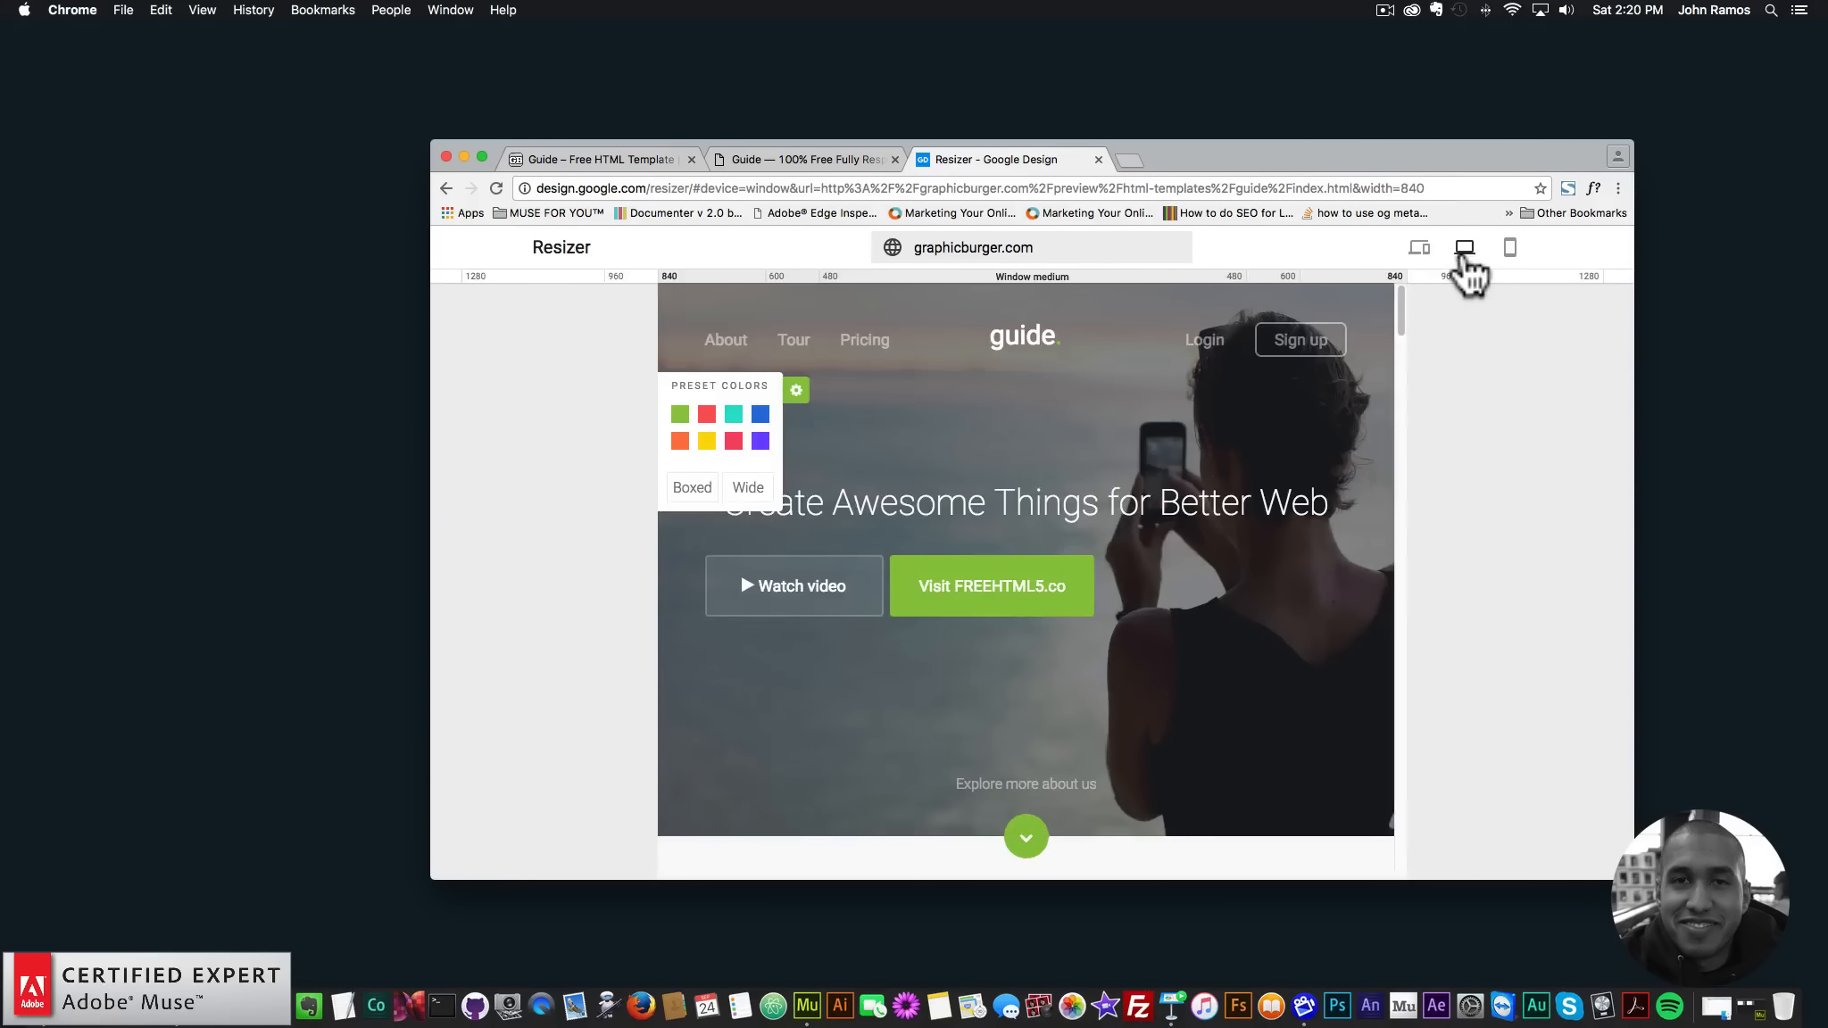
left_click(1537, 279)
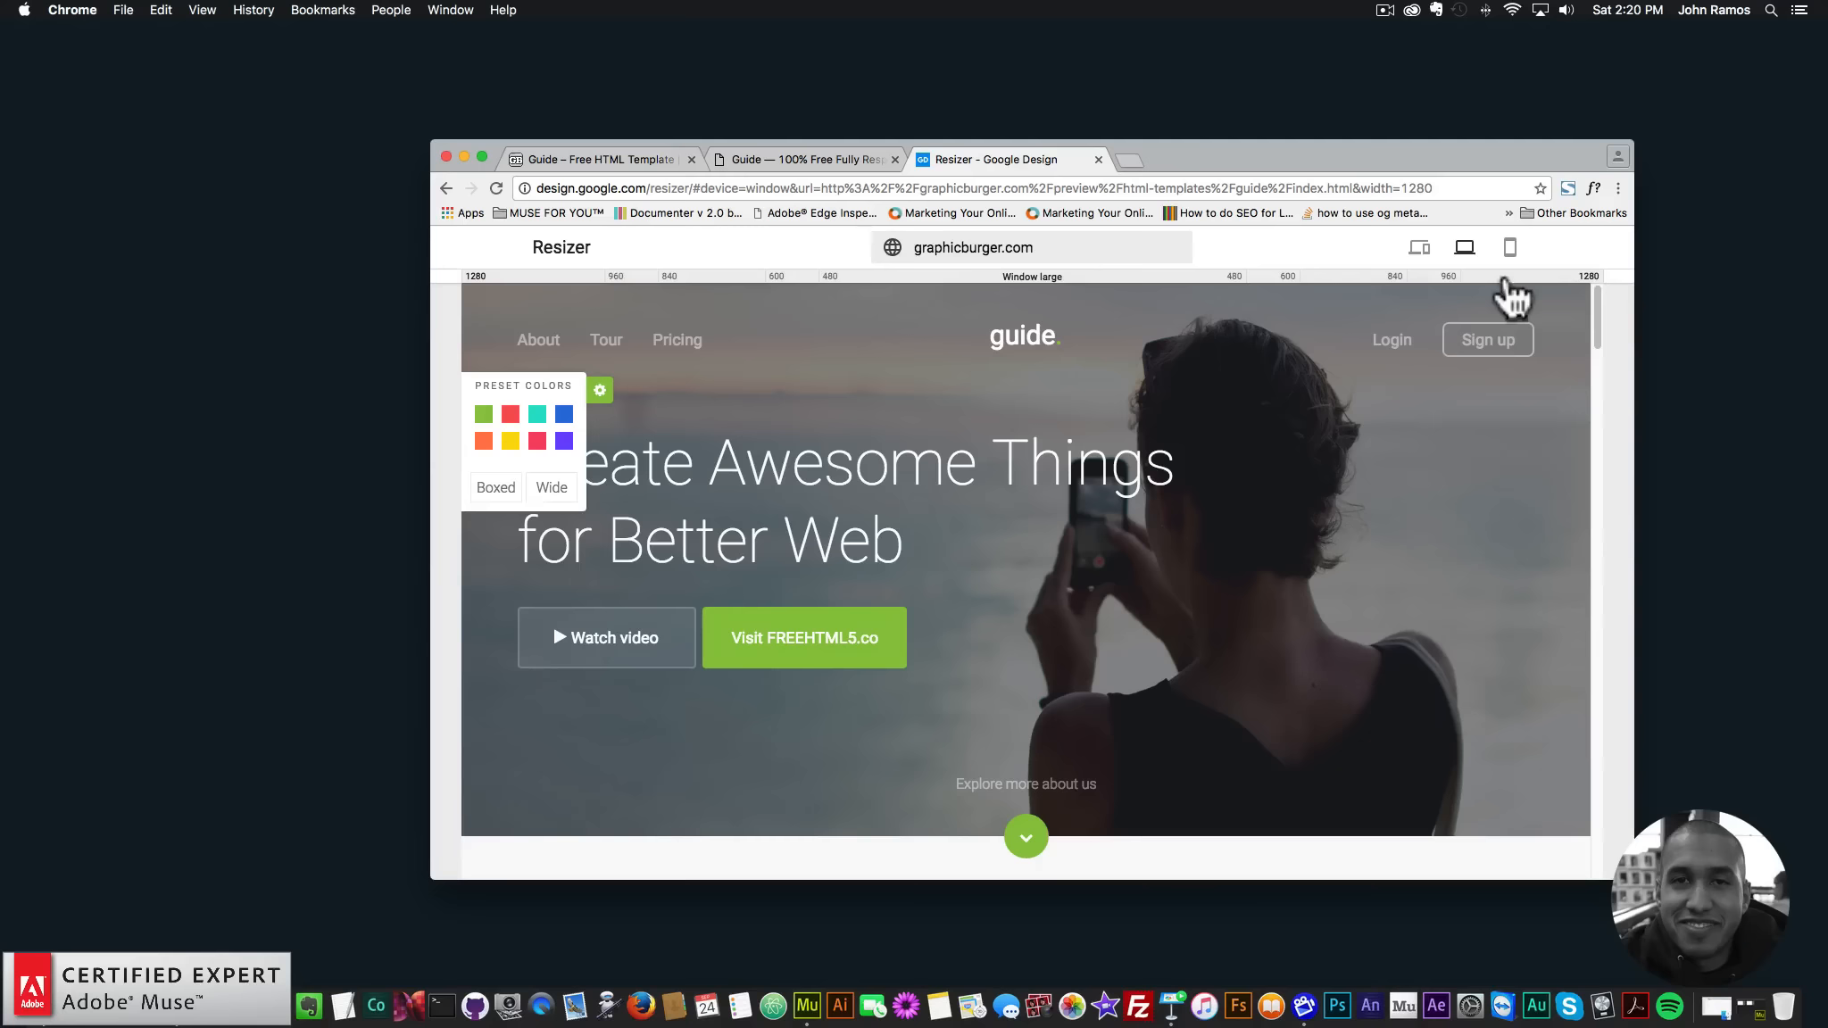
left_click(1430, 278)
left_click(1285, 278)
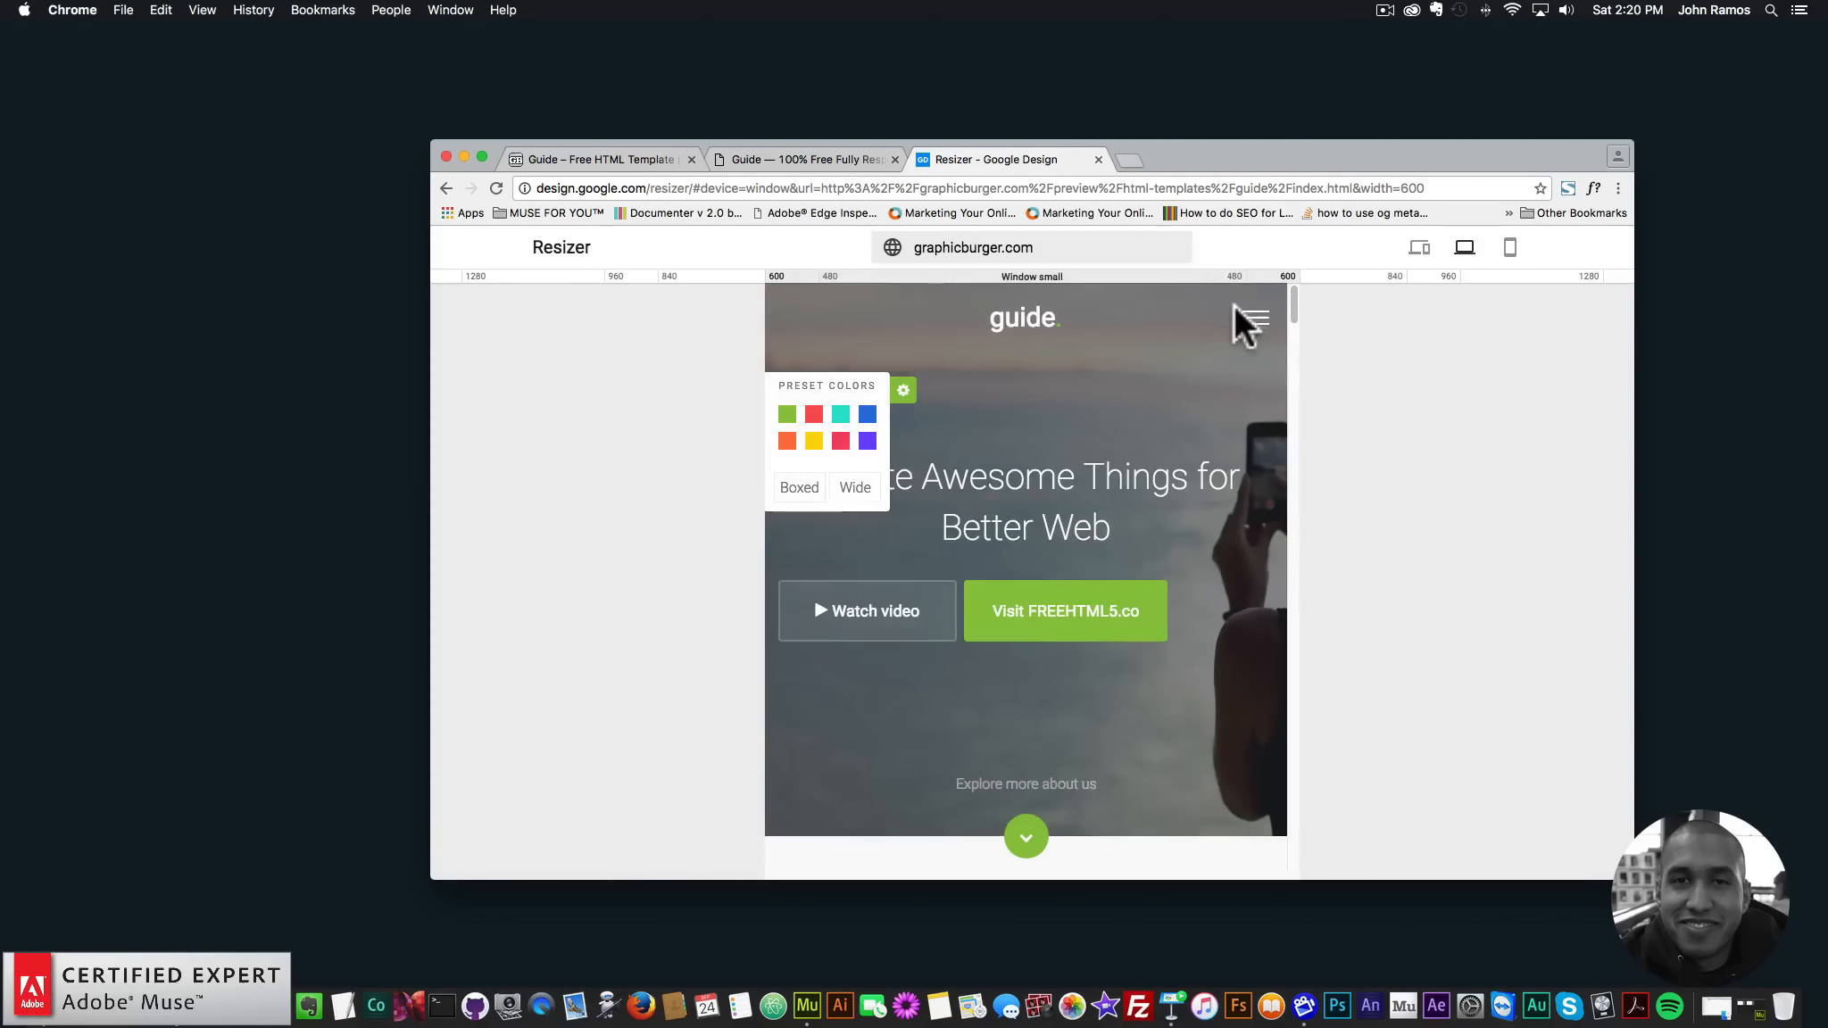
left_click(1230, 279)
left_click(1519, 279)
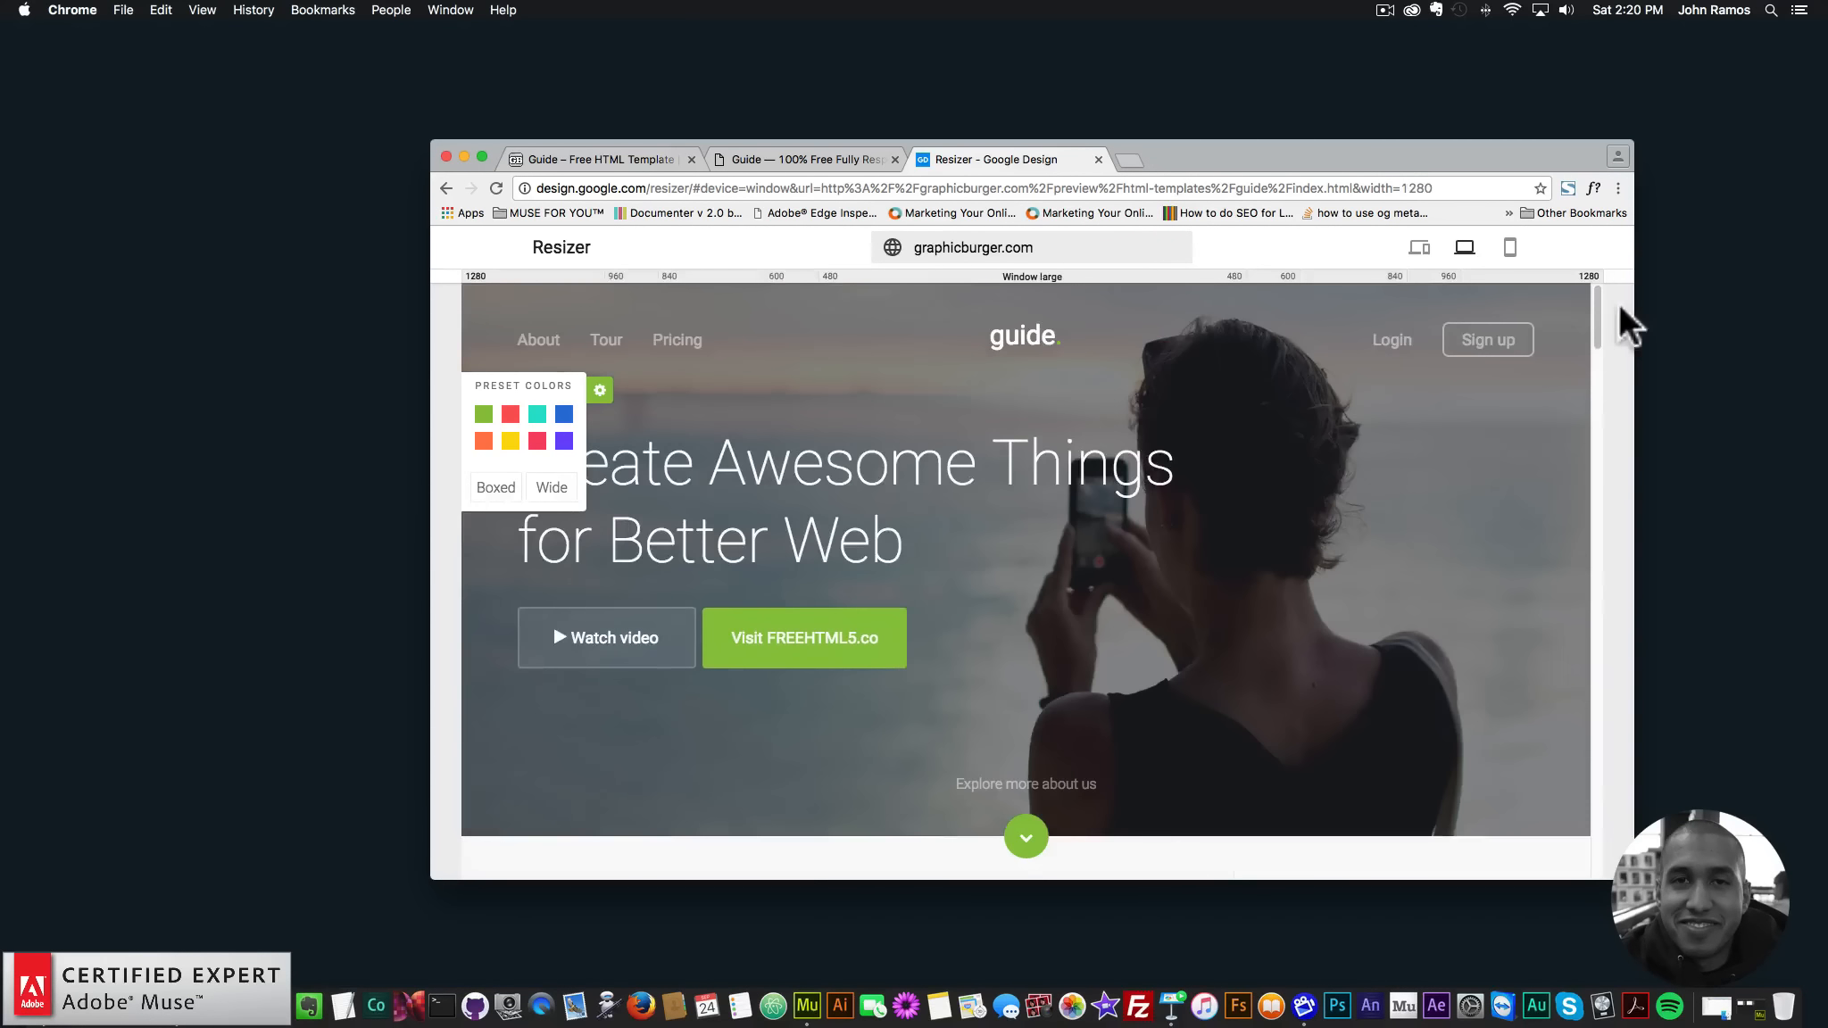
left_click_drag(1598, 299, 1591, 374)
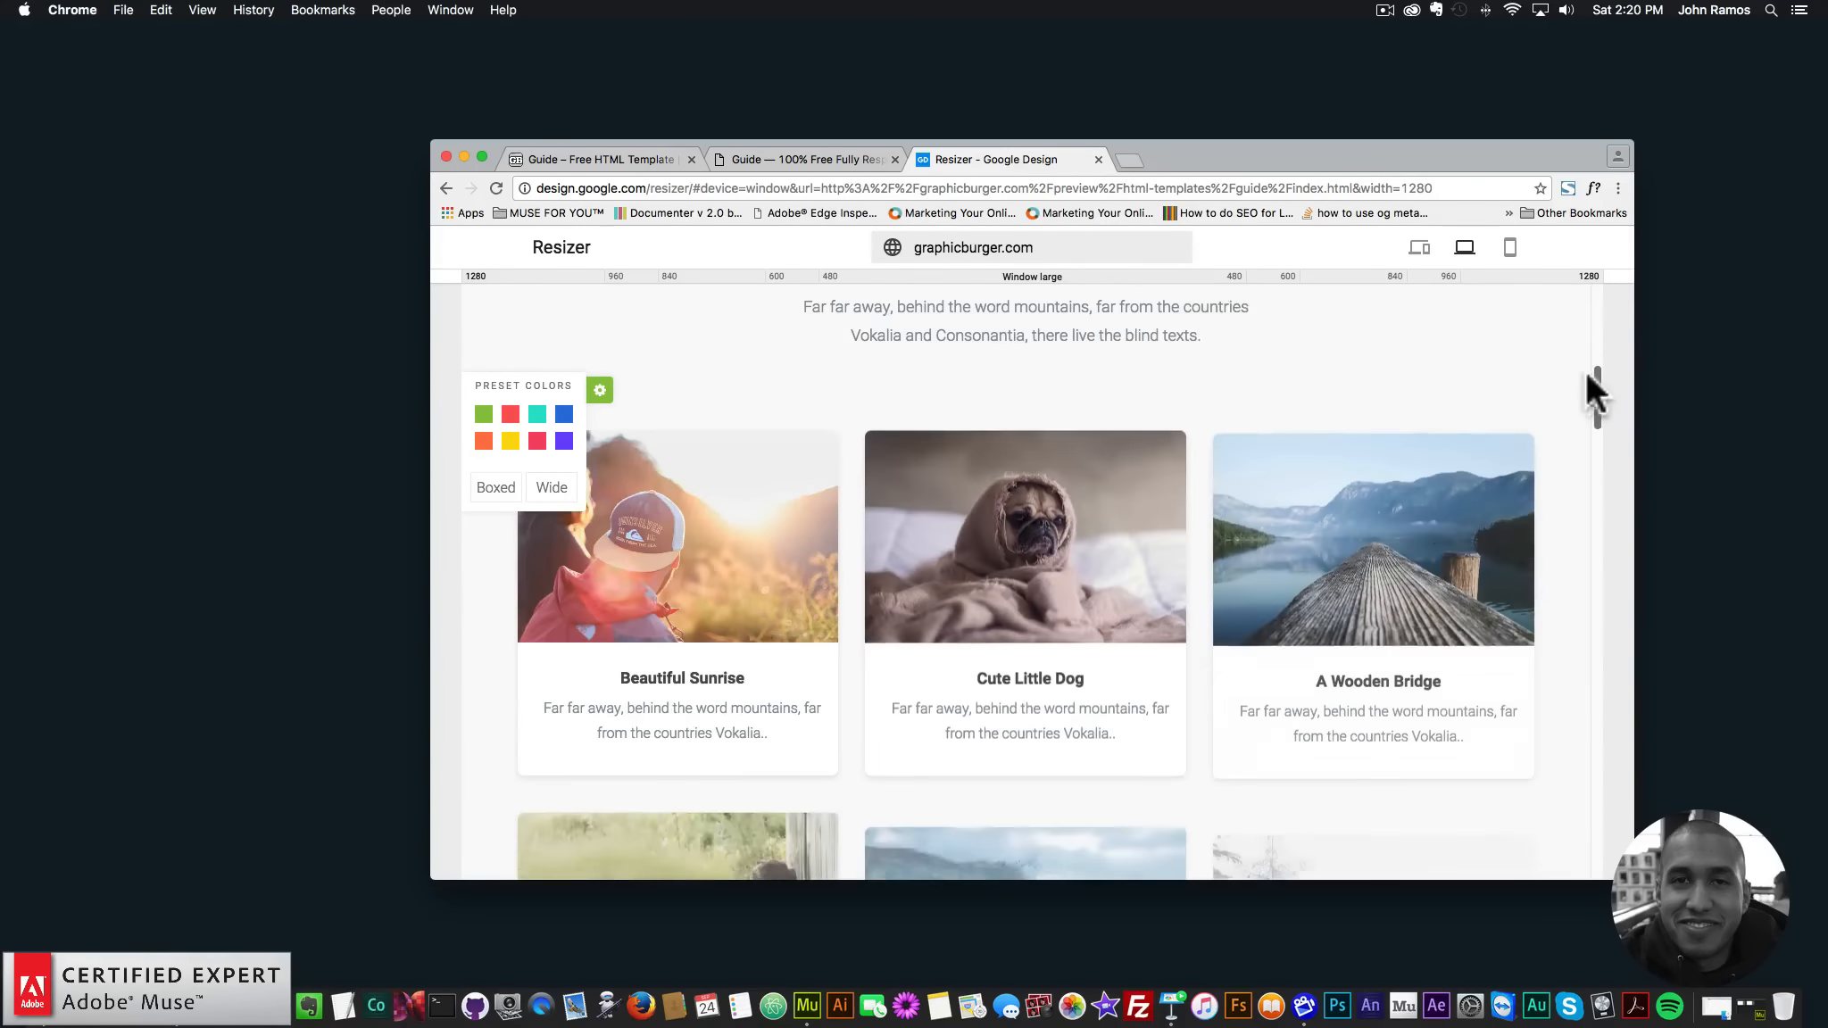
- Step the preview through 960, 600, 480, 840, 960 and 1280 px widths
left_click(1428, 278)
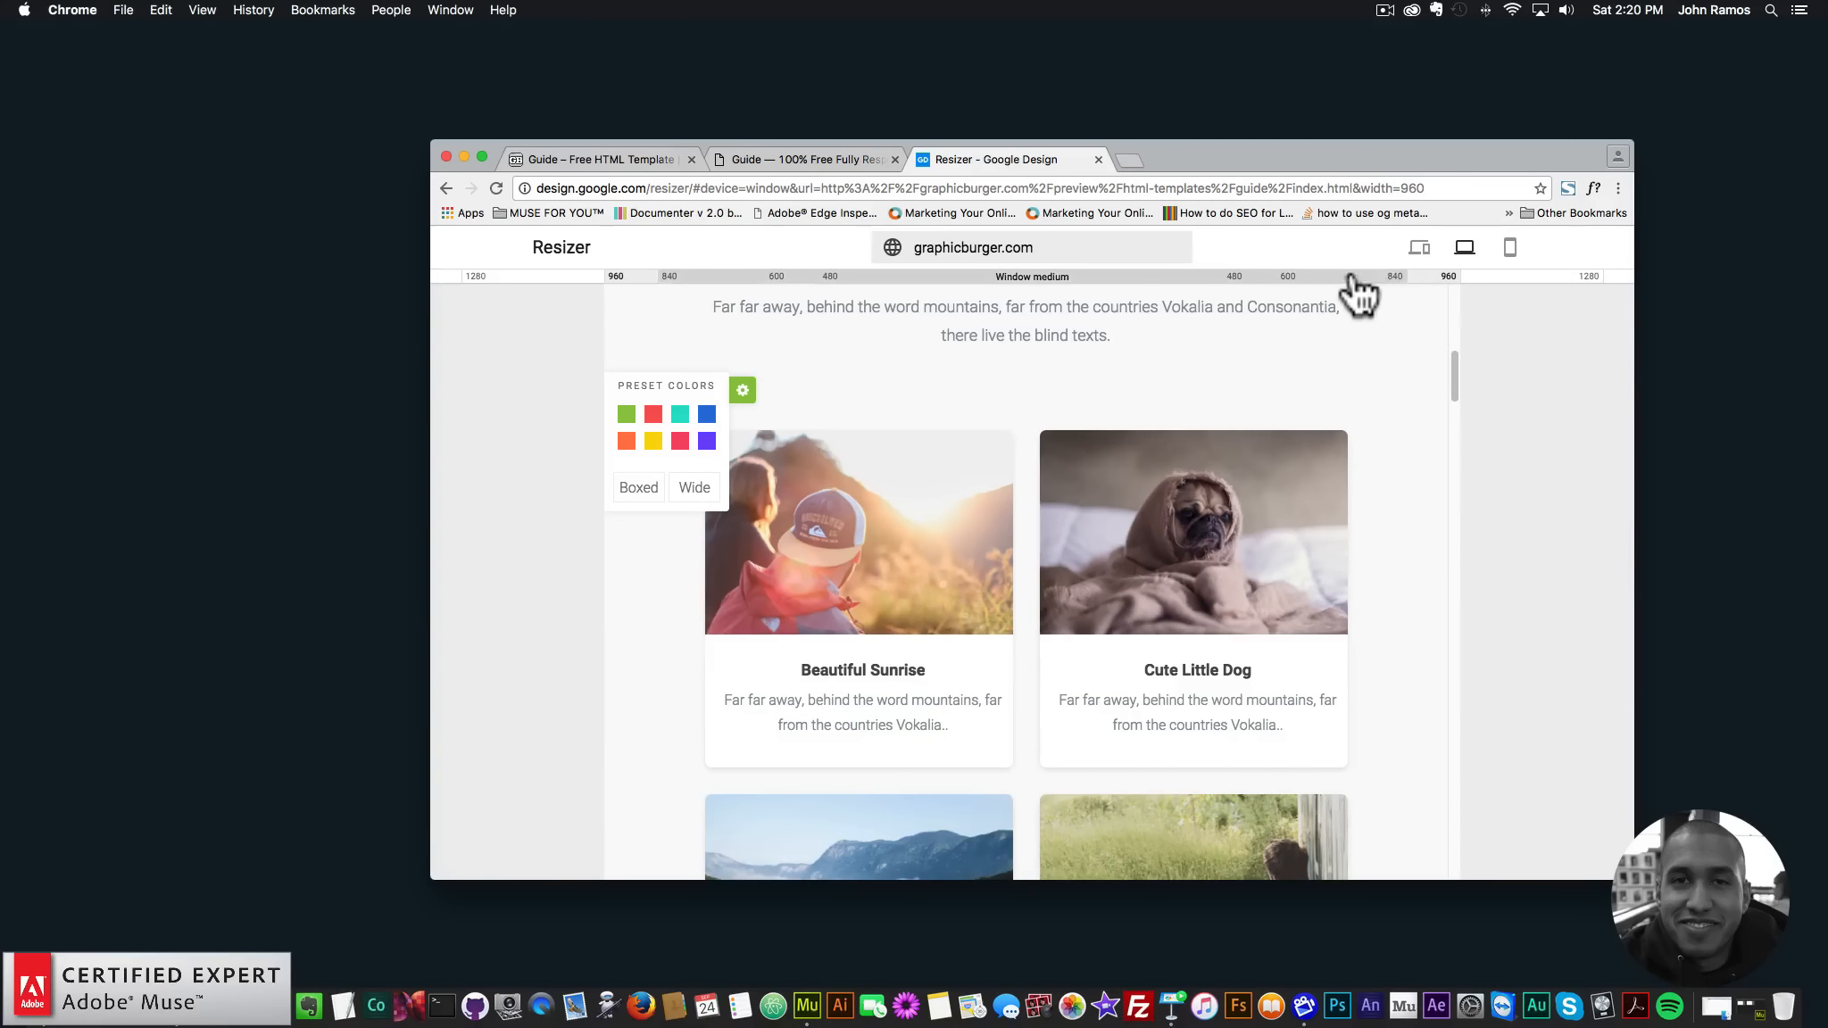
left_click(1276, 280)
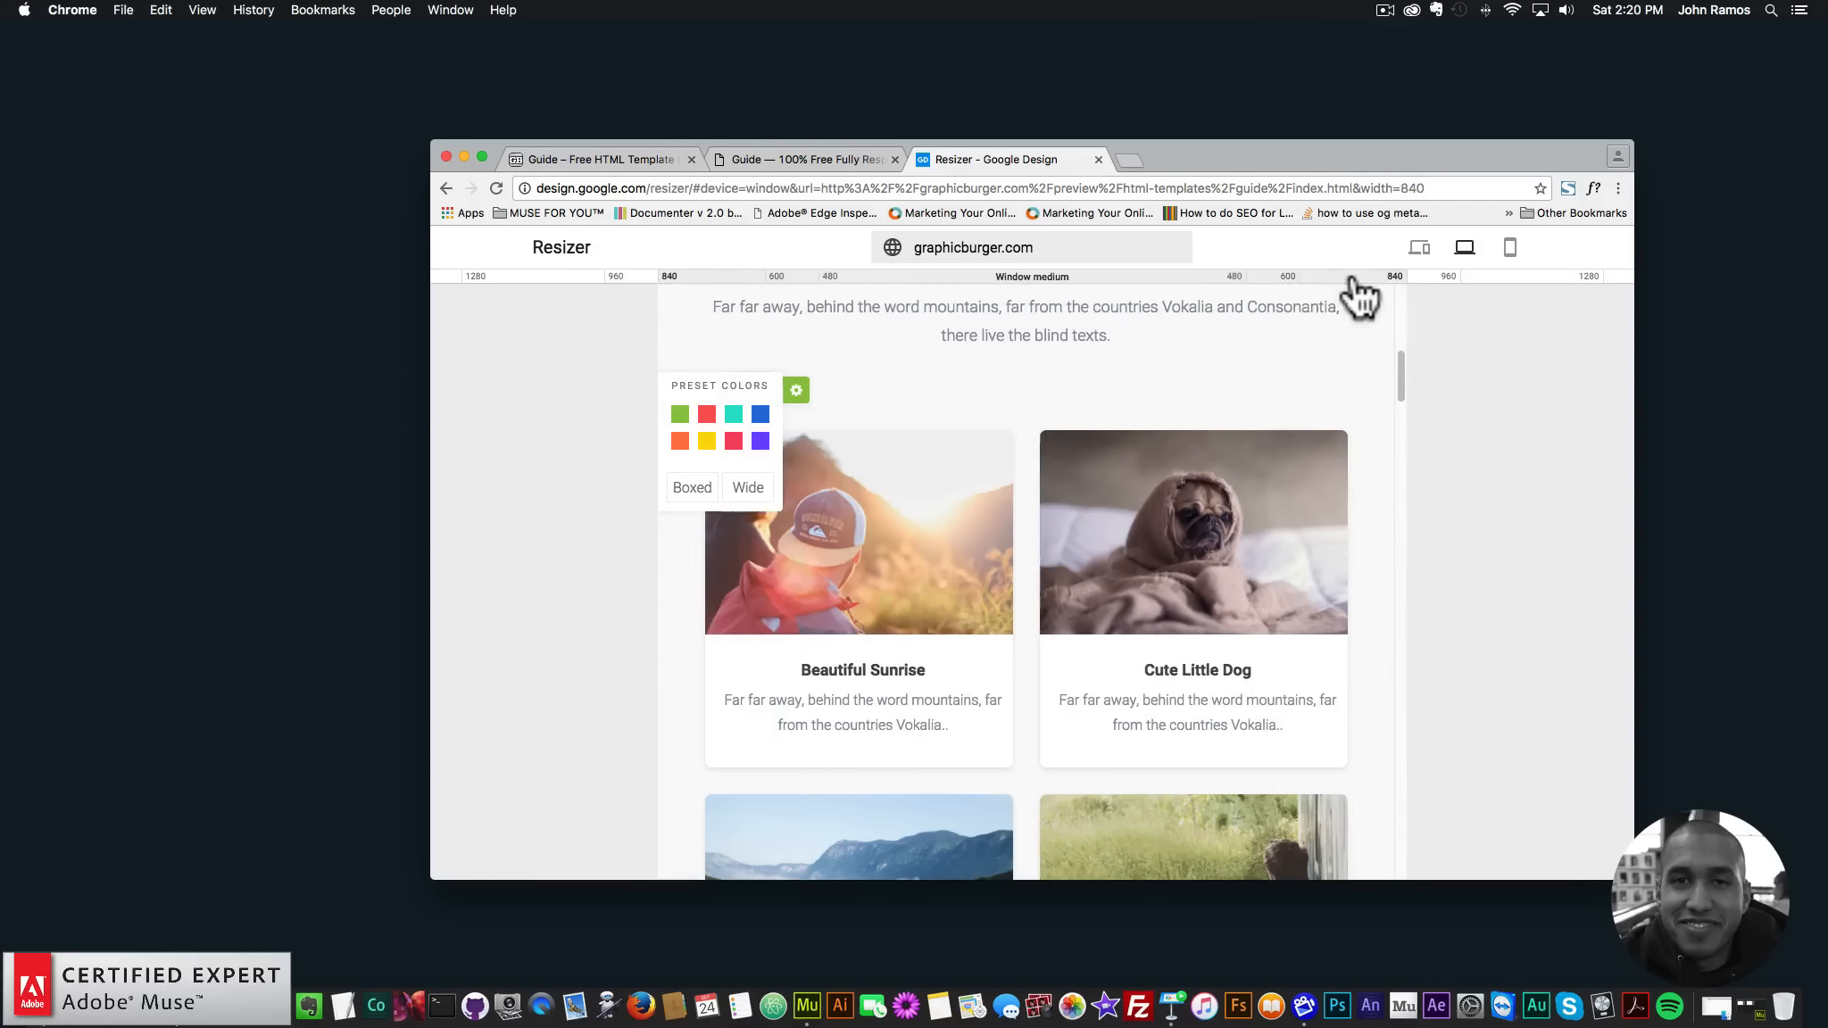
left_click(1230, 280)
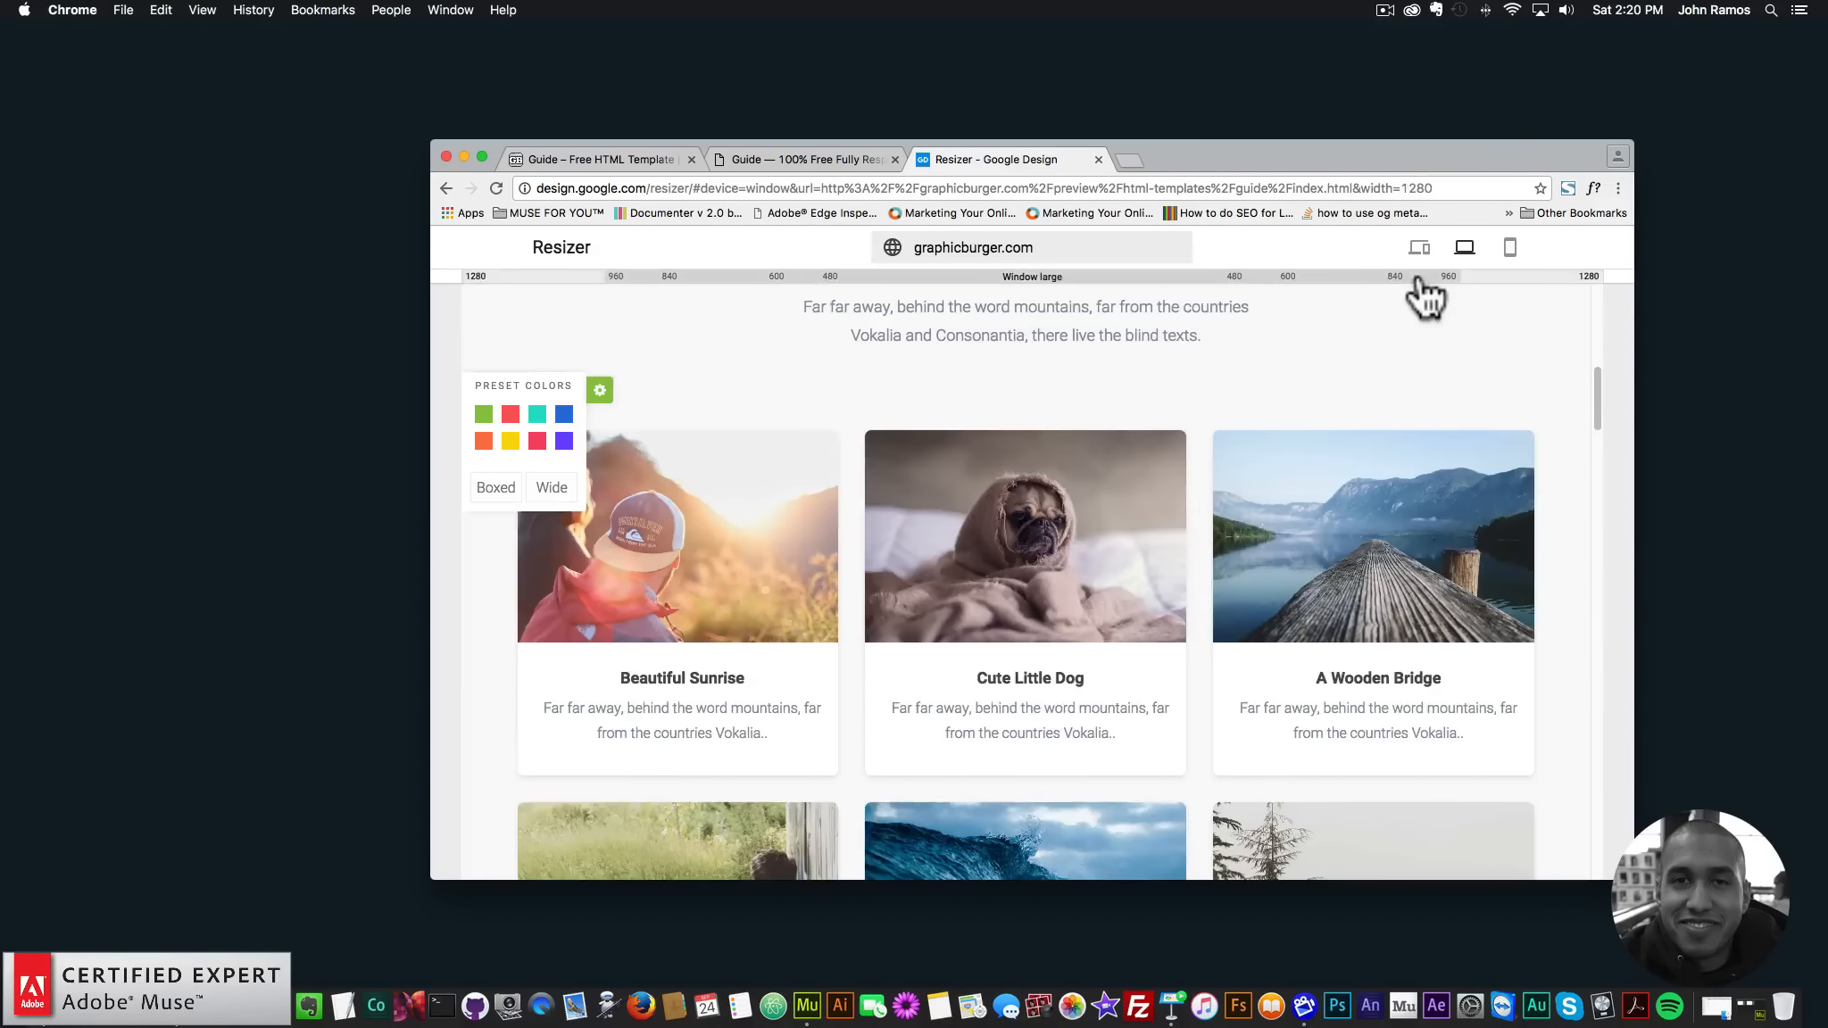
left_click(1390, 281)
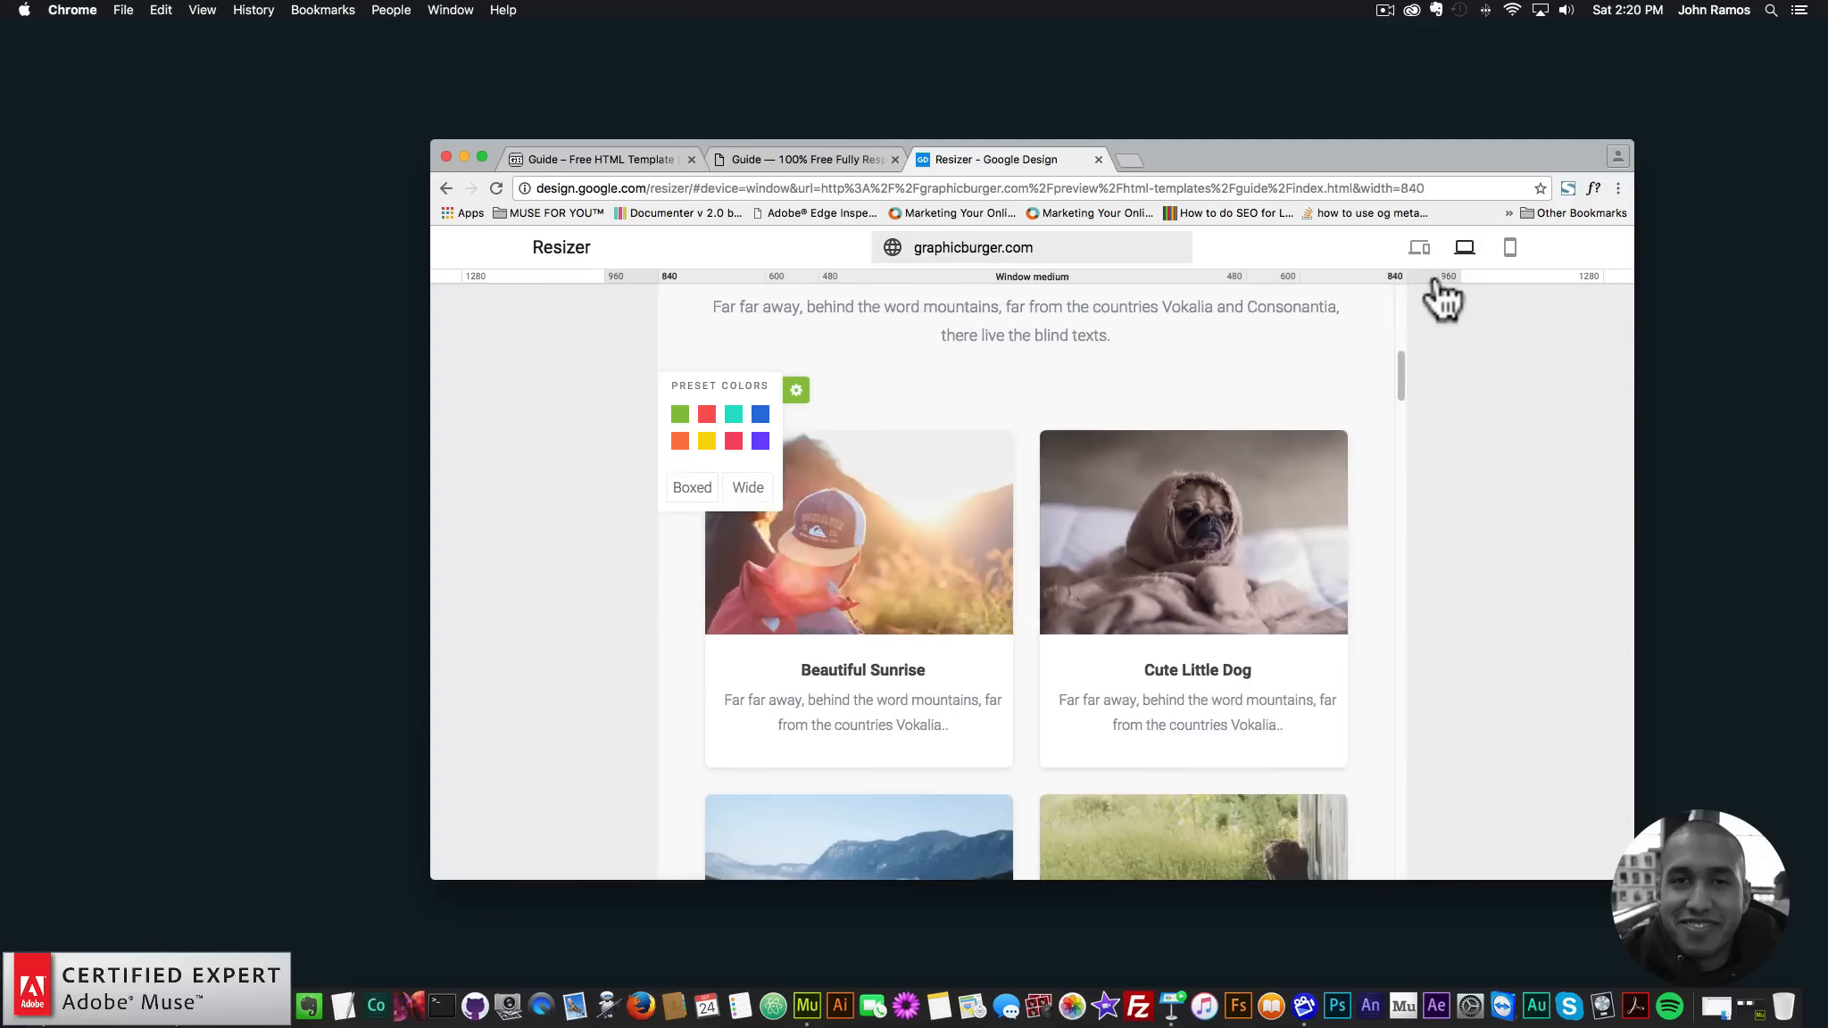
left_click(1436, 281)
left_click(1519, 280)
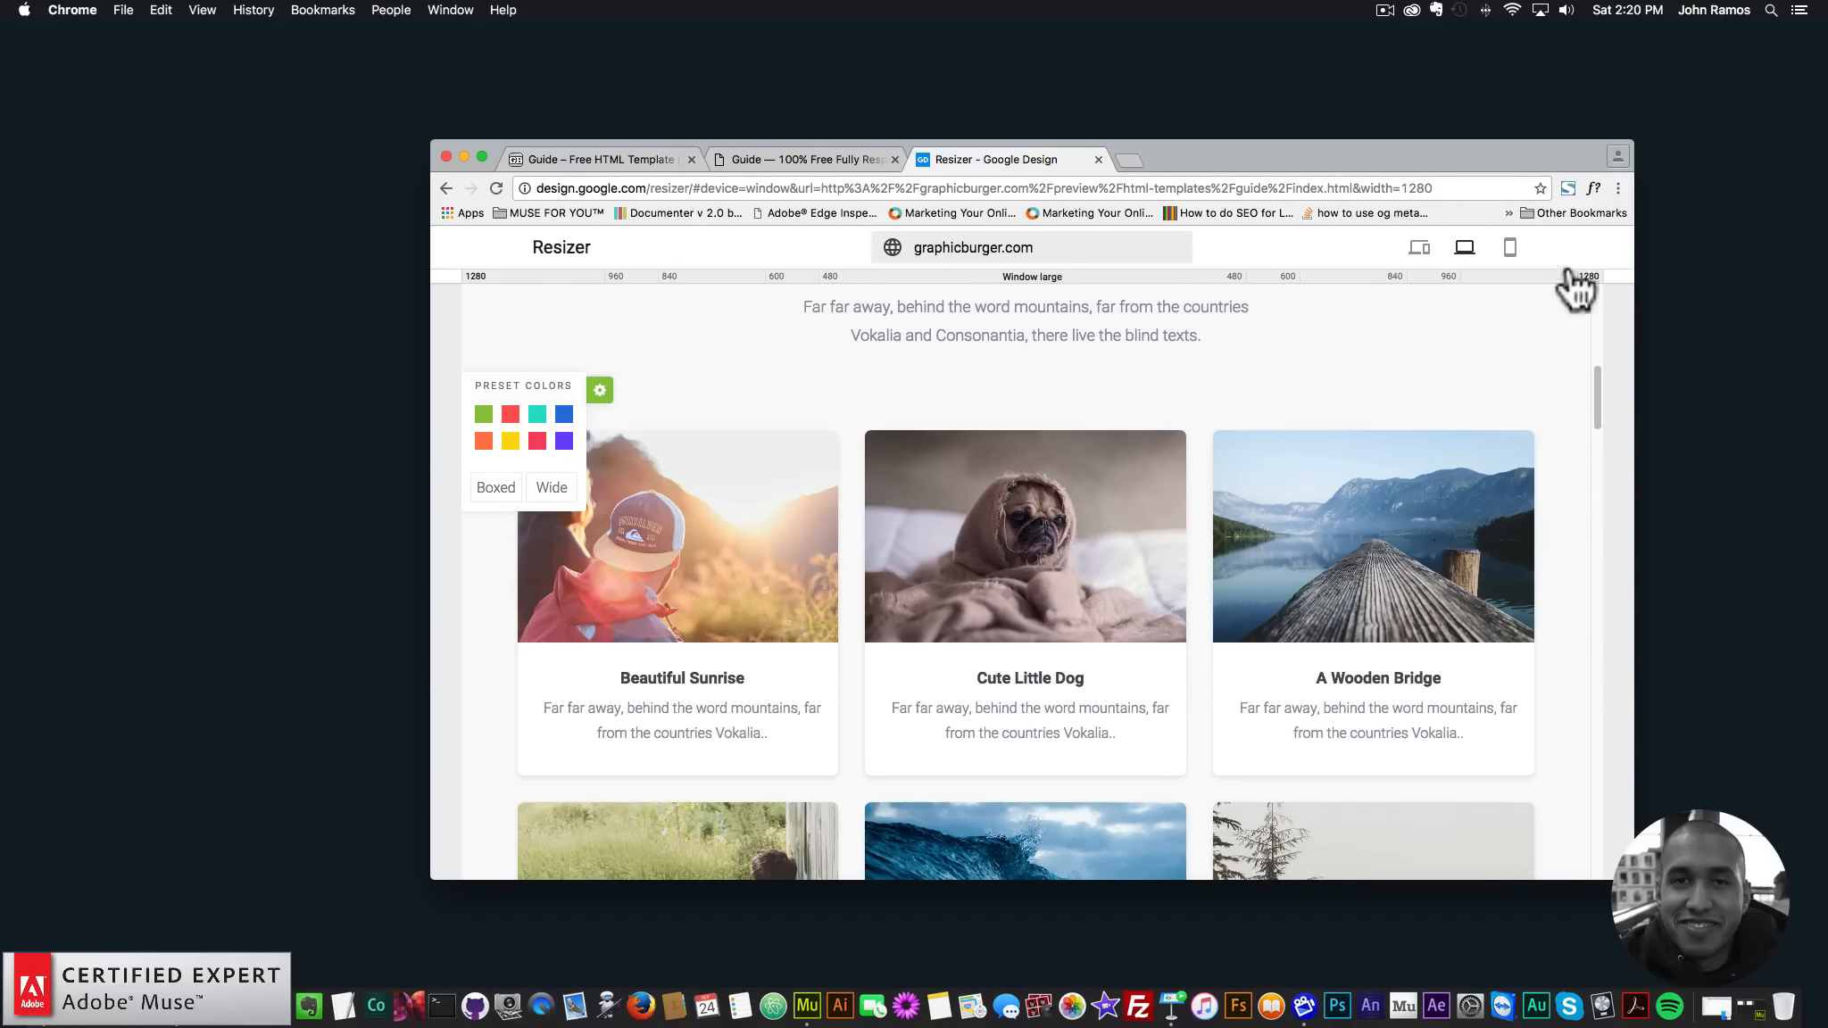
- Cycle the preview again through 960, 600, 480, 960 and 1280 px
left_click(1439, 279)
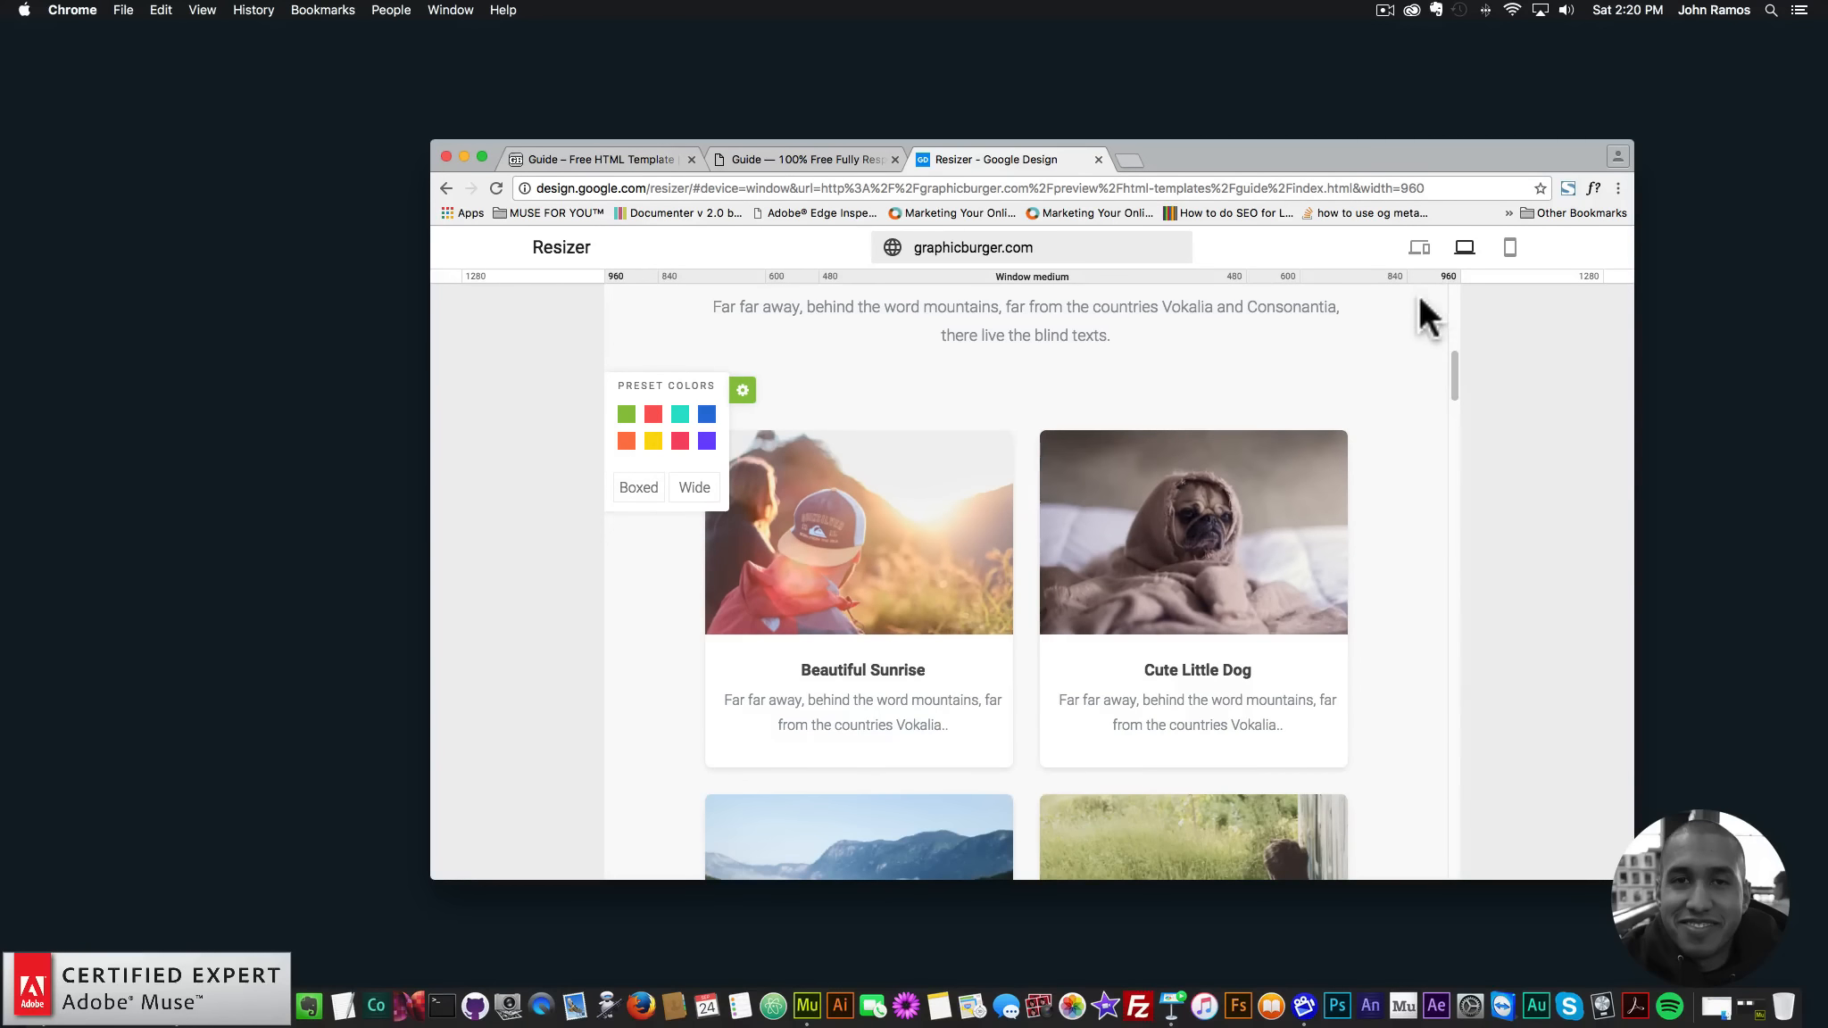
left_click(1285, 279)
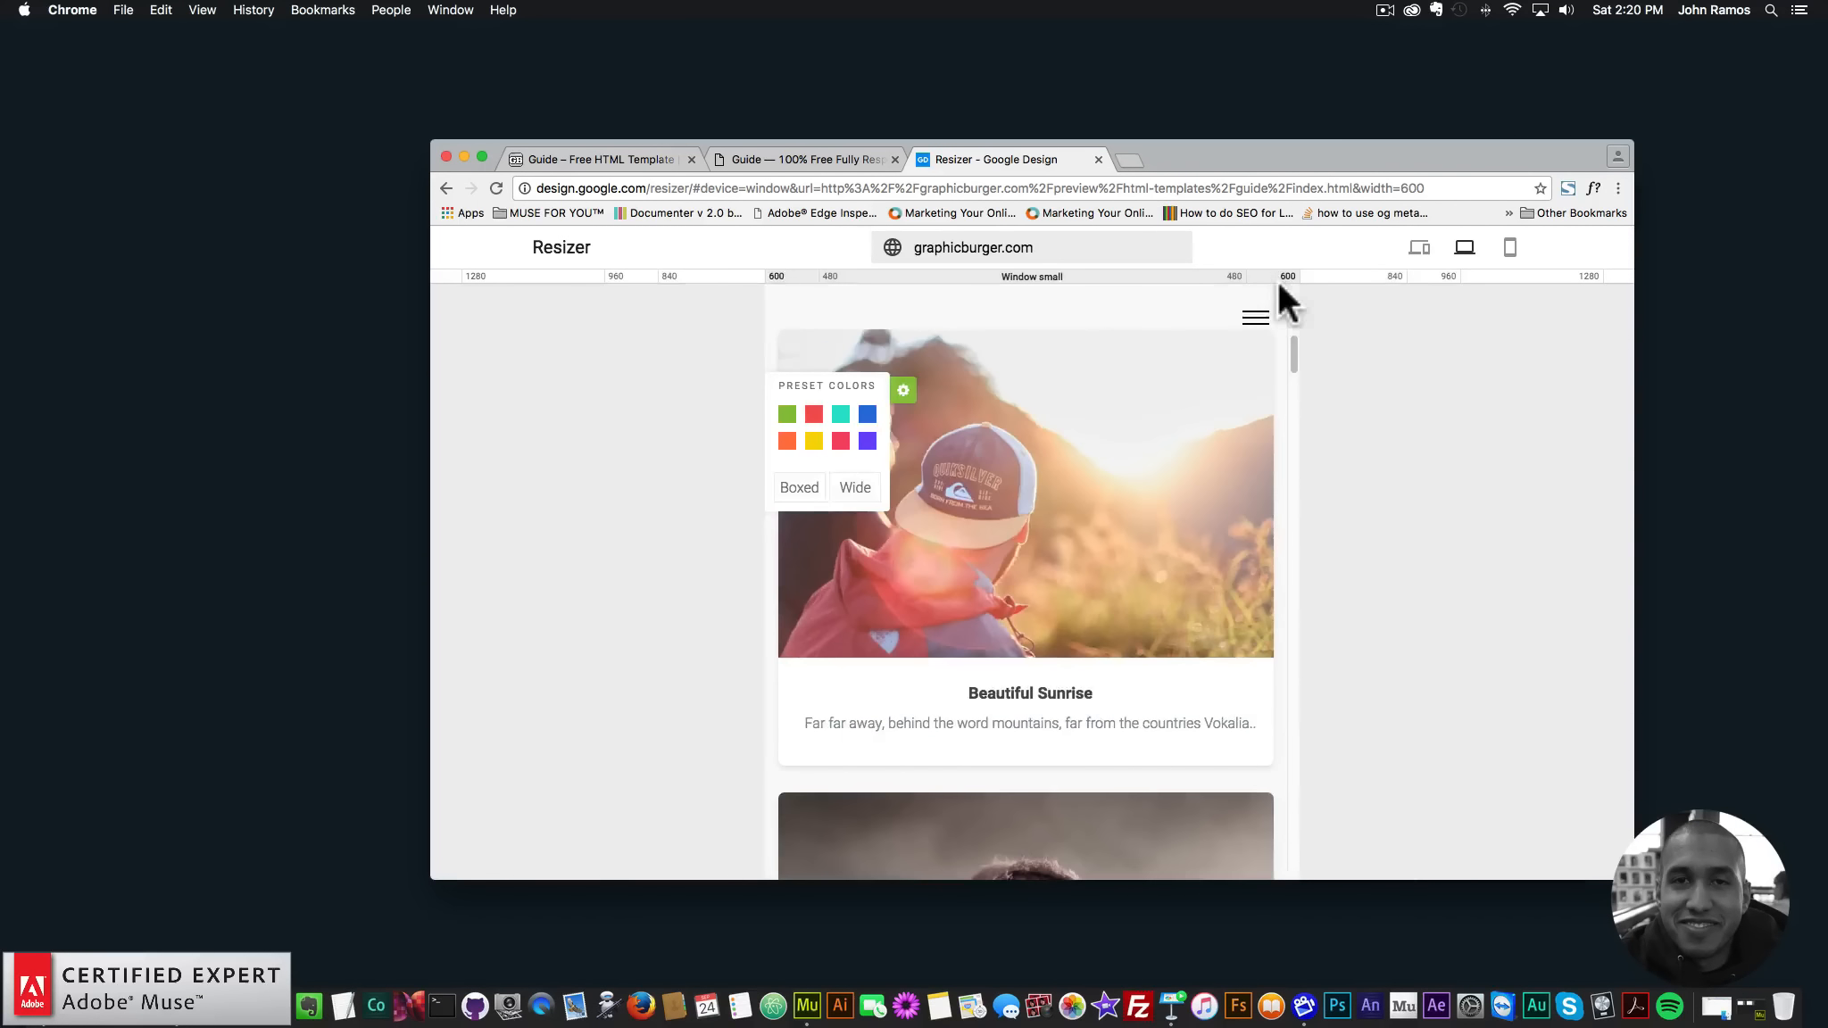
left_click(1228, 278)
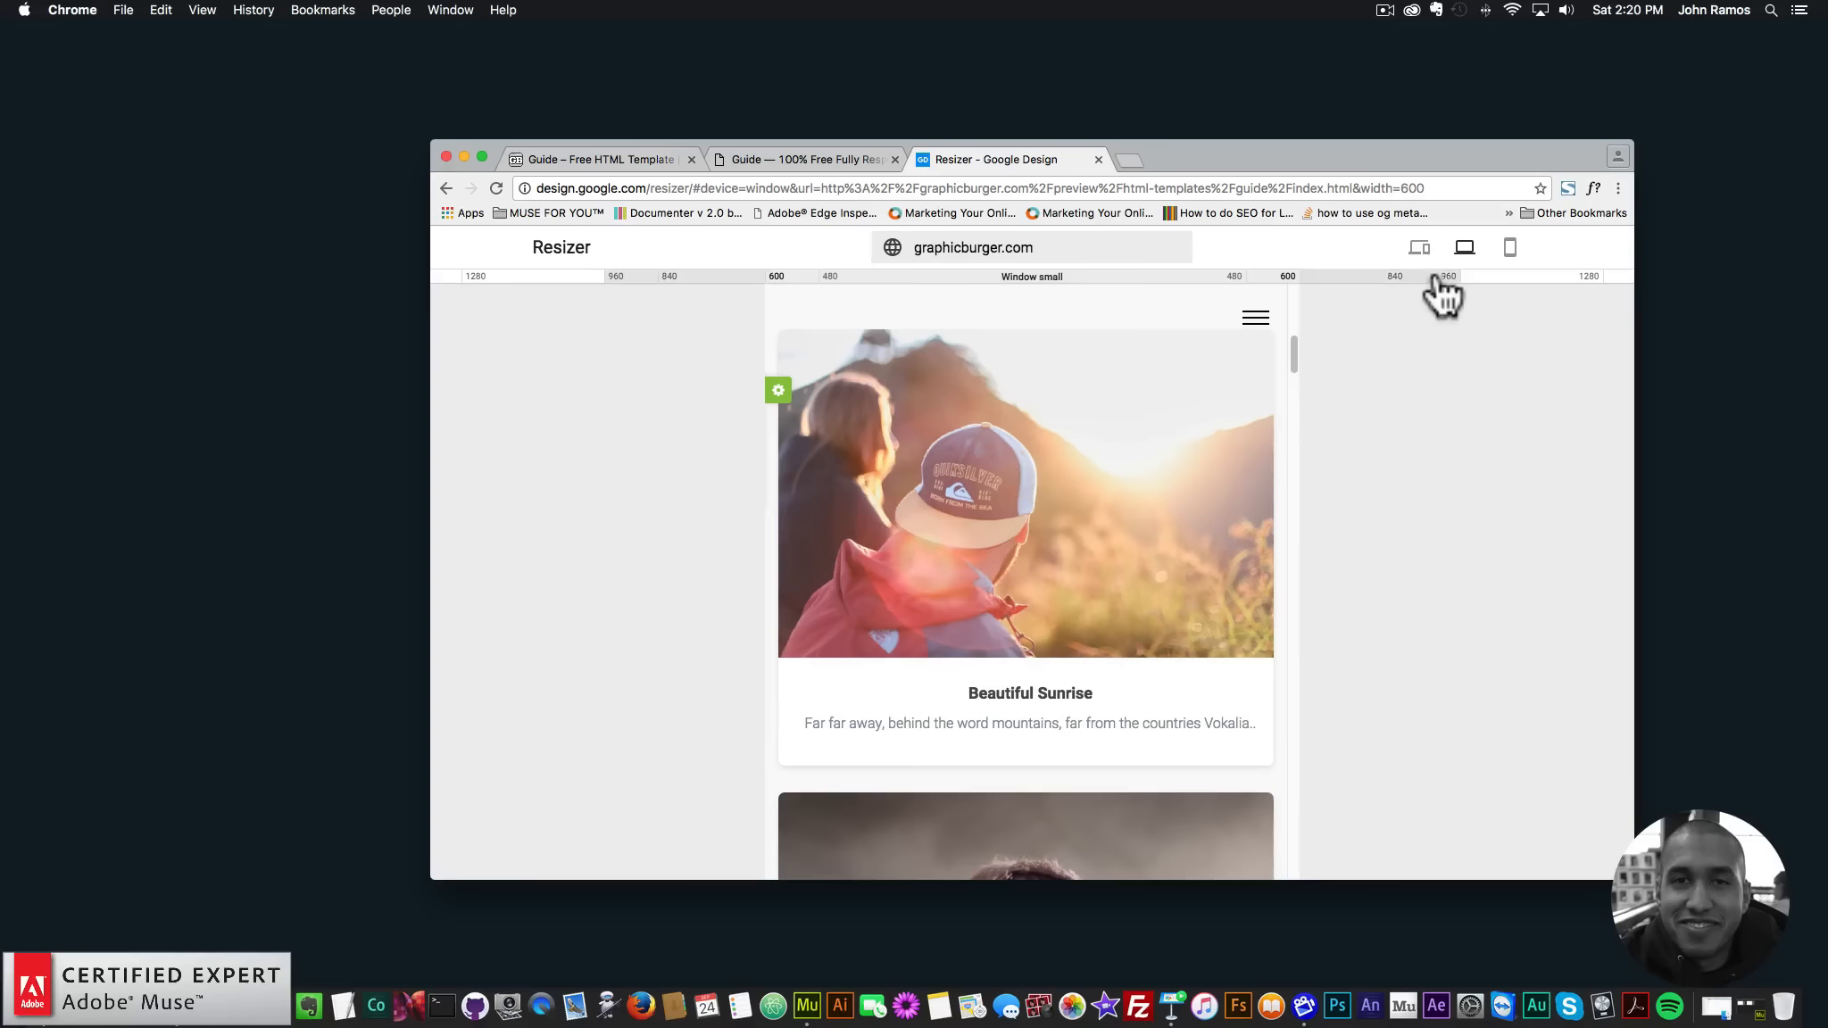
left_click(1444, 278)
left_click(1520, 280)
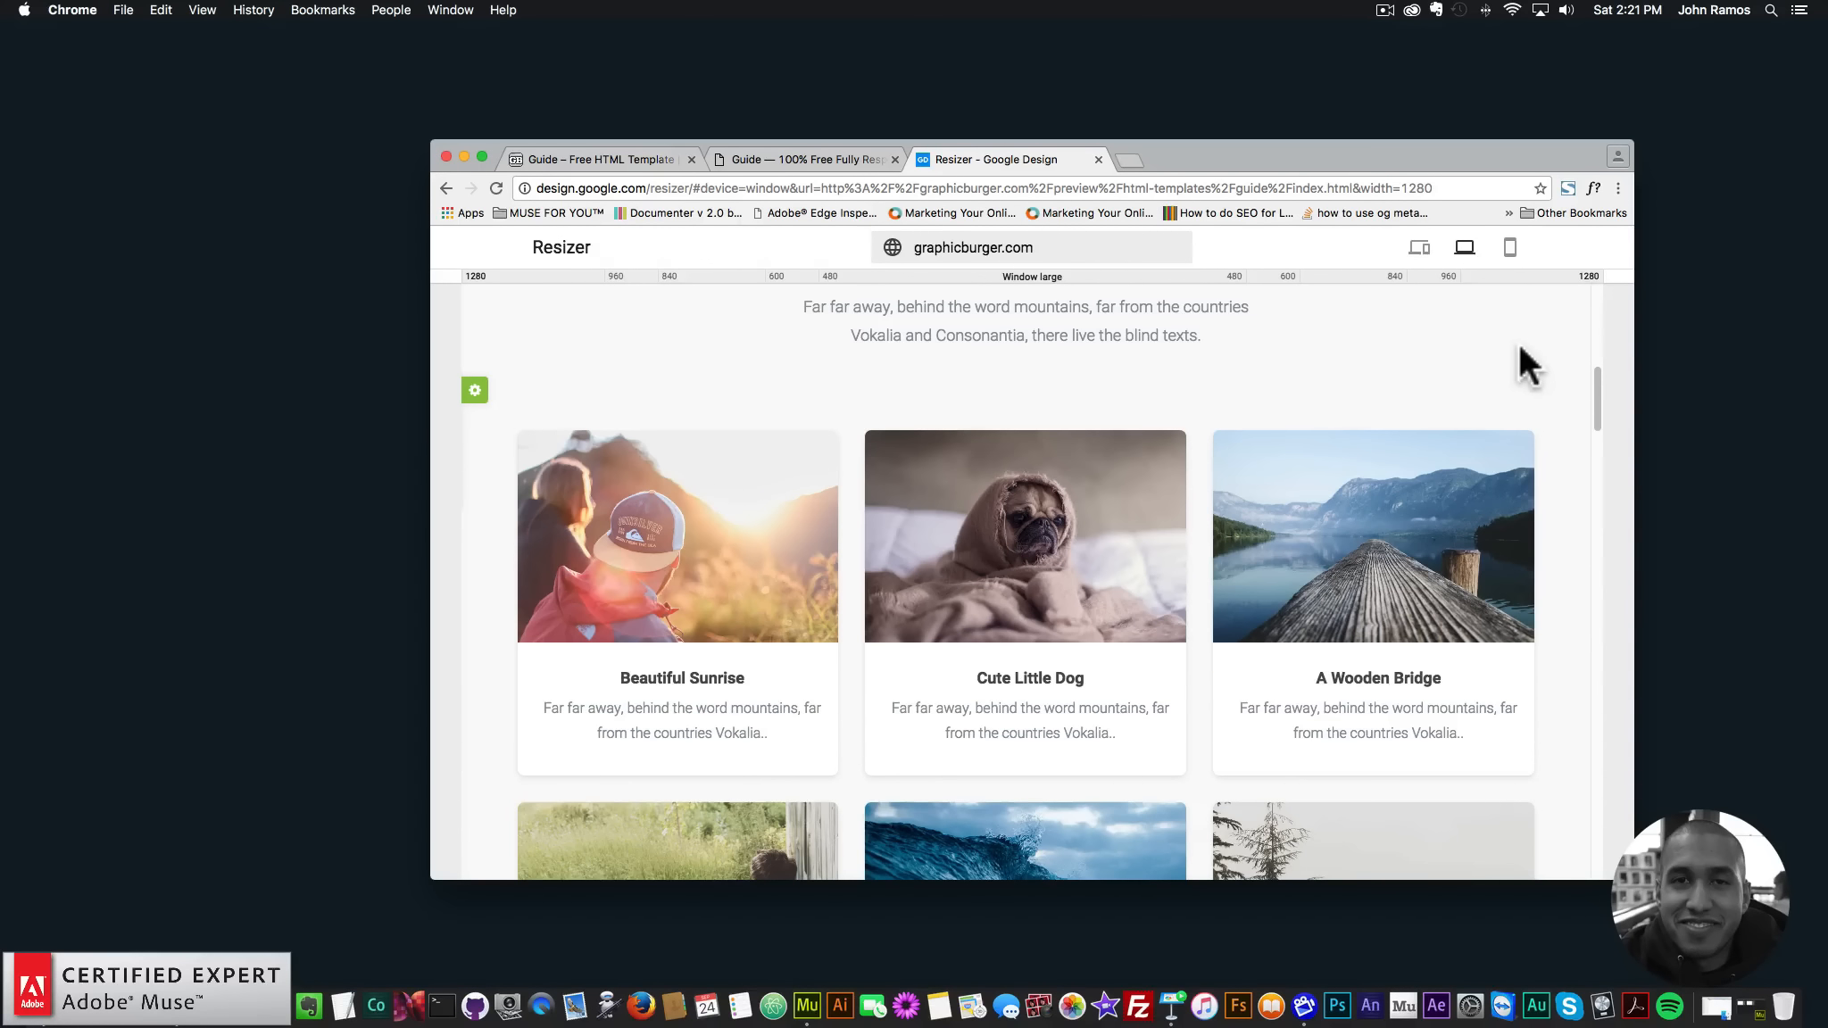
left_click_drag(1593, 382, 1594, 274)
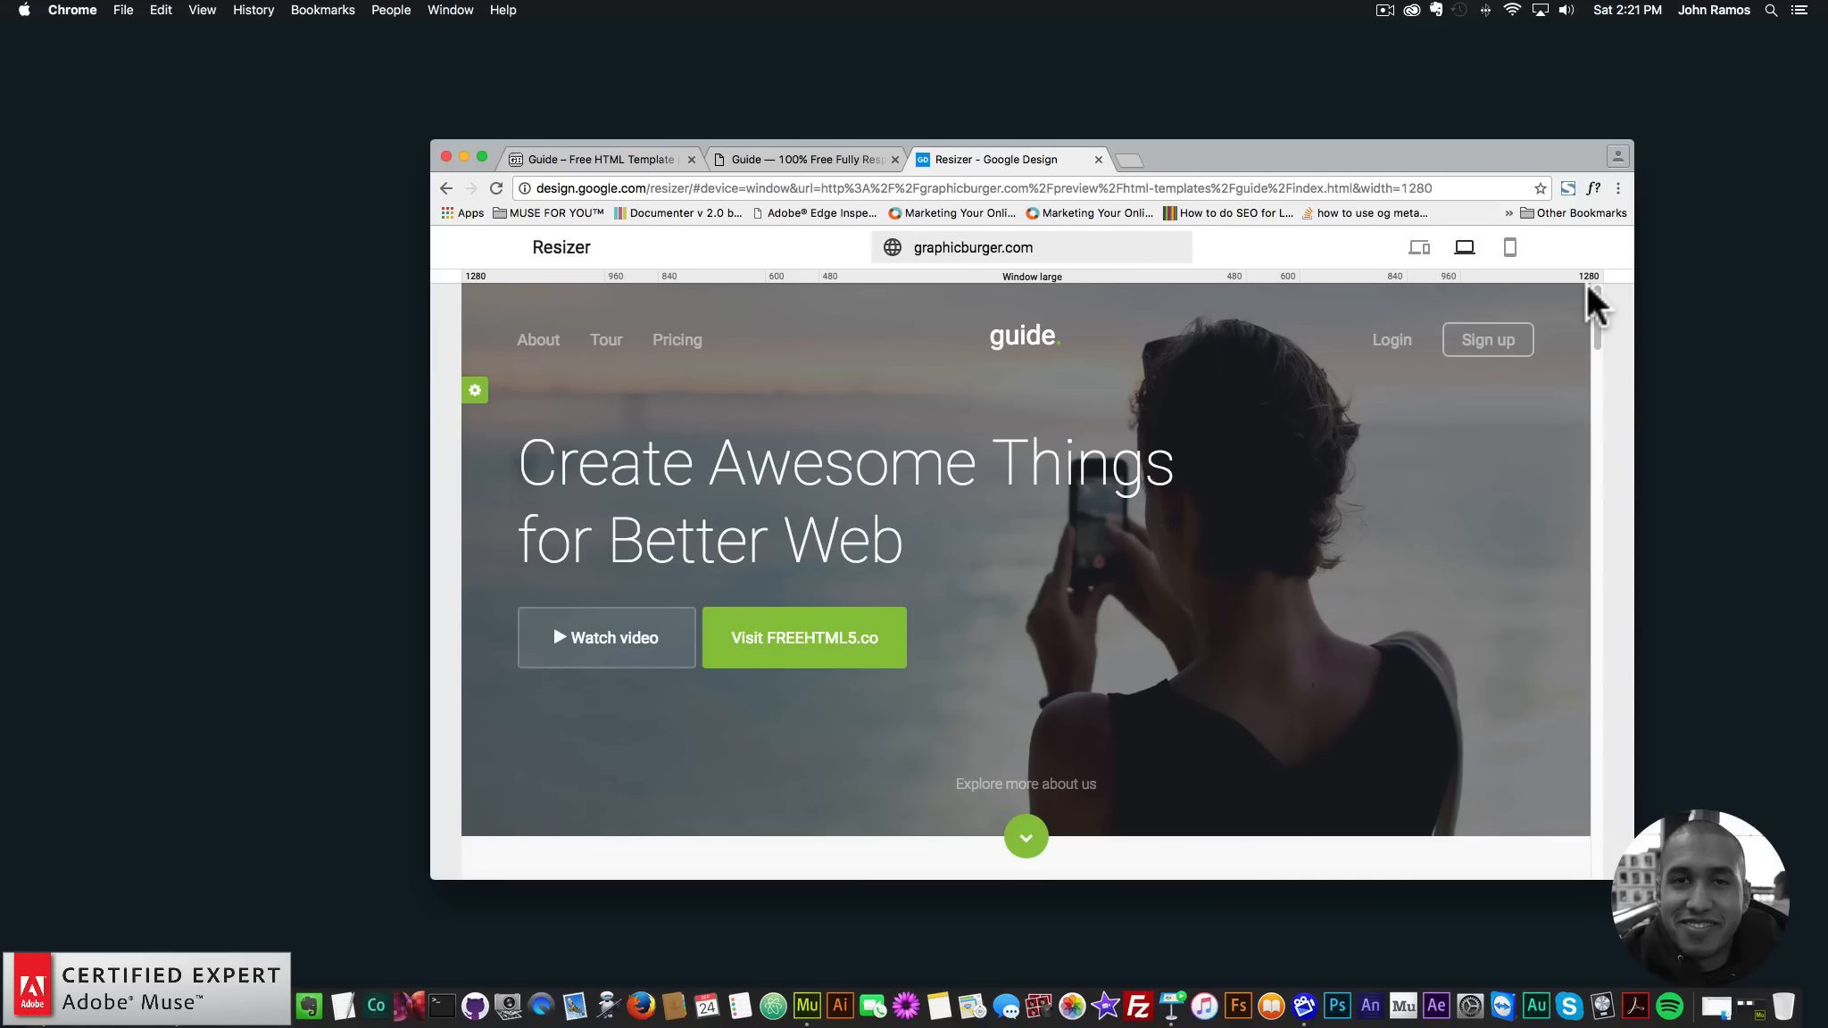
- Widen the browser slightly and step the preview down through 960, 600 to 480 px
left_click_drag(1635, 298, 1686, 298)
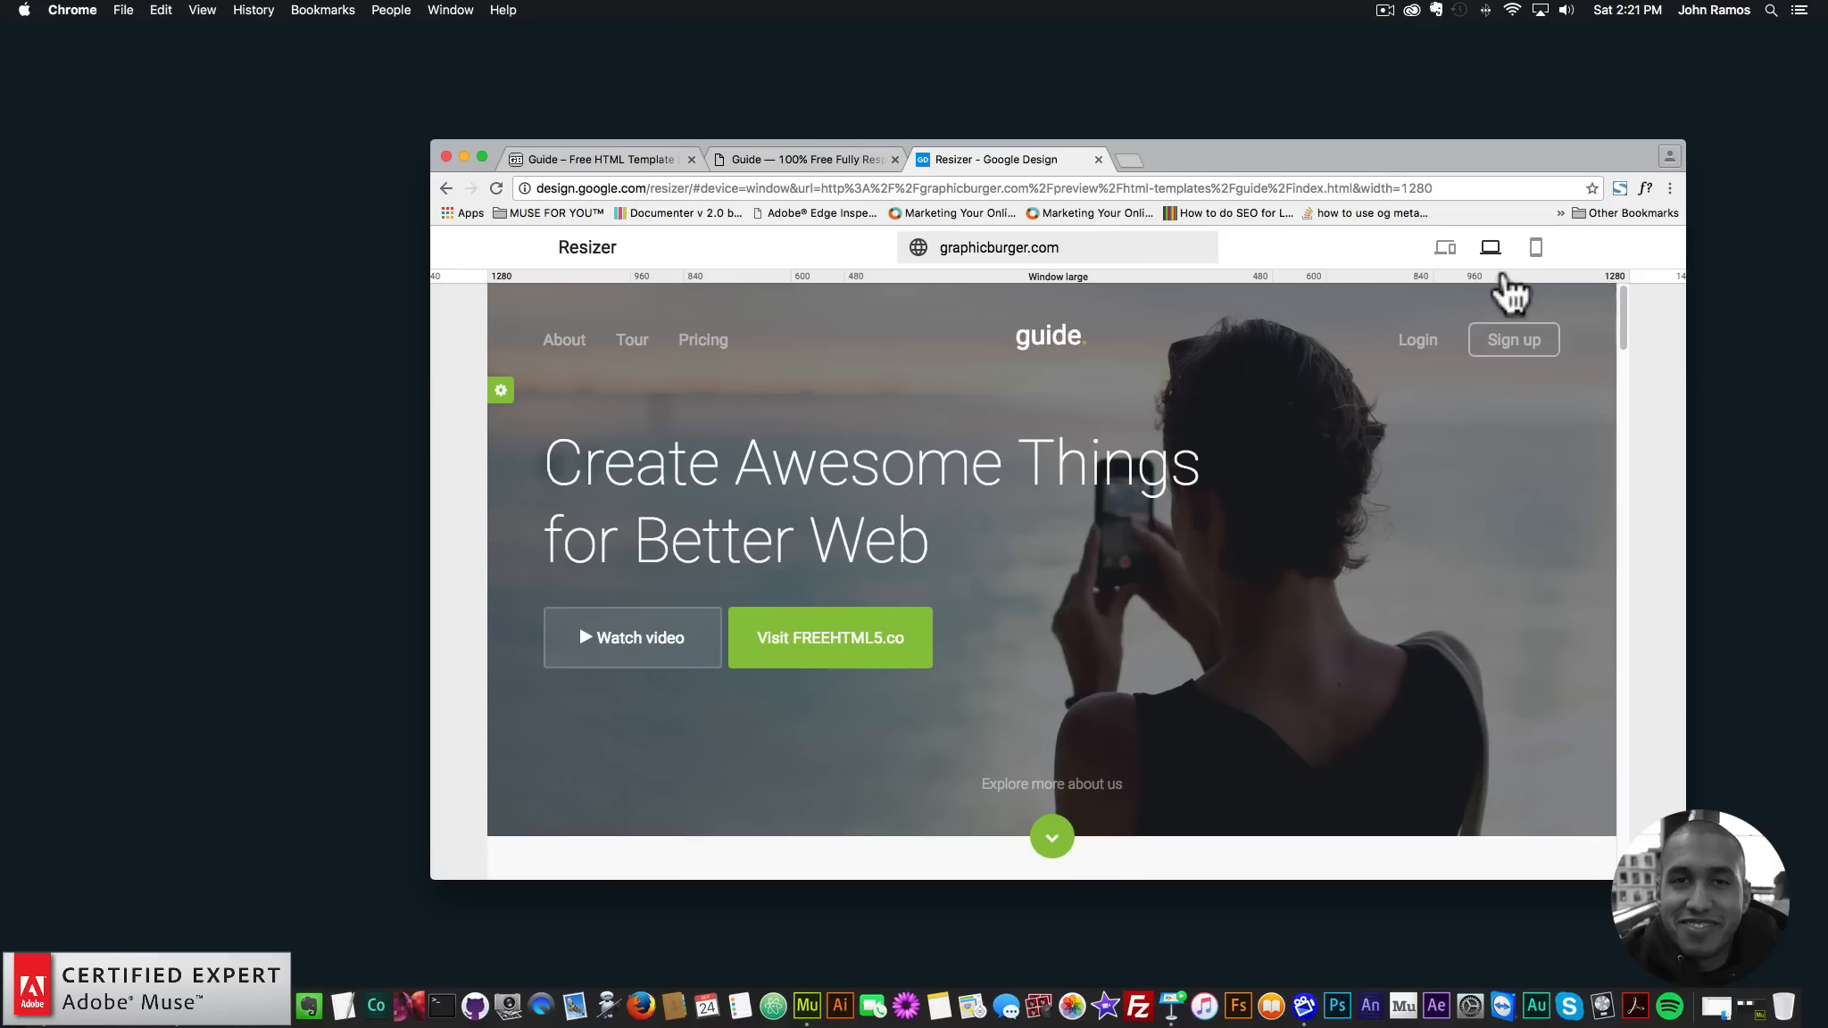
left_click(1474, 278)
left_click(1305, 280)
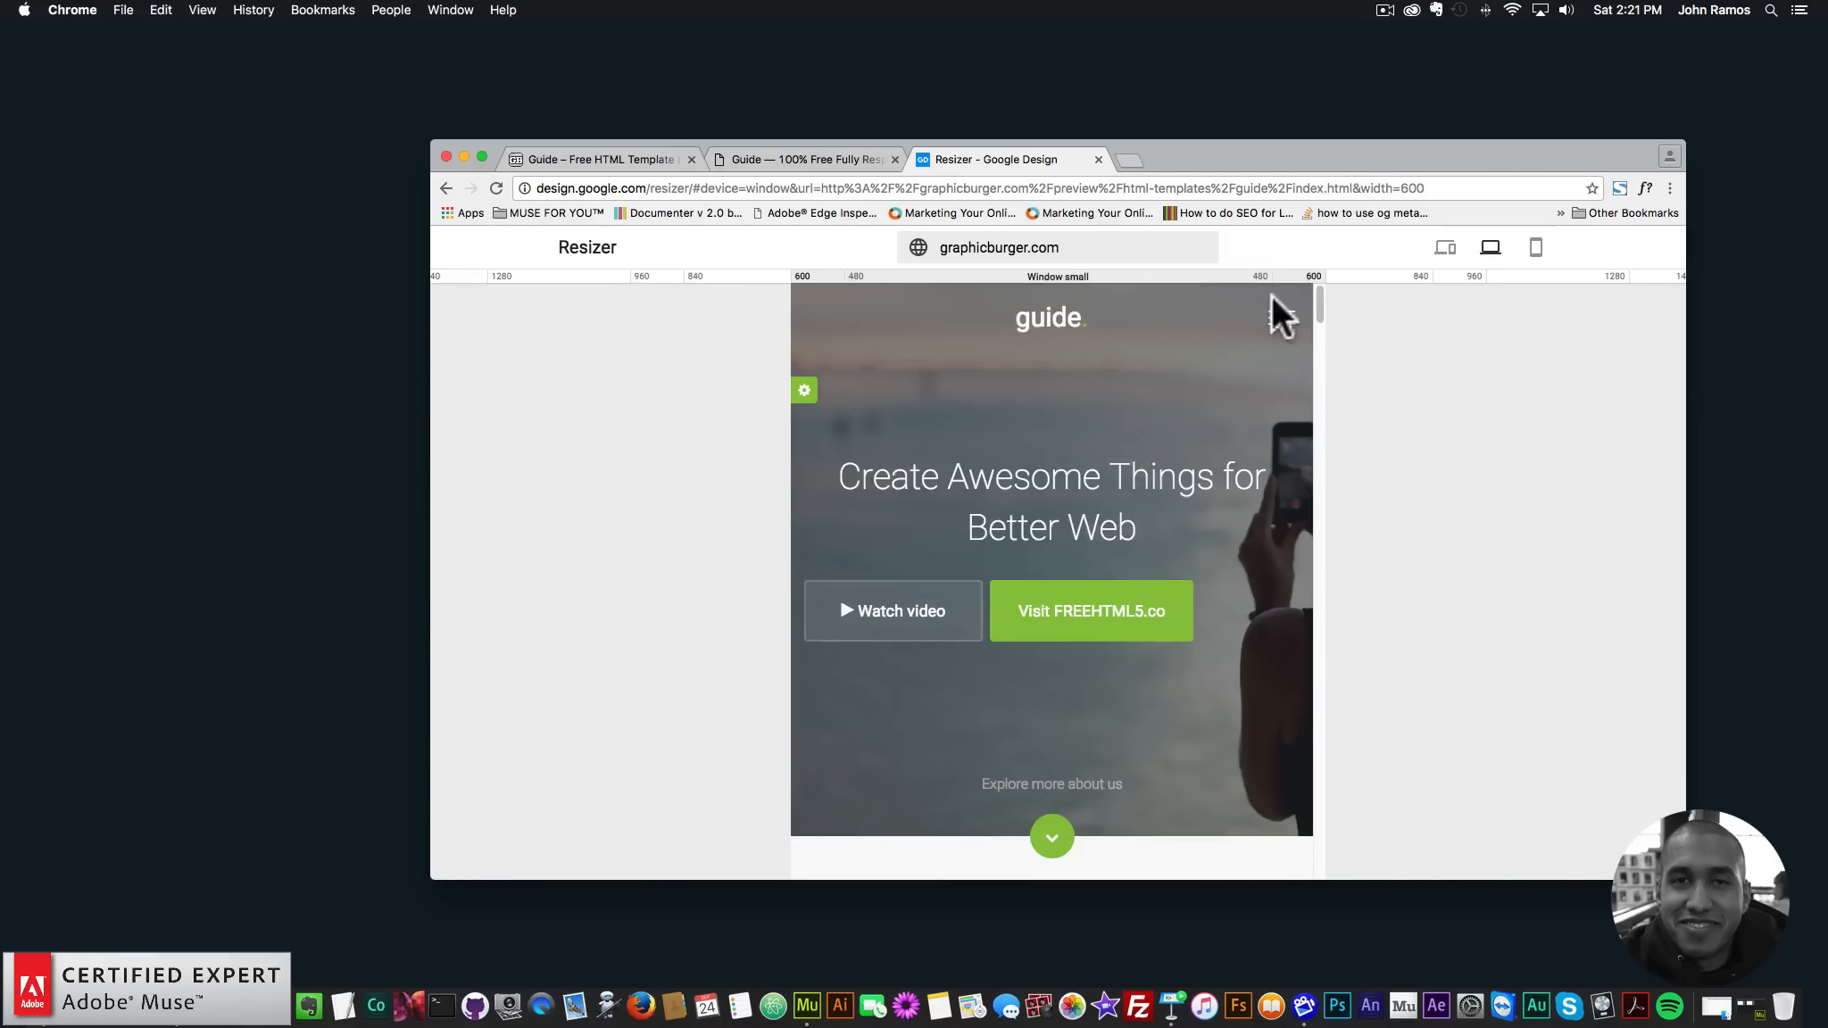
left_click(1256, 281)
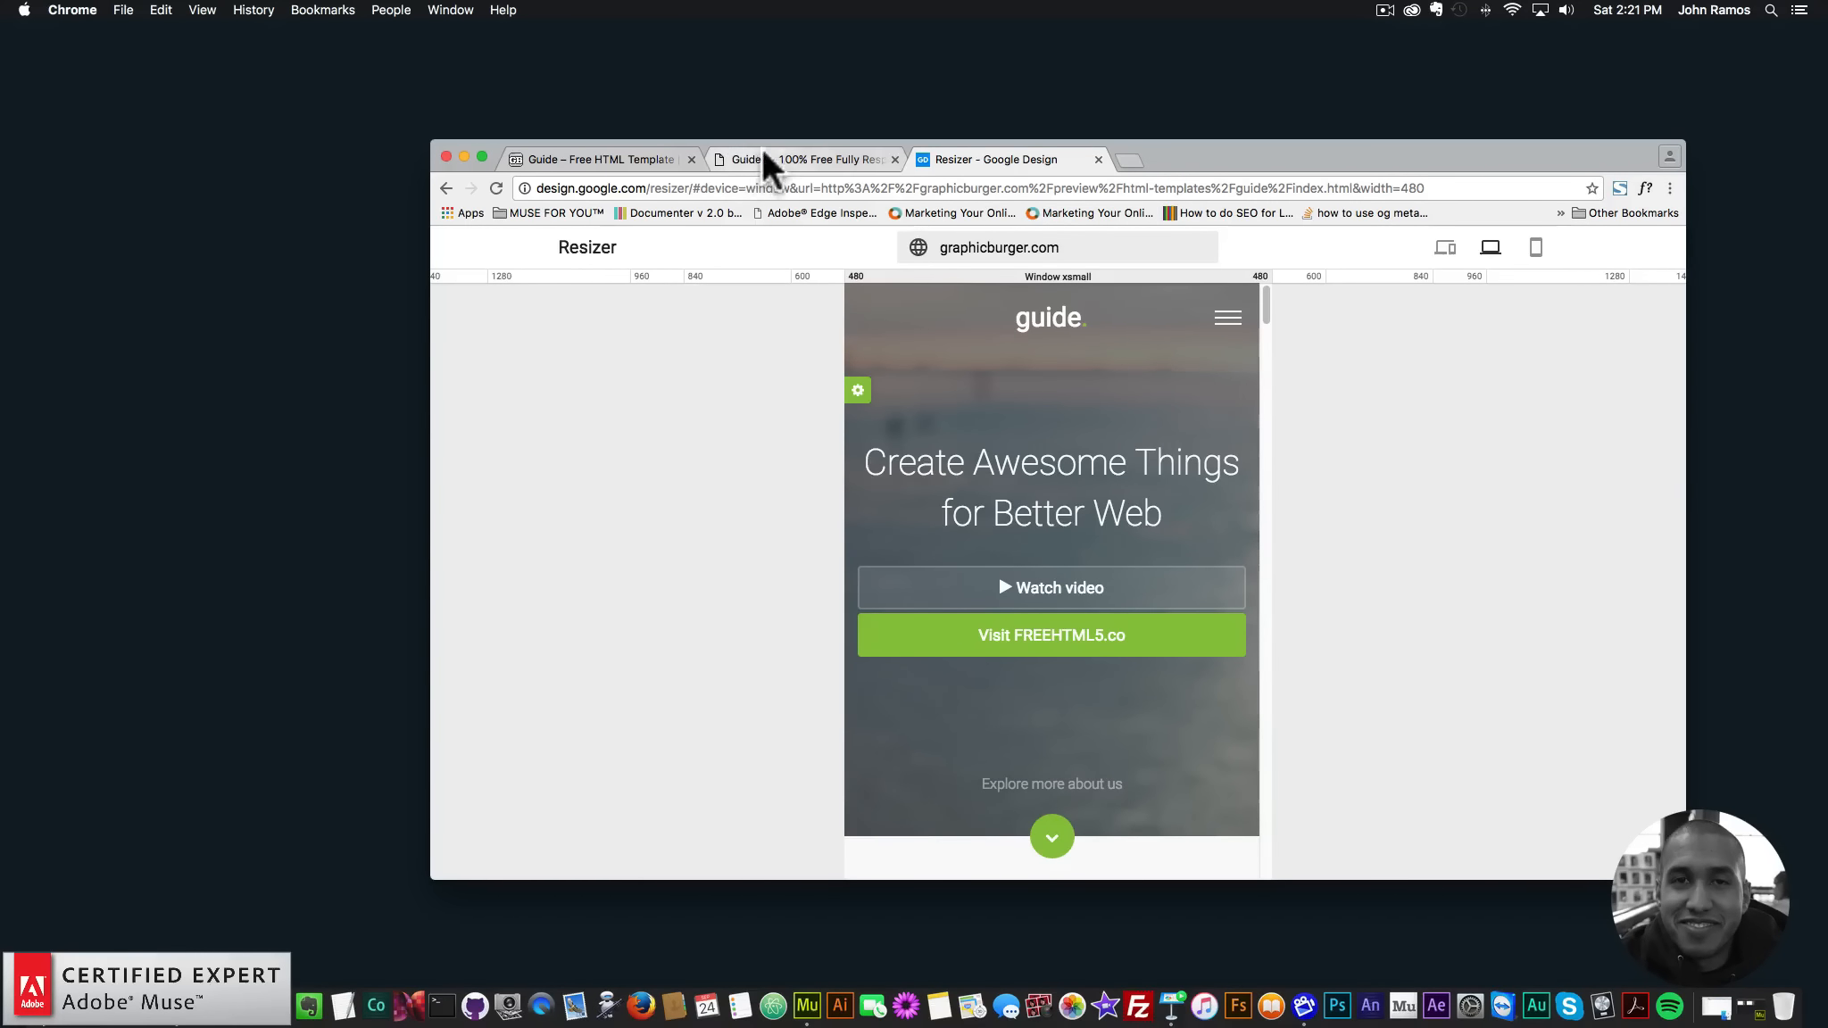
- Return to the Guide demo tab, scroll up to its hero, and reposition the Chrome window
left_click(784, 149)
left_click_drag(1204, 155, 1202, 144)
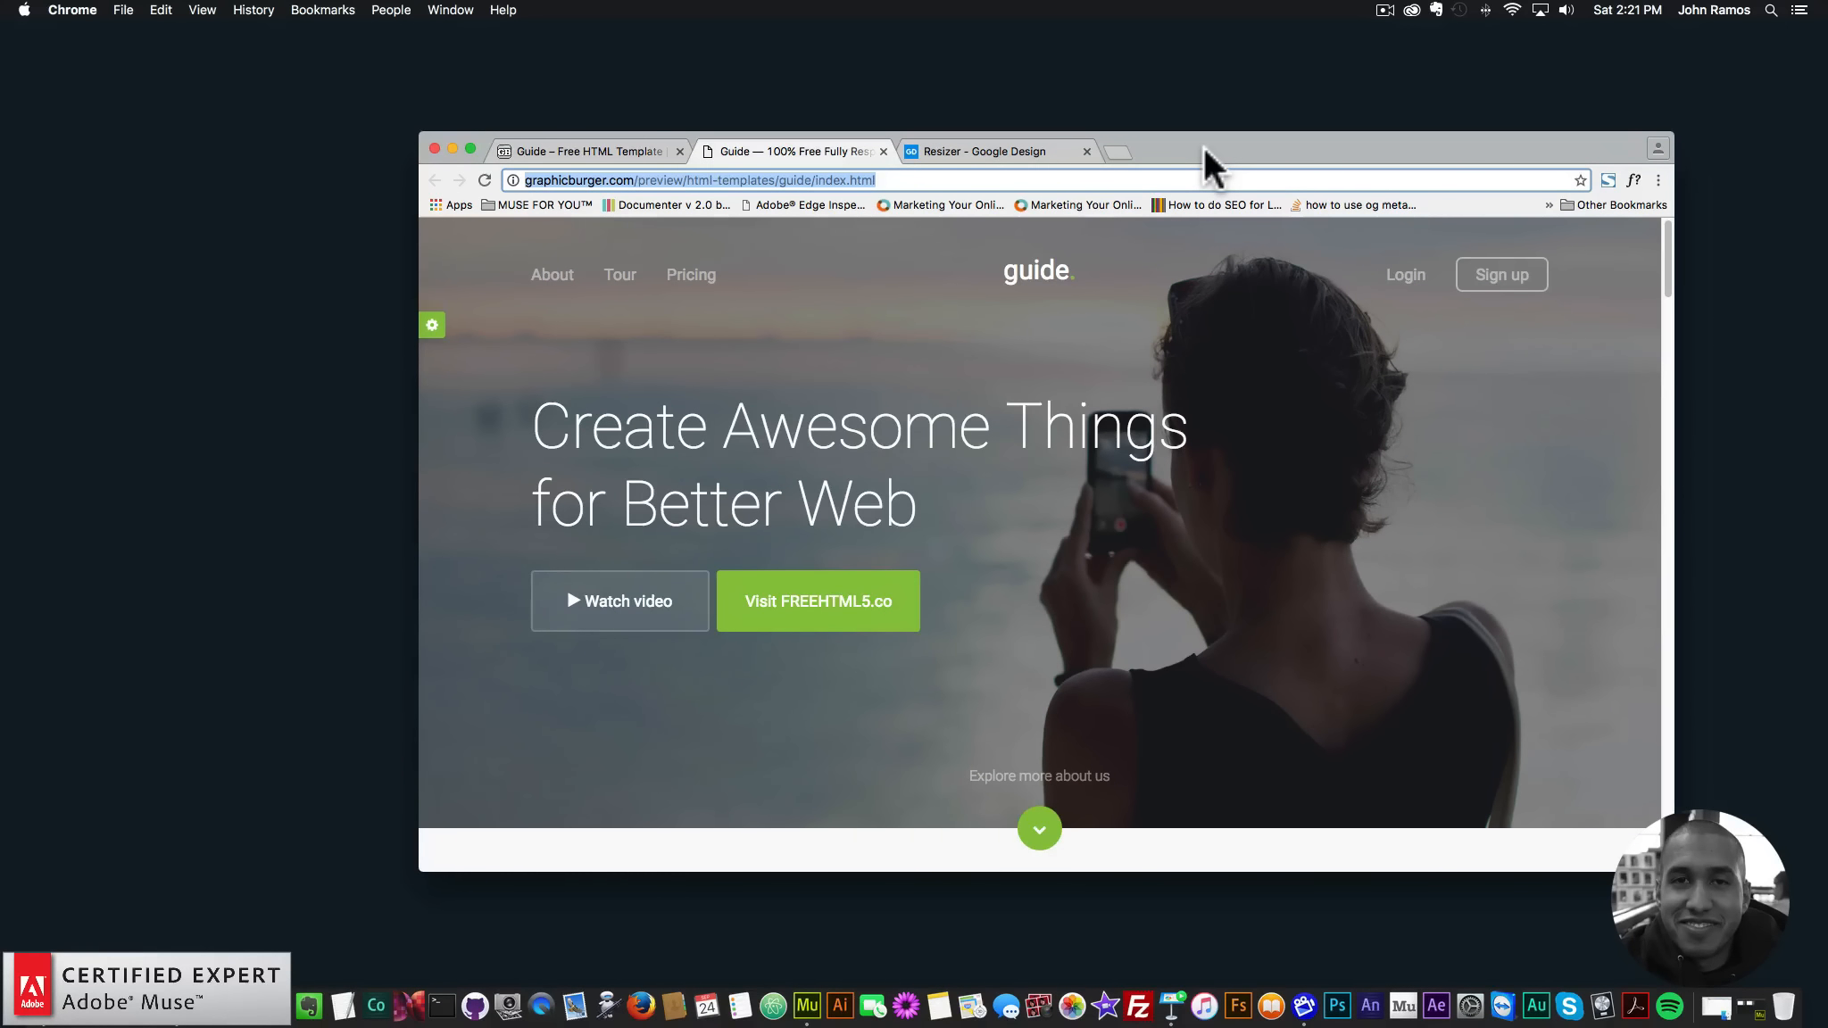
left_click(1669, 311)
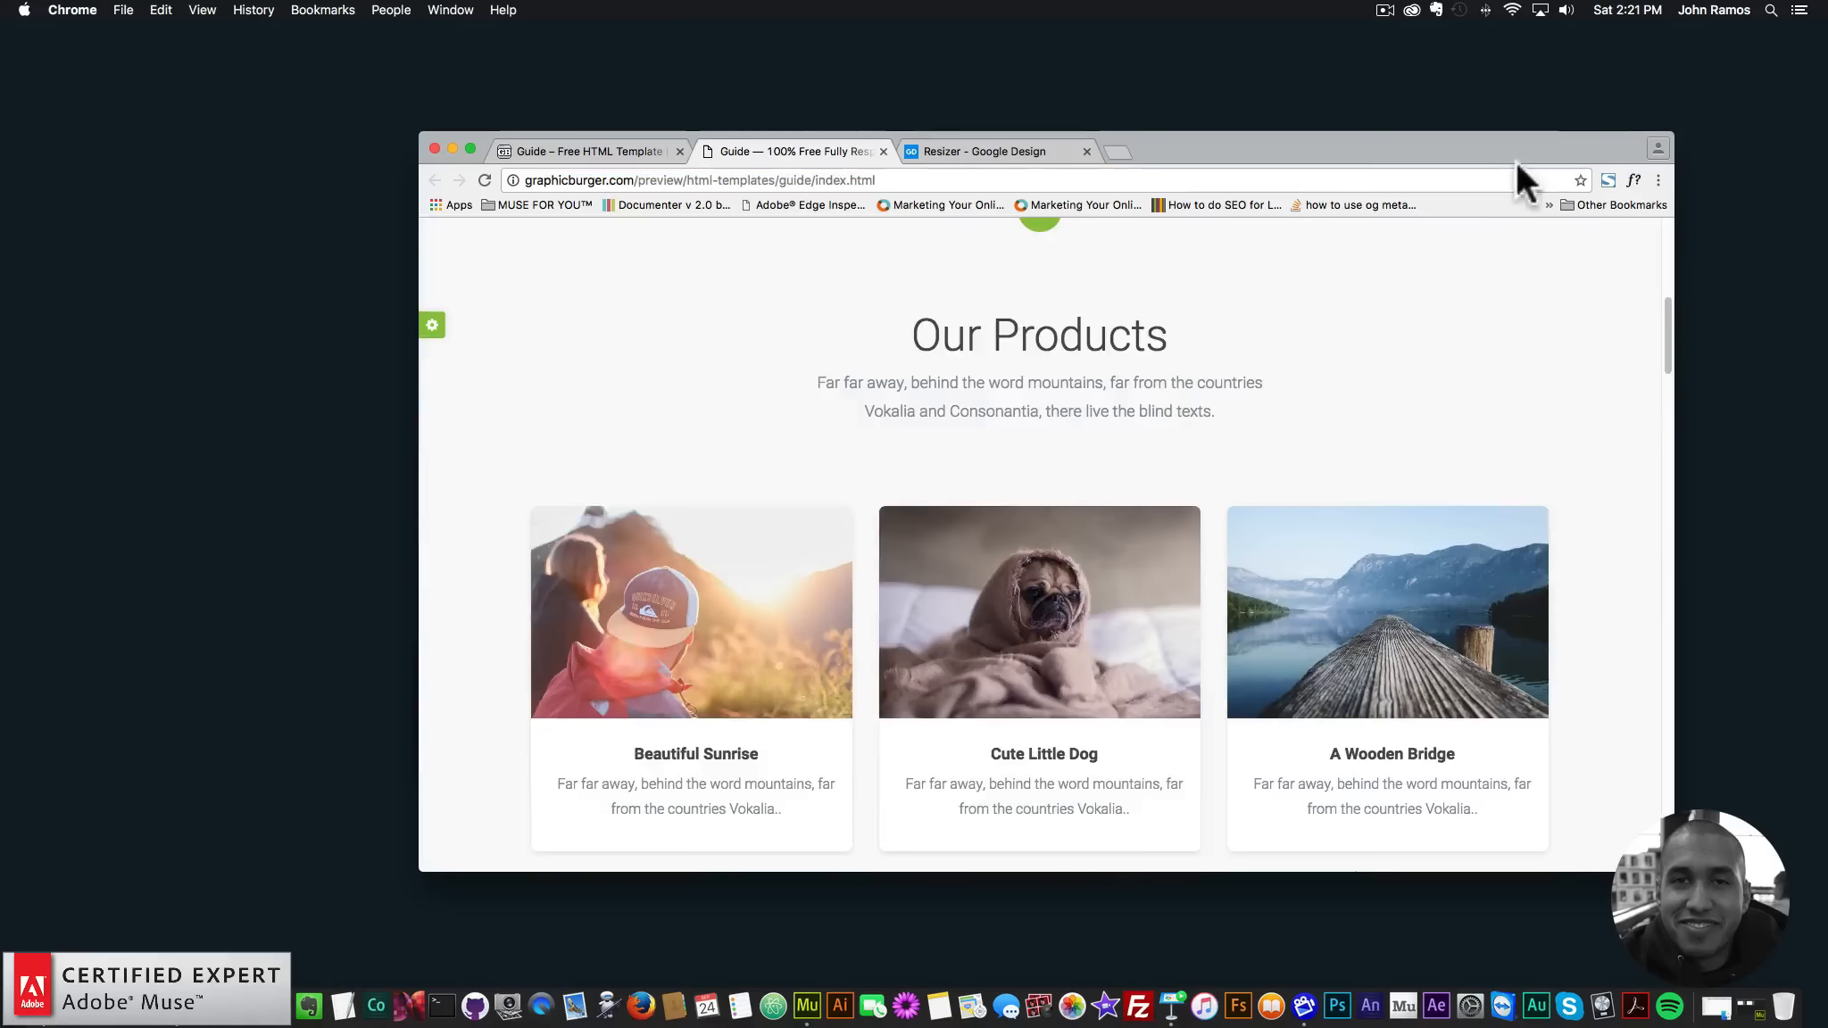
scroll(1635, 293, "up", 7)
left_click_drag(1497, 161, 1438, 126)
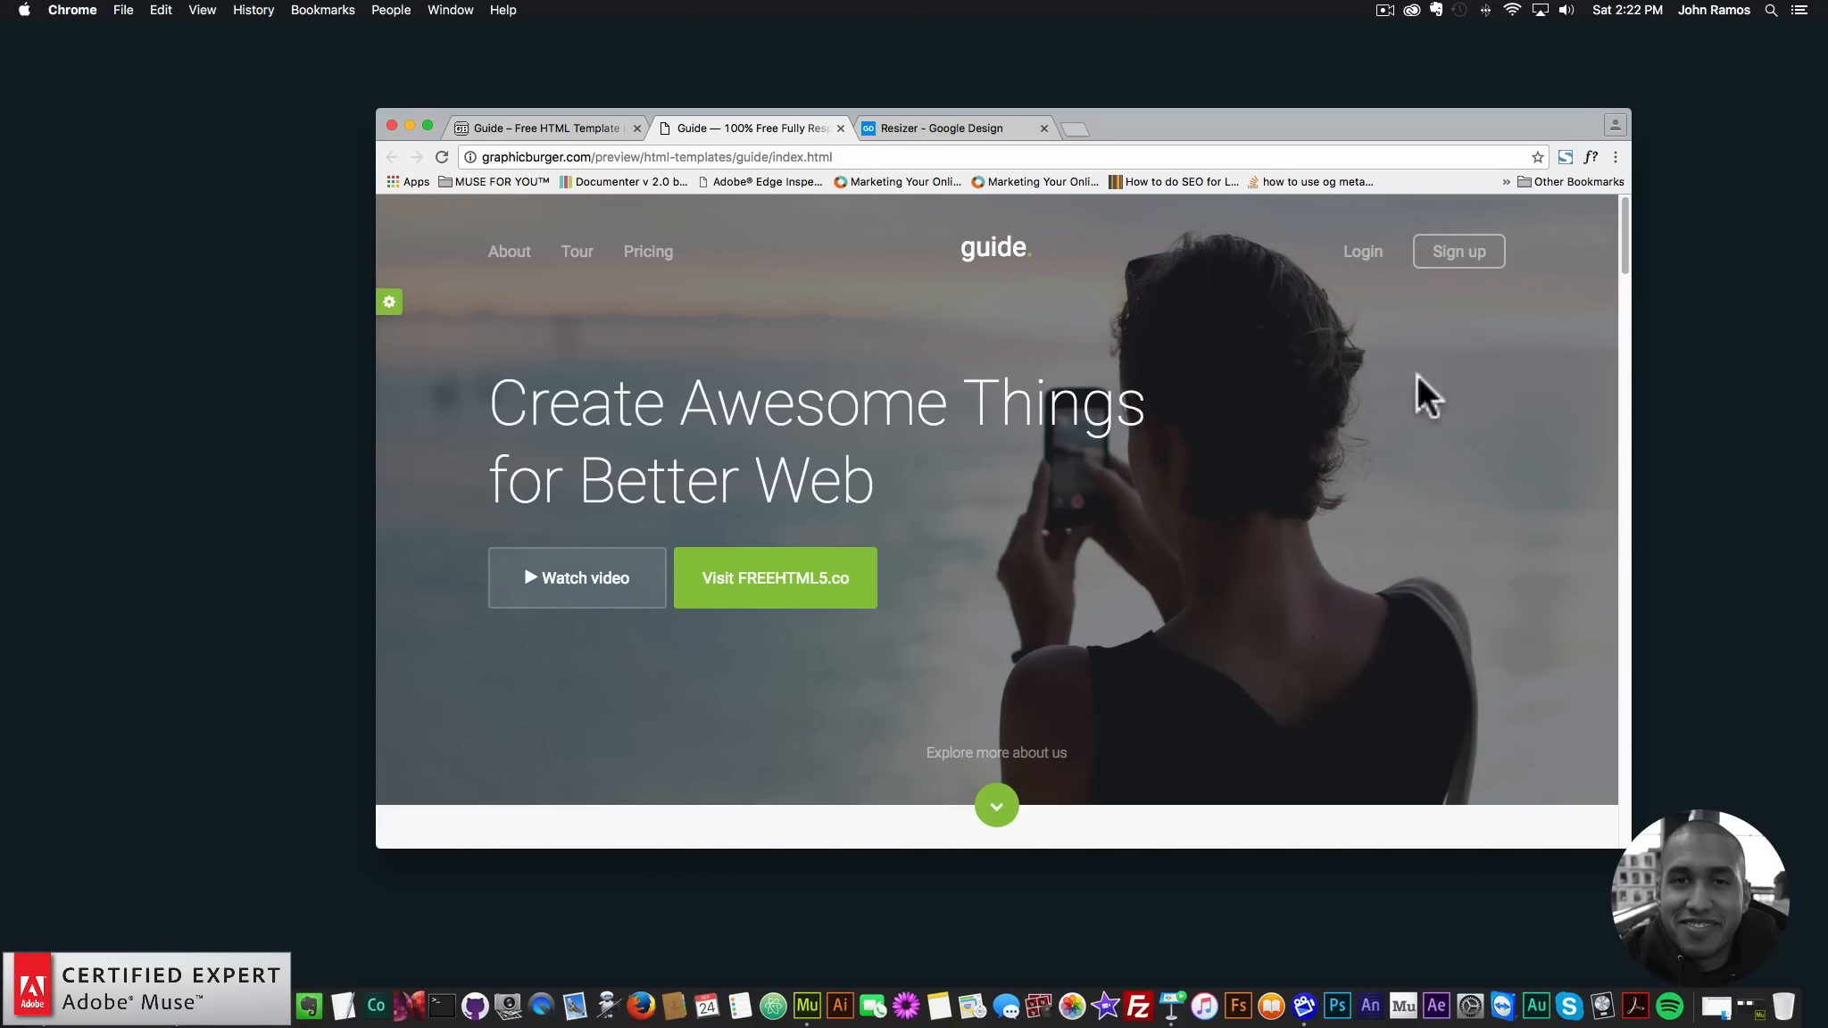
- Open DevTools, resize the Guide demo's viewport to 1200 px wide, then close DevTools
right_click(1381, 362)
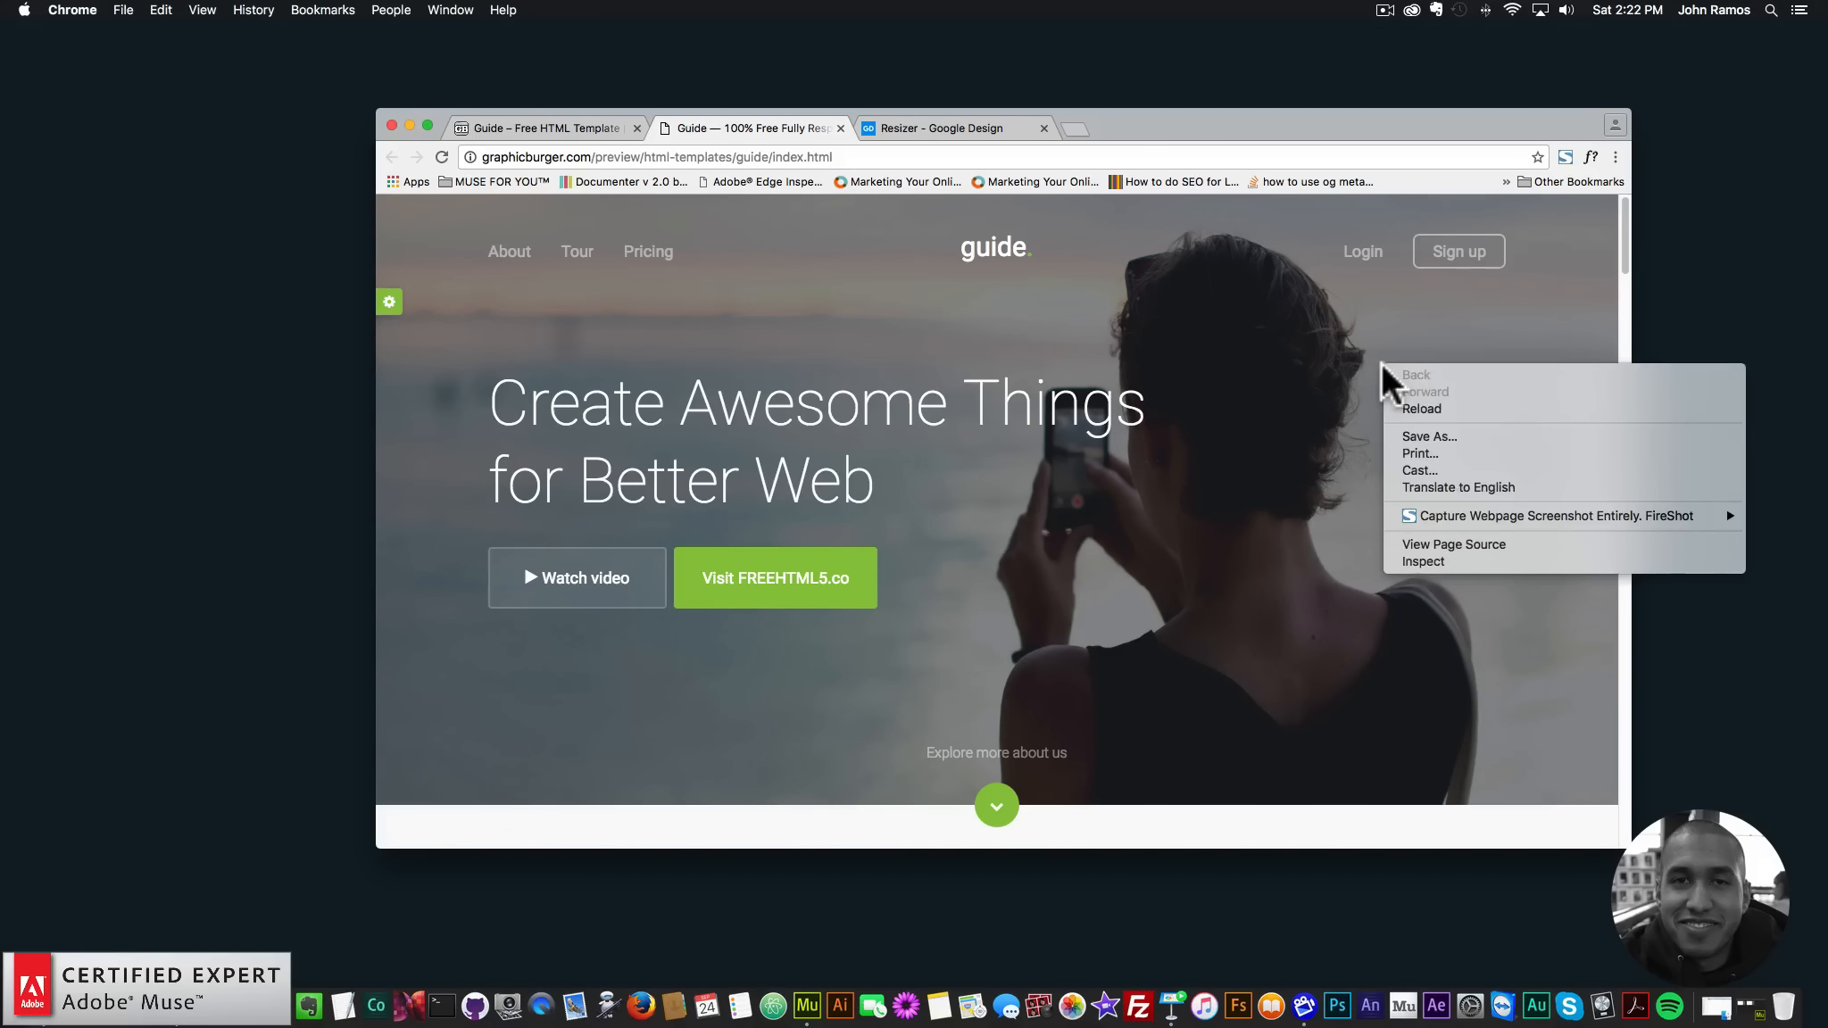
left_click(1418, 559)
left_click_drag(1629, 285, 1449, 240)
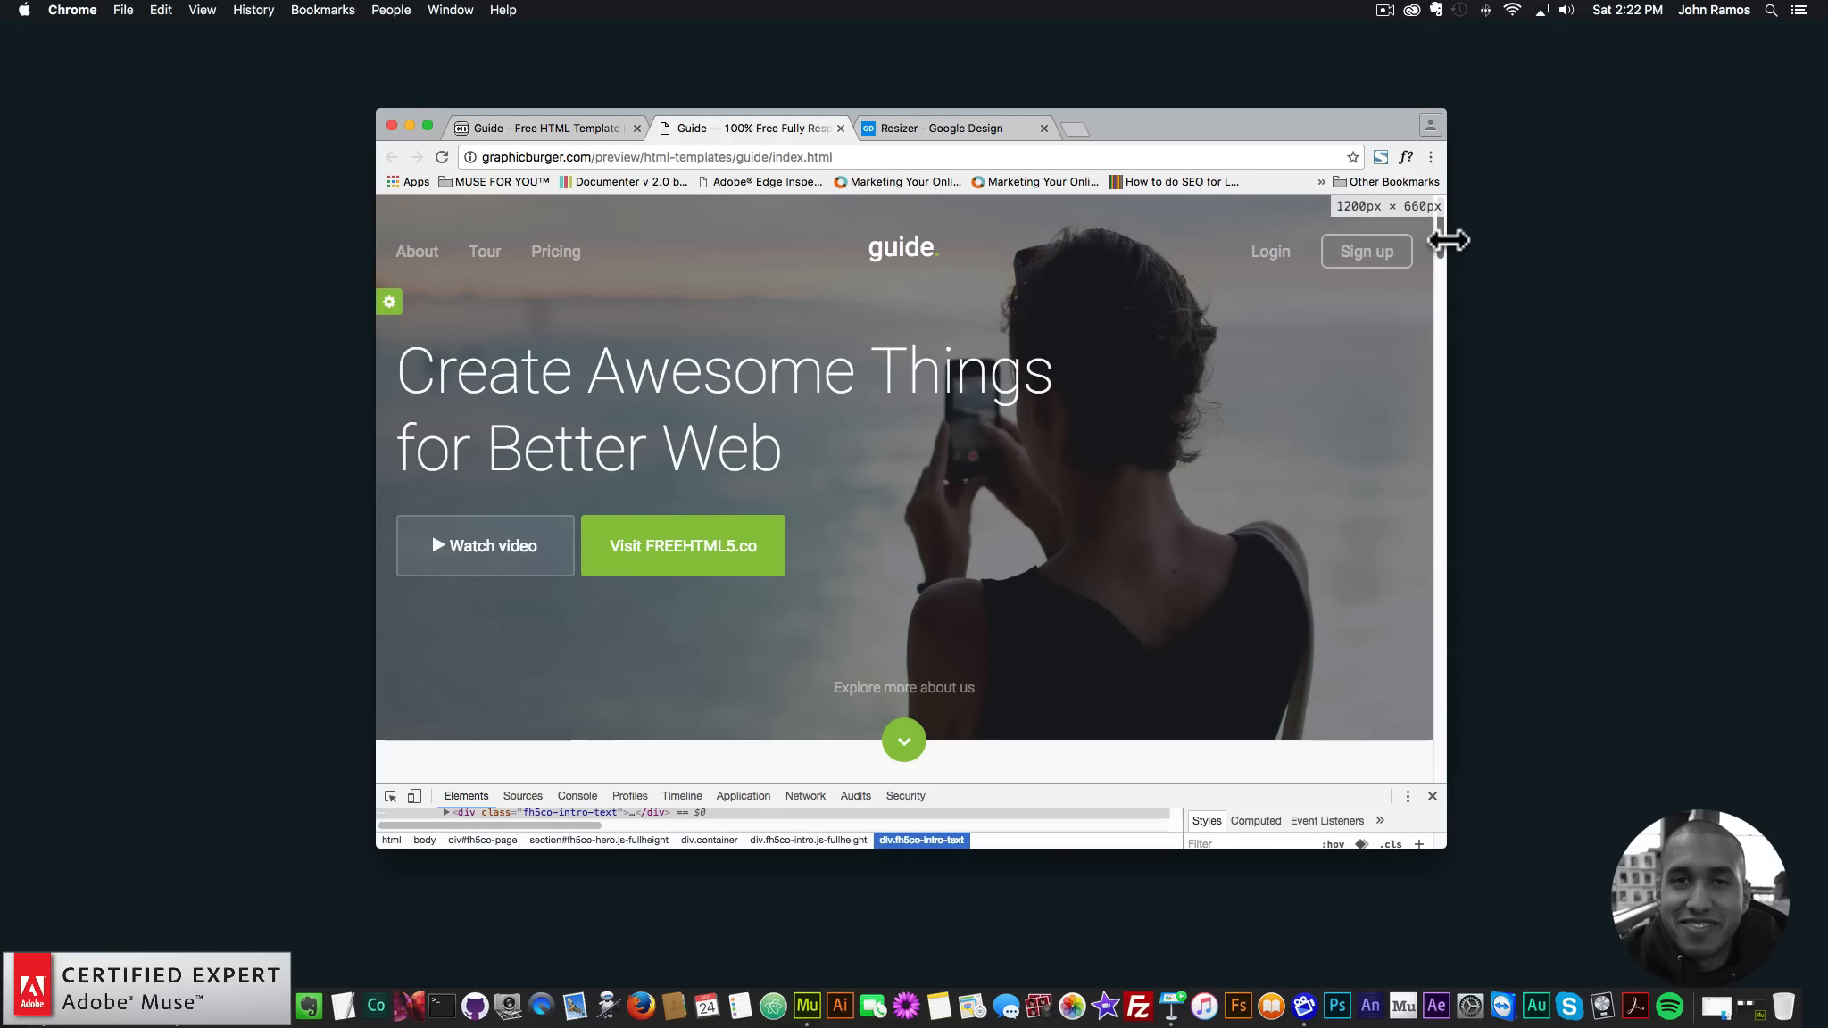
left_click_drag(1455, 240, 1447, 241)
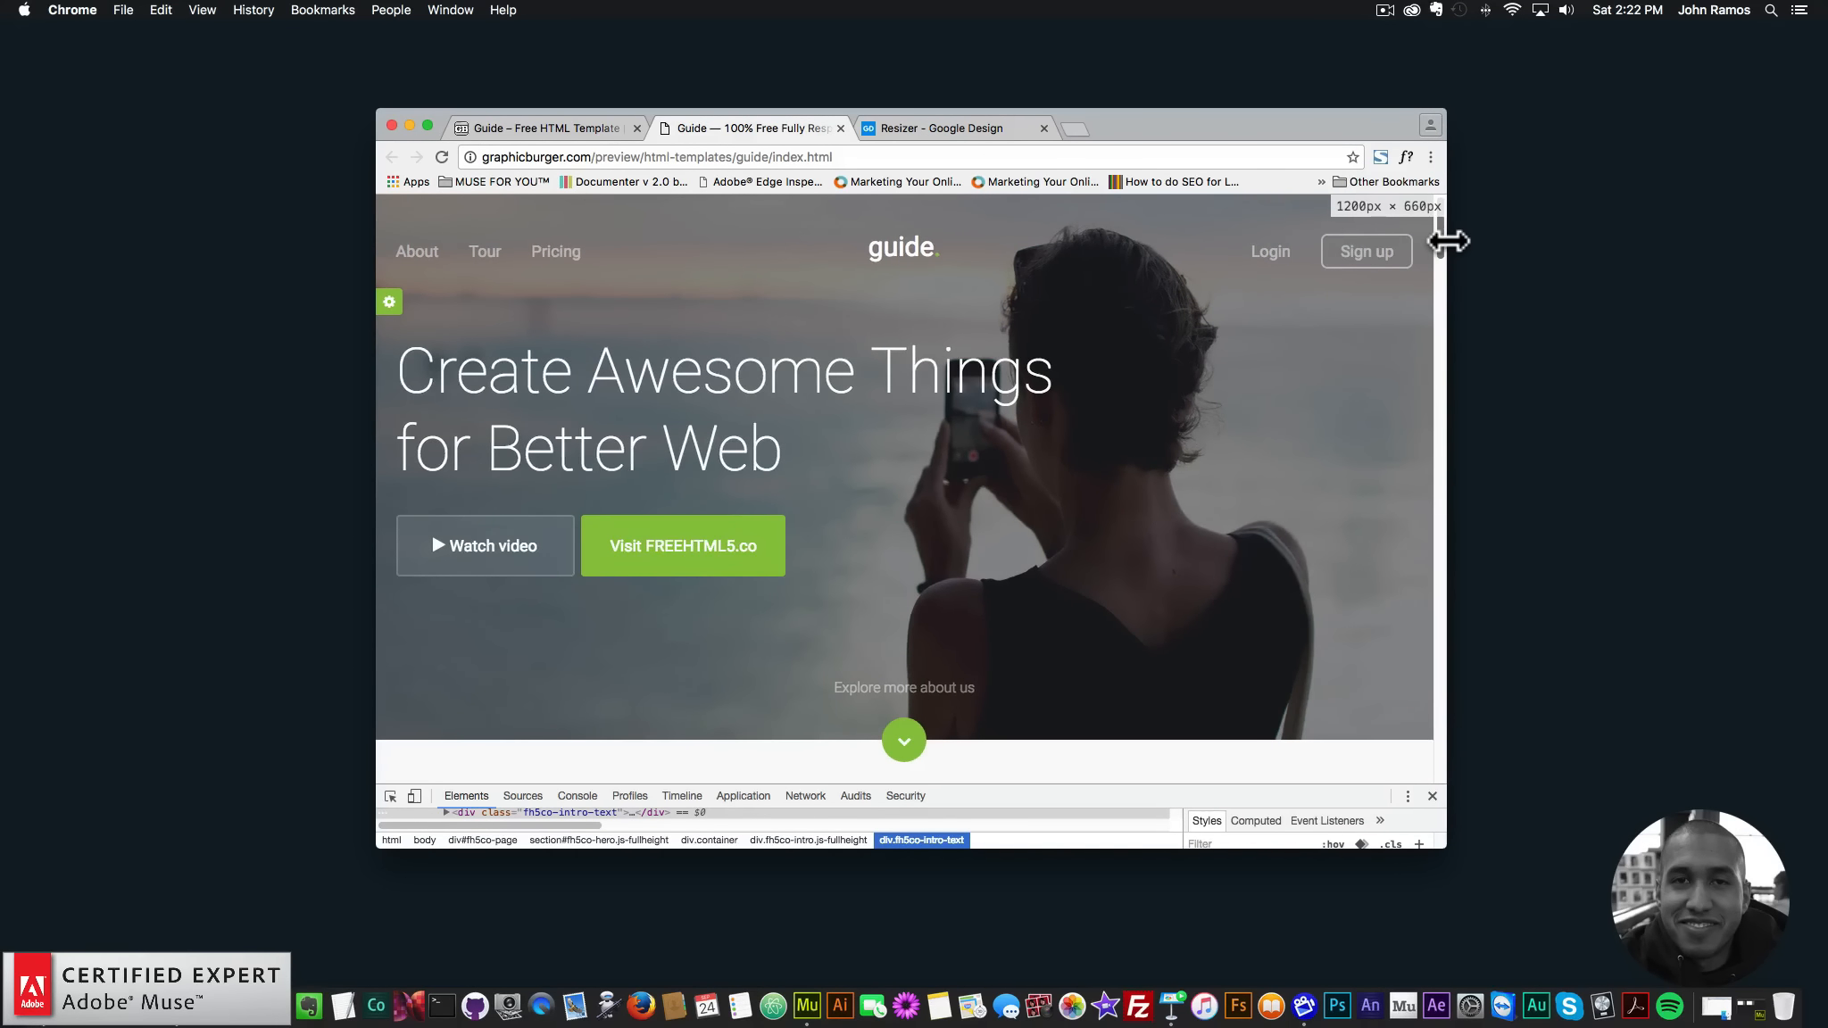
left_click(1429, 795)
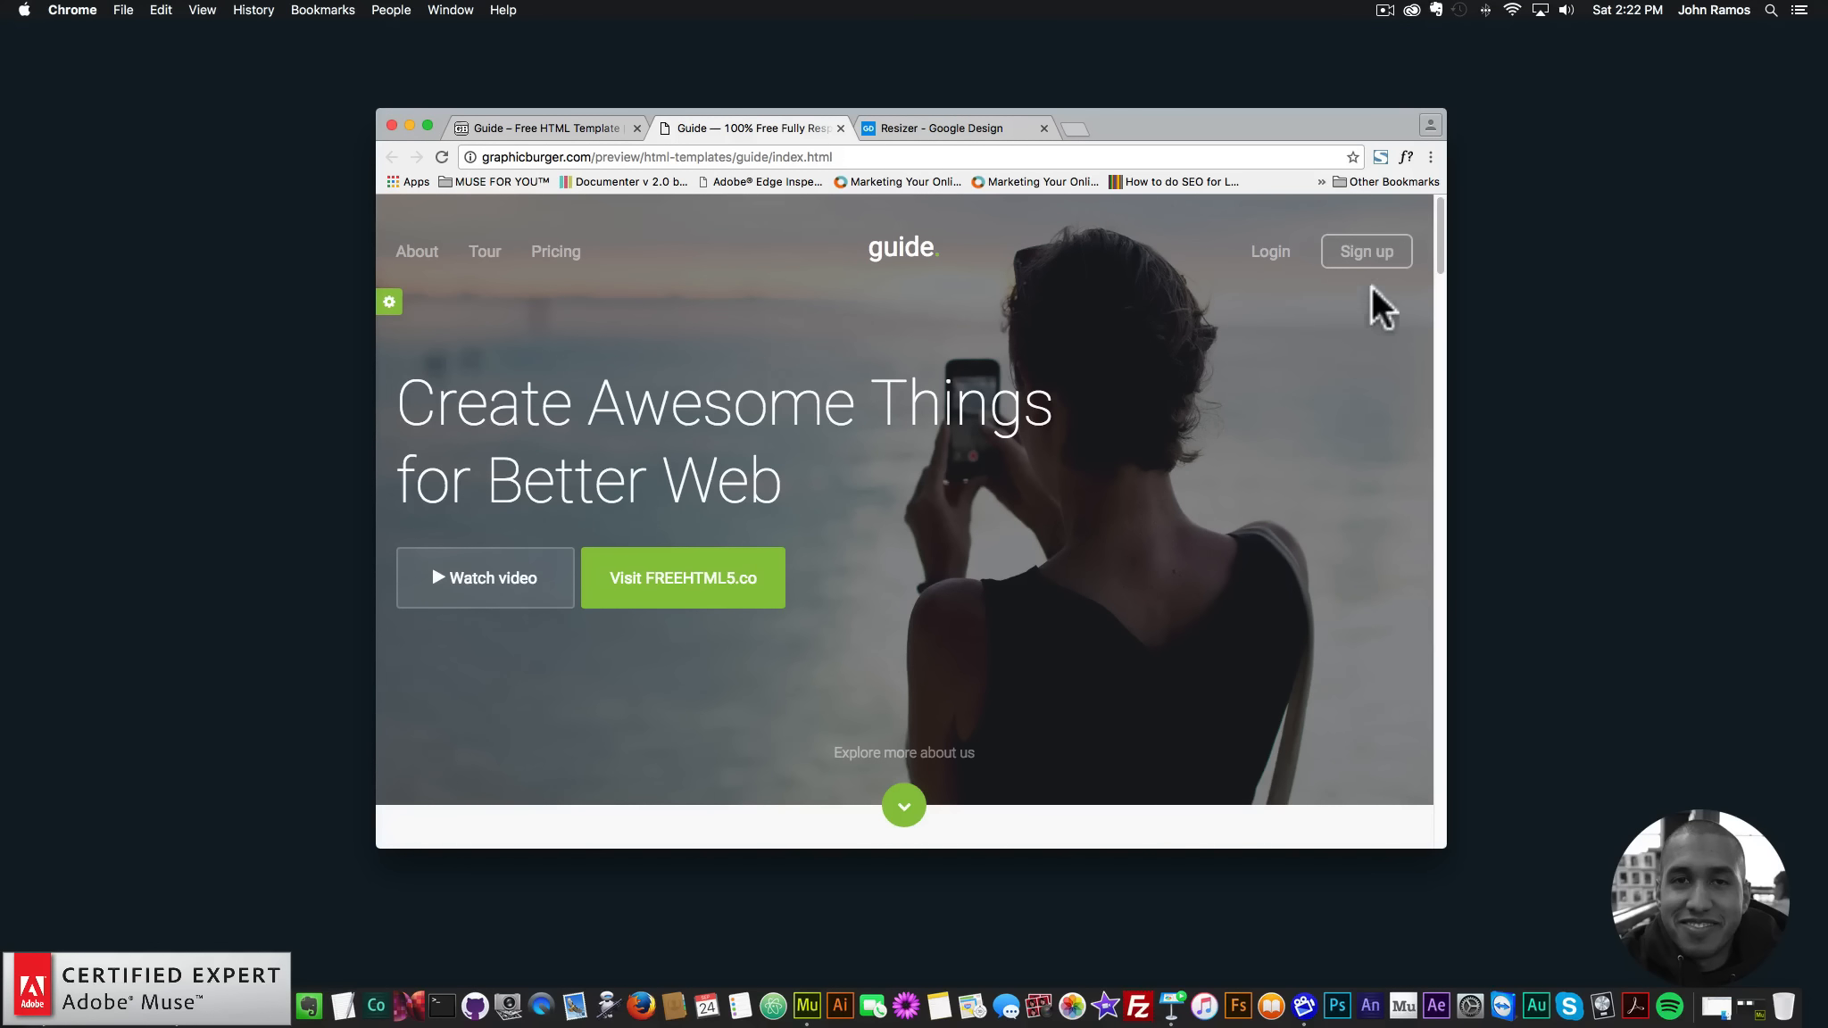
- Capture the entire 1200 px page with FireShot
left_click(1379, 157)
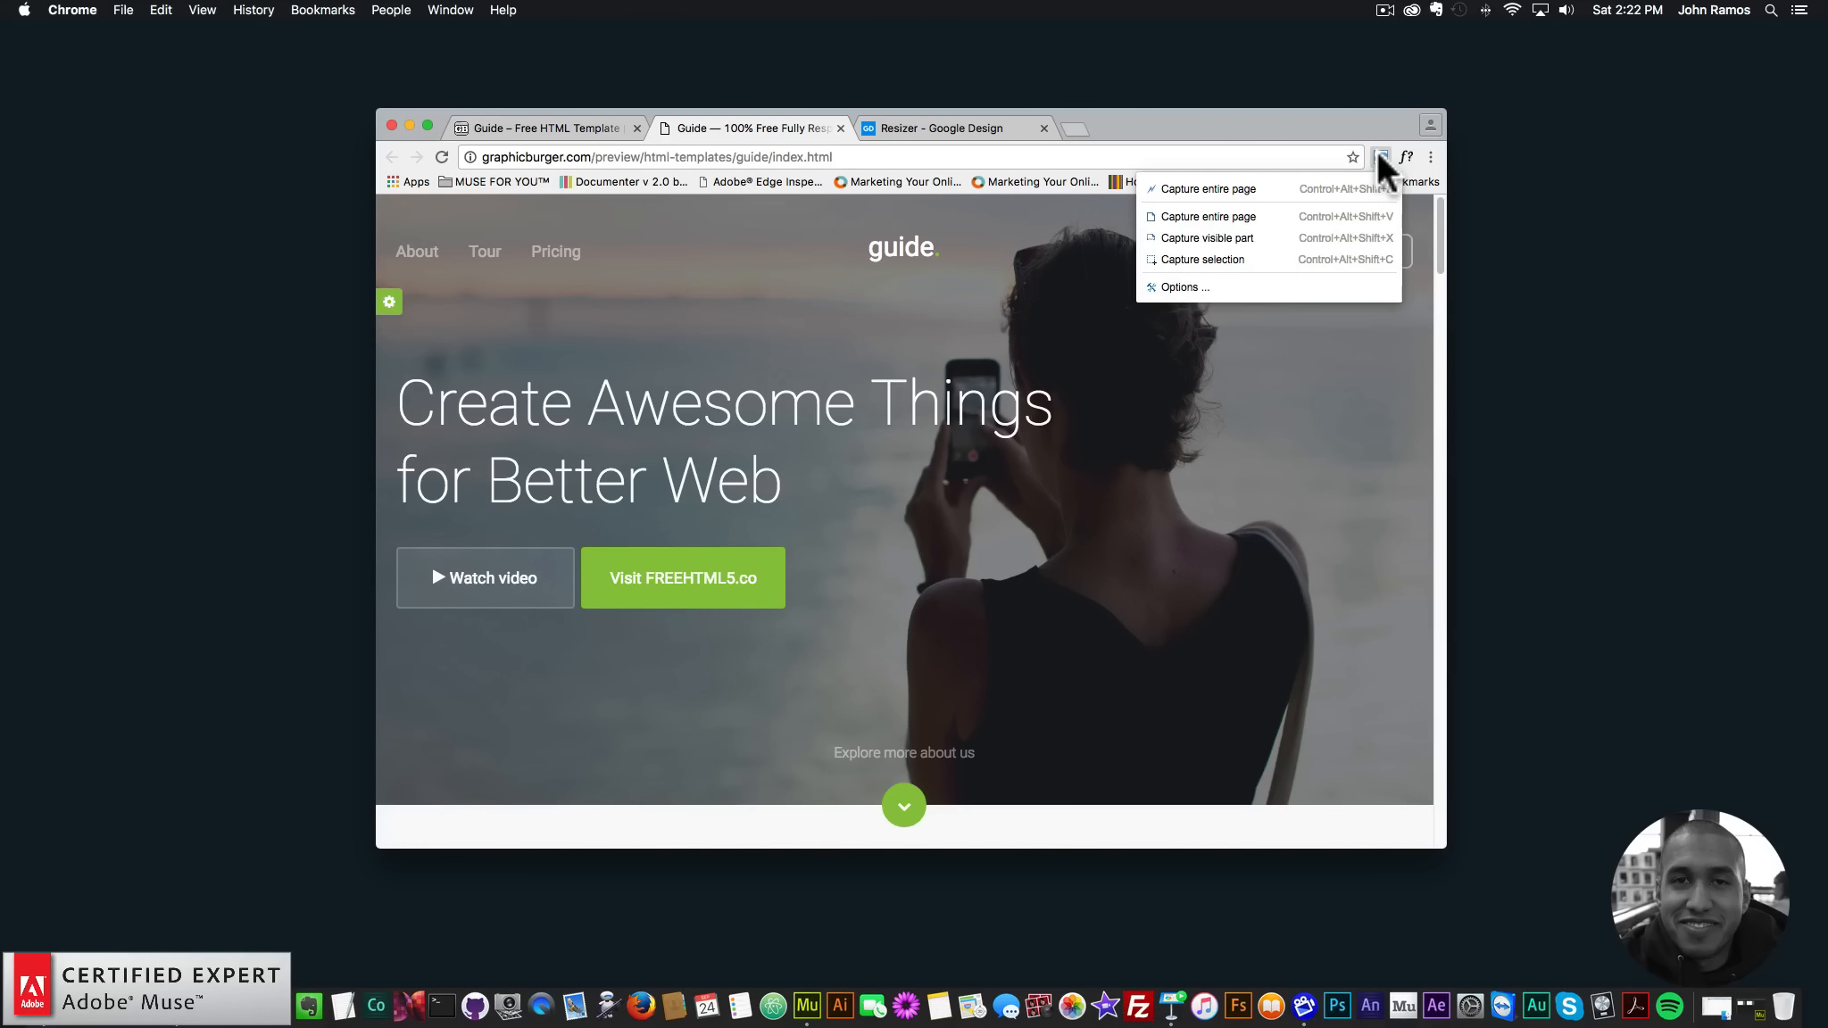
left_click(1211, 218)
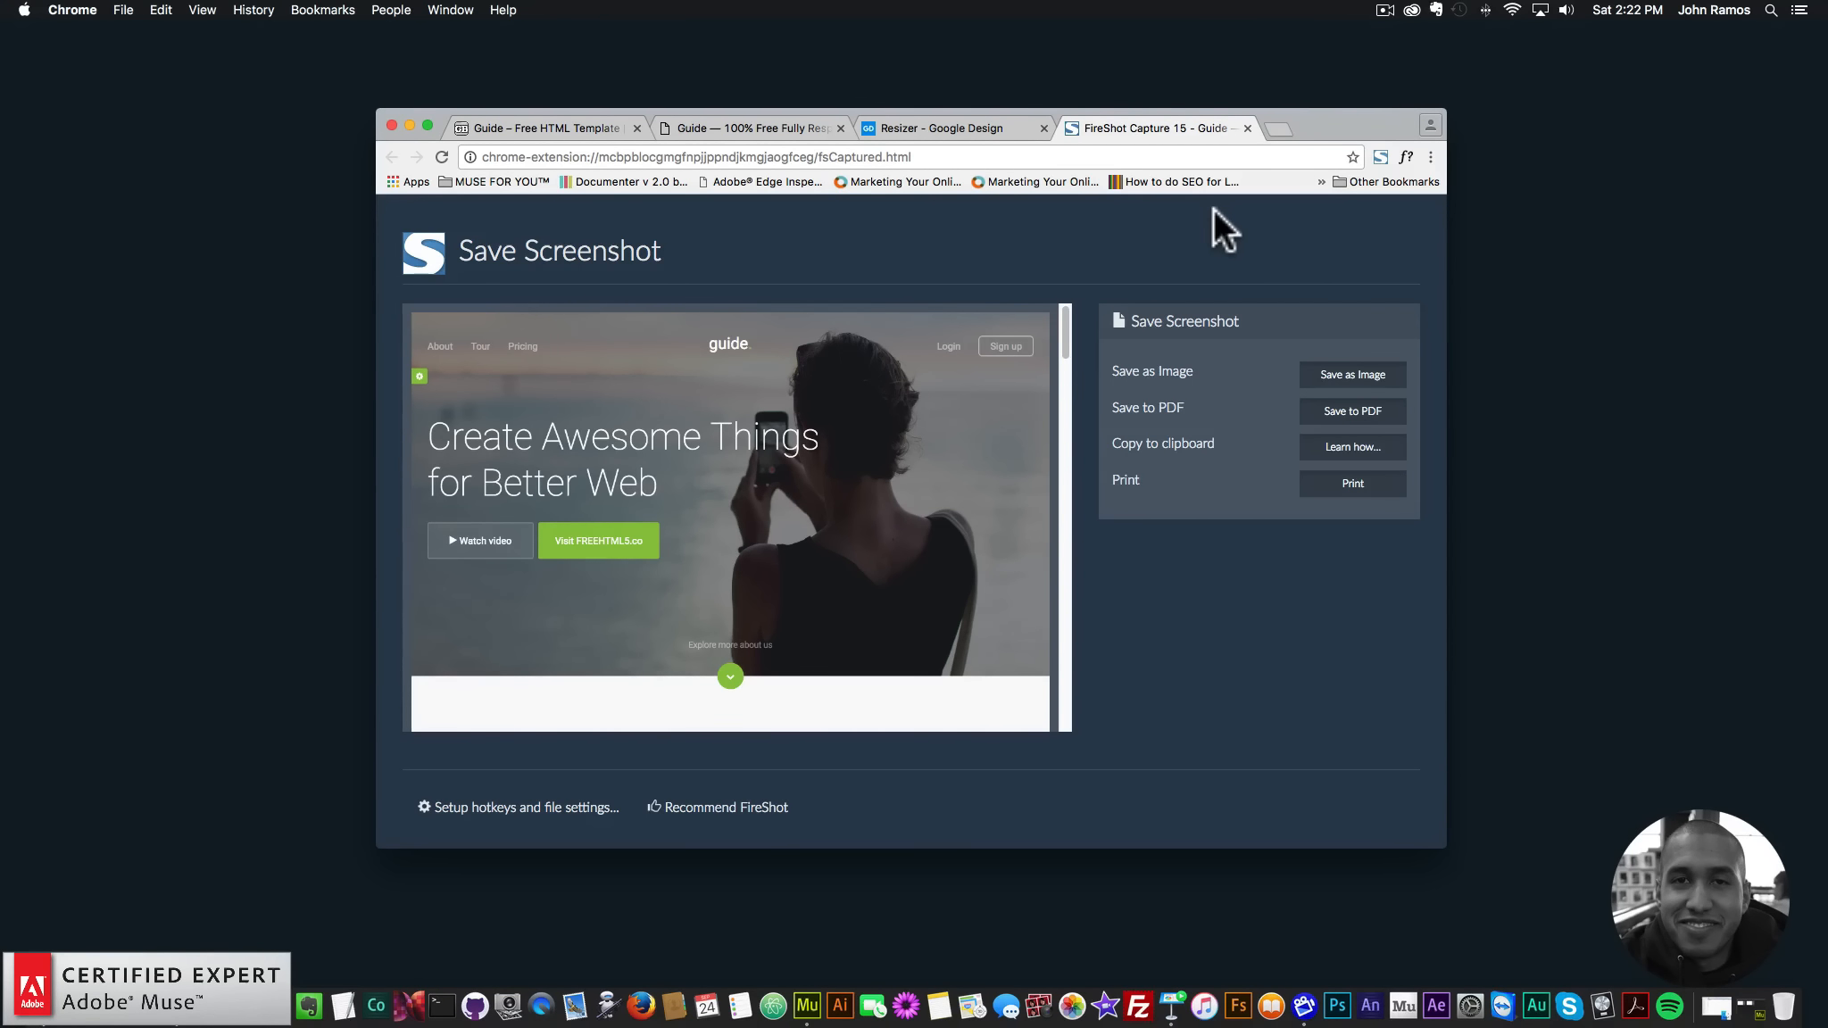
mouse_move(1067, 316)
left_mouse_down()
mouse_move(1053, 699)
mouse_move(1060, 305)
left_mouse_up()
- Save the capture as PNG 'FireShot Capture 15 - breakpoint-1200' and return to the demo tab
left_click(1336, 378)
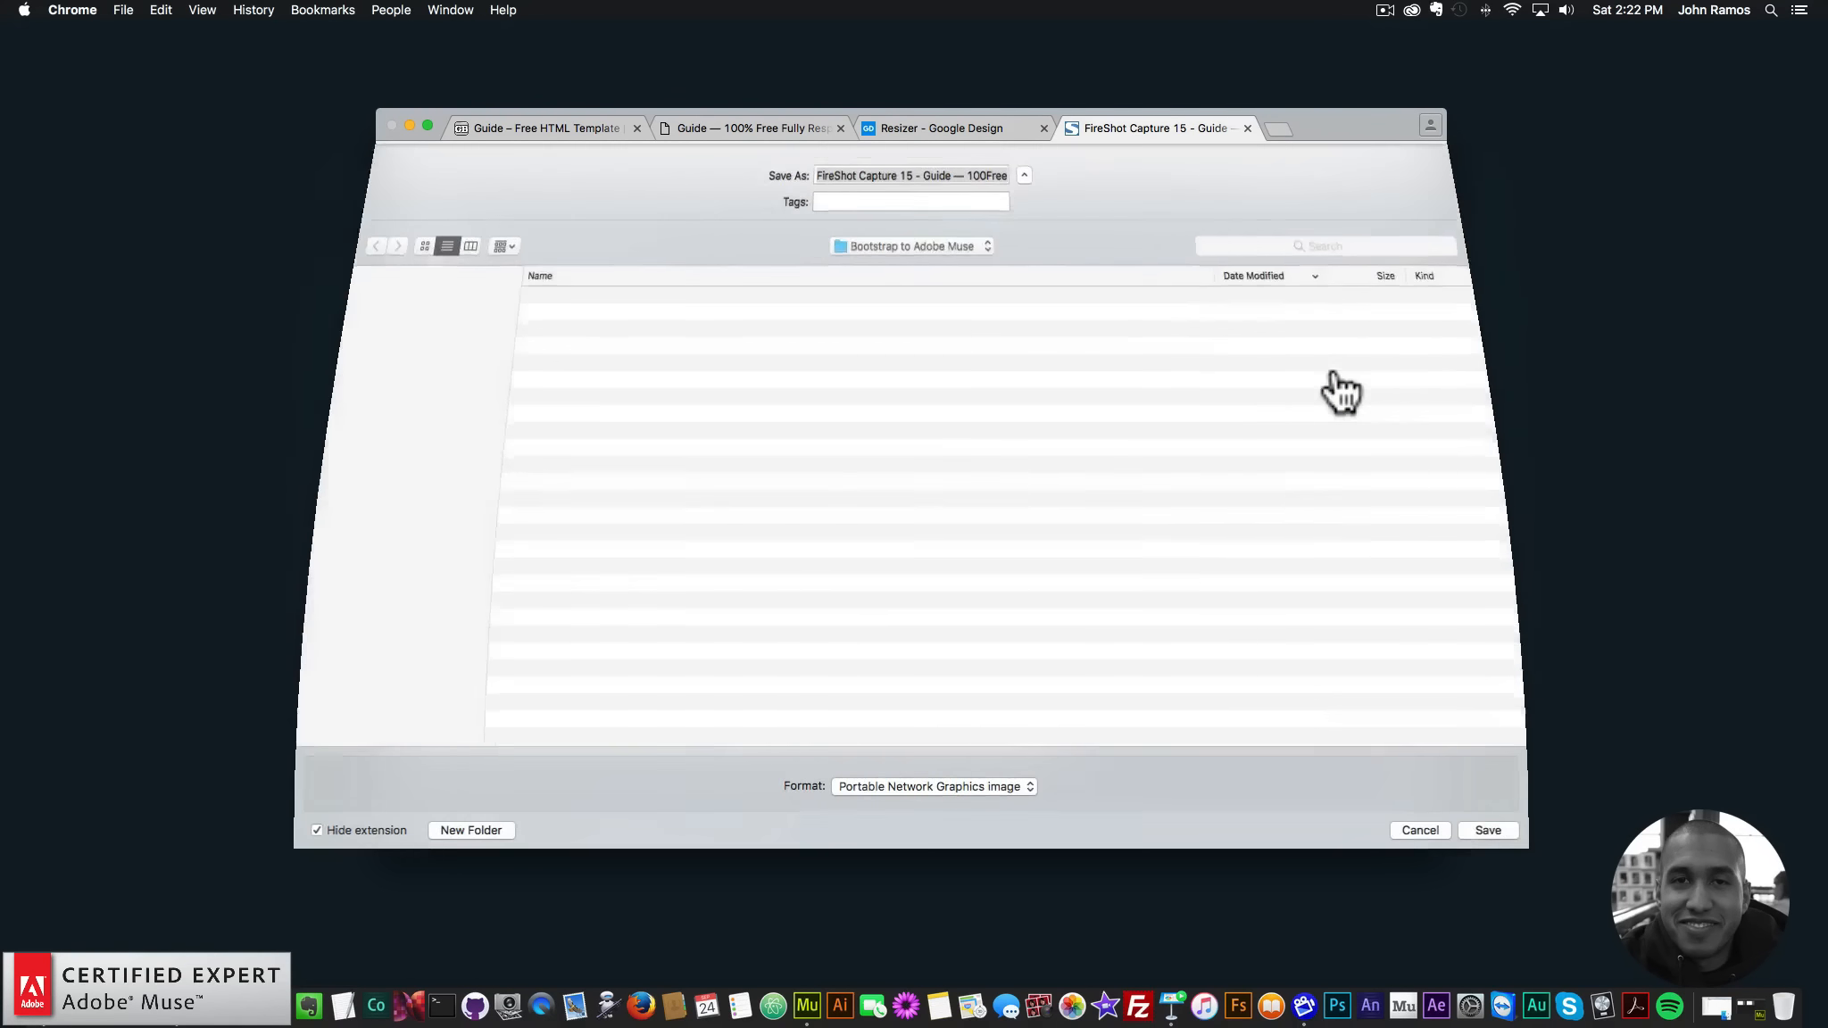
left_click(945, 174)
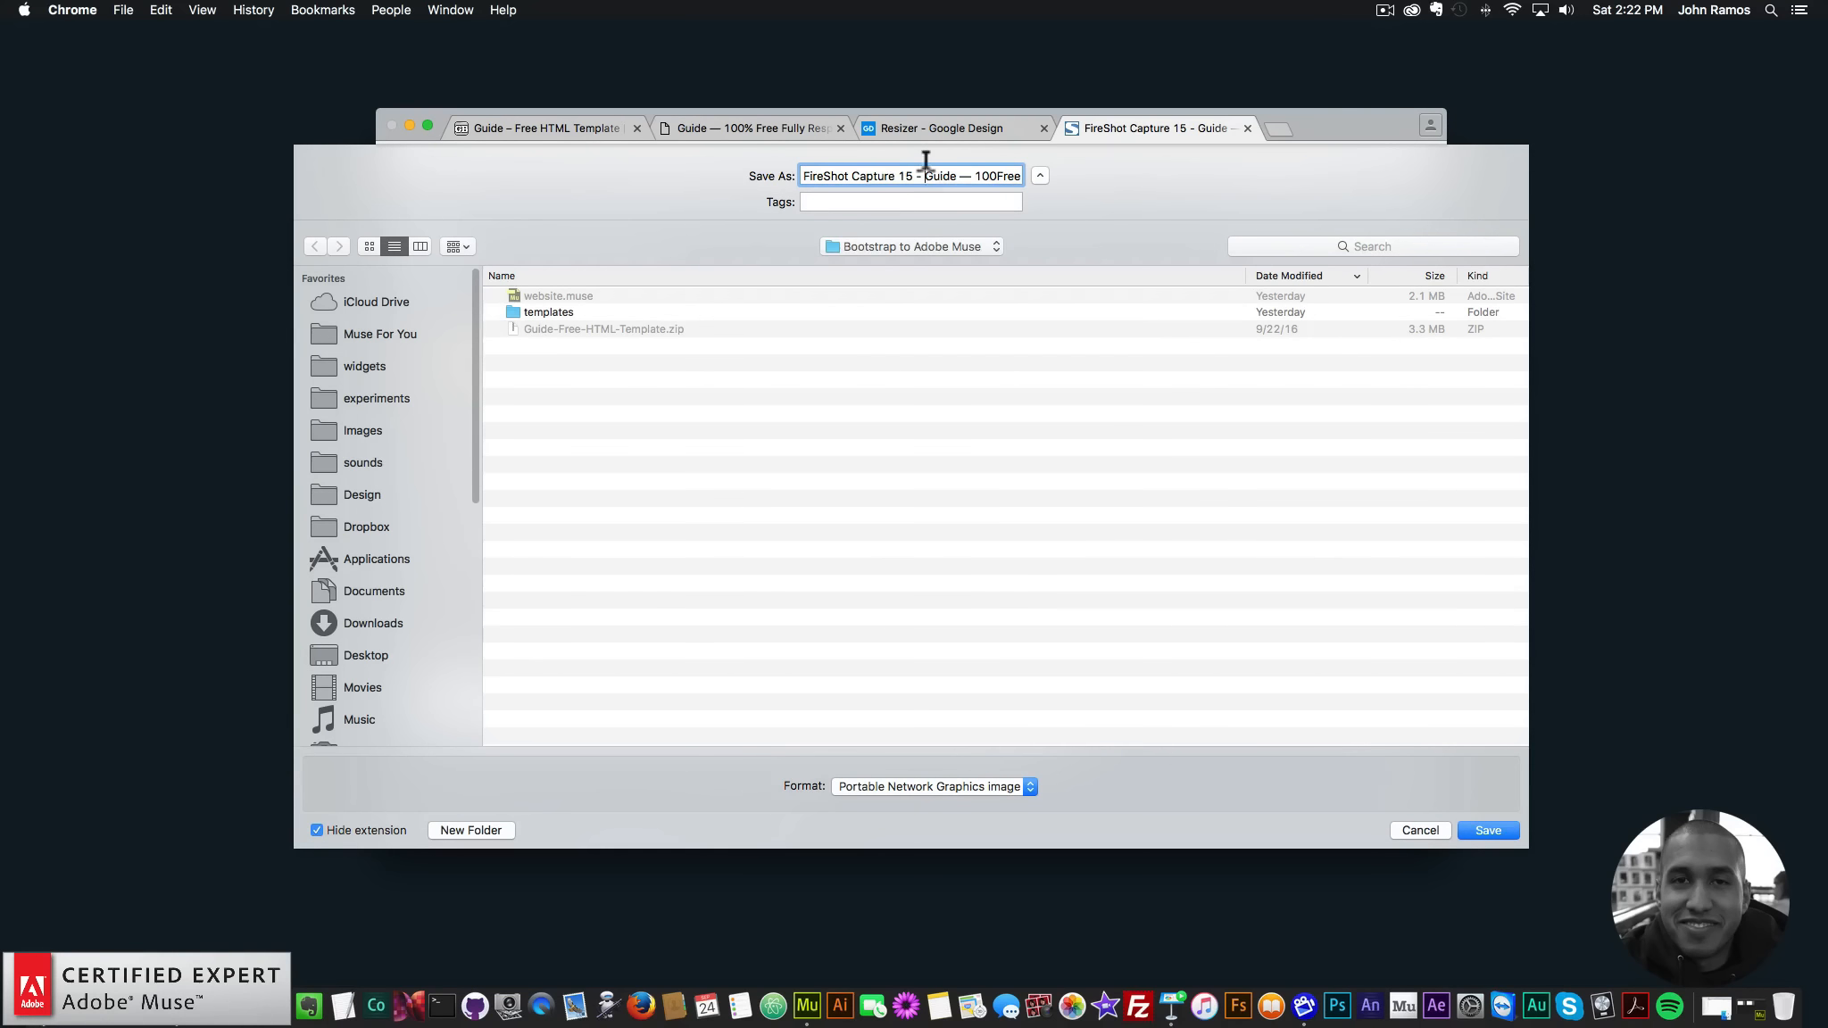
left_click_drag(925, 173, 1145, 171)
key("BackSpace")
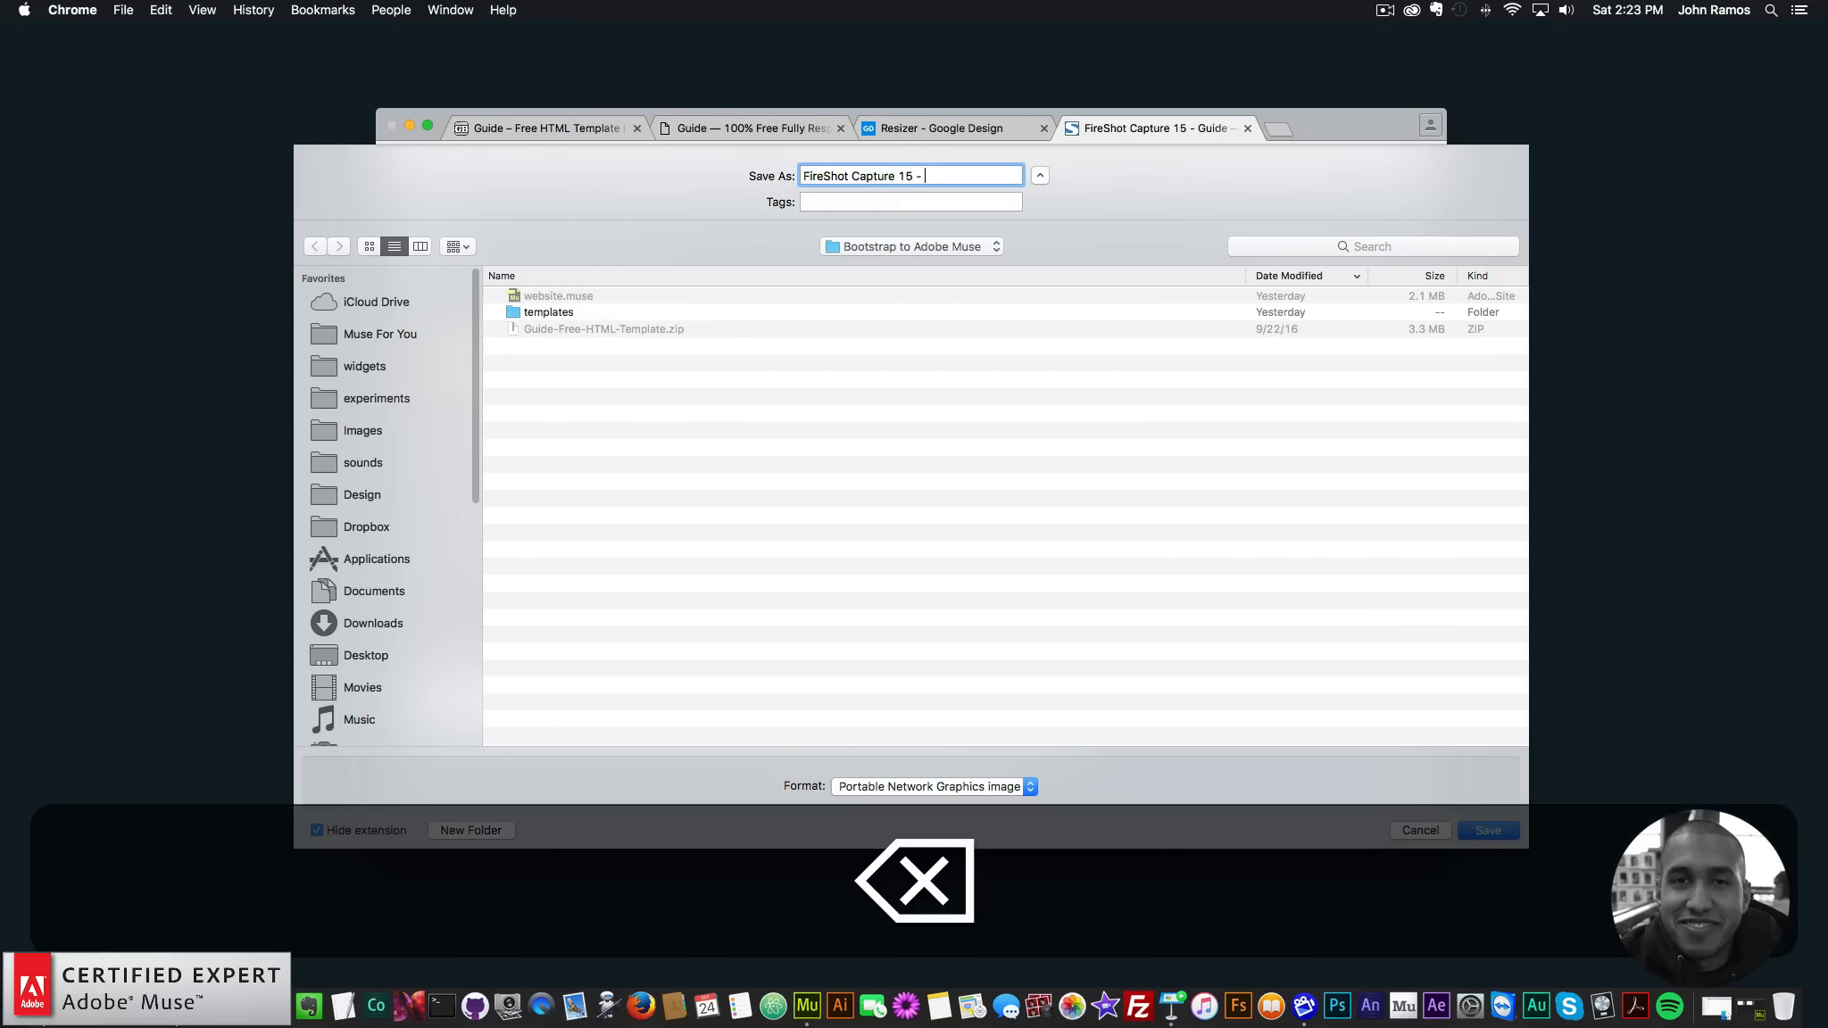
type("breakpoint-")
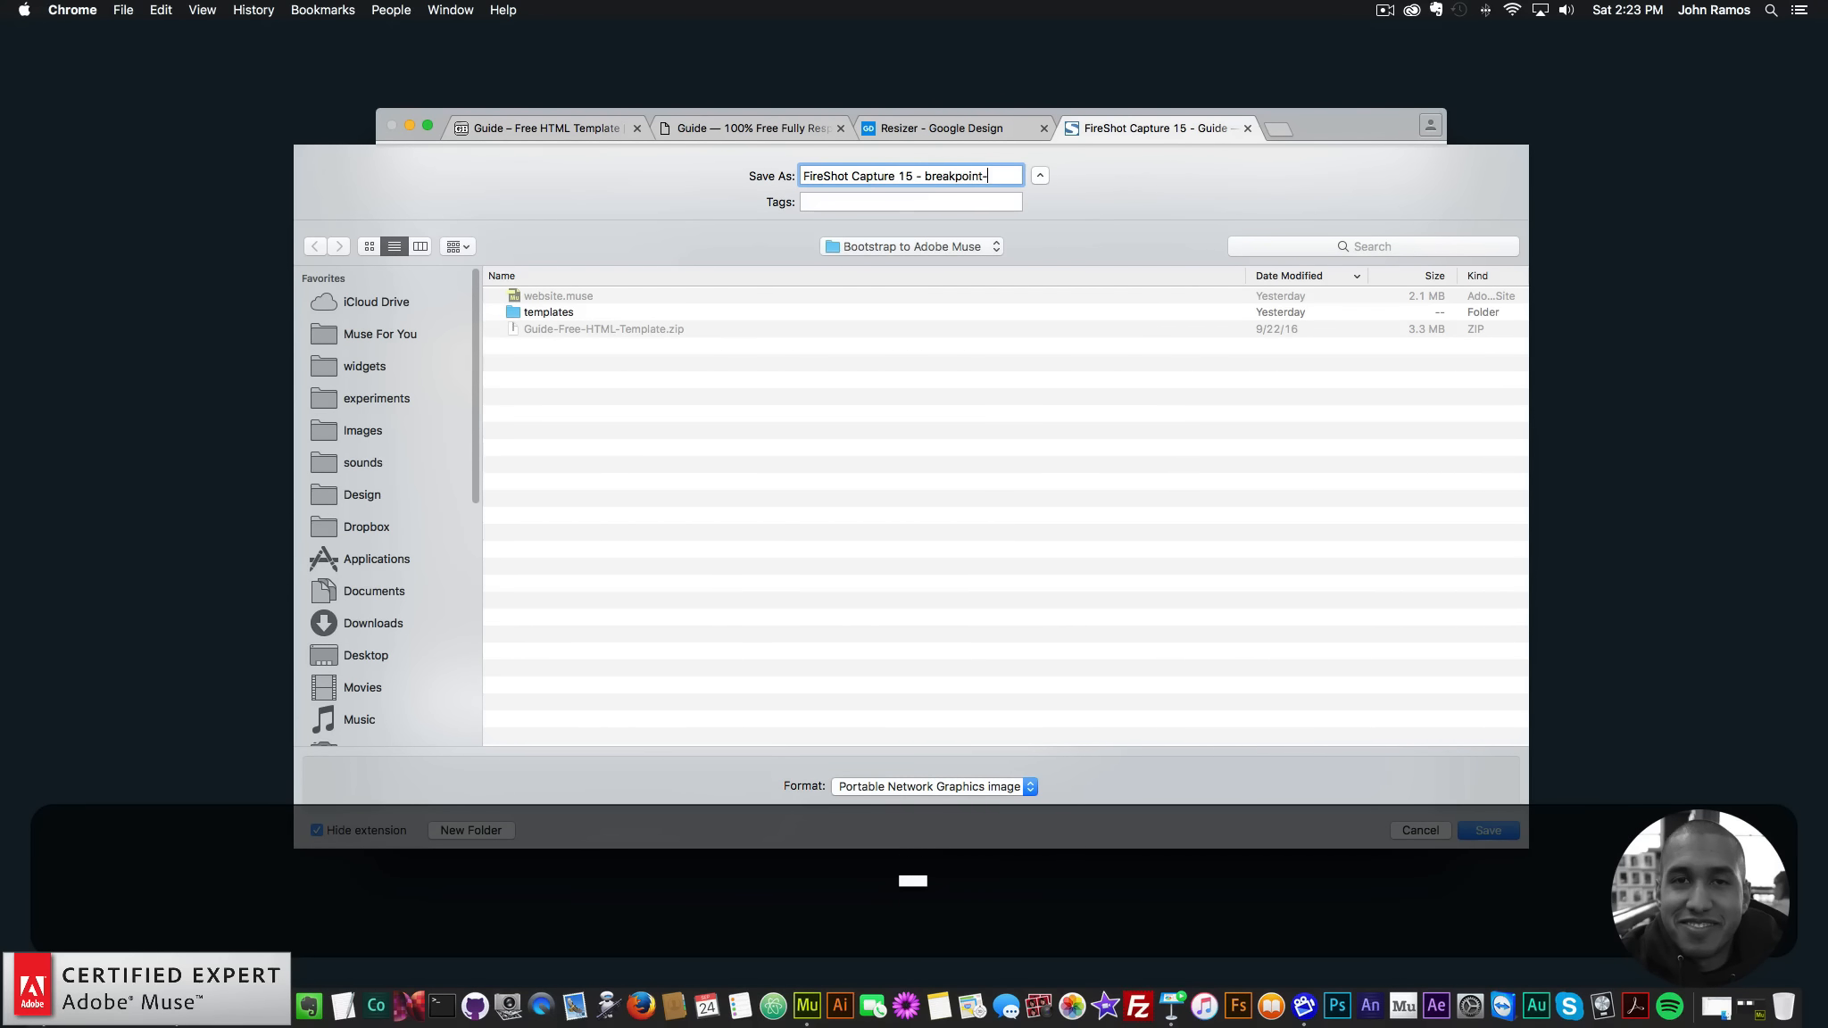
key("BackSpace")
type("-10")
key("BackSpace")
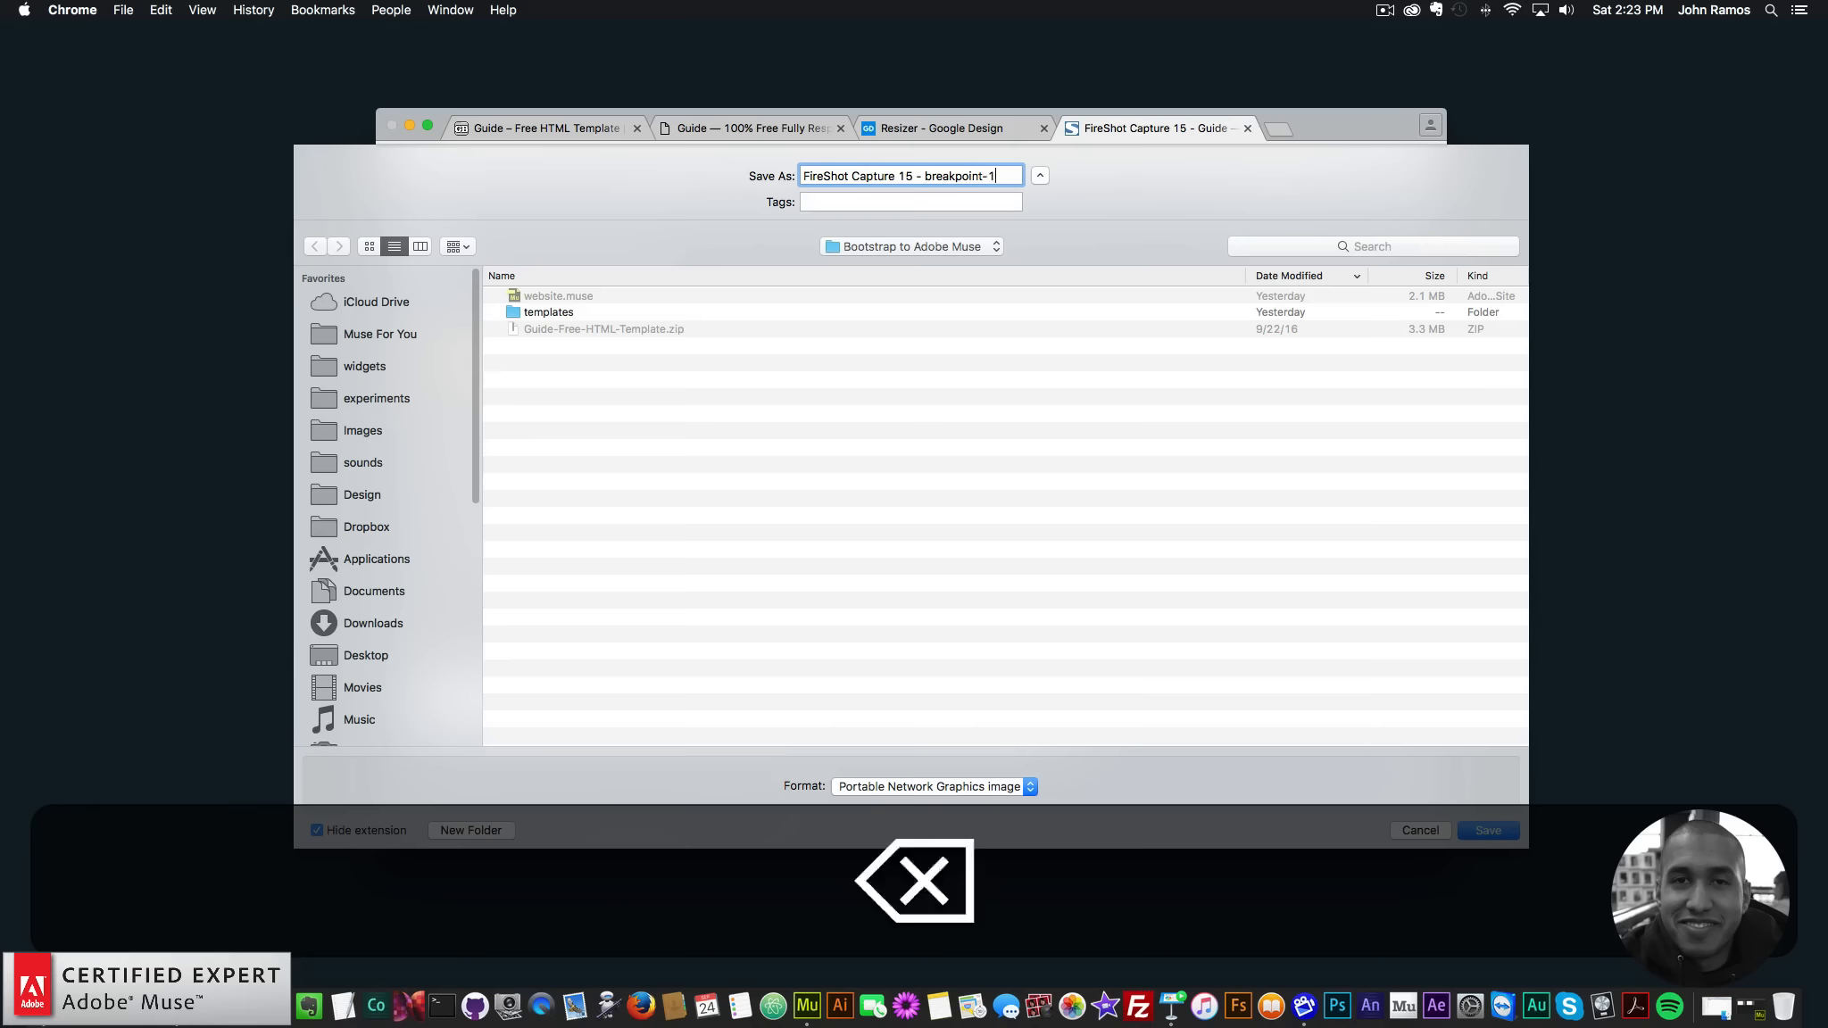
type("200")
key("Return")
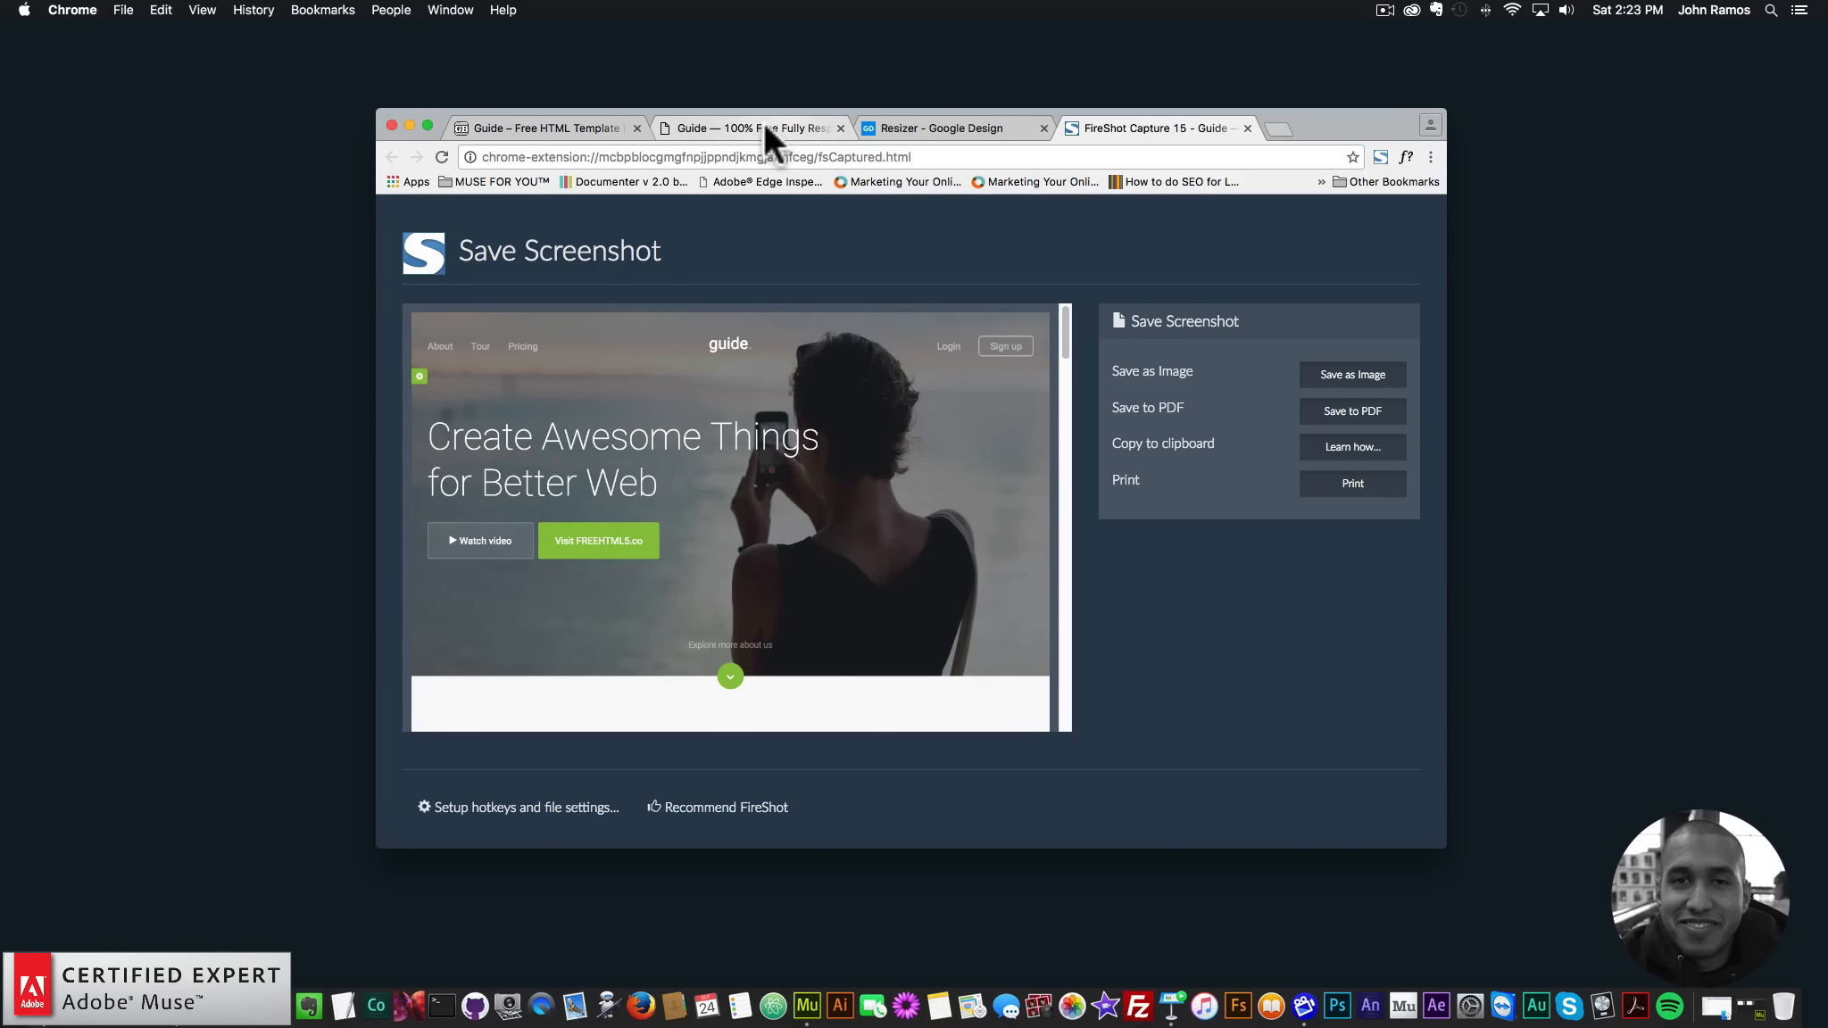
left_click(765, 135)
- Use DevTools to narrow the guide page's viewport to 960 px, then close DevTools
right_click(1370, 342)
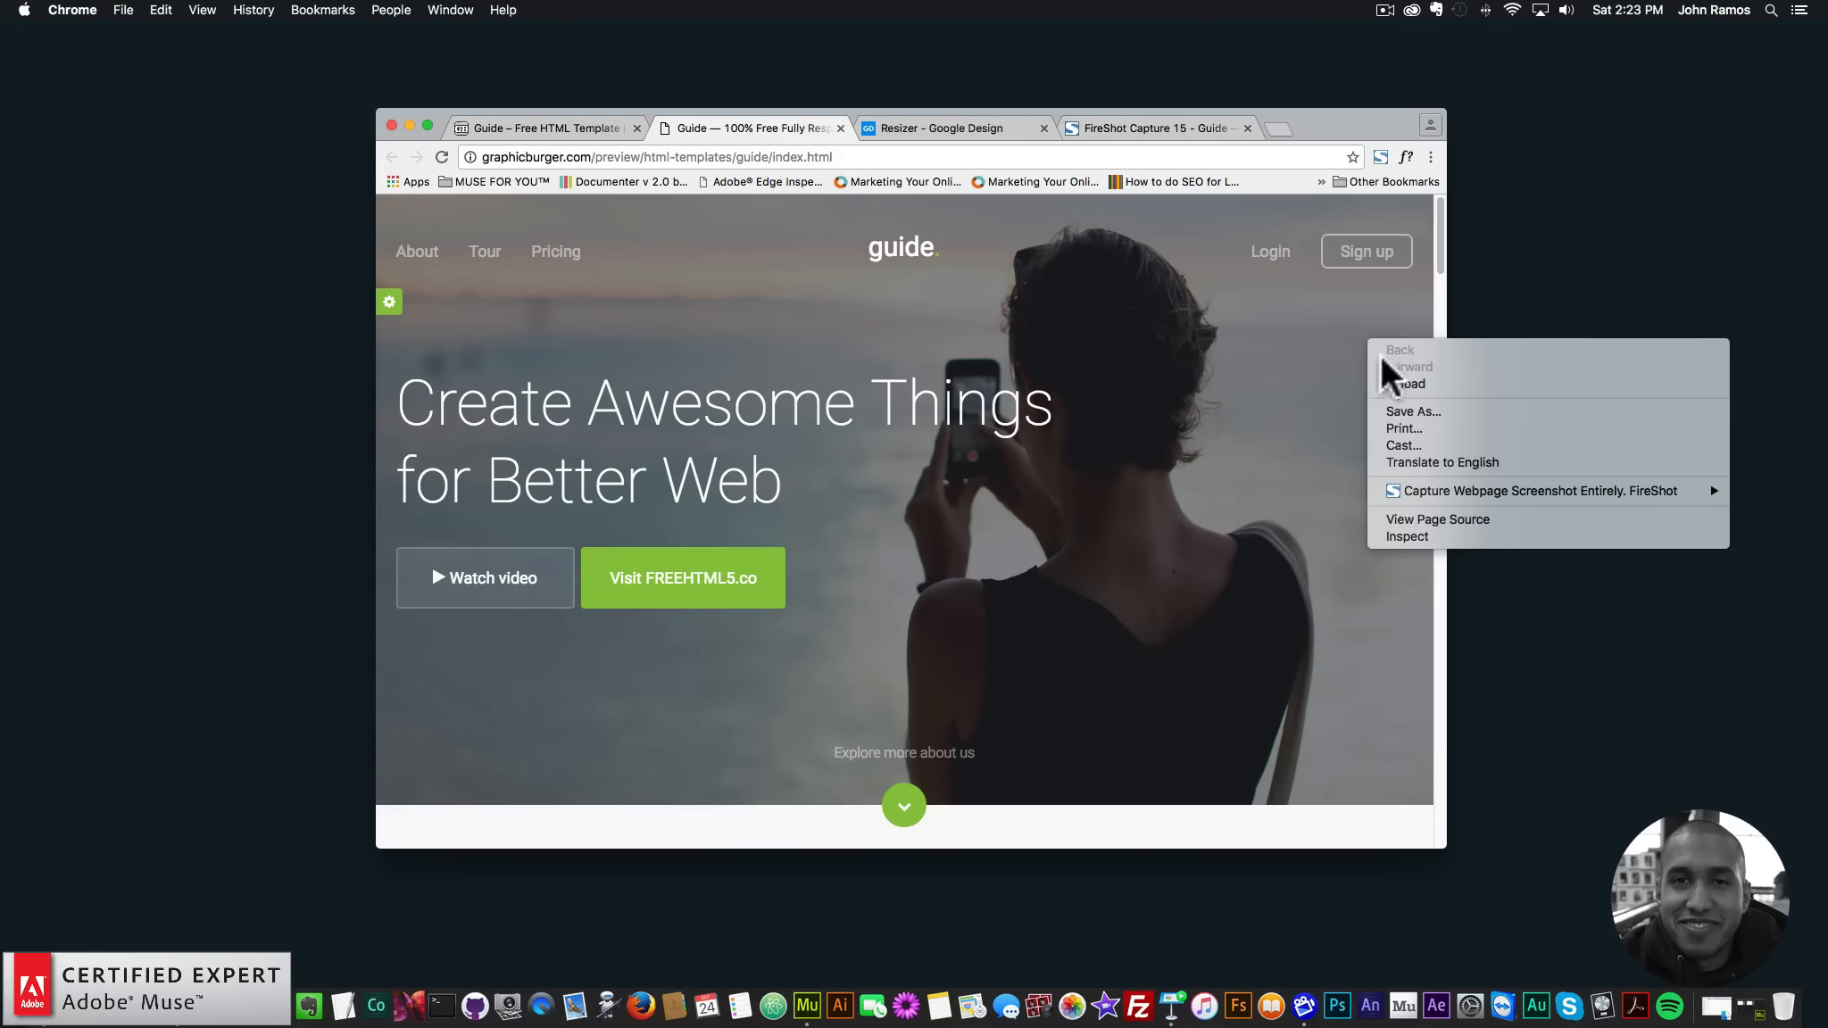
left_click(1409, 536)
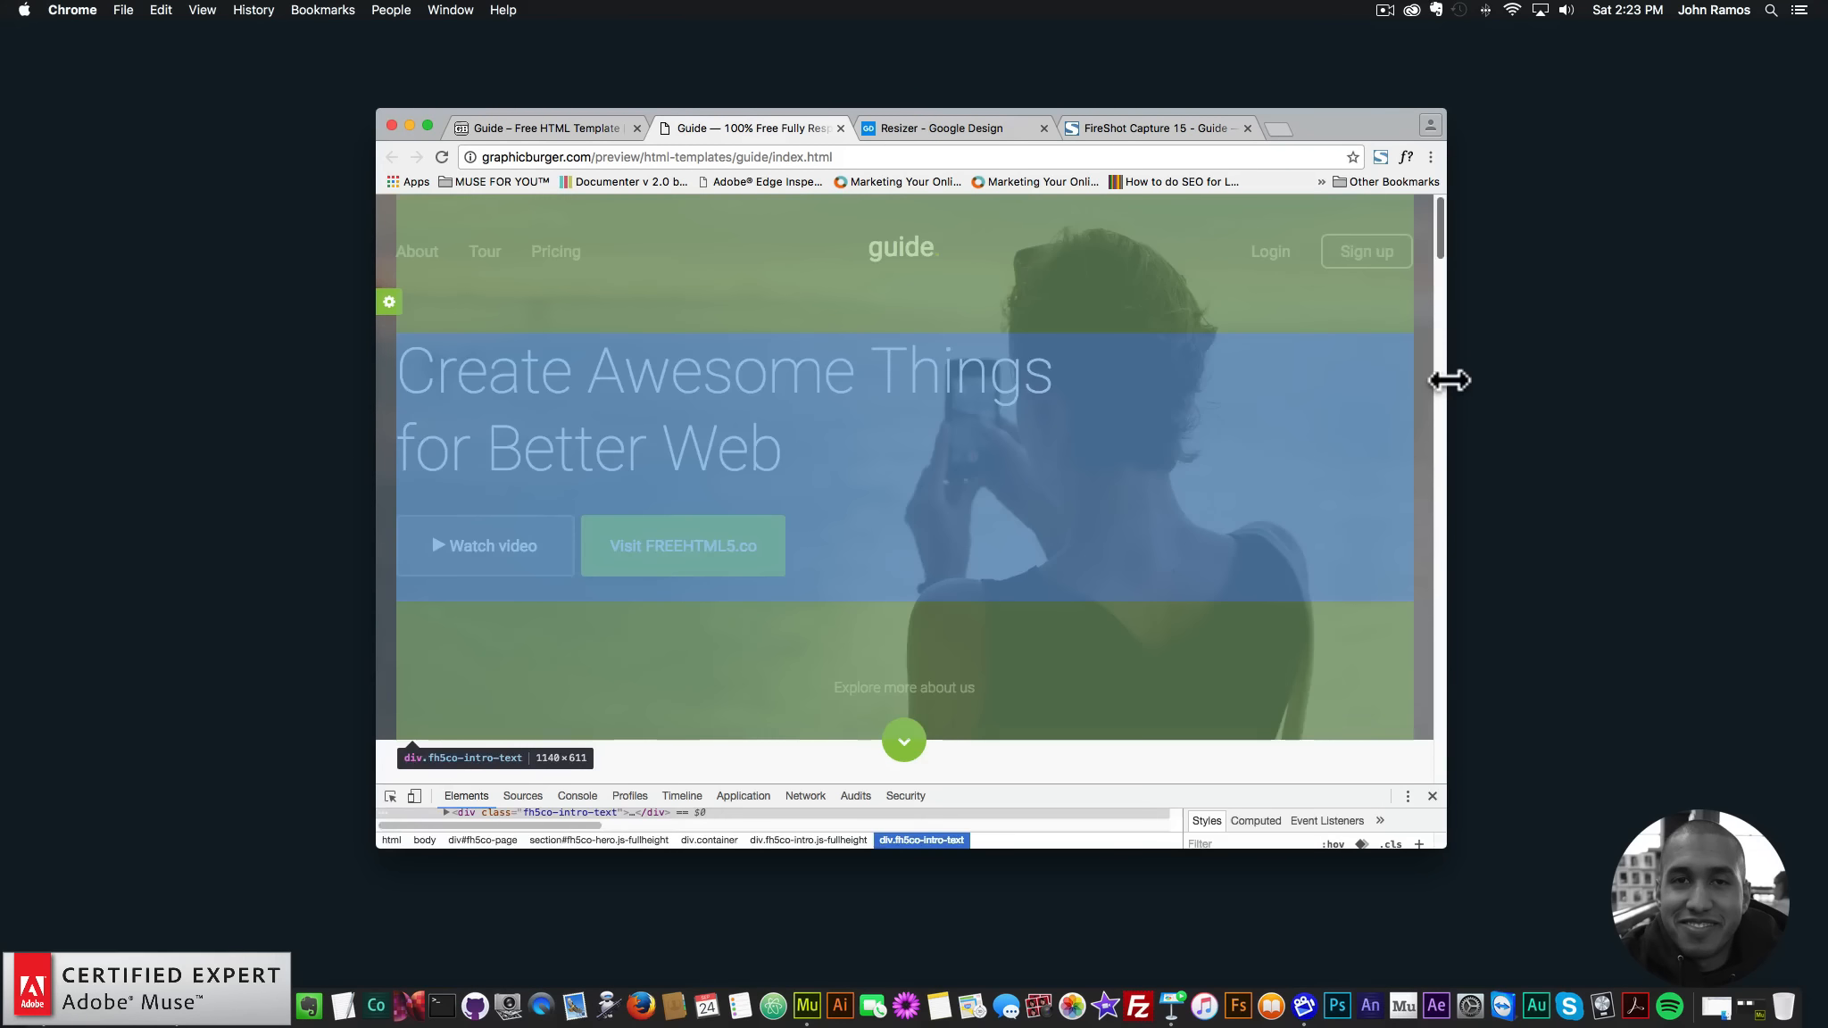
left_click_drag(1447, 379, 1236, 371)
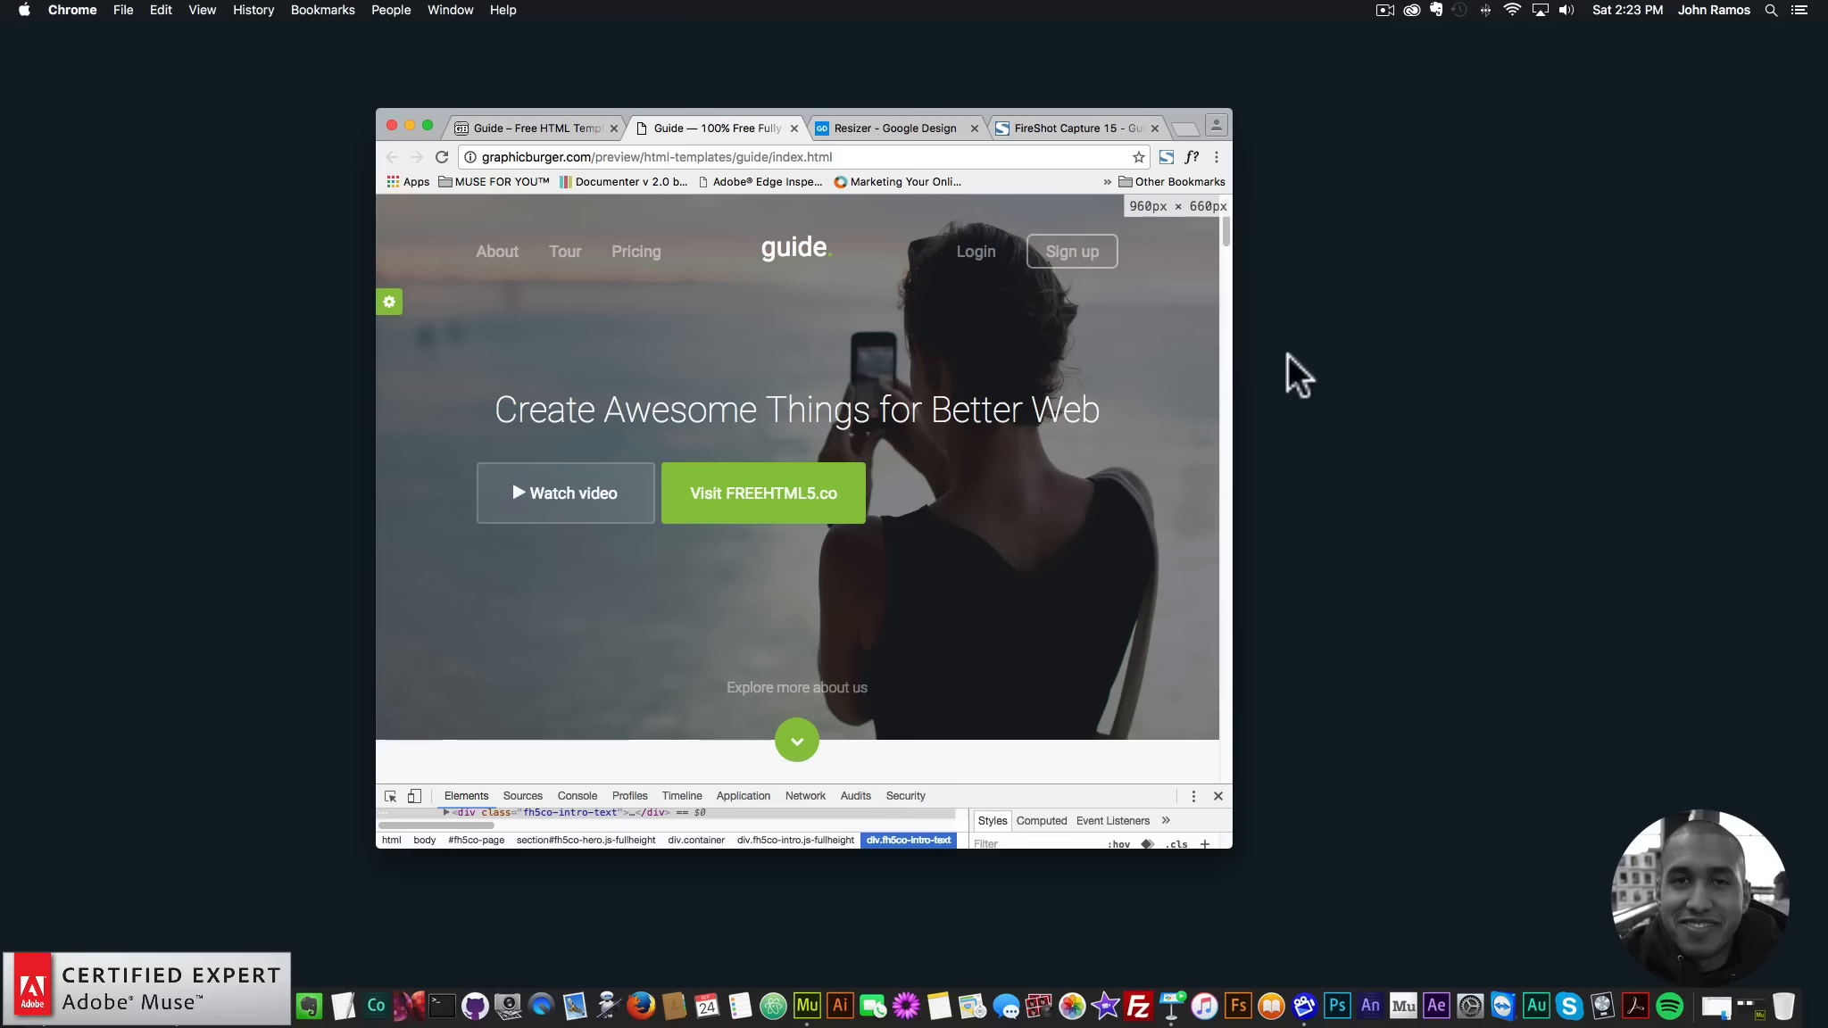
left_click(1217, 796)
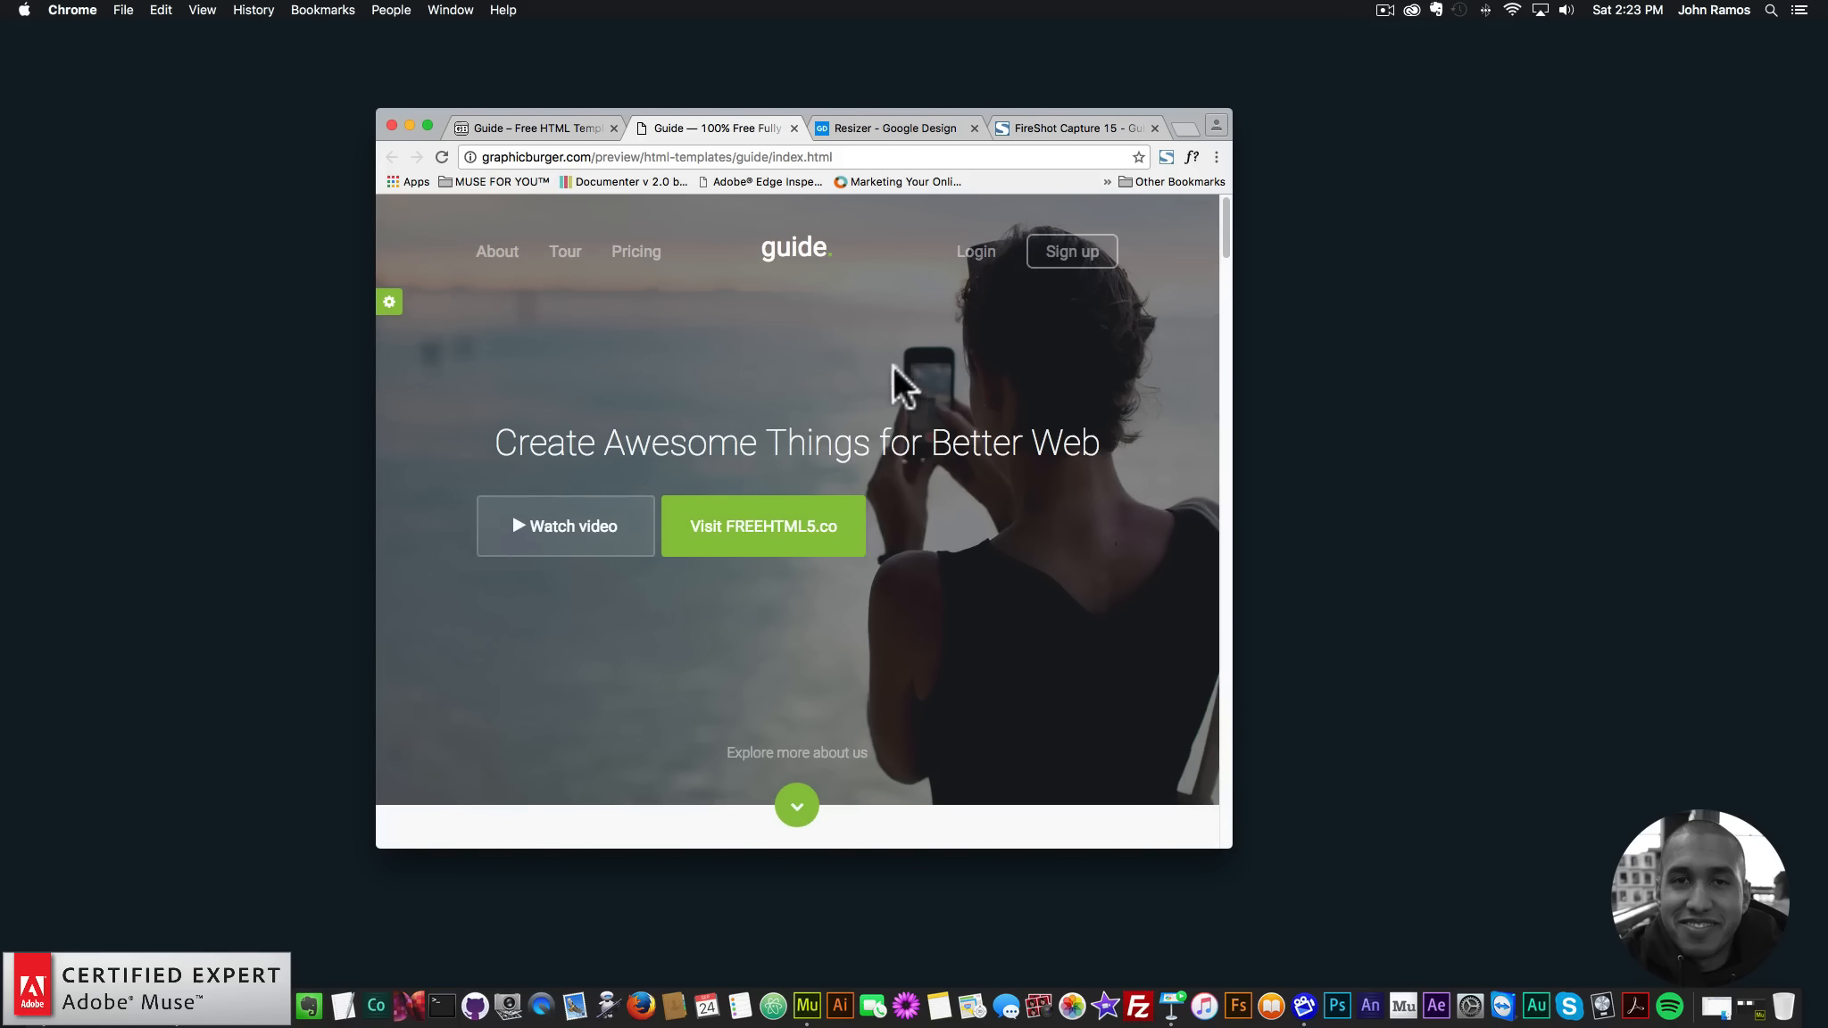
- Capture the entire 960 px page with FireShot
left_click(1165, 158)
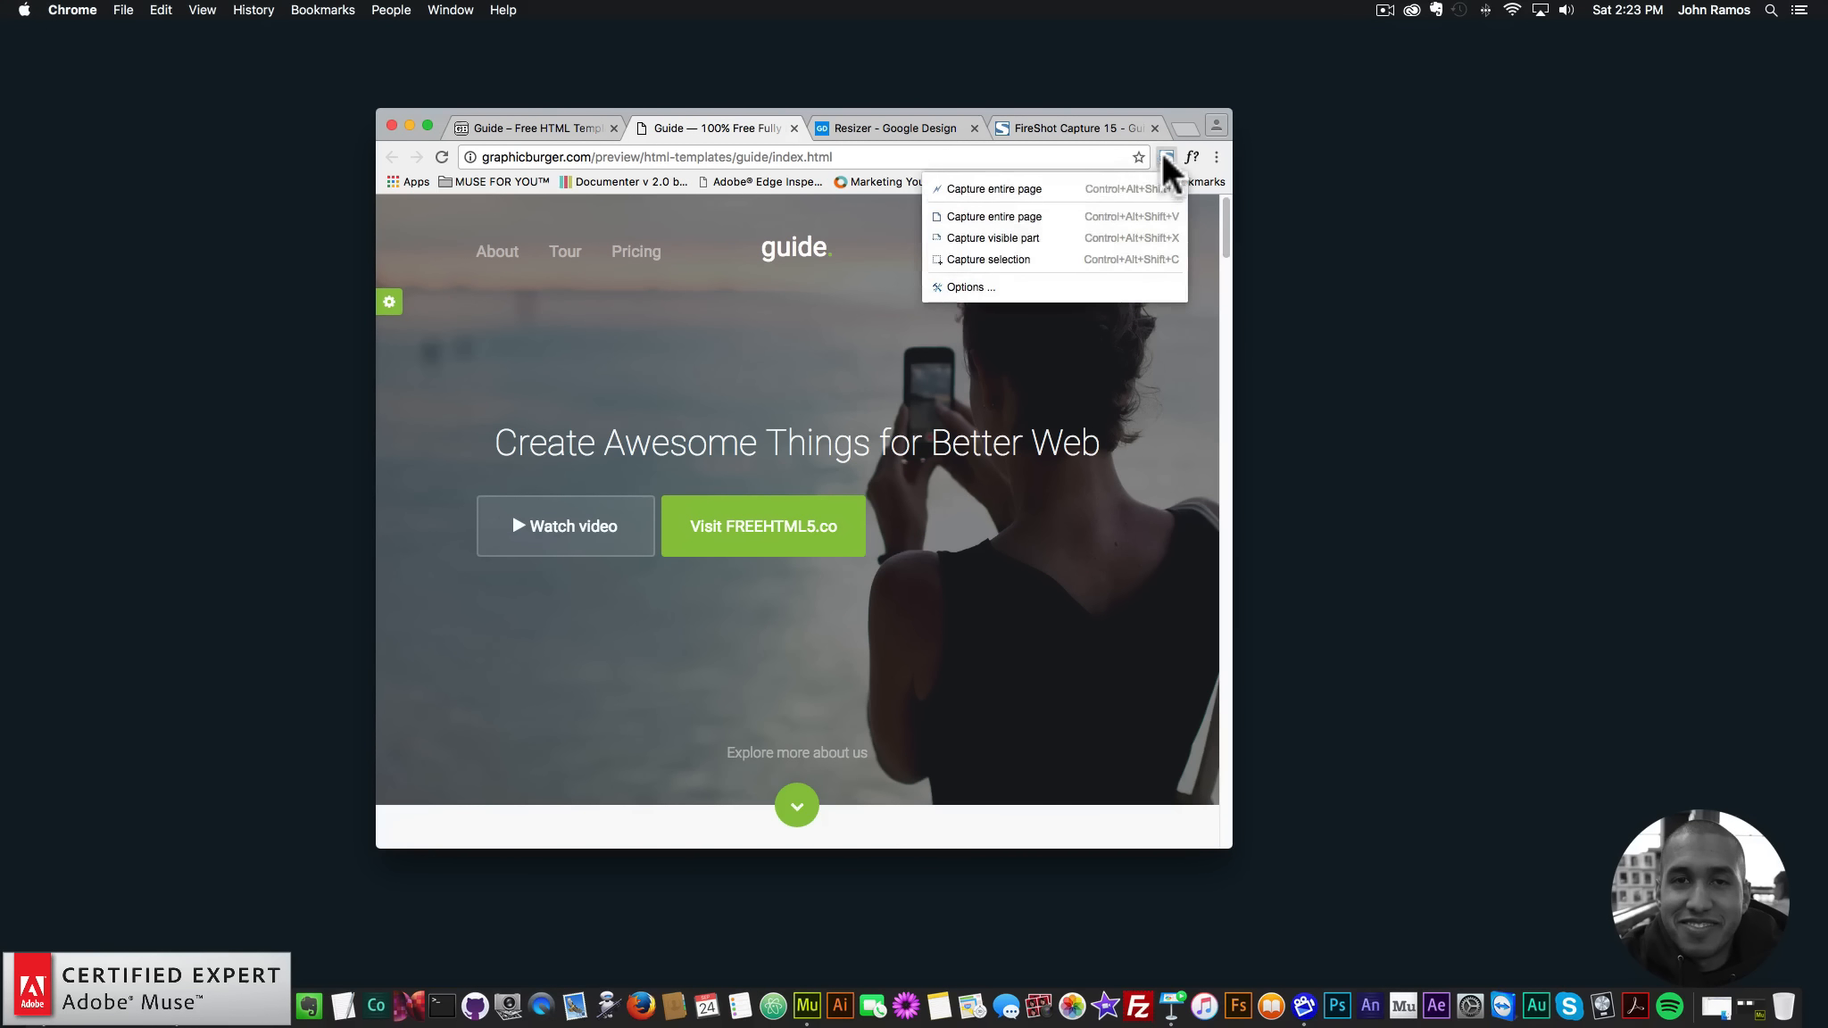
left_click(998, 215)
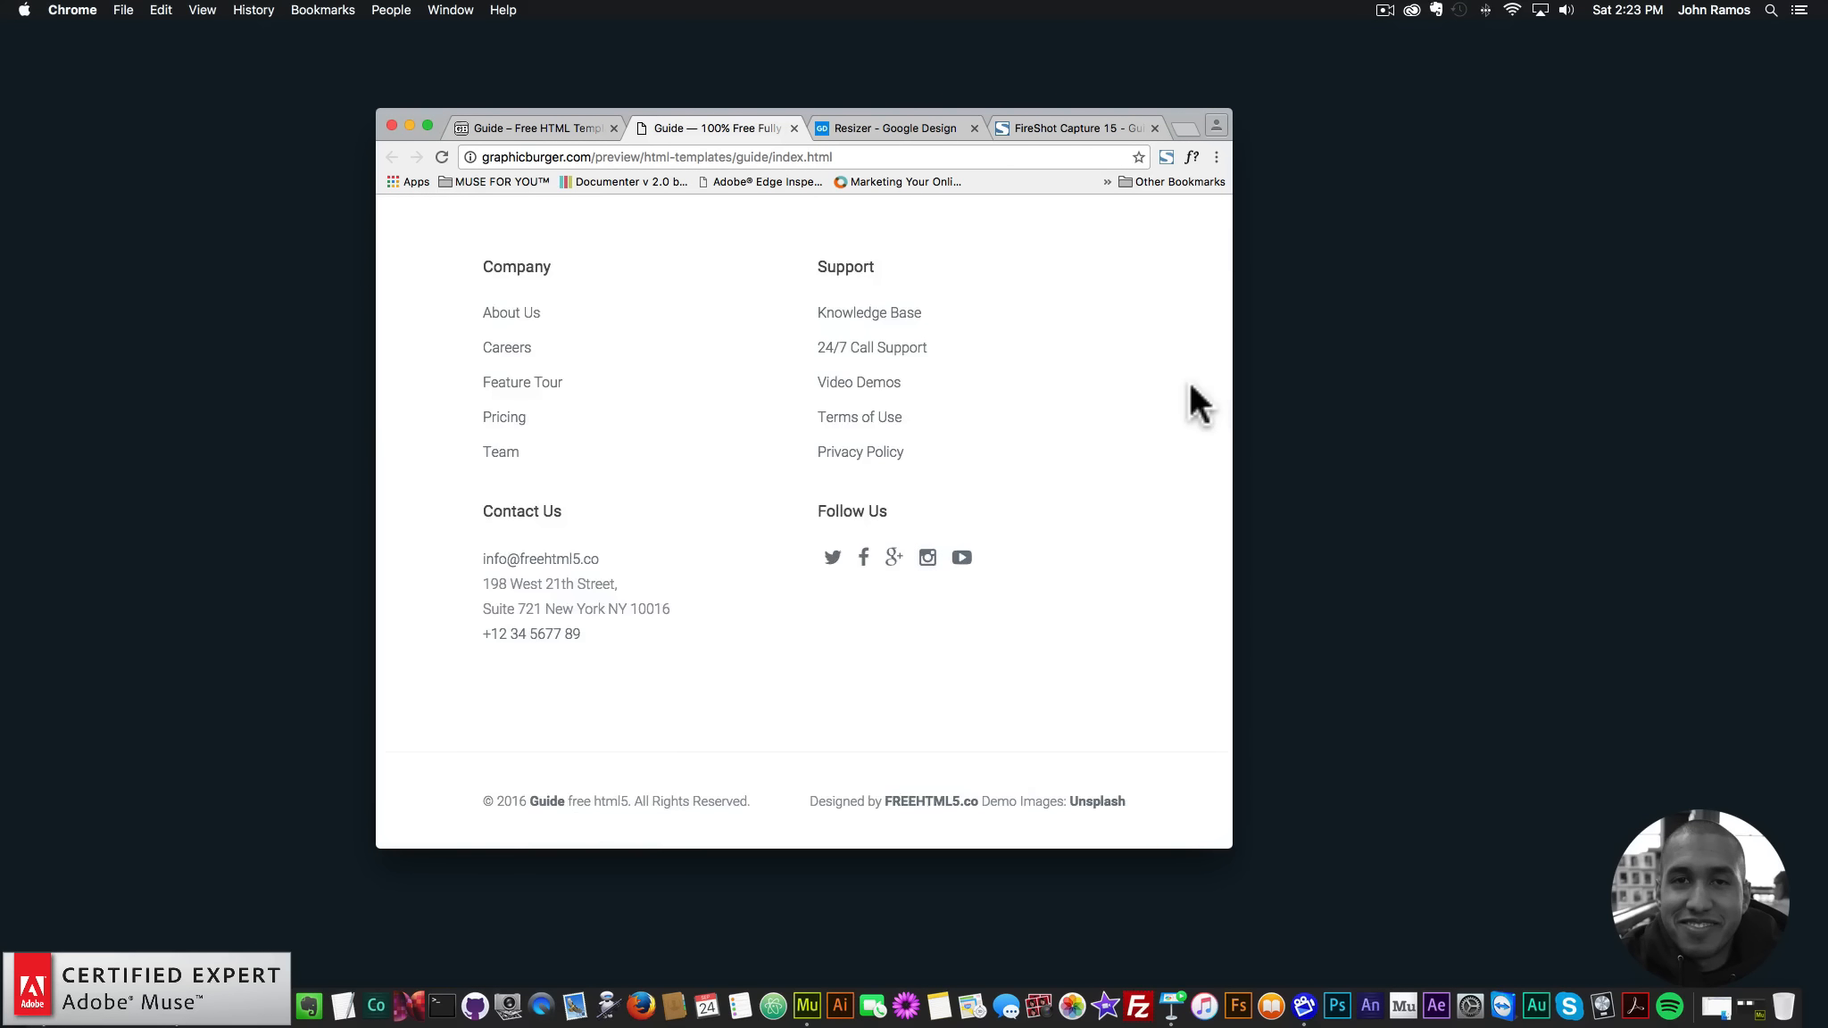
scroll(869, 555, "down", 5)
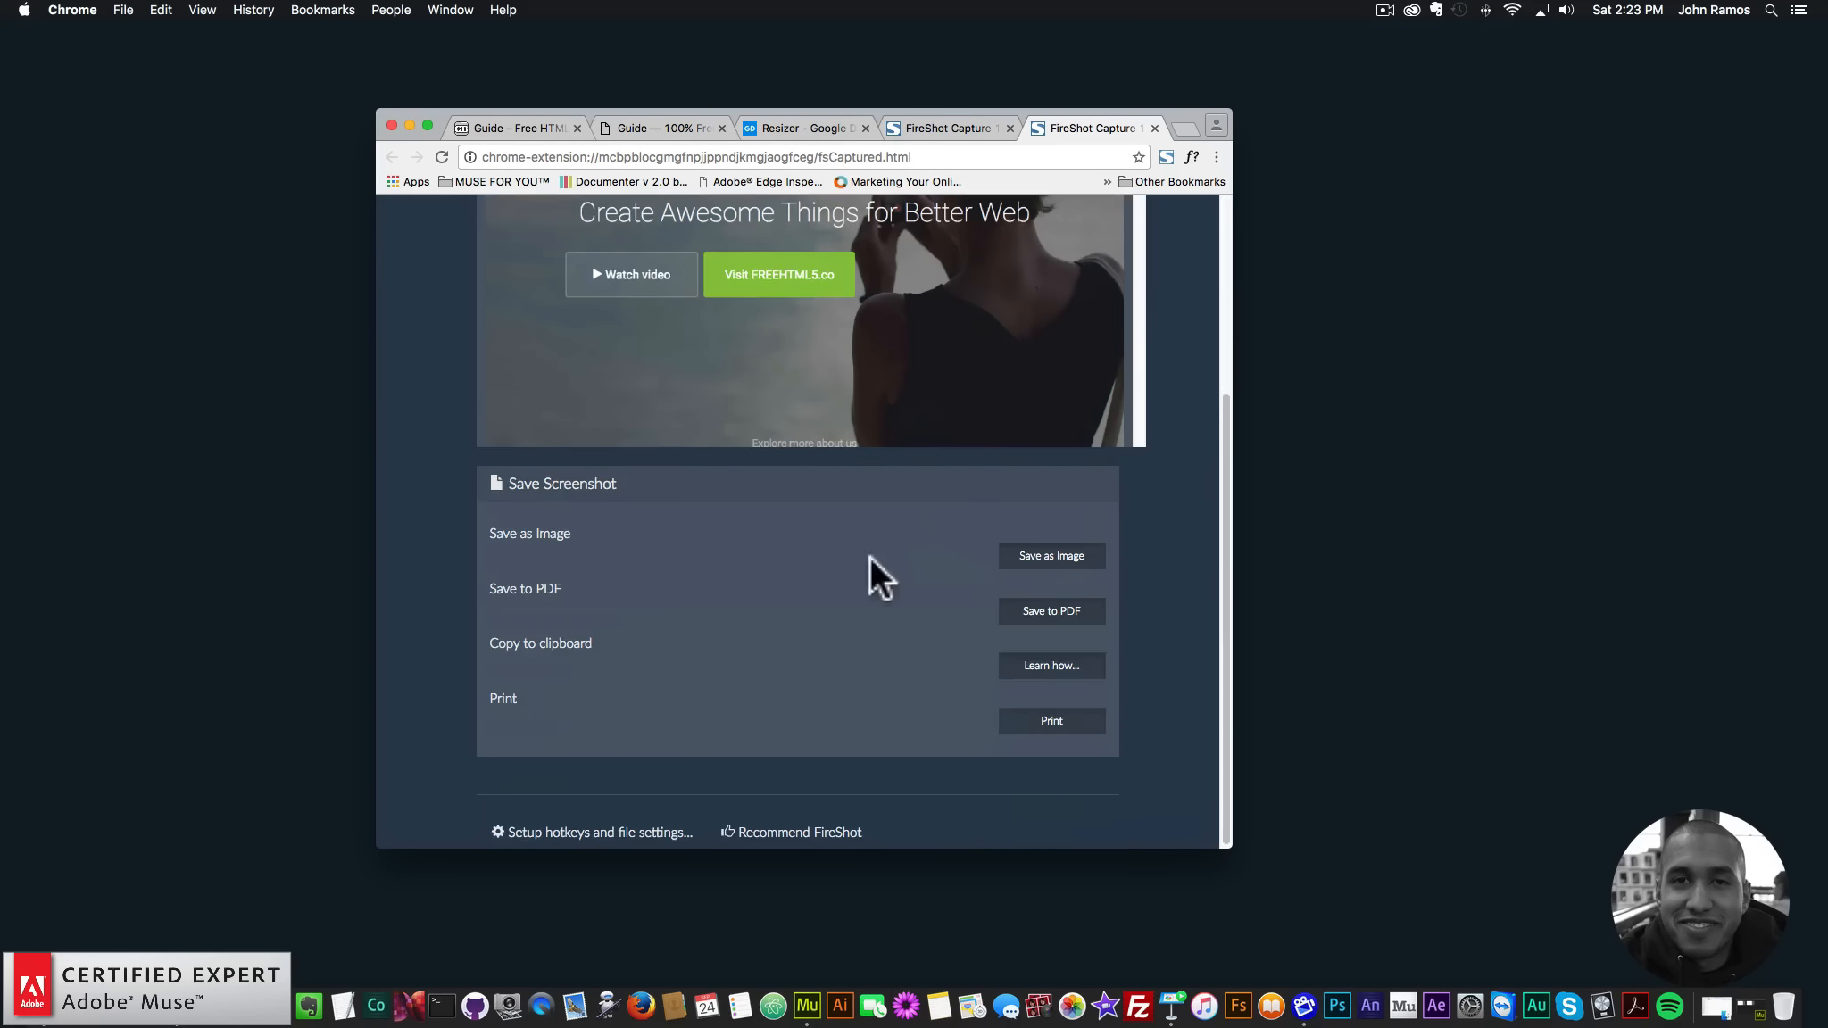
- Save it as PNG 'FireShot Capture 15 - breakpoint-960' and return to the guide tab
left_click(1033, 560)
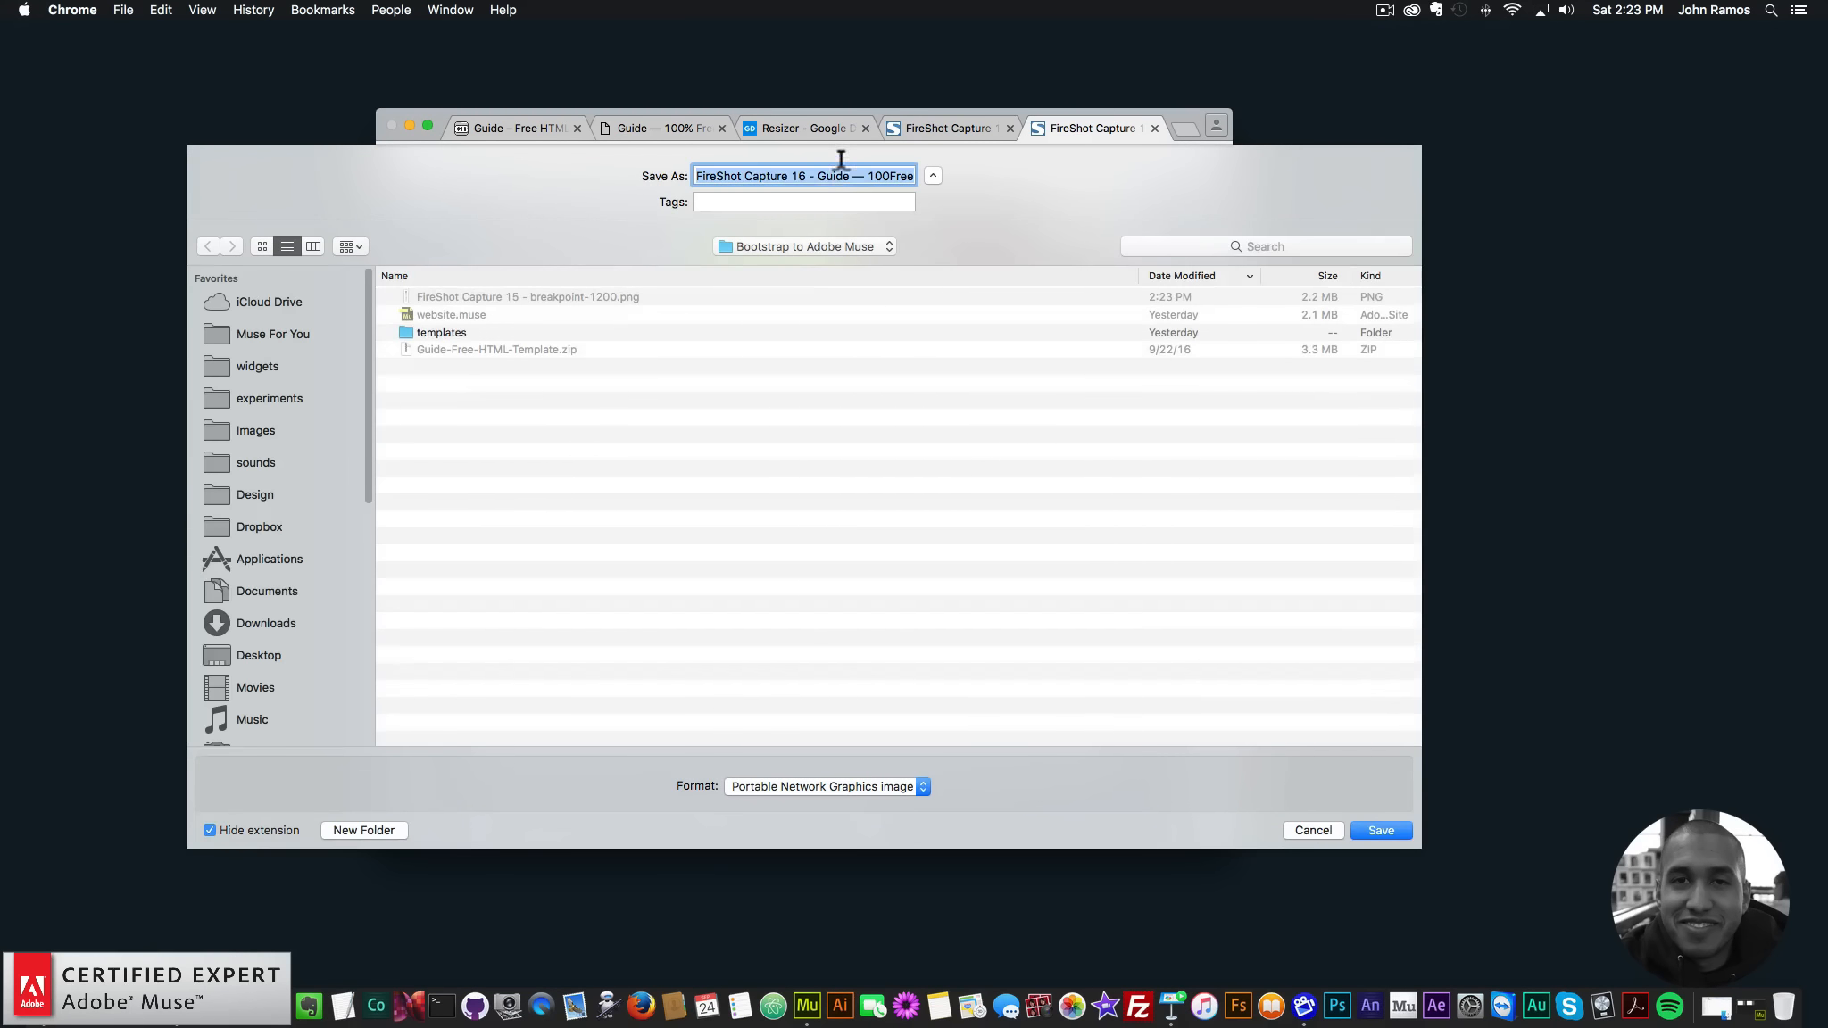
left_click(813, 168)
left_click(541, 290)
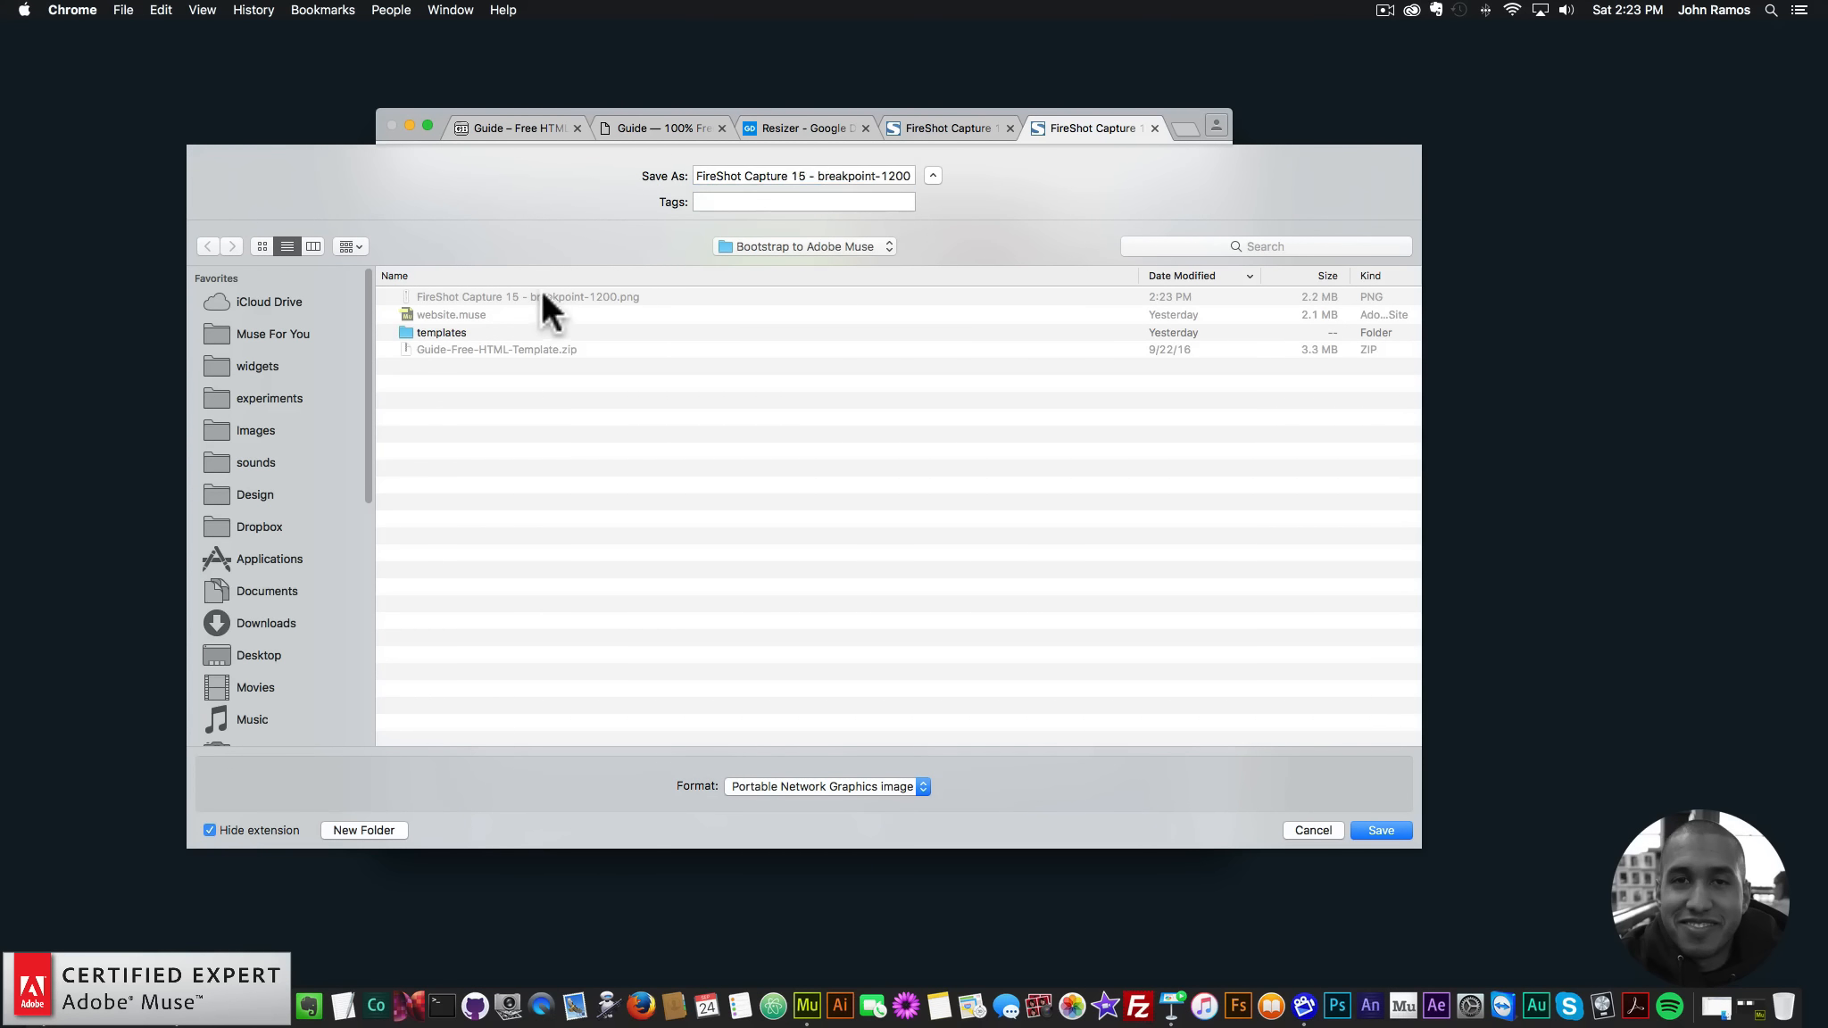
double_click(890, 169)
type("960")
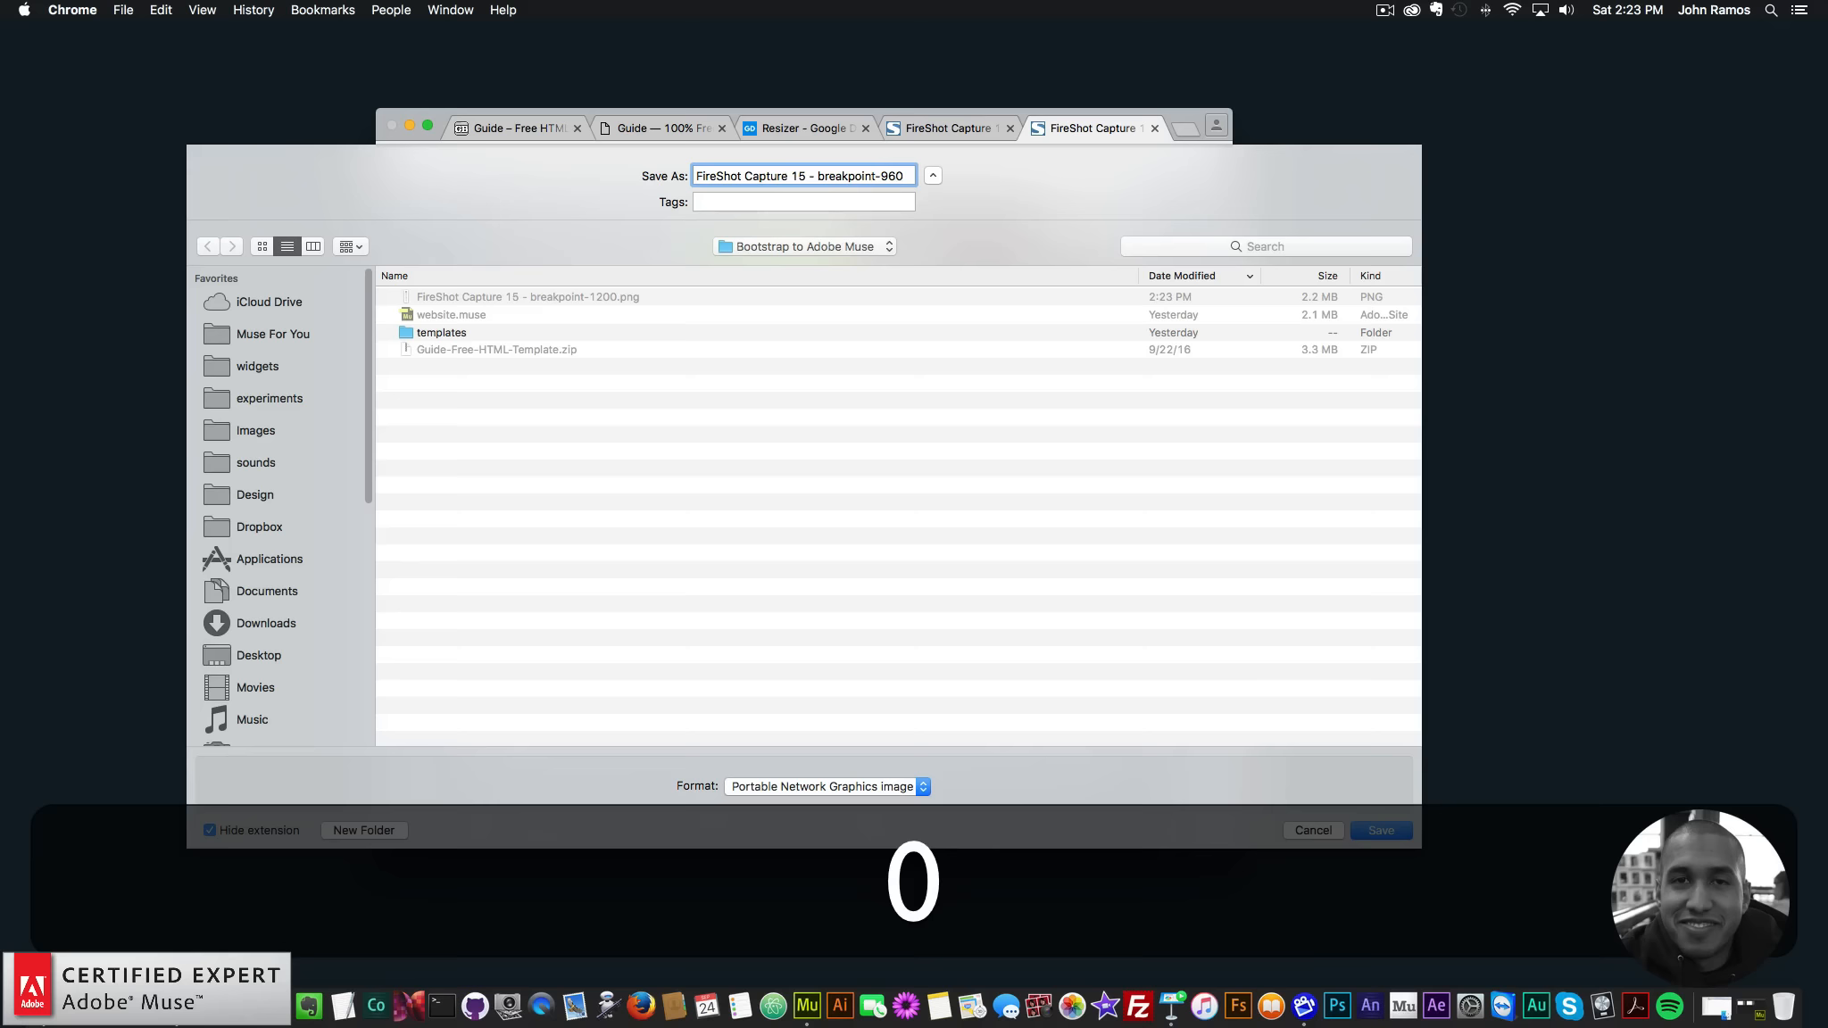
key("Return")
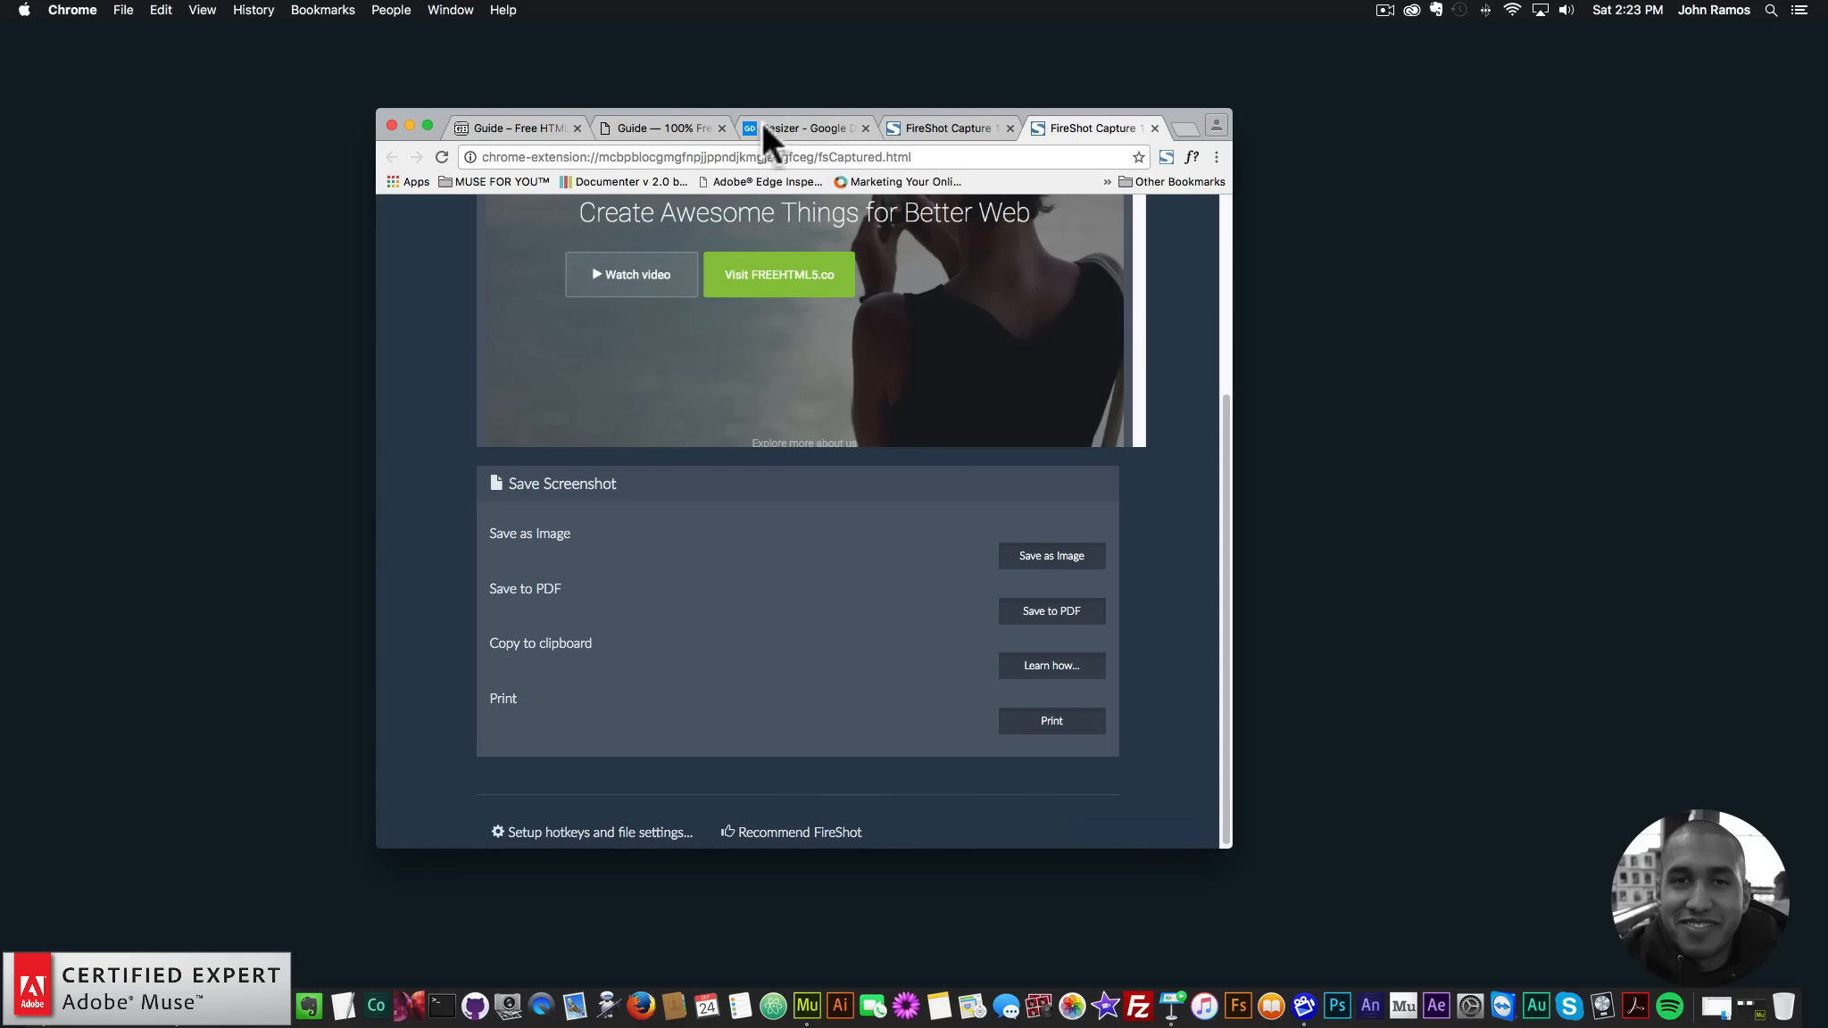
left_click(648, 126)
- Use DevTools to narrow the guide page to the 600 px breakpoint
right_click(1160, 366)
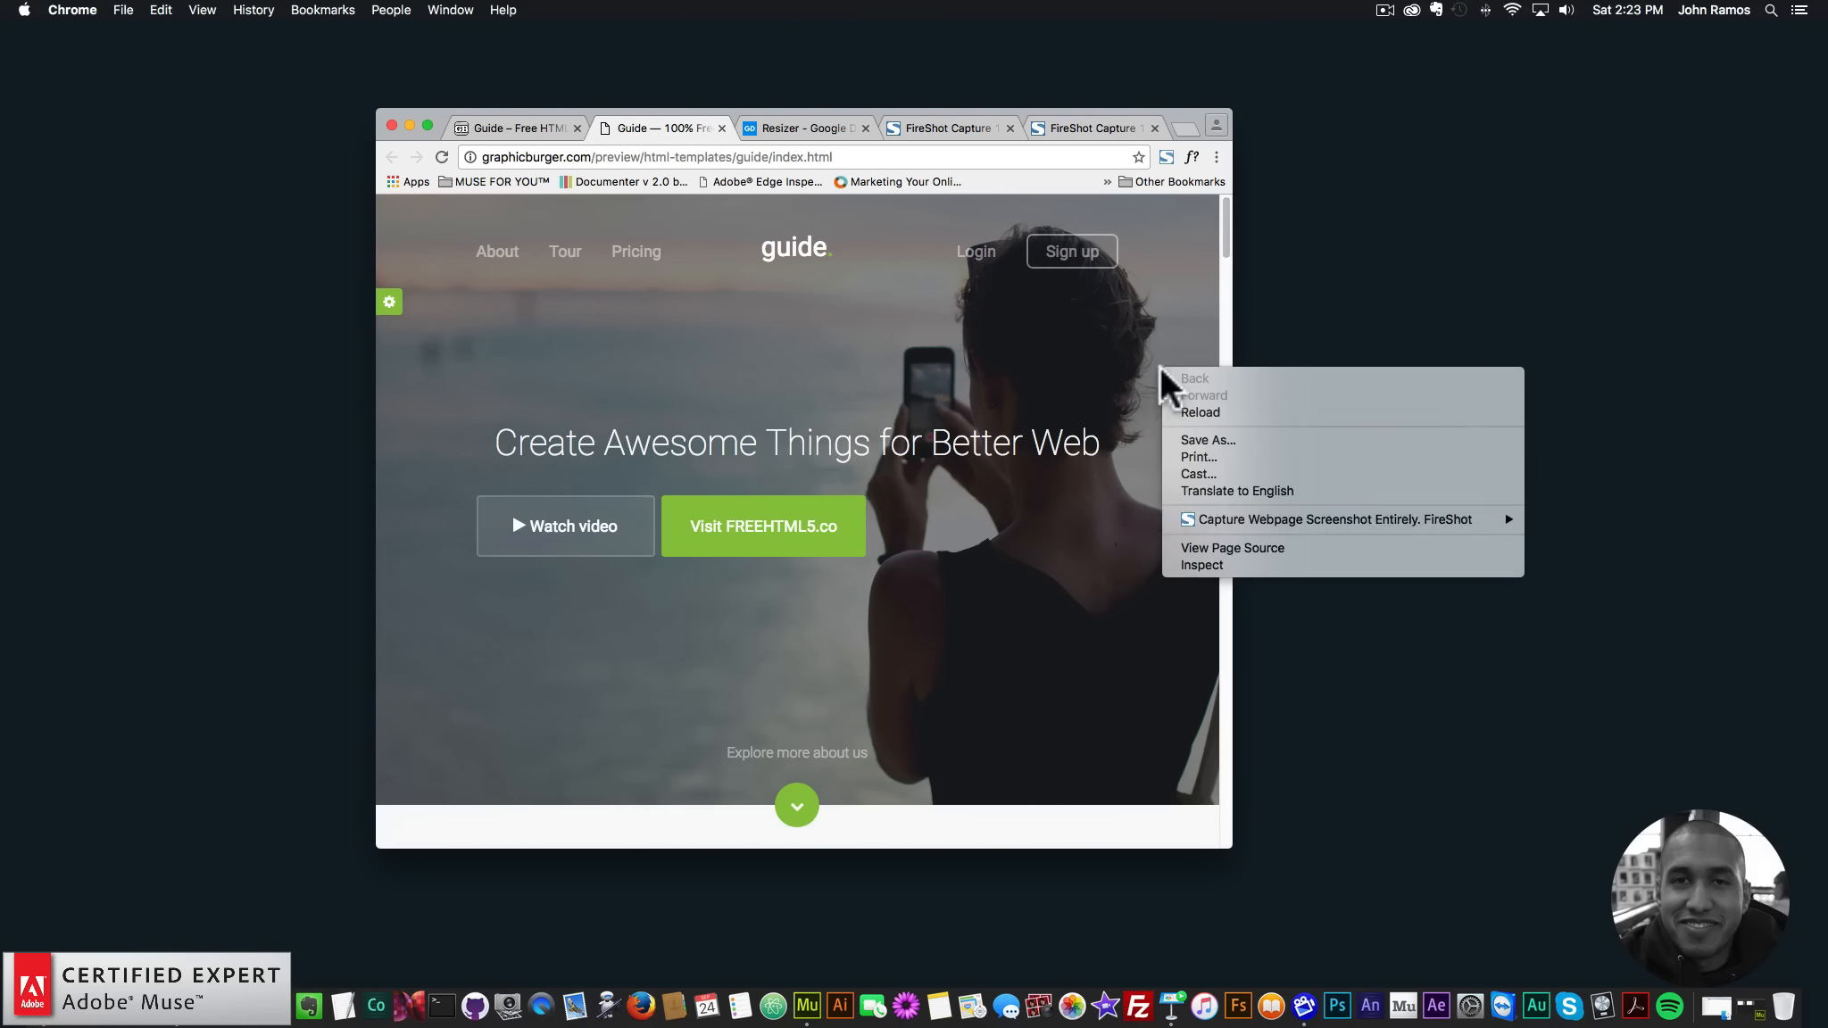
left_click(1200, 565)
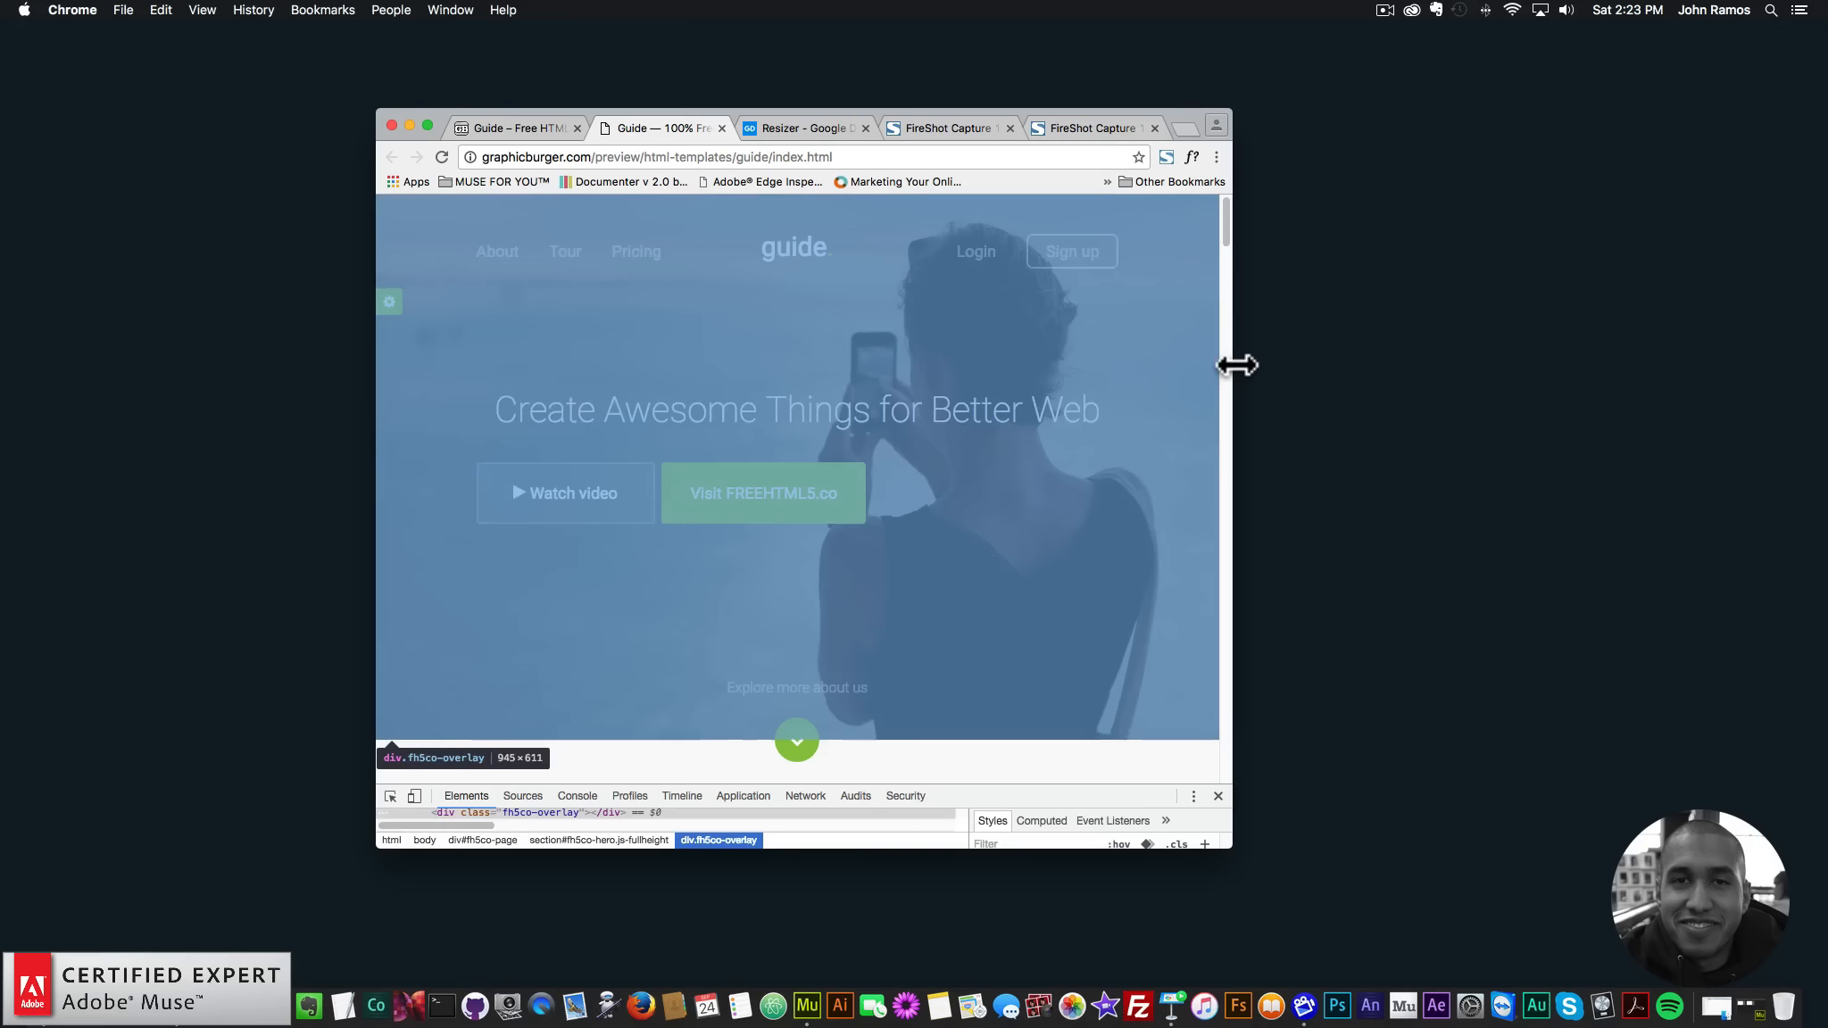
left_click_drag(1232, 365, 914, 353)
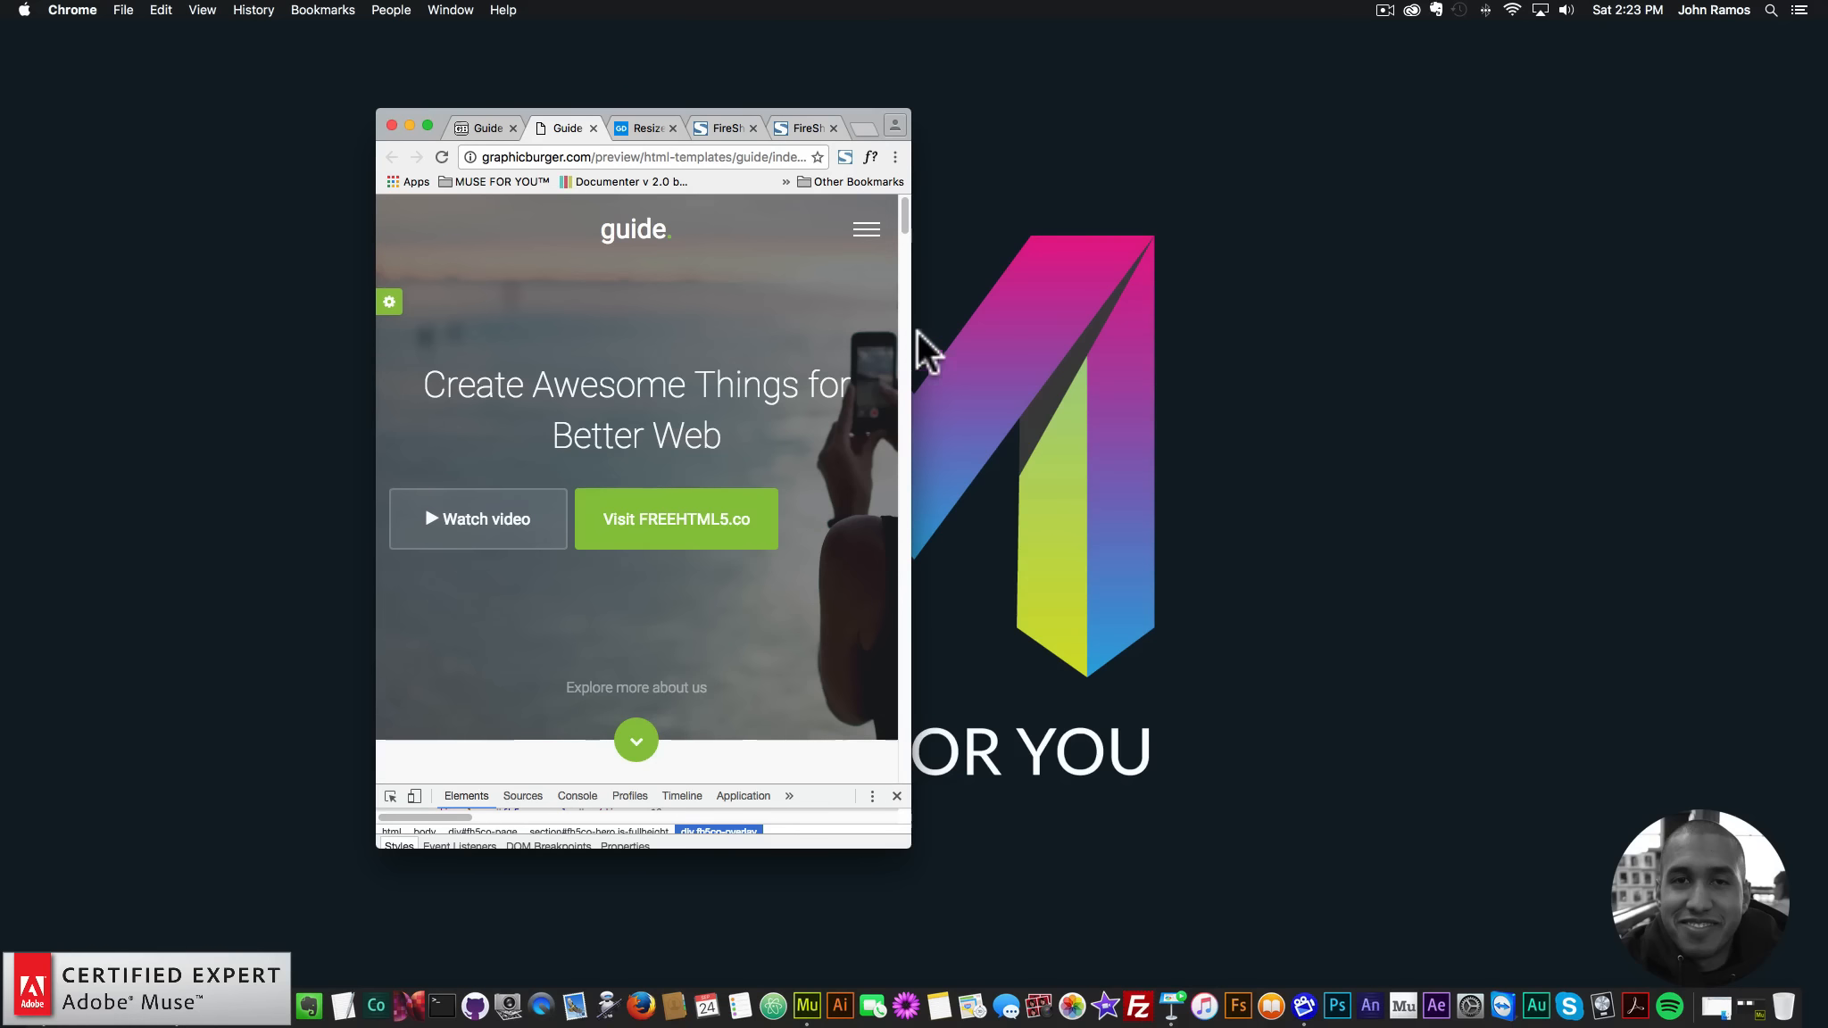
- Capture the entire narrowed page with FireShot
left_click(843, 157)
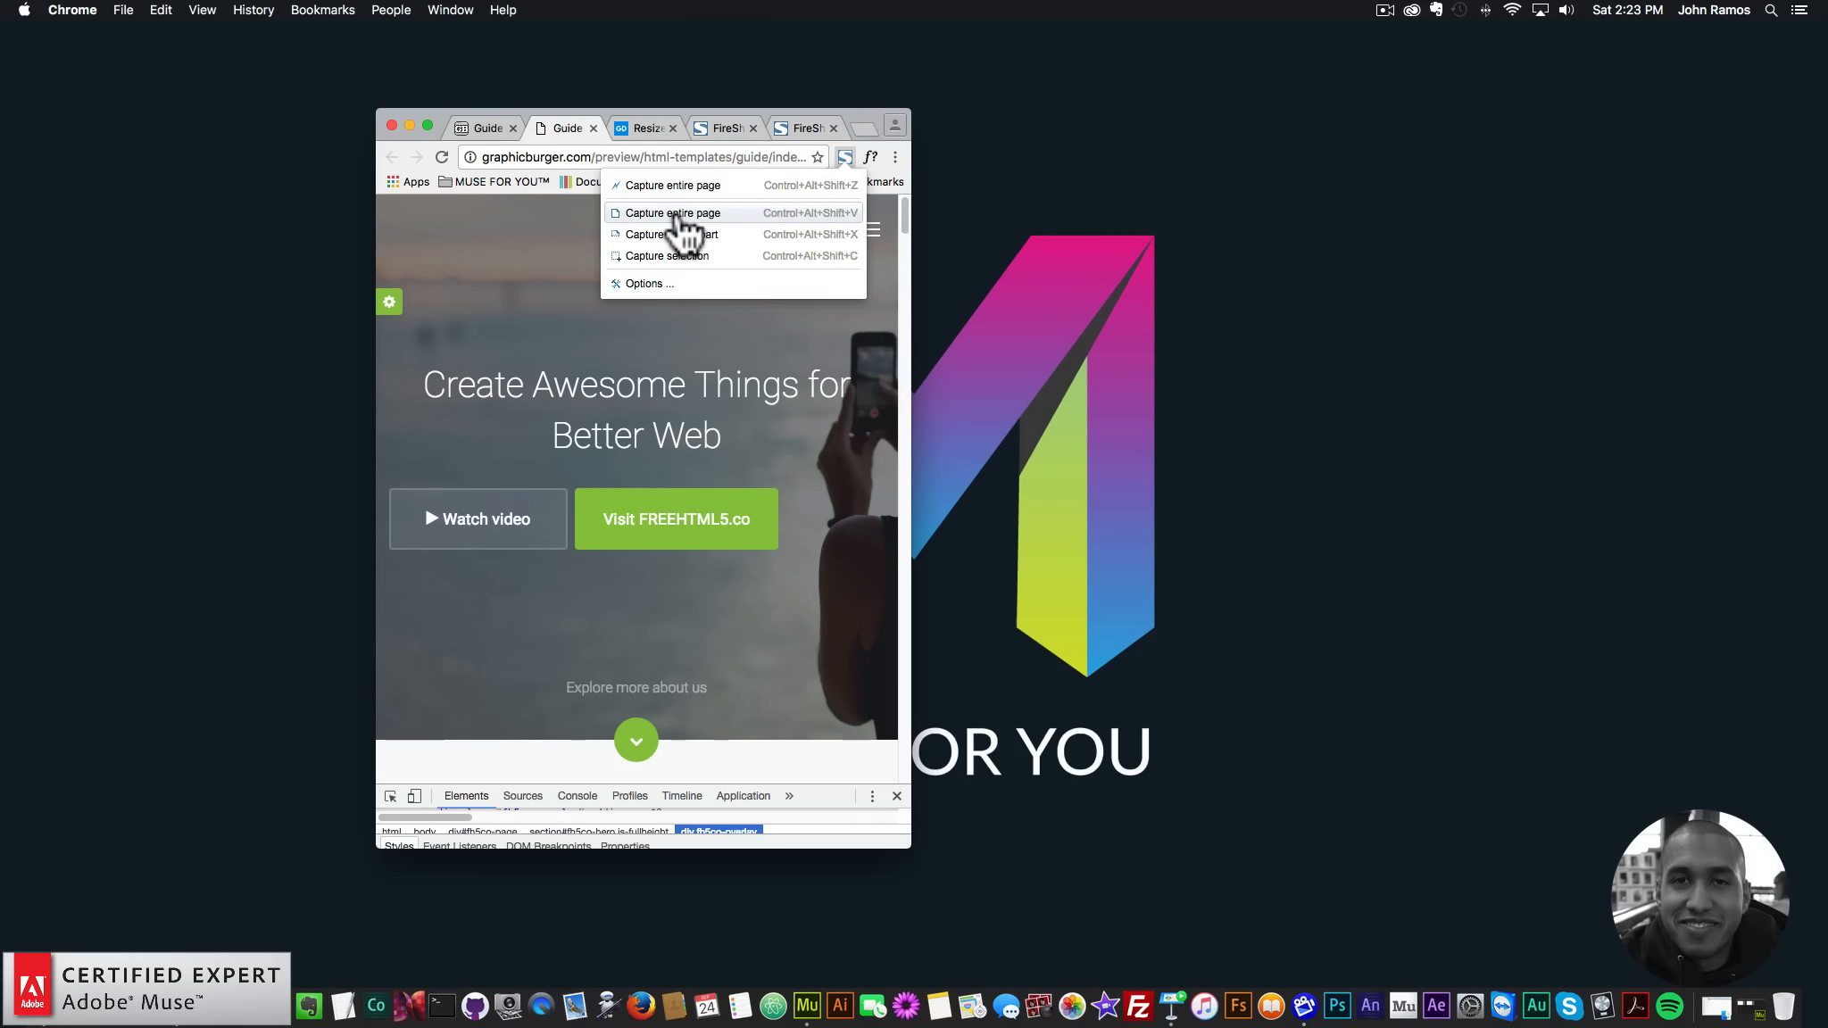
left_click(674, 209)
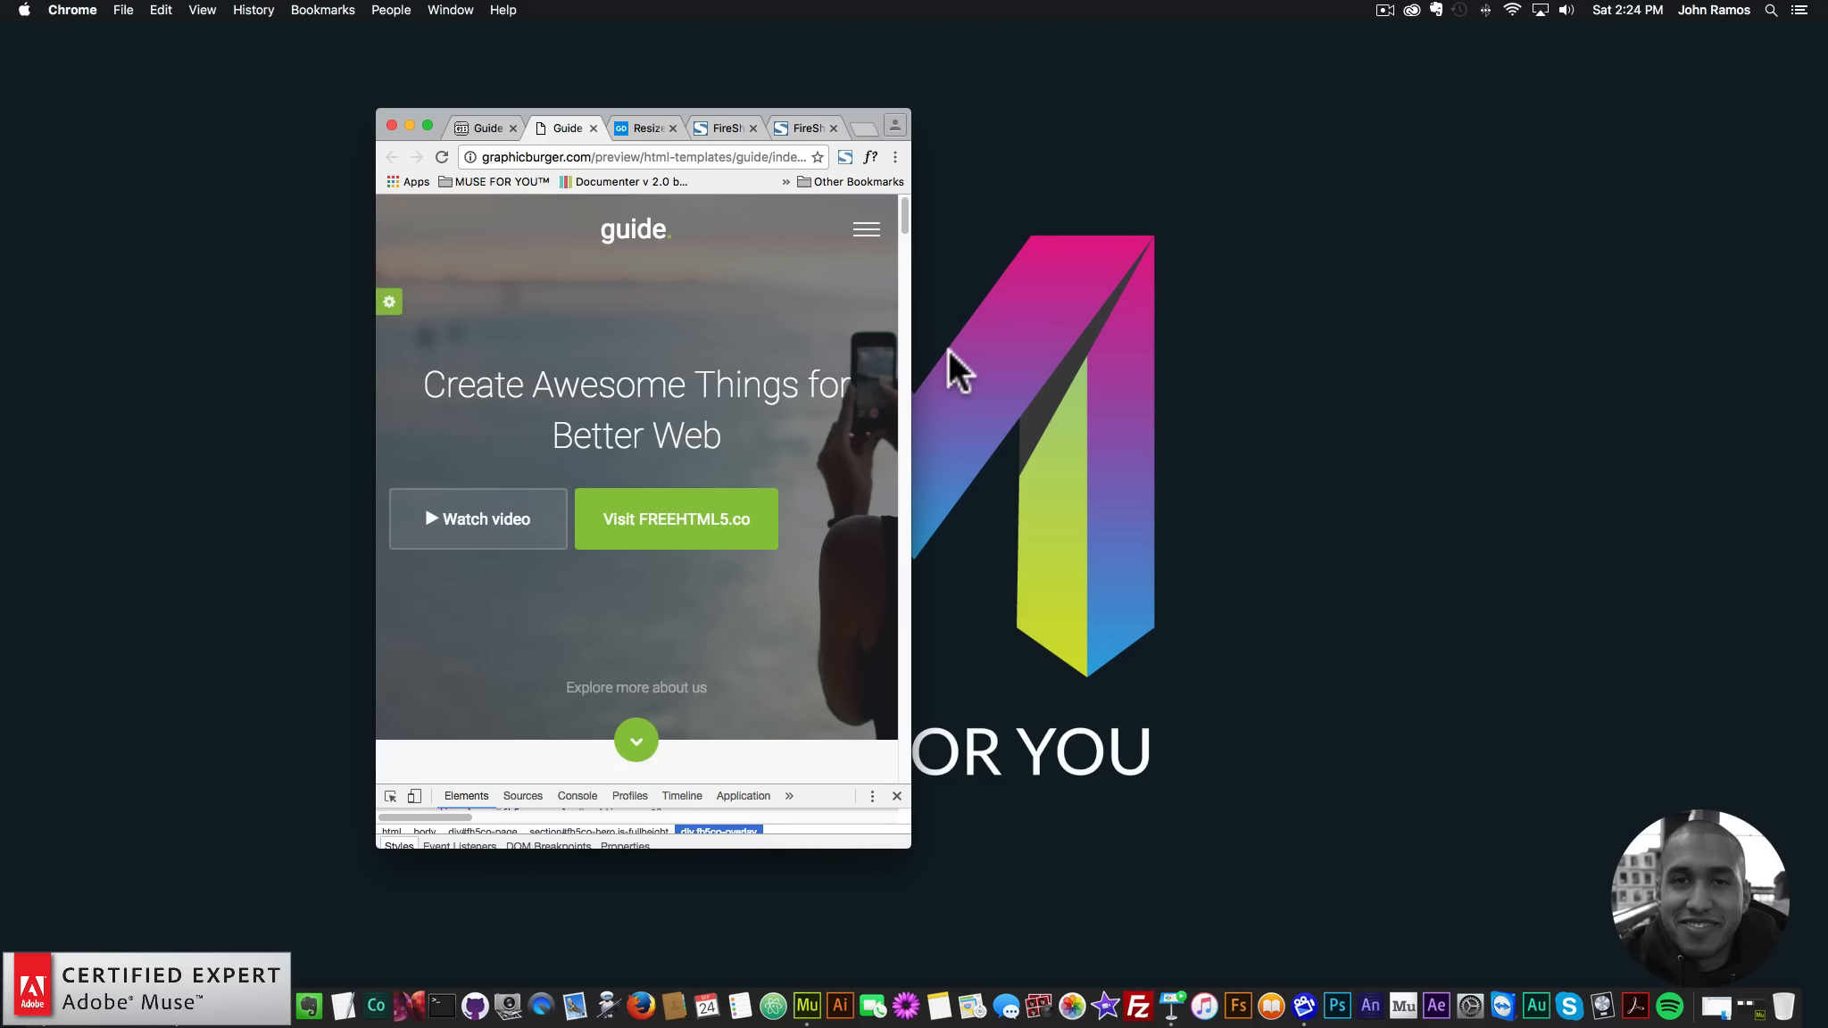
scroll(562, 798, "down", 2)
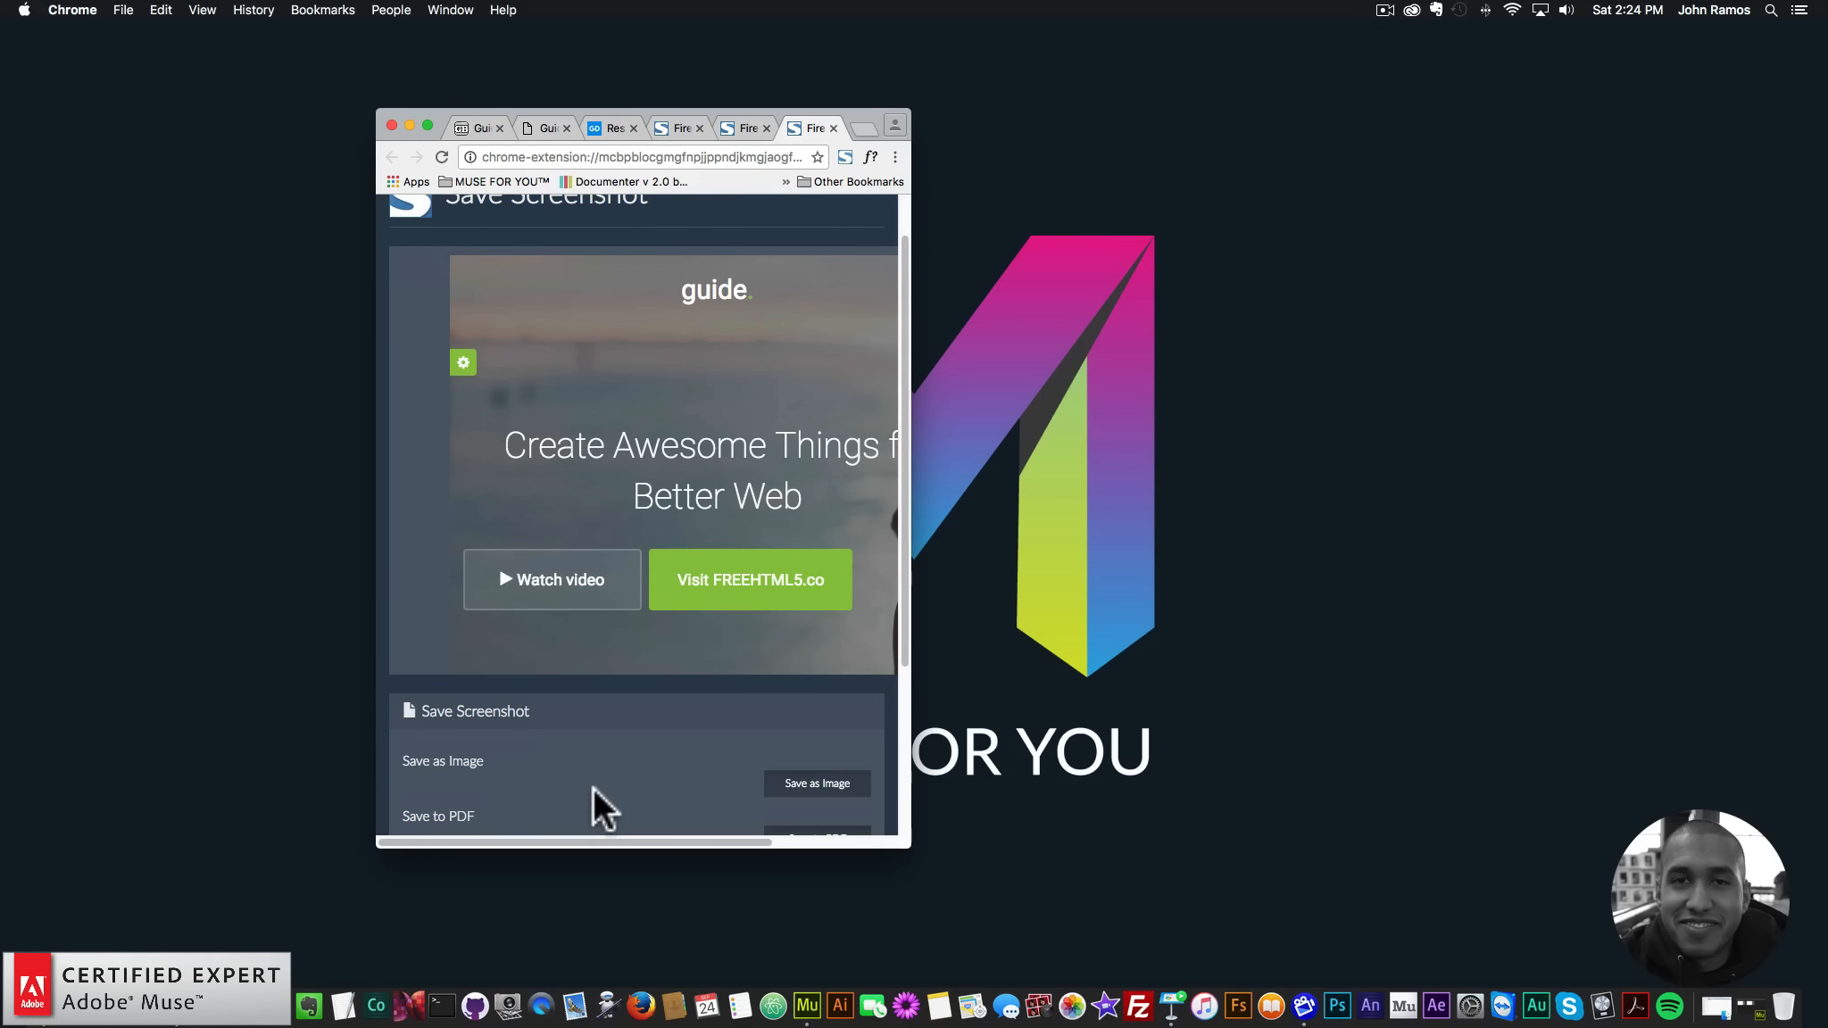
- Save it as the breakpoint-600 PNG and return to the guide tab
left_click(819, 786)
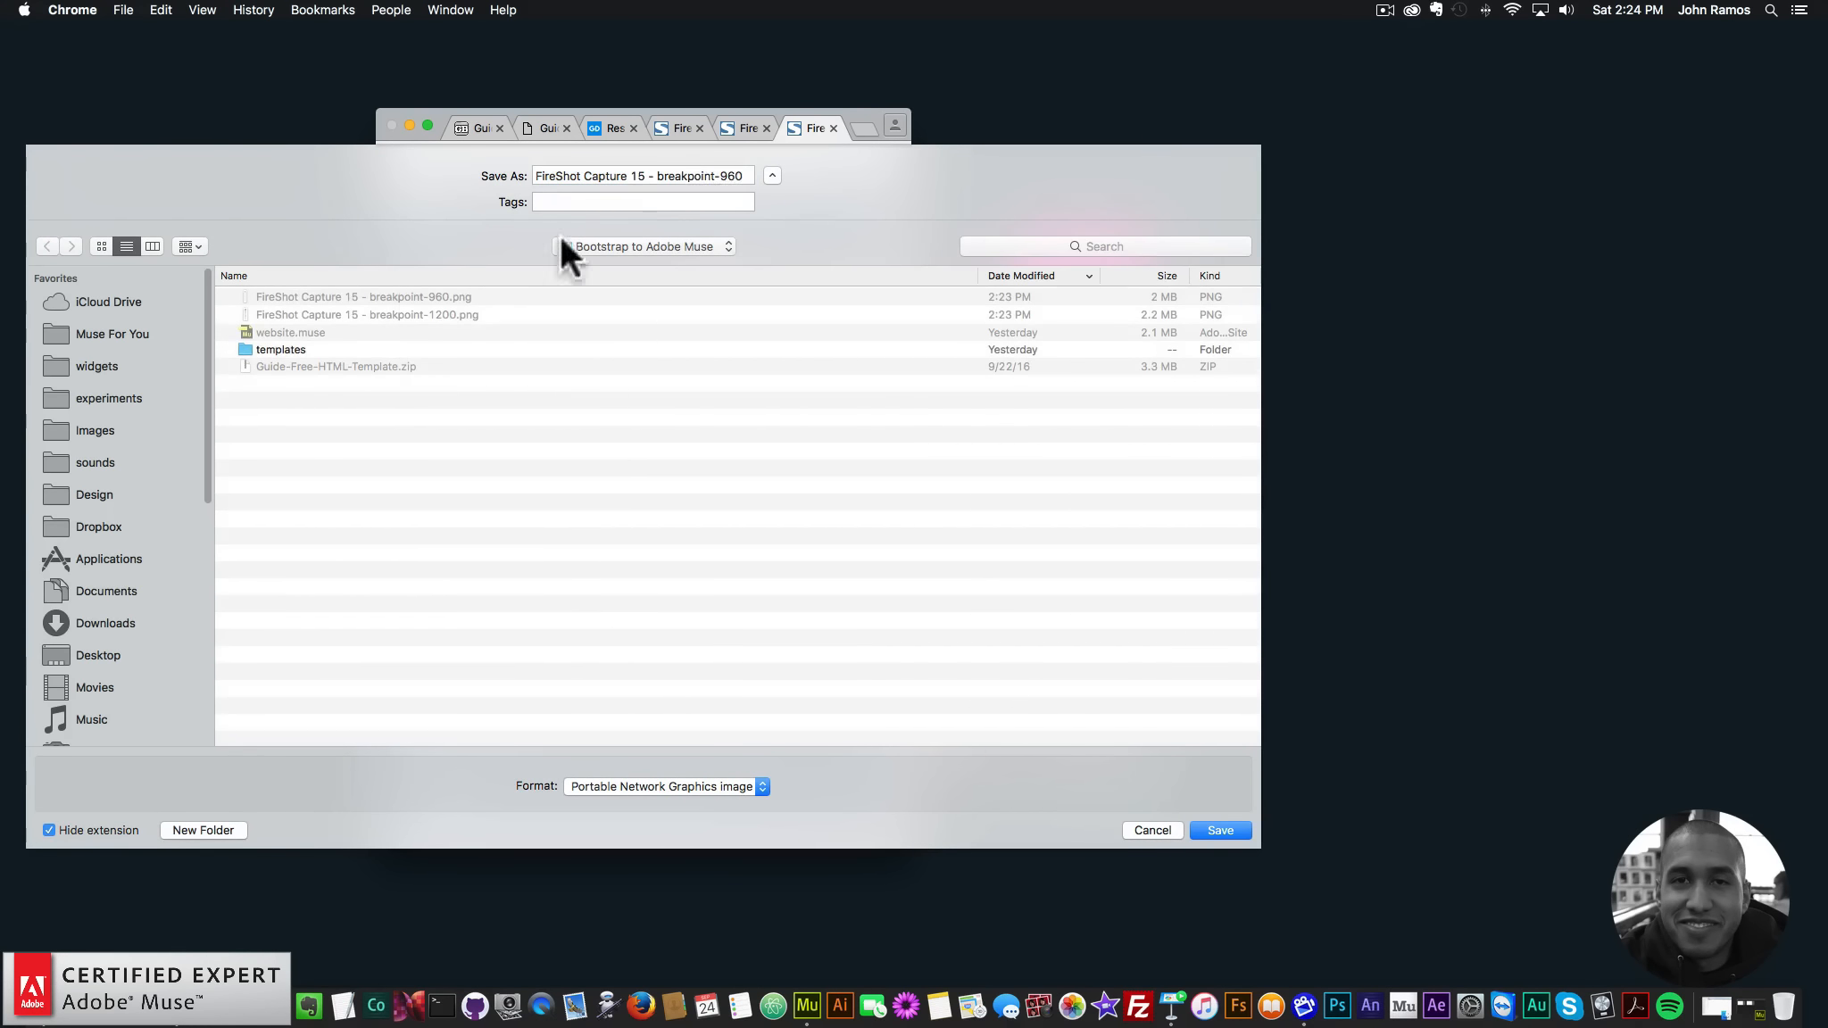
double_click(730, 176)
type("600")
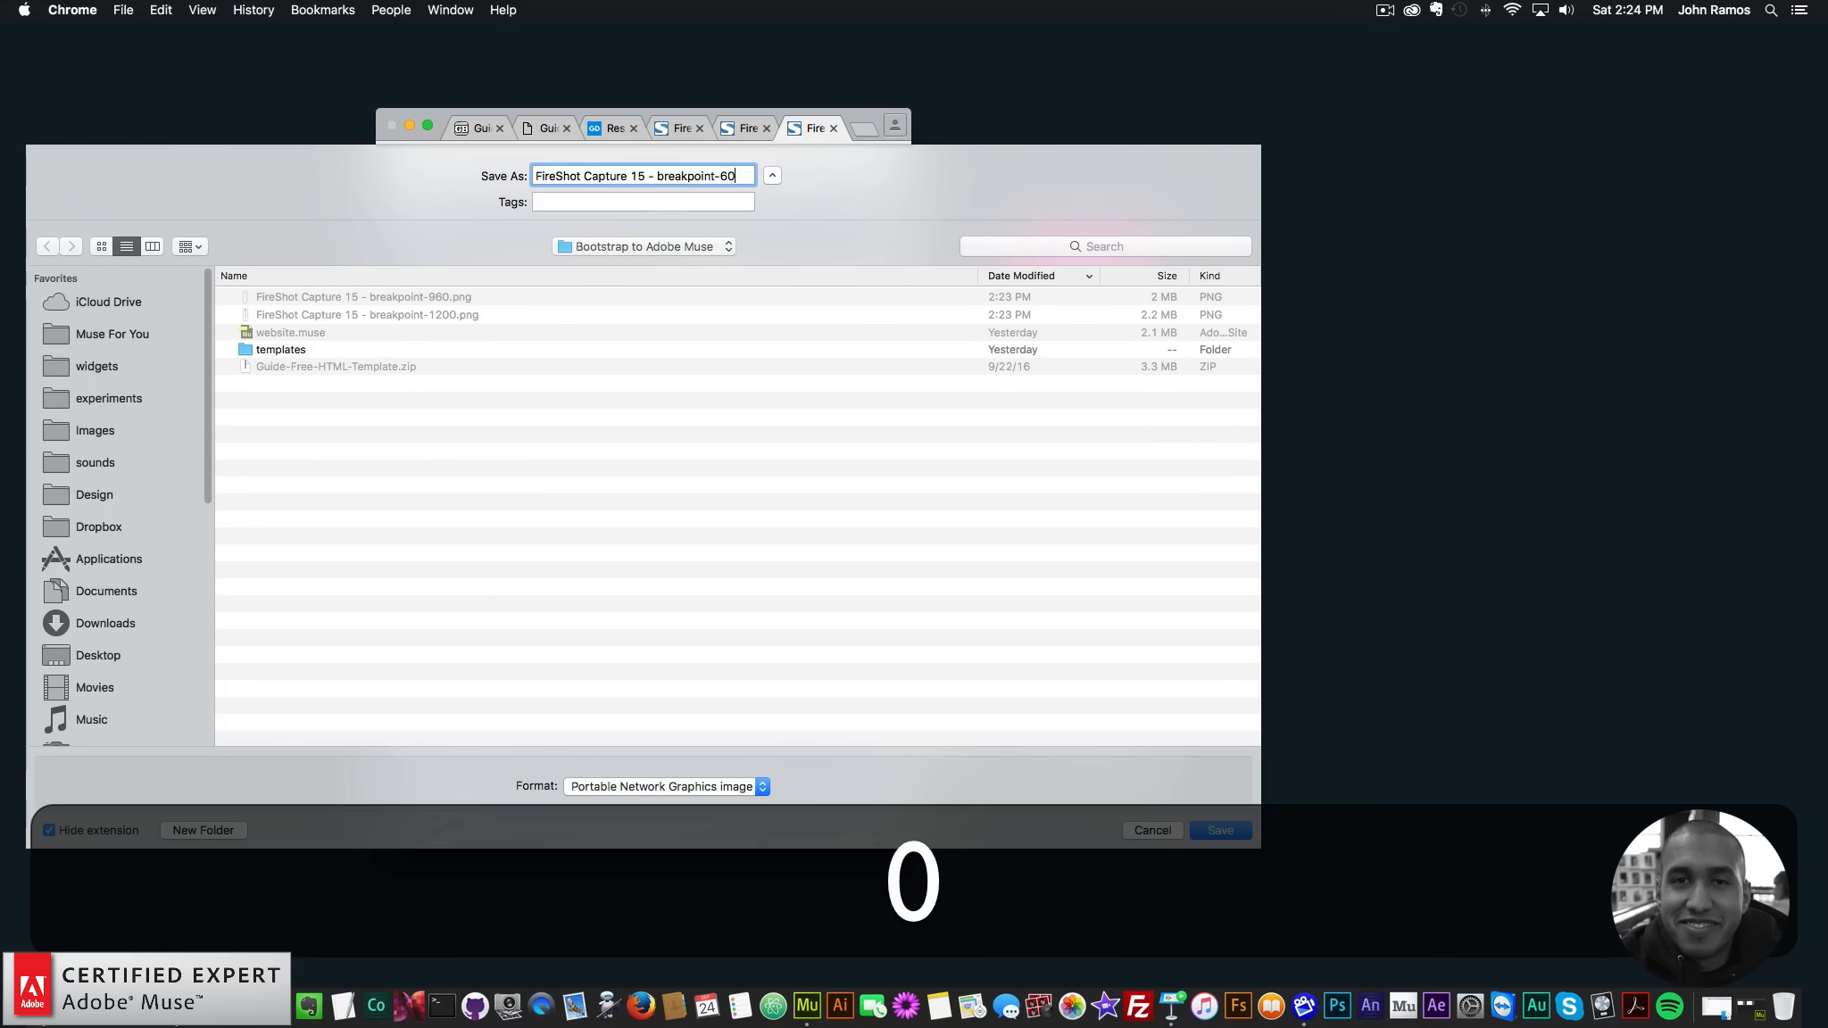
key("Return")
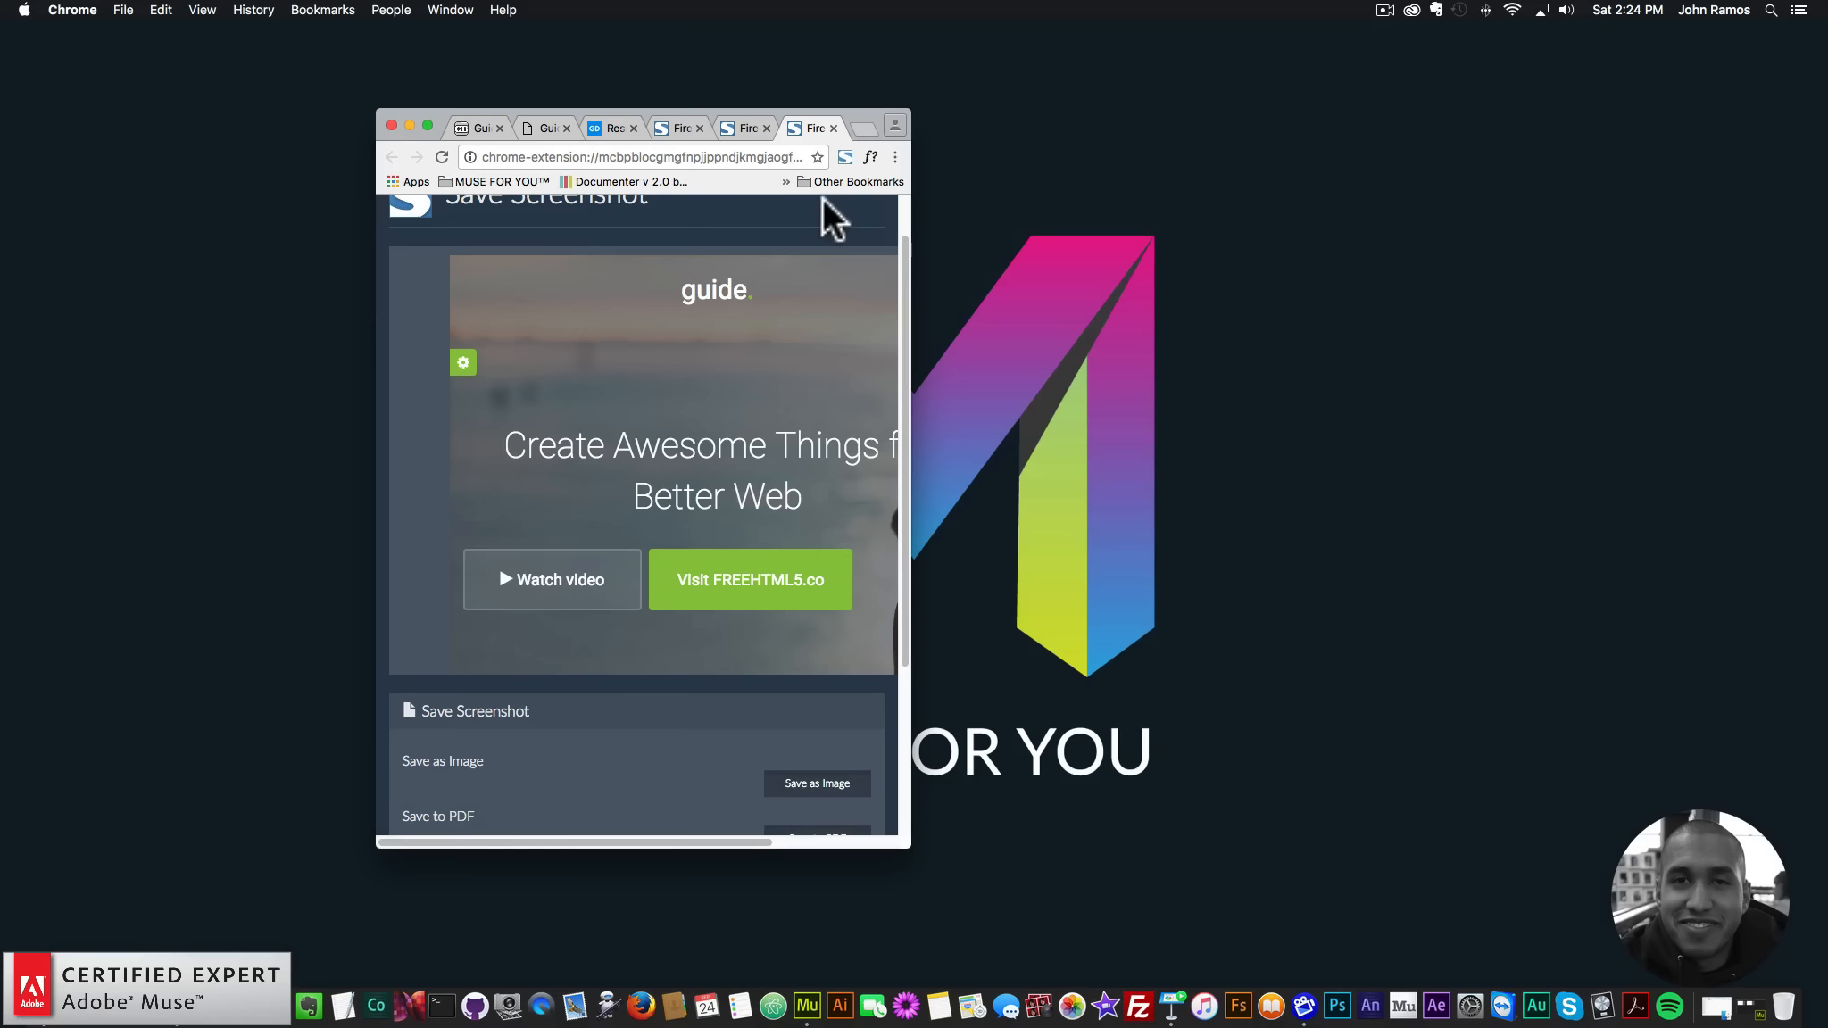
left_click(547, 128)
- Narrow the guide page to 480 px in DevTools and capture the entire page with FireShot
right_click(764, 277)
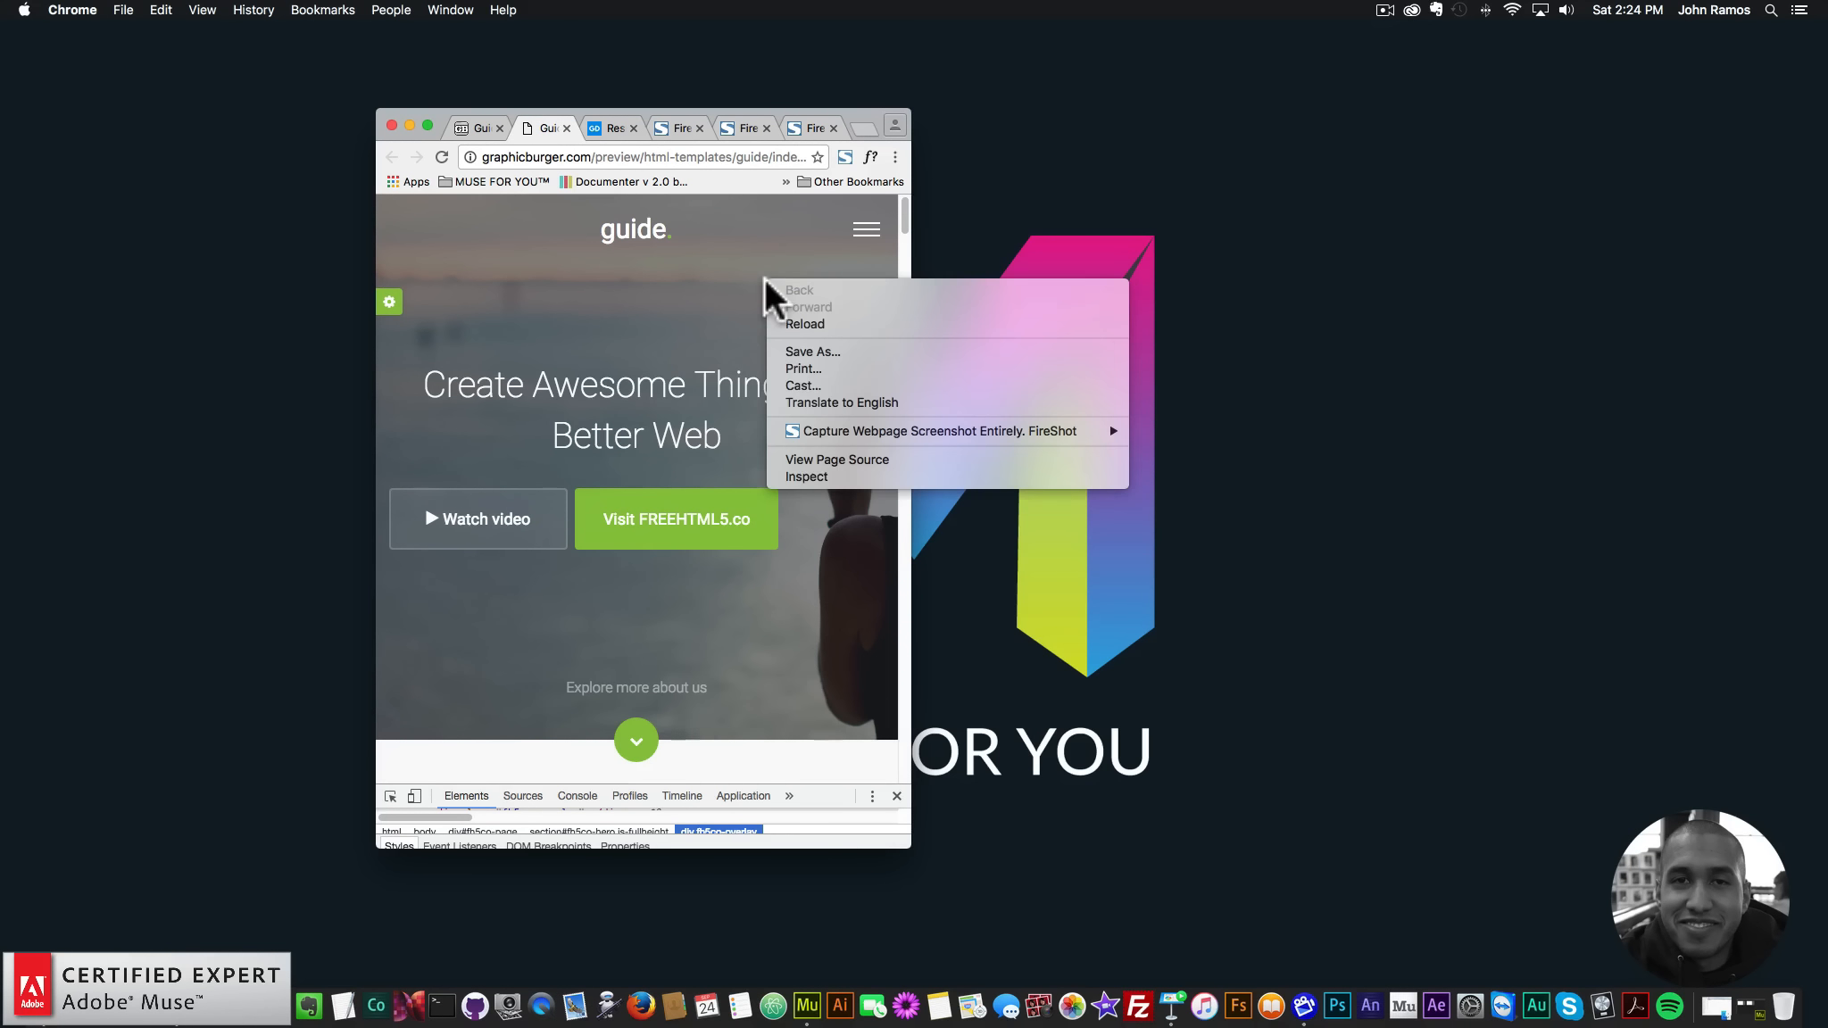
left_click(804, 473)
left_click_drag(906, 343, 805, 330)
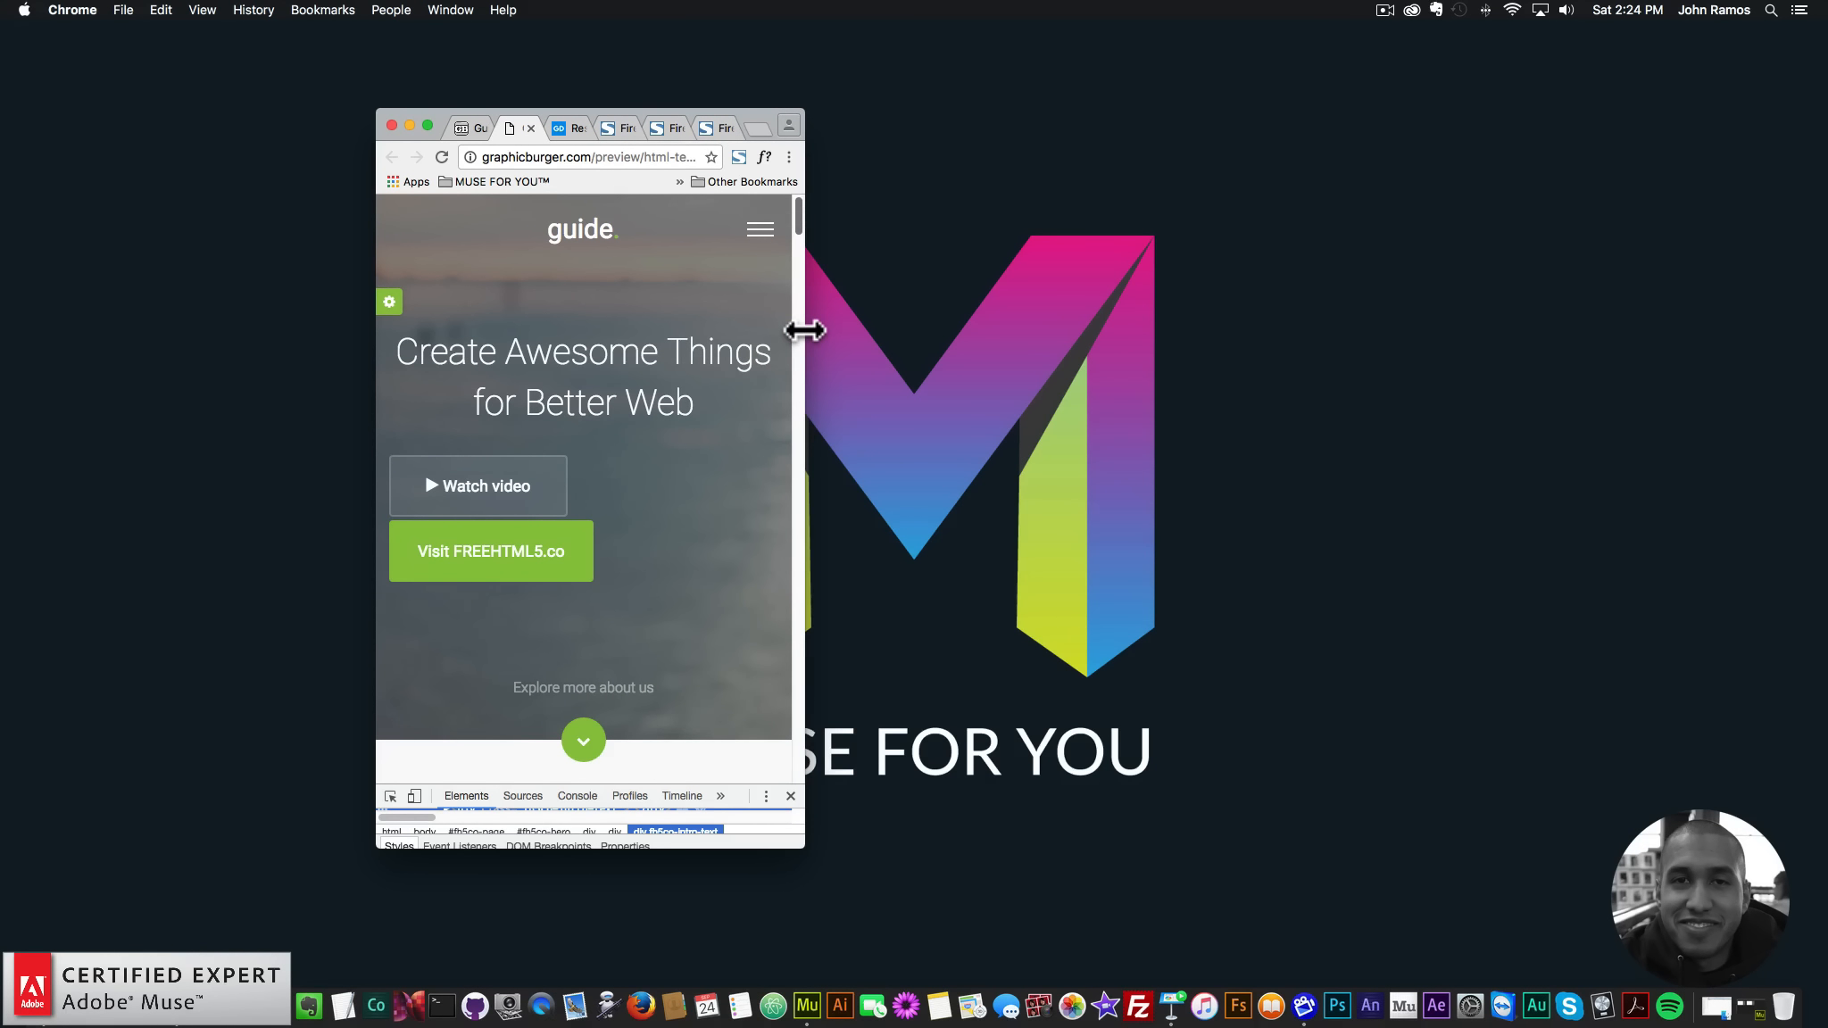
left_click_drag(804, 331, 803, 331)
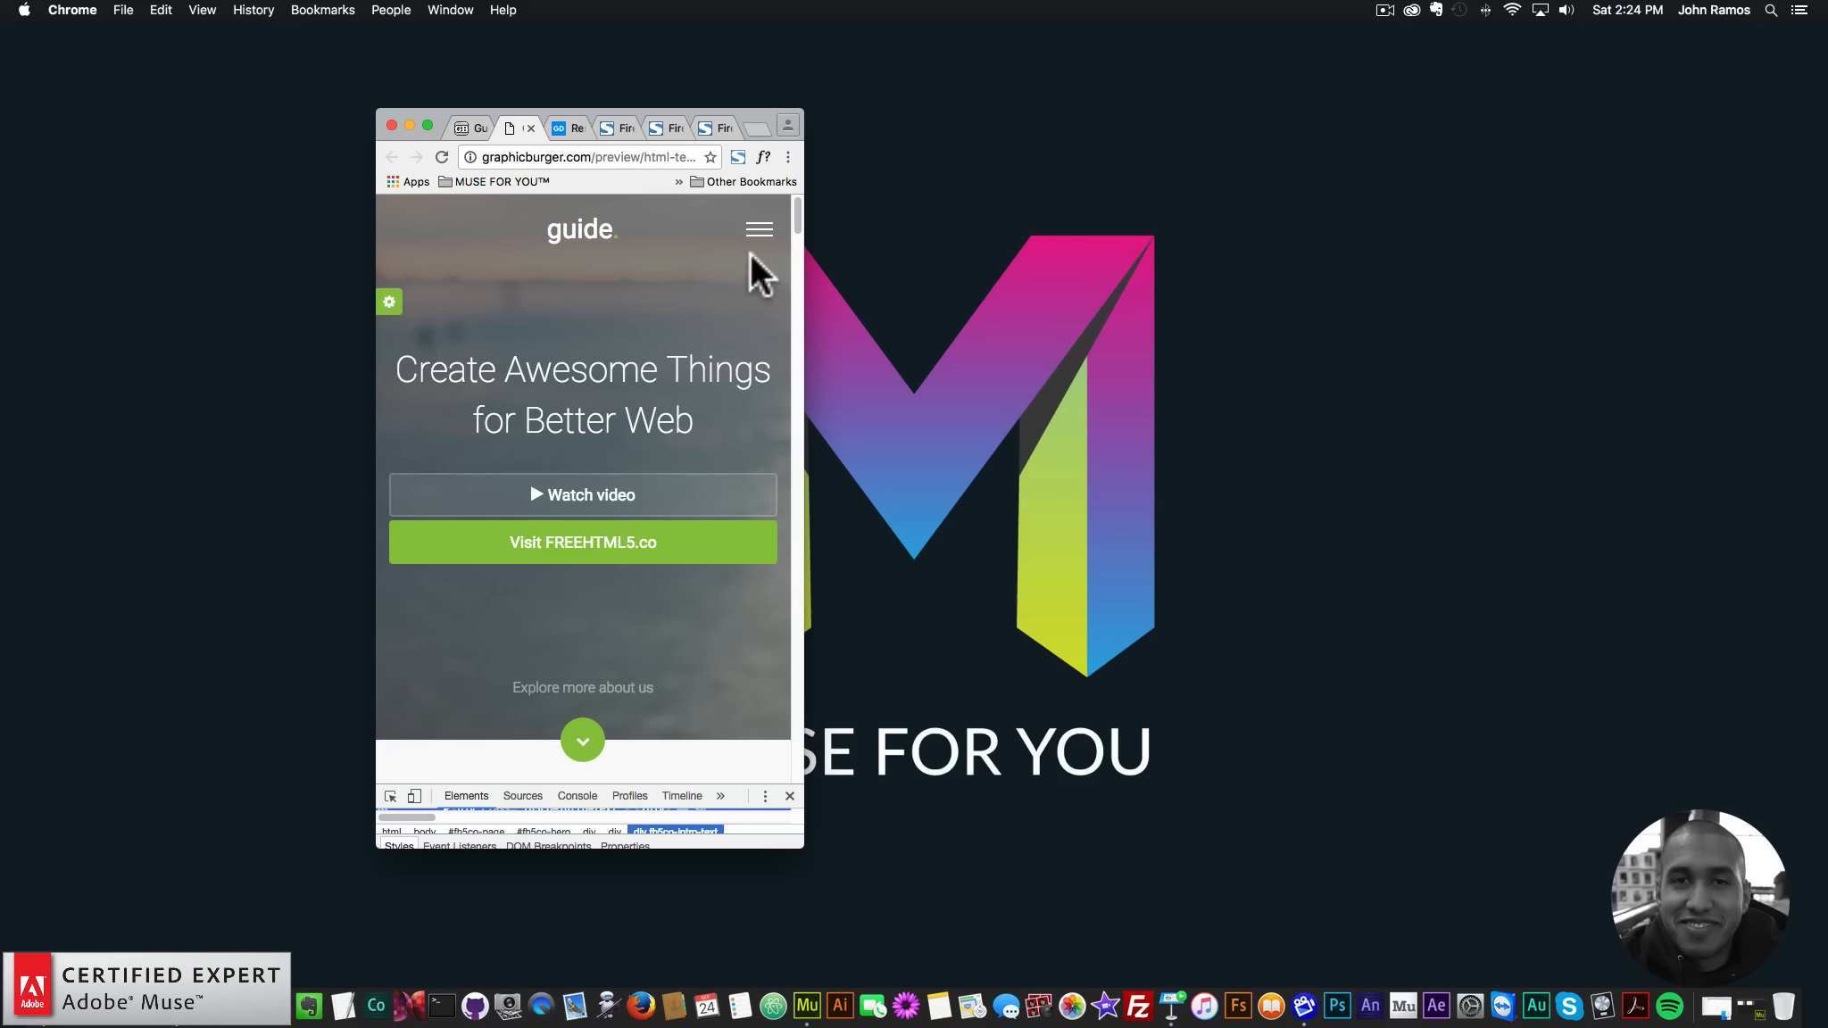
left_click_drag(804, 250, 804, 250)
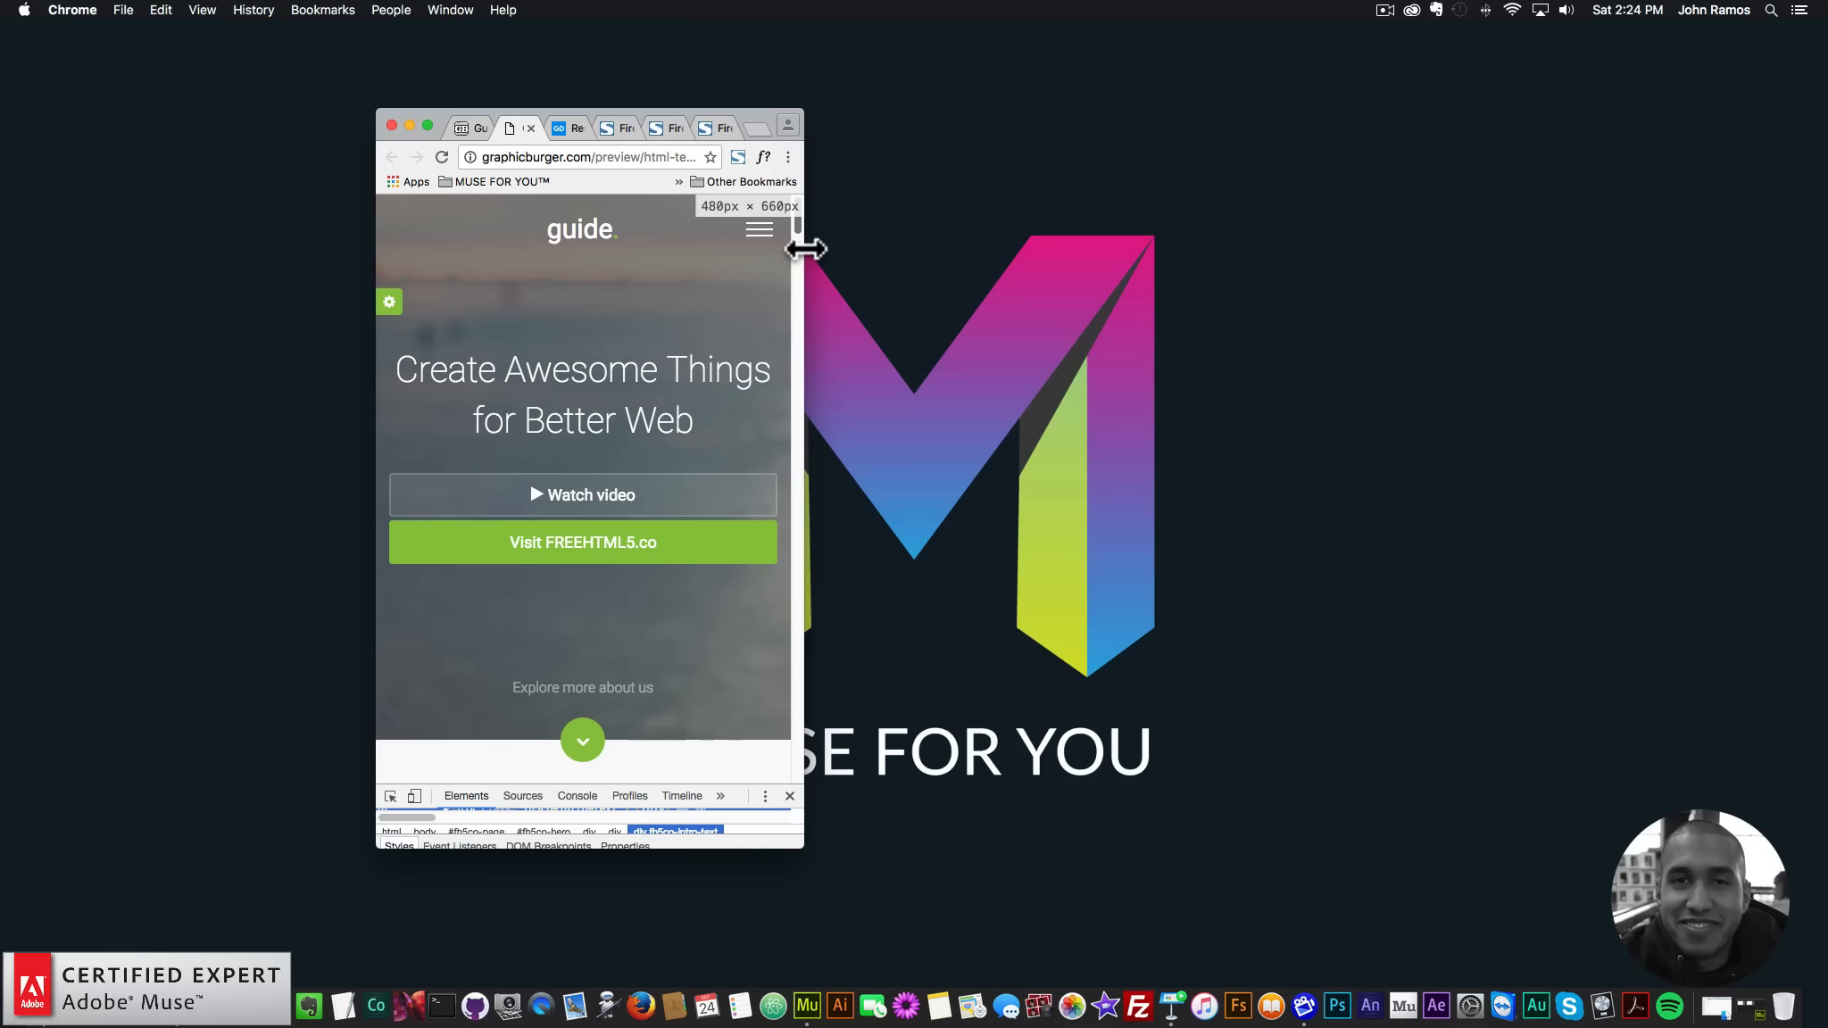
left_click(733, 149)
left_click(571, 212)
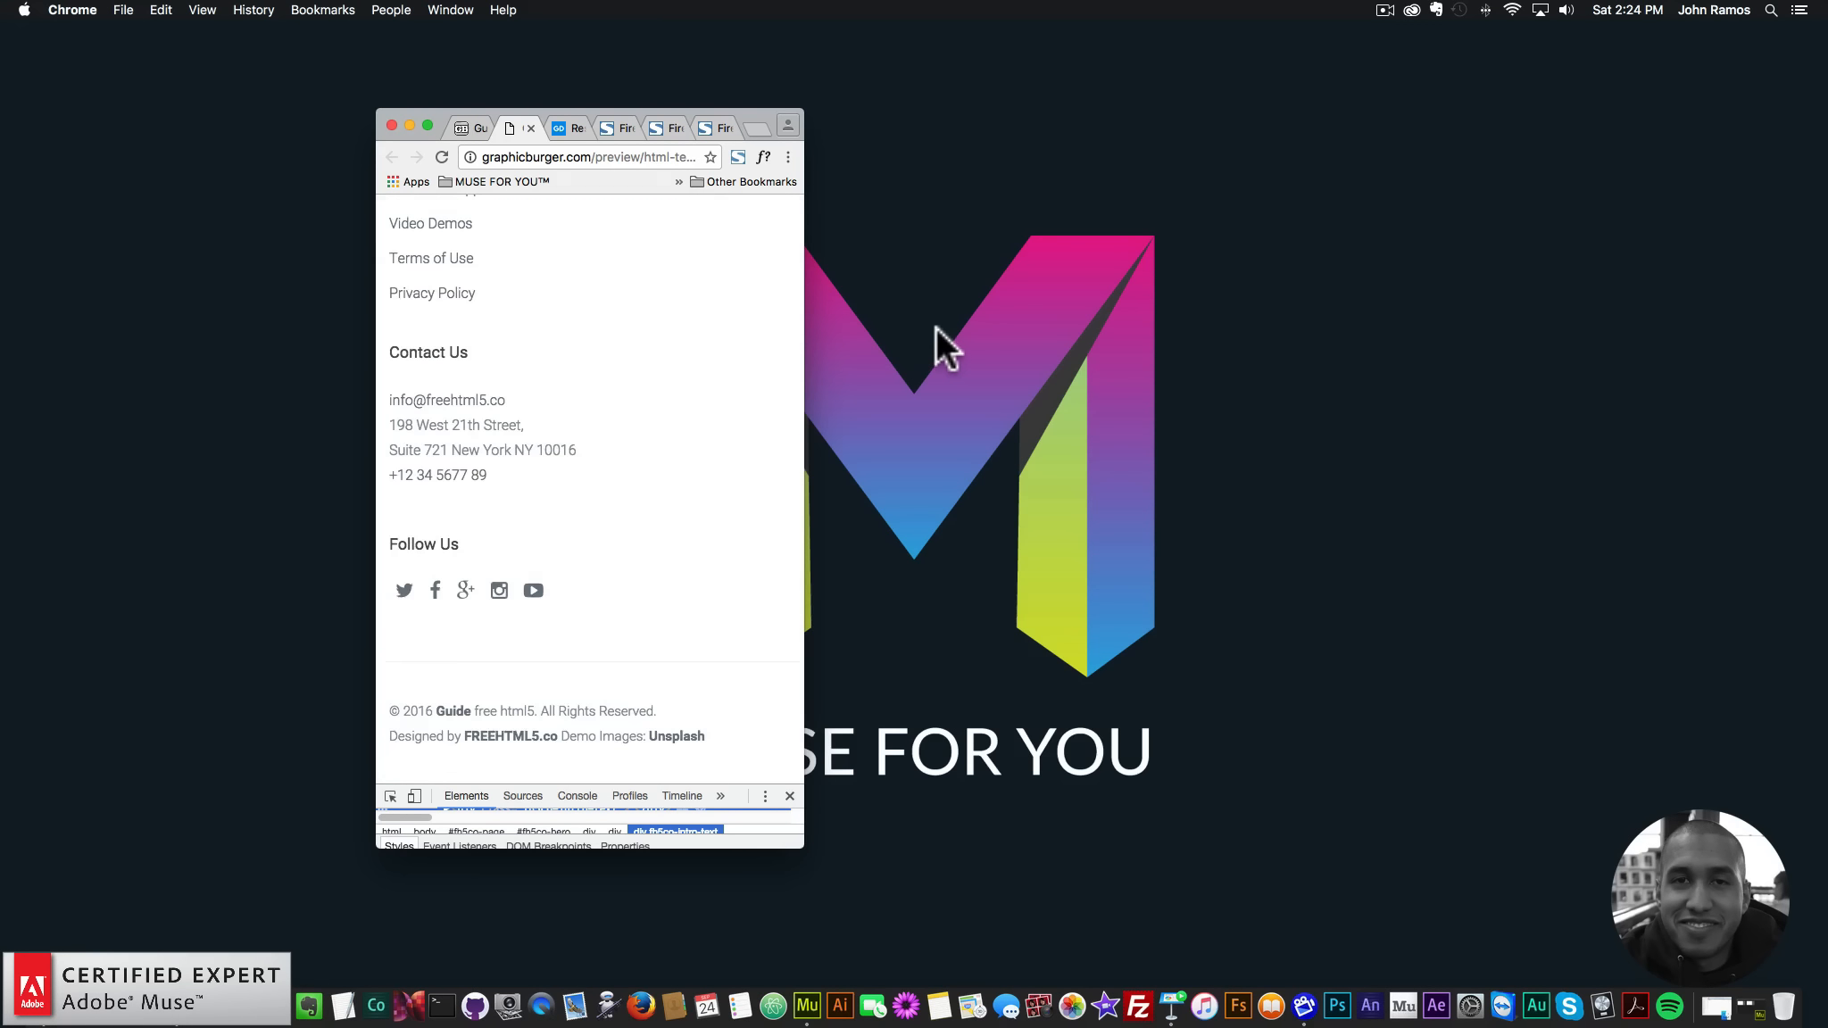
- Save the full-page capture as PNG 'FireShot Capture 15 - breakpoint-480' and widen the browser window again
scroll(448, 531, "down", 5)
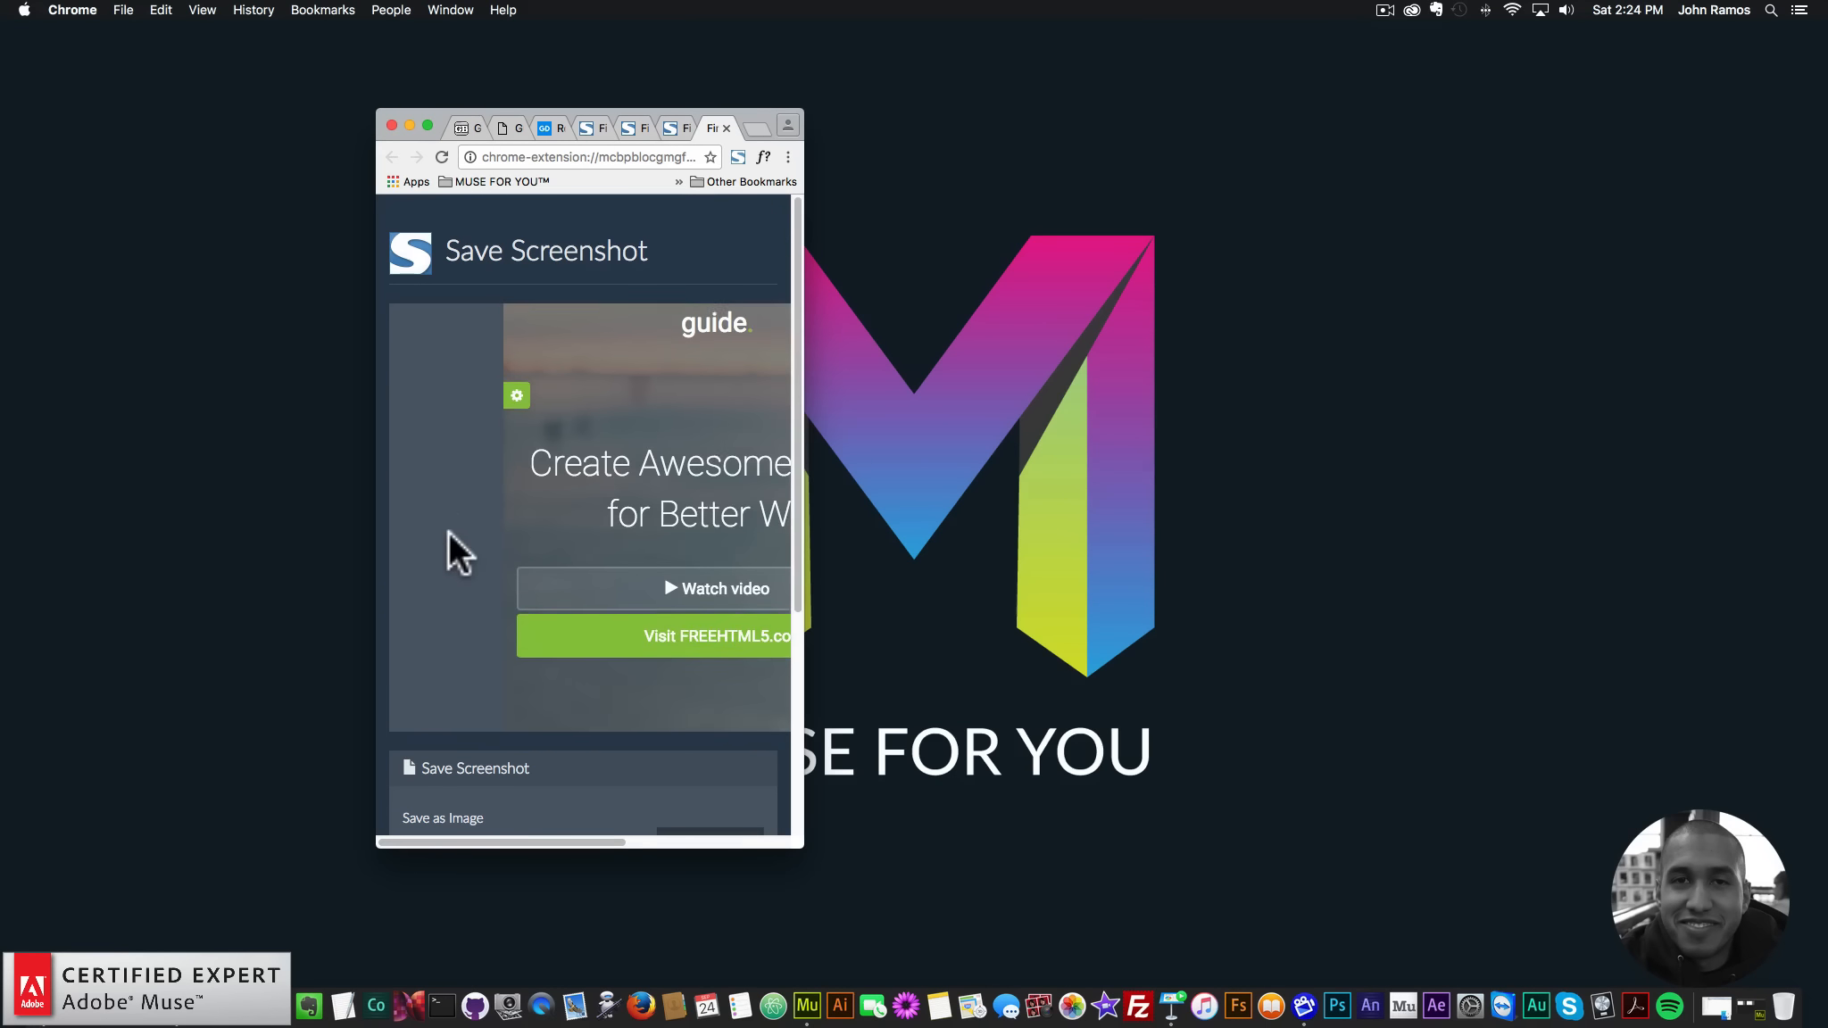
scroll(611, 733, "down", 3)
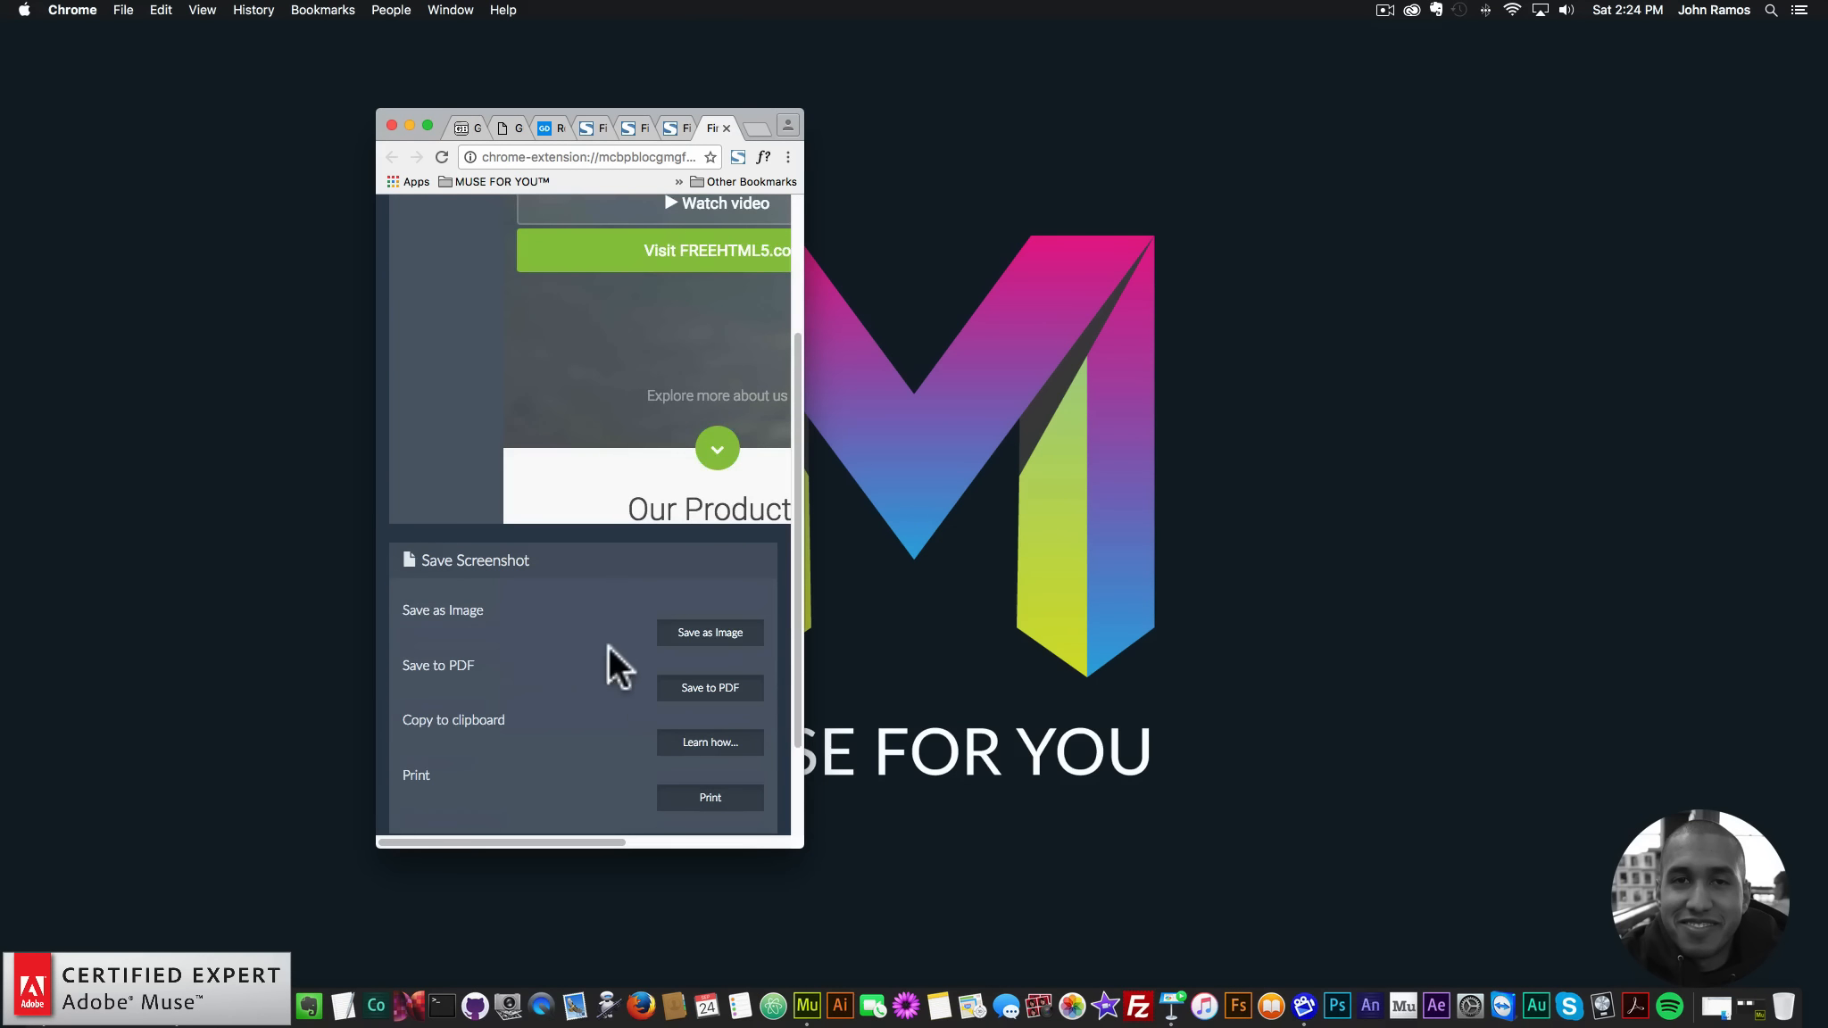
left_click(696, 634)
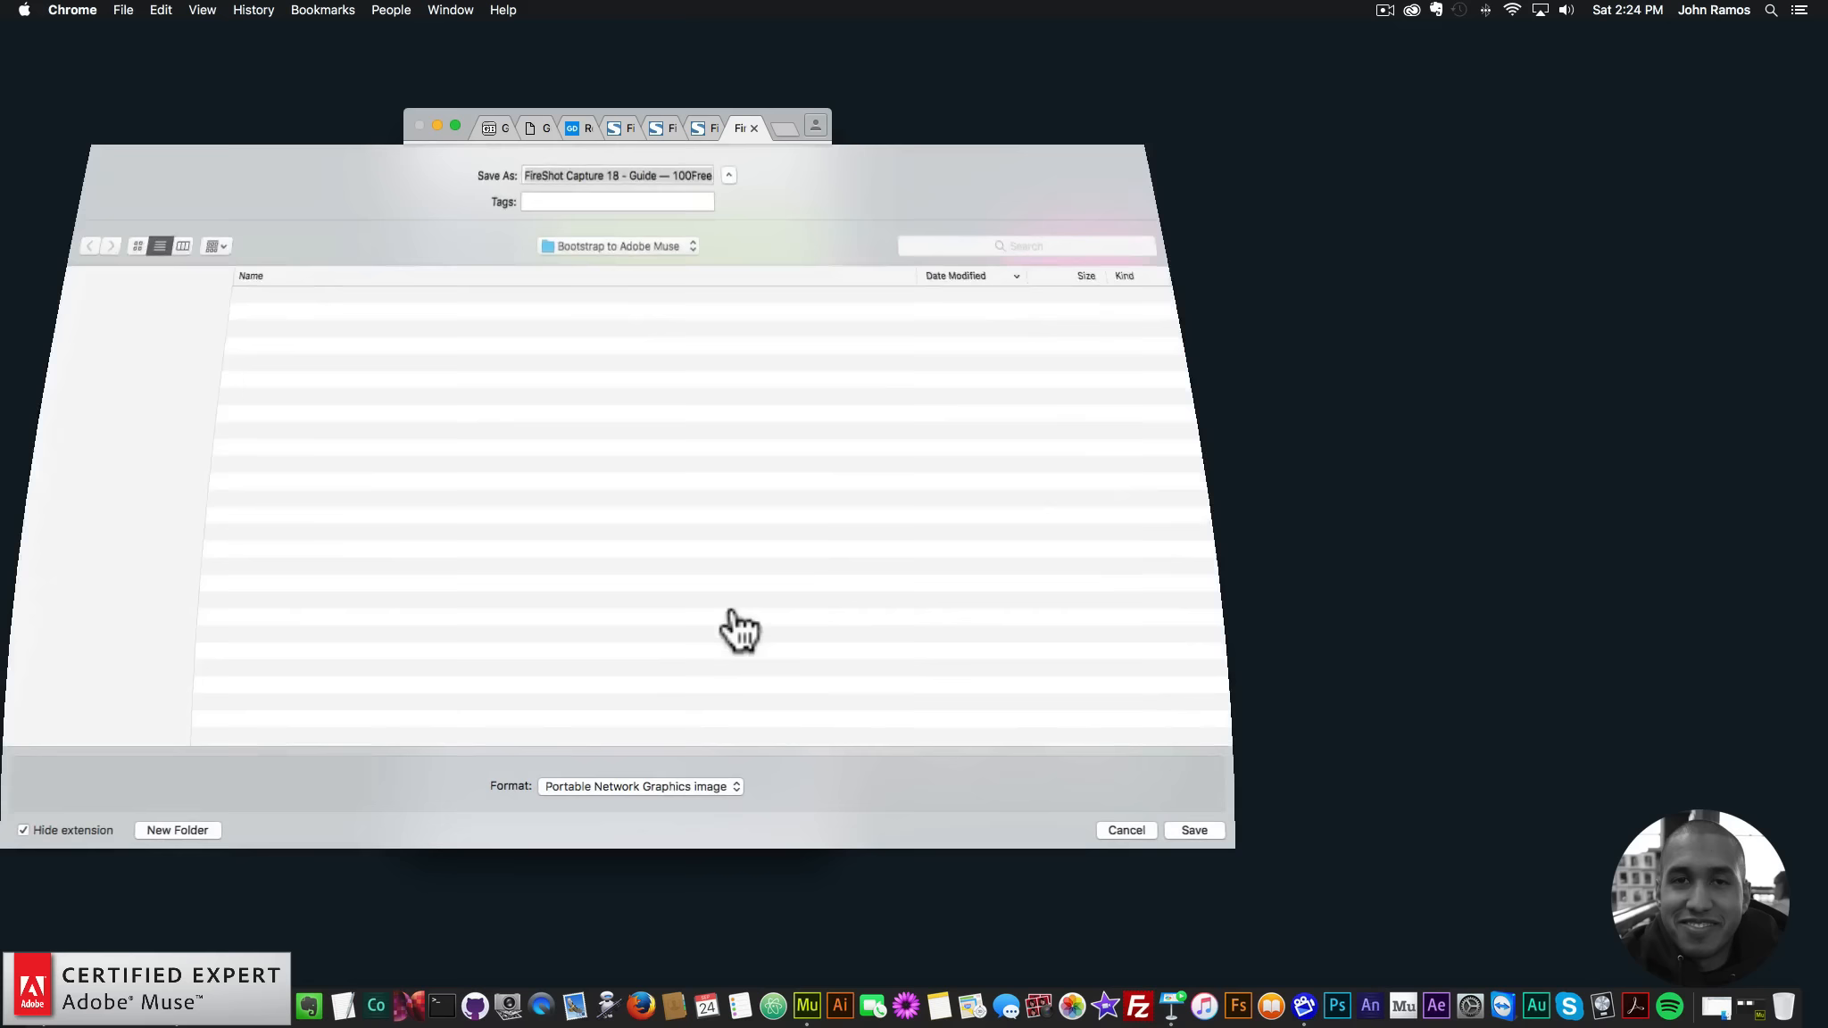
left_click(400, 299)
double_click(705, 176)
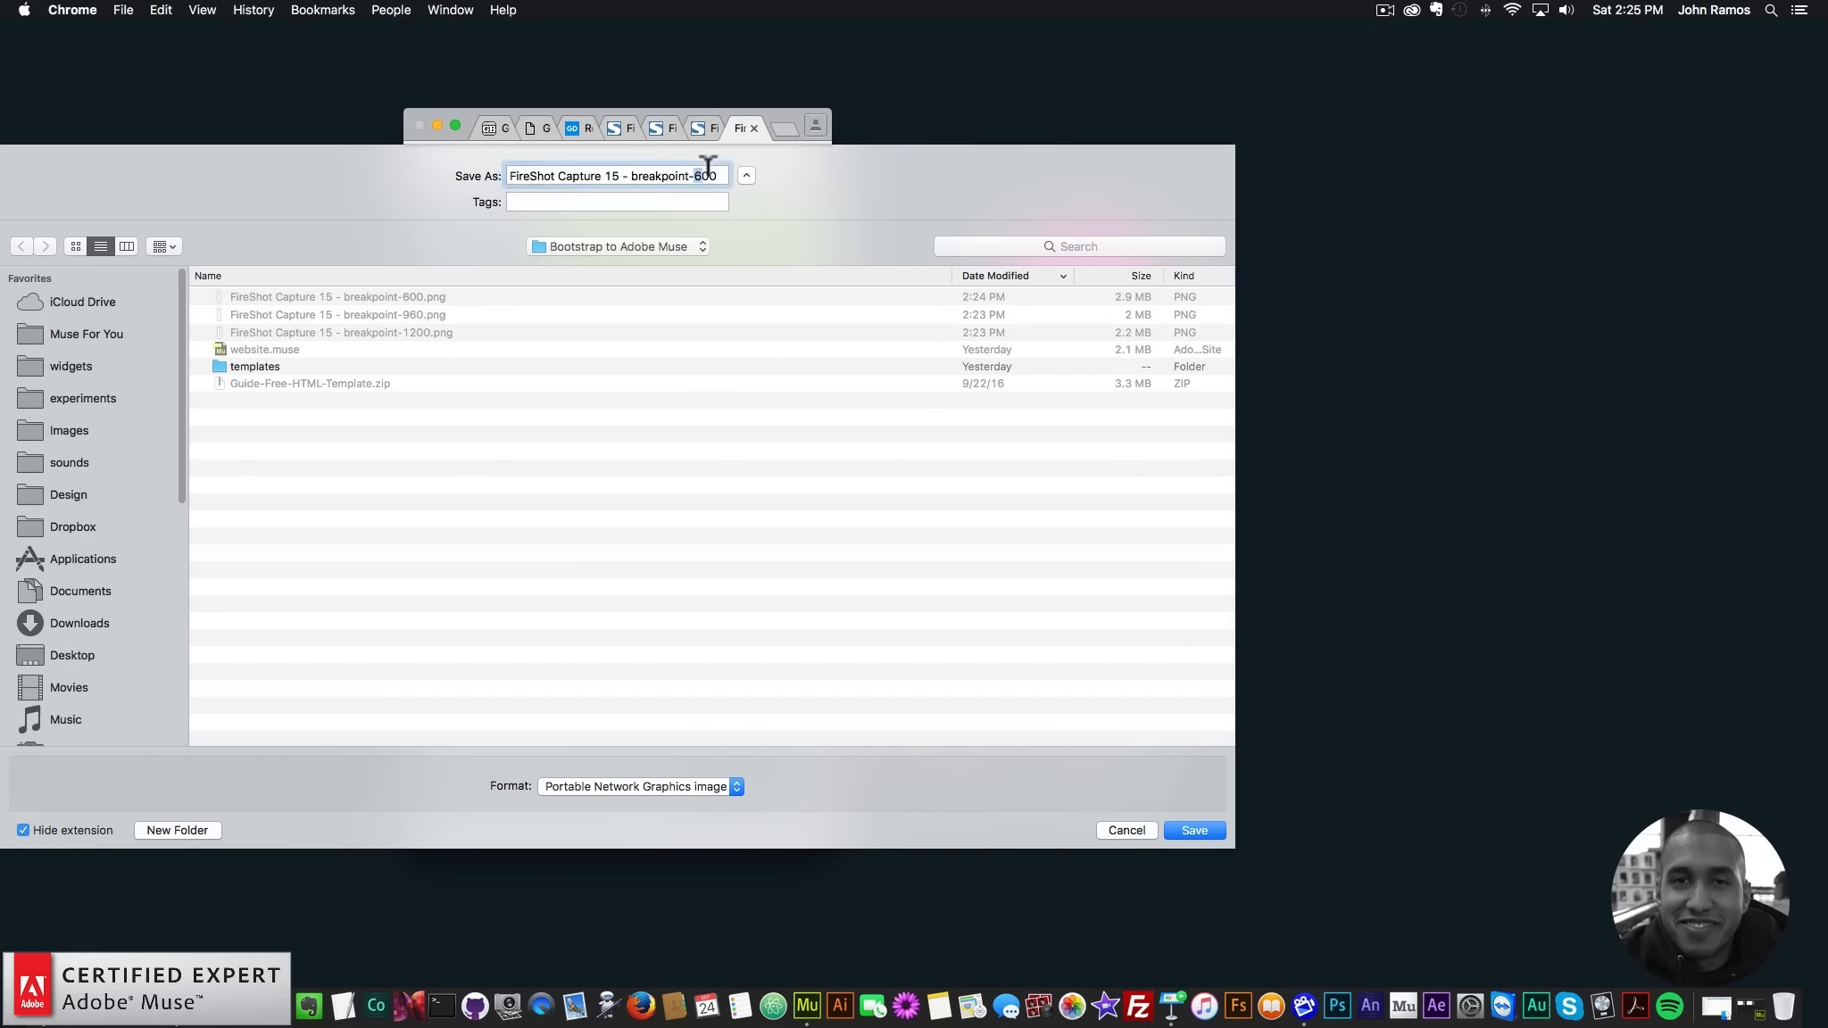
key("BackSpace")
type("320")
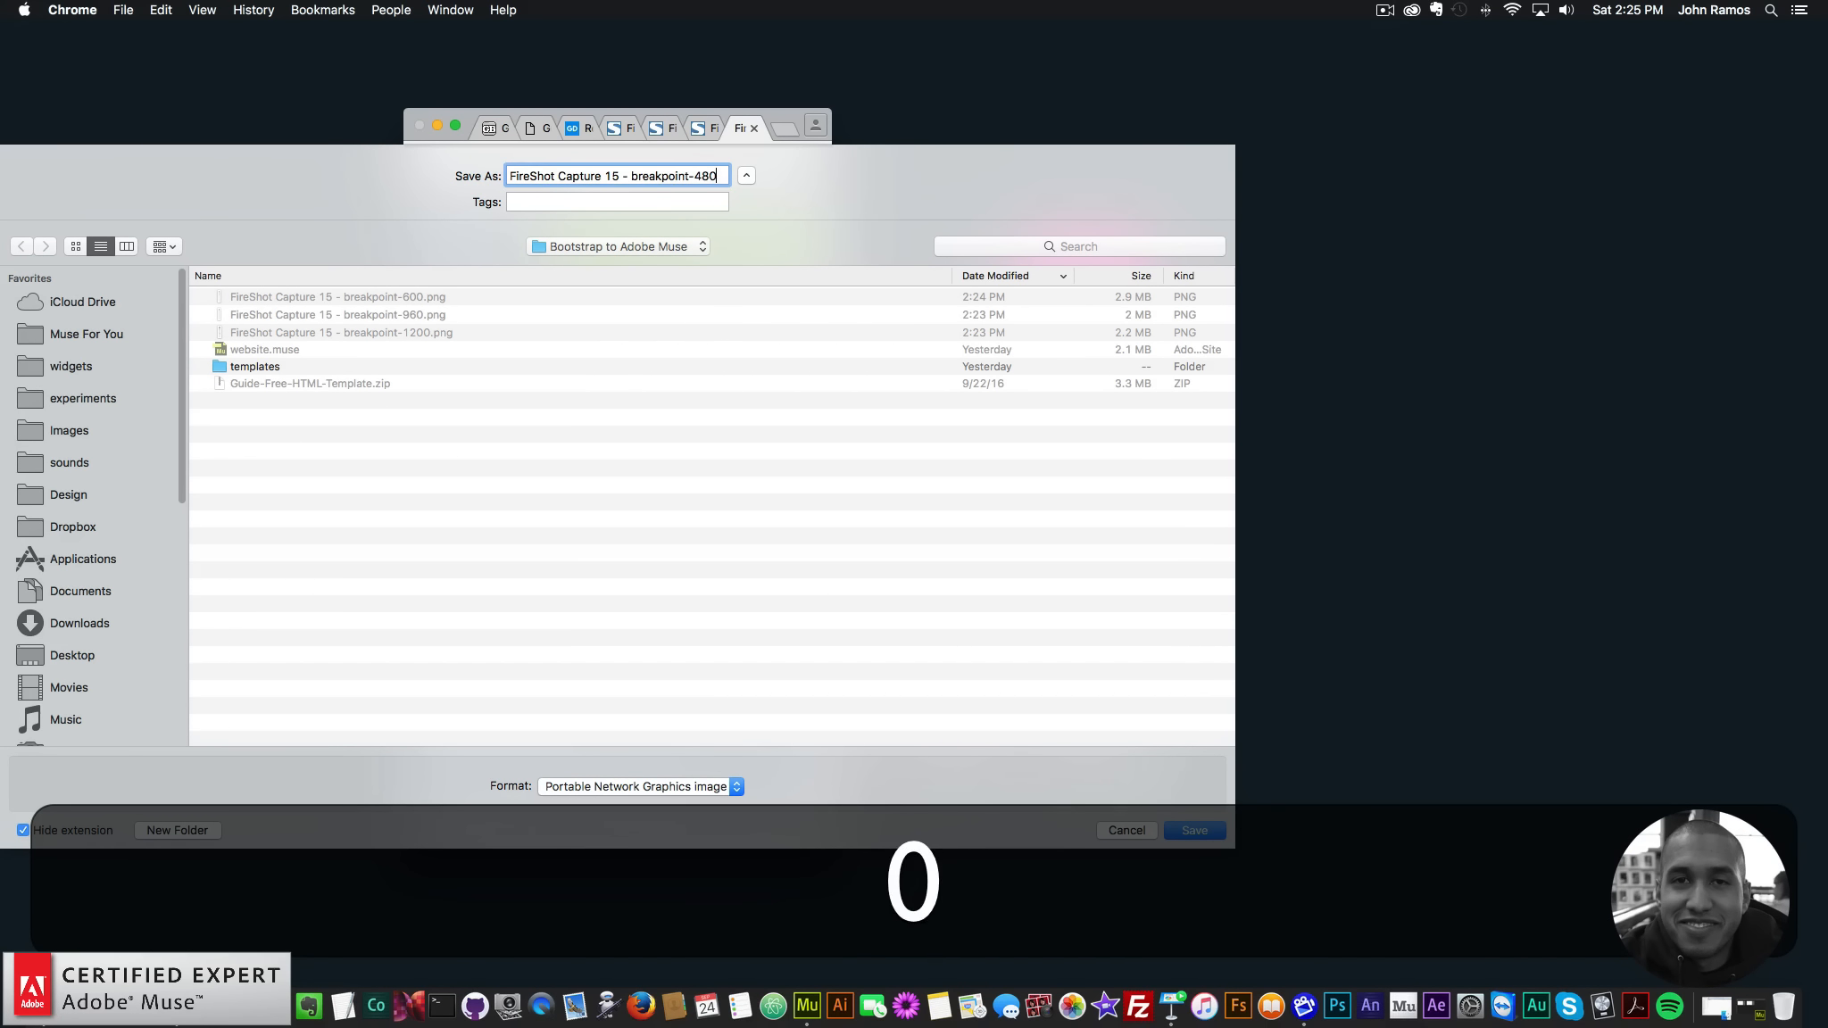
key("Return")
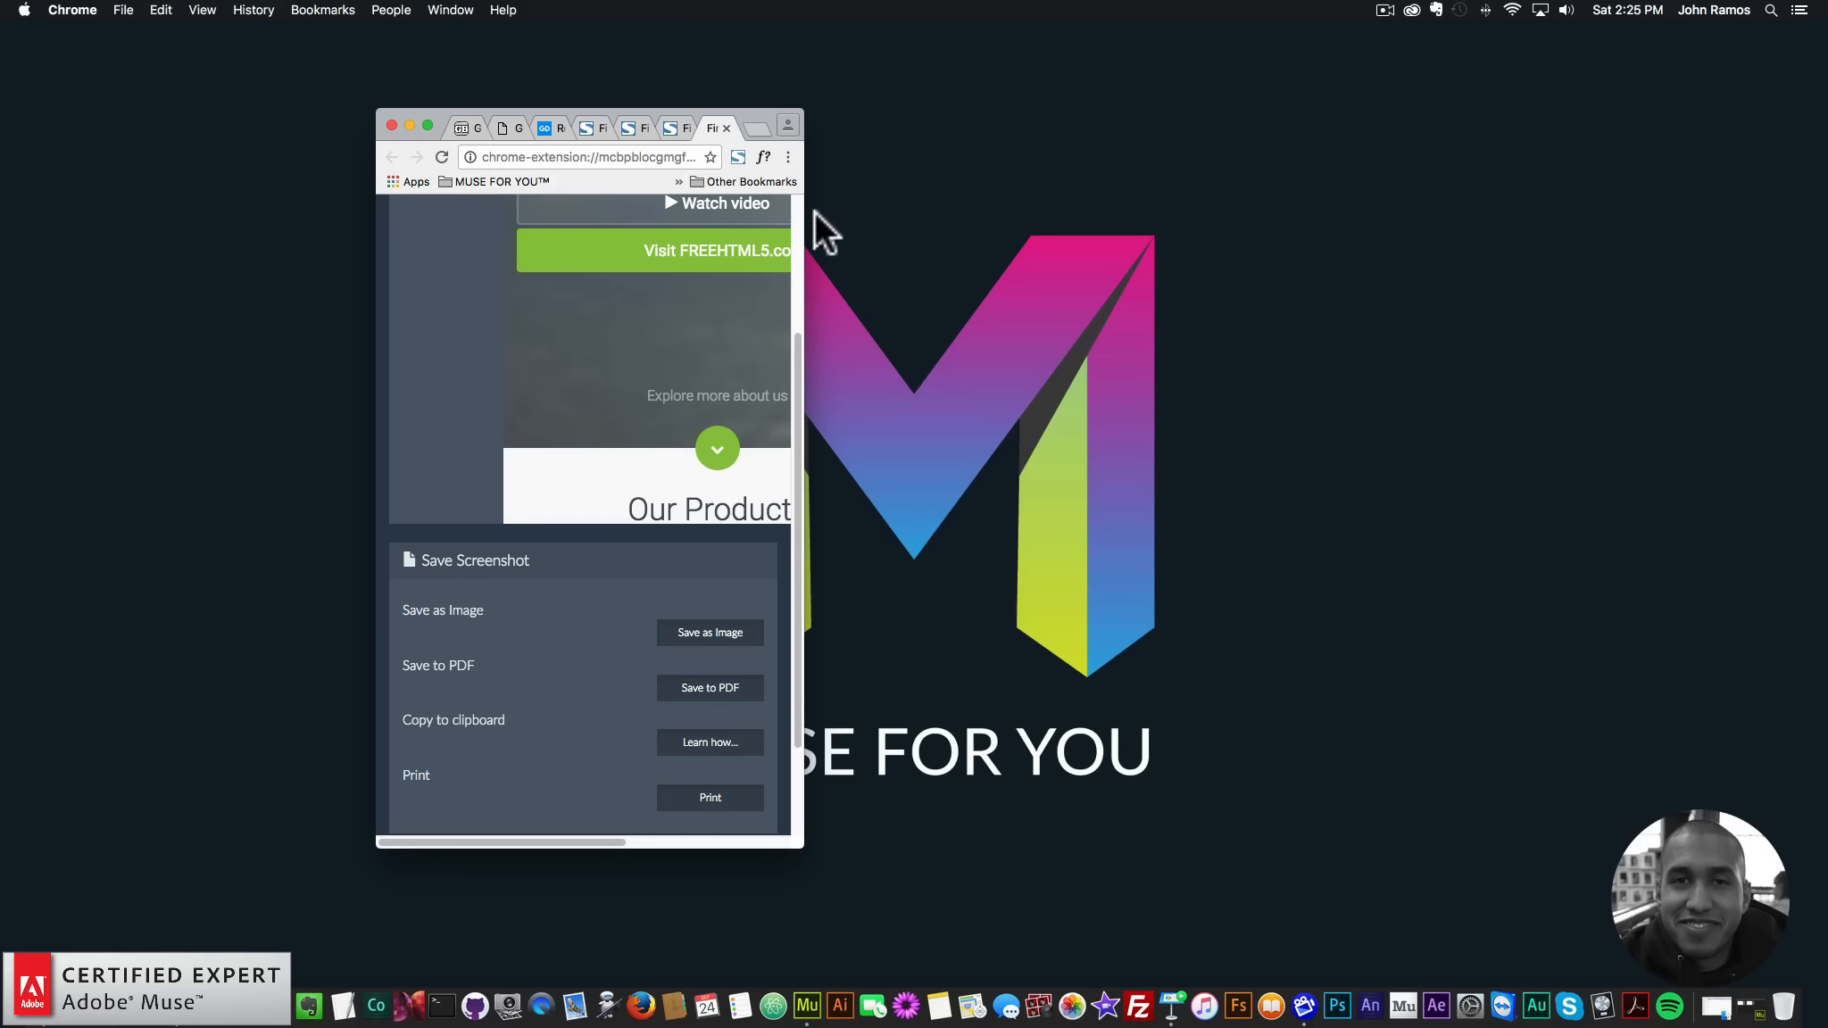
left_click_drag(808, 230, 1597, 309)
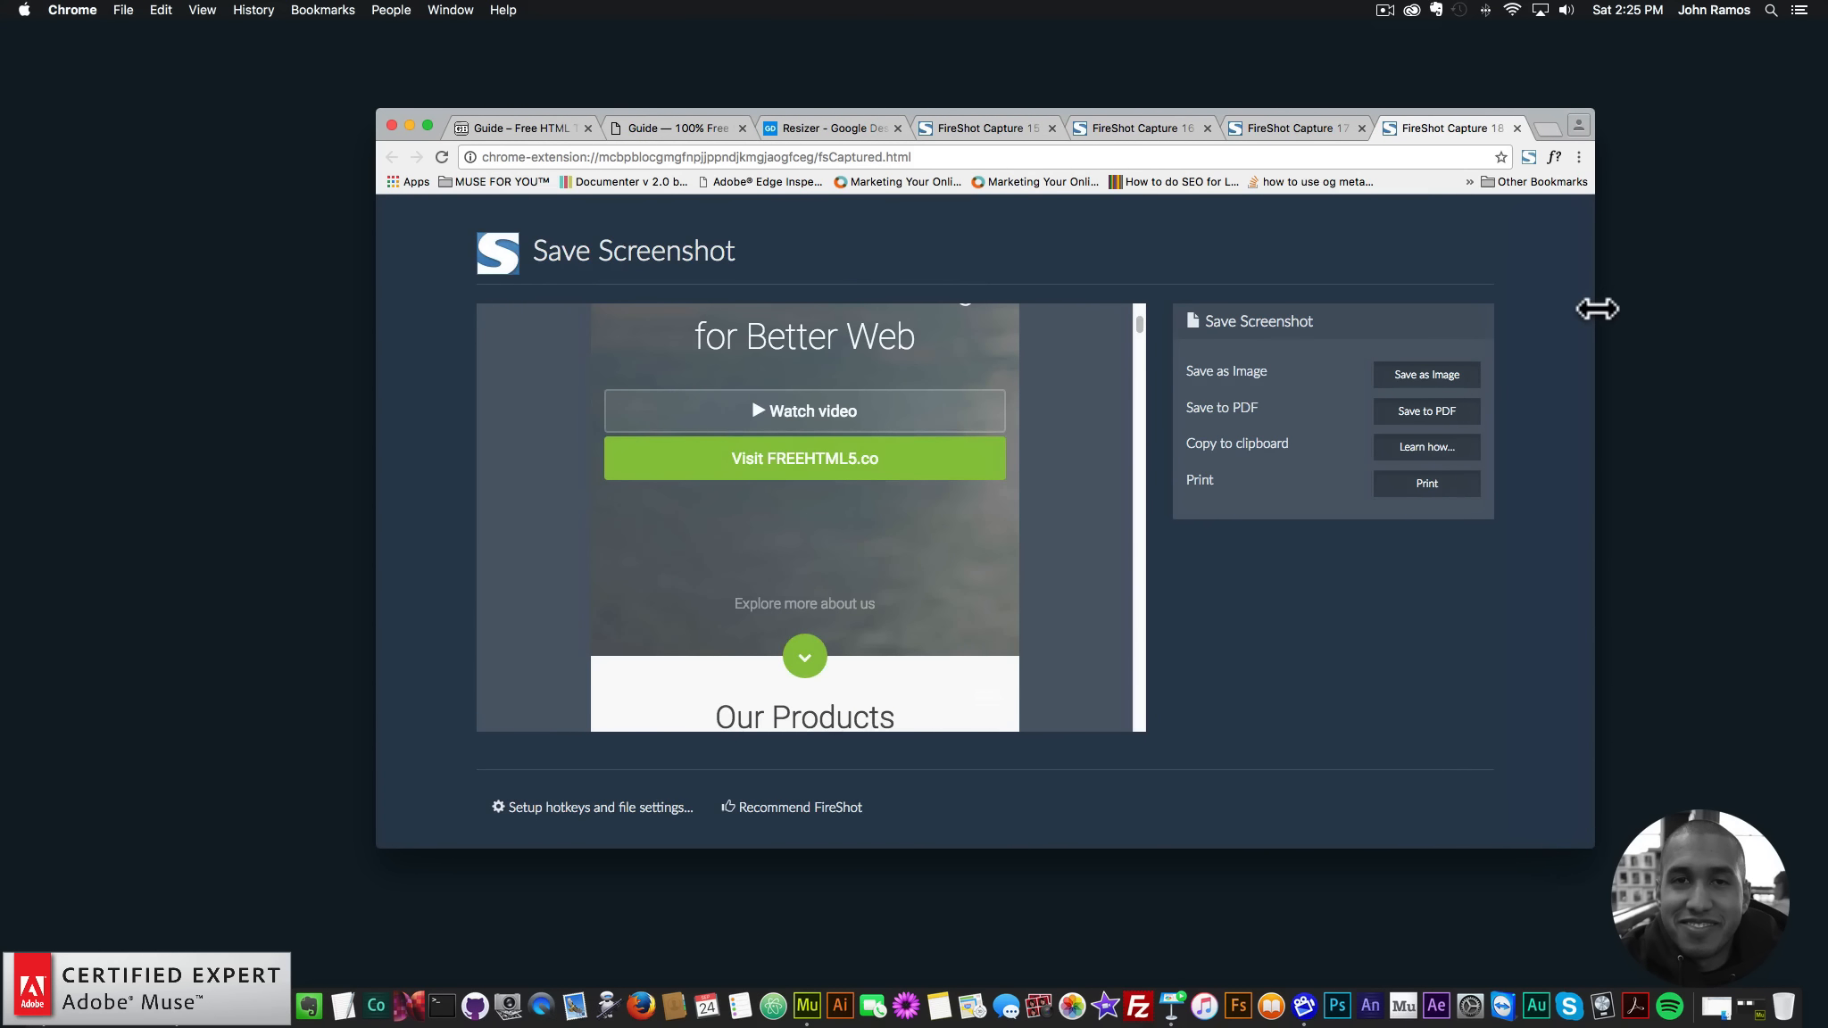
key("super+Tab")
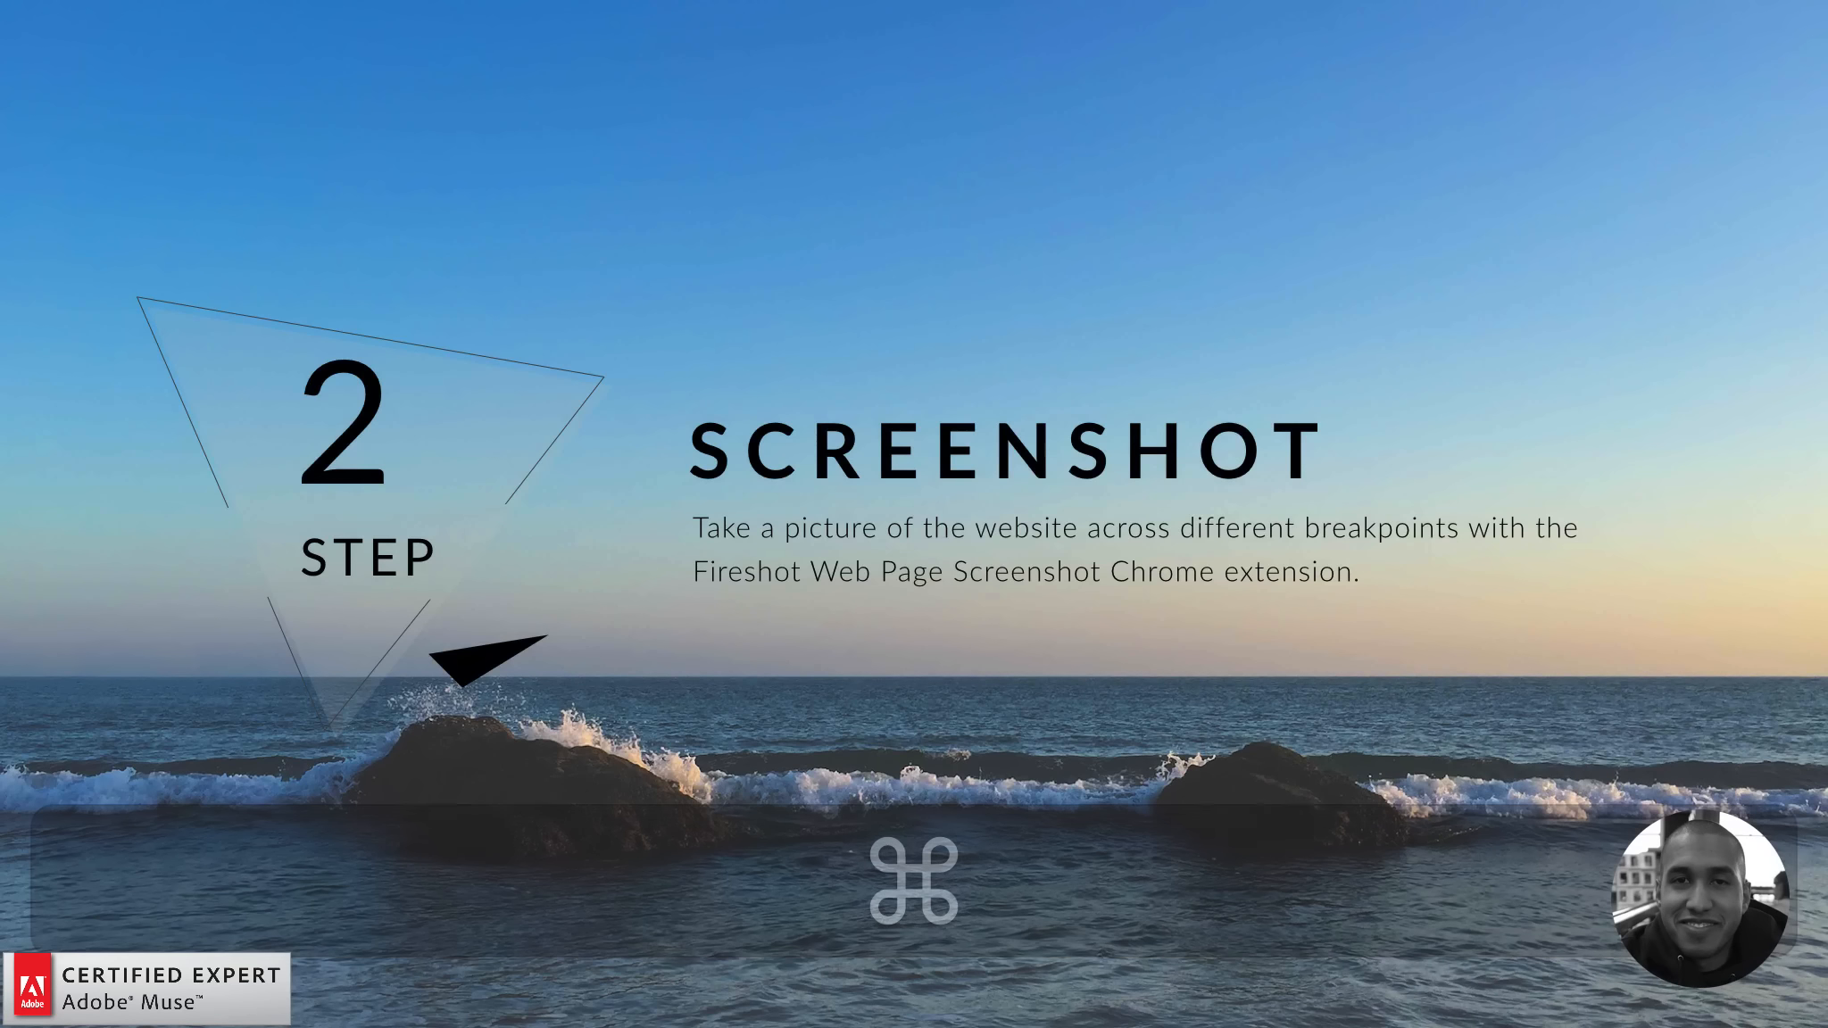
key("Right")
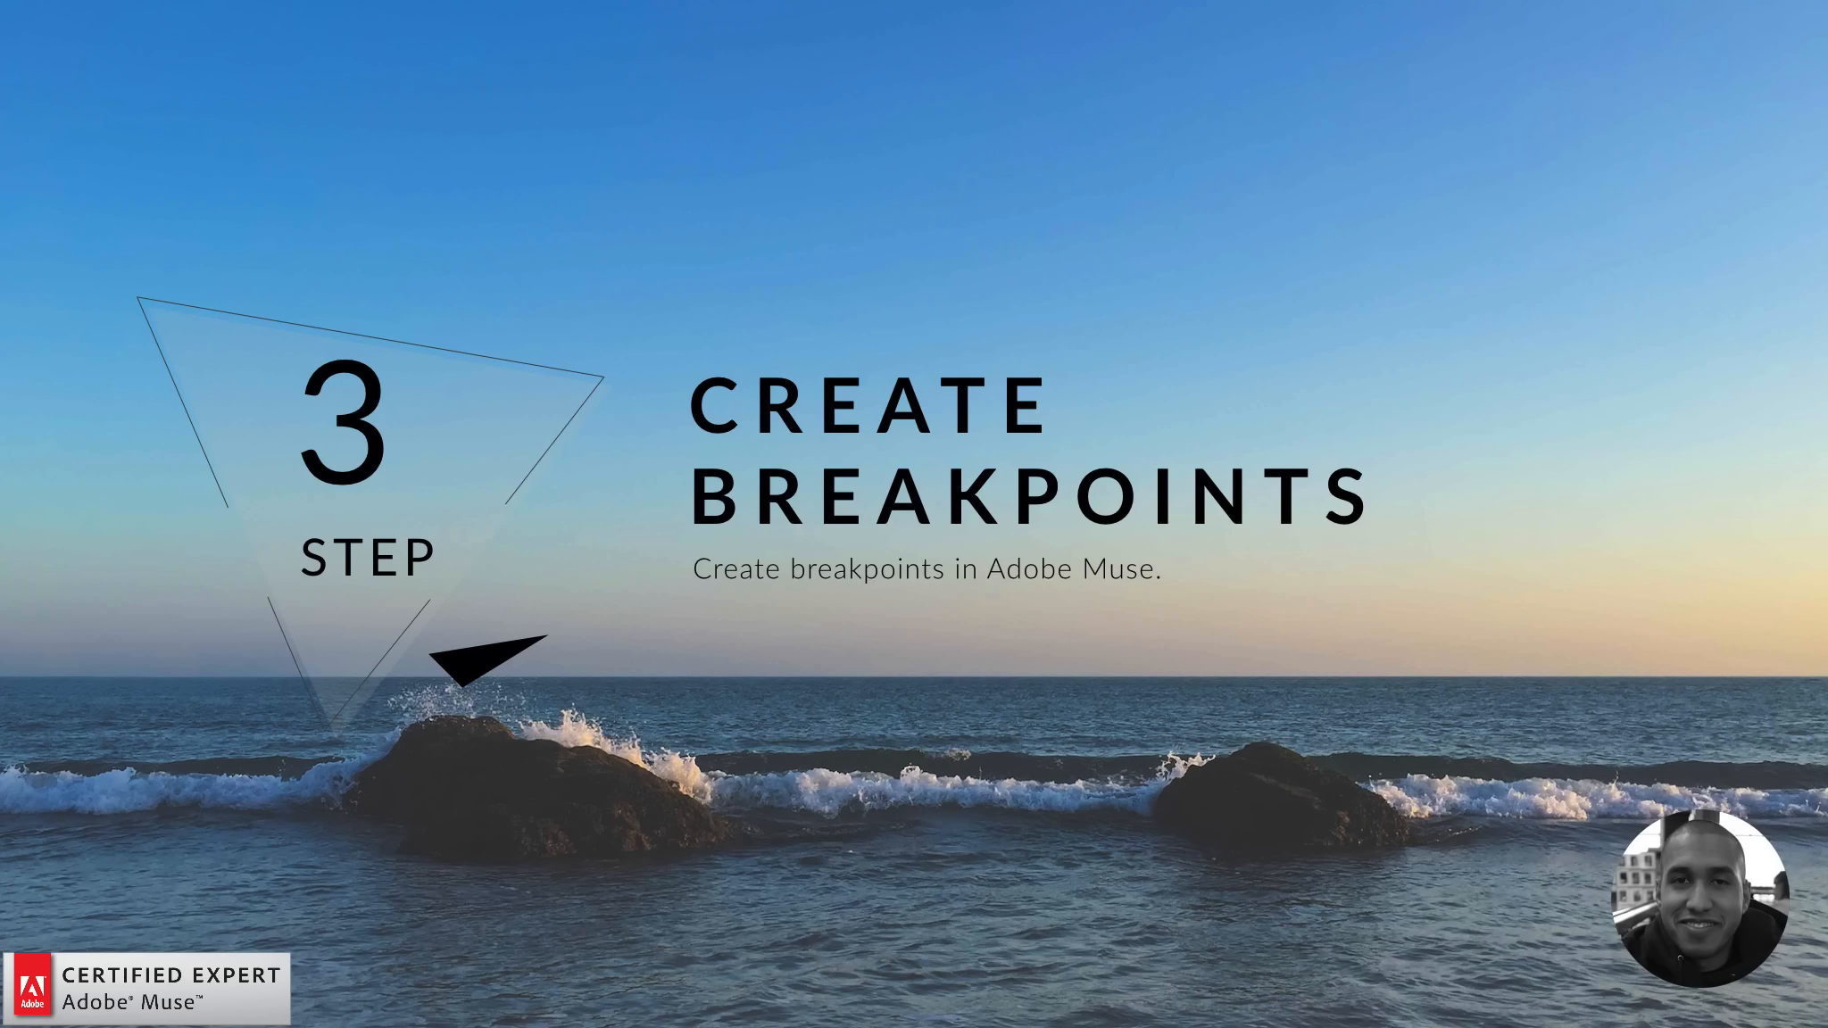
key("super+h")
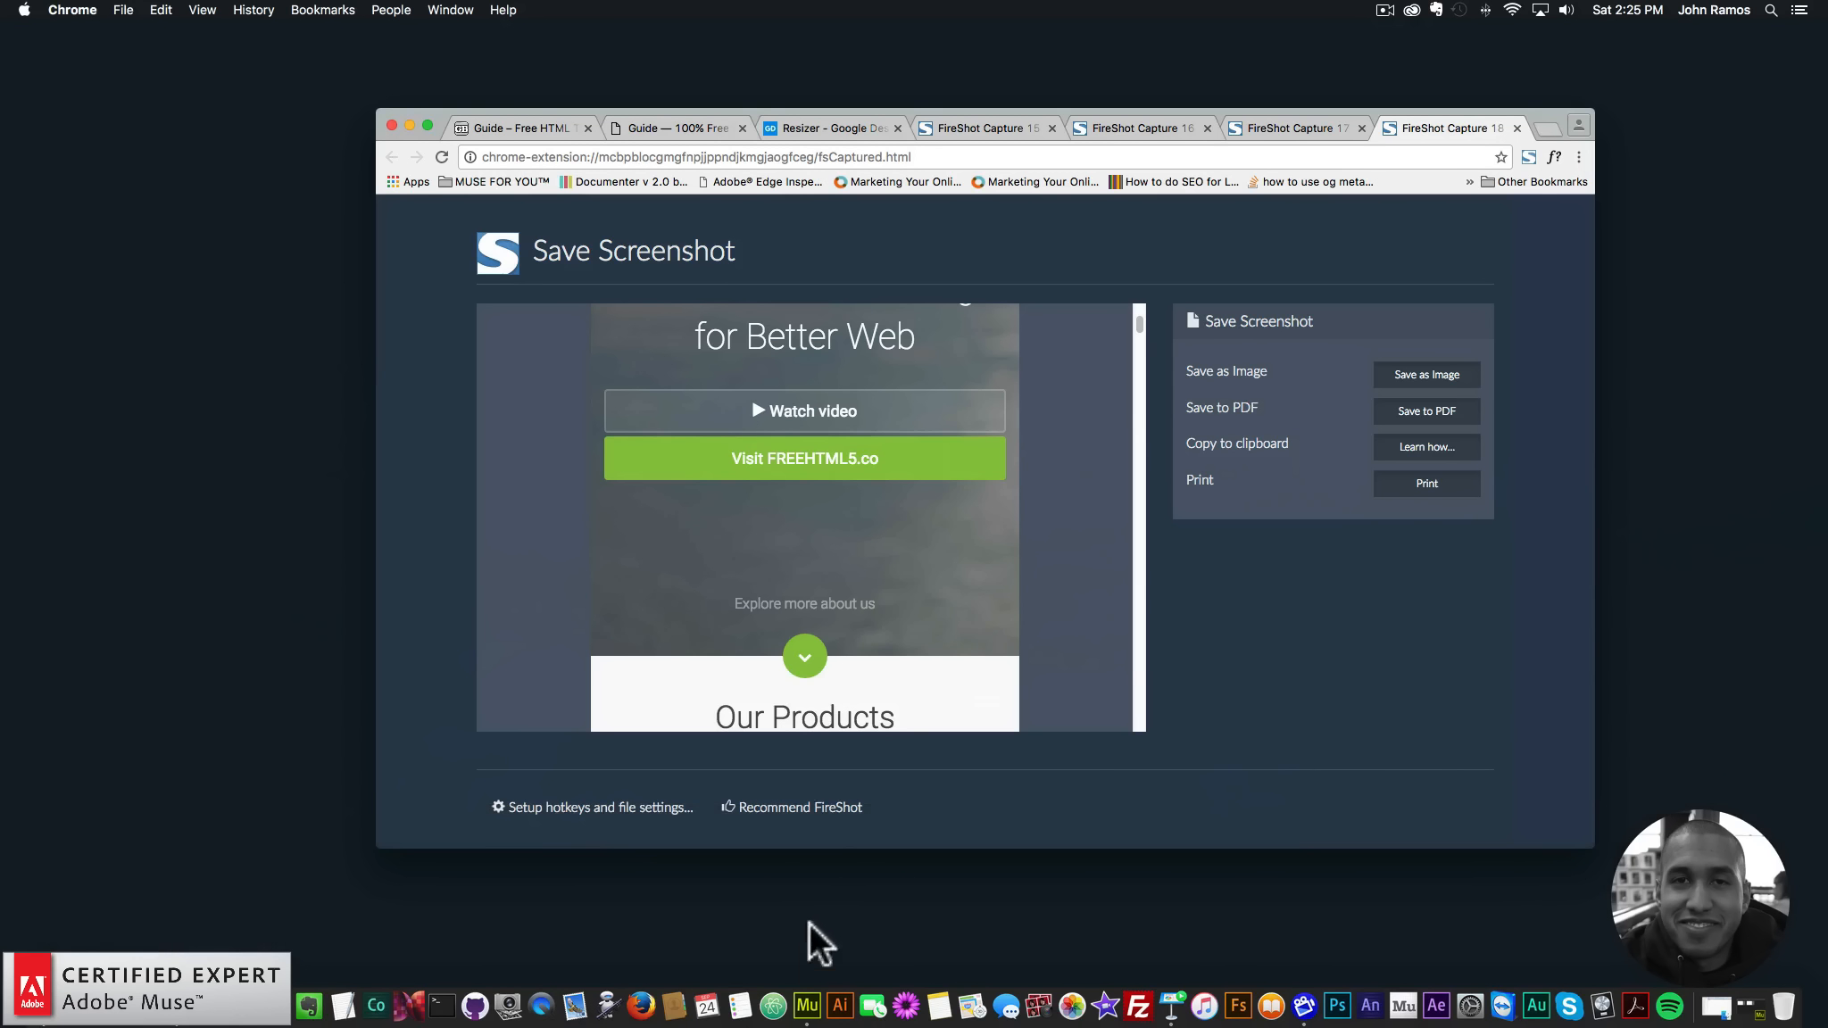
- Bring Muse forward and open the Website-2 site's Home page from Plan view in Design view
left_click(810, 989)
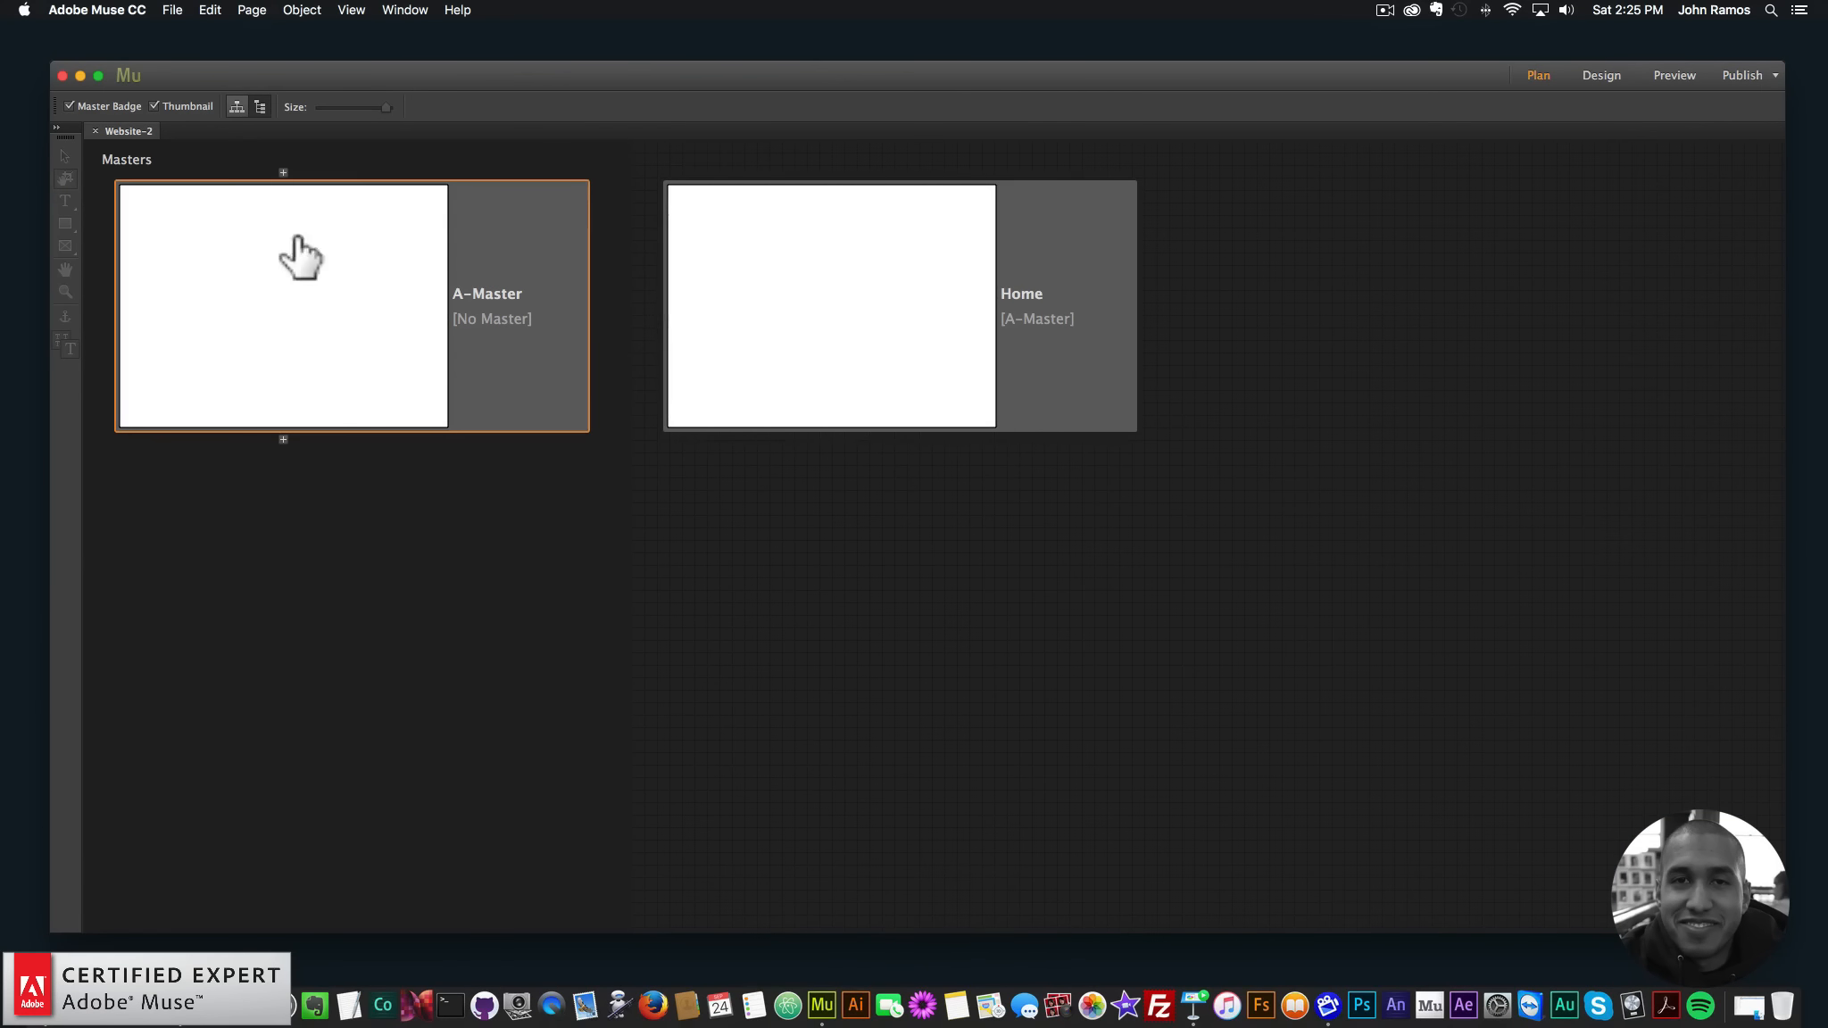
left_click(173, 10)
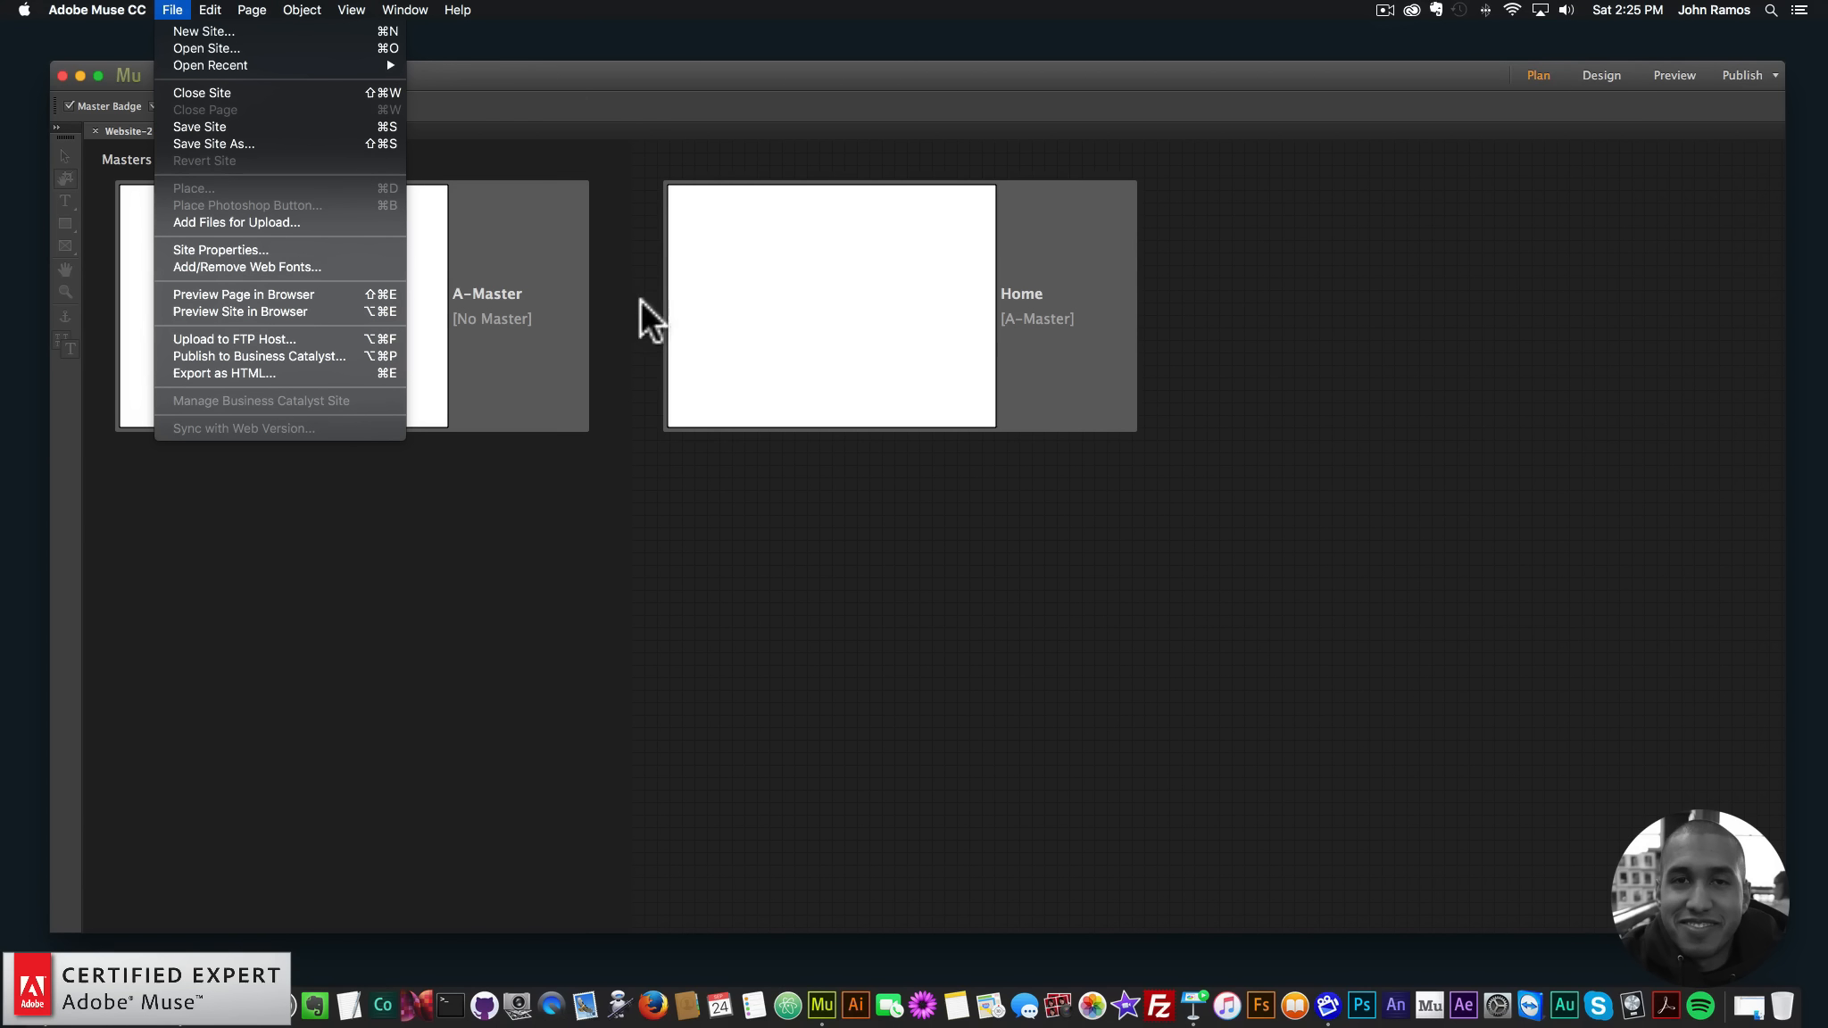
left_click(787, 521)
left_click(979, 327)
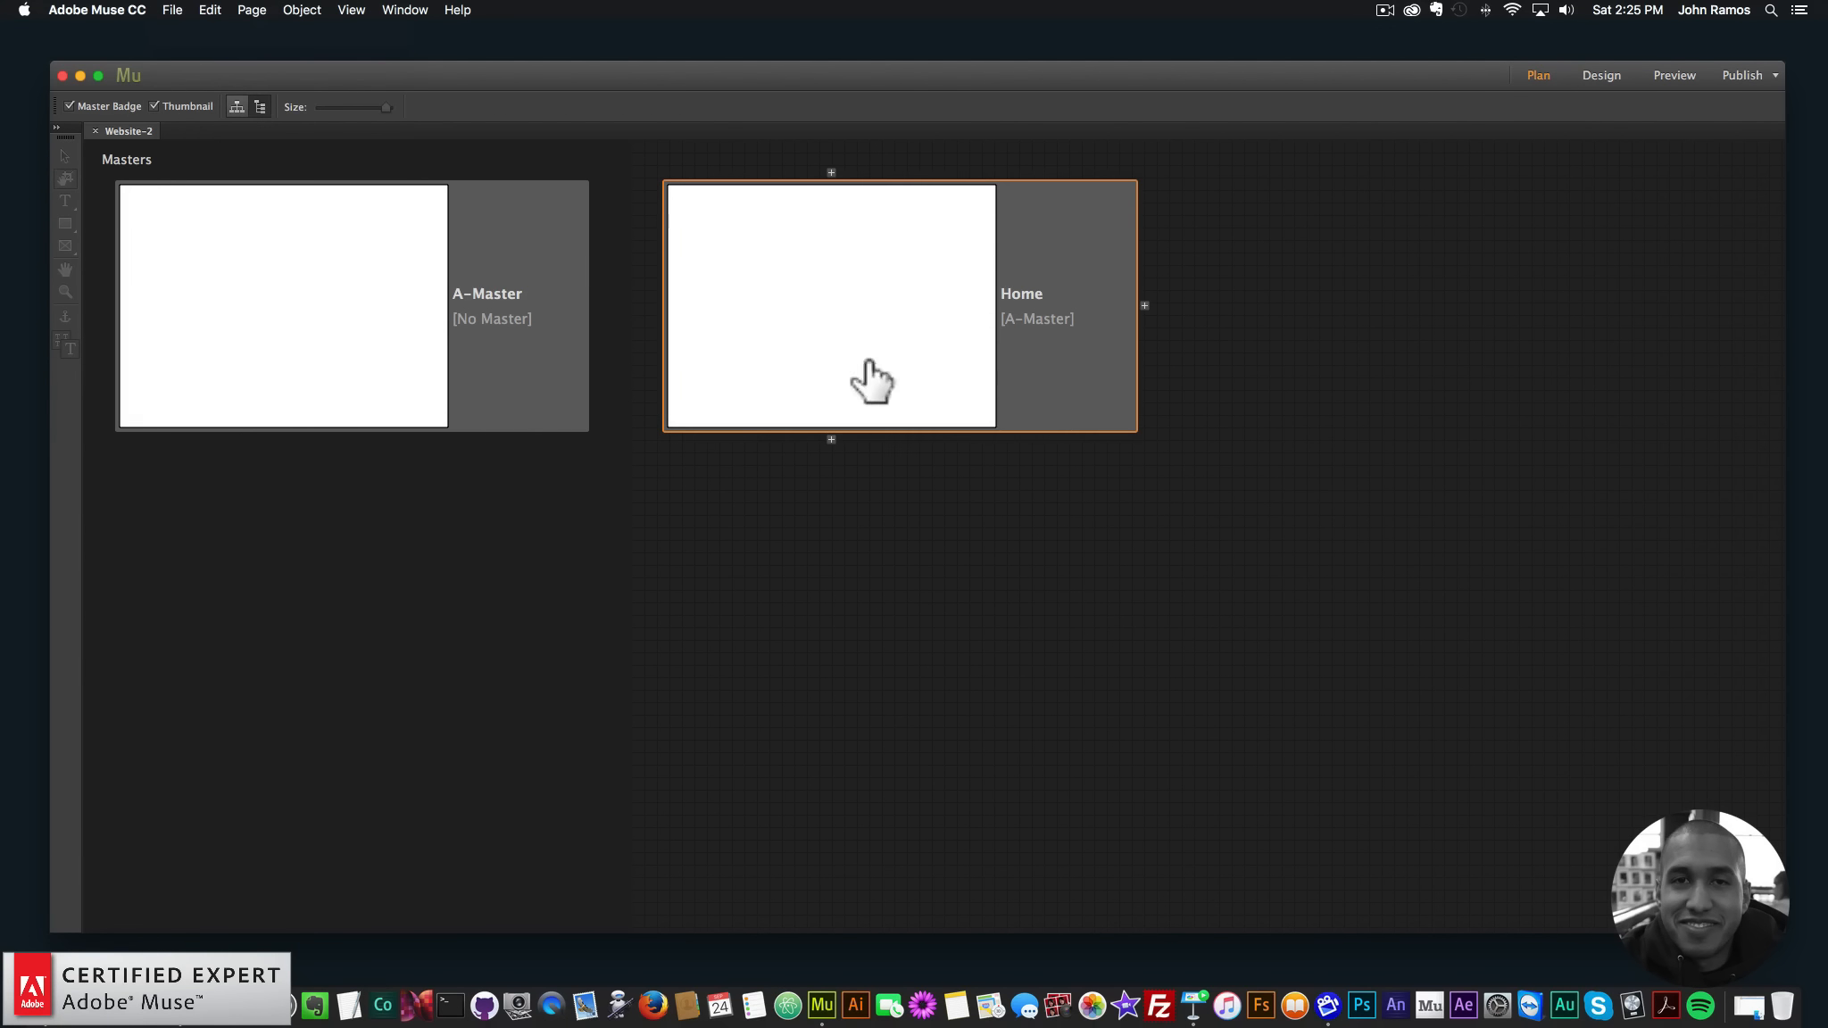
double_click(881, 330)
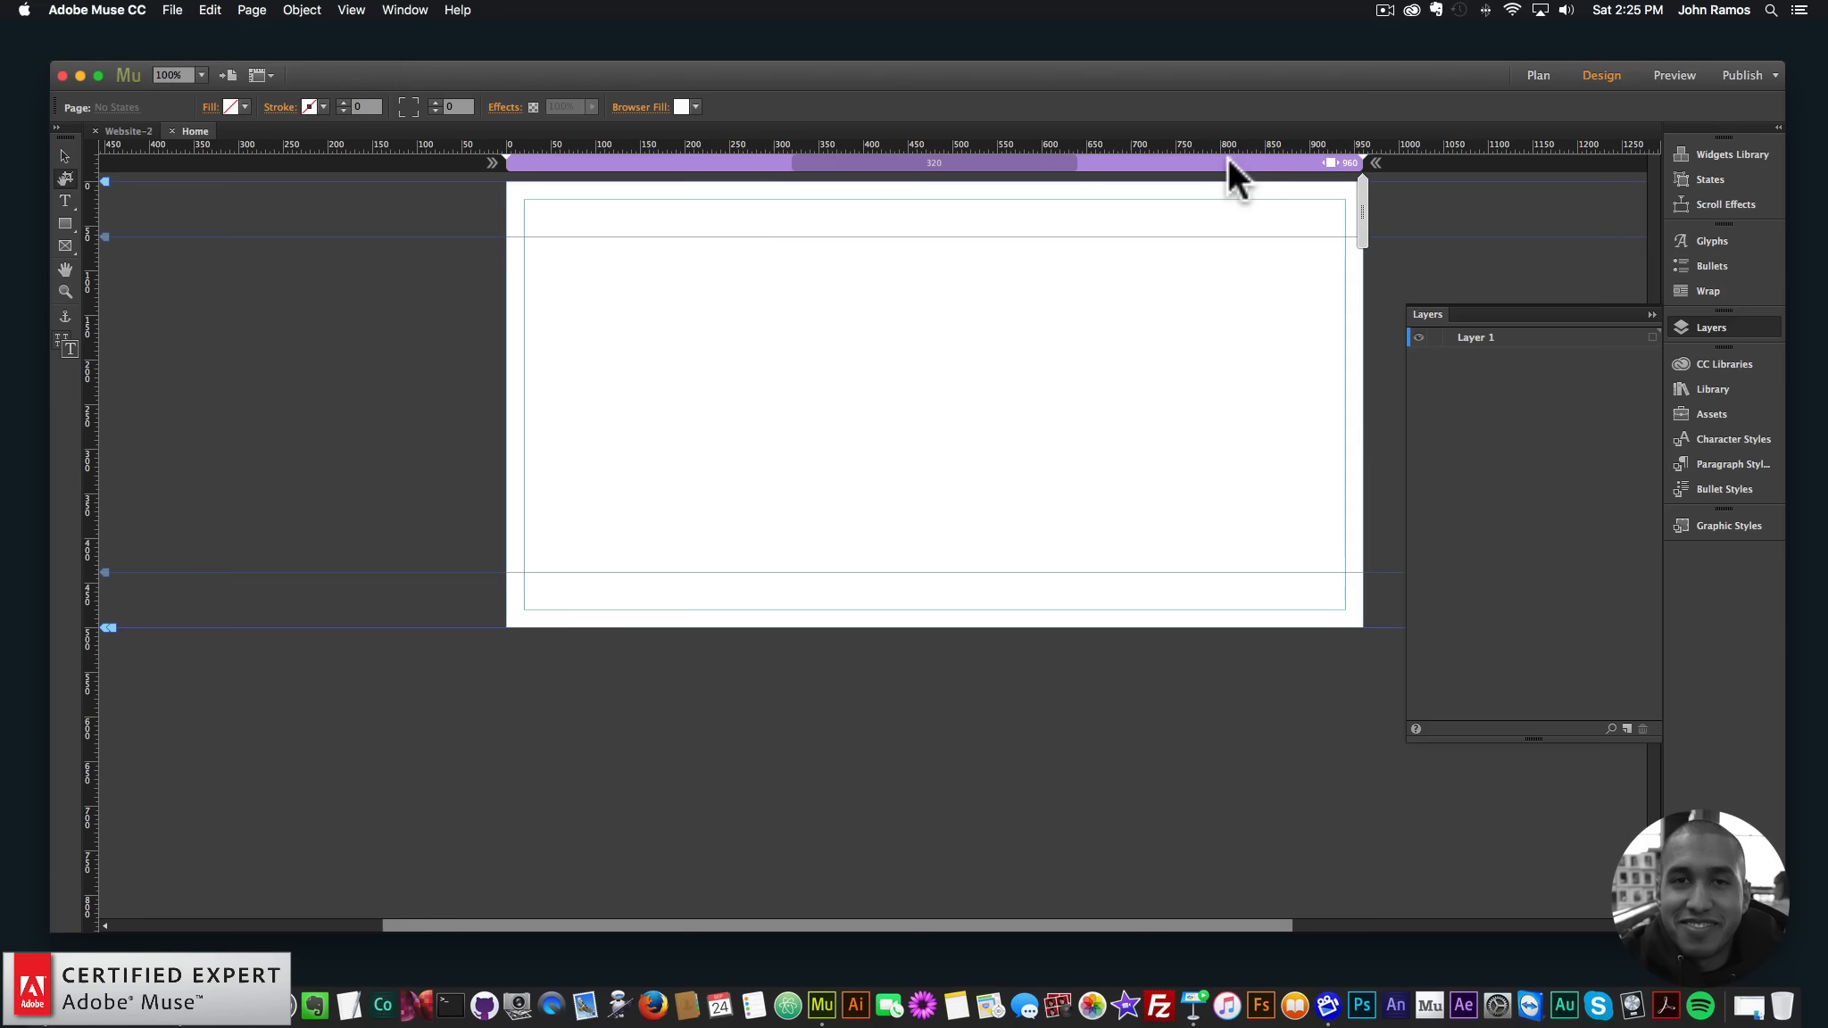
- Add a 1200 px breakpoint to the Home page
right_click(1229, 156)
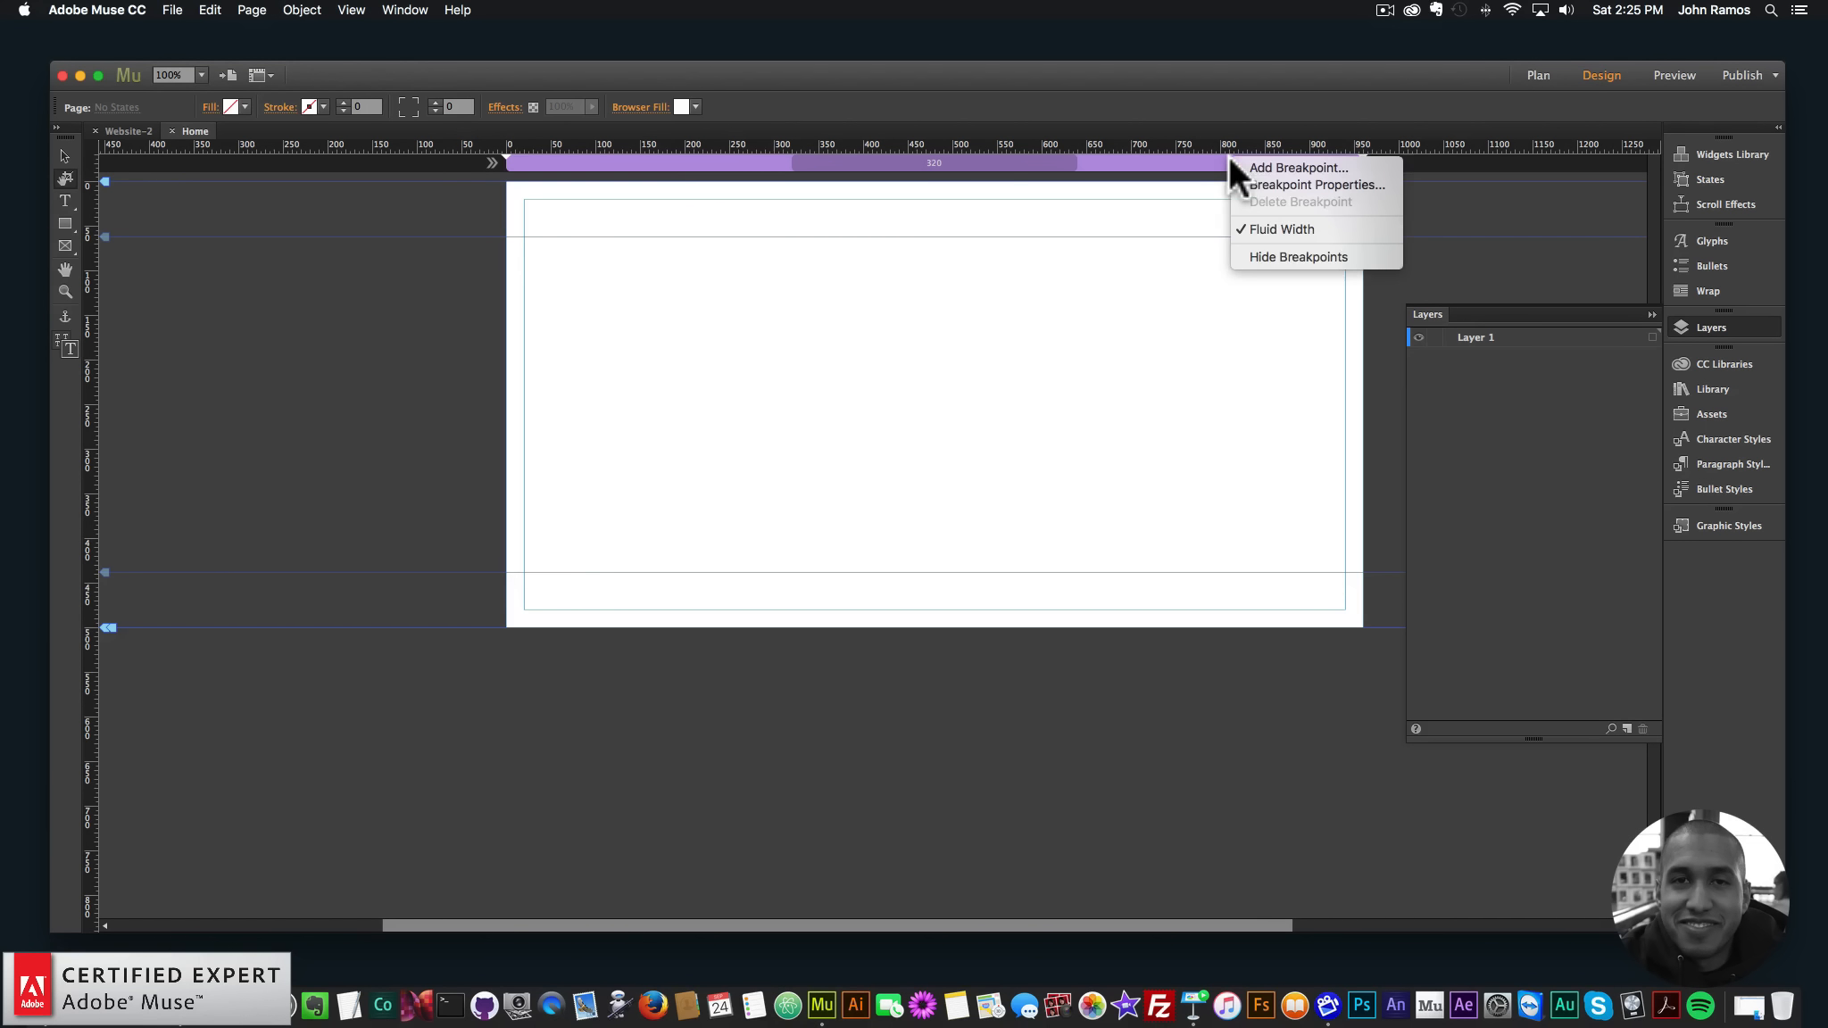
left_click(1276, 162)
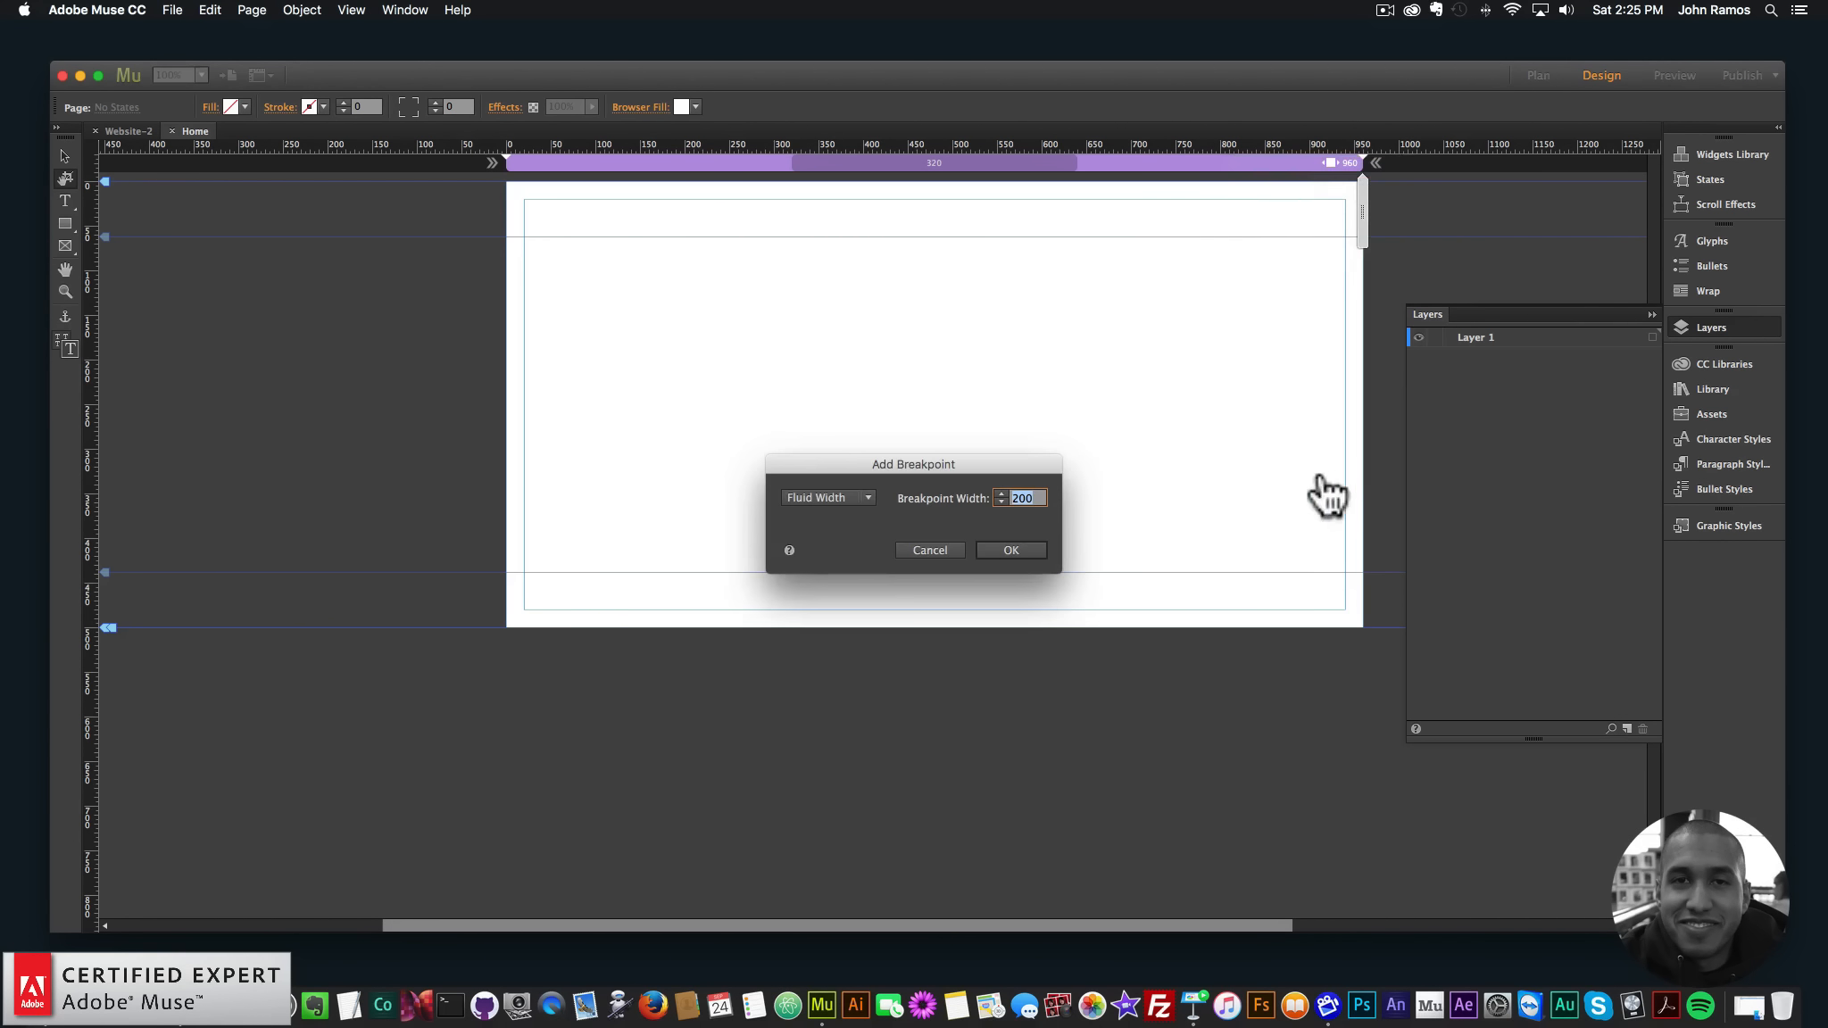
type("1200")
key("Return")
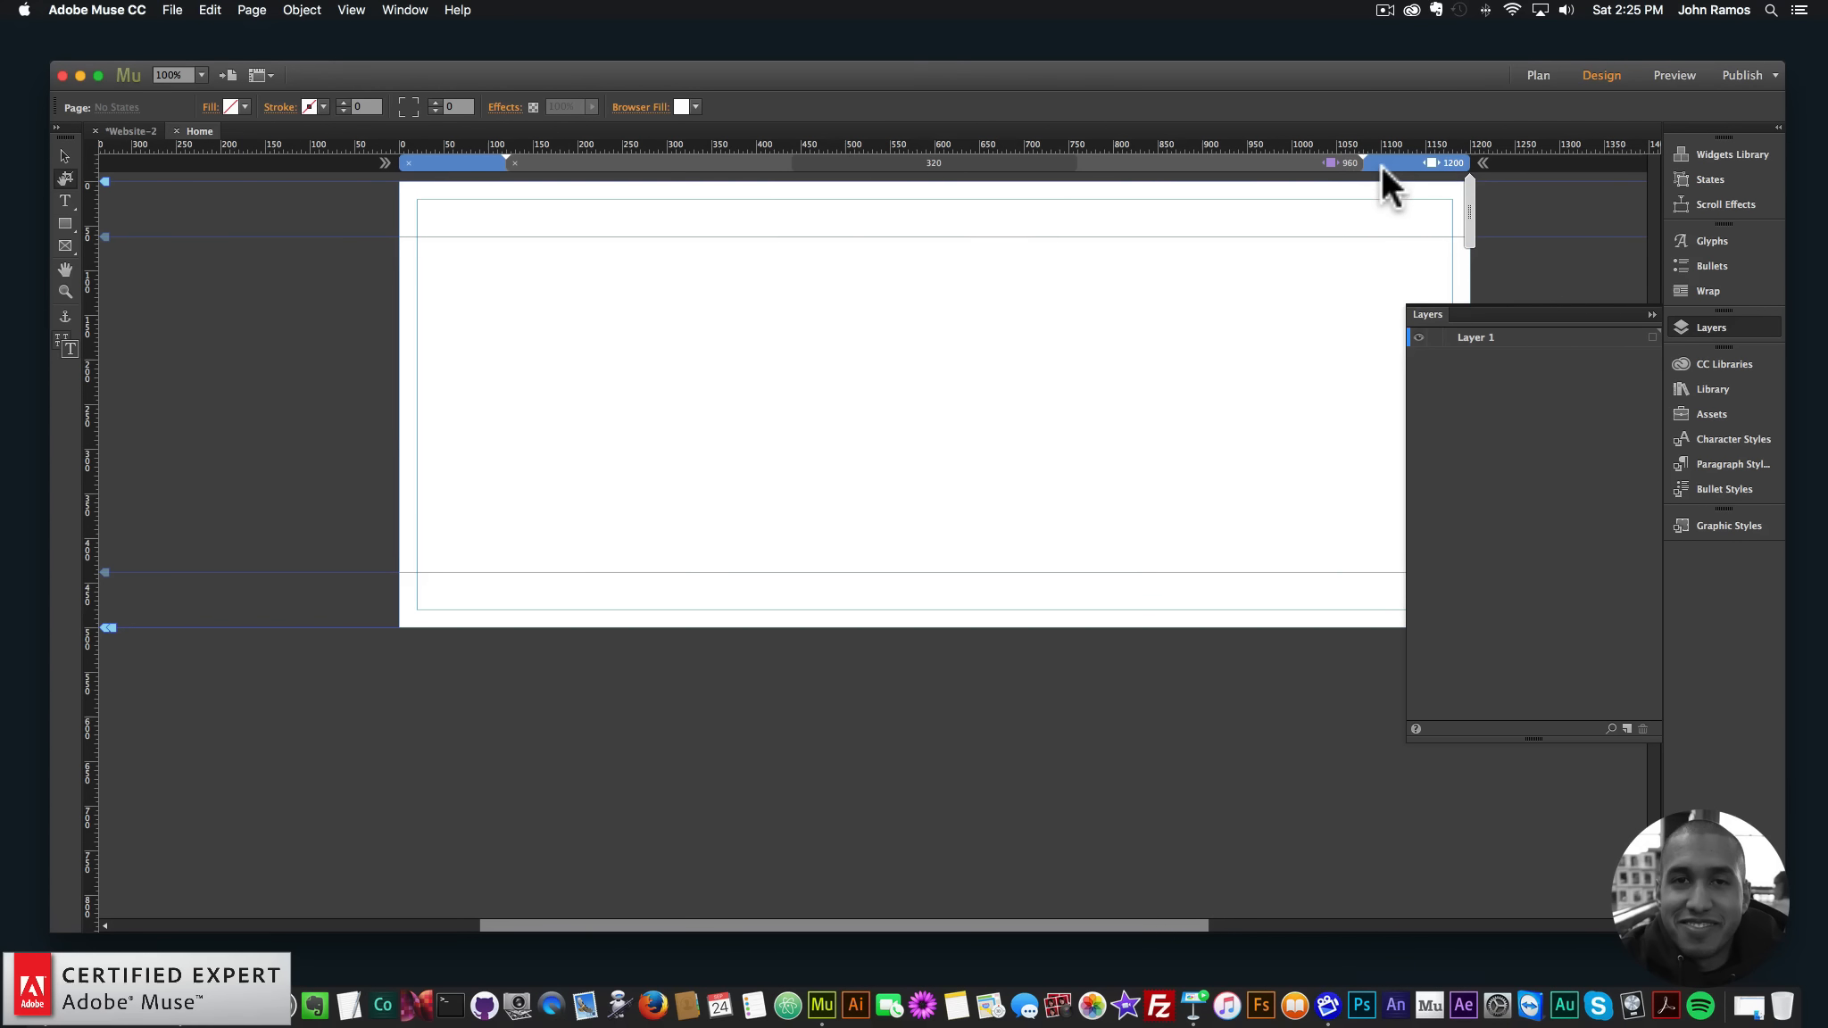
- Turn off fluid width for the 960 layout and collapse the Layers panel
right_click(1402, 159)
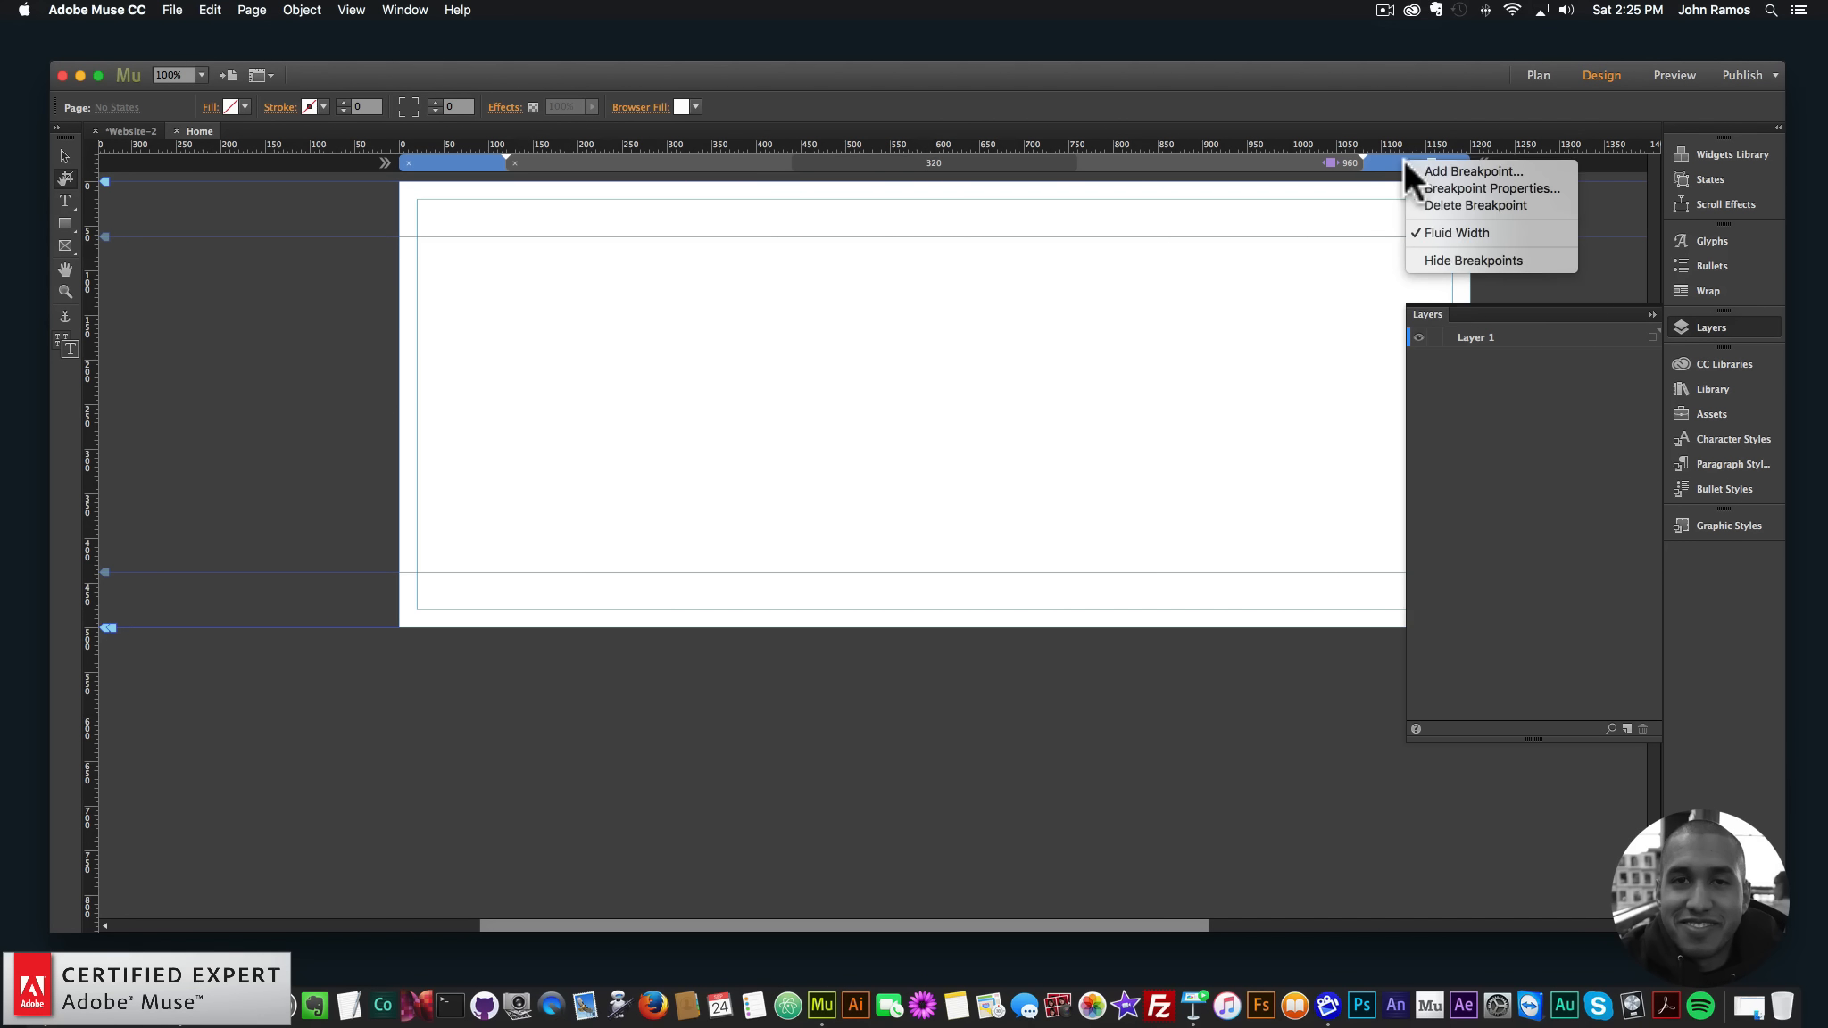
left_click(1423, 228)
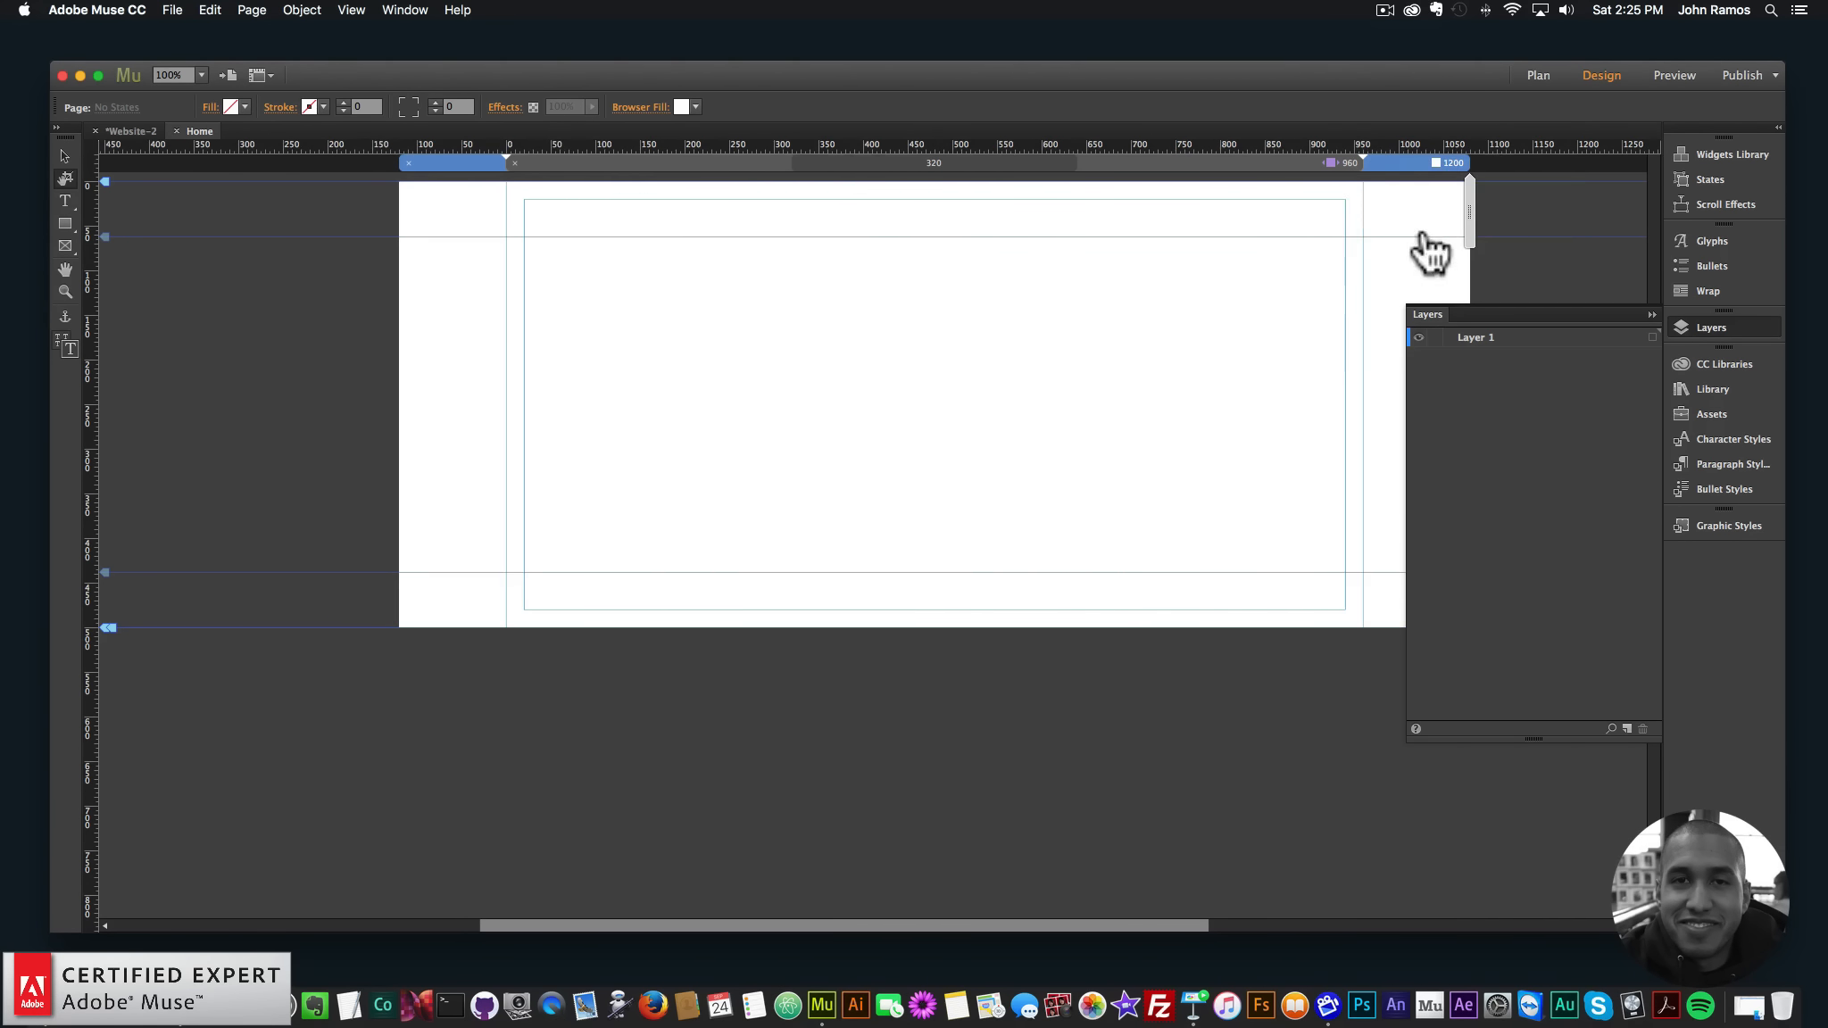
left_click(1328, 164)
right_click(1305, 162)
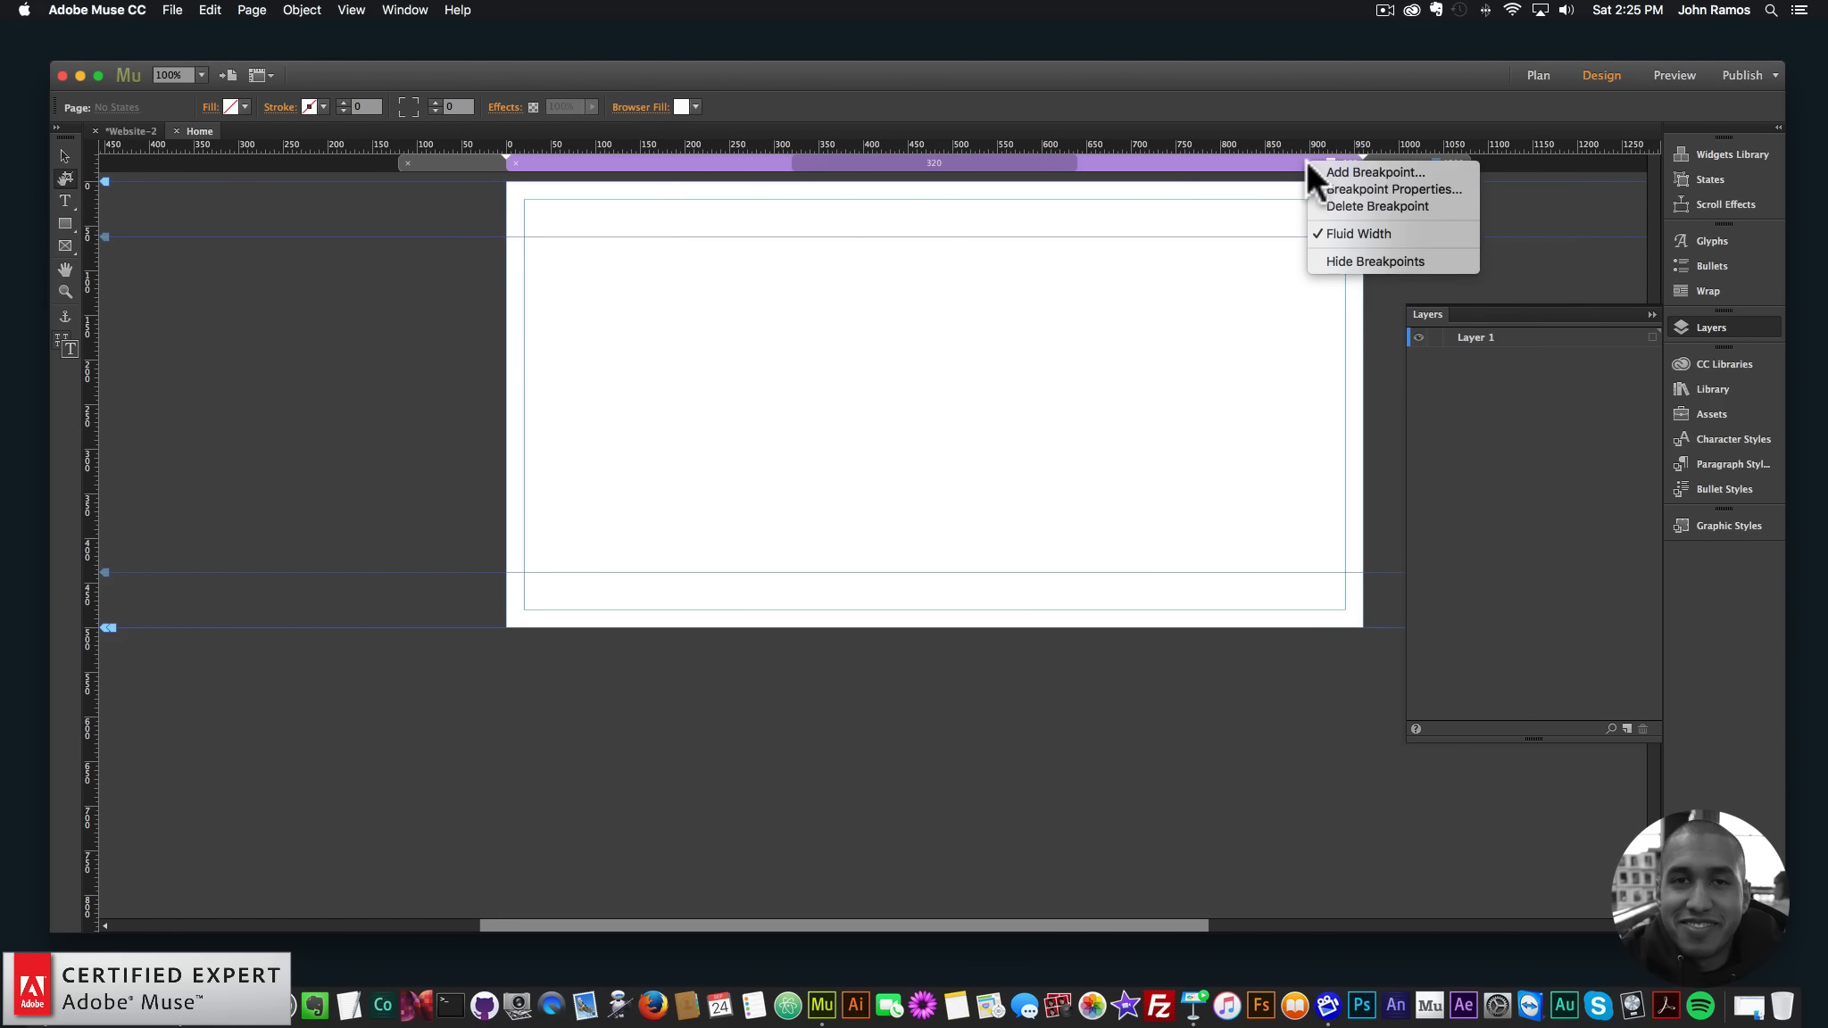
left_click(1339, 232)
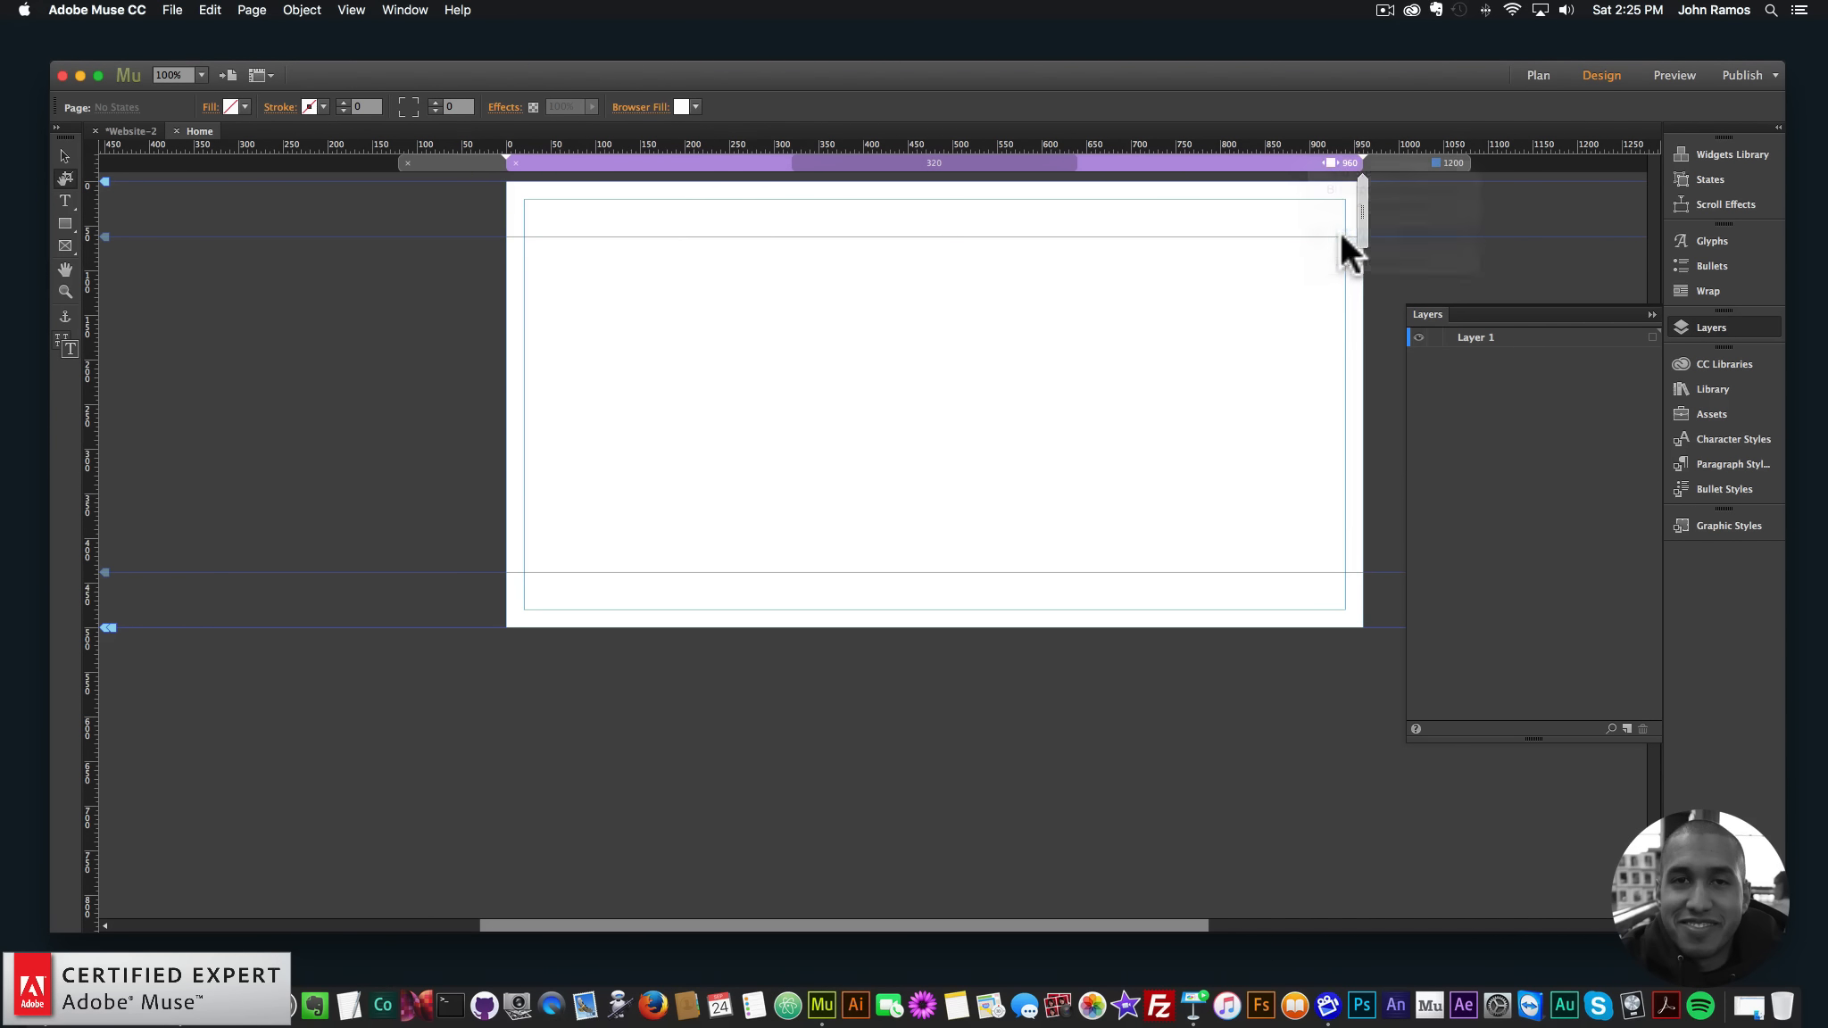
left_click(1703, 323)
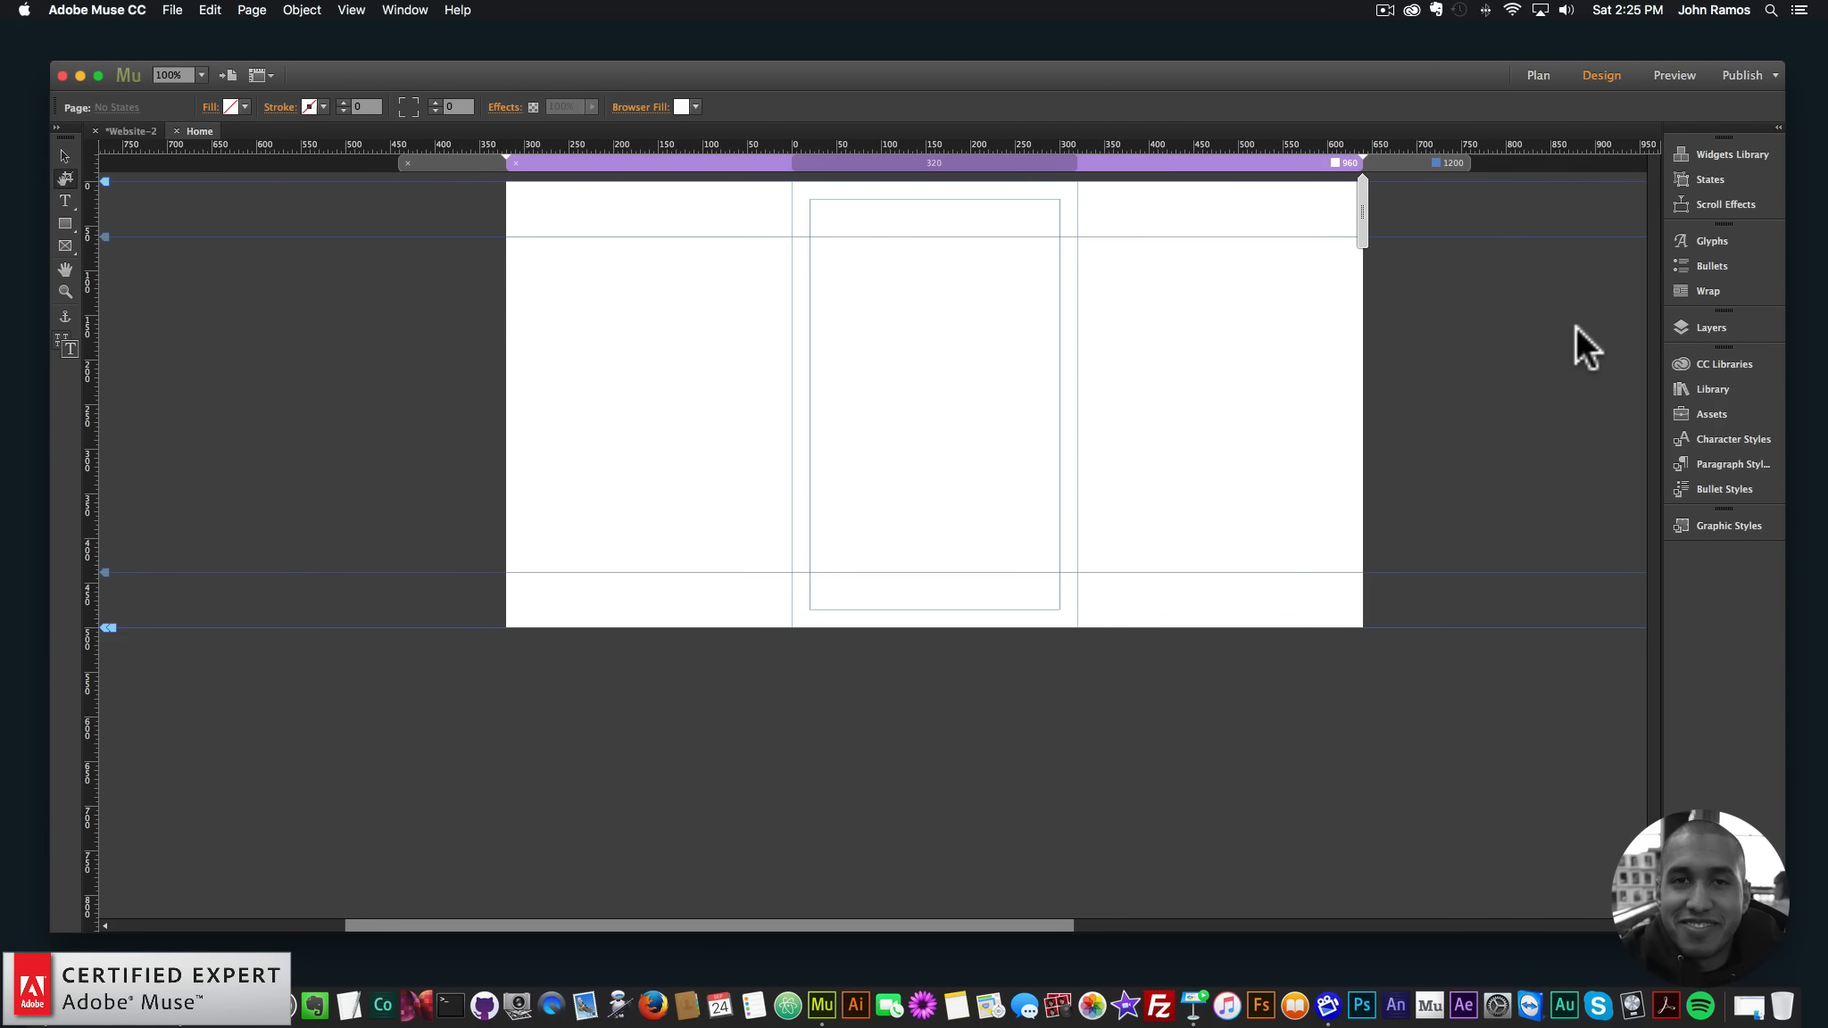
- Add a 600 px breakpoint to the Home page
right_click(1273, 159)
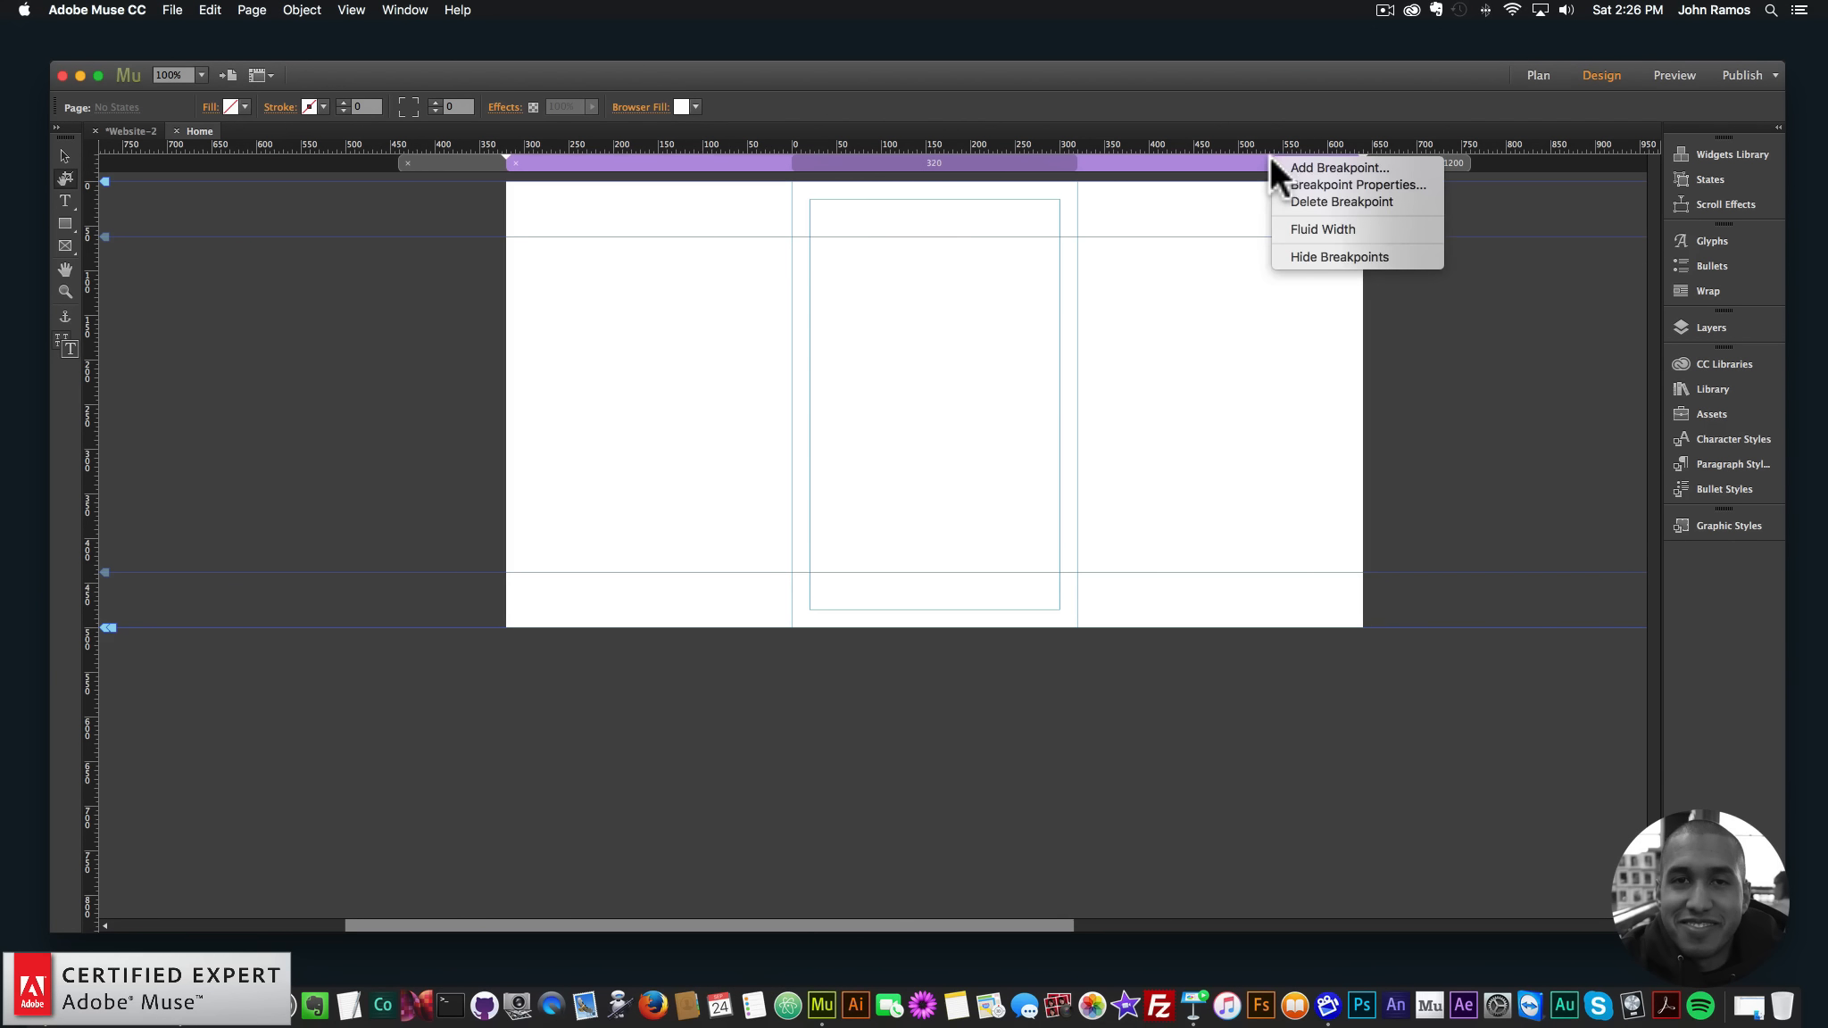
left_click(1293, 167)
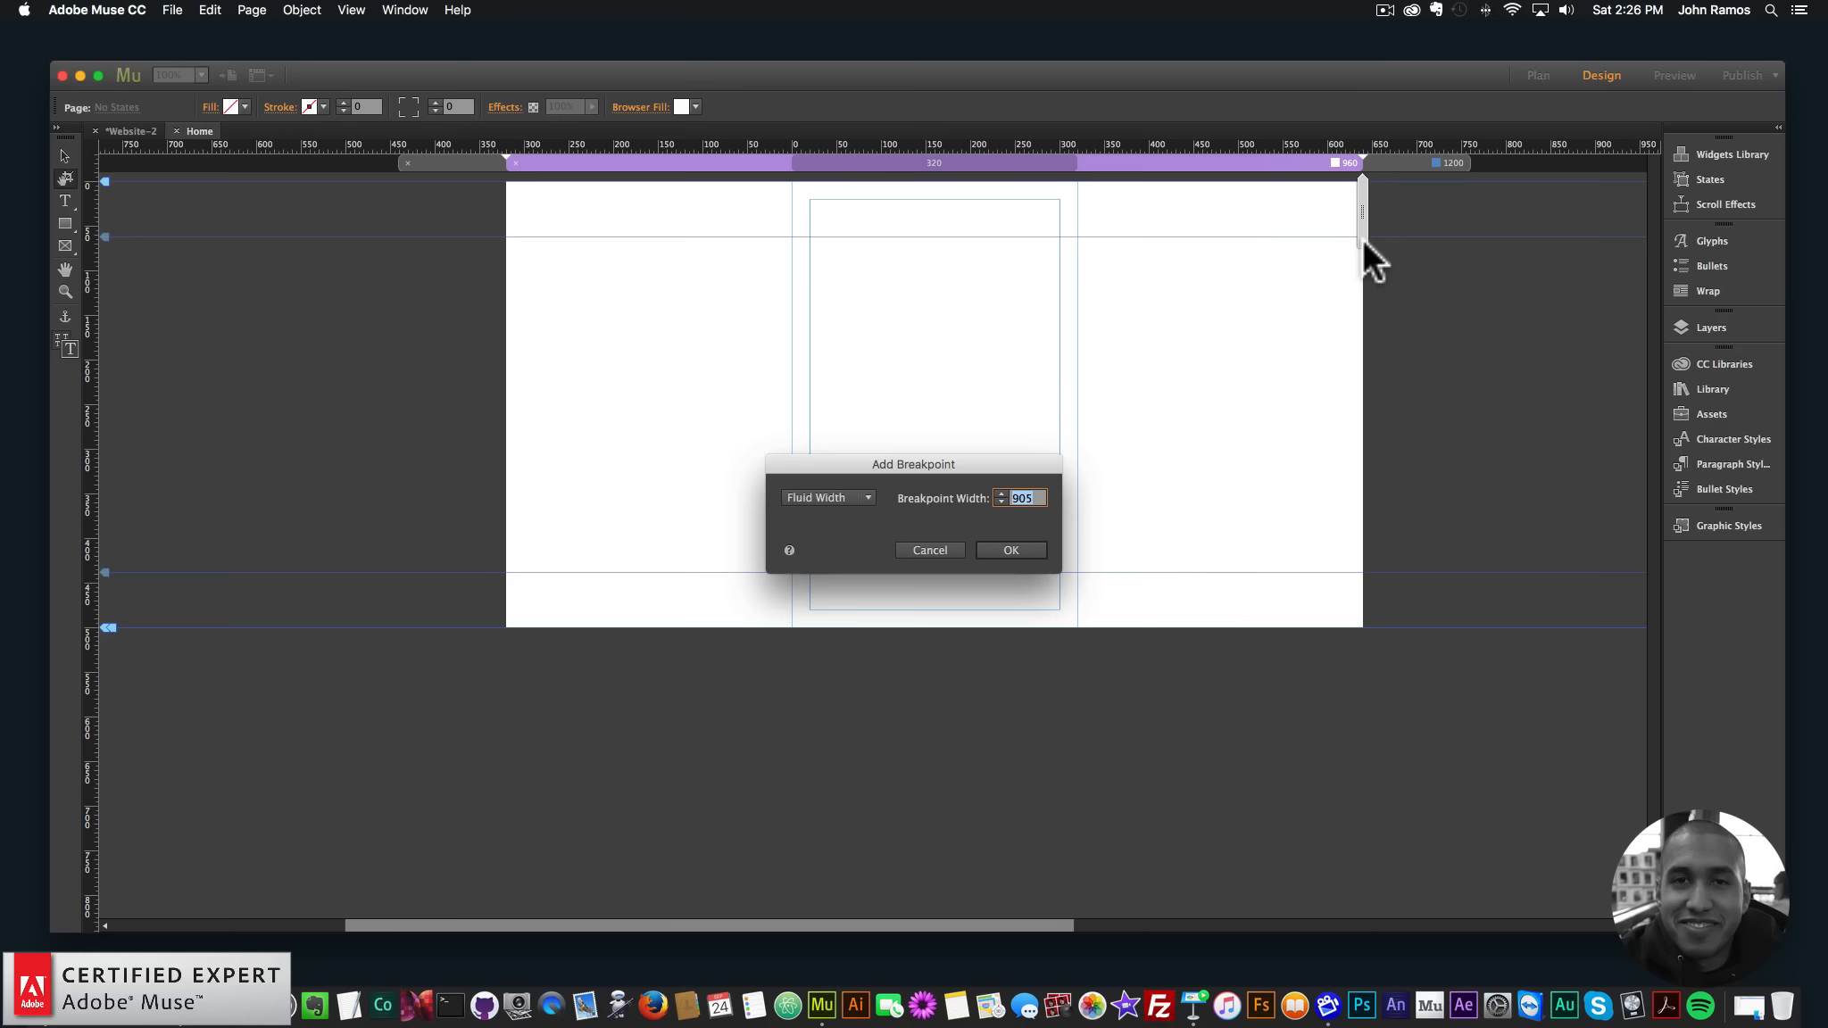
type("600")
key("Return")
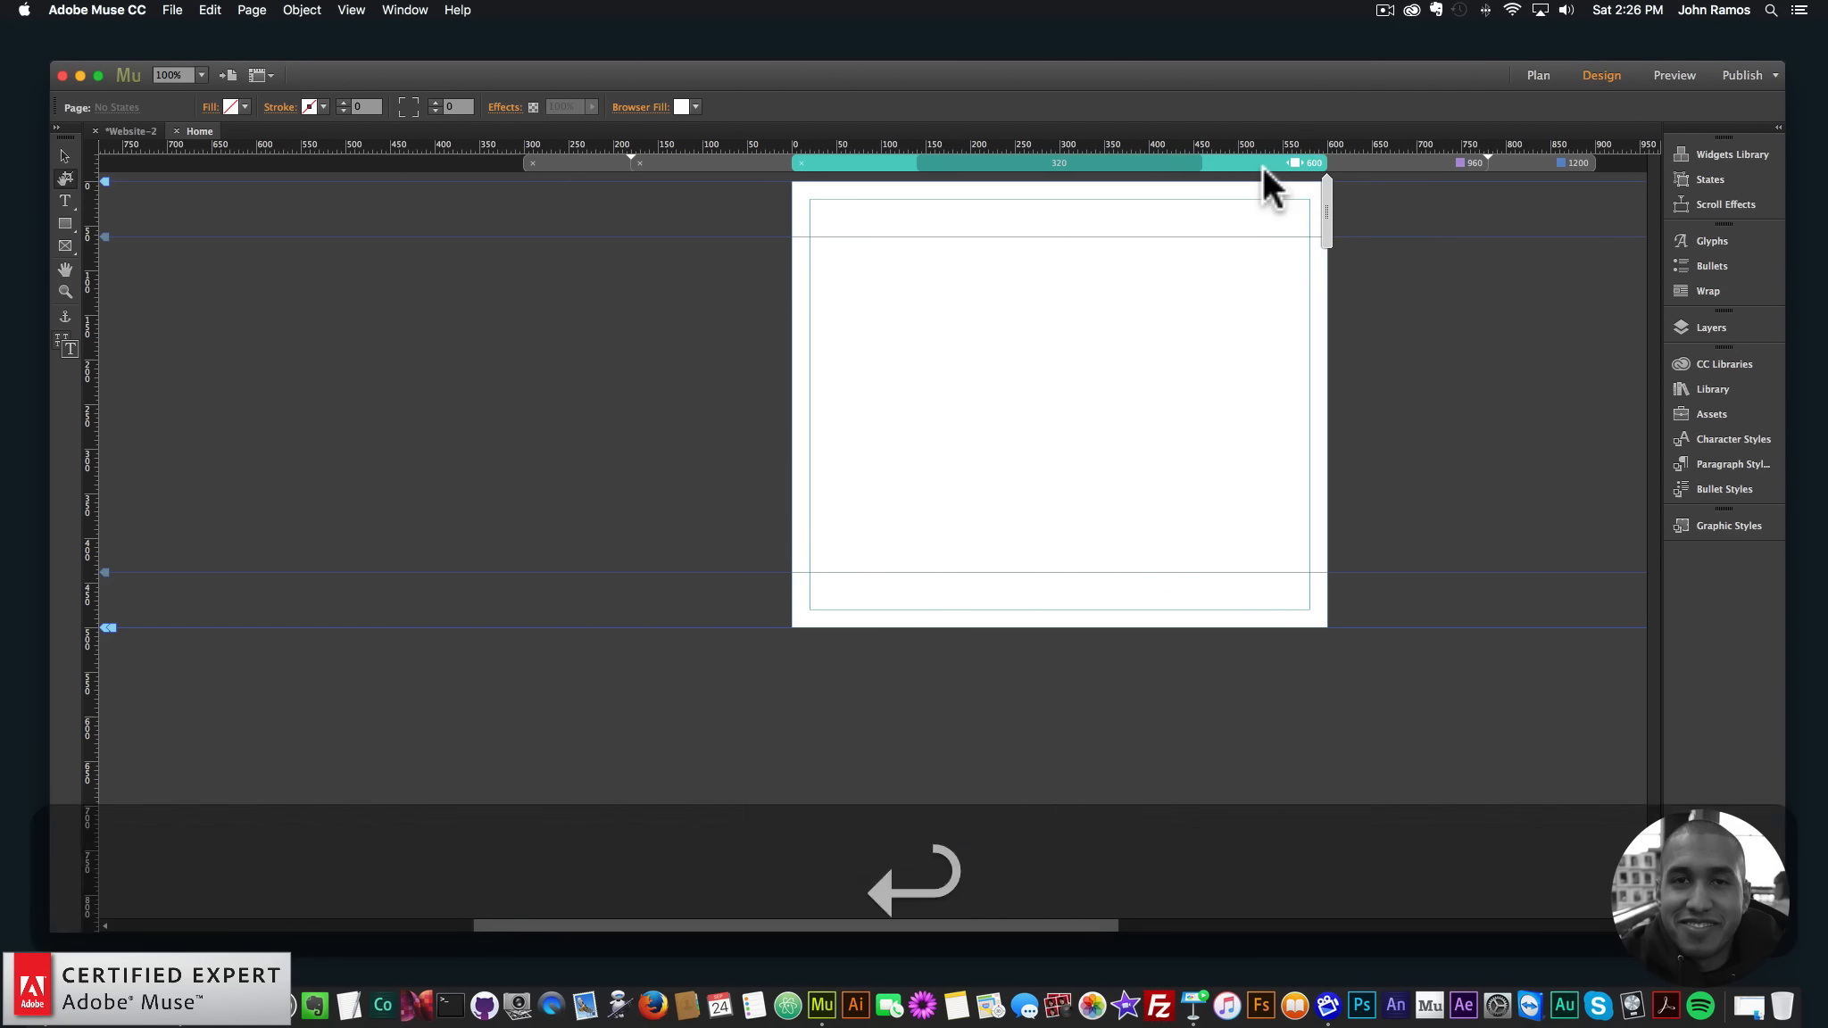
- Add a 480 px breakpoint, then view the 1200 layout zoomed out
right_click(1262, 163)
left_click(1280, 169)
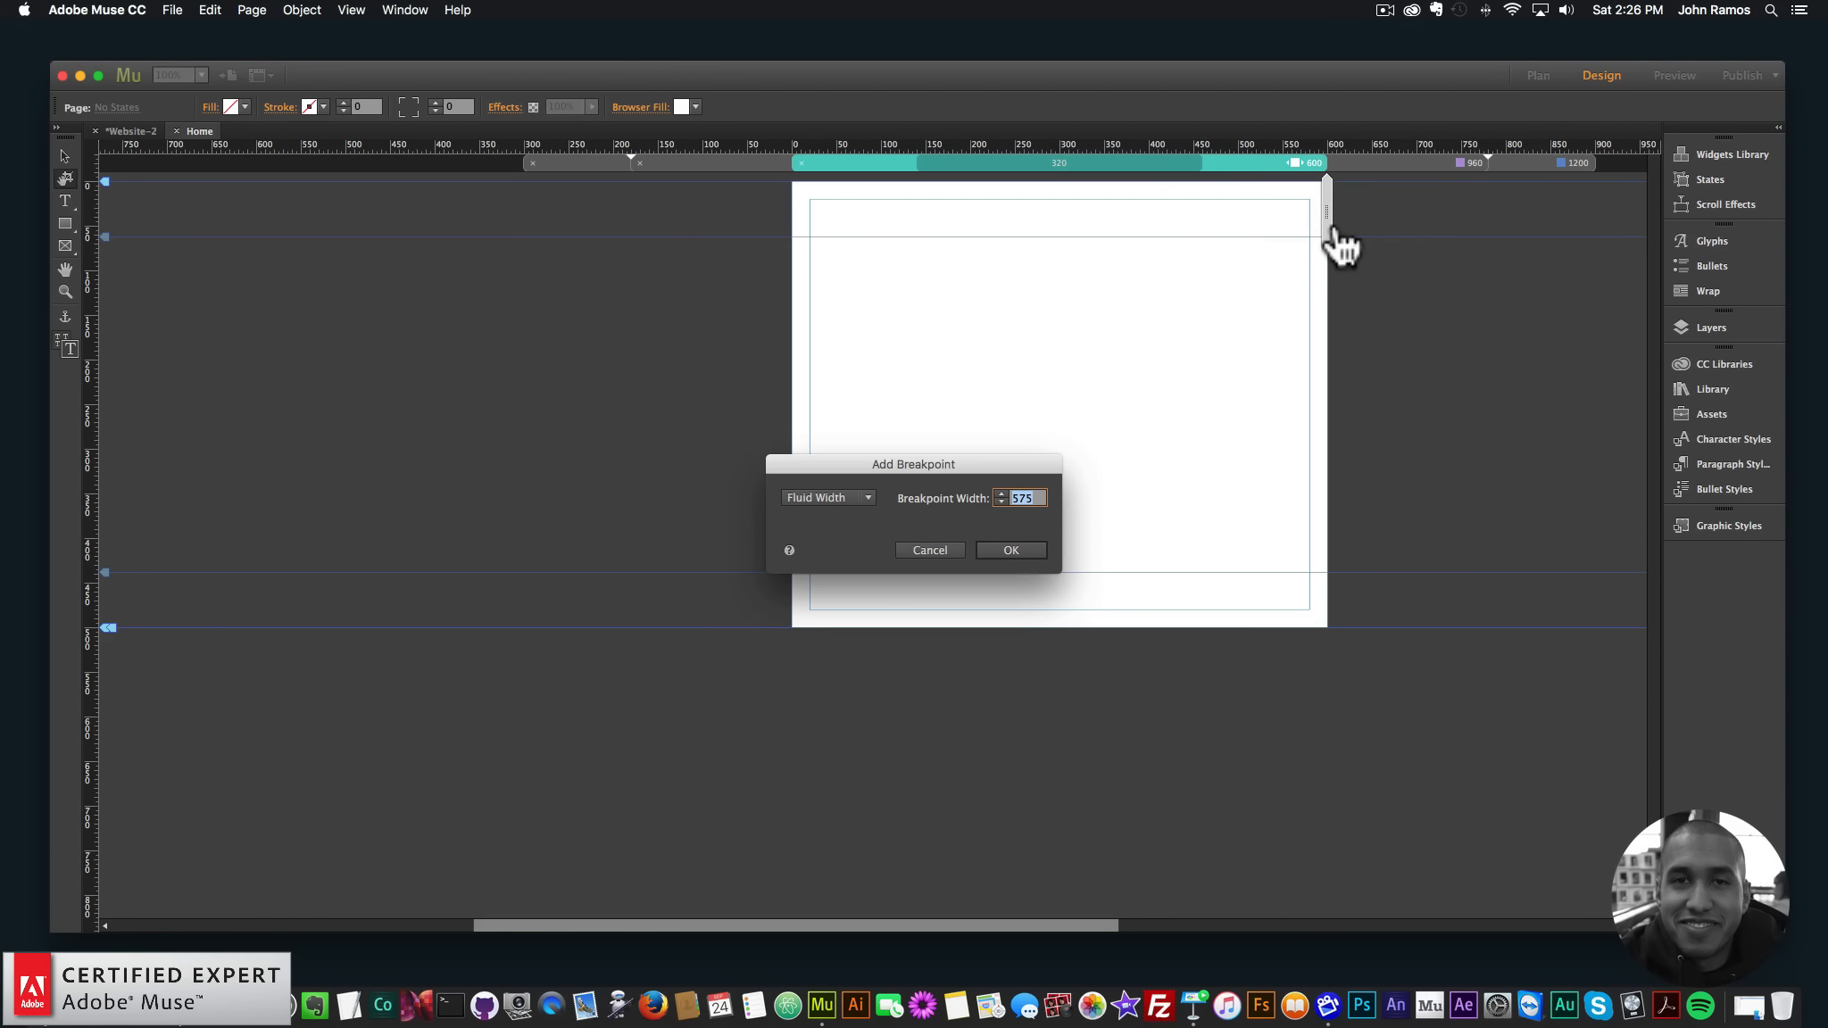
type("480")
key("Return")
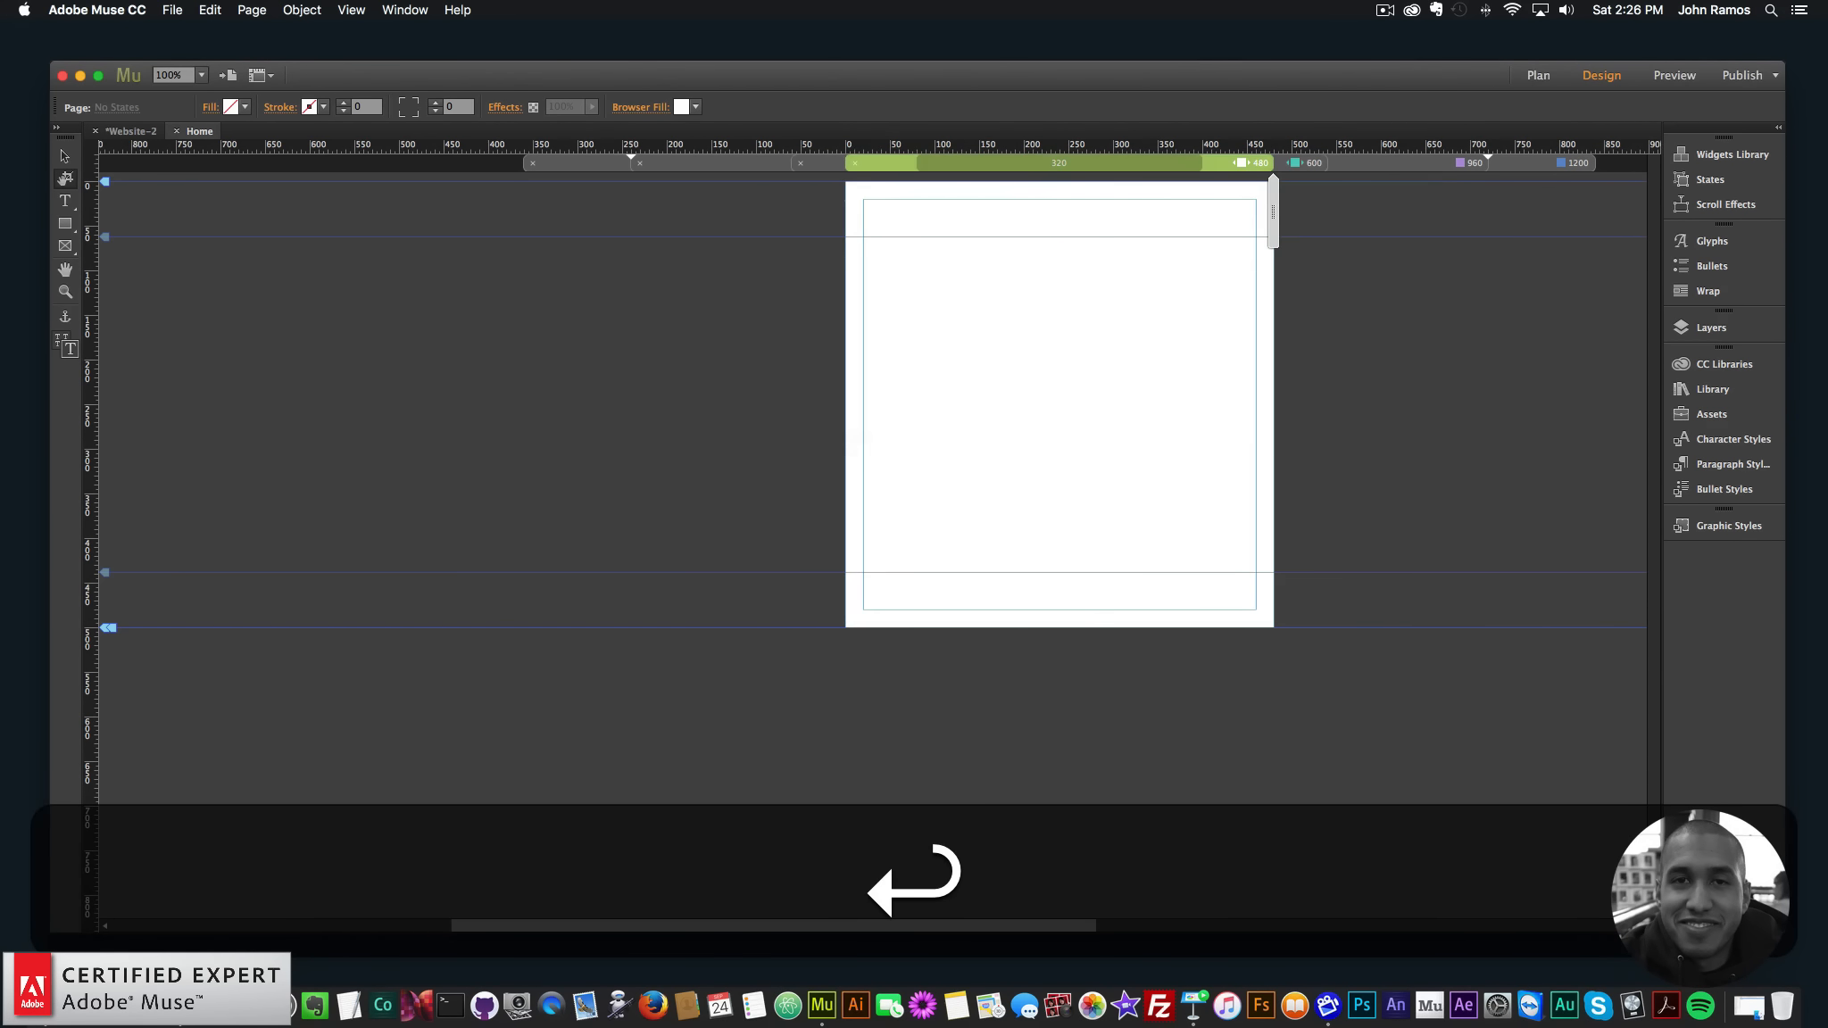
left_click(1395, 162)
left_click(1519, 161)
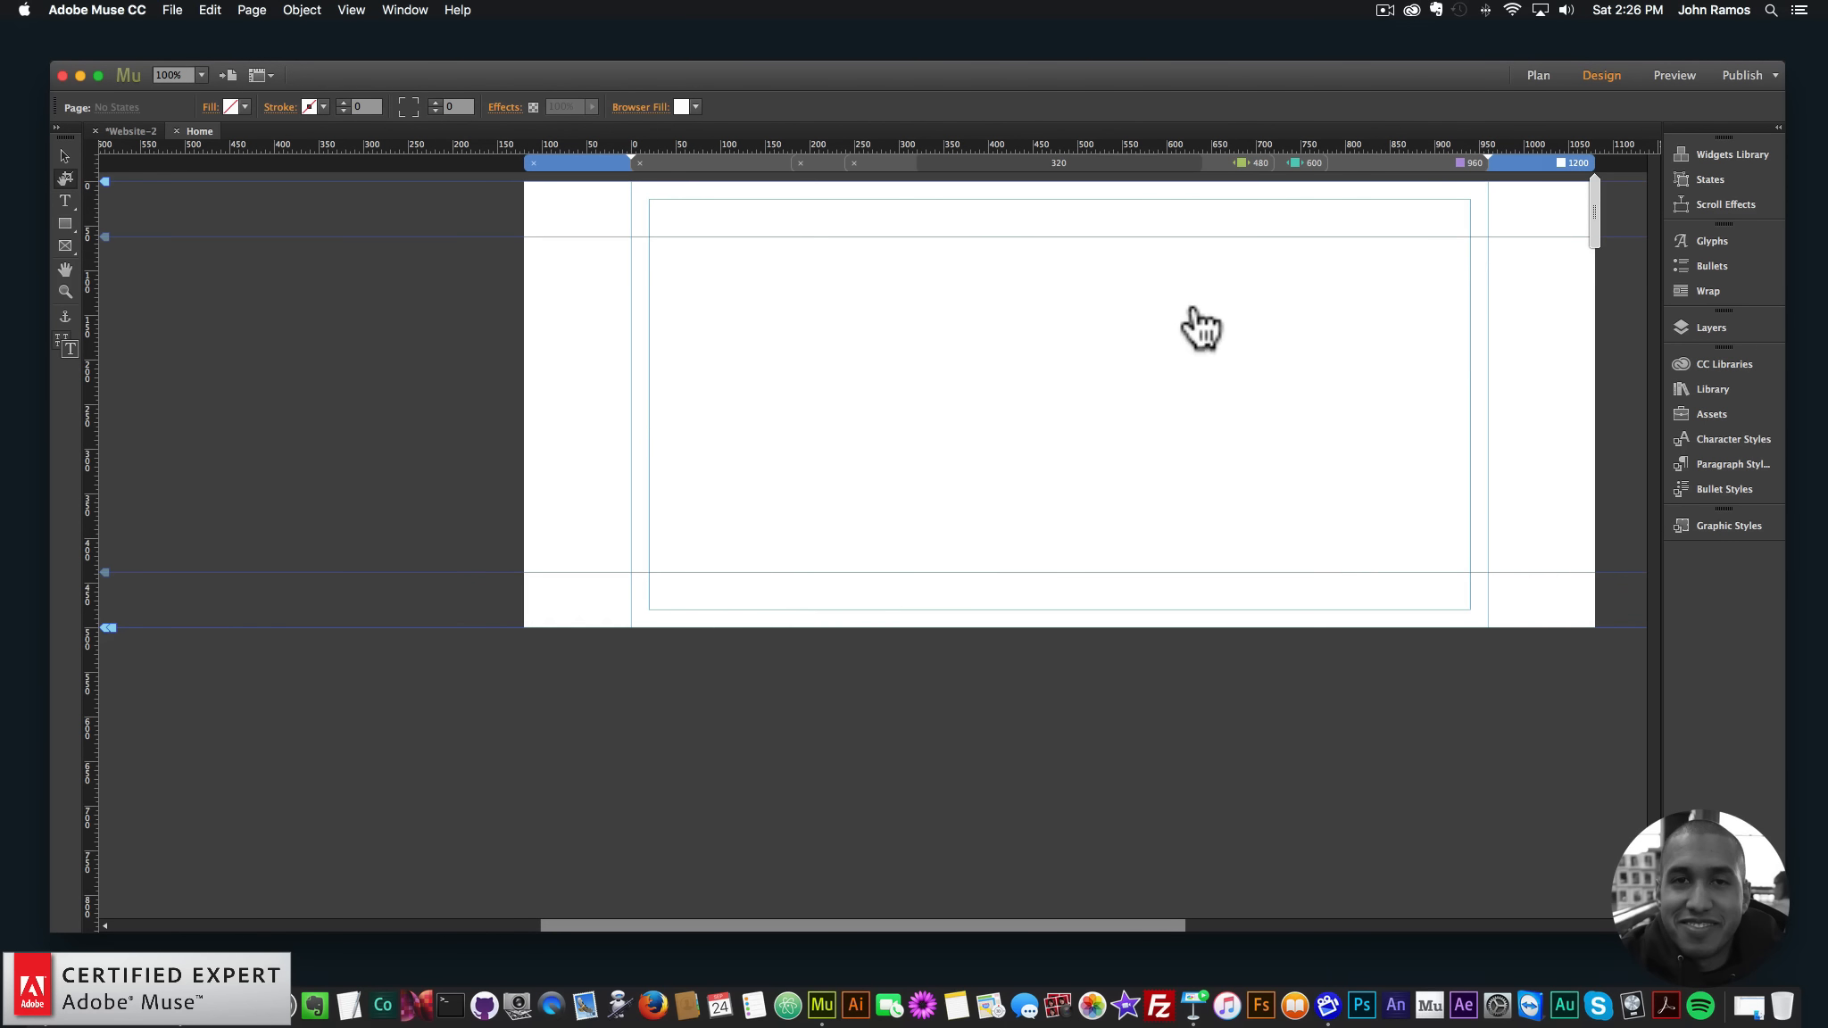
key("super+minus")
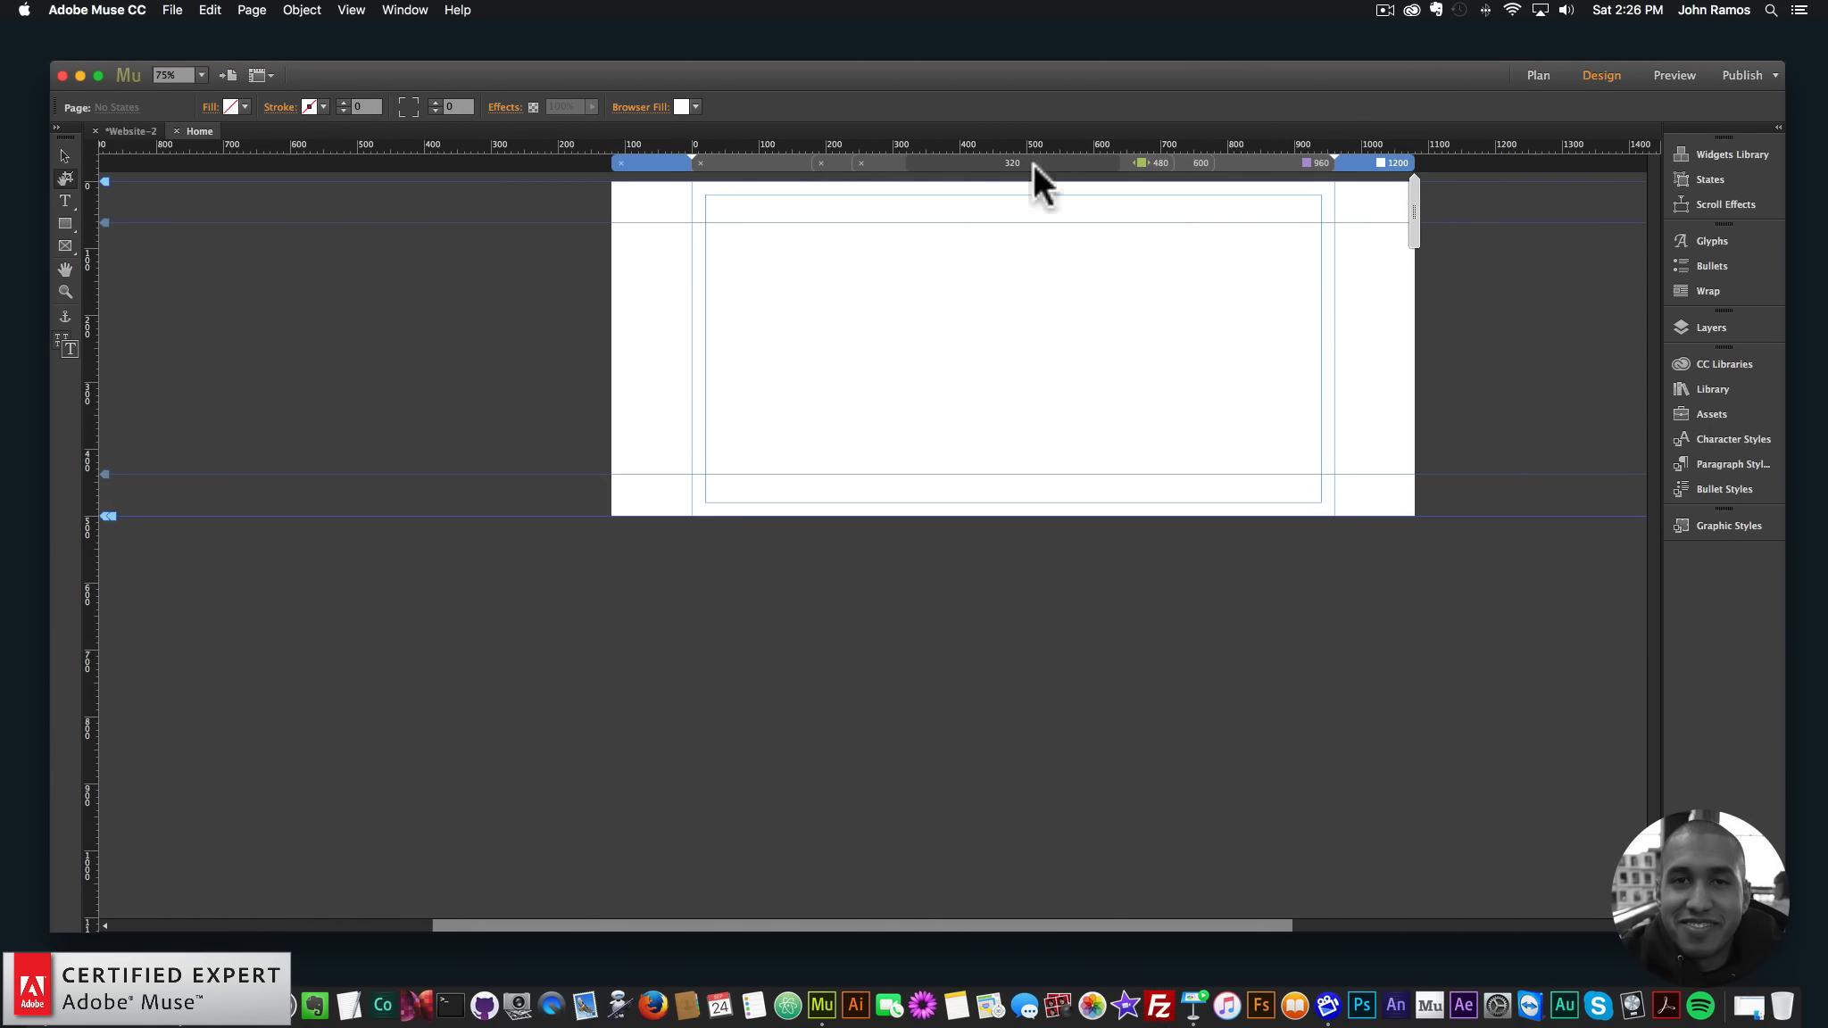
- Switch to the 480 layout and turn off its fluid width
left_click(1297, 162)
left_click(1370, 161)
left_click(1154, 160)
right_click(1146, 162)
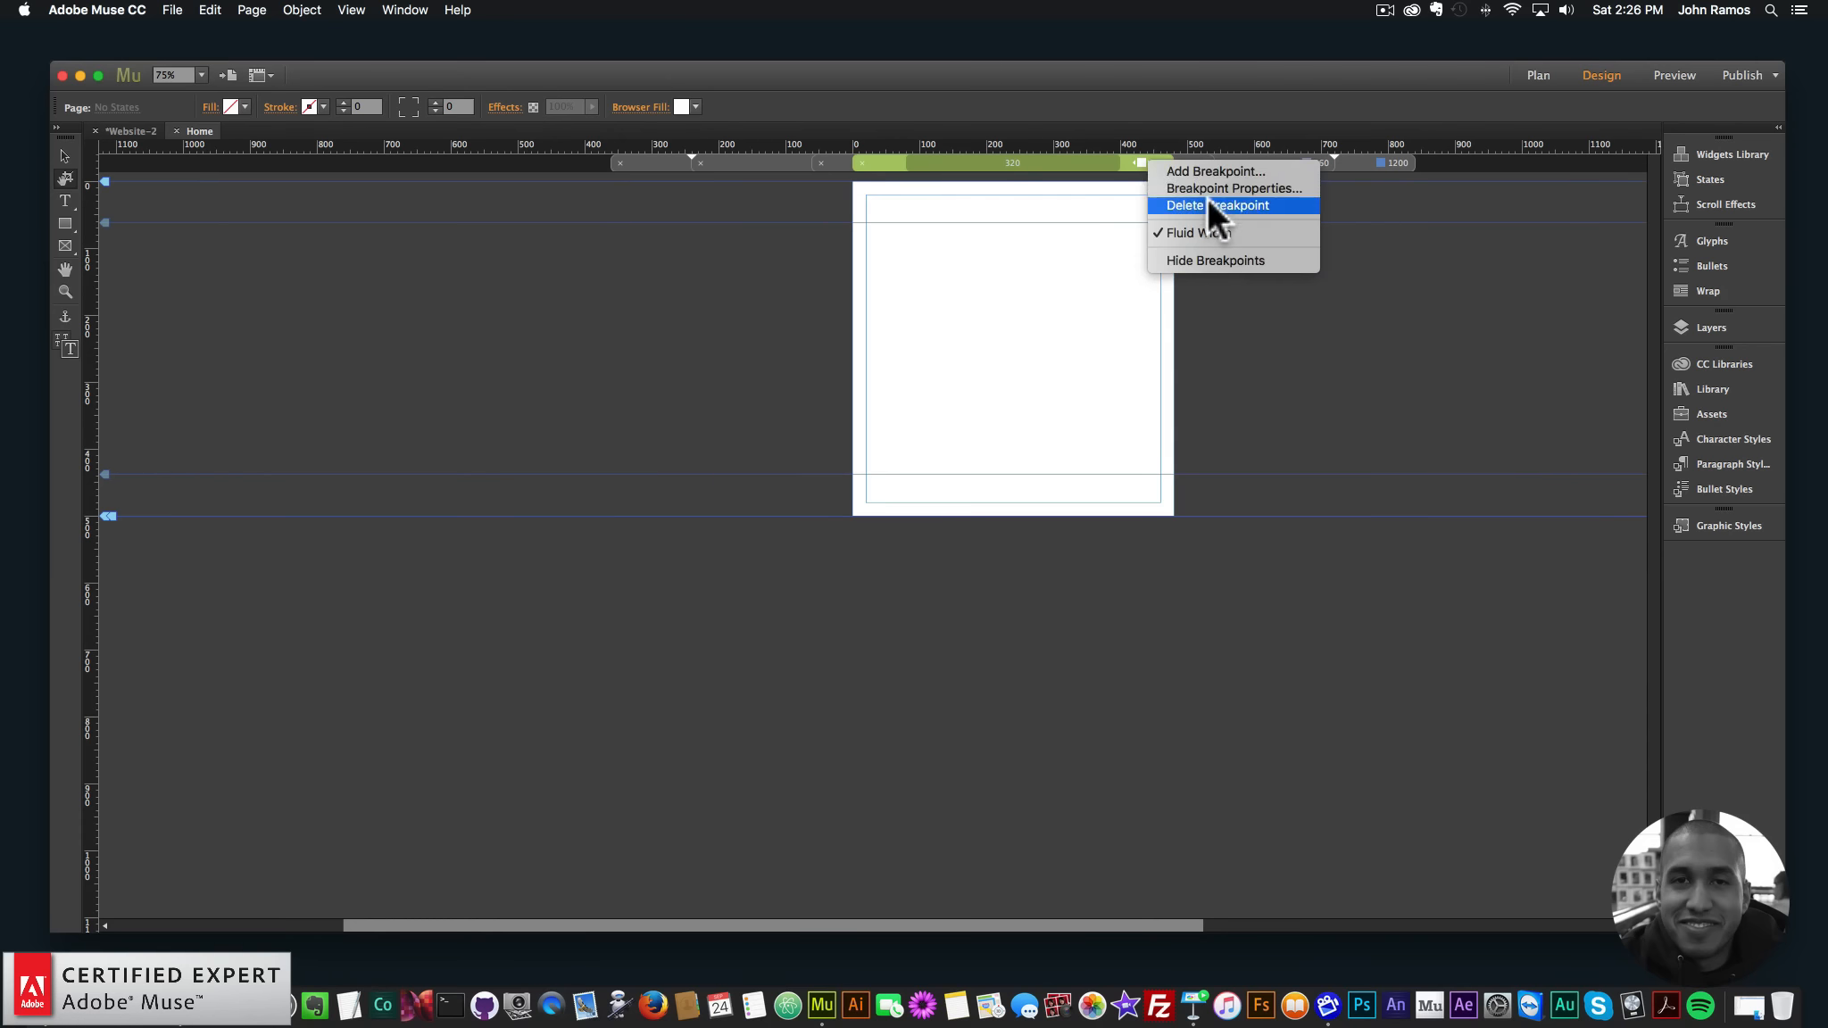
left_click(1163, 228)
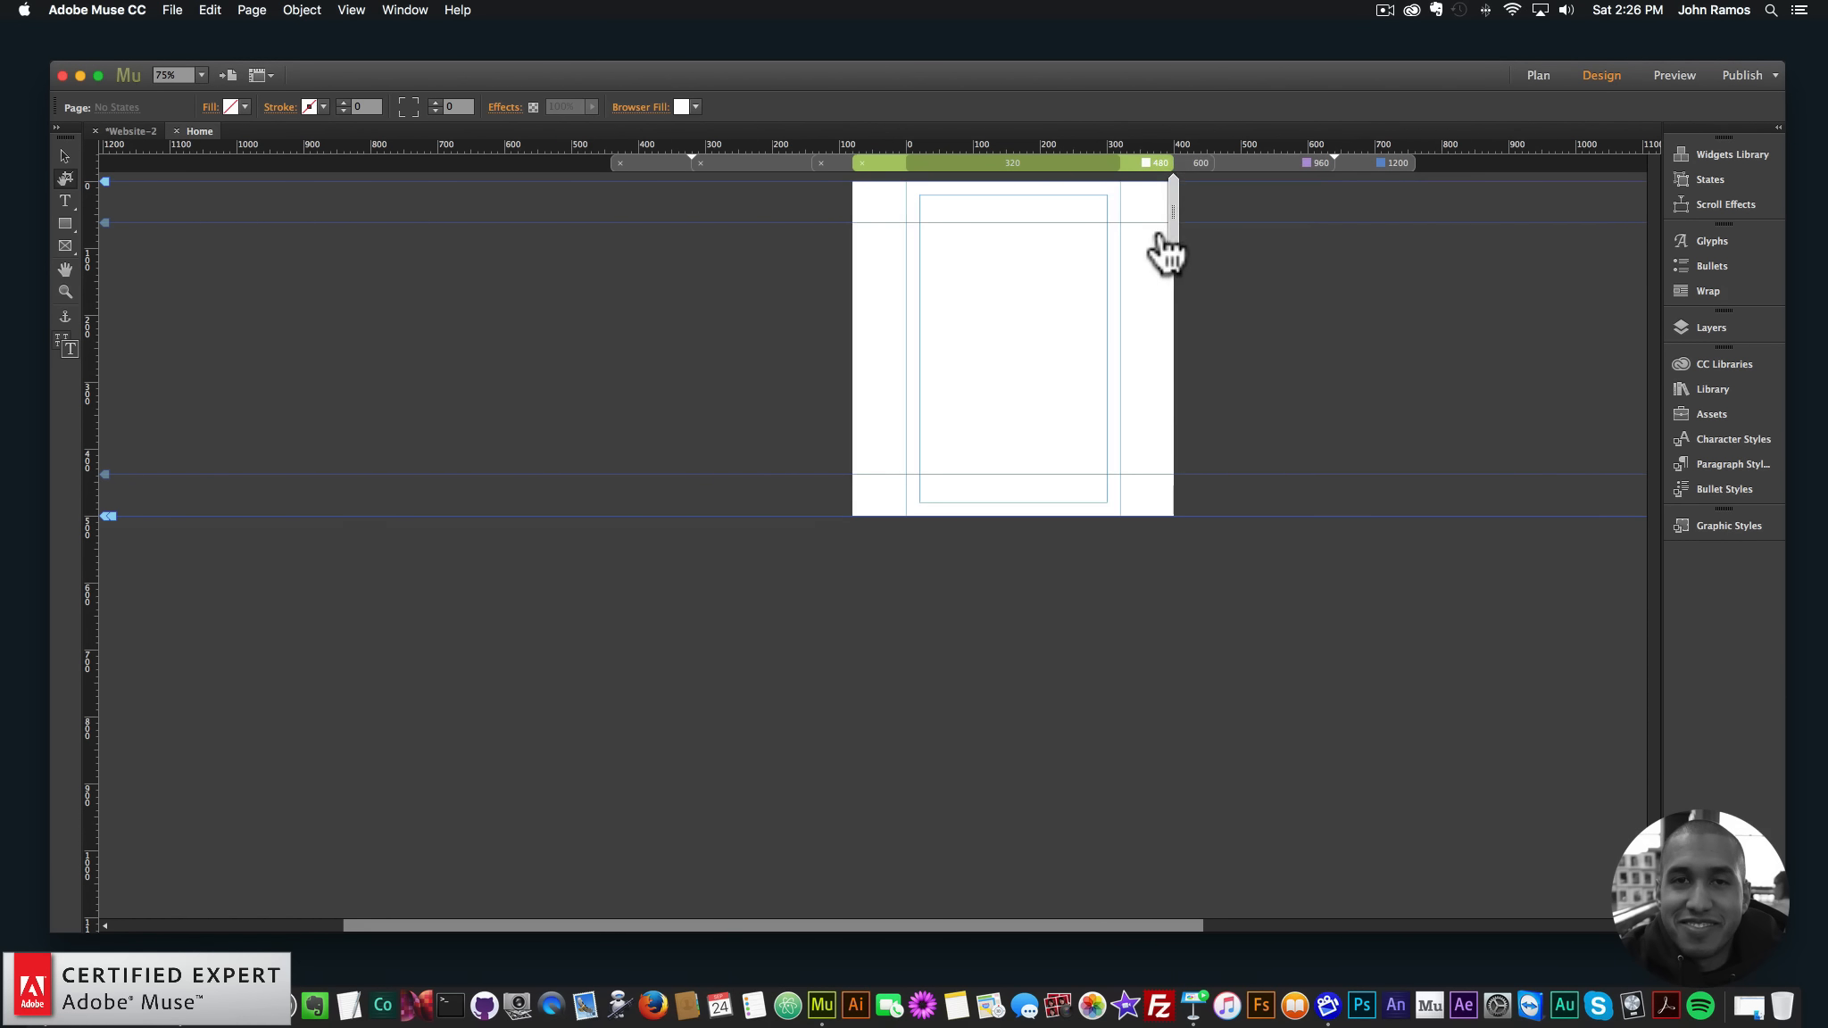
- Compare the 1200 and 480 layouts, then switch to the 'Create Breakpoints' slide
left_click(1393, 163)
left_click(1160, 162)
left_click(1371, 162)
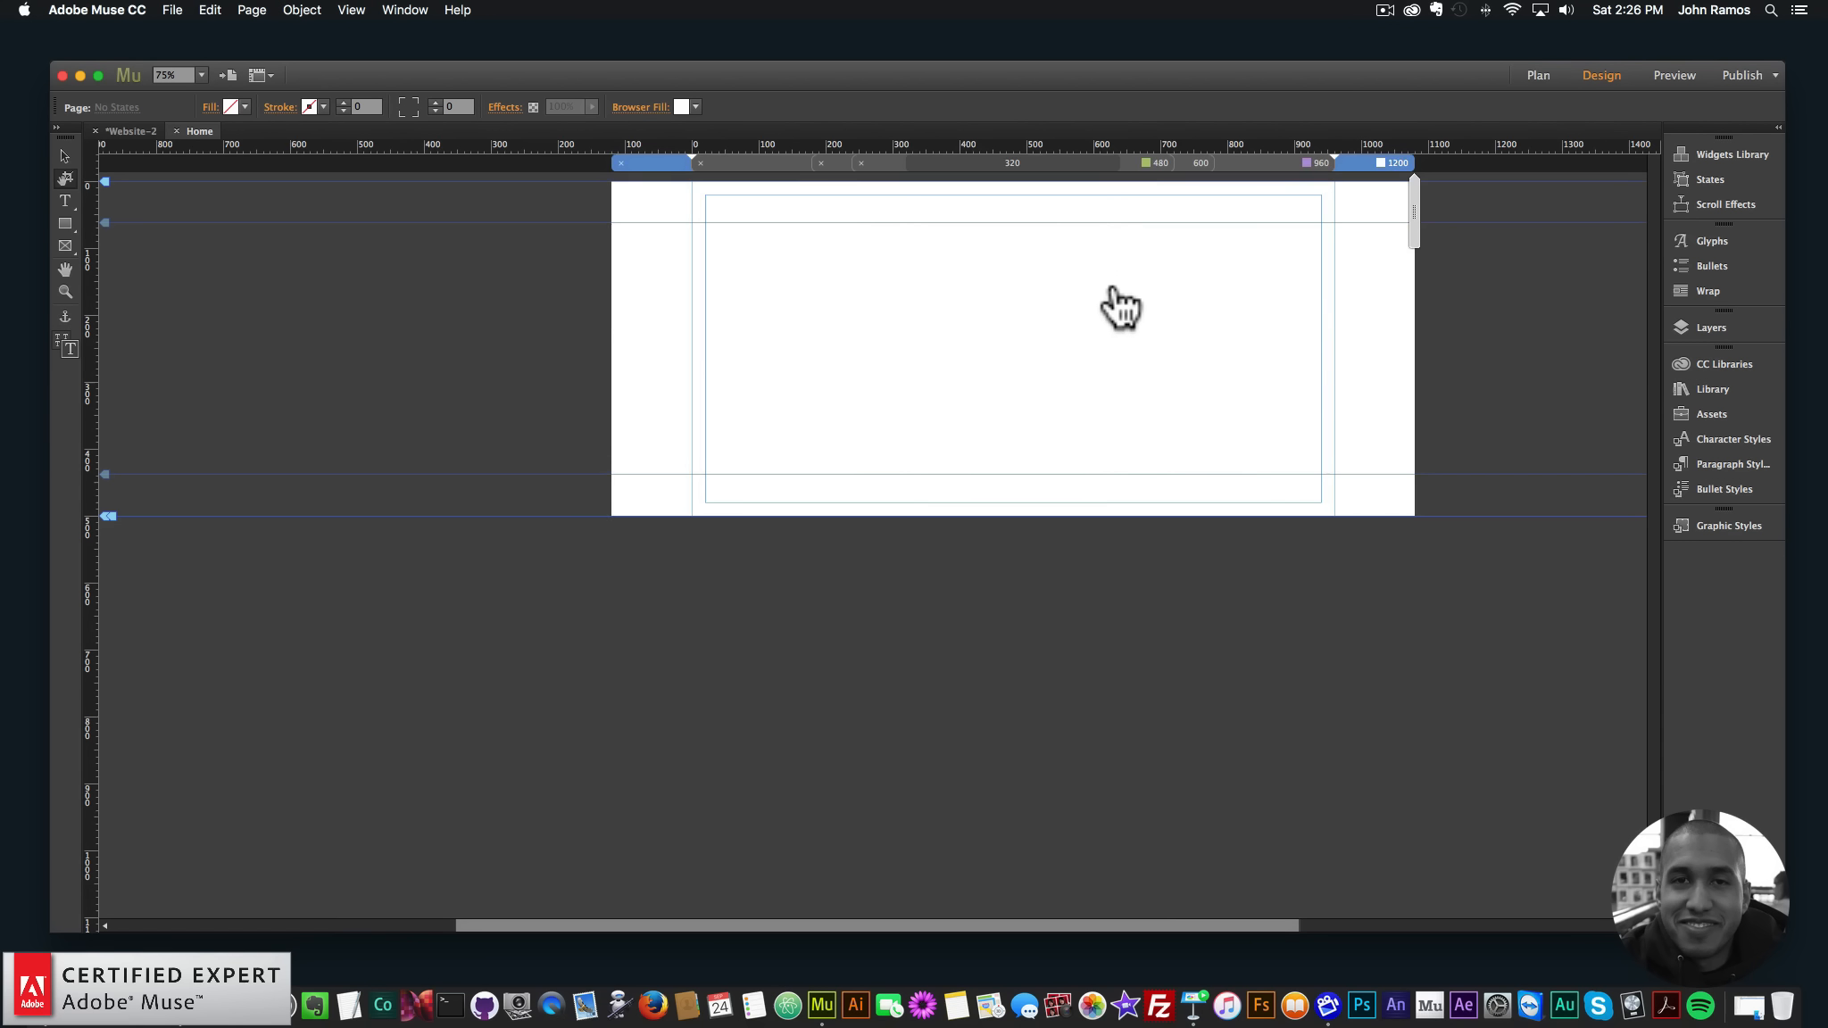
key("super+Tab")
key("super+Tab")
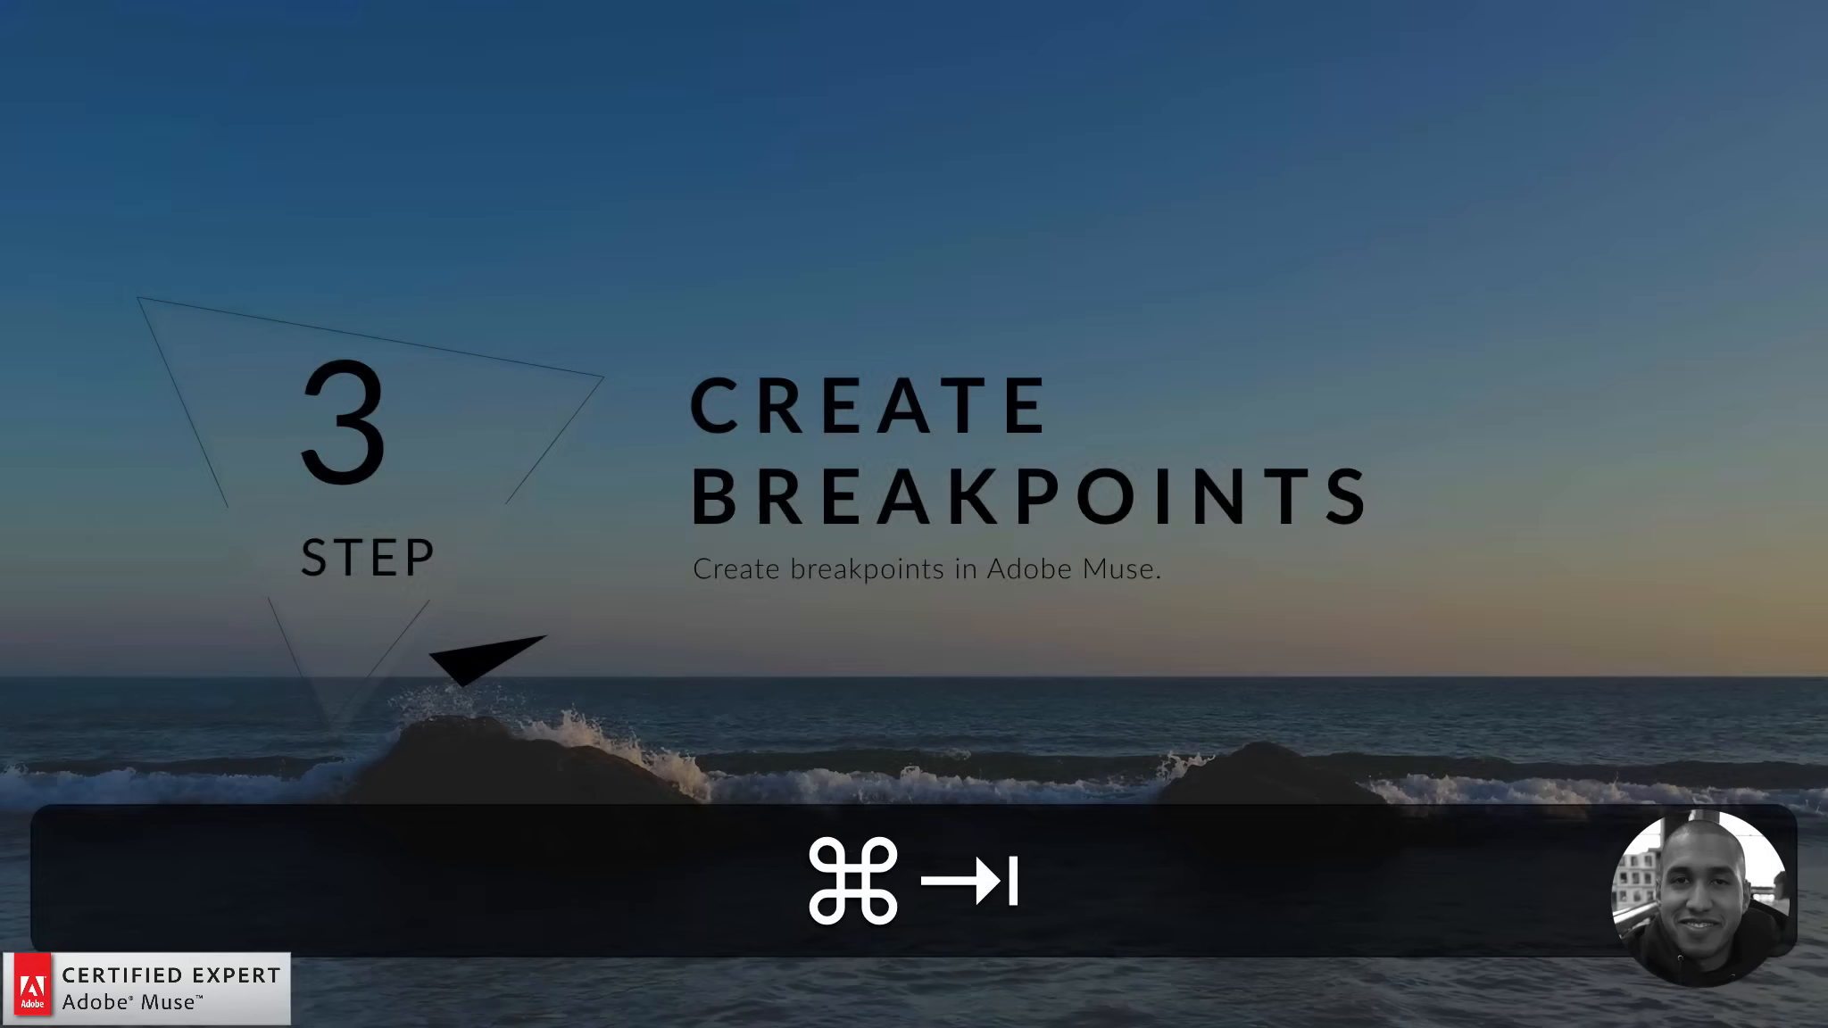
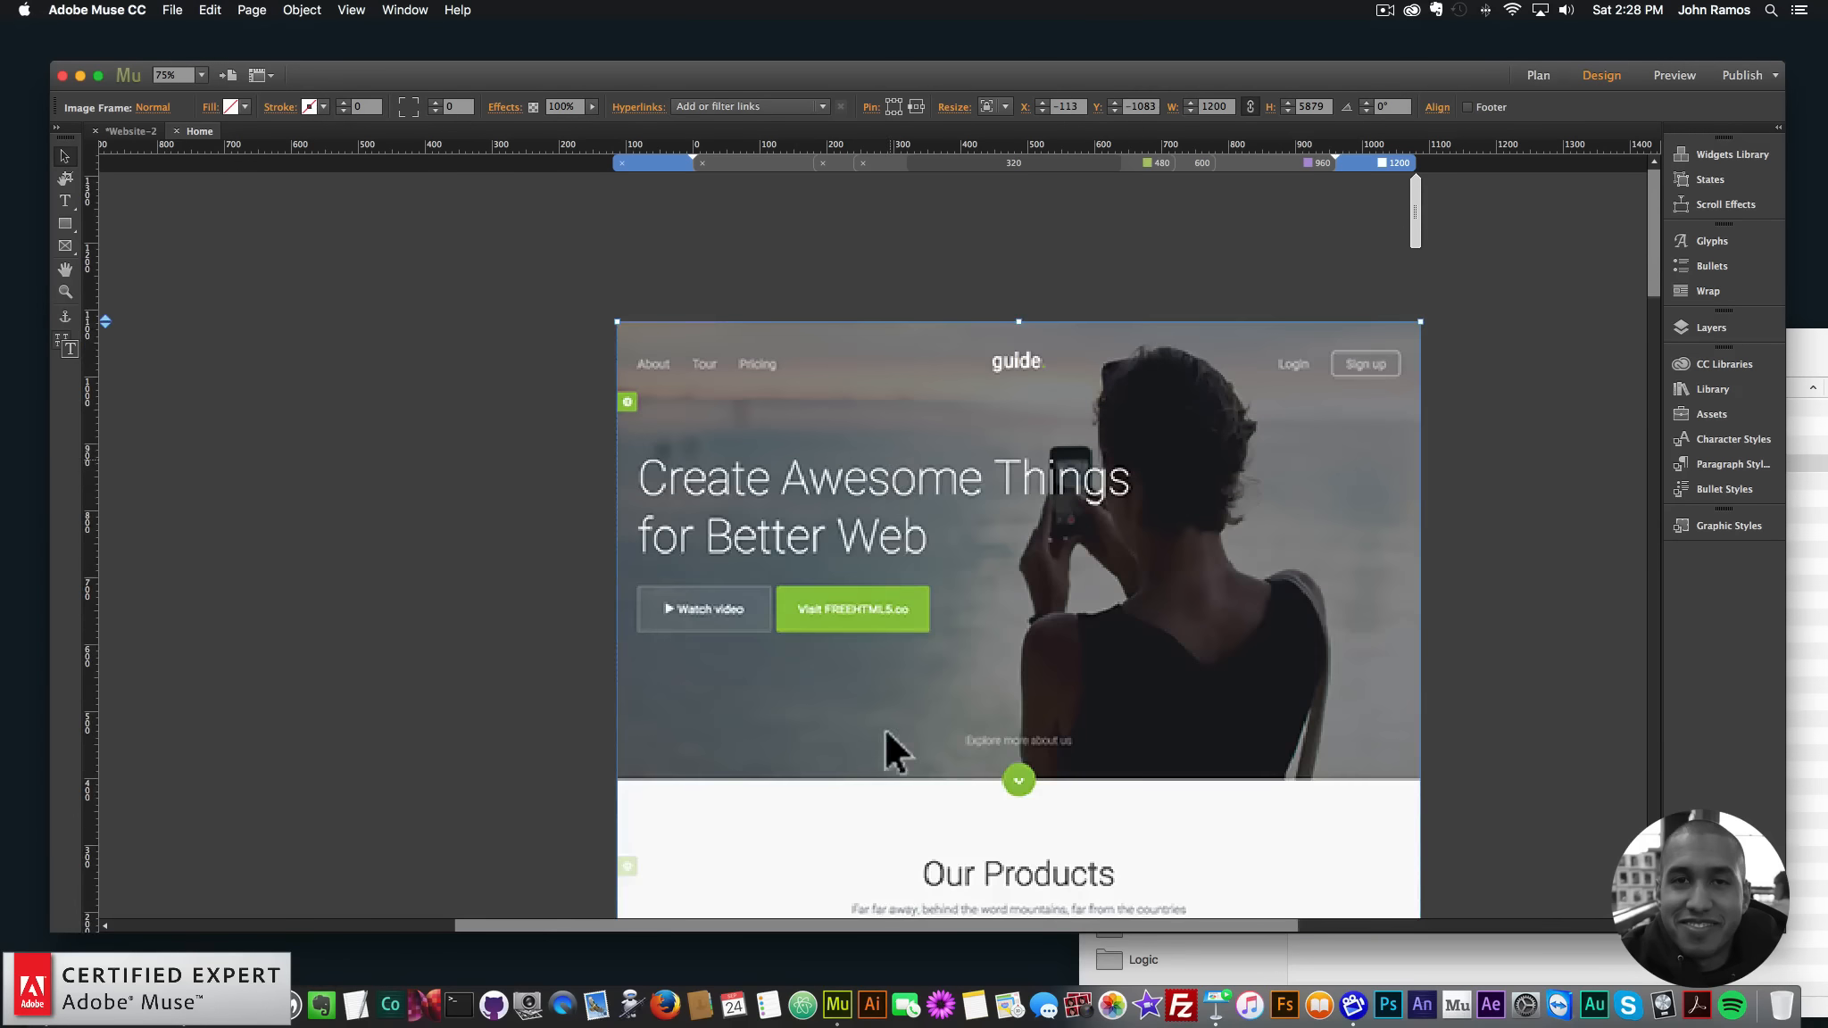
- Snap the 1200 px template screenshot's top edge to Y 0 on the Home page, then deselect it
scroll(886, 746, "up", 5)
scroll(897, 764, "down", 8)
scroll(837, 294, "up", 1)
left_click_drag(818, 444, 823, 463)
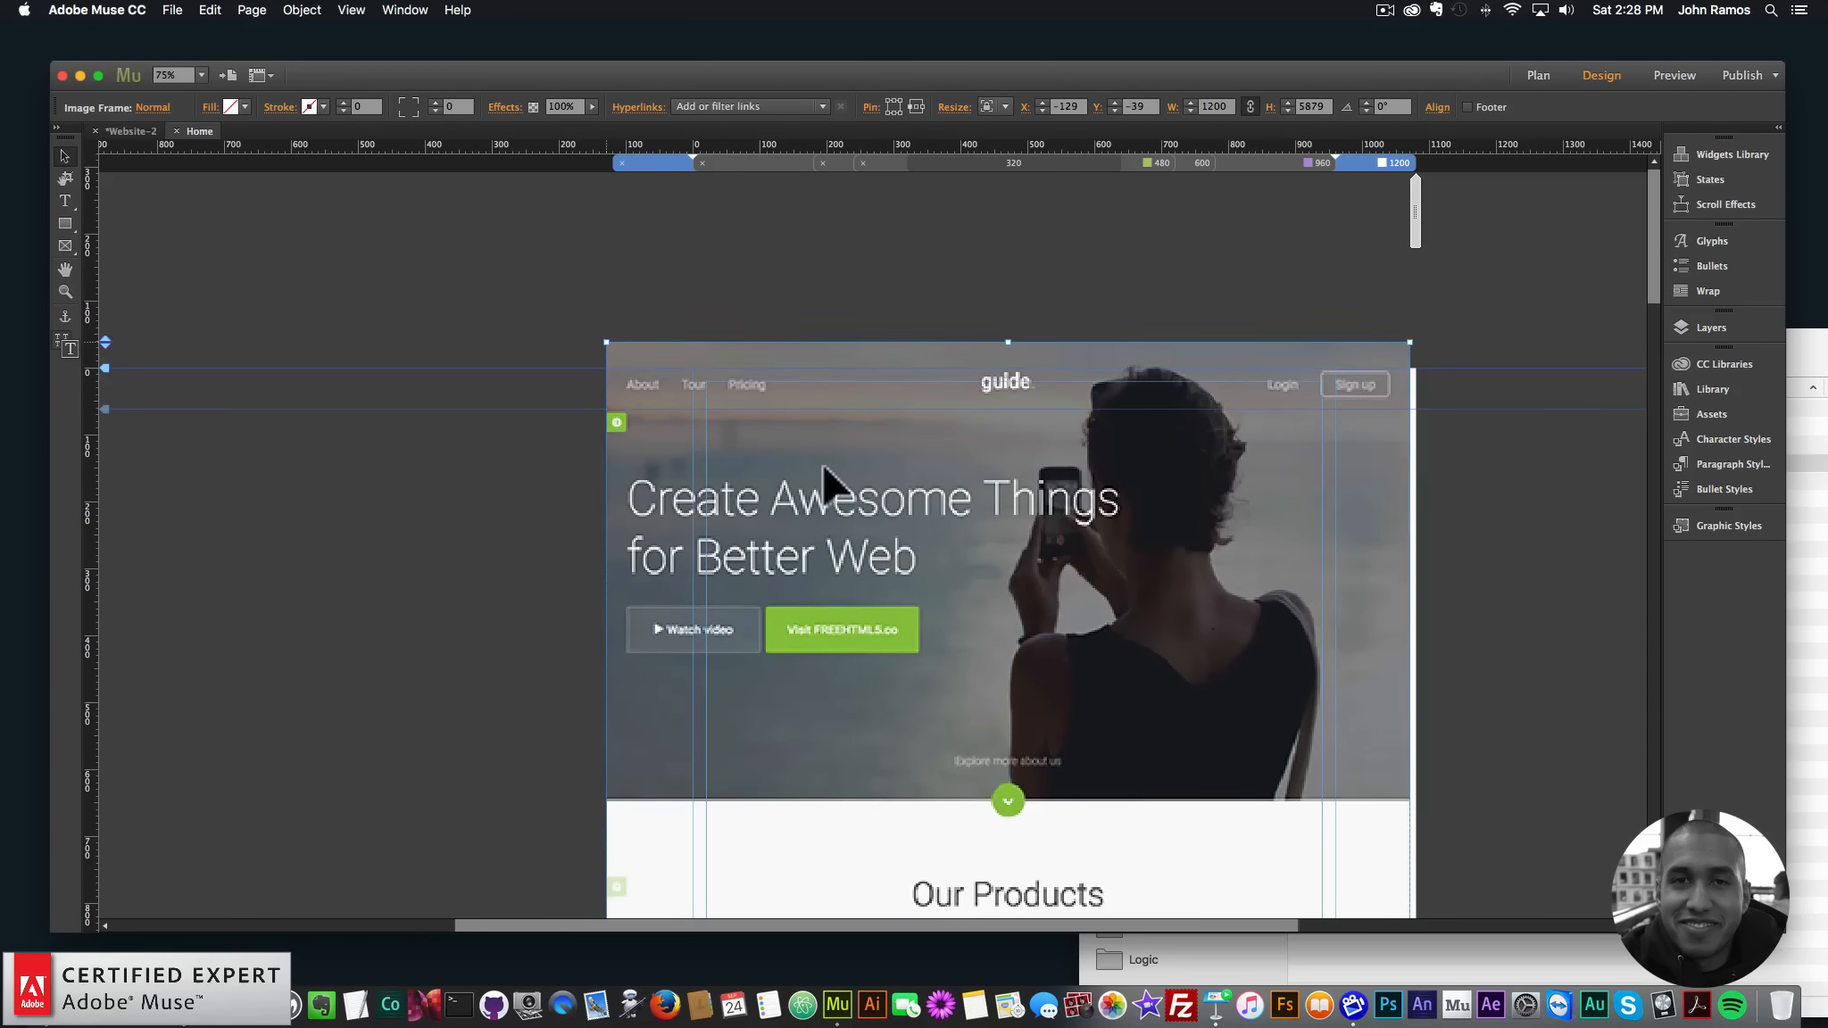
left_click_drag(755, 351, 765, 402)
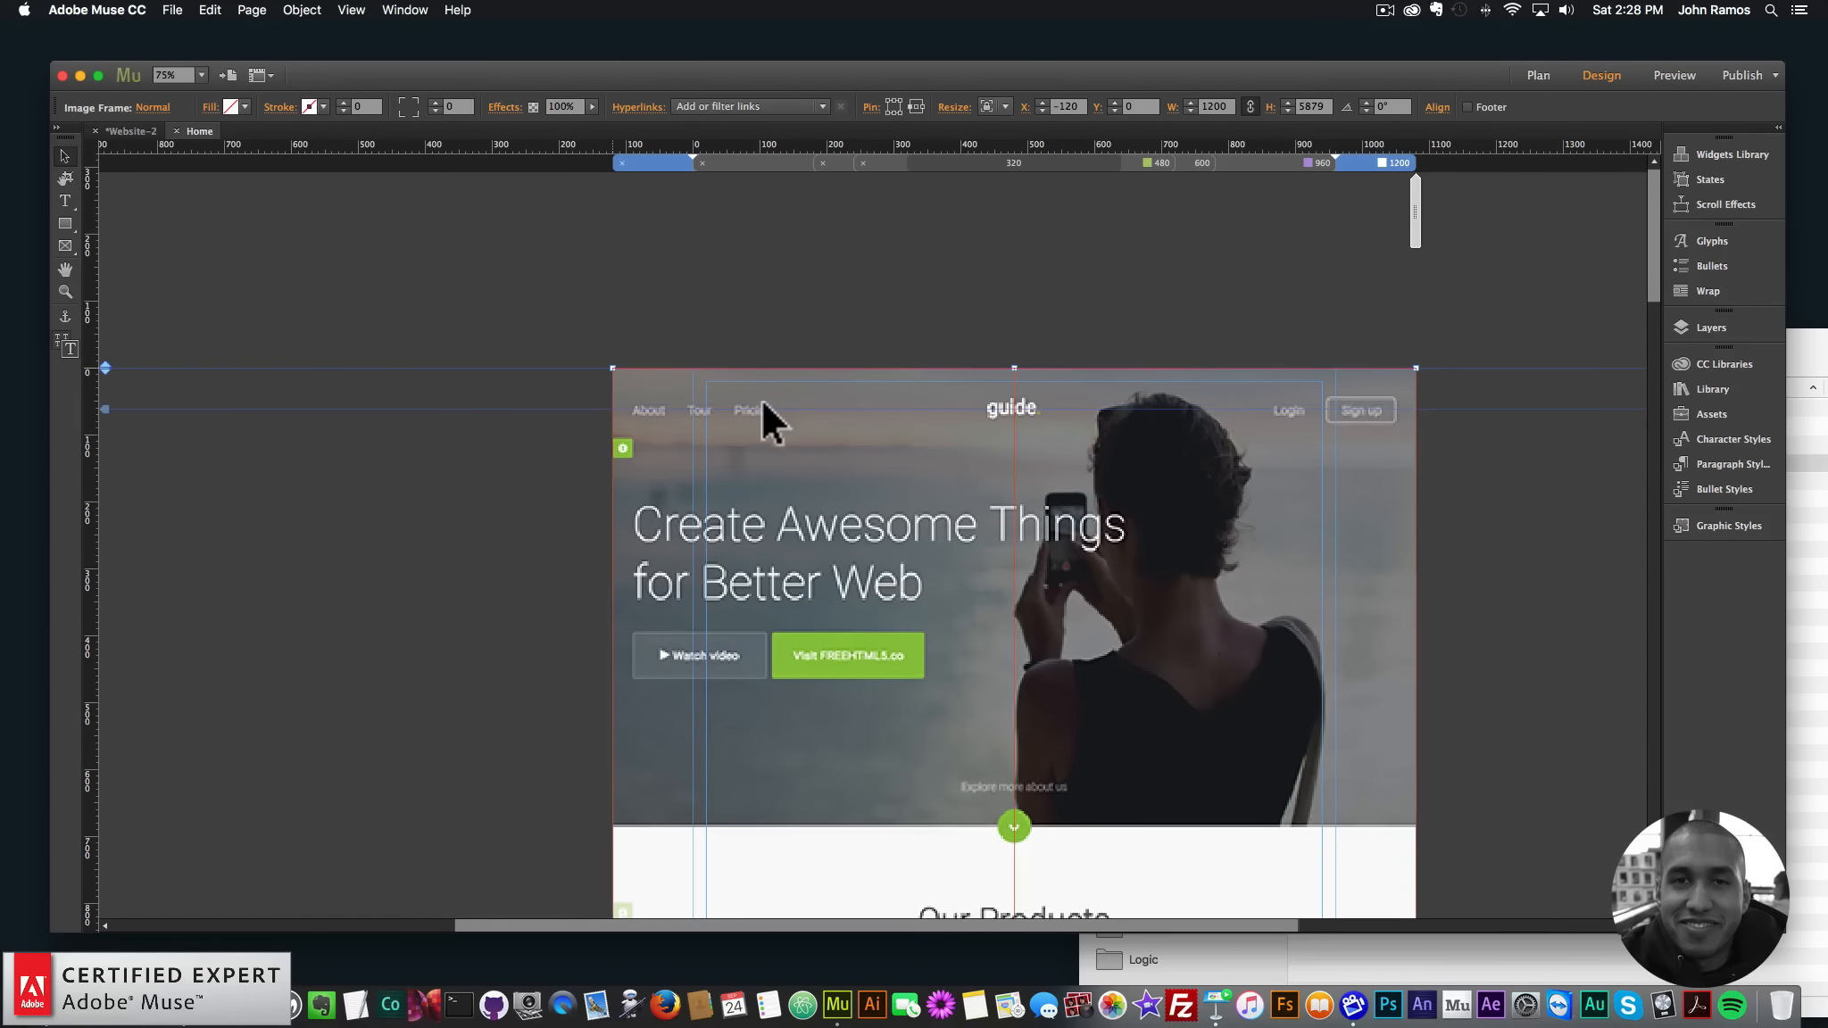
left_click(1569, 502)
scroll(1513, 531, "down", 2)
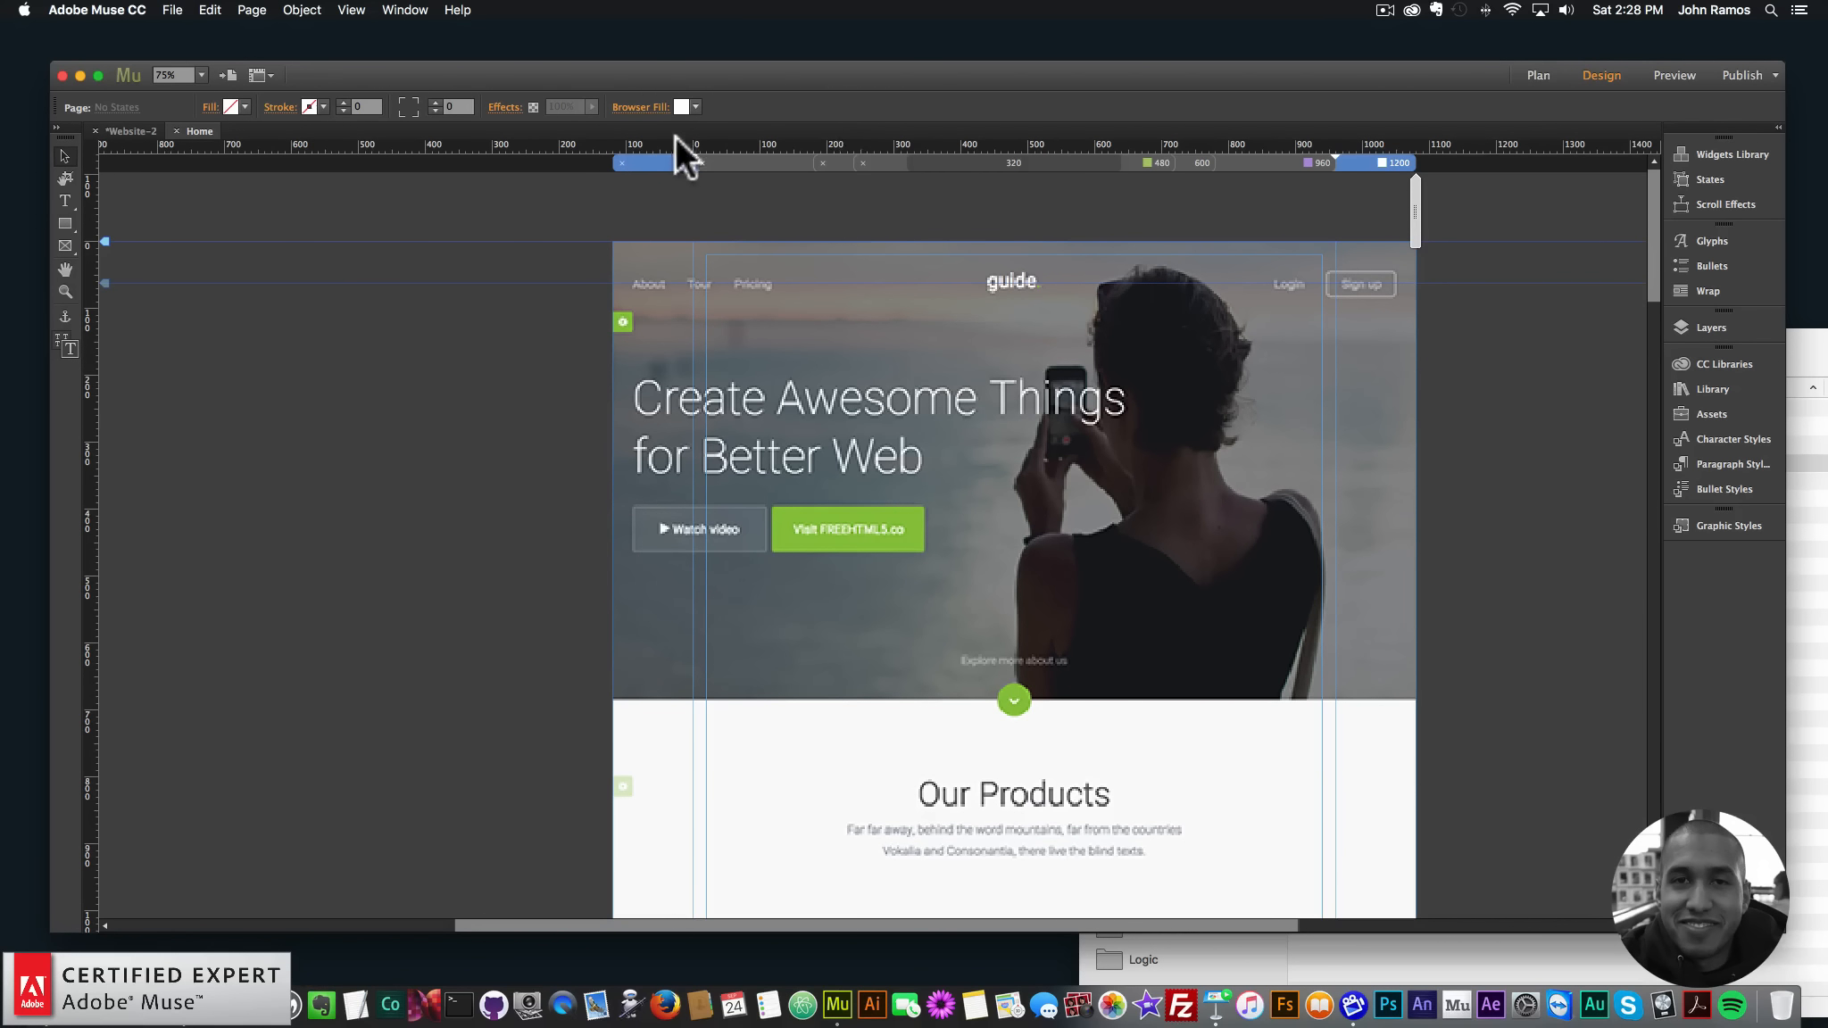
left_click(65, 291)
left_click(351, 10)
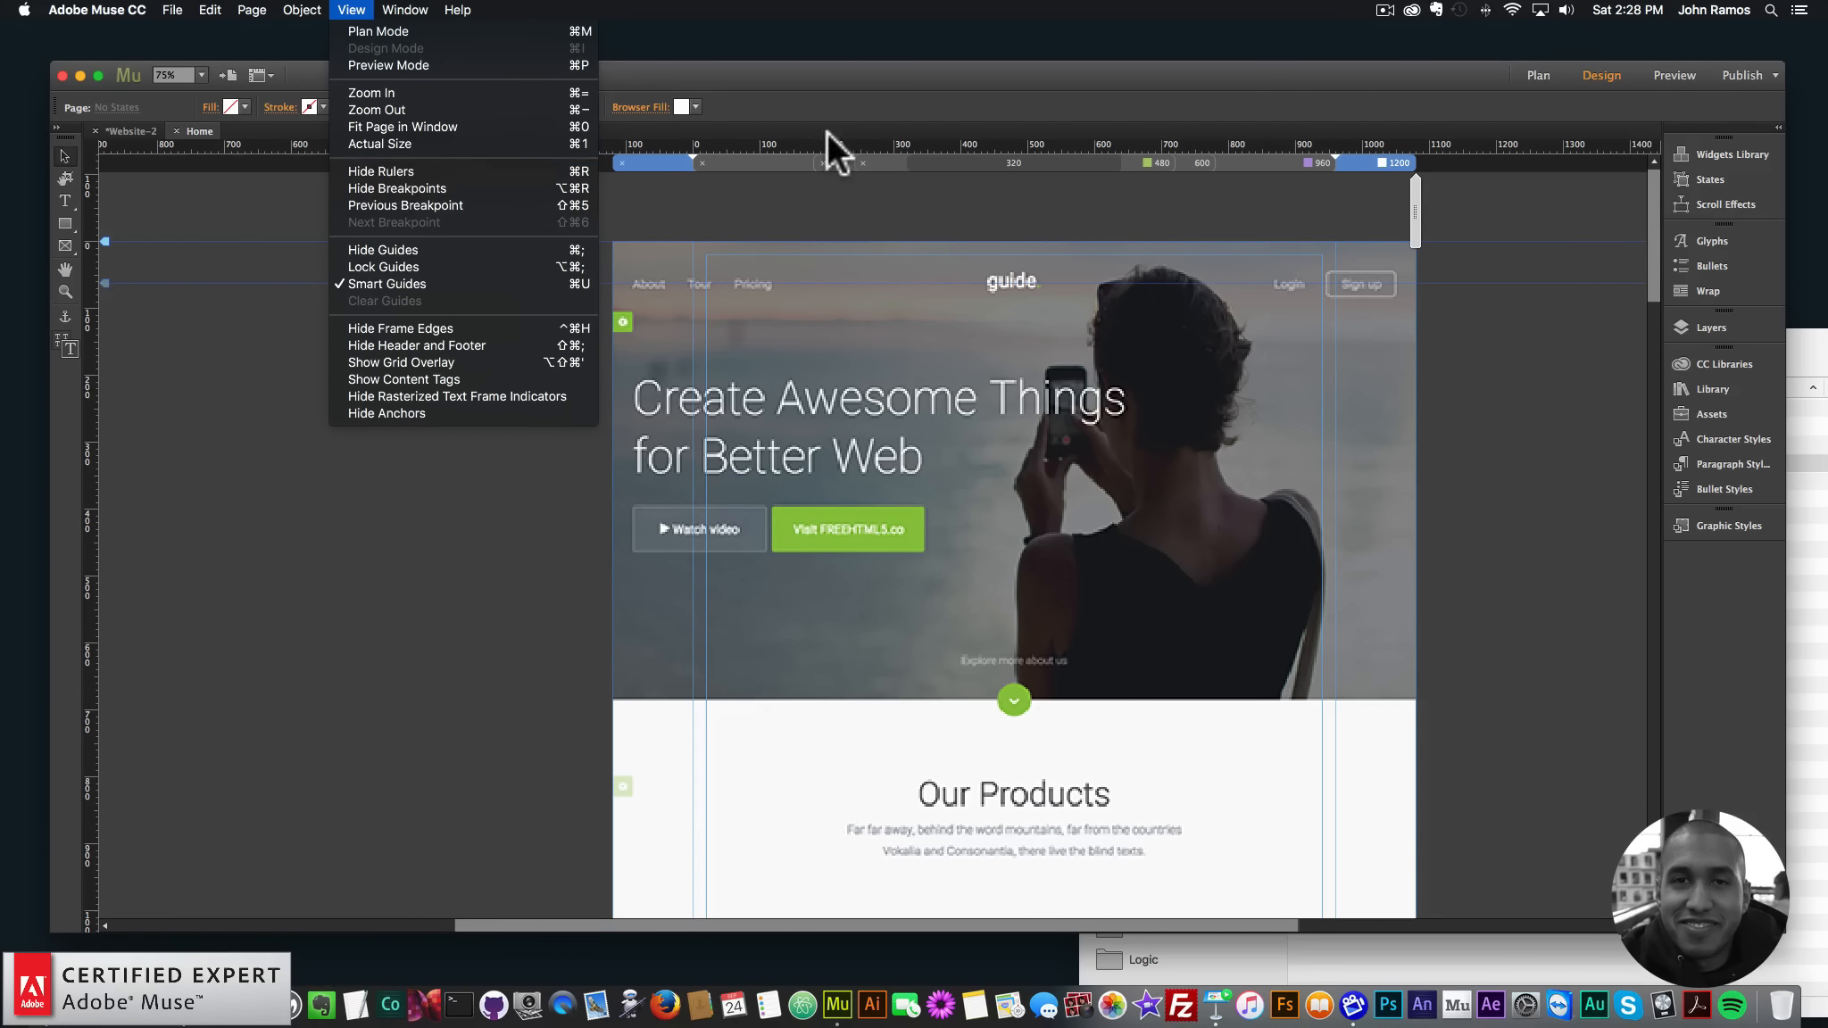
left_click(1442, 145)
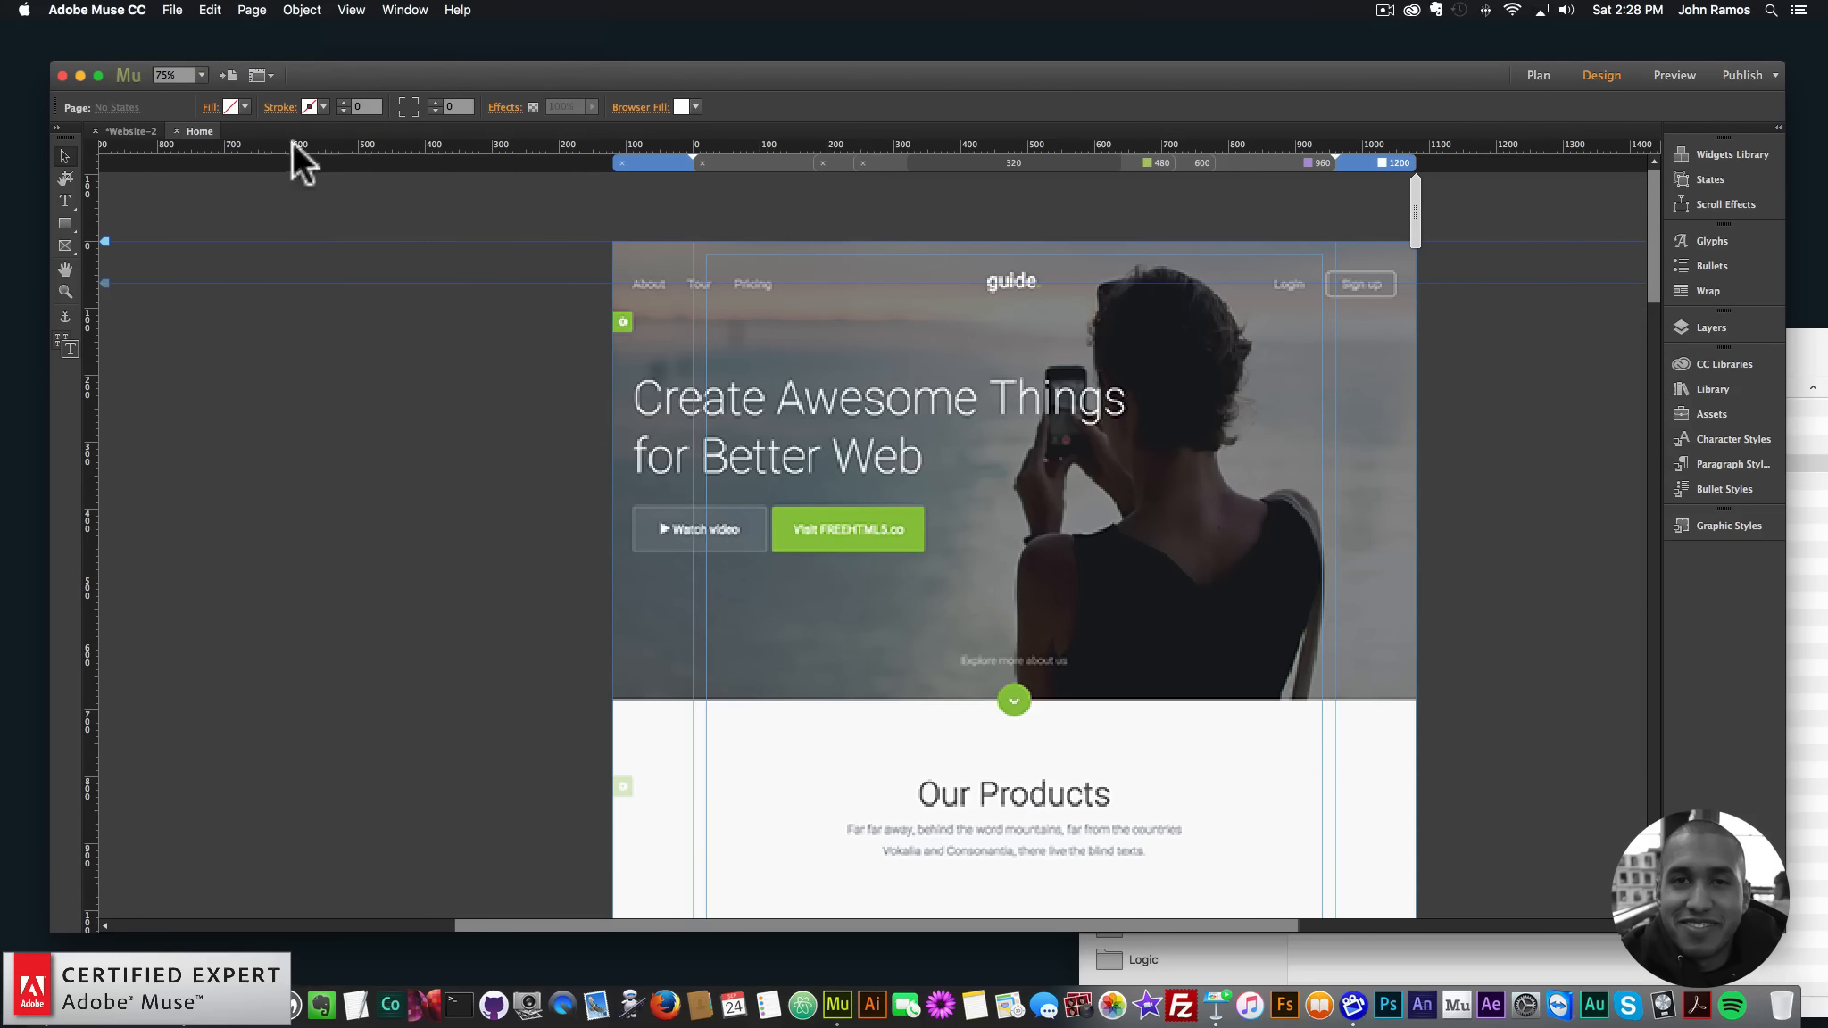
left_click(357, 10)
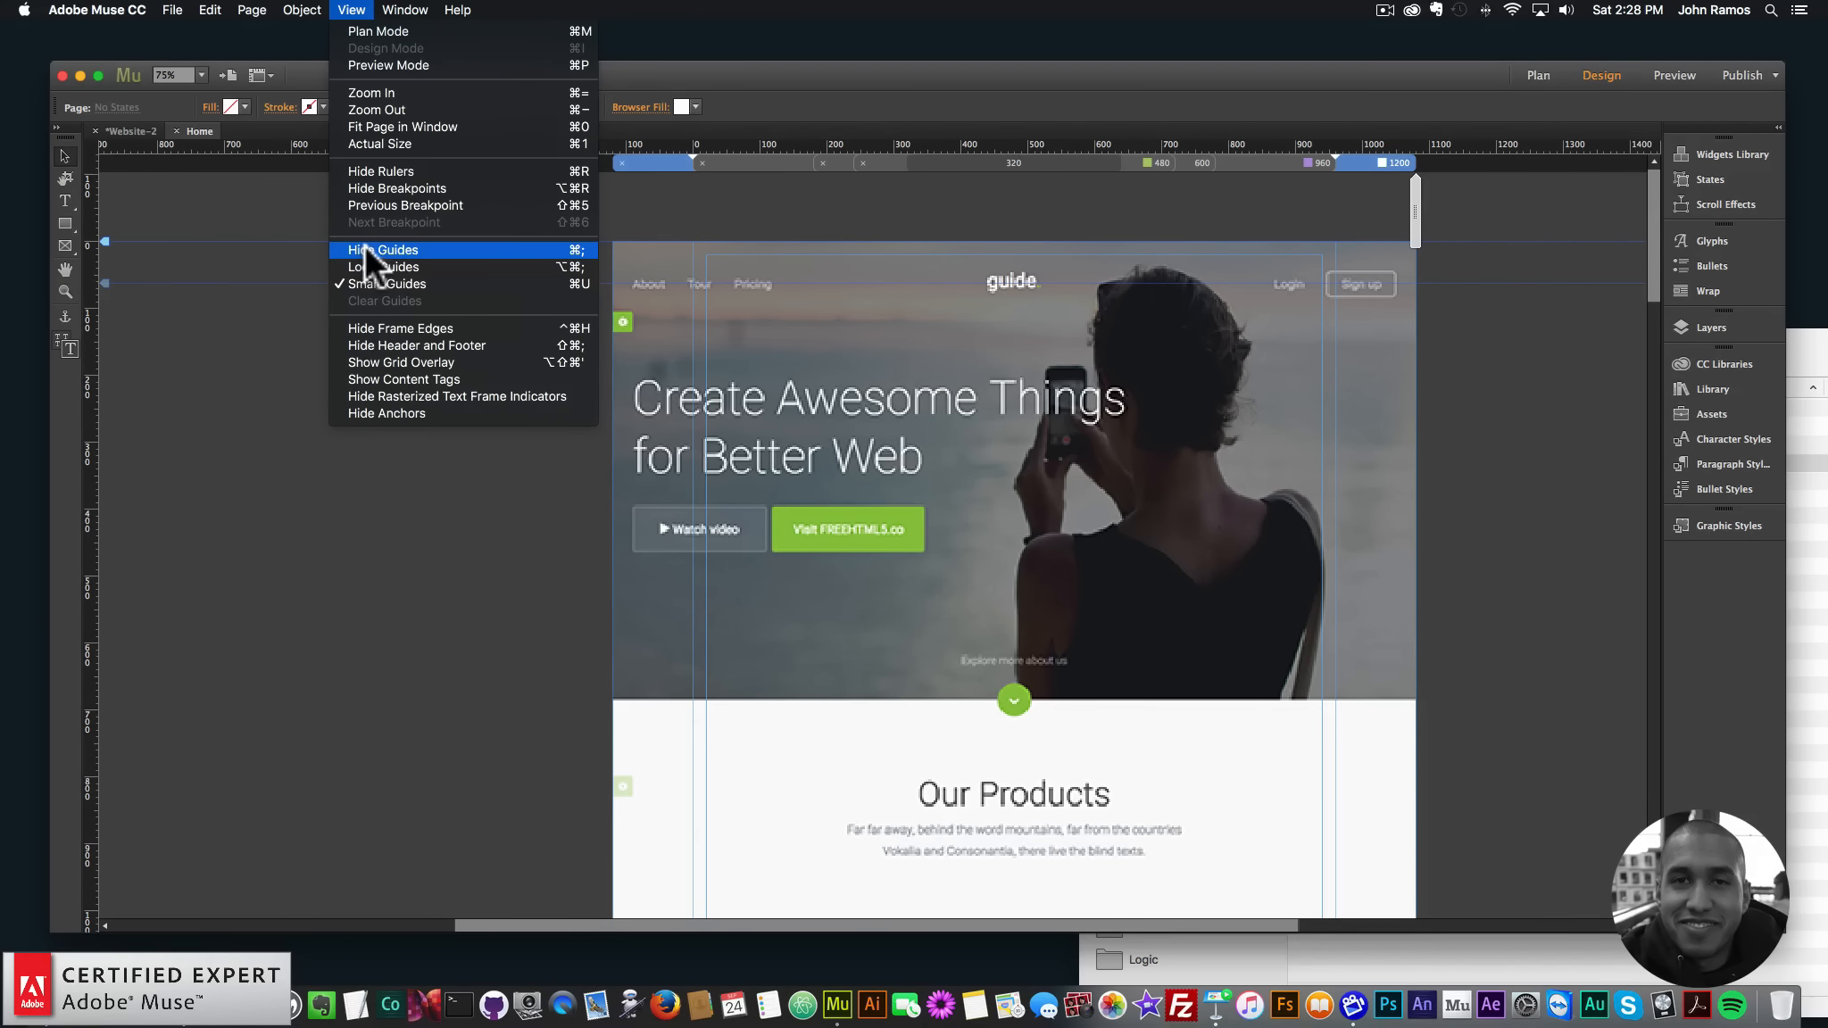
left_click(1045, 146)
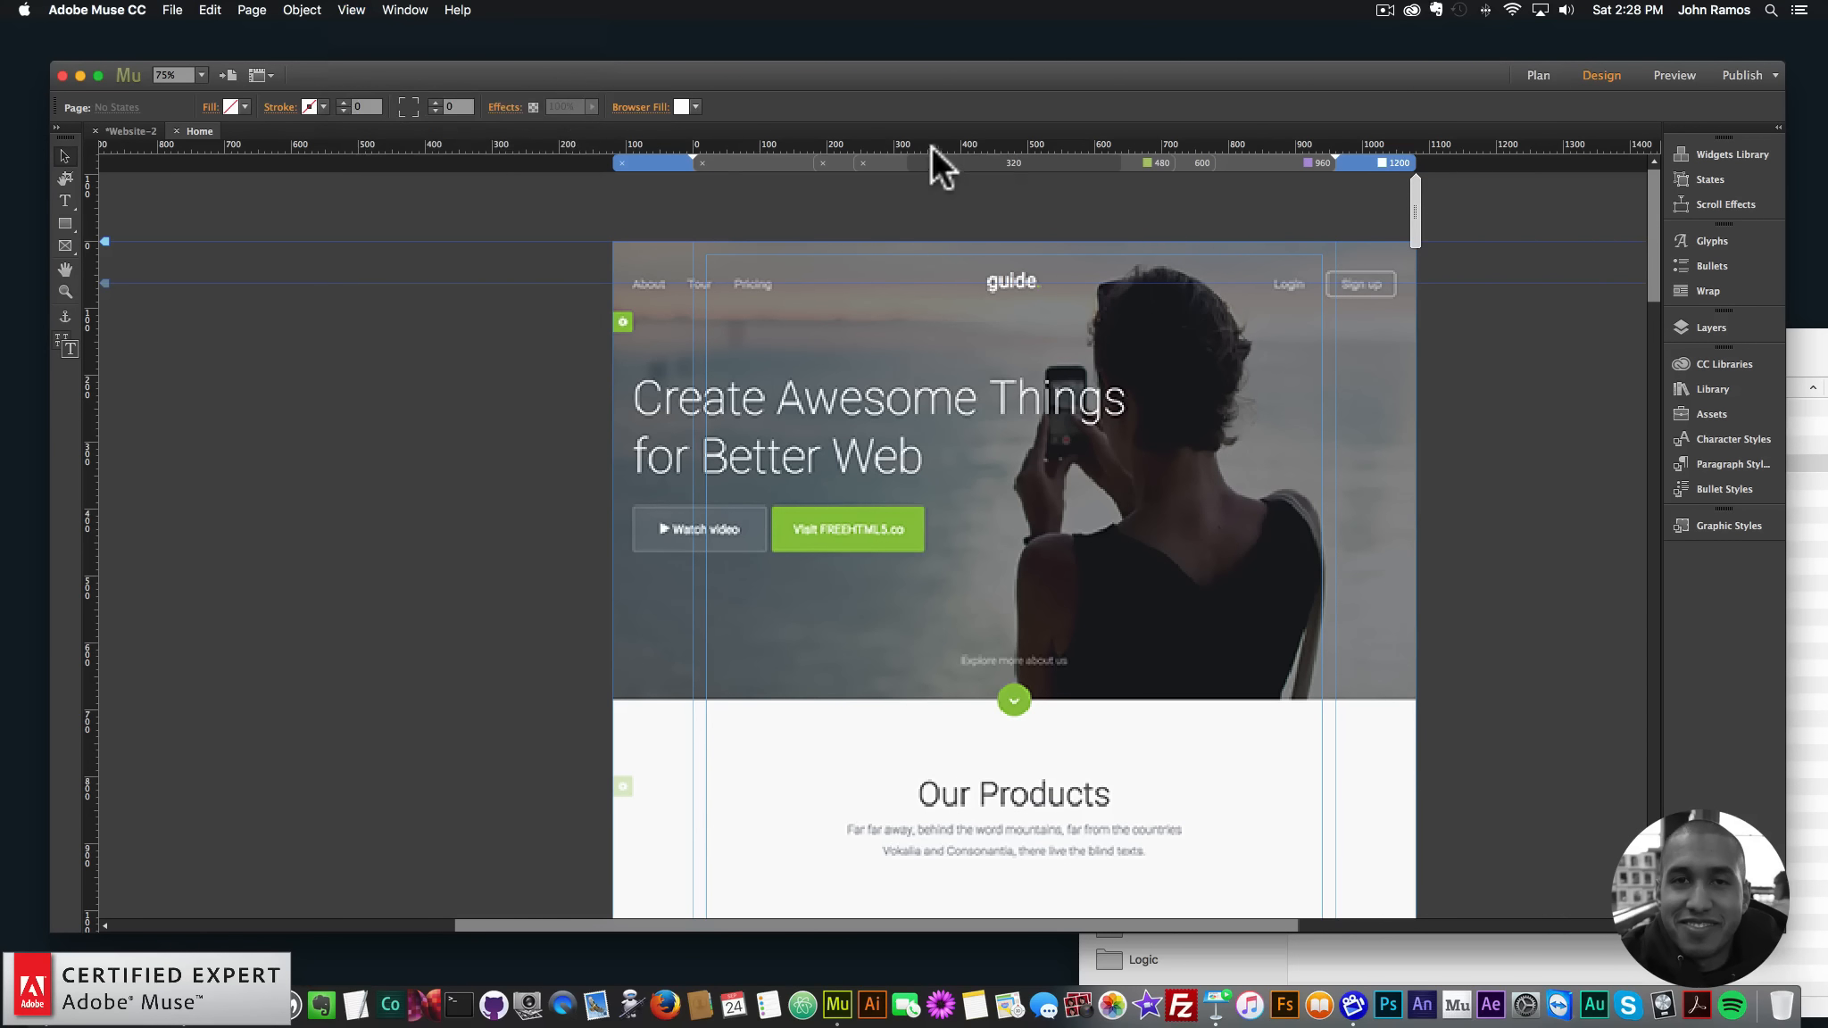
left_click(352, 10)
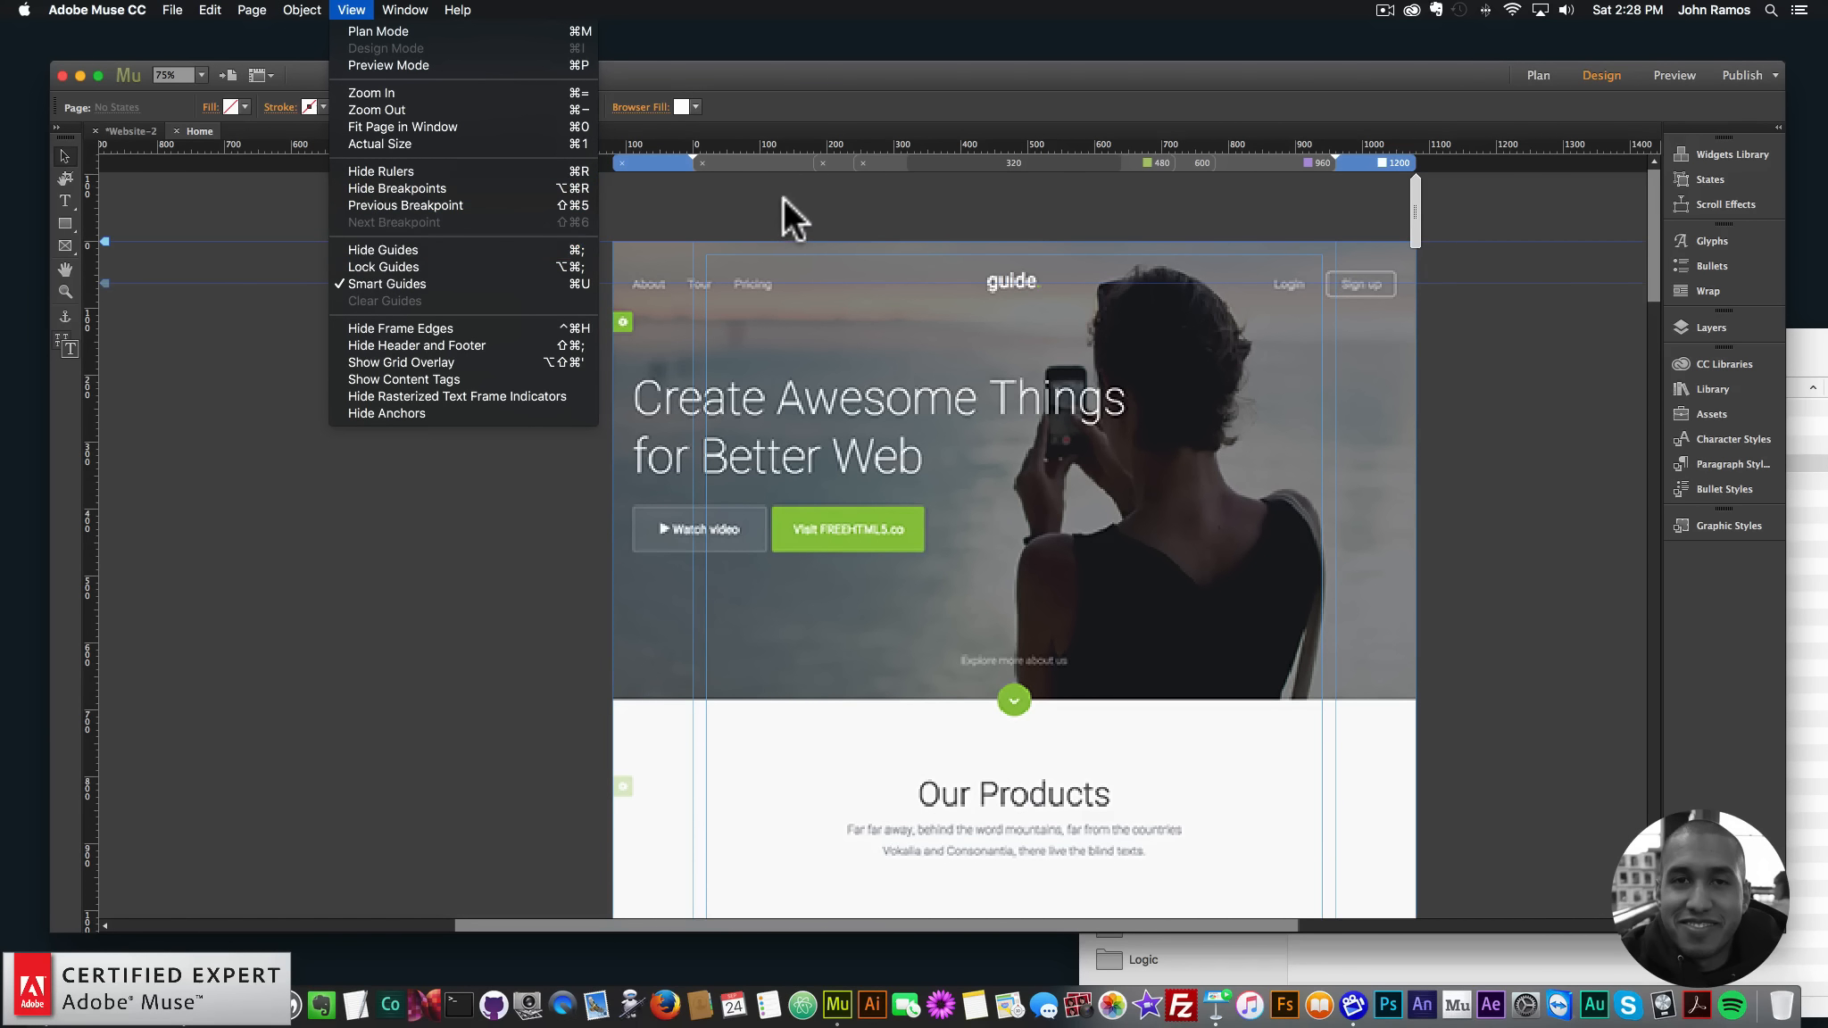
left_click(786, 160)
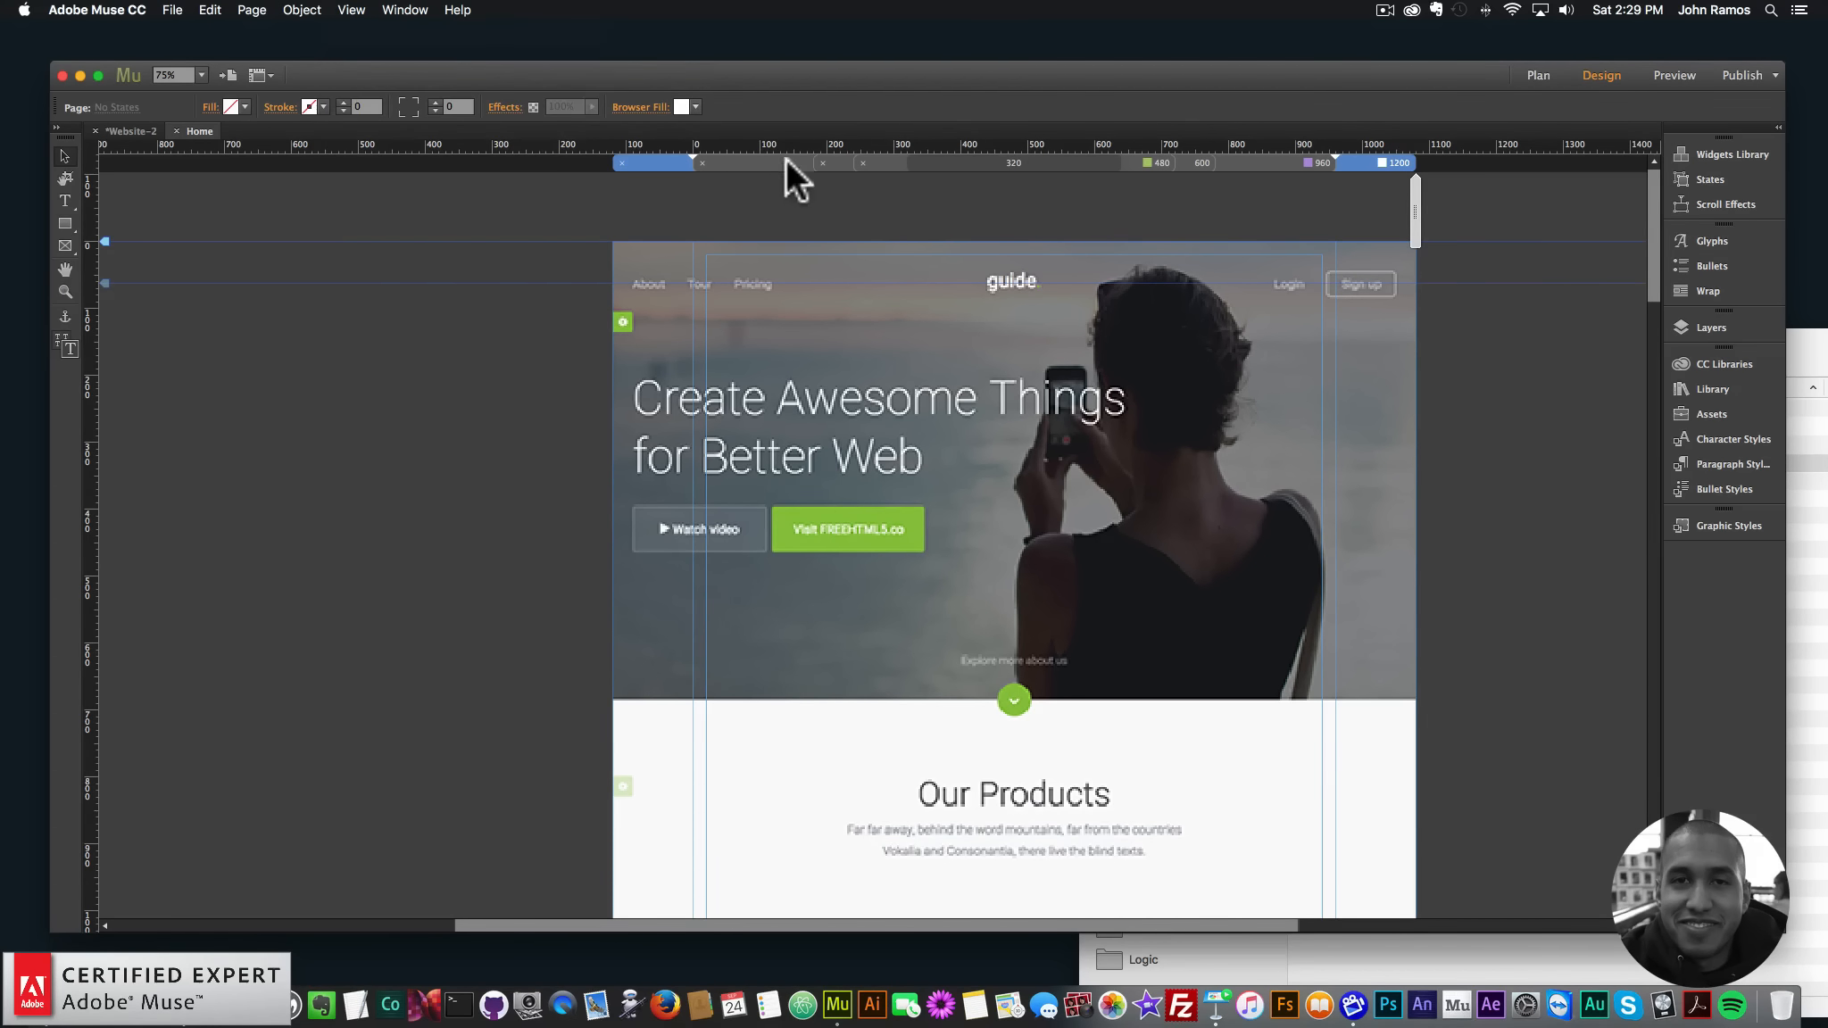
- Place a horizontal guide along the hero's bottom edge, undoing three misplaced guides first
left_click_drag(828, 148, 829, 194)
key("super+z")
left_click_drag(791, 145, 815, 650)
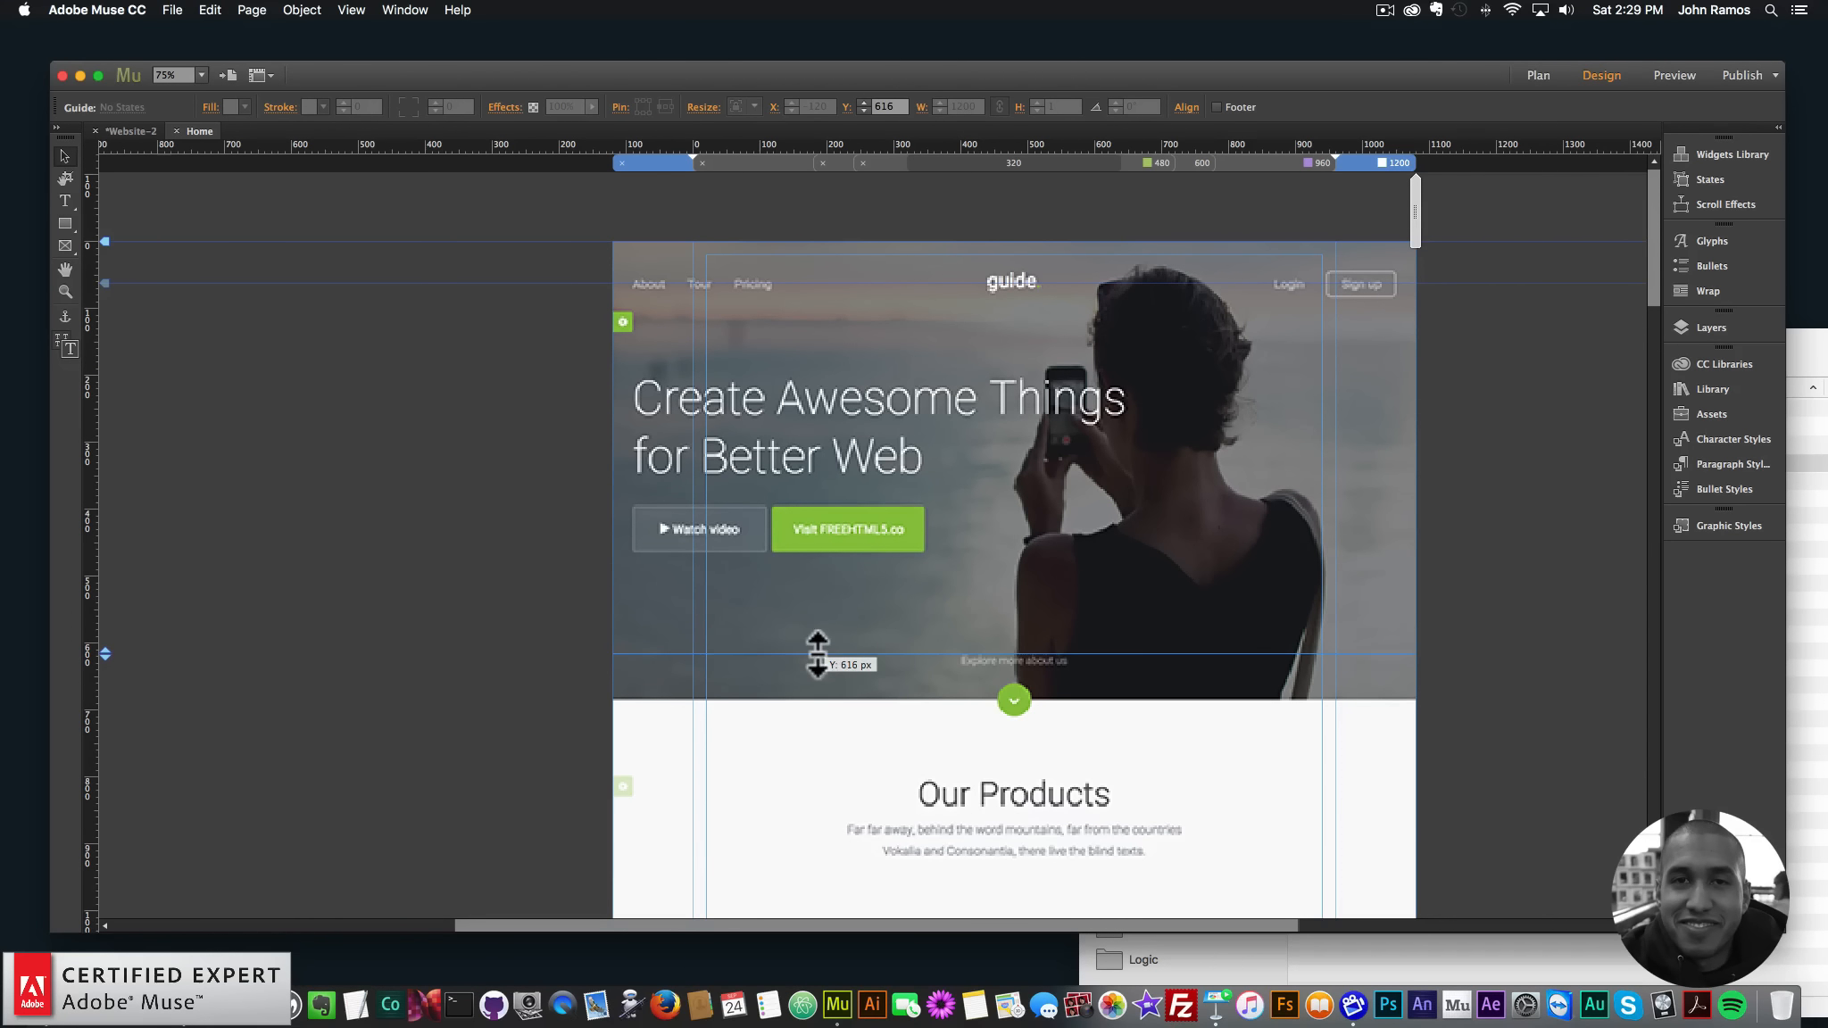
key("super+z")
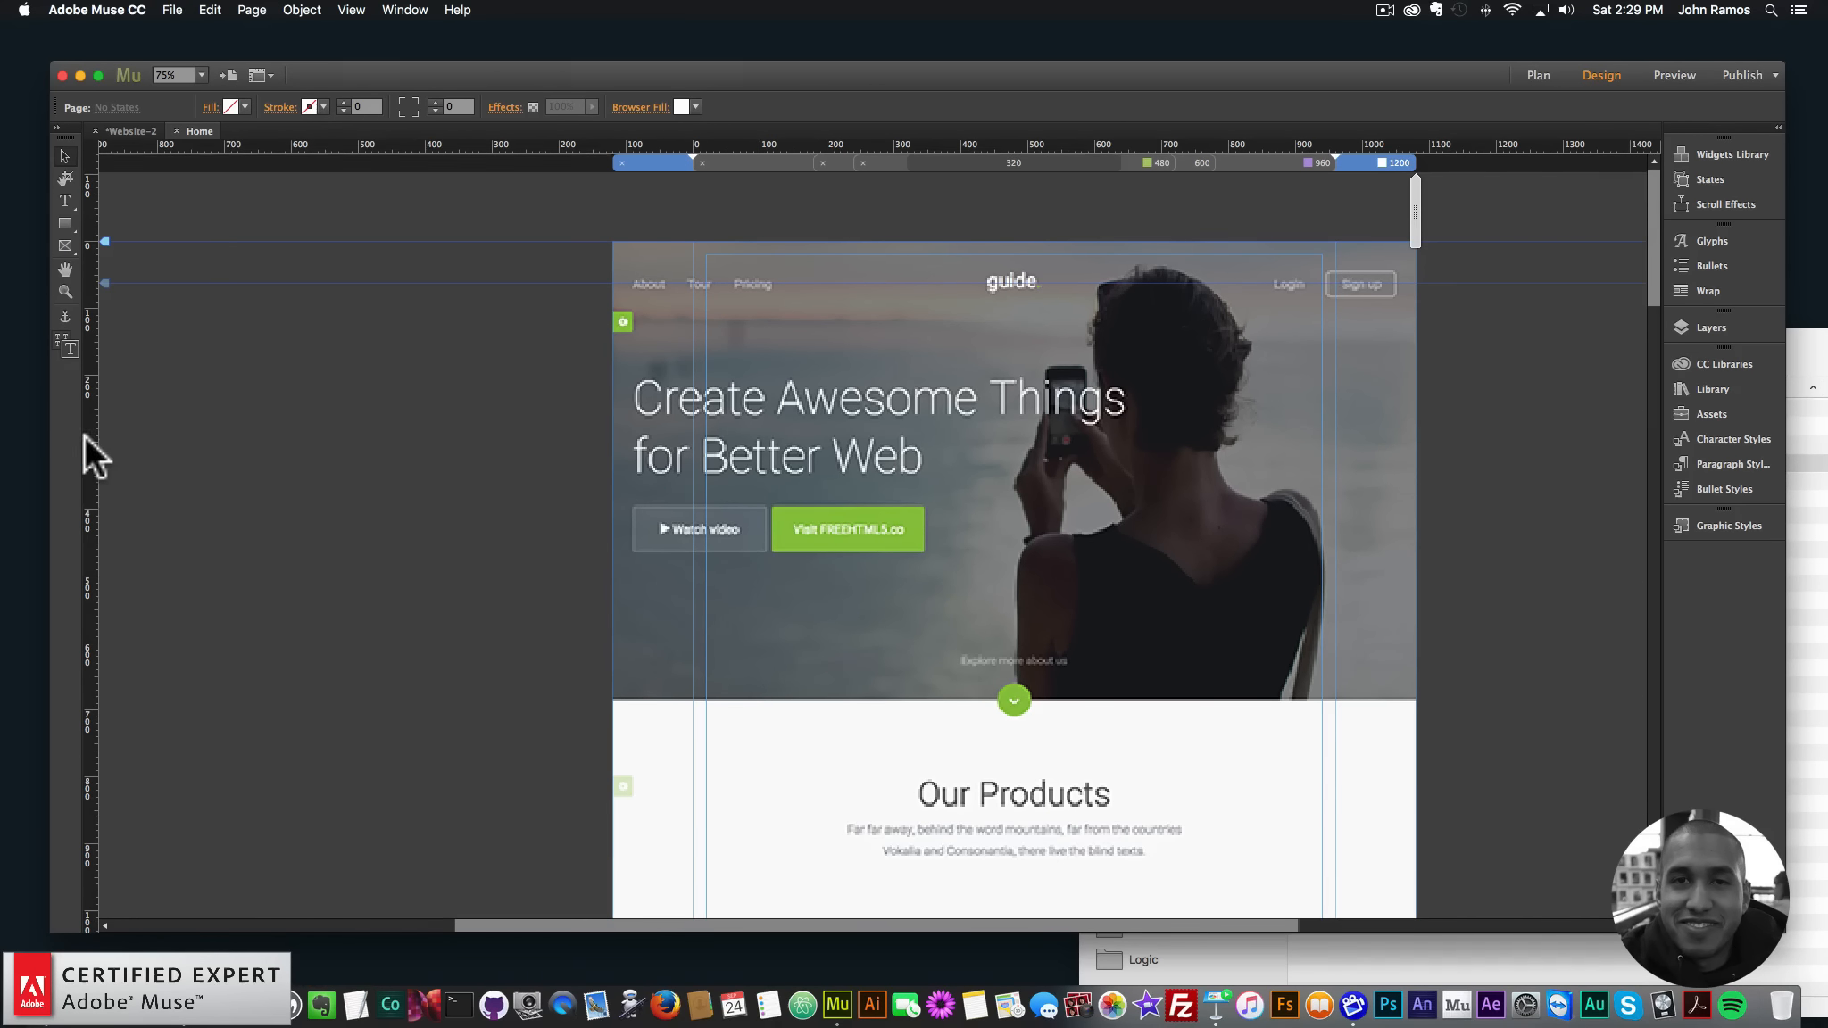
left_click_drag(90, 527, 942, 538)
key("super+z")
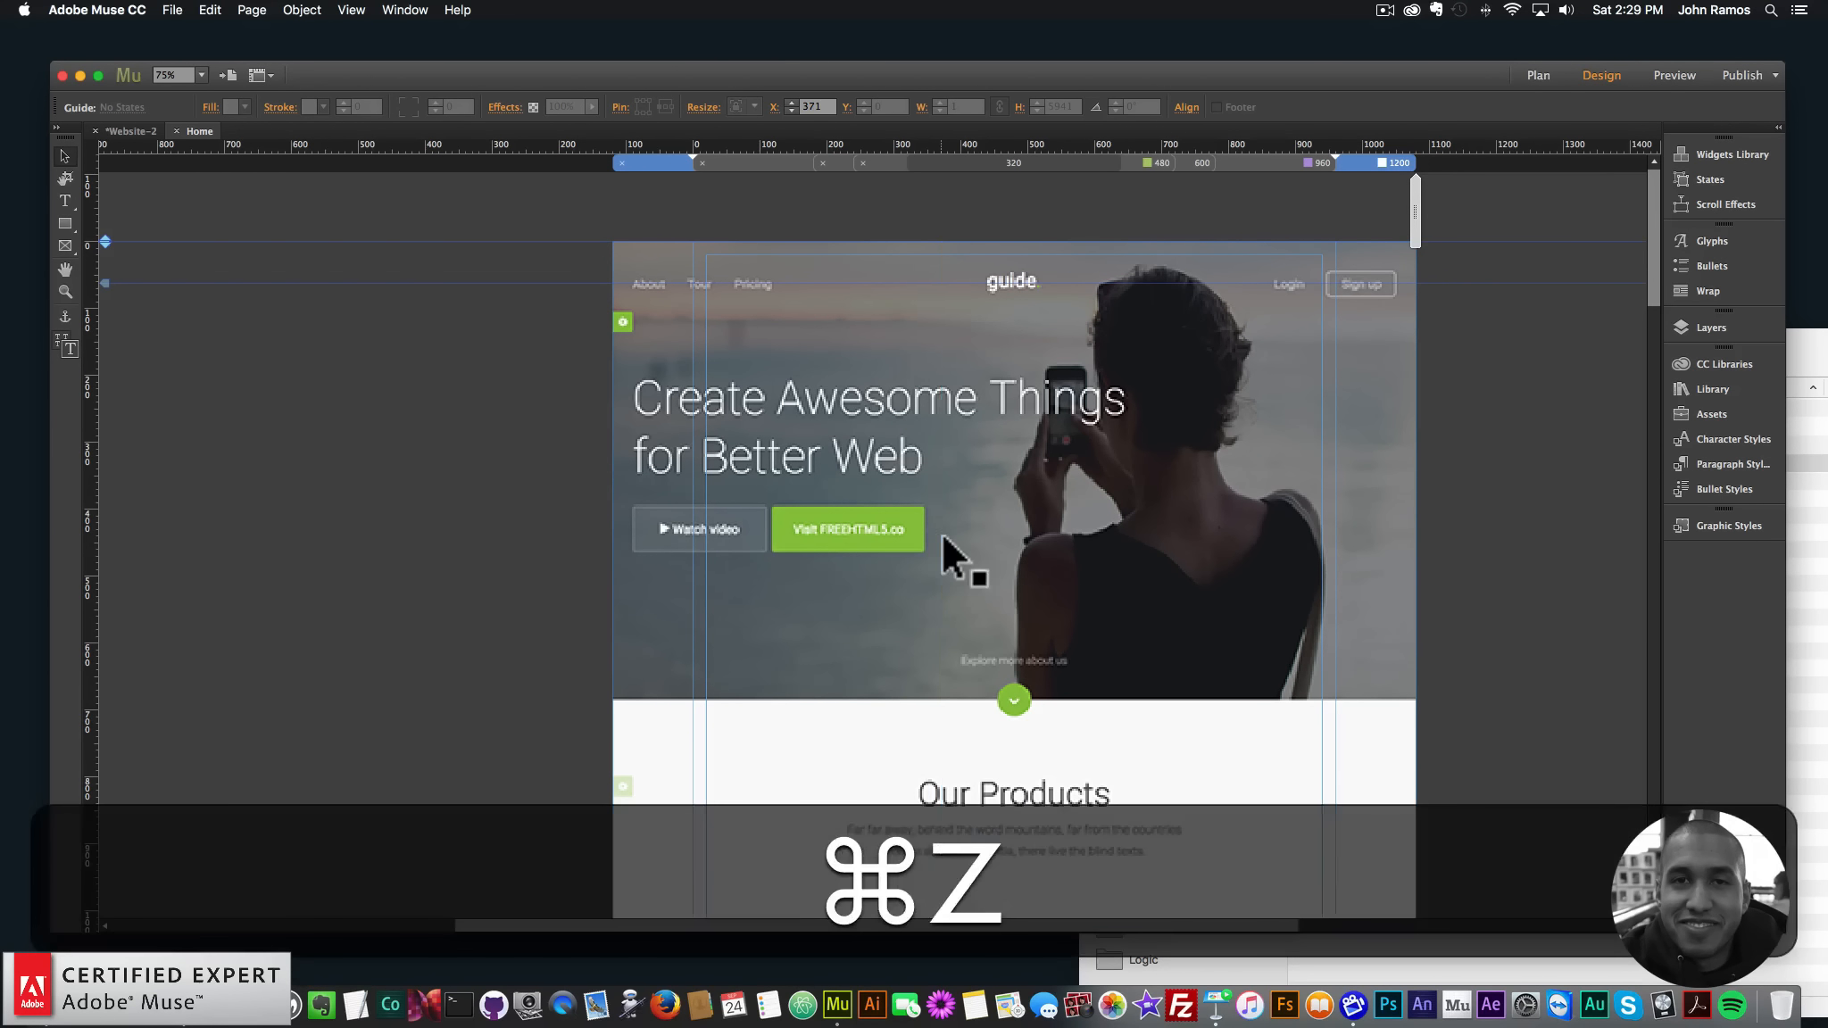
scroll(941, 544, "down", 3)
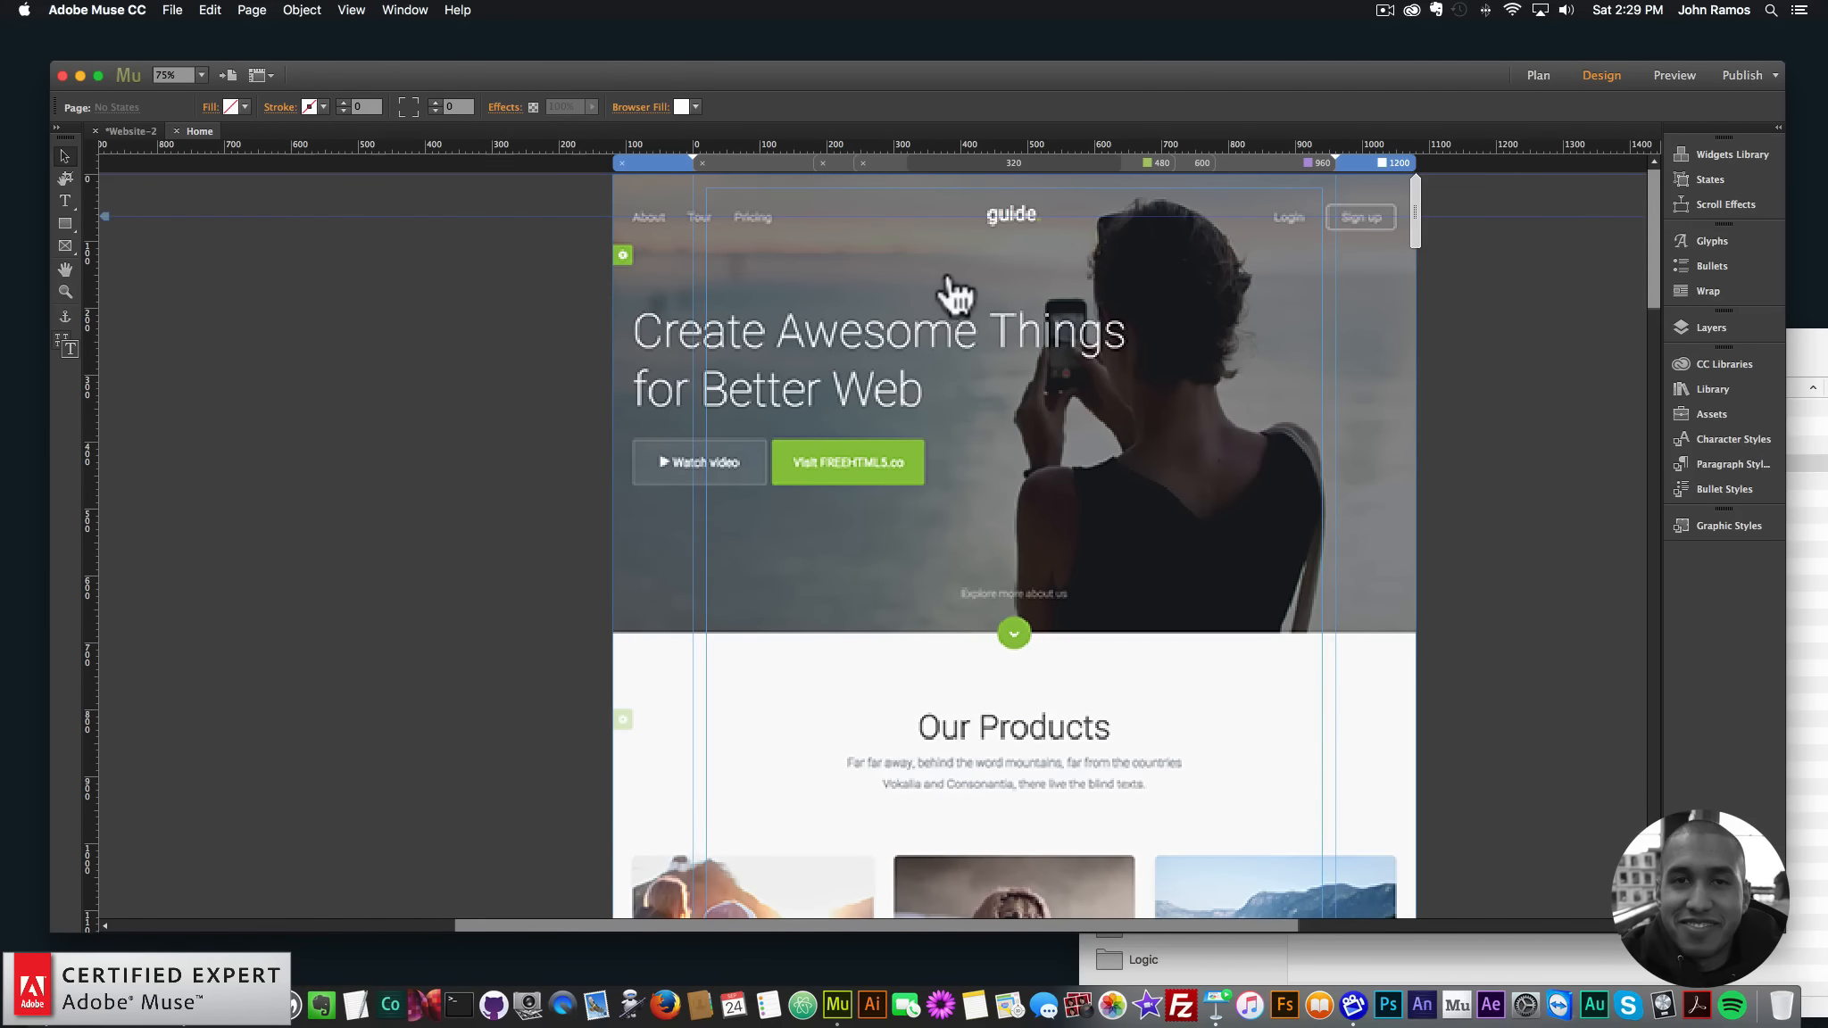
left_click_drag(954, 144, 964, 635)
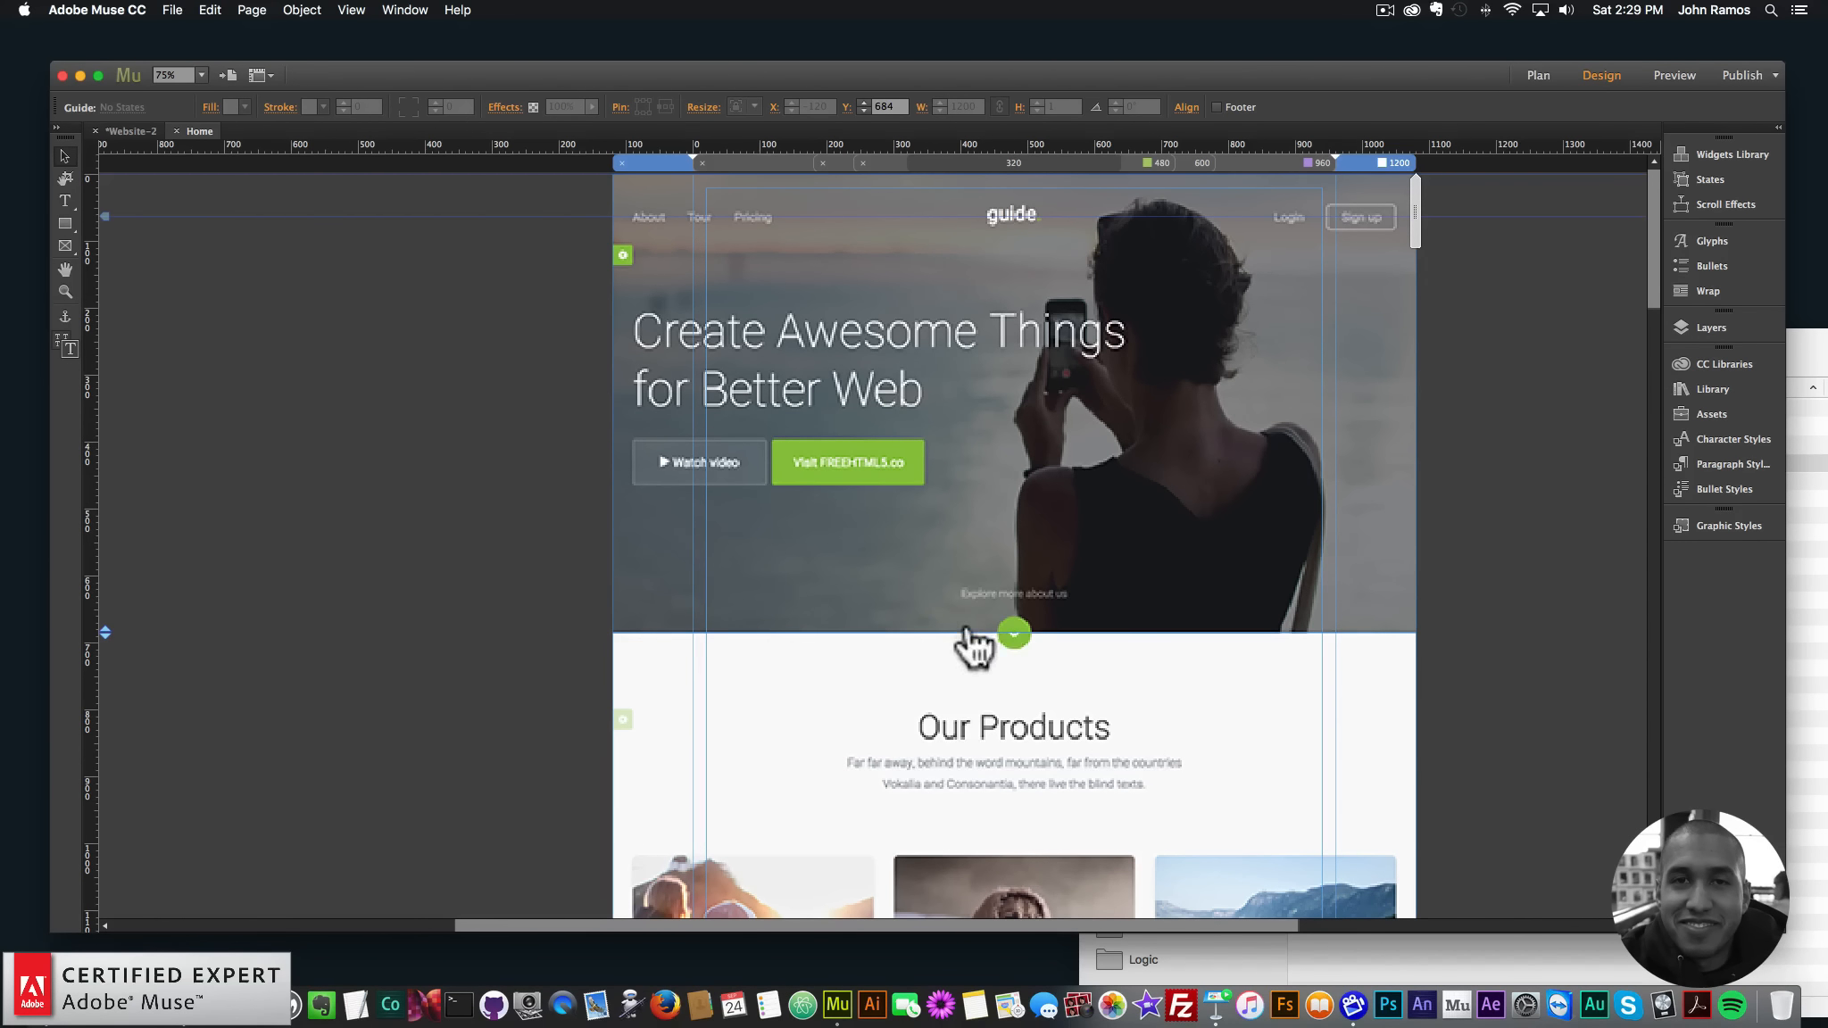
- Add guides above and below the button row and vertical guides at the buttons' edges
left_click_drag(87, 379, 926, 477)
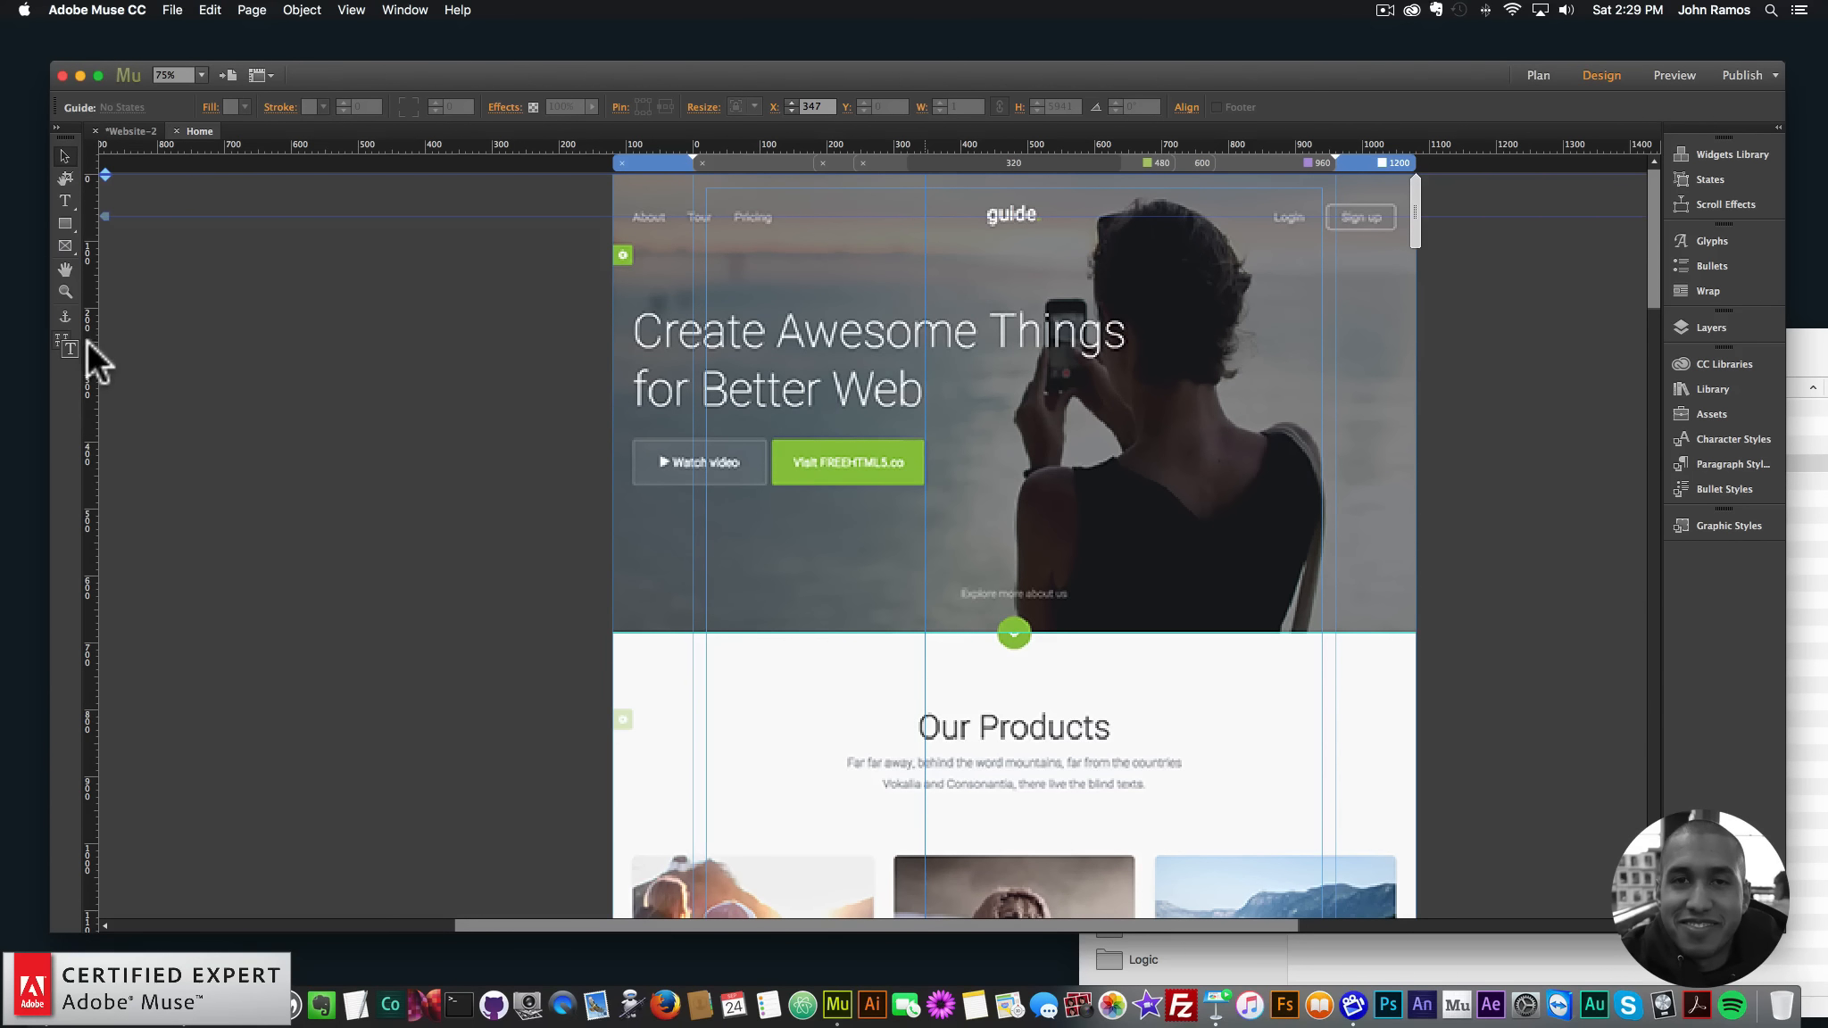
left_click_drag(88, 340, 773, 474)
left_click_drag(846, 146, 893, 437)
left_click_drag(841, 143, 878, 486)
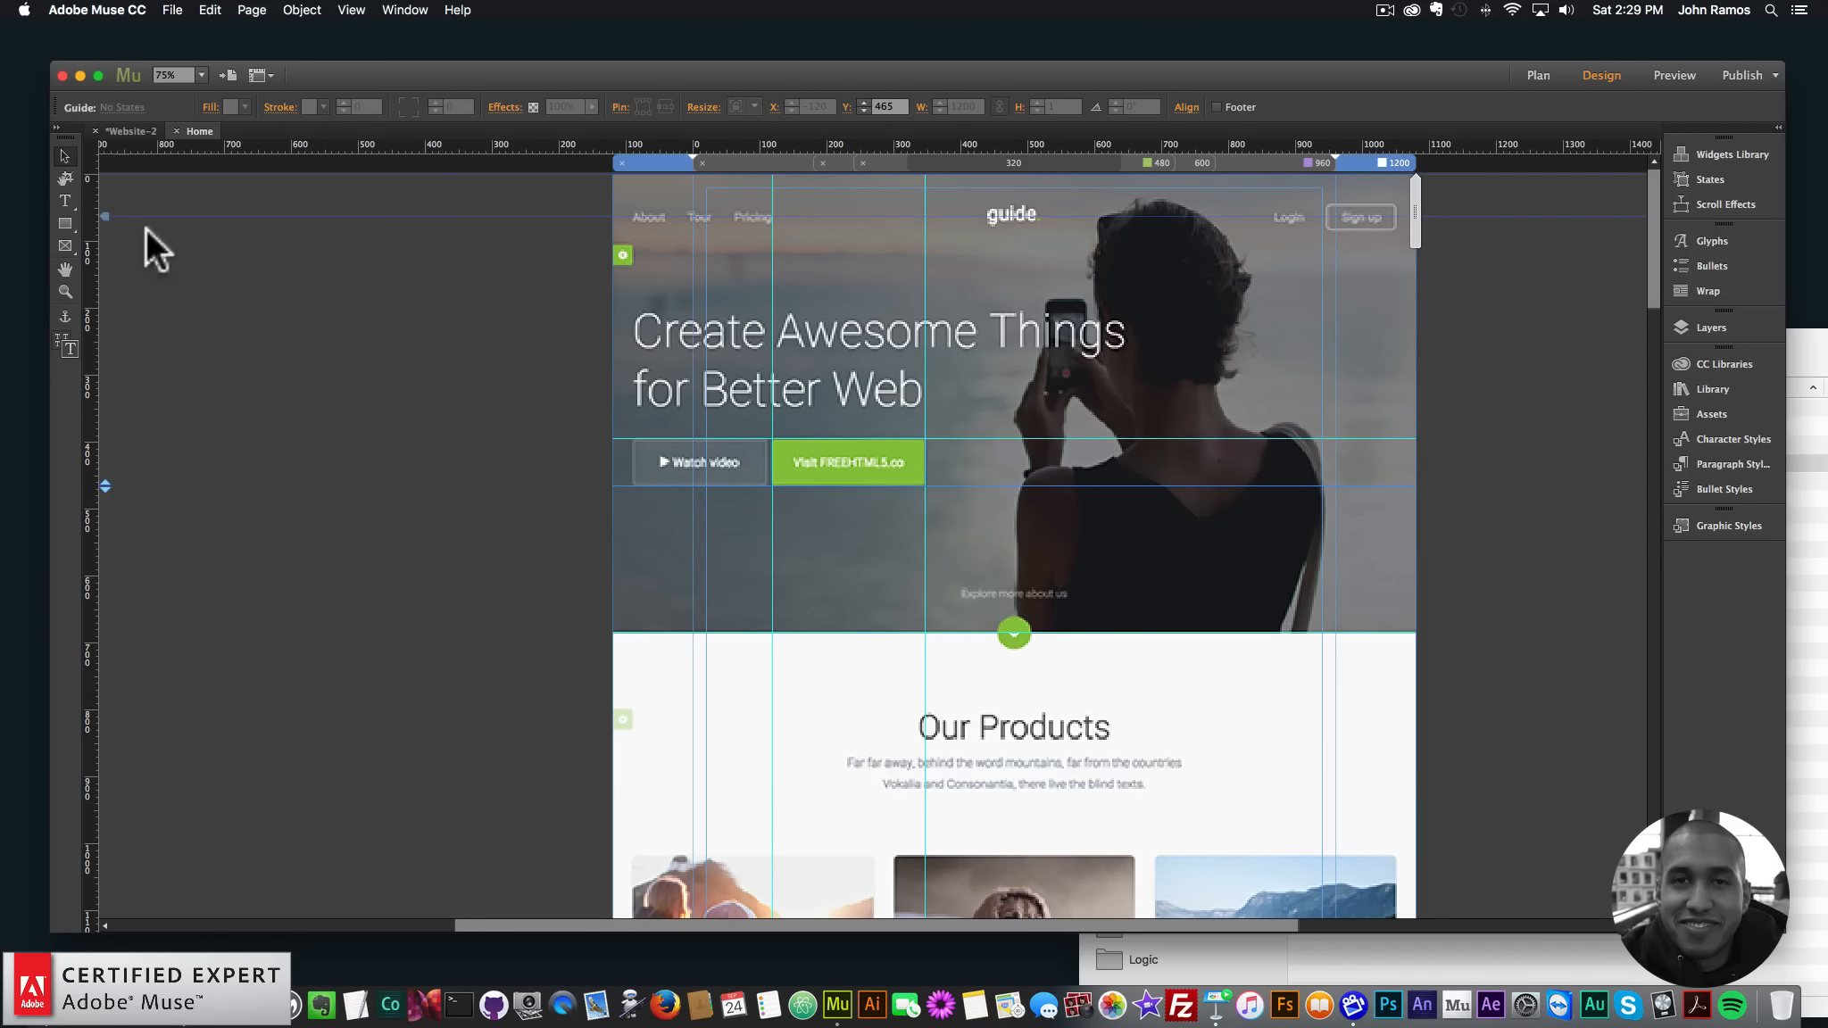
left_click_drag(87, 451, 633, 500)
left_click_drag(89, 251, 765, 481)
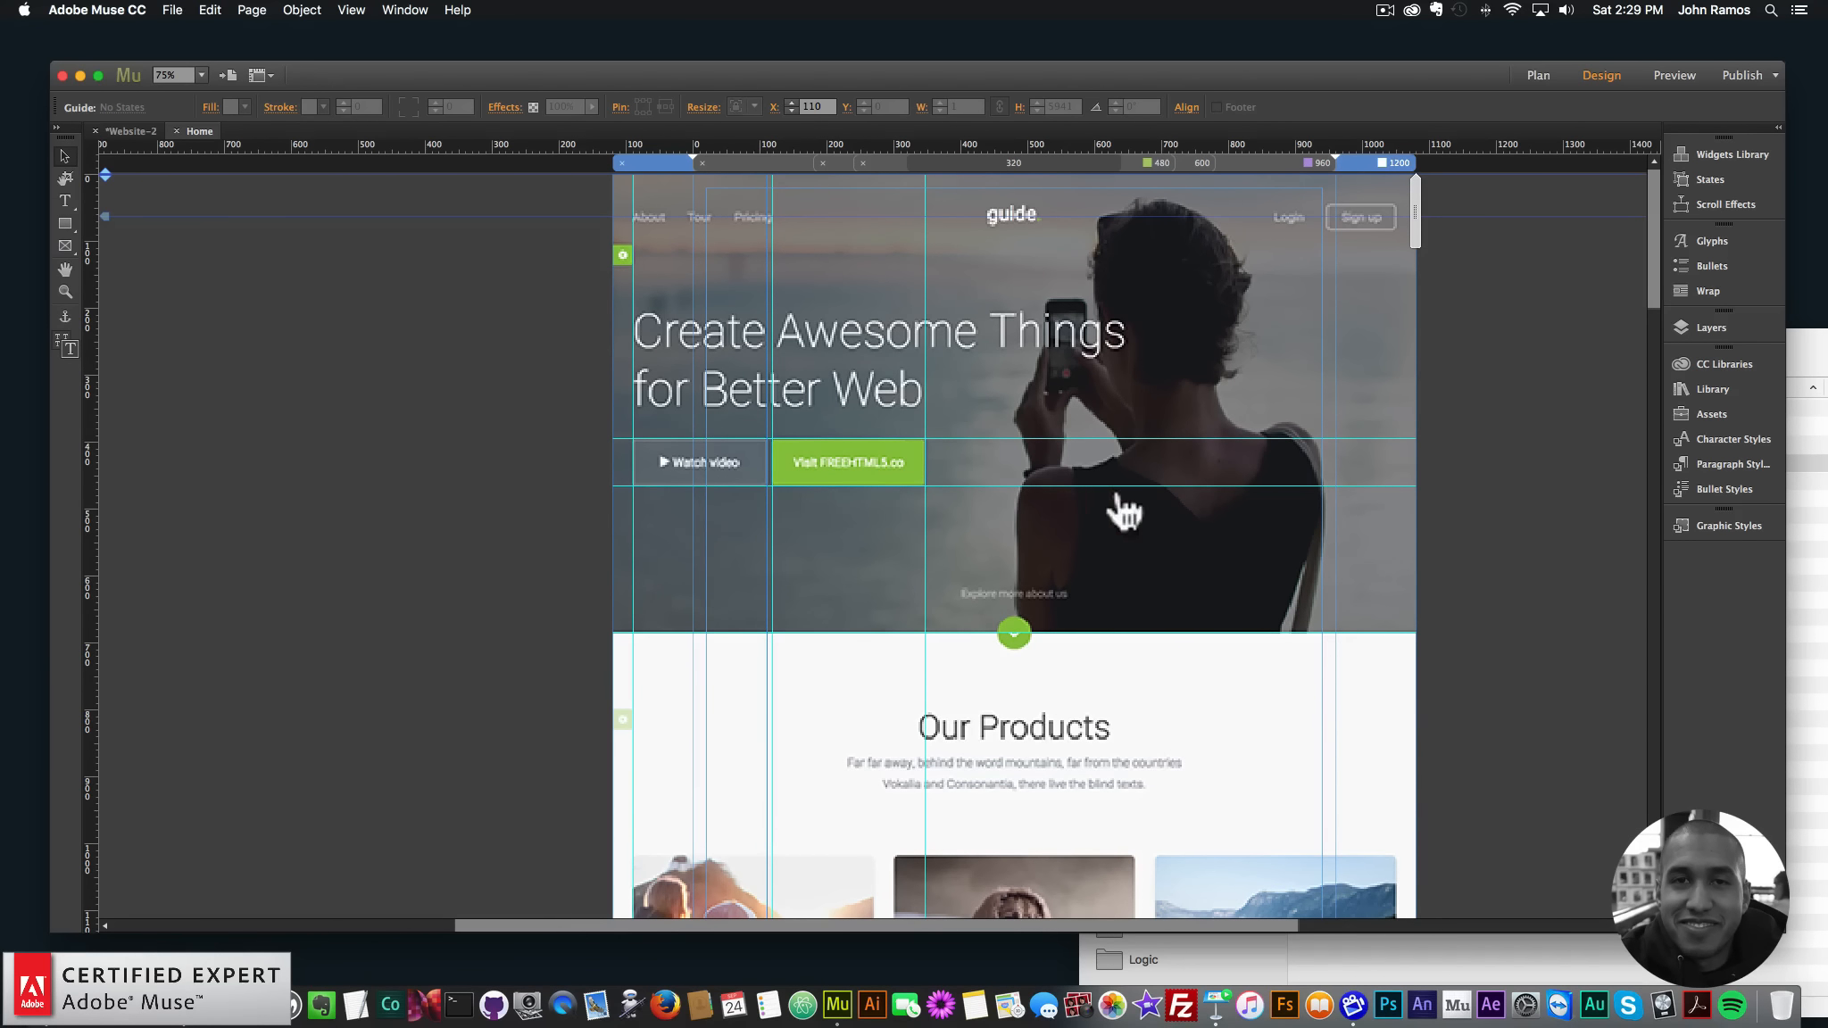
scroll(727, 457, "down", 3)
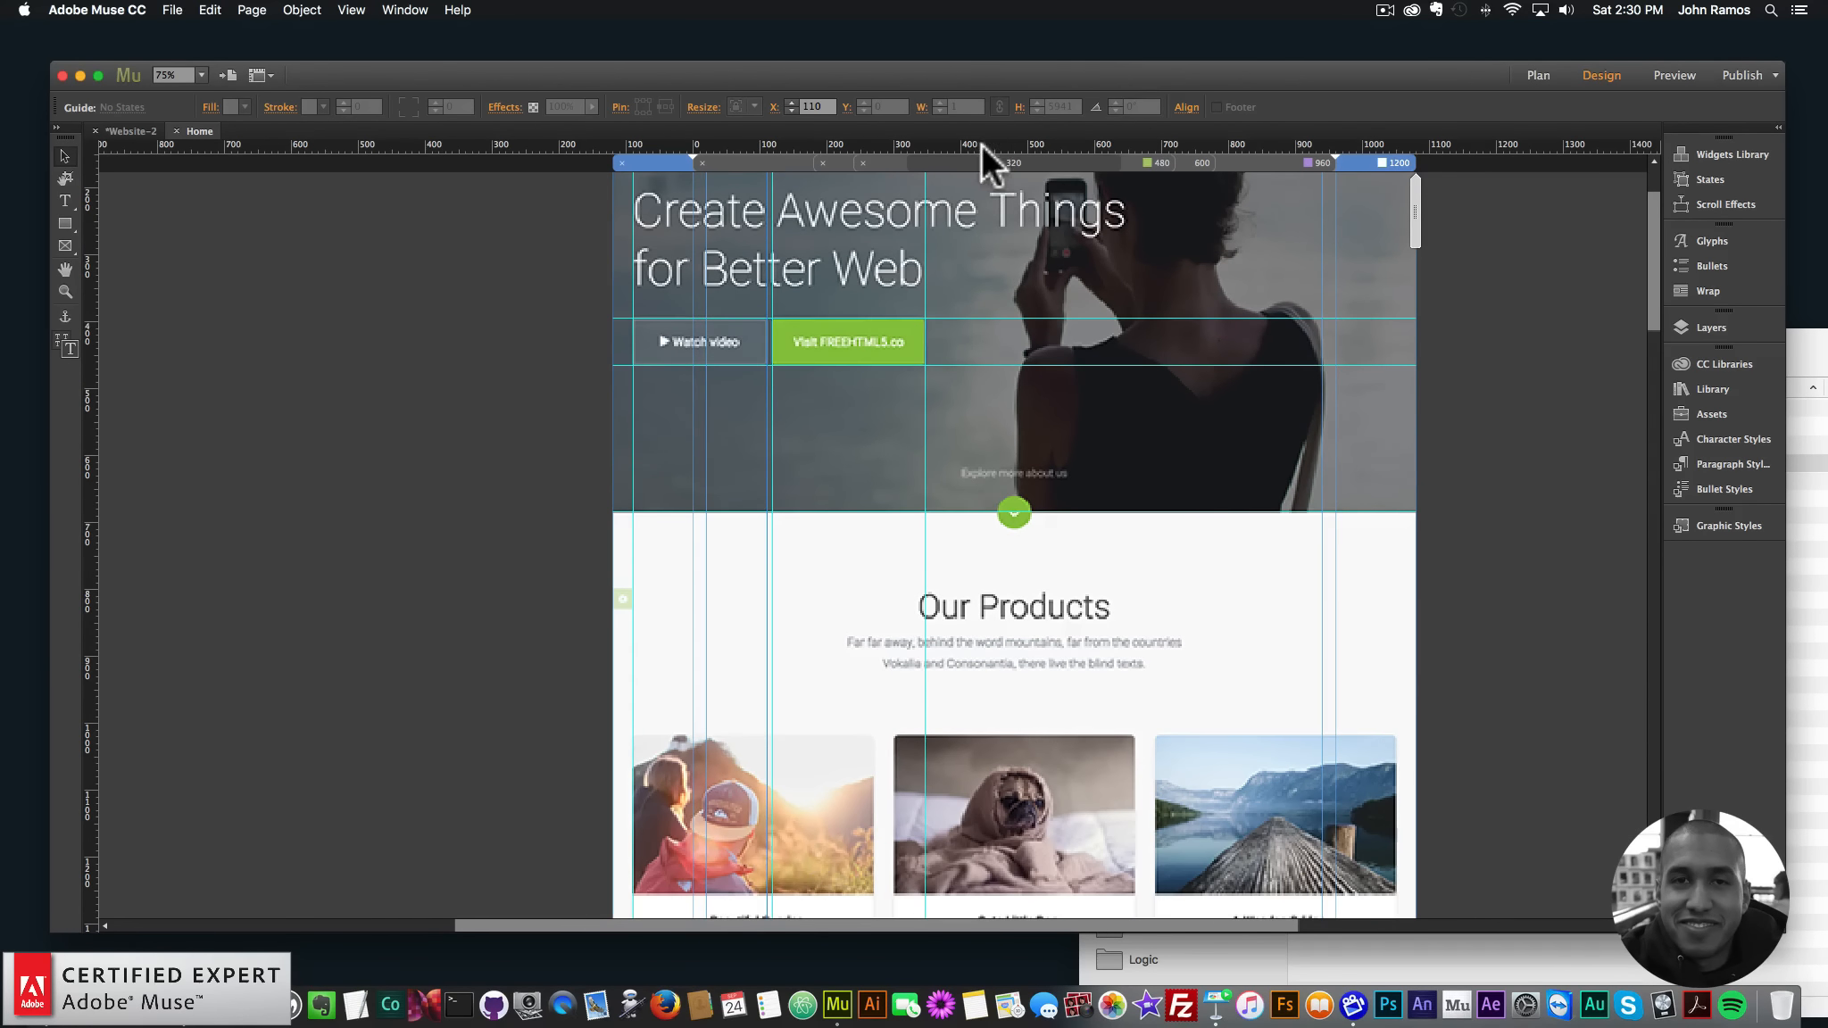
- Zoom out and add a horizontal guide, moving it down past Superb Features to above the testimonials
scroll(1089, 268, "down", 3)
key("super+minus")
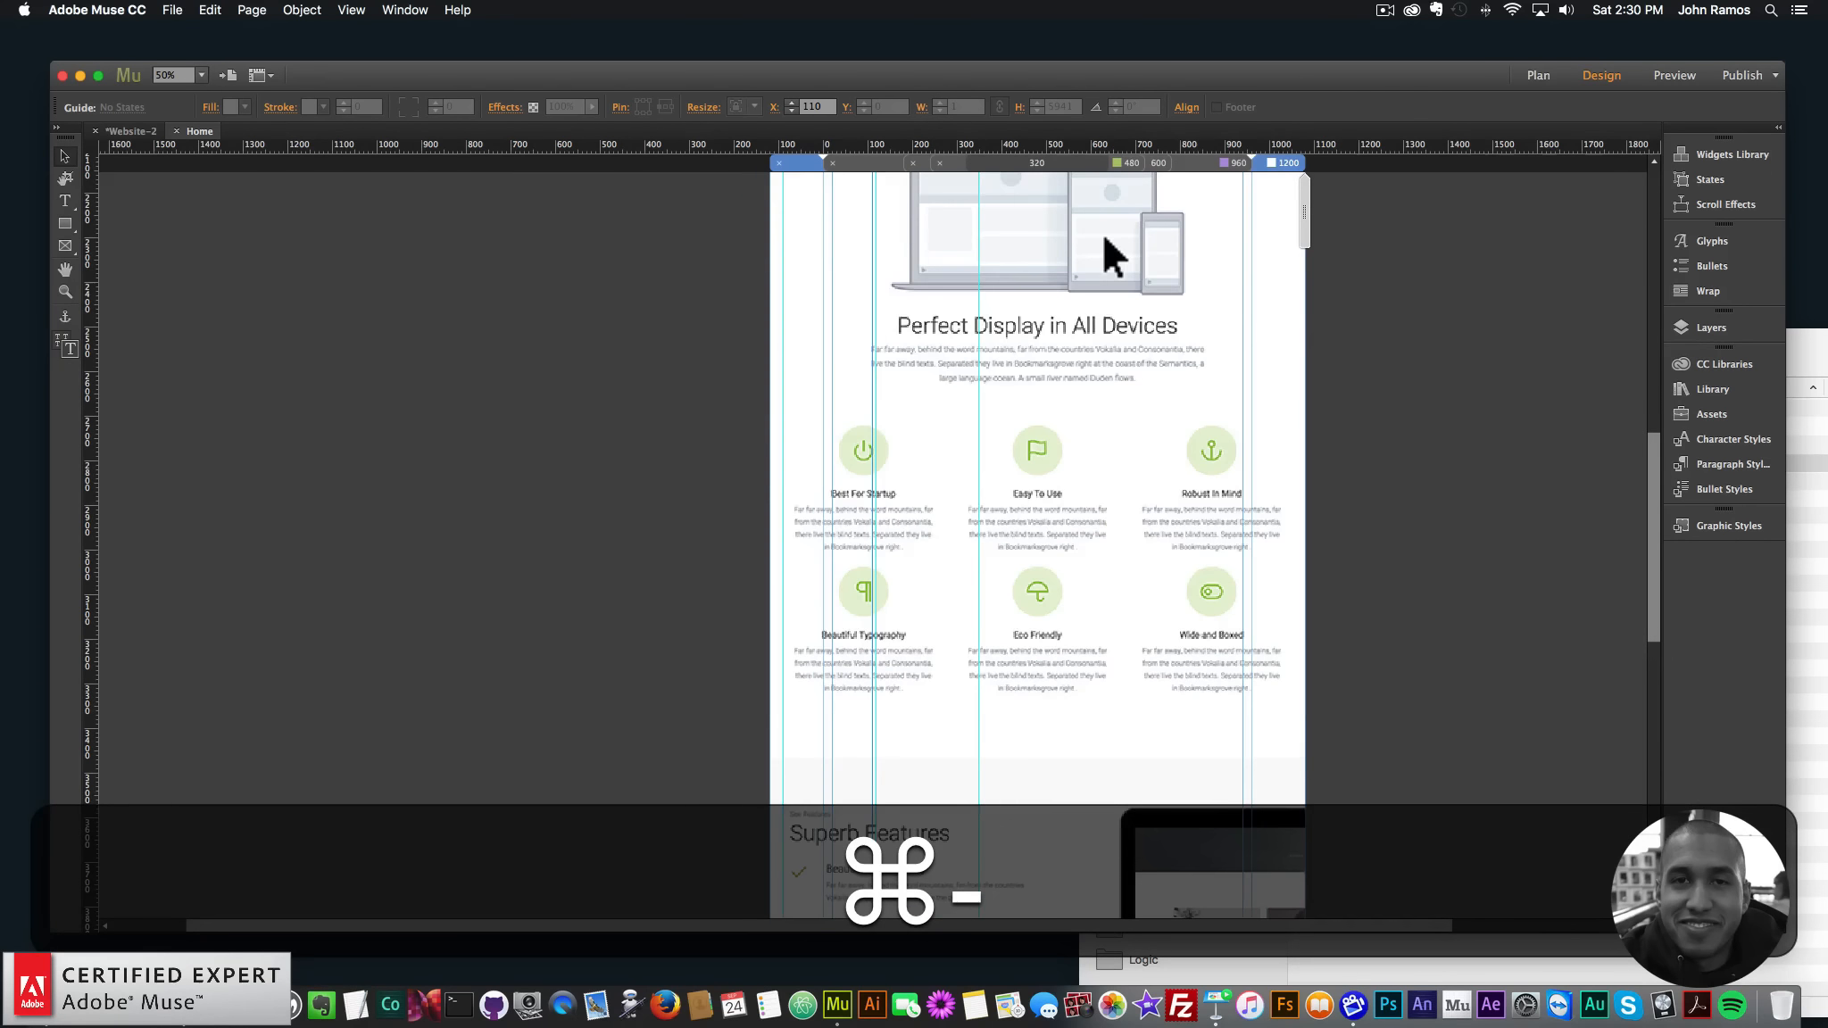
key("super+minus")
scroll(1085, 268, "up", 5)
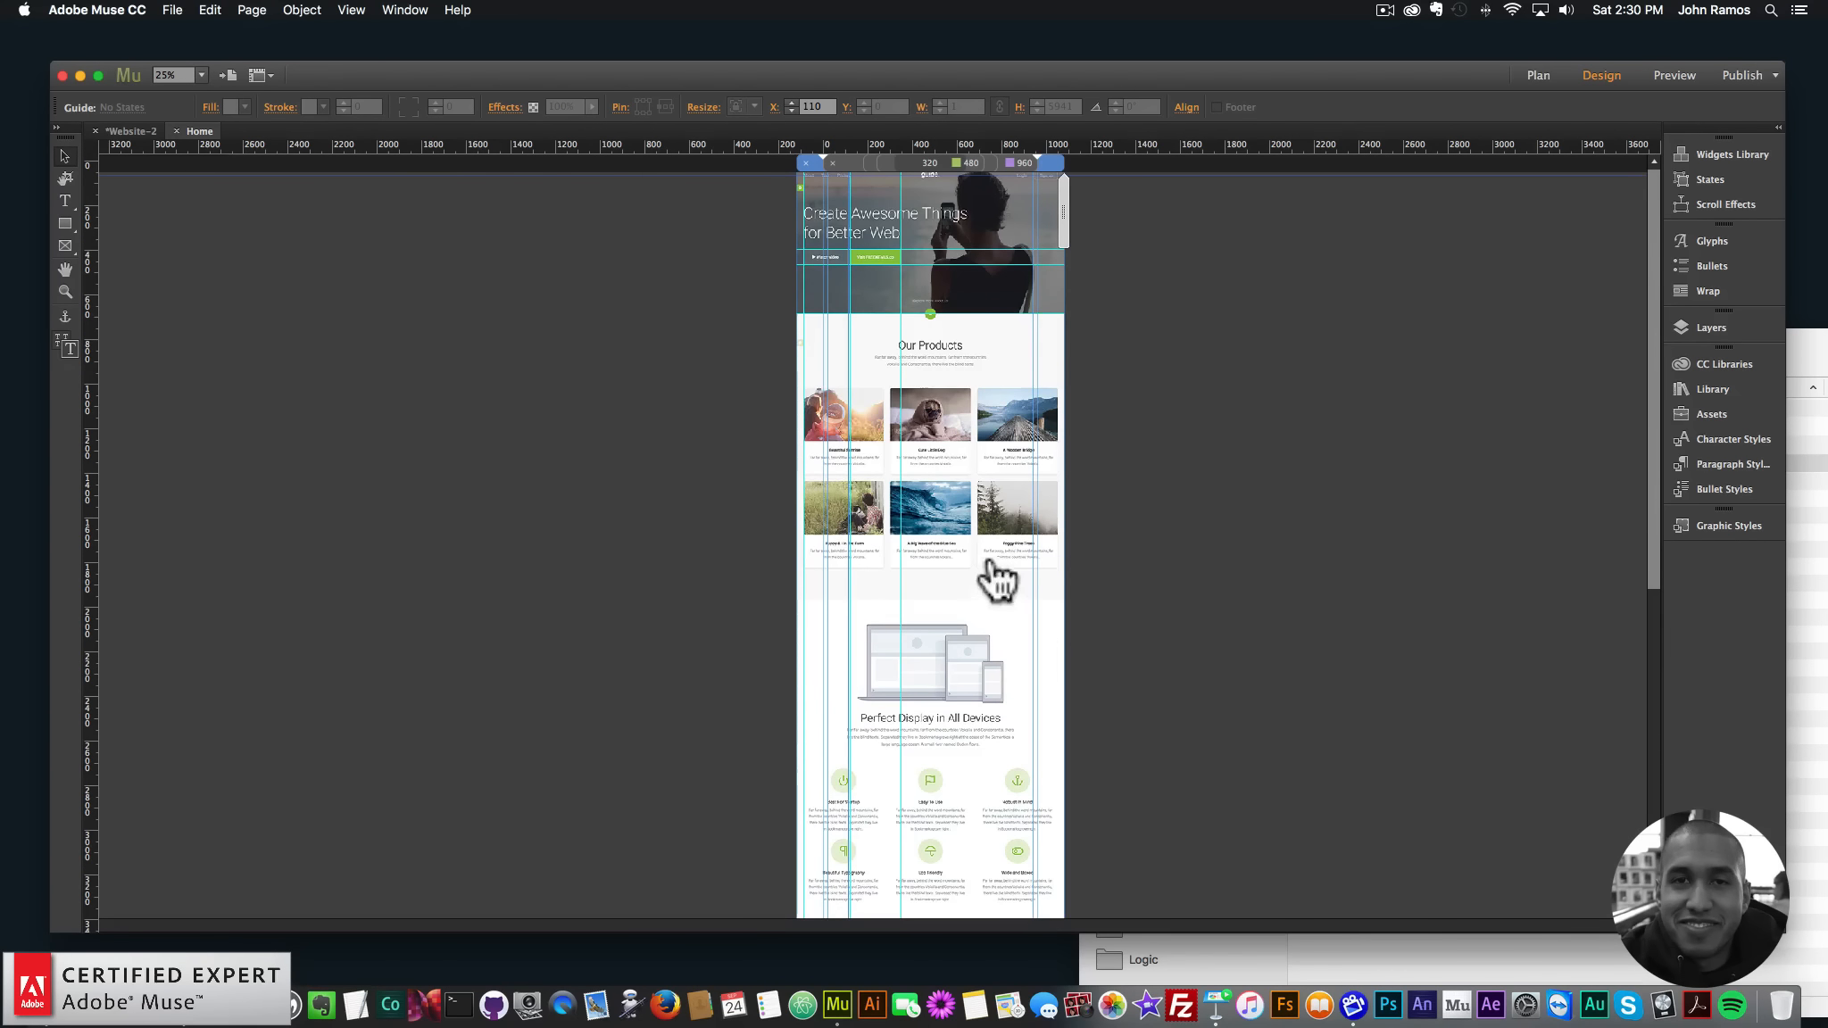
left_click_drag(942, 141, 964, 597)
scroll(1040, 478, "down", 1)
scroll(1037, 466, "down", 5)
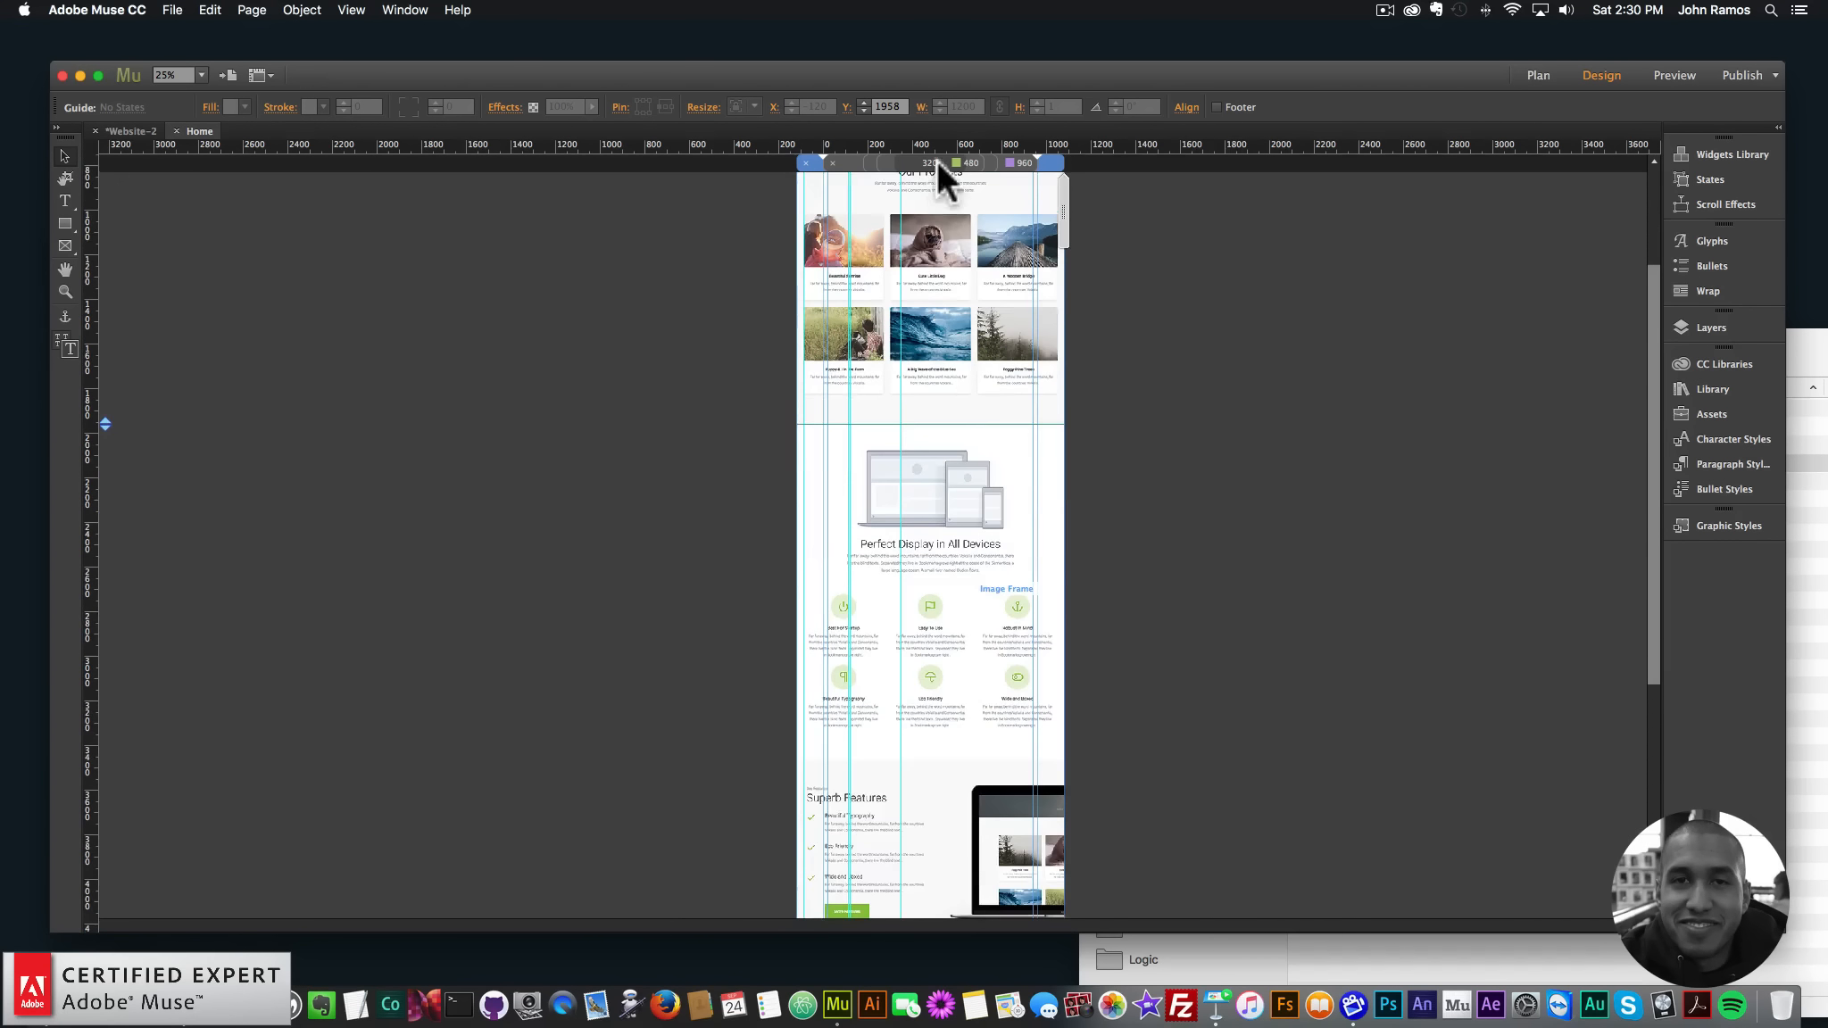
left_click_drag(982, 424, 989, 764)
scroll(1123, 730, "down", 8)
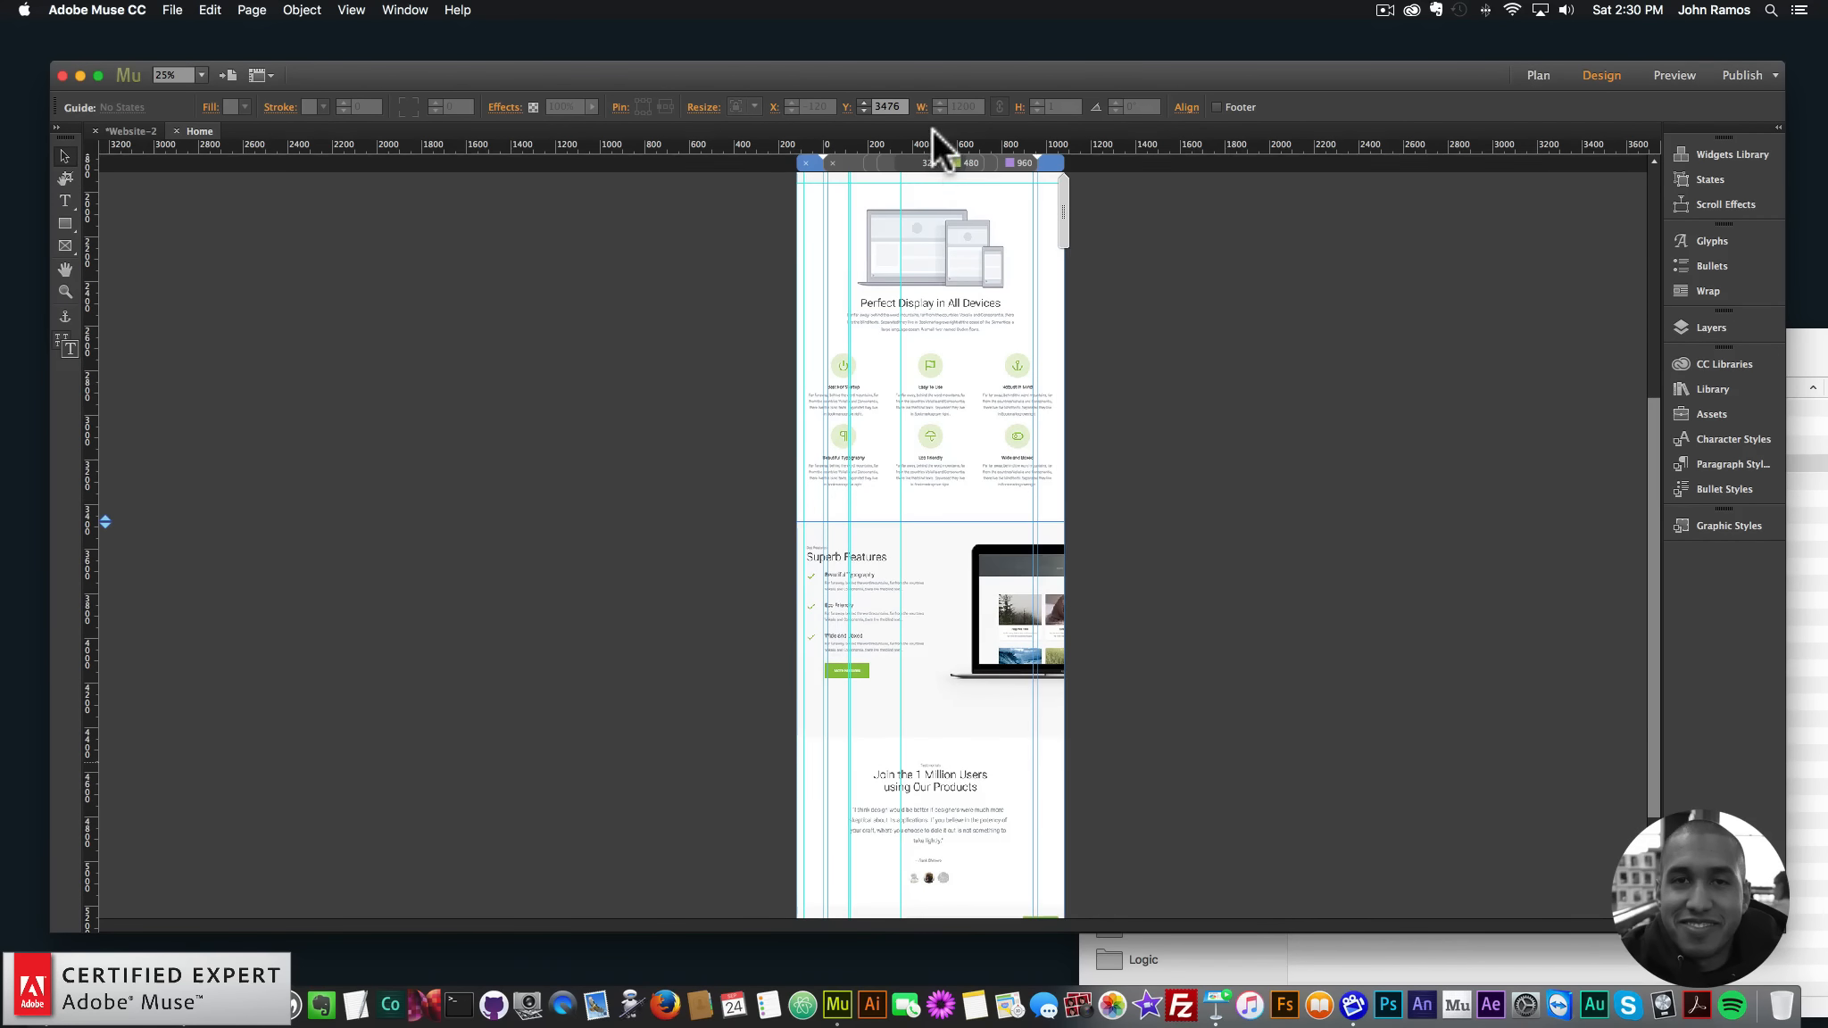
left_click_drag(963, 521, 969, 736)
scroll(1123, 687, "down", 5)
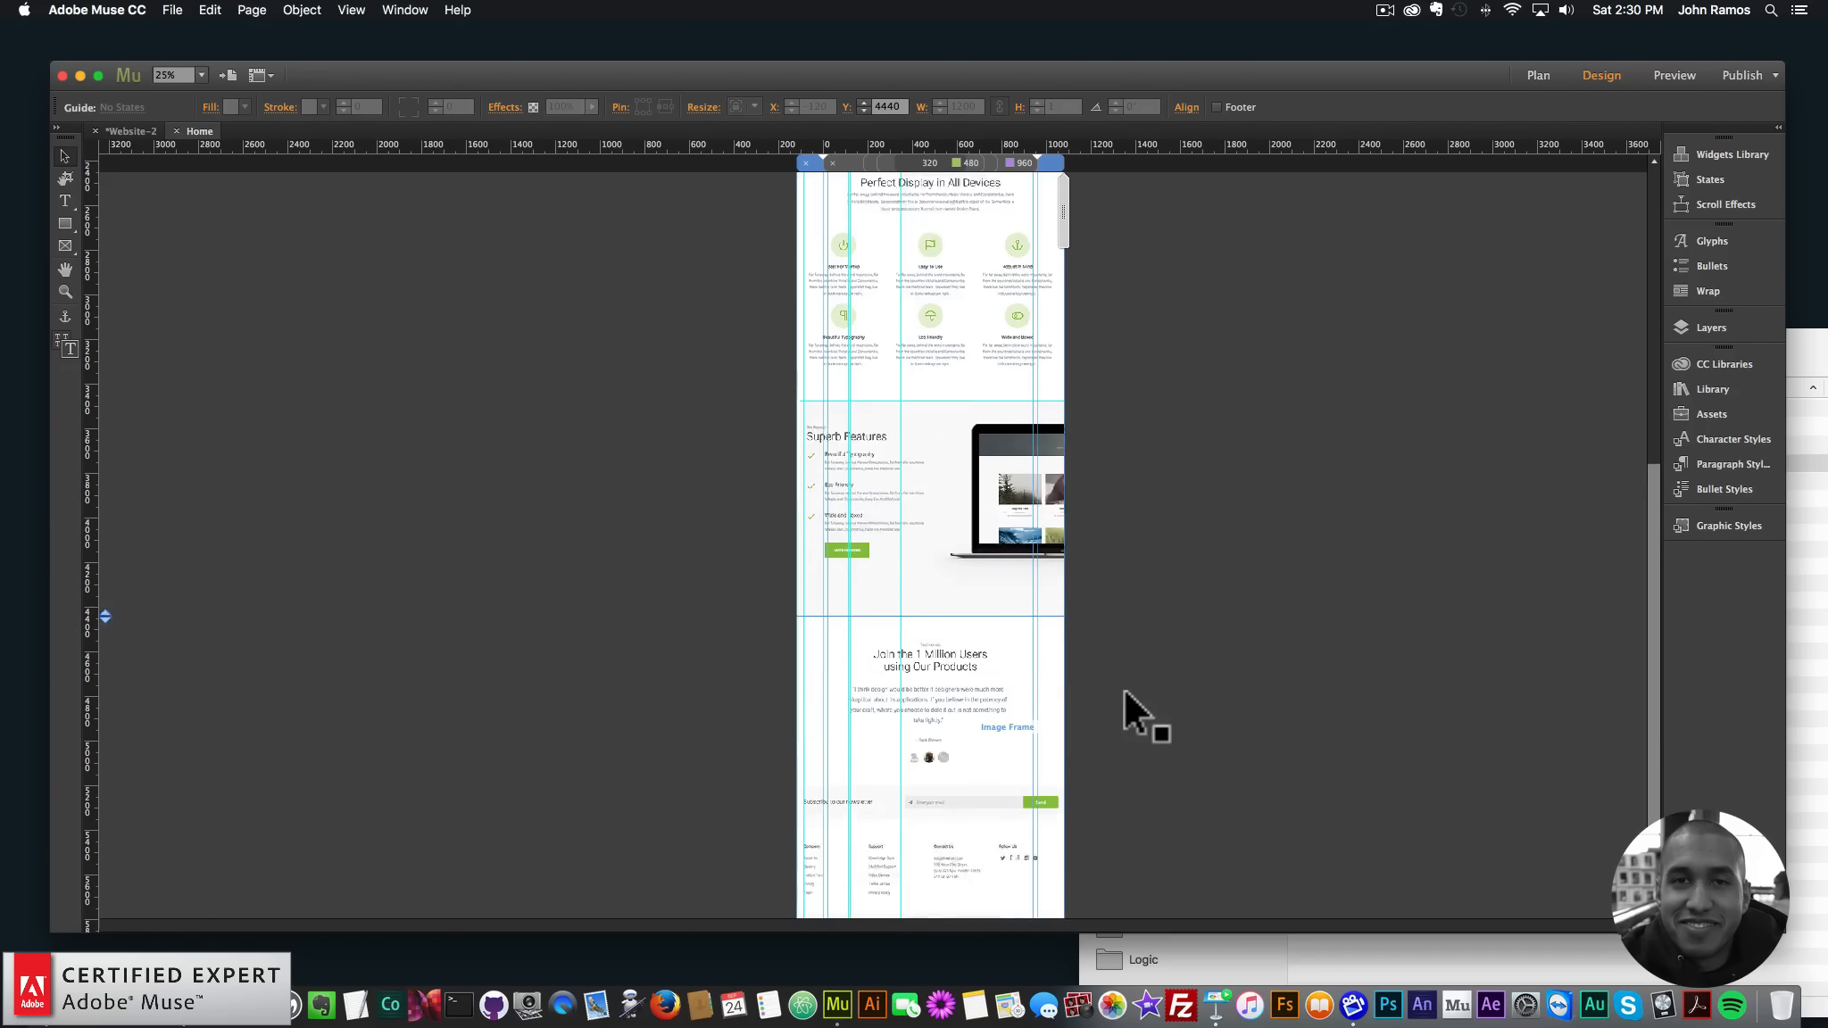
- Add a guide near the newsletter bar and footer, then settle a guide at Y 1966 below the product grid
left_click_drag(916, 145, 991, 748)
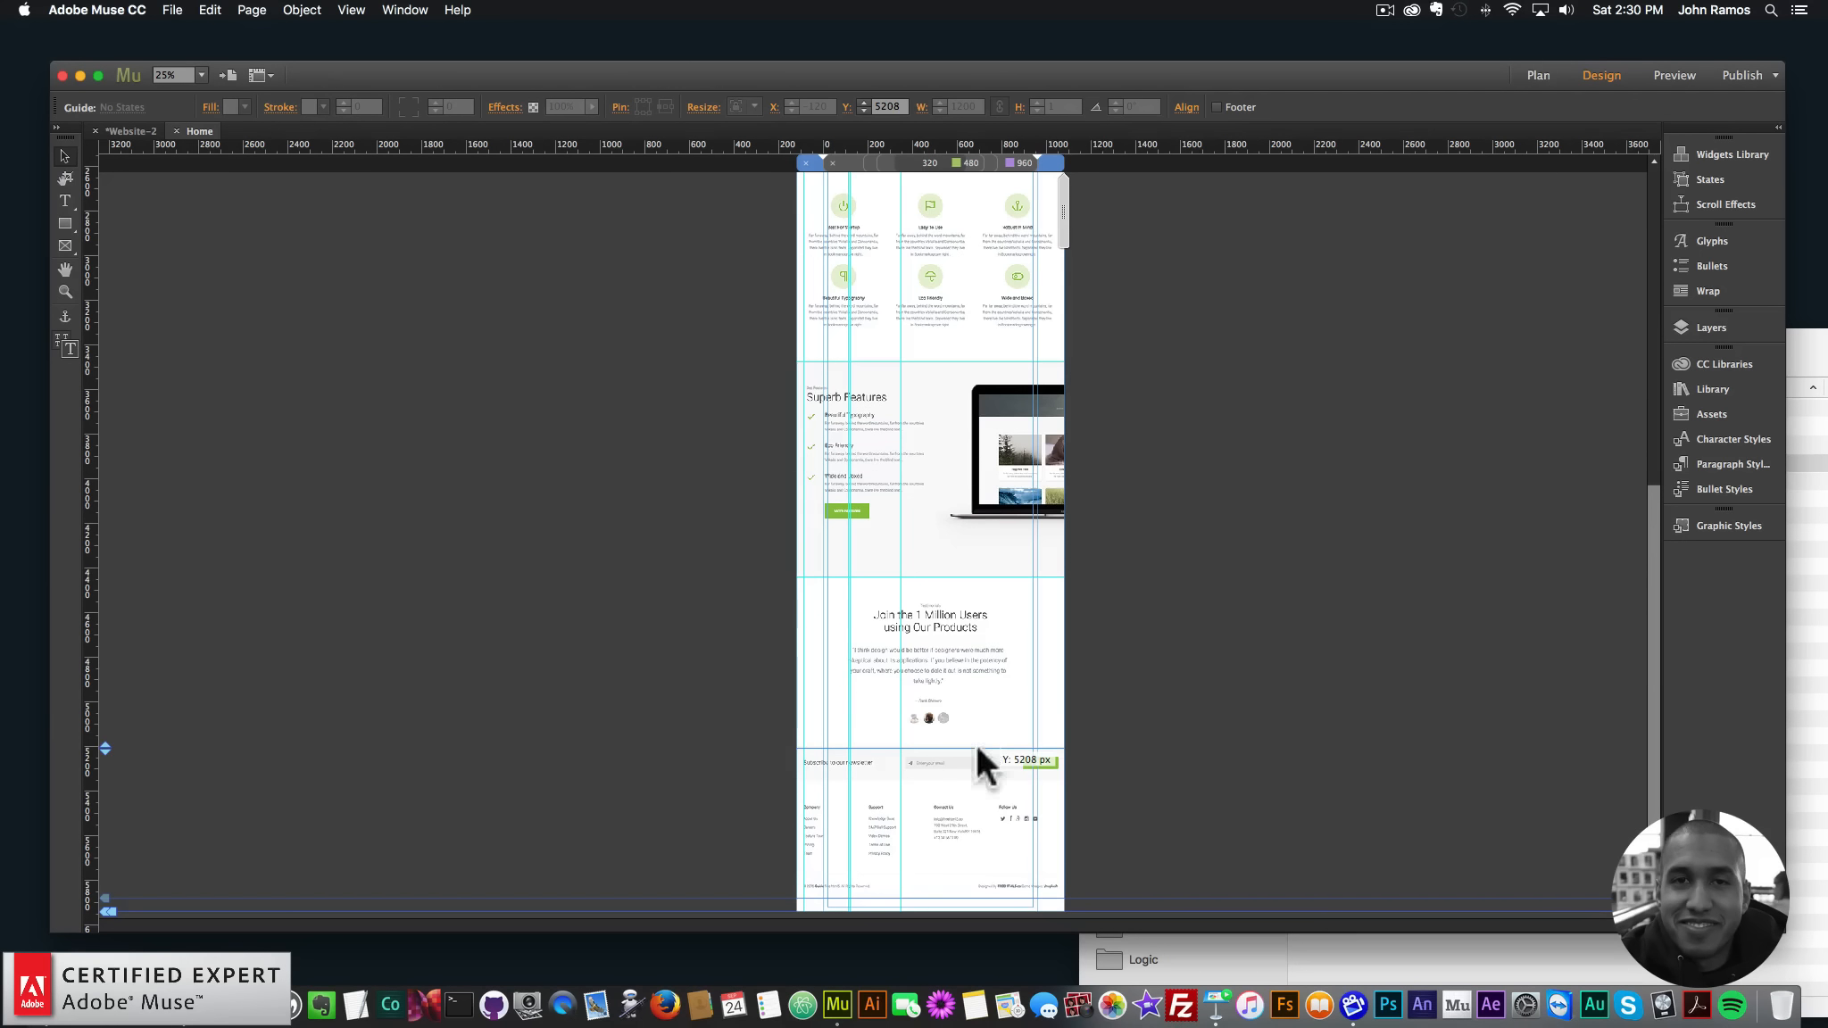
left_click(890, 738)
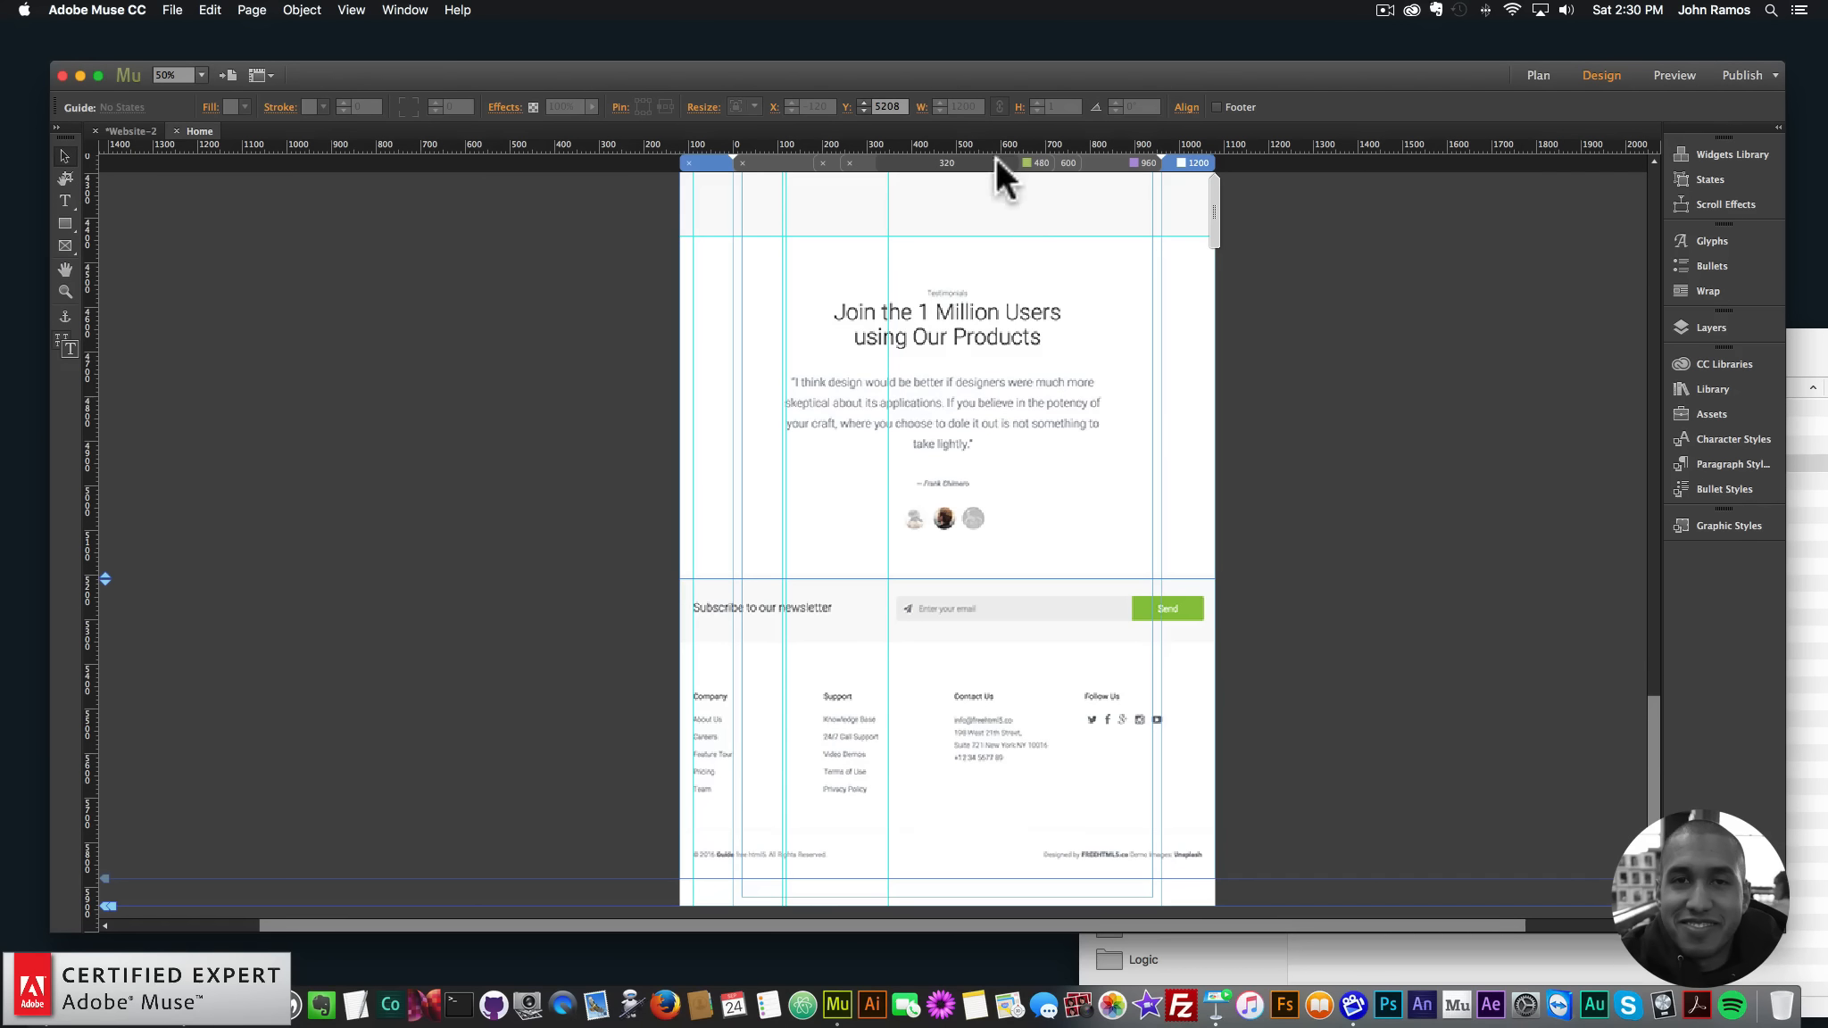
mouse_move(1044, 579)
left_mouse_down()
mouse_move(1053, 645)
mouse_move(1047, 575)
left_mouse_up()
scroll(1285, 562, "up", 10)
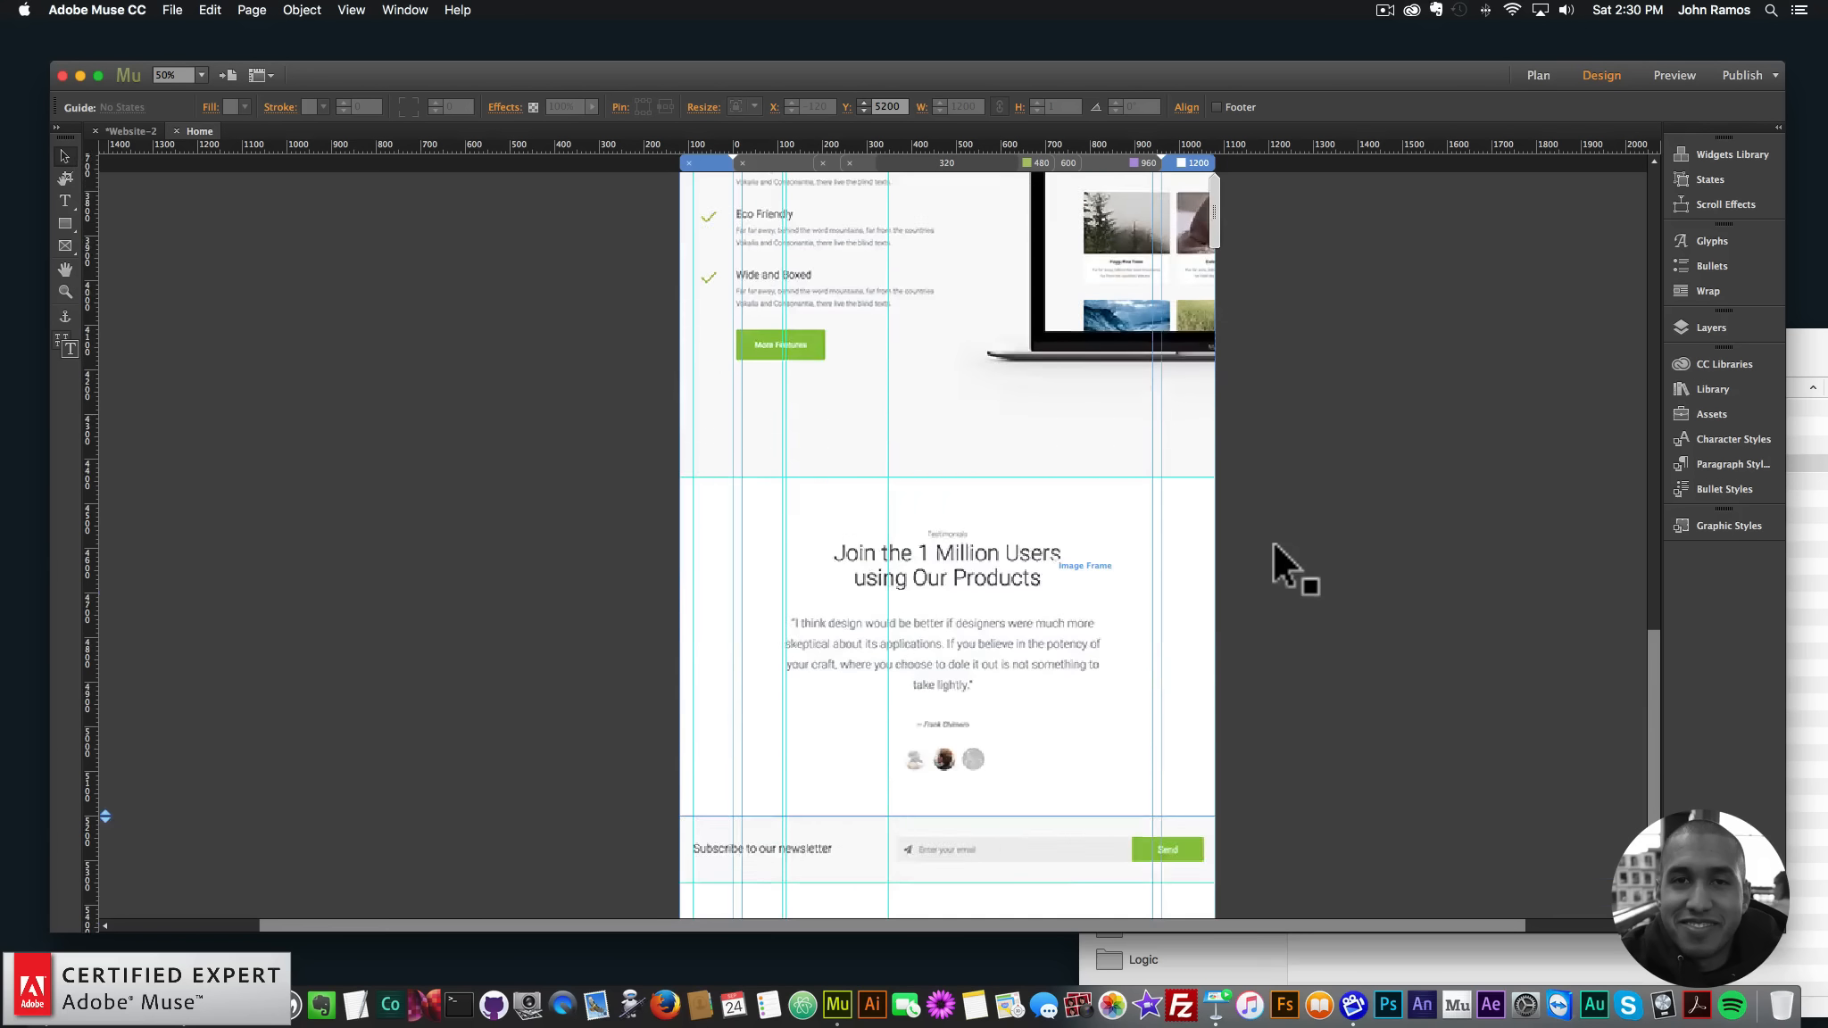
scroll(1214, 590, "down", 5)
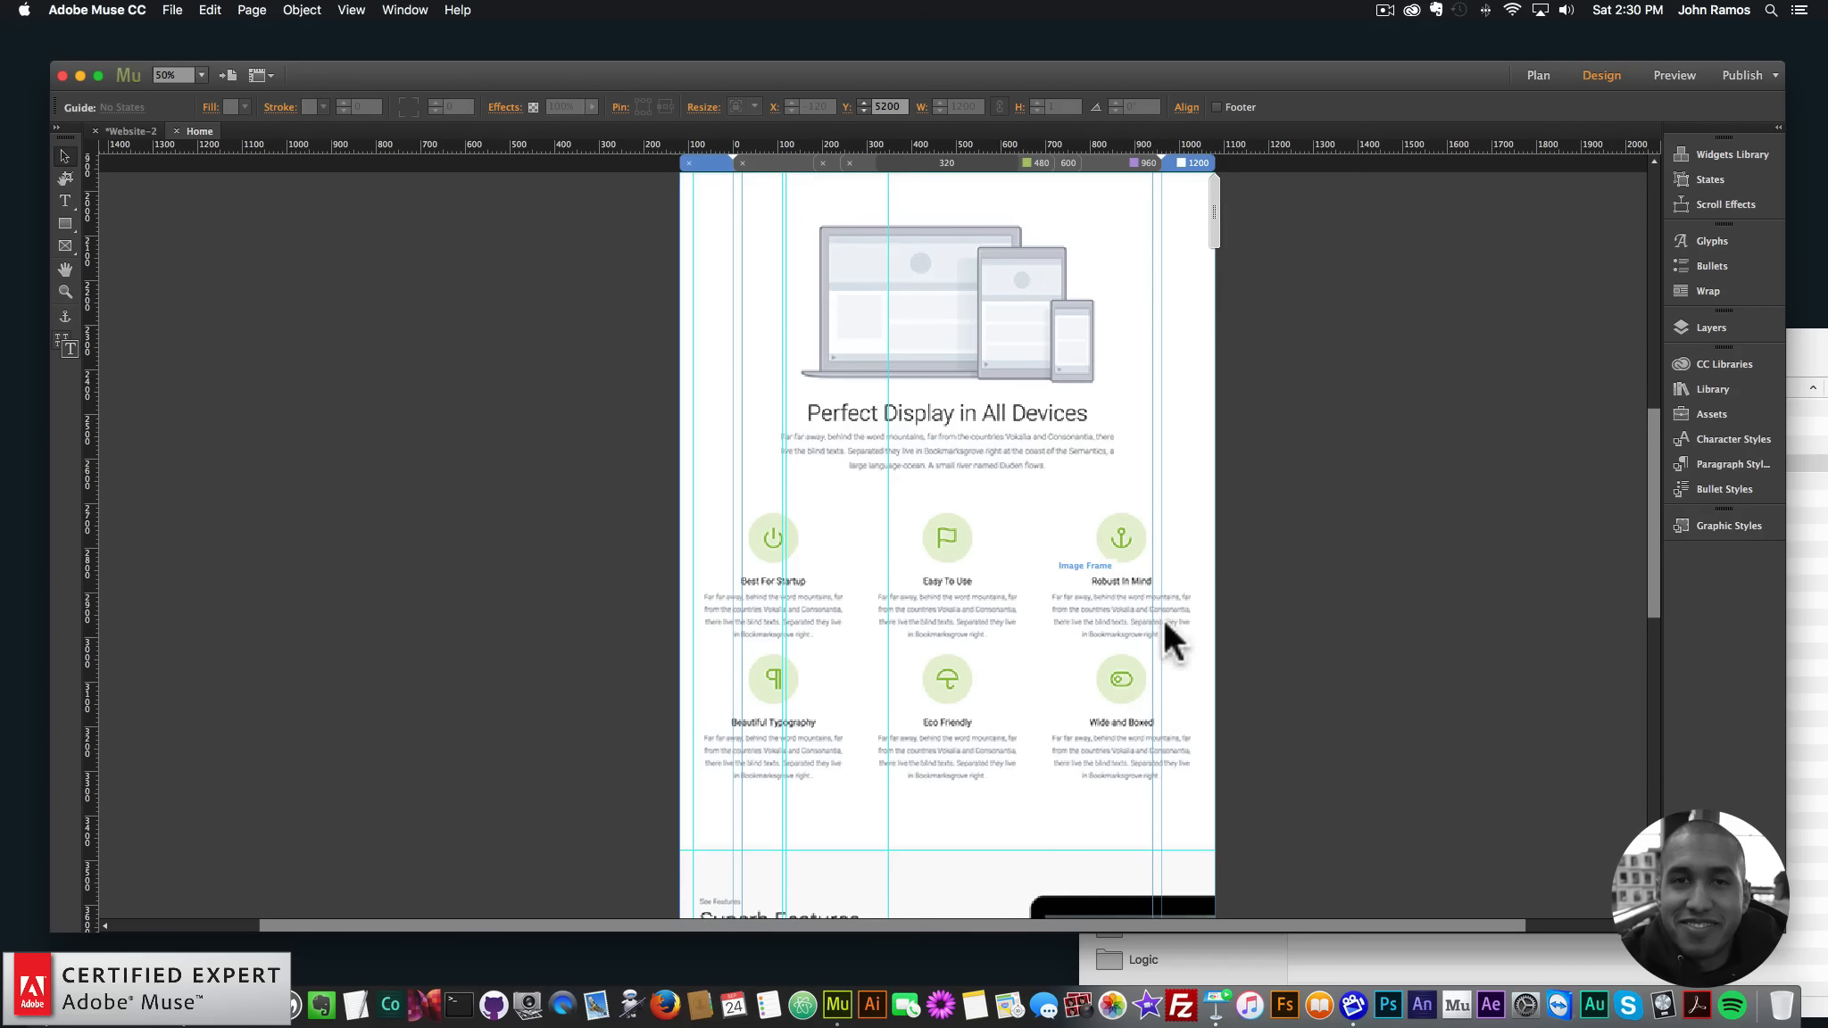
left_click_drag(985, 636, 985, 633)
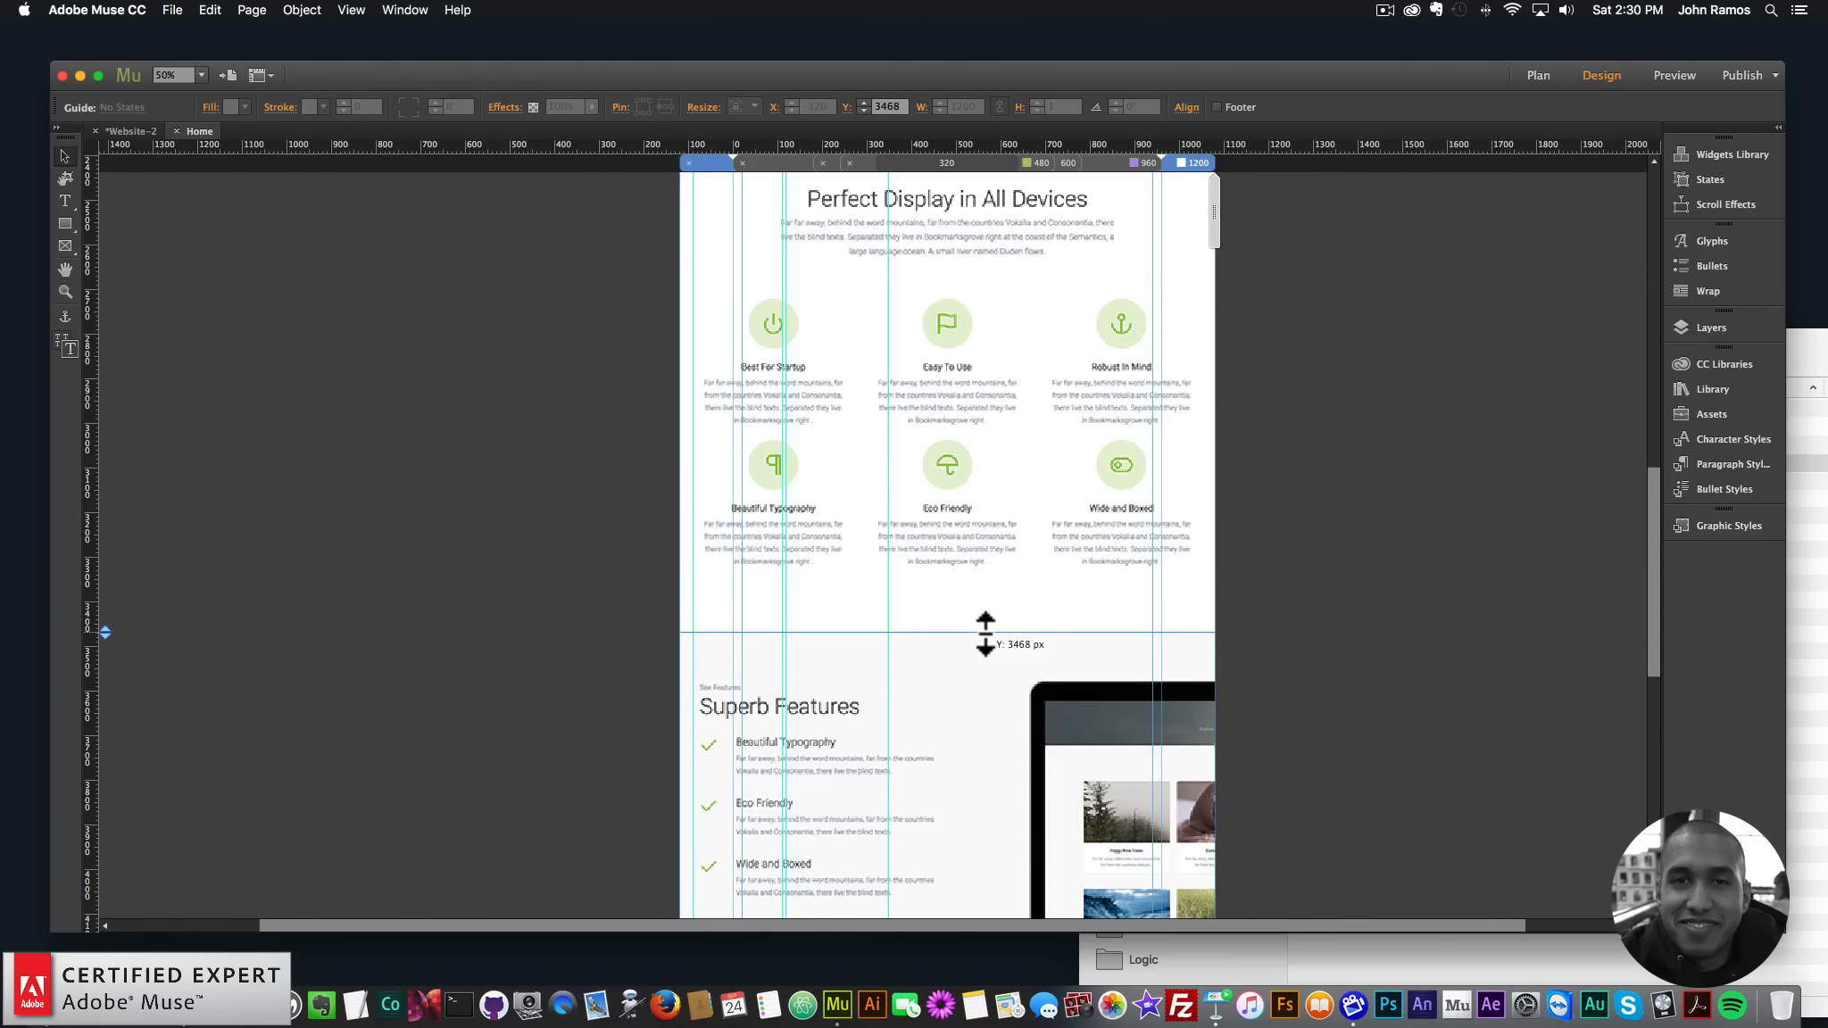
scroll(1167, 579, "up", 5)
scroll(1085, 595, "down", 3)
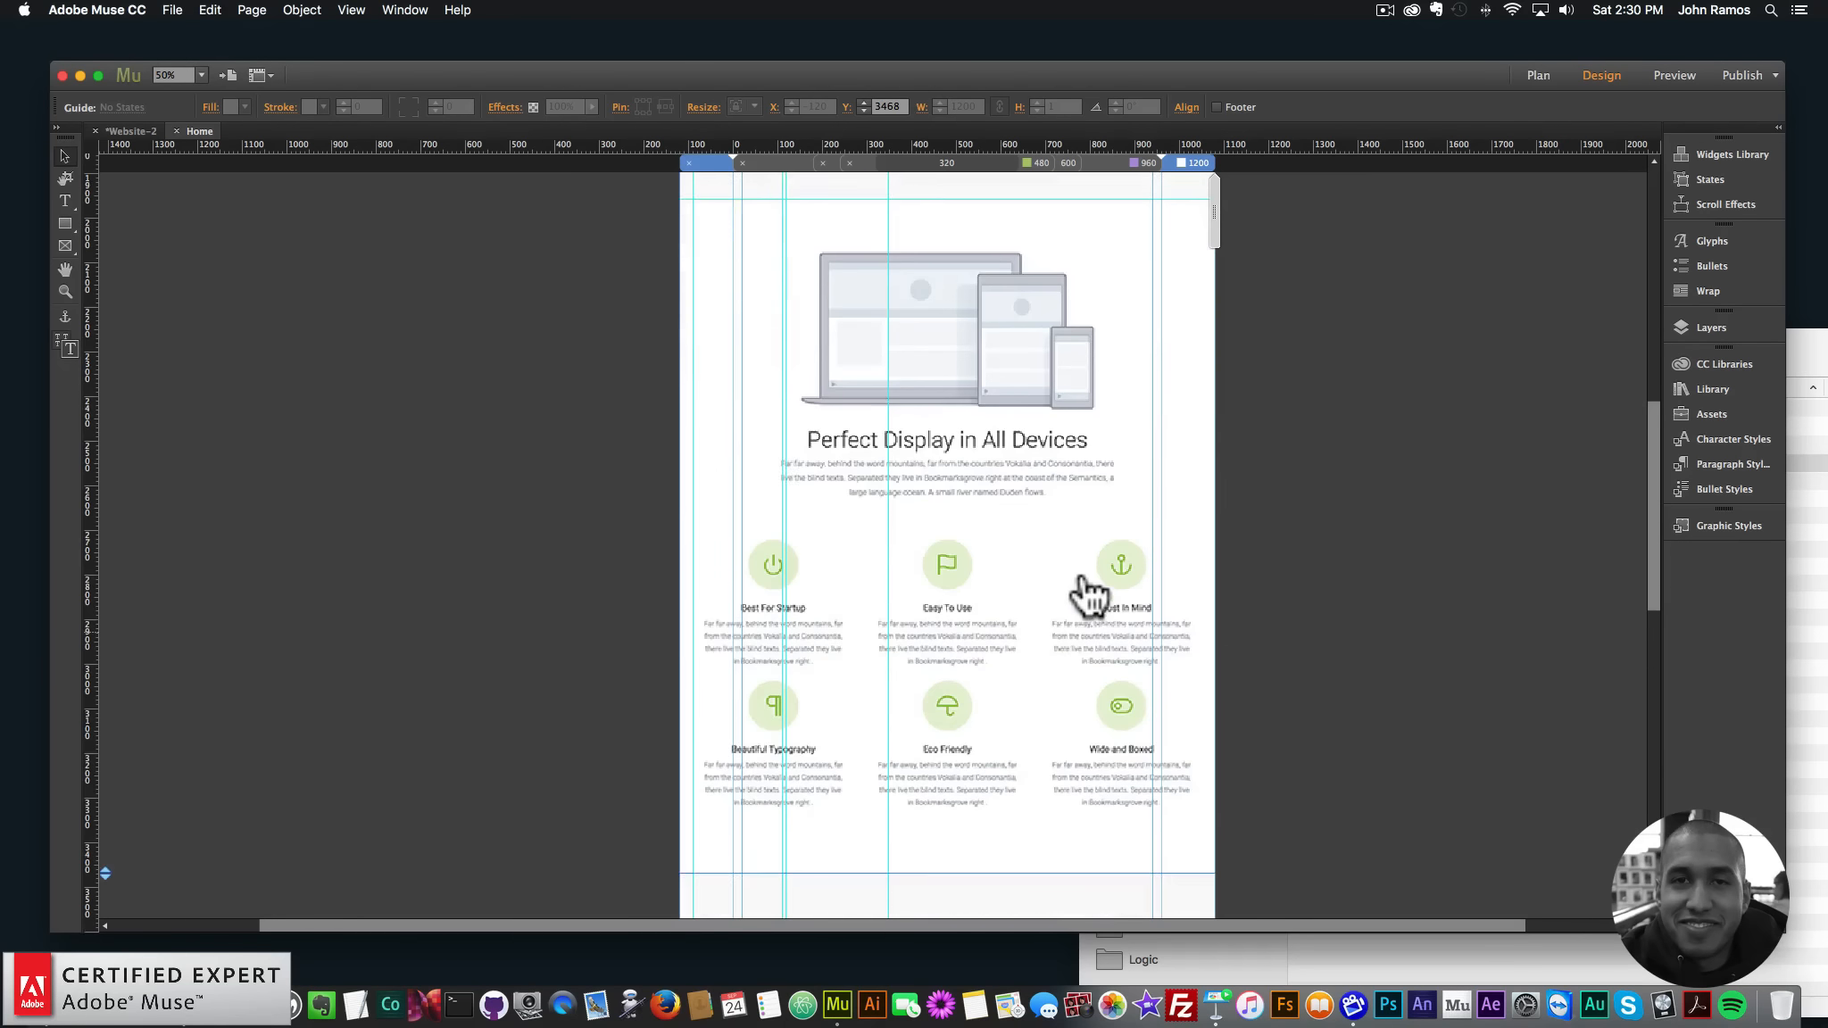
scroll(1083, 593, "up", 4)
left_click_drag(1082, 590, 1054, 543)
scroll(1054, 541, "up", 10)
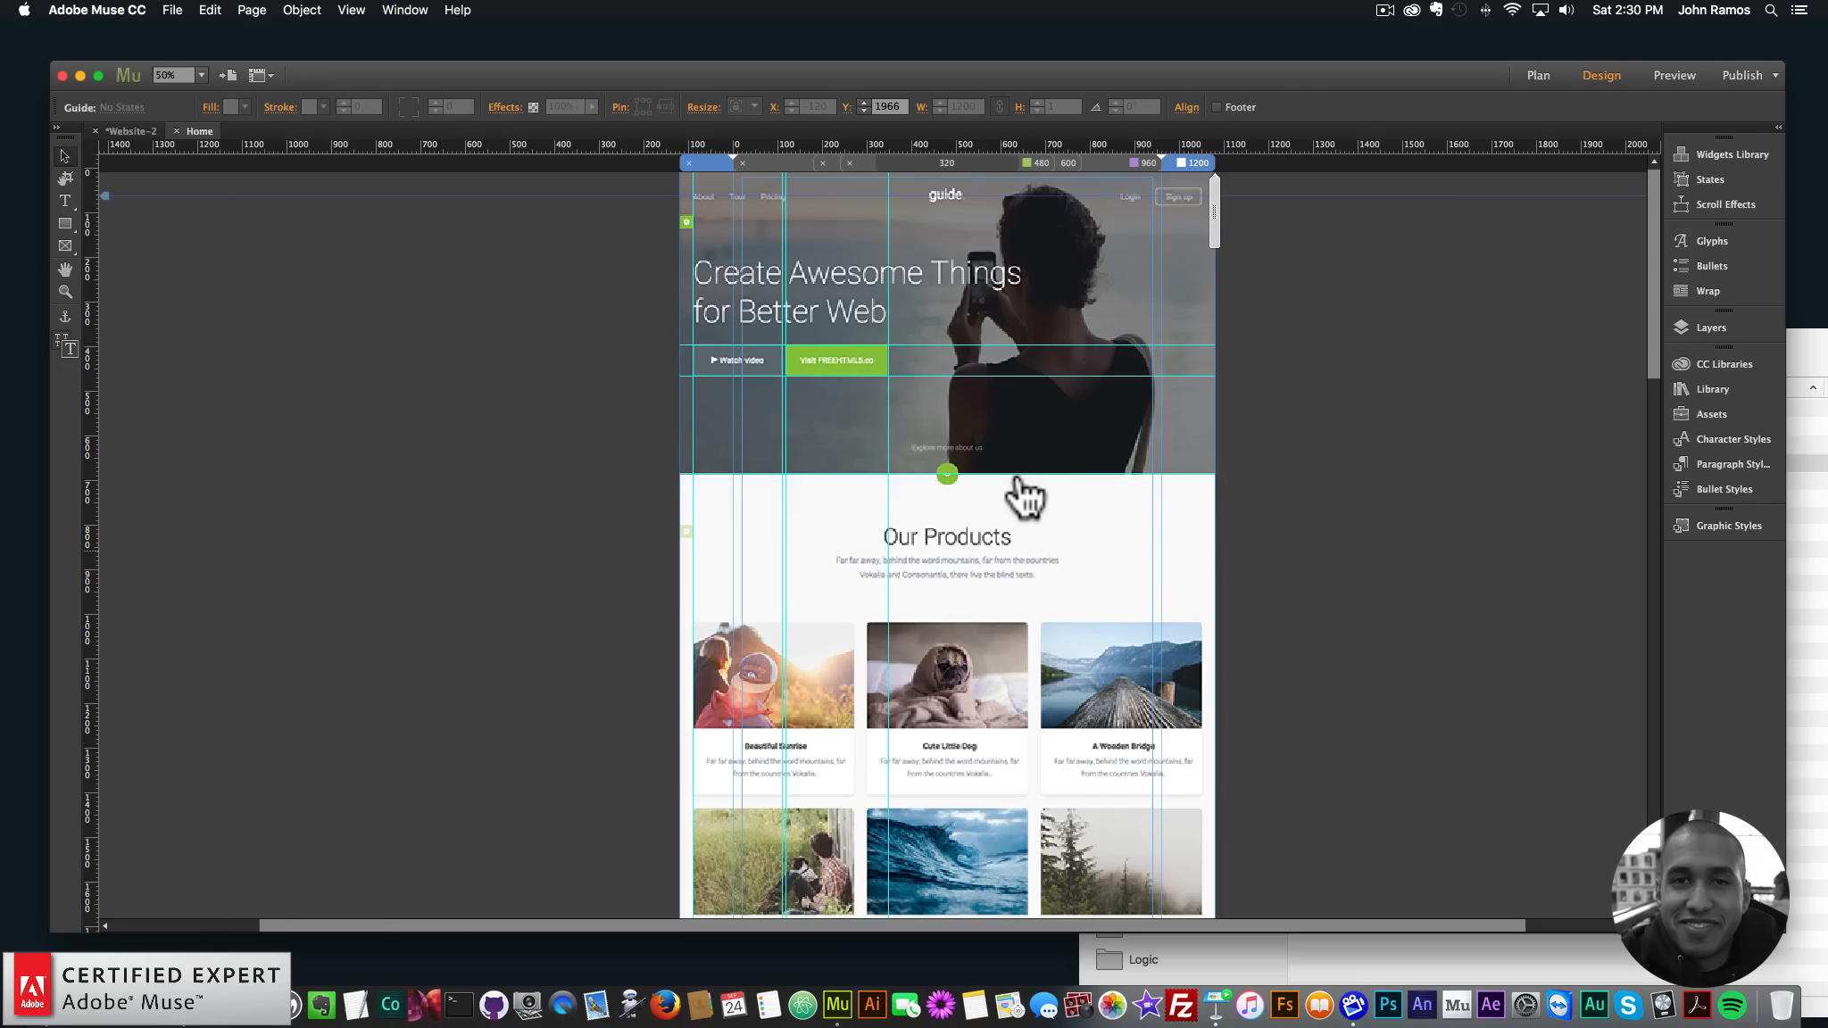
scroll(1045, 491, "down", 10)
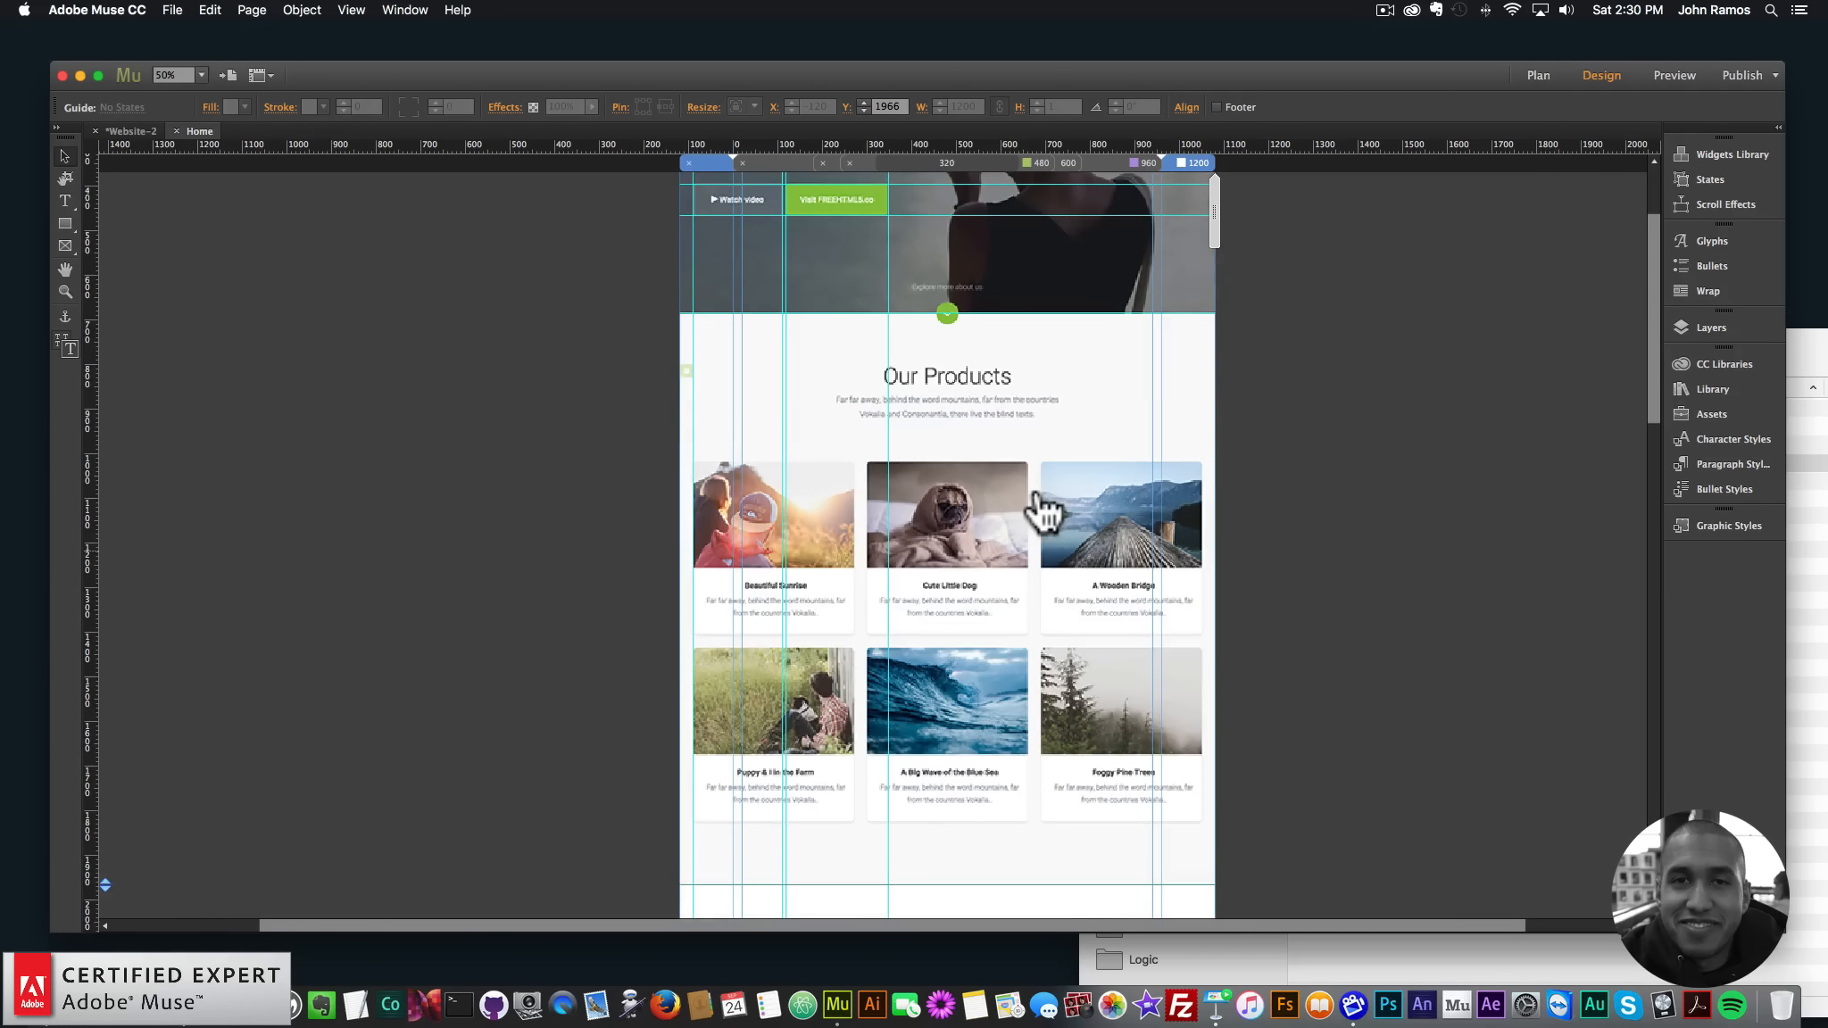
scroll(1042, 505, "down", 8)
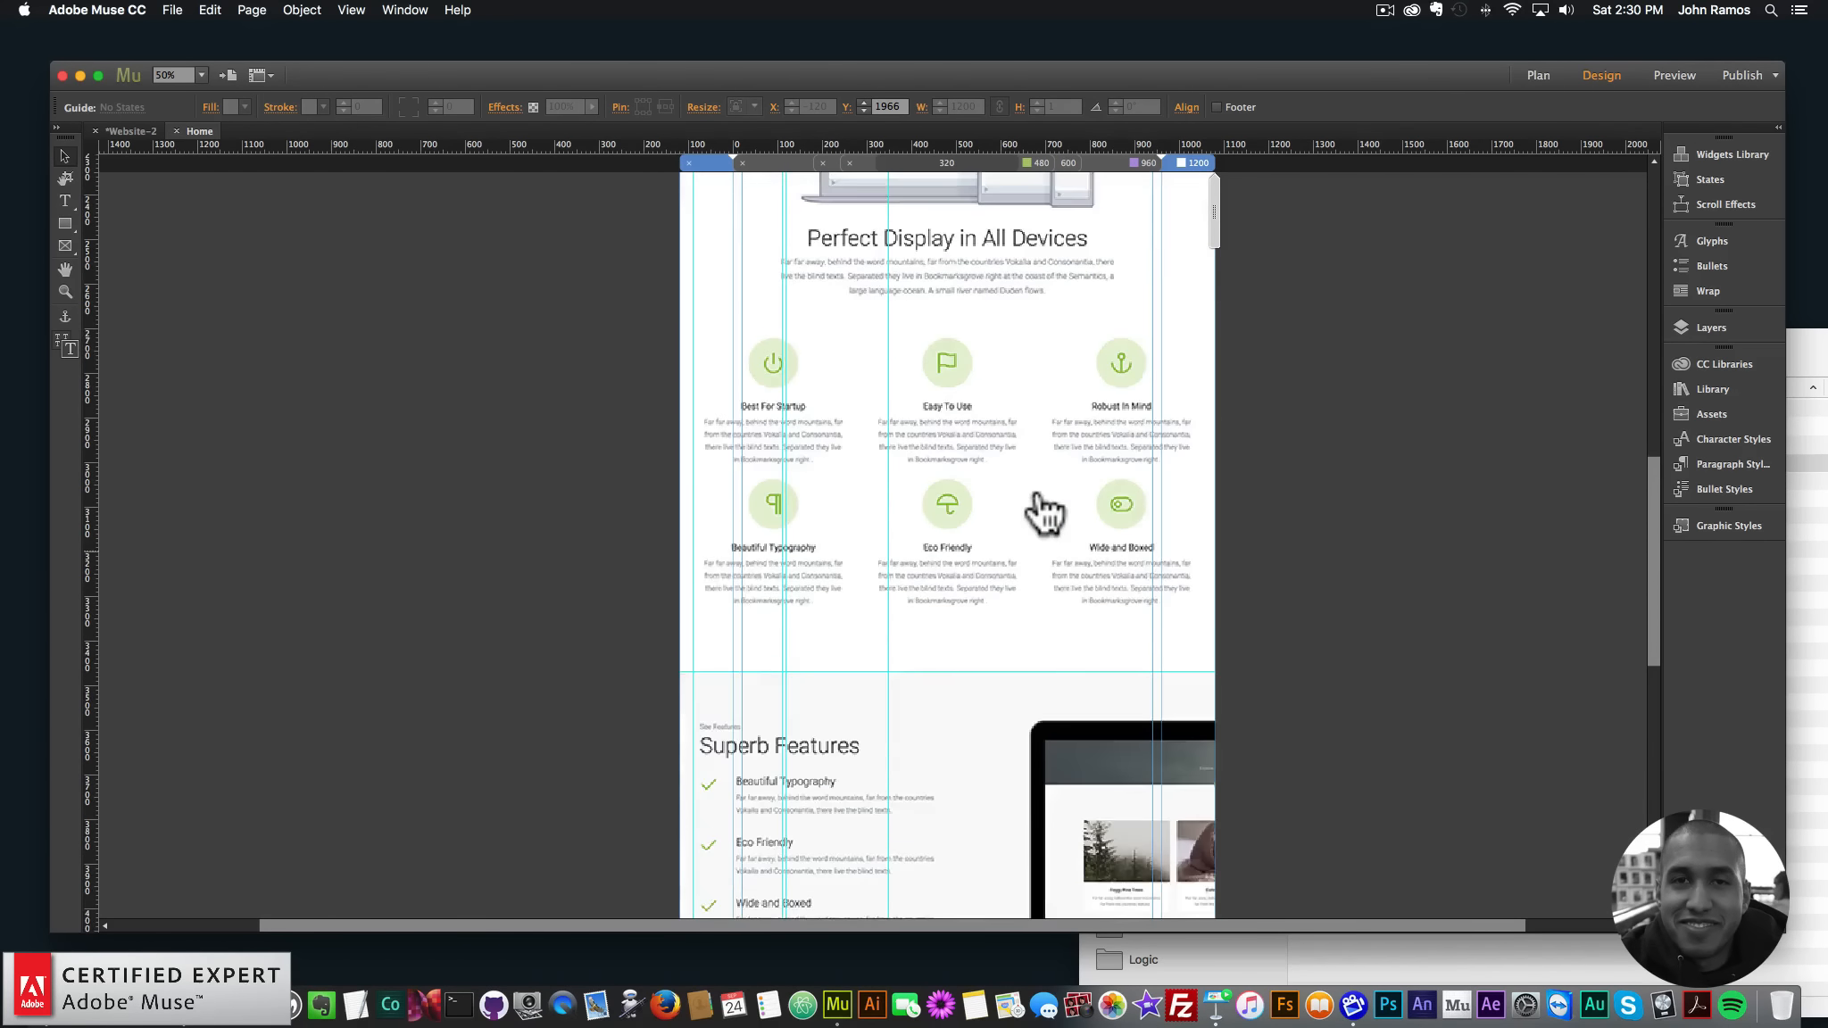
scroll(1339, 545, "up", 15)
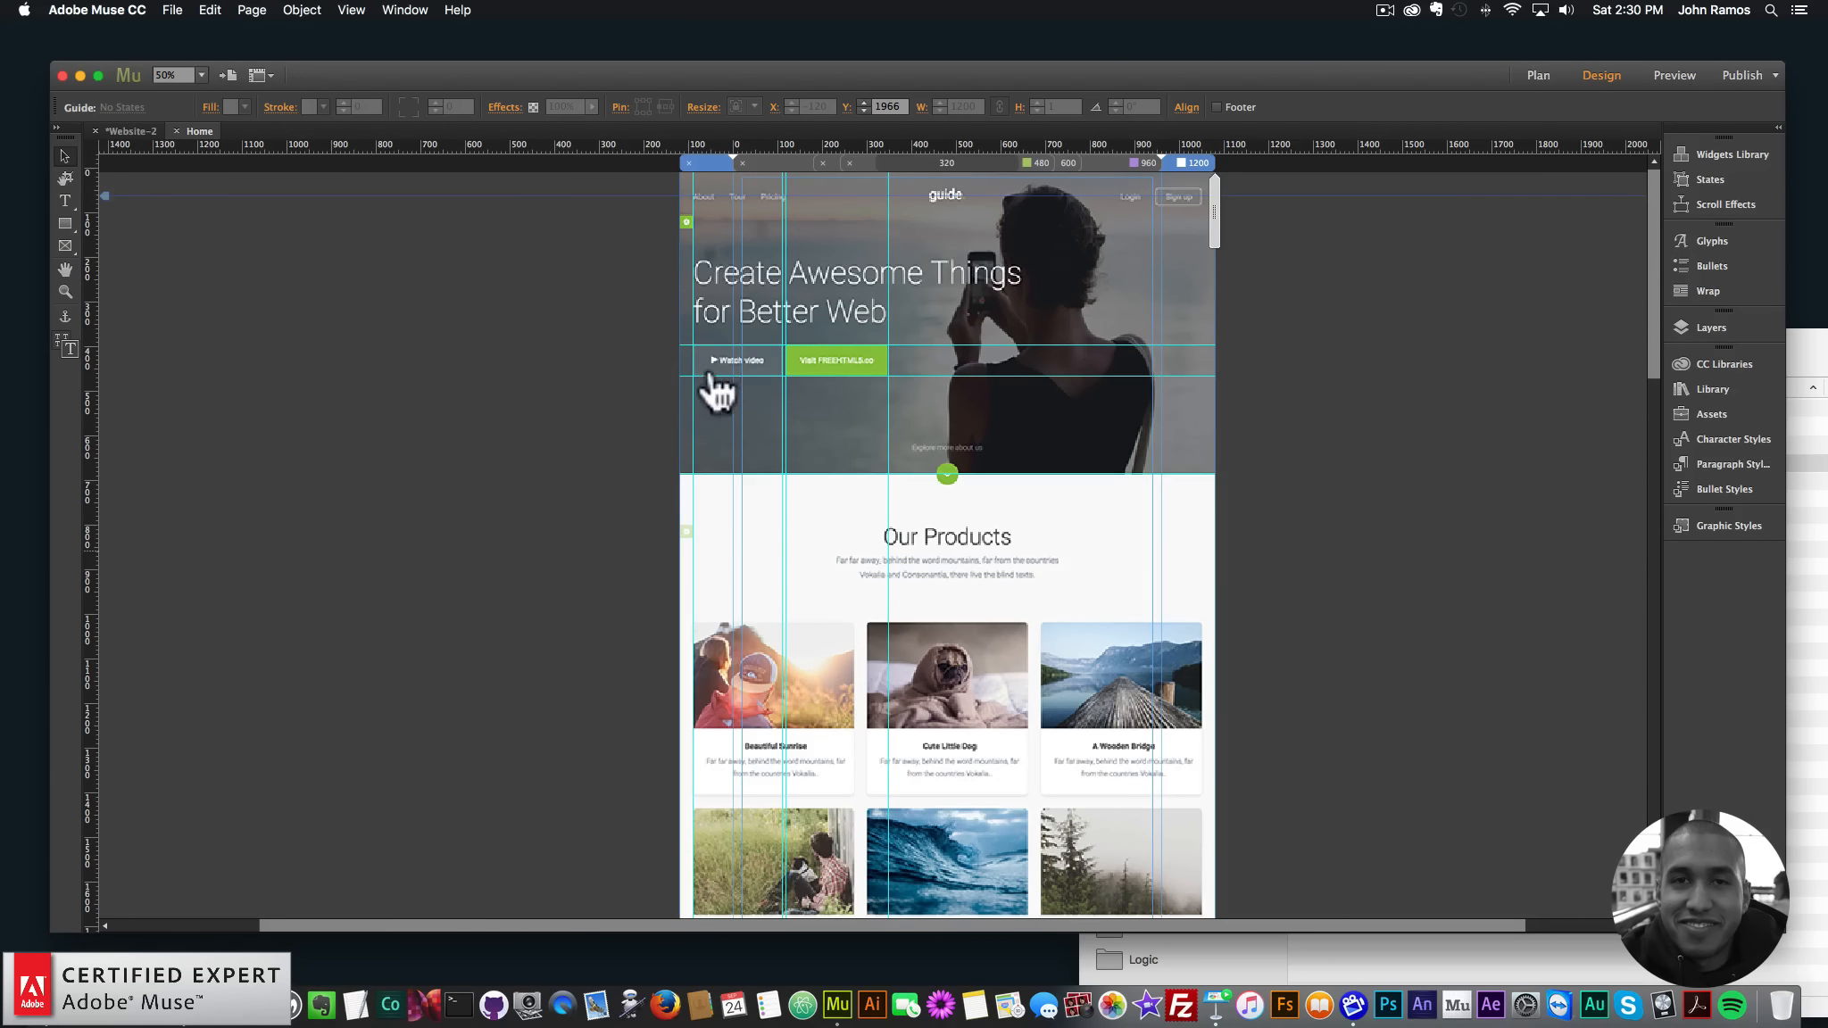
scroll(960, 549, "down", 3)
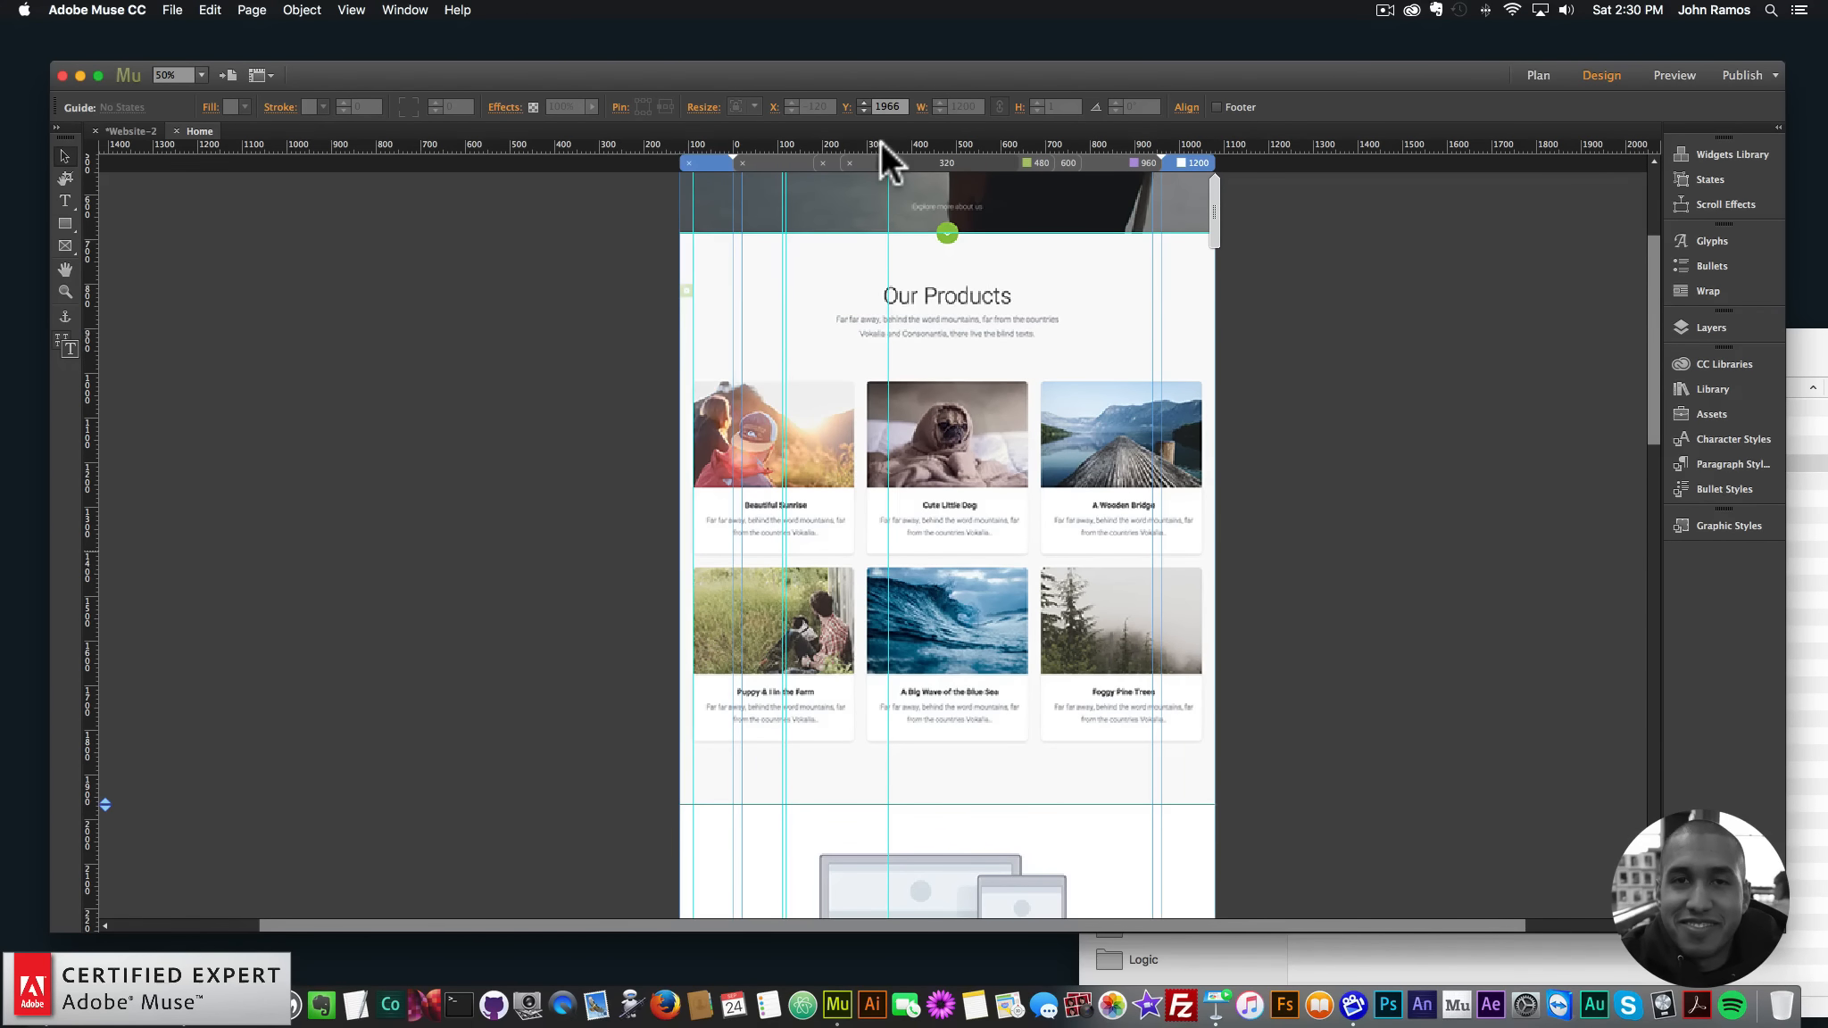
- Add horizontal guides at the product card tops, the second card row and below it
left_click_drag(880, 141, 930, 380)
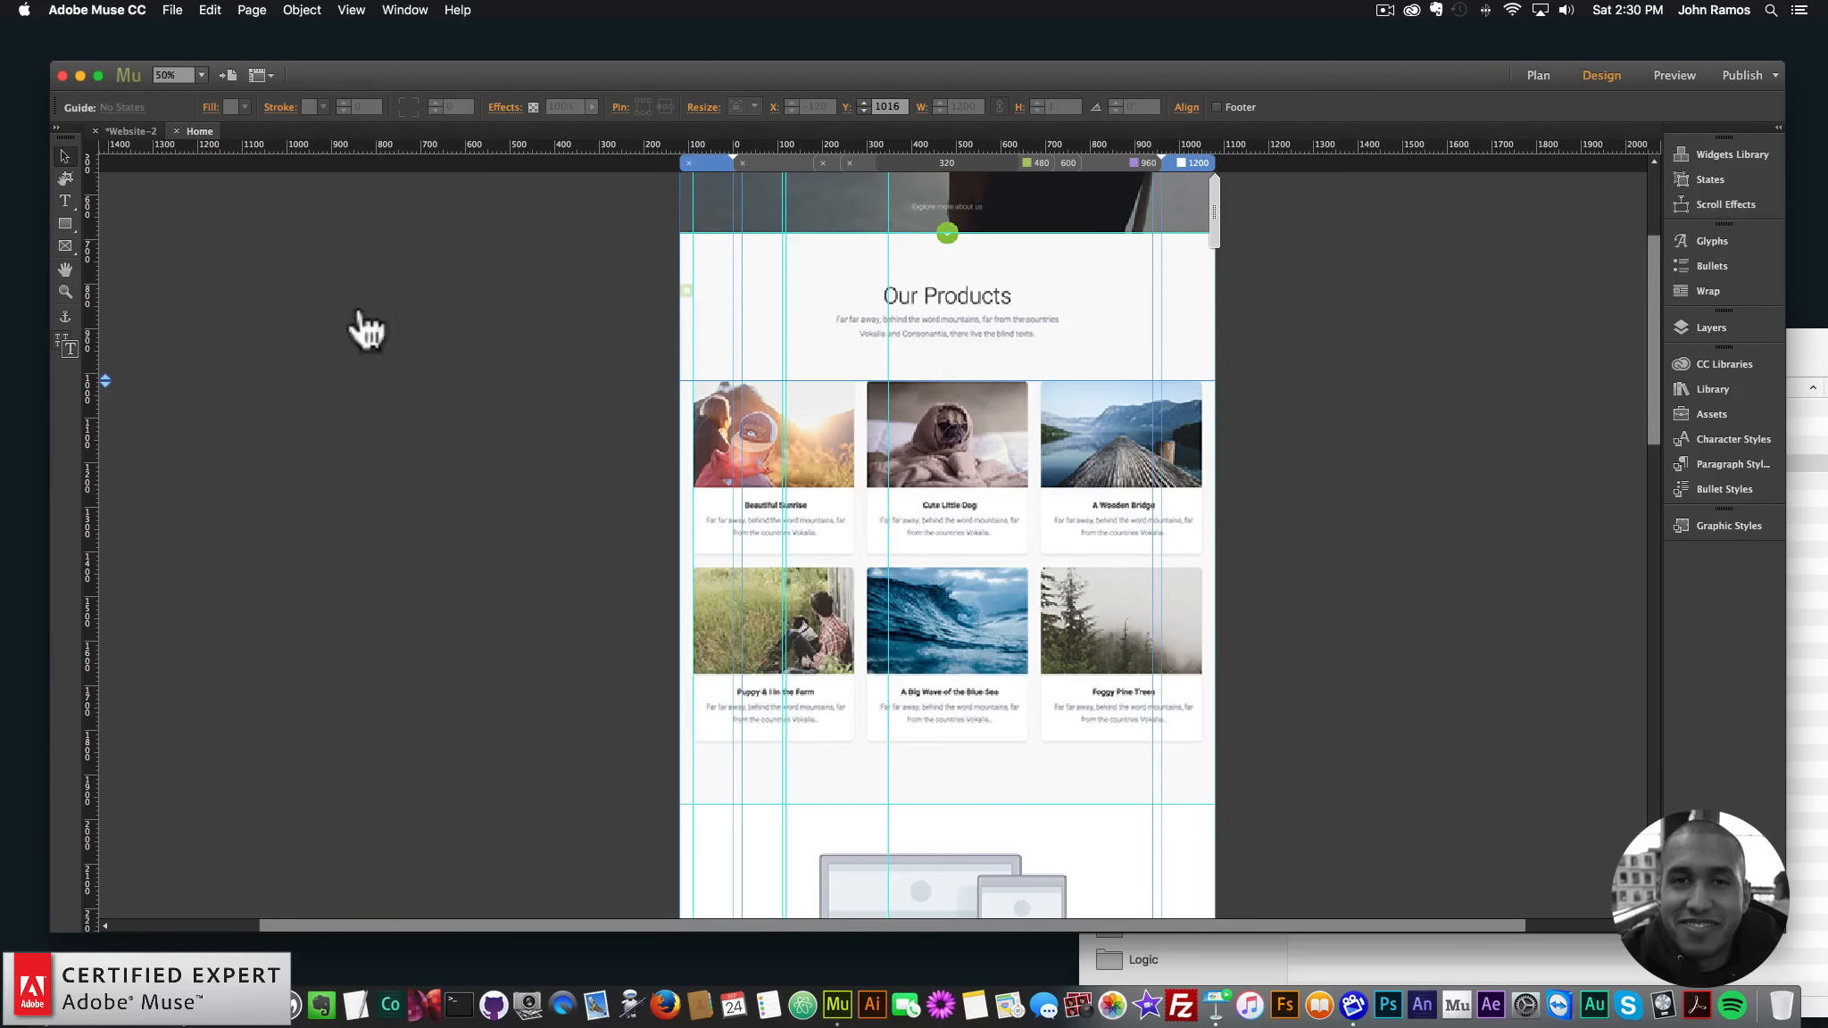
left_click(65, 291)
left_click(1074, 488)
left_click(721, 571)
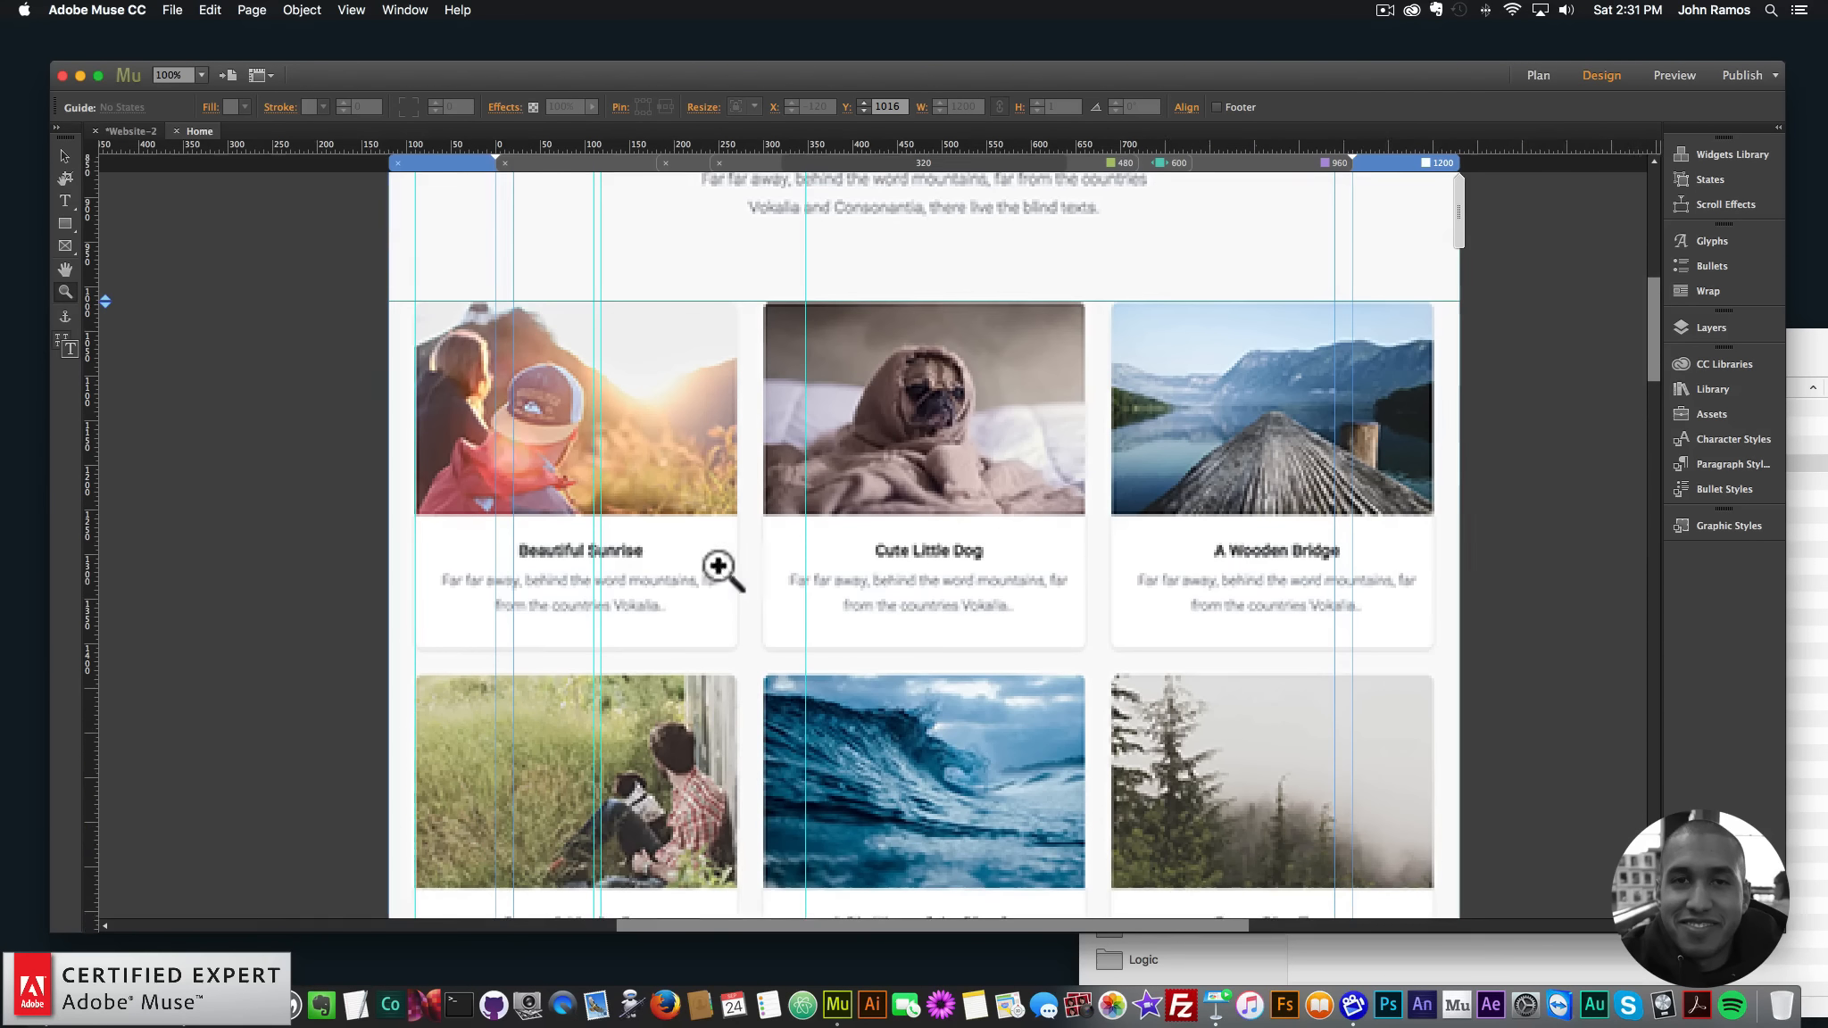
left_click(63, 157)
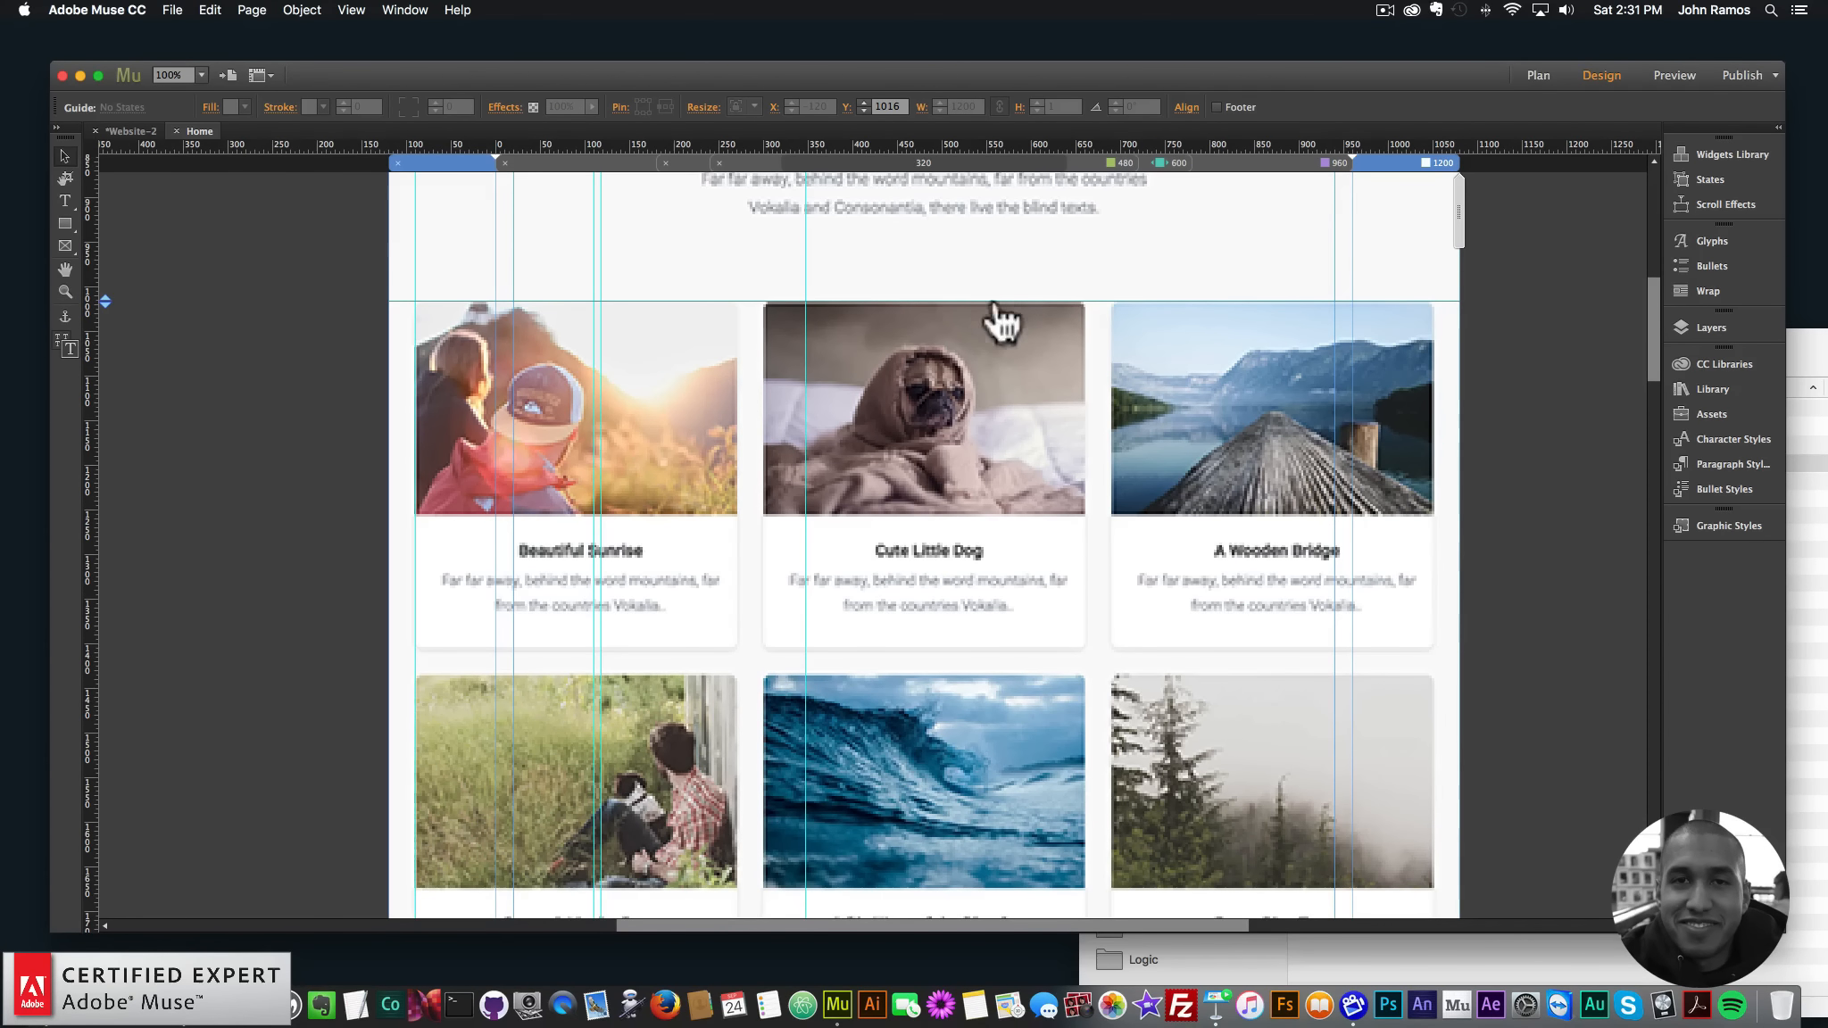
left_click_drag(1101, 301, 1101, 303)
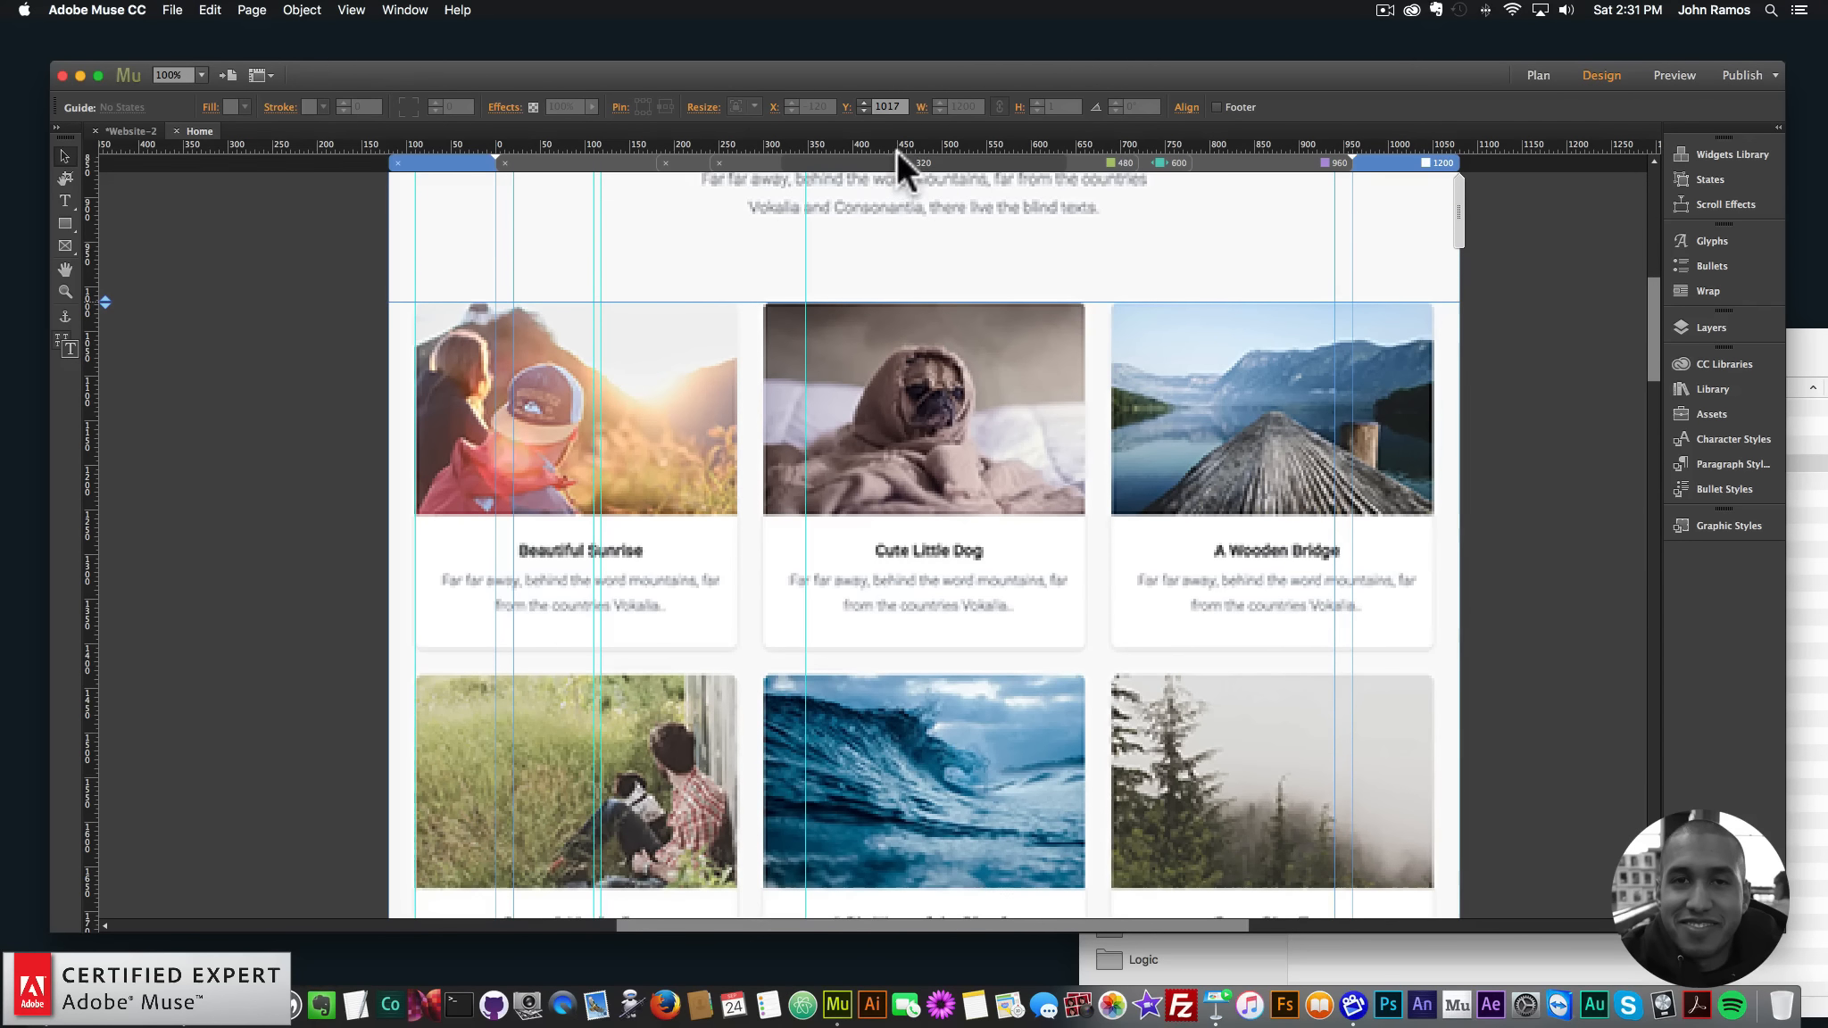
key("super+minus")
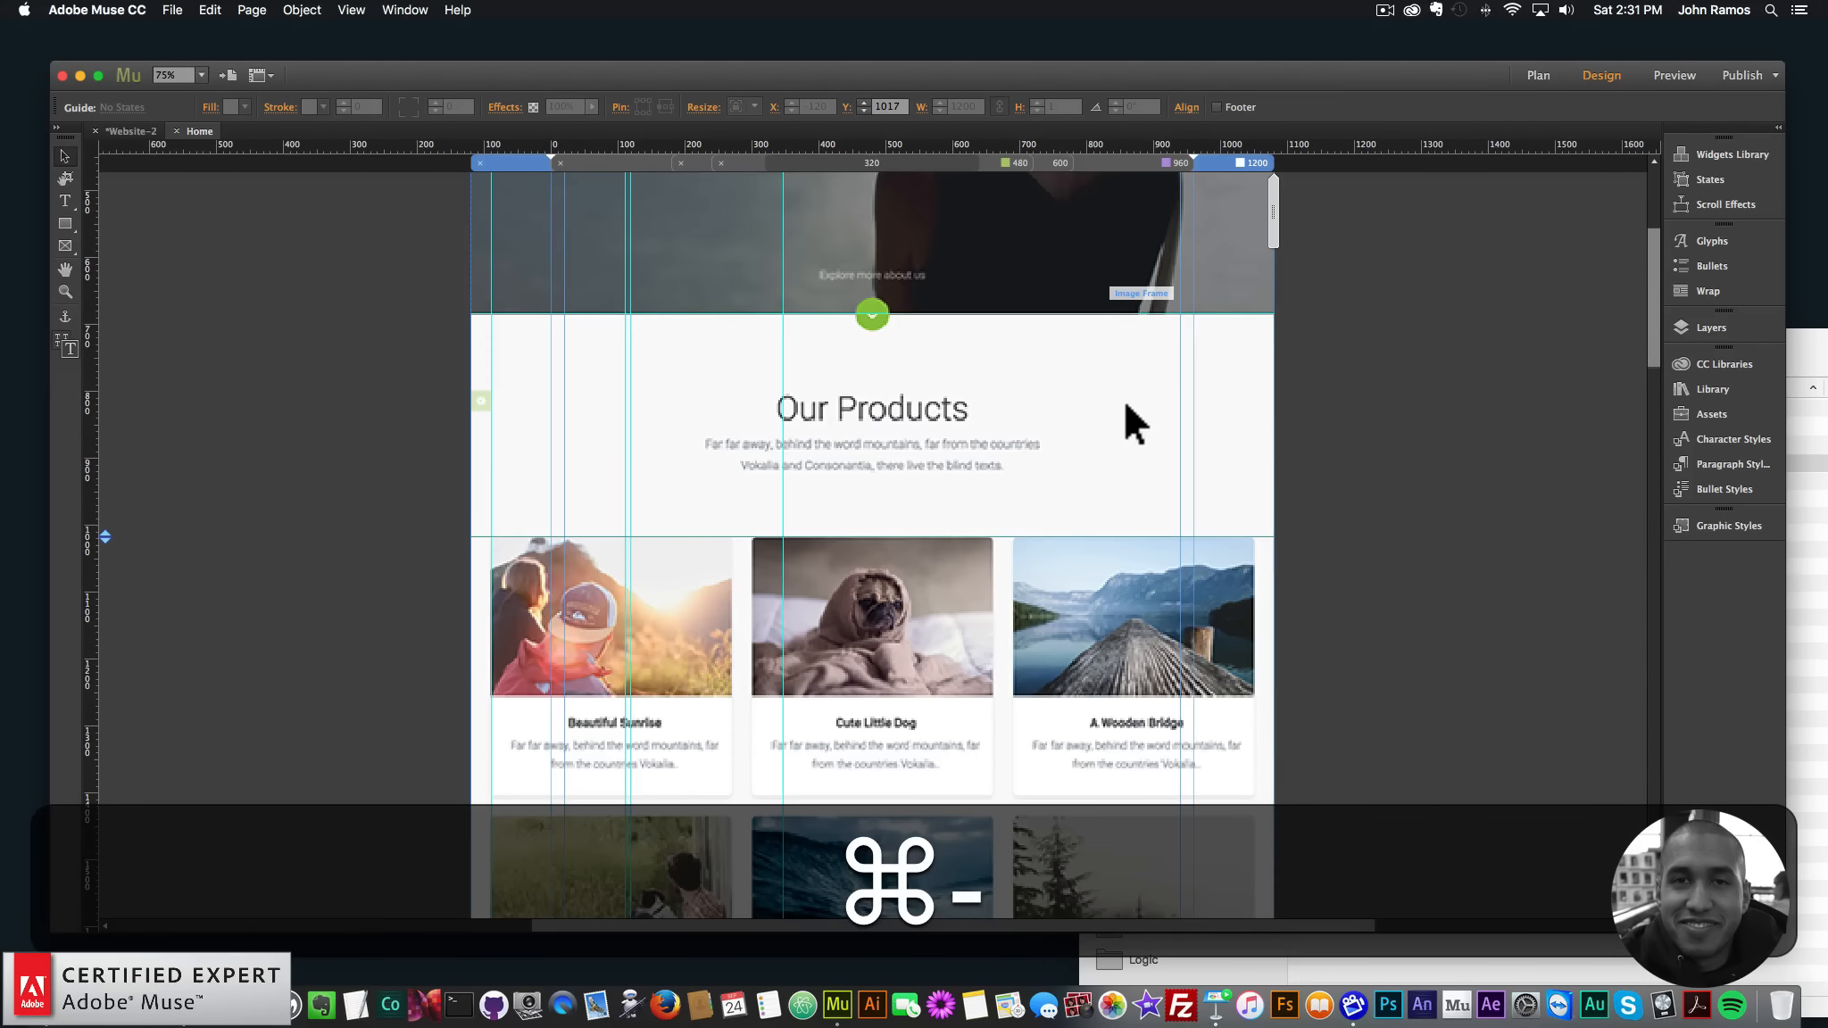
scroll(1130, 397, "down", 3)
left_click_drag(930, 143, 955, 556)
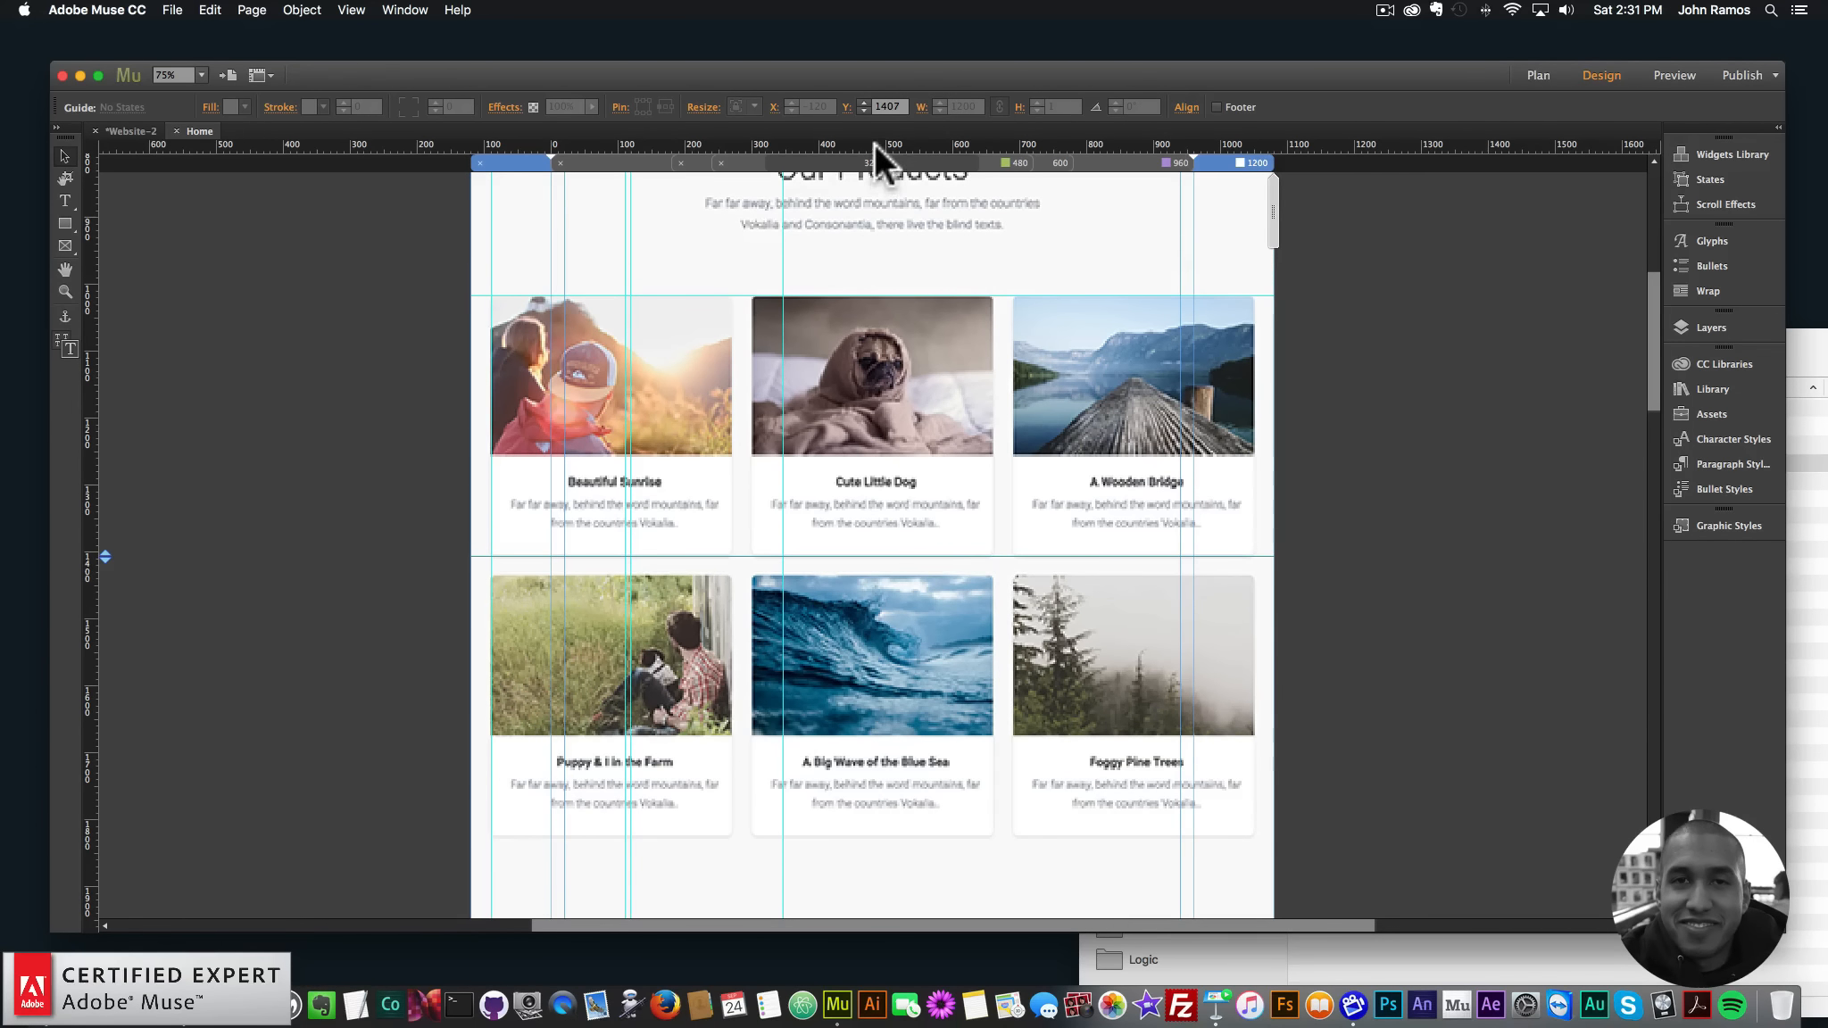
left_click_drag(874, 143, 899, 837)
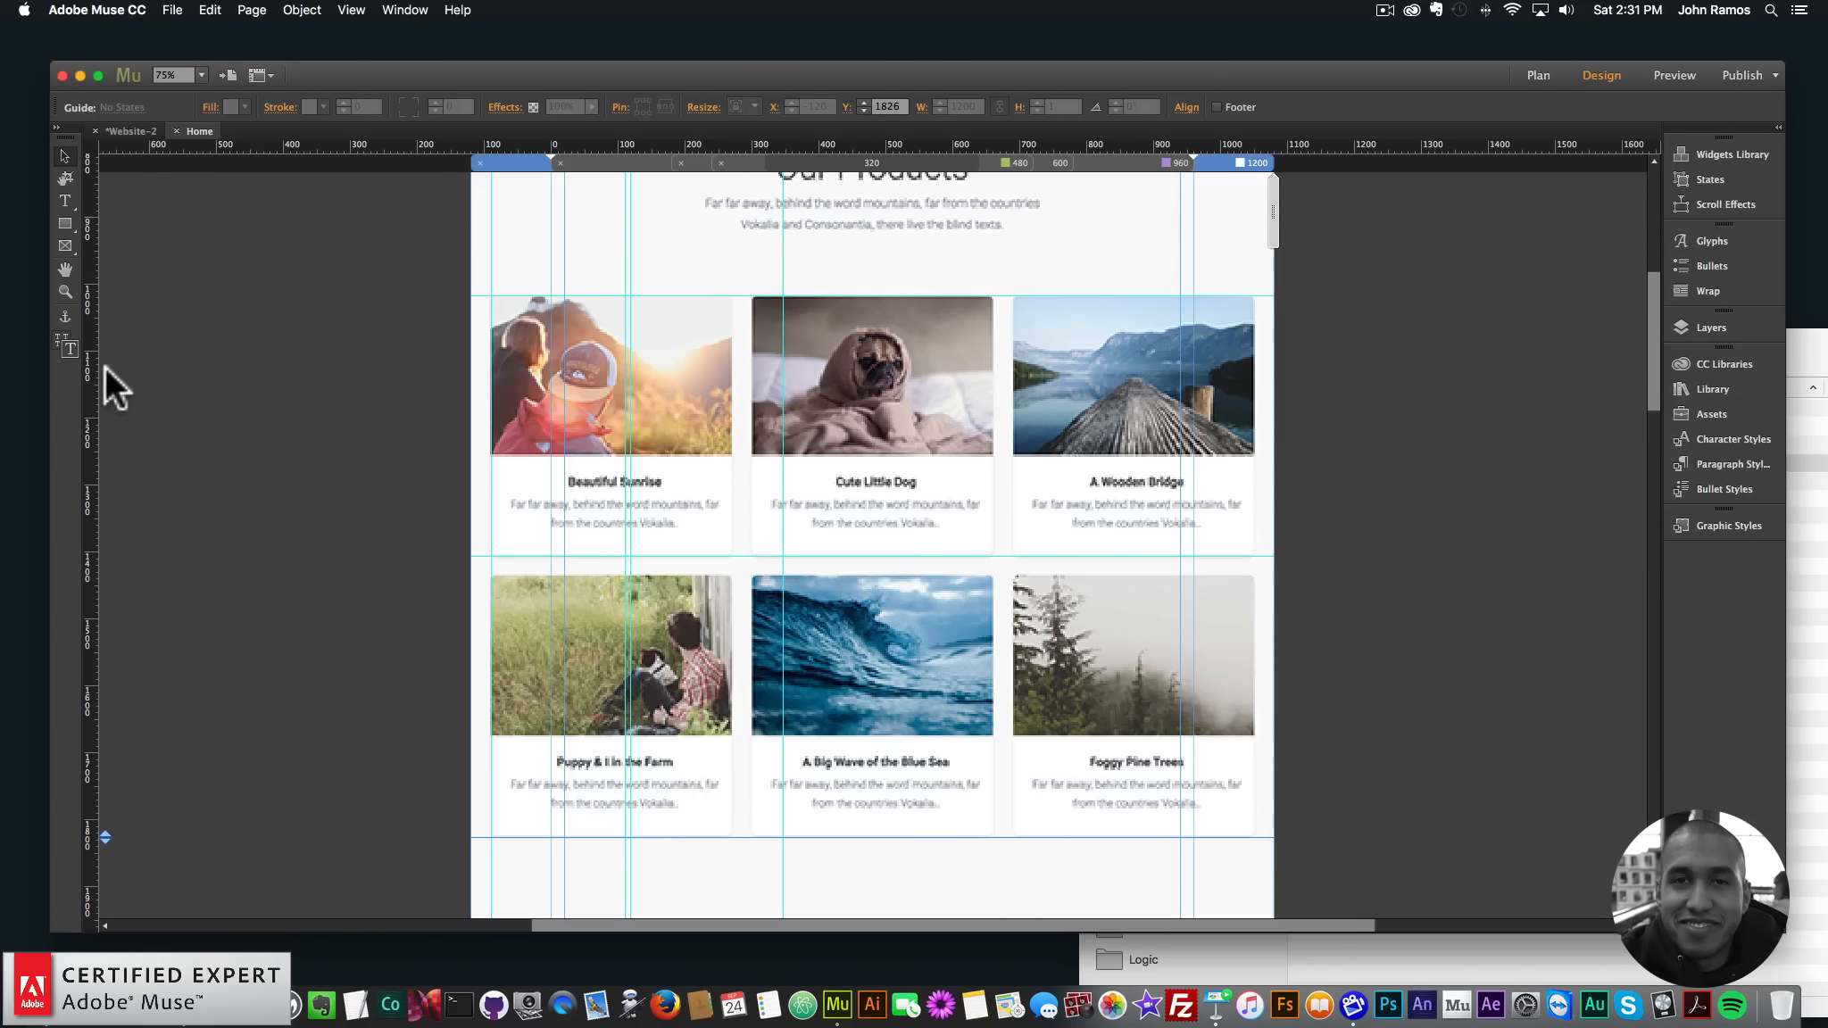
- Add vertical guides along the product card columns, moving the extra one to X 300
left_click_drag(89, 415, 733, 443)
left_click_drag(90, 323, 994, 429)
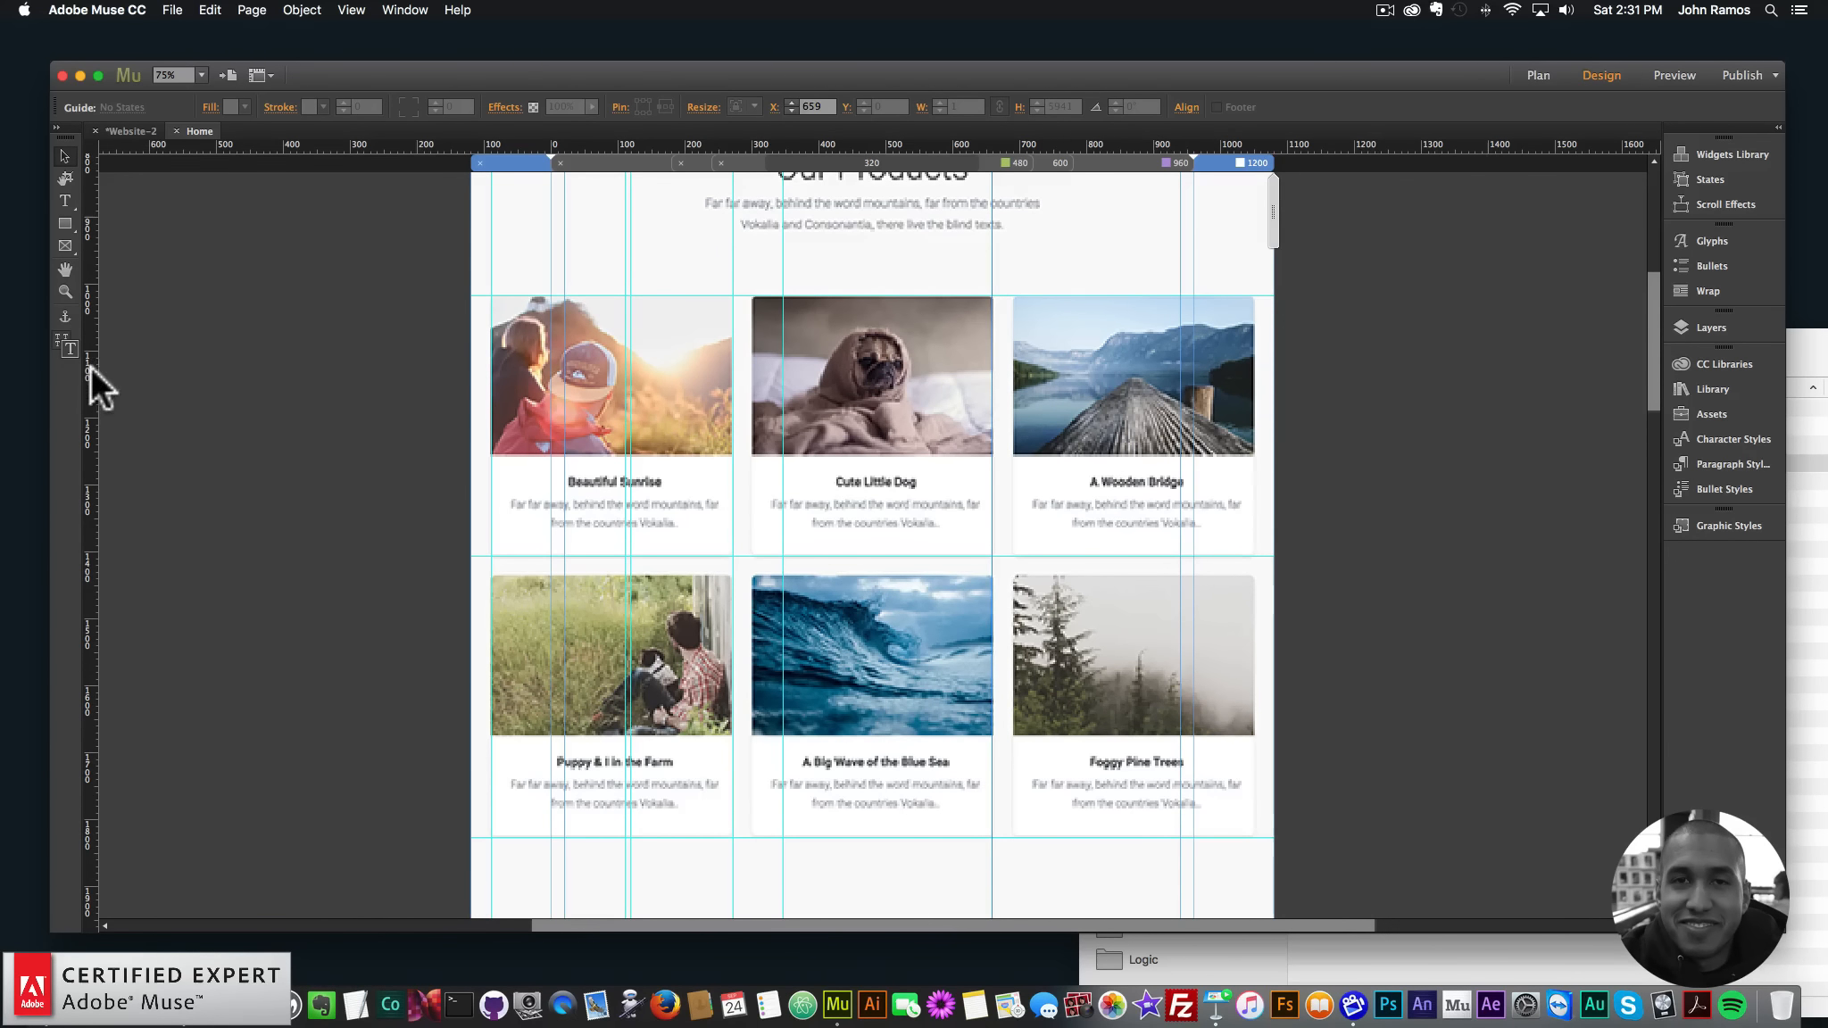
left_click_drag(90, 366, 1257, 431)
left_click_drag(86, 393, 1015, 443)
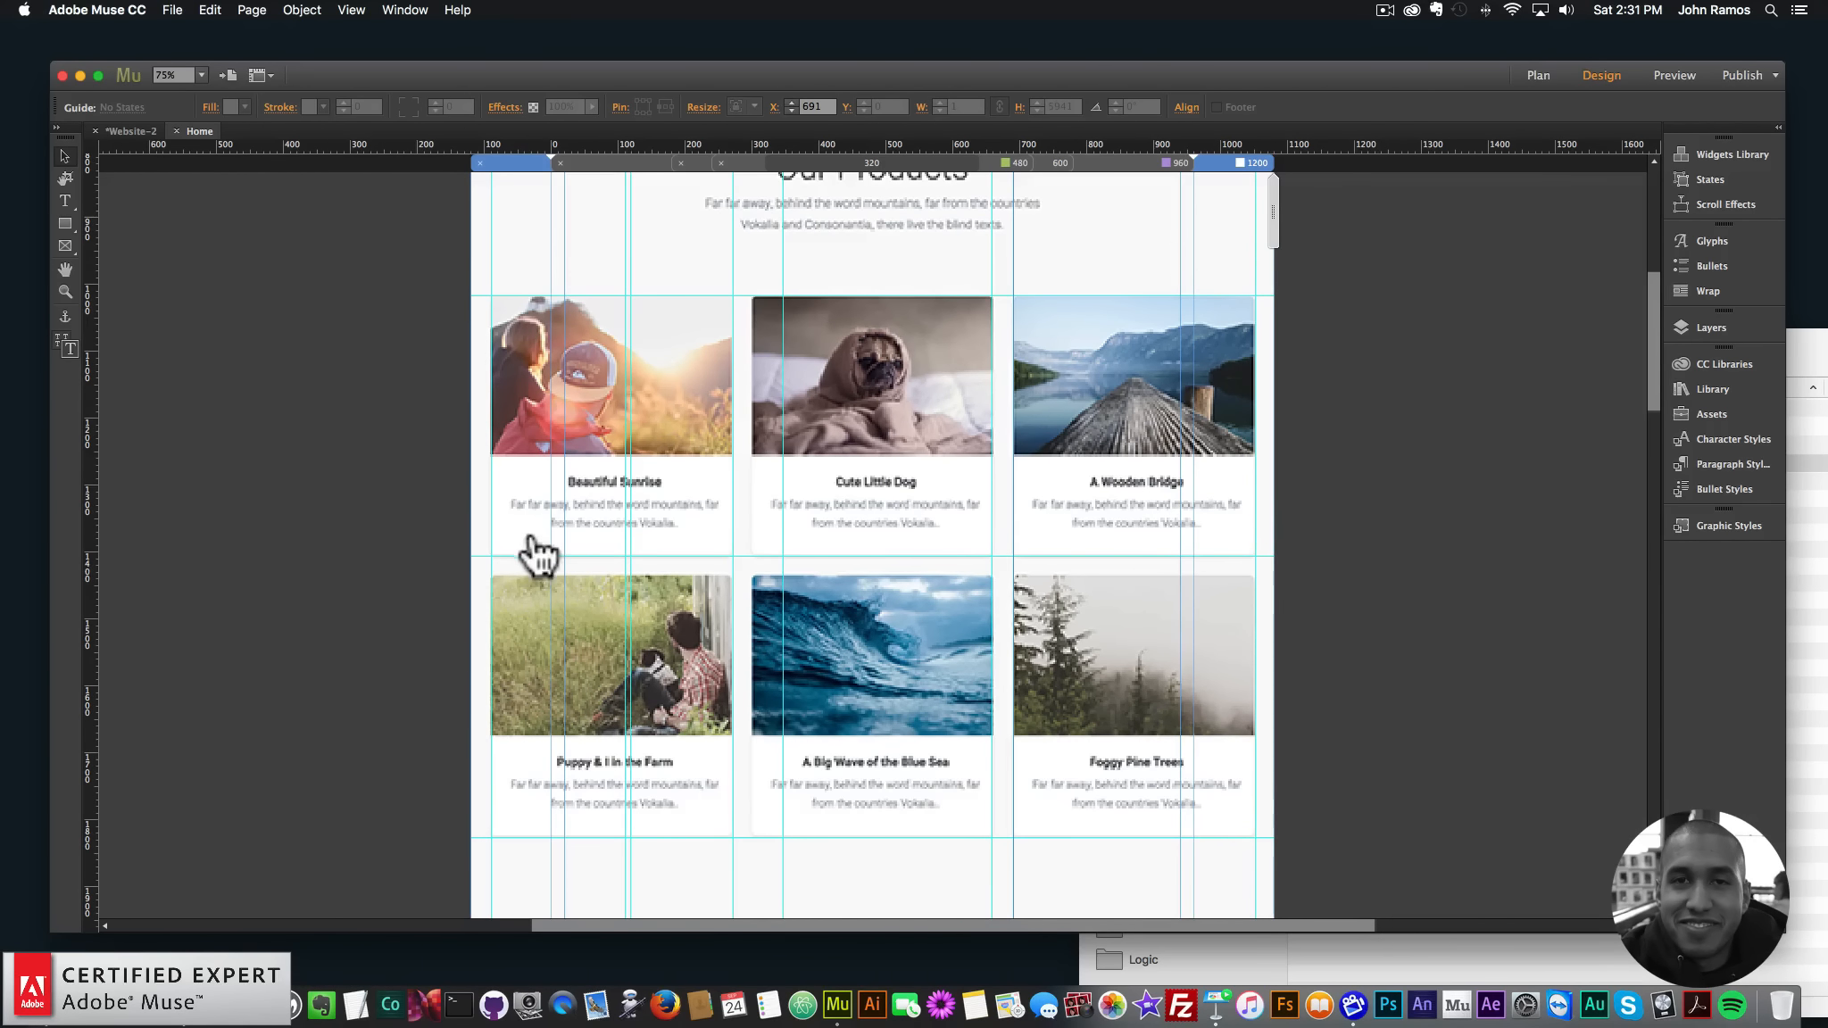
scroll(685, 551, "down", 4)
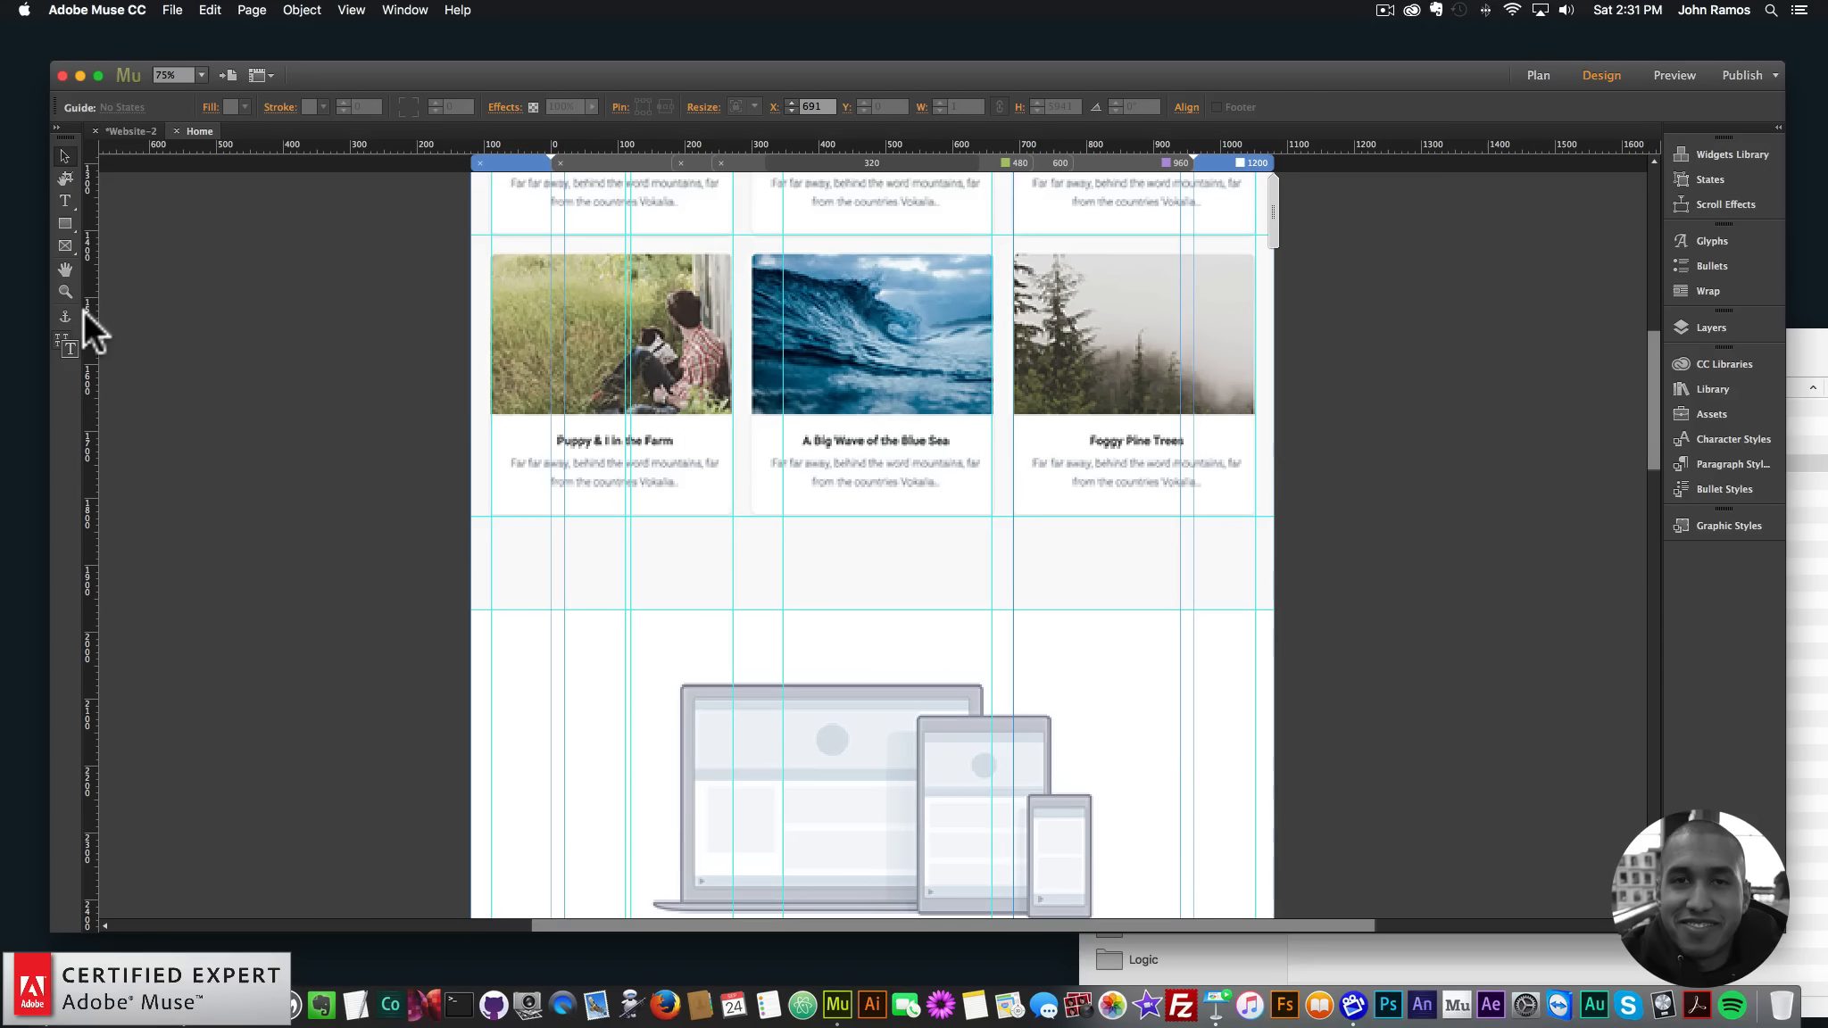
left_click_drag(1013, 425, 754, 426)
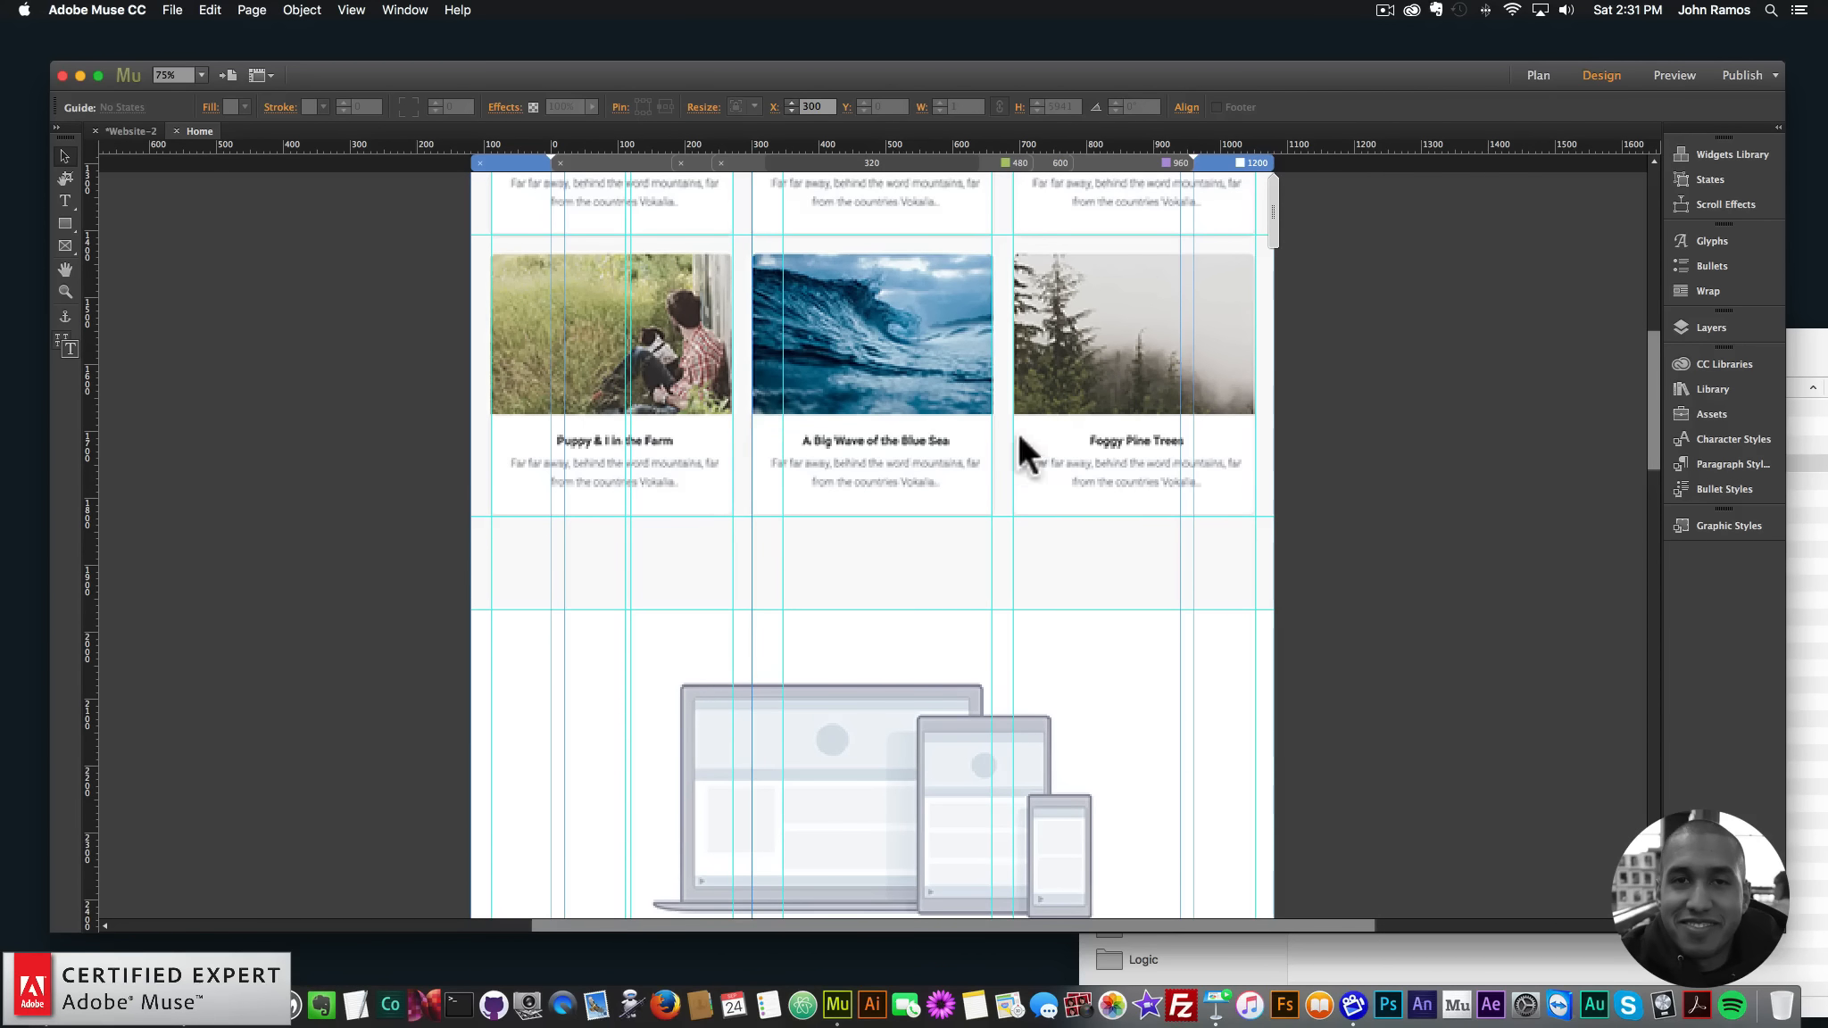
- Add horizontal guides above and between the rows of feature icons
scroll(937, 397, "up", 4)
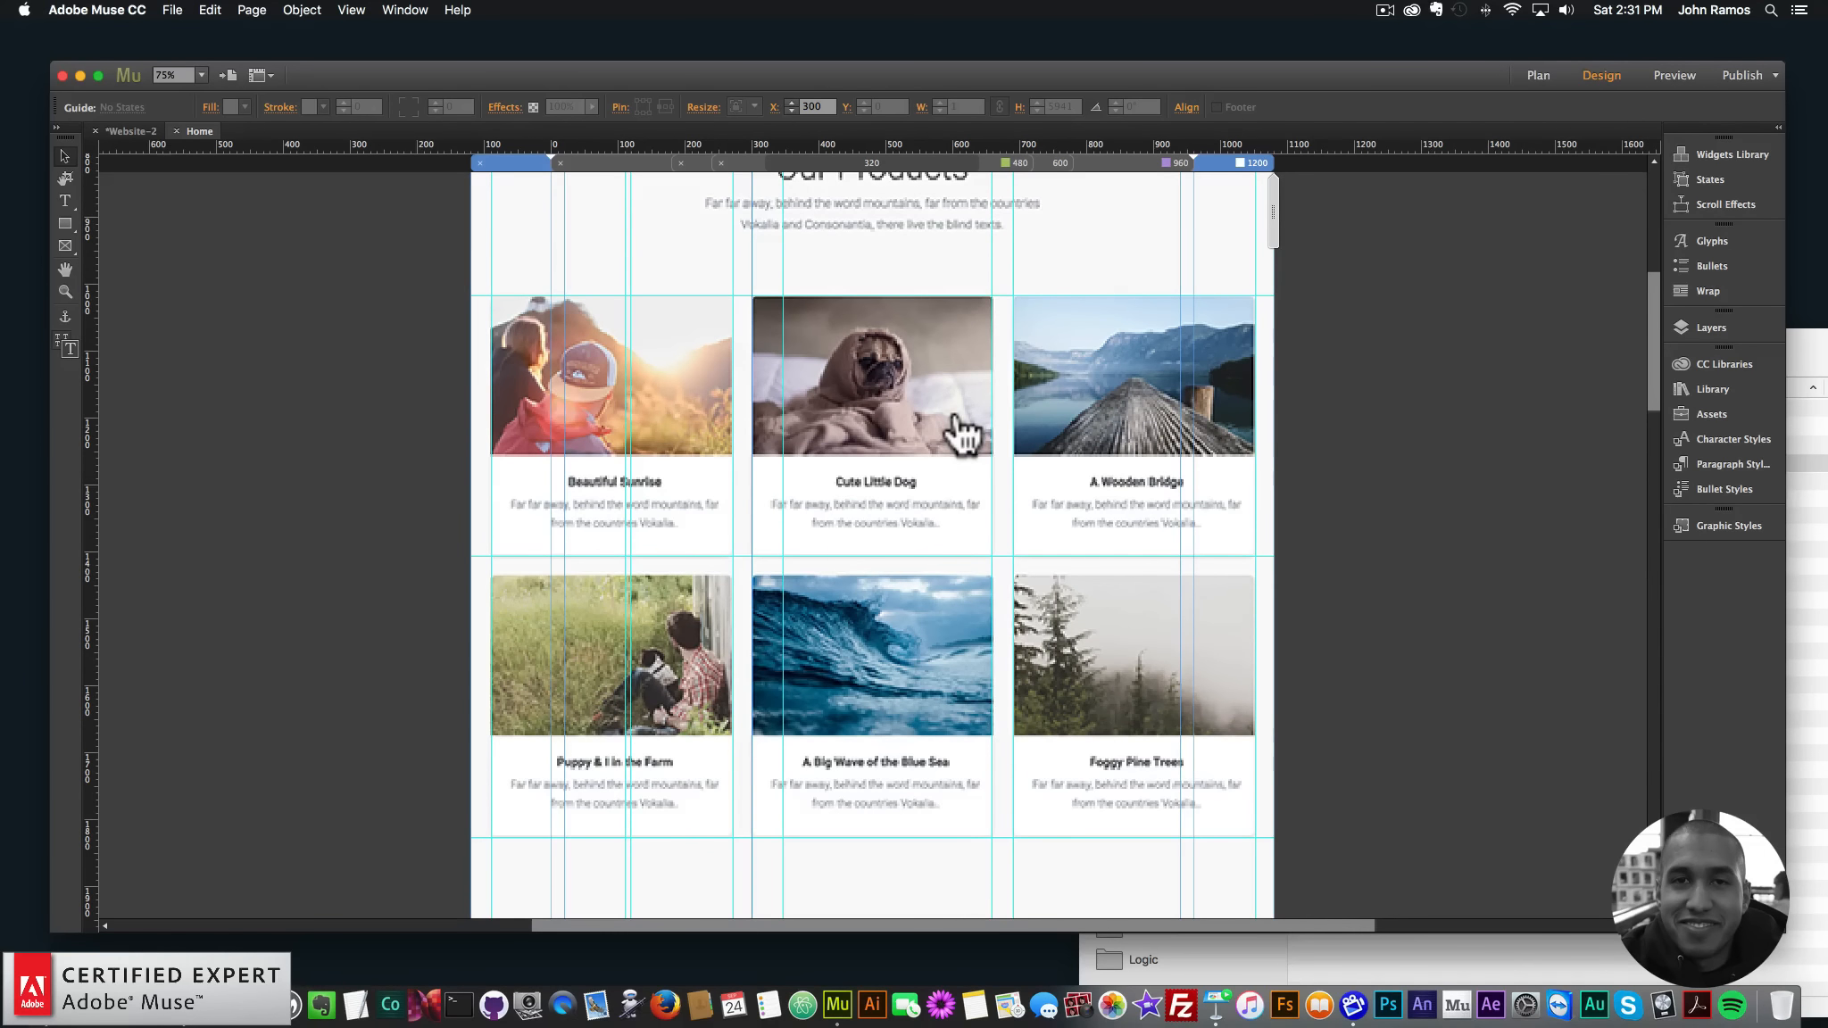
scroll(930, 623, "down", 8)
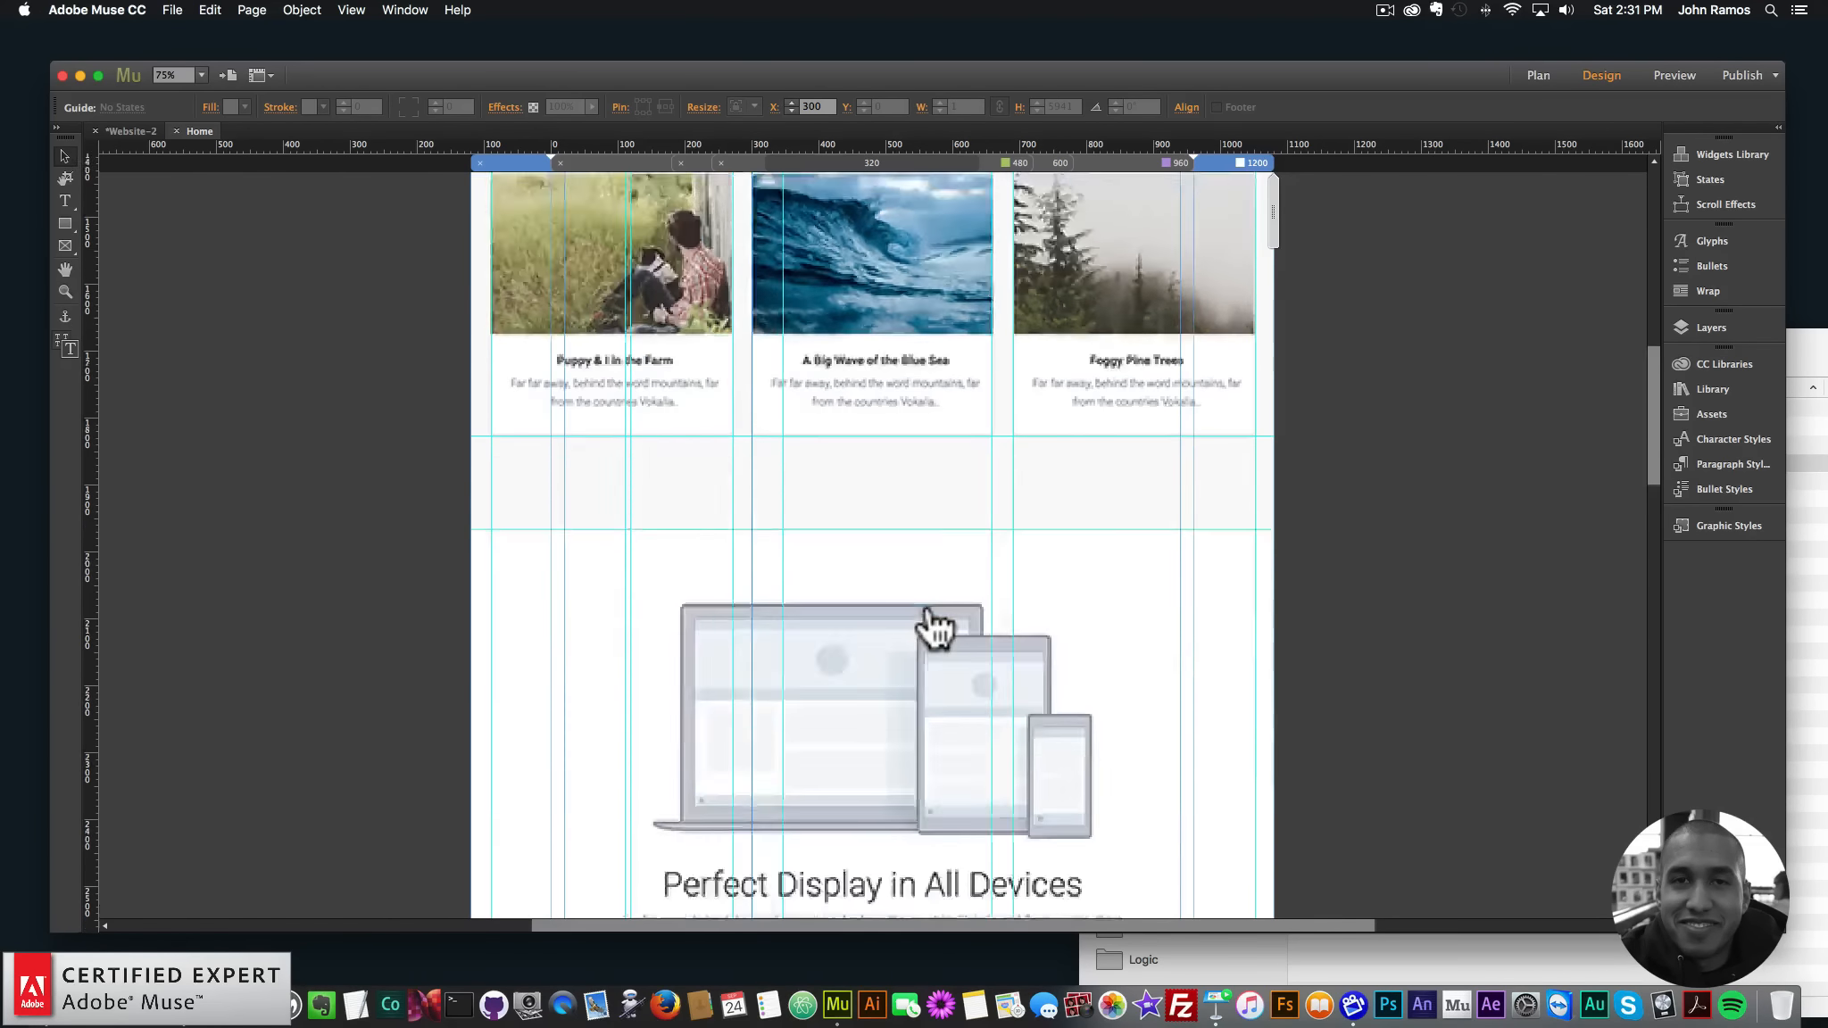
scroll(930, 624, "up", 8)
scroll(932, 616, "down", 10)
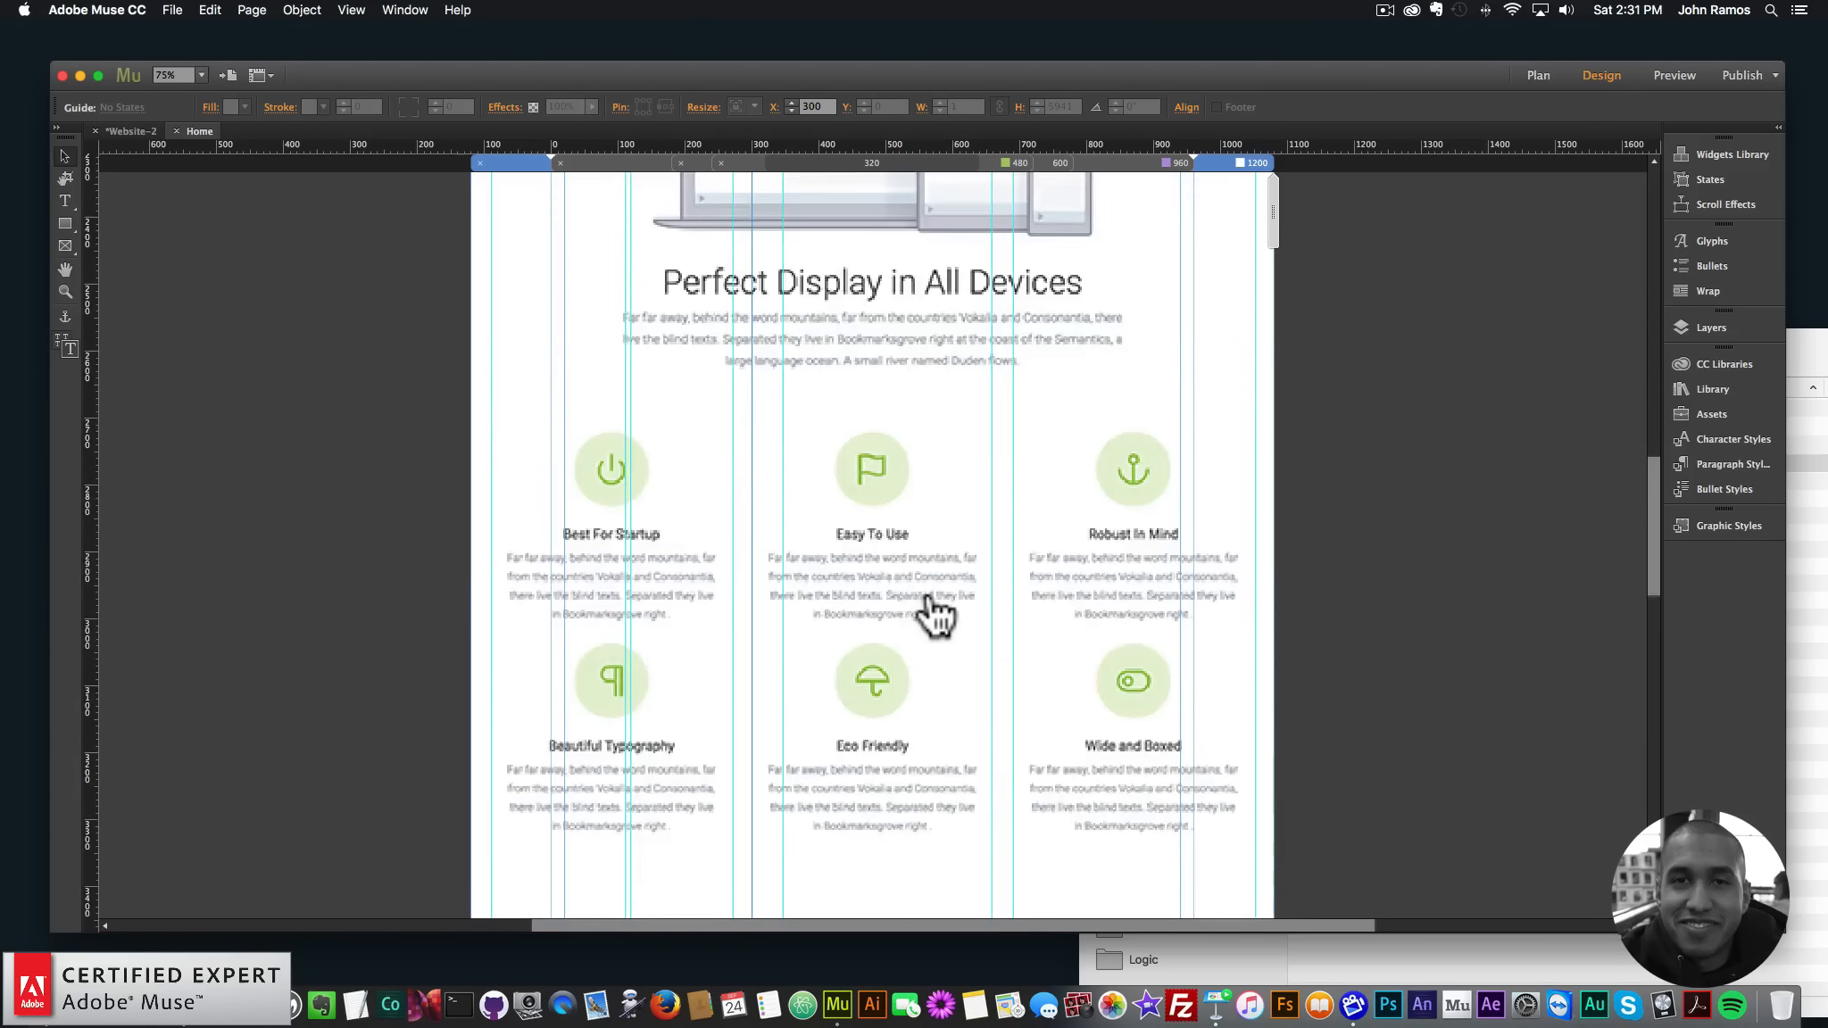
scroll(902, 527, "up", 8)
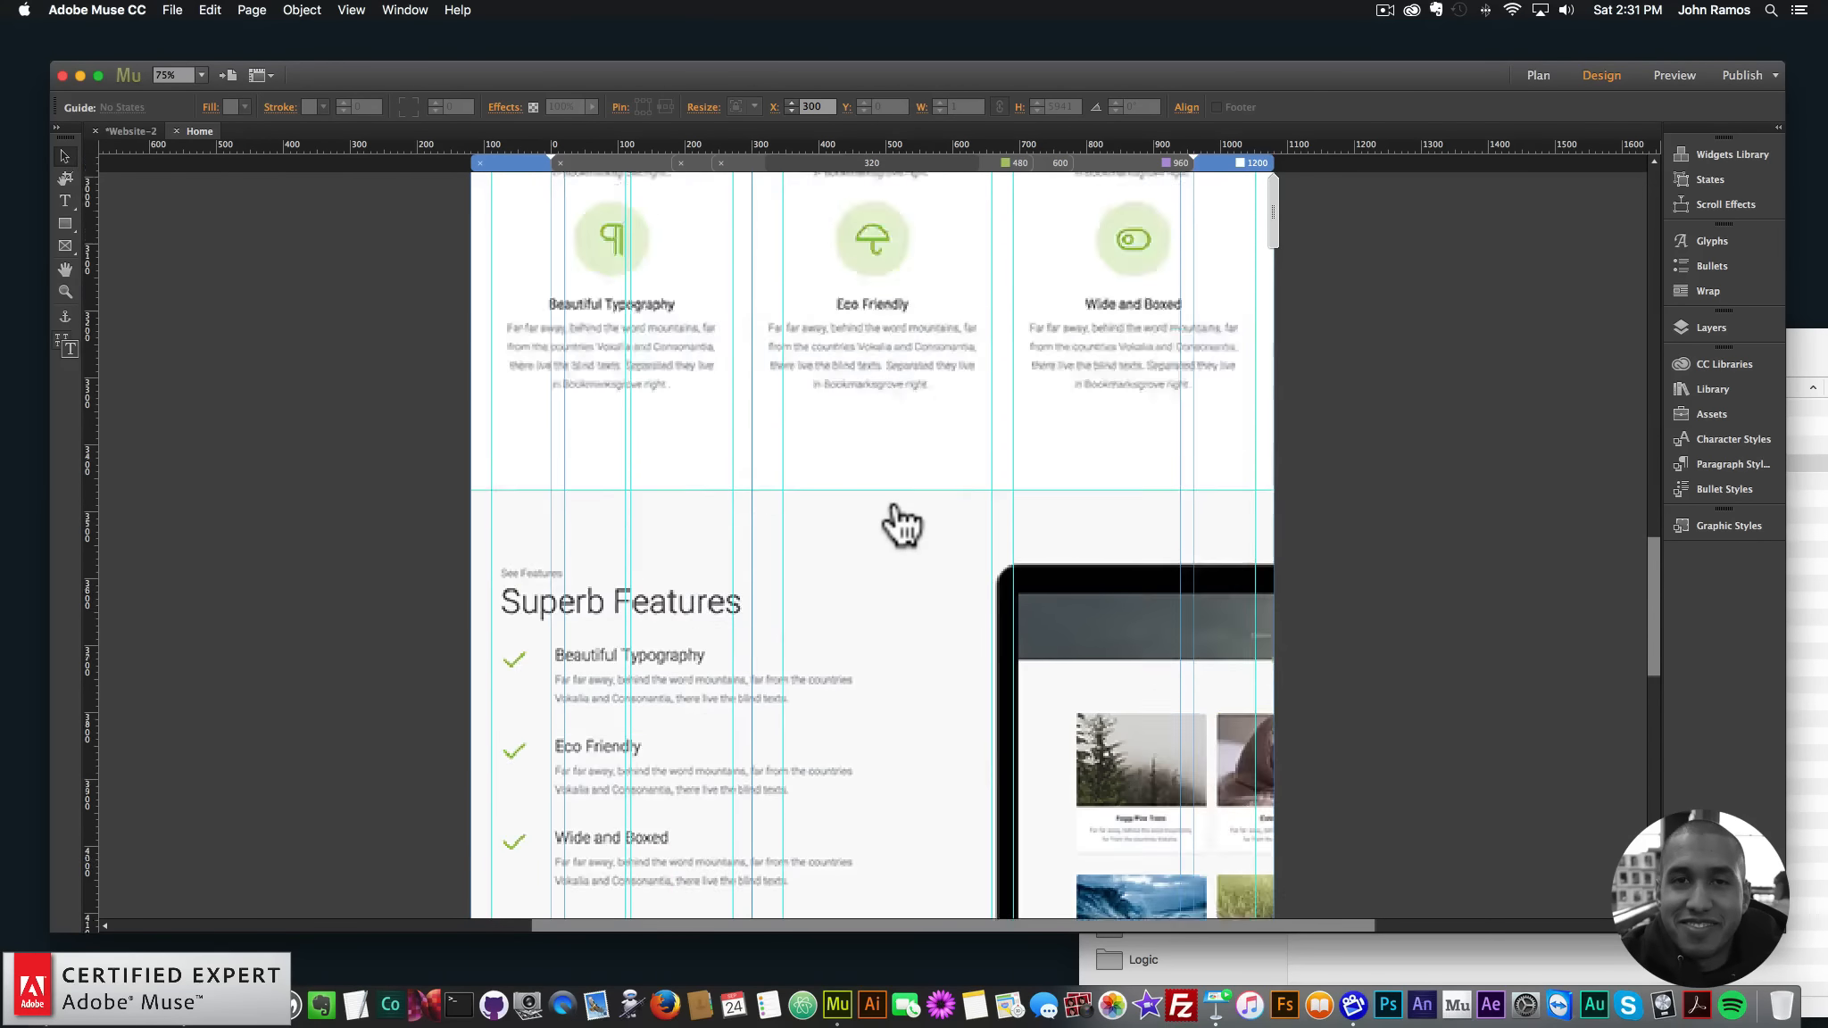
left_click_drag(861, 146, 903, 432)
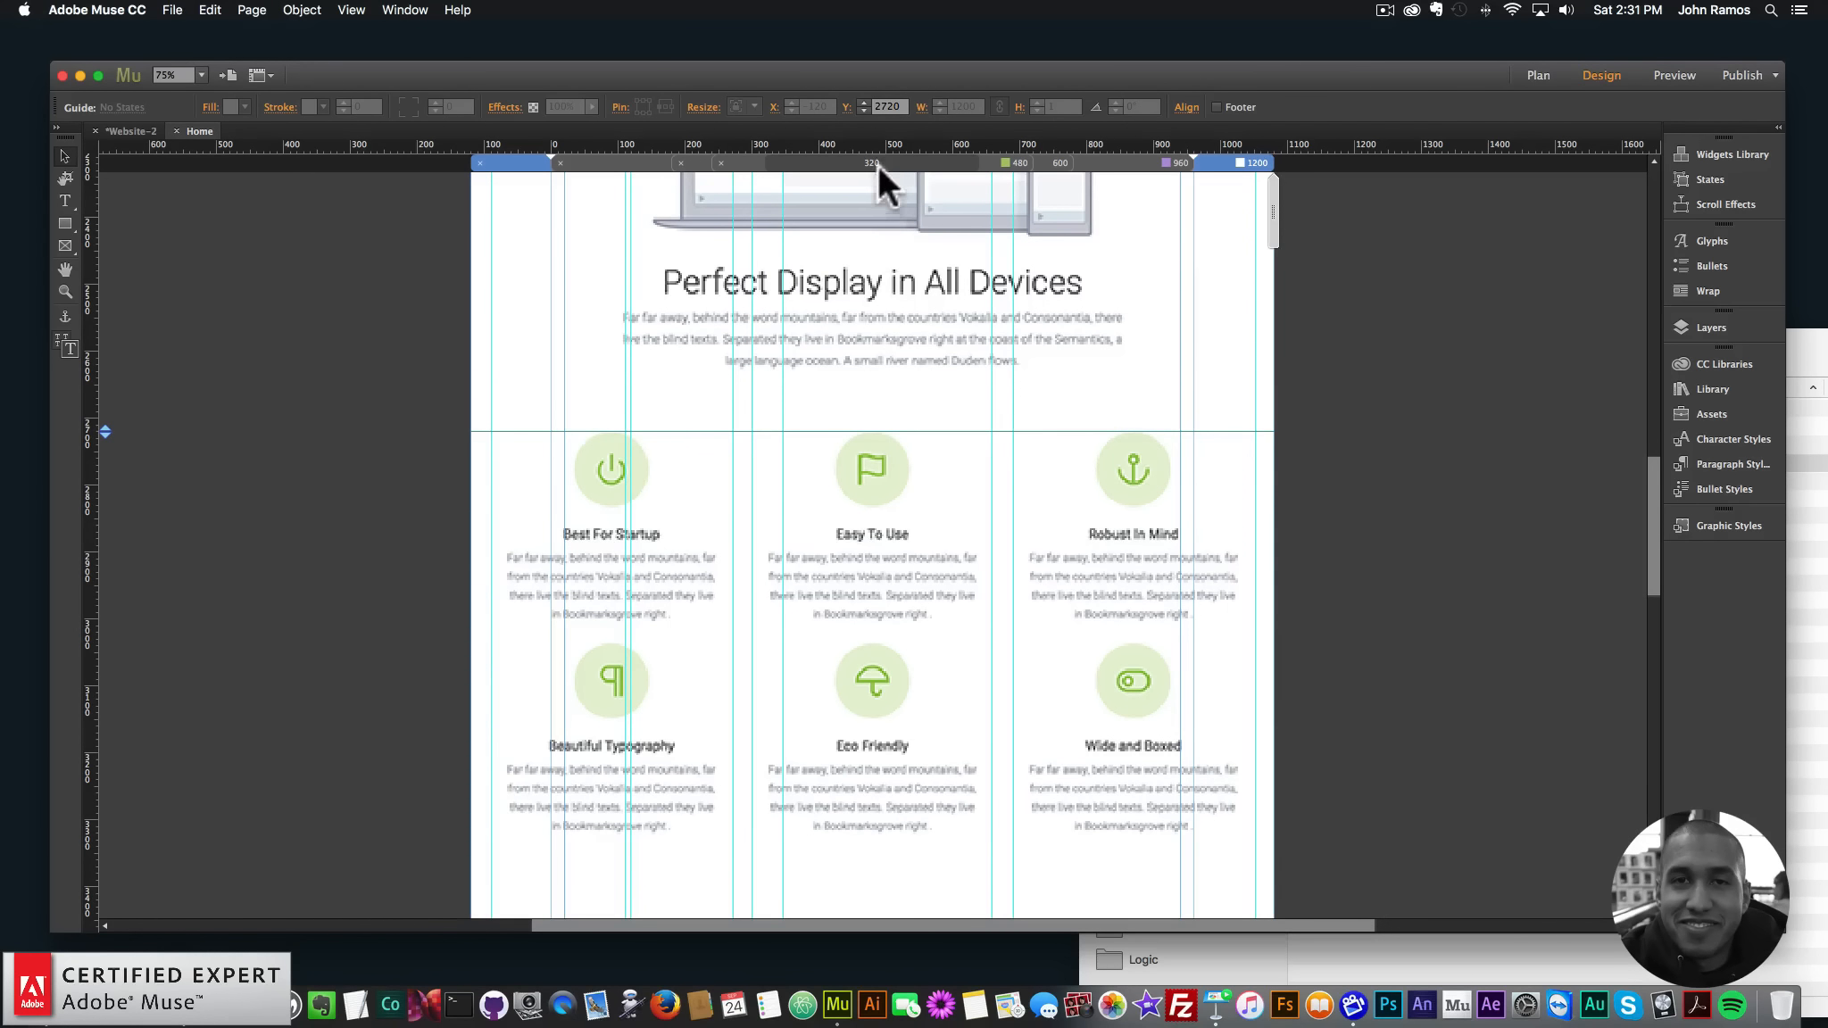
left_click_drag(871, 144, 901, 644)
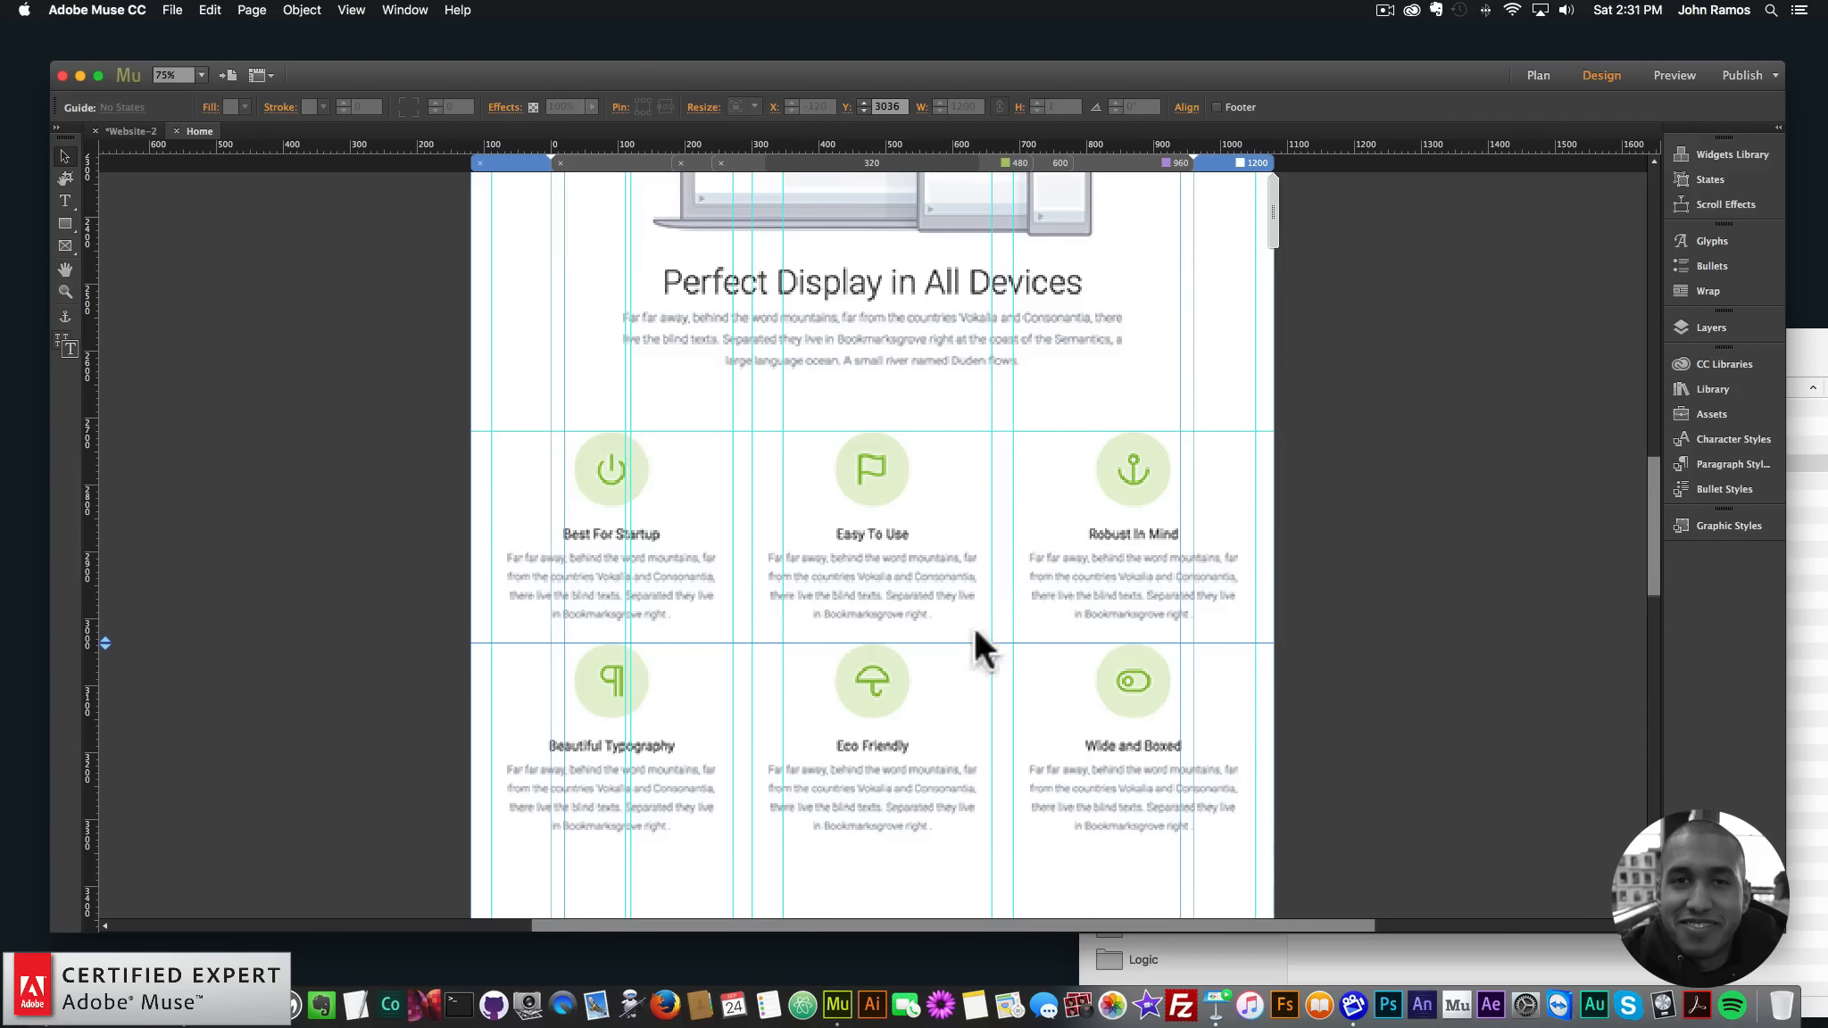
scroll(977, 607, "down", 5)
scroll(856, 518, "up", 2)
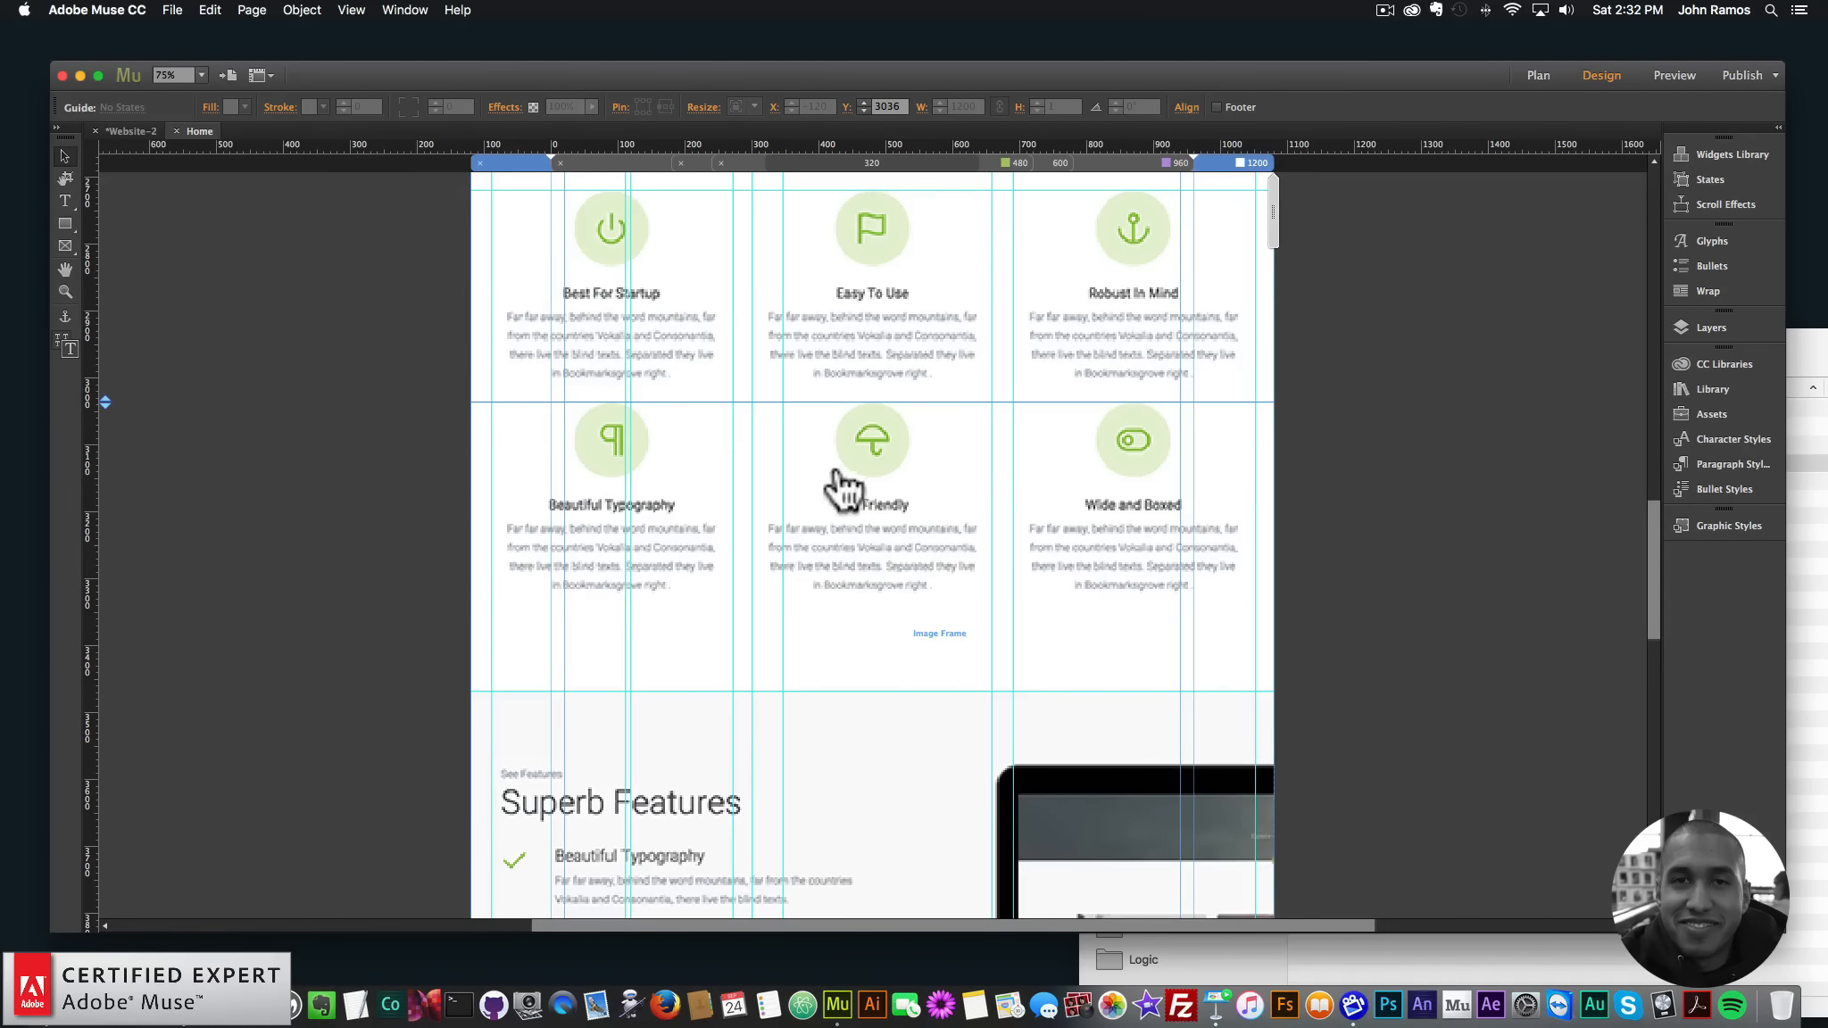
scroll(843, 486, "up", 2)
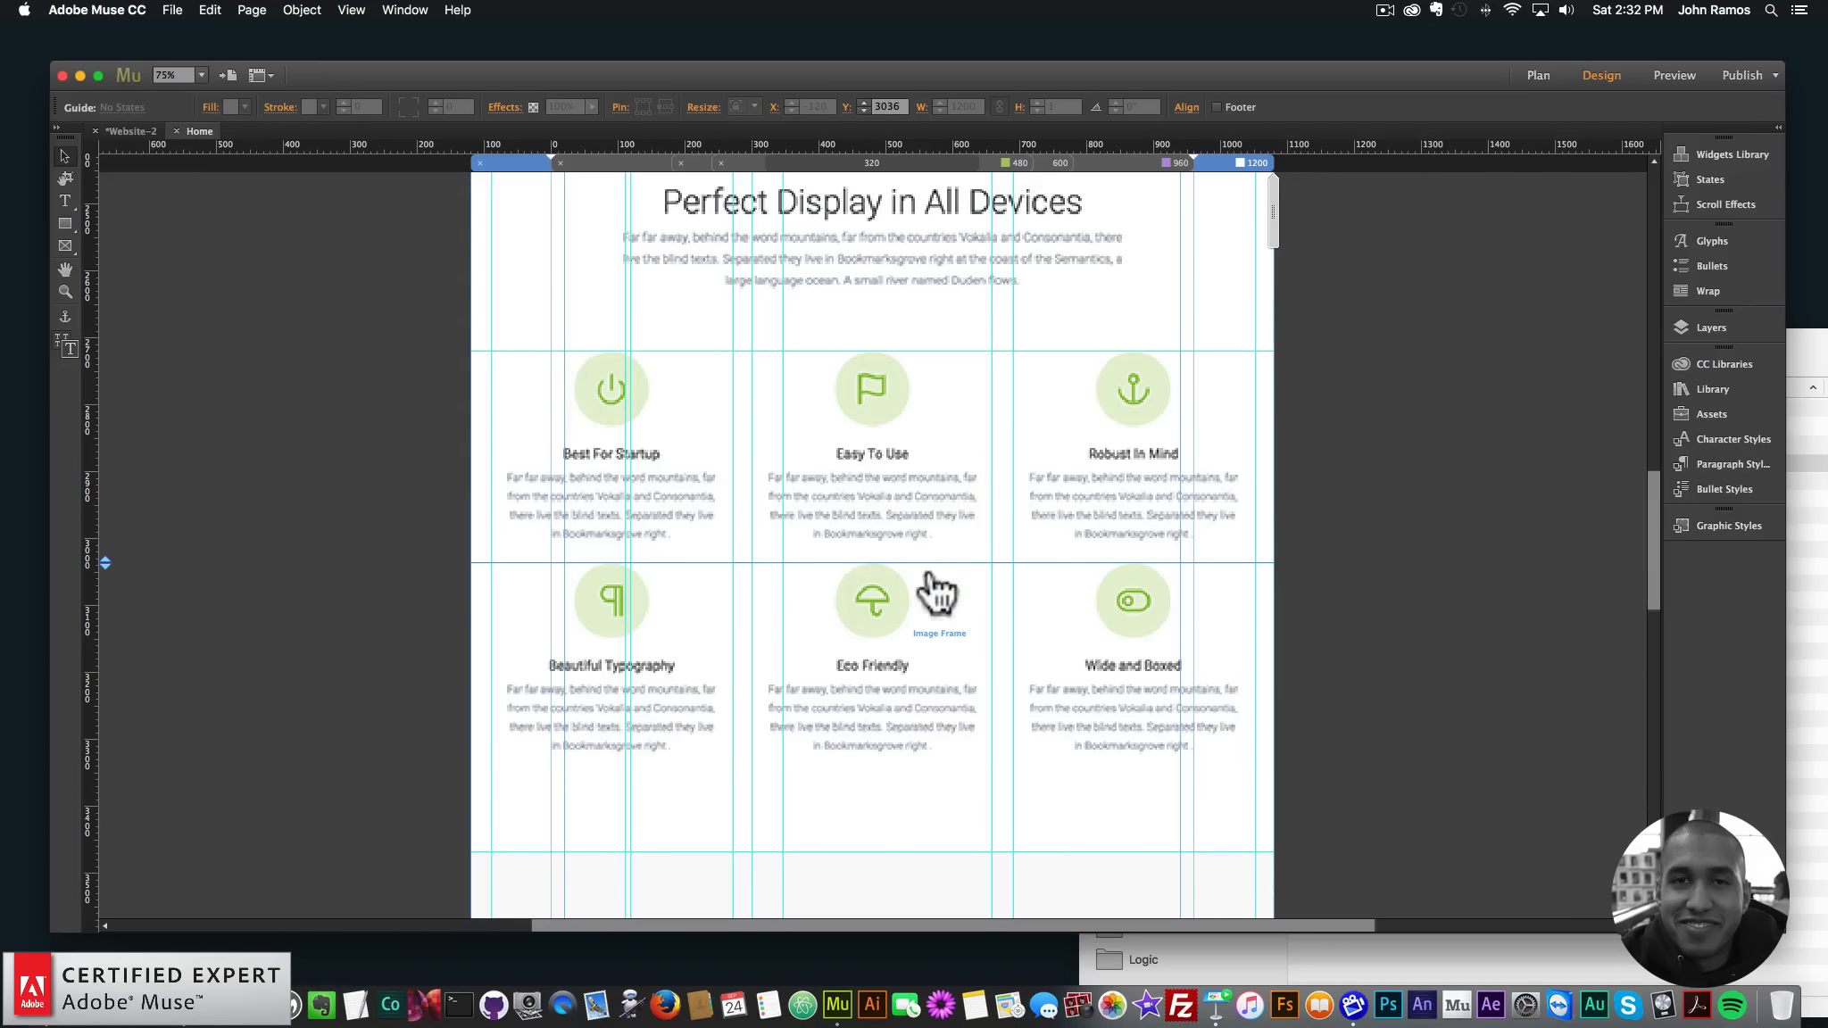
scroll(898, 457, "up", 2)
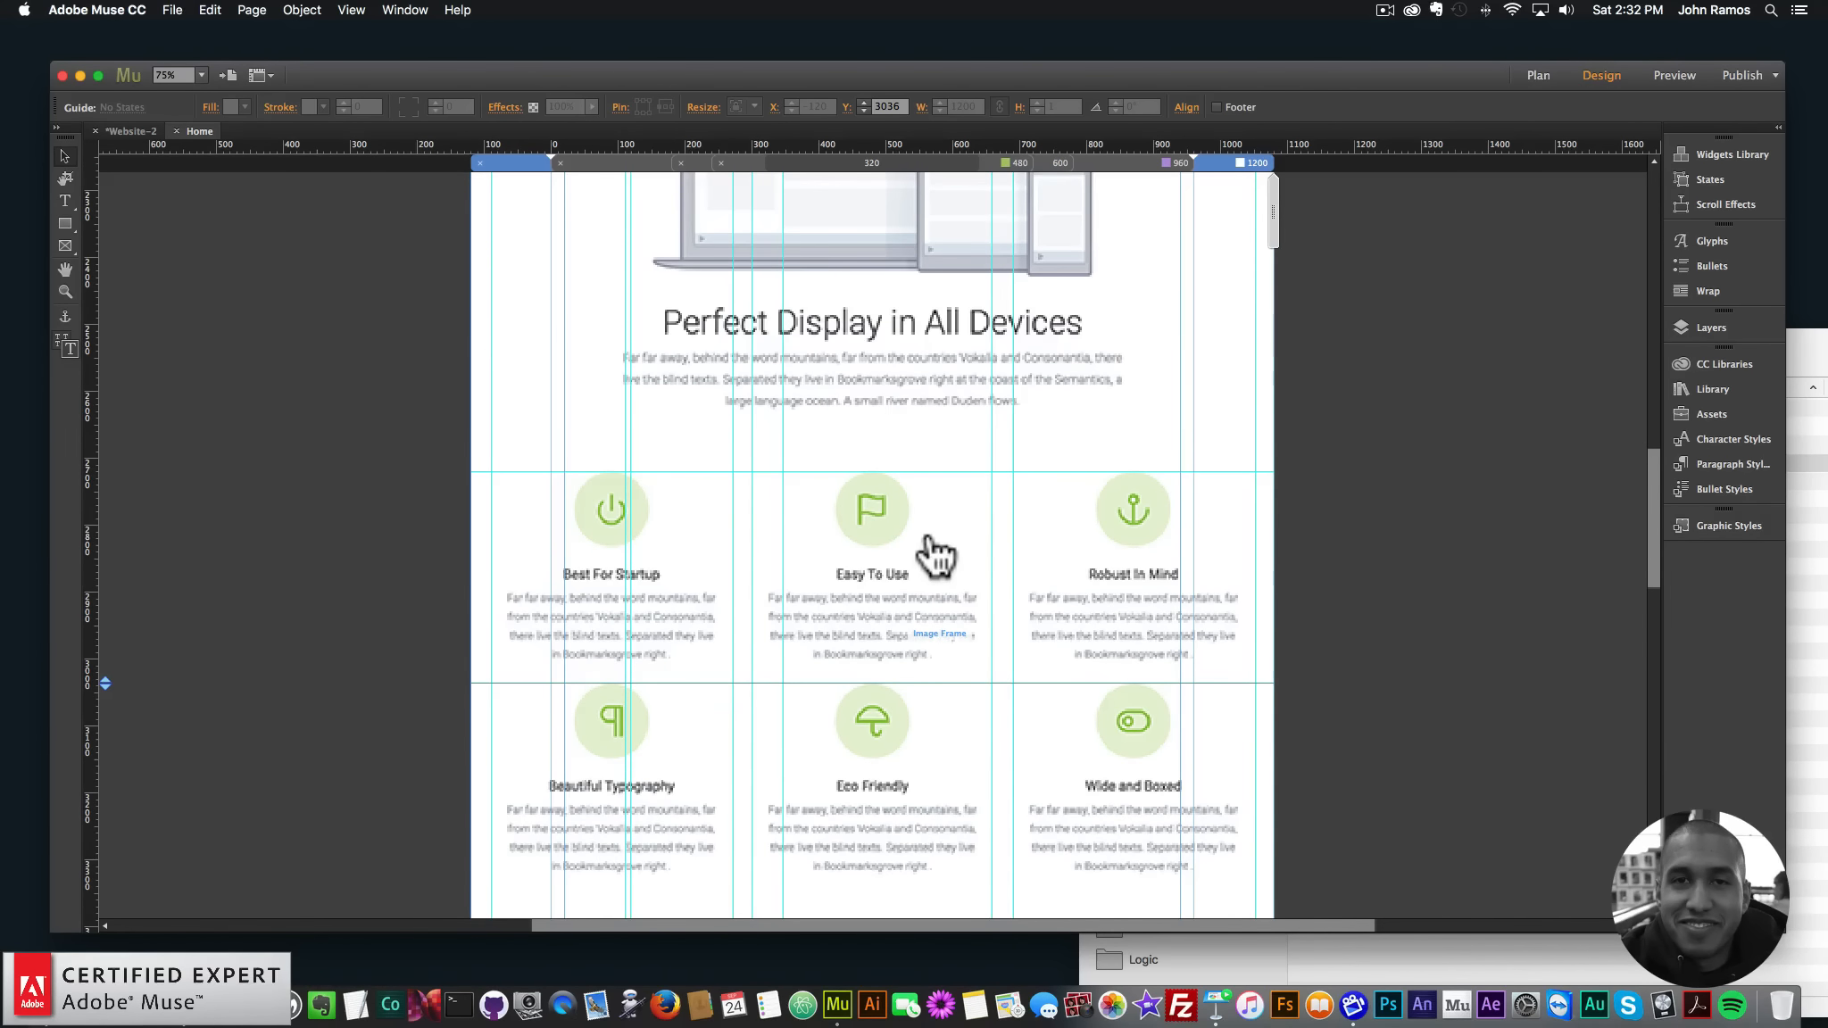
scroll(898, 506, "up", 3)
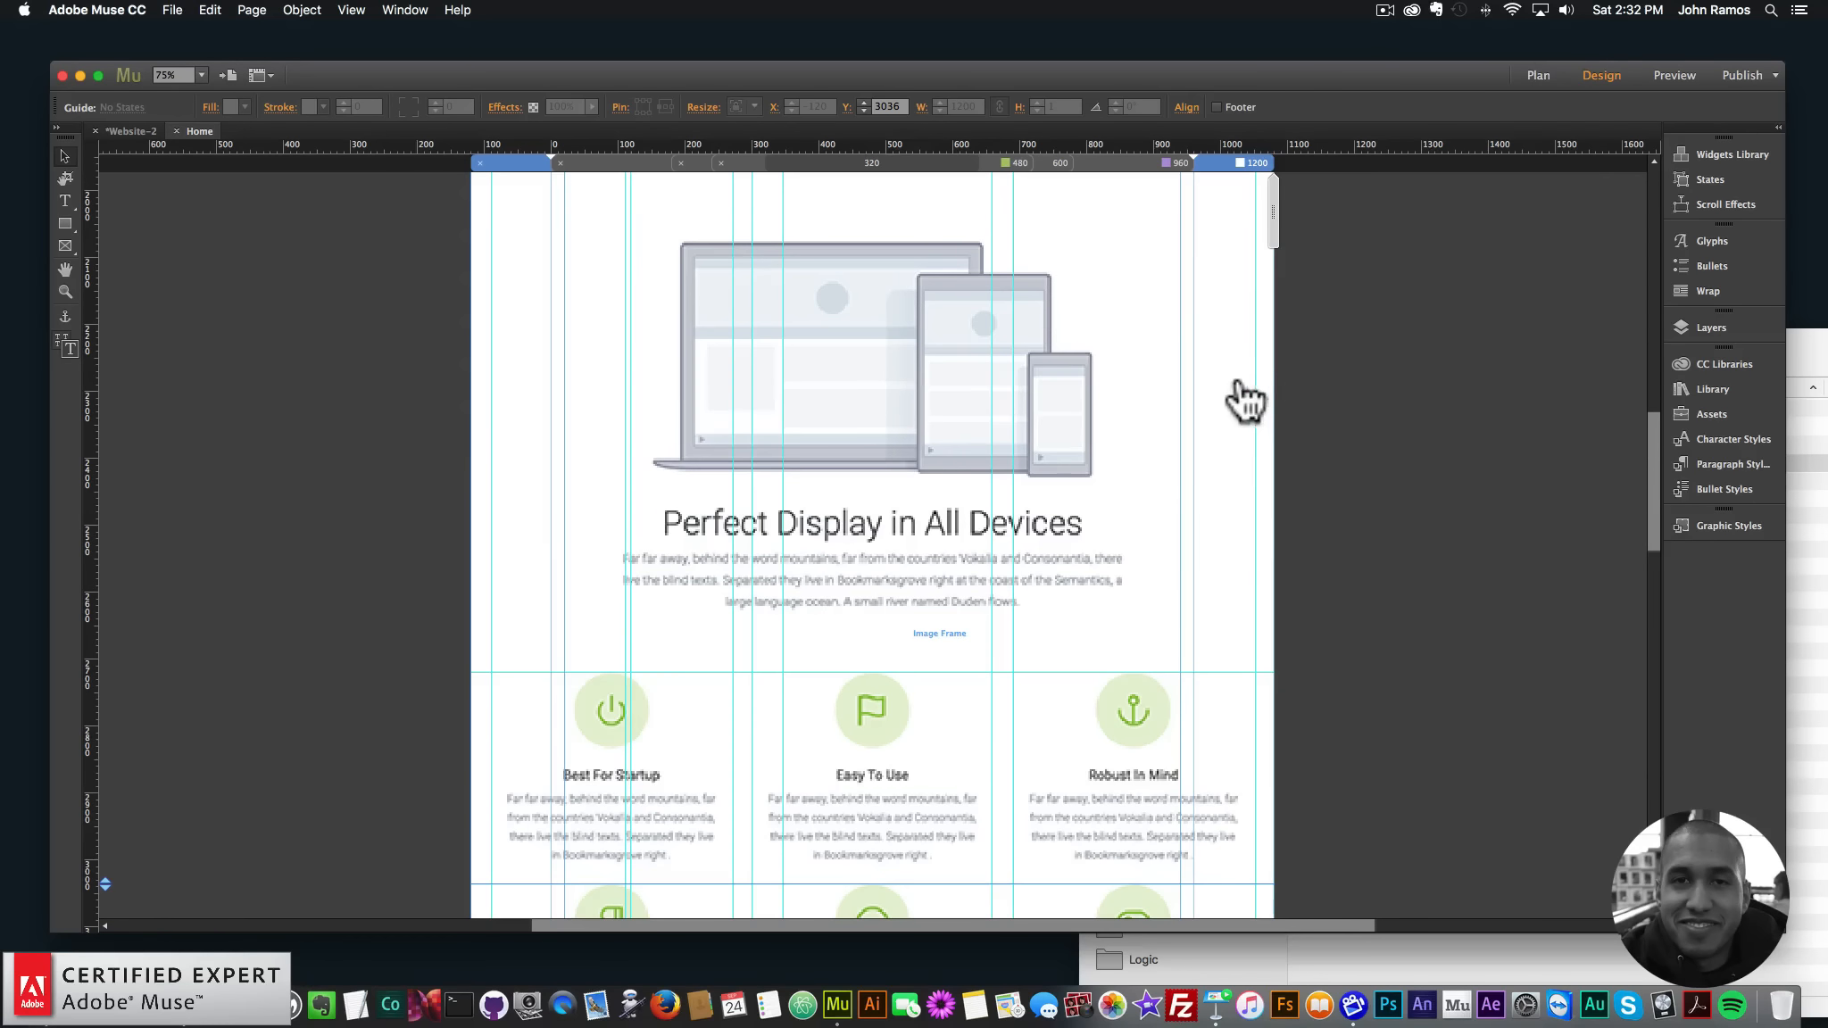
left_click_drag(1656, 446, 1640, 209)
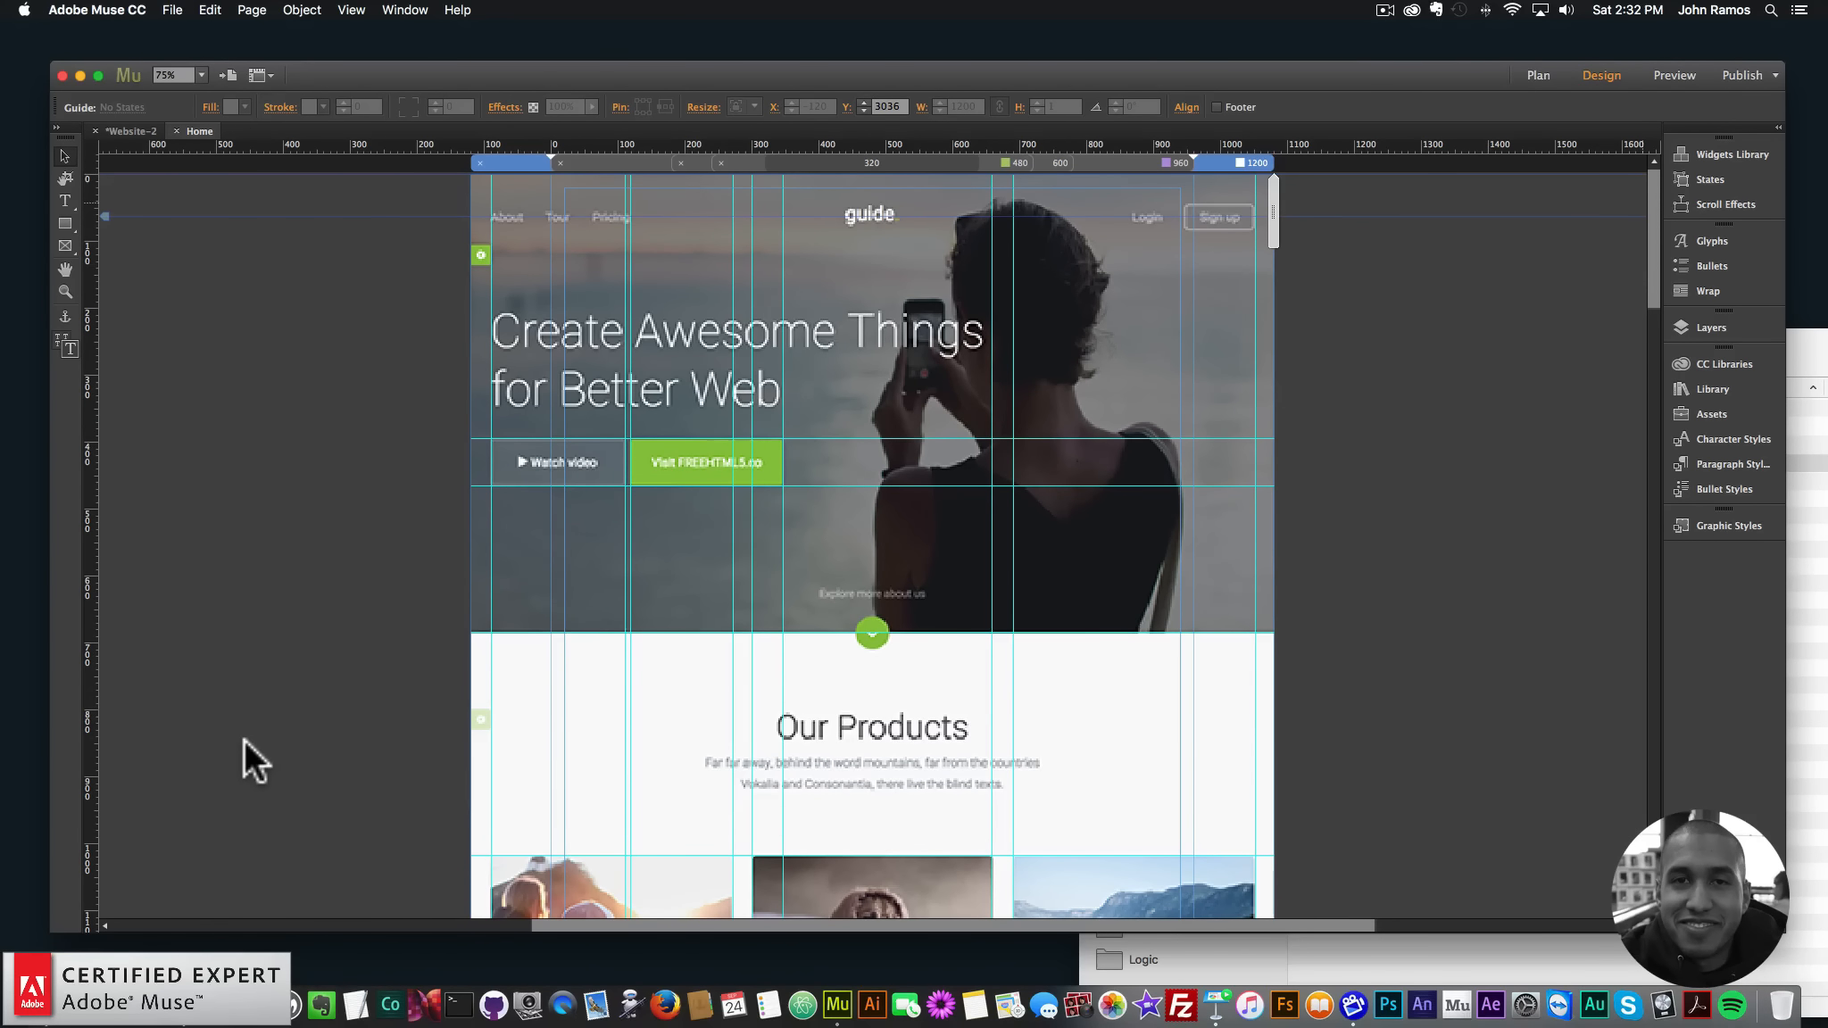
- Advance Keynote to the Step 6 Add Elements slide, then hide Keynote to return to Muse
key("super+Tab")
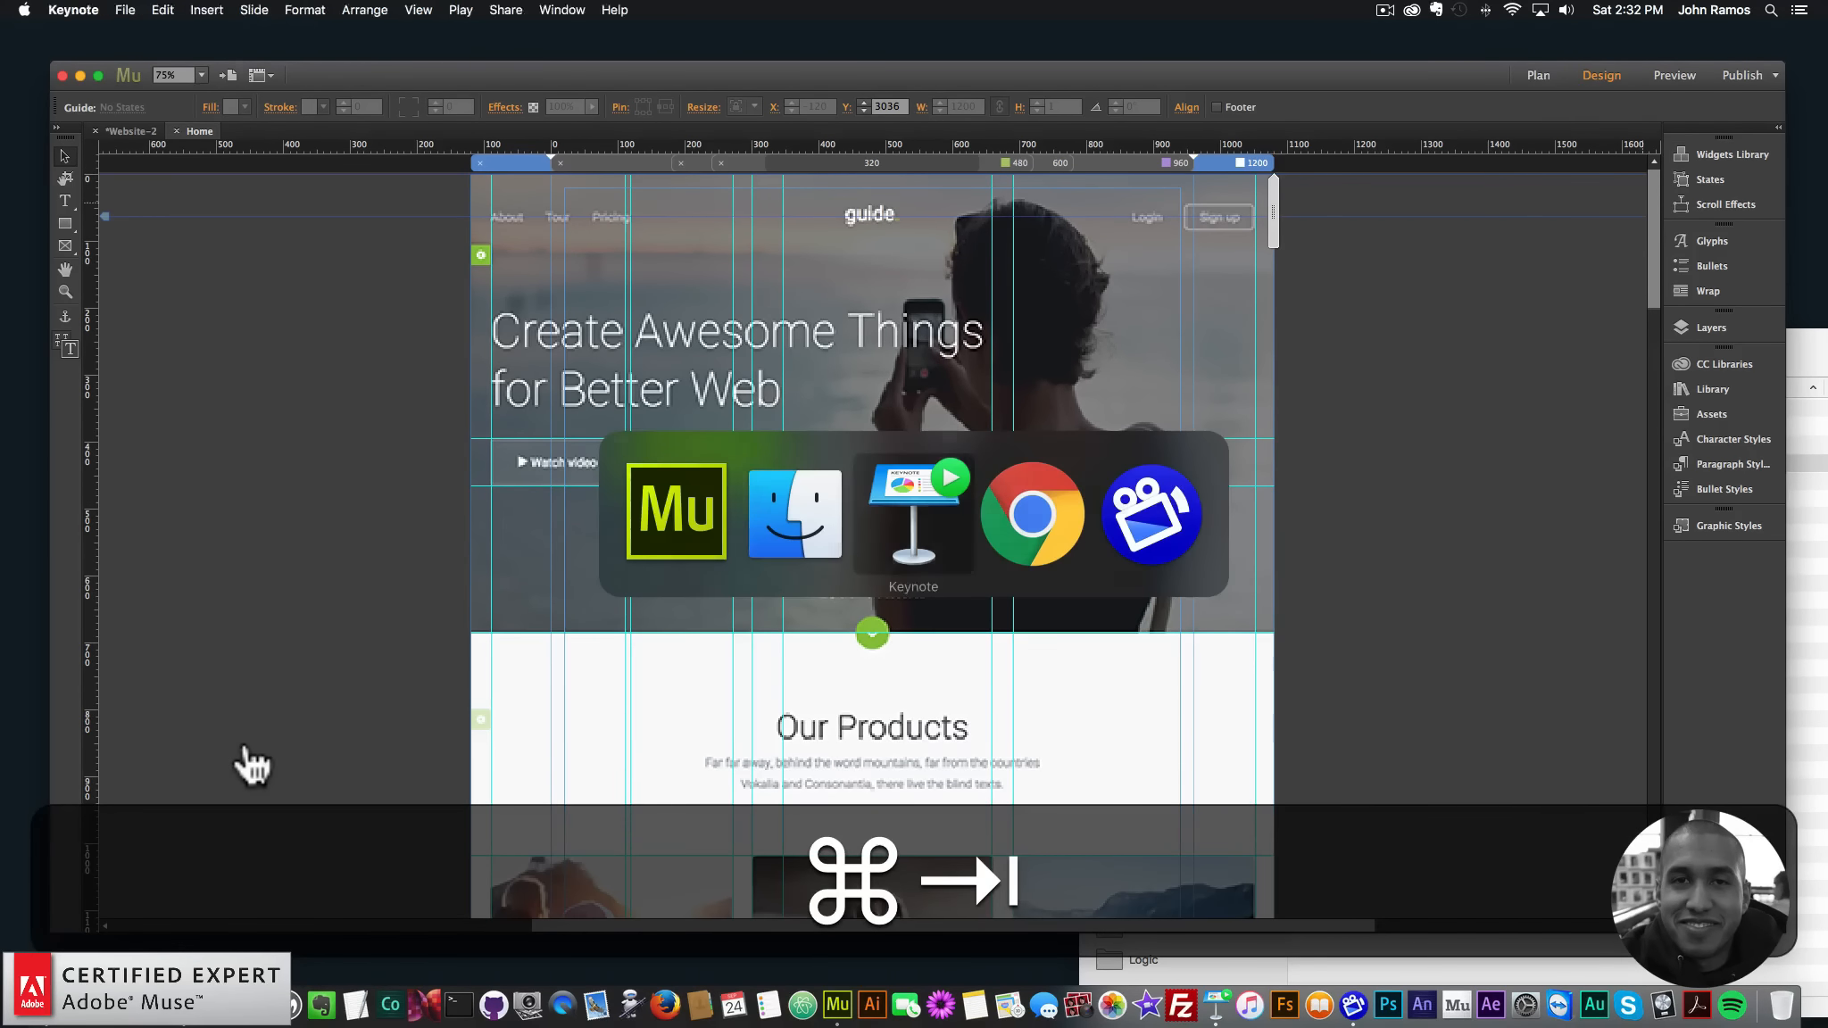
key("Right")
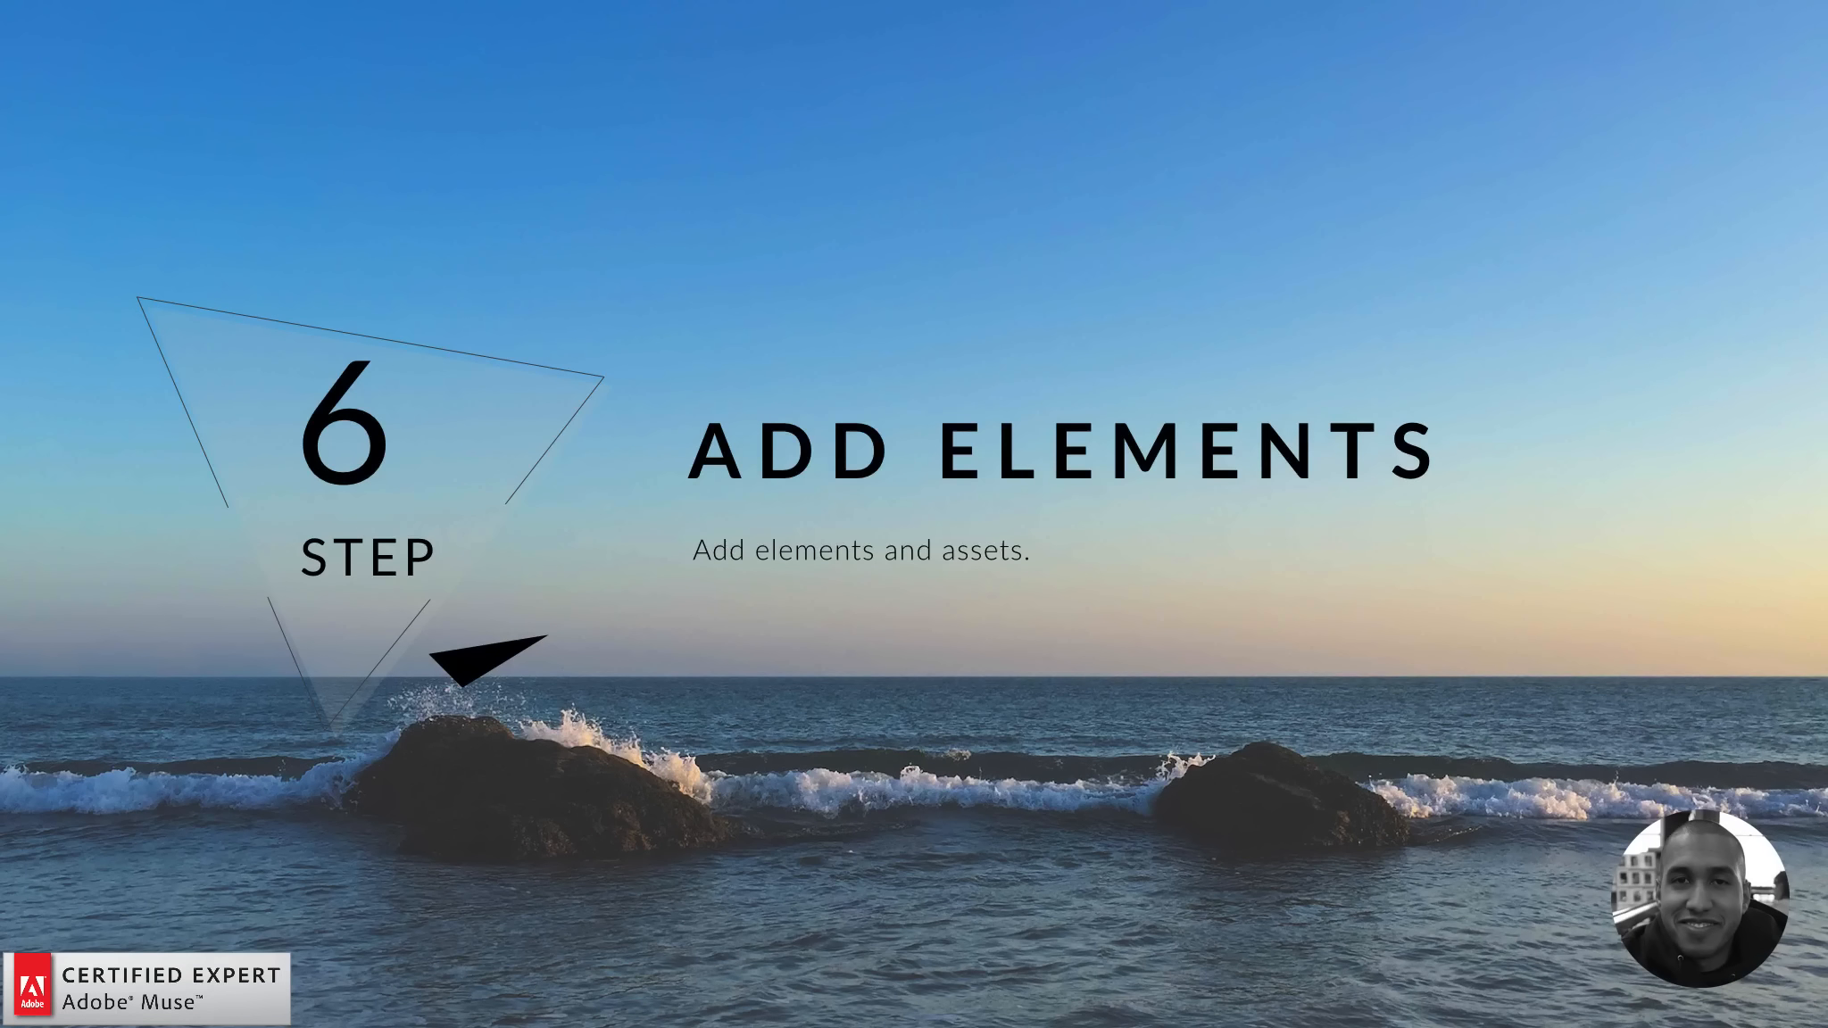
key("super+h")
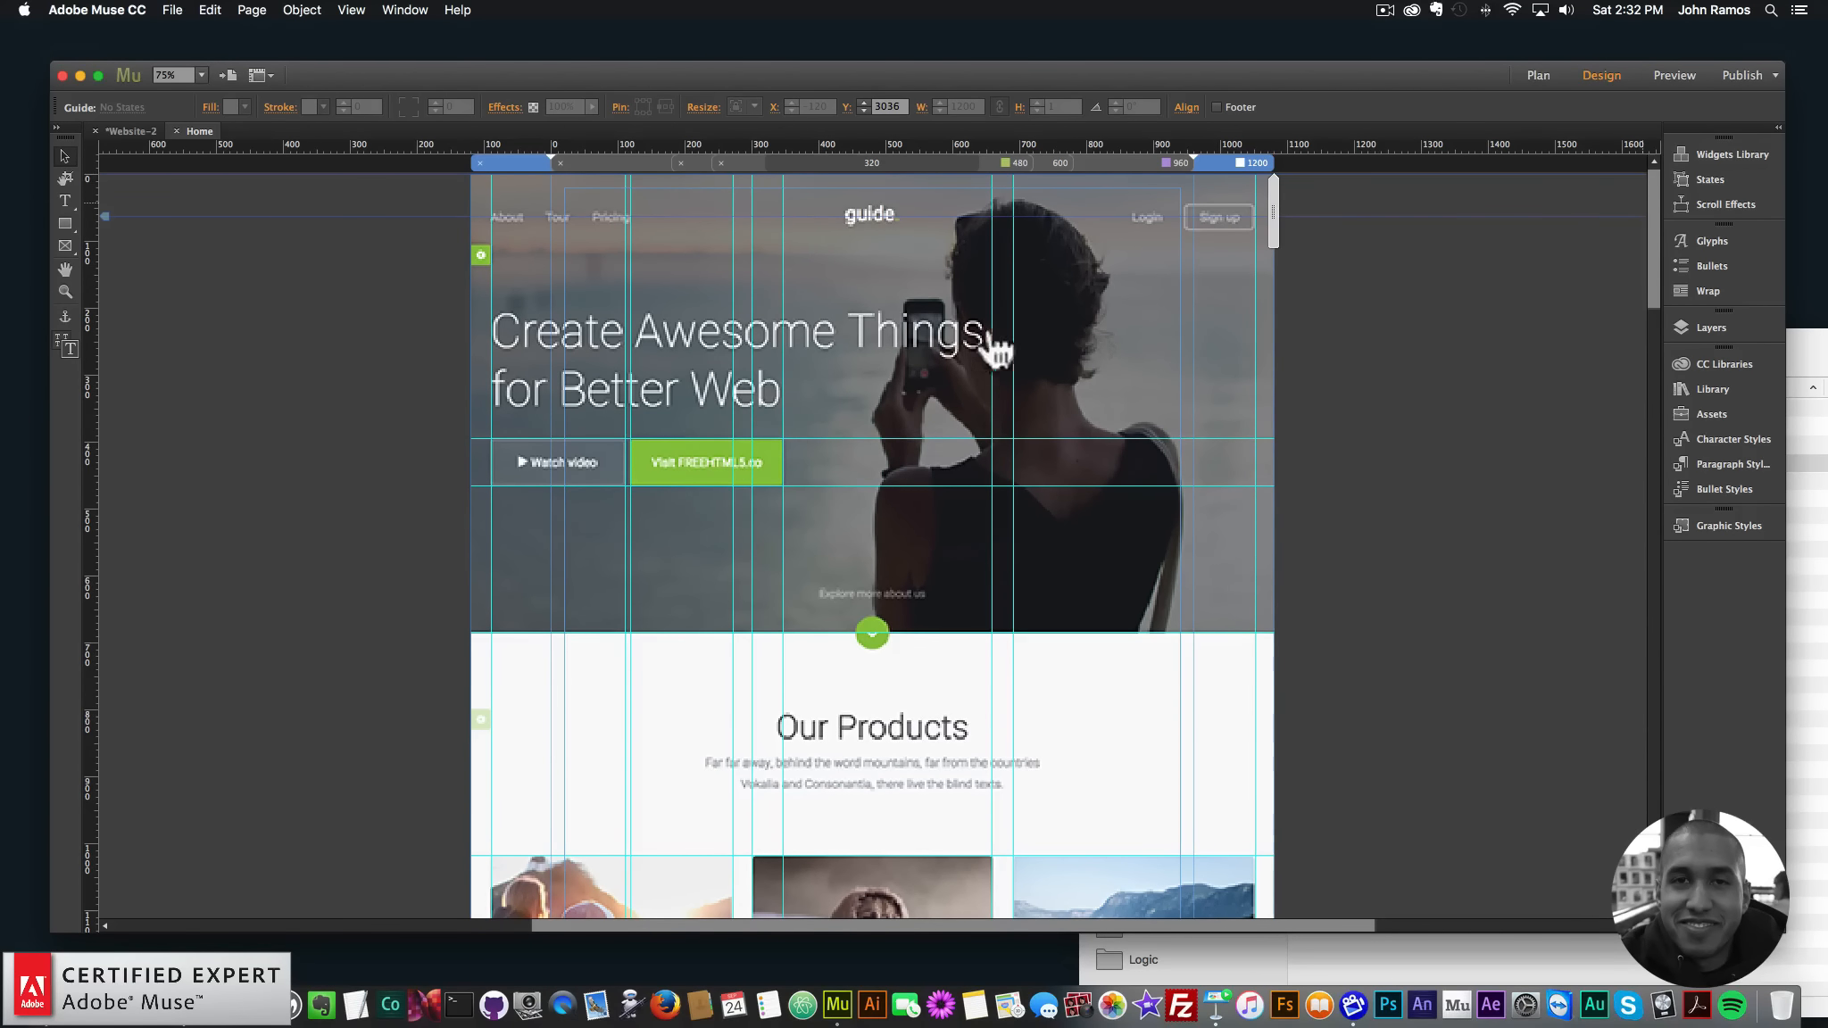
- In the Layers panel, add Layer 2 and move it beneath Layer 1
left_click(1702, 327)
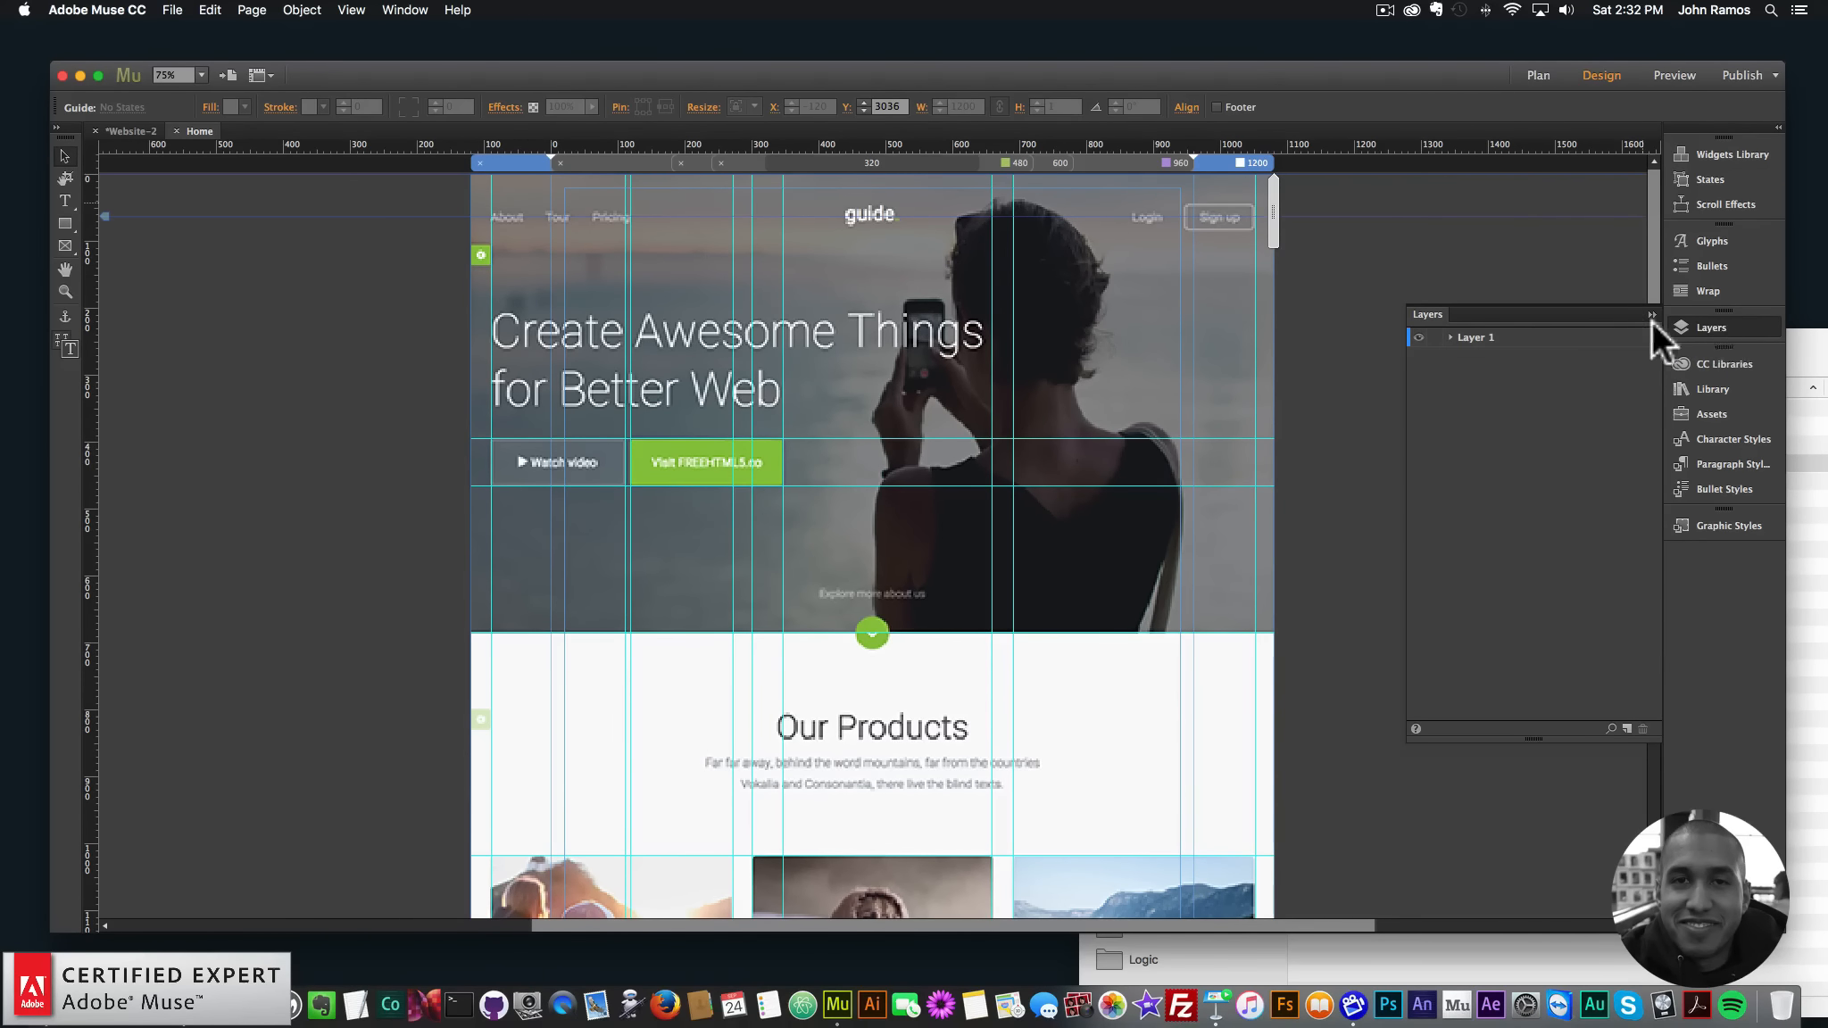
left_click(401, 10)
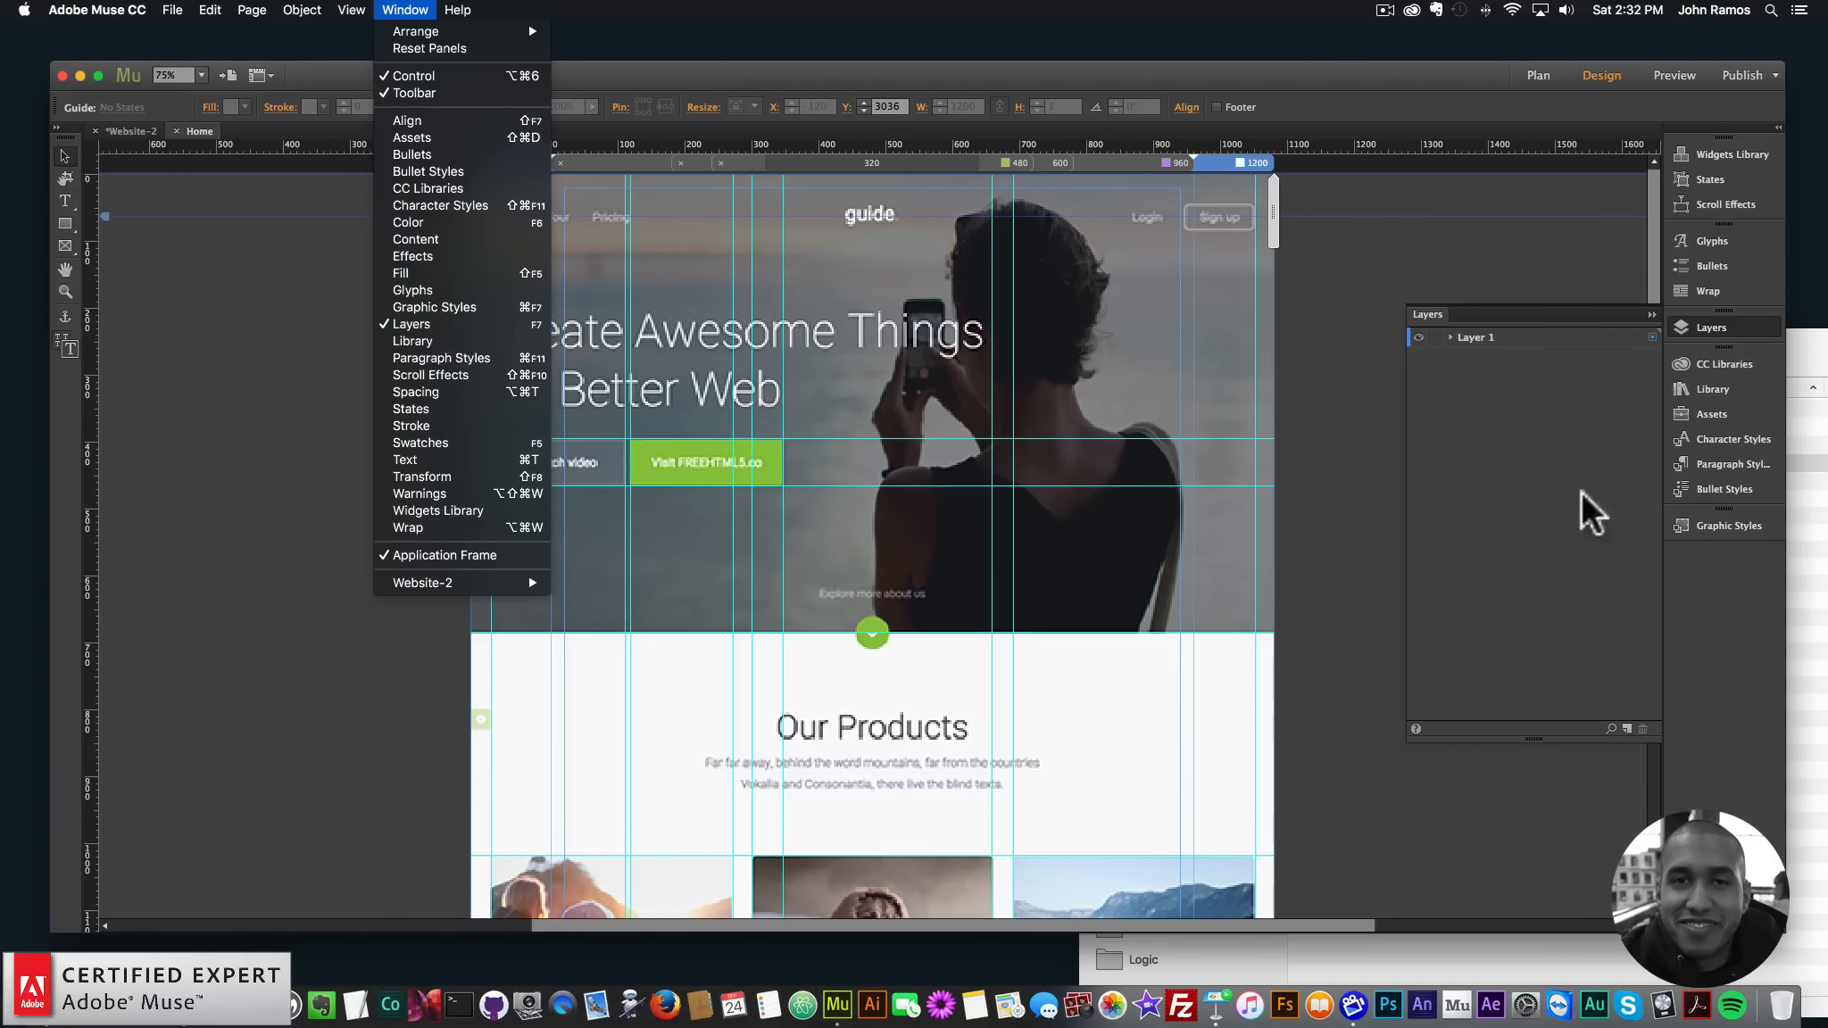
left_click(1540, 527)
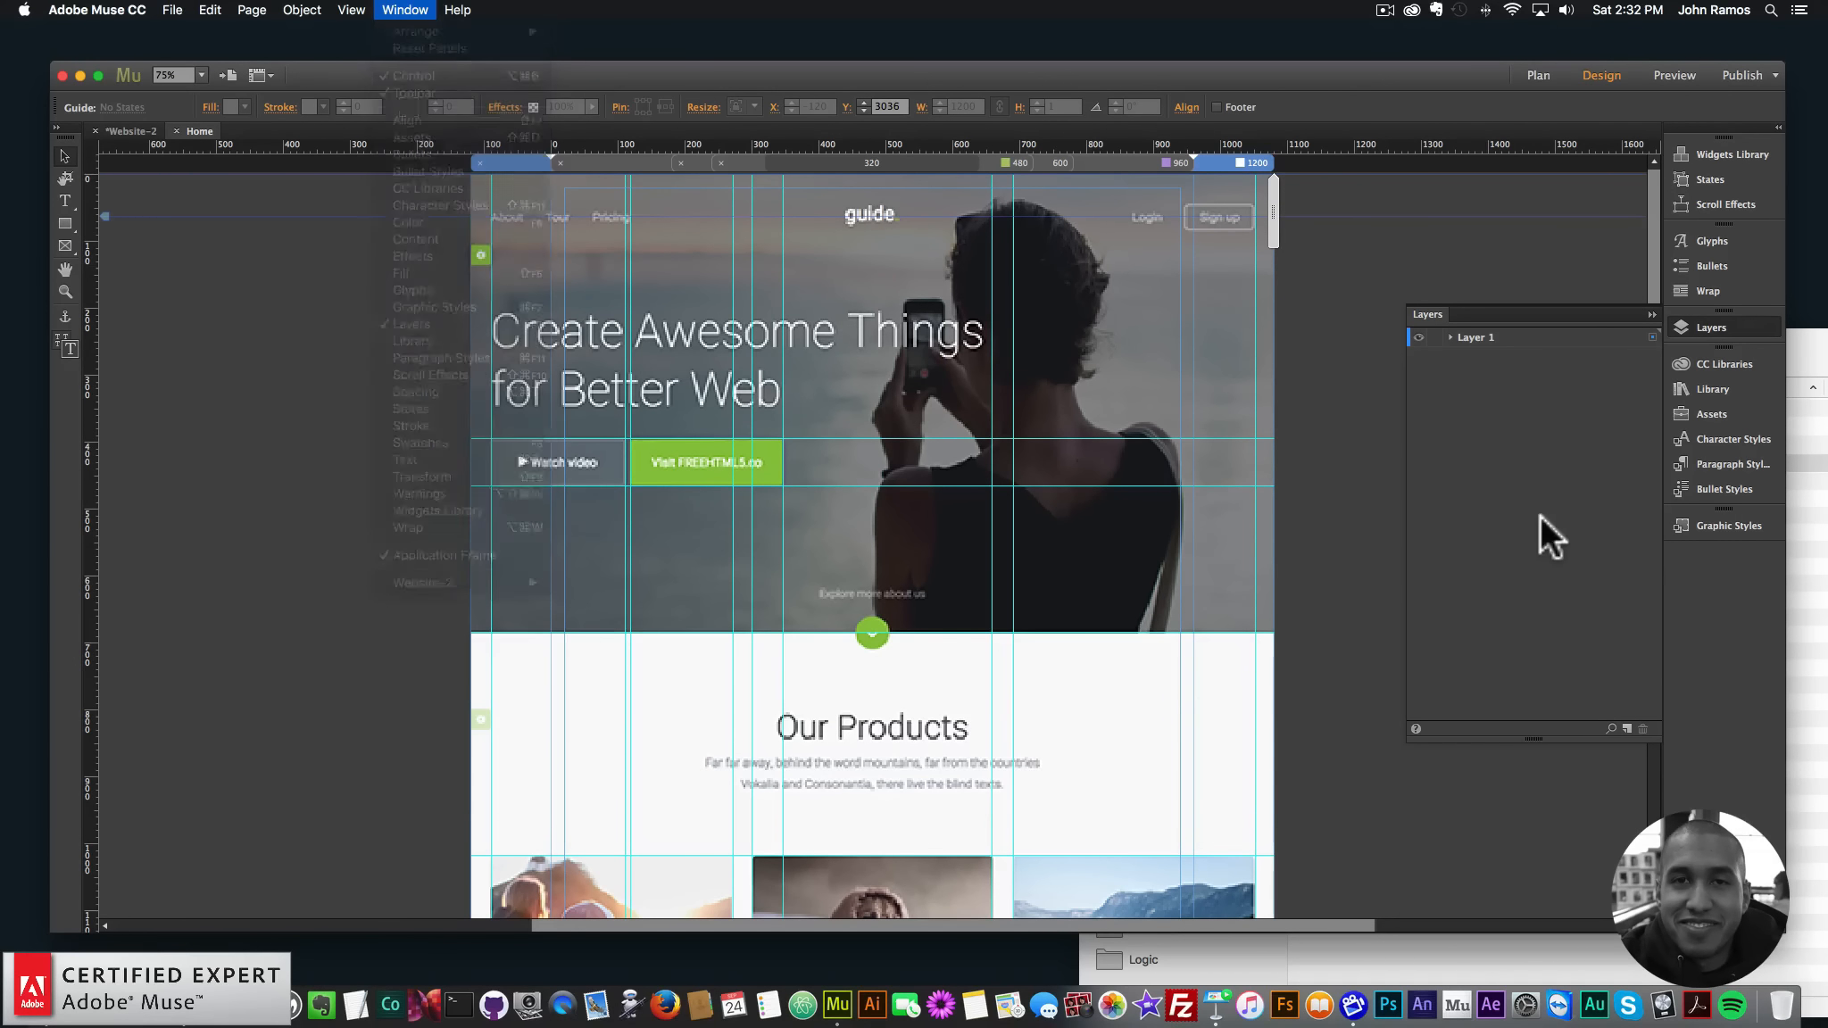
left_click(1626, 728)
left_click(1451, 356)
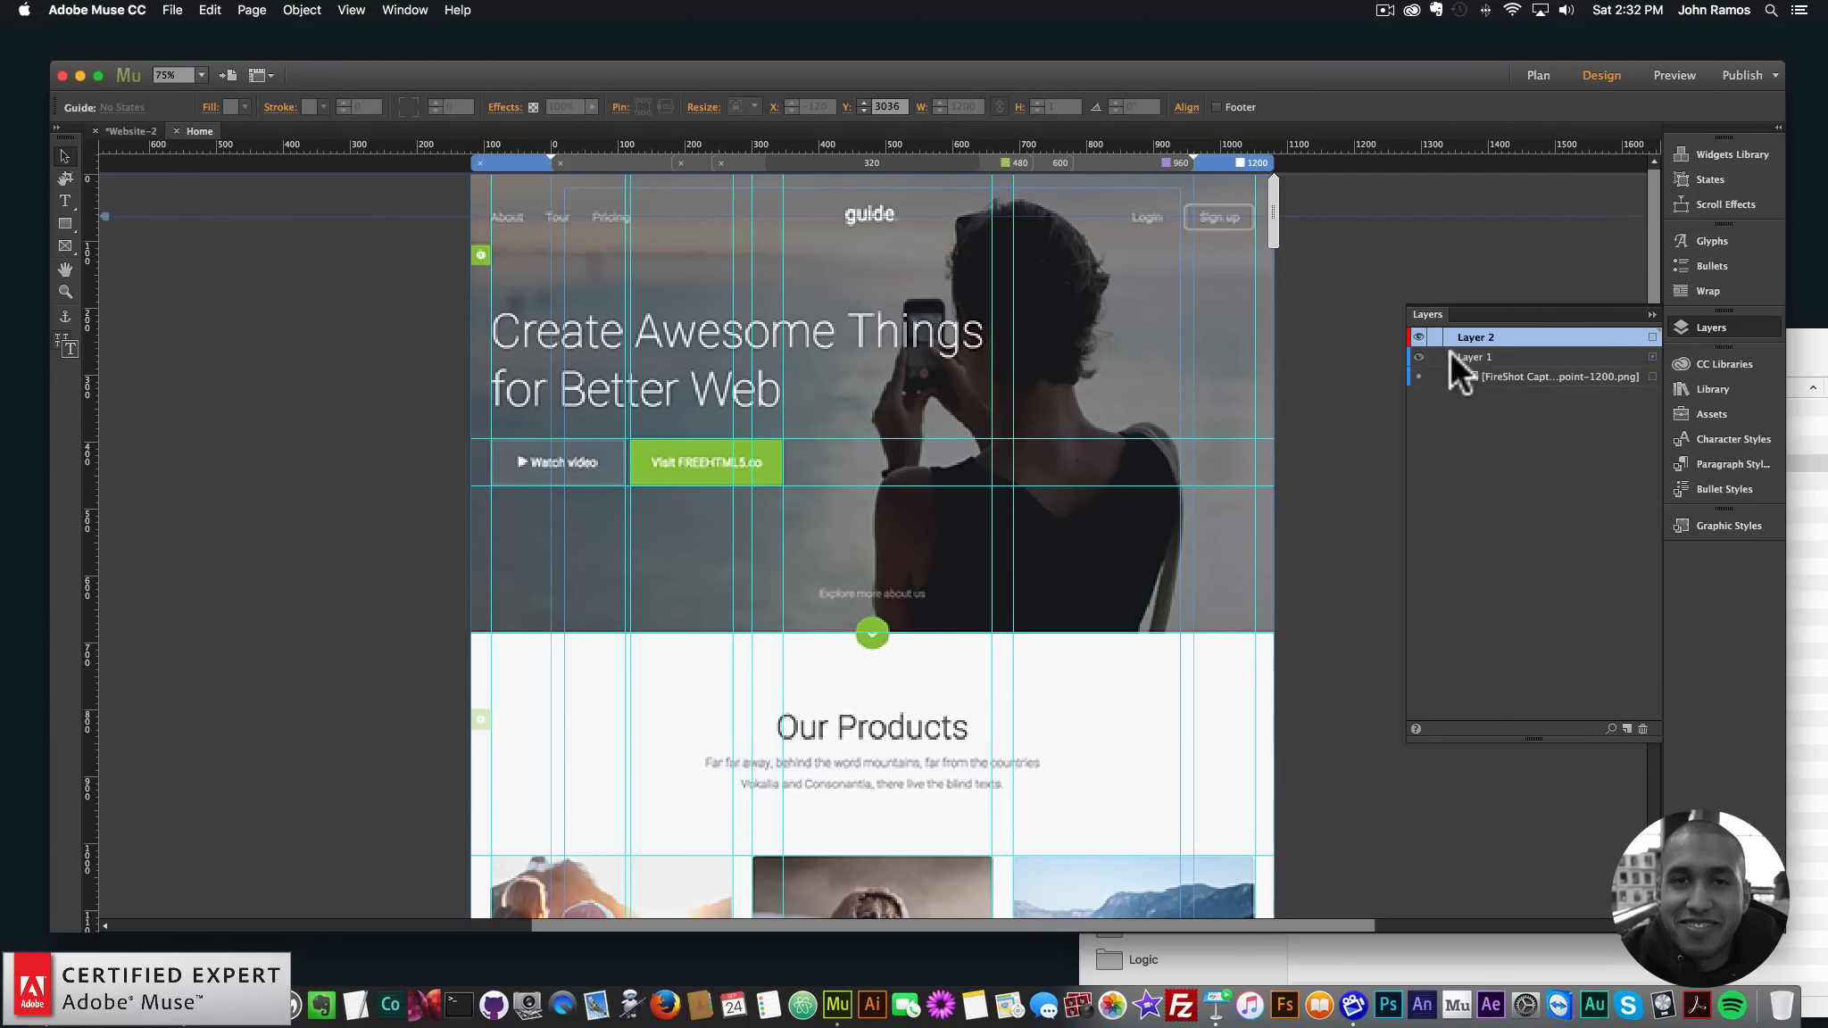
left_click_drag(1474, 335, 1471, 376)
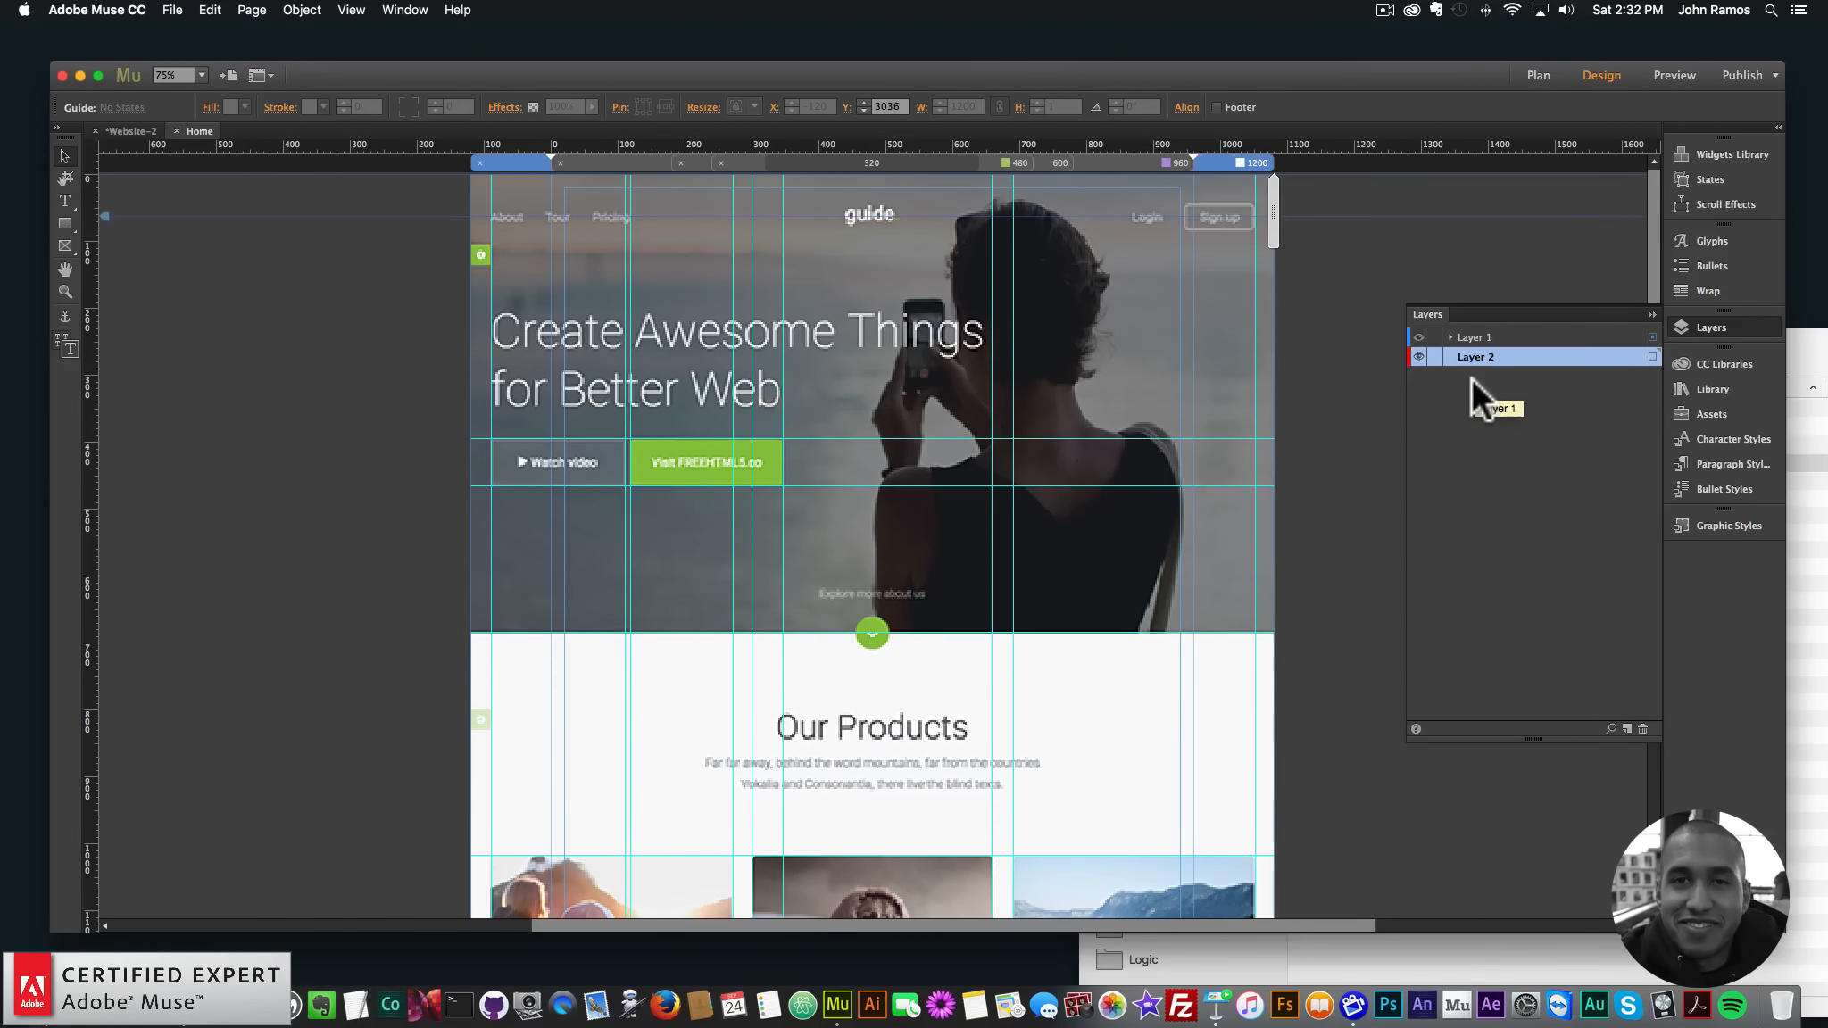
- Move the FireShot template screenshot onto Layer 2, check its visibility, and close the Layers panel
left_click(1450, 337)
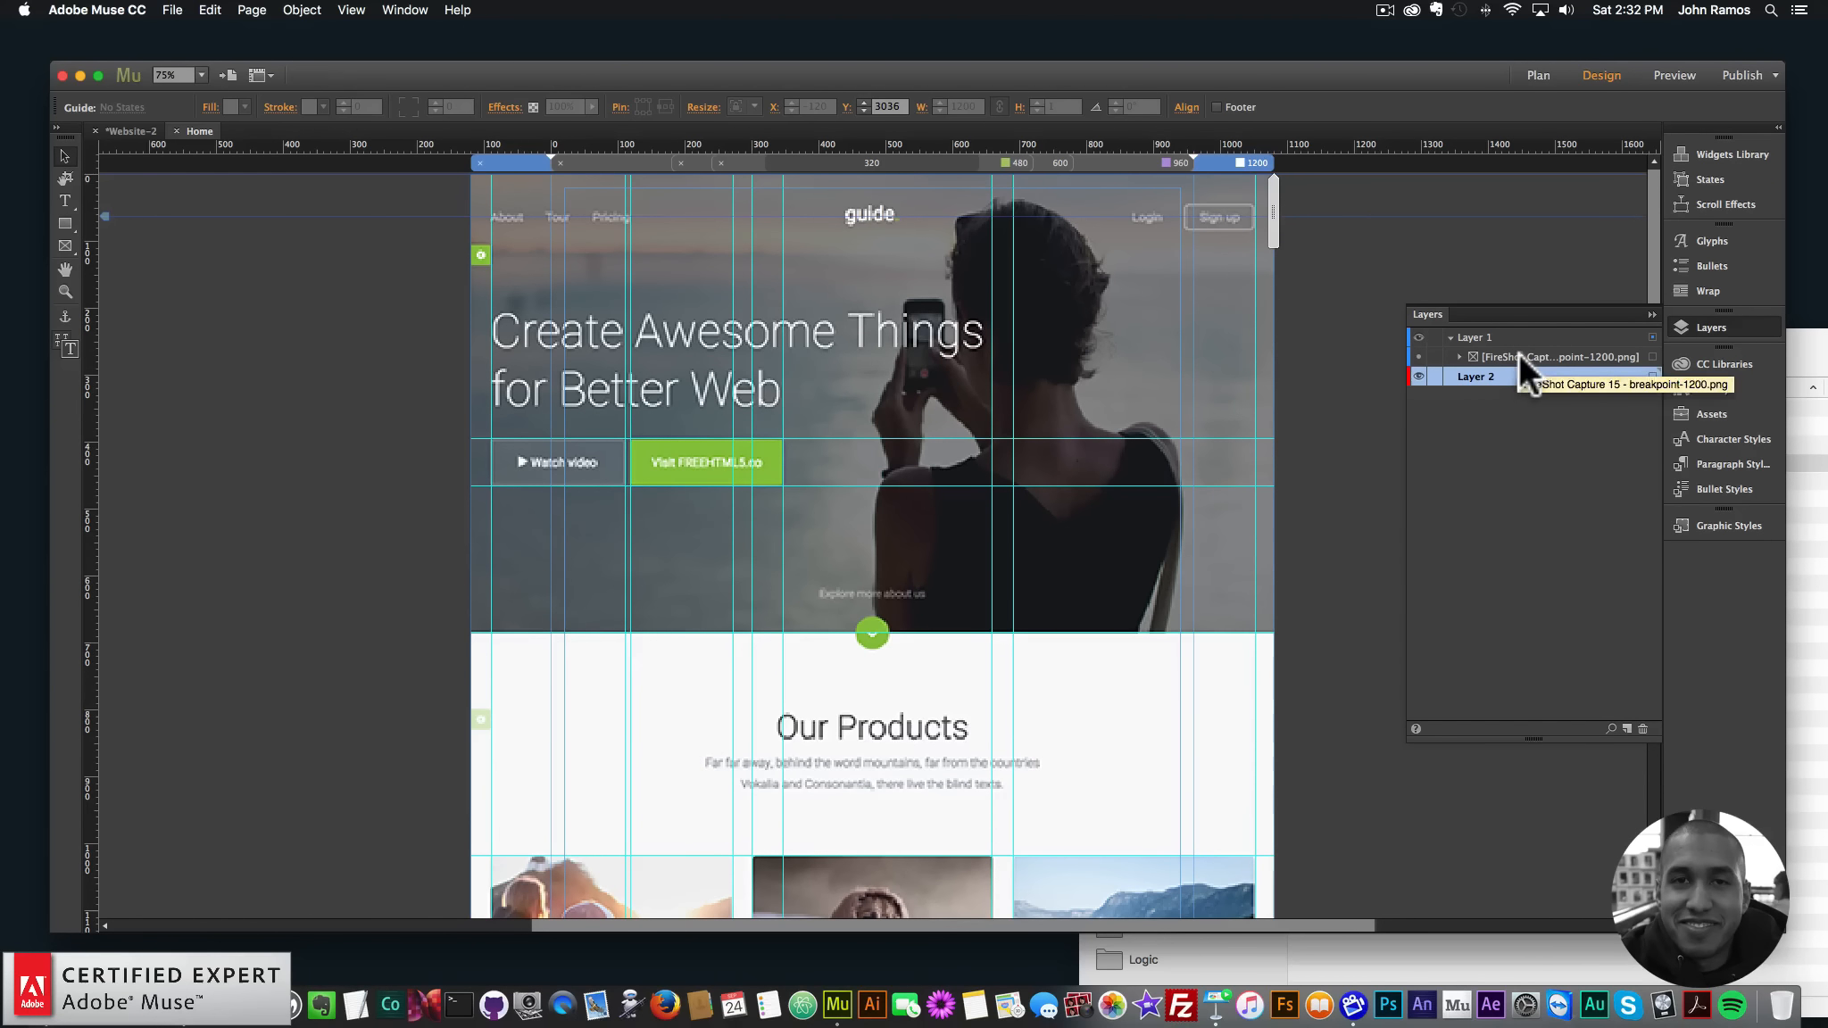
left_click(1225, 354)
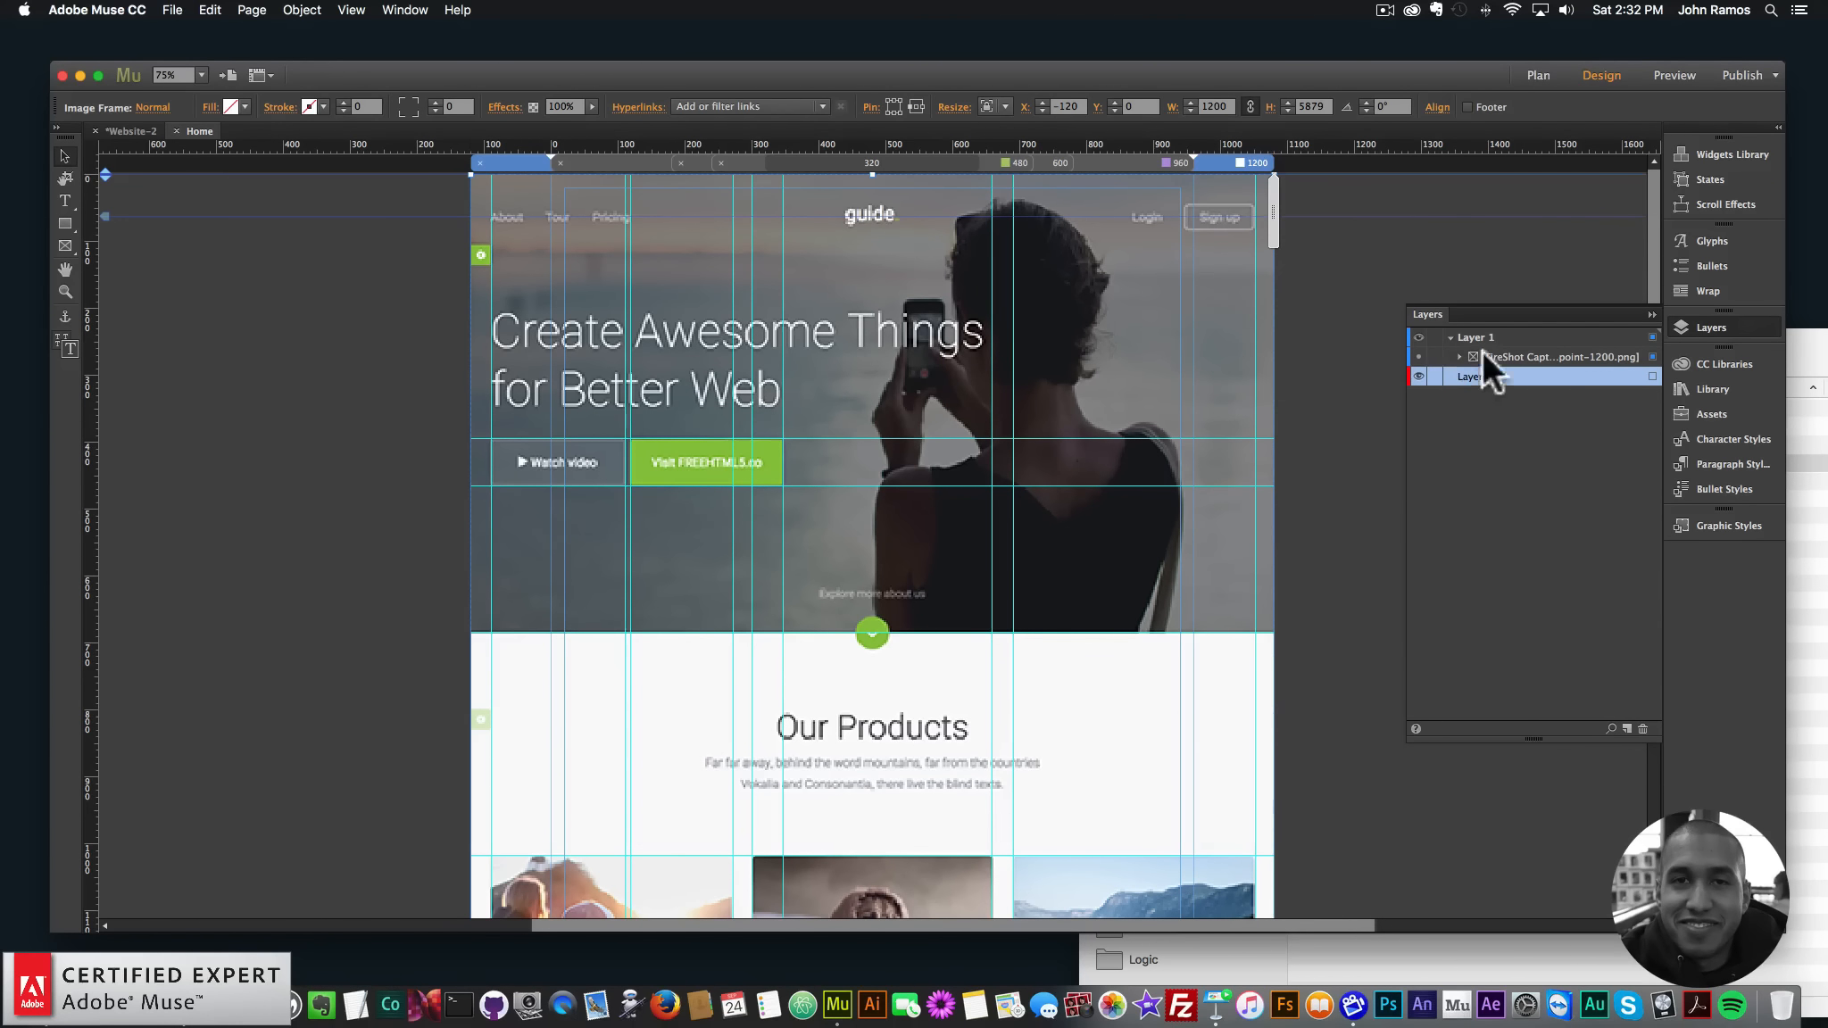
left_click_drag(1485, 355, 1507, 404)
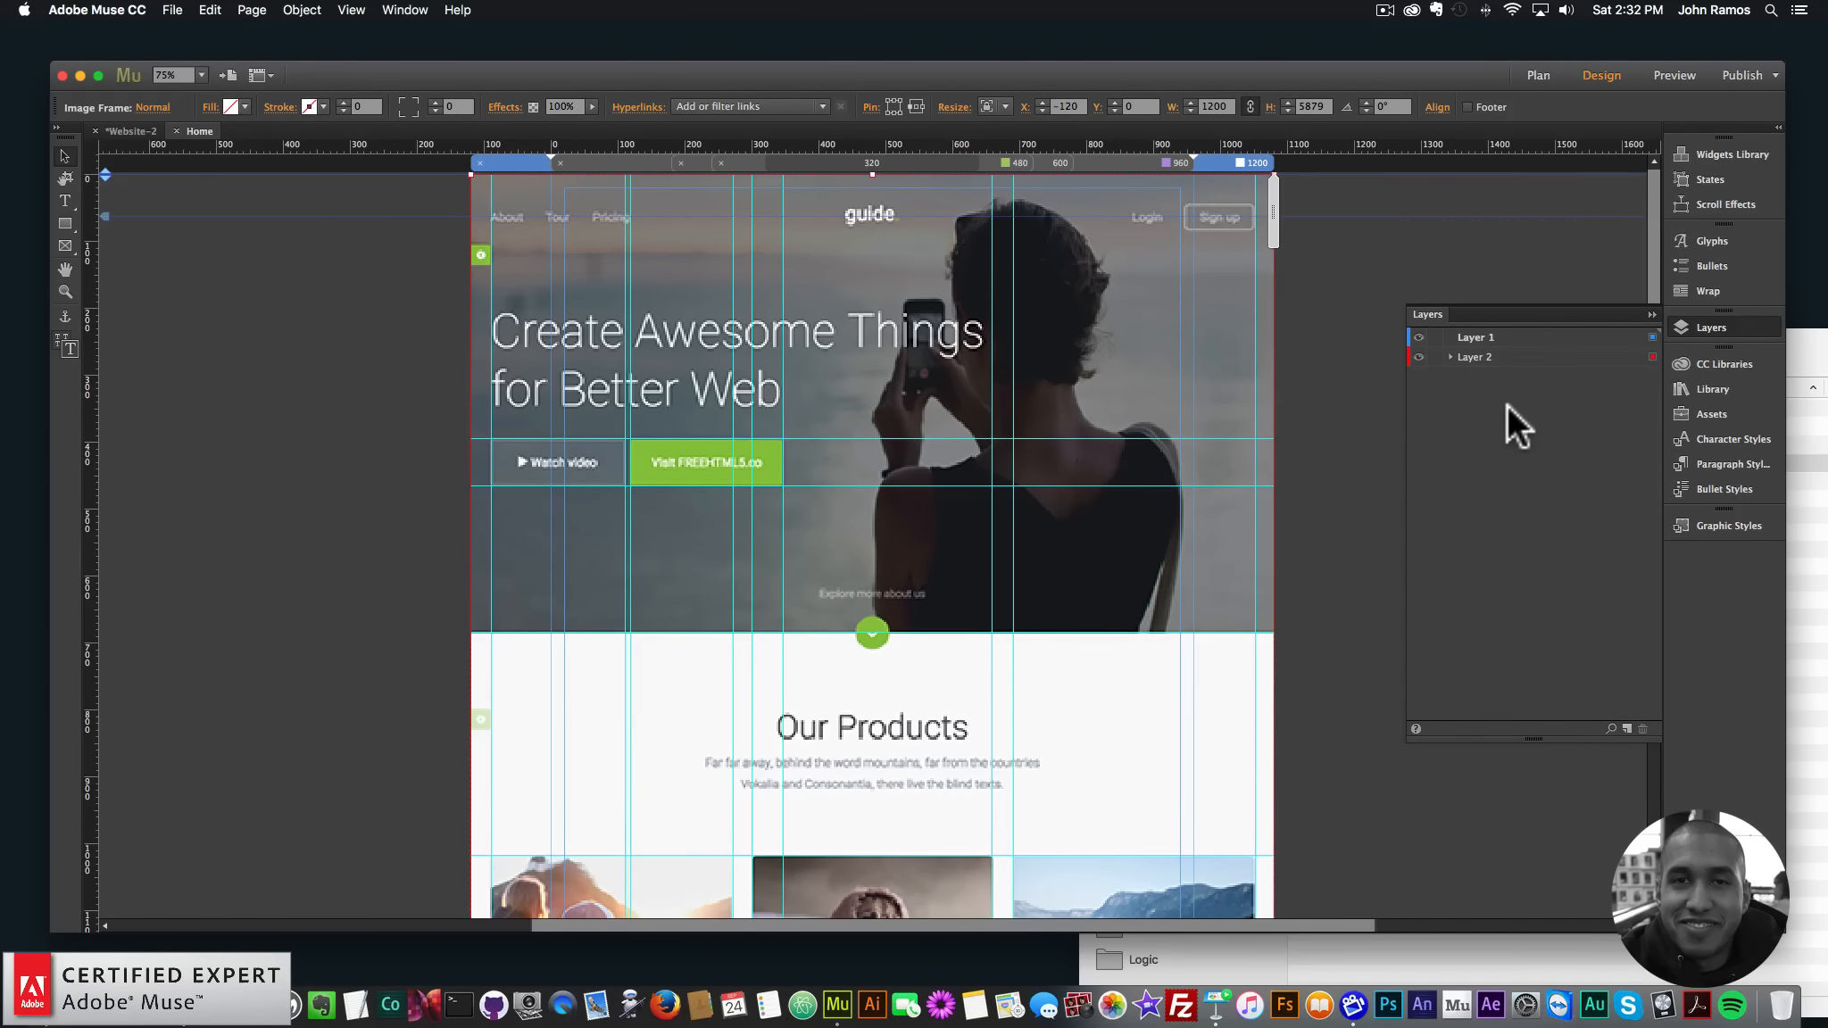
left_click(1447, 356)
left_click(1419, 373)
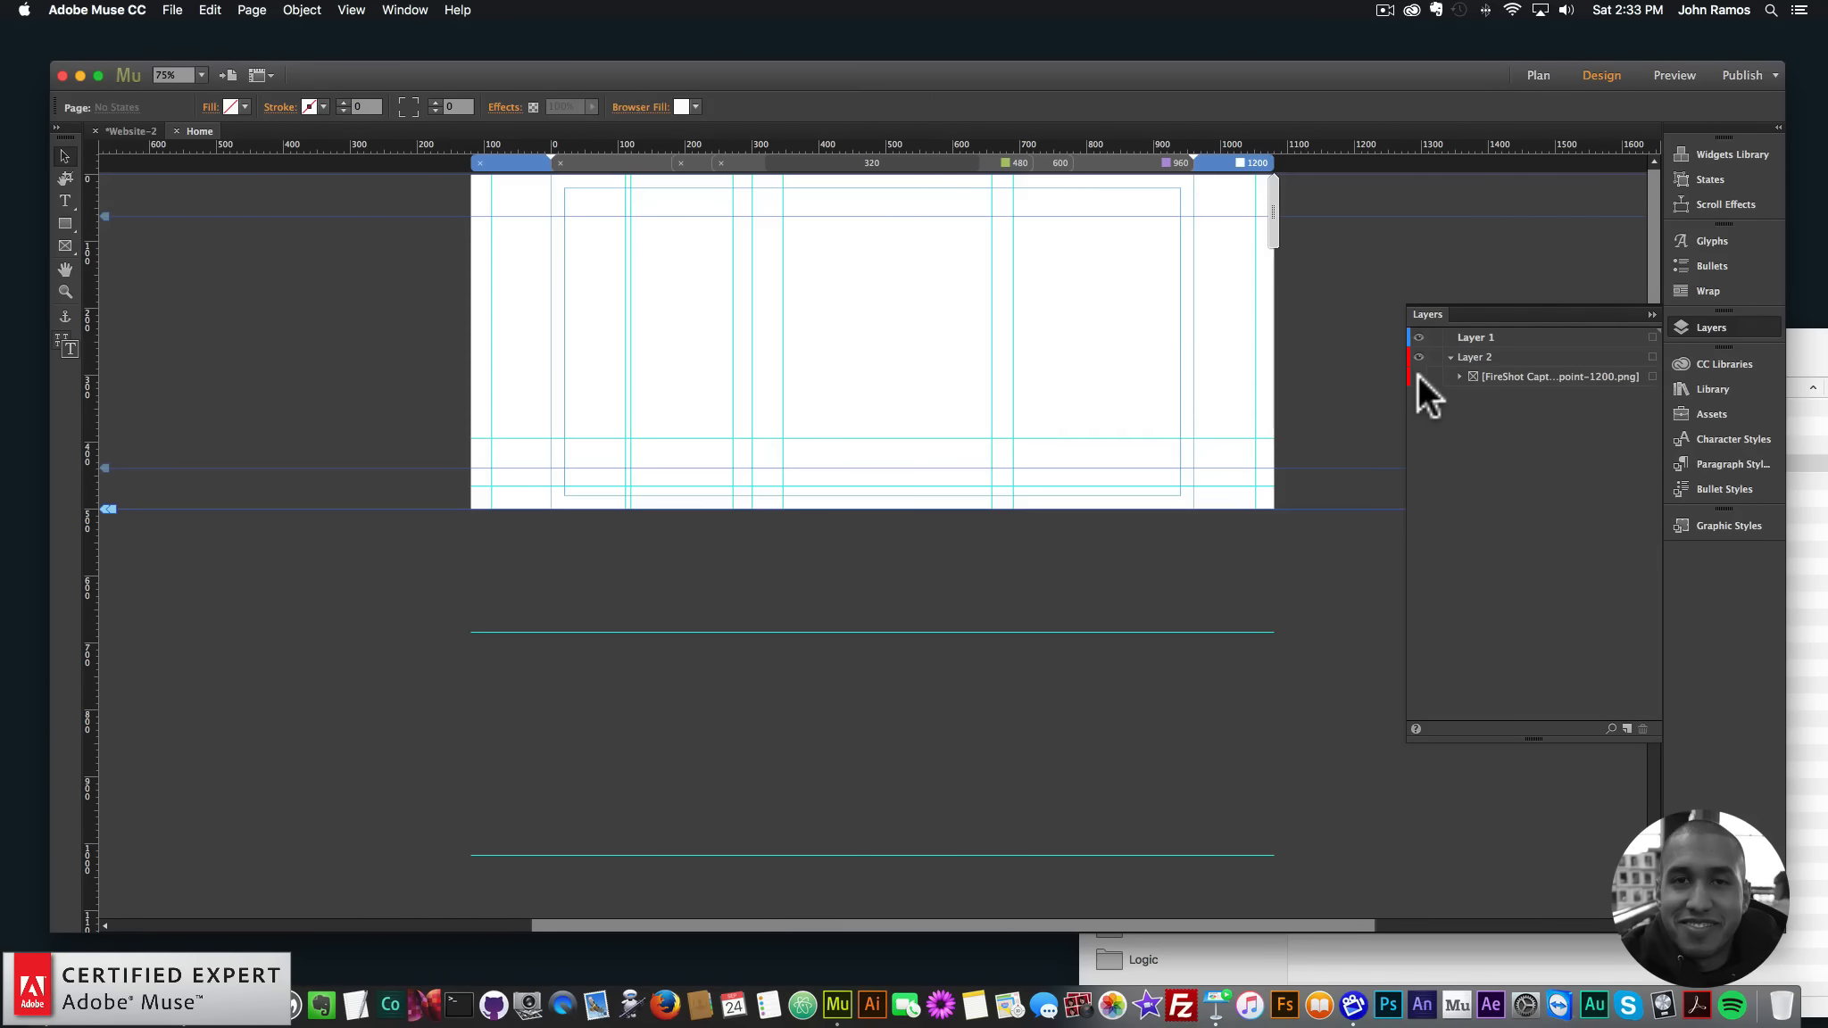
left_click(1417, 375)
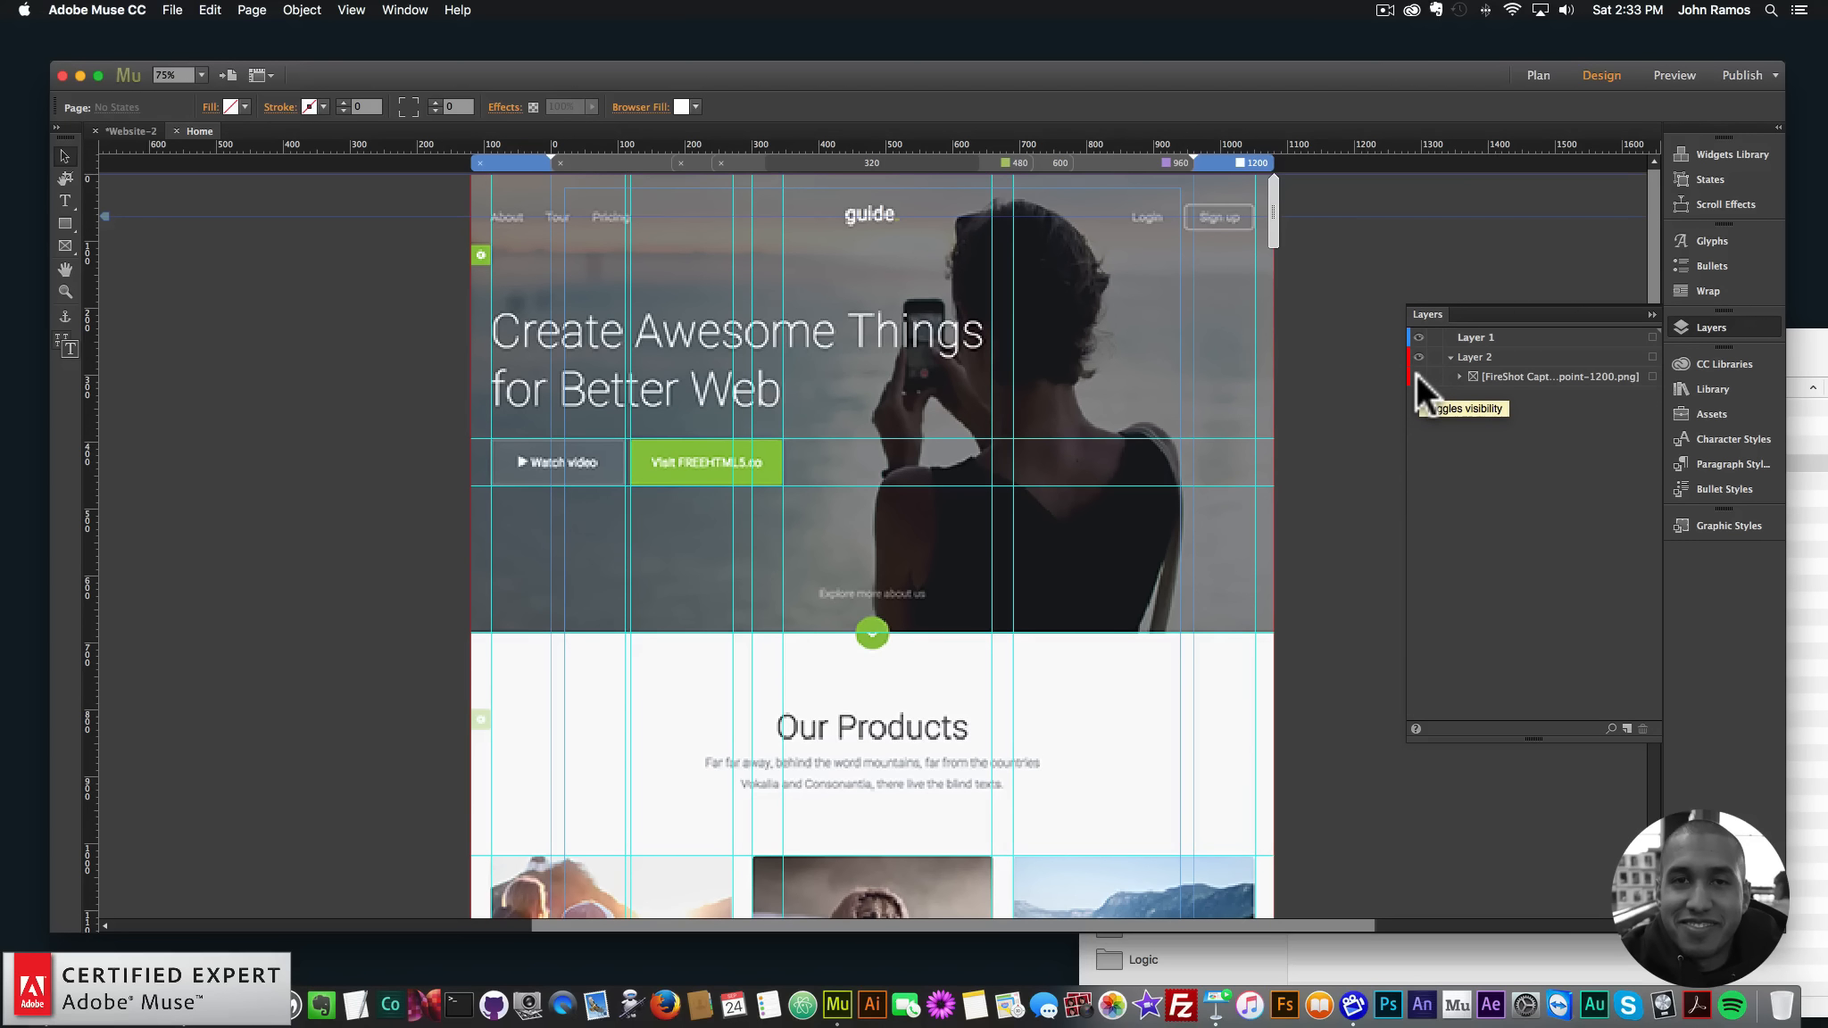
left_click(1720, 324)
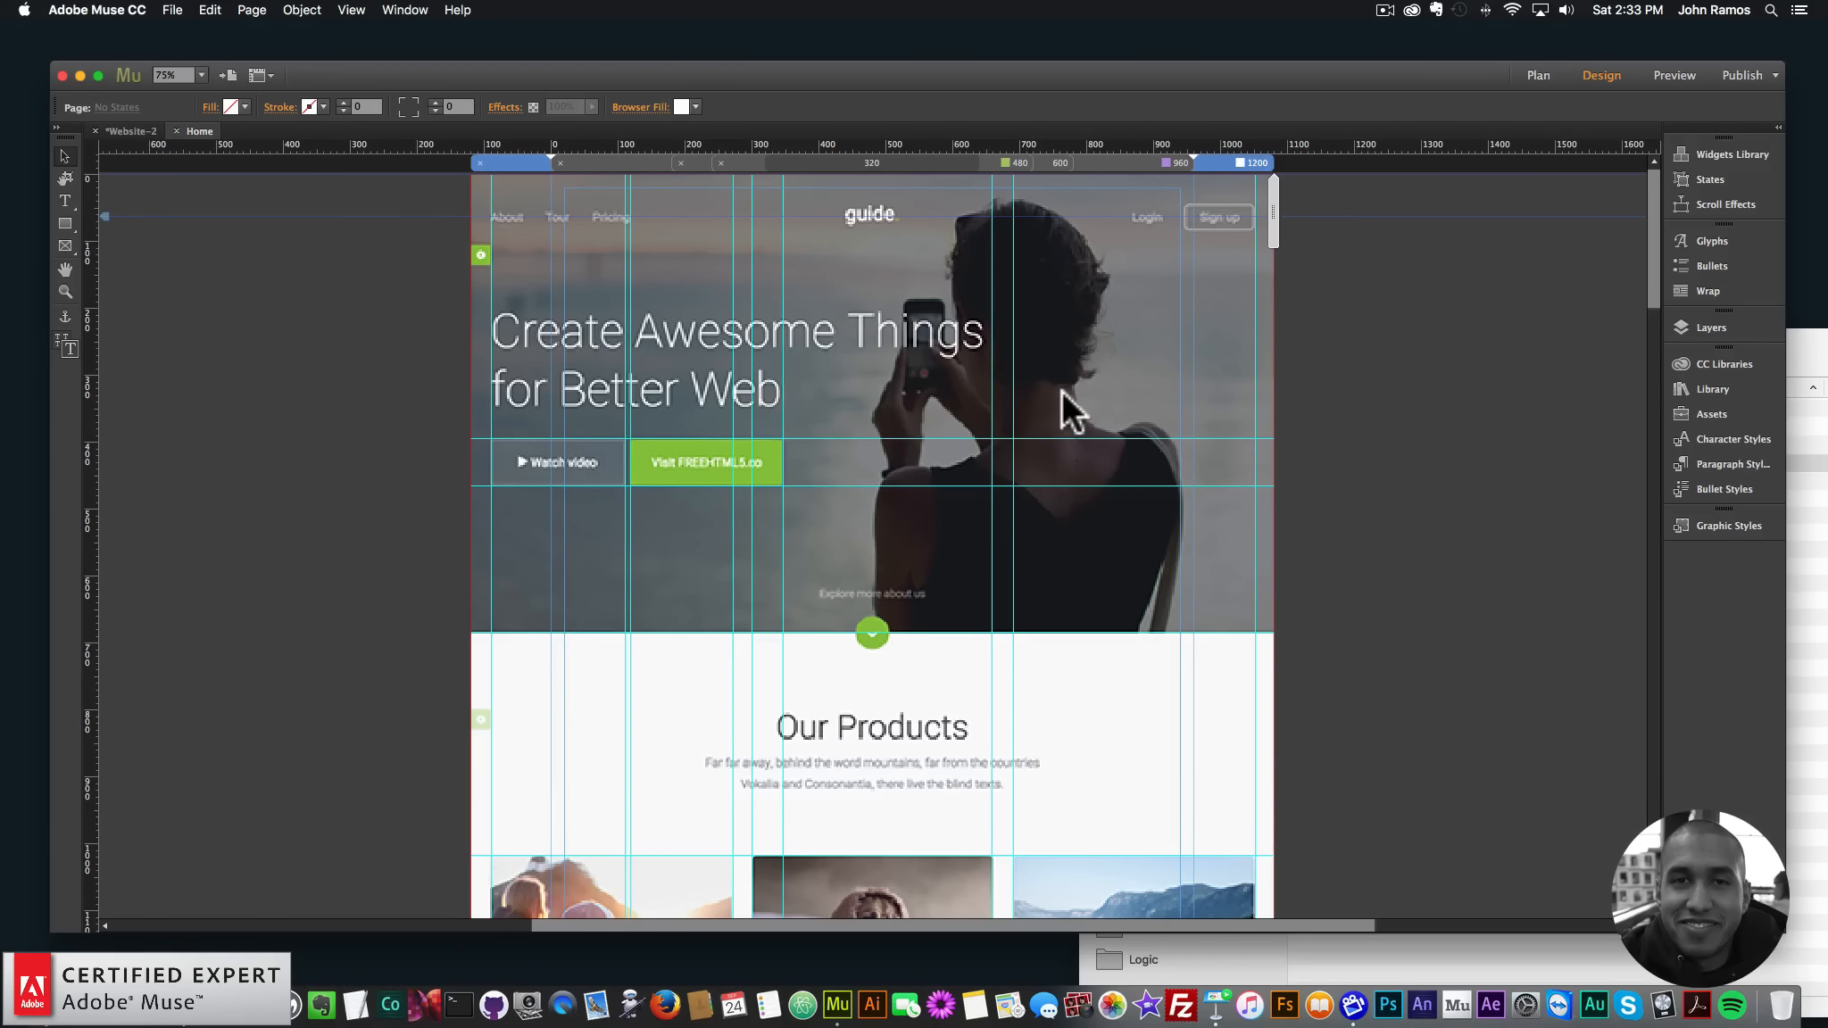
left_click(65, 223)
- Draw a 1200-wide rectangle over the hero, browse for a fill image, cancel, and bring up Finder
mouse_move(470, 174)
left_mouse_down()
mouse_move(574, 245)
mouse_move(1160, 540)
mouse_move(1282, 614)
mouse_move(1275, 631)
left_mouse_up()
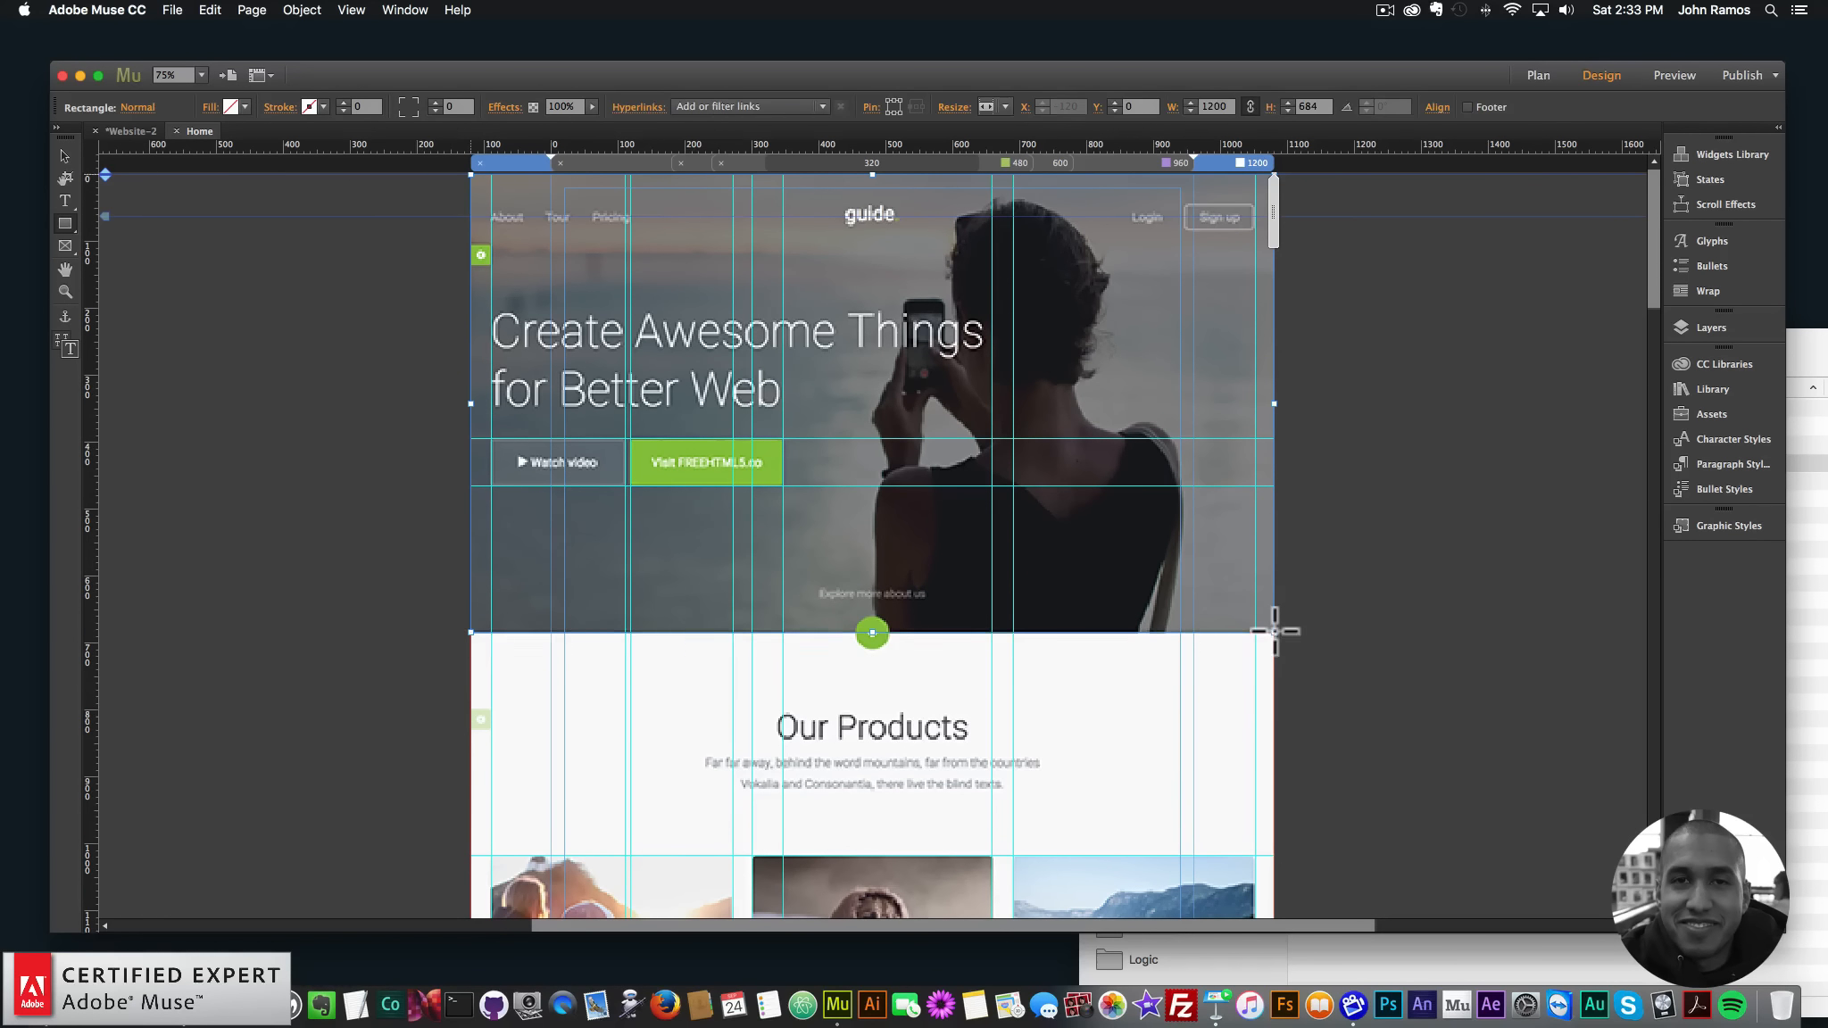
left_click(211, 108)
left_click(298, 264)
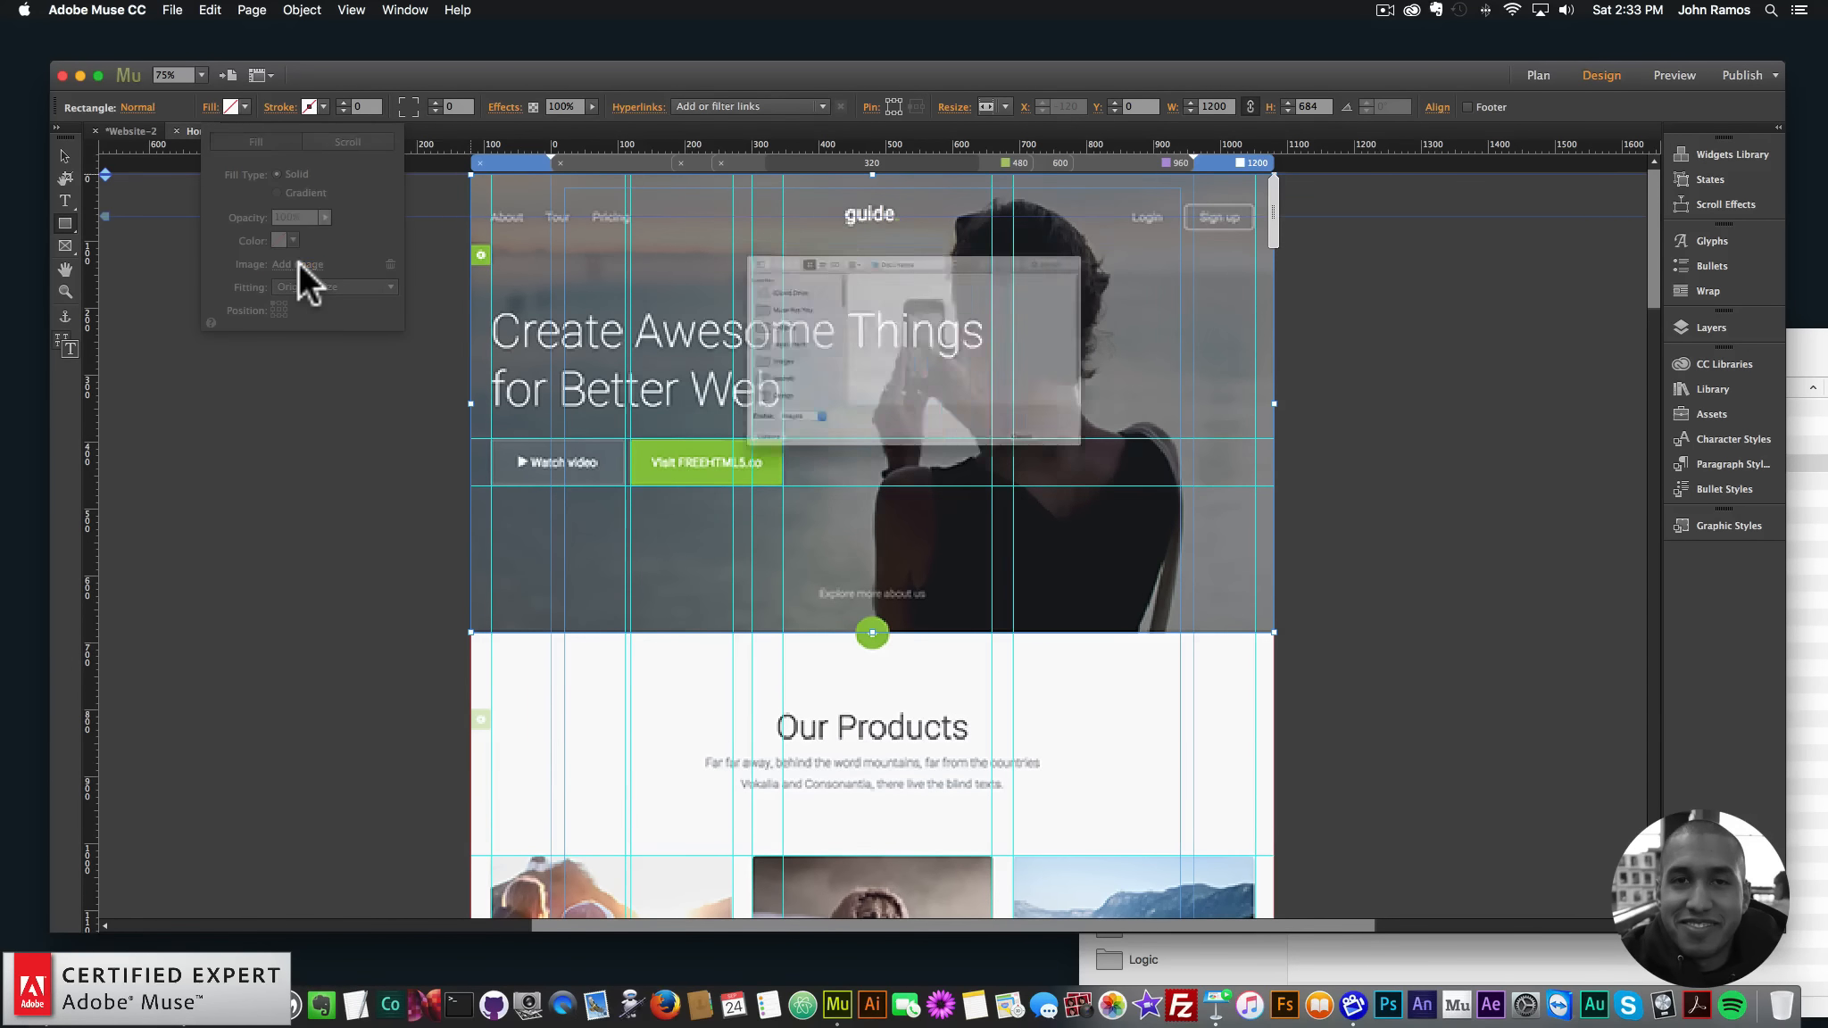
left_click(893, 189)
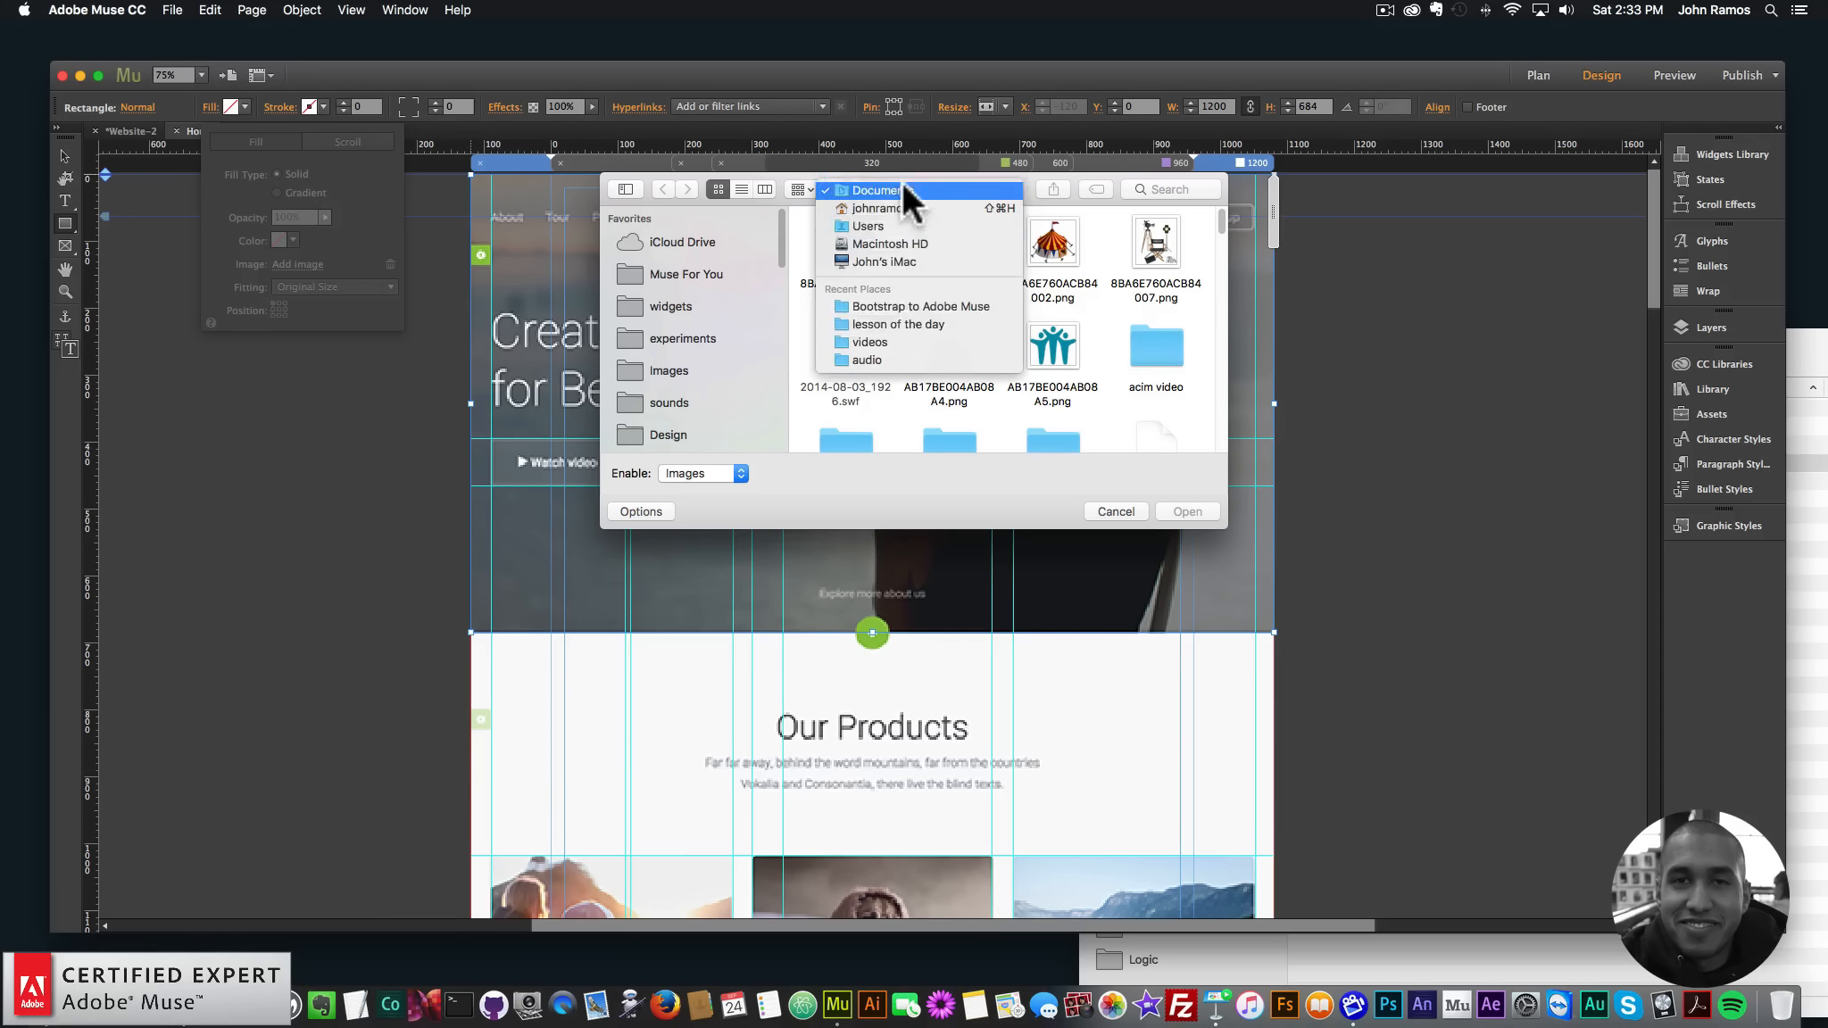
left_click(895, 307)
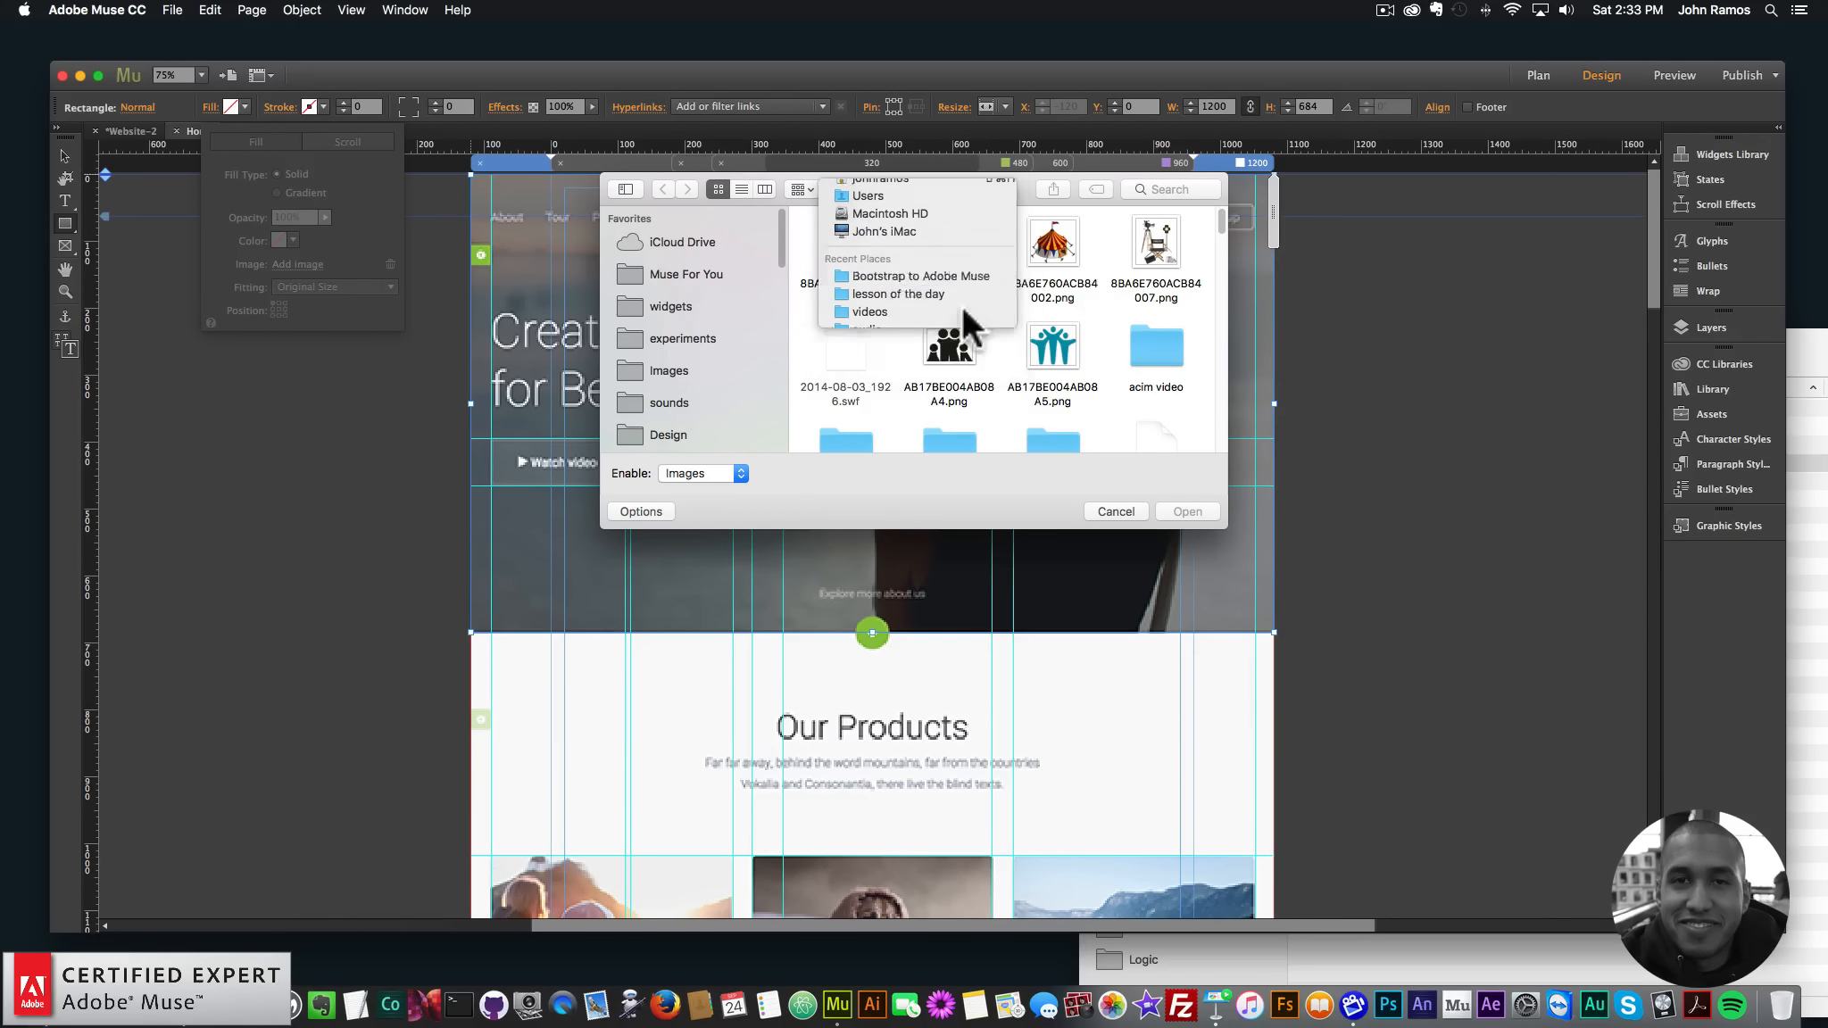
left_click(1114, 512)
left_click(49, 953)
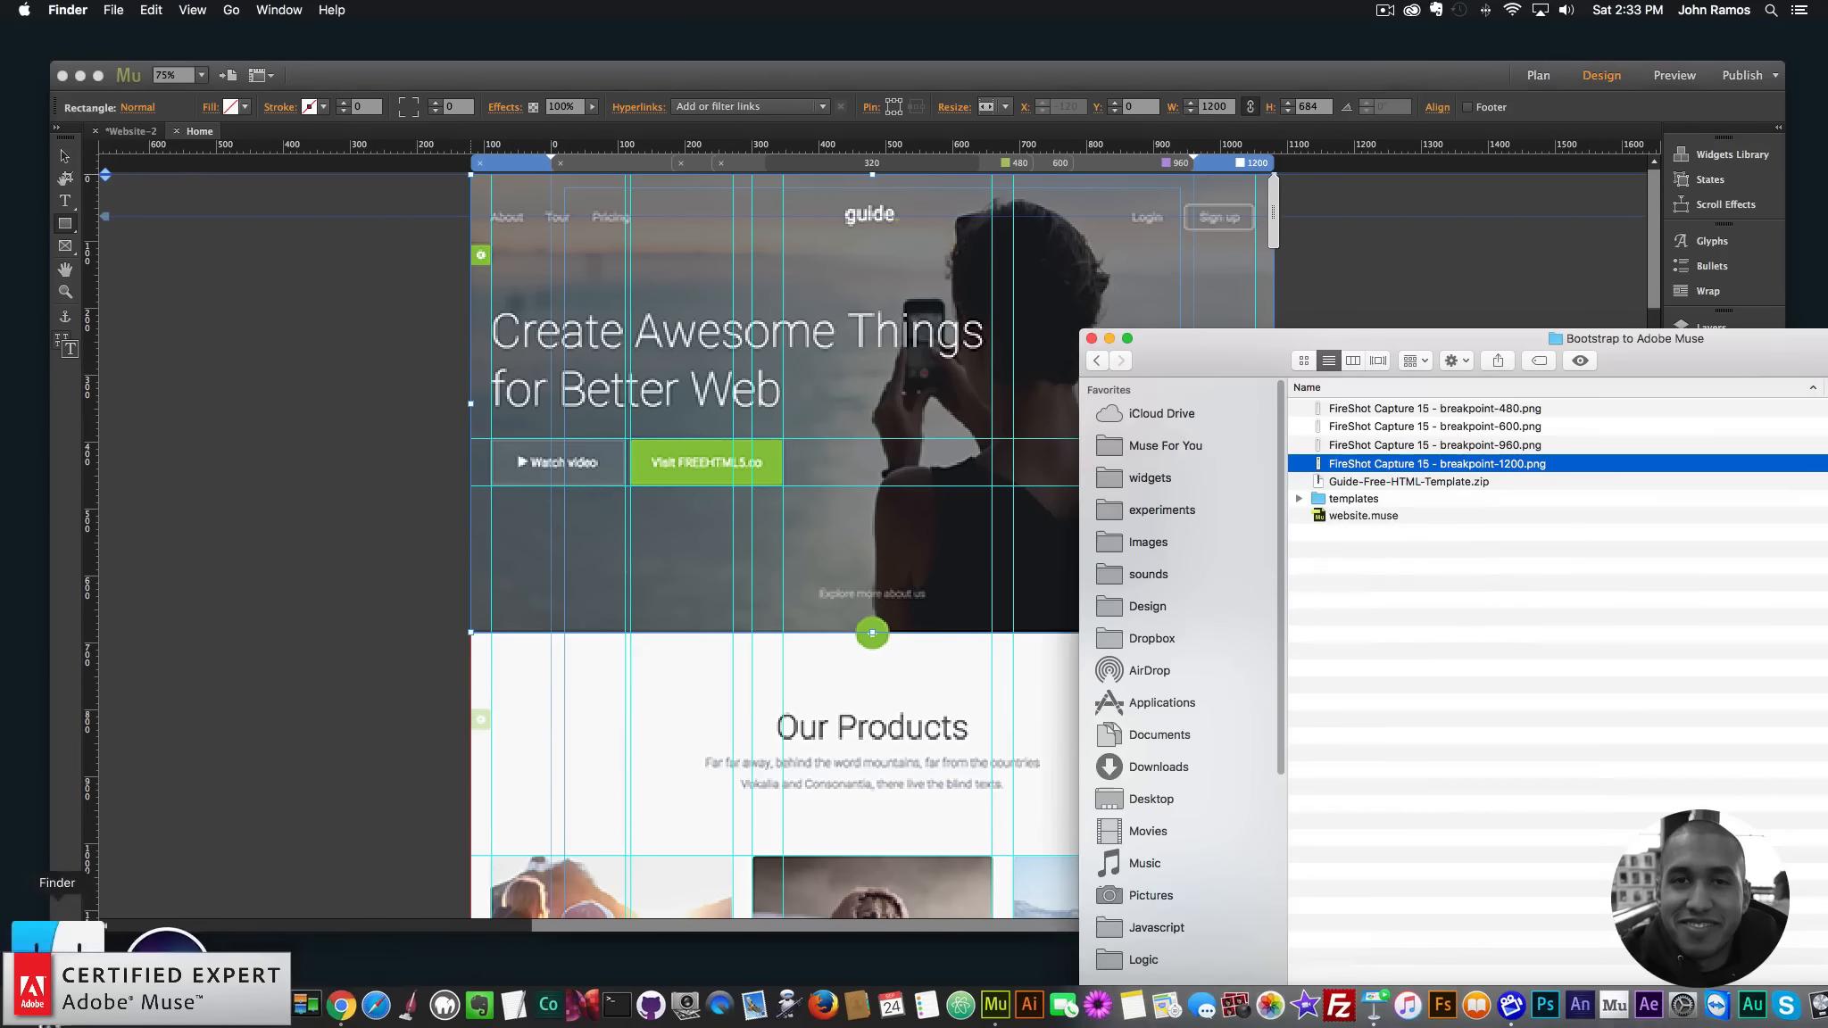
- Check the Guide template download page in Chrome, then unzip the Guide Free HTML Template archive
left_click_drag(1256, 339, 1106, 313)
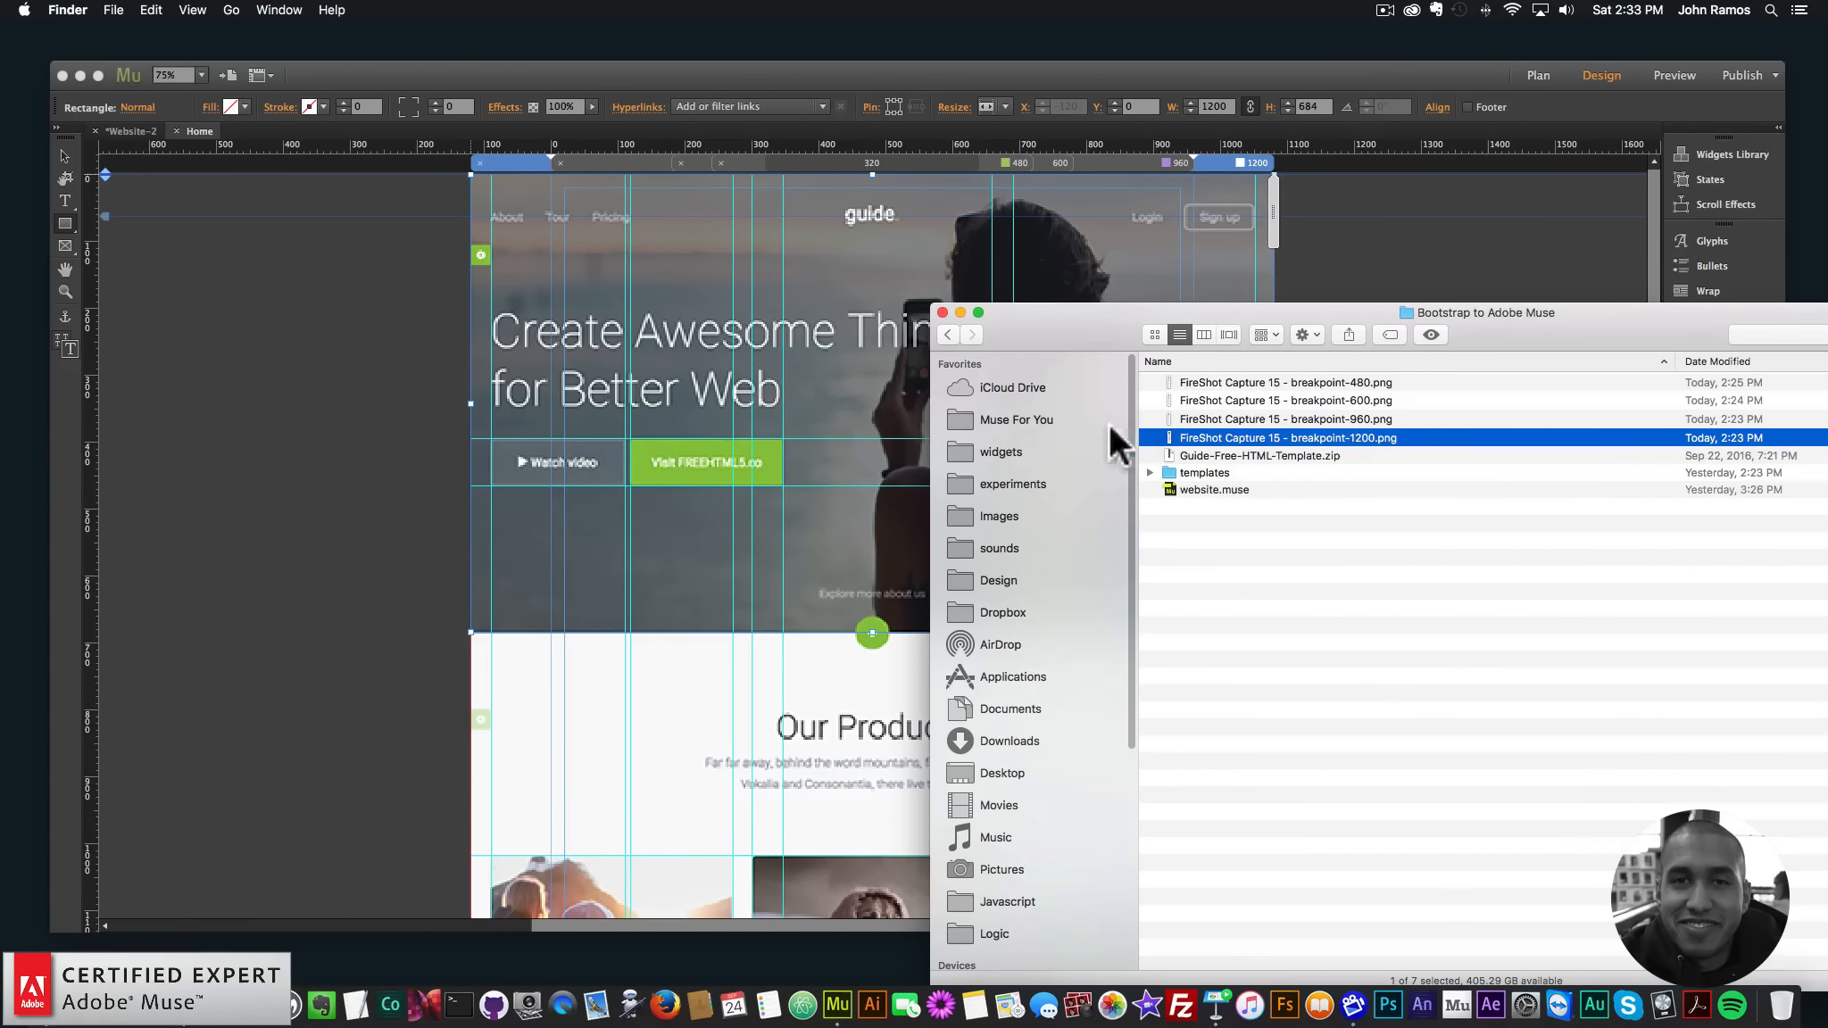
left_click(180, 1004)
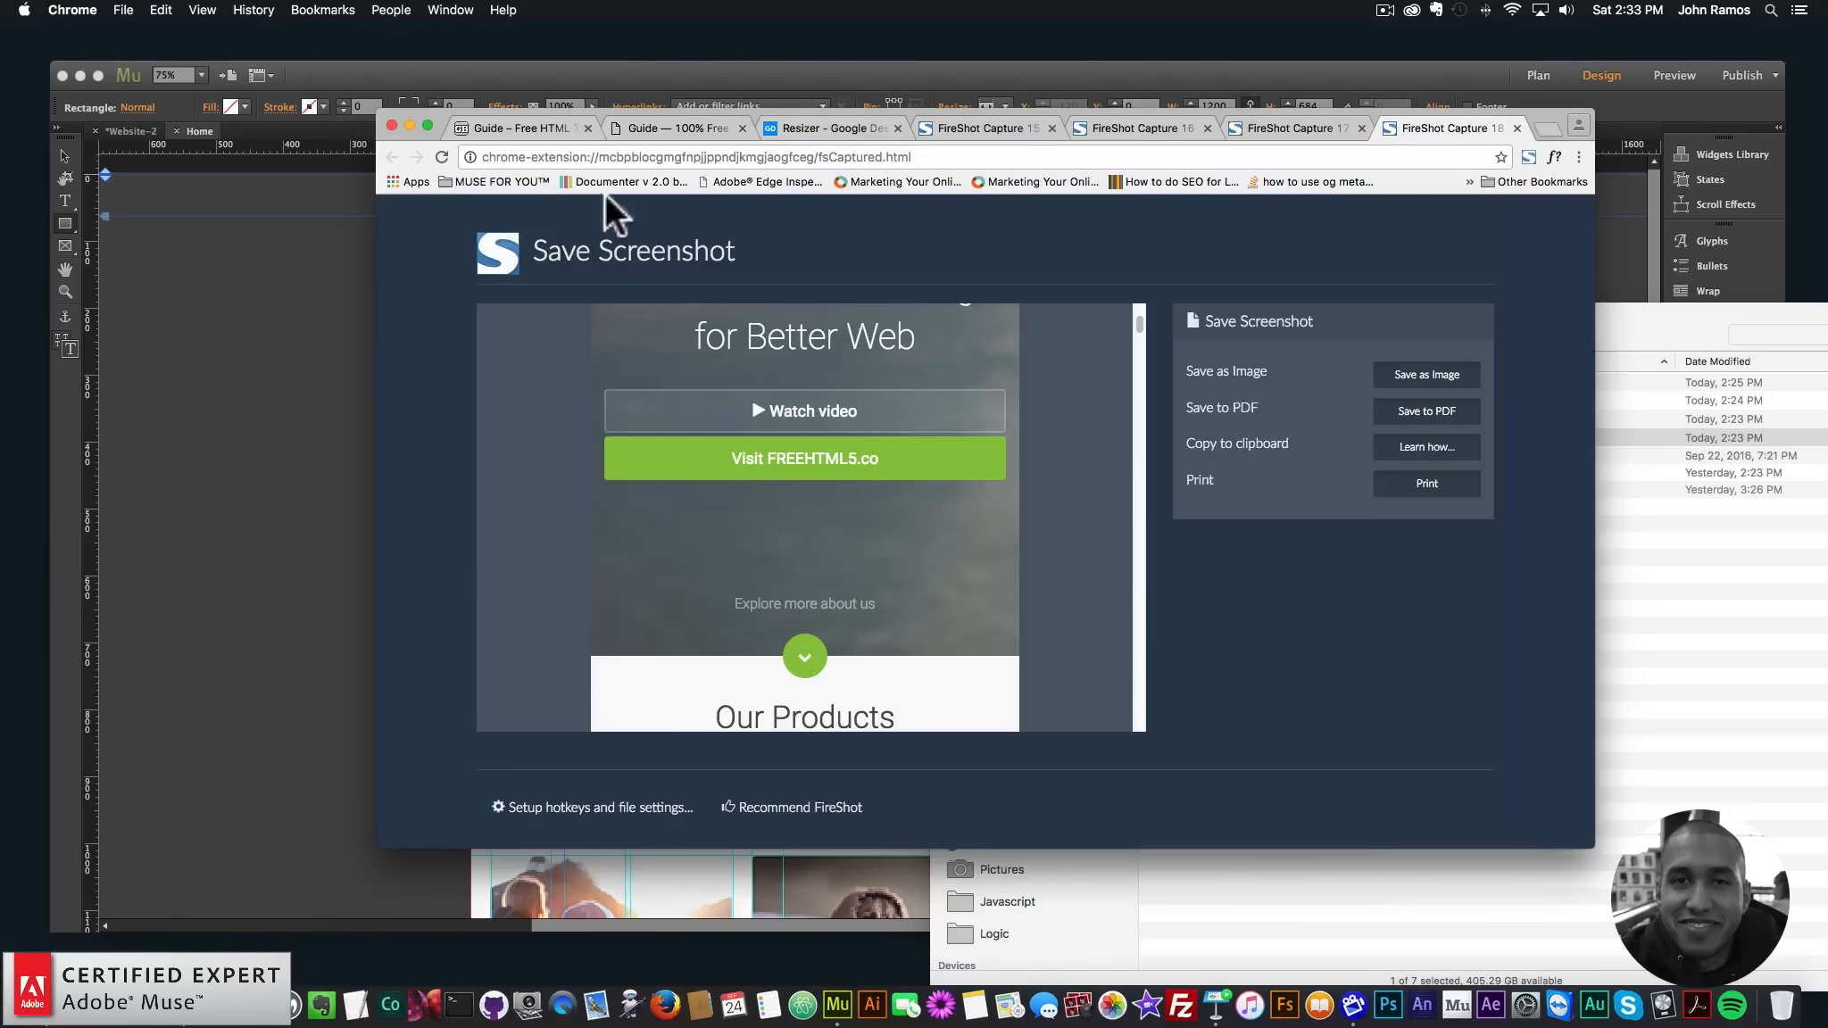
left_click(535, 128)
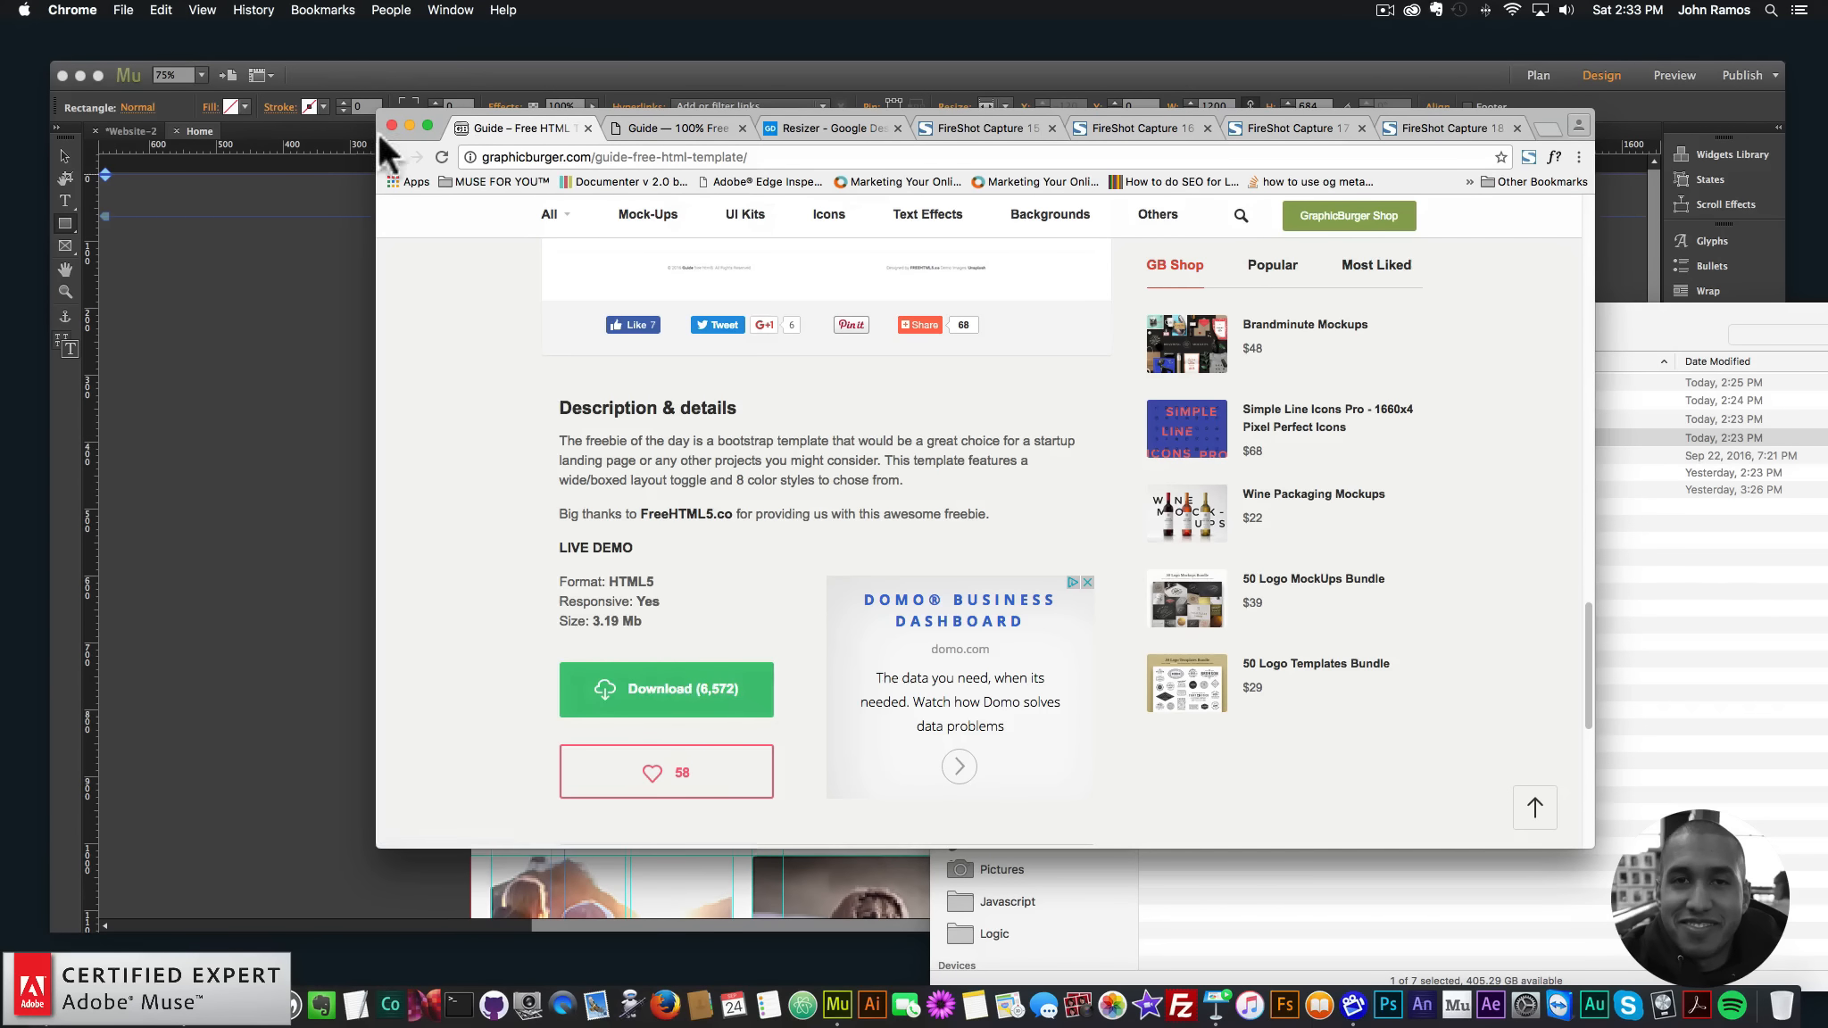
left_click(409, 125)
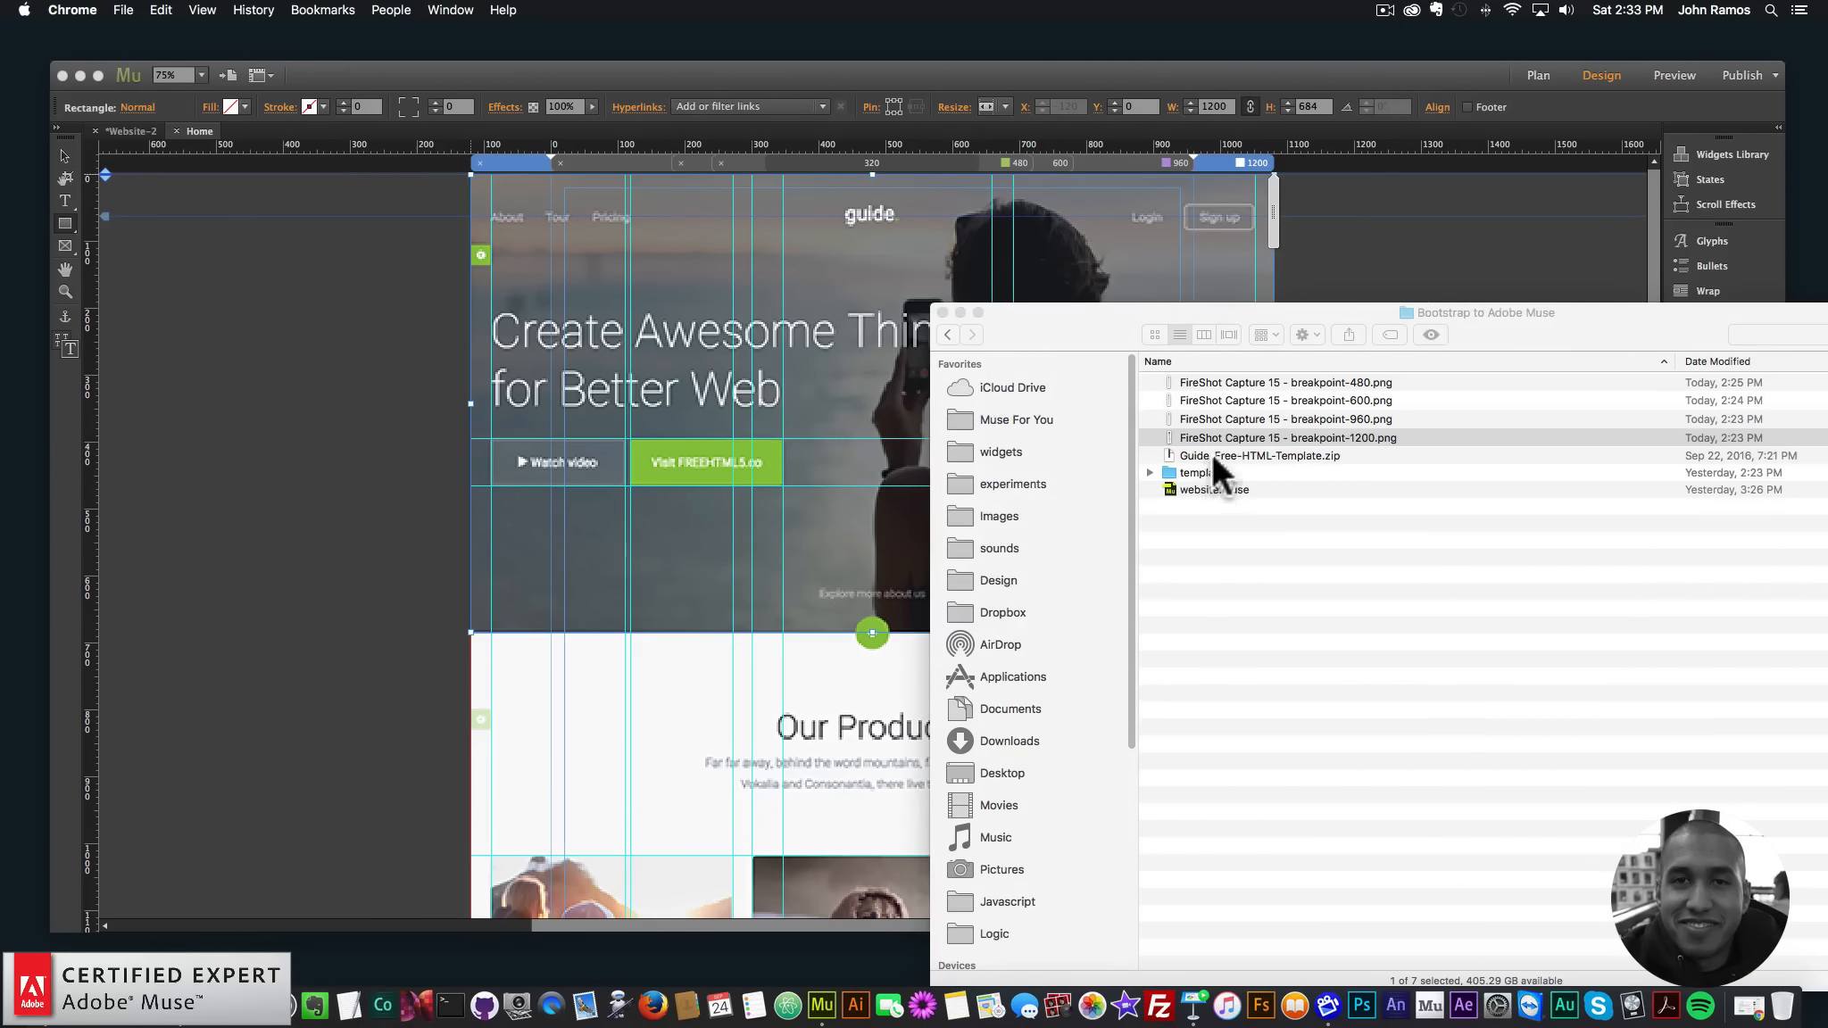
double_click(1213, 455)
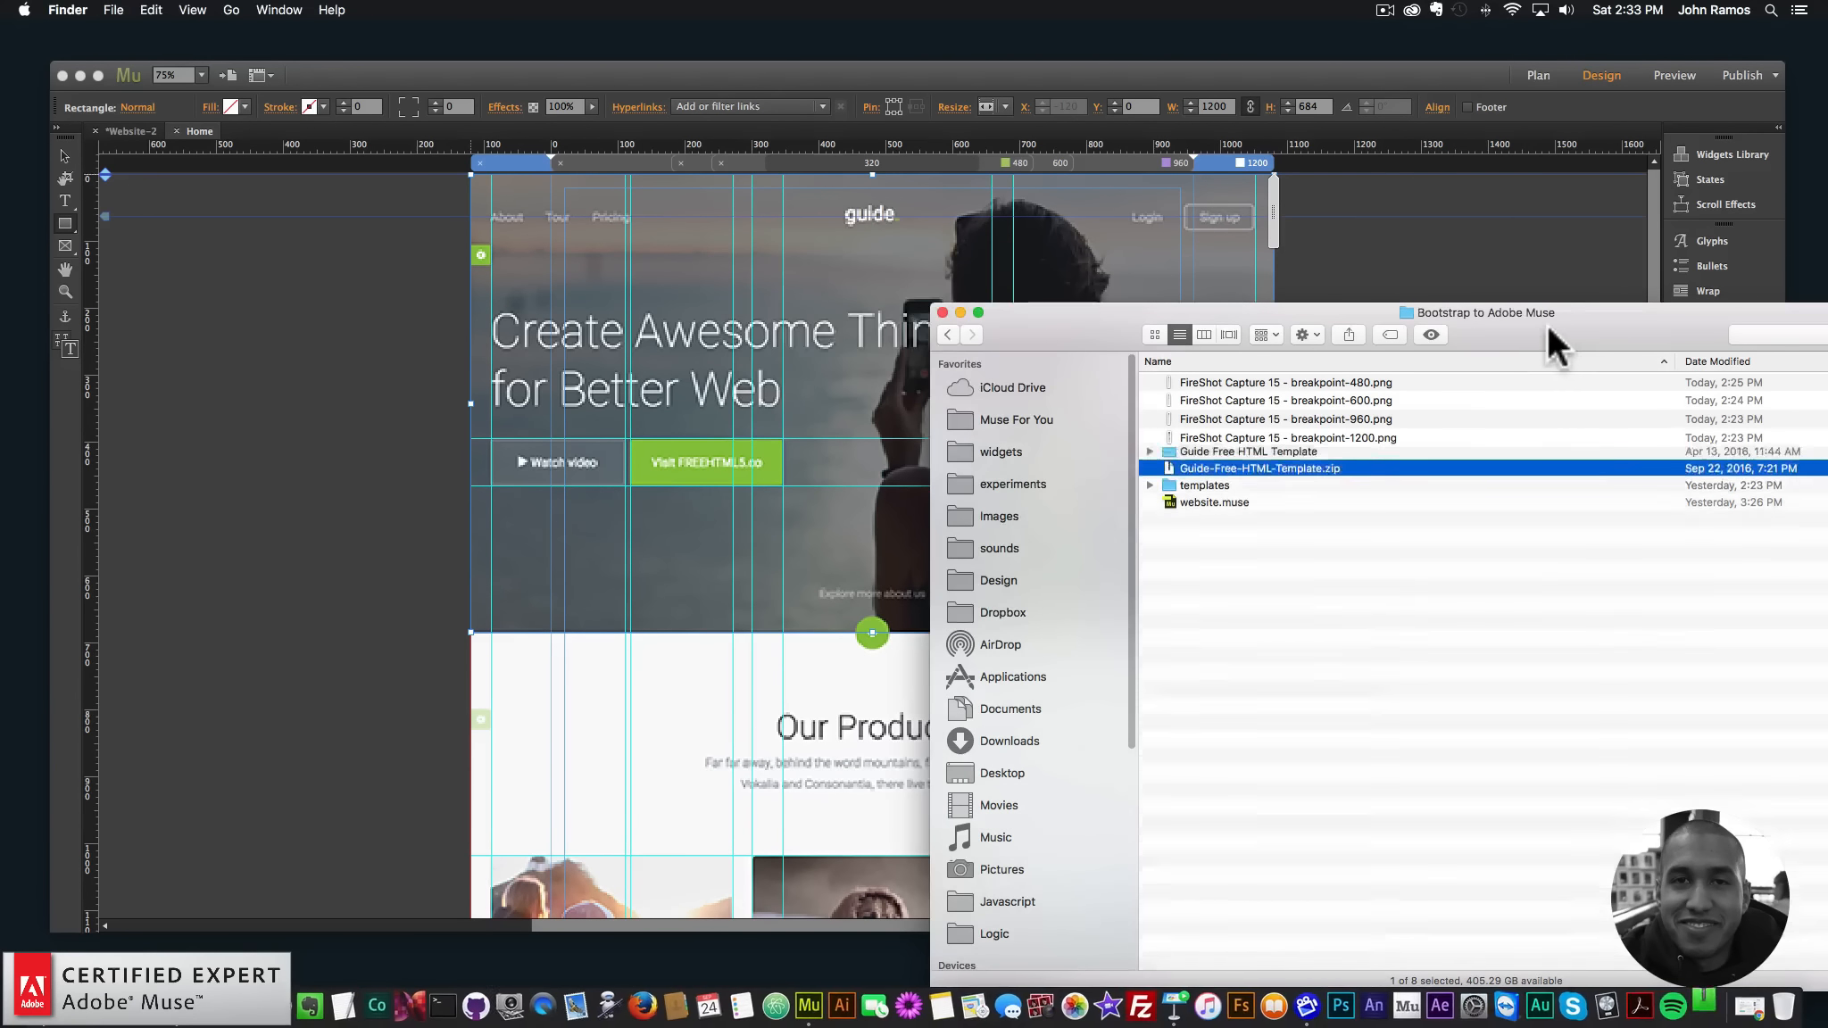
- Open Guide Free HTML Template > guide > images and drag hero_bg.jpg toward the Muse page
left_click_drag(1485, 340, 1365, 266)
left_click(1093, 385)
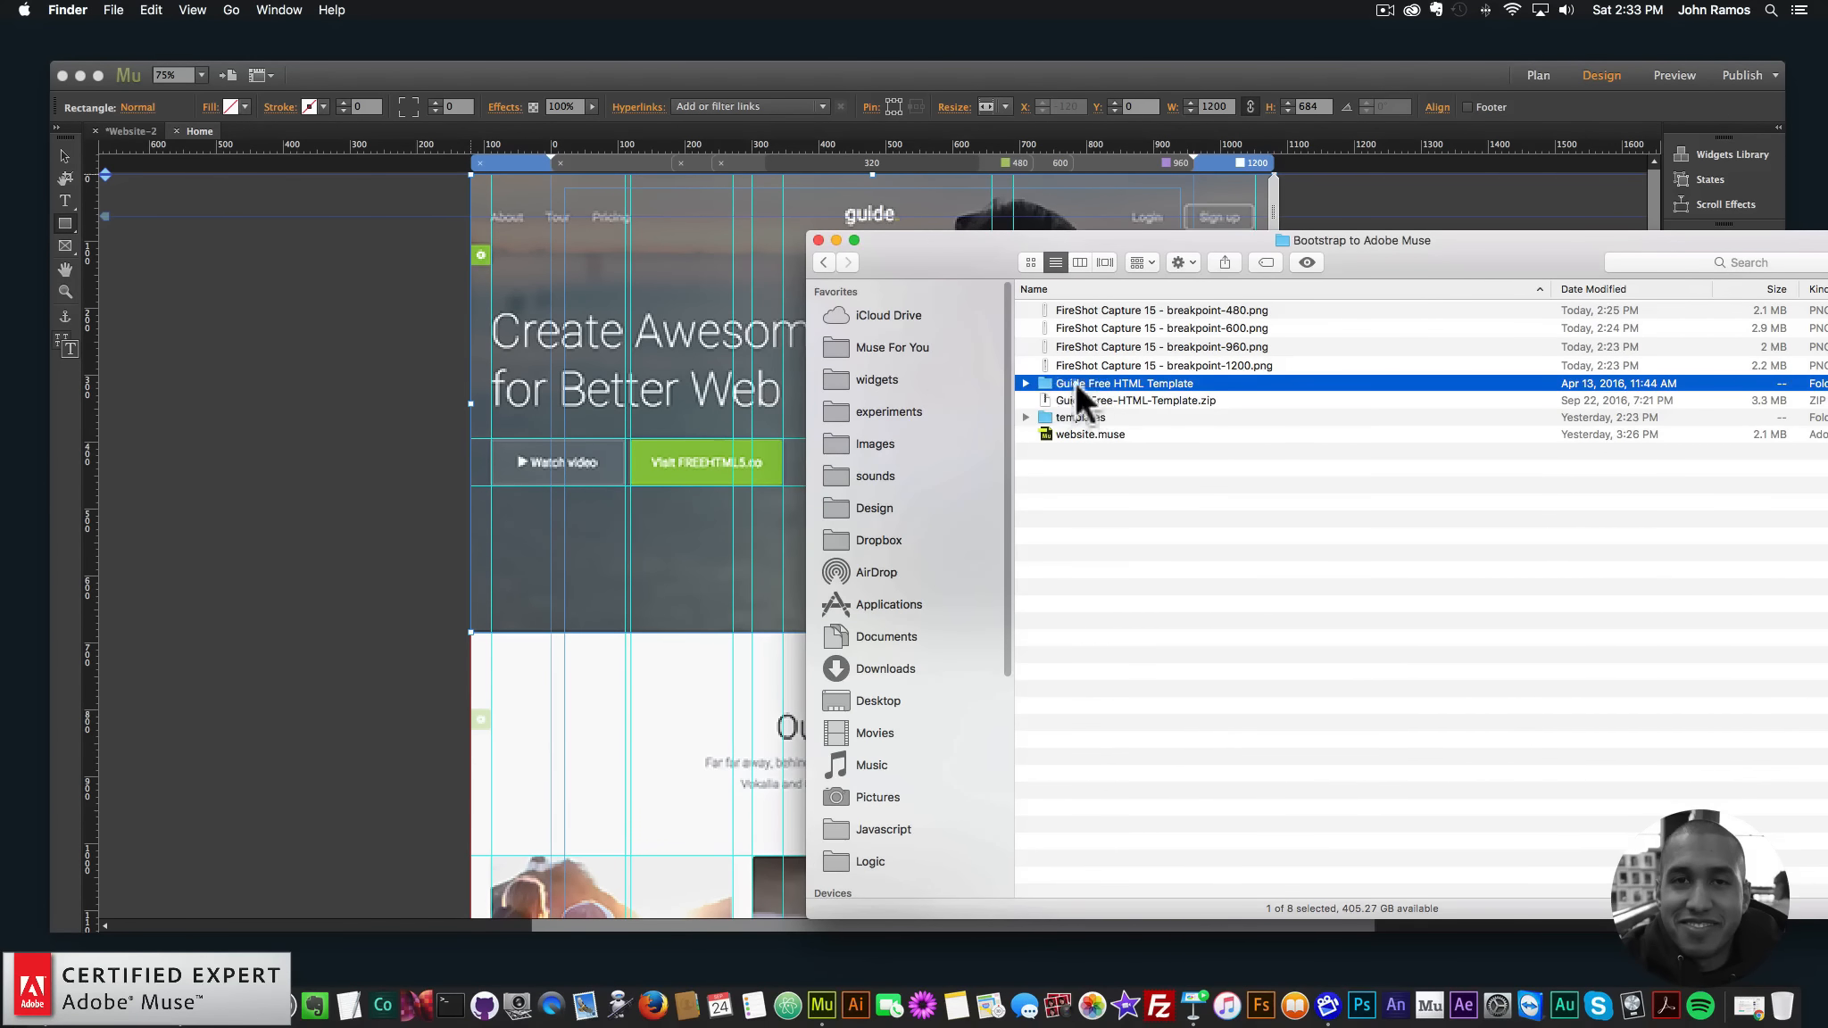
double_click(1097, 383)
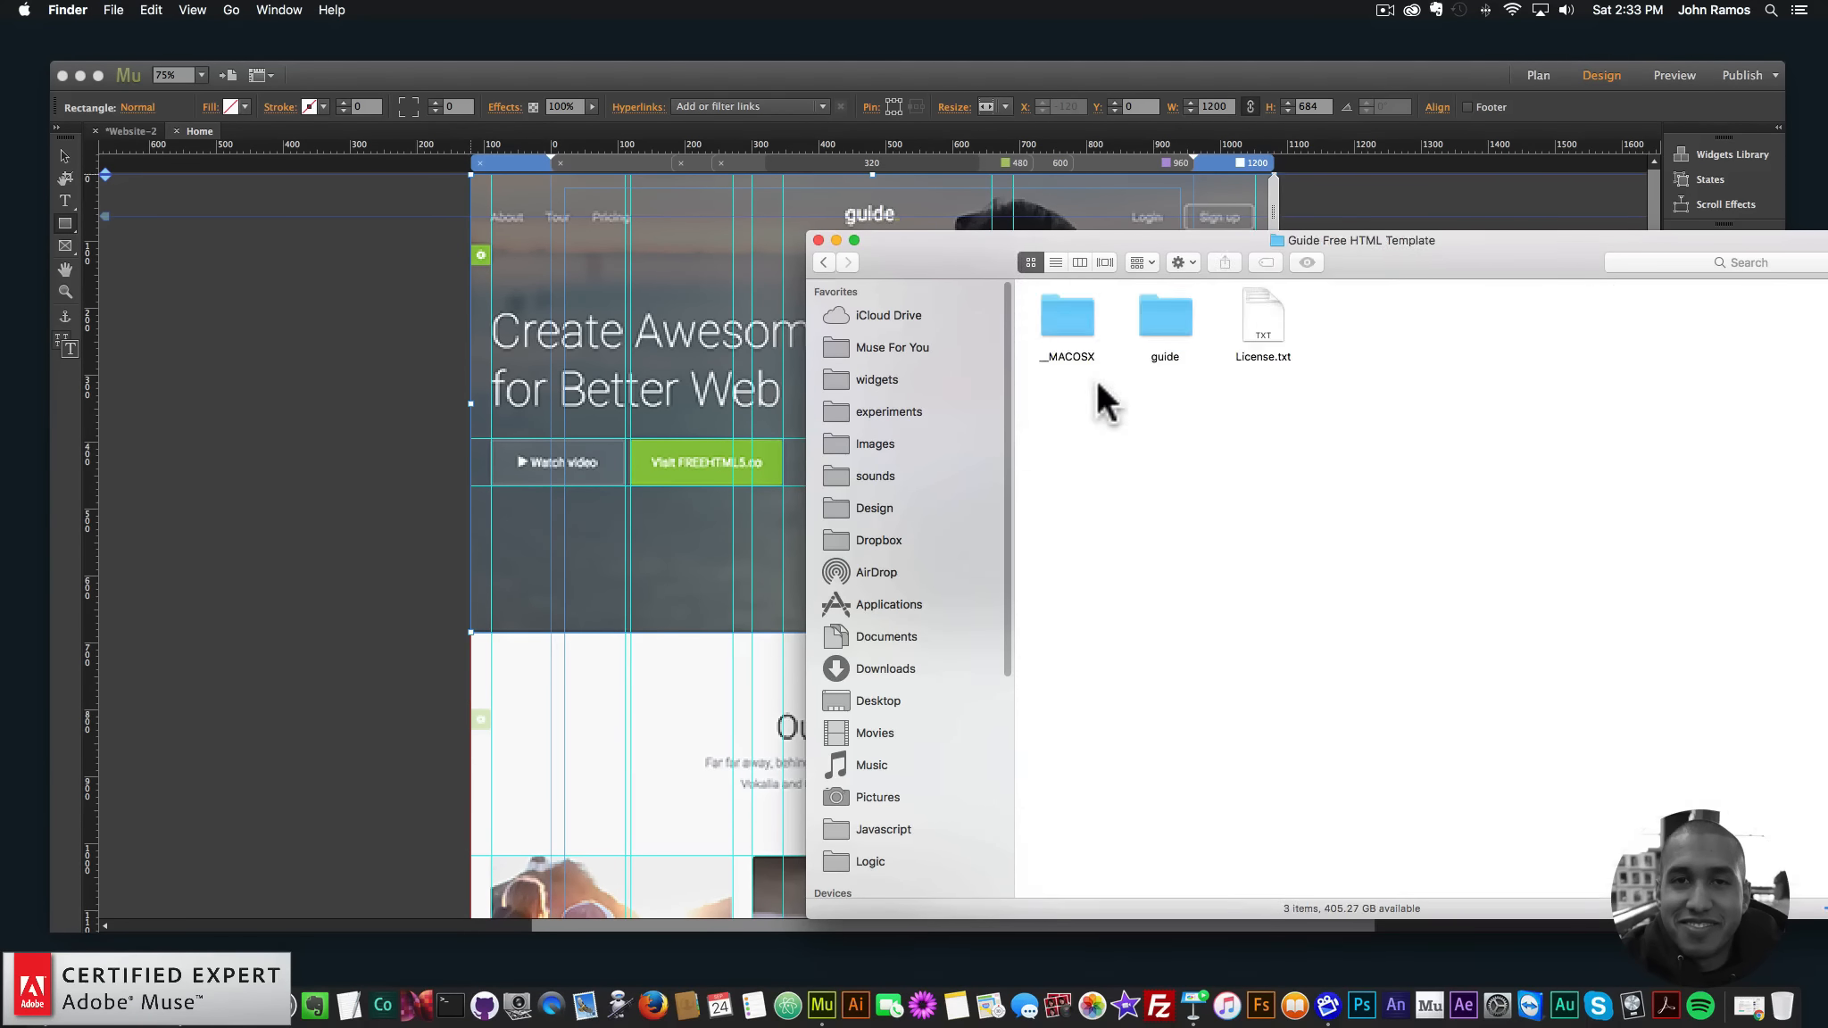
double_click(1163, 330)
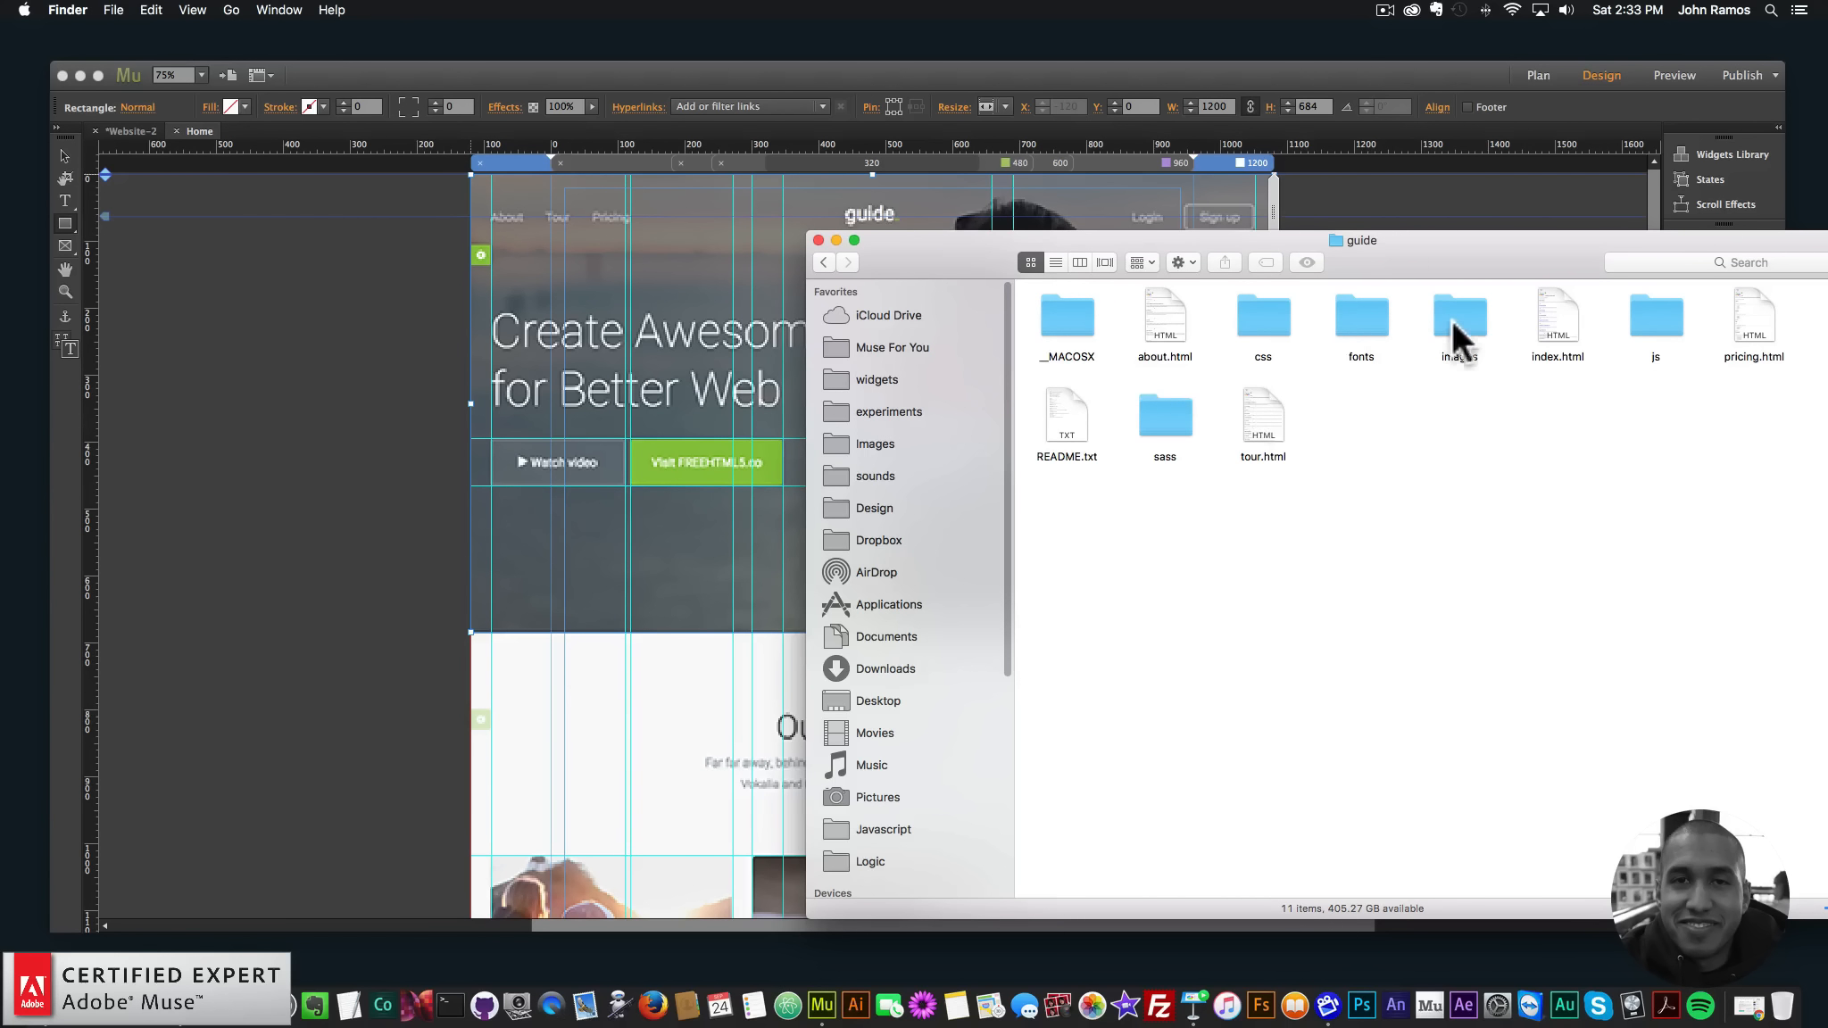
left_click(1462, 323)
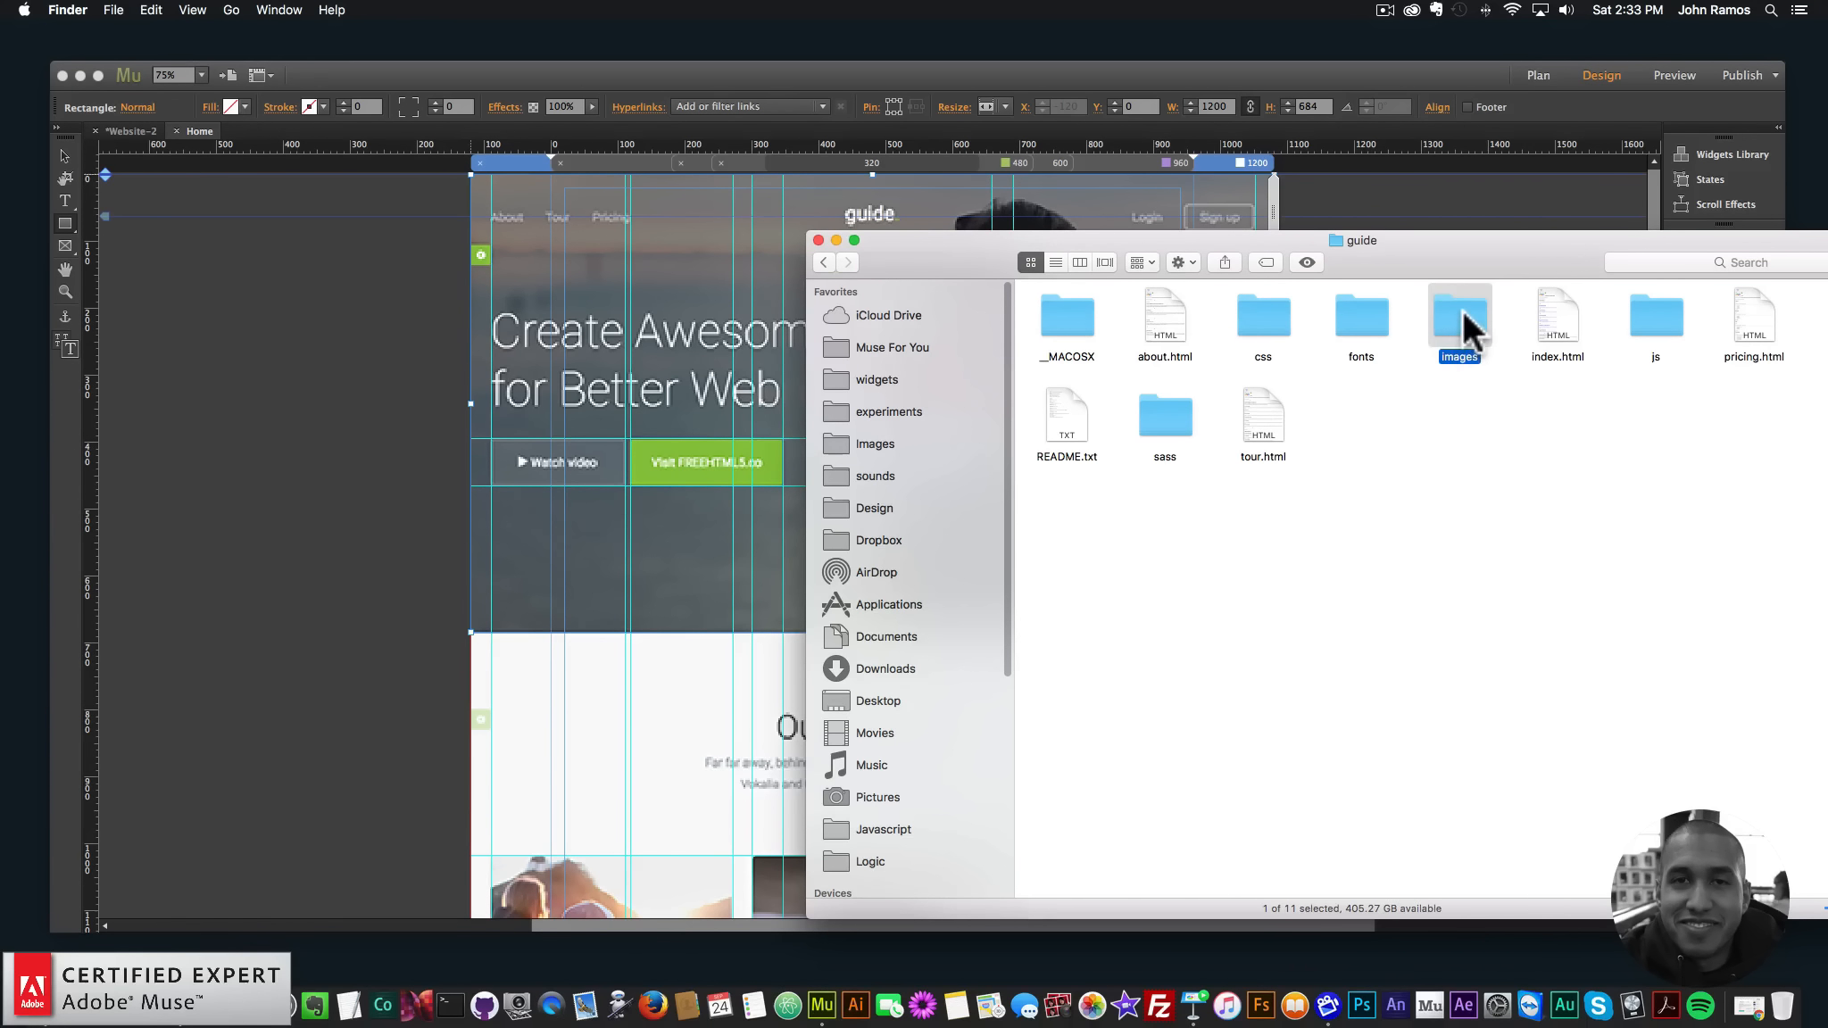
double_click(1461, 323)
left_click_drag(1459, 267, 1317, 236)
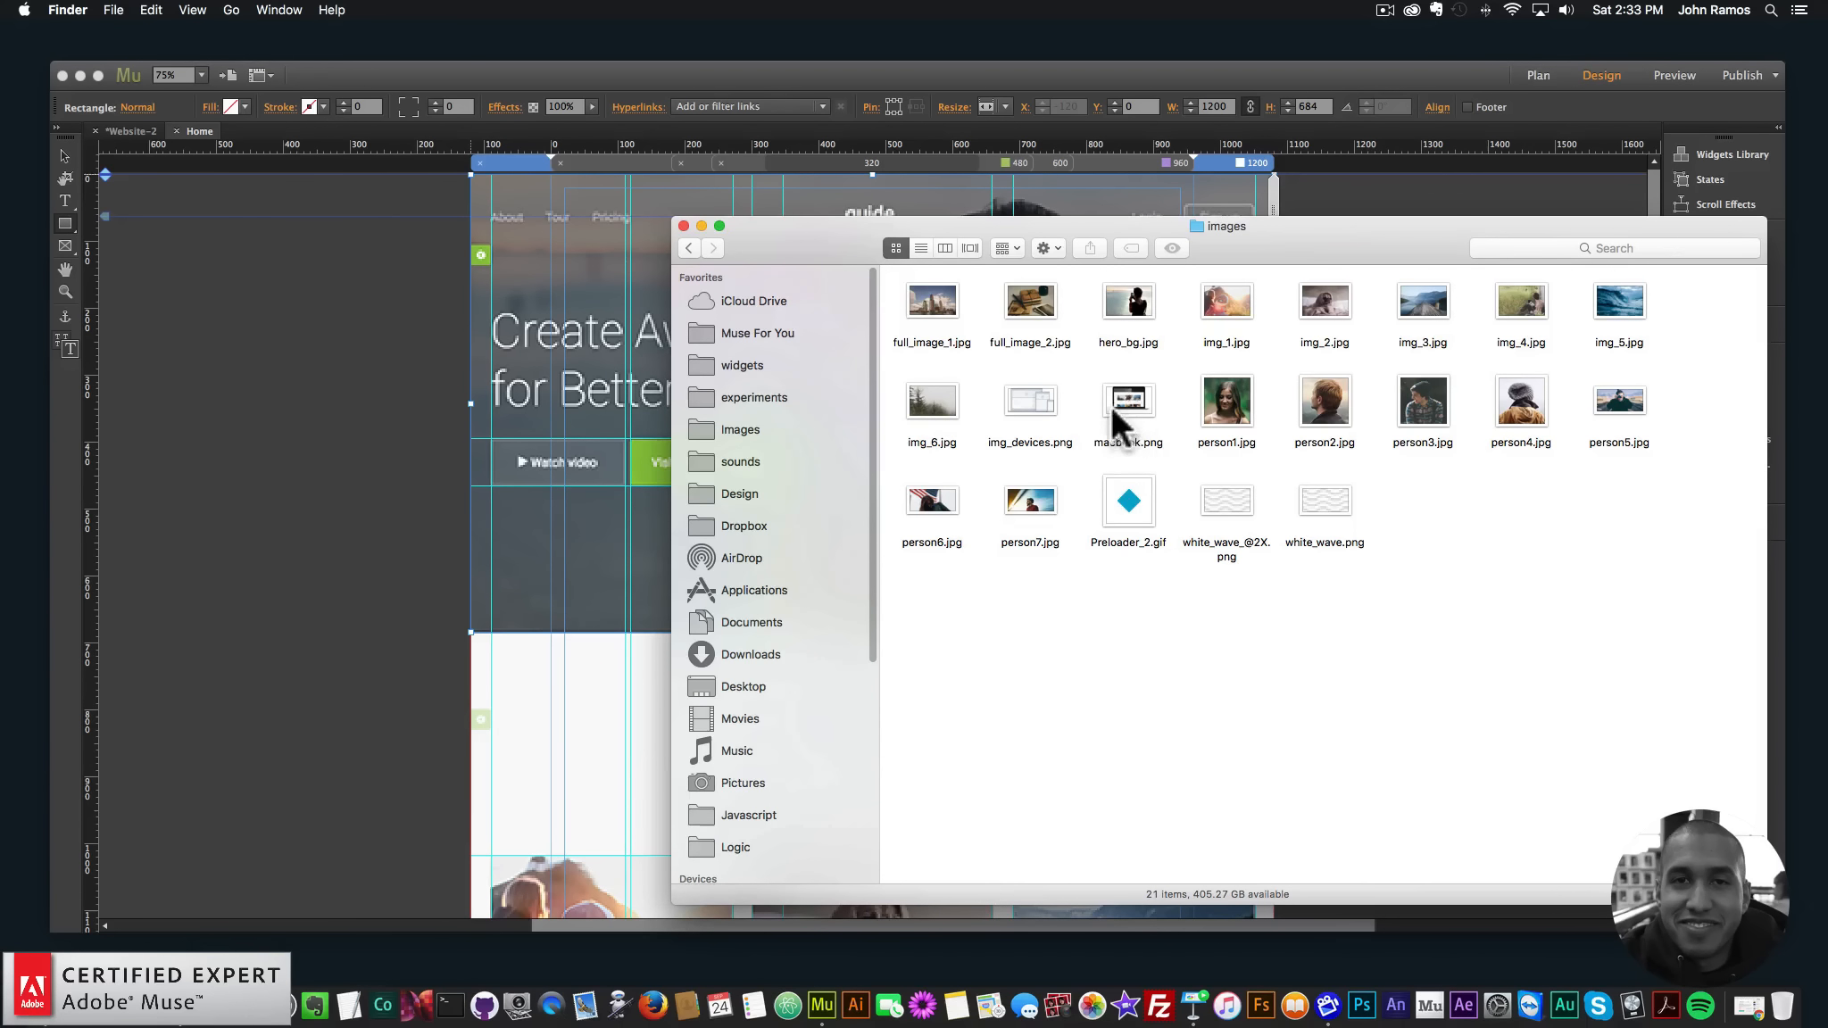
left_click_drag(1137, 294, 399, 390)
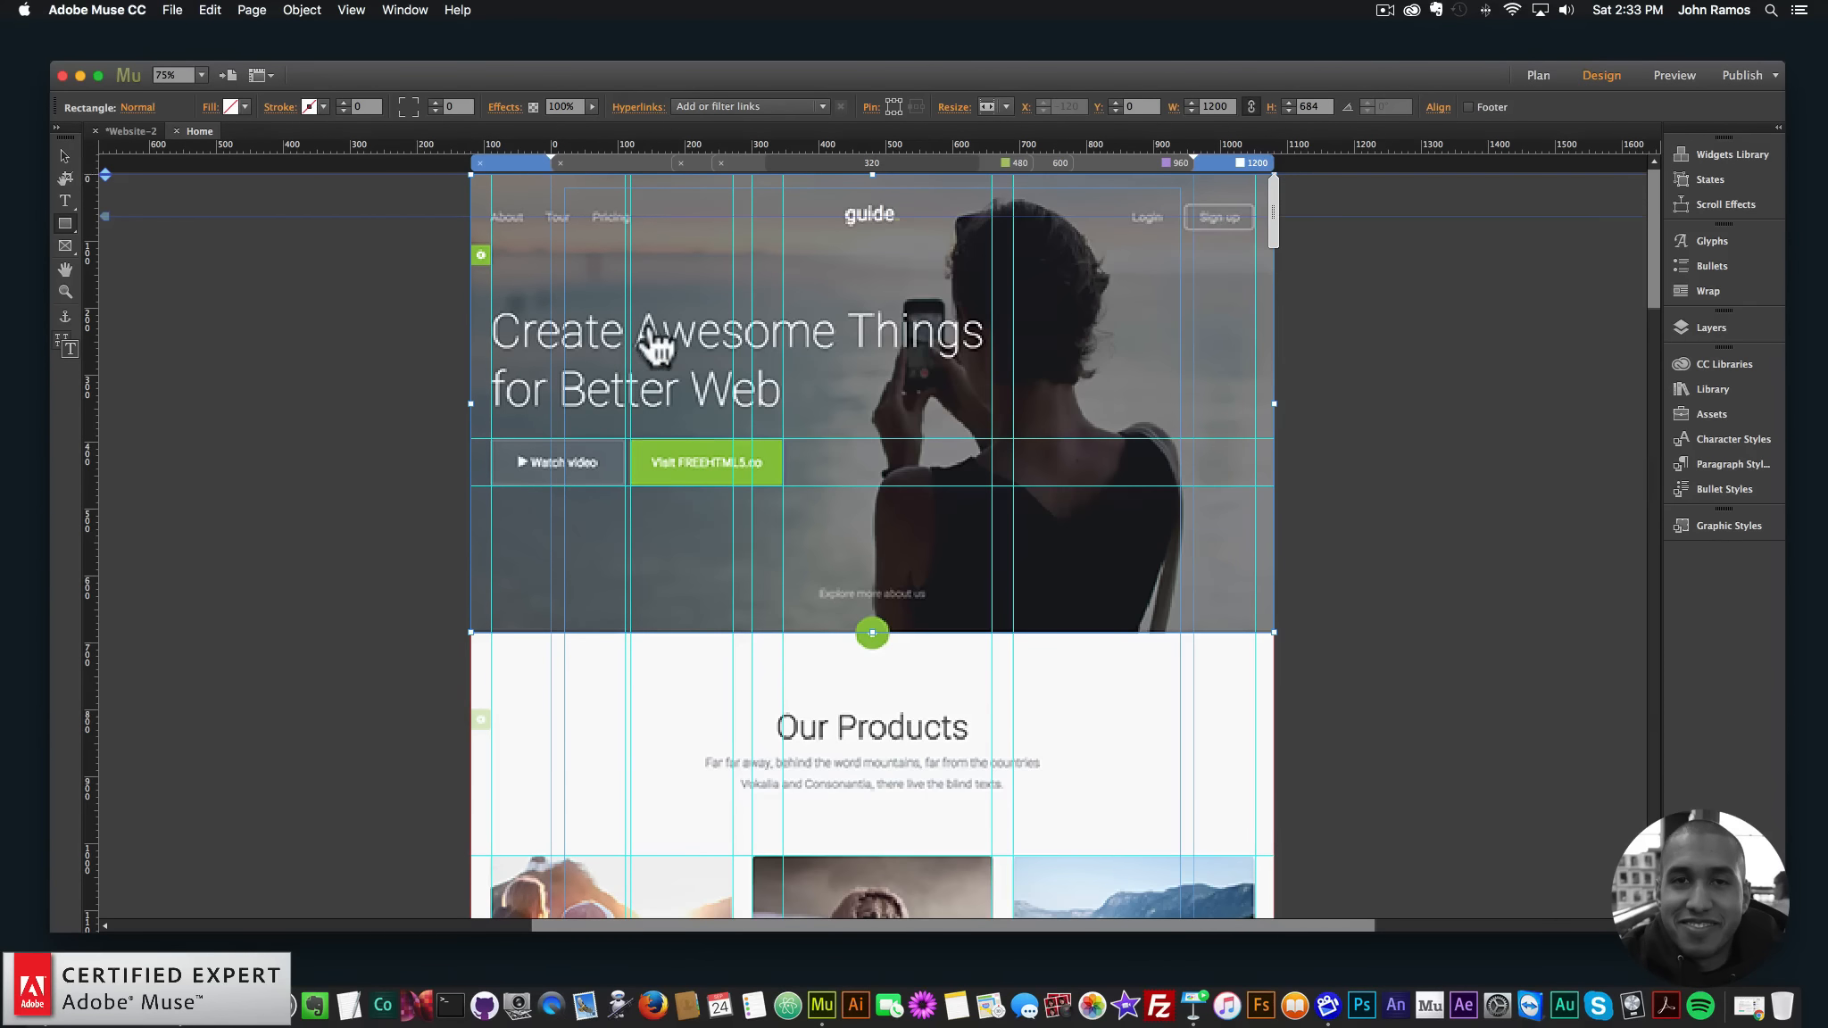
- Fill the hero rectangle with hero_bg.jpg using Scale to Fill fitting
left_click(626, 274)
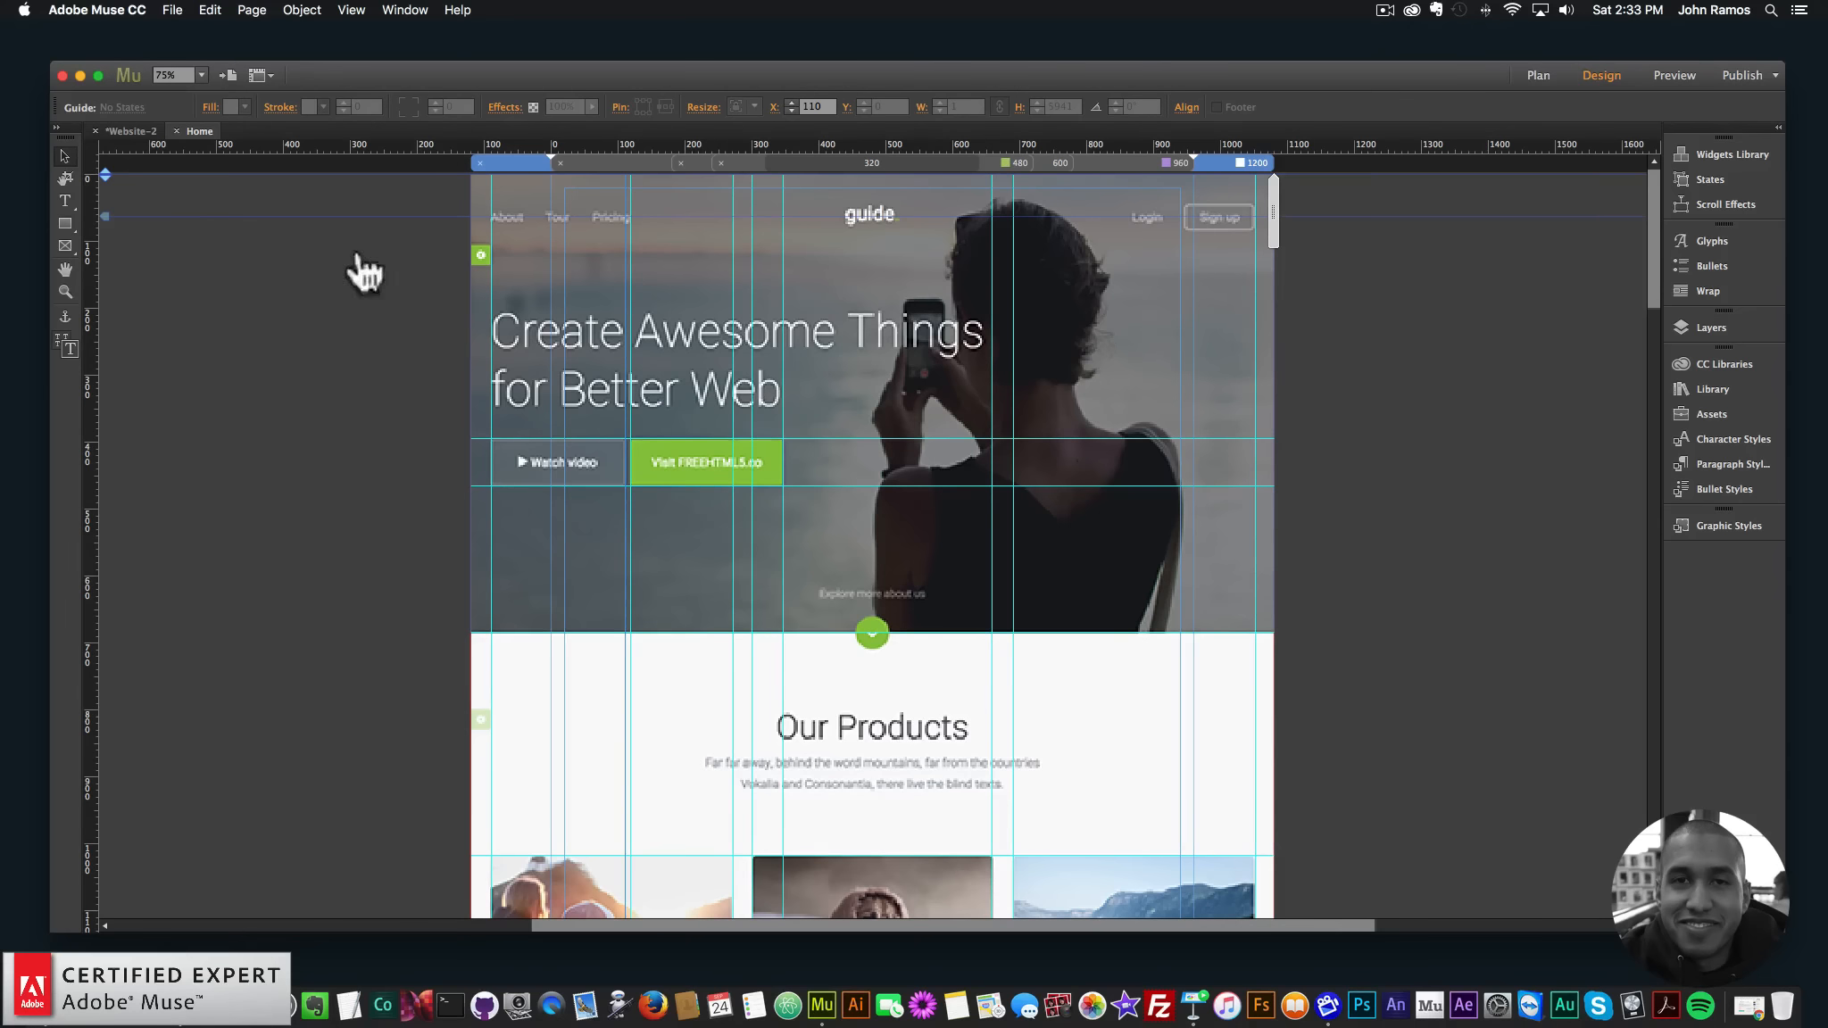
left_click(210, 9)
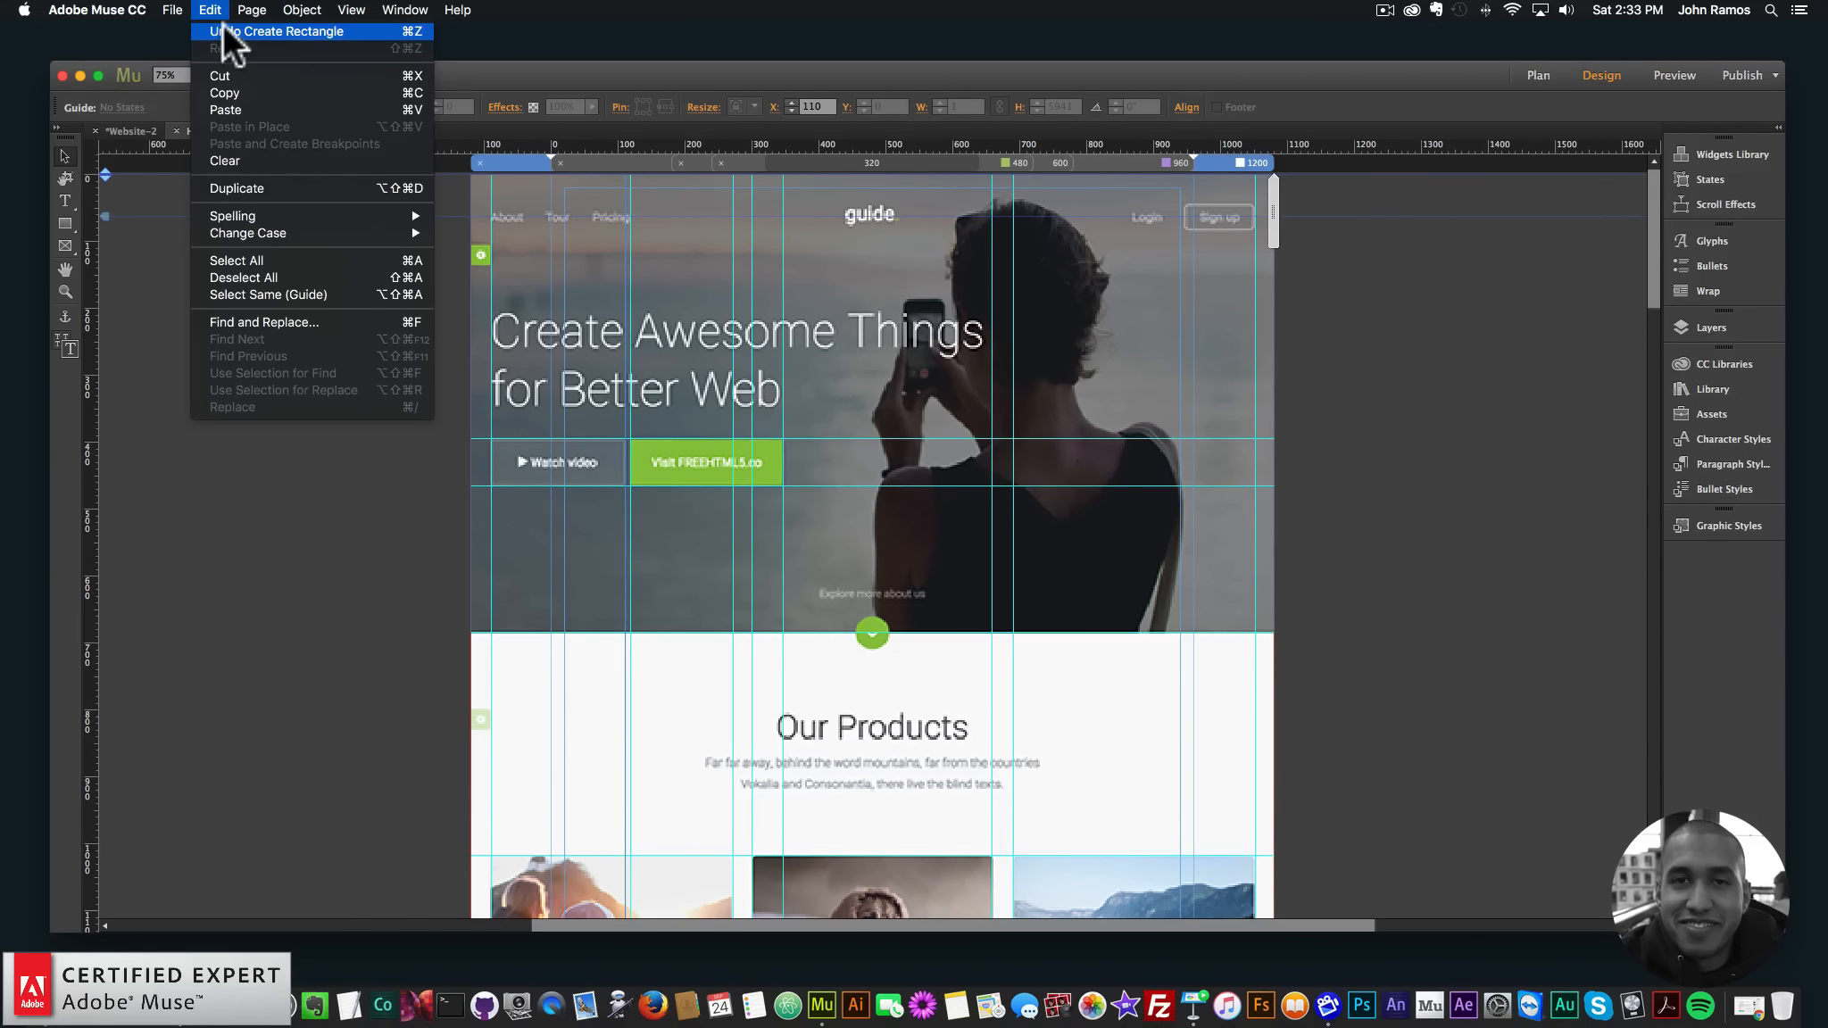
left_click(254, 562)
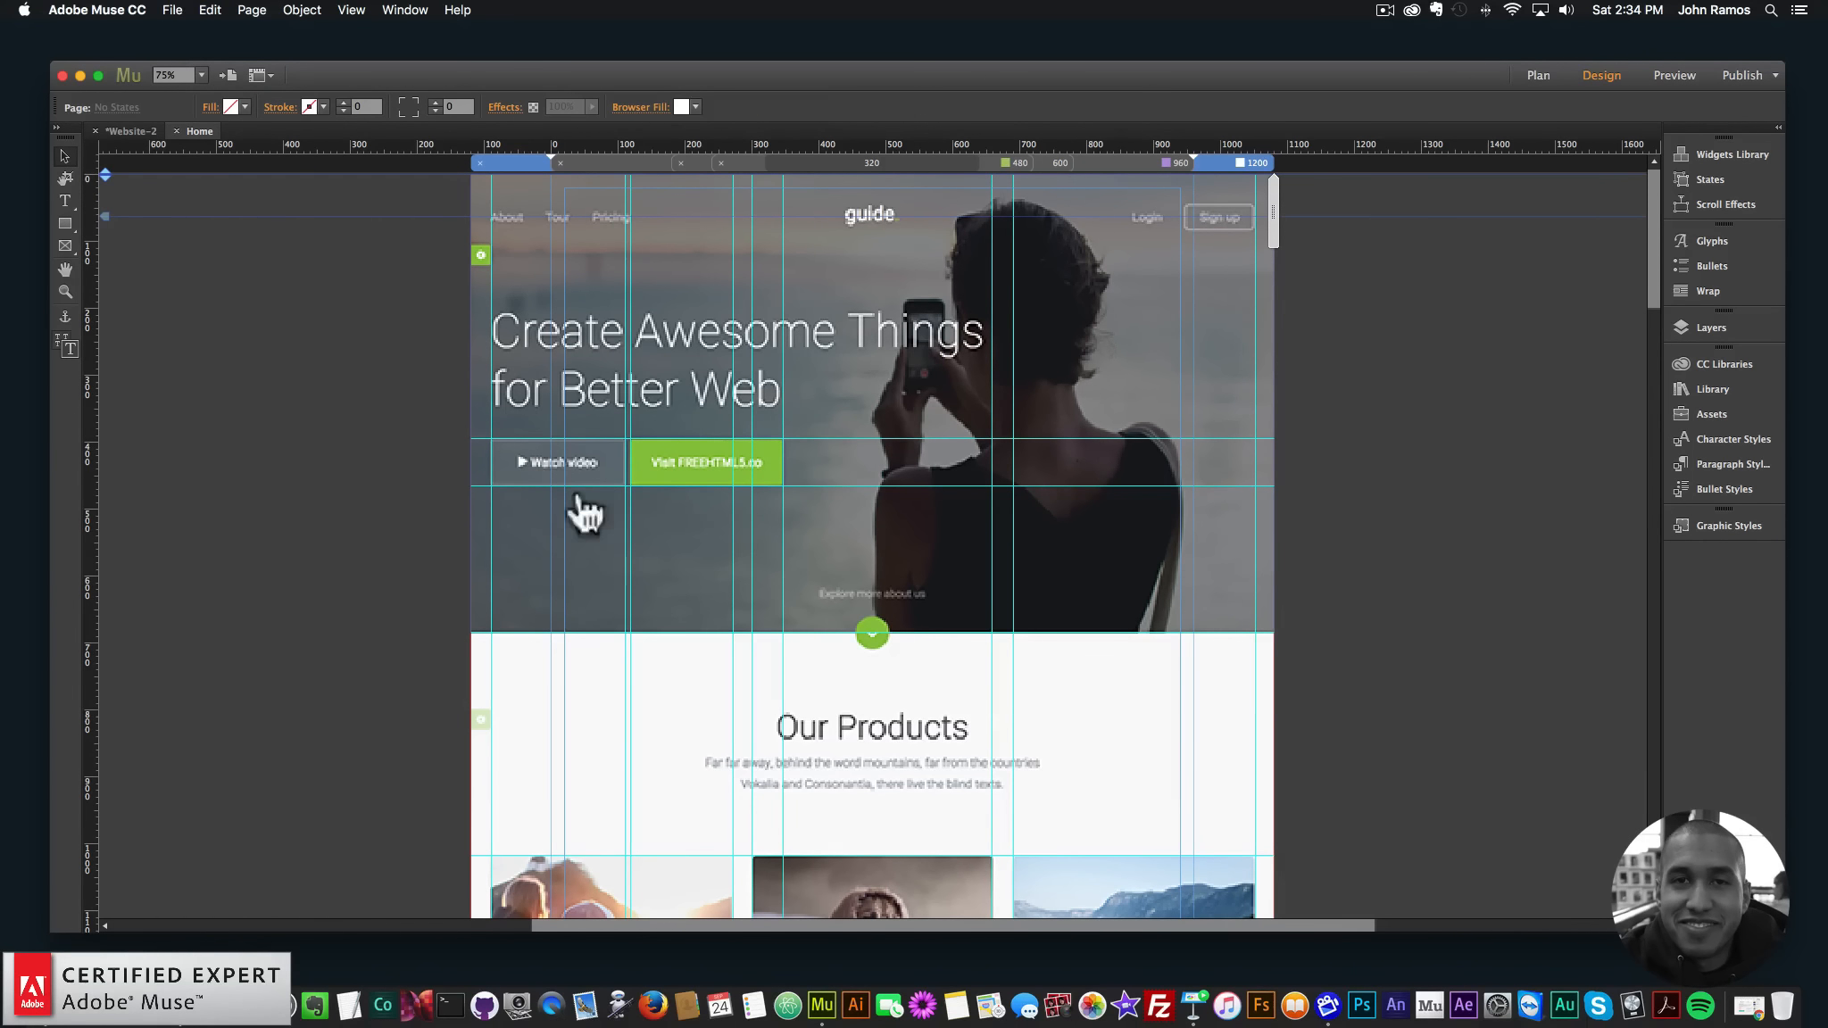
left_click(618, 573)
left_click(221, 107)
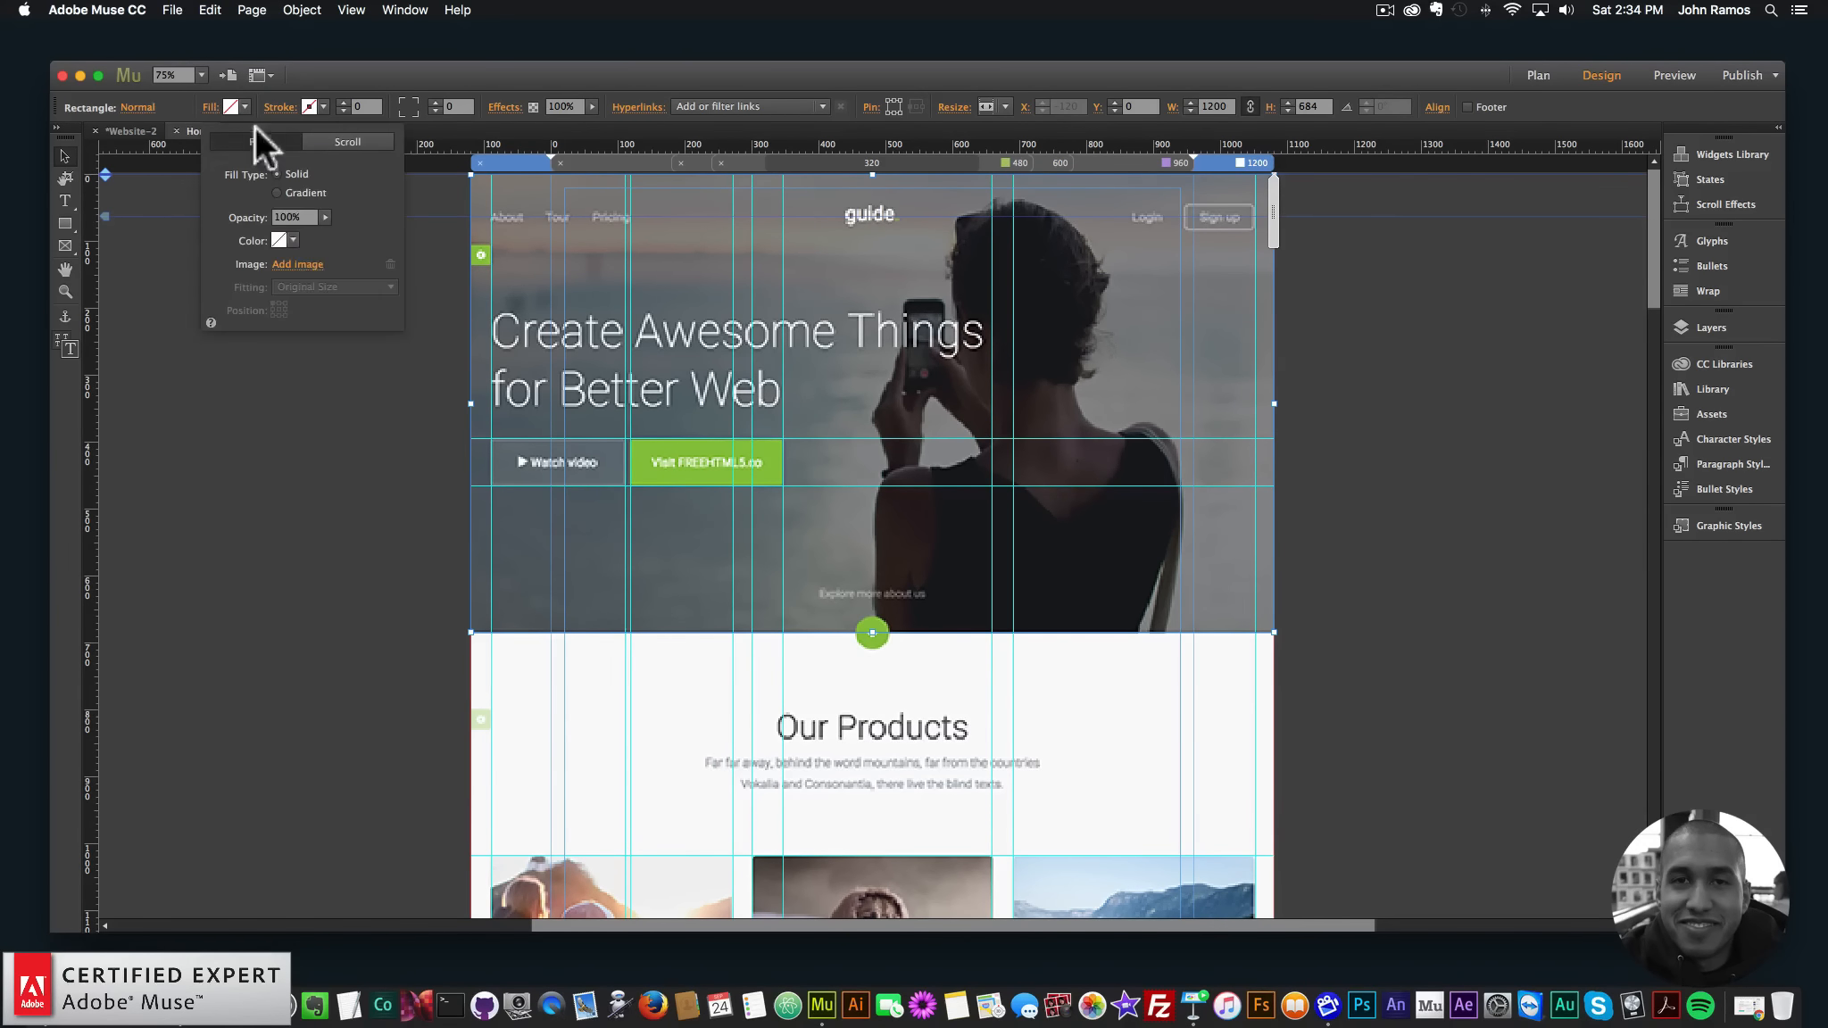
left_click(298, 264)
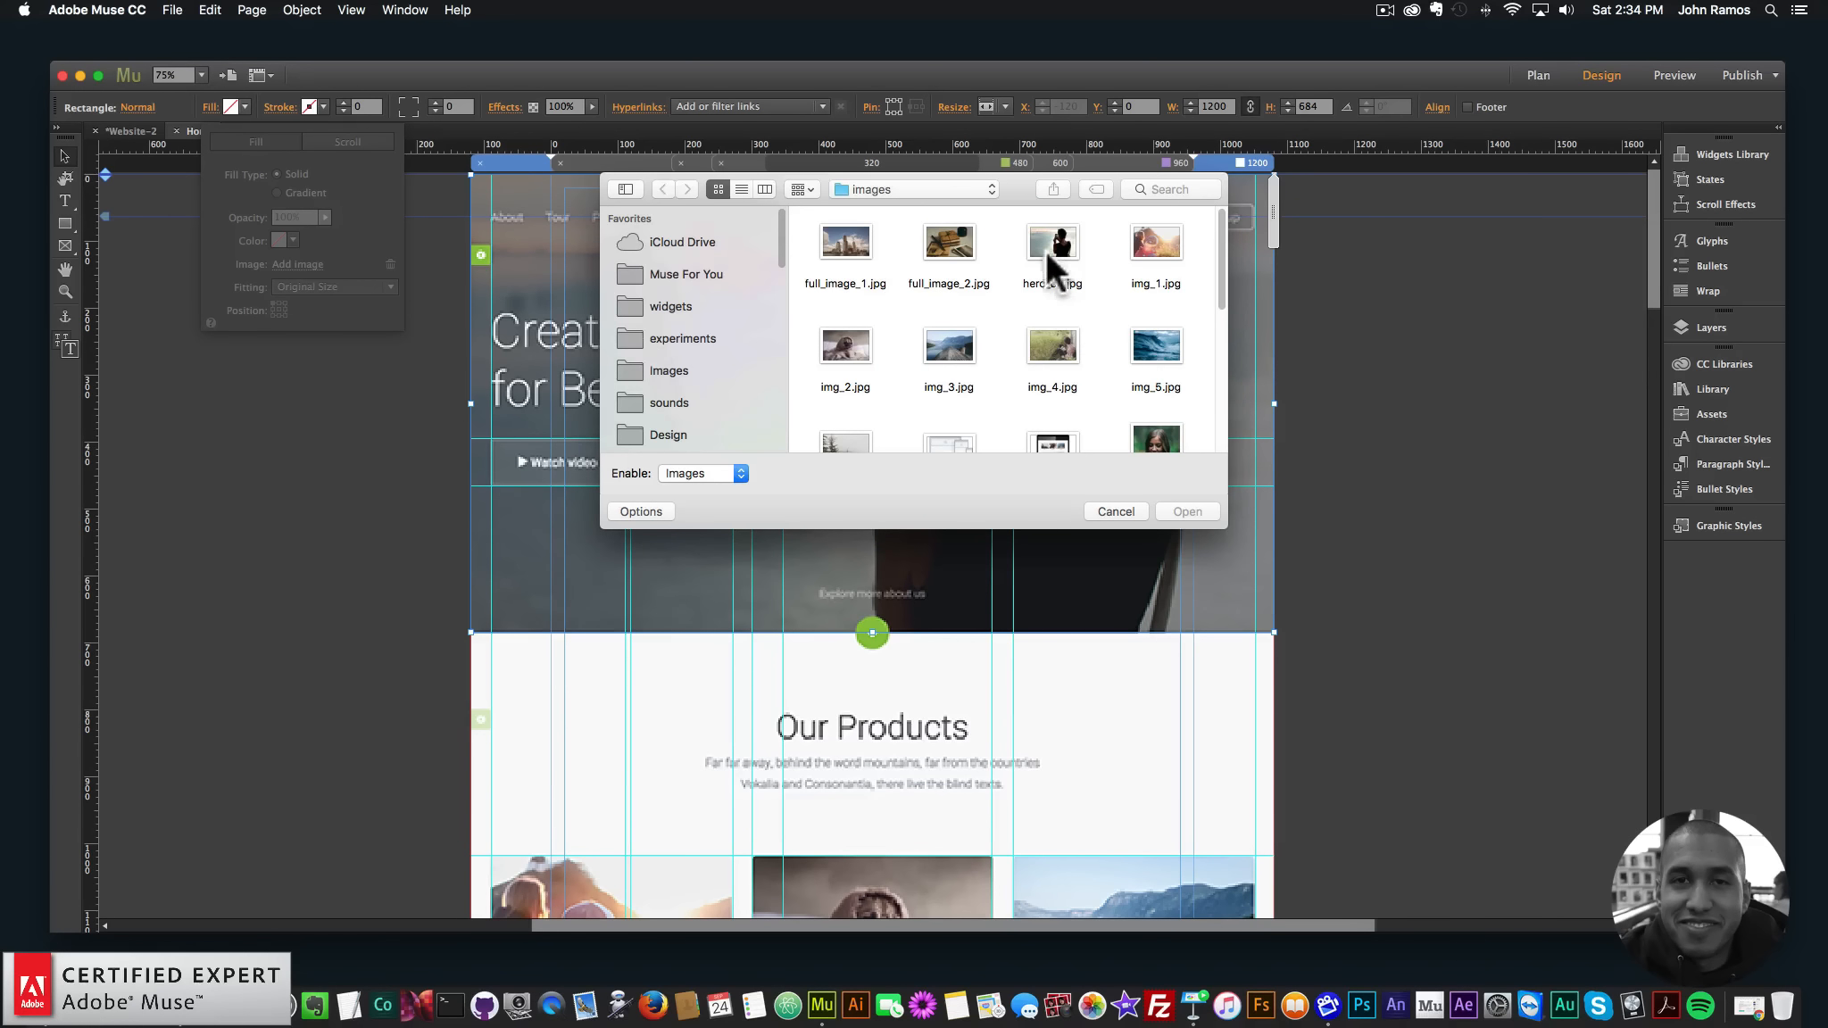
double_click(1048, 243)
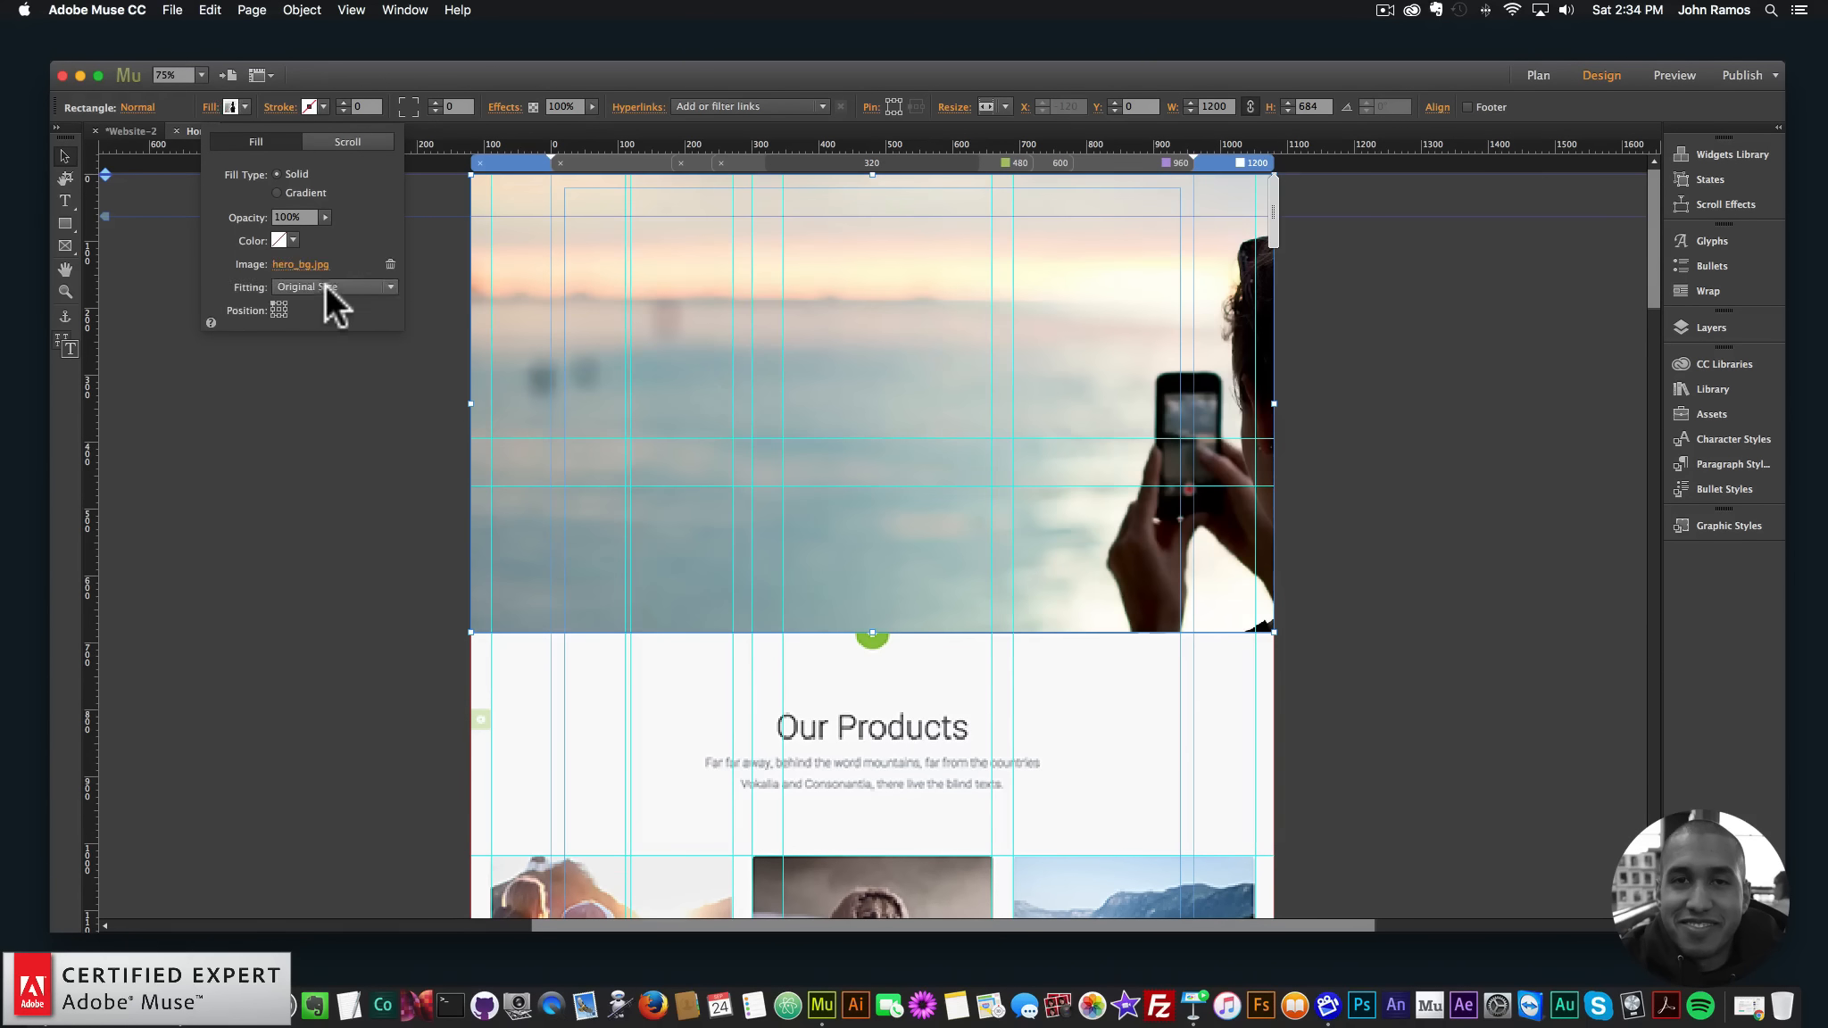
left_click(320, 286)
left_click(312, 349)
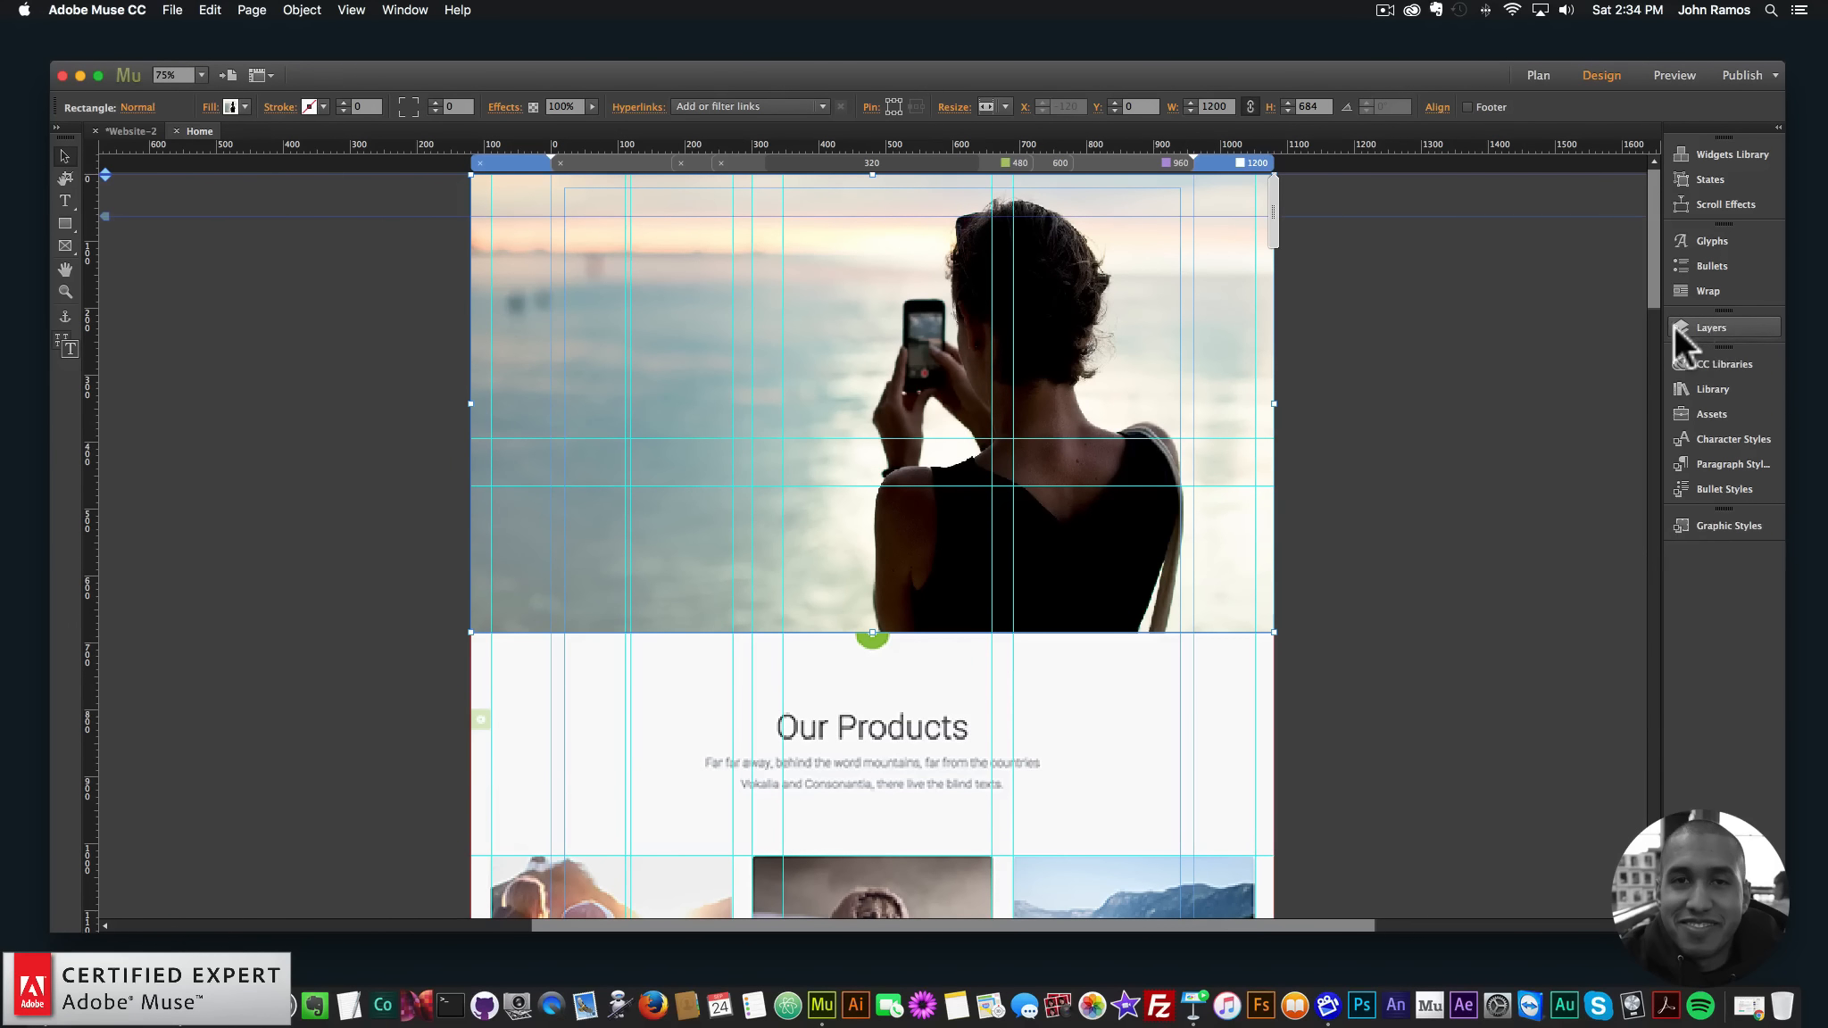
- Toggle the template screenshot layer's visibility repeatedly to compare it with the new hero
left_click(1702, 327)
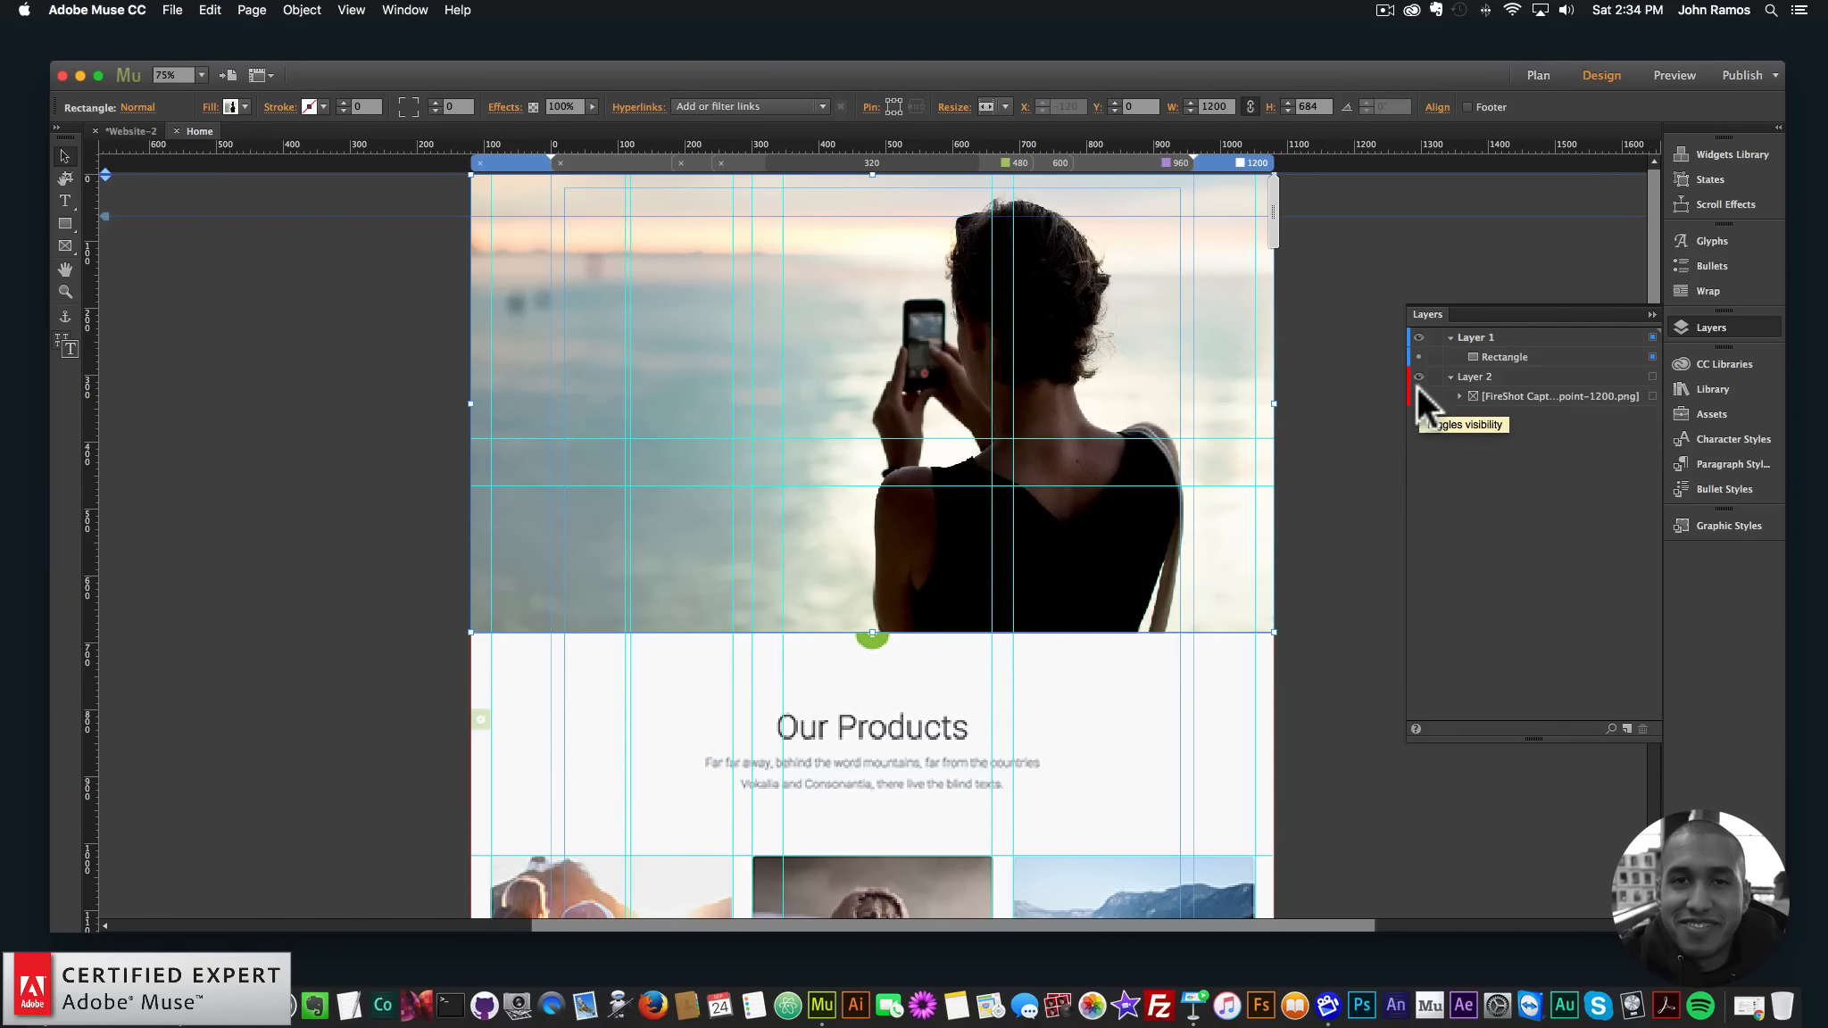
left_click(1417, 354)
left_click(1418, 356)
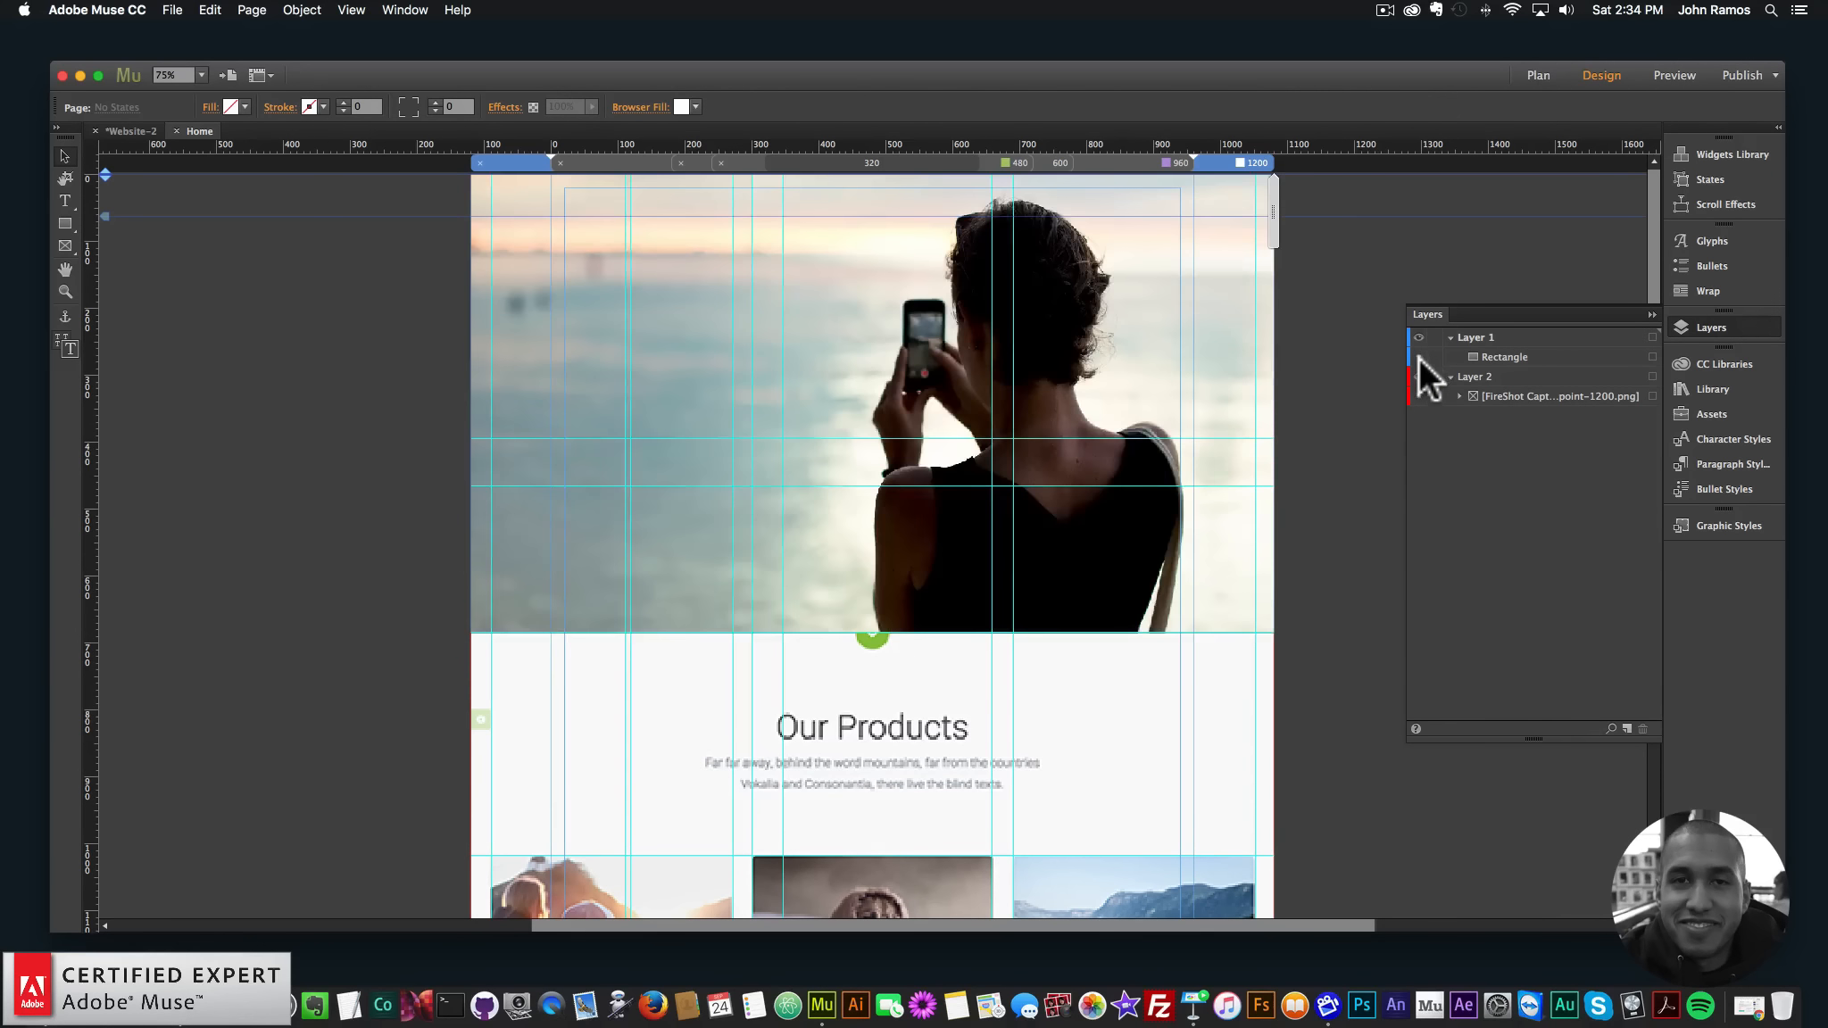
left_click(1419, 356)
left_click(1417, 355)
left_click(1417, 357)
left_click(1417, 355)
left_click(1416, 355)
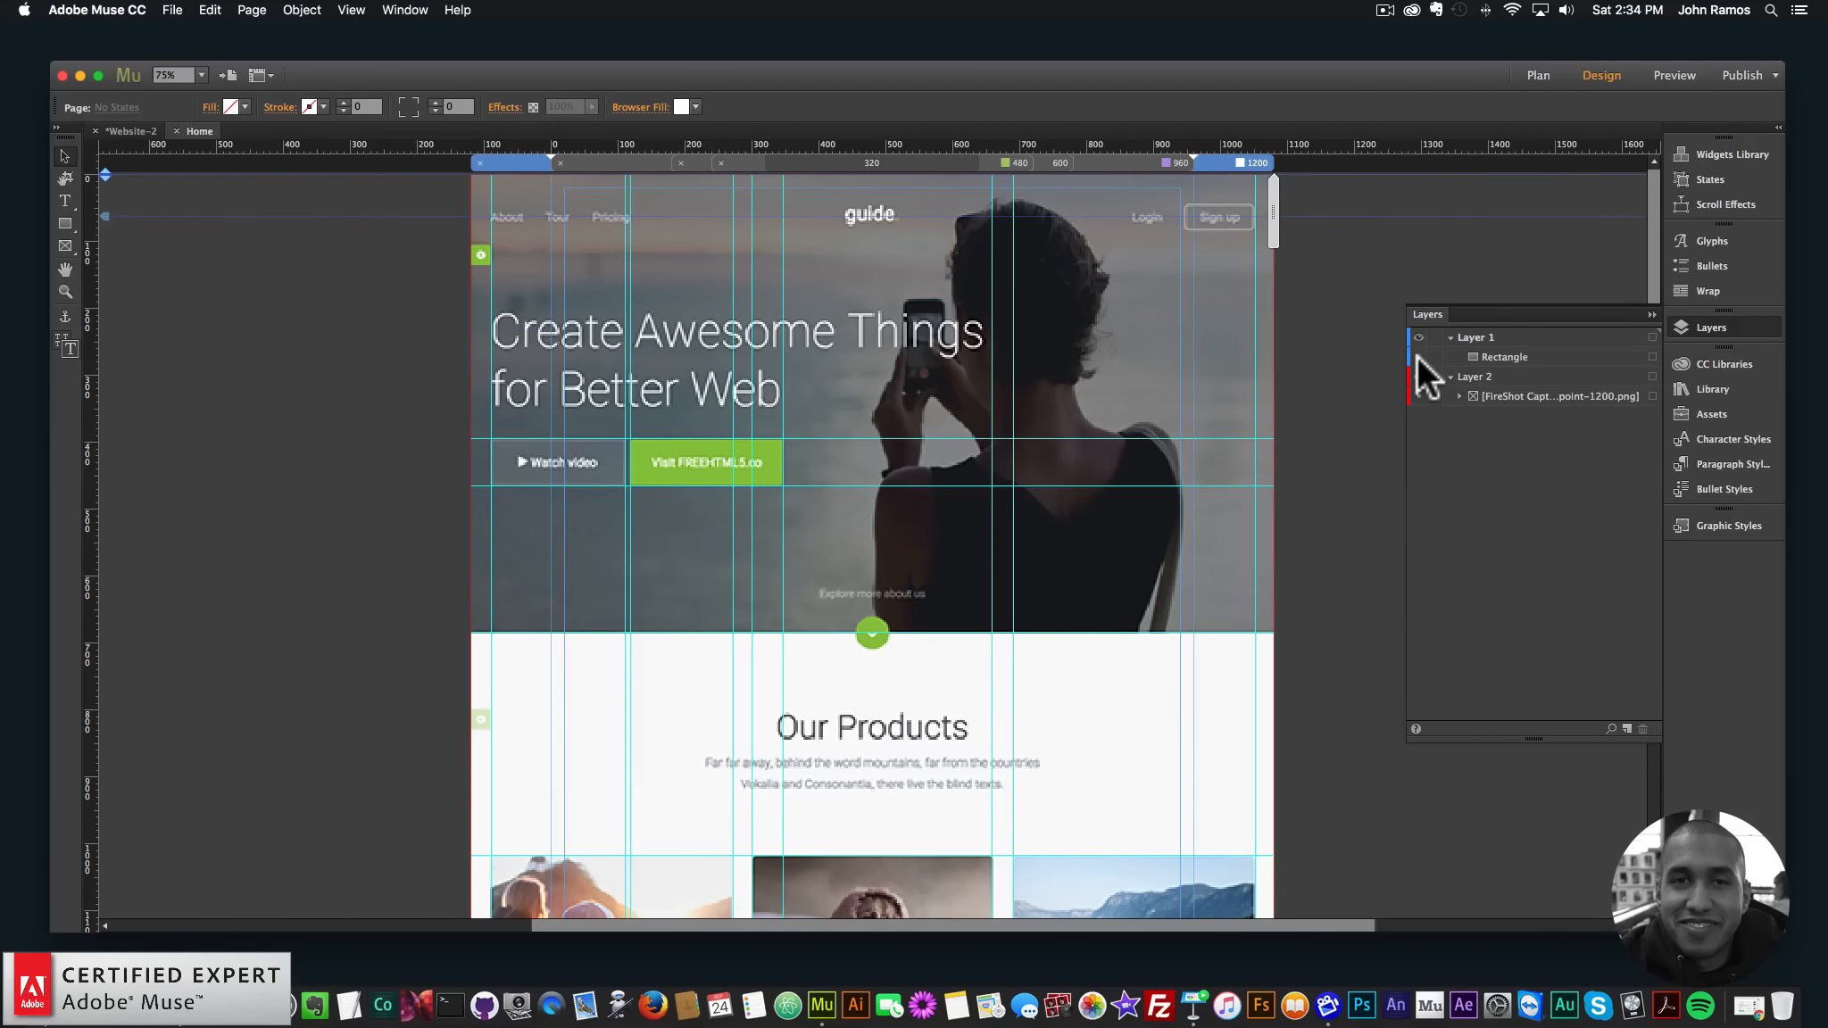
left_click(1417, 355)
left_click(1416, 355)
left_click(1417, 356)
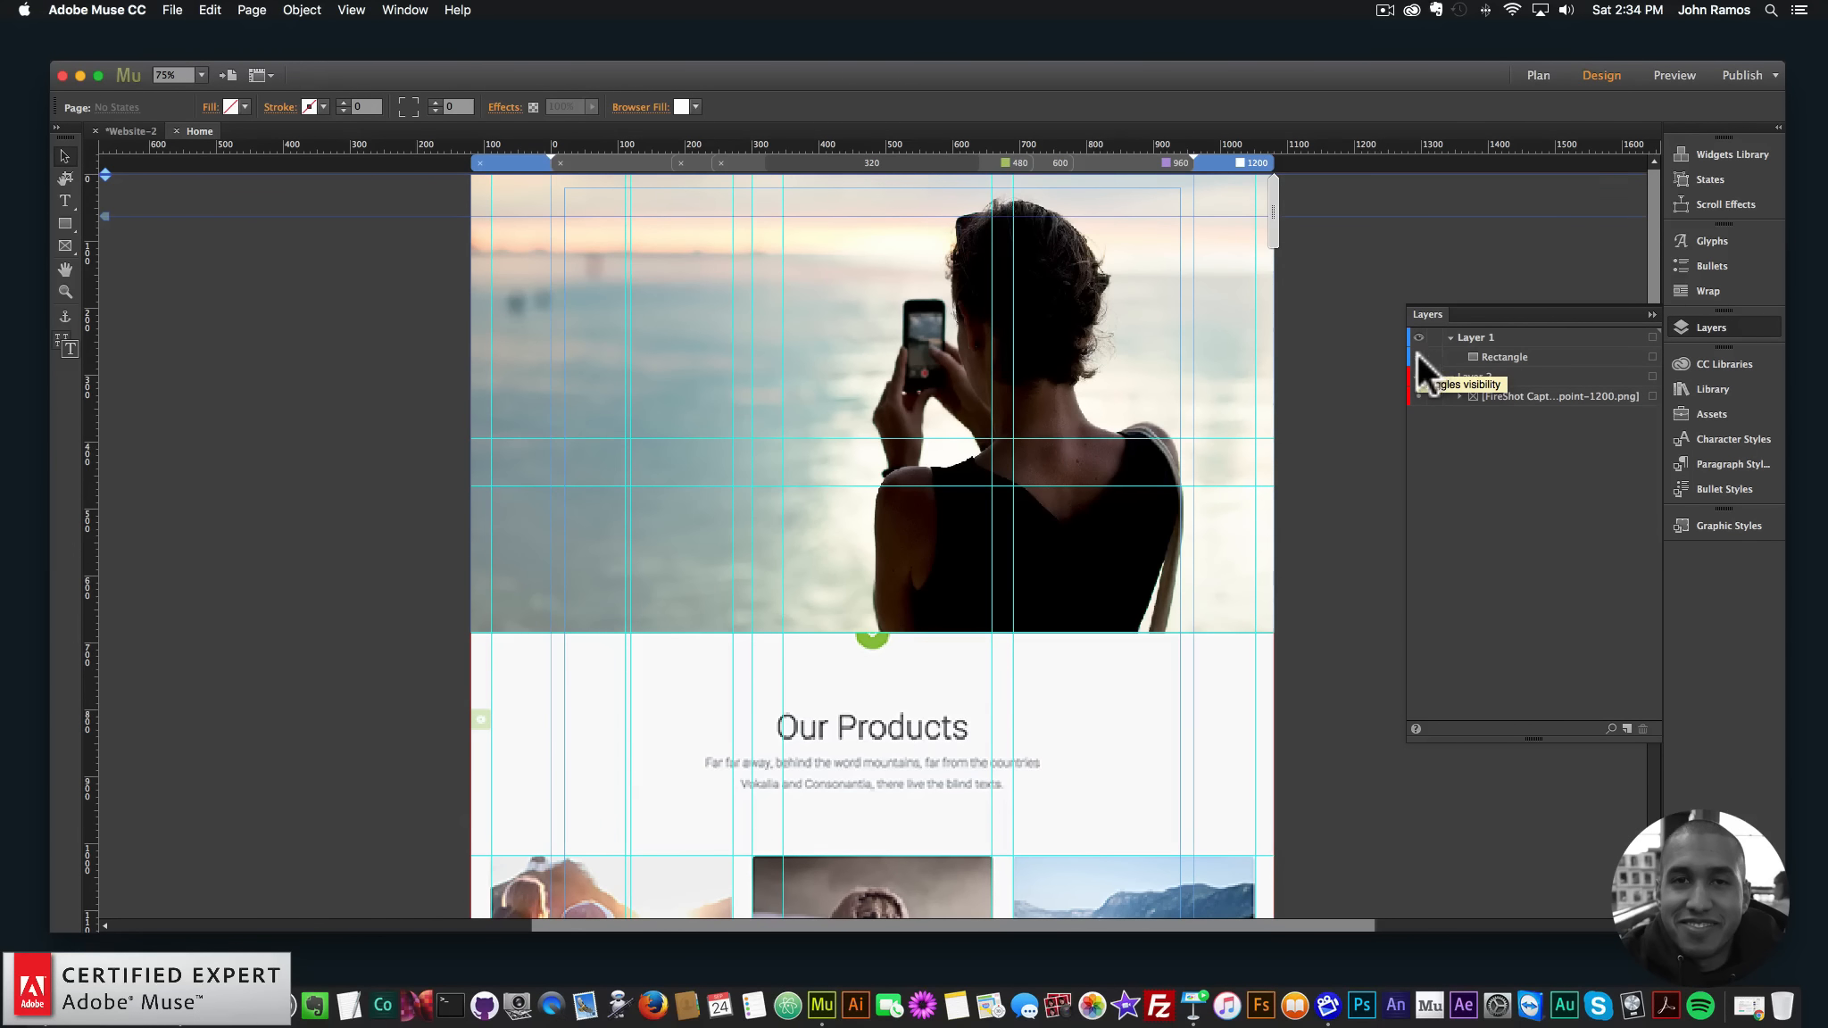
left_click(1417, 353)
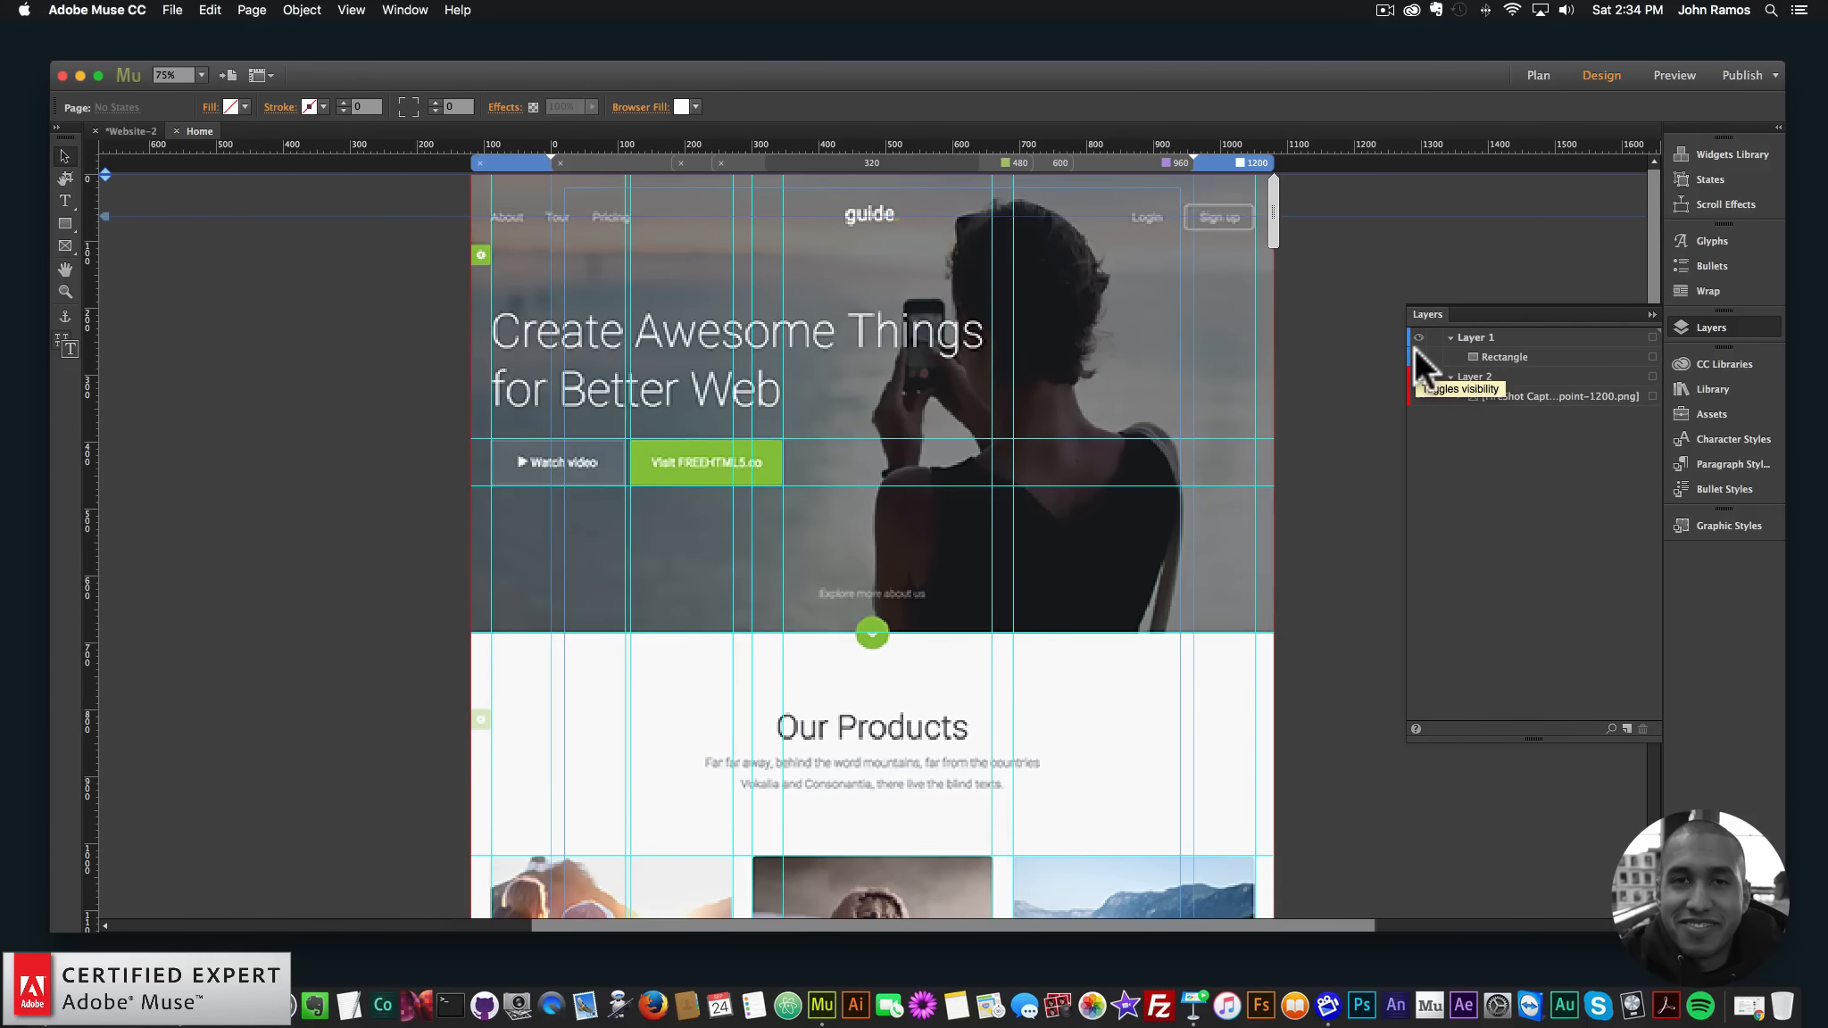
left_click(1415, 353)
left_click(1417, 356)
left_click(1419, 355)
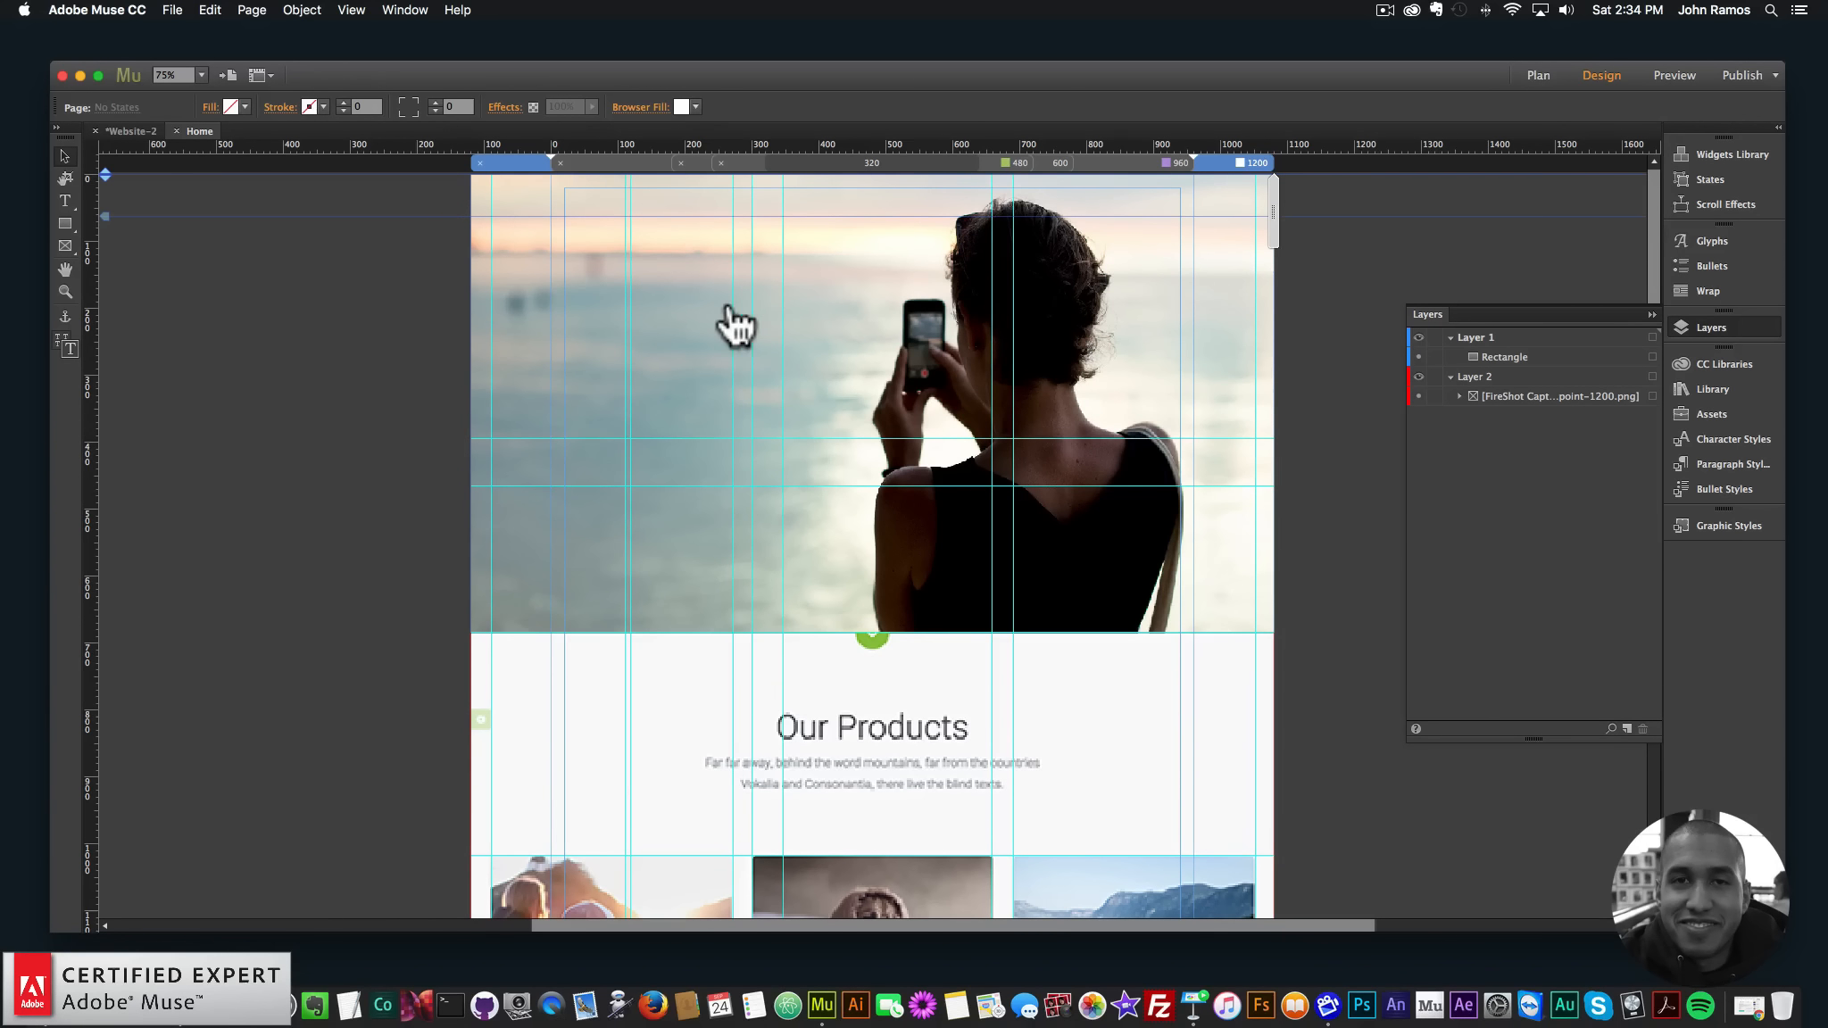
left_click(790, 337)
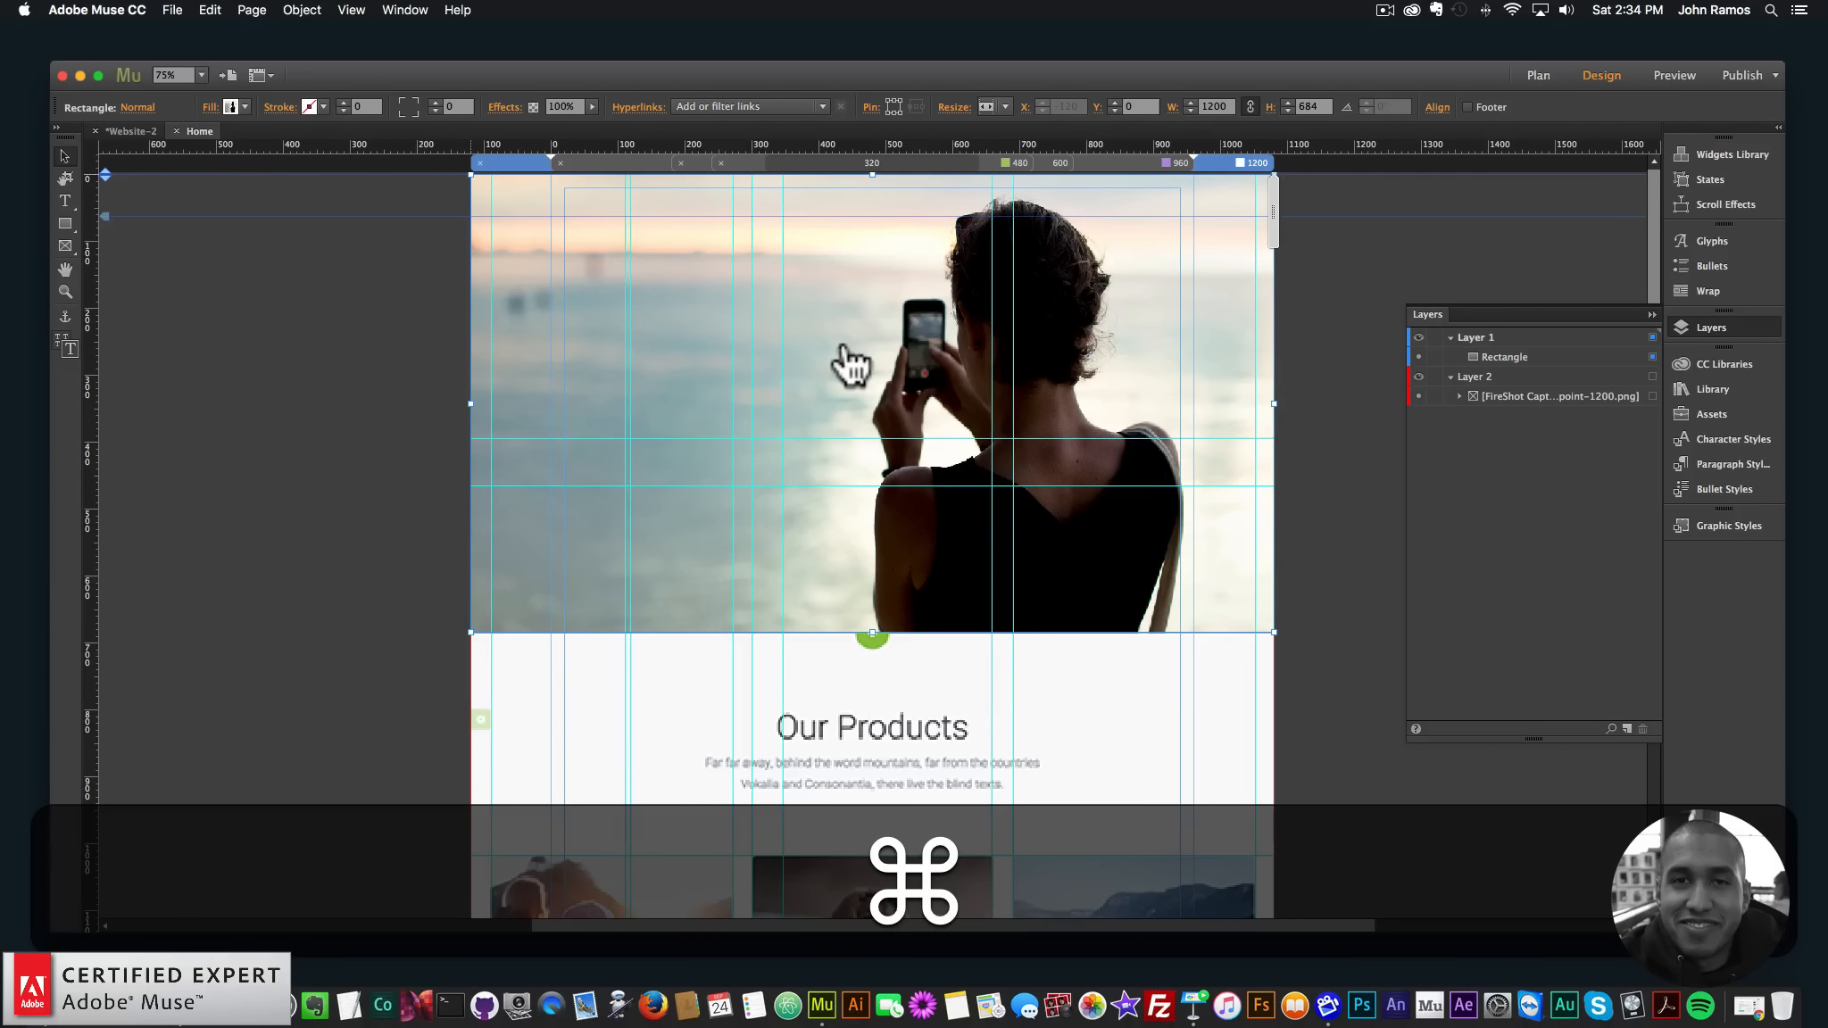
- Duplicate the 1200 × 684 px hero rectangle and replace the copy's photo fill with solid black
key("super+c")
key("super+v")
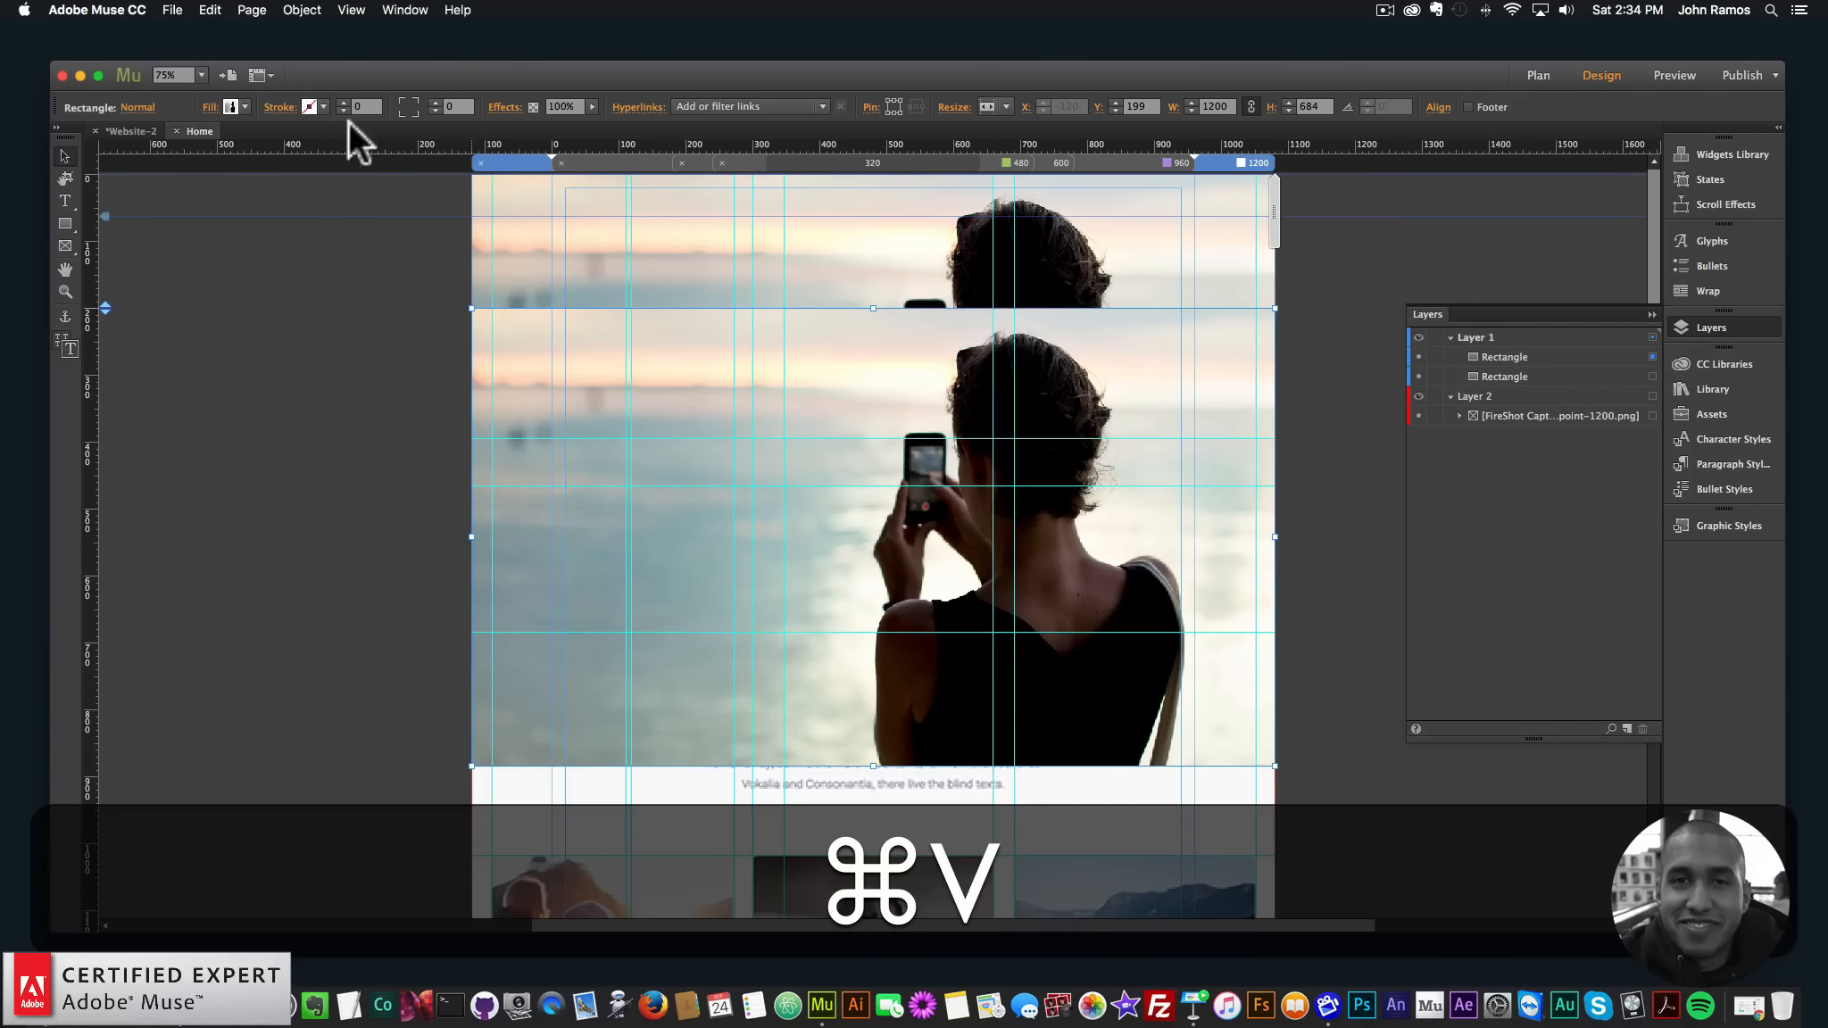
left_click(234, 106)
left_click(209, 105)
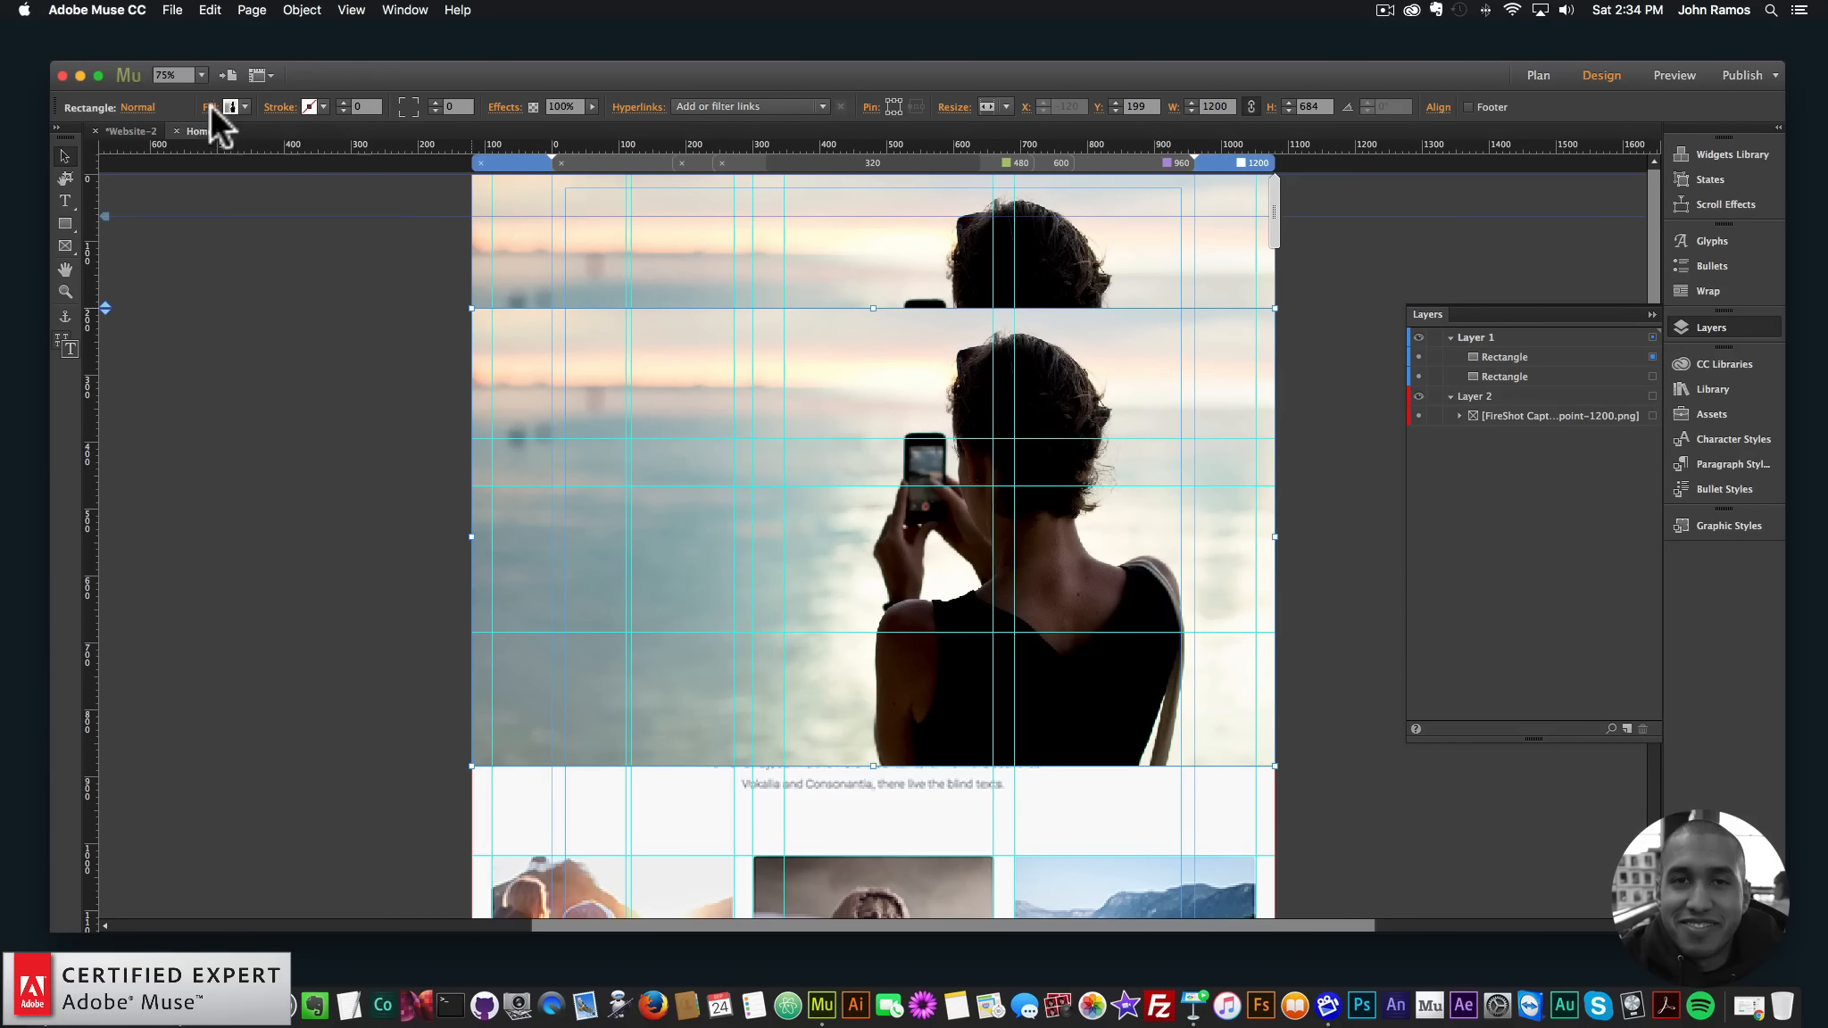
left_click(210, 104)
left_click(390, 264)
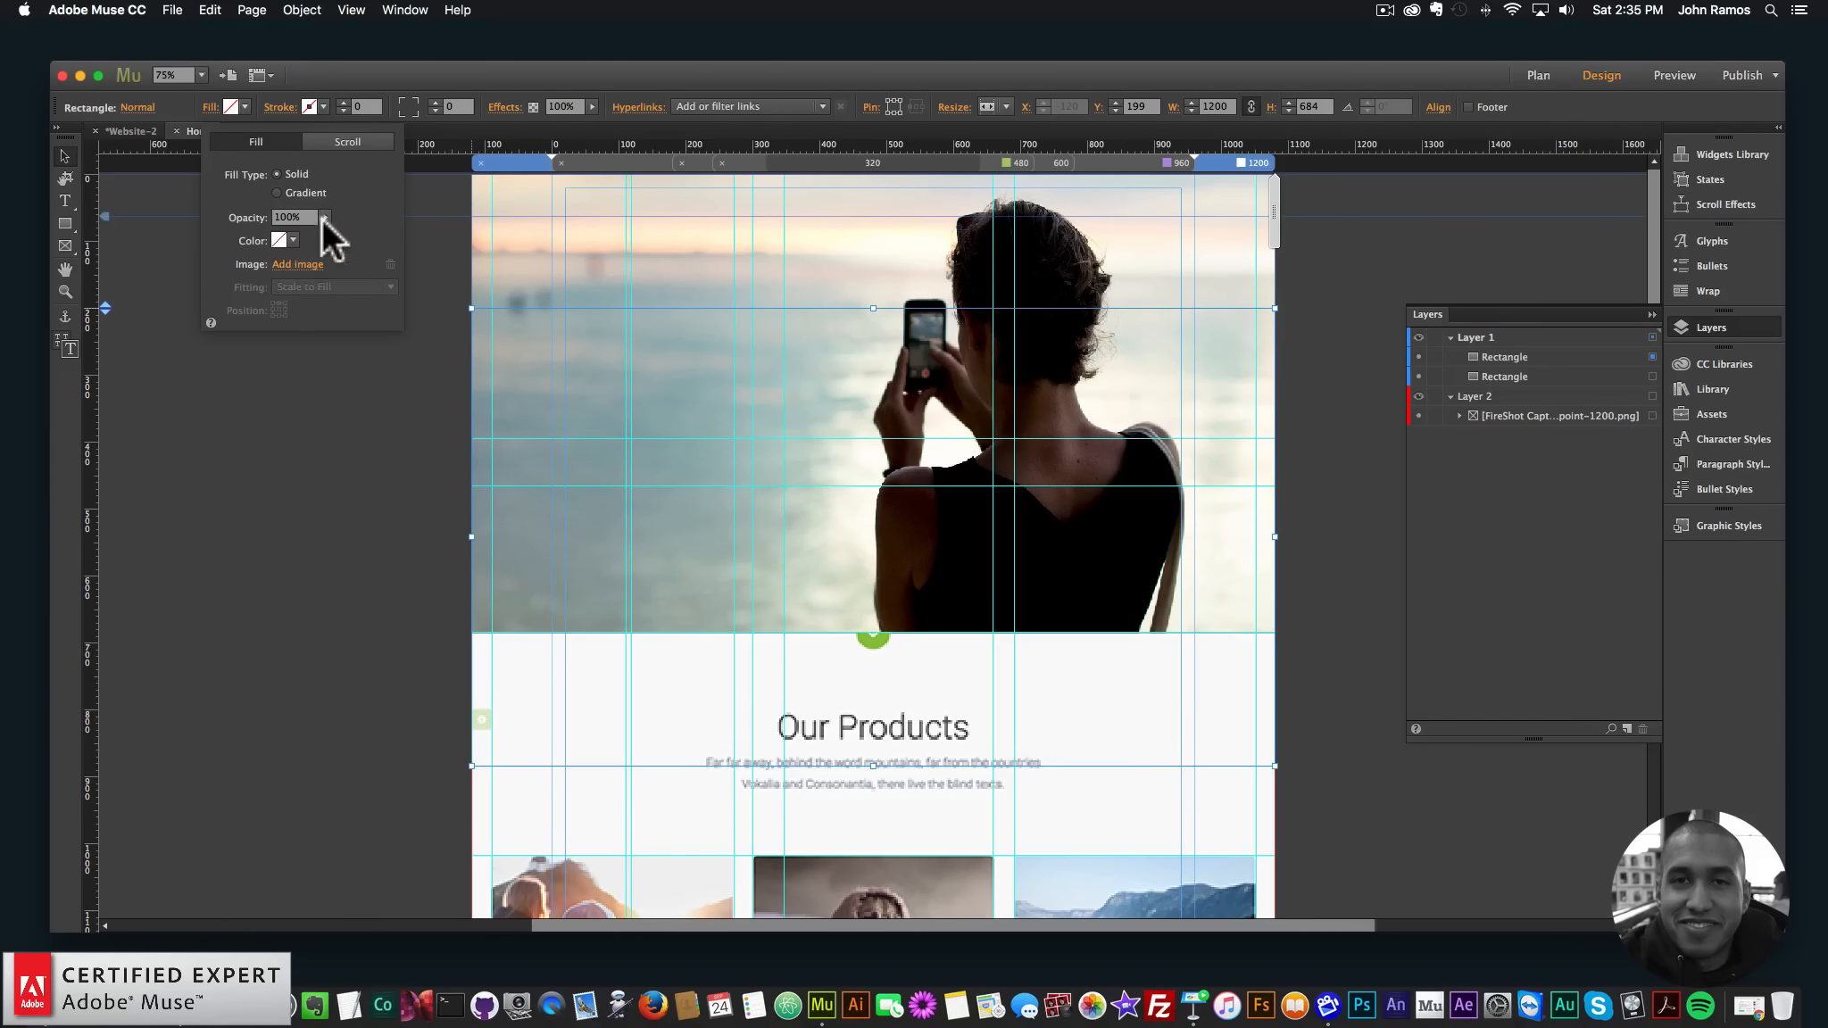
left_click(292, 240)
left_click(532, 263)
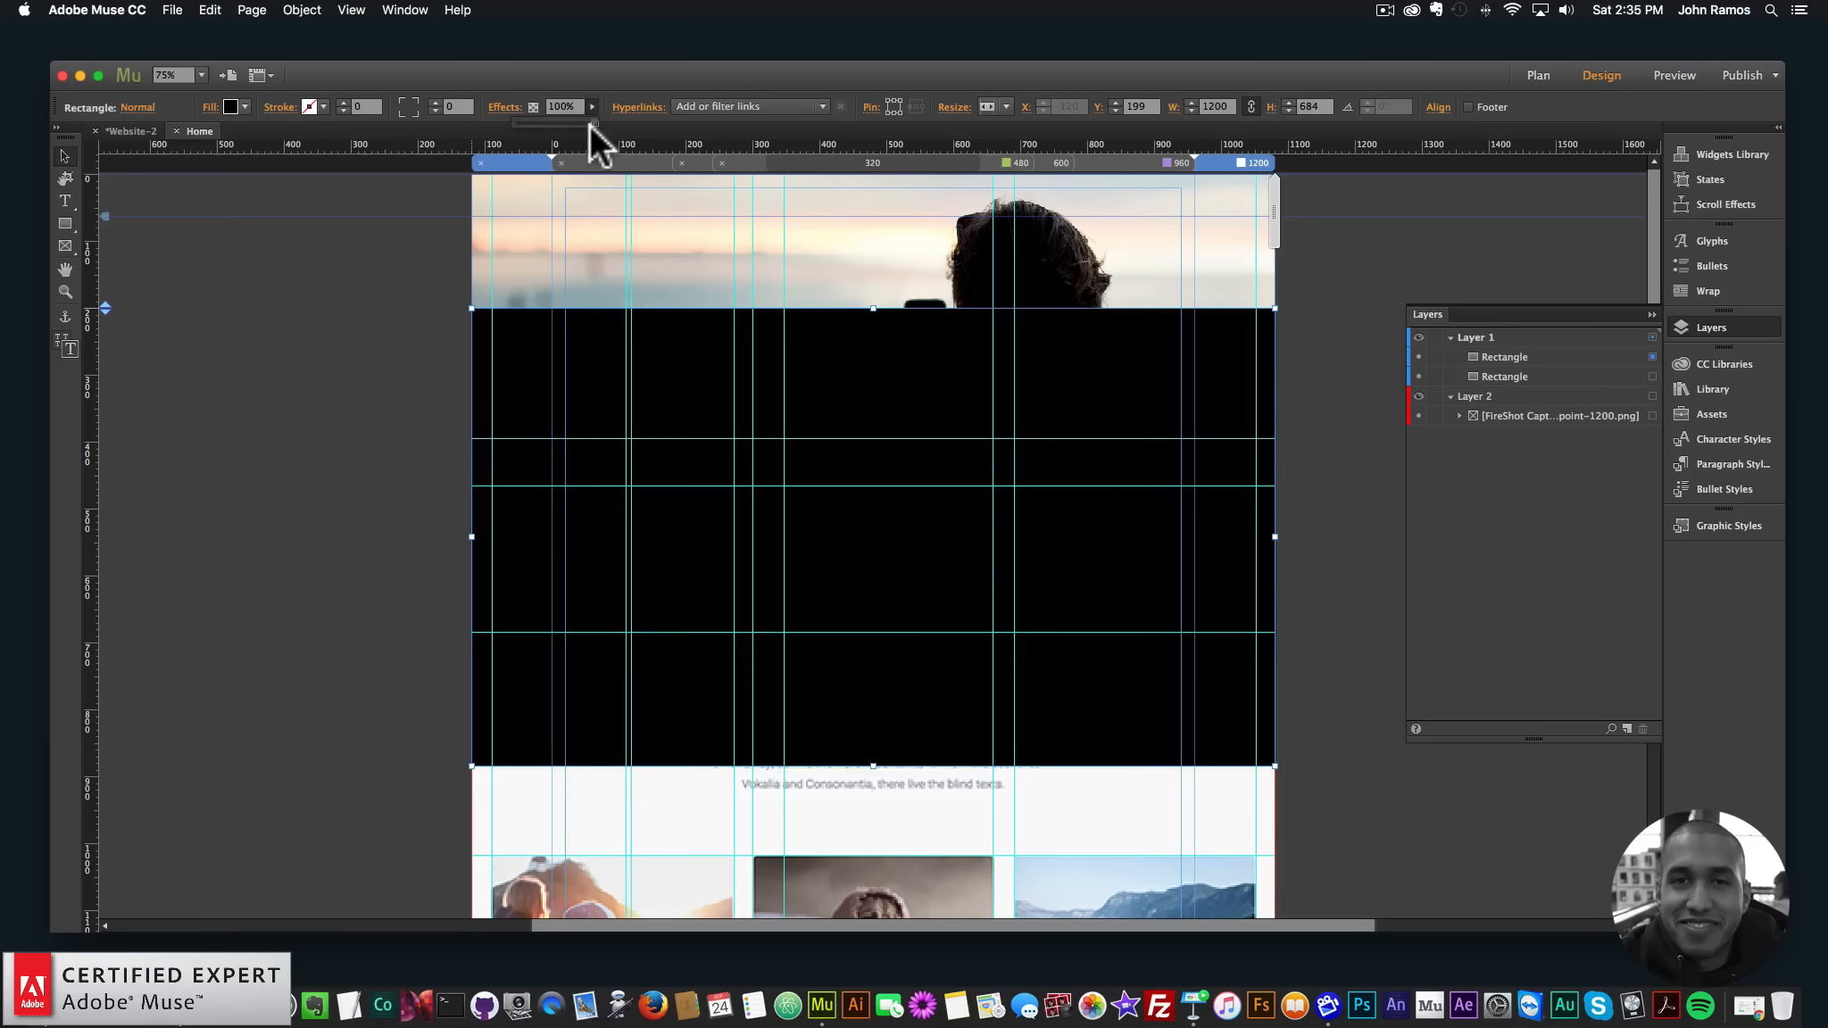
- Lower the black copy's opacity to 40% and move it up over the hero photo
left_click_drag(590, 123, 544, 123)
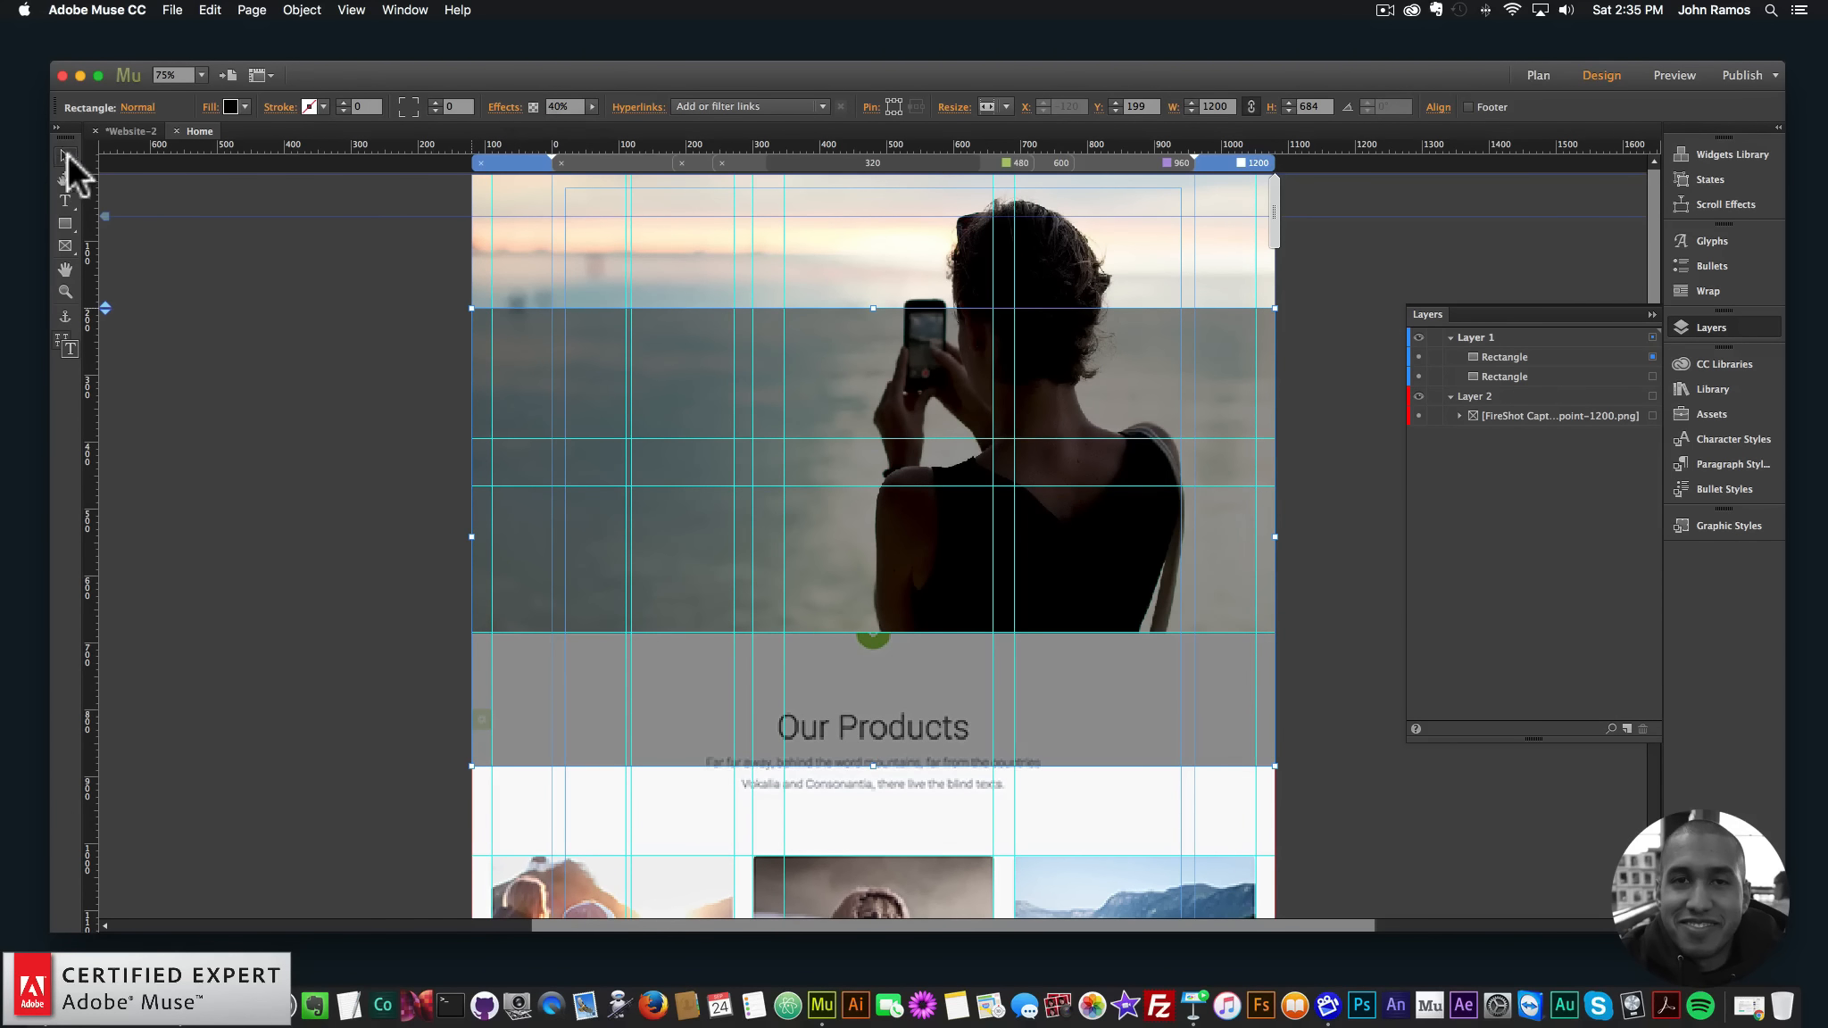
left_click_drag(84, 149, 832, 413)
key("super+z")
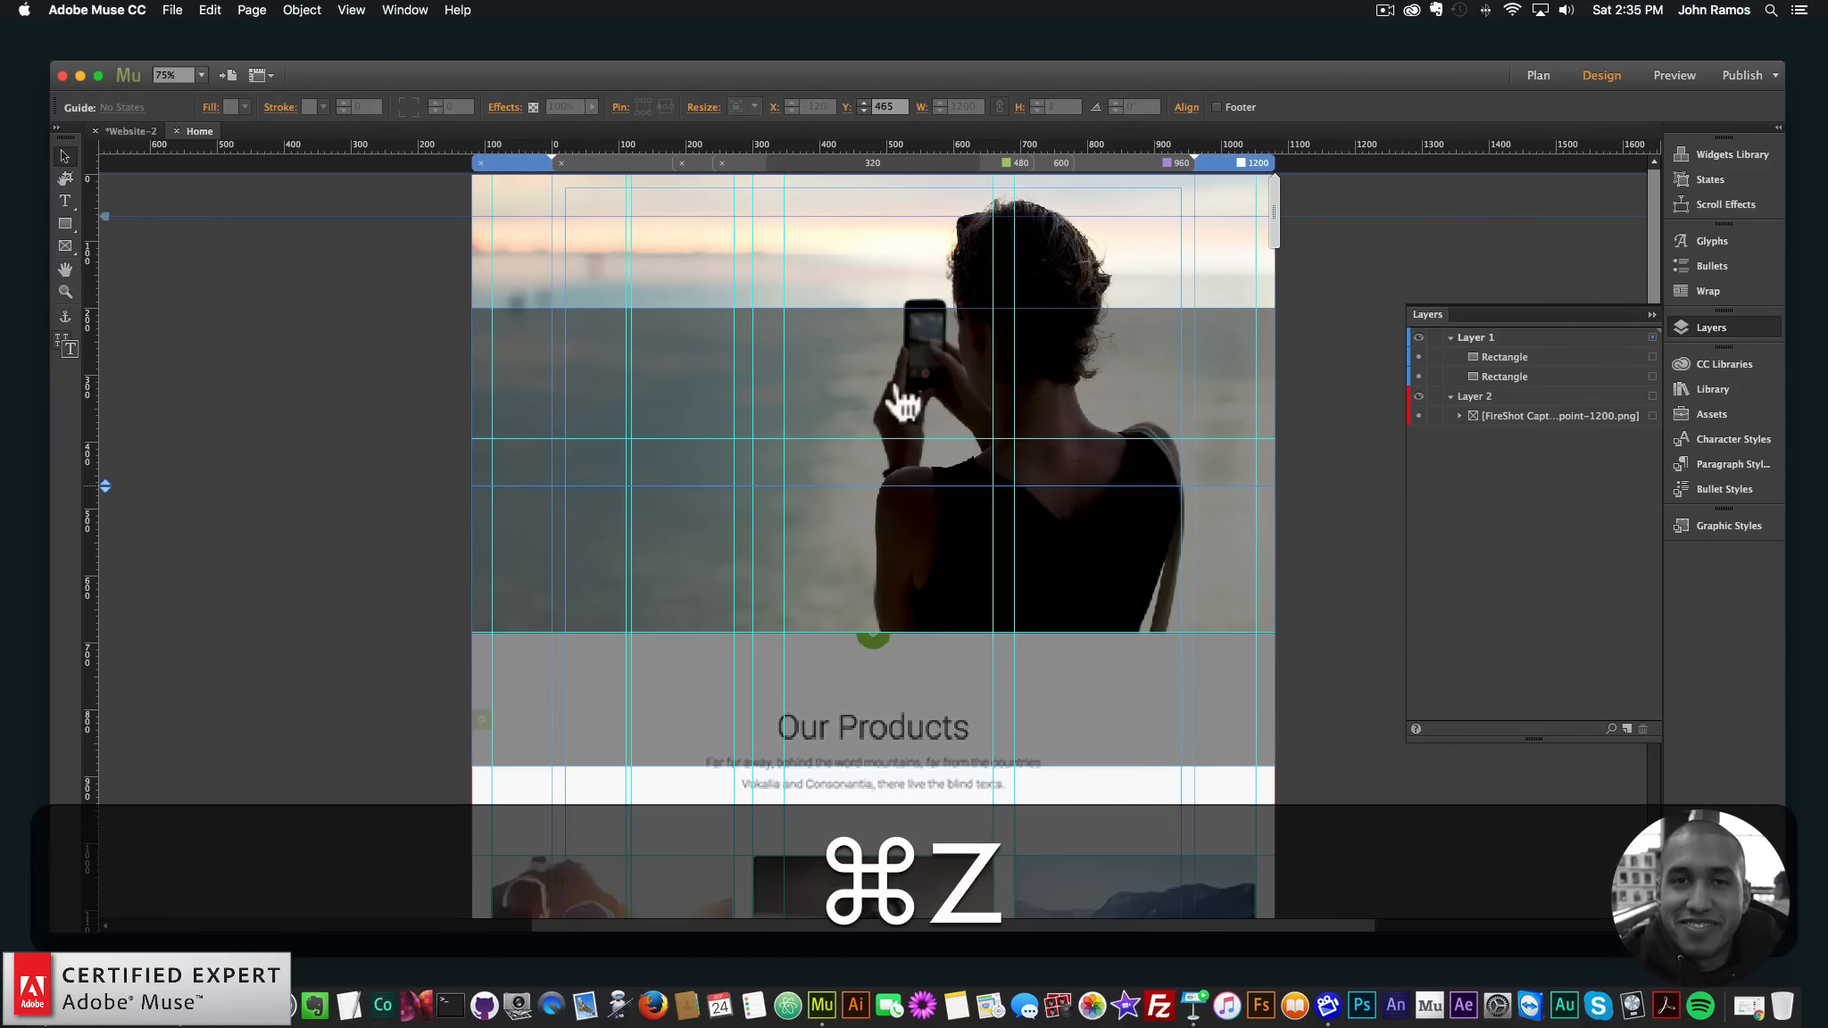
left_click(870, 375)
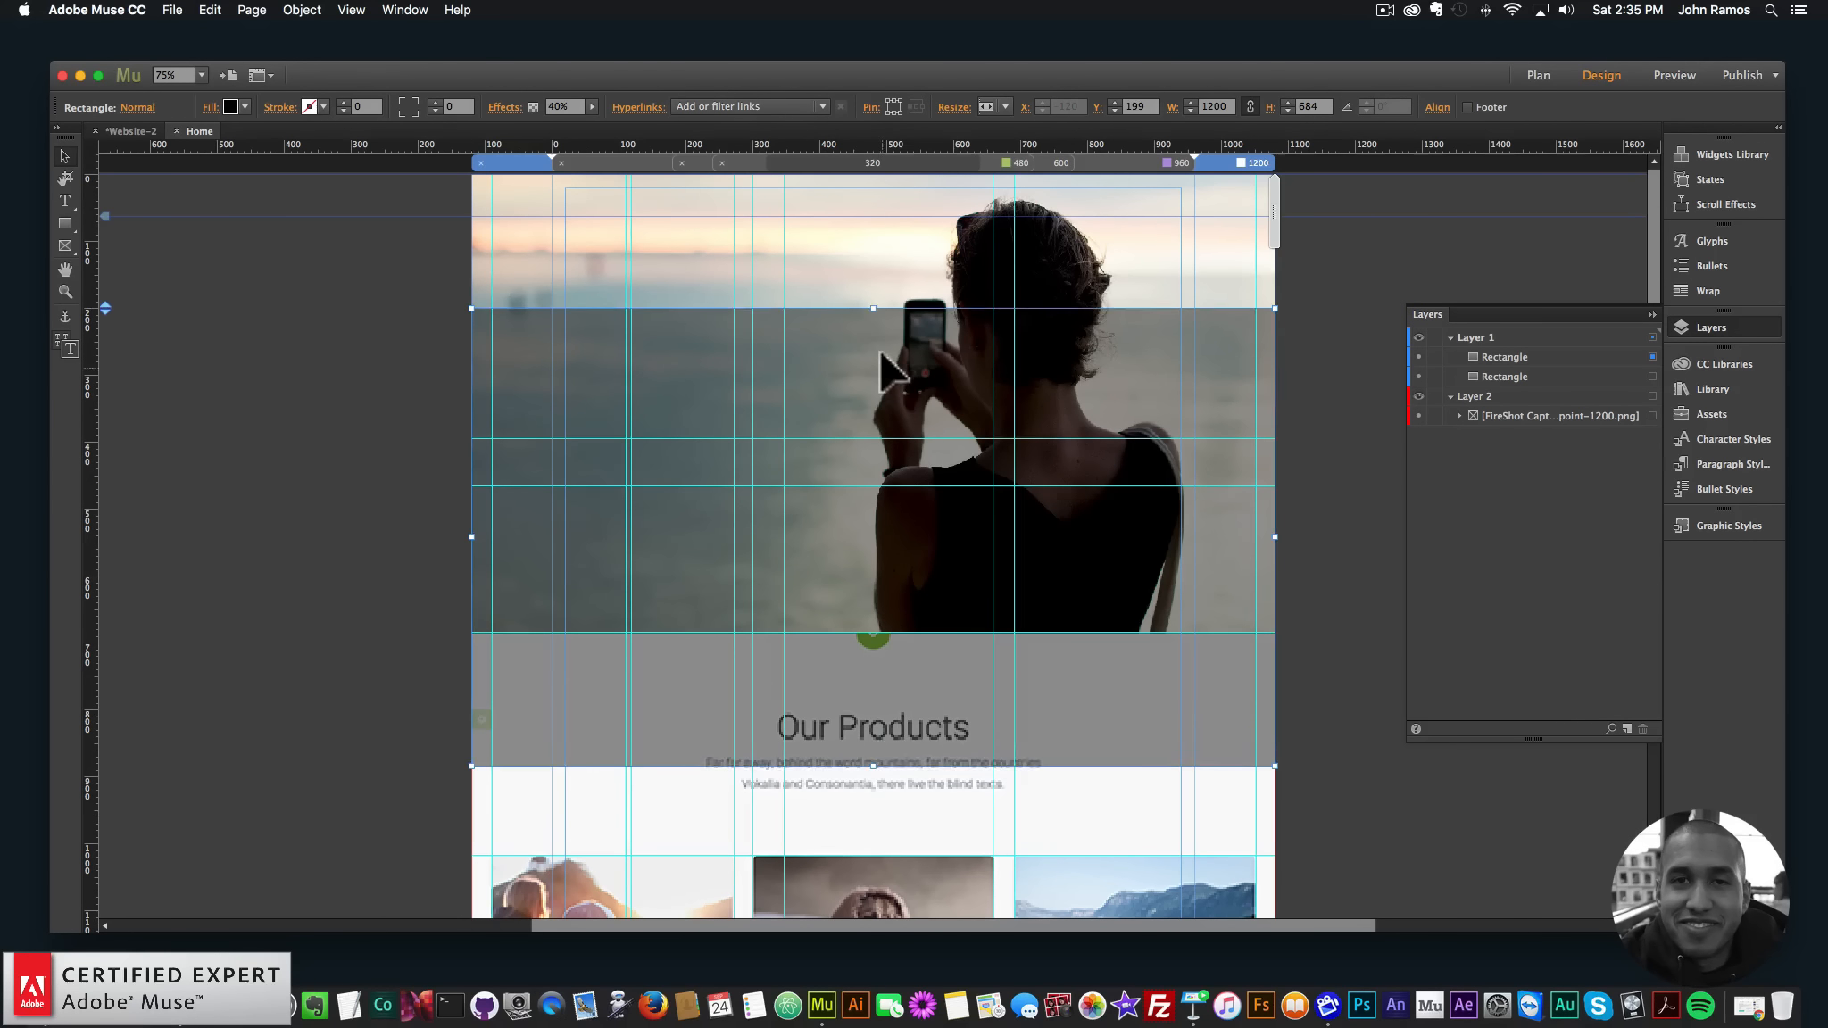
left_click_drag(889, 375, 864, 233)
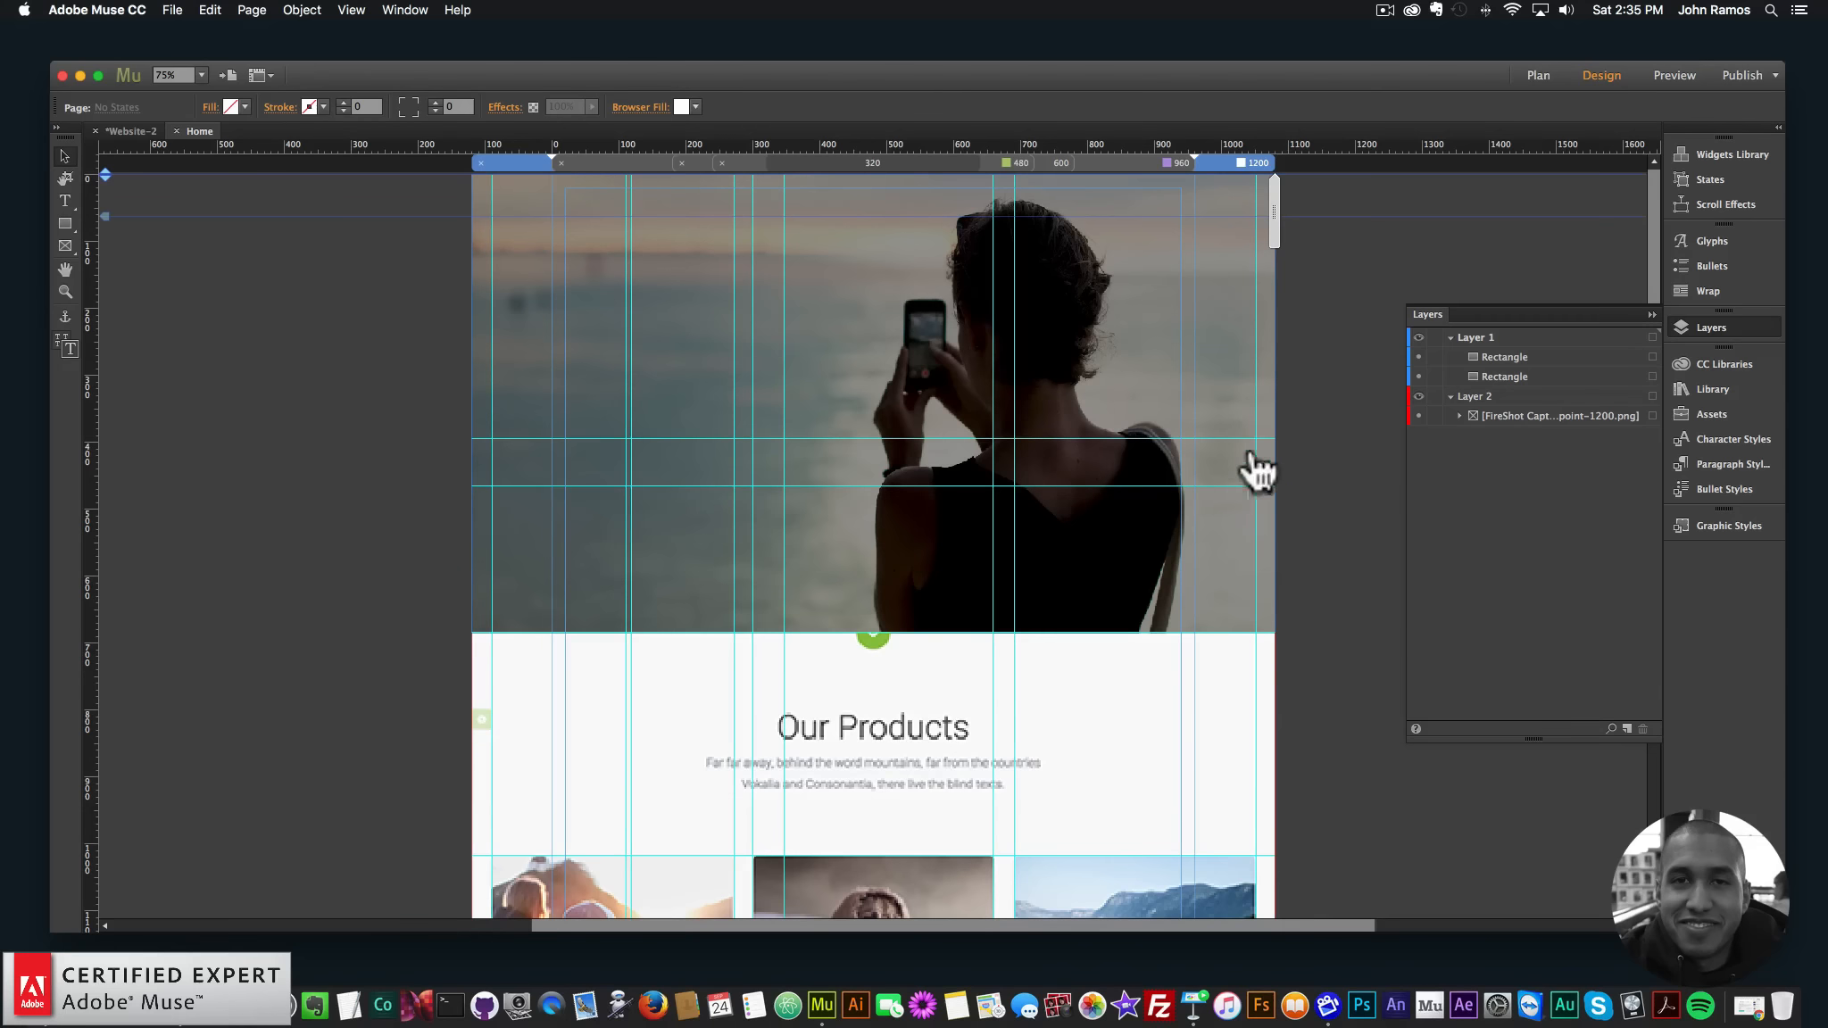
- On Layer 1, draw a 1200 × 1282 px rectangle over Our Products and fill it with sampled F9F9F9
key("super+minus")
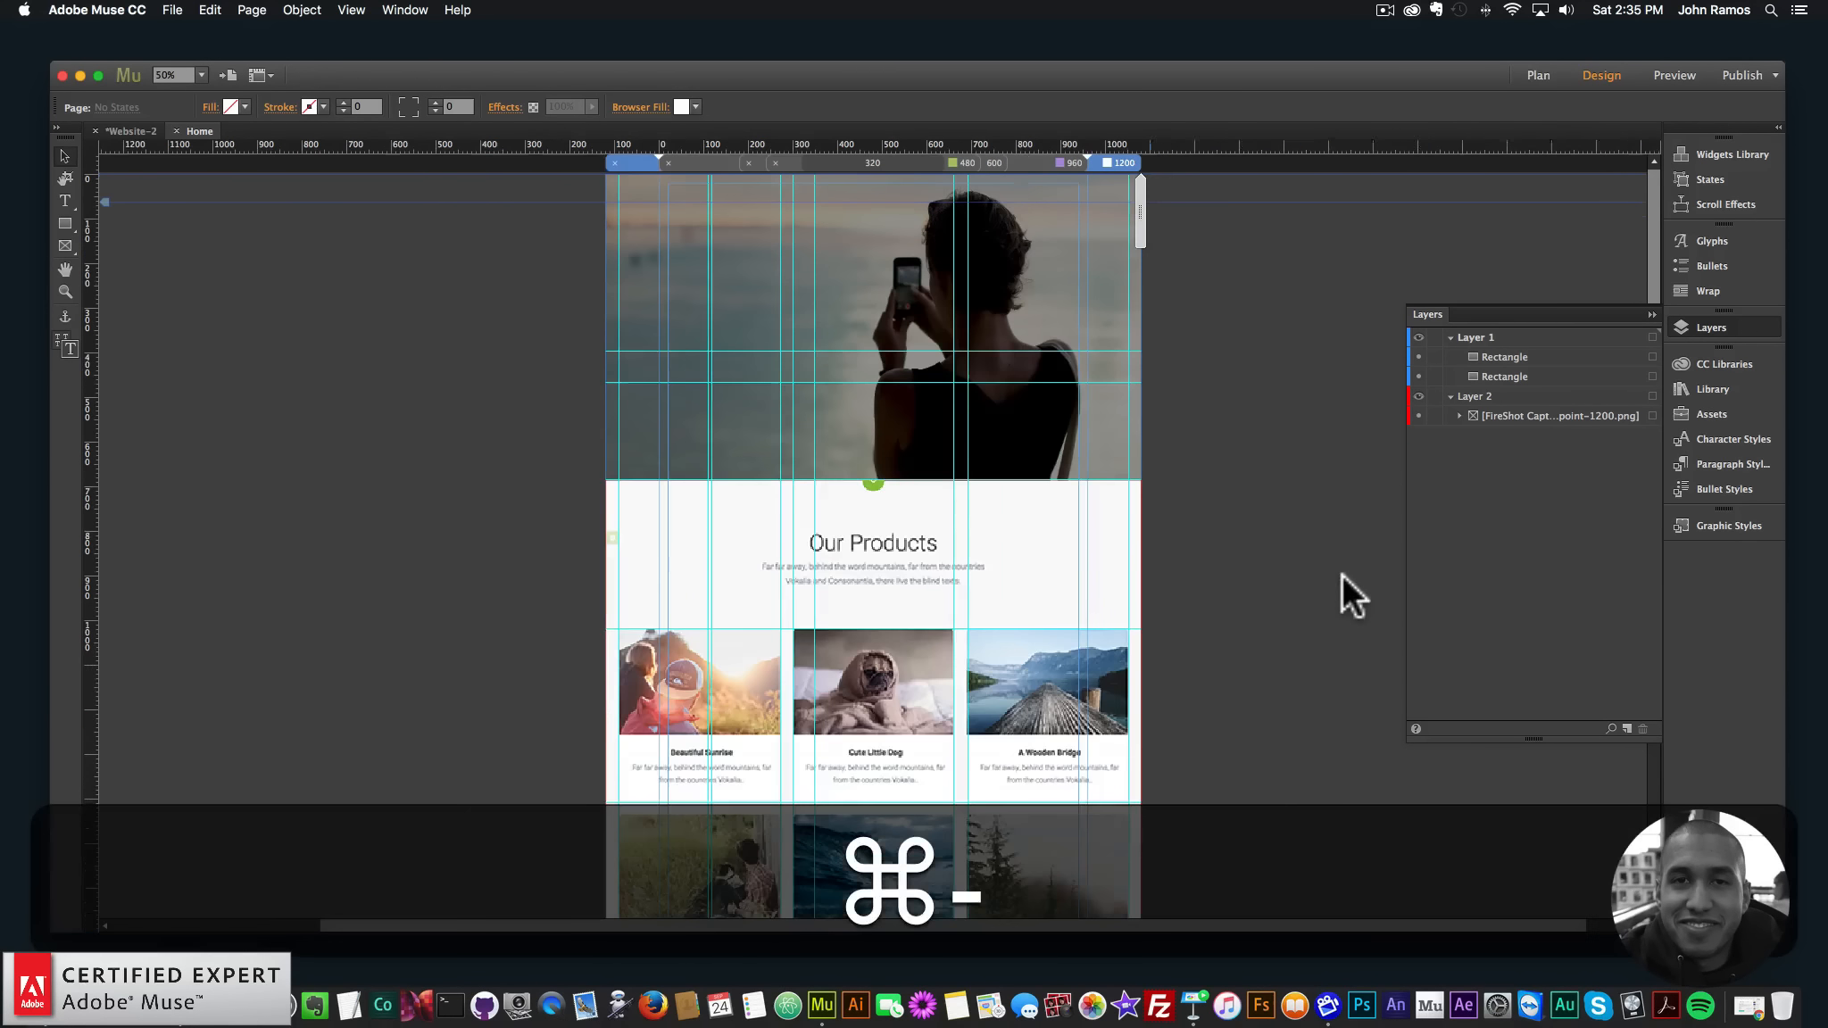
scroll(1342, 573, "down", 5)
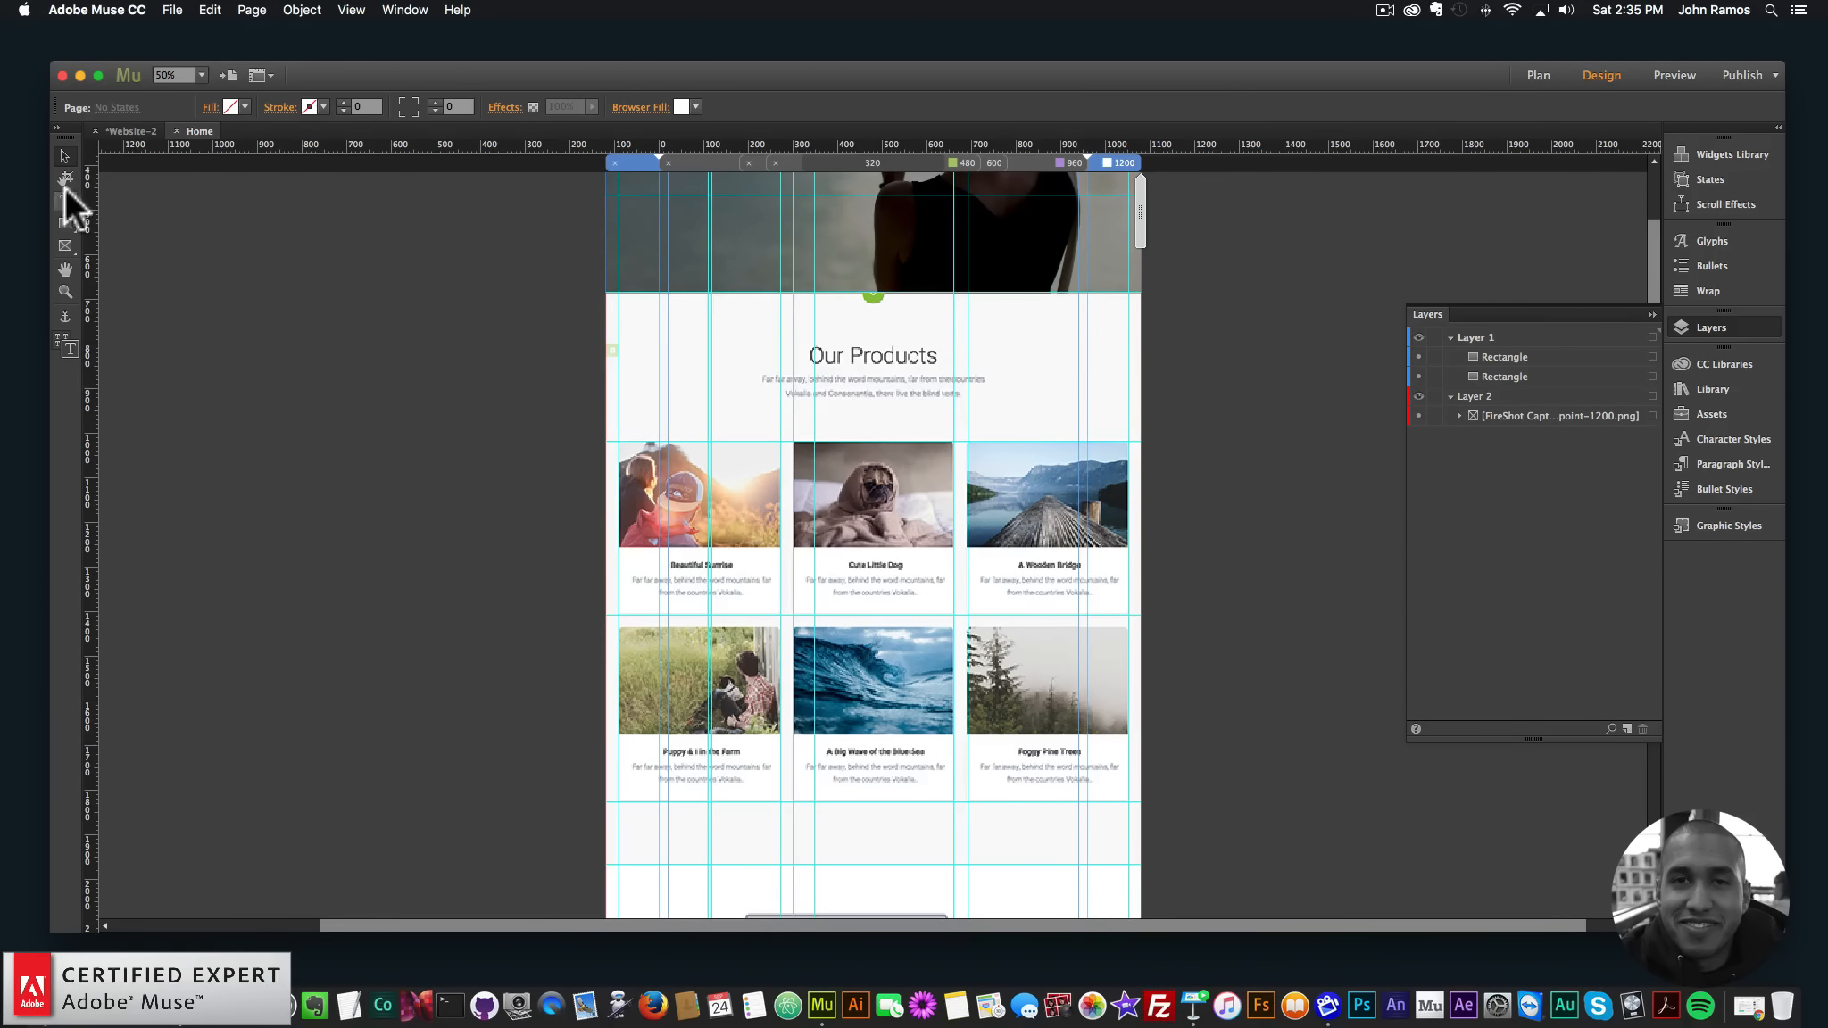
left_click(1462, 338)
left_click_drag(606, 292, 1140, 864)
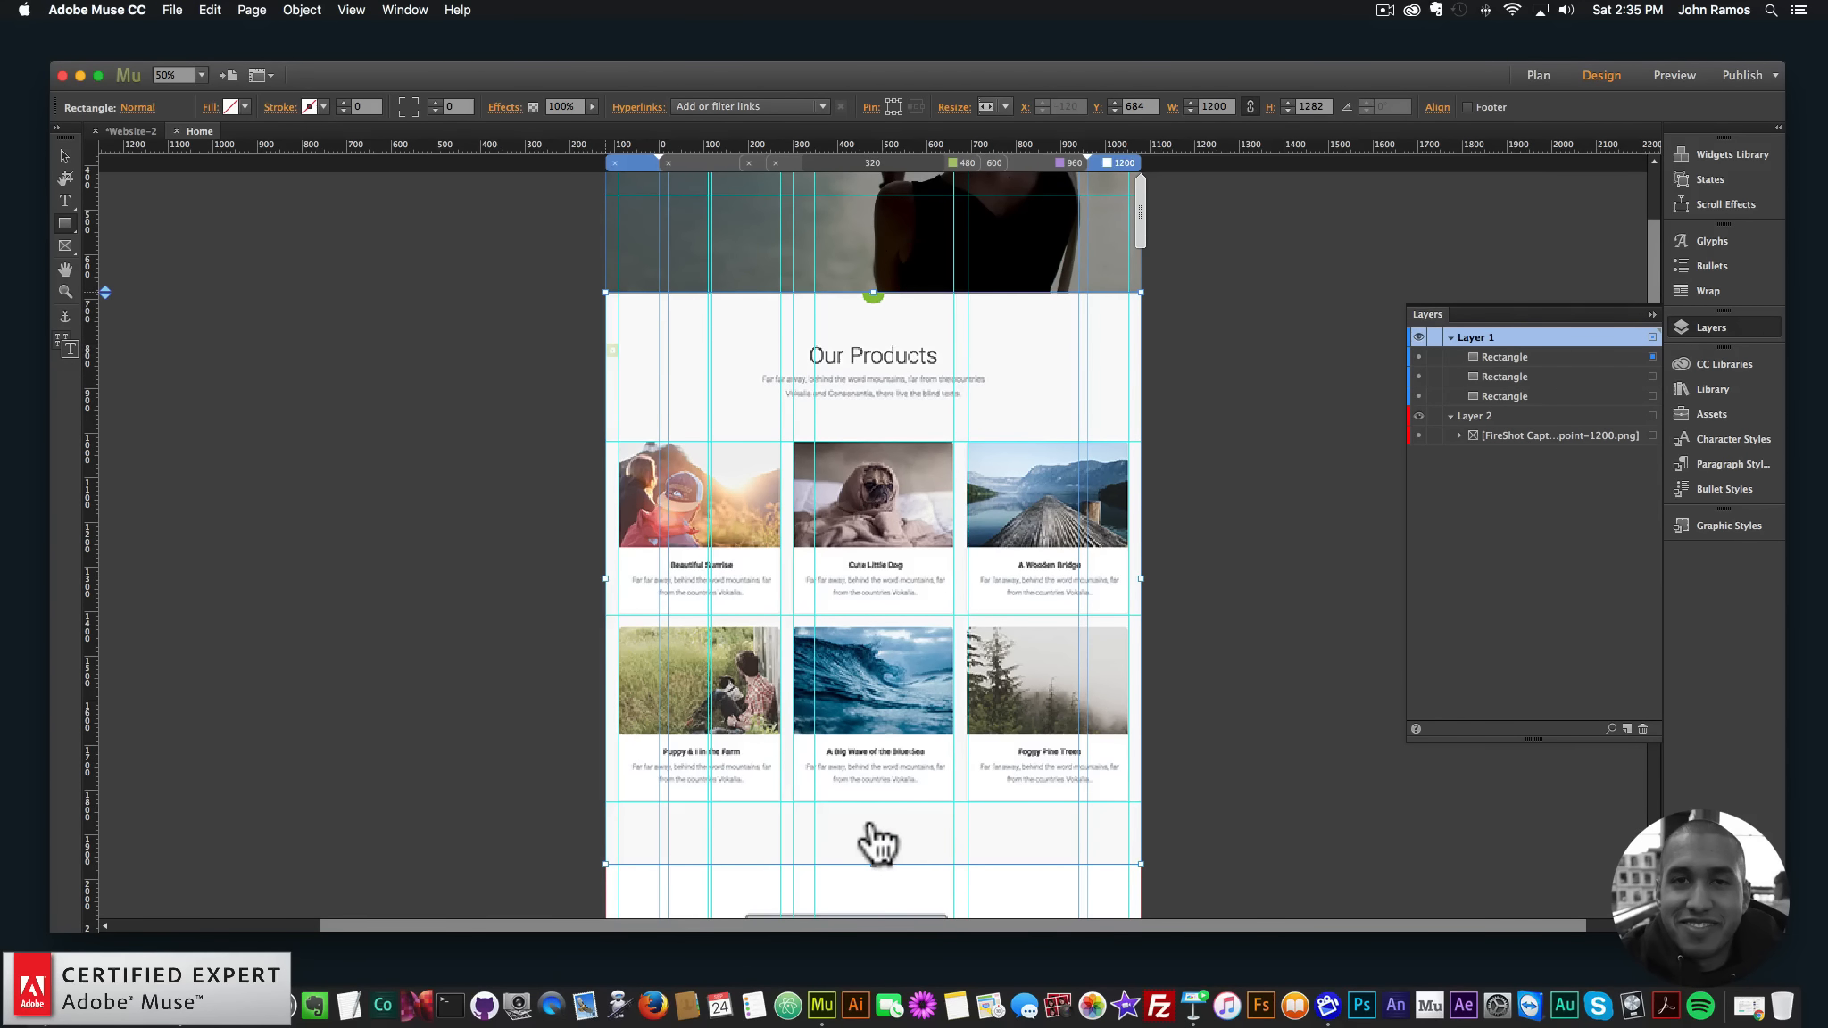
left_click(246, 107)
left_click(242, 161)
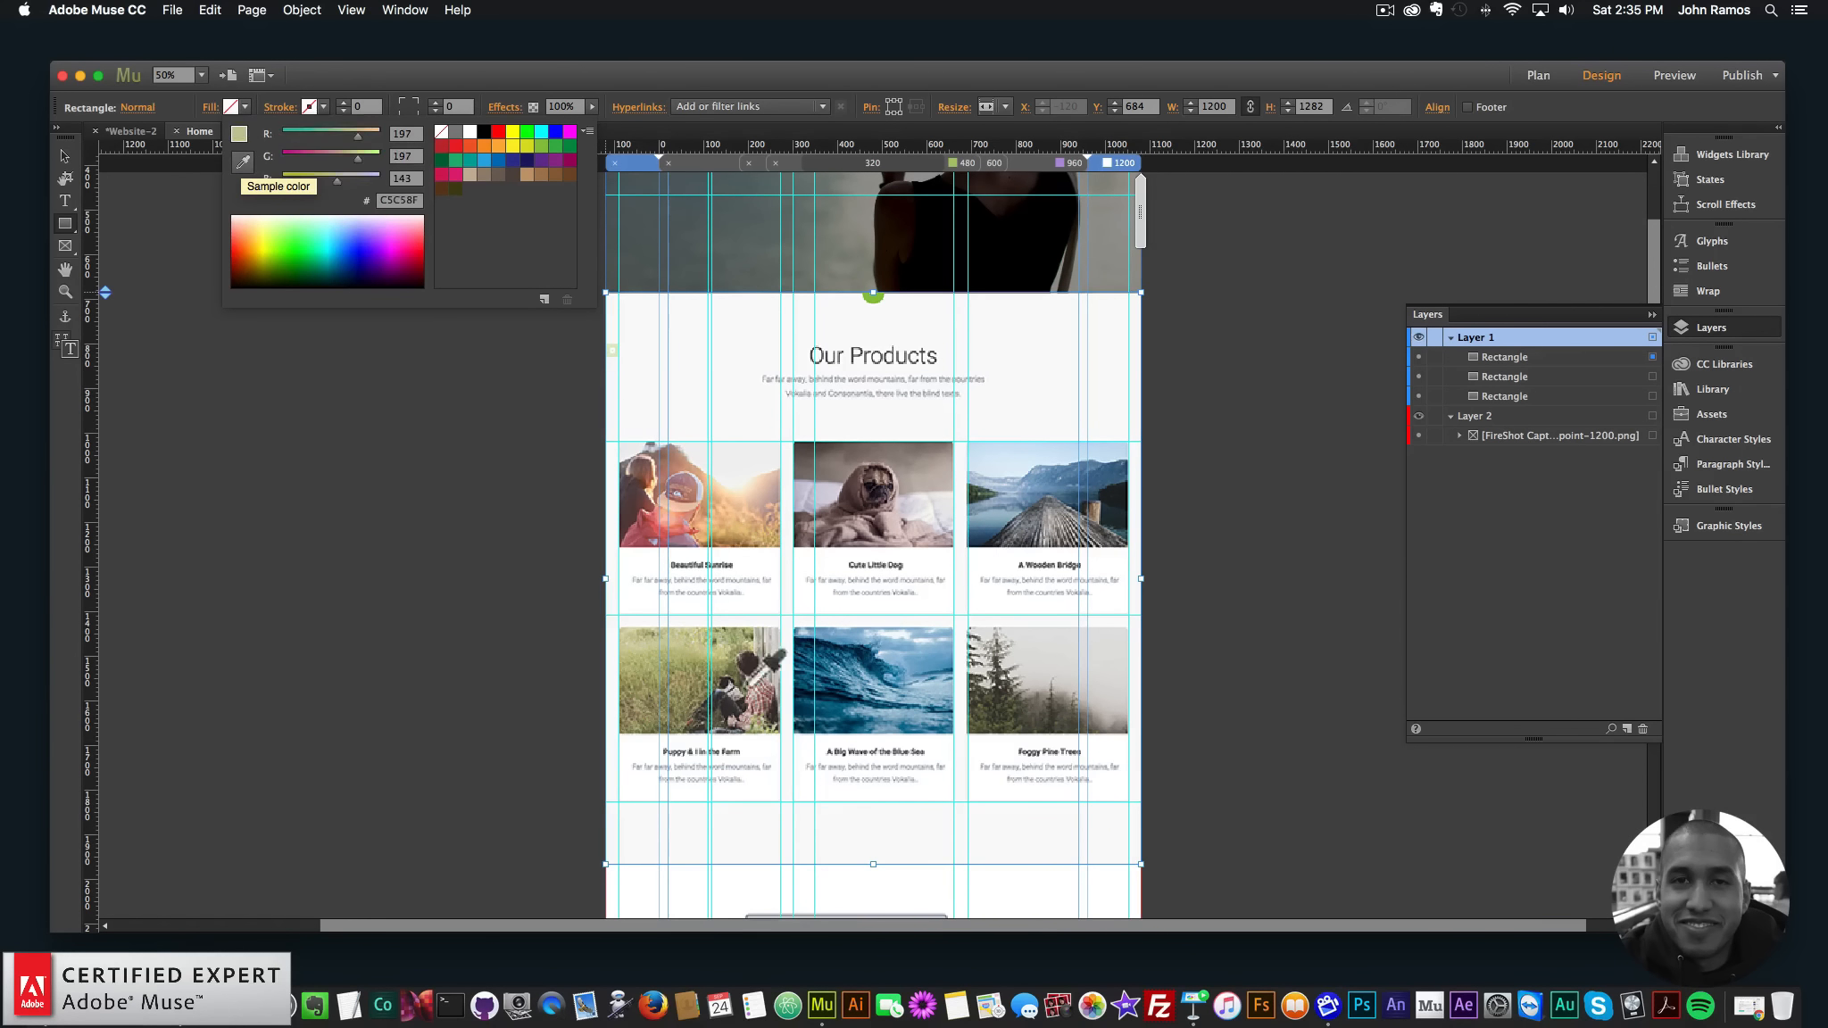
left_click(868, 826)
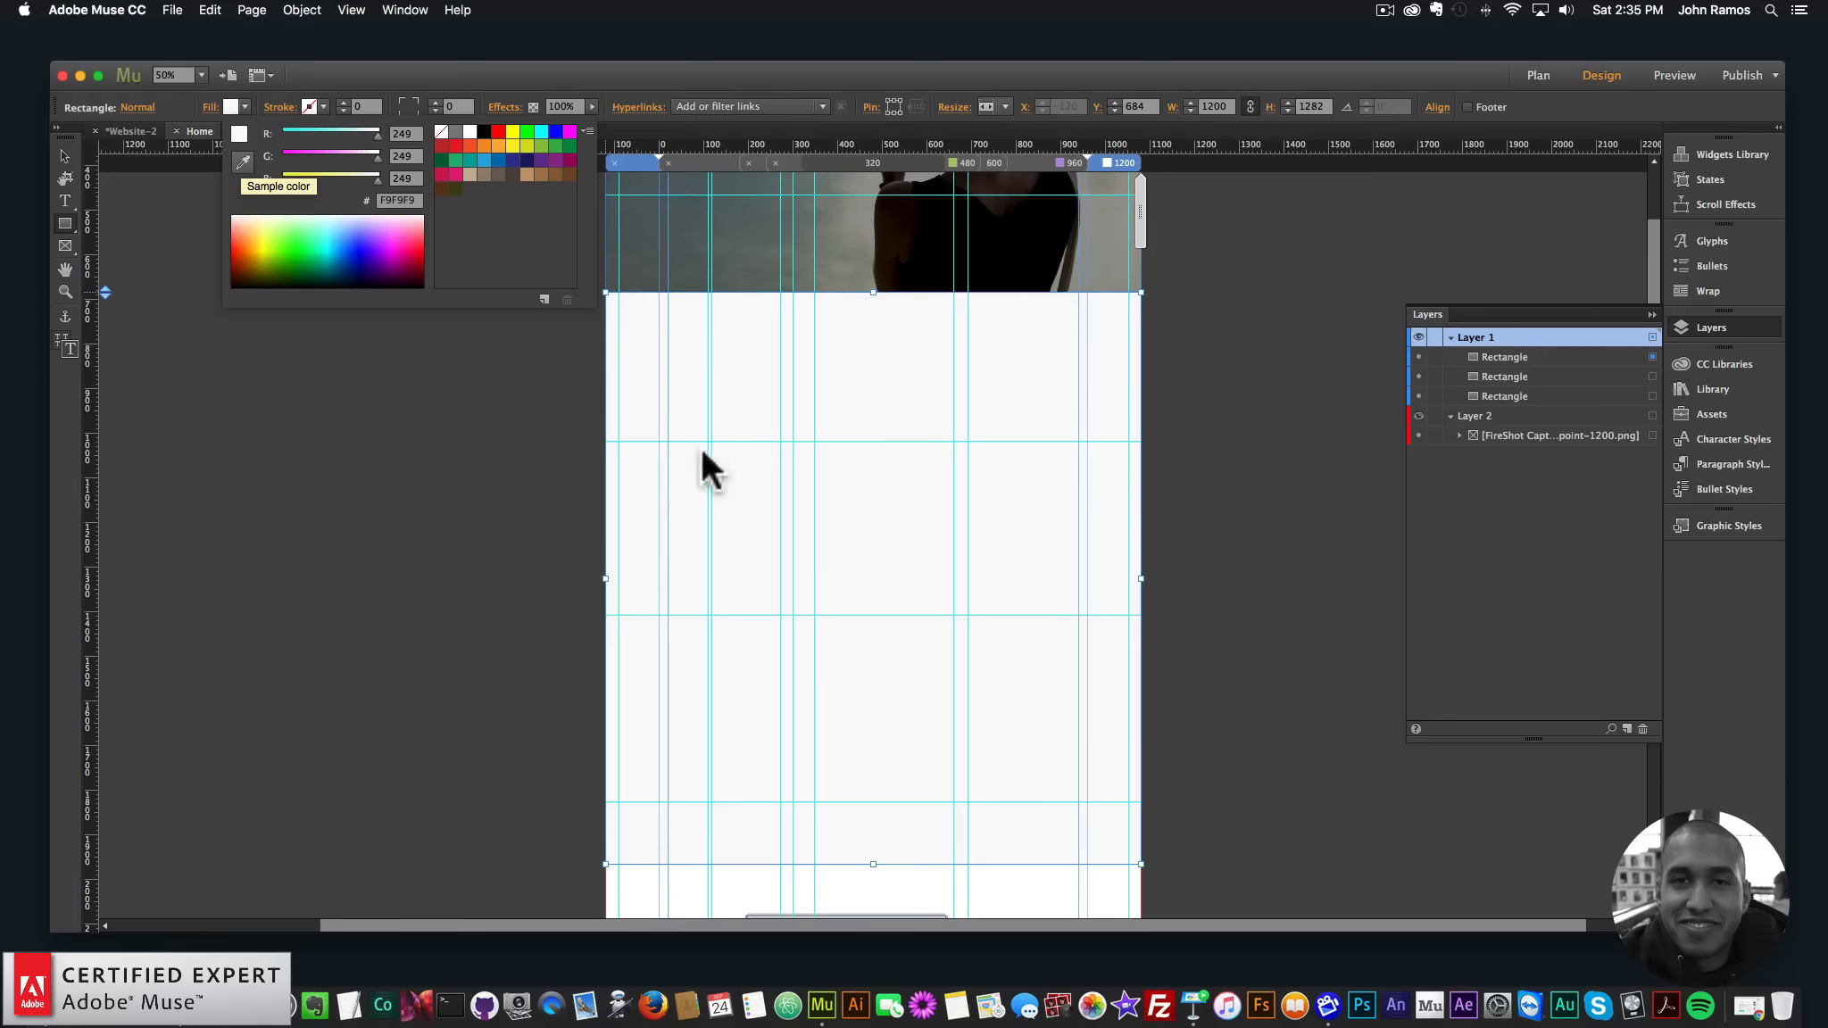
left_click(361, 376)
scroll(402, 334, "down", 5)
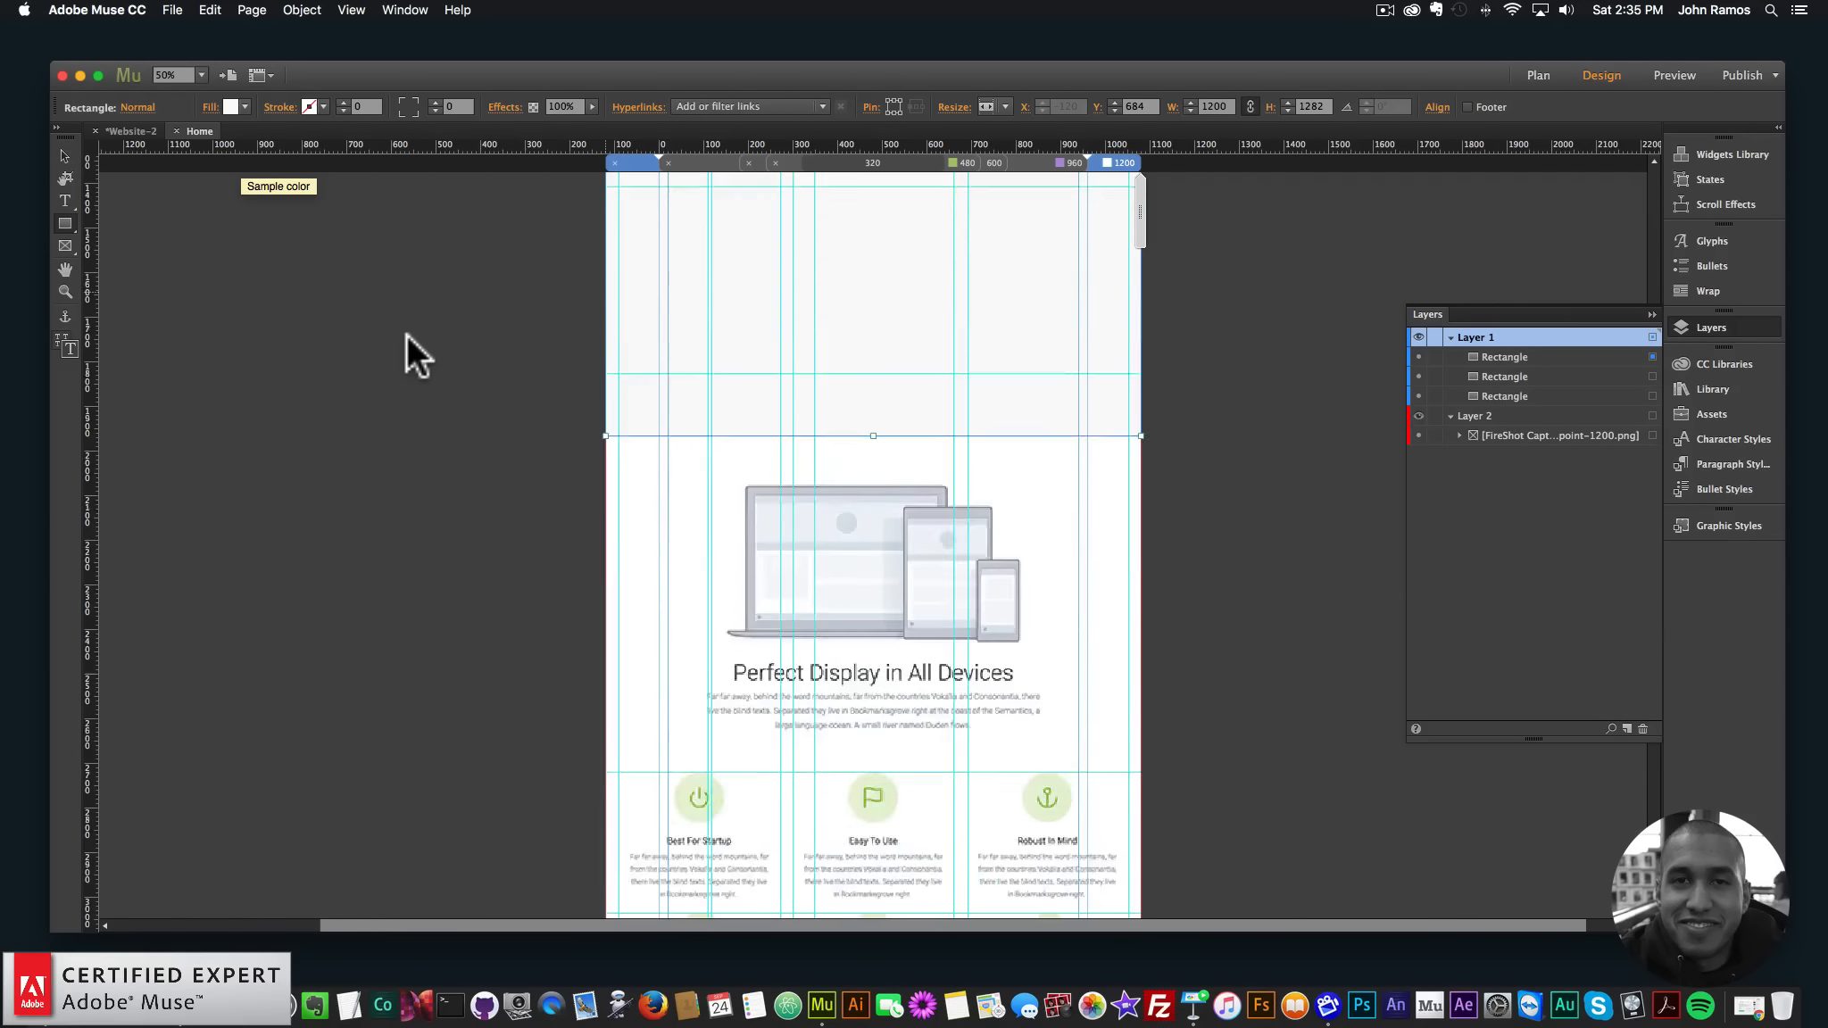
scroll(406, 334, "down", 5)
key("super+minus")
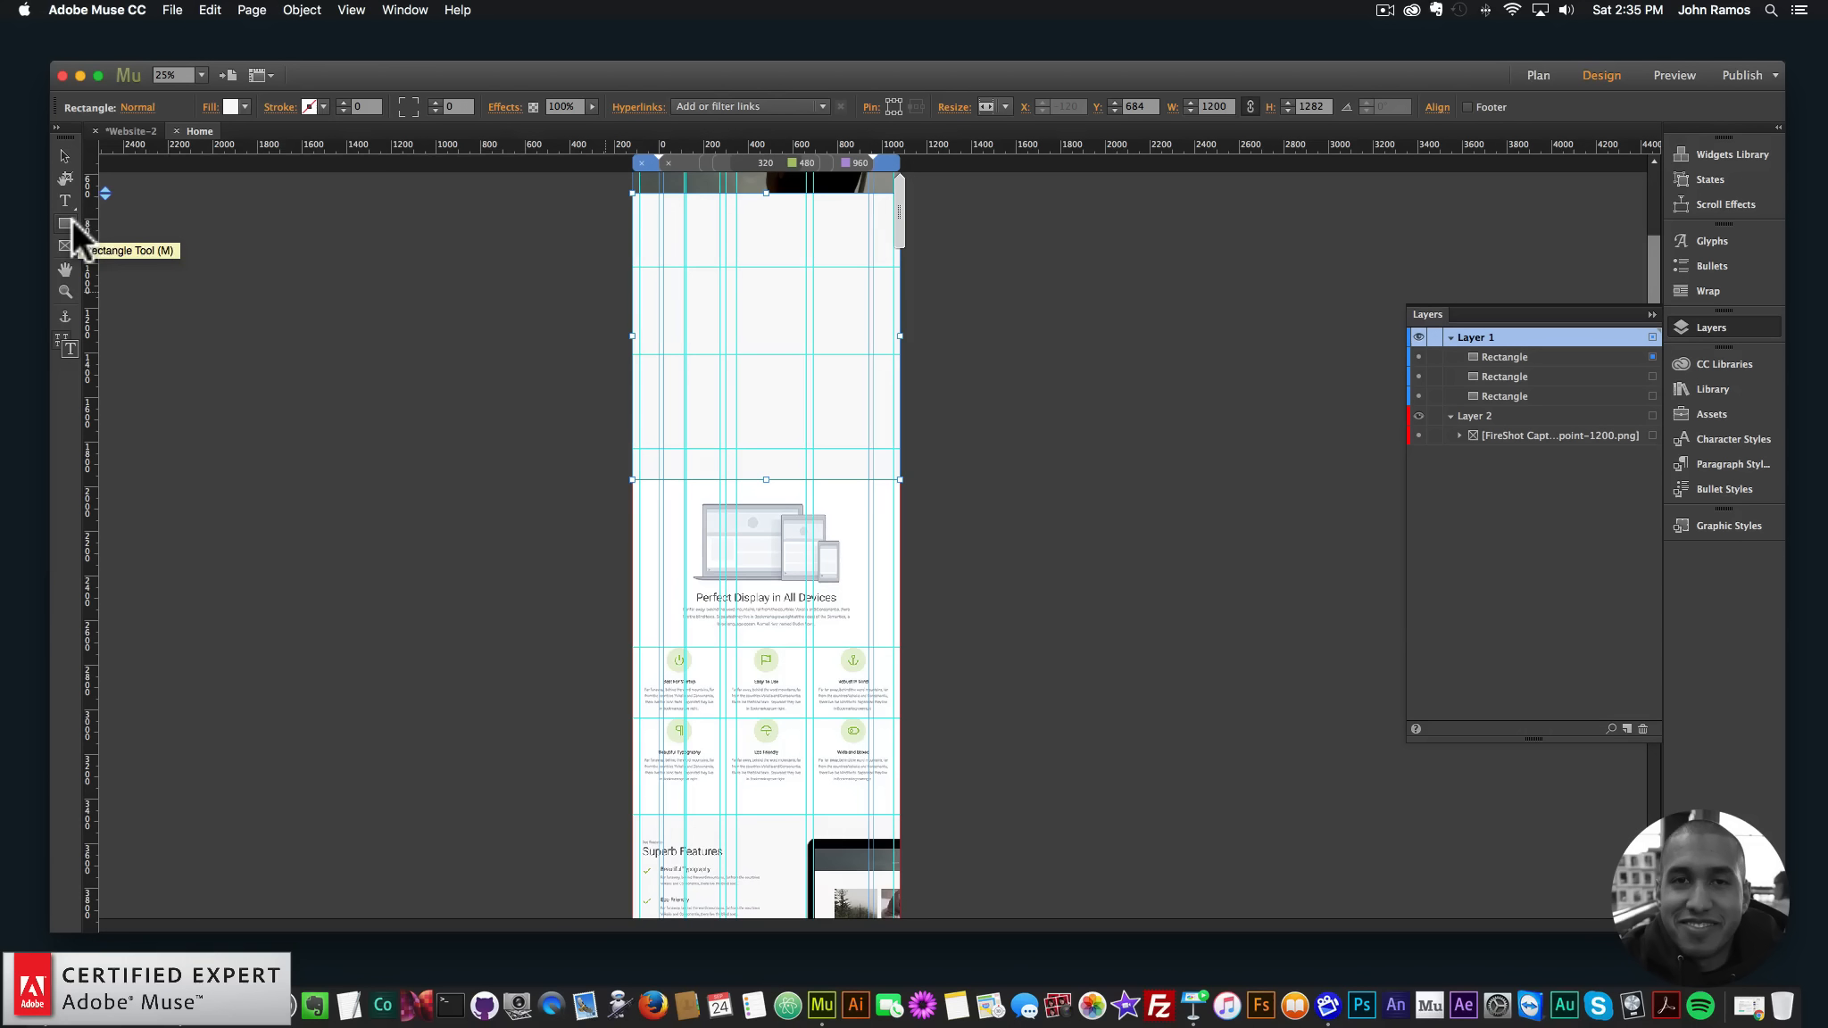
- Cover the Perfect Display section with a white rectangle
left_click_drag(632, 479, 900, 813)
left_click(245, 107)
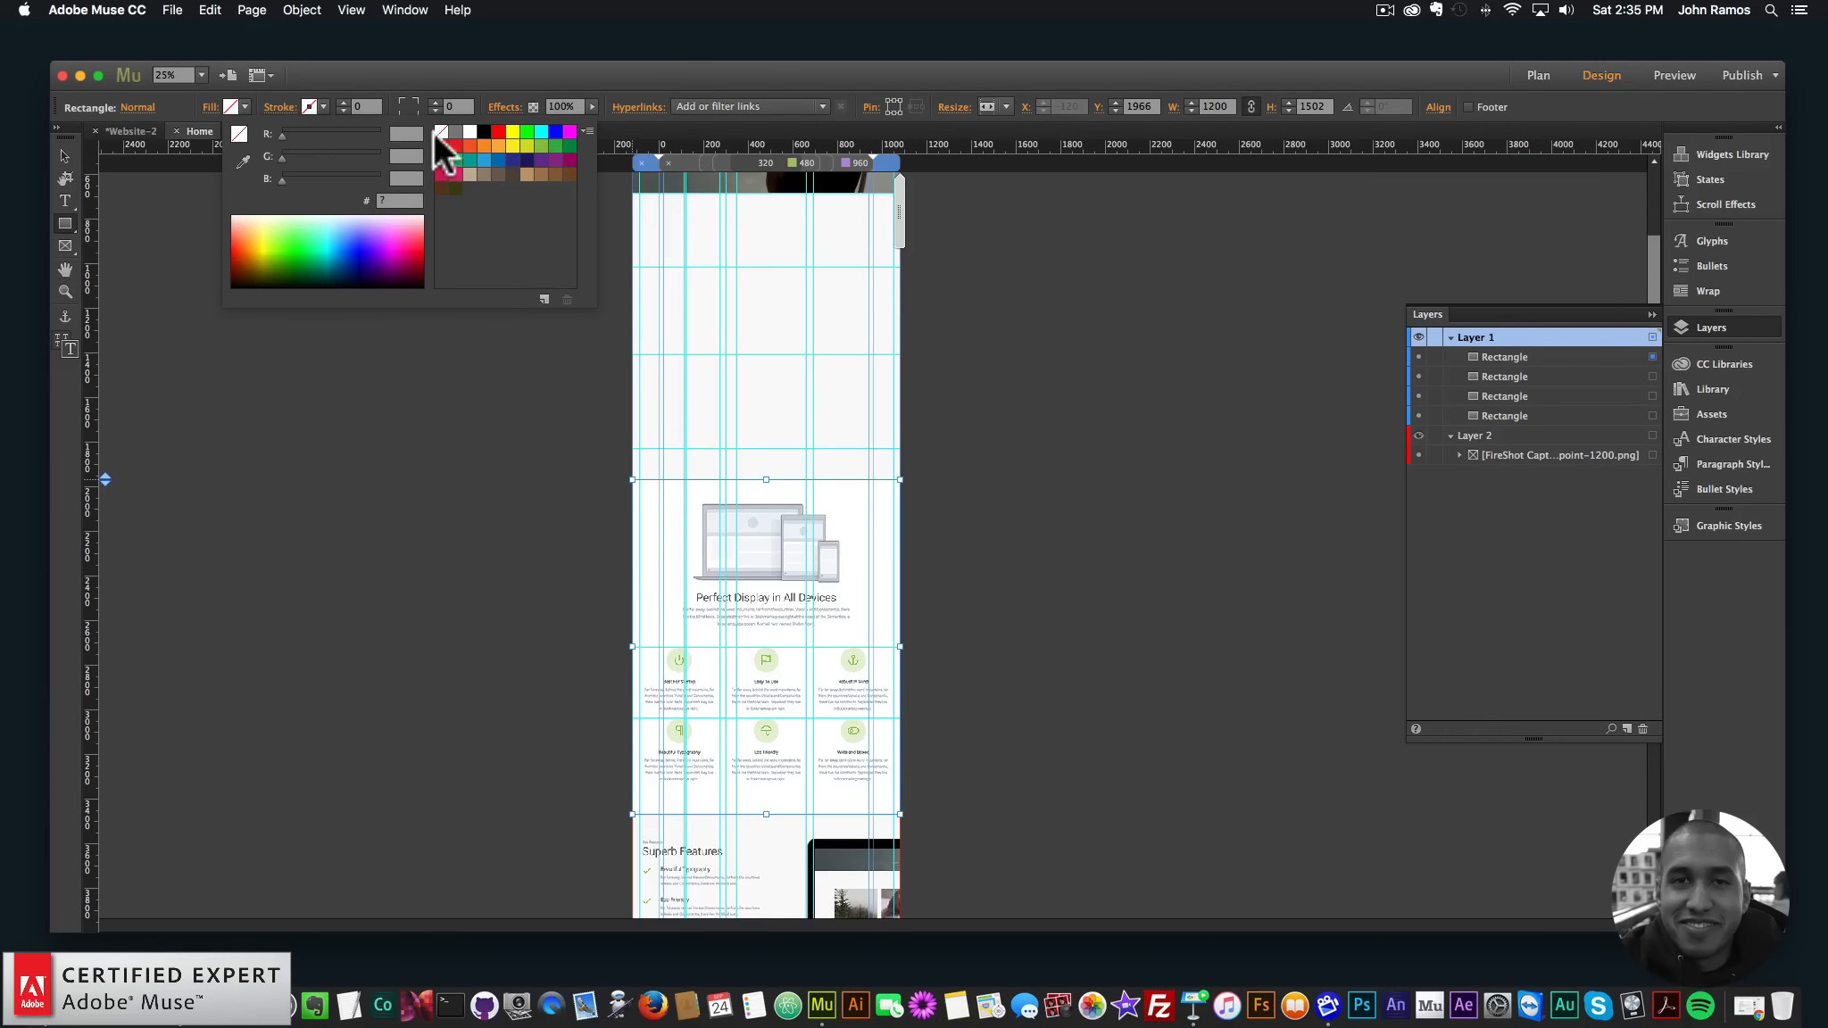
left_click(472, 128)
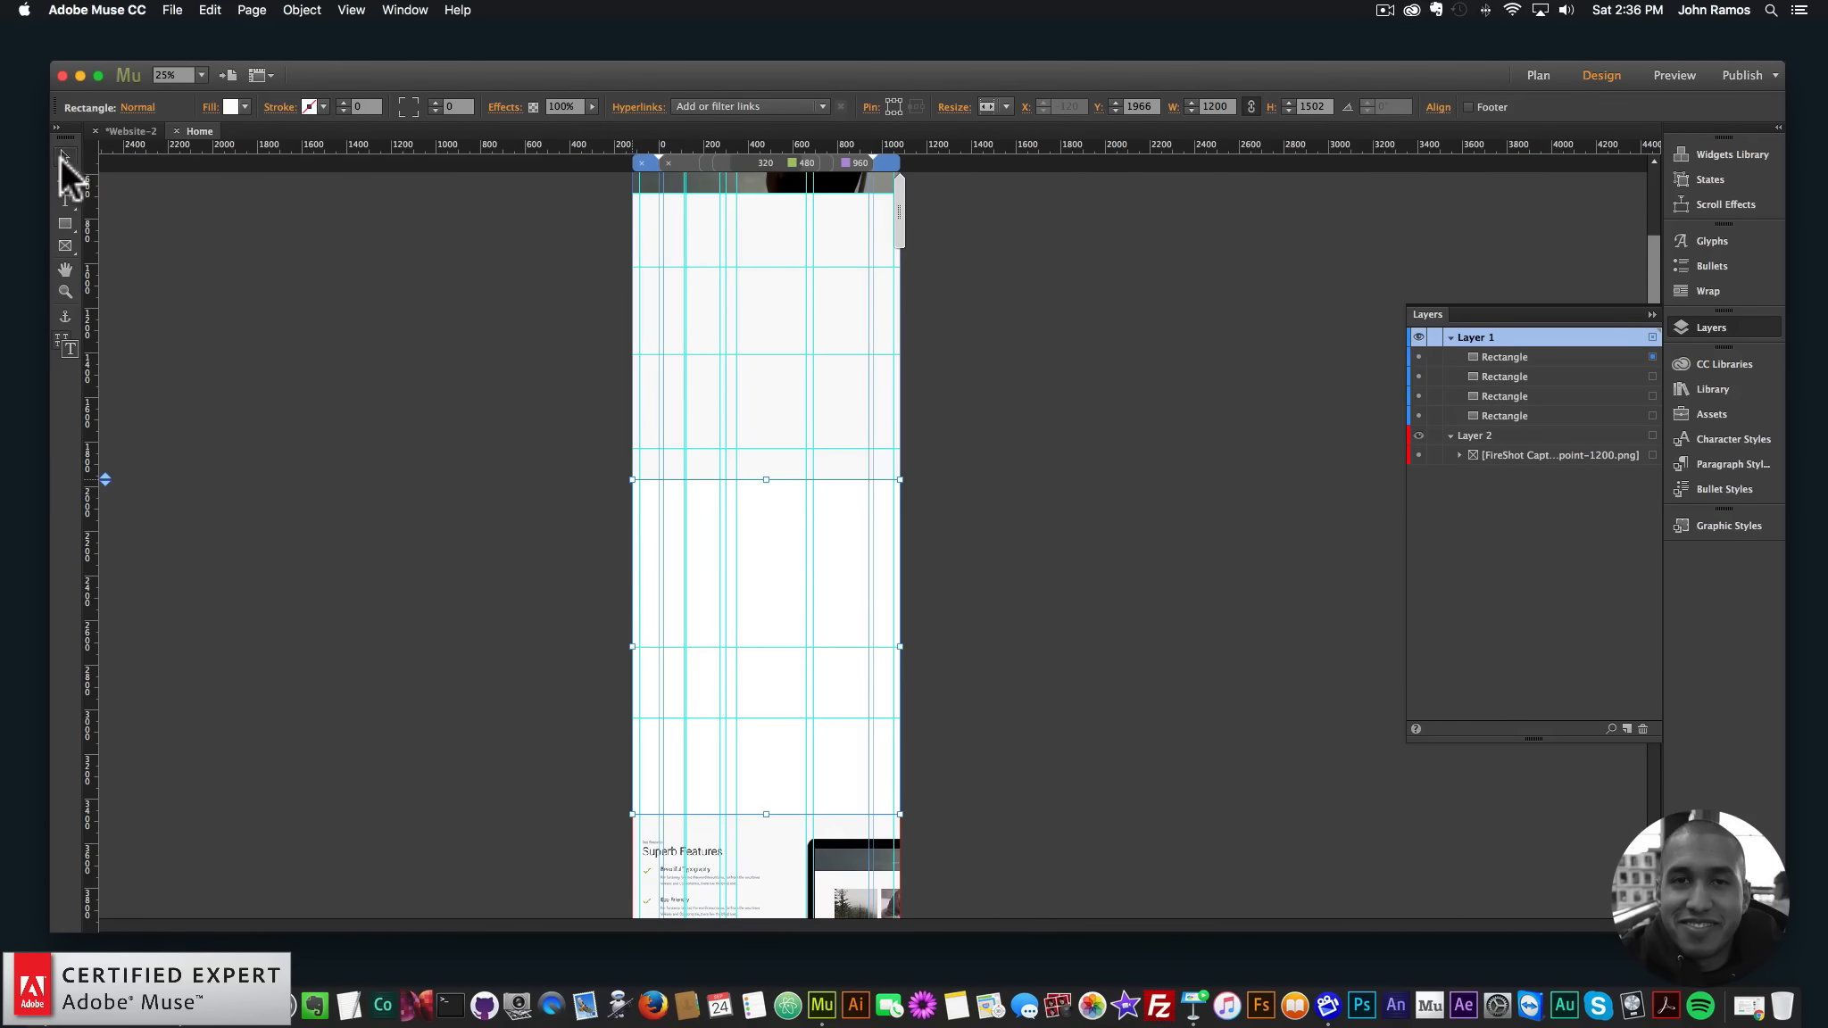
left_click(381, 331)
scroll(384, 333, "down", 5)
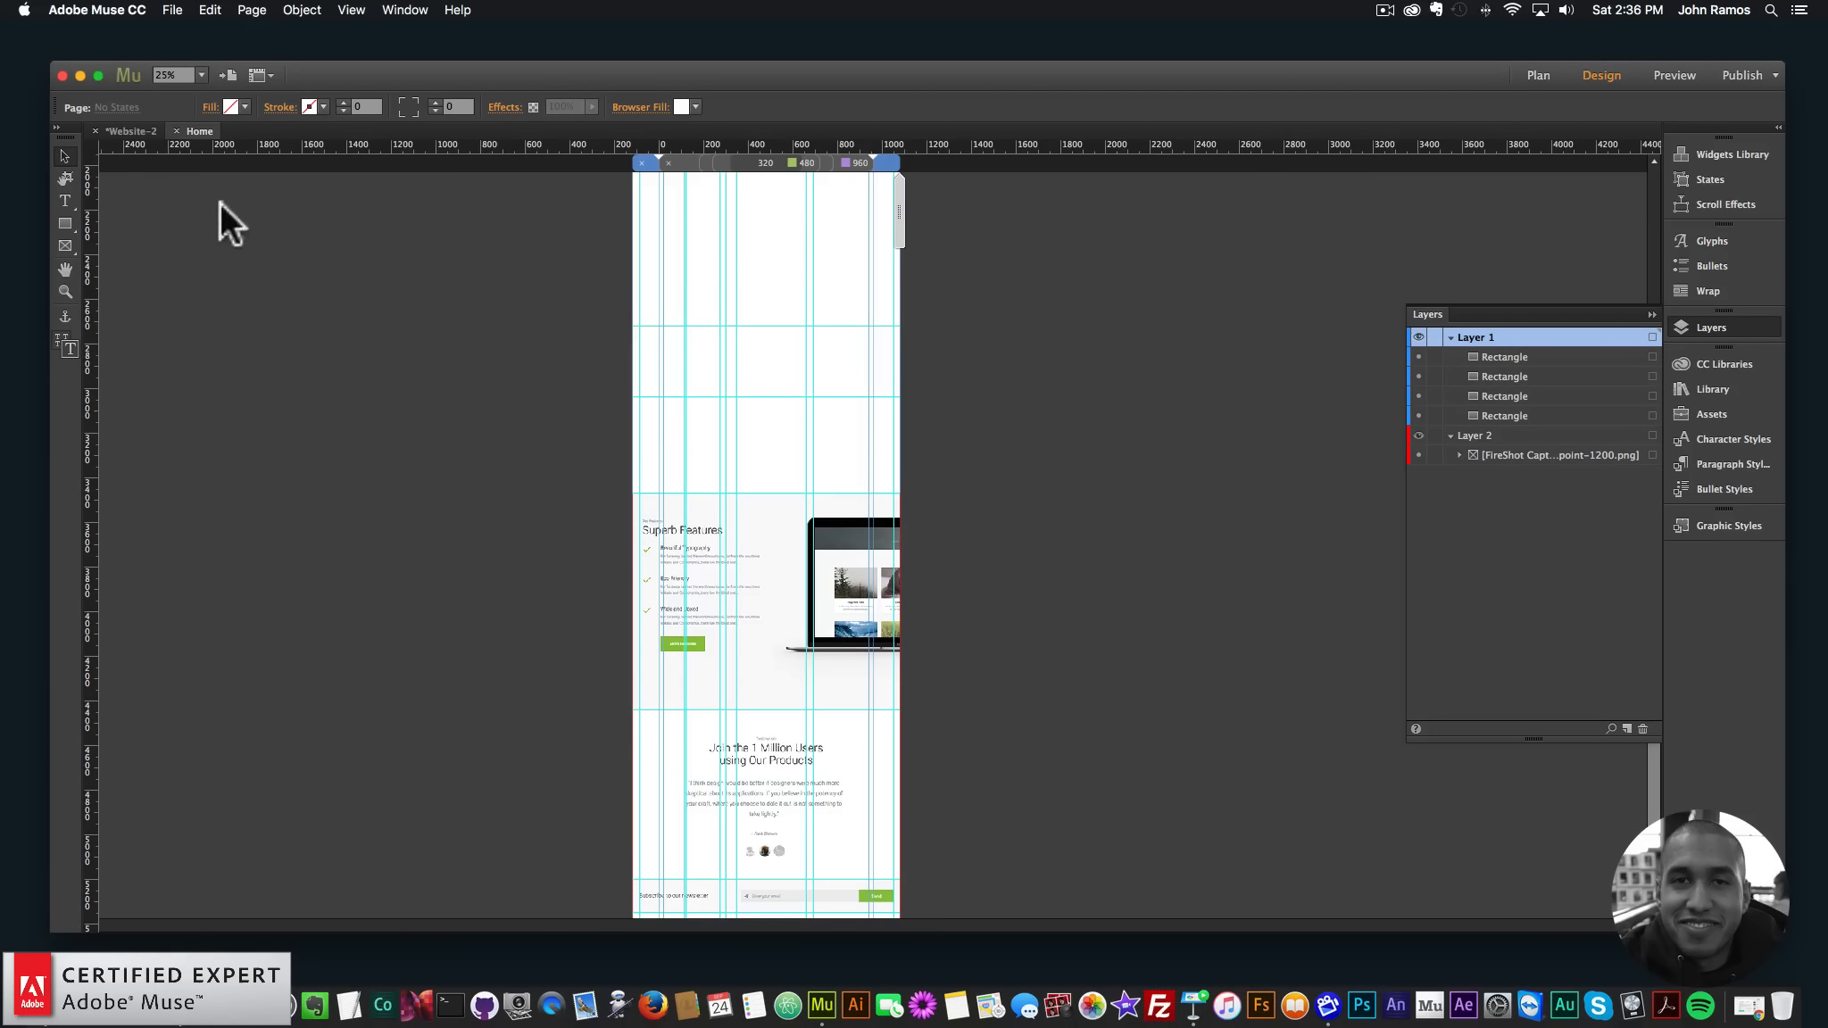
- Cover the Superb Features section with a rectangle filled with sampled light grey F9F9F9
left_click(65, 223)
left_click_drag(633, 493, 899, 710)
left_click(243, 106)
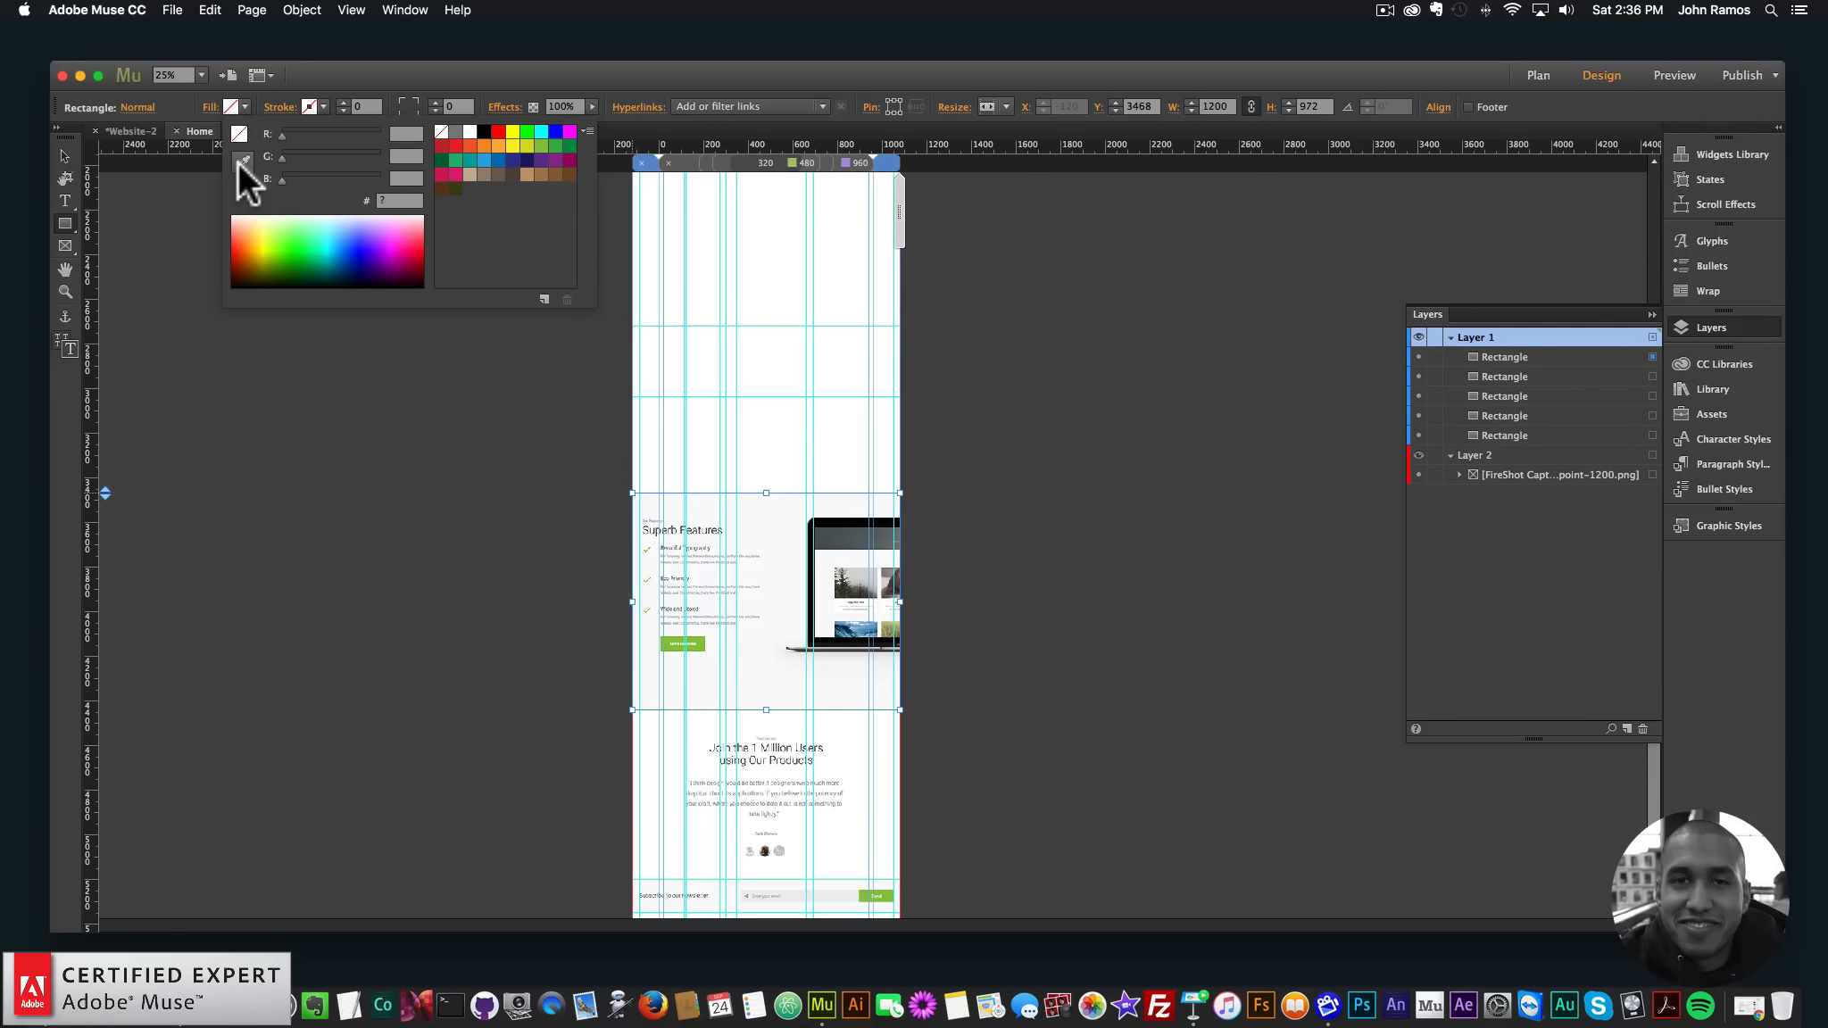
left_click(240, 162)
left_click(771, 653)
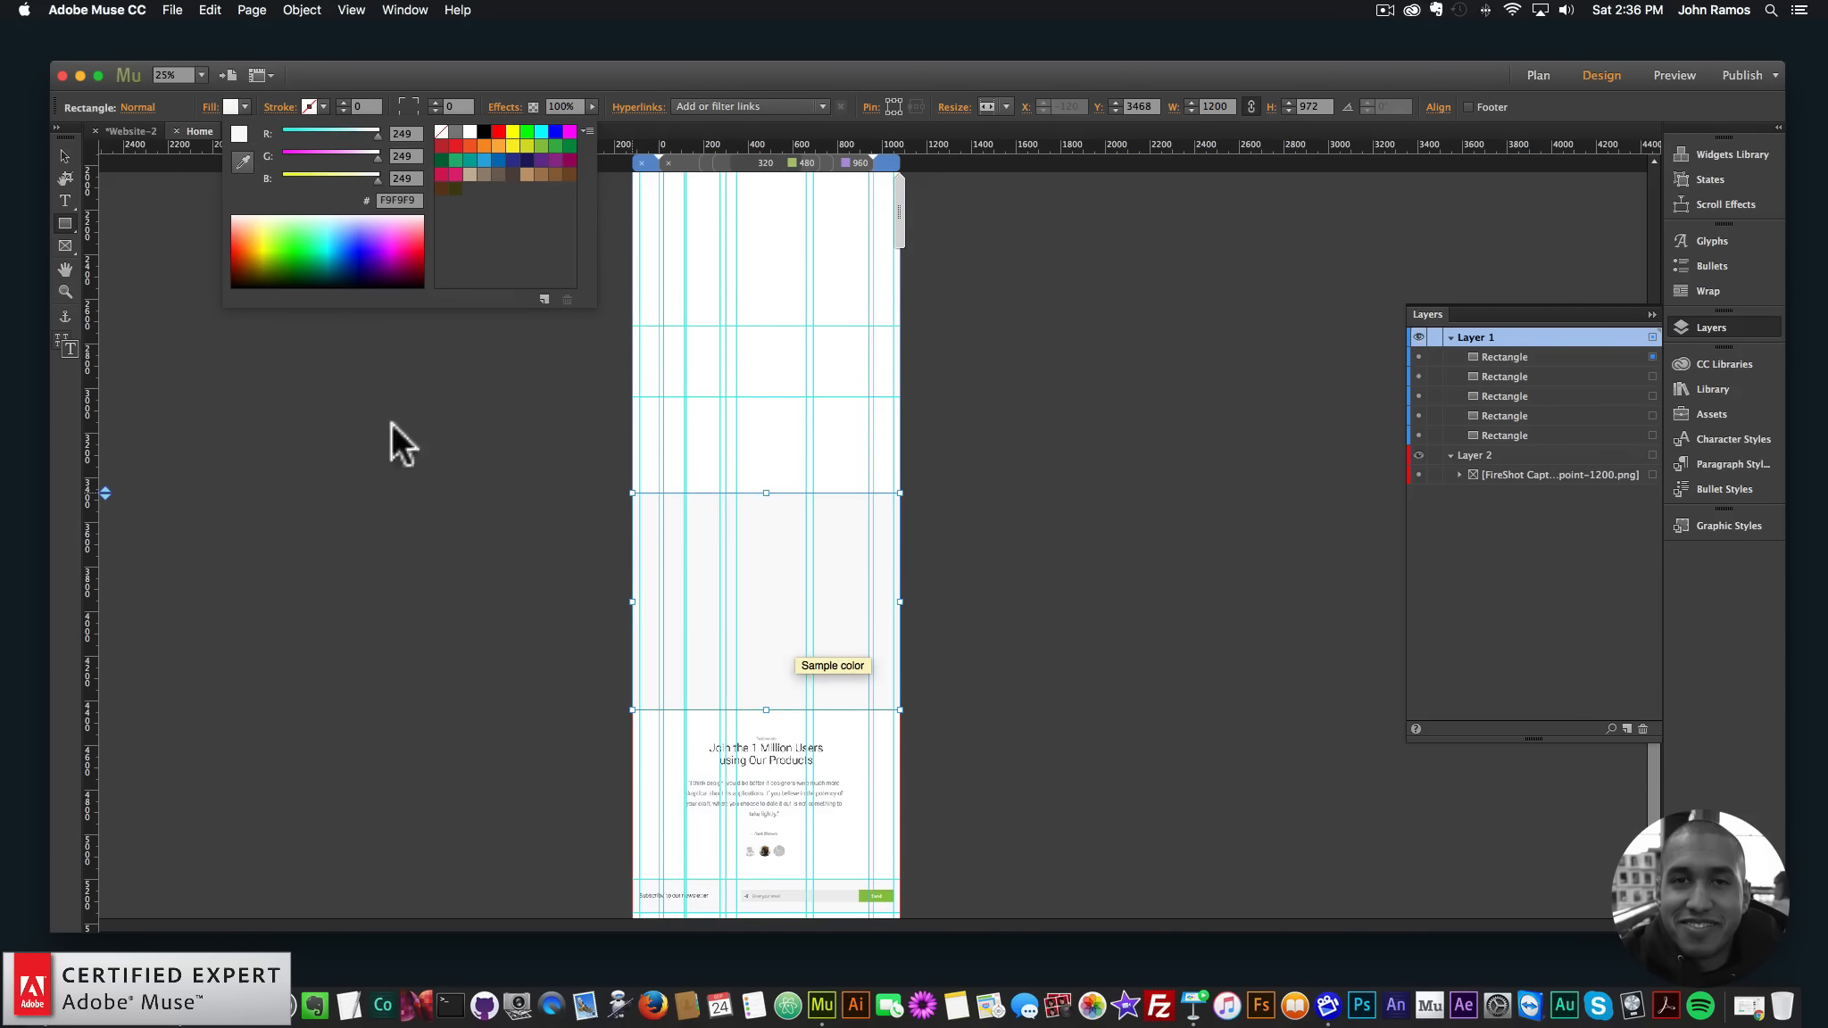
left_click(66, 157)
scroll(370, 344, "down", 3)
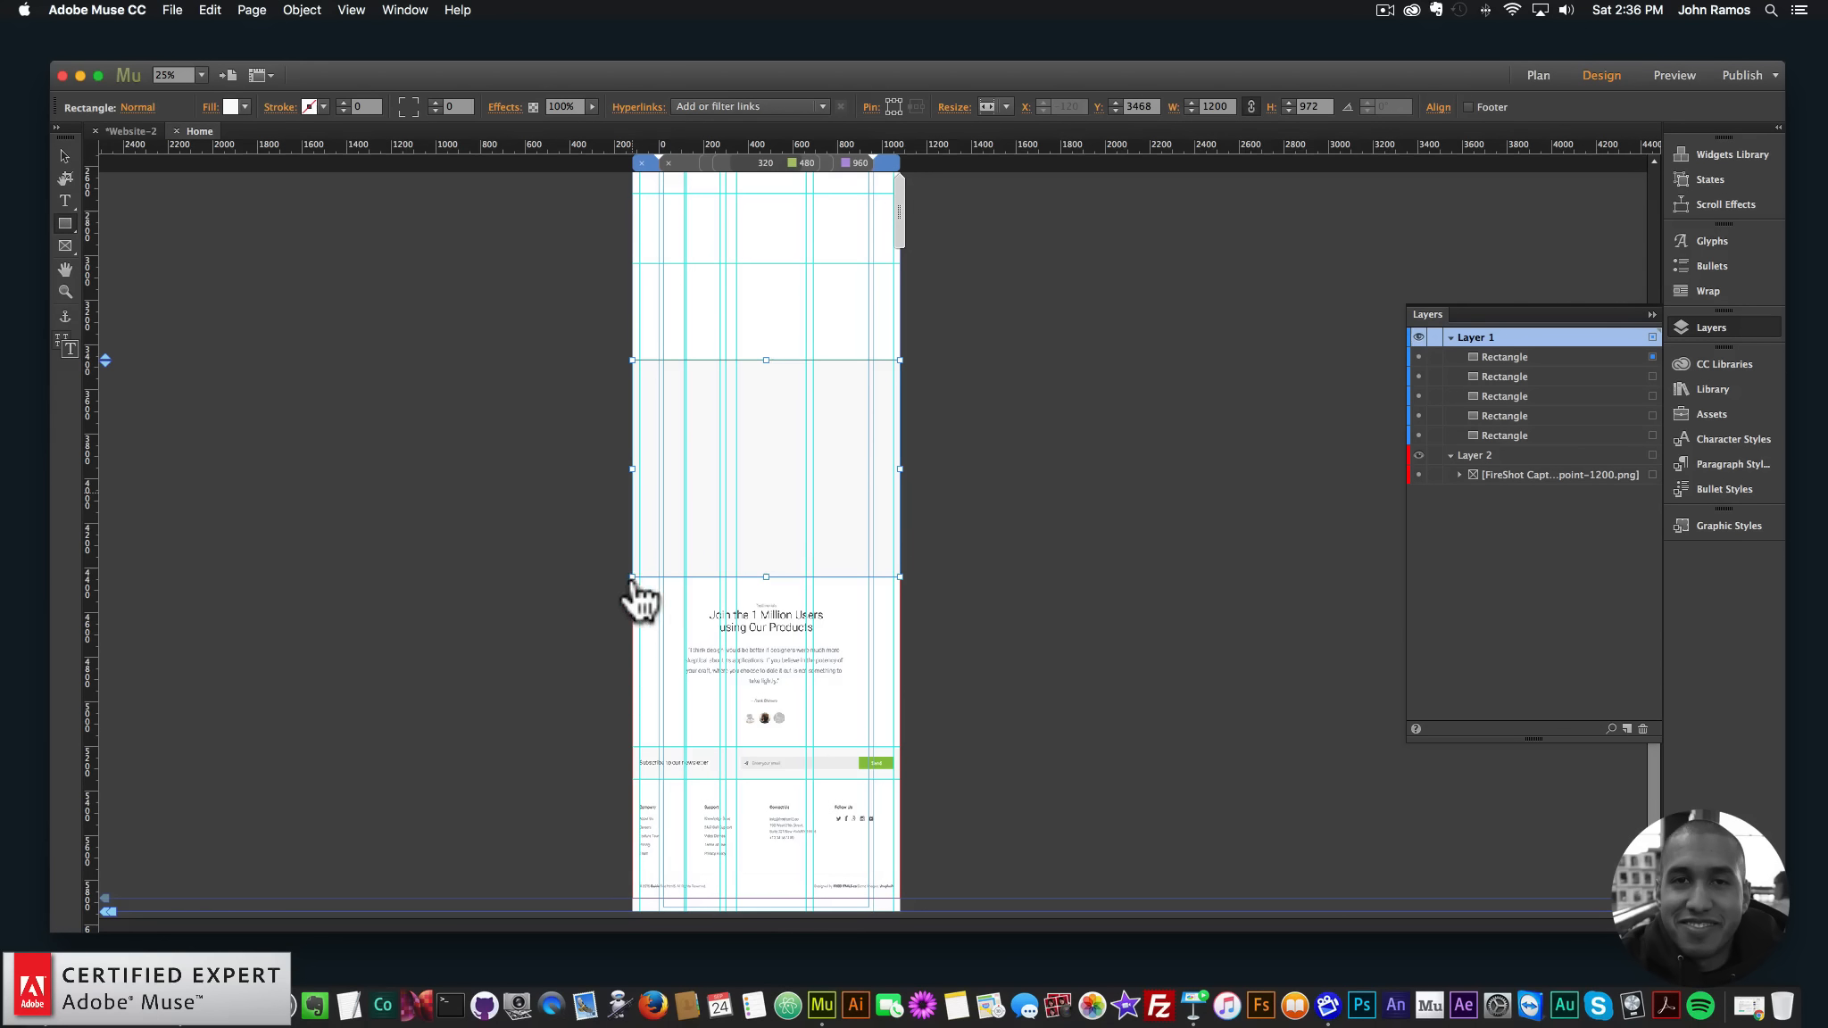
- Cover the testimonial section with a white 1200 × 760 px rectangle
left_click_drag(636, 581, 900, 746)
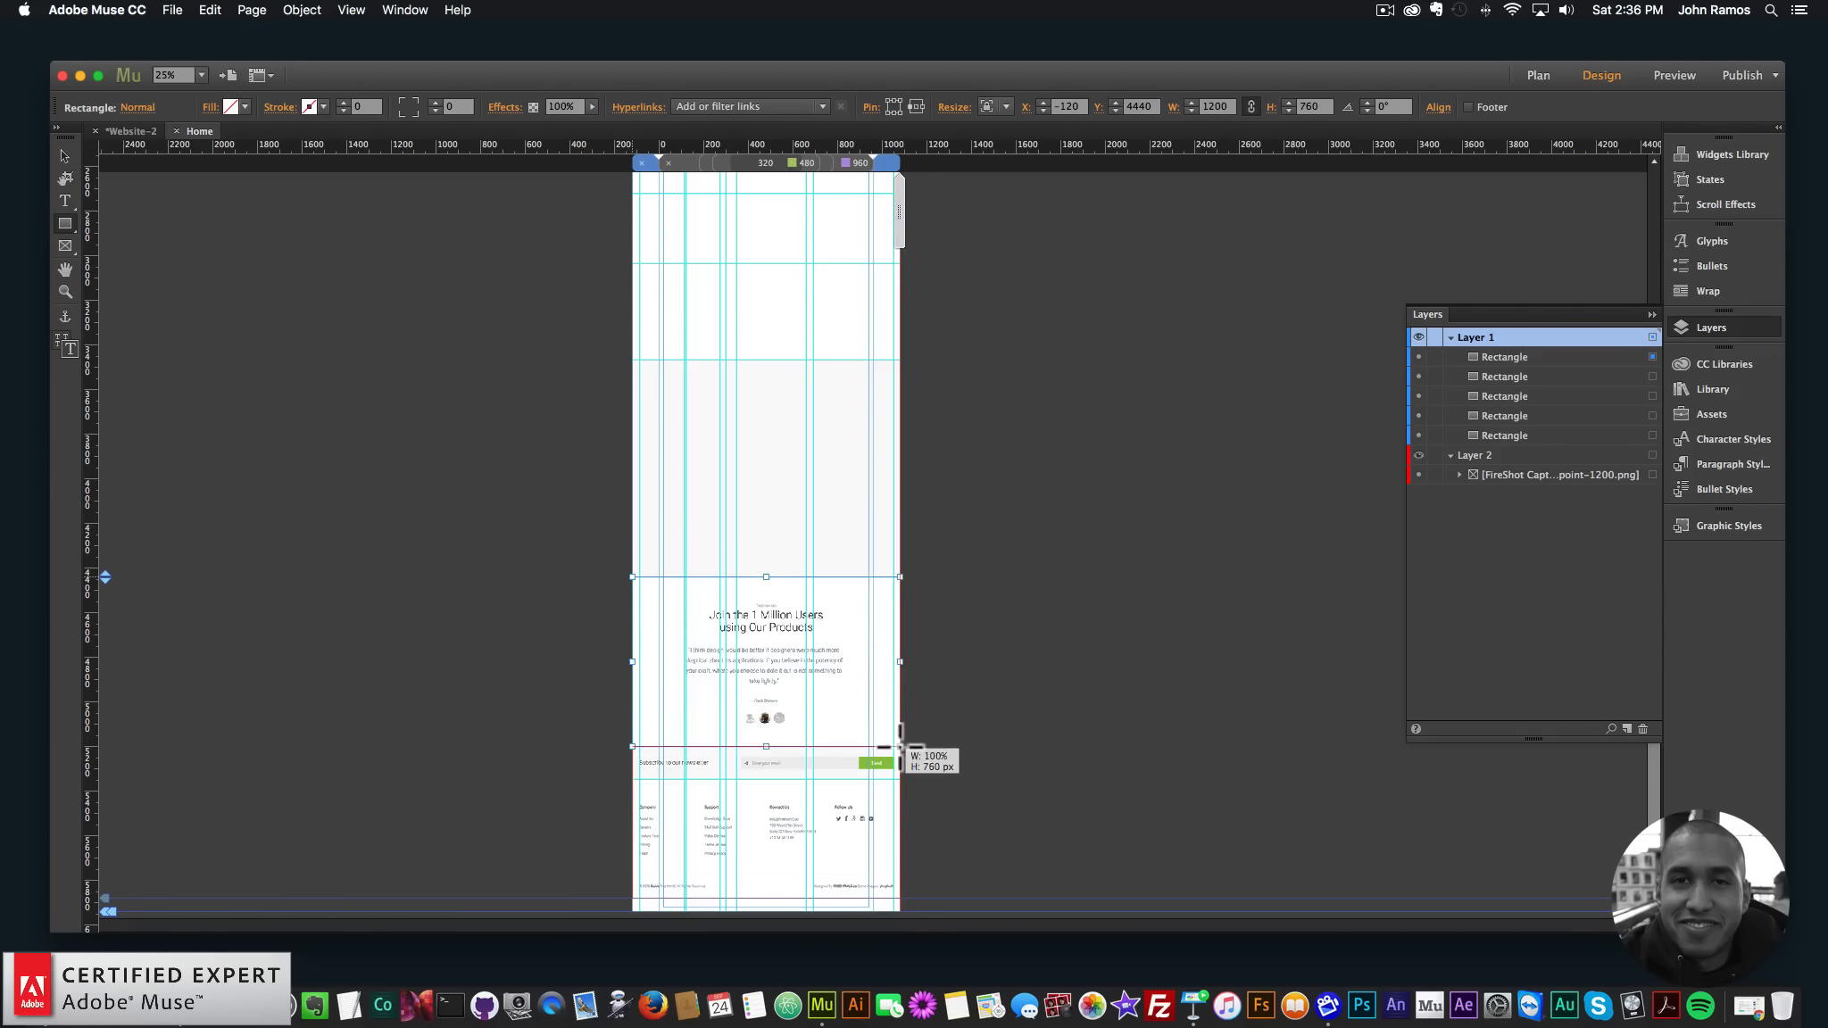
left_click(230, 106)
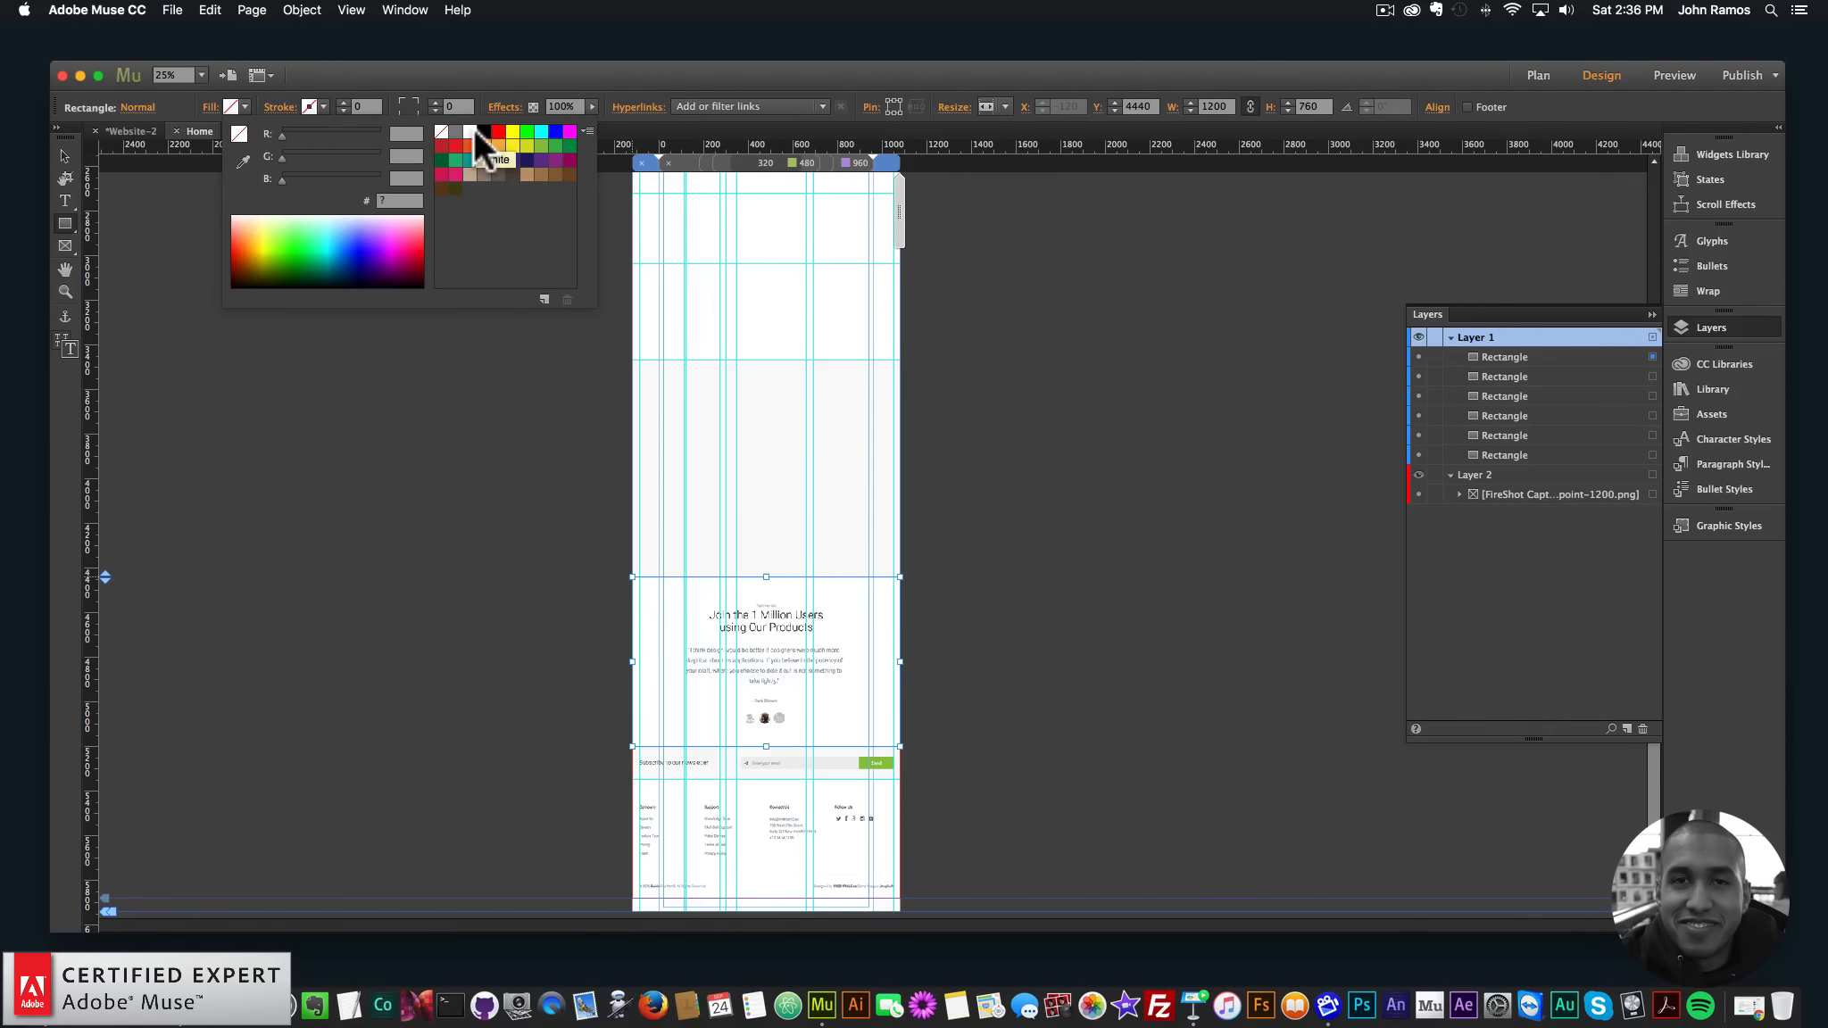
left_click(470, 132)
left_click(65, 156)
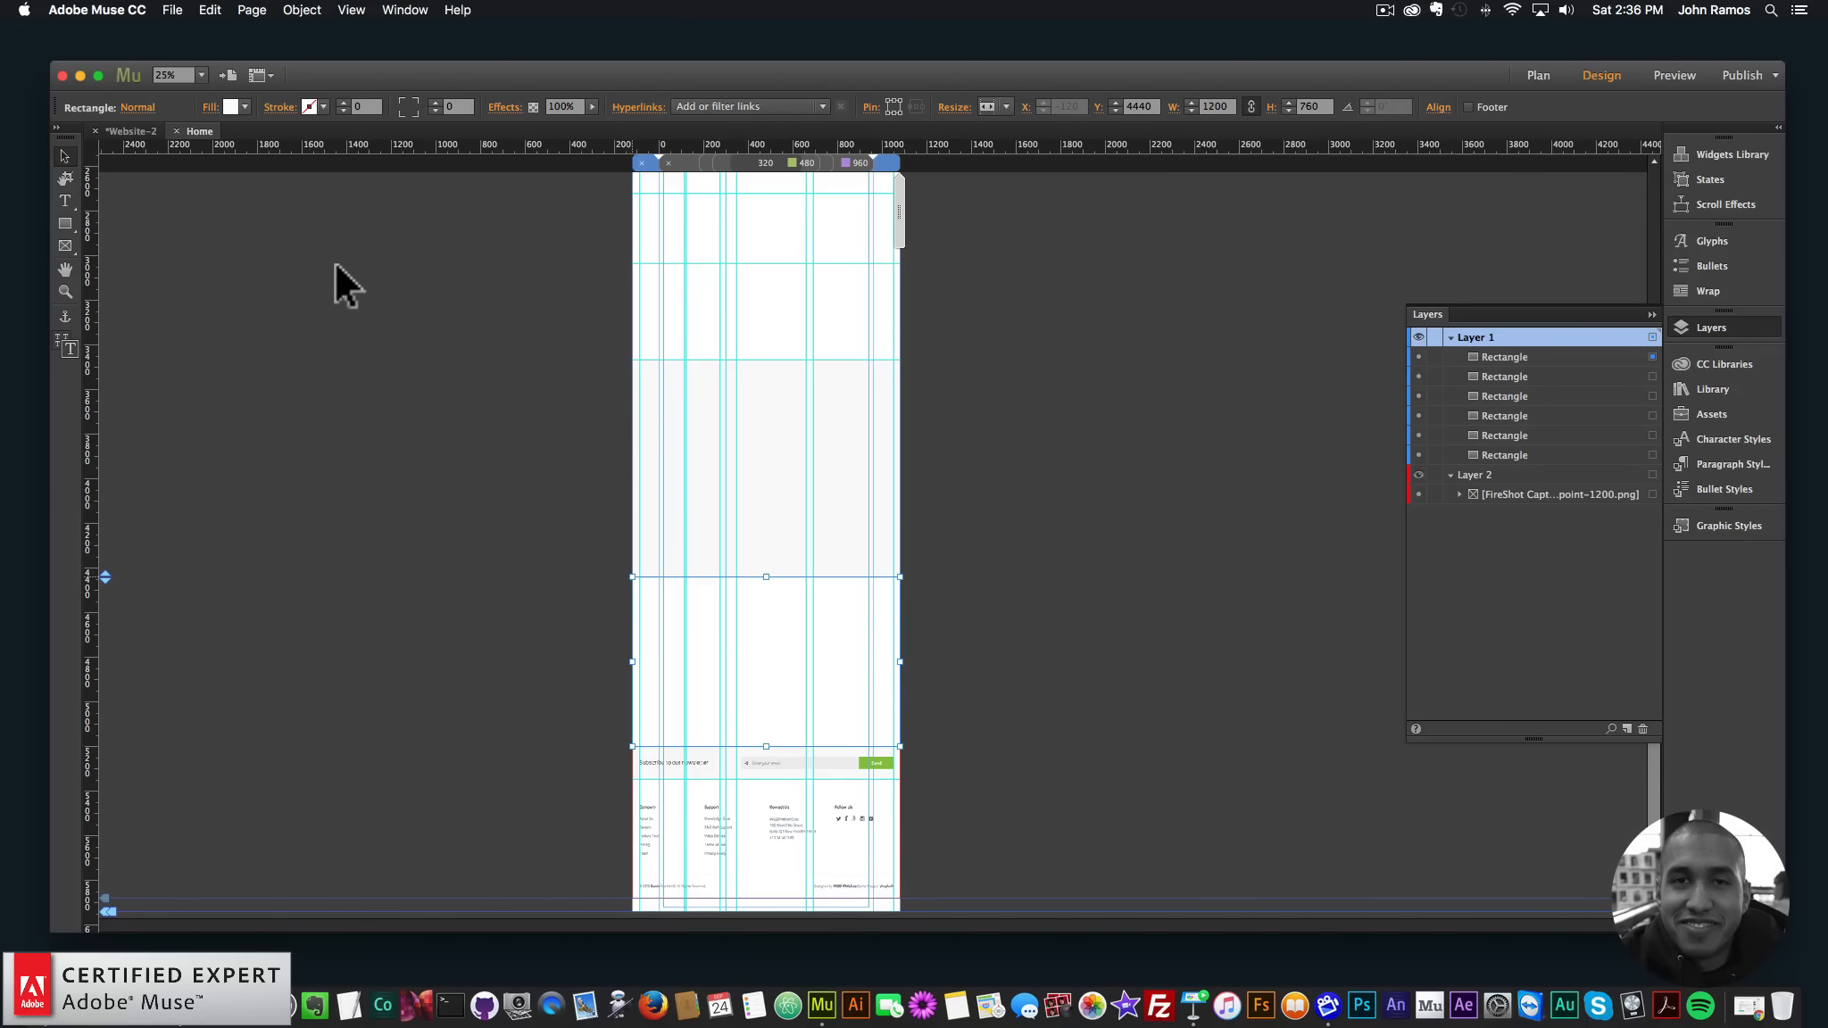
left_click(65, 292)
left_click(831, 770)
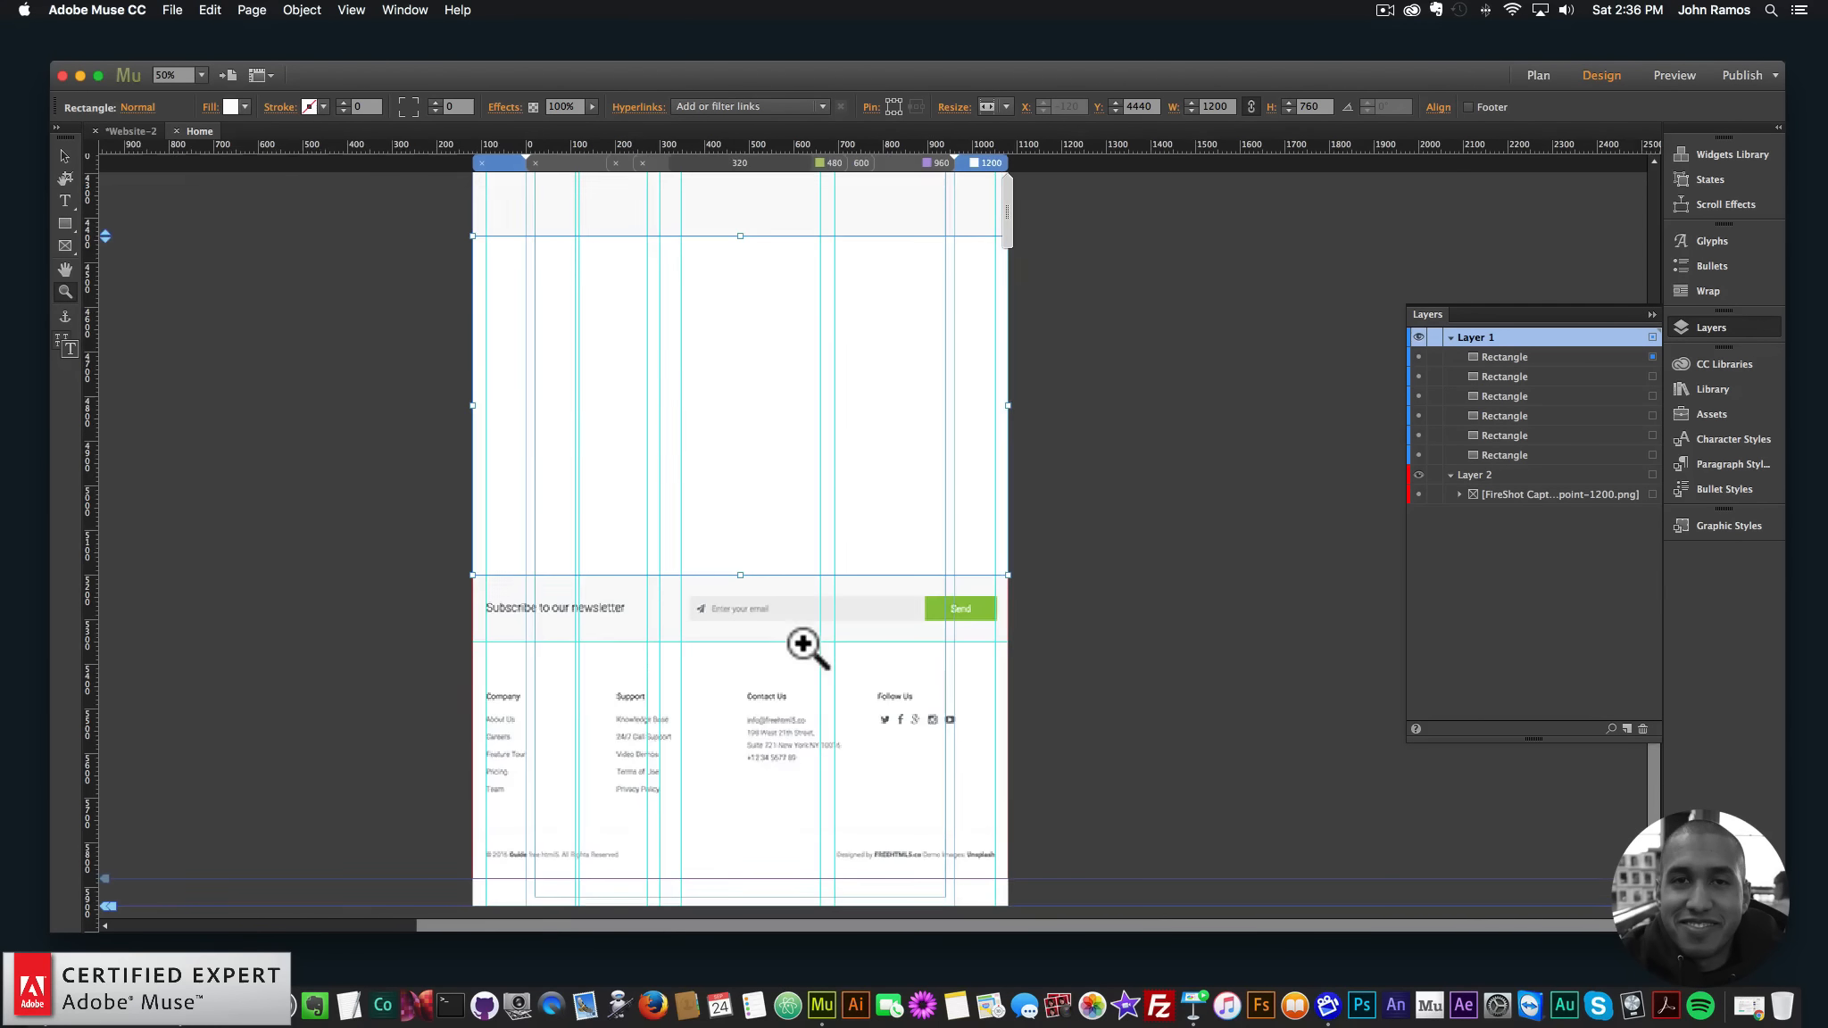
- Cover the newsletter band with a rectangle filled with its sampled light grey
left_click(808, 641)
left_click(65, 224)
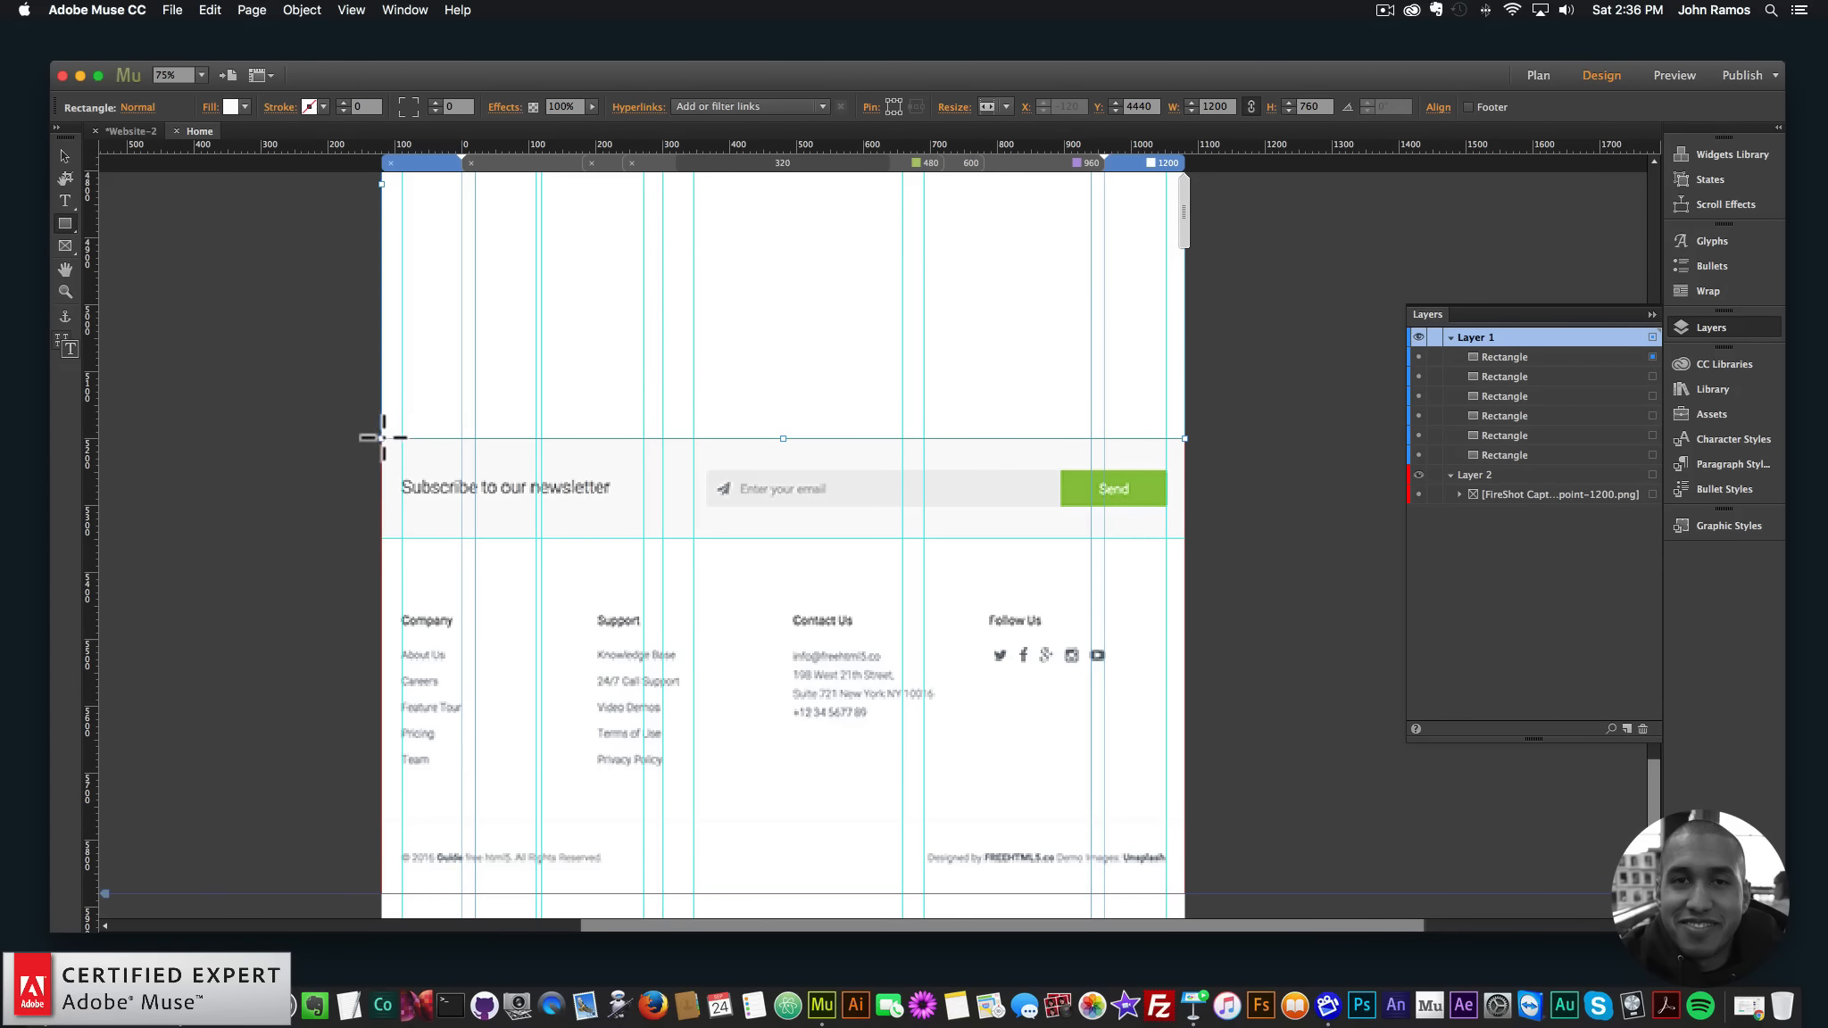
left_click_drag(381, 438, 1185, 538)
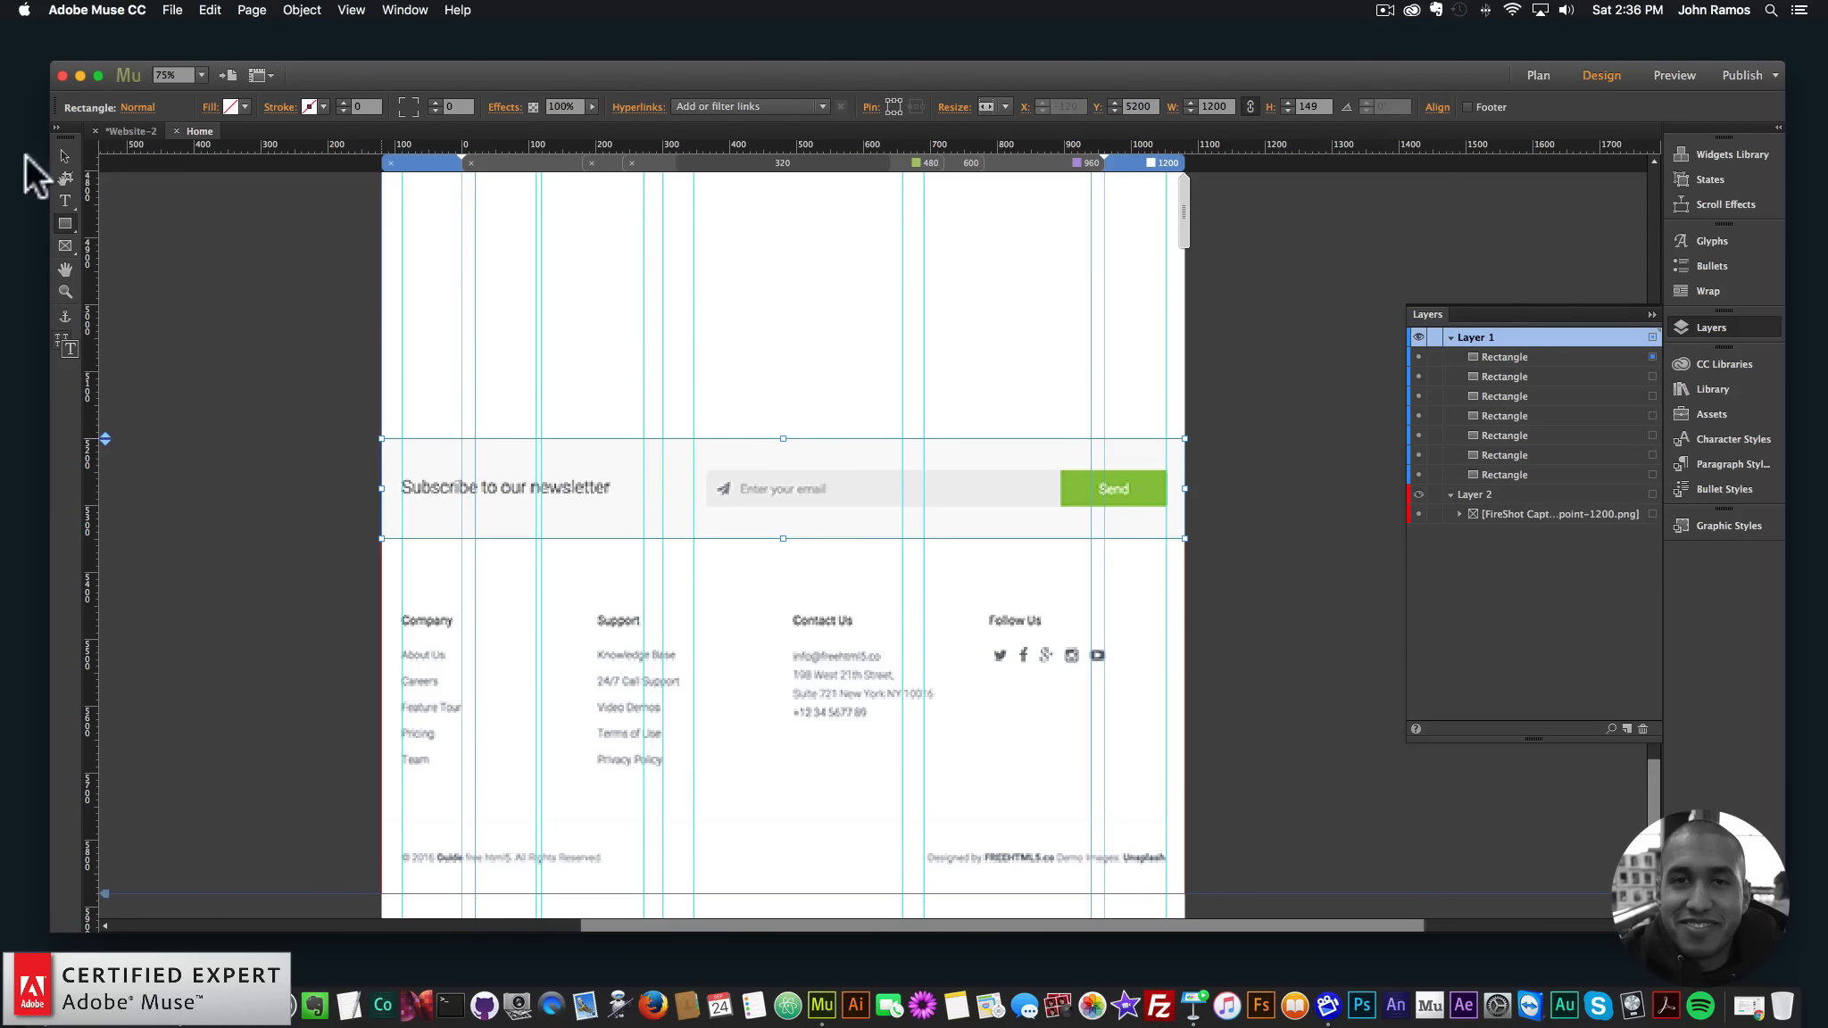
left_click(241, 105)
left_click(242, 160)
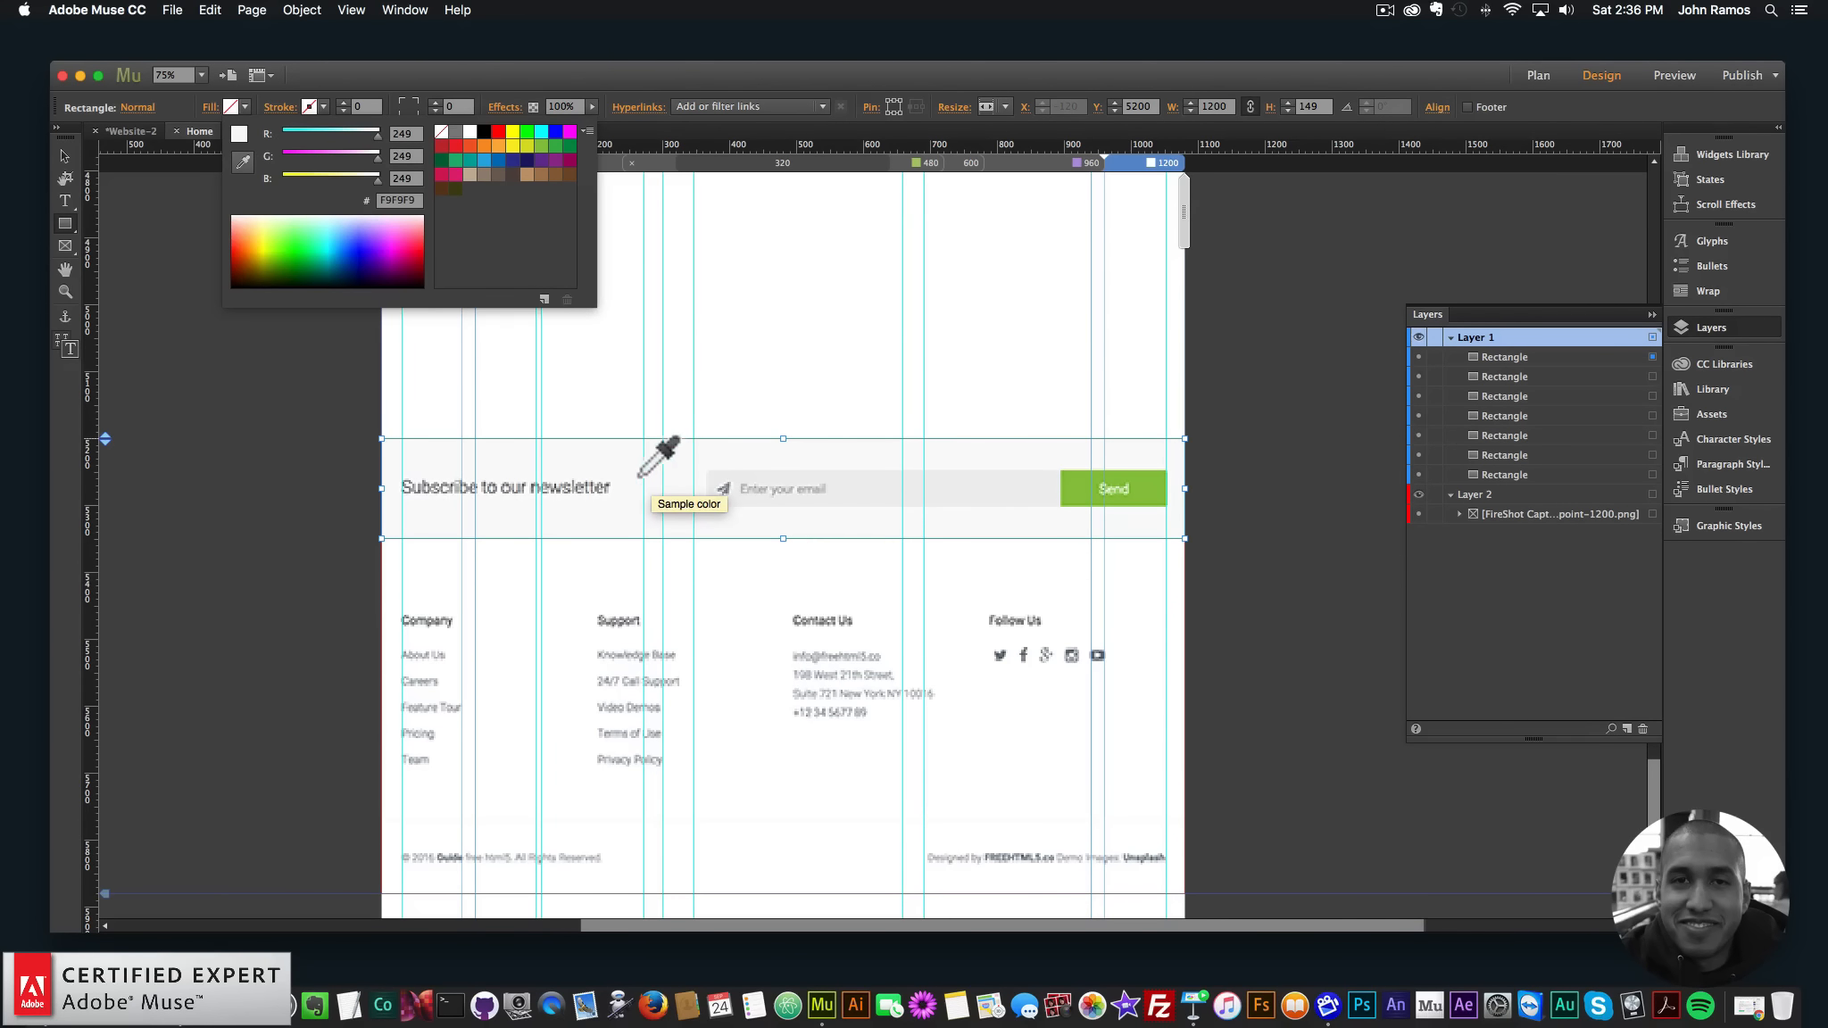
left_click(628, 460)
left_click(276, 391)
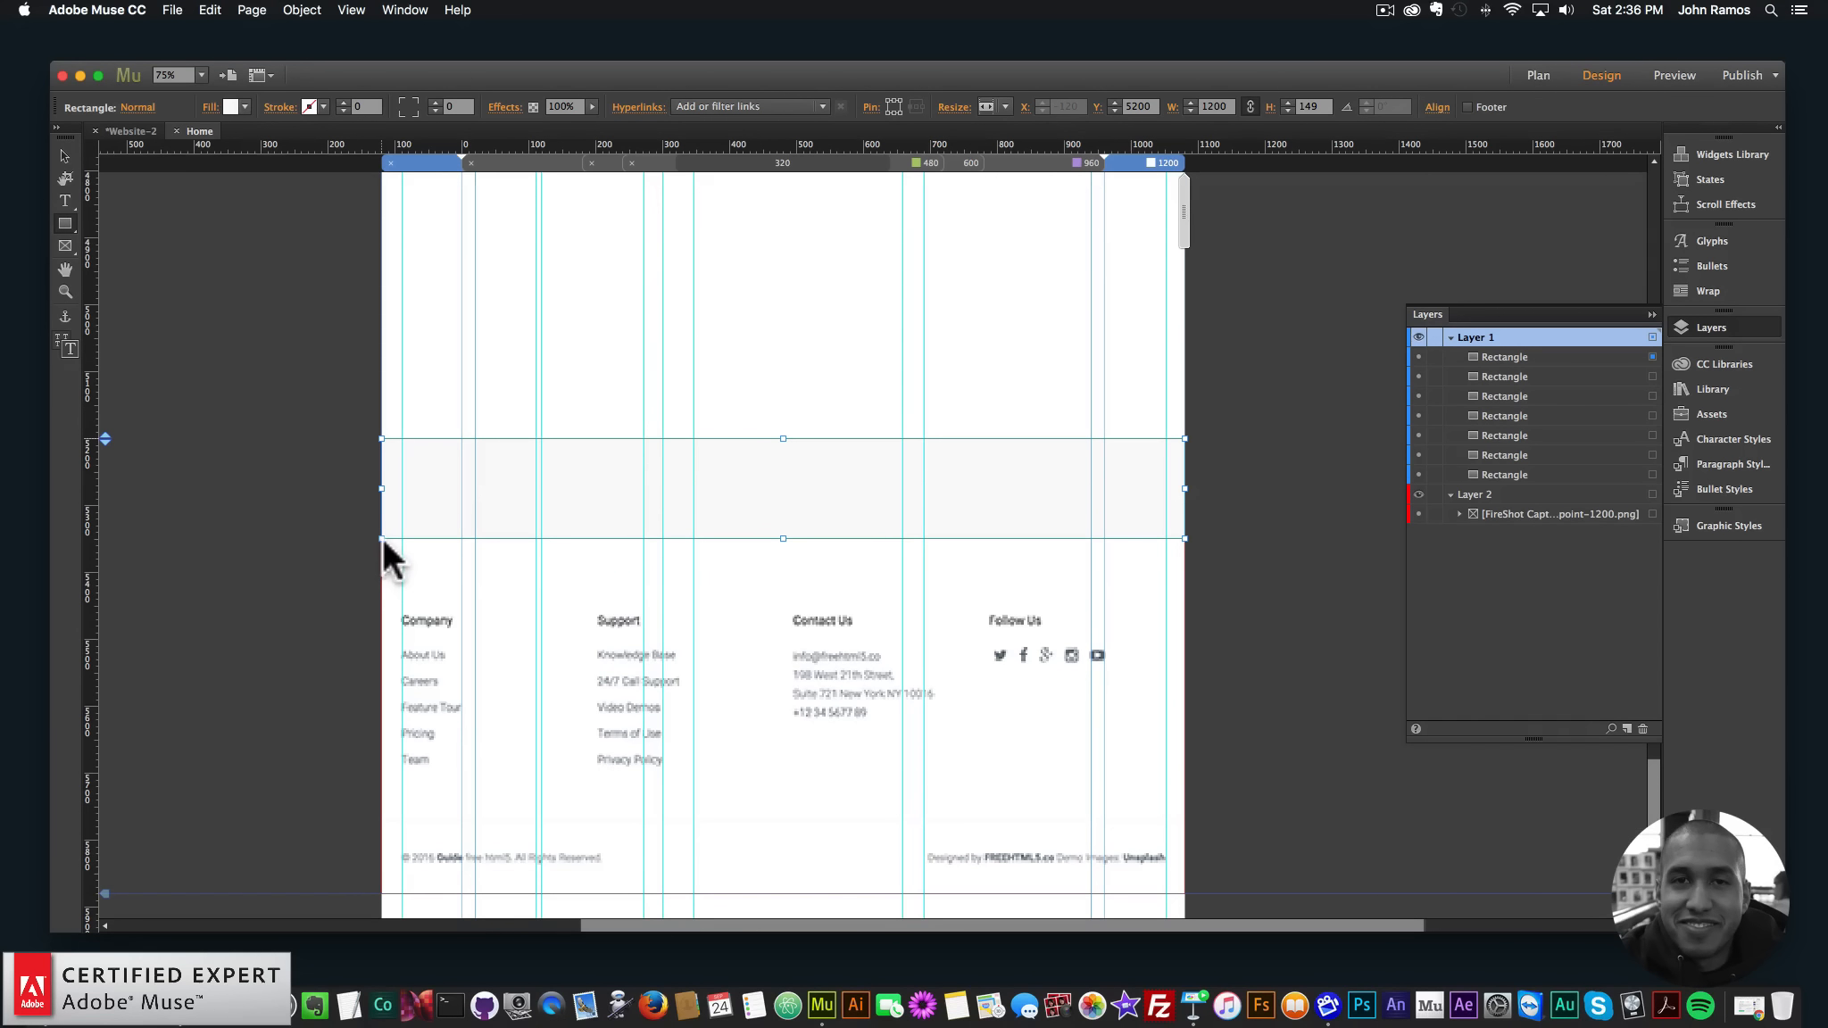
- Cover the footer with a white 1200 × 530 px rectangle at Y 5349
mouse_move(383, 537)
left_mouse_down()
mouse_move(890, 803)
mouse_move(1081, 816)
mouse_move(1183, 866)
mouse_move(1186, 823)
left_mouse_up()
left_click(232, 106)
left_click(469, 131)
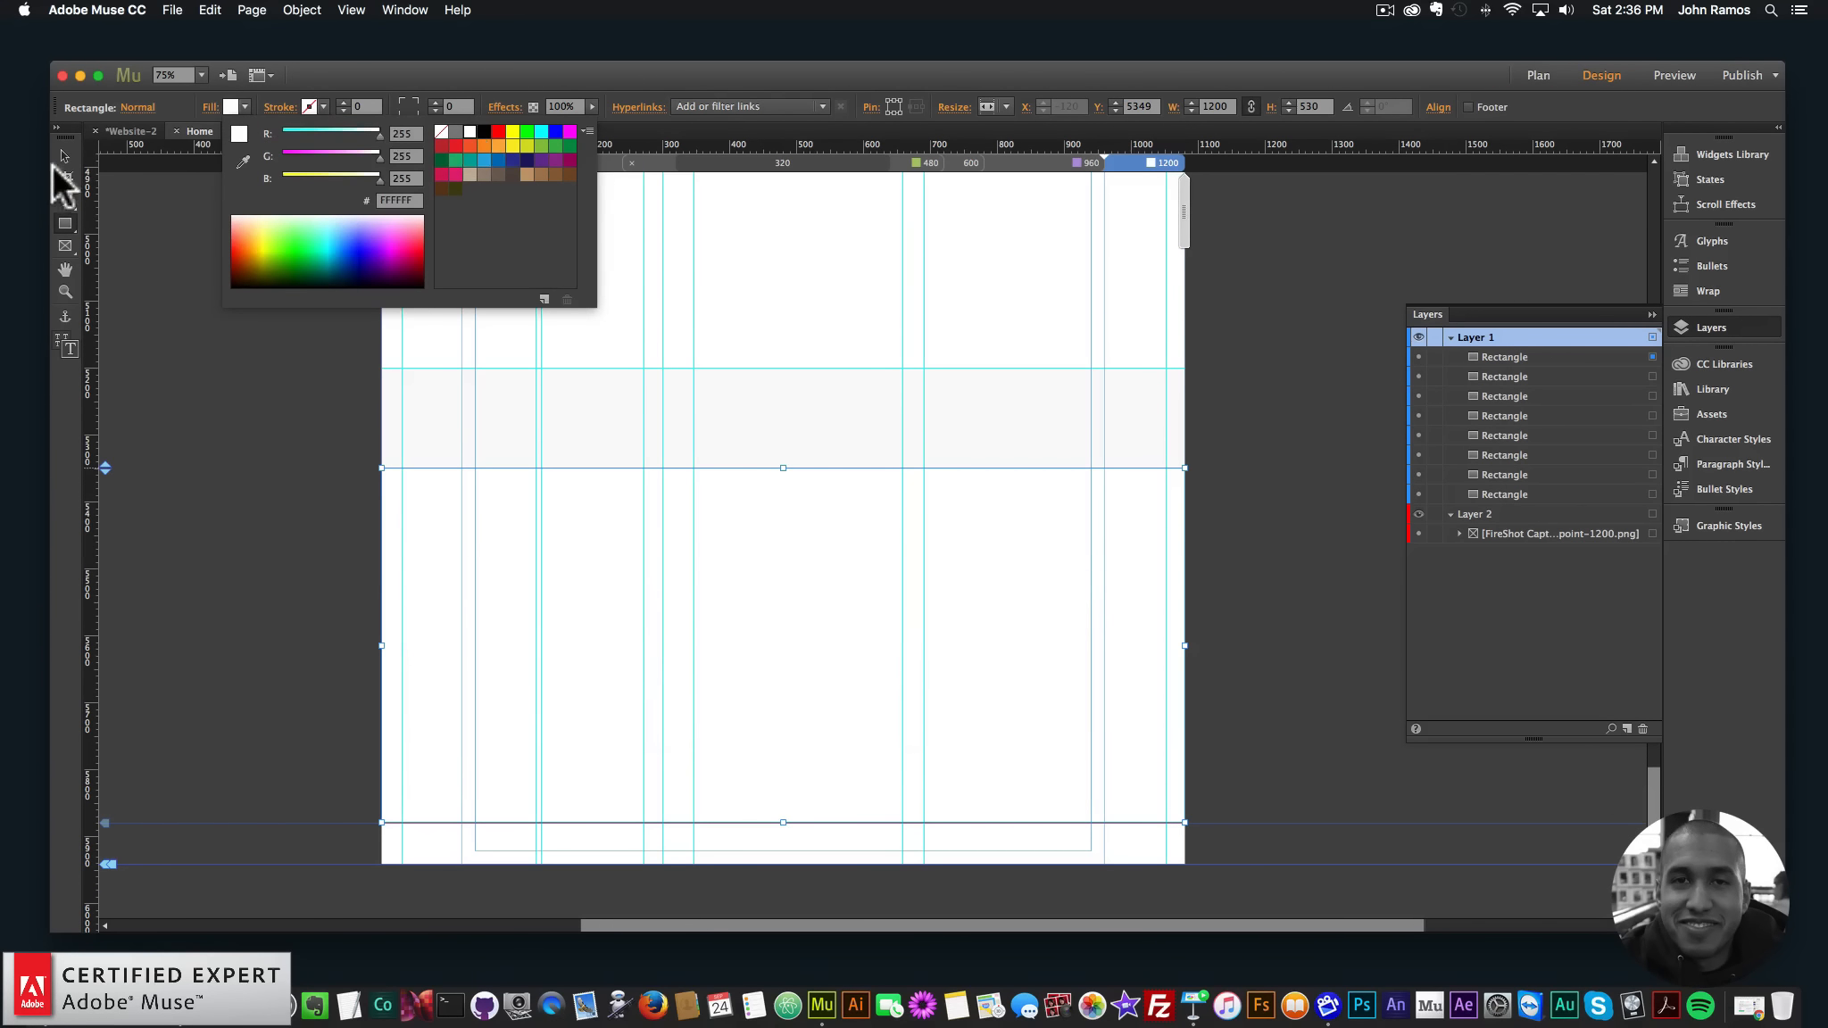
left_click(65, 157)
left_click(357, 345)
scroll(353, 342, "up", 10)
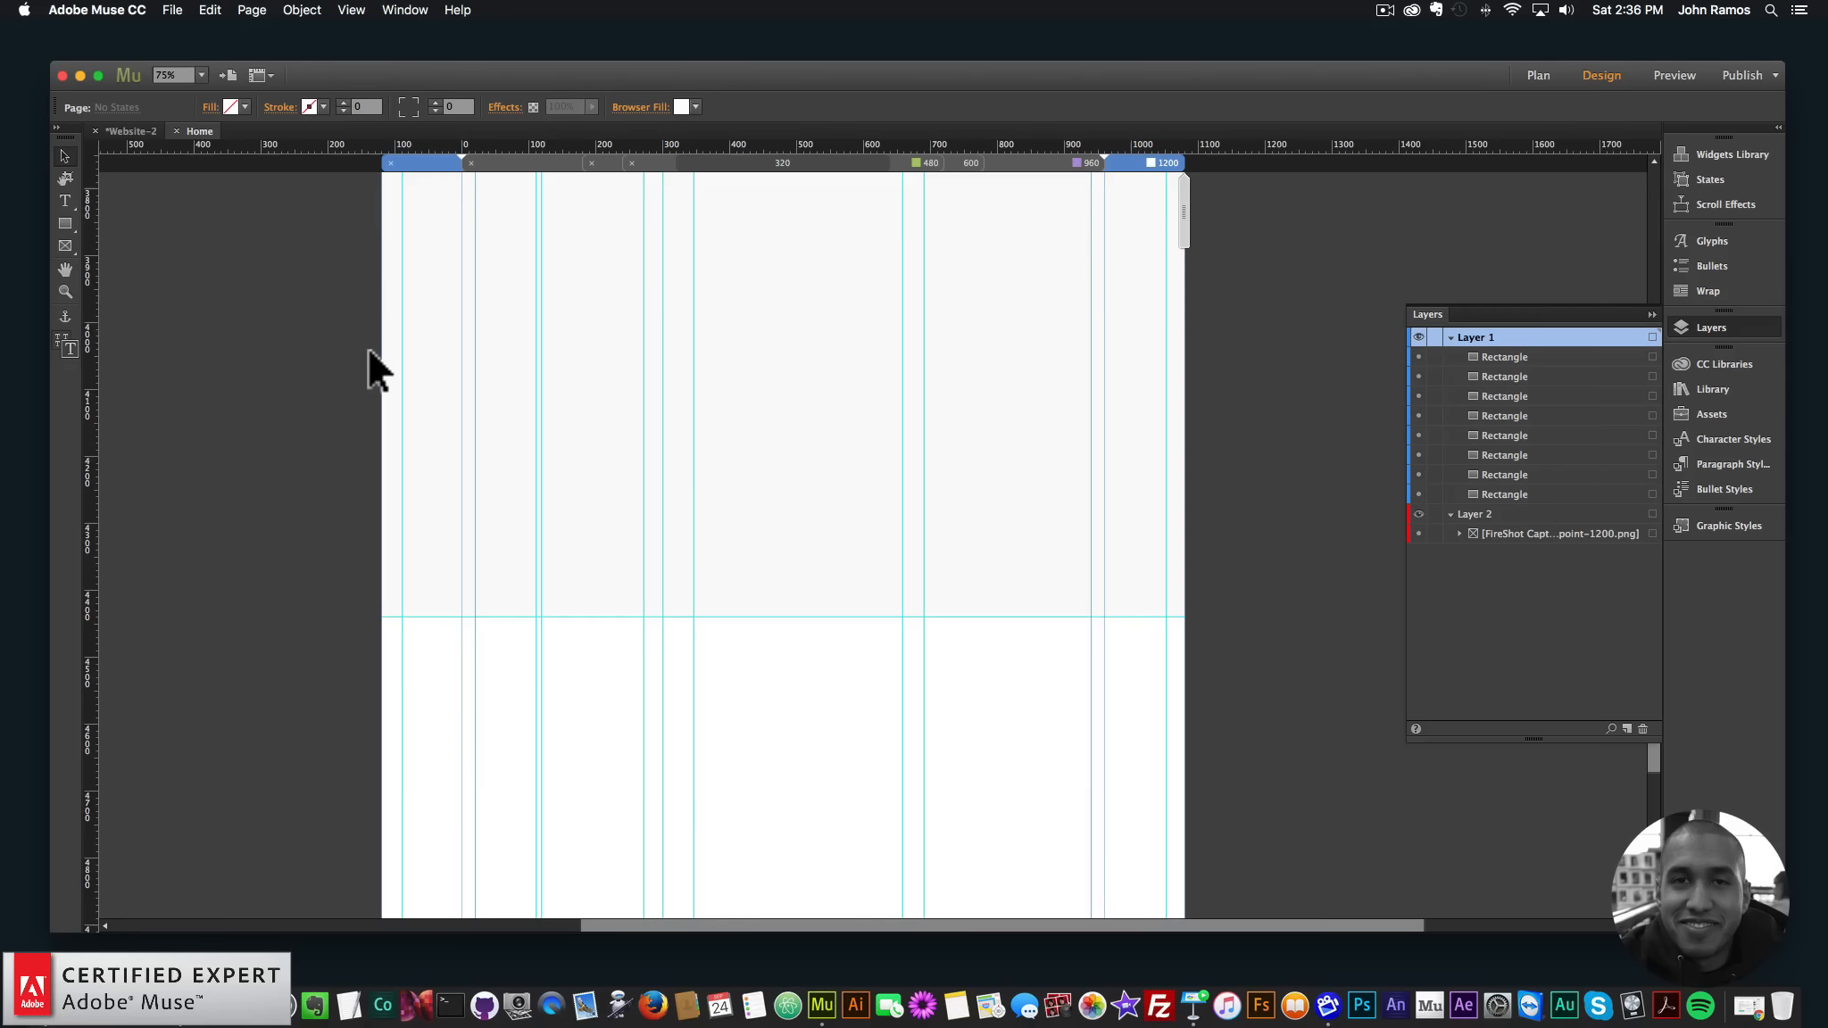
key("super+minus")
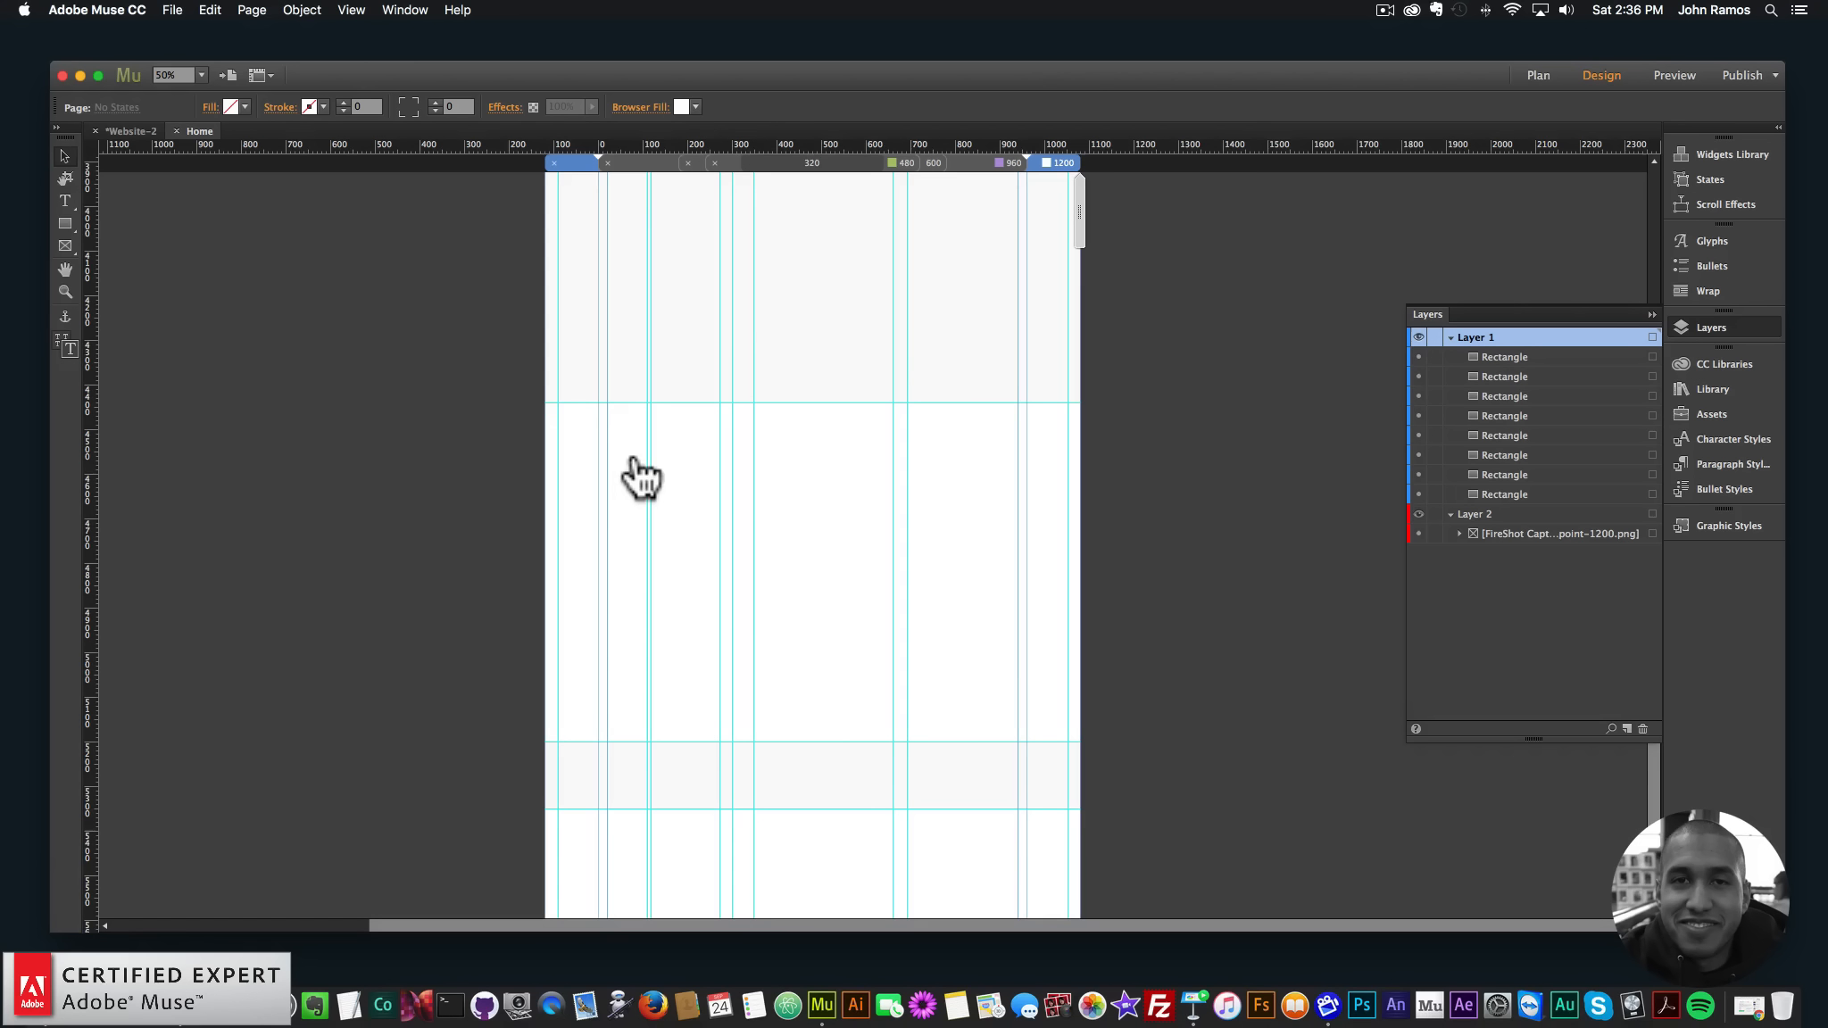
- Set all the placeholder rectangles to Stretch to Browser Width
key("super+minus")
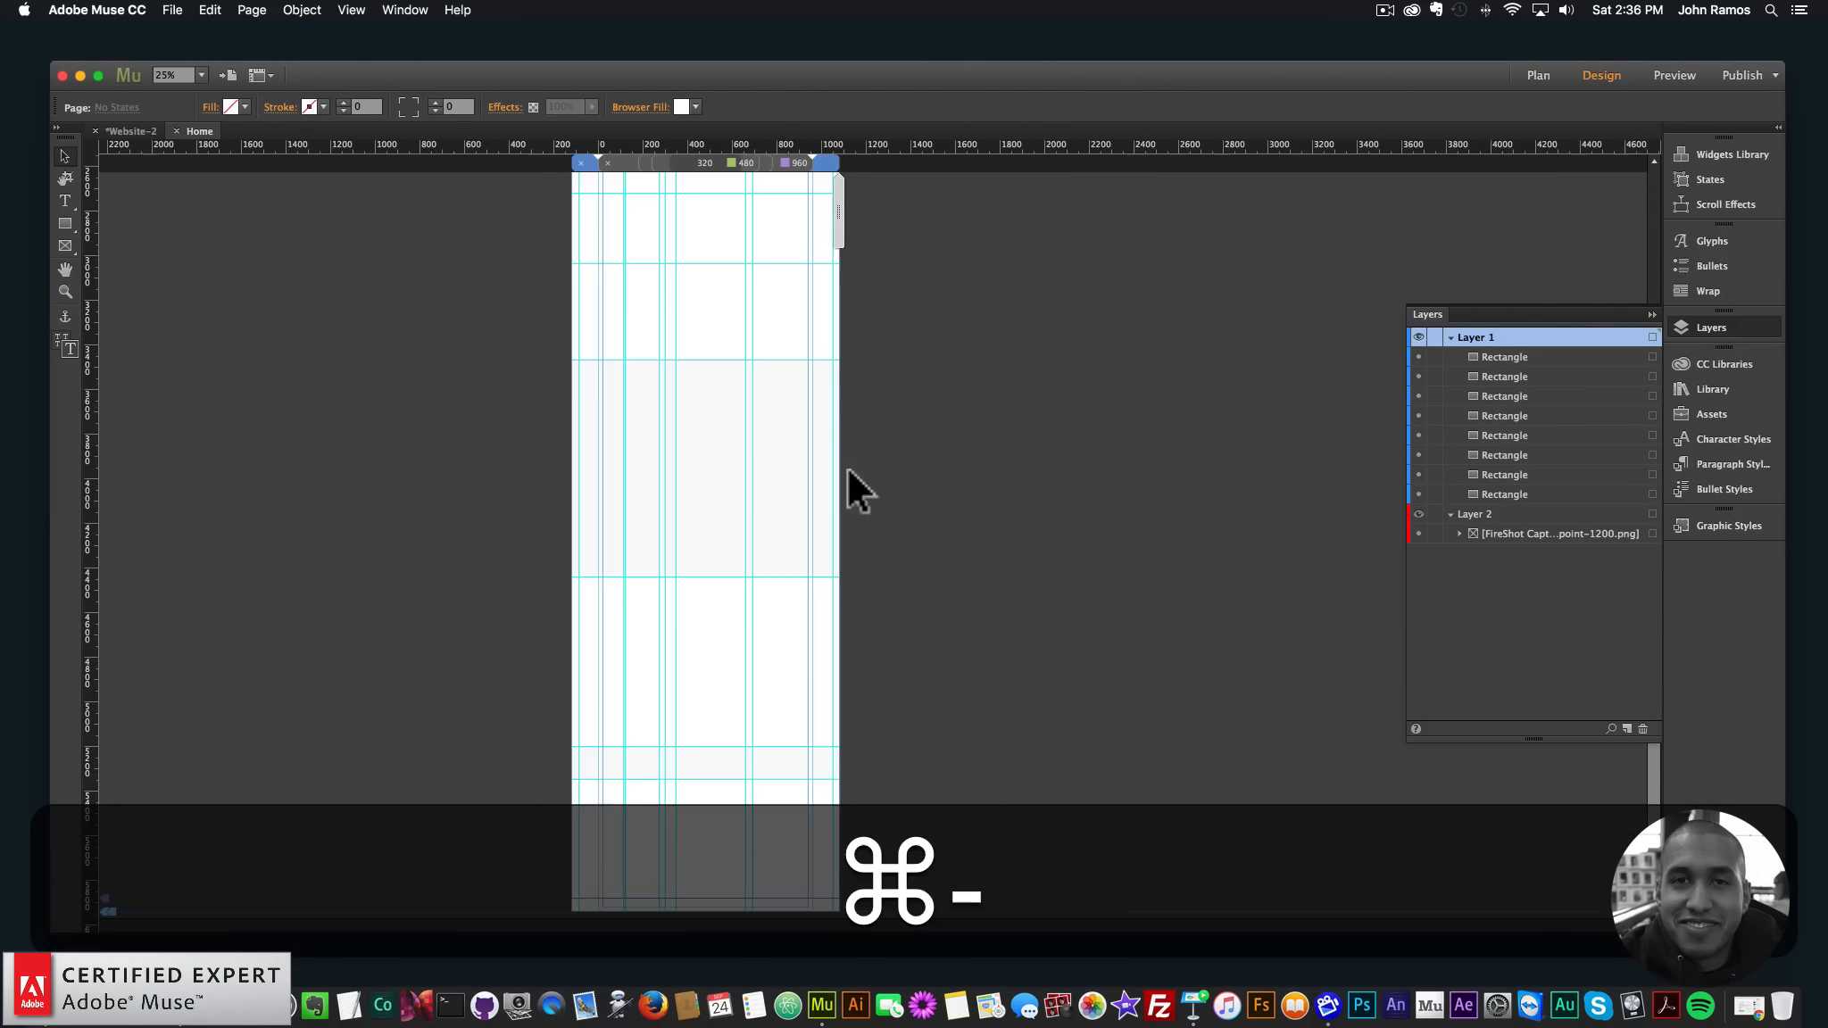
left_click_drag(891, 836, 573, 238)
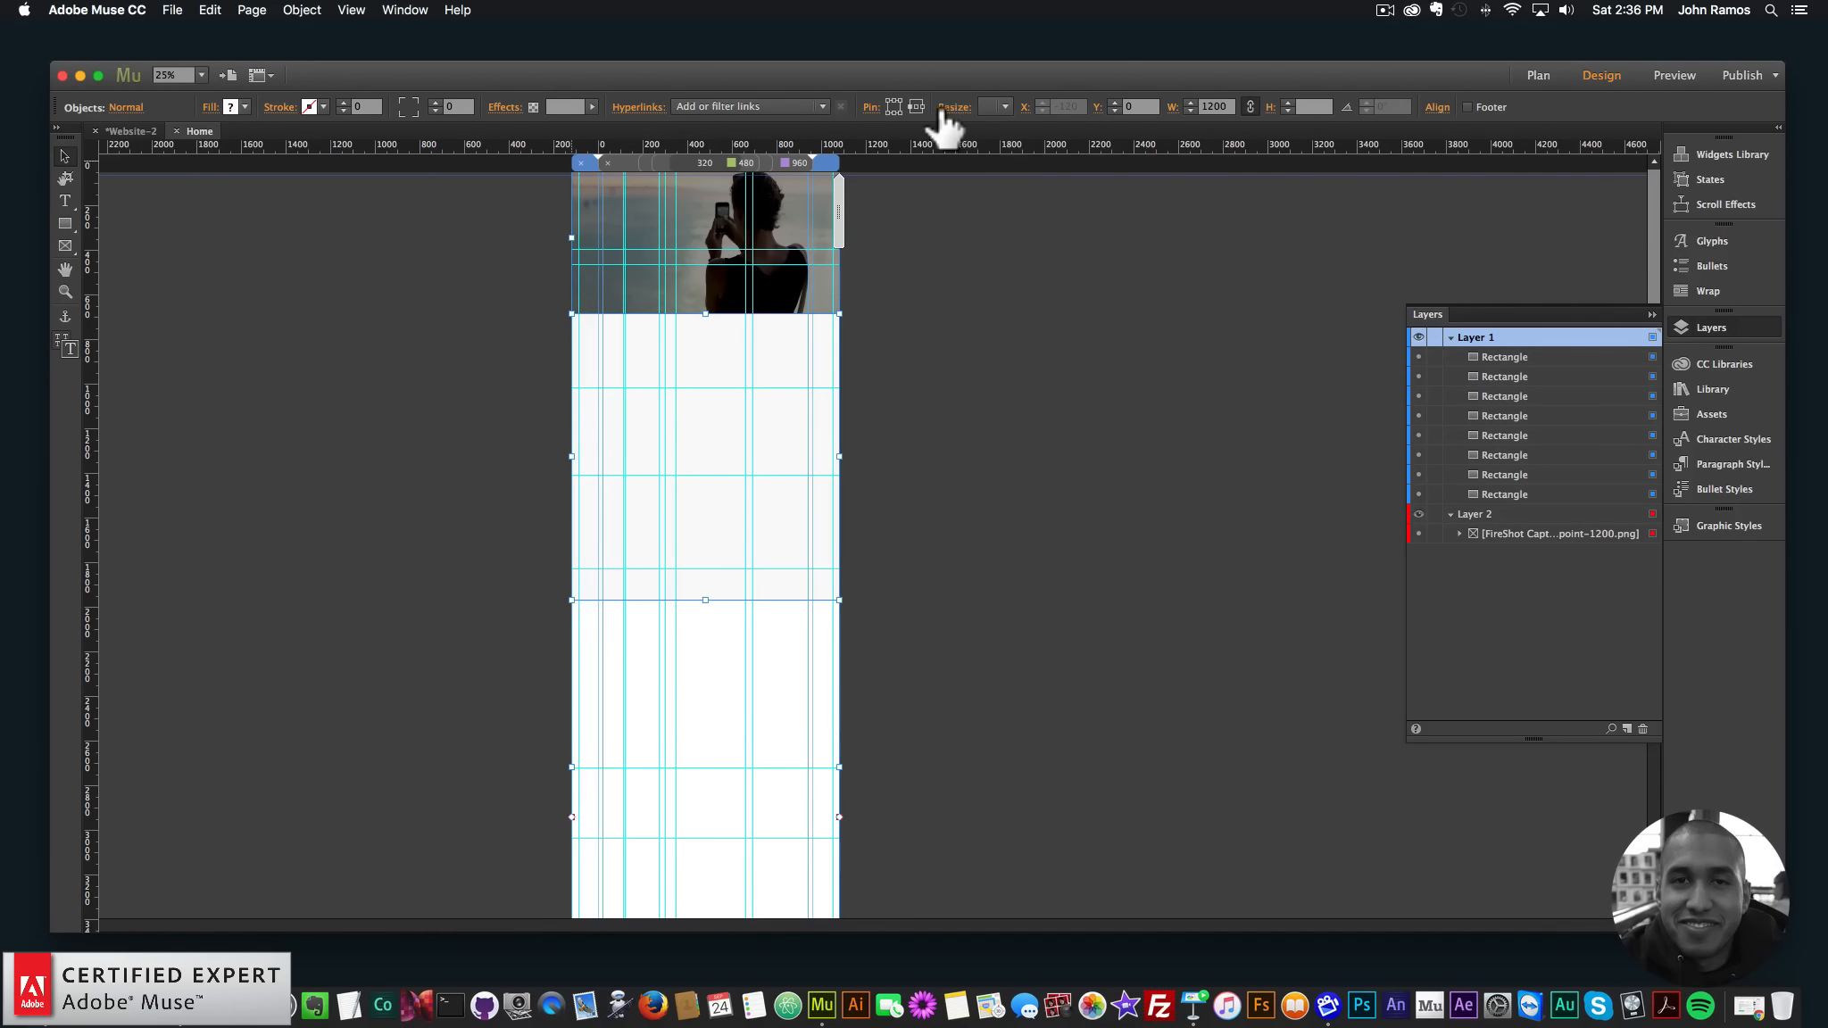
left_click(1004, 105)
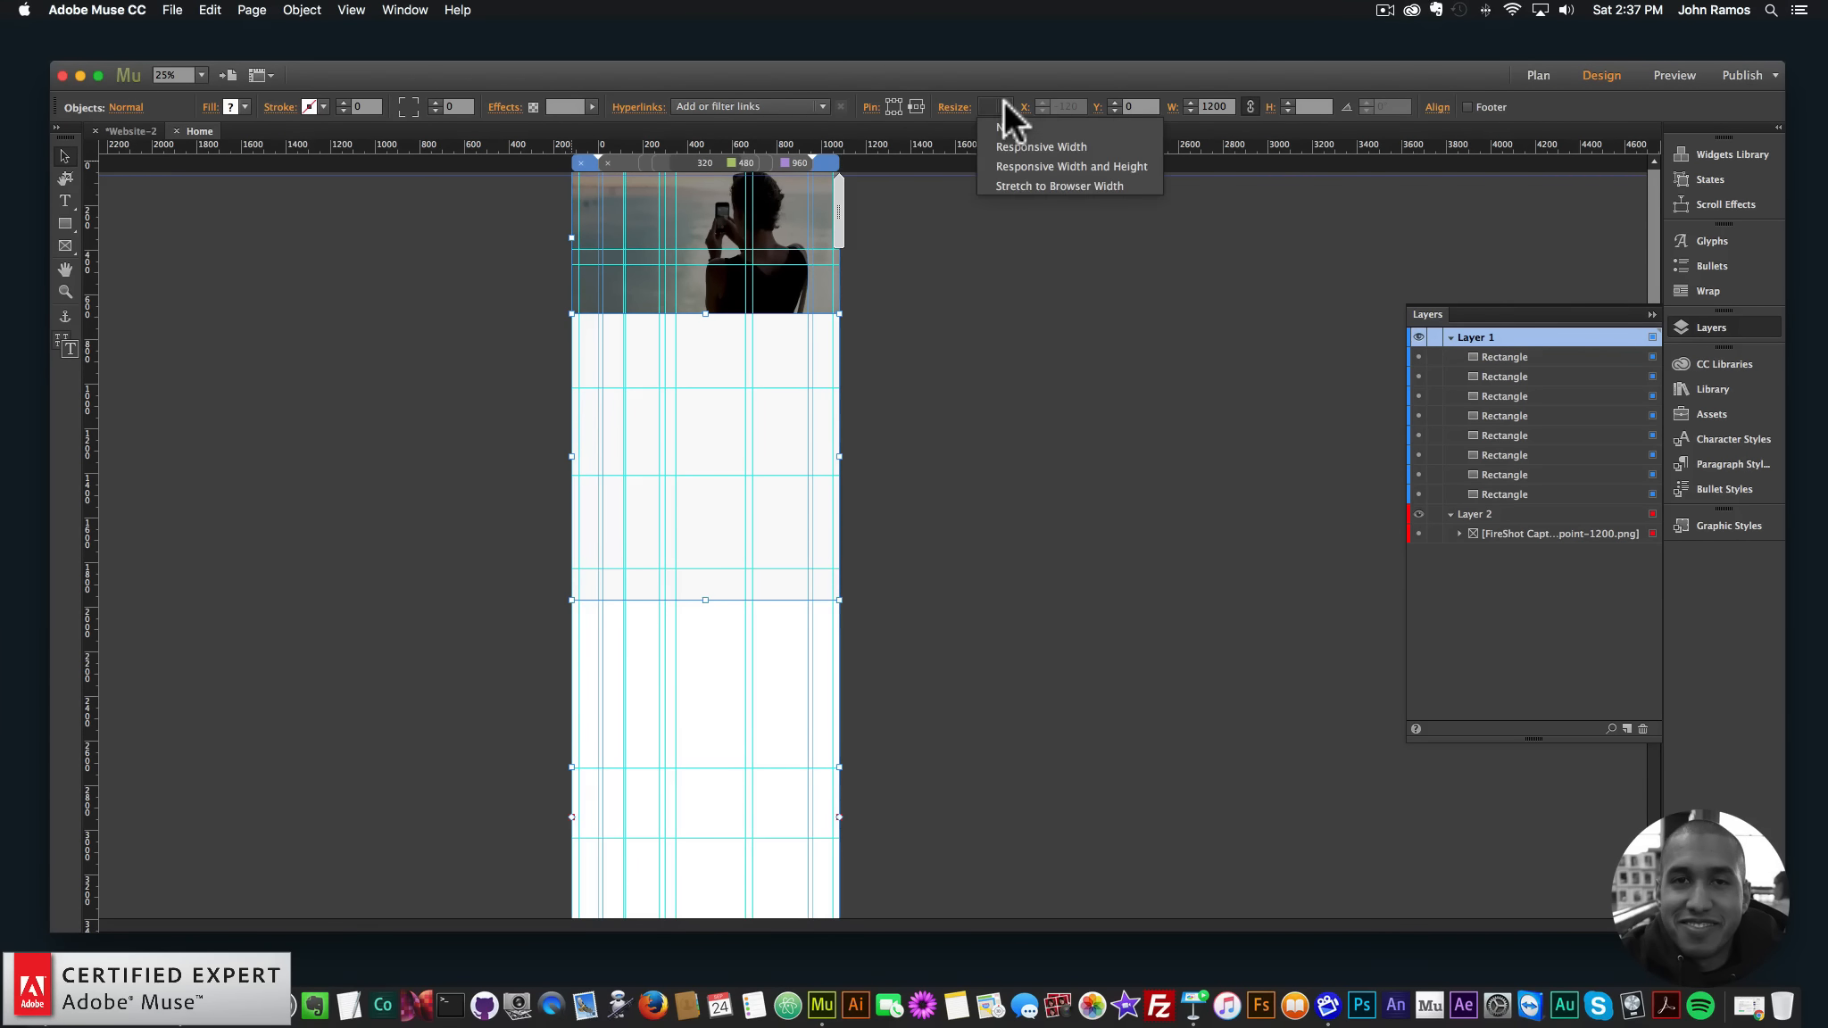
left_click(1052, 186)
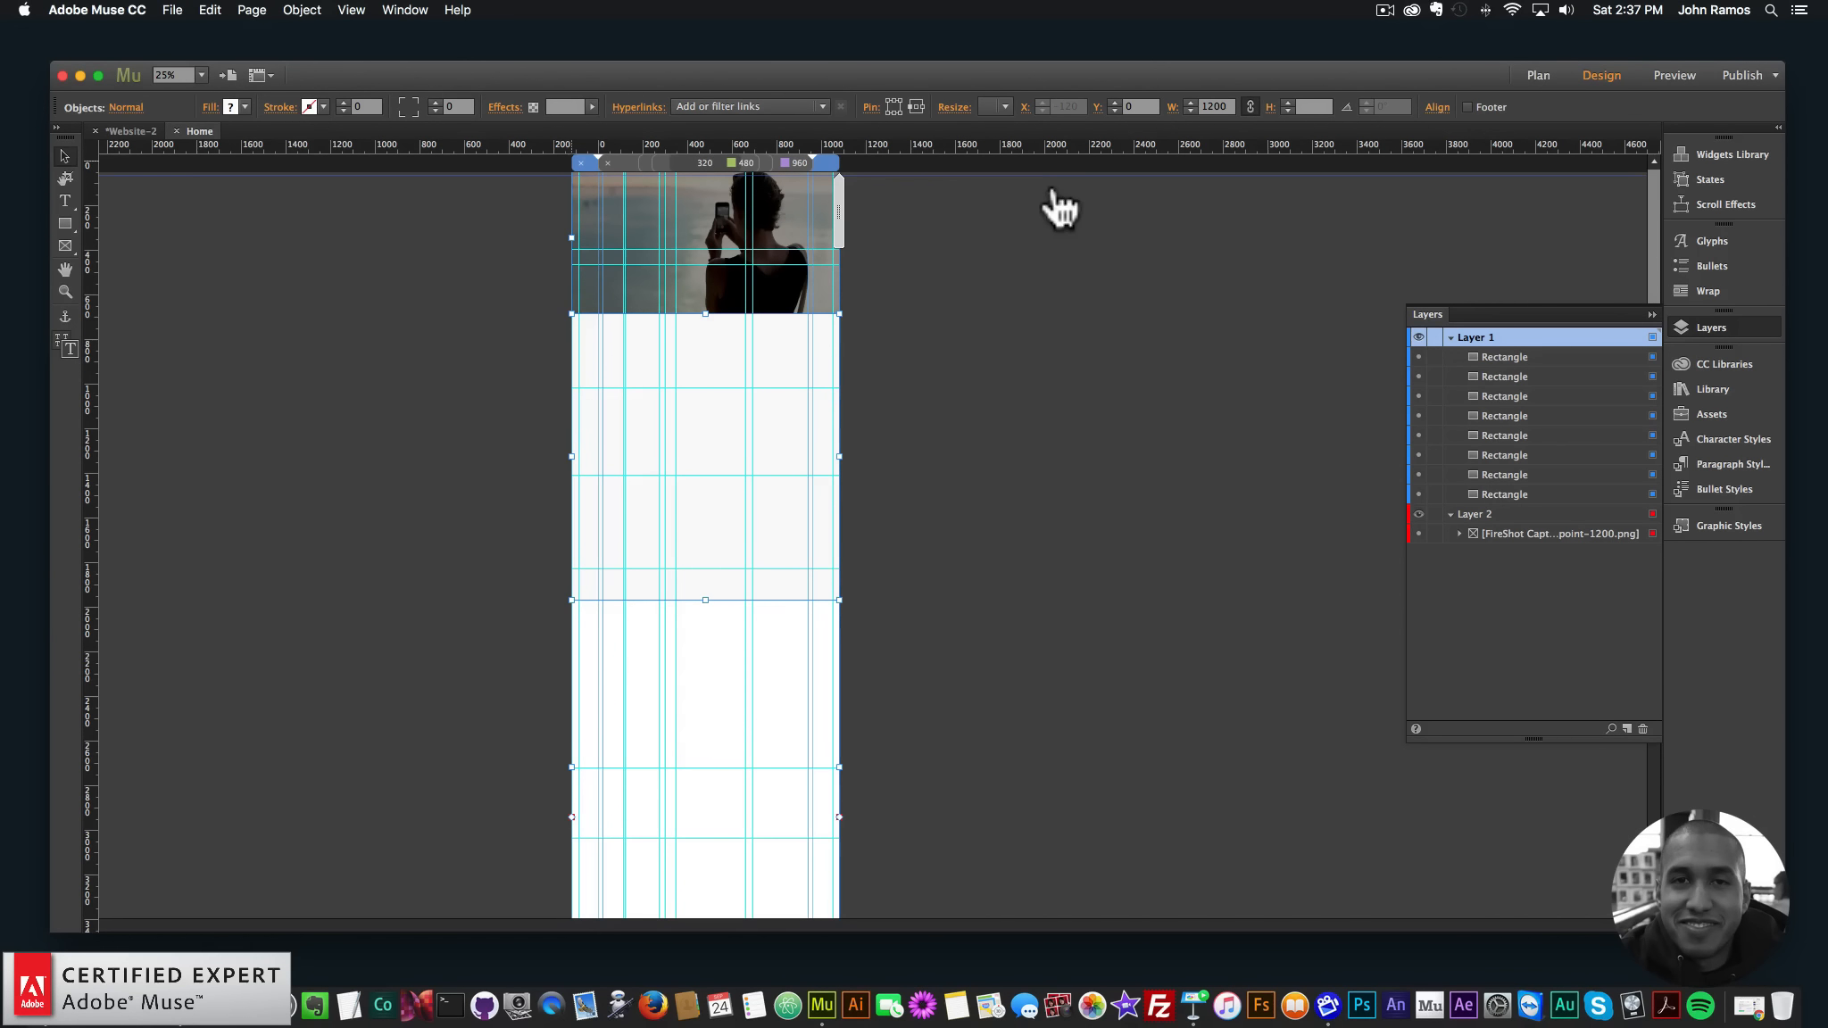
left_click(148, 302)
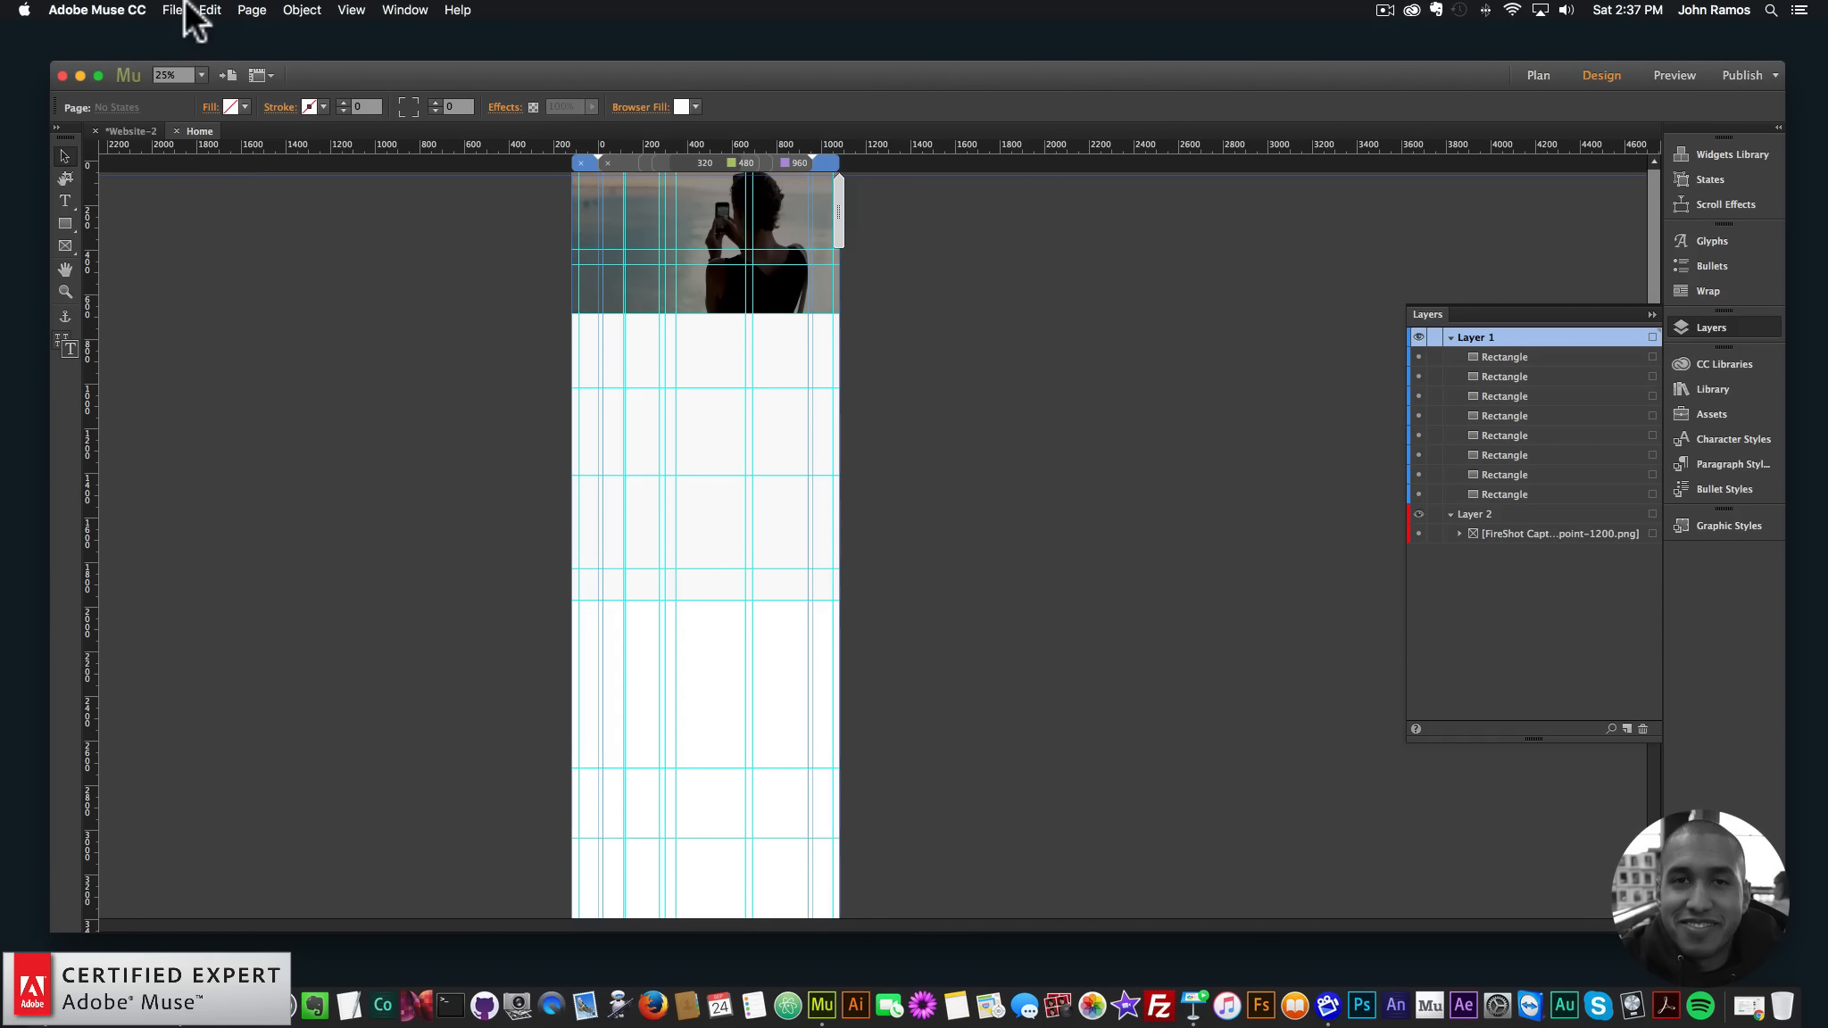
- Hide the template screenshot layer and preview the page in the browser
left_click(1418, 514)
left_click(172, 9)
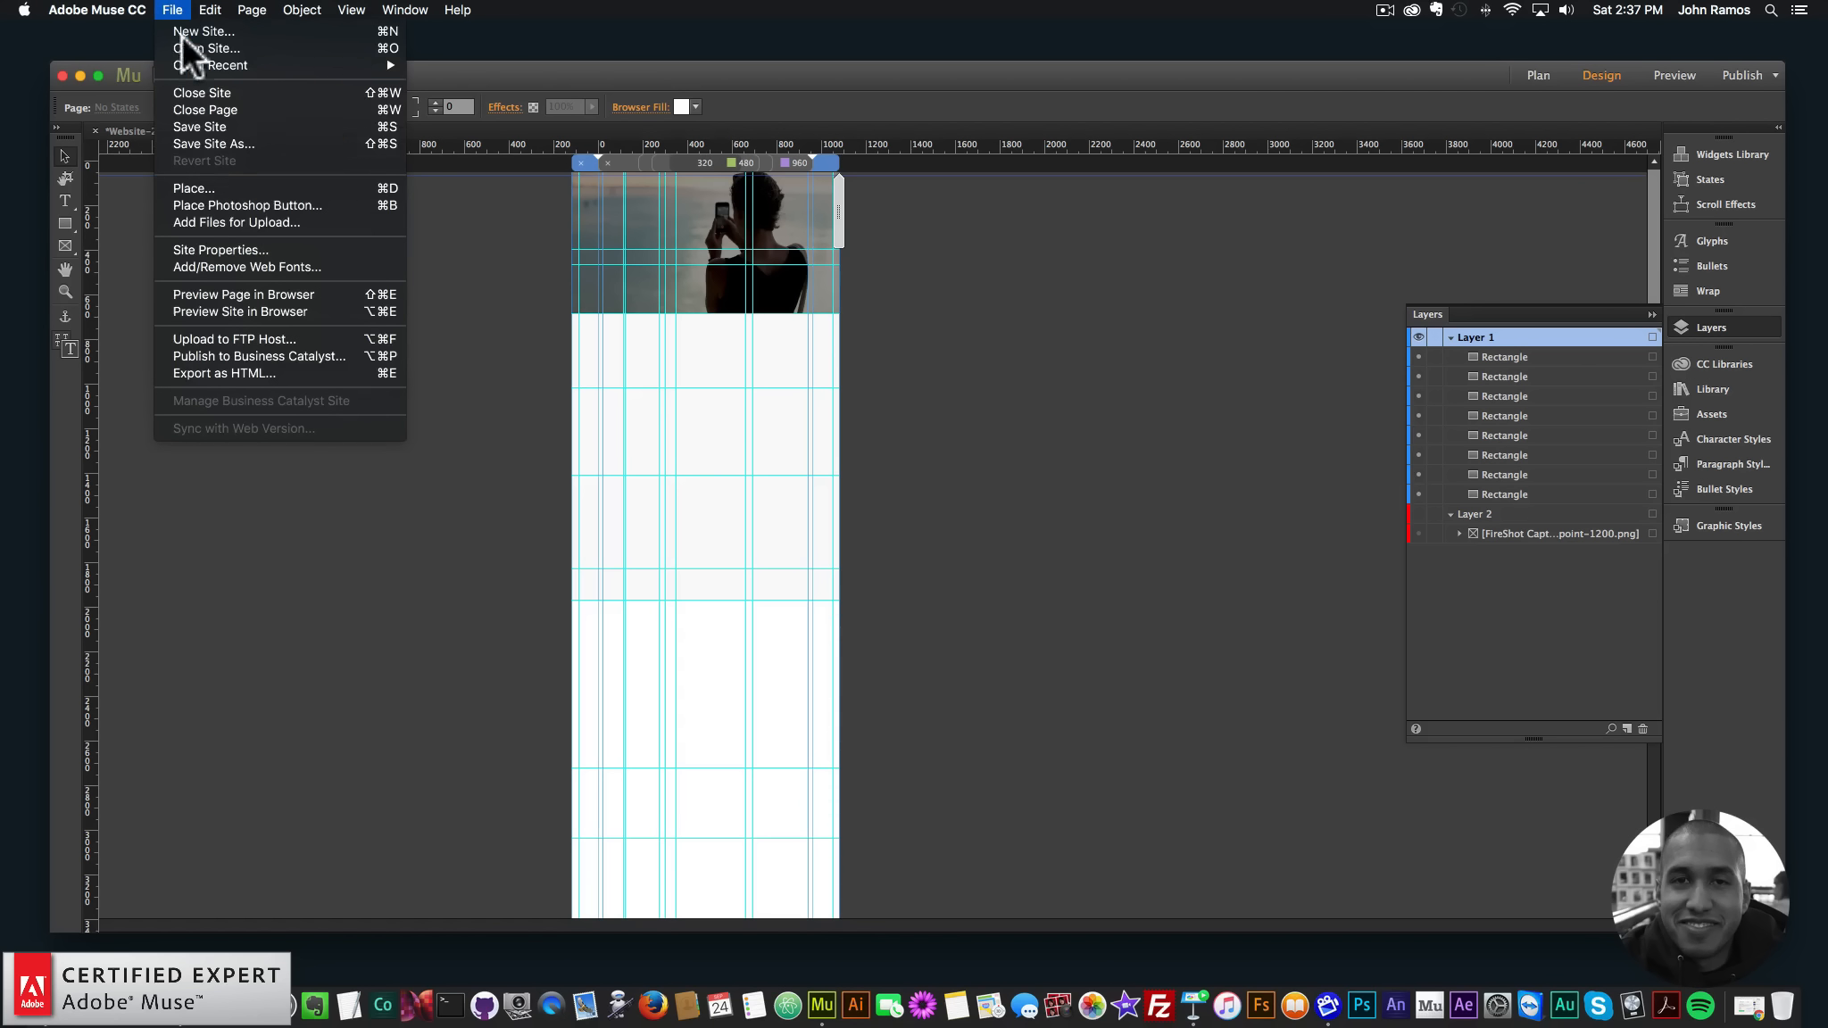
left_click(245, 295)
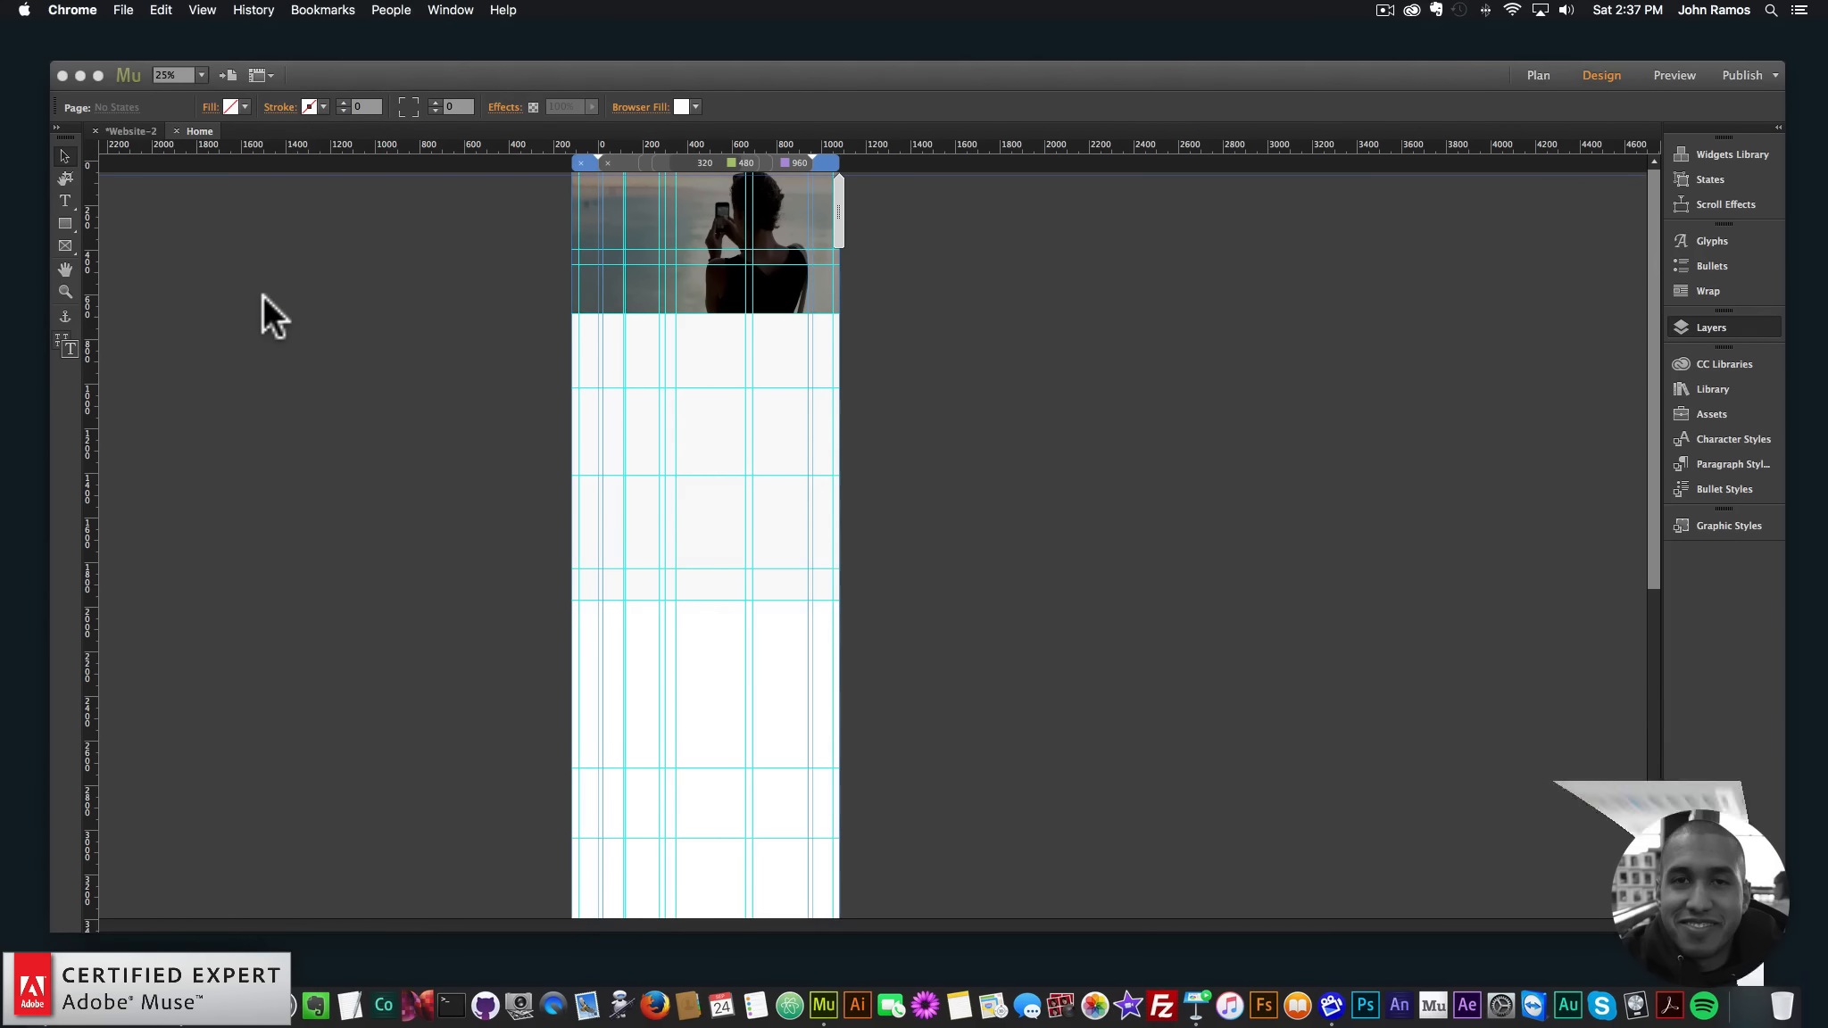
- Scroll the Chrome preview and resize the window to confirm the darkened hero stretches full width
scroll(1312, 438, "down", 5)
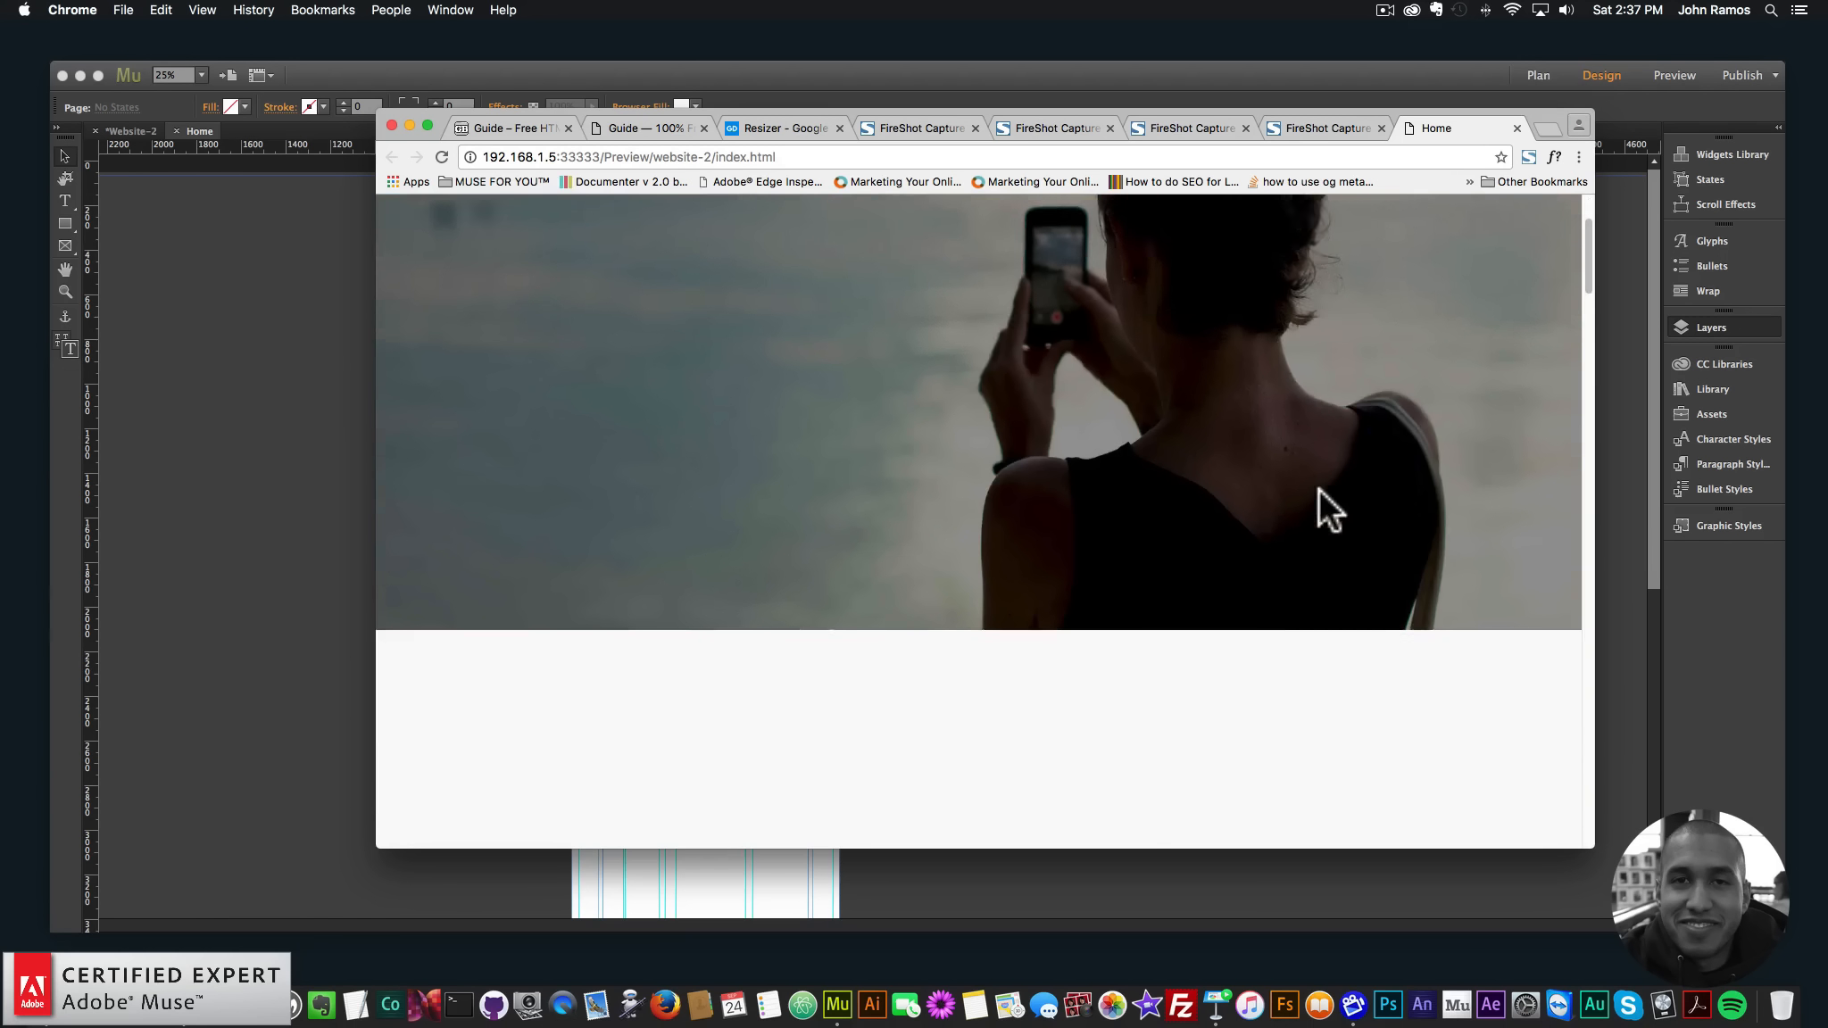
scroll(1309, 490, "up", 5)
scroll(1426, 473, "down", 5)
scroll(1429, 479, "down", 10)
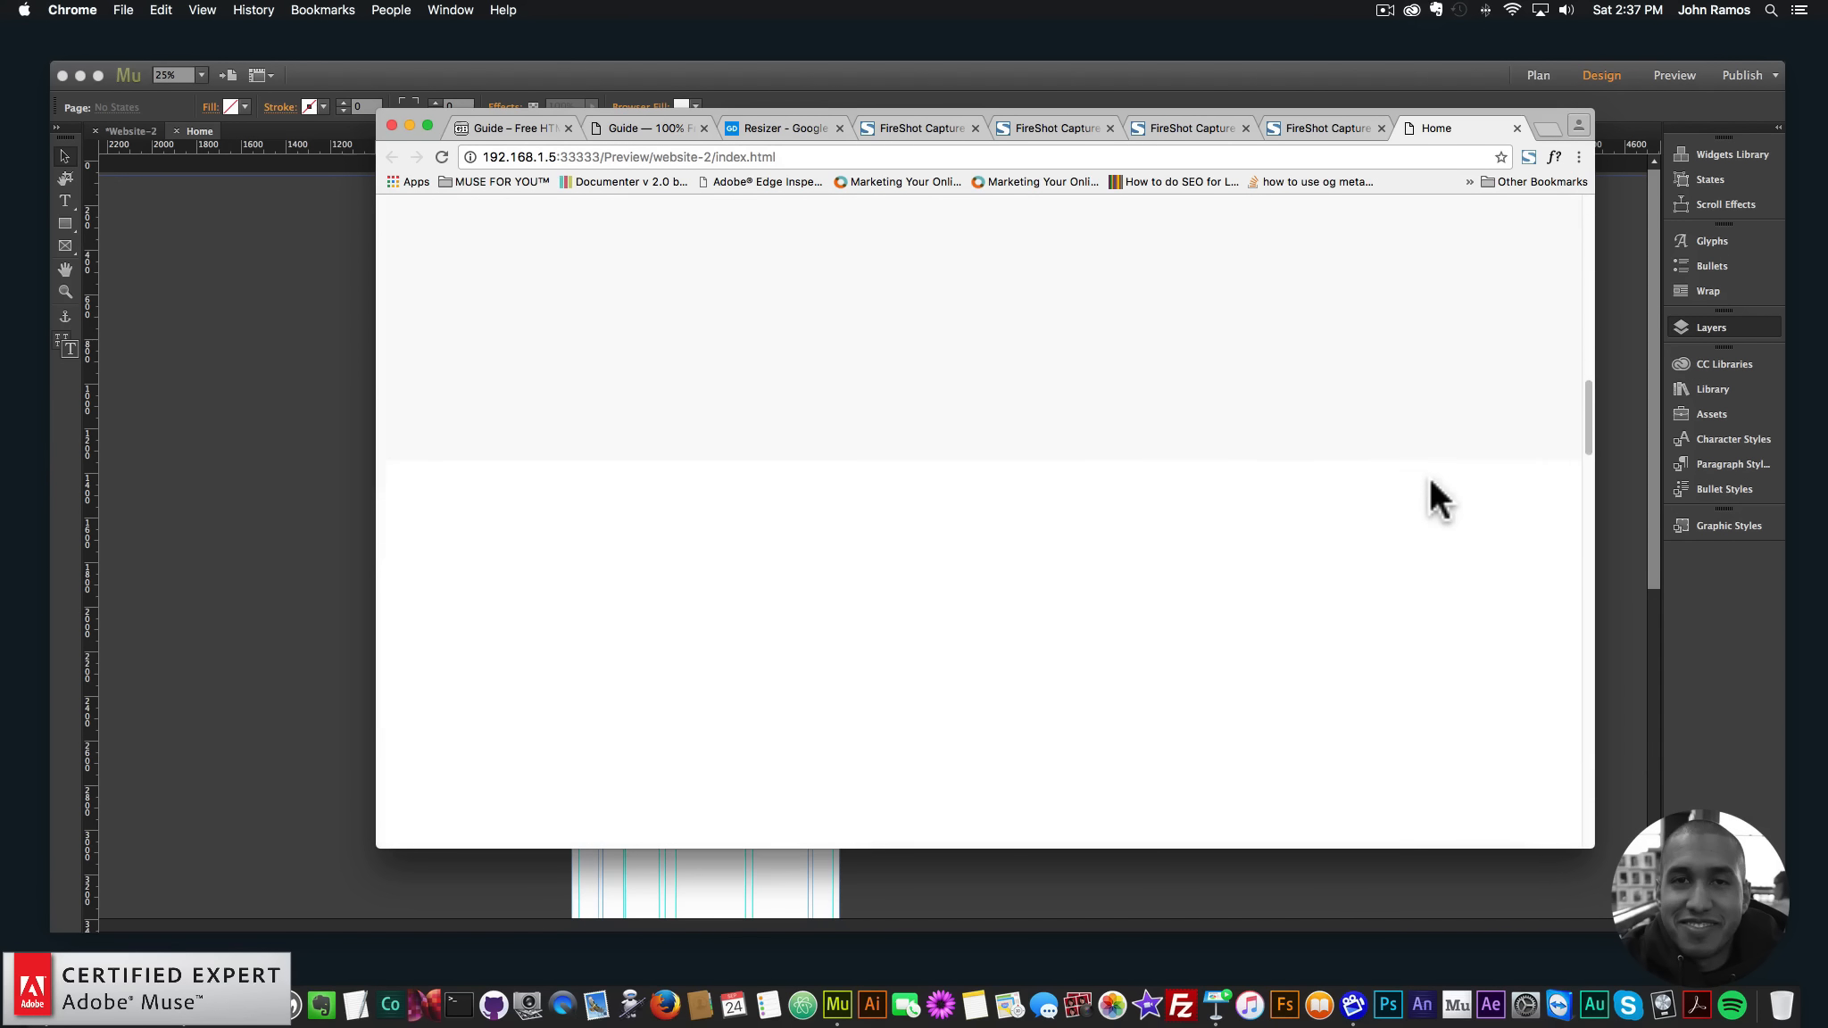
scroll(1418, 482, "down", 6)
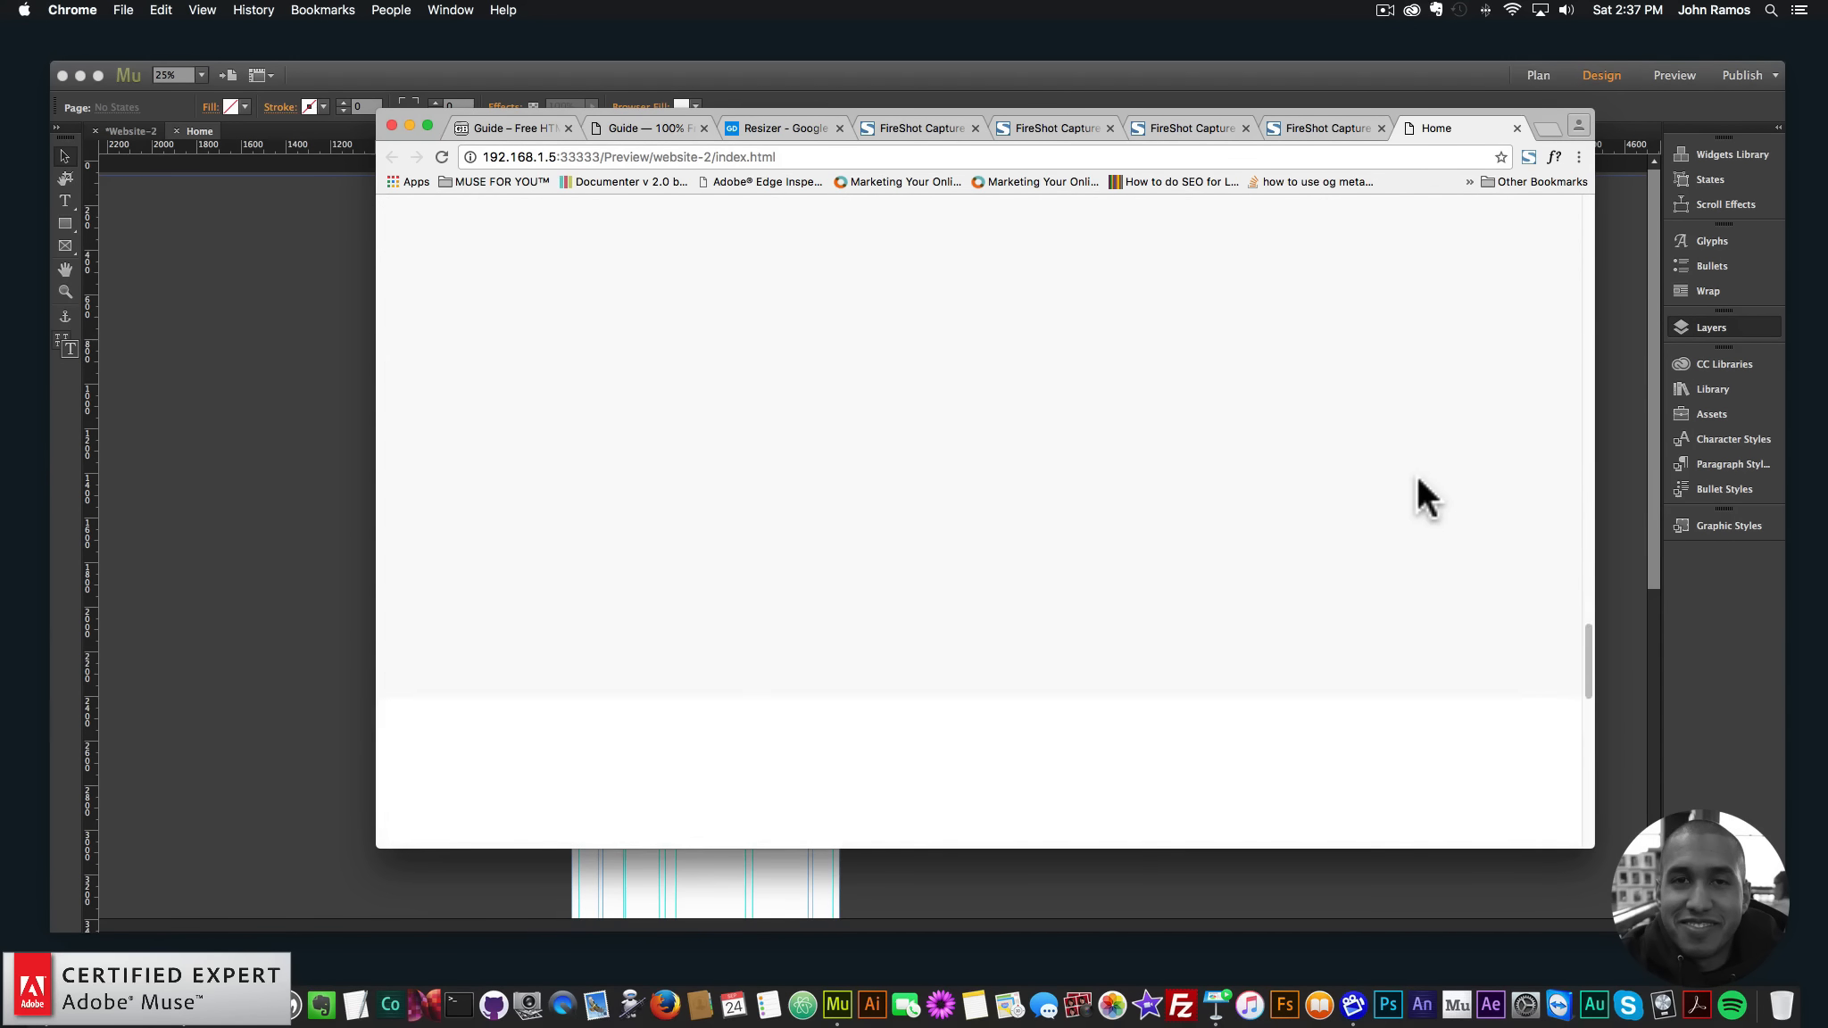
scroll(1509, 572, "up", 3)
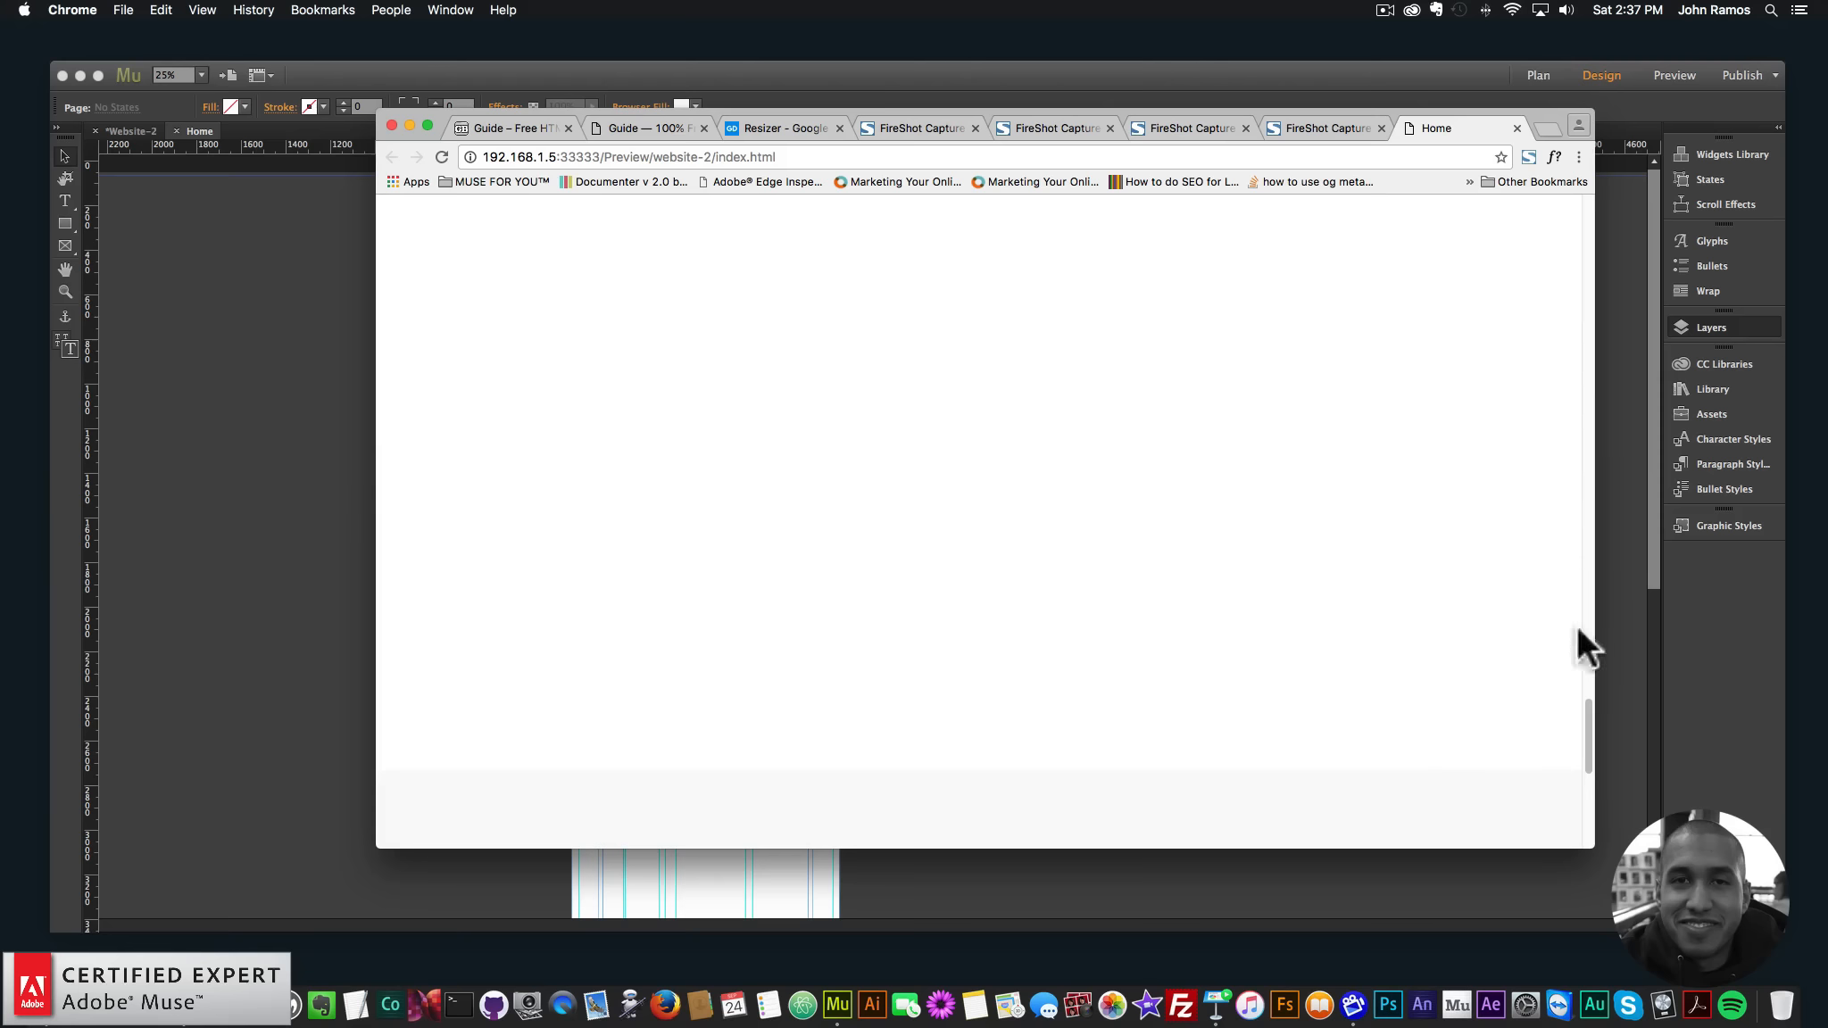
scroll(1557, 440, "up", 10)
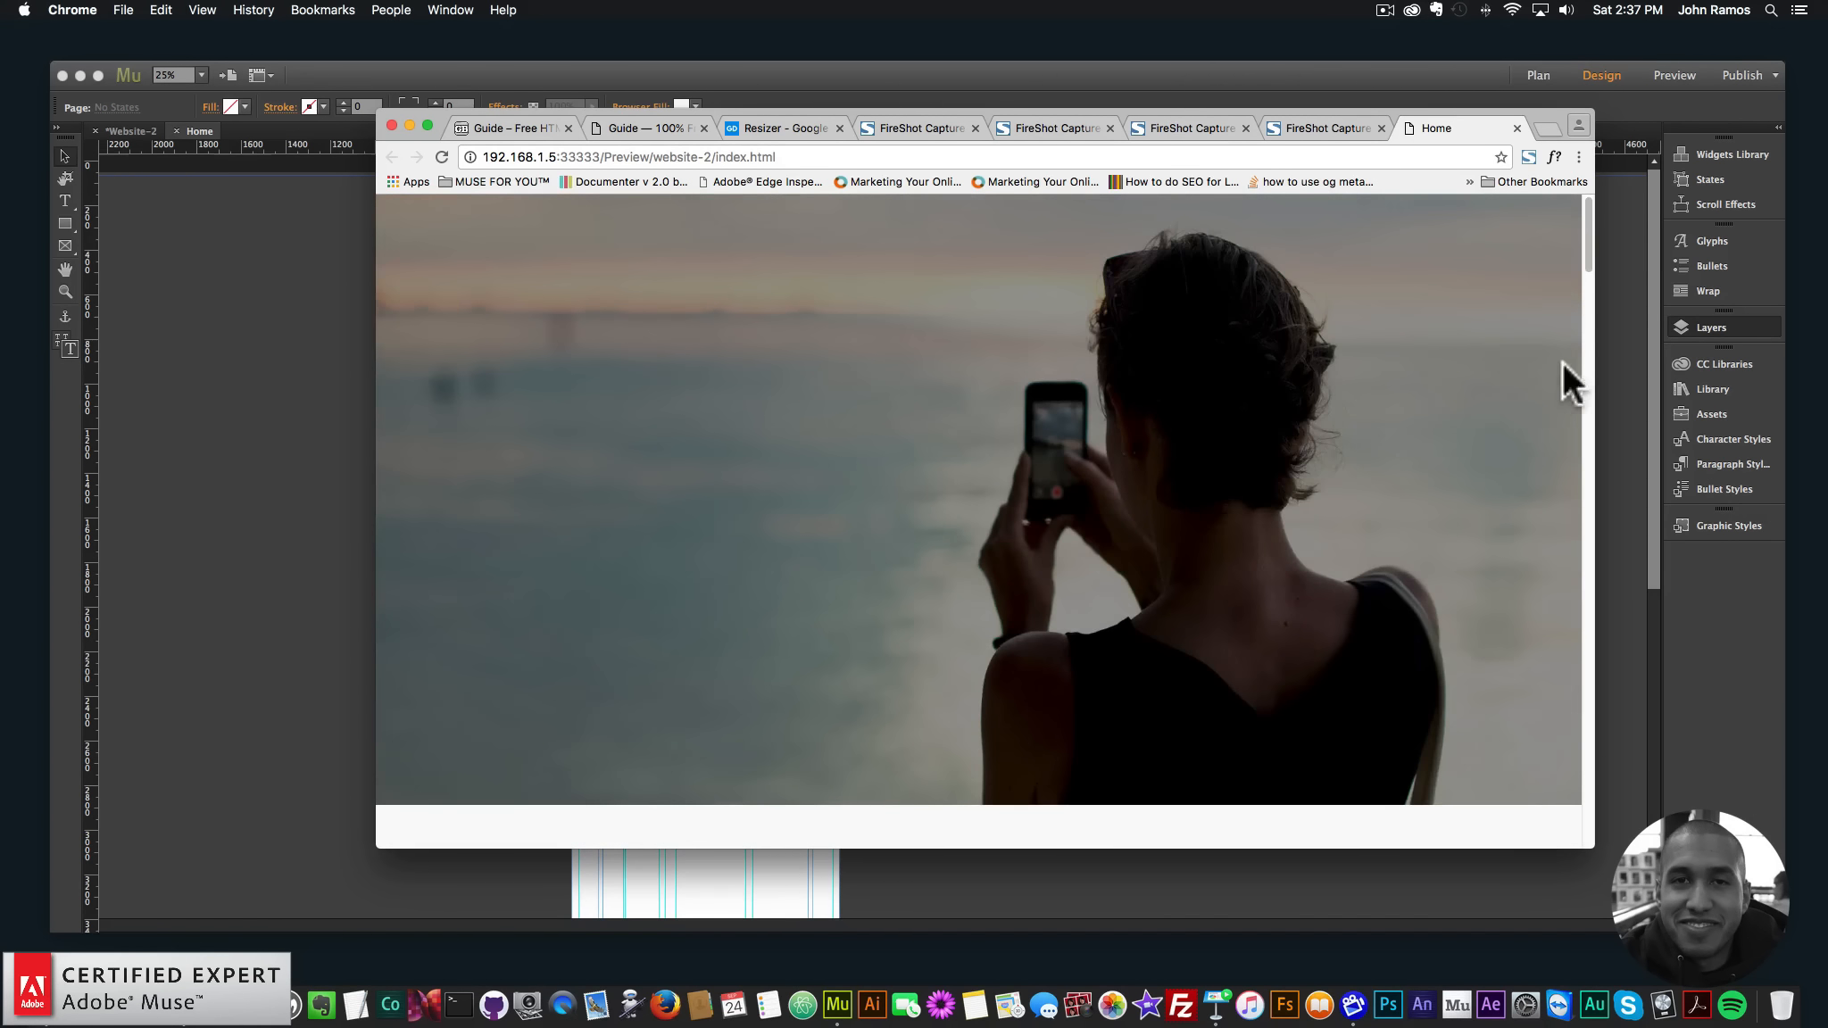
left_click_drag(1597, 362, 1547, 388)
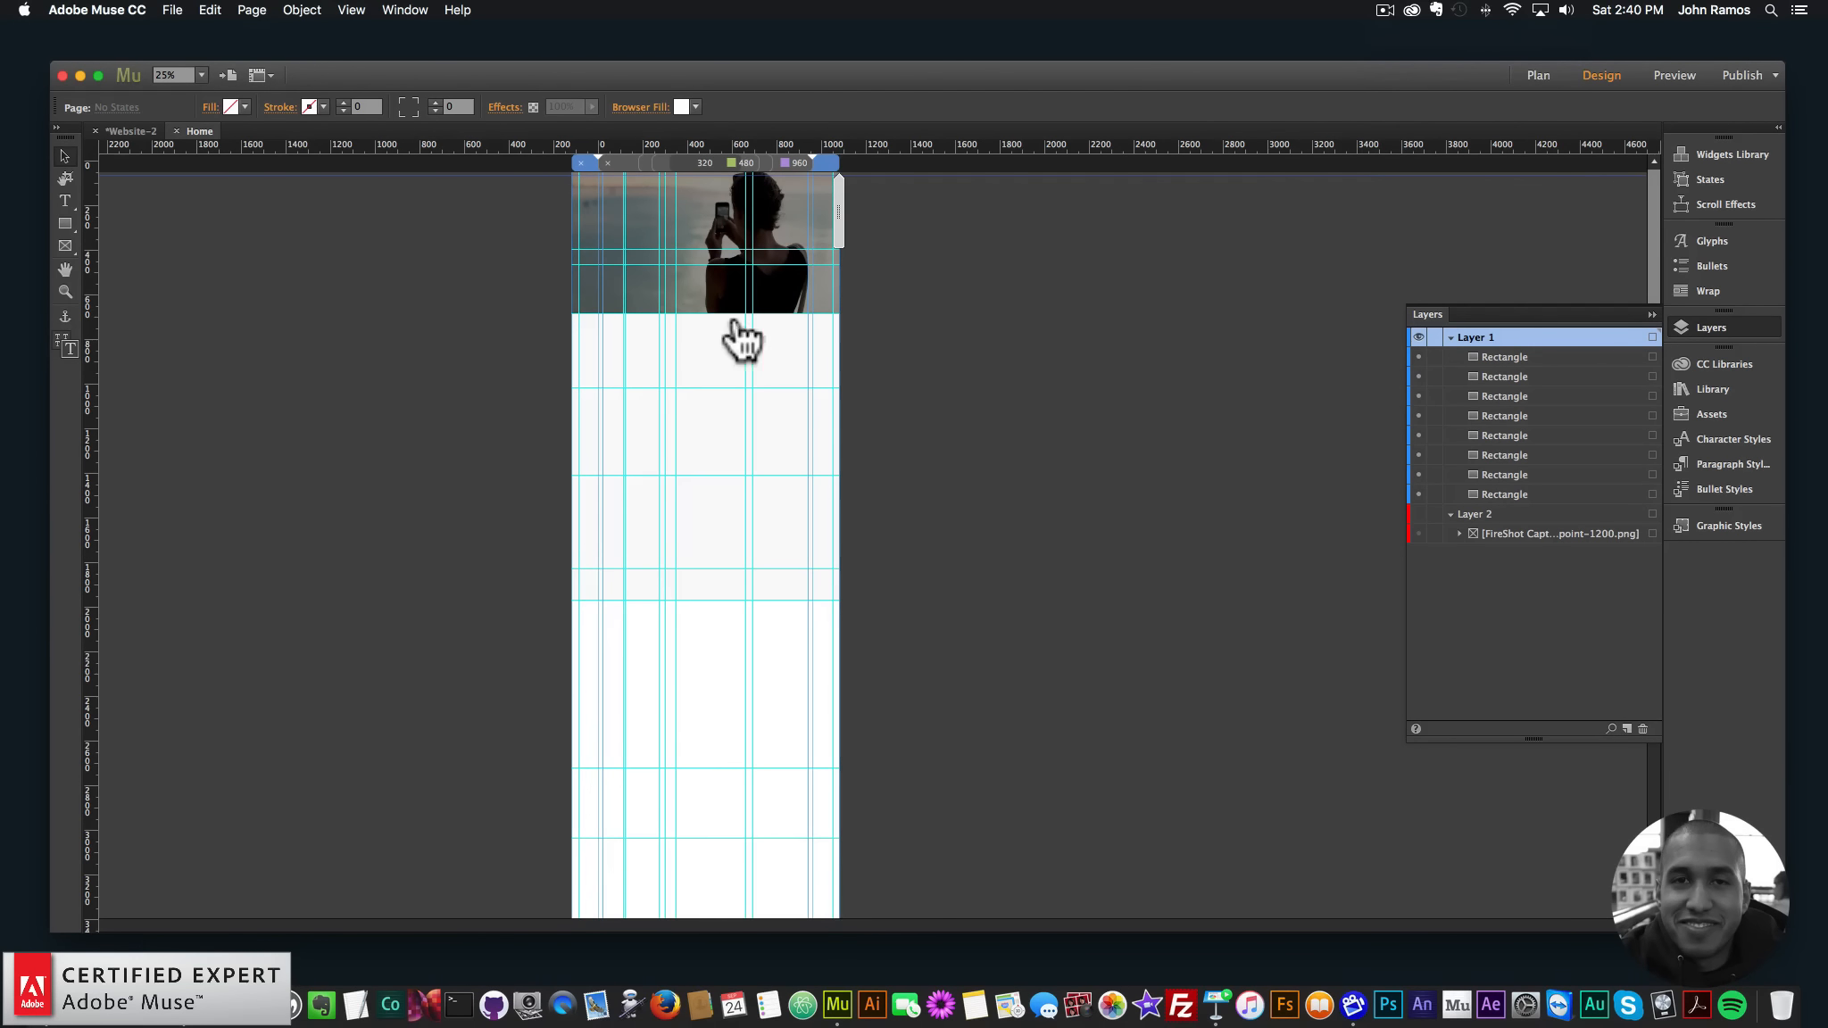
left_click(219, 960)
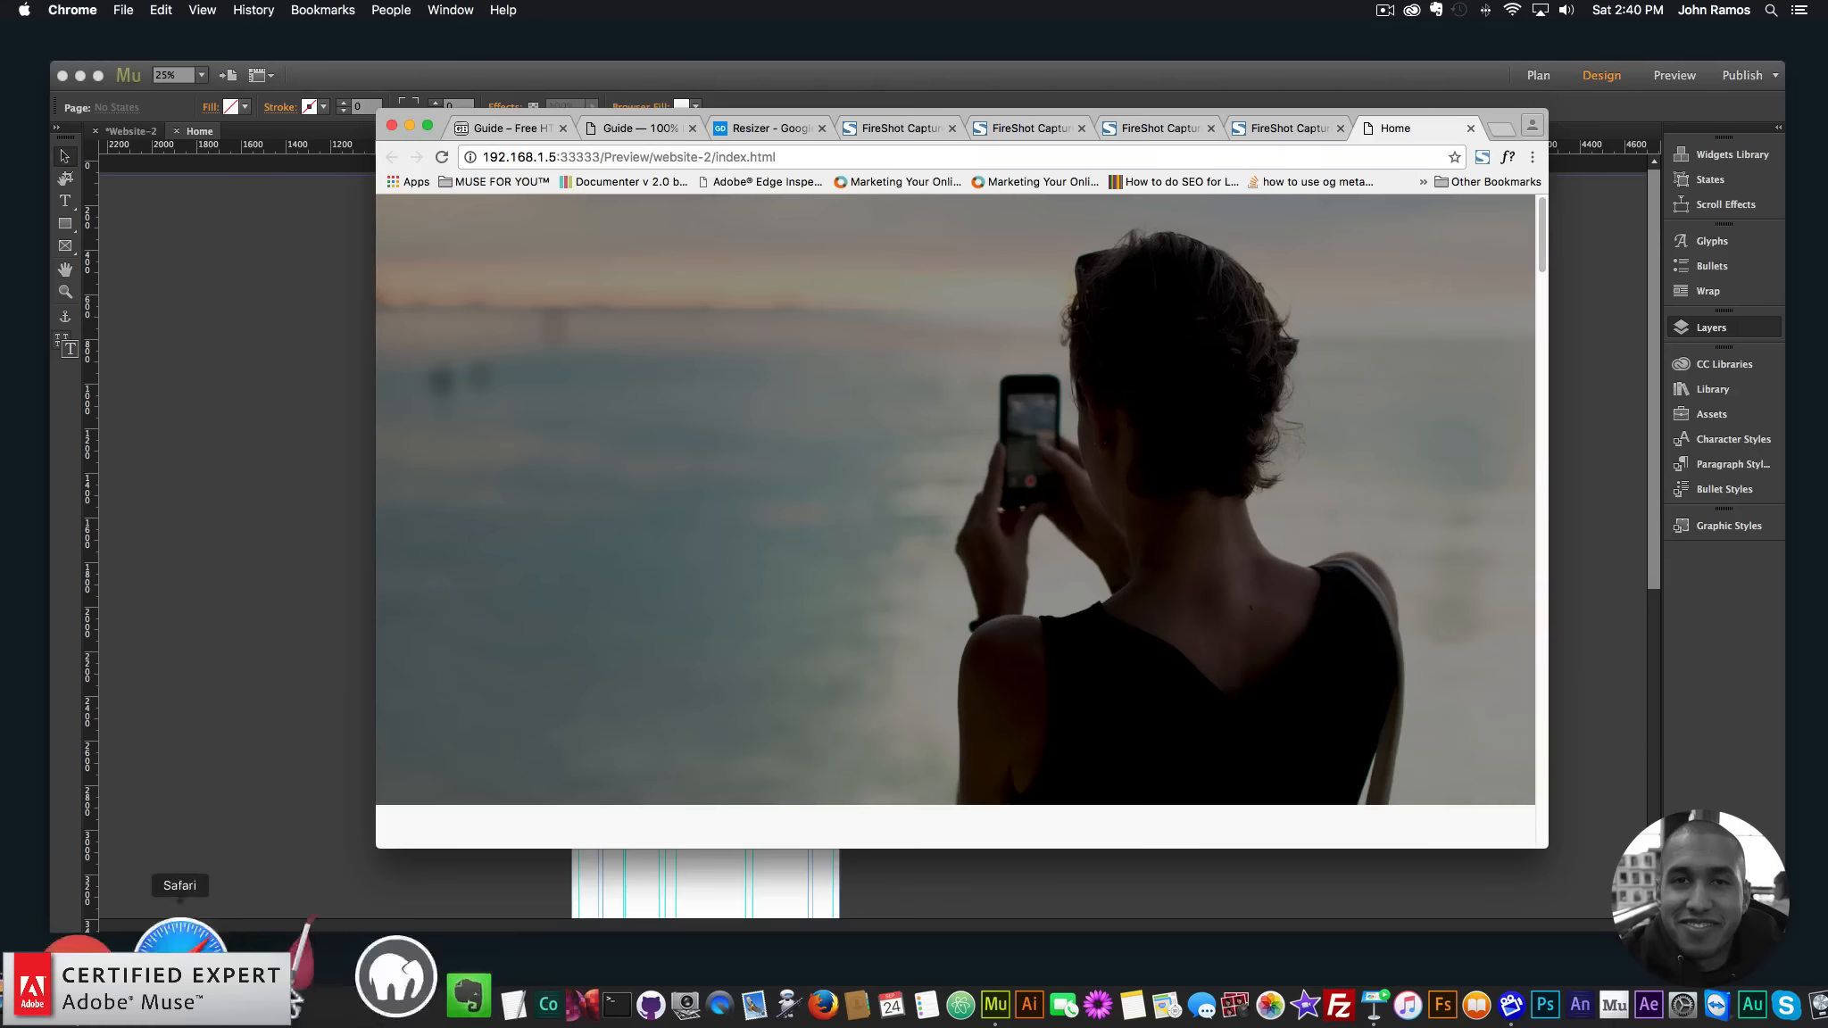
- Compare with the original Guide template tab, then return to the Muse Home page
left_click(612, 127)
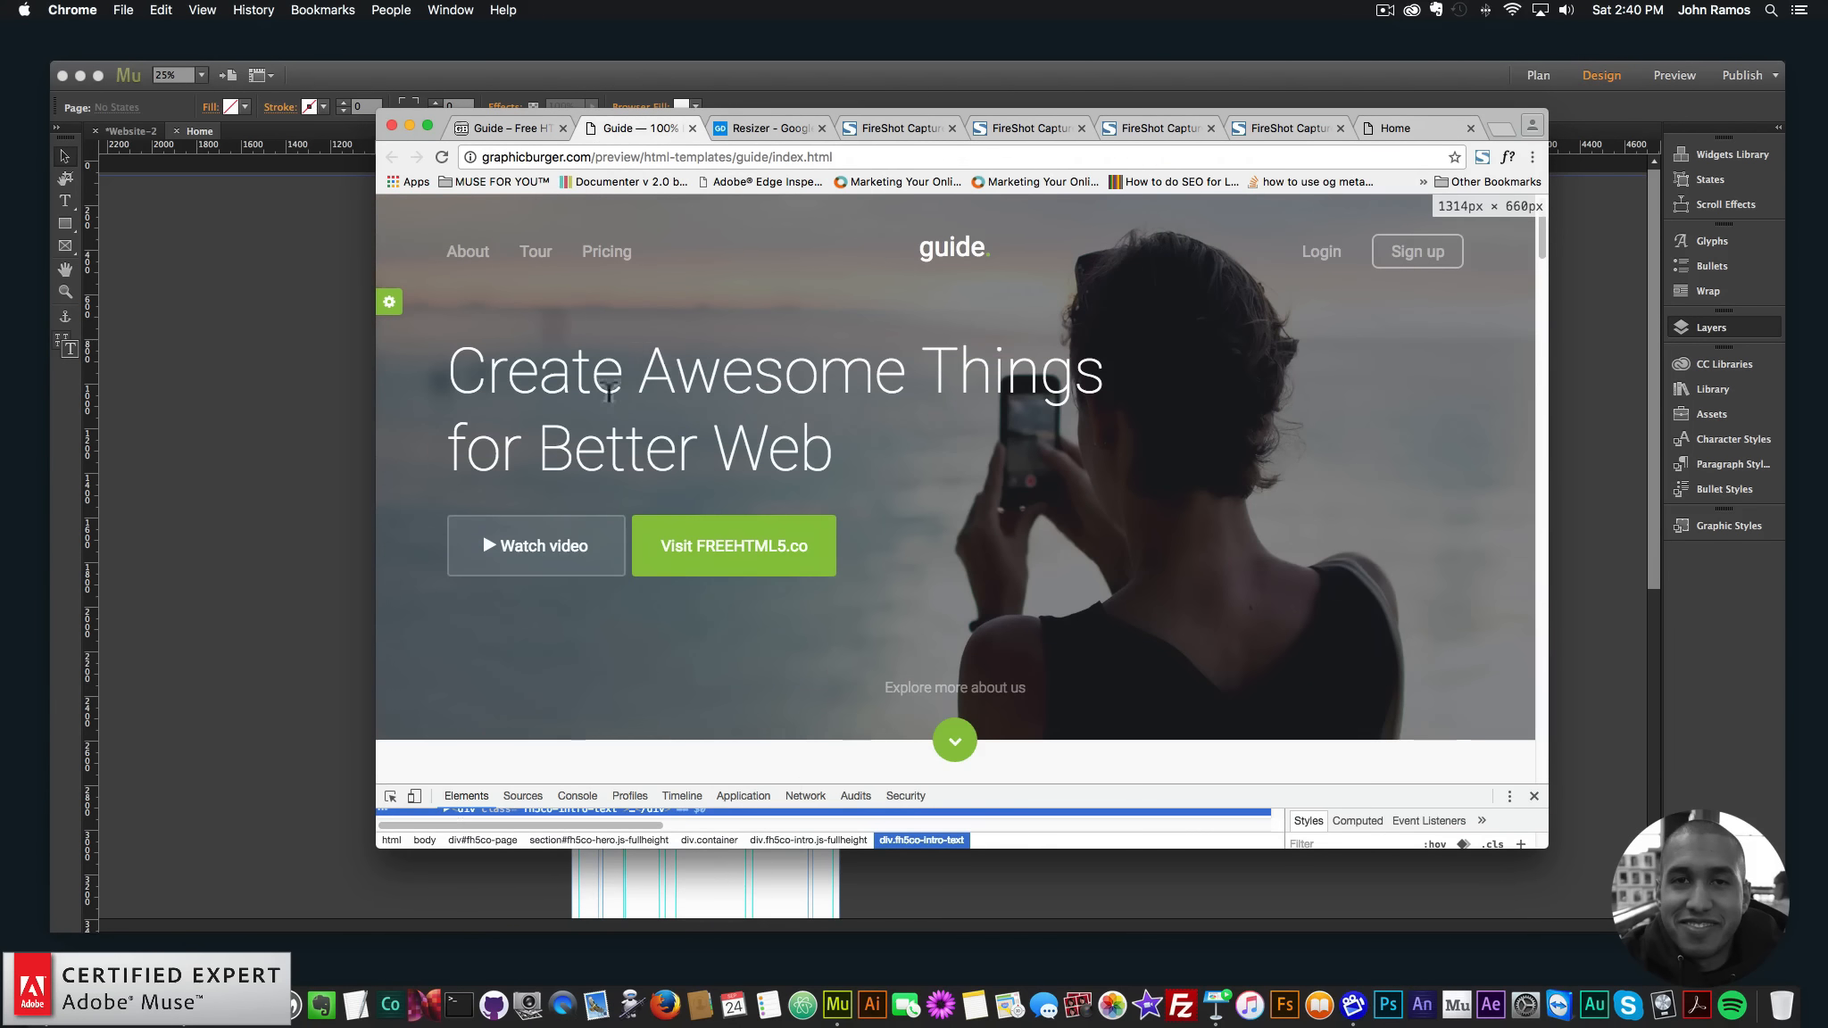
left_click(279, 305)
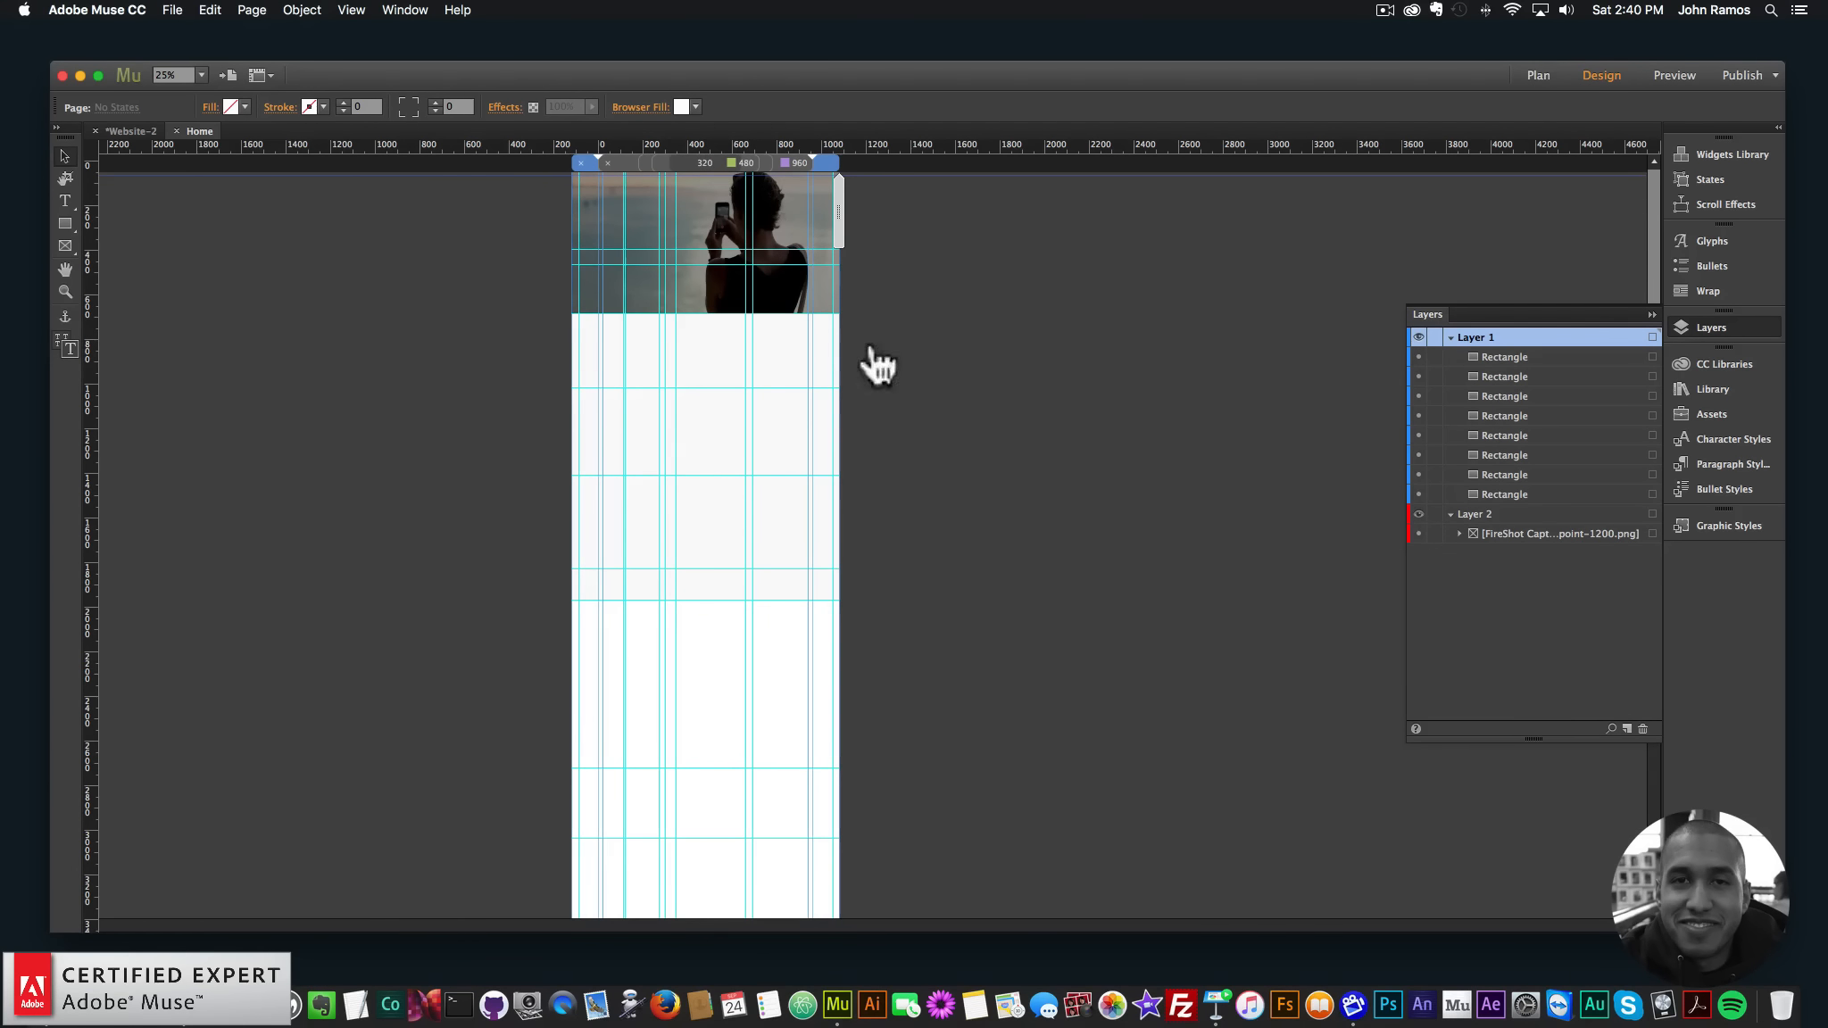
left_click(755, 239)
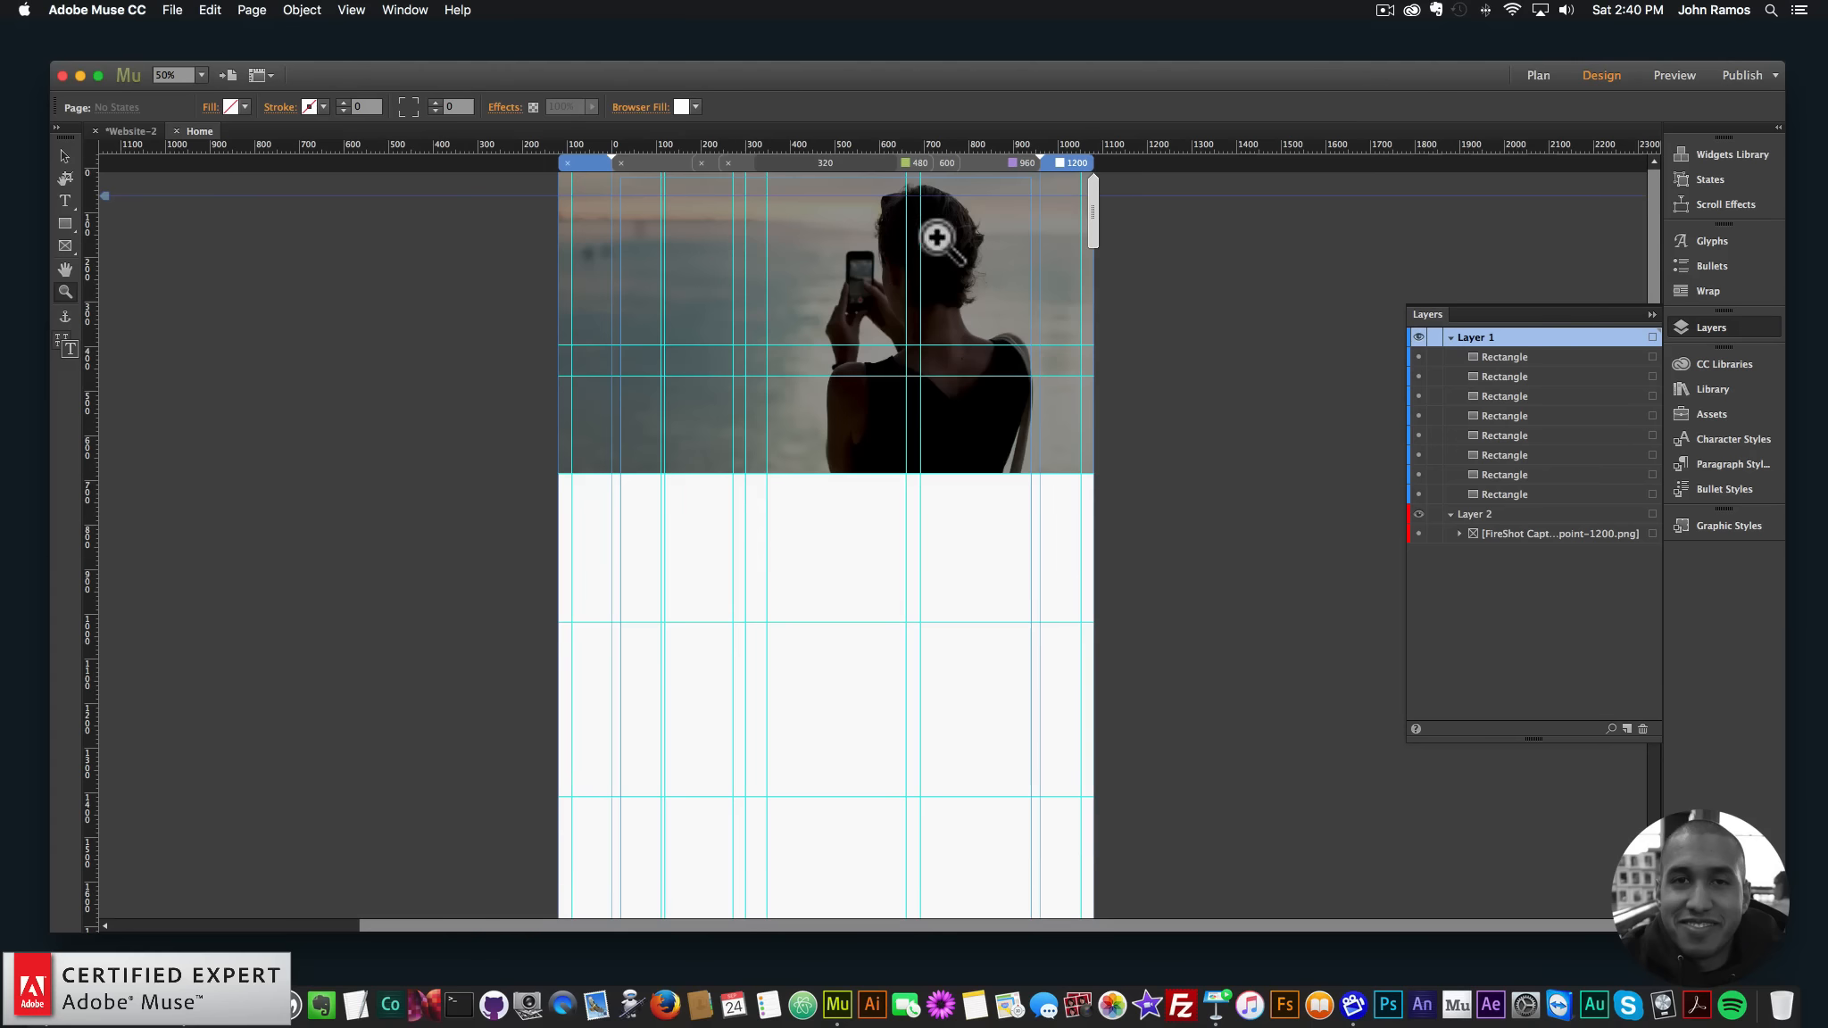
- Hide the hero photo and black overlay rectangles, then bring up the Guide template in Chrome
left_click(943, 243)
left_click(60, 154)
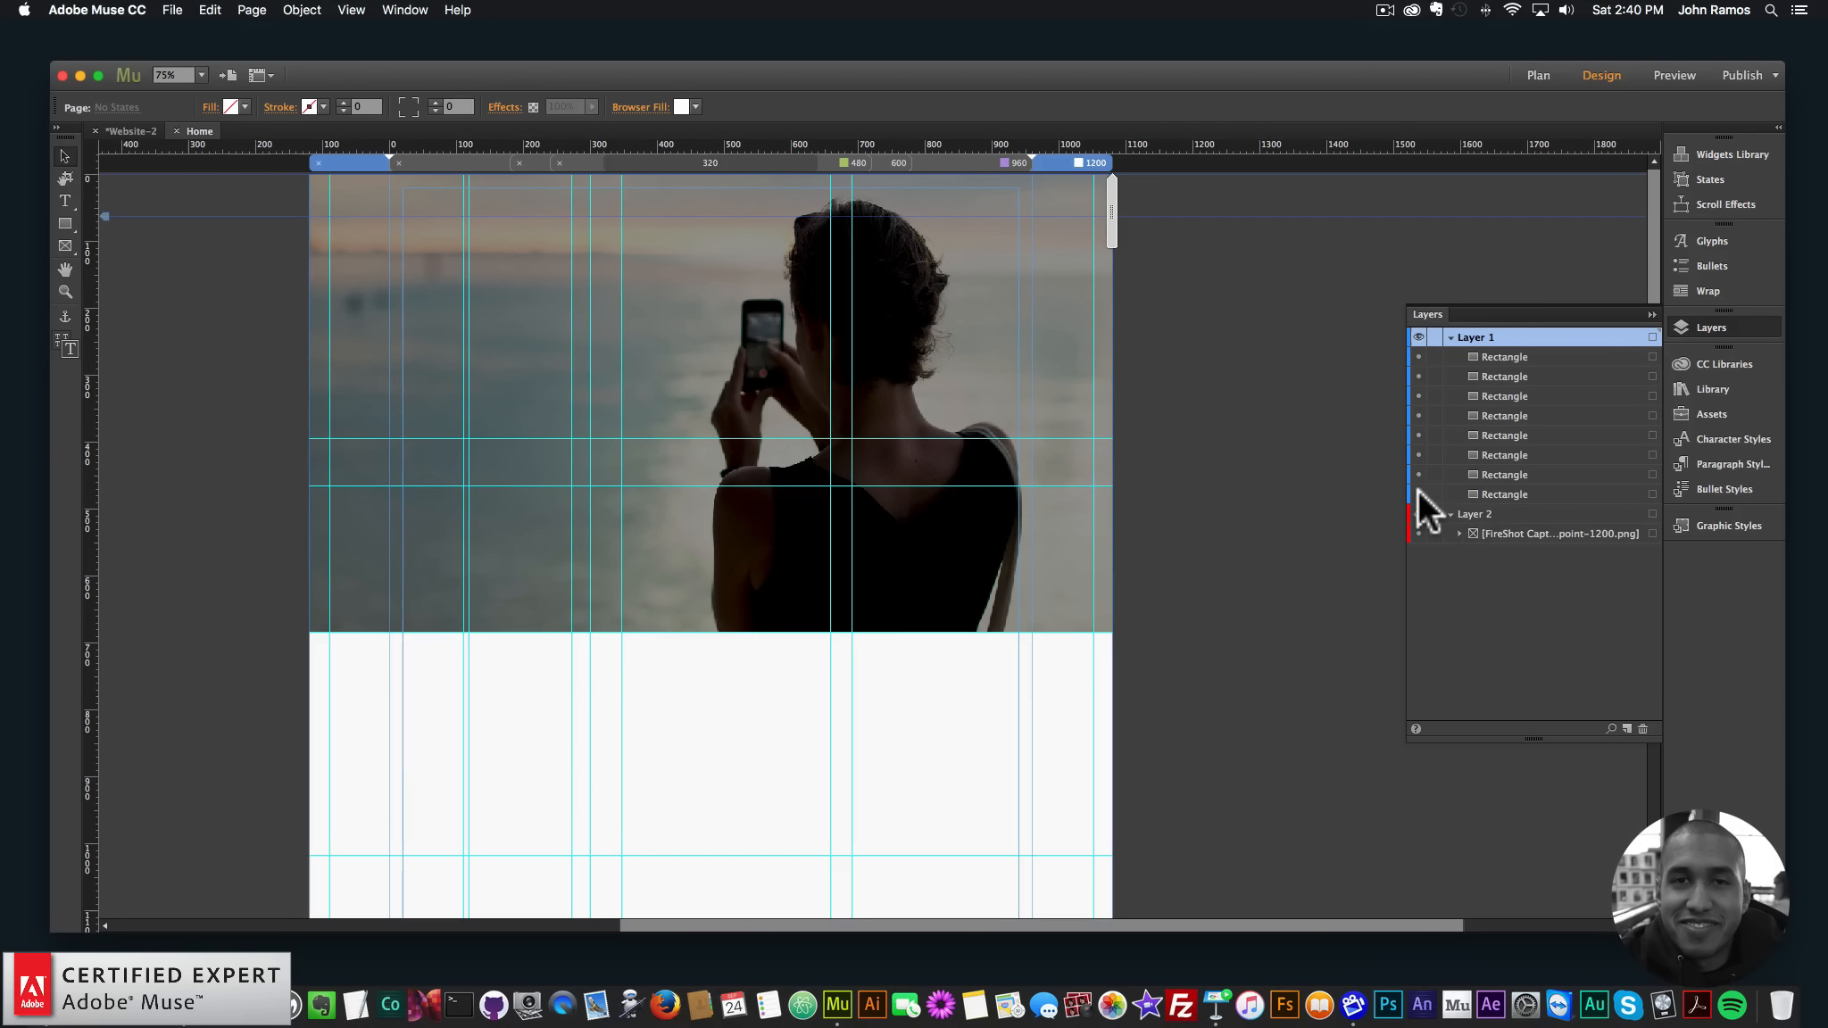
left_click(821, 361)
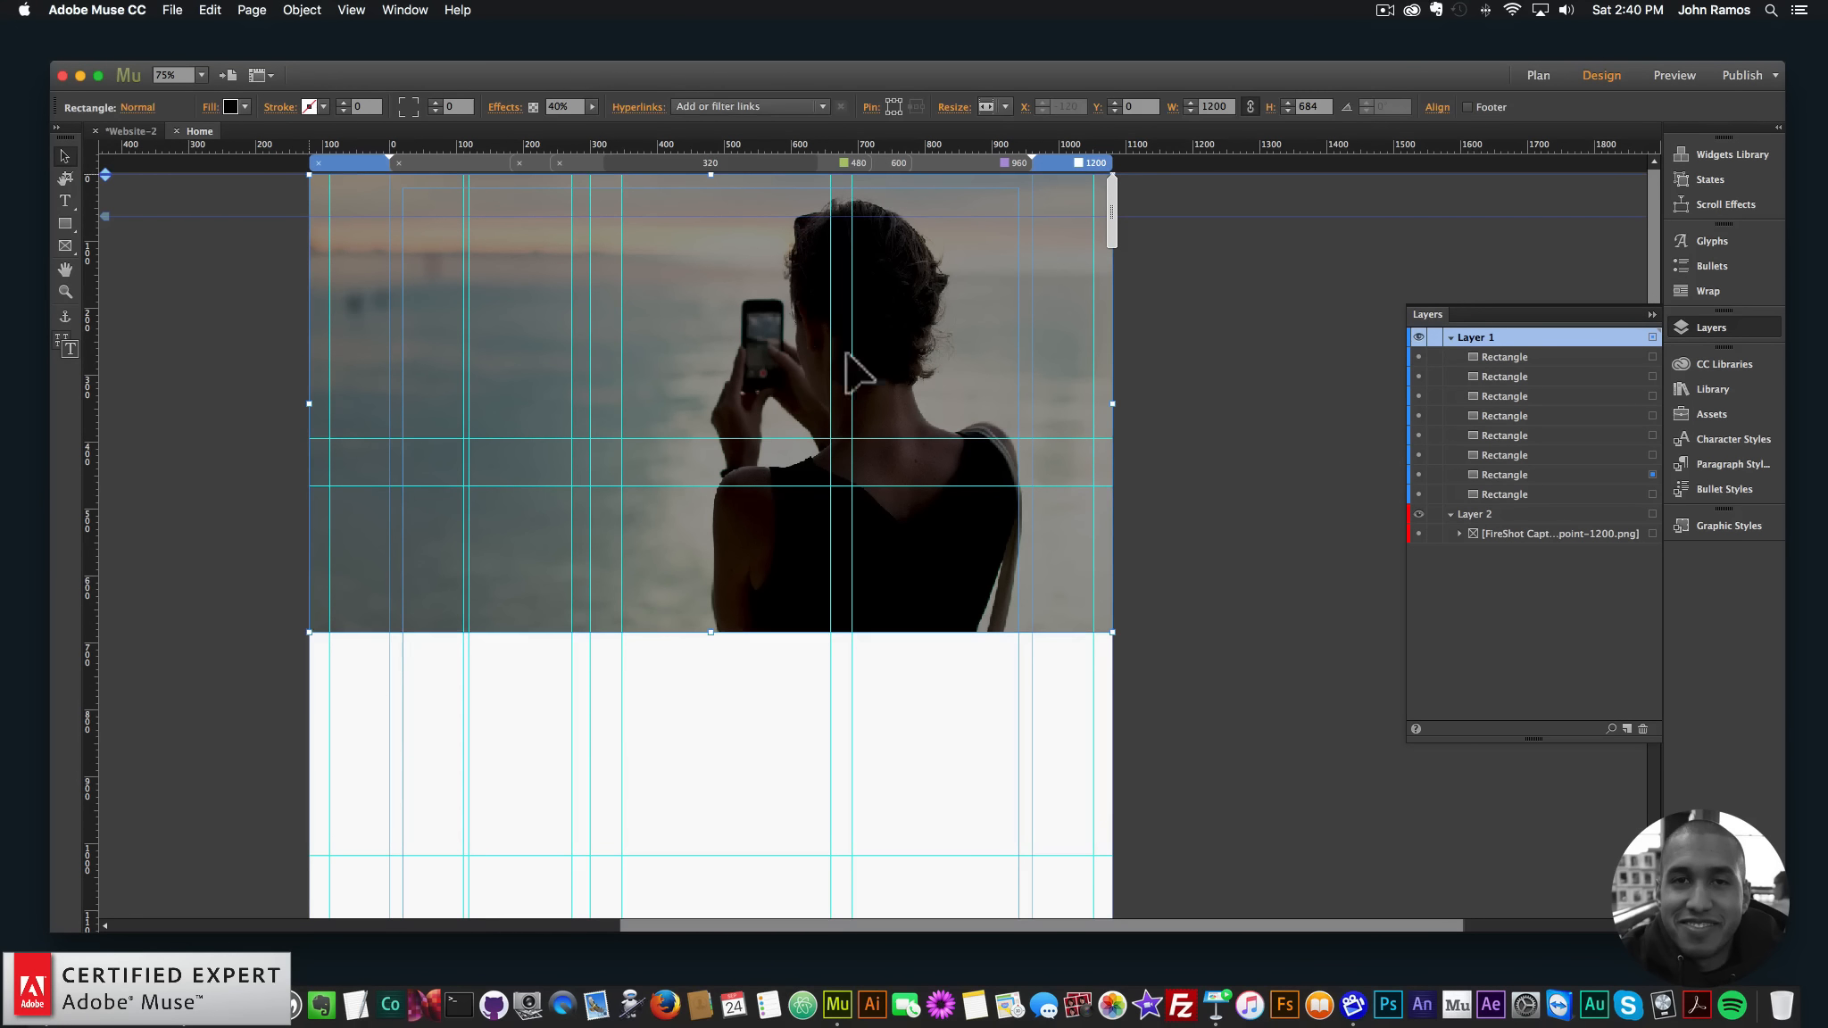
left_click(1419, 488)
left_click(1417, 481)
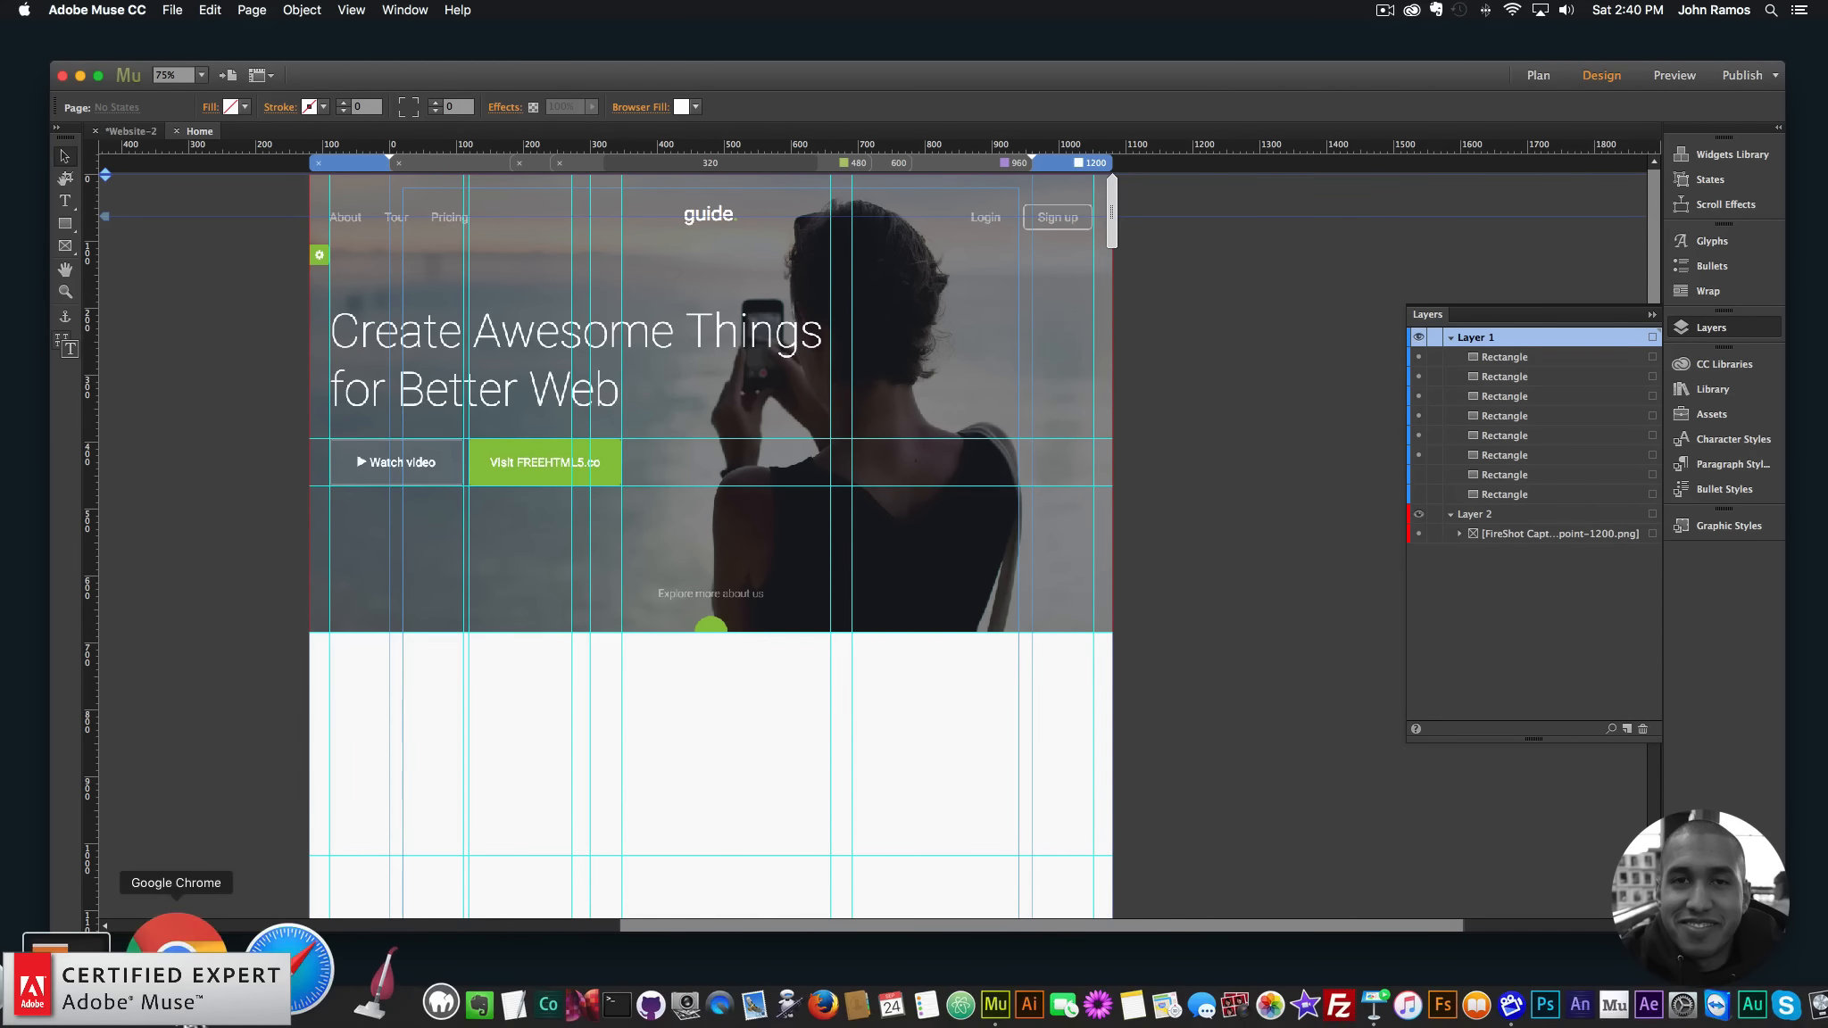
left_click(192, 1004)
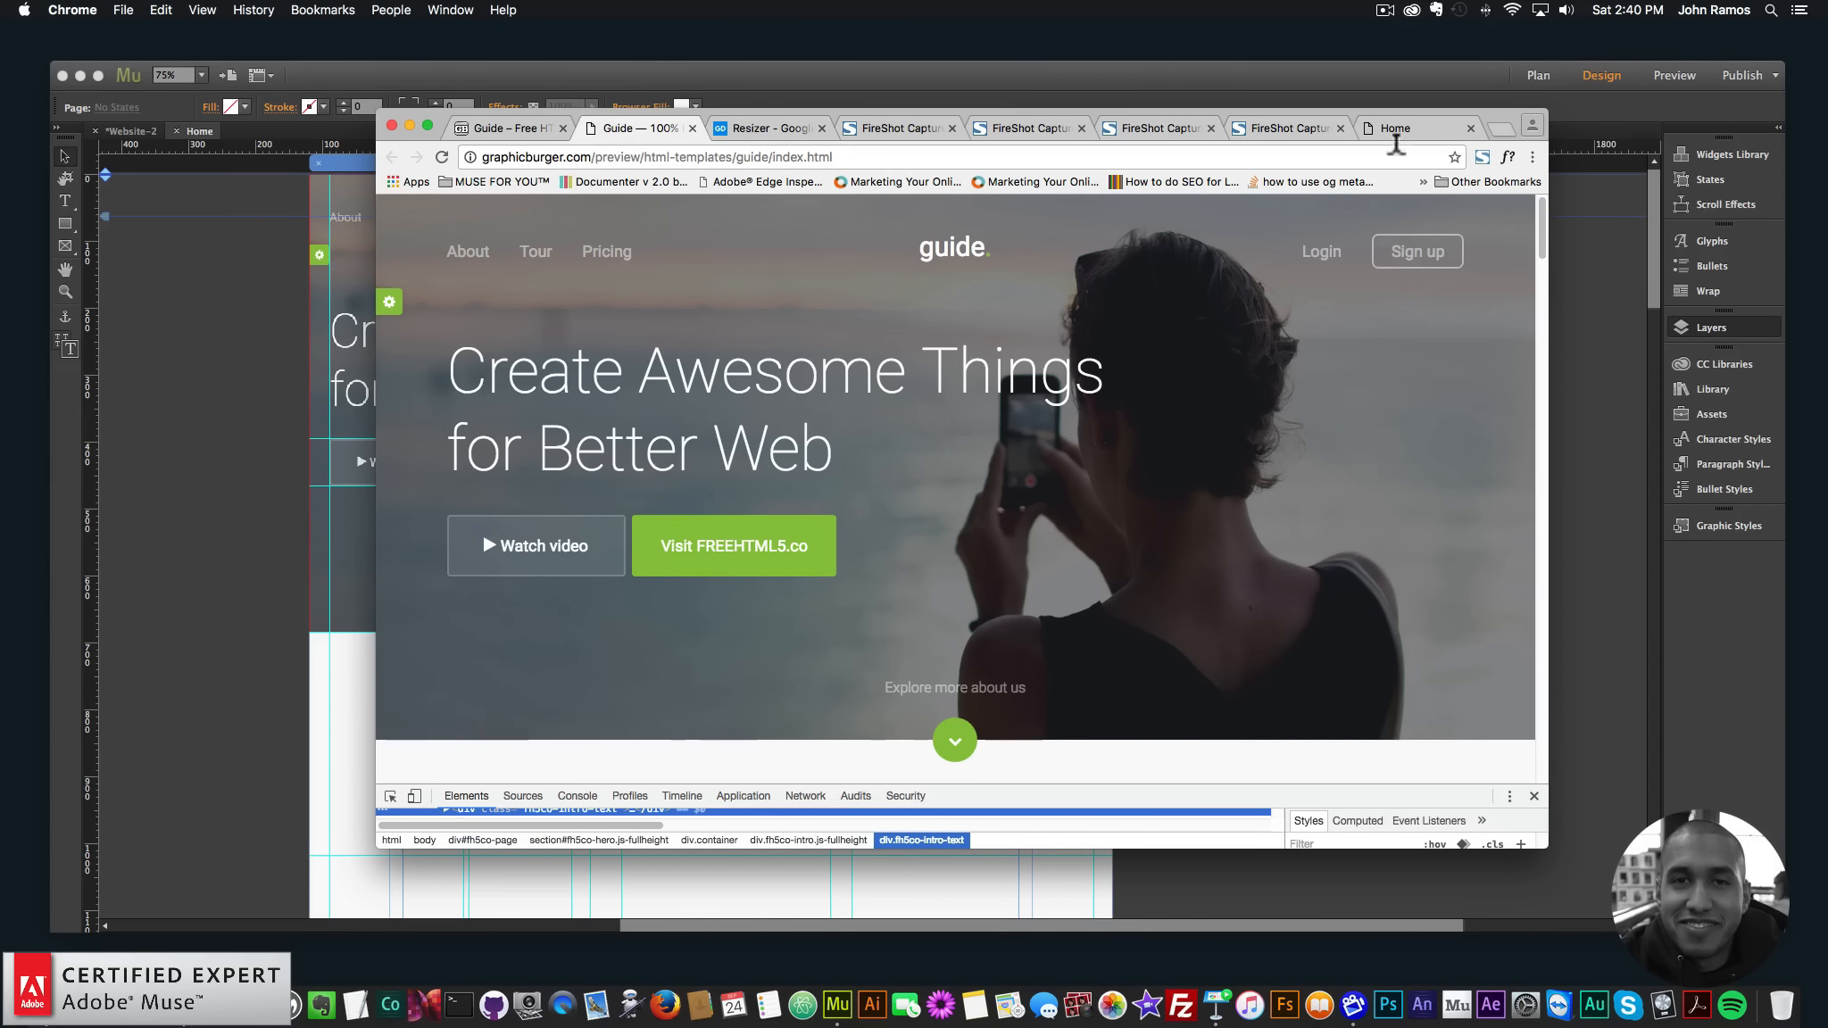
- Use WhatFont on the template headline to read Roboto 100, 70px, 87px line height
left_click(1534, 795)
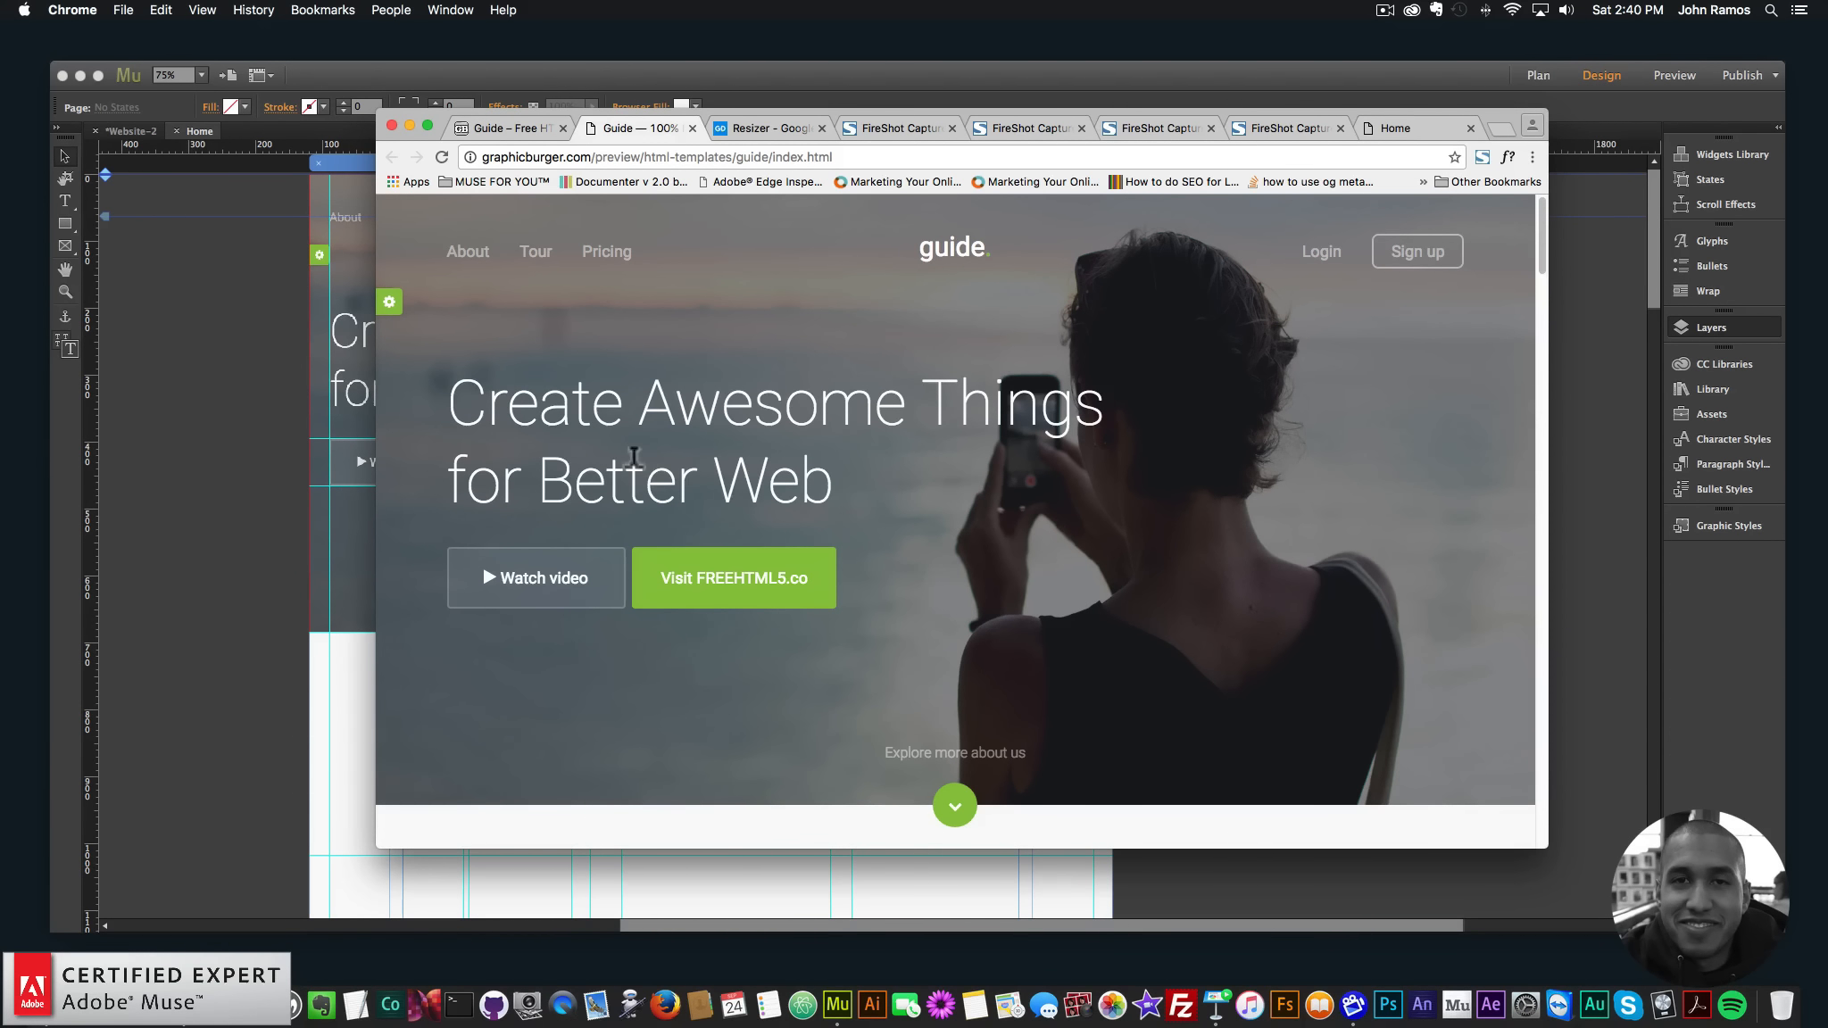
left_click(1507, 155)
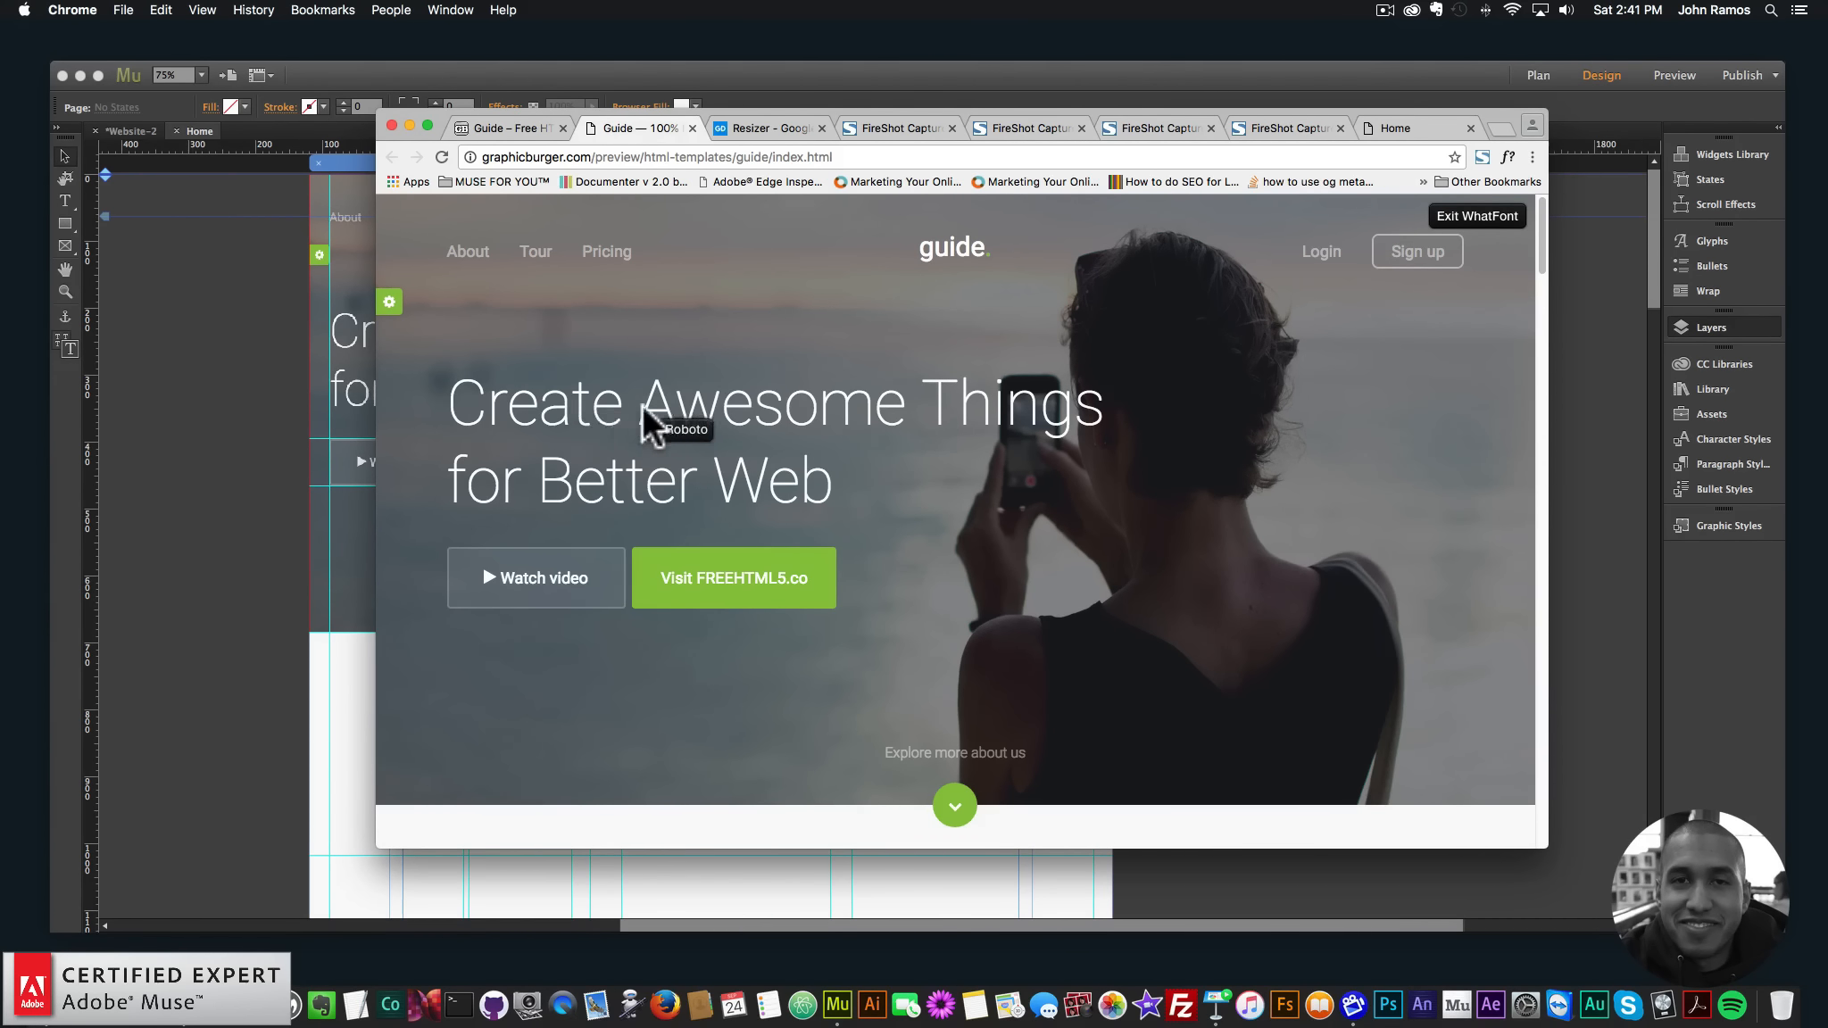
left_click(582, 409)
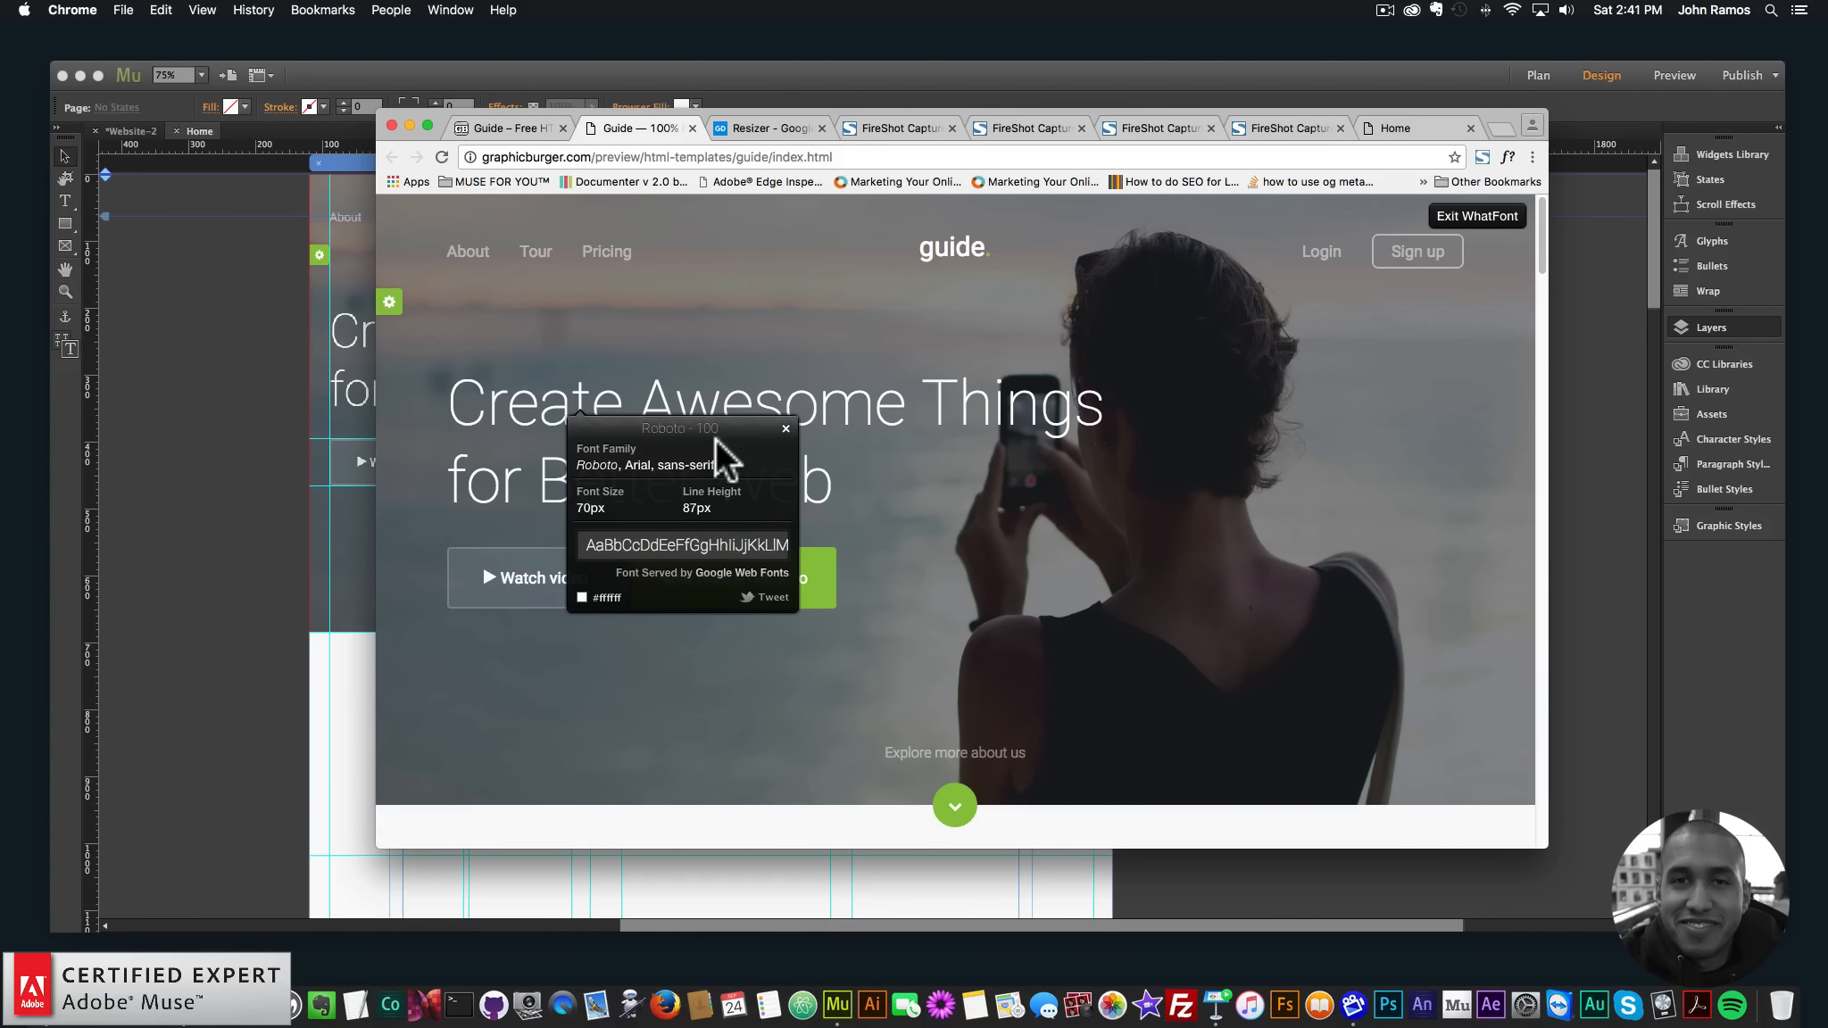
left_click(226, 365)
left_click(67, 200)
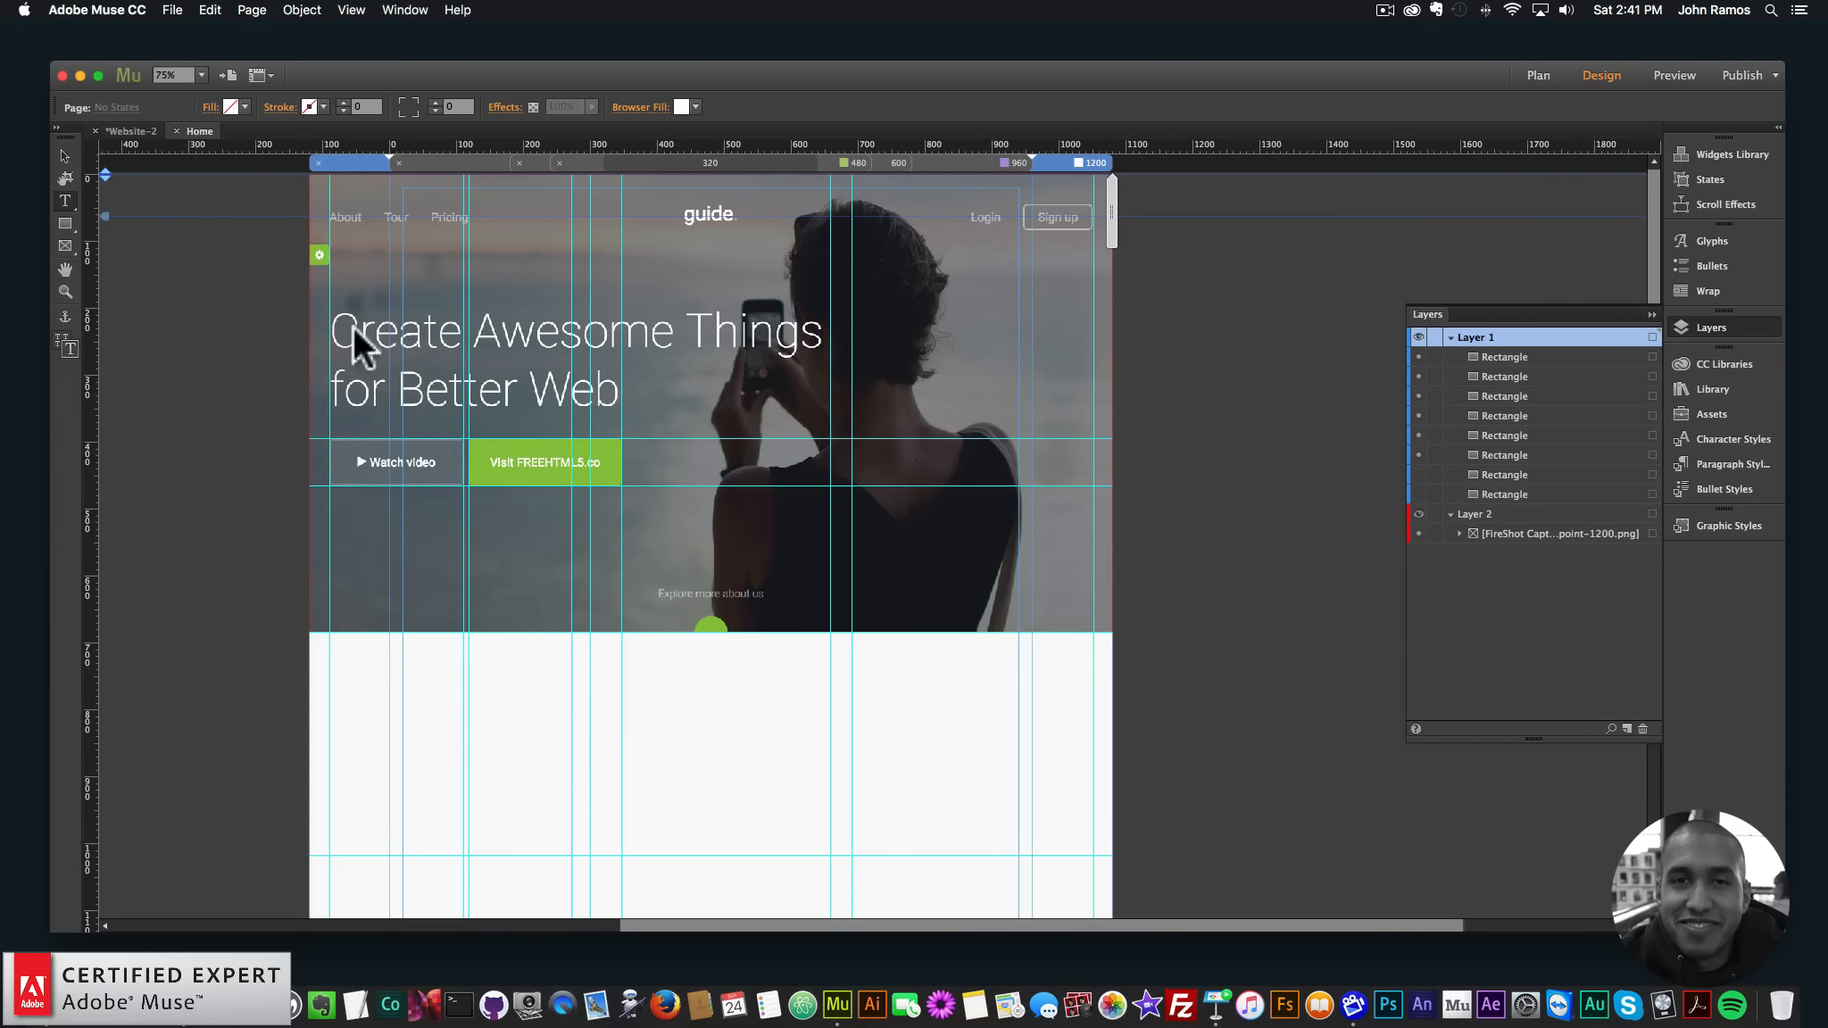
- Draw a text frame over the hero headline and open Add Web Fonts from the font list
left_click_drag(330, 300, 830, 431)
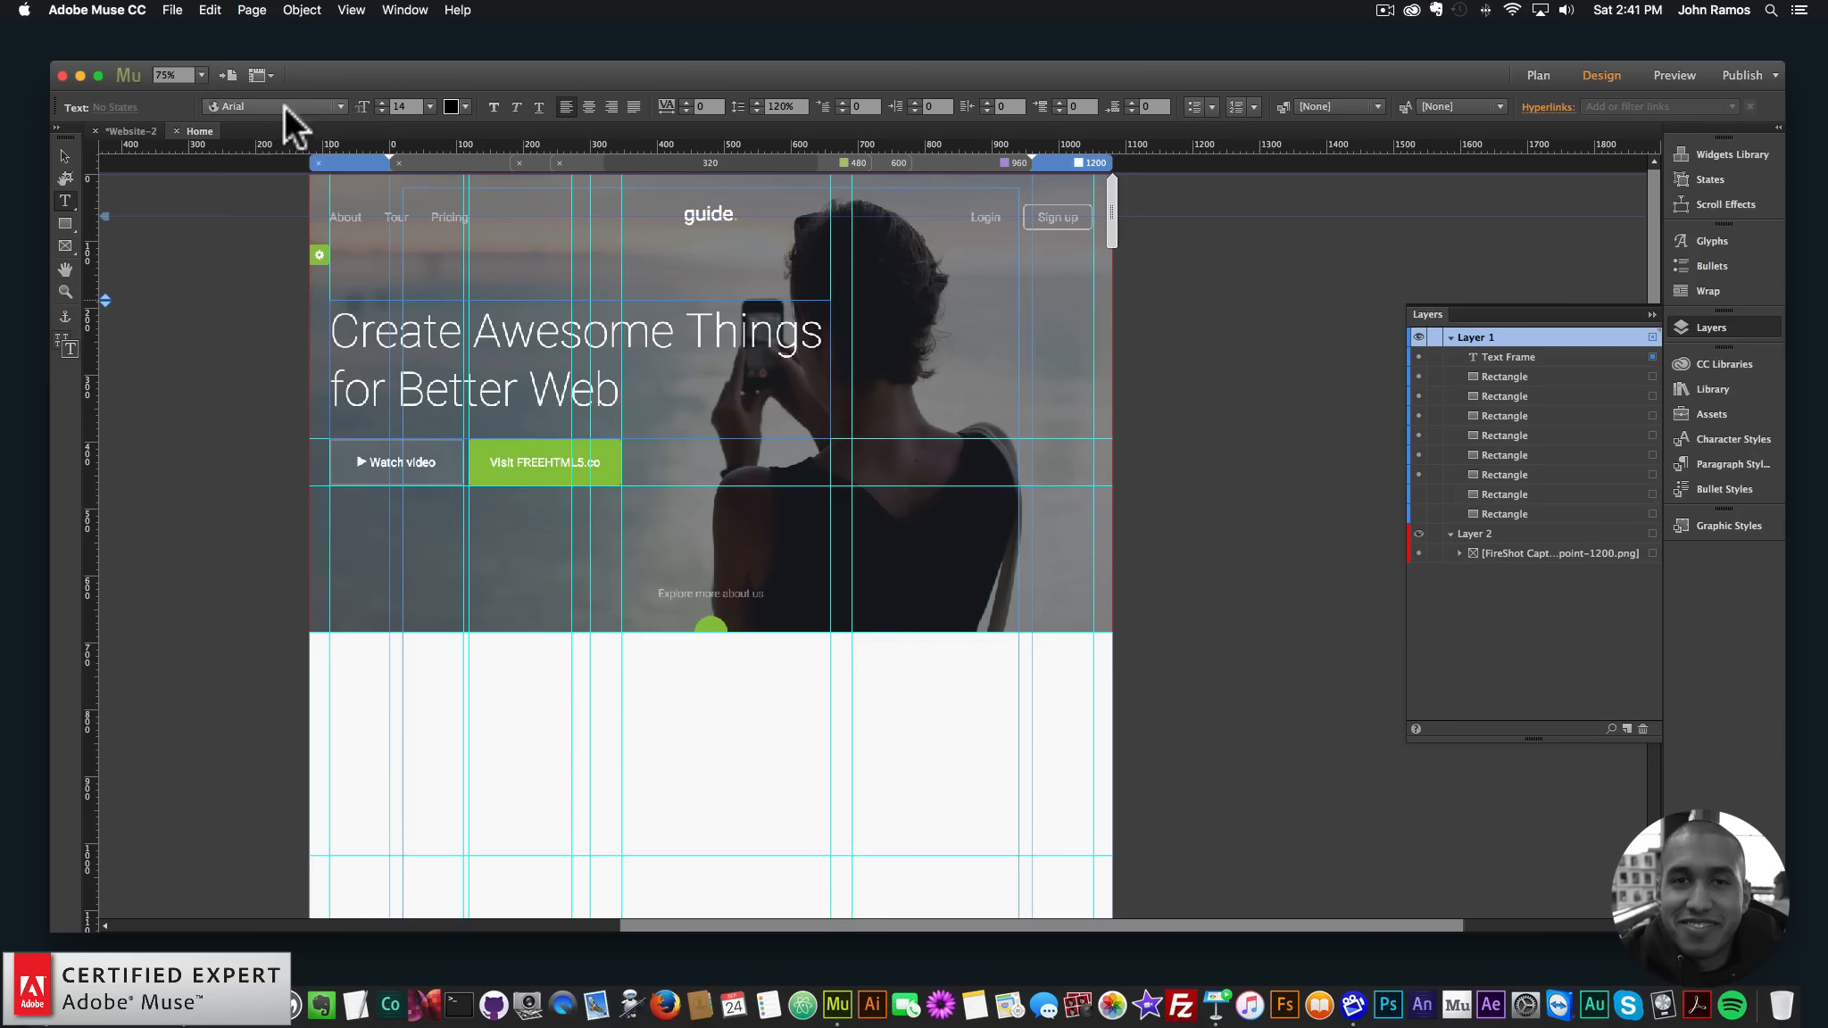
left_click(338, 106)
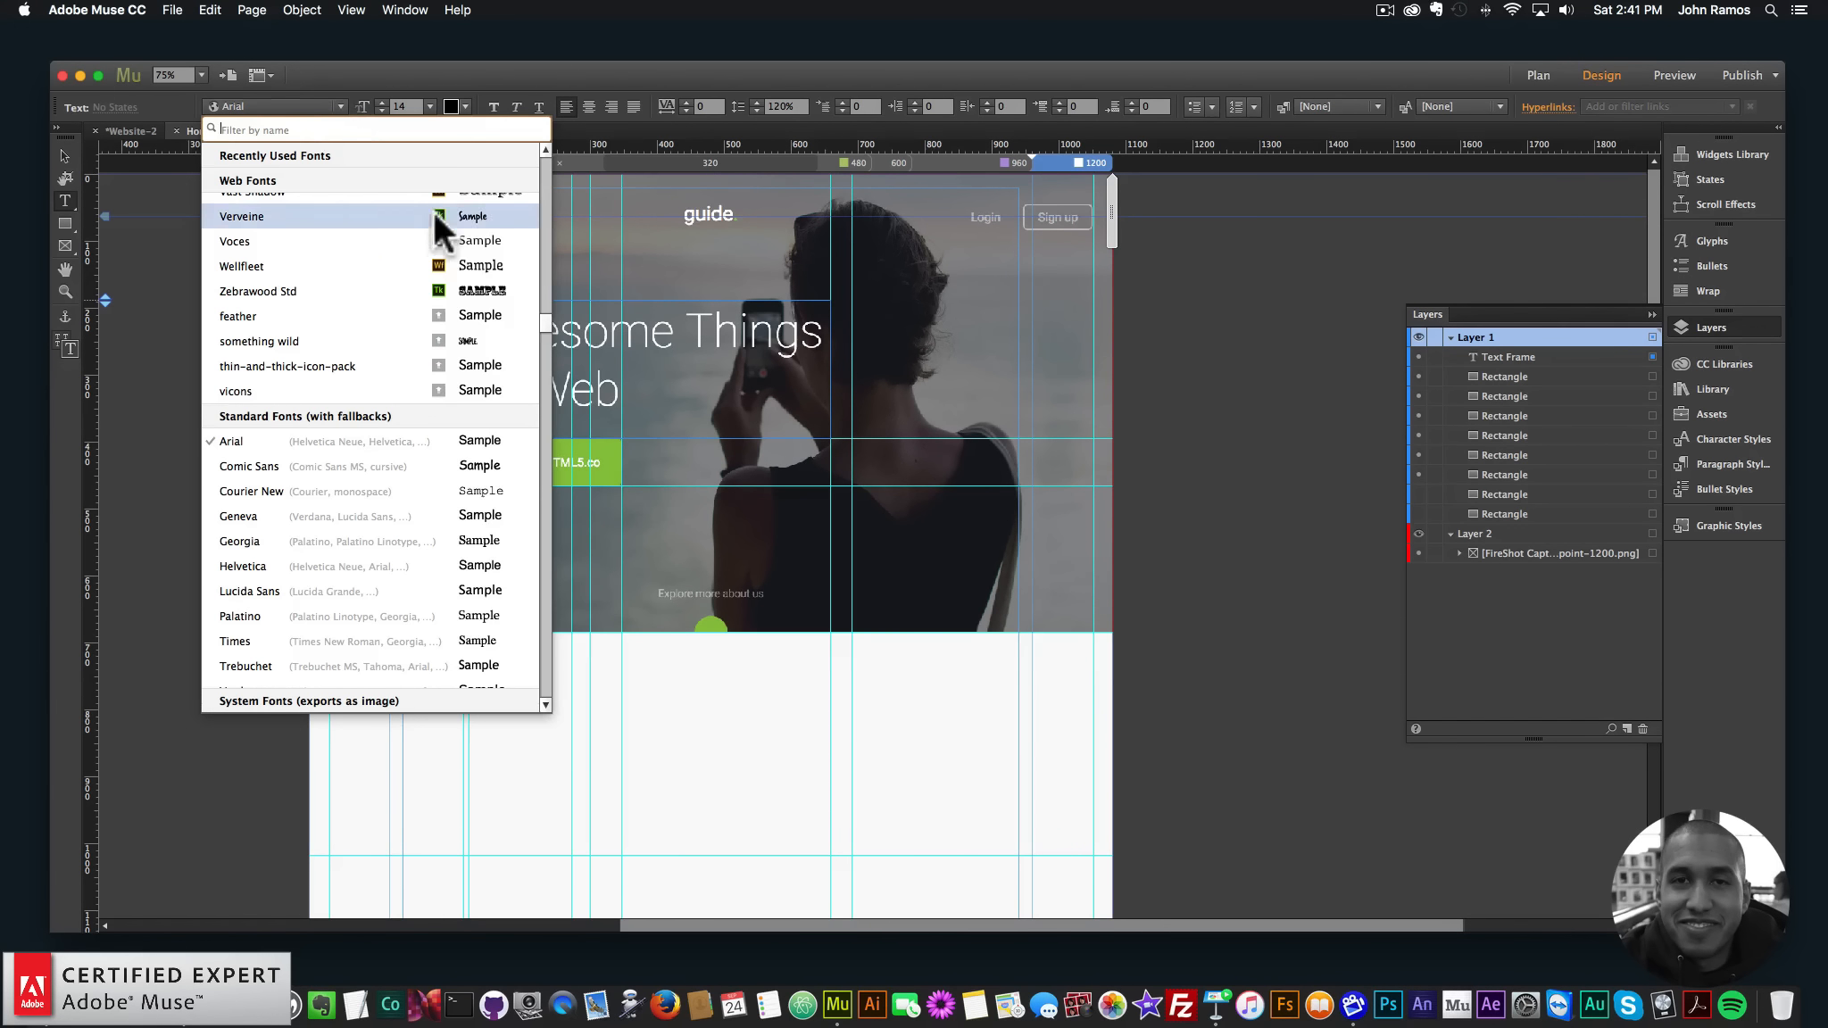
left_click_drag(544, 307, 544, 147)
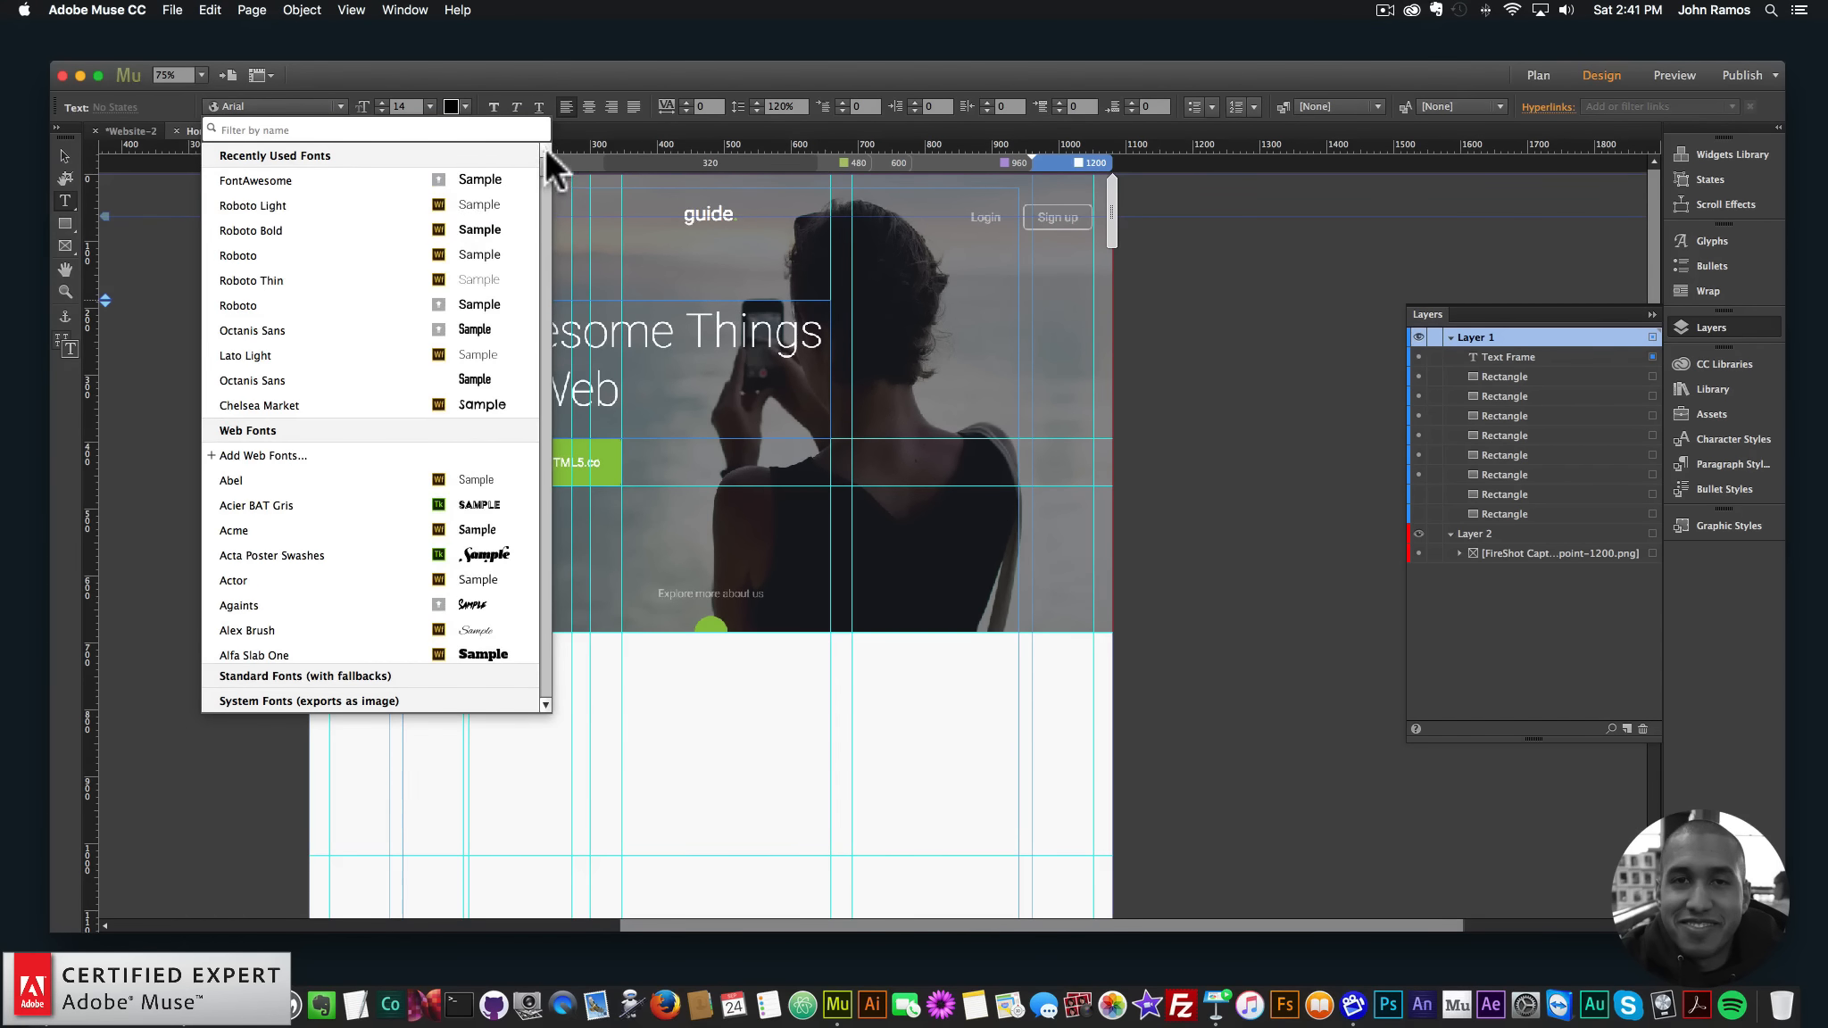
left_click(255, 453)
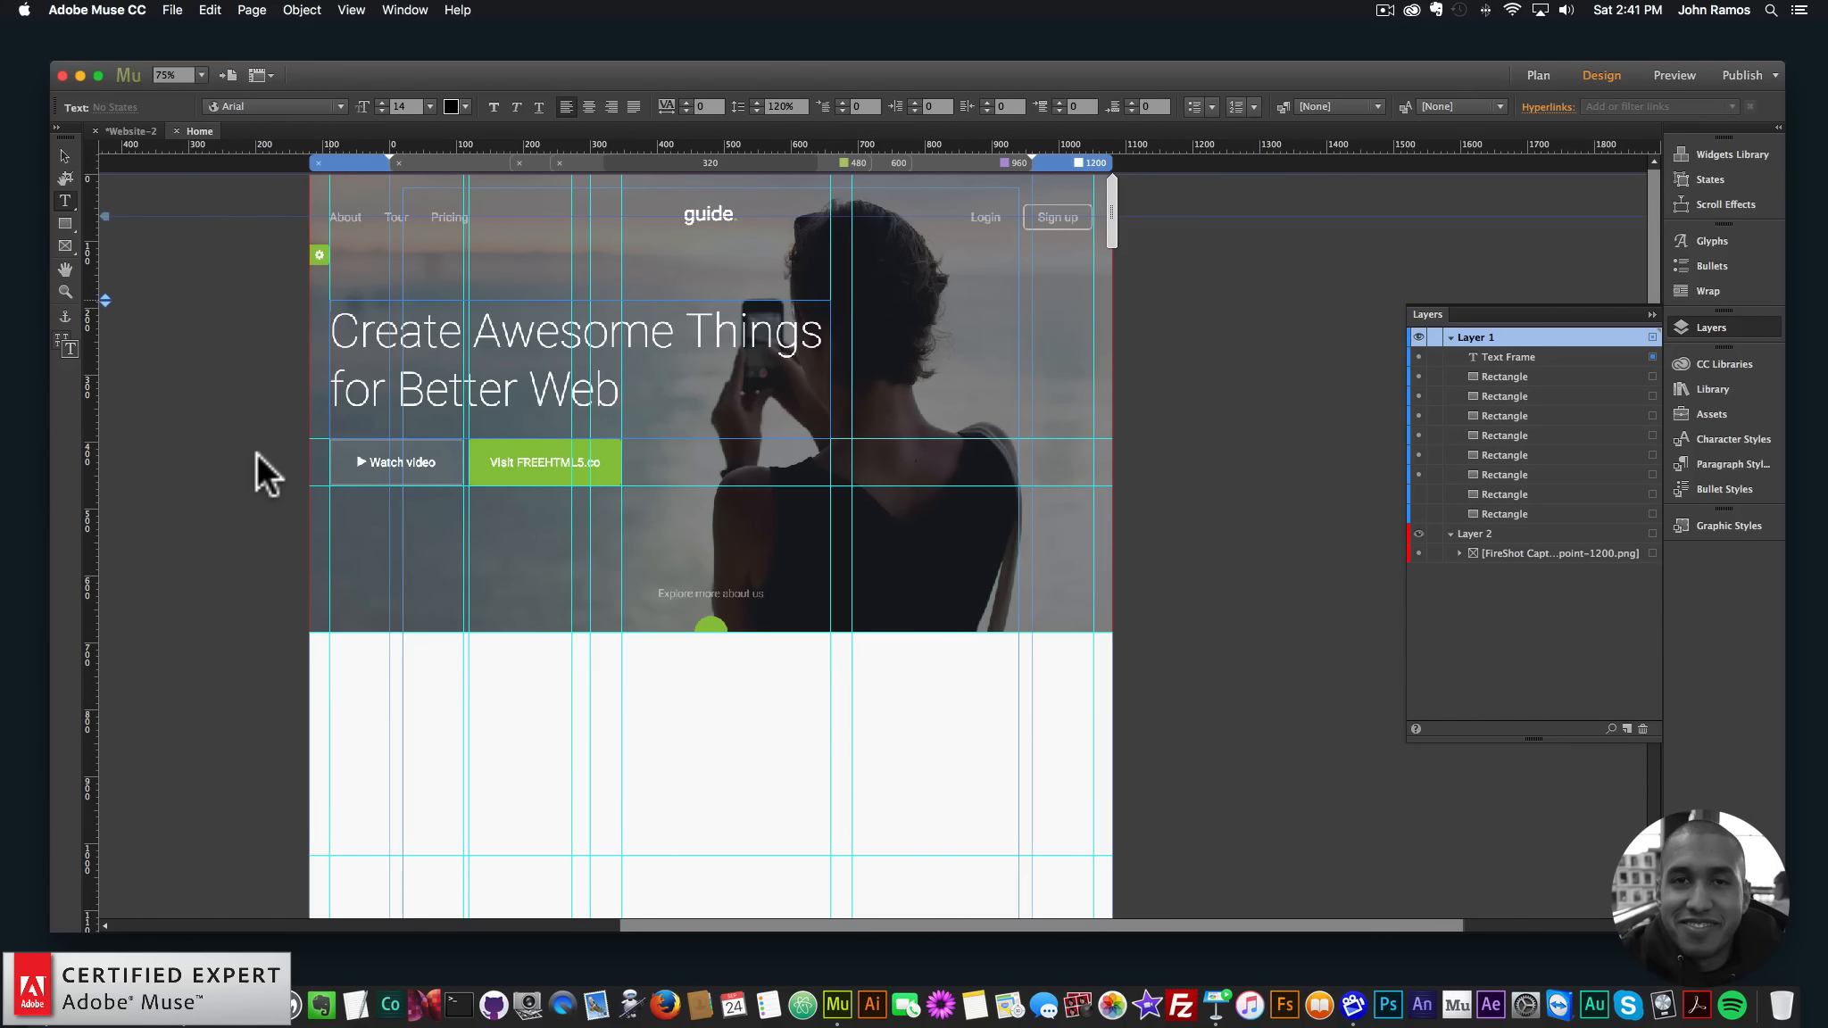
left_click(855, 260)
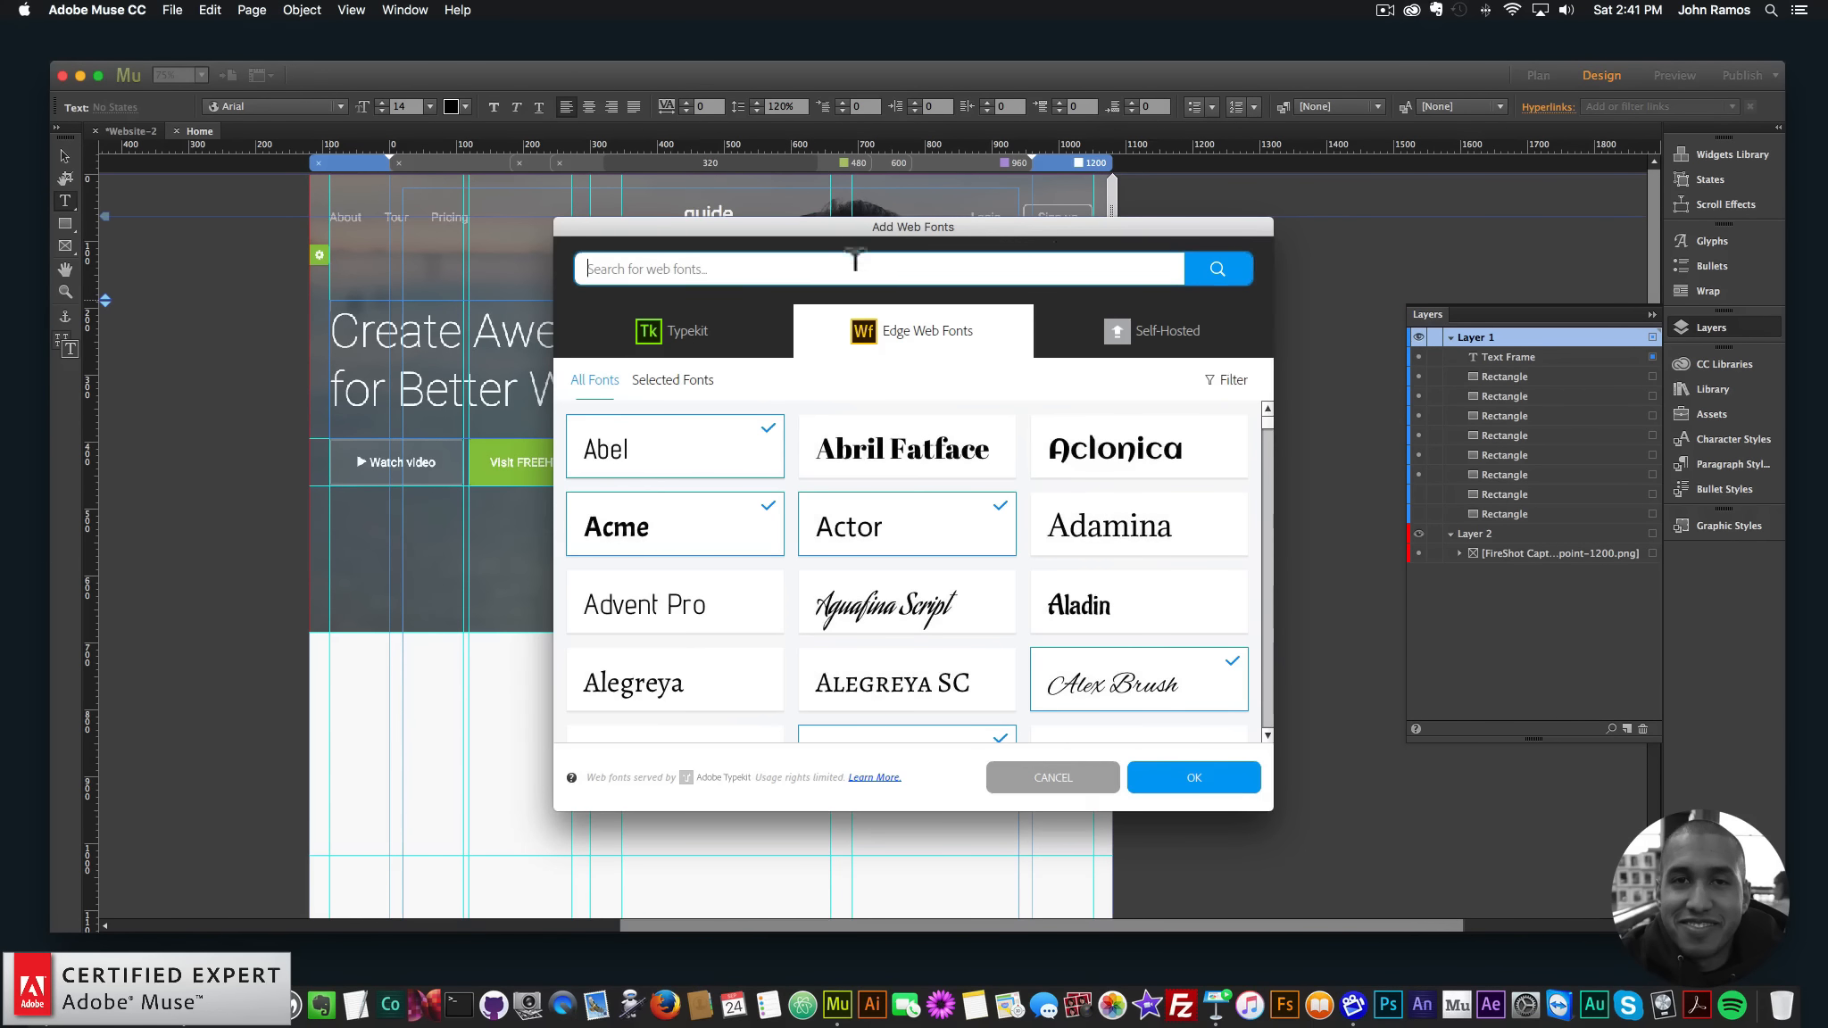
- Search Edge Web Fonts for 'roboto' and add Roboto to the site
type("roboto")
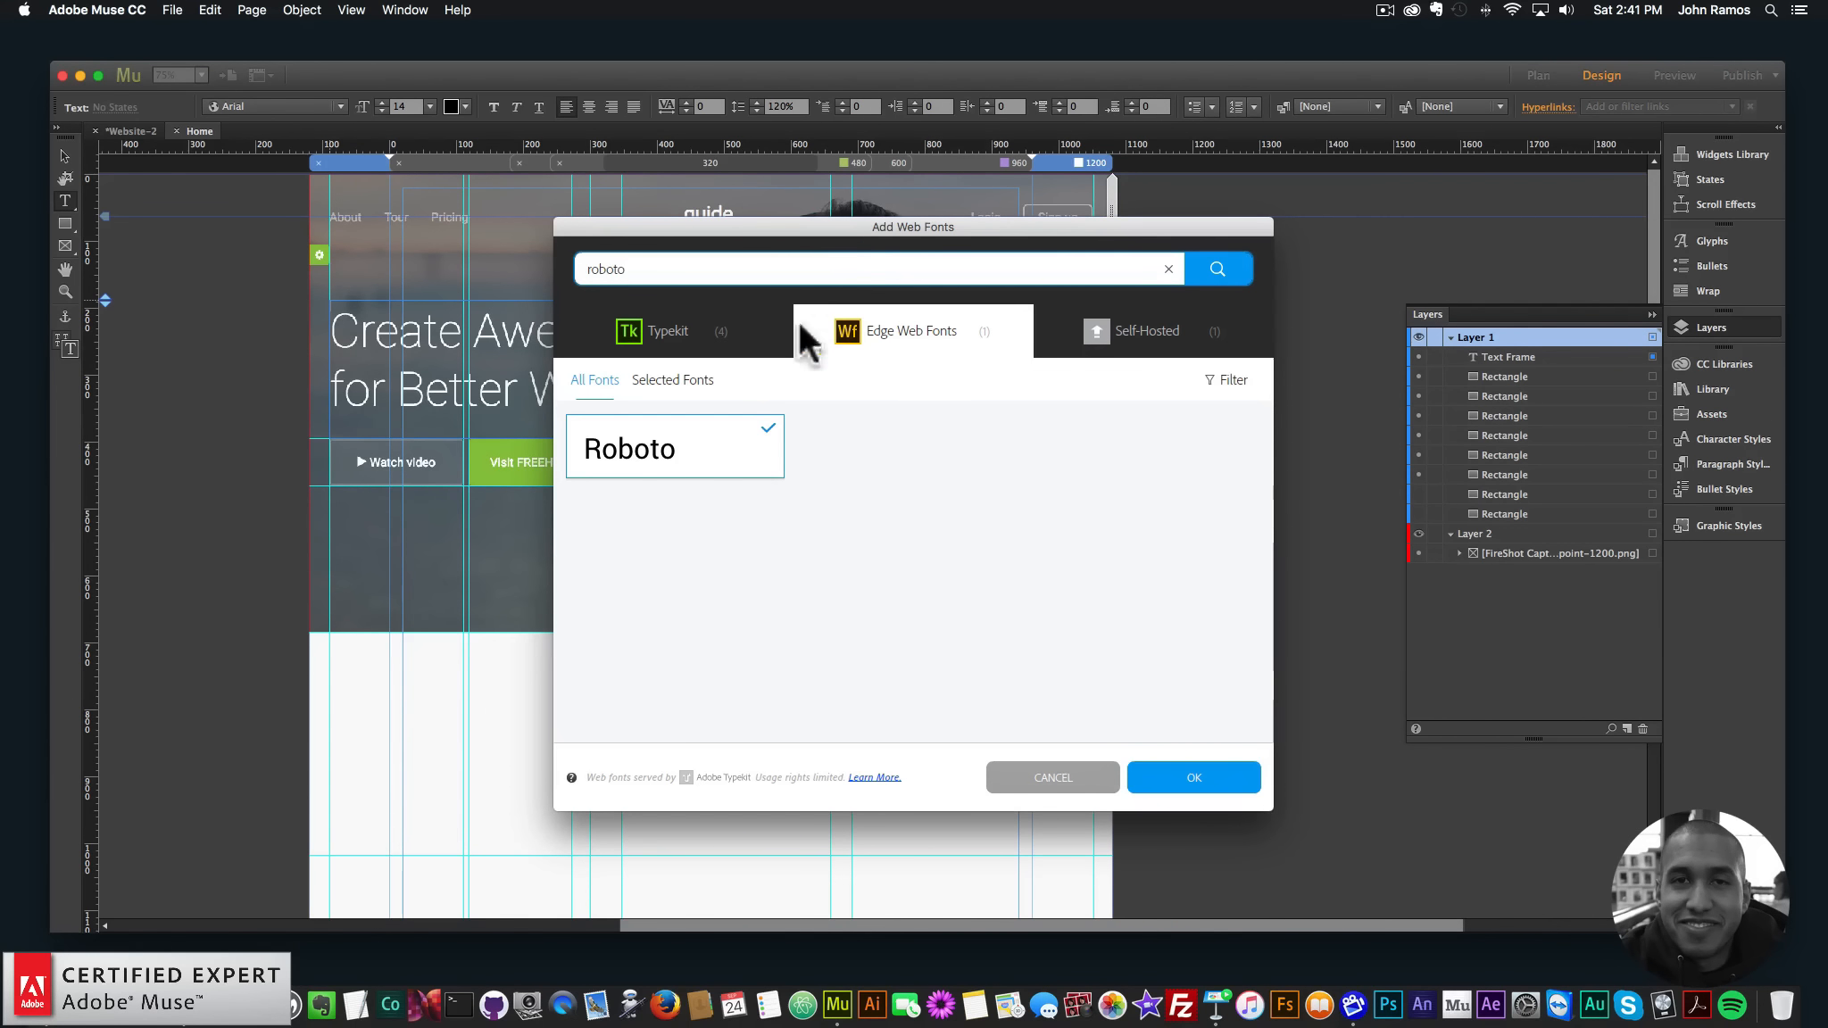
left_click(1185, 773)
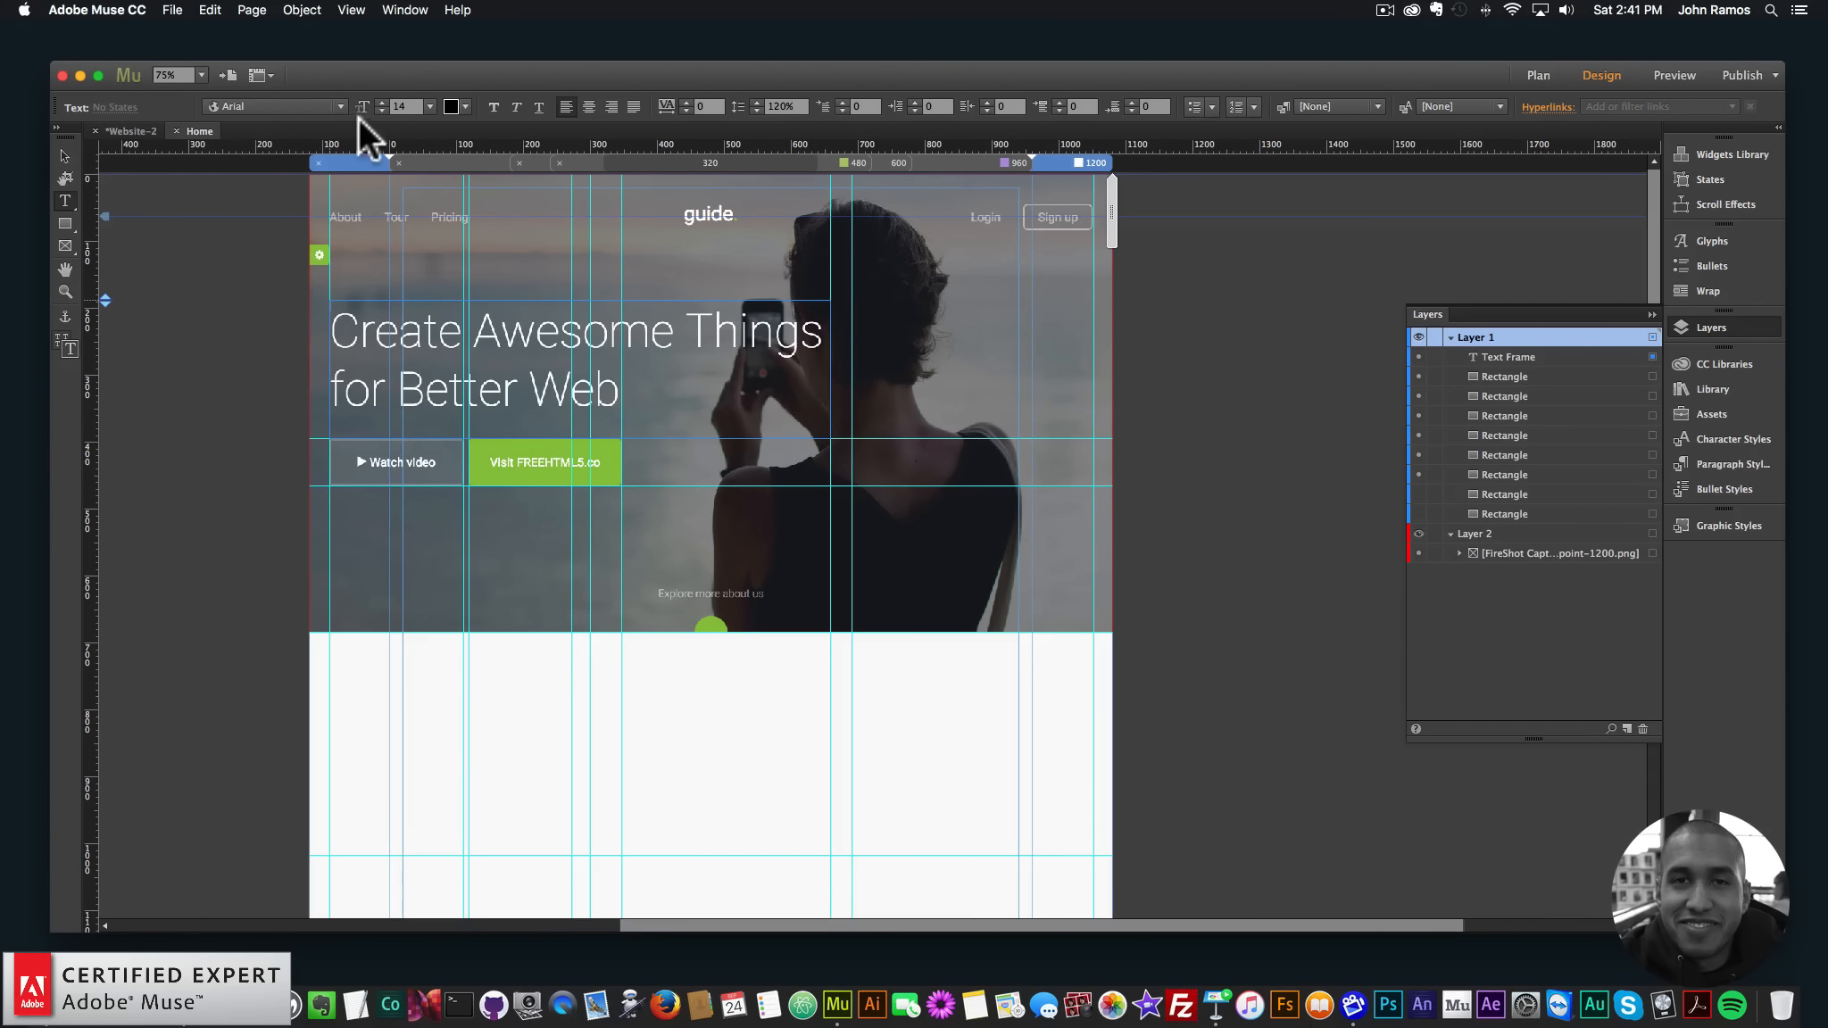
- Switch to Roboto Thin and type the headline 'Create Awesome Things for Better Web'
left_click(341, 103)
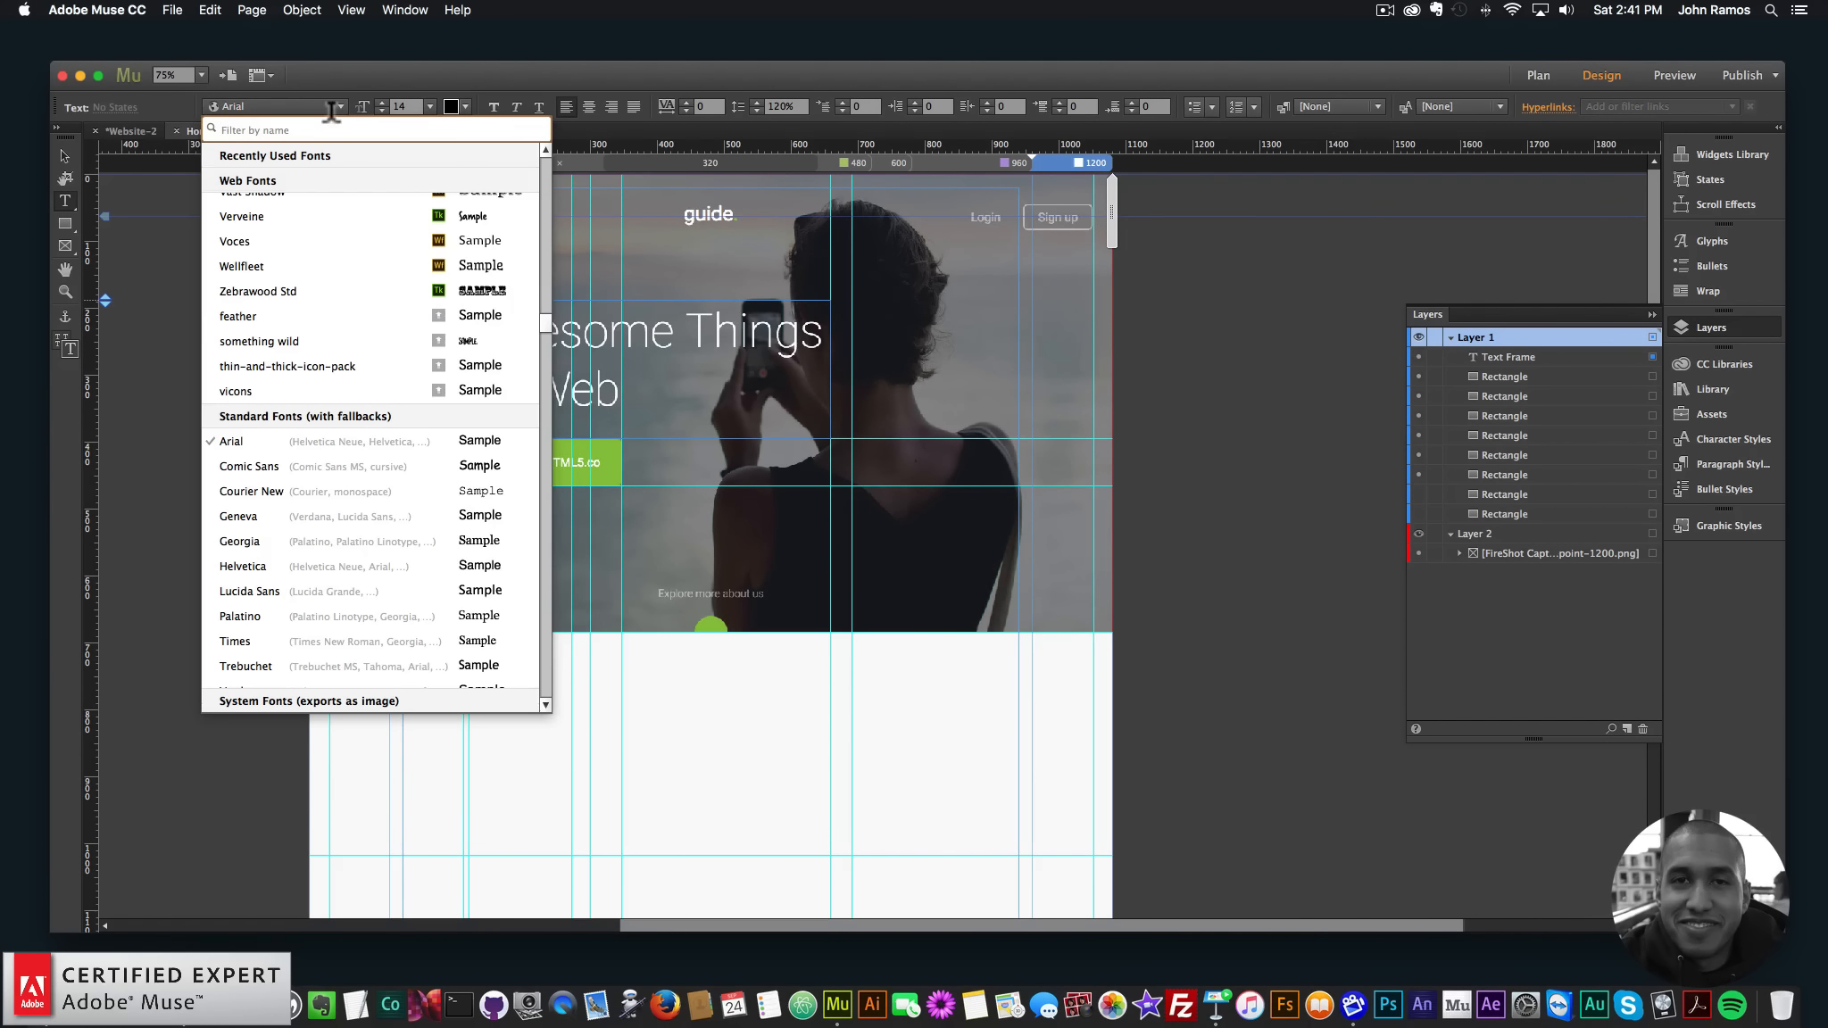
type("roboto")
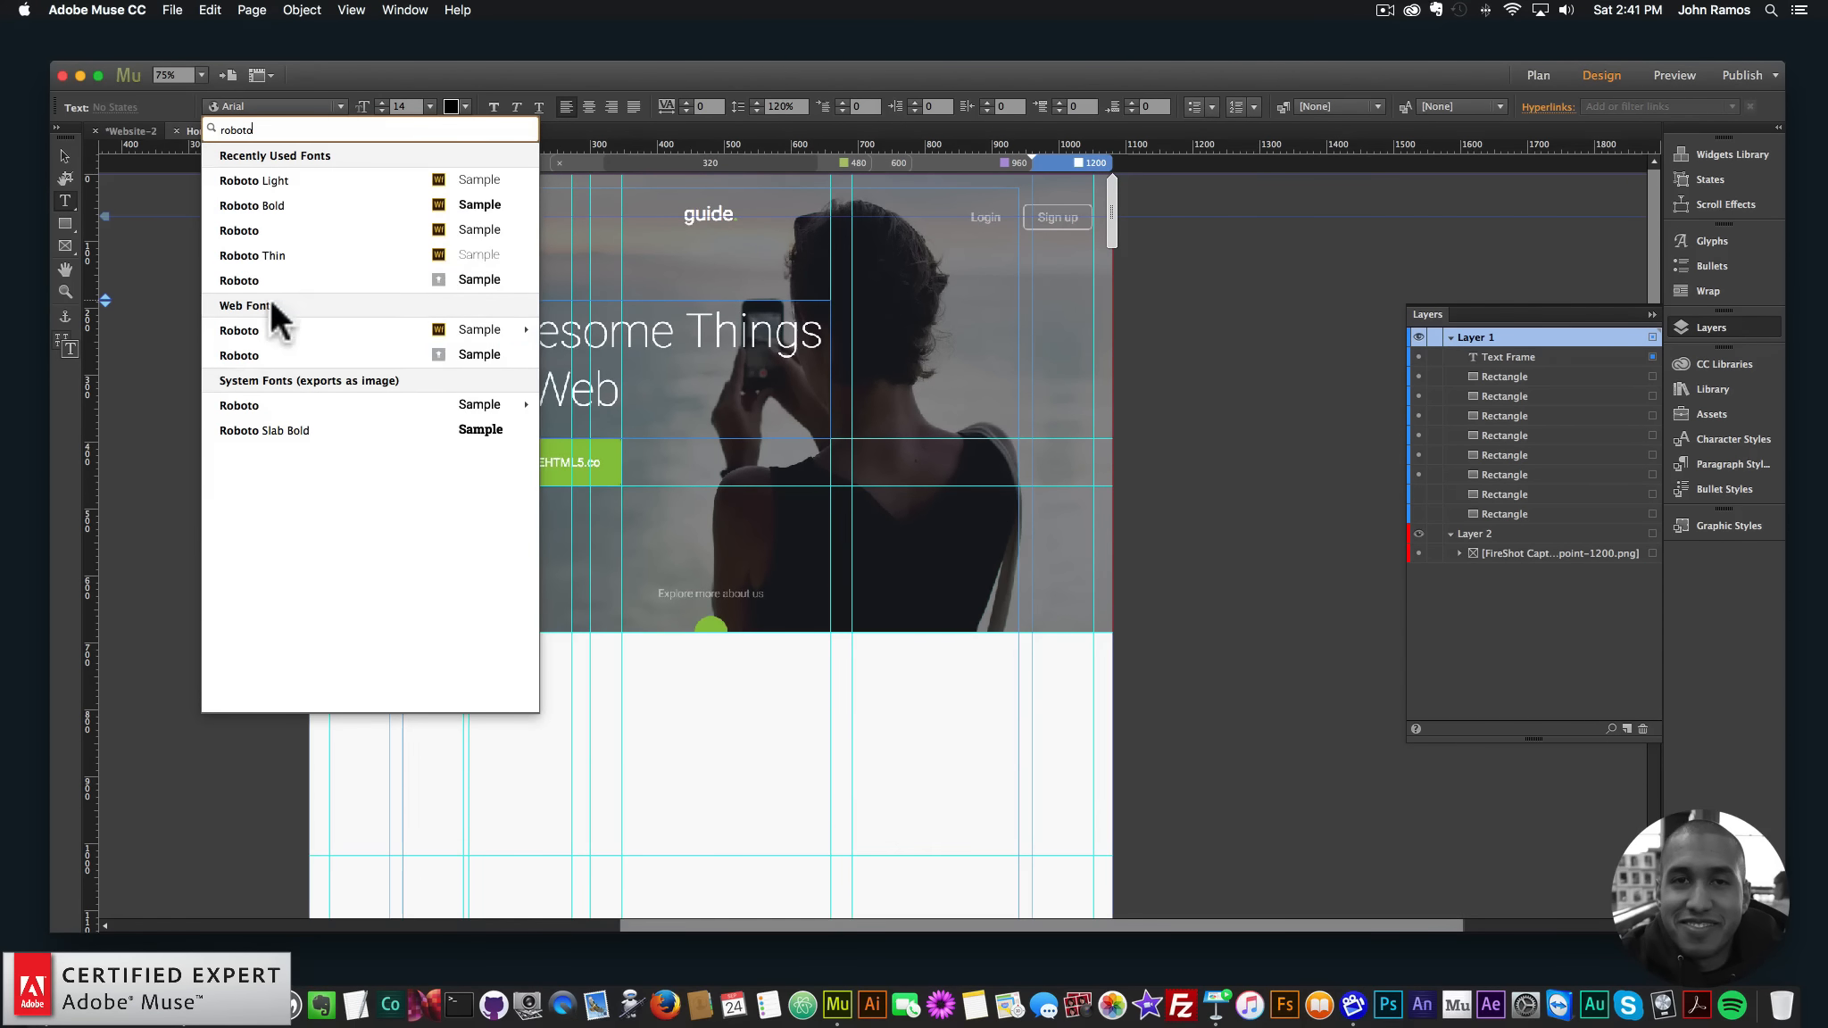
mouse_move(430, 323)
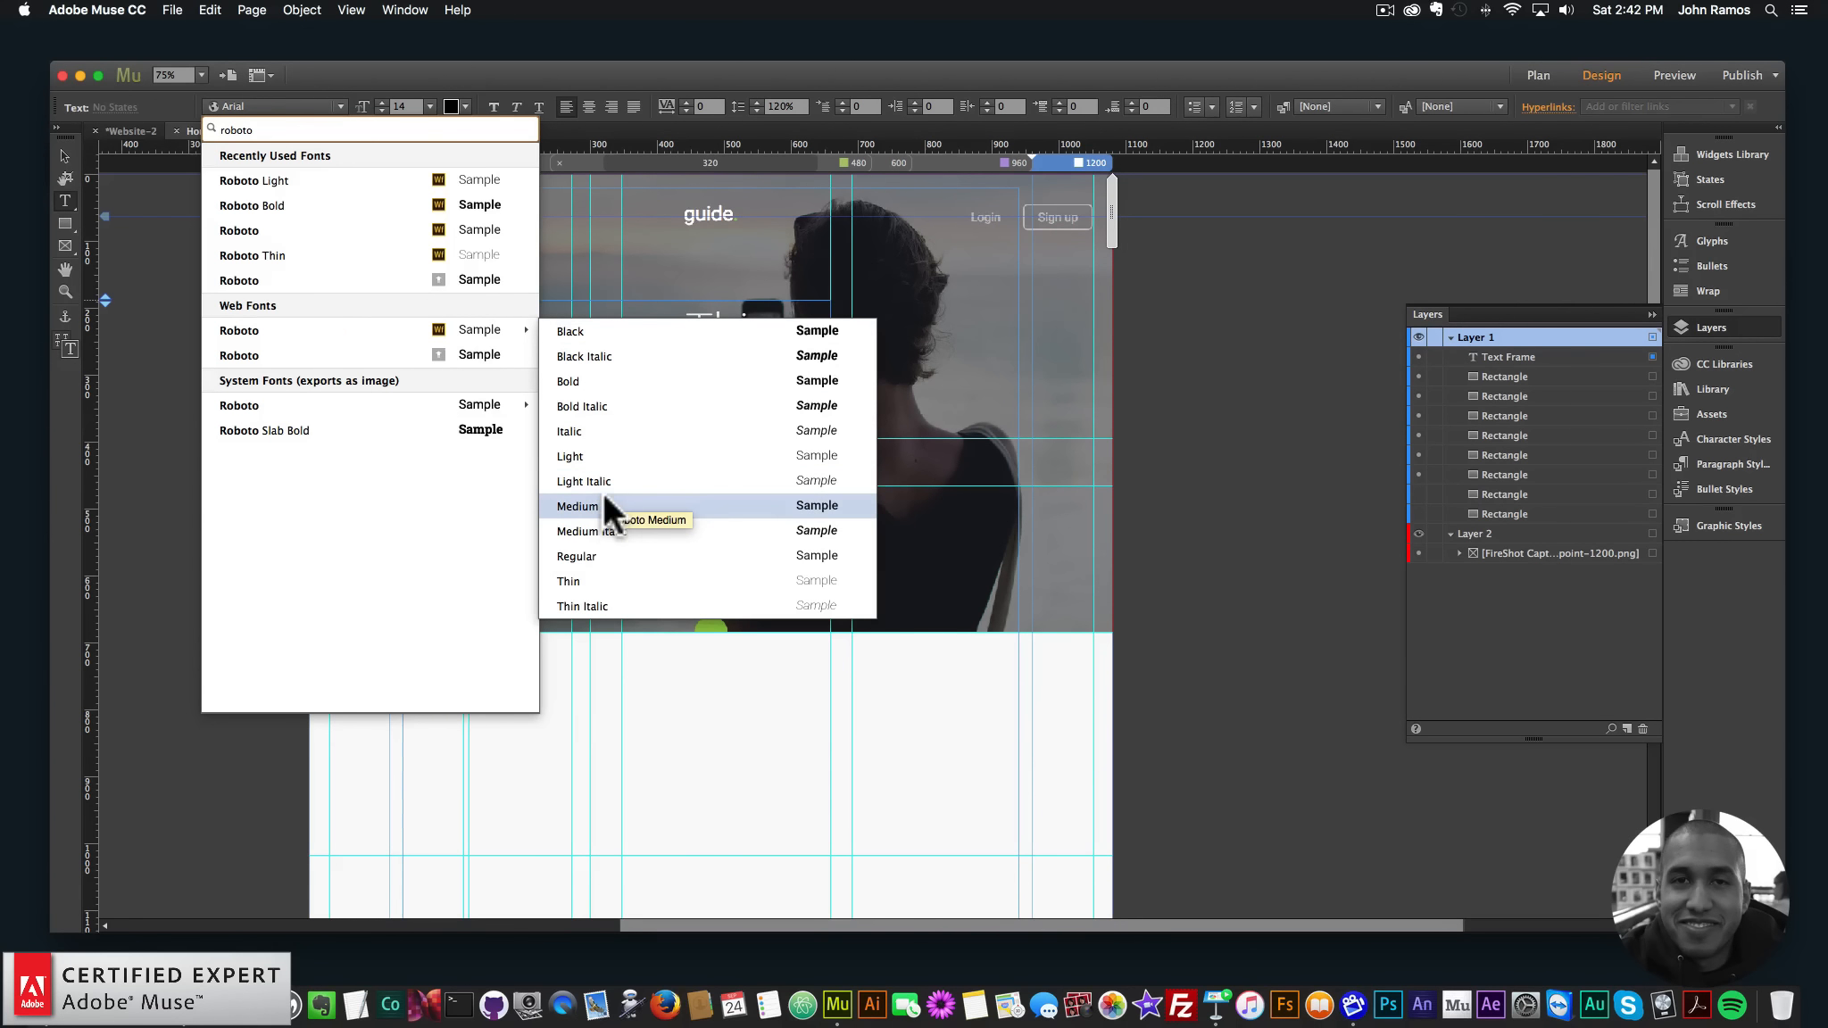
left_click(590, 581)
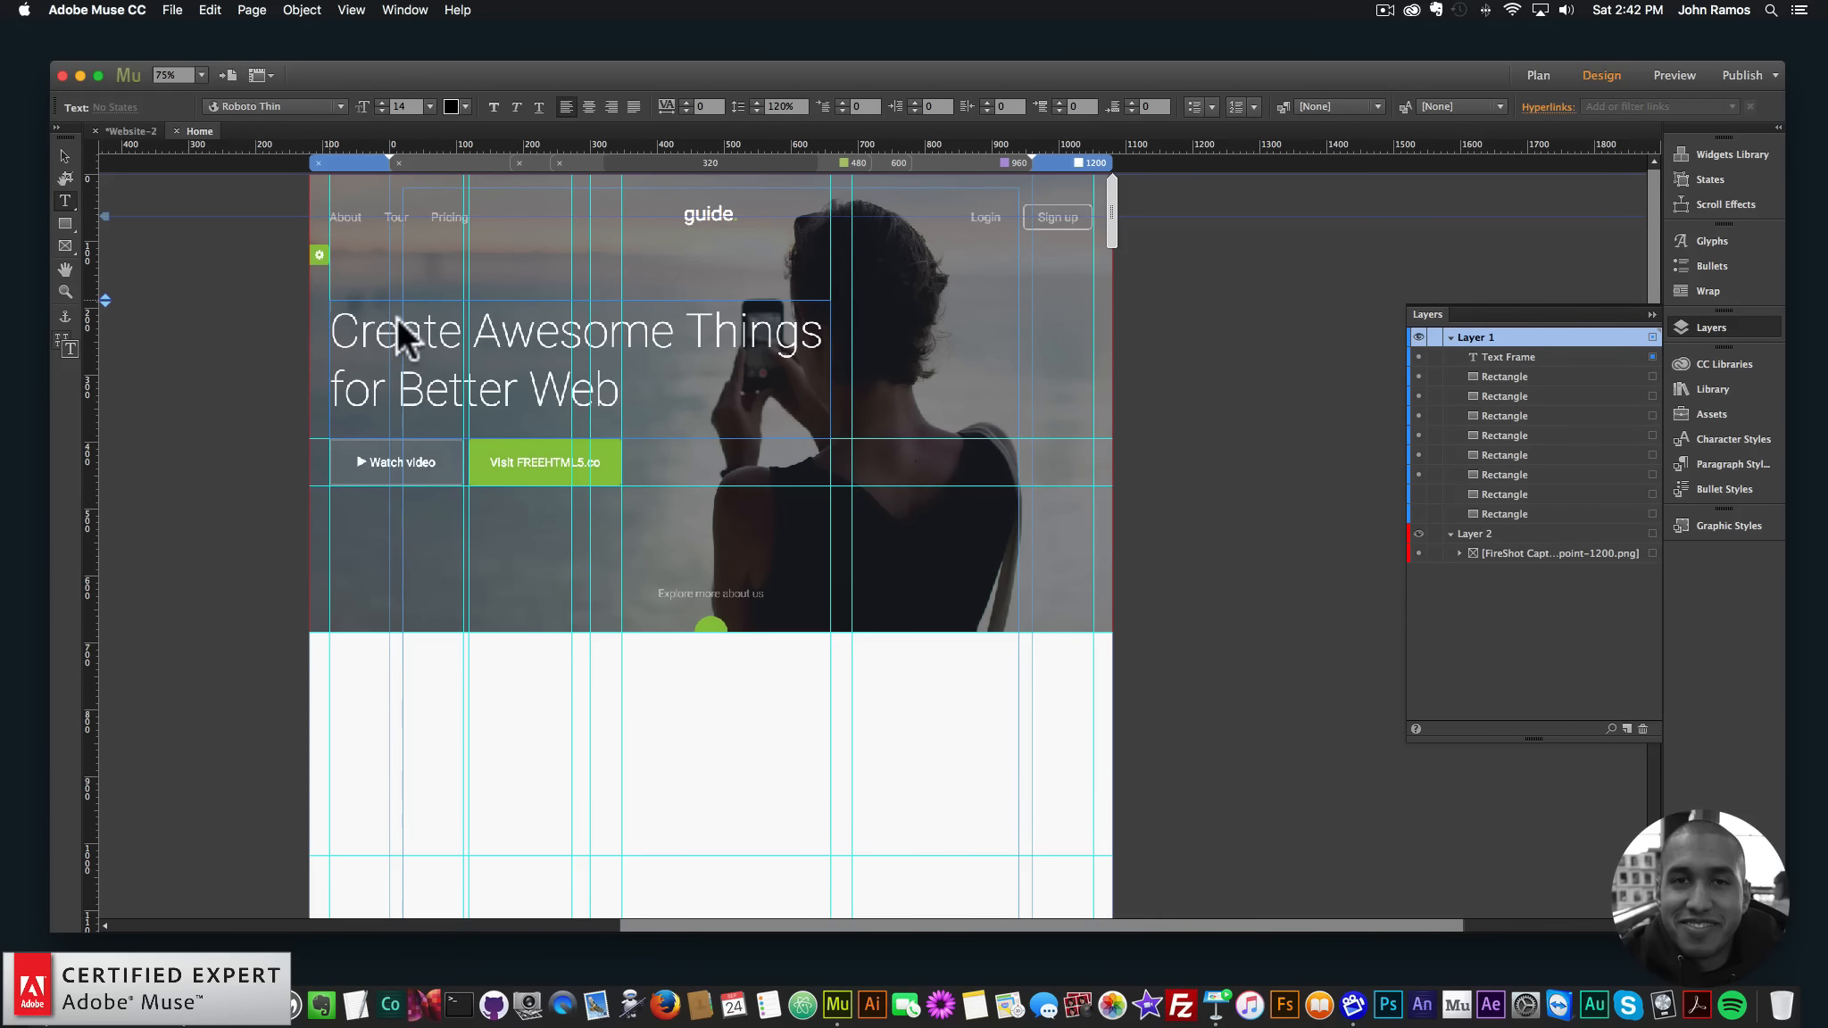
type("CRE")
key("BackSpace")
key("BackSpace")
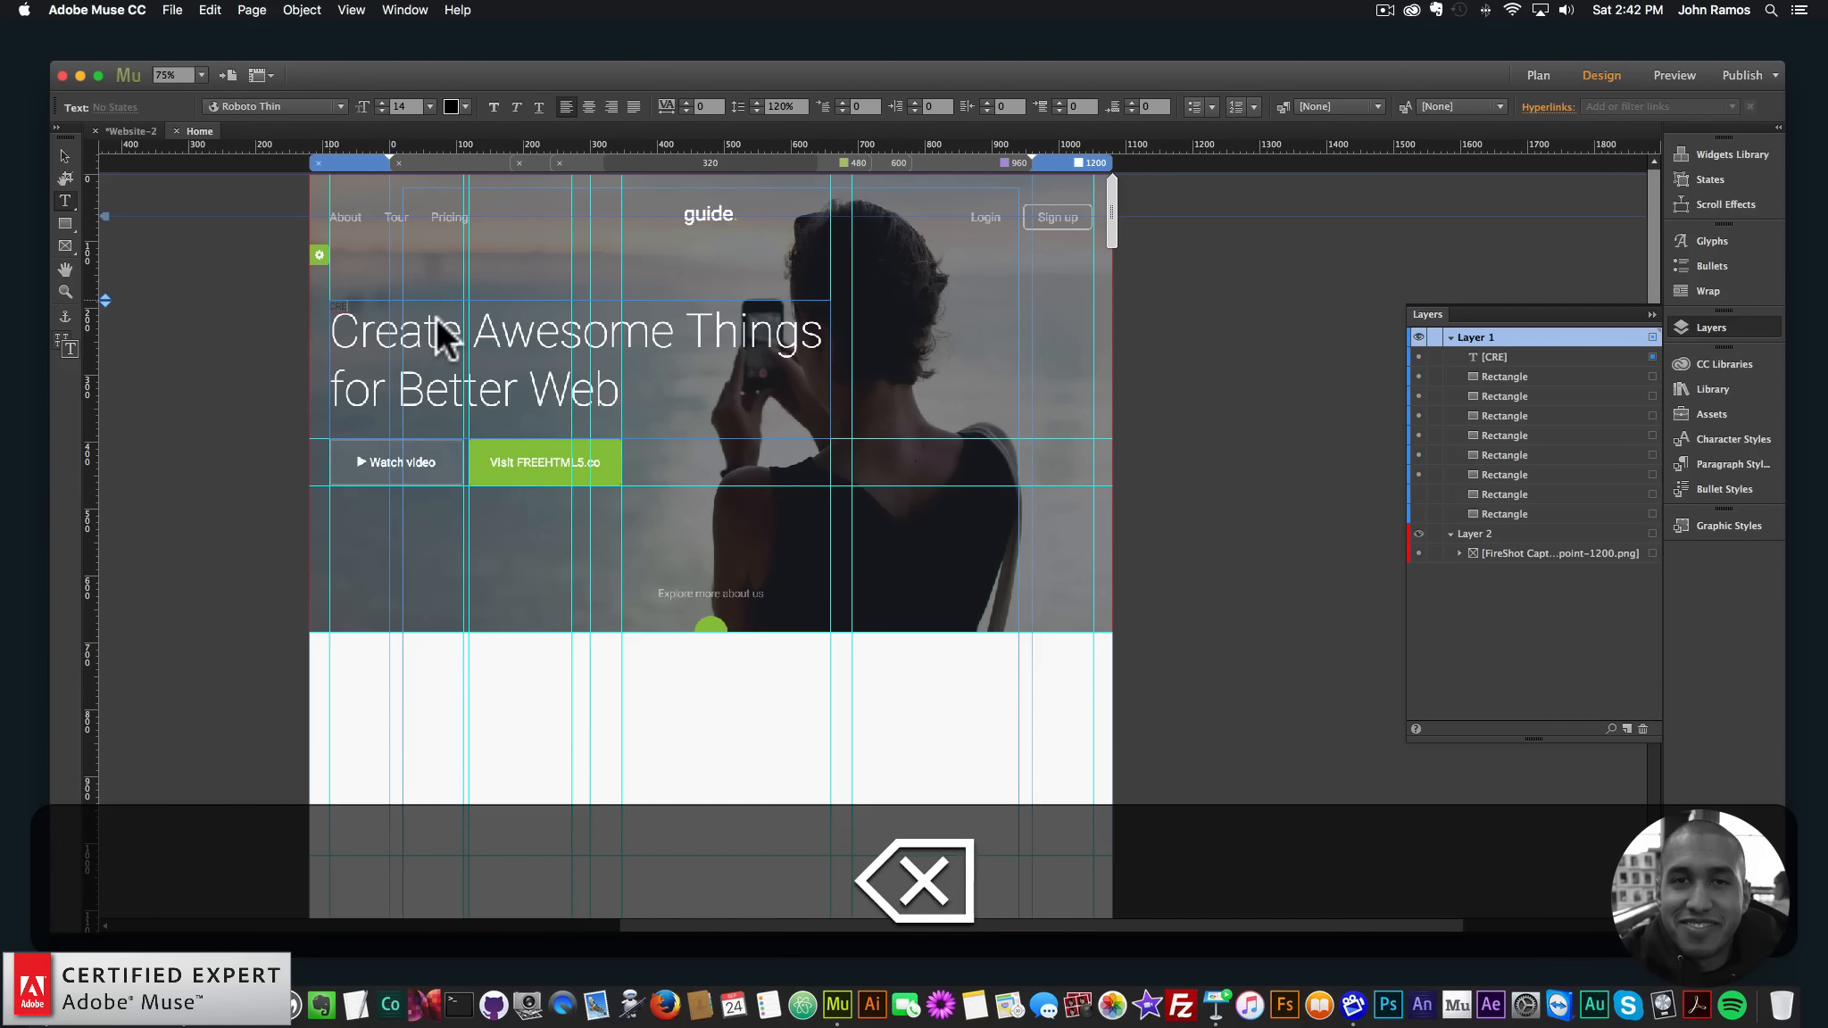
type("reate Awesome")
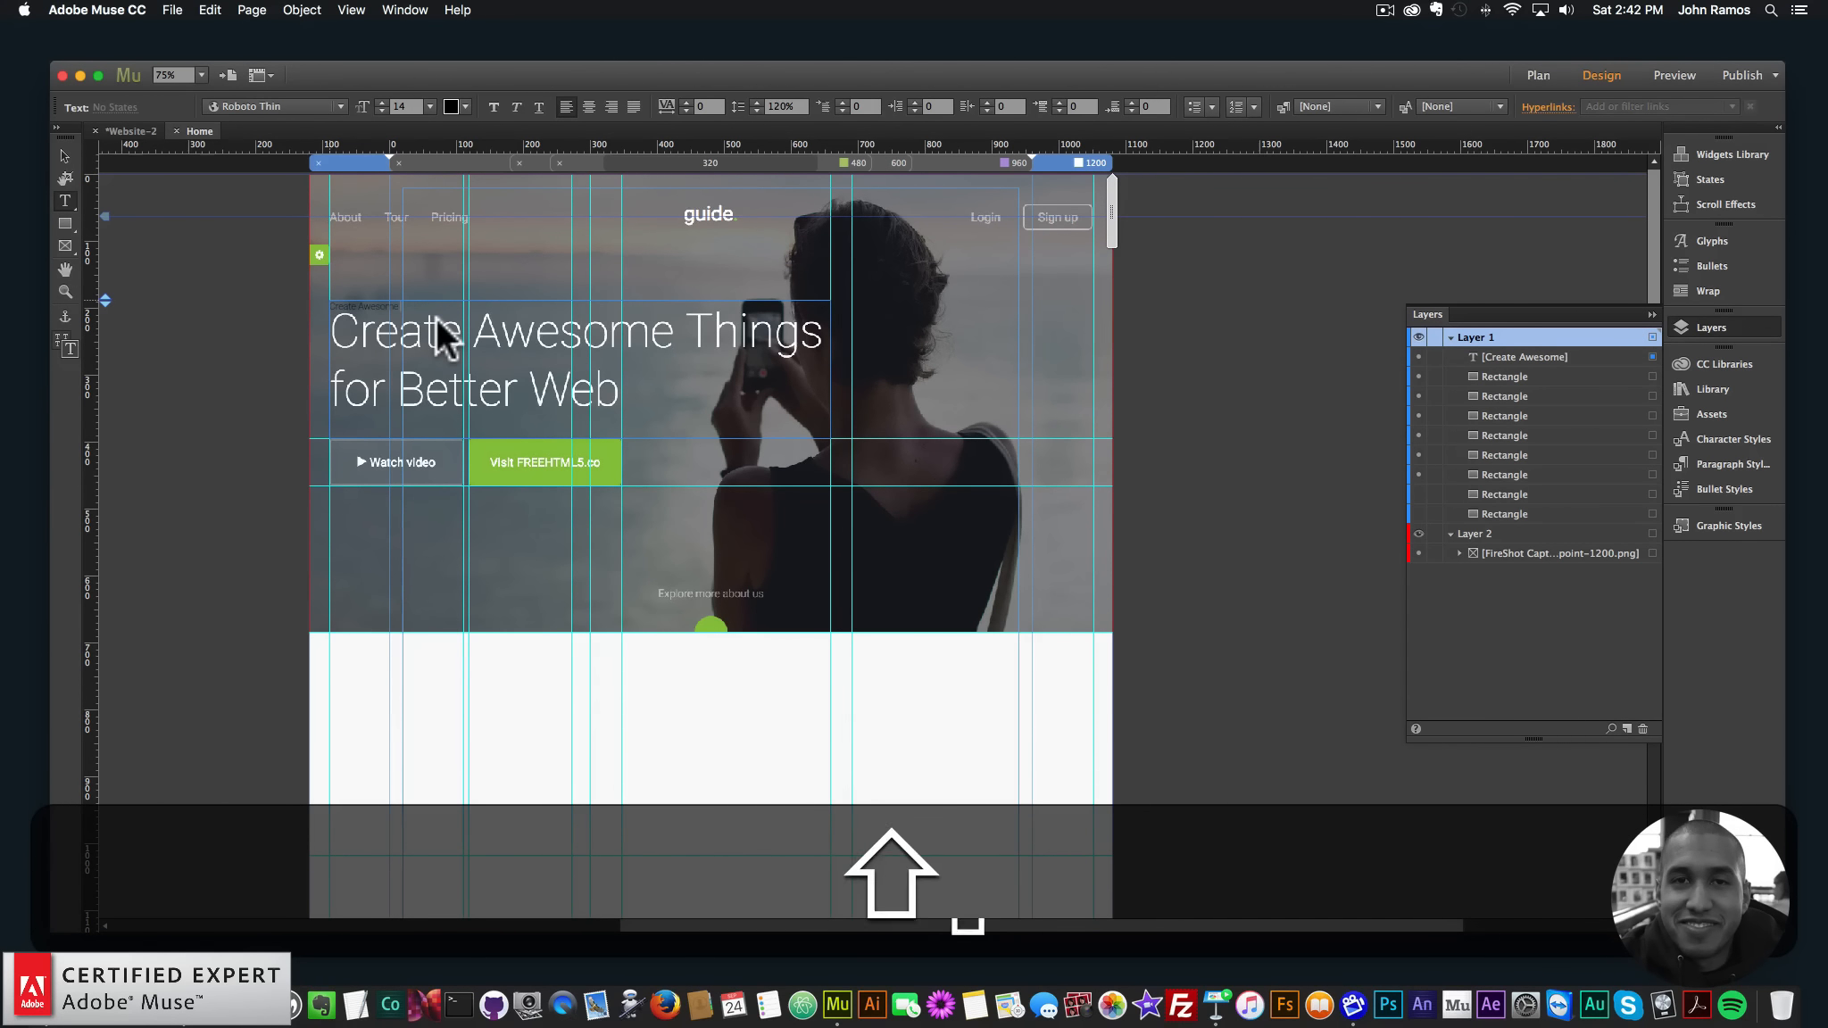
type(" Things for Better Web")
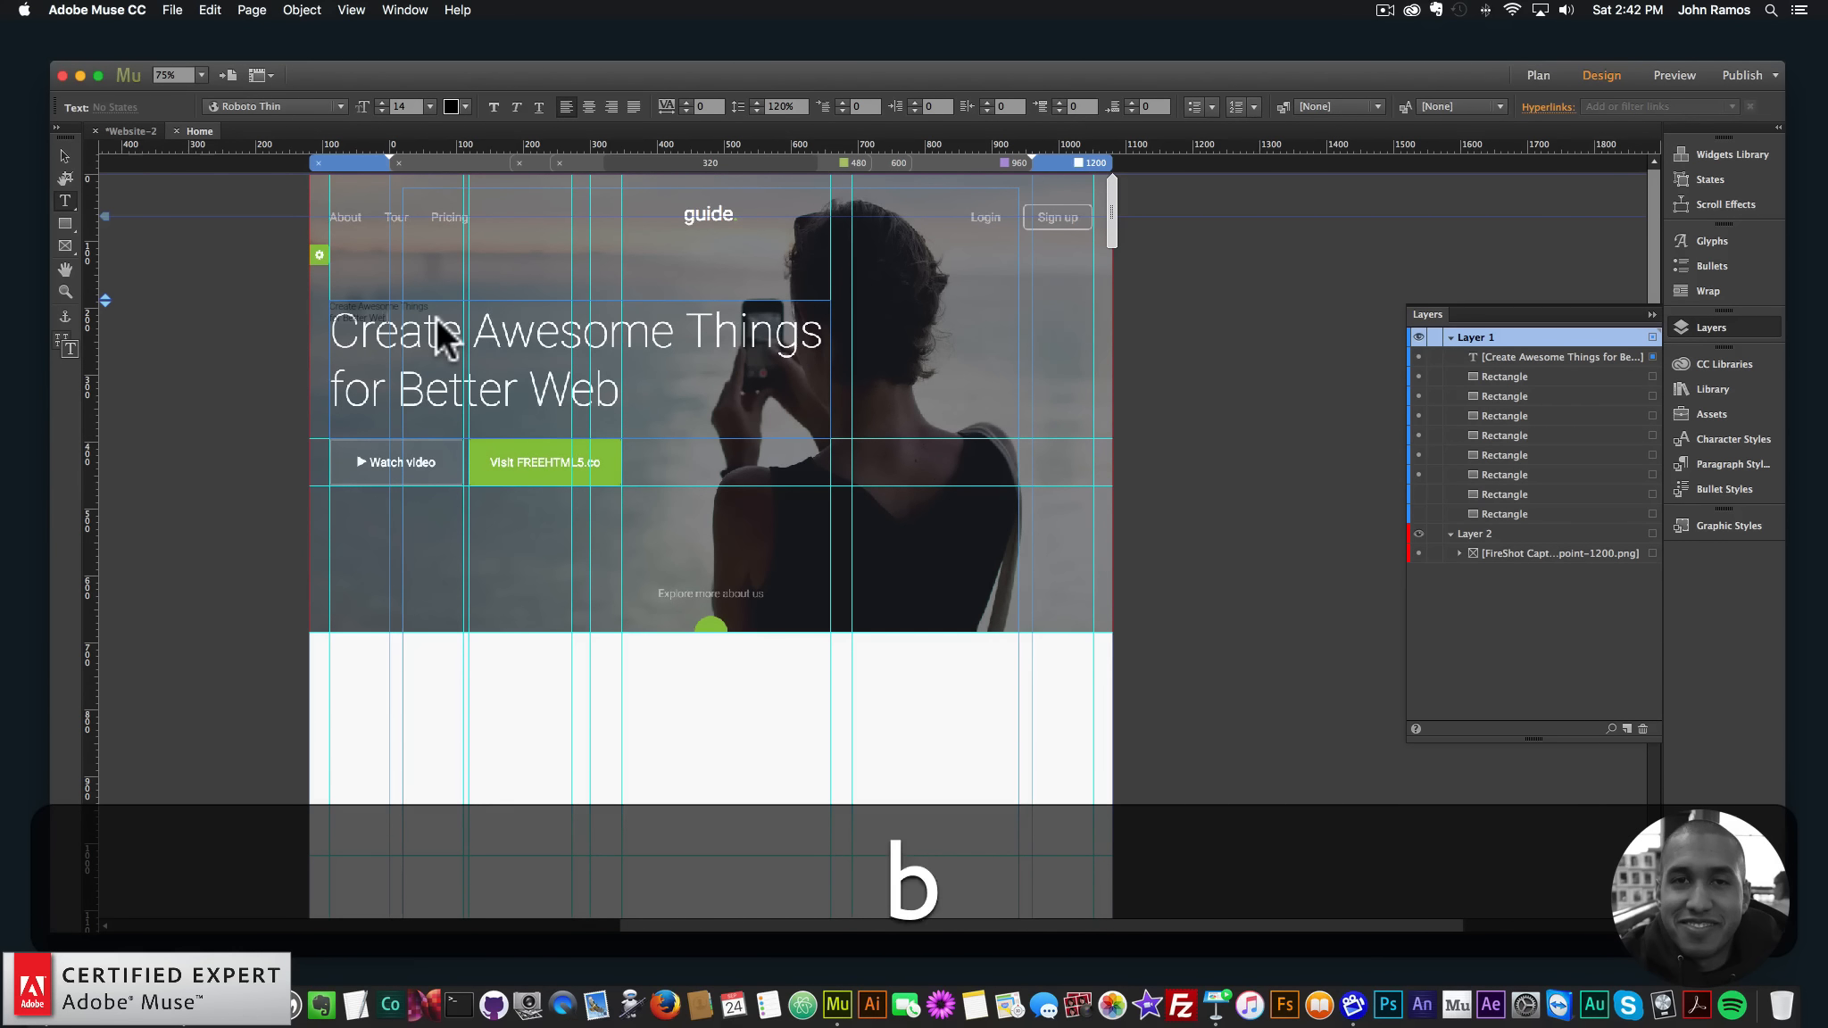
- Make the whole headline size 70 and white
key("super+a")
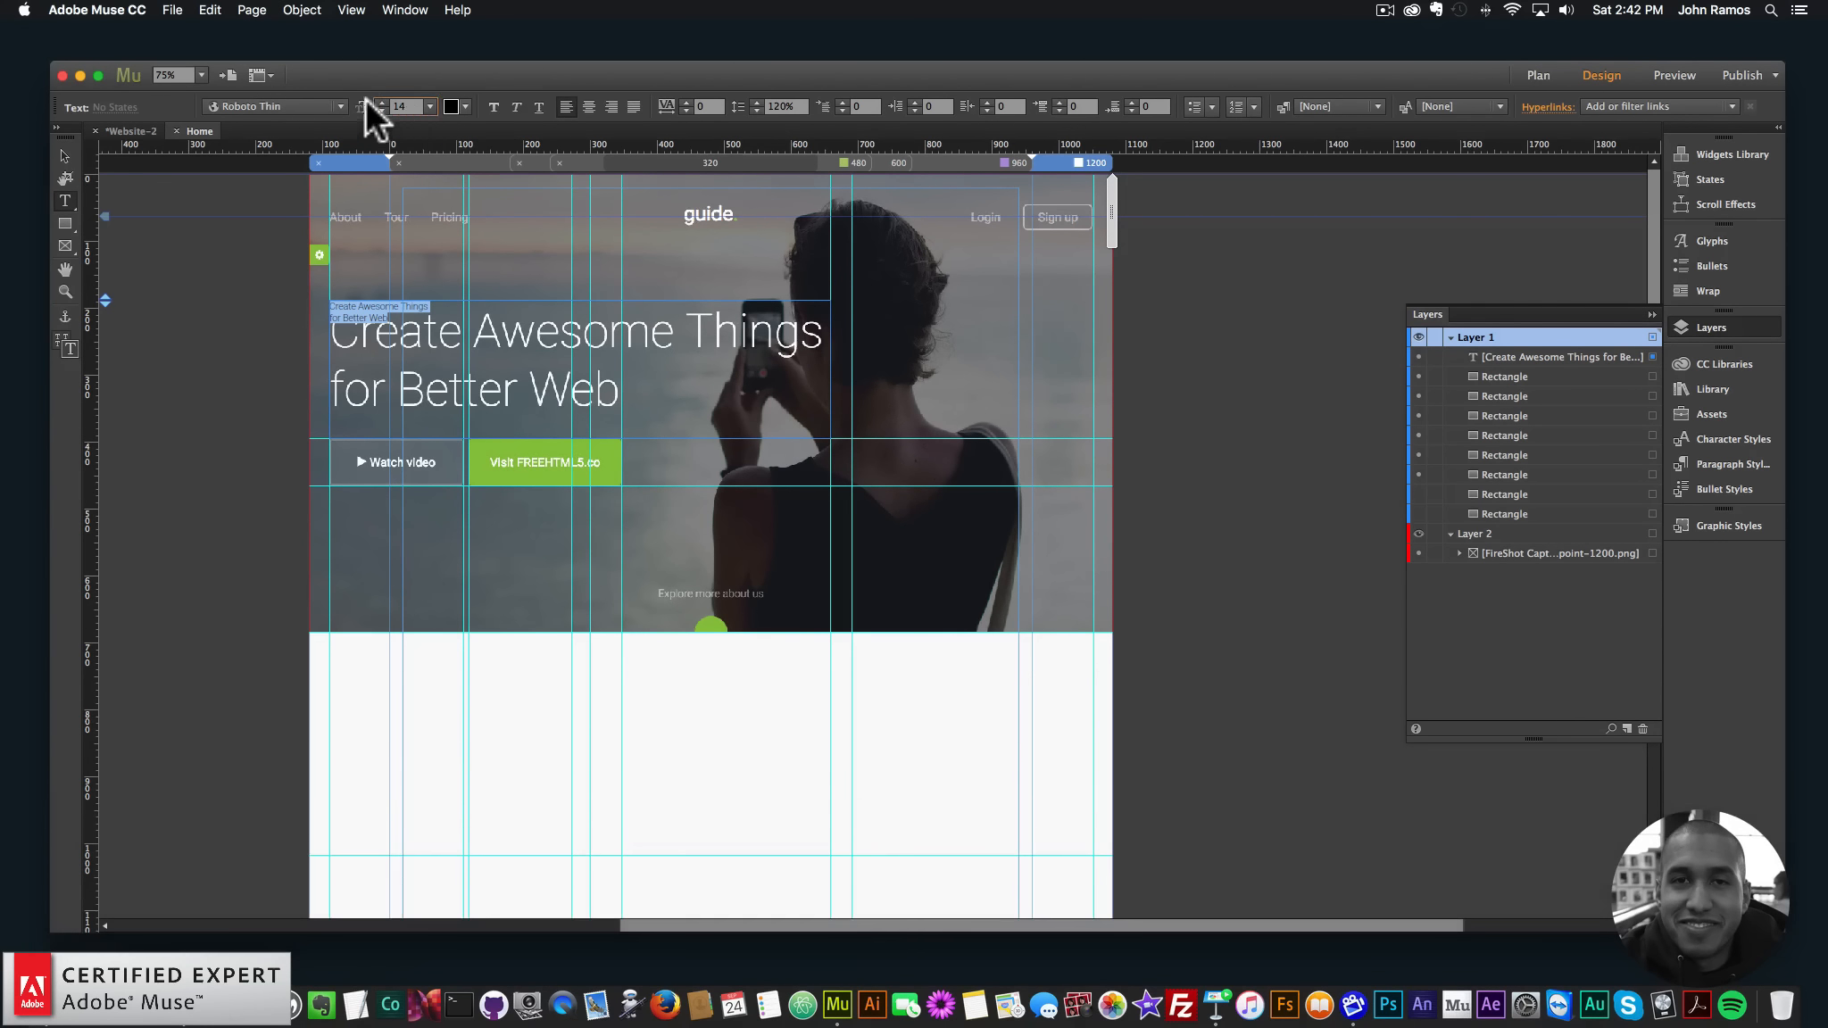
type("70")
key("Return")
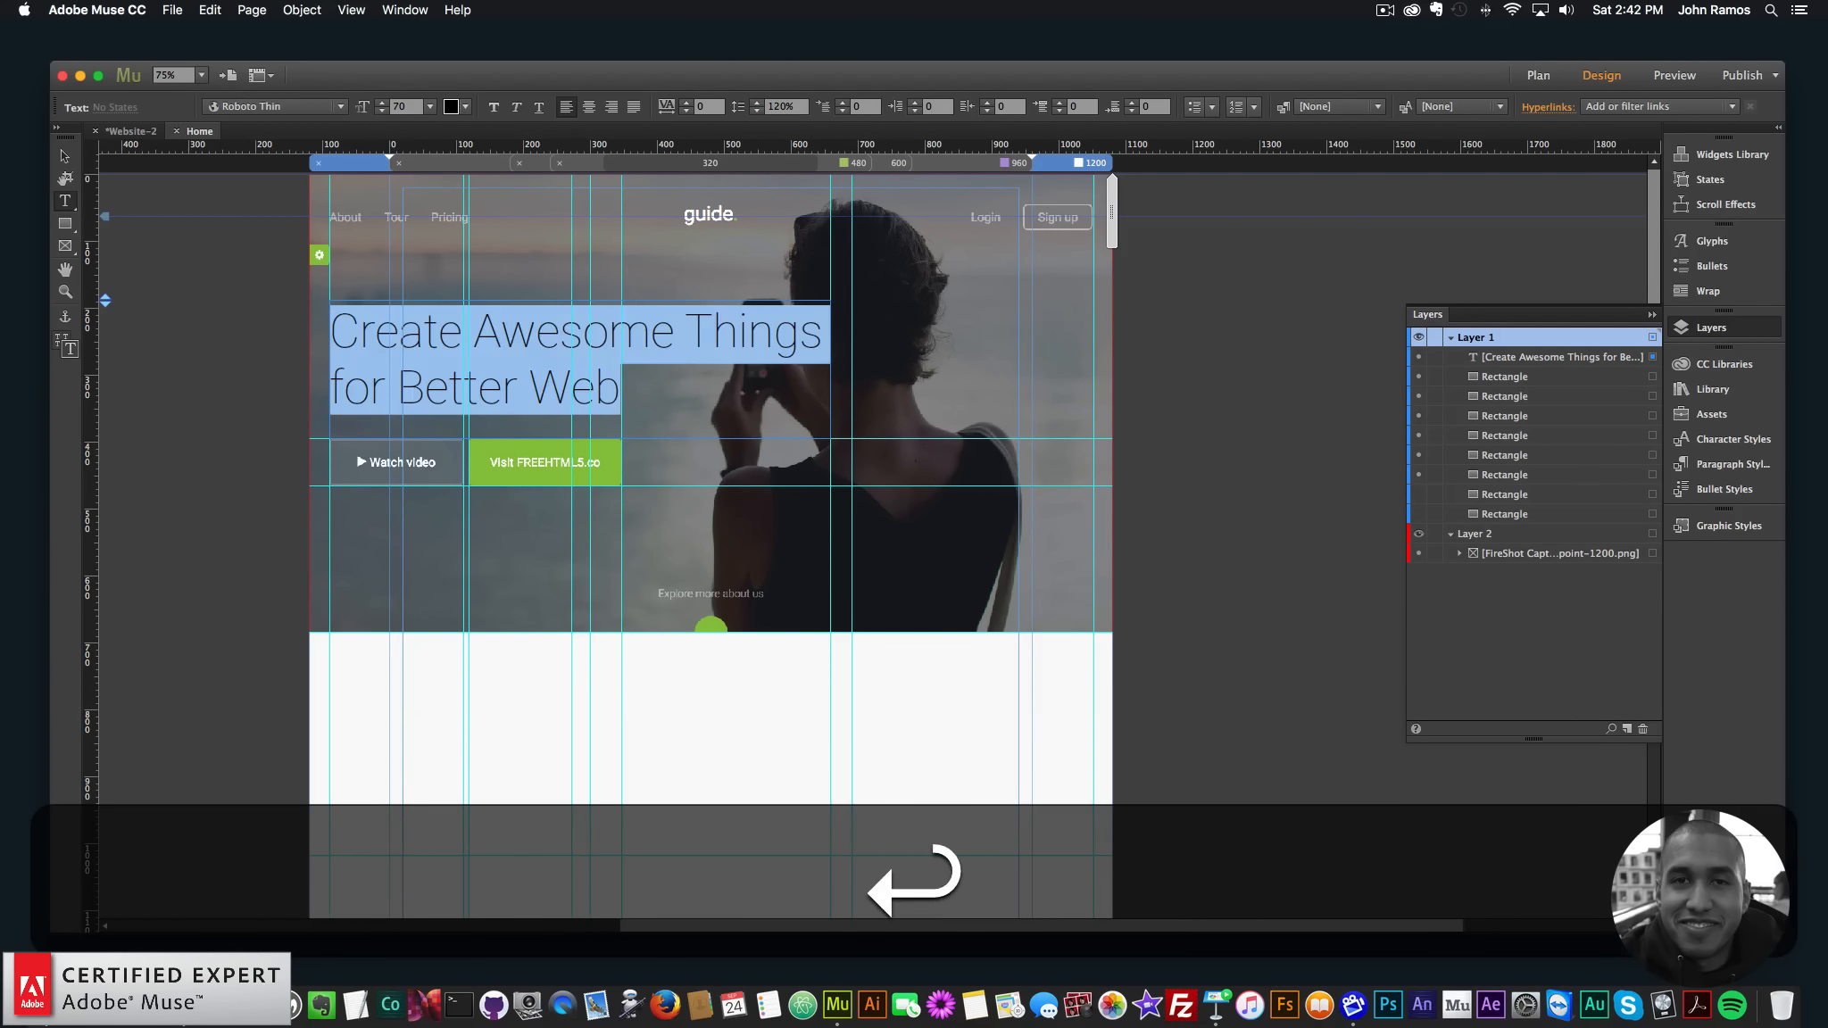
left_click(452, 107)
left_click(689, 133)
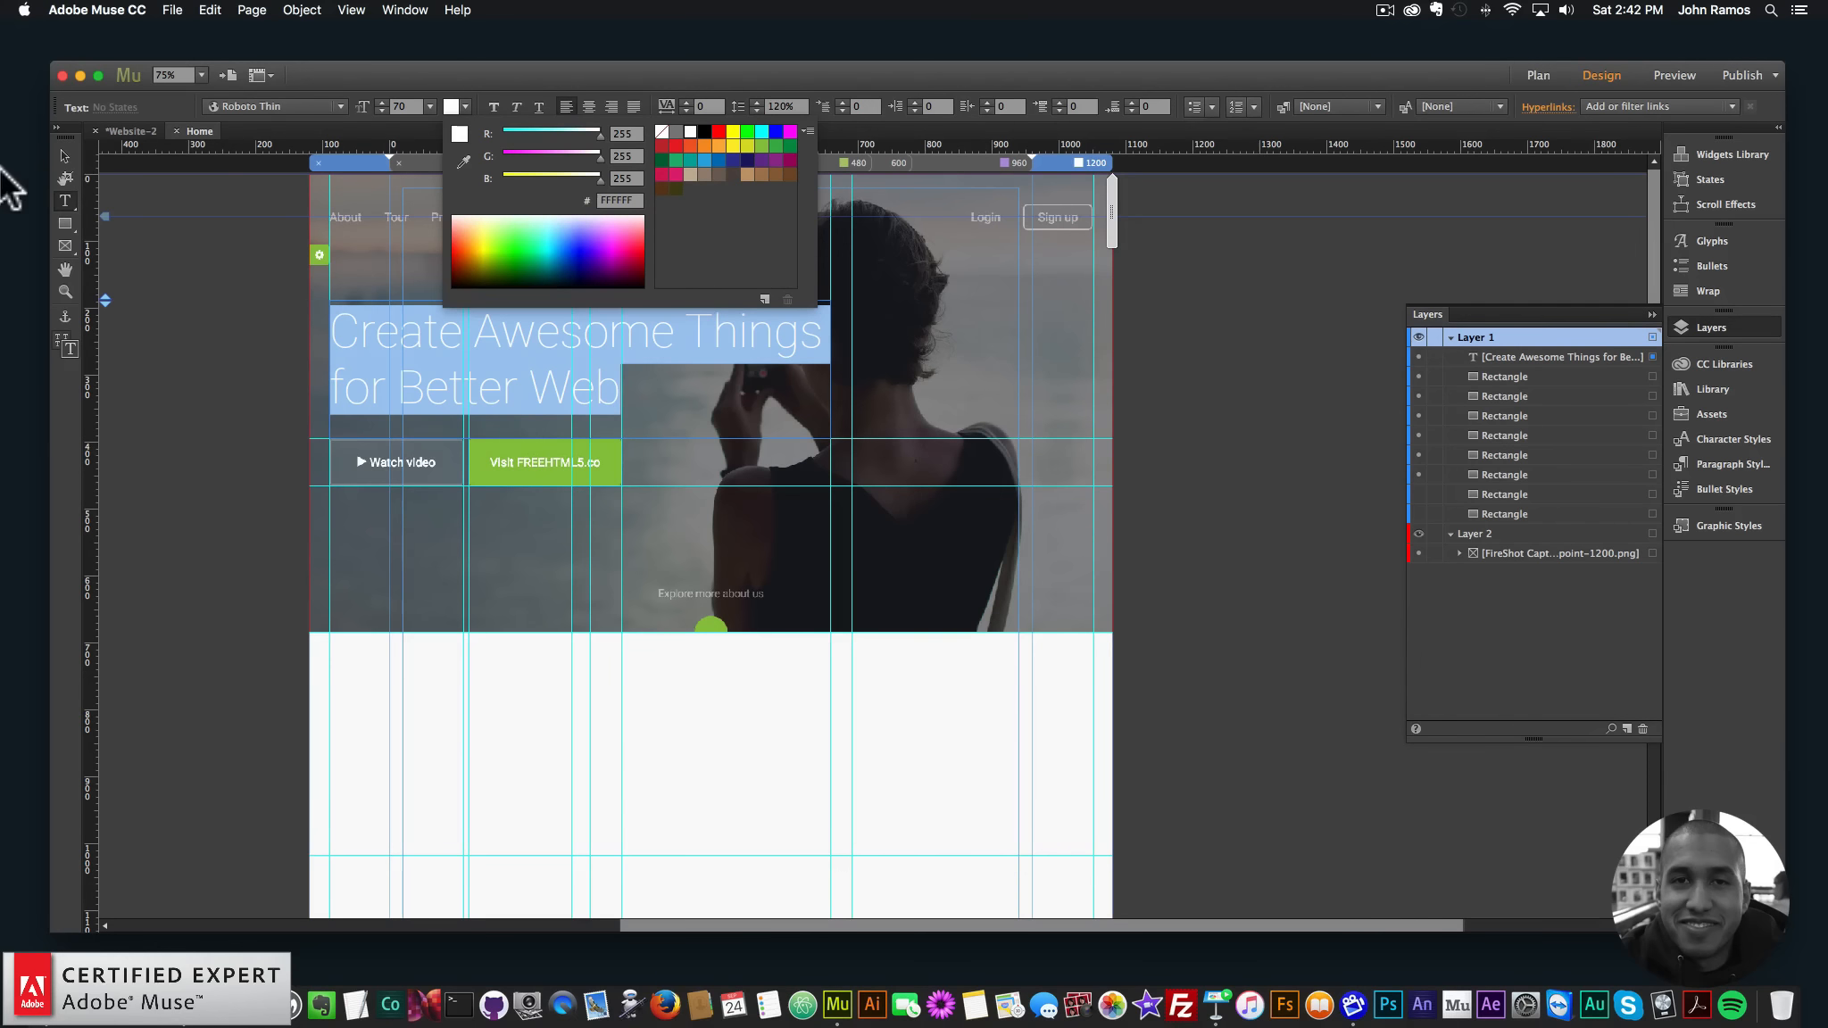
left_click(62, 152)
- Nudge the headline frame vertically to sit exactly over the template headline
left_click(66, 156)
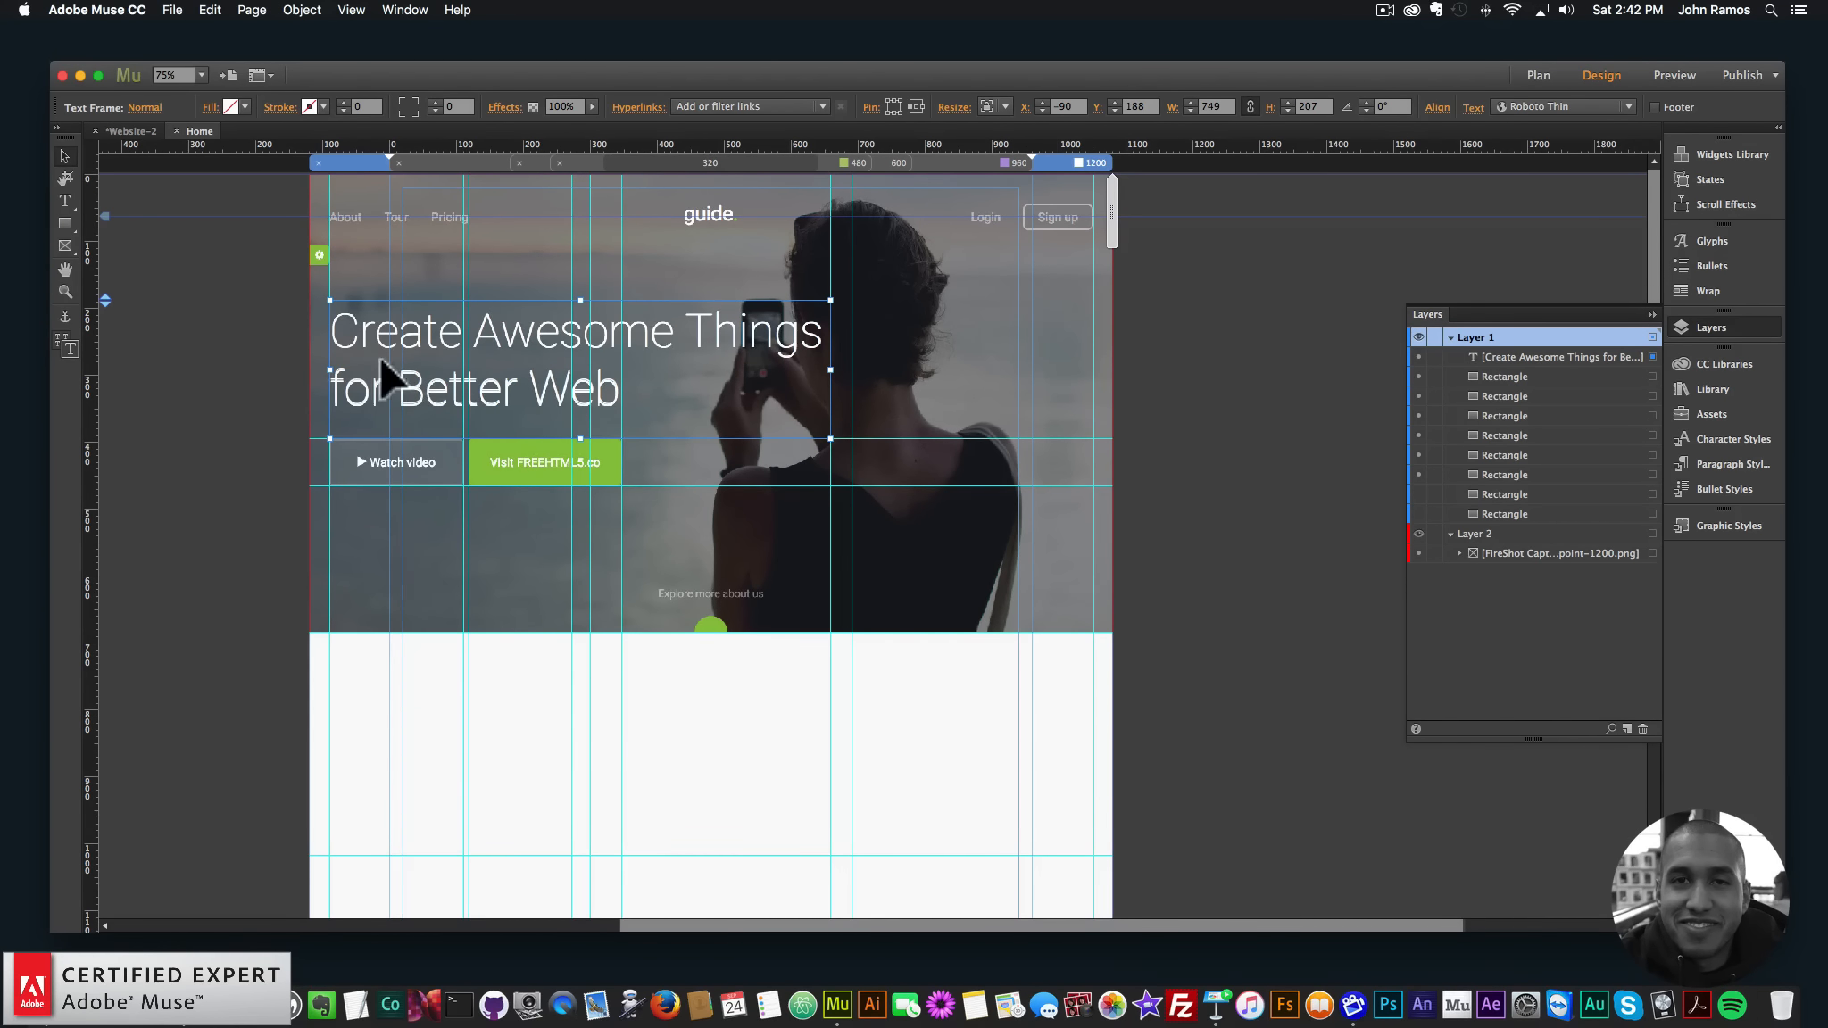
key("Down")
key("Up")
key("Up")
key("Down")
key("Down")
key("Down")
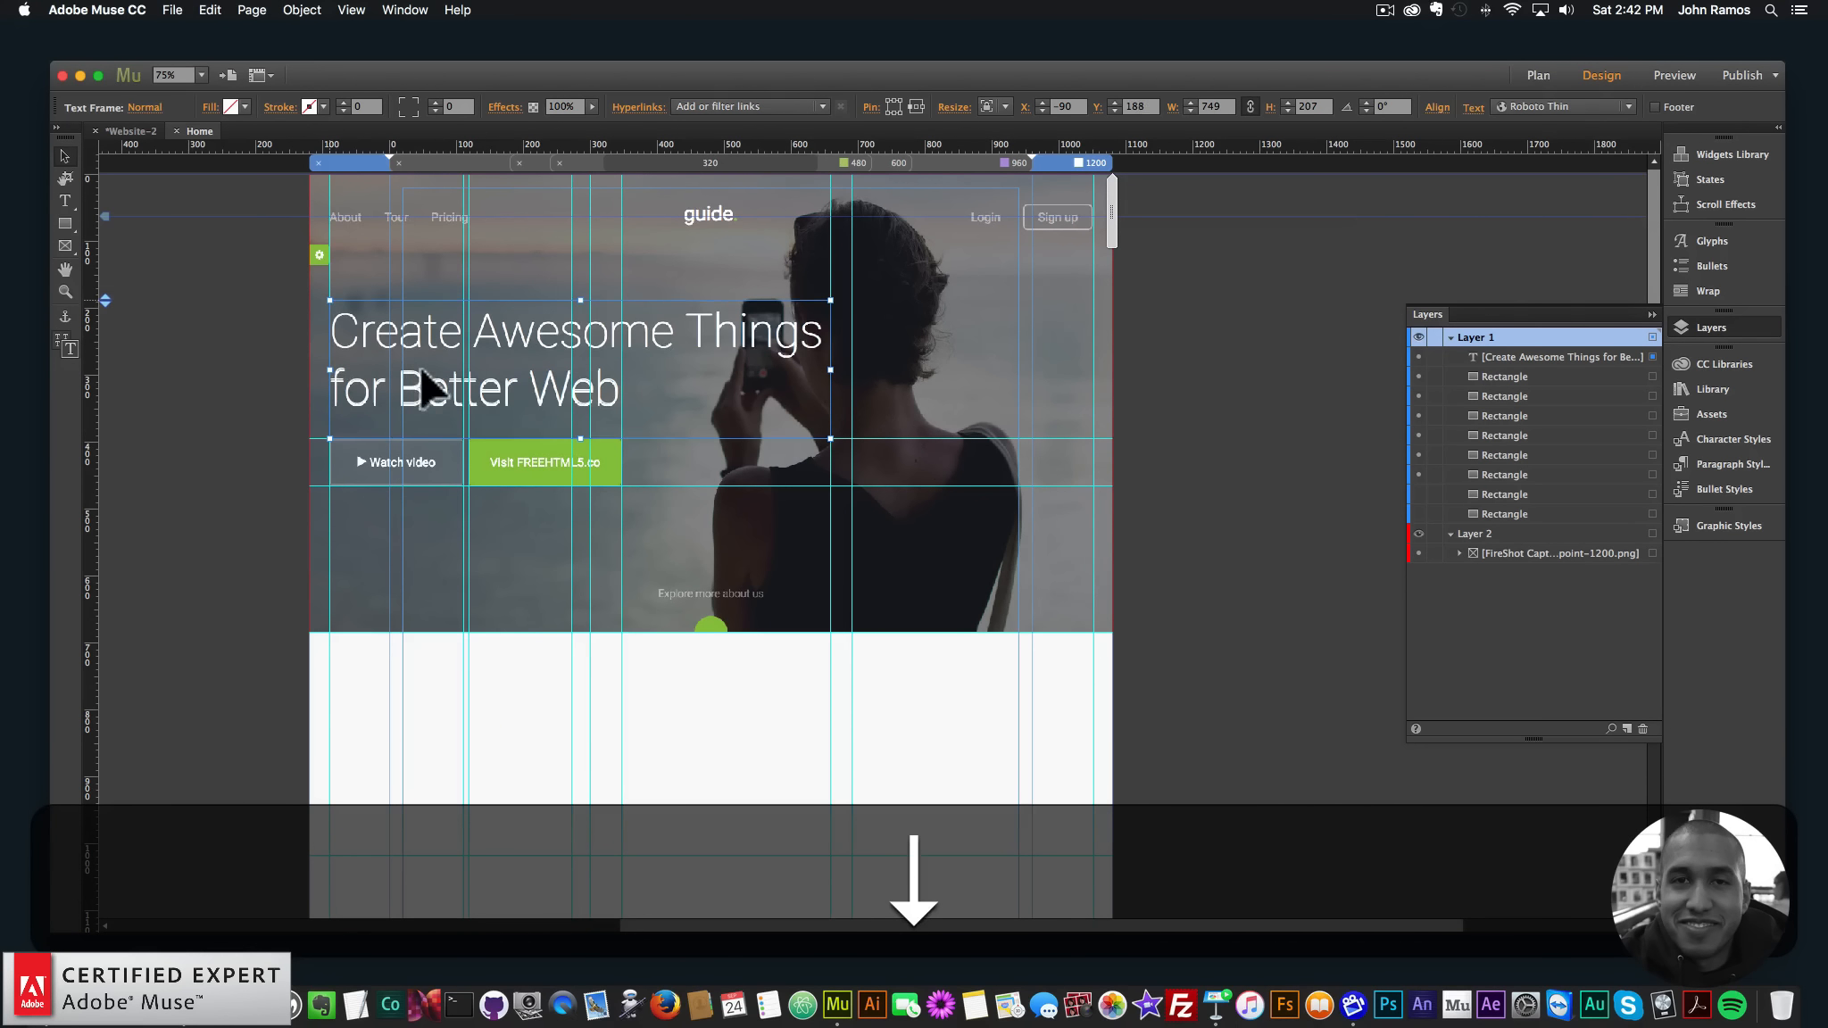
key("Up")
key("Down")
key("Up")
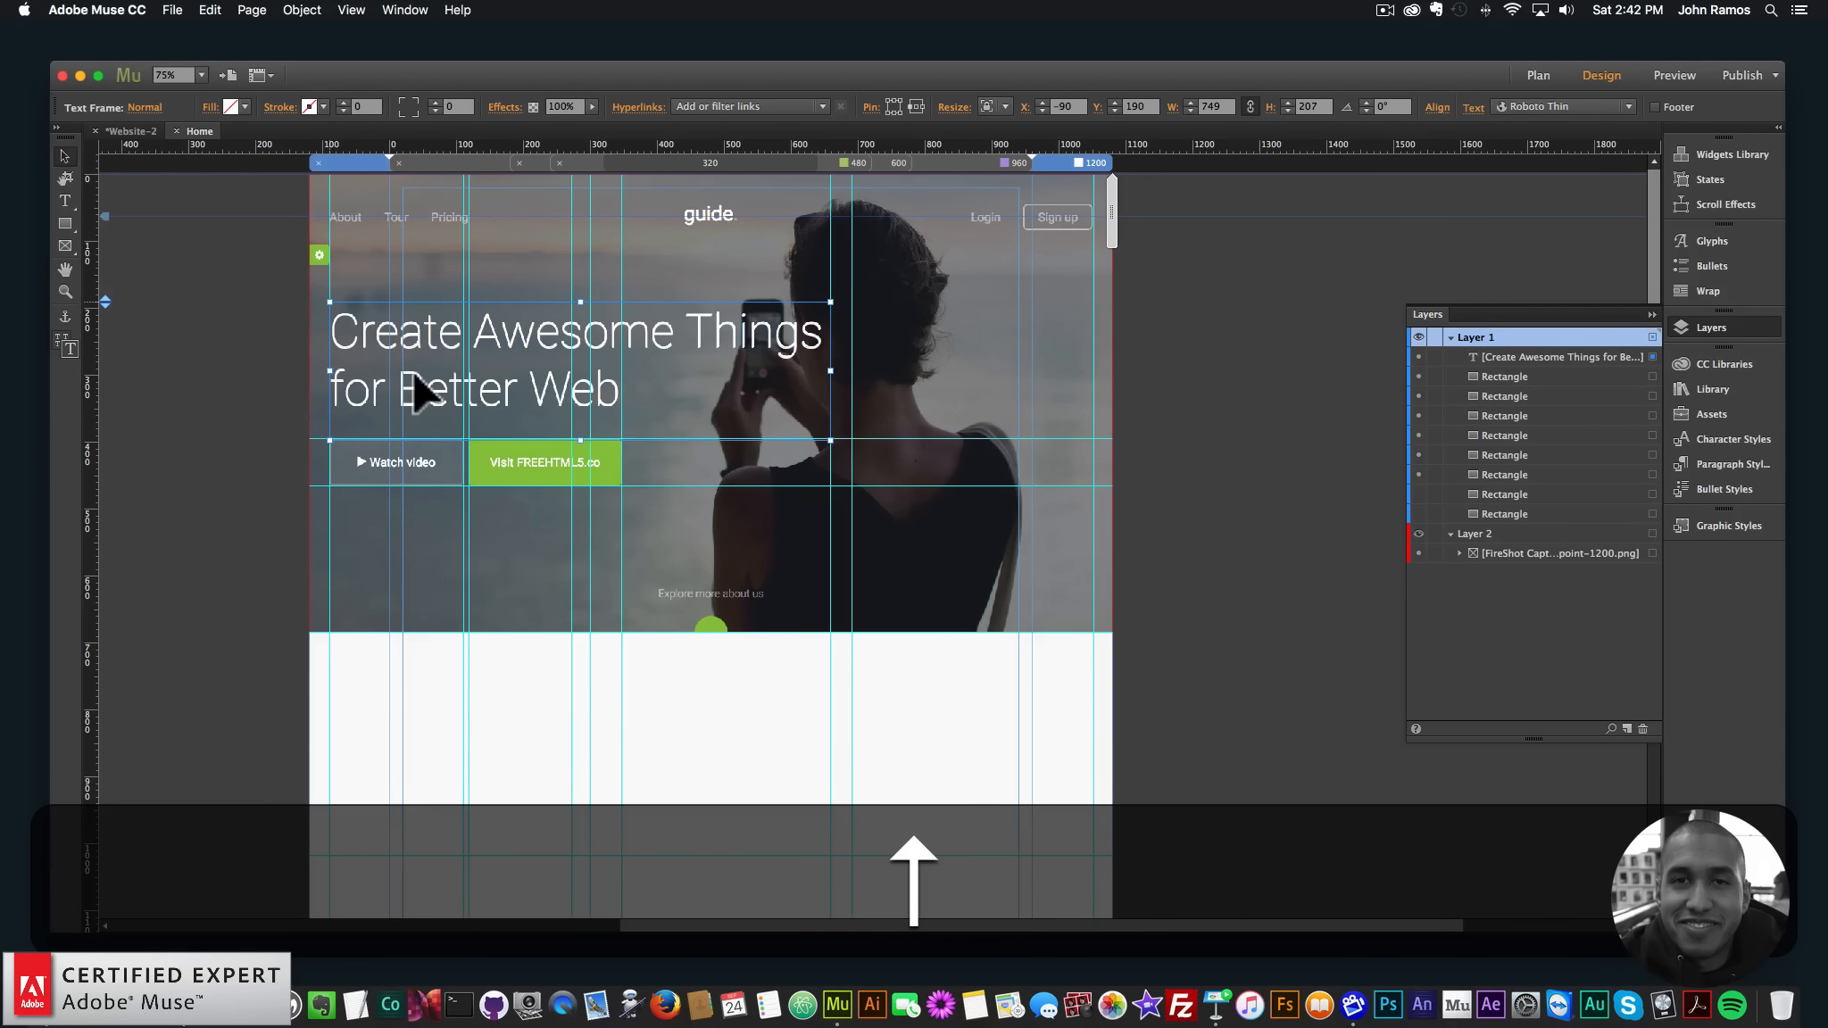
left_click(160, 354)
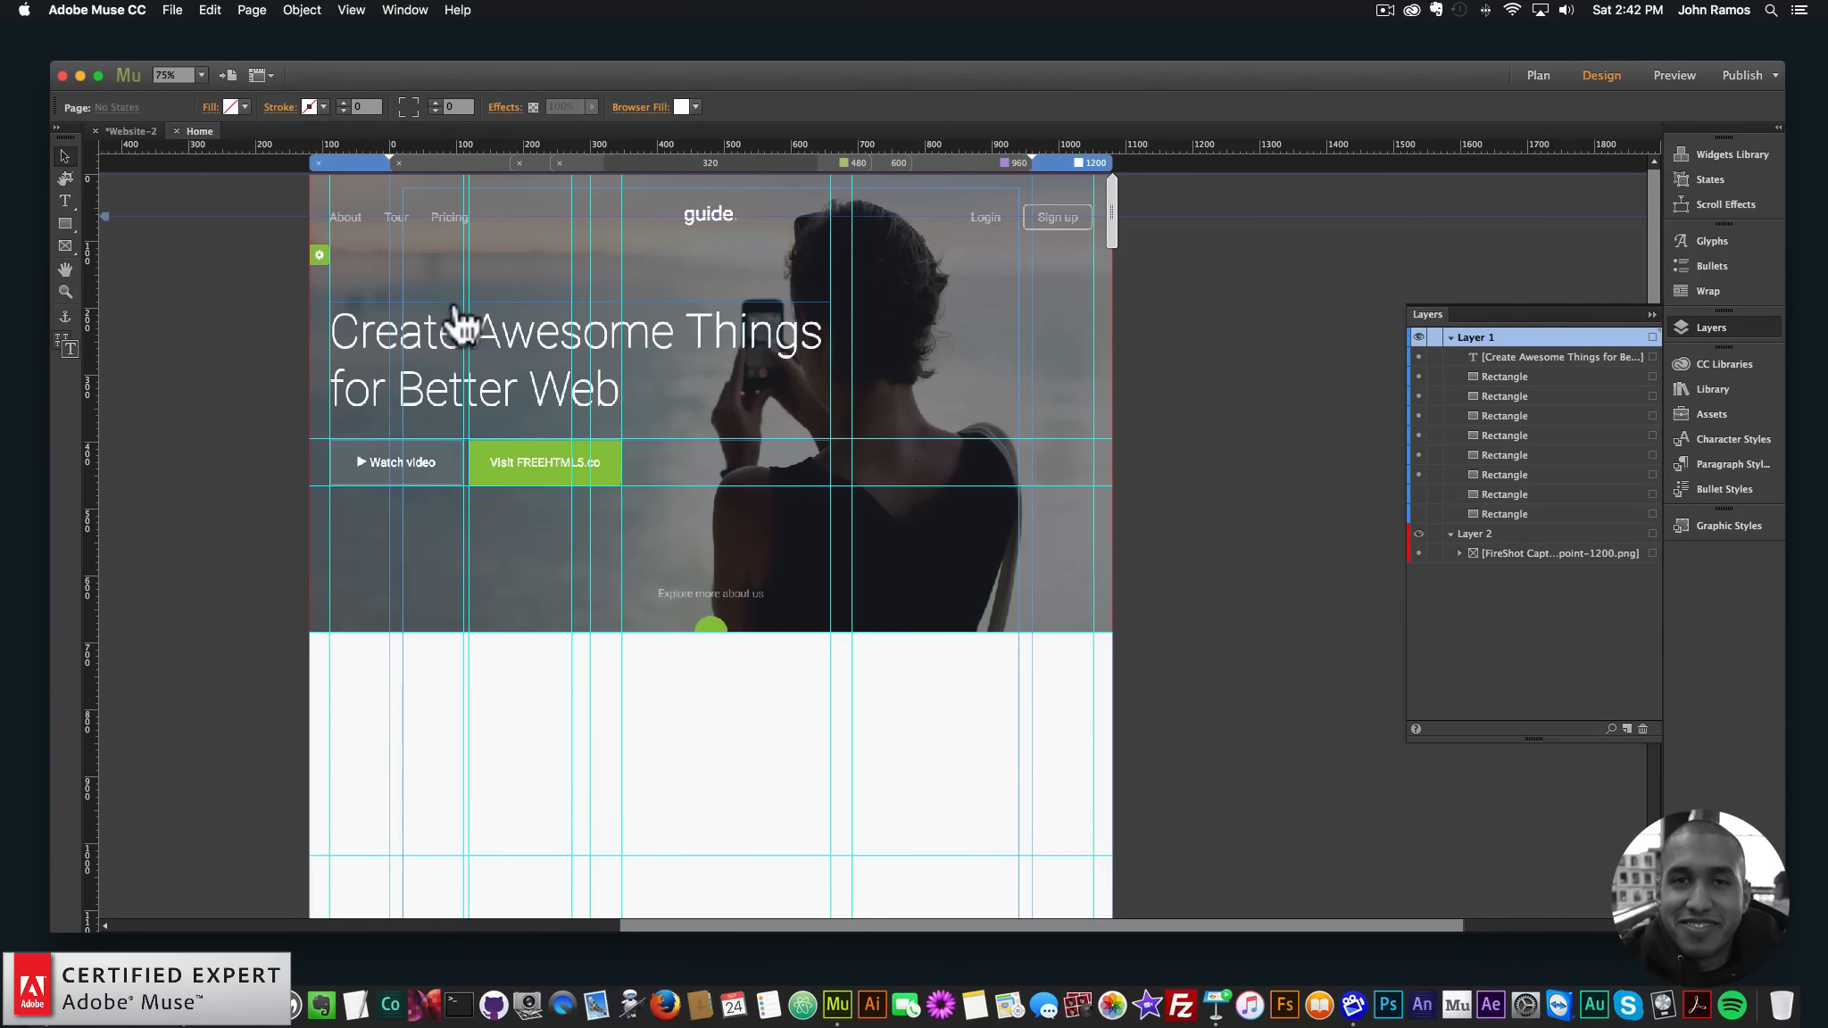
- Draw a rectangle over the green button and fill it with the button's sampled green
left_click(65, 223)
left_click_drag(468, 438, 621, 486)
left_click(245, 107)
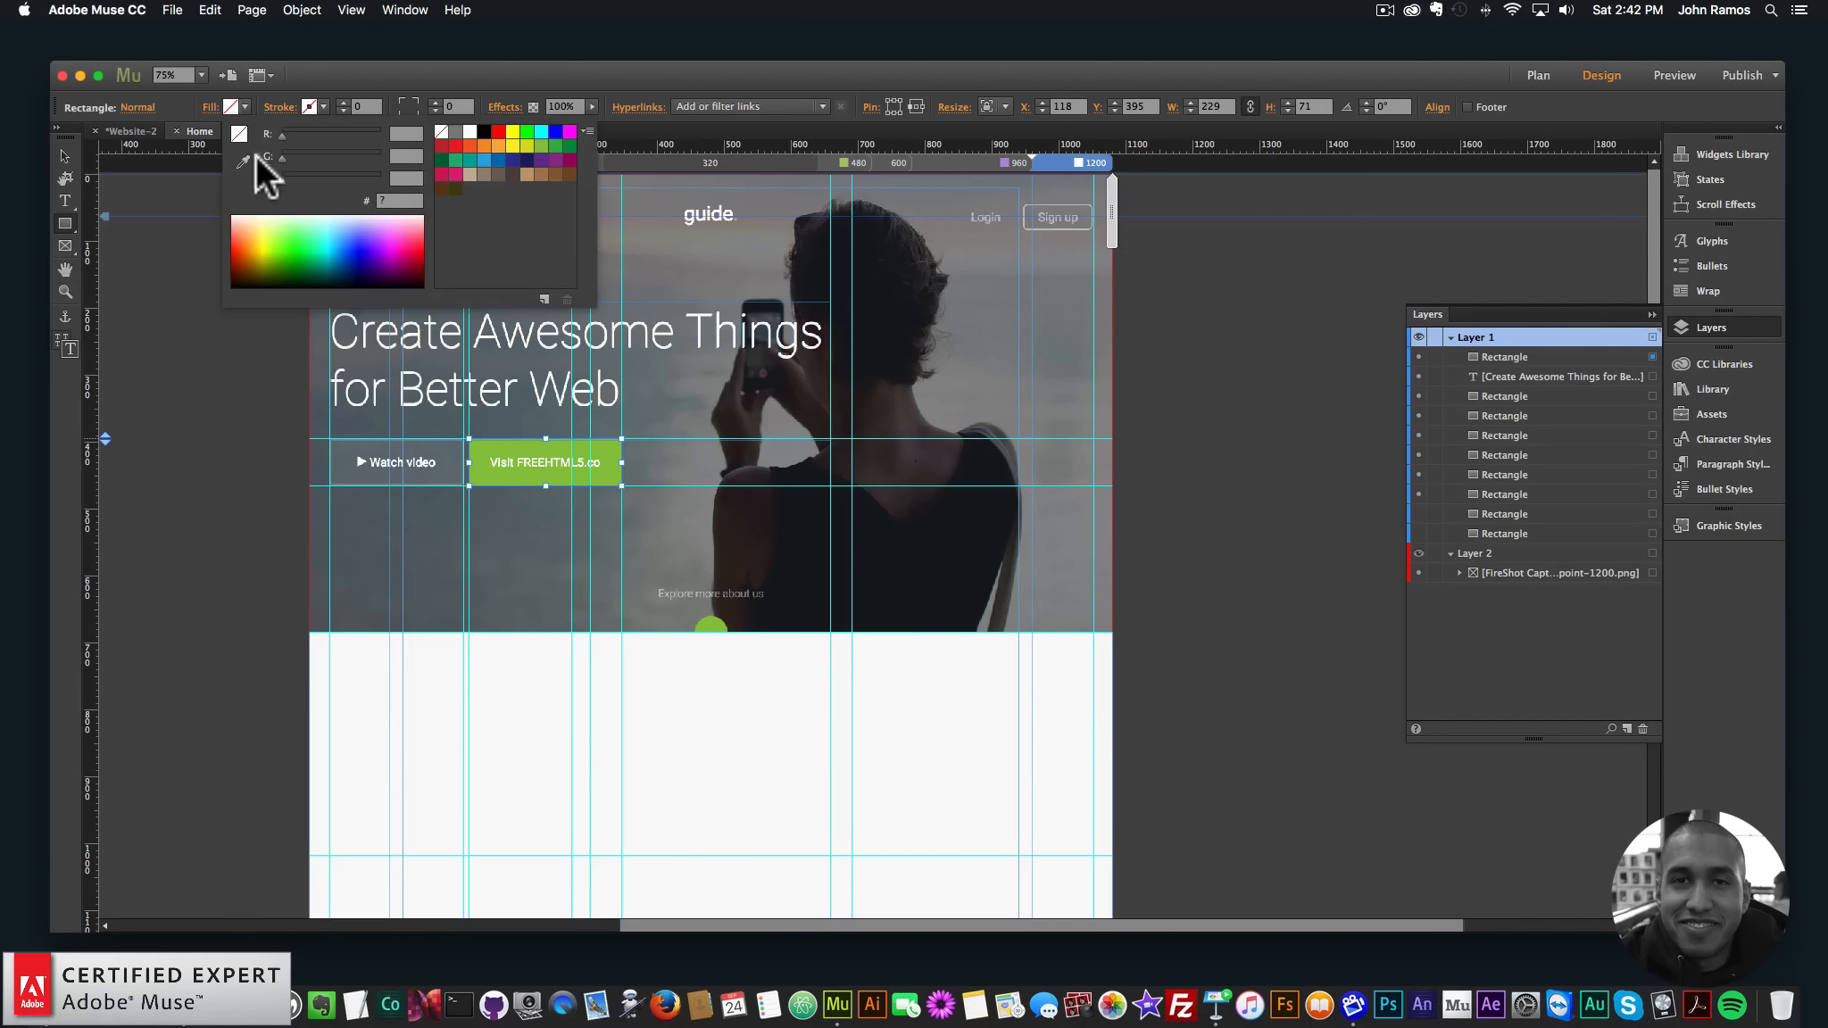
left_click(242, 161)
left_click(493, 470)
left_click(198, 380)
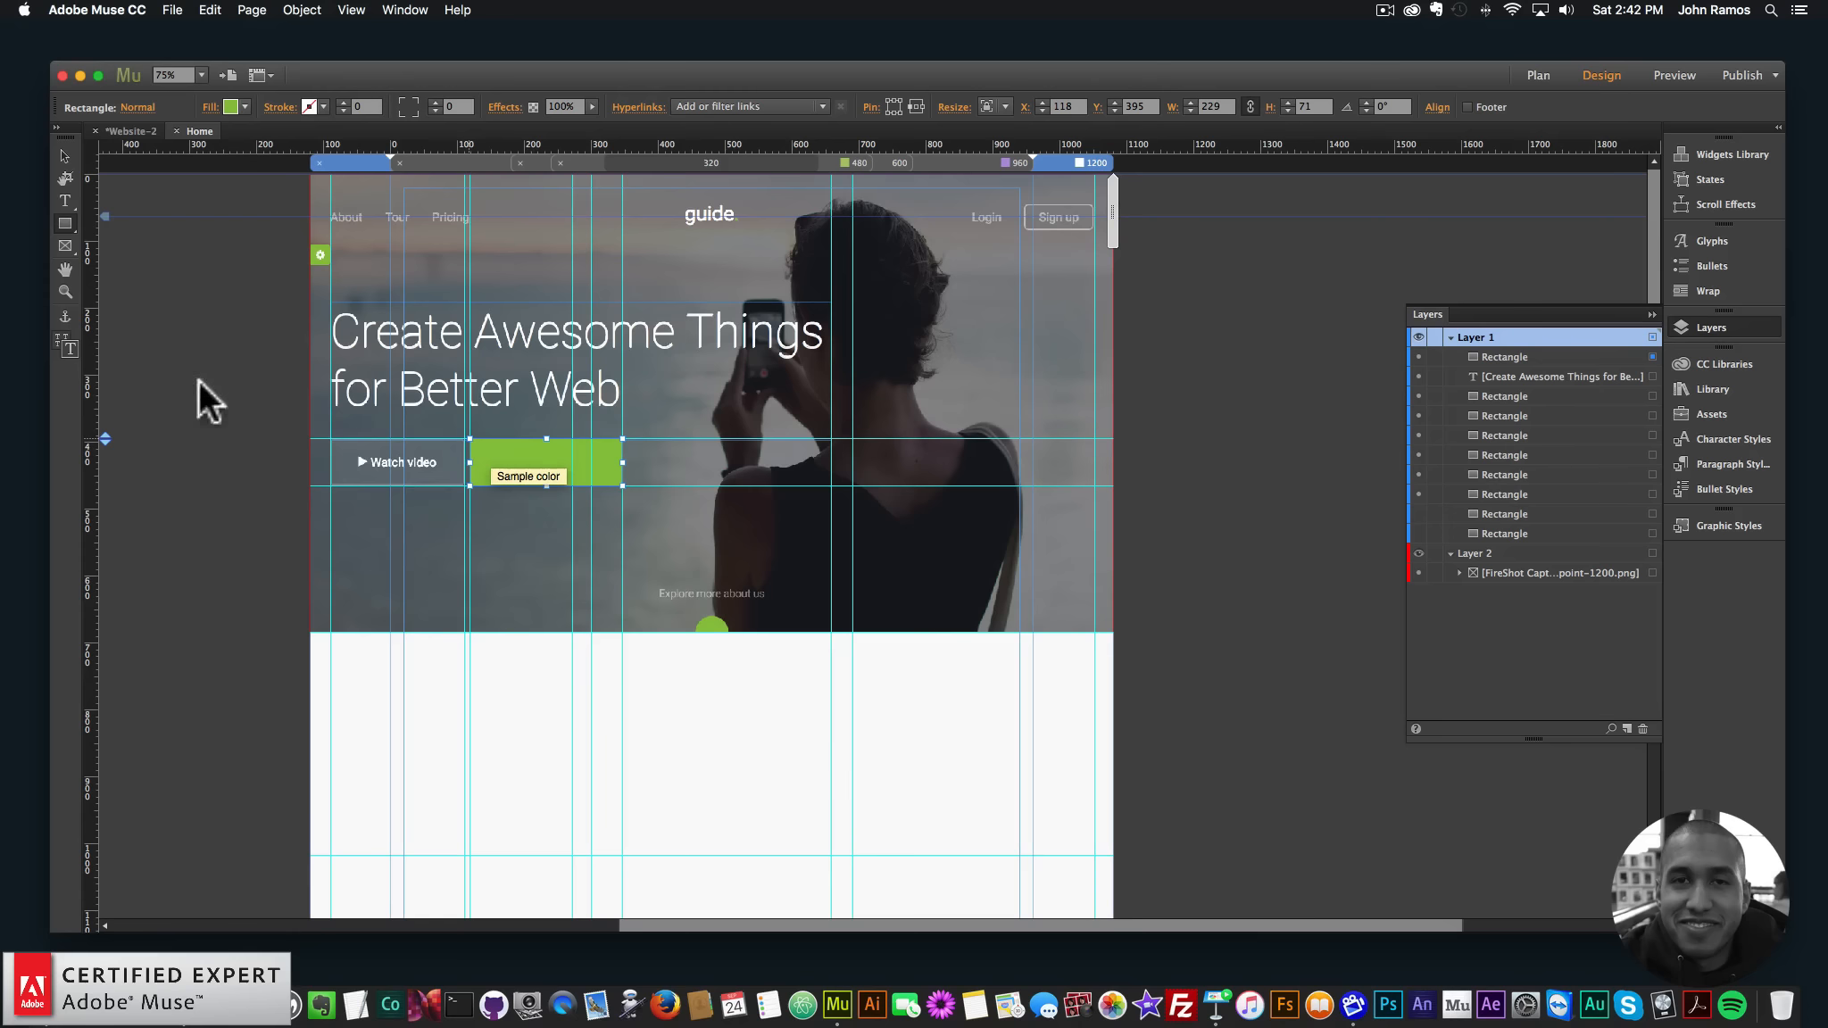
- Draw a rectangle over the Watch video button and fill it with the photo's sampled grey
left_click(64, 224)
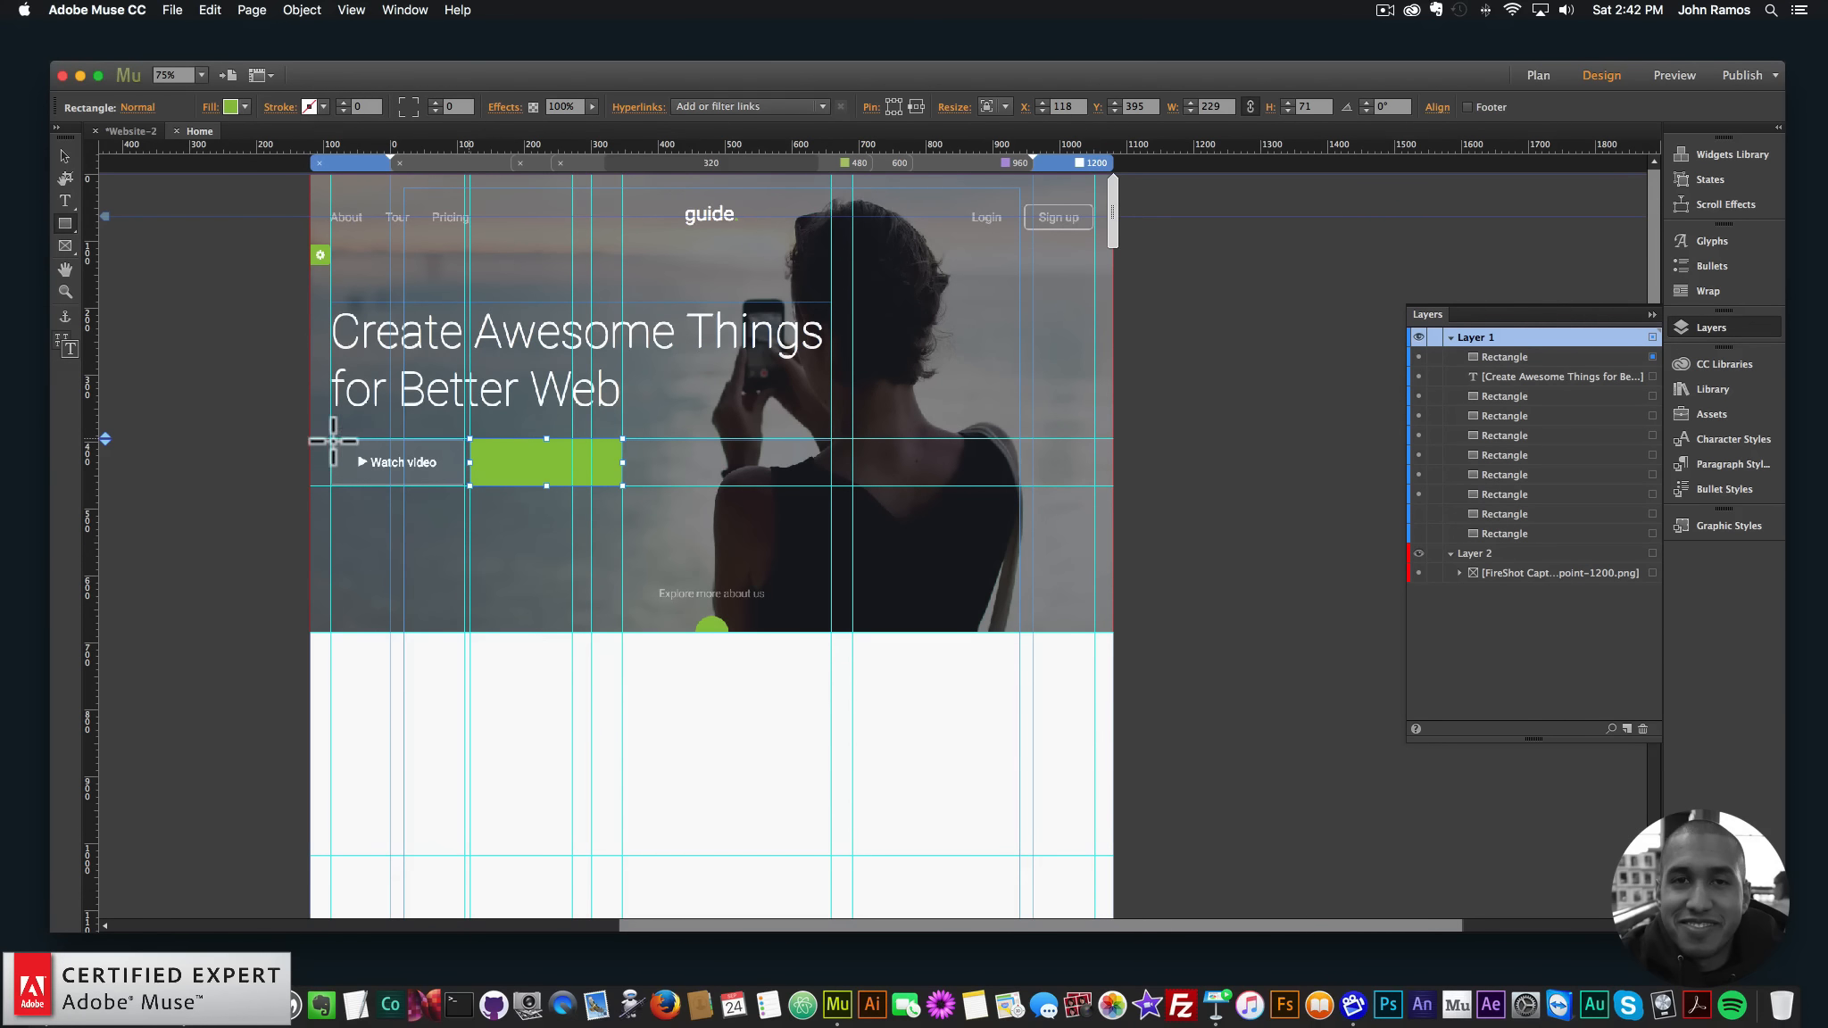
left_click_drag(330, 438, 464, 487)
left_click(233, 106)
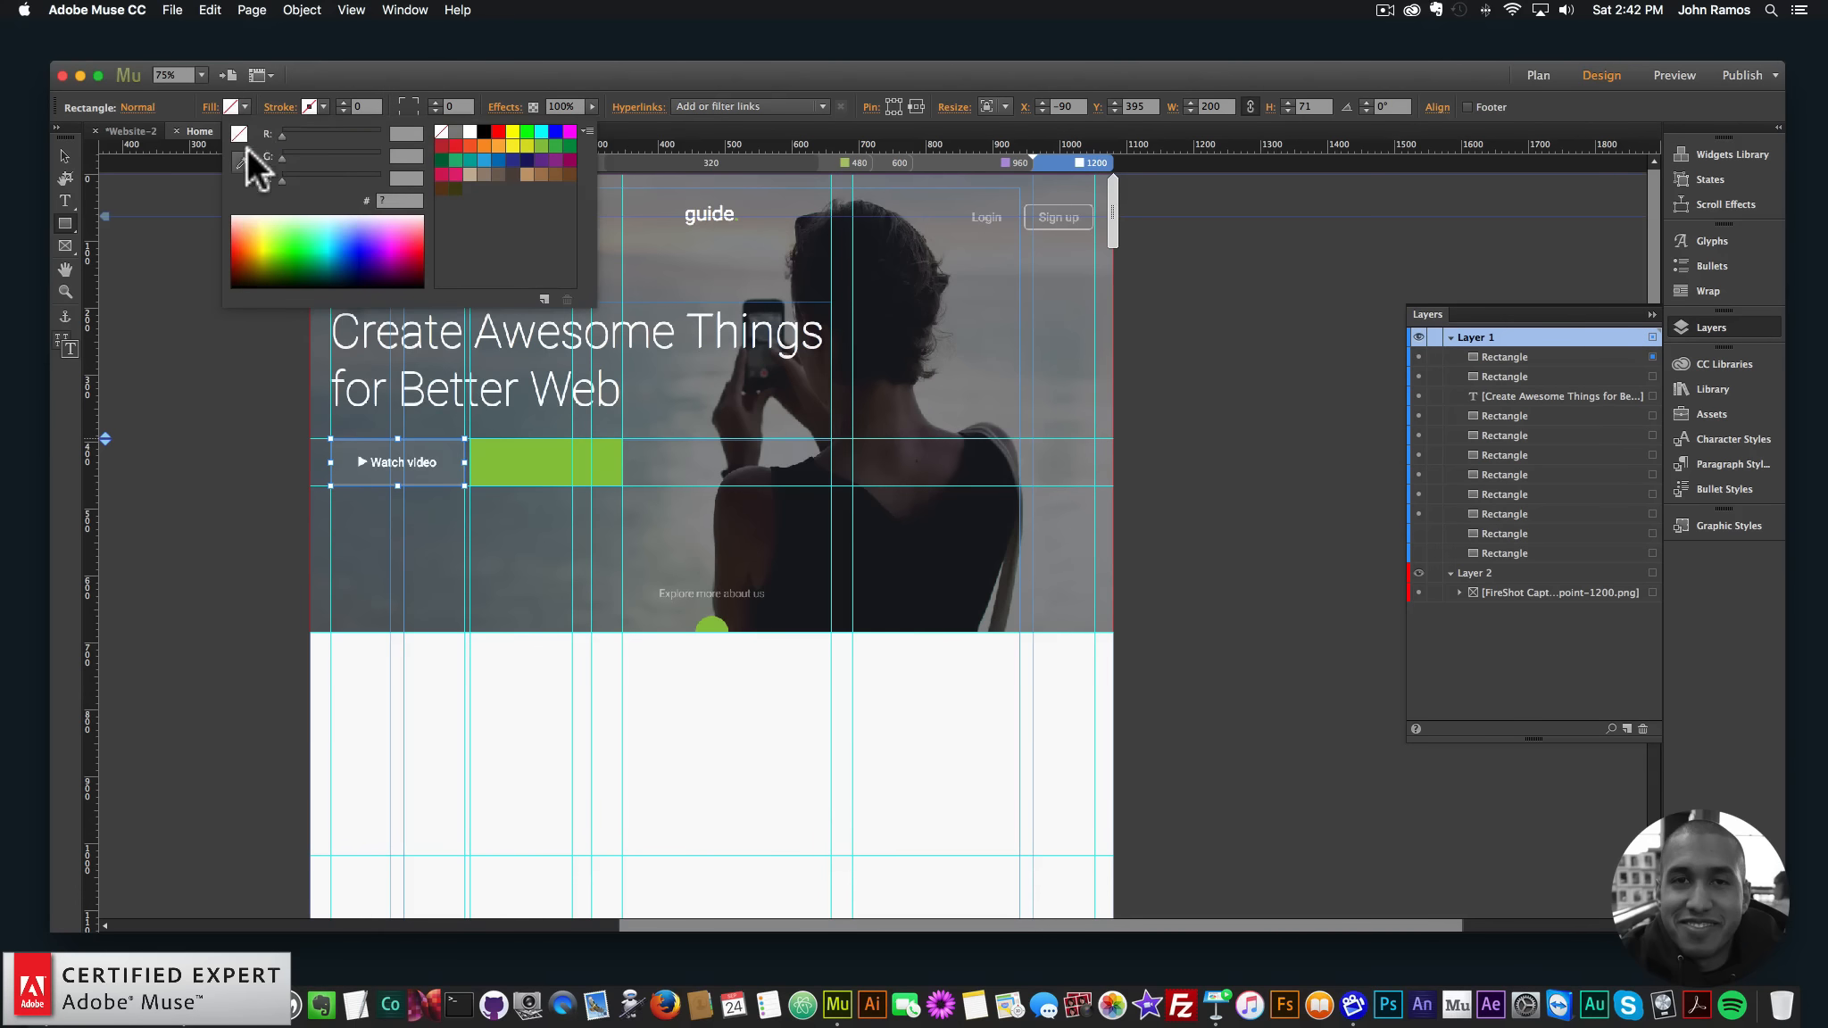
left_click(448, 452)
left_click(66, 155)
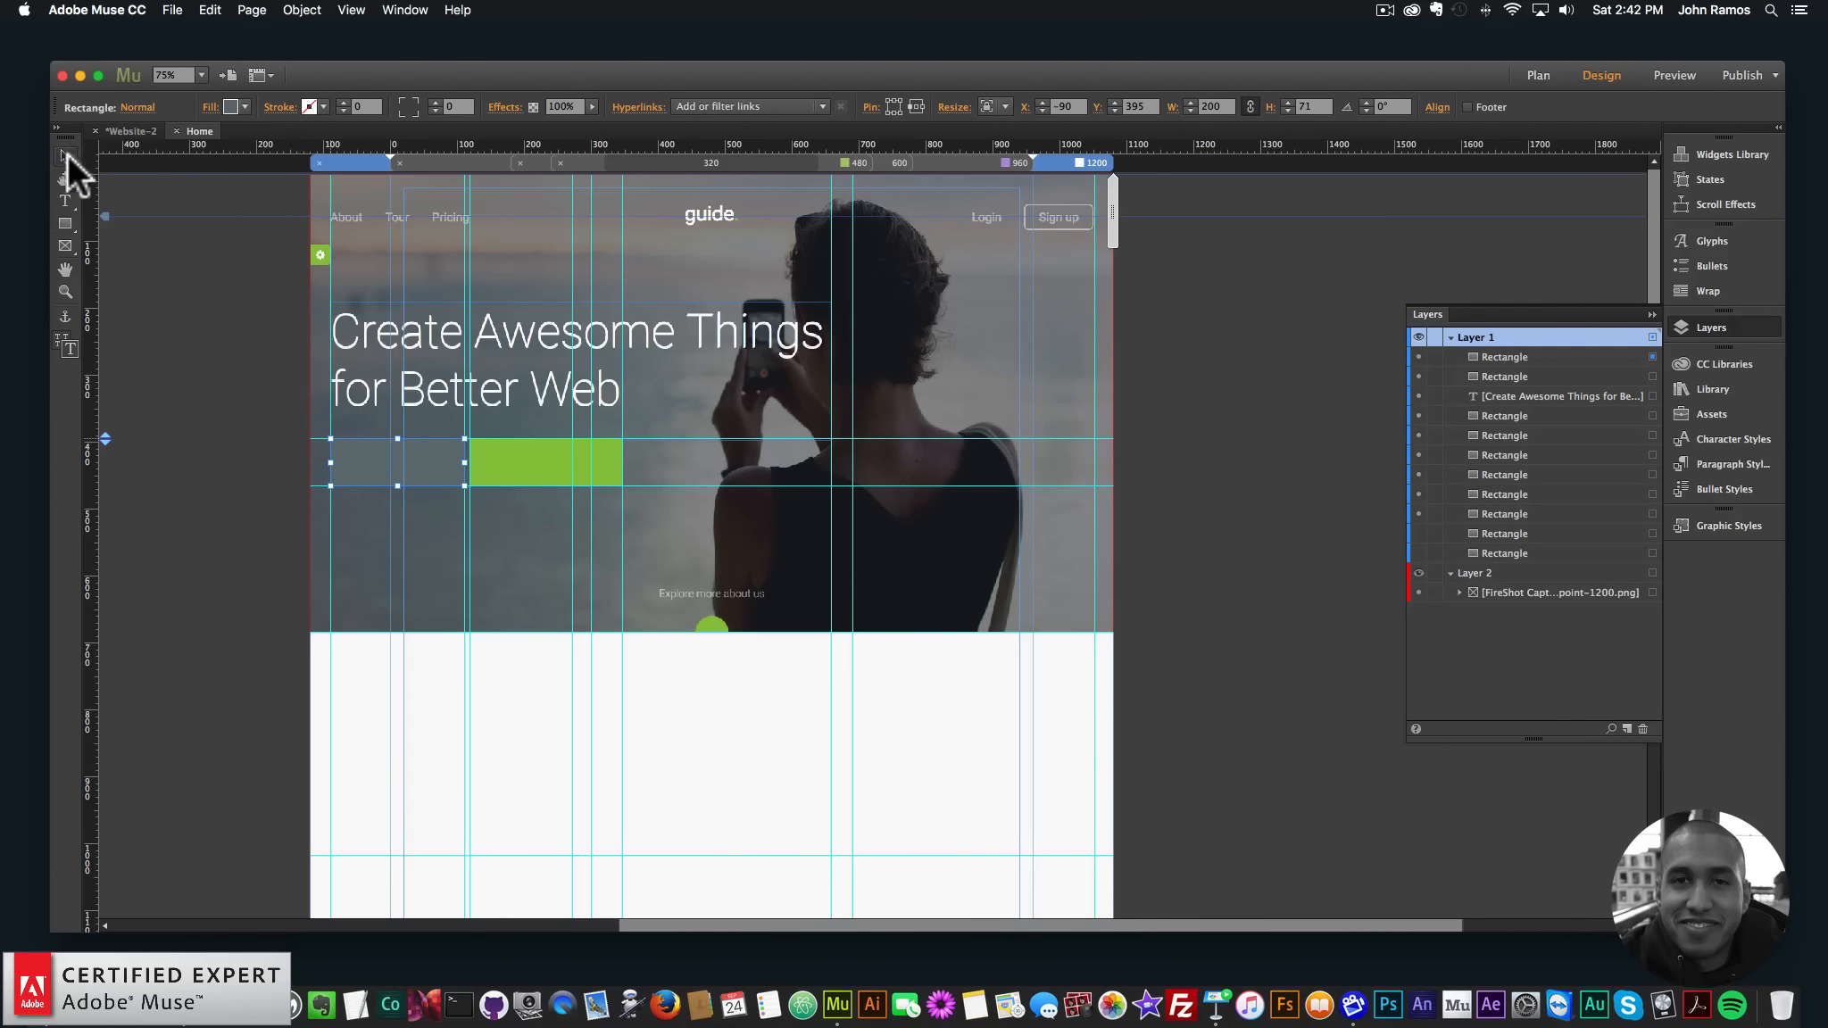
- Zoom in on the nav links, then bring up the template page in Chrome
left_click(66, 291)
left_click(485, 255)
left_click(924, 270)
left_click(924, 270)
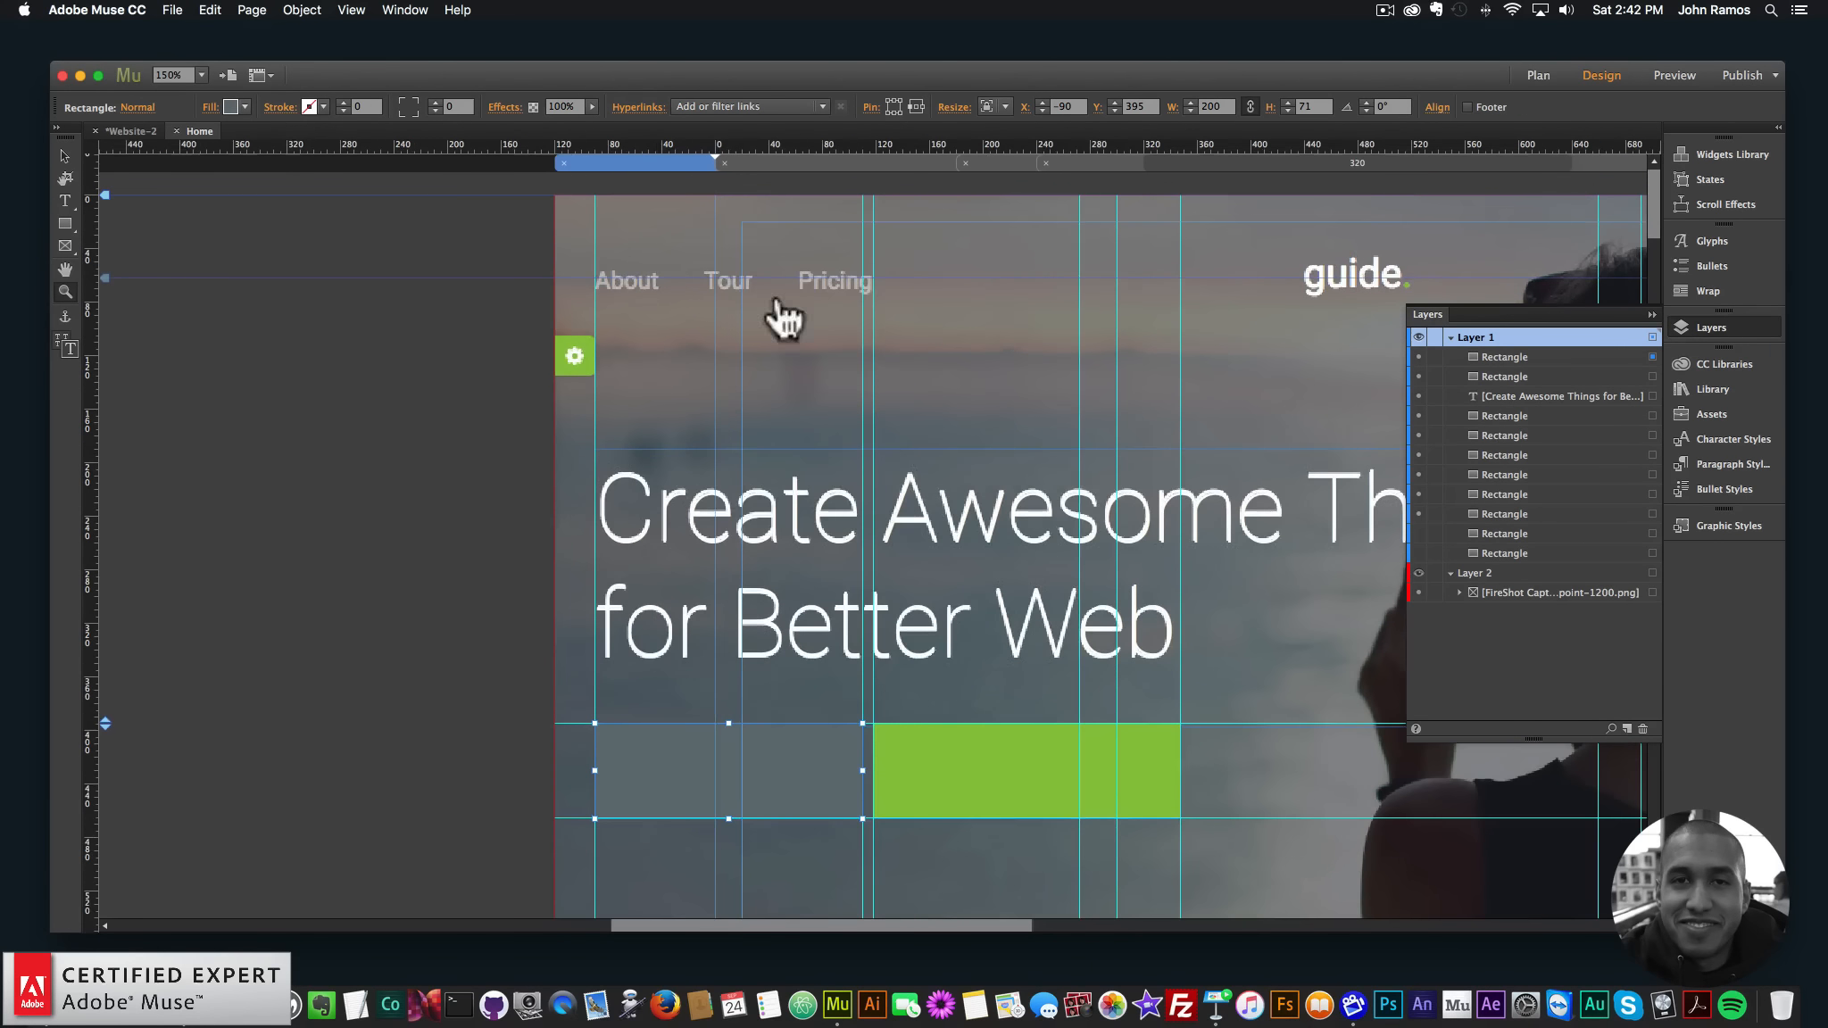
left_click(74, 154)
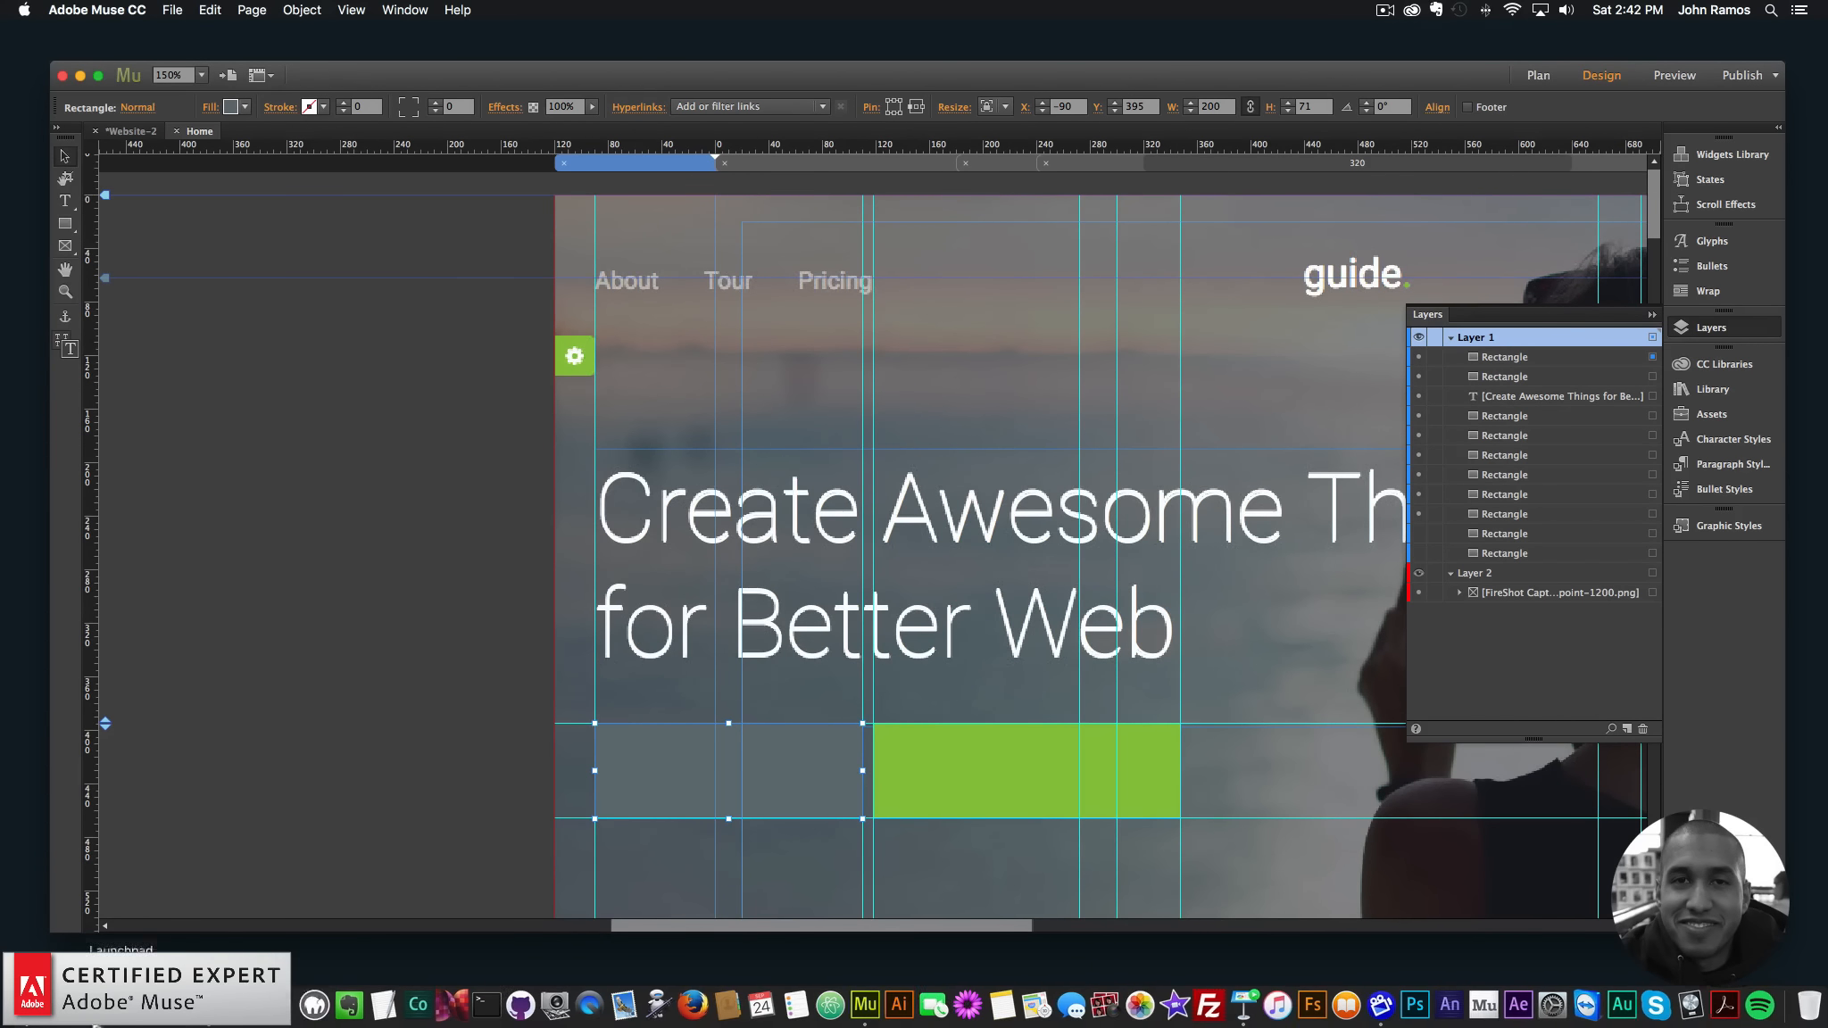
left_click(184, 1004)
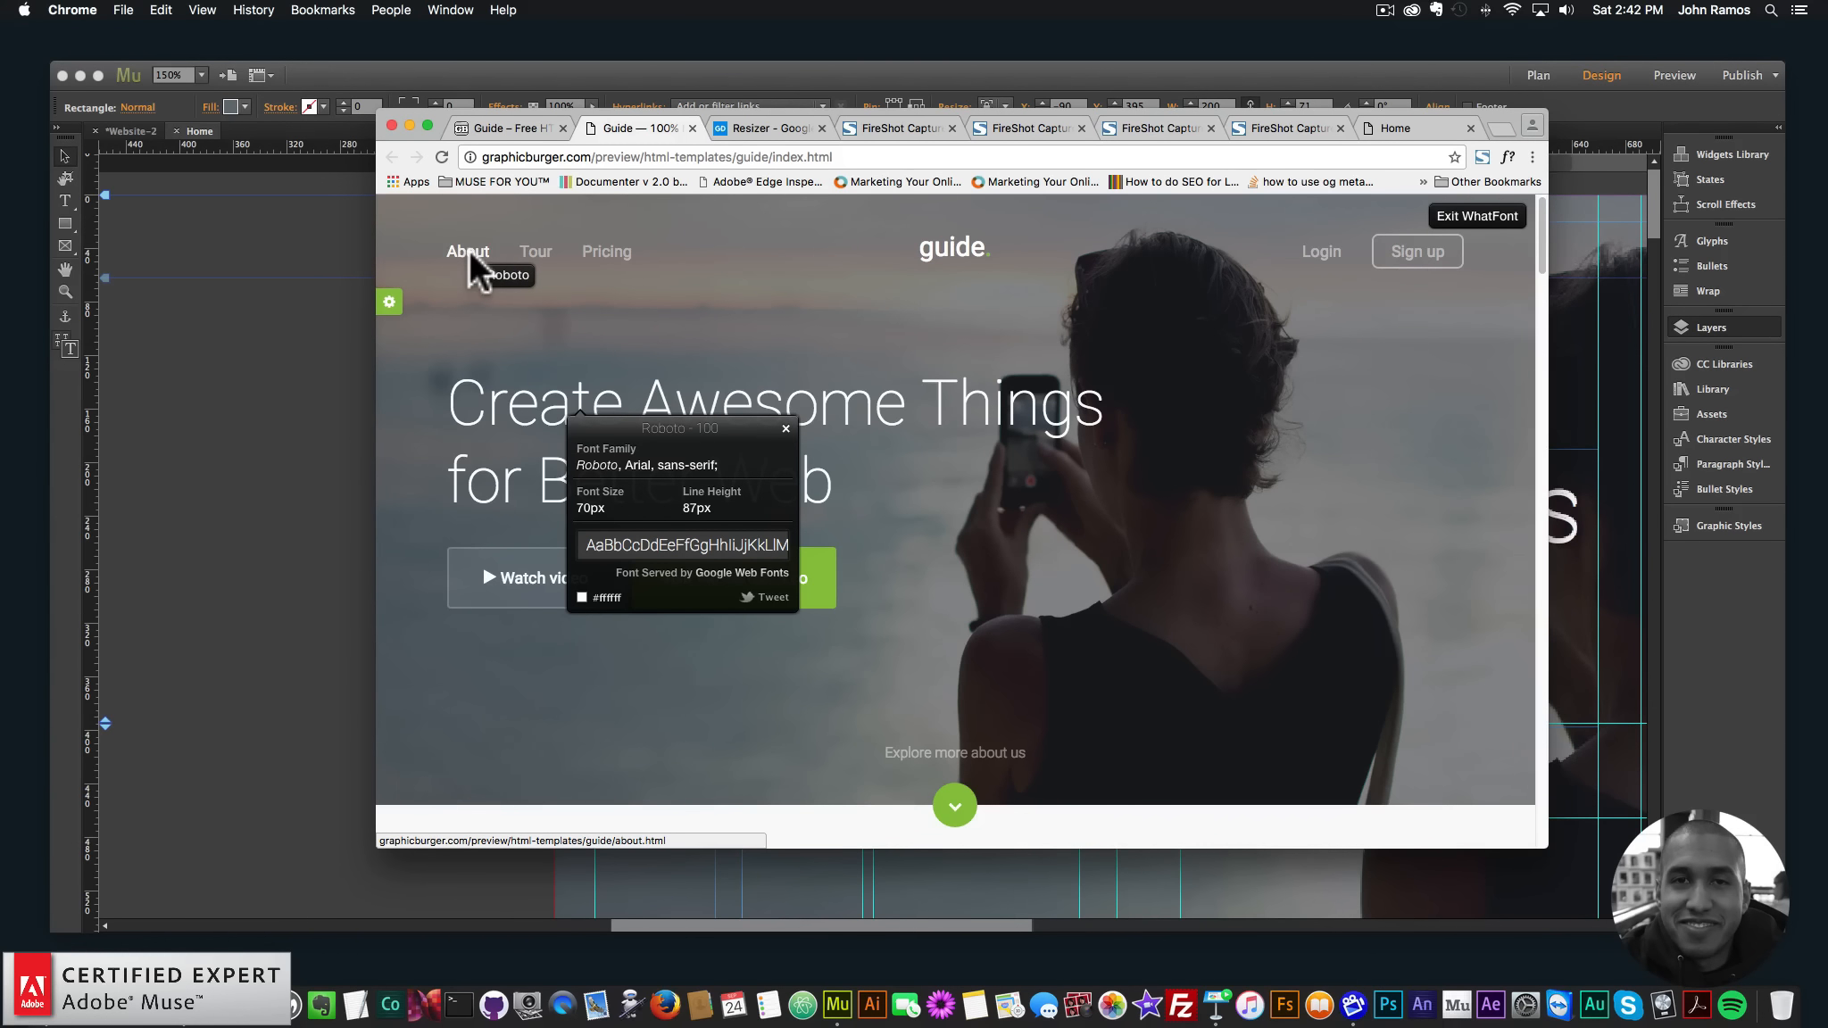
- Confirm the About link is Roboto regular 18px with WhatFont, then return to Muse
left_click(446, 250)
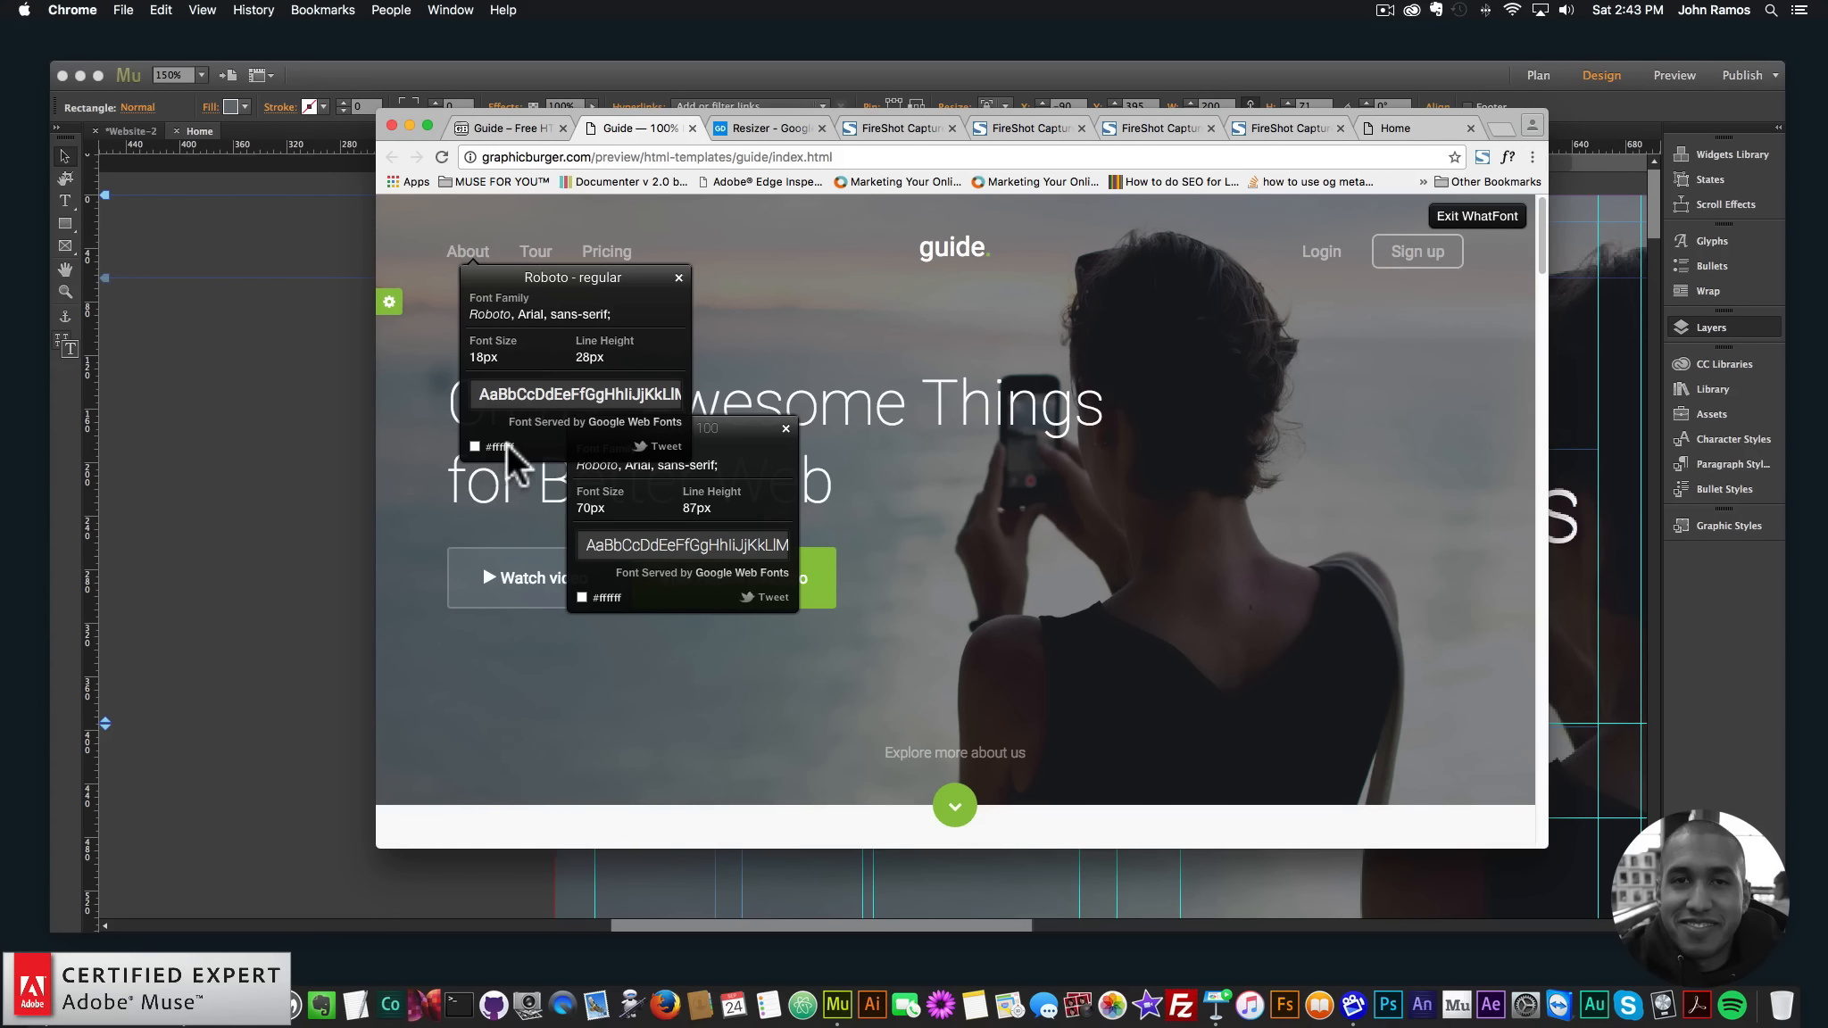
left_click(306, 390)
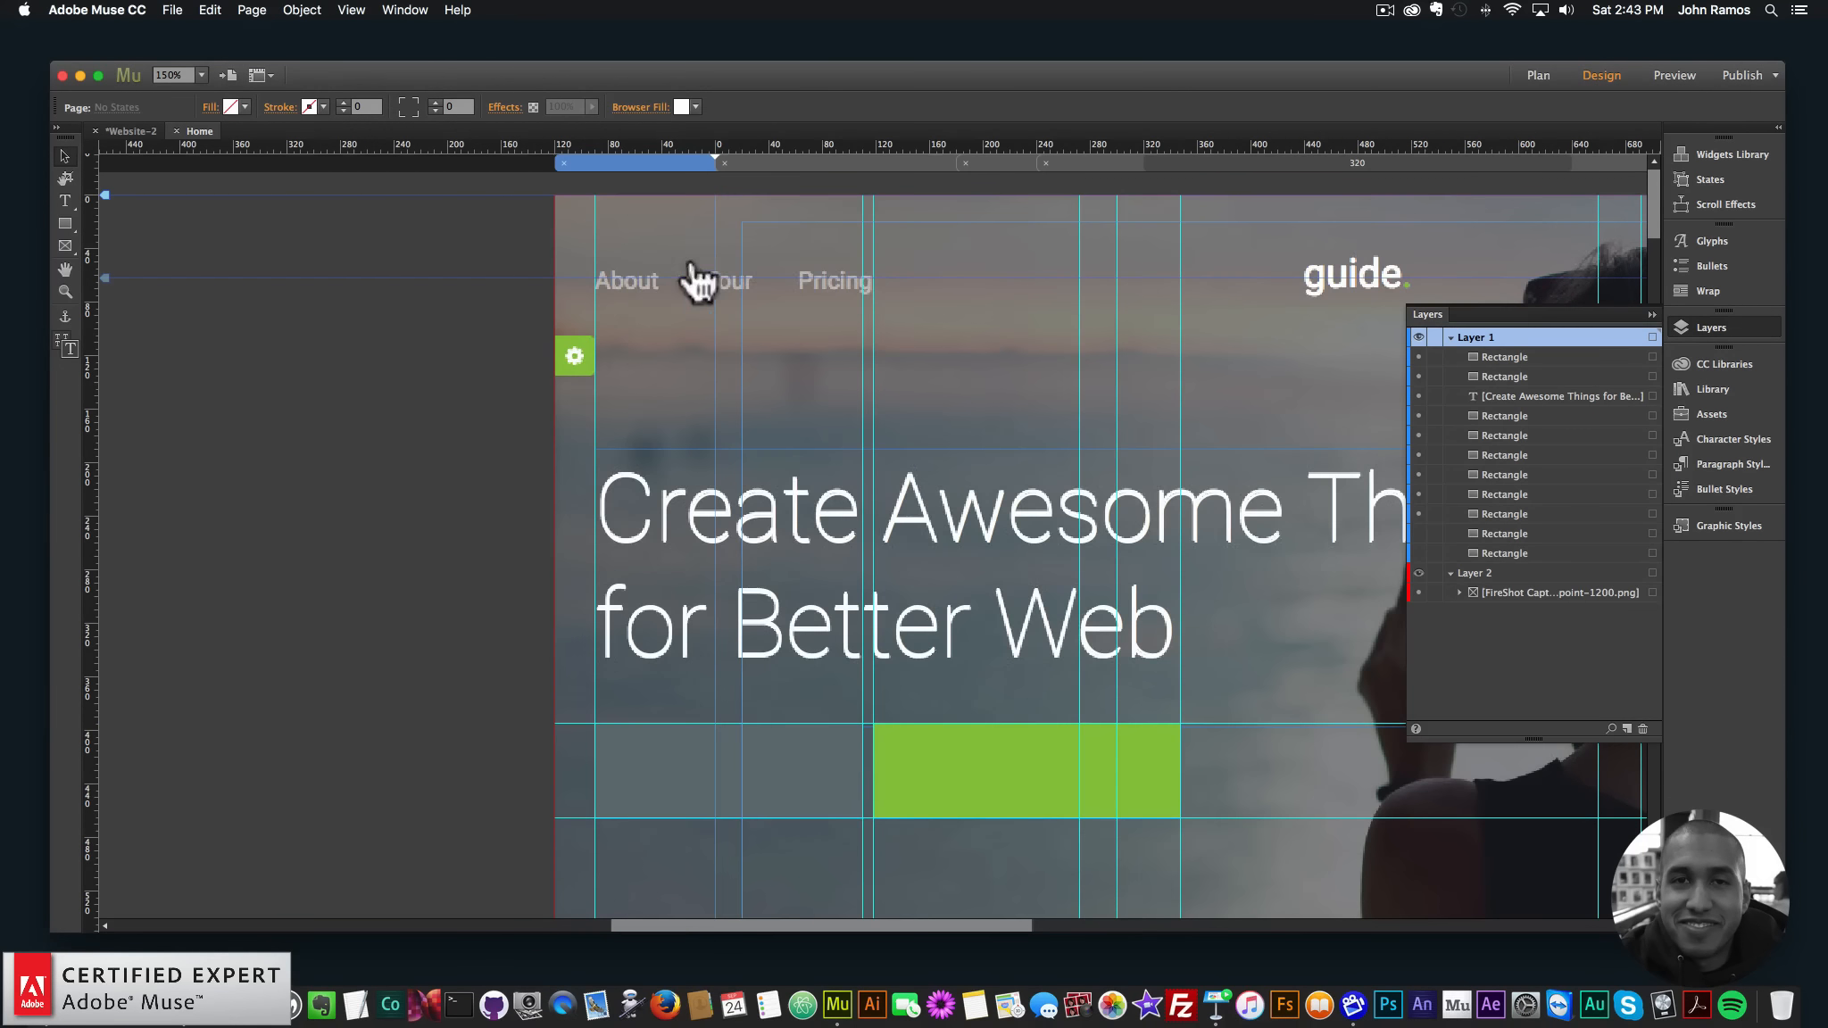
- Insert a horizontal menu widget into the page header
left_click(301, 10)
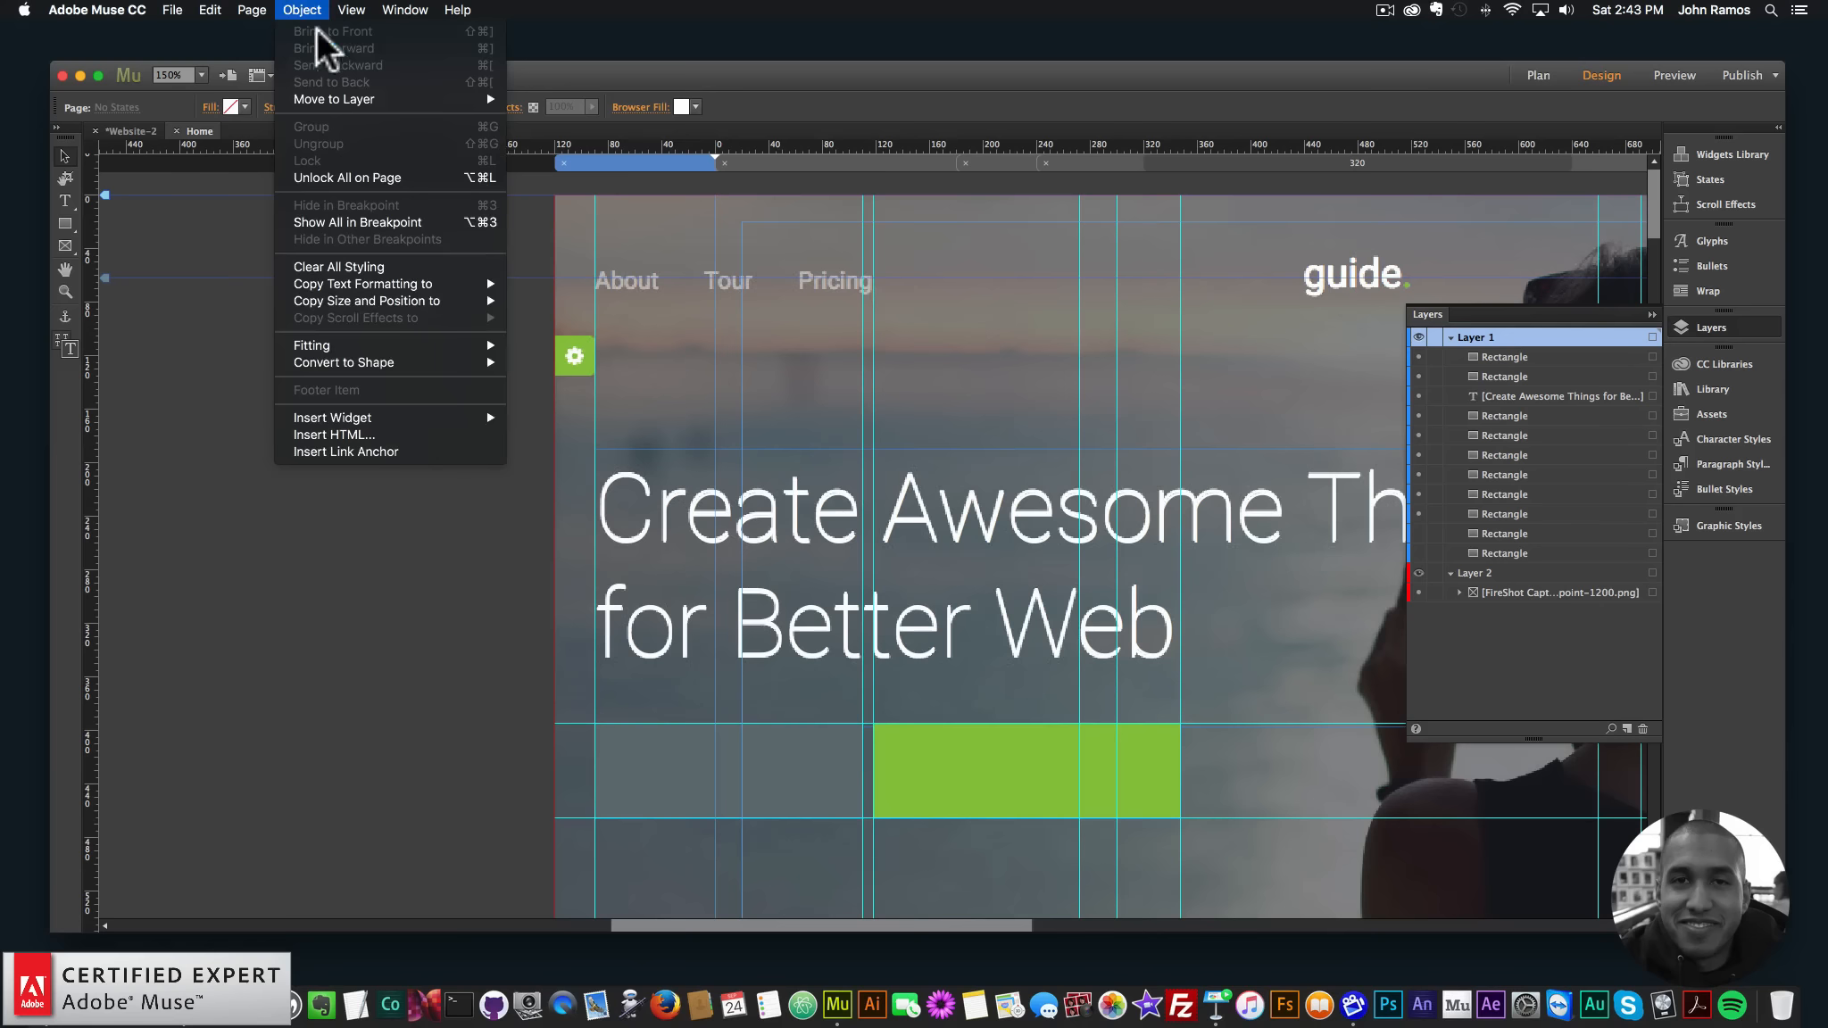
mouse_move(418, 417)
mouse_move(541, 471)
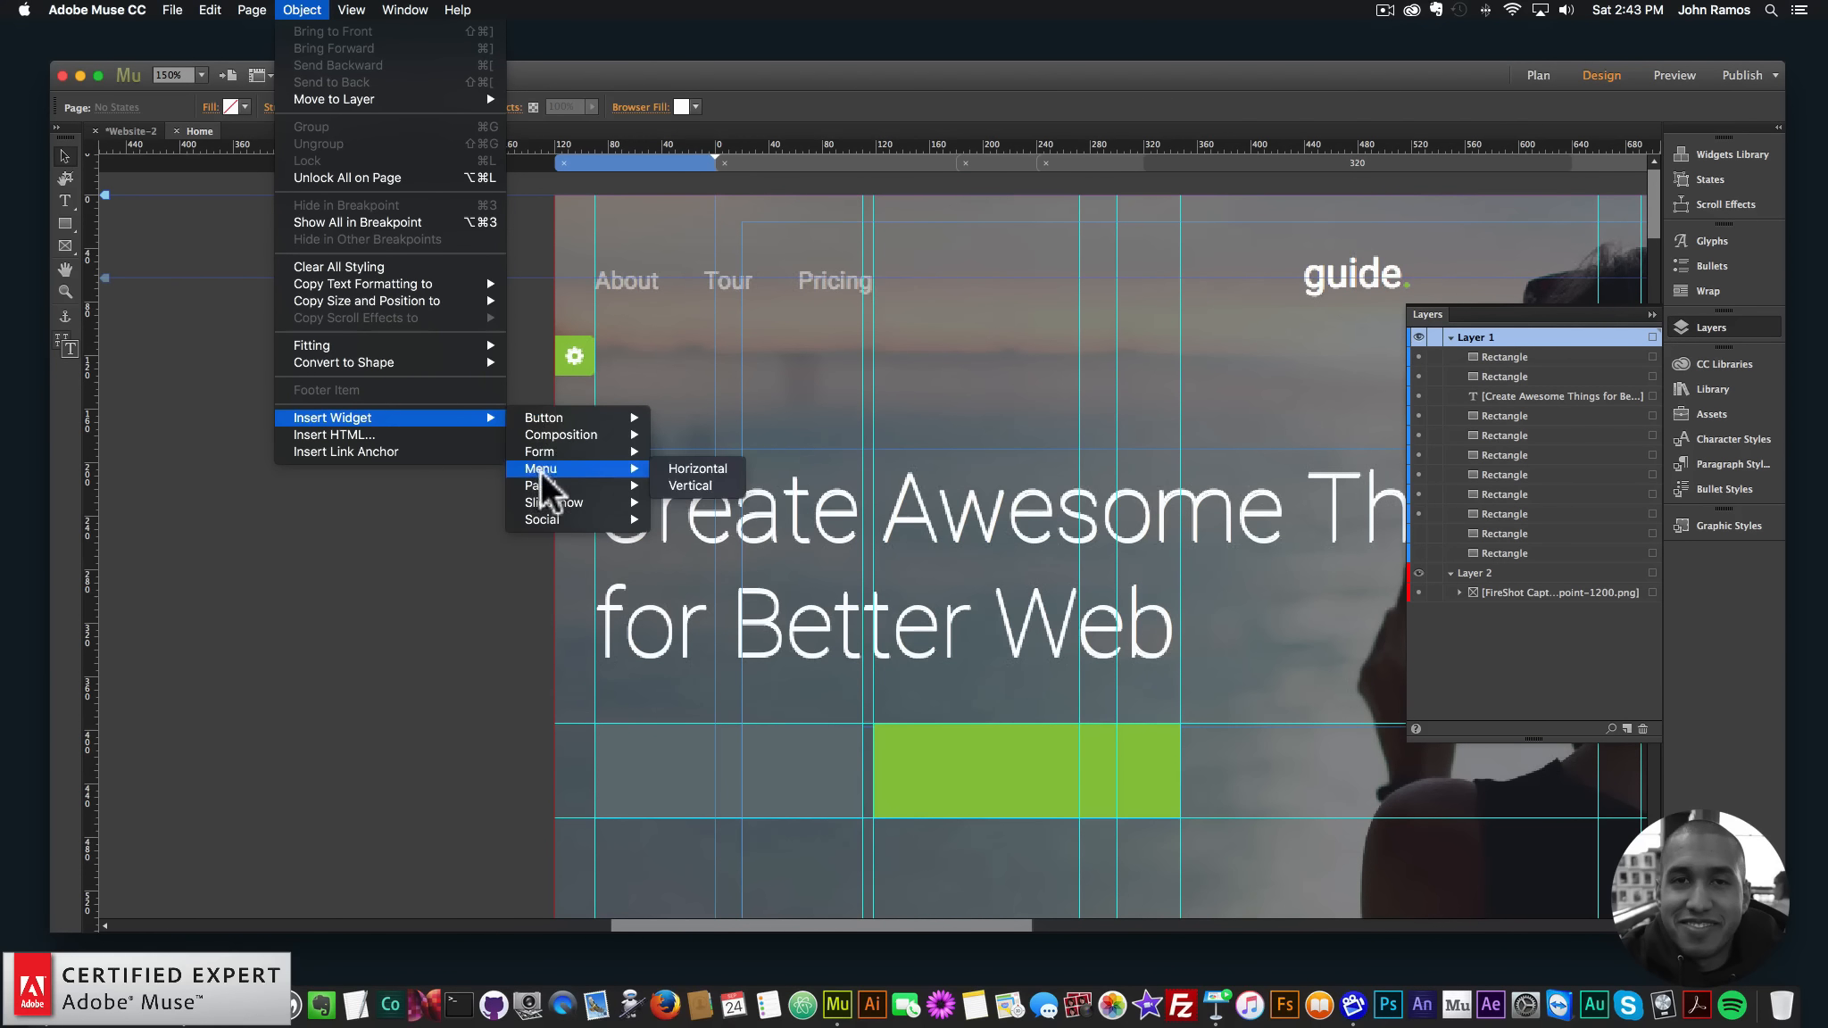
left_click(696, 469)
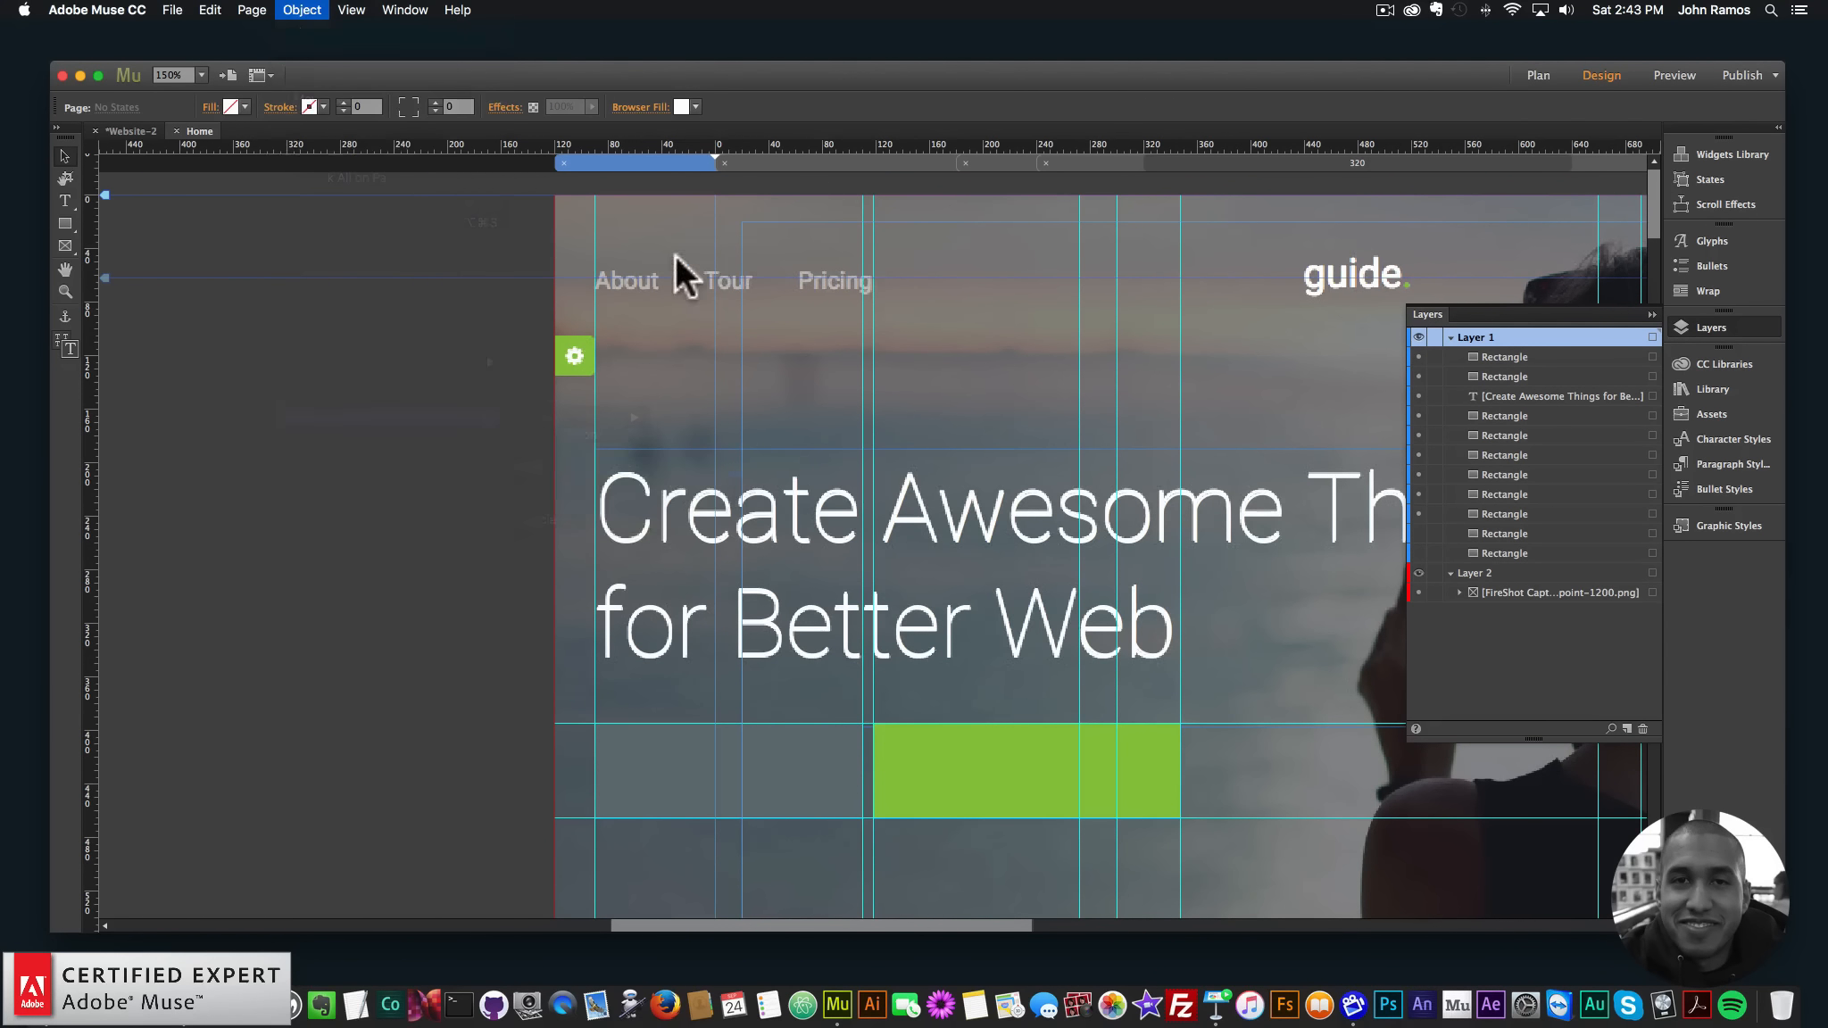
left_click(607, 261)
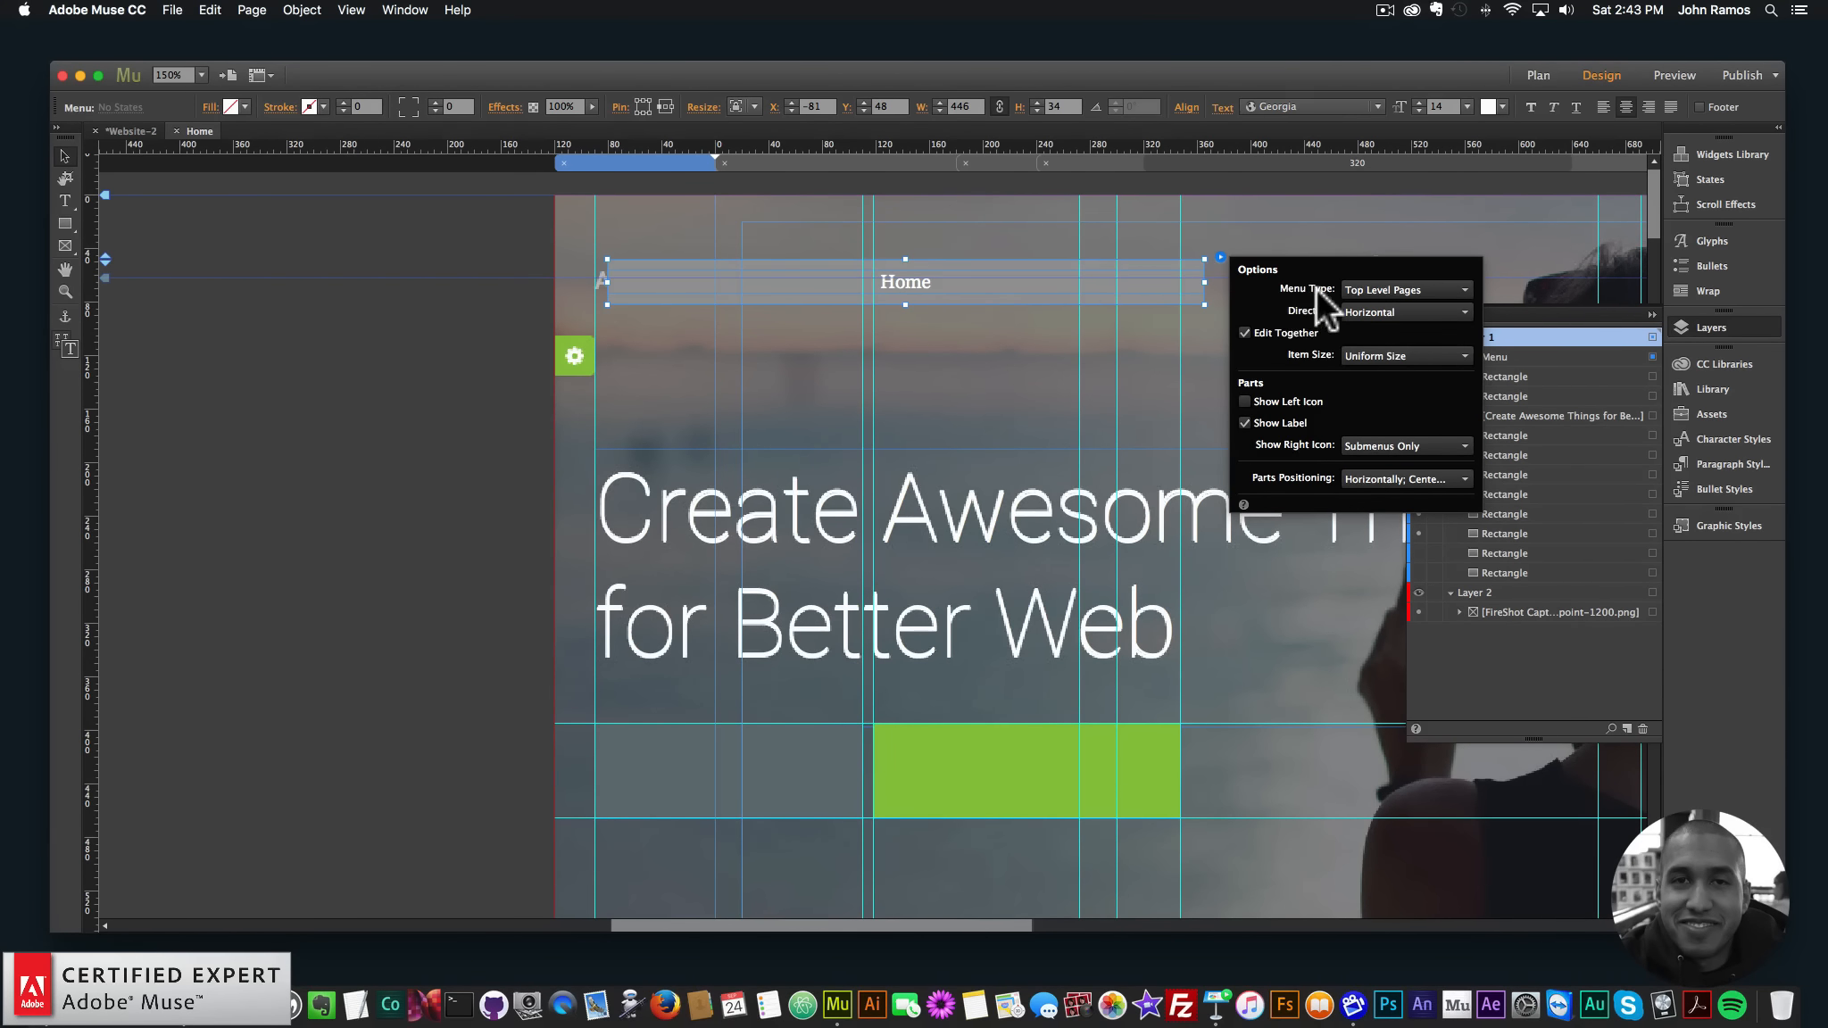
- Set the menu type to Manual and add two more items, three in total
left_click(1383, 286)
left_click(1373, 346)
left_click(1196, 283)
left_click(1217, 282)
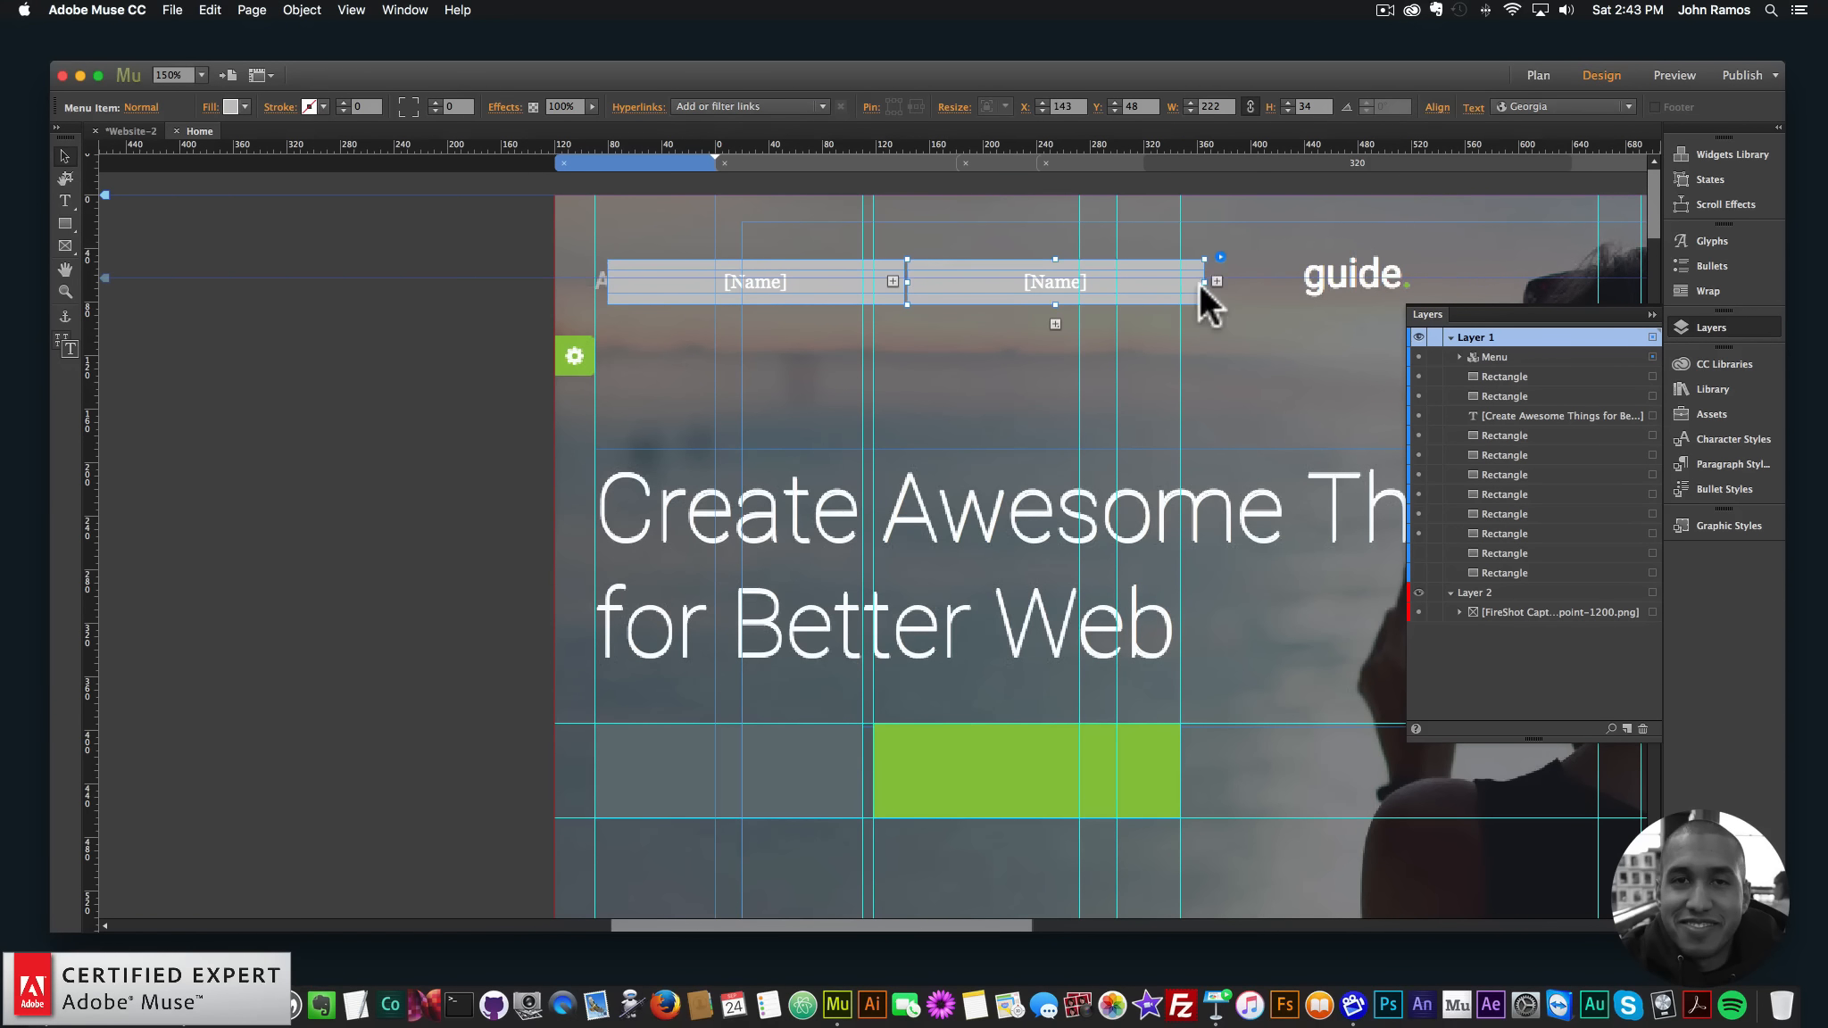
left_click(1216, 281)
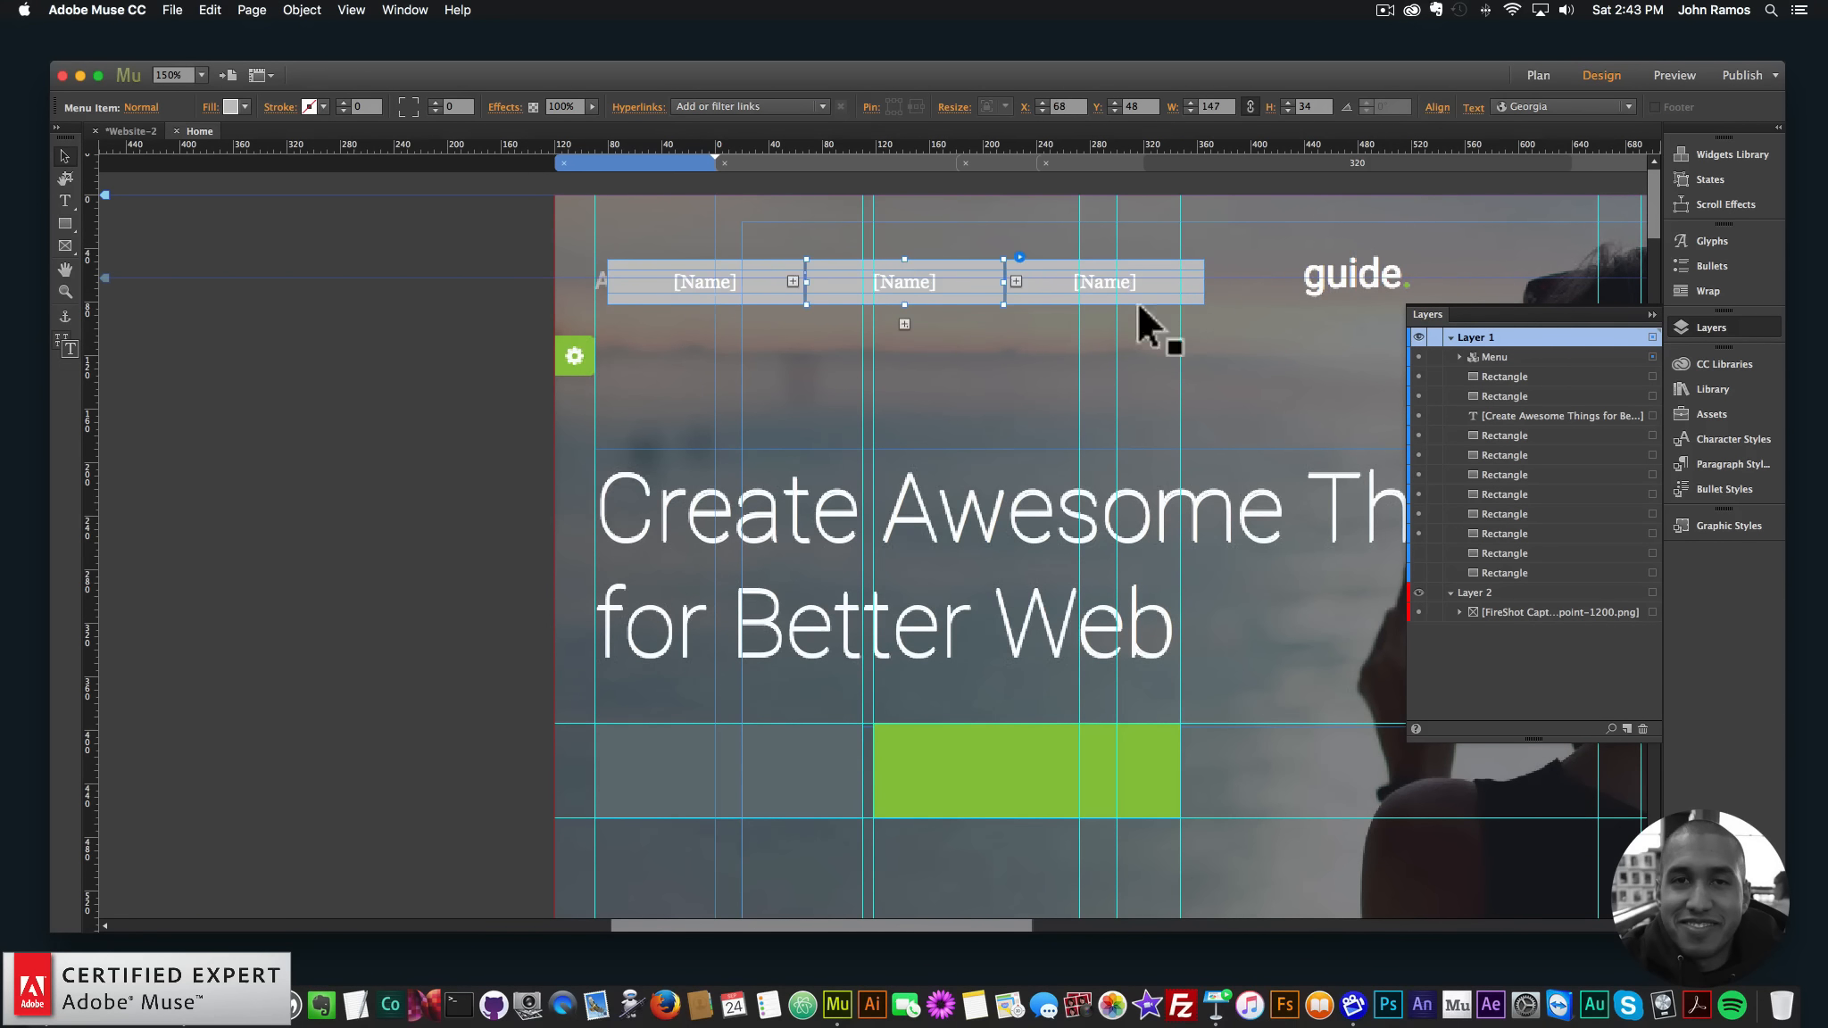
- Label the three menu items About, Tour and Pricing
double_click(732, 275)
double_click(734, 274)
left_click_drag(755, 272, 556, 245)
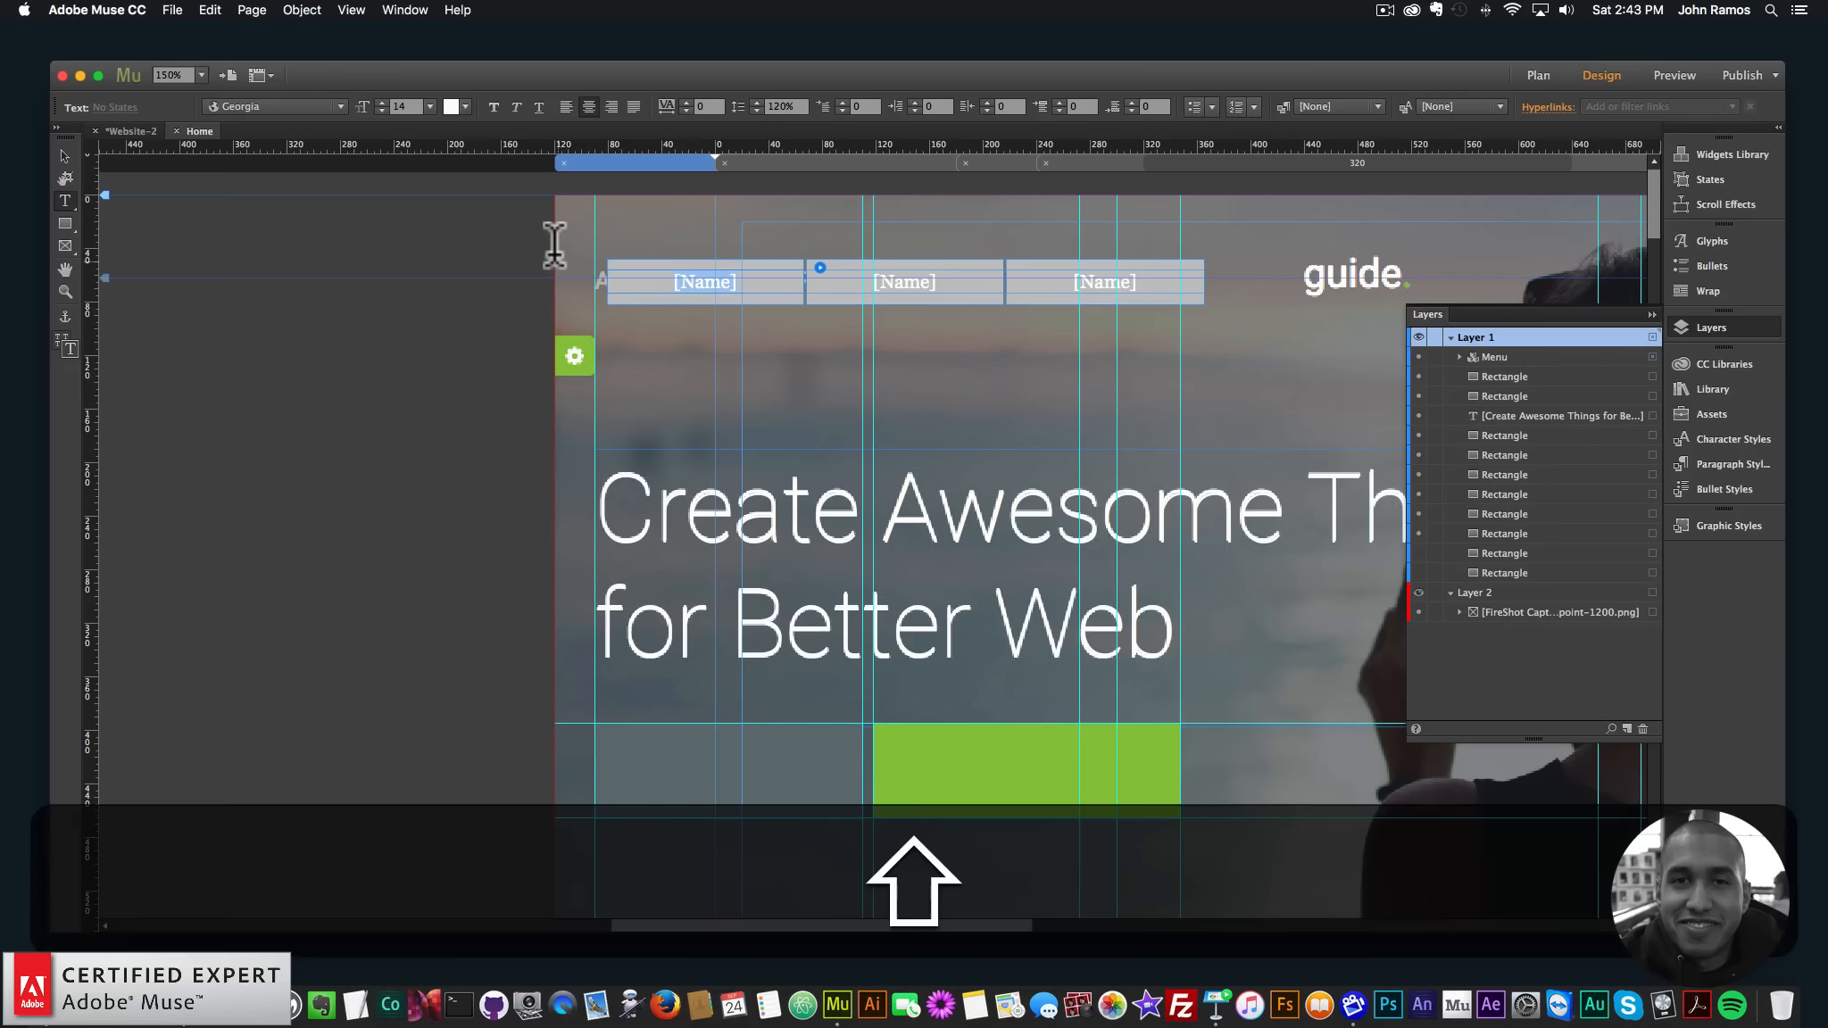
type("About")
key("Tab")
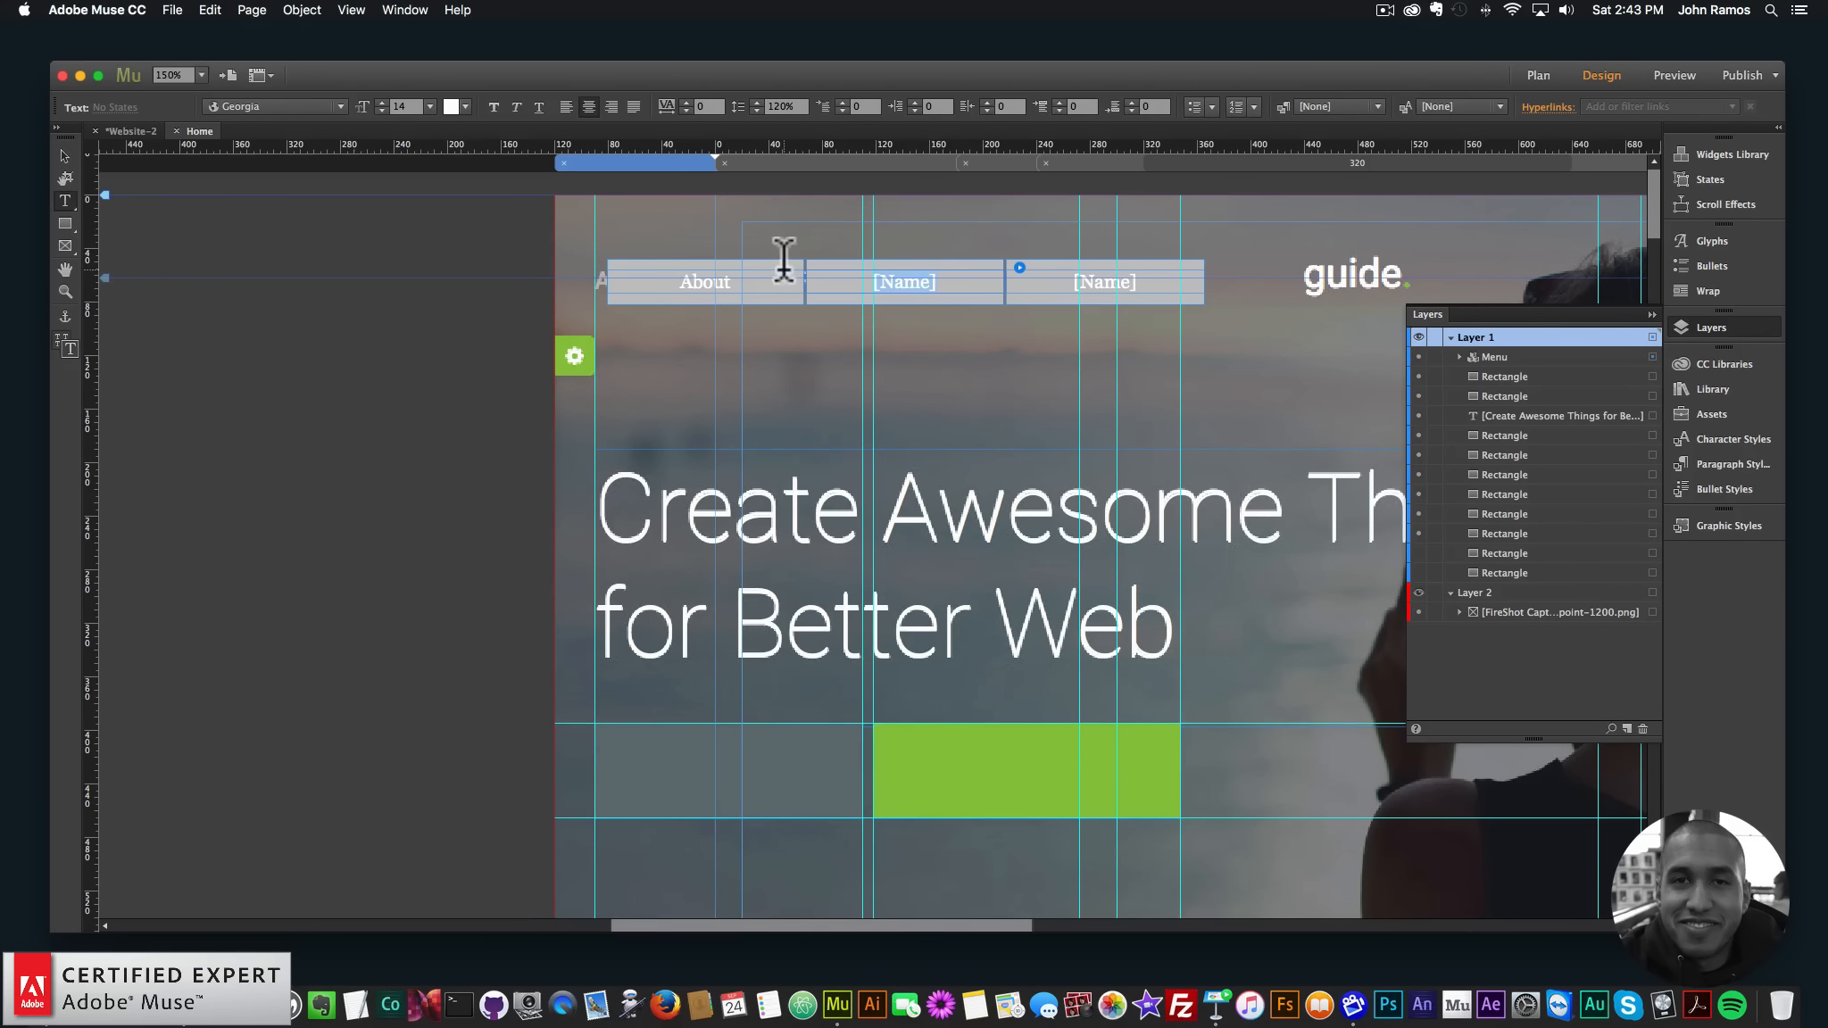
type("Tour ")
type("Pricing")
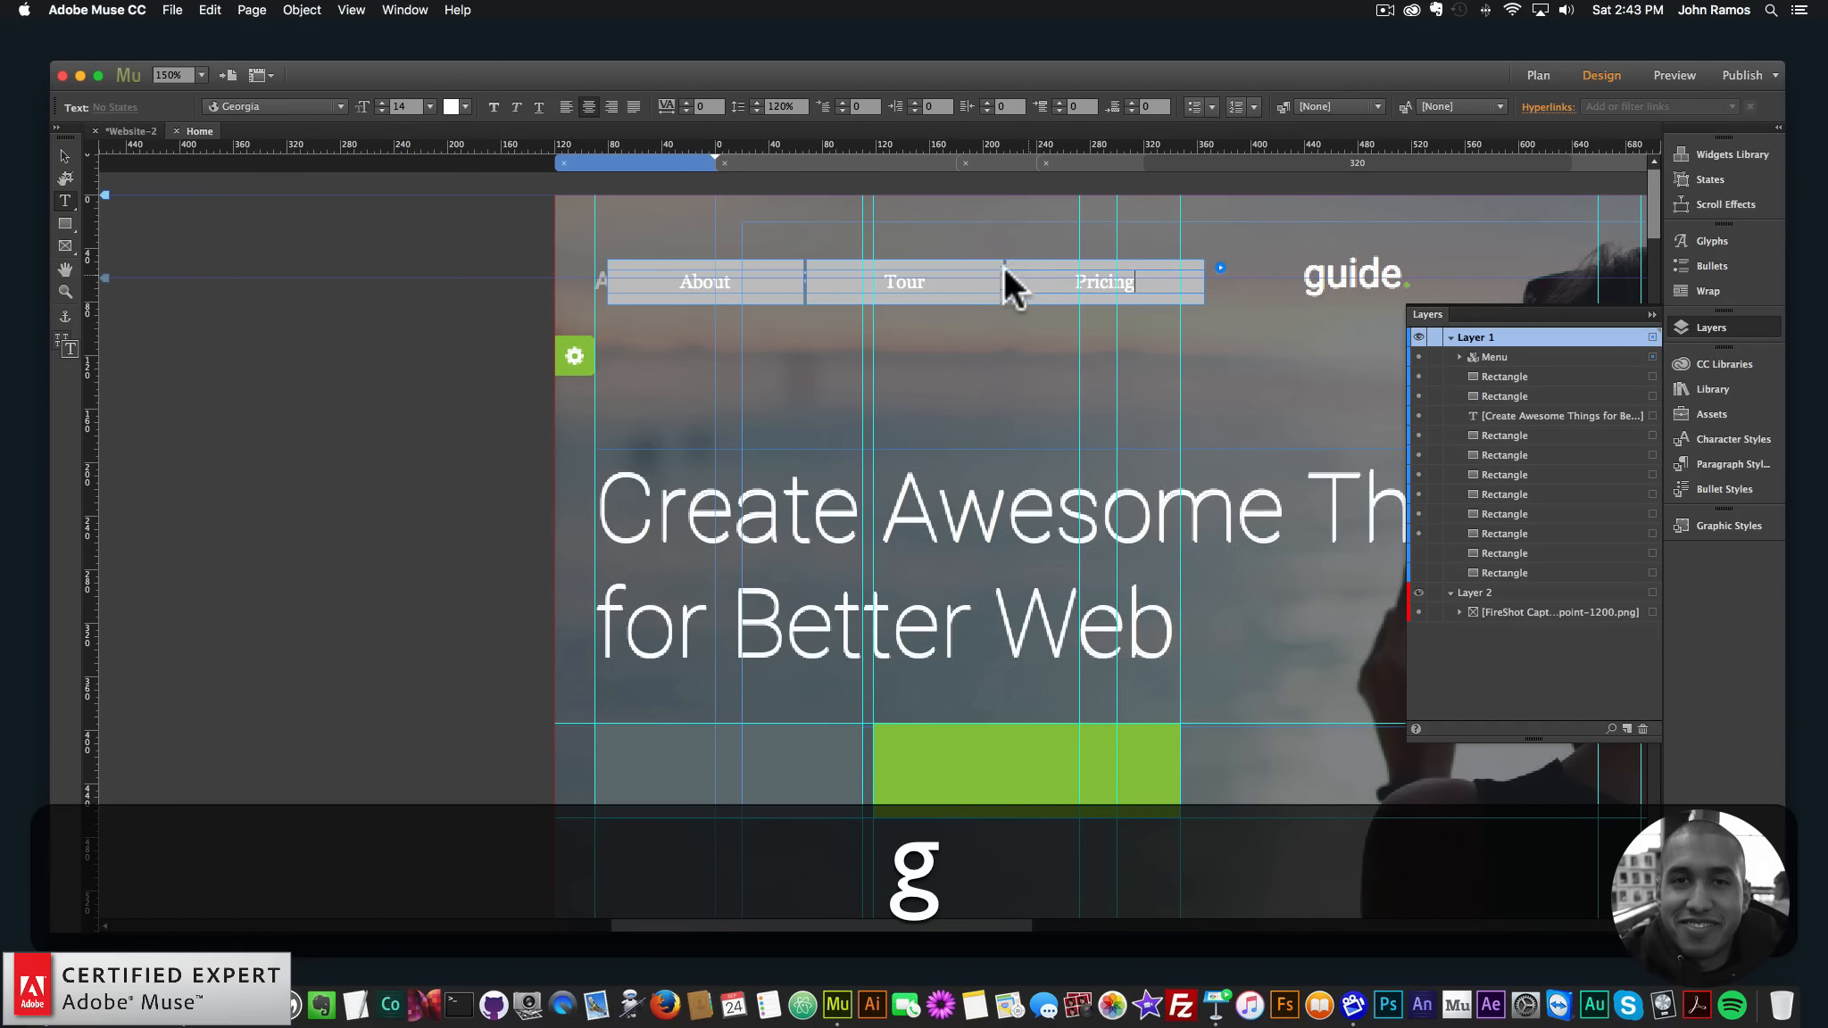
double_click(714, 279)
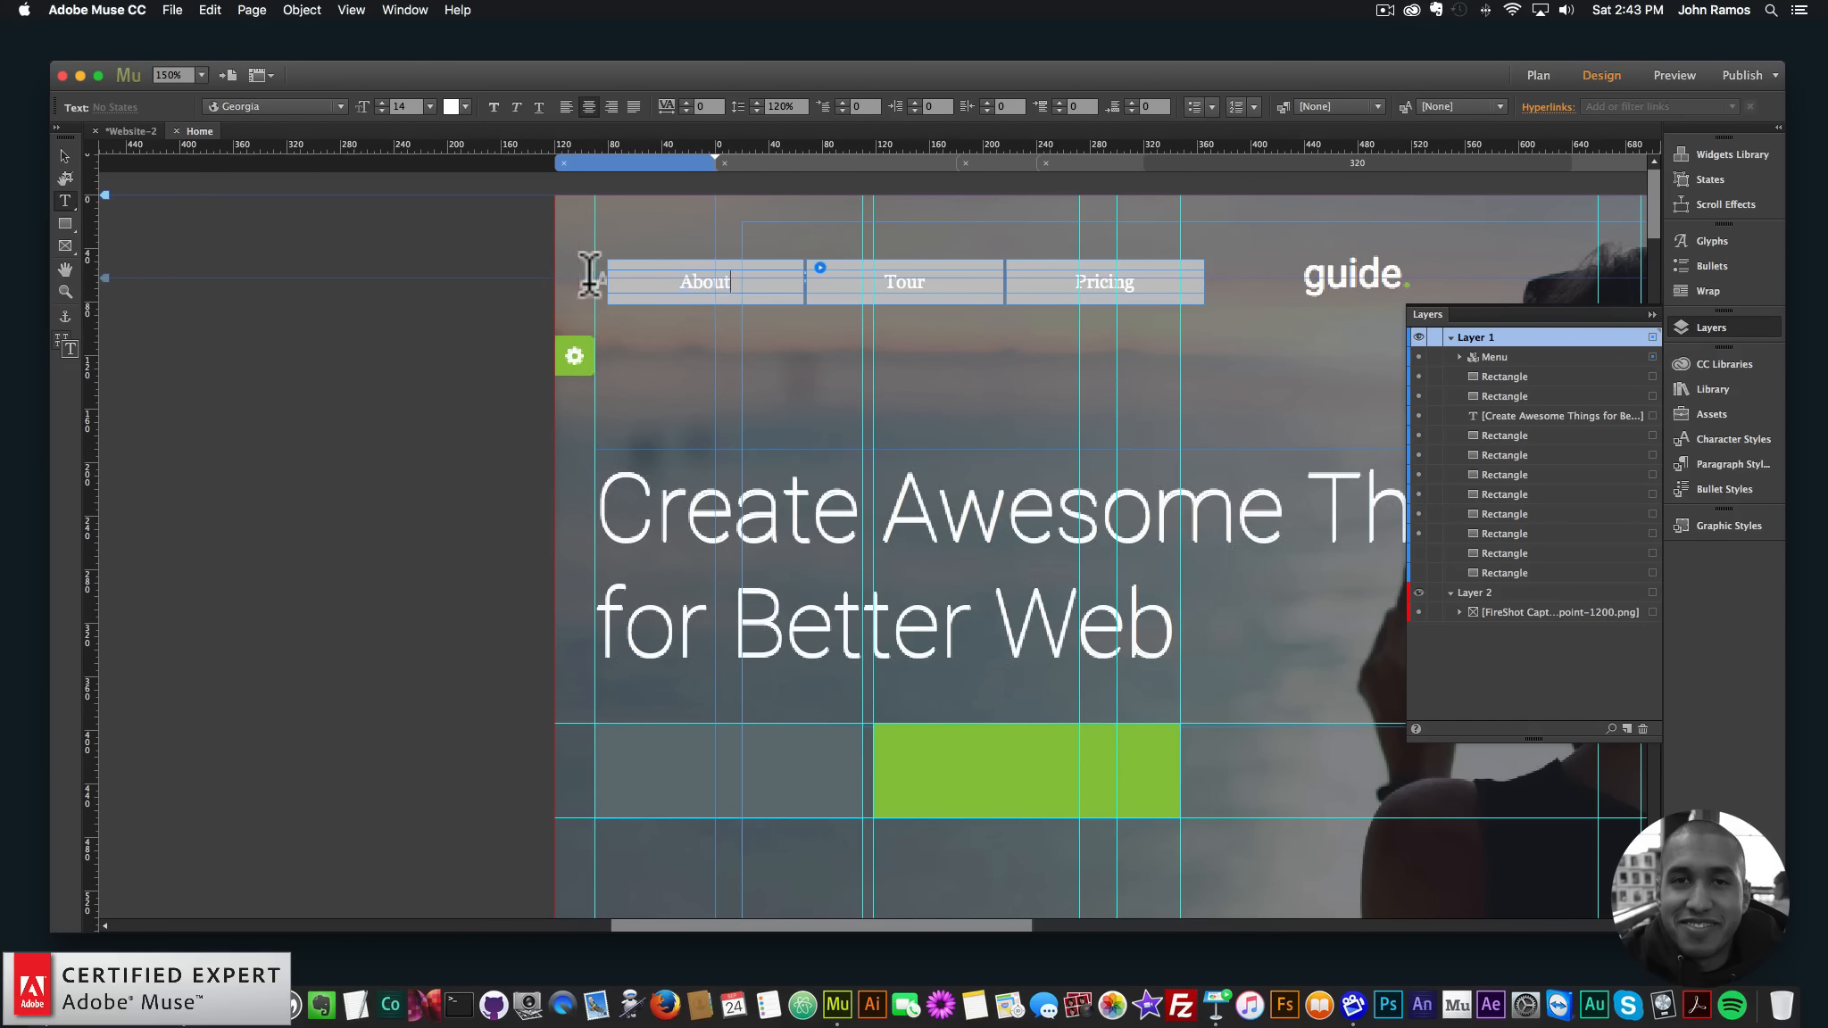
- Set the menu labels in Roboto Regular
left_click(336, 104)
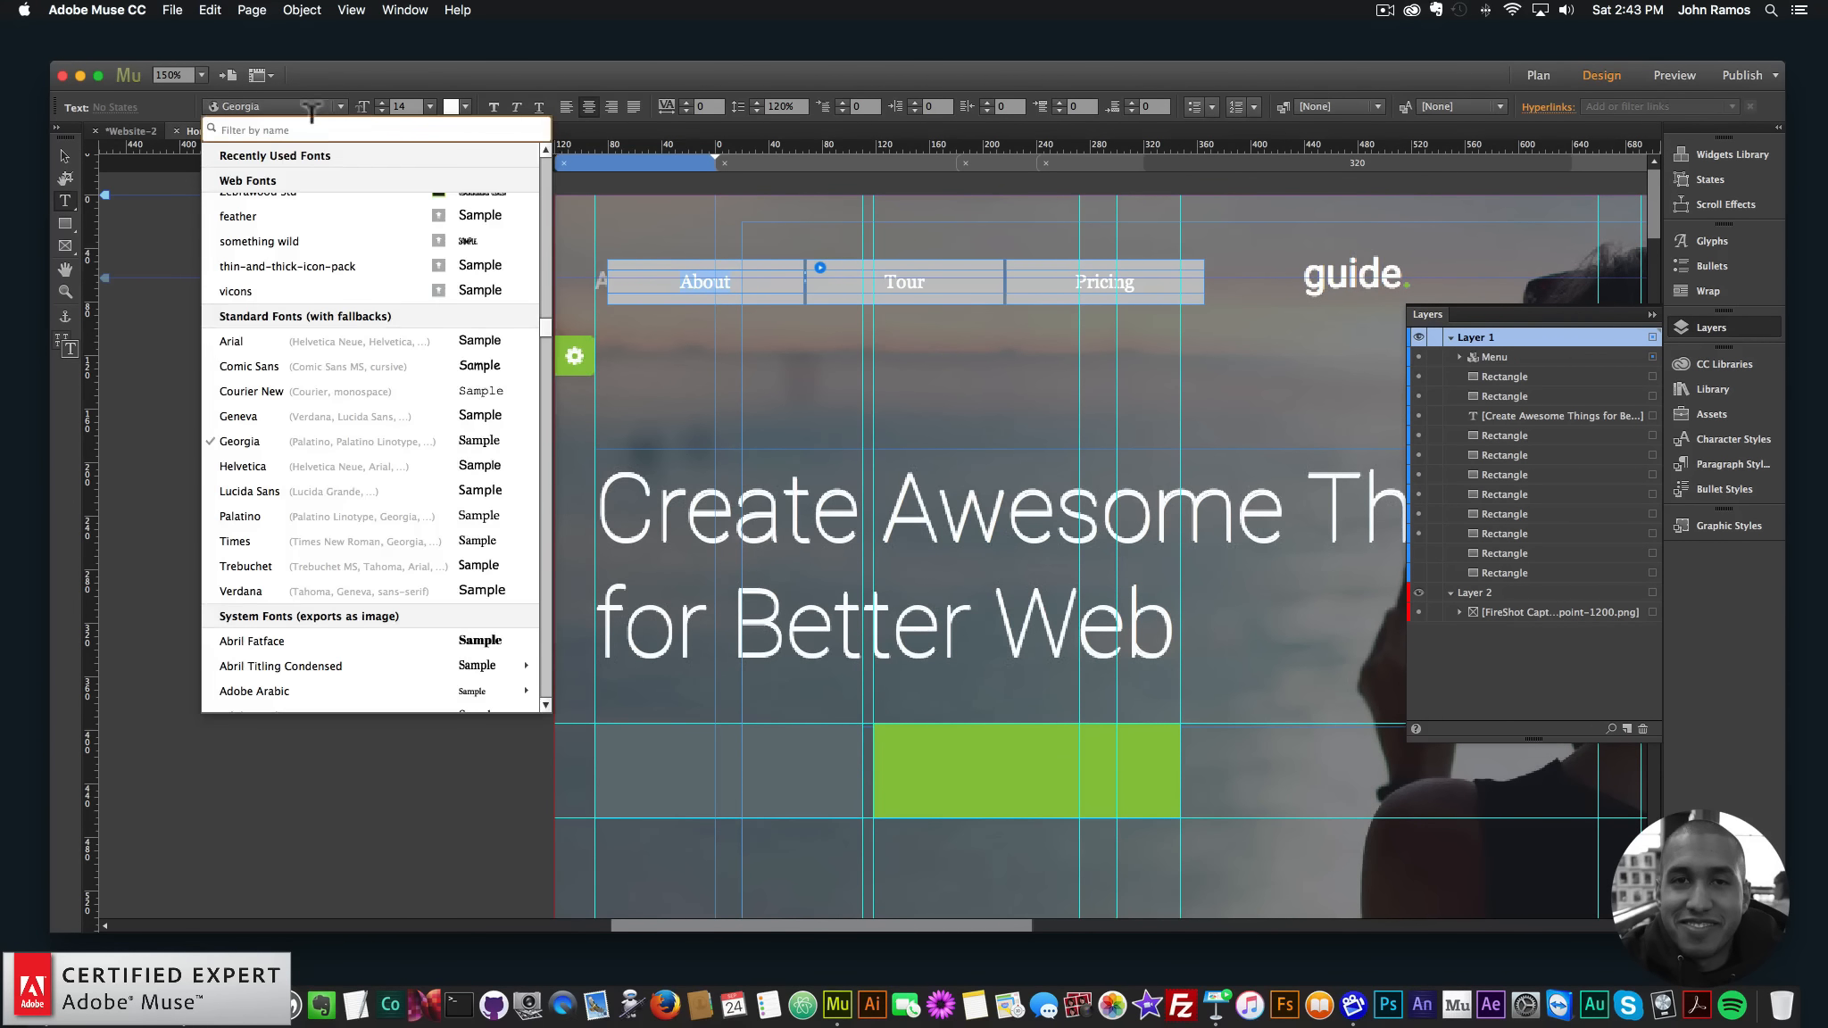
type("roboto")
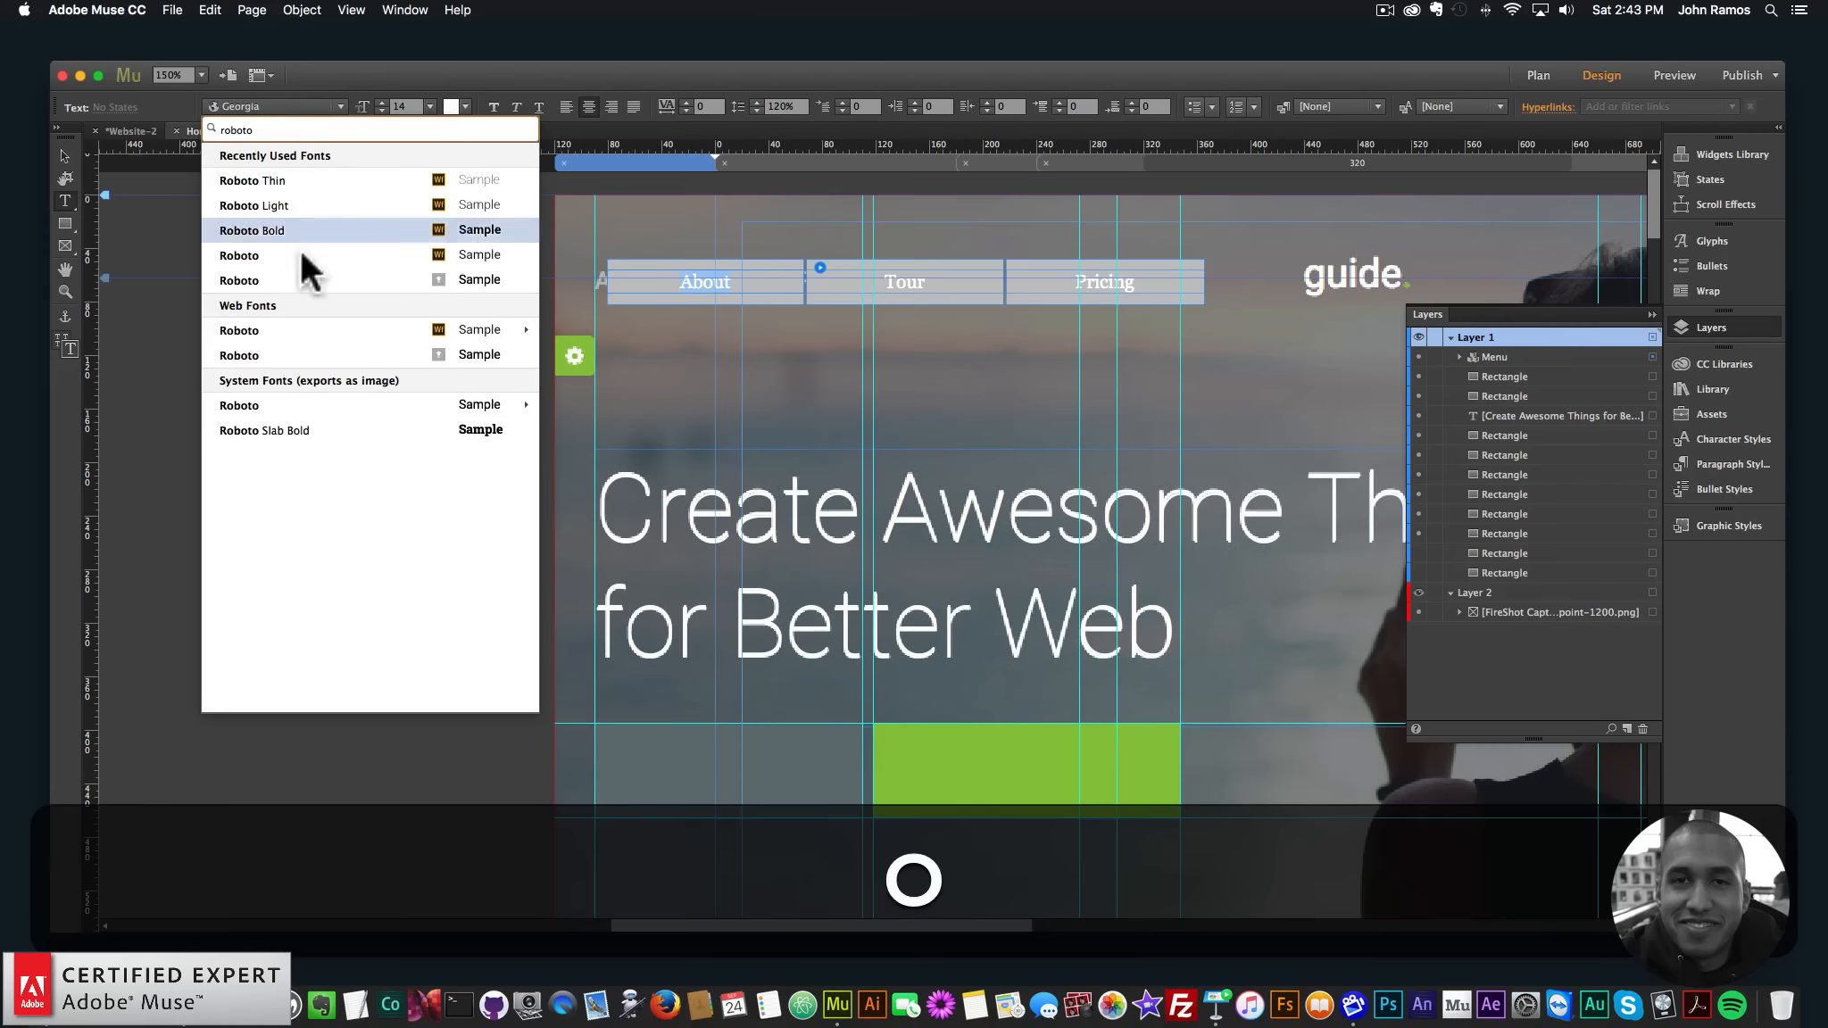
mouse_move(449, 330)
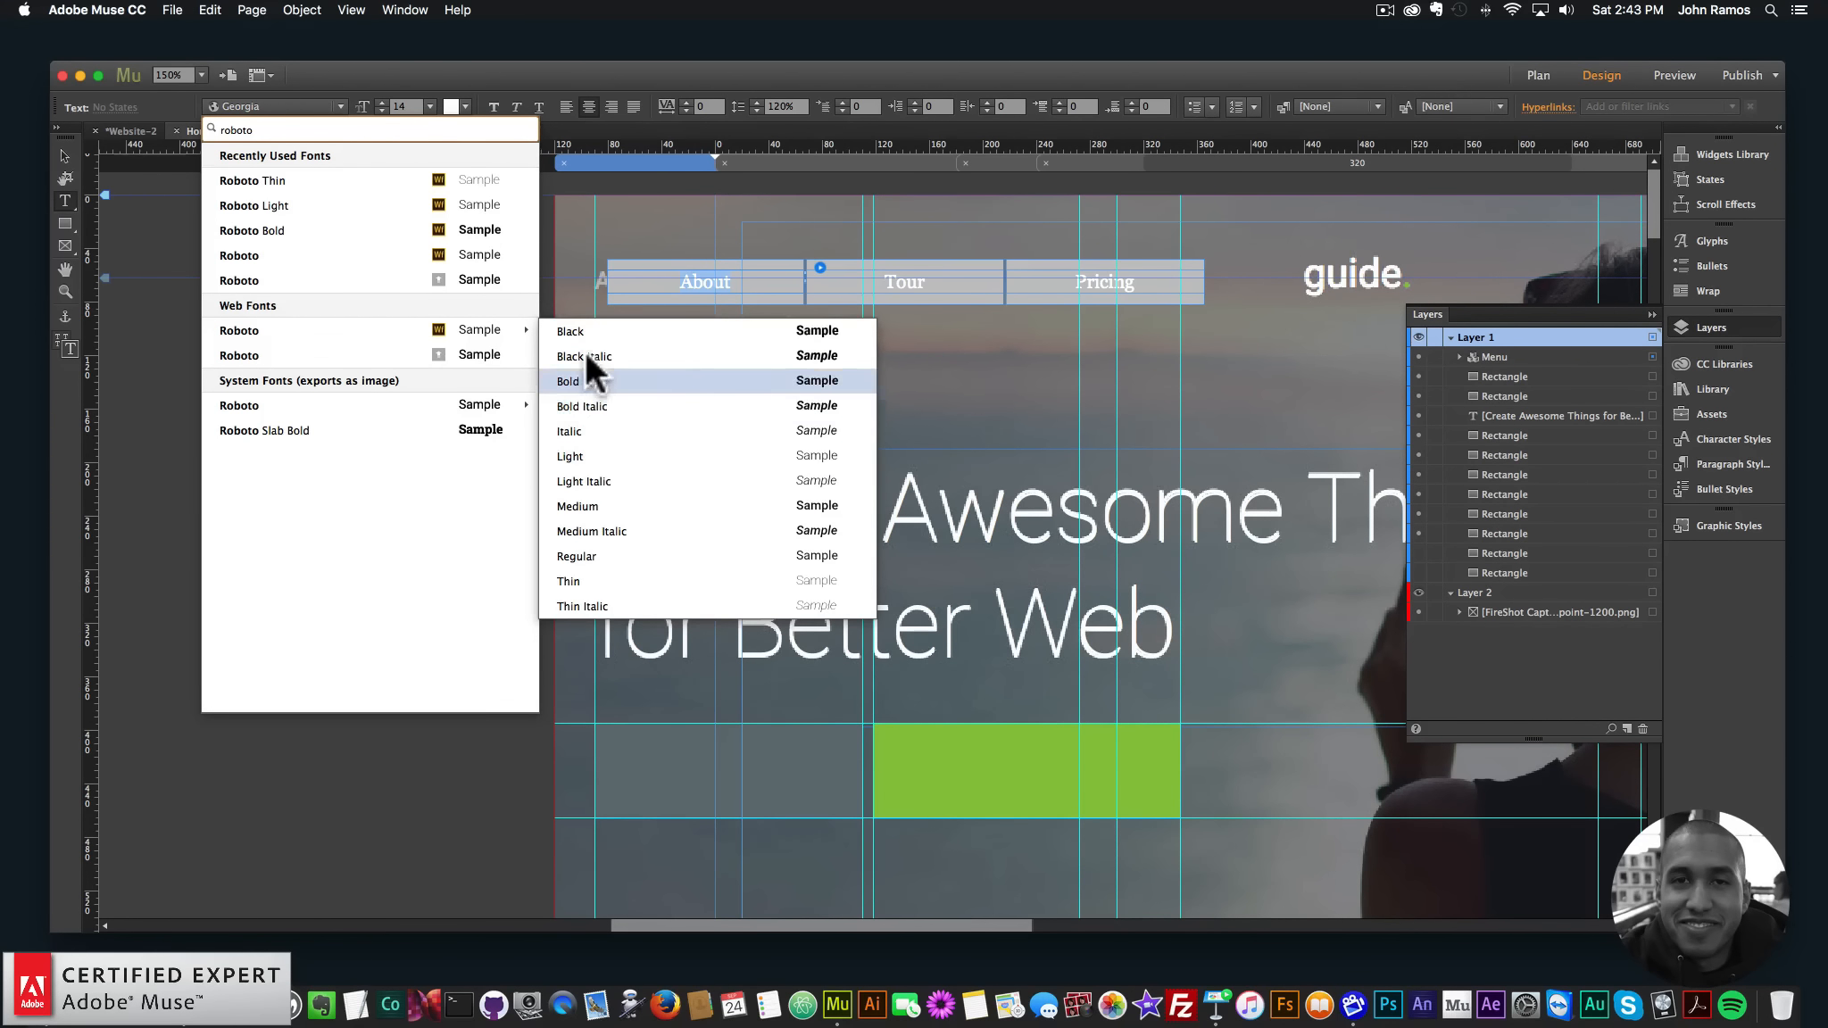
left_click(588, 550)
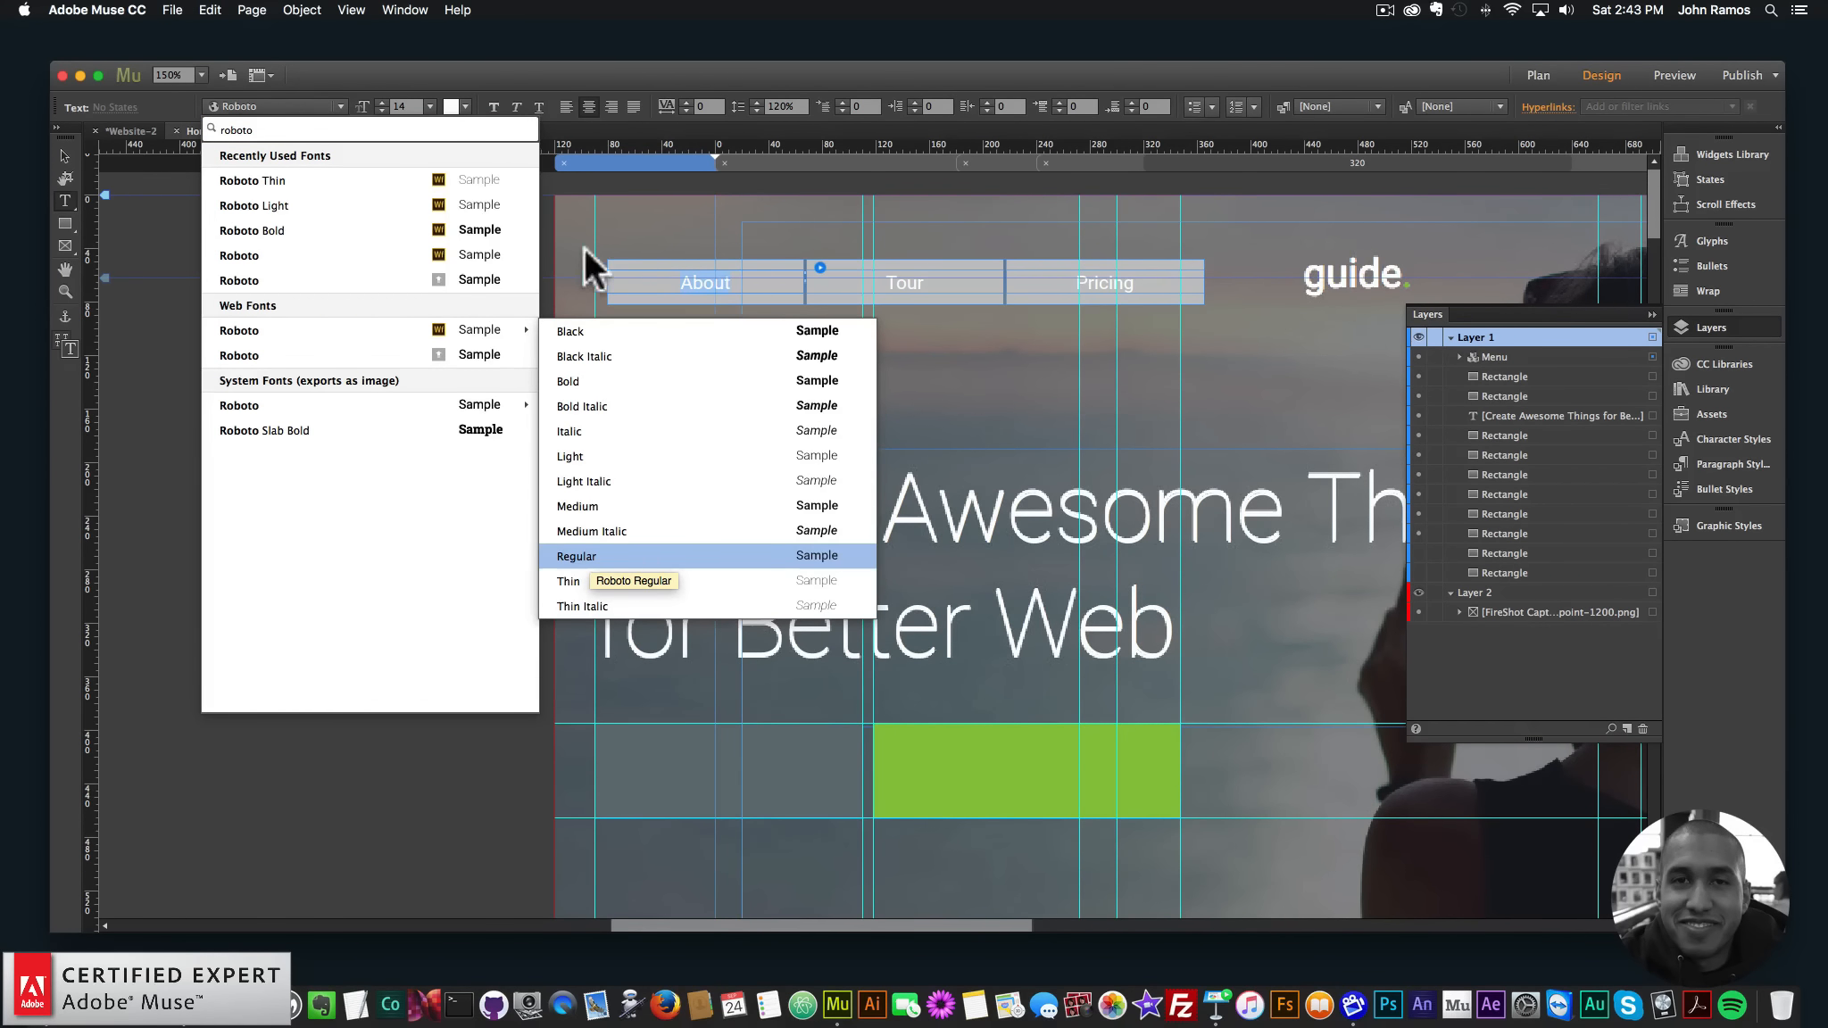
left_click(71, 153)
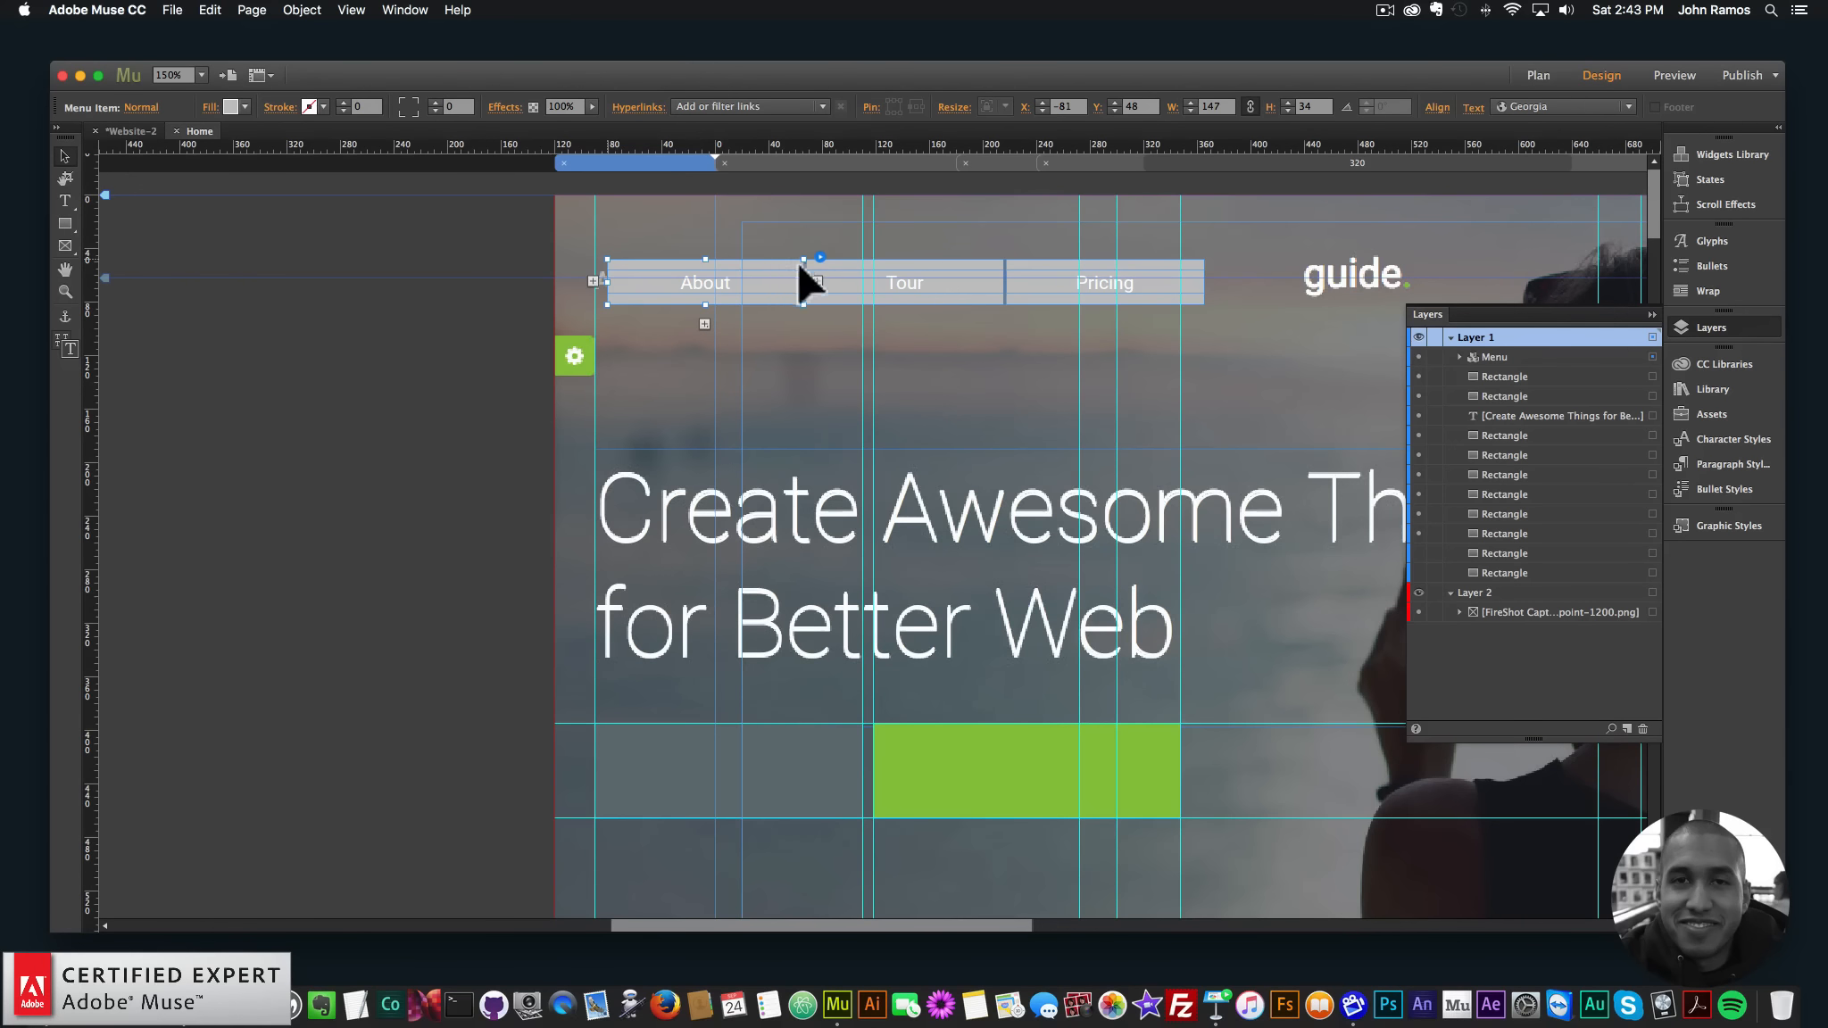
- Set the menu item fill to None for the Normal and Rollover states
left_click(759, 284)
left_click(244, 106)
left_click(442, 131)
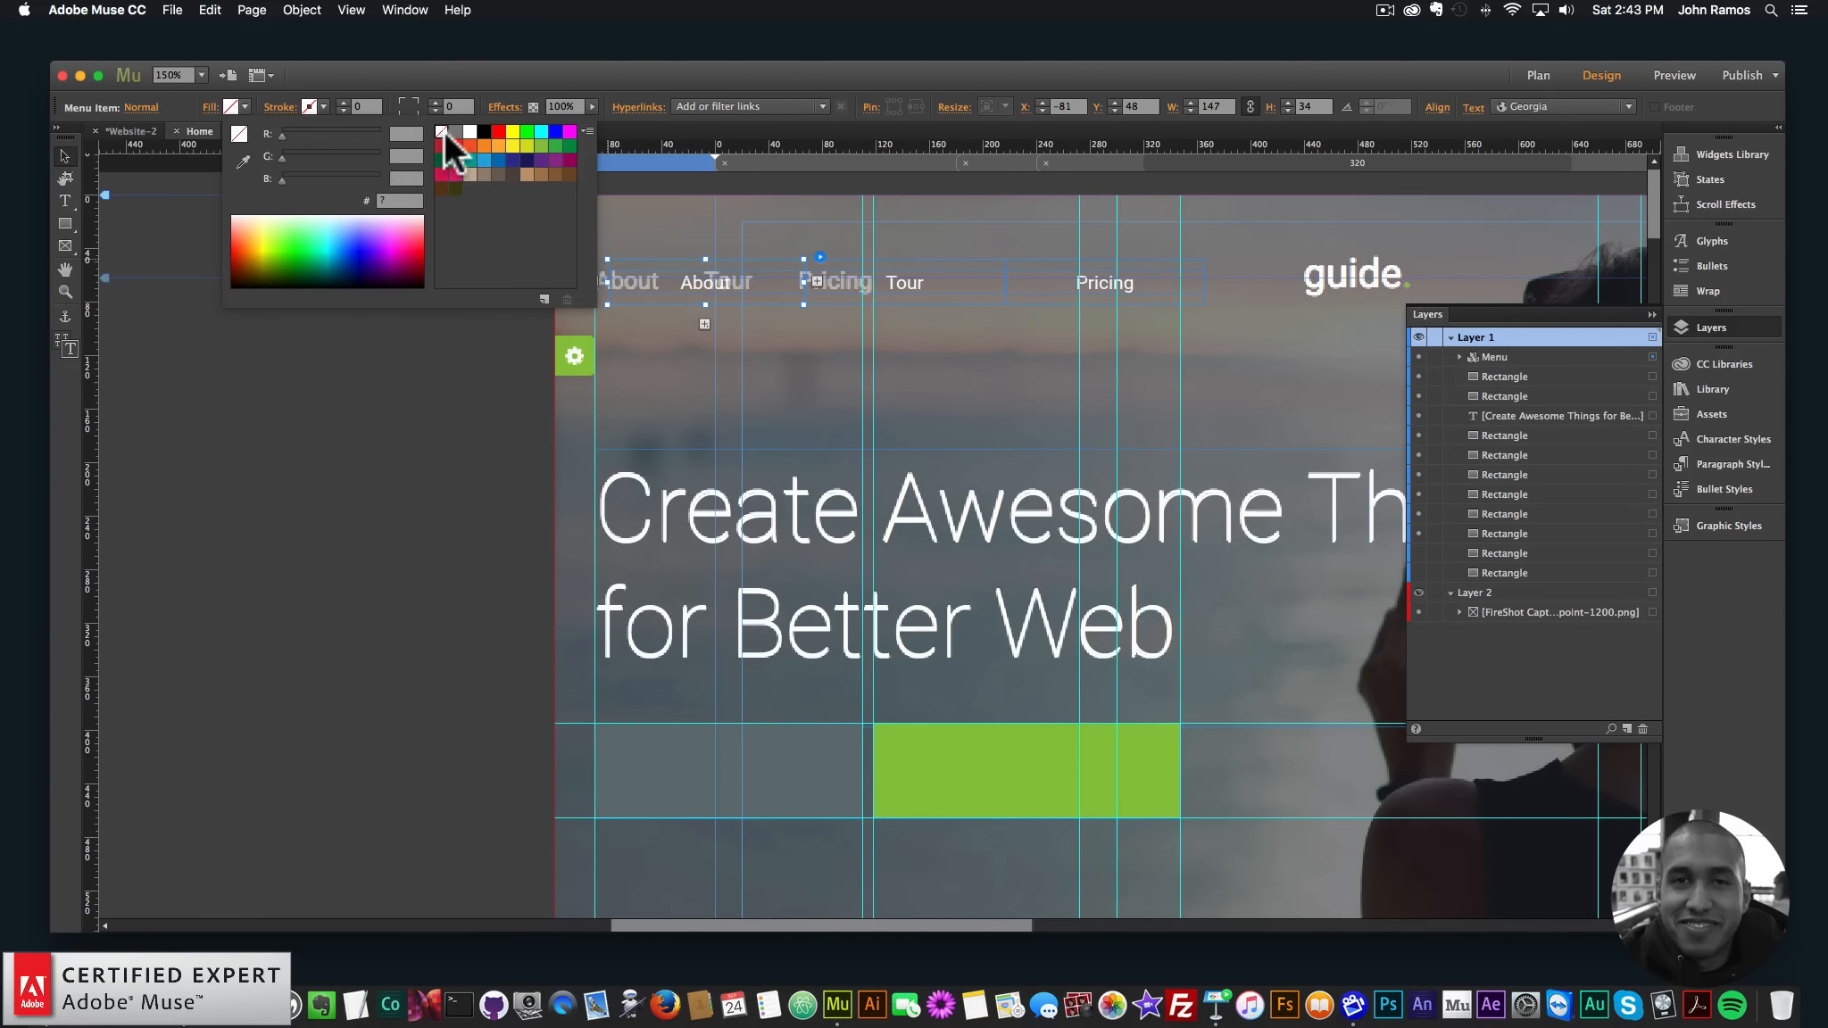
left_click(140, 107)
left_click(187, 179)
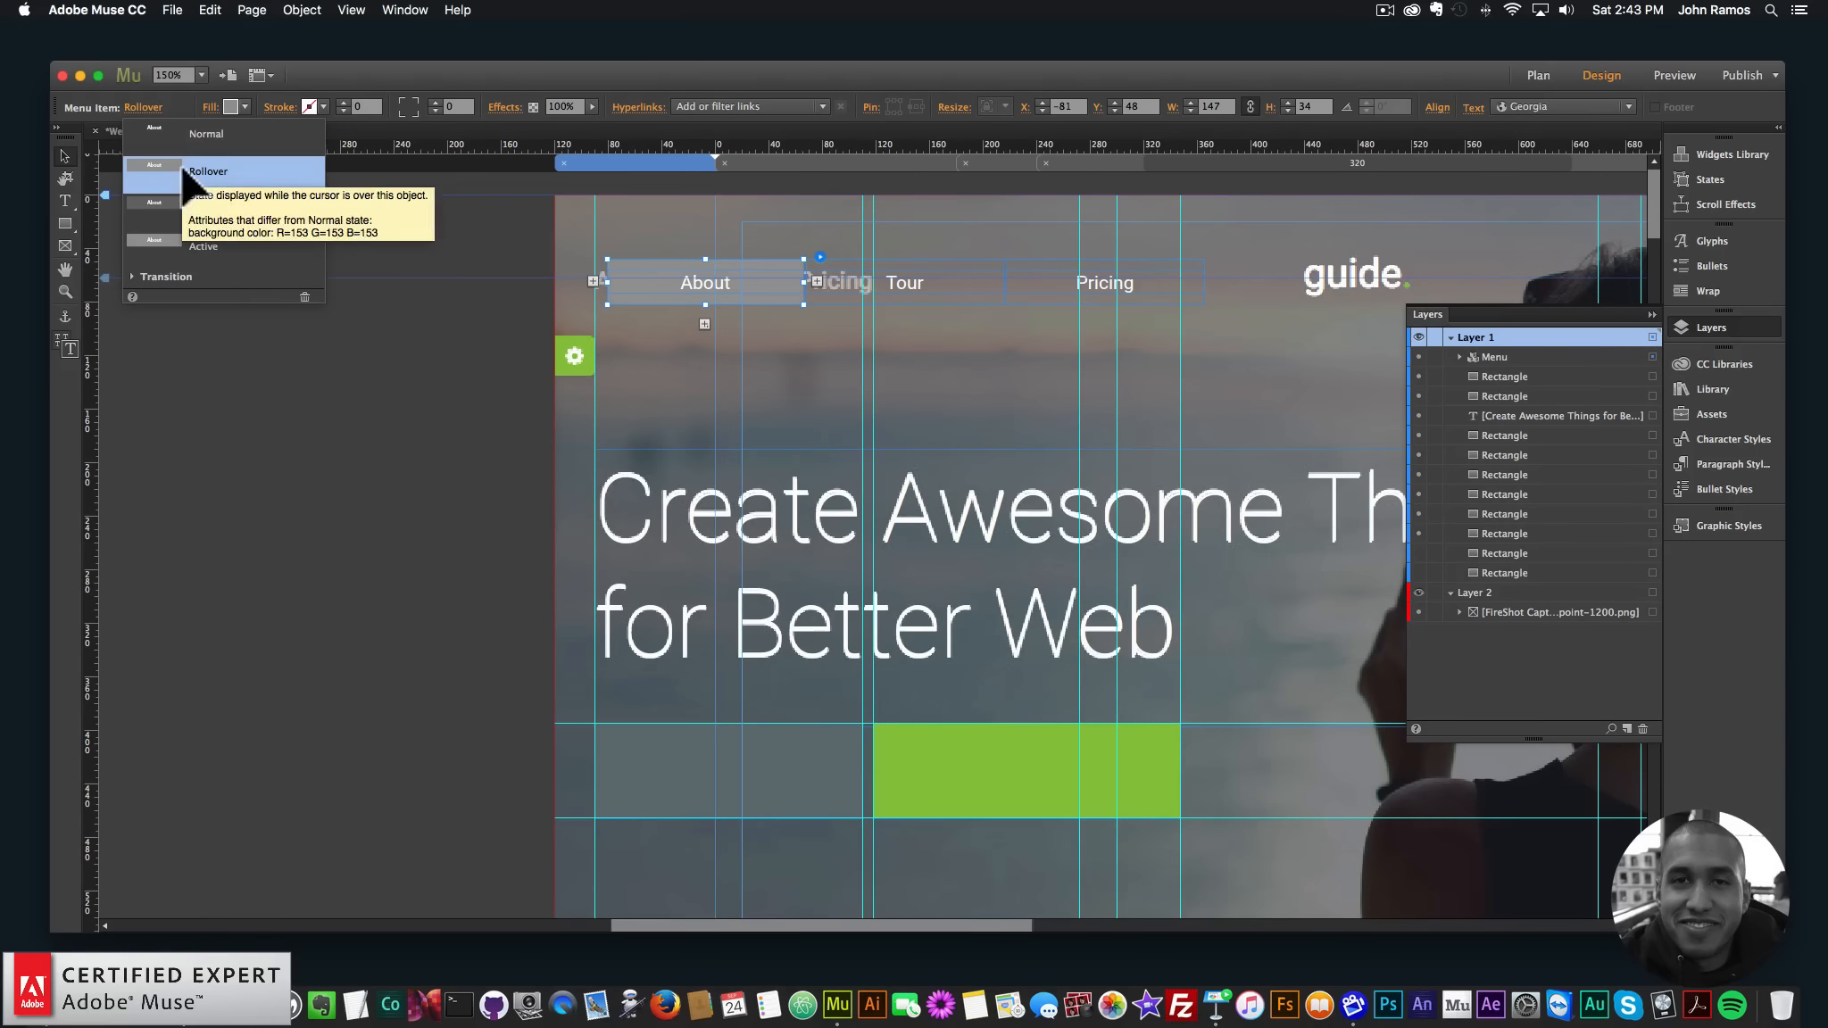
left_click(230, 107)
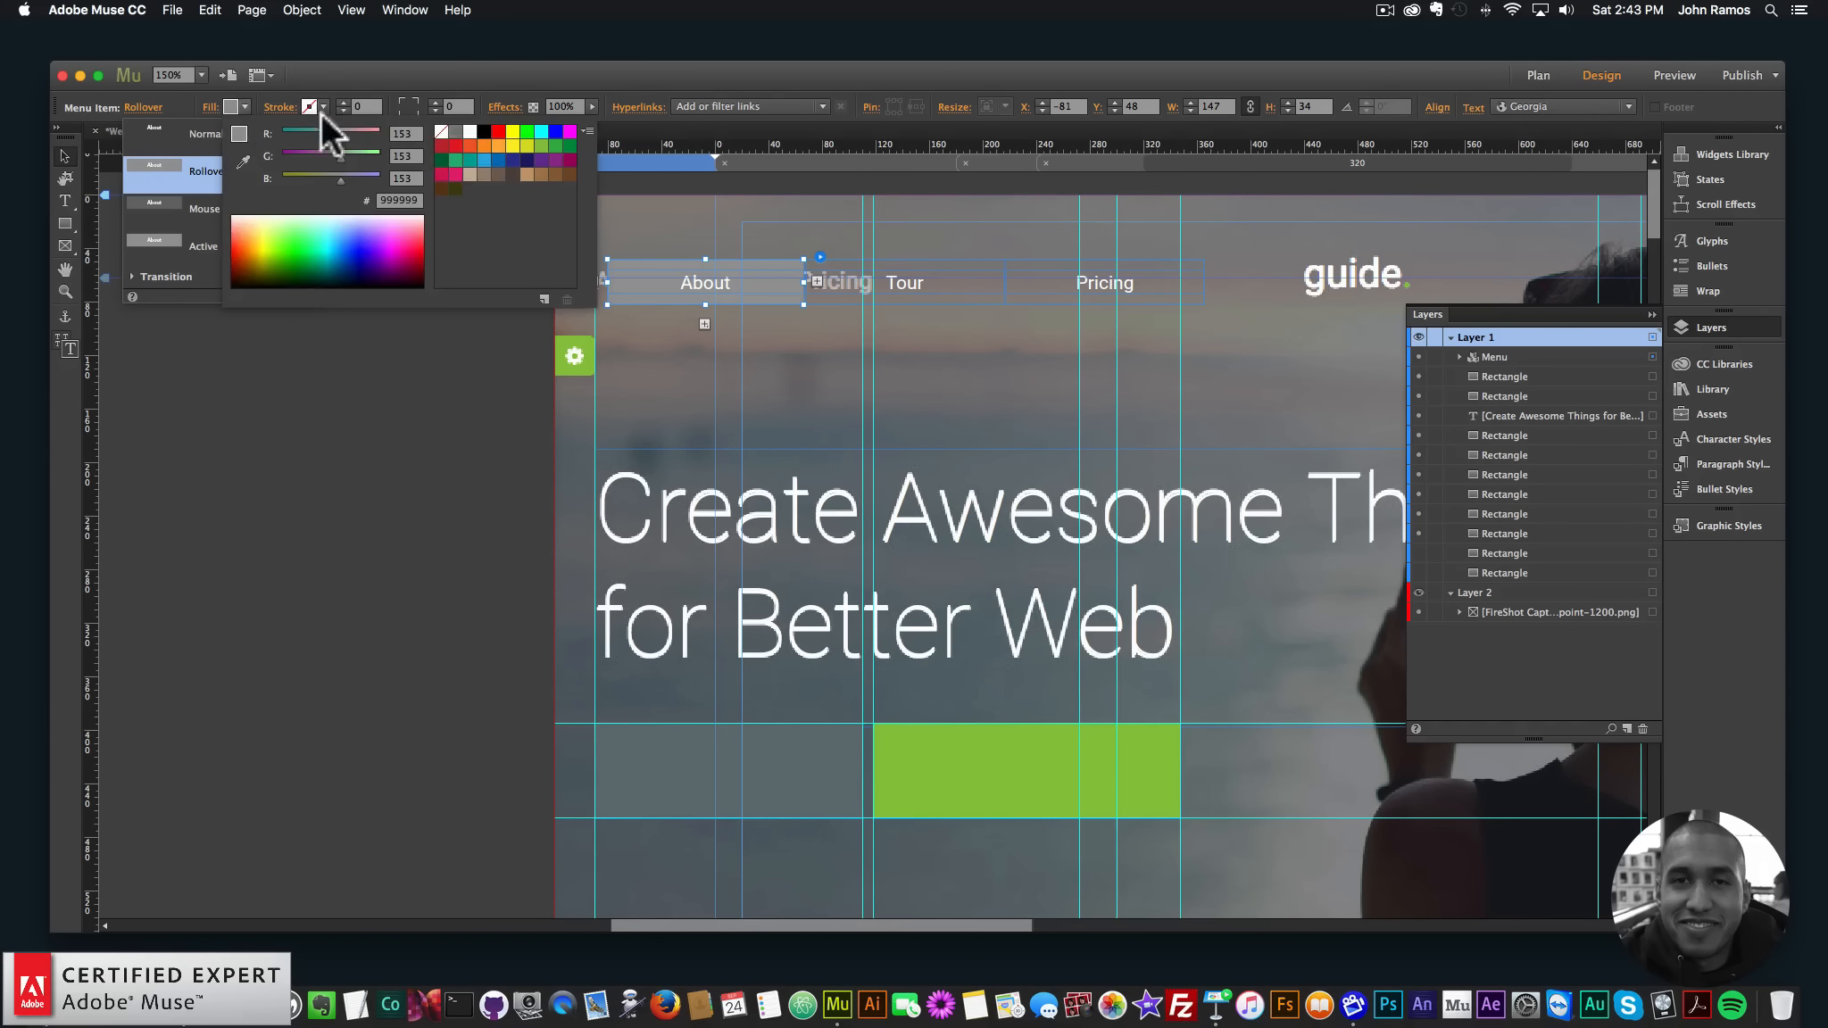
left_click(437, 131)
- Set the menu item fill to None for the Mouse Down and Active states
left_click(142, 107)
left_click(195, 209)
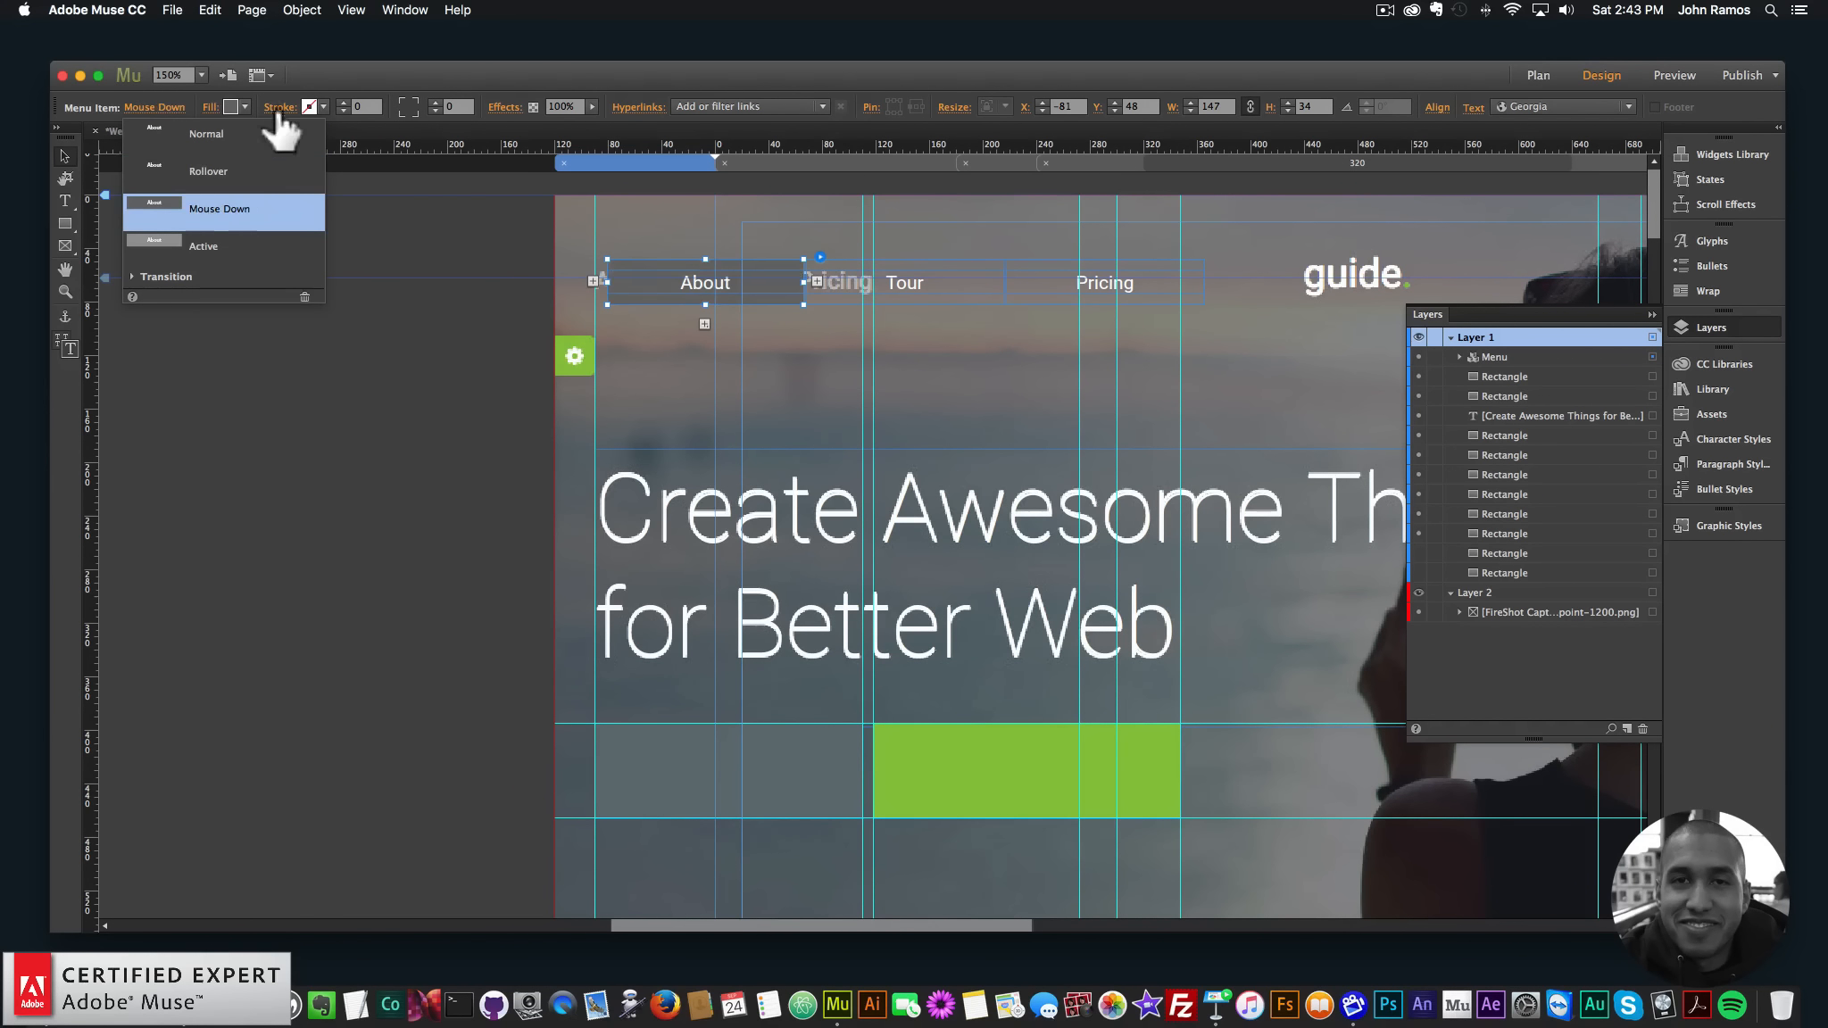
left_click(244, 106)
left_click(435, 126)
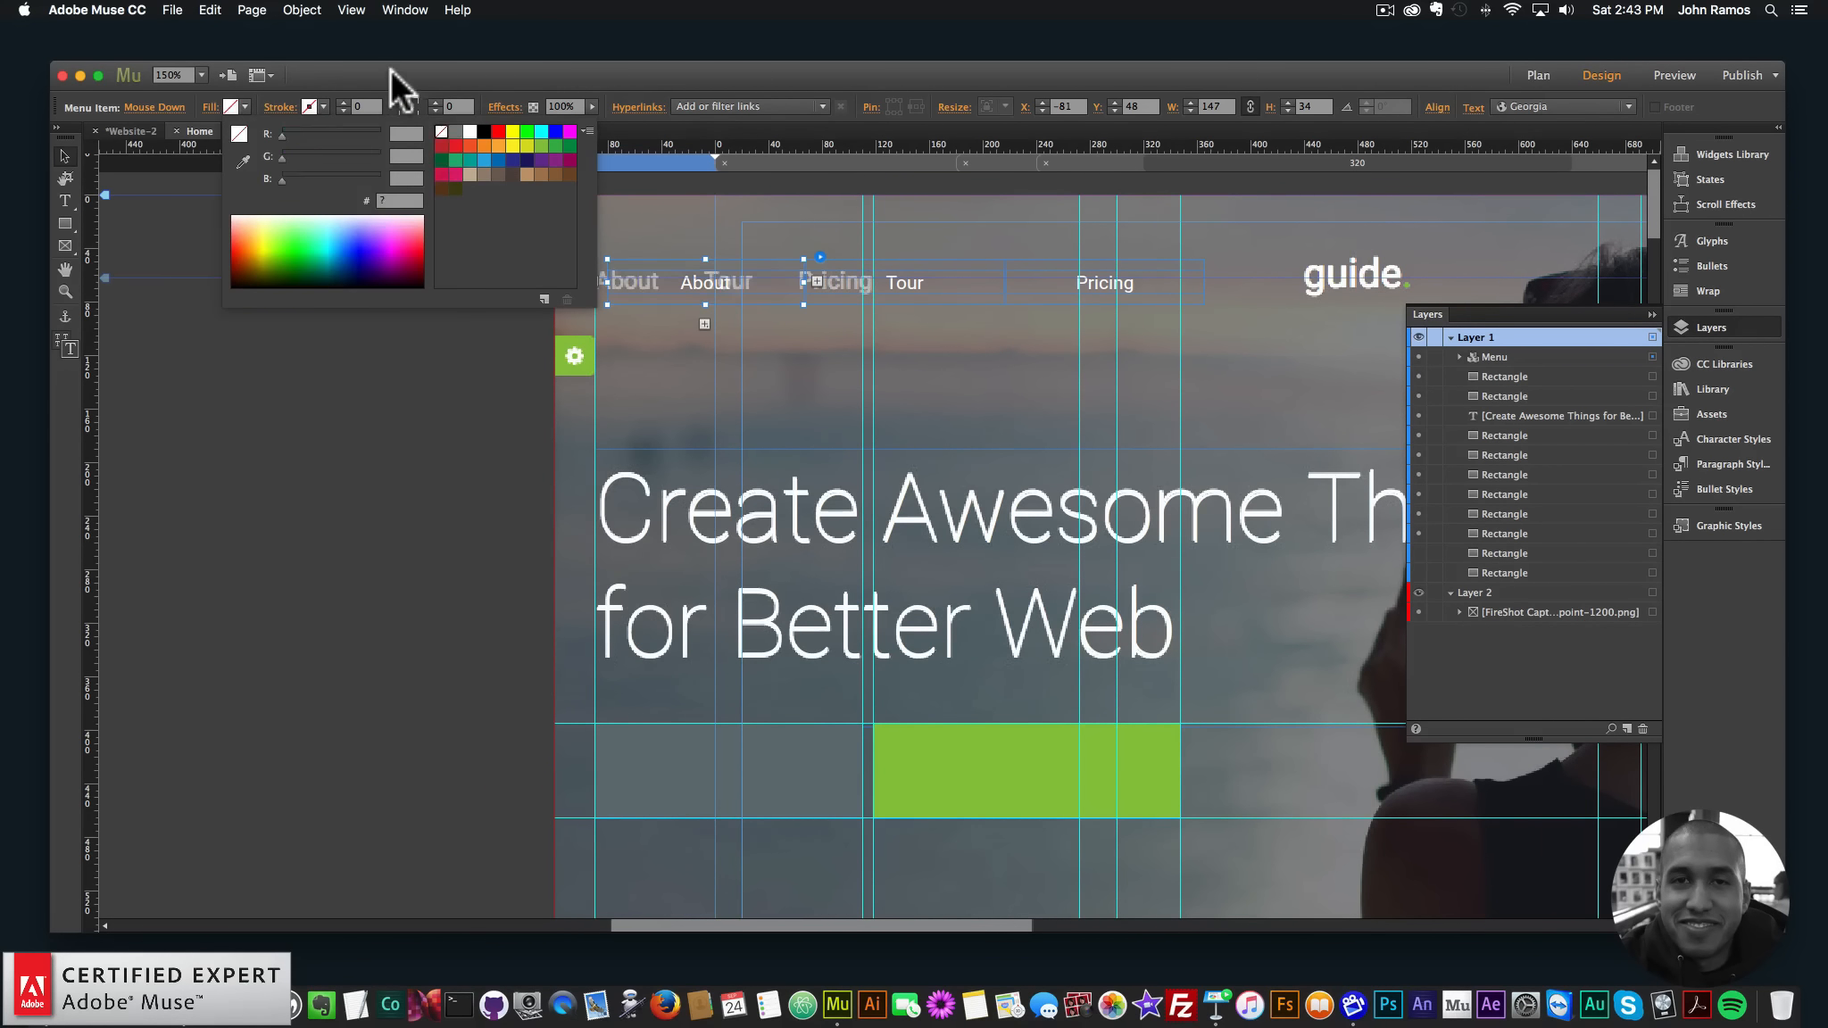
left_click(161, 110)
left_click(196, 237)
left_click(245, 106)
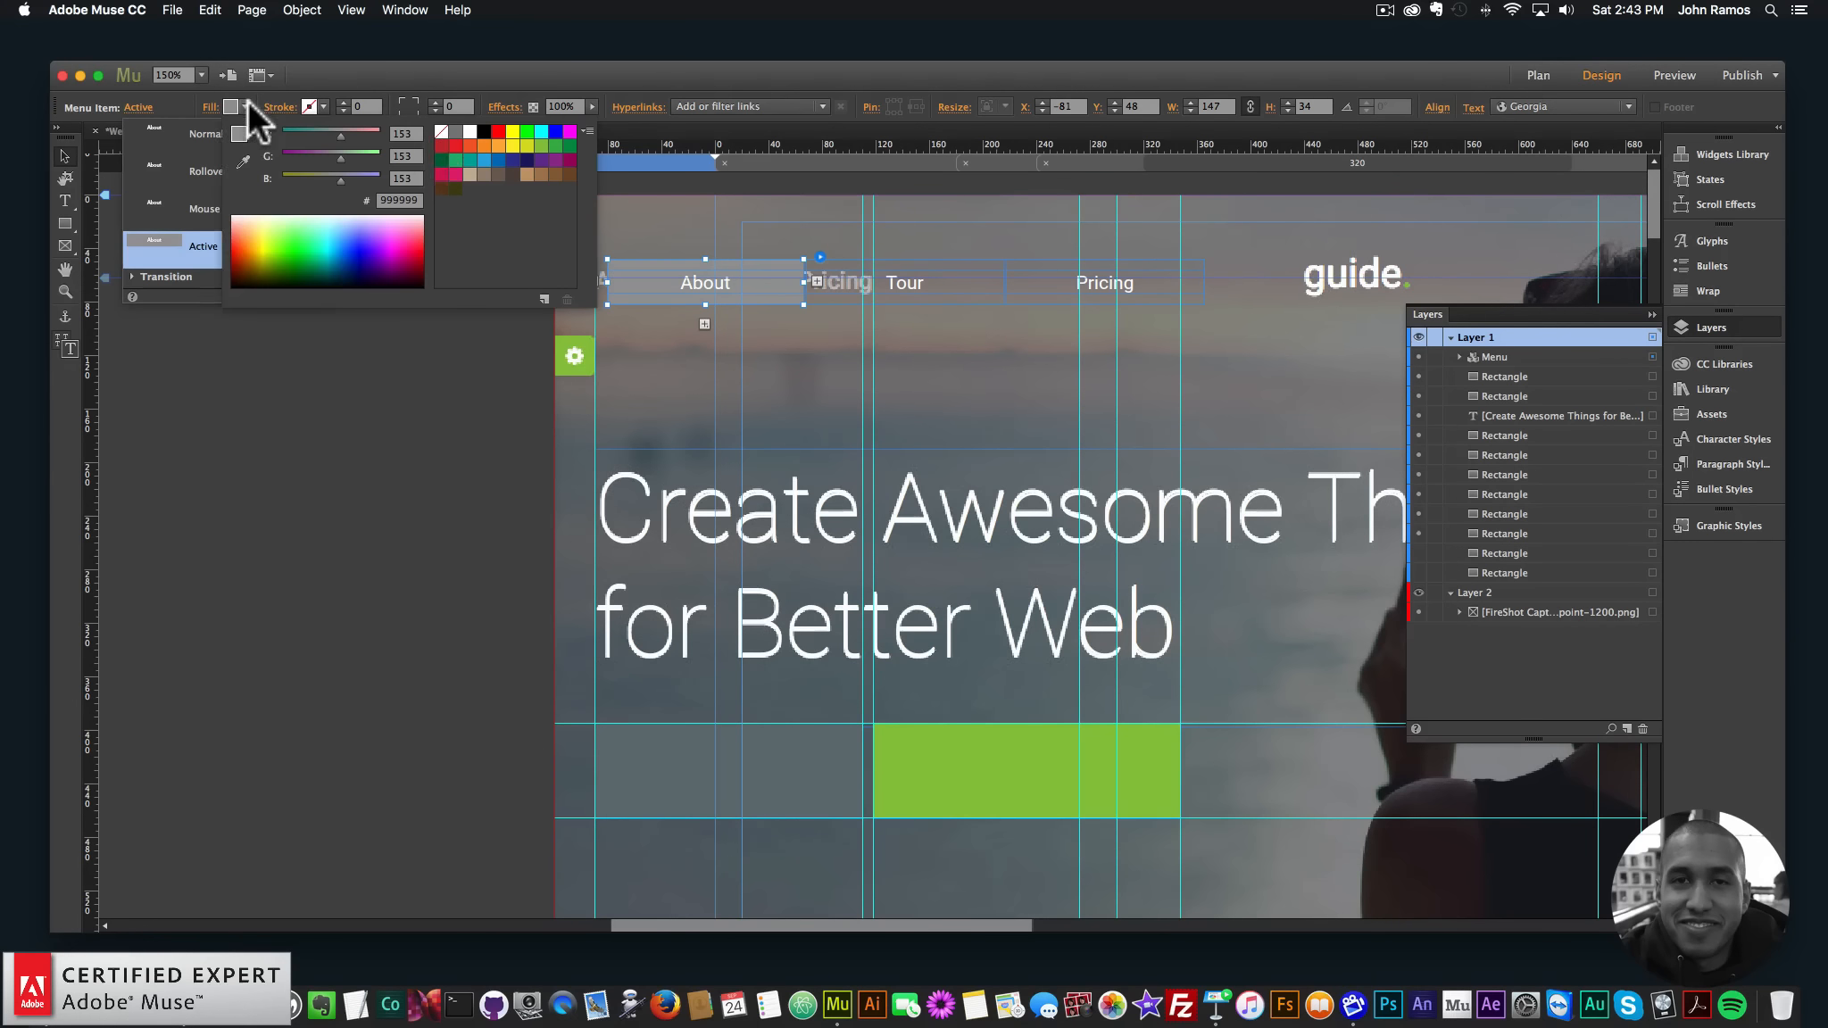
left_click(438, 132)
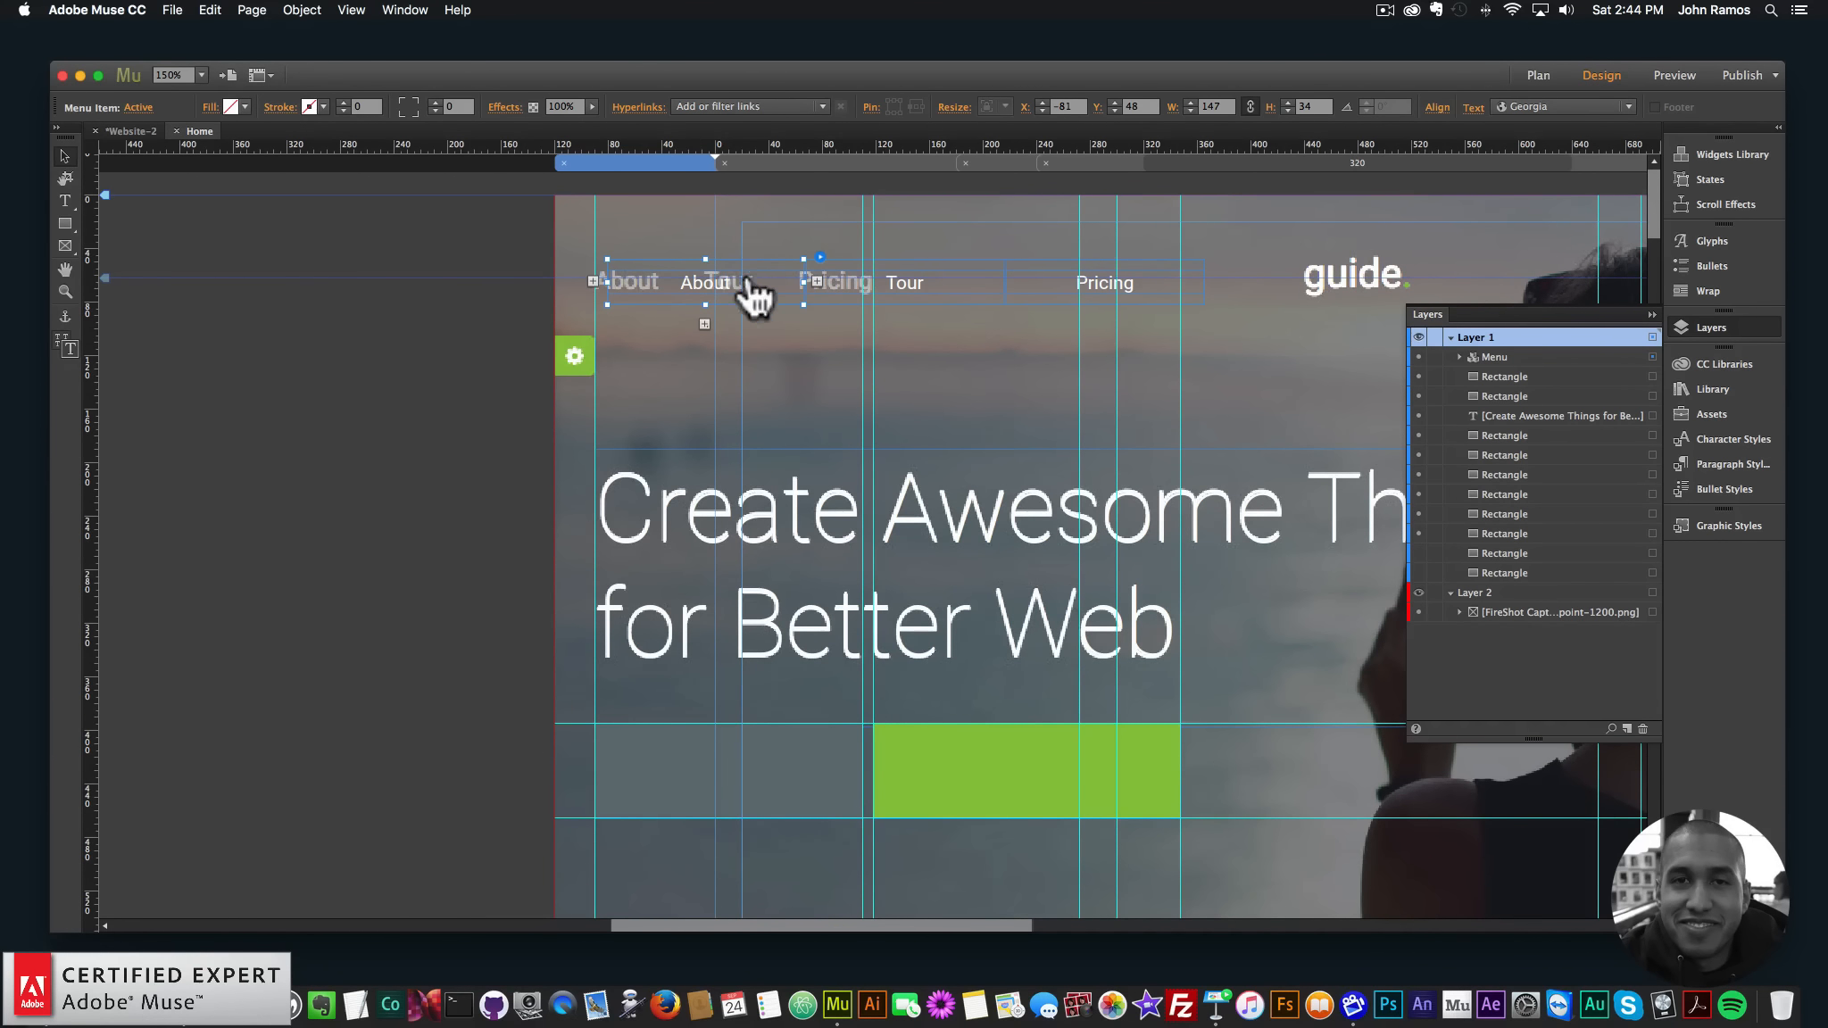
- Narrow the About item and set the menu label size to 18
left_click_drag(802, 279, 660, 288)
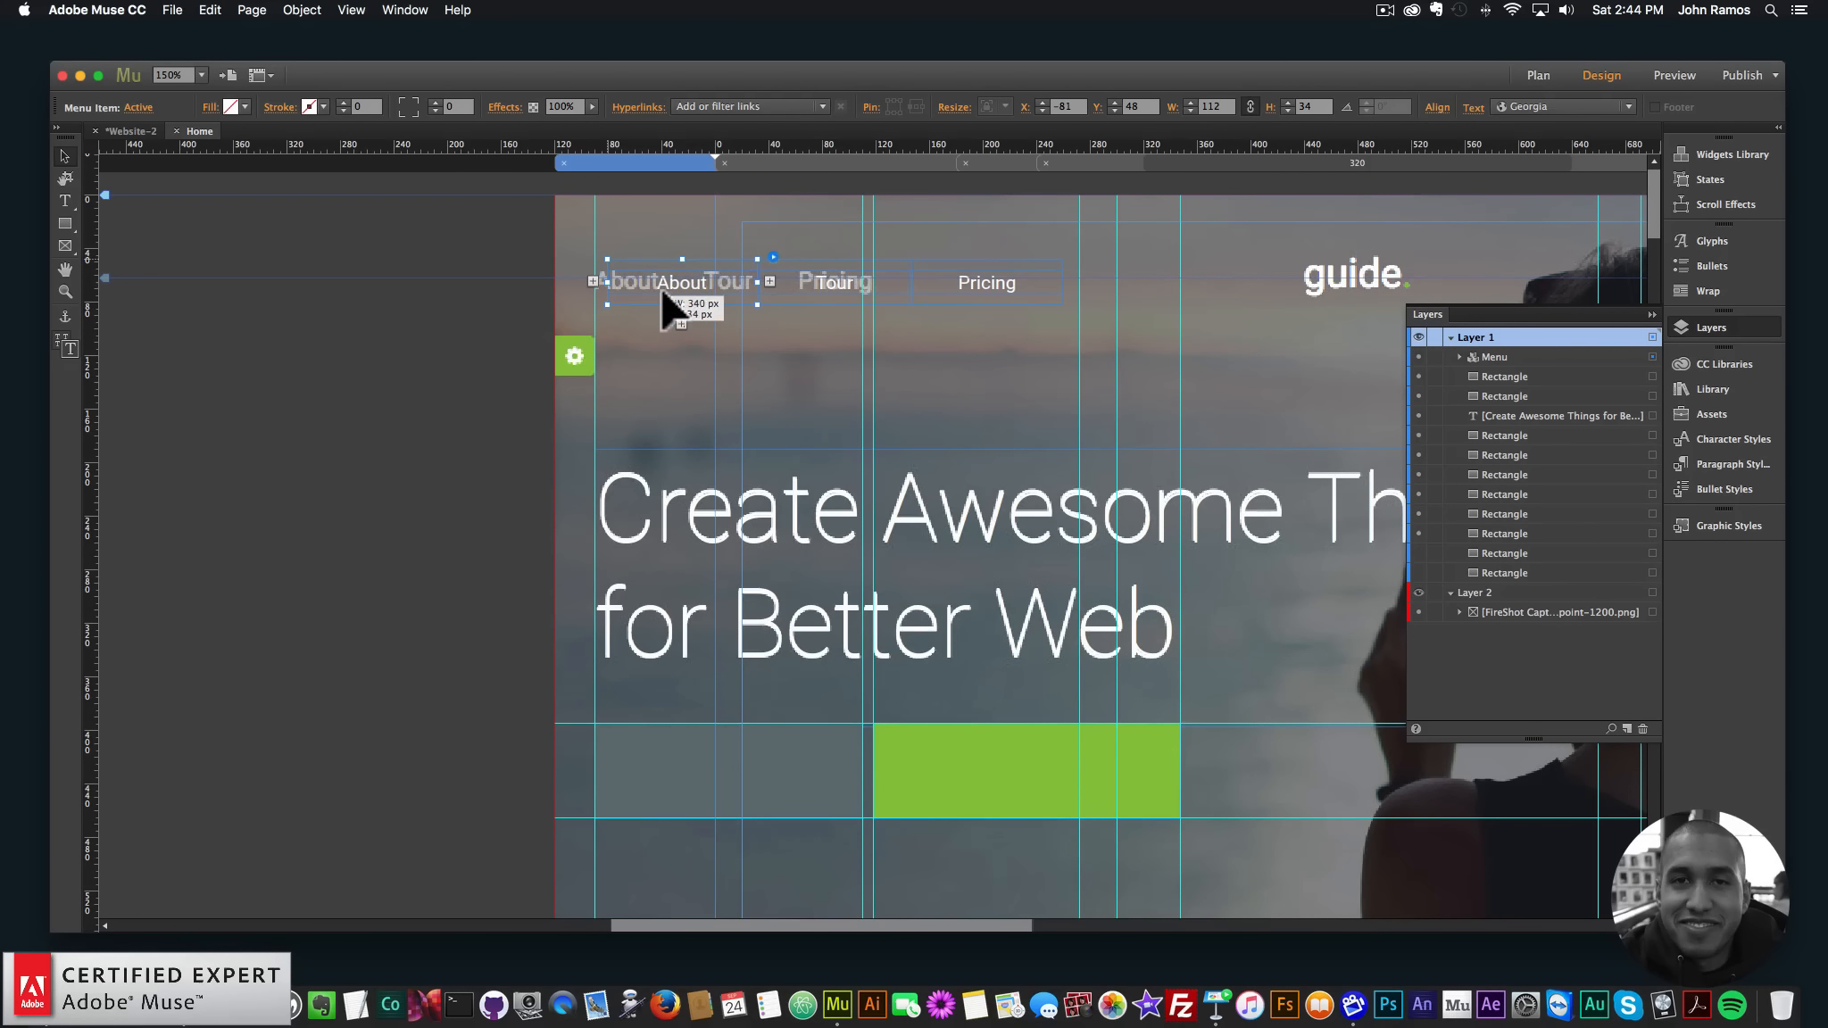
double_click(680, 274)
double_click(705, 281)
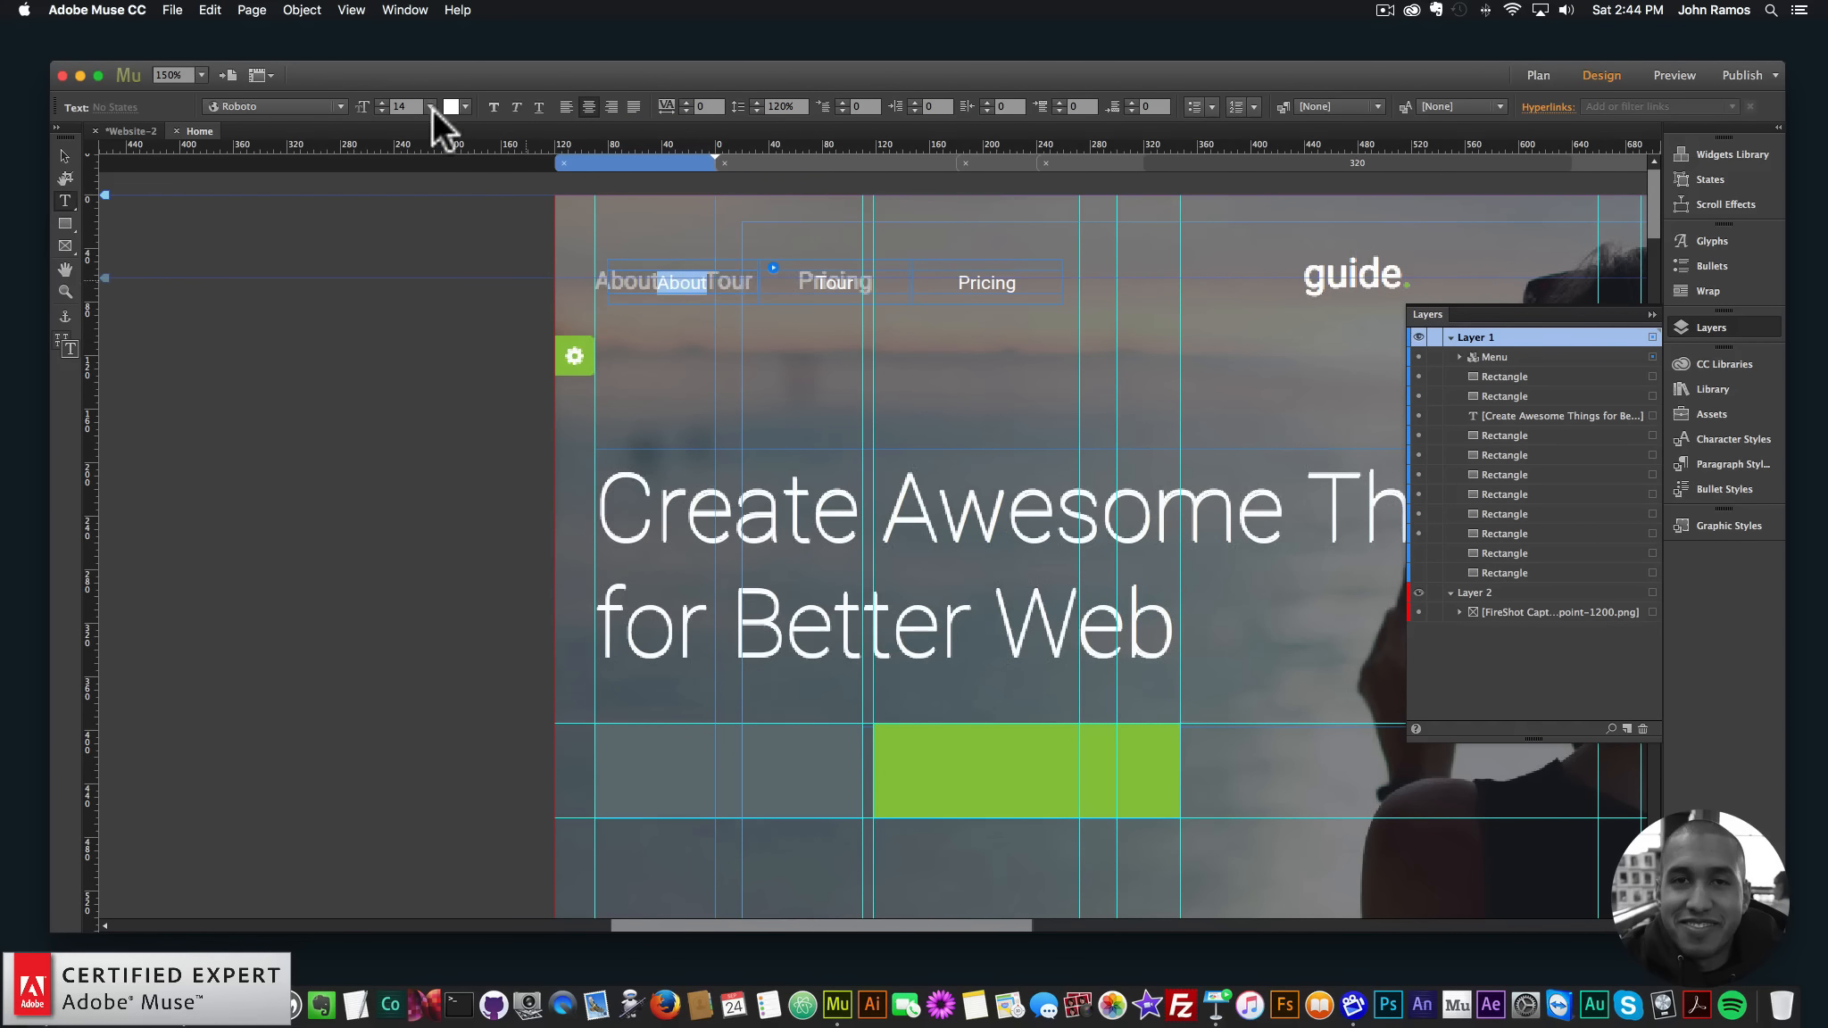
type("18")
key("Return")
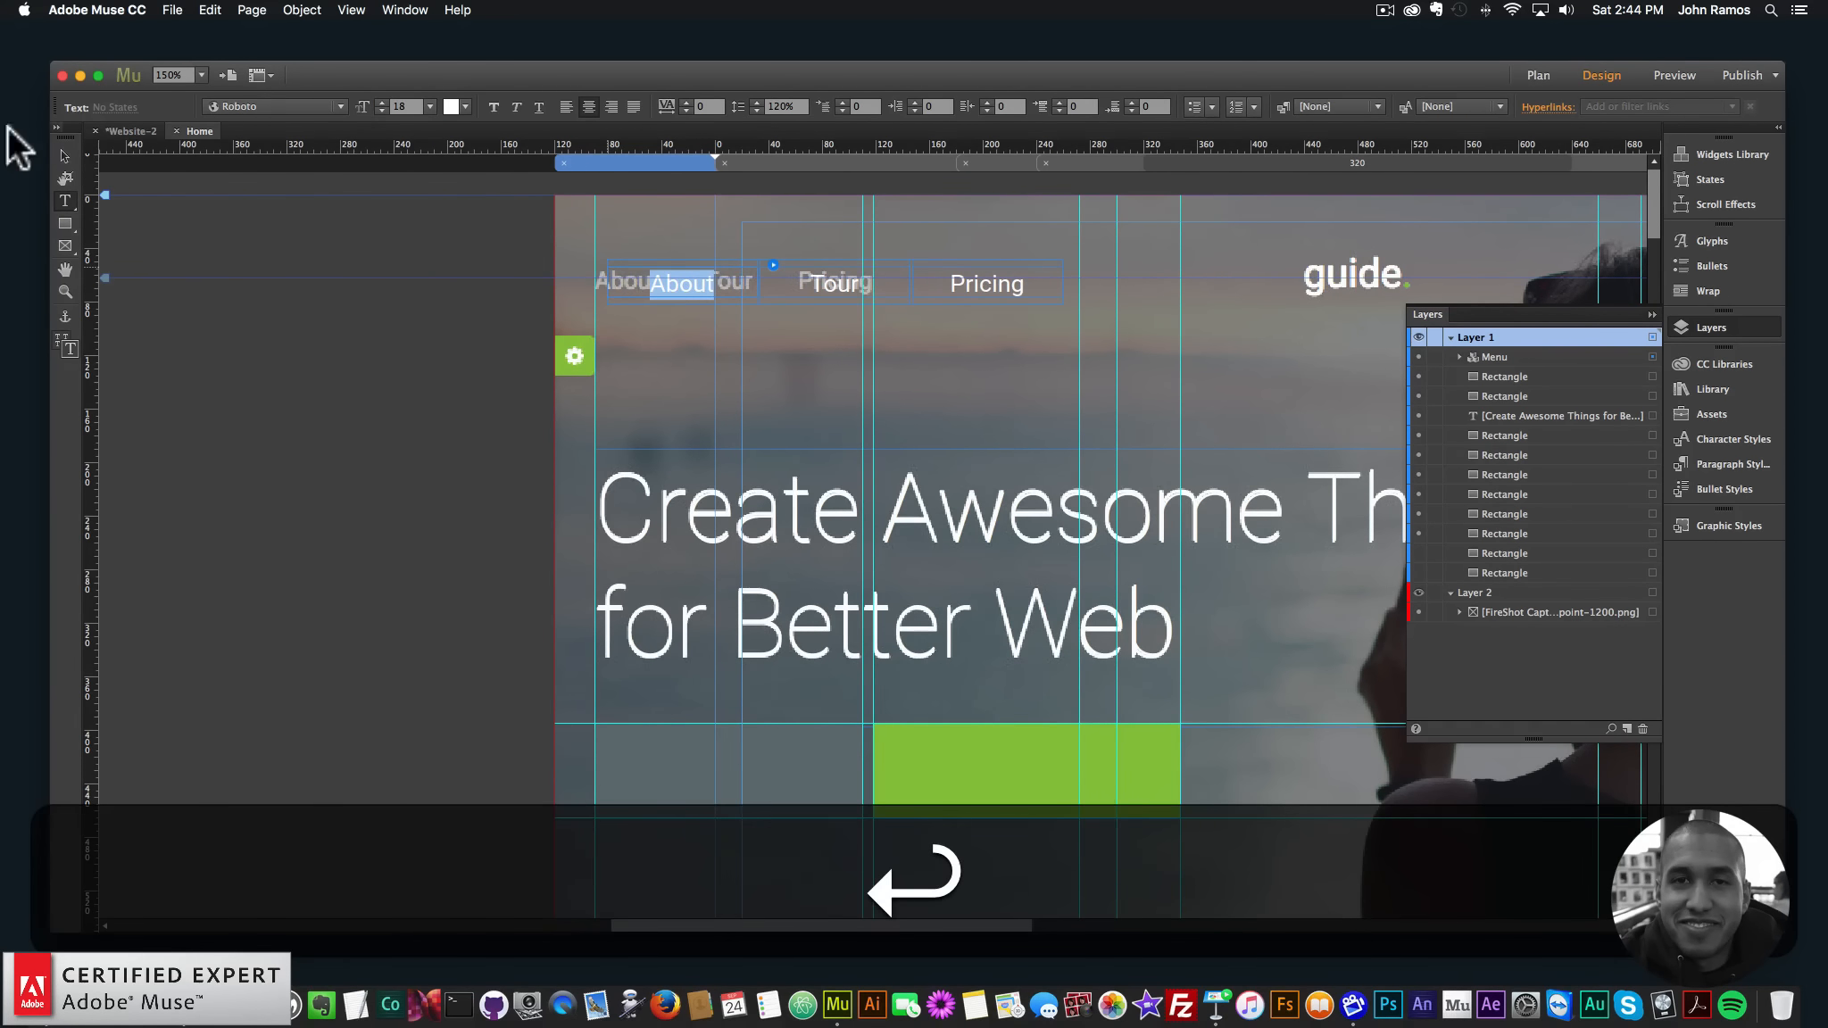
left_click(70, 159)
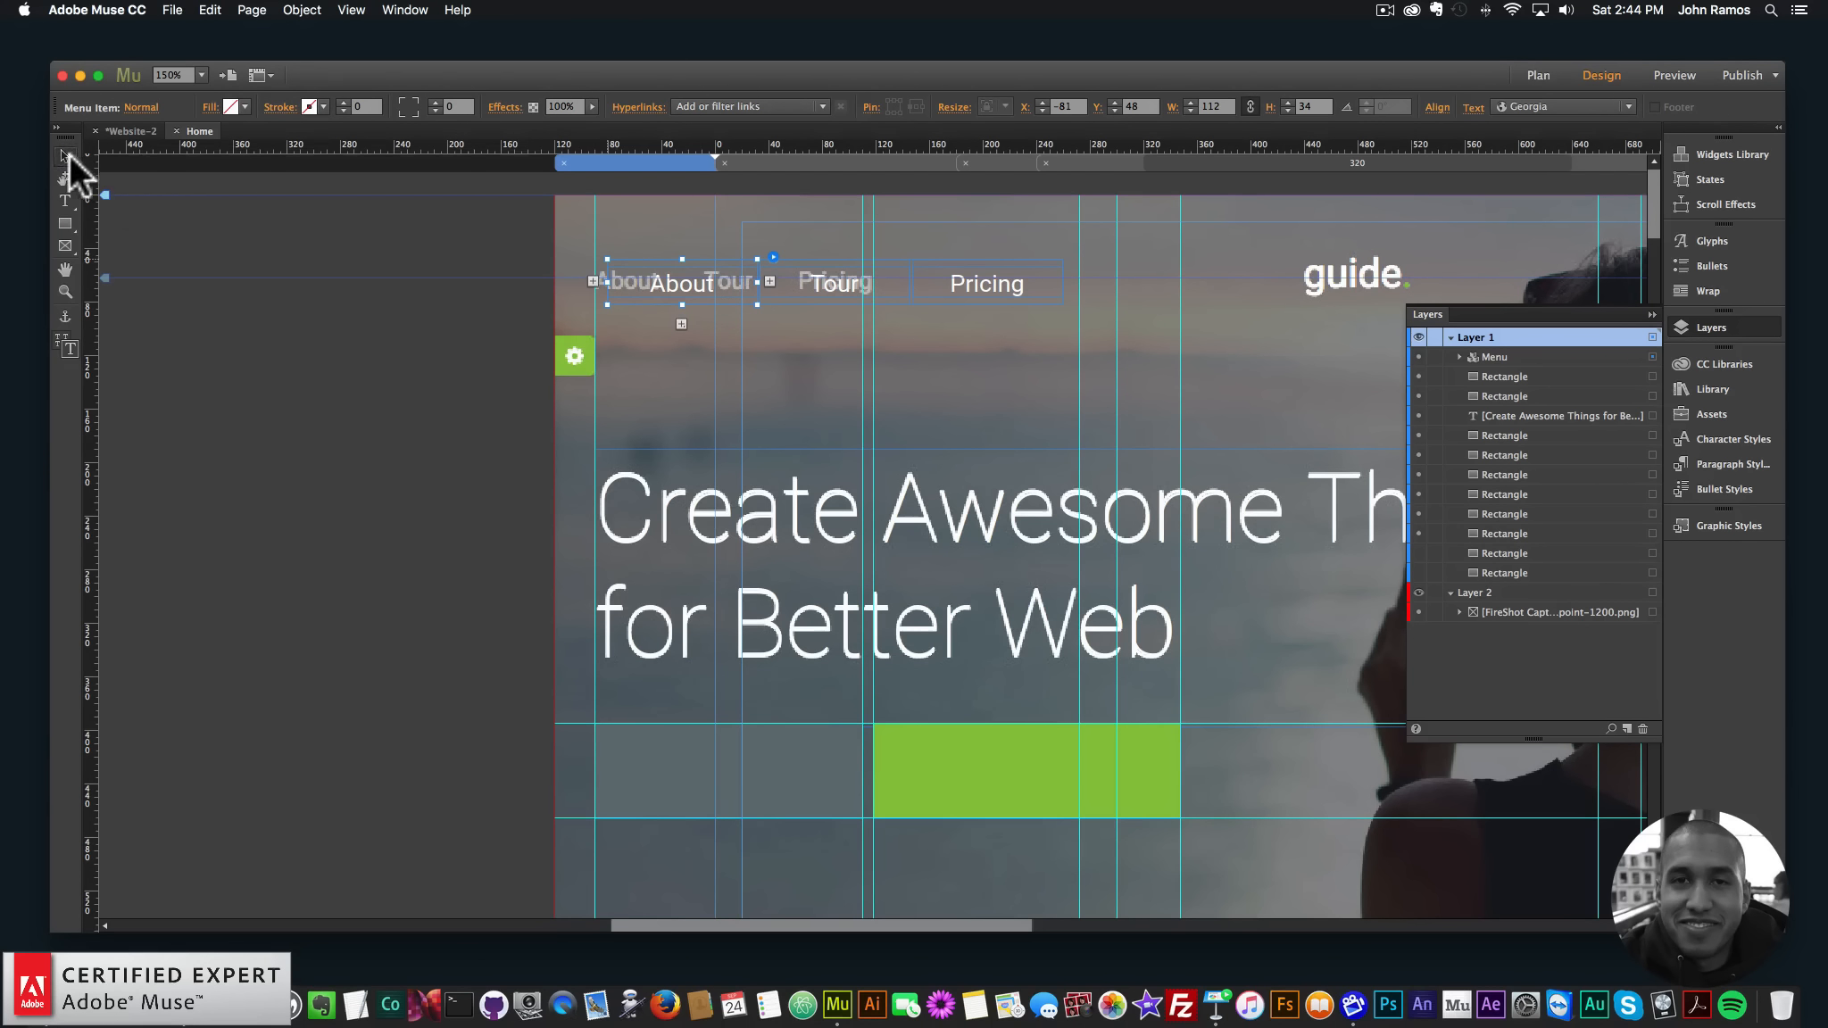
- Move the menu left to line up with the headline, narrowing About further
left_click_drag(671, 294, 614, 280)
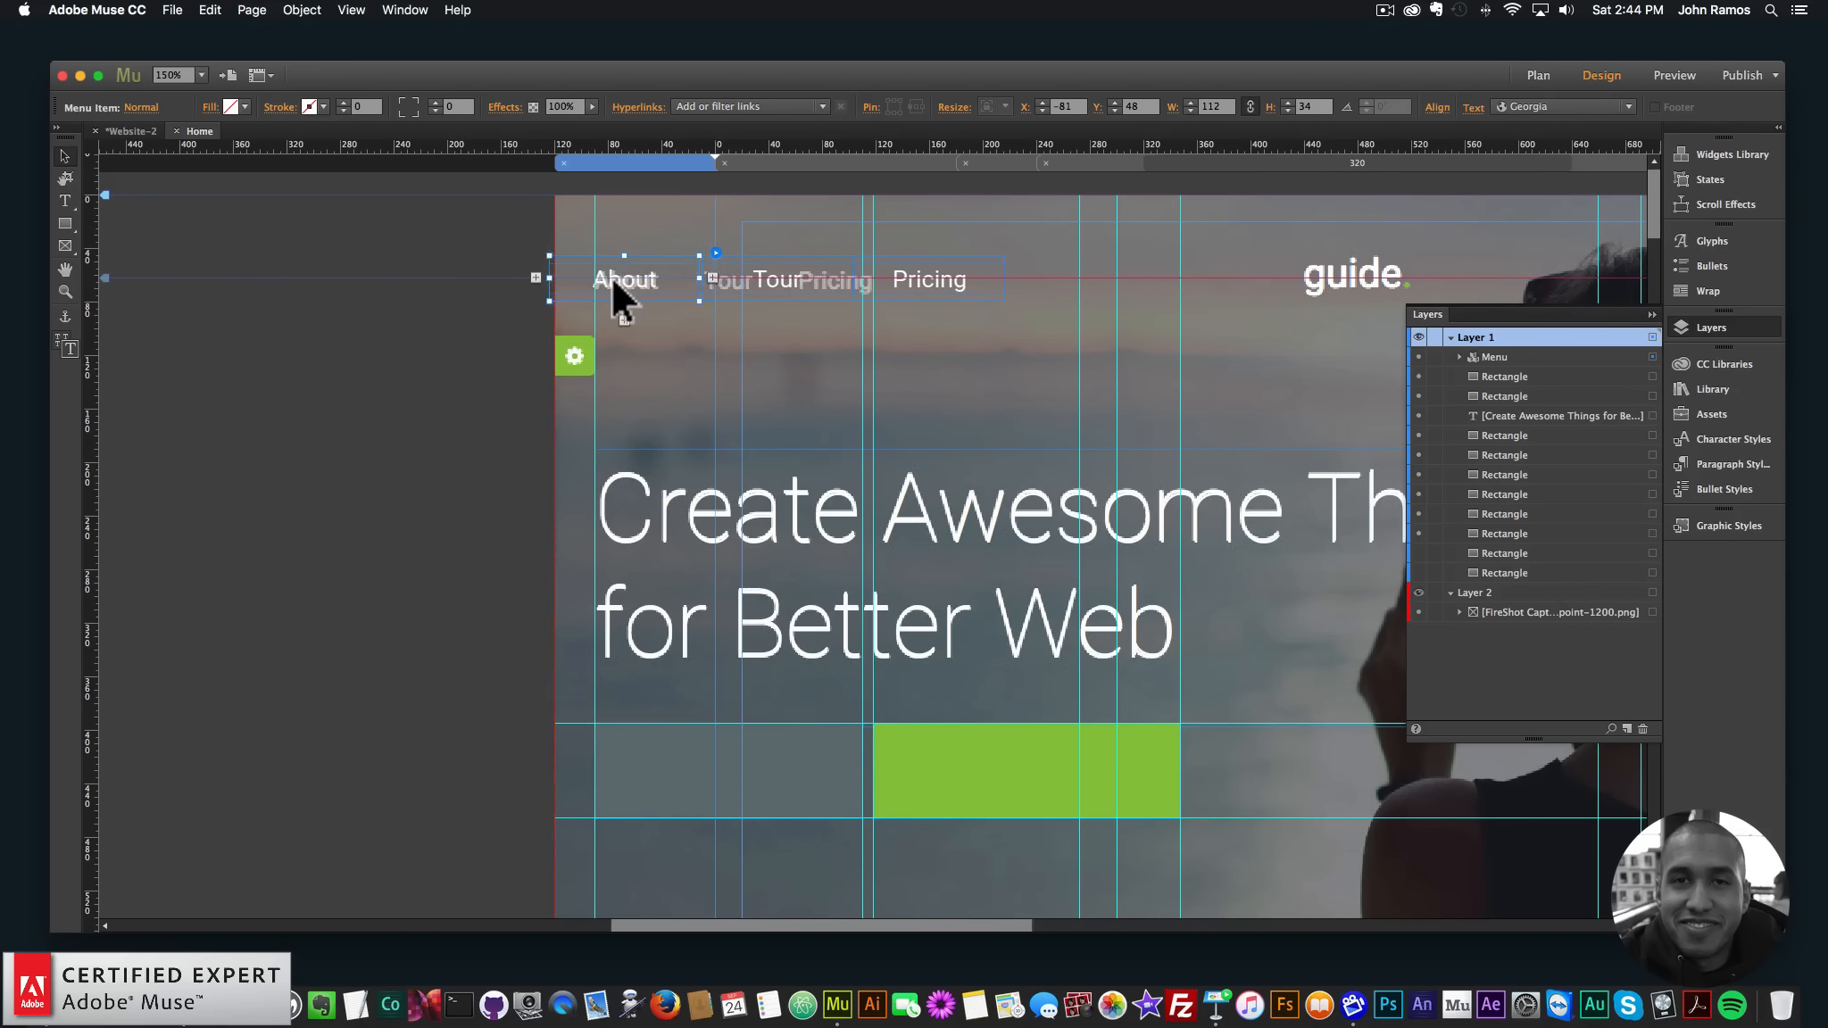
key("Down")
key("Left")
key("Left")
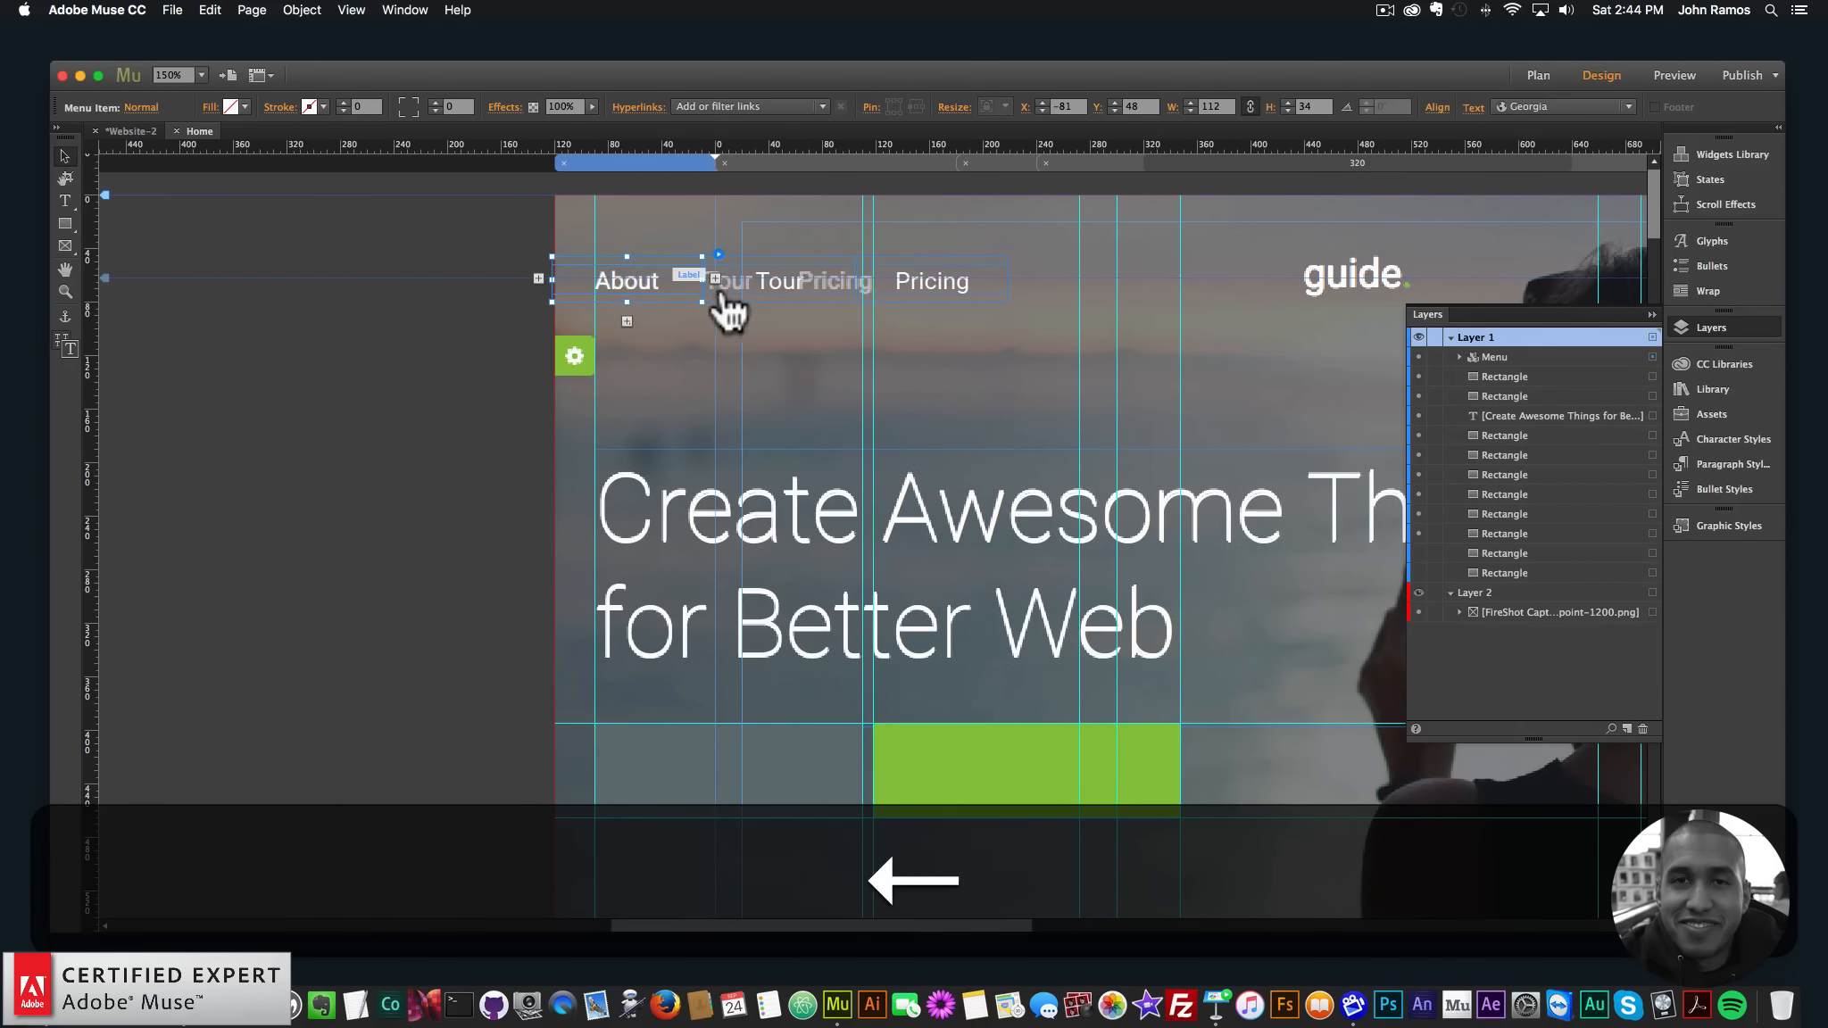
left_click_drag(705, 300, 644, 282)
key("Up")
key("Up")
key("Left")
- Narrow the Tour item to fit its label and nudge the menu into place
left_click(790, 277)
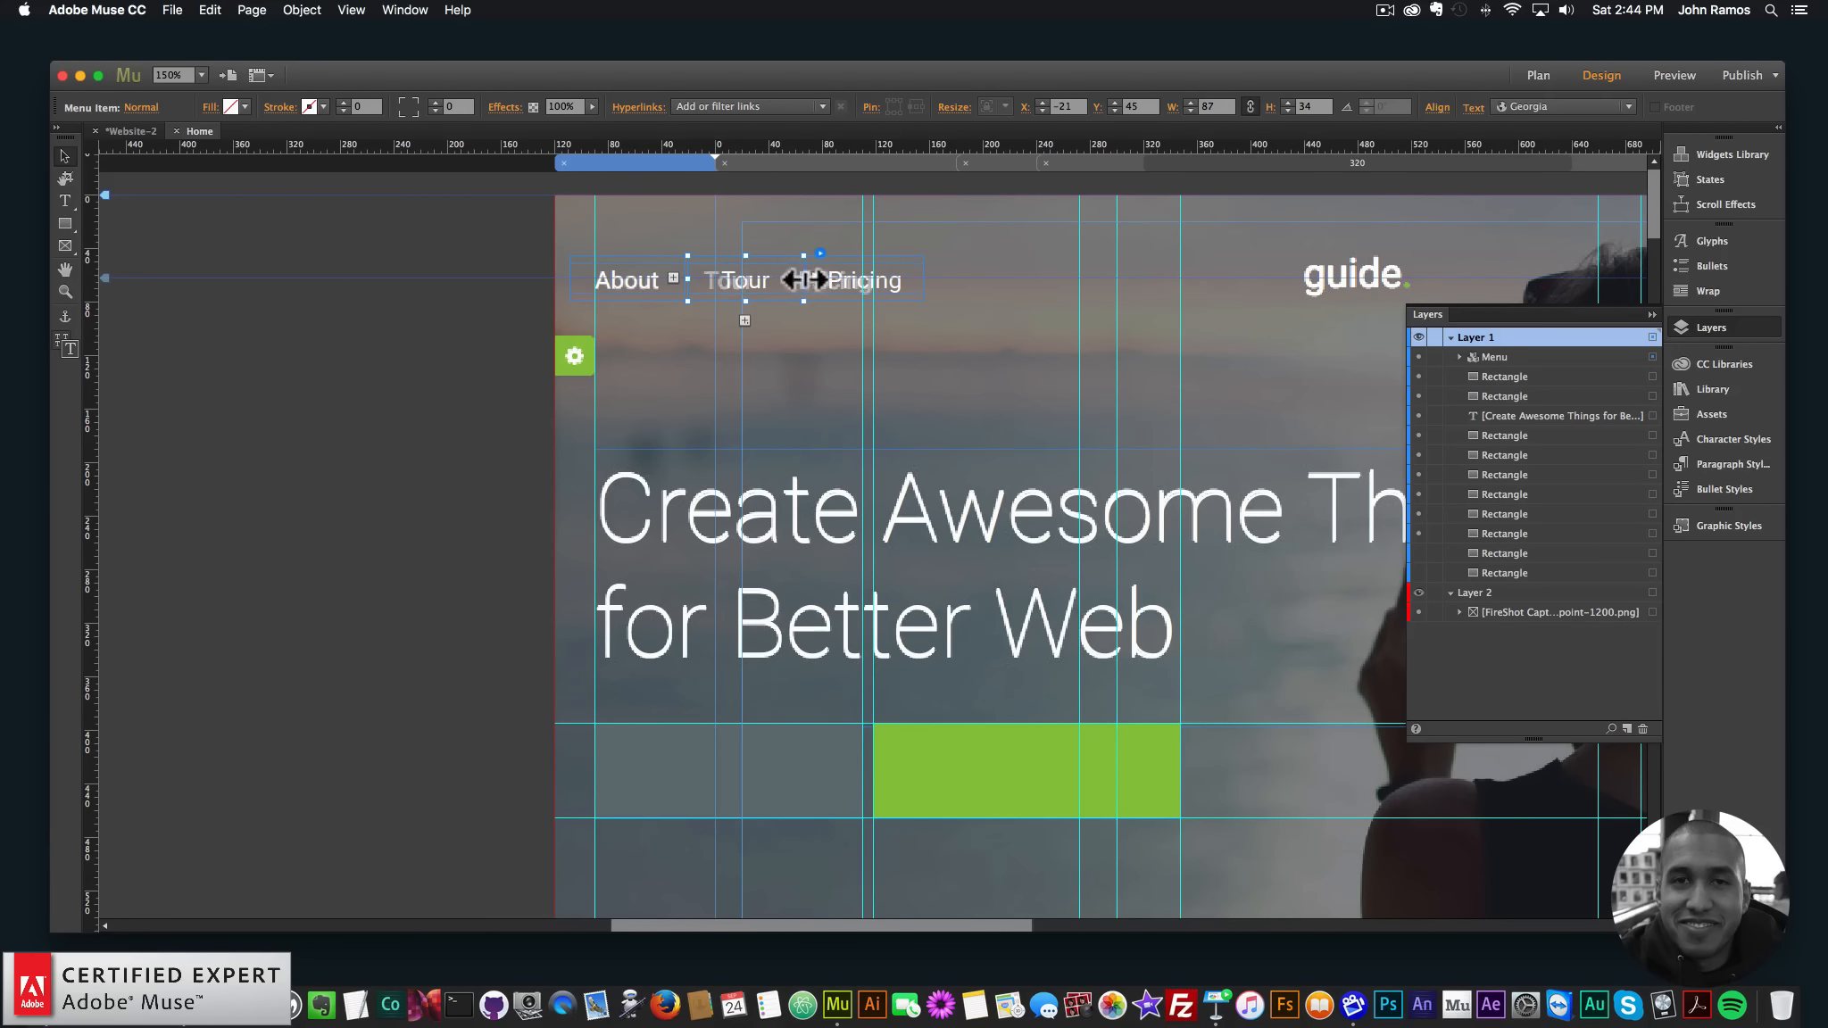
left_click_drag(799, 274, 769, 277)
key("Right")
key("Right")
key("Right")
key("Right")
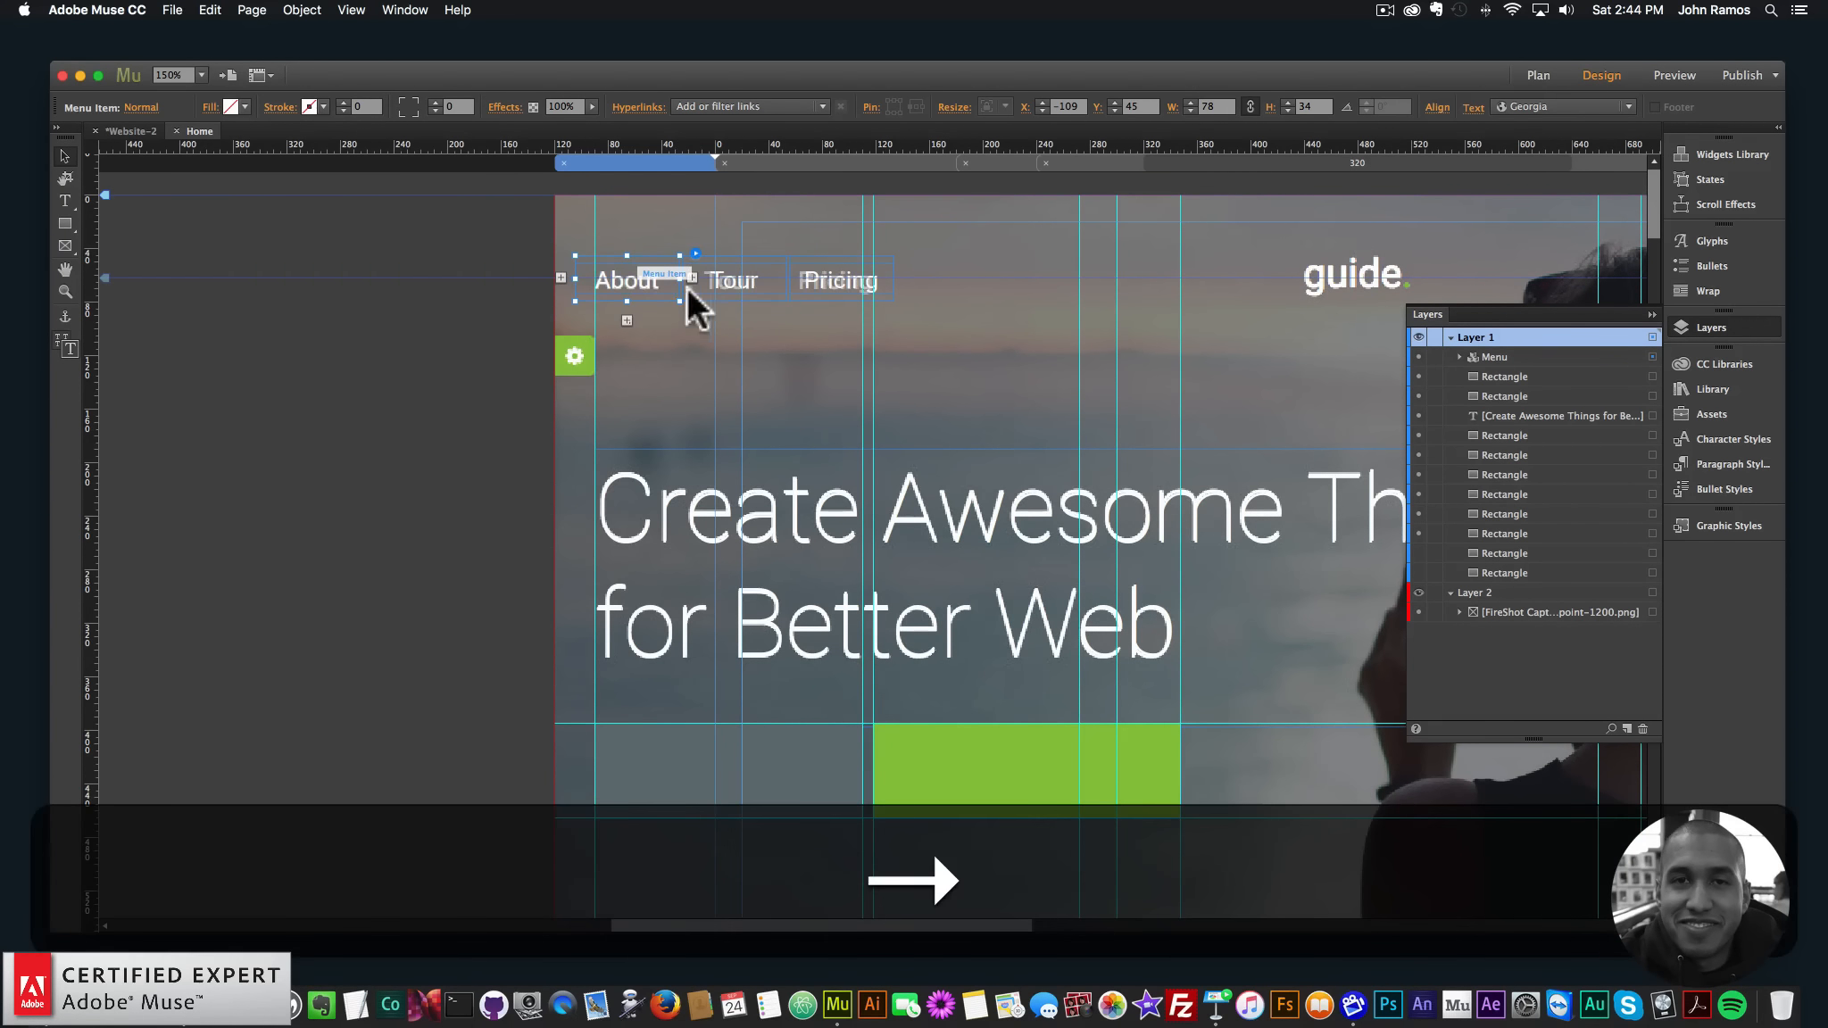
left_click_drag(783, 274, 772, 275)
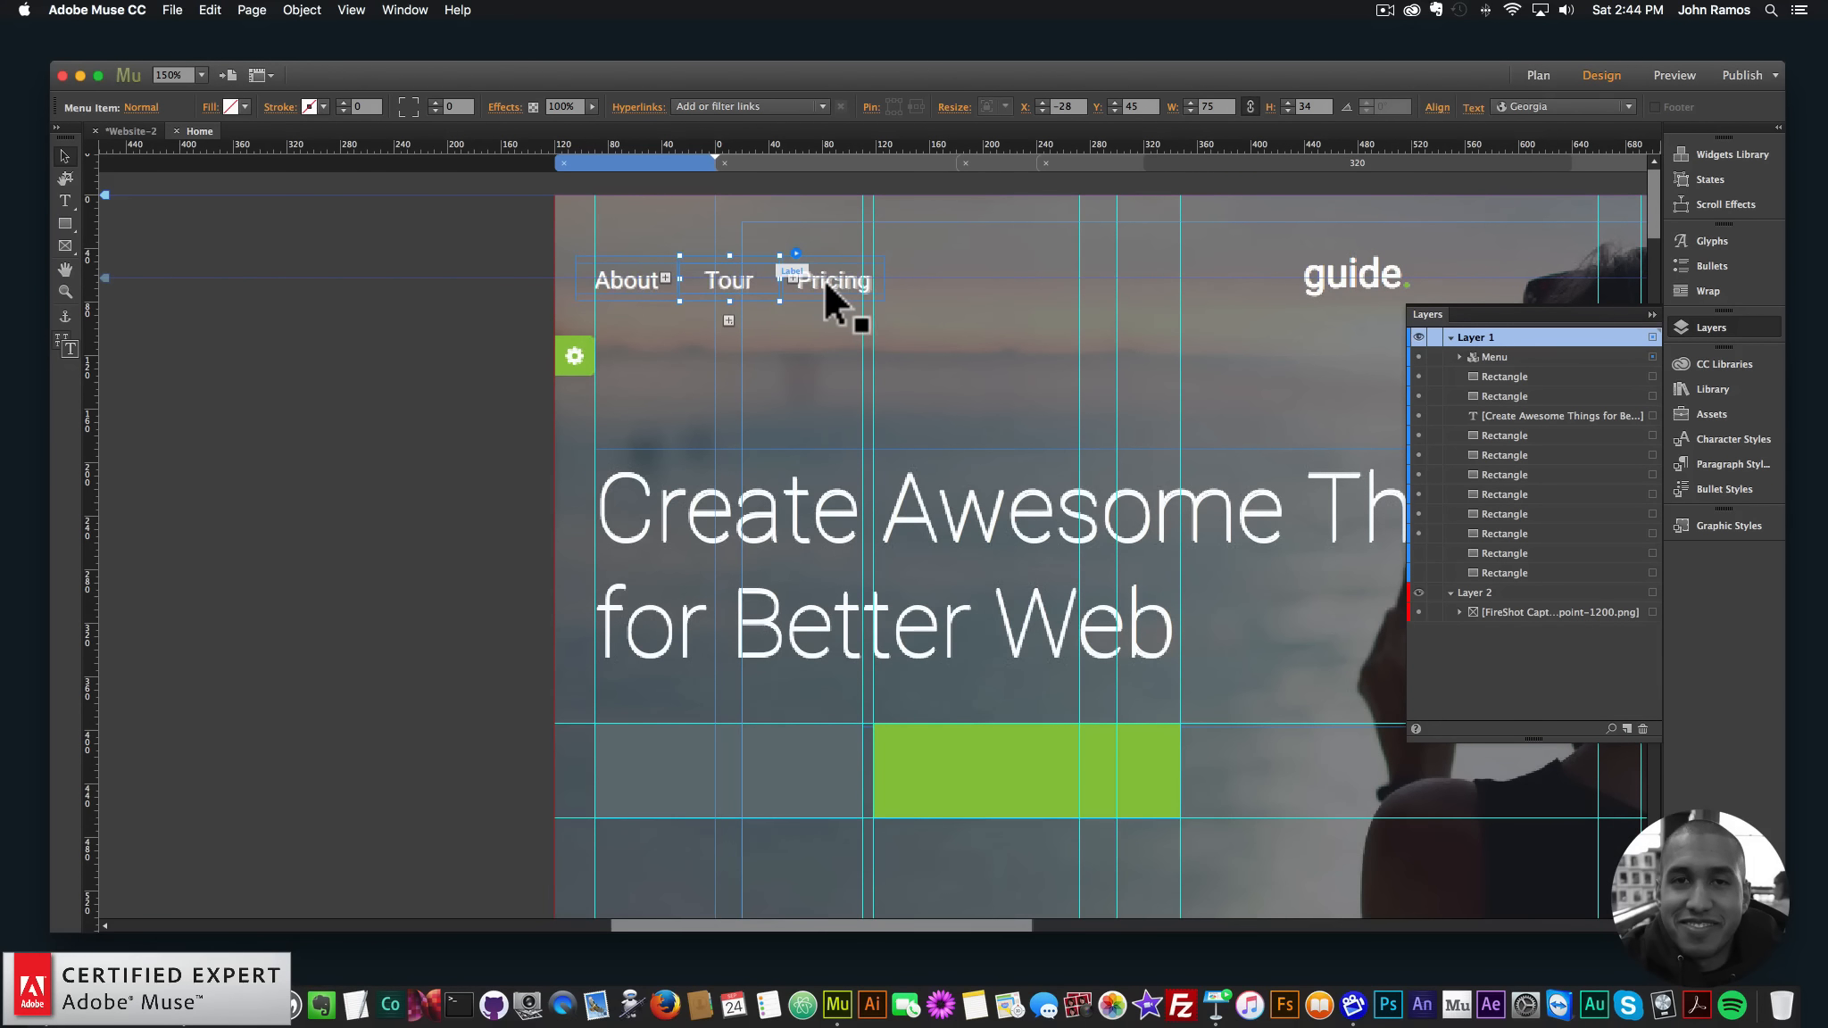
left_click(823, 276)
left_click(780, 279)
left_click_drag(779, 276, 774, 276)
key("Right")
key("Down")
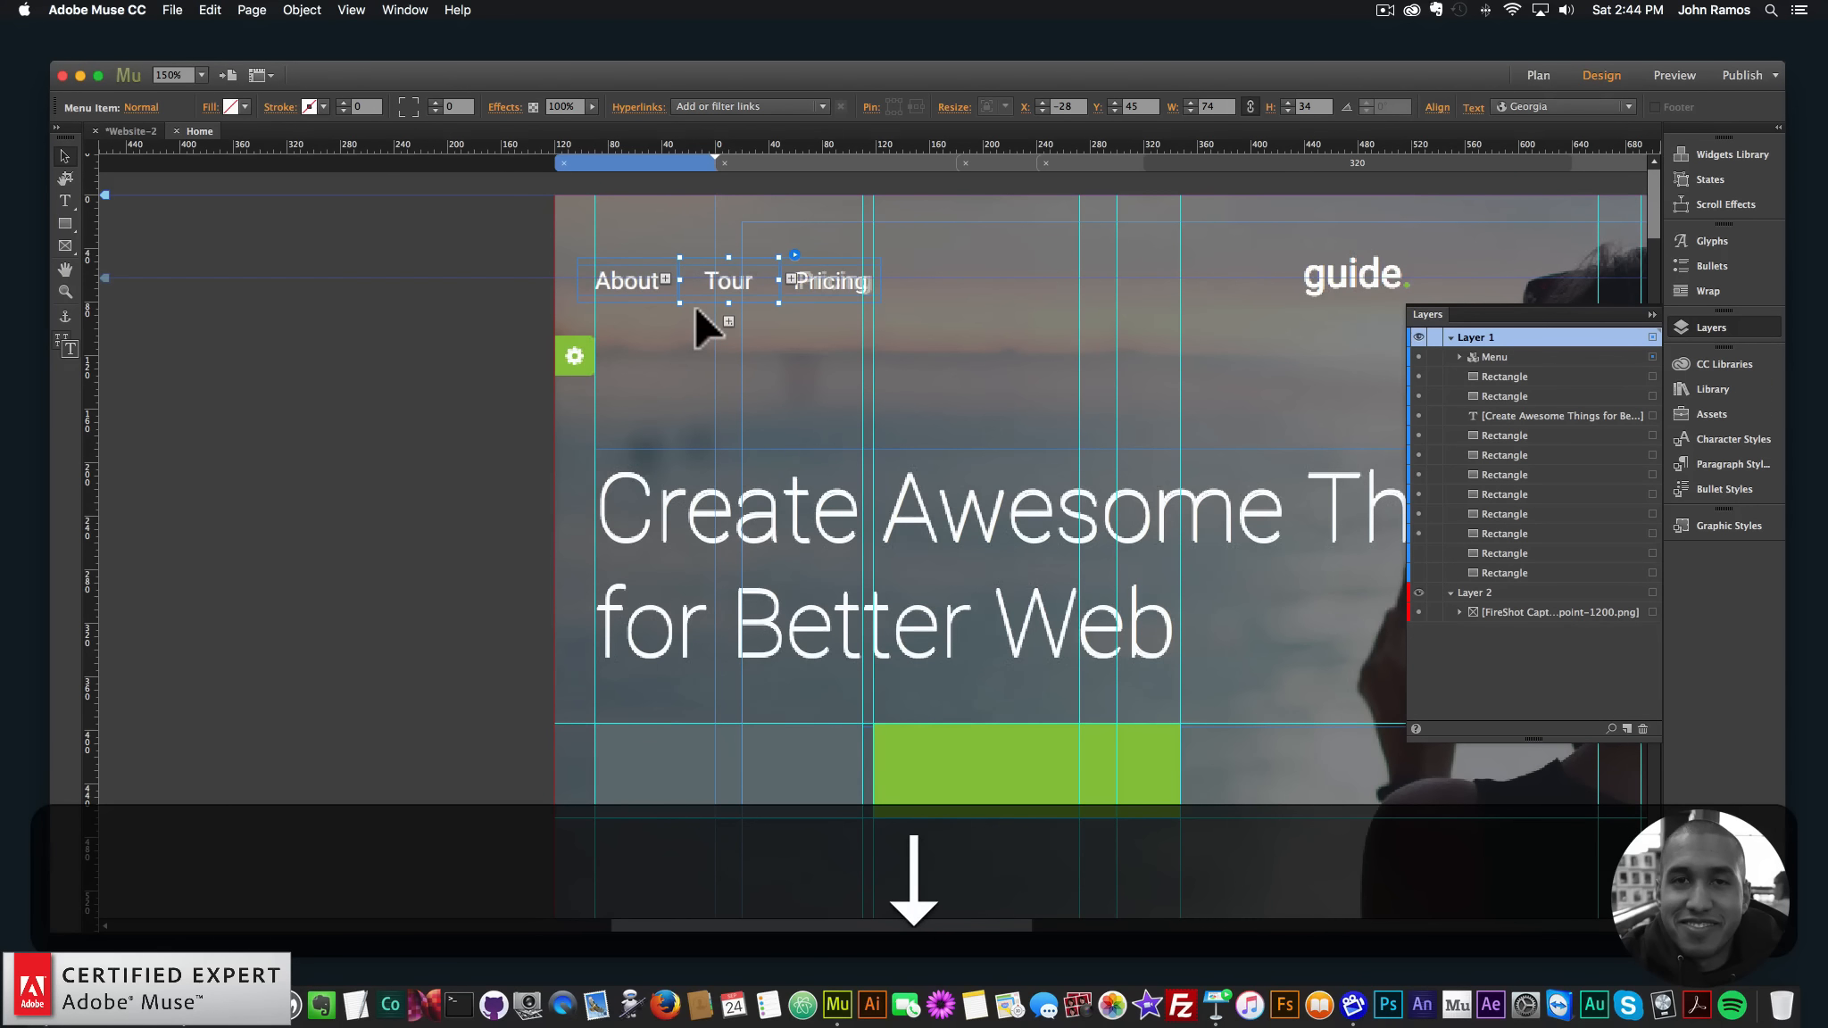
key("Right")
key("Left")
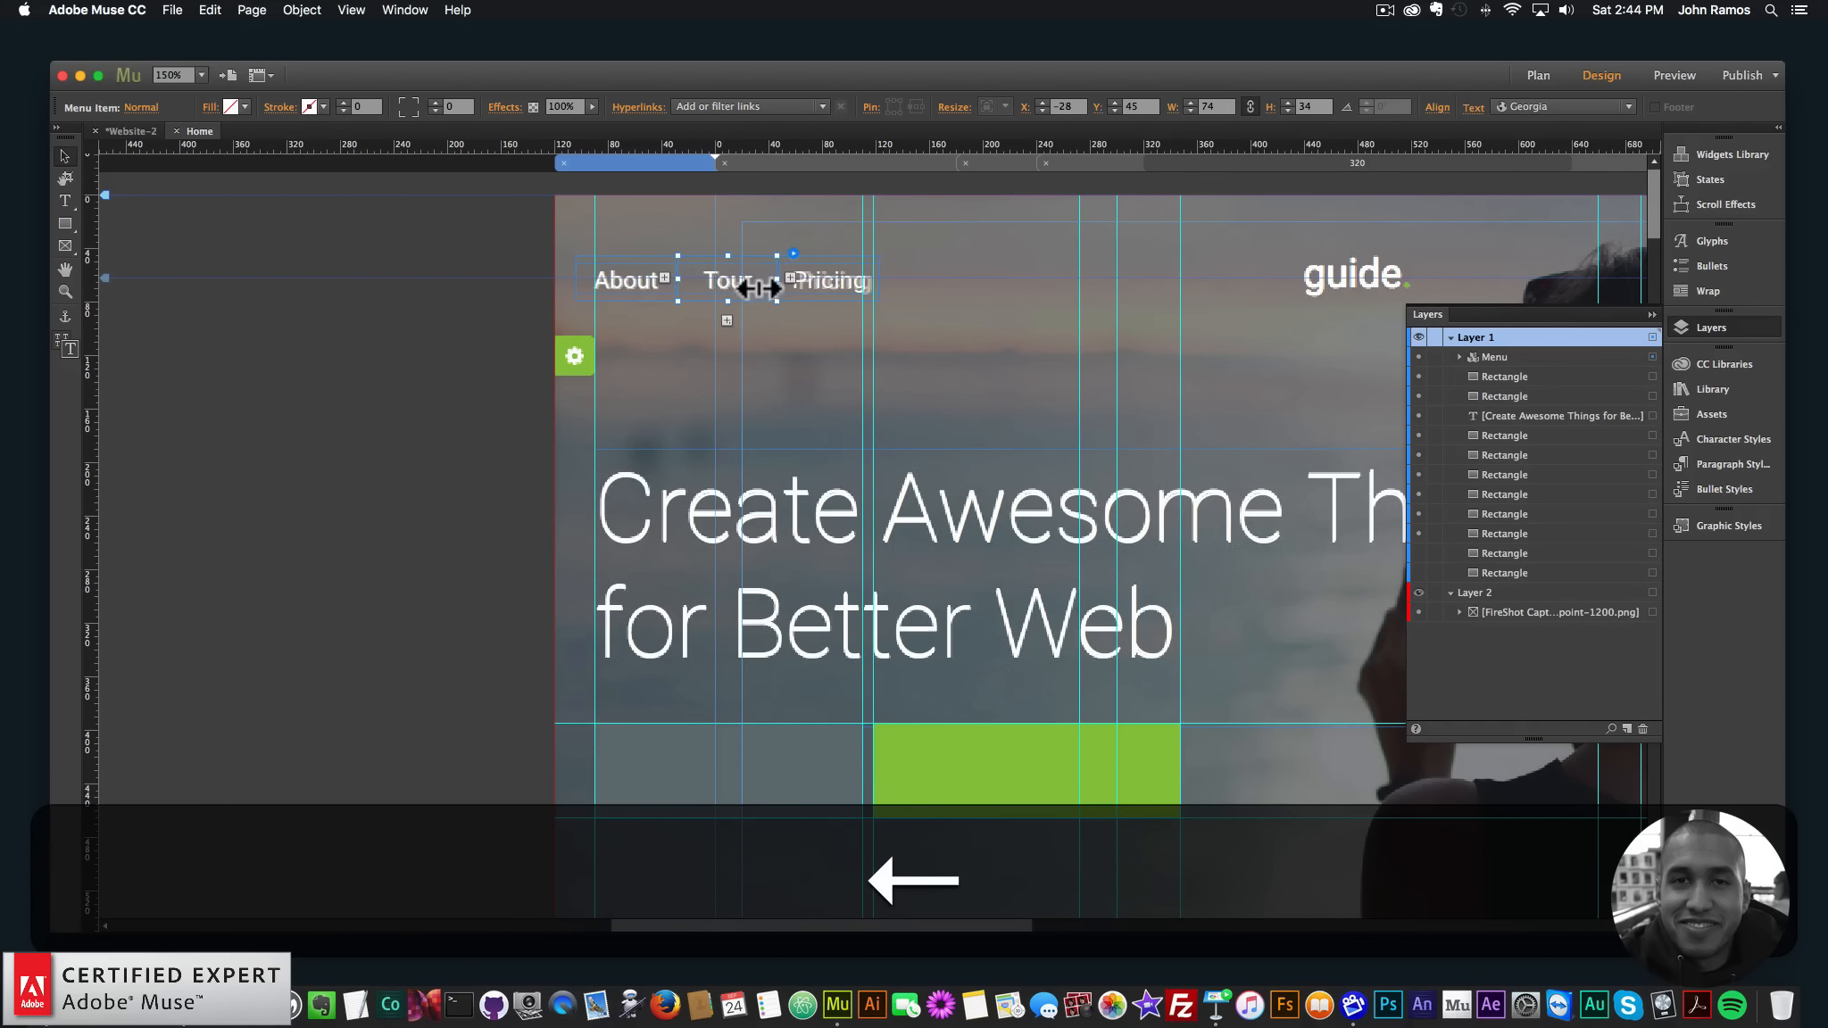
key("Right")
- Widen the Pricing item to fit its label and make final position nudges
left_click(830, 281)
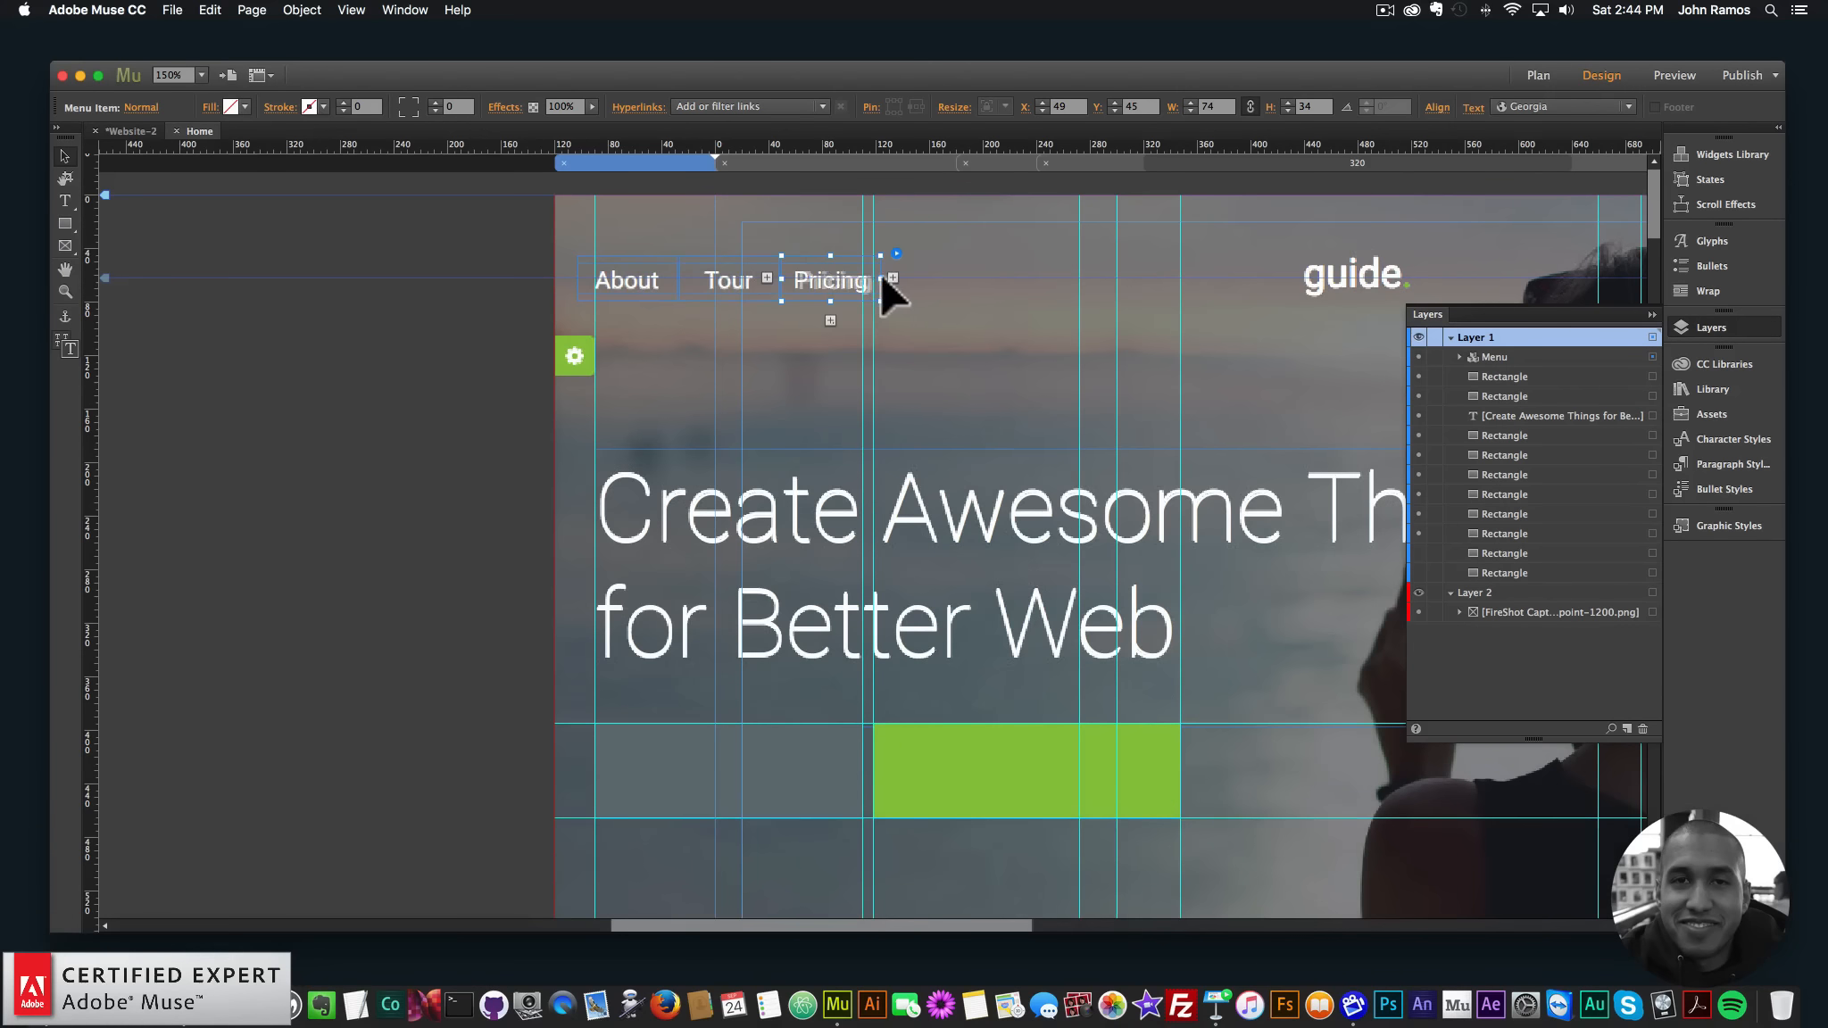
left_click_drag(882, 273, 884, 273)
key("Left")
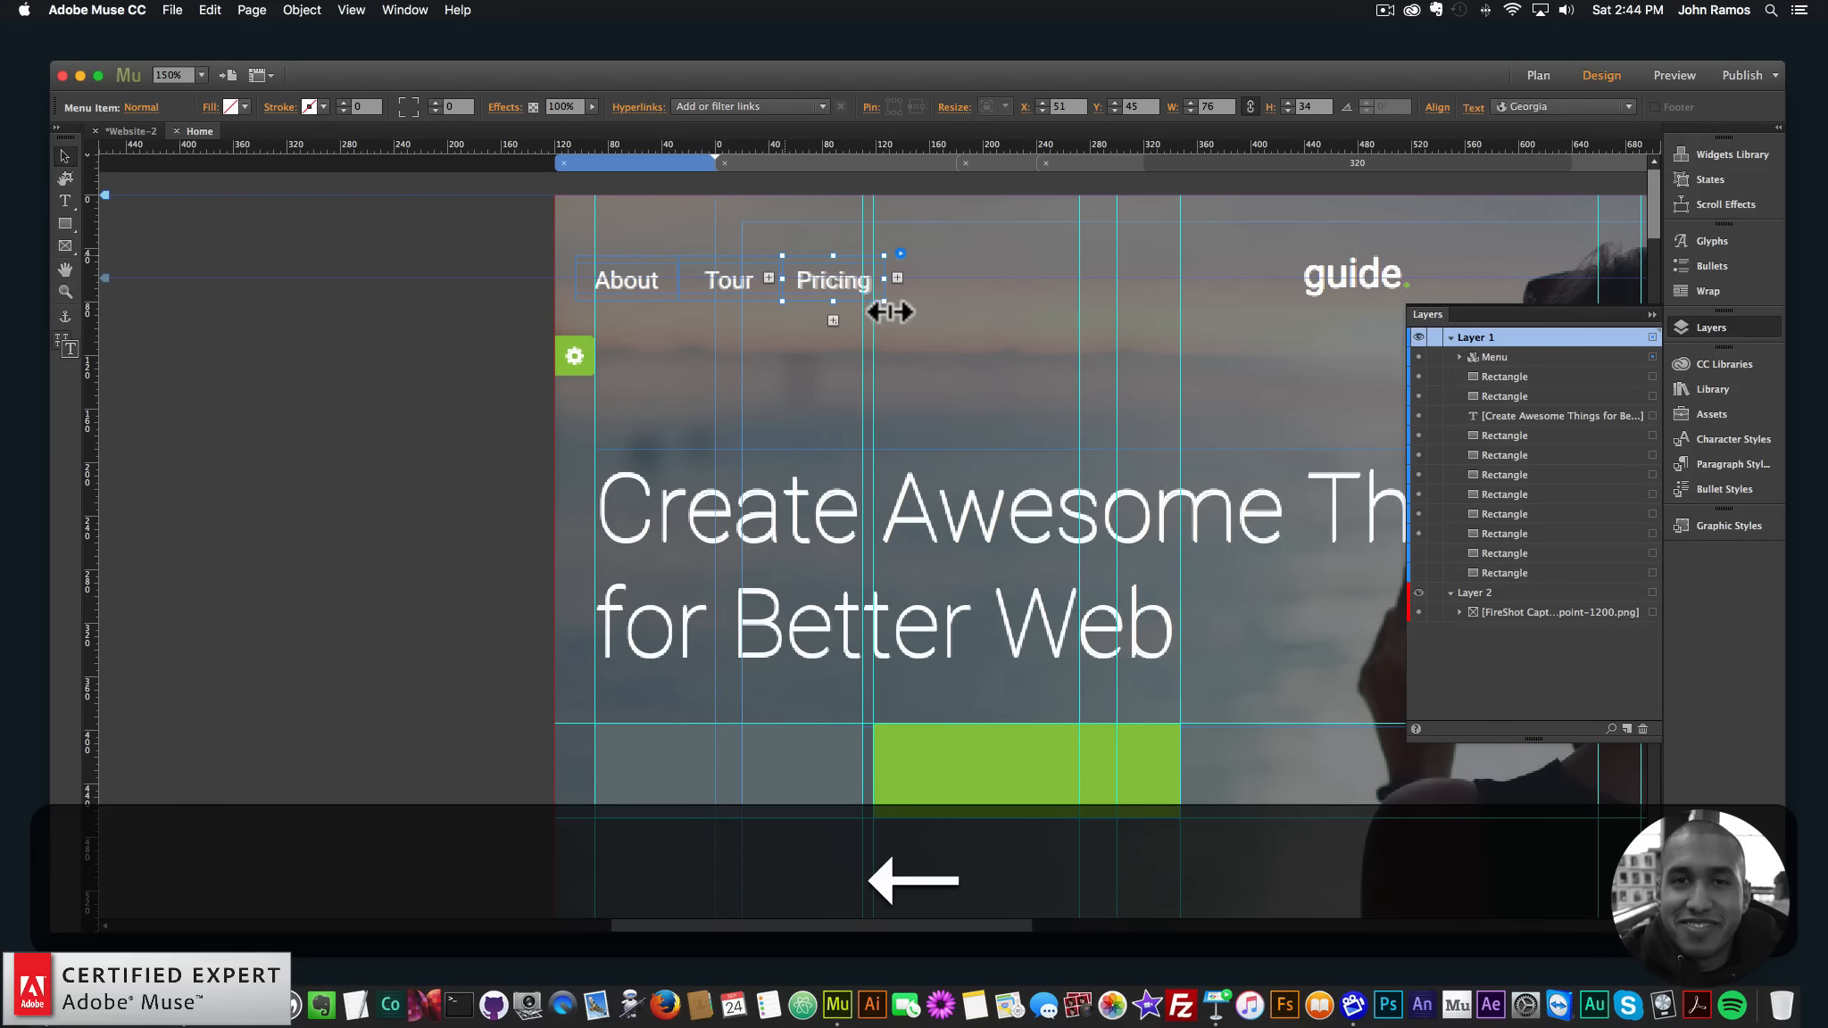
key("Down")
key("Up")
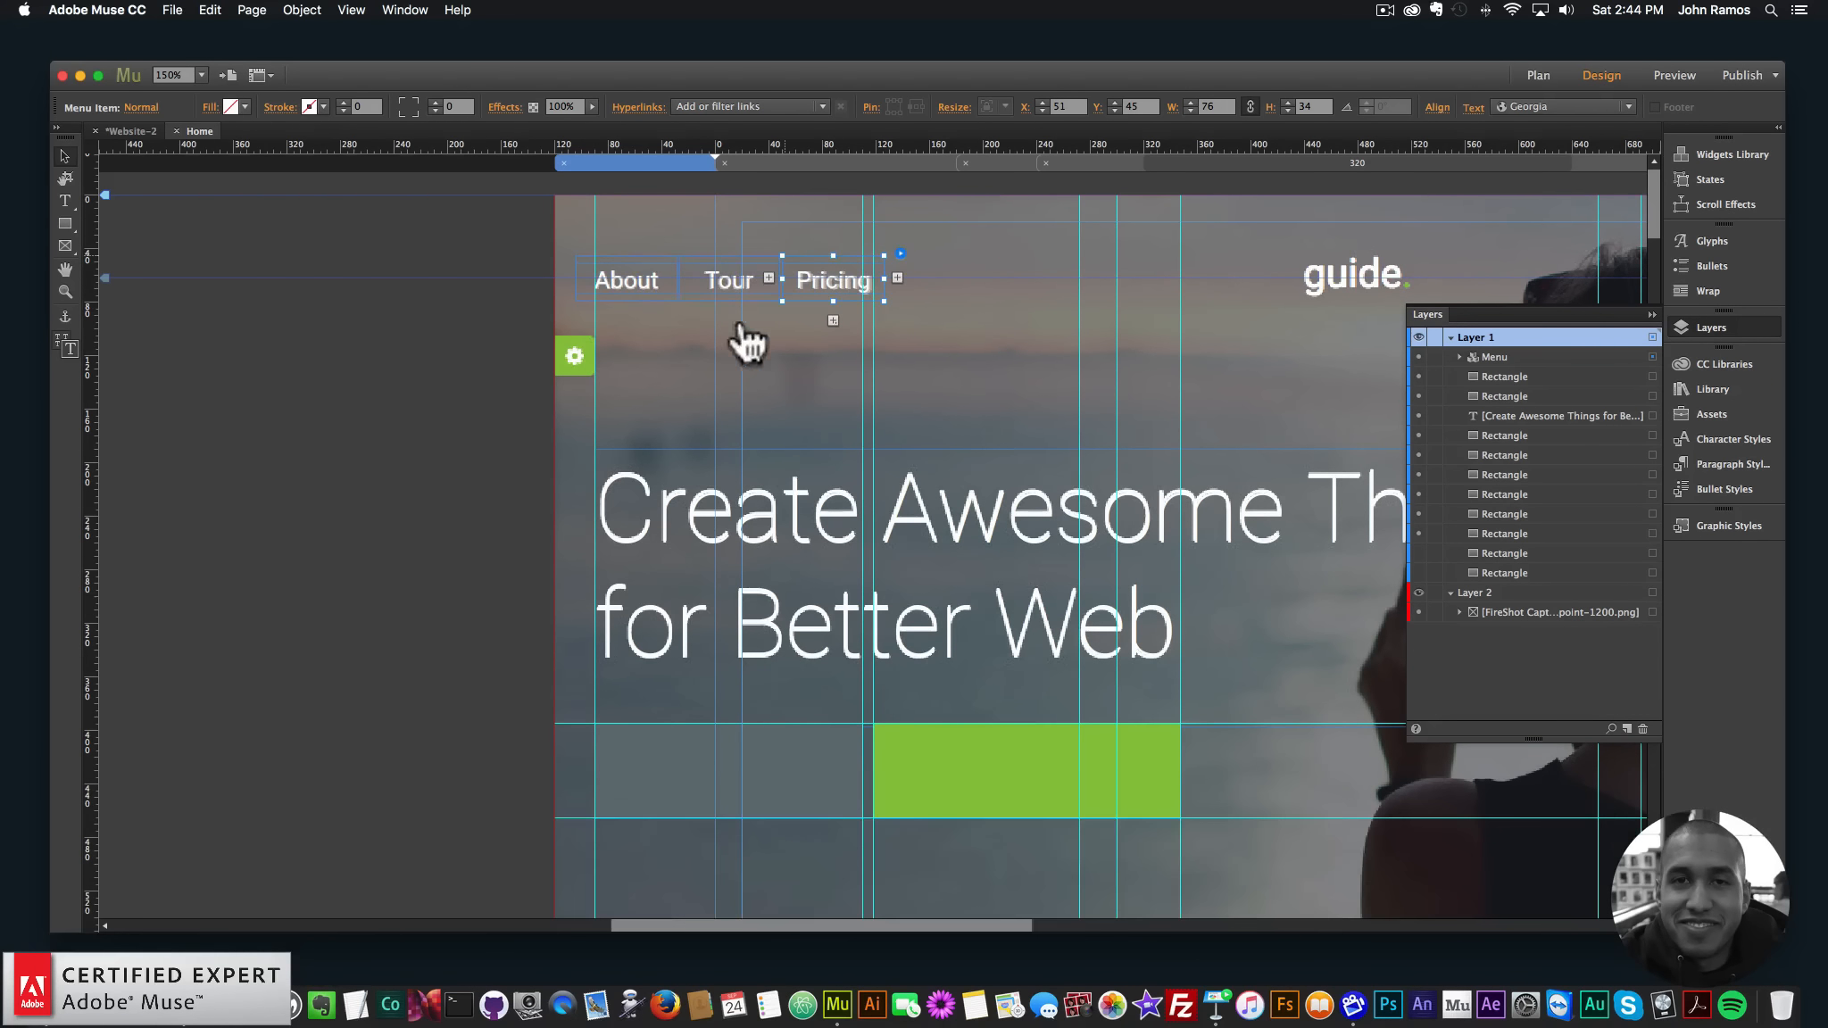
left_click(441, 393)
- Zoom out, check the guide logo font (Roboto 500, 30px) in Chrome, return to Muse
key("super+minus")
key("super+minus")
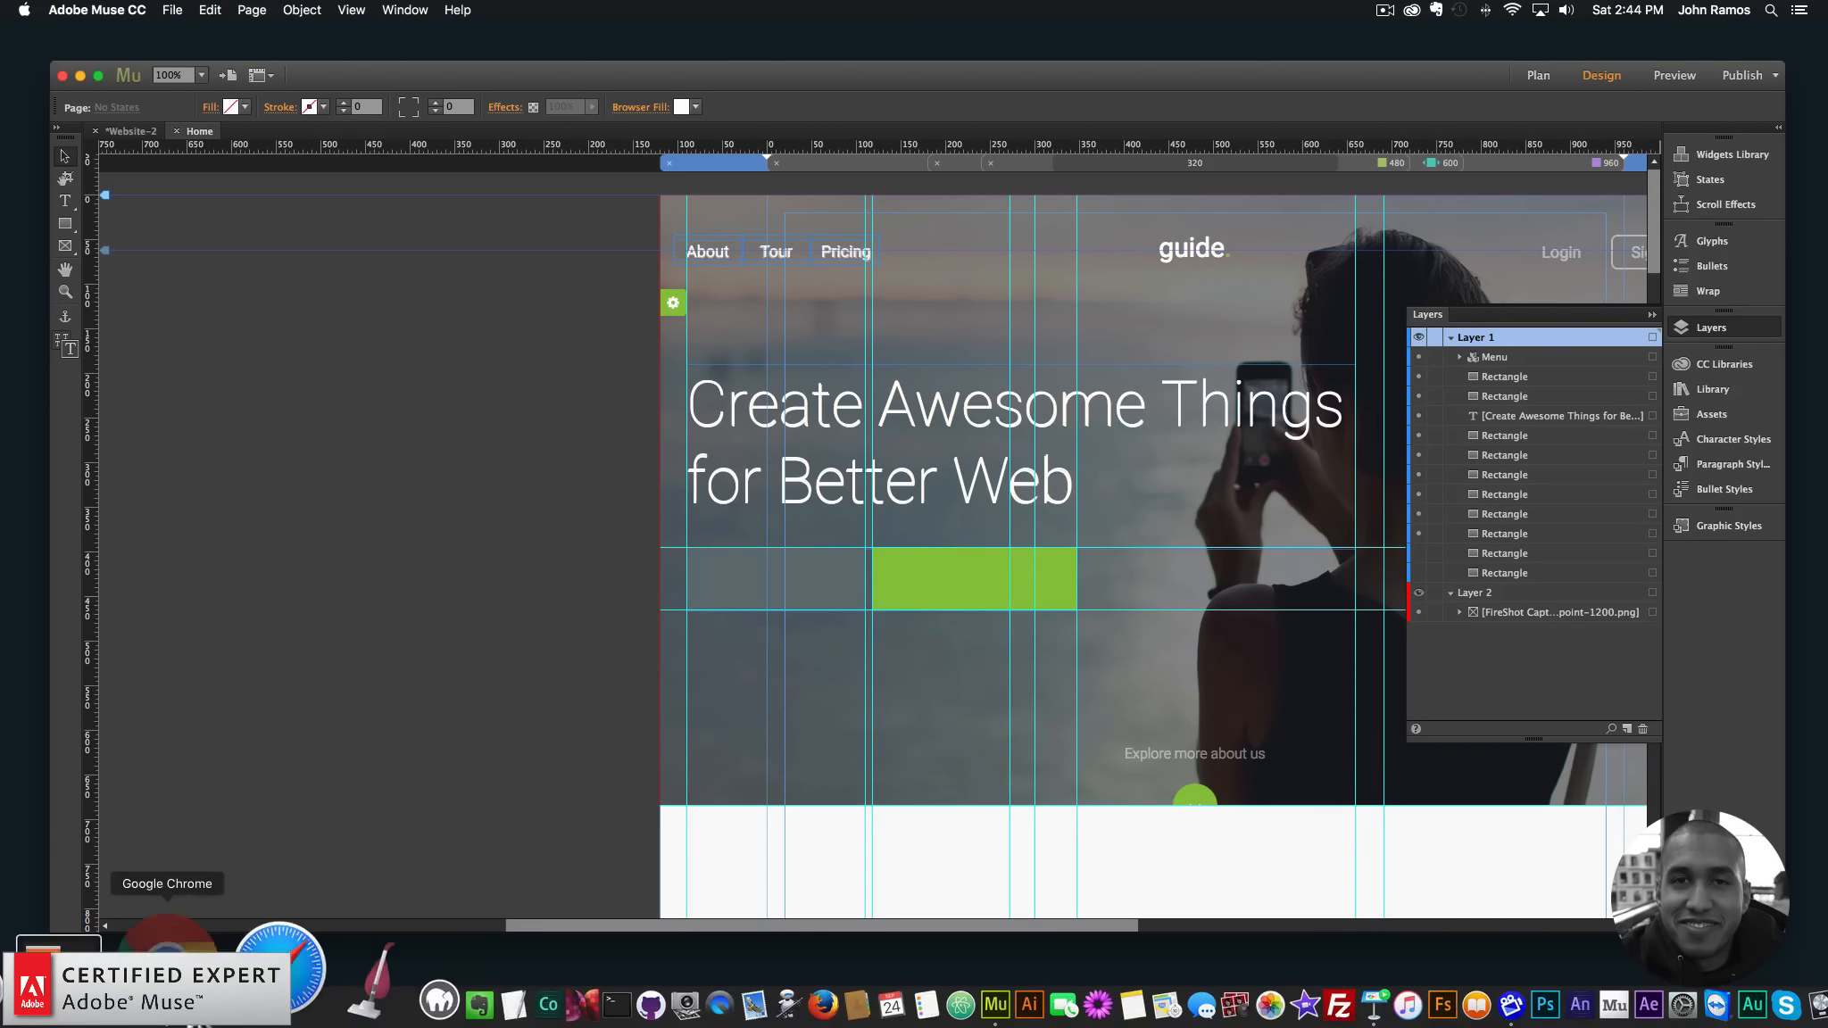
left_click(276, 1004)
left_click(949, 247)
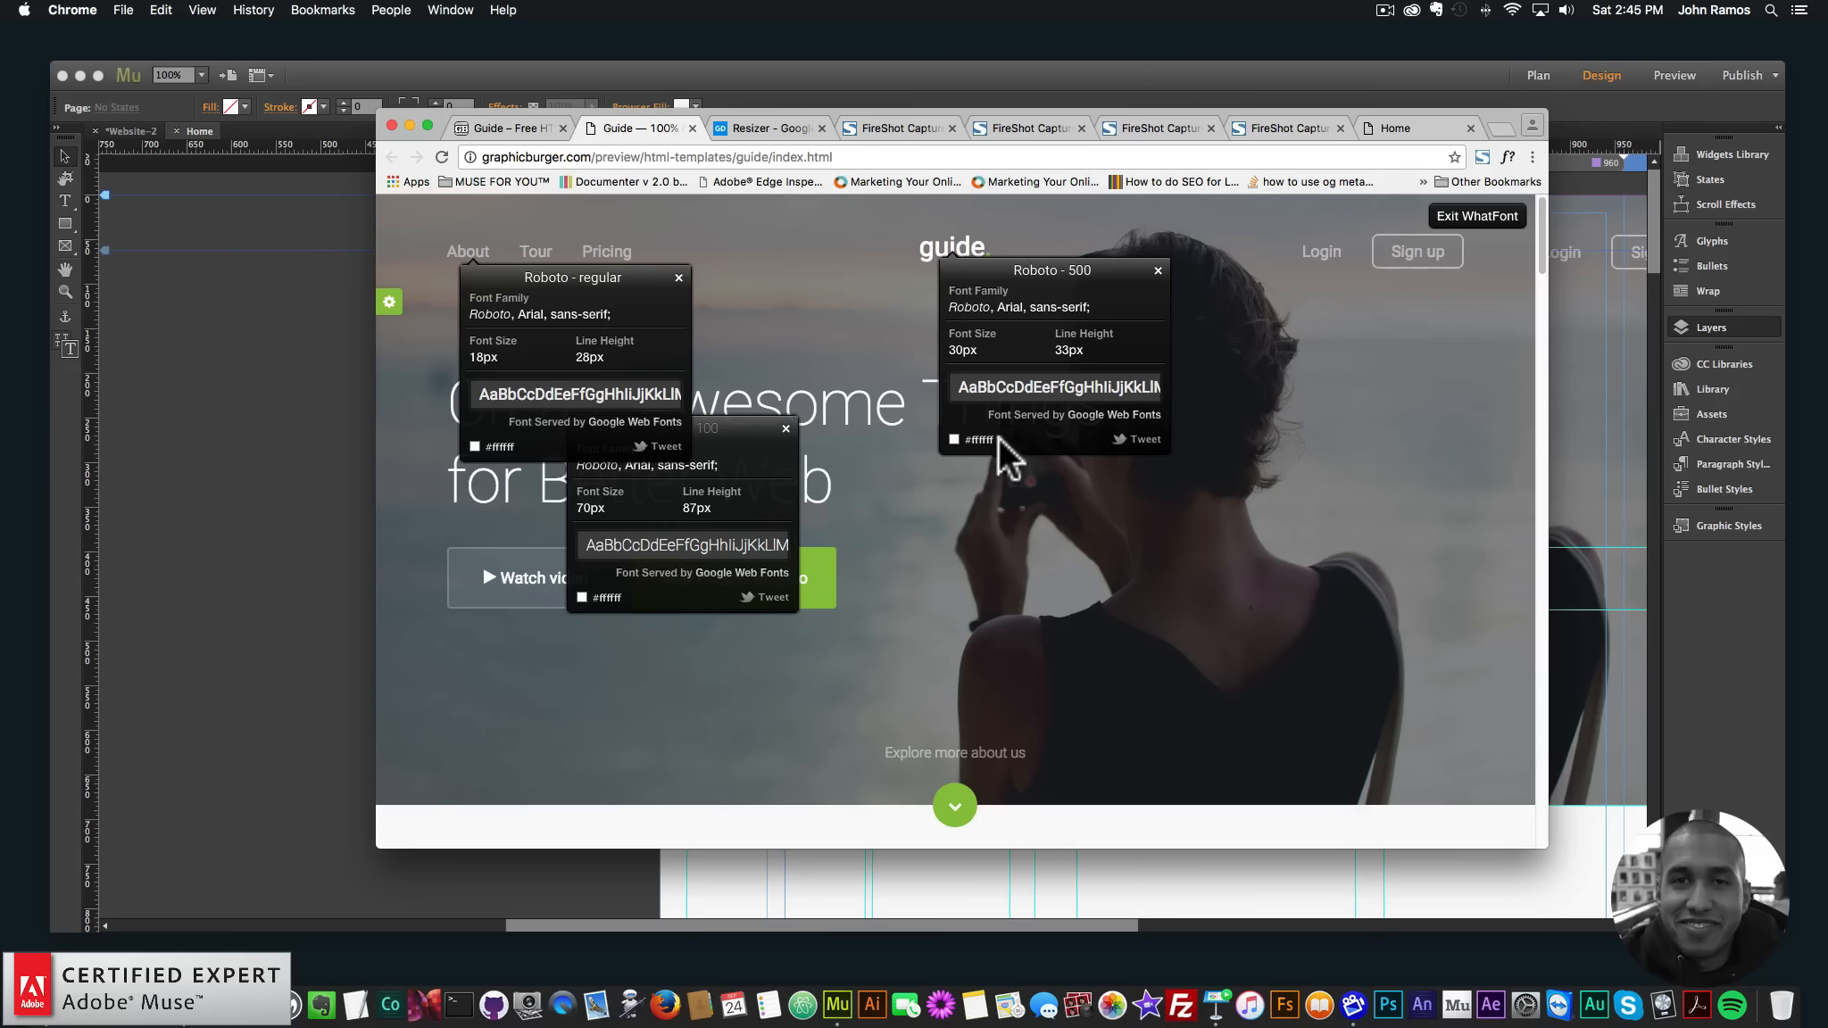
left_click(150, 393)
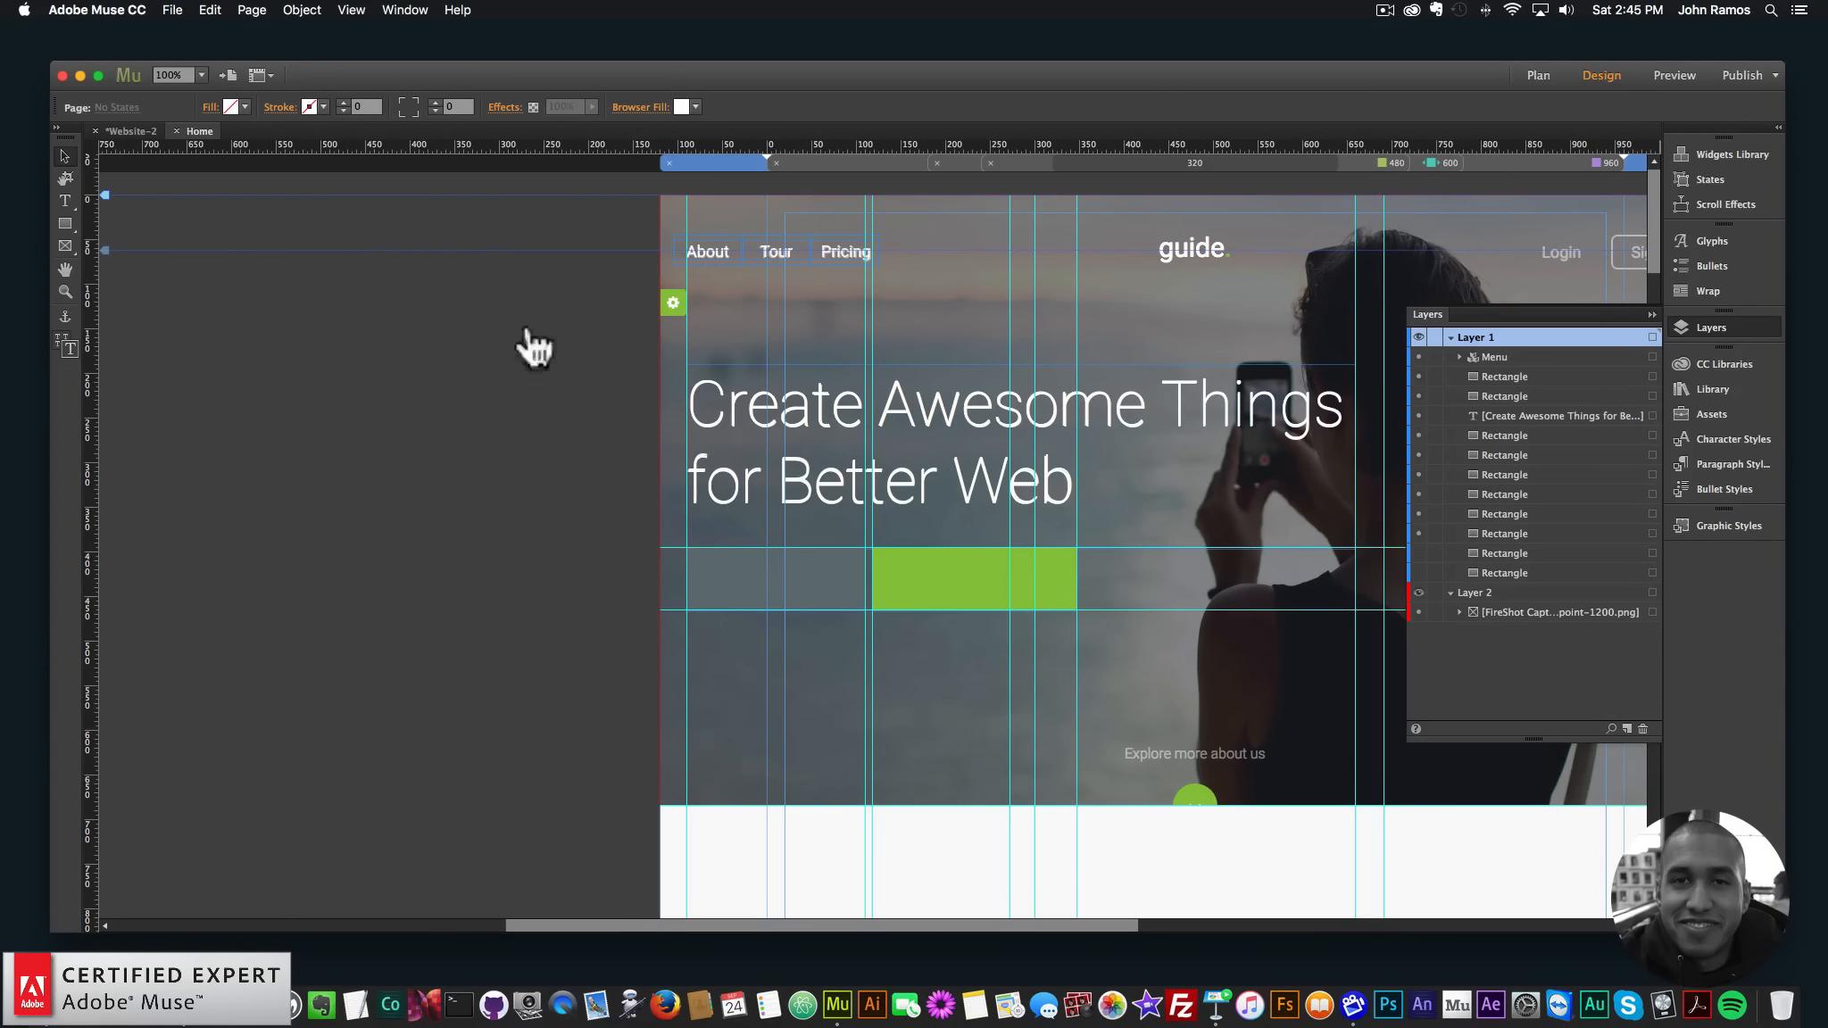
- Zoom in on the template's 'guide.' logo and recheck its font in the browser
left_click(65, 291)
left_click(1182, 261)
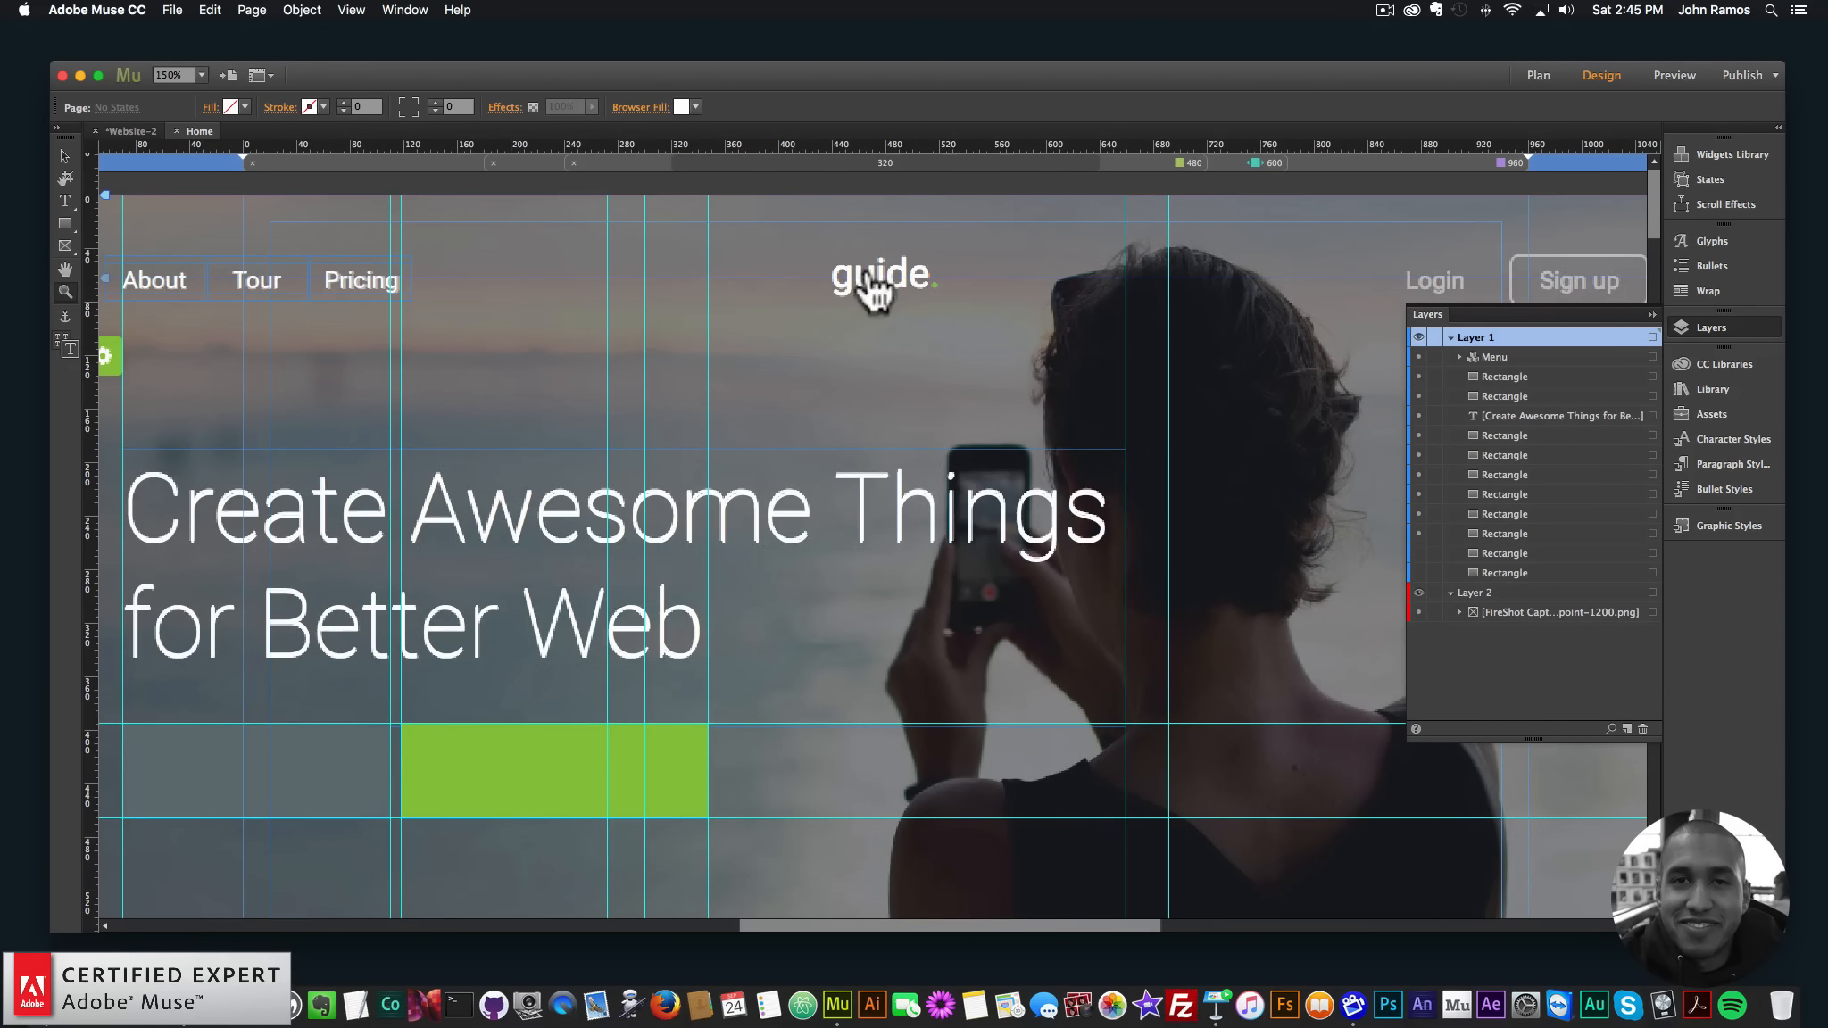
left_click(866, 279)
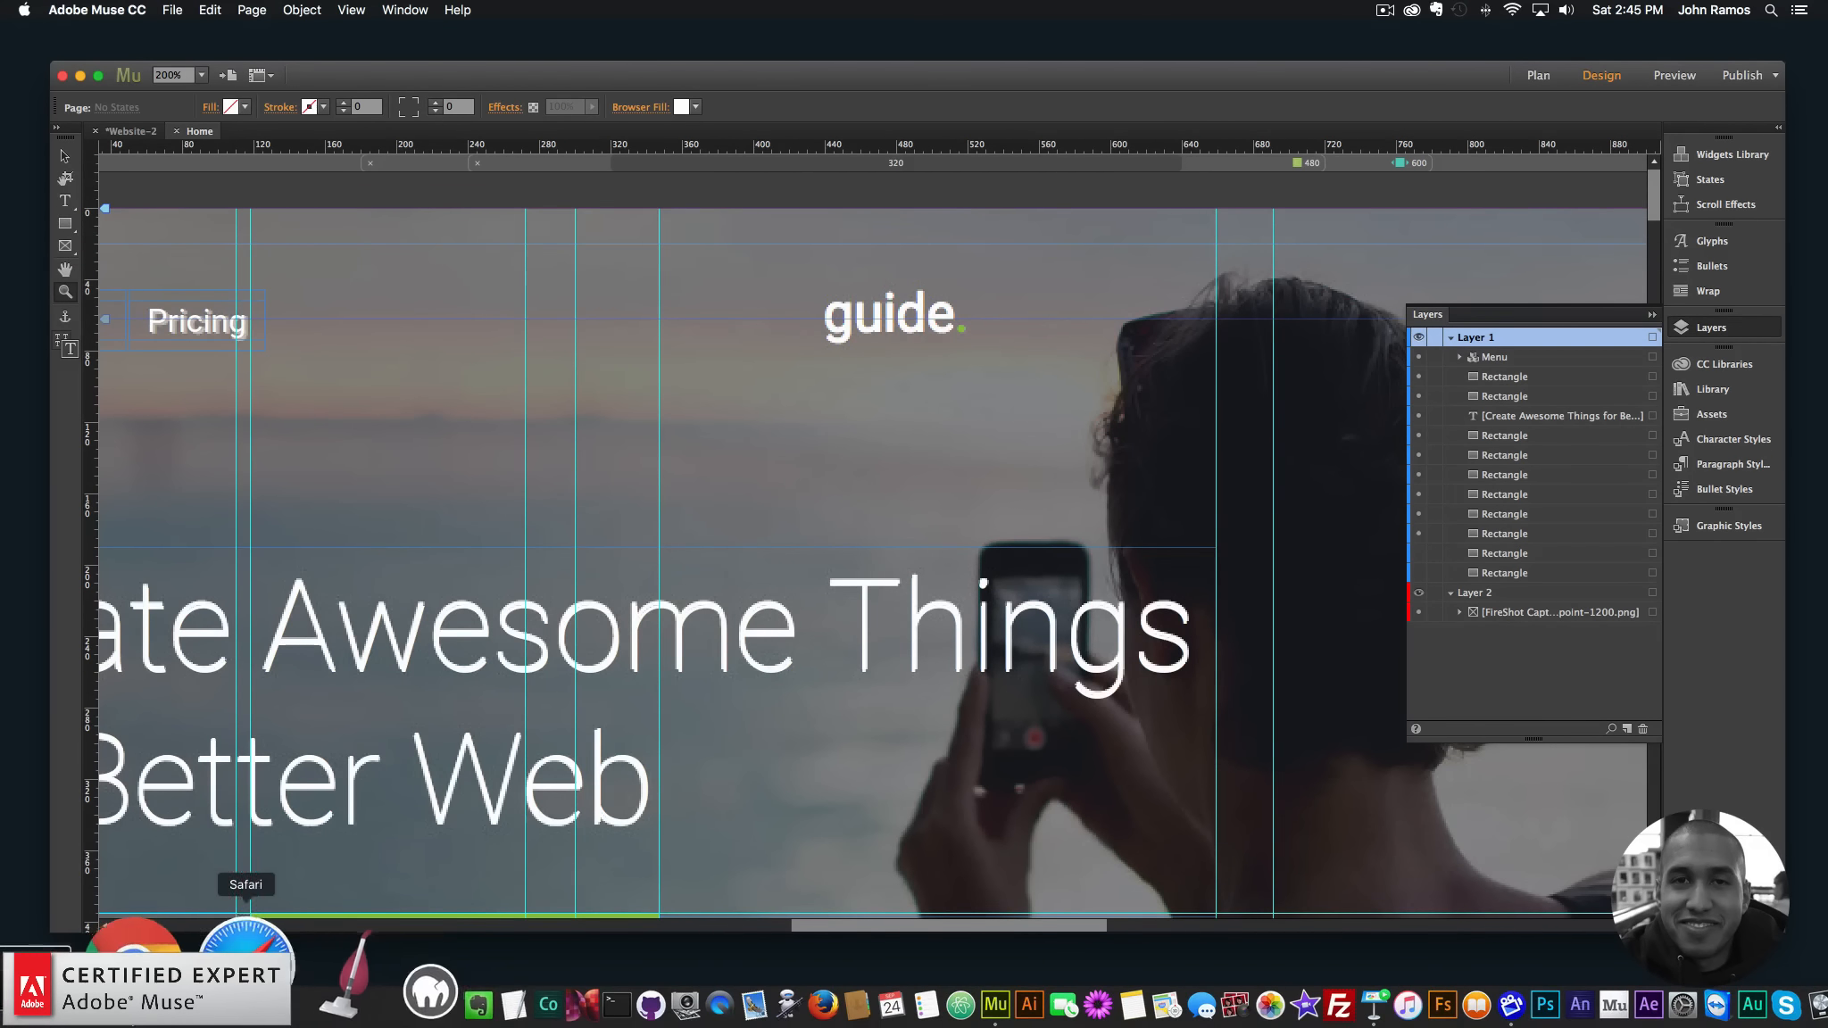
left_click(246, 1004)
left_click(285, 202)
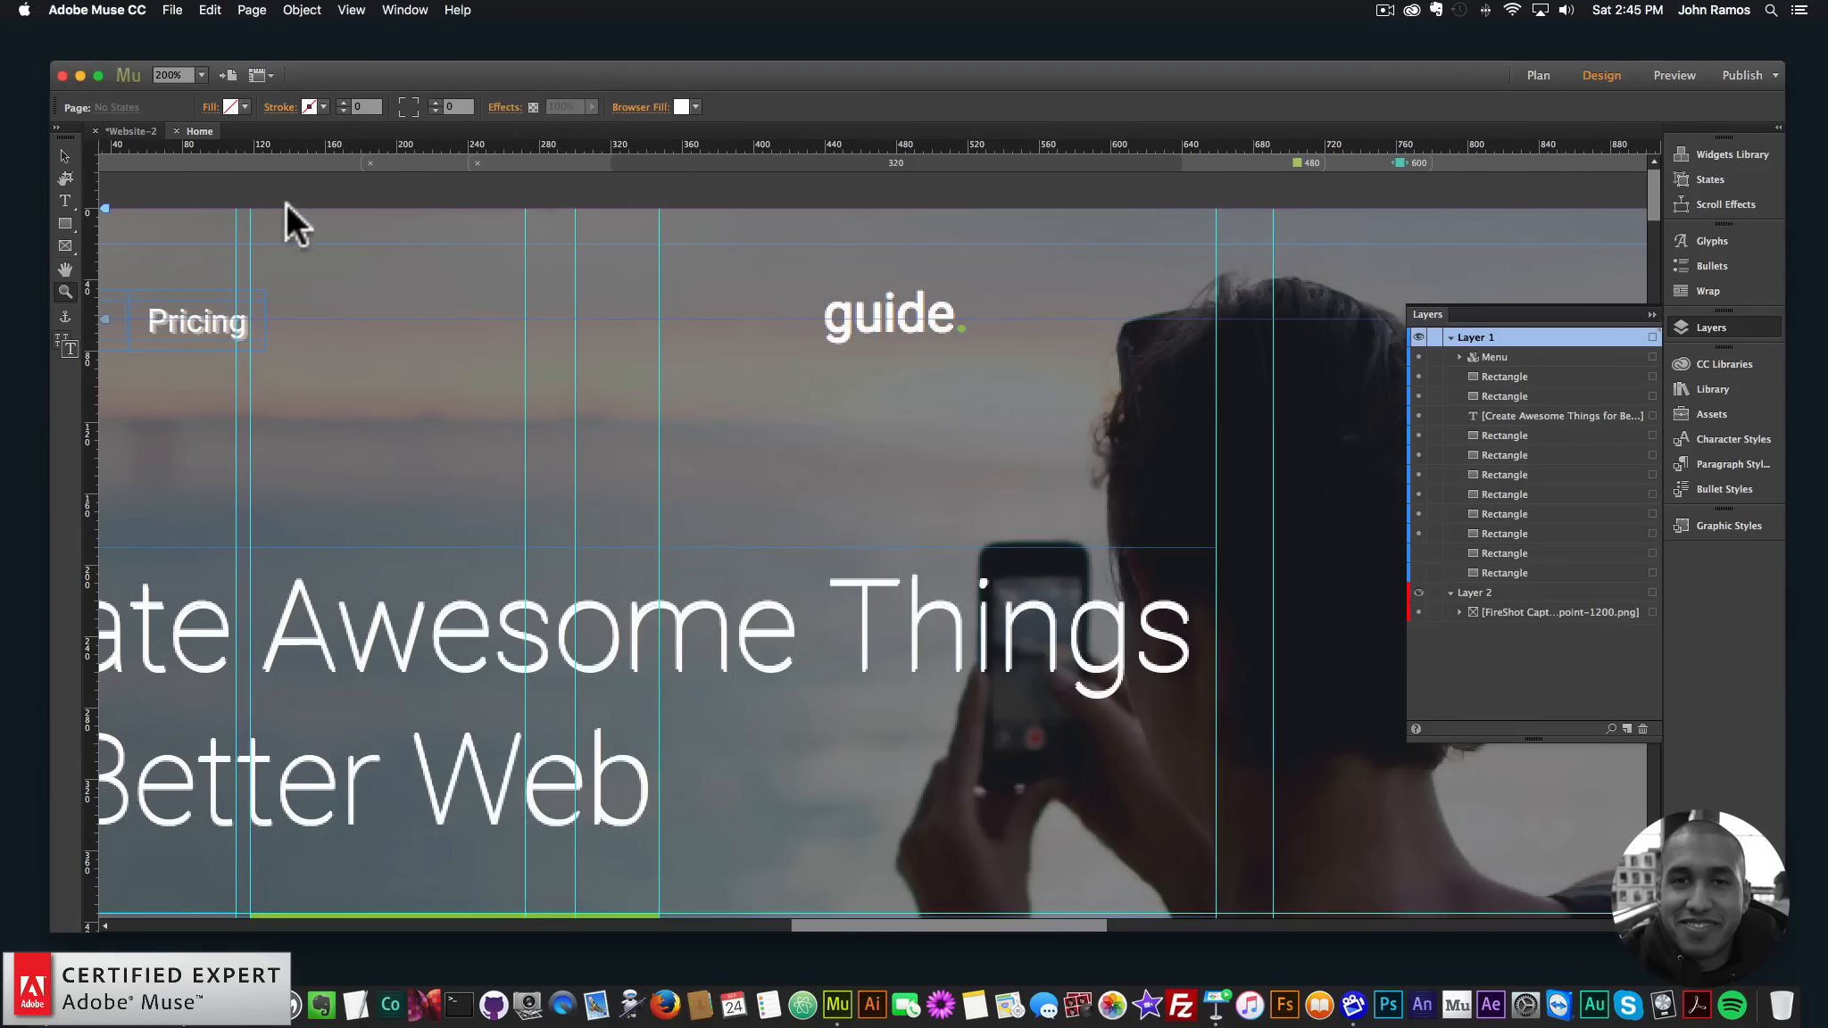
- Draw a text frame over the logo, type 'guide.' and colour the period the template's green
left_click(65, 200)
left_click_drag(803, 275, 1000, 353)
type("guide.")
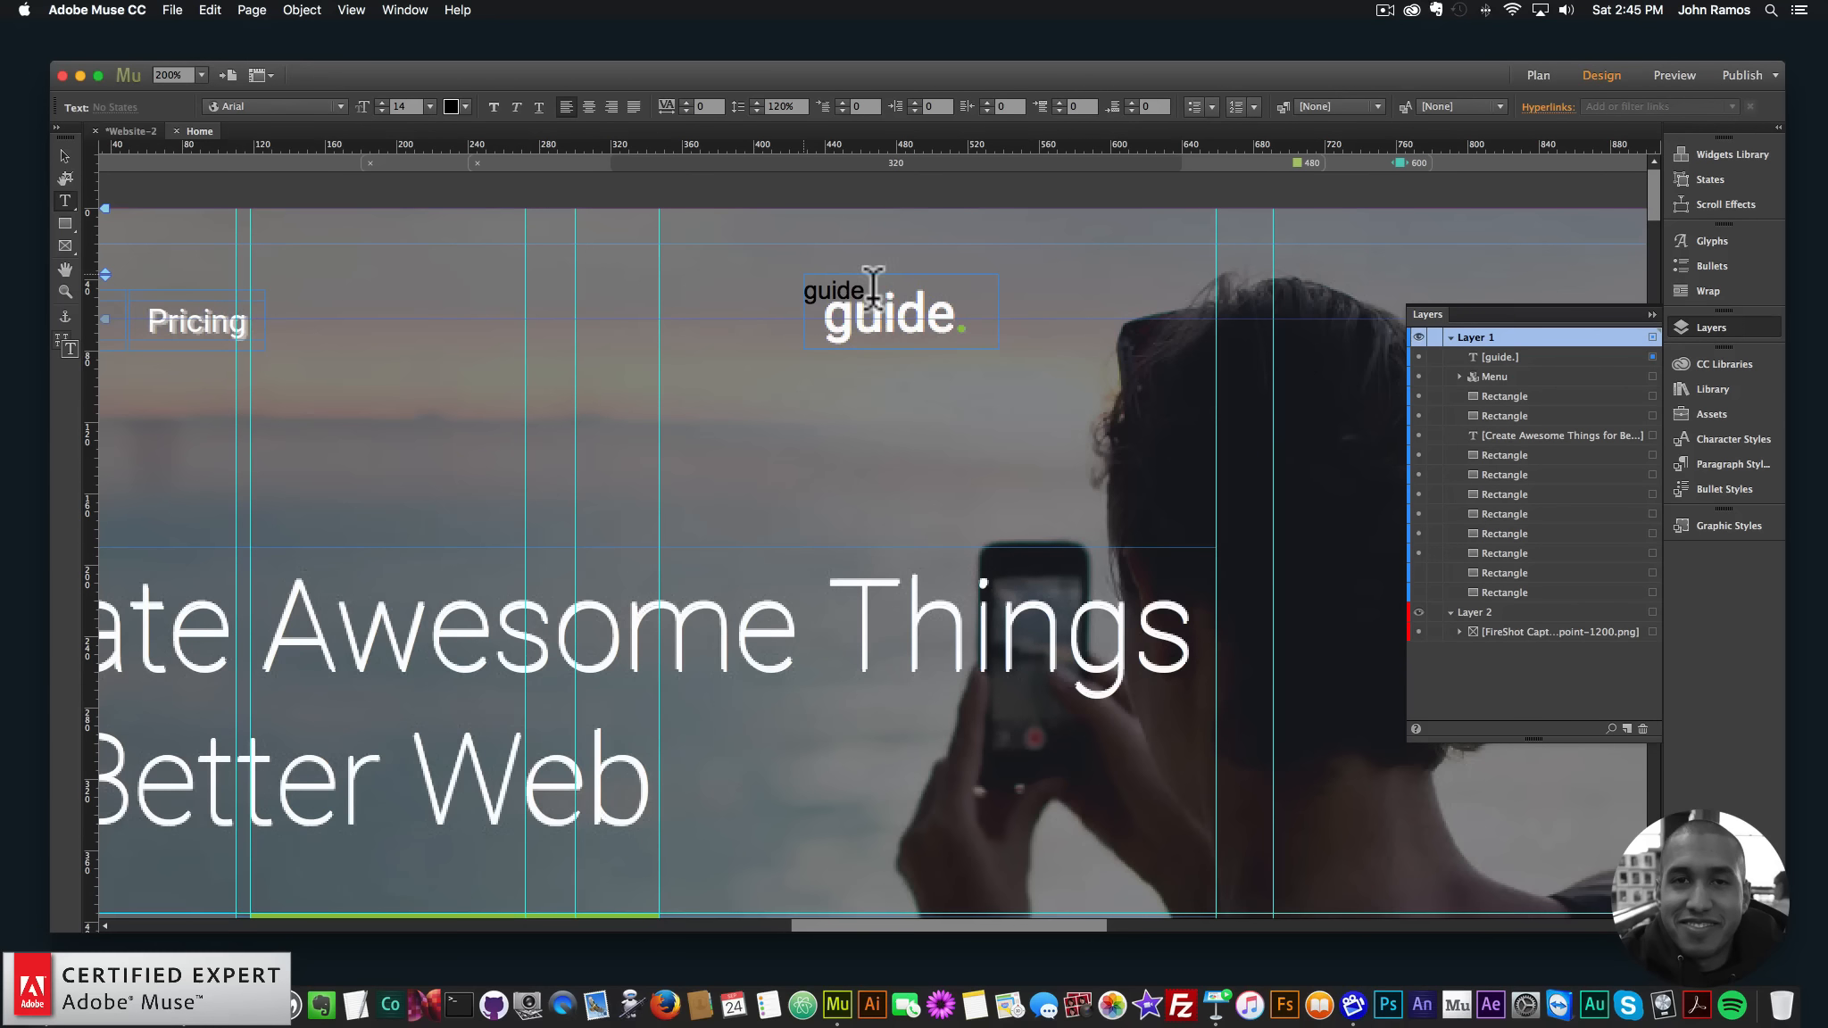
left_click_drag(864, 288, 749, 288)
left_click(866, 288)
left_click(465, 106)
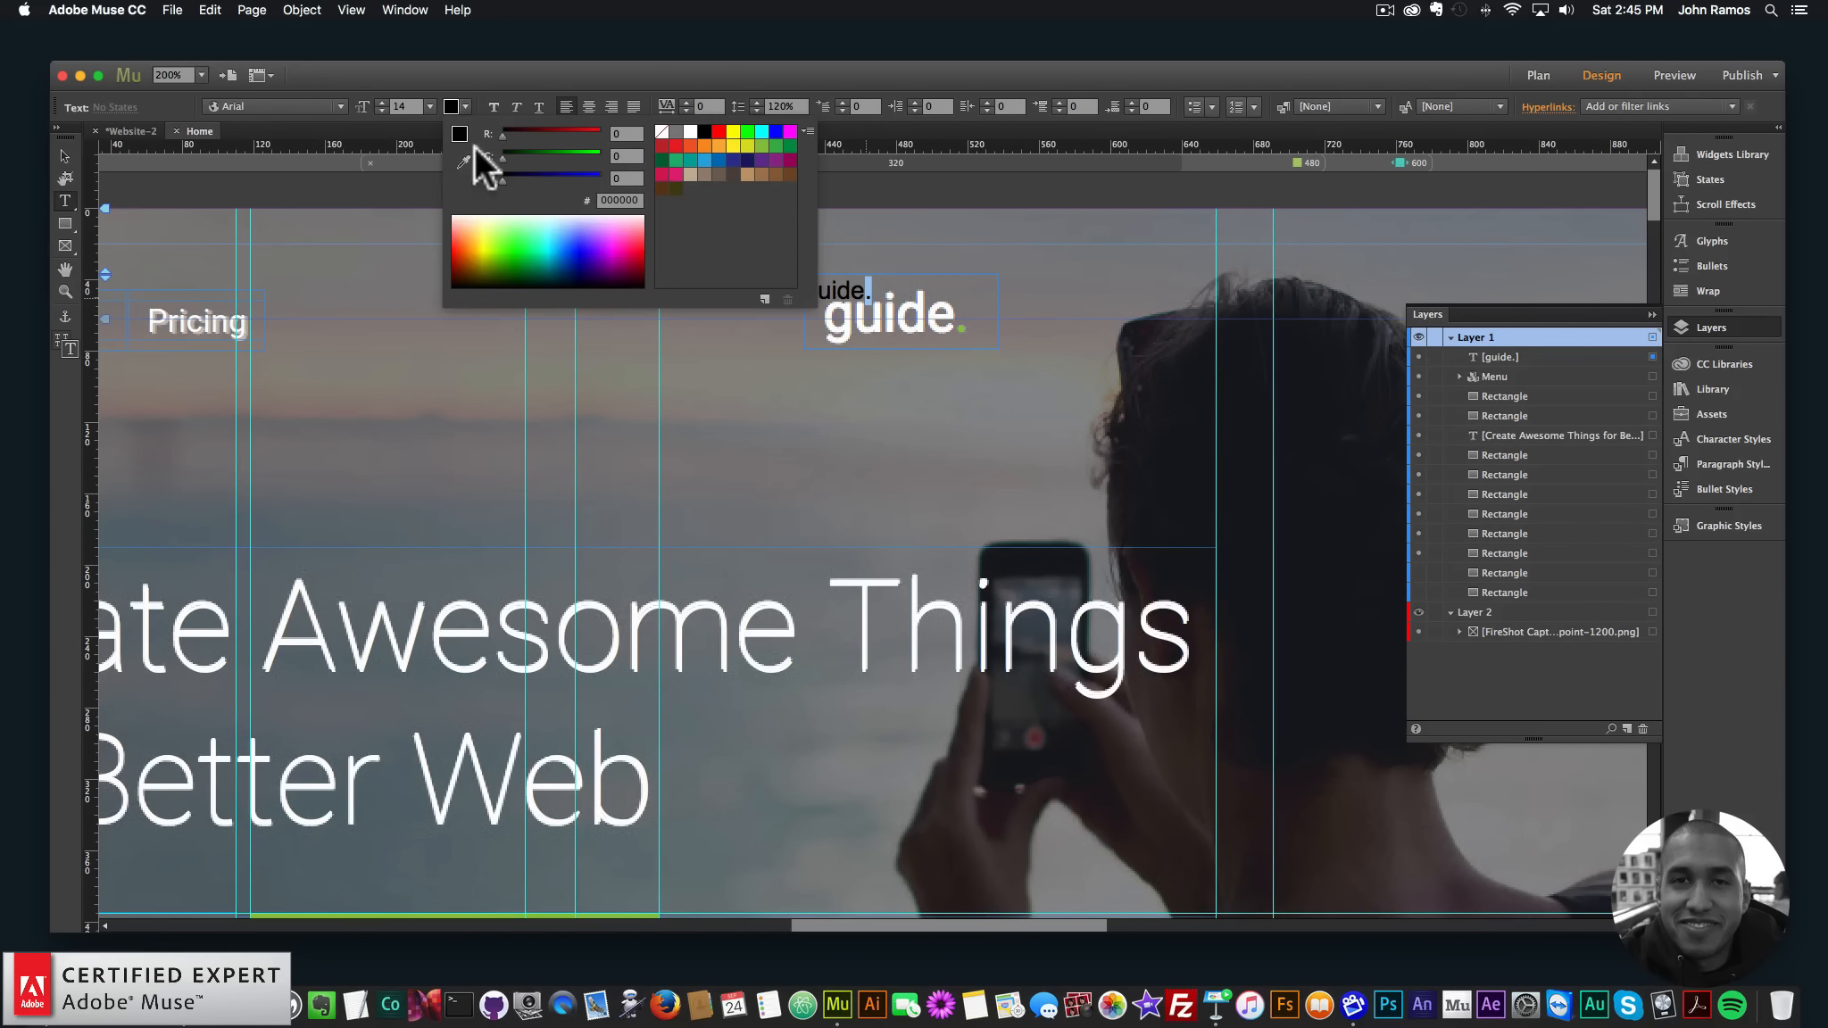
left_click(961, 328)
left_click(866, 288)
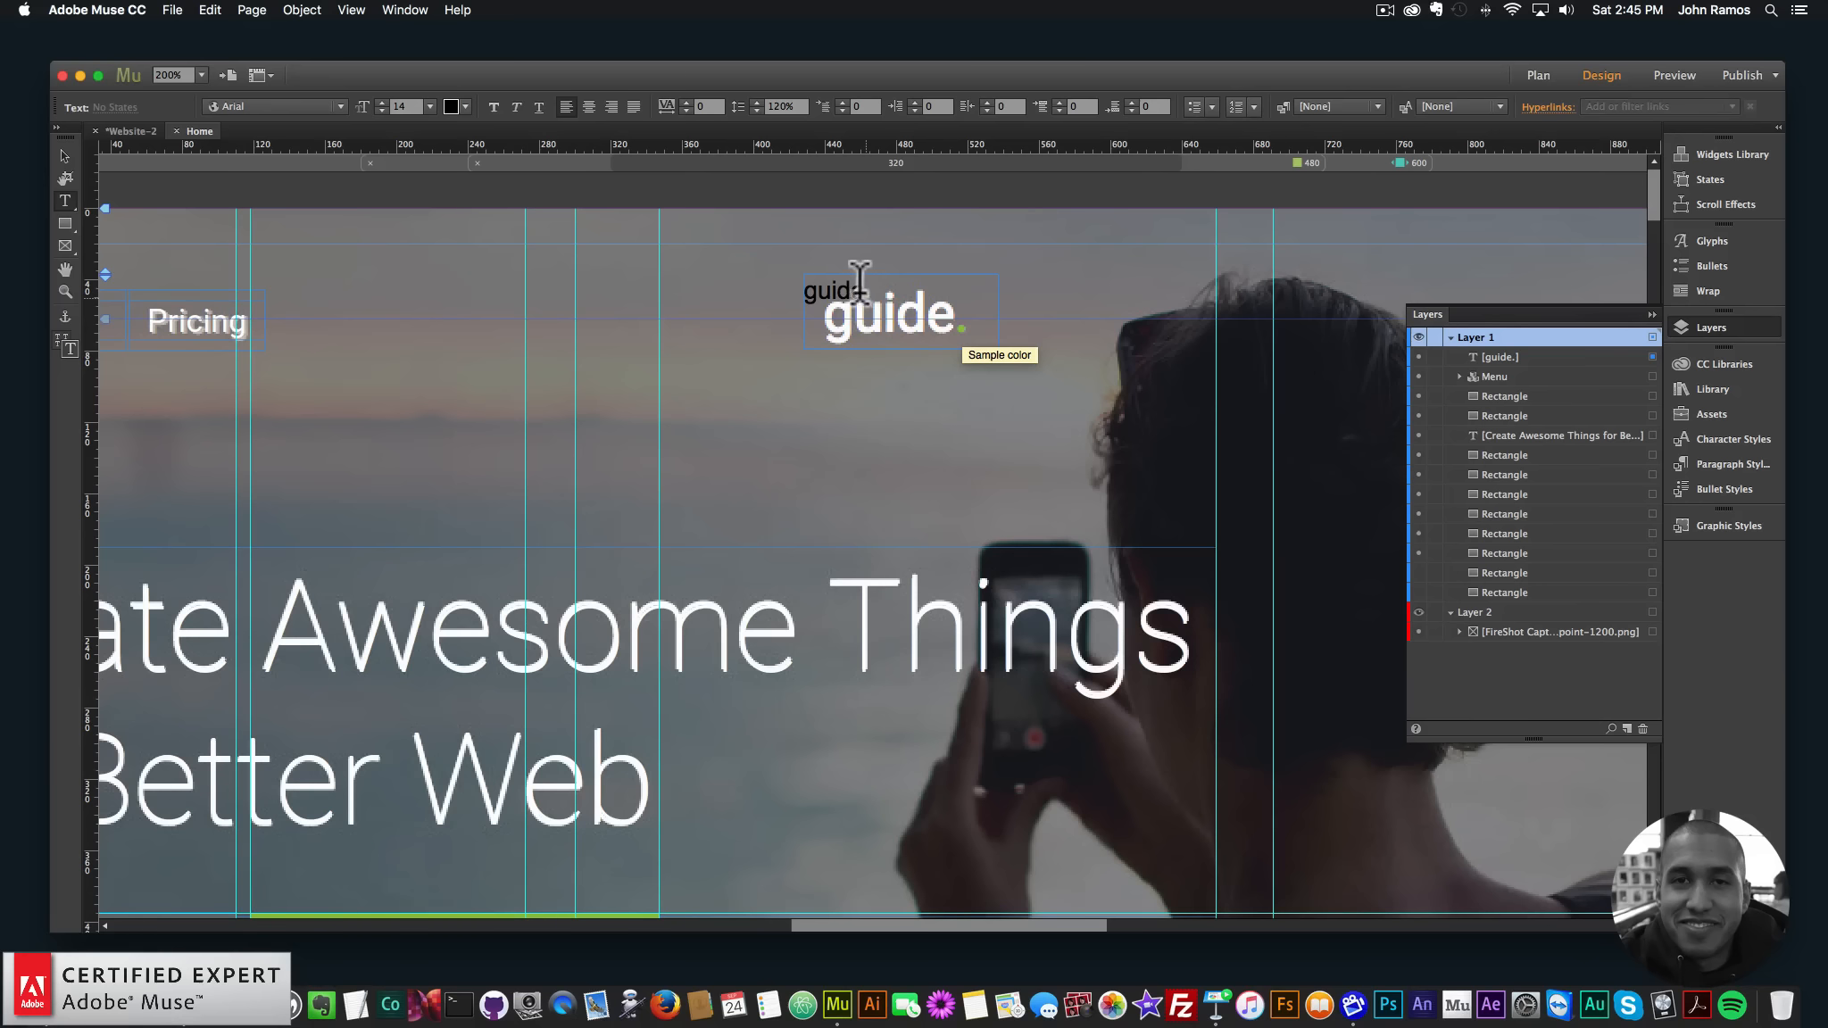
- Make the word 'guide' white, size 30, in Roboto Bold
left_click_drag(866, 288, 730, 278)
left_click(465, 105)
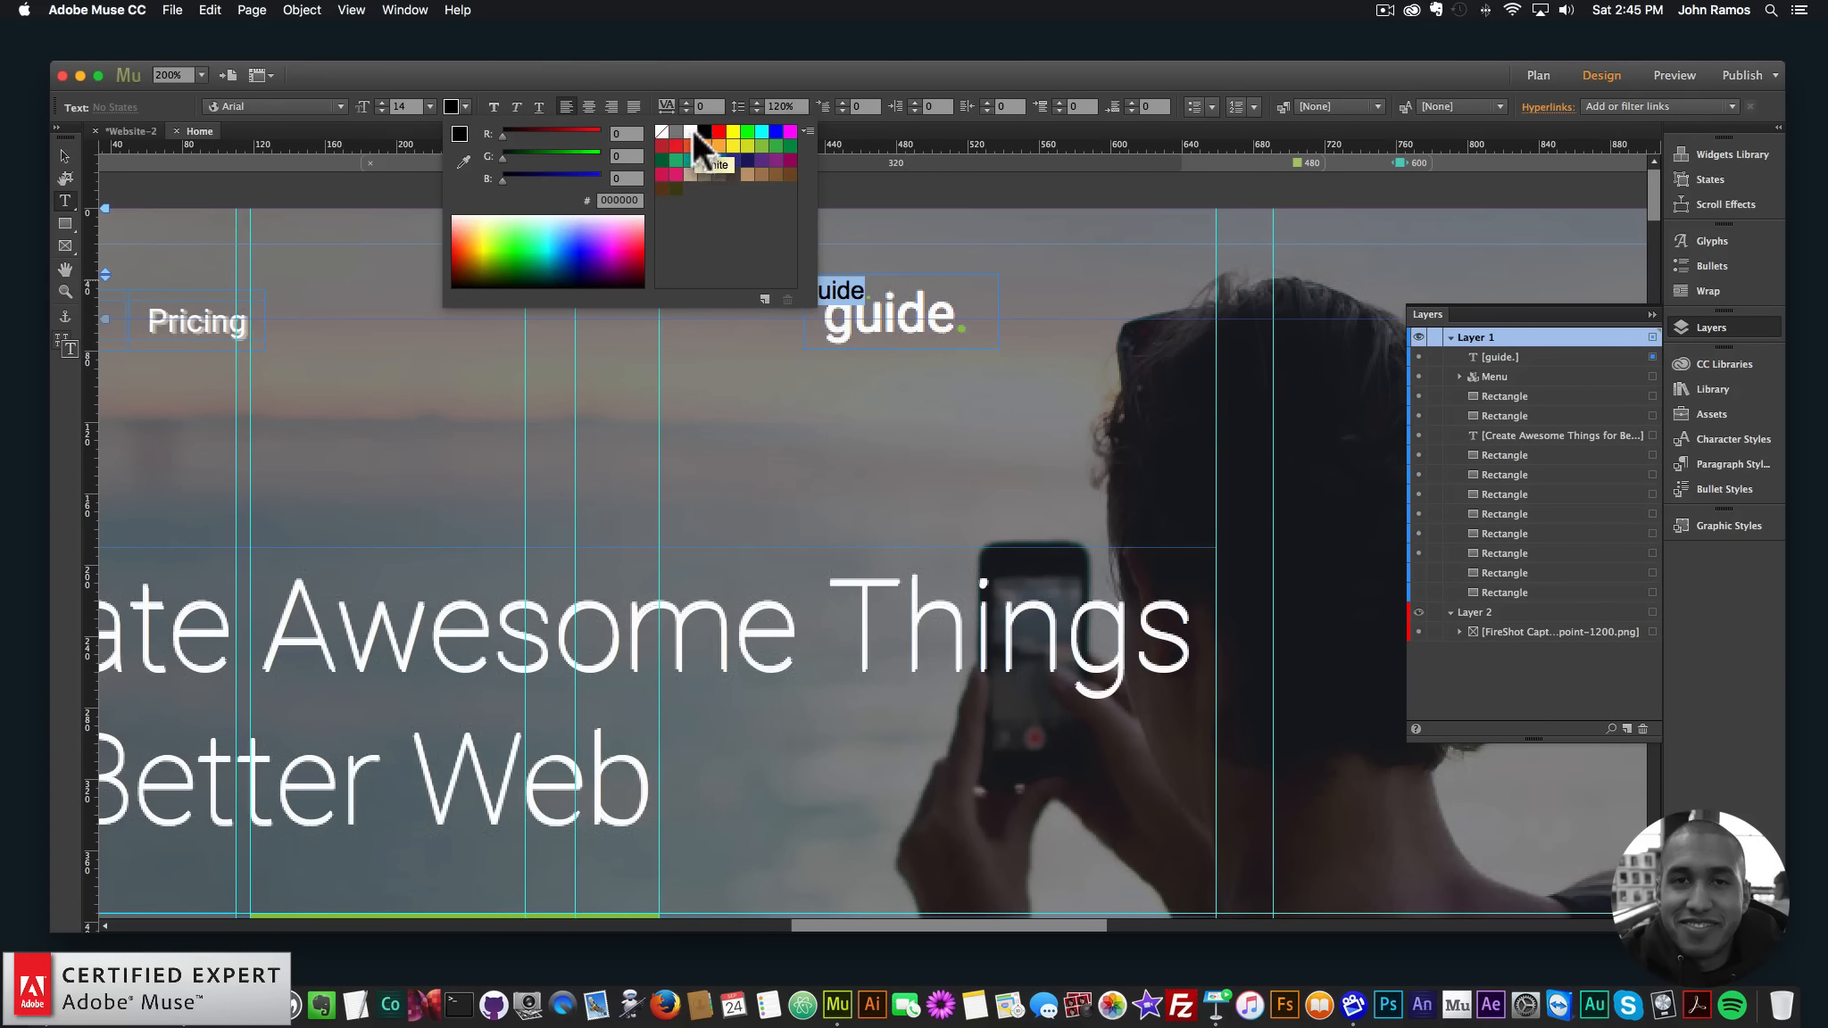
left_click(691, 129)
type("30")
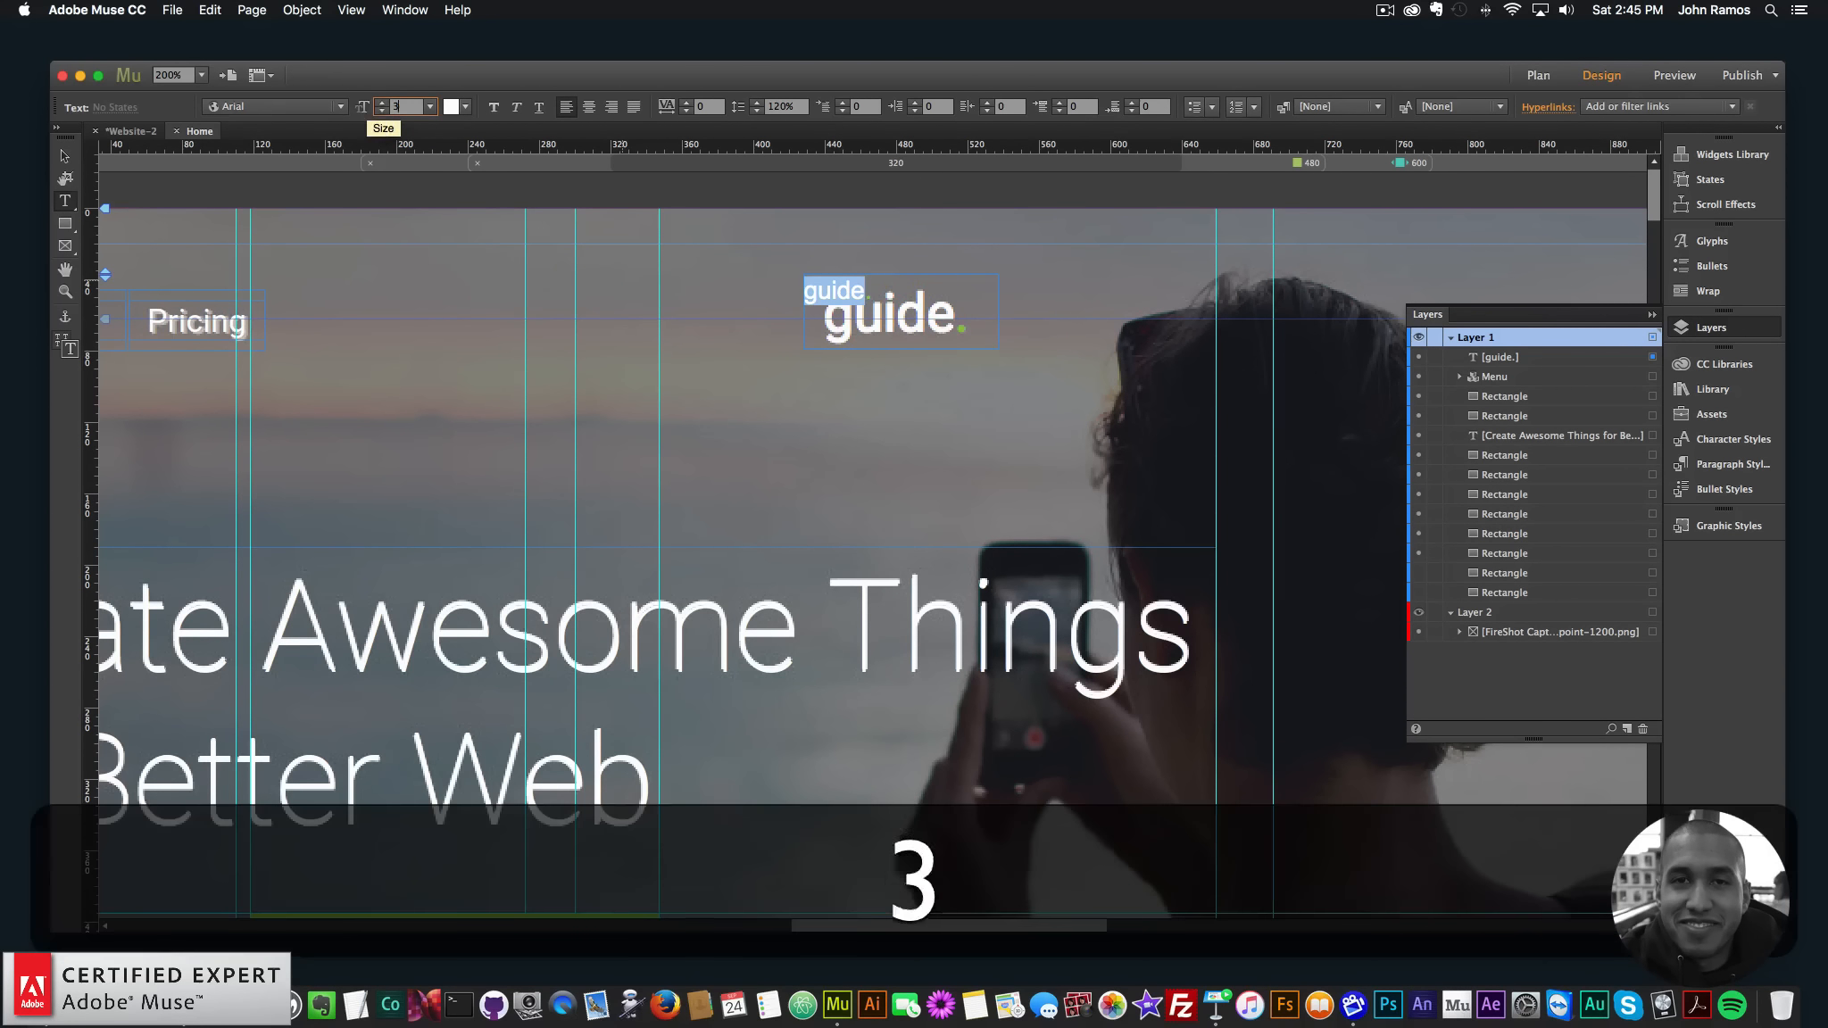
key("Return")
left_click(275, 106)
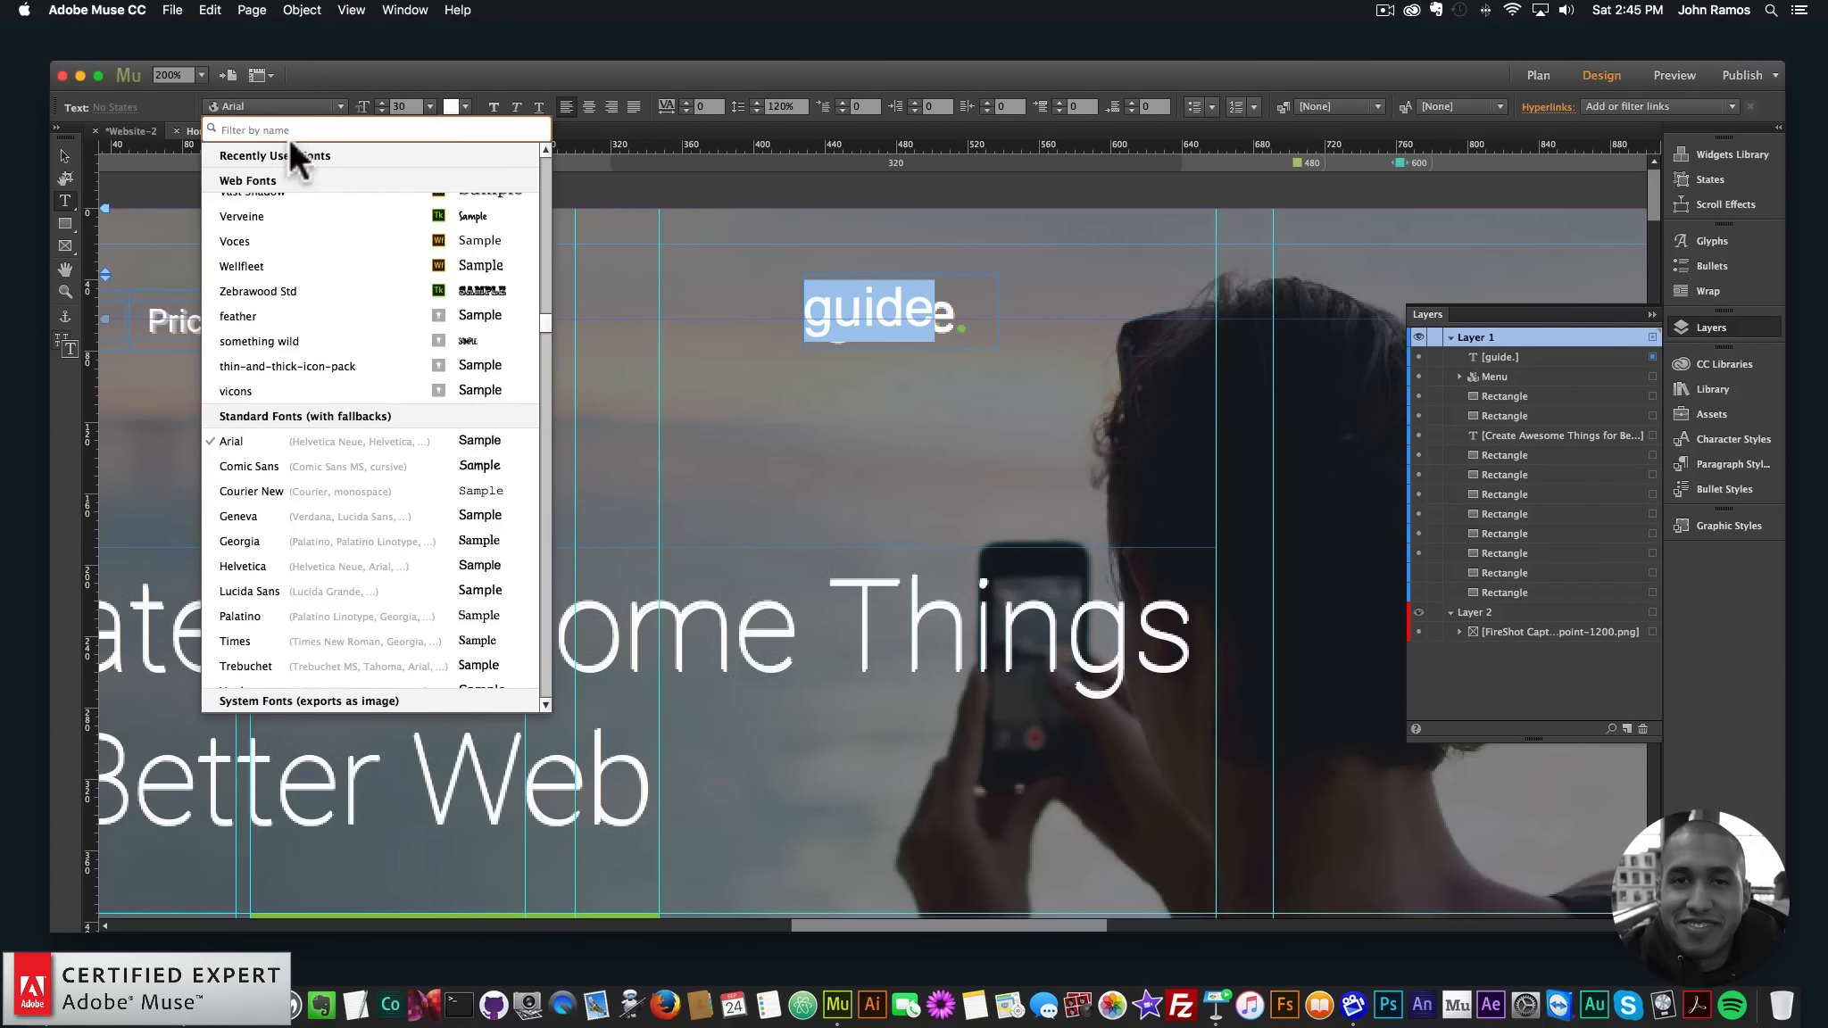
type("roboto")
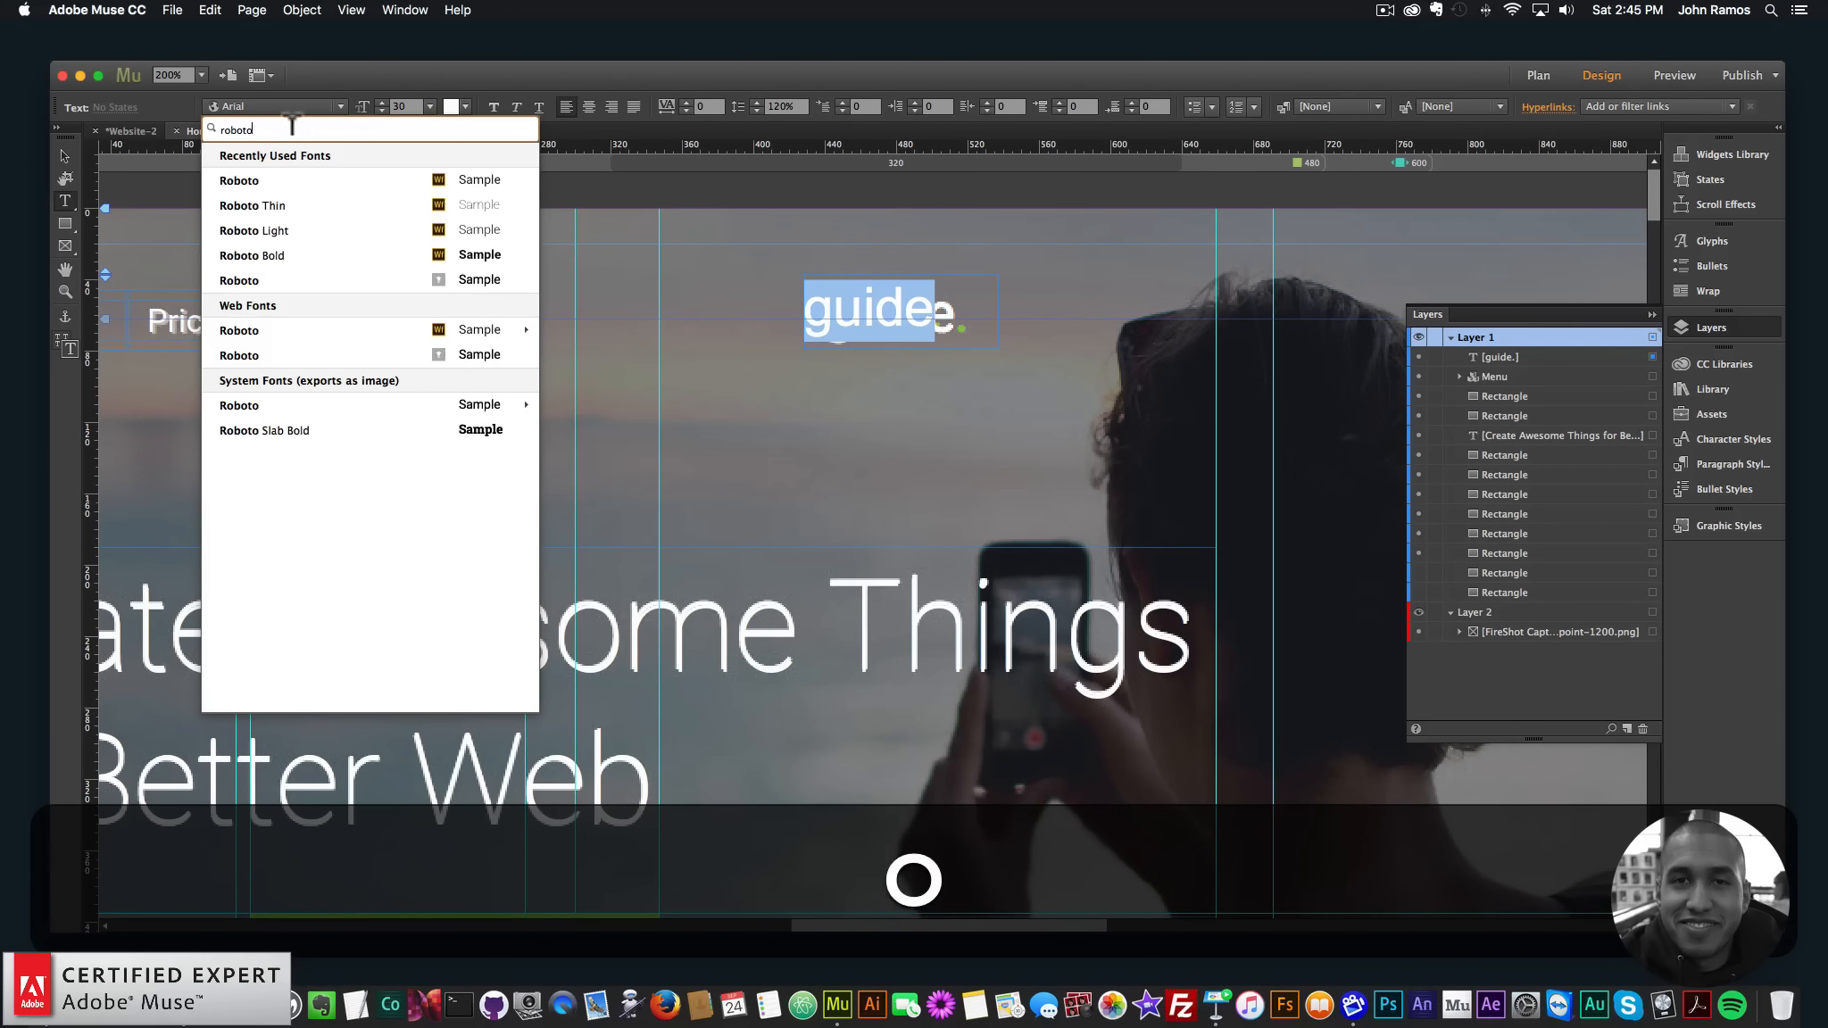
mouse_move(332, 321)
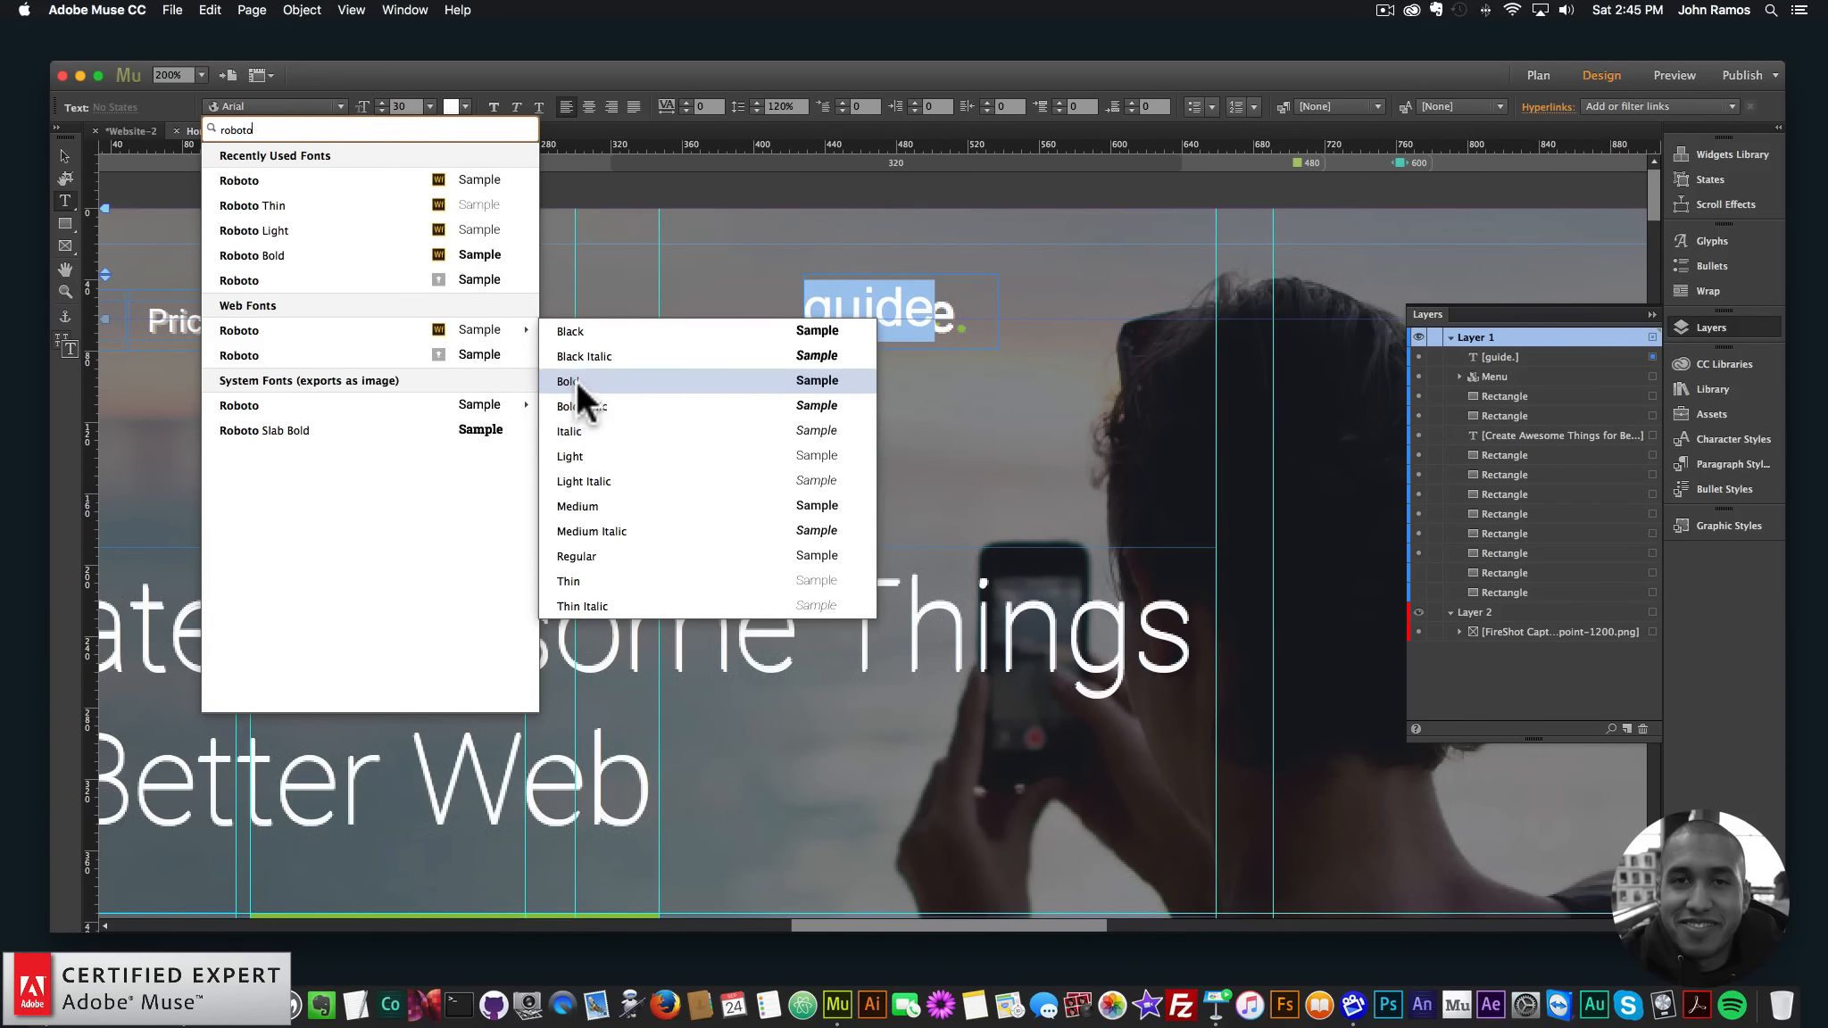
left_click(71, 161)
- Center the logo text in its frame and set the green period to size 30
left_click(65, 156)
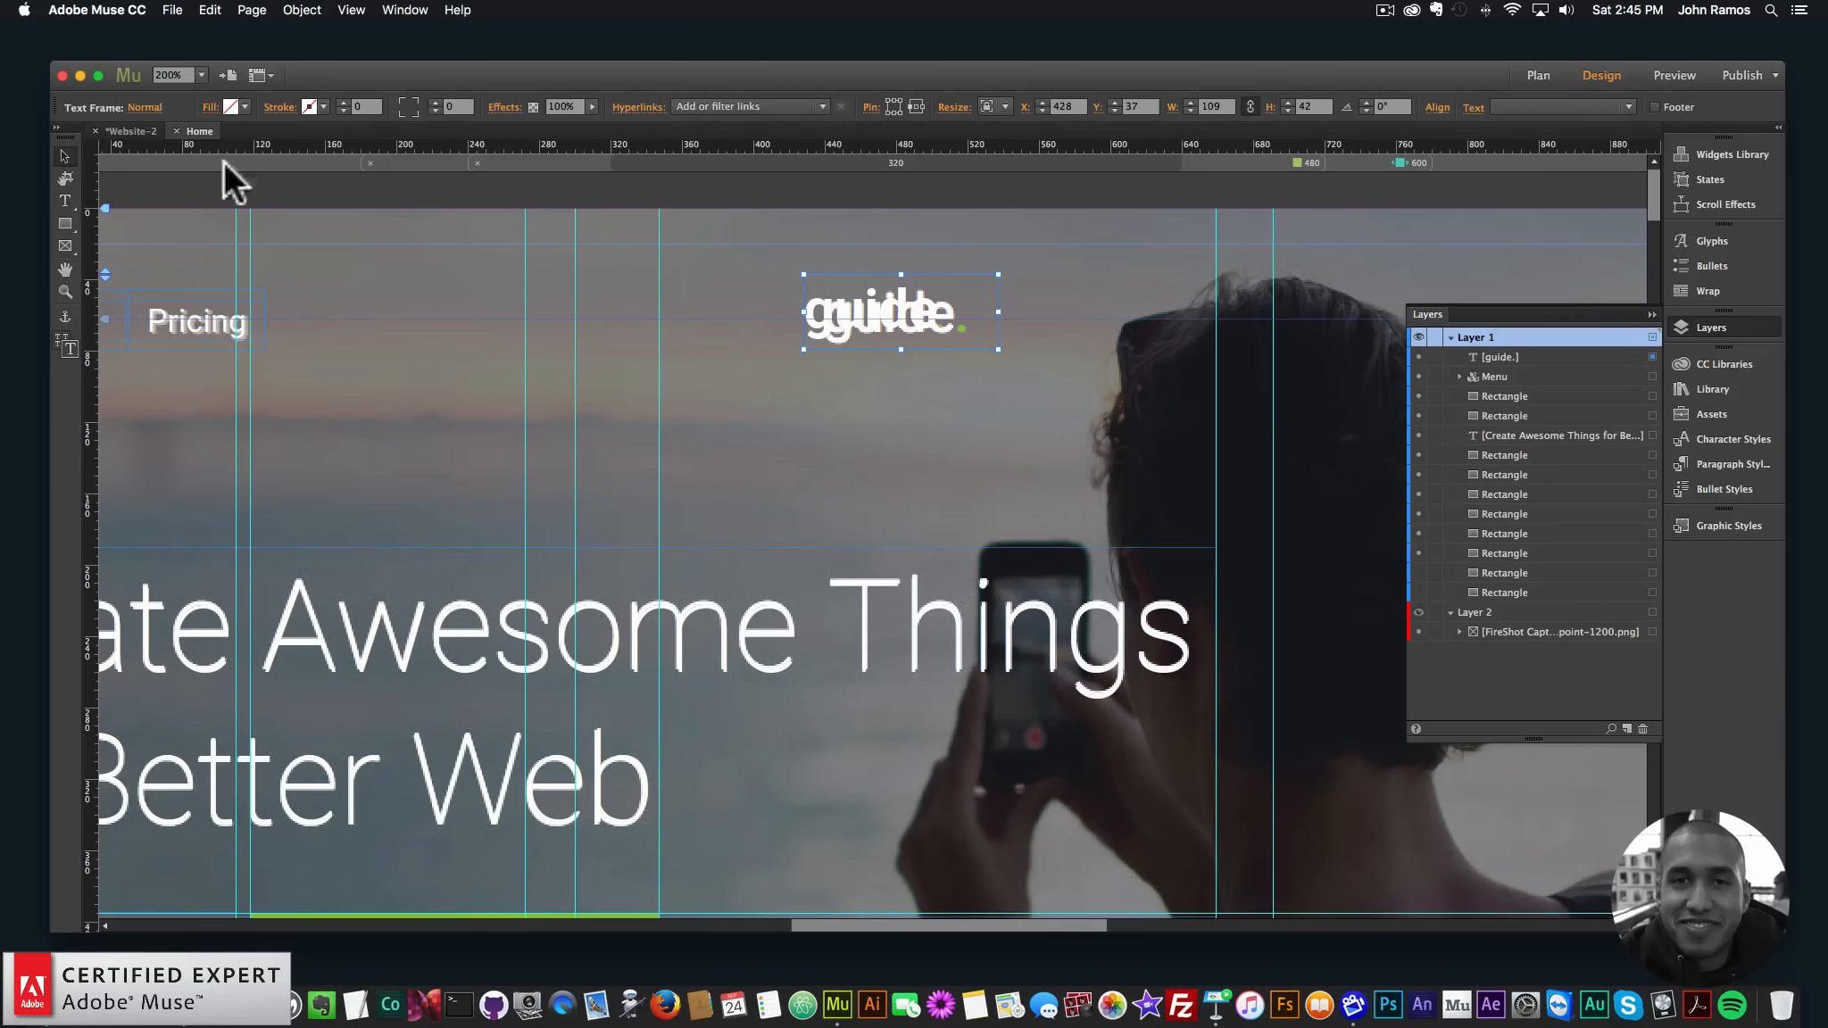
double_click(946, 308)
left_click(589, 108)
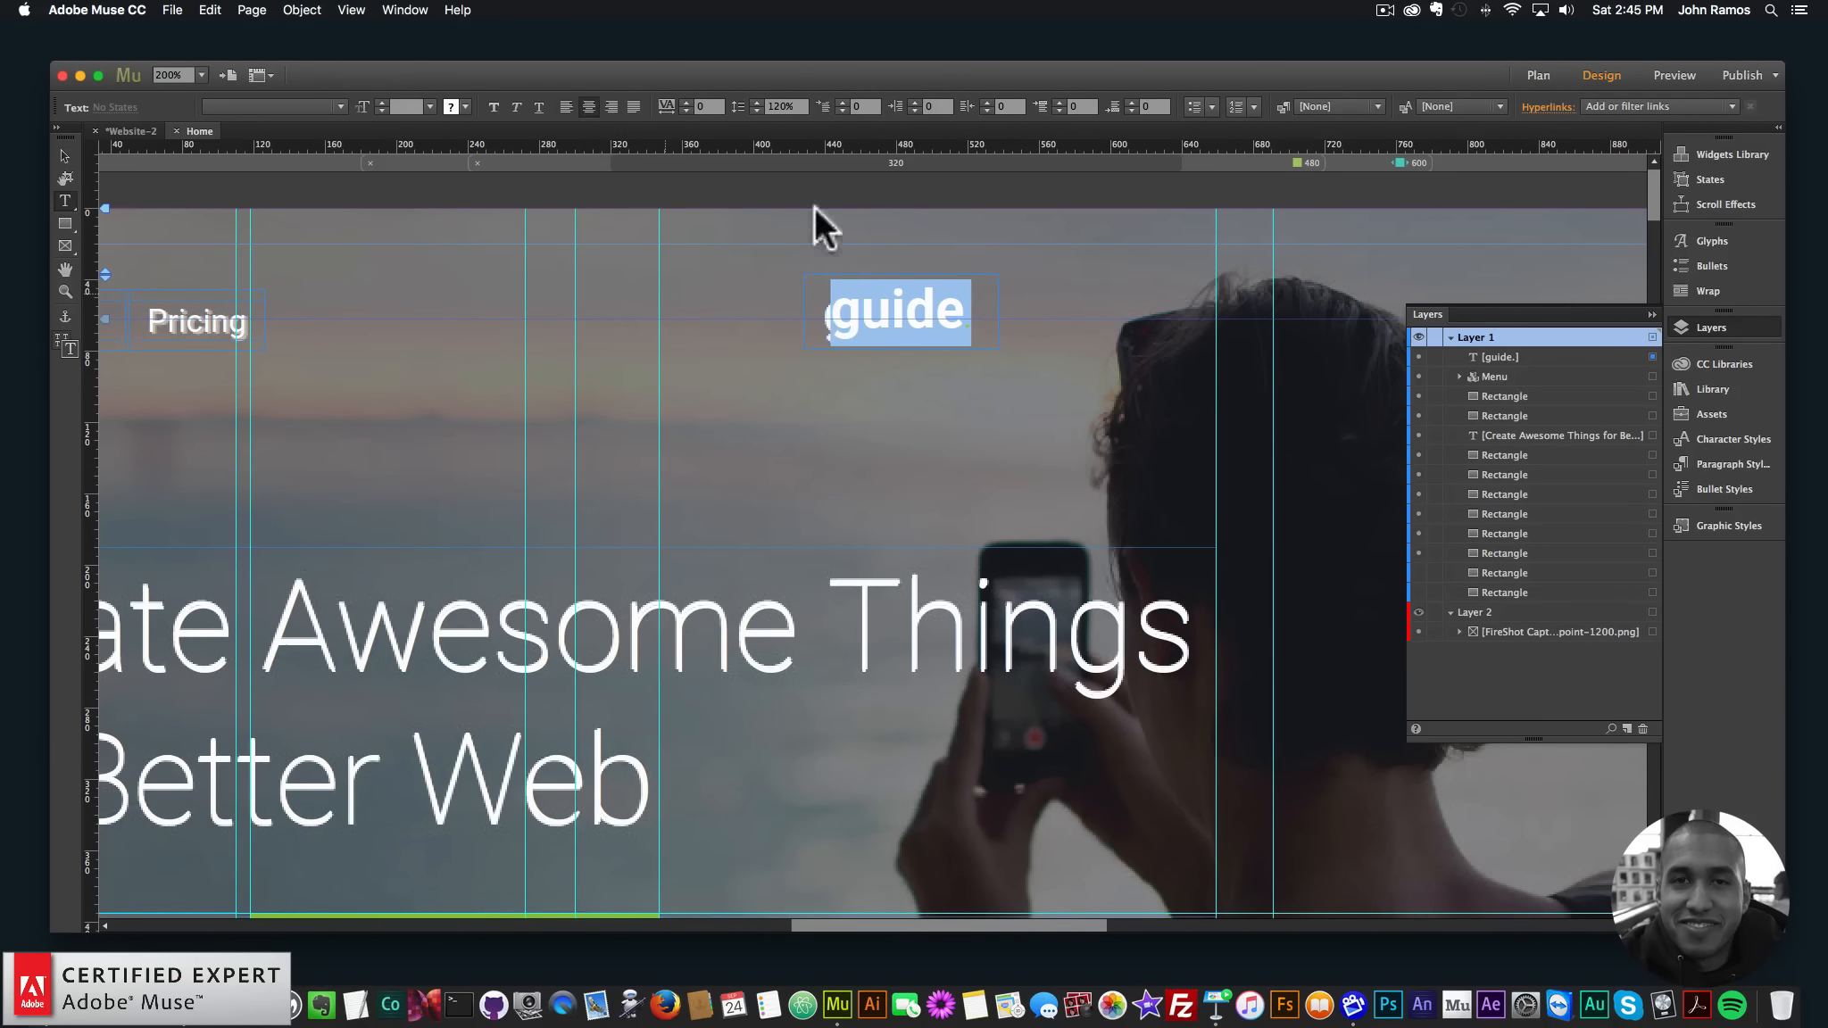
left_click(955, 338)
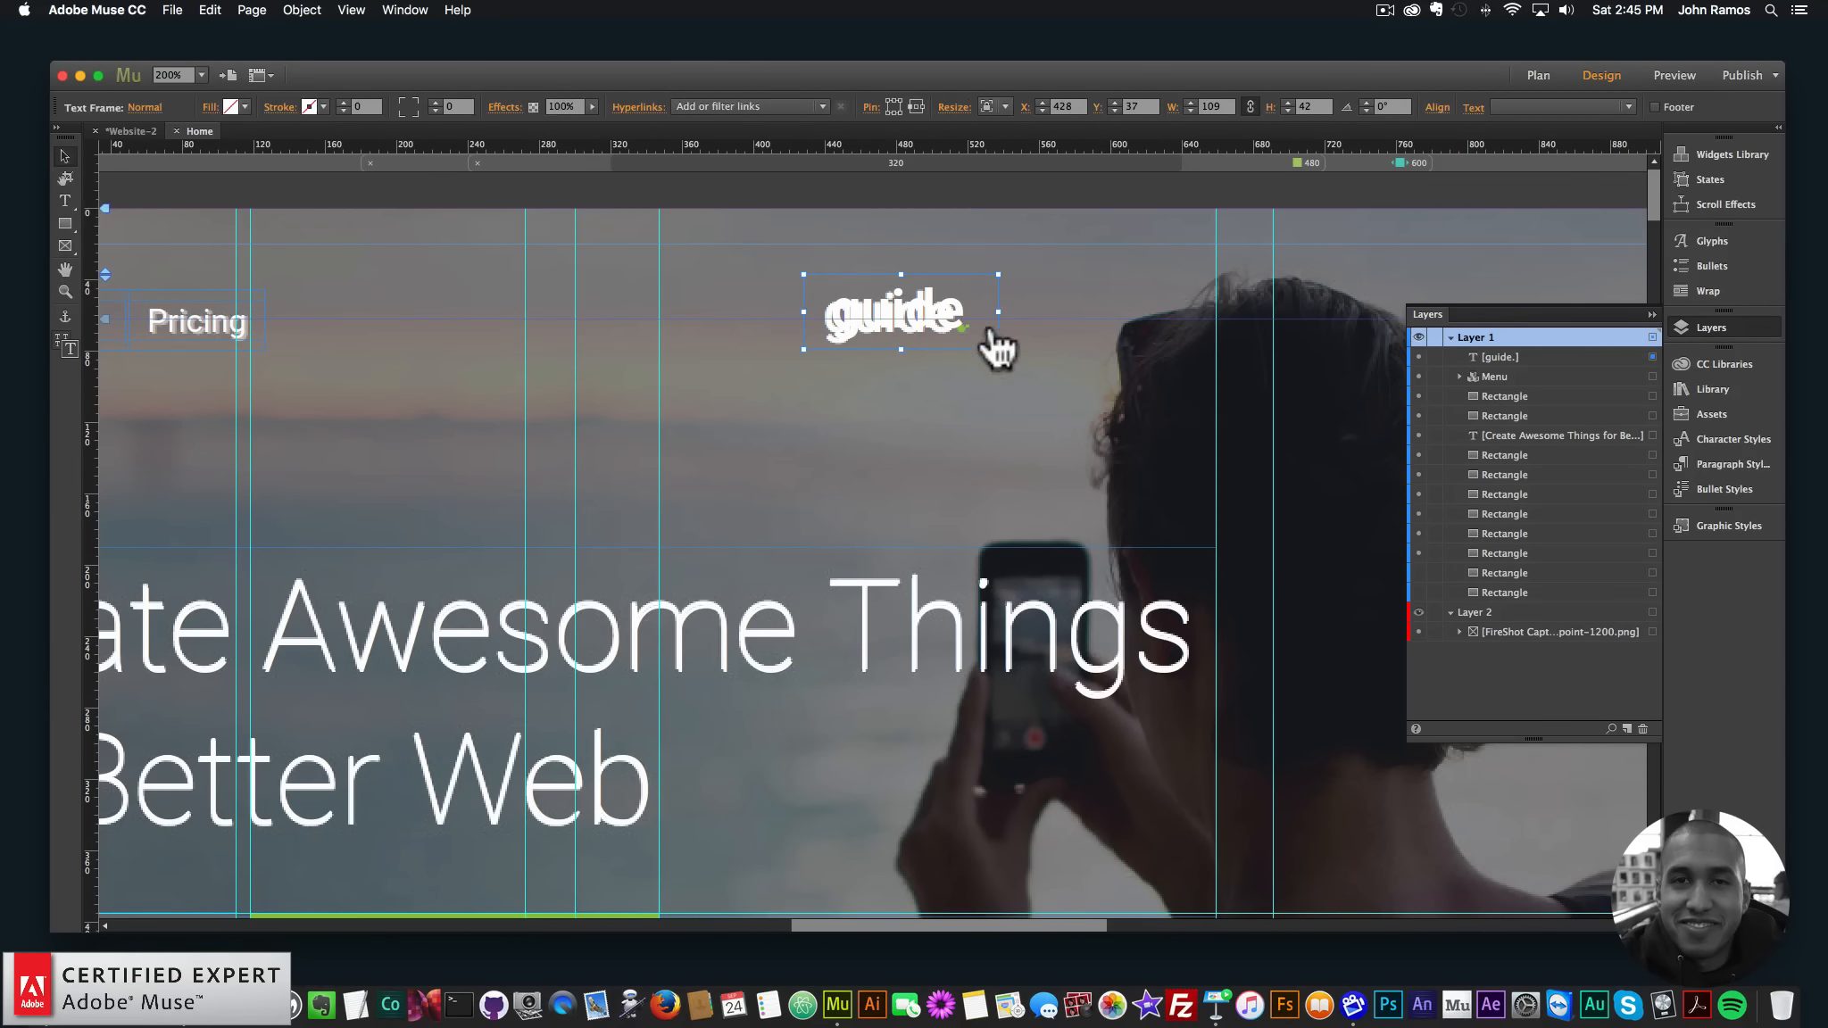
left_click(966, 323)
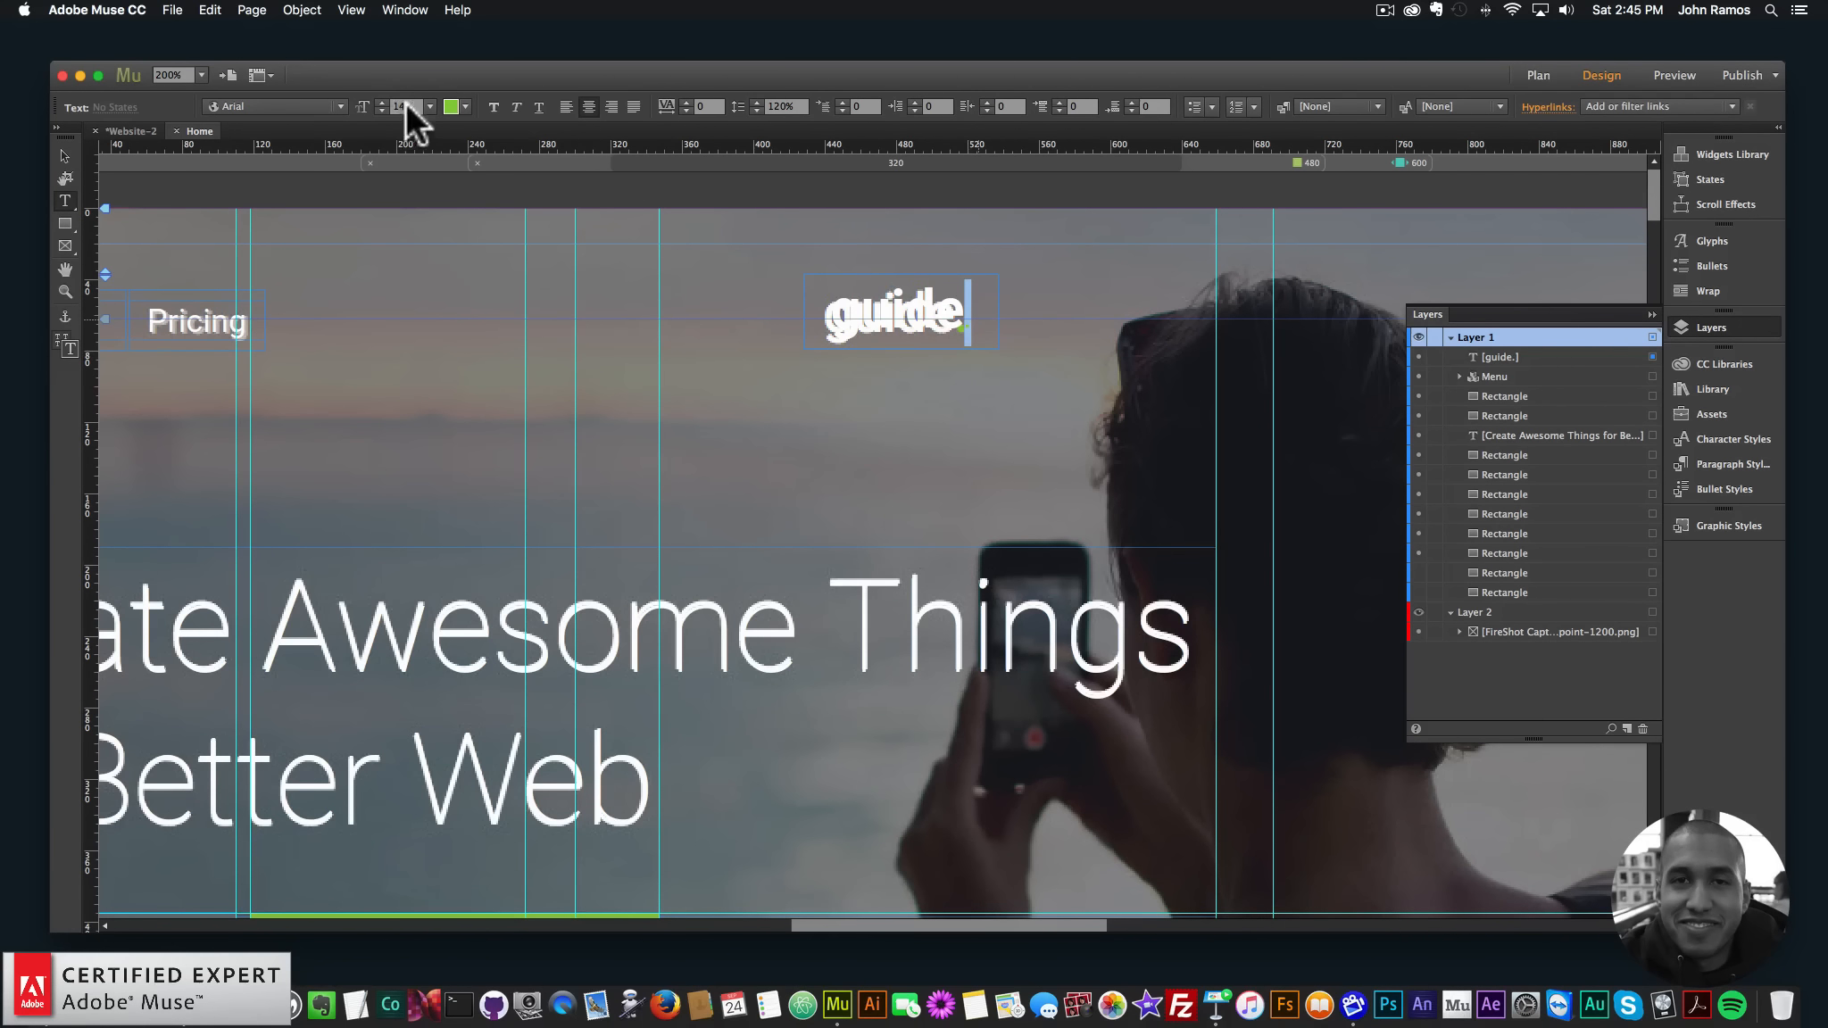
type("30")
key("Return")
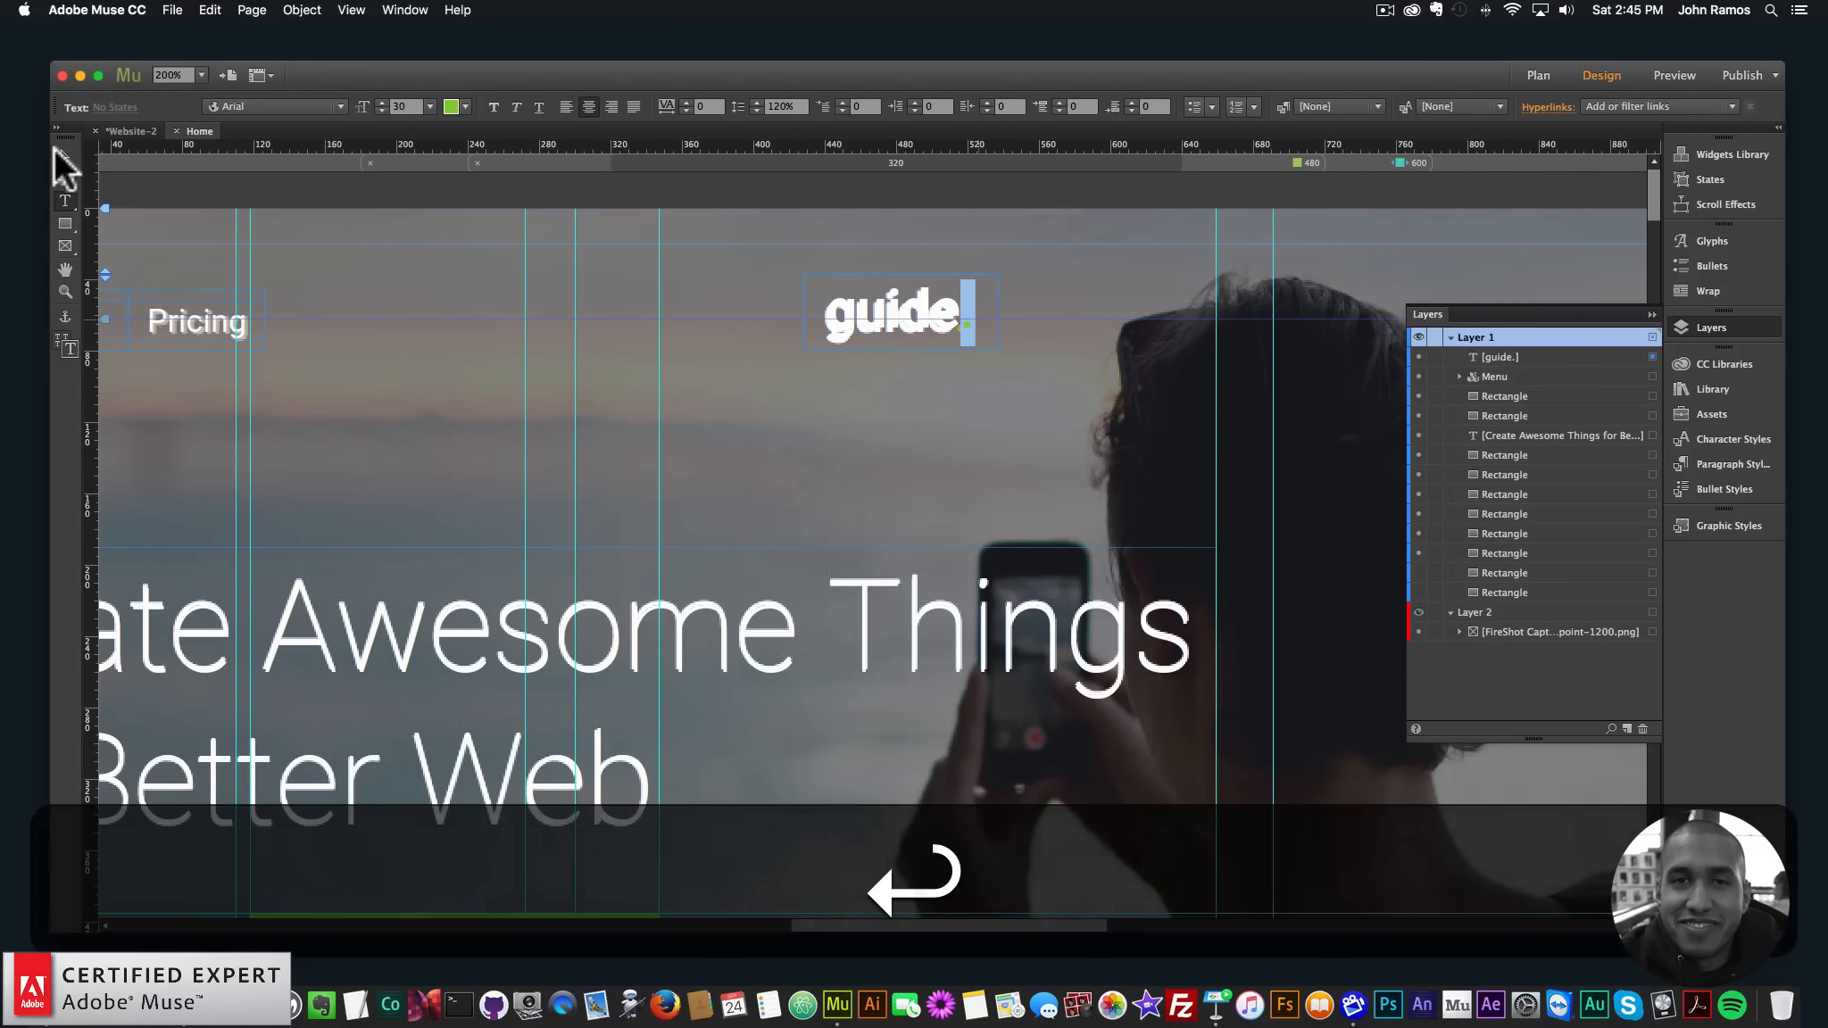
- Nudge the logo frame over the template's logo with the arrow keys, then zoom out
left_click(64, 157)
key("Down")
key("Up")
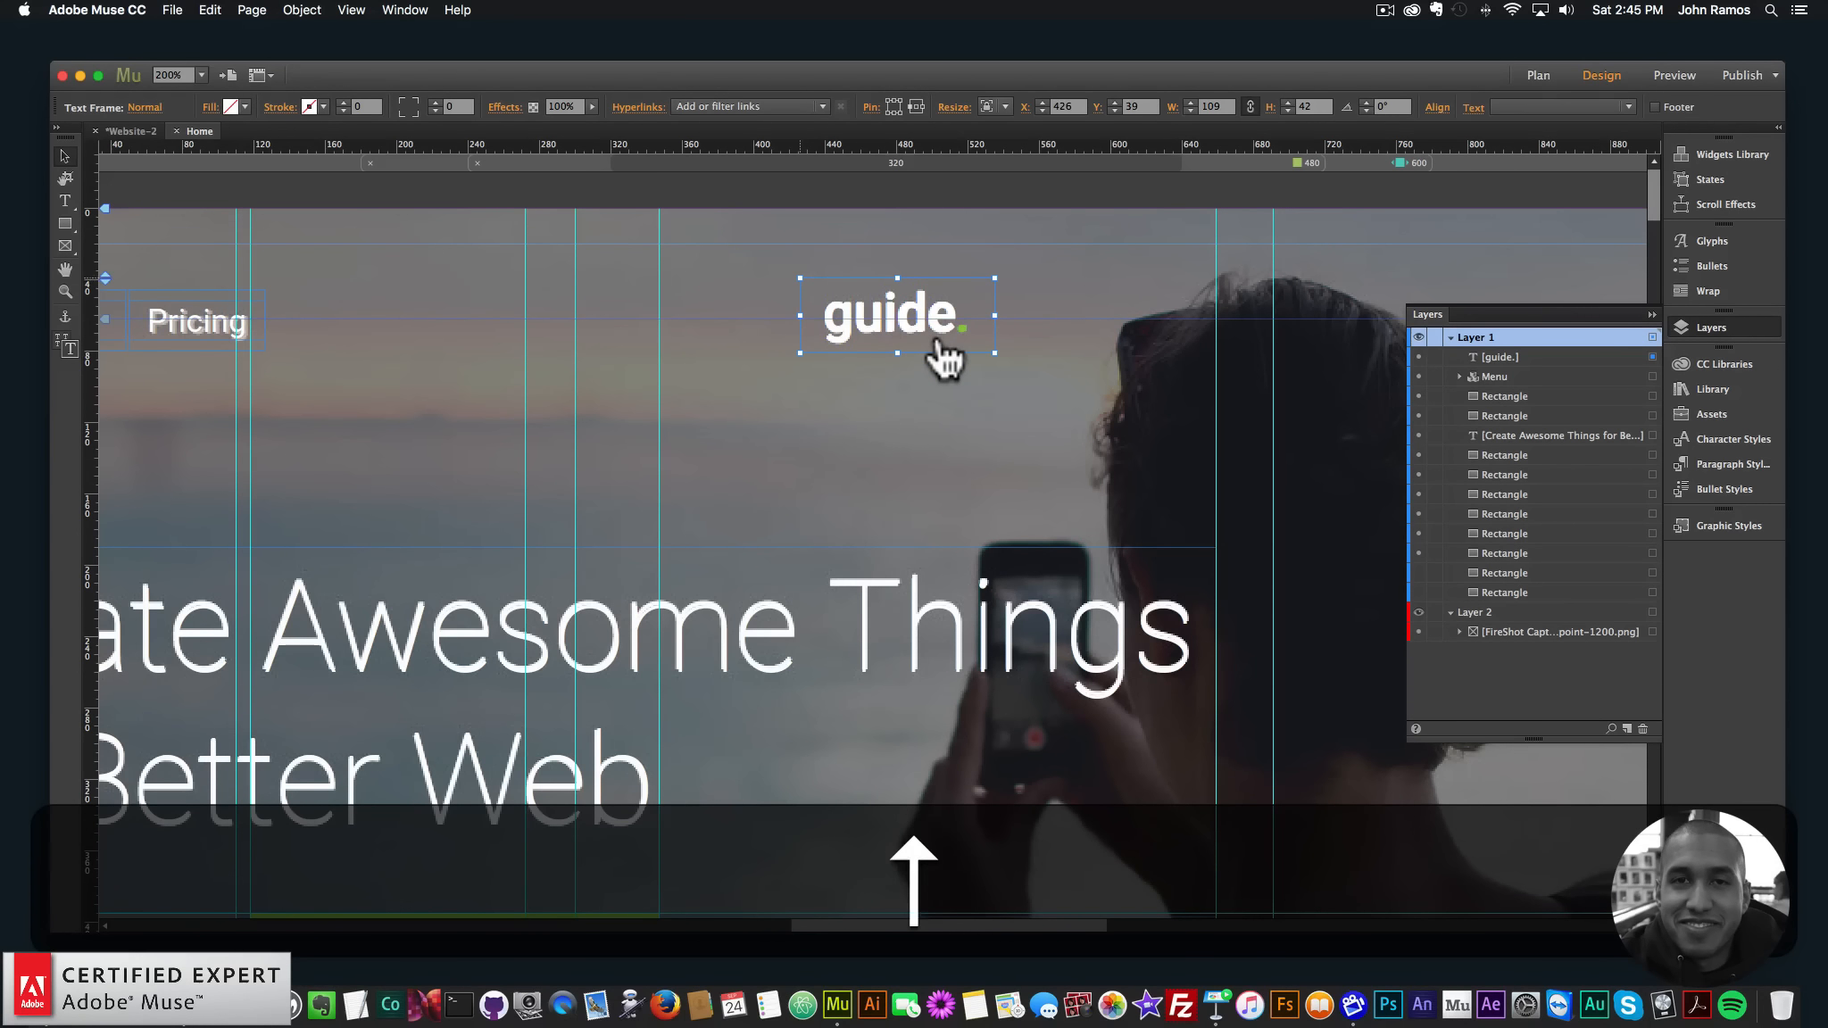
key("Left")
key("Right")
key("Up")
key("super+minus")
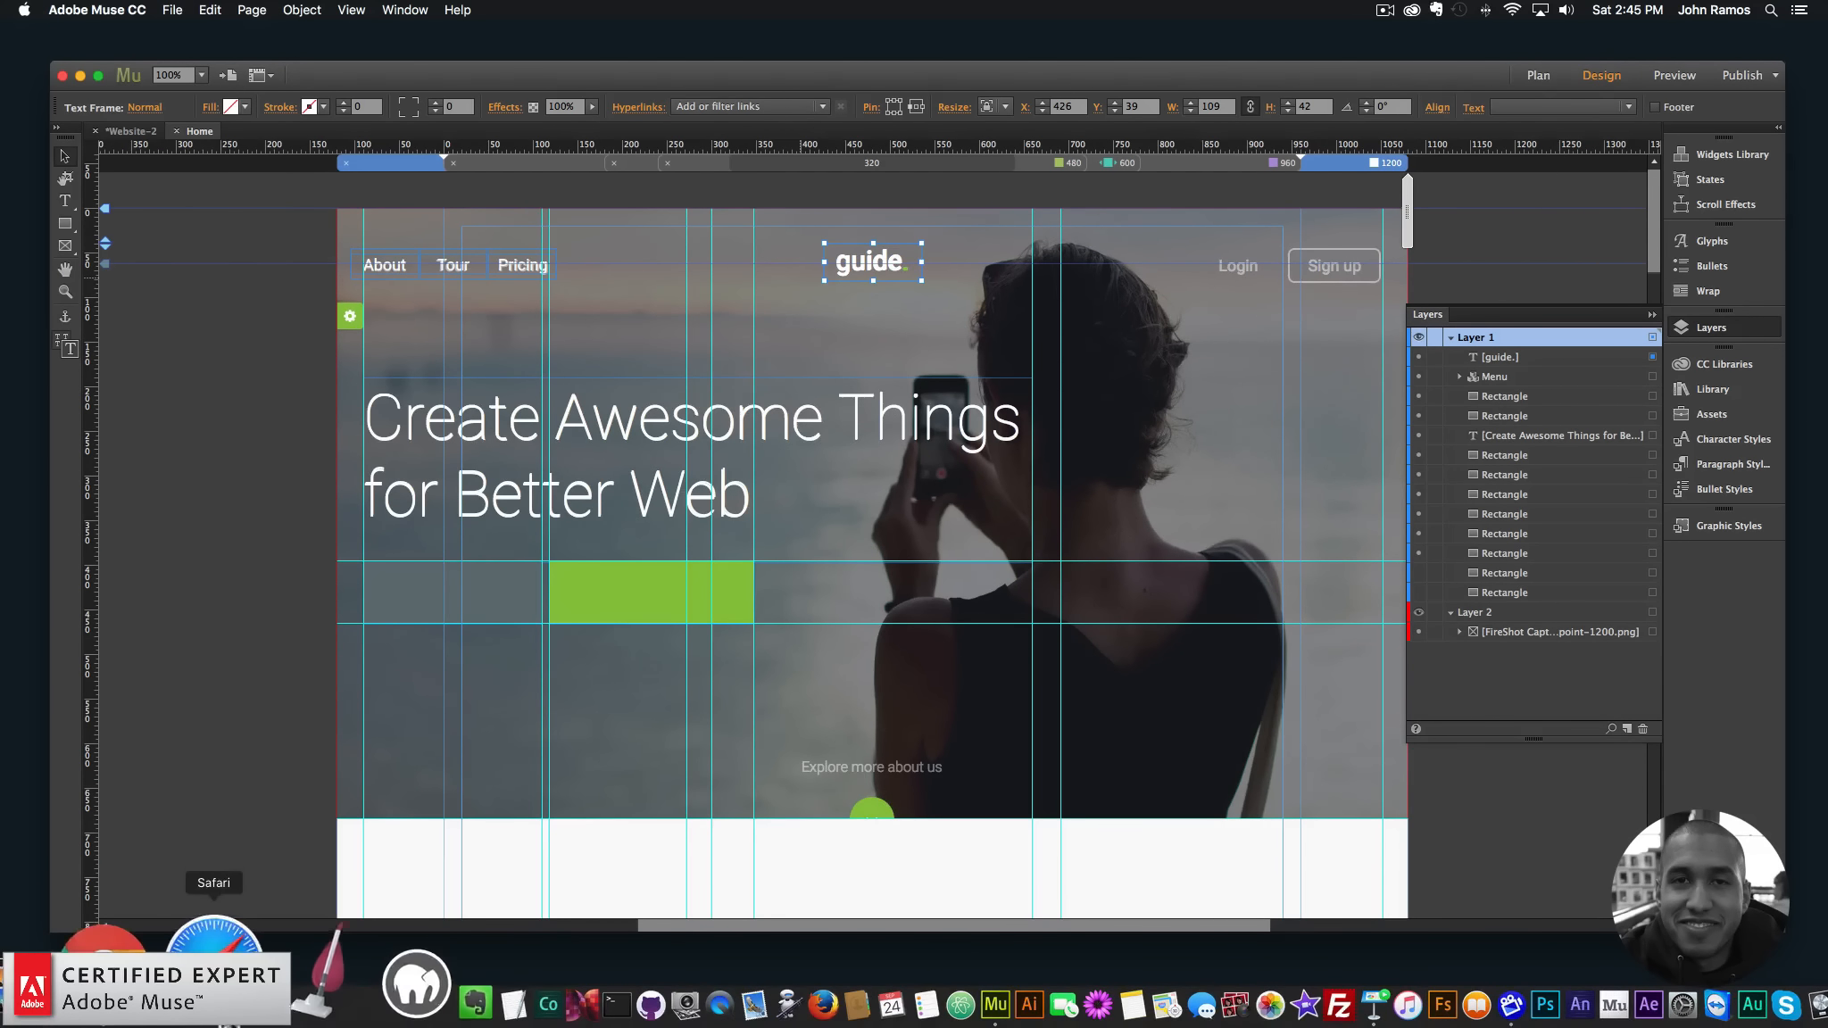
- Inspect the 'Explore more about us' font in the browser: Roboto 300, 16px
left_click(237, 999)
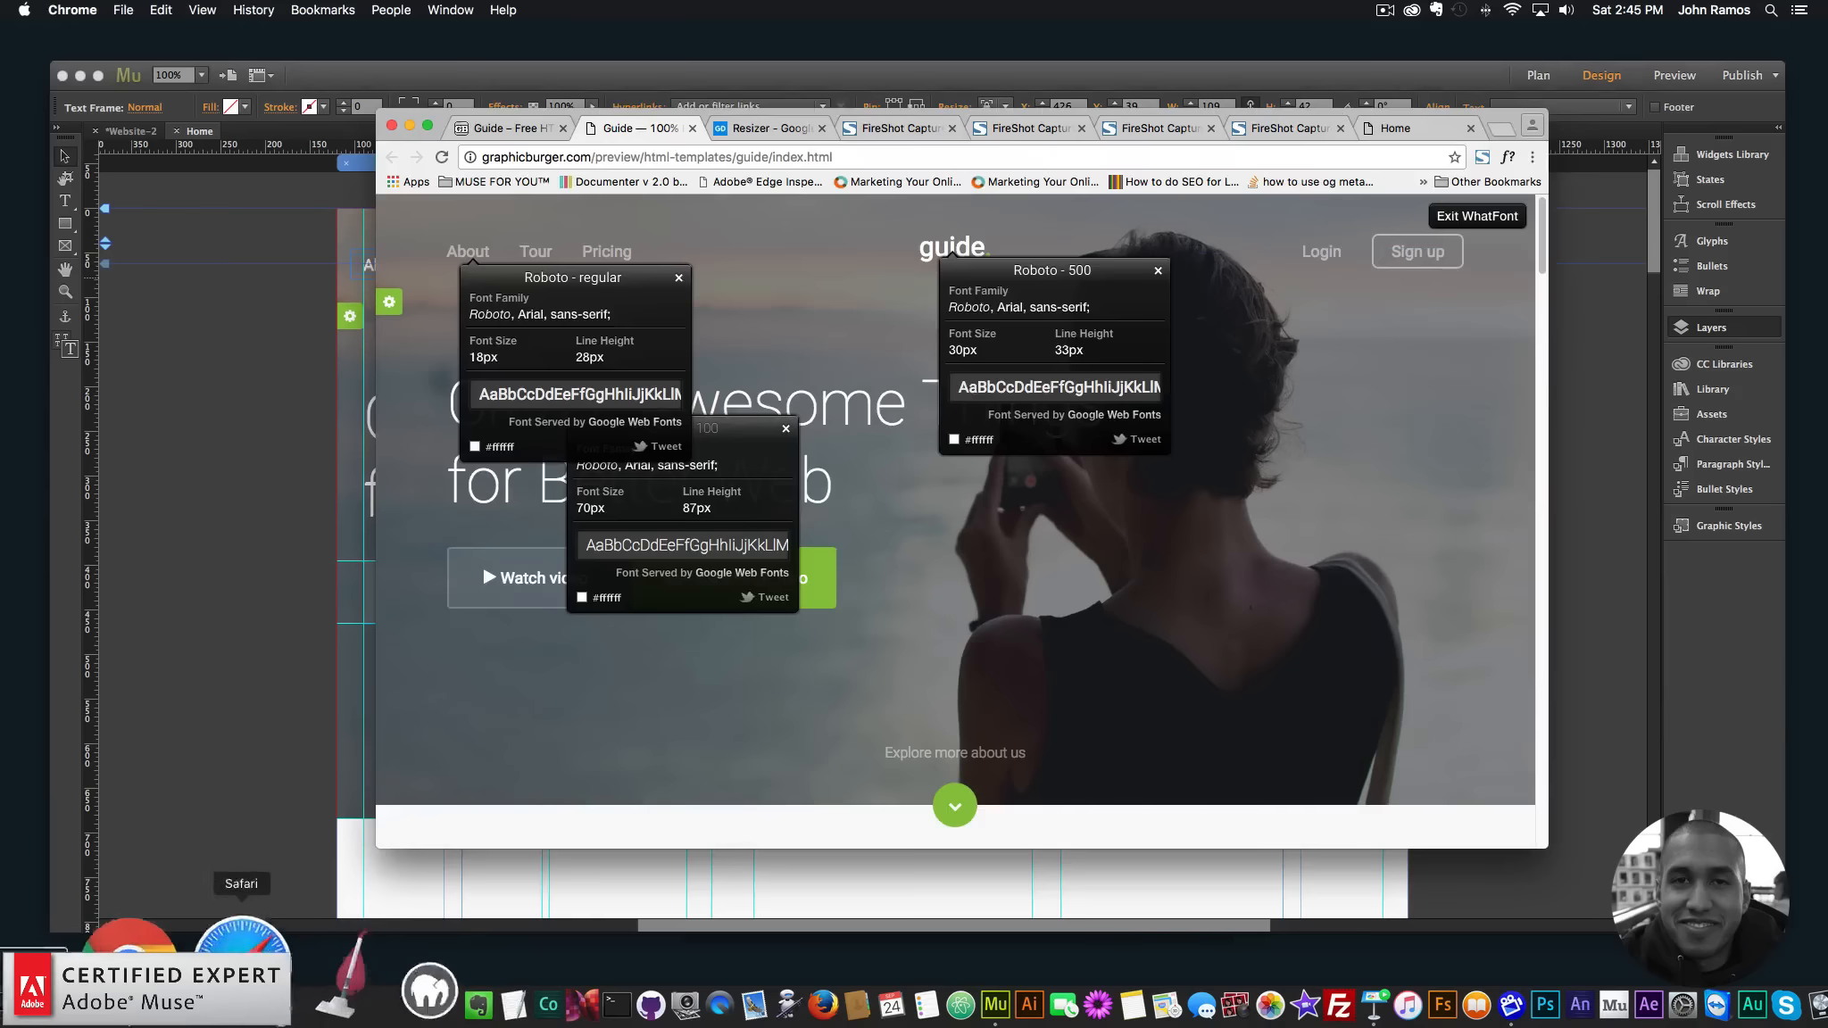
left_click(943, 754)
scroll(1027, 777, "down", 3)
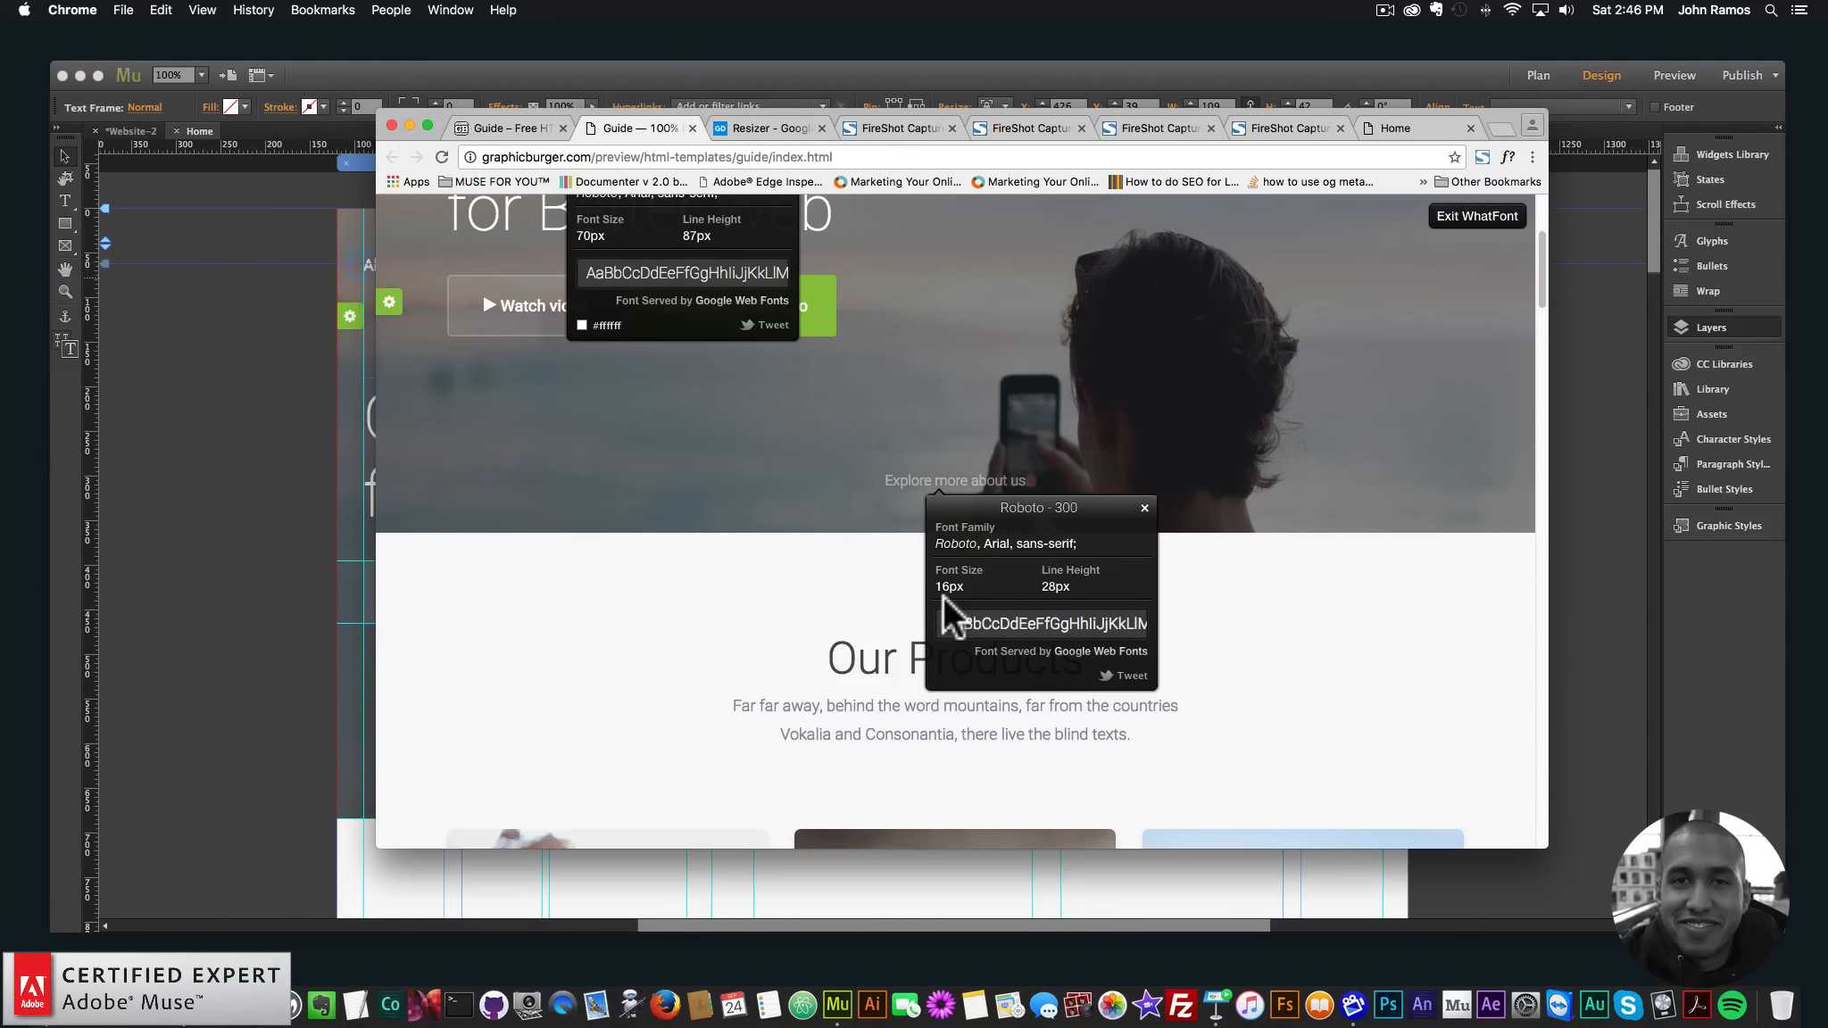
left_click(134, 540)
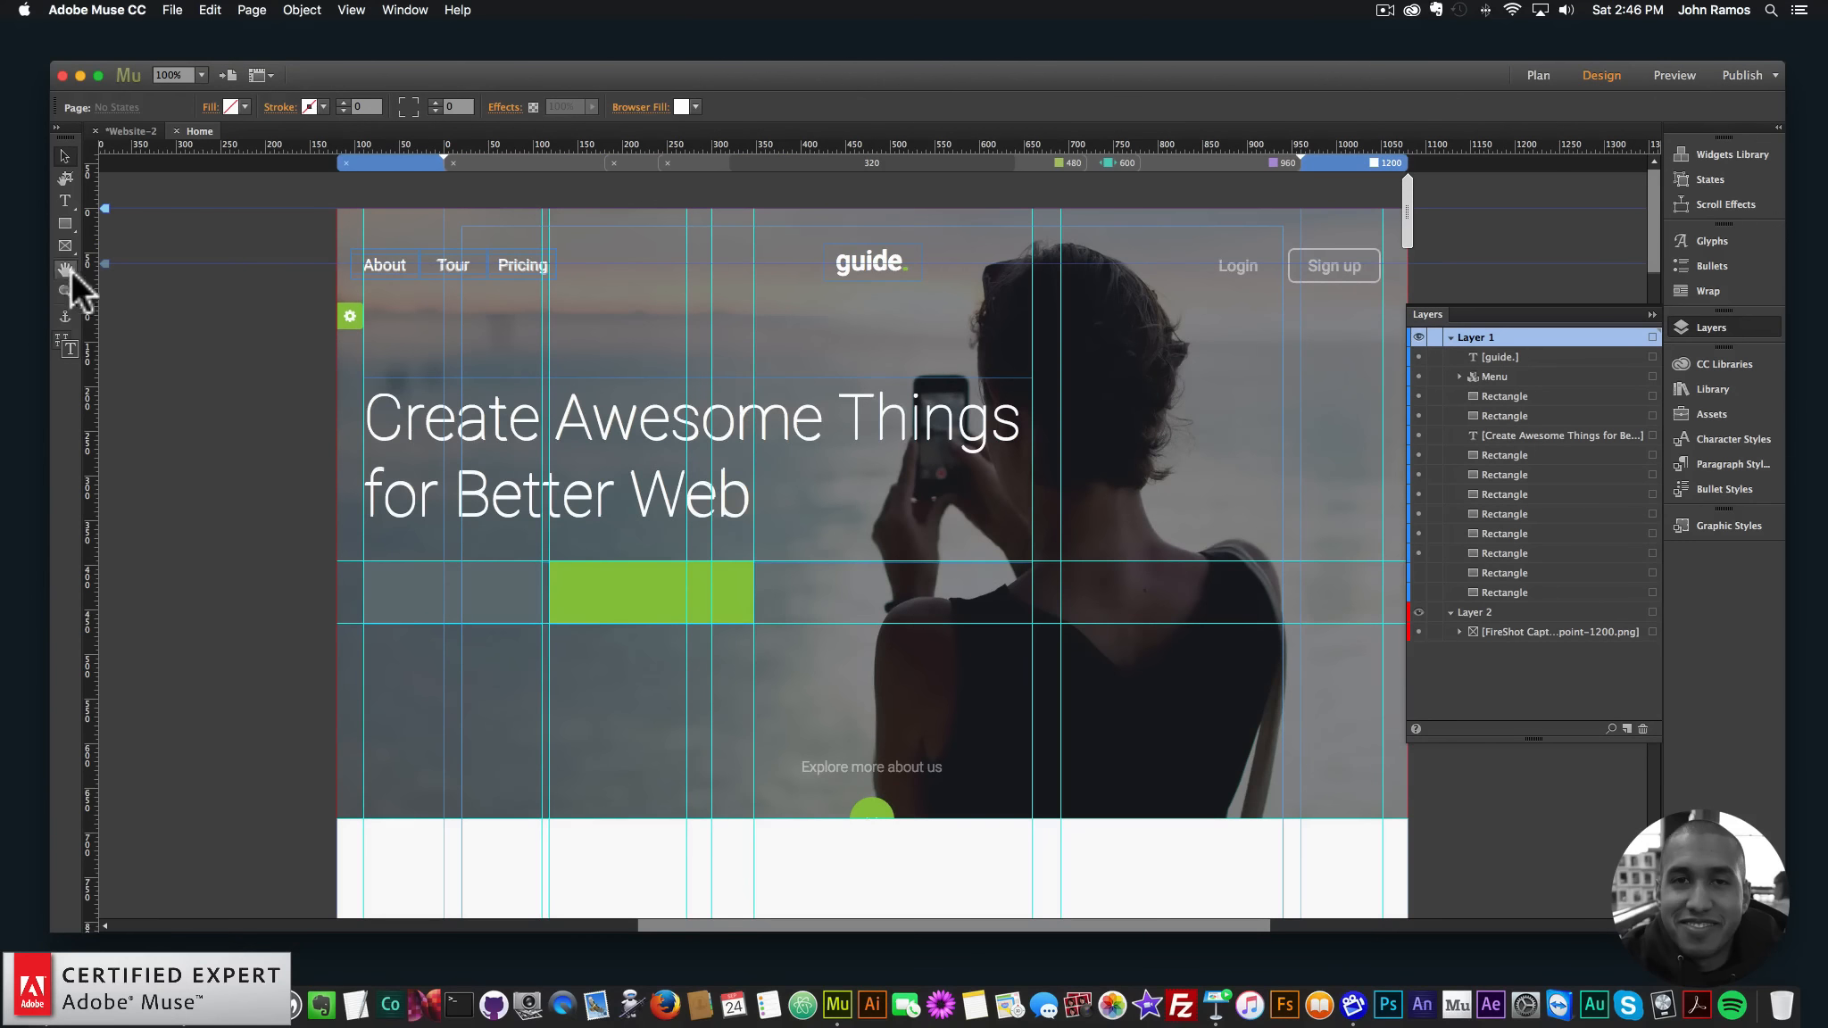
- Type 'Explore more about us' in a new text frame over the template text and save
left_click(888, 765)
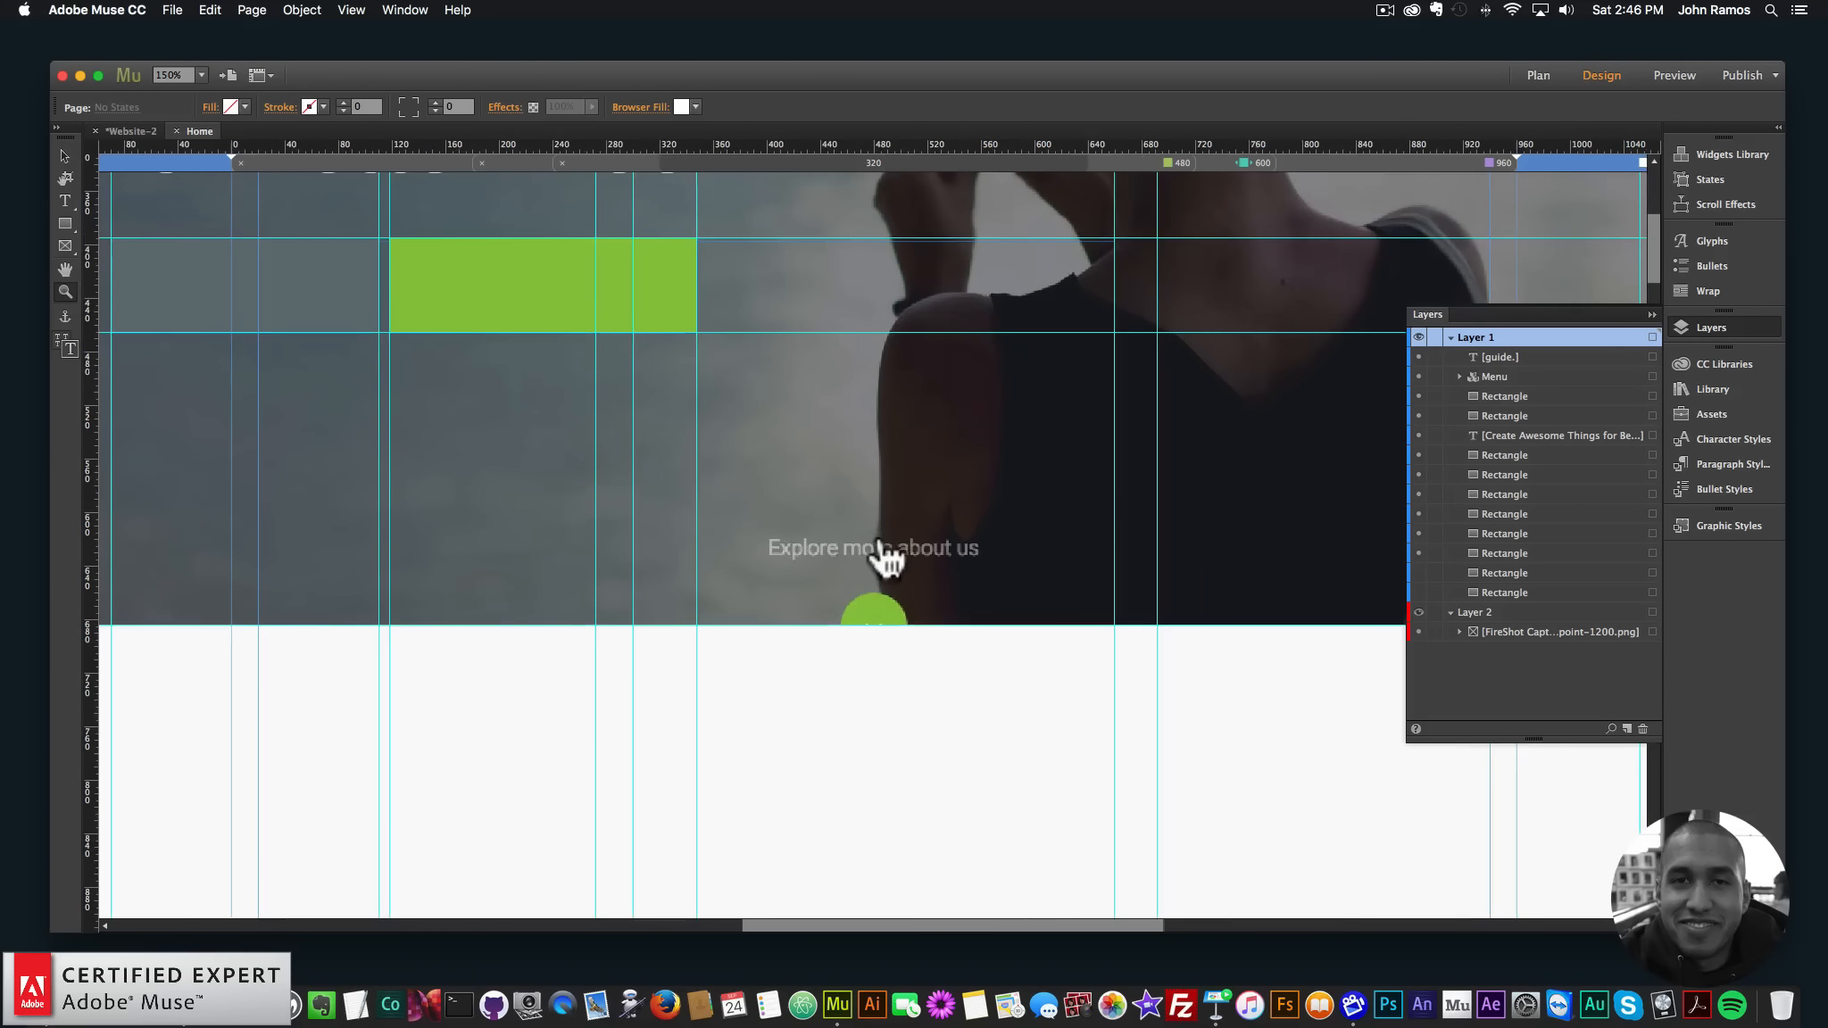
left_click(884, 541)
left_click(64, 200)
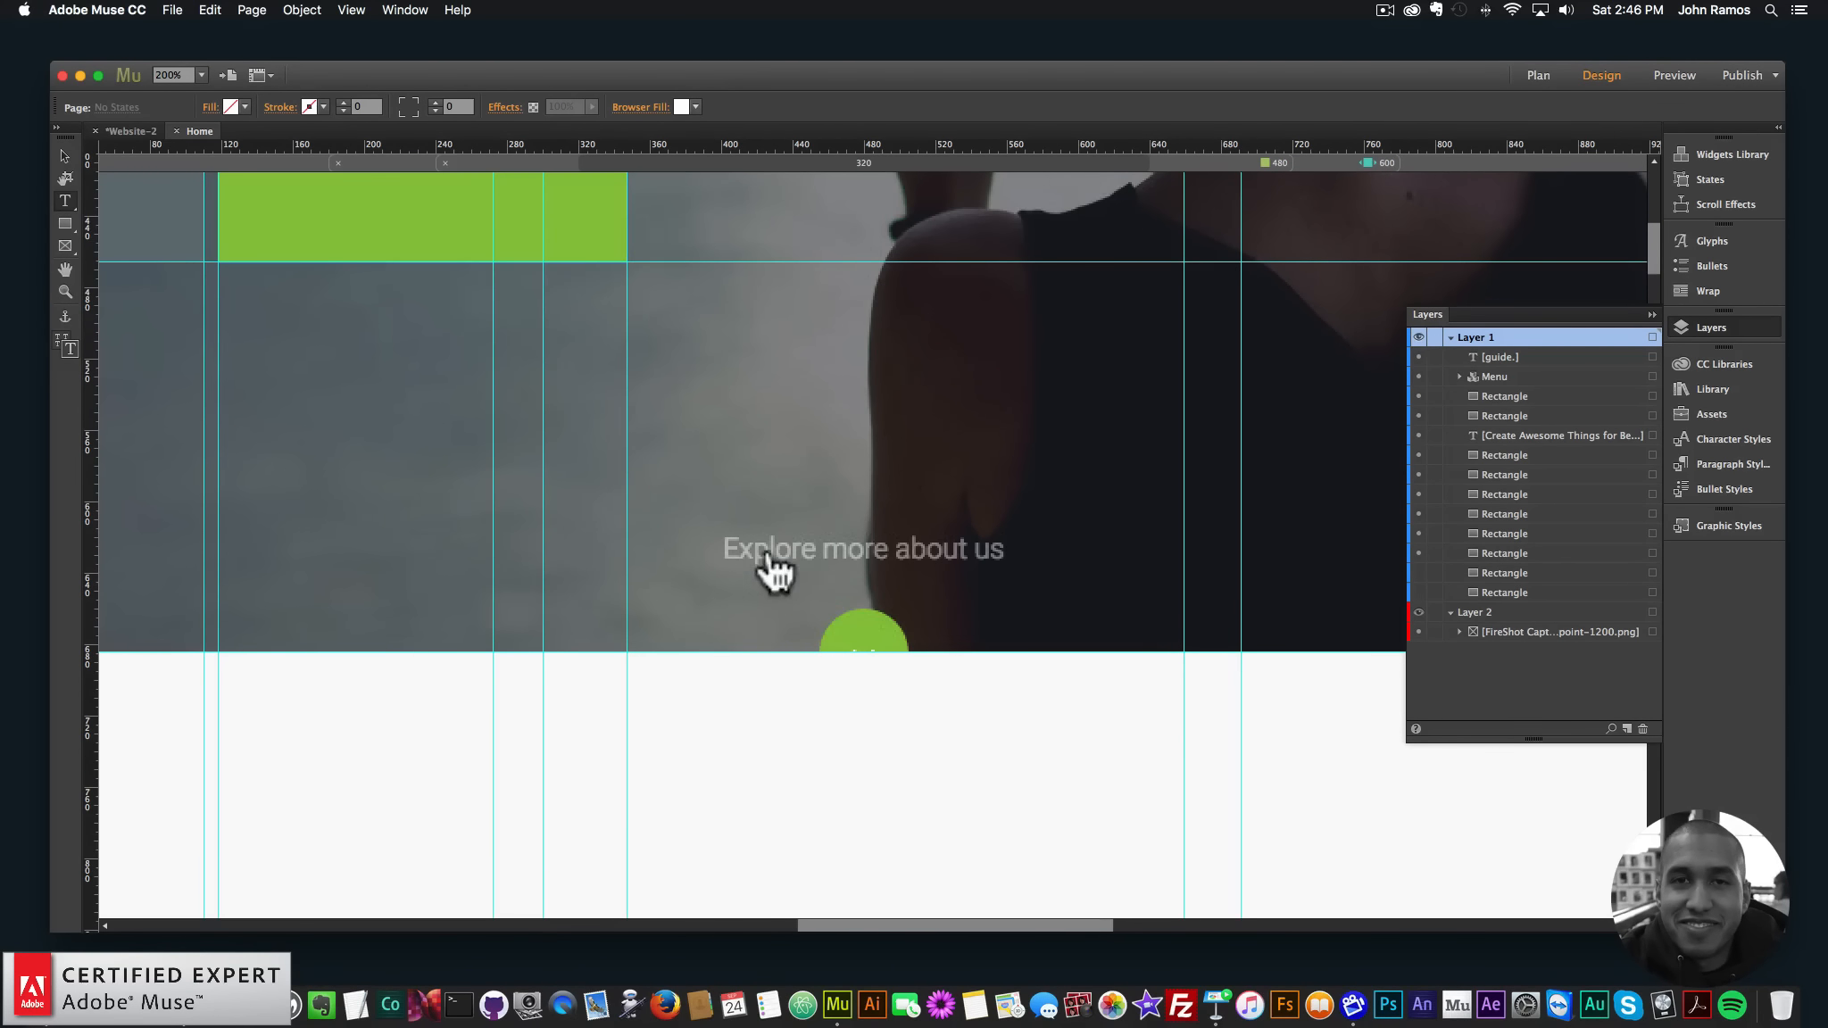
left_click_drag(712, 523, 1028, 596)
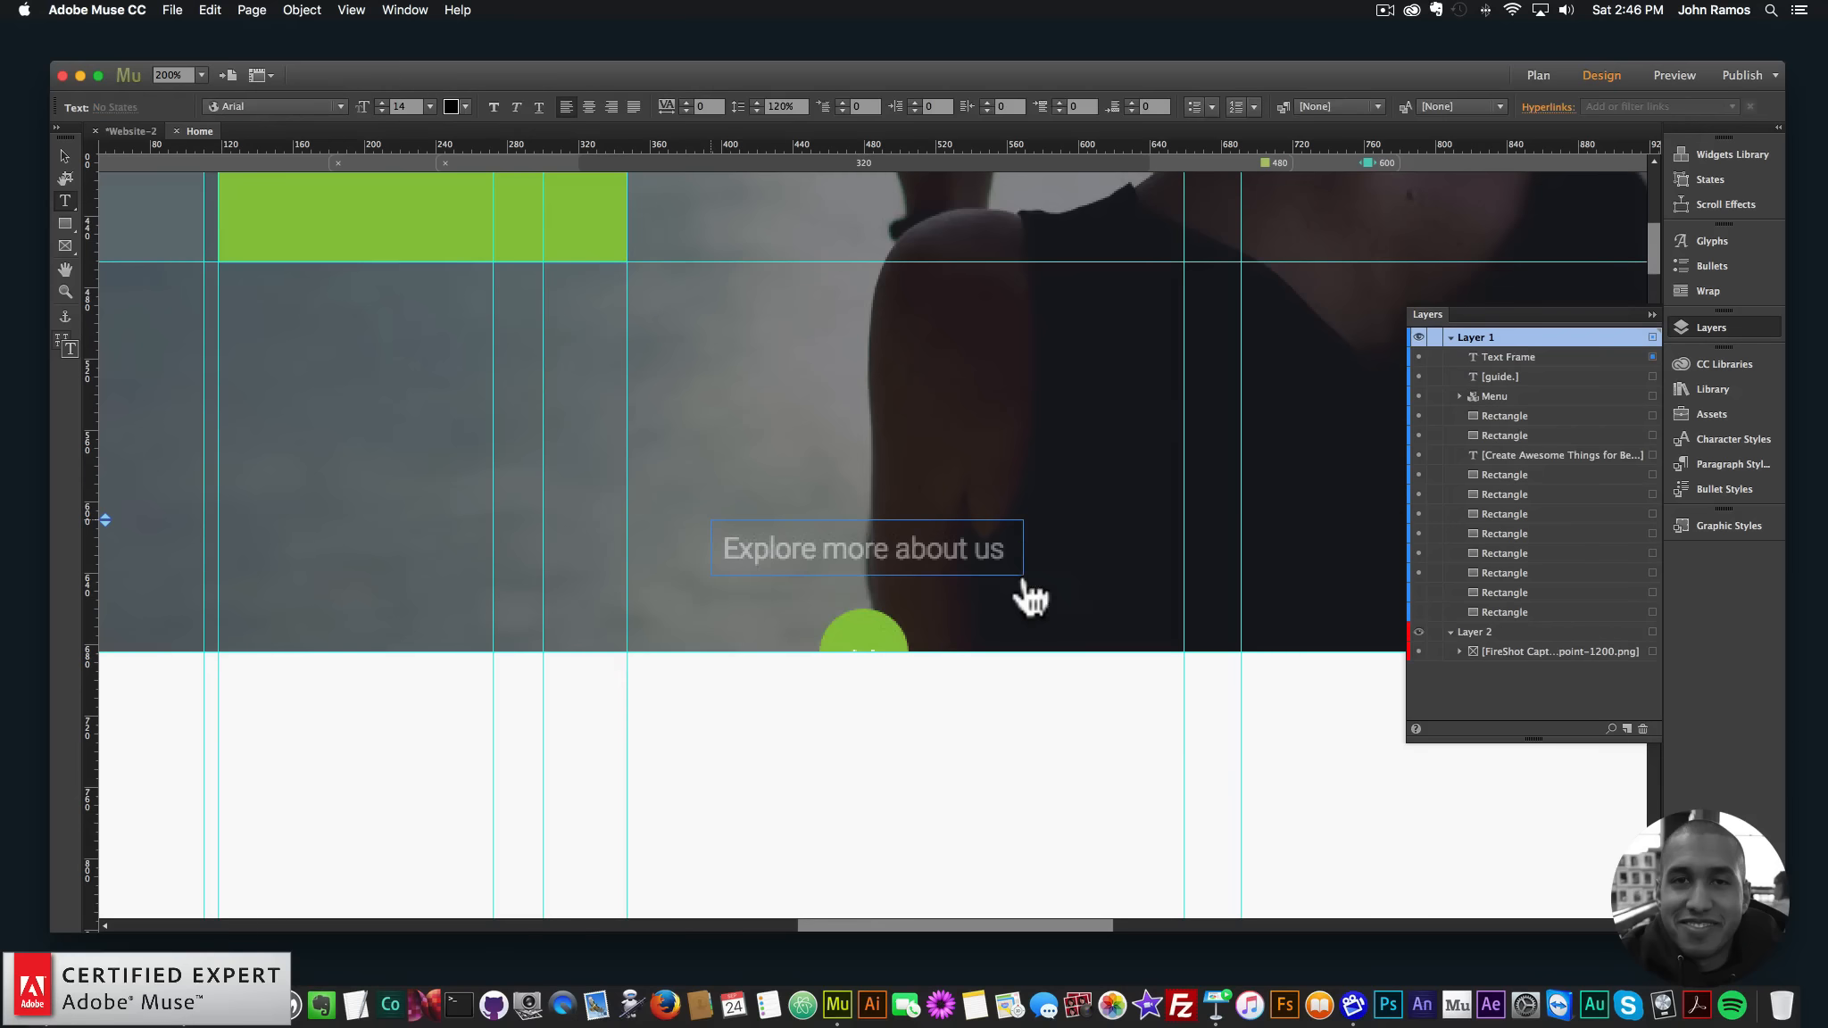
type("Explore more a")
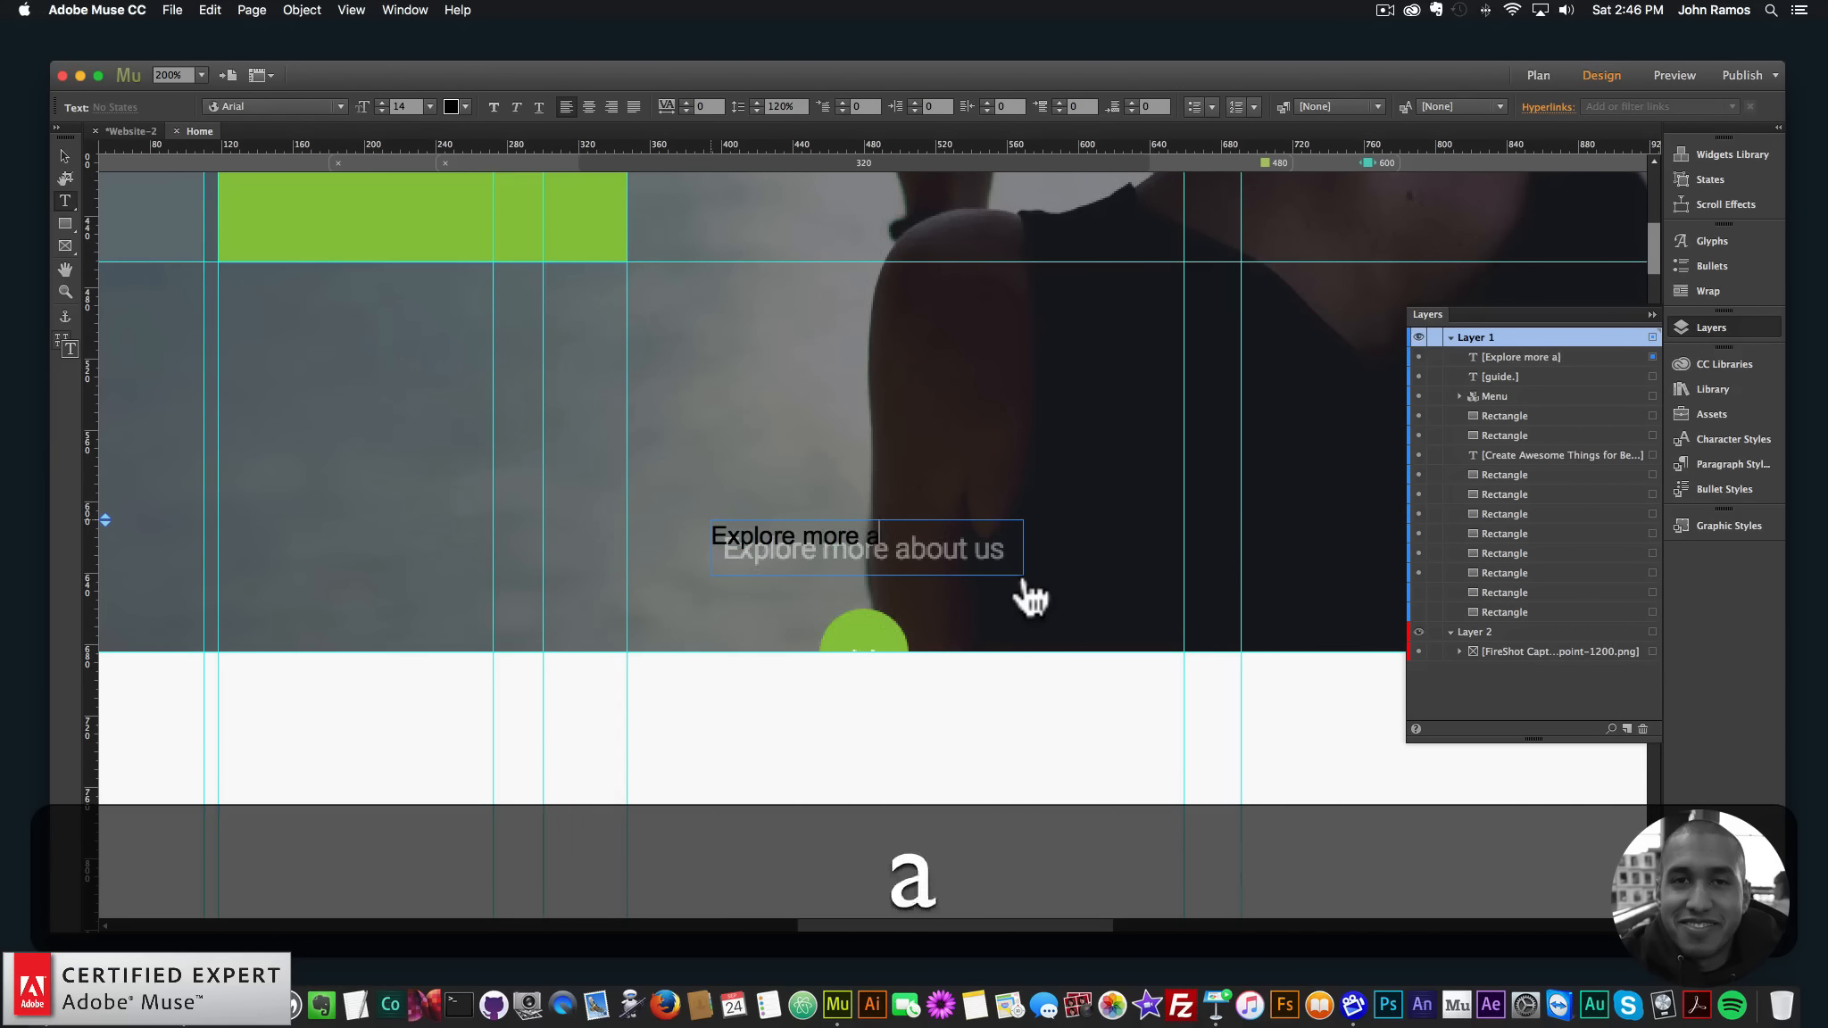
type("bout us")
key("super+s")
- Format the text as white Roboto Light, size 16
key("super+a")
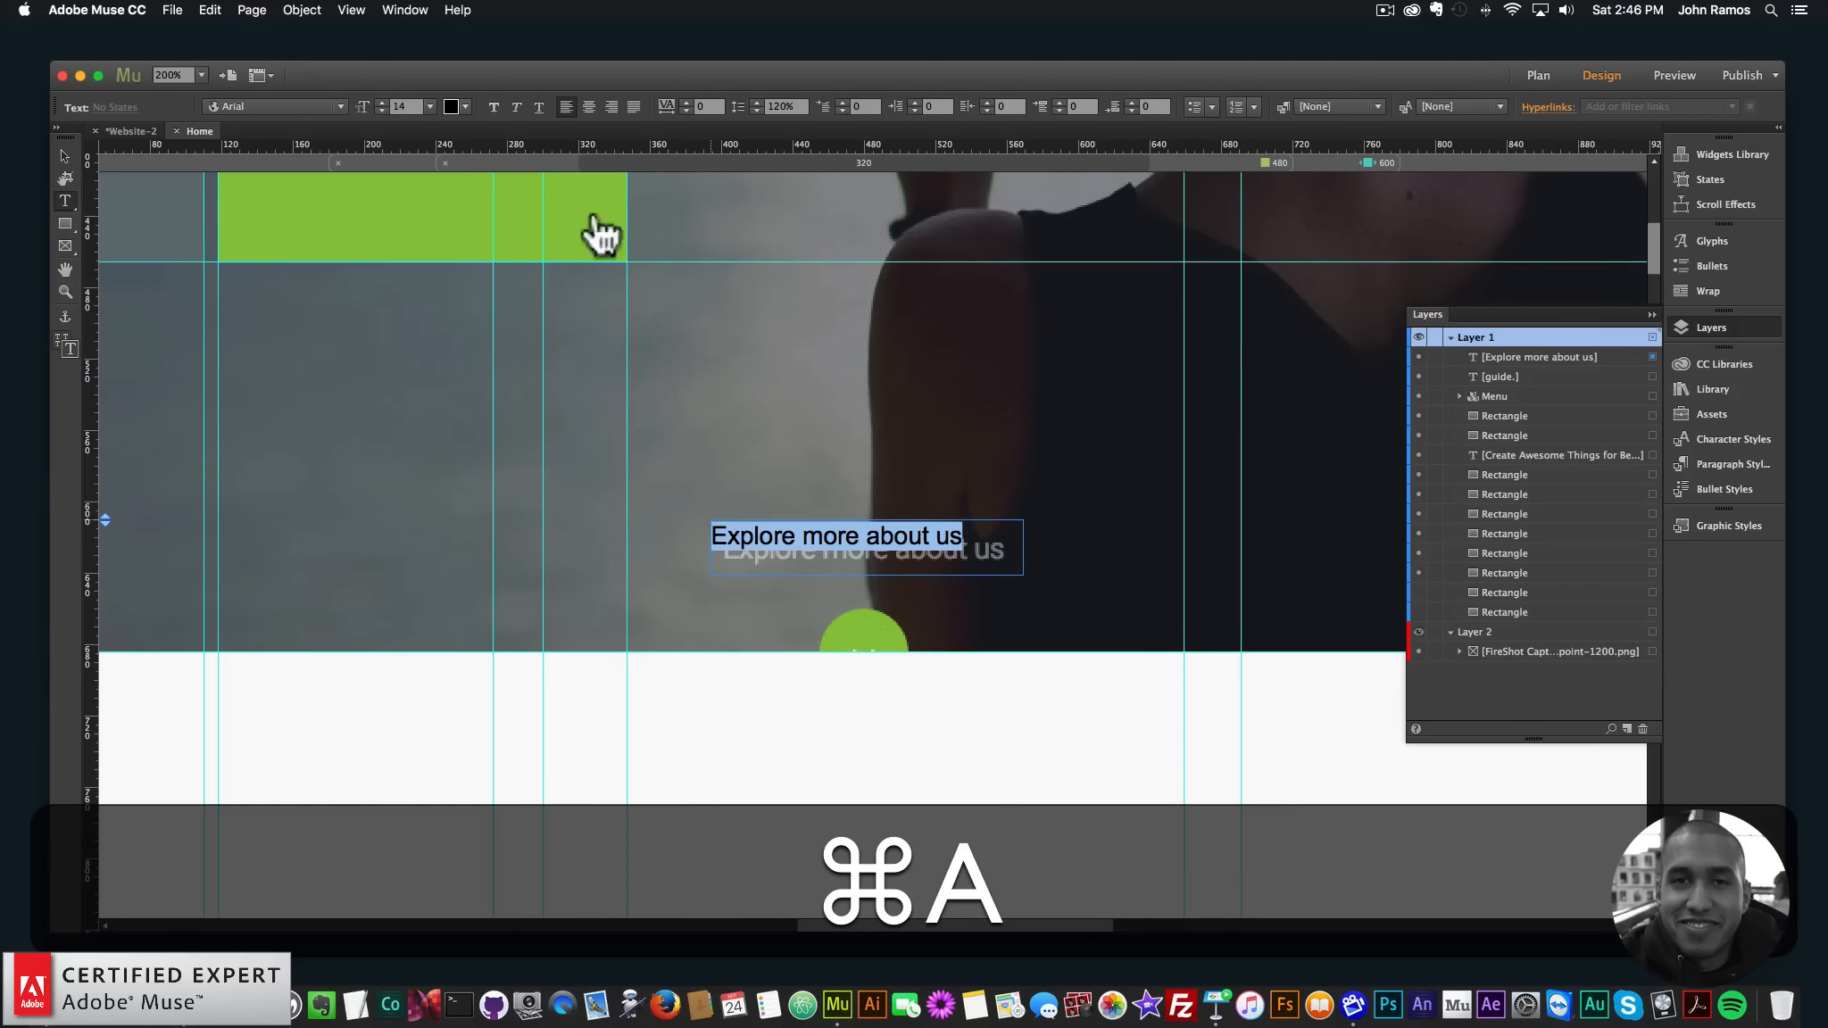
left_click(339, 106)
type("roboto")
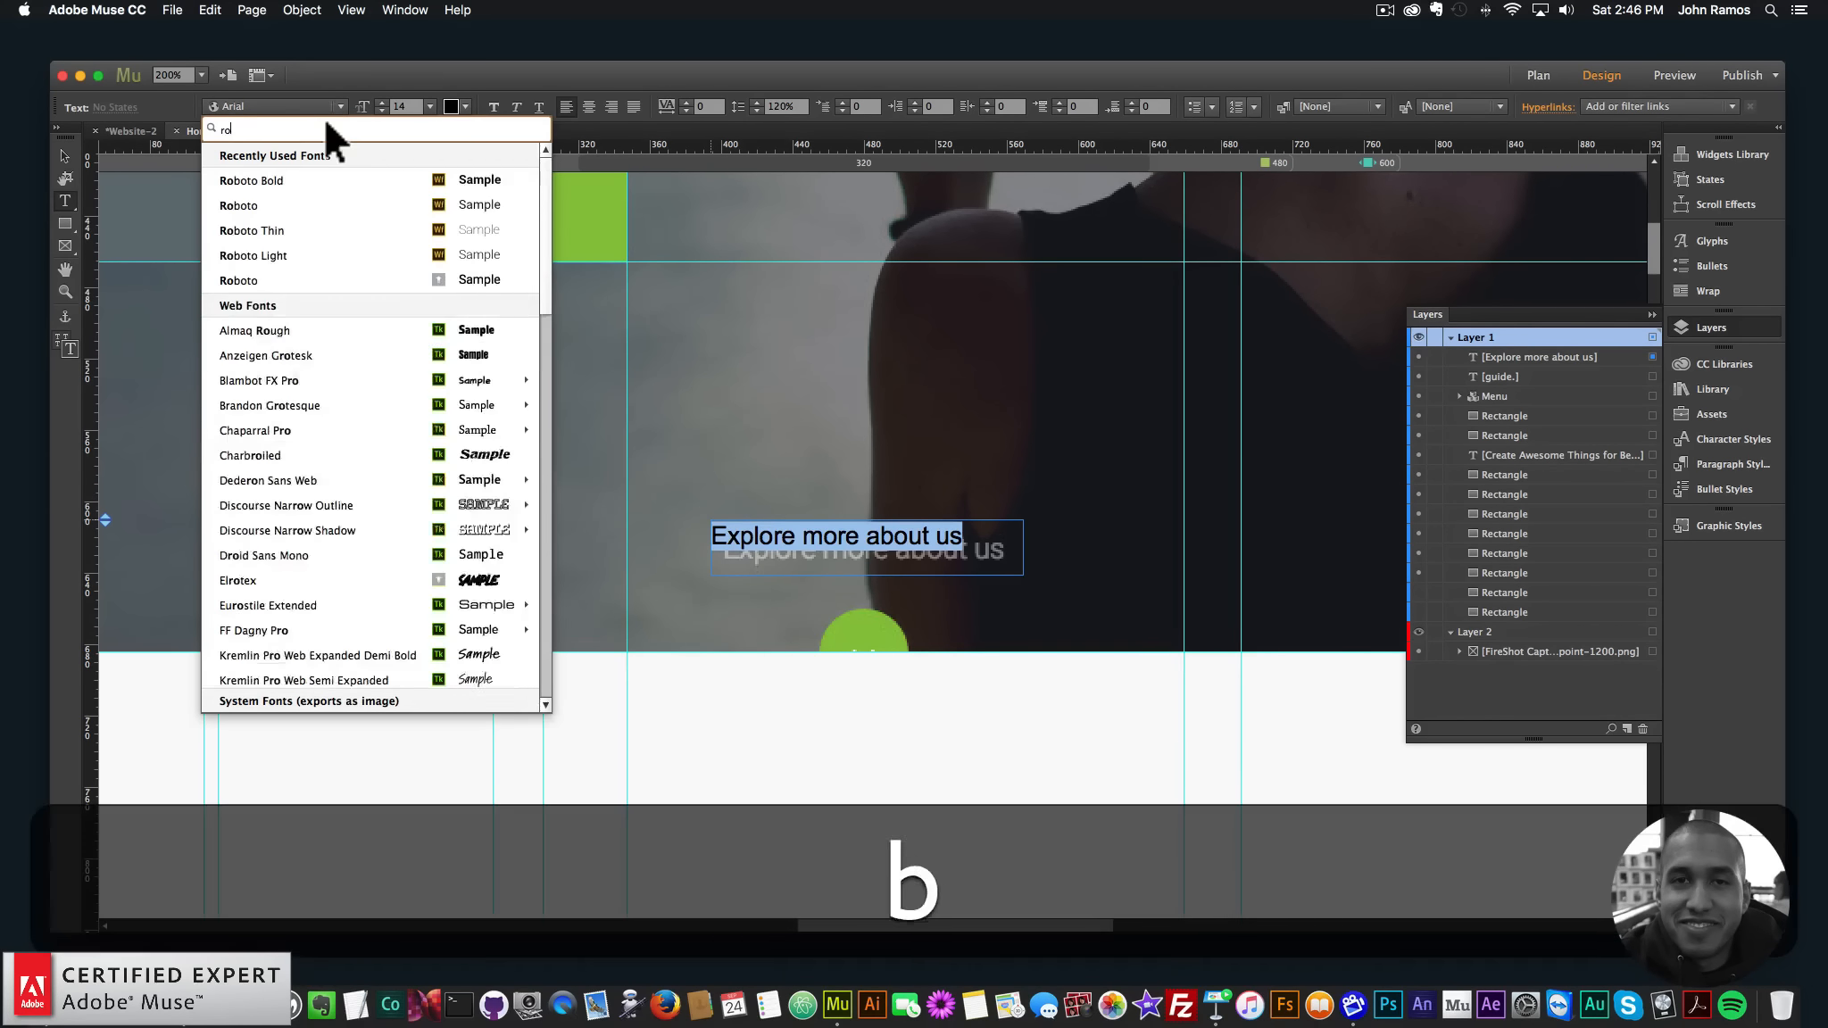
mouse_move(411, 329)
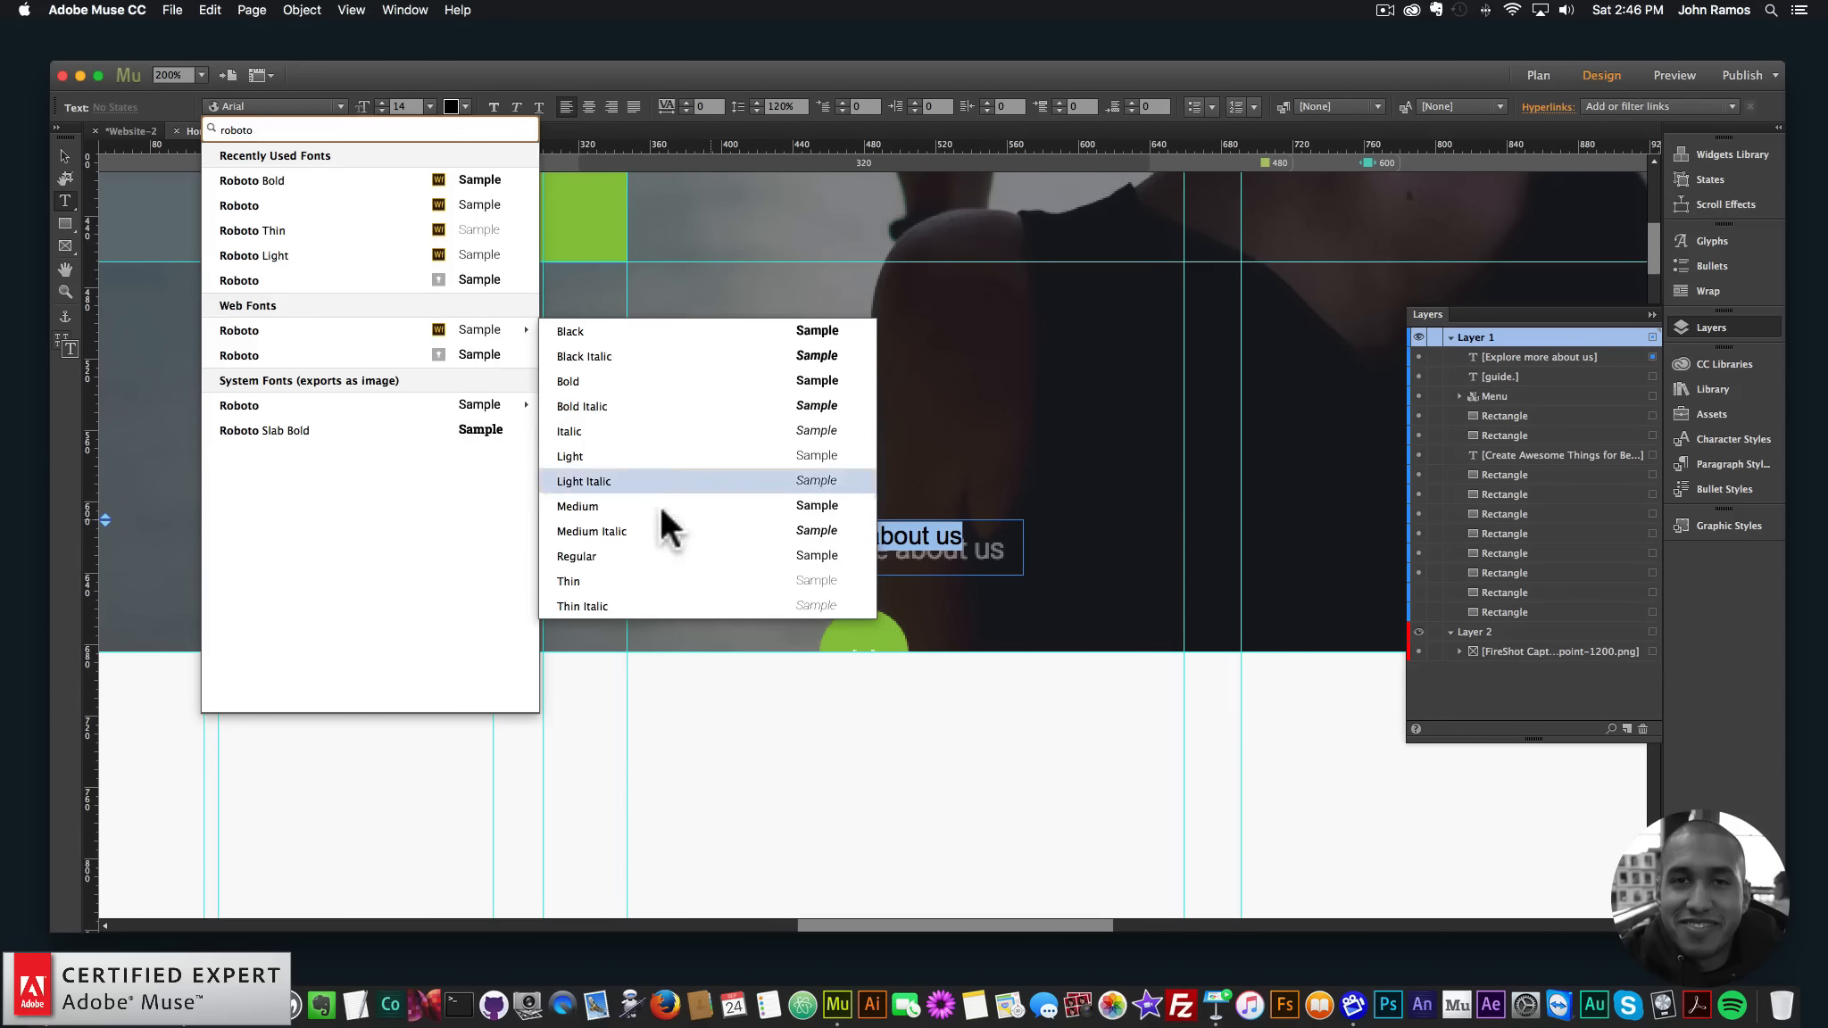
left_click(588, 456)
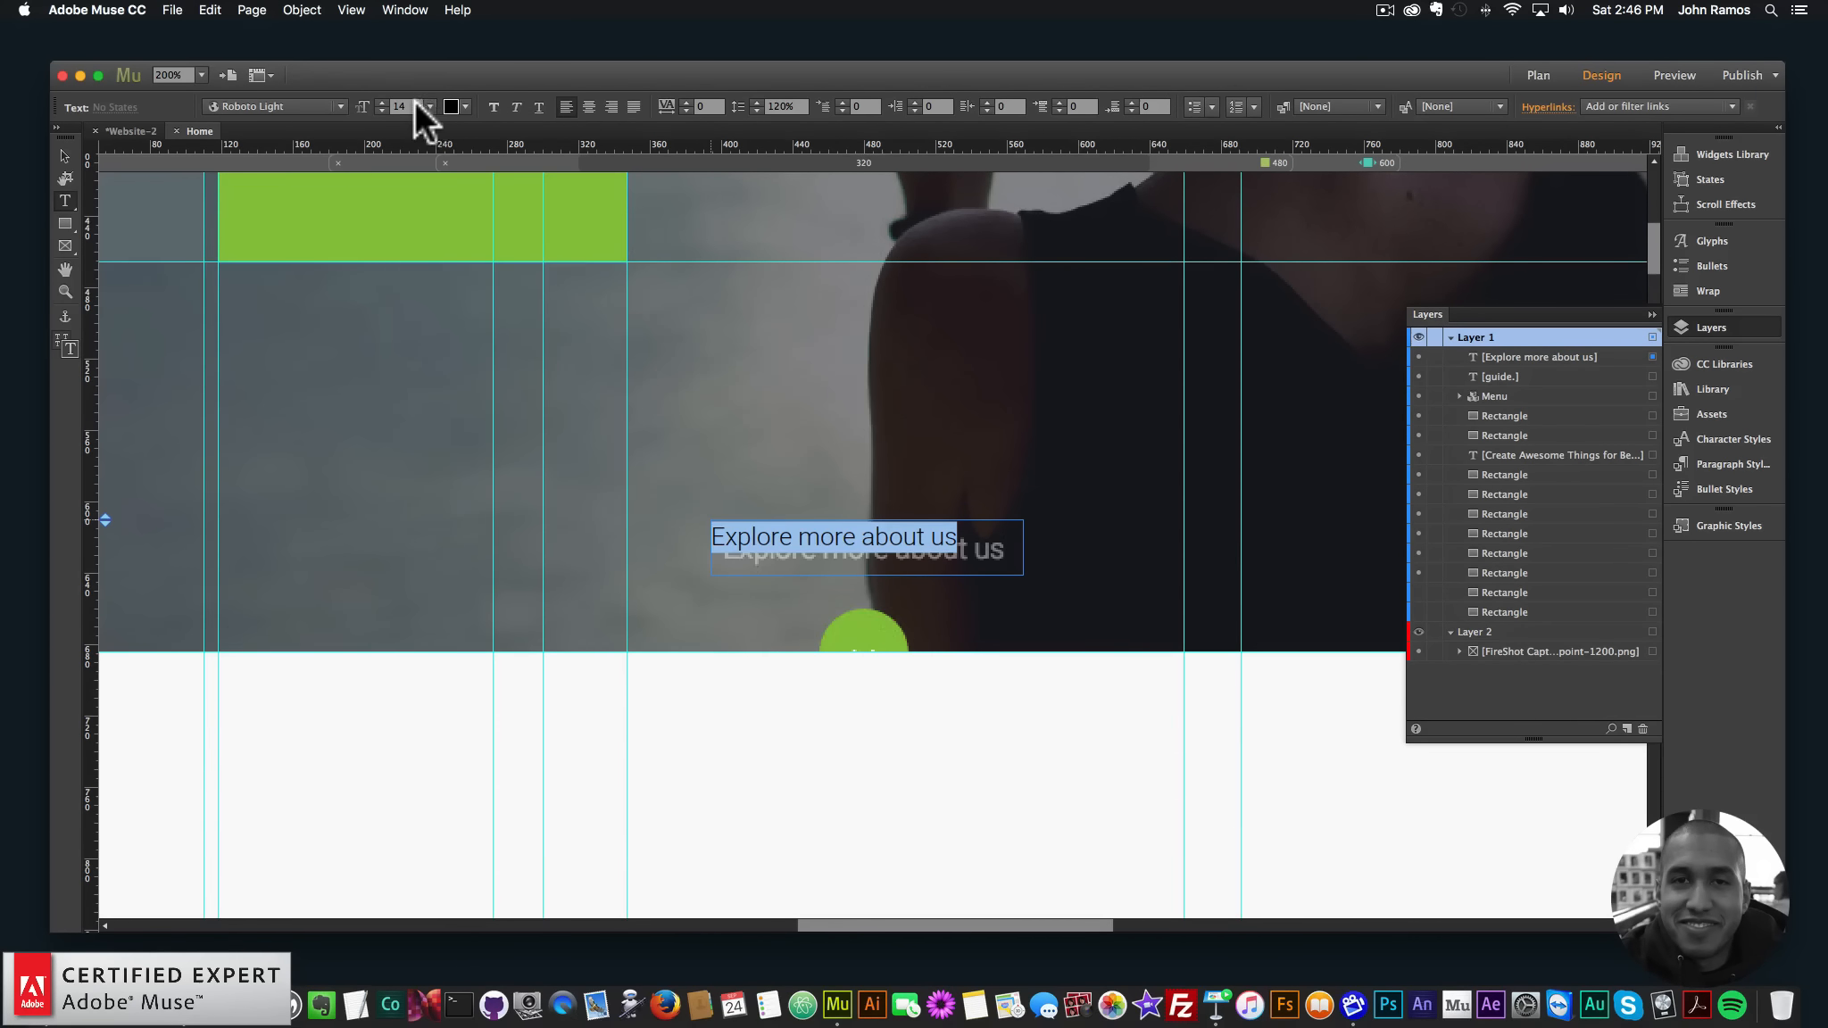
type("16")
key("Return")
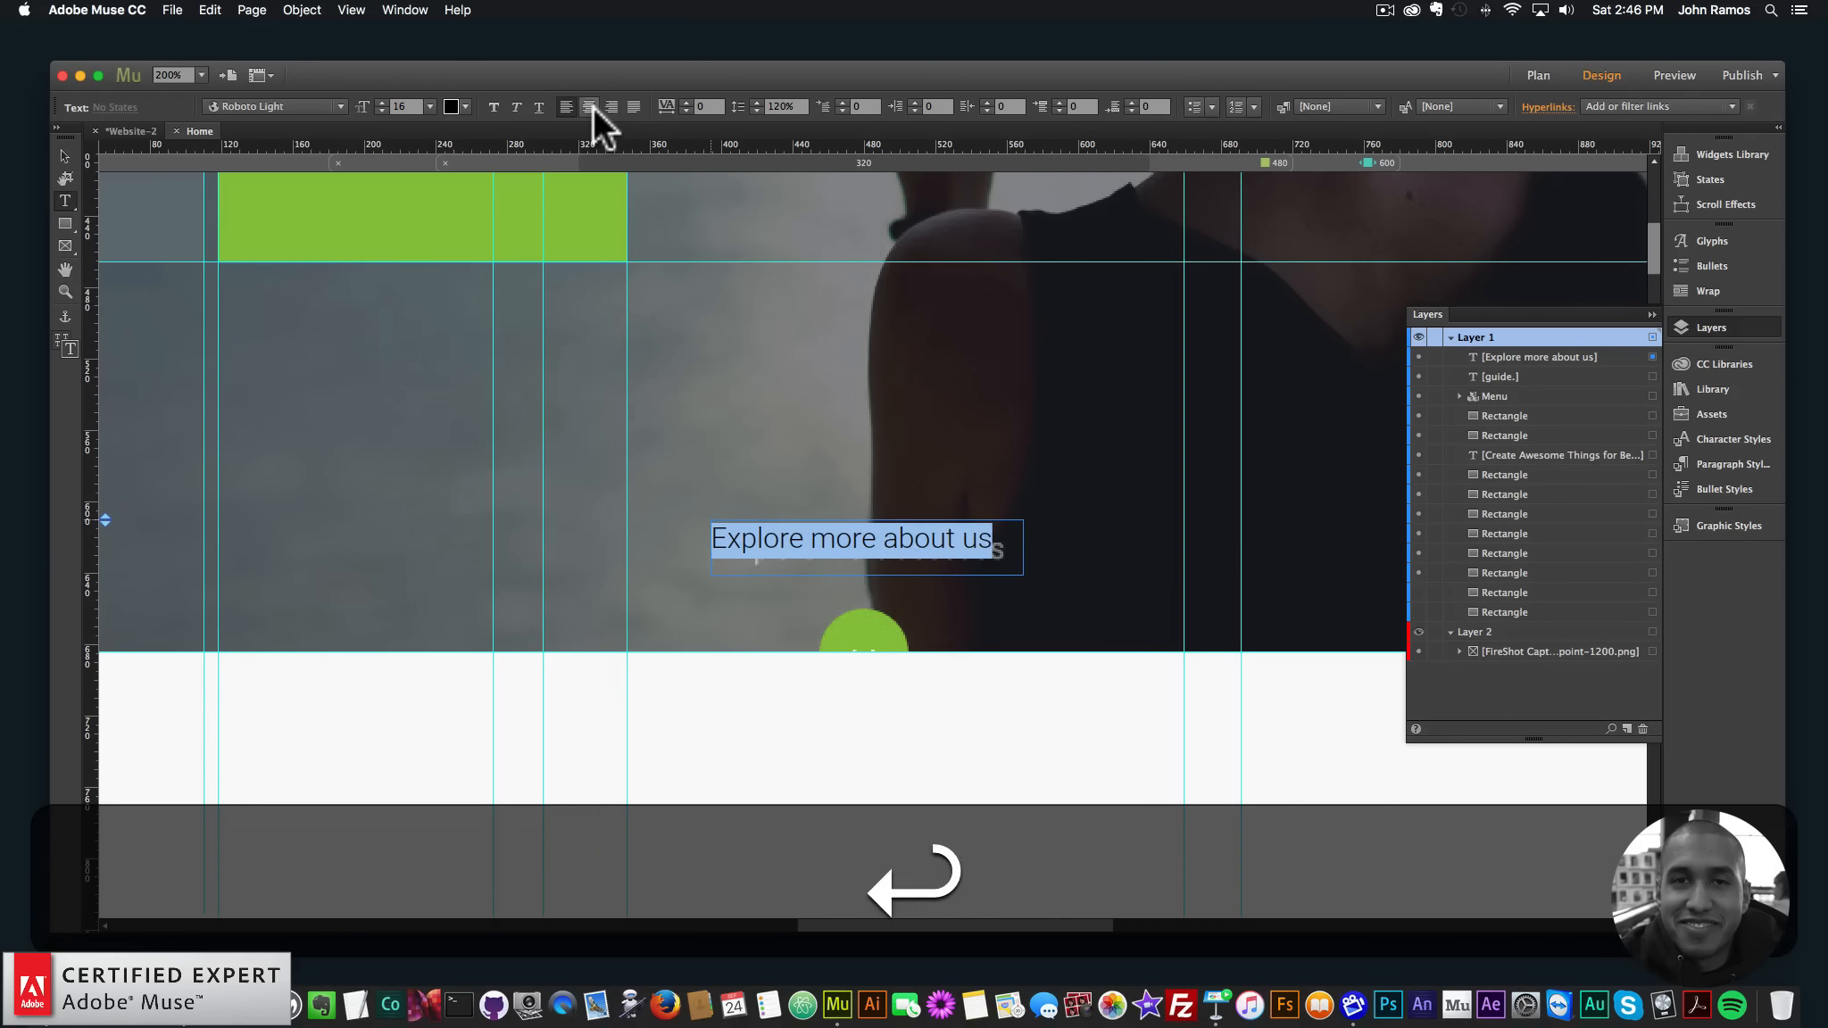
left_click(460, 105)
left_click(690, 131)
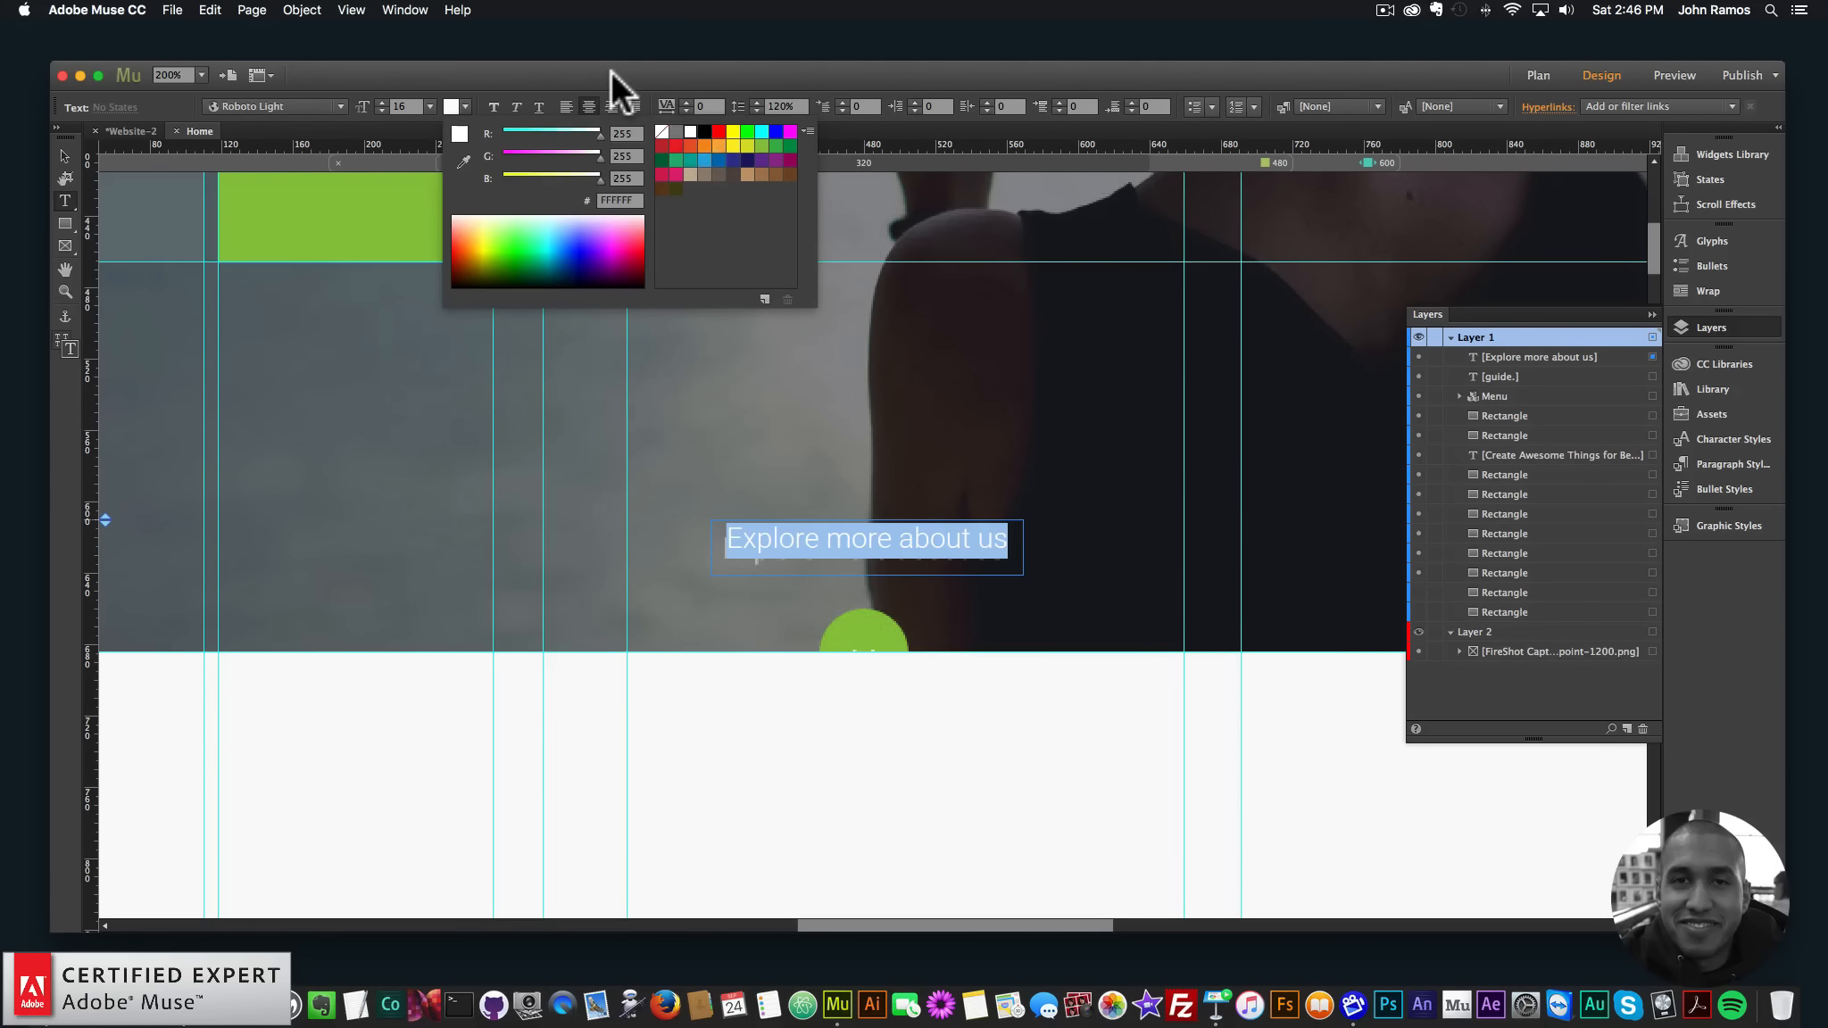
left_click(612, 72)
- Move the text frame slightly lower to X 393, Y 616, just above the circle
left_click(58, 154)
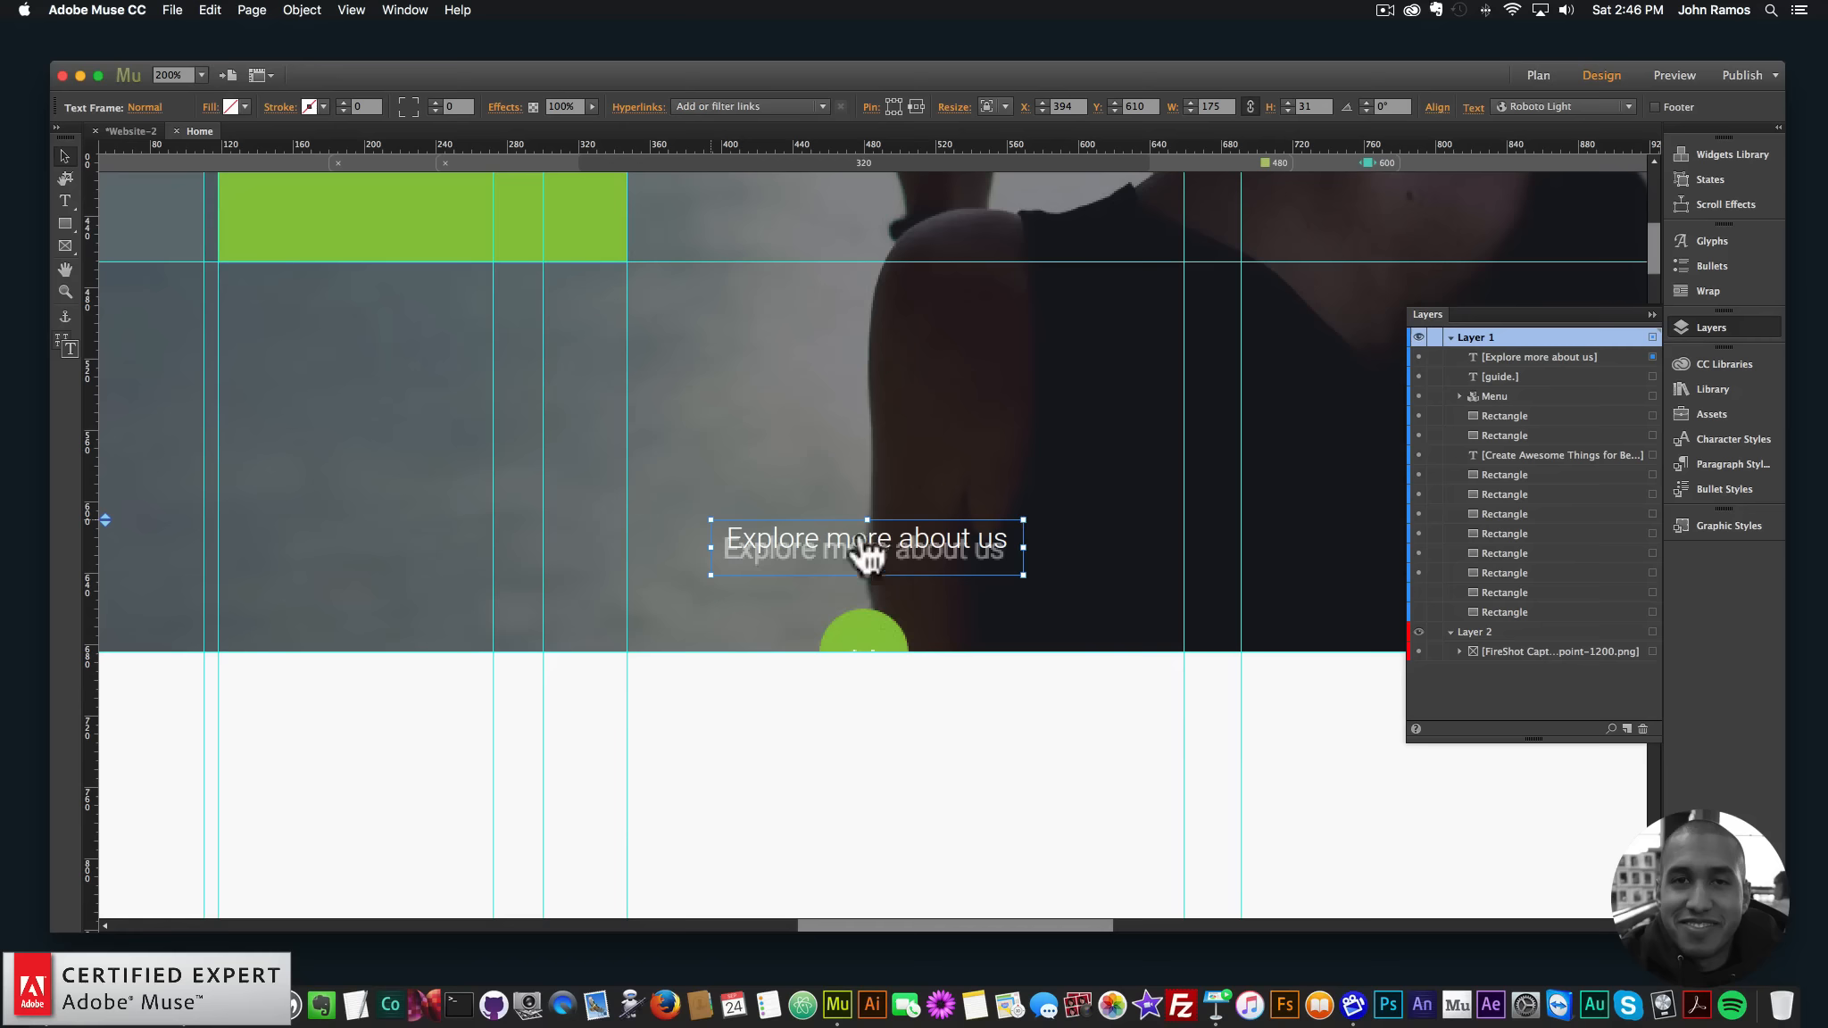
left_click_drag(897, 536, 883, 568)
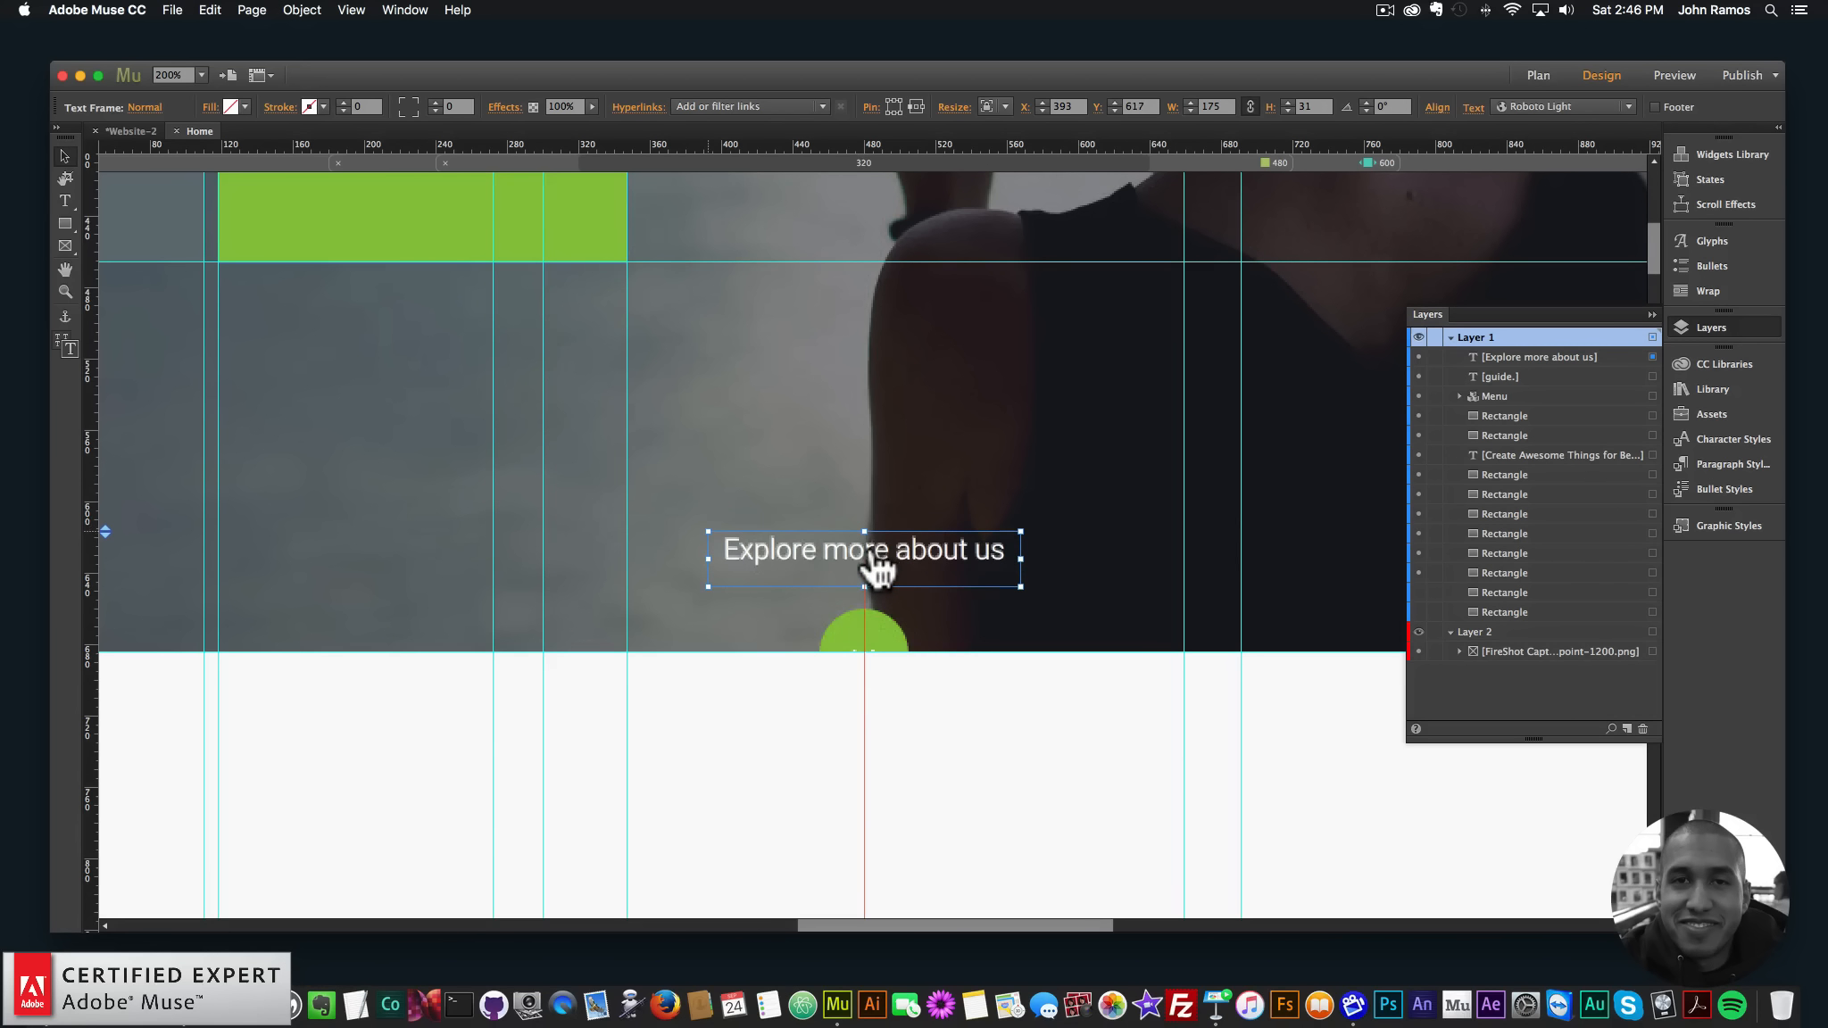
key("Down")
key("Left")
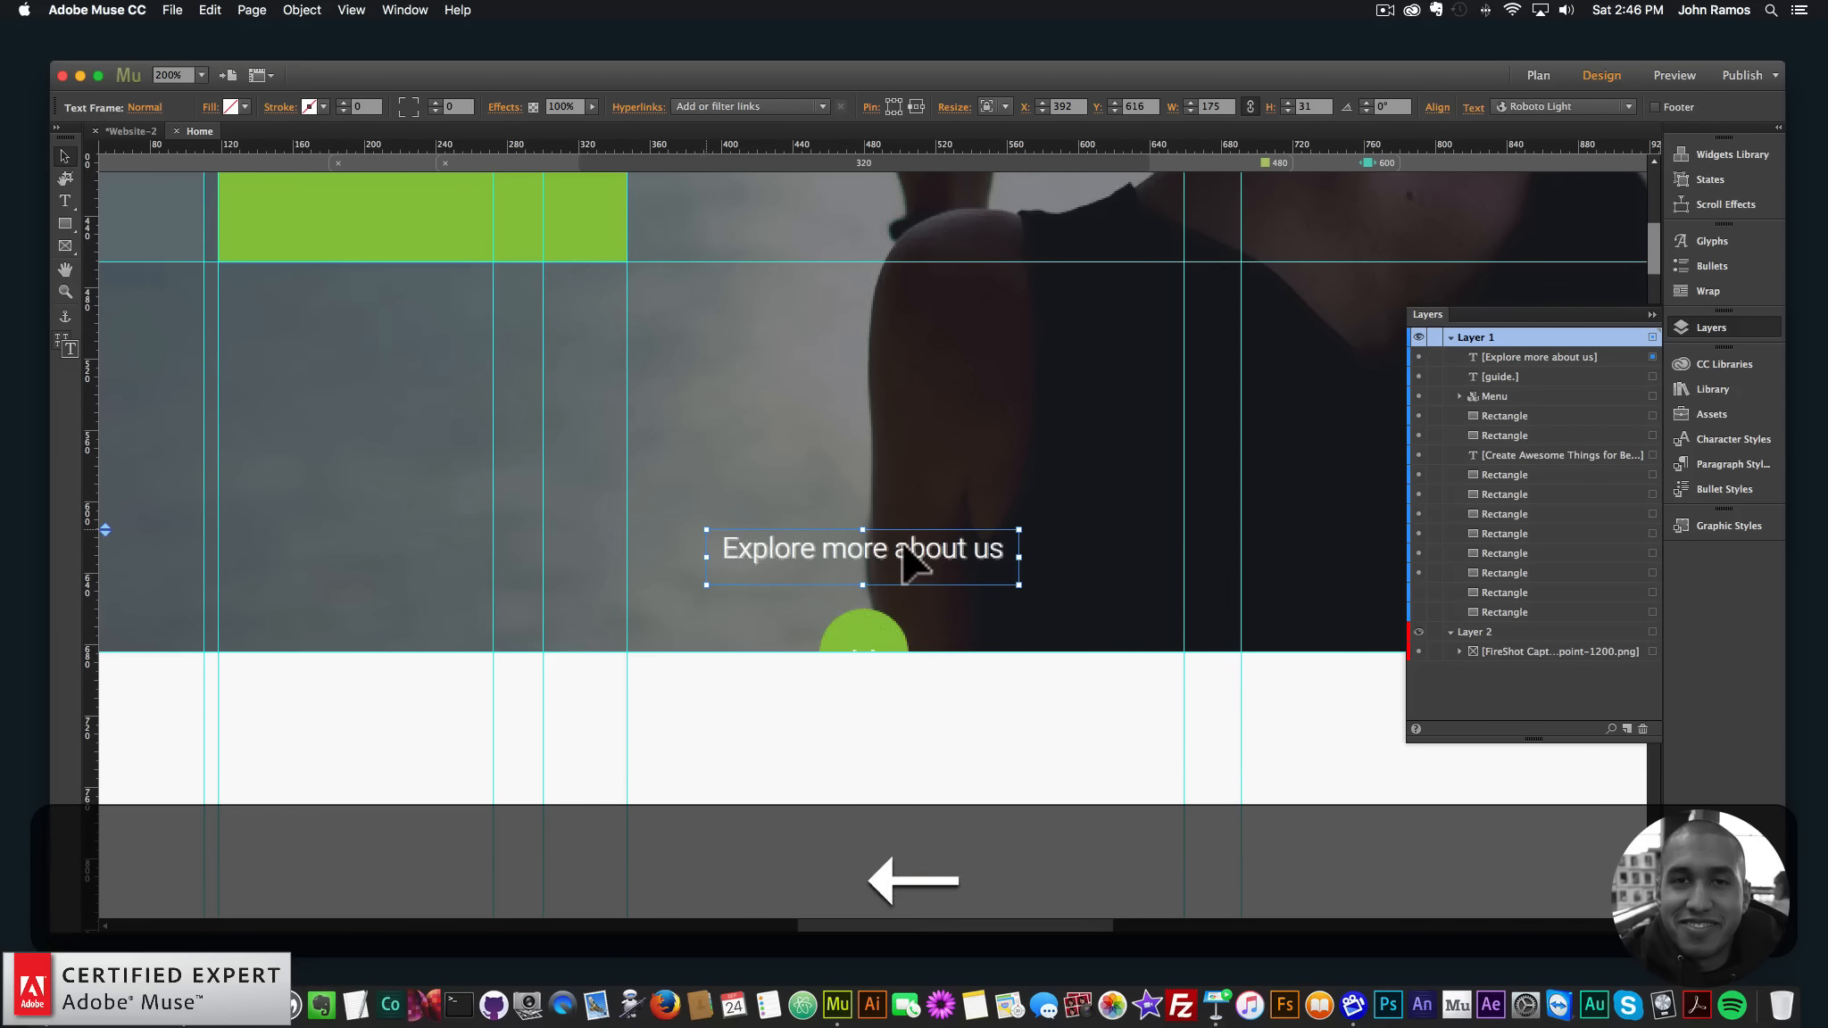
key("Down")
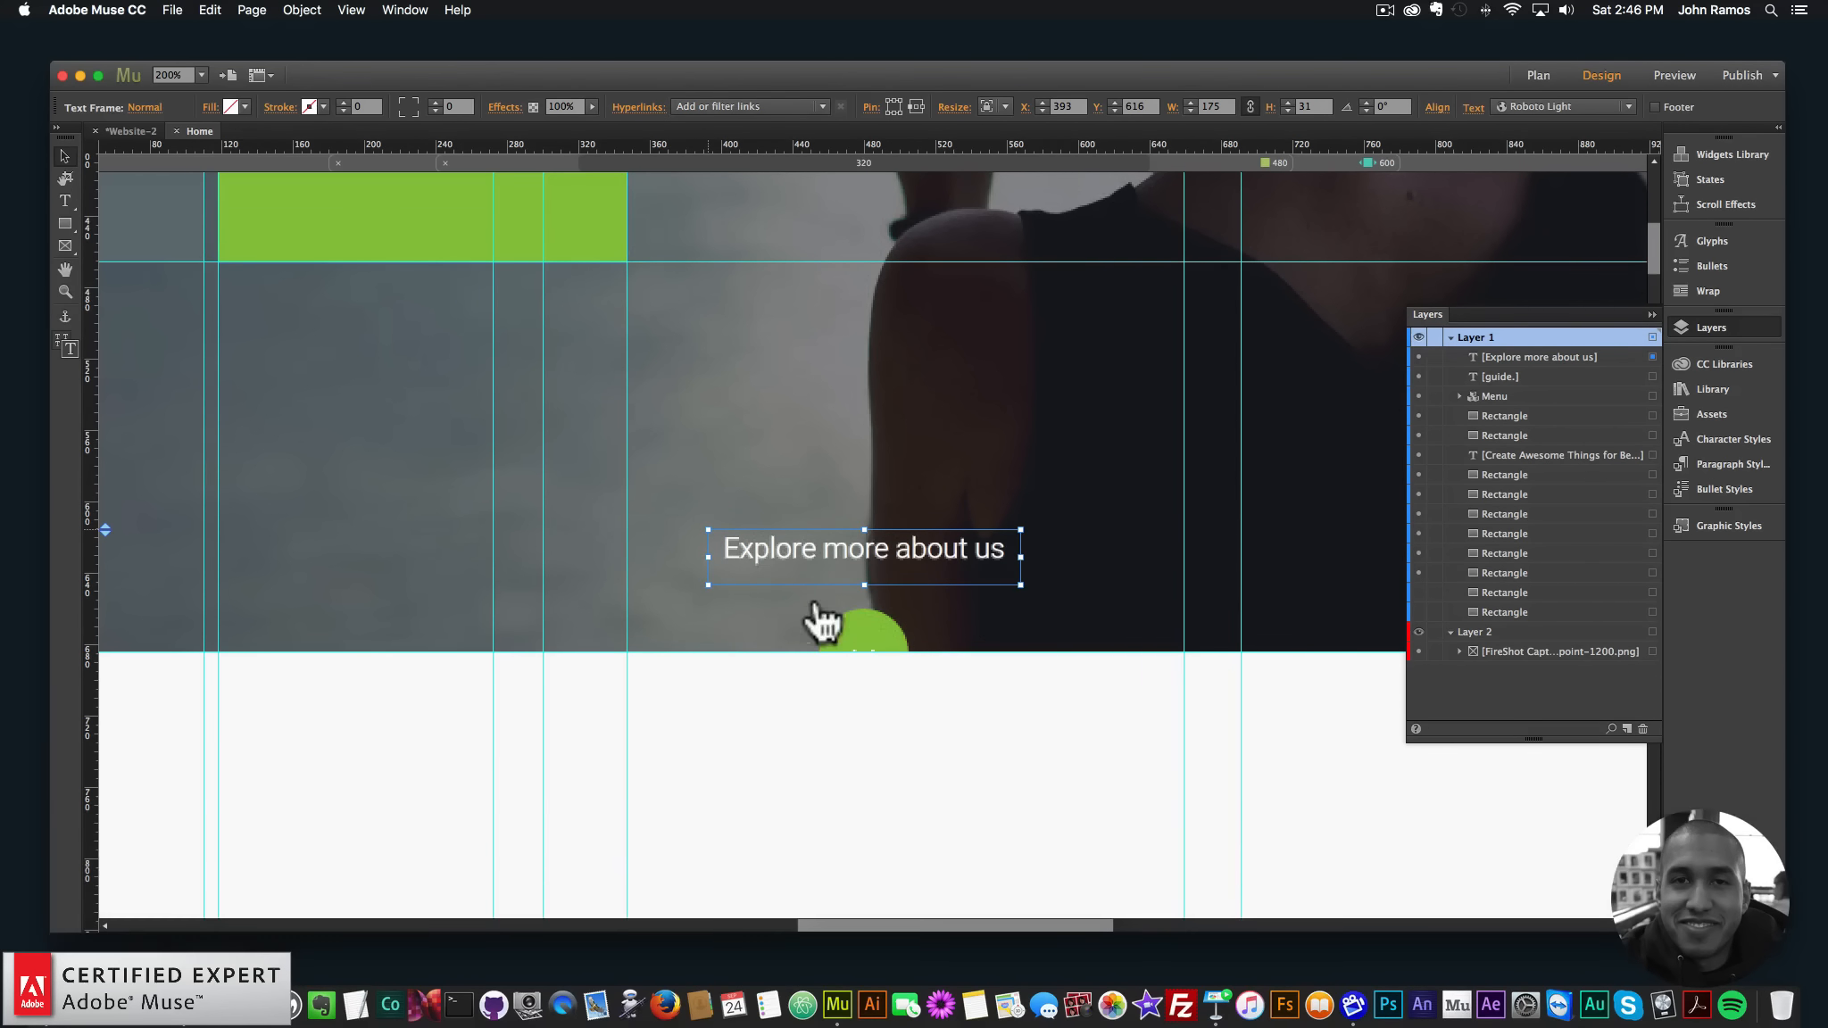
key("super+minus")
key("super+minus")
key("super+minus")
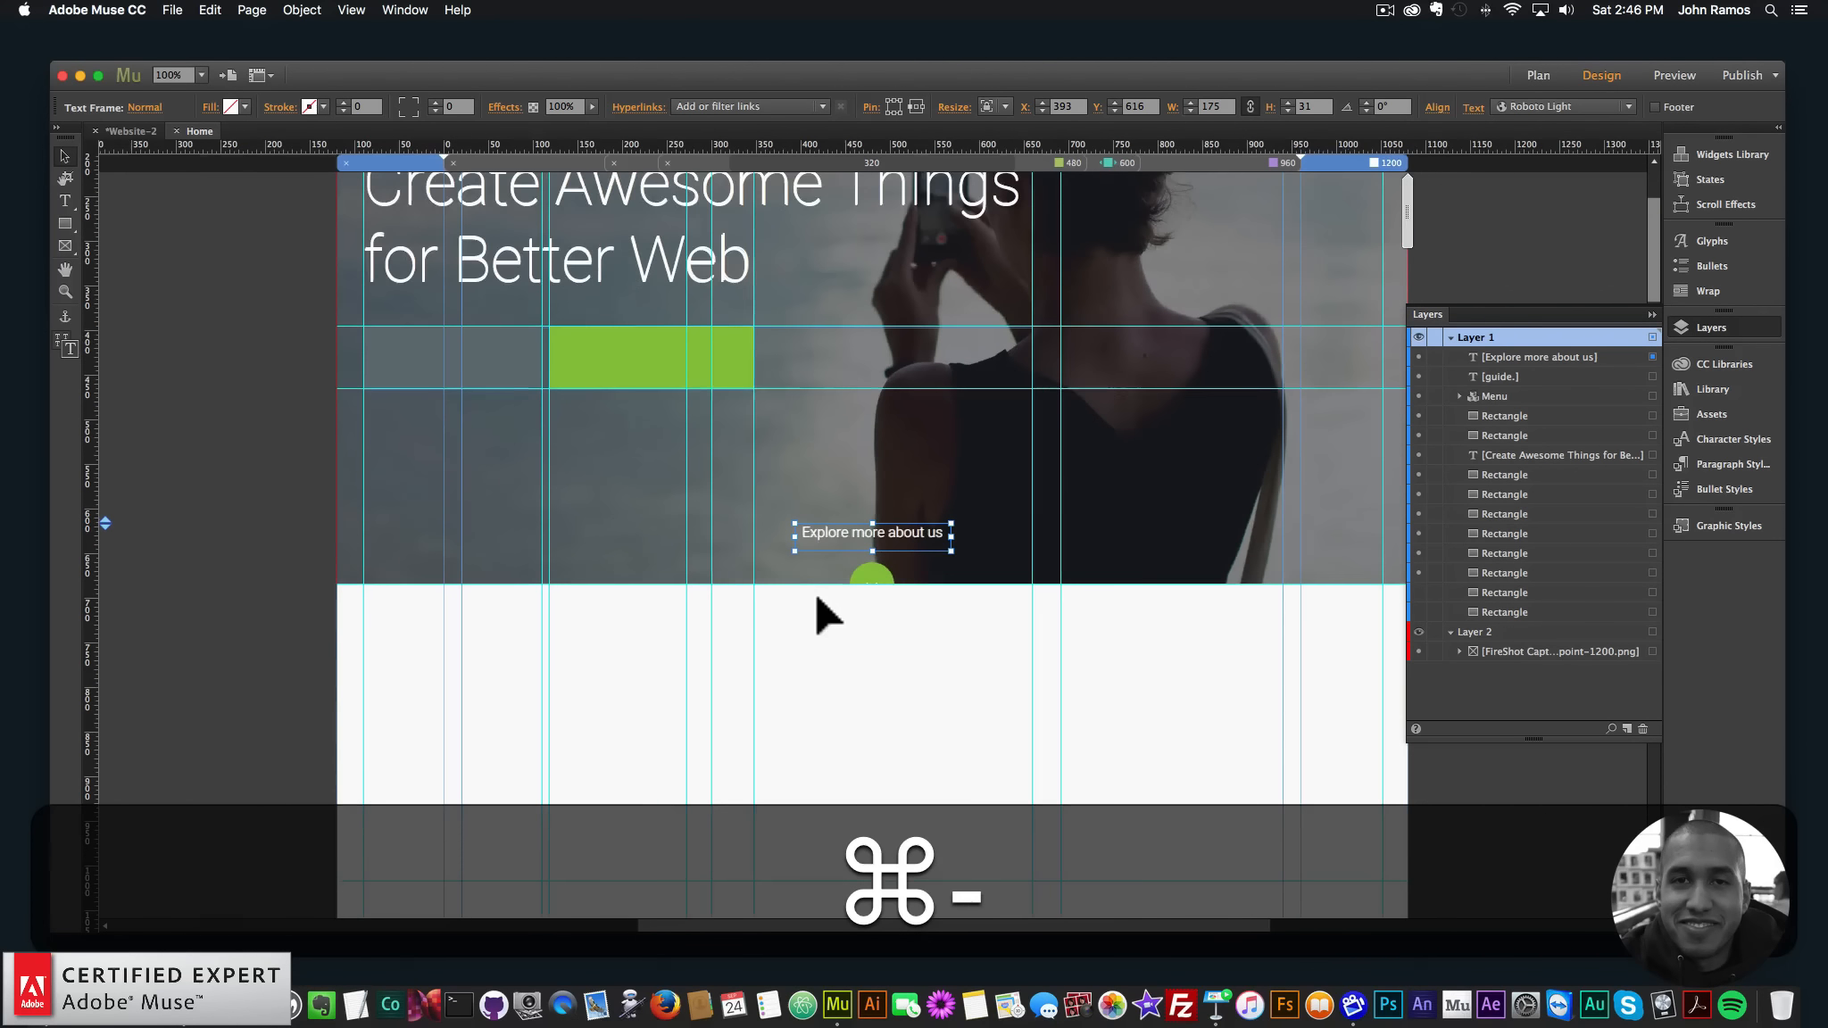
key("super+0")
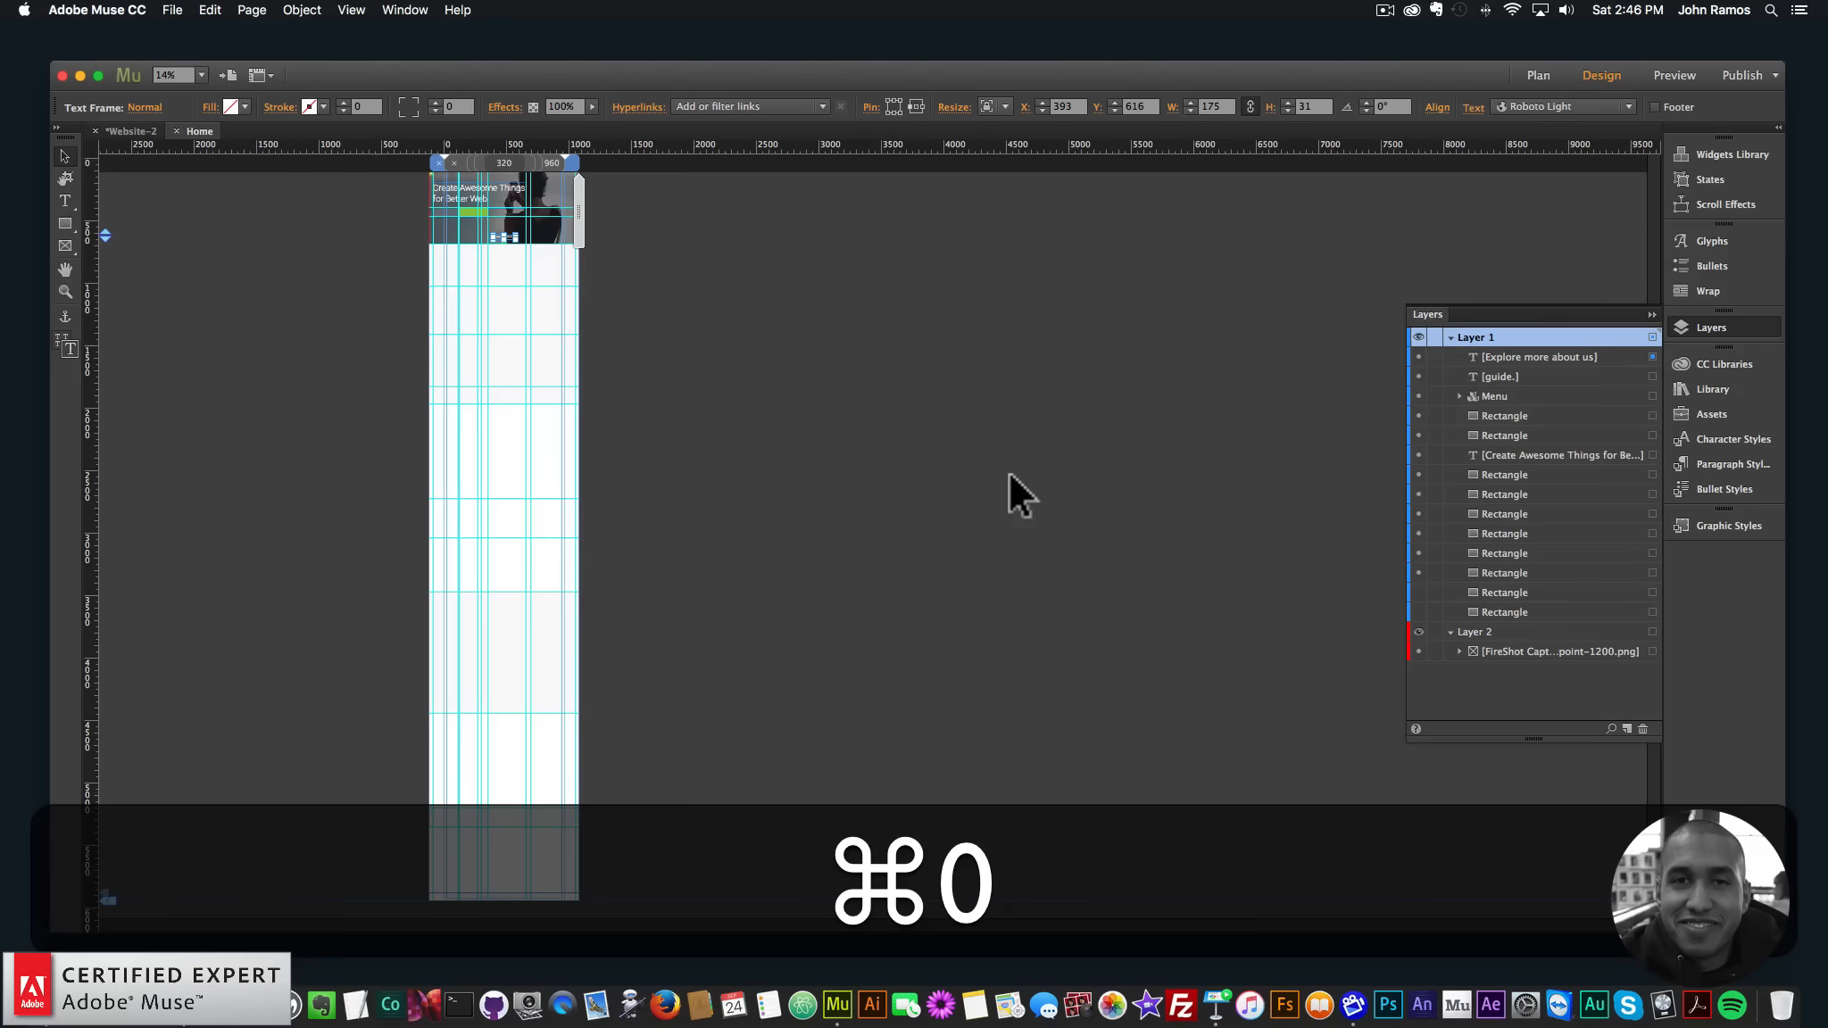
key("super+equal")
key("super+equal")
key("super+equal")
key("super+equal")
key("super+equal")
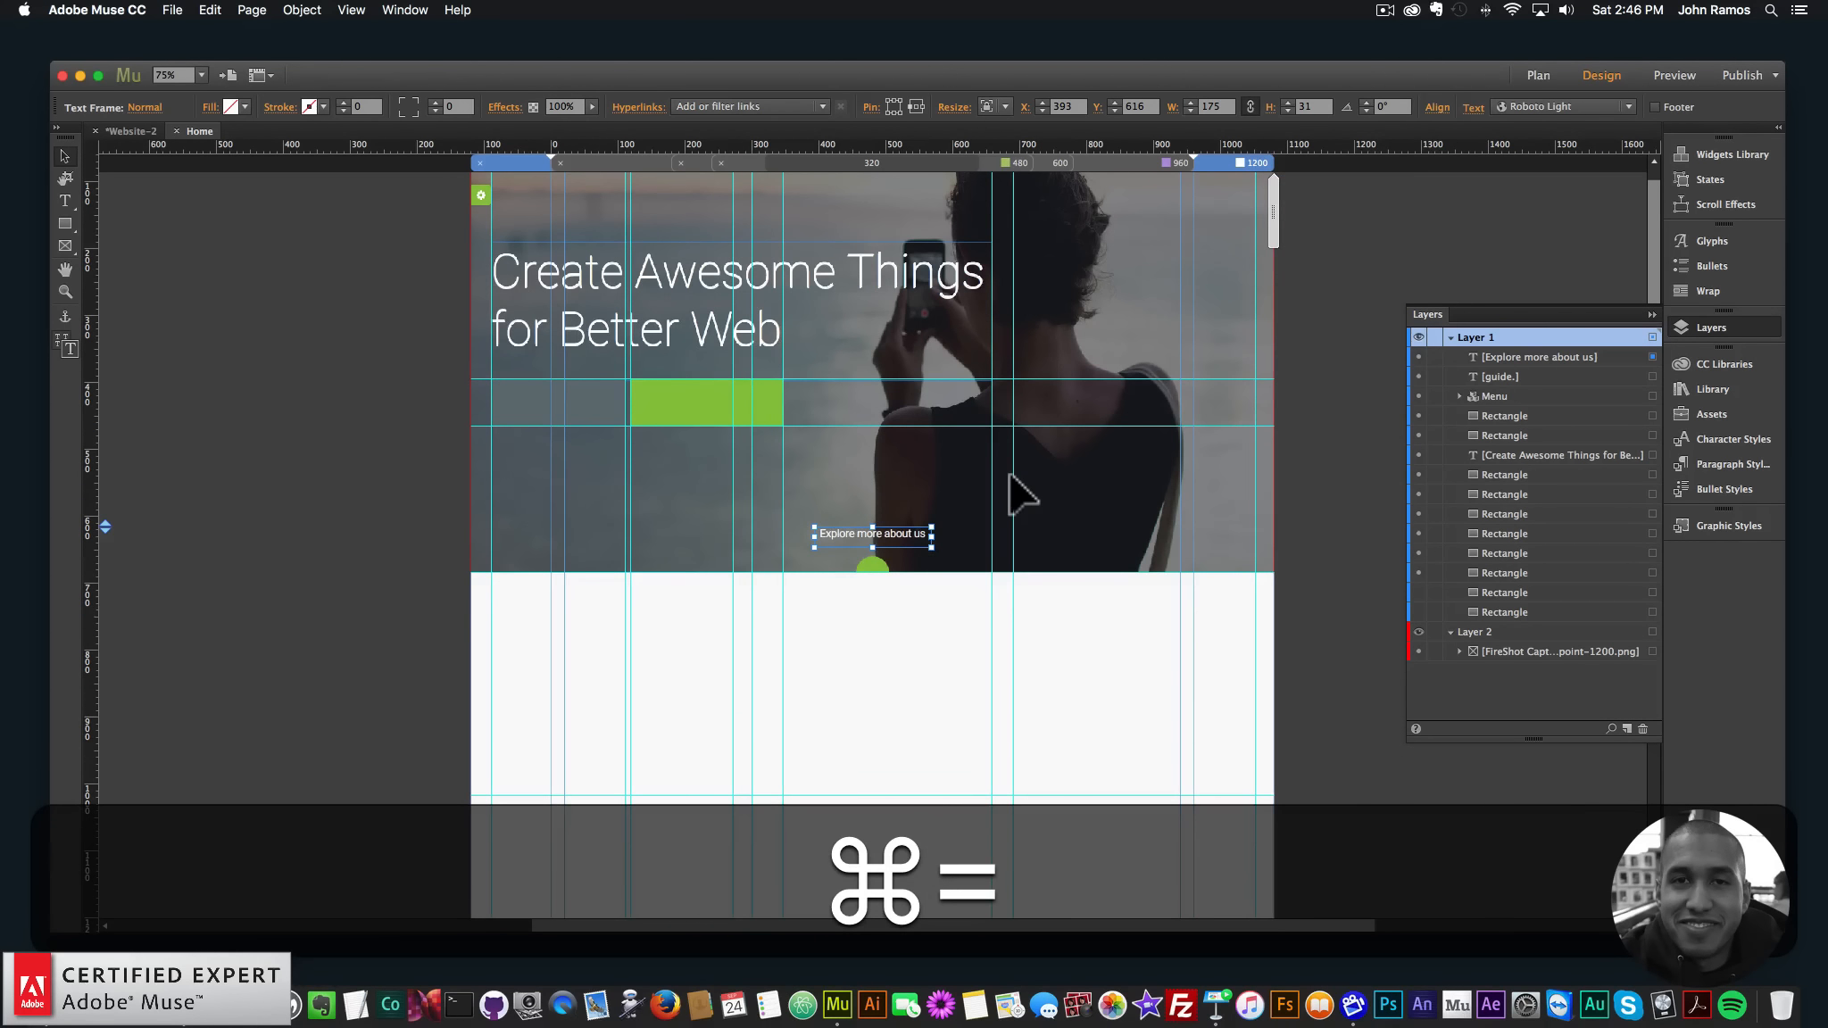
key("super+equal")
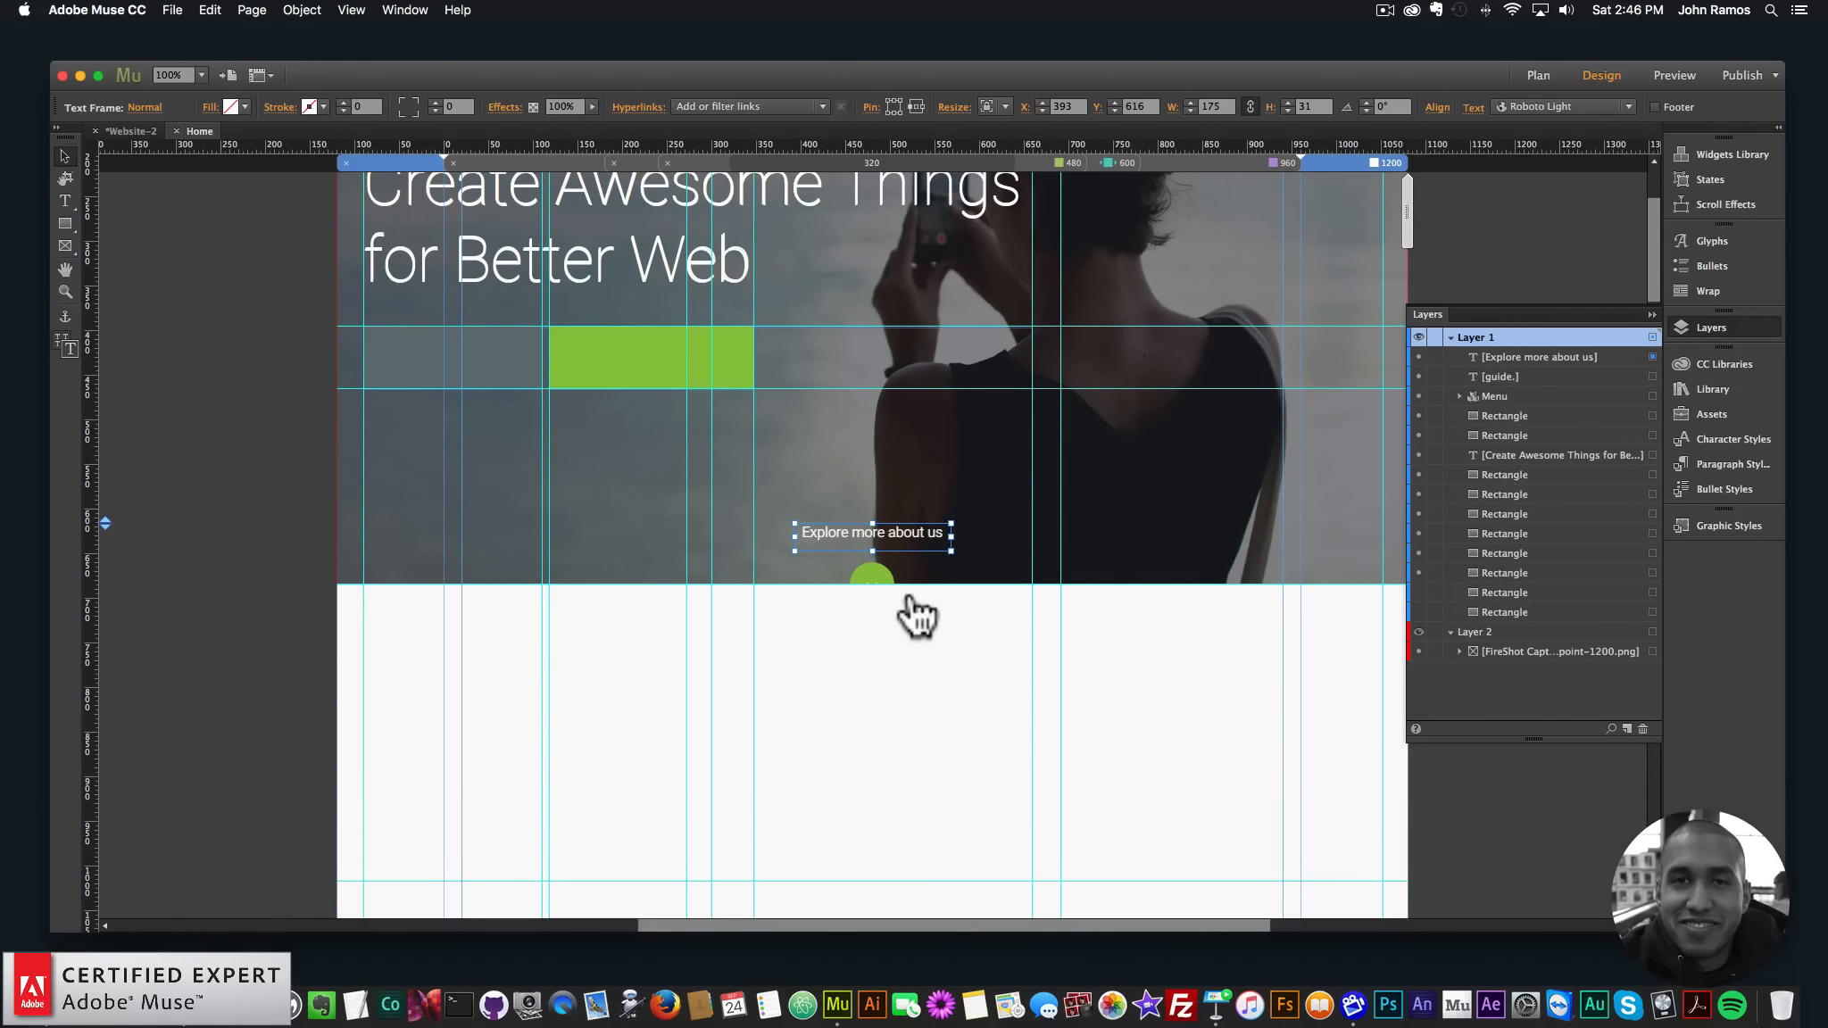
- Hide the white cover rectangle and draw a 50×50 circle over the template's circle
left_click(722, 737)
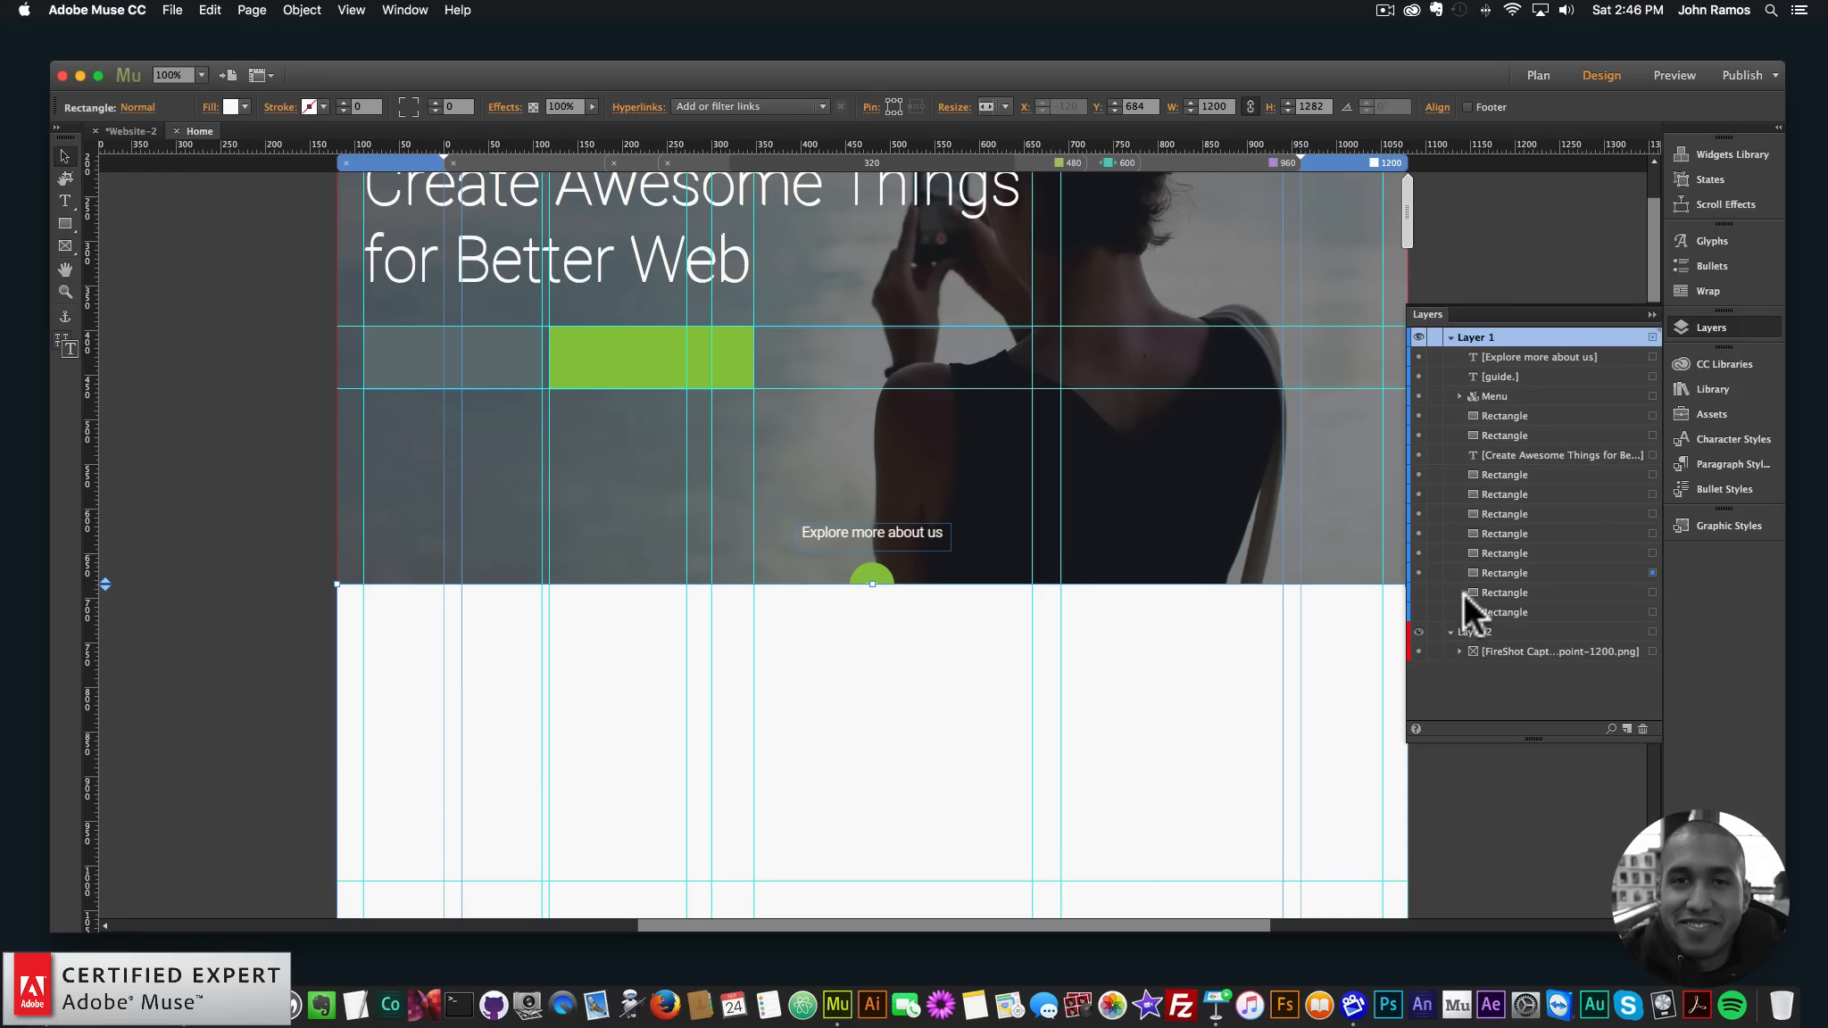
left_click(1418, 572)
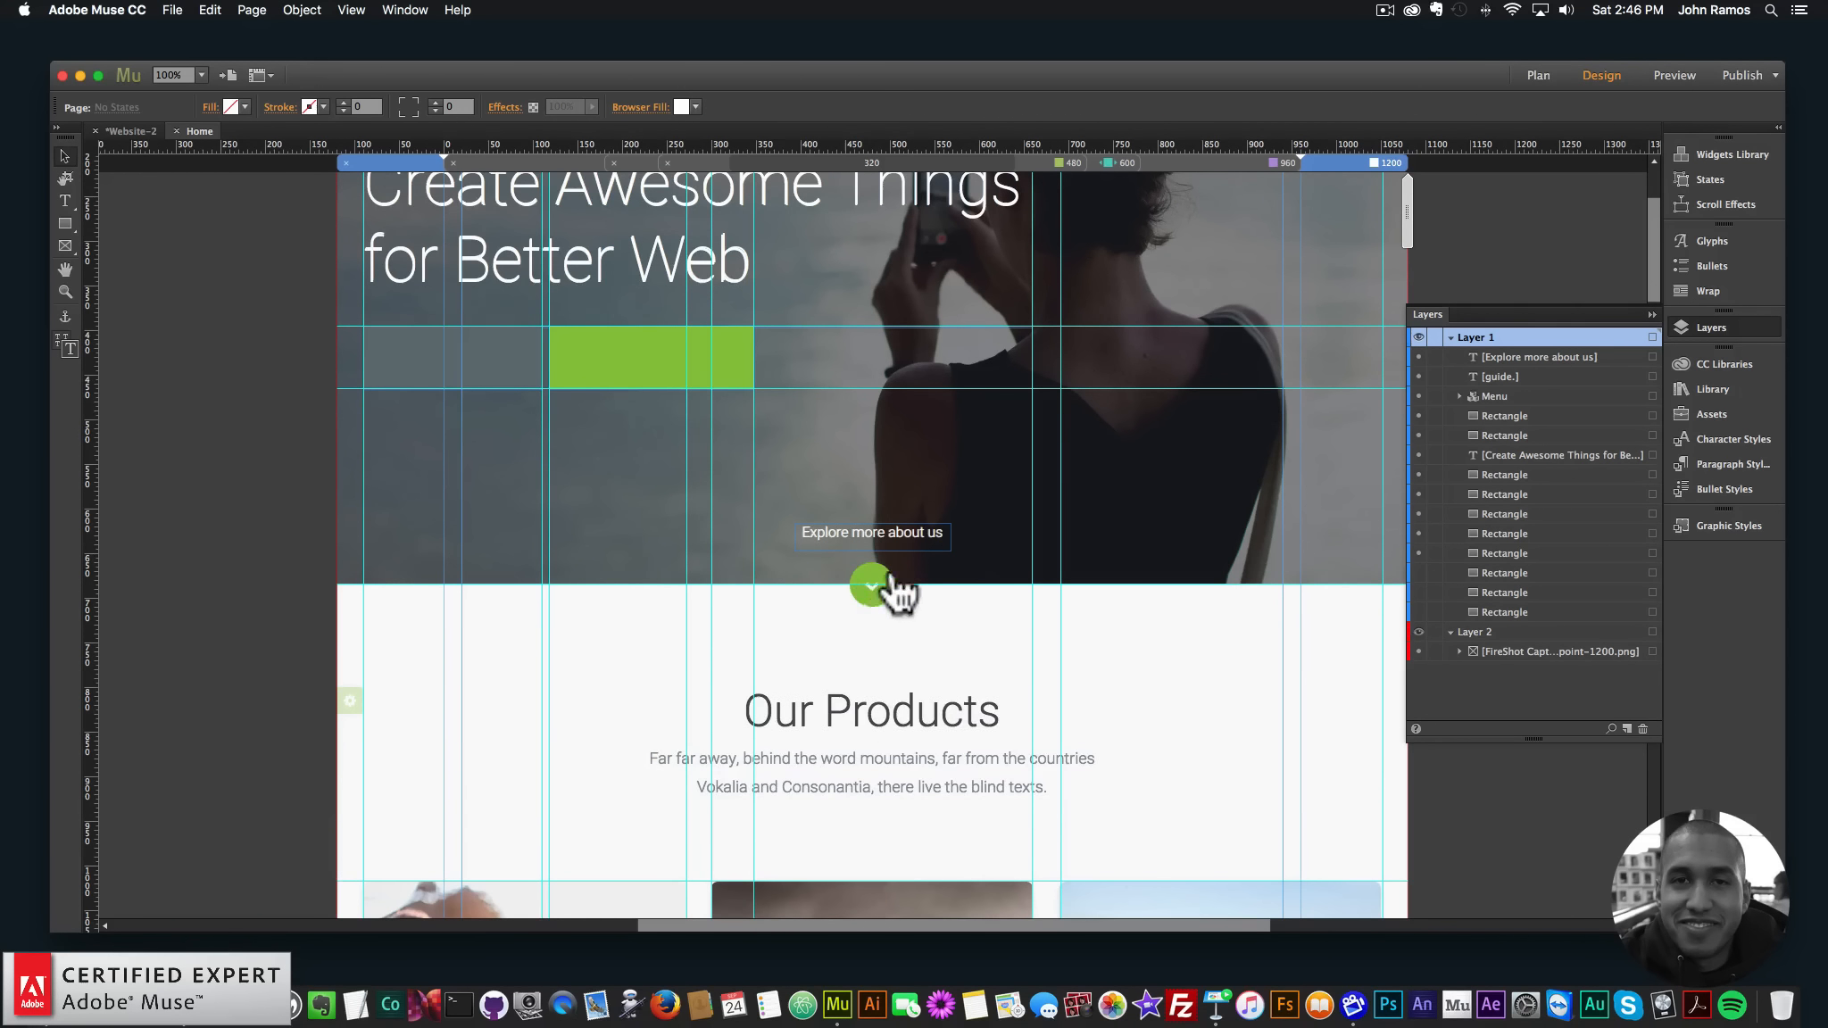
left_click(65, 222)
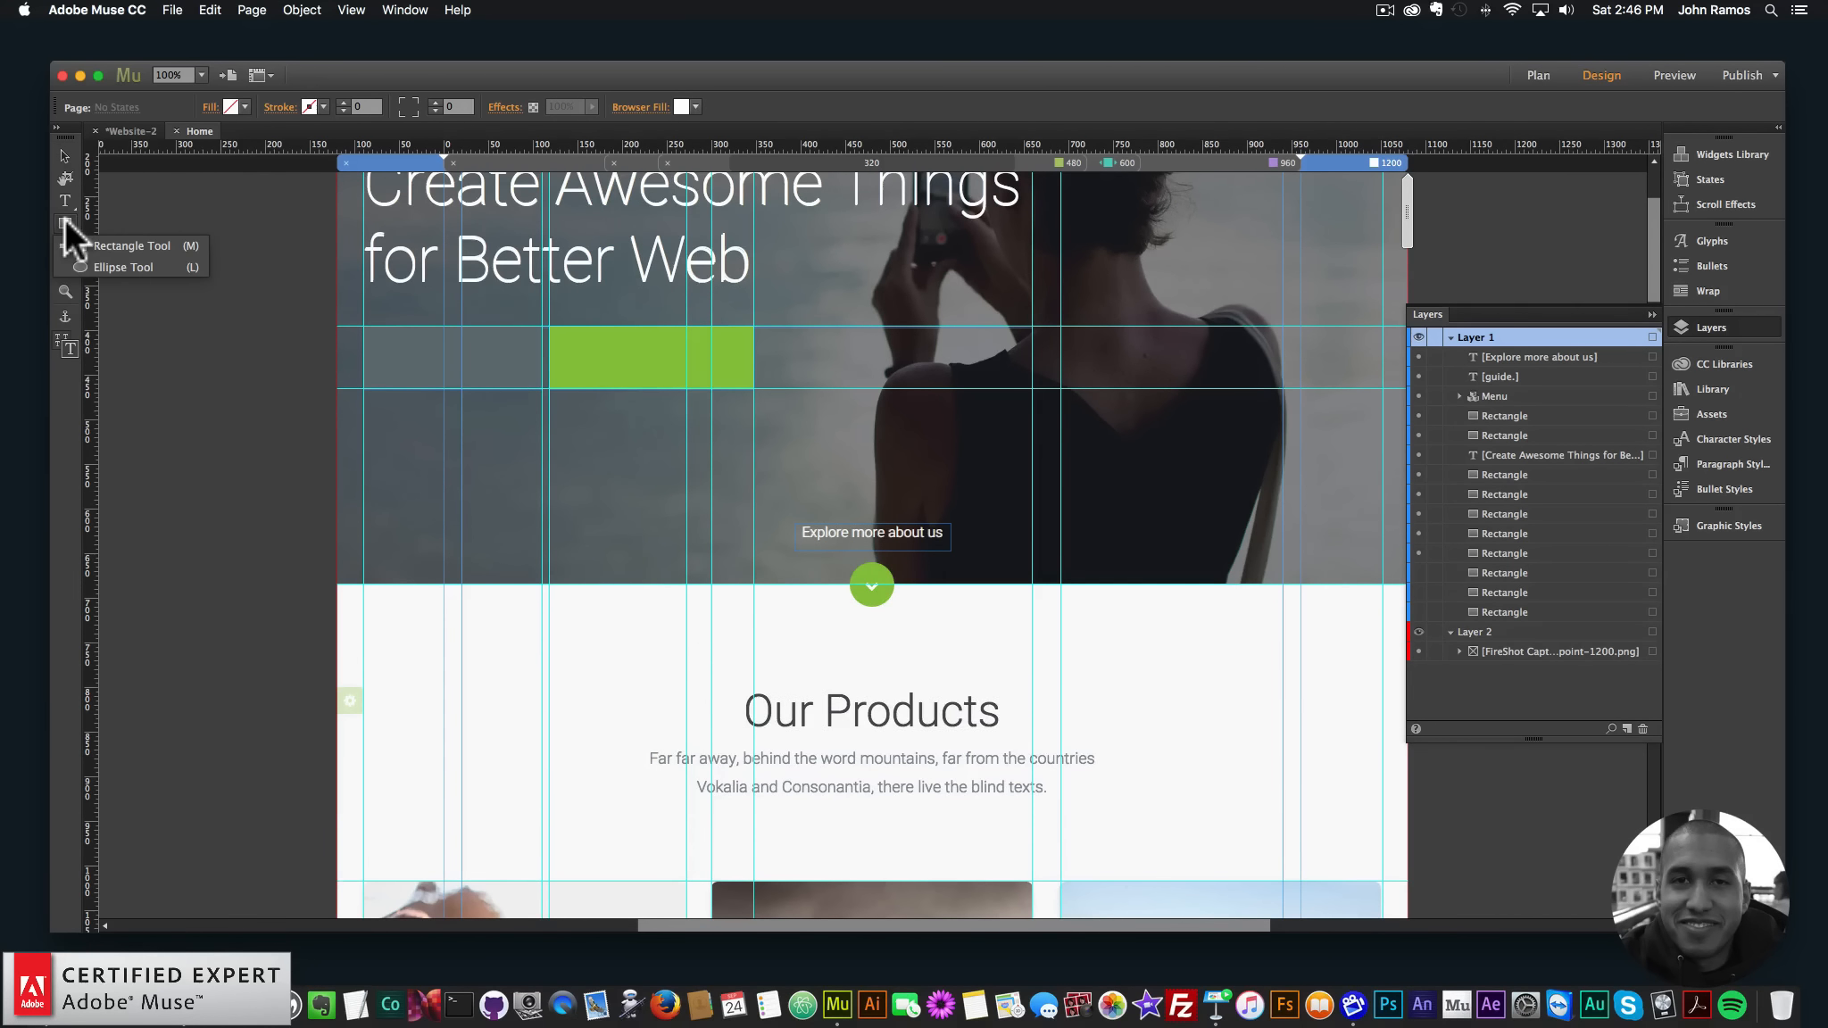
left_click(102, 266)
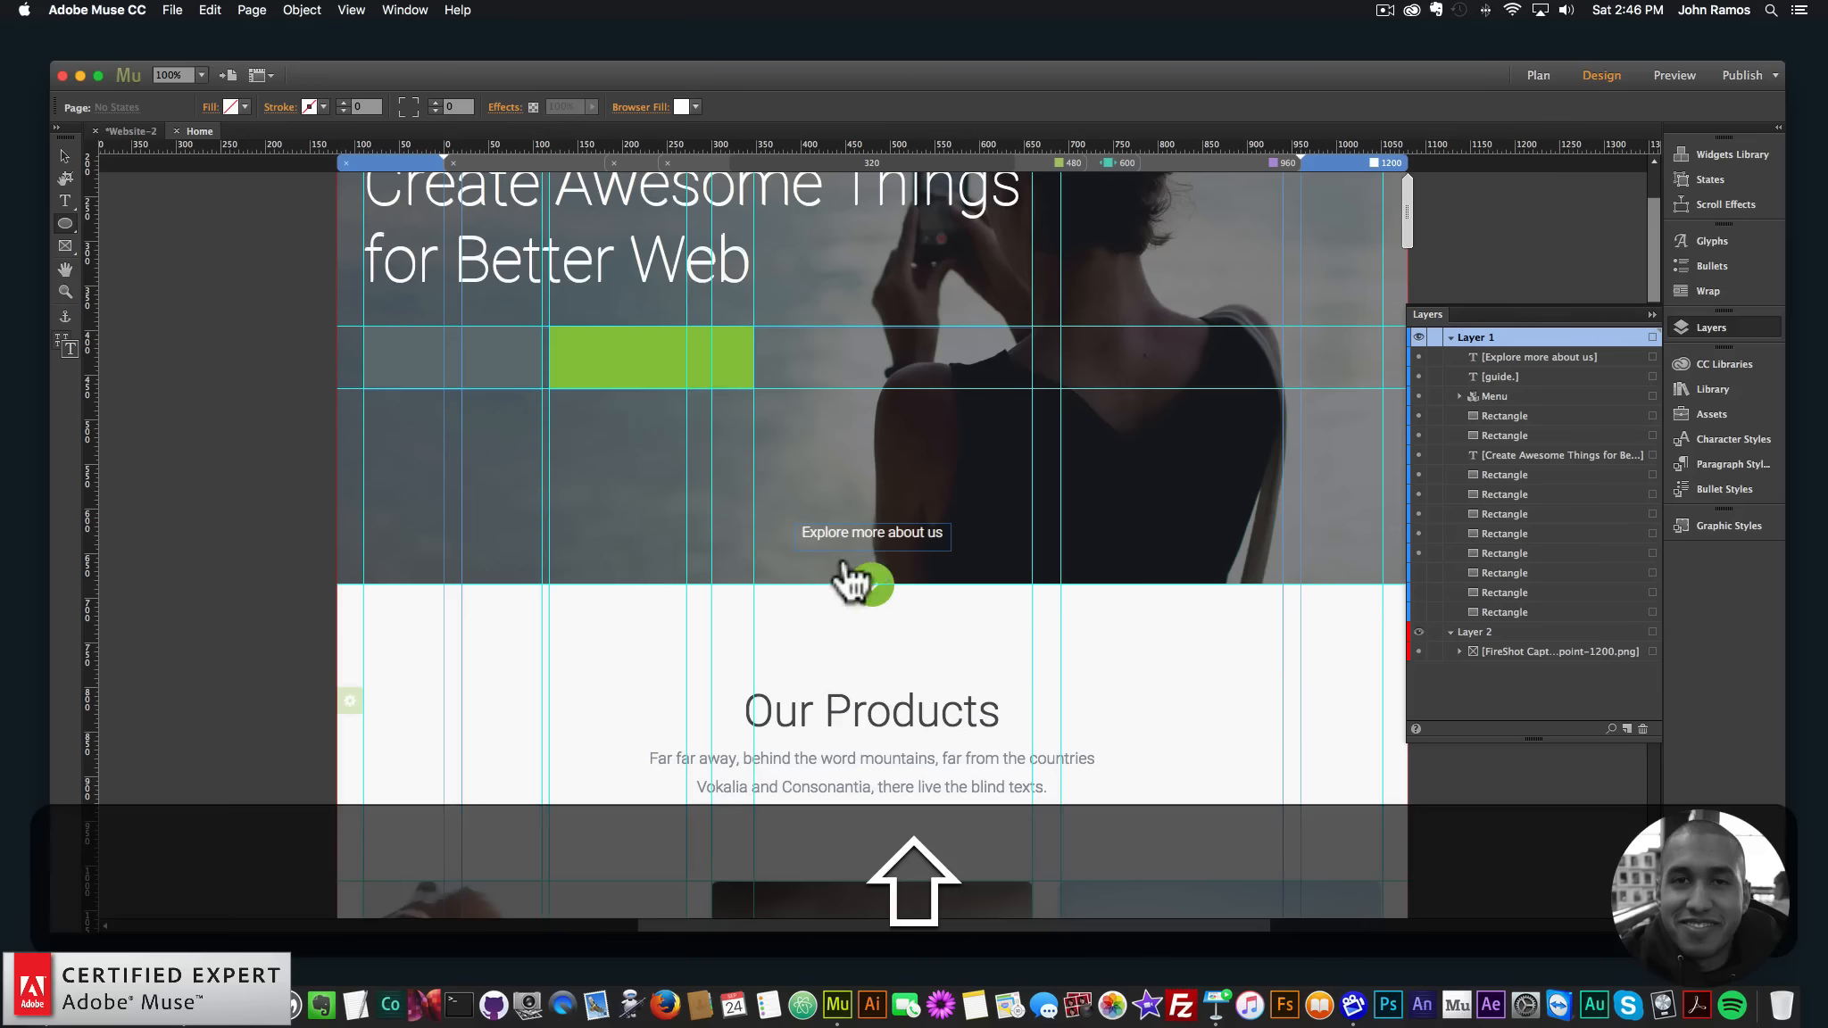
left_click_drag(871, 585, 889, 585)
left_click(64, 157)
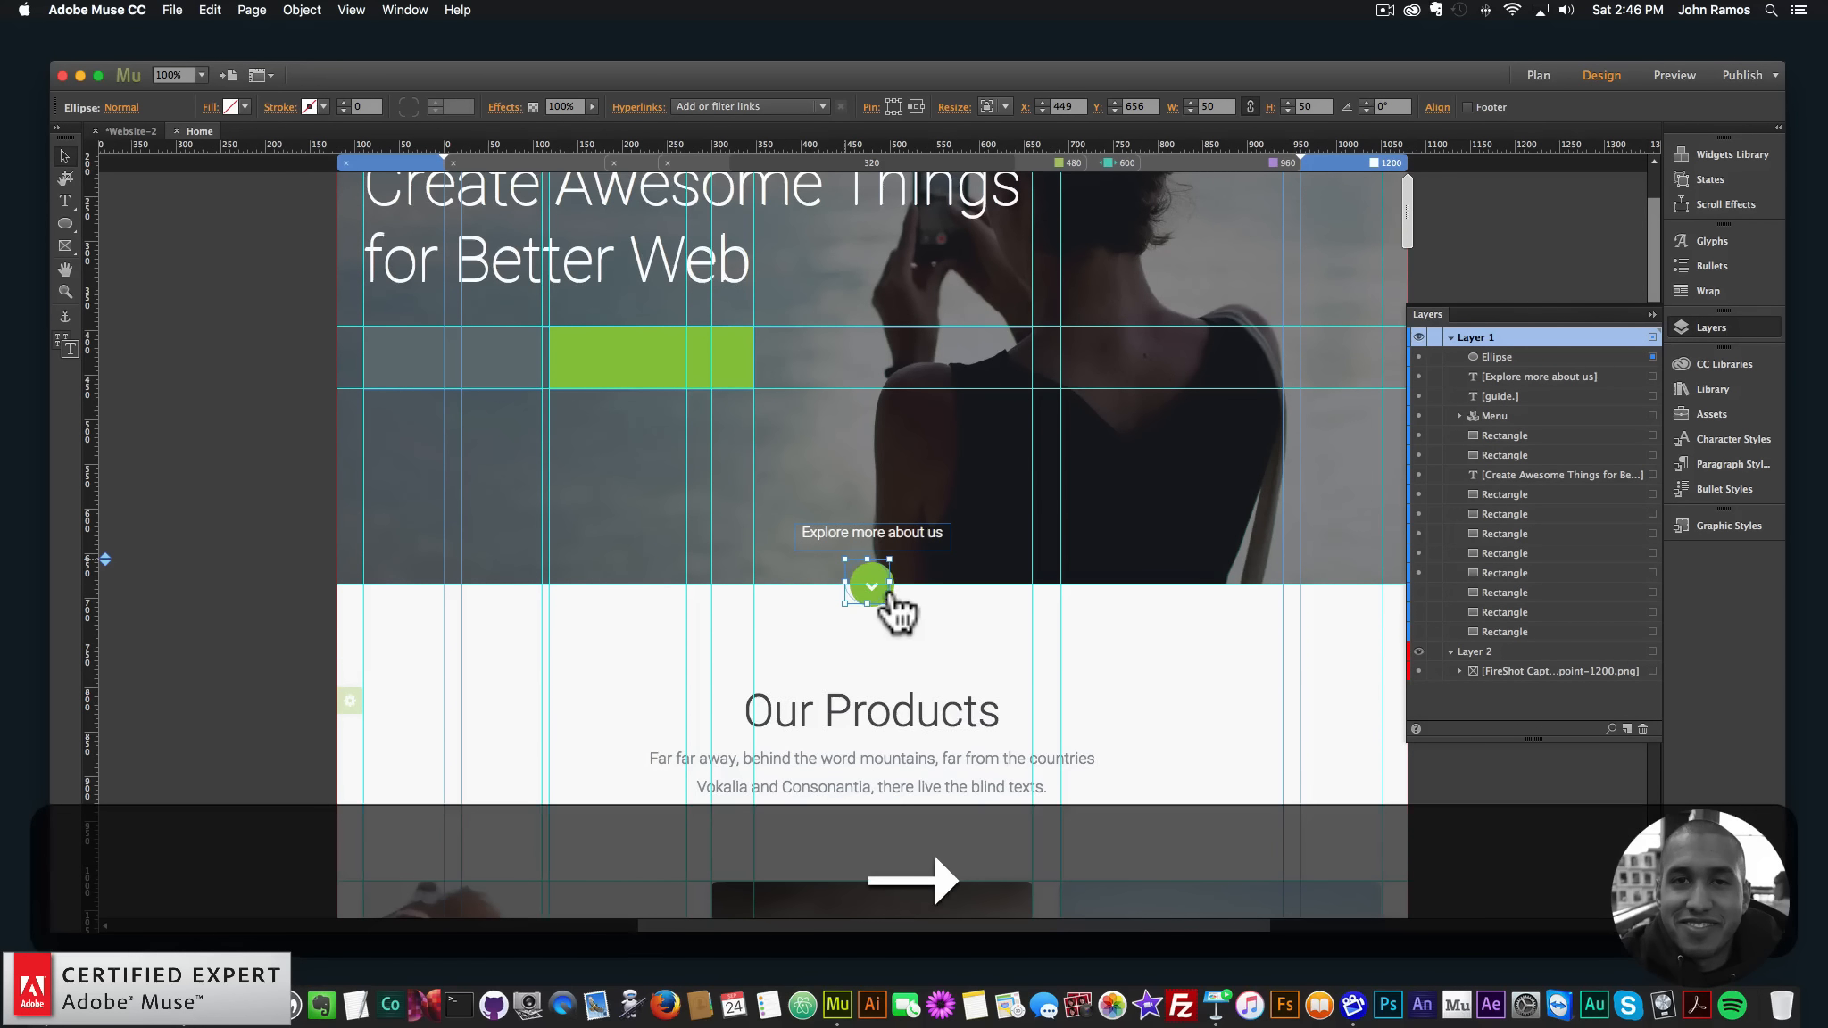
key("Right")
key("Right")
key("Right")
key("Right")
key("Right")
key("Down")
key("Down")
key("Down")
key("Right")
key("Left")
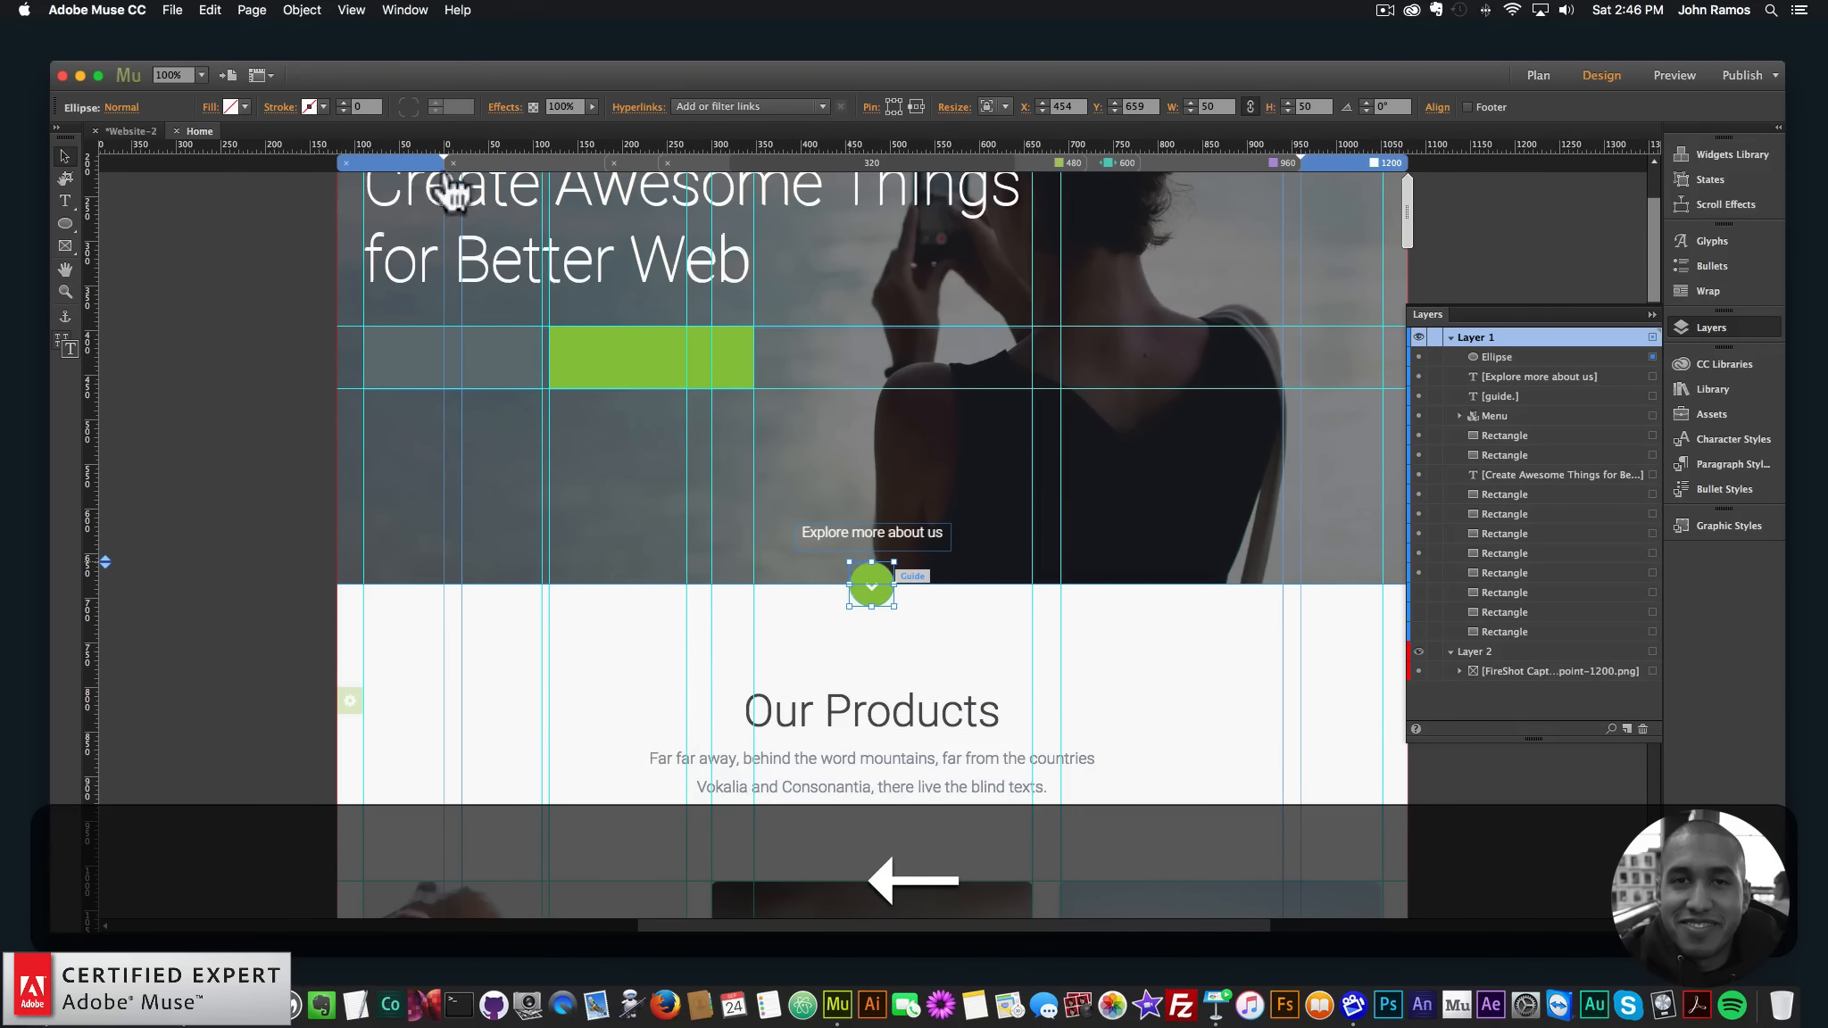
- Fill the circle with the button's green using the eyedropper
left_click(237, 106)
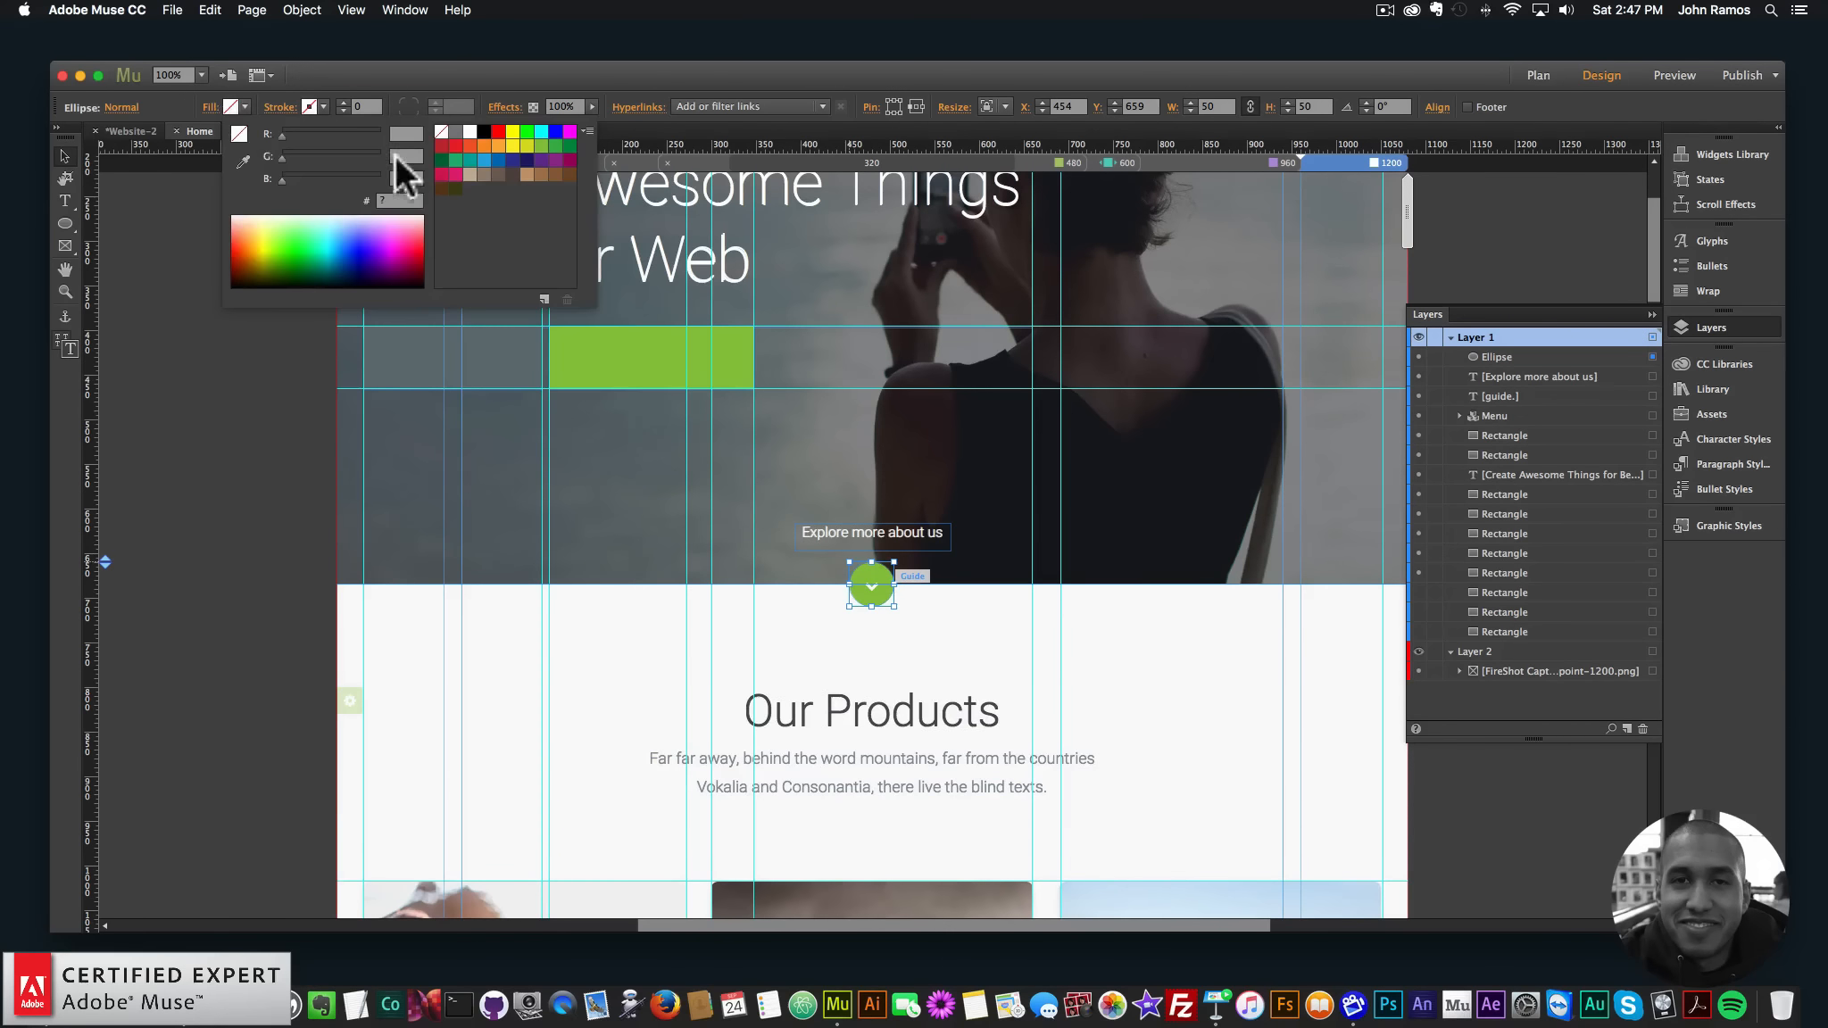
left_click(244, 161)
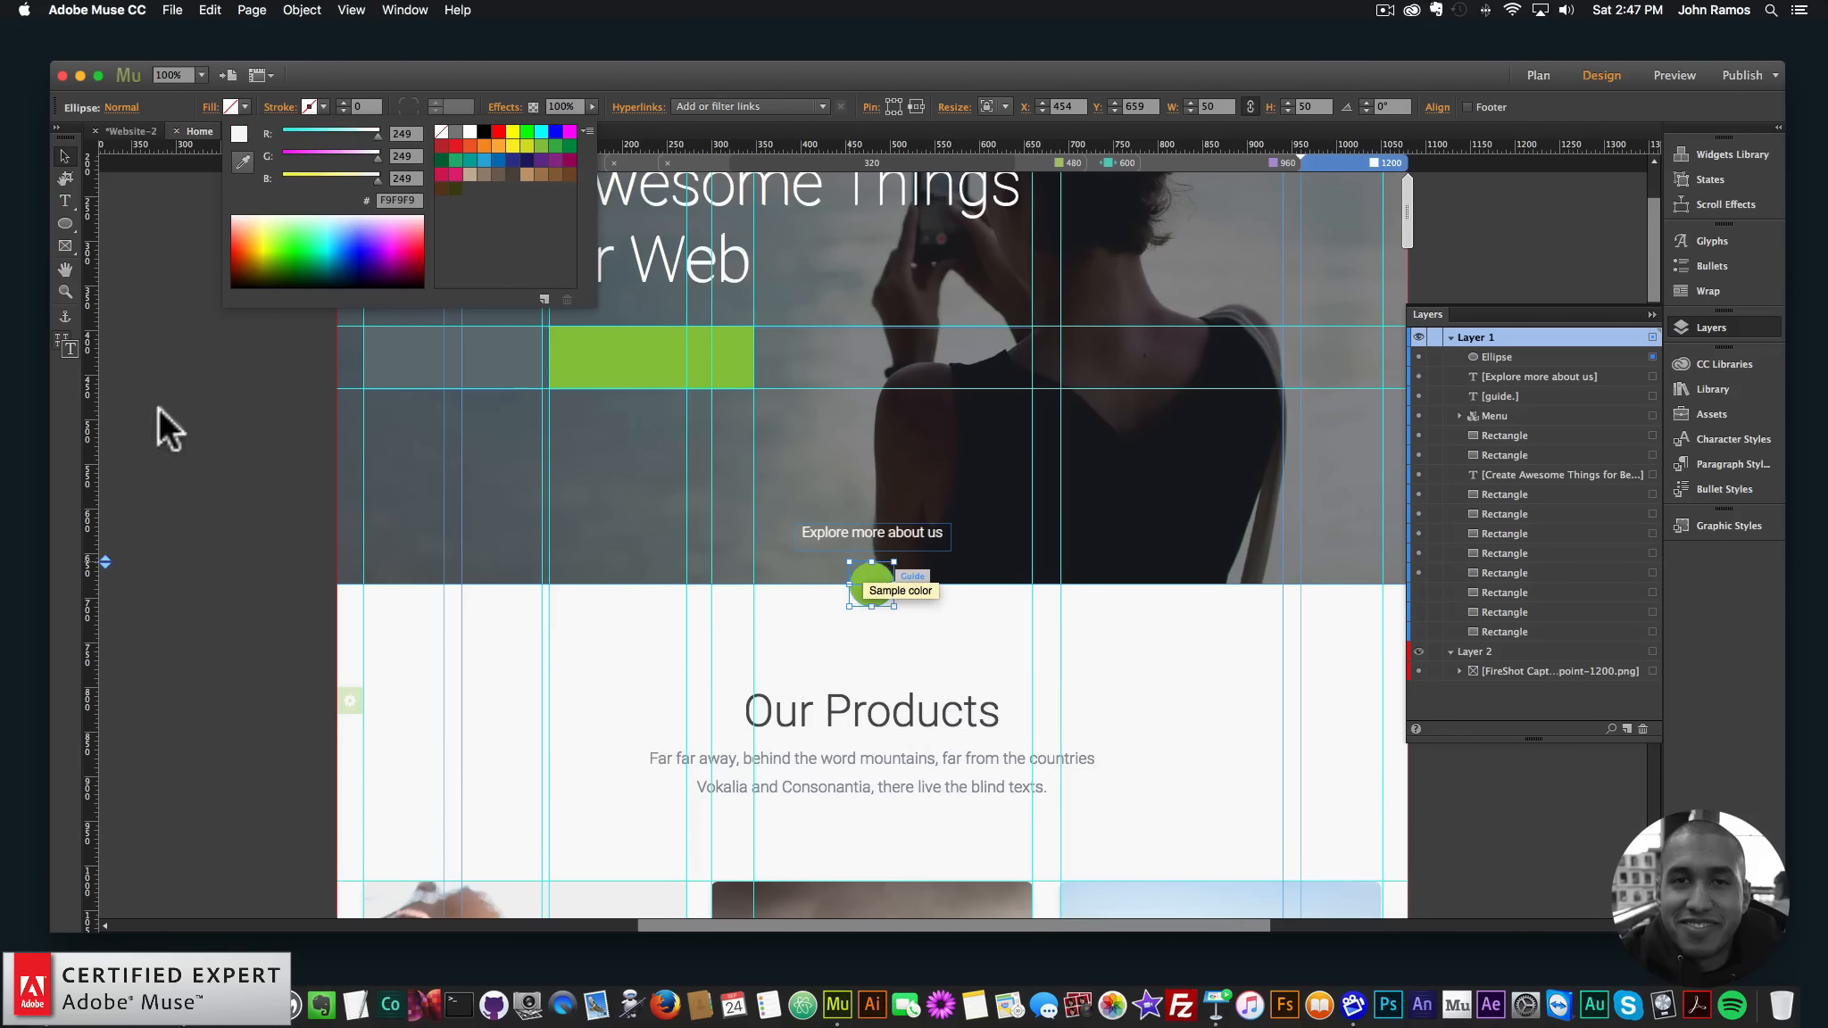
left_click(120, 207)
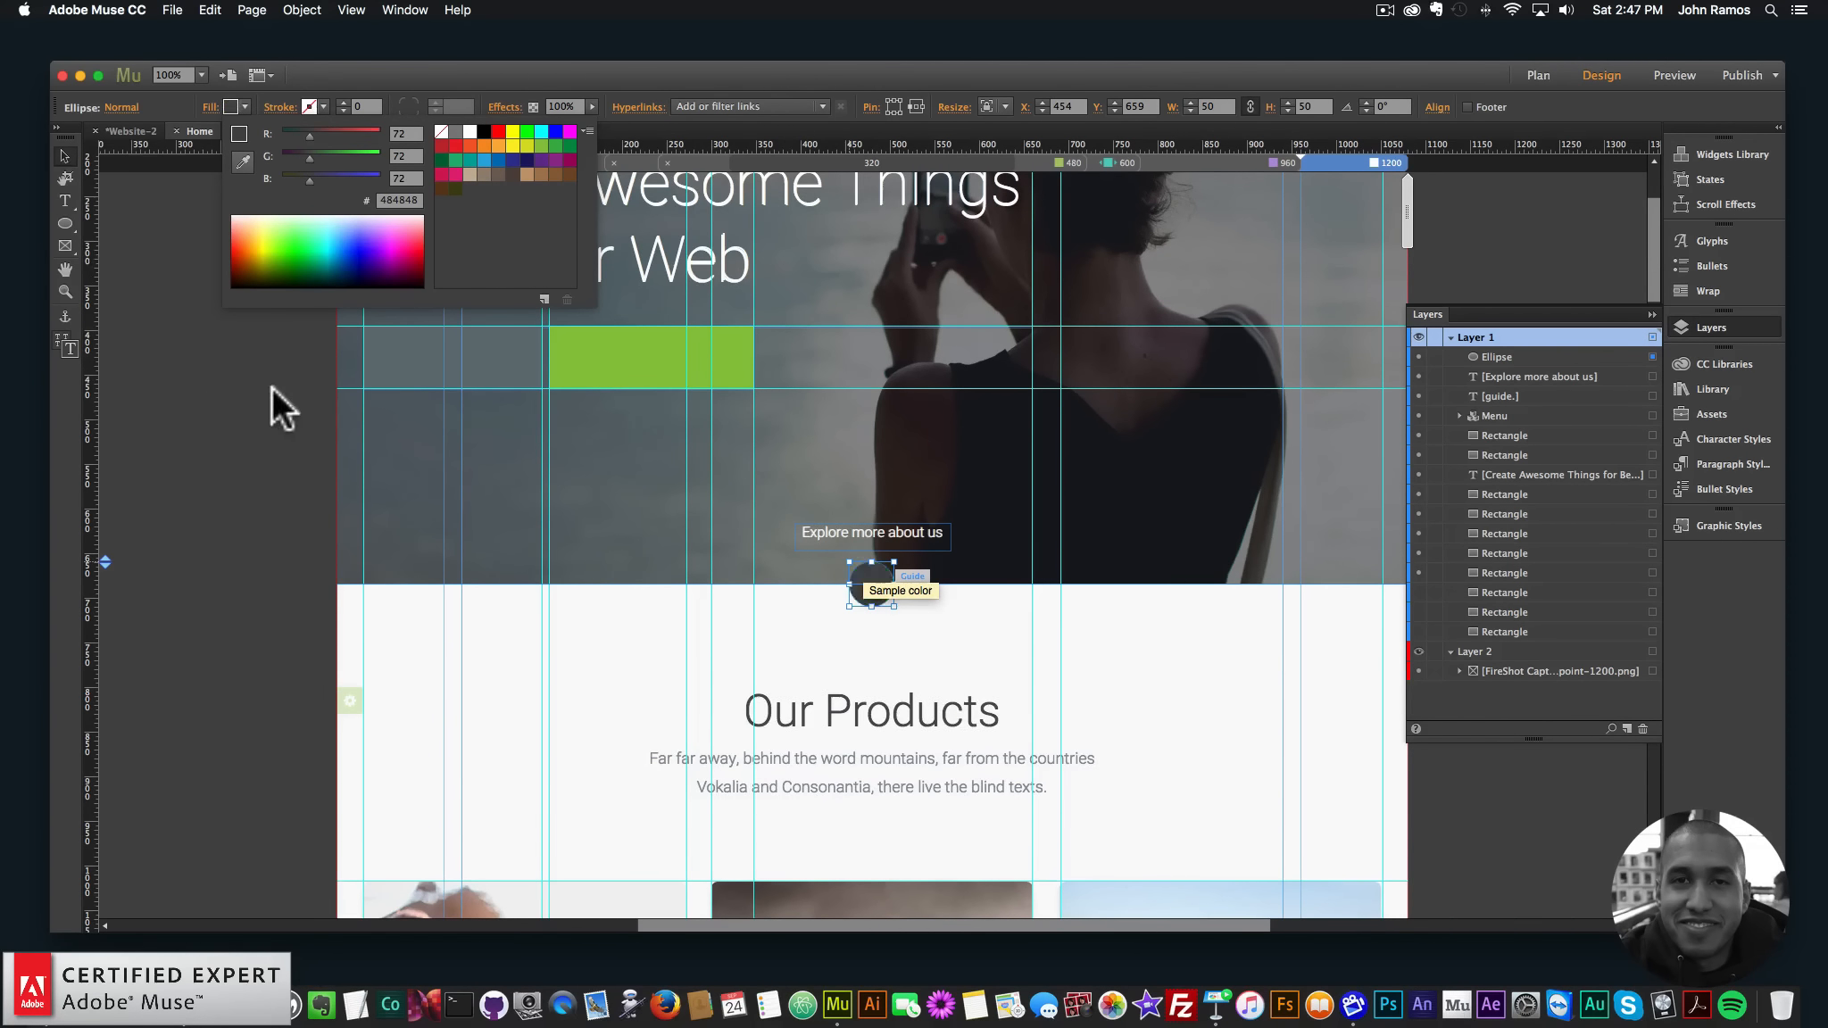
left_click(245, 106)
left_click(243, 160)
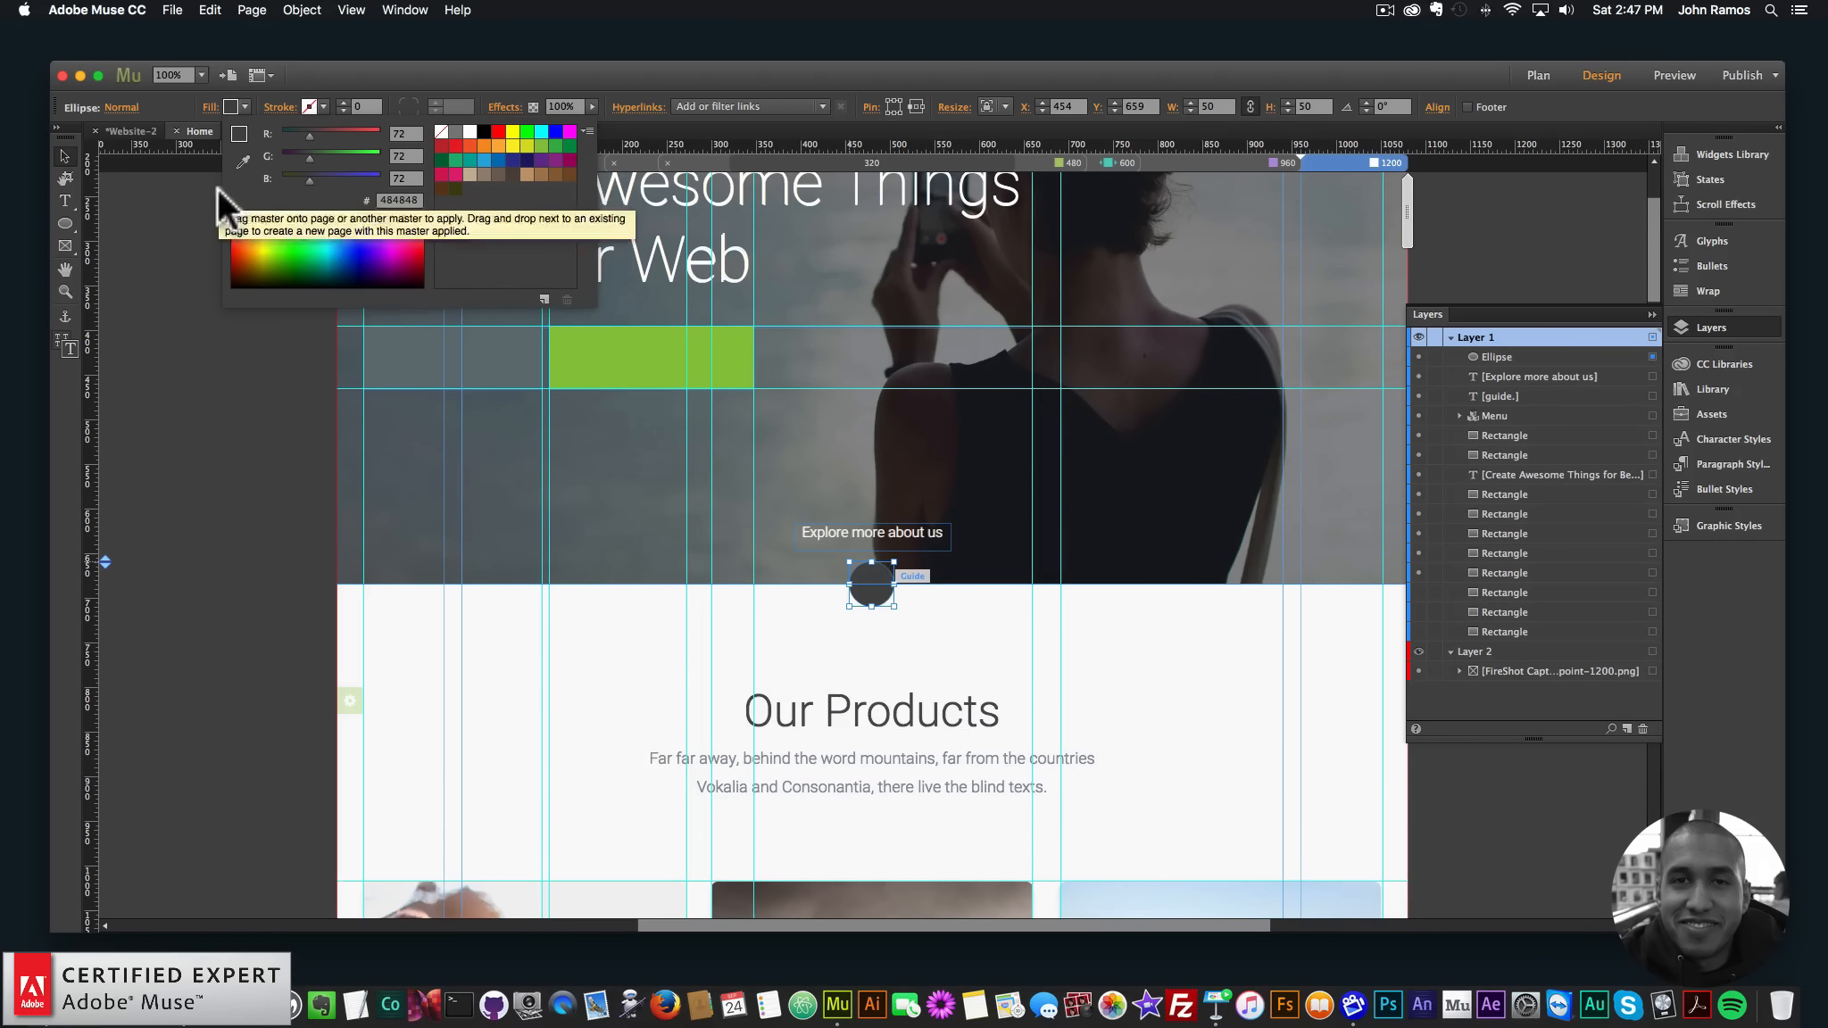
left_click(611, 359)
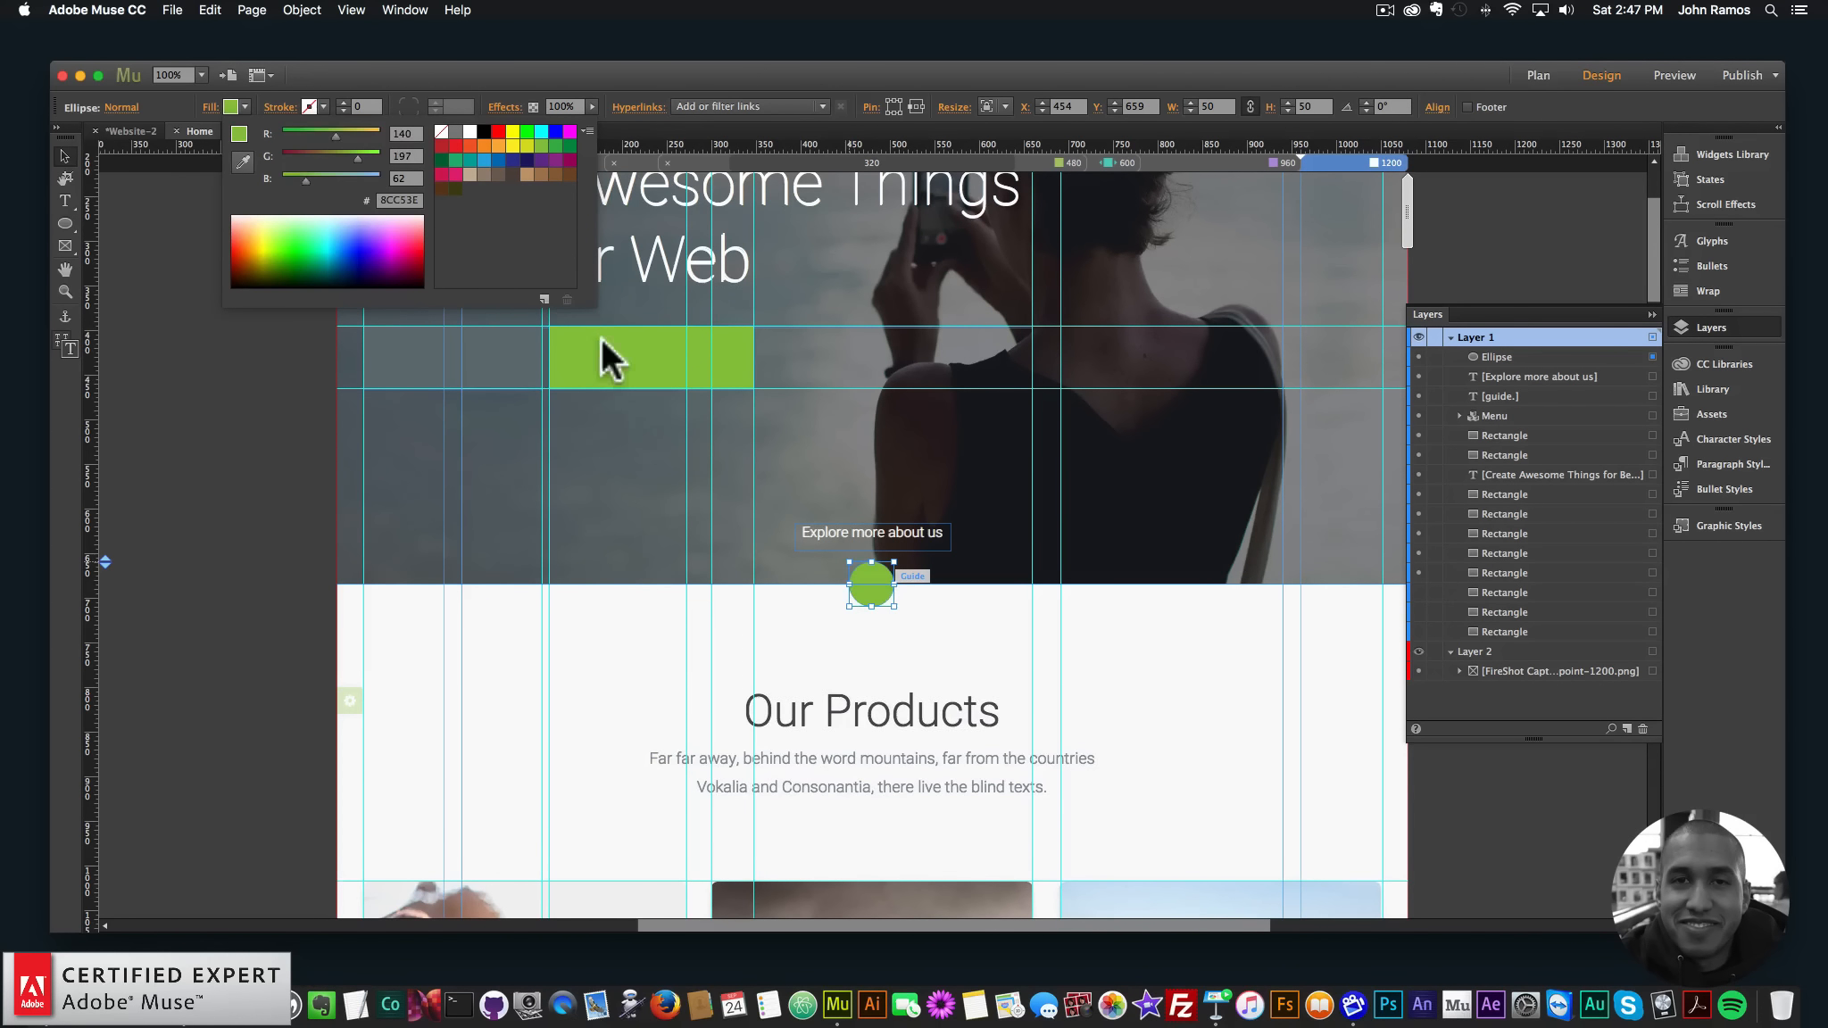
left_click(241, 378)
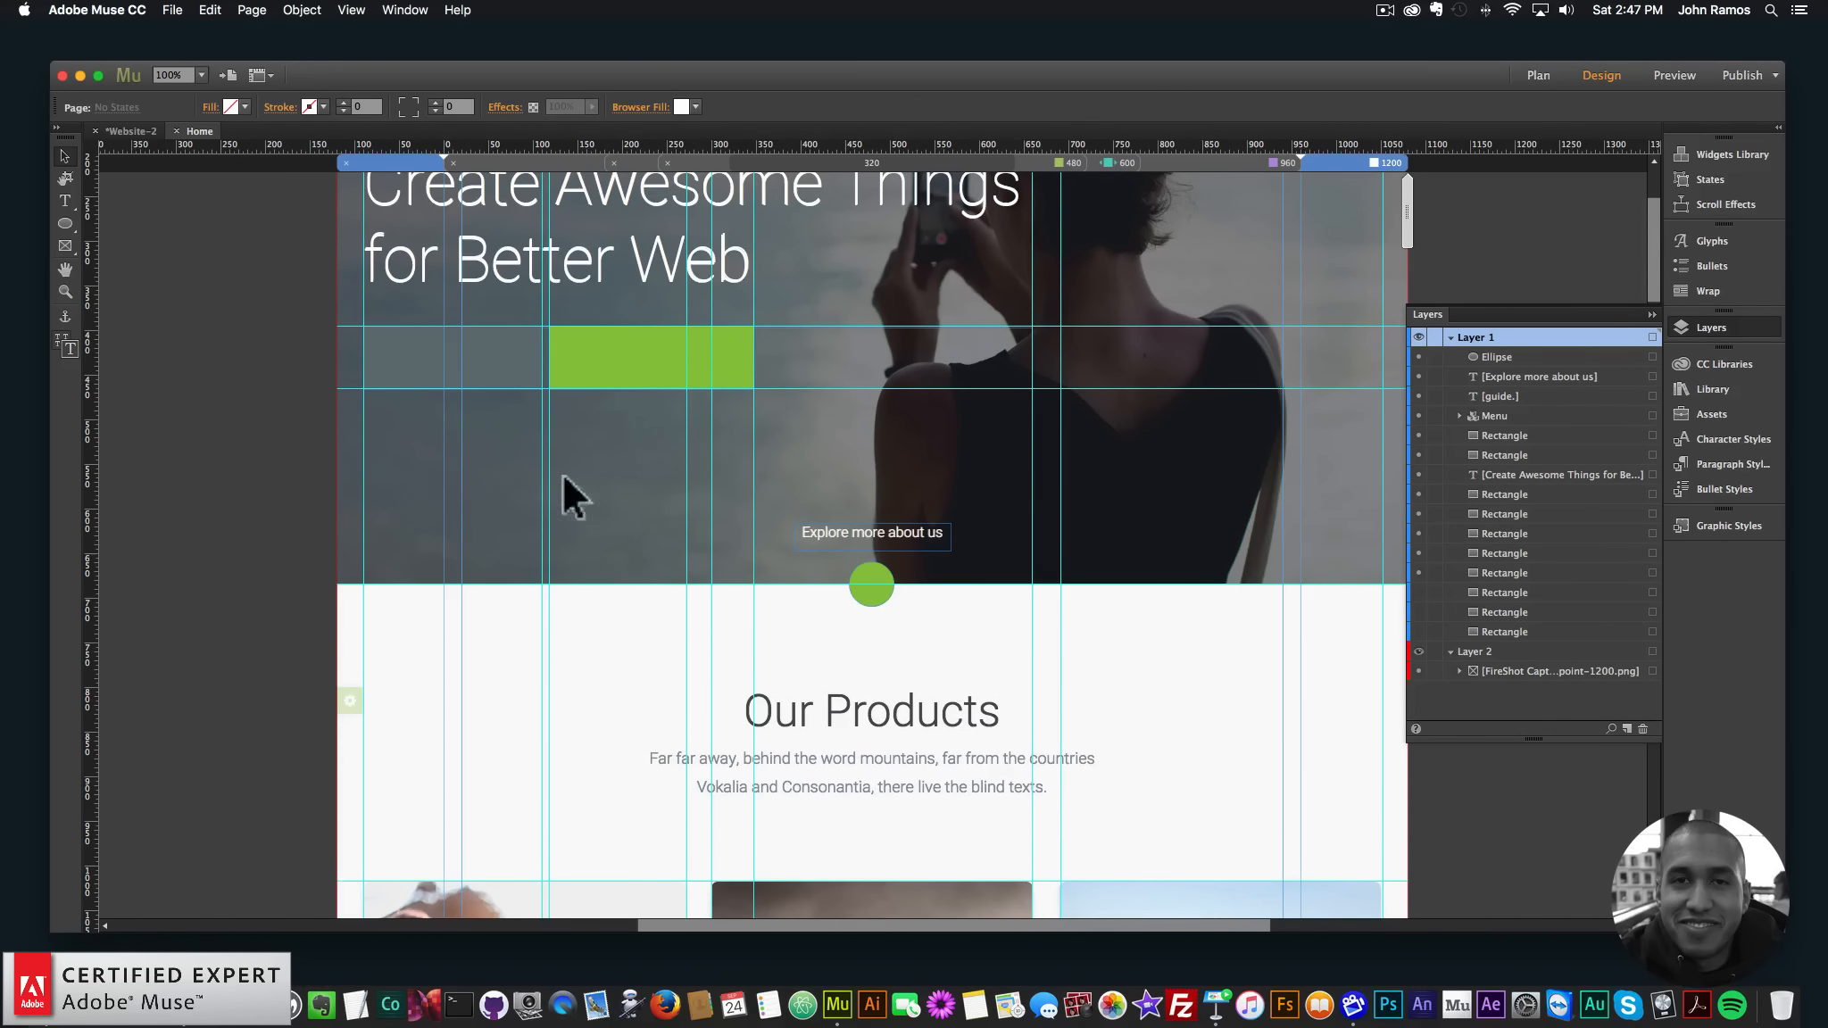
- Deselect the vertical guide, zoom out over the hero and products, and select the template screenshot
left_click(711, 600)
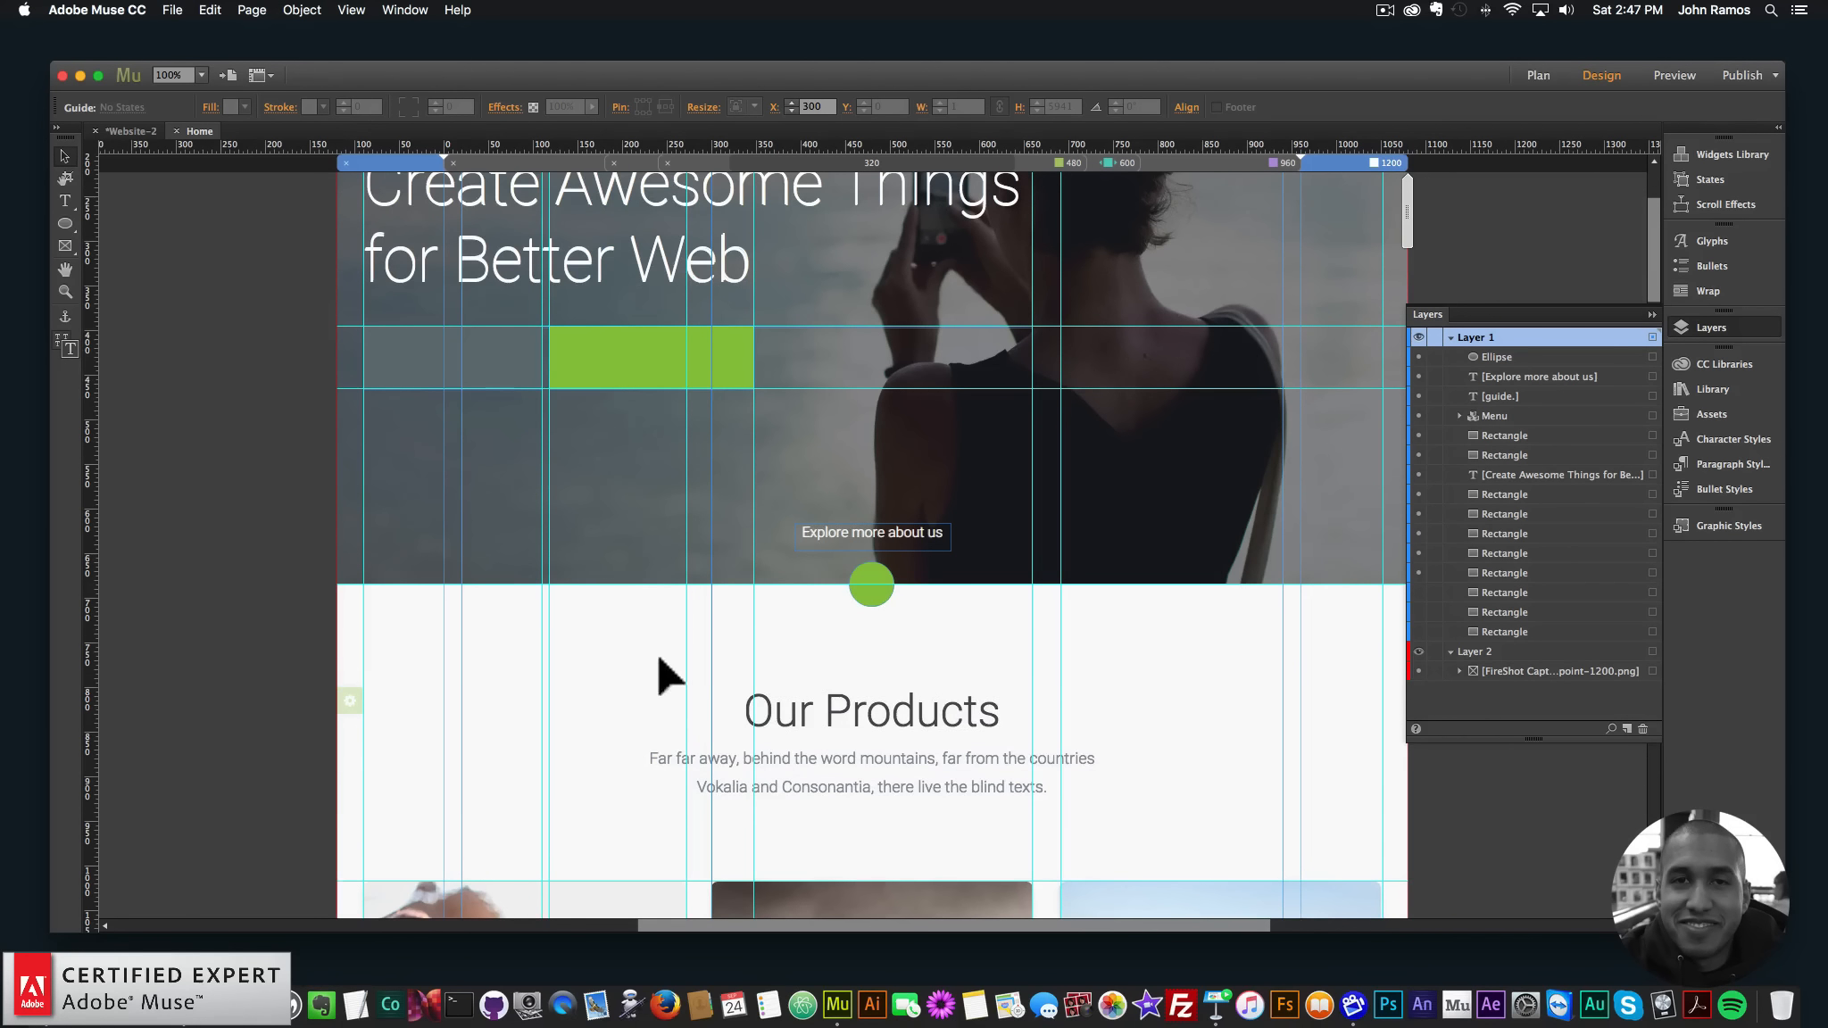
left_click(175, 369)
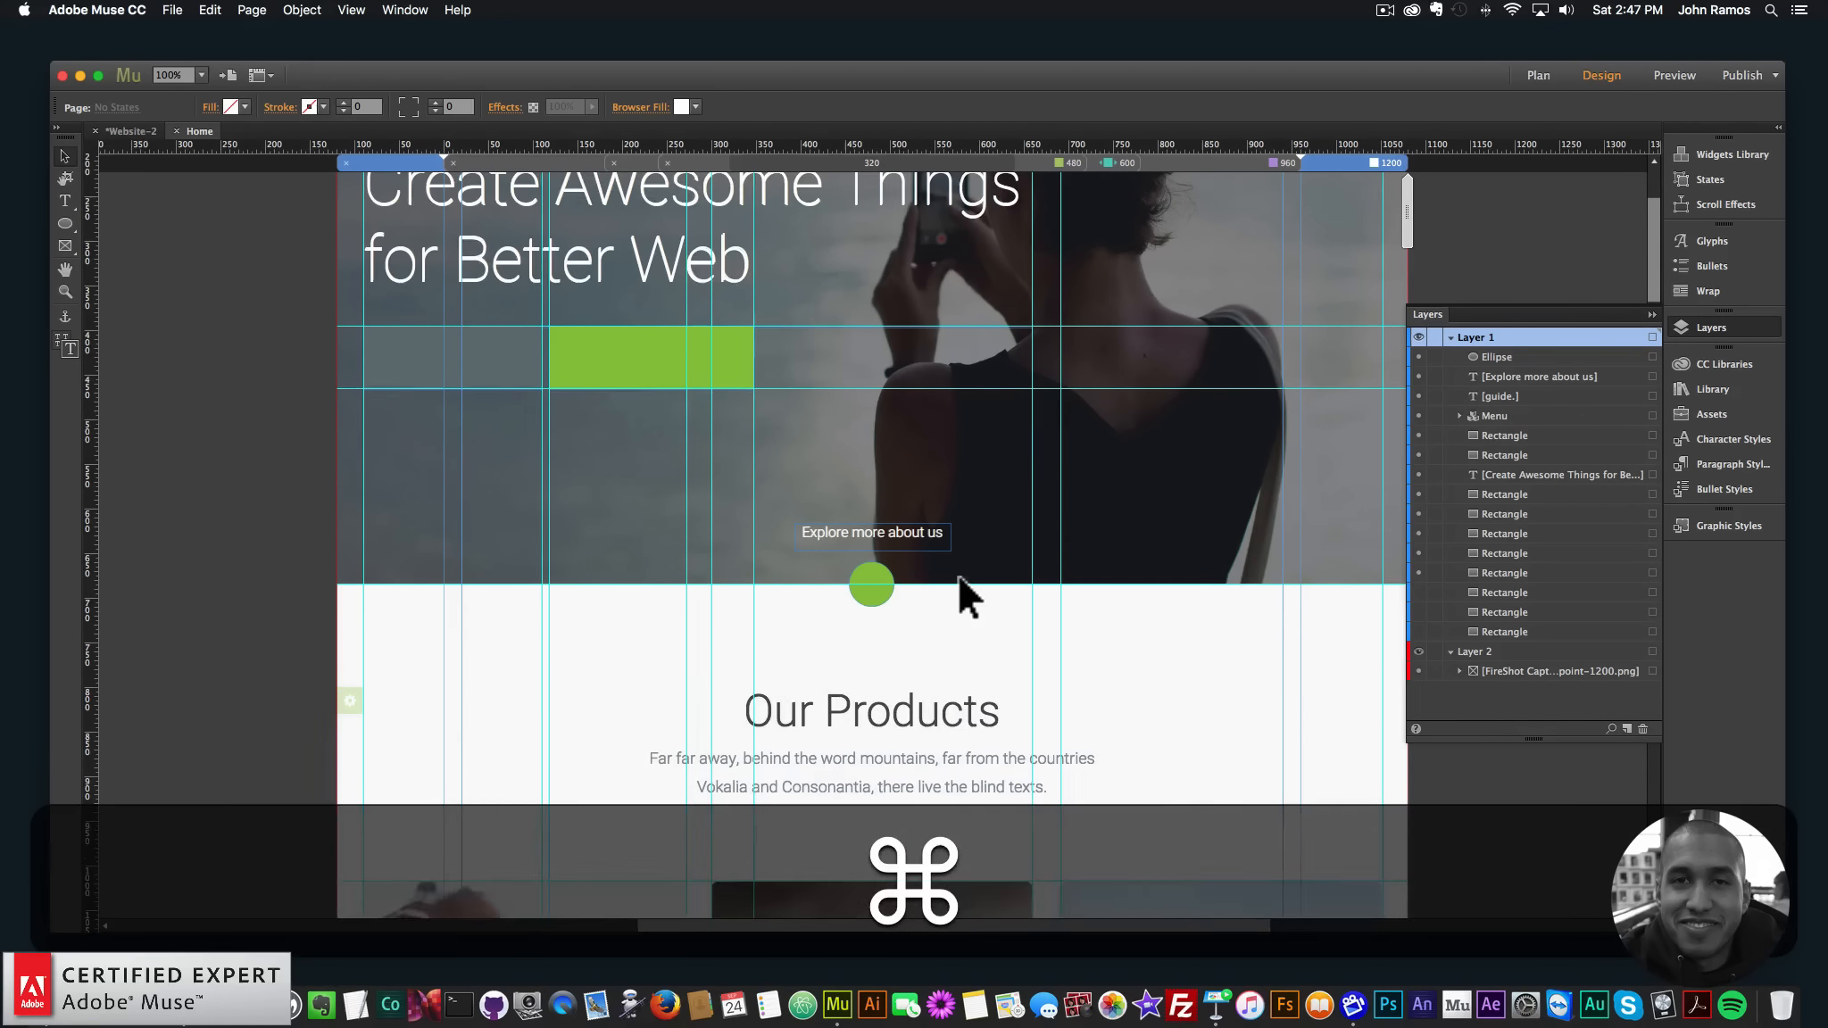
key("super+minus")
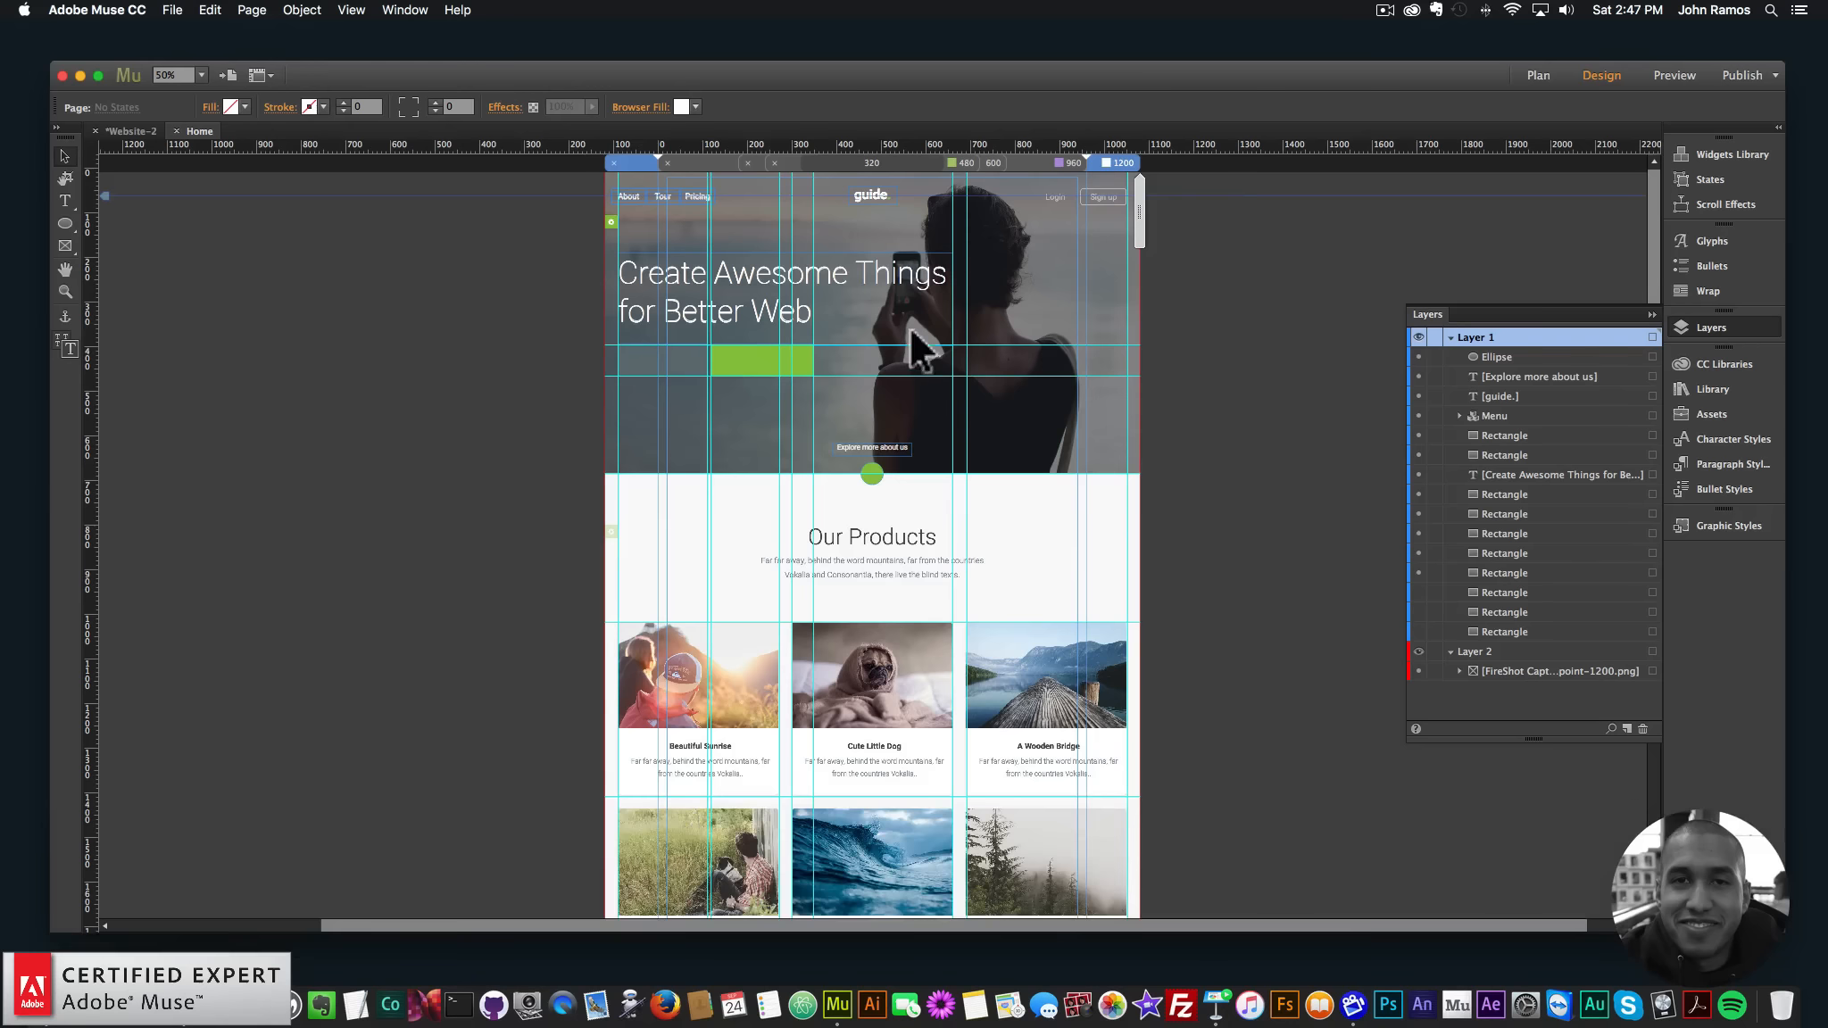
left_click(1080, 283)
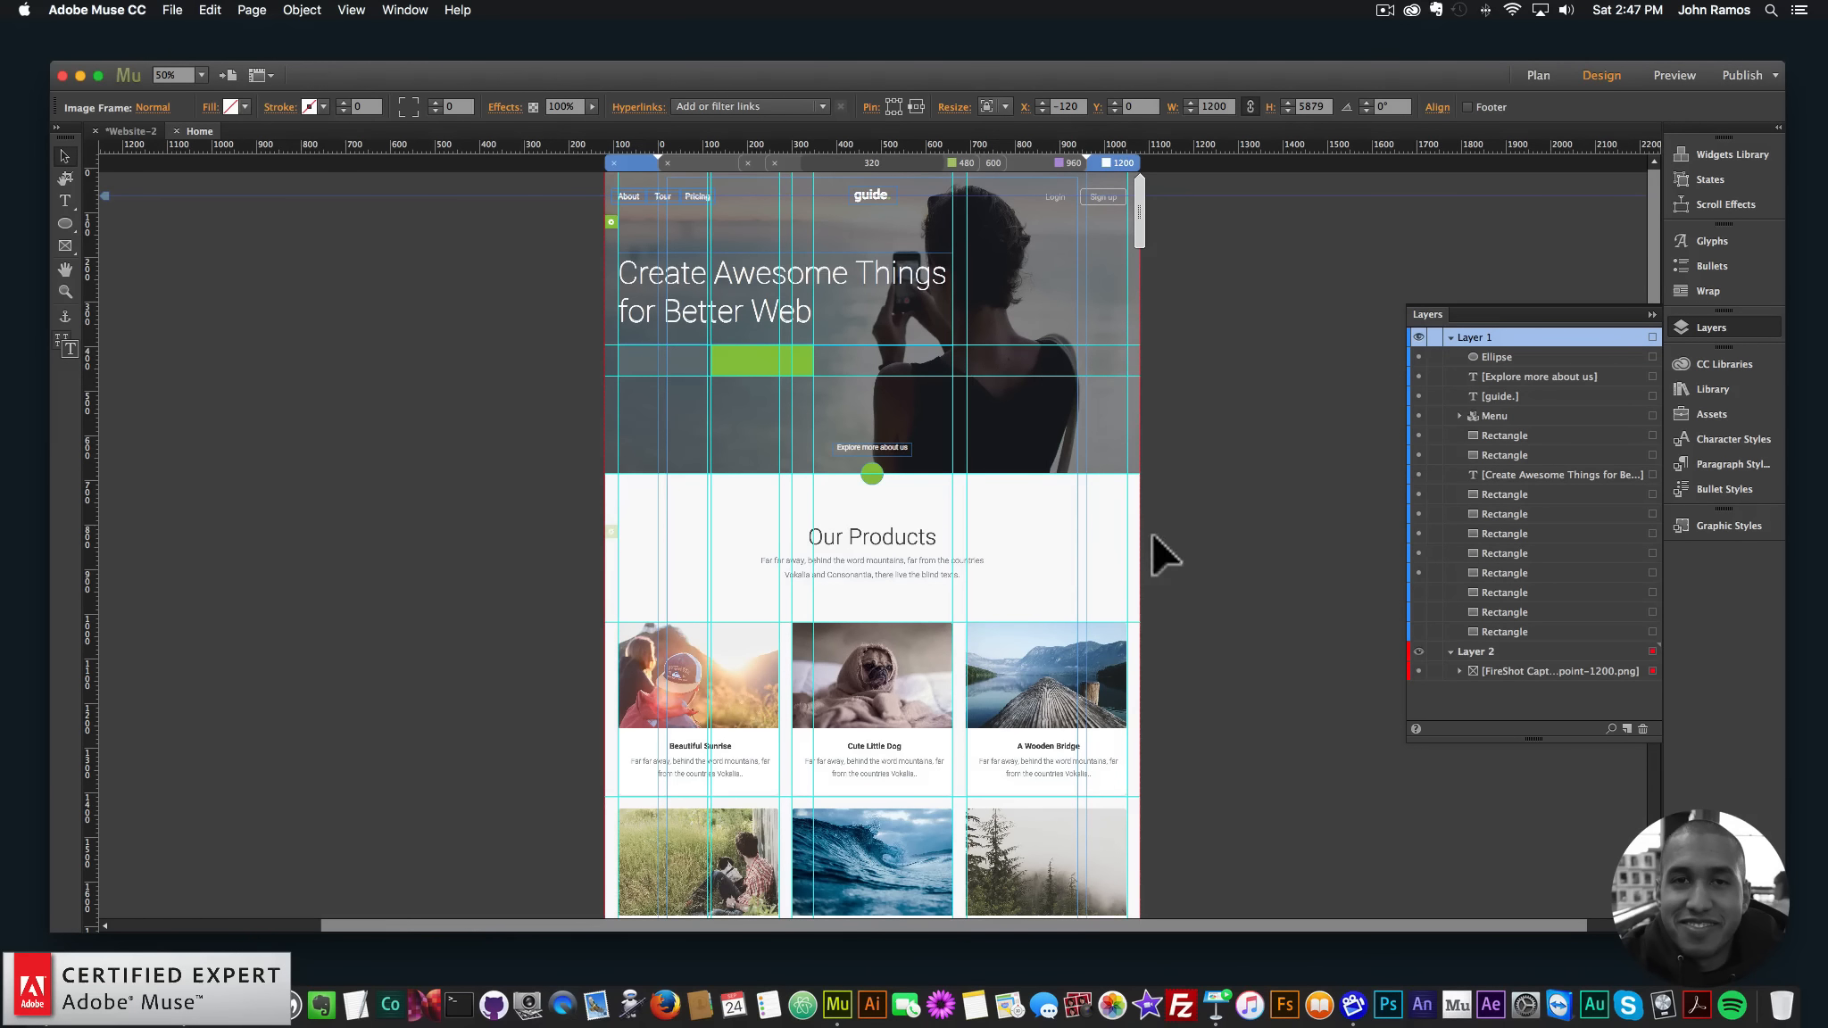
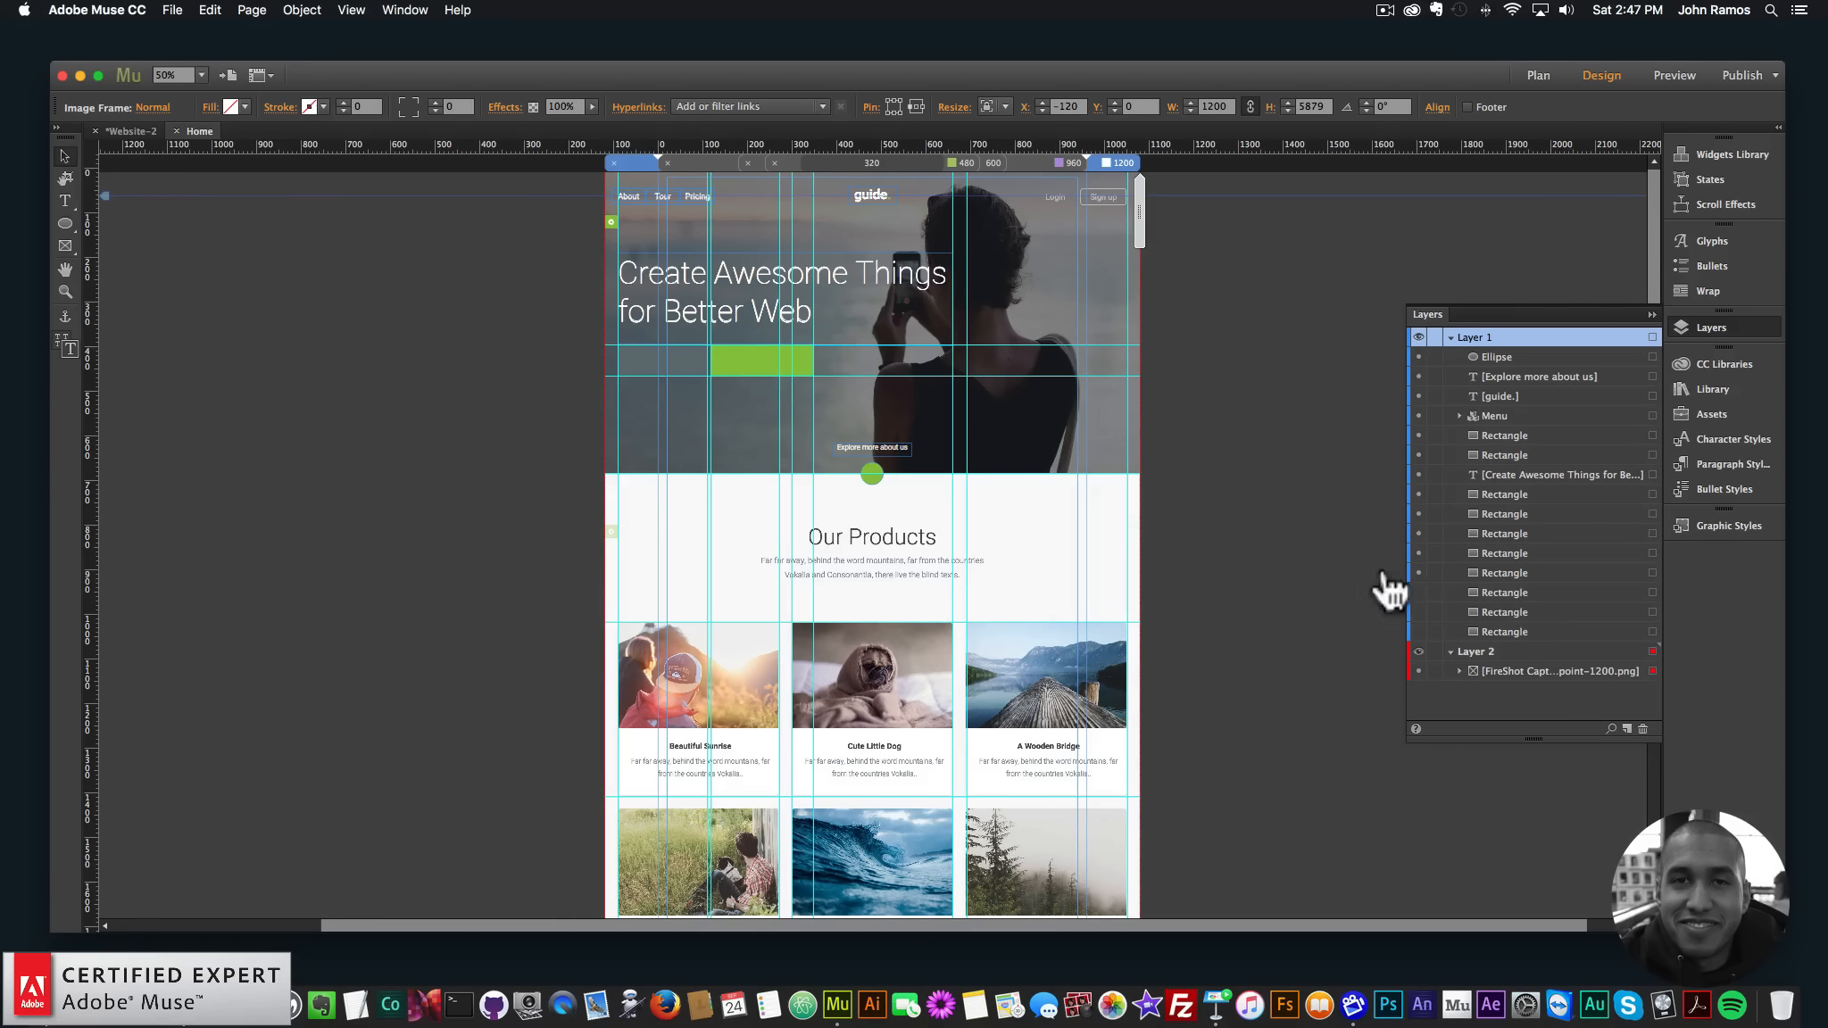
- Compare the hero with the Chrome template, toggle Layer 2 off and on, and start Preview Page in Browser
left_click(250, 1005)
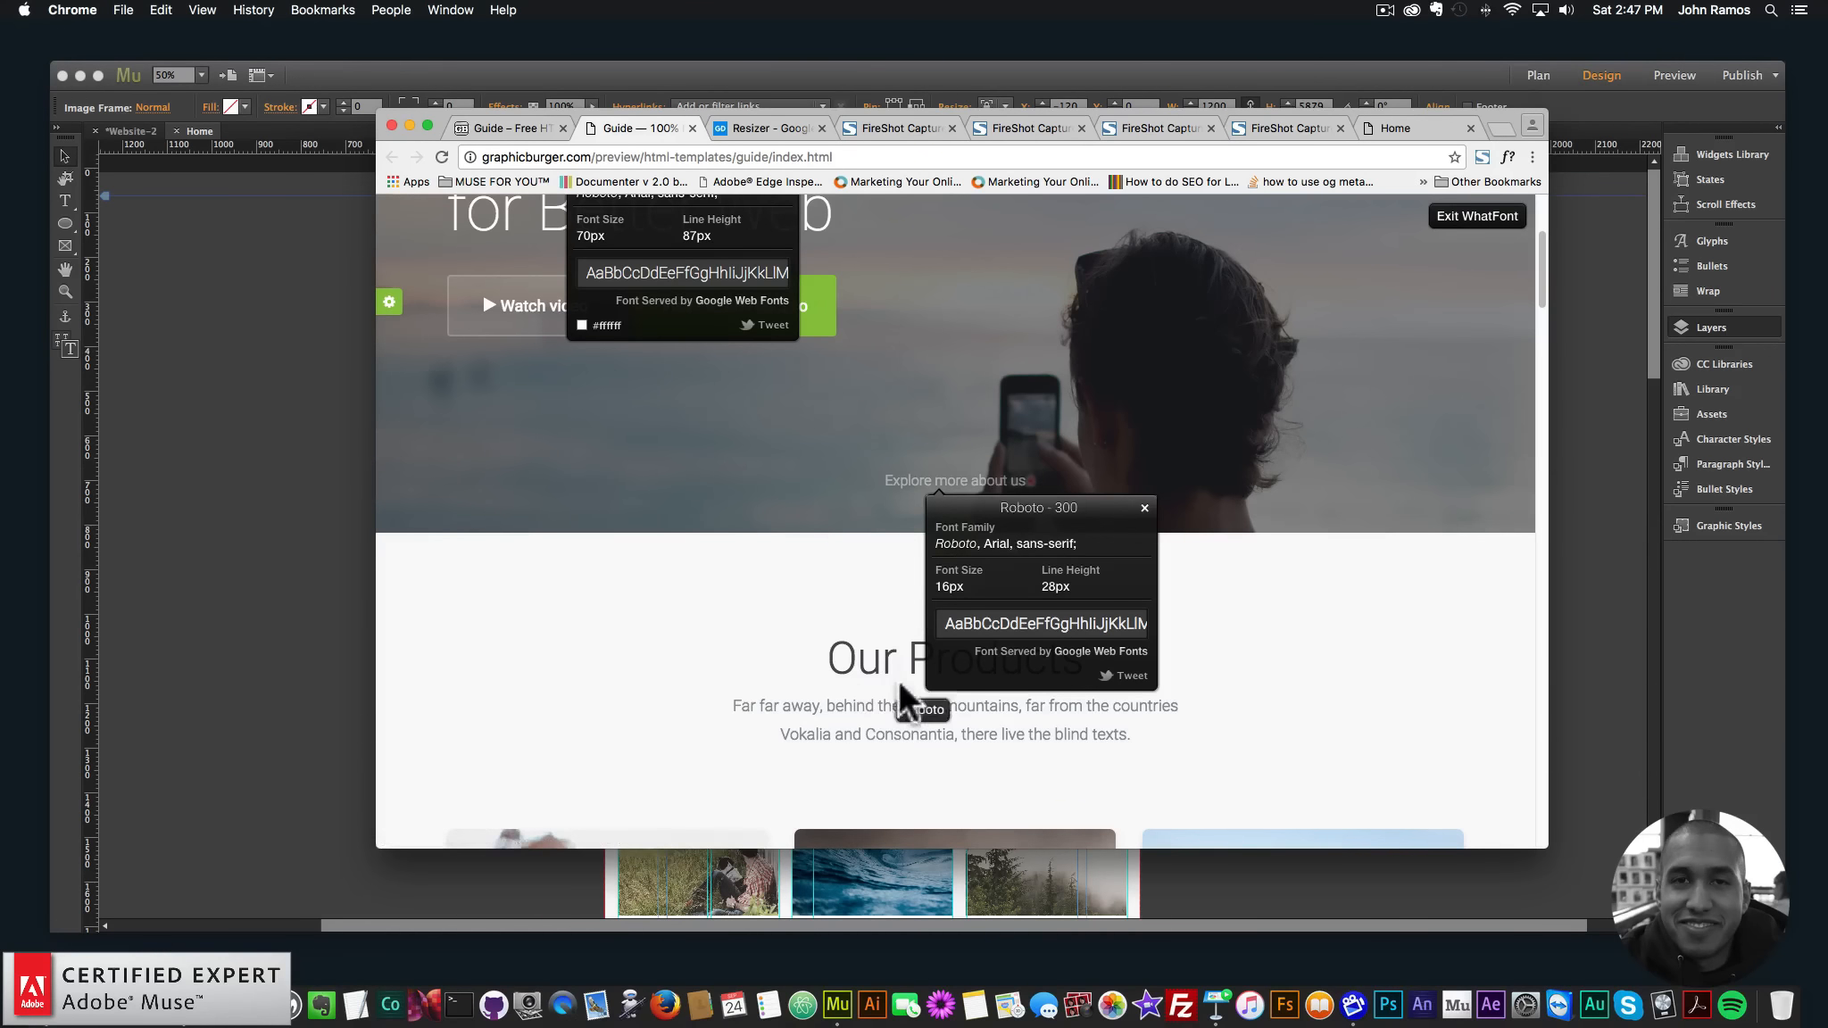
left_click(210, 518)
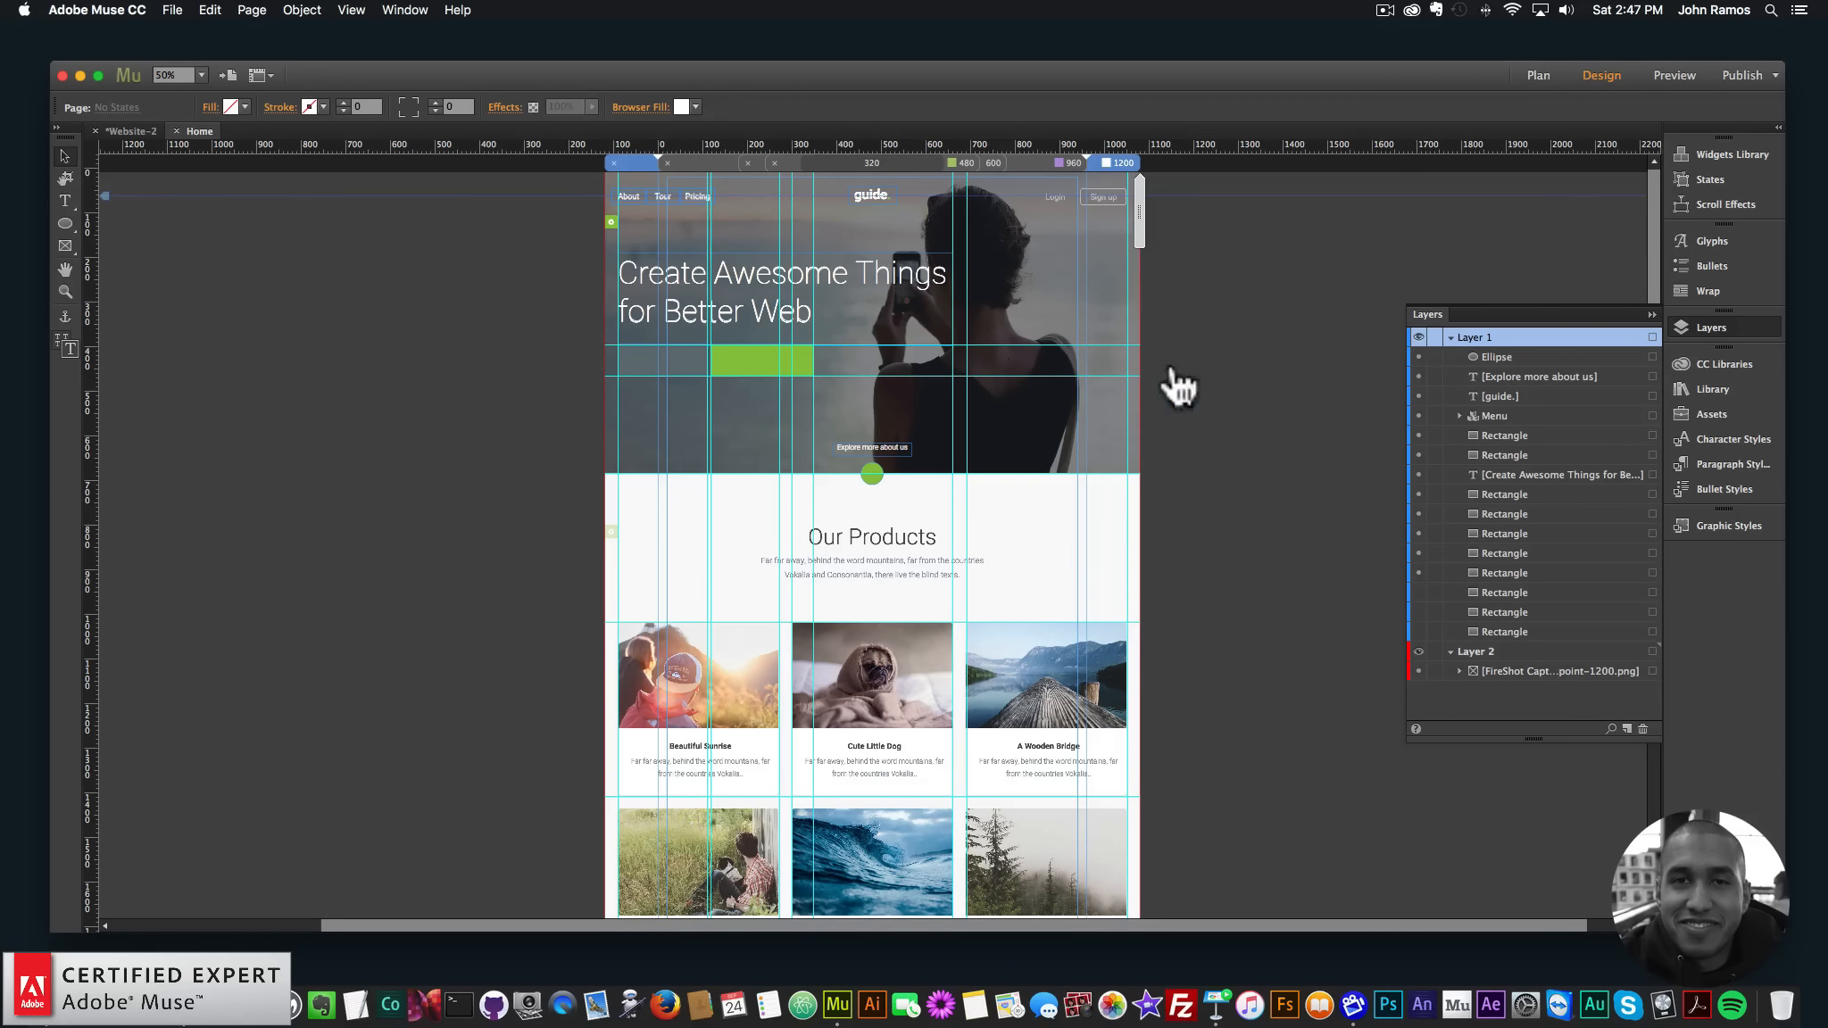
left_click(1418, 670)
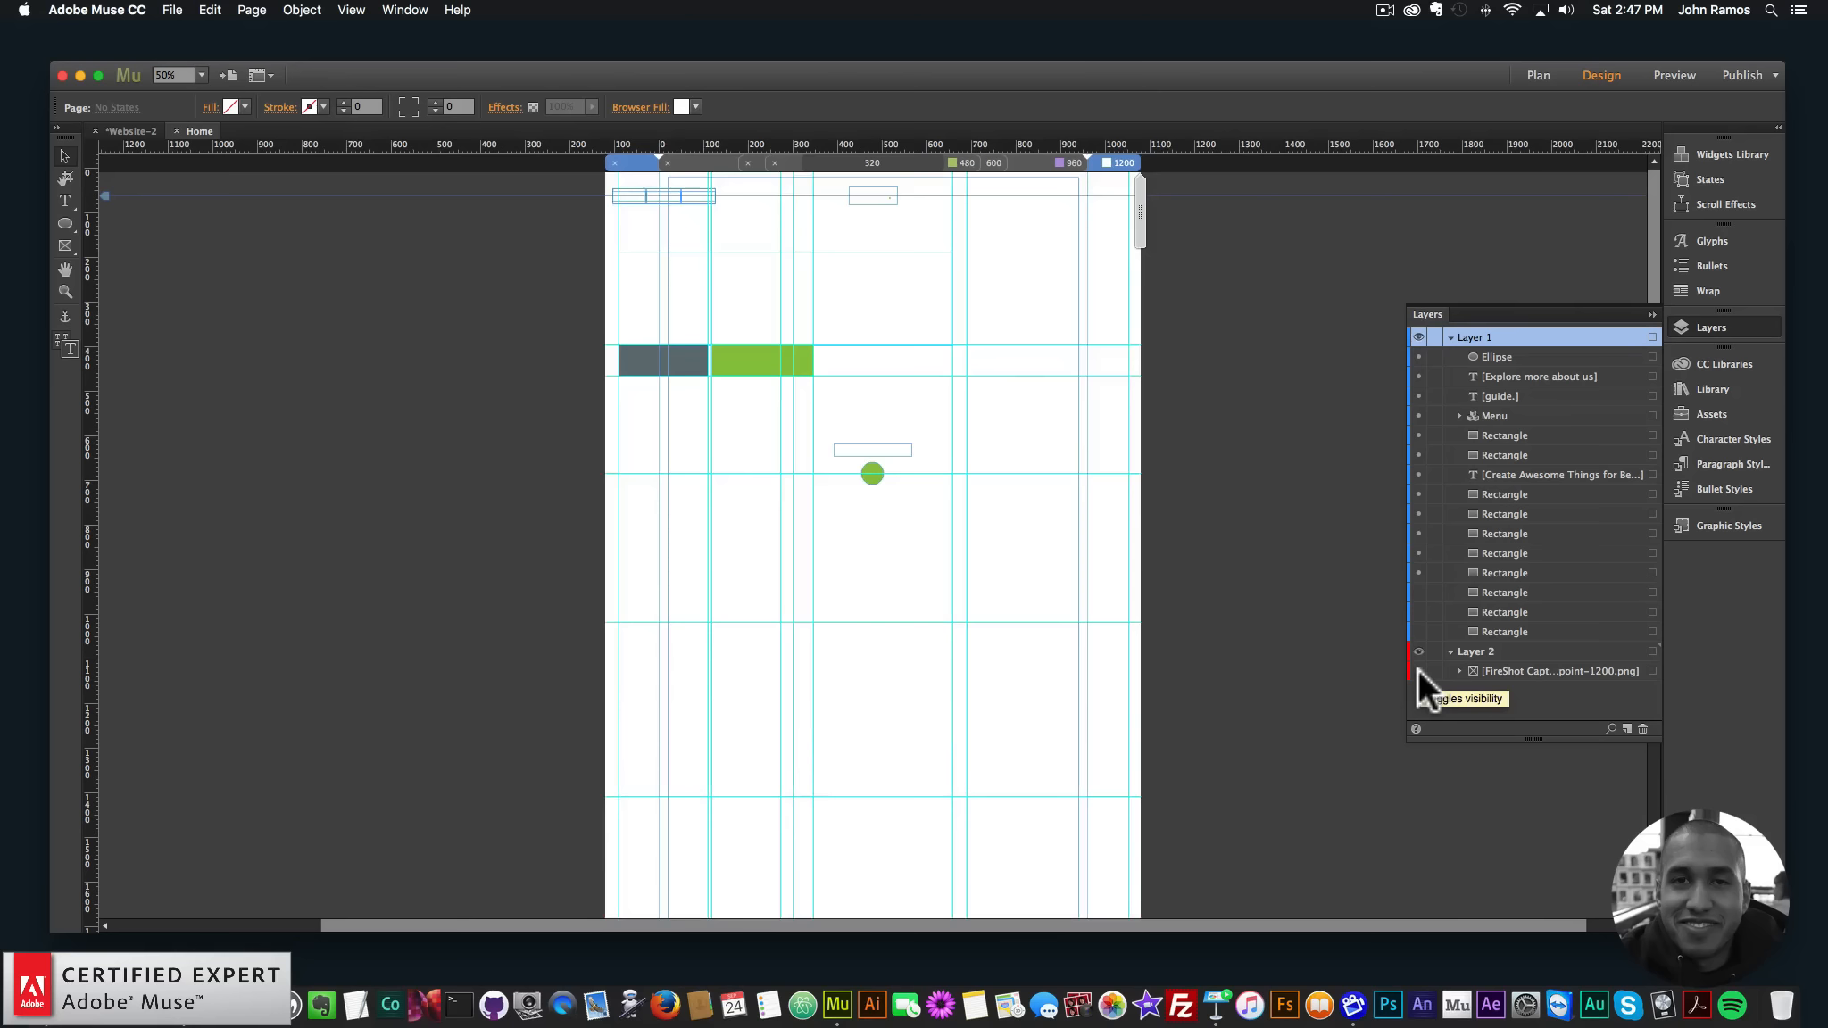
left_click(1418, 669)
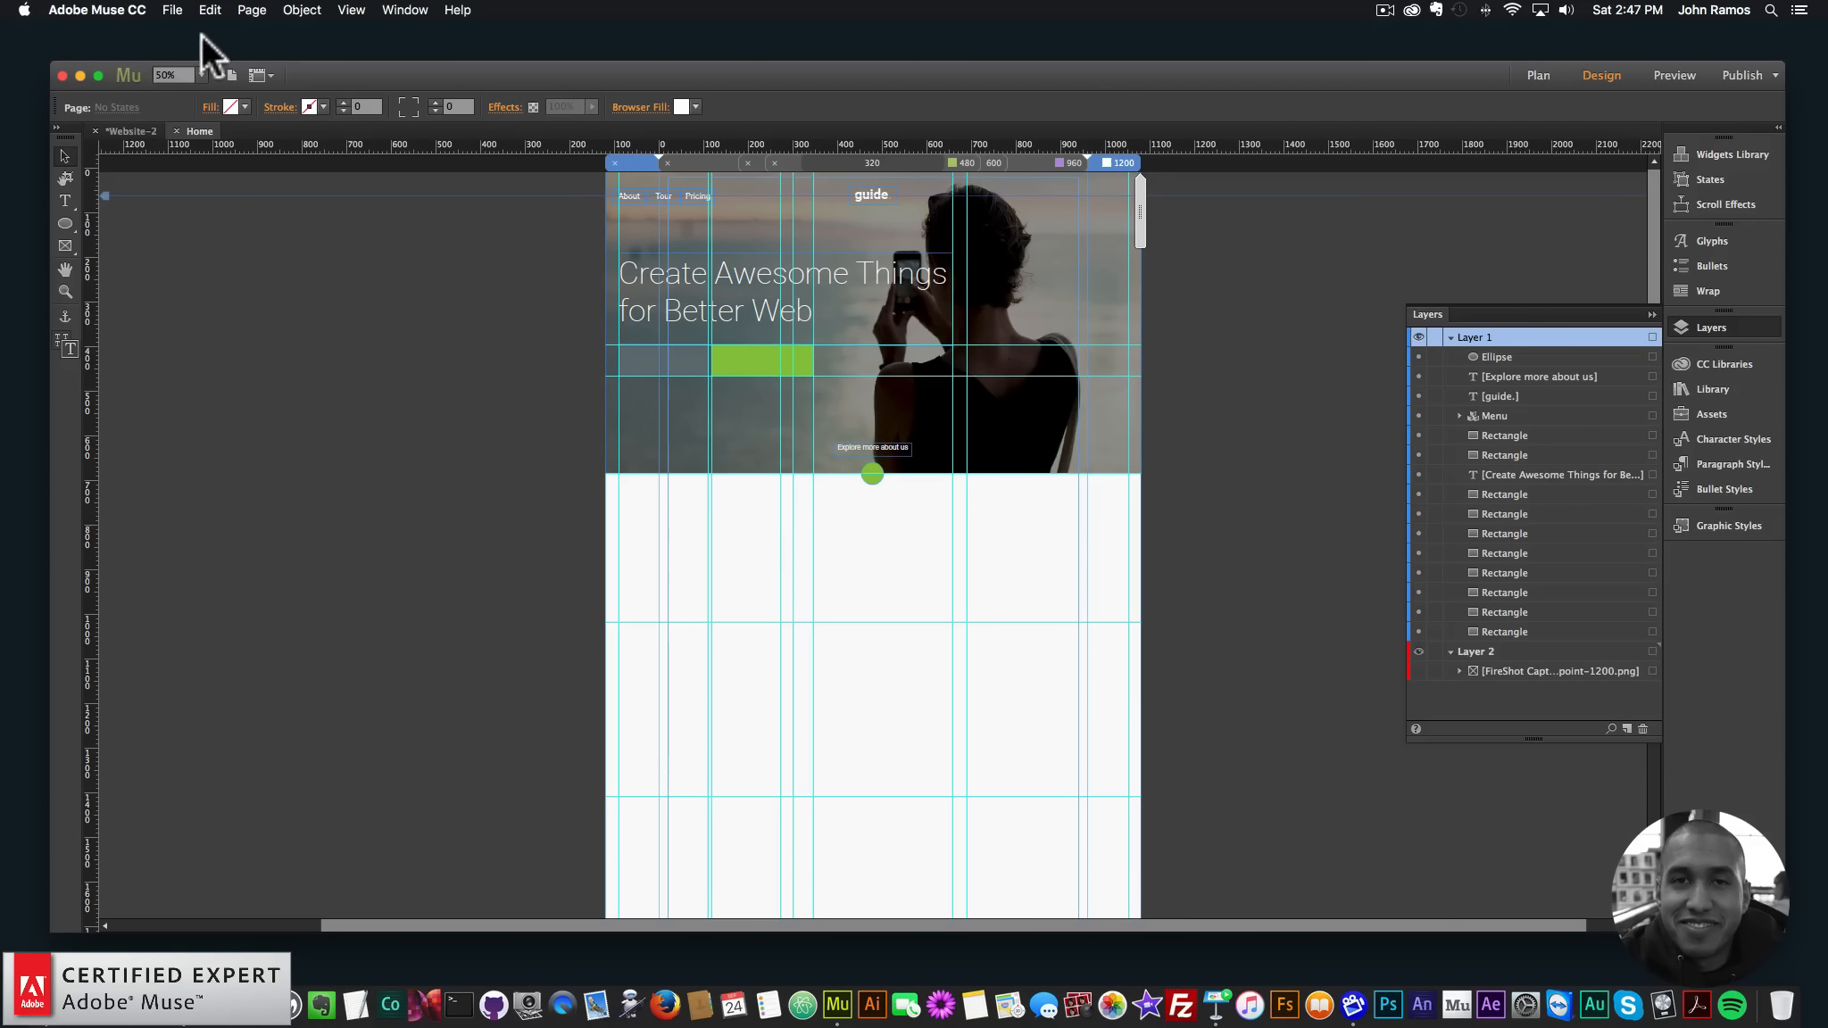
left_click(172, 9)
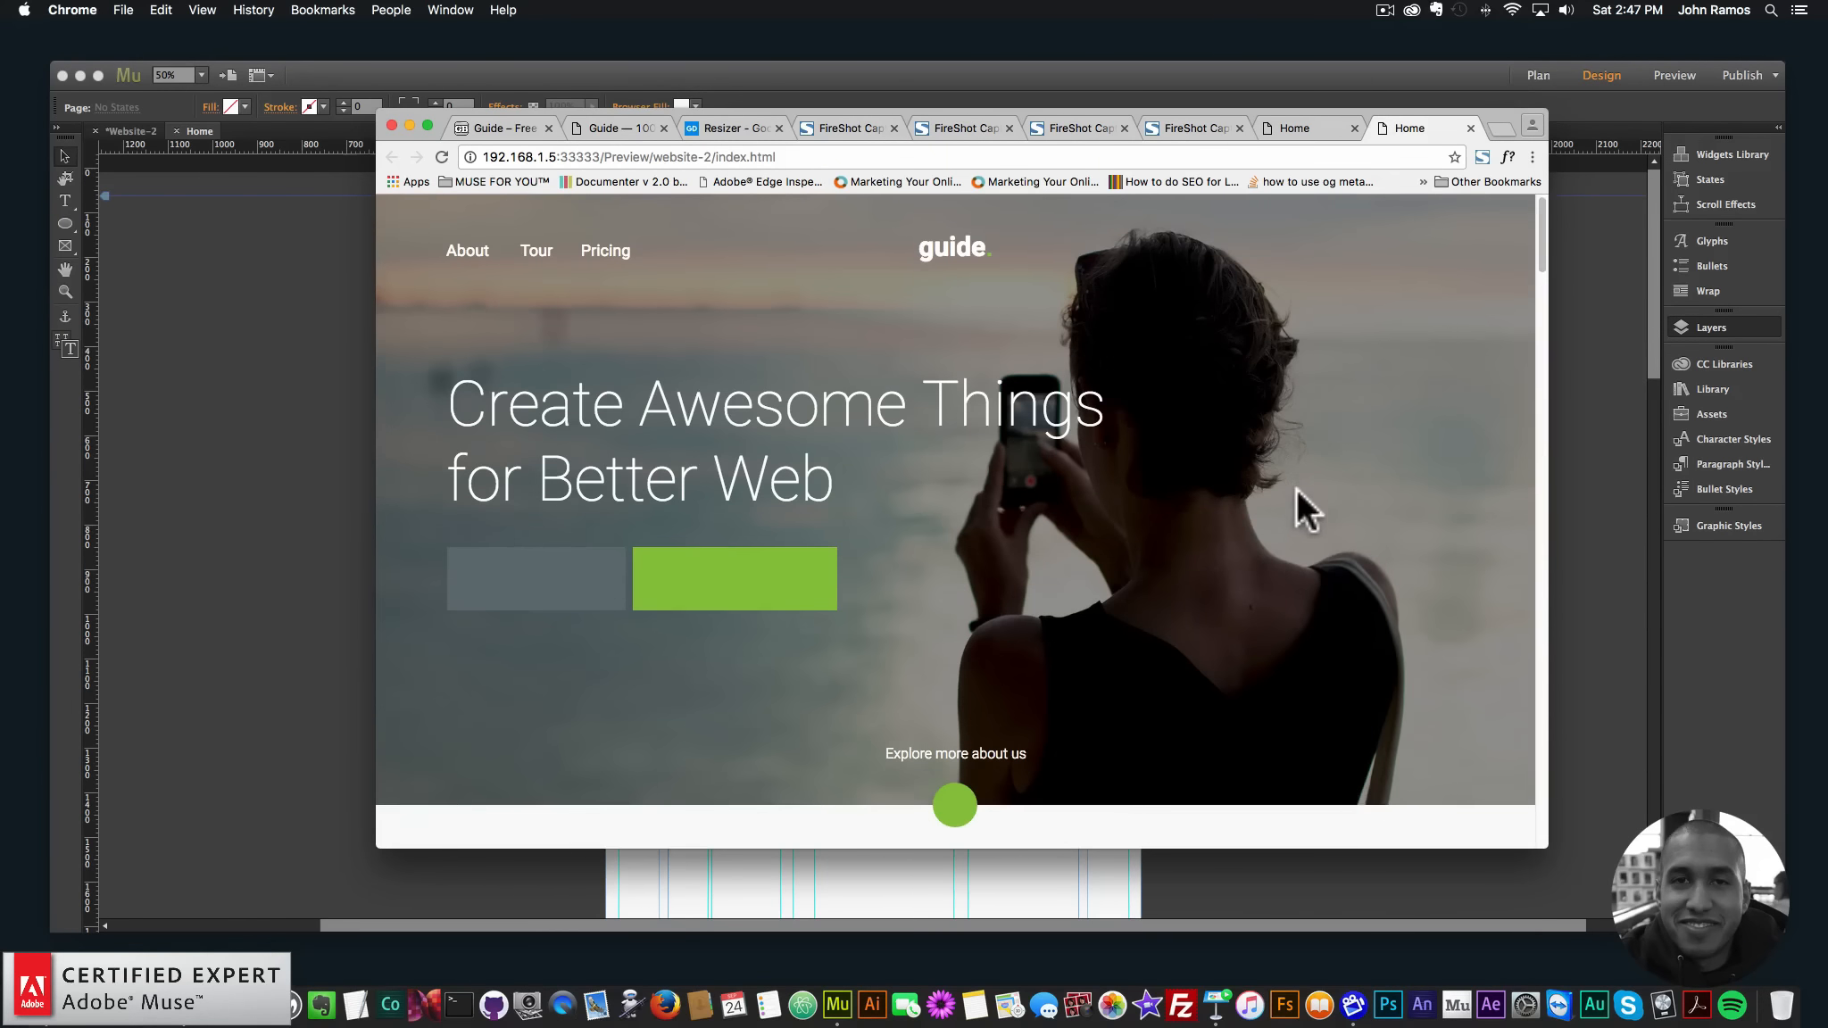
- Preview the page in Chrome and resize the window to test how it reflows
scroll(1297, 491, "down", 2)
scroll(1297, 495, "up", 2)
left_click_drag(1552, 473, 1674, 449)
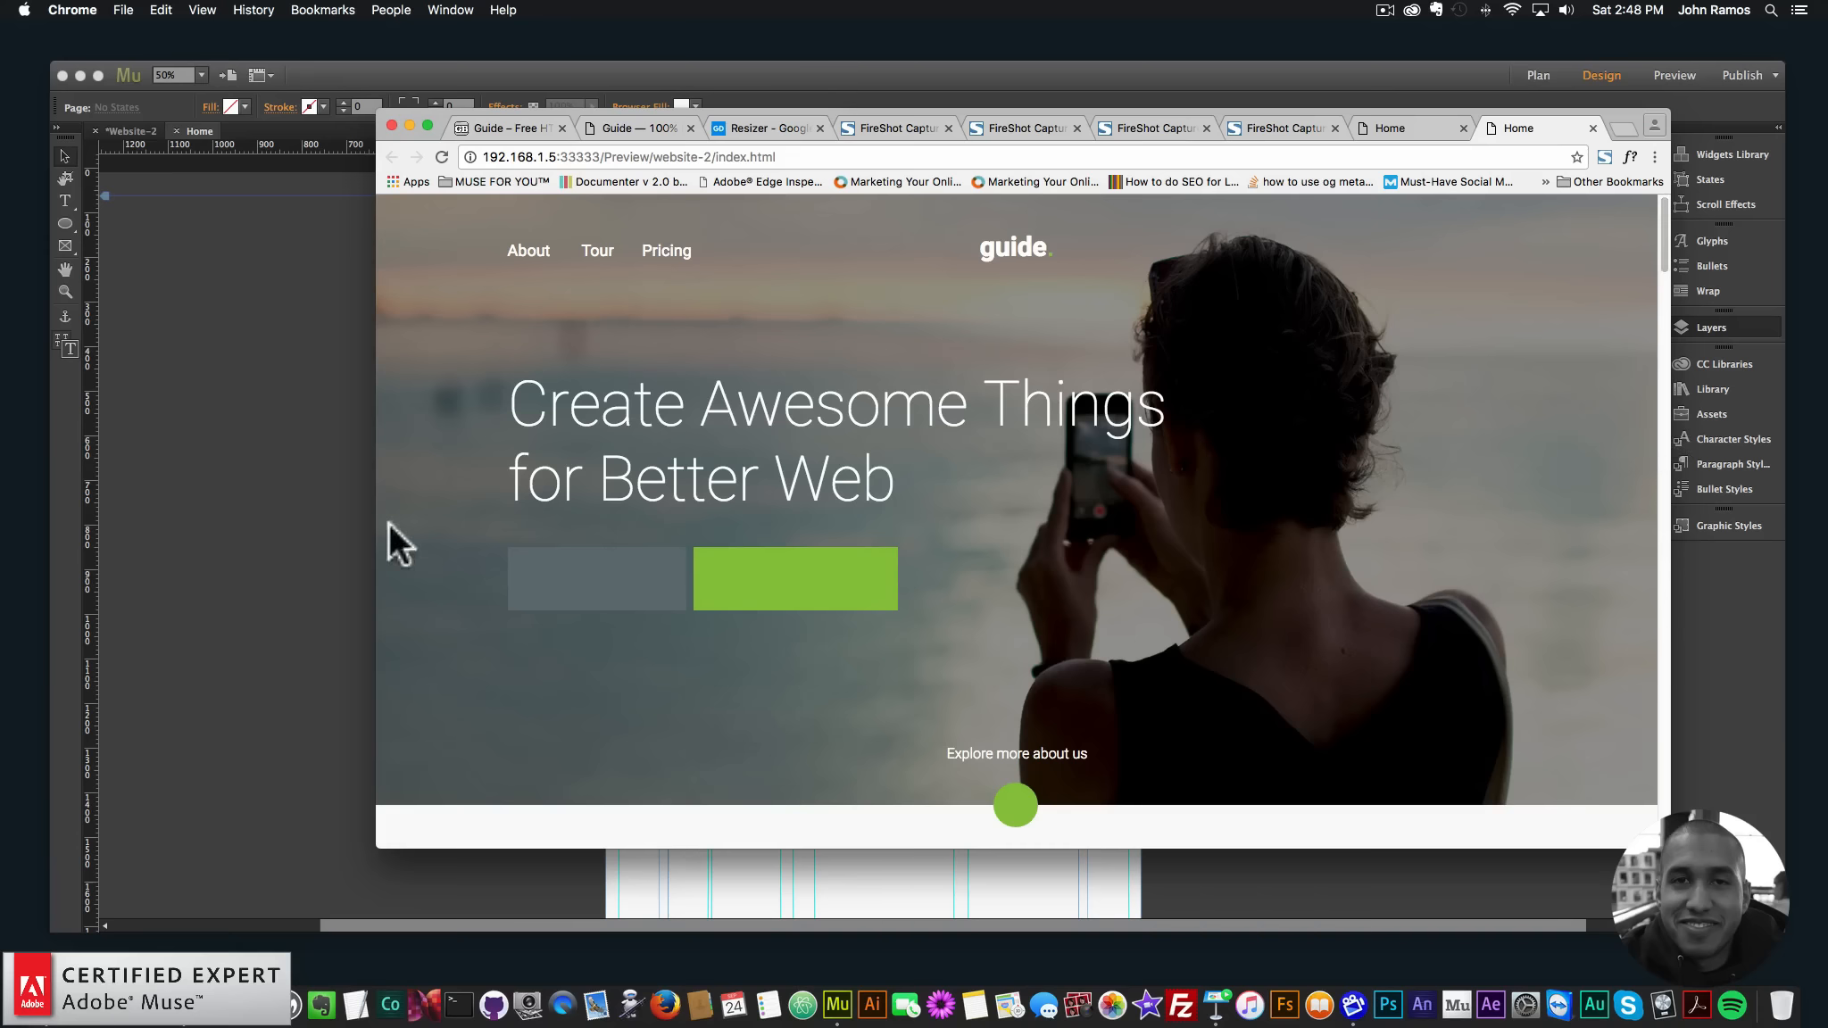
- Check the 960 and 1200 layouts in Muse, then hide the white rectangle to reveal the products screenshot
left_click(336, 375)
left_click(1059, 162)
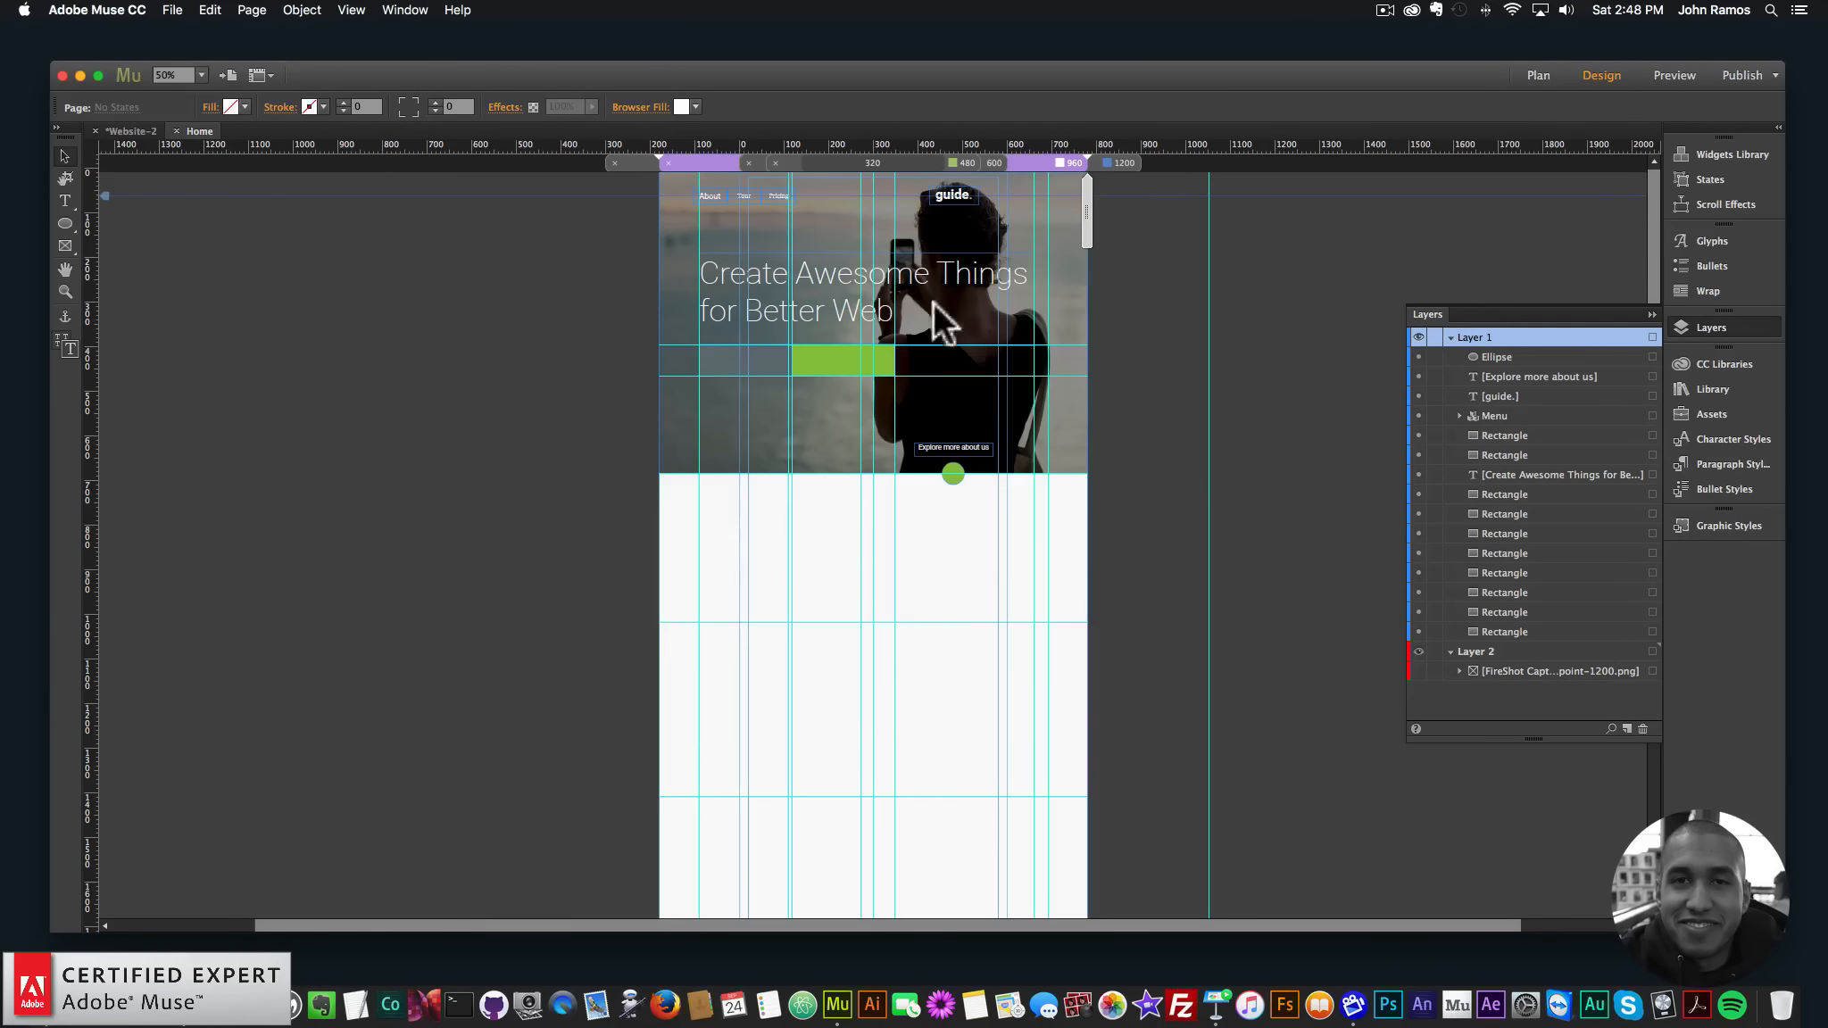
left_click(1107, 162)
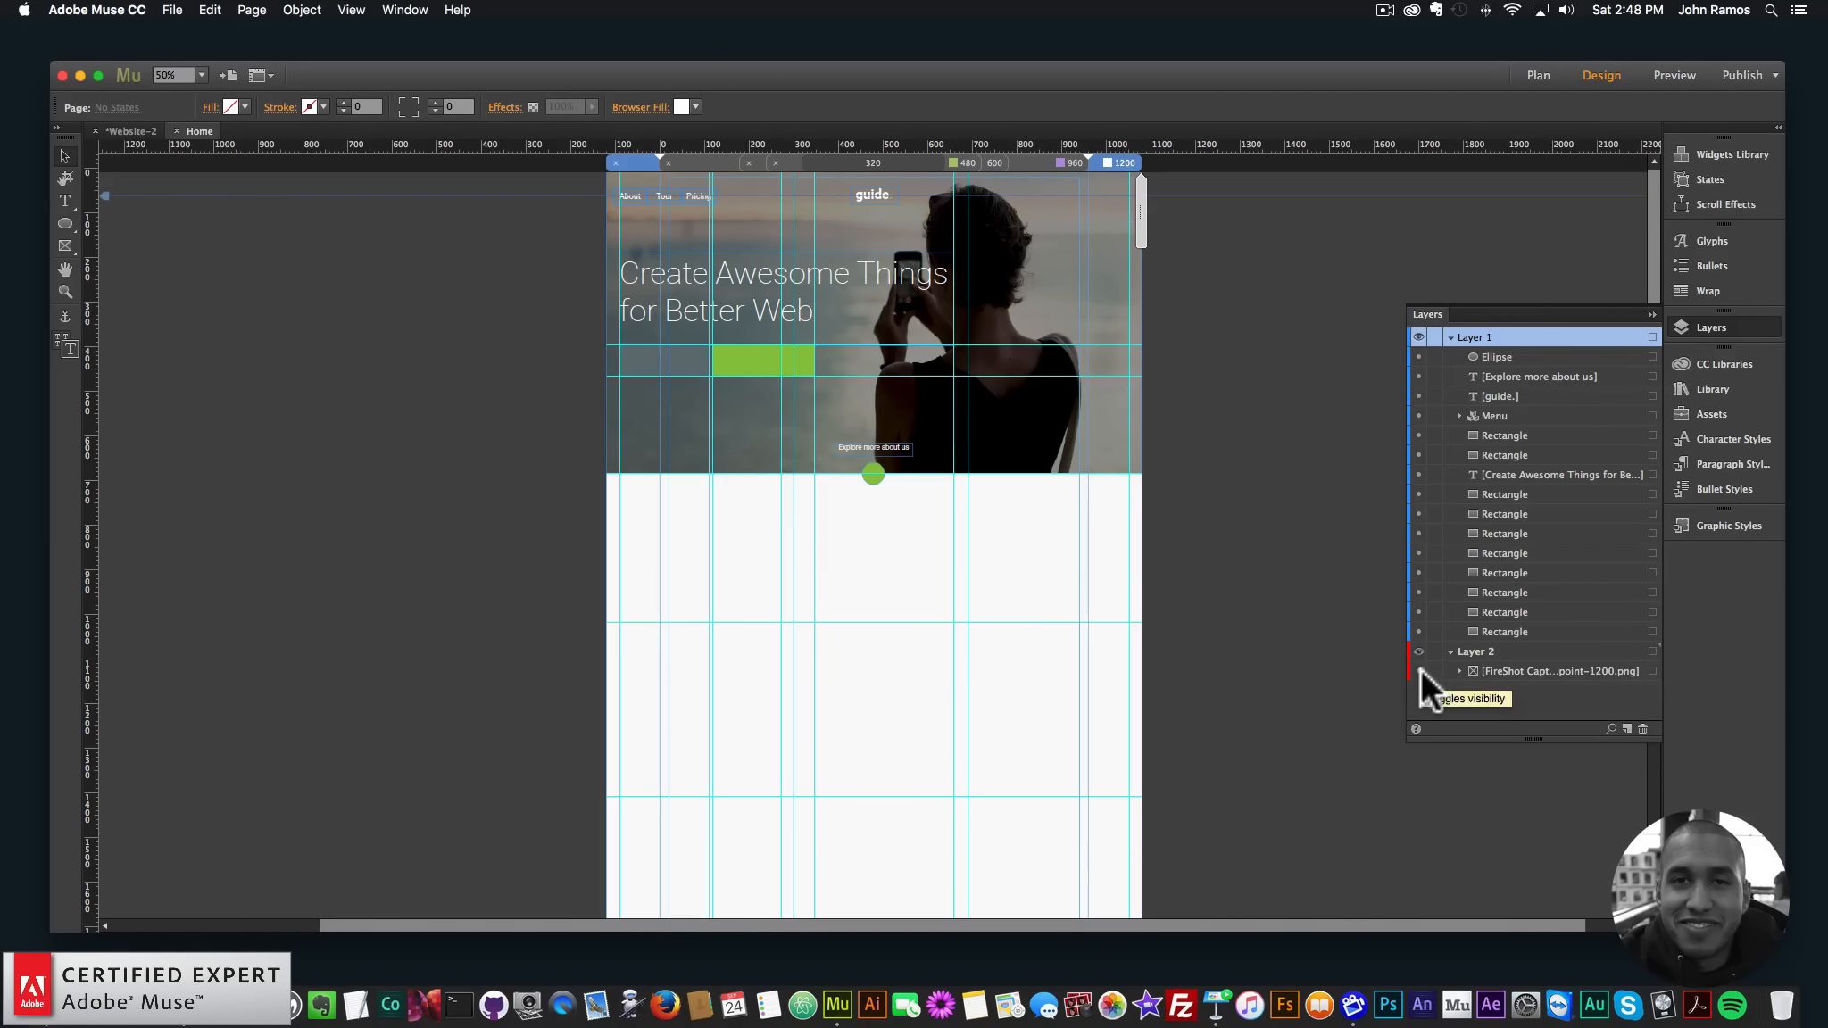
left_click(1034, 545)
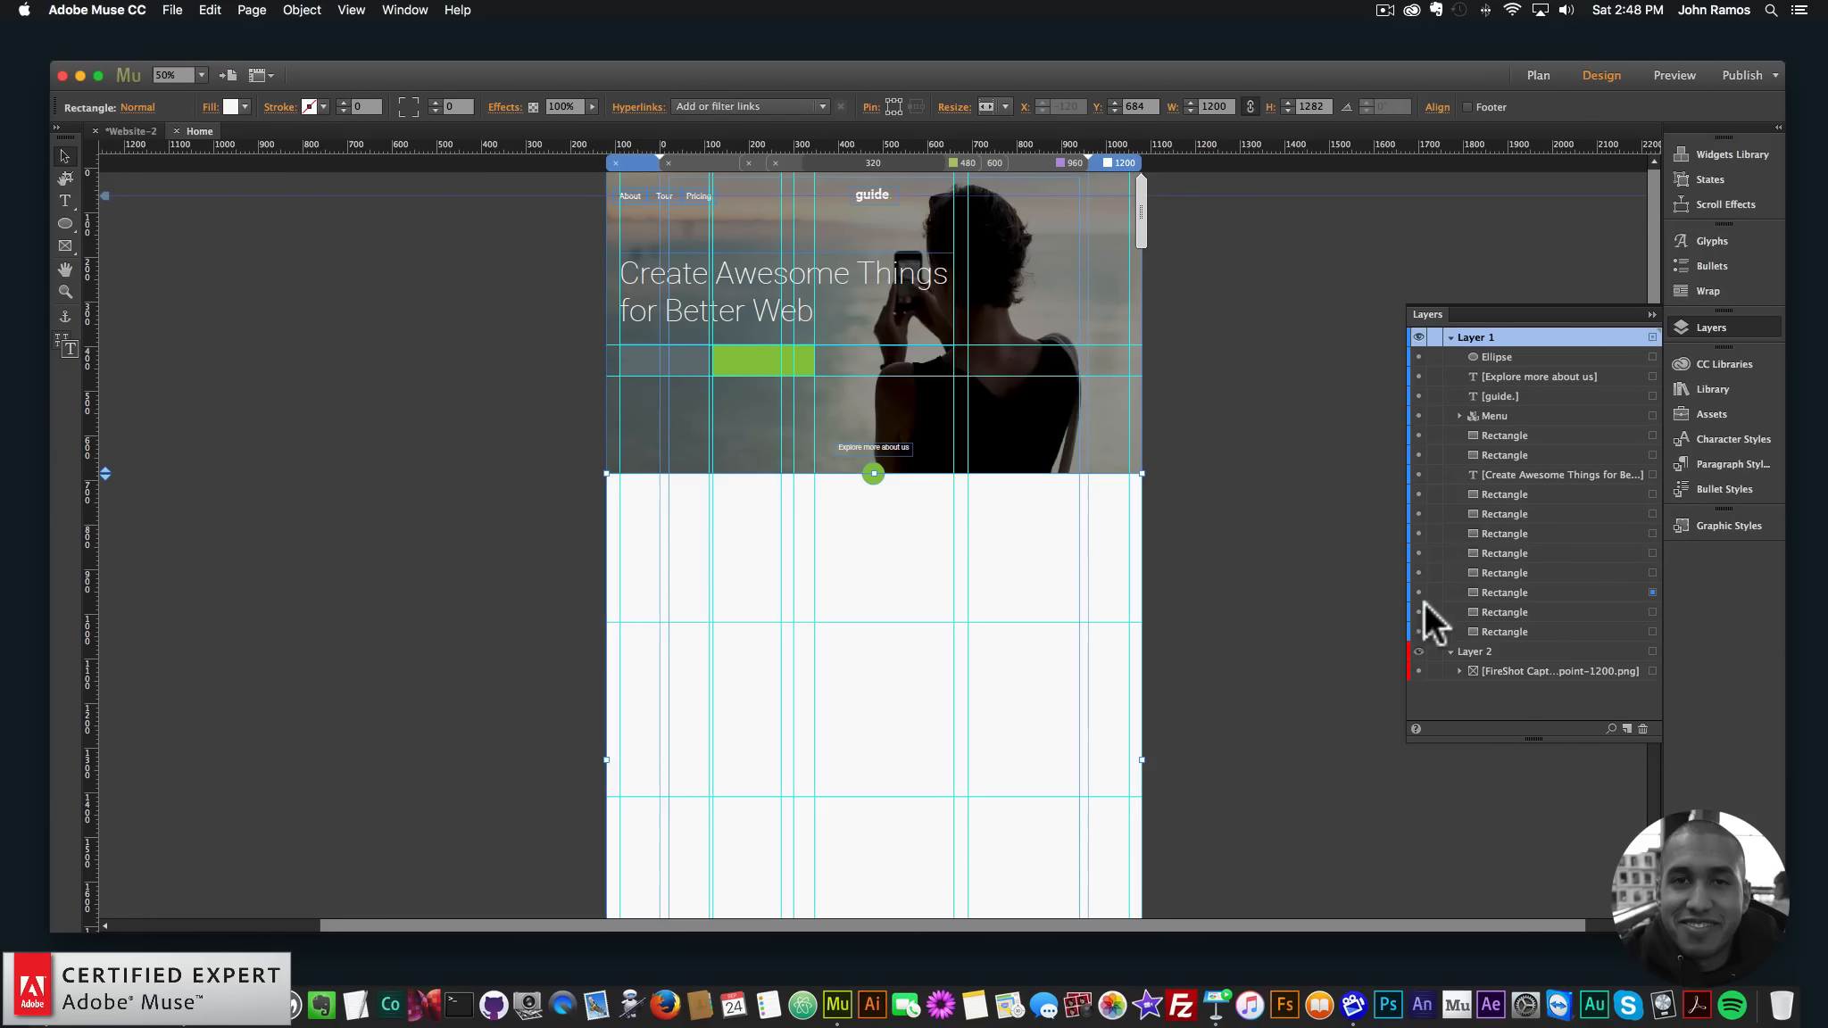
left_click(1418, 591)
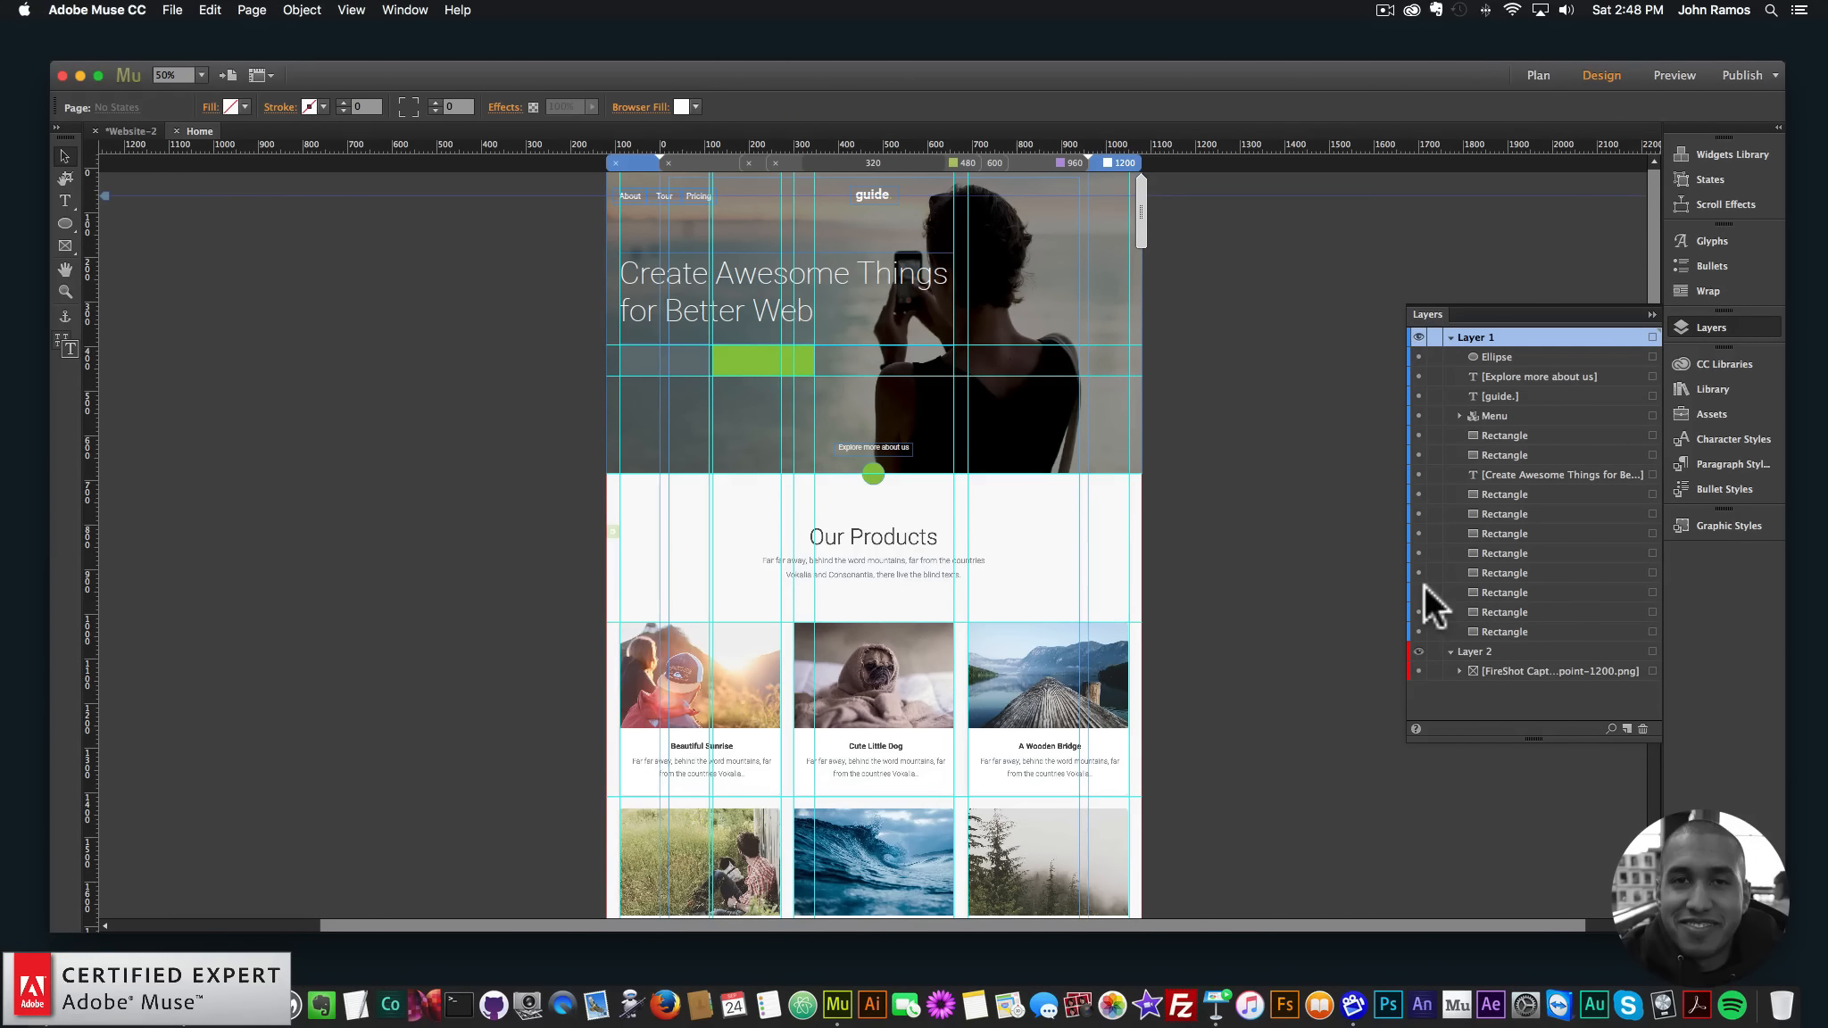
scroll(1160, 571, "down", 3)
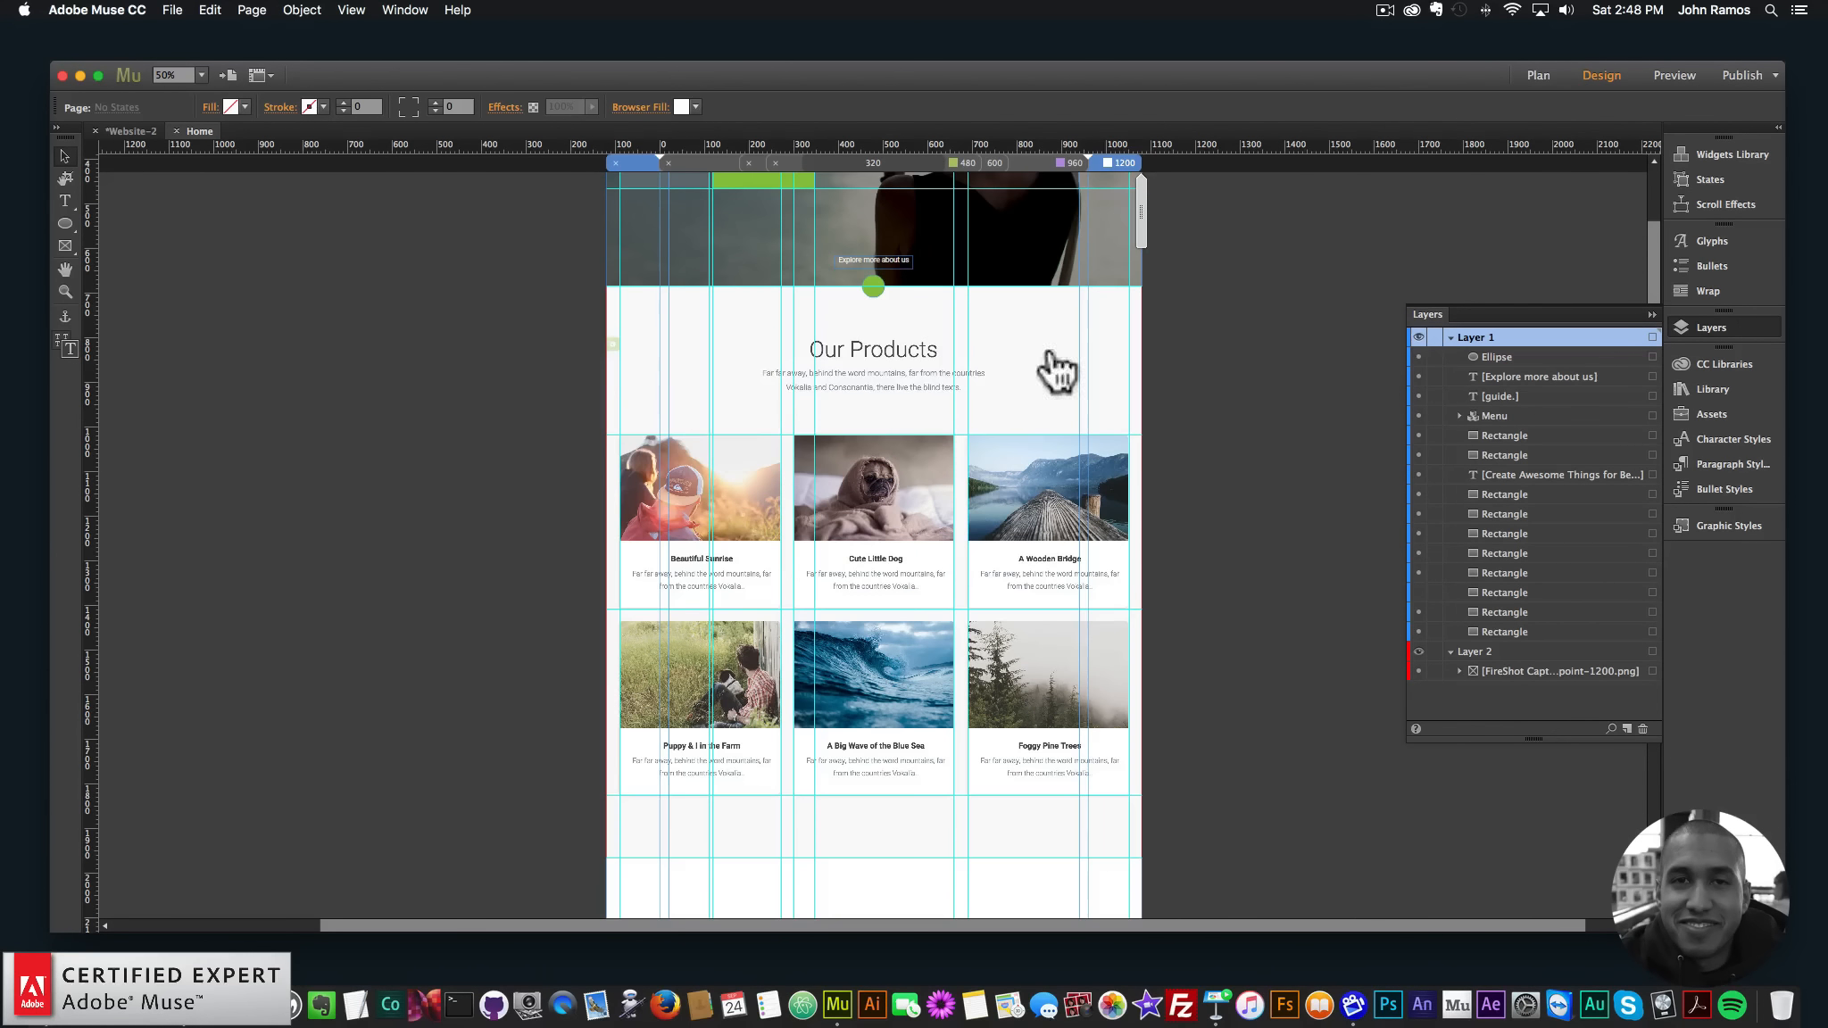
- Zoom the canvas to 100% on the products section
left_click(64, 293)
left_click(874, 370)
left_click(1035, 522)
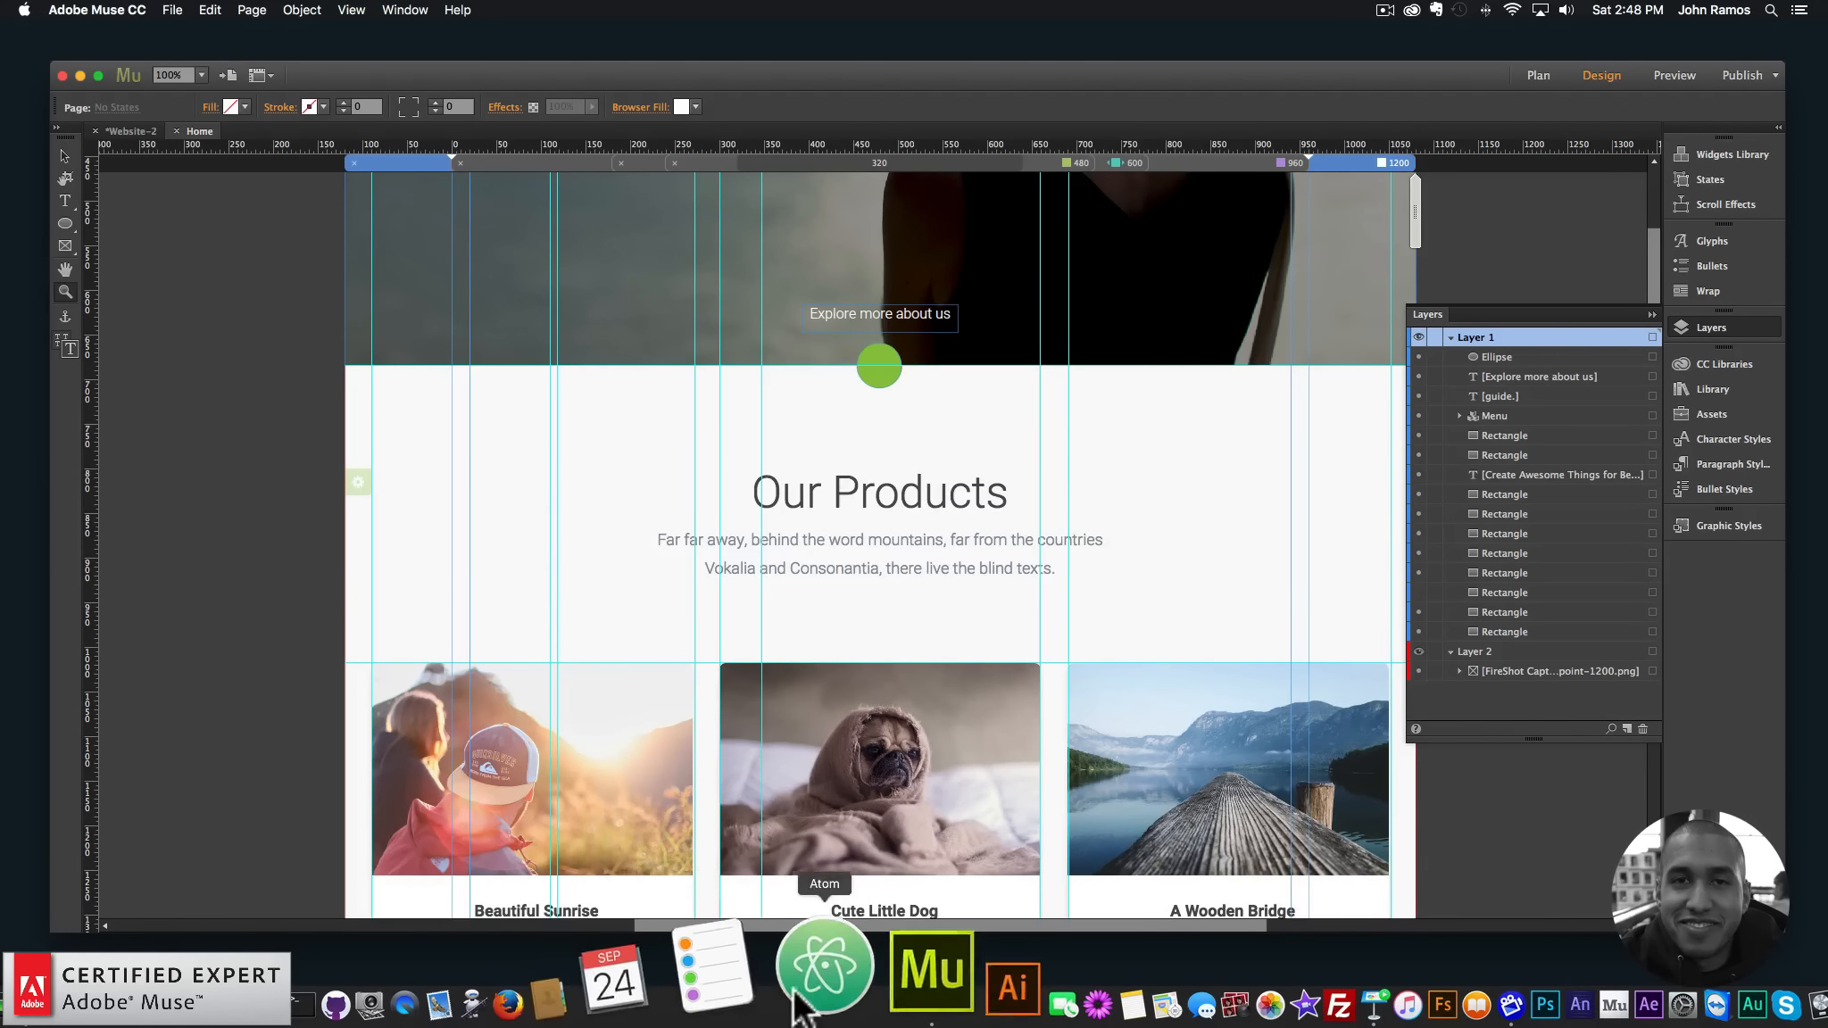
- Inspect the template's Our Products heading (Roboto 300, 50px) and copy its colour 484c50
left_click(273, 977)
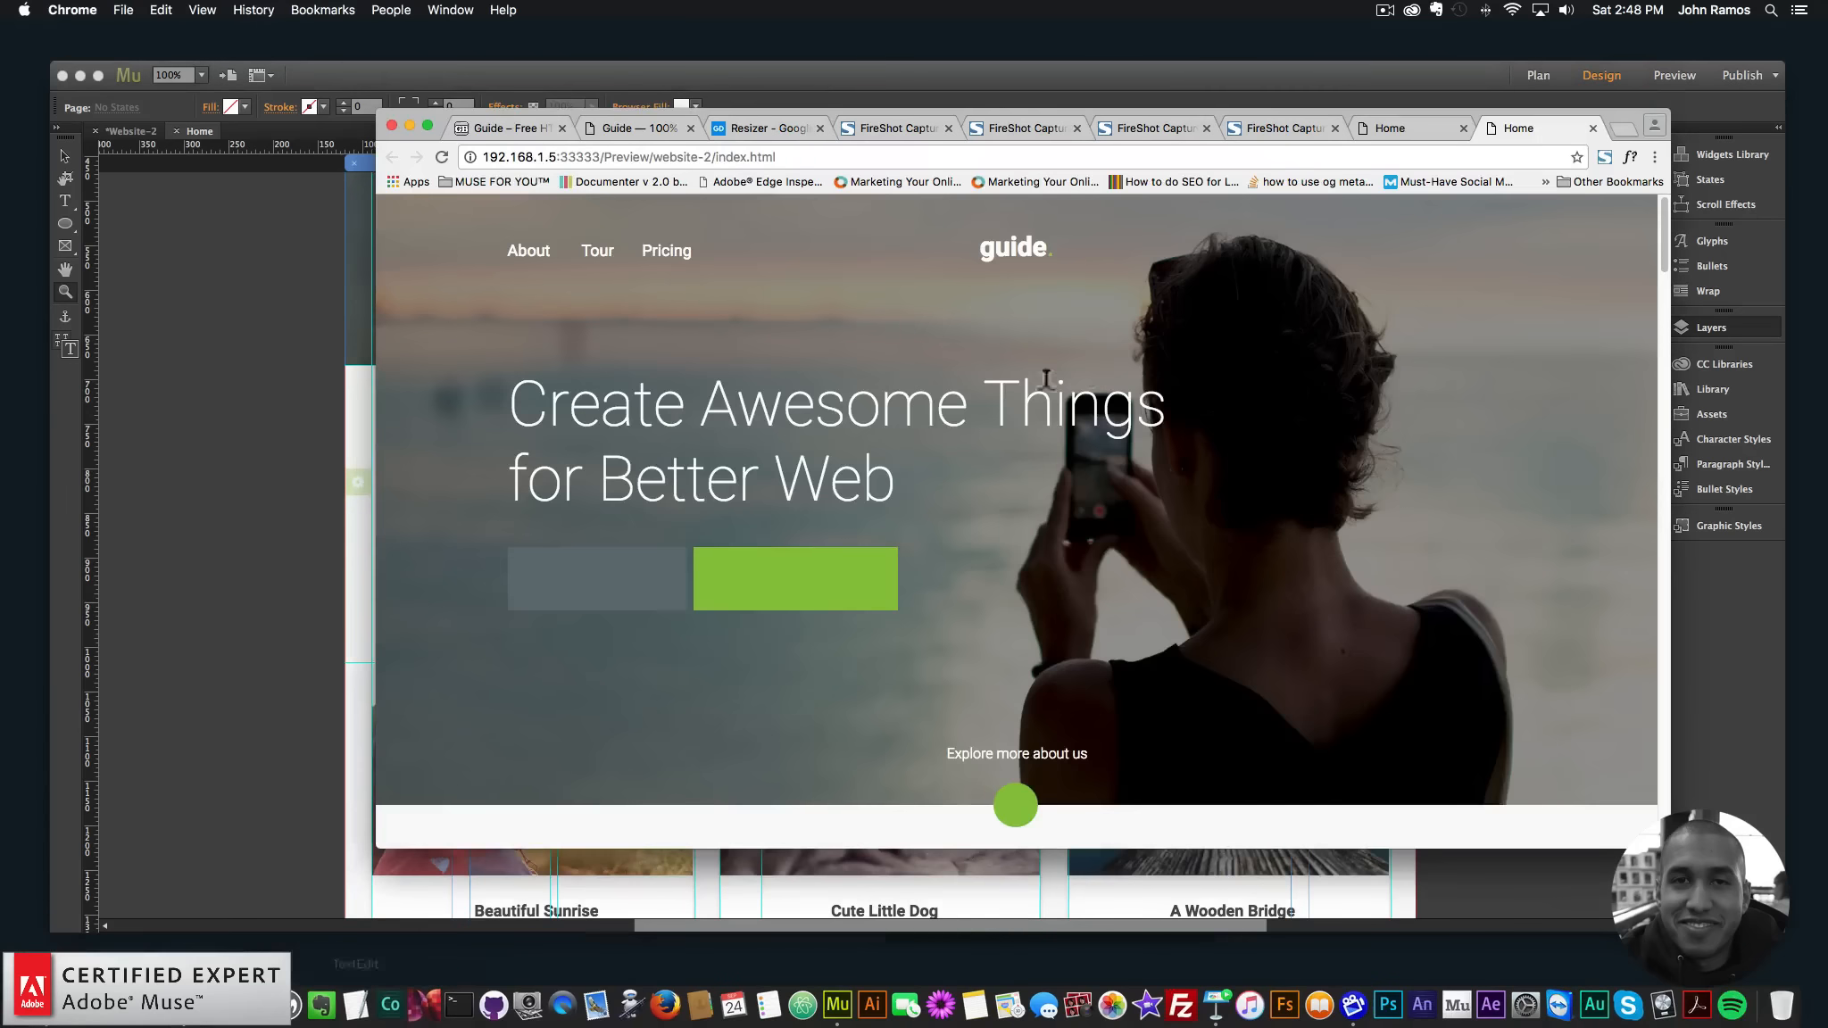
scroll(1046, 379, "down", 5)
left_click(678, 128)
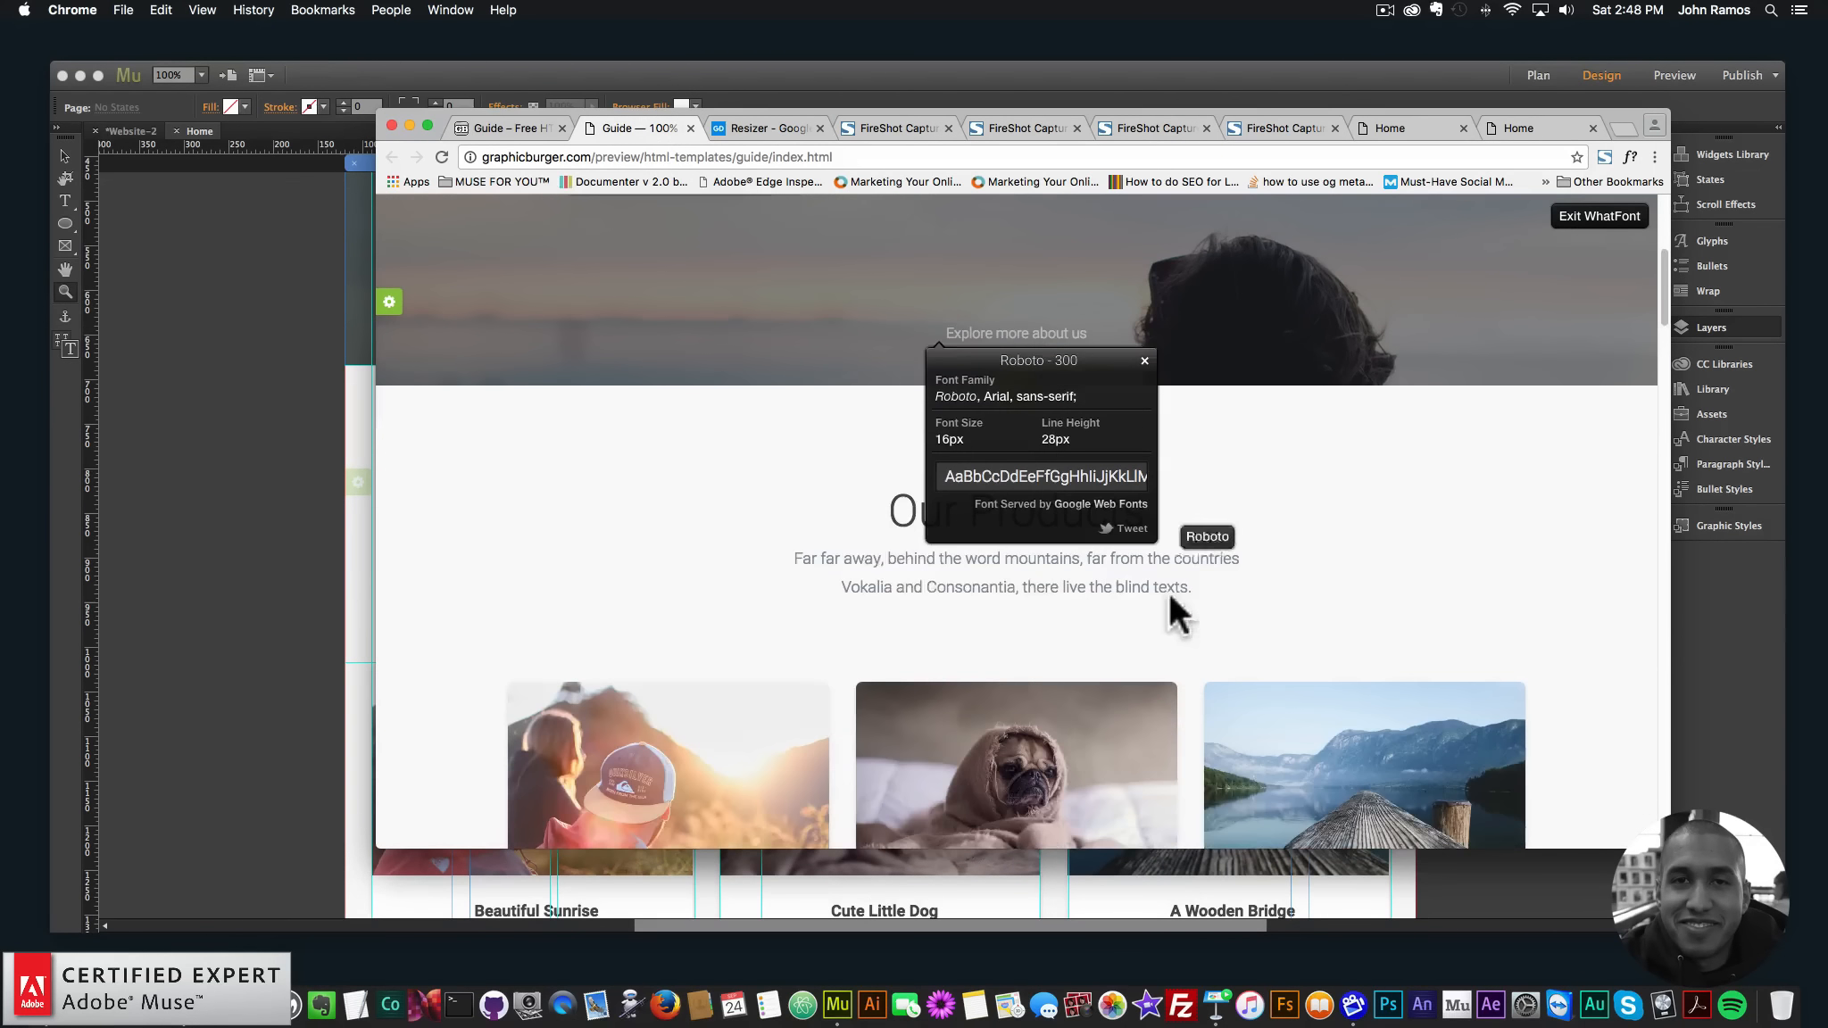
left_click(905, 516)
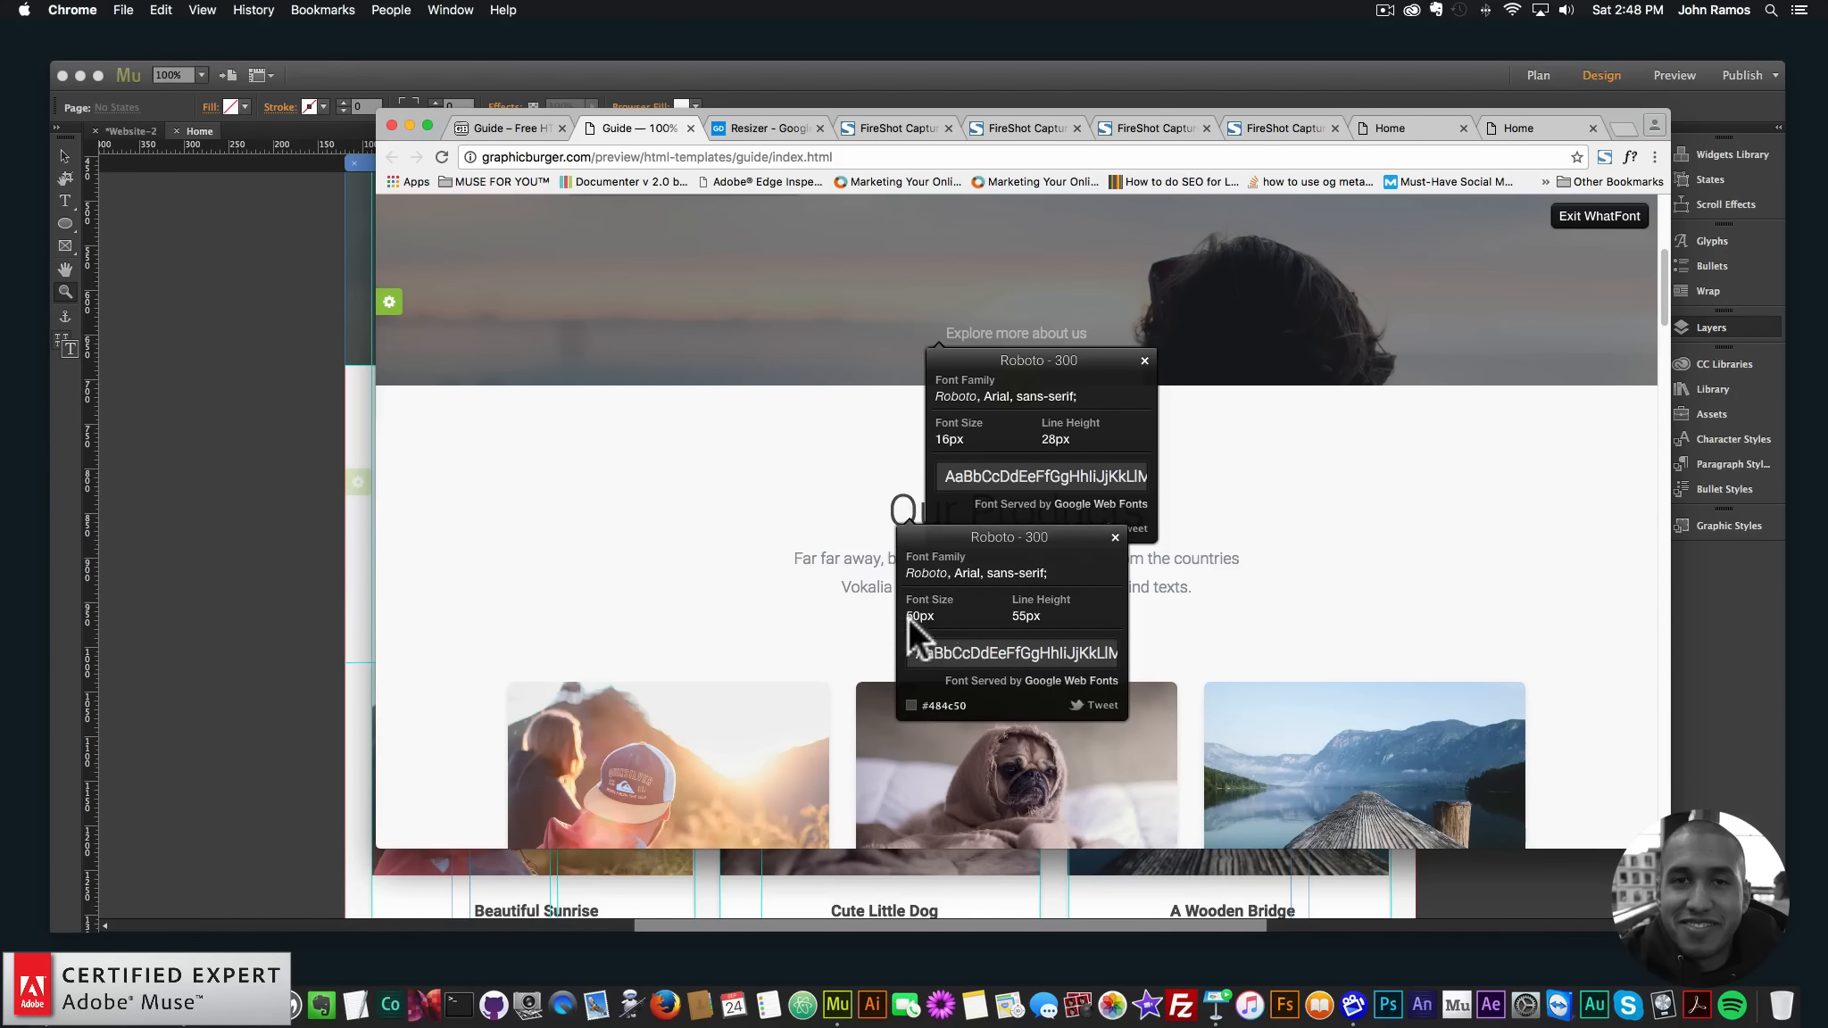
right_click(941, 704)
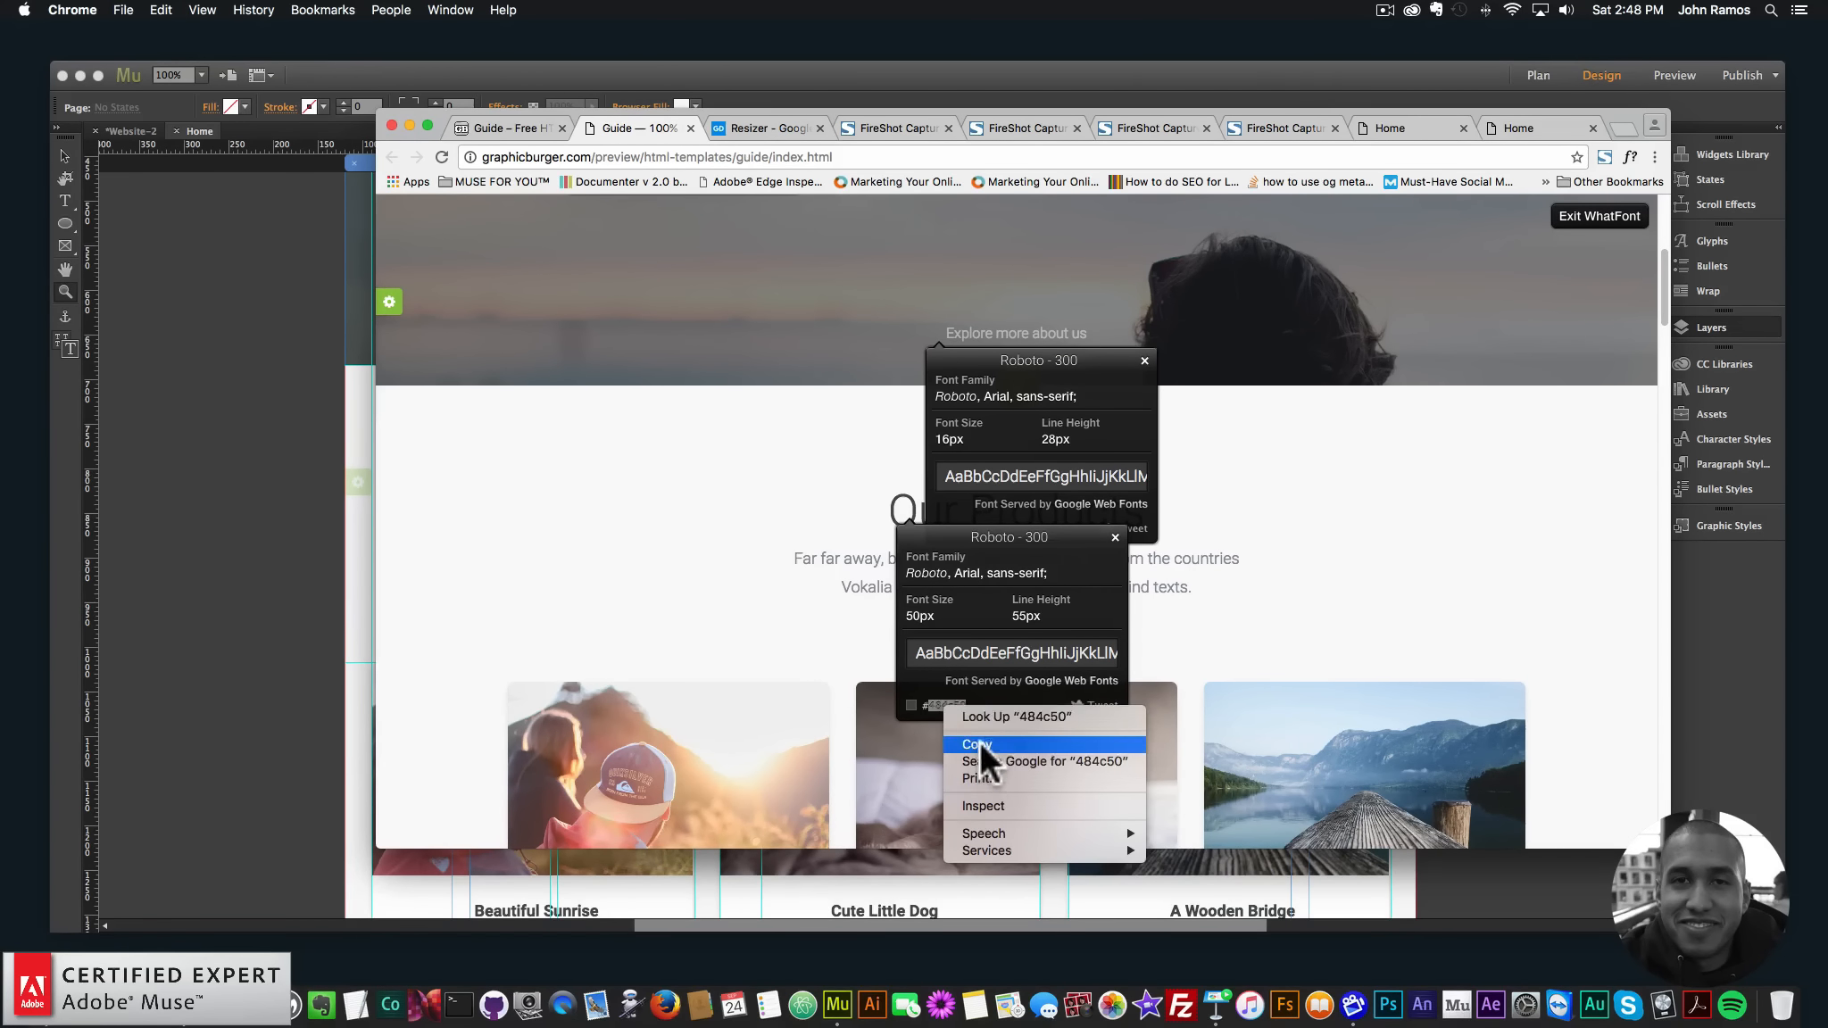
left_click(980, 741)
- Back in Muse, zoom the canvas back out and pick the Text tool
left_click(212, 518)
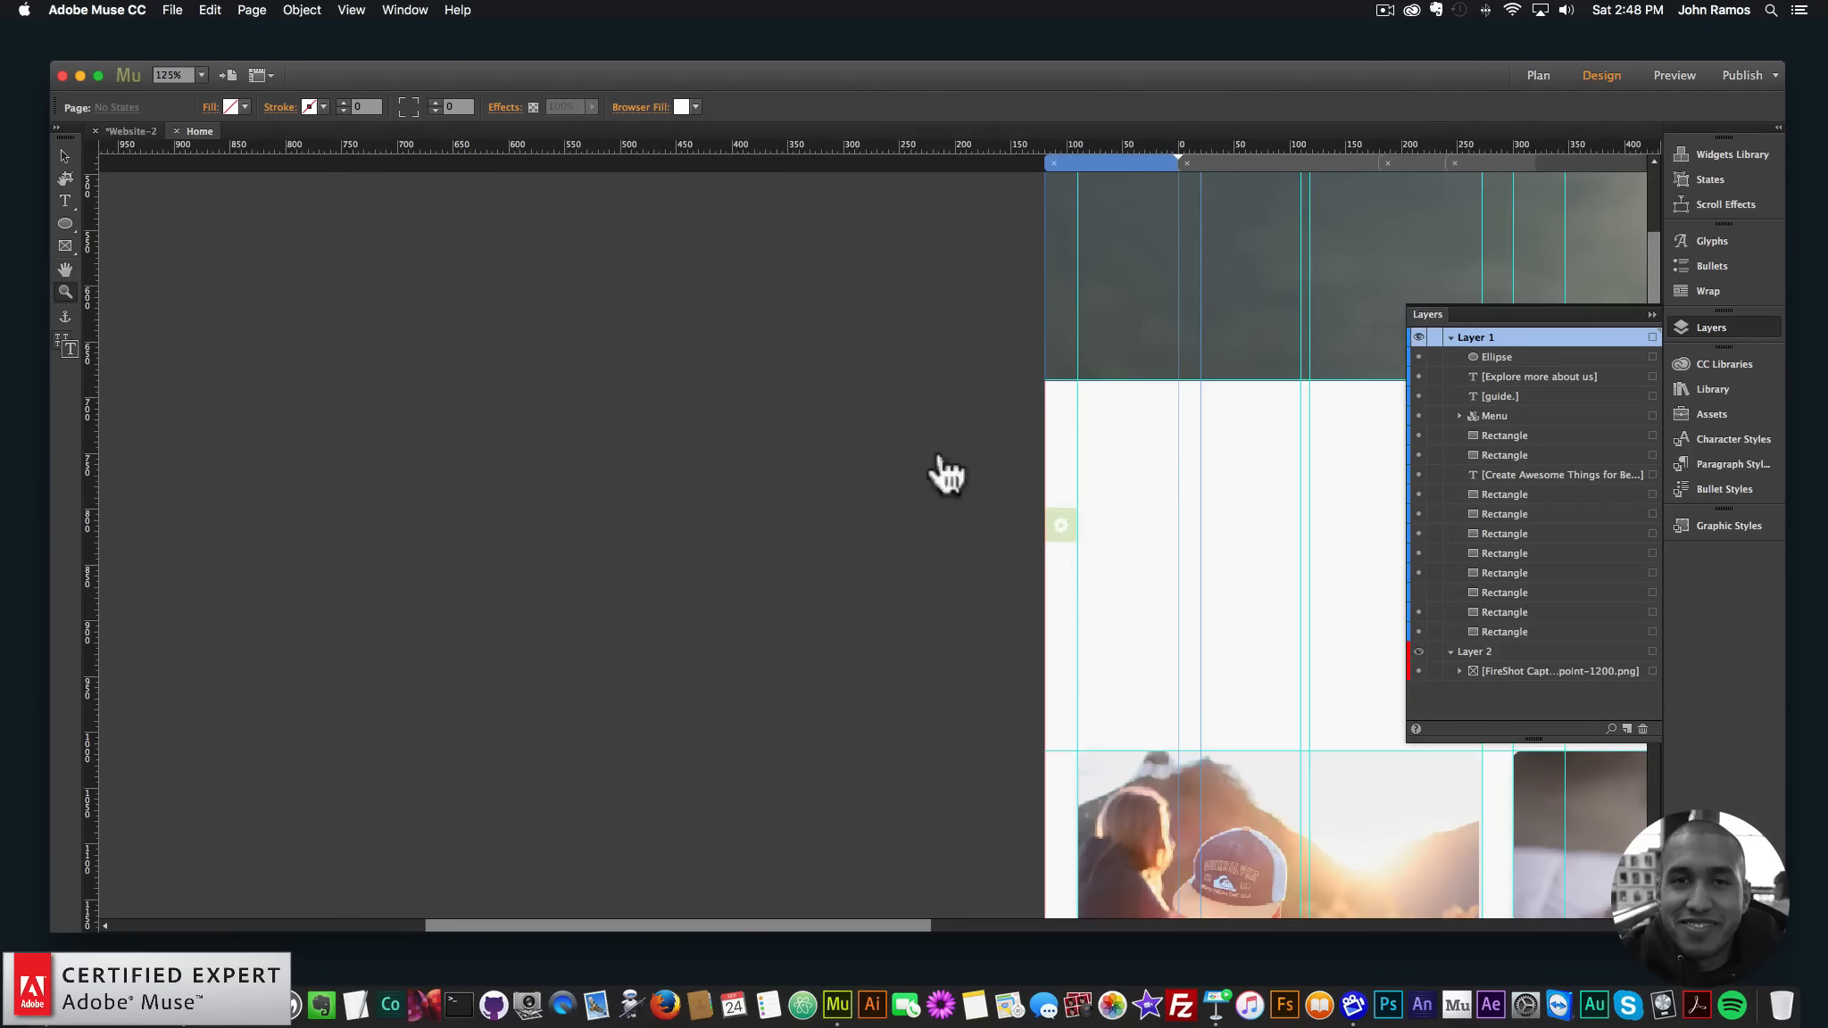
scroll(860, 919, "right", 10)
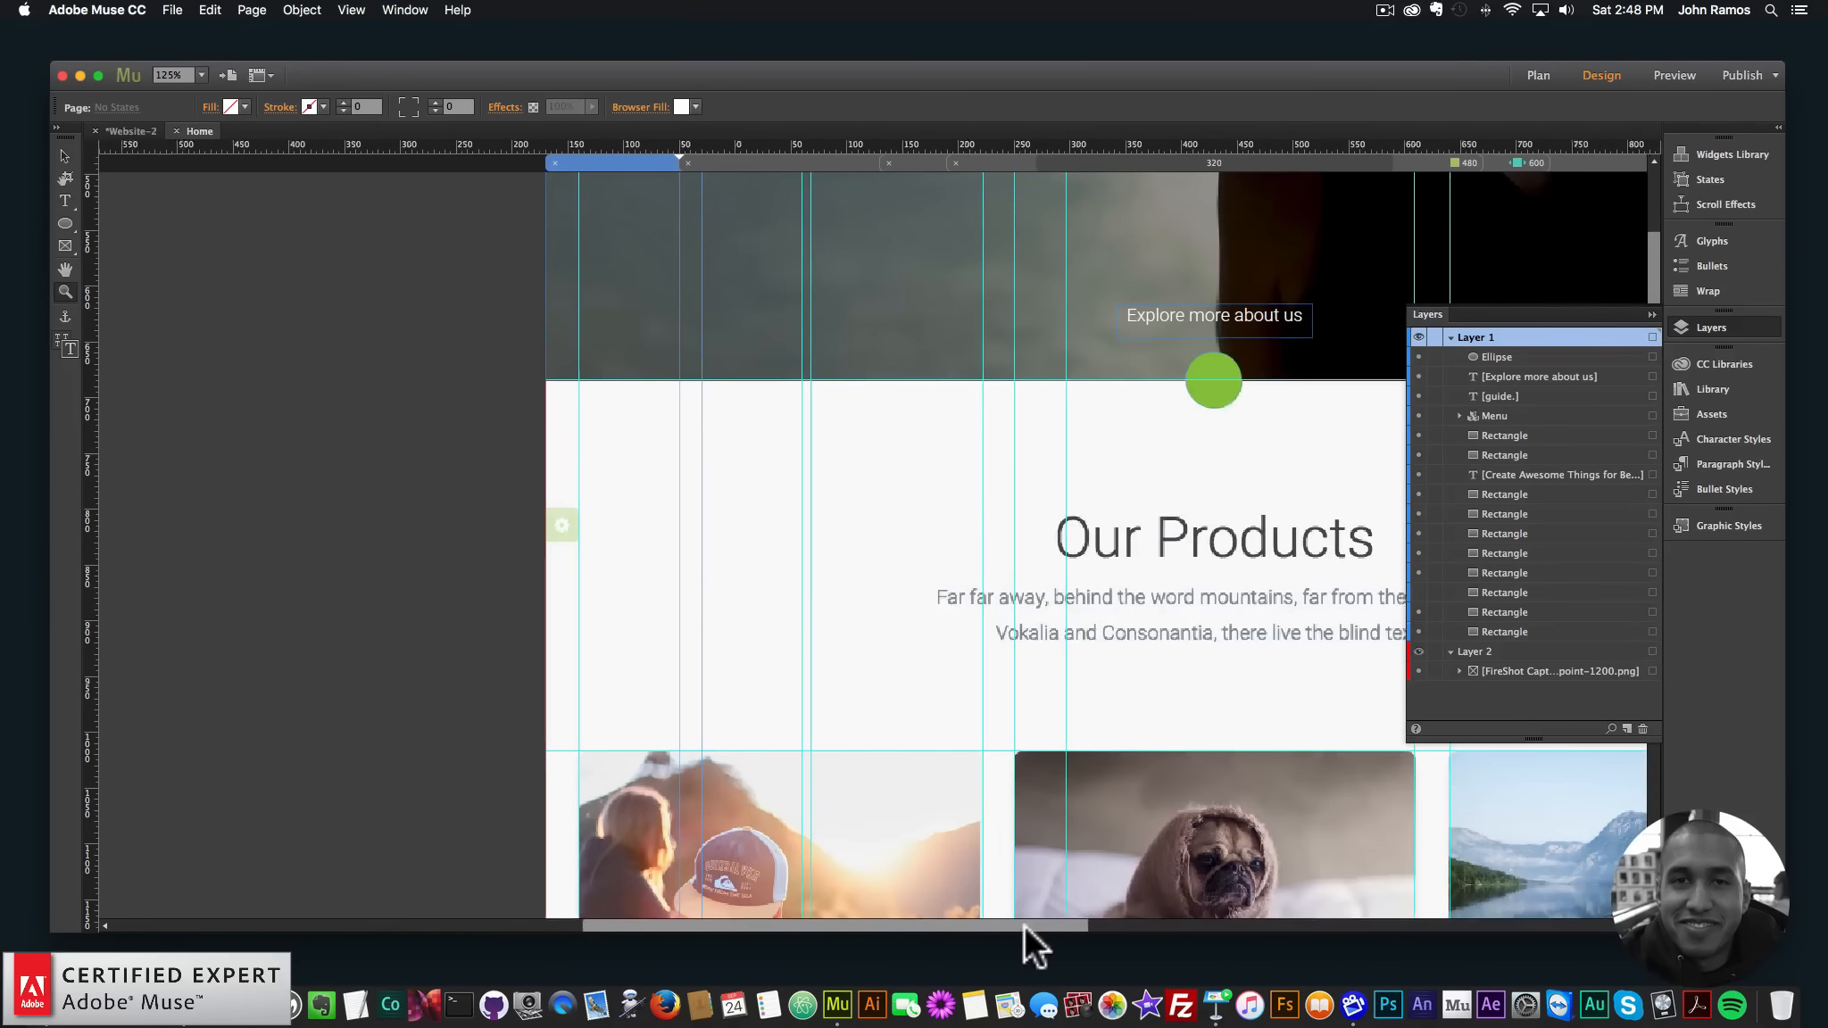
key("super+minus")
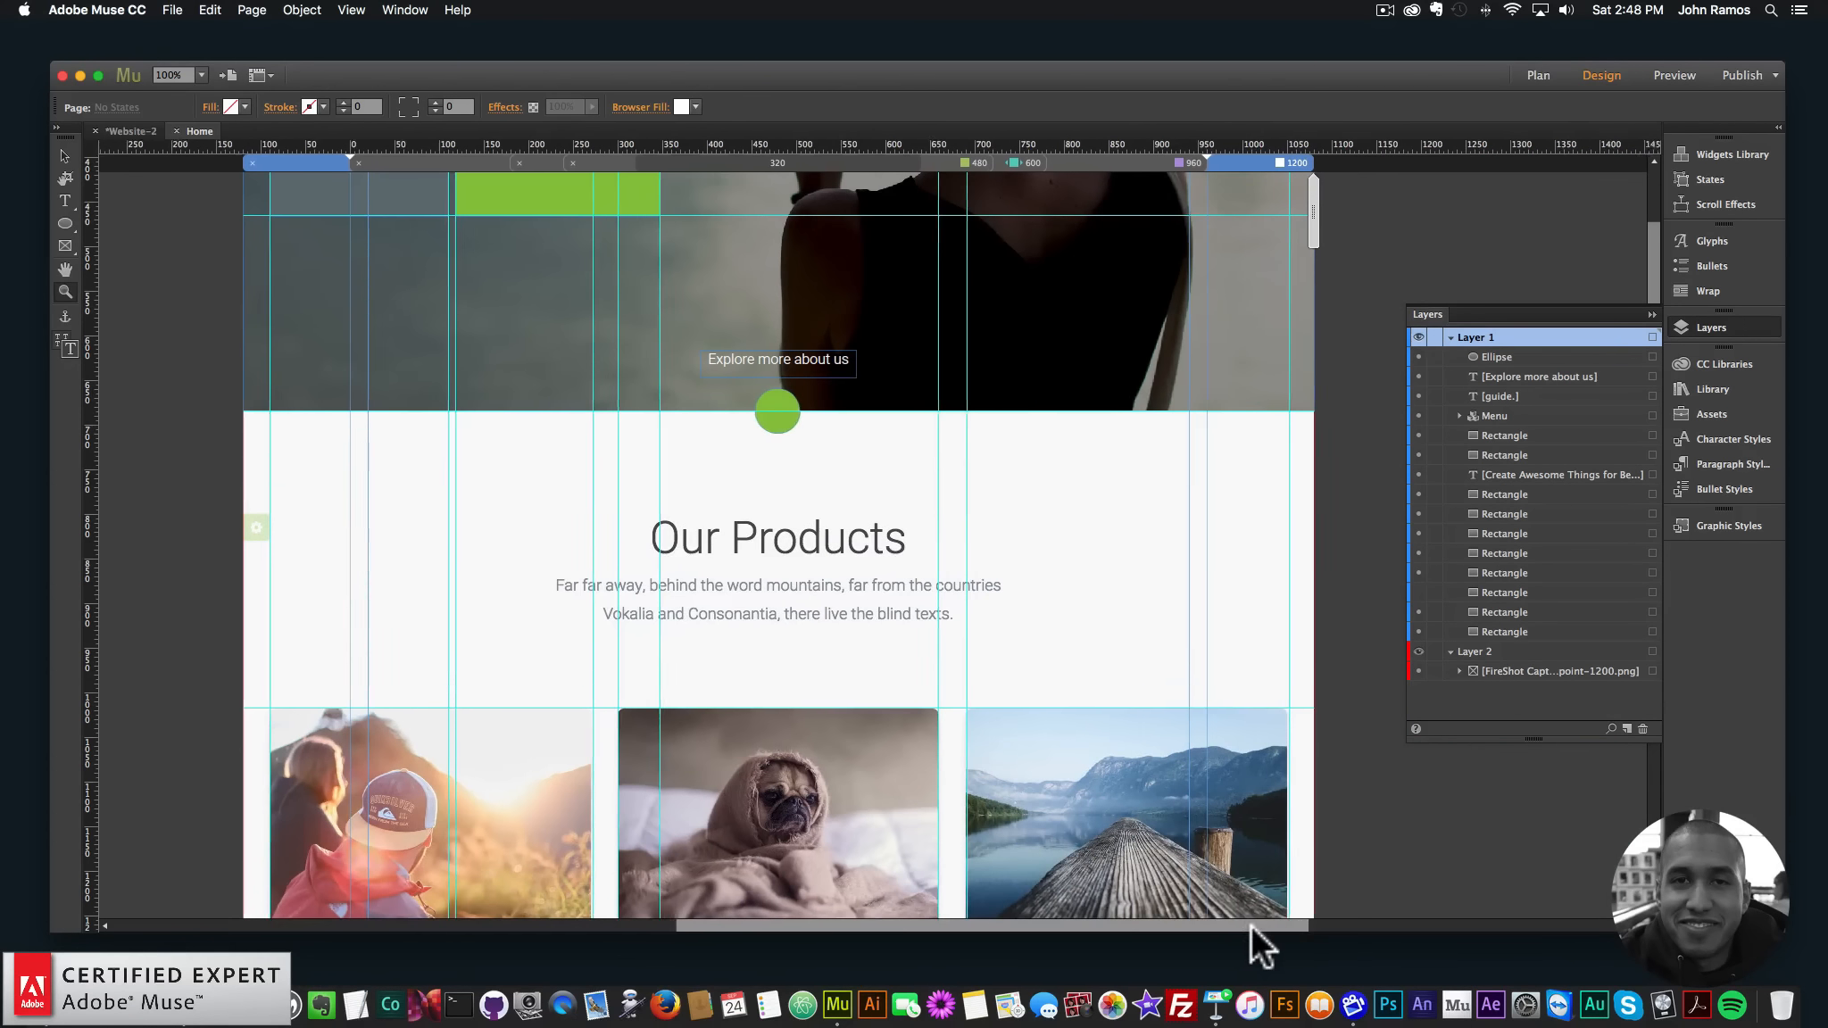
left_click_drag(1251, 925, 1221, 925)
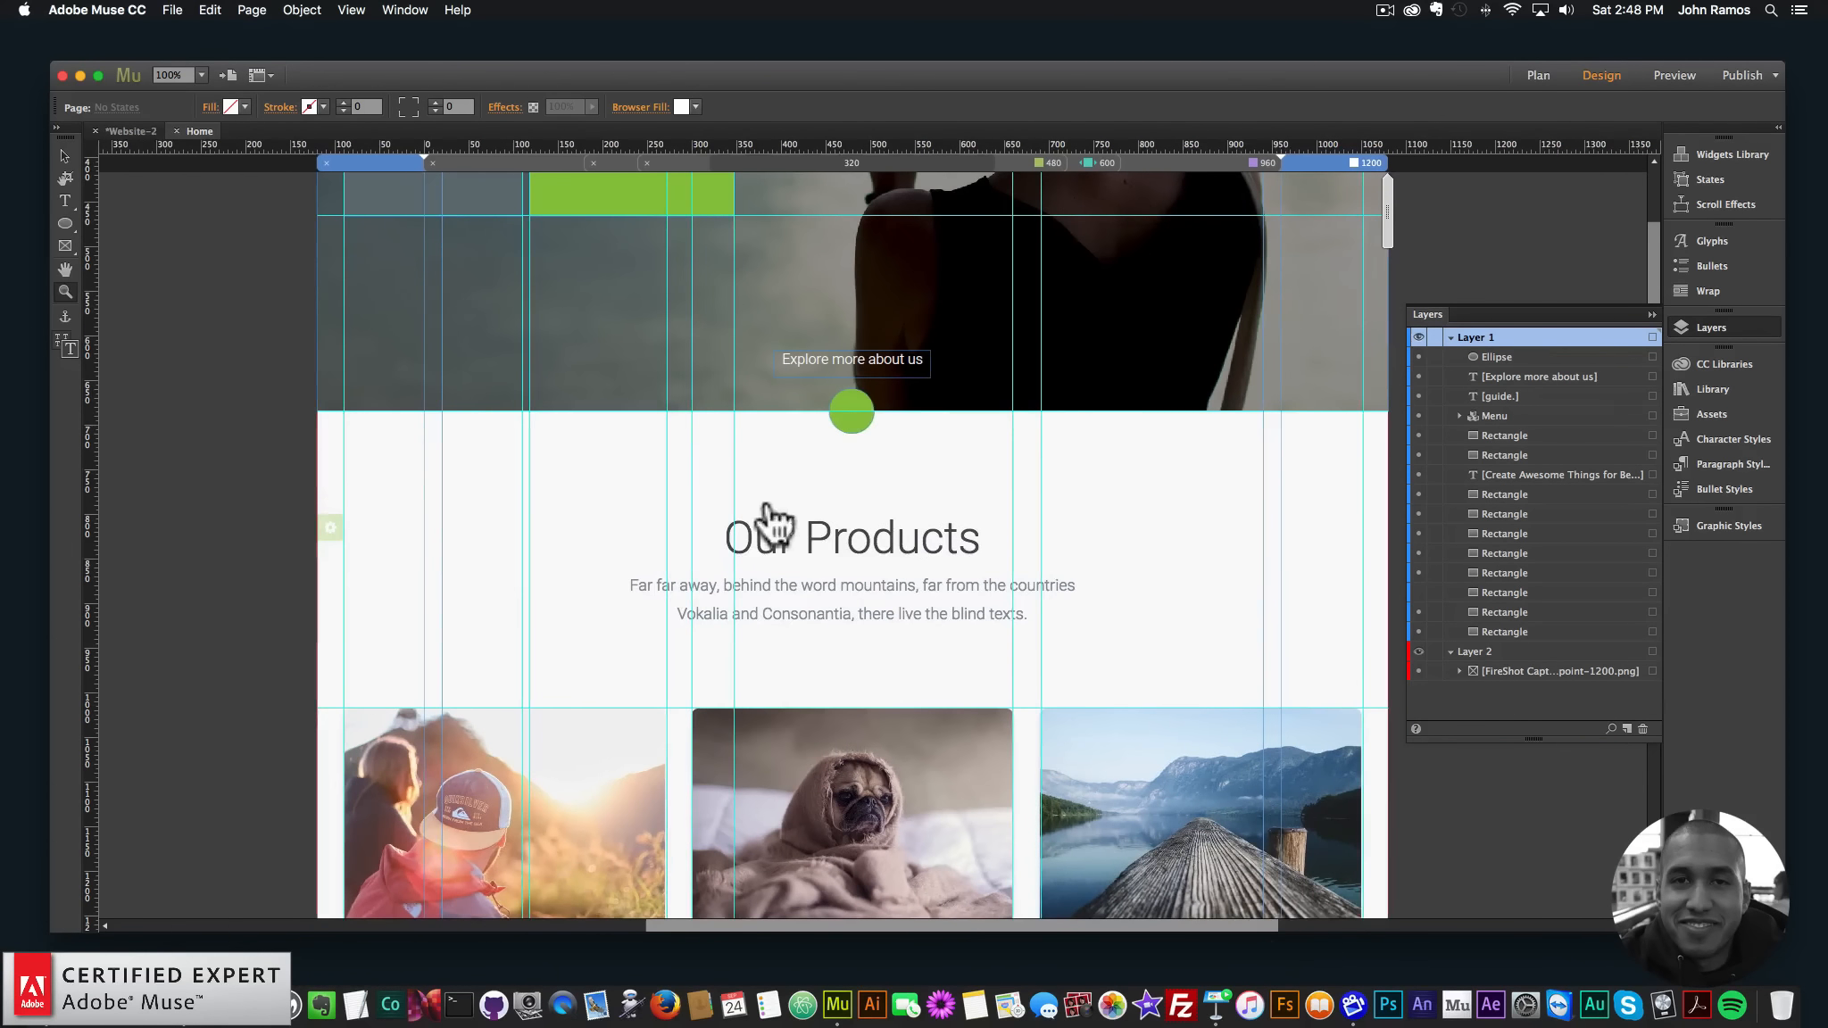
left_click(65, 201)
- Create an 'Our Products' text frame at 50 px in colour 484C50
left_click(828, 555)
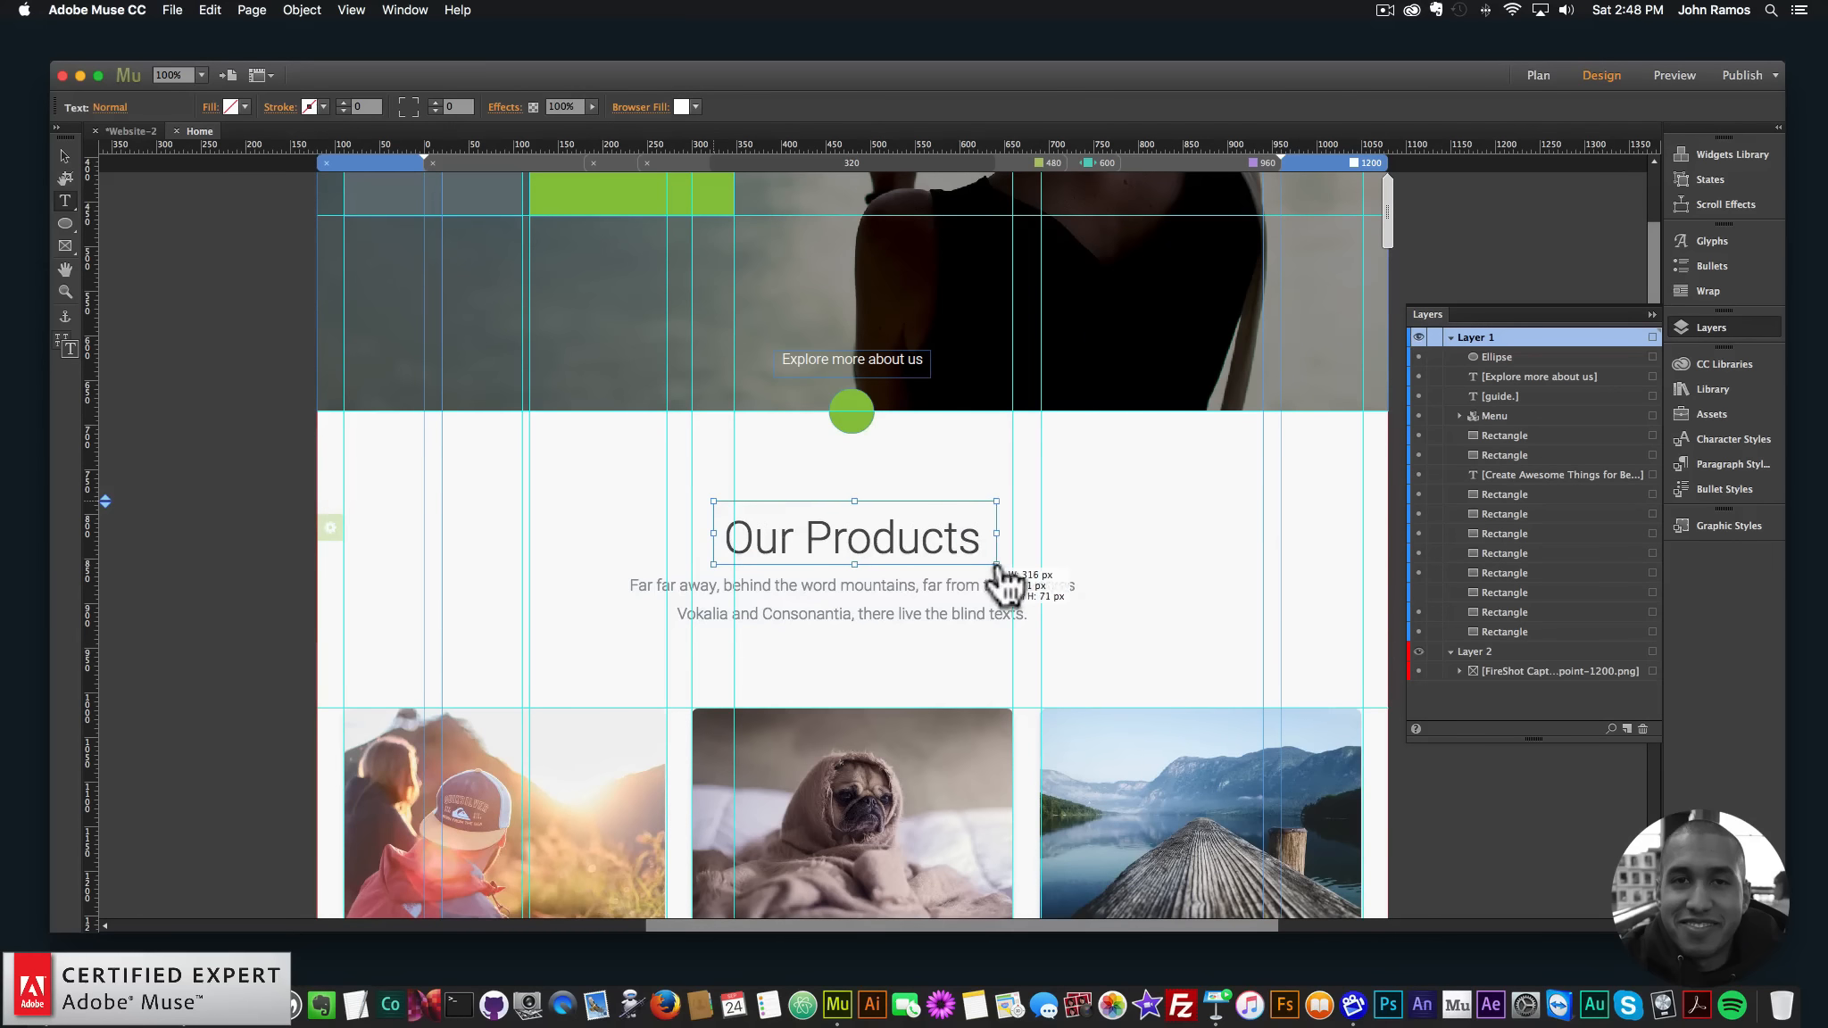
left_click_drag(1006, 584, 1001, 582)
type("Our Pro")
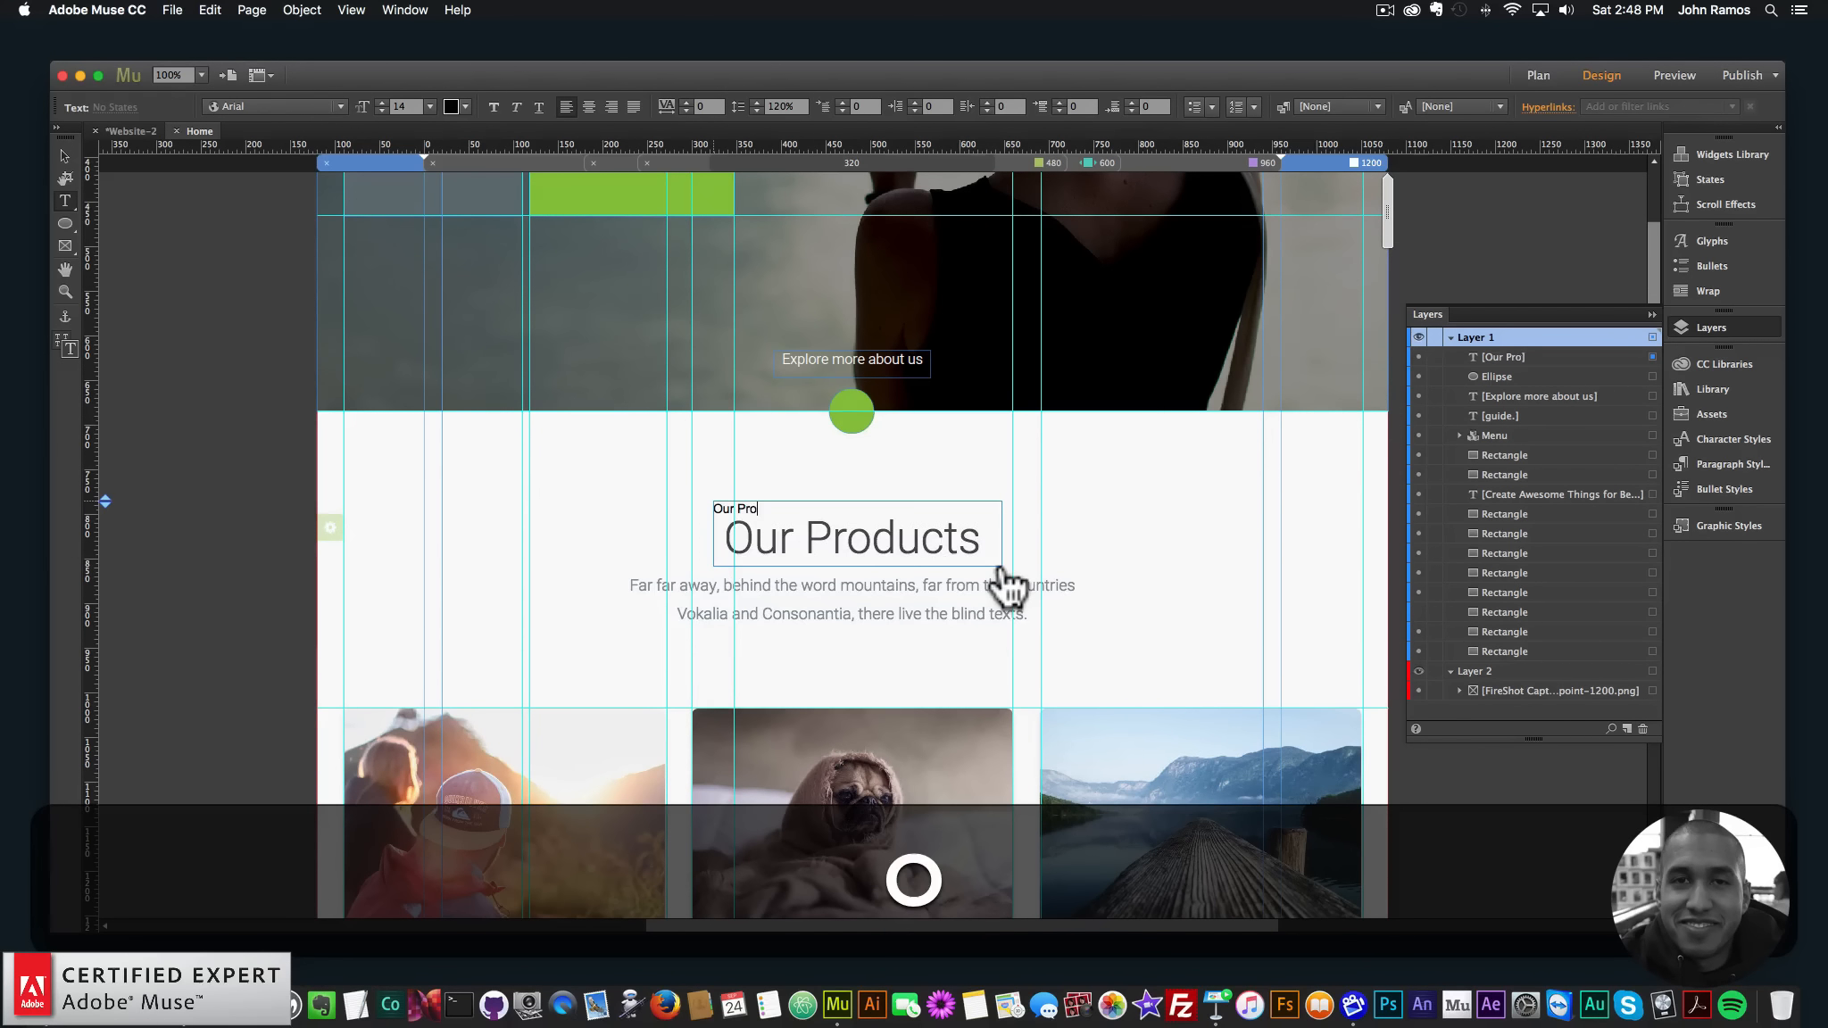
type("ducts")
key("super+a")
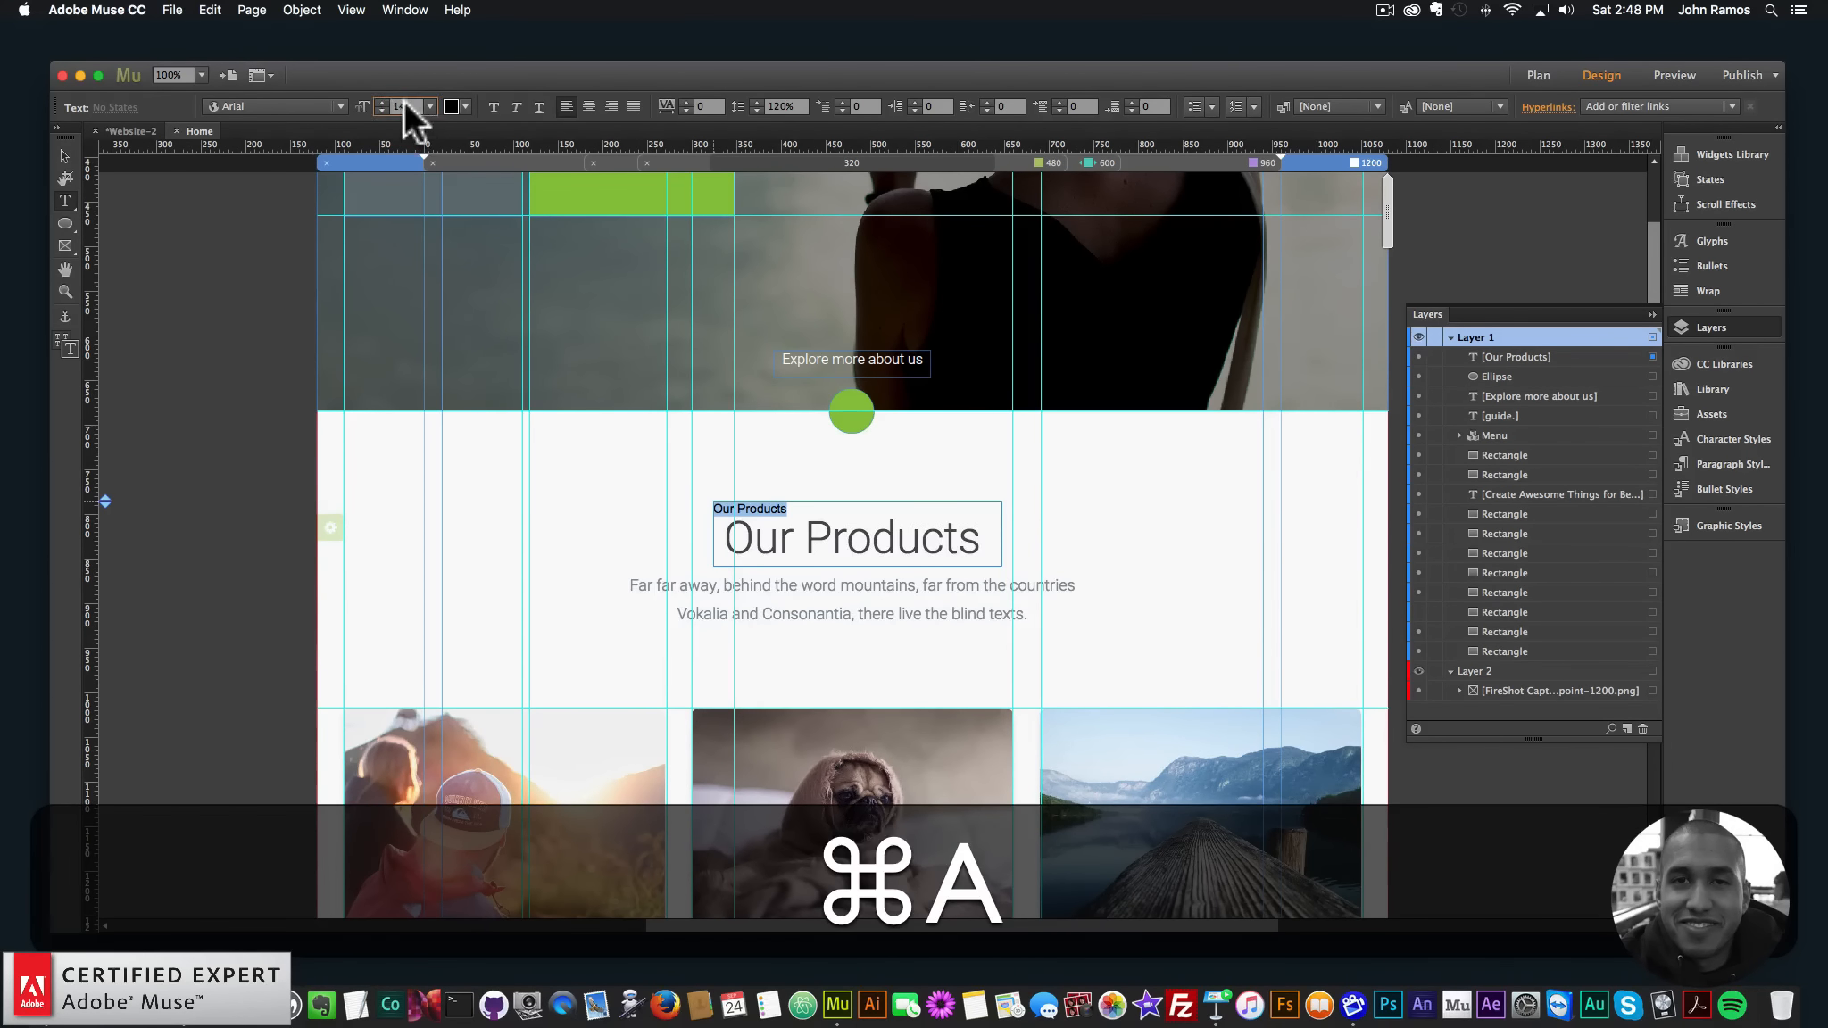
type("50")
key("Return")
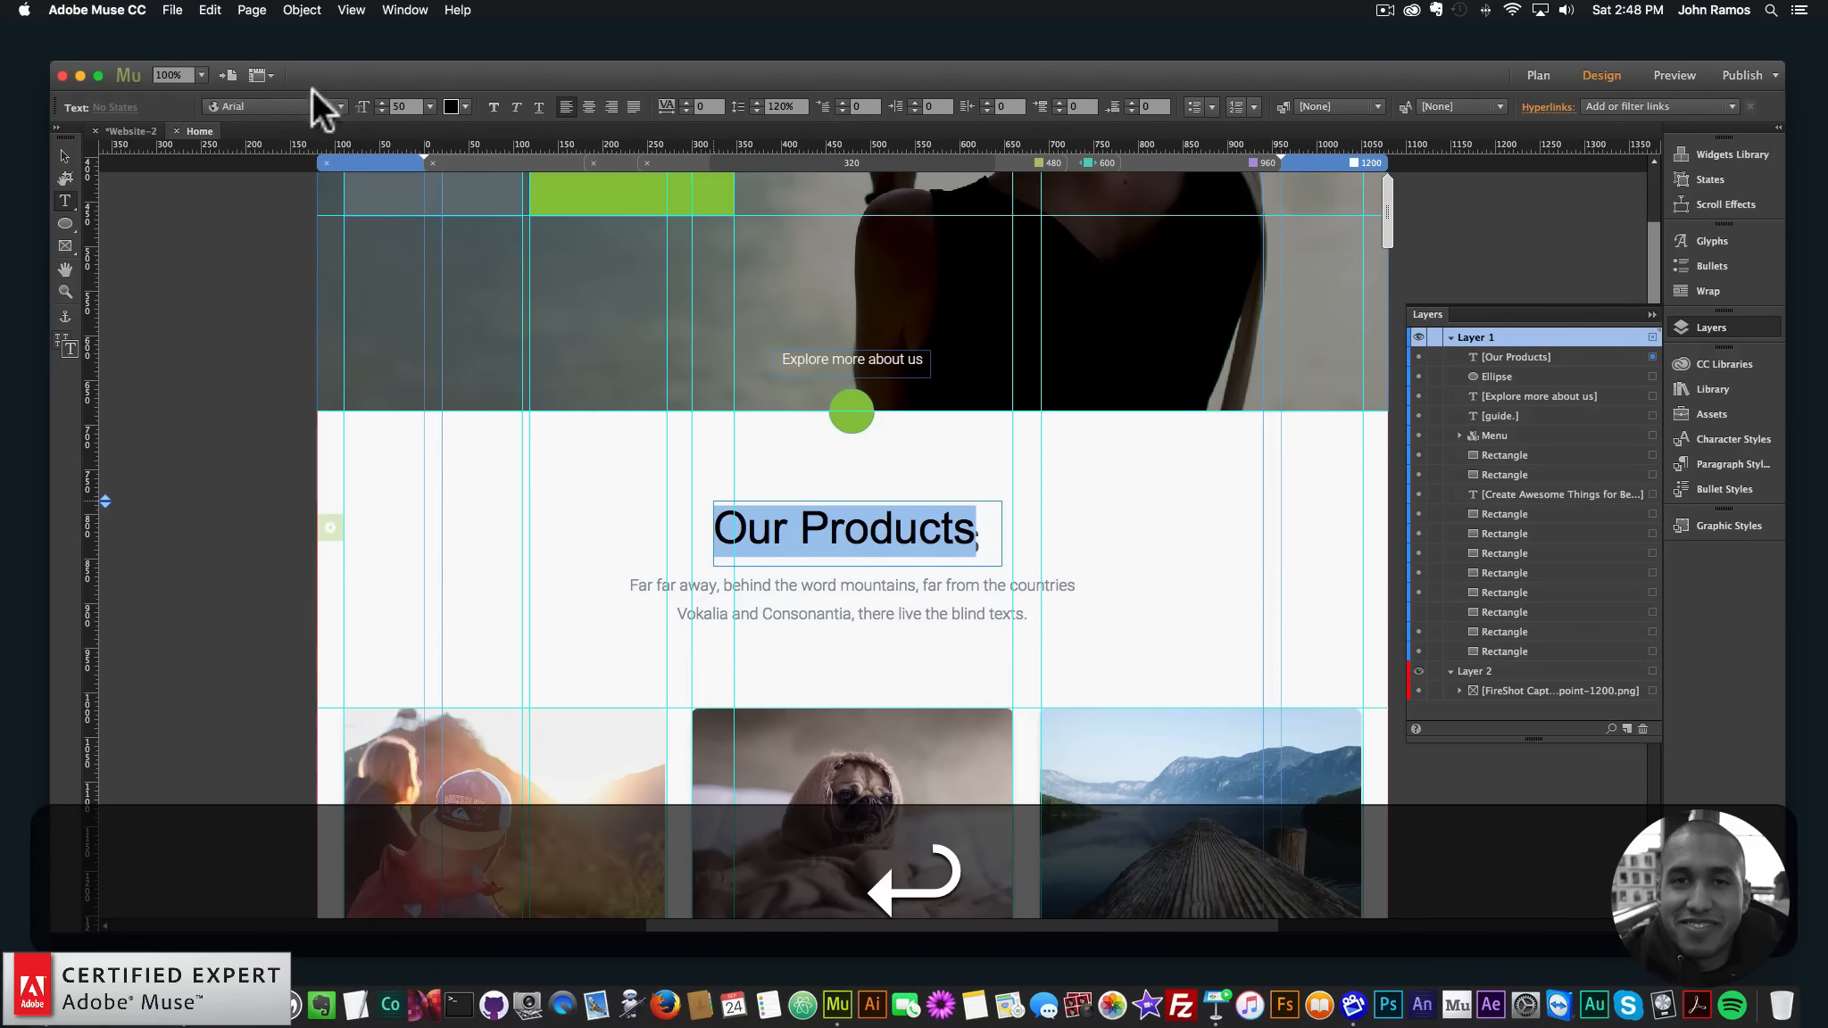
left_click(451, 105)
type("484C50")
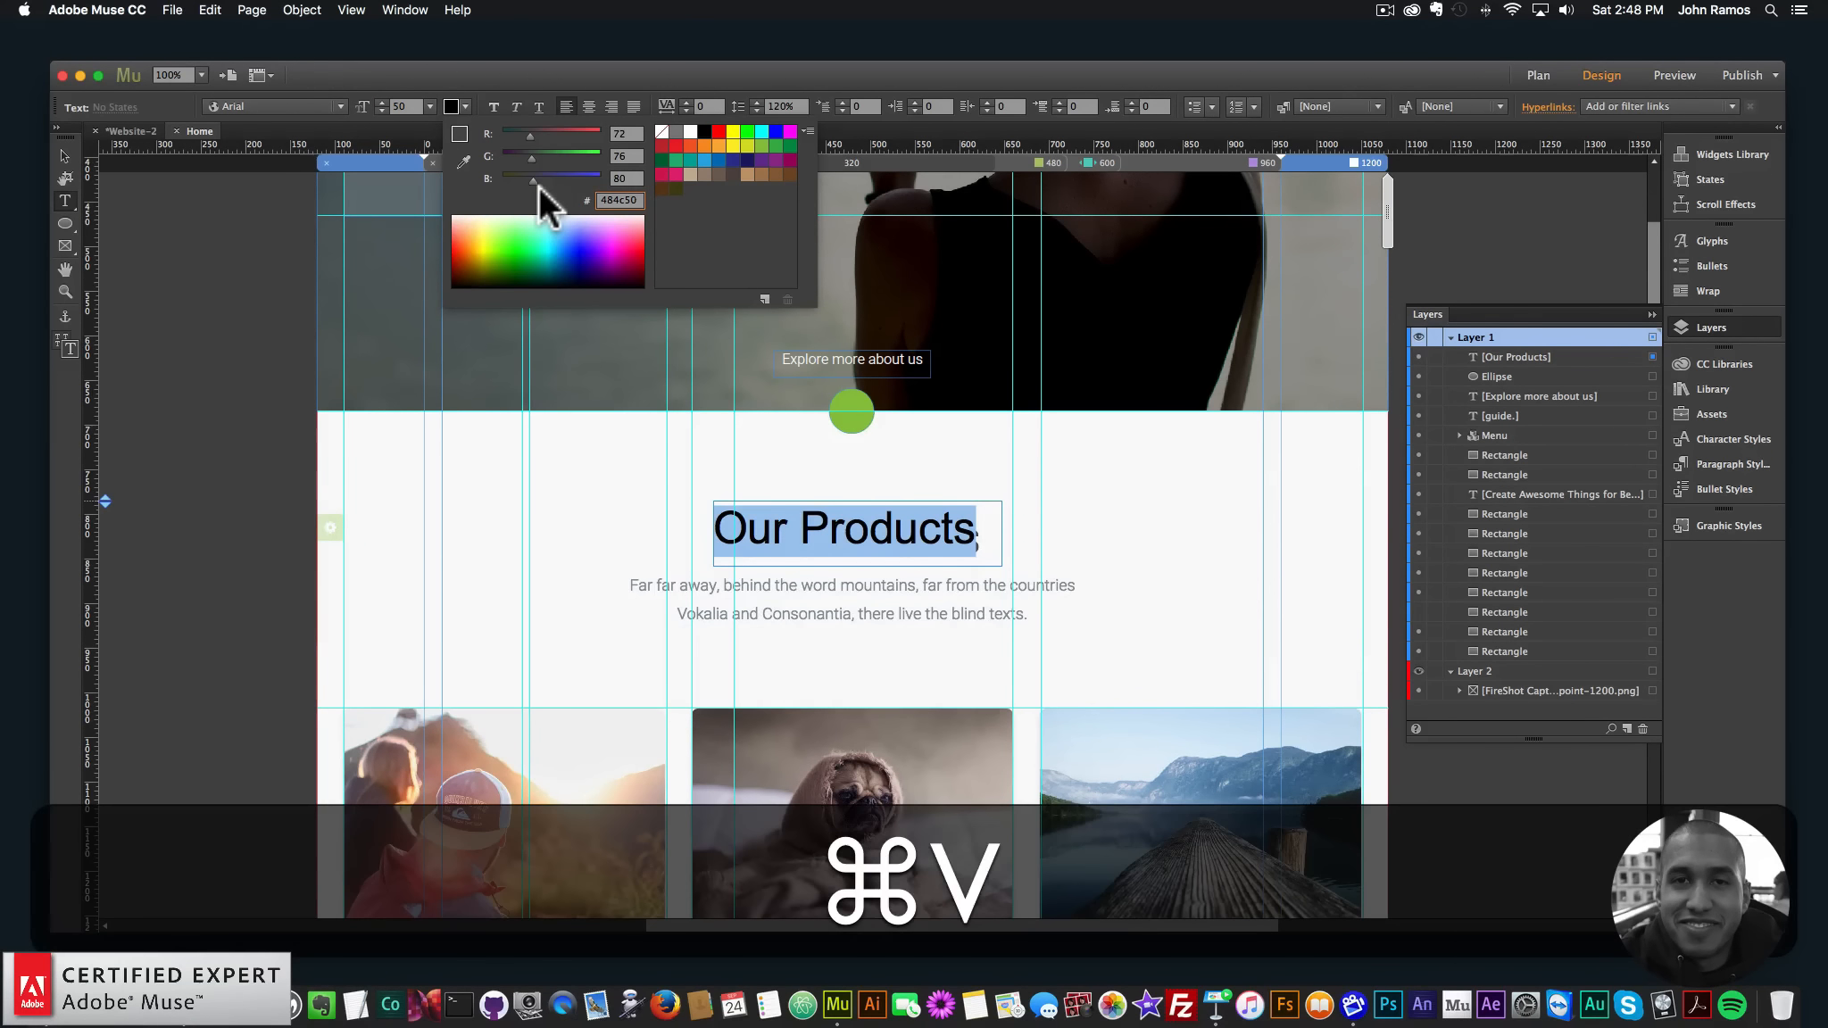
key("Return")
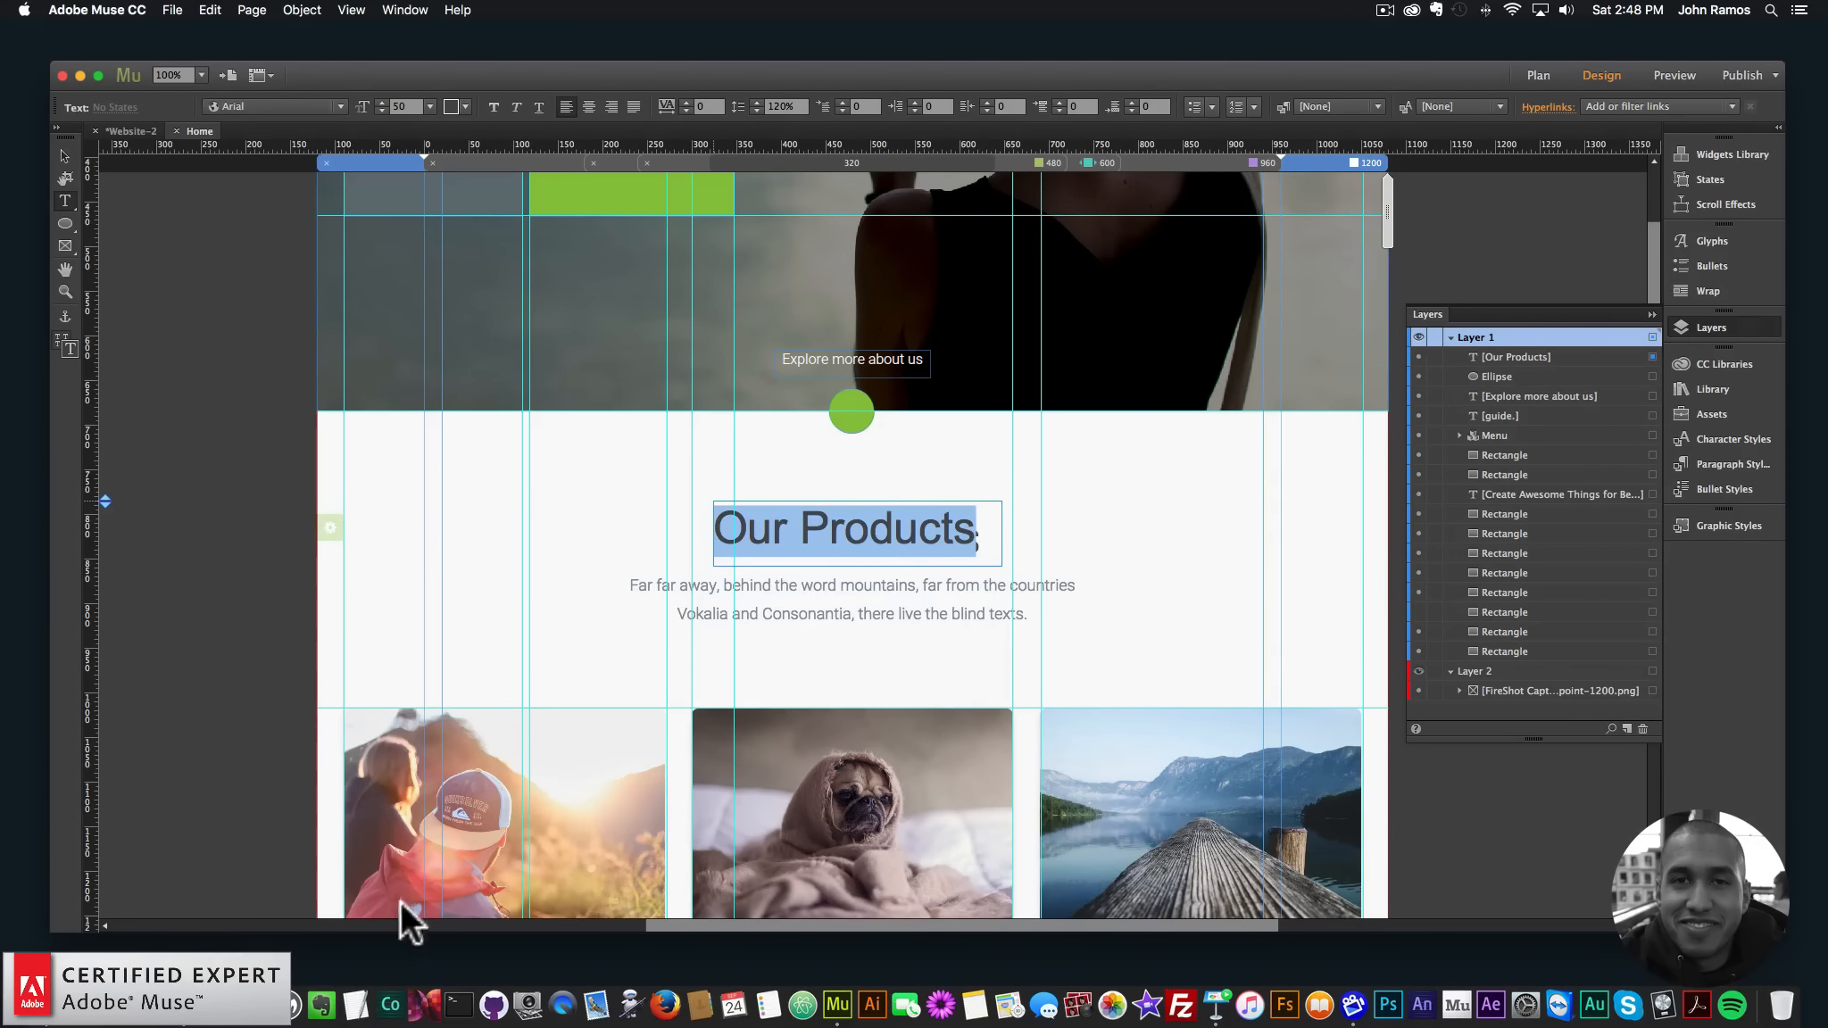
- Set the heading font to Roboto Light and centre its text
left_click(132, 980)
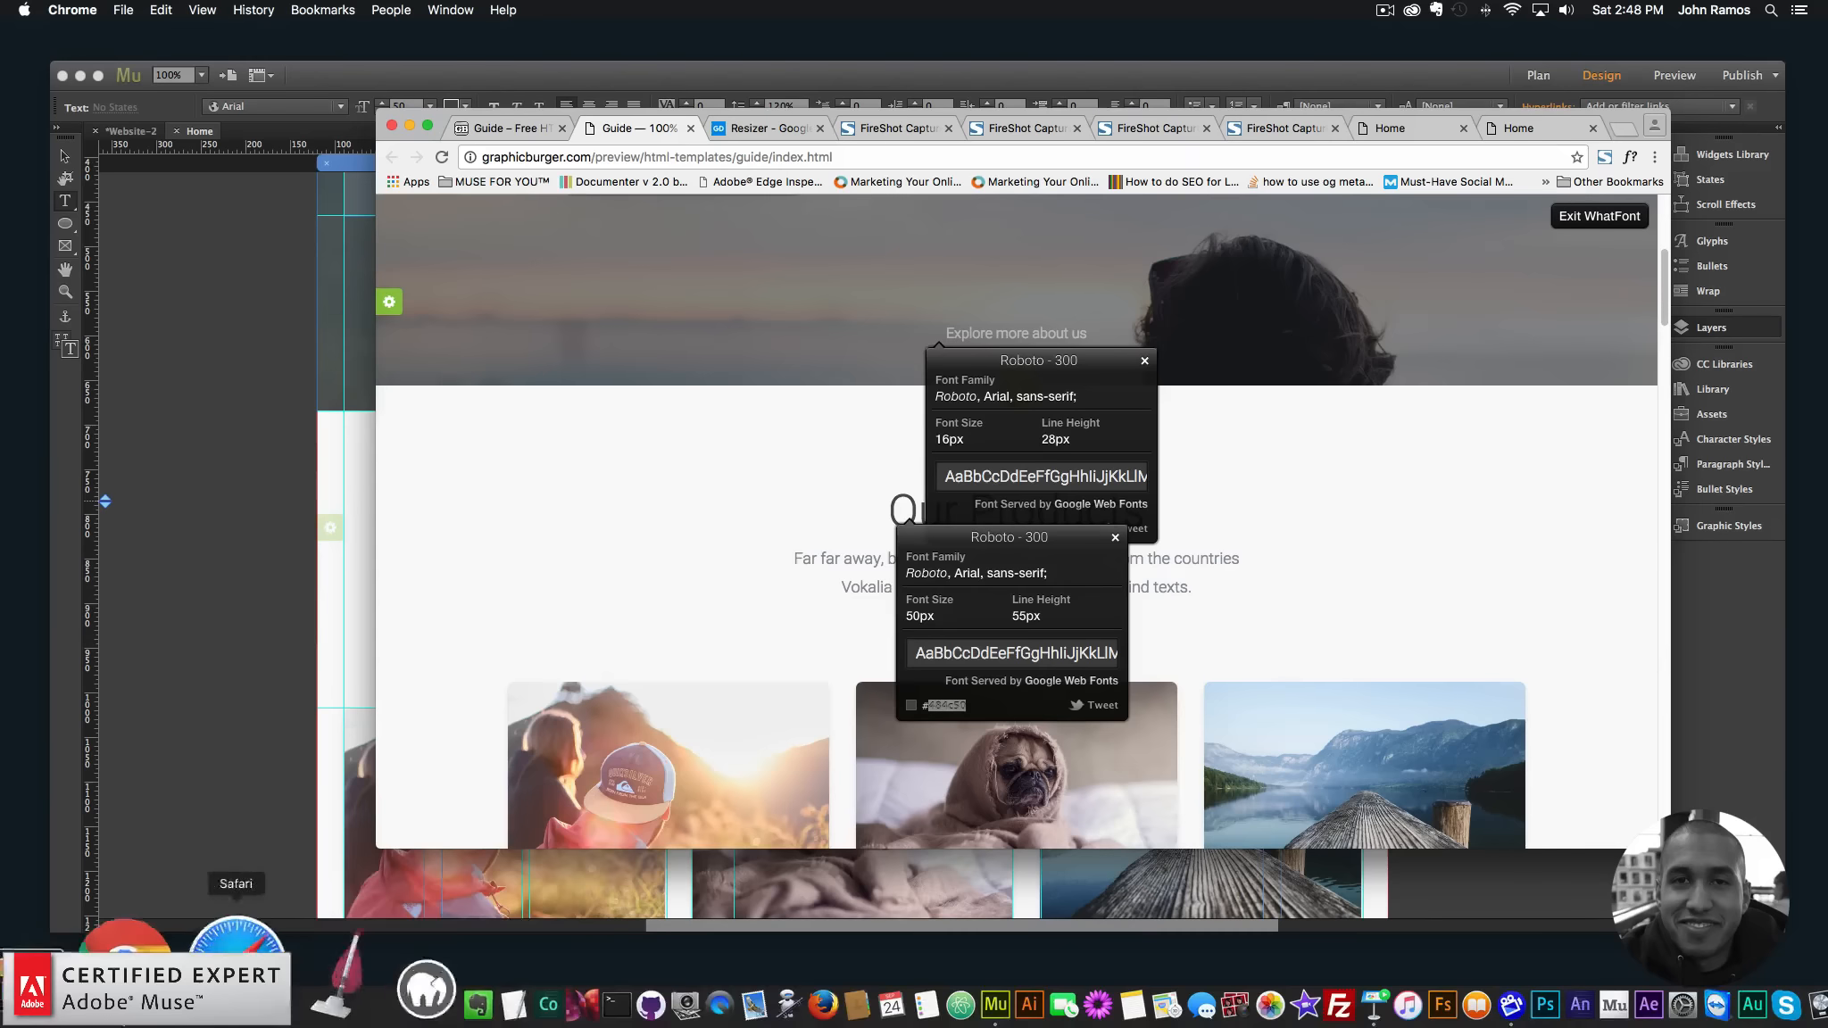
left_click(145, 389)
left_click(257, 111)
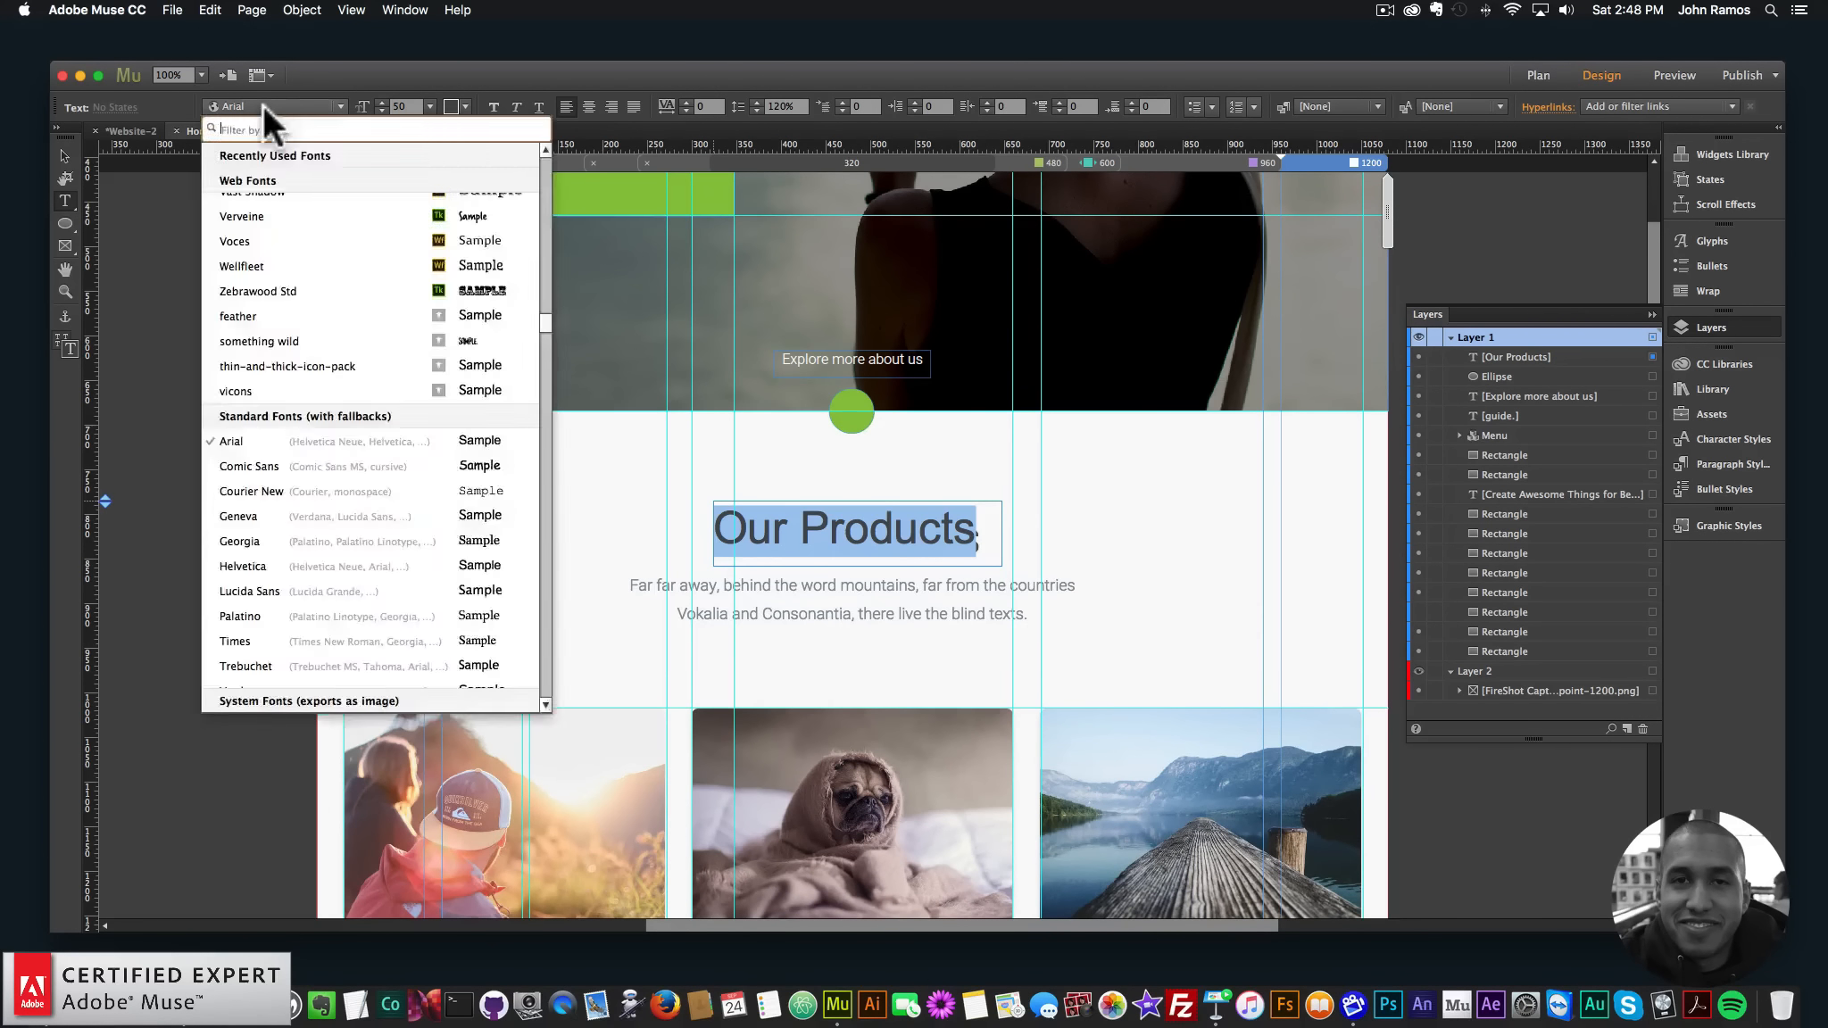
left_click(263, 105)
left_click(288, 103)
type("roboto")
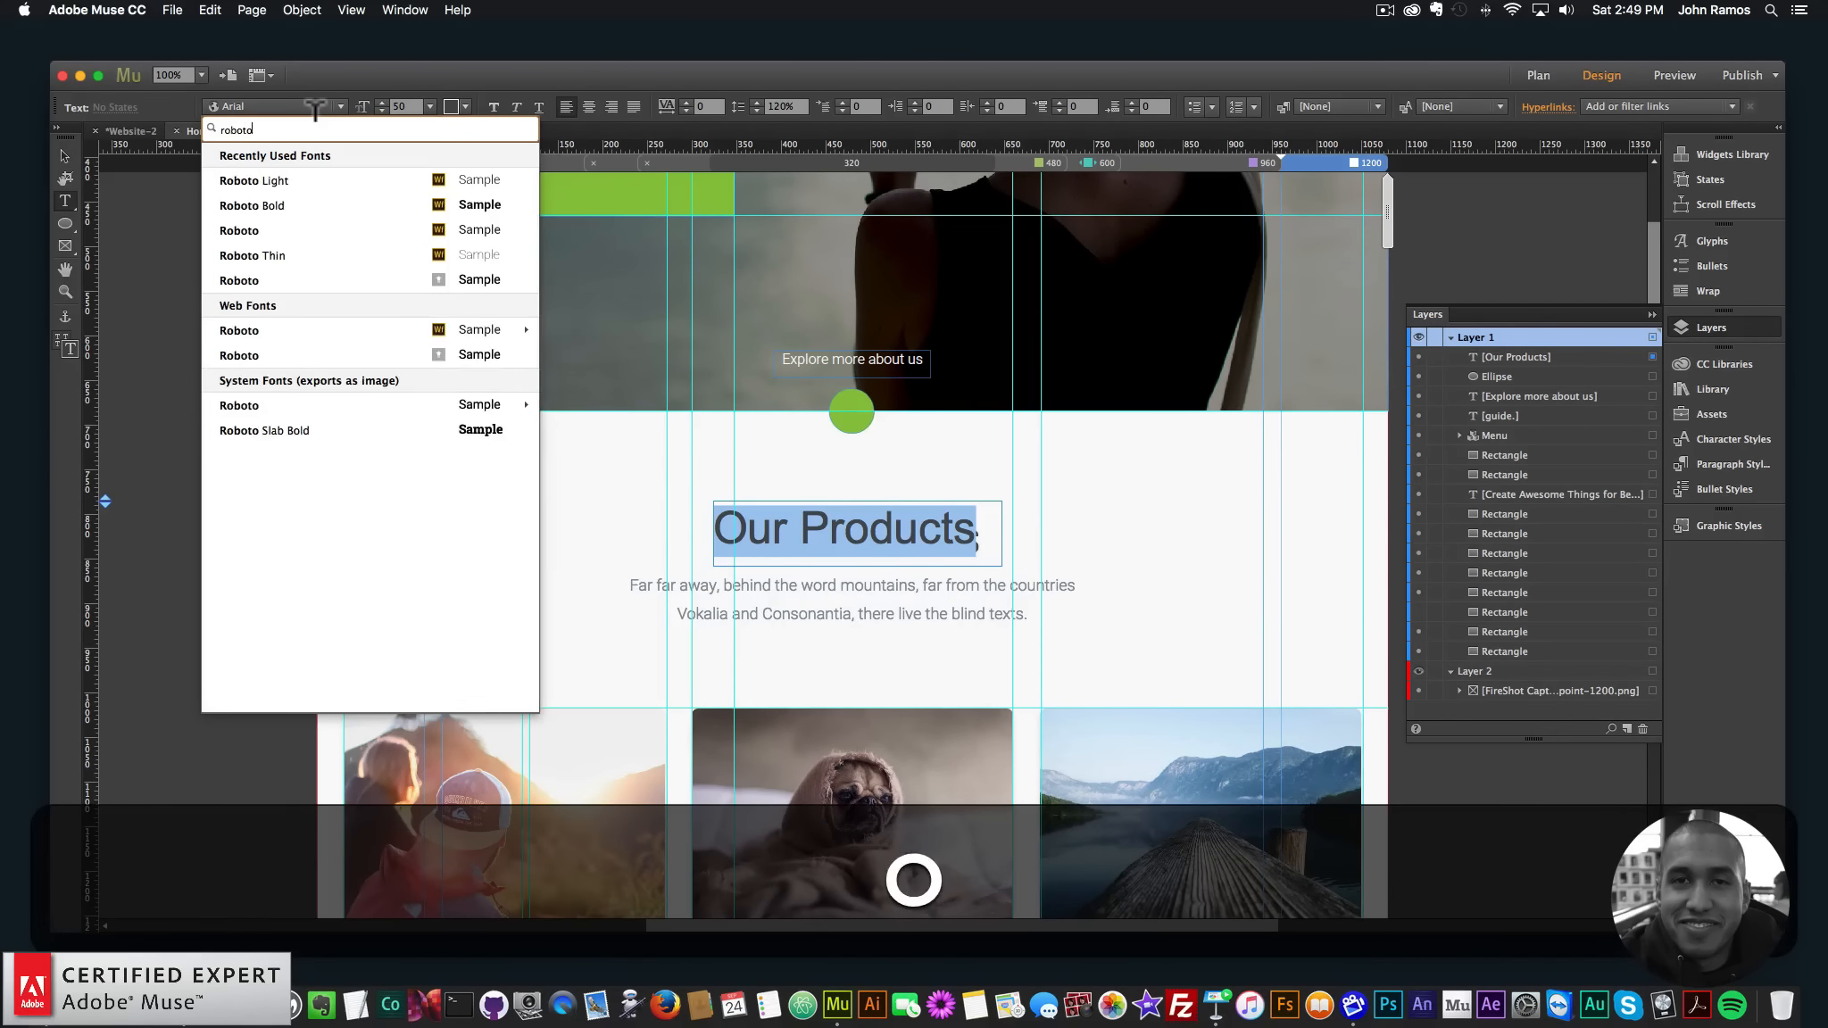
left_click(311, 179)
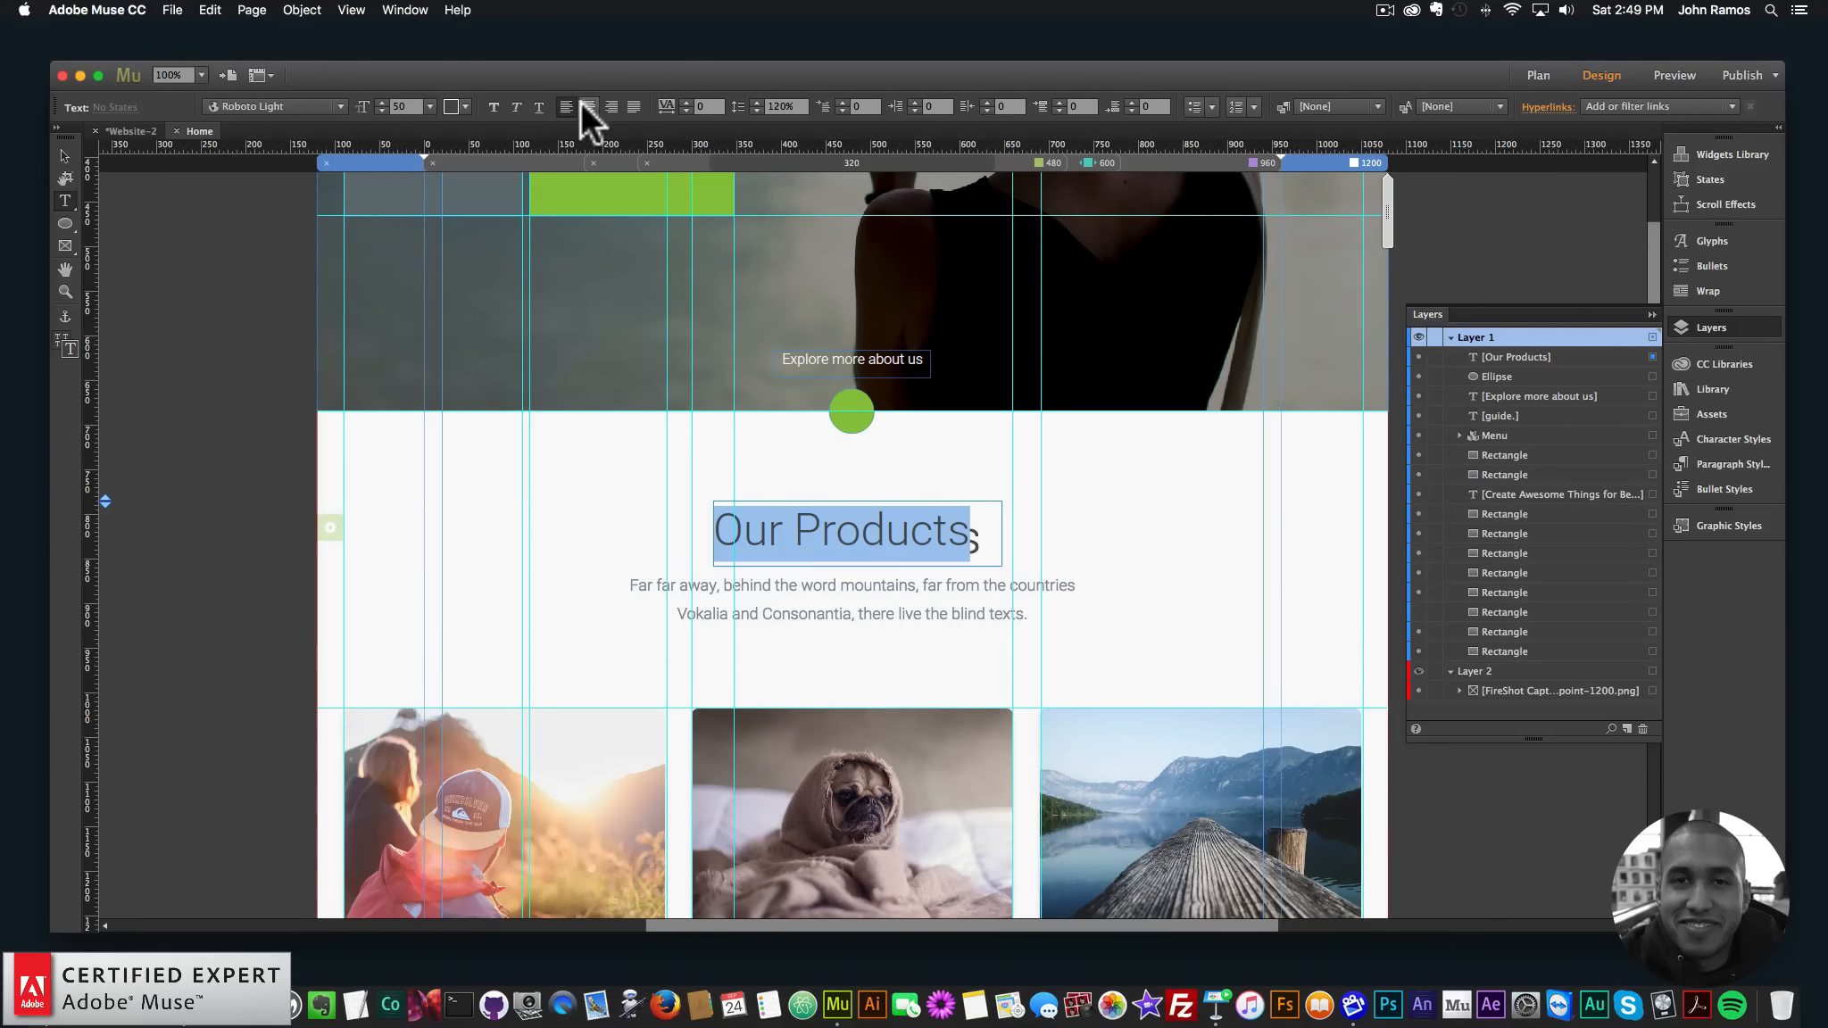
left_click(588, 106)
- Nudge the heading down-left, shorten its frame, and draw a new text box below it
left_click(65, 155)
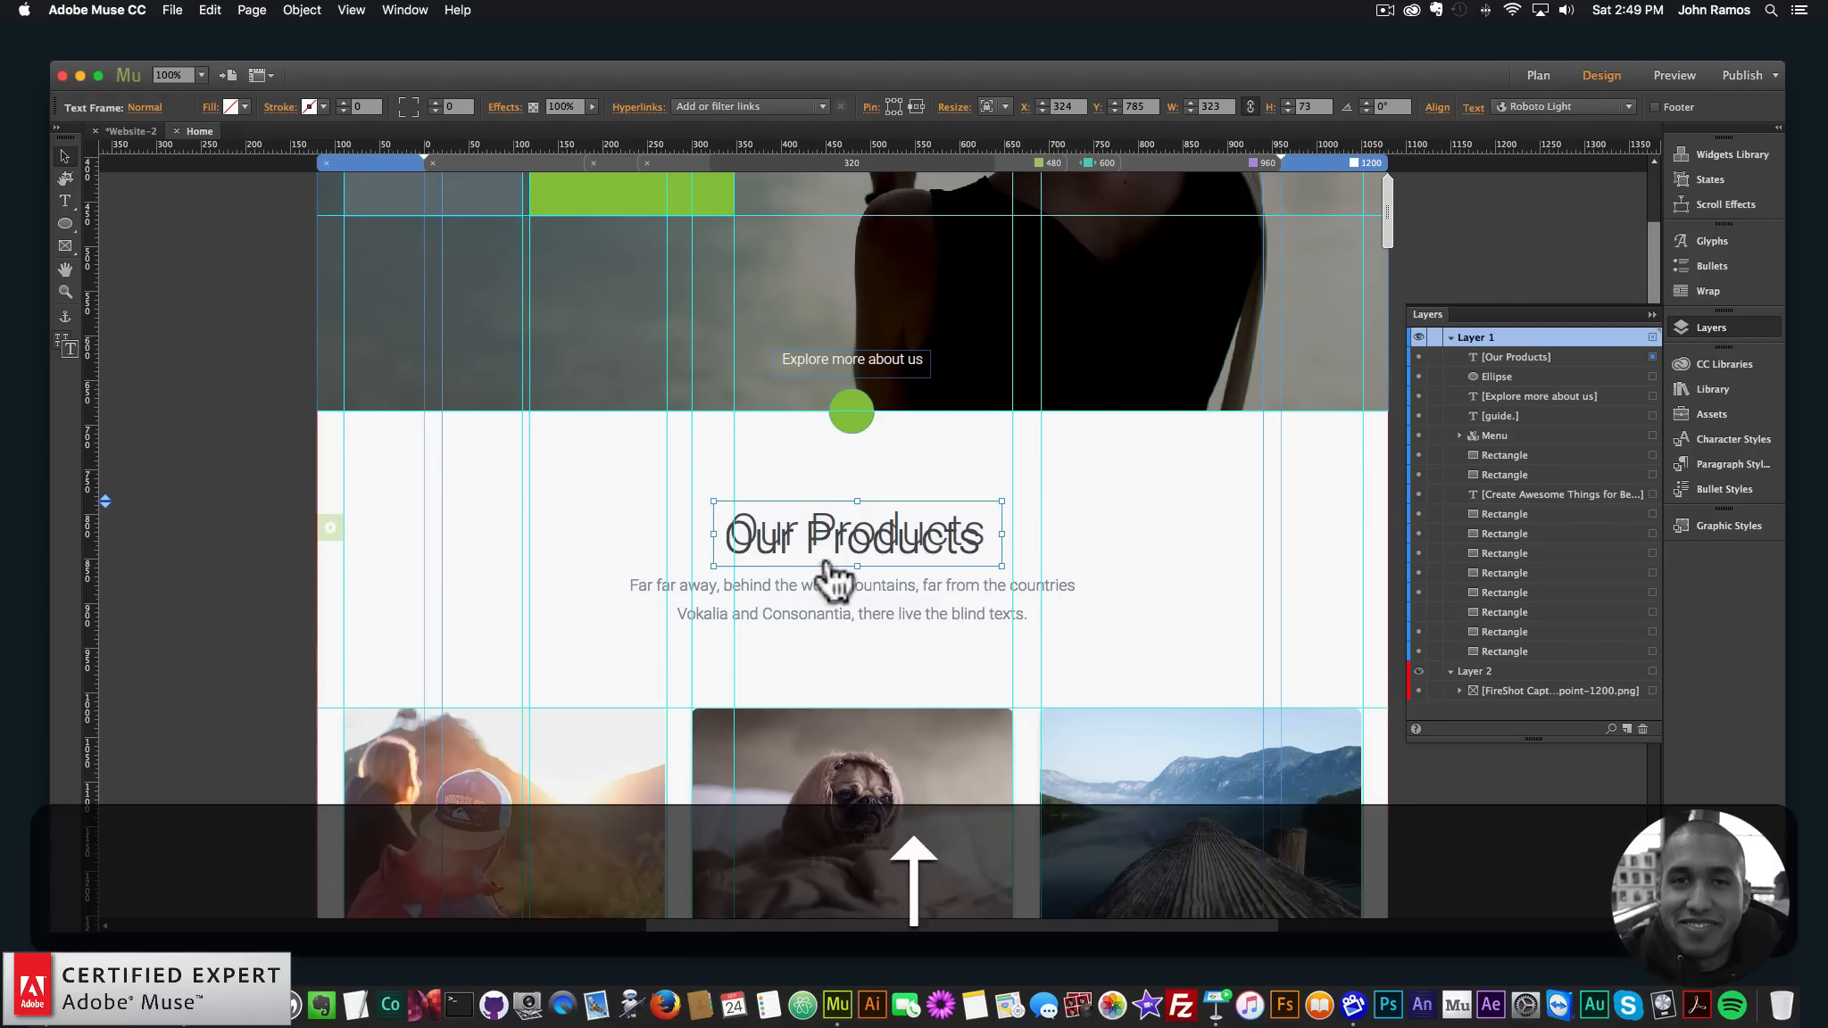
key("Down")
key("Down")
key("Down")
key("Down")
key("Left")
key("Left")
key("Left")
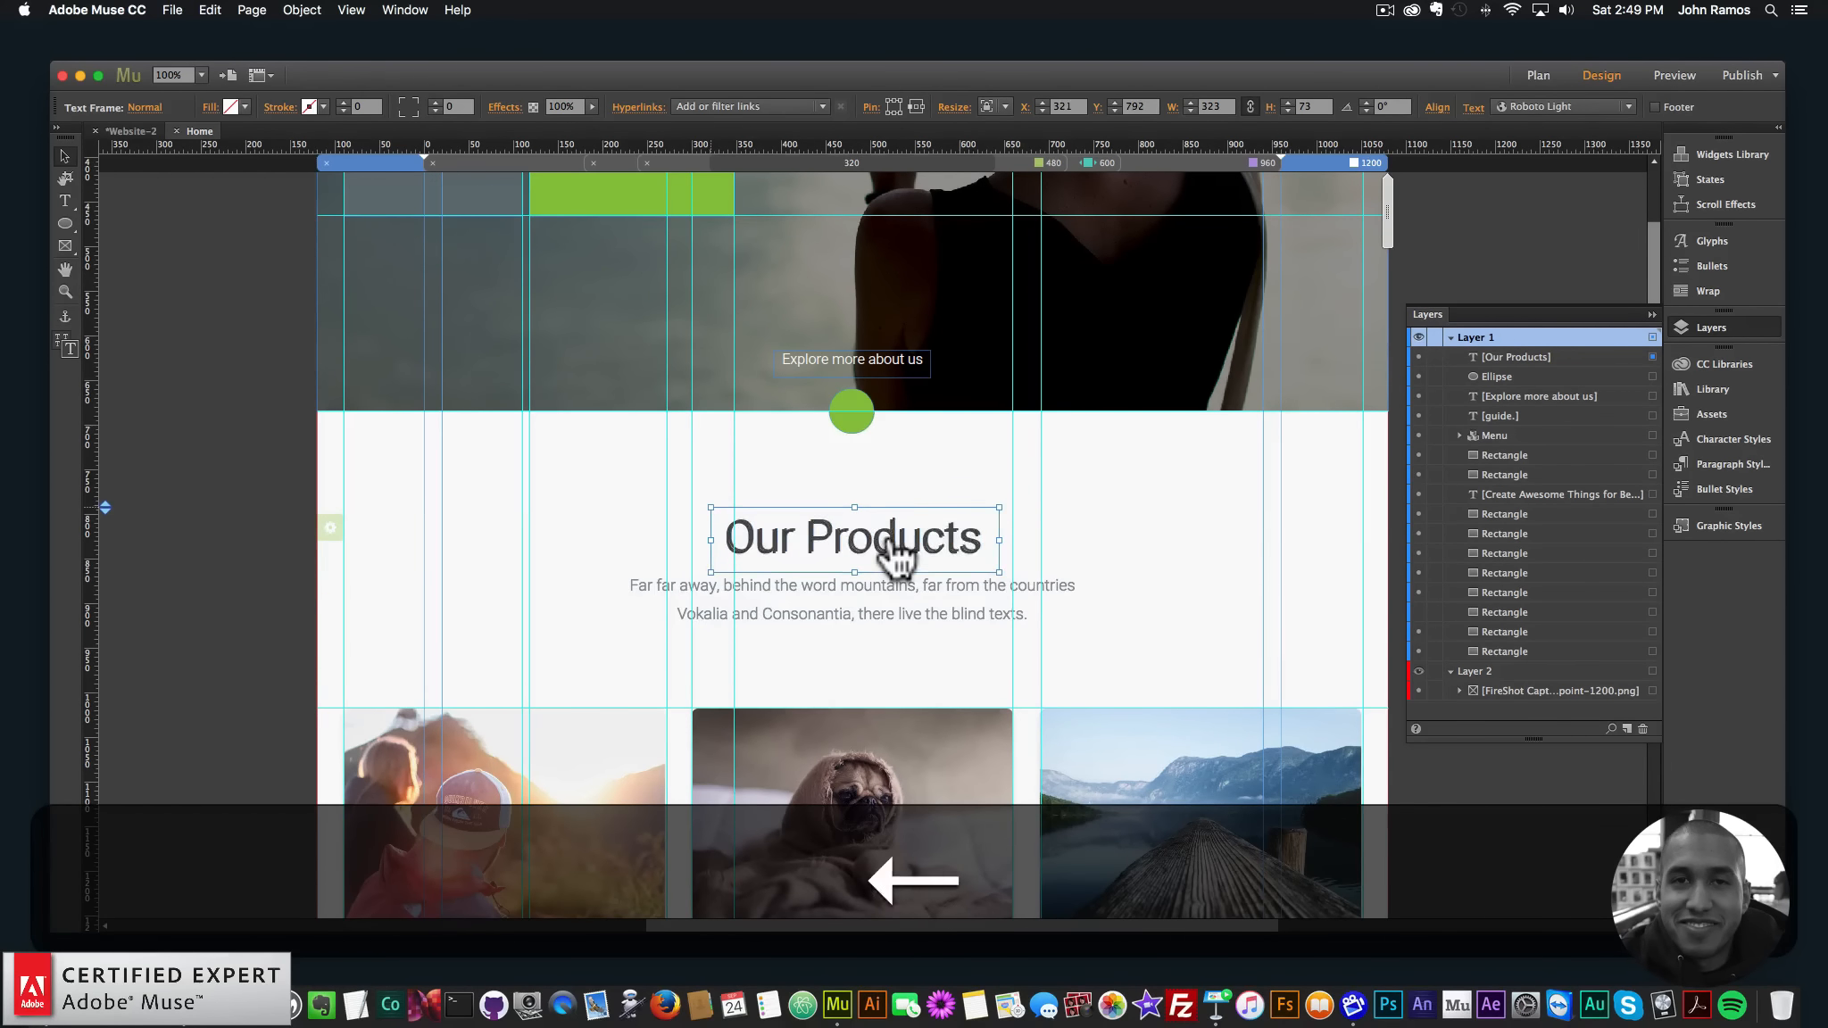
key("Down")
key("Down")
key("Down")
key("Left")
key("Left")
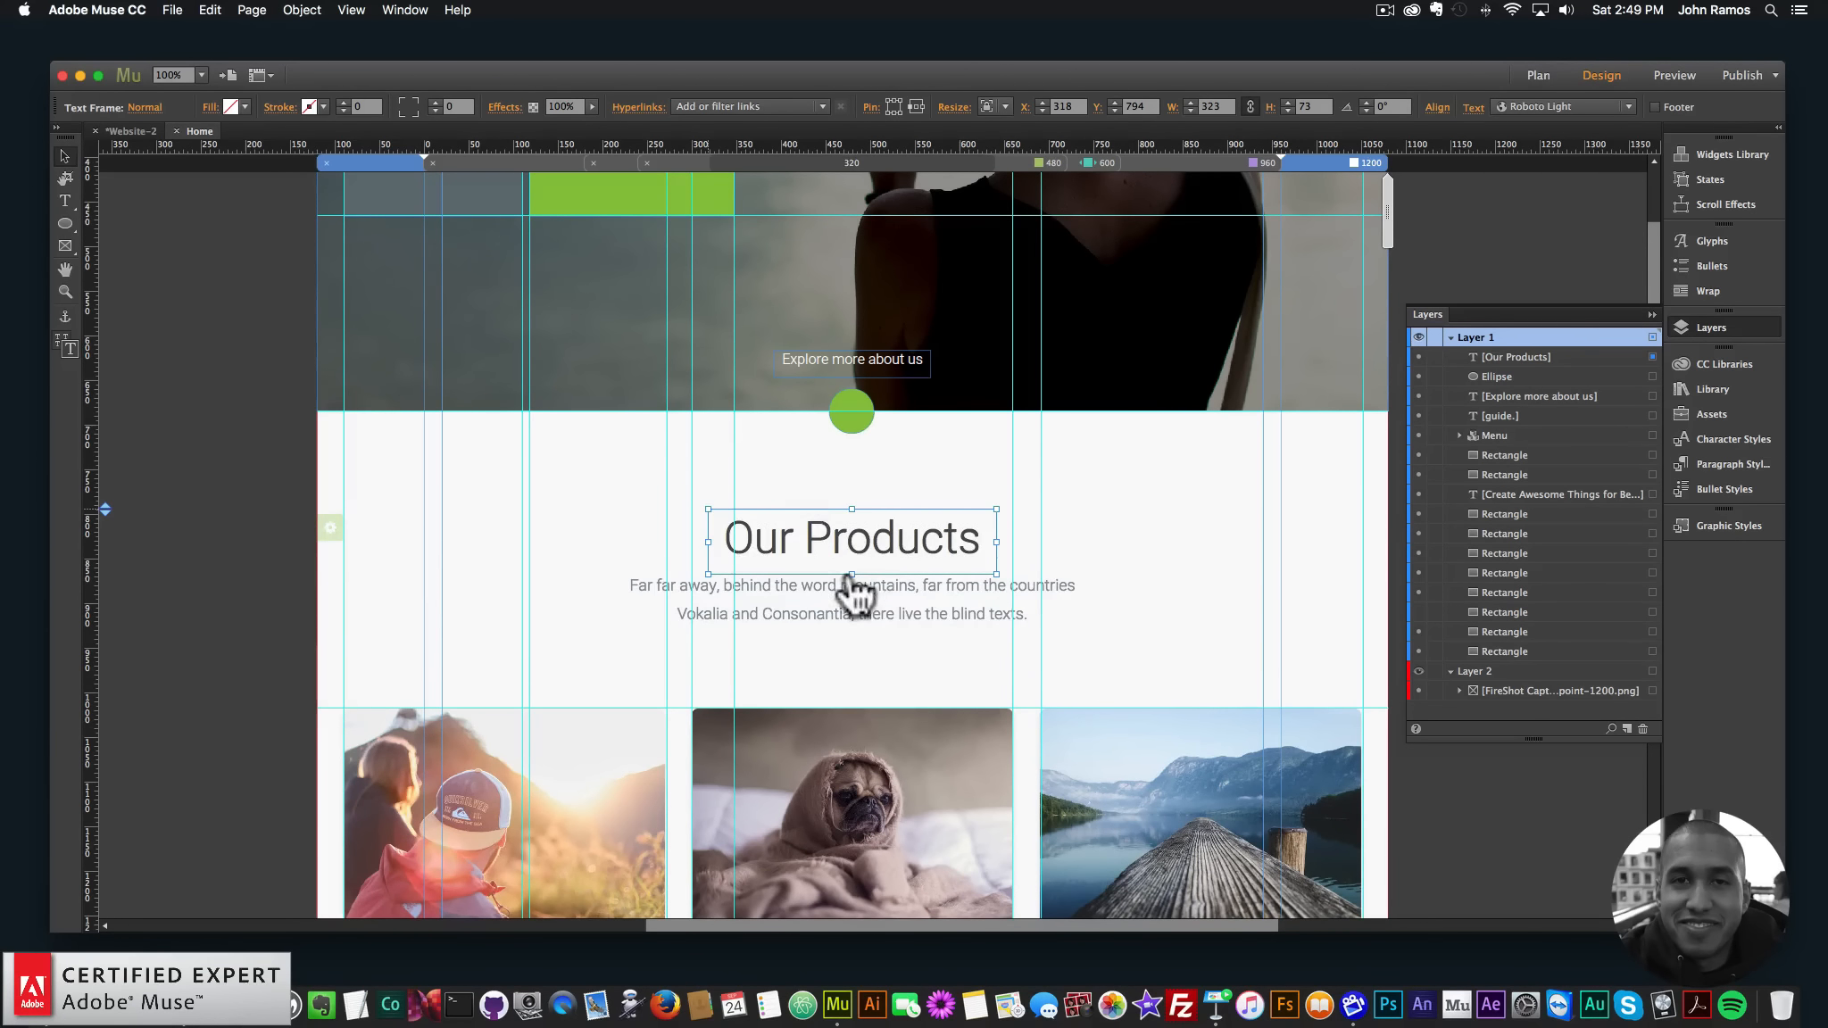
left_click_drag(851, 575, 851, 562)
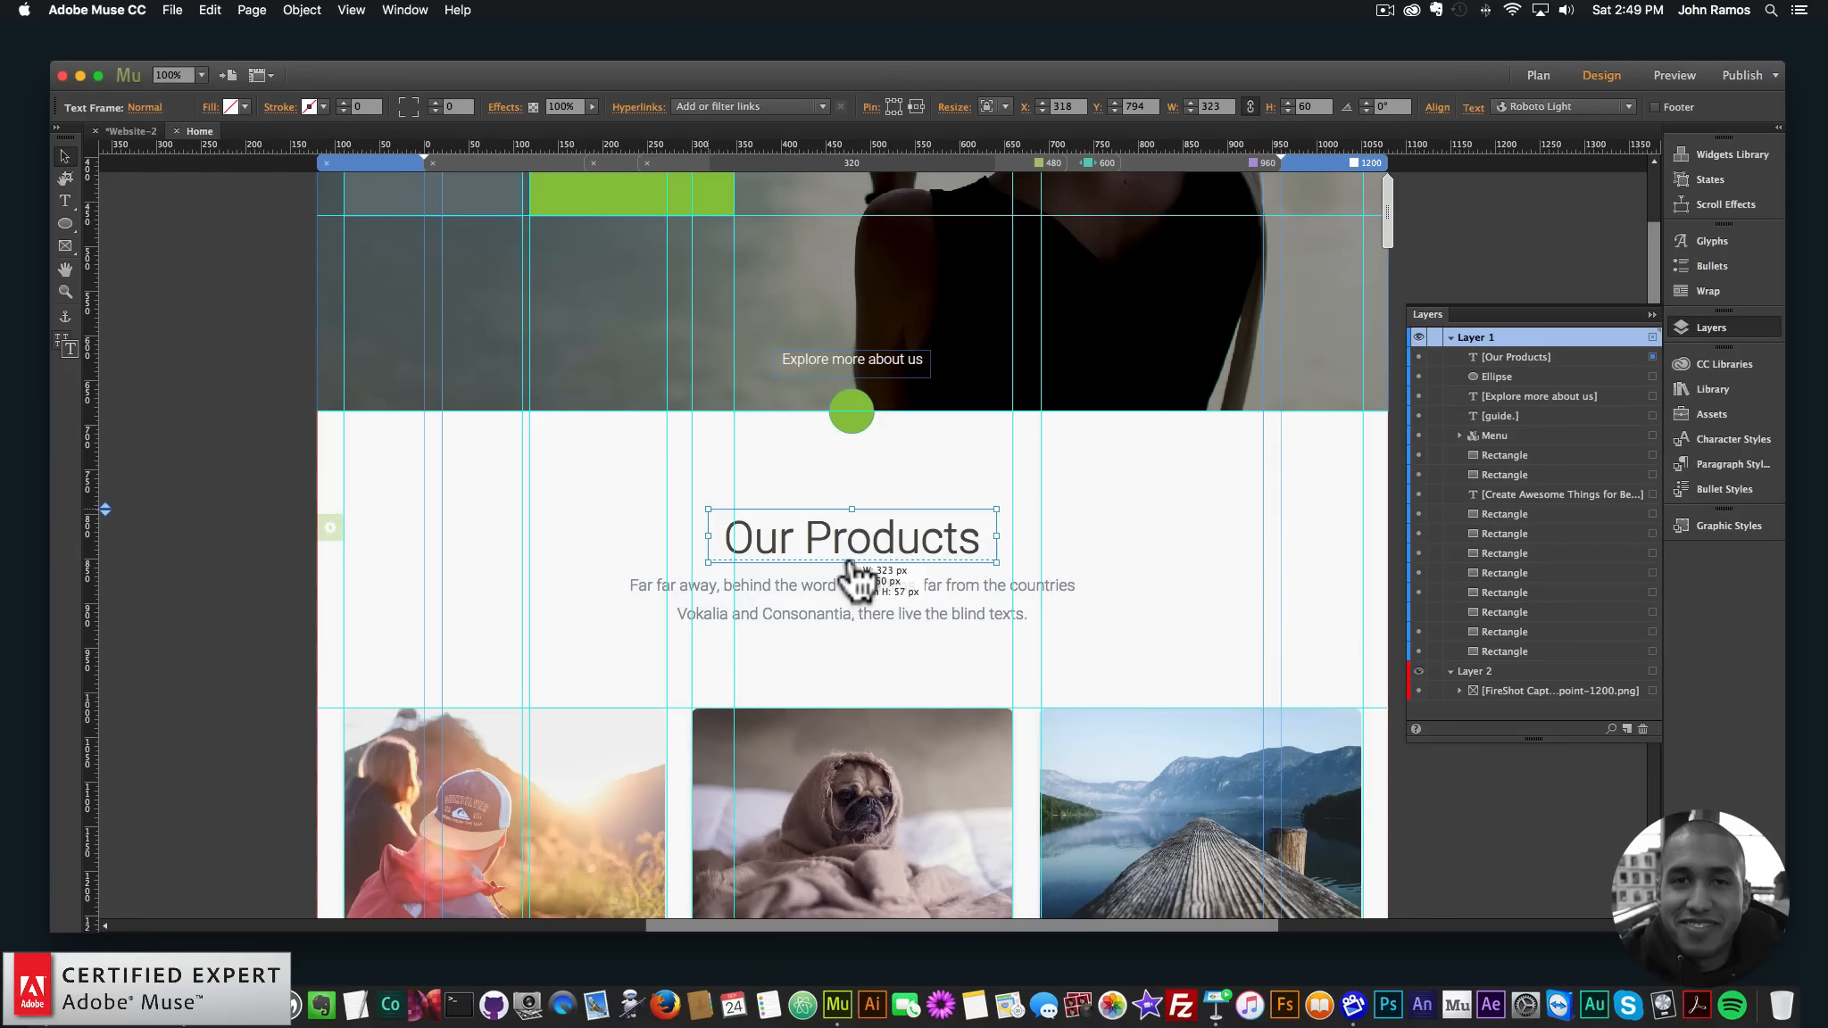
left_click(65, 200)
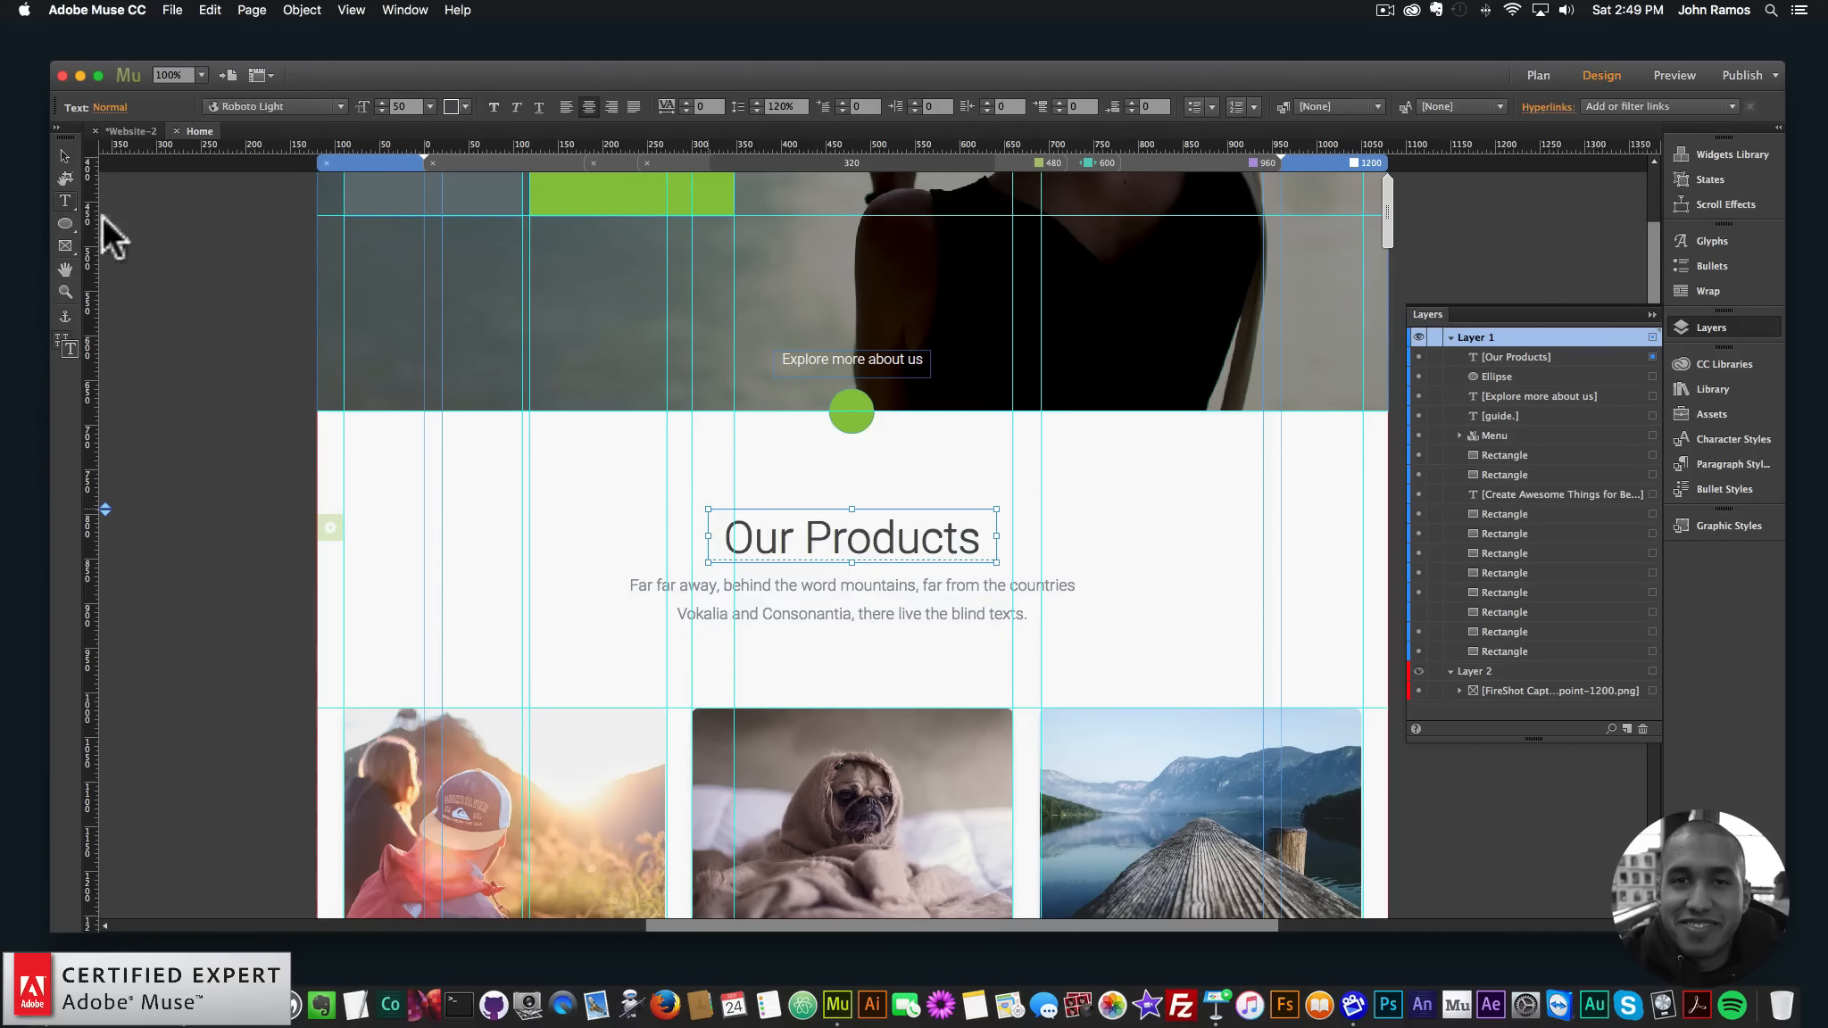
left_click_drag(623, 572, 1115, 630)
- Type the two-line 'Far far away, behind the word mountains…' placeholder ending 'blind texts.'
type("Far far awa")
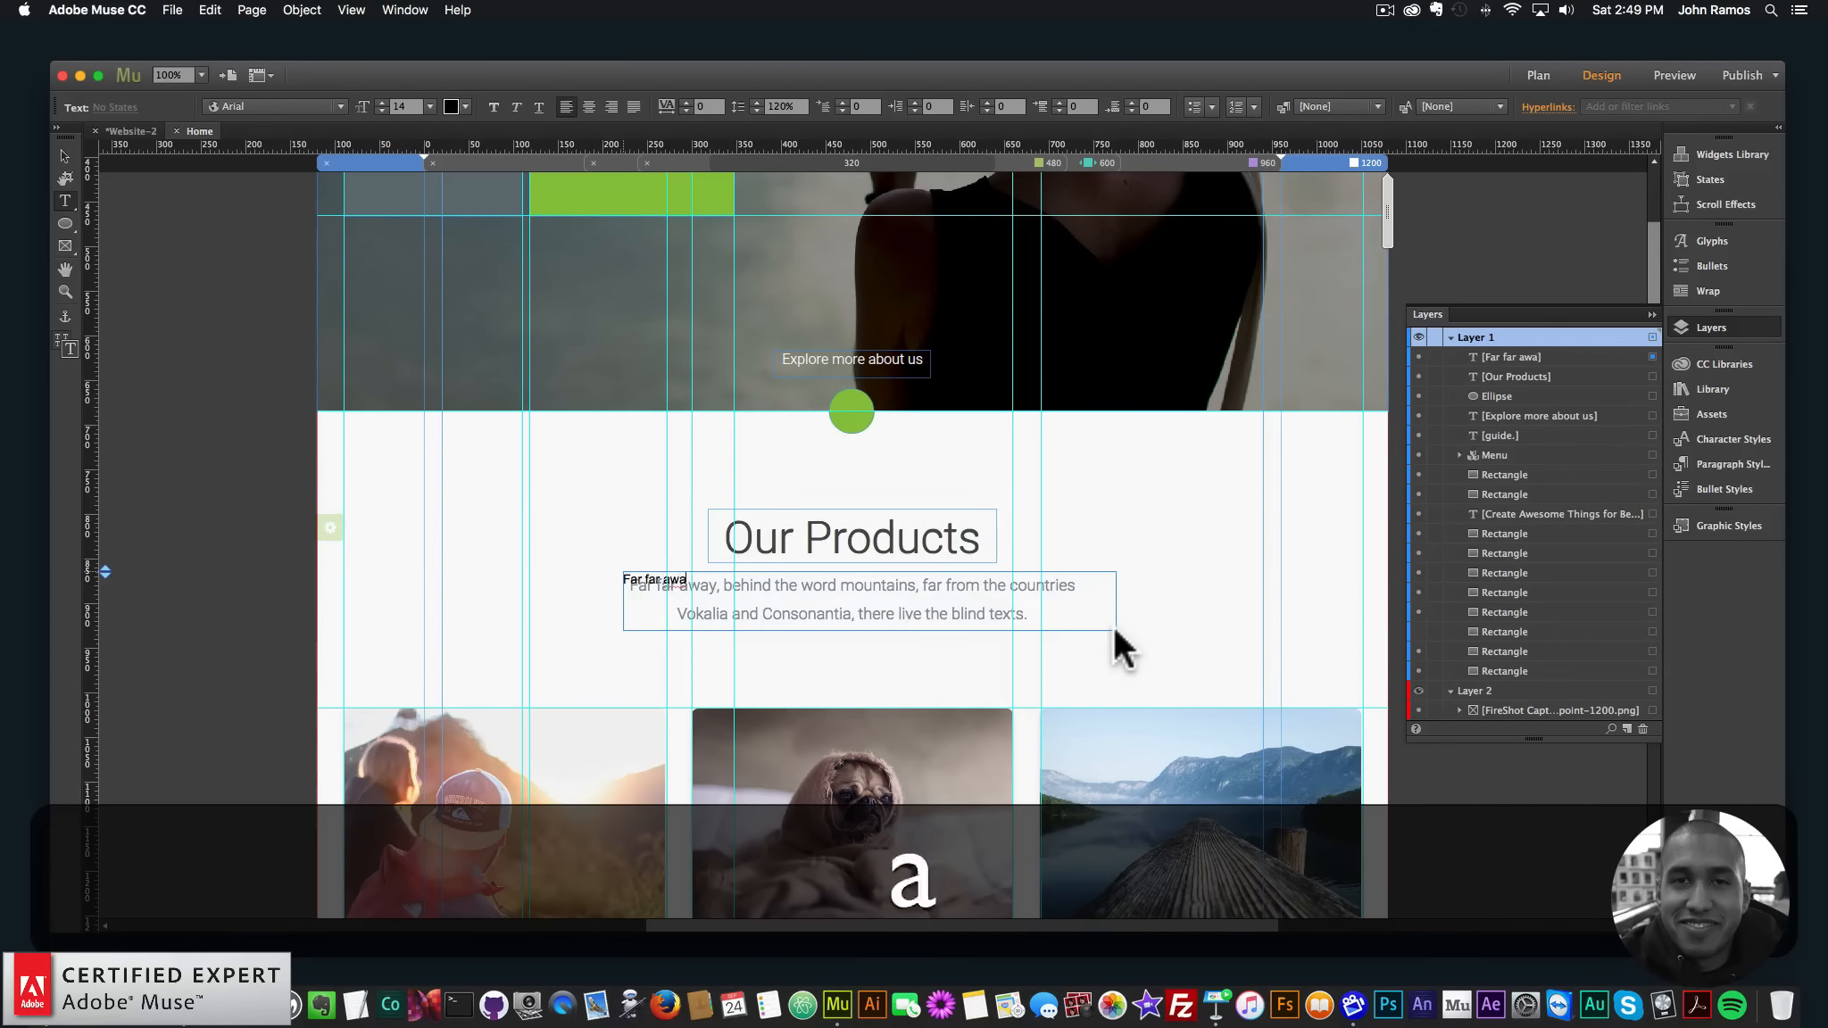
type("y, behind the word")
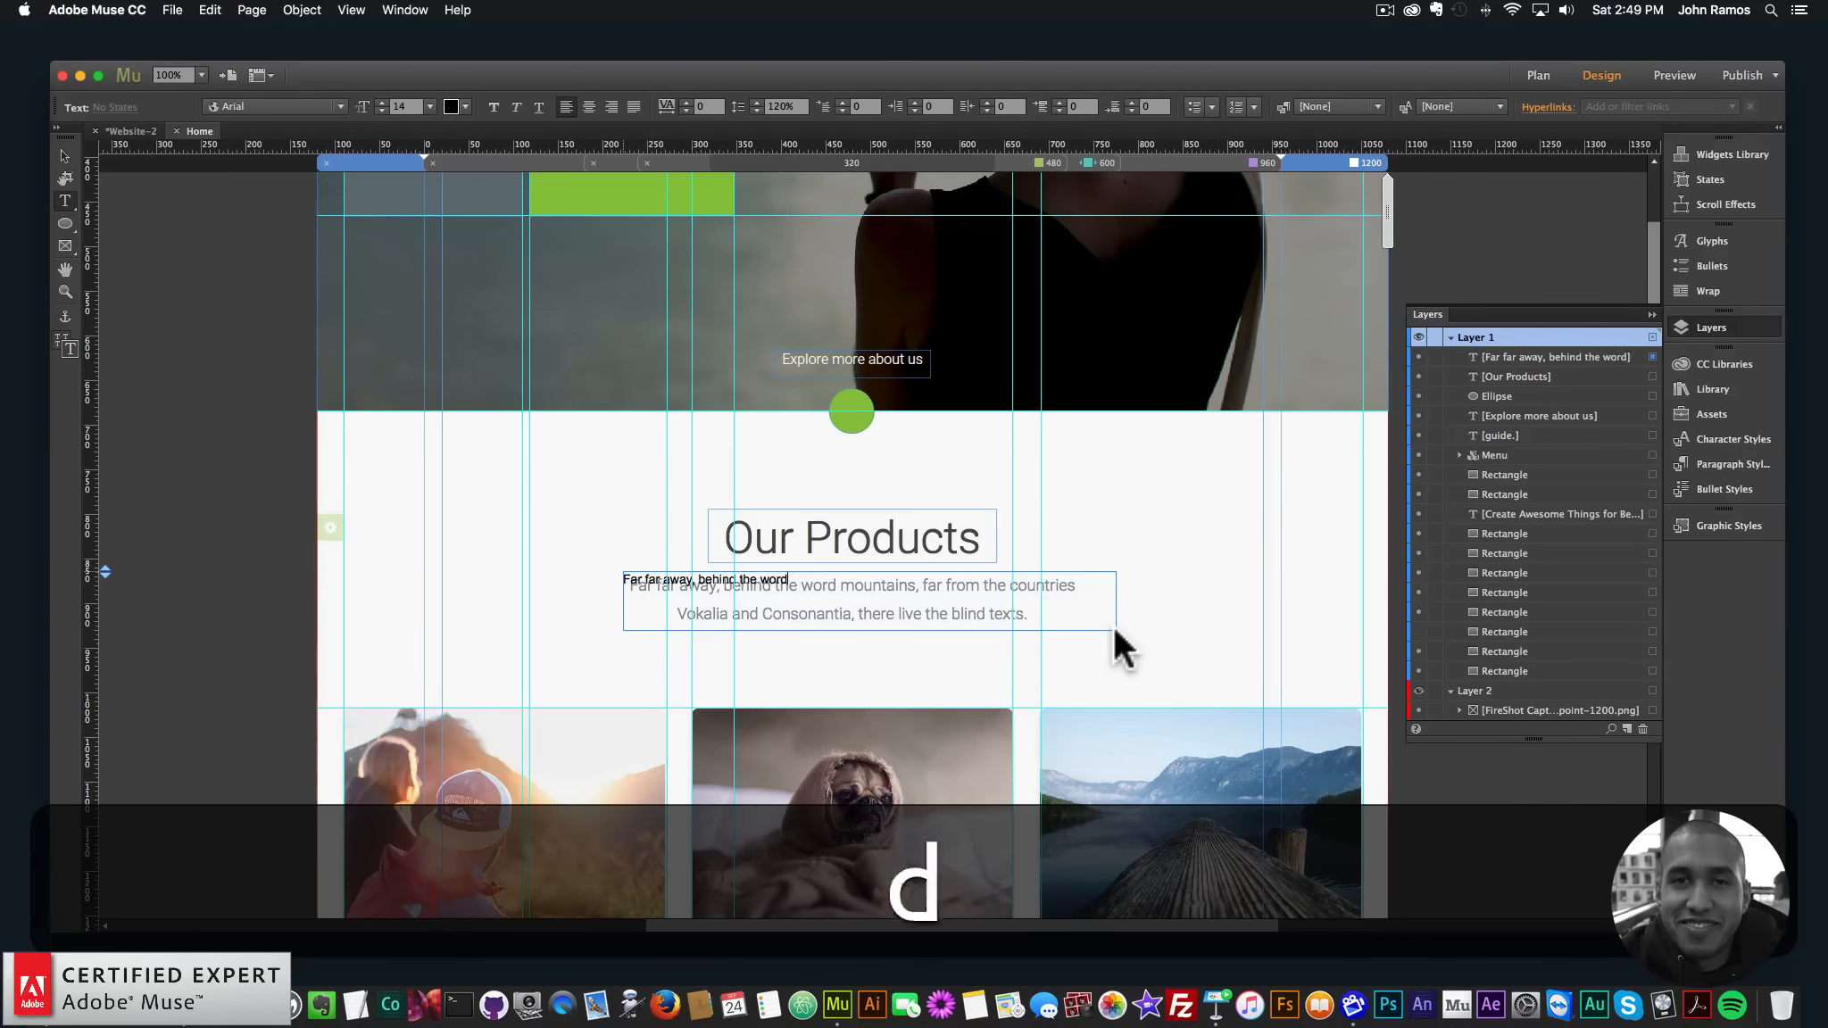
type(" mountains, far f")
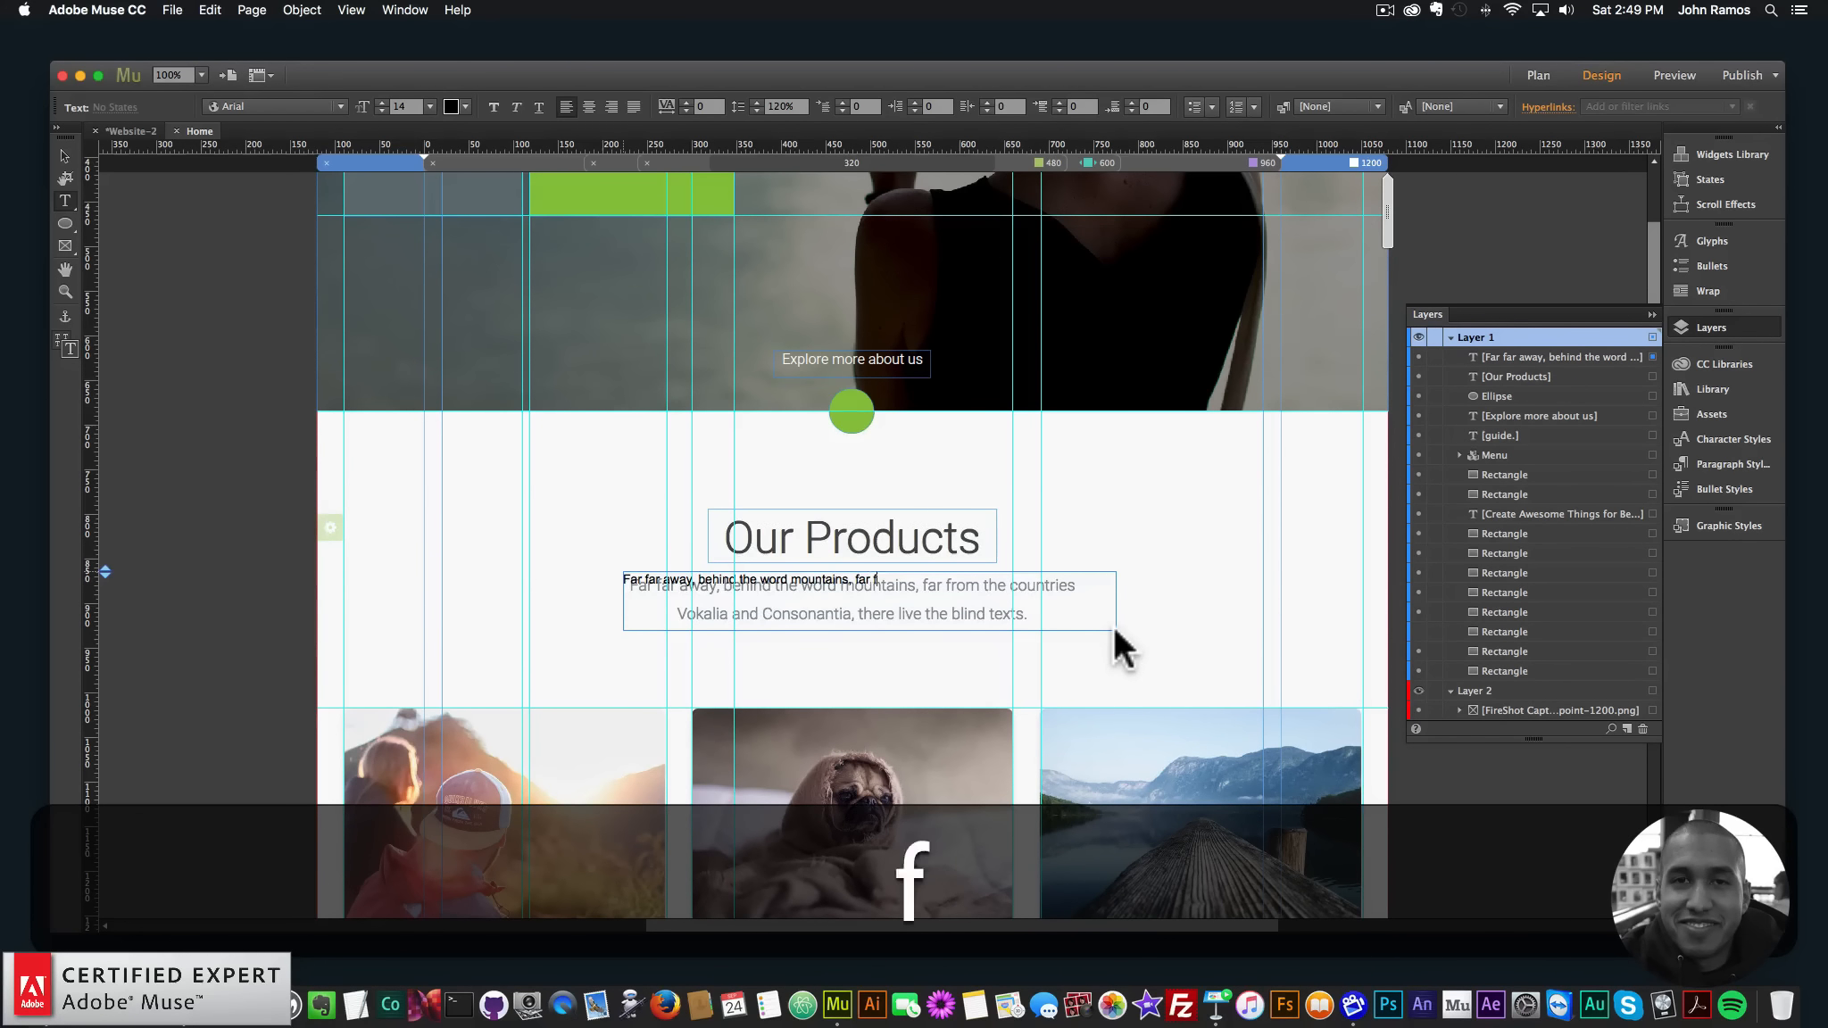
type("rom the countries")
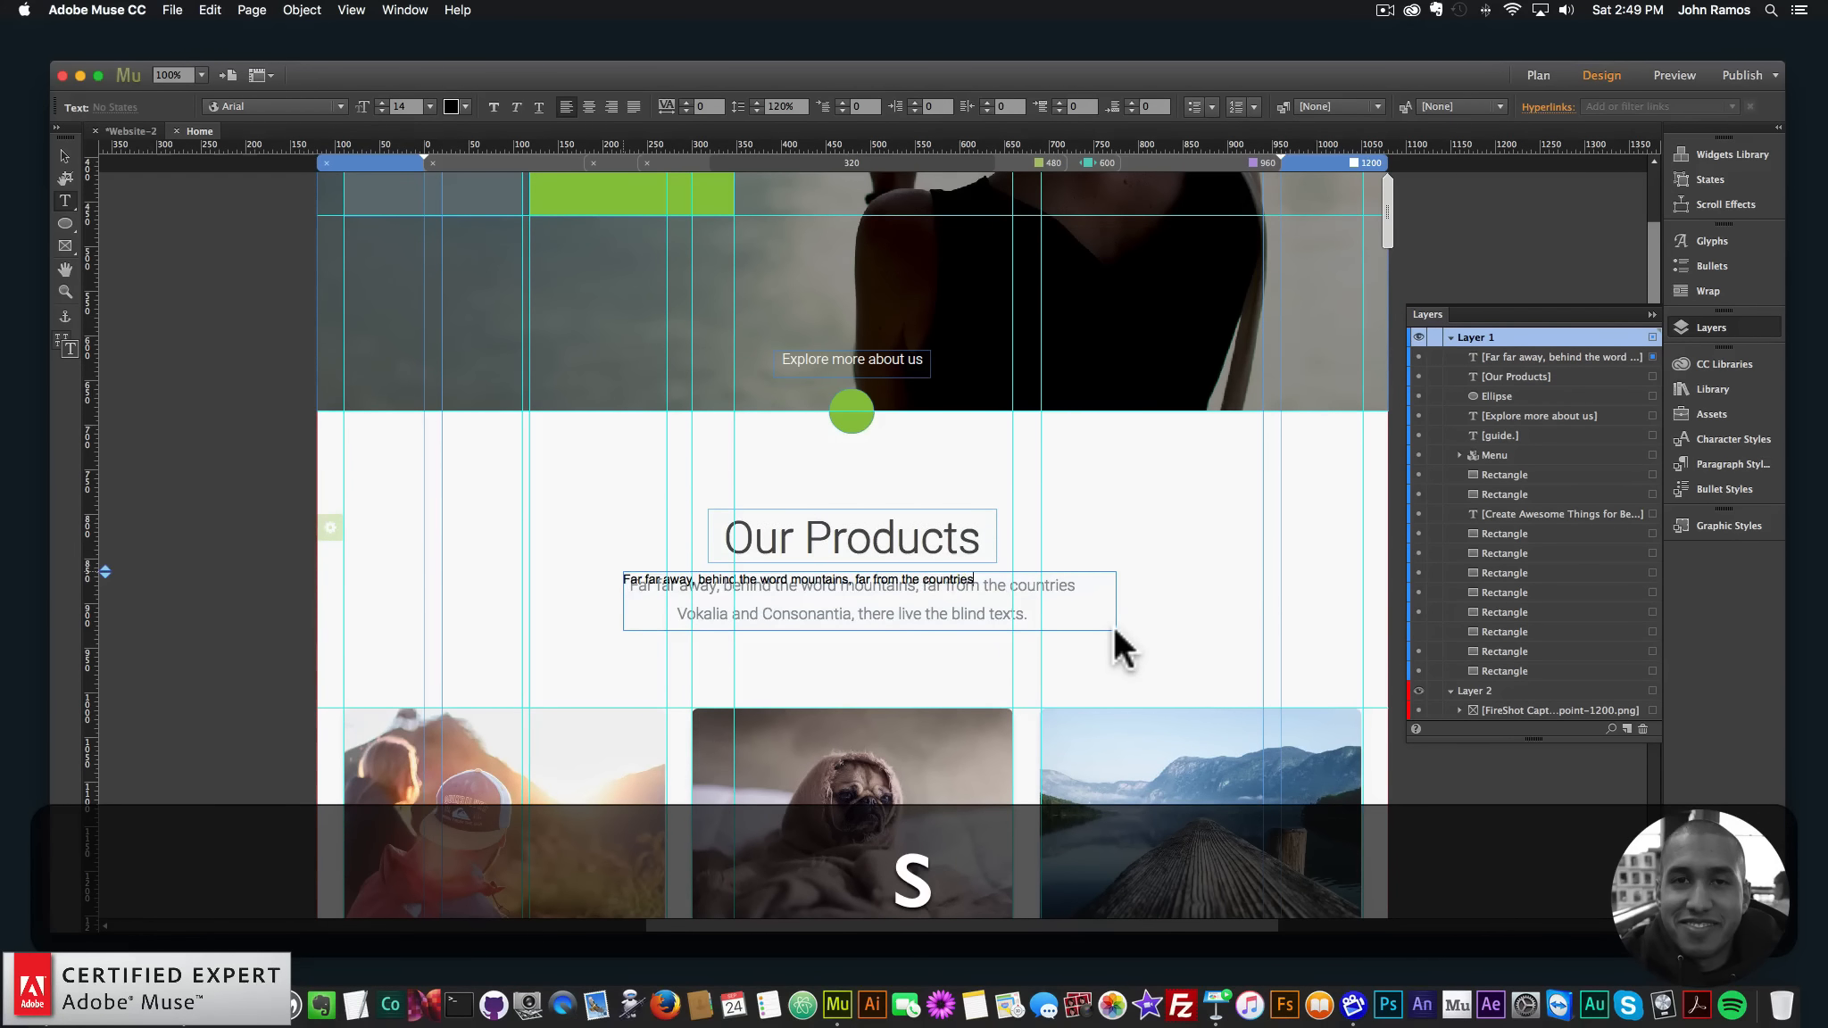
key("shift+Return")
type("Vokalia, a")
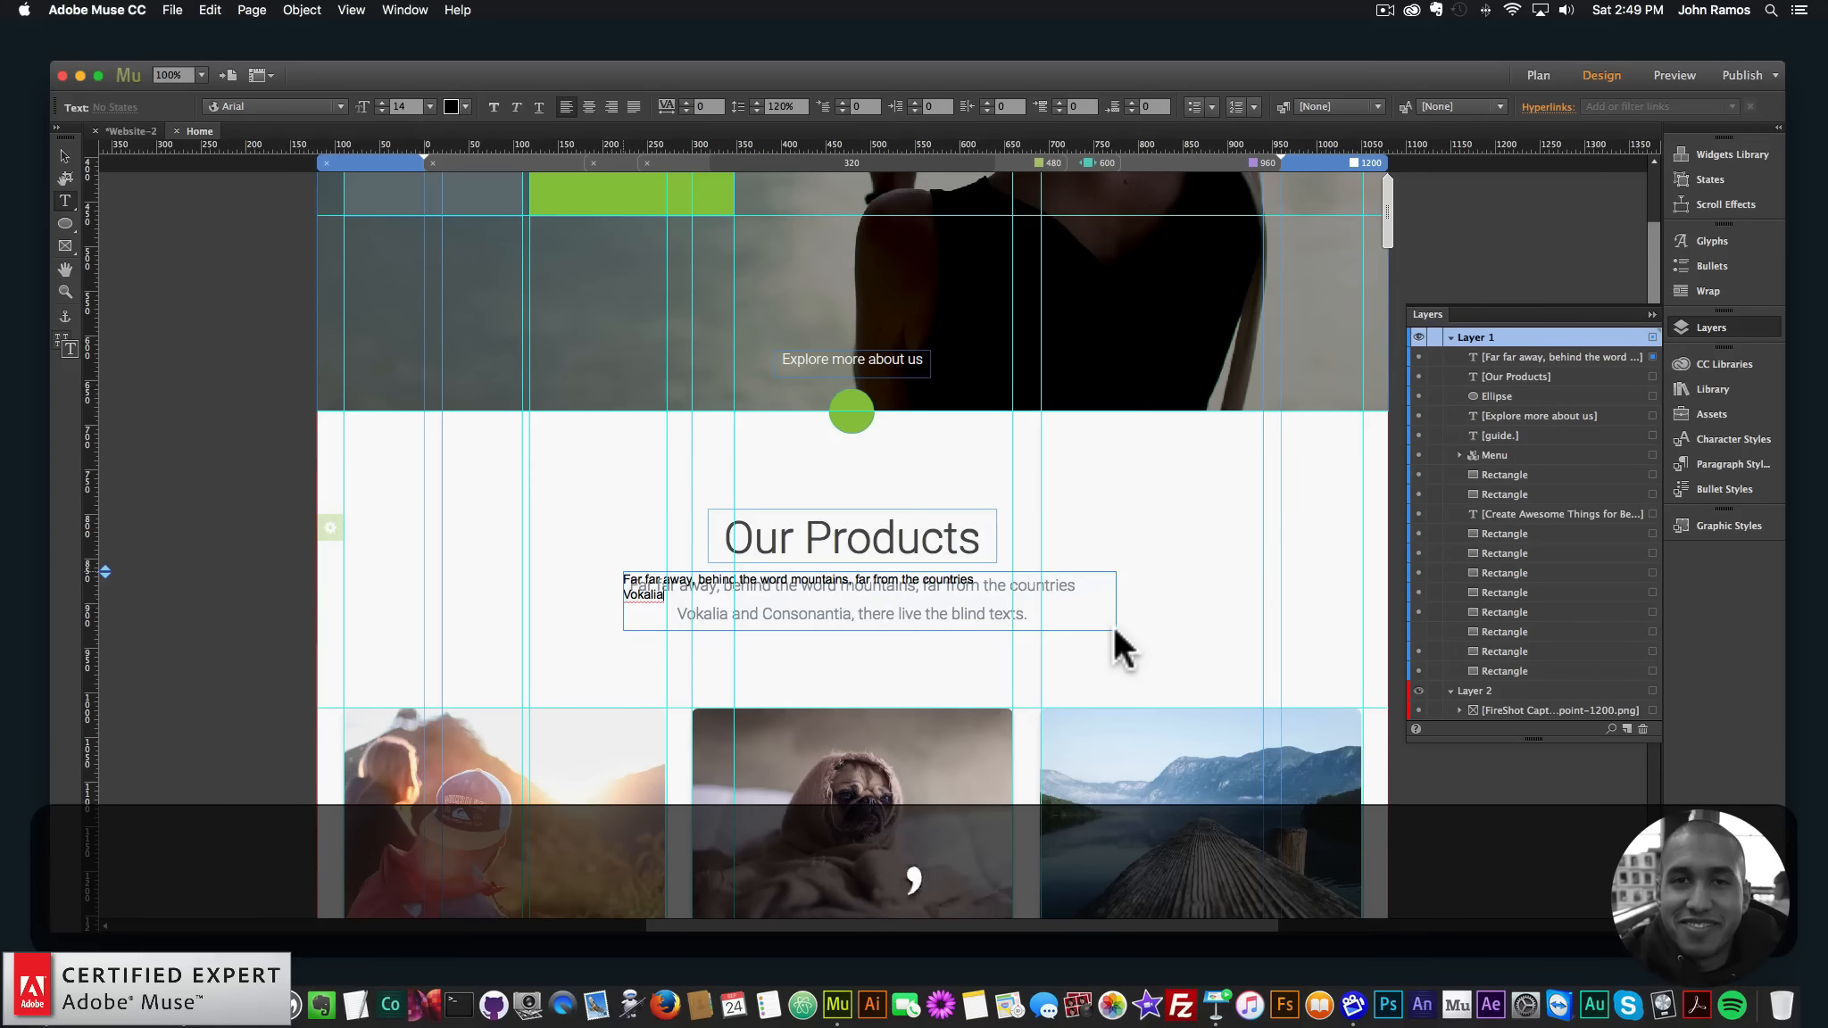
key("BackSpace")
key("BackSpace")
key("BackSpace")
type("and Cons")
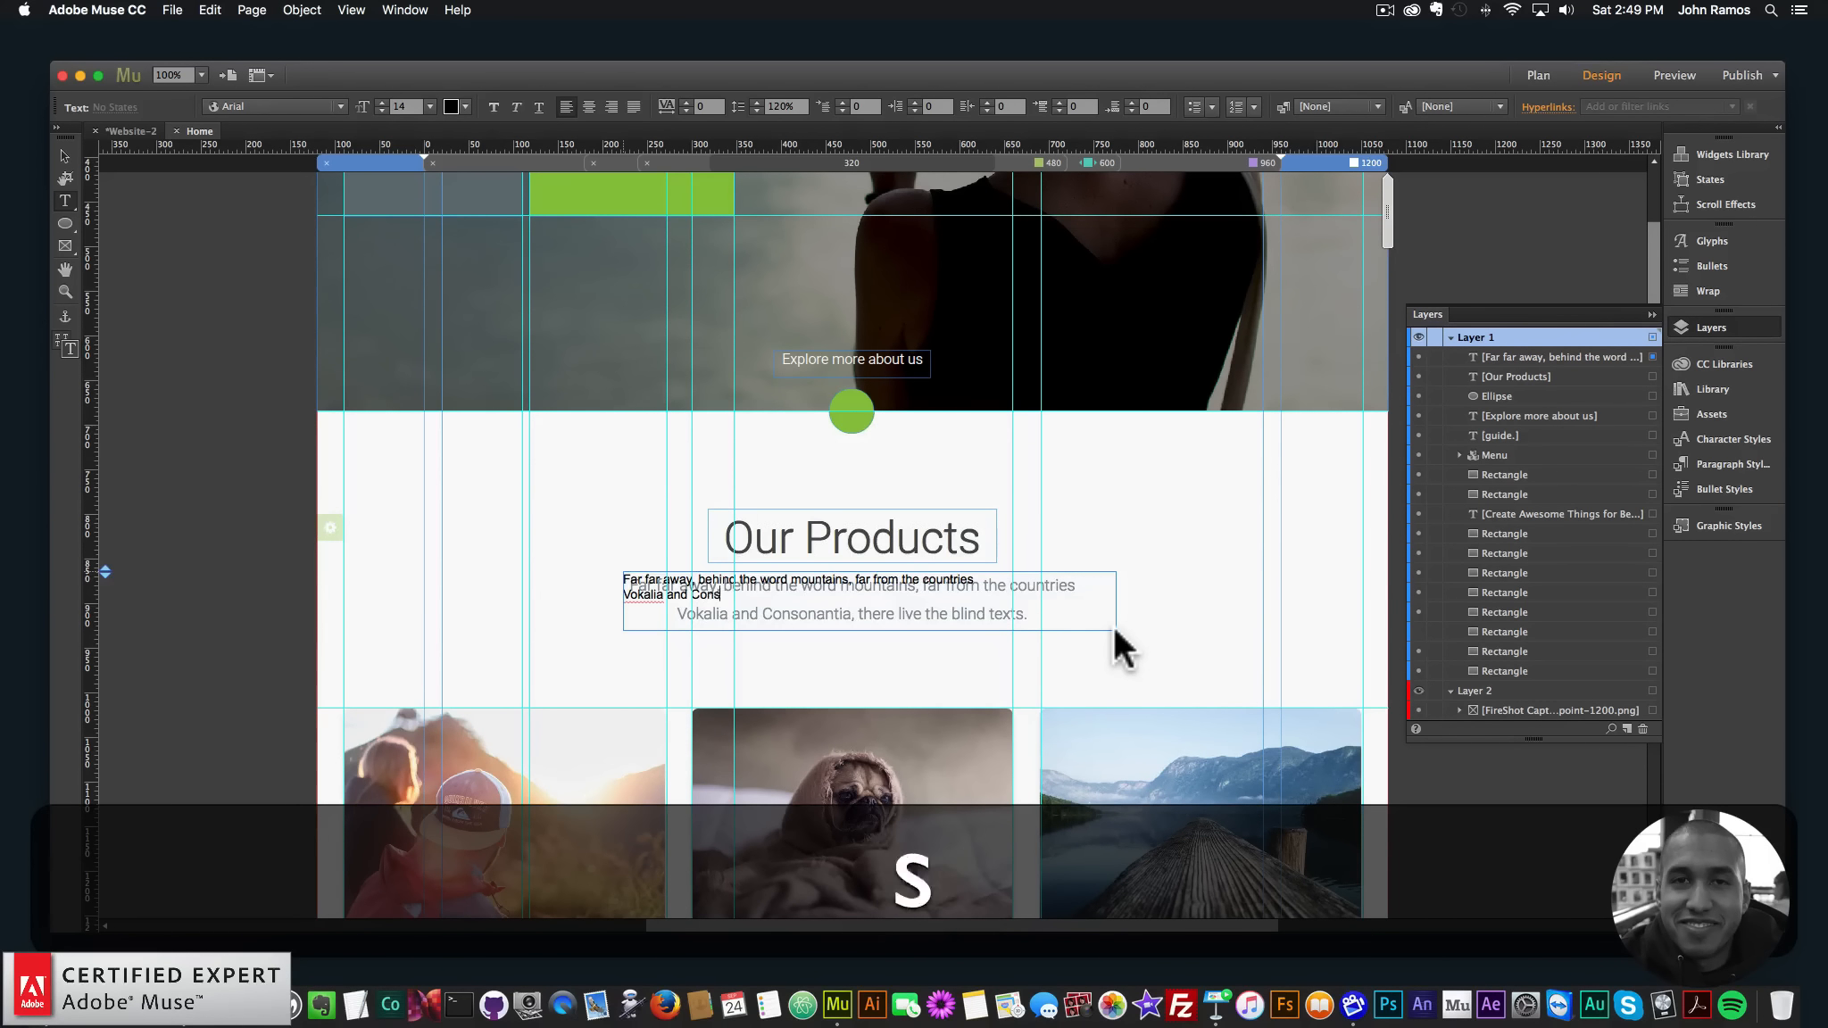
type("t")
key("BackSpace")
type("onan")
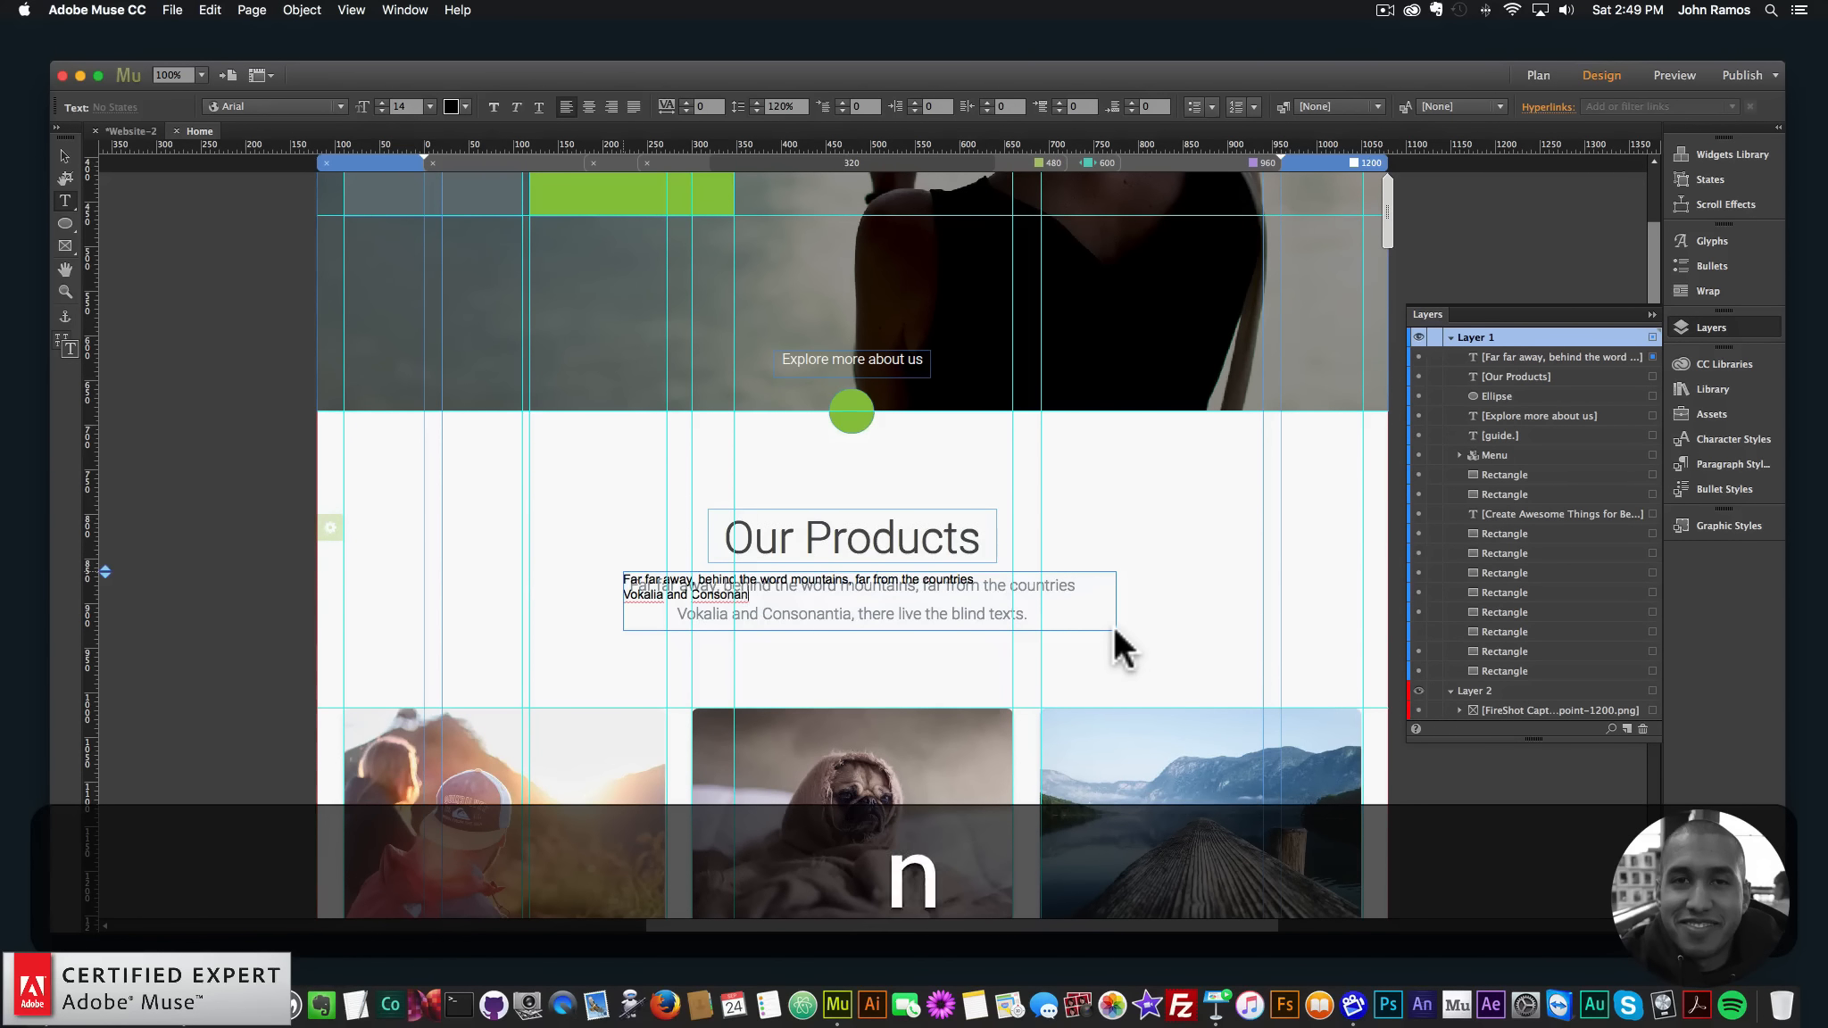
type("tia, there")
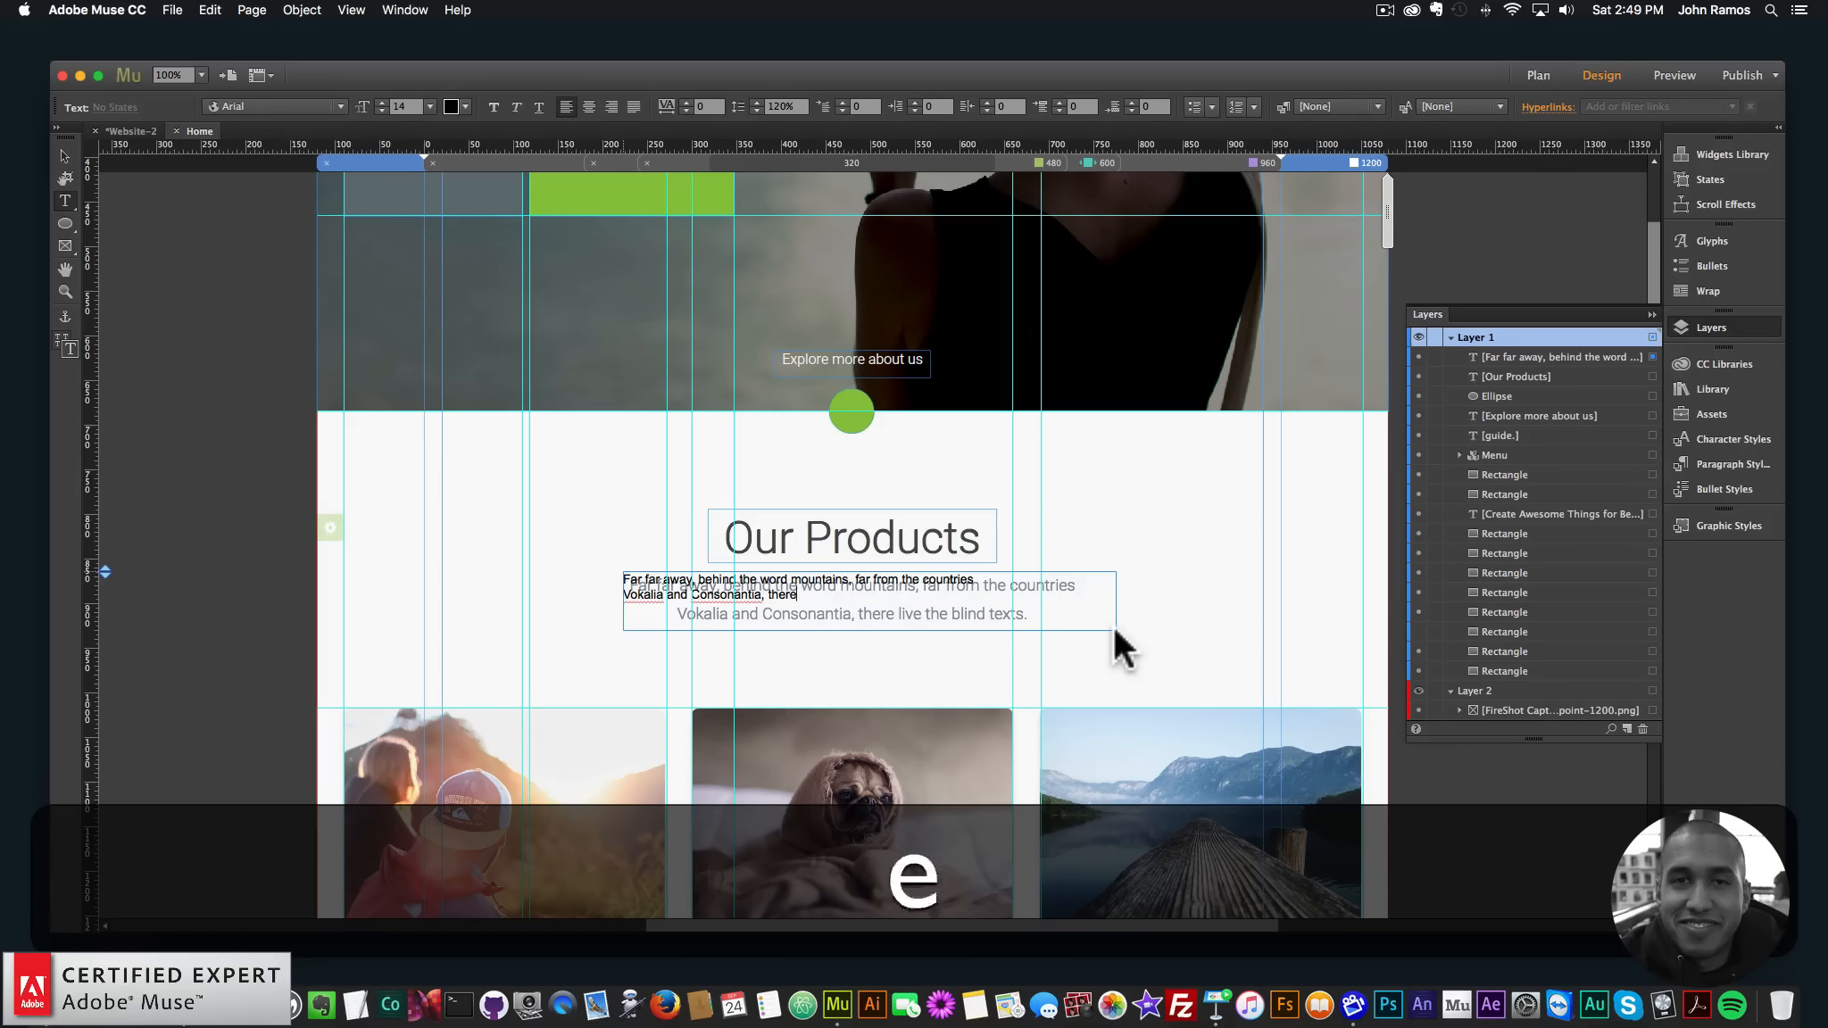
type(" lived blind")
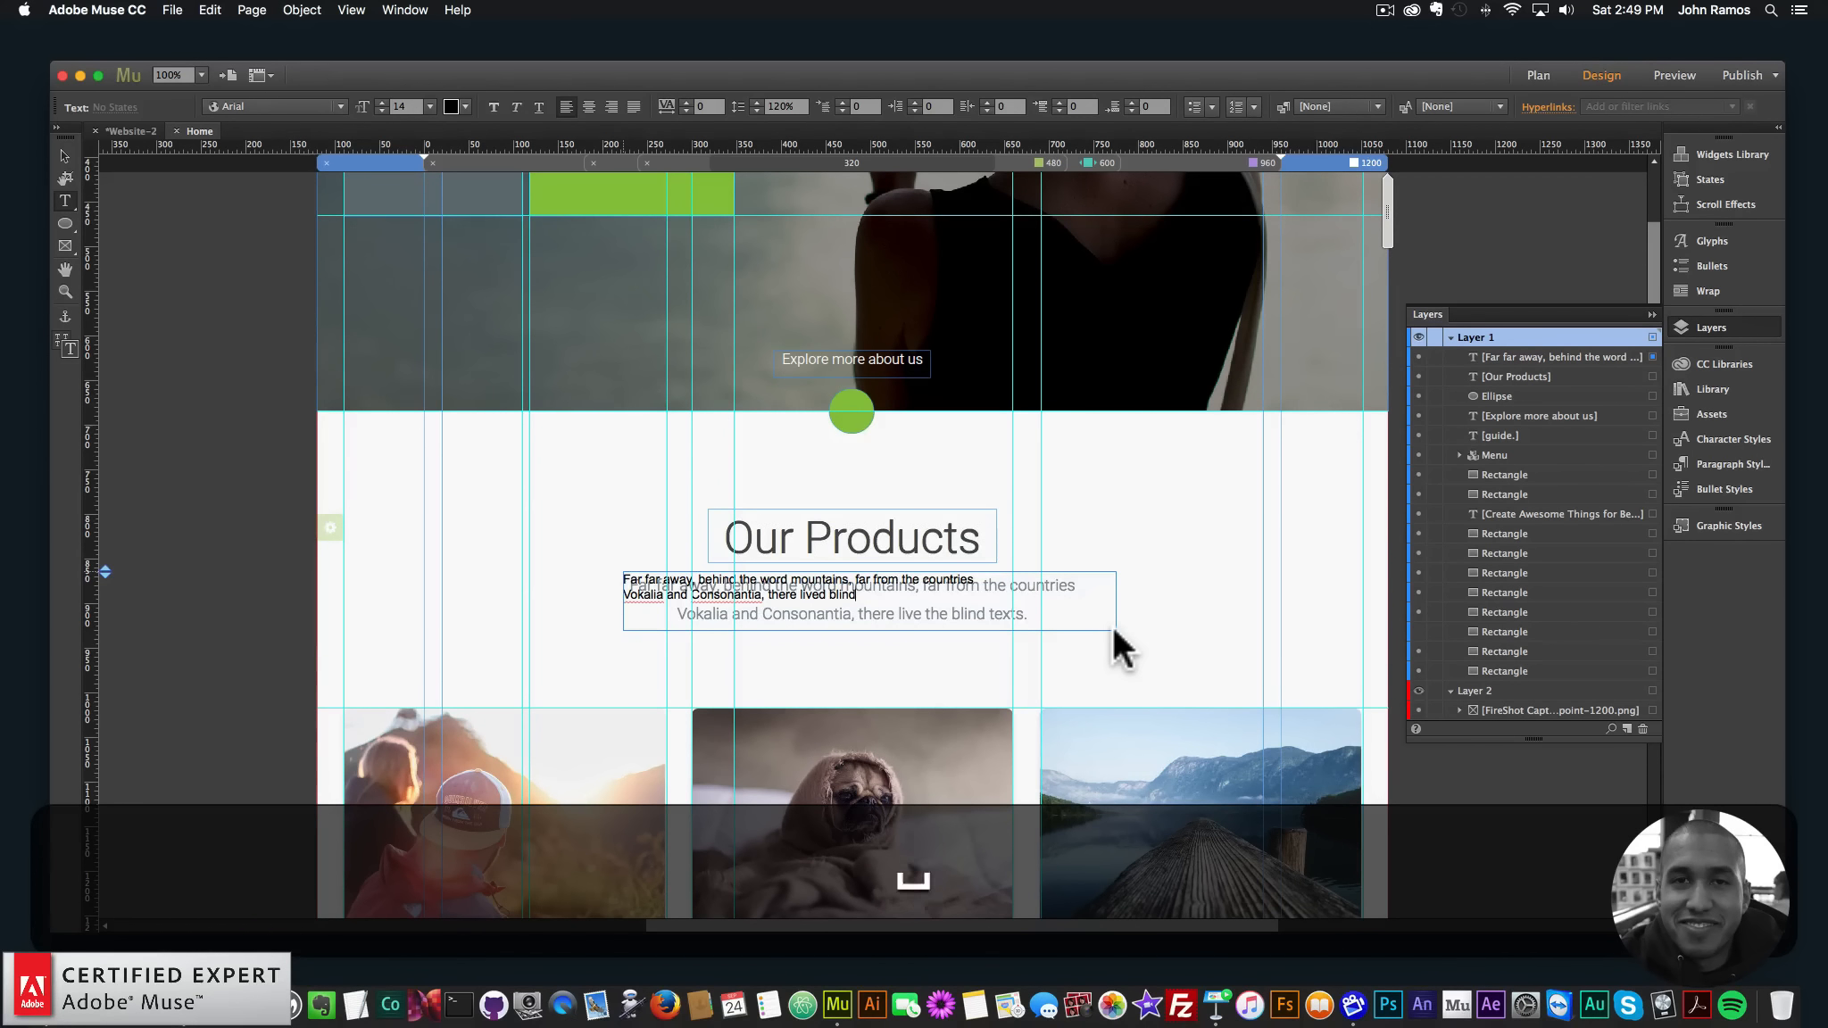
type(" texts.")
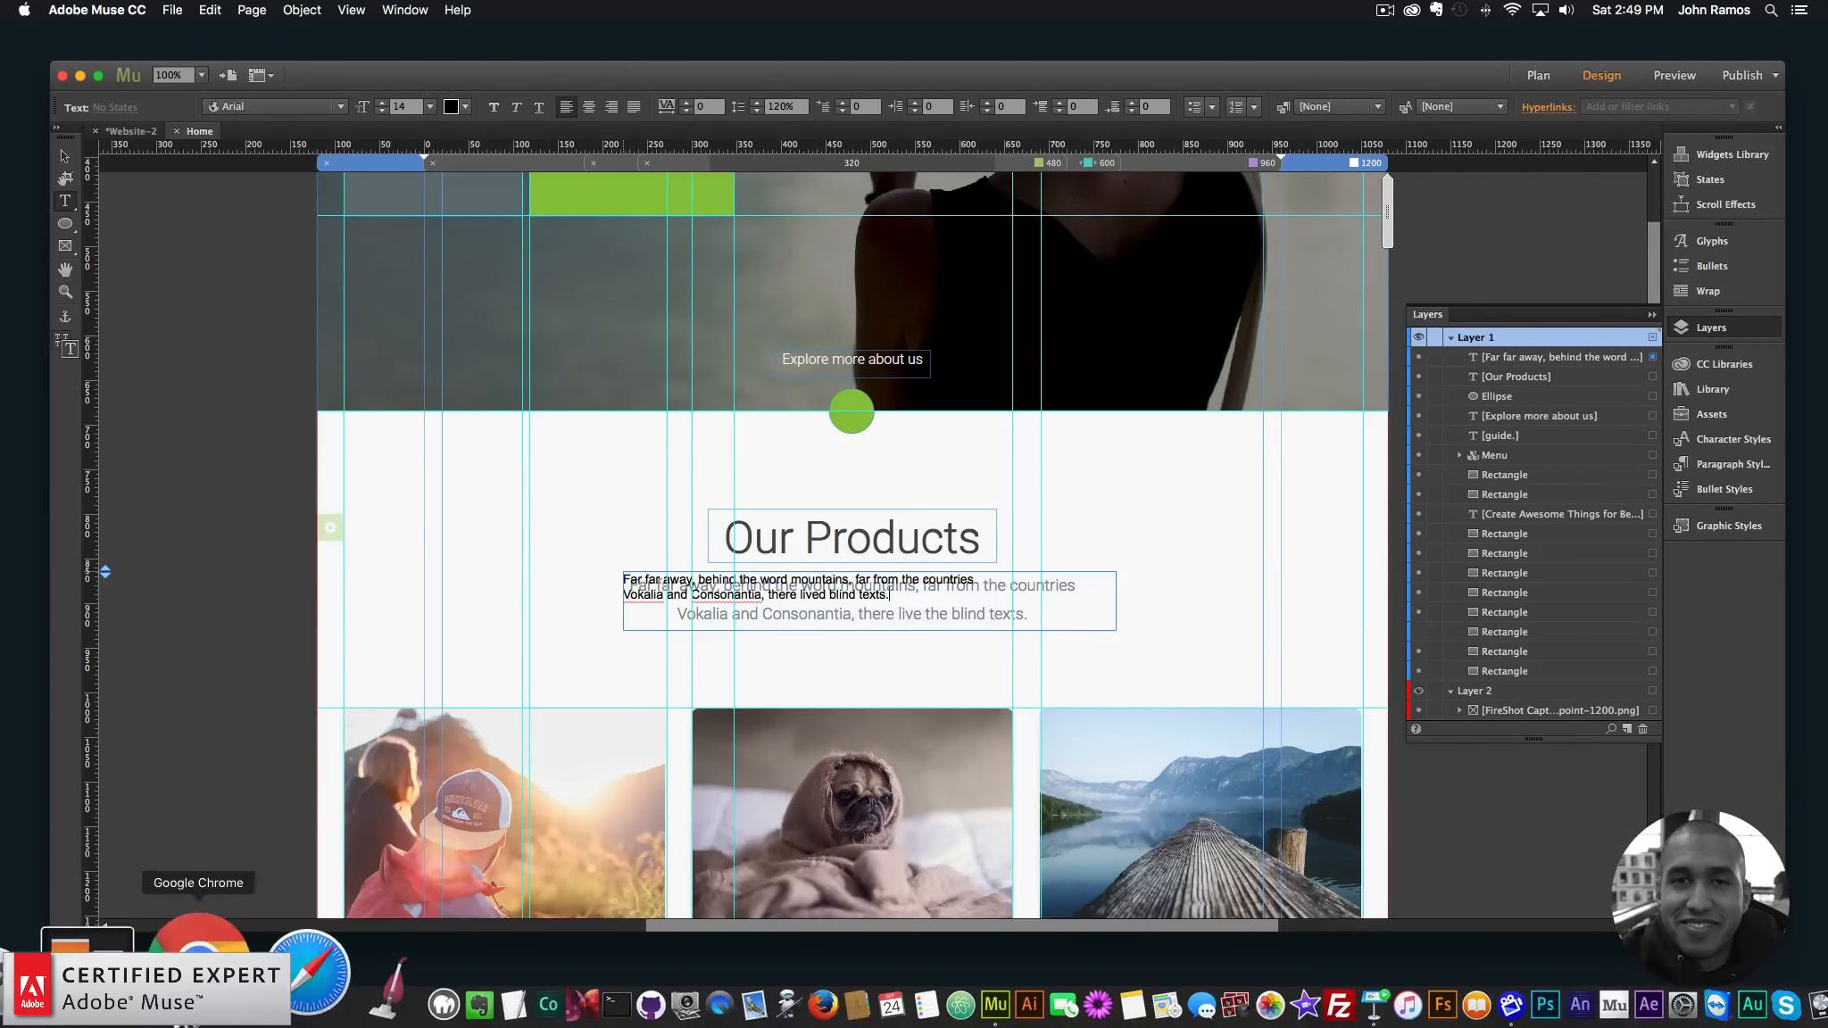
- Inspect the template paragraph in Chrome (Roboto 300, 18px) and copy its colour 85919d
left_click(321, 982)
scroll(884, 661, "down", 5)
scroll(834, 680, "up", 3)
left_click(823, 410)
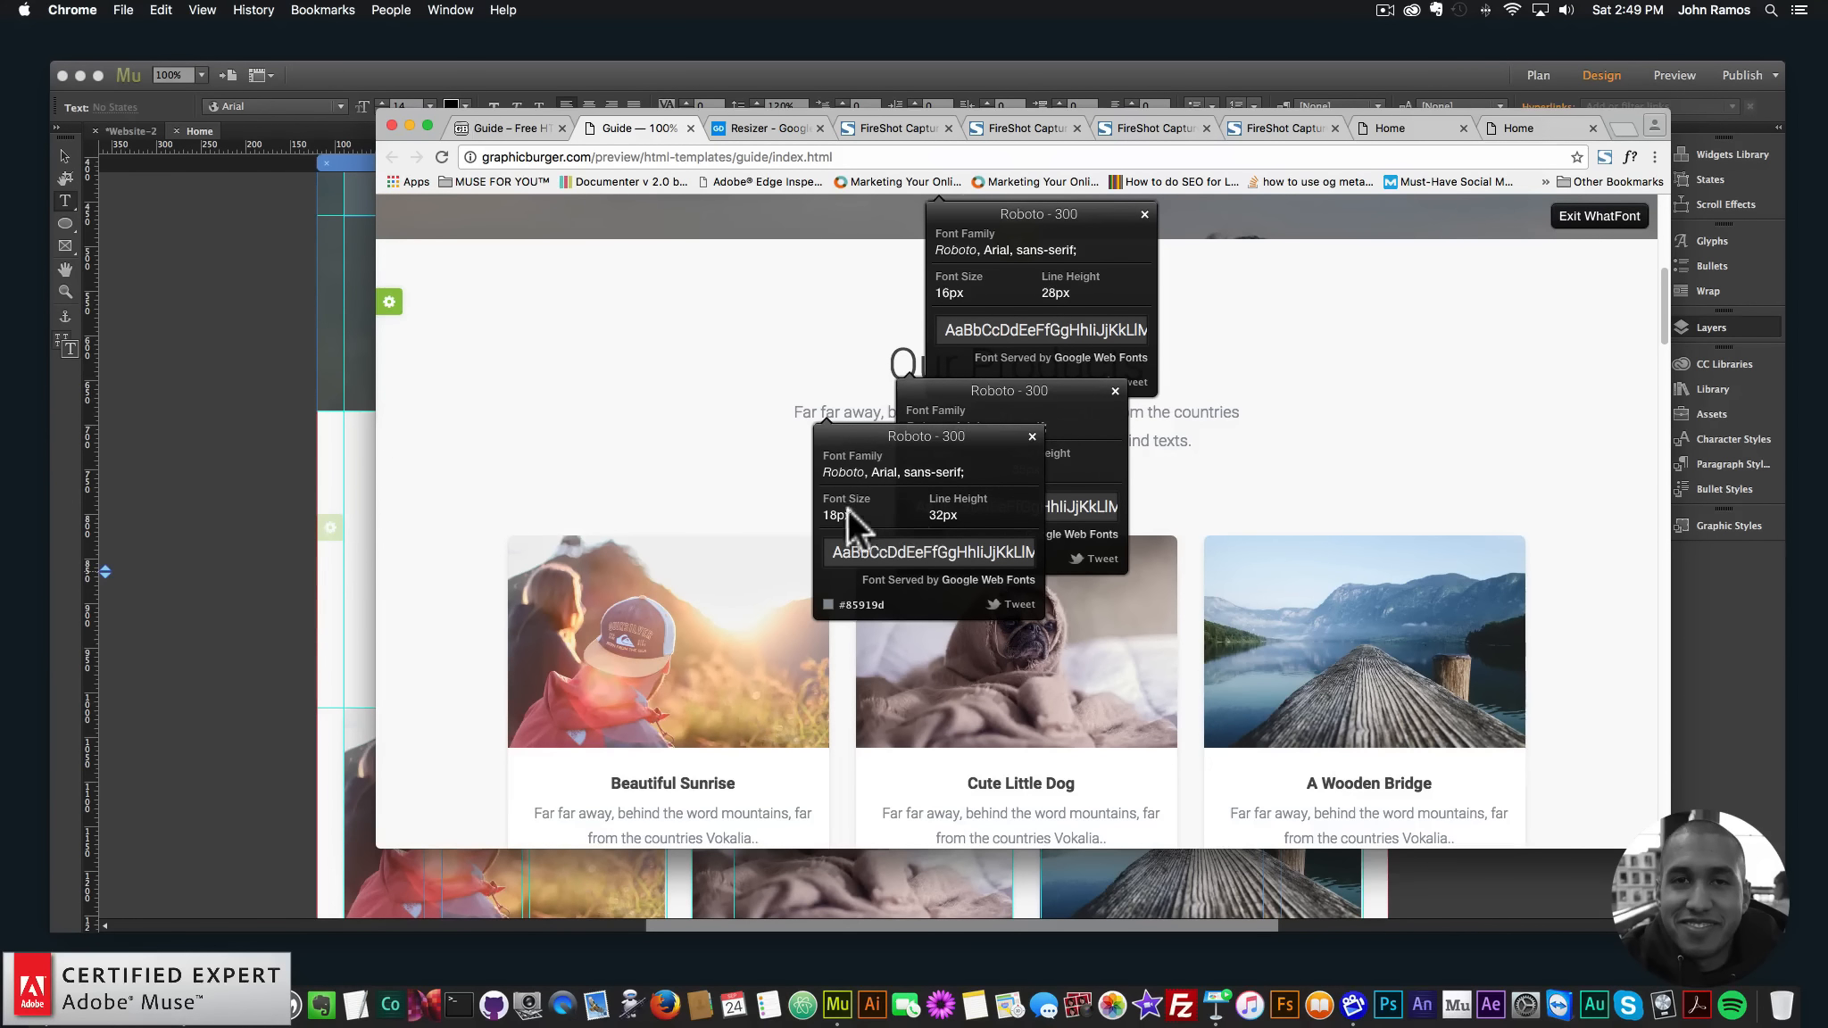
right_click(861, 604)
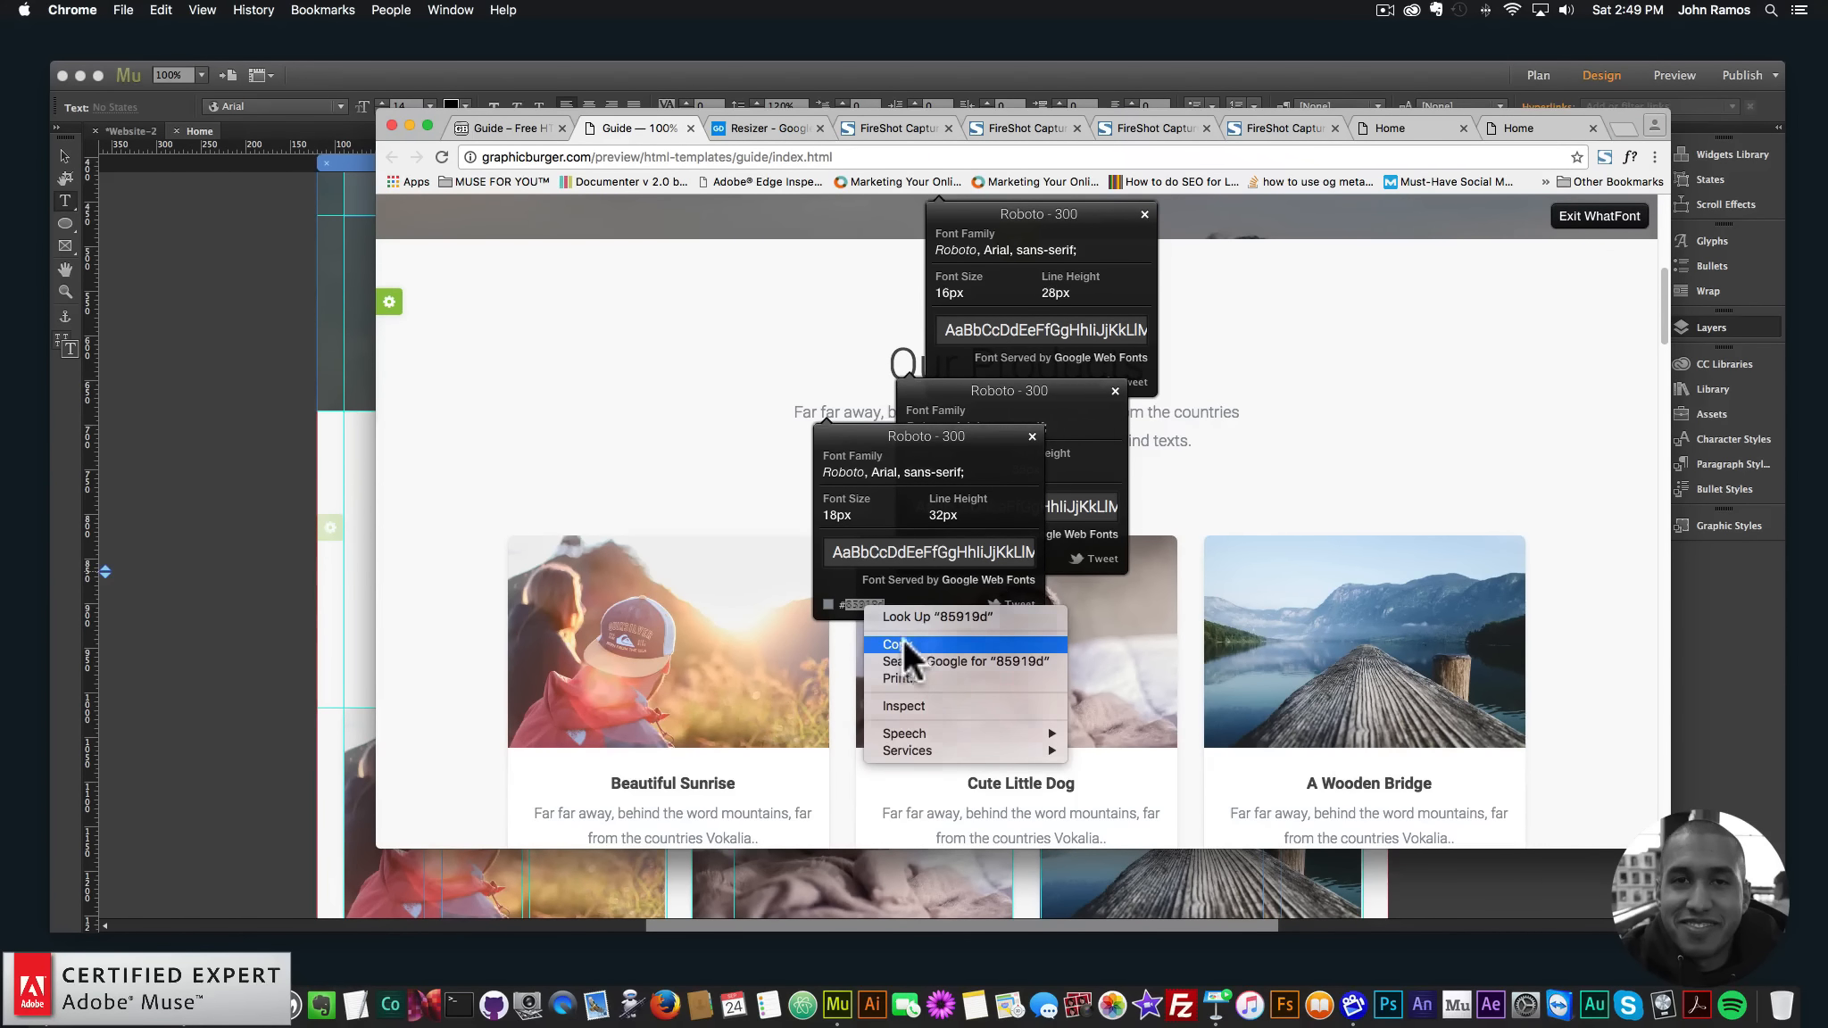
left_click(902, 638)
left_click(146, 546)
- Colour the whole paragraph grey 85919d
key("super+a")
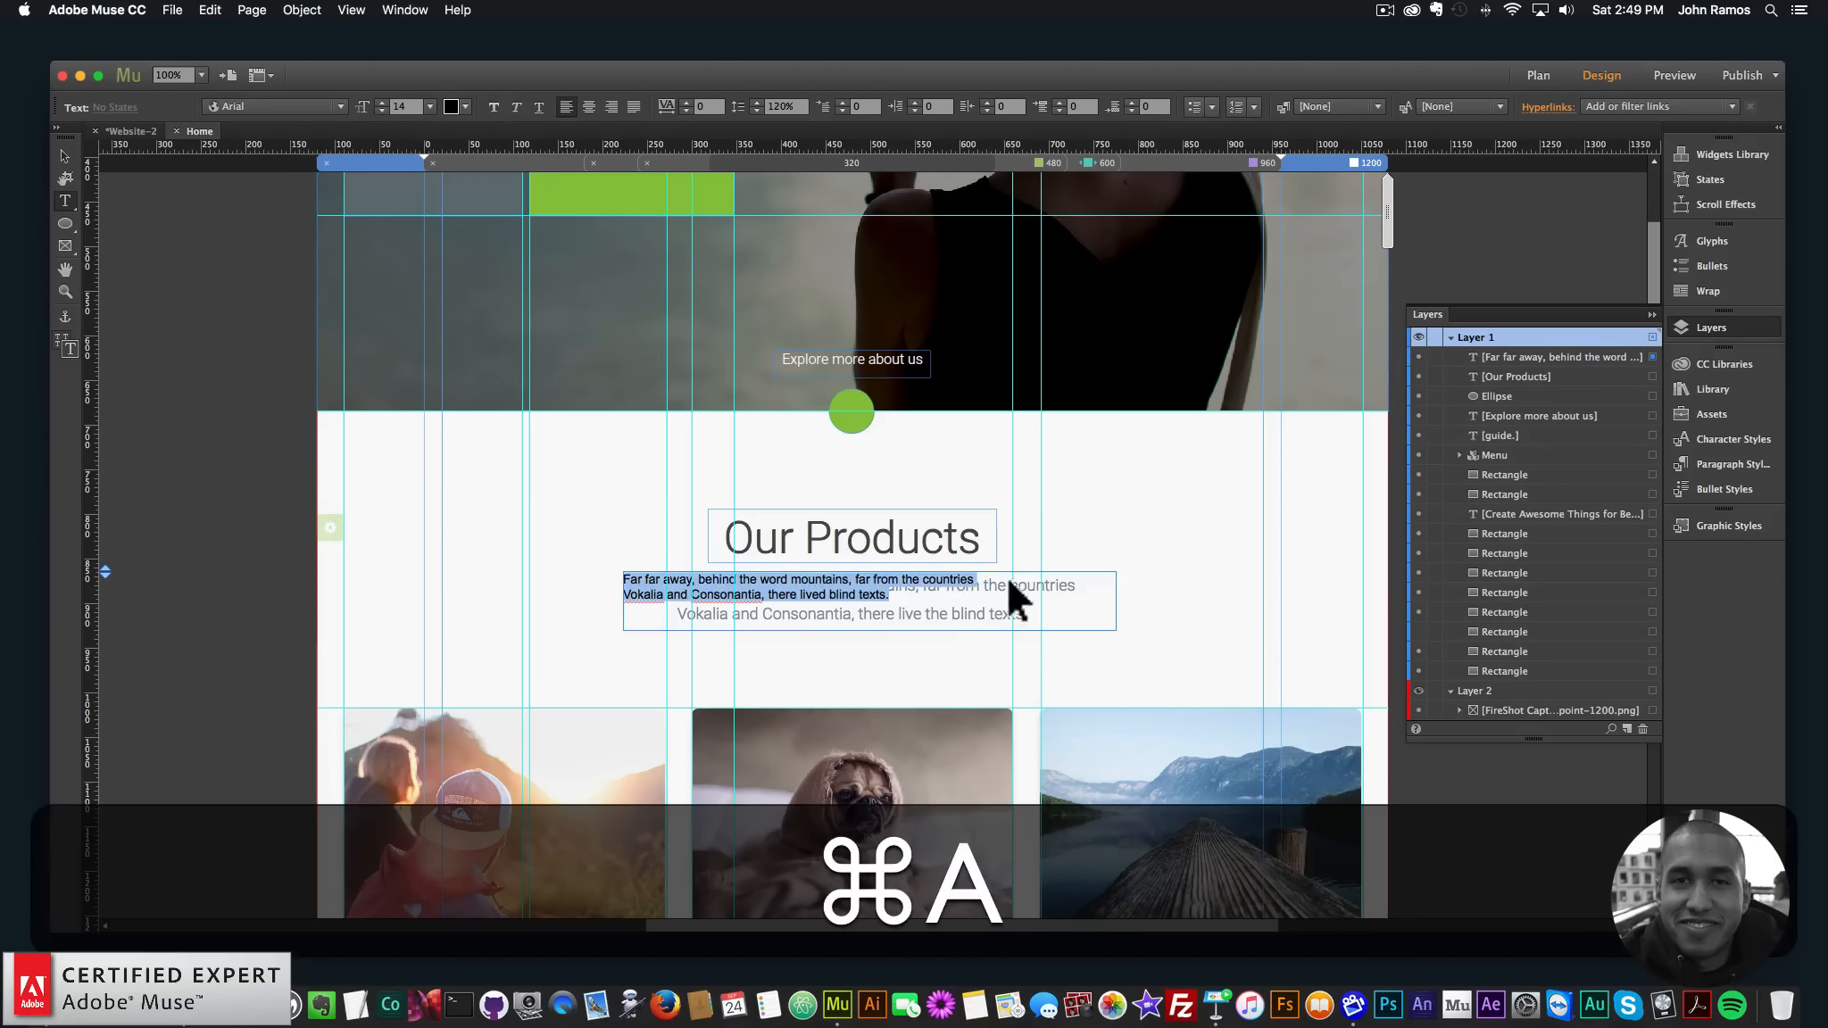
left_click(451, 106)
double_click(638, 198)
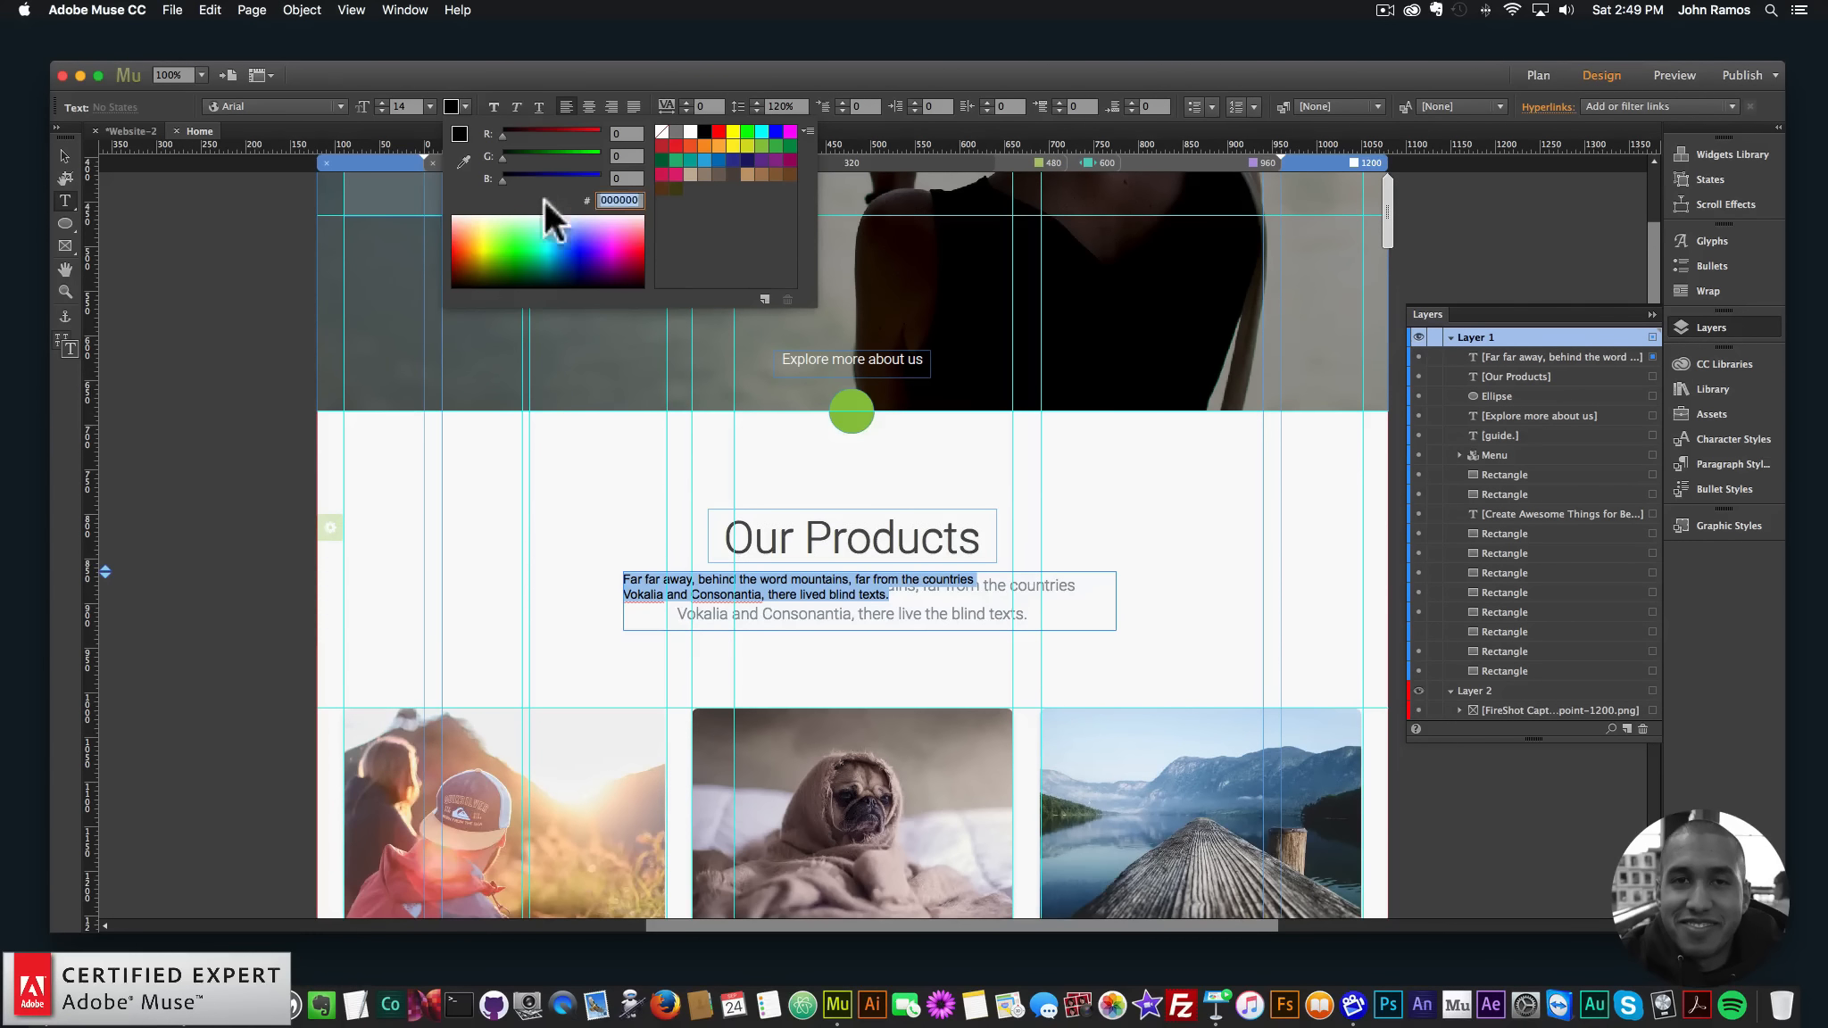
key("super+v")
key("super+Return")
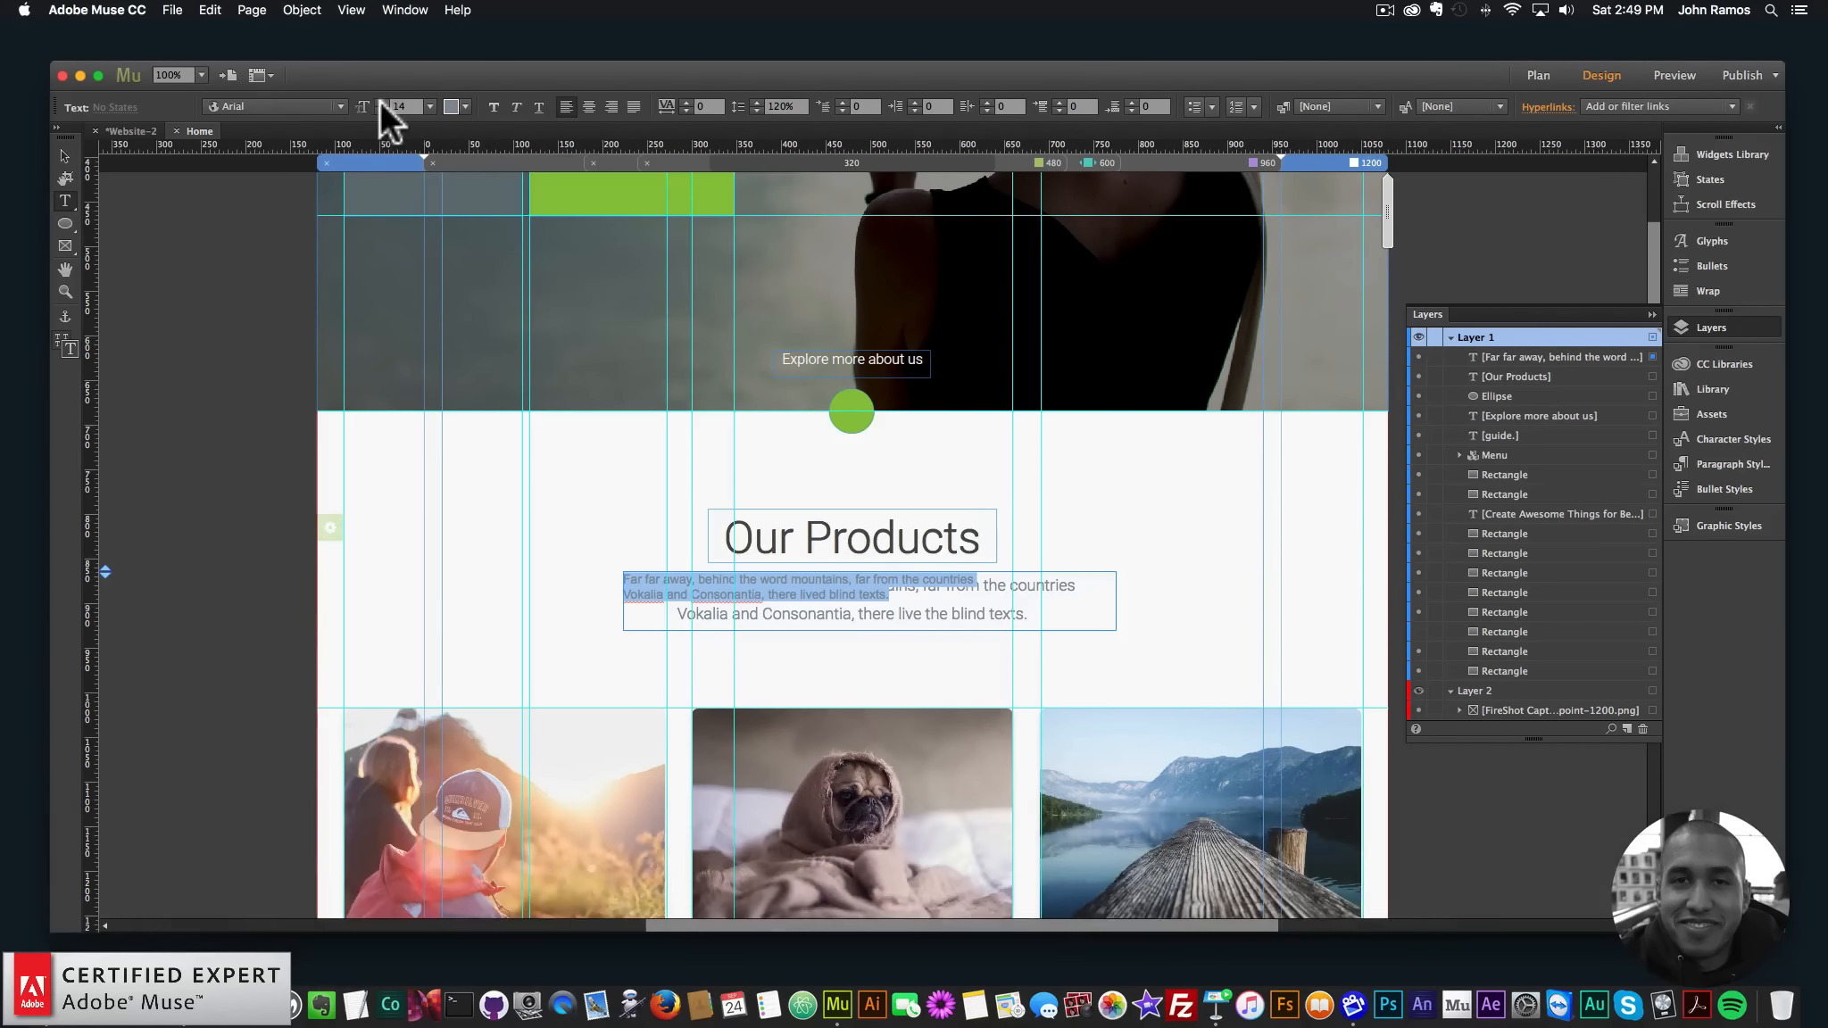
- Set the paragraph to 18 px Roboto Light
left_click(165, 937)
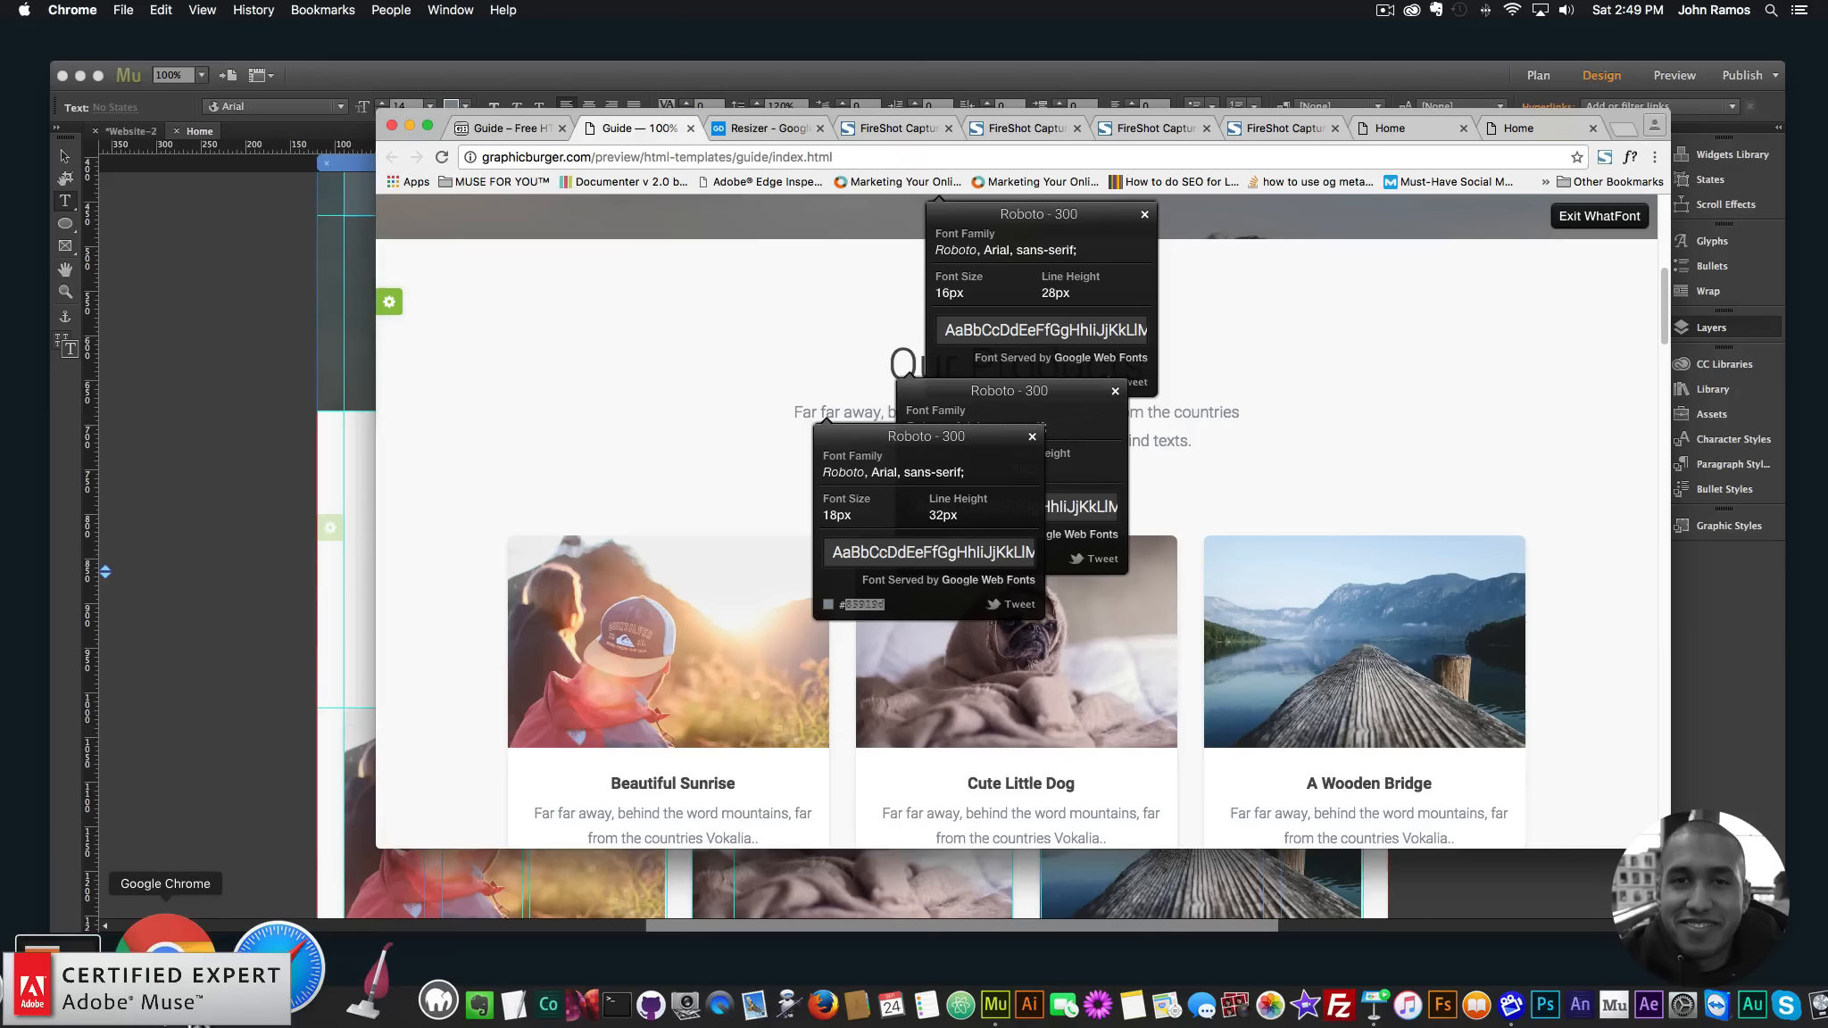
left_click(94, 482)
left_click(429, 106)
left_click(408, 103)
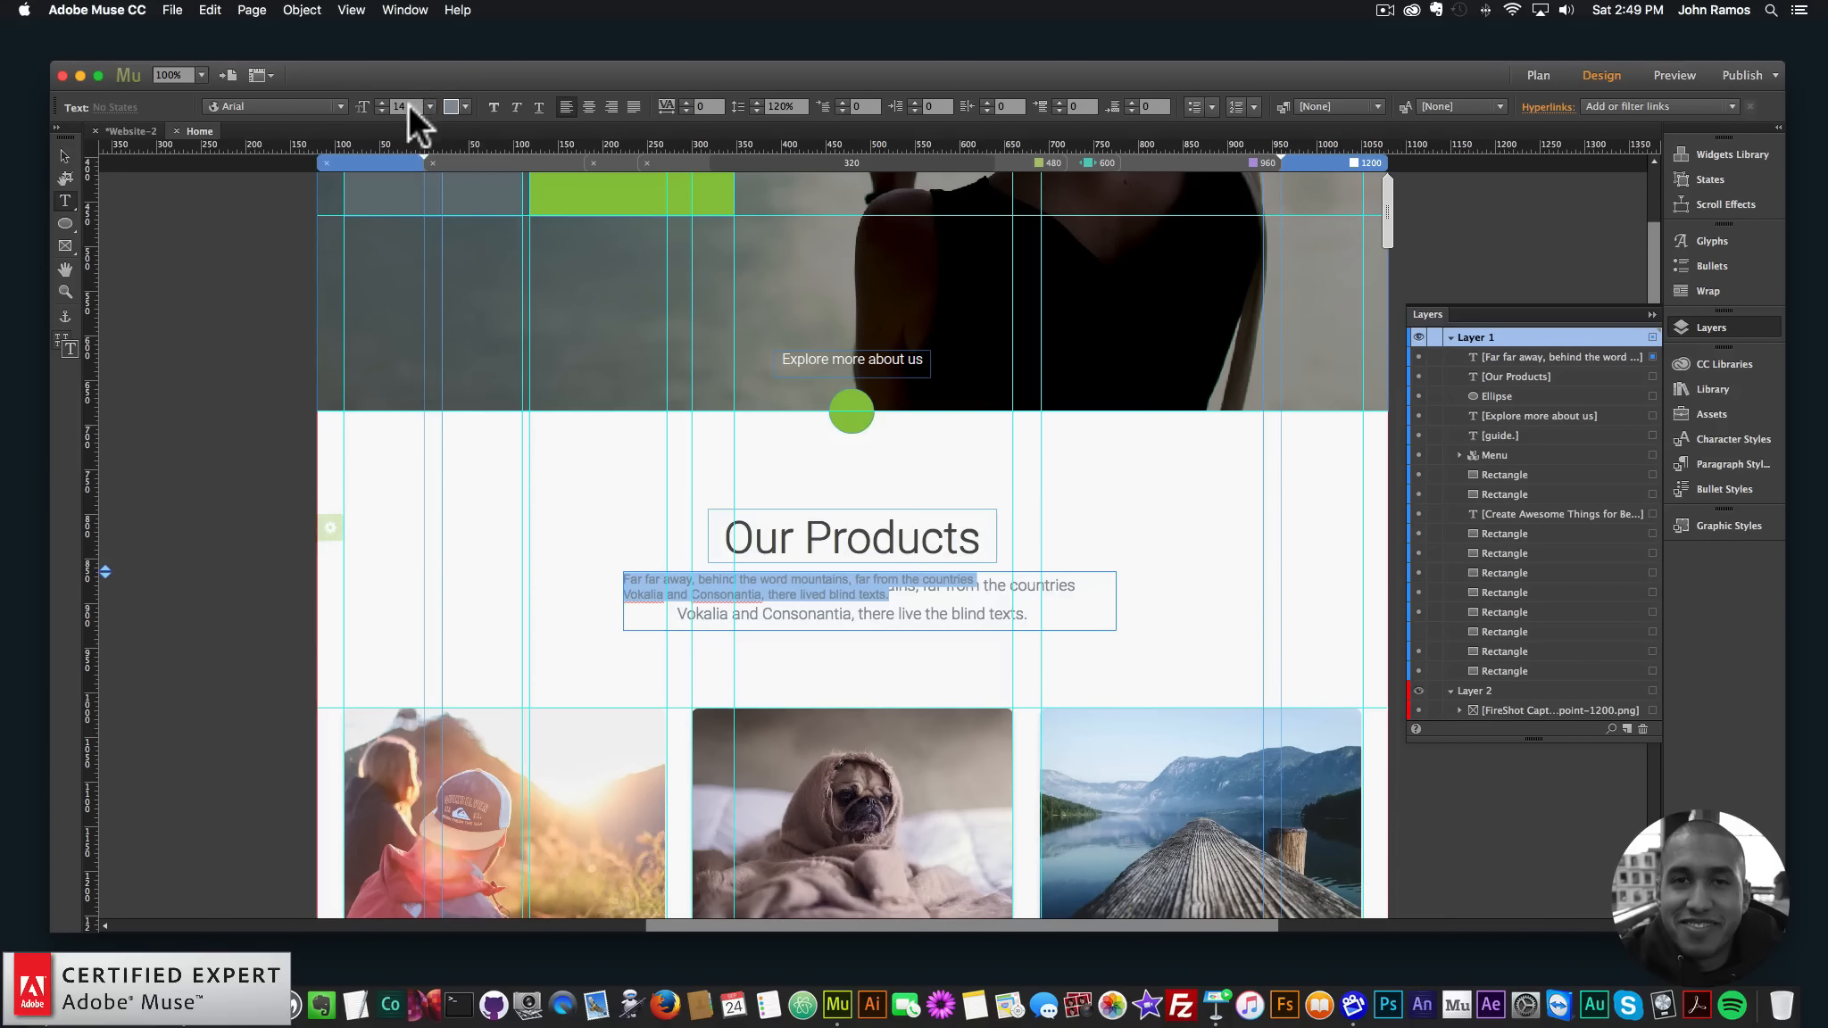
type("18")
key("Return")
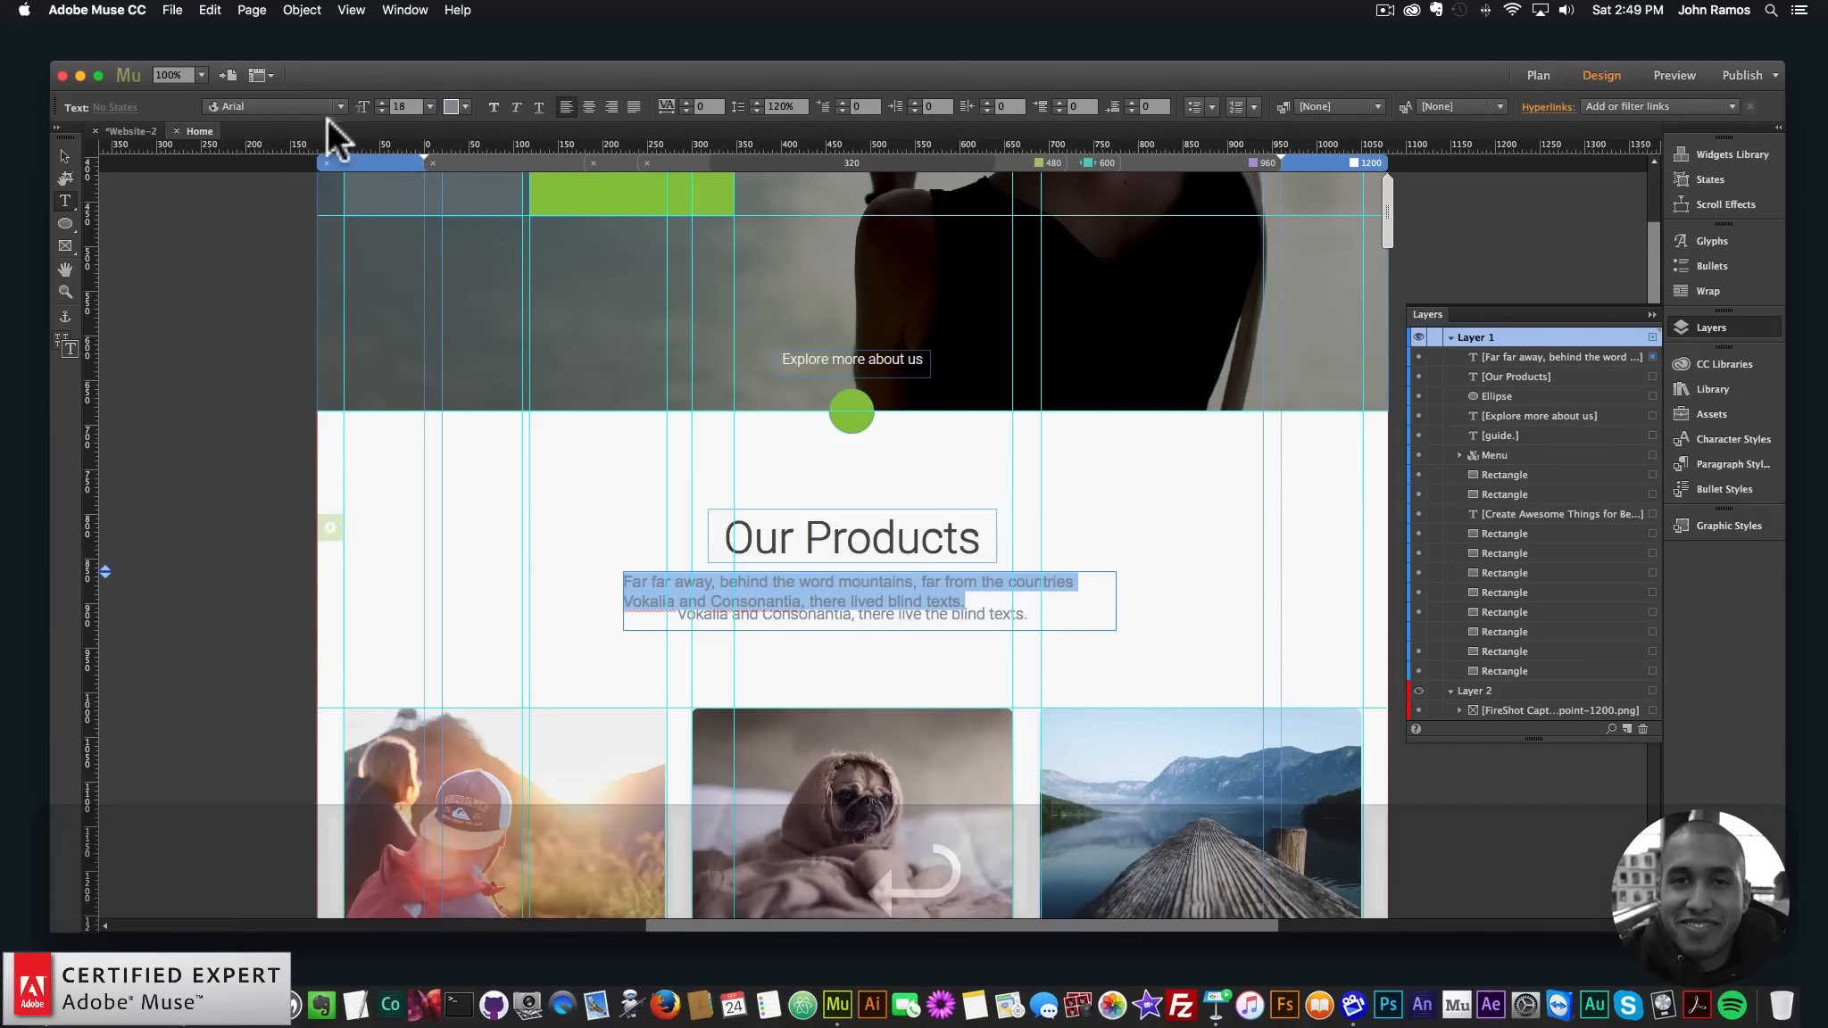
left_click(323, 108)
type("roboto")
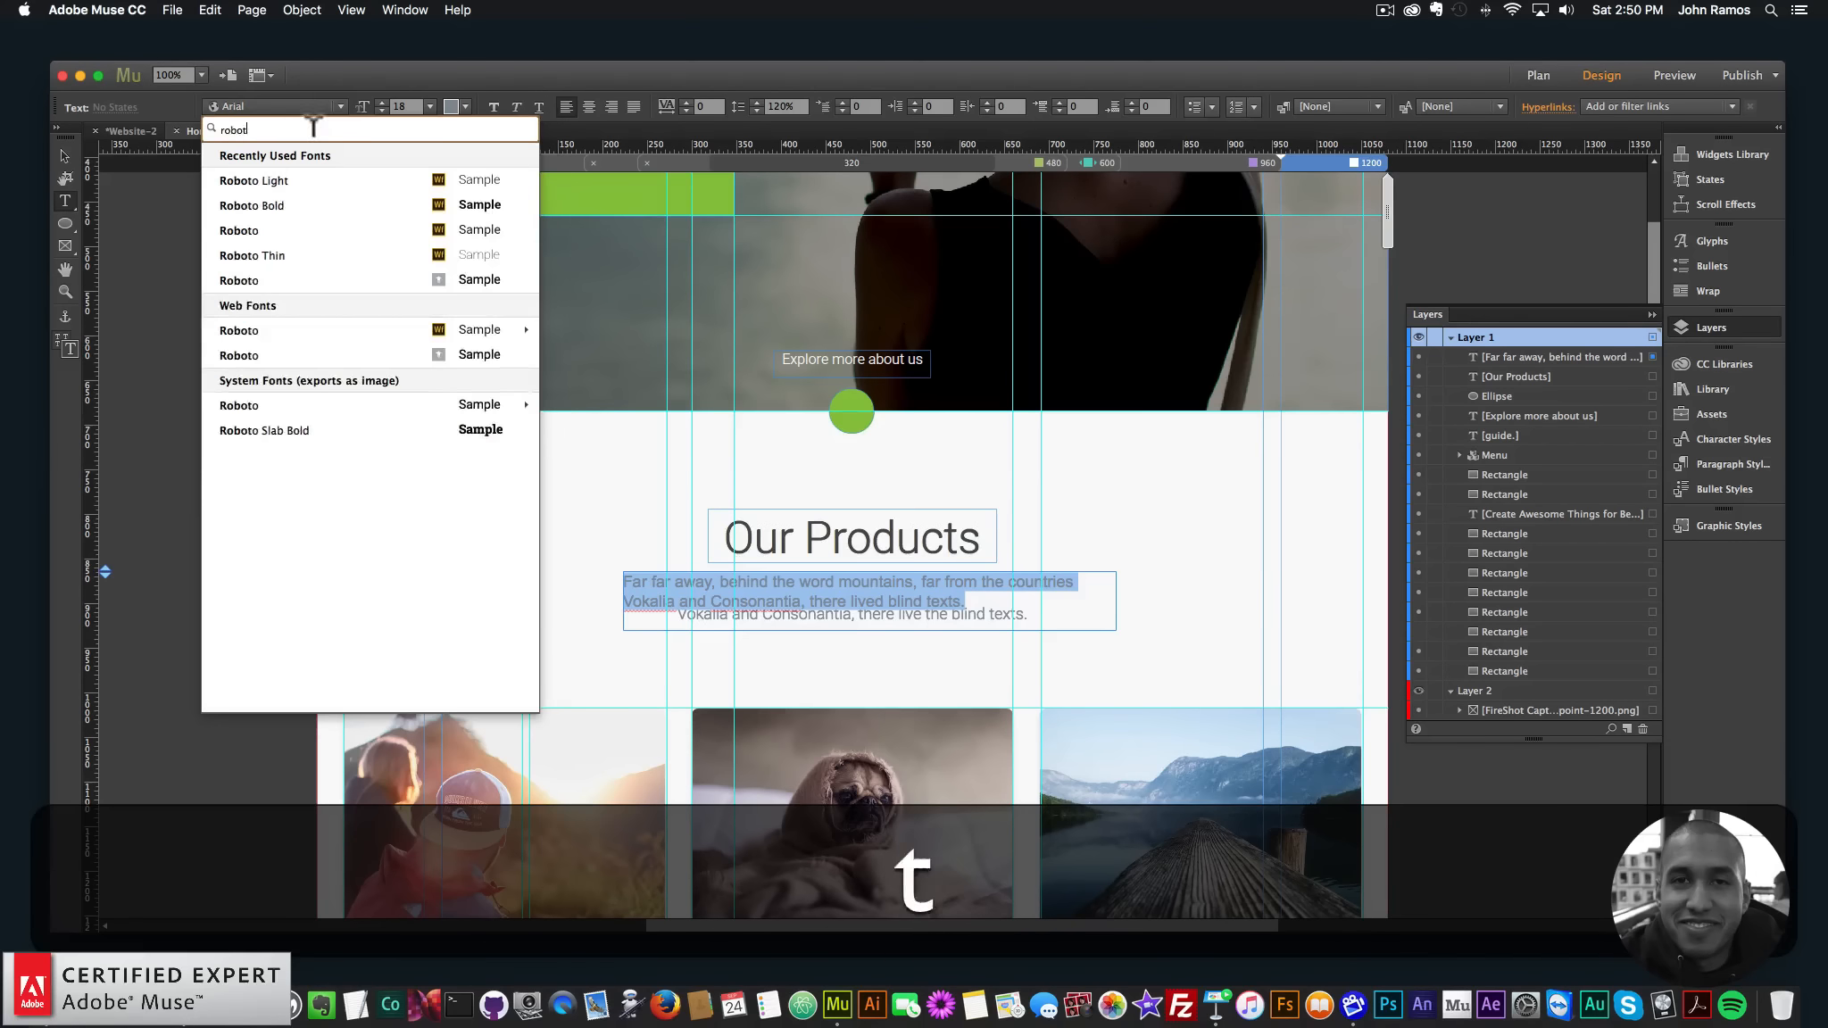
key("BackSpace")
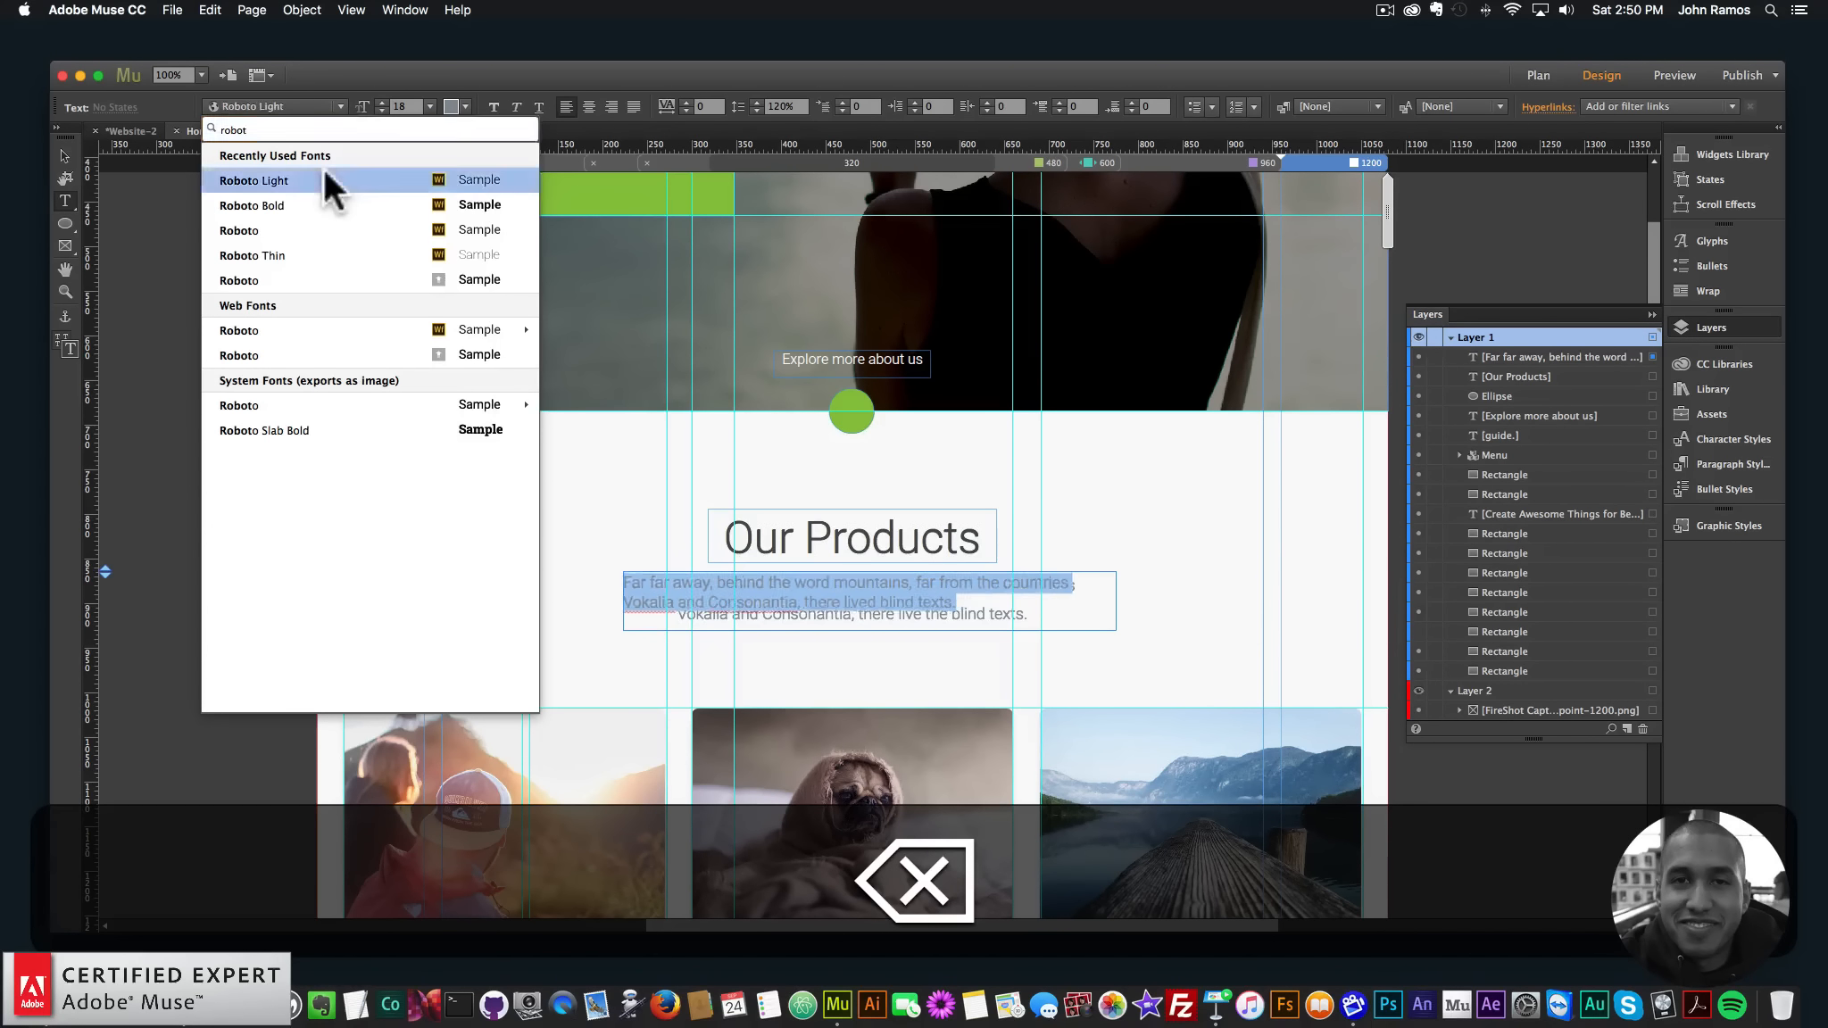
left_click(323, 168)
- Centre the paragraph text and move its box to X 203, Y 867 under the heading
left_click(63, 155)
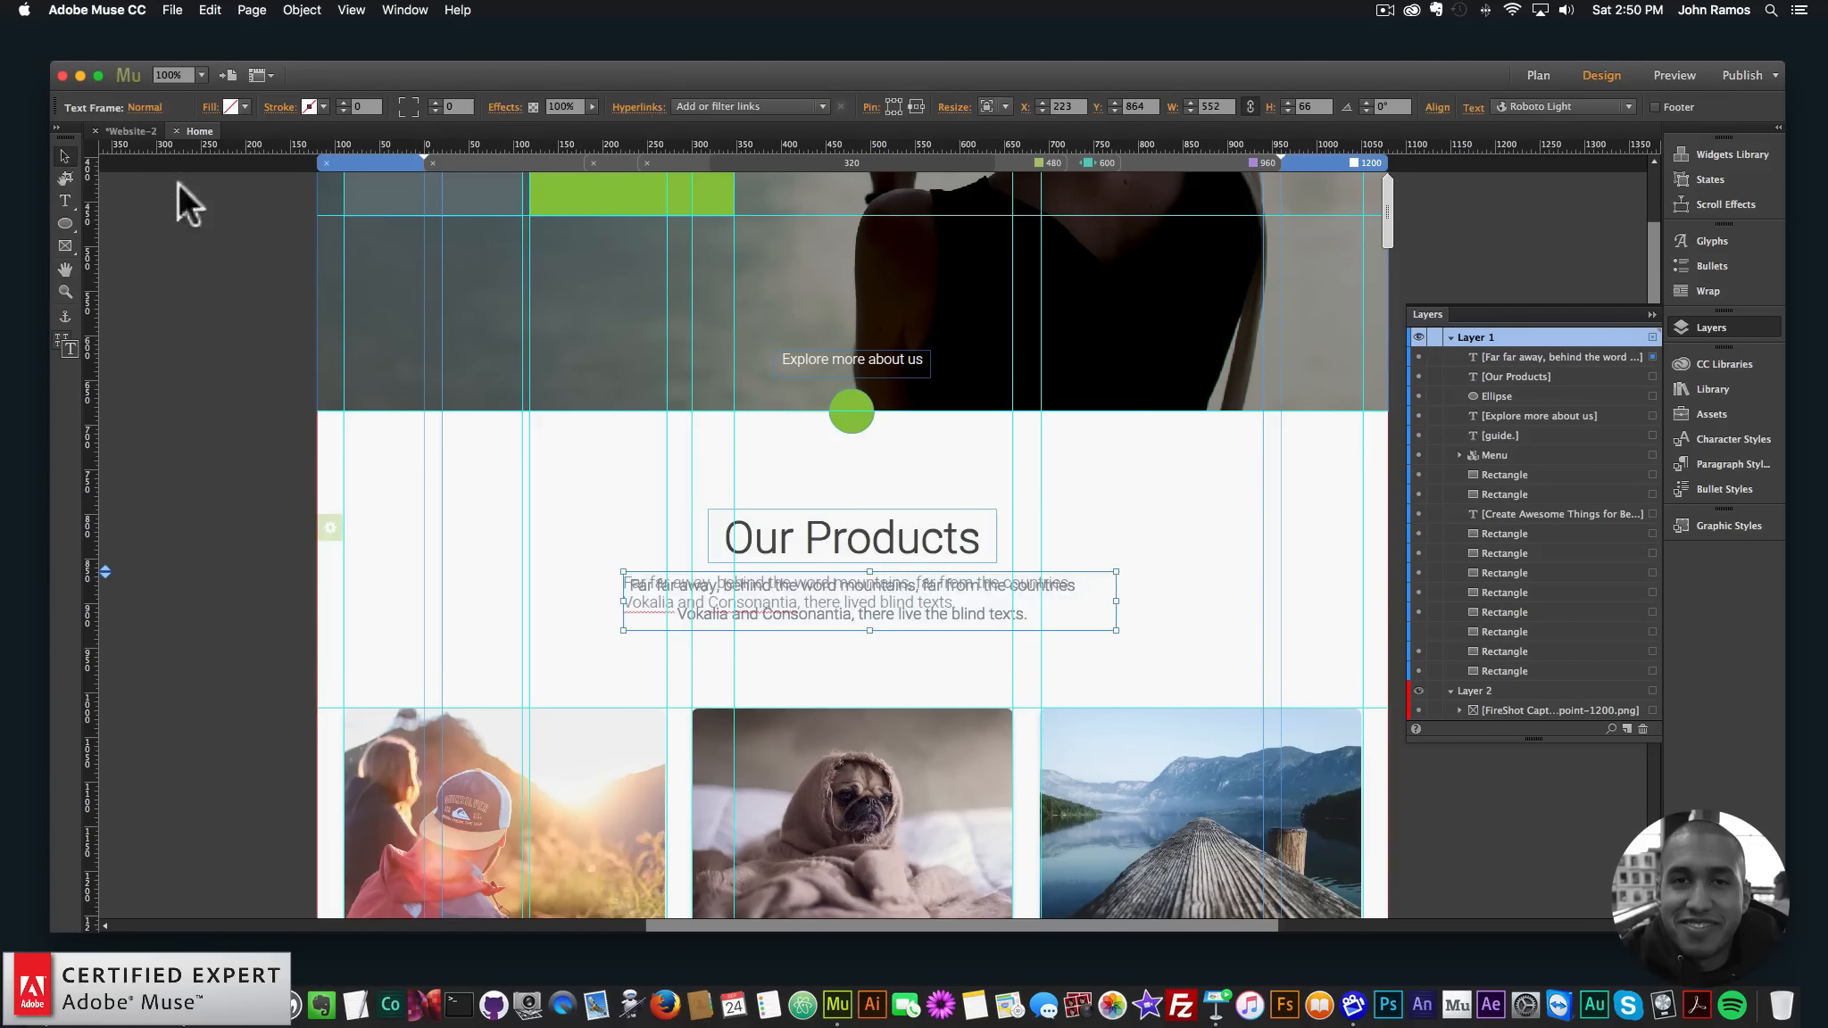
double_click(1025, 625)
key("super+a")
left_click(588, 105)
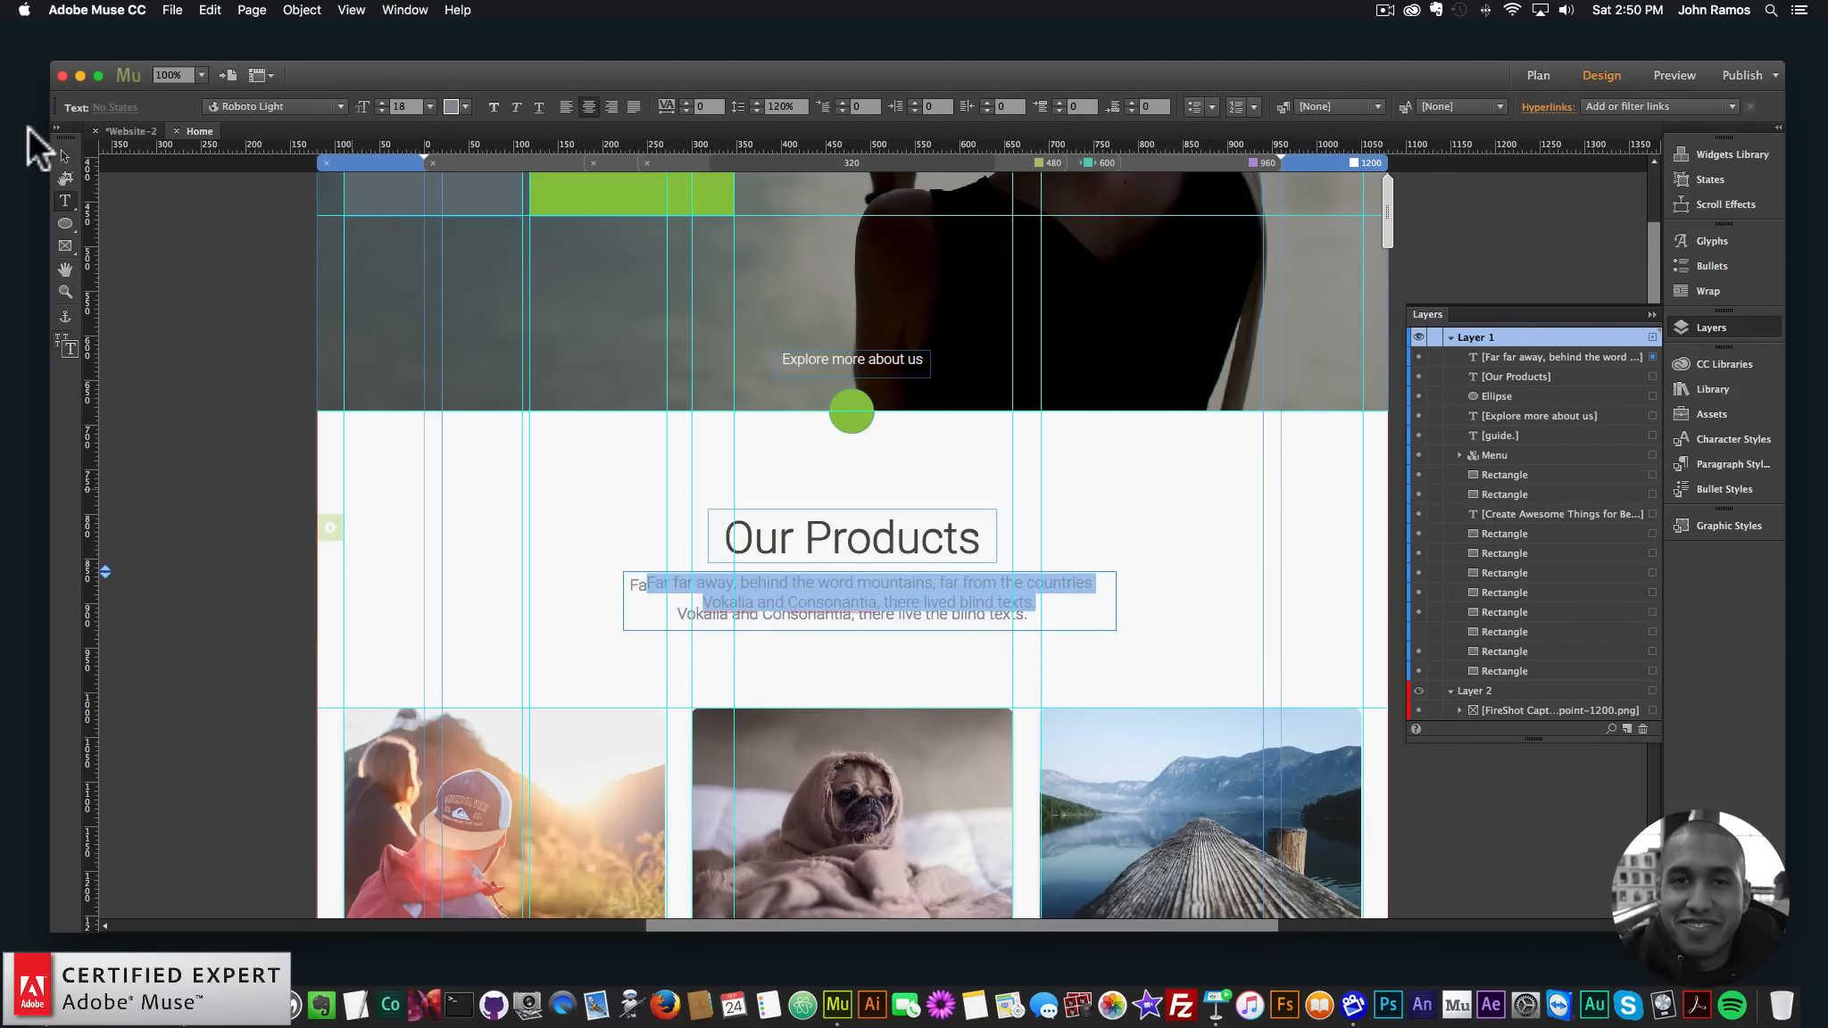
left_click(59, 154)
left_click_drag(766, 584, 755, 580)
key("Down")
key("Down")
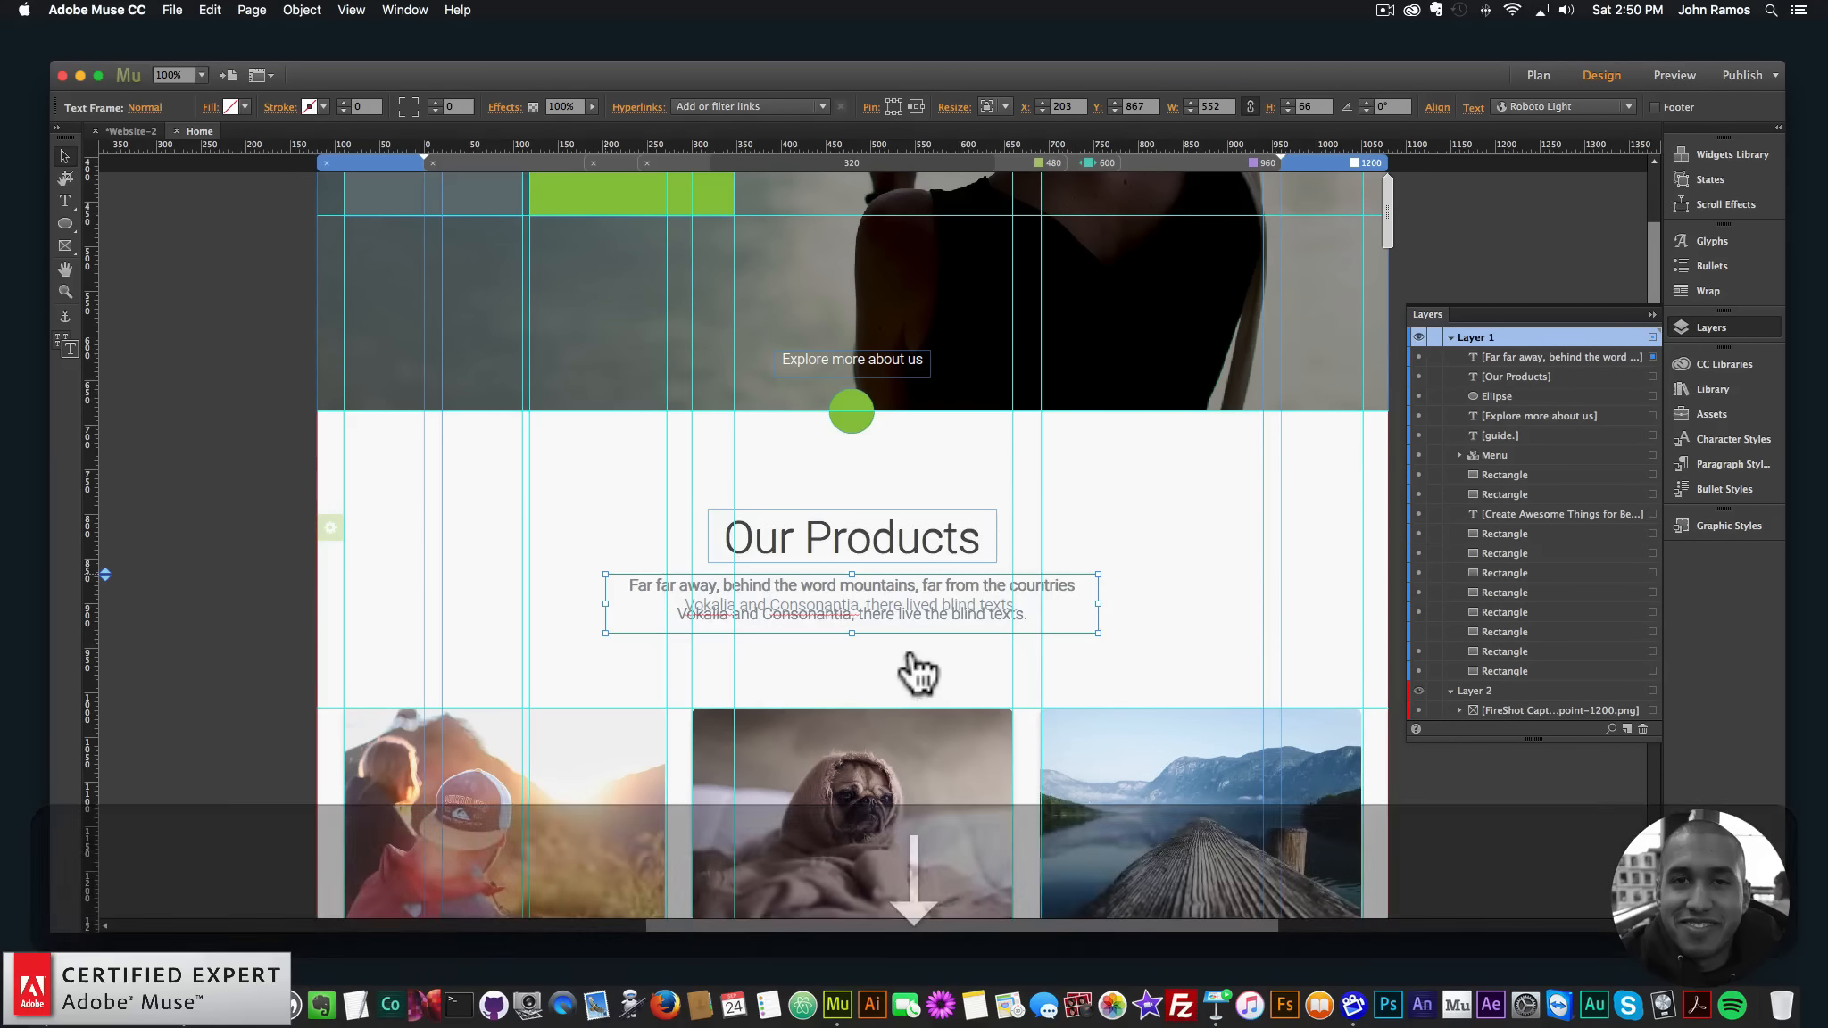
key("Left")
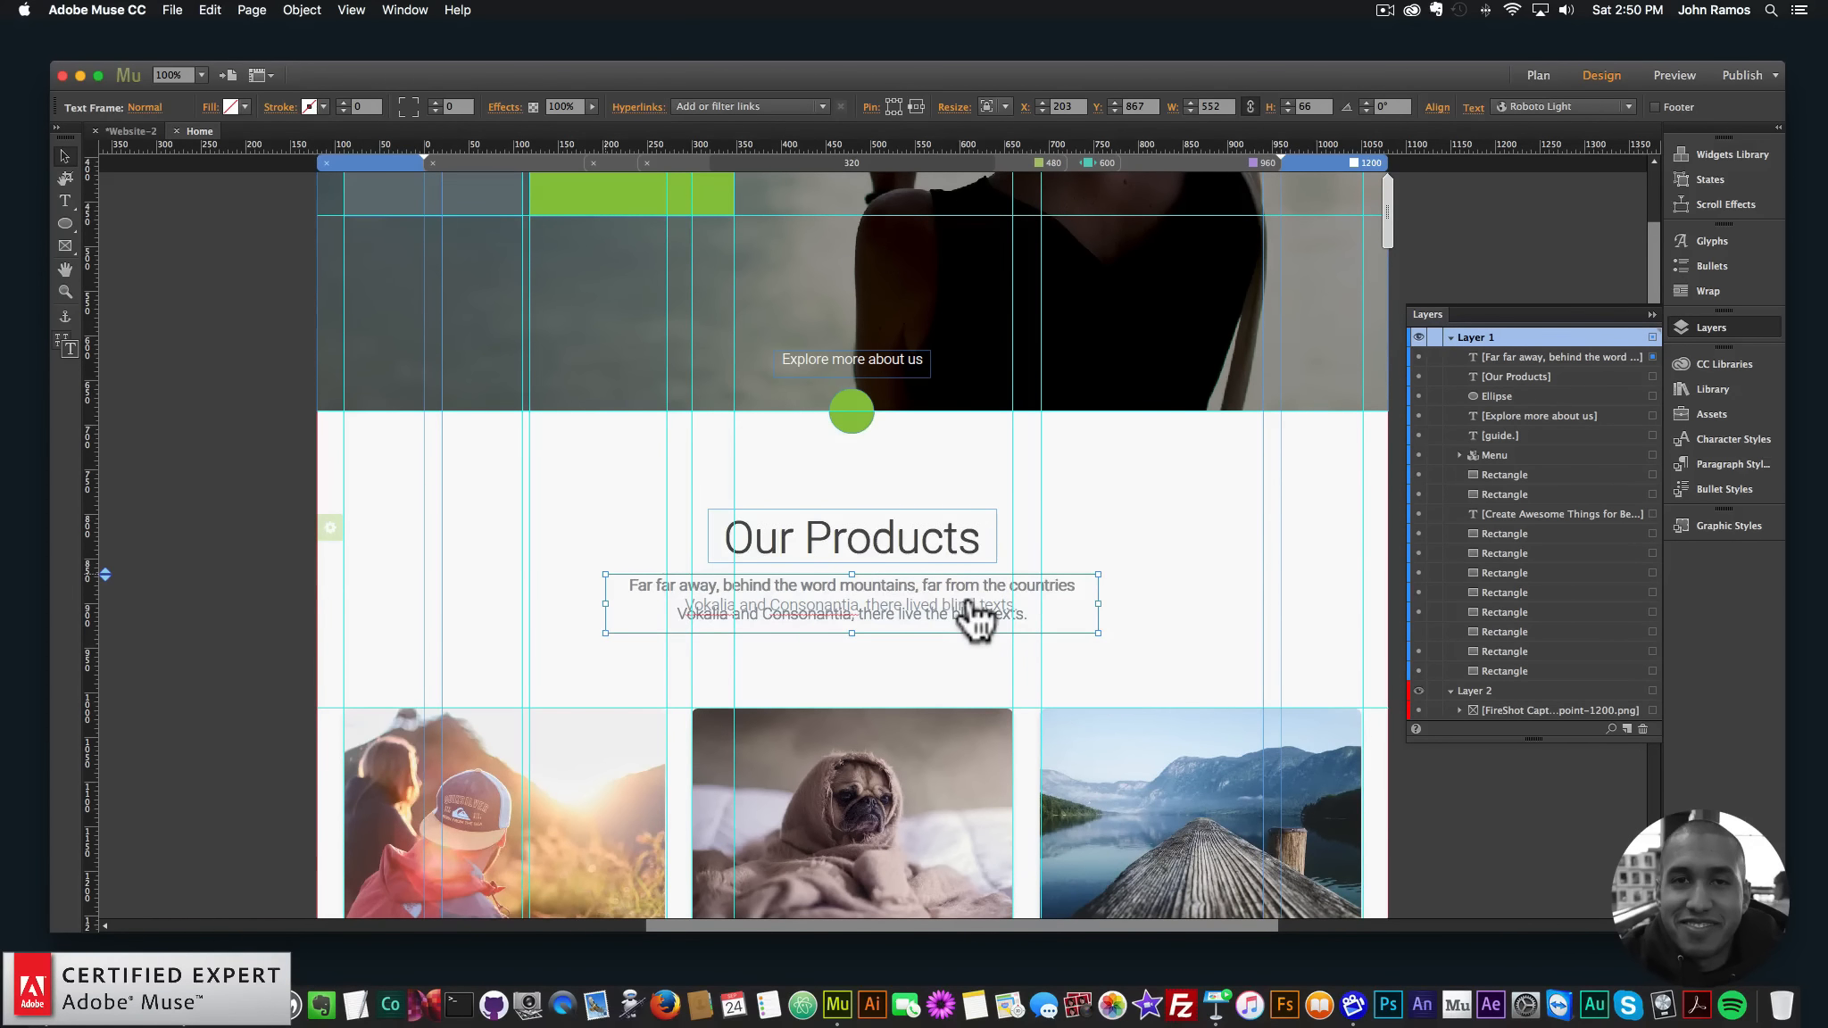
double_click(903, 603)
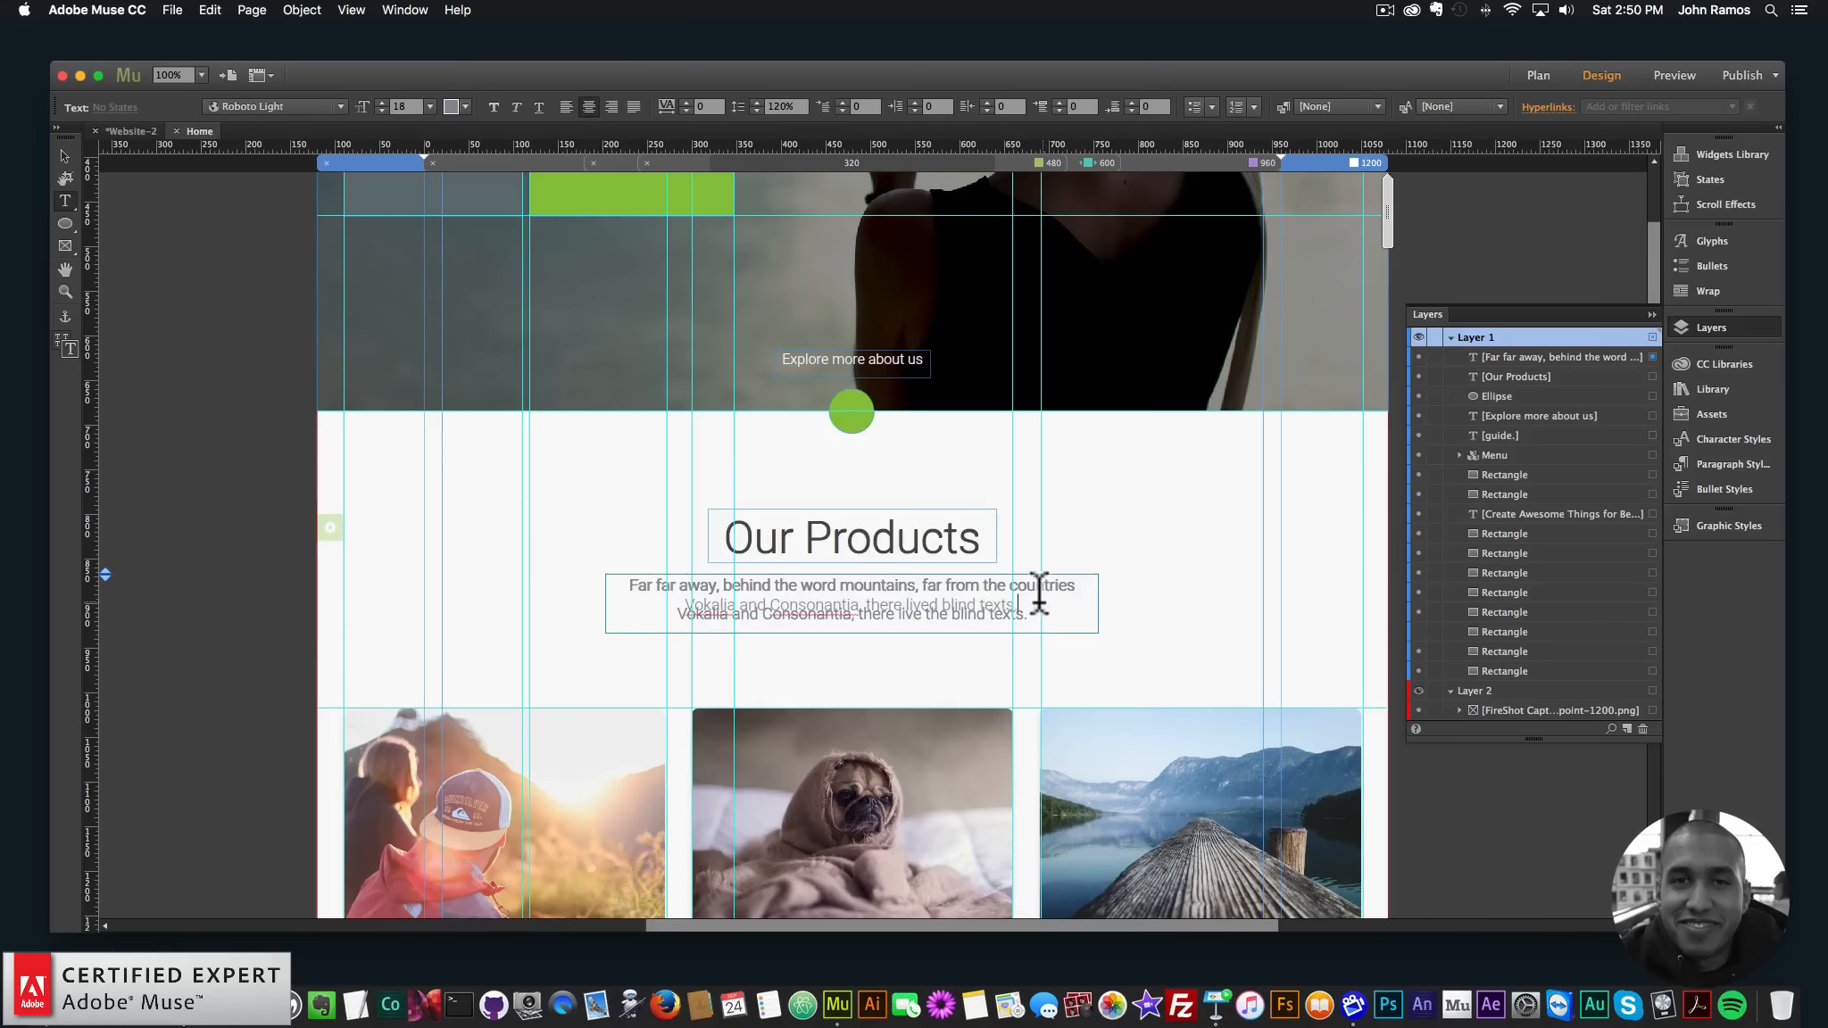
- Give the paragraph 160% line spacing to match the template
left_click_drag(1036, 592, 543, 530)
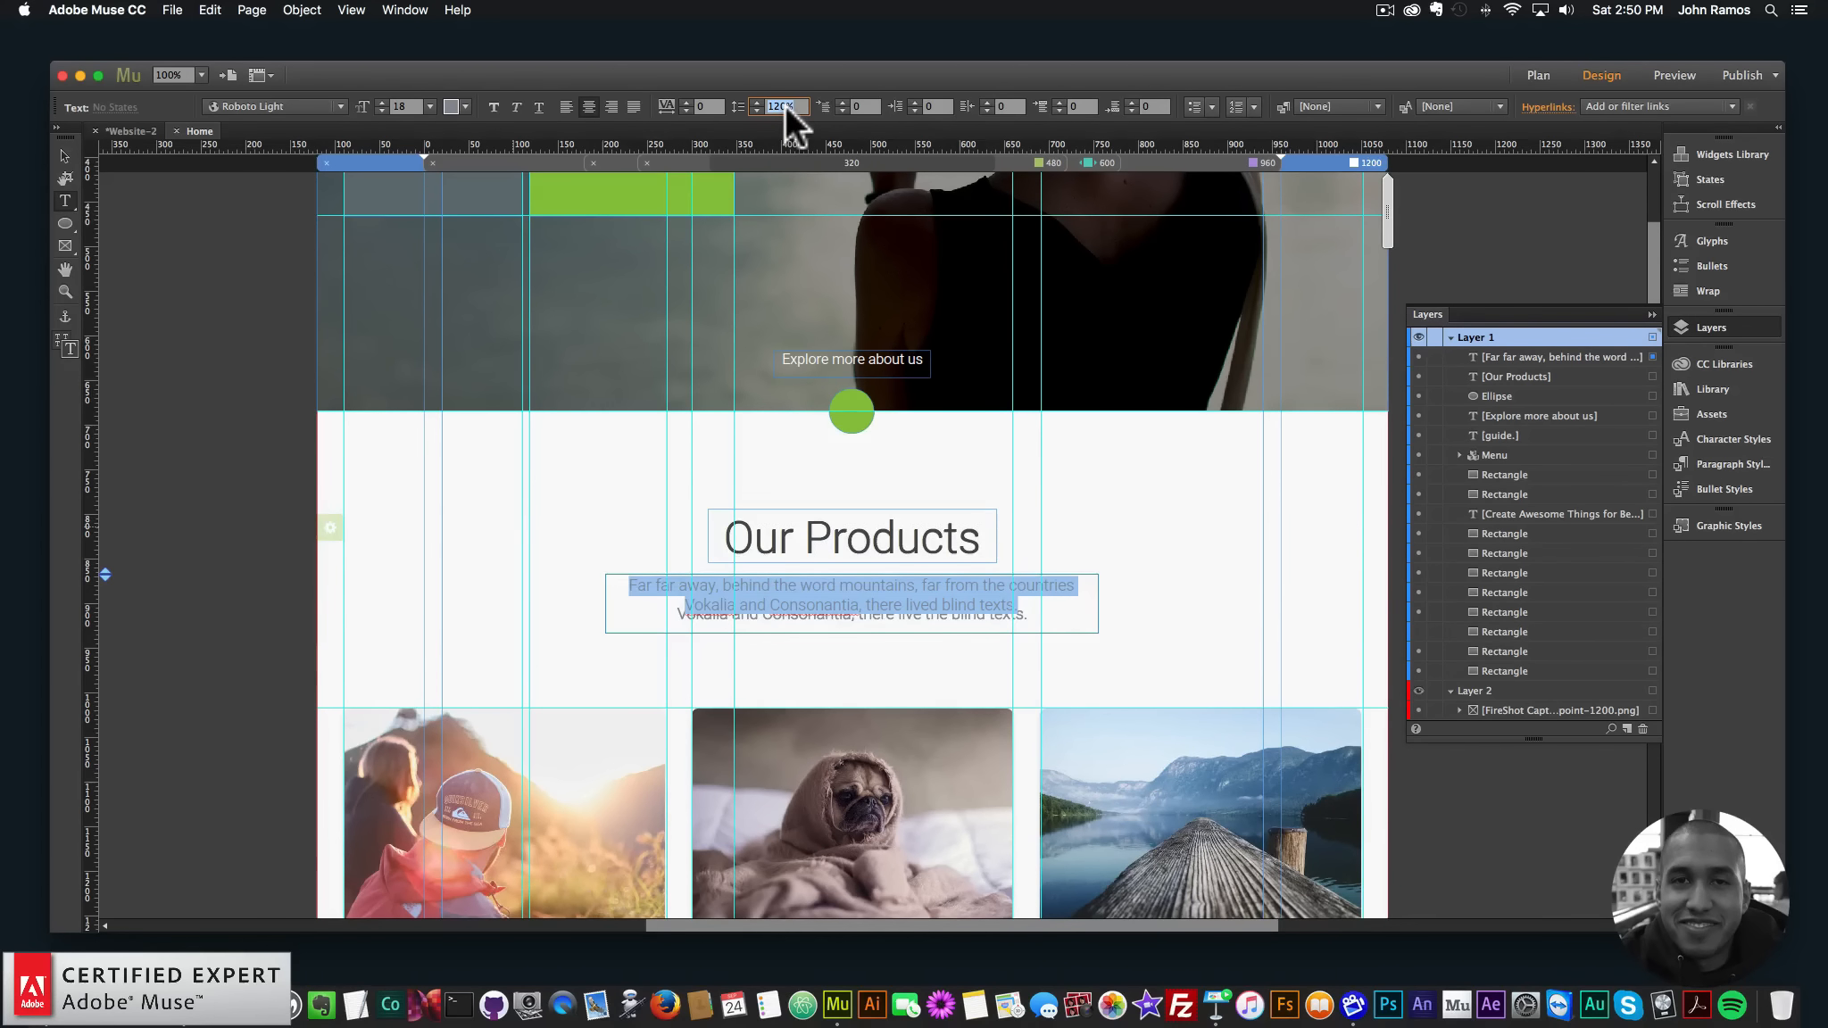
left_click(236, 1004)
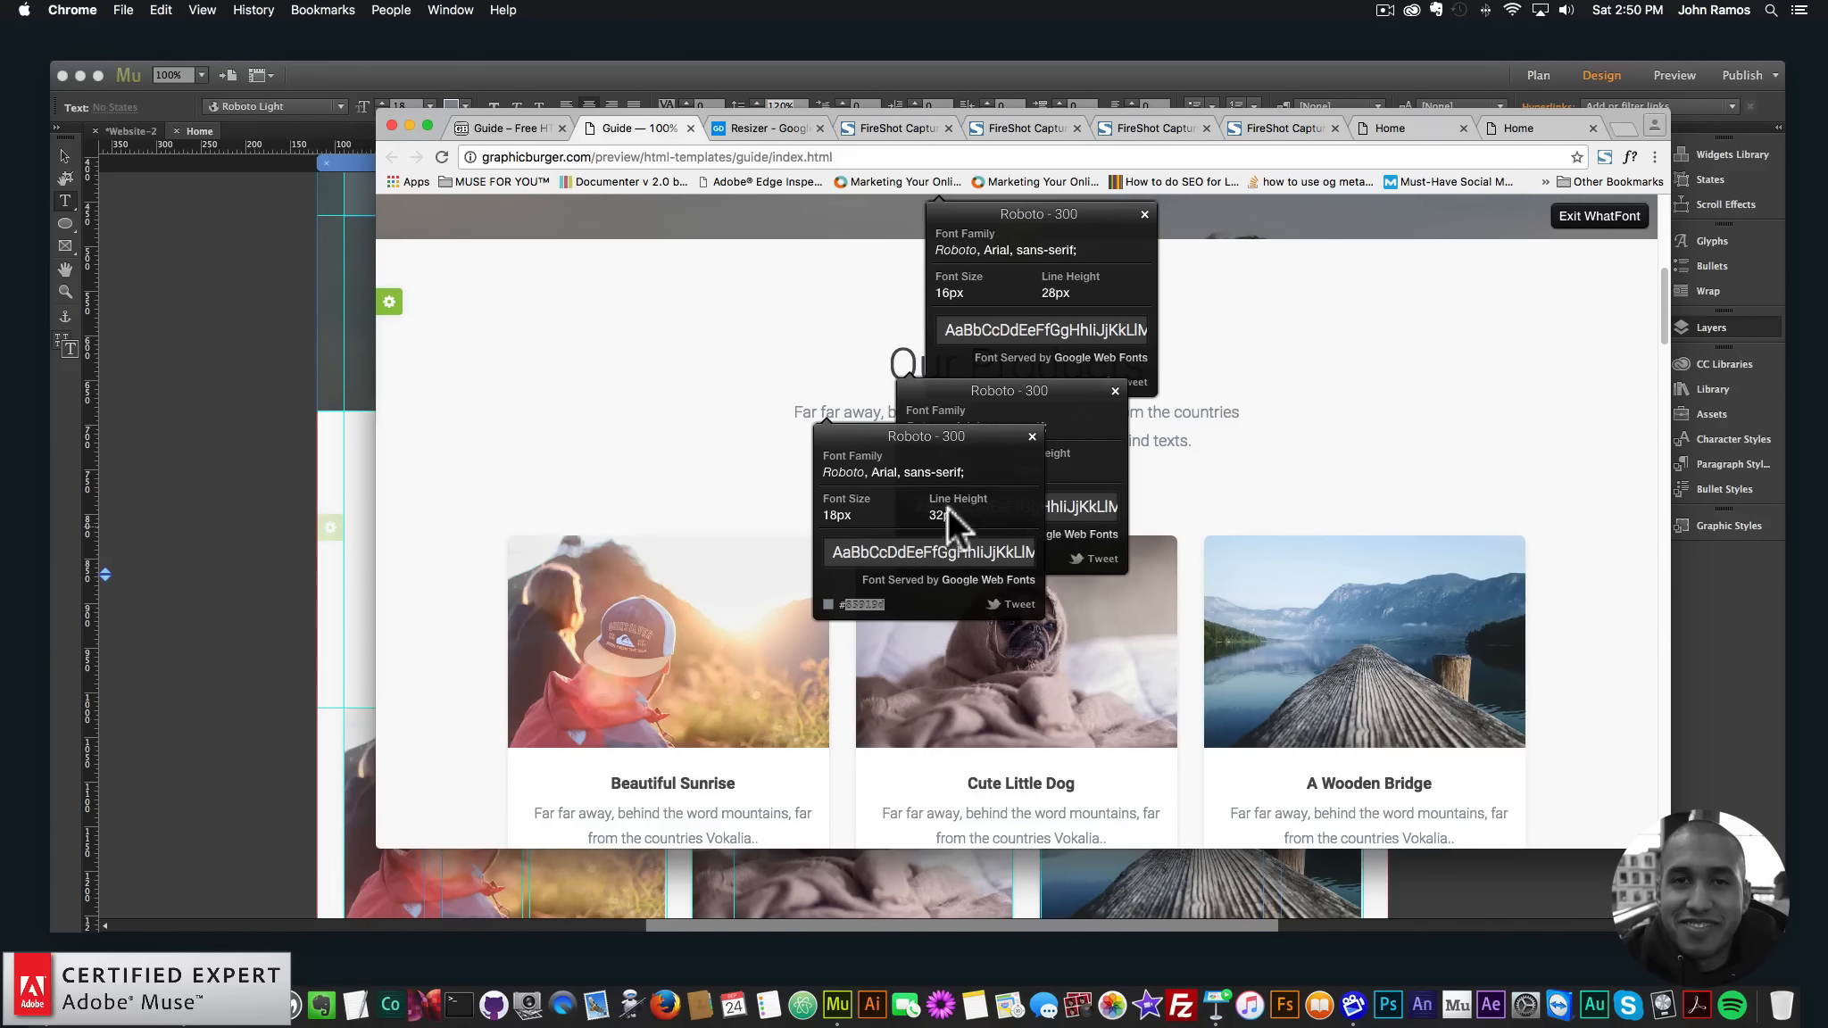
left_click(217, 412)
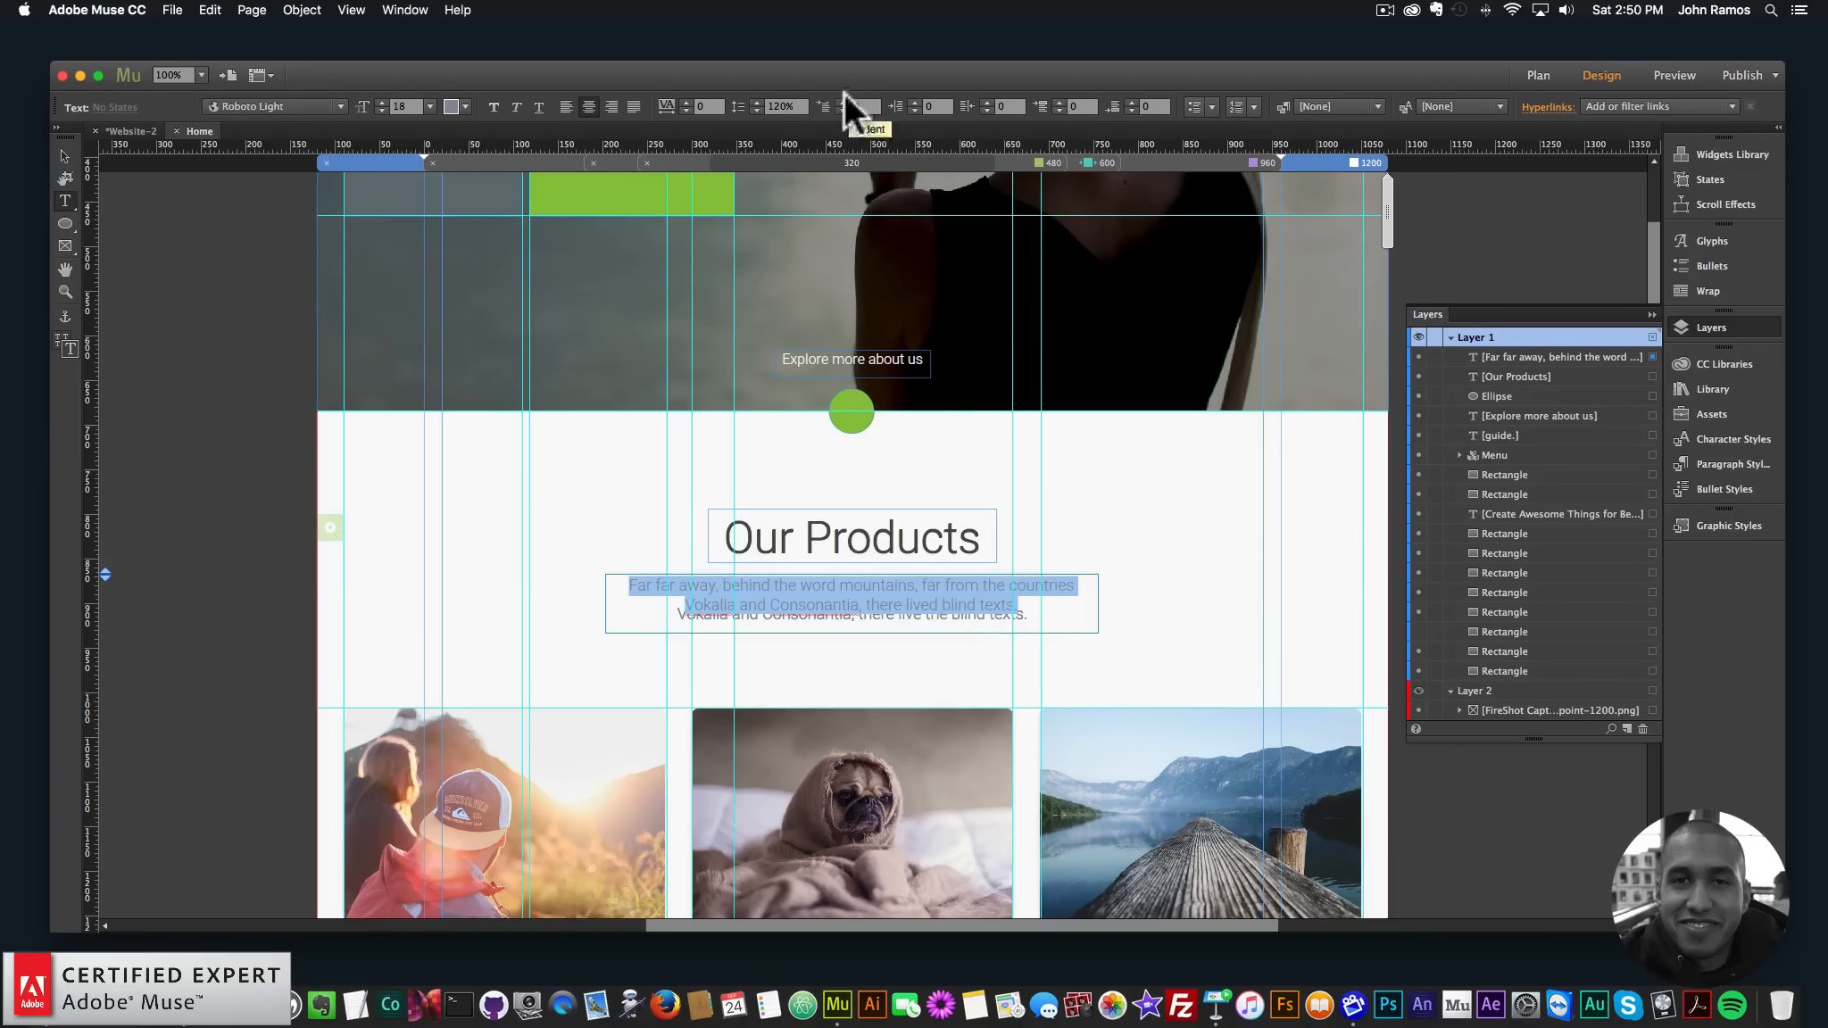
type("1")
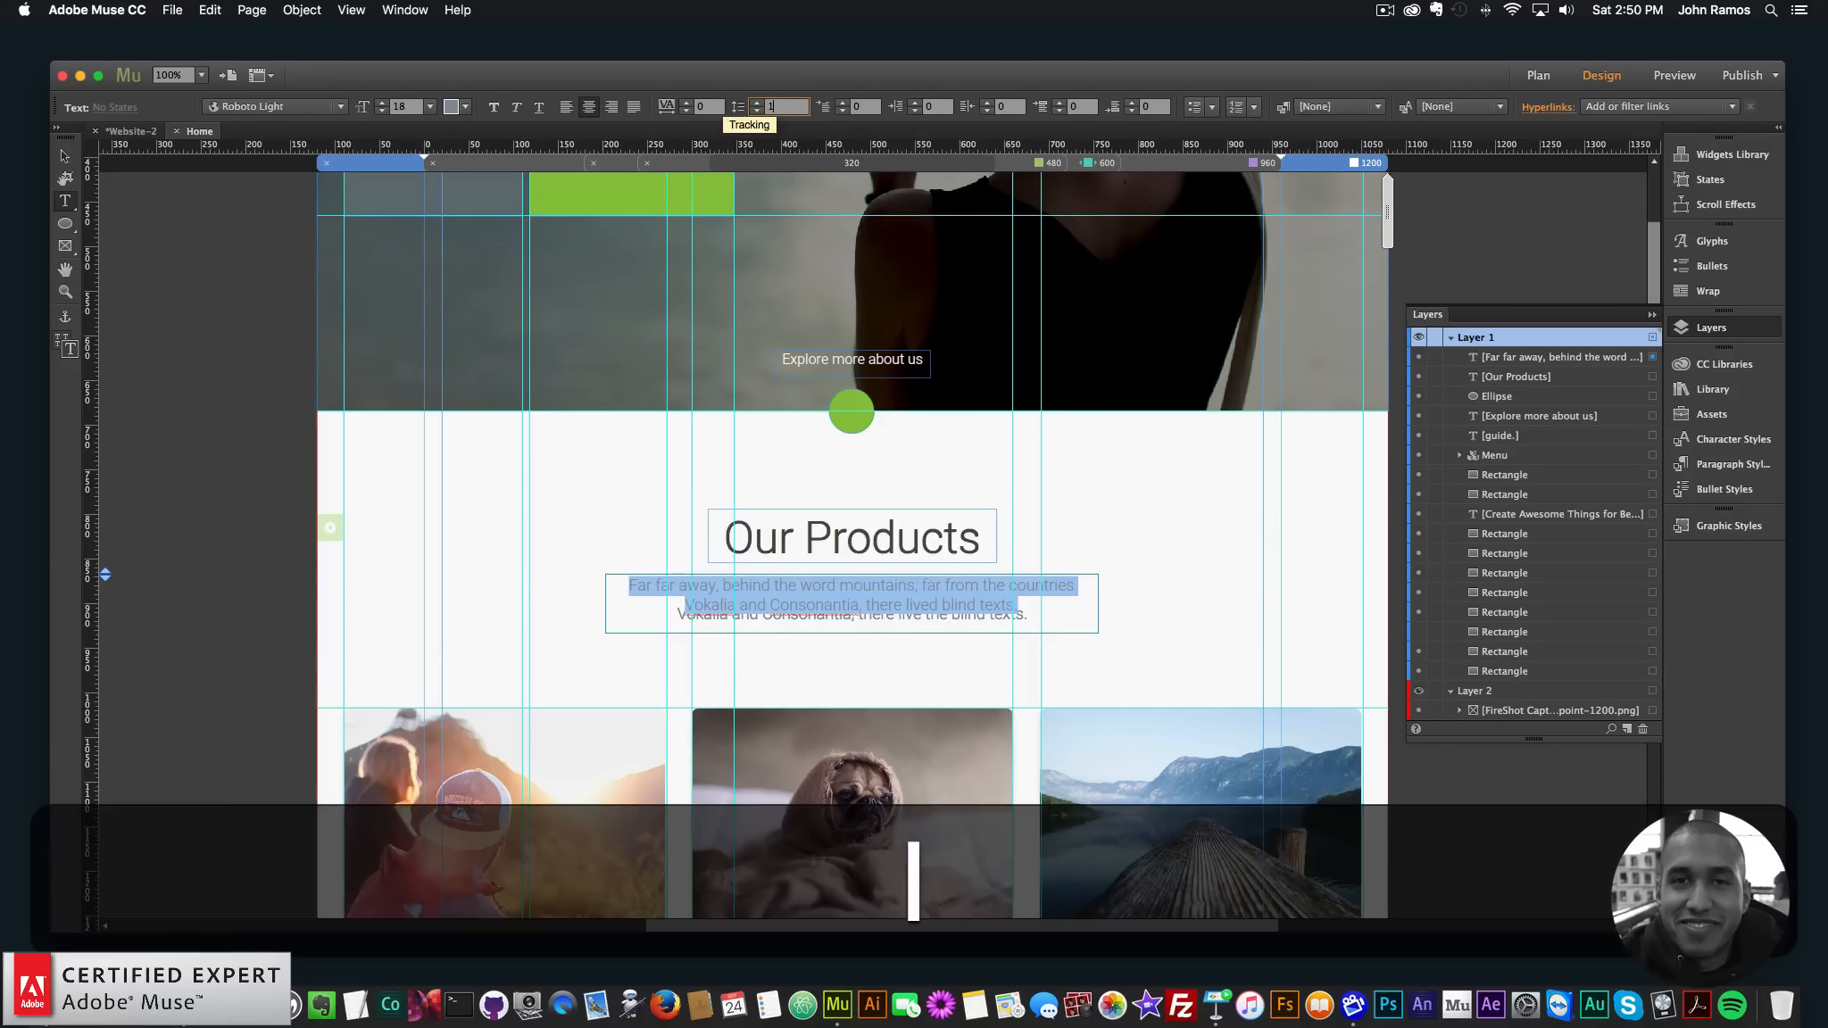
type("60")
key("Return")
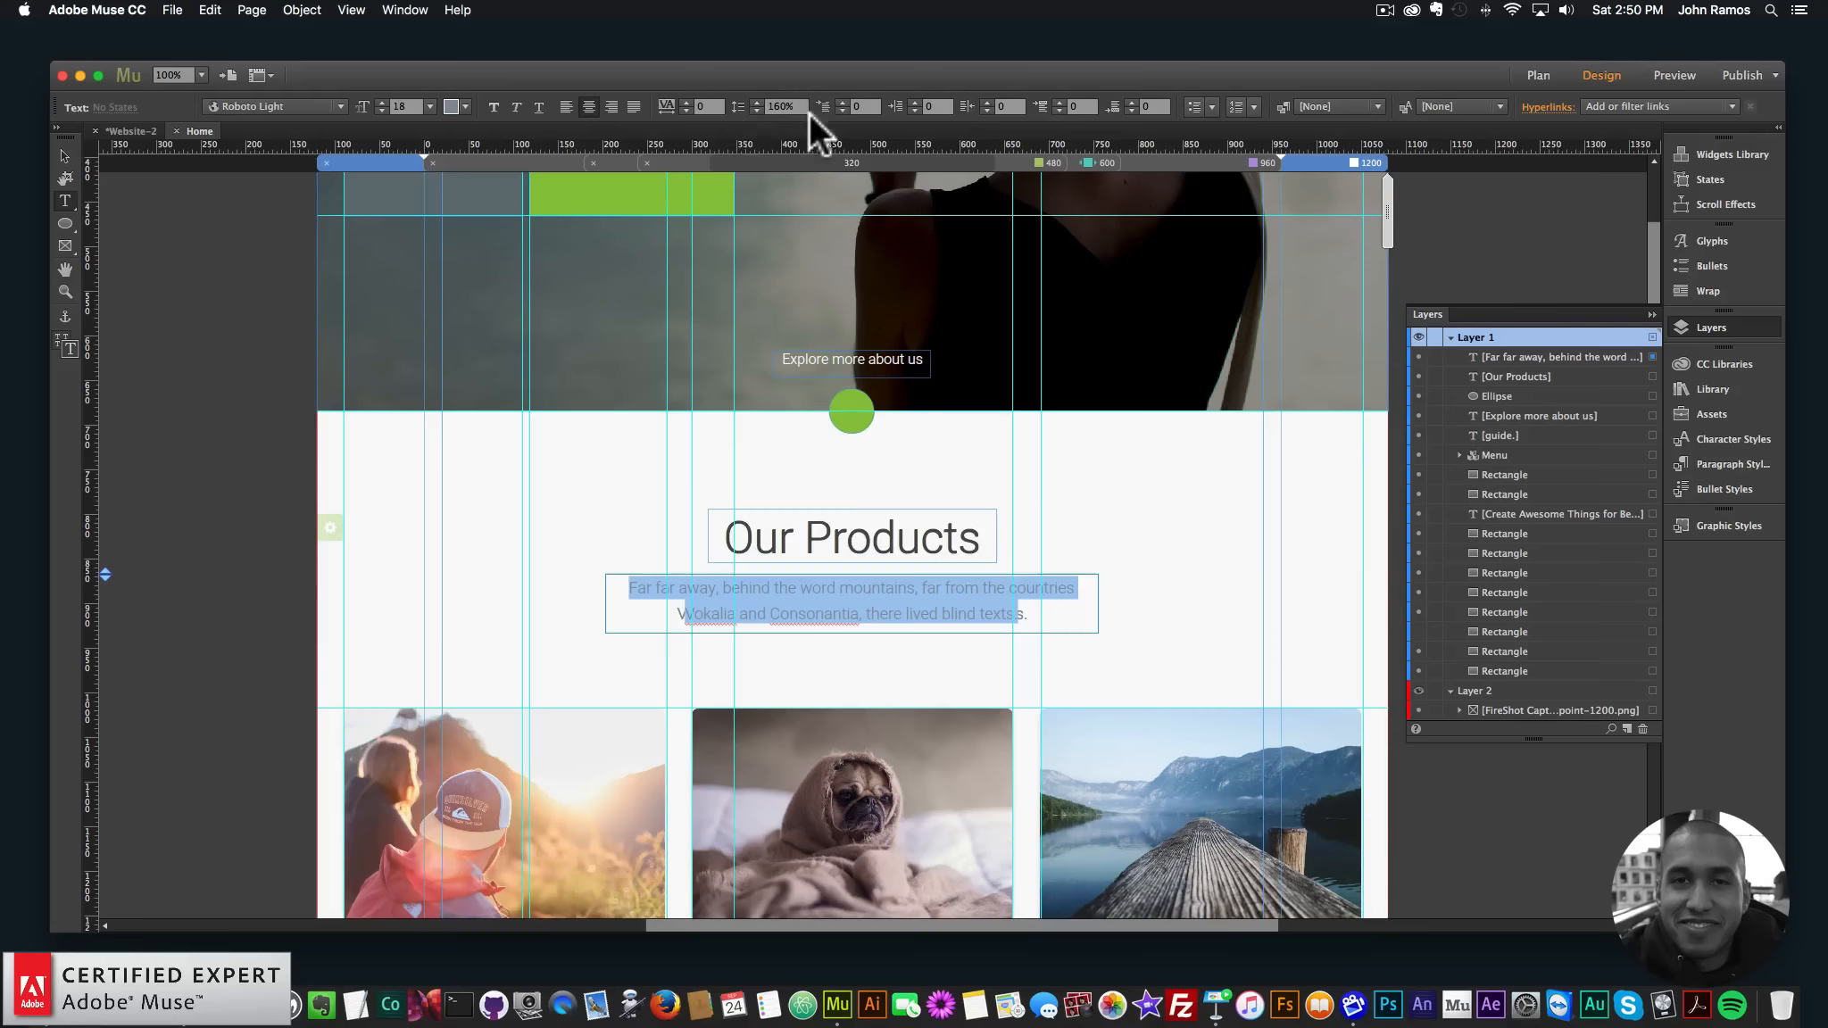
- Drag and nudge the paragraph frame up and left
left_click(59, 153)
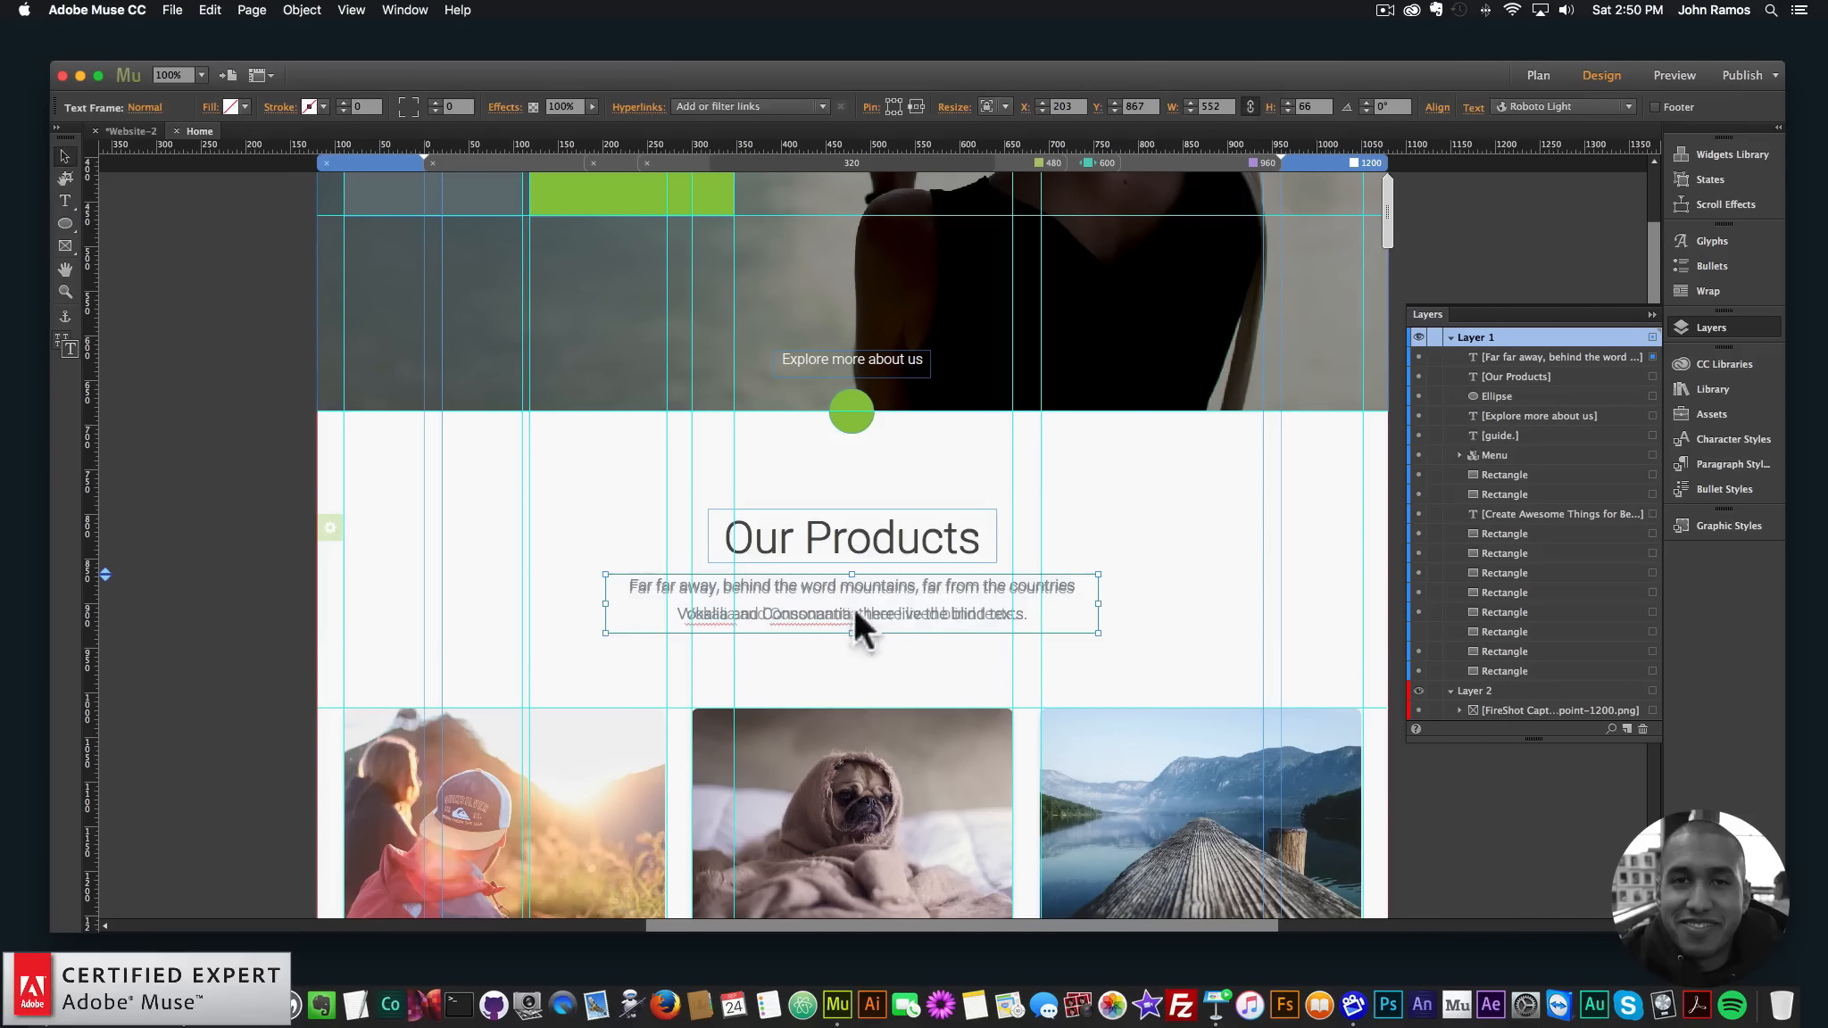
left_click_drag(845, 591, 798, 625)
key("Up")
key("Up")
key("Up")
key("Left")
key("Up")
key("Up")
key("Up")
- Delete a stray character and move the frame to X 203, Y 930 below the template paragraph
double_click(929, 619)
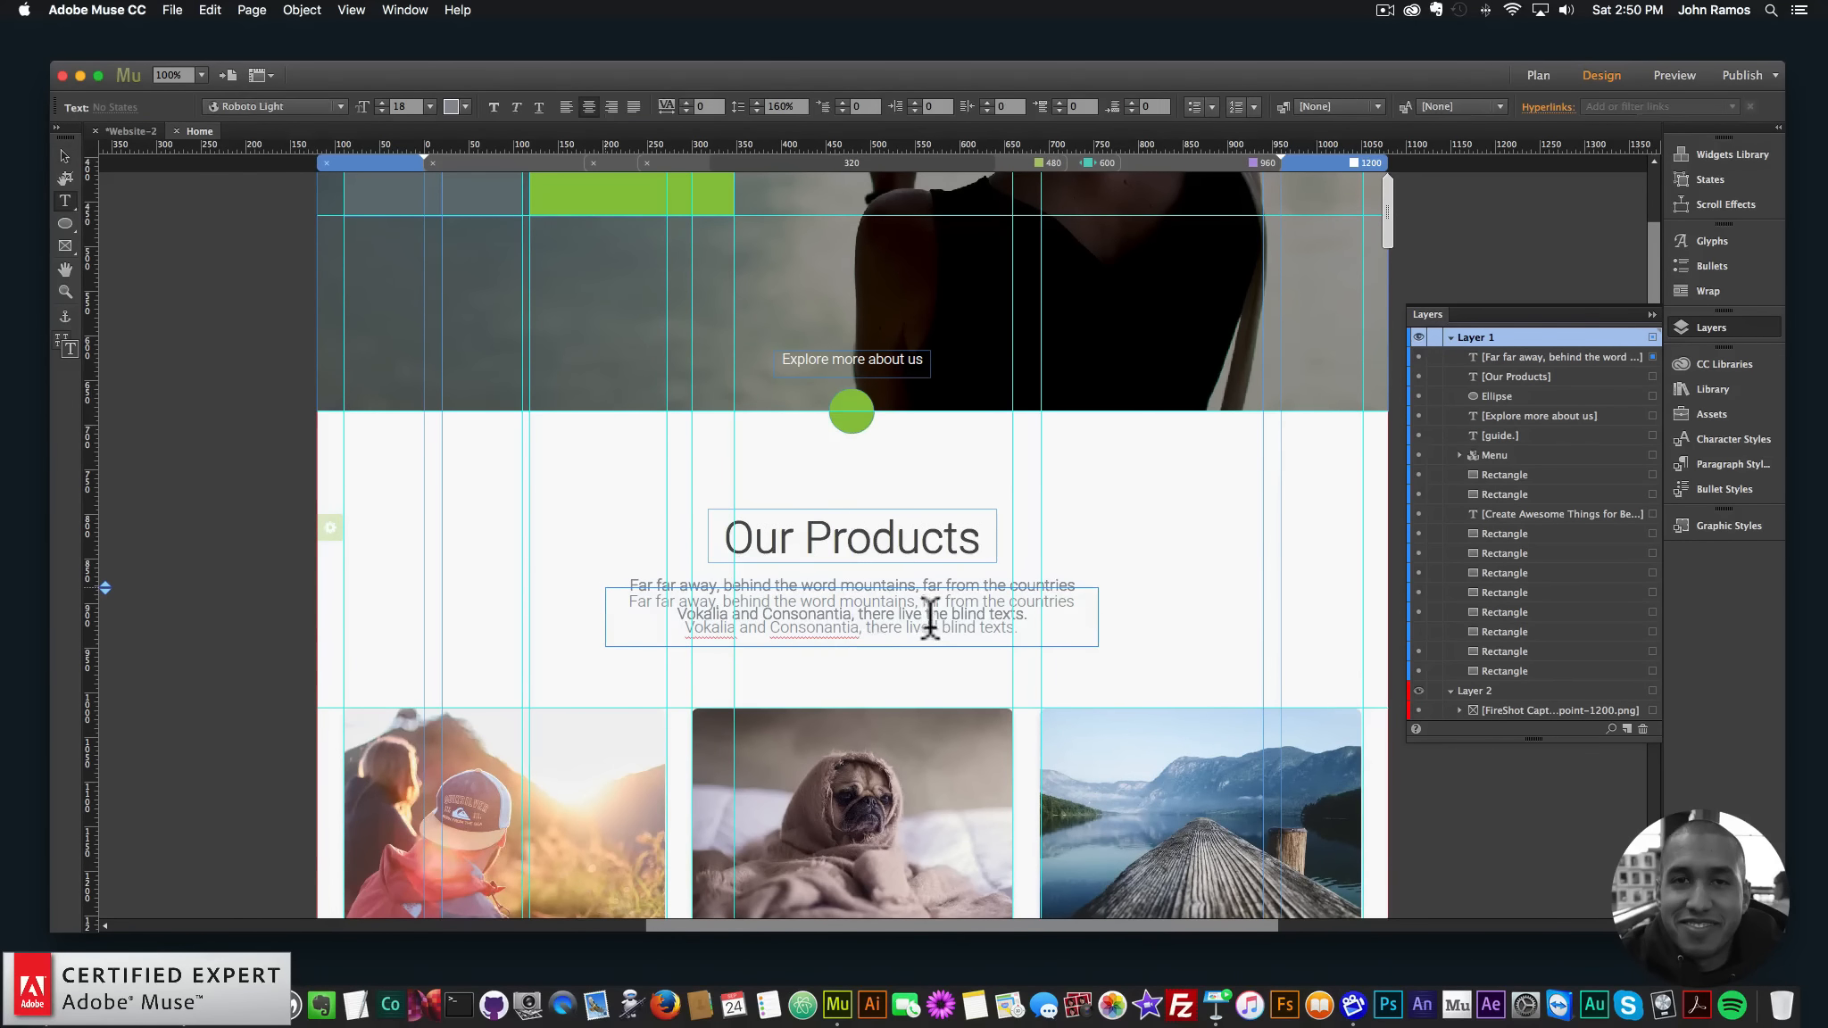
key("BackSpace")
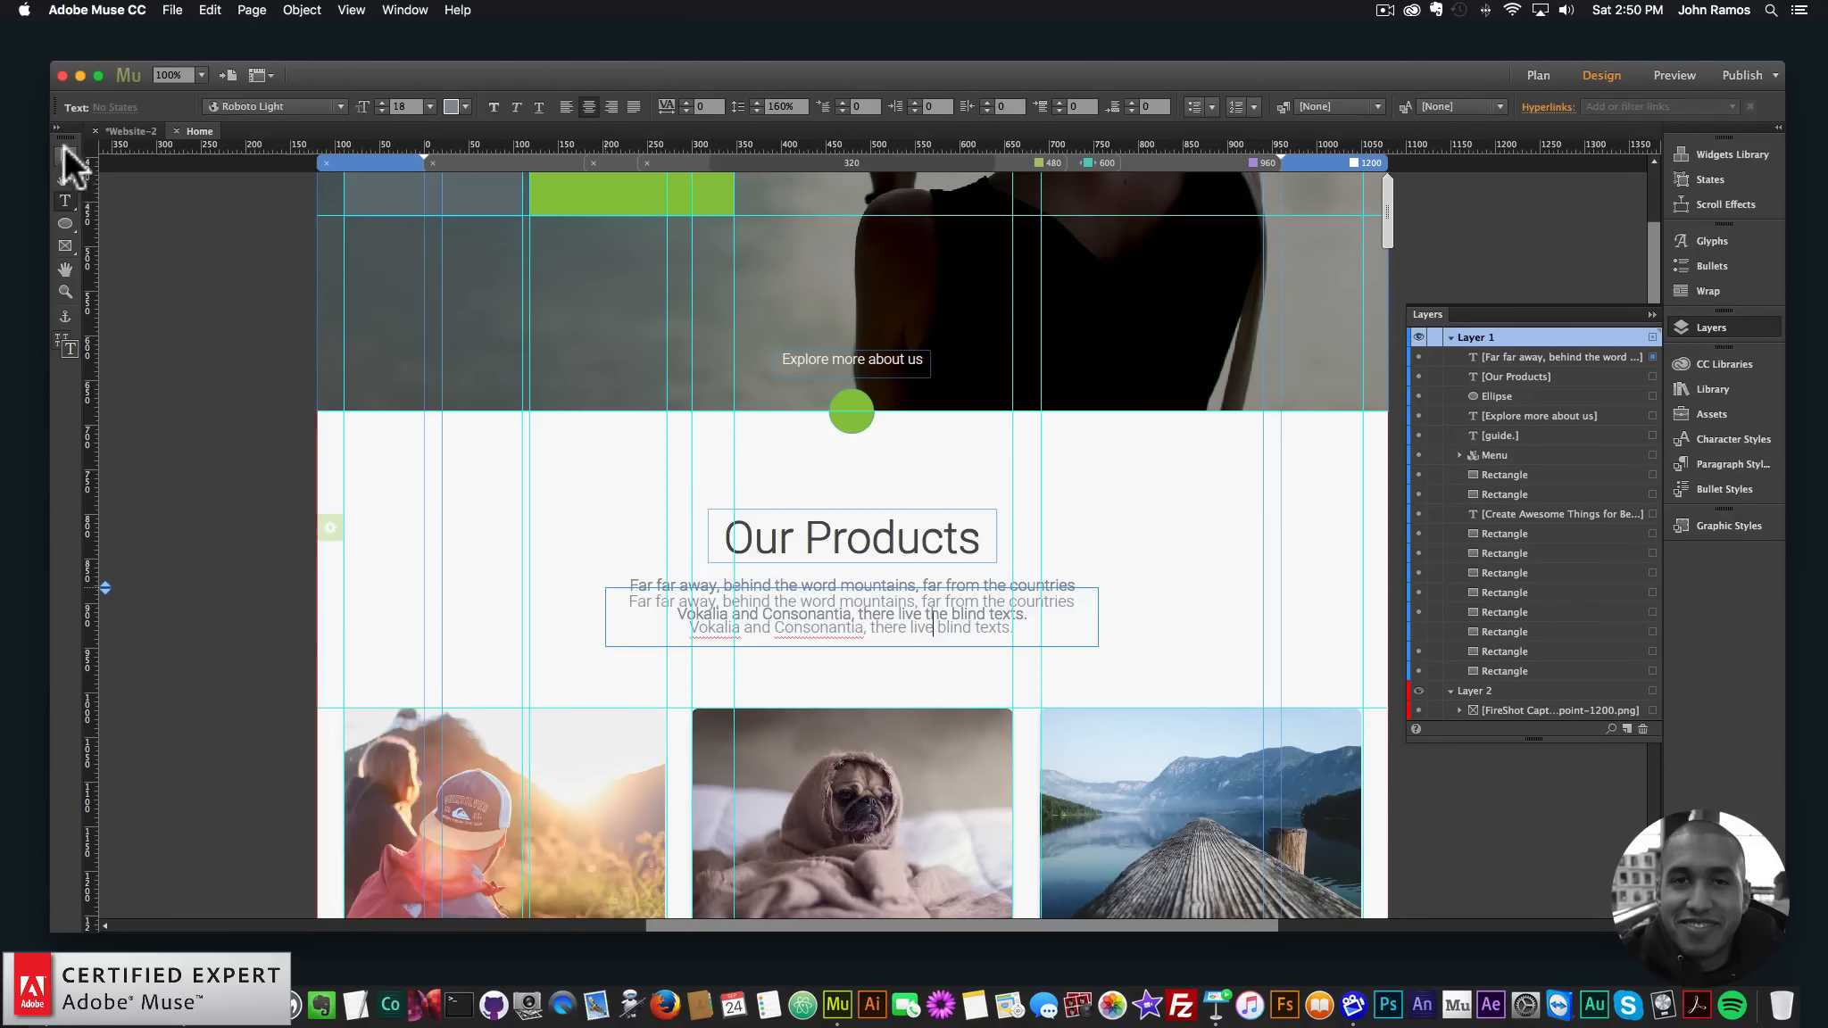
left_click(64, 155)
left_click_drag(807, 623, 843, 664)
key("Right")
key("Left")
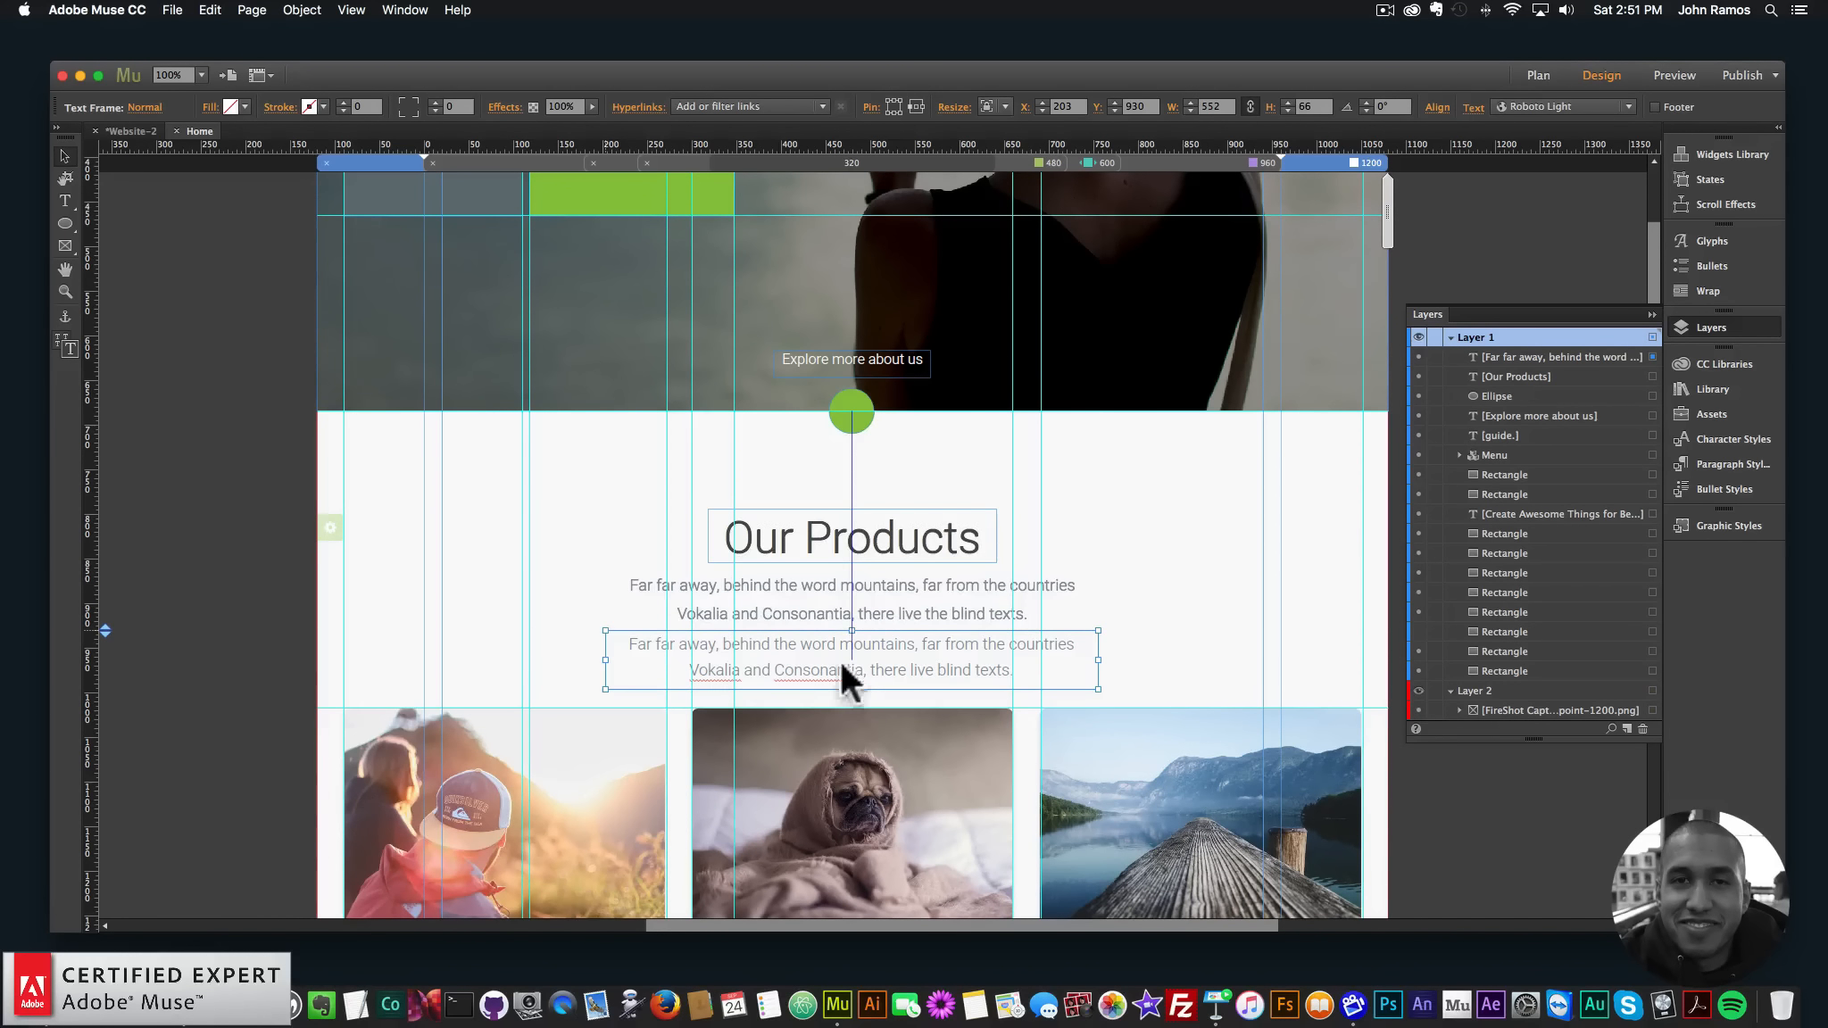
- Insert 'the' so the paragraph ends 'there live the blind texts.'
left_click(830, 669)
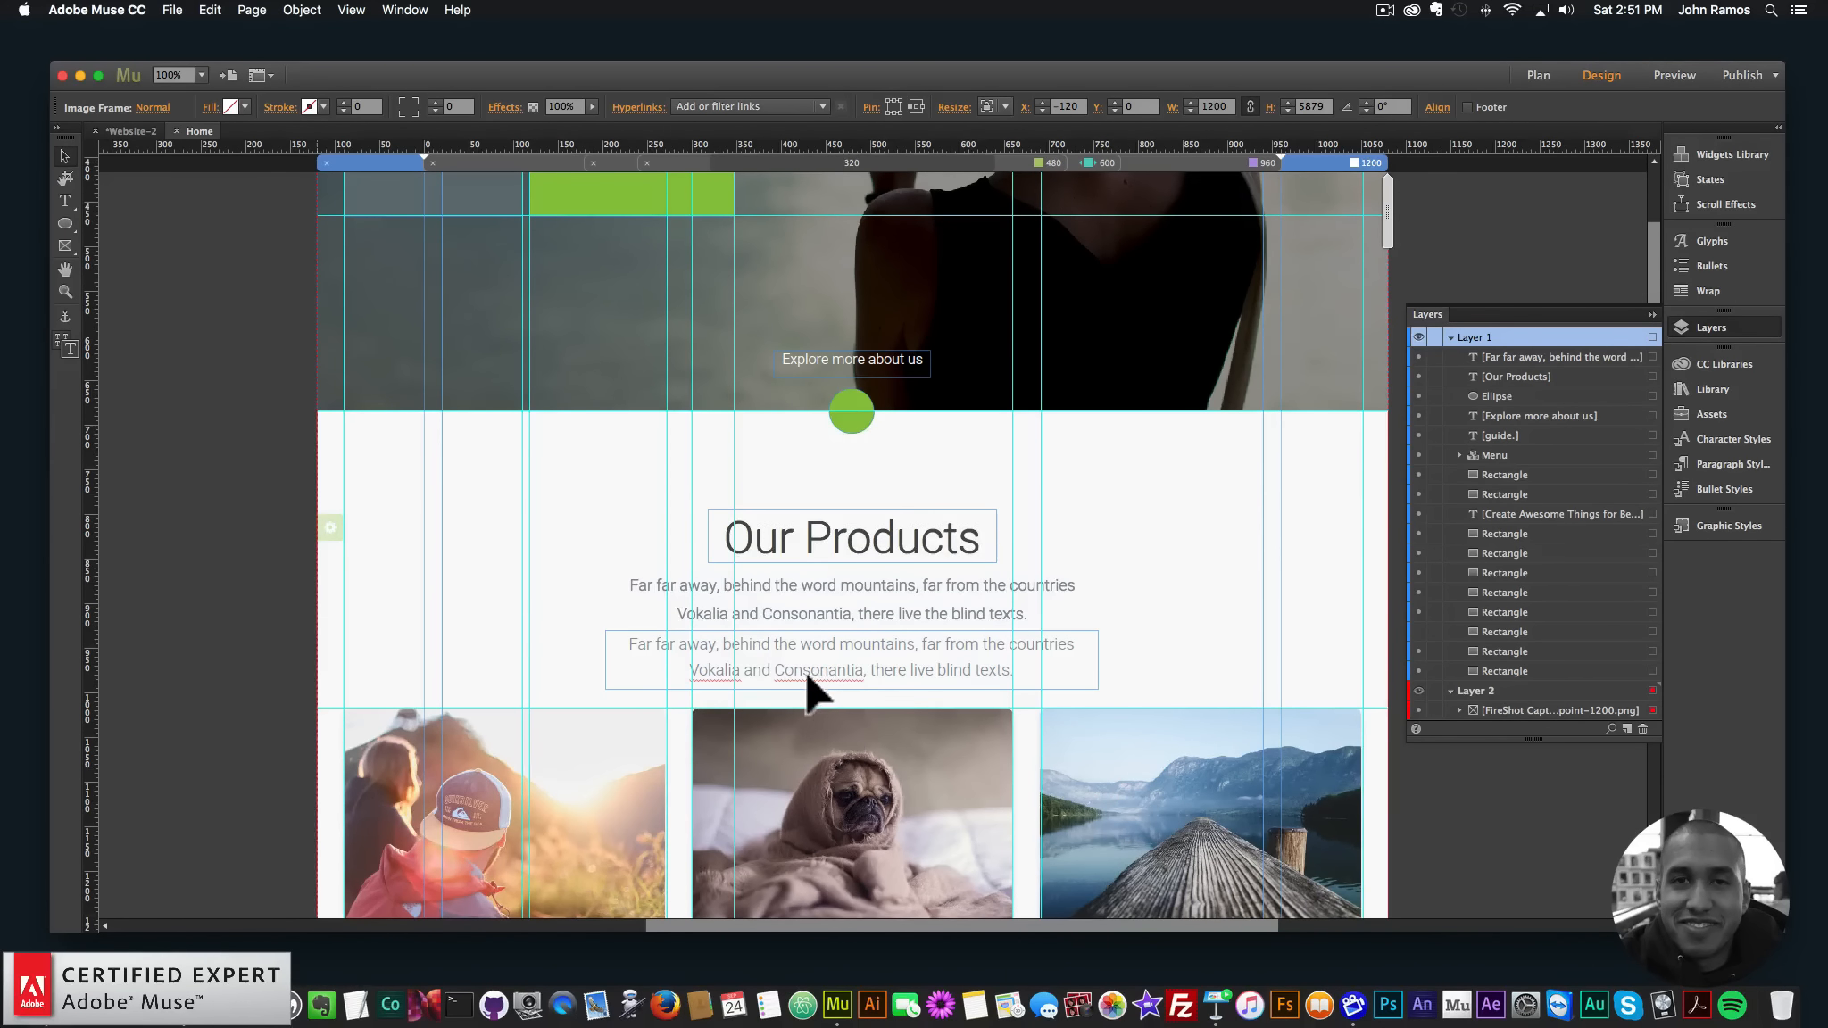
left_click(209, 995)
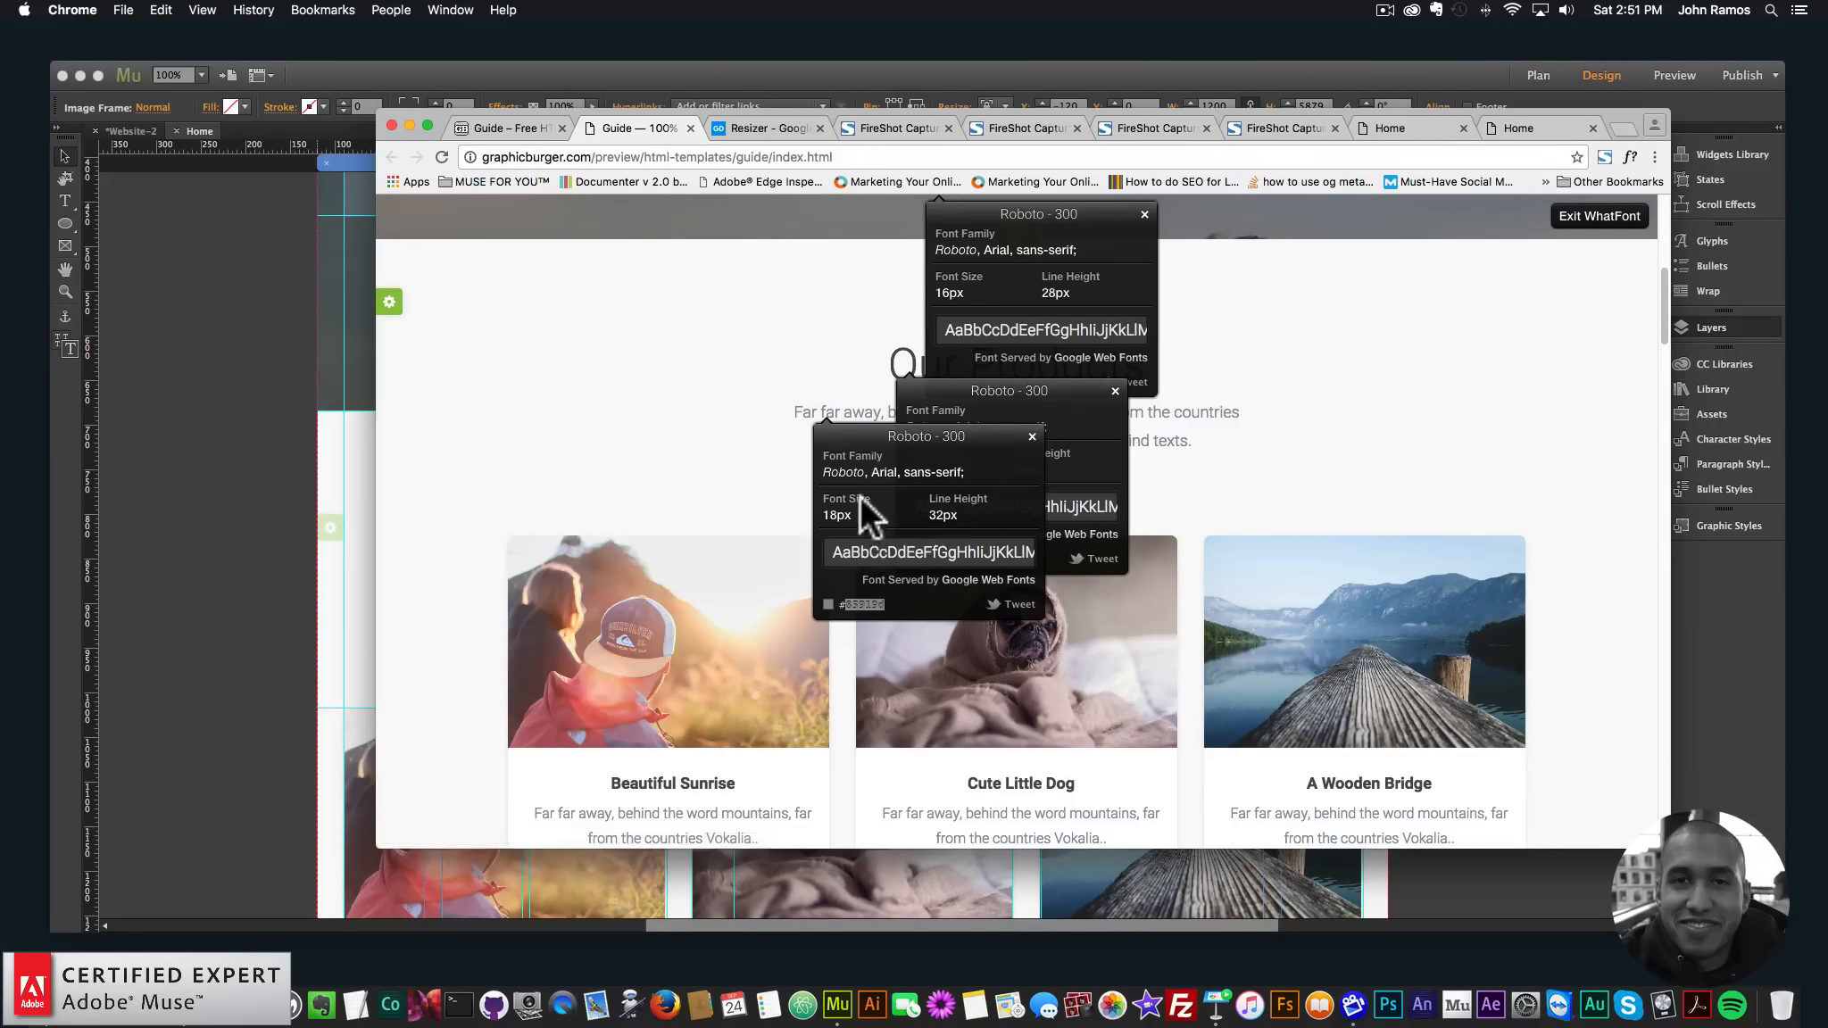
left_click(367, 527)
left_click(803, 656)
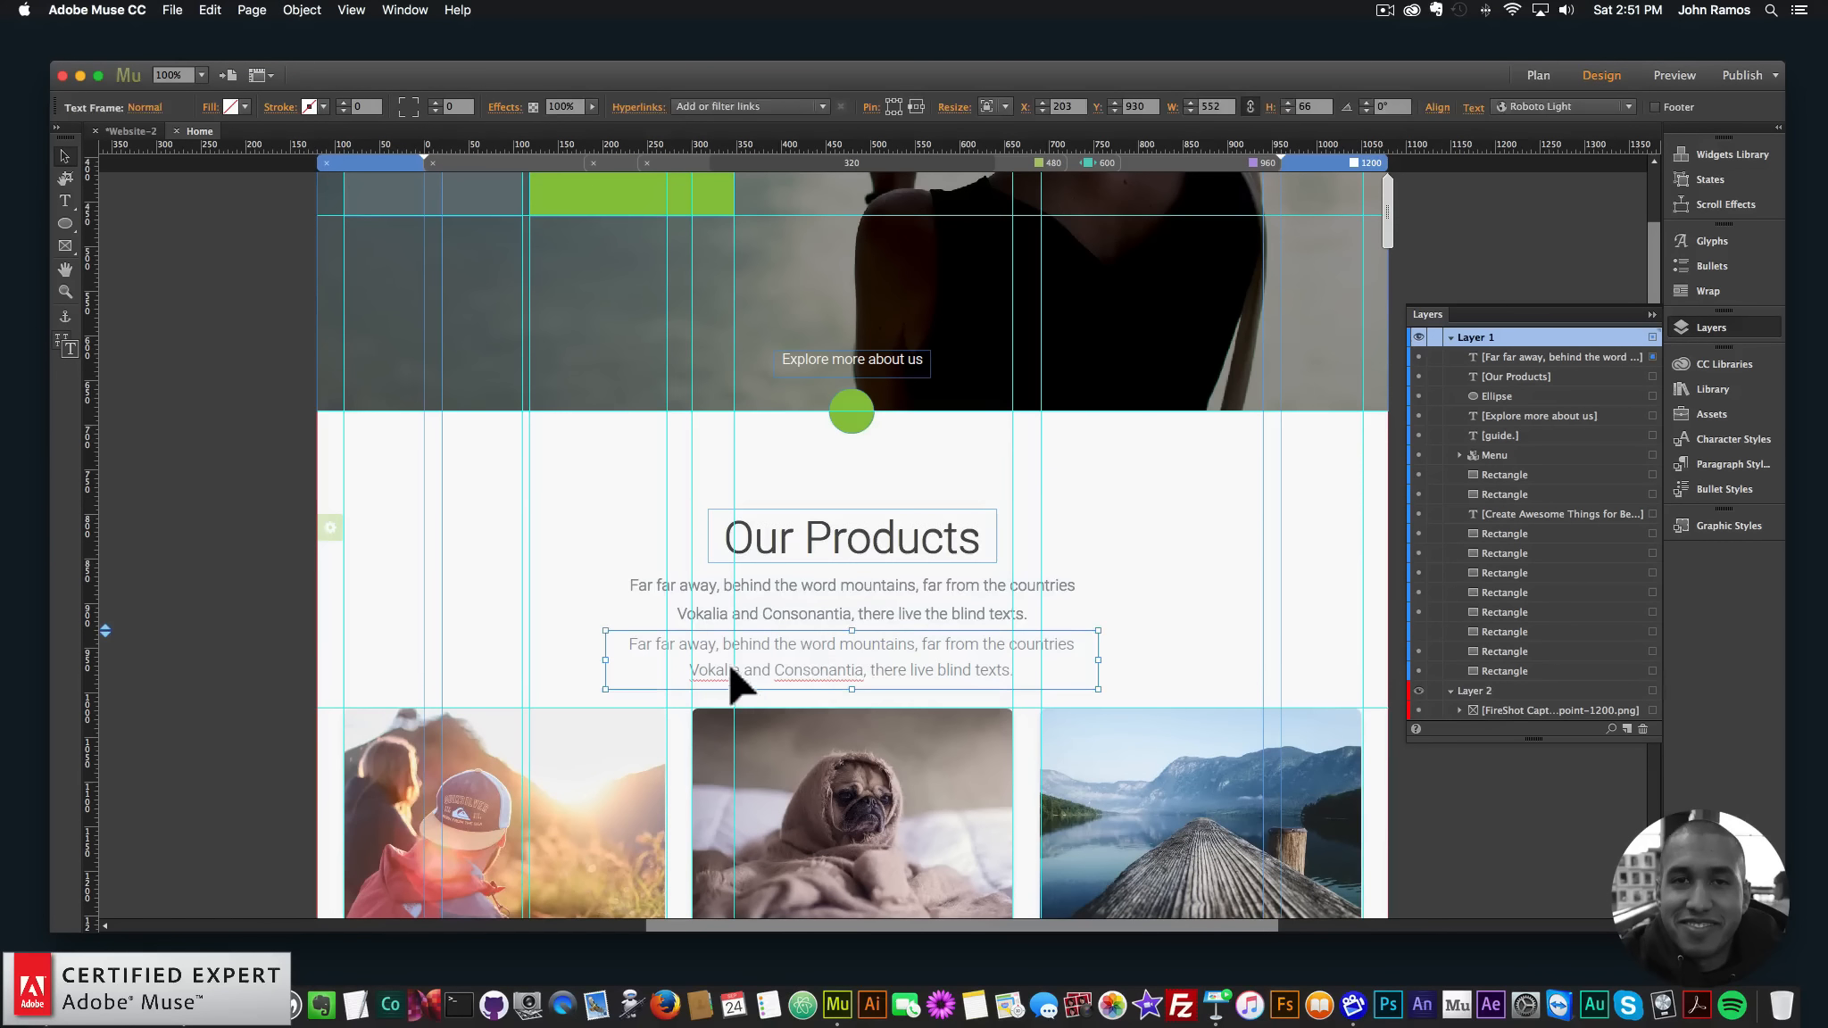
double_click(935, 662)
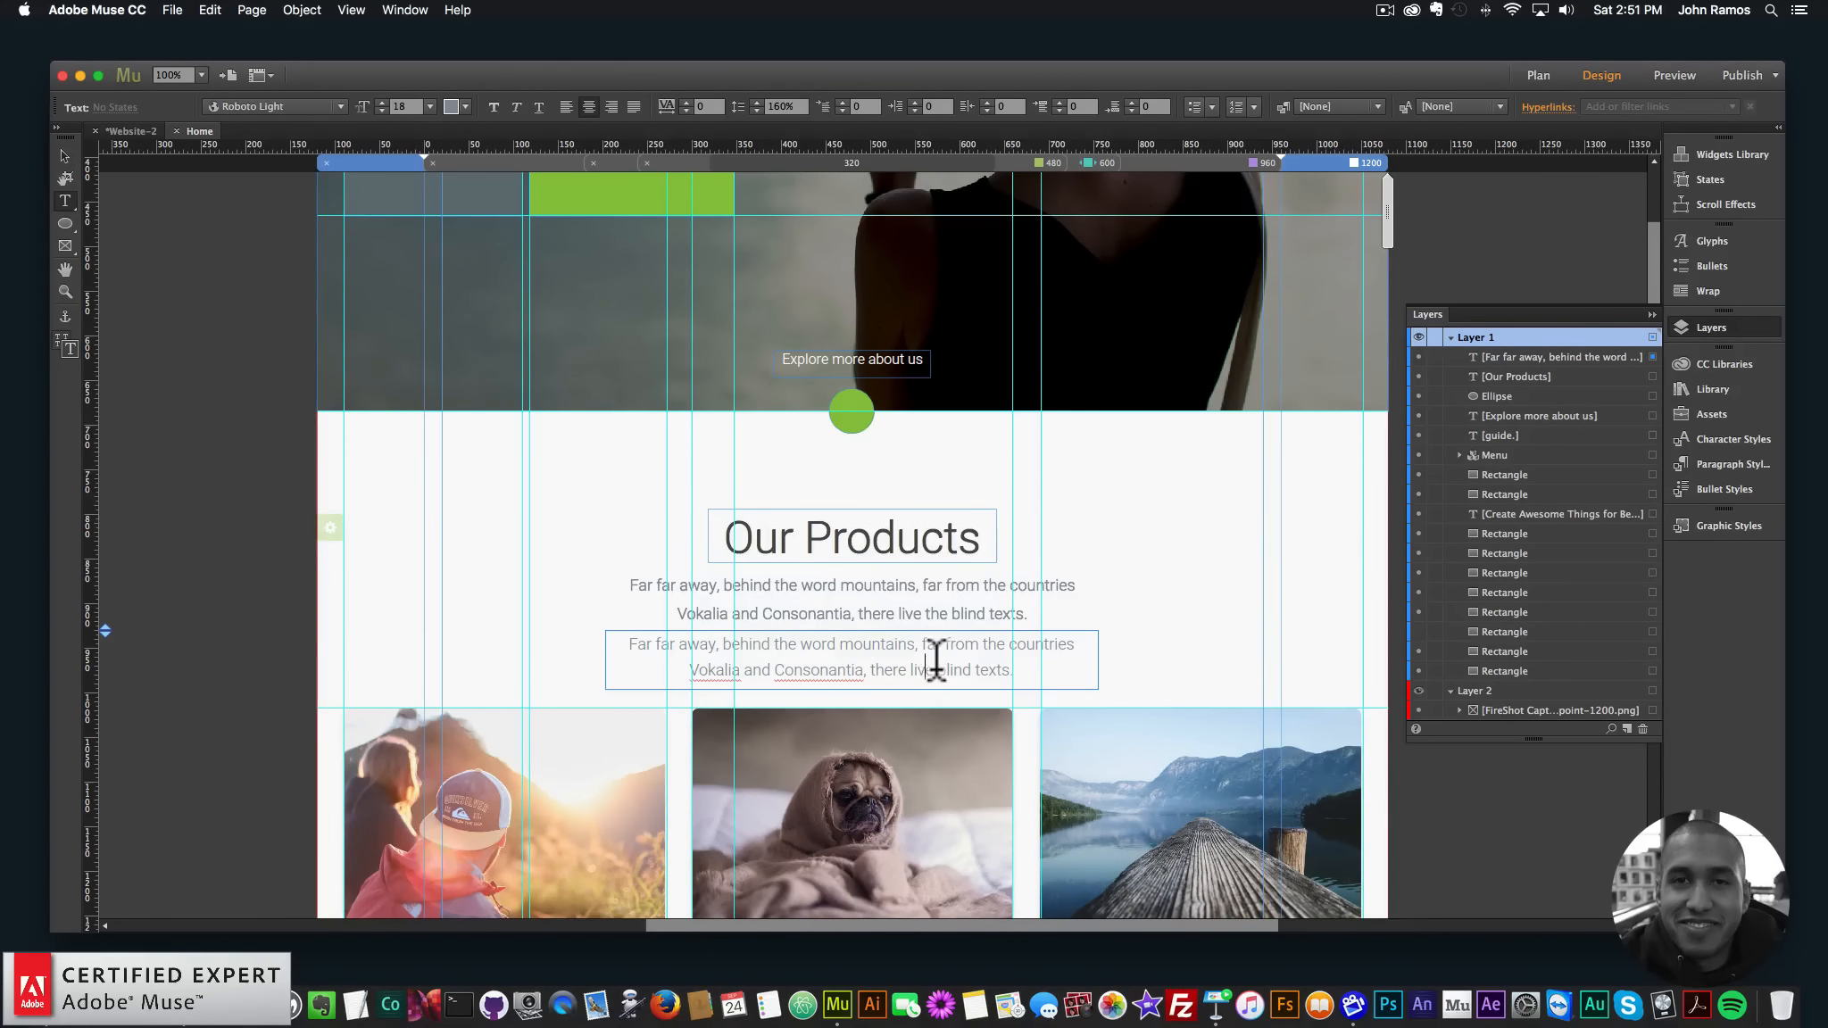
type("the")
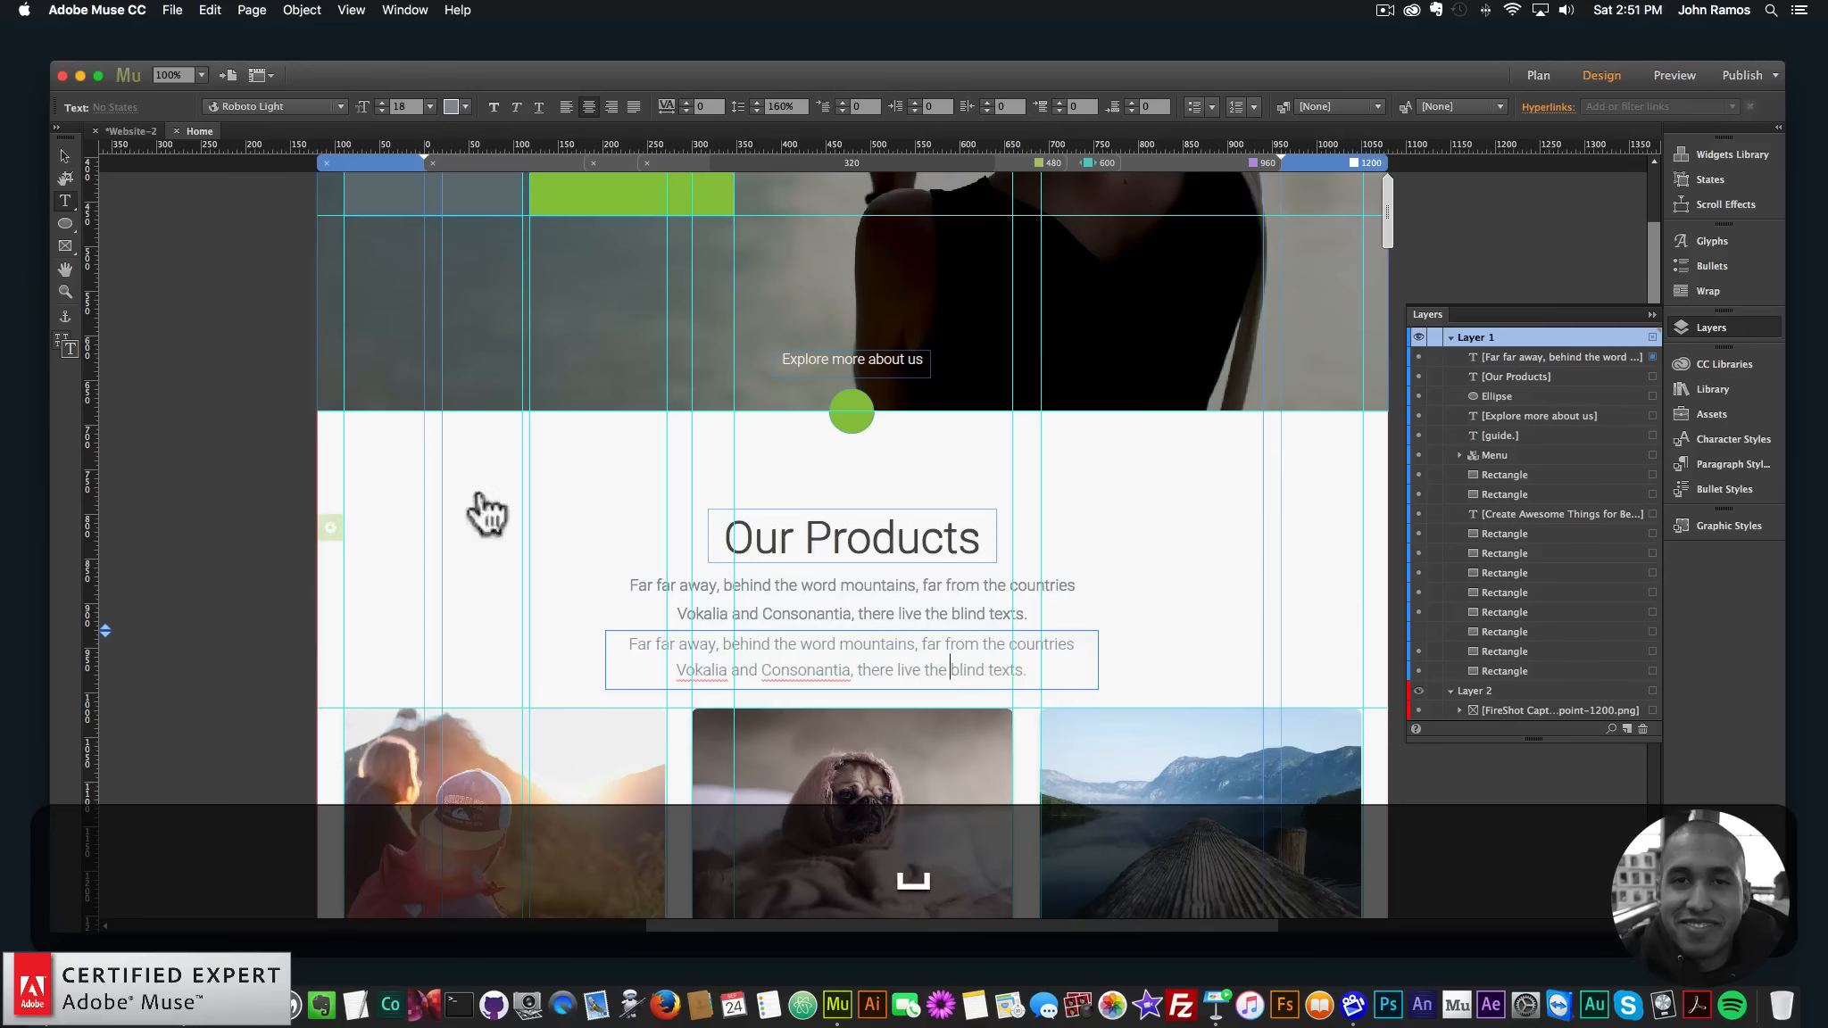
left_click(66, 158)
- Move the paragraph frame up beneath the Our Products heading and nudge it into place
left_click_drag(910, 609, 914, 591)
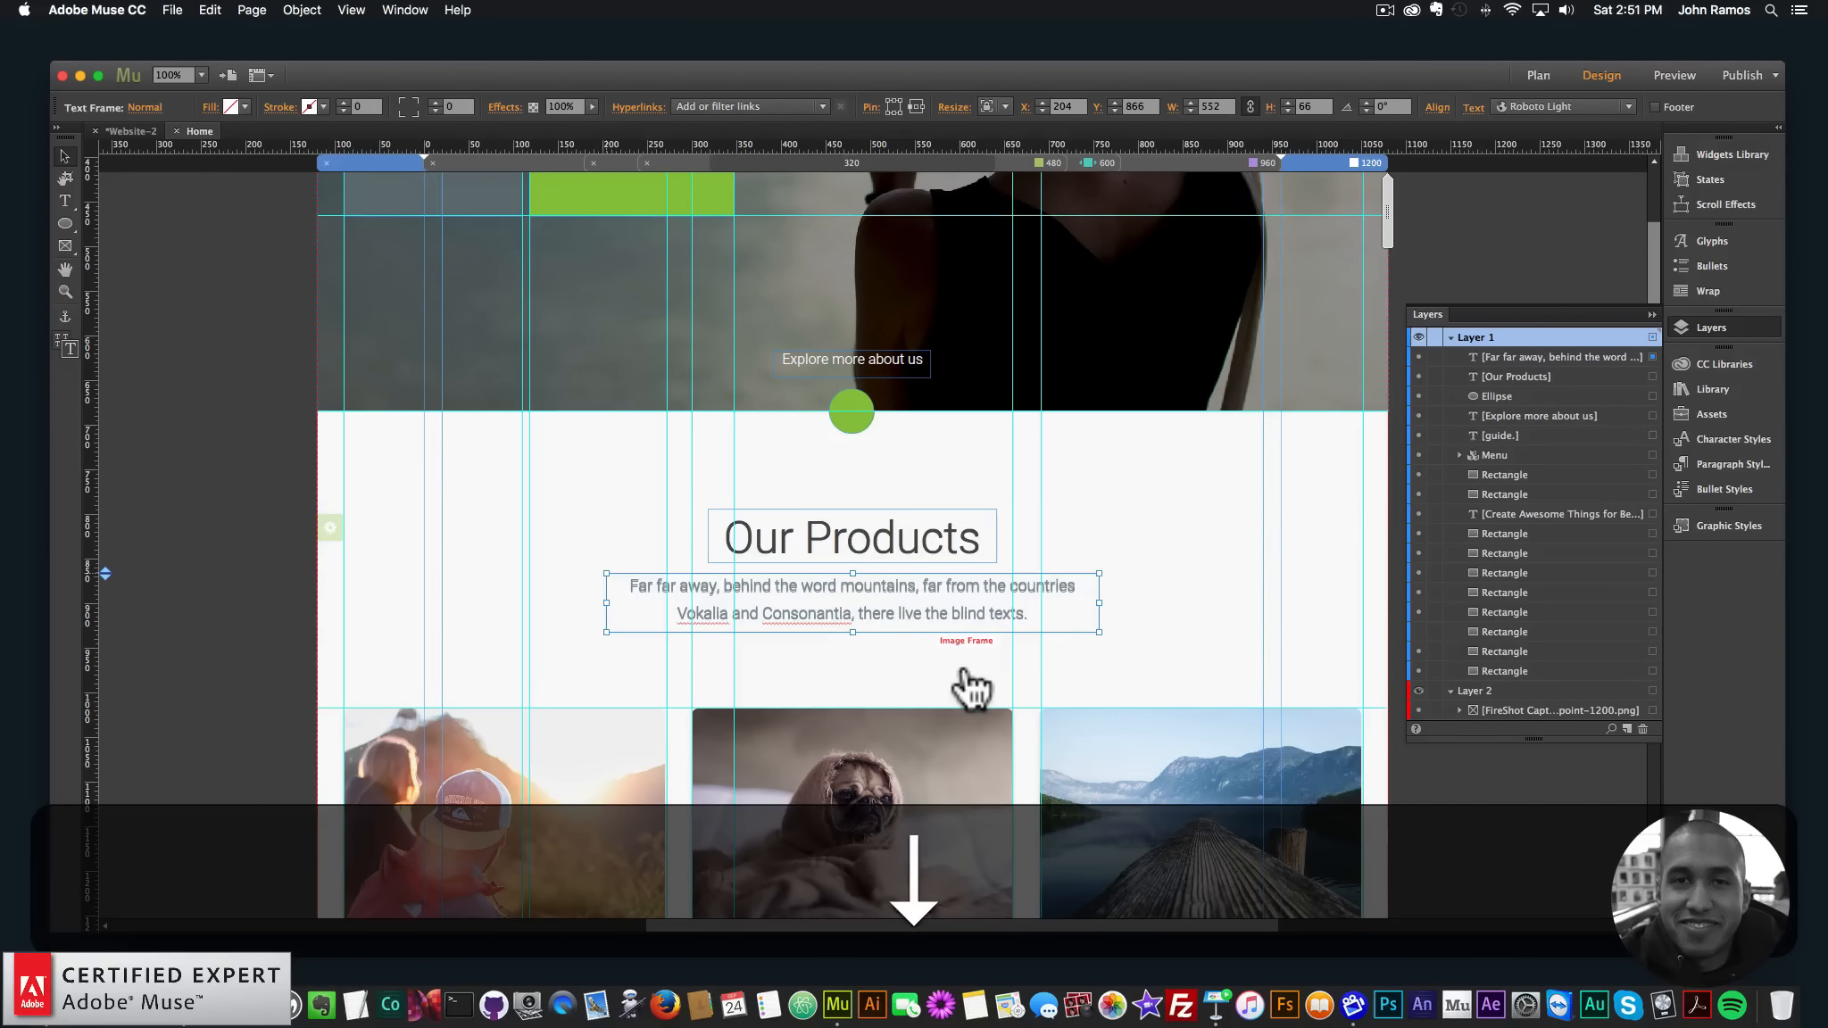
key("Right")
key("Down")
key("Up")
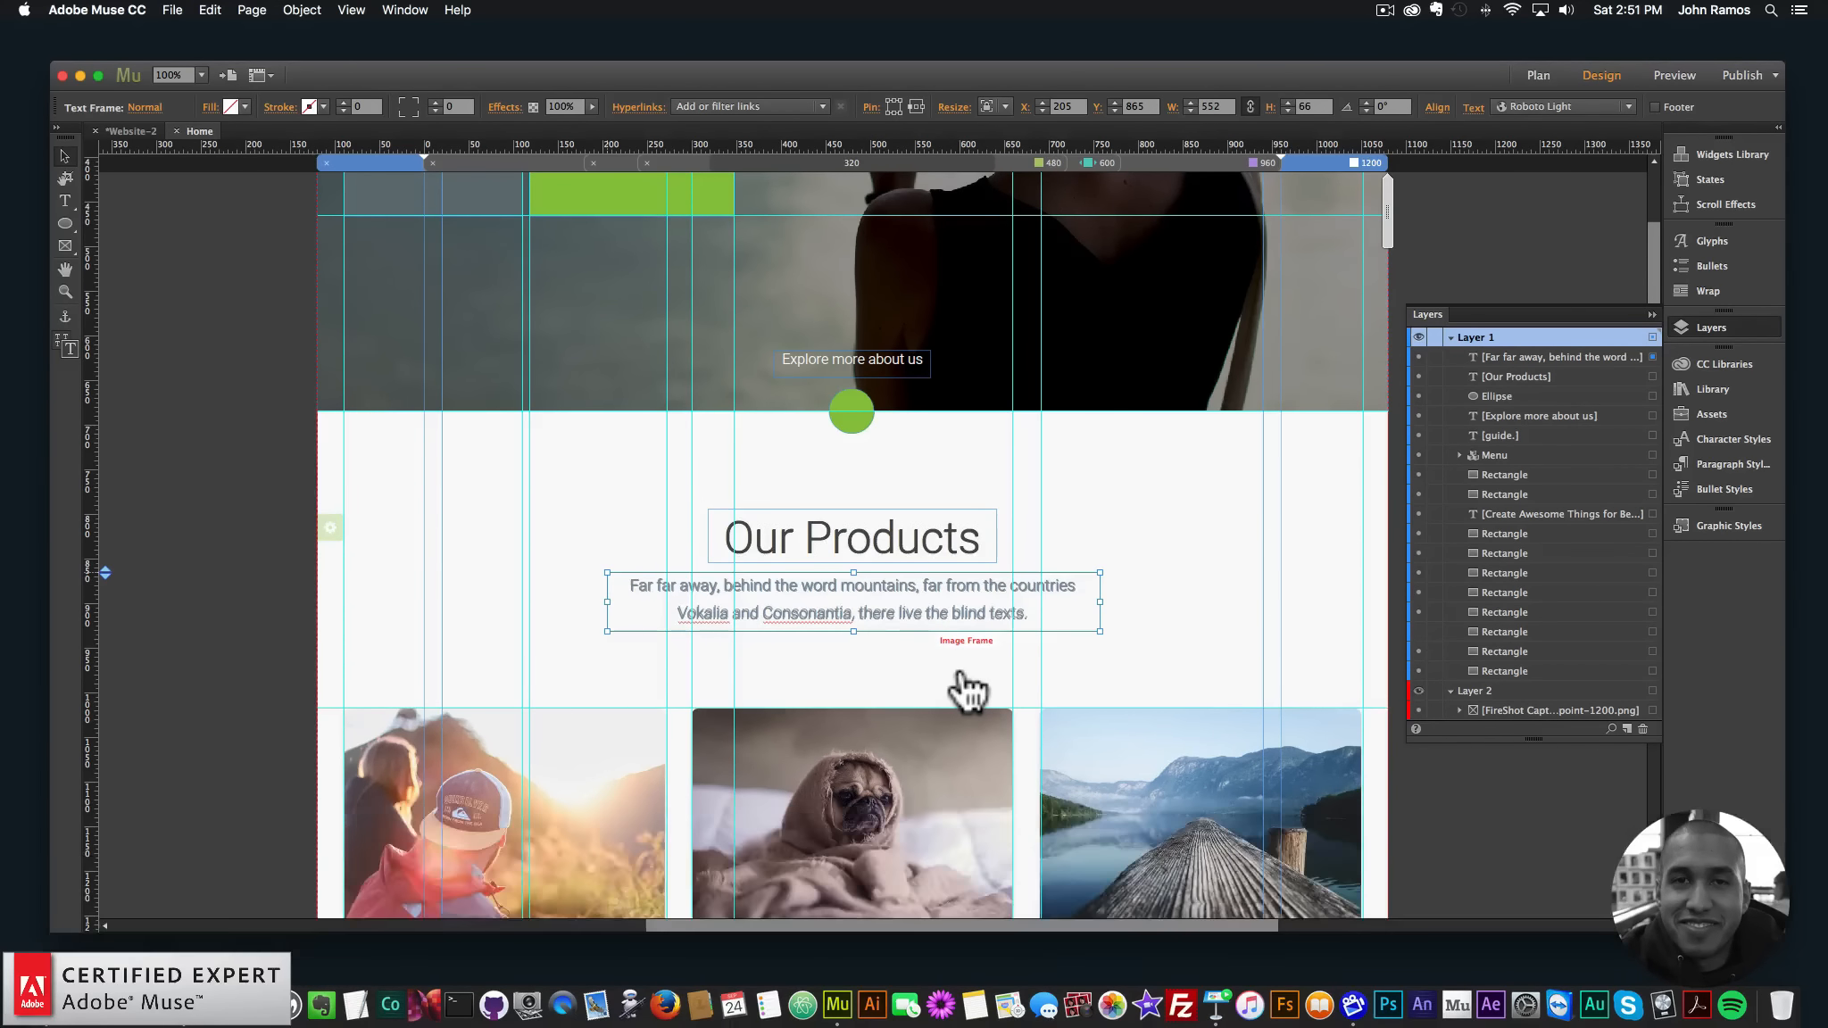
key("Left")
key("Right")
- Use the Align panel with a different reference to centre the frame under the heading at X 204, Y 865
left_click(1437, 107)
left_click(1604, 243)
left_click(1686, 284)
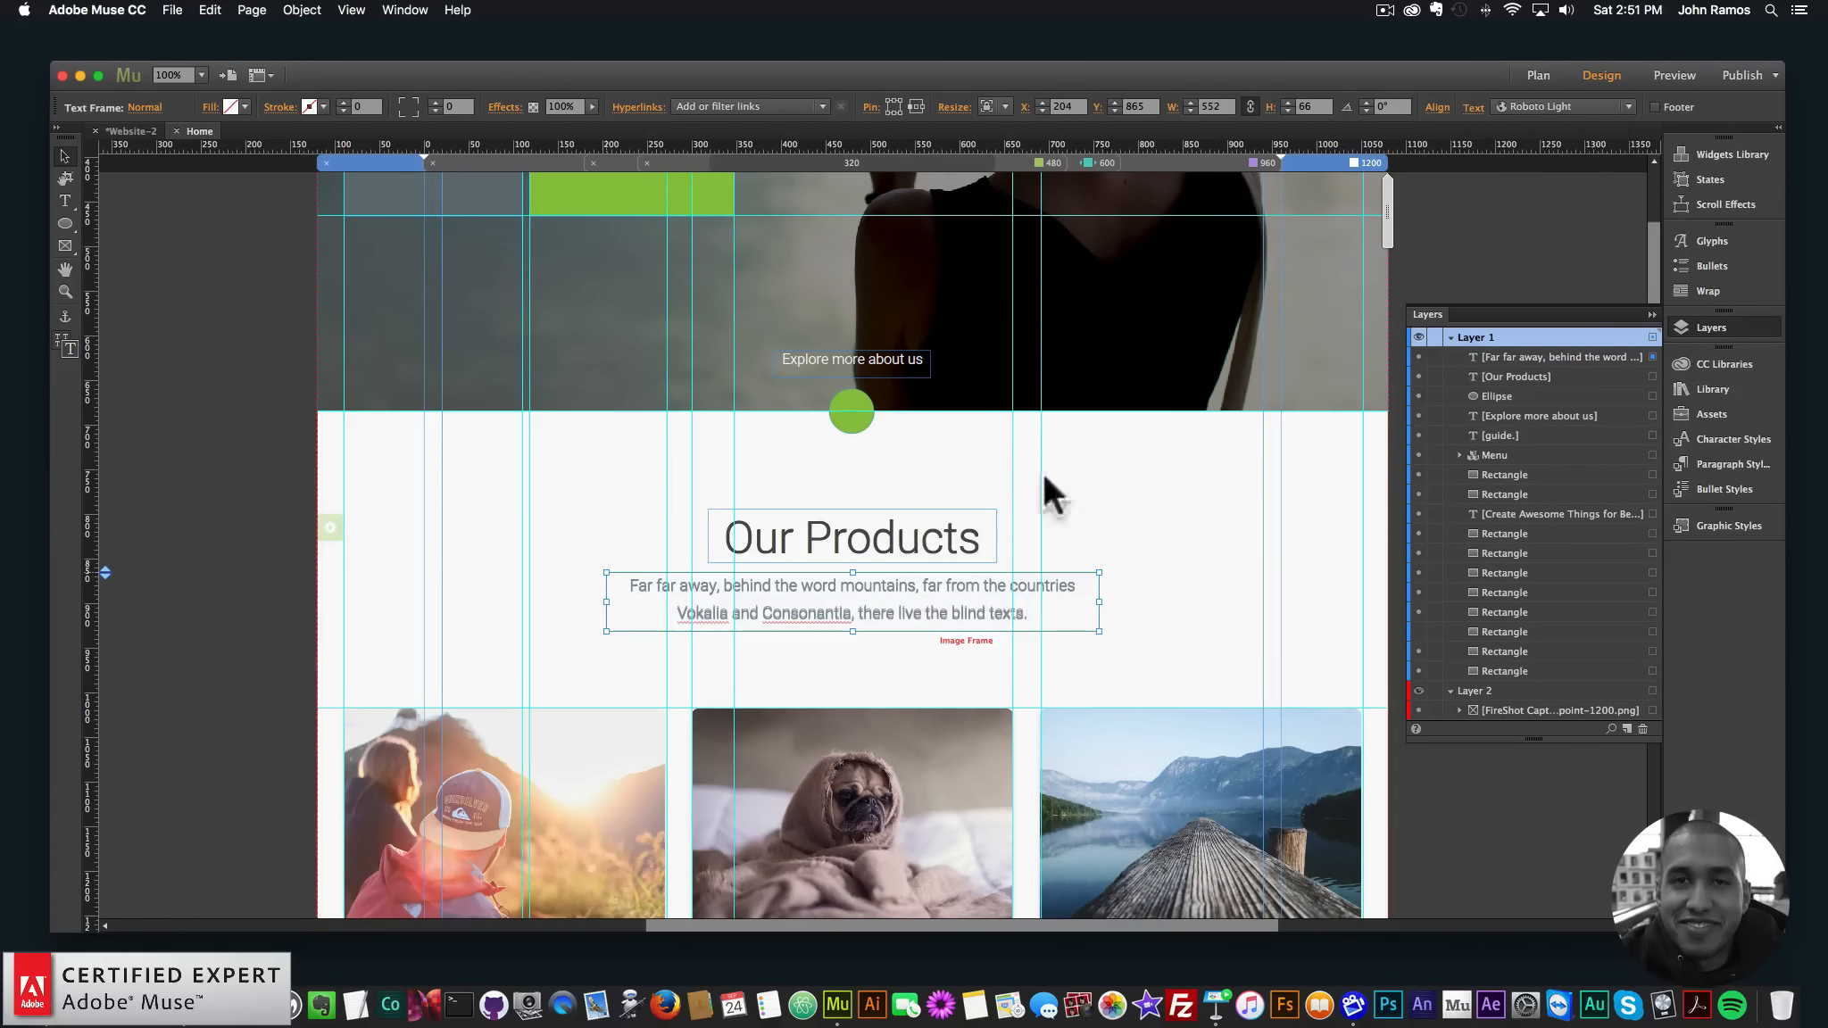
left_click(933, 552)
left_click(1437, 107)
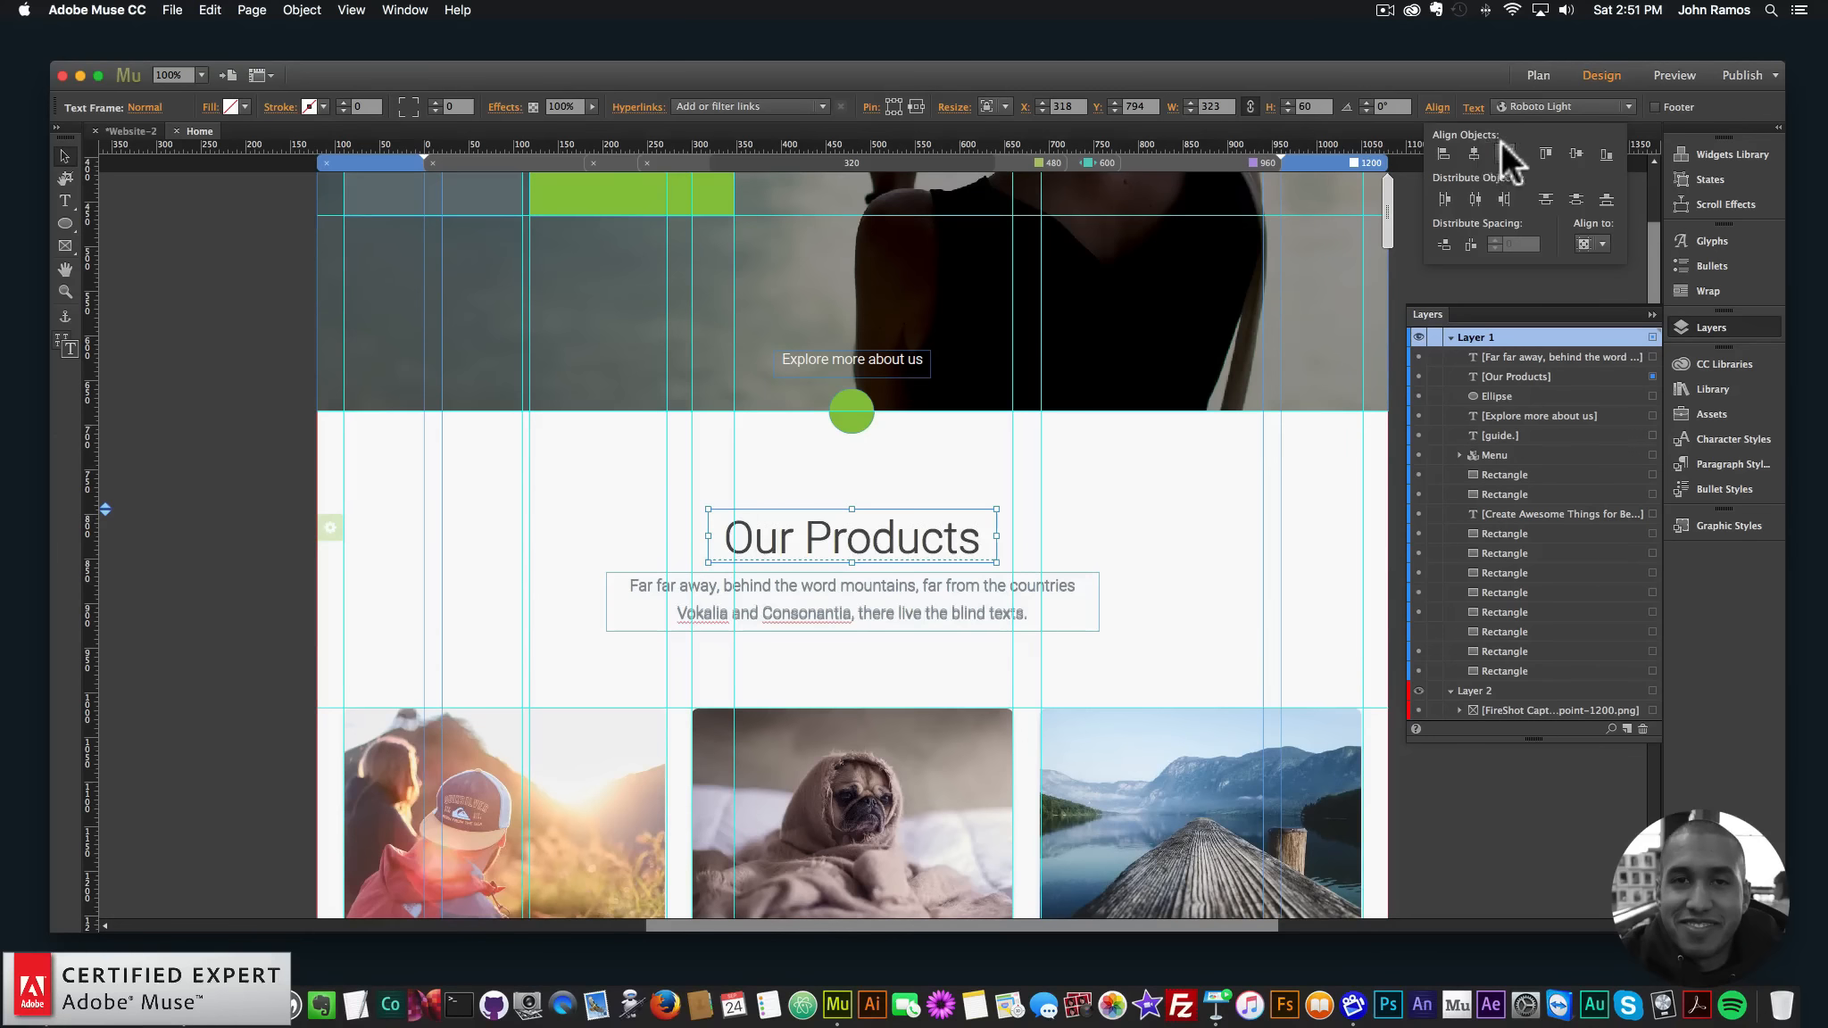
left_click(223, 355)
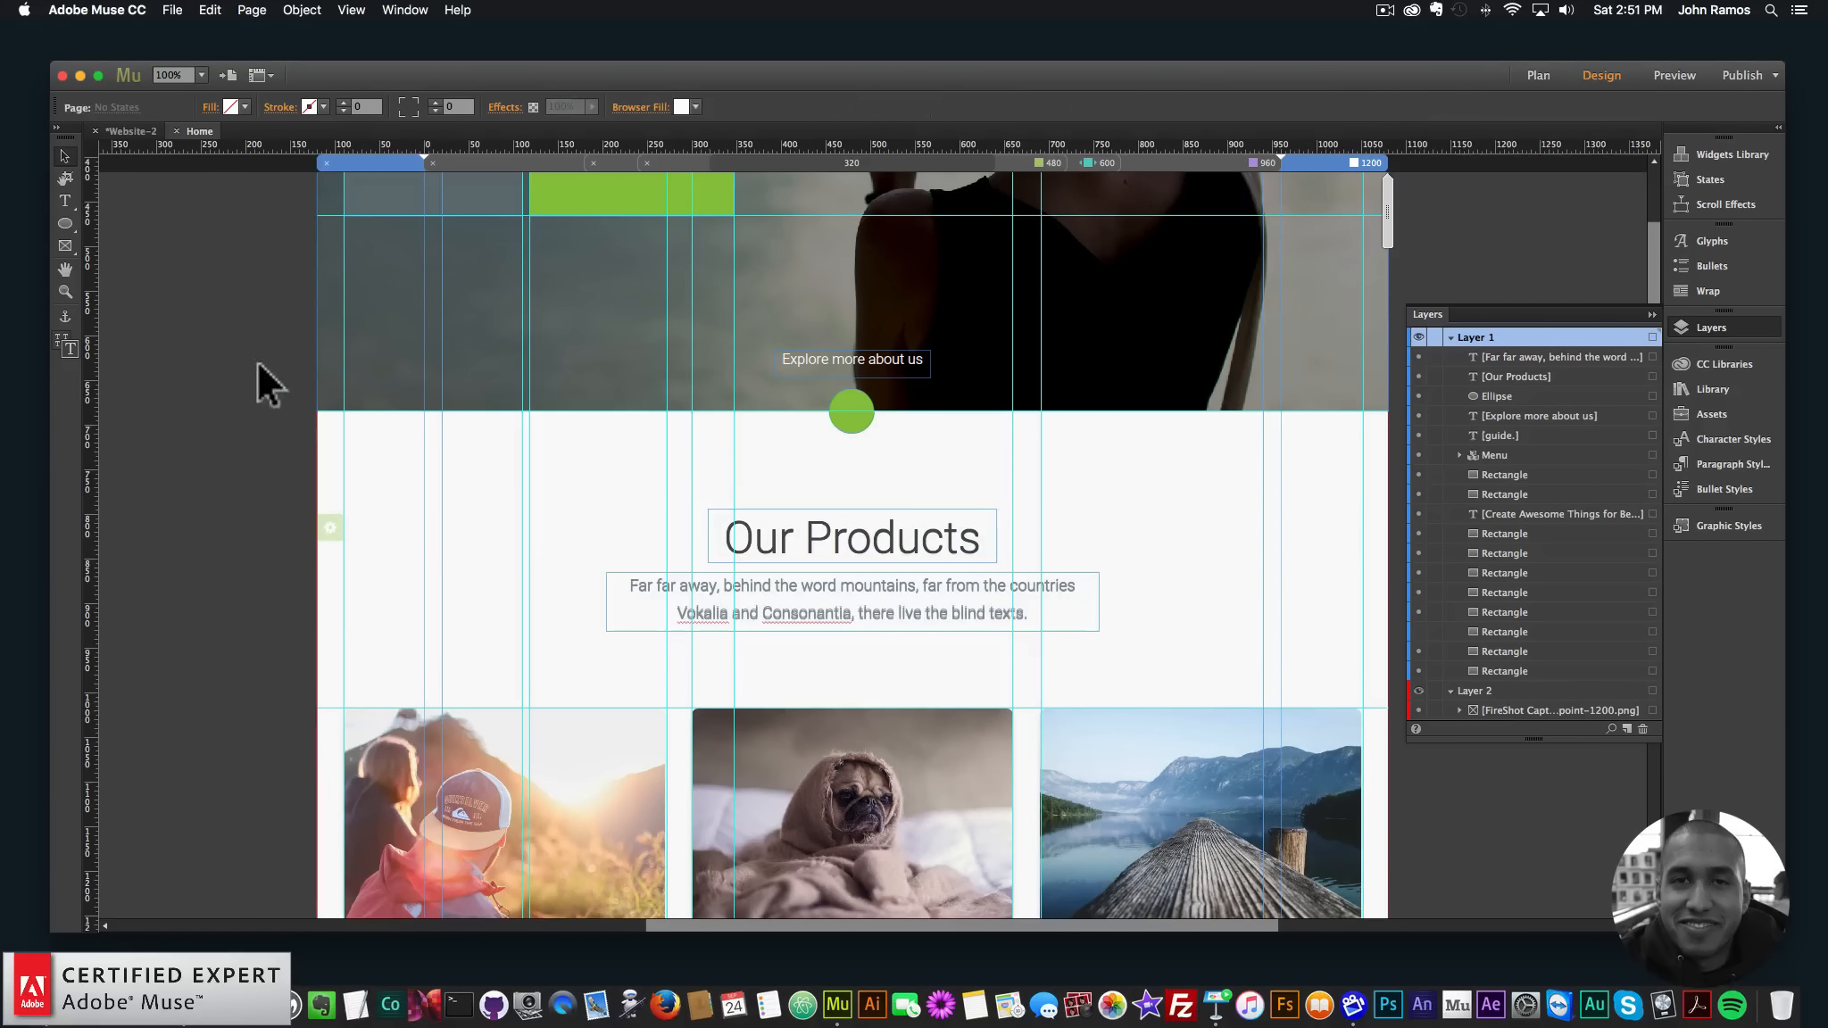
scroll(289, 400, "down", 3)
scroll(288, 402, "down", 1)
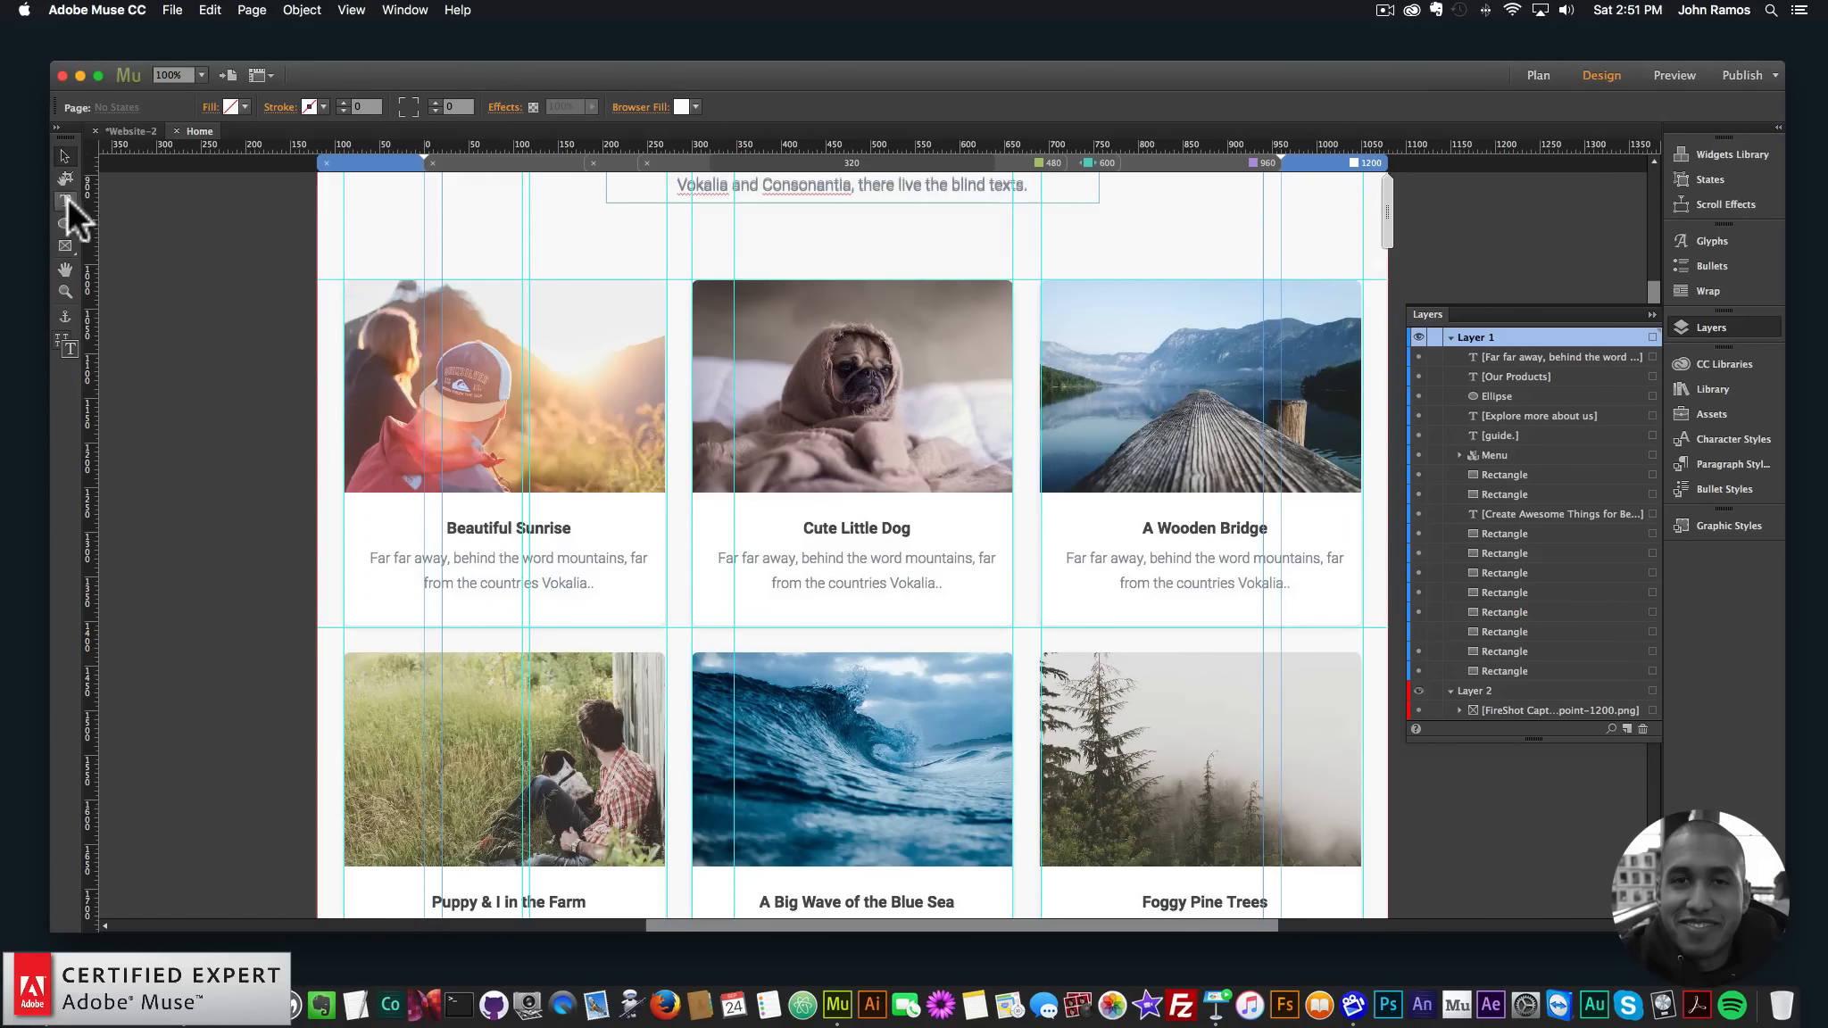
- Draw rectangles over the Beautiful Sunrise photo and caption areas, then zoom in on the card
left_click(68, 224)
left_click_drag(68, 227, 124, 240)
left_click_drag(344, 279, 667, 490)
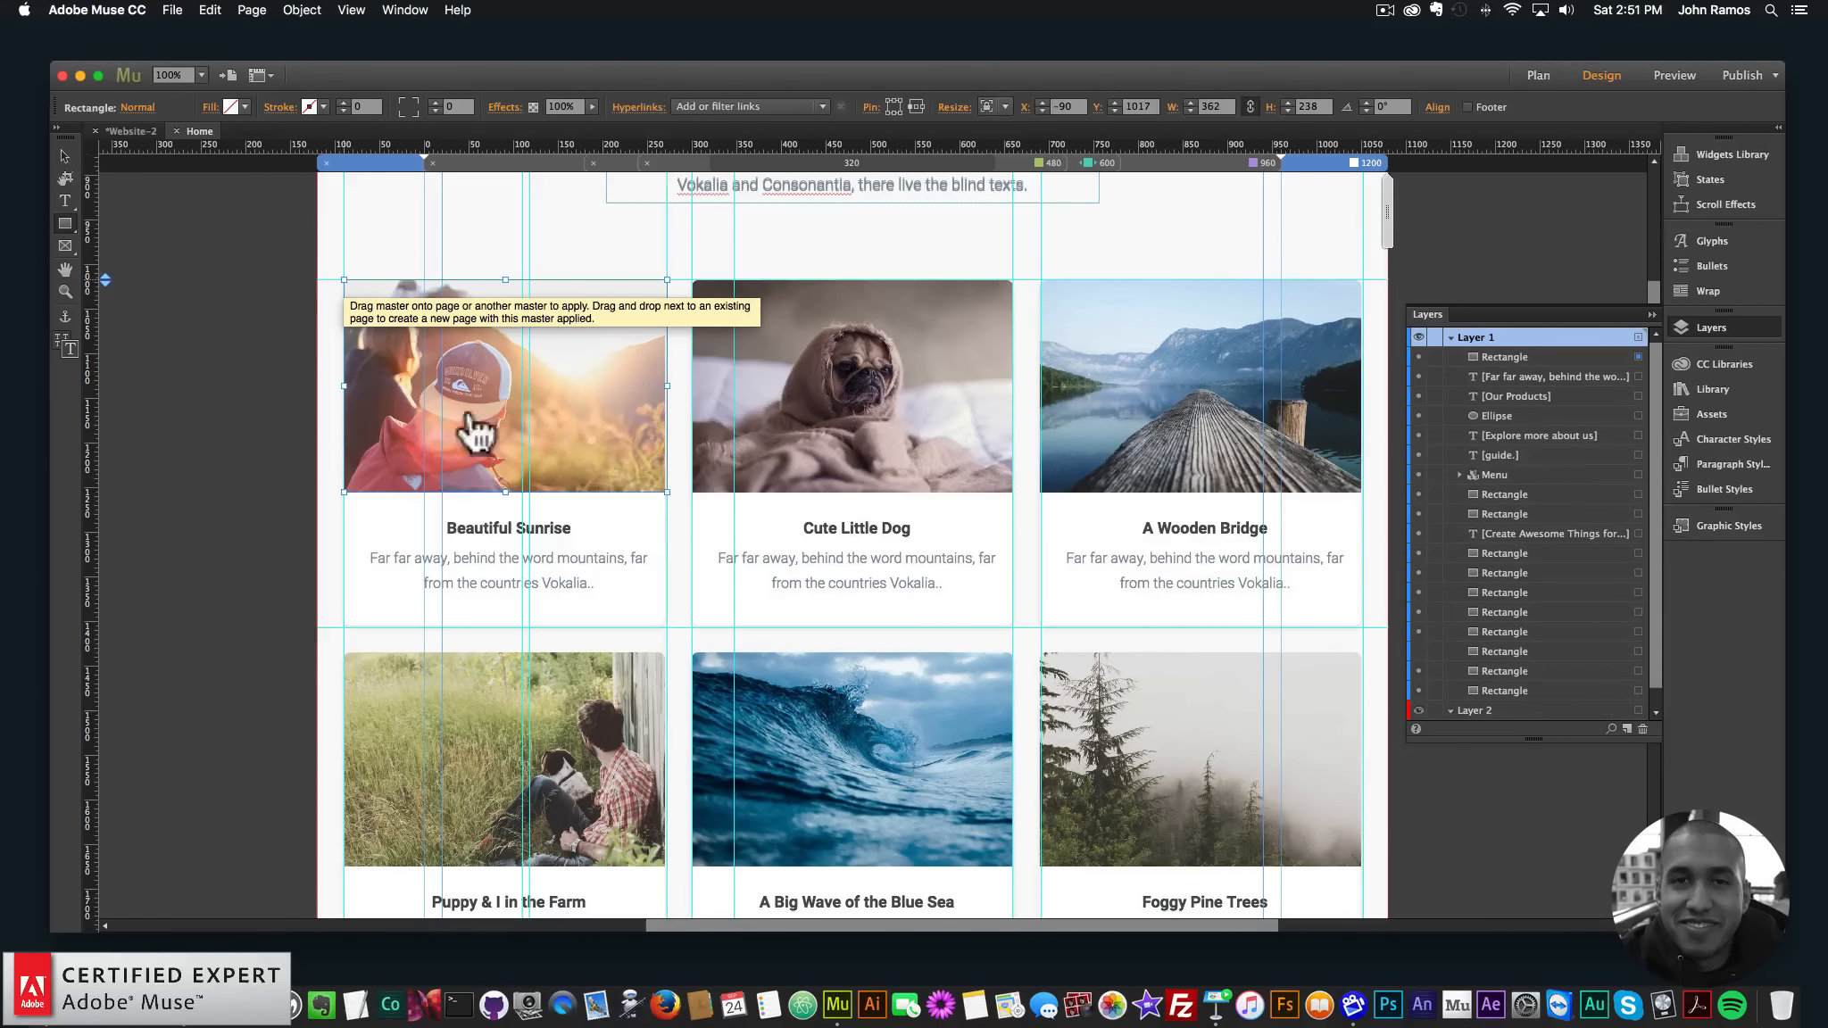
left_click_drag(343, 492, 666, 628)
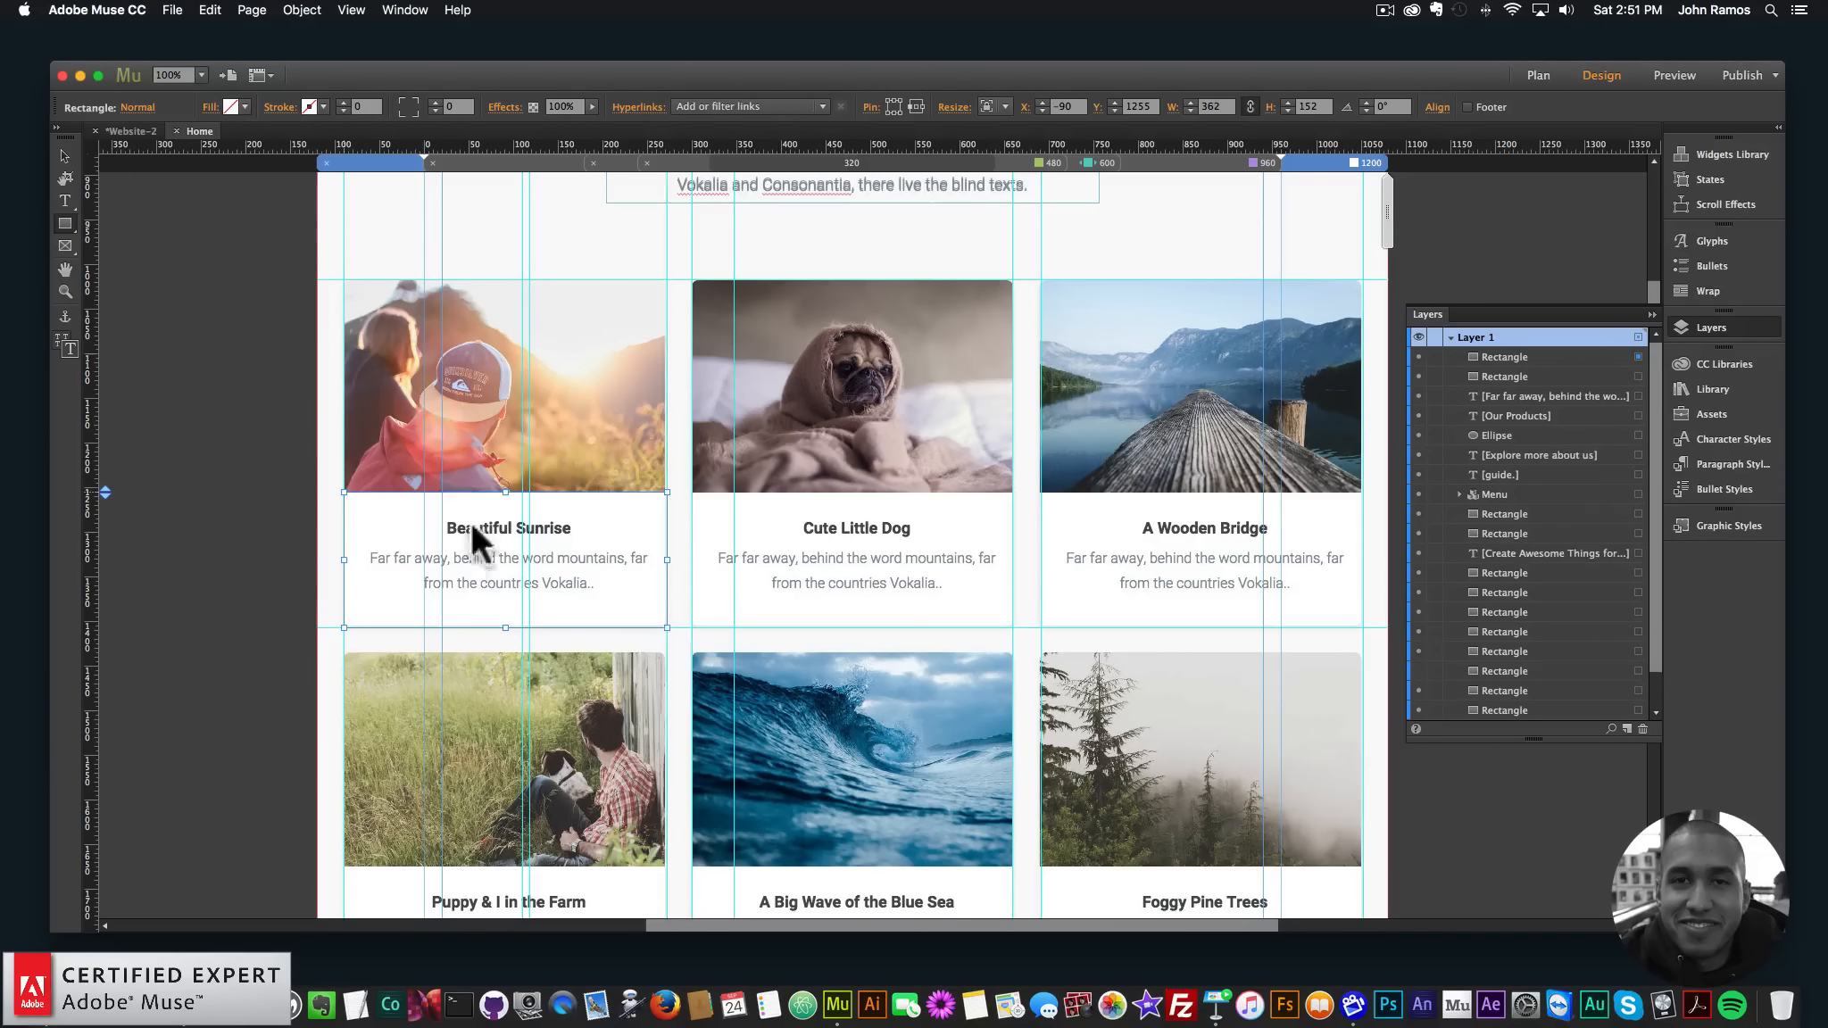
left_click(64, 293)
left_click(578, 554)
left_click(795, 495)
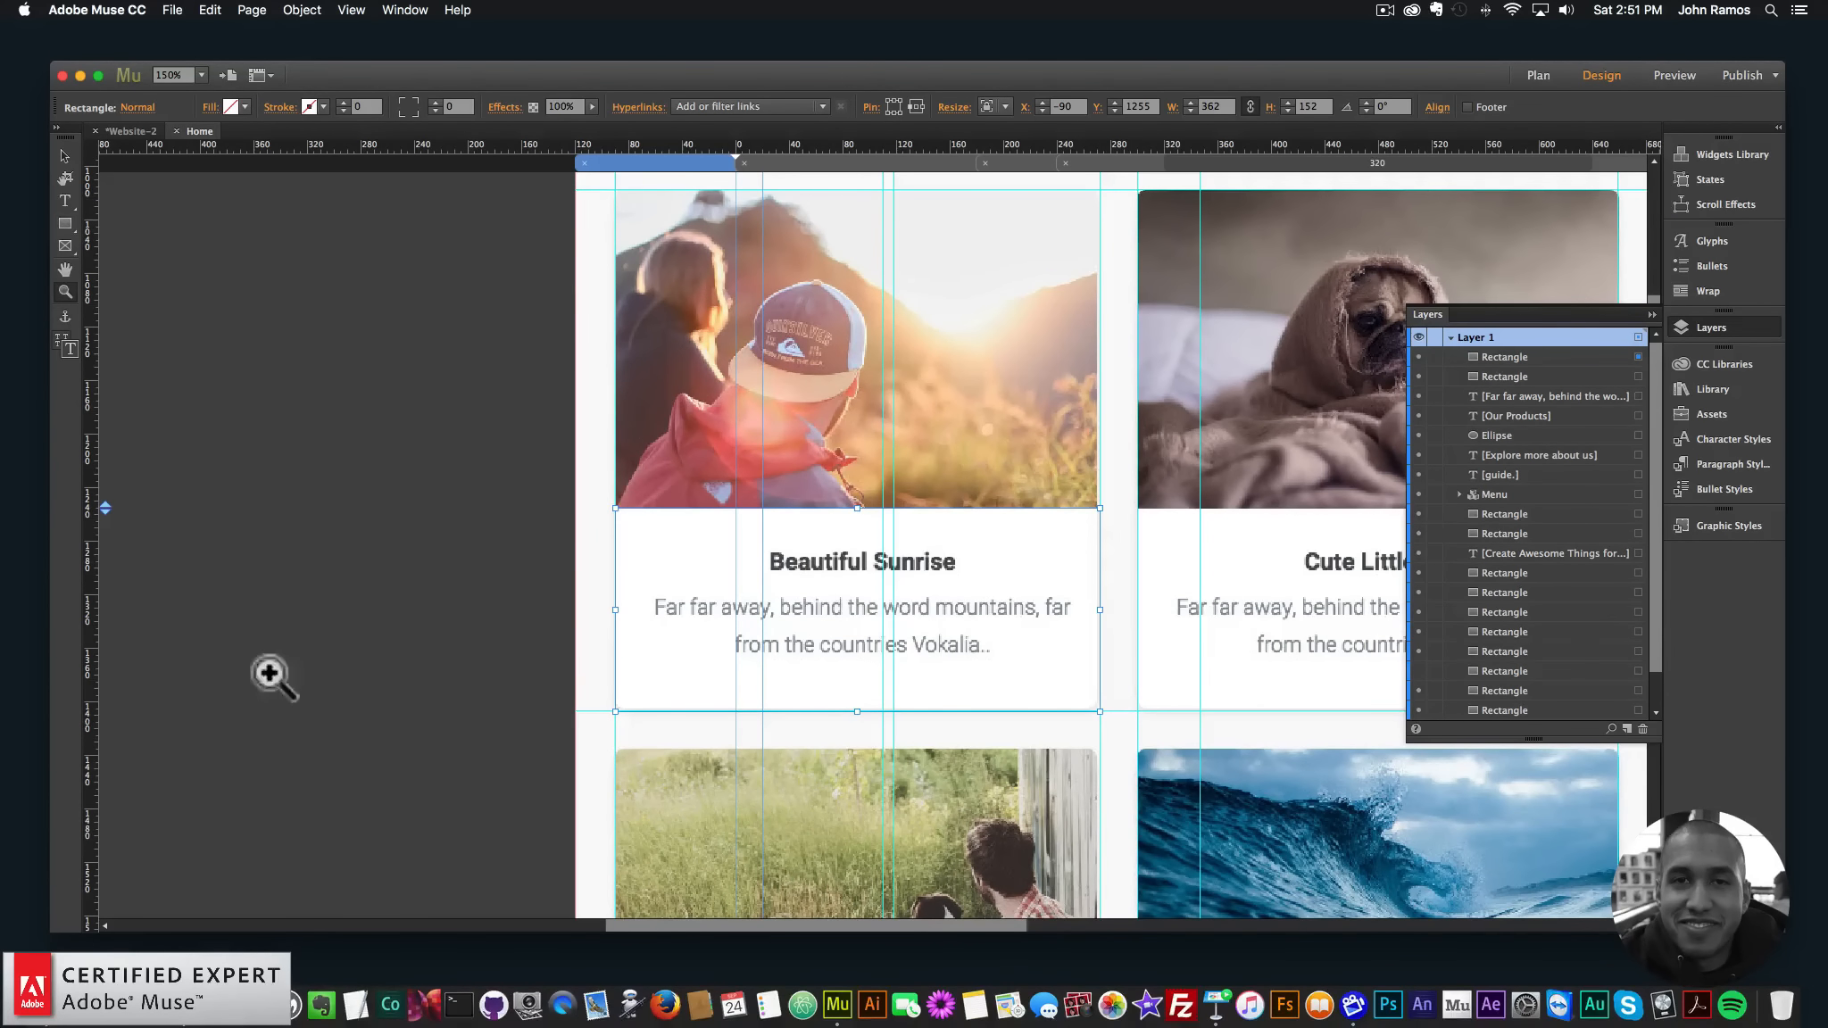
- Check the template's card title in WhatFont (Roboto bold 18px) and copy its colour 484c50
left_click(112, 986)
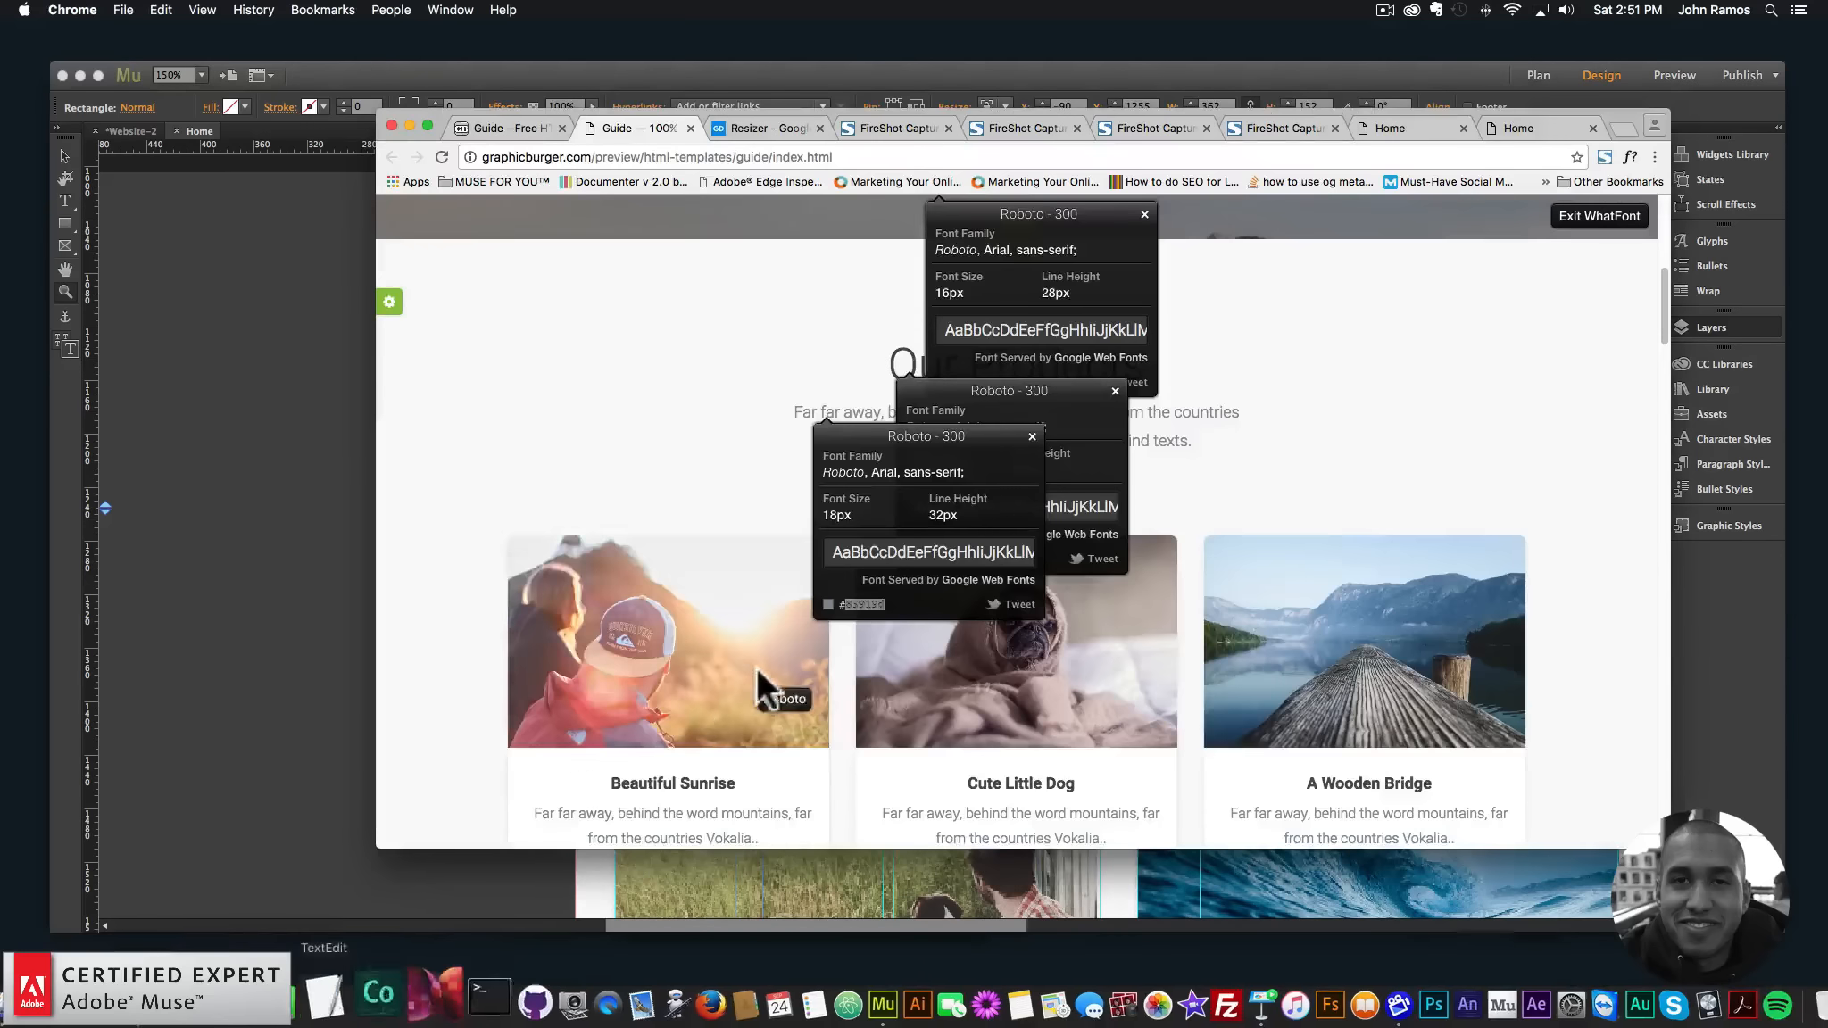
scroll(674, 398, "up", 1)
left_click(671, 359)
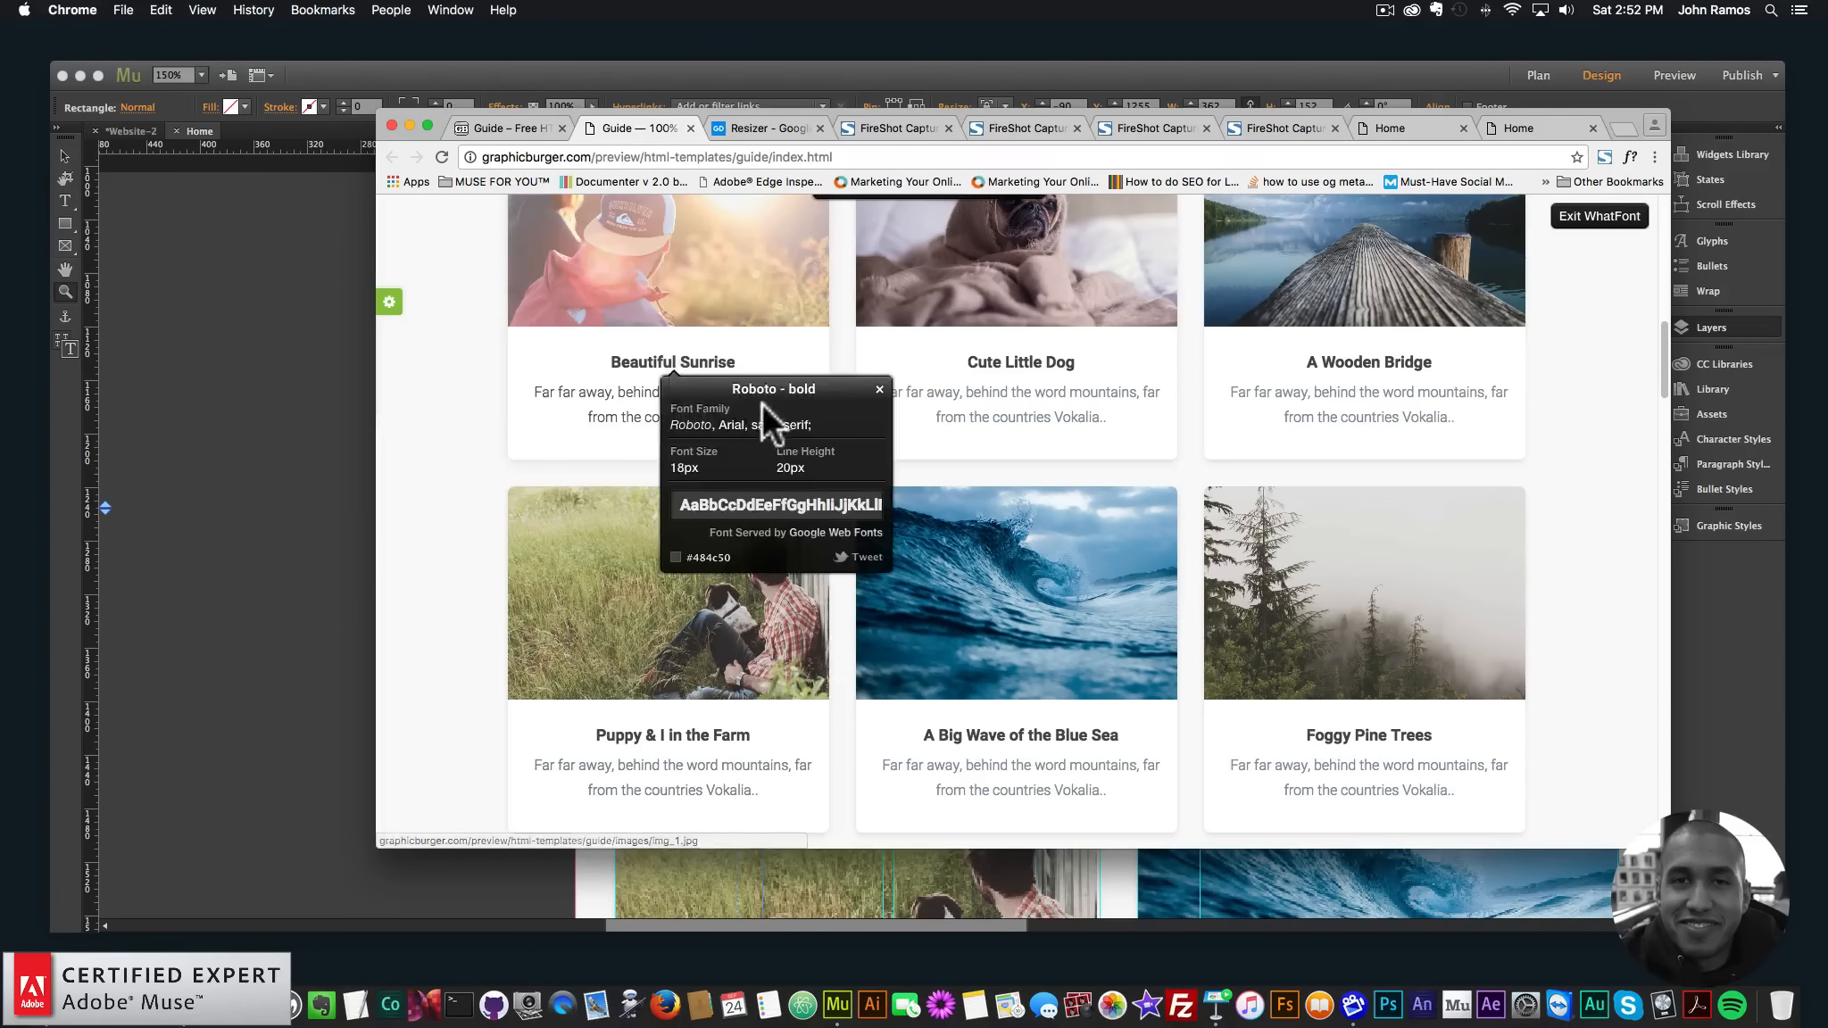
right_click(712, 555)
left_click(755, 591)
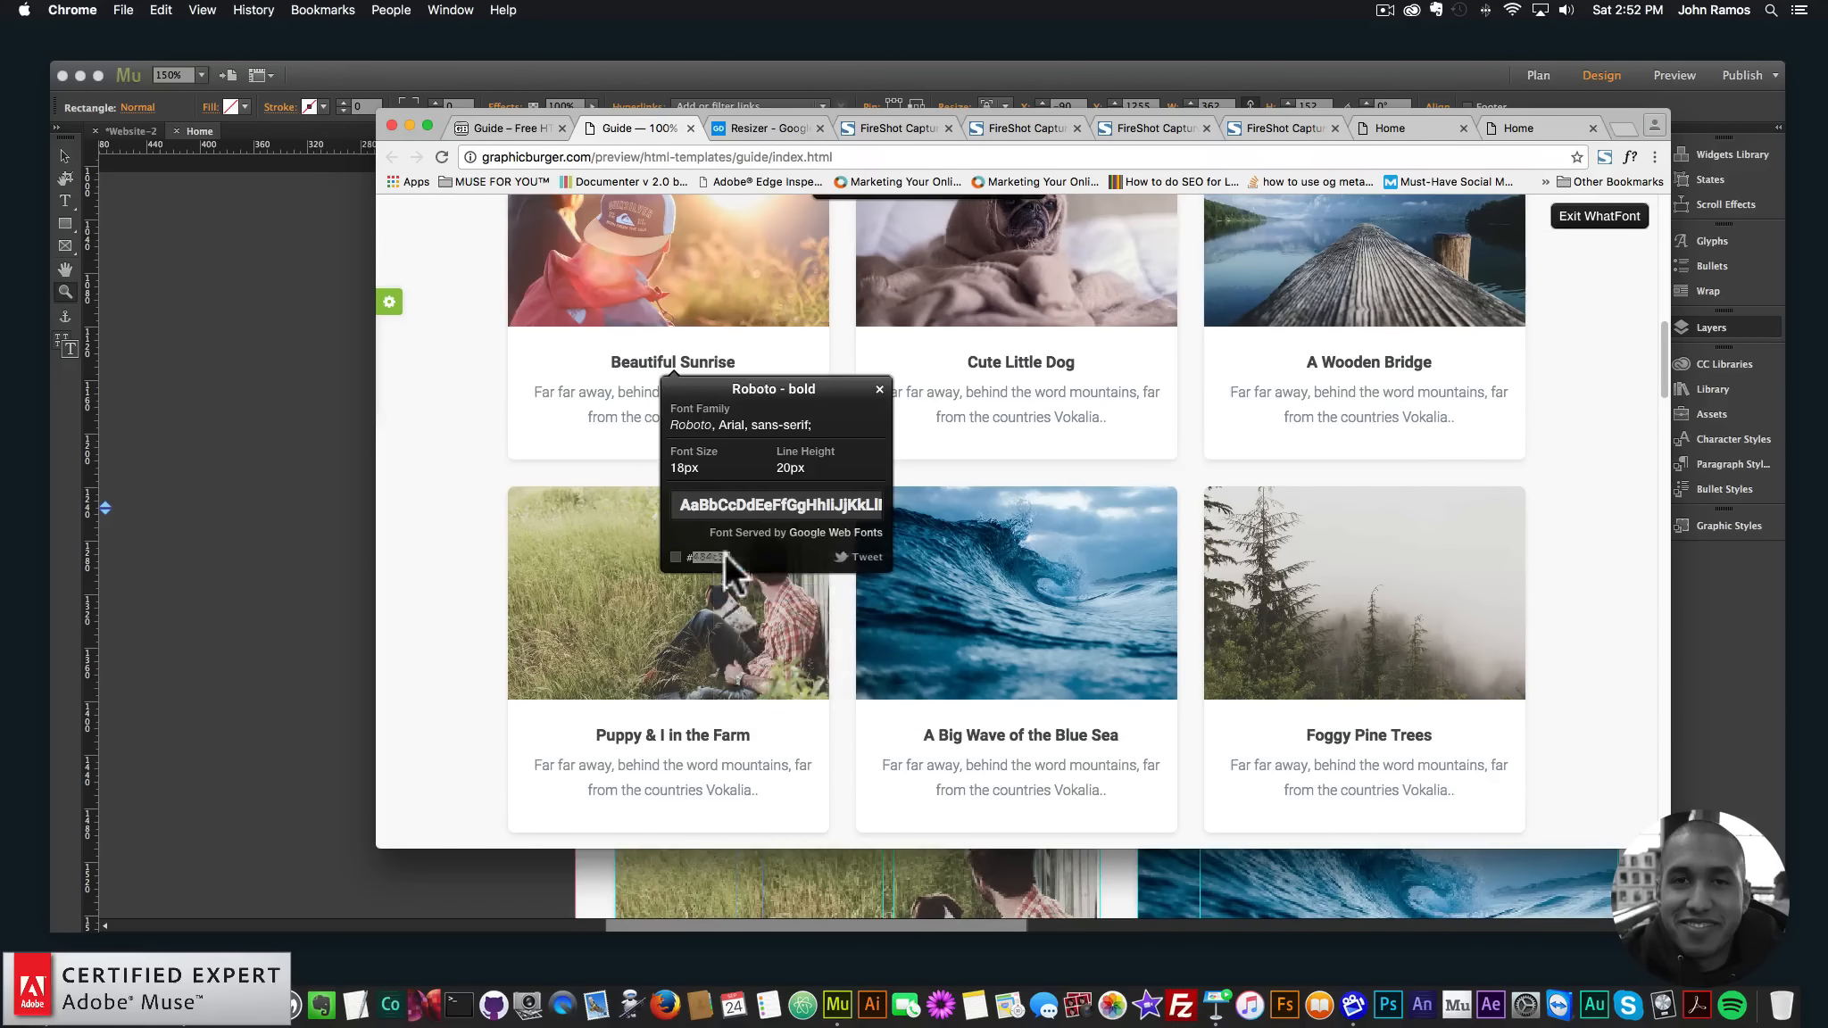
left_click(308, 481)
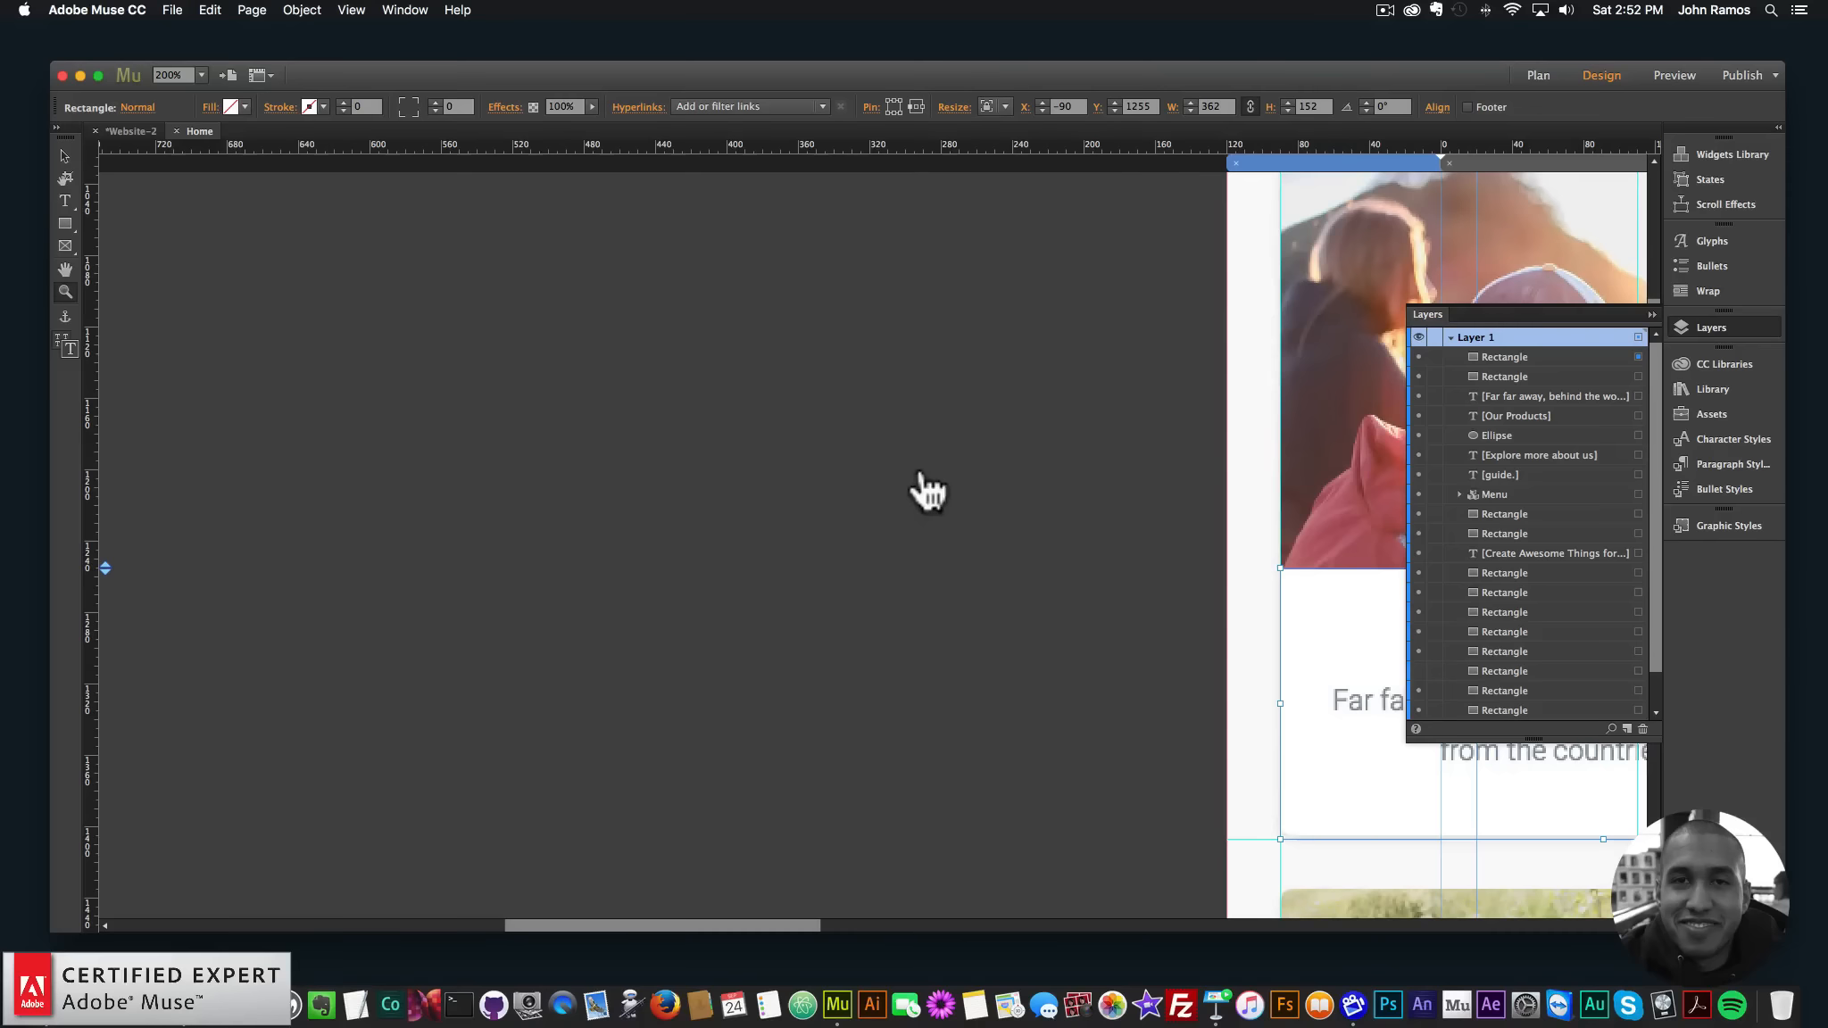
left_click_drag(783, 923, 965, 926)
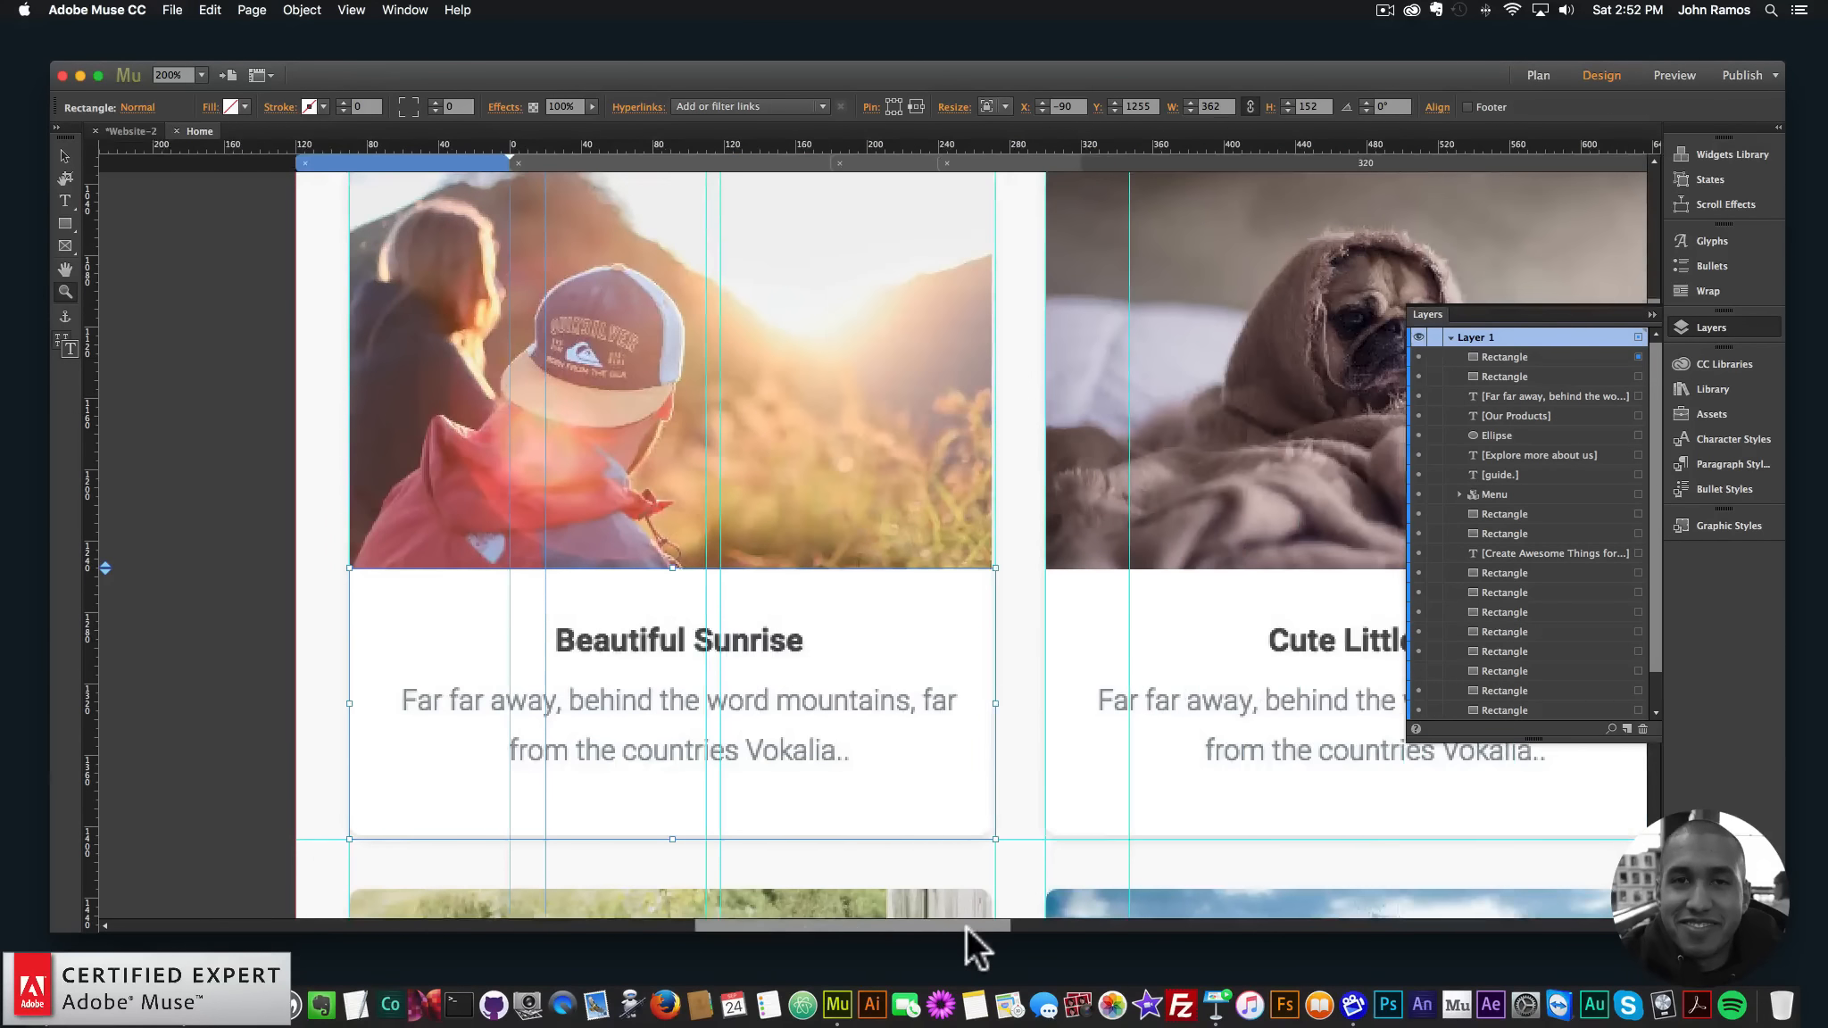
key("ctrl+minus")
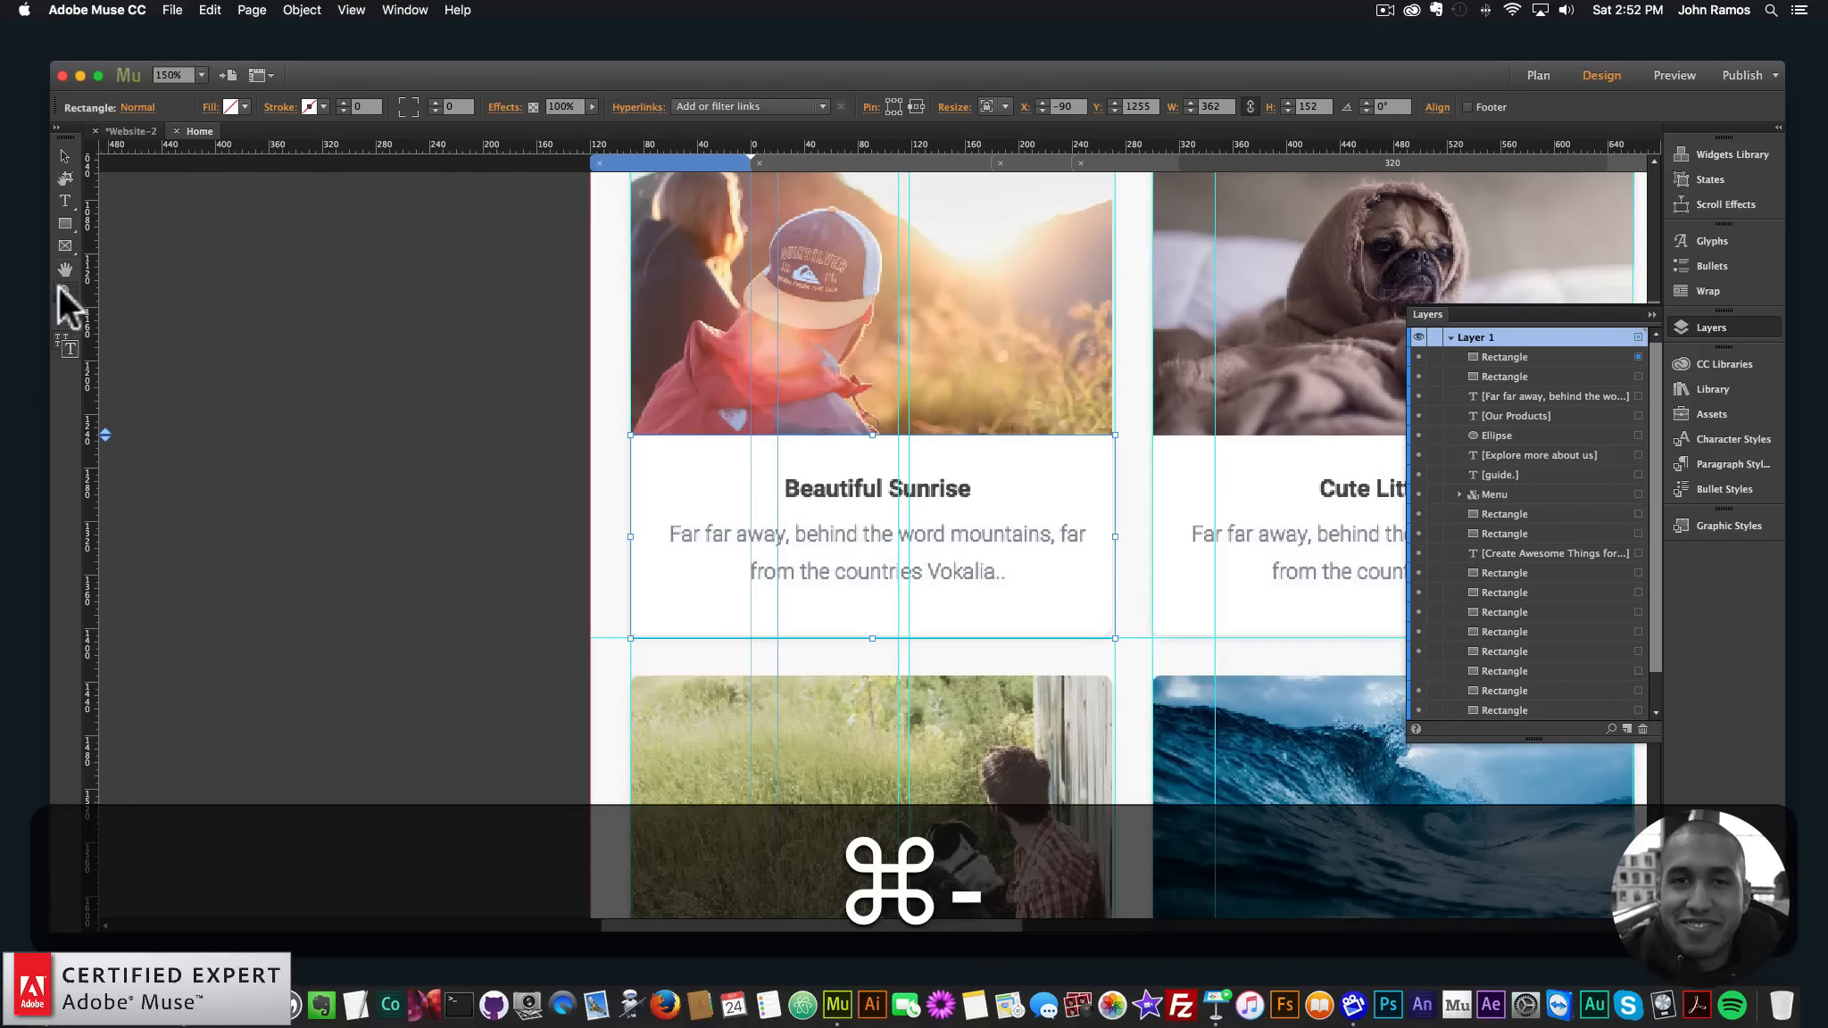
- Add a 'Beautiful Sunrise' text frame over the card heading at font size 18
left_click(65, 201)
left_click_drag(768, 462, 995, 510)
key("shift")
type("Bea")
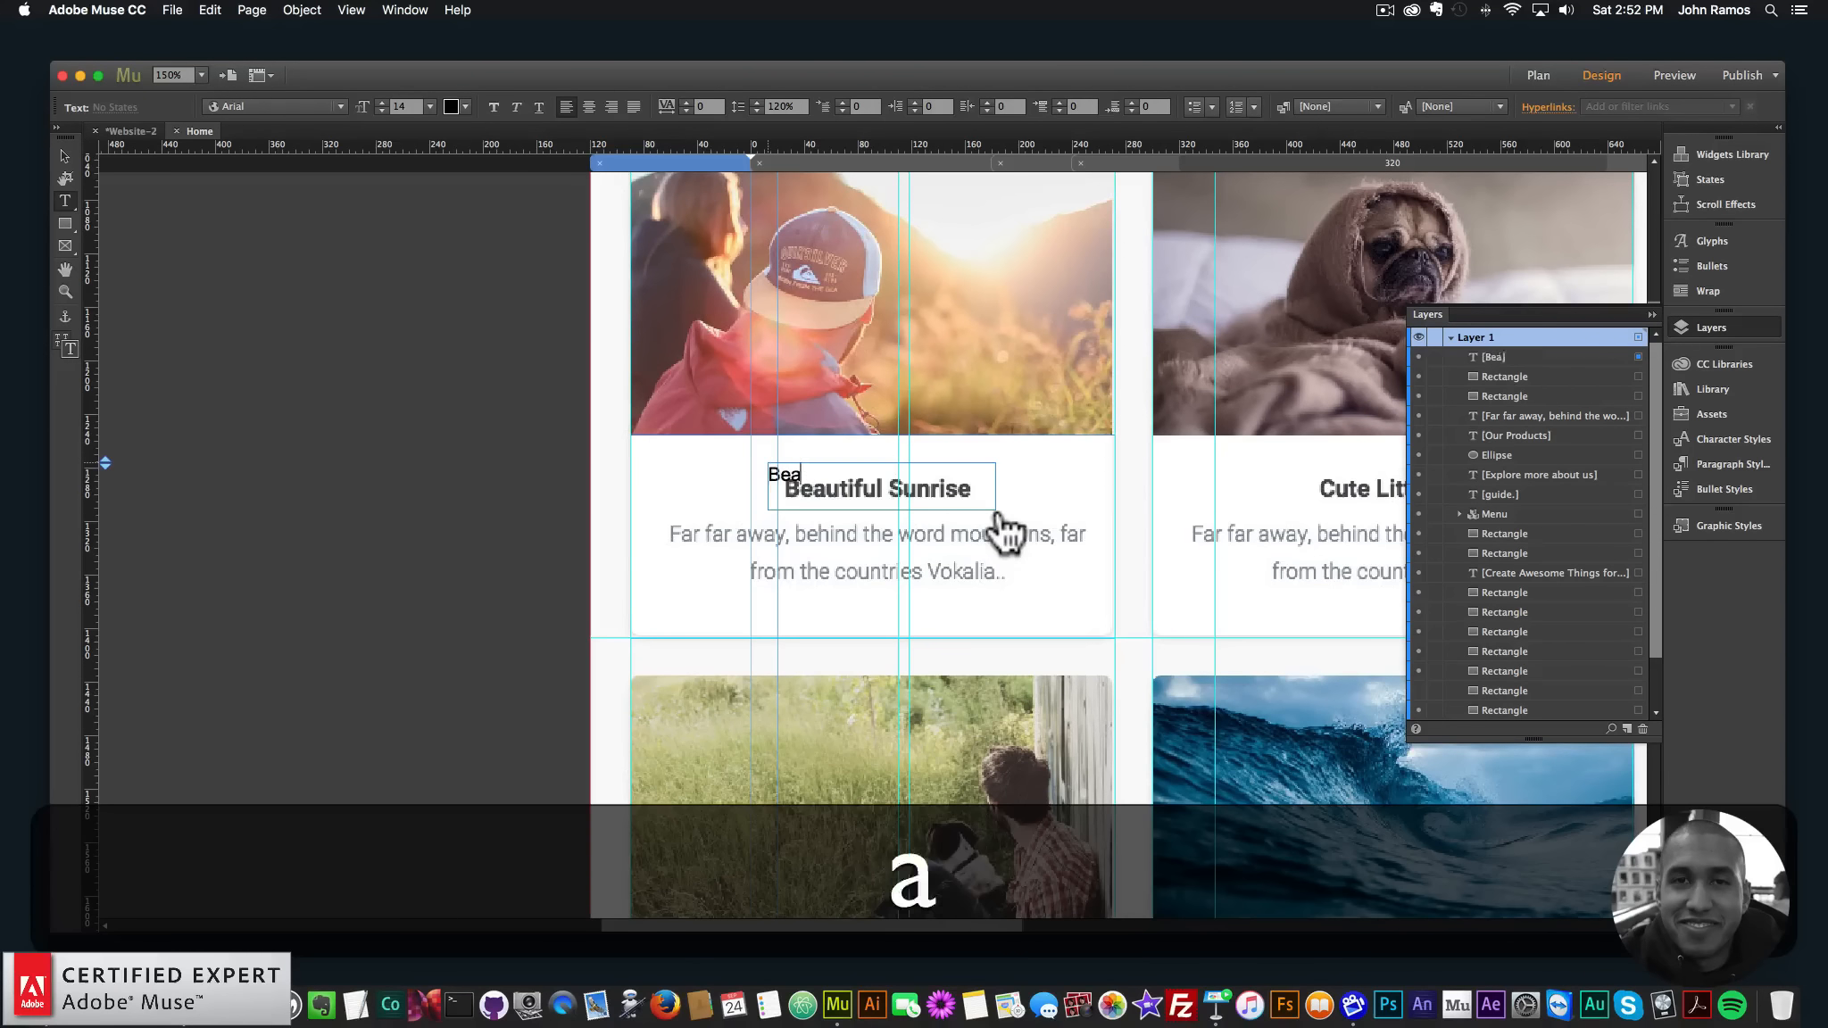
type("utiful Sunrise")
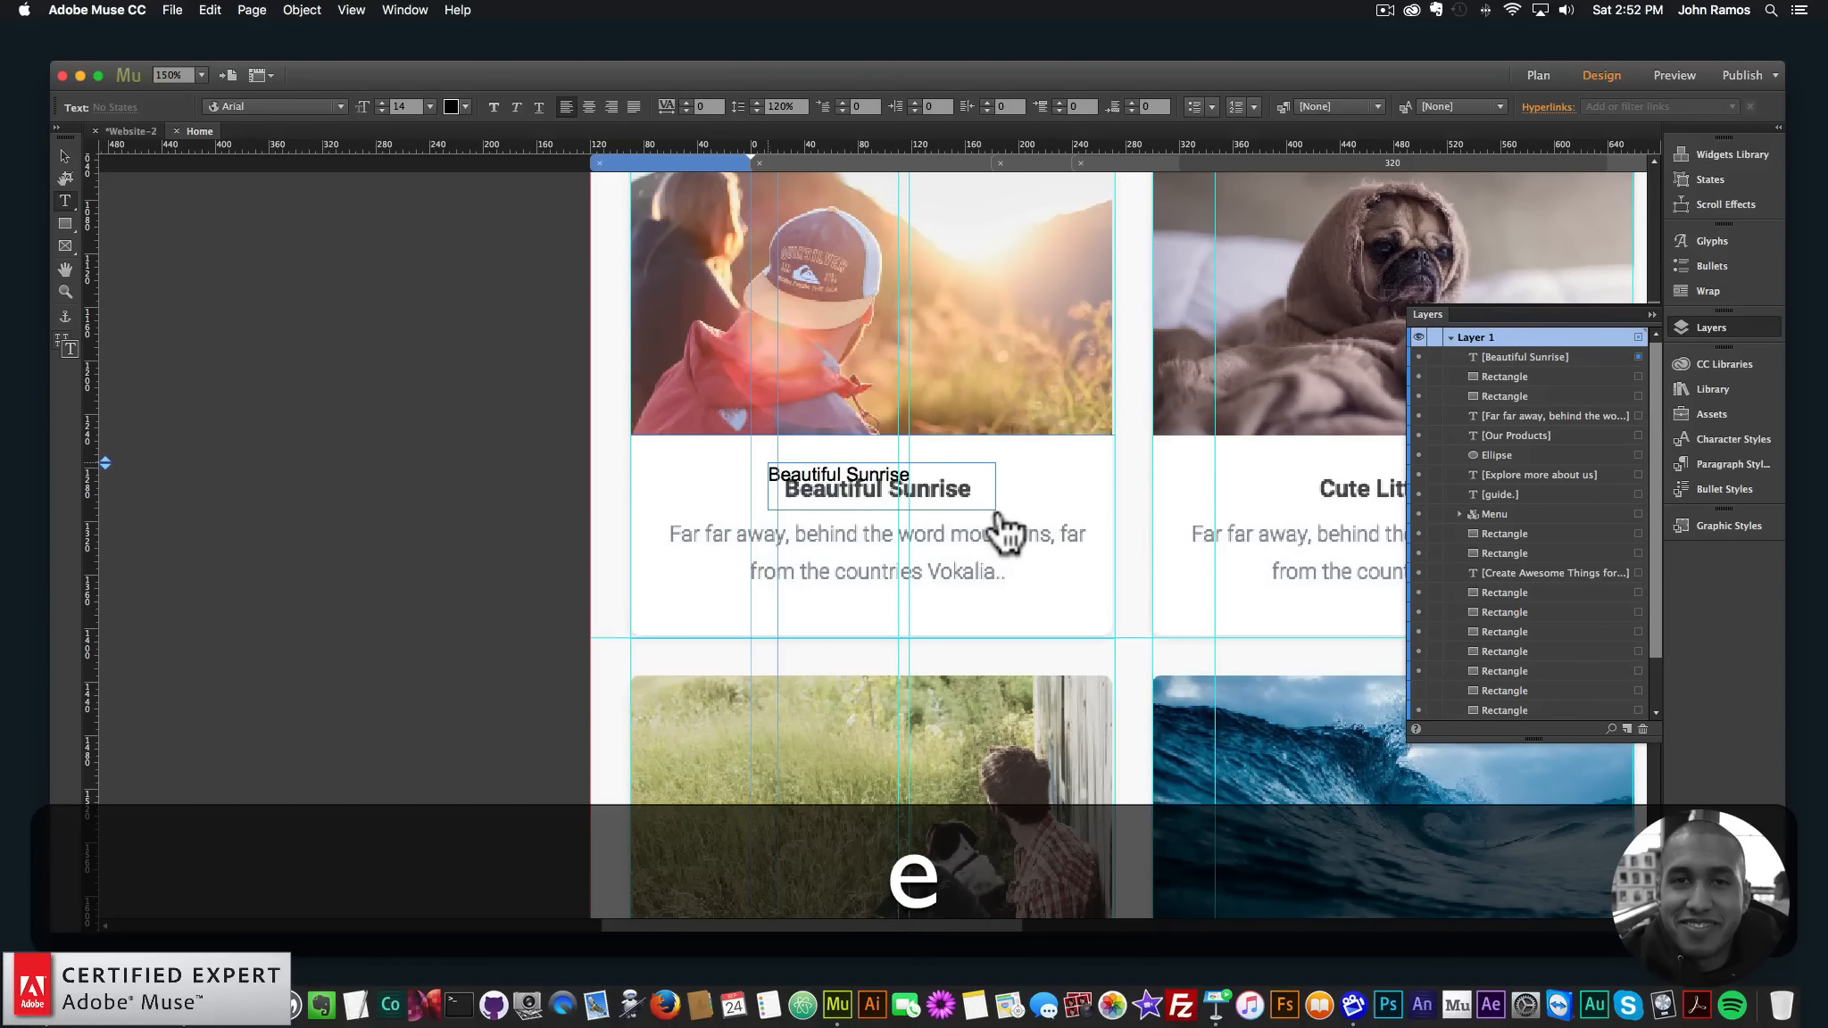
key("super+a")
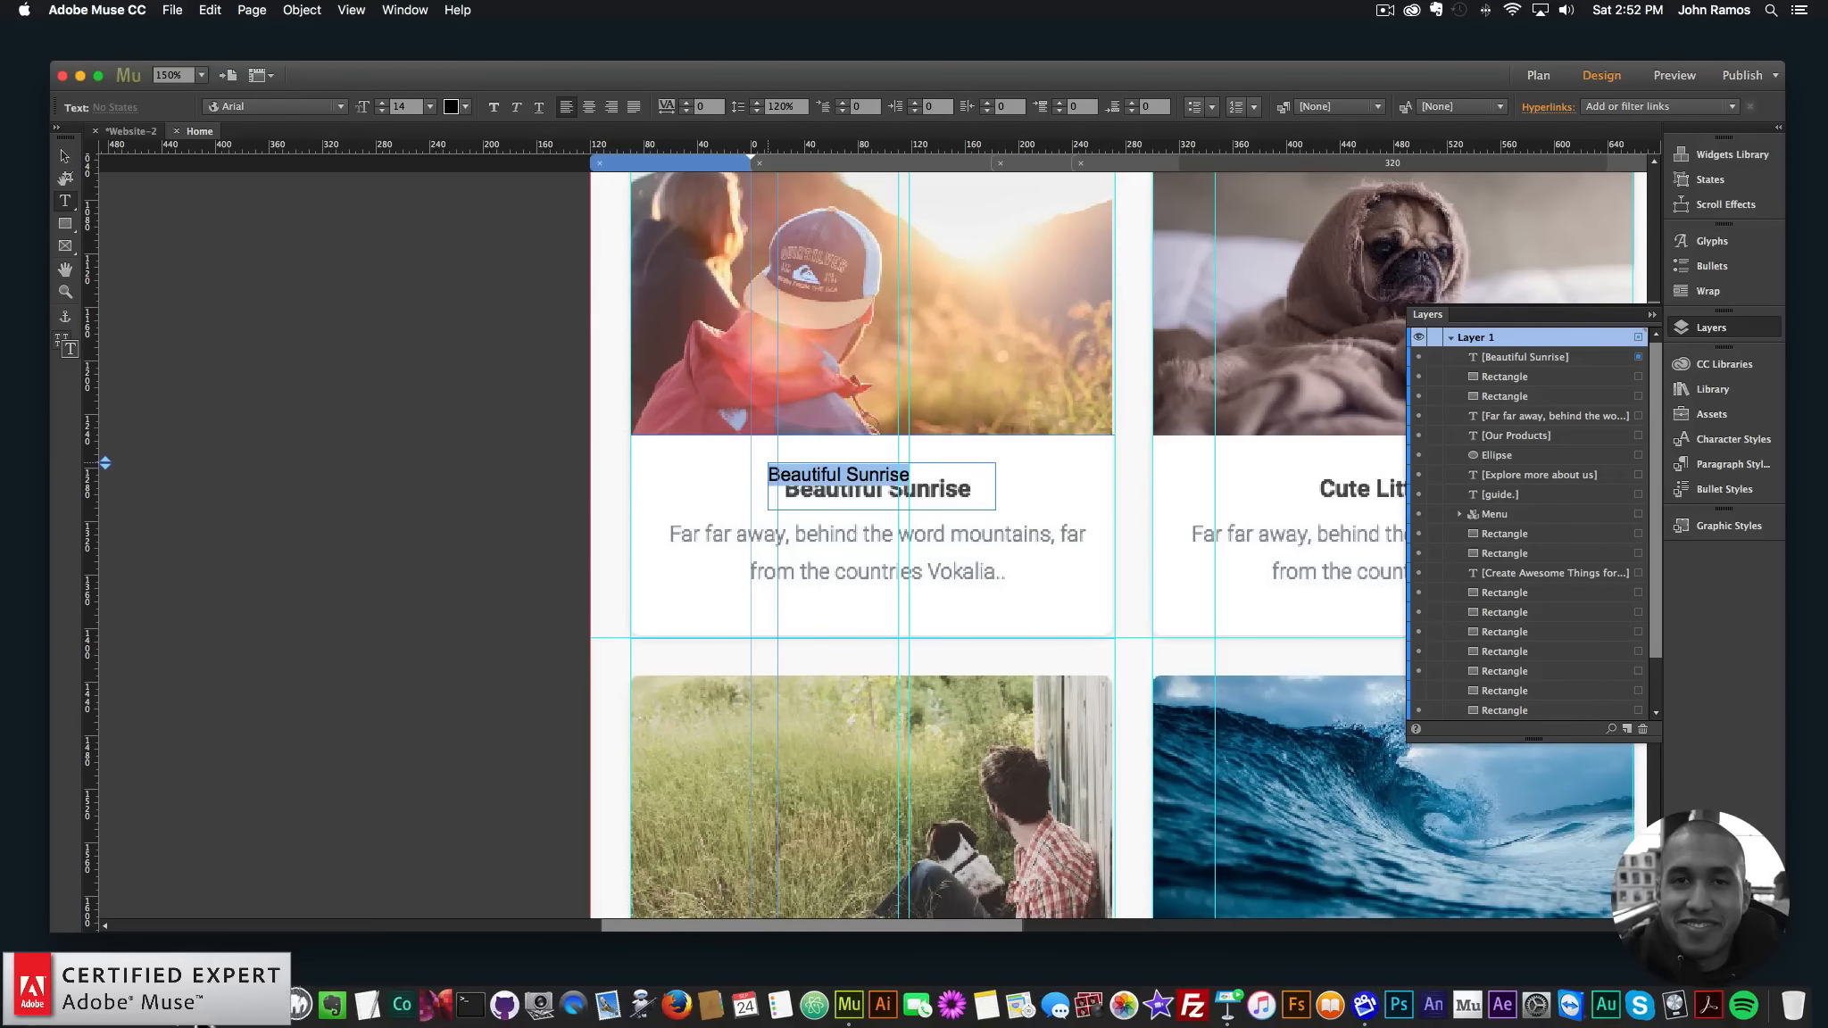
left_click(254, 1004)
left_click(344, 79)
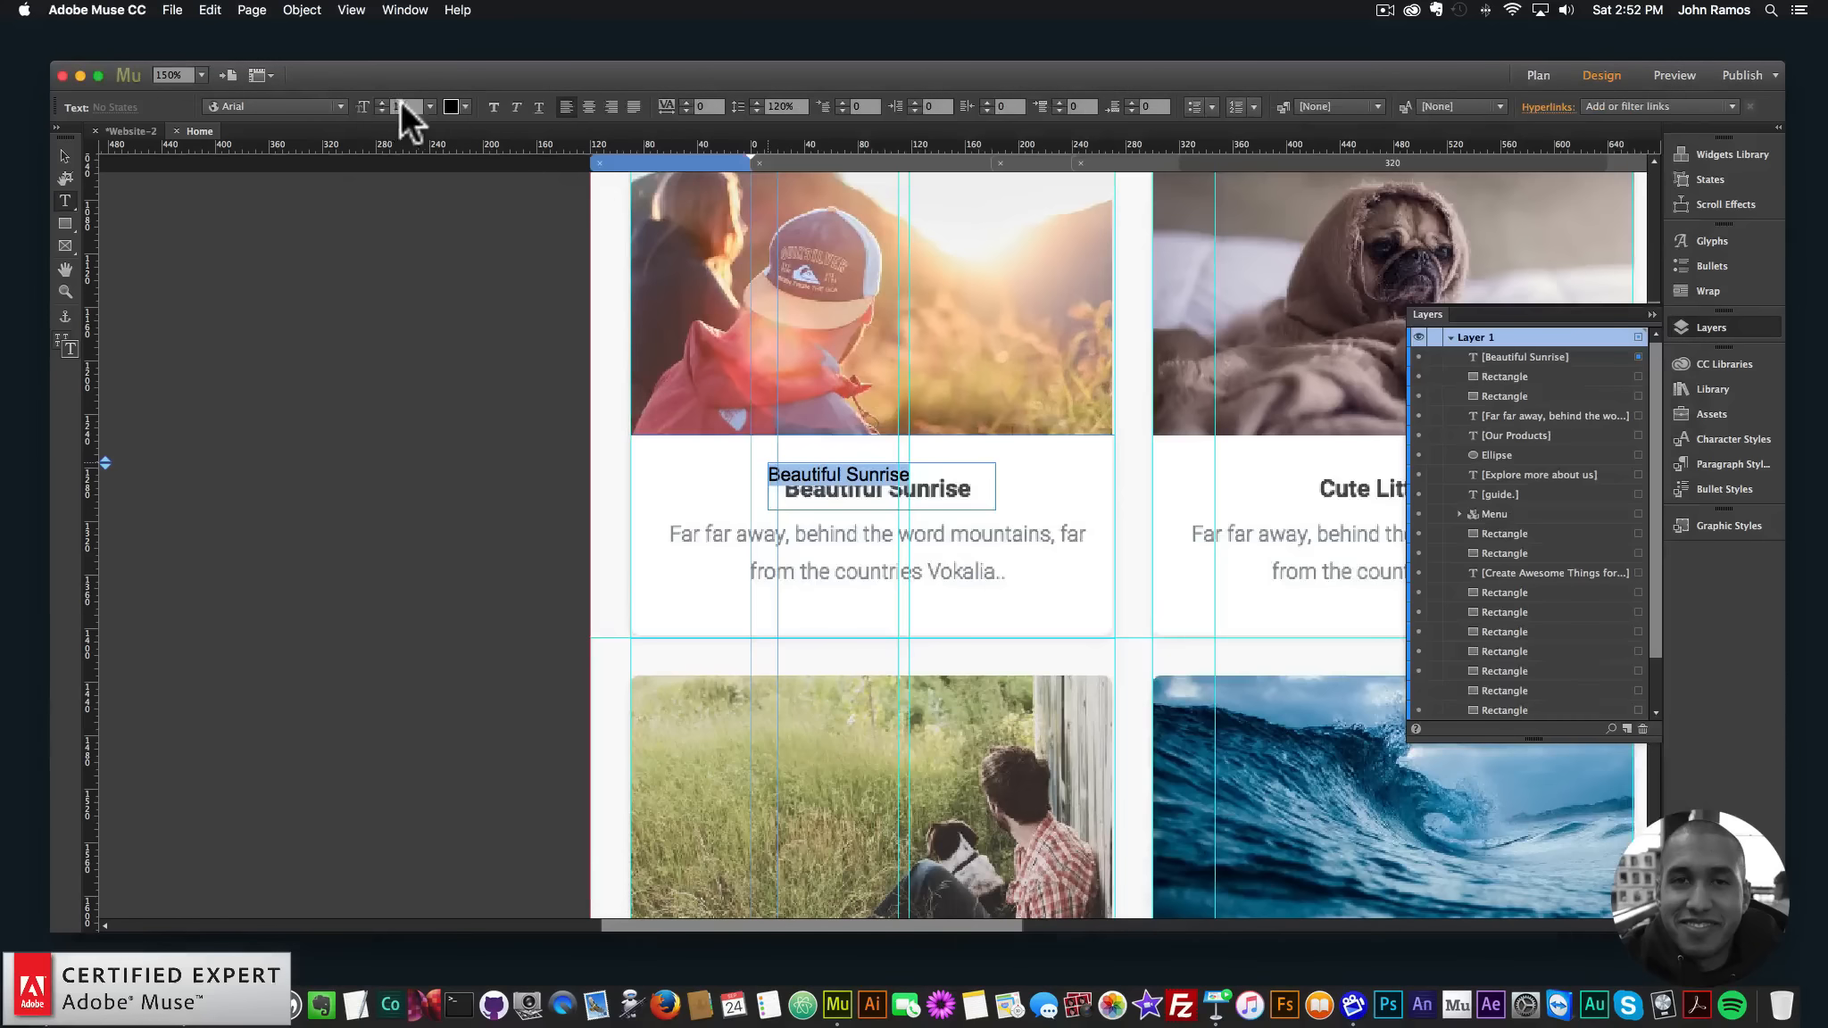
type("18")
key("Return")
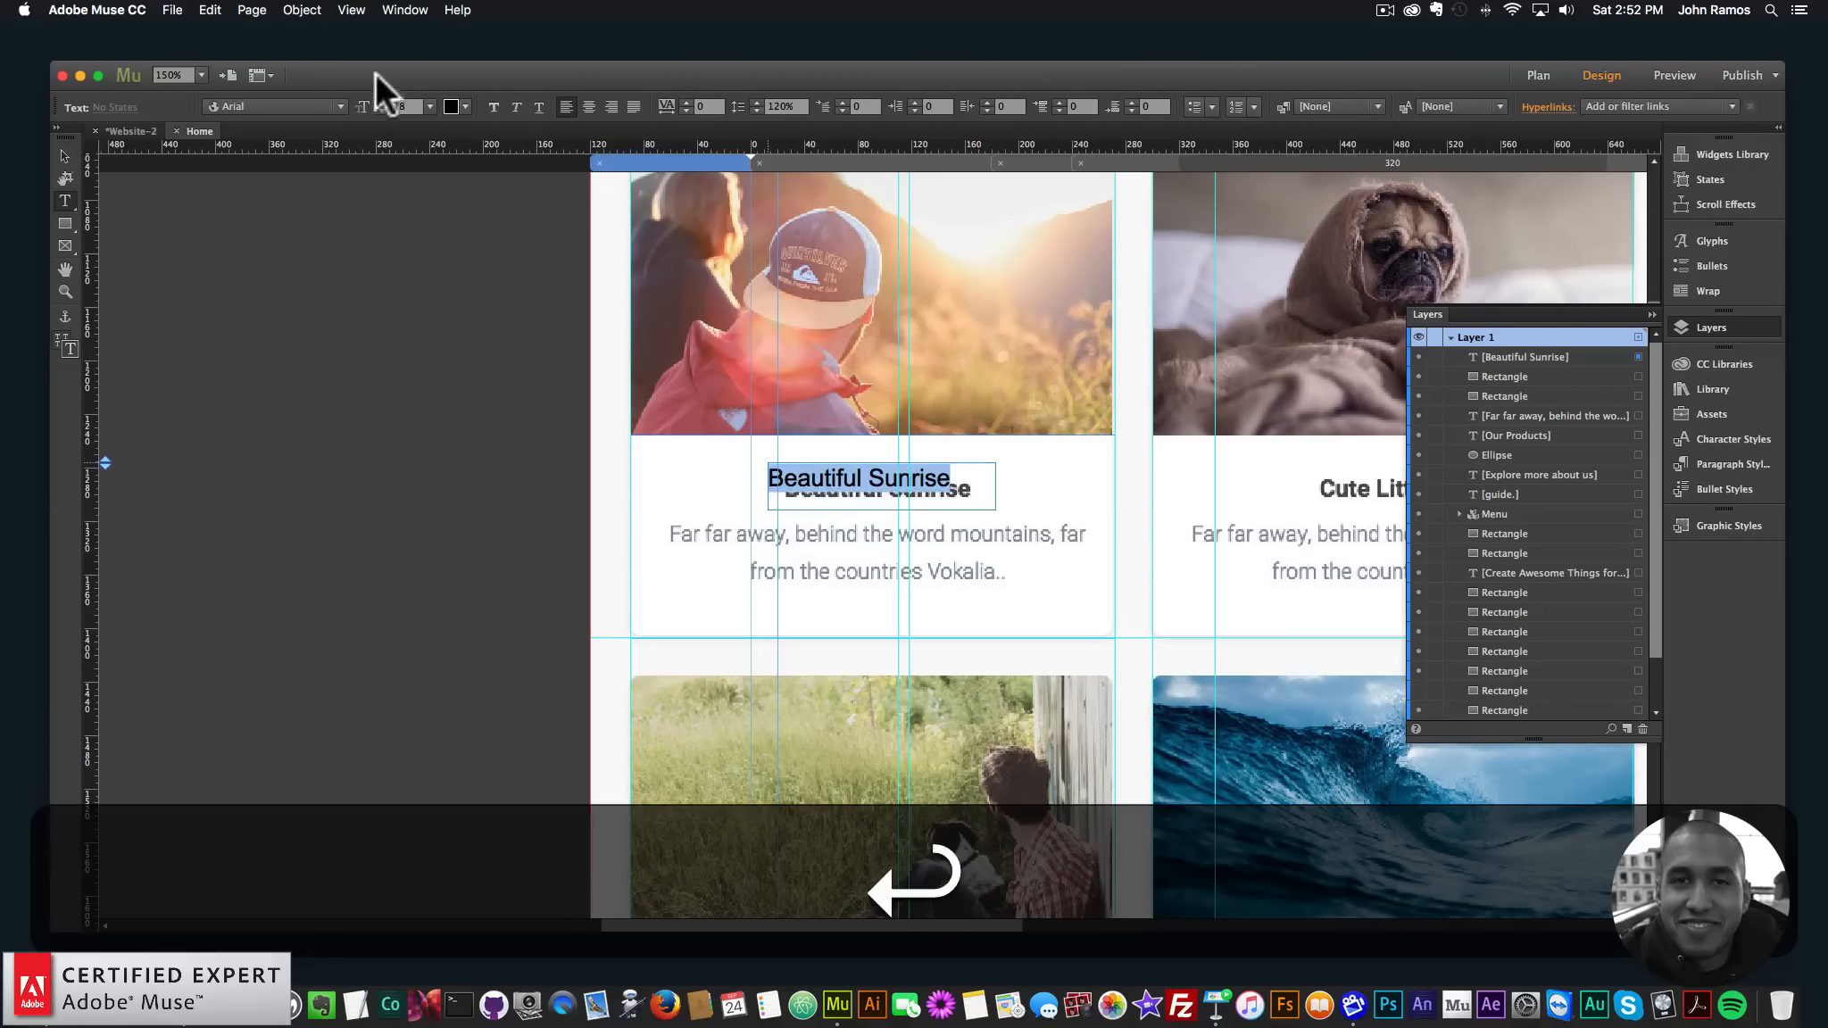
- Apply the copied heading colour and the Roboto Bold font to the title
left_click(462, 106)
key("super+Return")
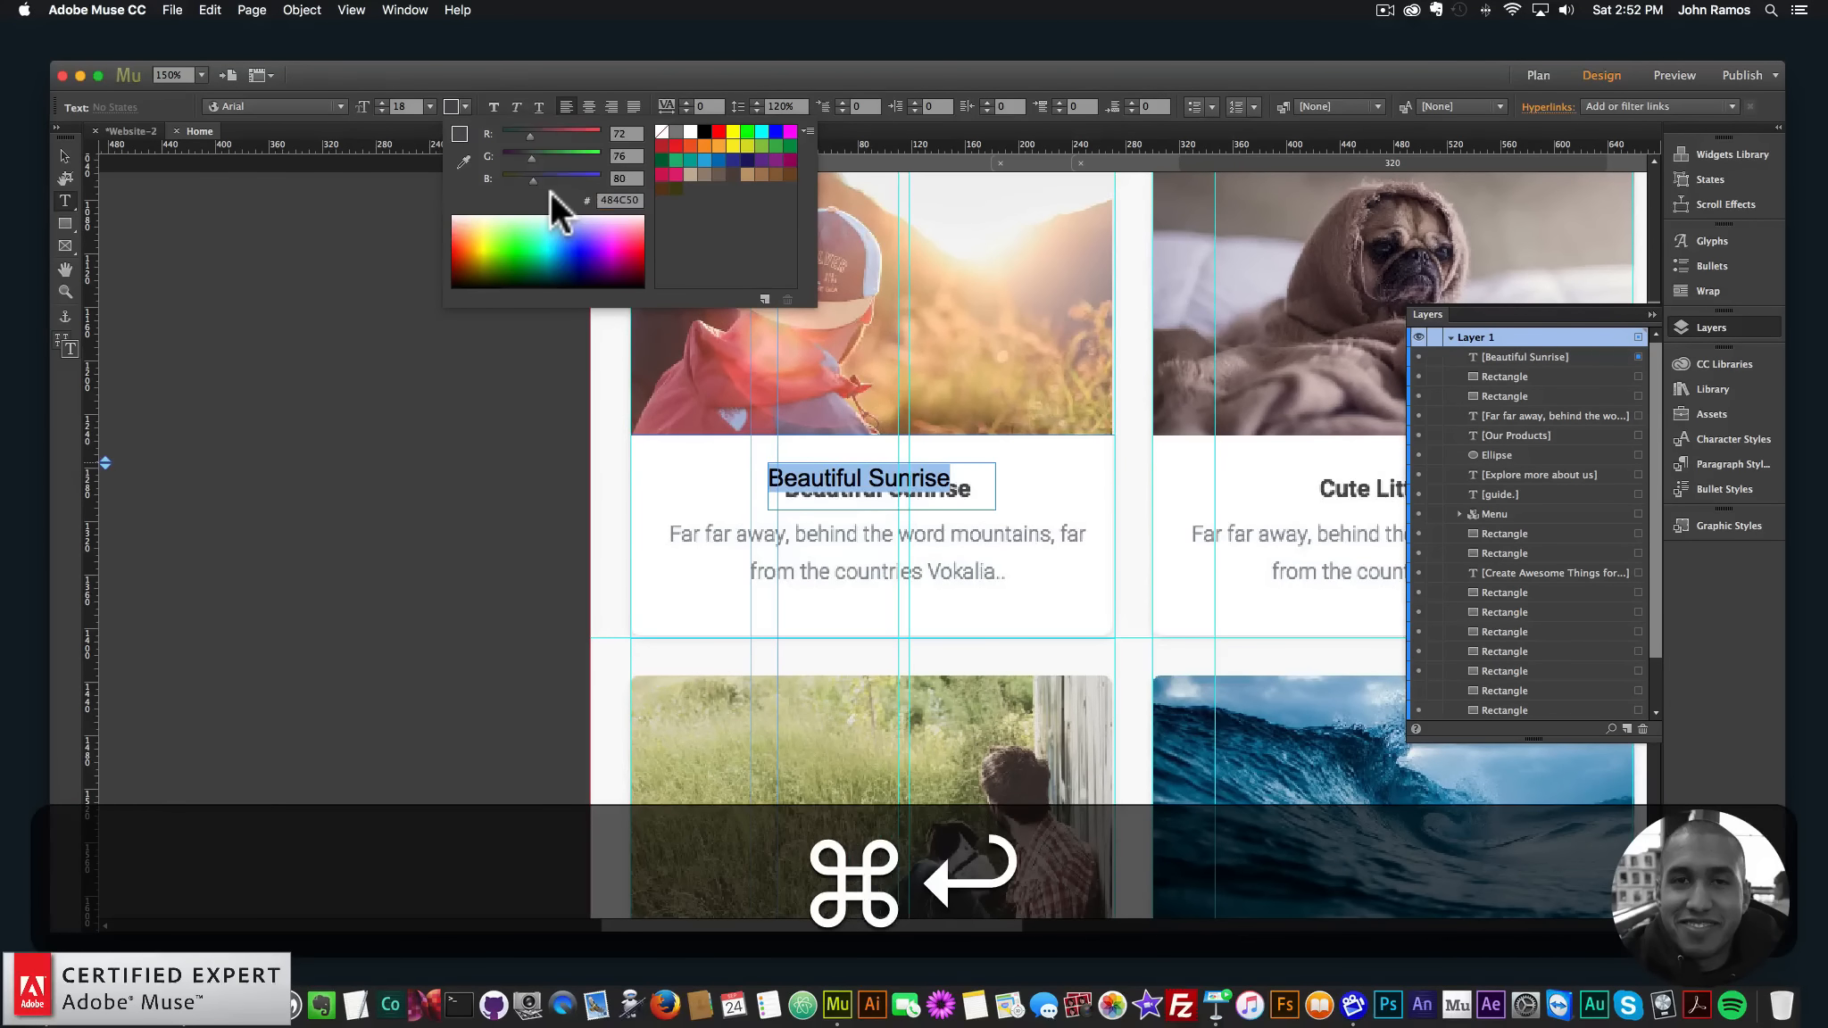
left_click(308, 107)
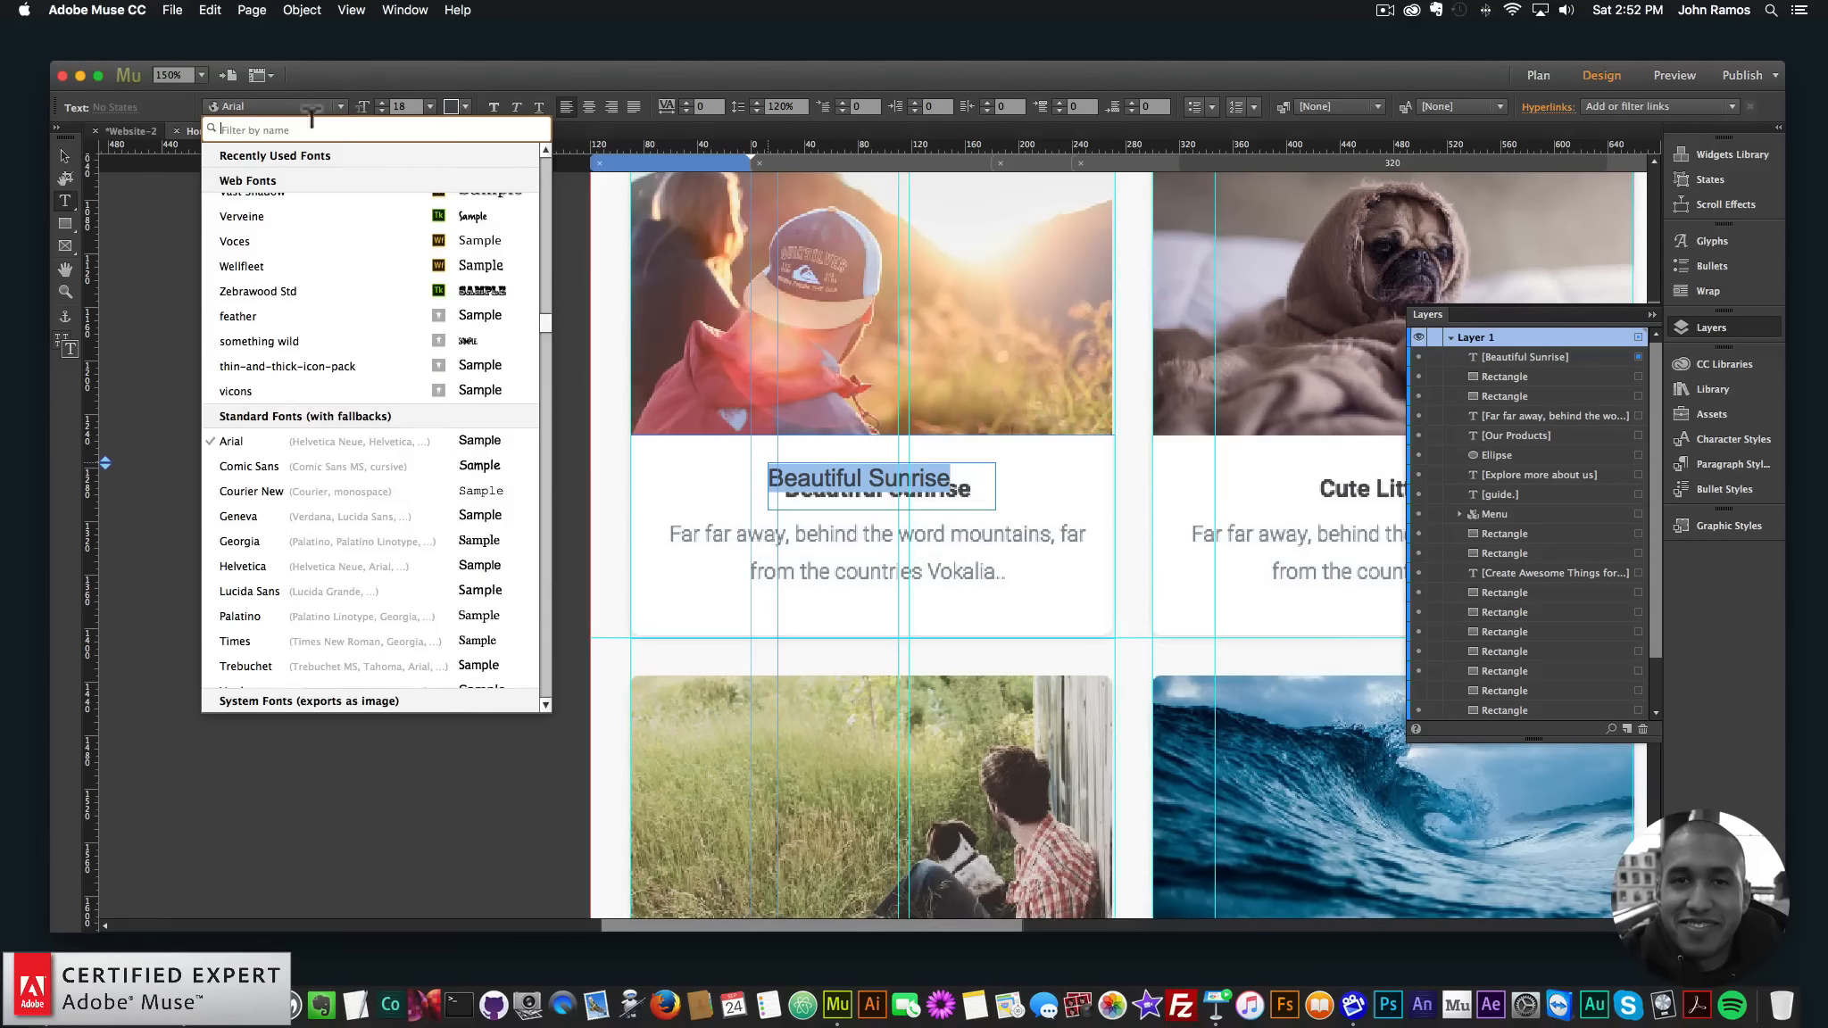
type("roboto")
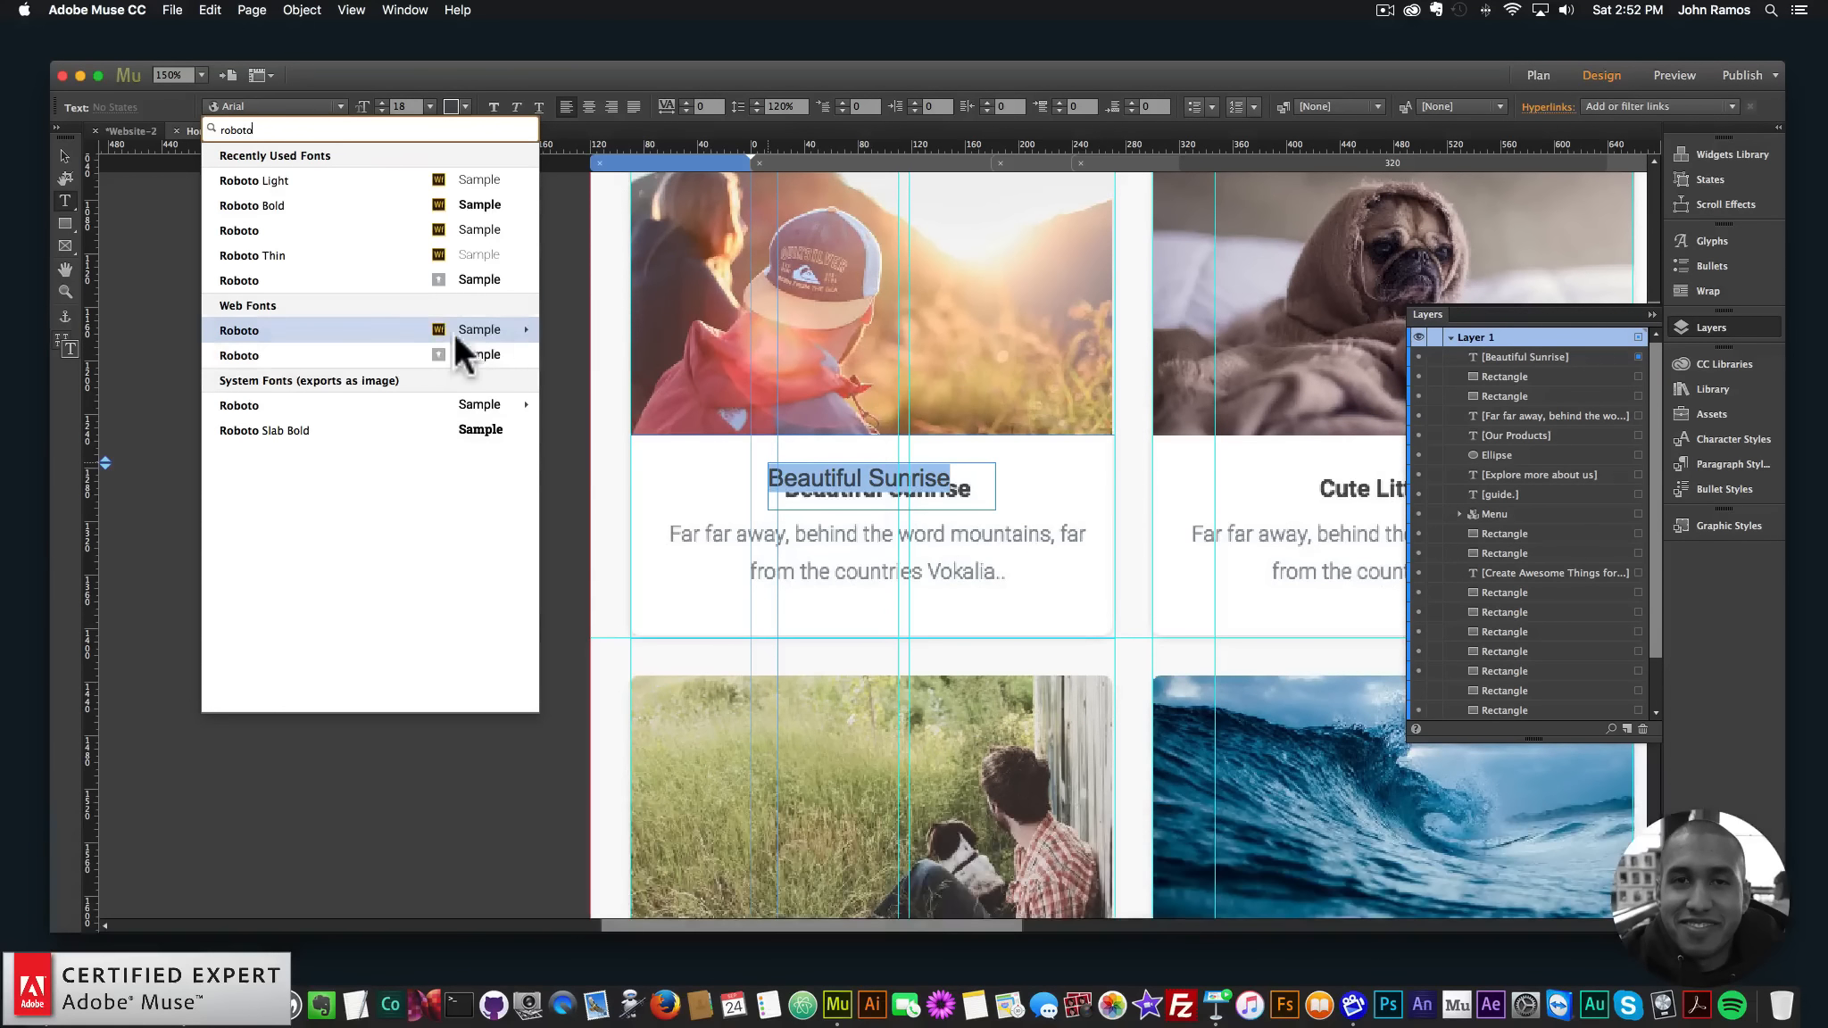
mouse_move(454, 331)
left_click(569, 380)
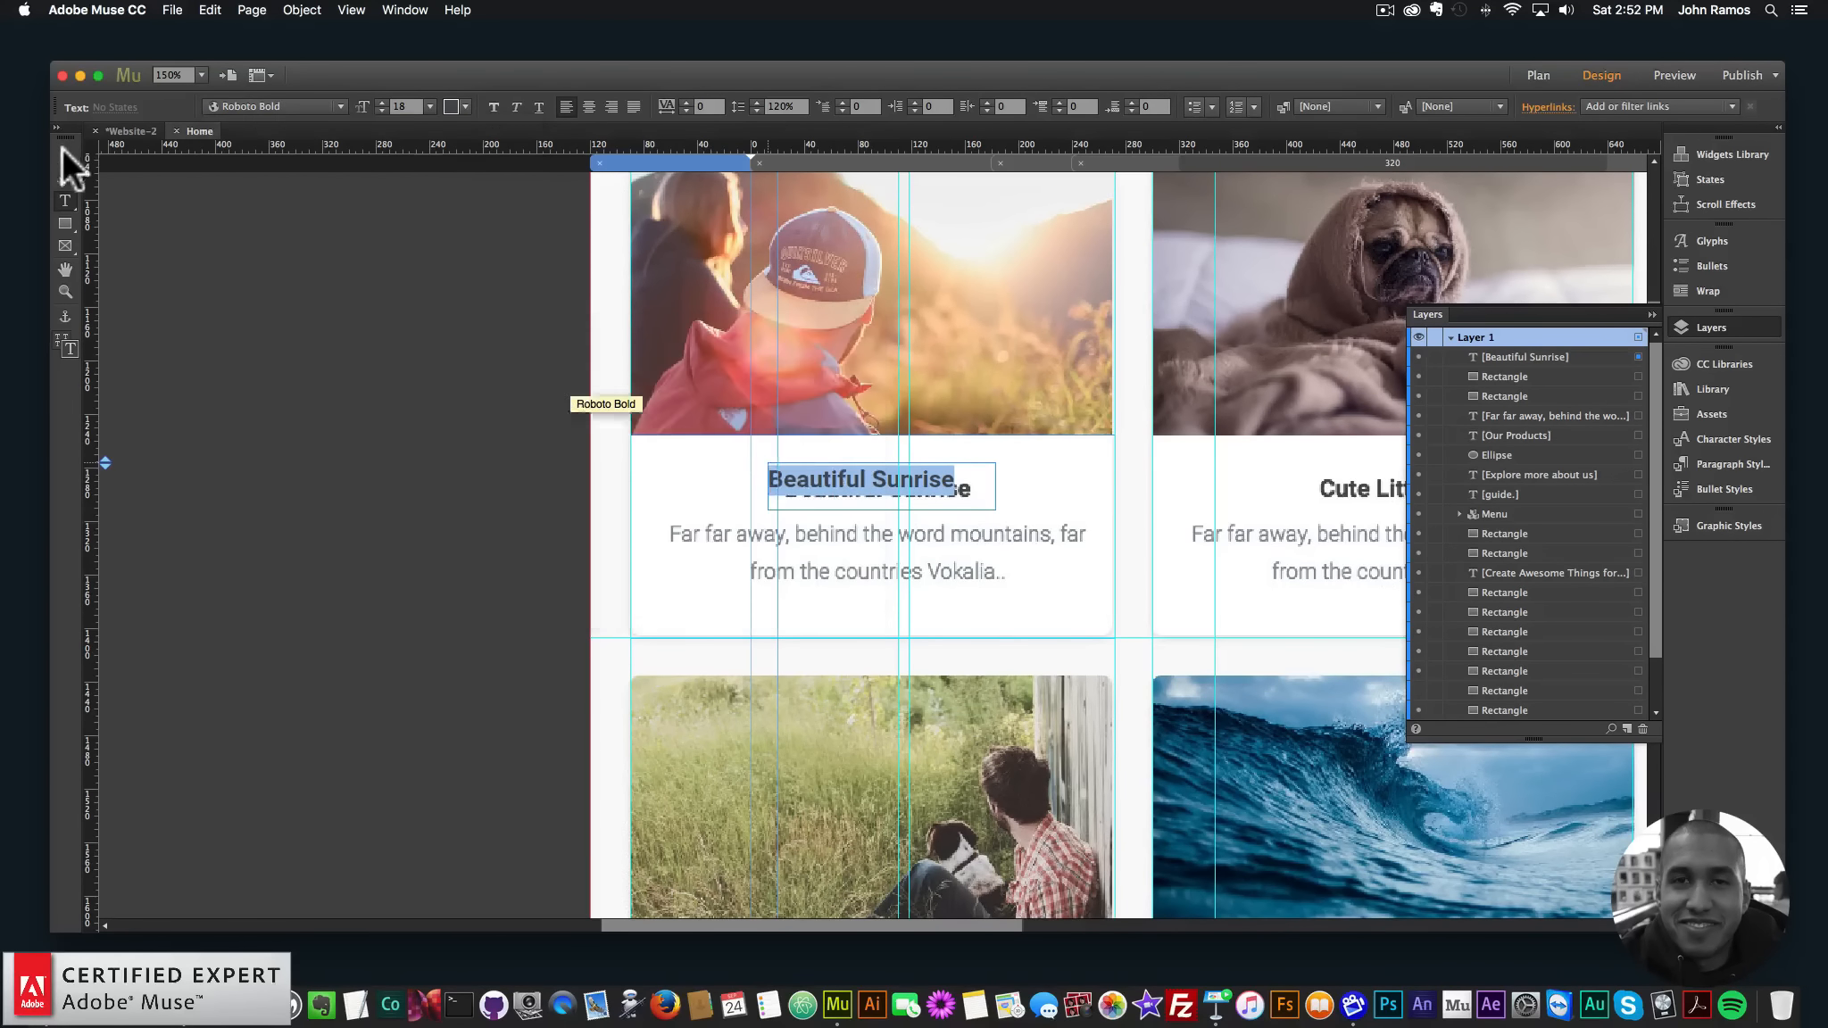
- Centre-align the title, shorten its frame to 28 high and nudge it onto the template title
key("Escape")
double_click(920, 504)
key("super+a")
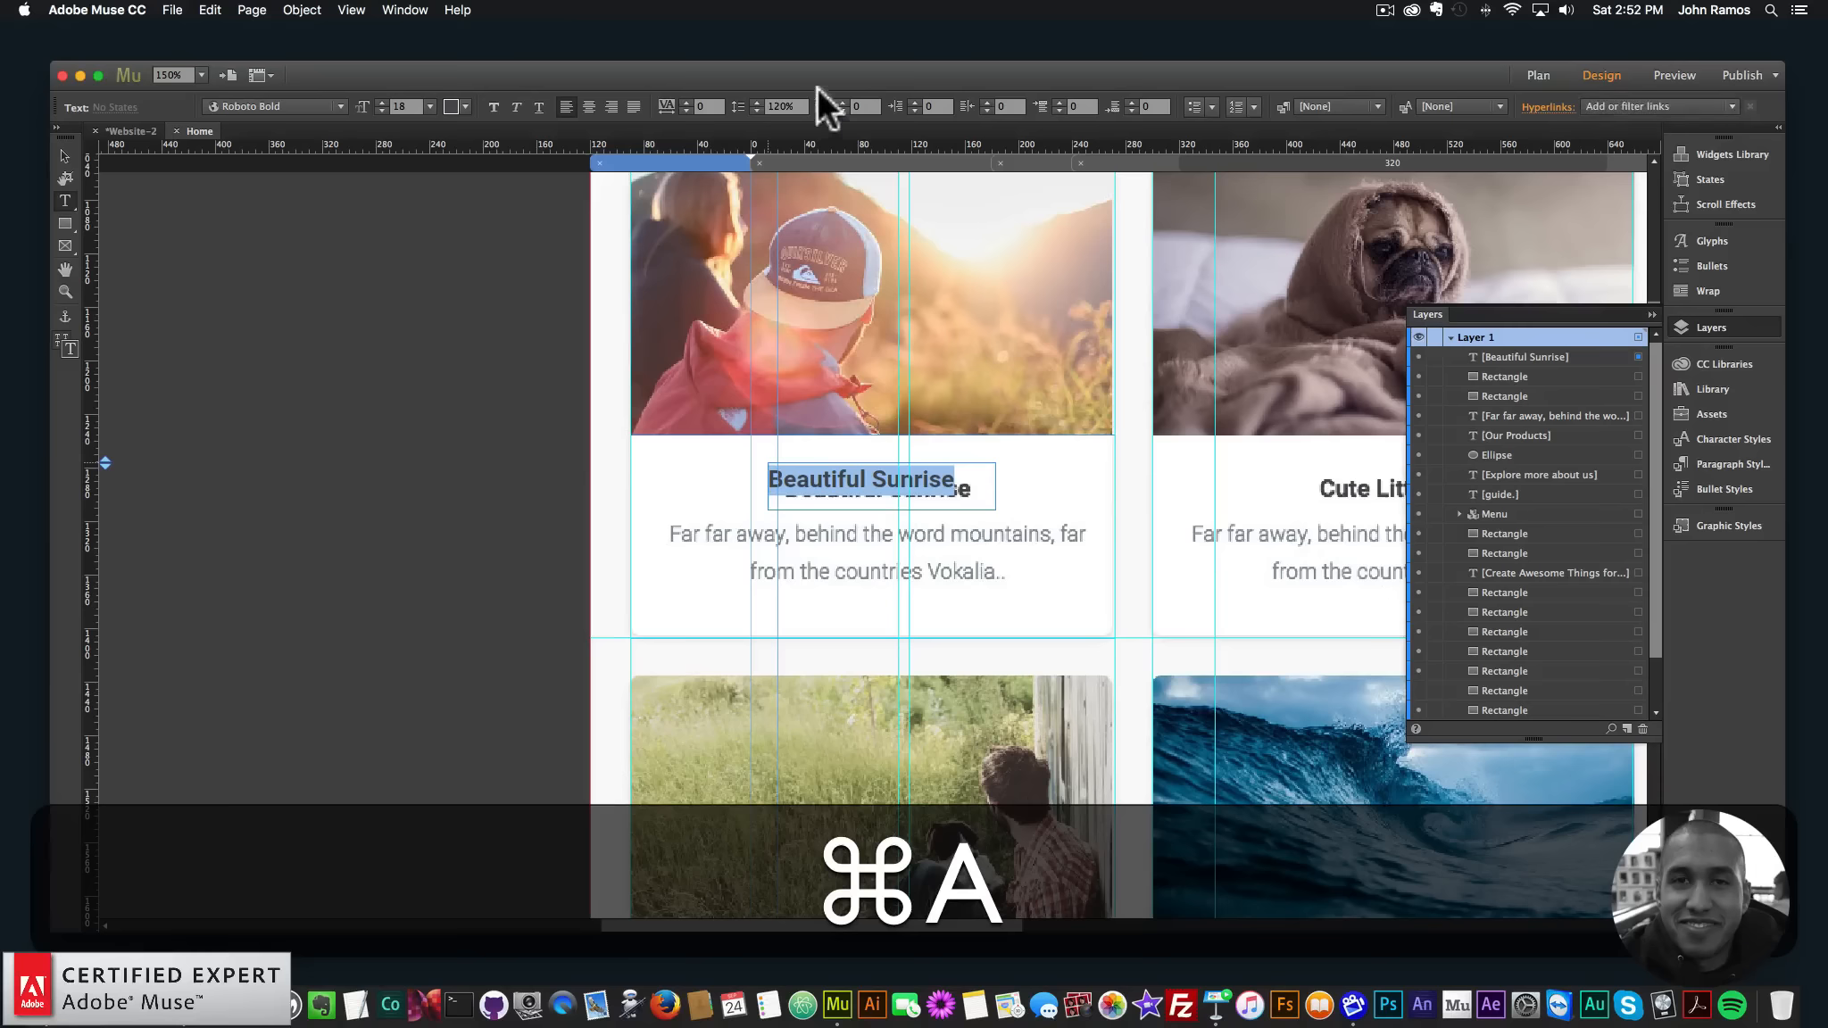
left_click(589, 103)
key("Escape")
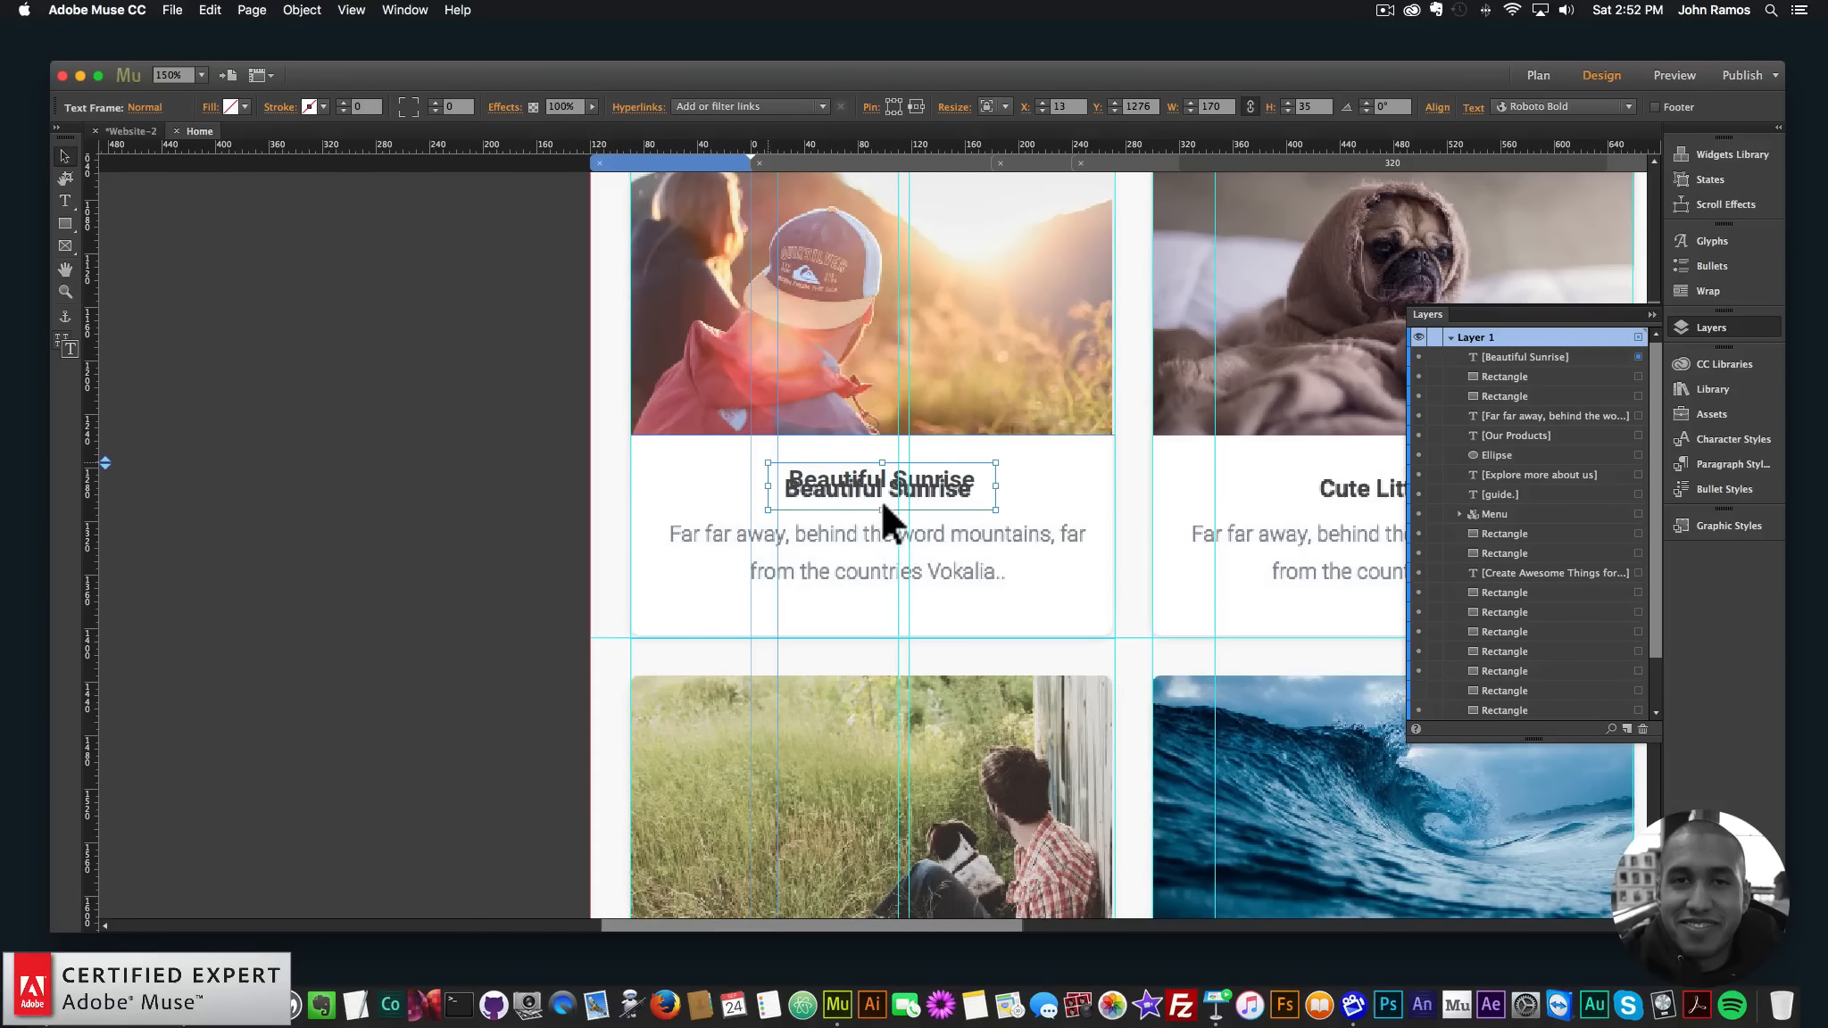
left_click_drag(882, 507, 864, 490)
key("Right")
key("Right")
key("Right")
key("Right")
key("Right")
key("Right")
key("Left")
key("Left")
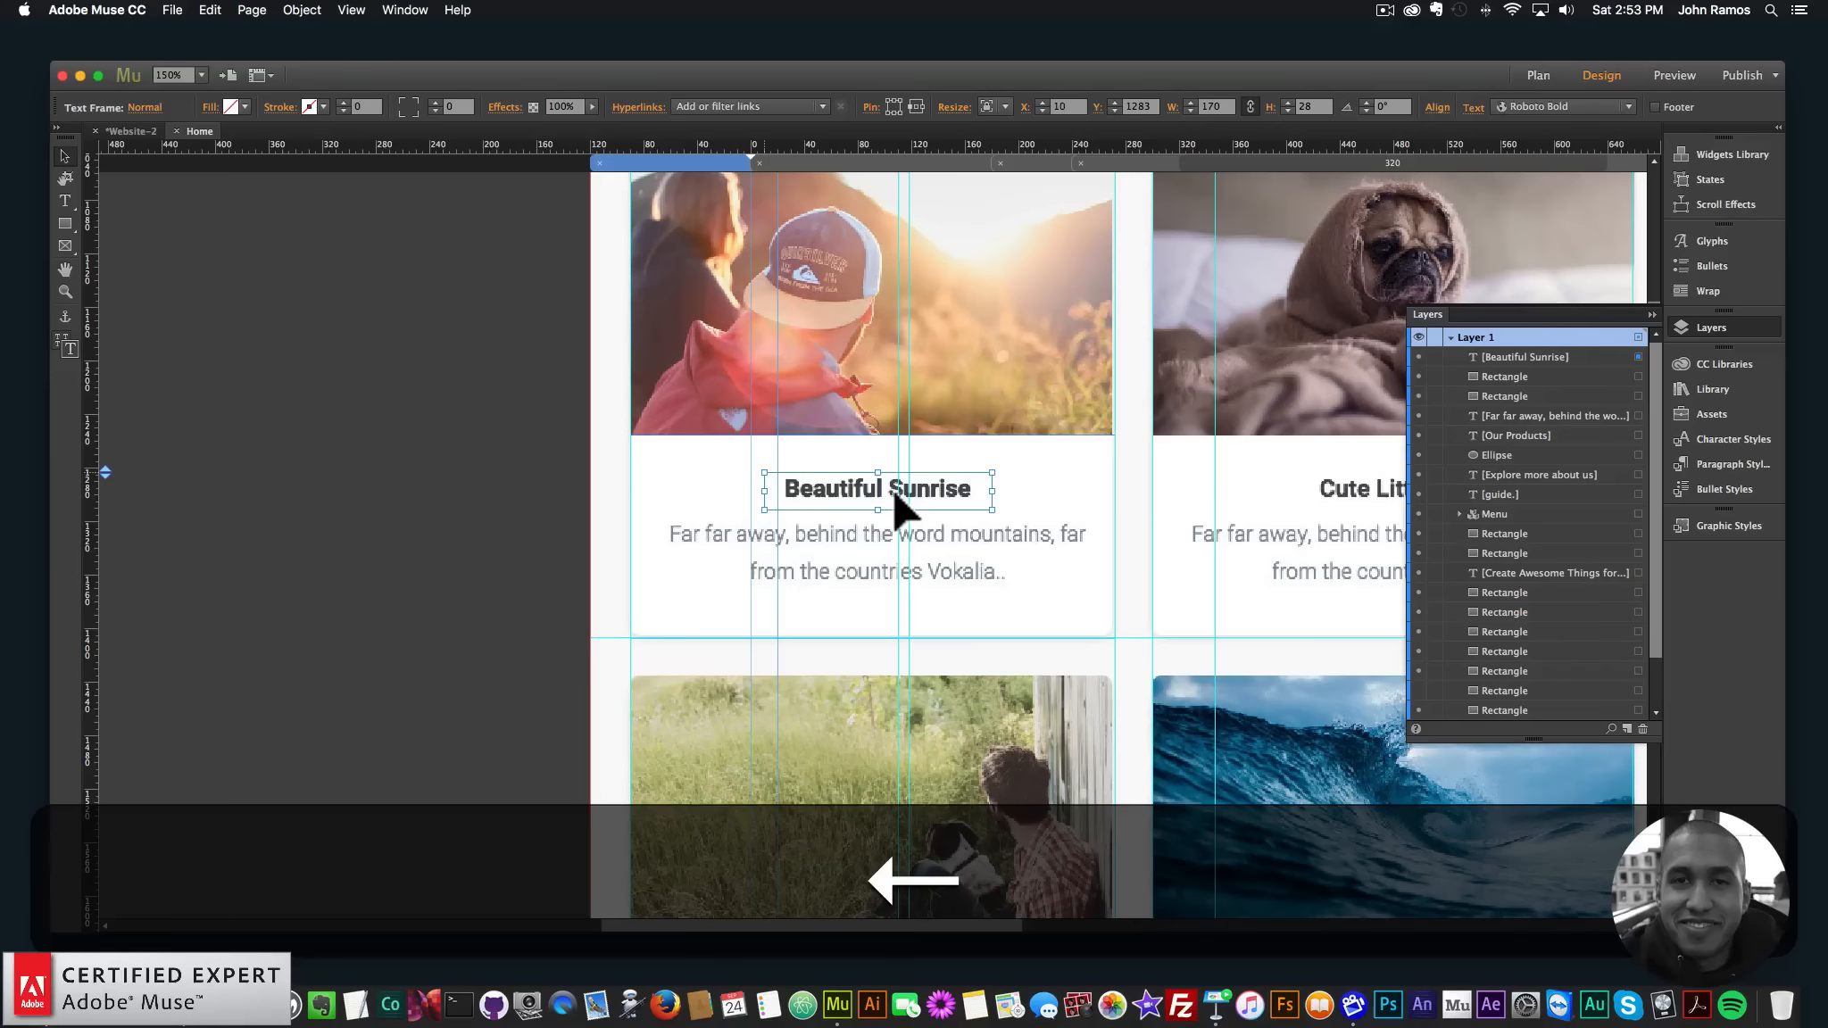
key("Down")
key("Up")
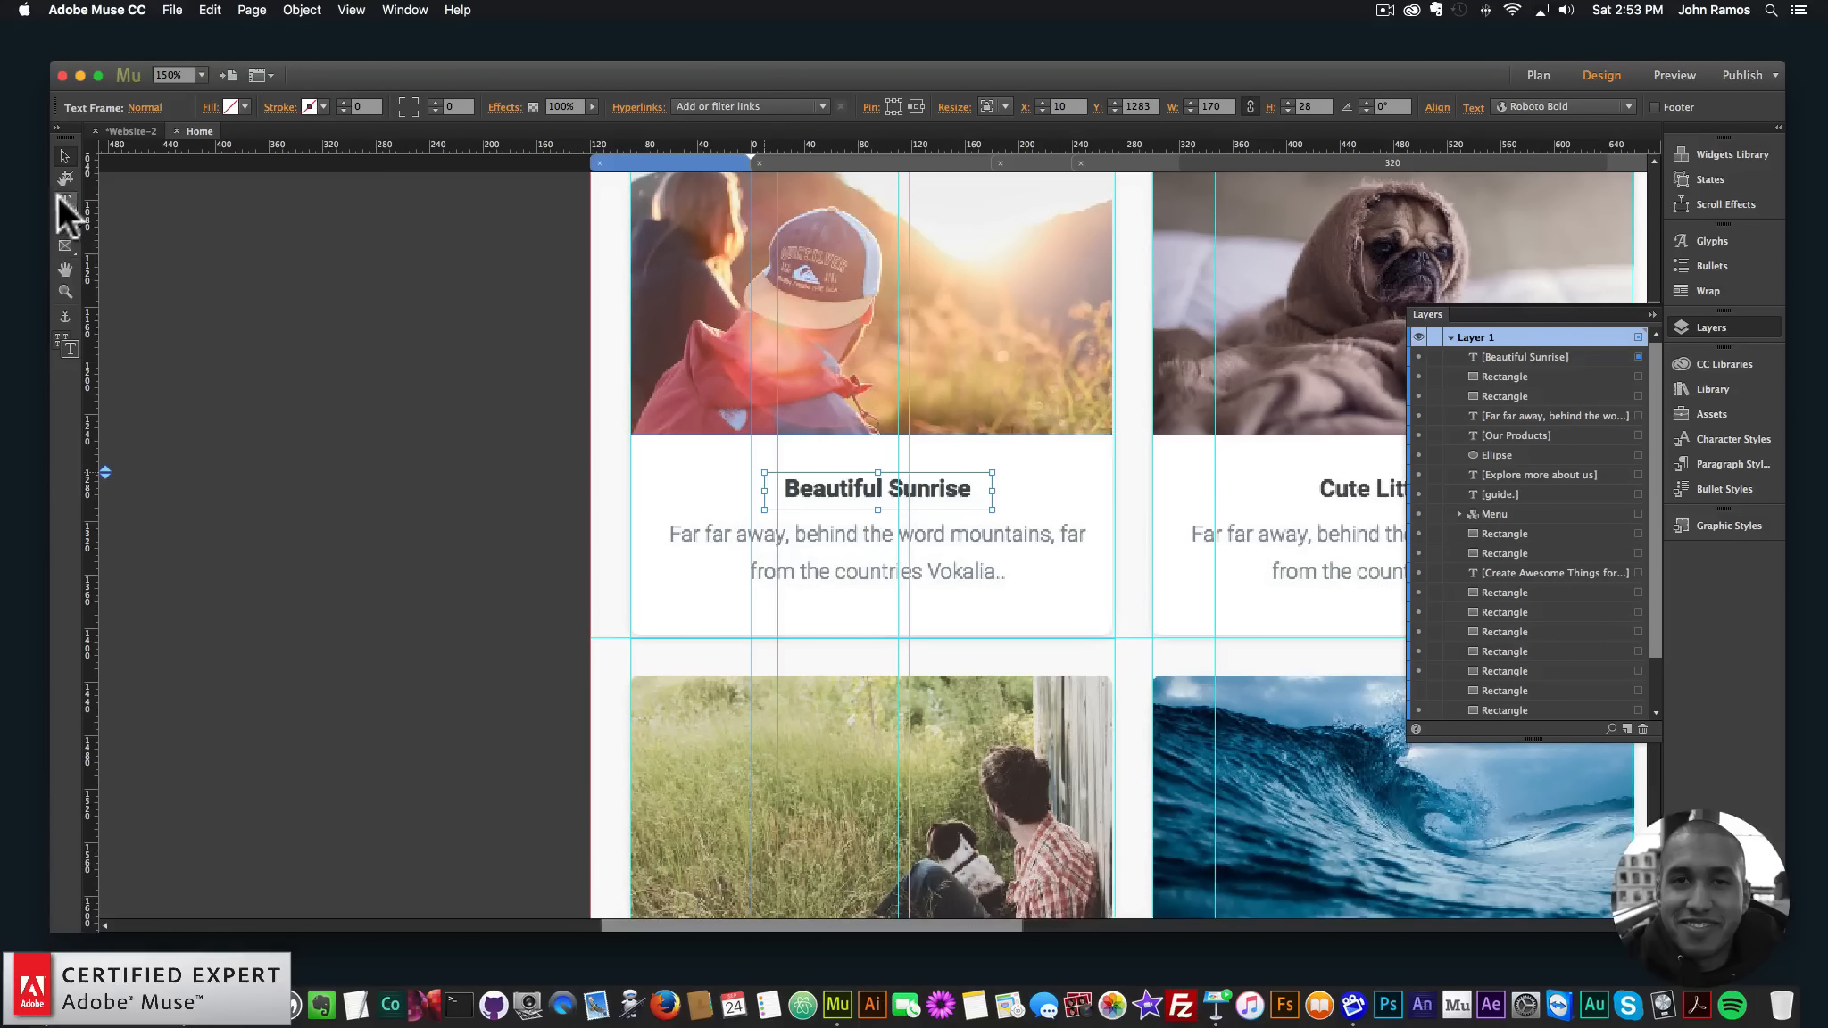
- Type 'Far far away, behind the word mountains, far' / 'from the countries Vokalia' in a new frame below the title
left_click(64, 200)
left_click_drag(657, 517, 1101, 597)
type("Far far aw")
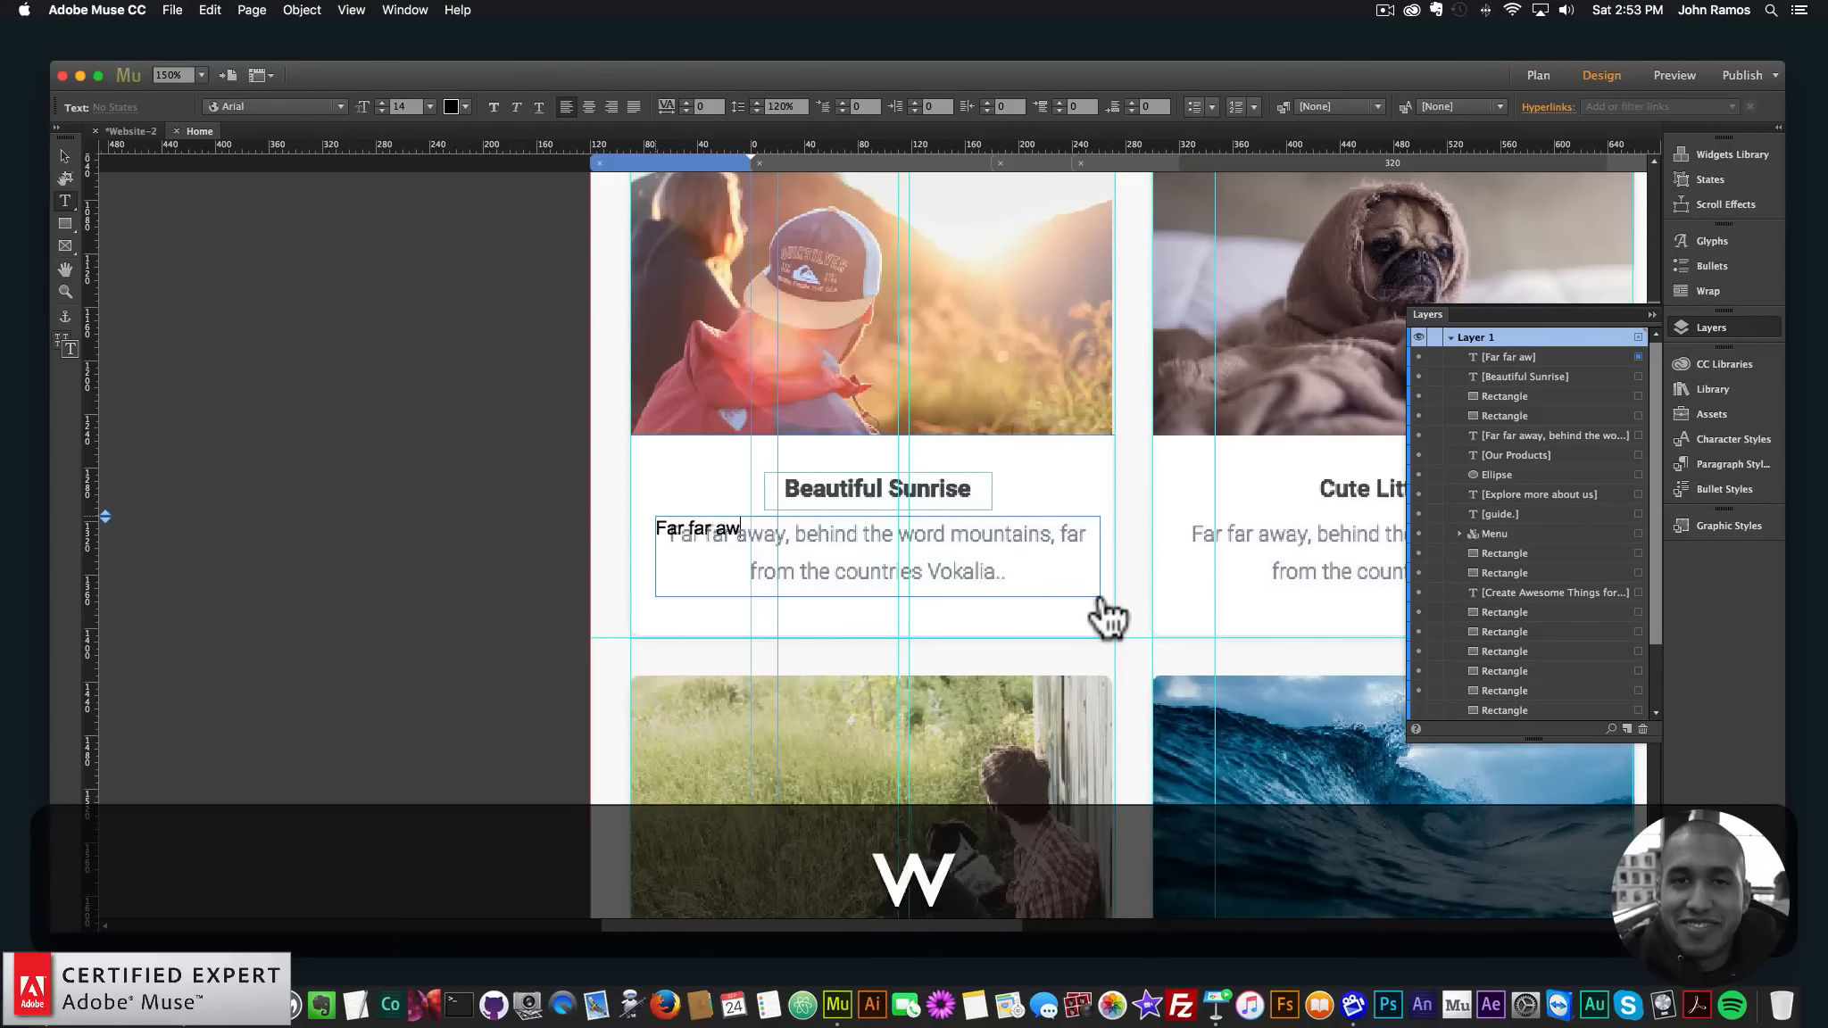
type("ay, behind the")
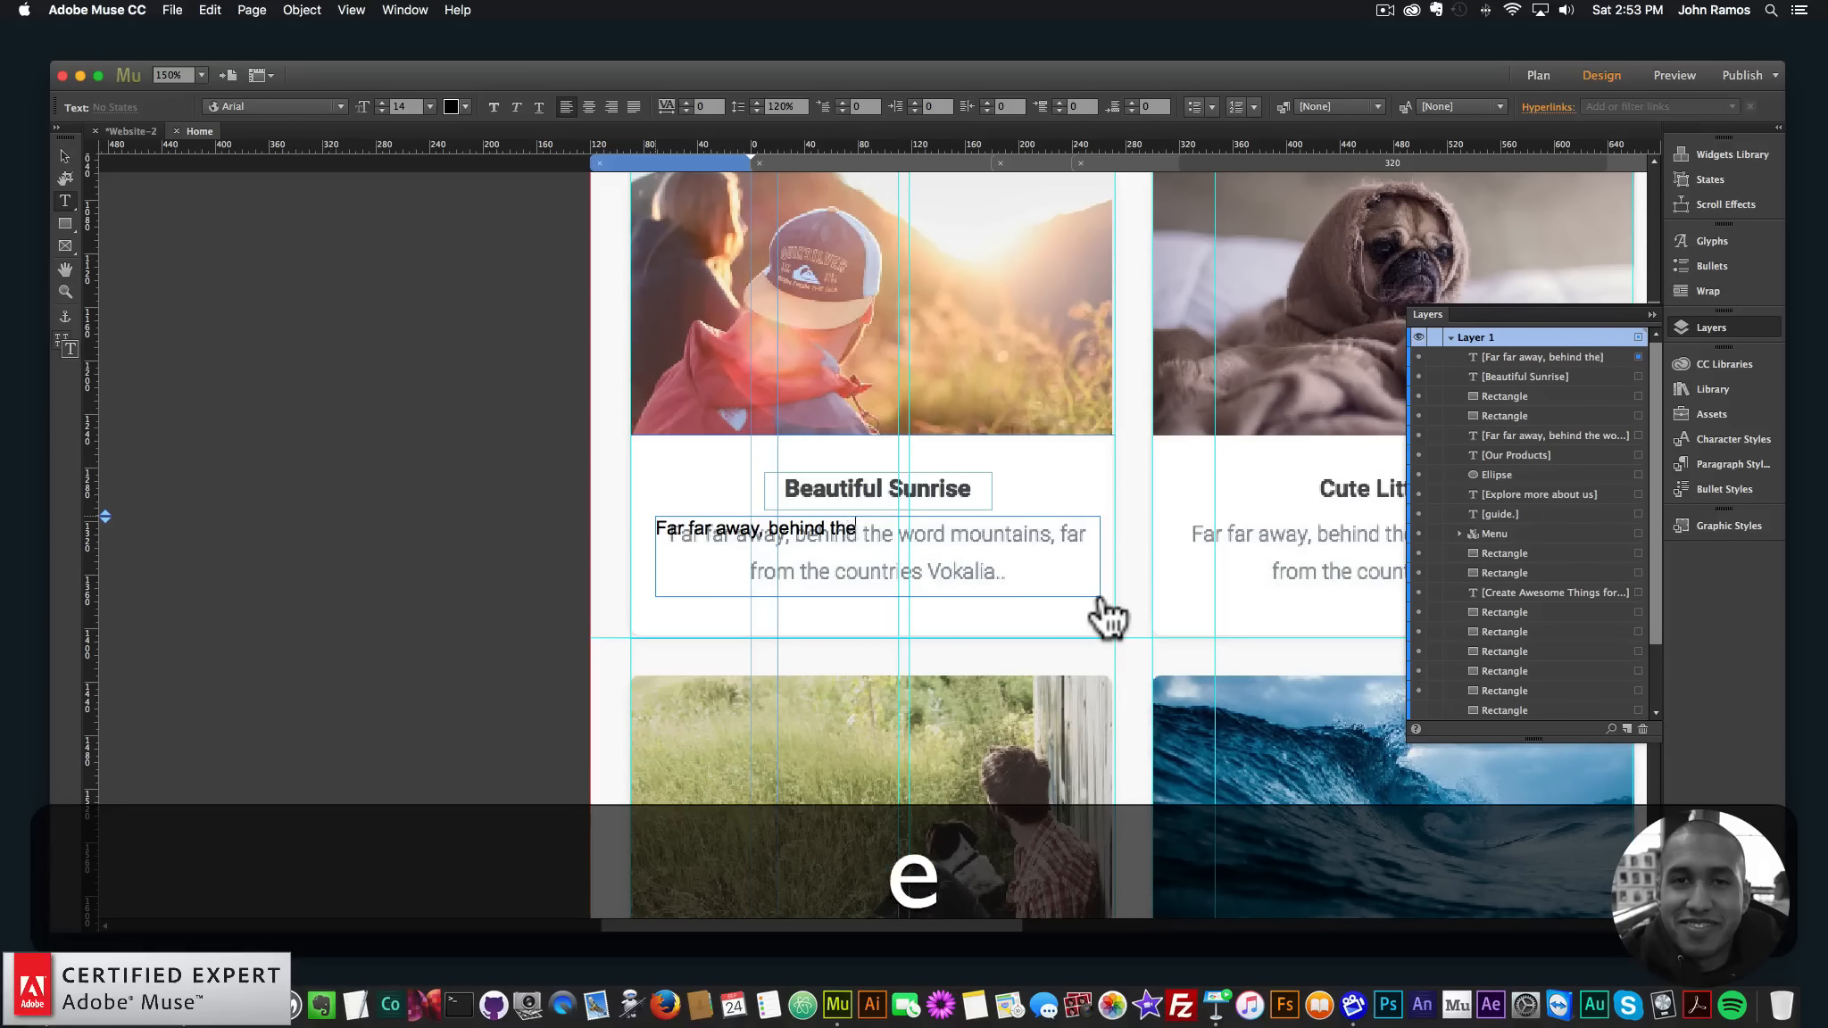
type(" word mountains, far")
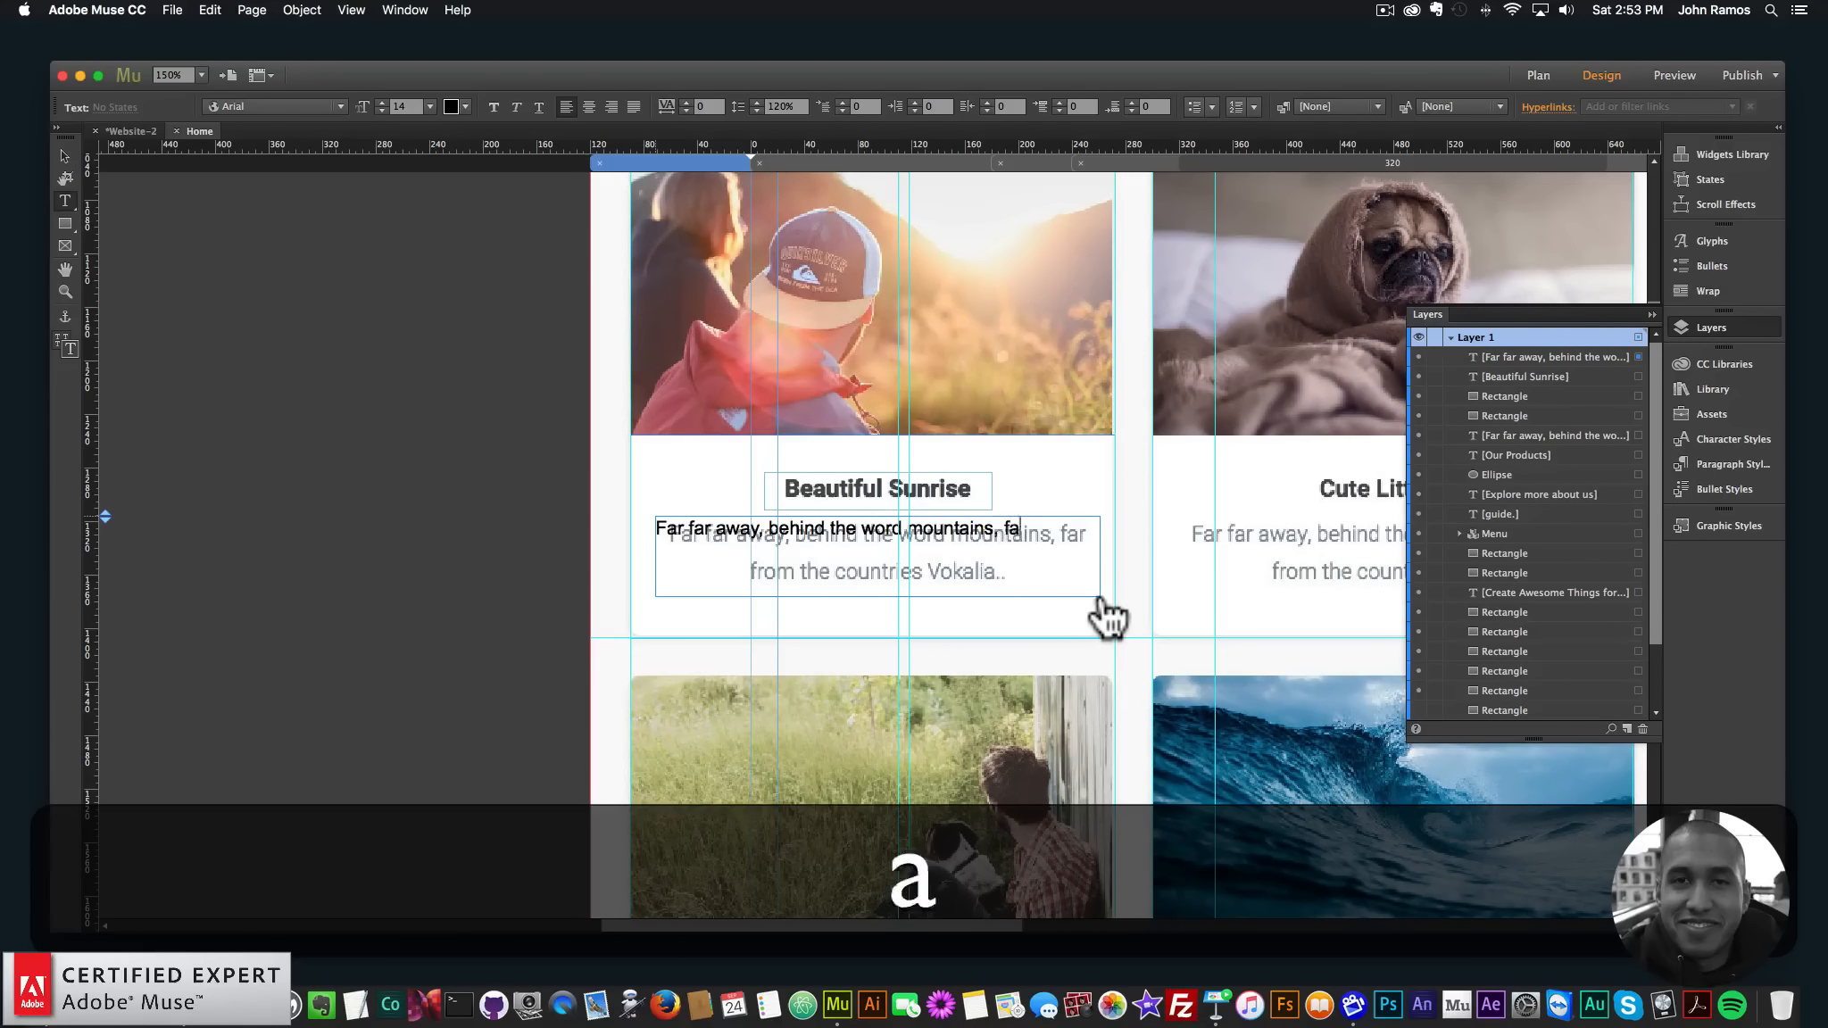
key("Return")
type("from the coun")
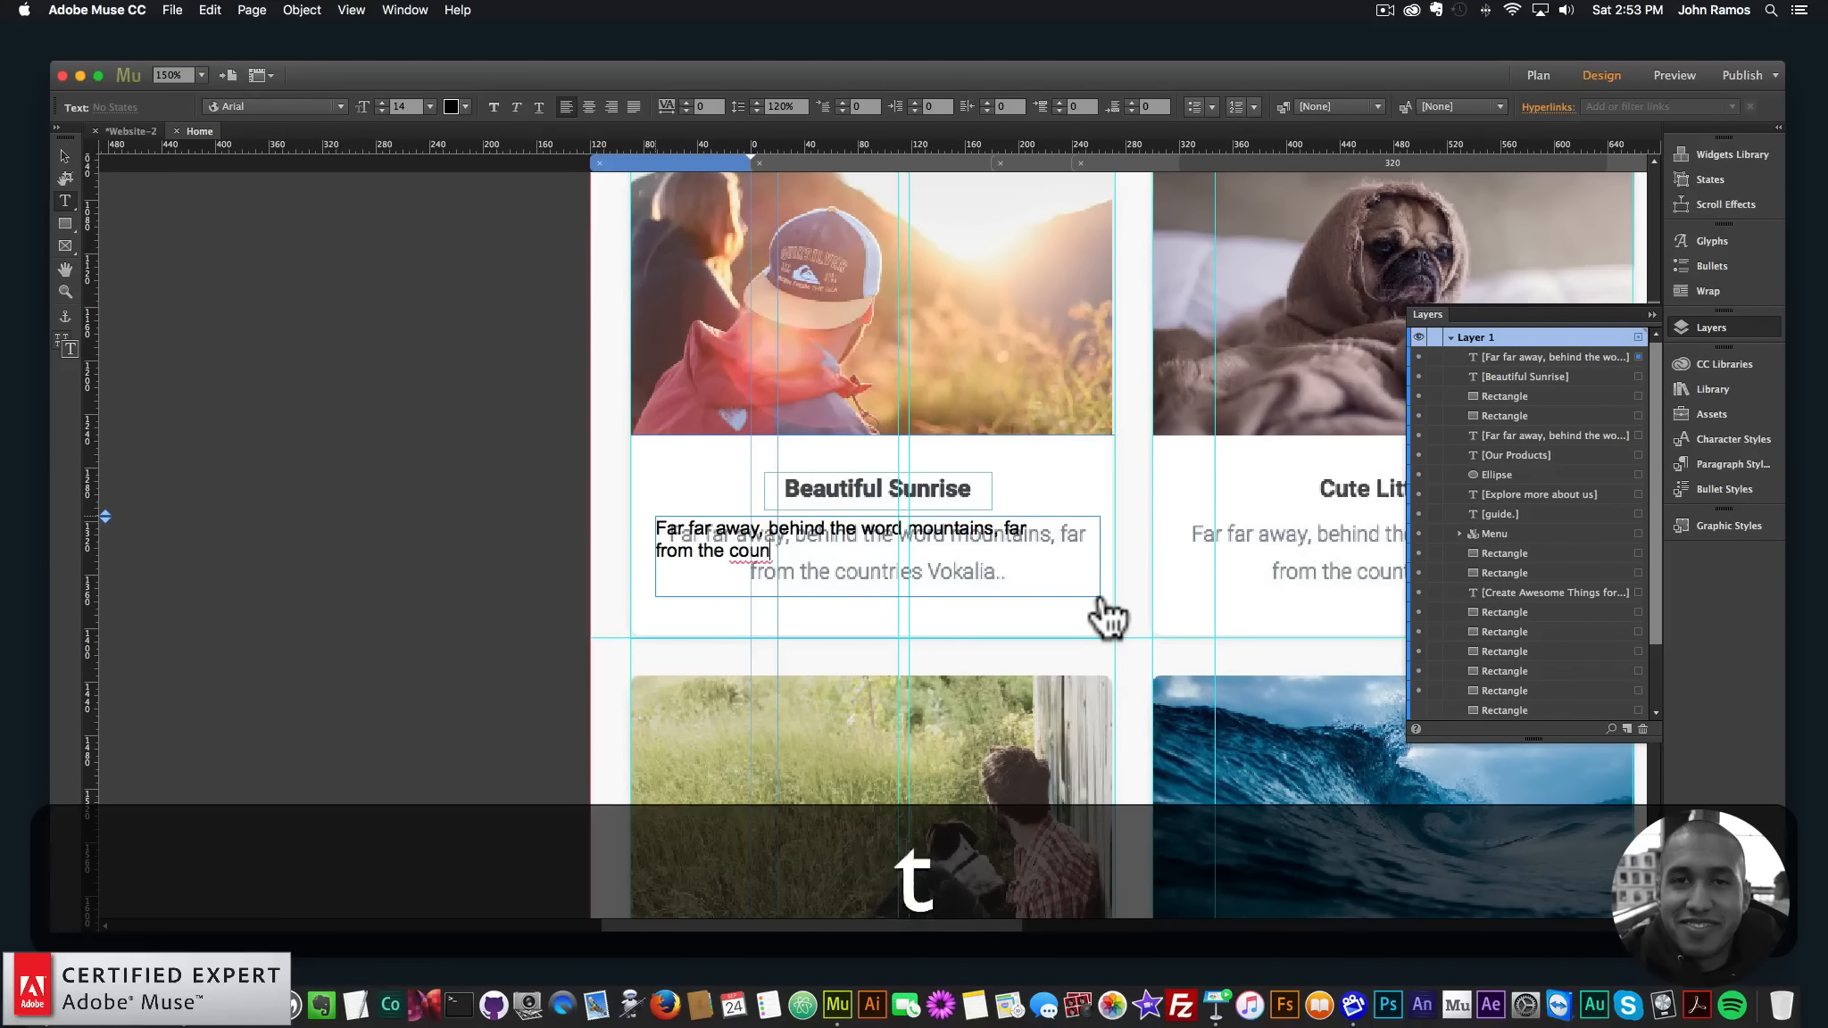
type("tries Vokalia..")
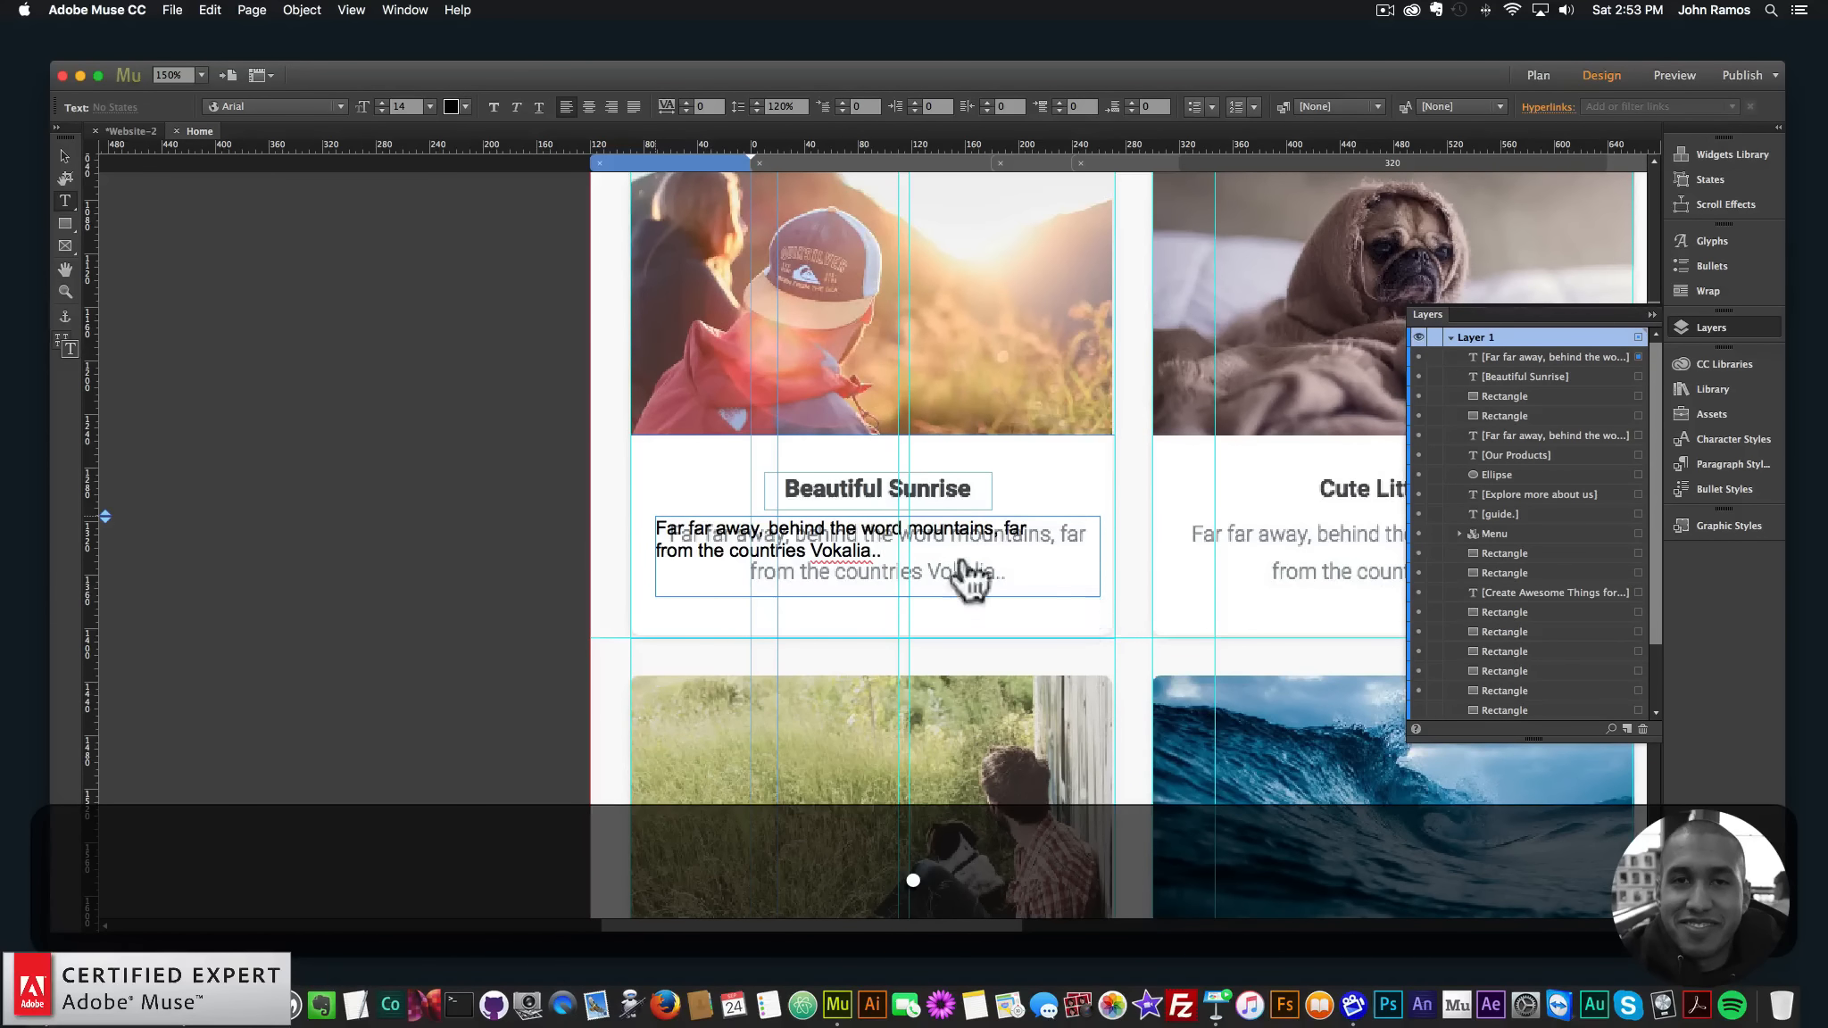
- Inspect the template description in WhatFont (Roboto 300, 16px) and copy its colour 484c50
left_click(164, 963)
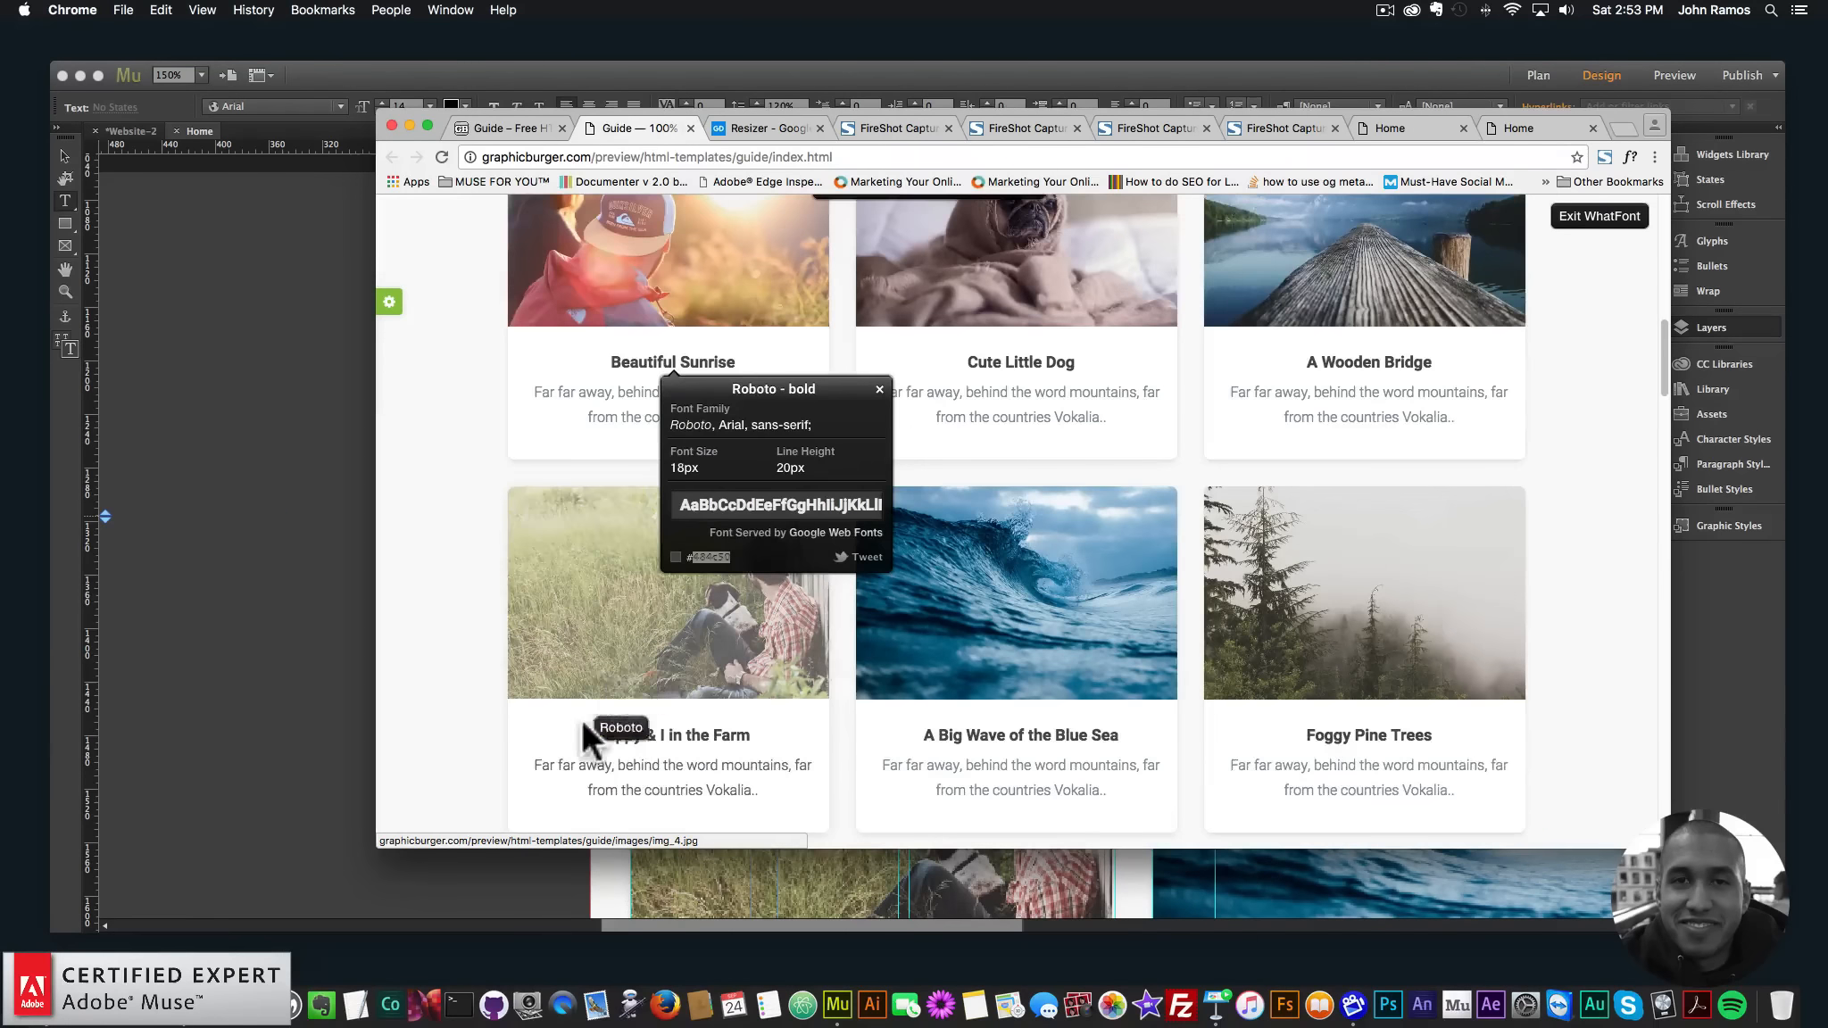
scroll(584, 718, "down", 3)
scroll(584, 553, "up", 5)
left_click(591, 520)
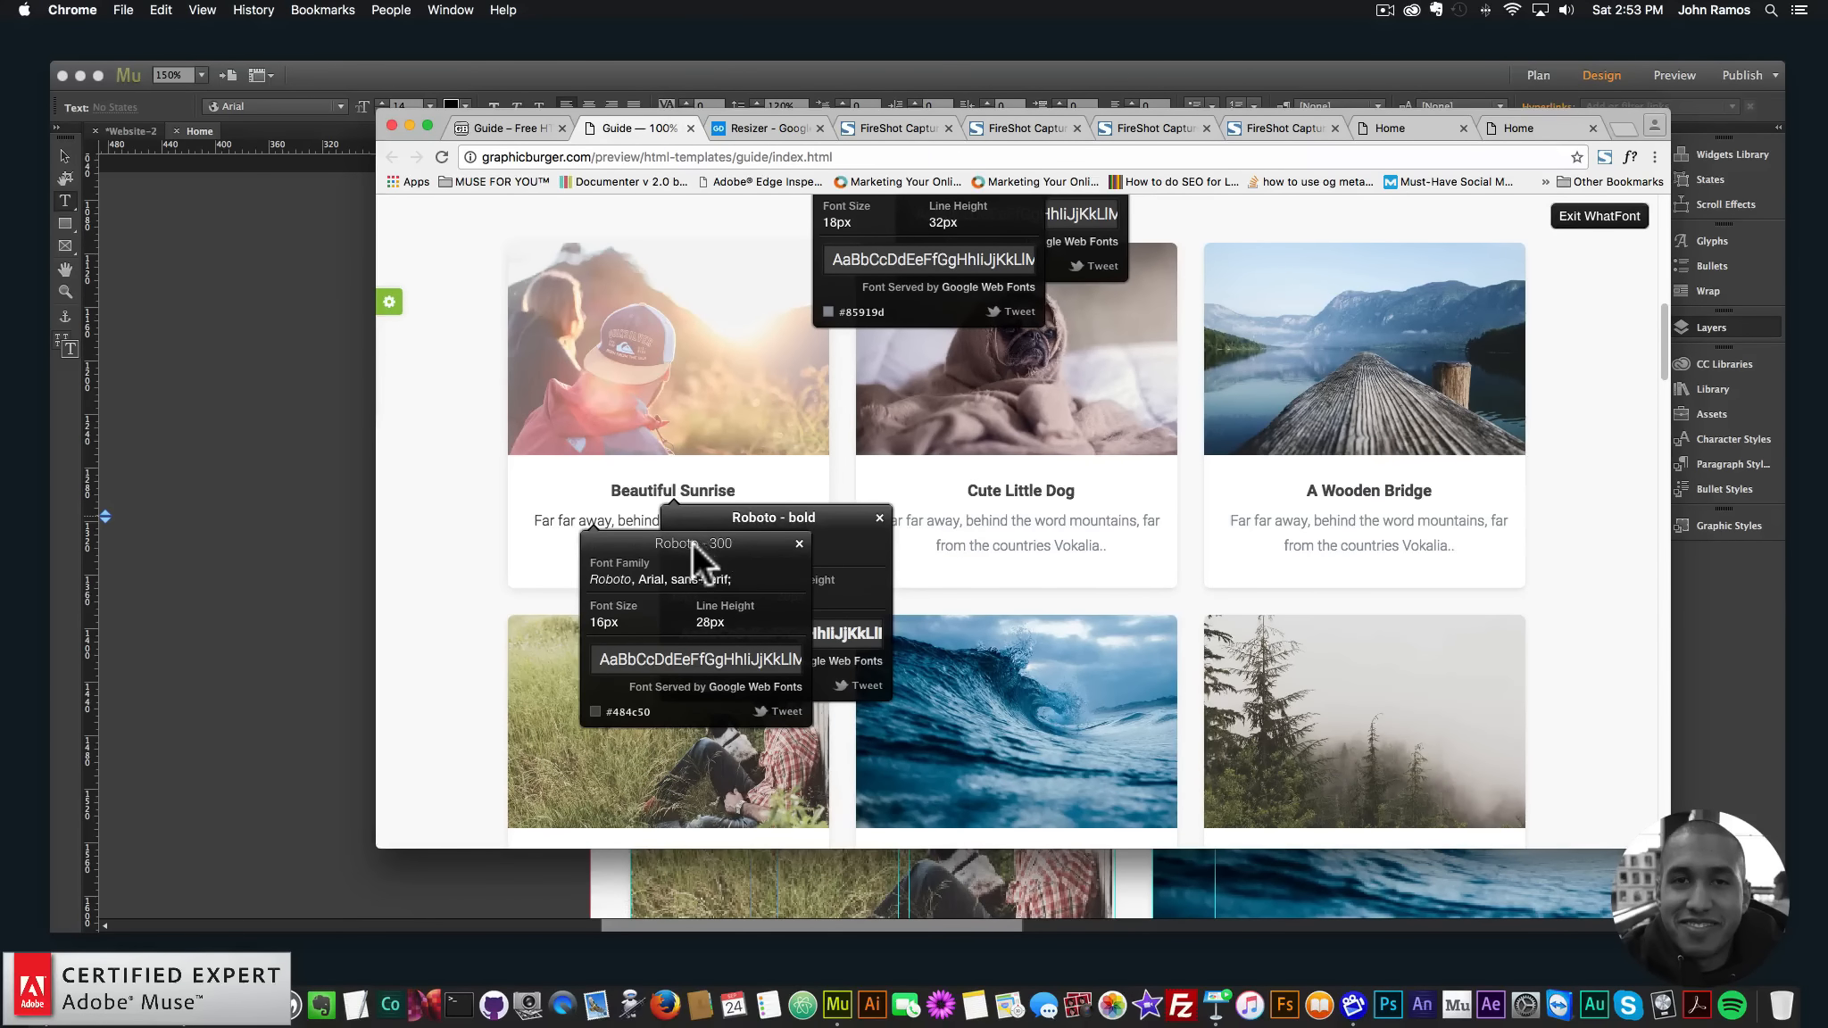
right_click(634, 700)
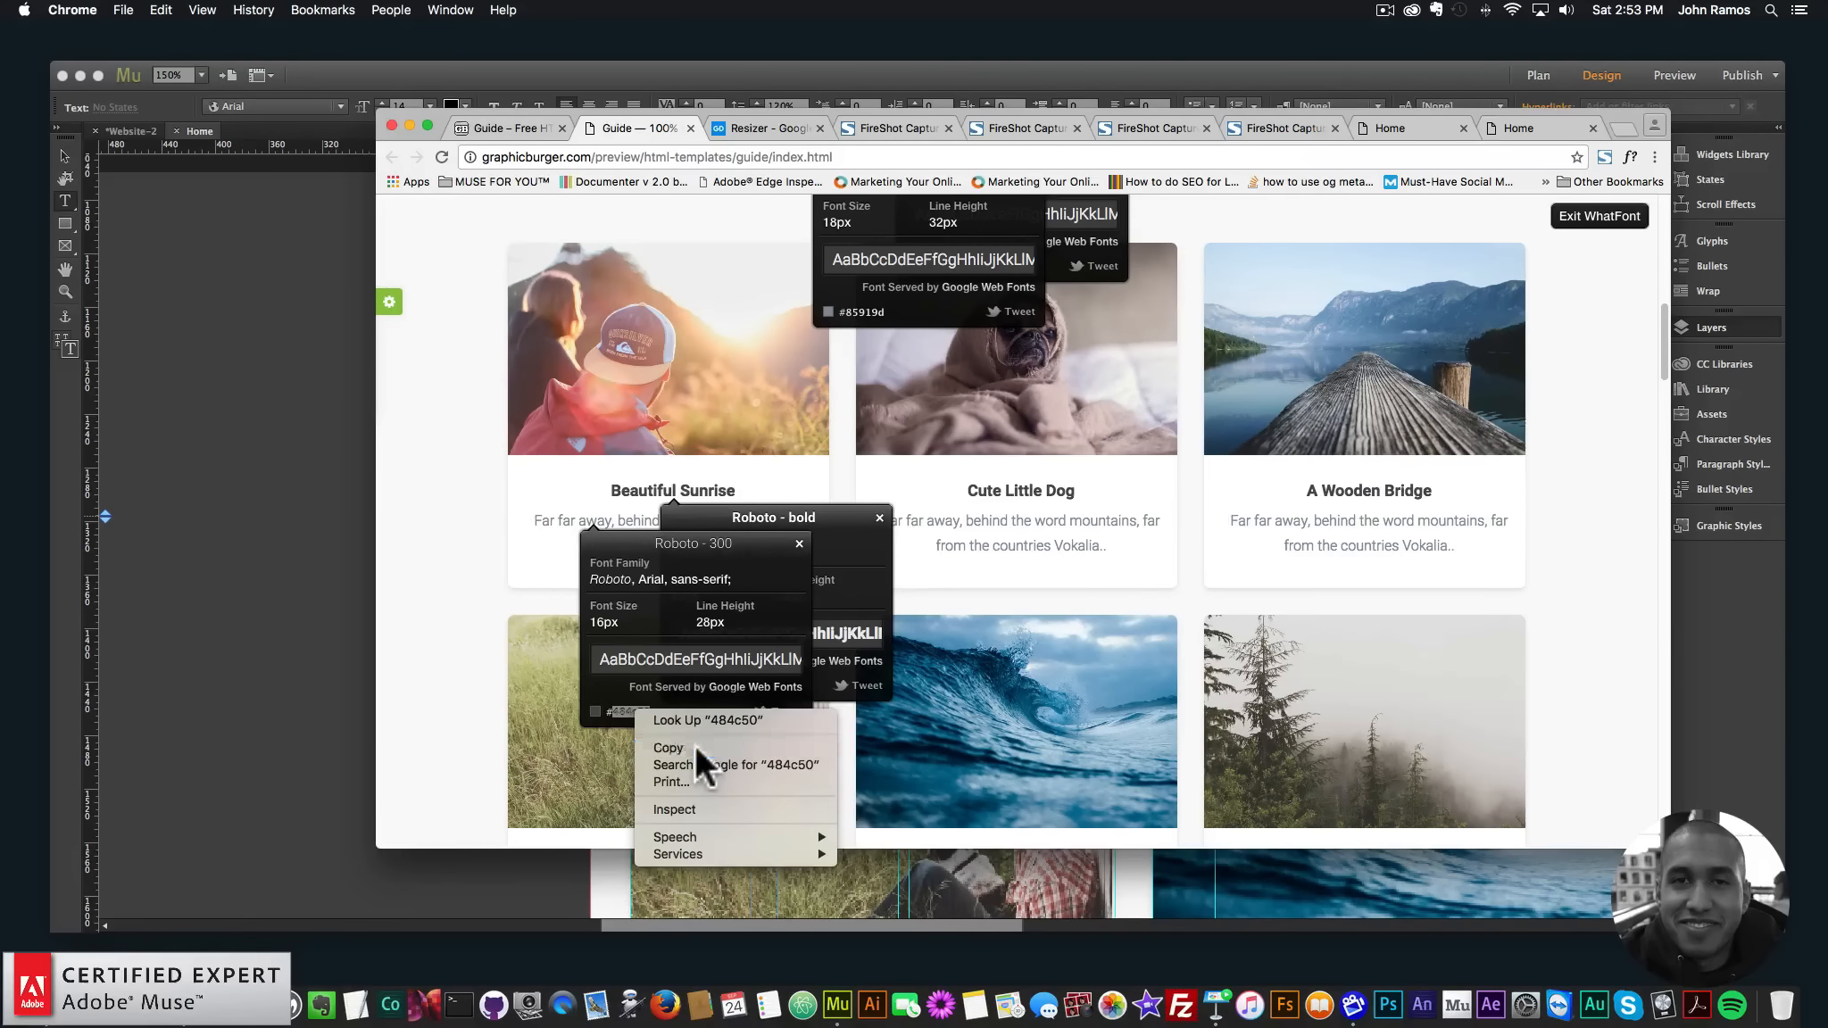
left_click(694, 744)
left_click(287, 616)
key("super+a")
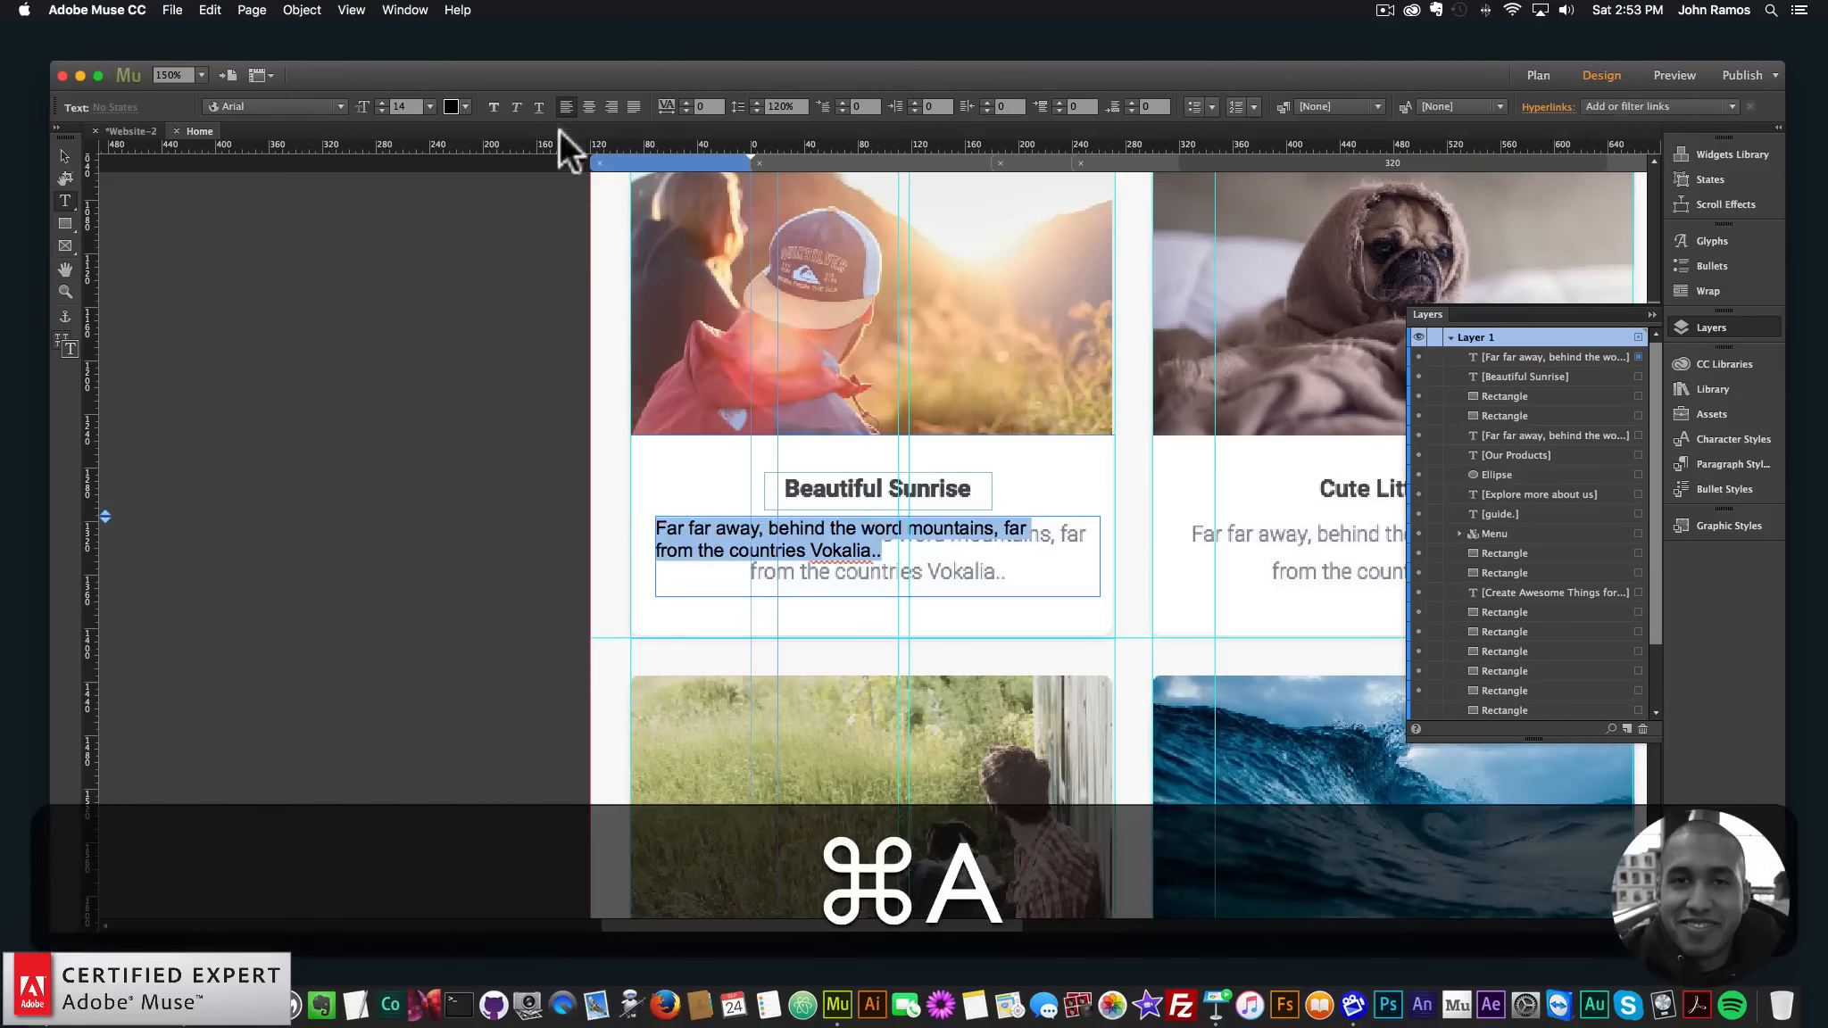
- Give the description text colour #484c50, size 16 and the Roboto Light font
left_click(455, 105)
key("super+v")
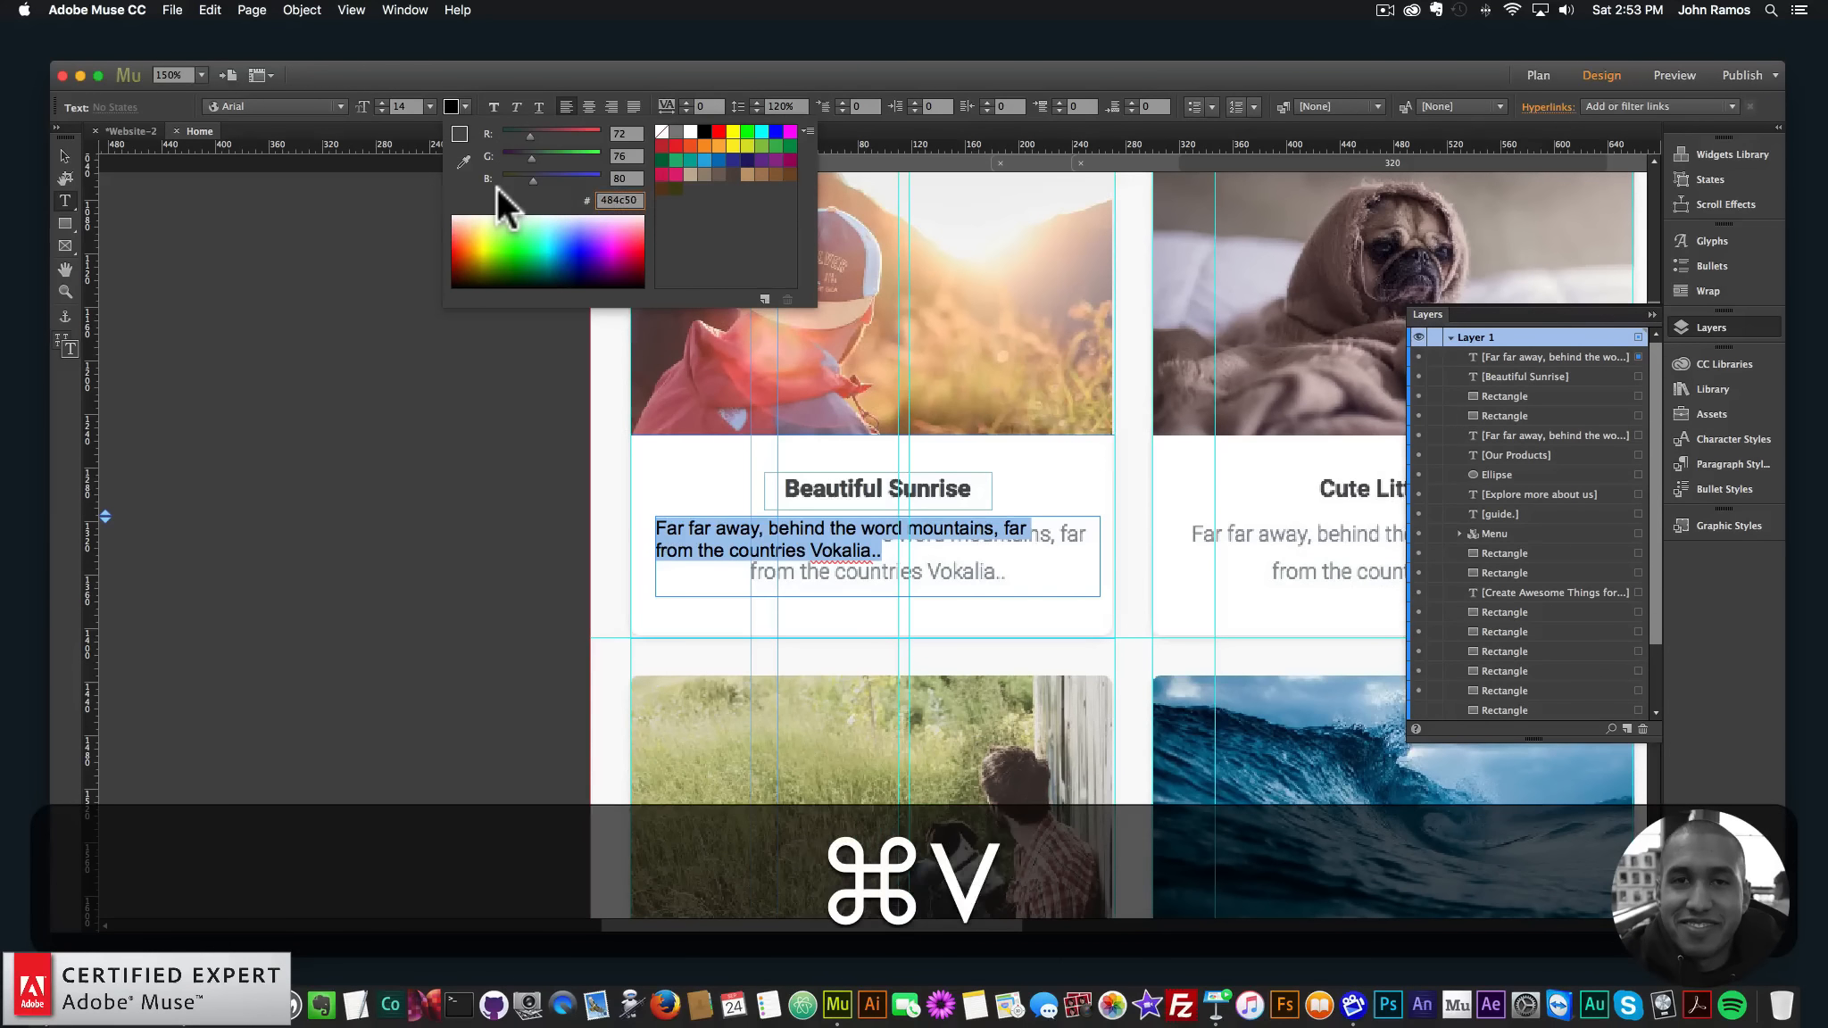
key("Return")
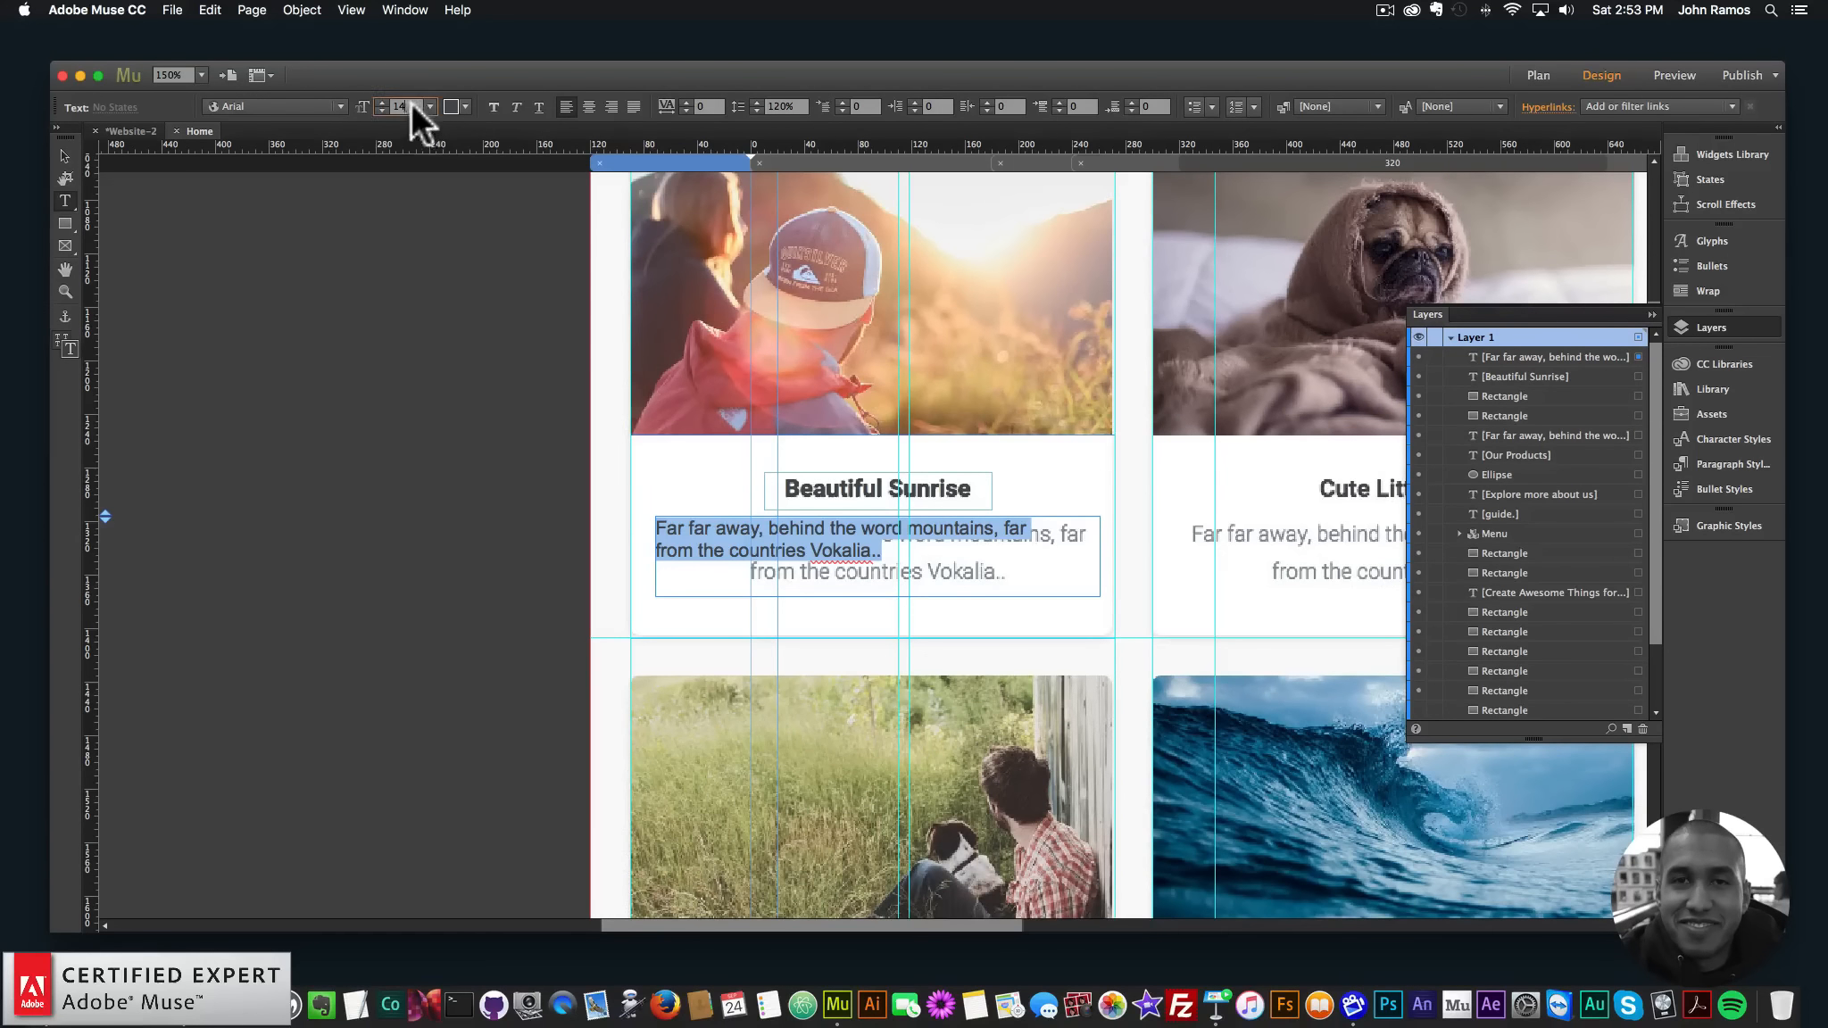
type("16")
key("Return")
left_click(302, 106)
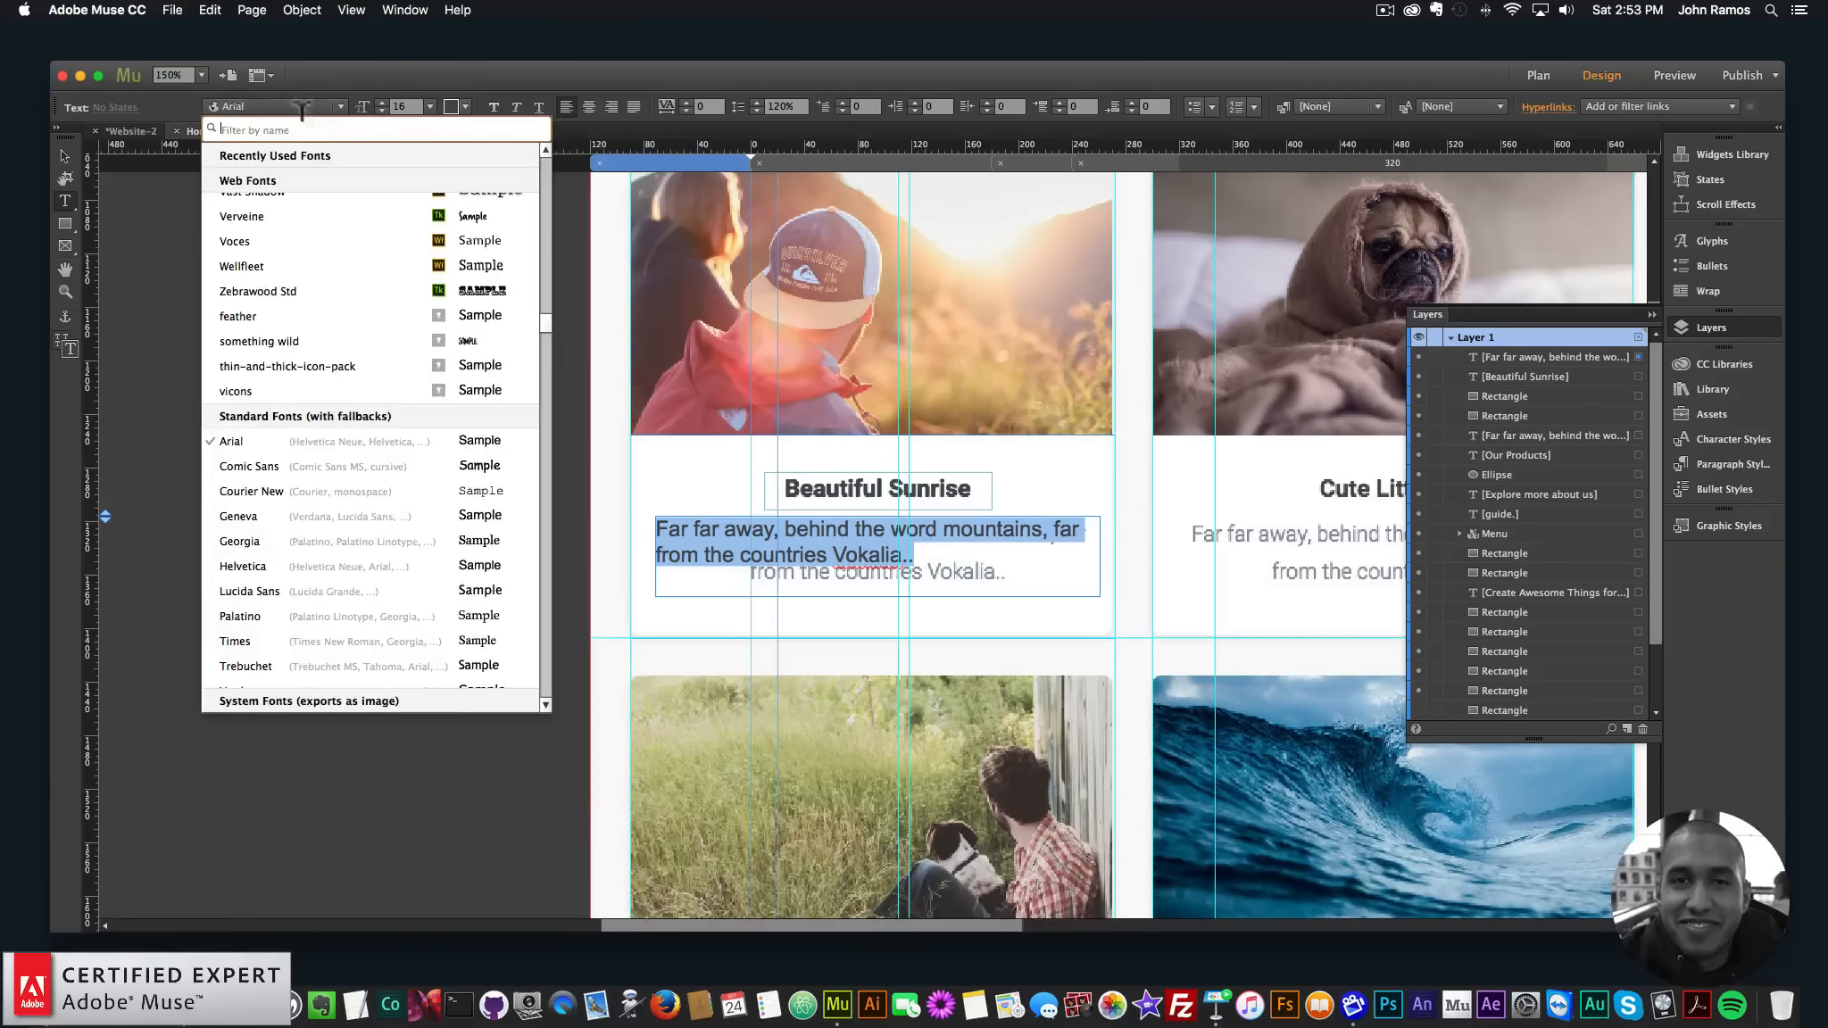
type("robot")
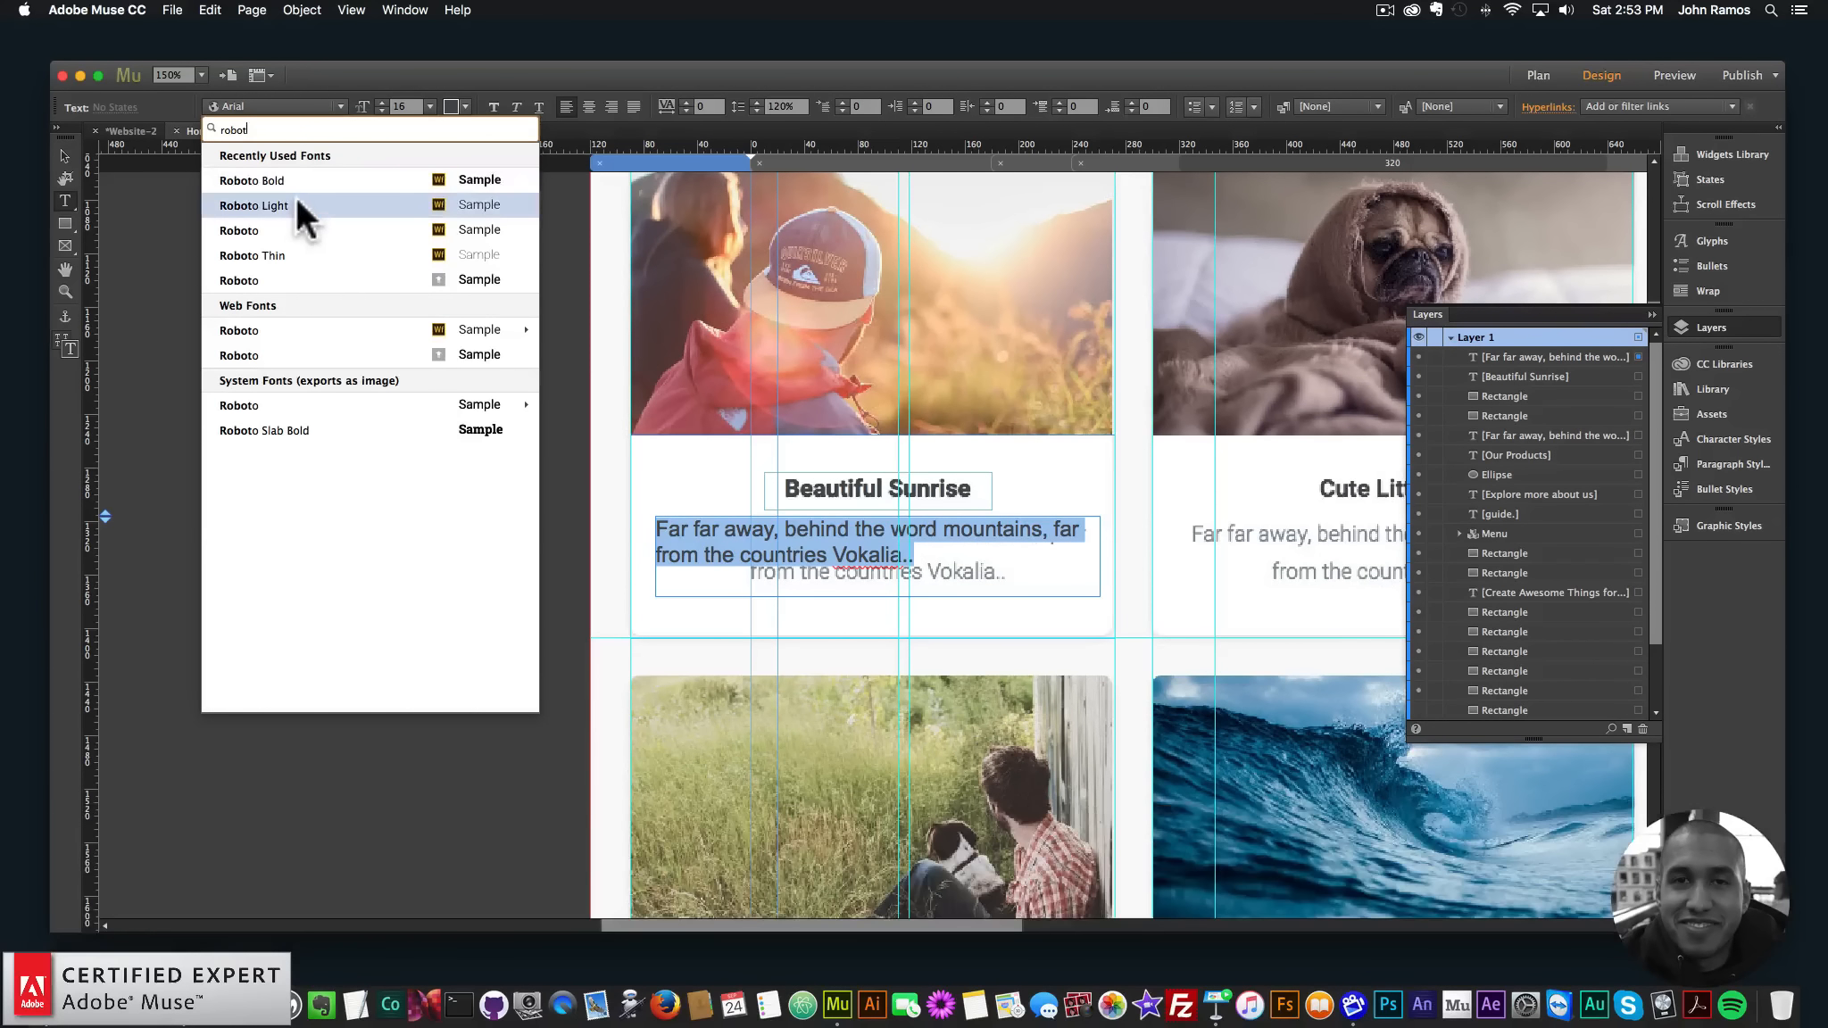
left_click(294, 201)
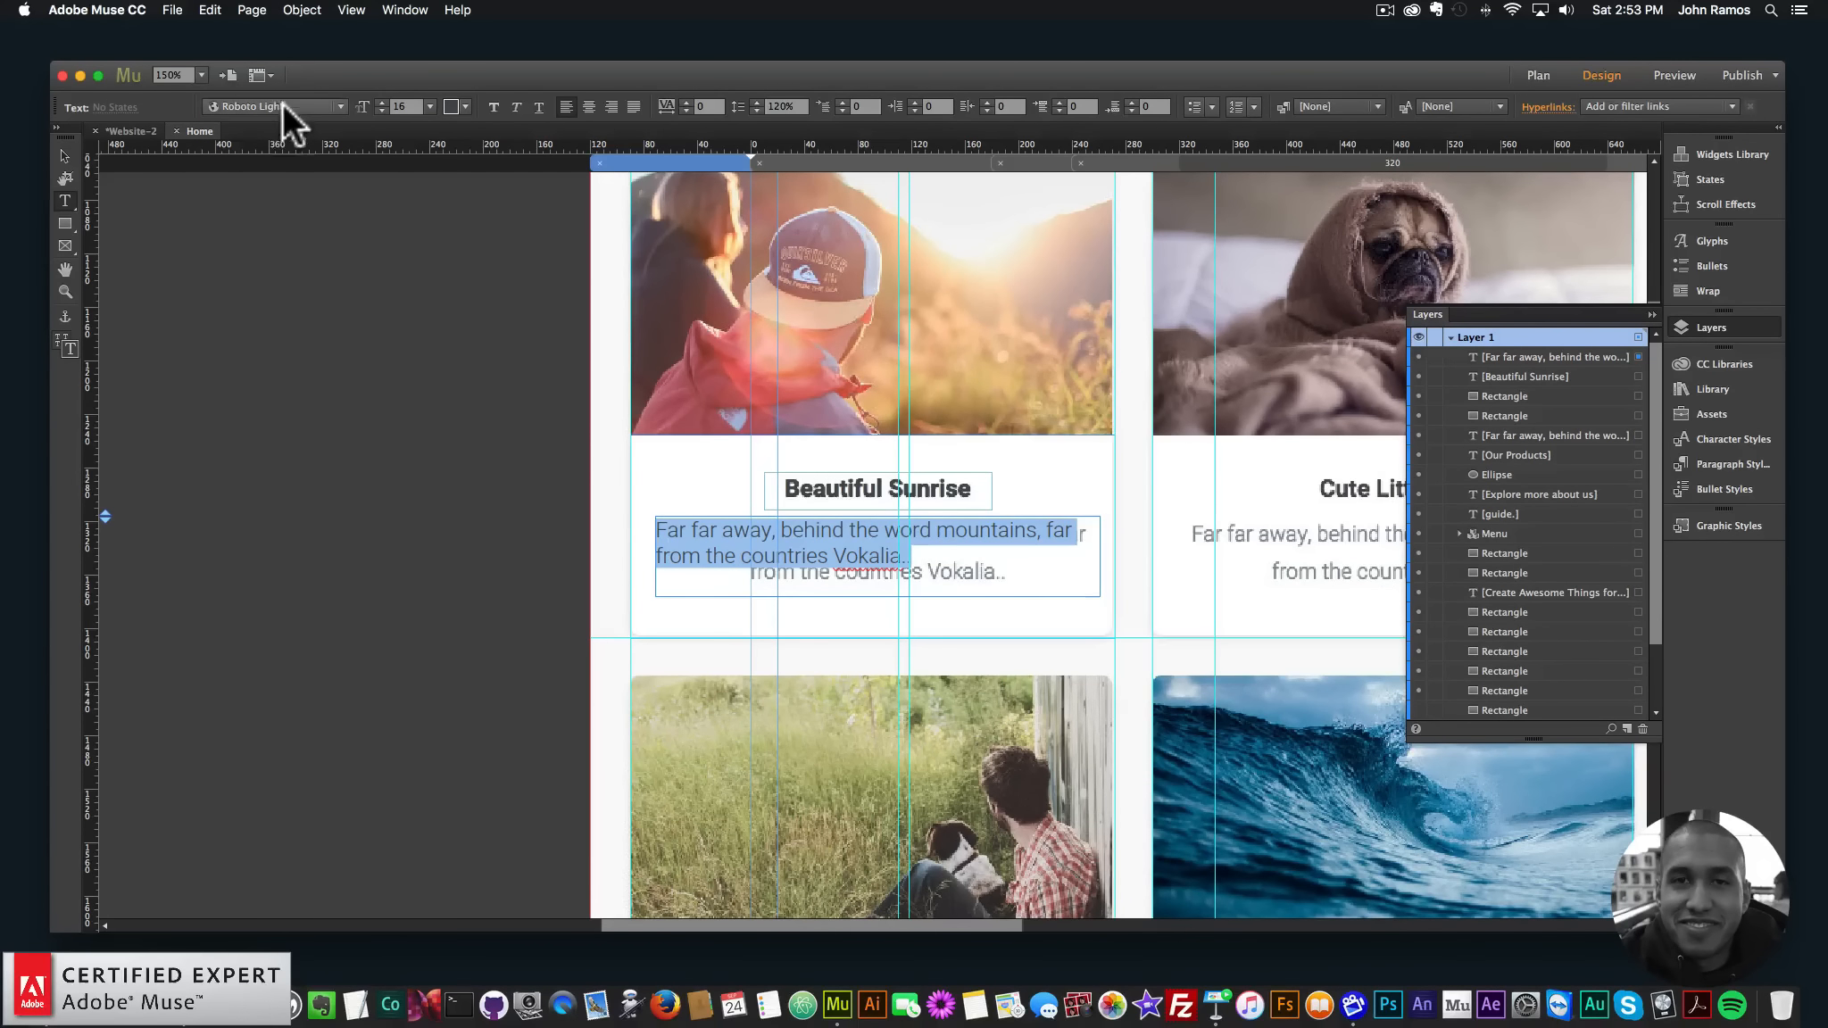
- Centre-align the description and set its line spacing to 160%
left_click(588, 106)
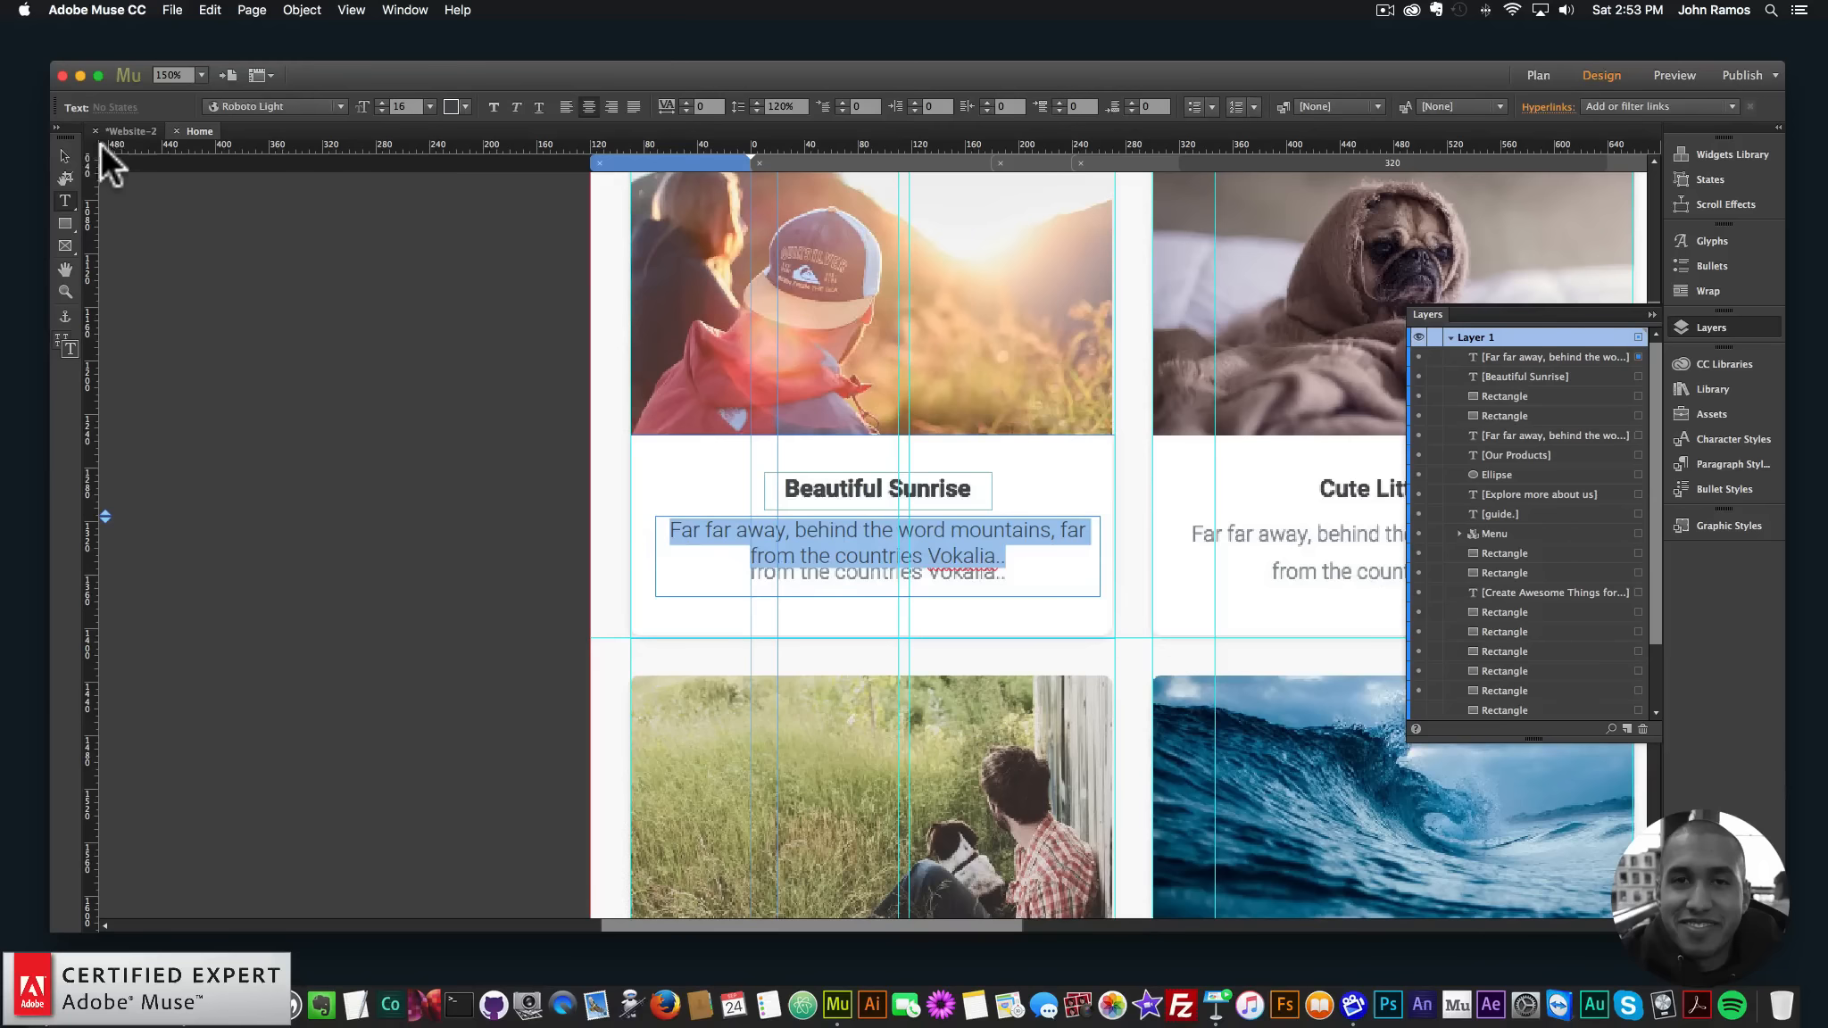
left_click(306, 252)
left_click(1016, 549)
left_click_drag(1016, 549, 534, 408)
left_click(794, 107)
type("160")
key("Return")
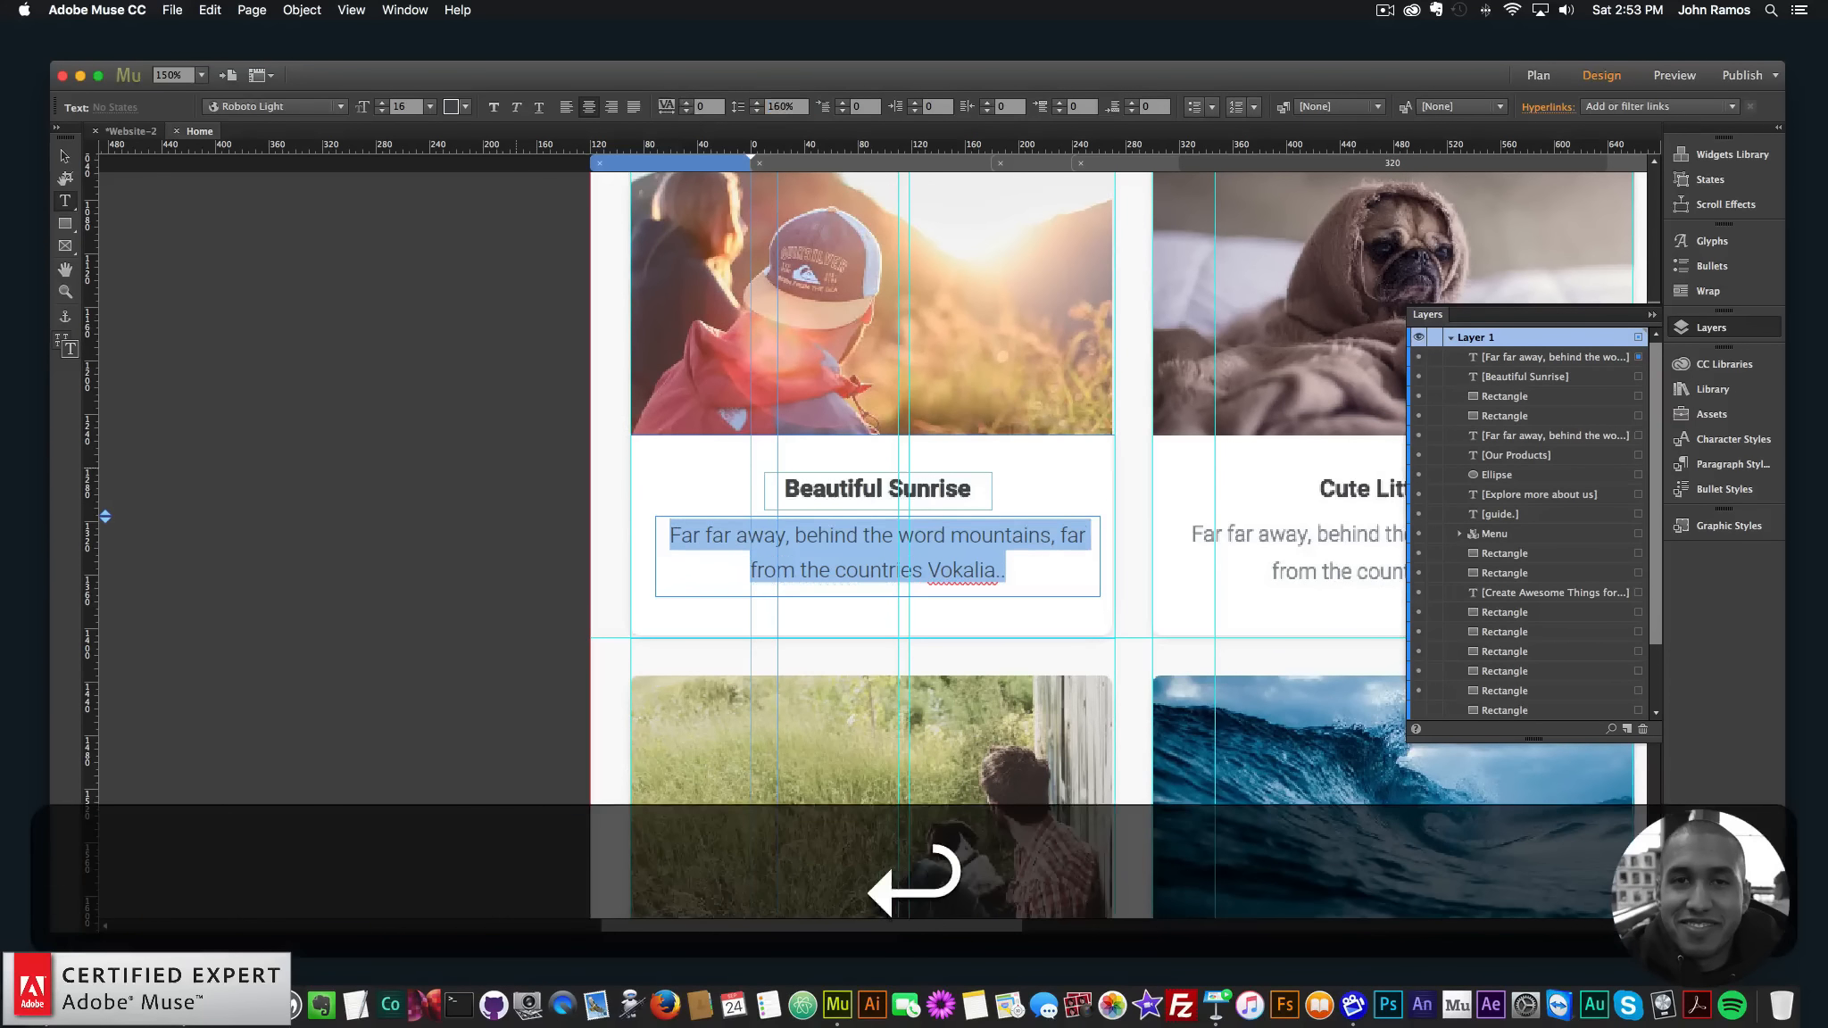
- Nudge the description frame until it lines up with the template text
left_click(63, 156)
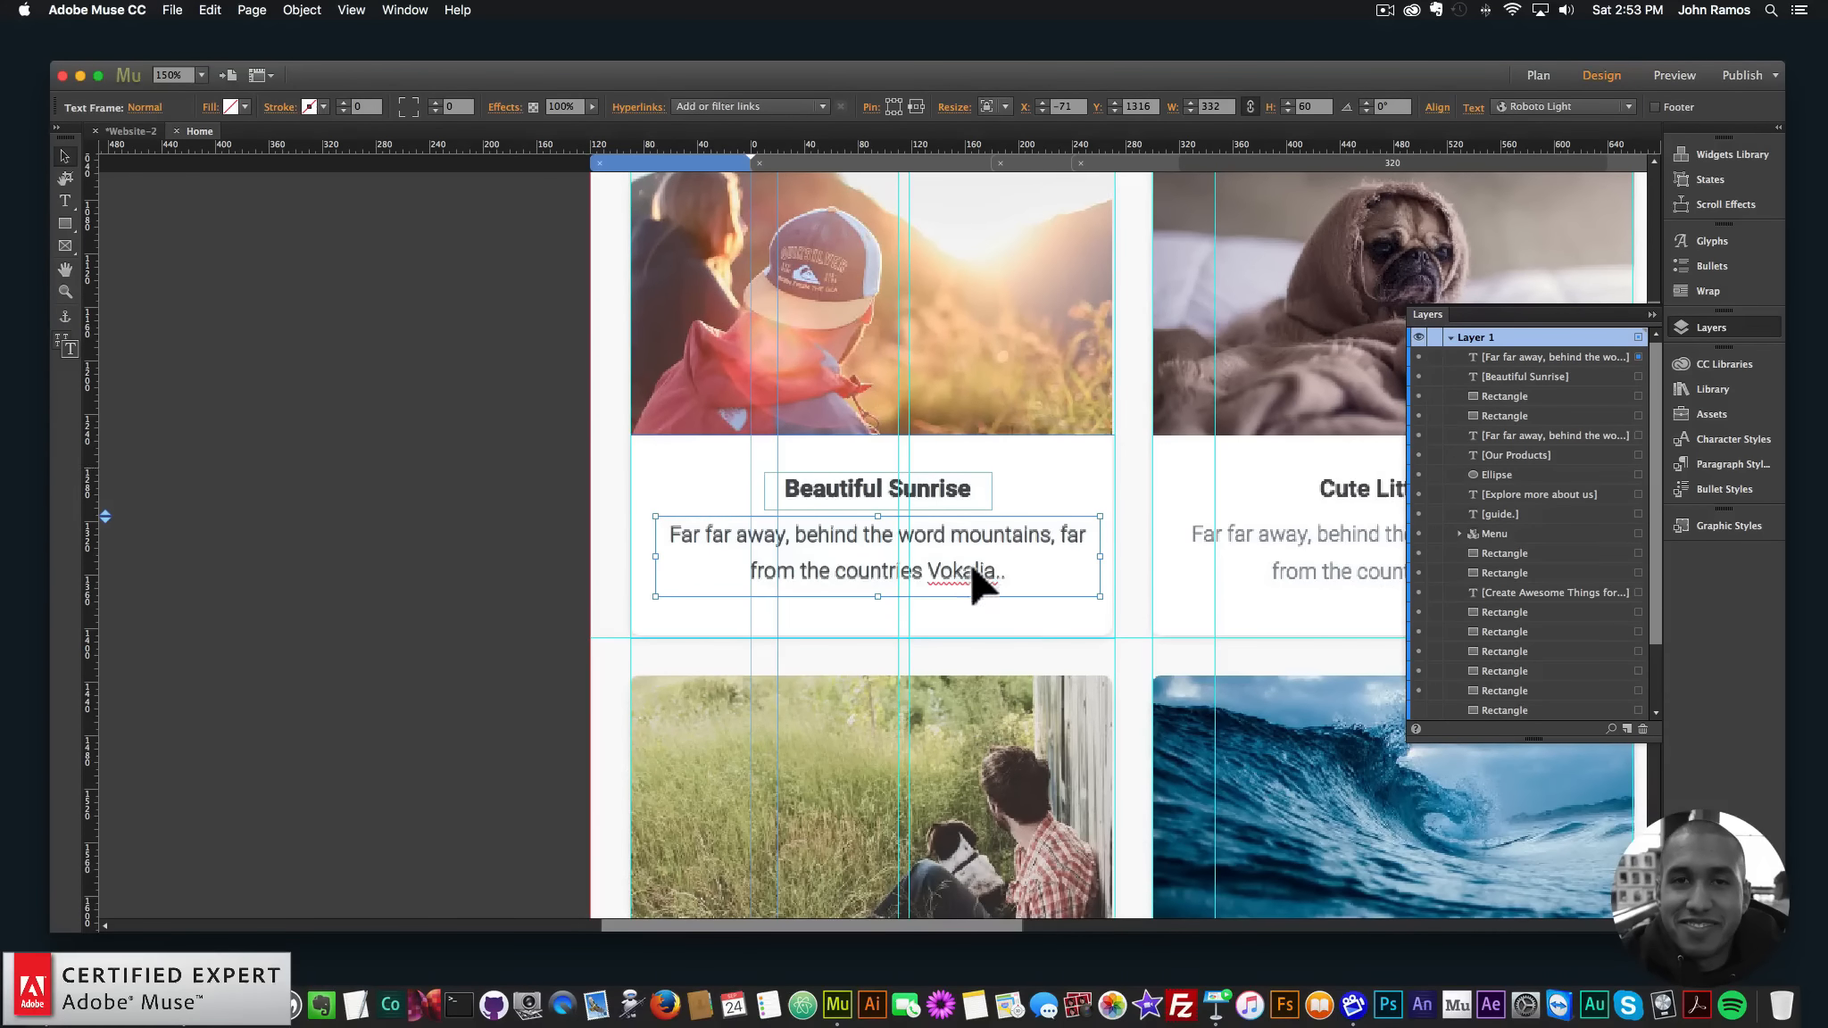
key("Up")
key("Down")
key("Up")
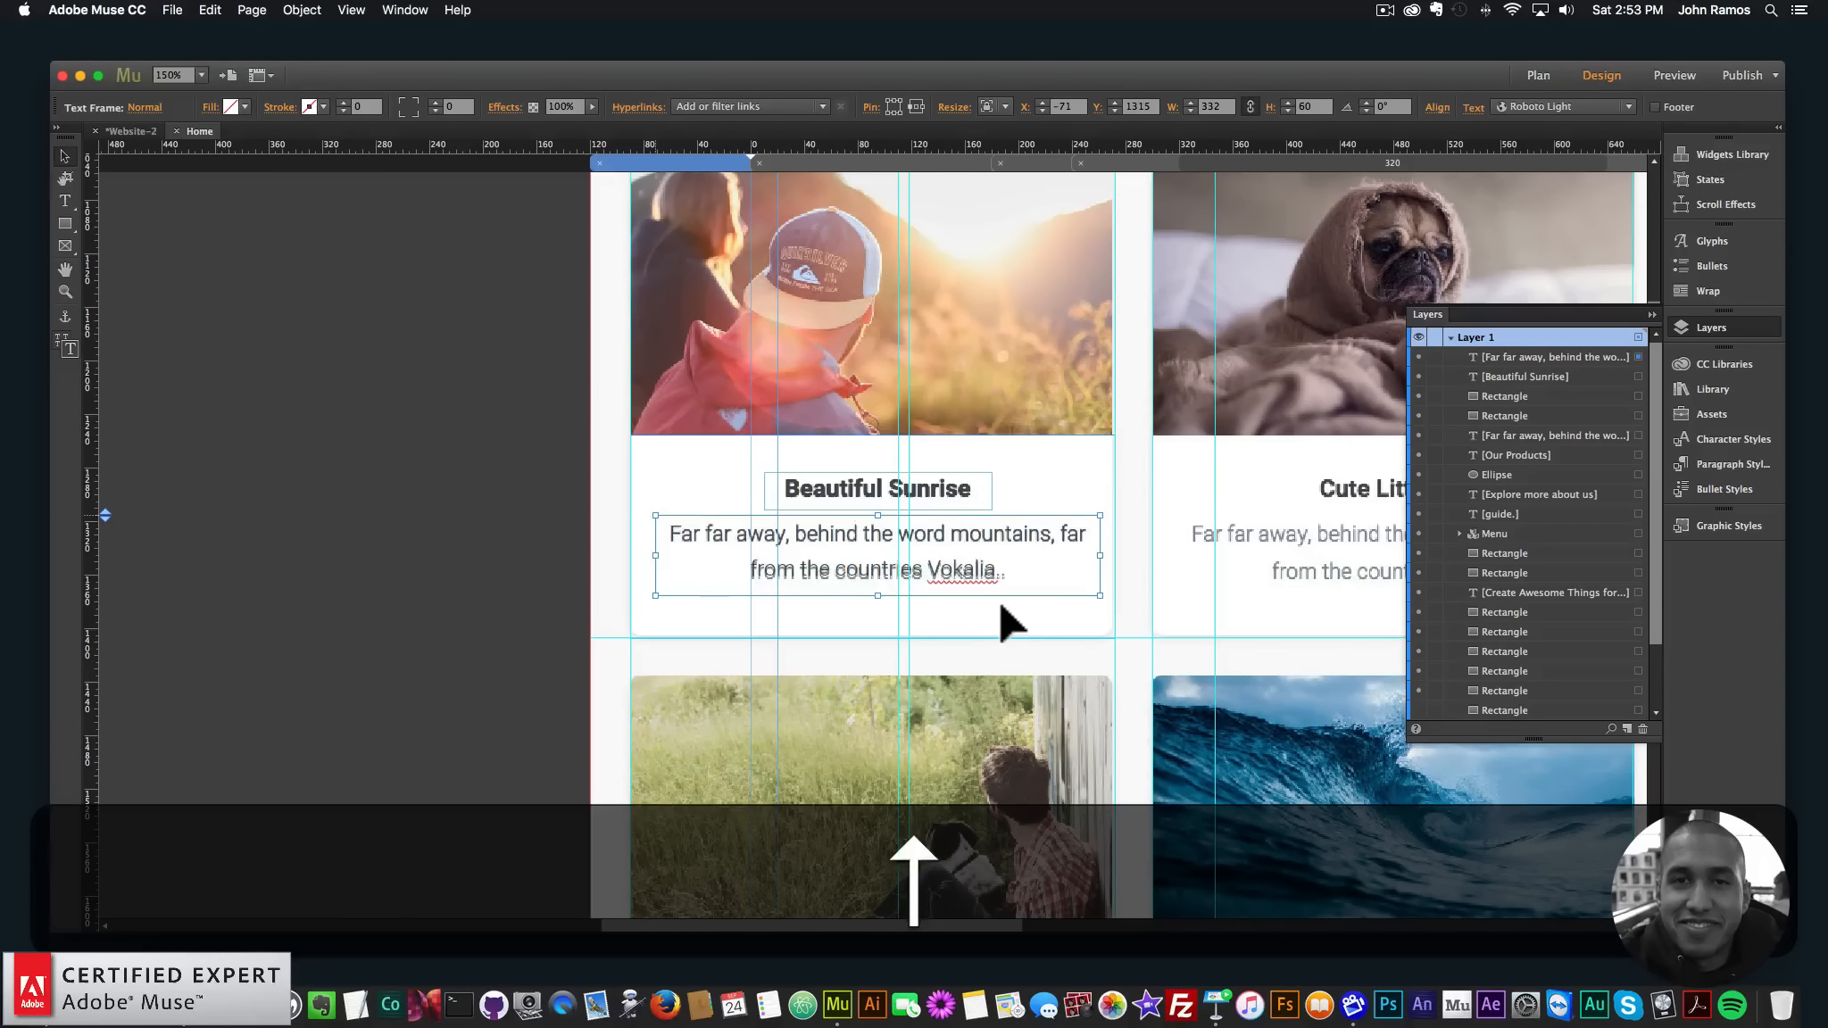
key("Down")
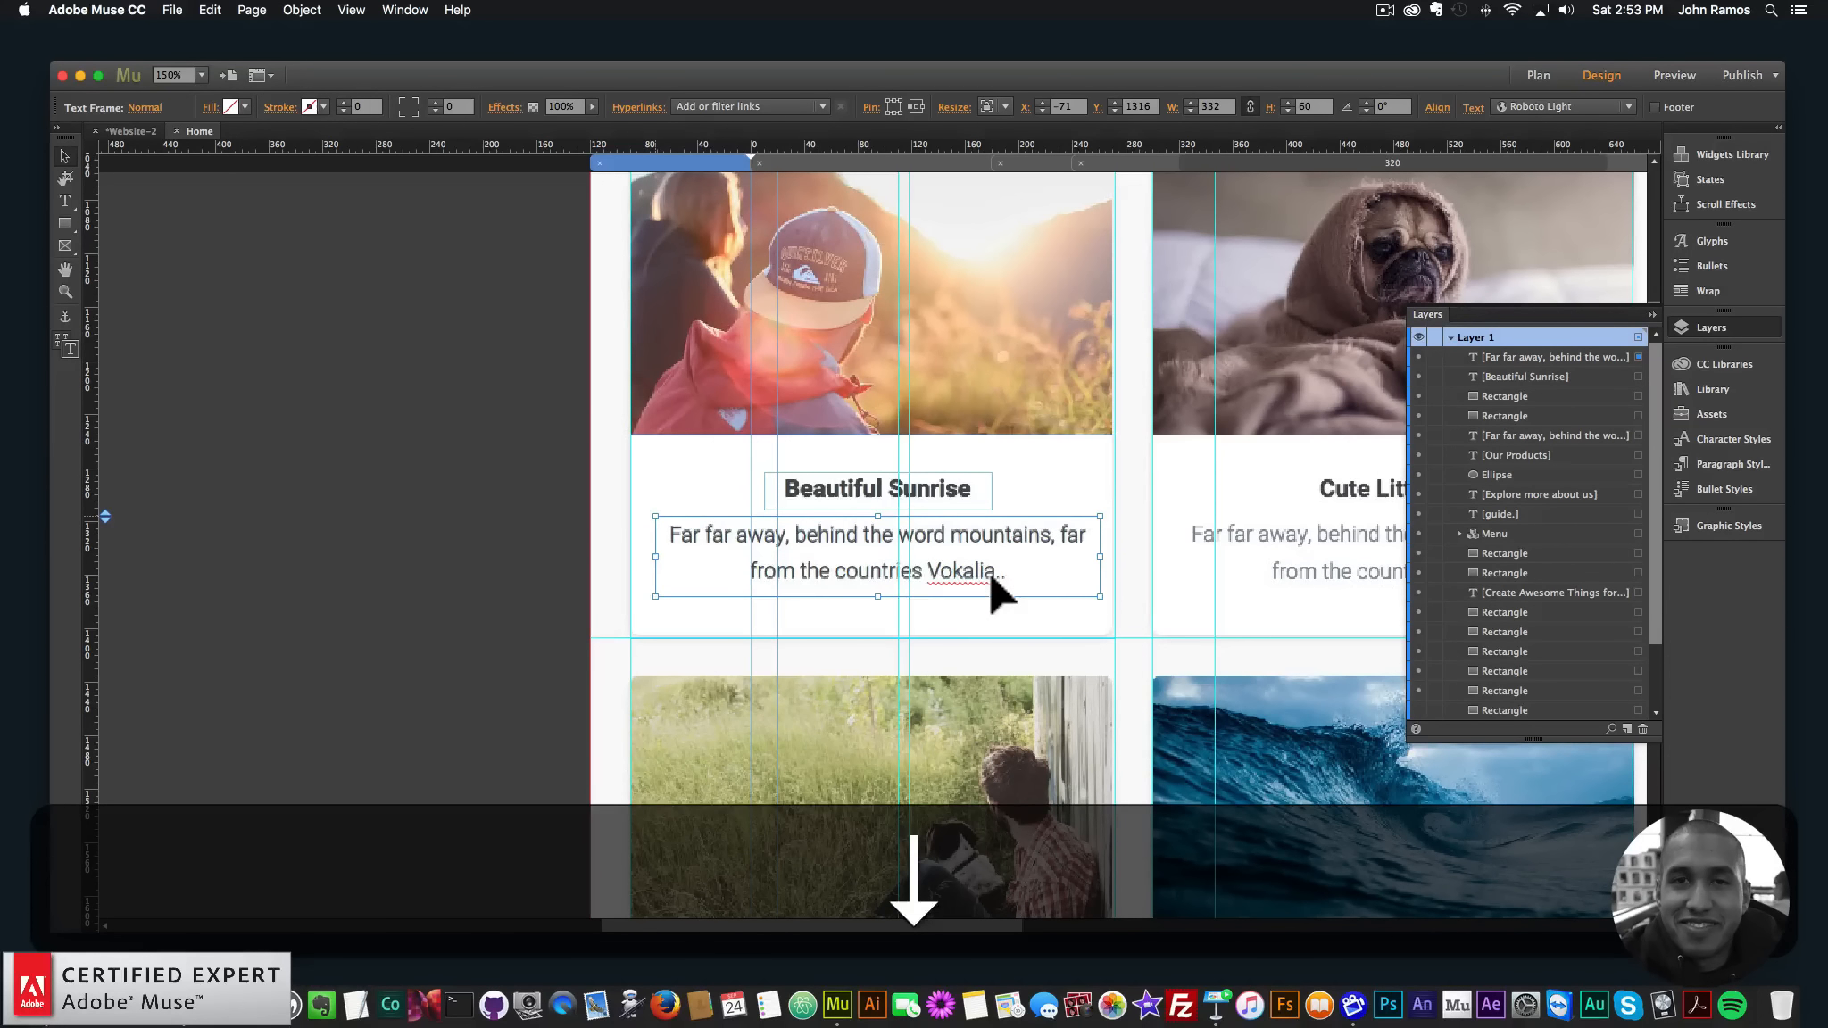
key("Up")
key("Down")
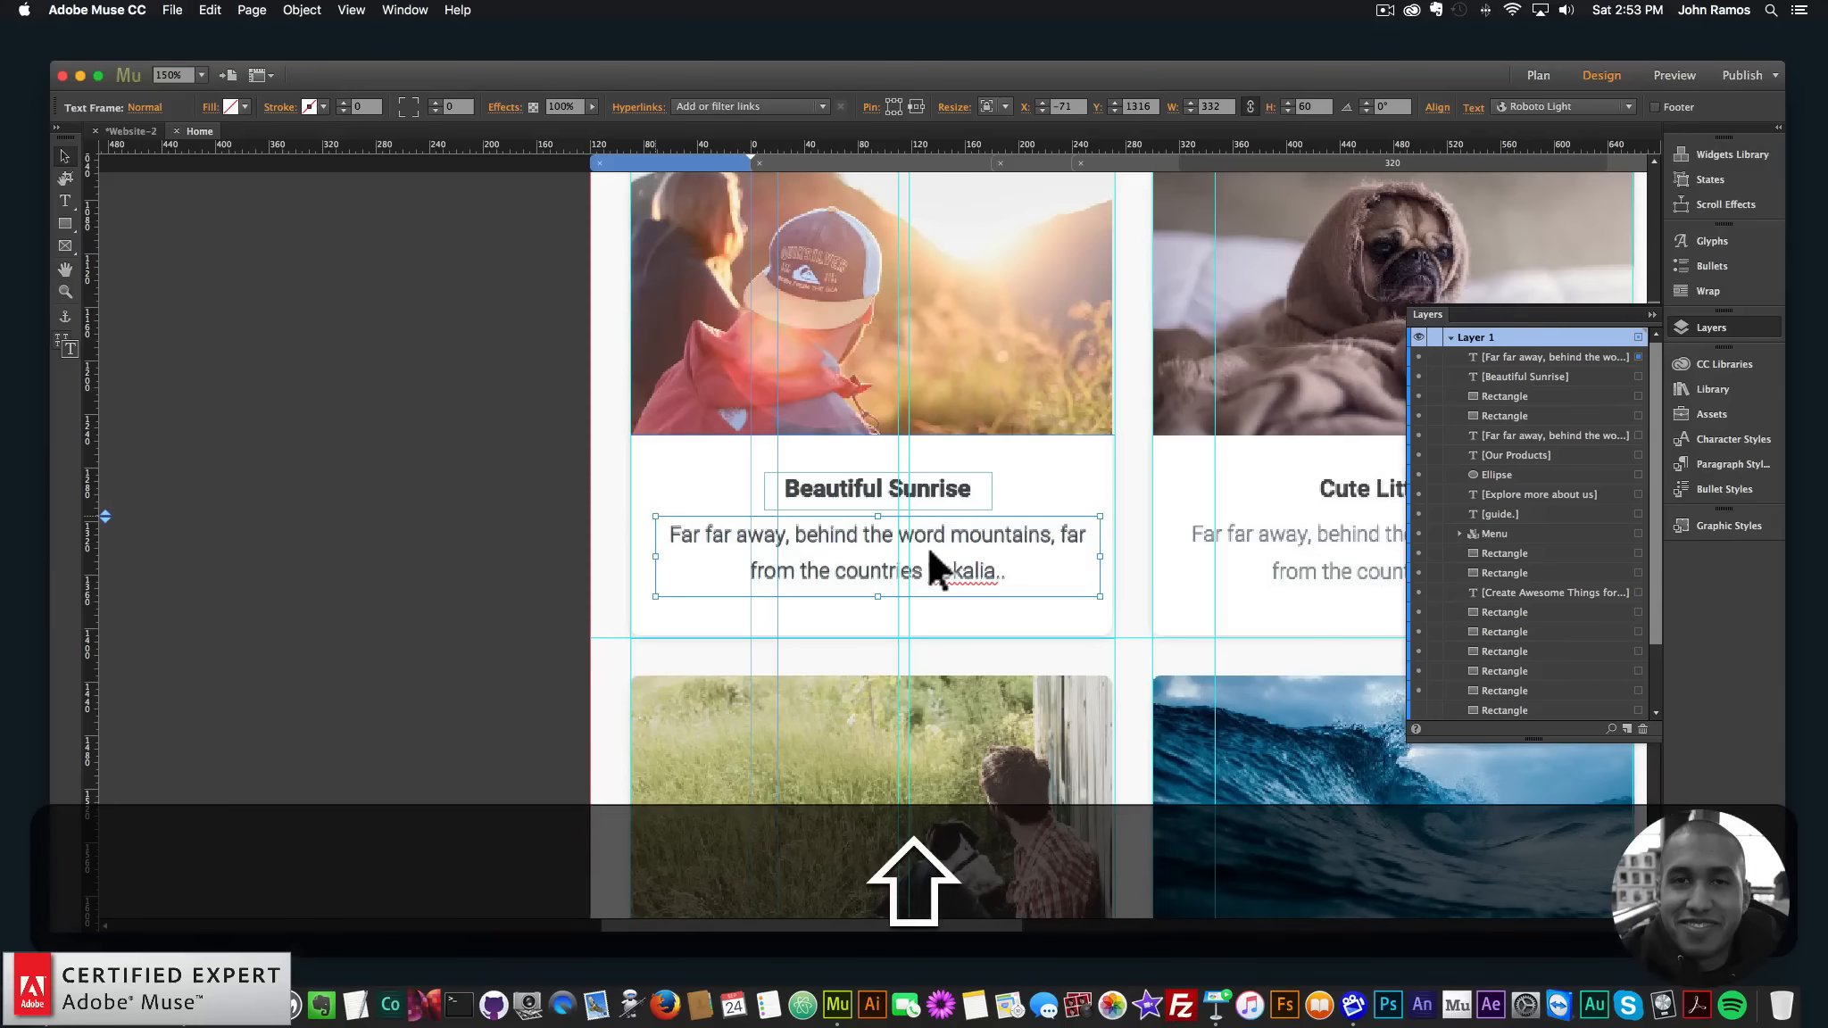
key("shift+Up")
key("shift+Down")
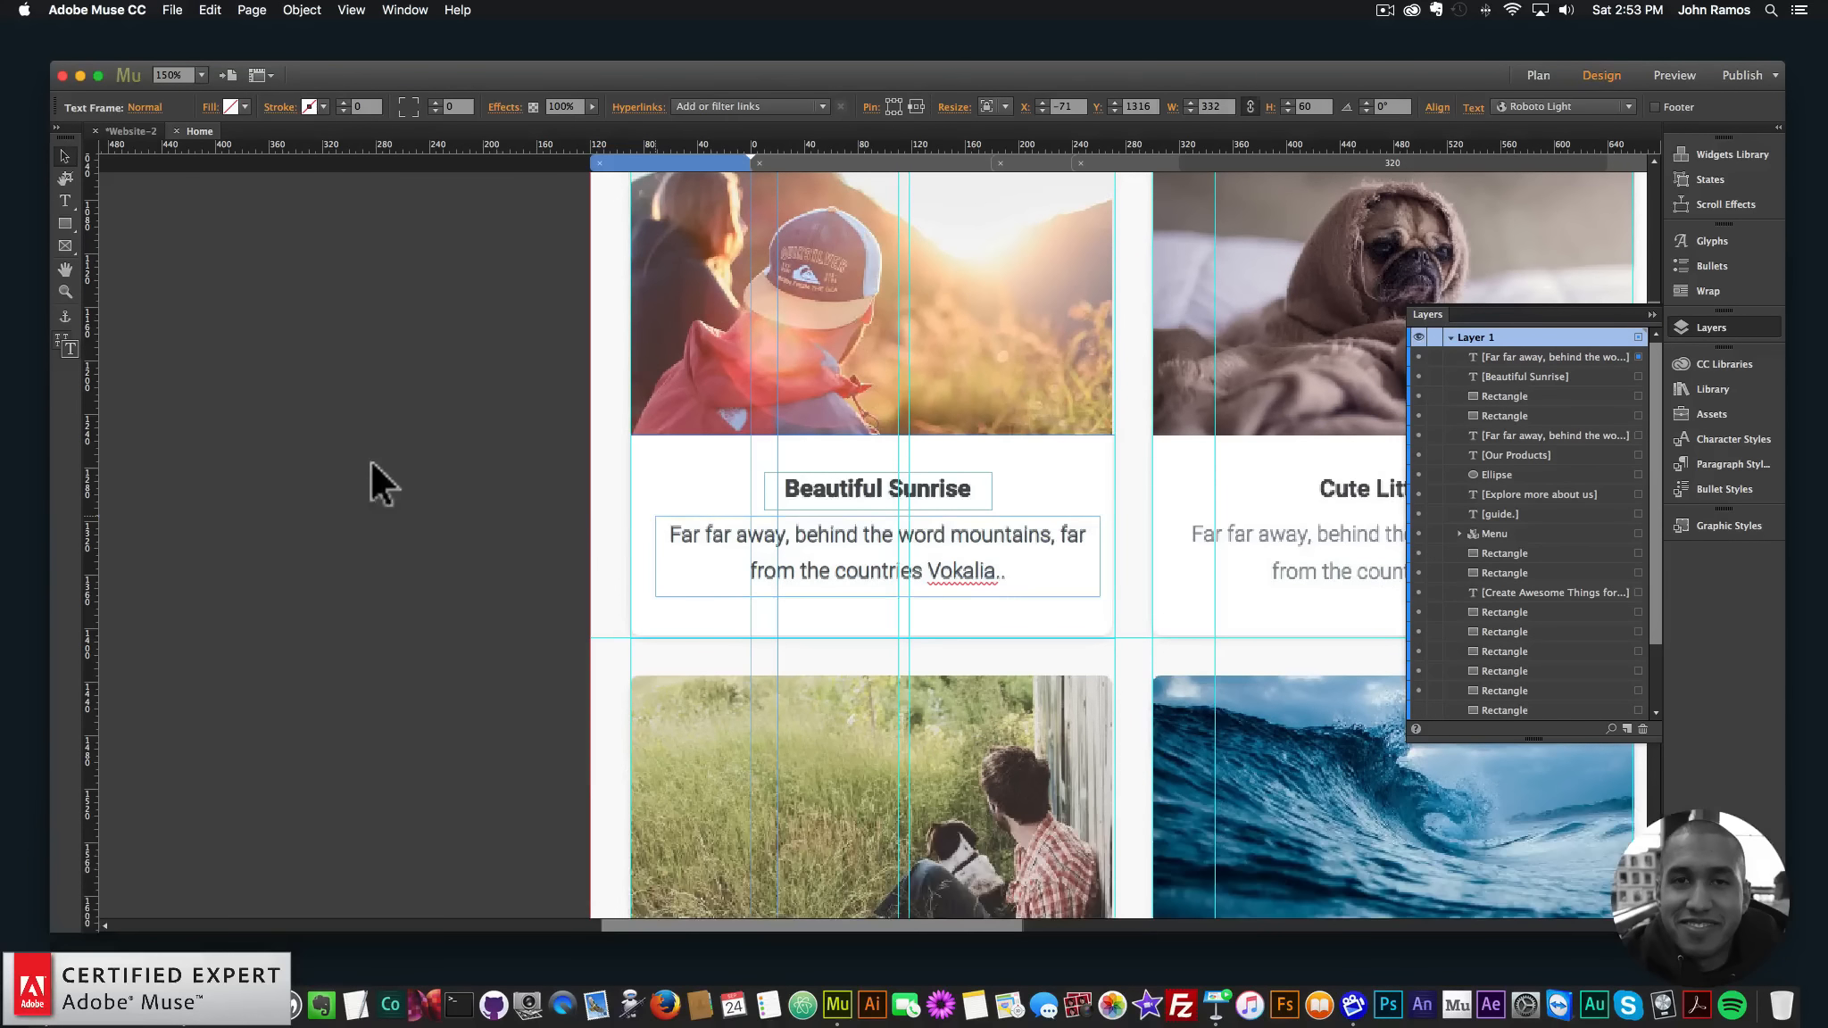
left_click(375, 473)
- Fill the Beautiful Sunrise photo rectangle with img_1.jpg using Scale to Fill fitting
scroll(759, 420, "up", 5)
scroll(808, 435, "down", 3)
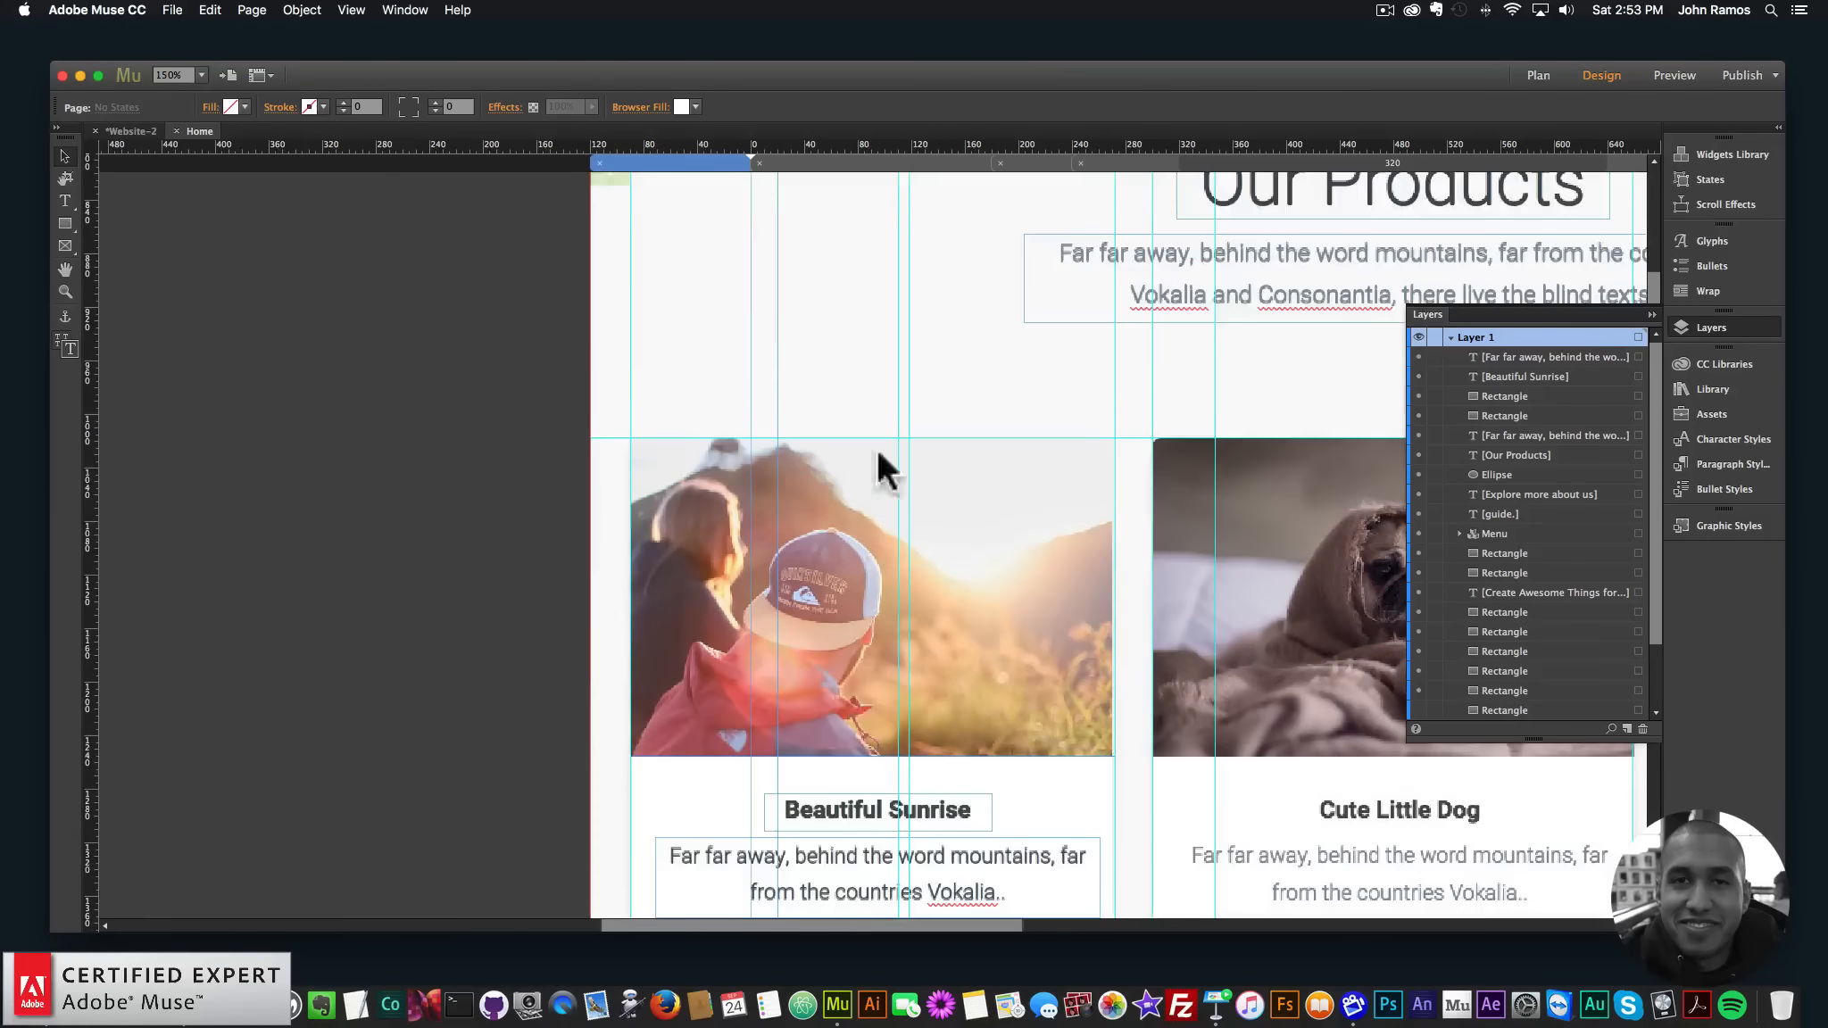
scroll(1264, 551, "down", 3)
scroll(1276, 563, "up", 2)
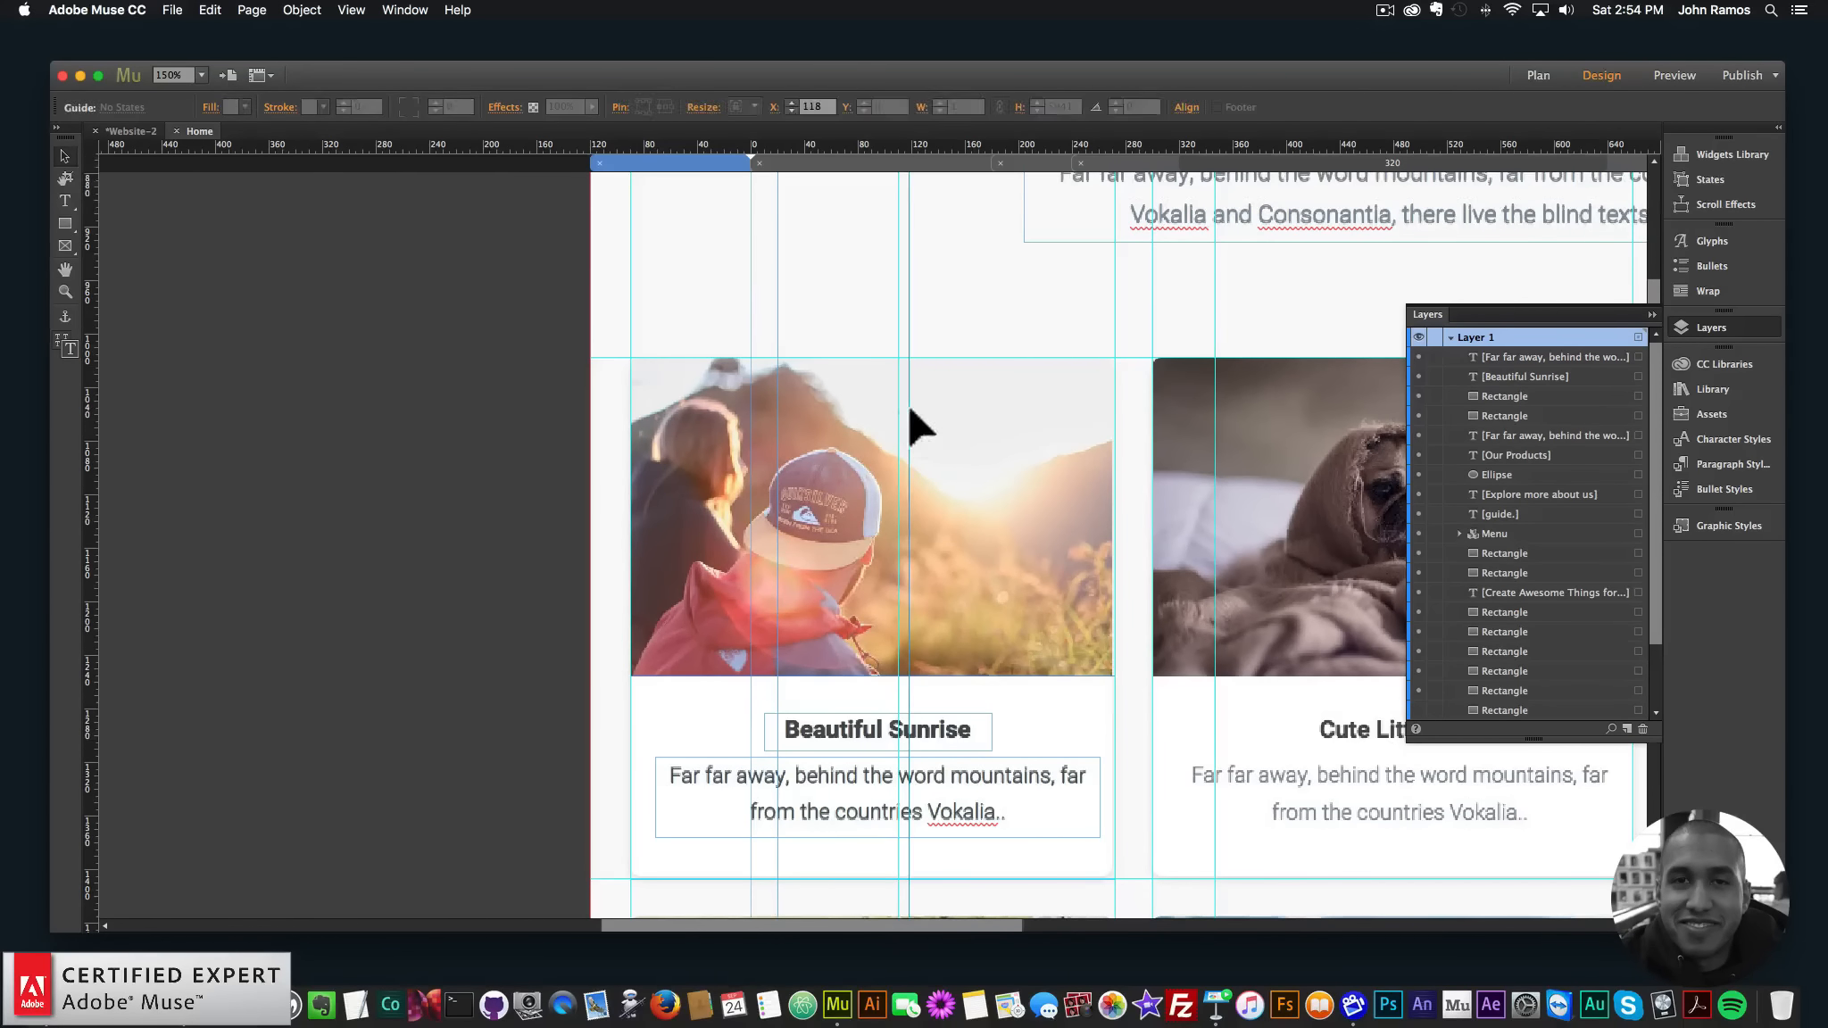
left_click(978, 416)
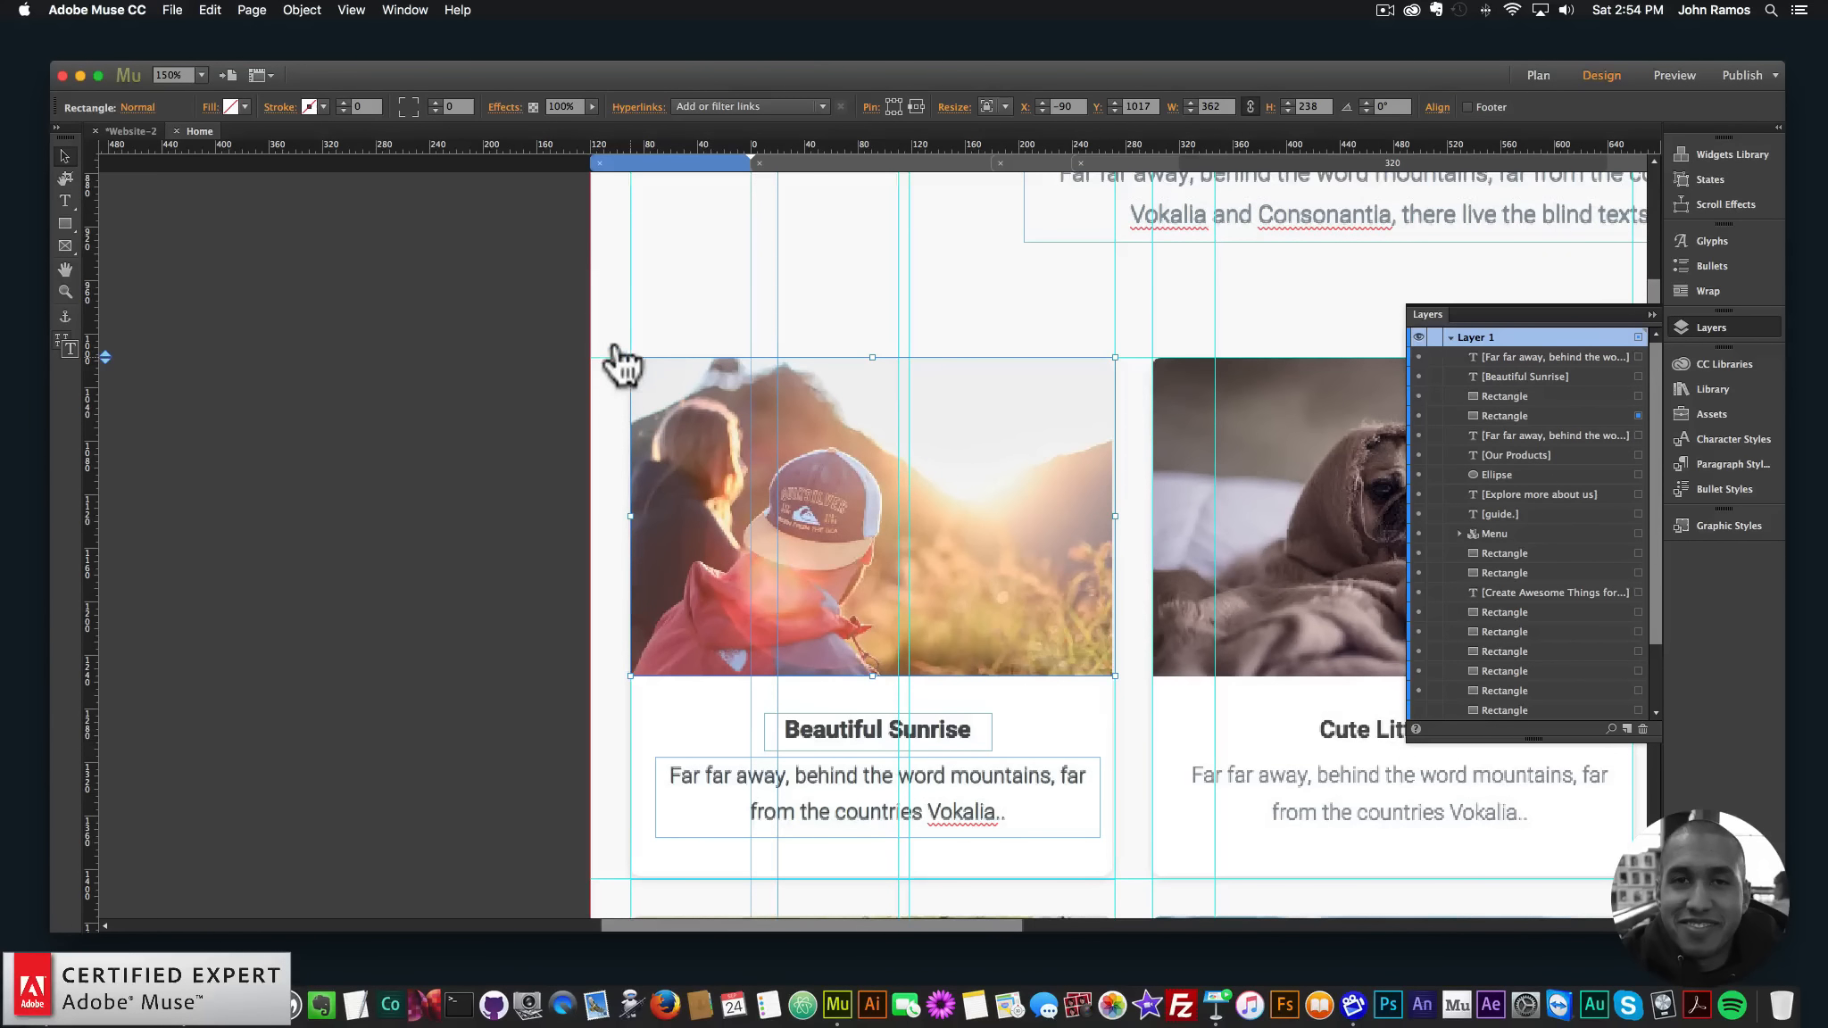
left_click(211, 107)
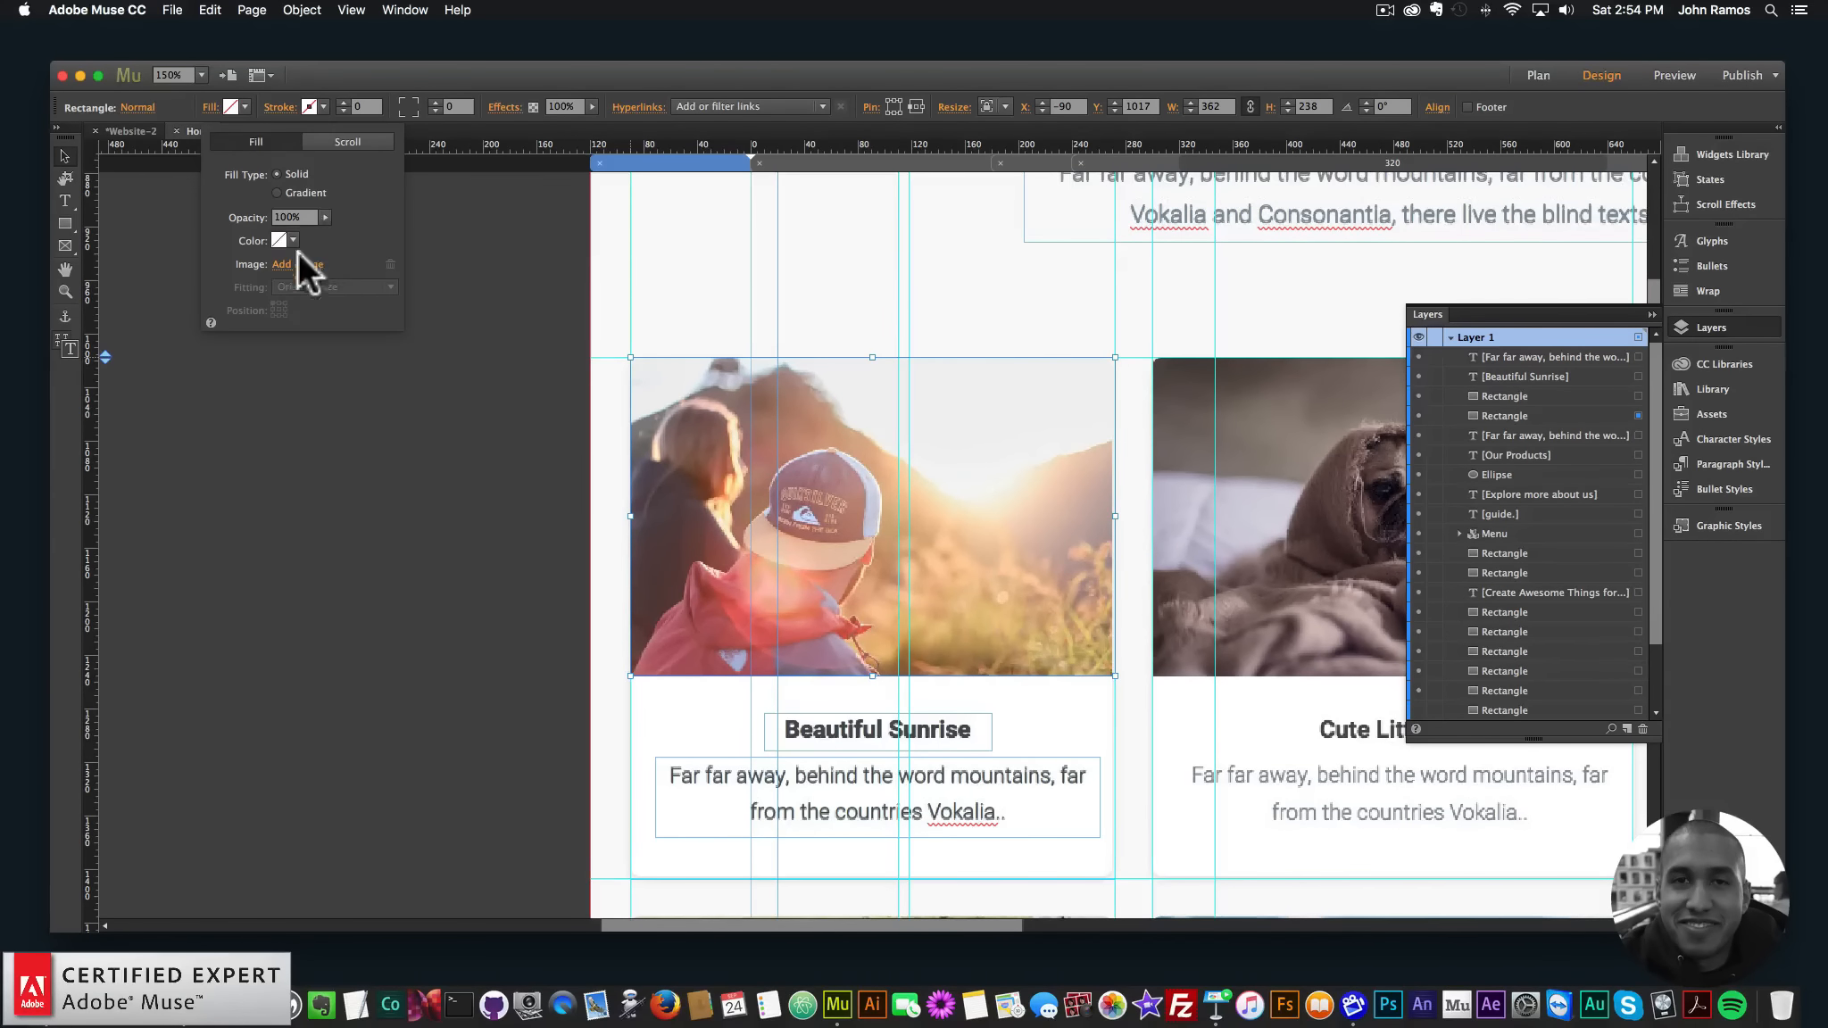
left_click(297, 265)
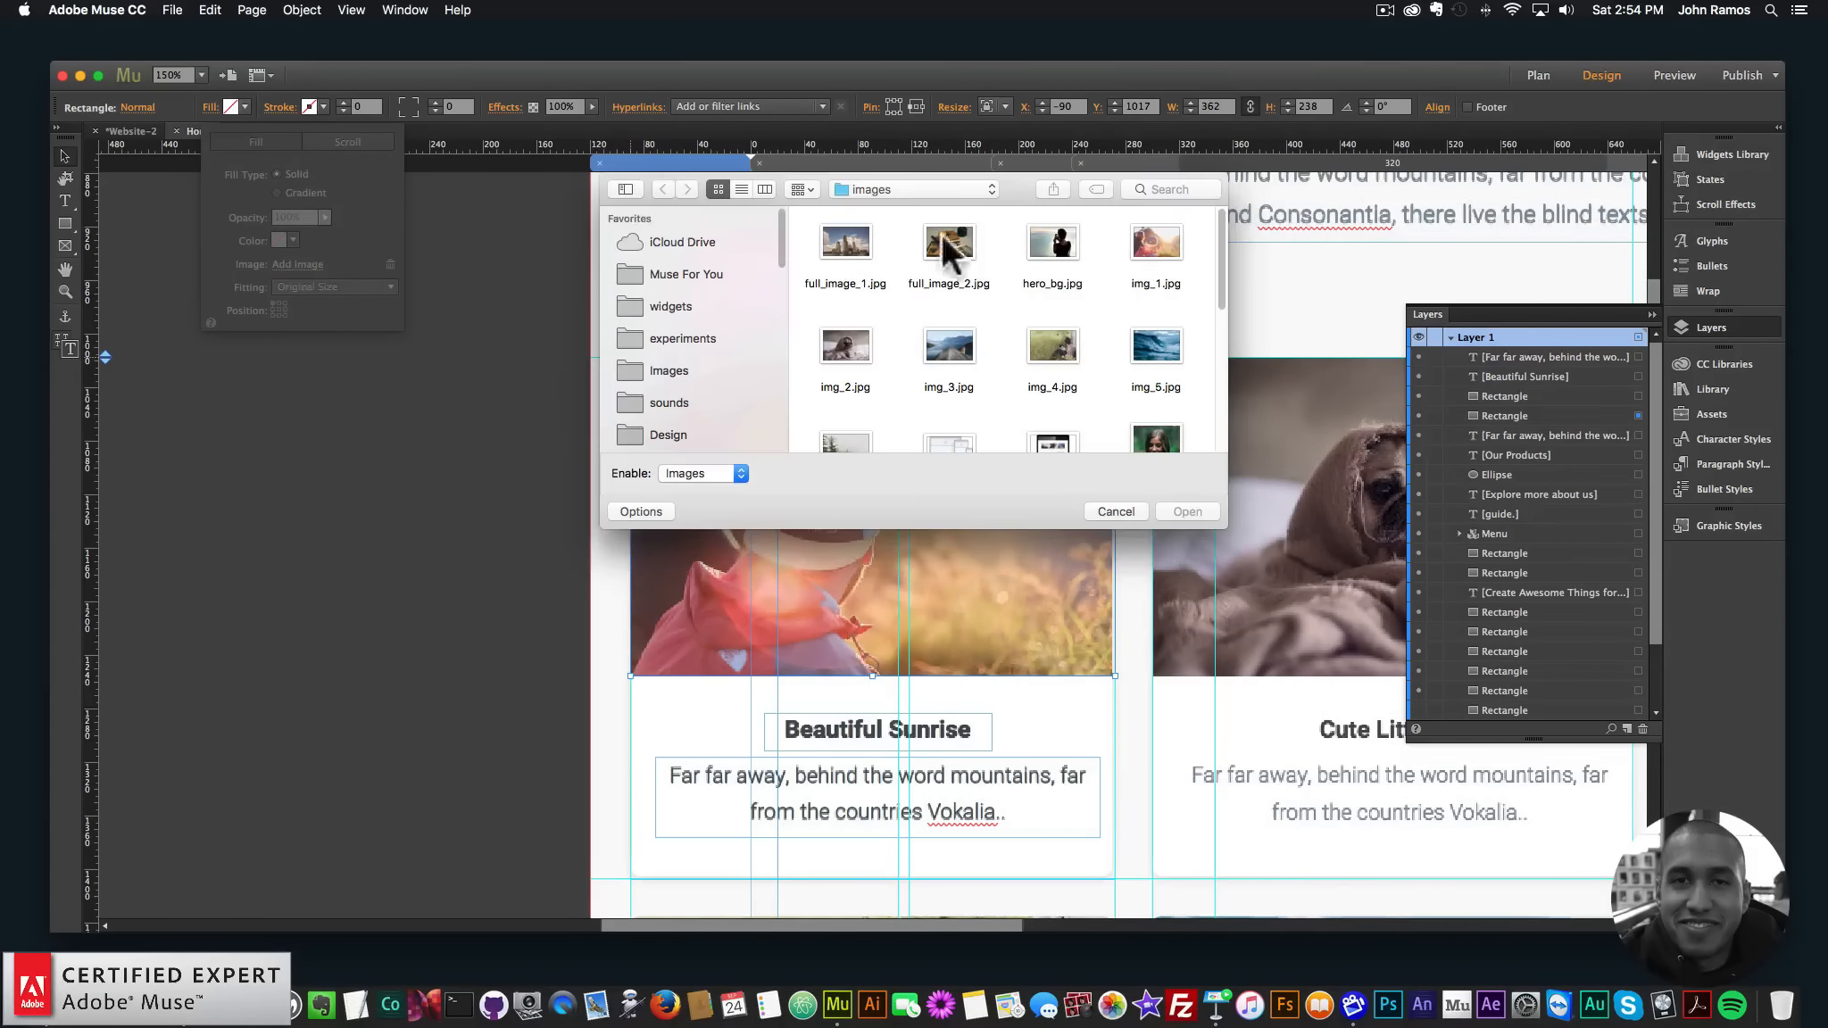
double_click(1155, 238)
left_click(331, 285)
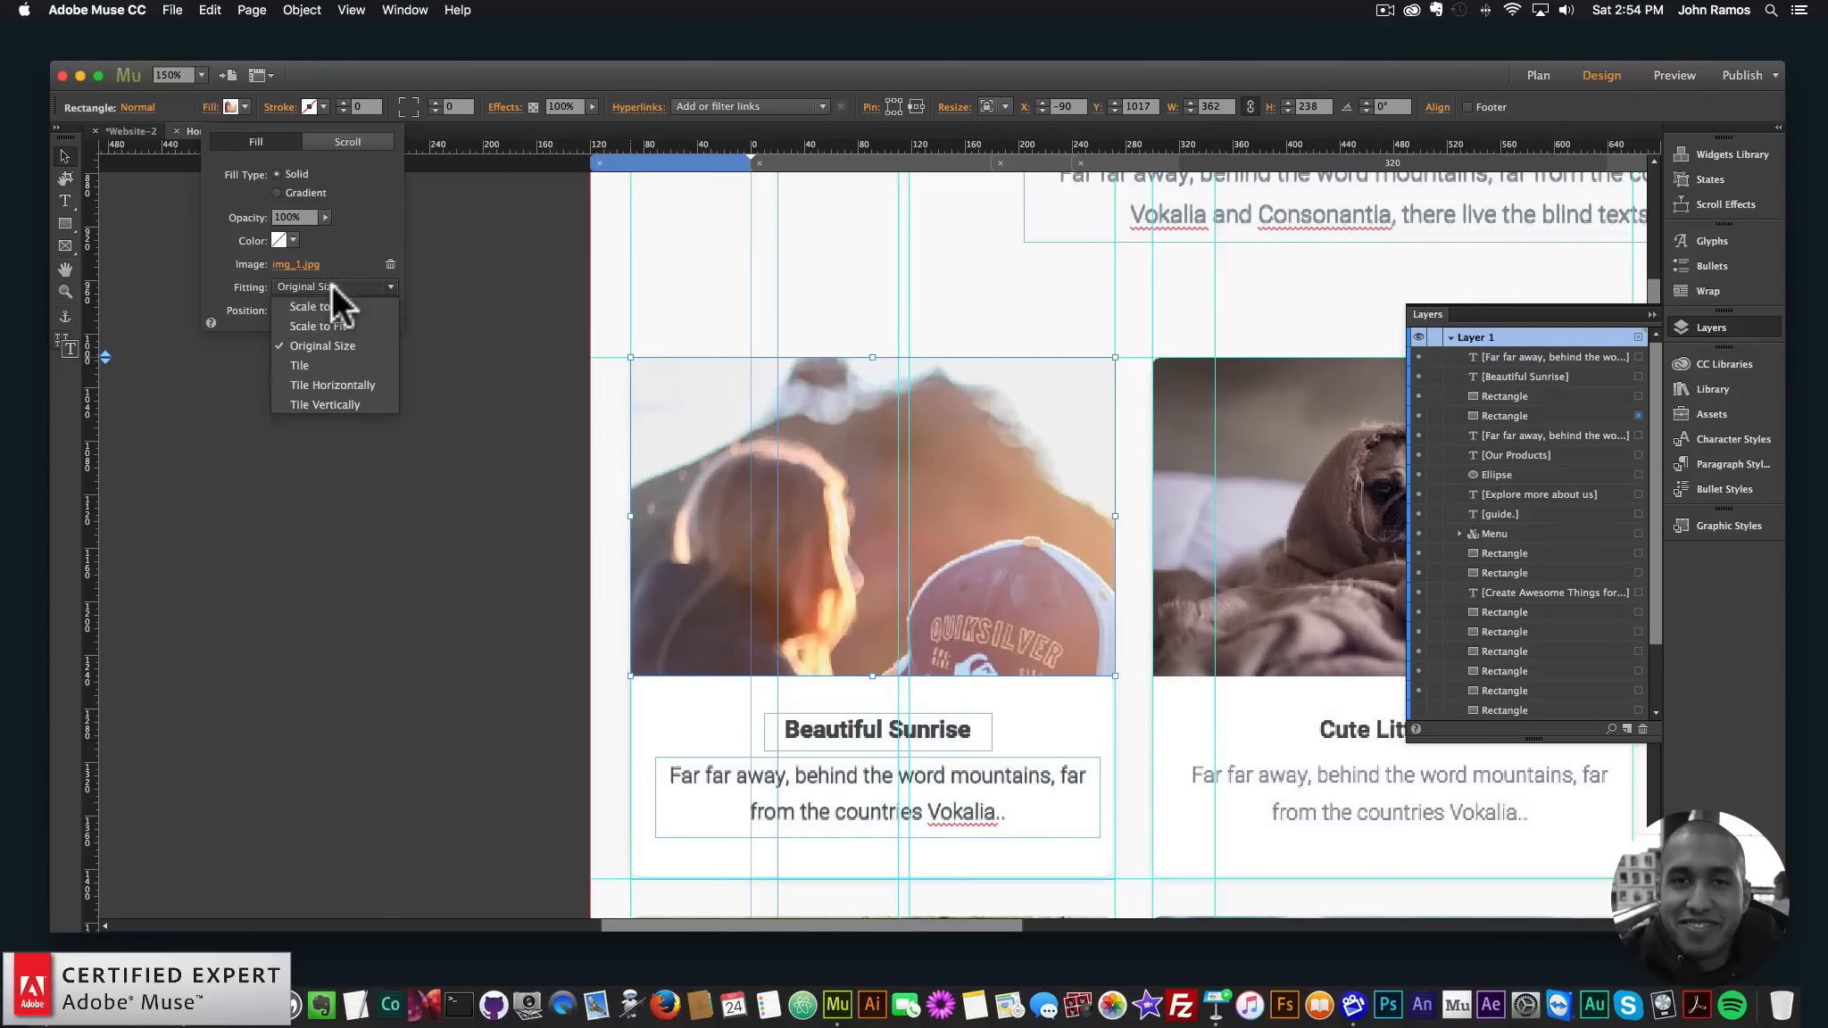
left_click(326, 307)
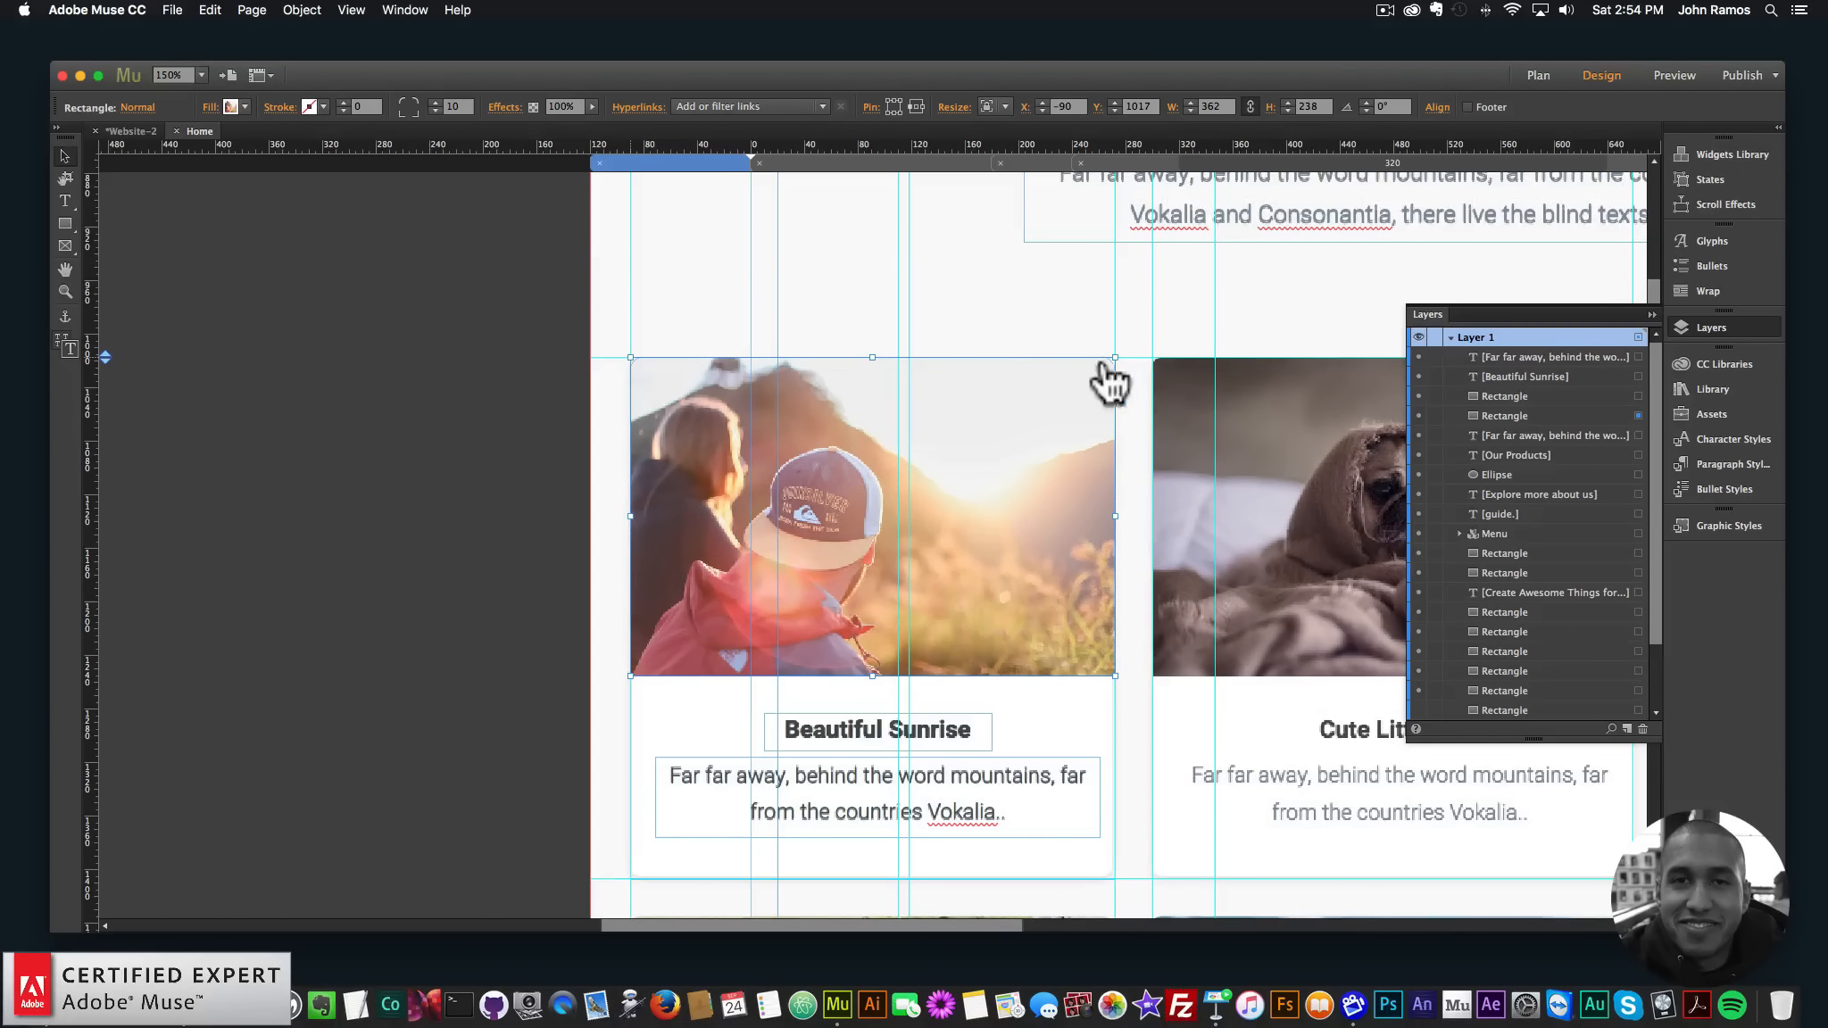
scroll(1111, 384, "down", 10)
scroll(1107, 385, "up", 6)
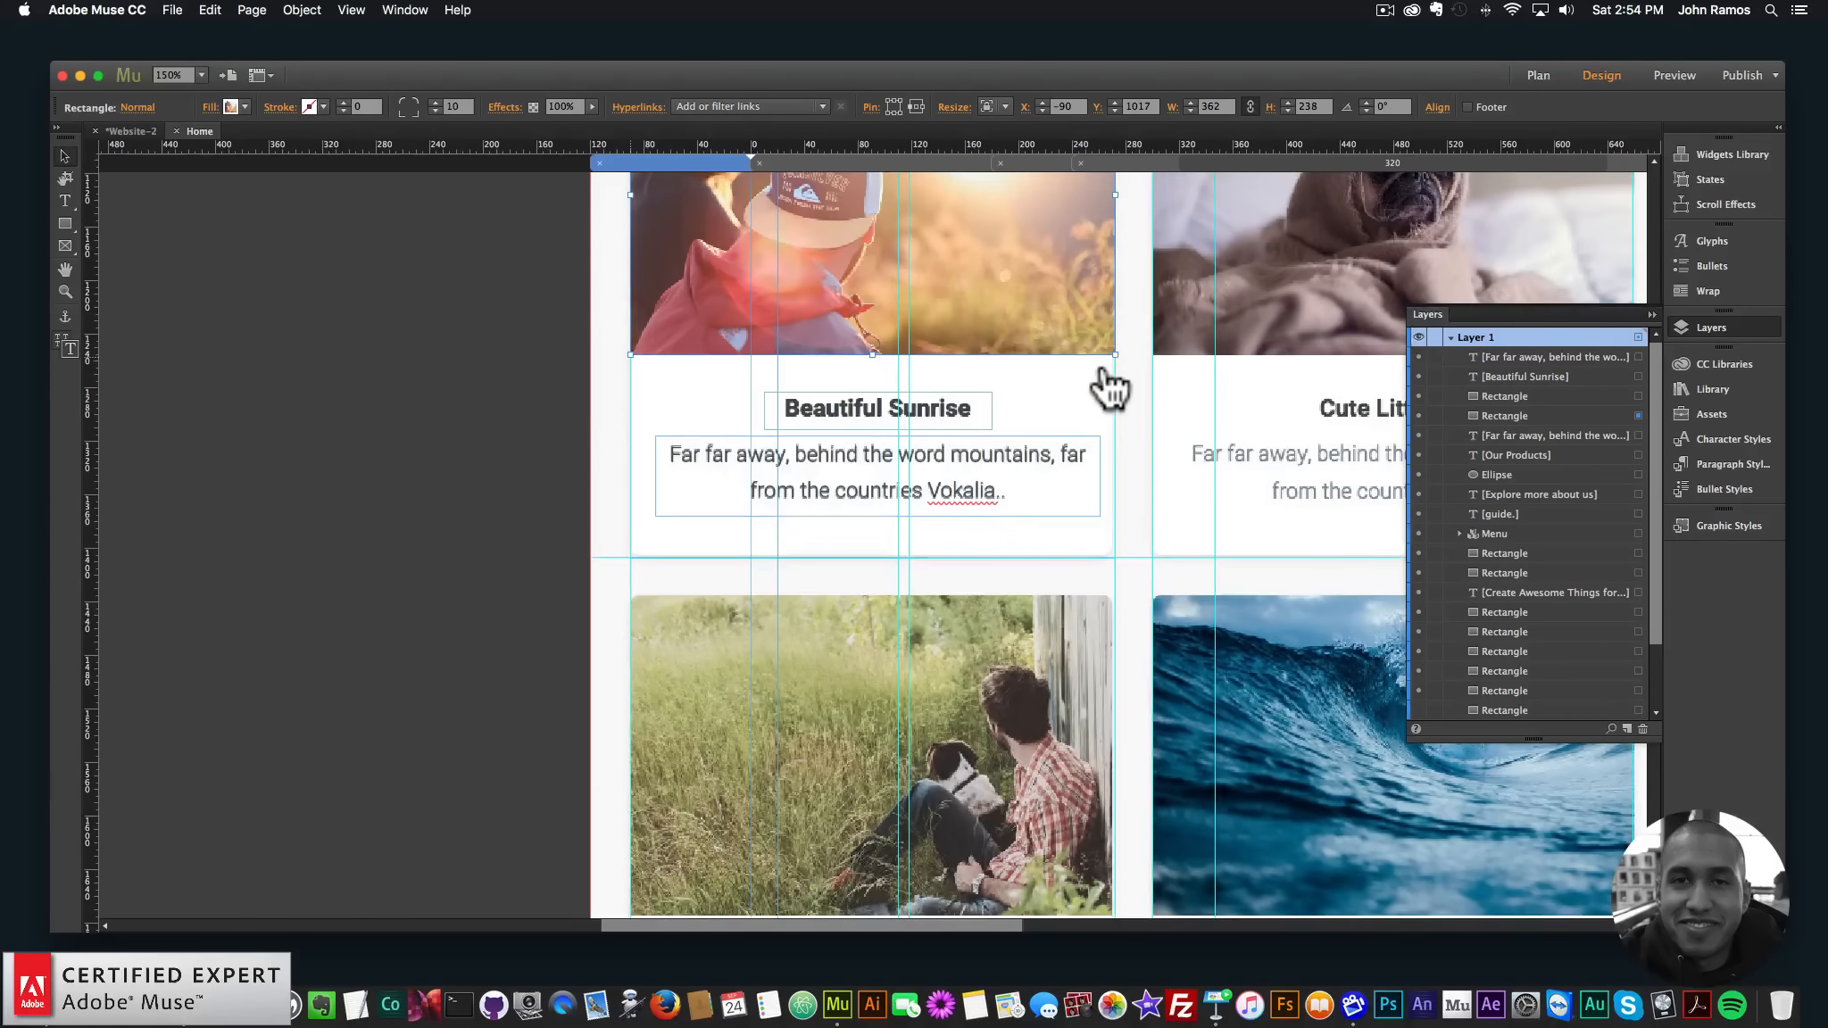
- Set the caption panel's fill to white (FFFFFF) and zoom out a step
left_click(711, 391)
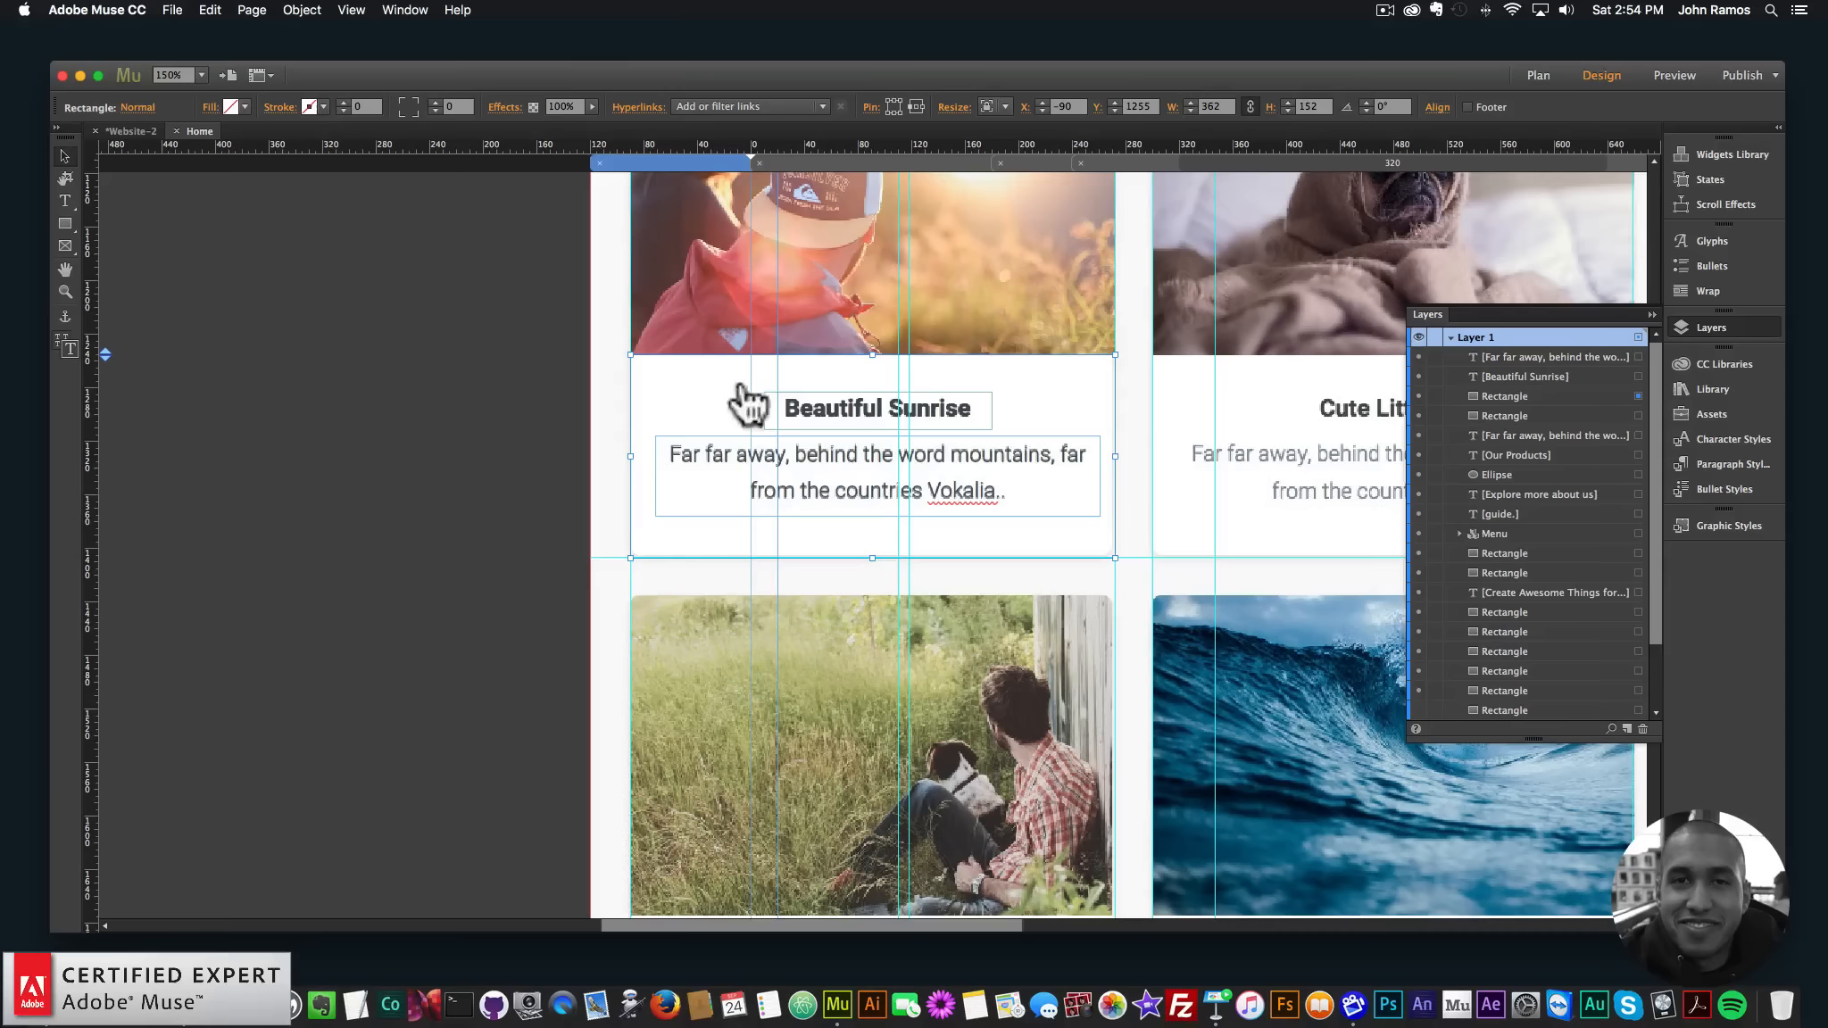
left_click(245, 102)
left_click(467, 127)
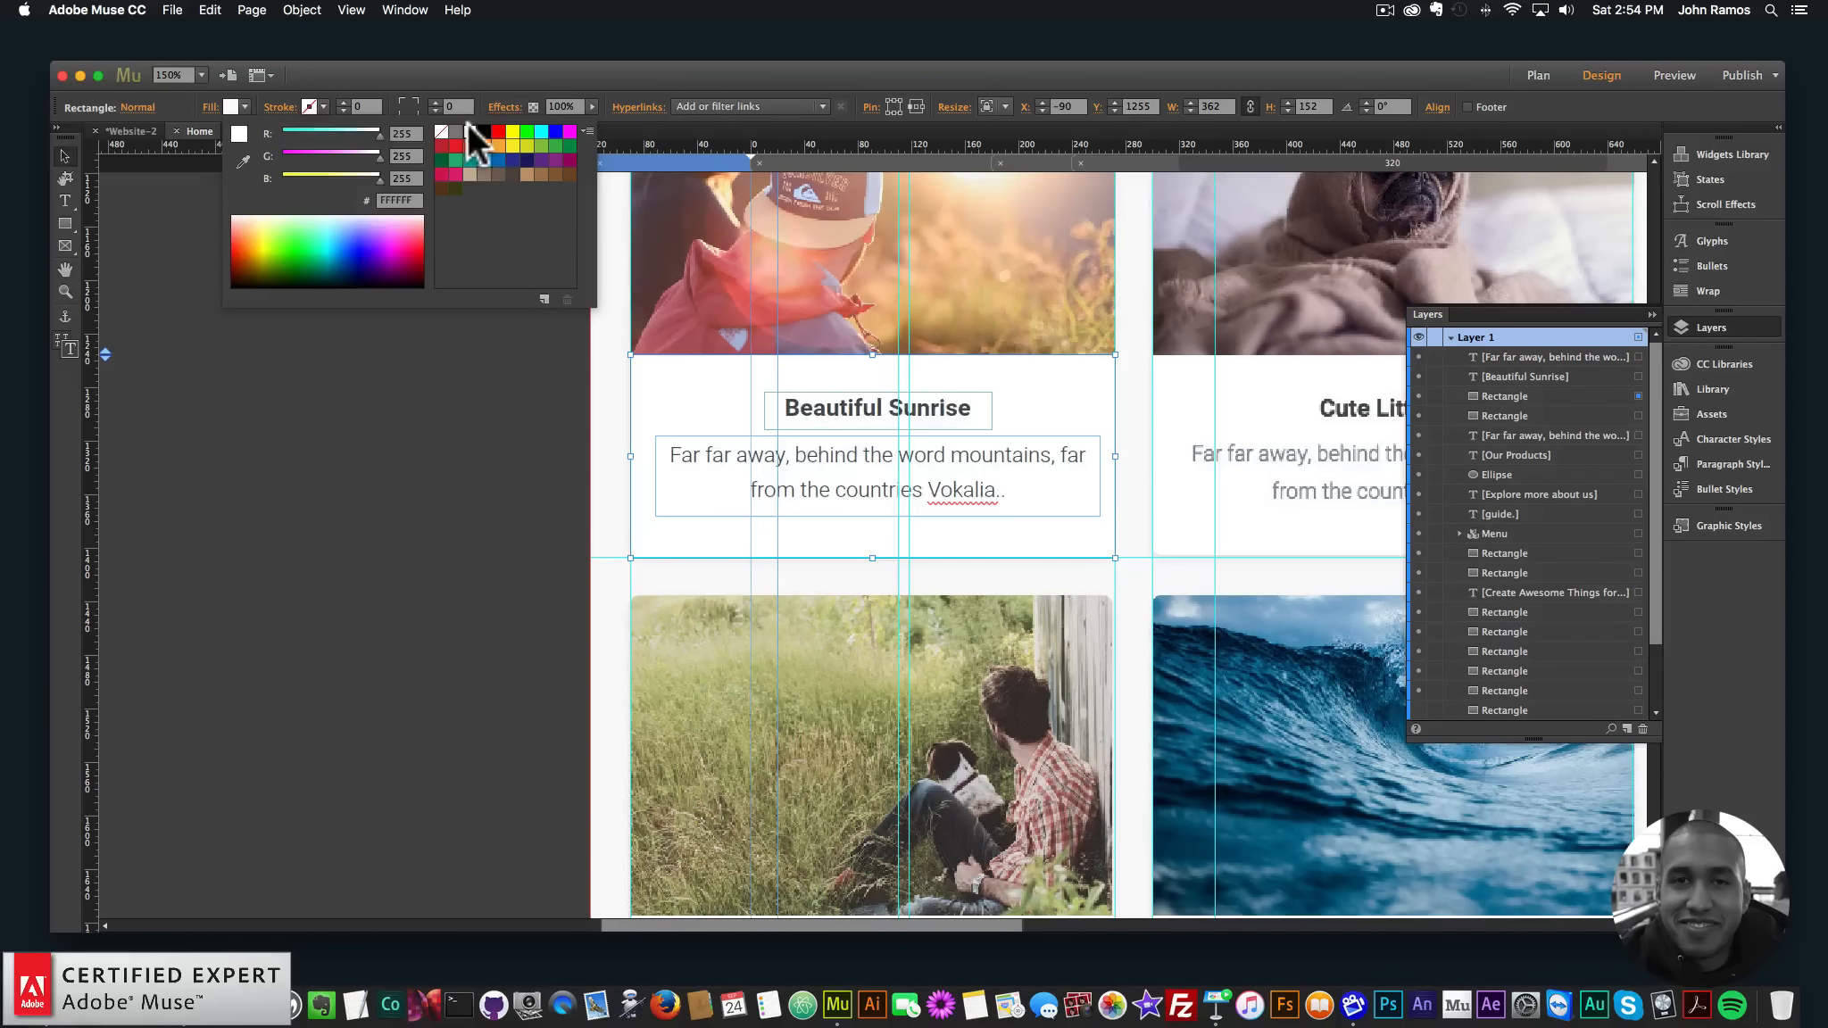
left_click(58, 143)
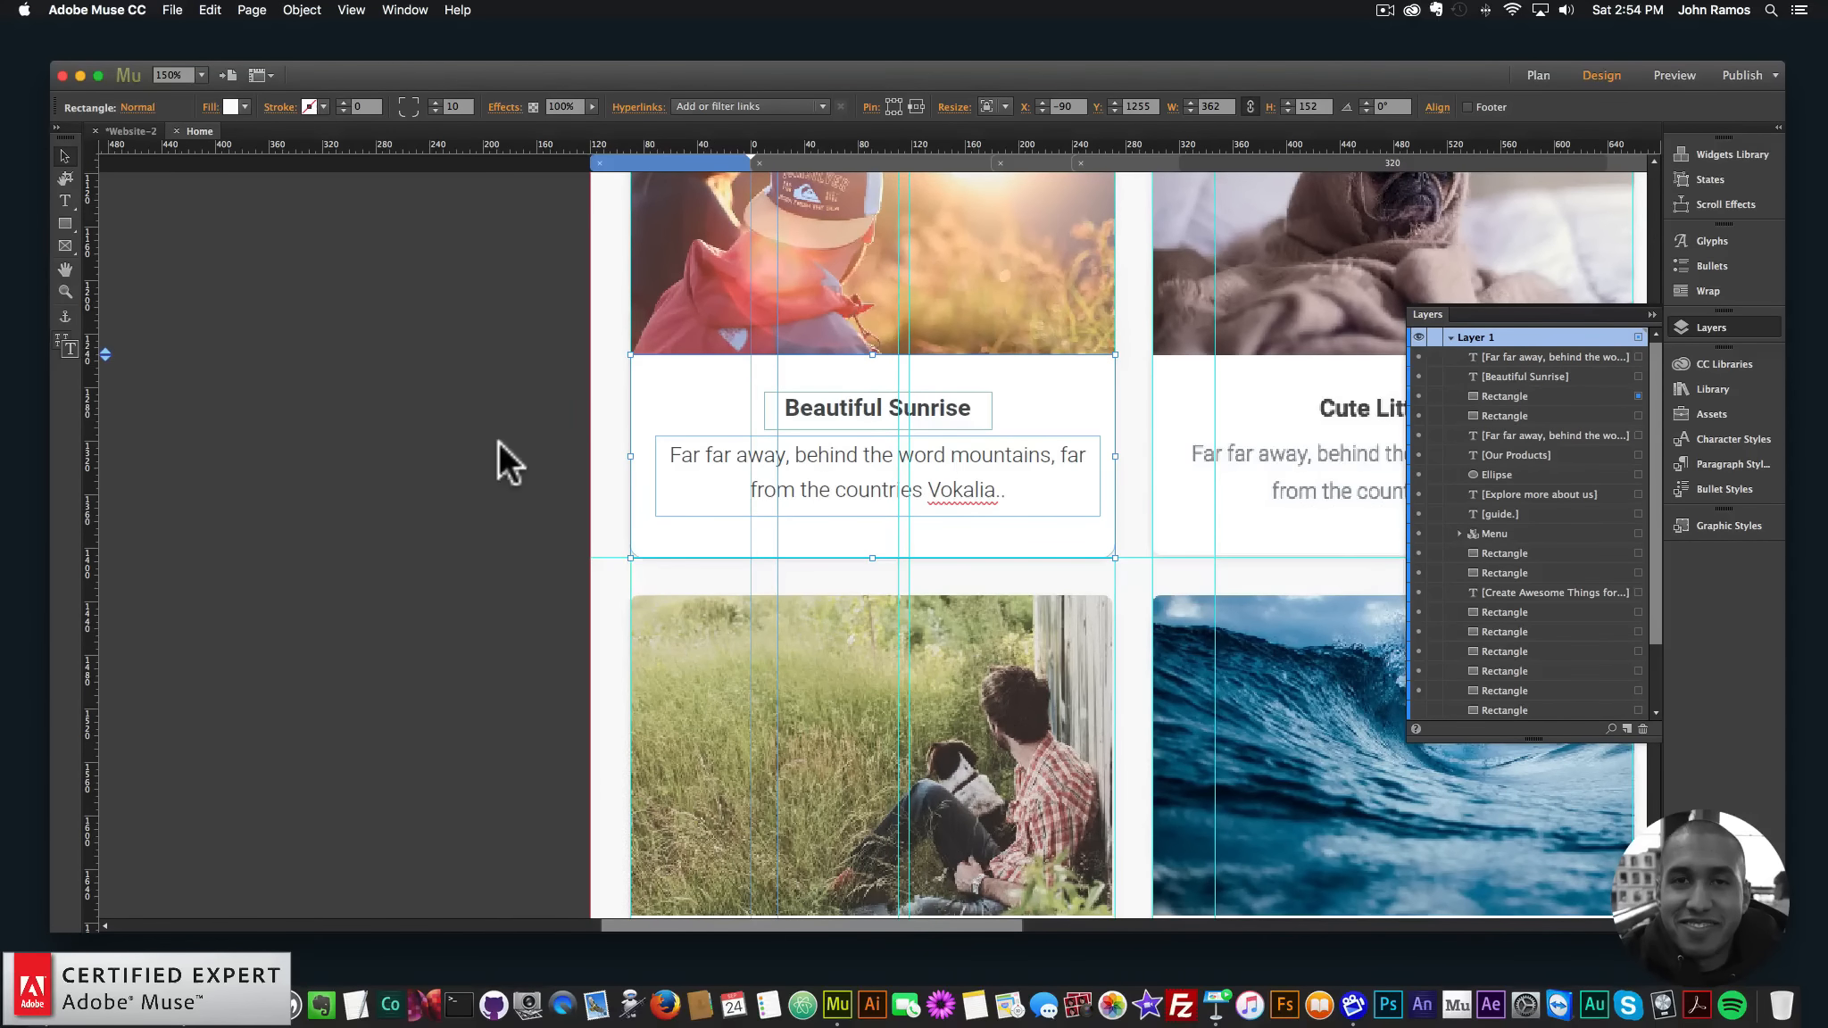
scroll(498, 441, "up", 3)
key("super+minus")
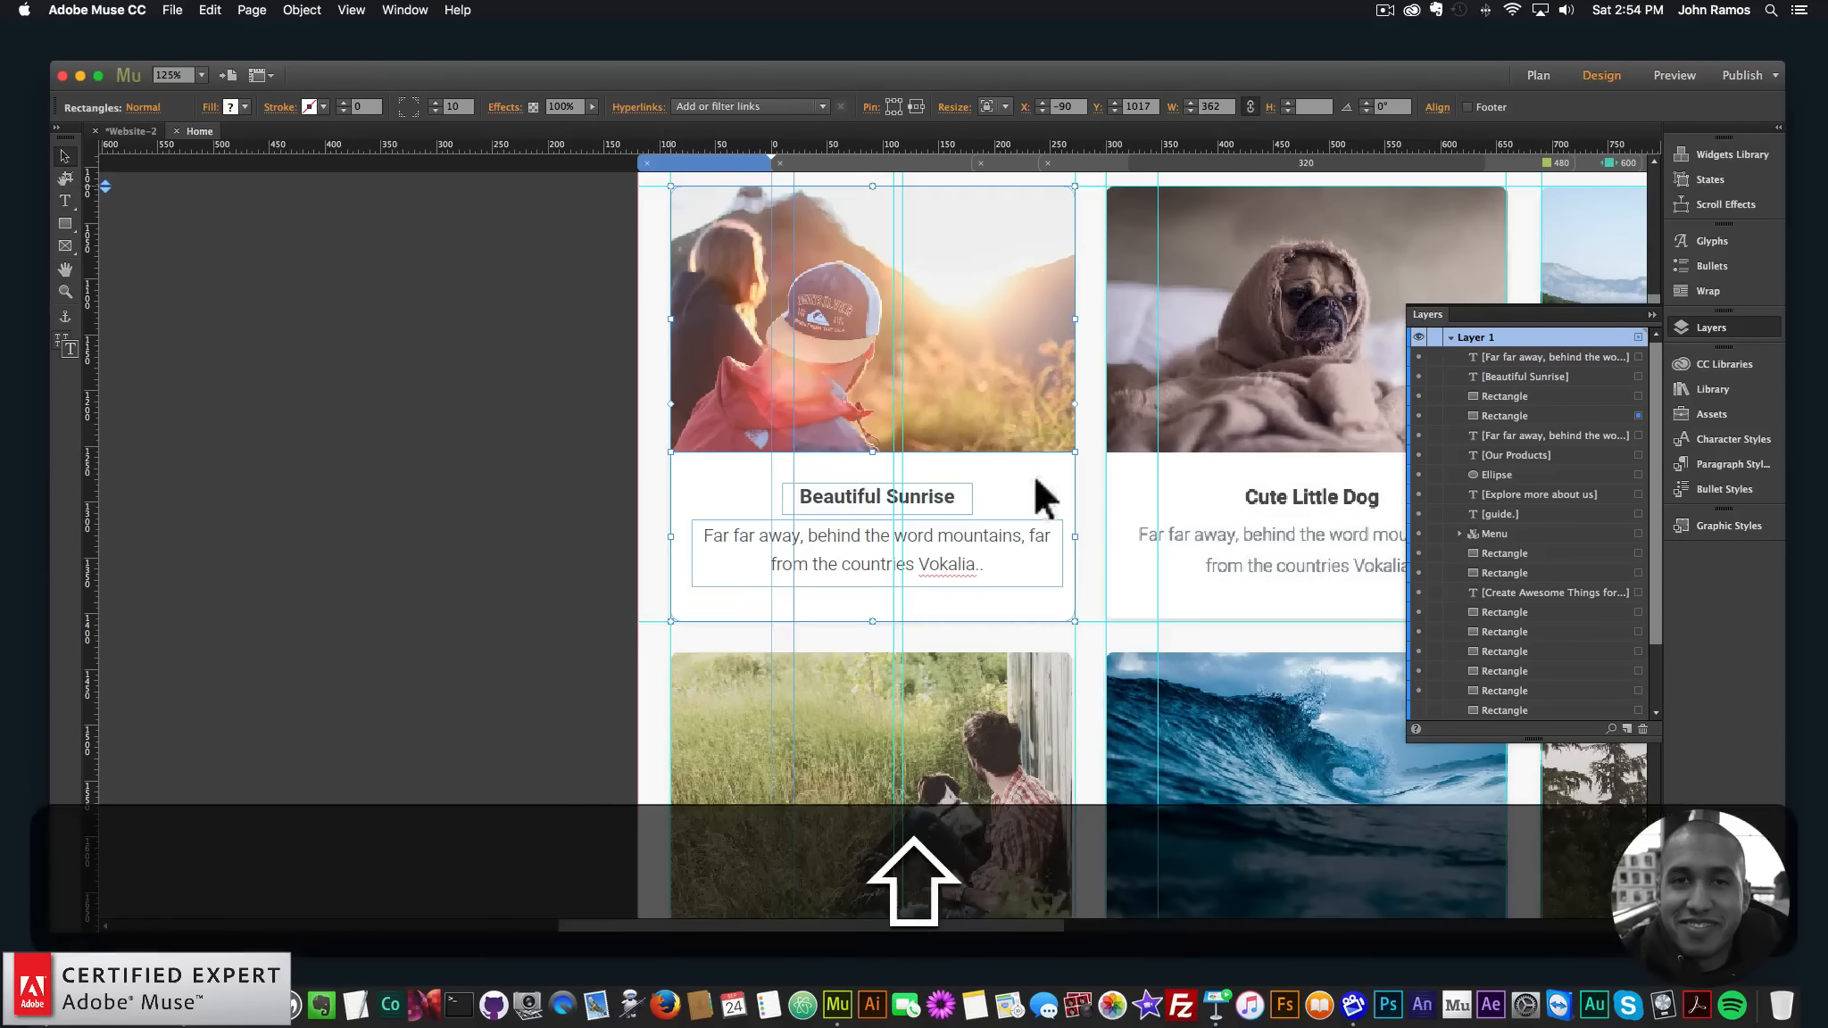
- Add a drop shadow at 21% opacity to the selected photo and panel
left_click(714, 330, "shift")
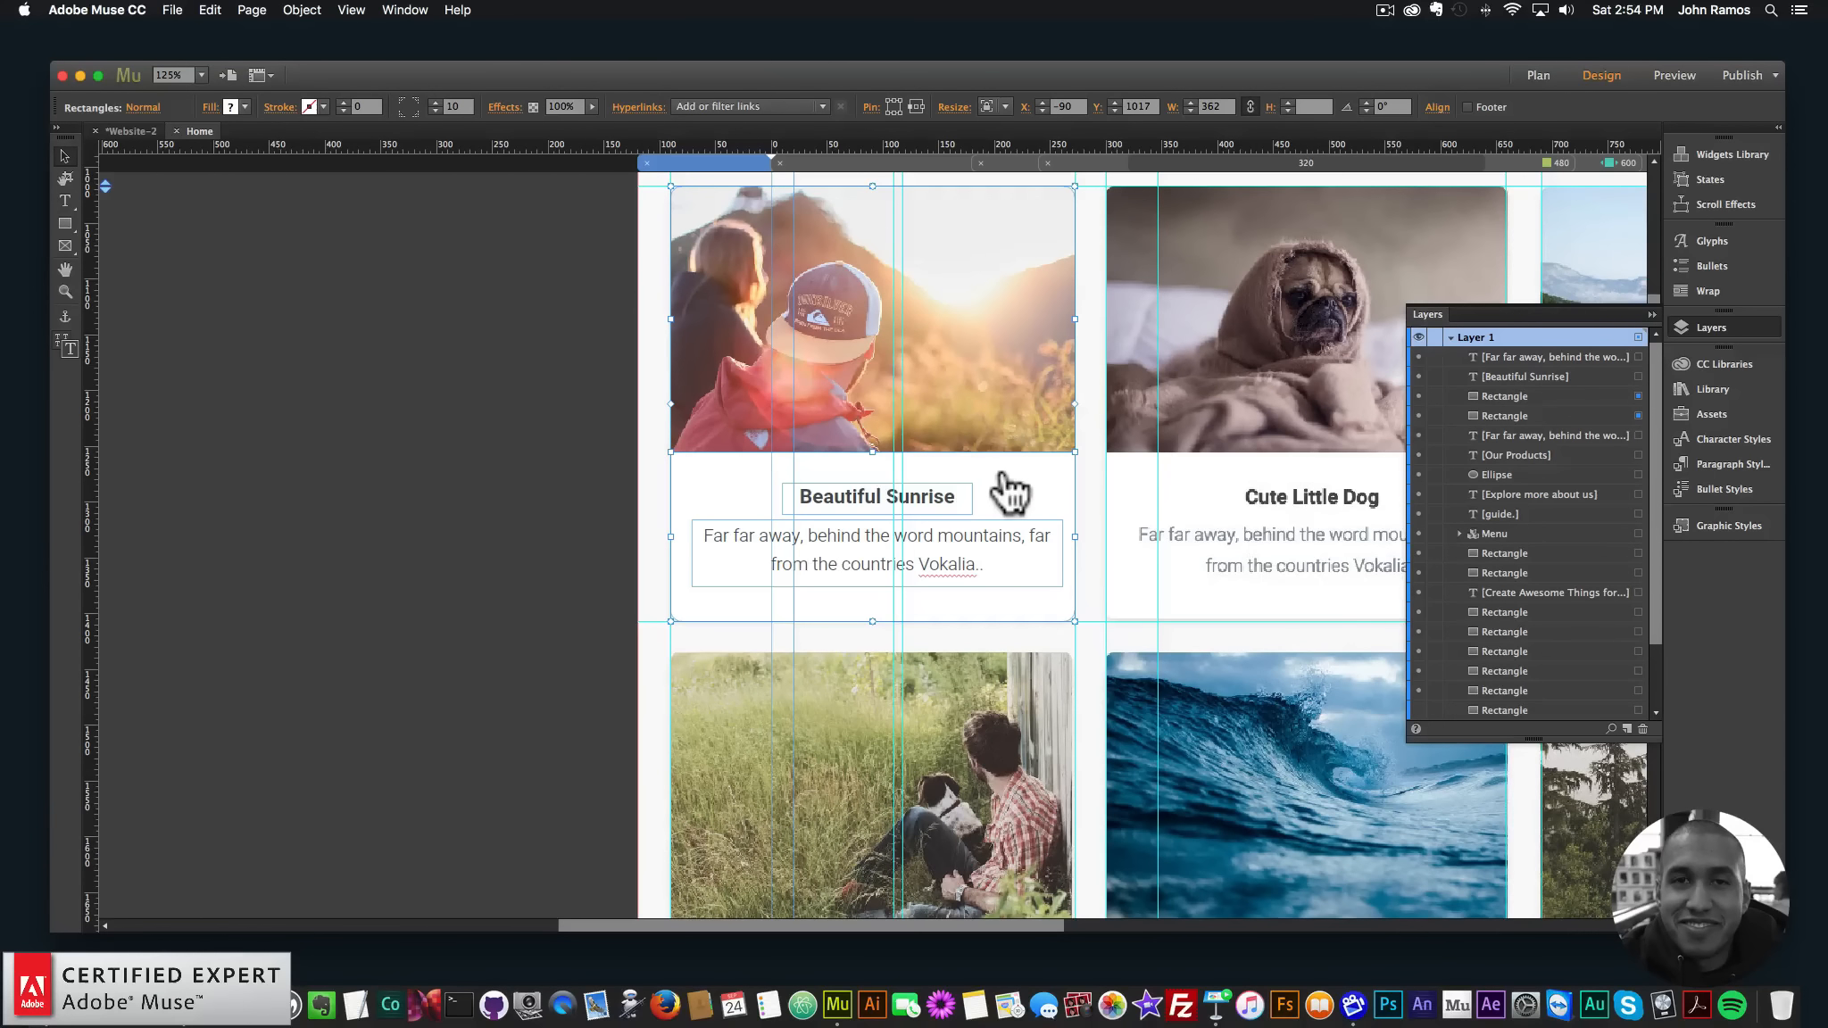
left_click(505, 108)
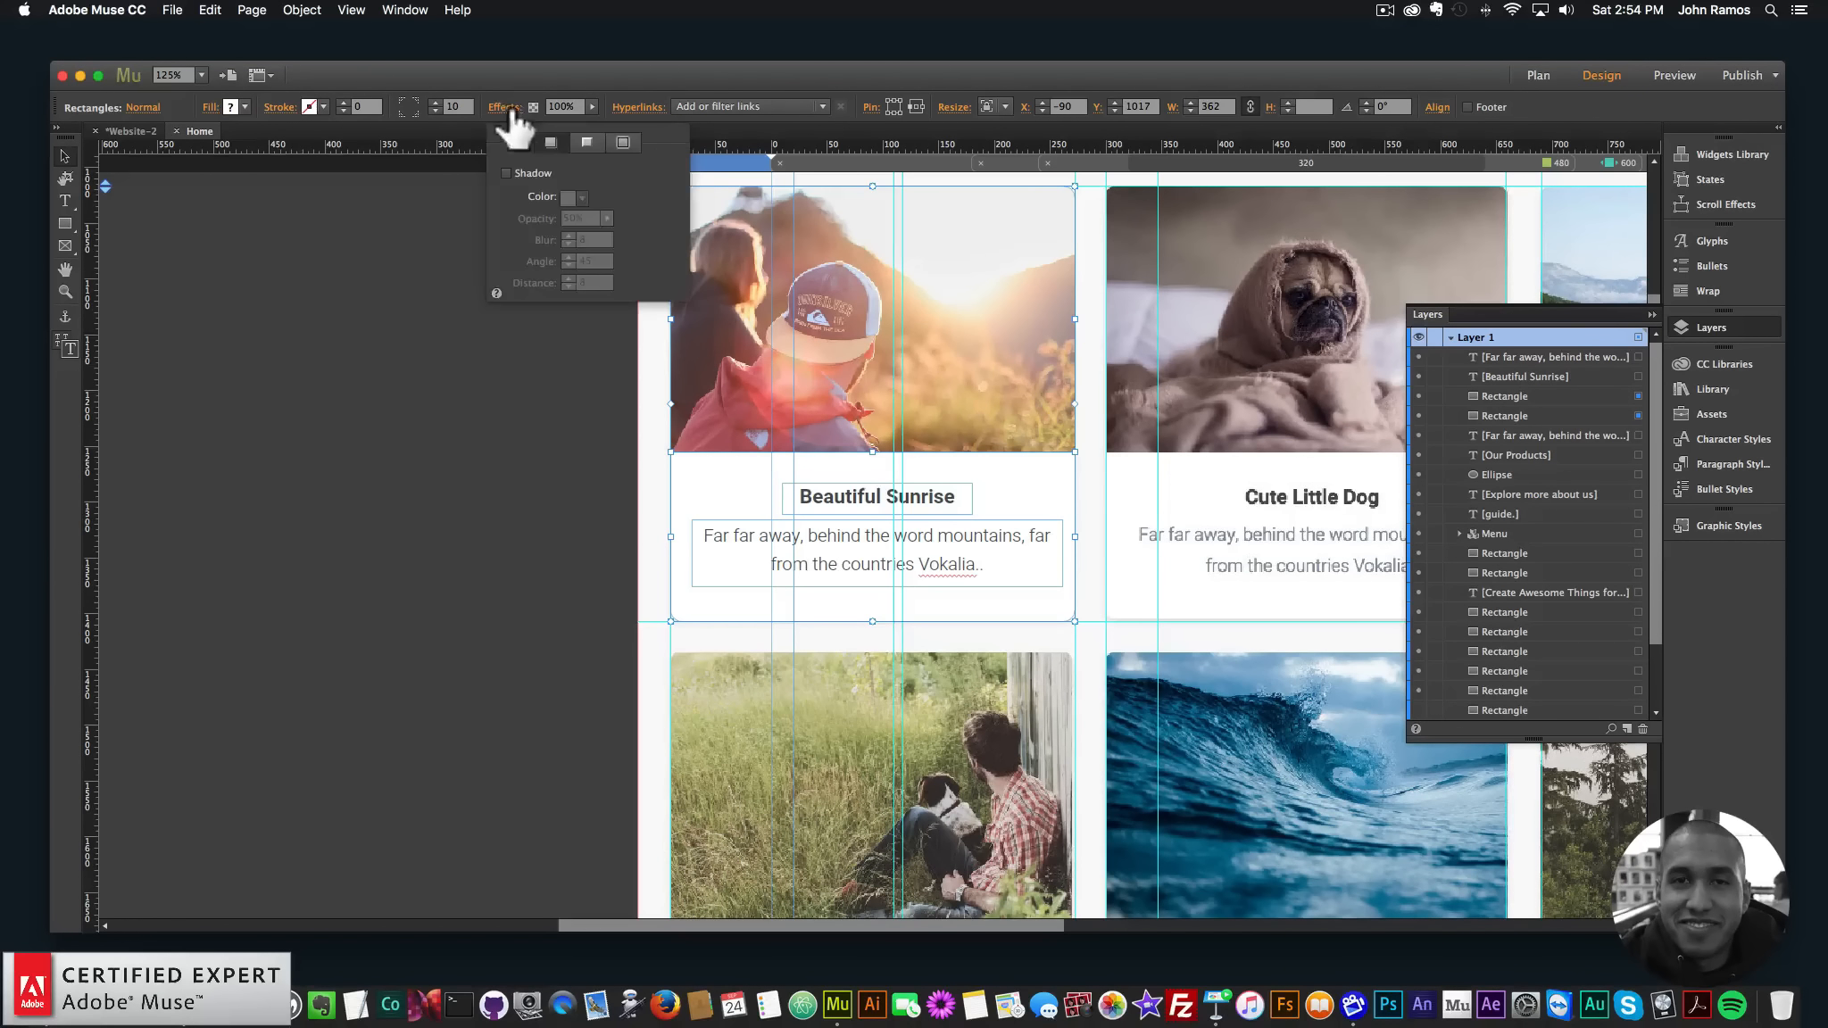
left_click(505, 172)
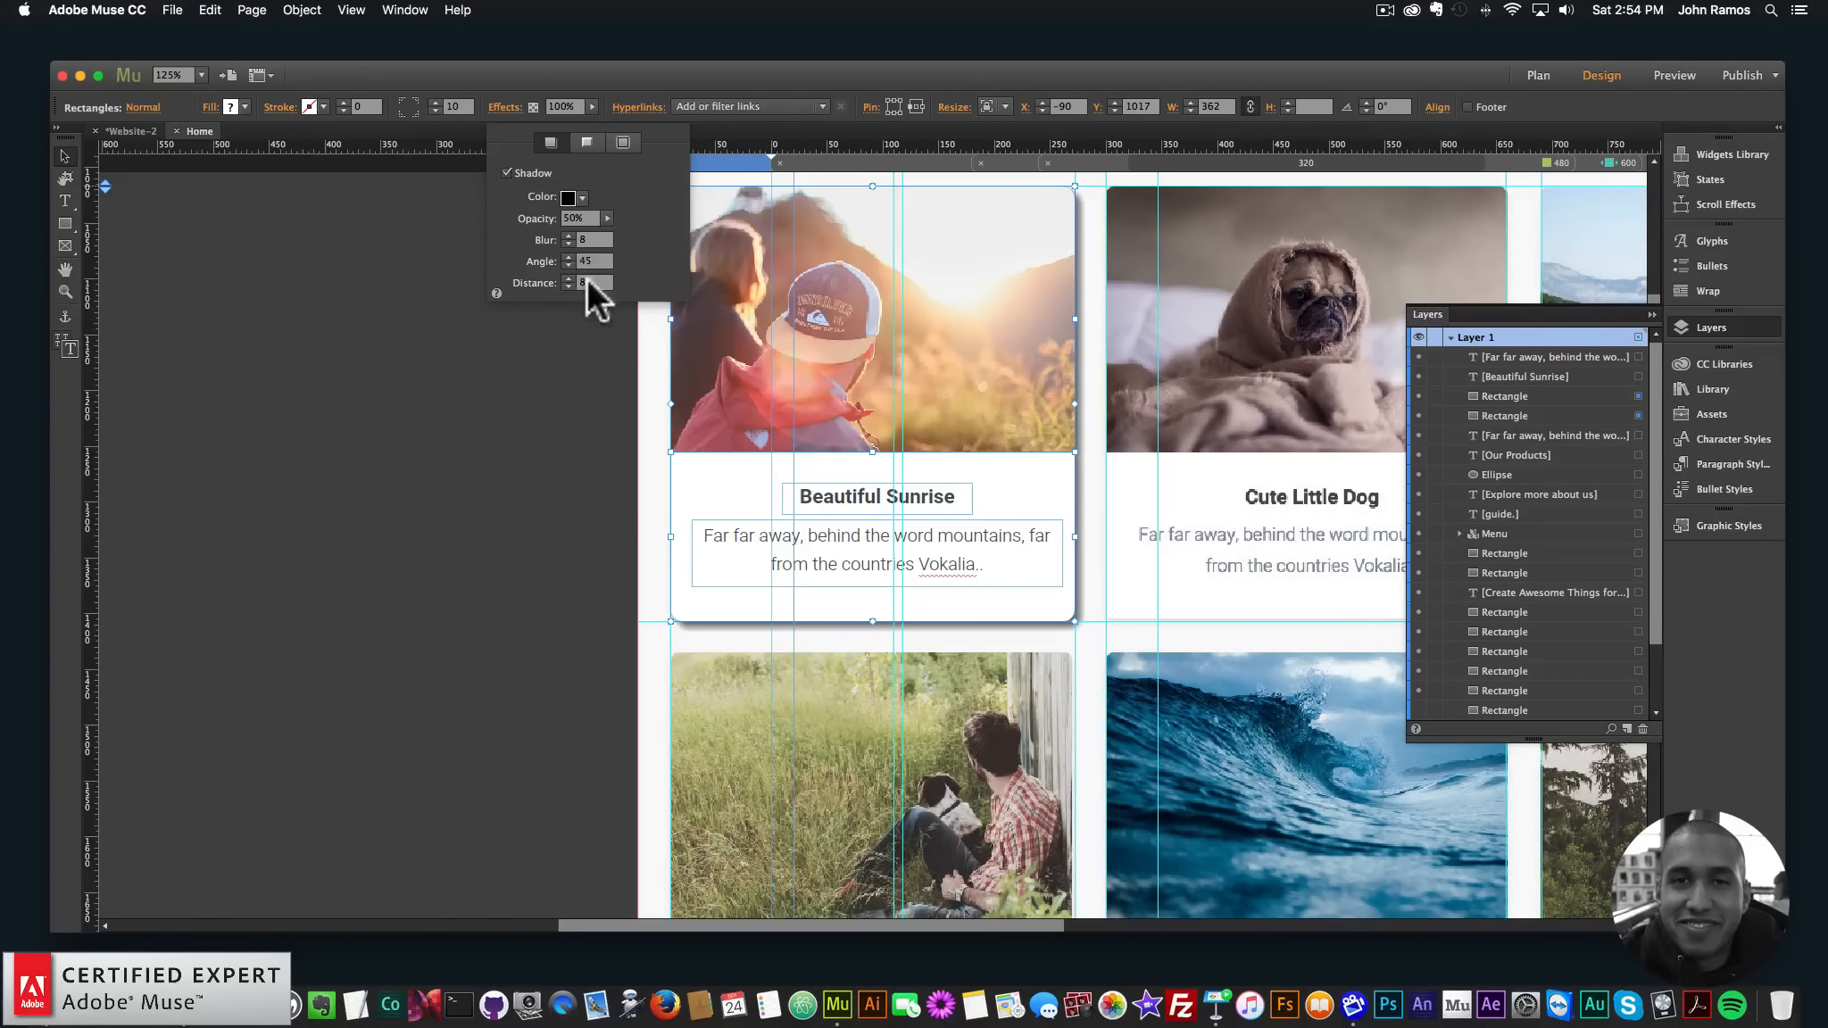
left_click(605, 218)
left_click_drag(552, 231, 547, 232)
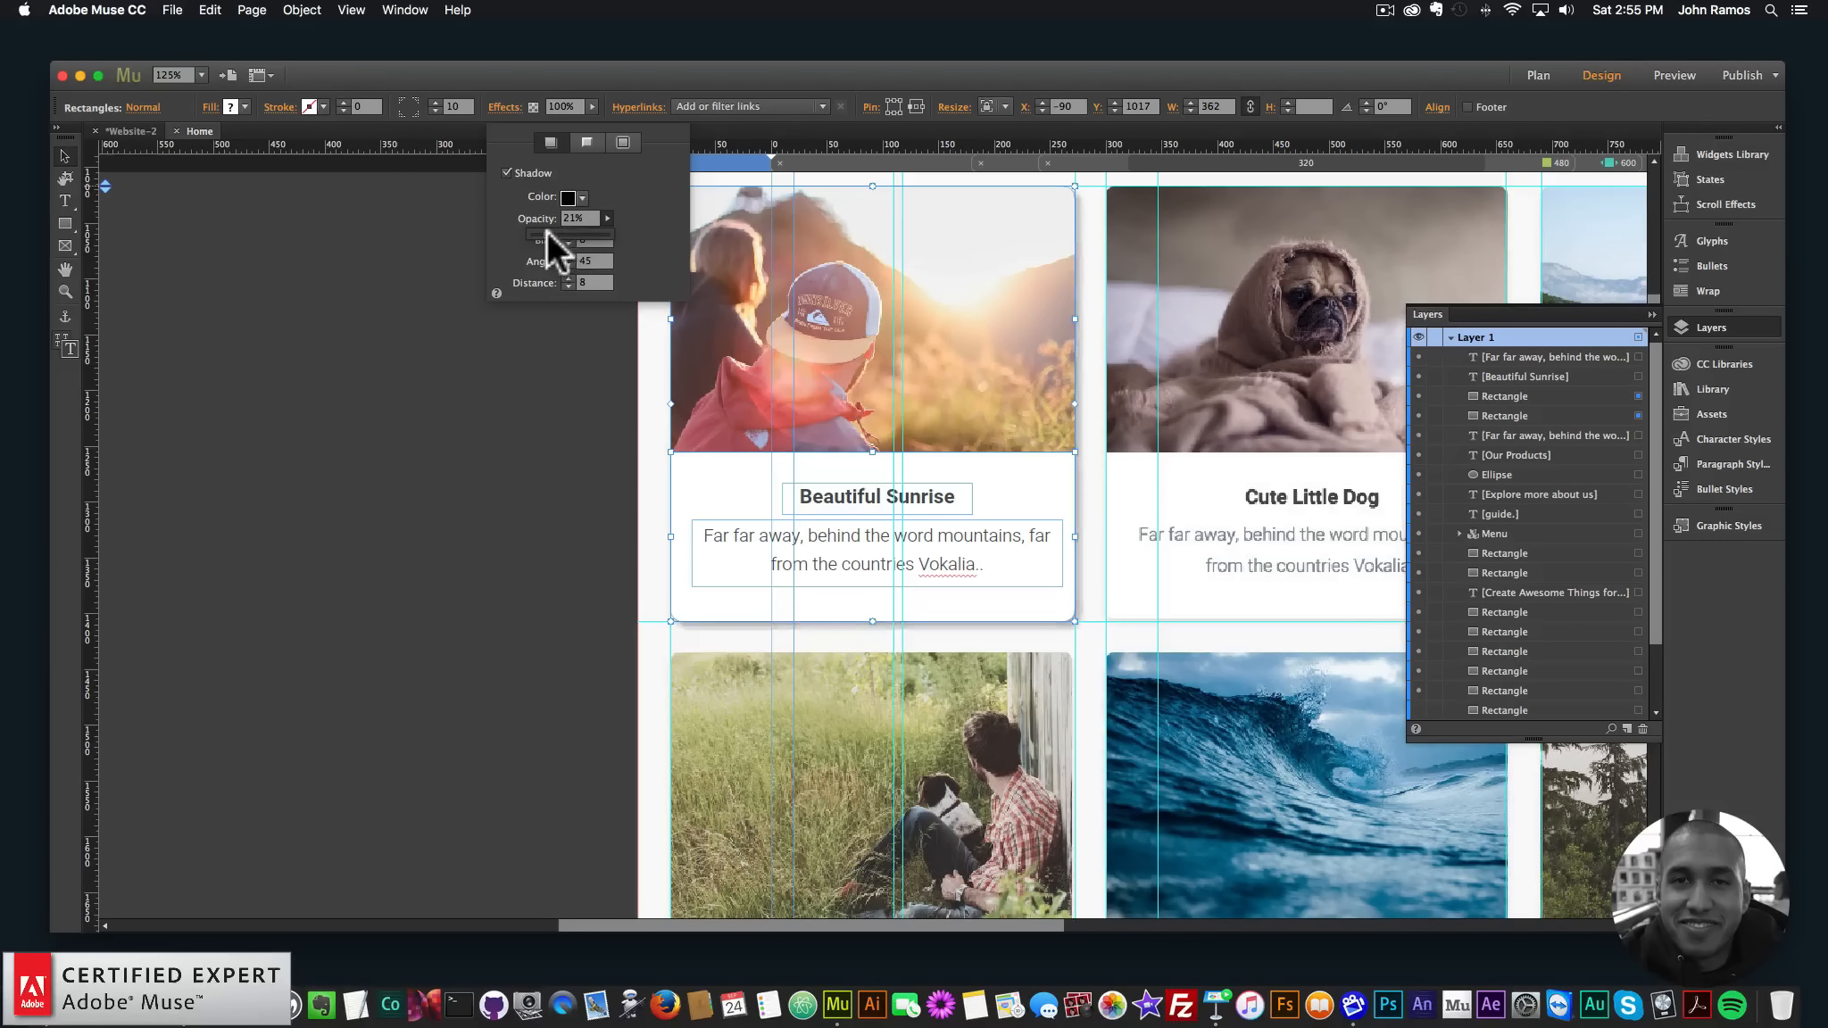
left_click(520, 366)
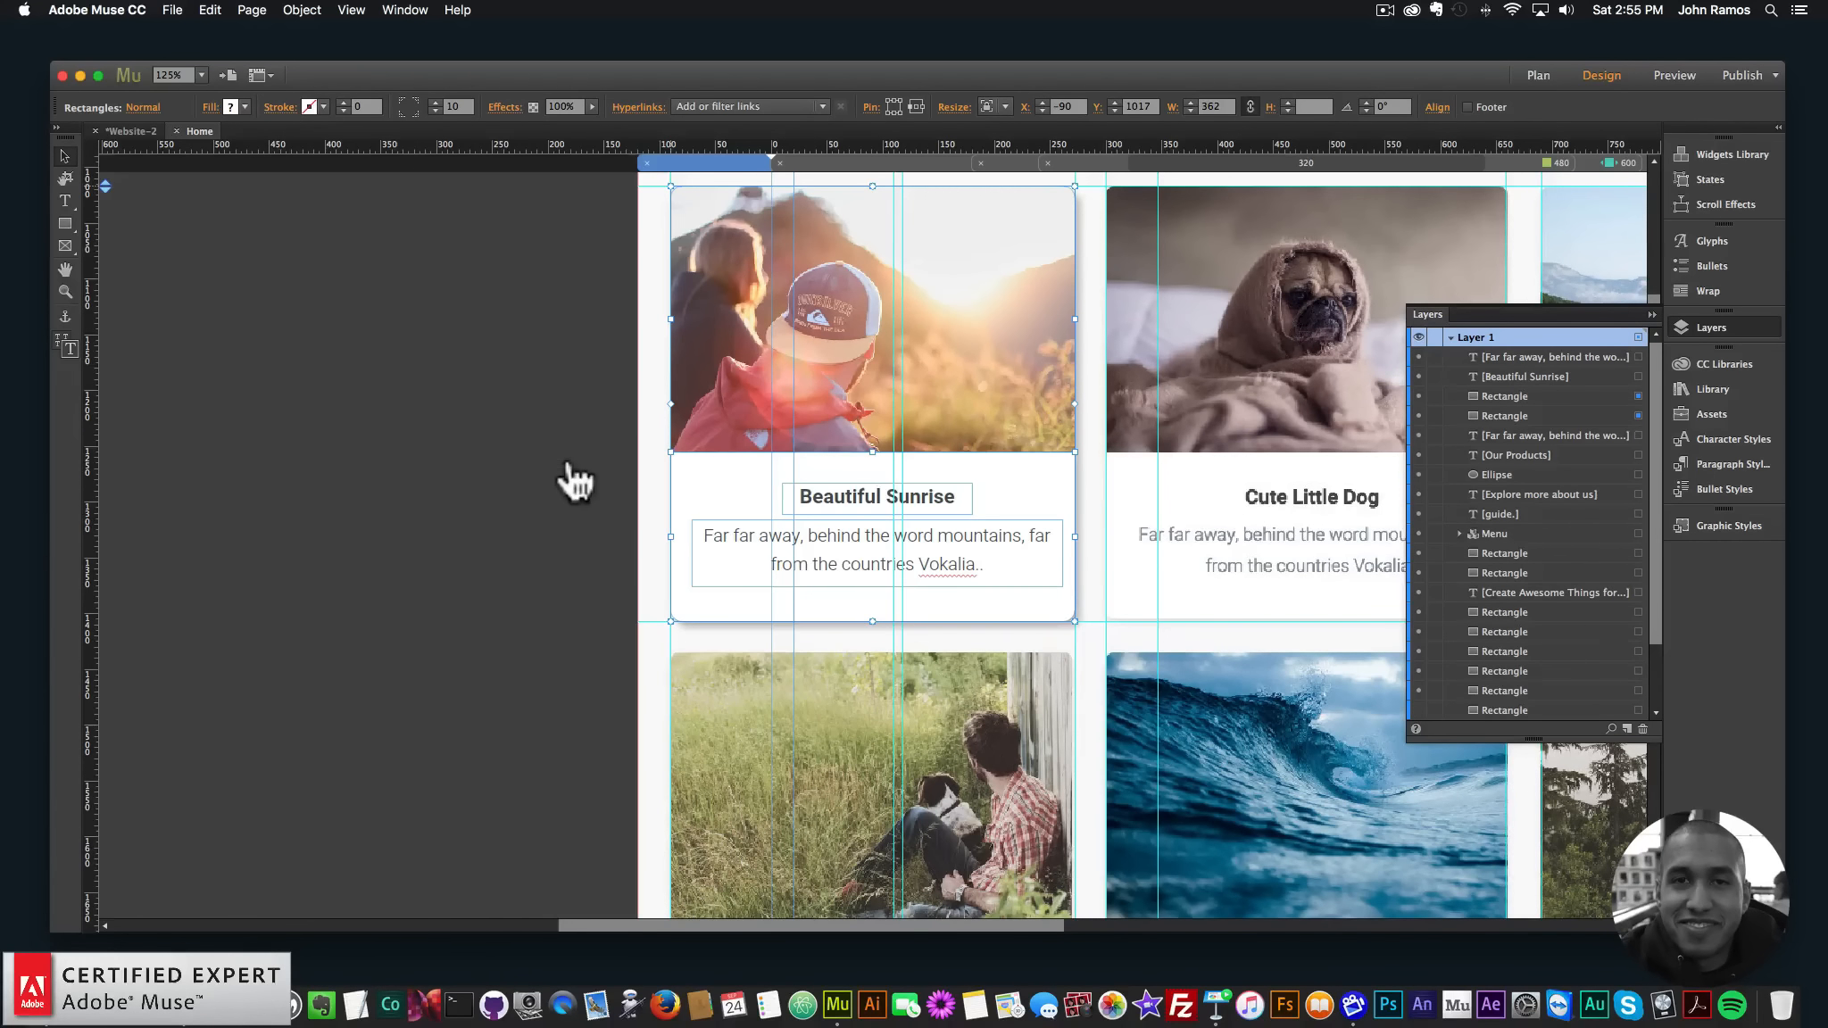
- Zoom out to the whole products grid and select the card's photo, title and description
key("super+minus")
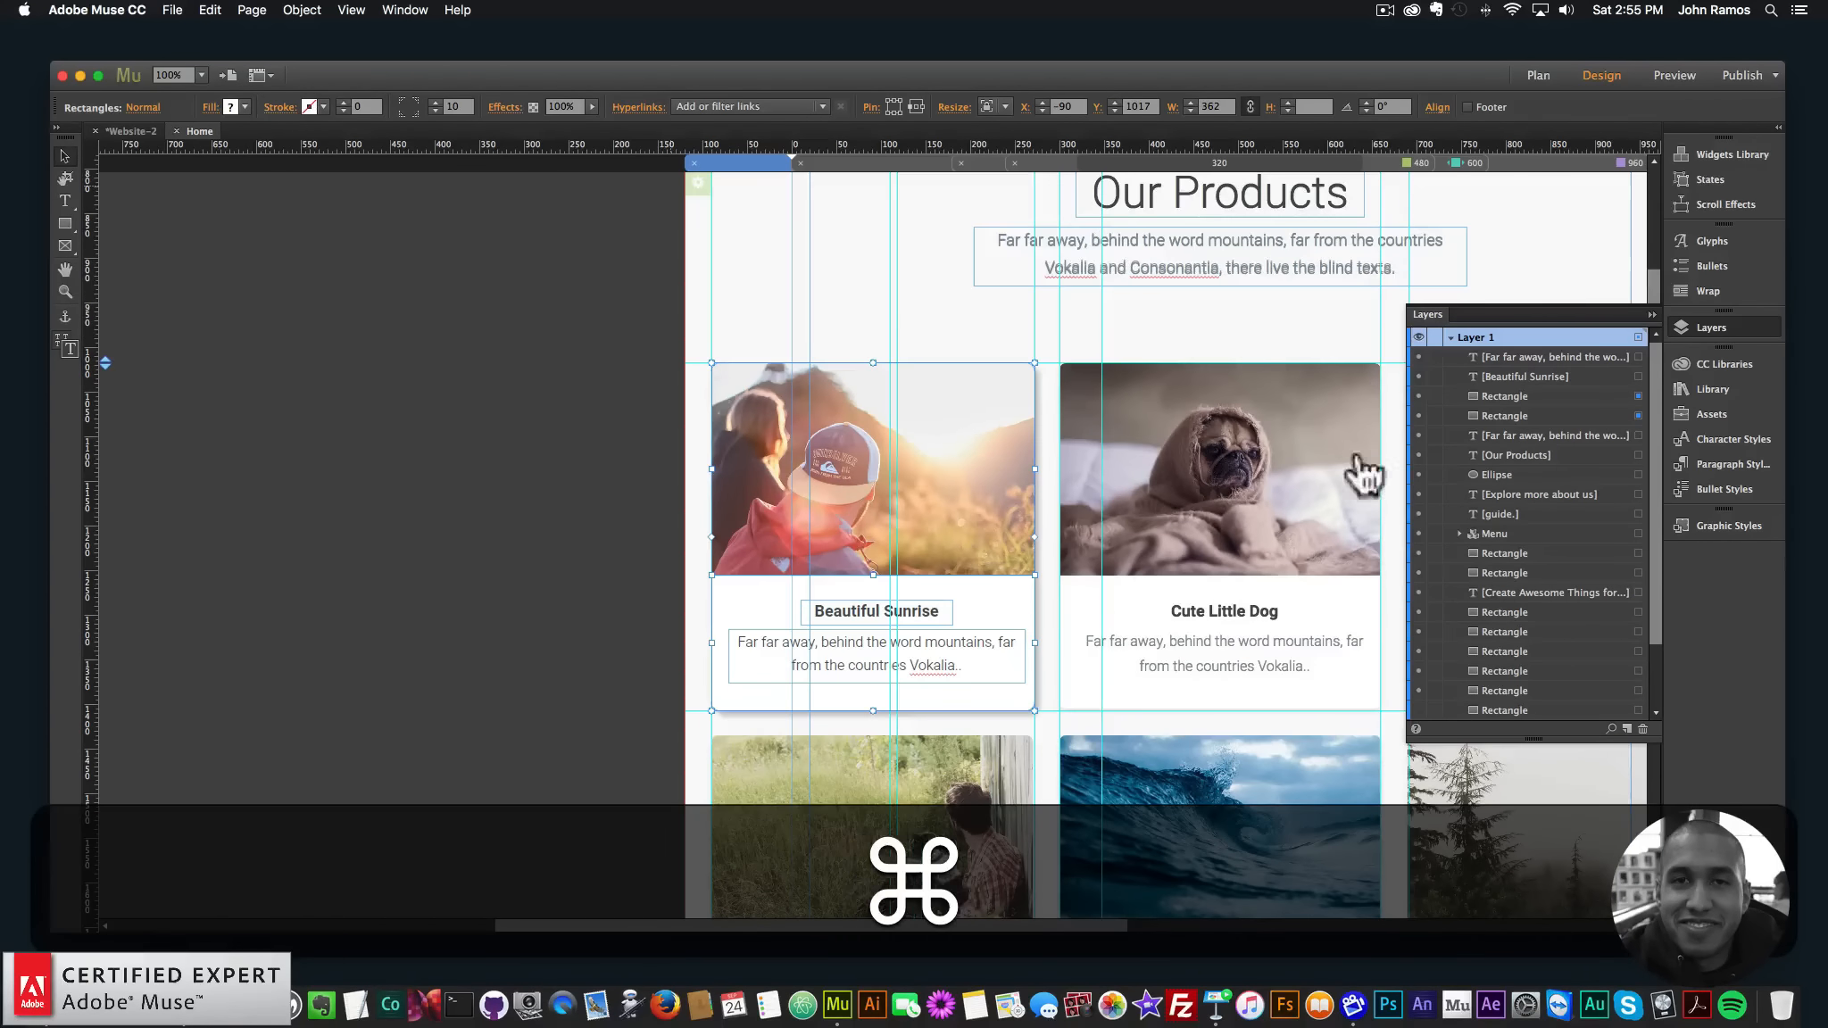
left_click(1739, 332)
key("super+minus")
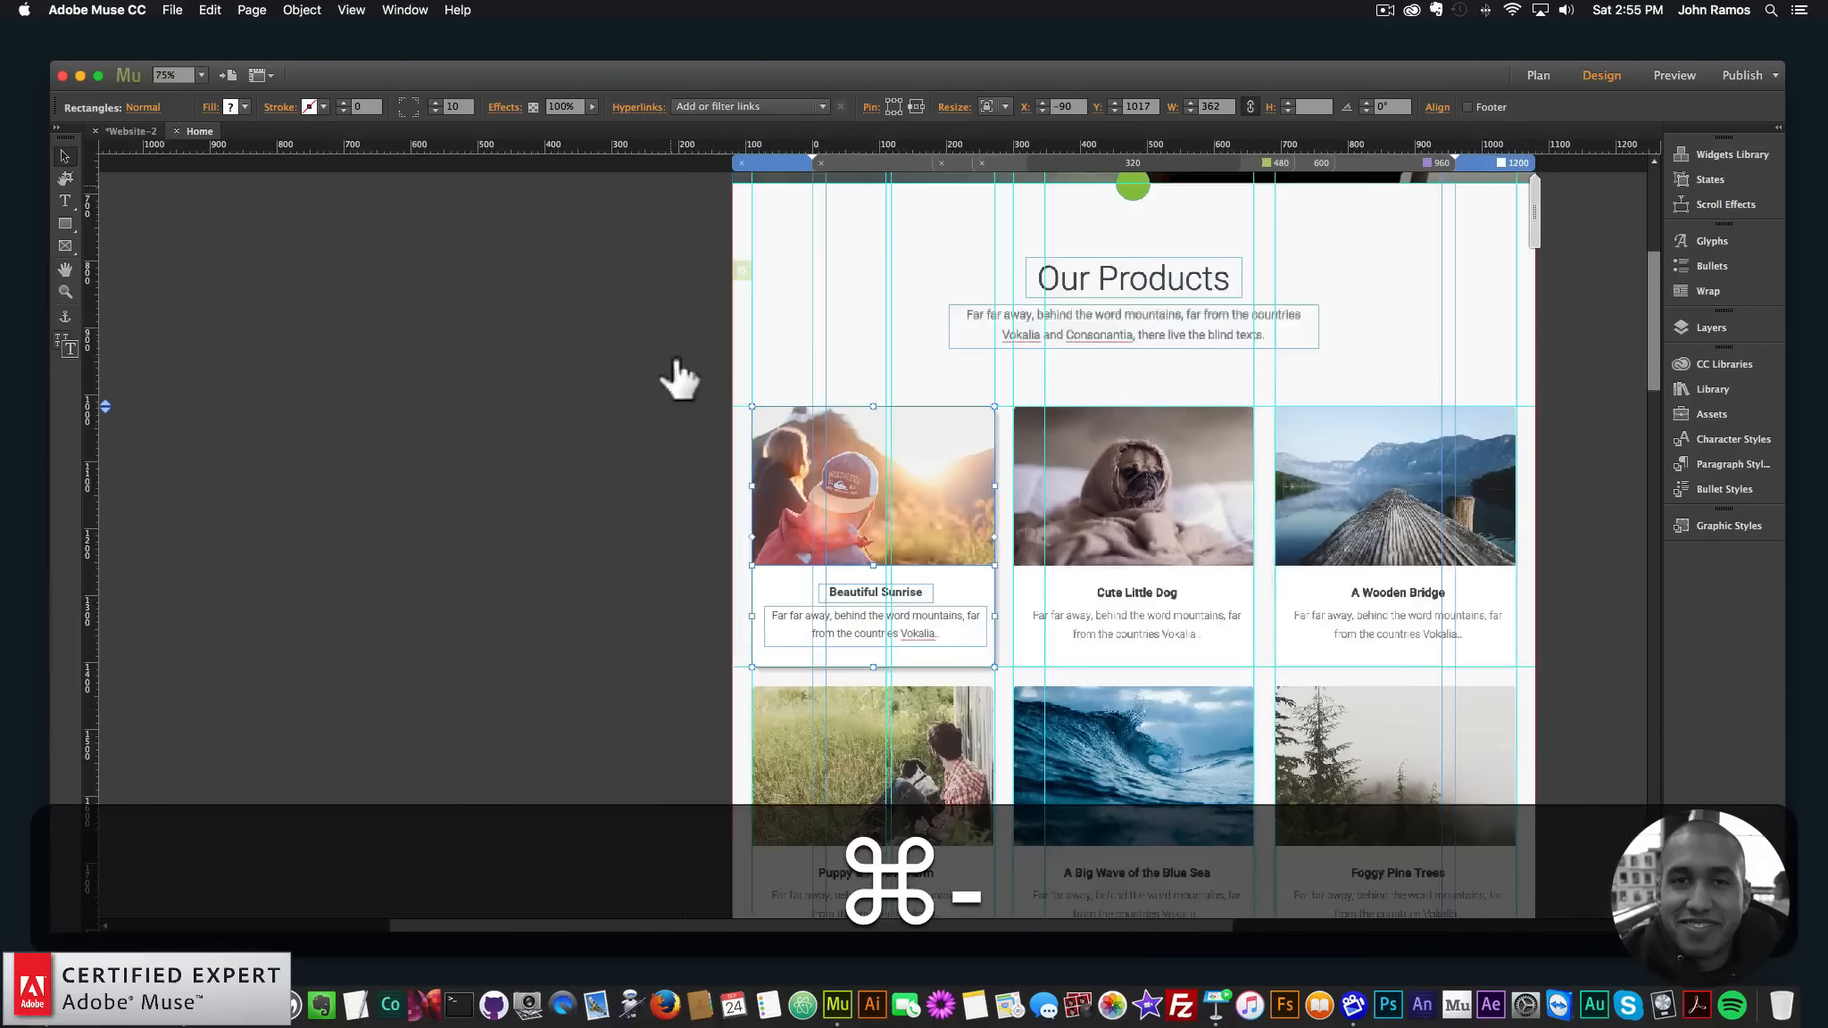
left_click(900, 501)
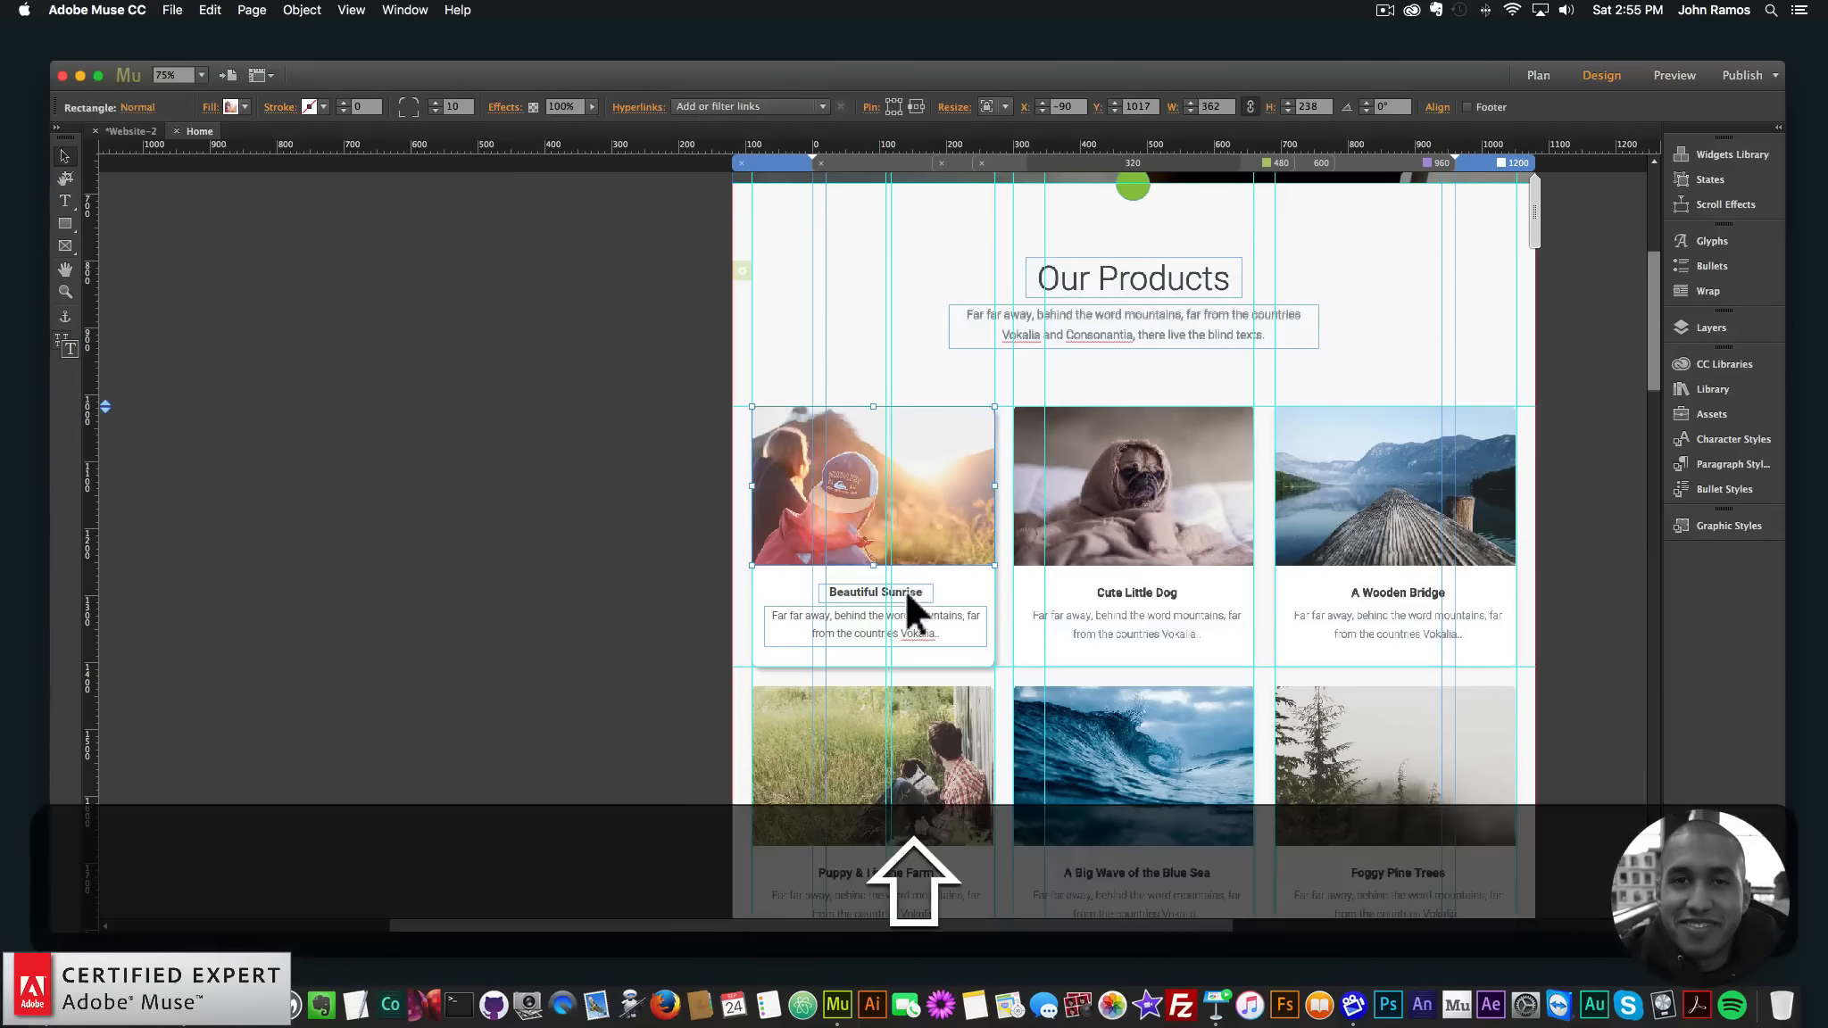
left_click(904, 590, "shift")
left_click(918, 617, "shift")
- Copy the card and place two copies in the first row's second and third slots
key("shift+super+c")
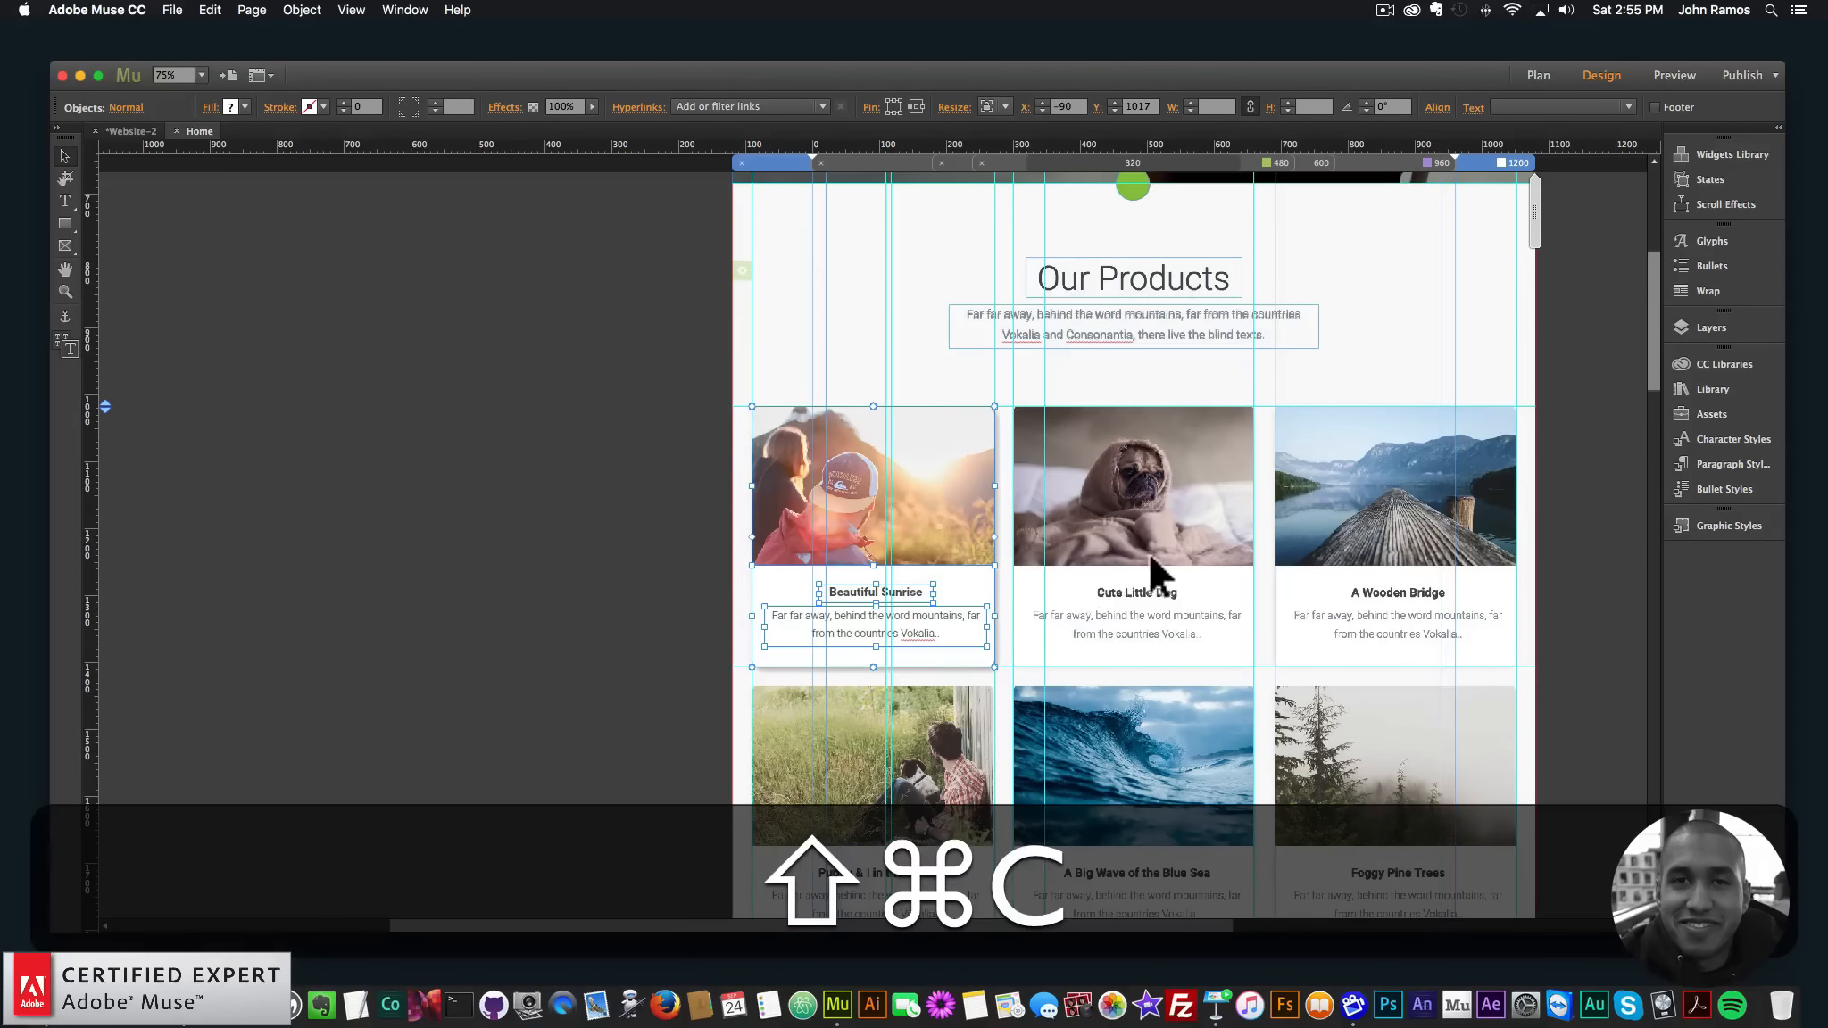
key("super+v")
left_click_drag(930, 481, 1165, 454)
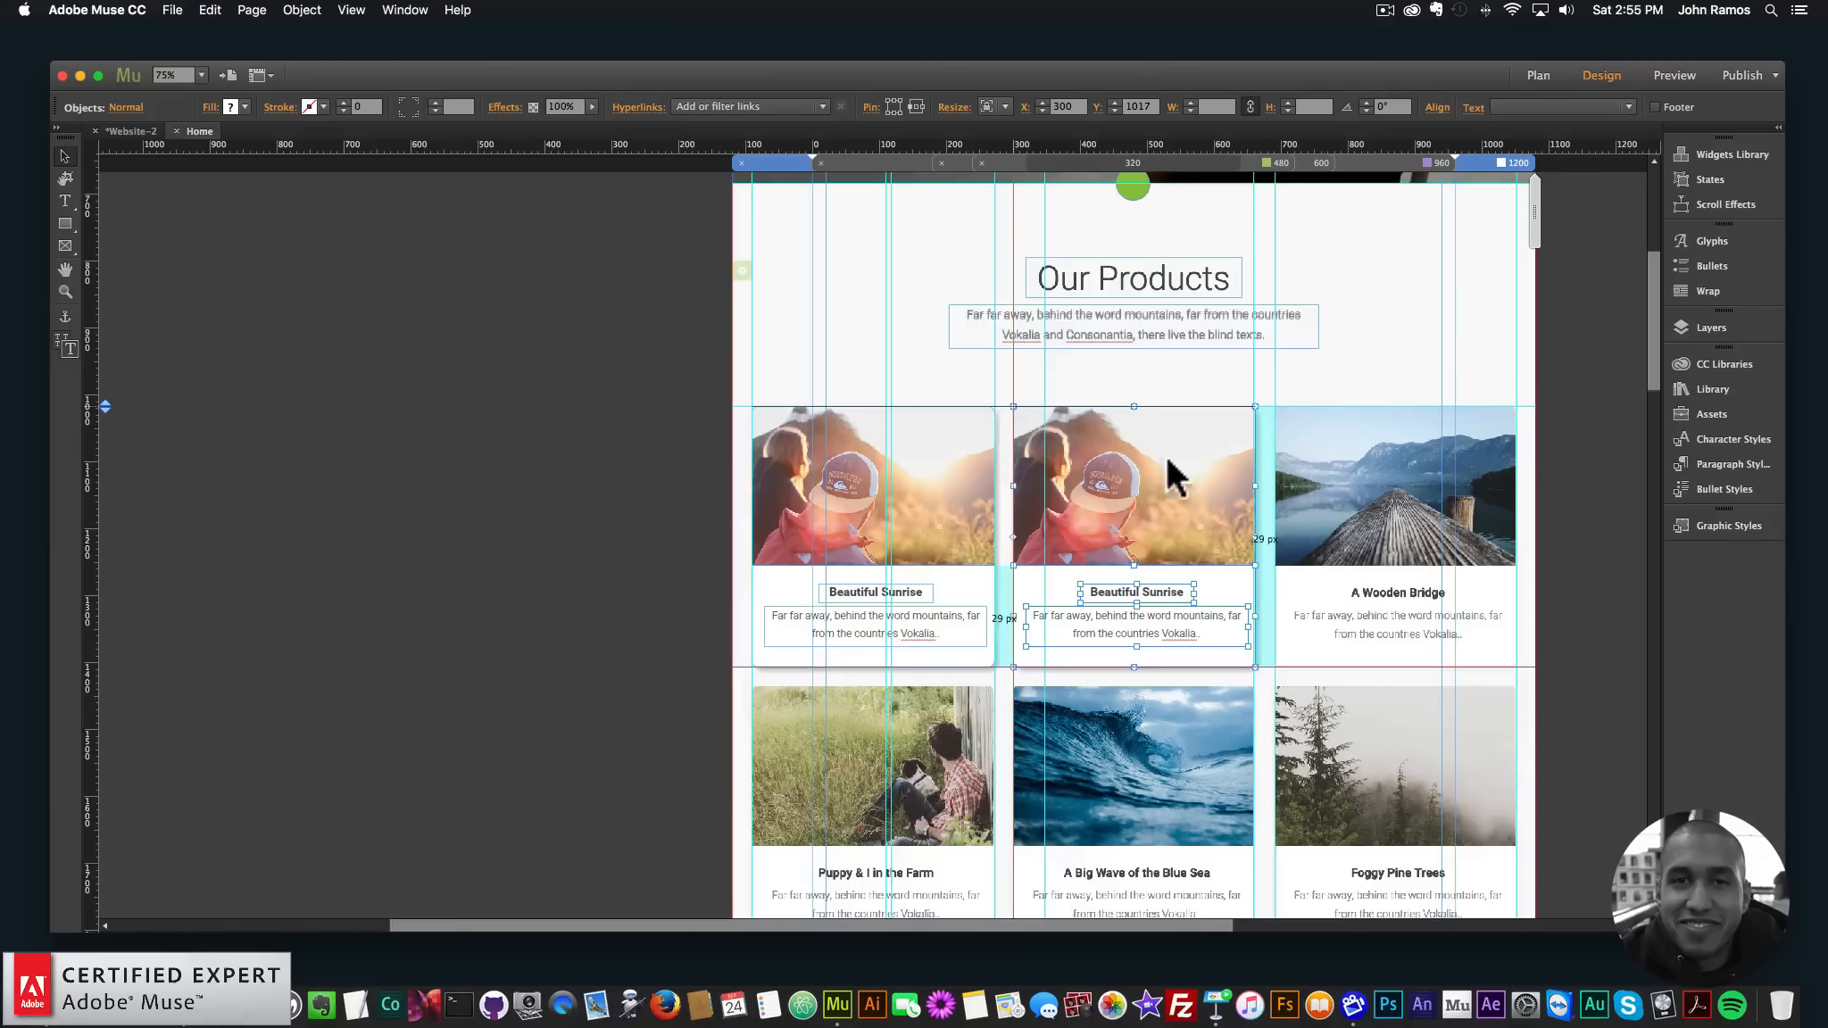
key("super+v")
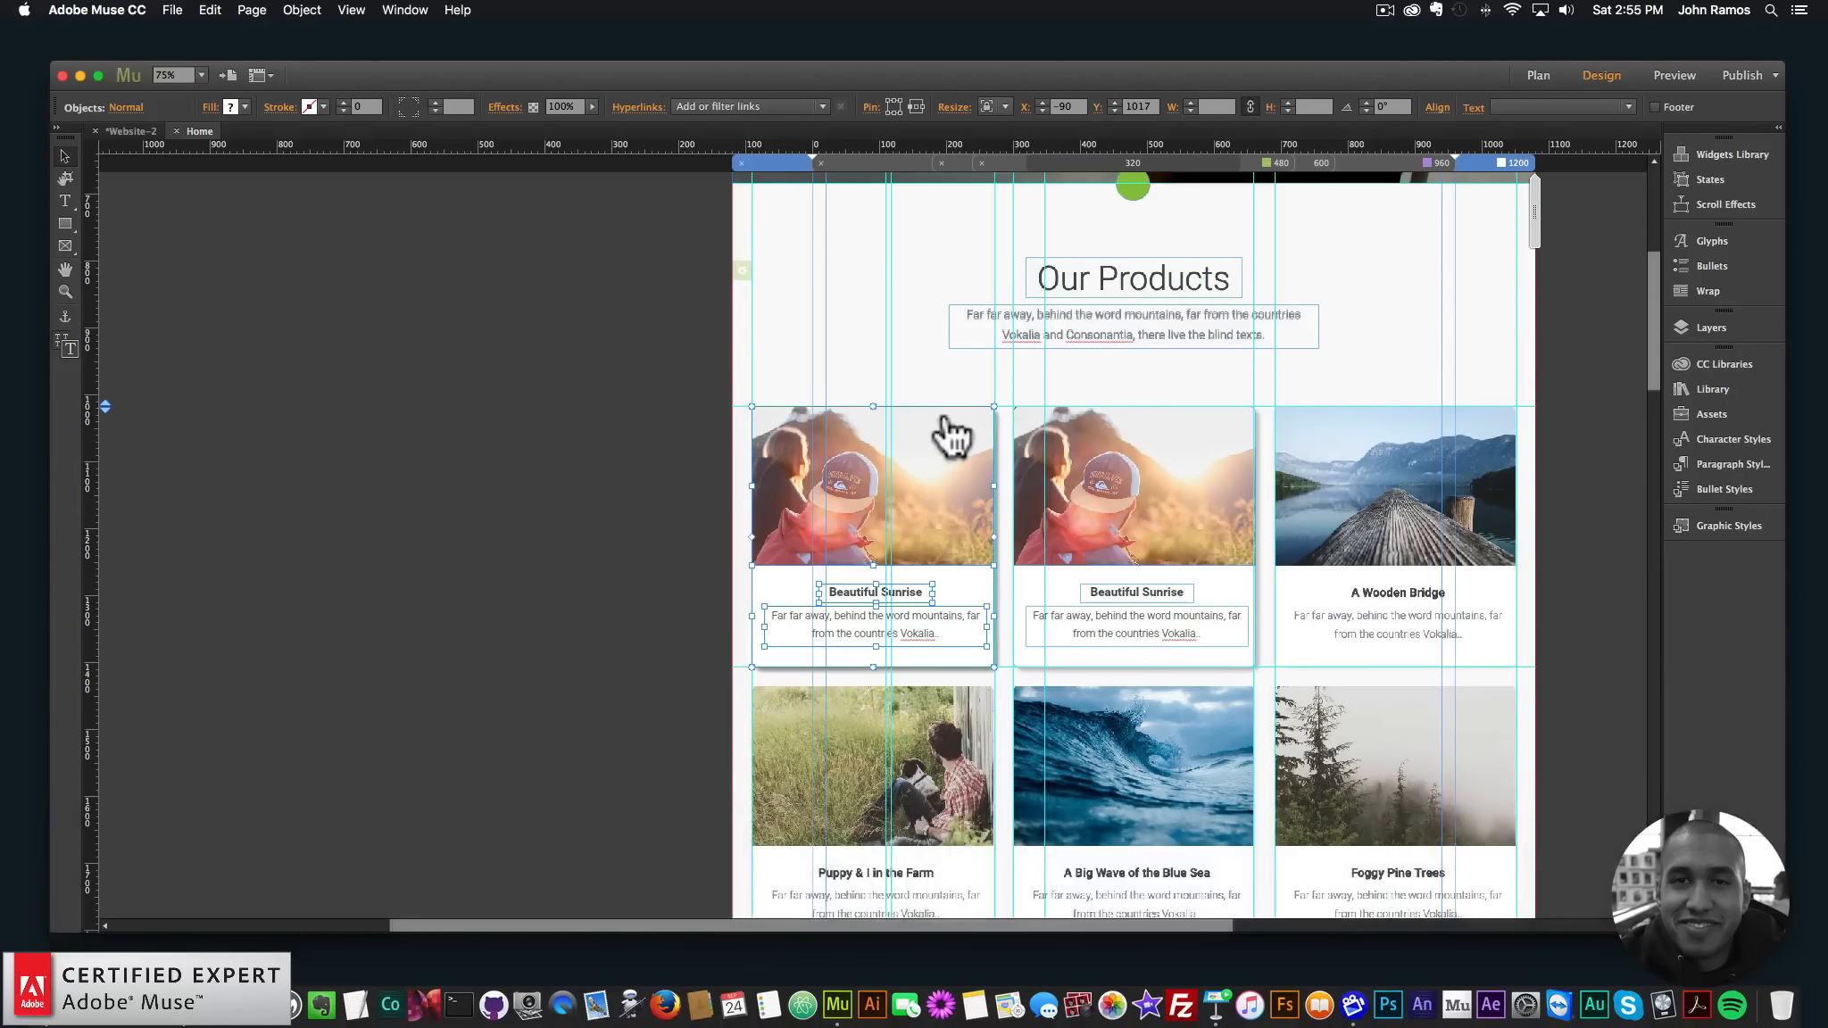
left_click_drag(928, 478, 1442, 453)
- Place three more card copies across the second row and nudge them into alignment
scroll(1437, 456, "down", 2)
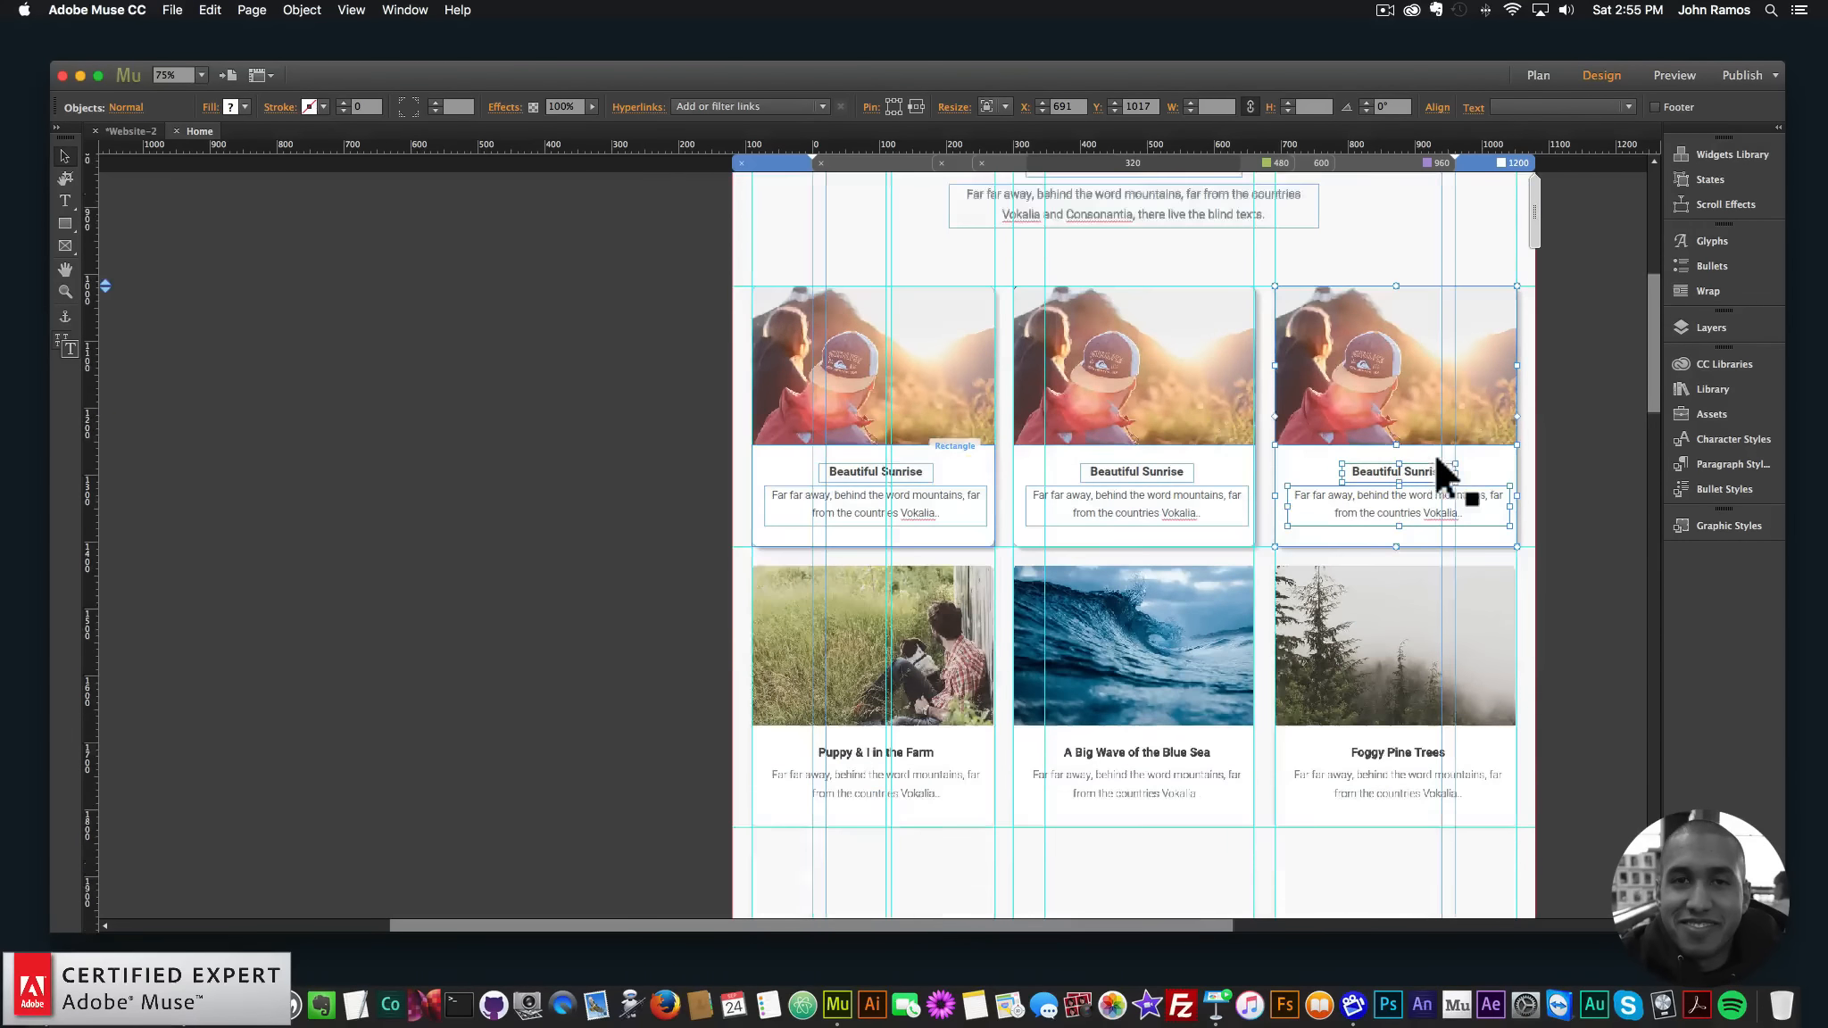
key("super+v")
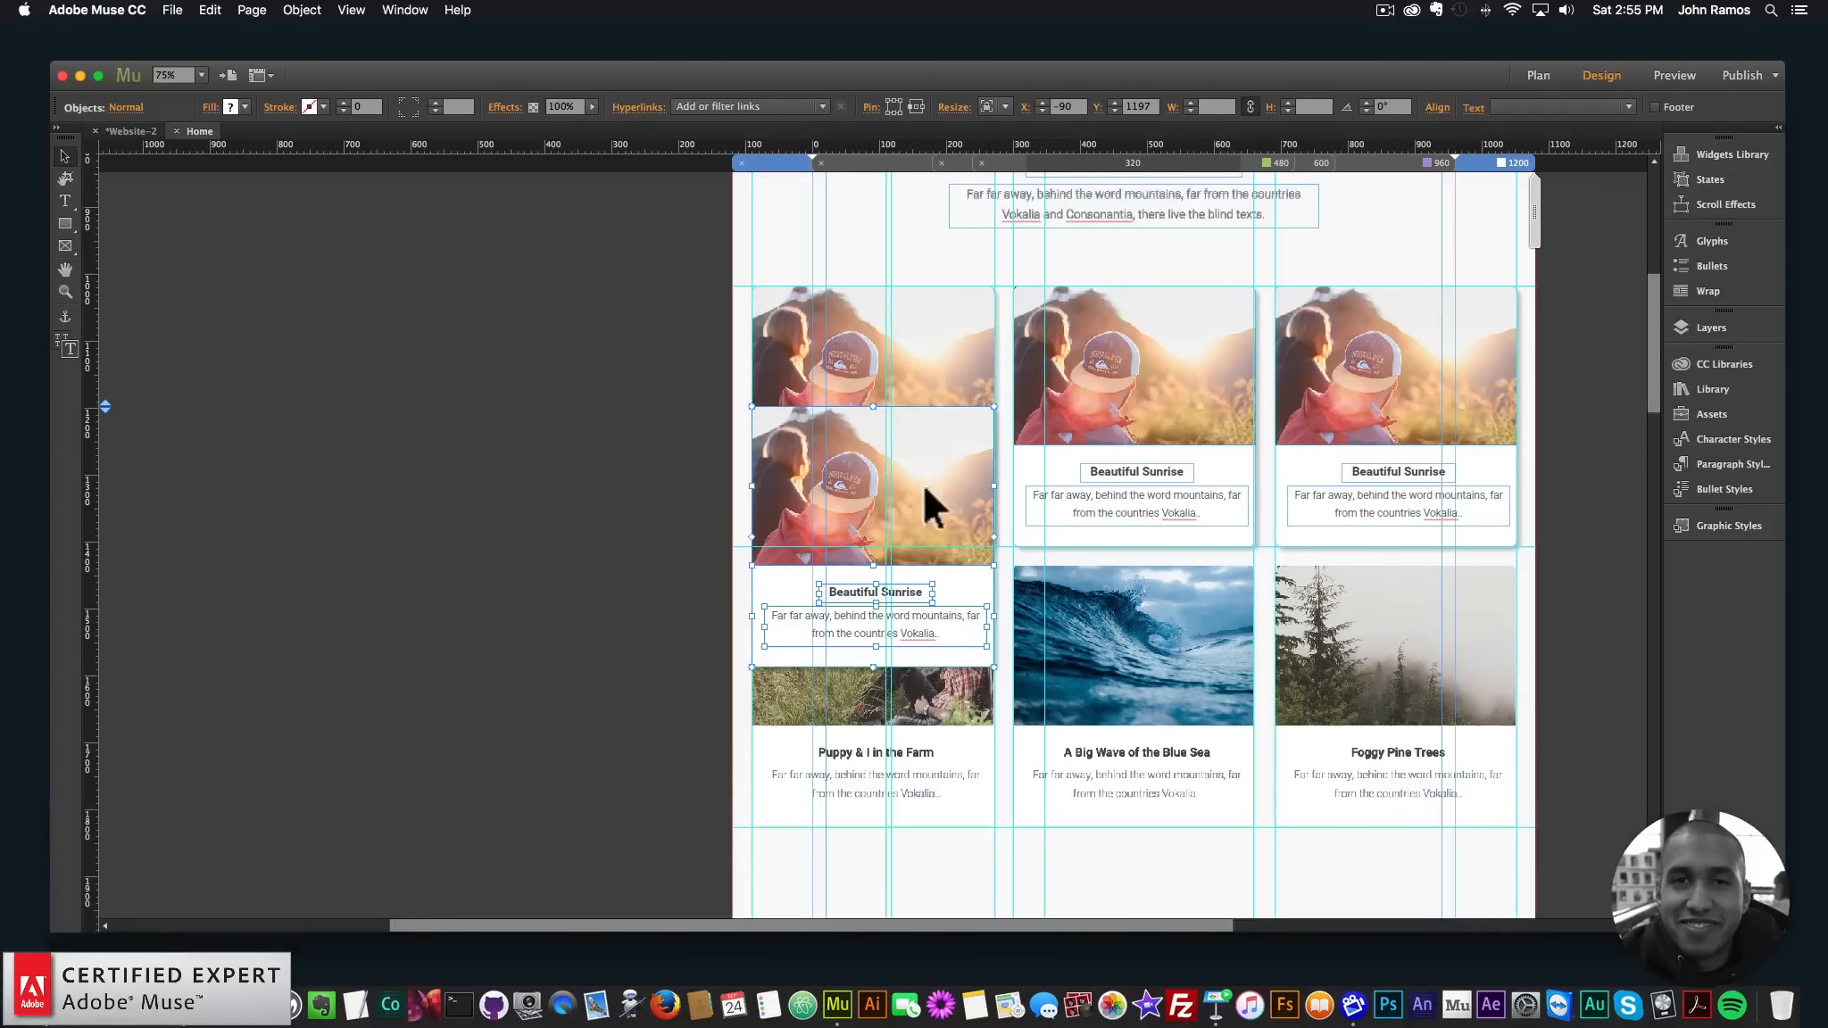
left_click_drag(924, 488, 947, 614)
scroll(982, 614, "down", 1)
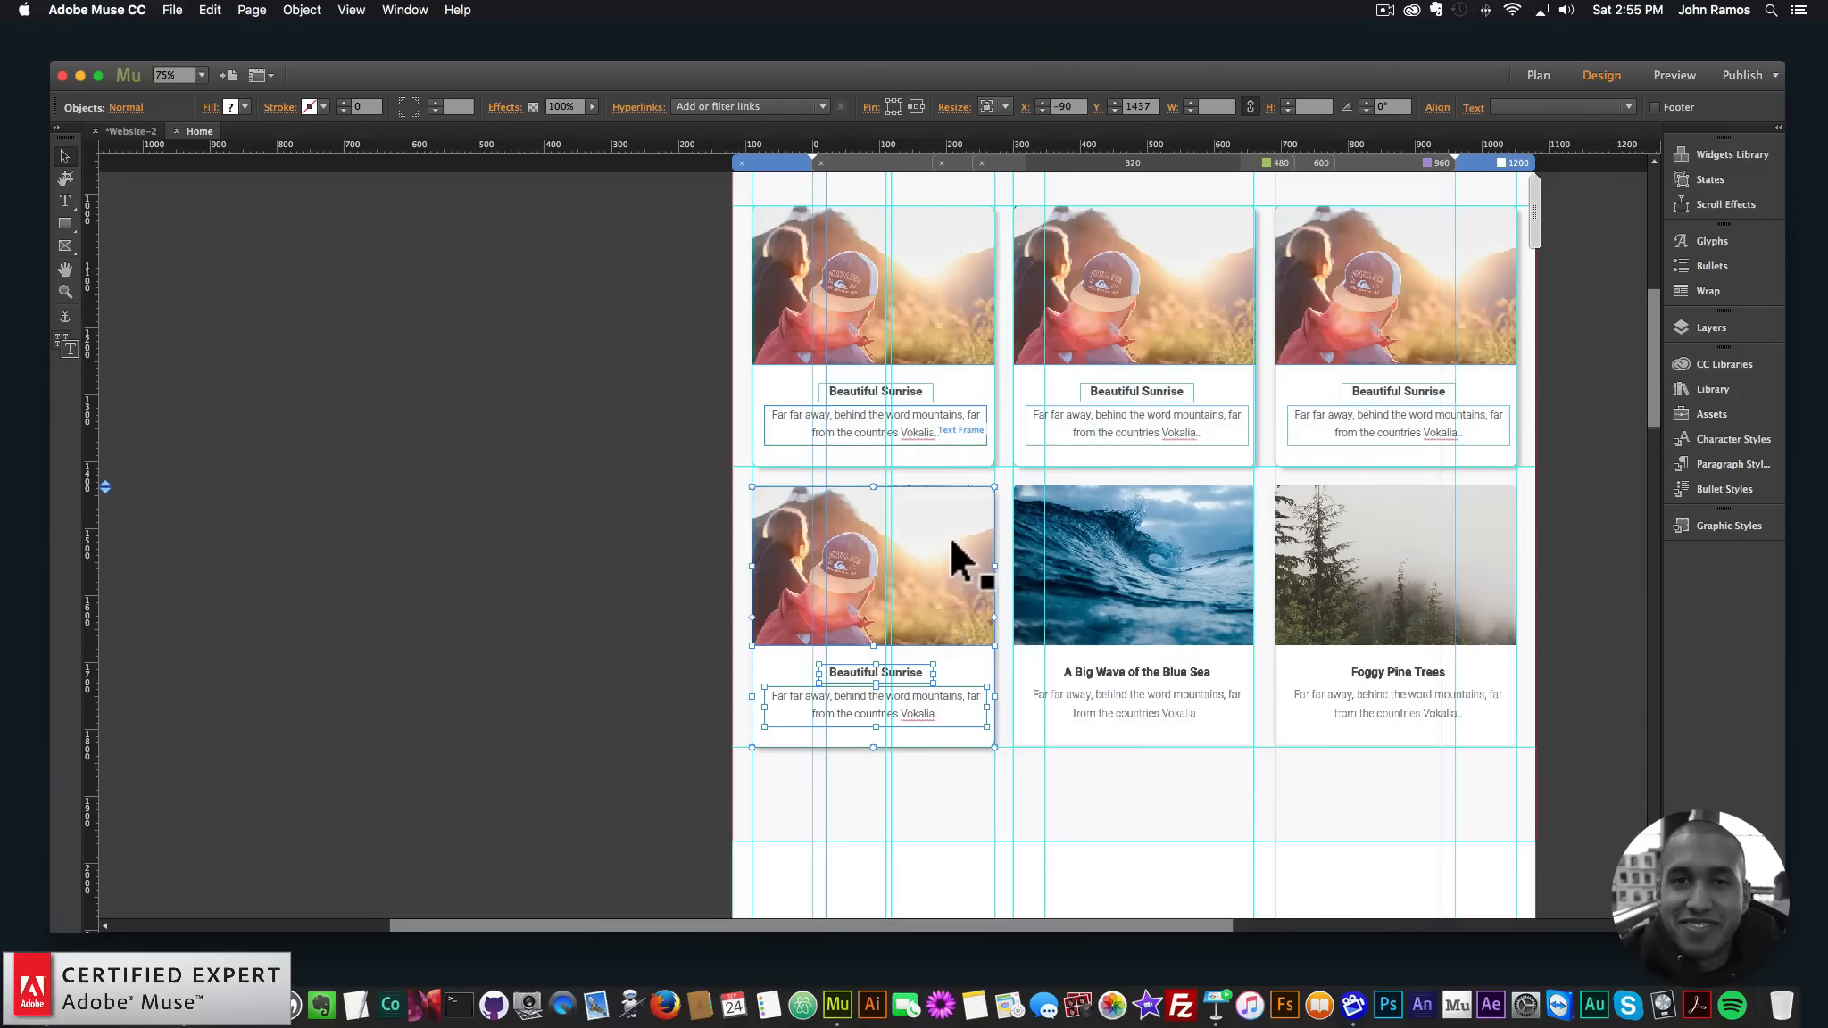
key("Up")
key("super+v")
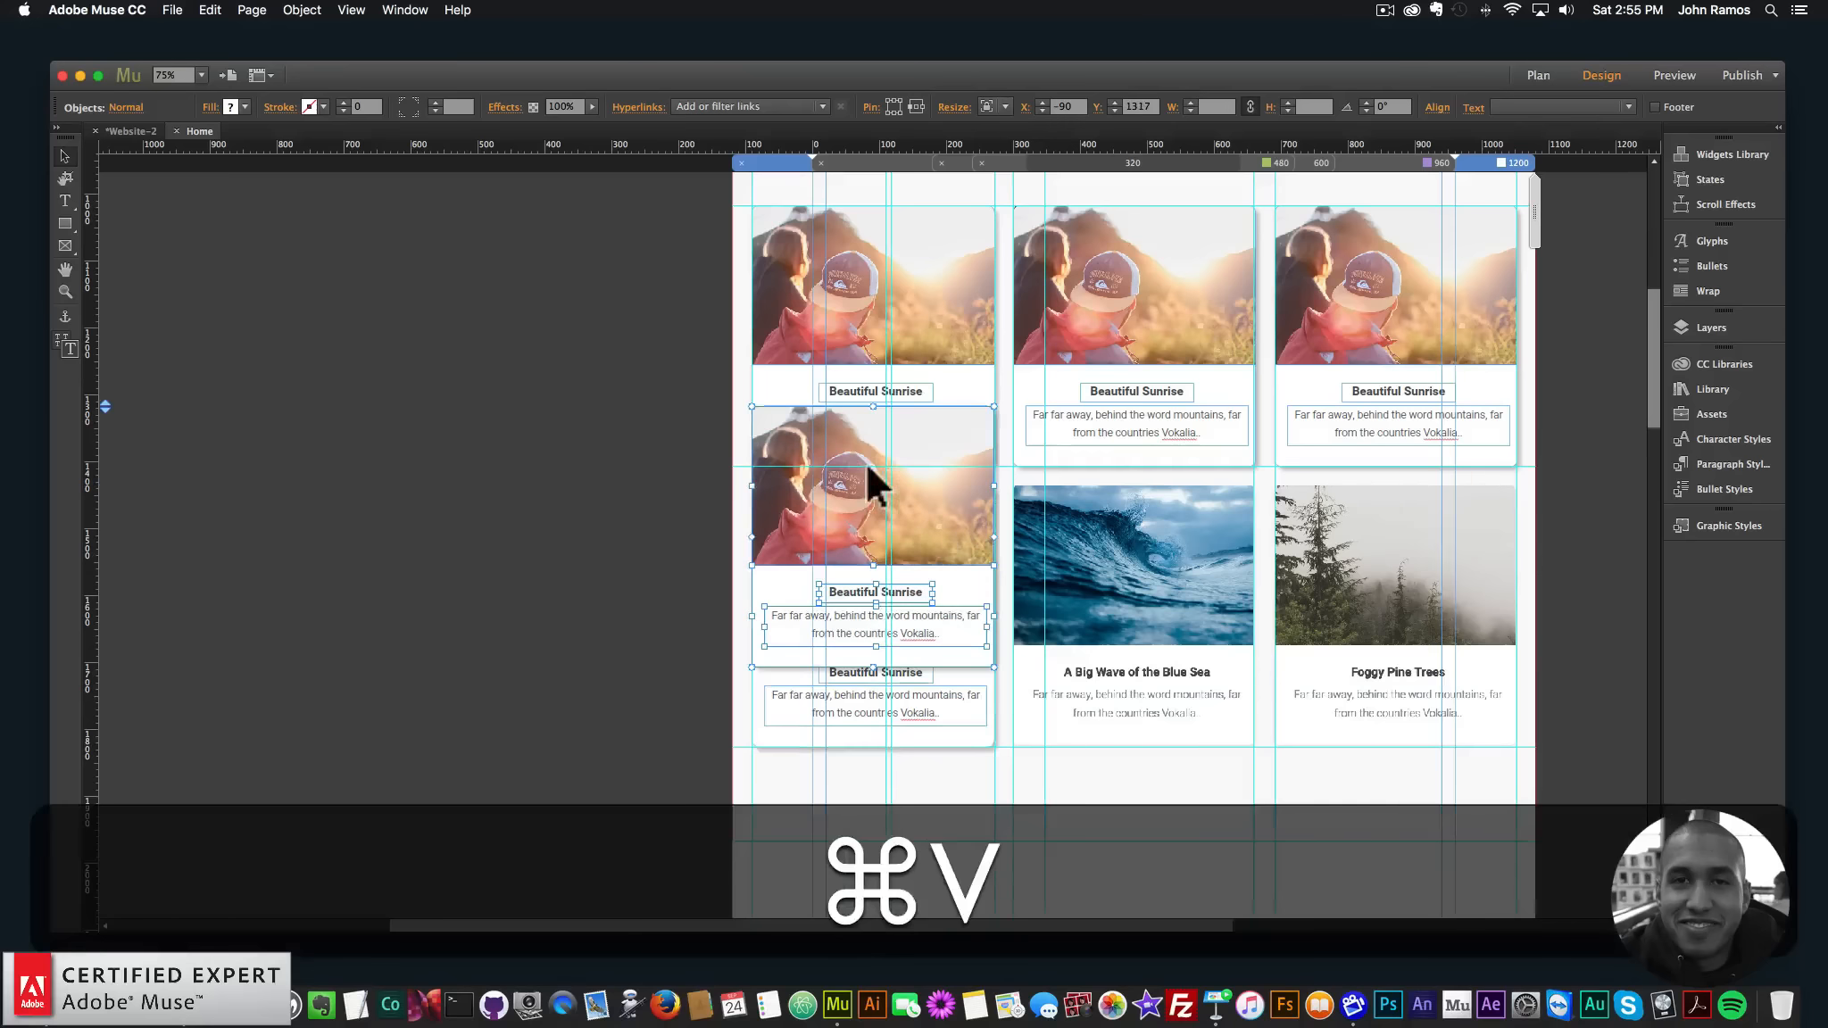
left_click_drag(924, 449, 1177, 513)
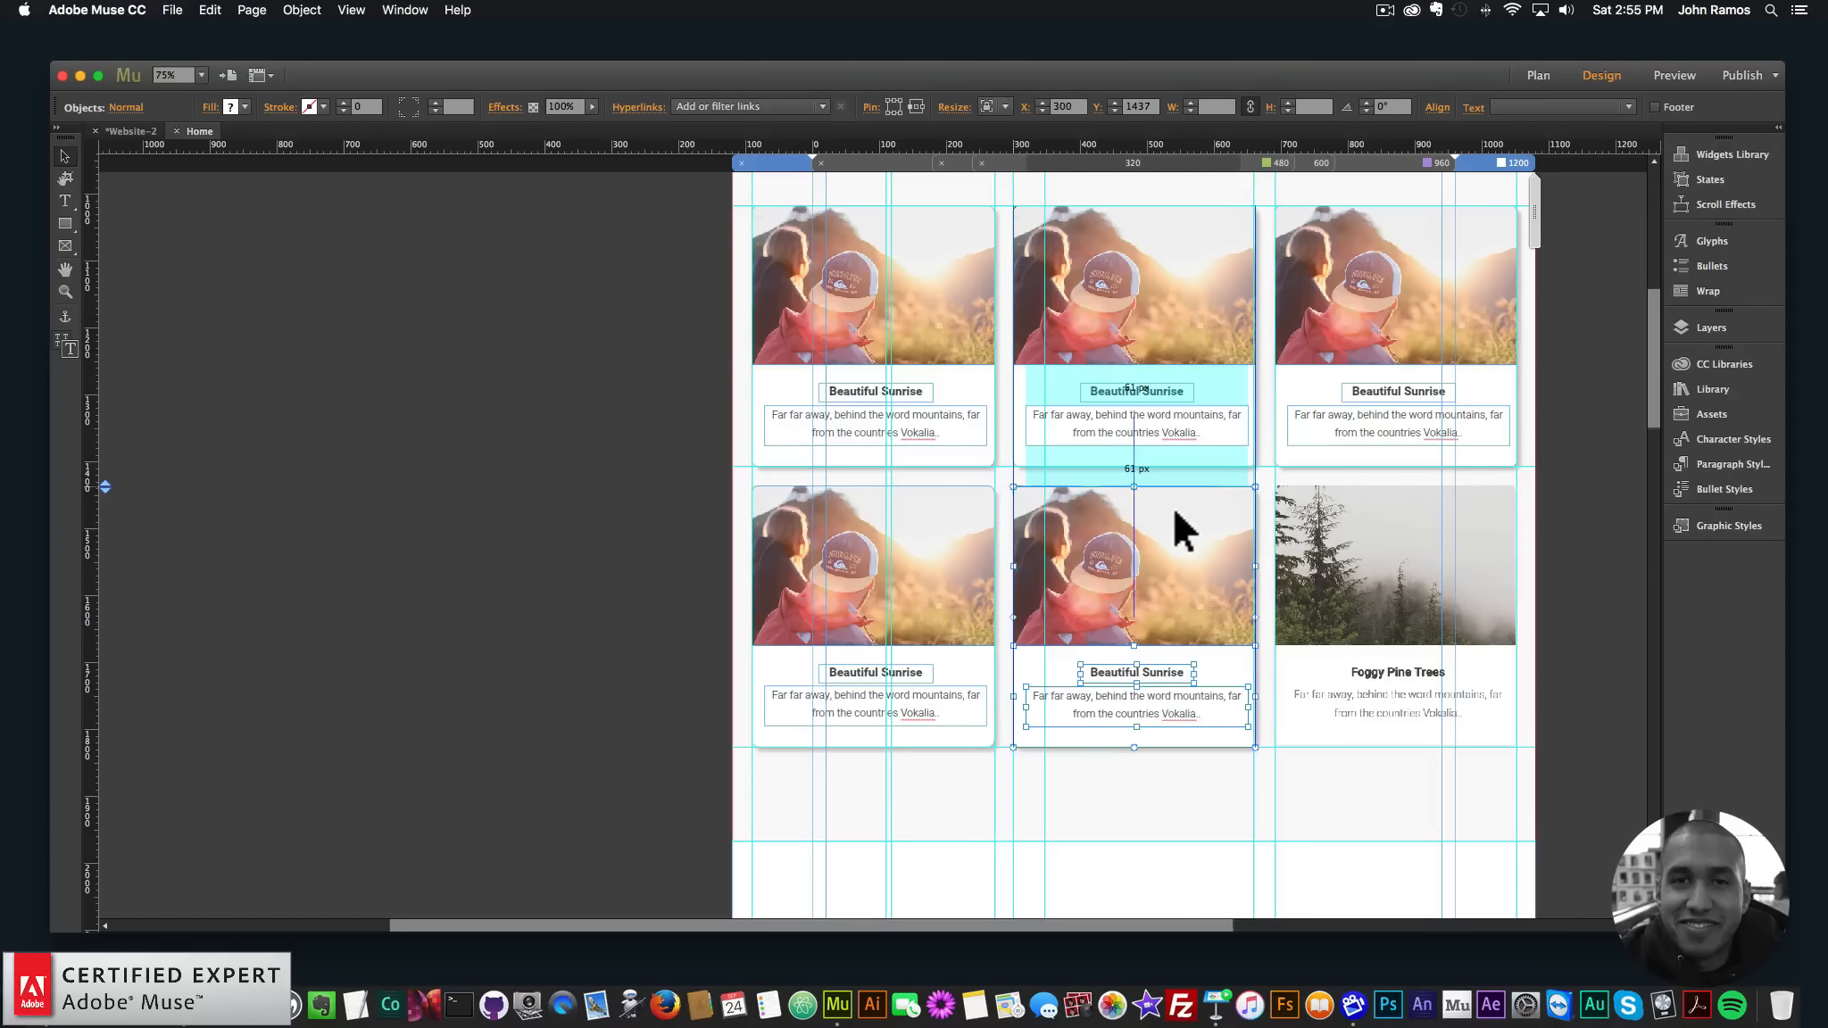
key("super+v")
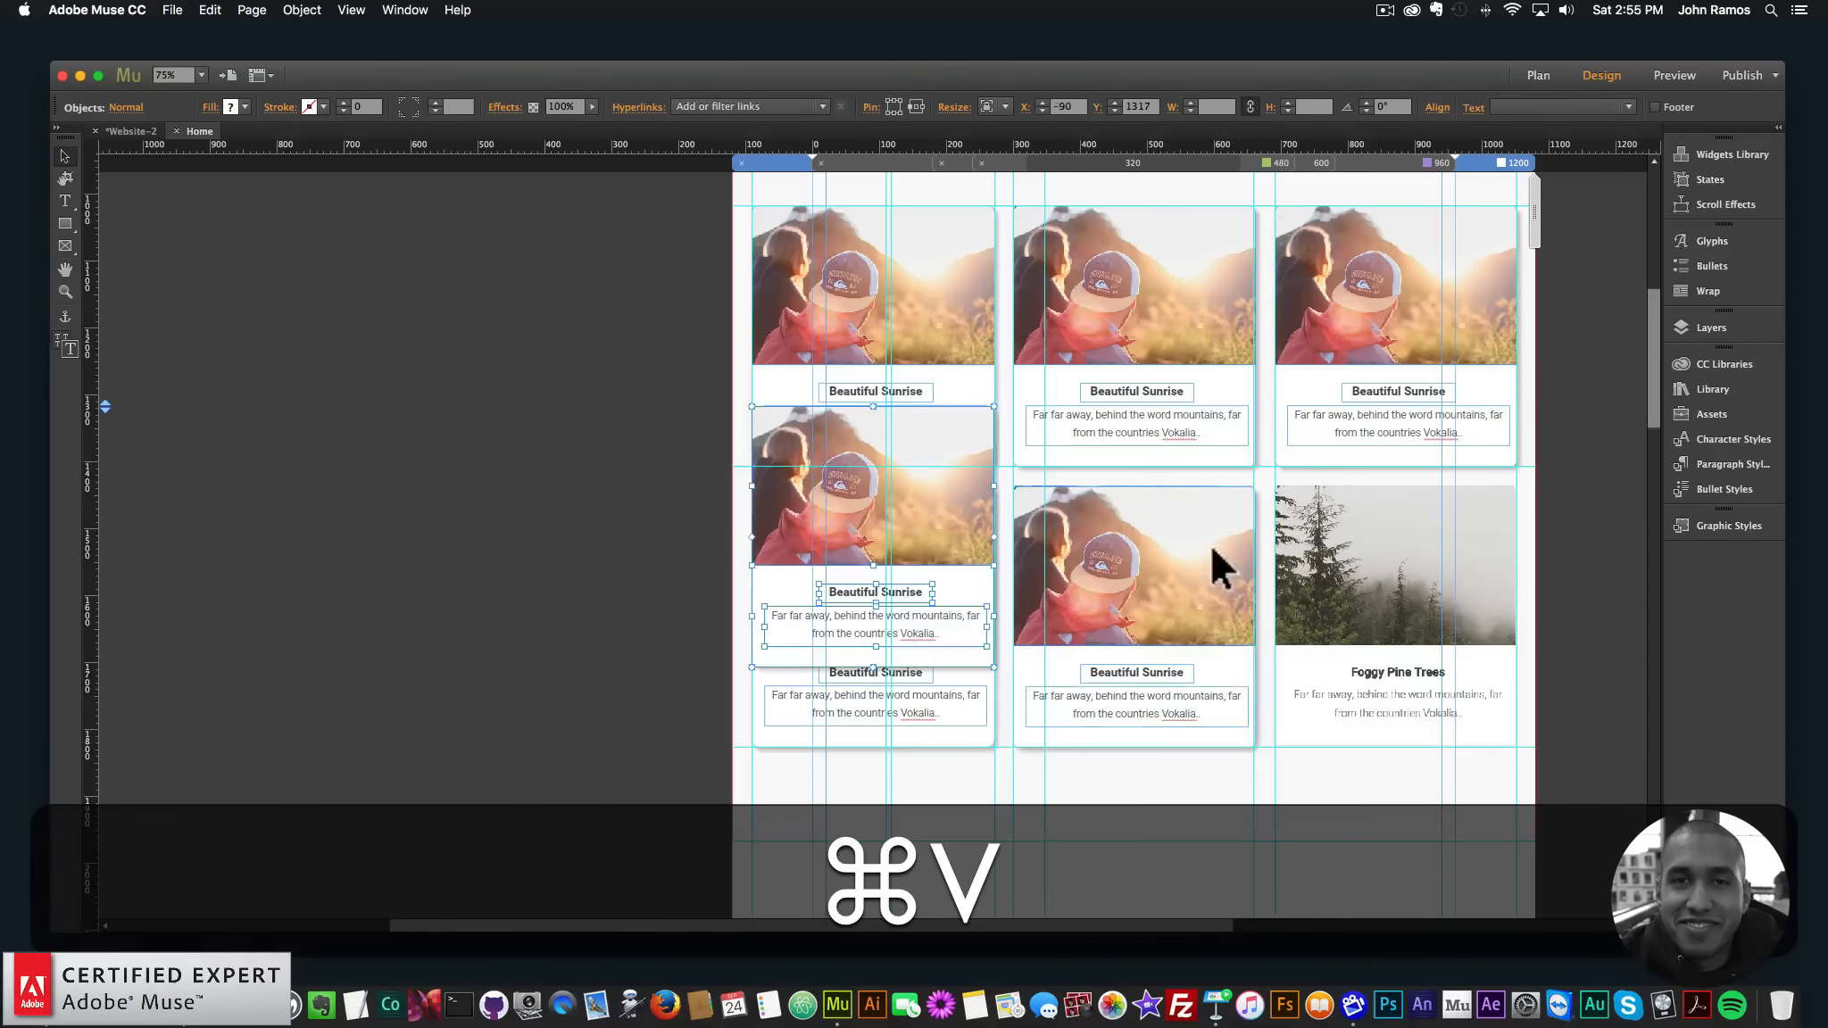
left_click_drag(906, 460, 1427, 517)
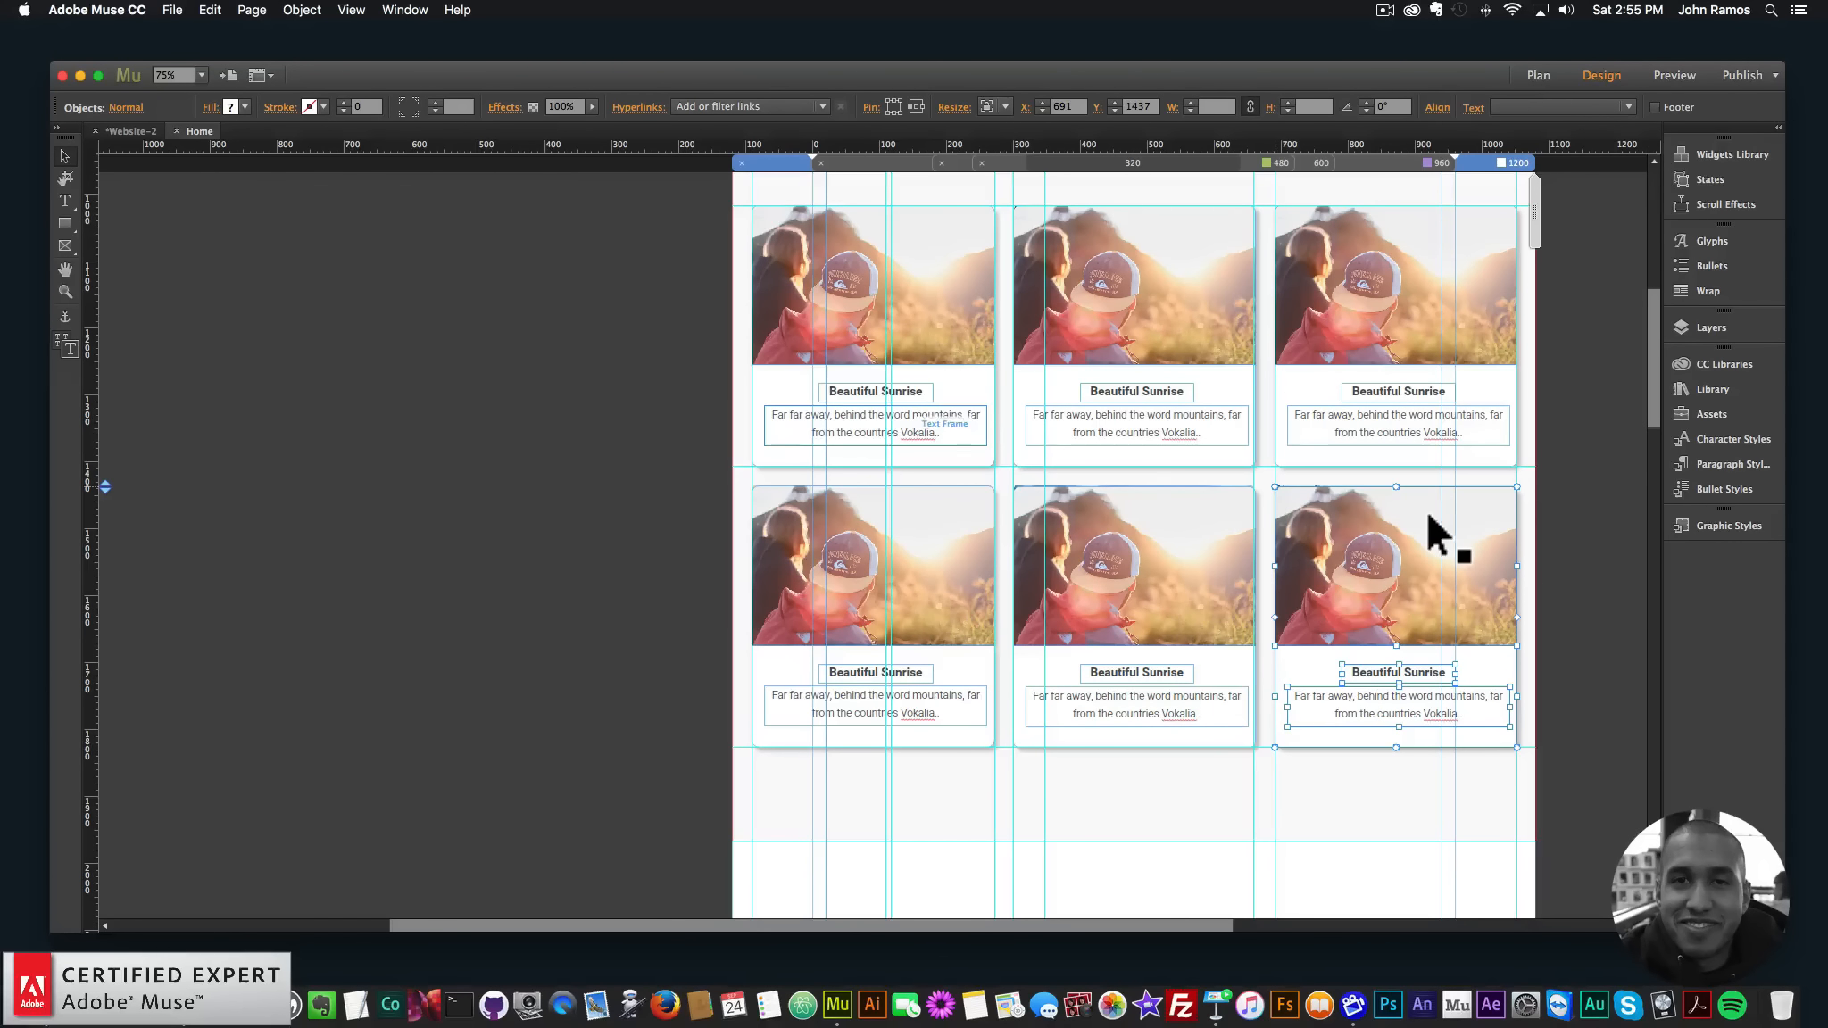
key("Right")
key("Up")
key("Left")
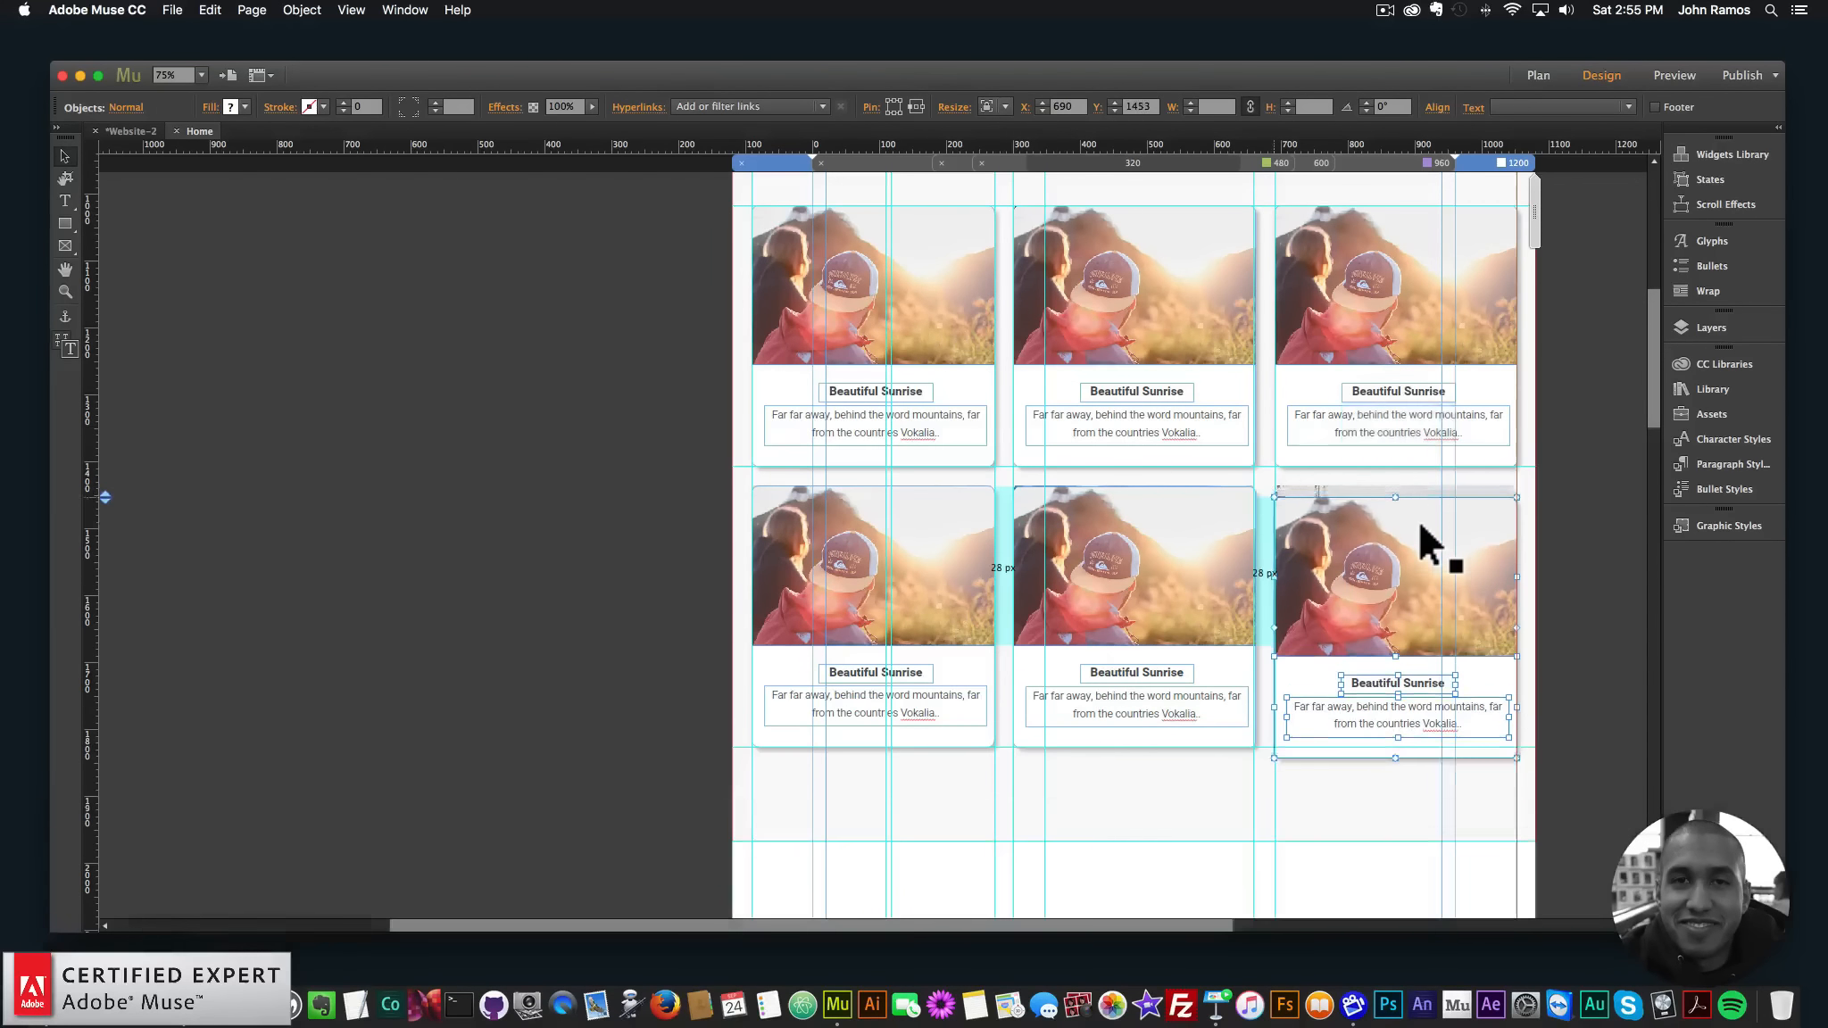
key("Down")
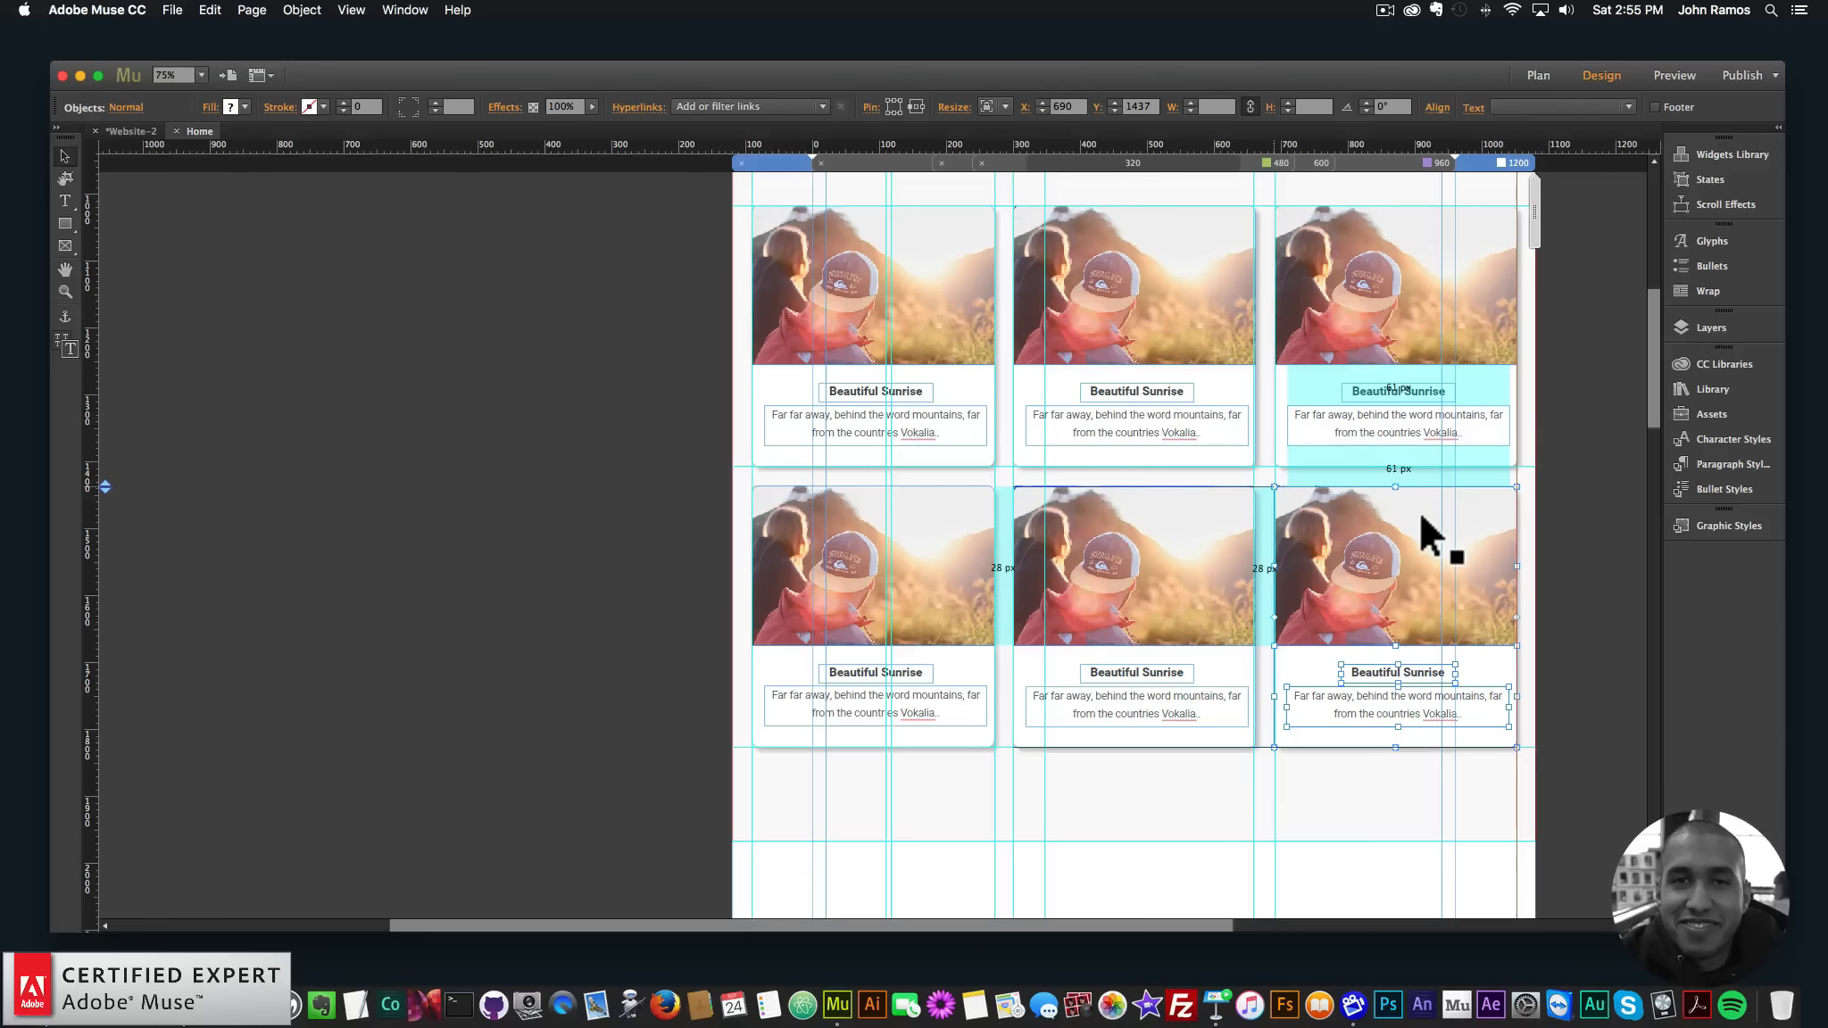
scroll(1086, 351, "up", 3)
left_click(1227, 482)
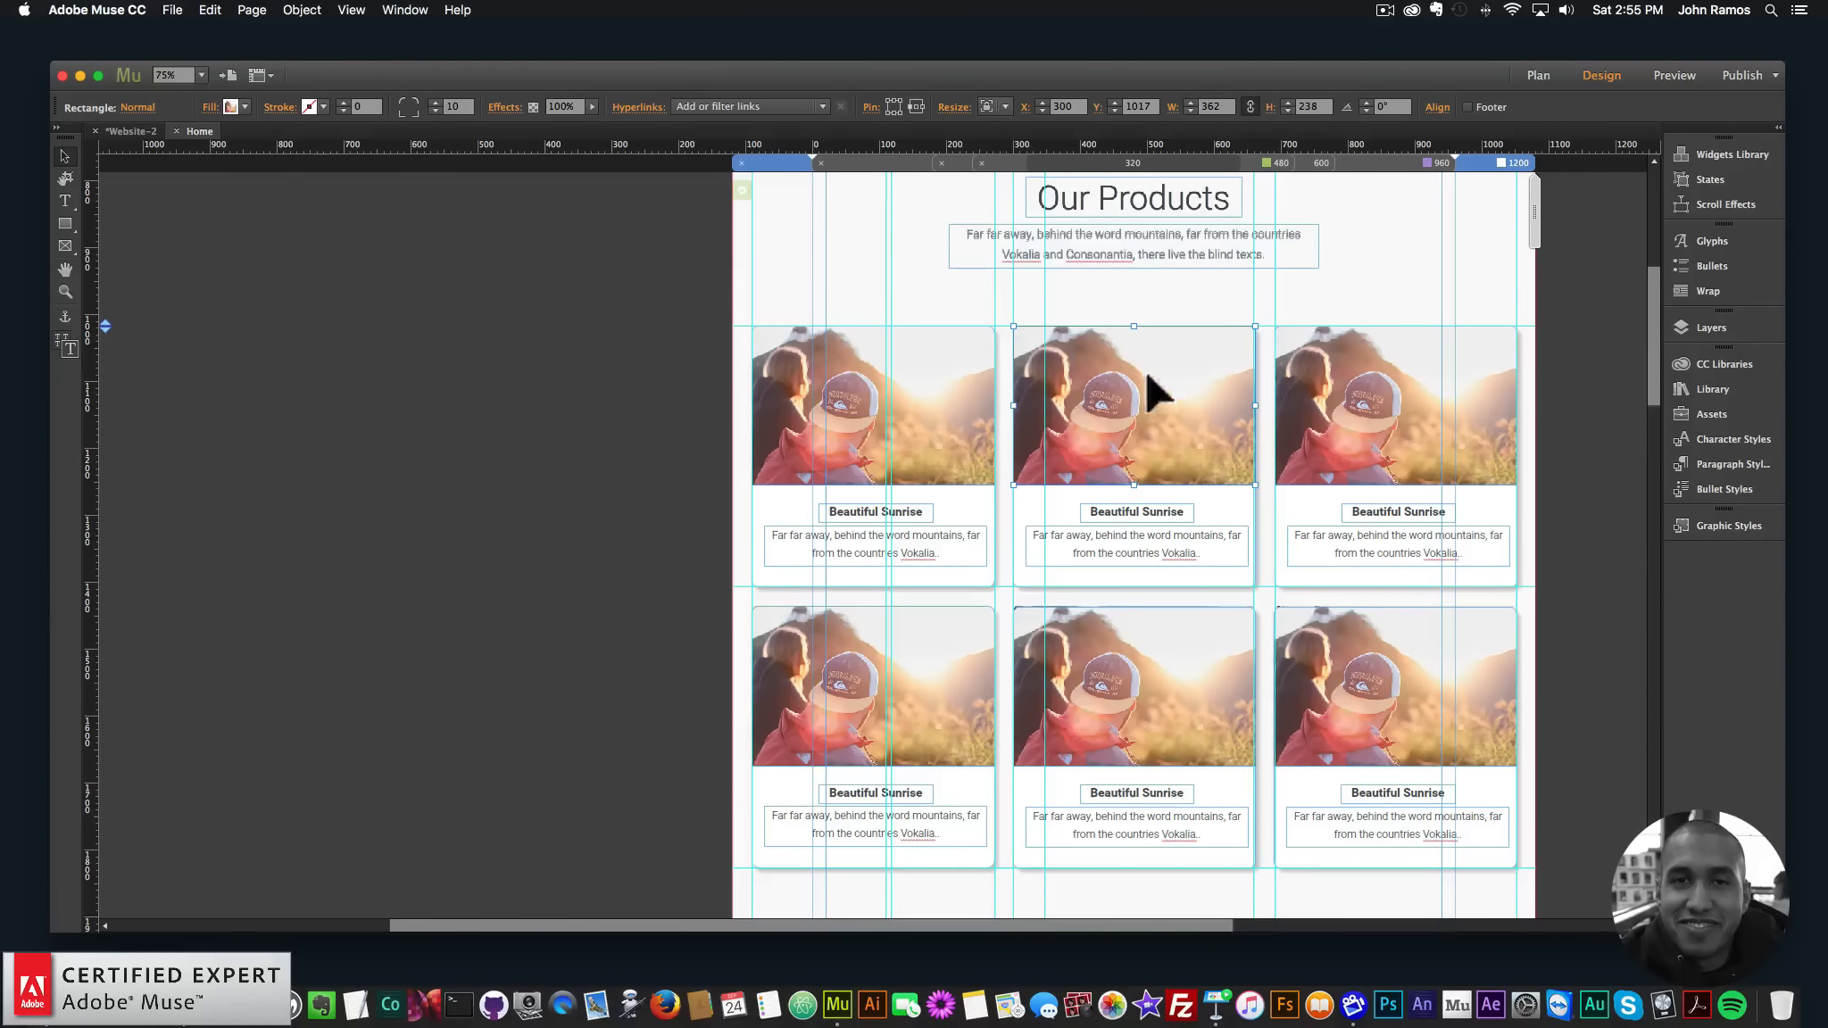
- Set the pug photo img_2.jpg on the middle card and the lake img_3.jpg on the top-right card
left_click_drag(1151, 387, 1154, 478)
key("super+z")
left_click(229, 107)
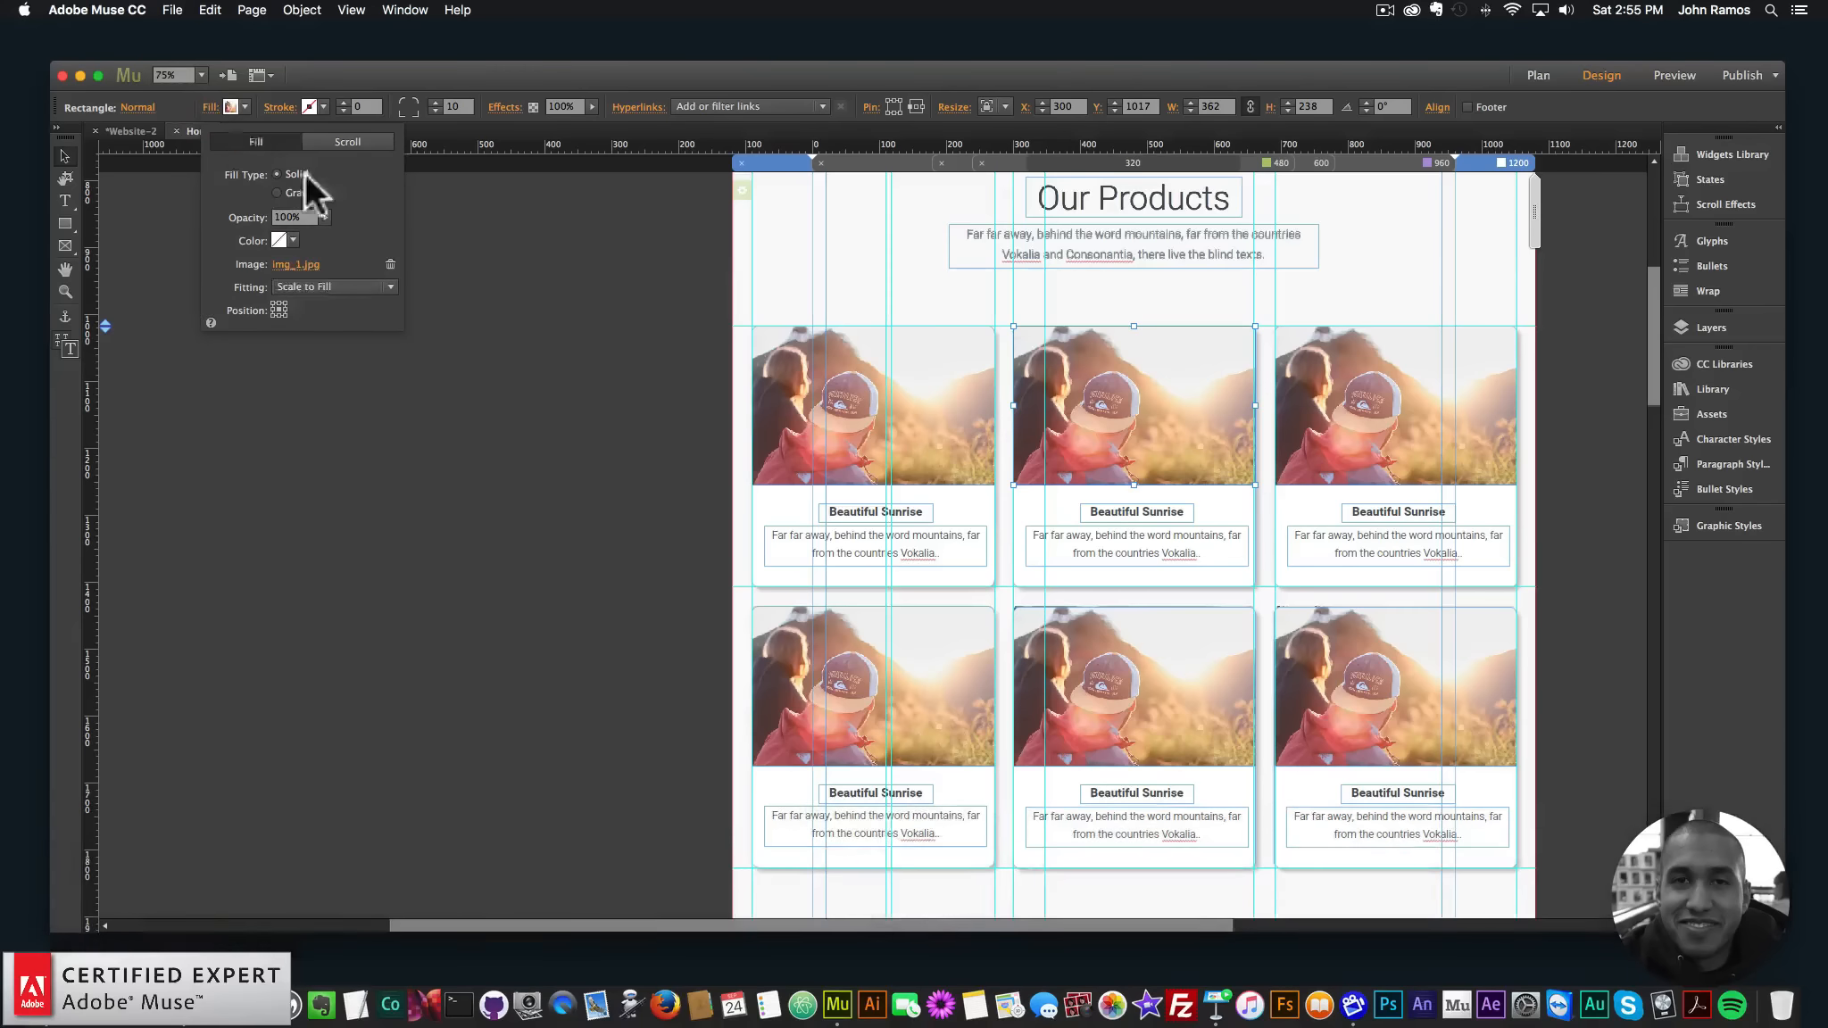
left_click(294, 264)
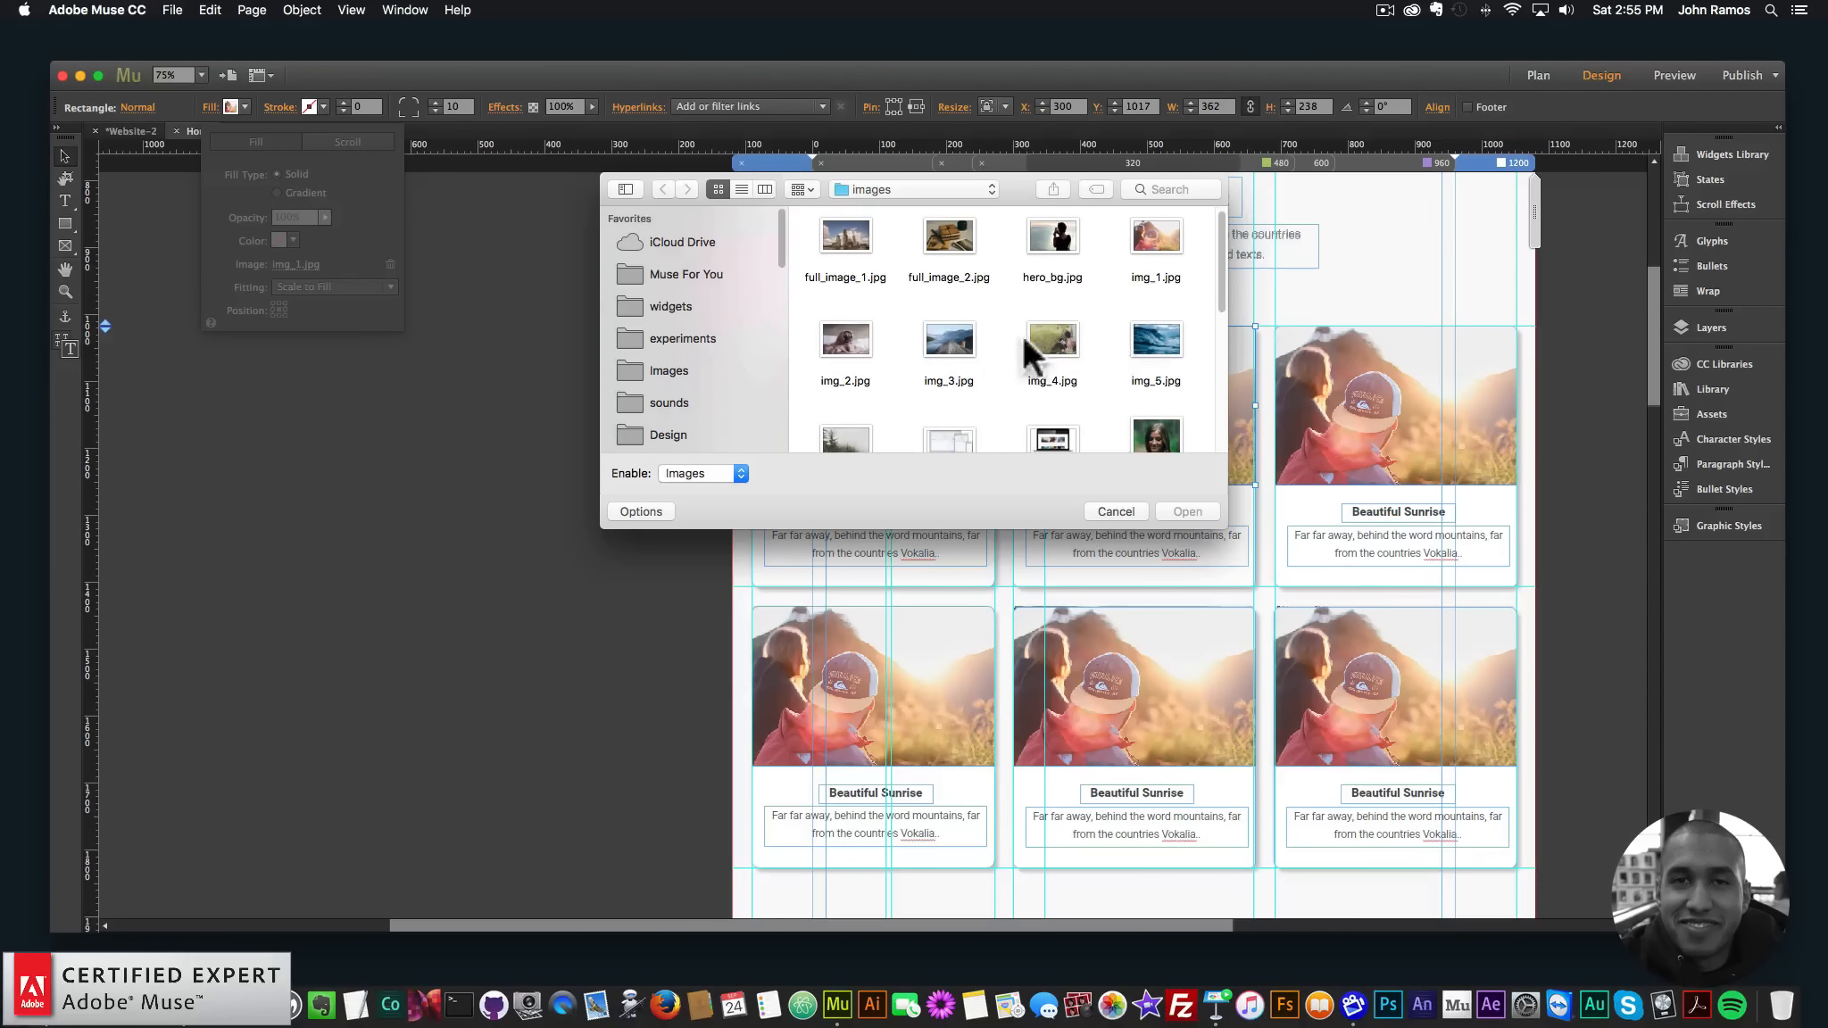
double_click(836, 339)
left_click_drag(1375, 388, 1372, 463)
key("super+z")
left_click(211, 107)
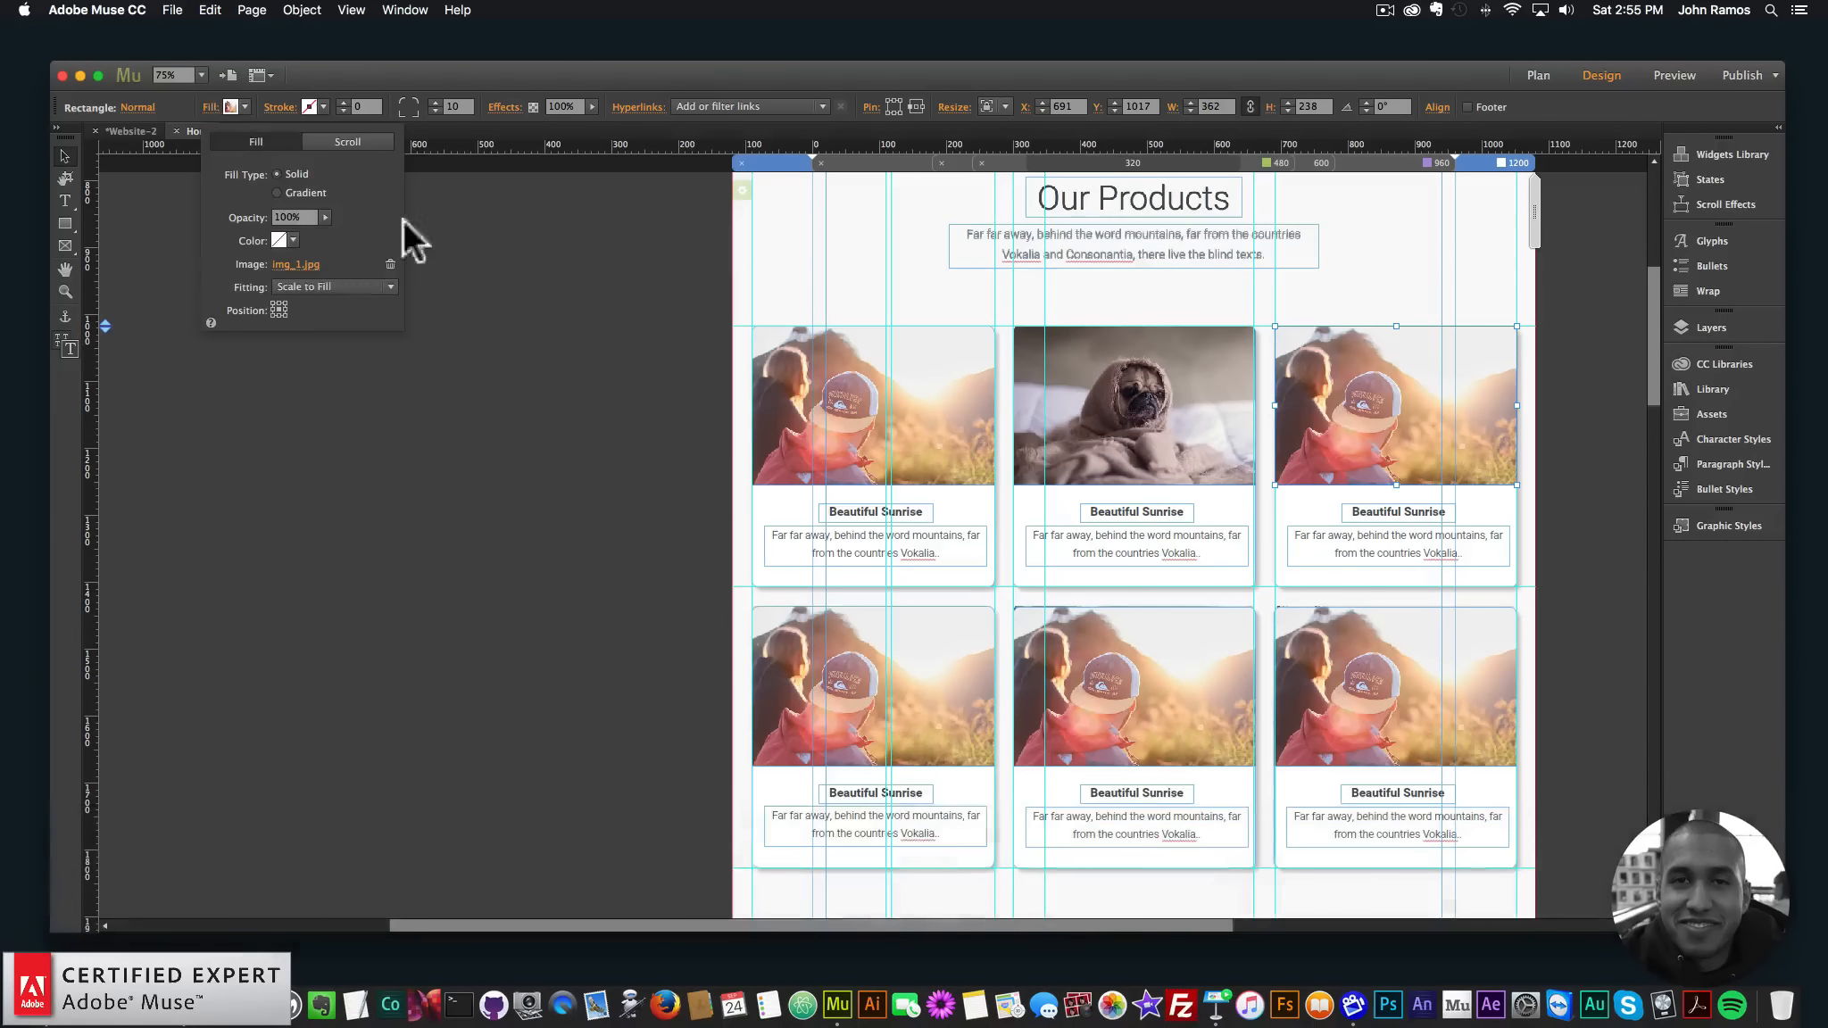
left_click(304, 260)
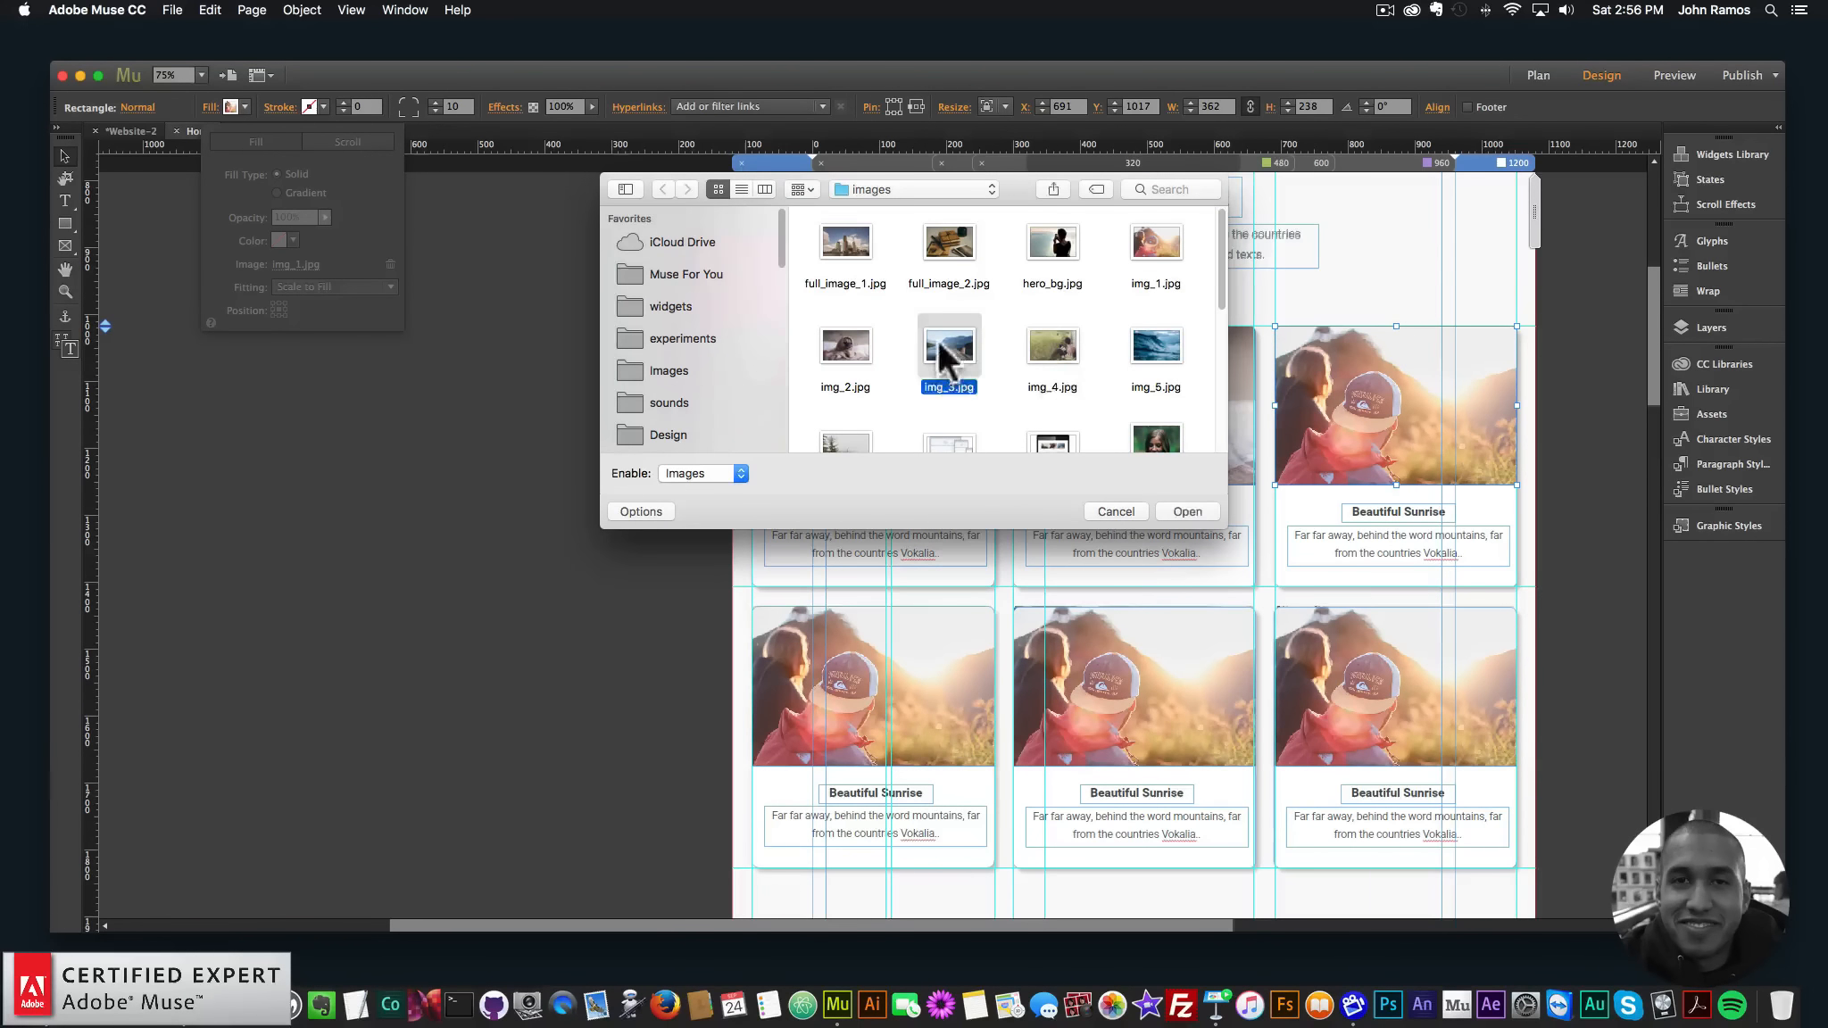
double_click(937, 340)
- Fill the bottom-left card with img_4.jpg and the bottom-middle card with the wave img_5.jpg
left_click(545, 423)
scroll(567, 433, "down", 3)
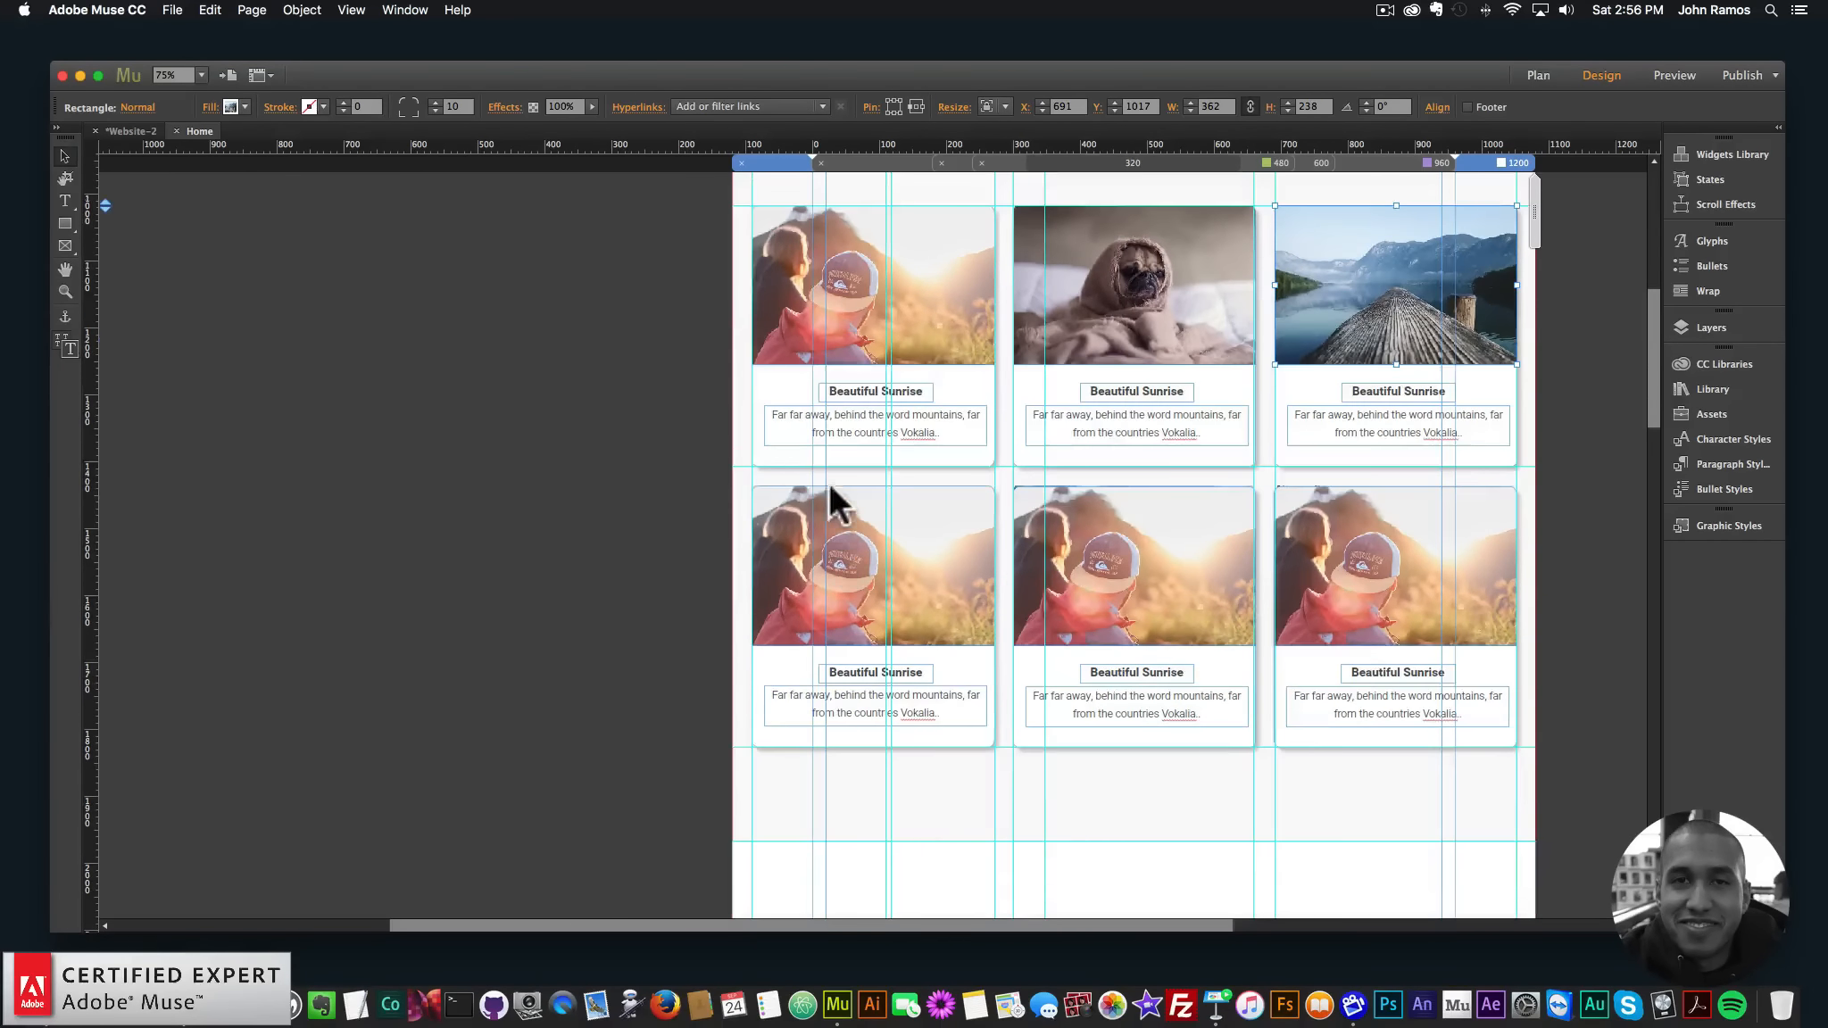
left_click(830, 489)
left_click_drag(875, 554, 880, 625)
key("super+z")
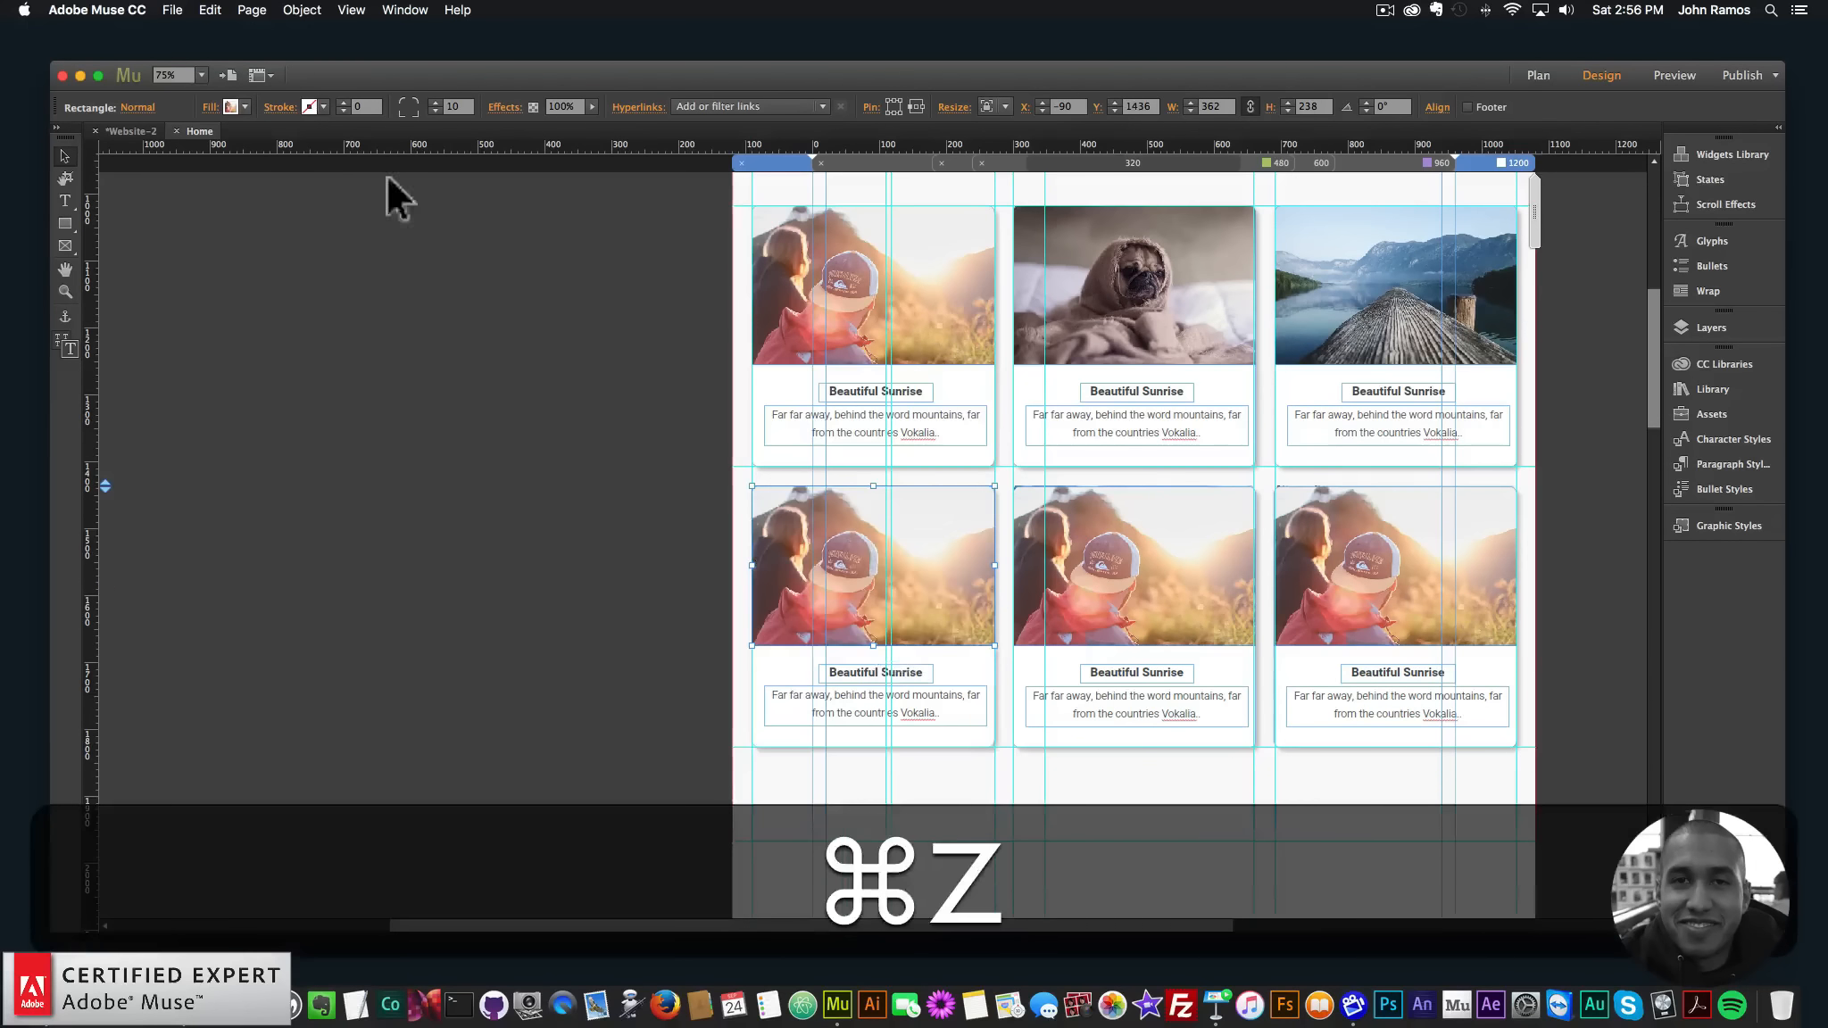
left_click(210, 107)
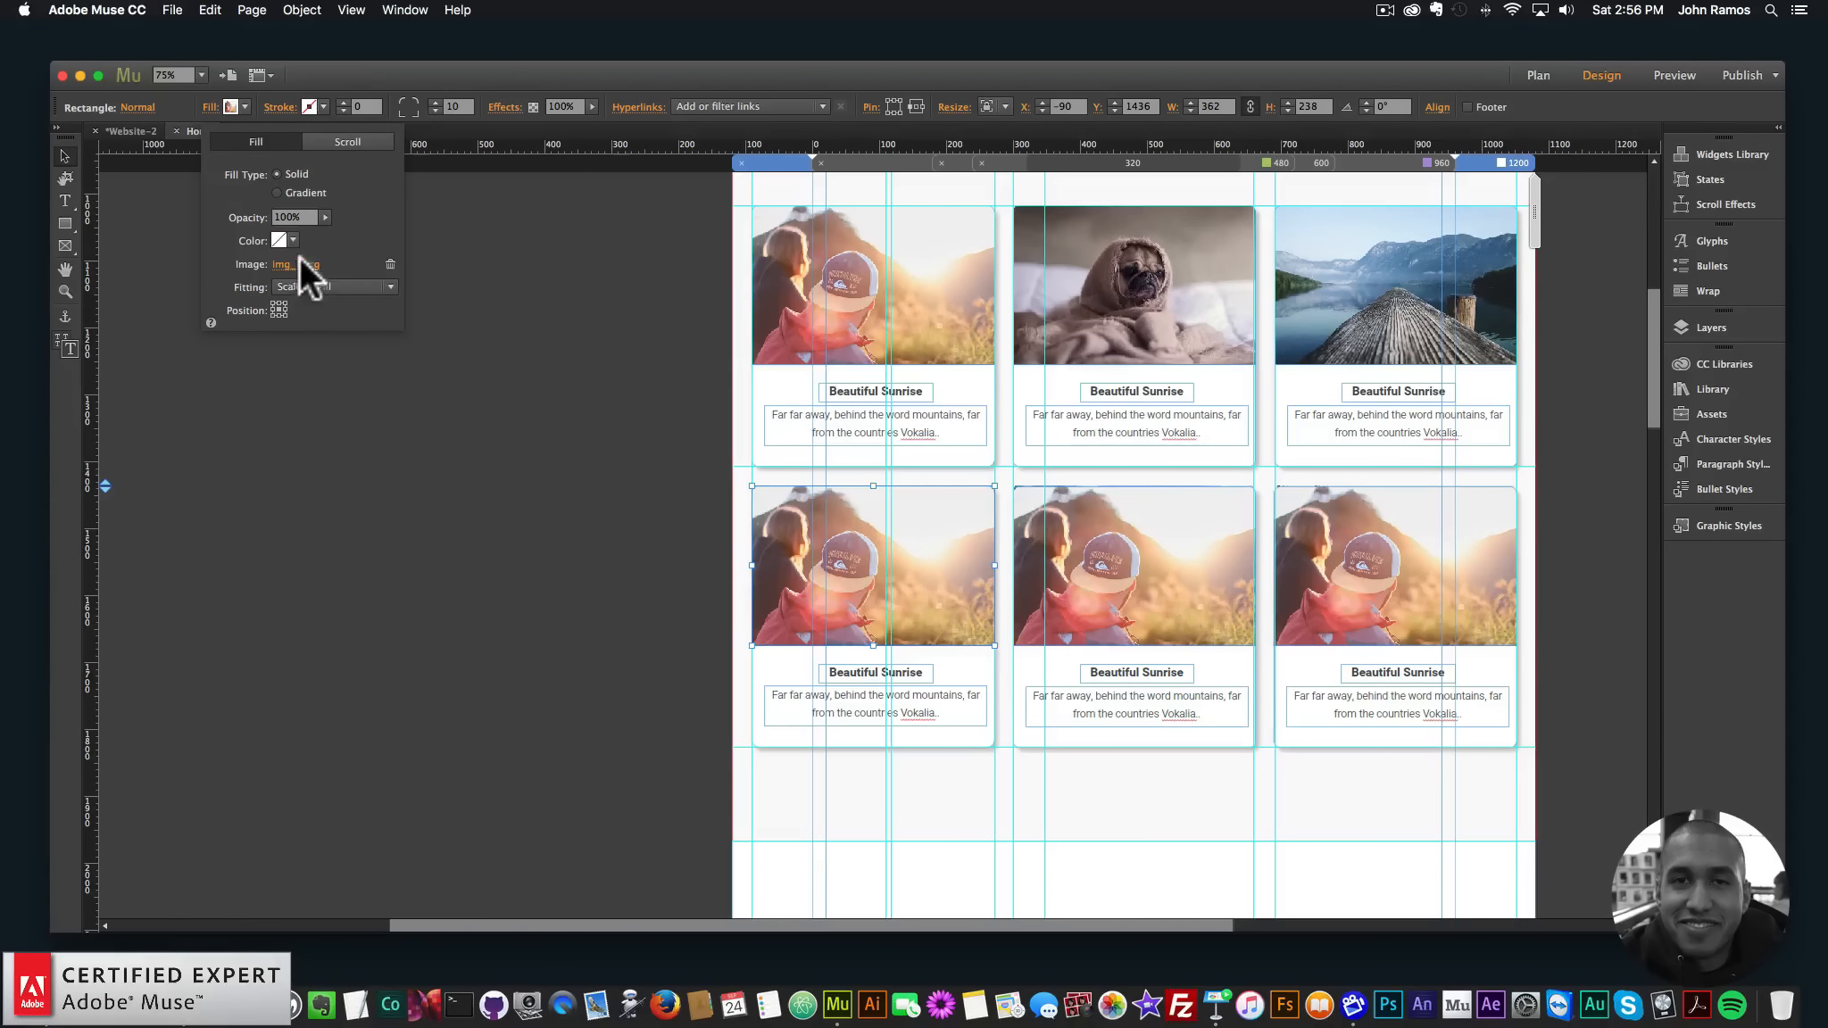
left_click(298, 264)
double_click(1071, 344)
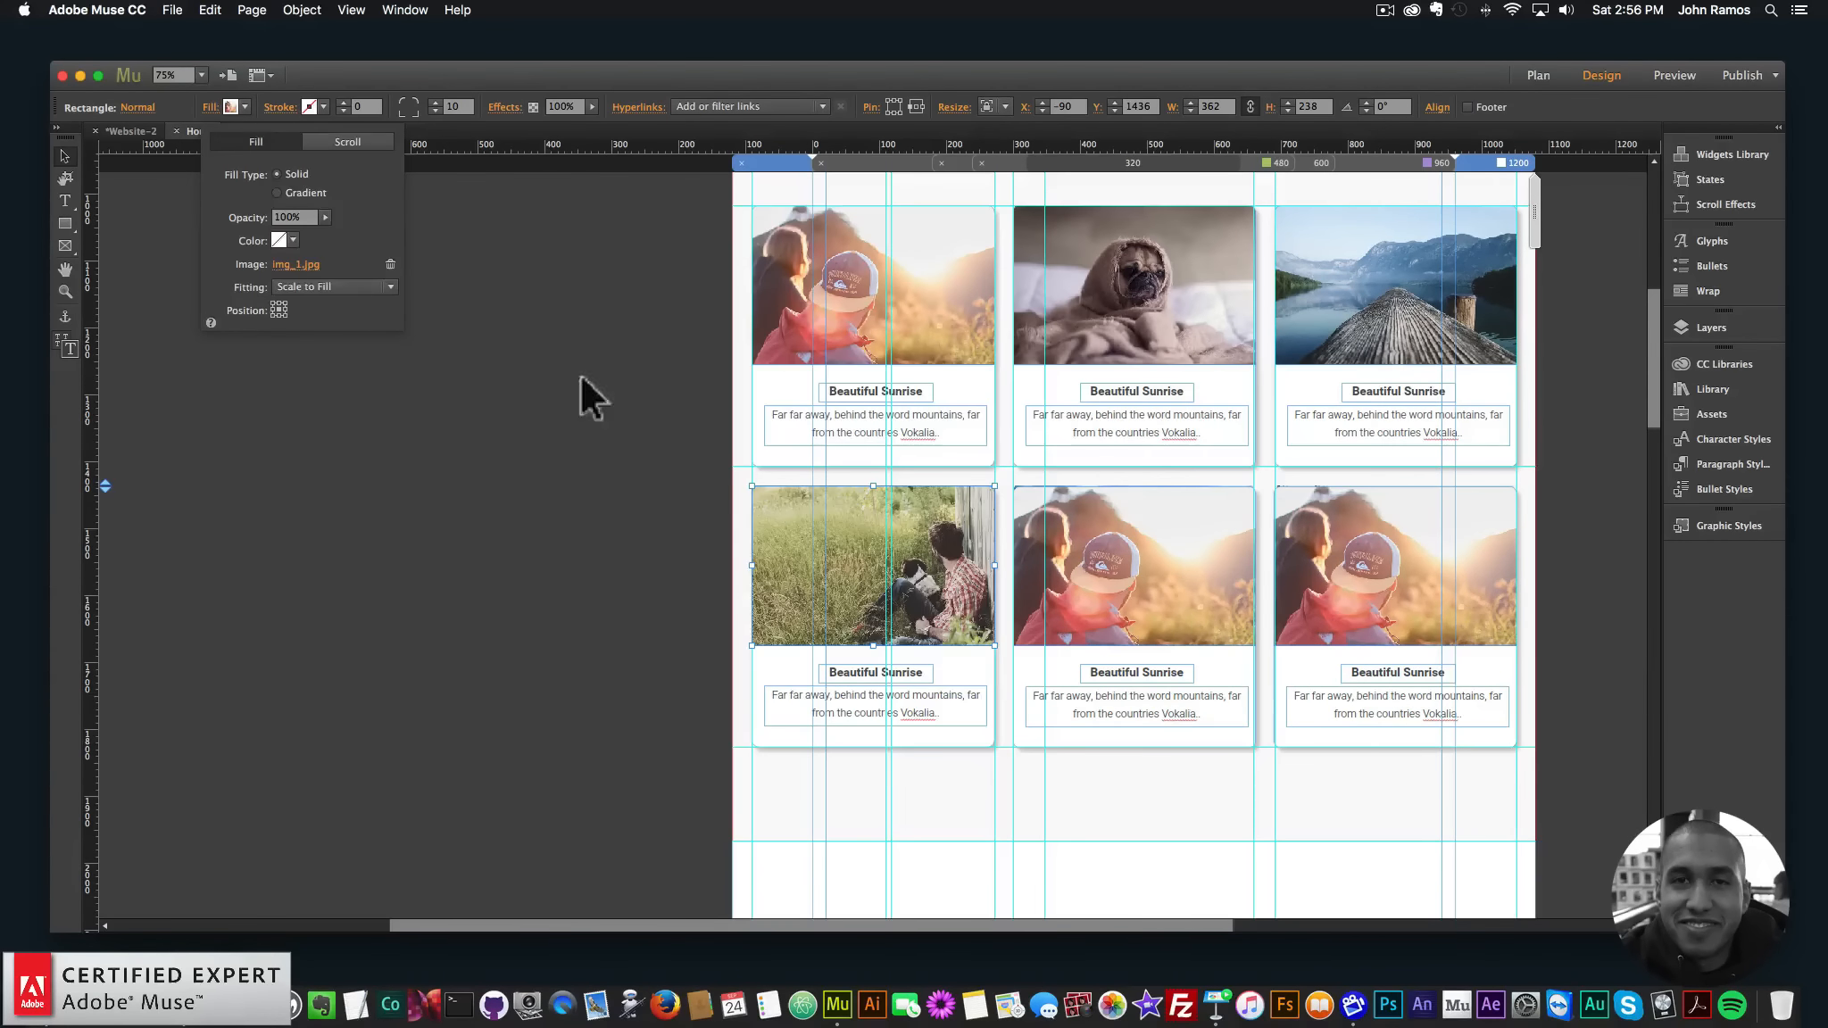
left_click(1159, 571)
key("super+z")
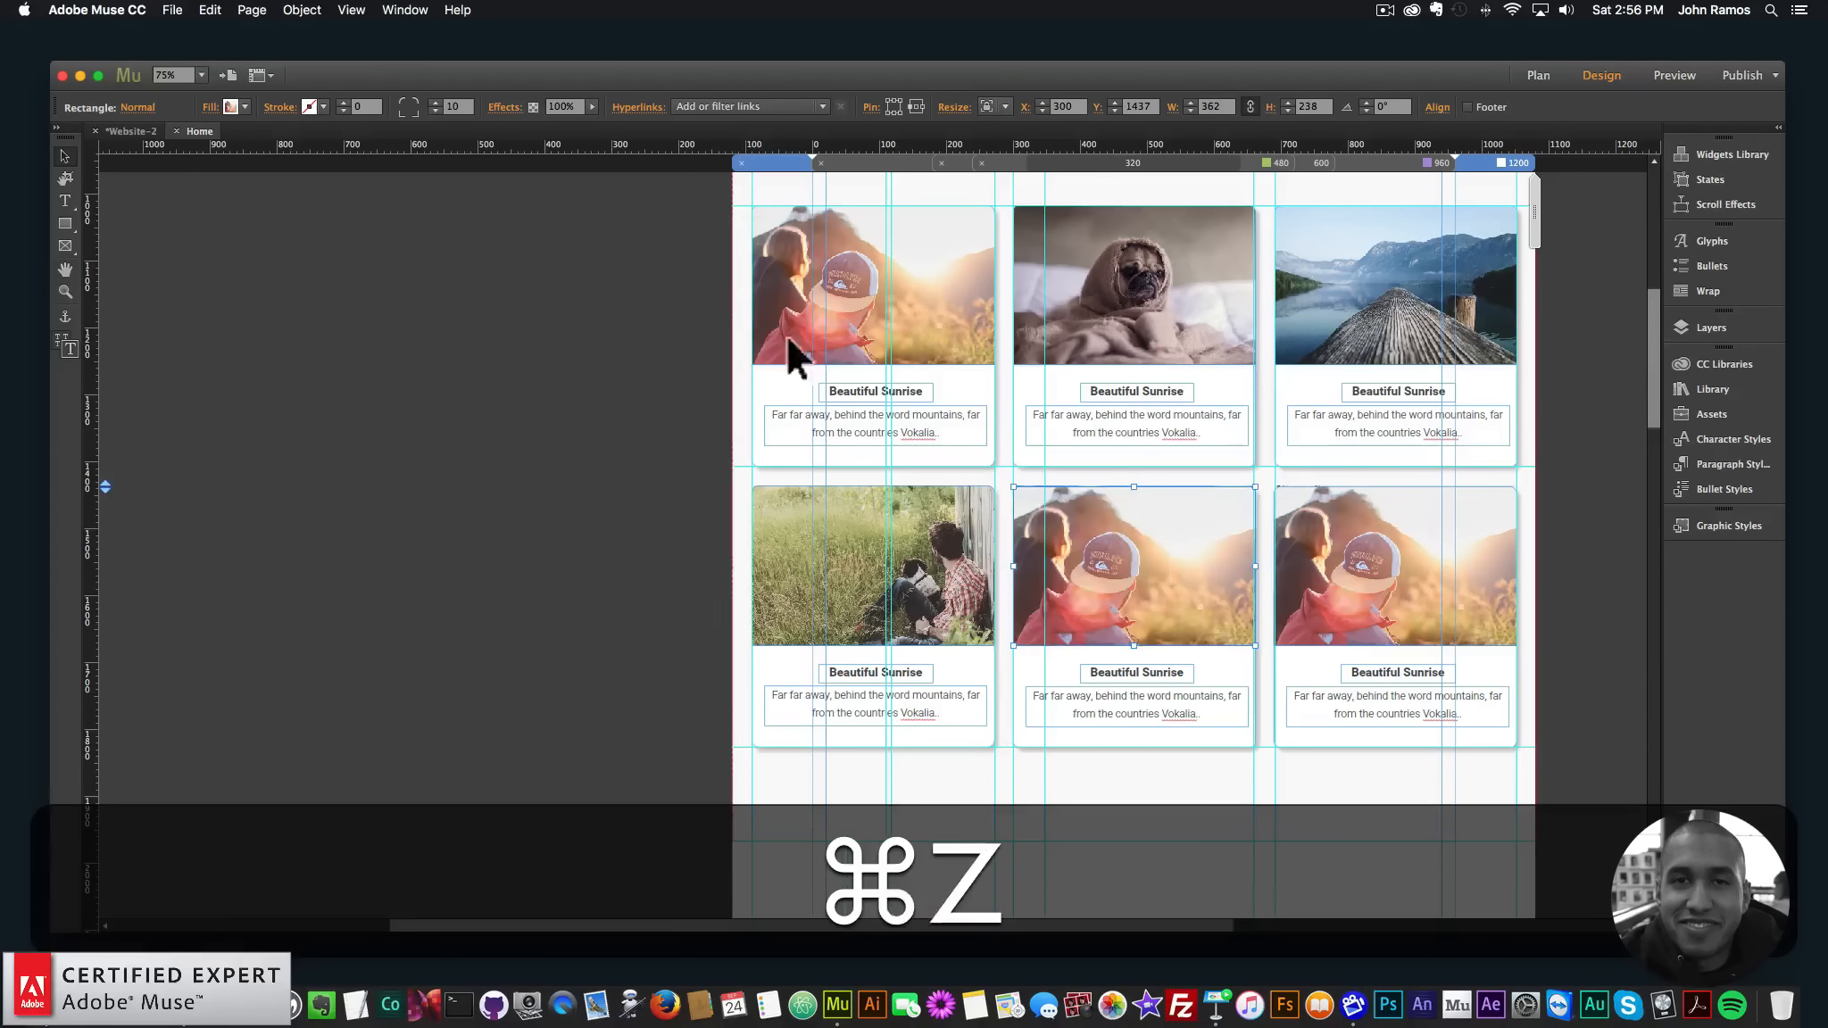
left_click(210, 108)
left_click(292, 264)
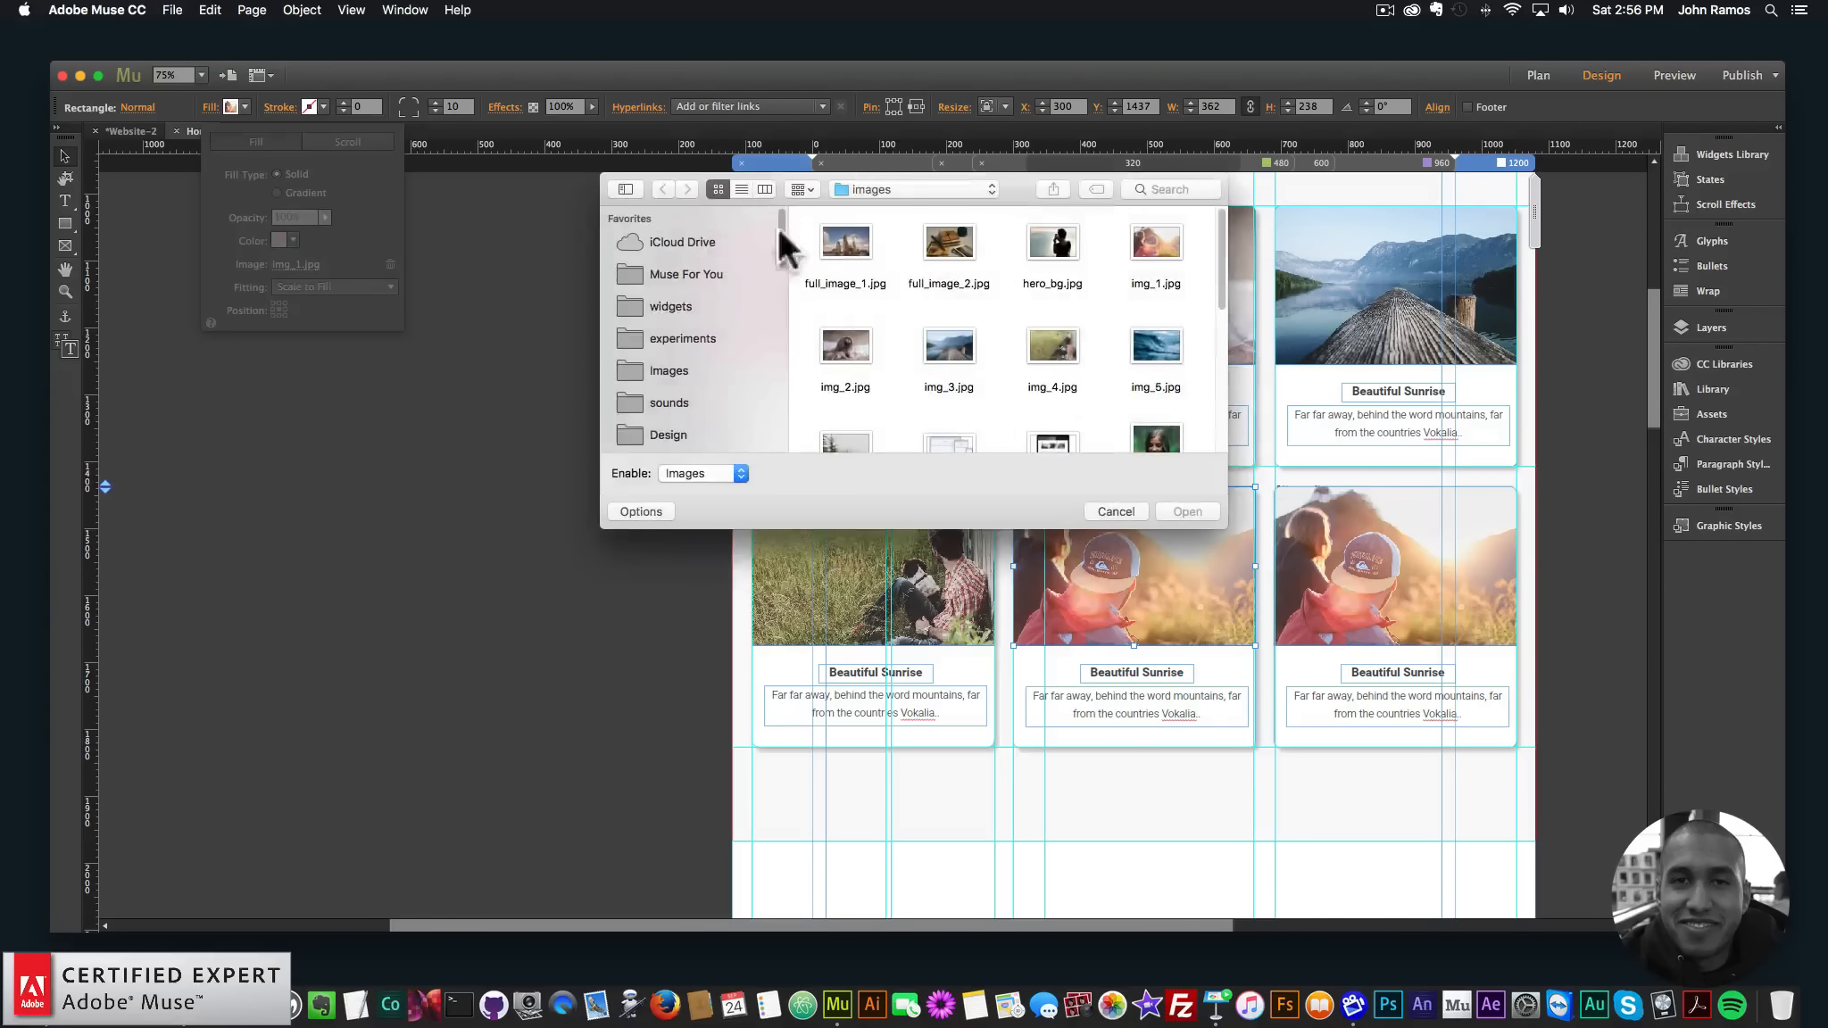
double_click(1176, 341)
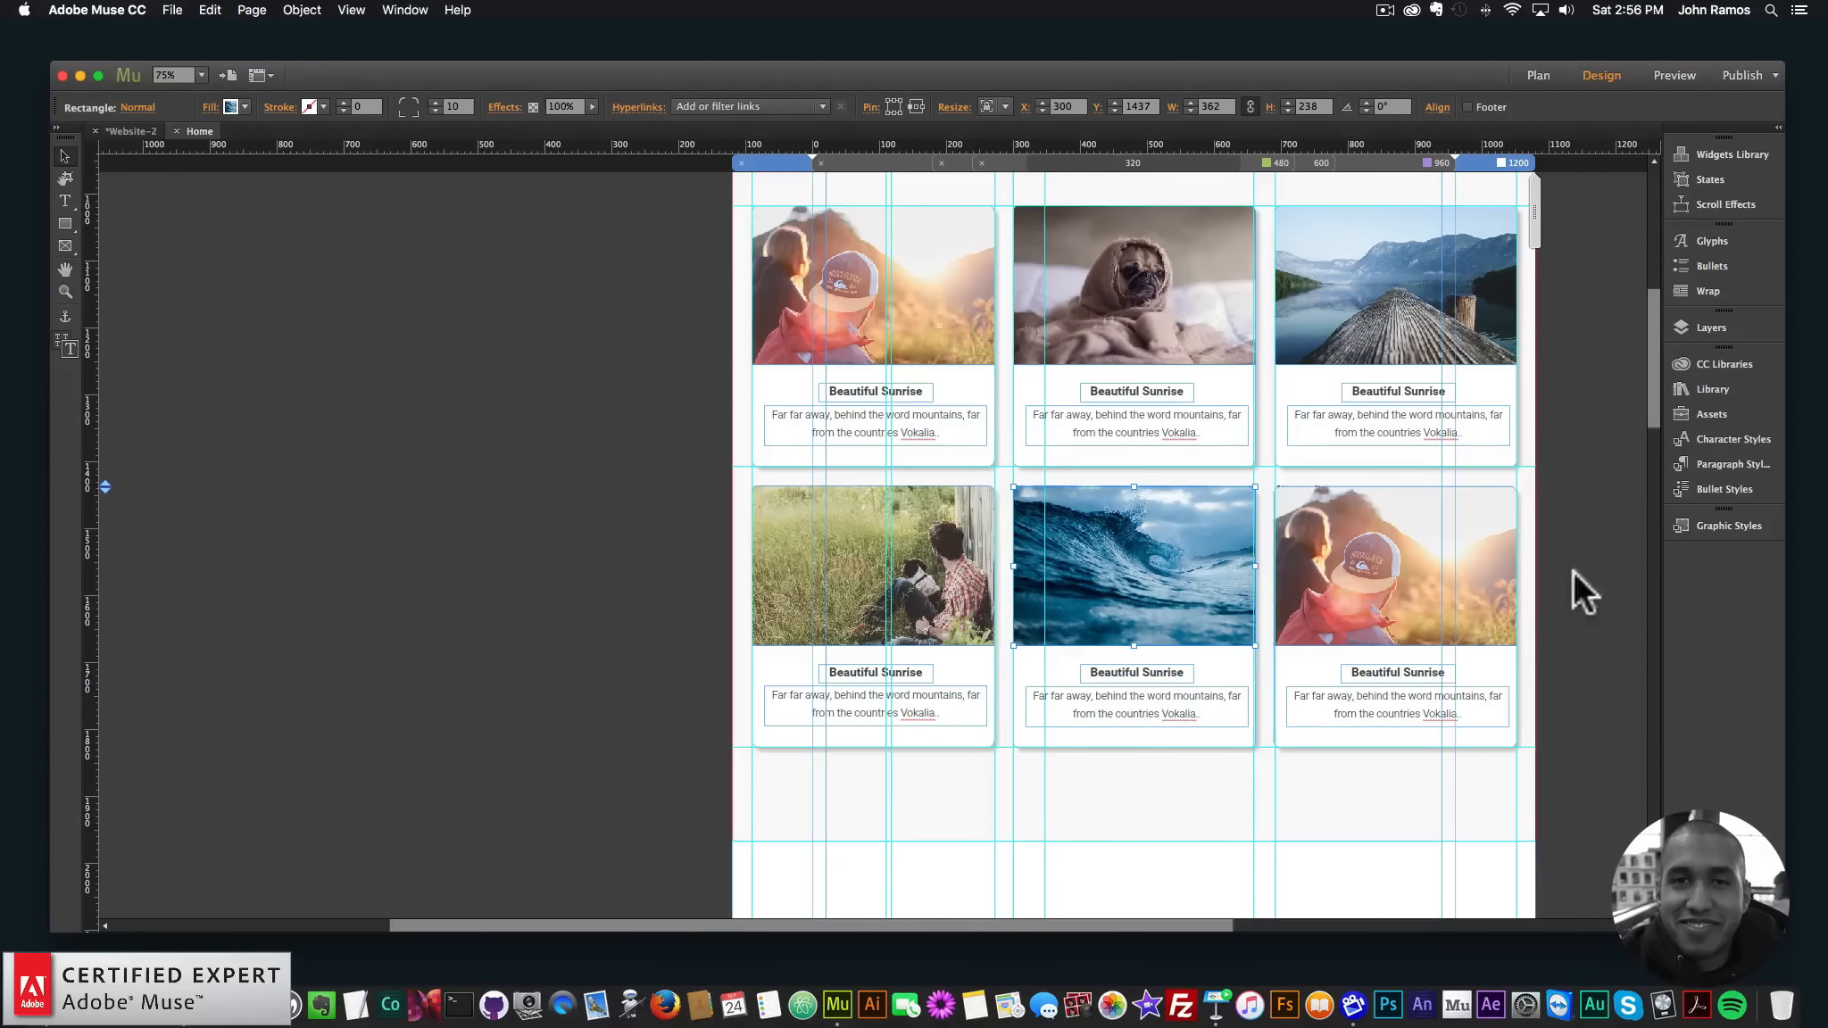
- Give the bottom-right card the misty forest photo
left_click(1419, 571)
left_click_drag(1336, 530, 1349, 628)
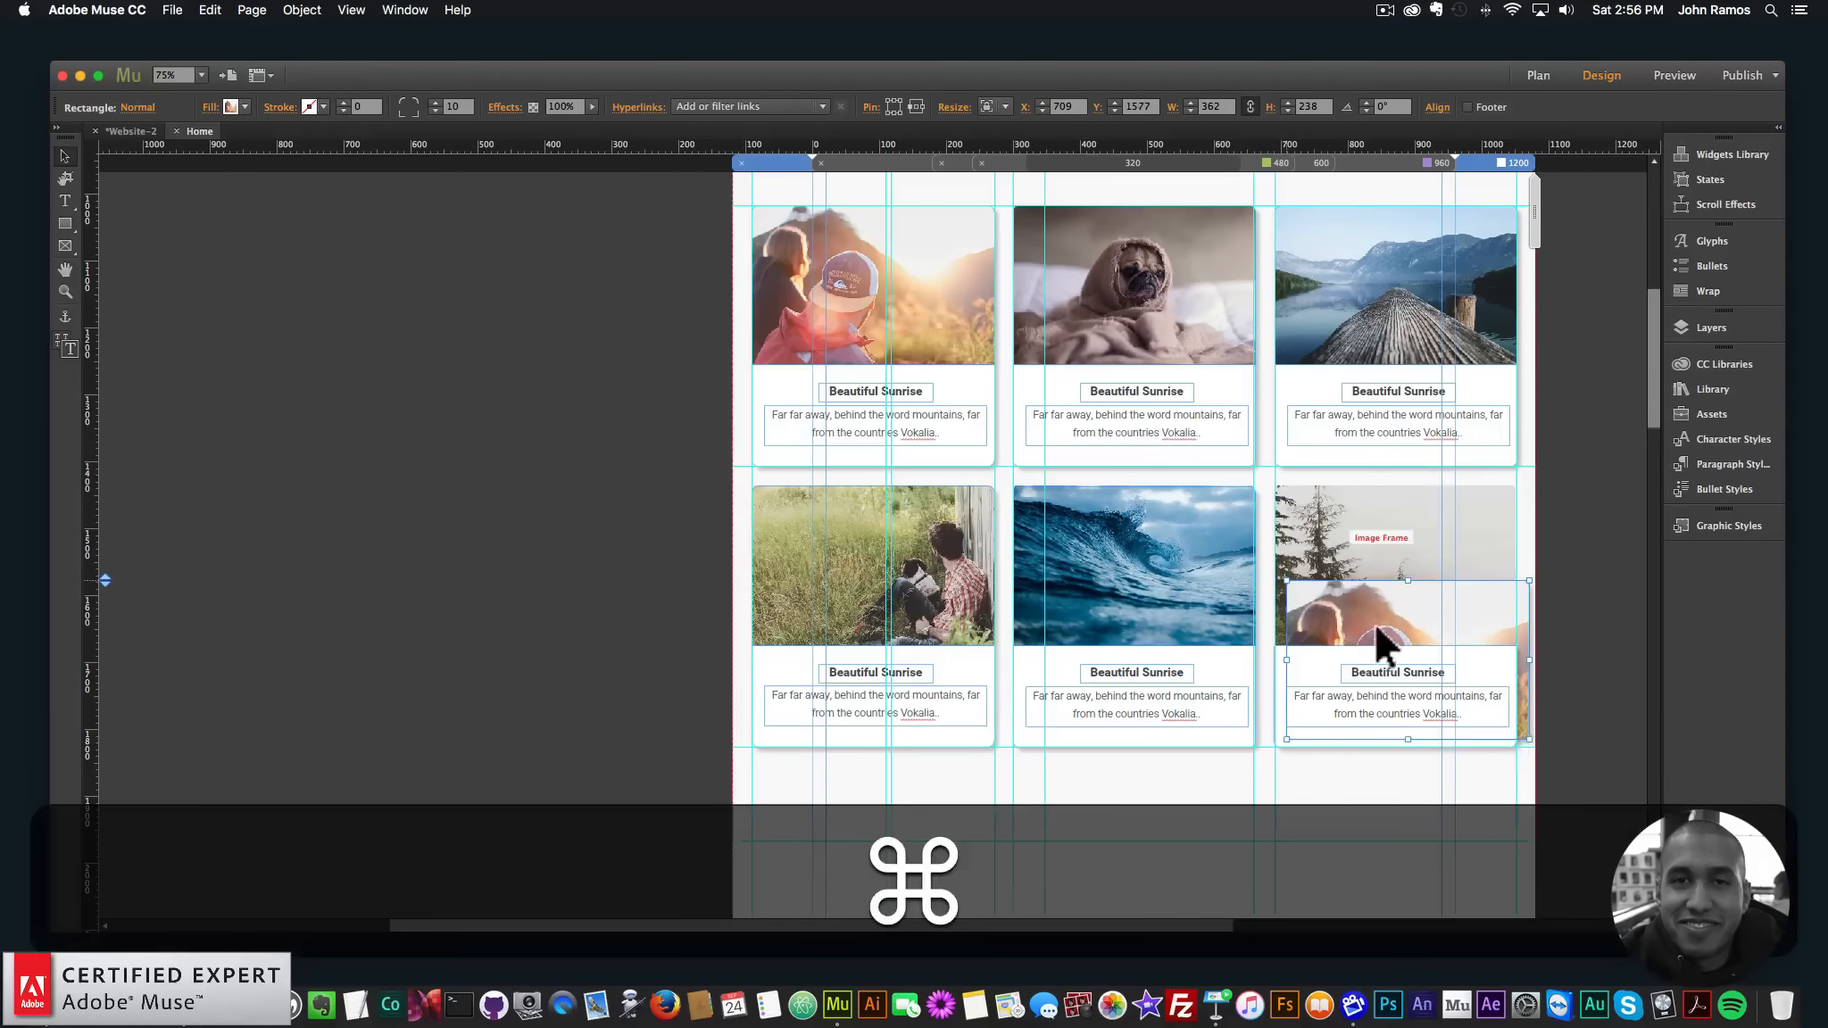
key("super+z")
left_click(231, 107)
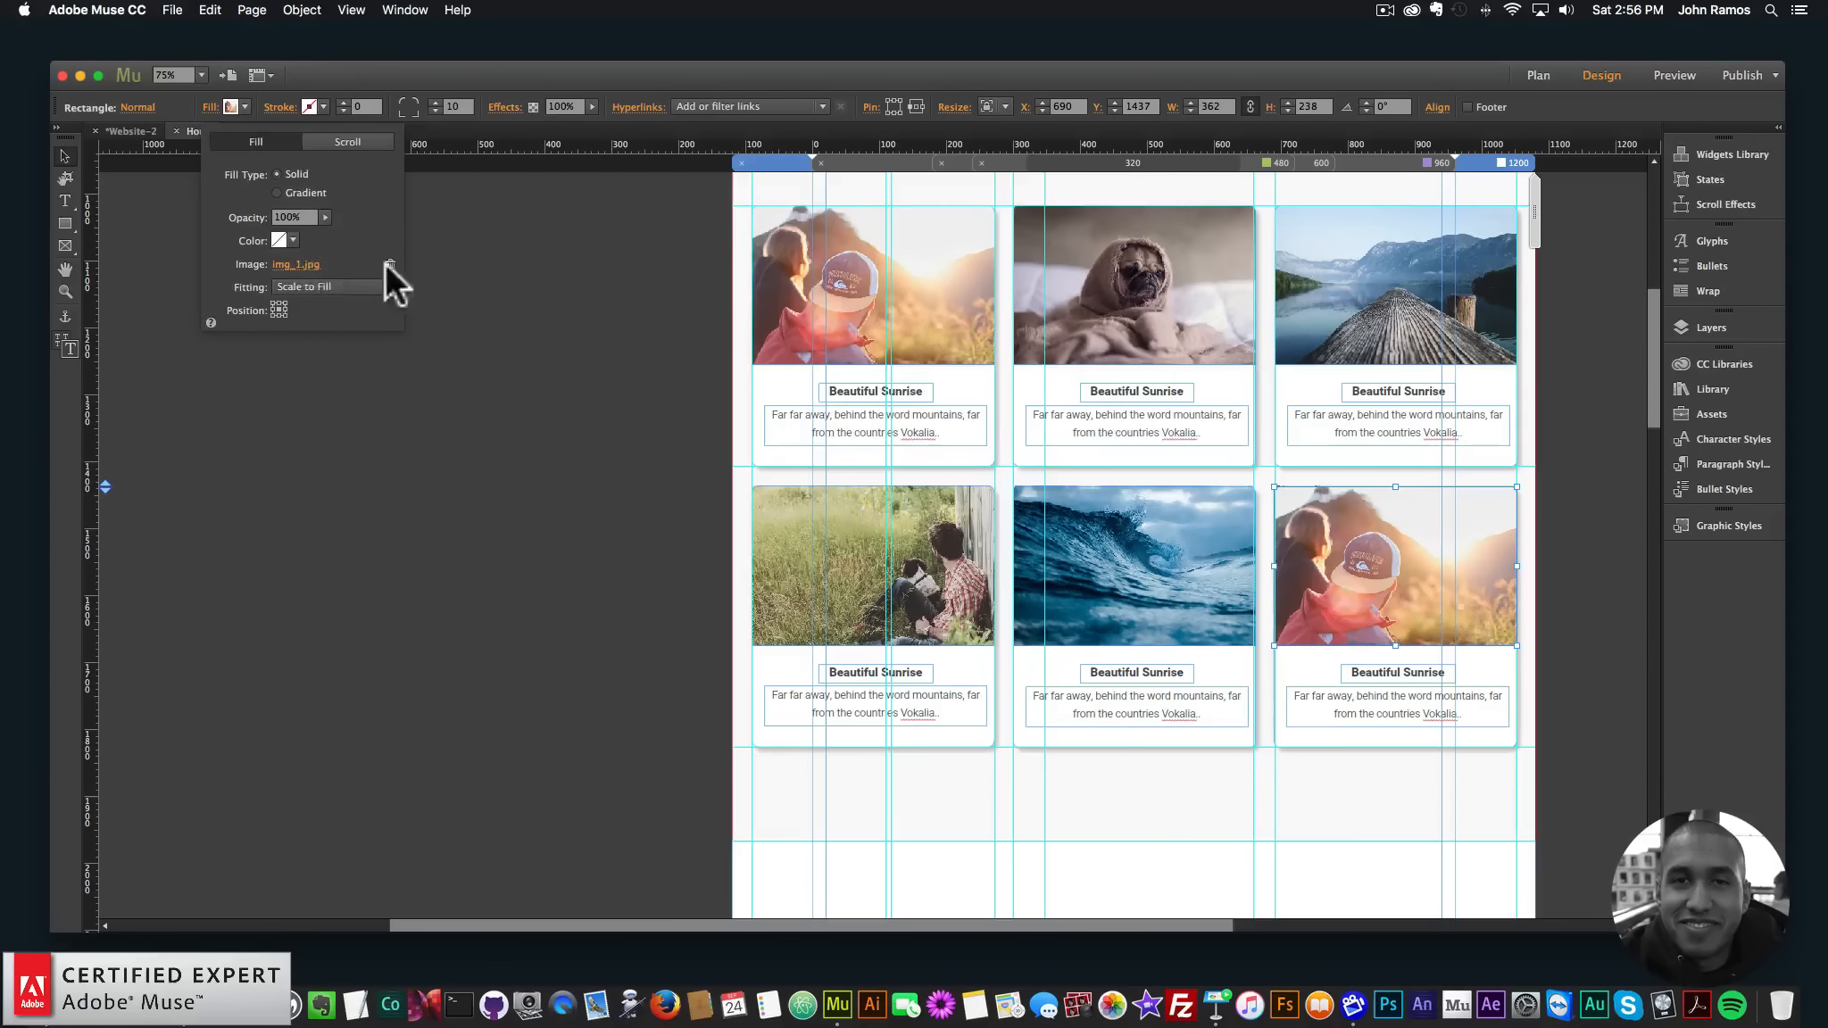
left_click(386, 266)
scroll(837, 375, "down", 2)
double_click(840, 401)
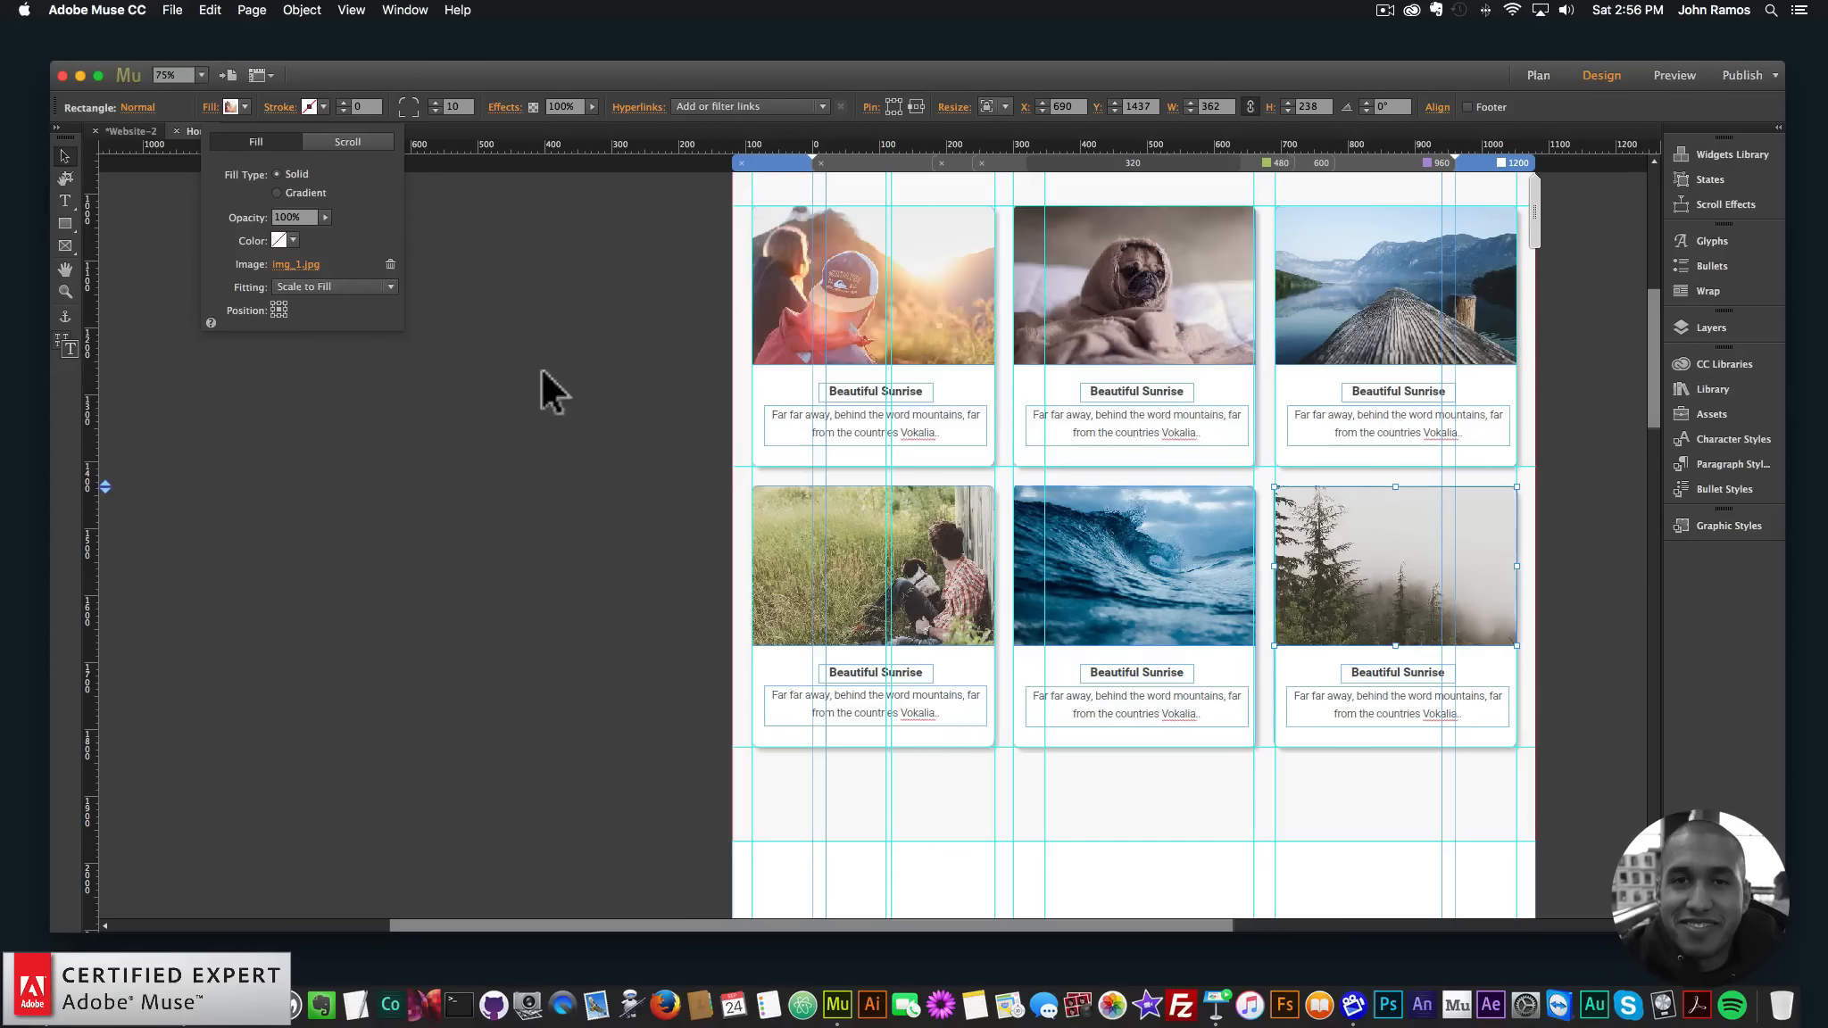
scroll(552, 420, "up", 5)
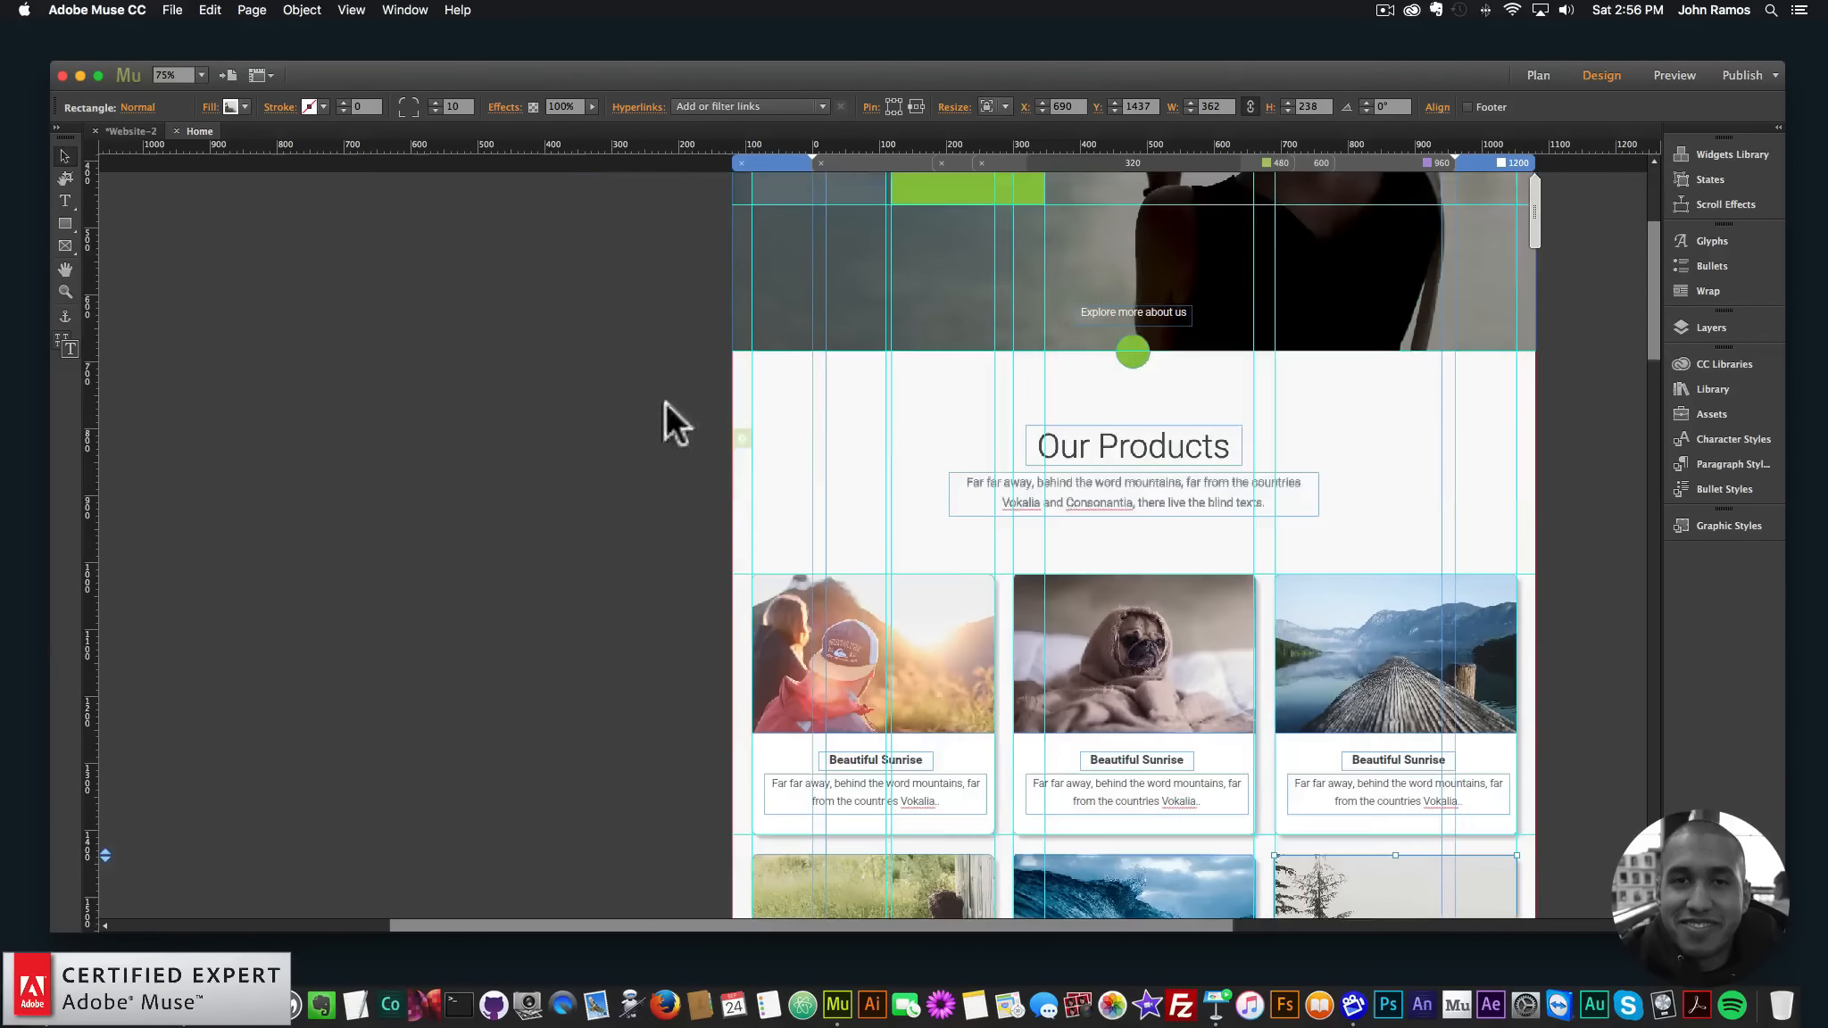
- Hide Layer 2 with the reference screenshot and deselect everything
left_click(1711, 328)
scroll(1544, 465, "down", 5)
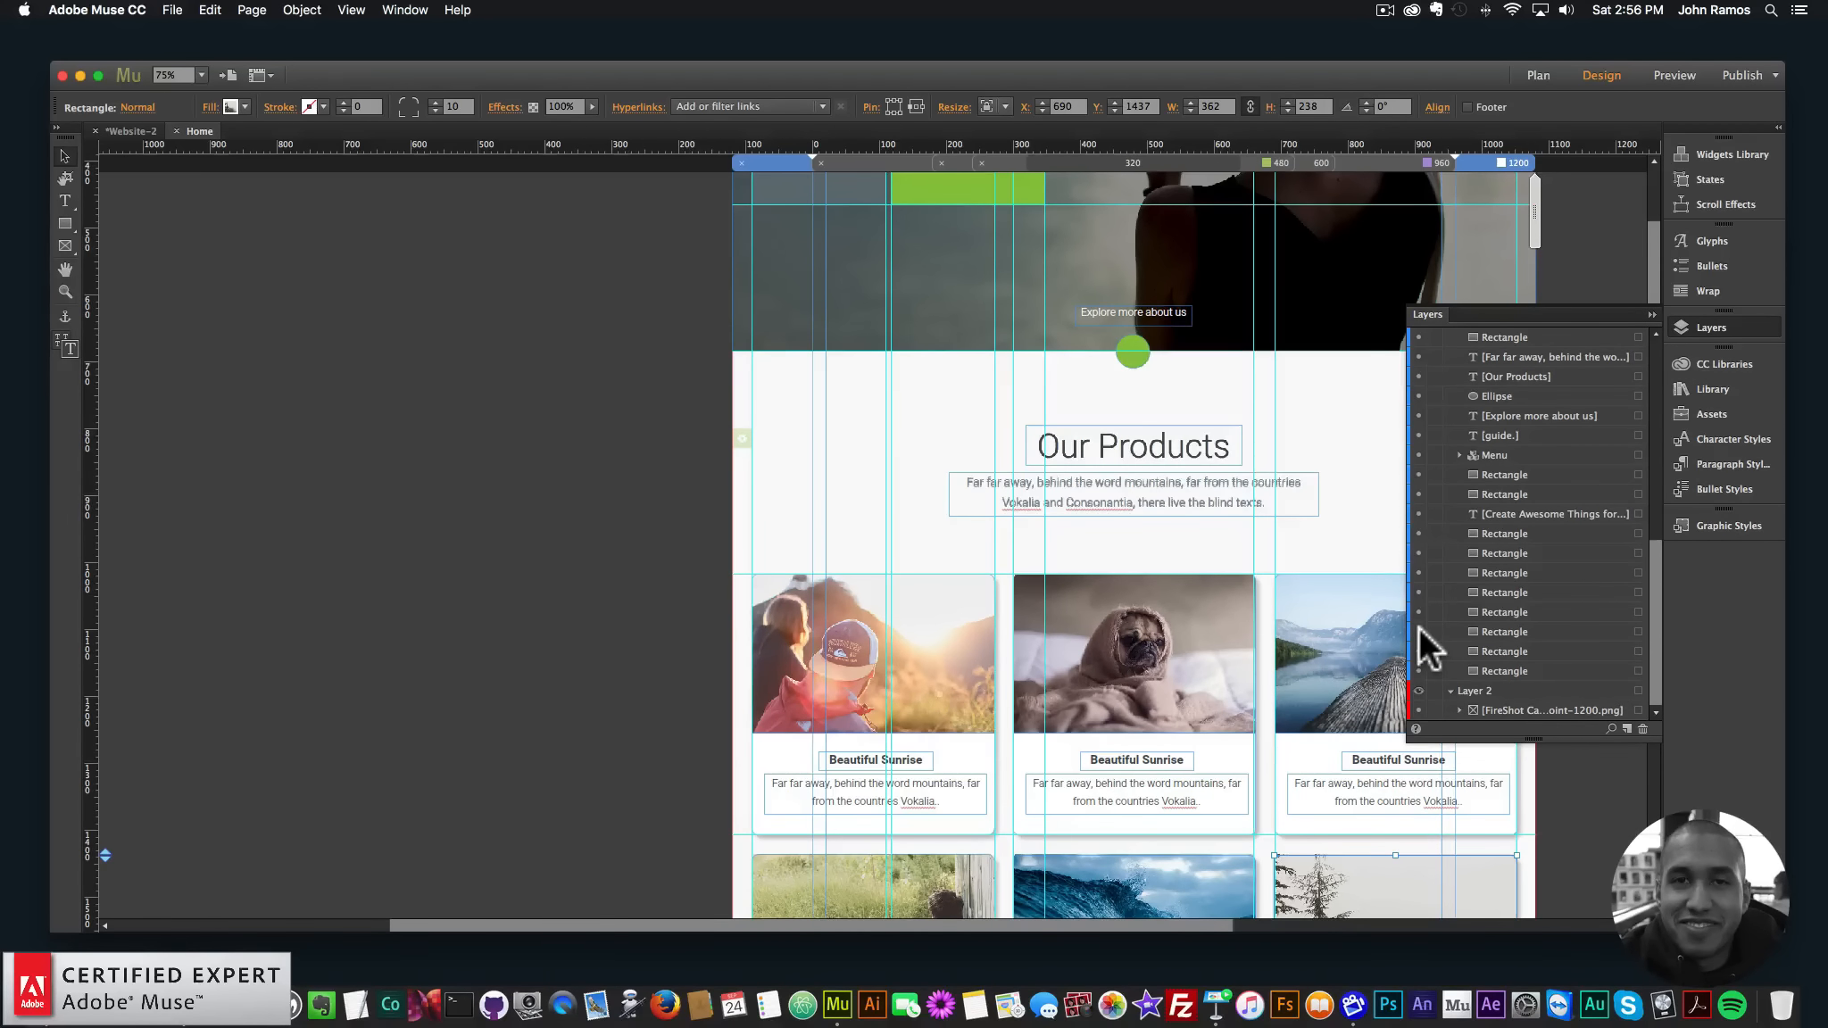
left_click(1418, 692)
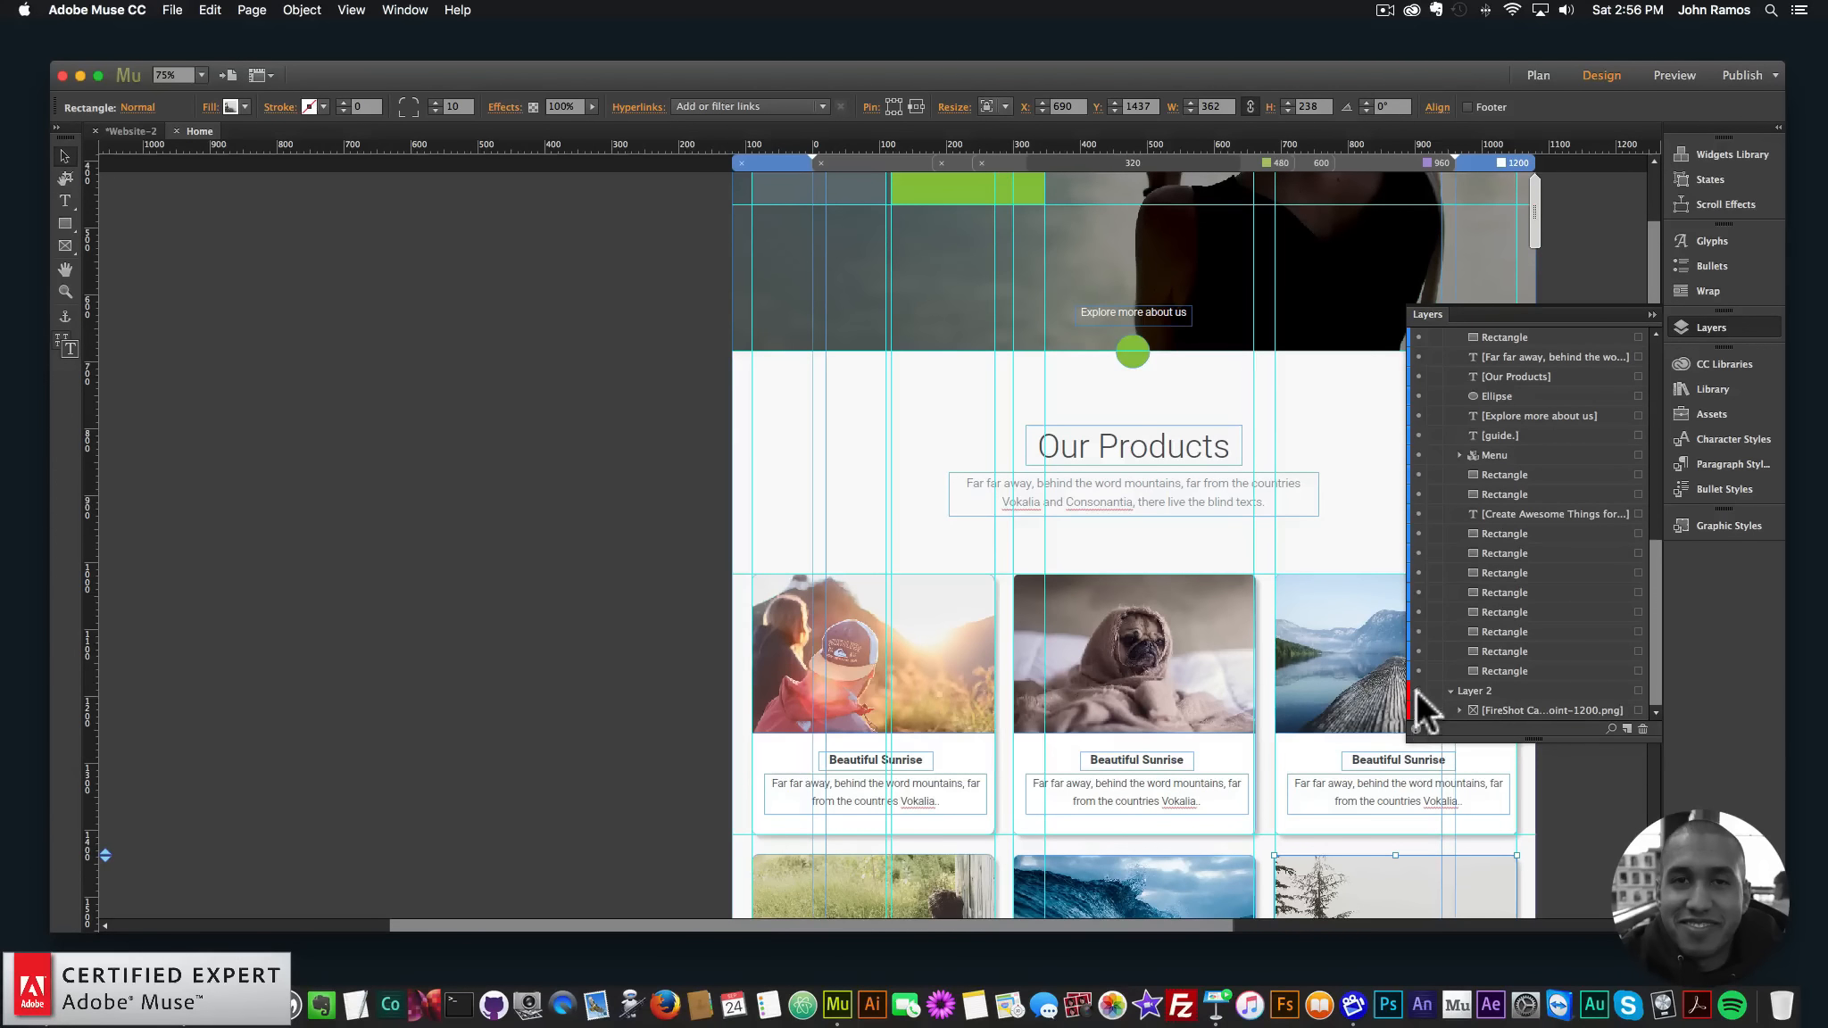
left_click(519, 425)
left_click(1709, 327)
- Preview the Home page in the web browser
scroll(1612, 340, "up", 5)
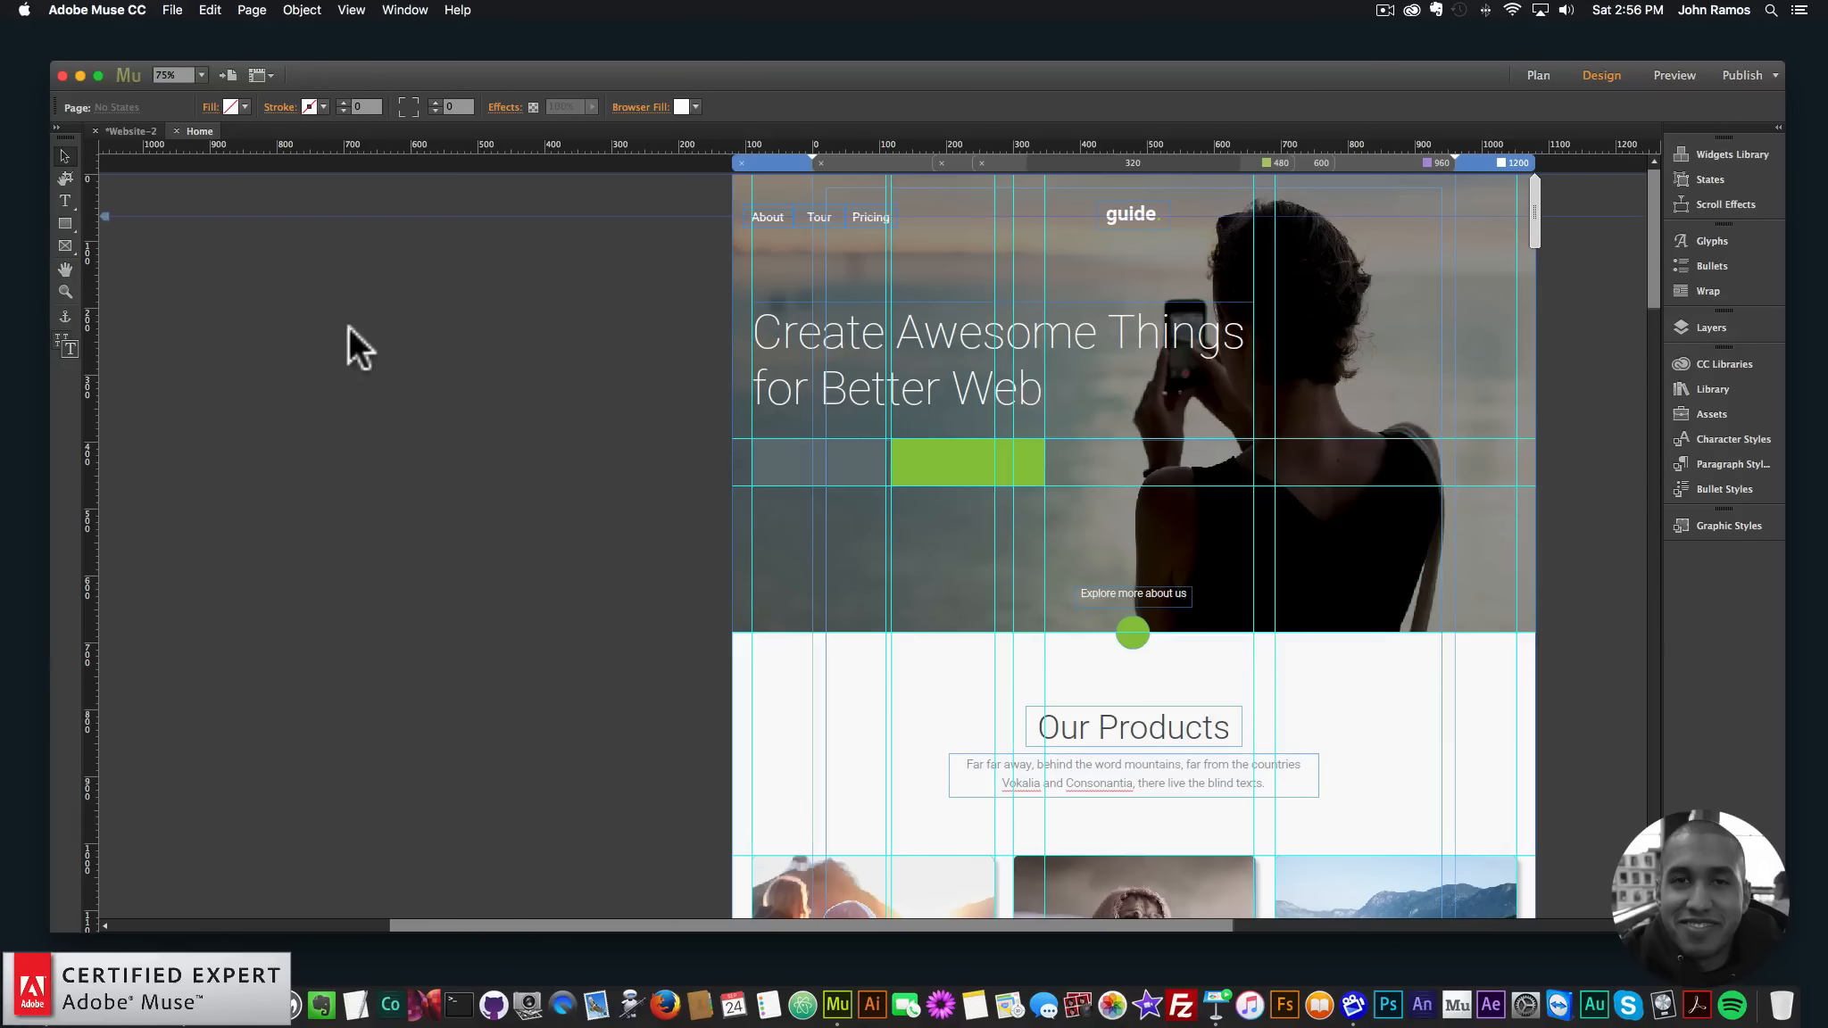
left_click(161, 10)
left_click(229, 287)
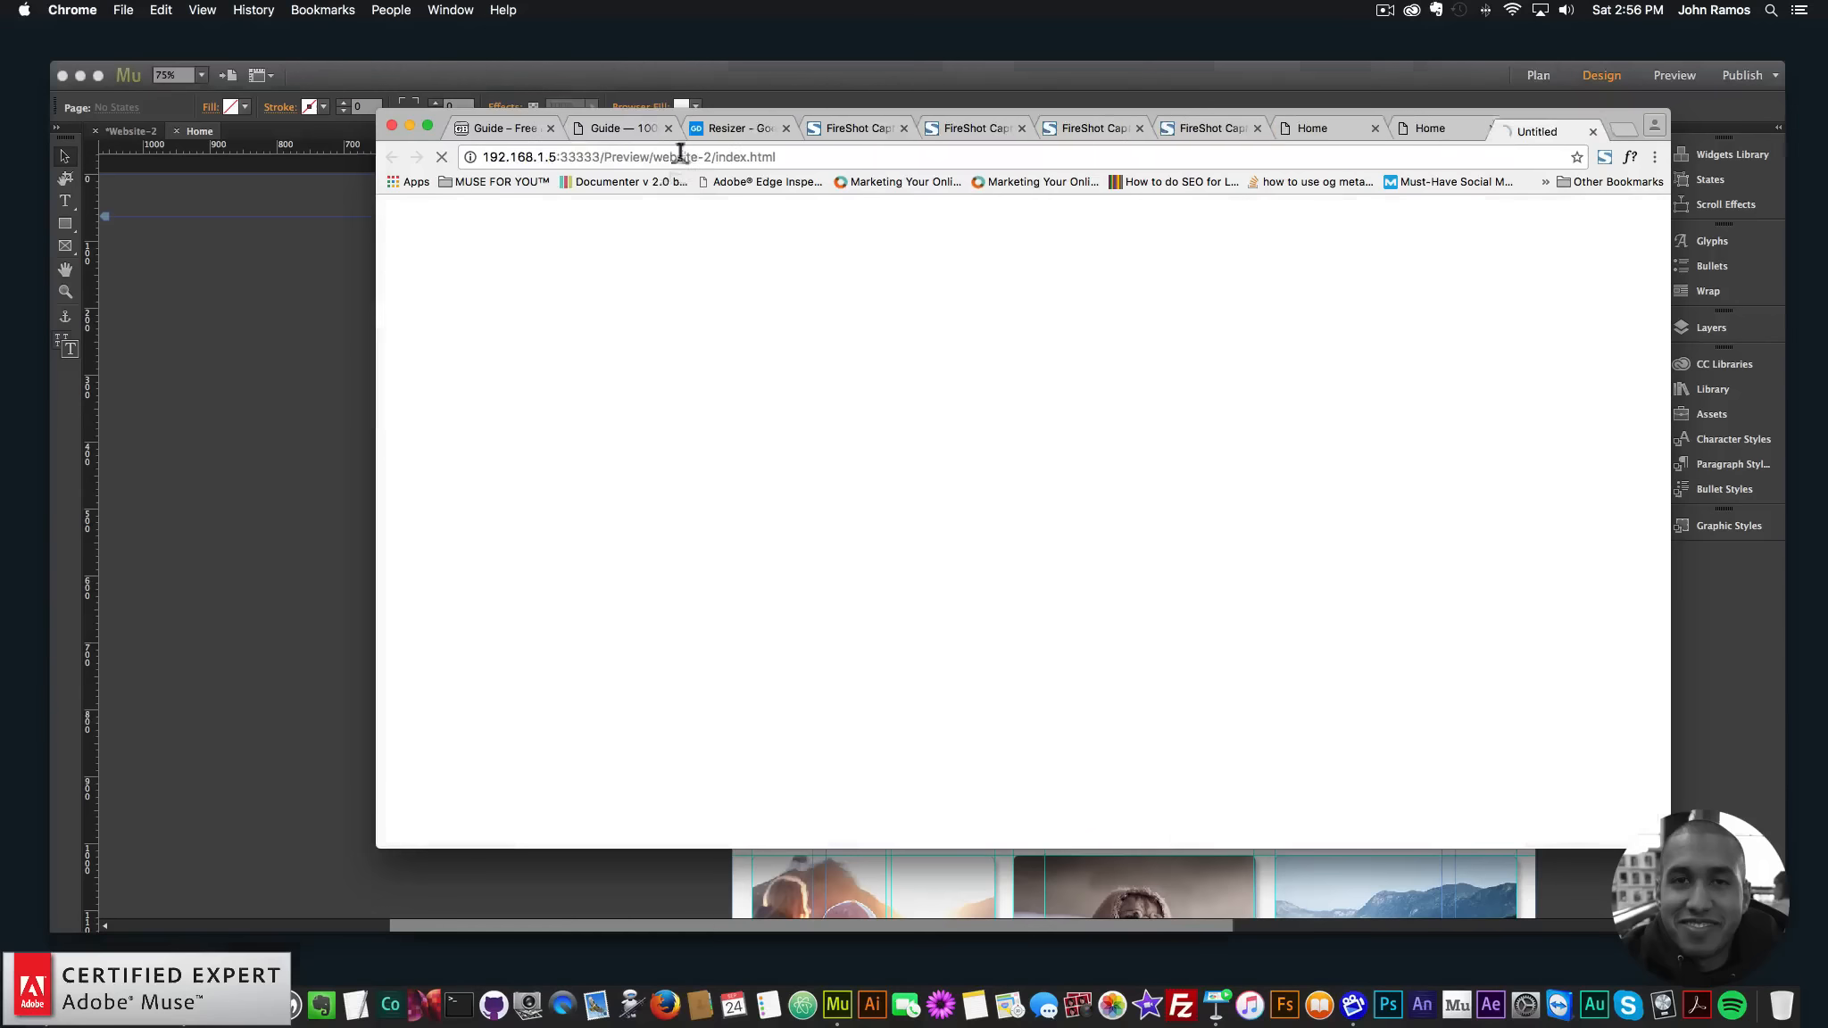
- Scroll the preview, then view the original Guide template for comparison, closing its preset colours panel
scroll(1169, 471, "down", 12)
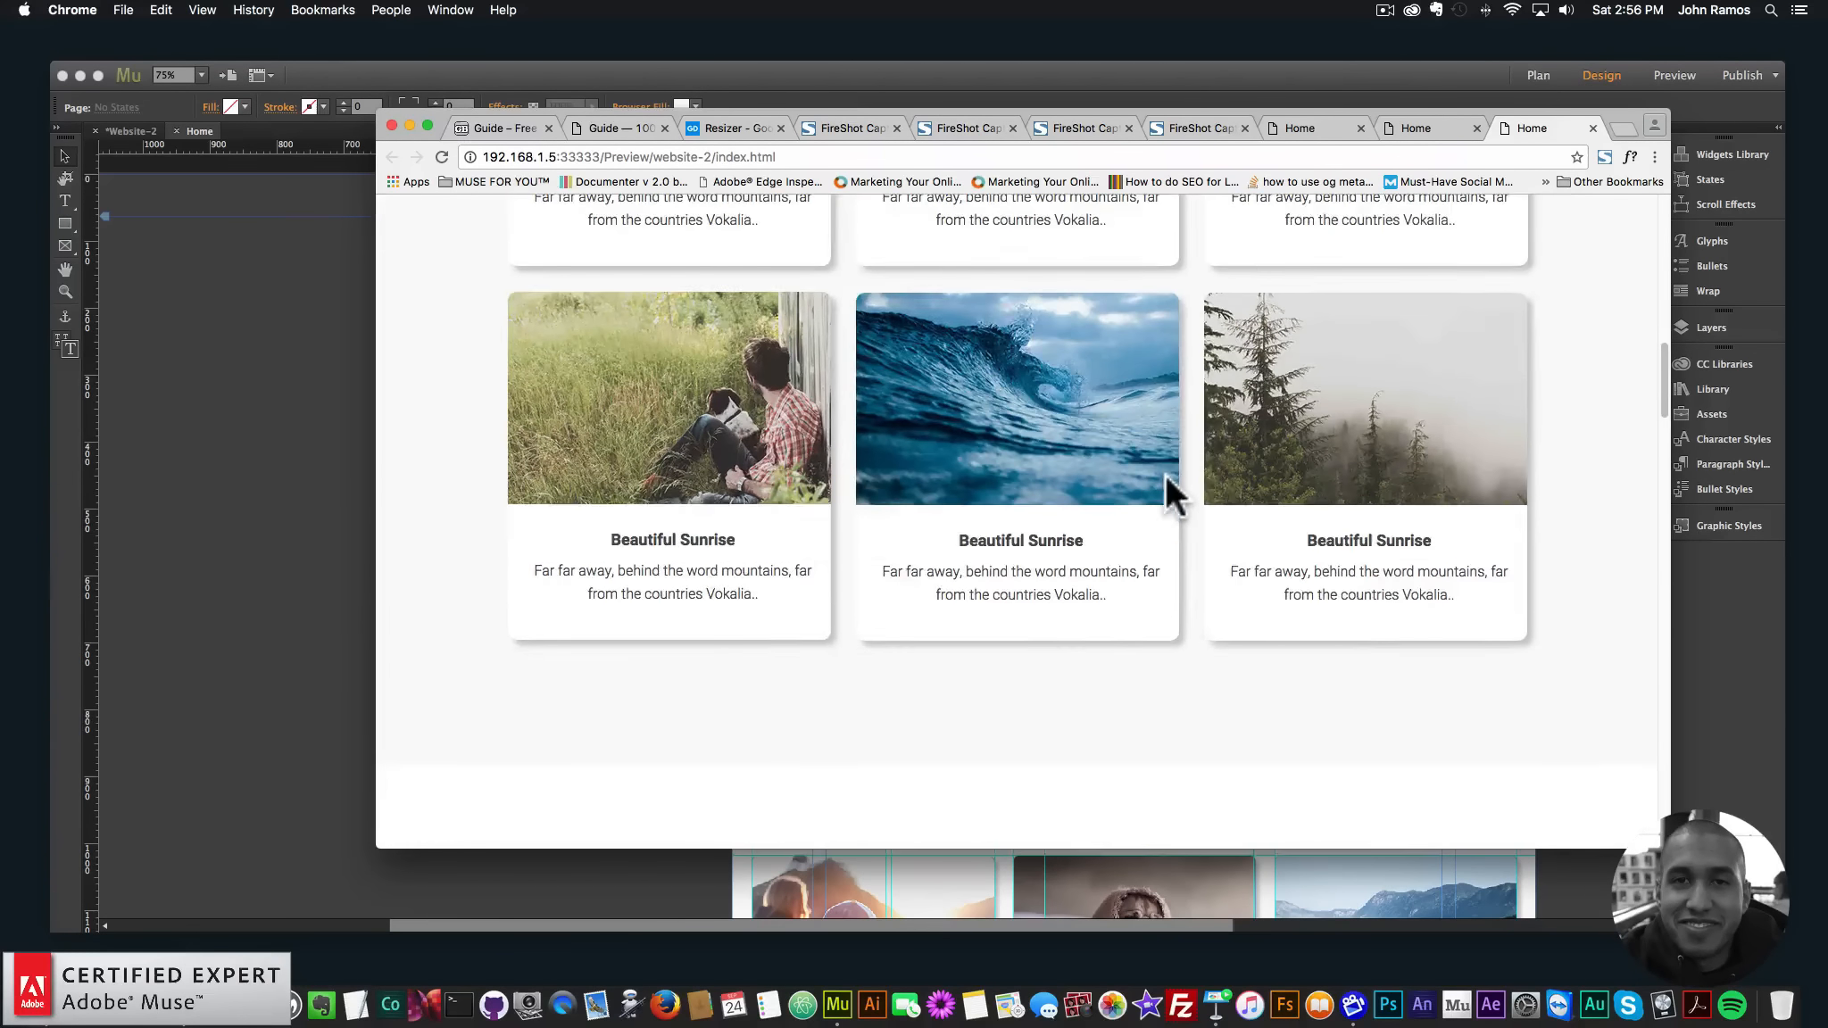
scroll(1166, 474, "up", 5)
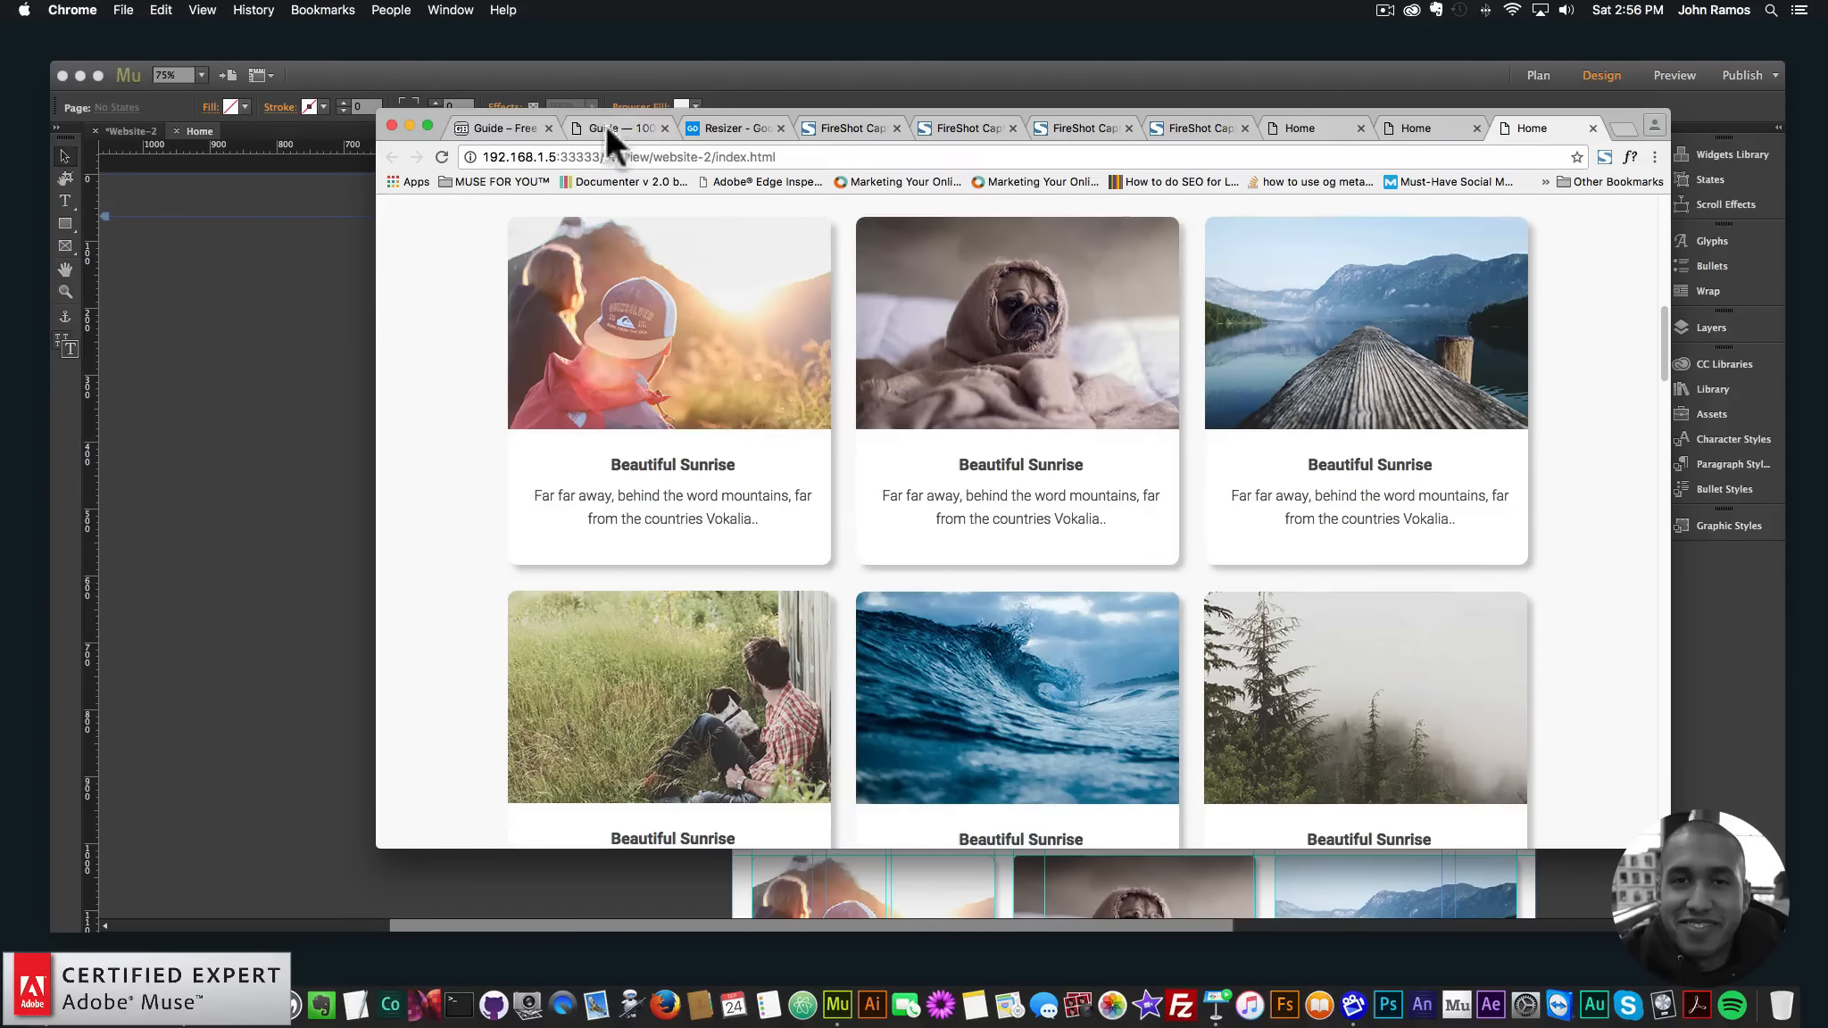
left_click(605, 124)
scroll(1418, 468, "up", 2)
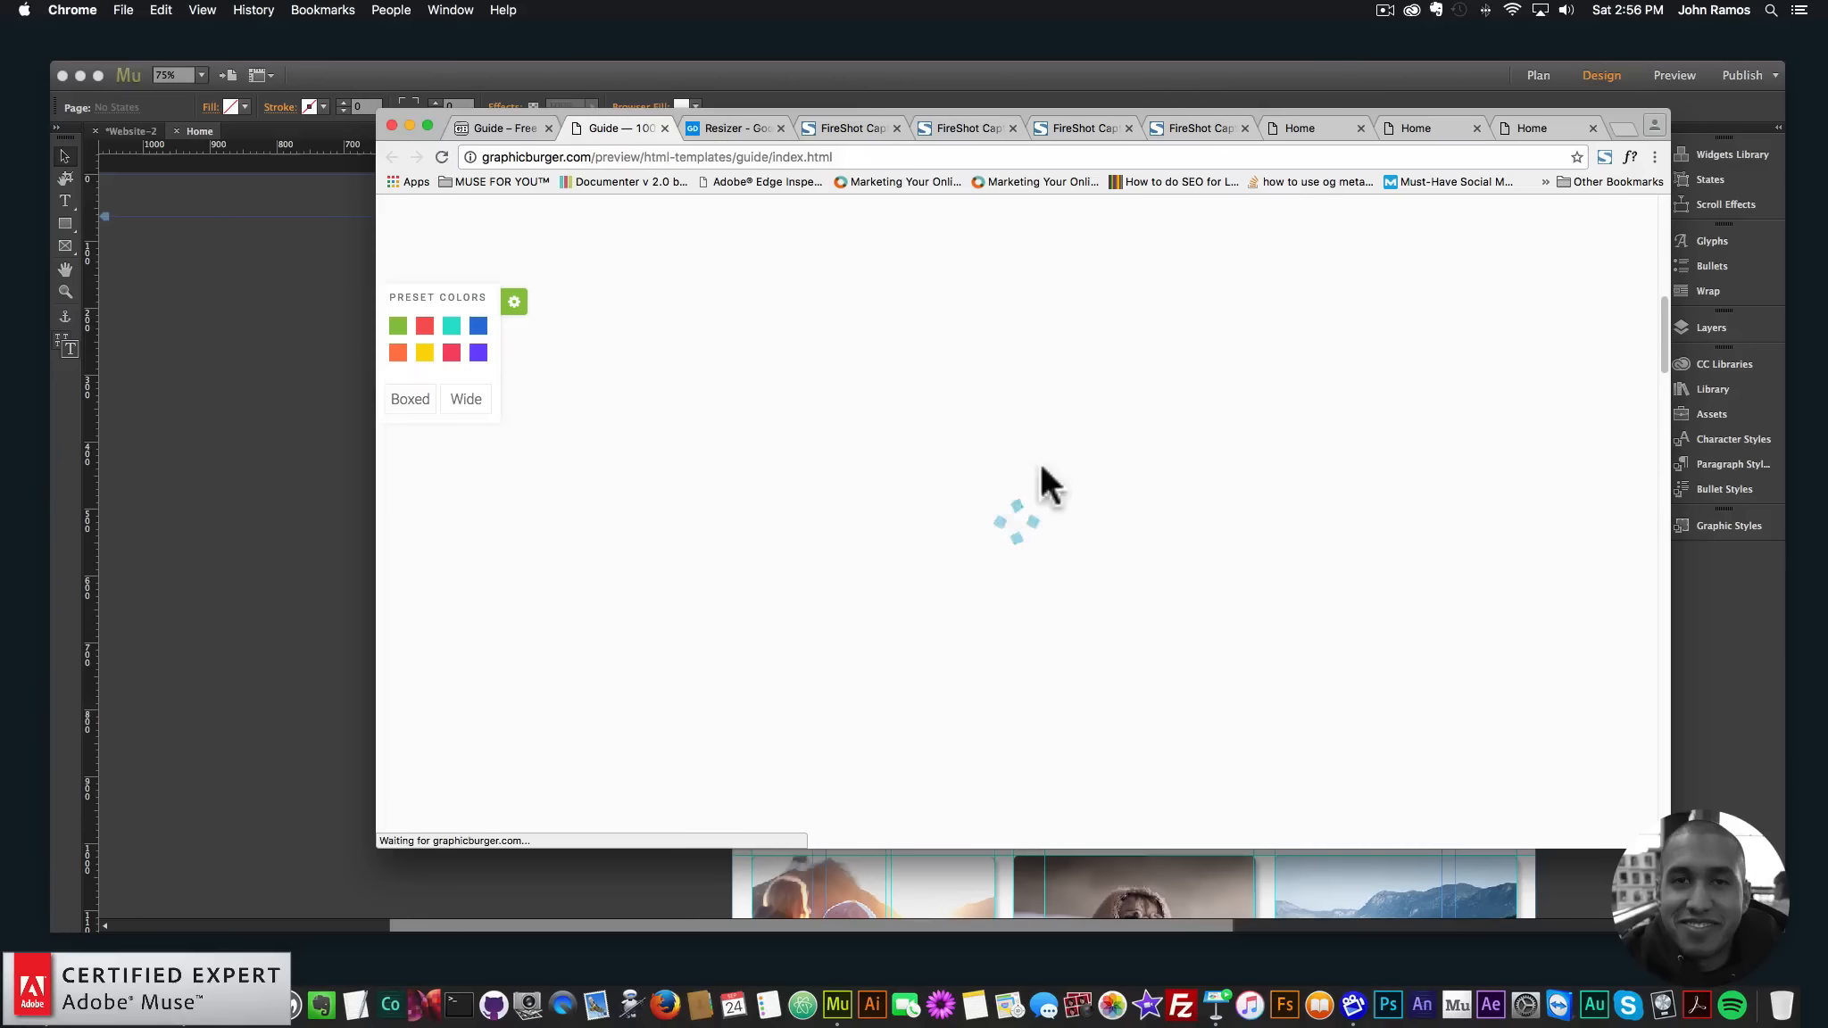
left_click(515, 305)
scroll(1160, 468, "down", 2)
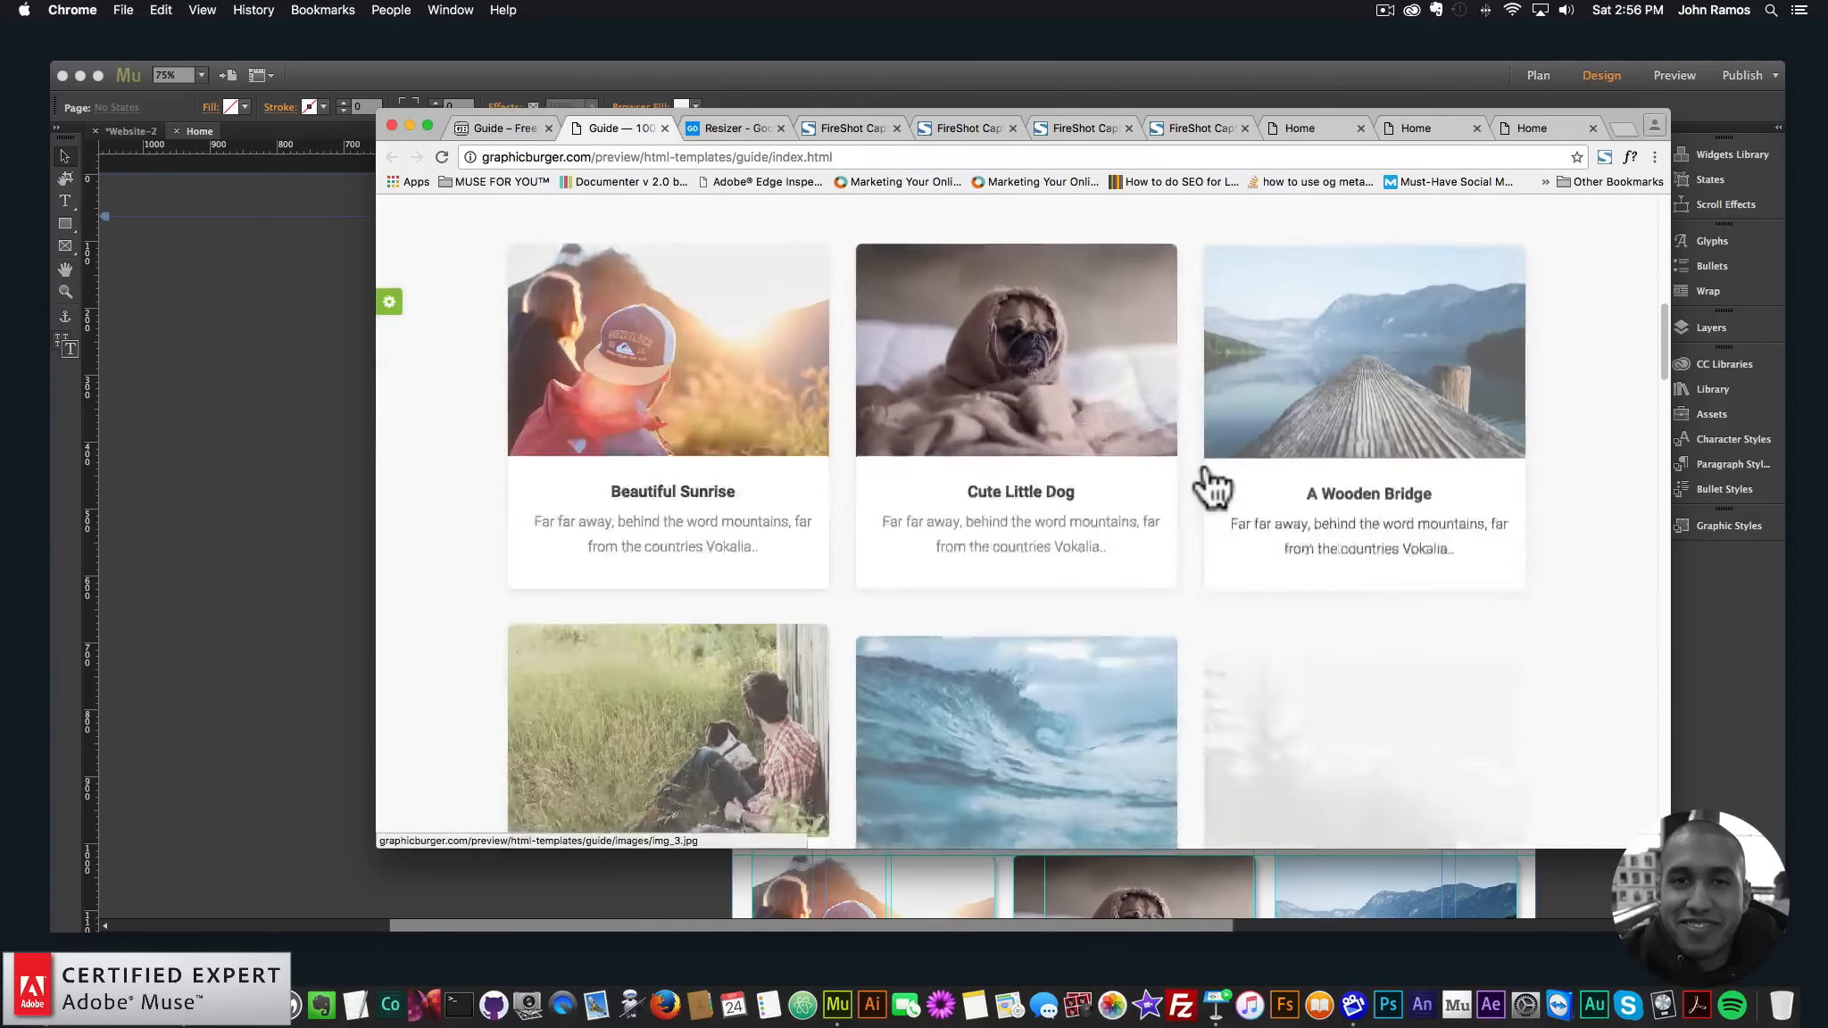
scroll(1212, 486, "down", 5)
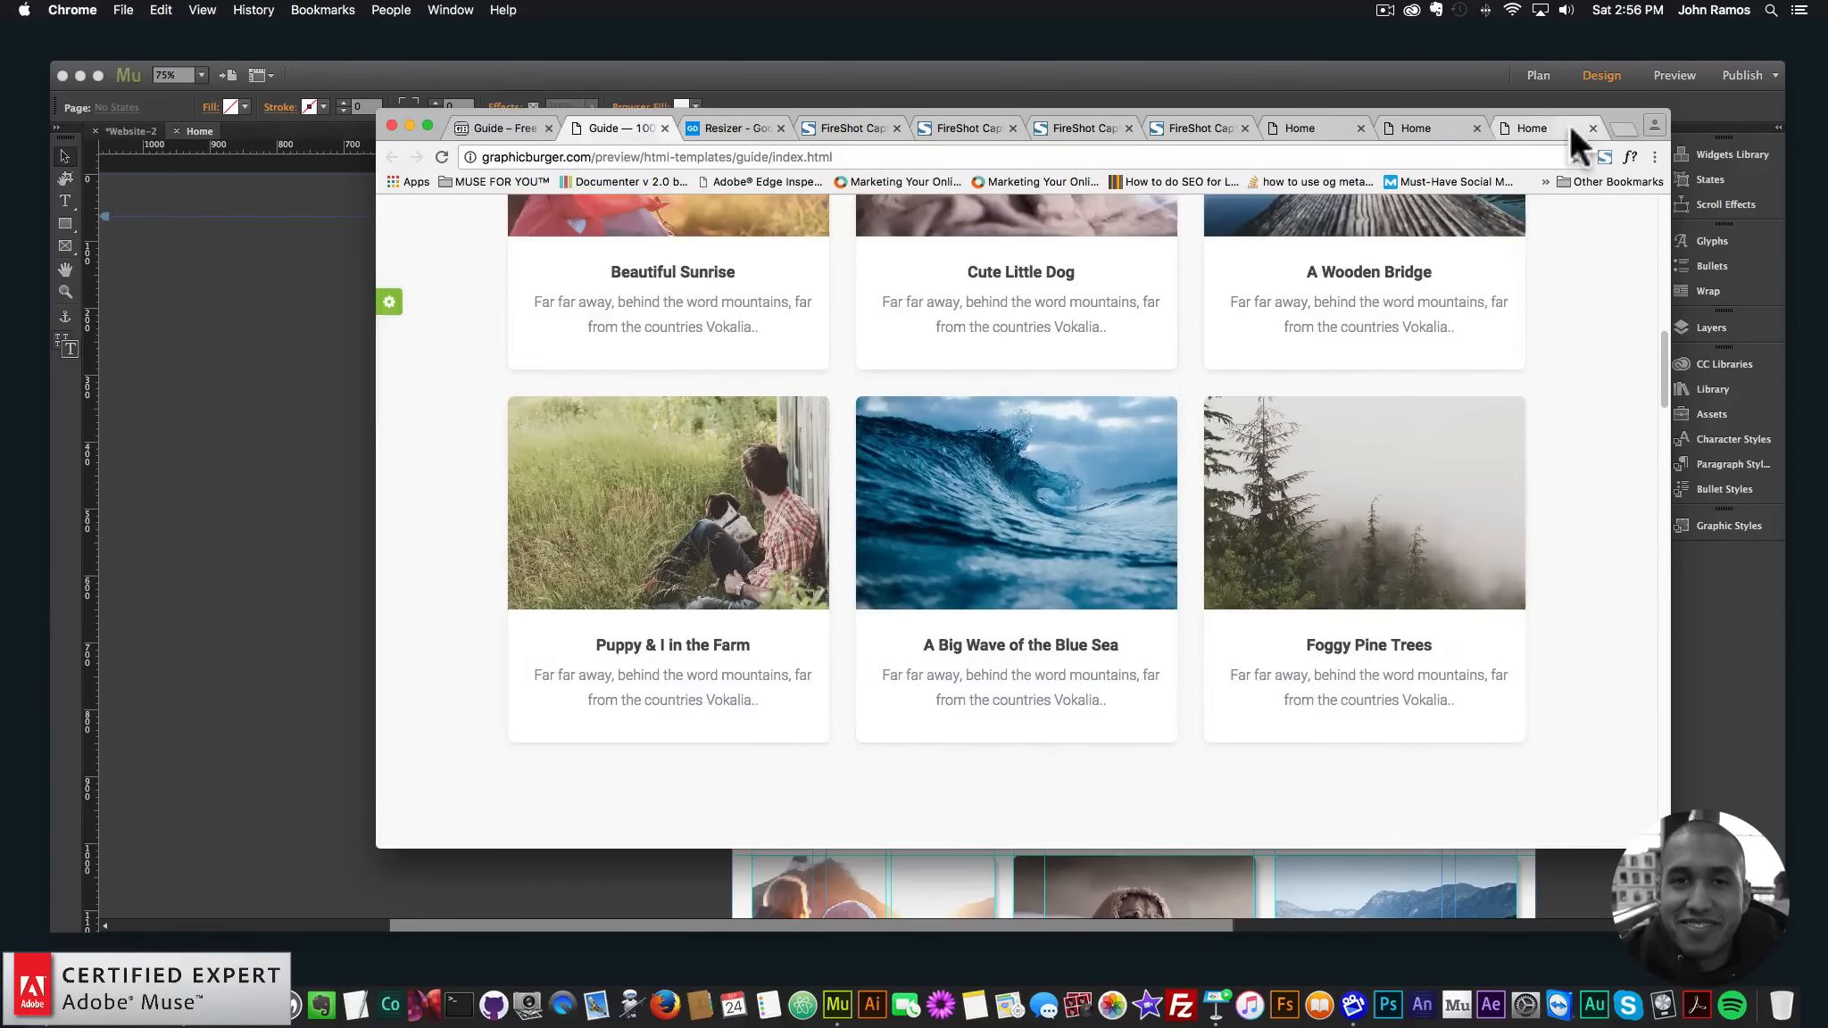
- Scroll back through the local Home page preview while adjusting the window width
left_click(1570, 127)
scroll(1438, 319, "up", 1)
scroll(1438, 321, "down", 4)
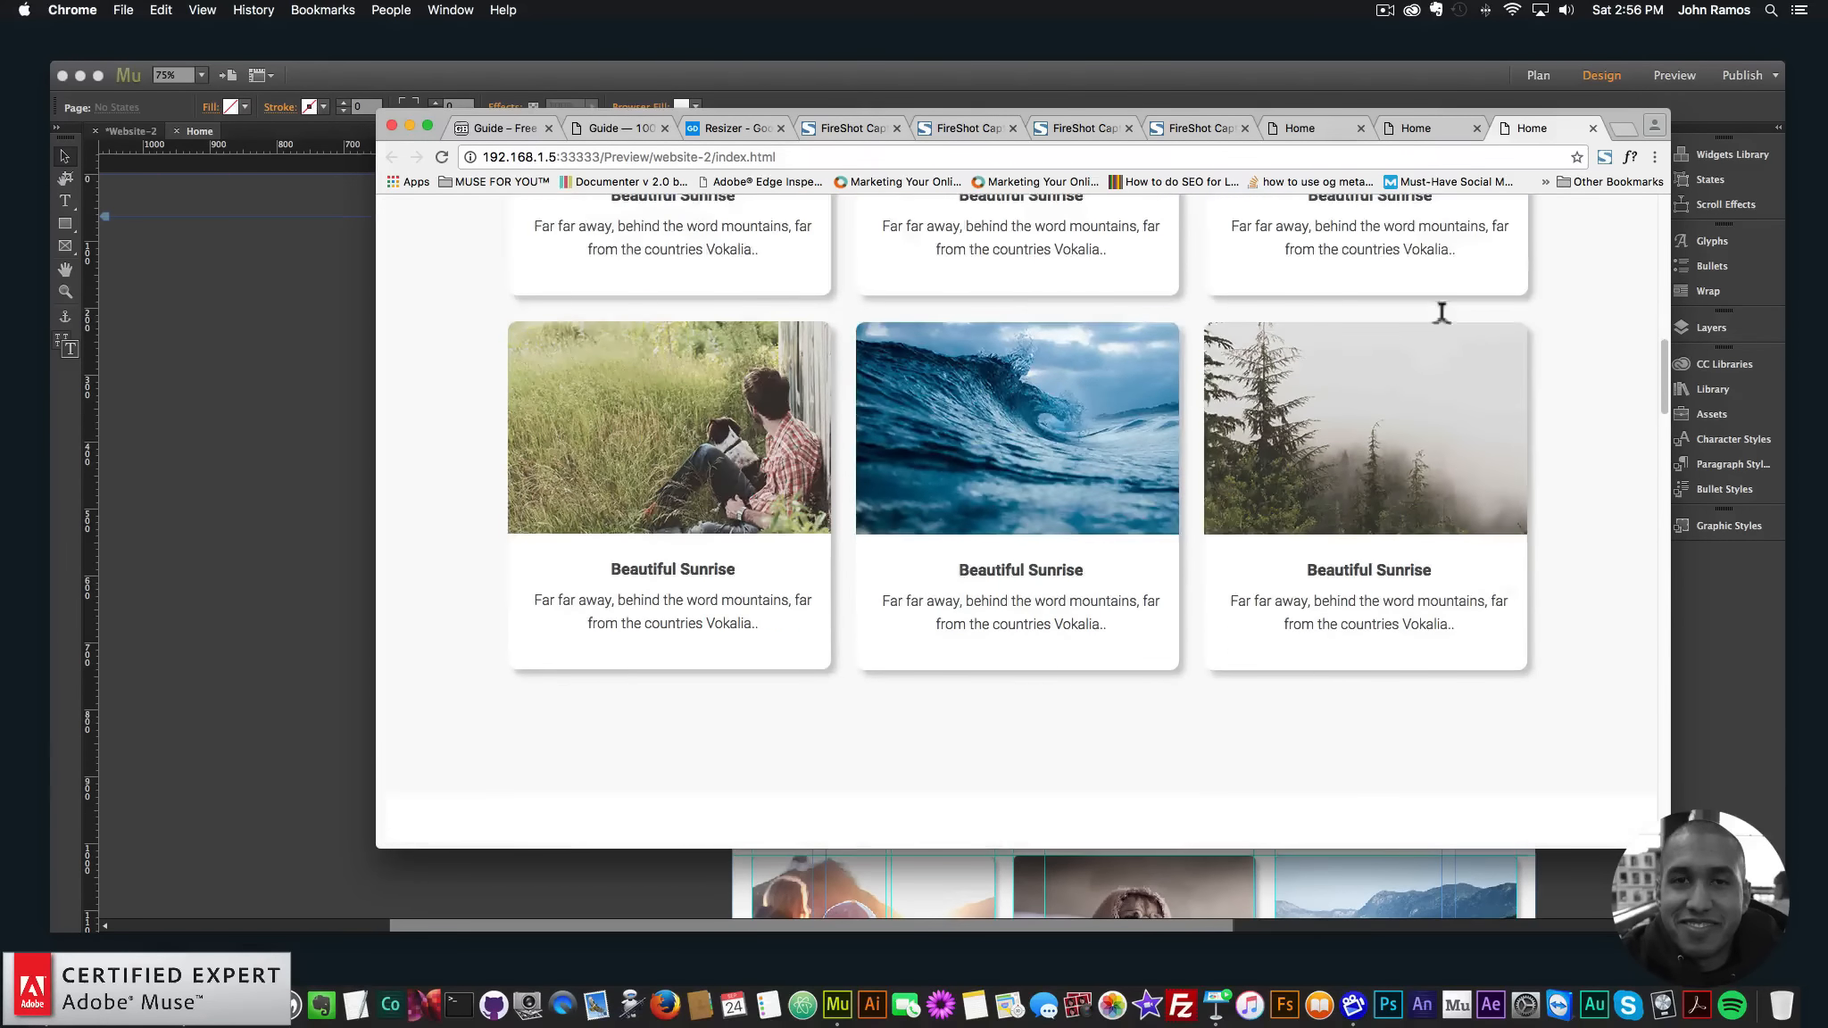
scroll(1440, 320, "up", 10)
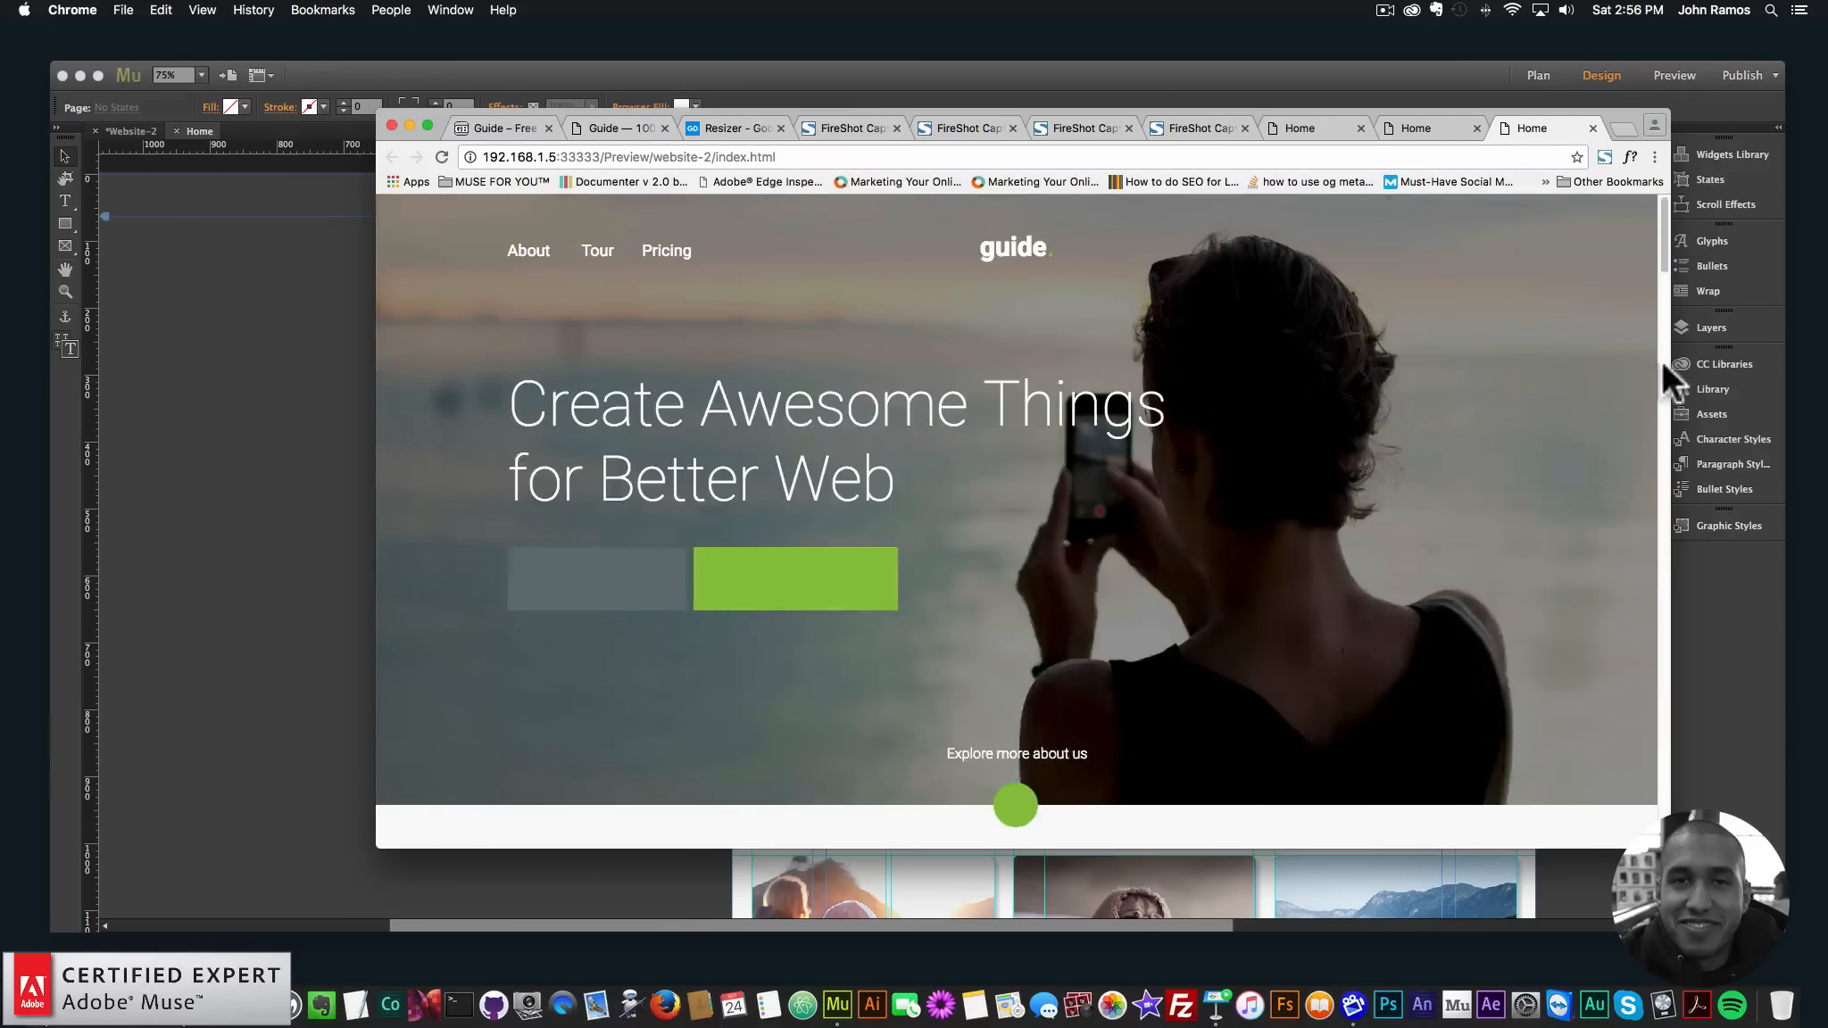
left_click_drag(1661, 359, 1815, 395)
scroll(1015, 354, "down", 6)
scroll(1015, 354, "down", 4)
scroll(1008, 355, "up", 5)
scroll(1518, 424, "down", 3)
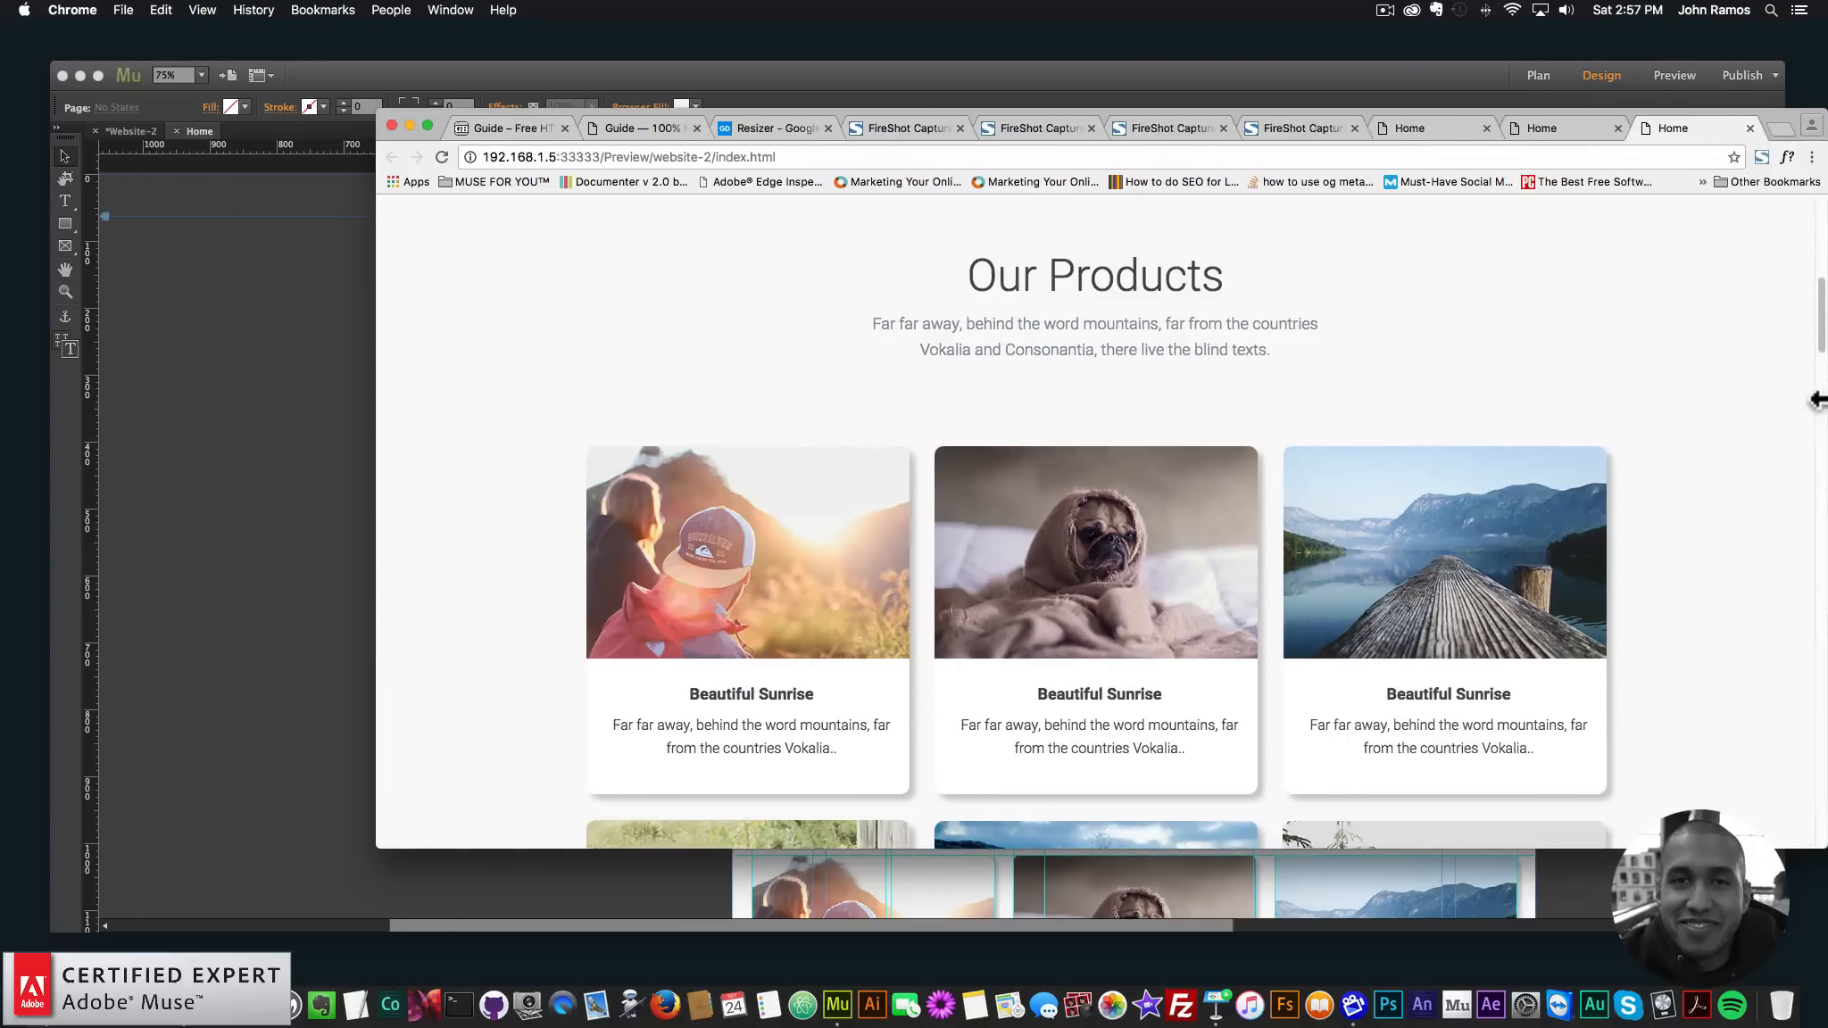
- Reposition and resize the Chrome window to check the six product cards at other widths
left_click_drag(1650, 125, 1461, 67)
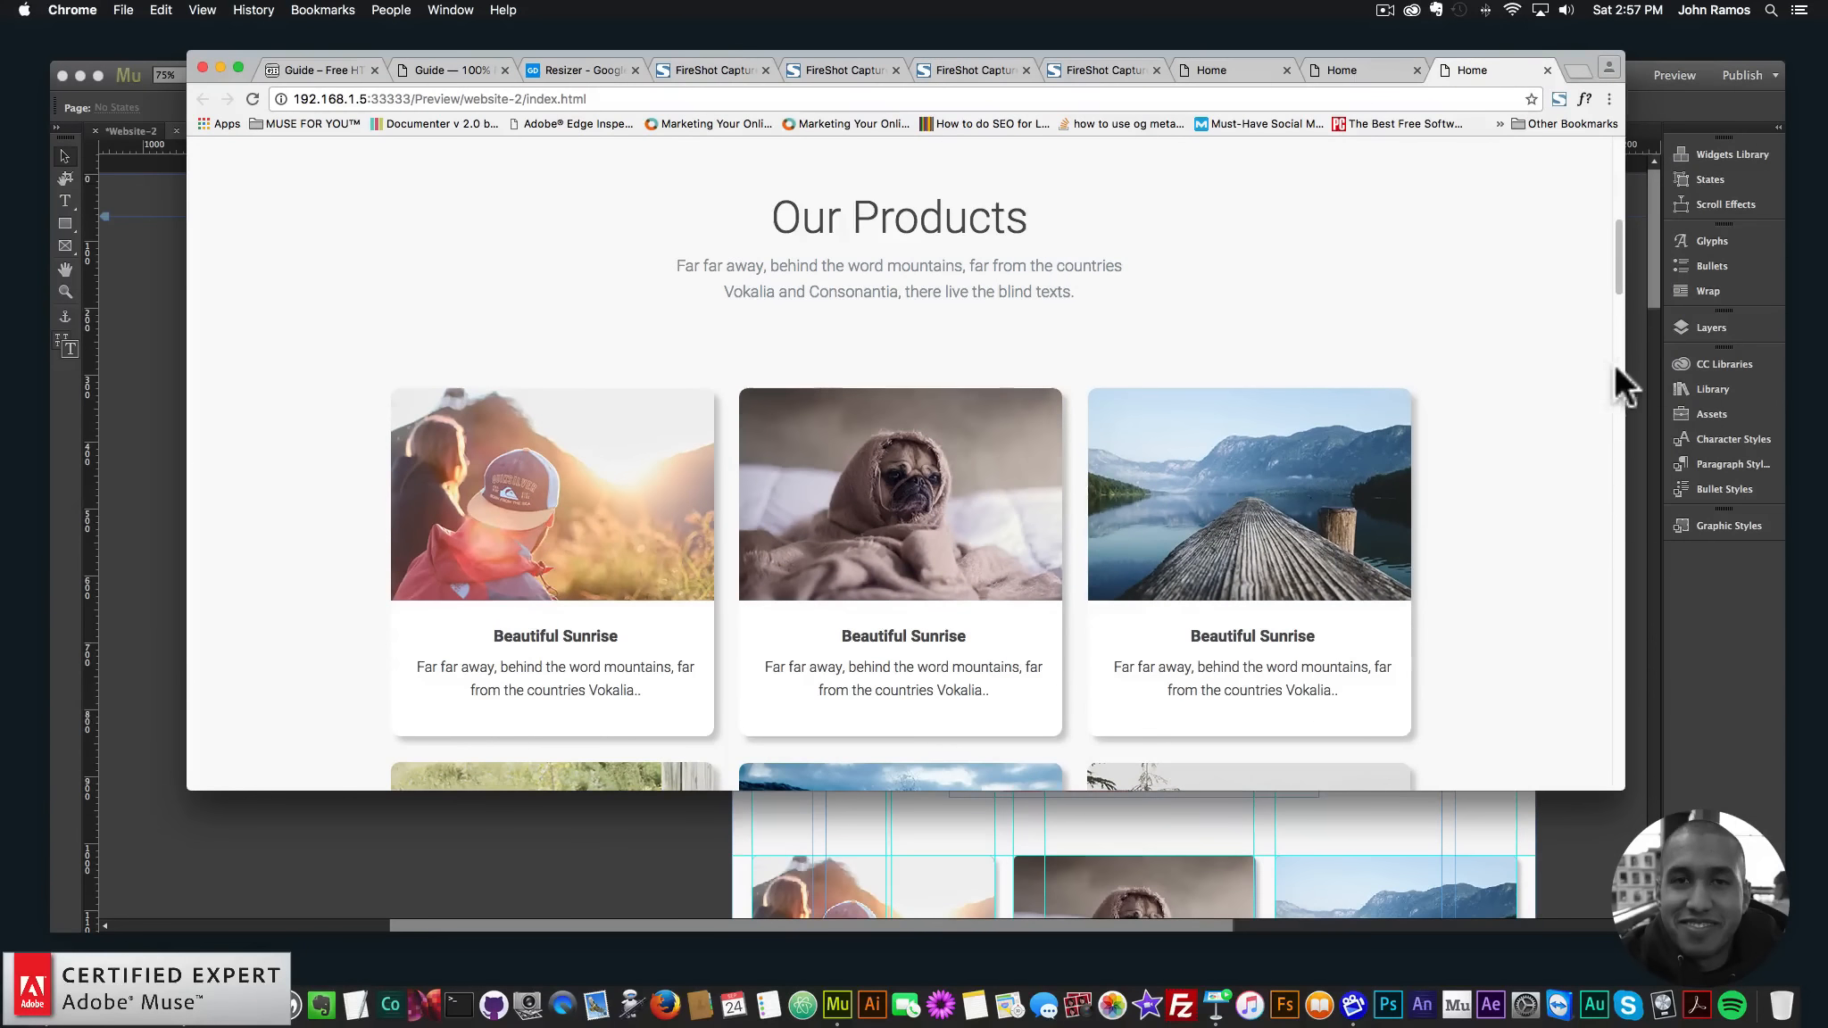
left_click_drag(1624, 368, 1821, 371)
scroll(1576, 375, "down", 5)
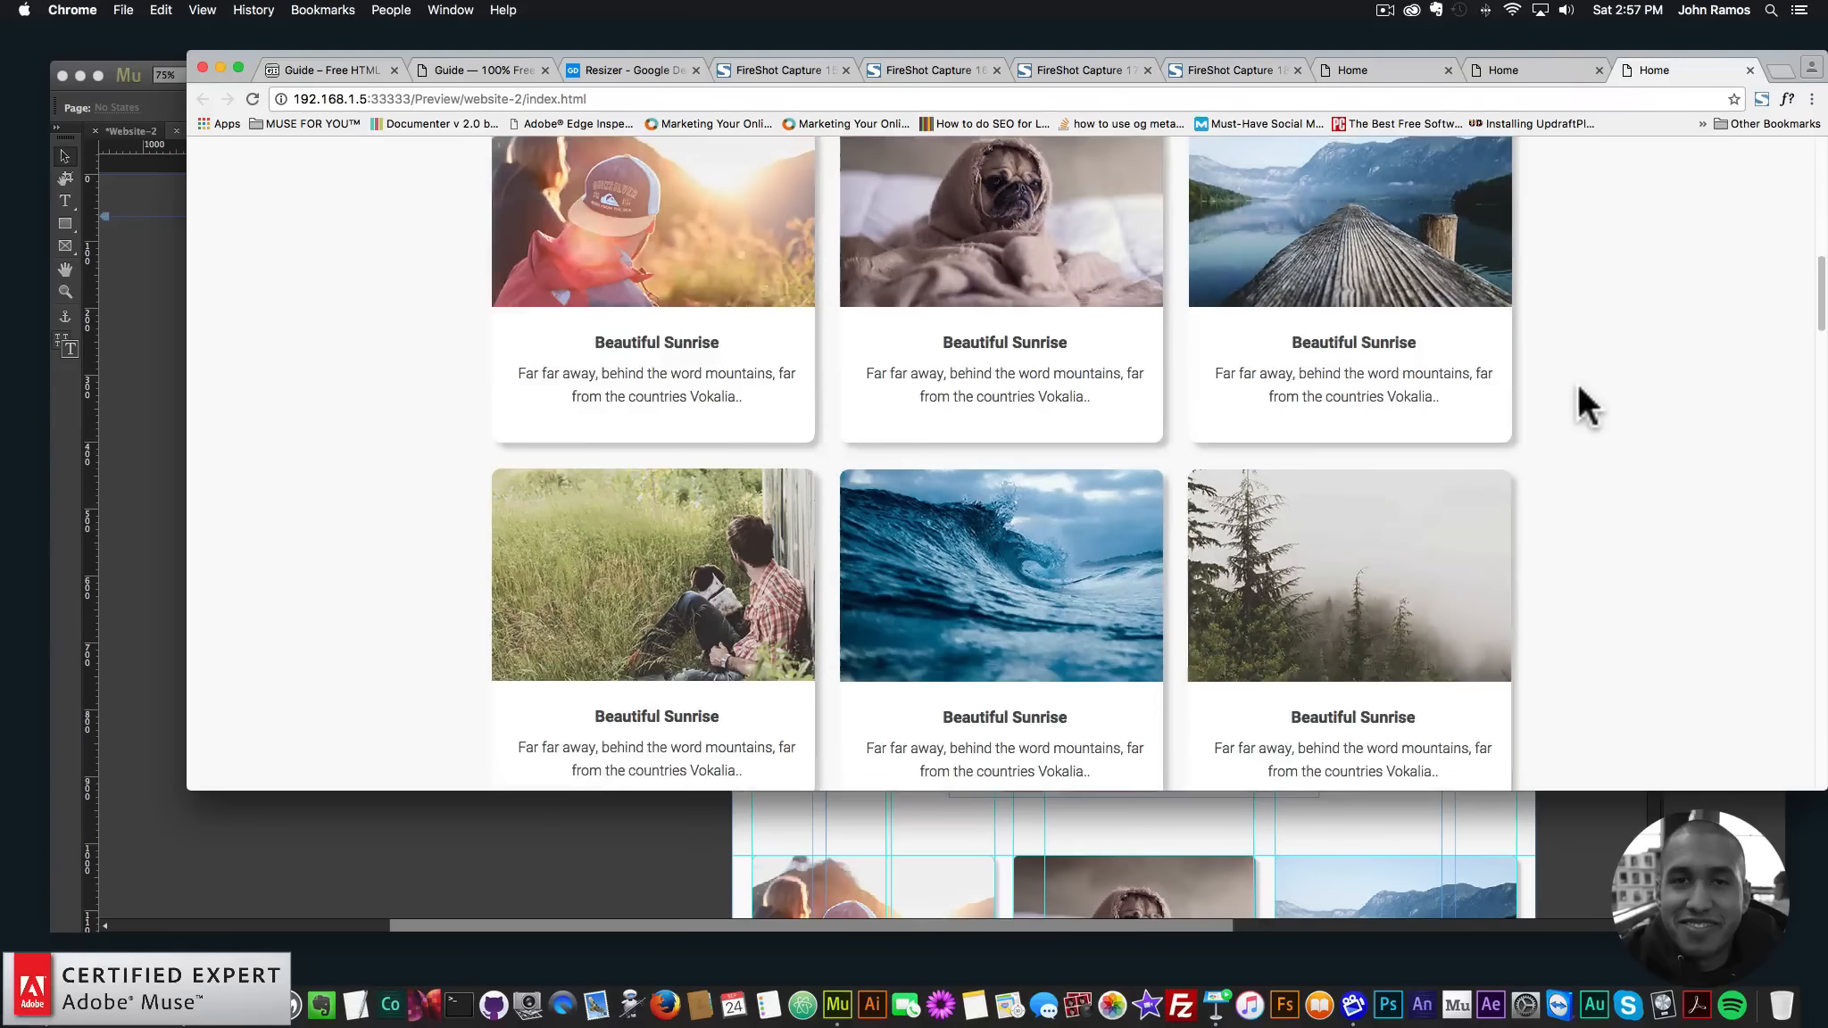
scroll(1068, 594, "down", 5)
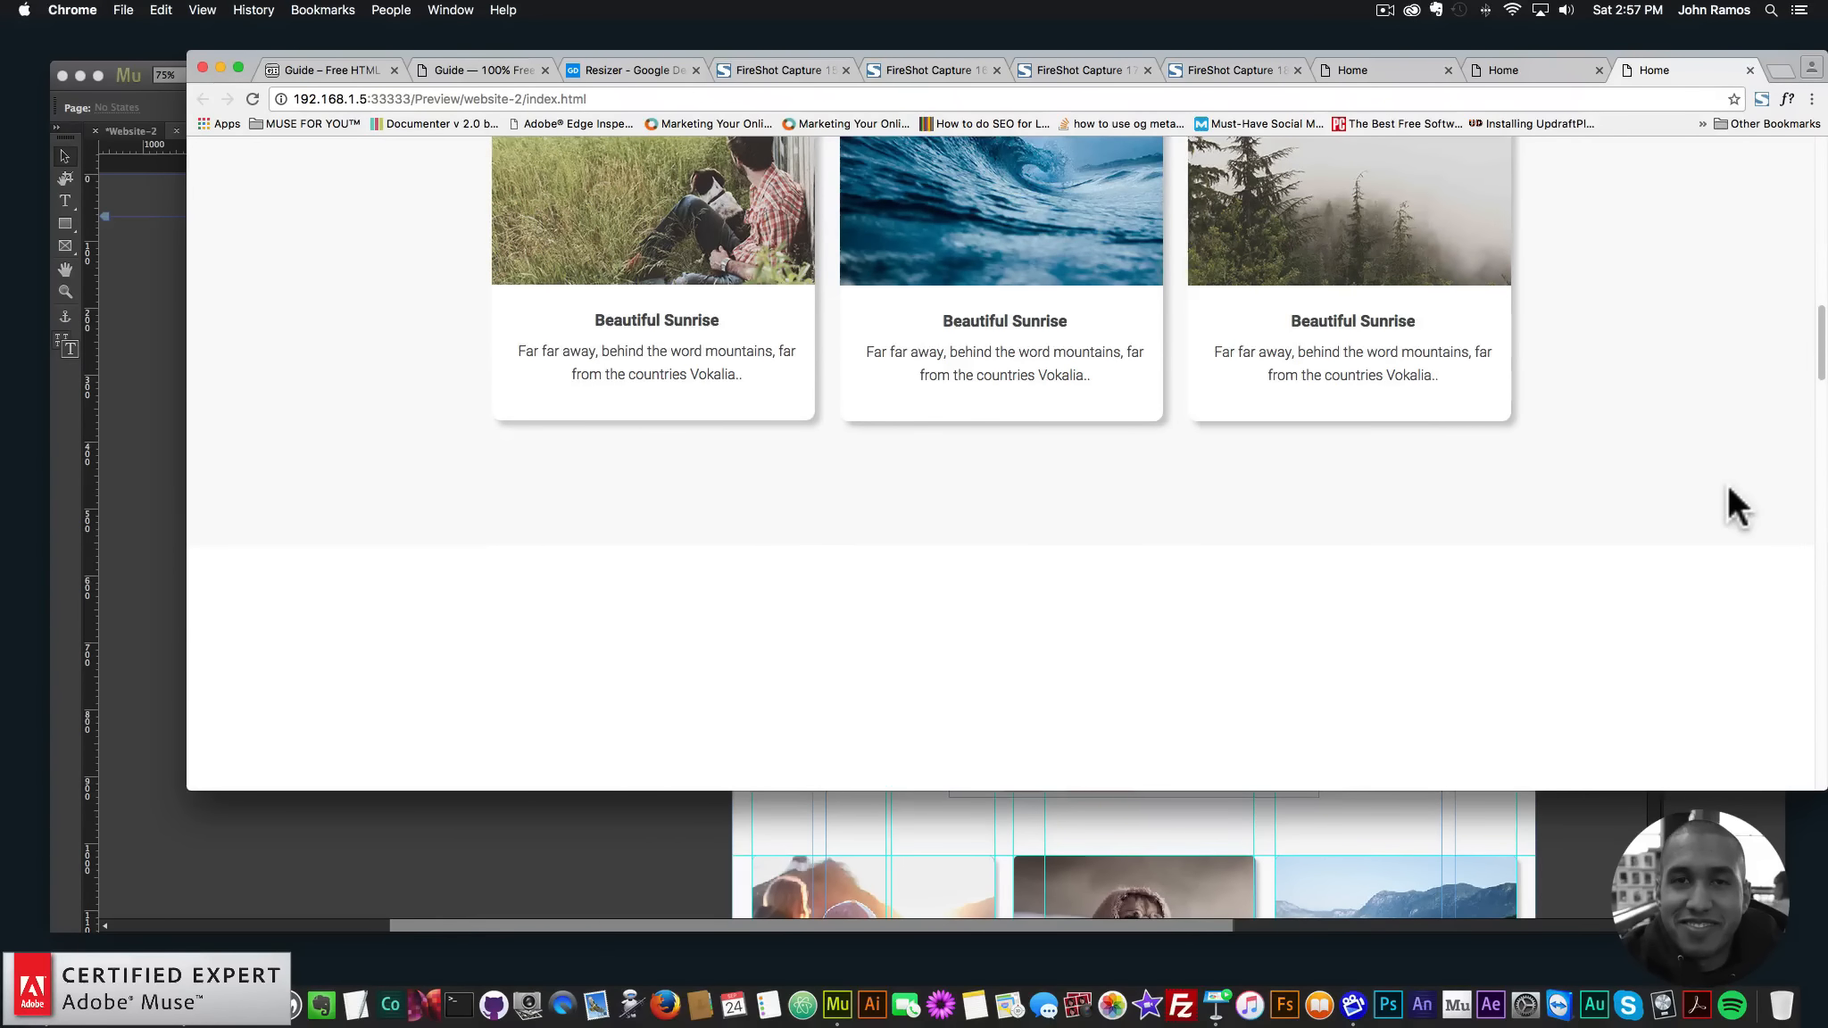
scroll(1737, 507, "up", 2)
left_click_drag(1811, 441, 1743, 351)
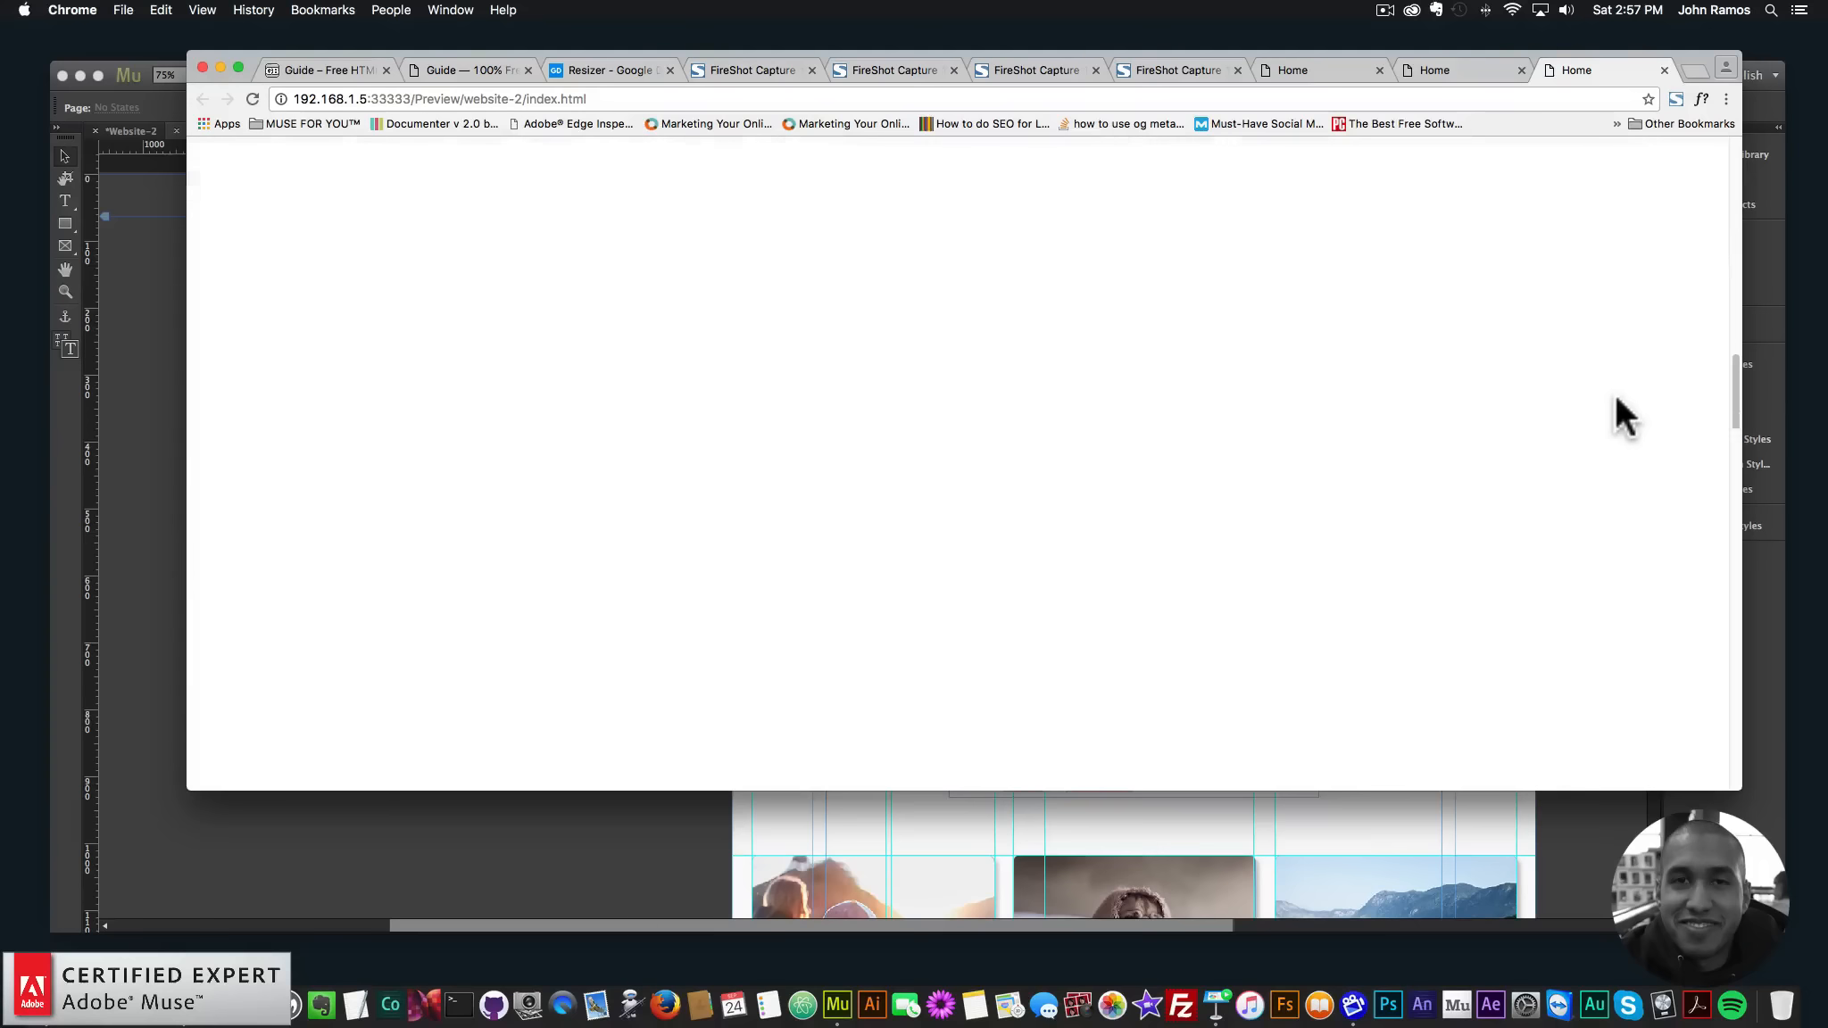
scroll(1615, 395, "up", 5)
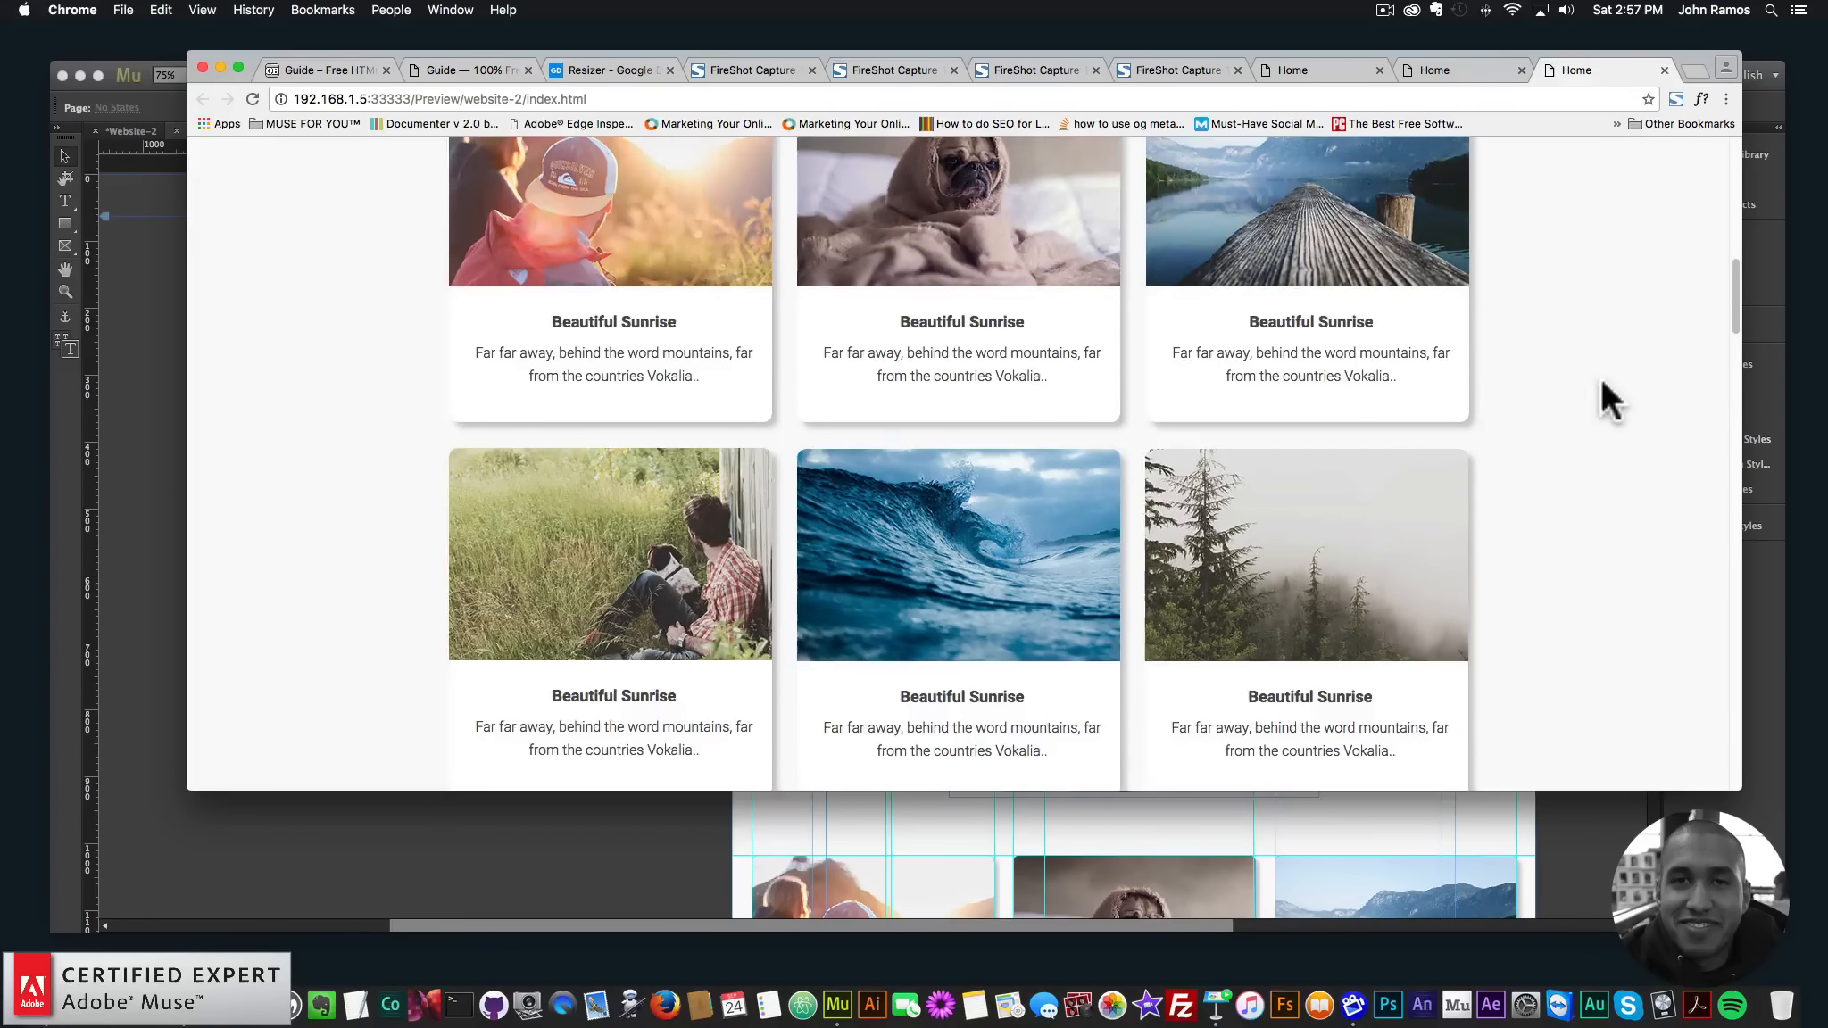
scroll(1593, 384, "down", 10)
scroll(1581, 393, "up", 15)
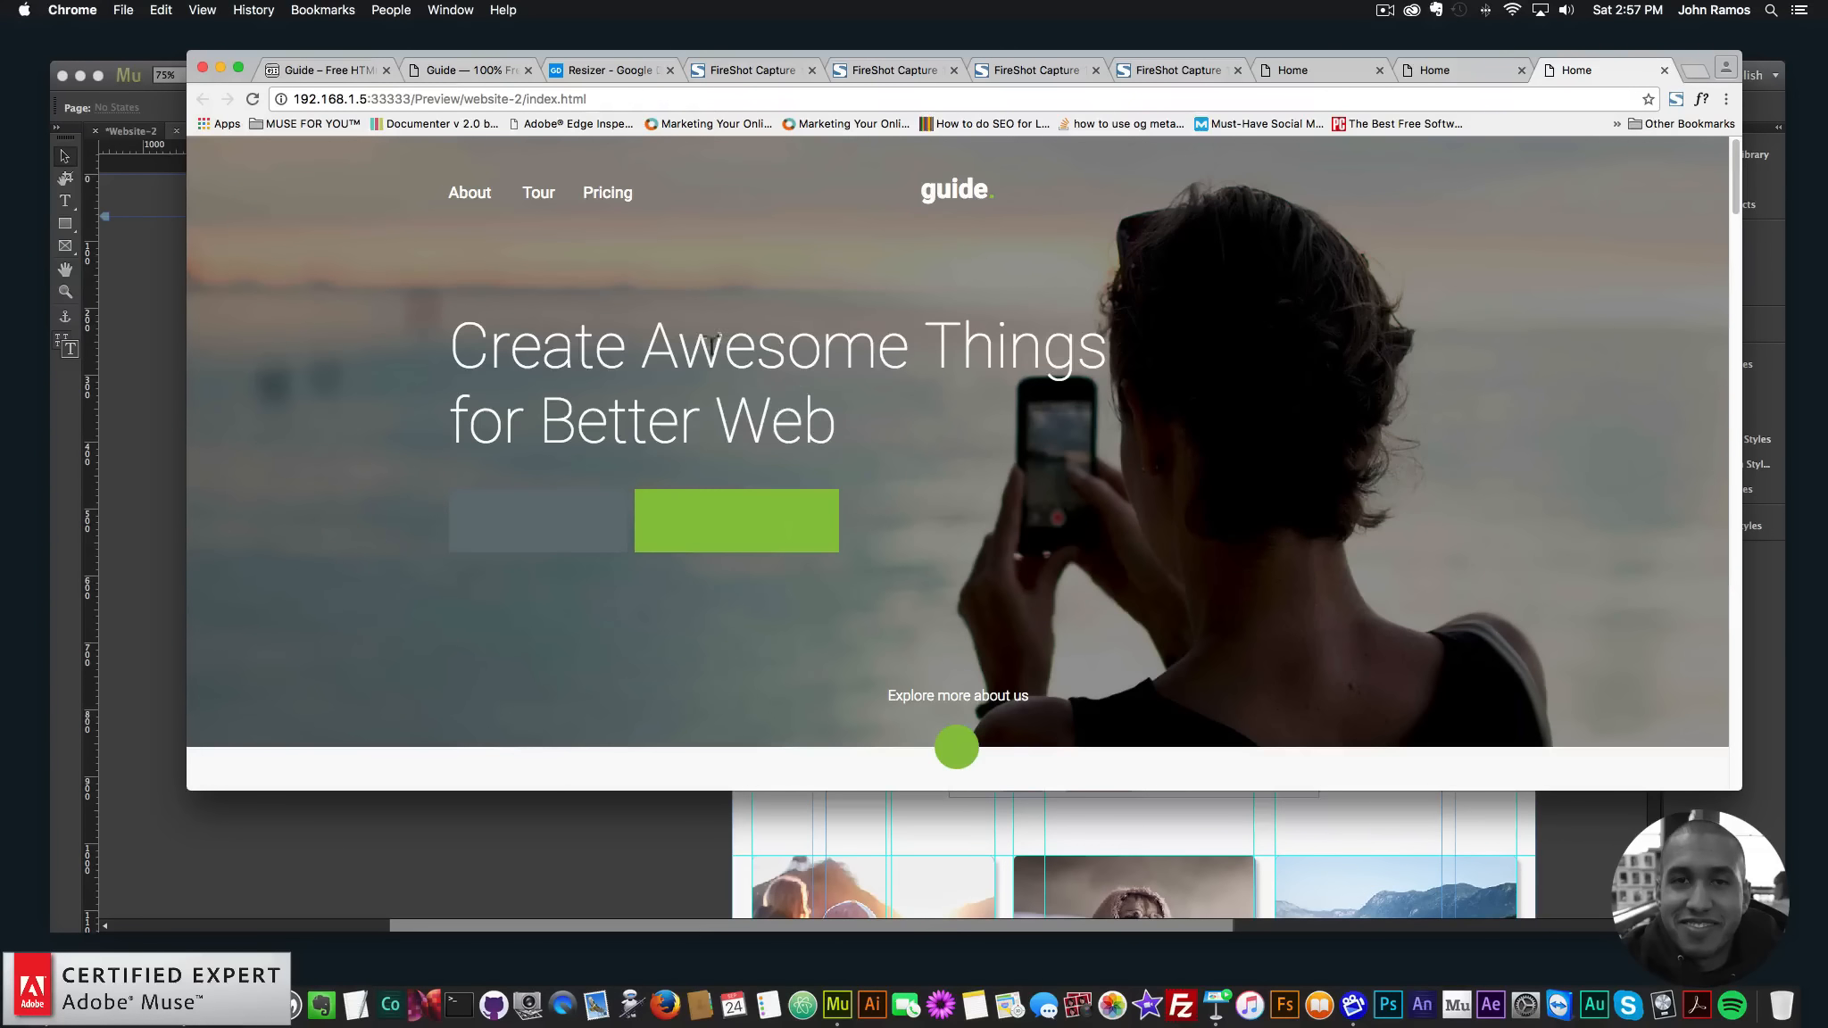
left_click(157, 327)
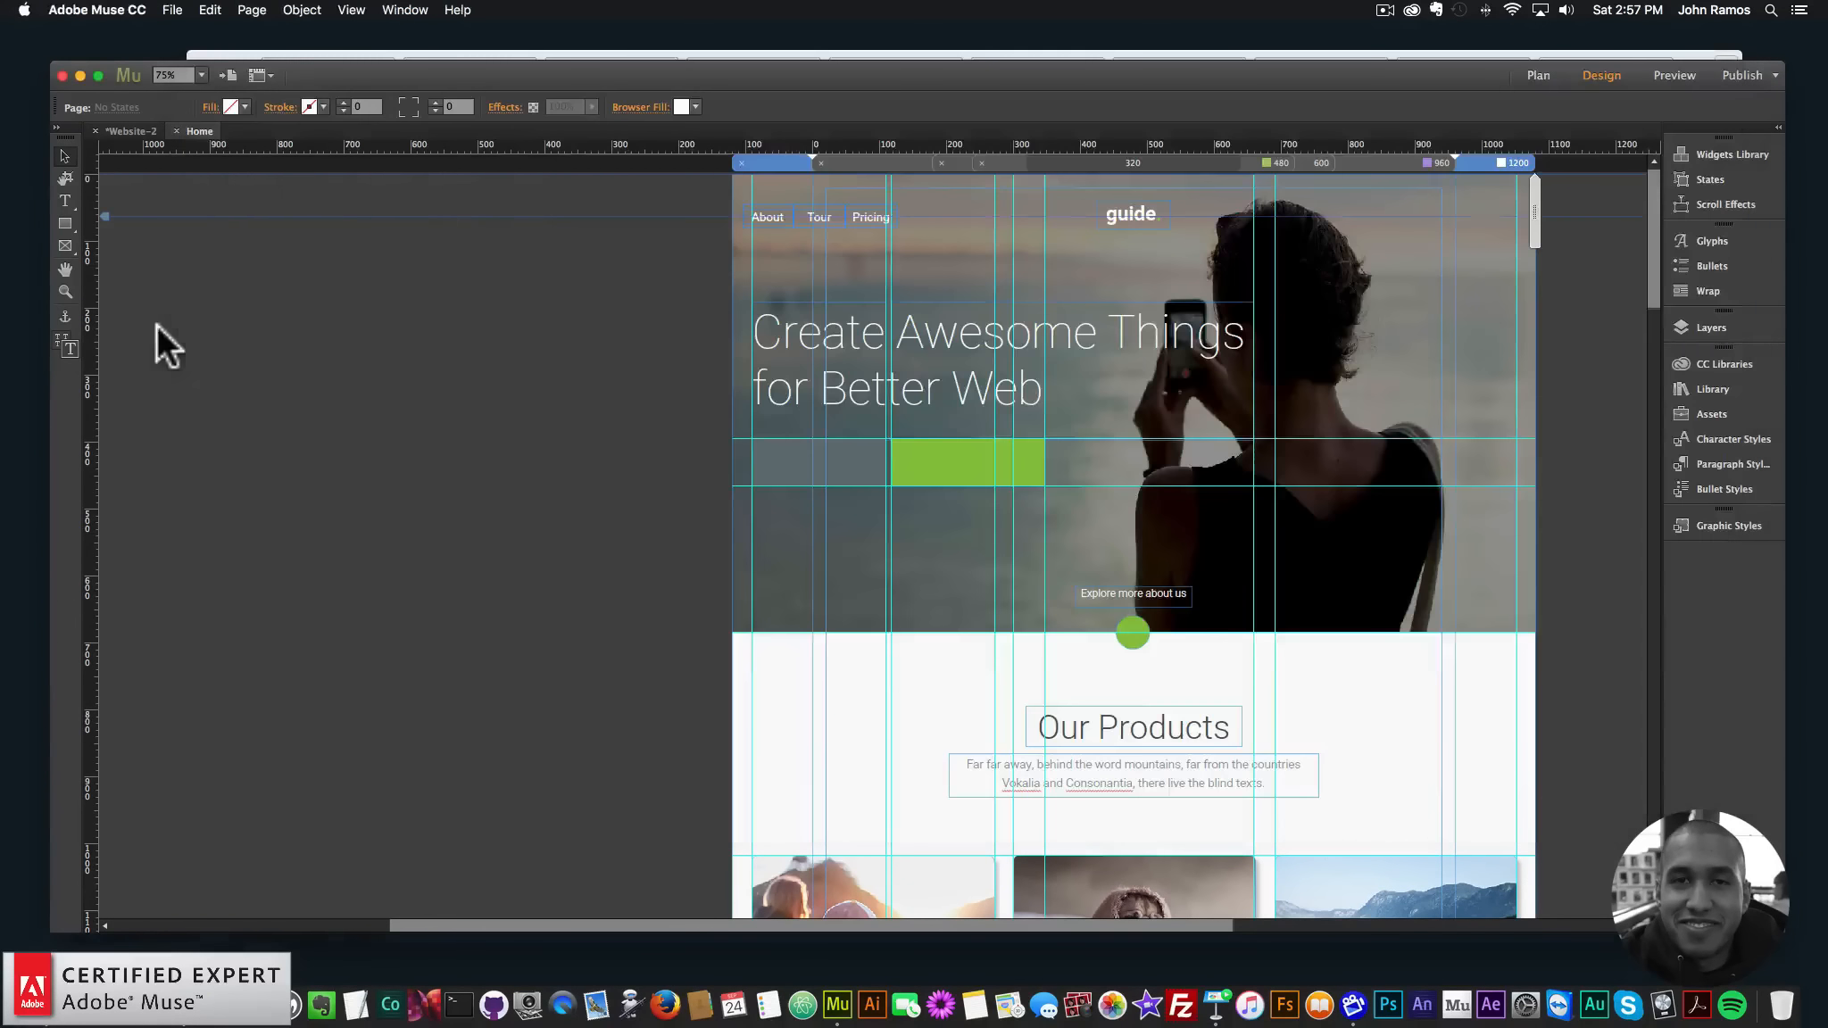
- Place the Font Smoother Light widget from the widgets library onto the page
left_click(1710, 381)
type("font smoother")
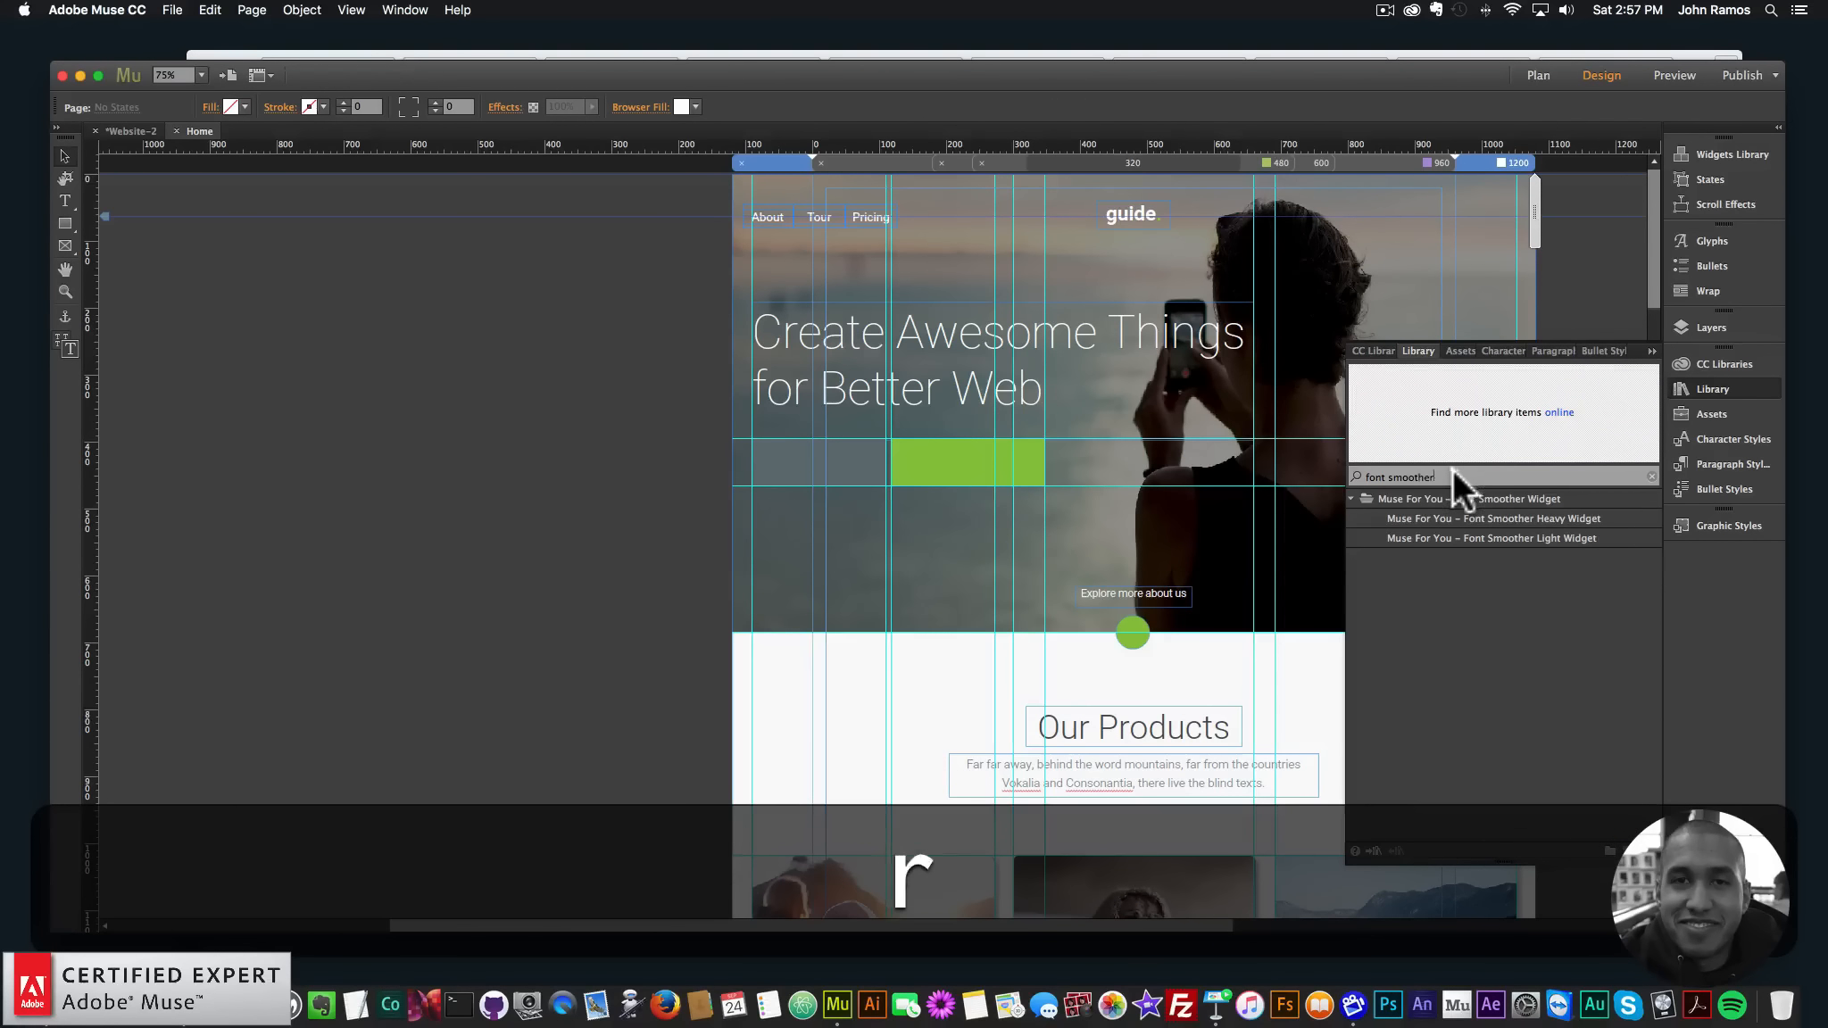
left_click_drag(1475, 538, 654, 240)
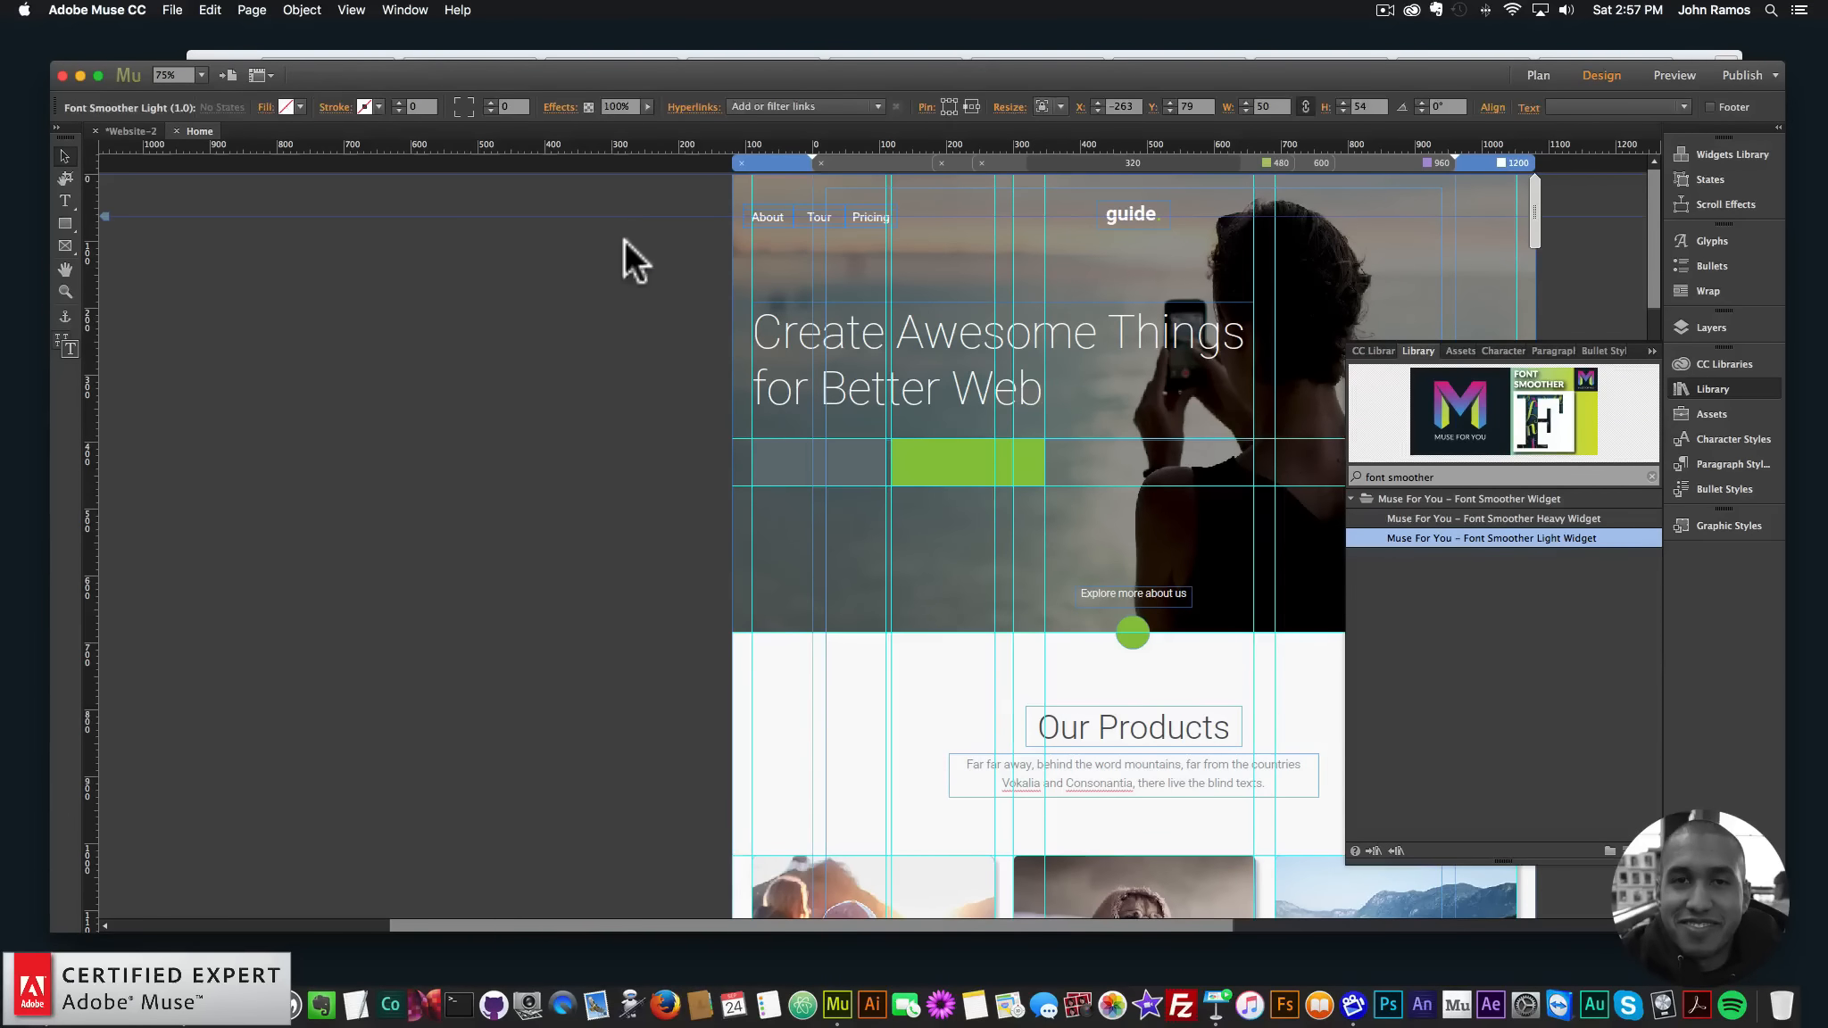
- Deselect the widget and preview the page in the browser
left_click(619, 287)
left_click(659, 240)
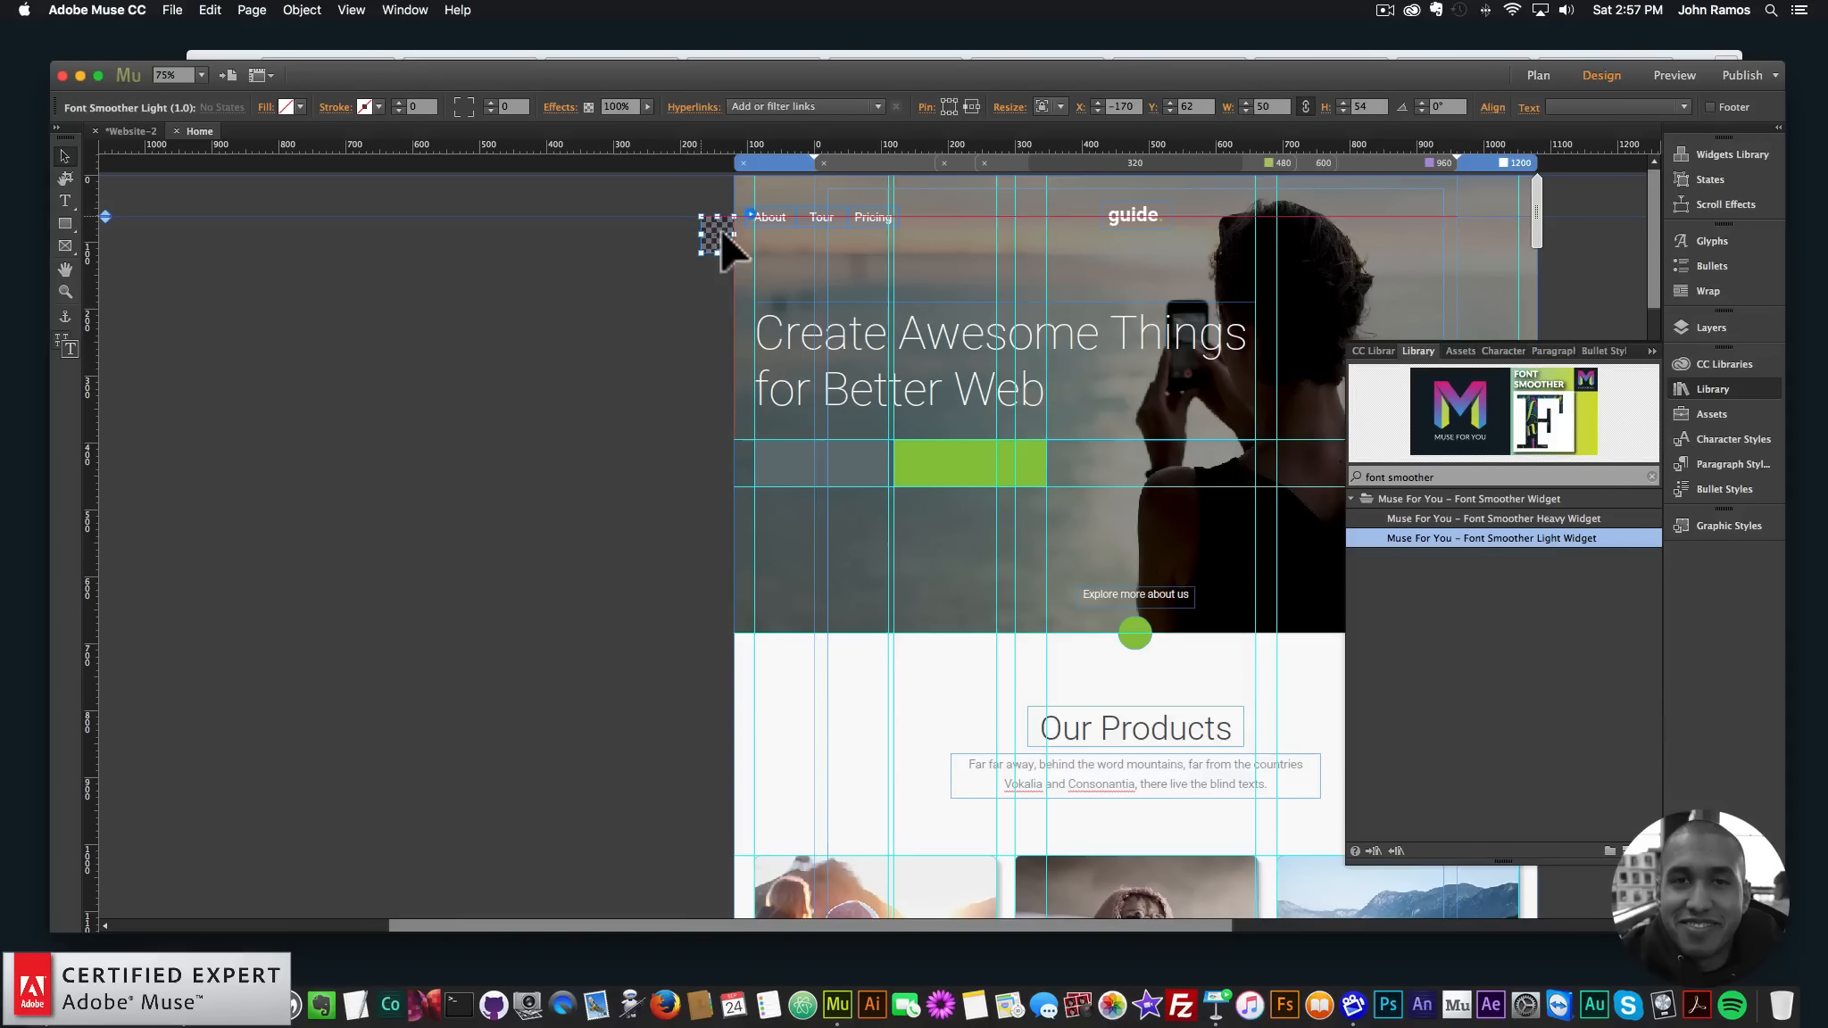
left_click(642, 362)
left_click(172, 10)
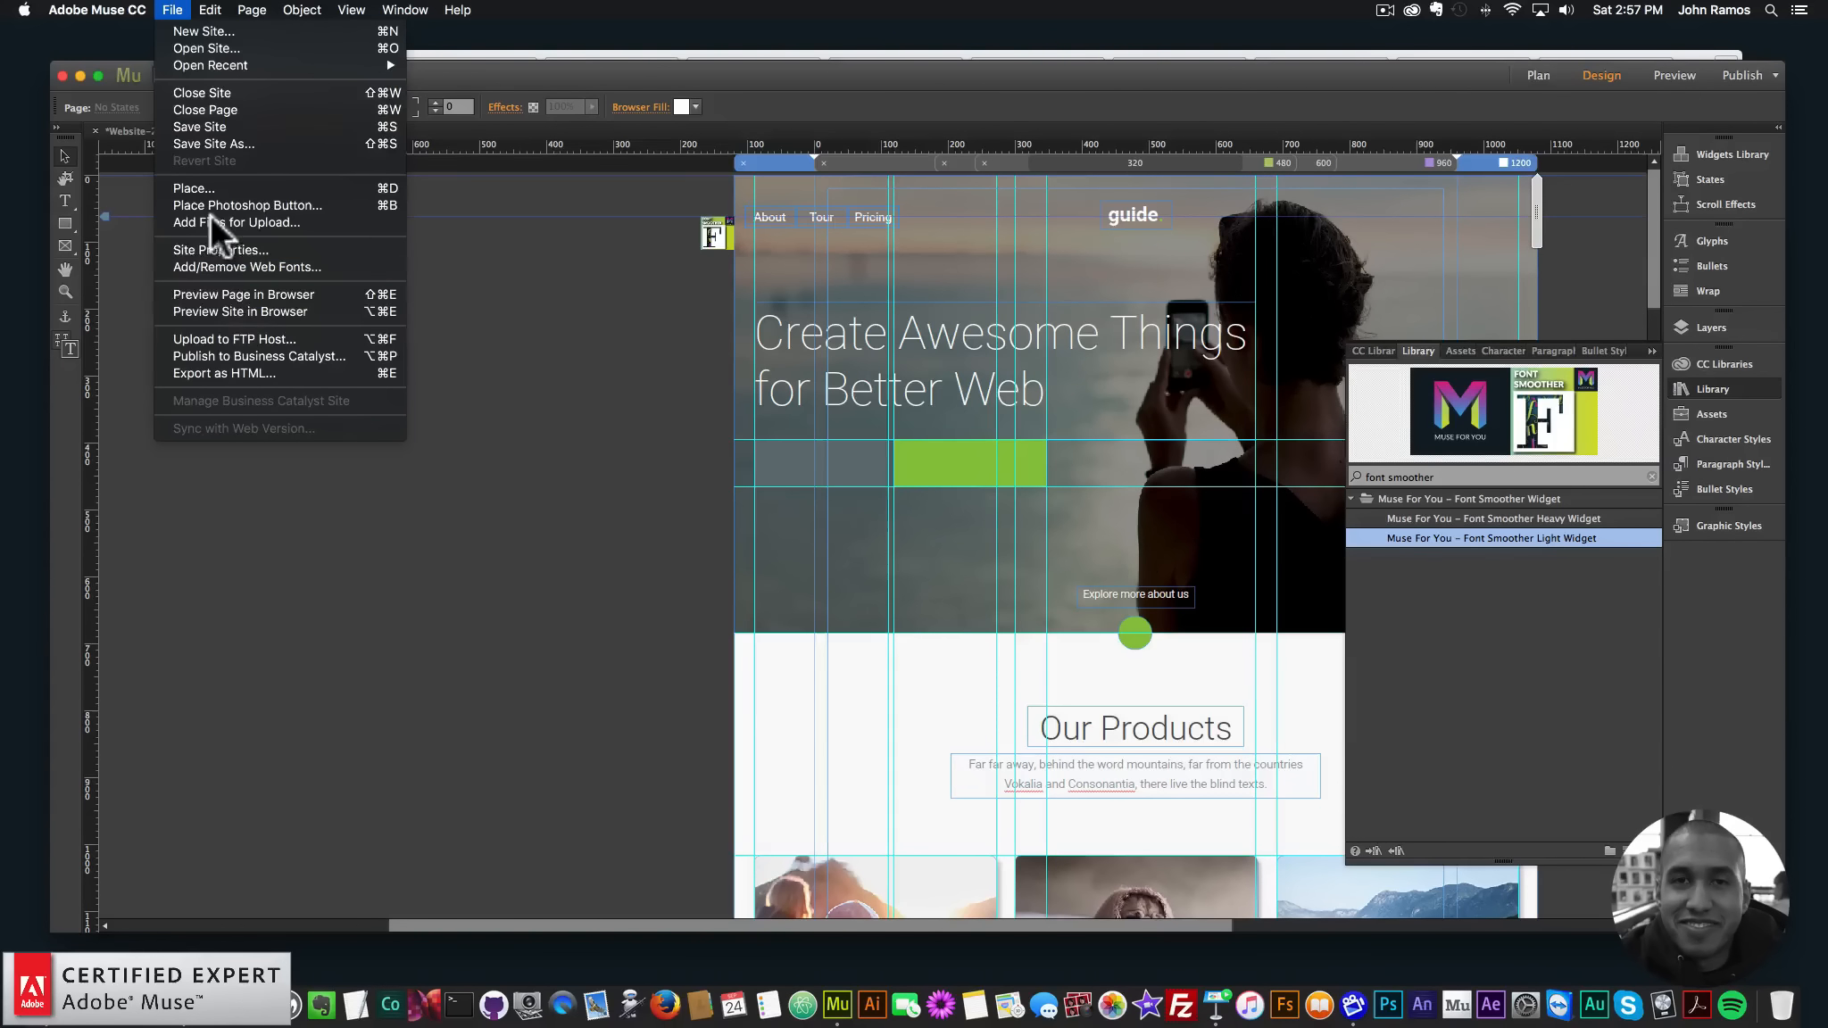
left_click(231, 291)
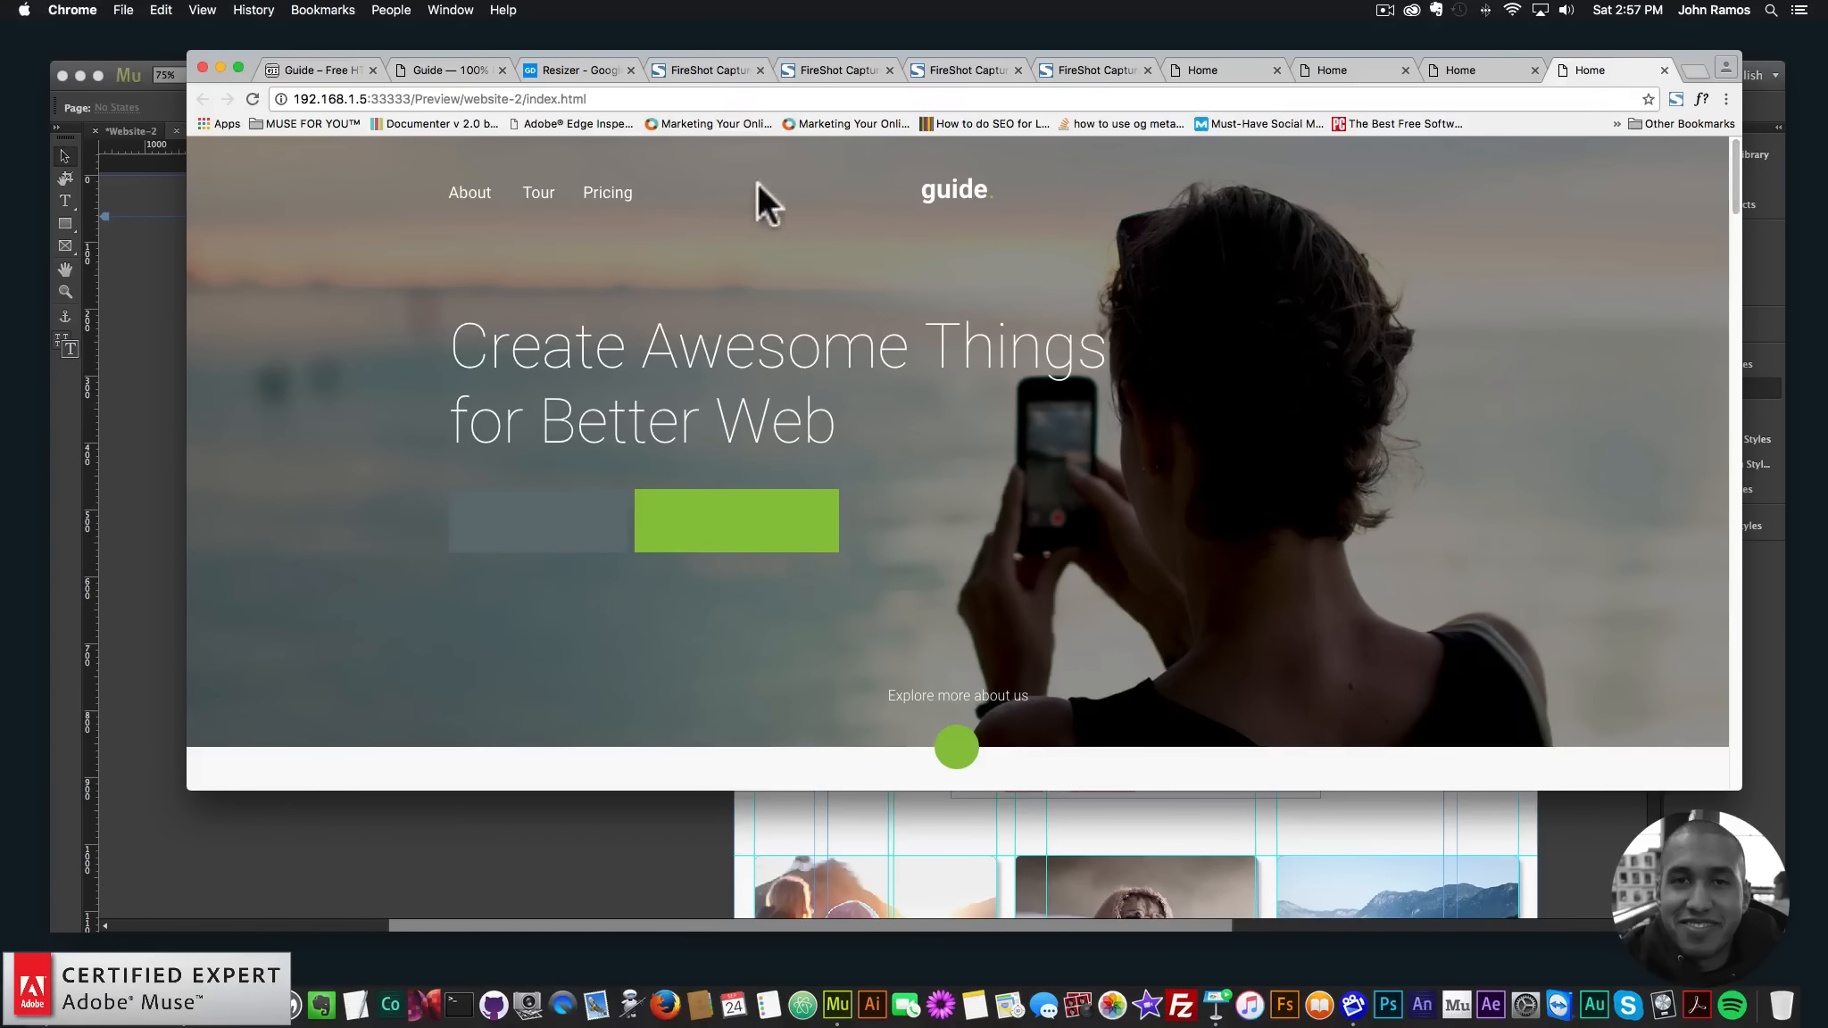
- Scroll the Chrome preview down to the Our Products grid of six cards
left_click_drag(1735, 200, 1725, 252)
- Back in Muse, collapse the library panel and select the full-width white rectangle at 50% zoom
left_click(169, 383)
scroll(502, 465, "down", 15)
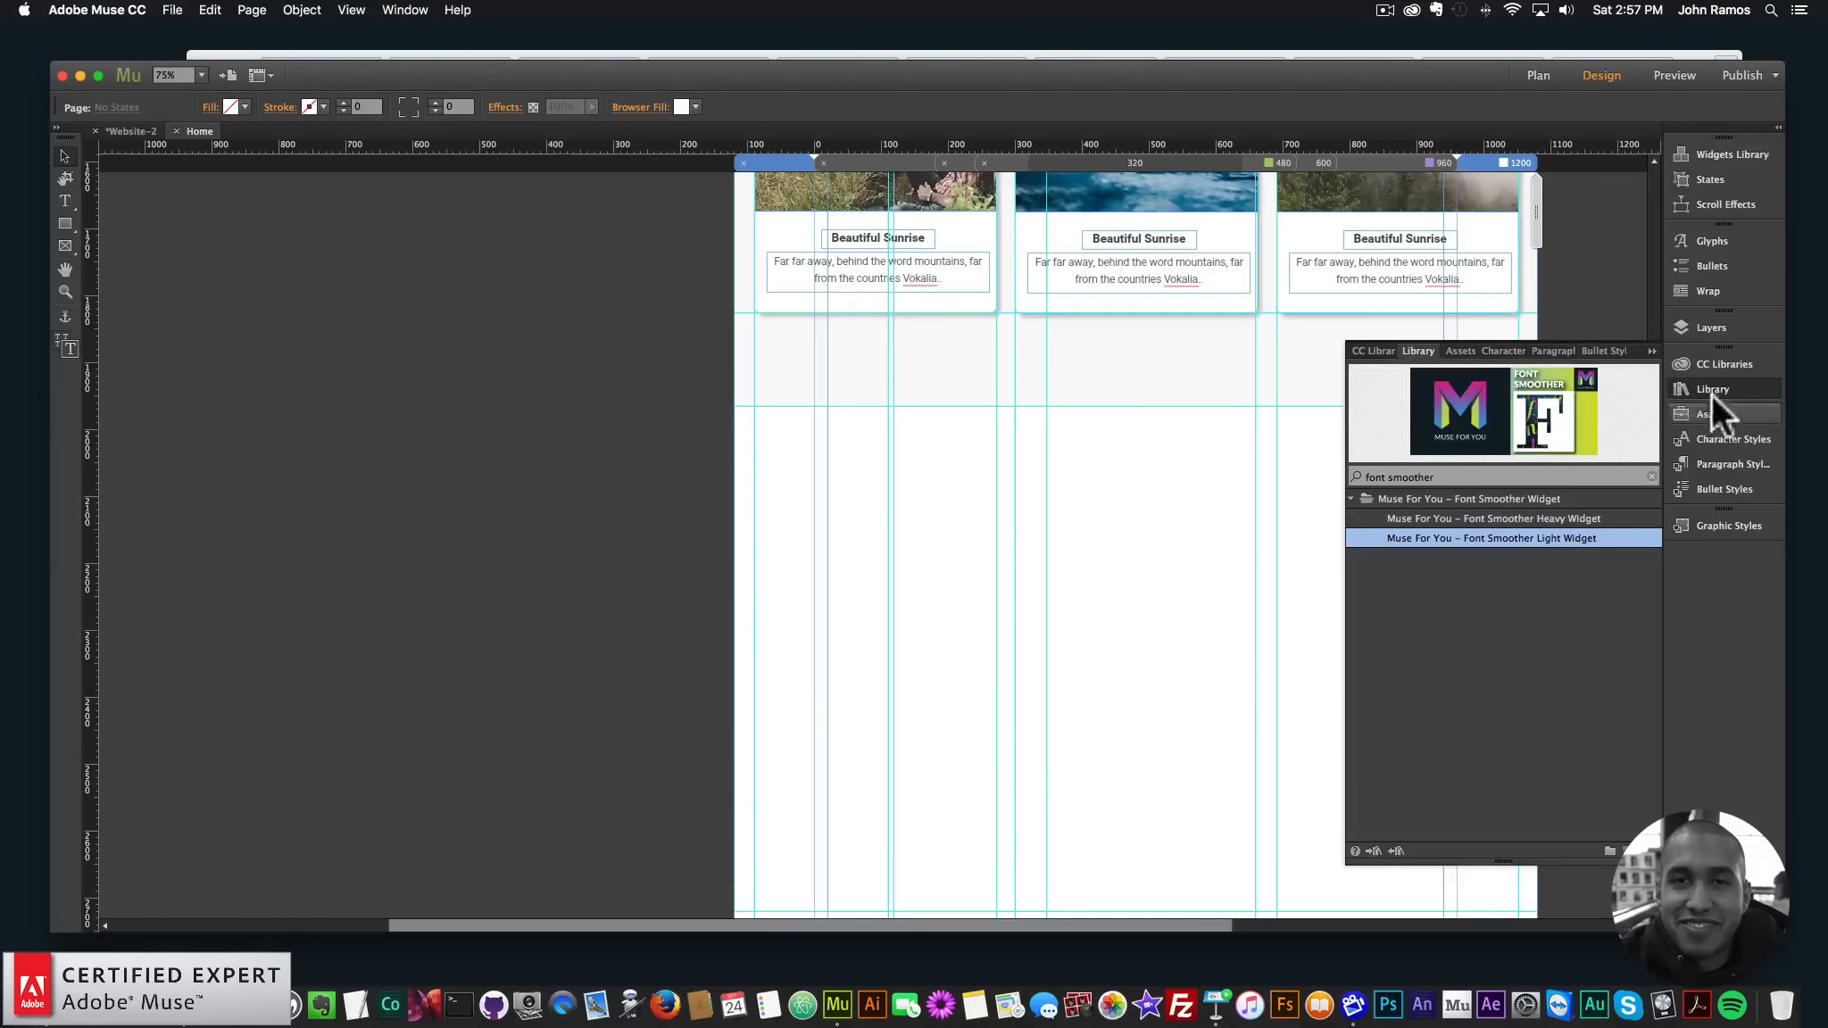
left_click(1711, 393)
left_click_drag(1654, 388, 1649, 502)
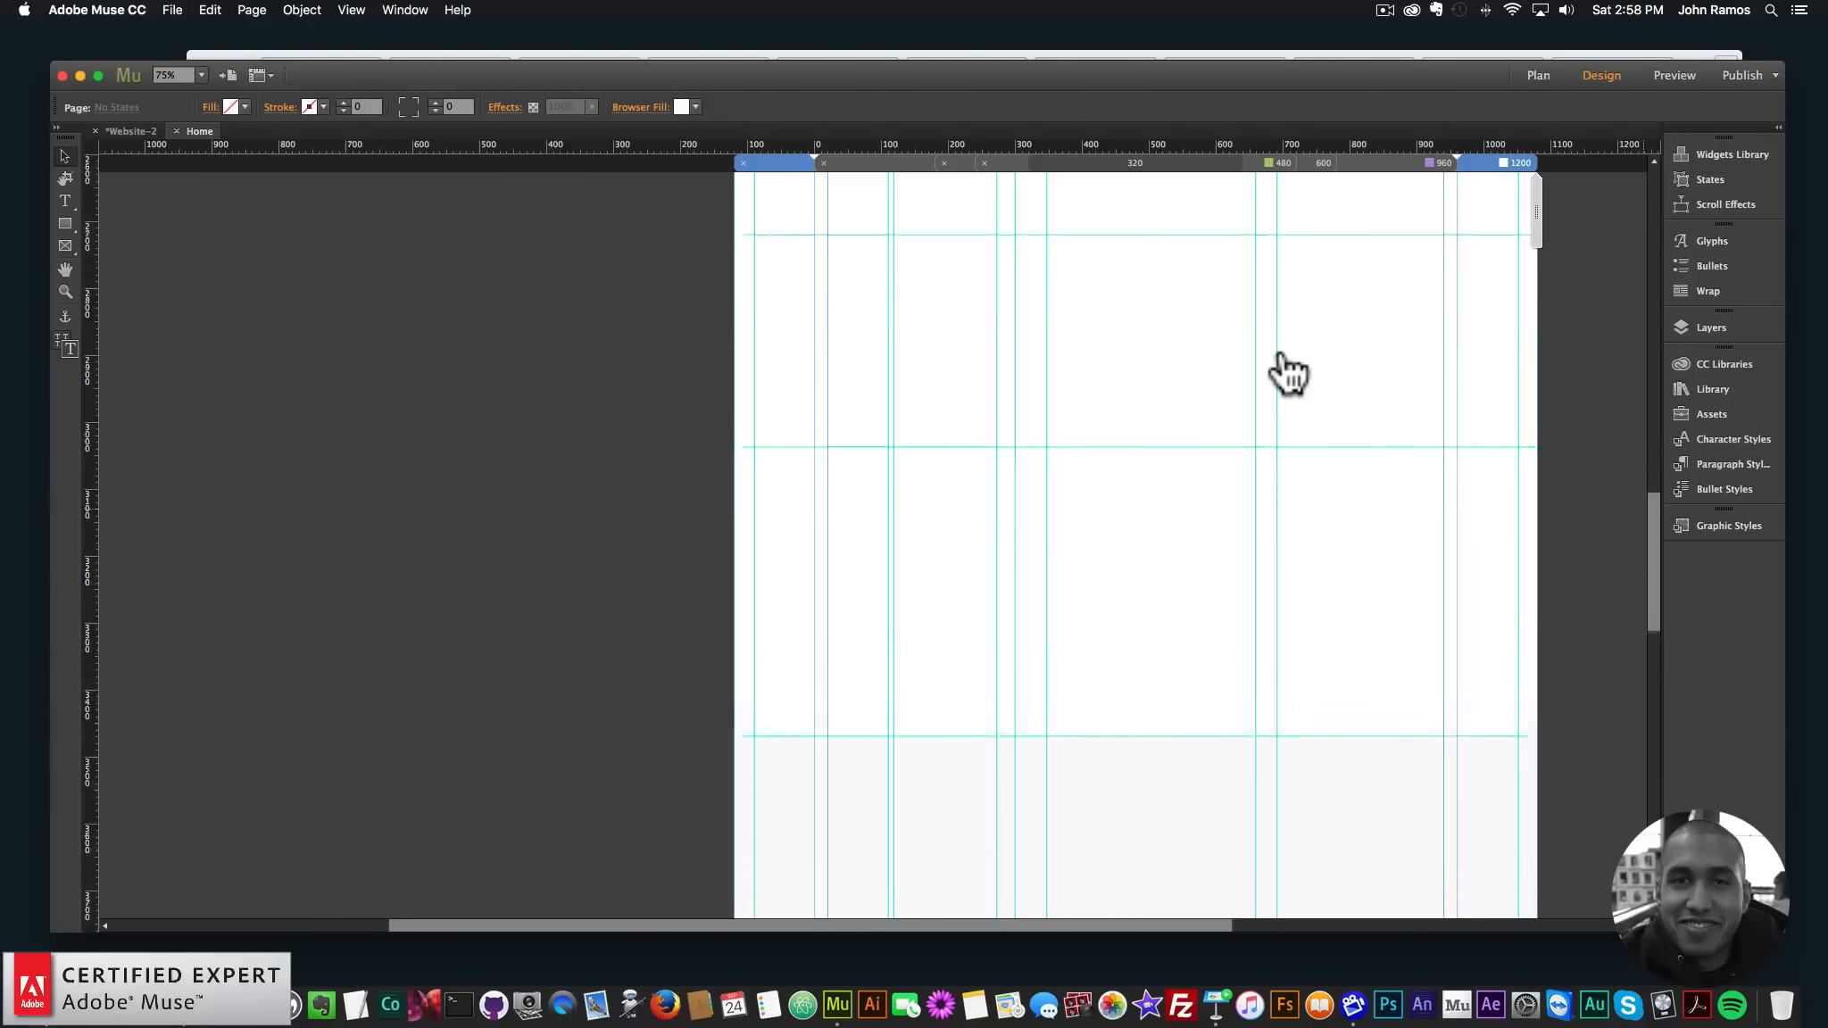
scroll(1279, 375, "up", 3)
scroll(1269, 338, "up", 3)
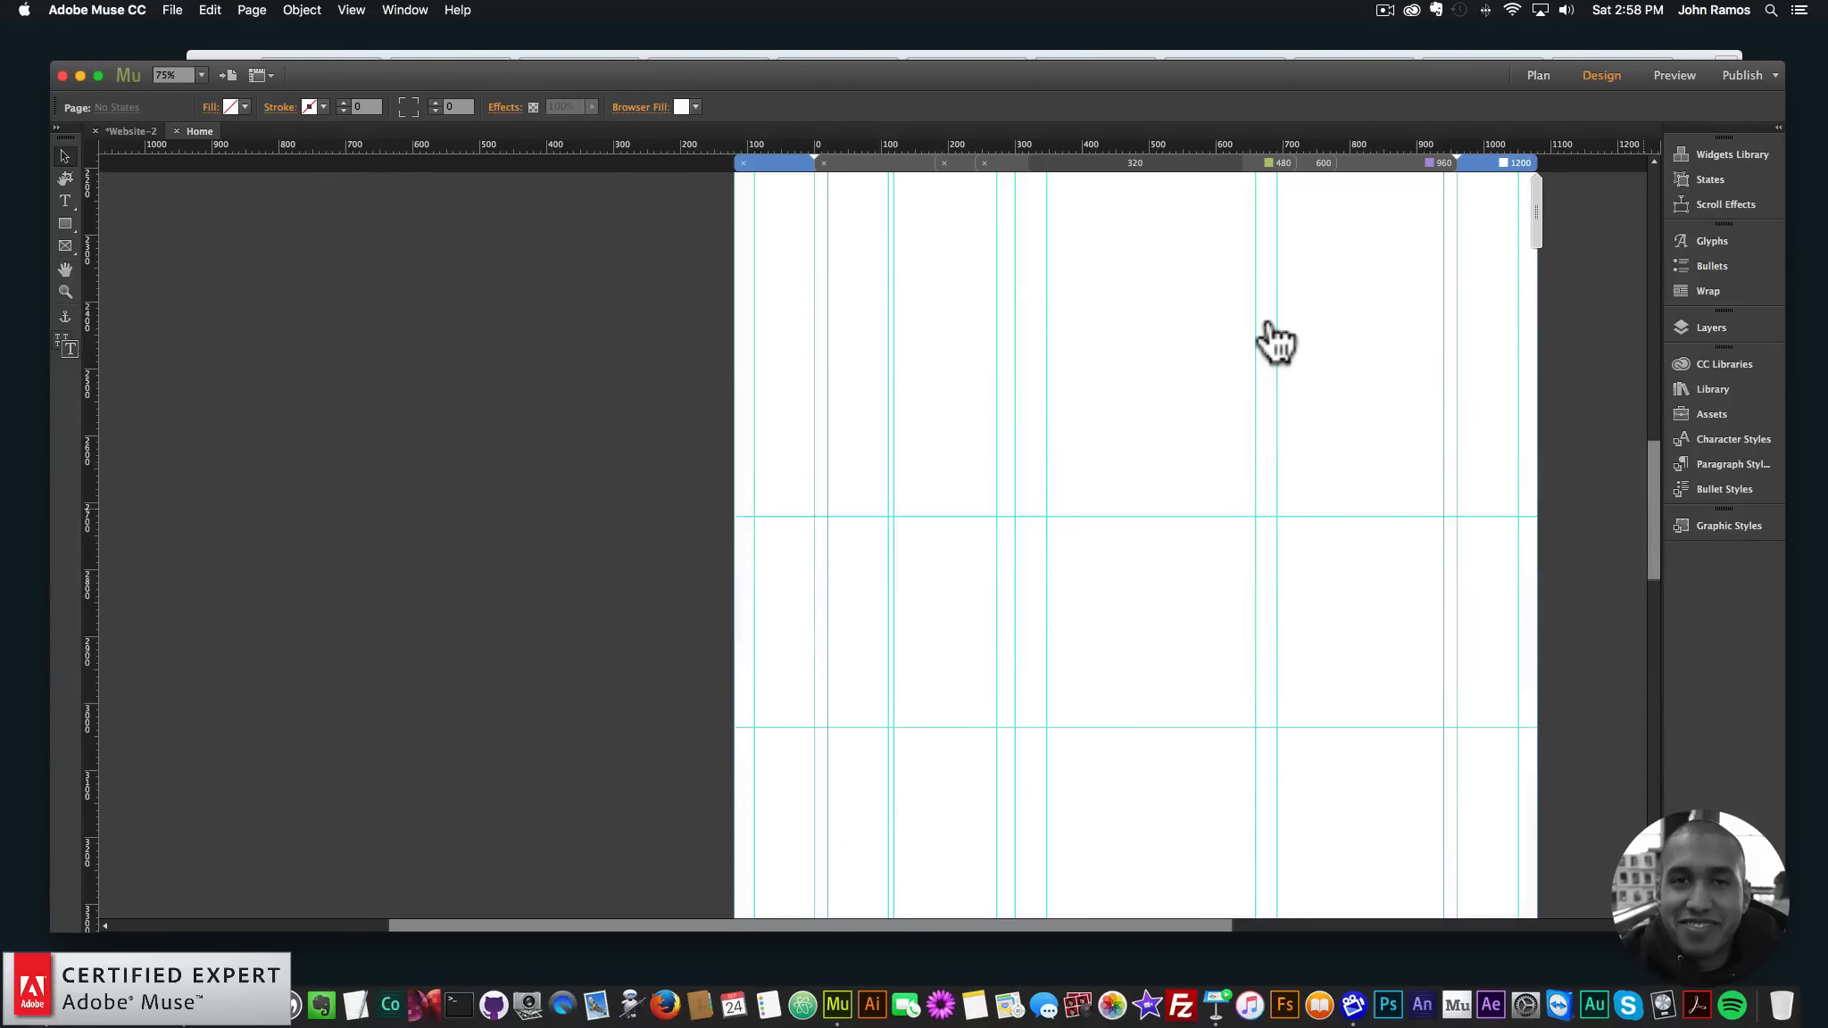
left_click(1267, 329)
scroll(1618, 348, "up", 2)
key("super+minus")
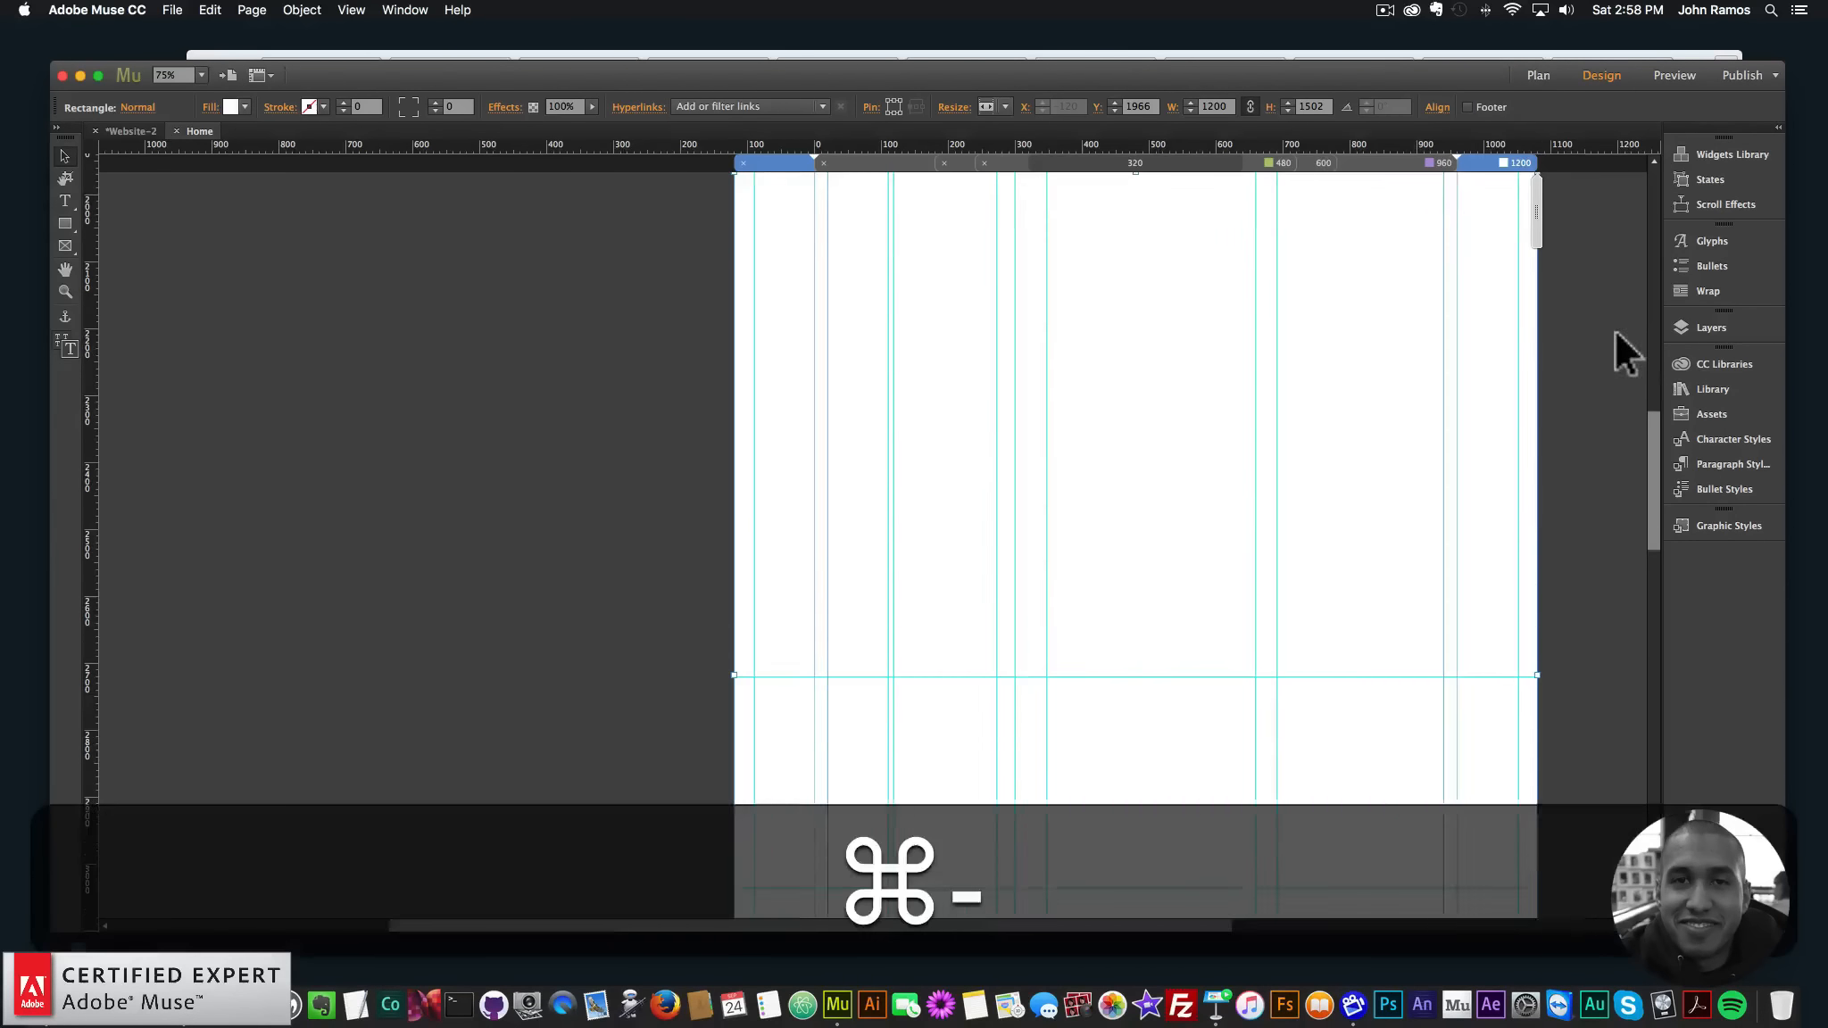
- Show Layer 2's template screenshot and hide the rectangle covering the features section
left_click(1712, 330)
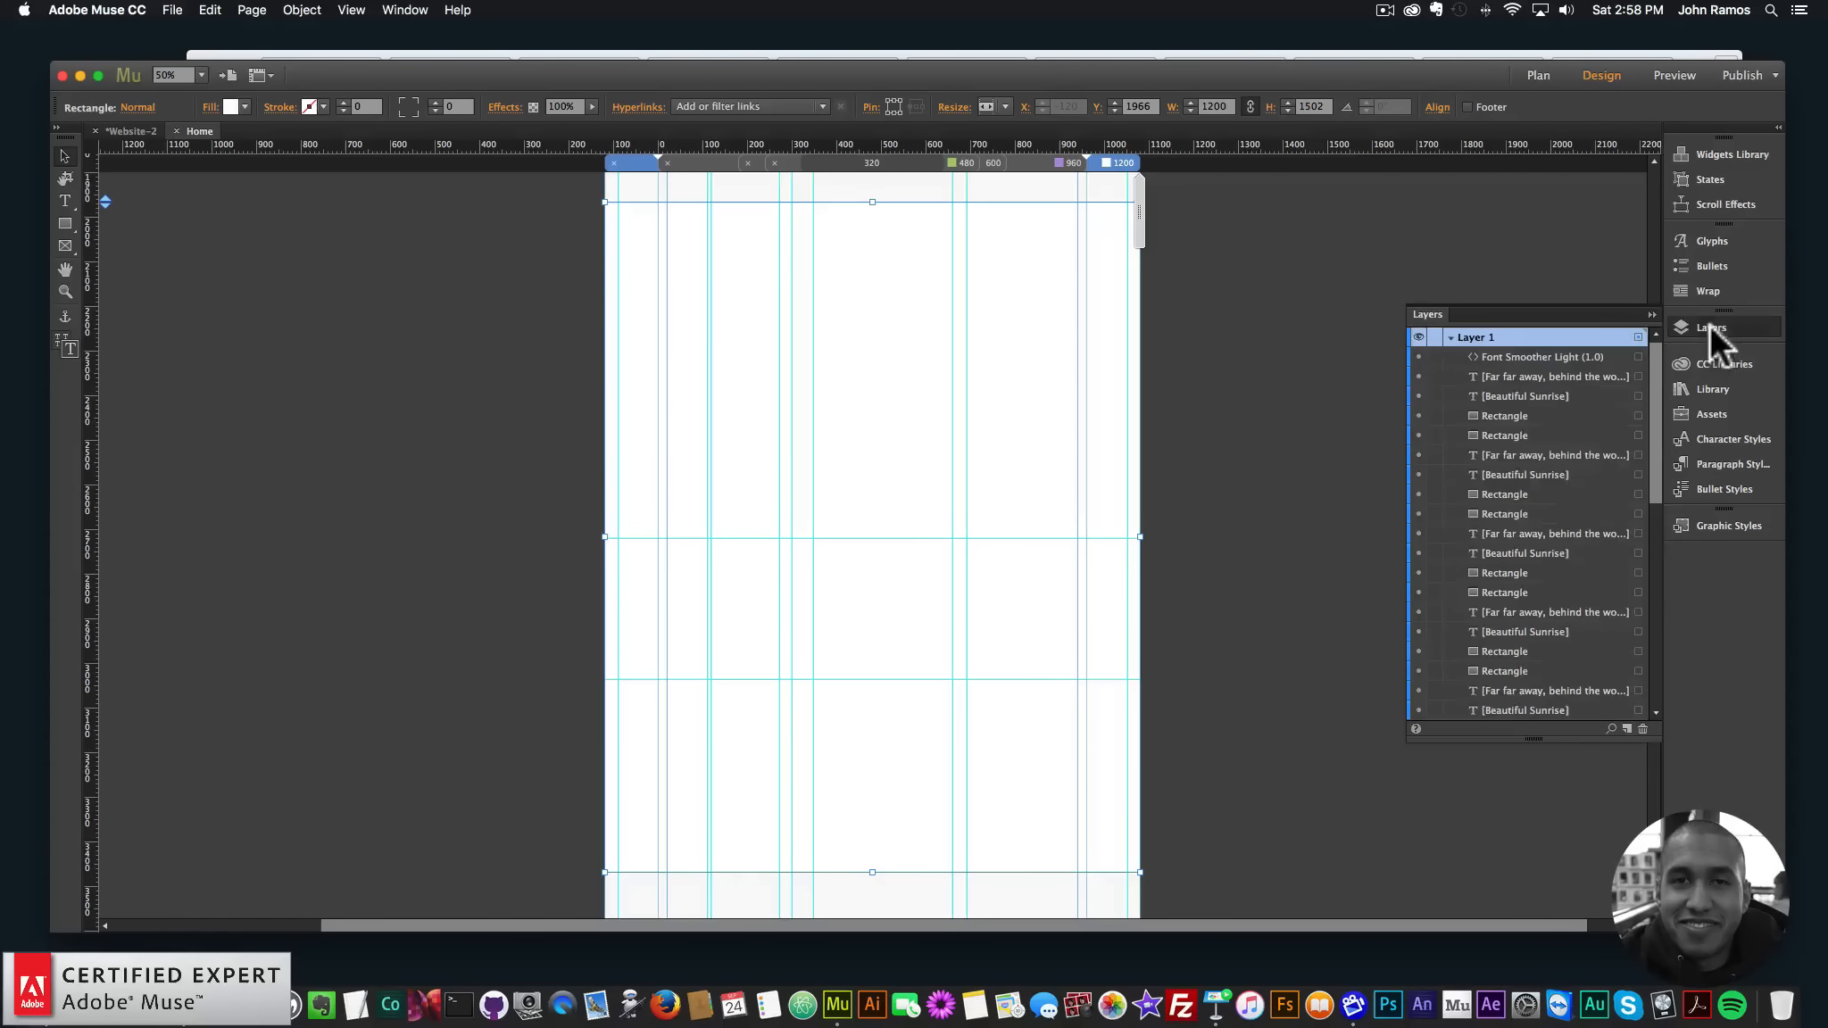
scroll(1519, 482, "down", 2)
left_click(1417, 609)
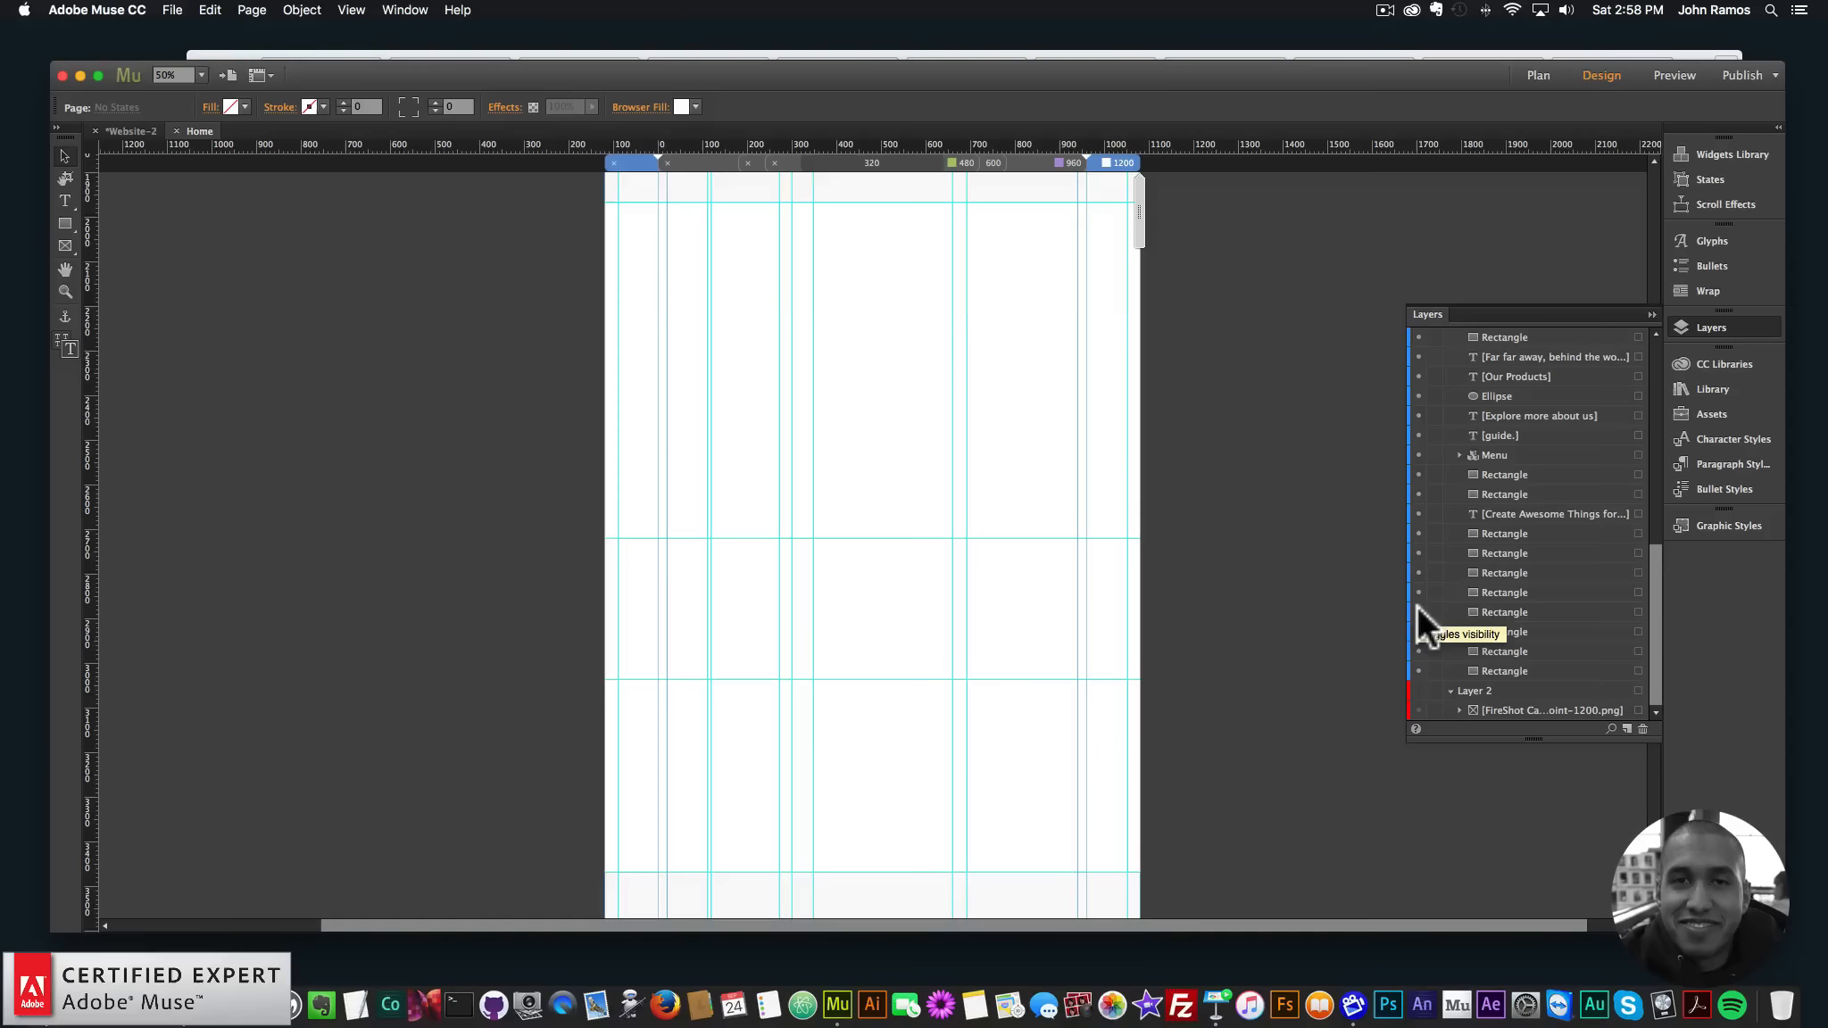
left_click(1418, 690)
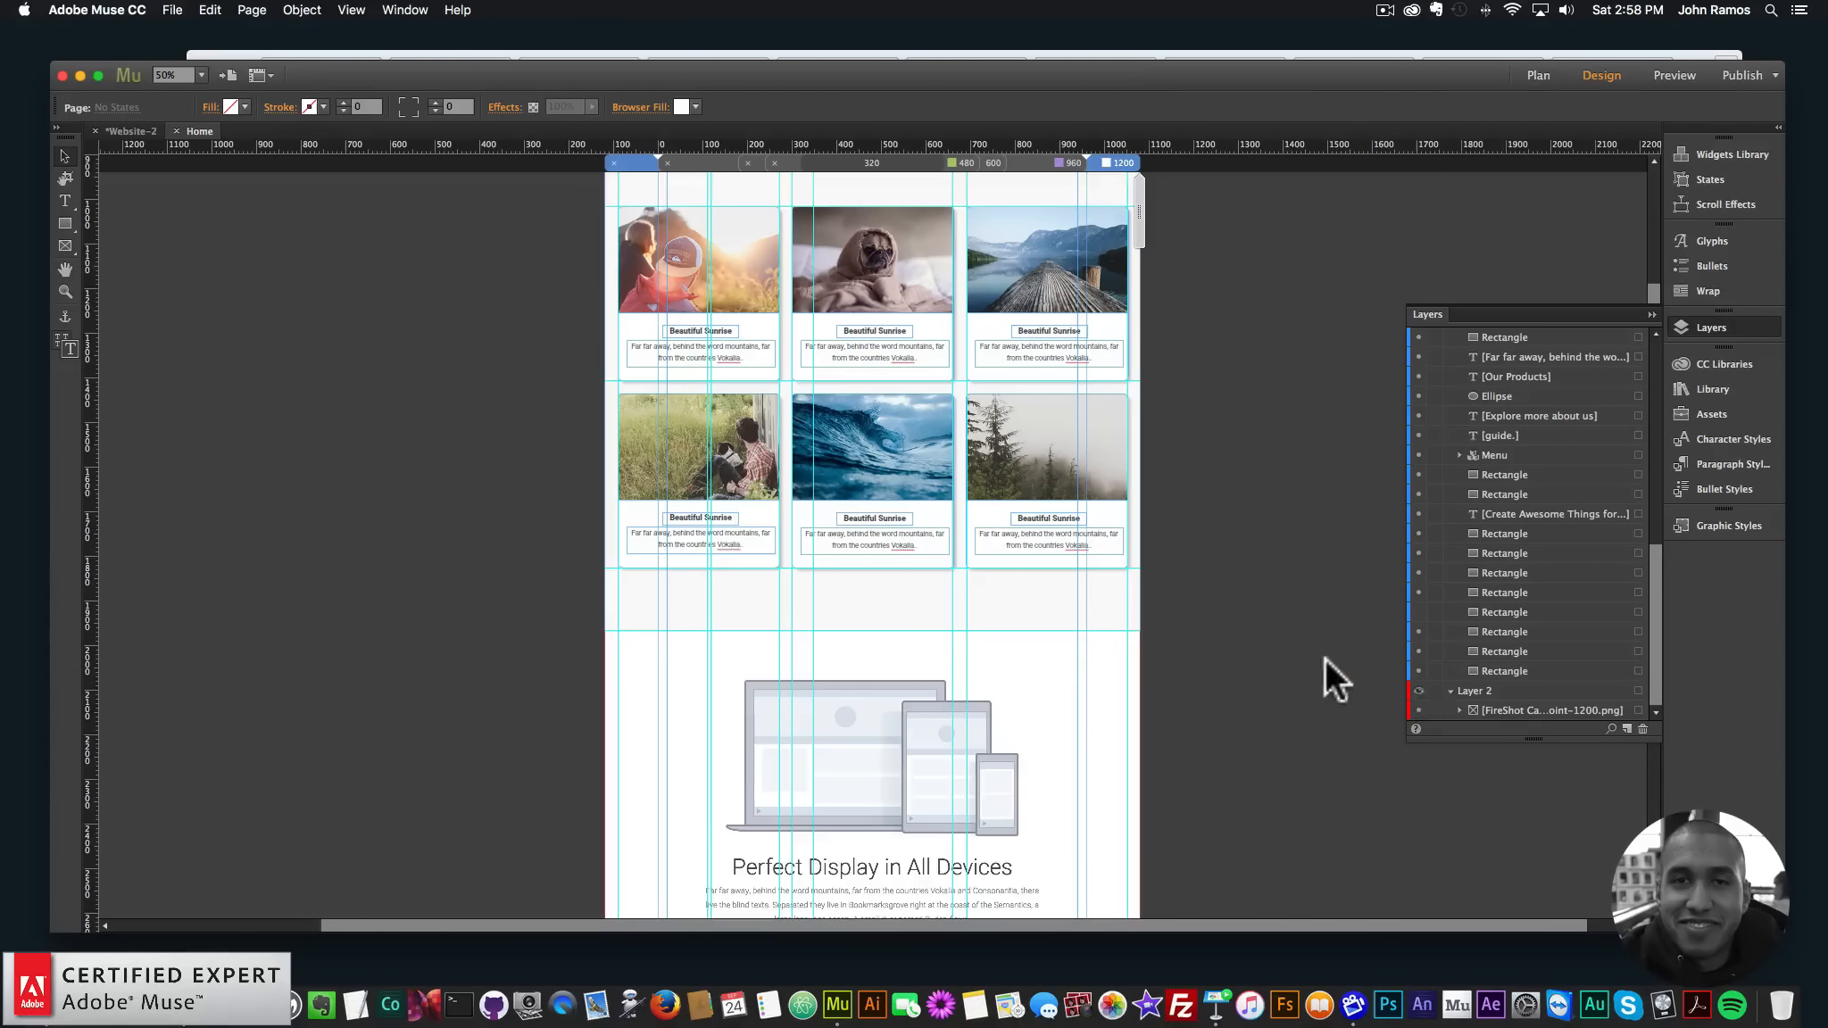
scroll(1325, 657, "down", 2)
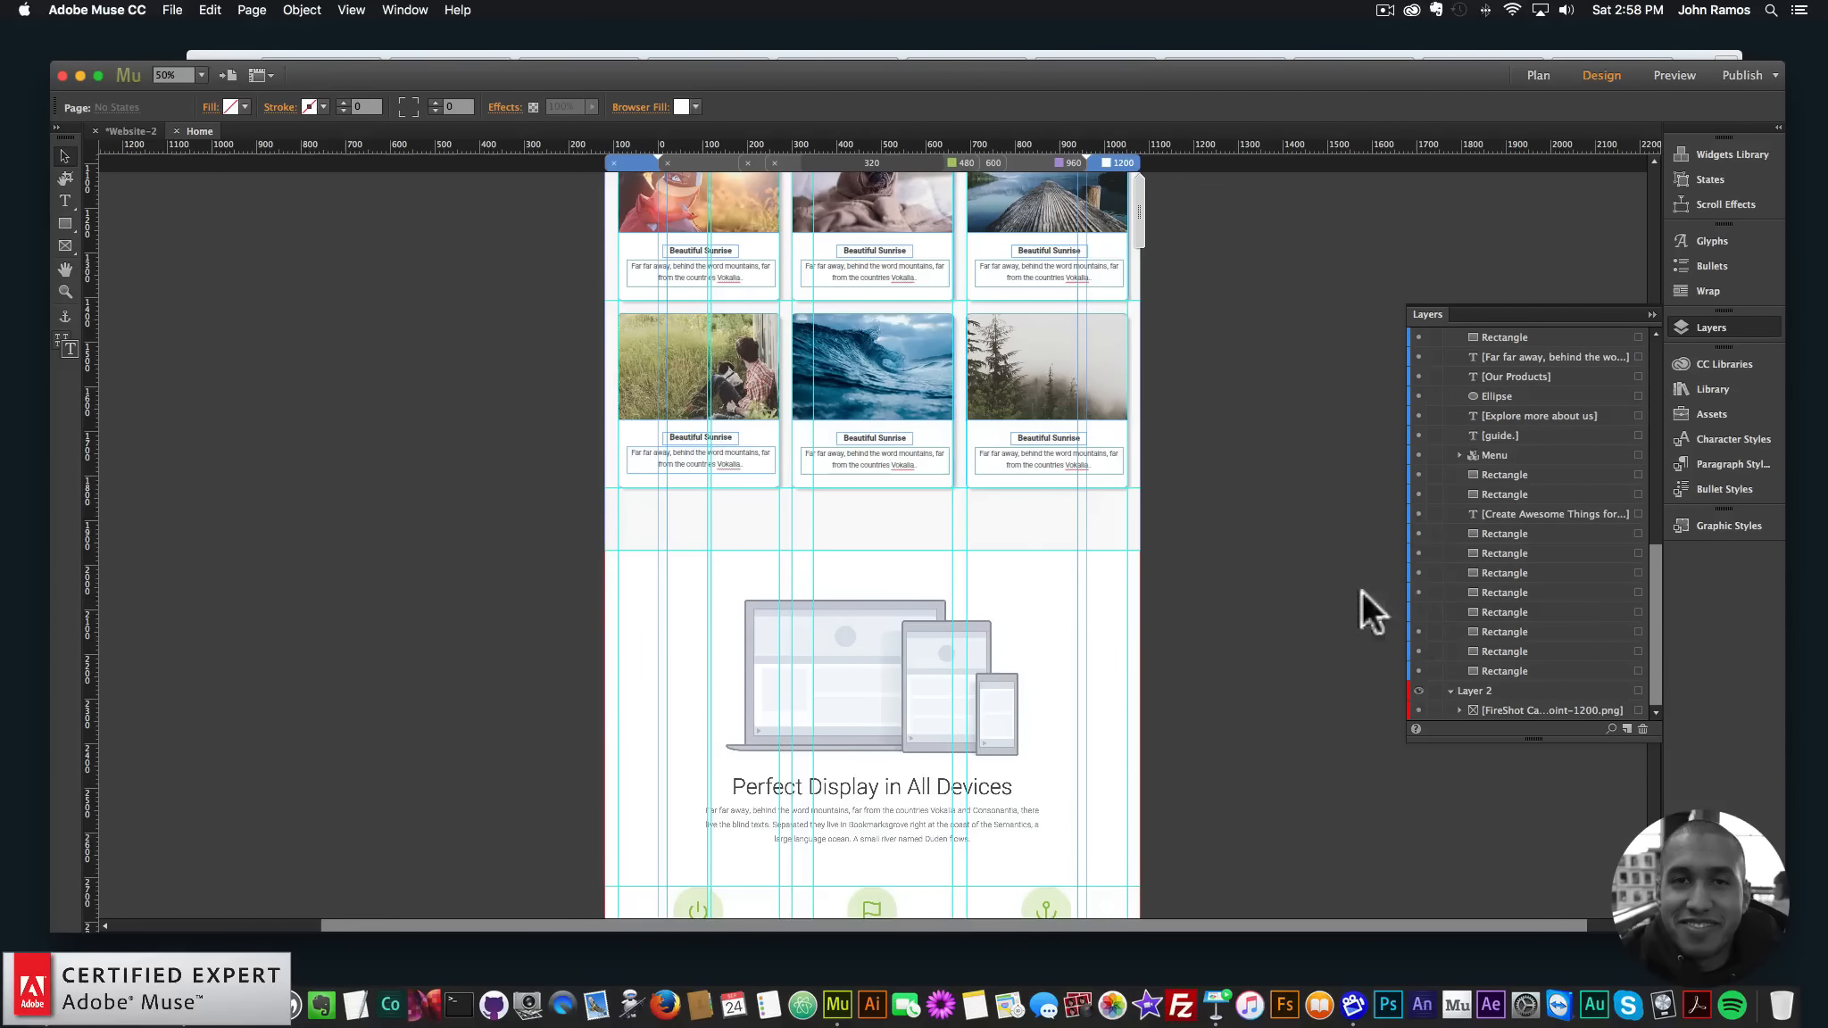
left_click(1419, 612)
scroll(1315, 602, "down", 10)
left_click(1108, 635)
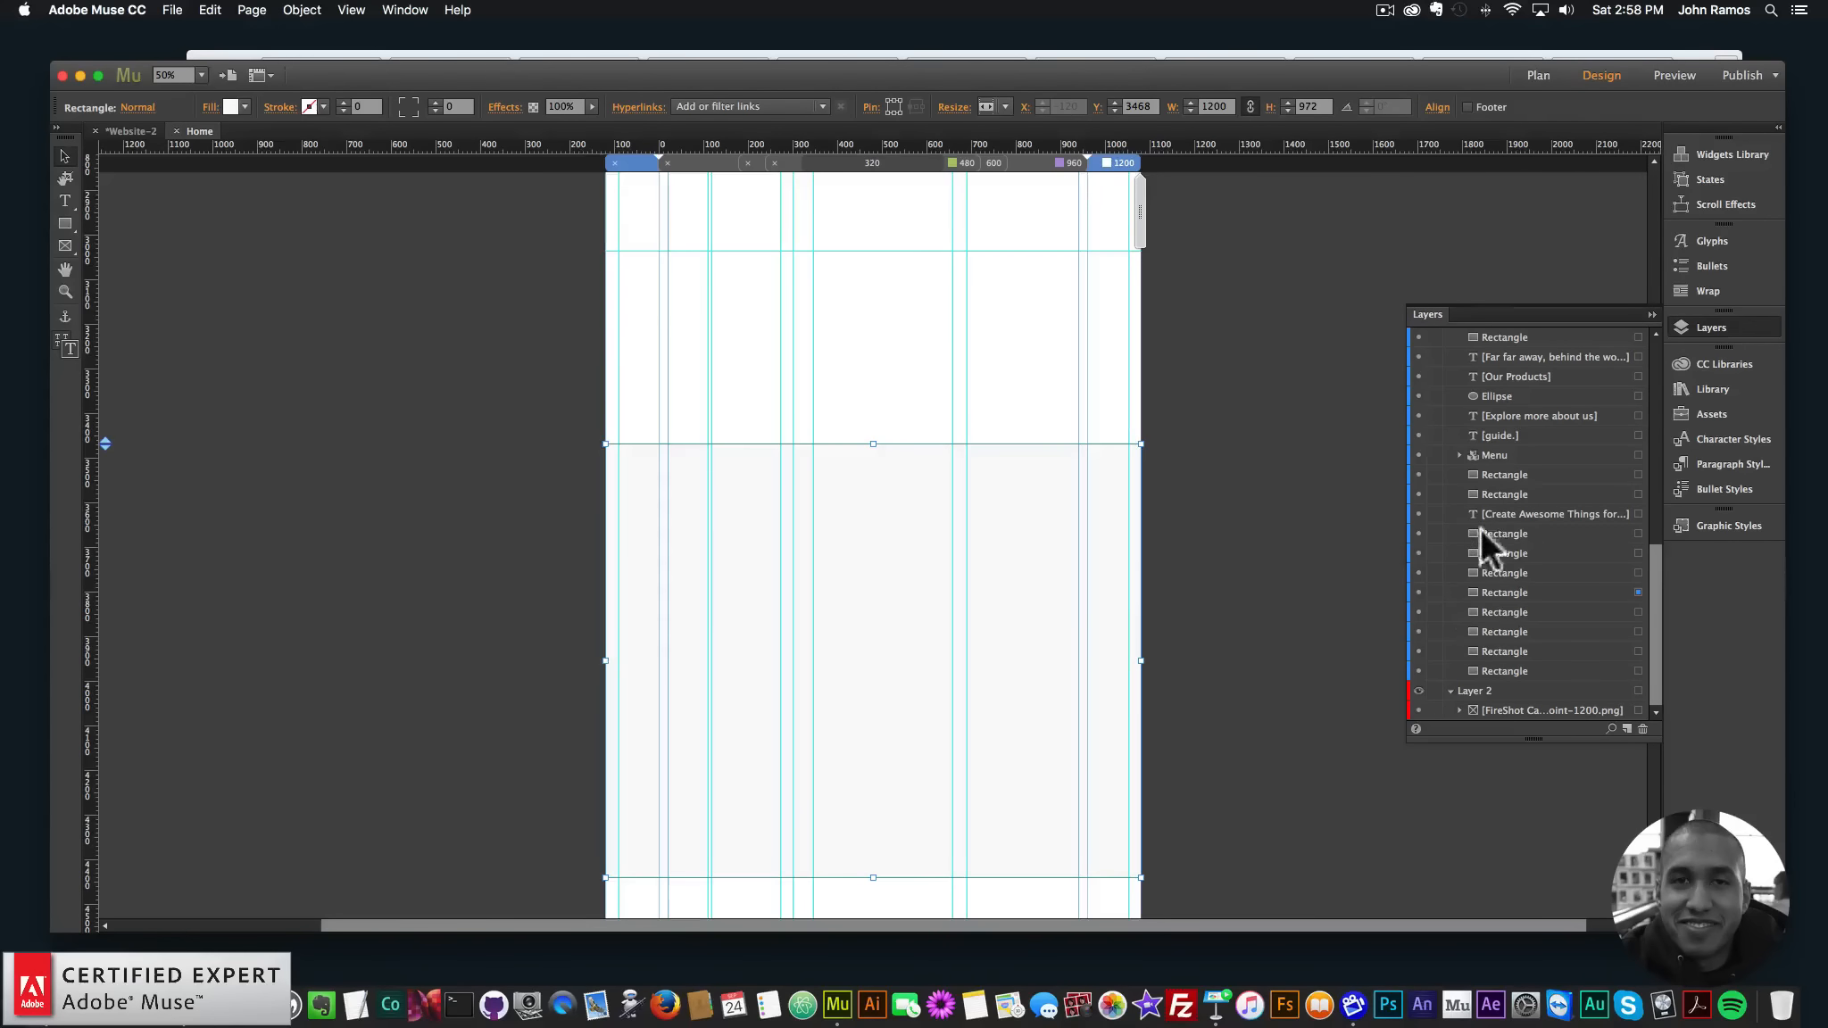
left_click(1418, 592)
scroll(1040, 560, "down", 1)
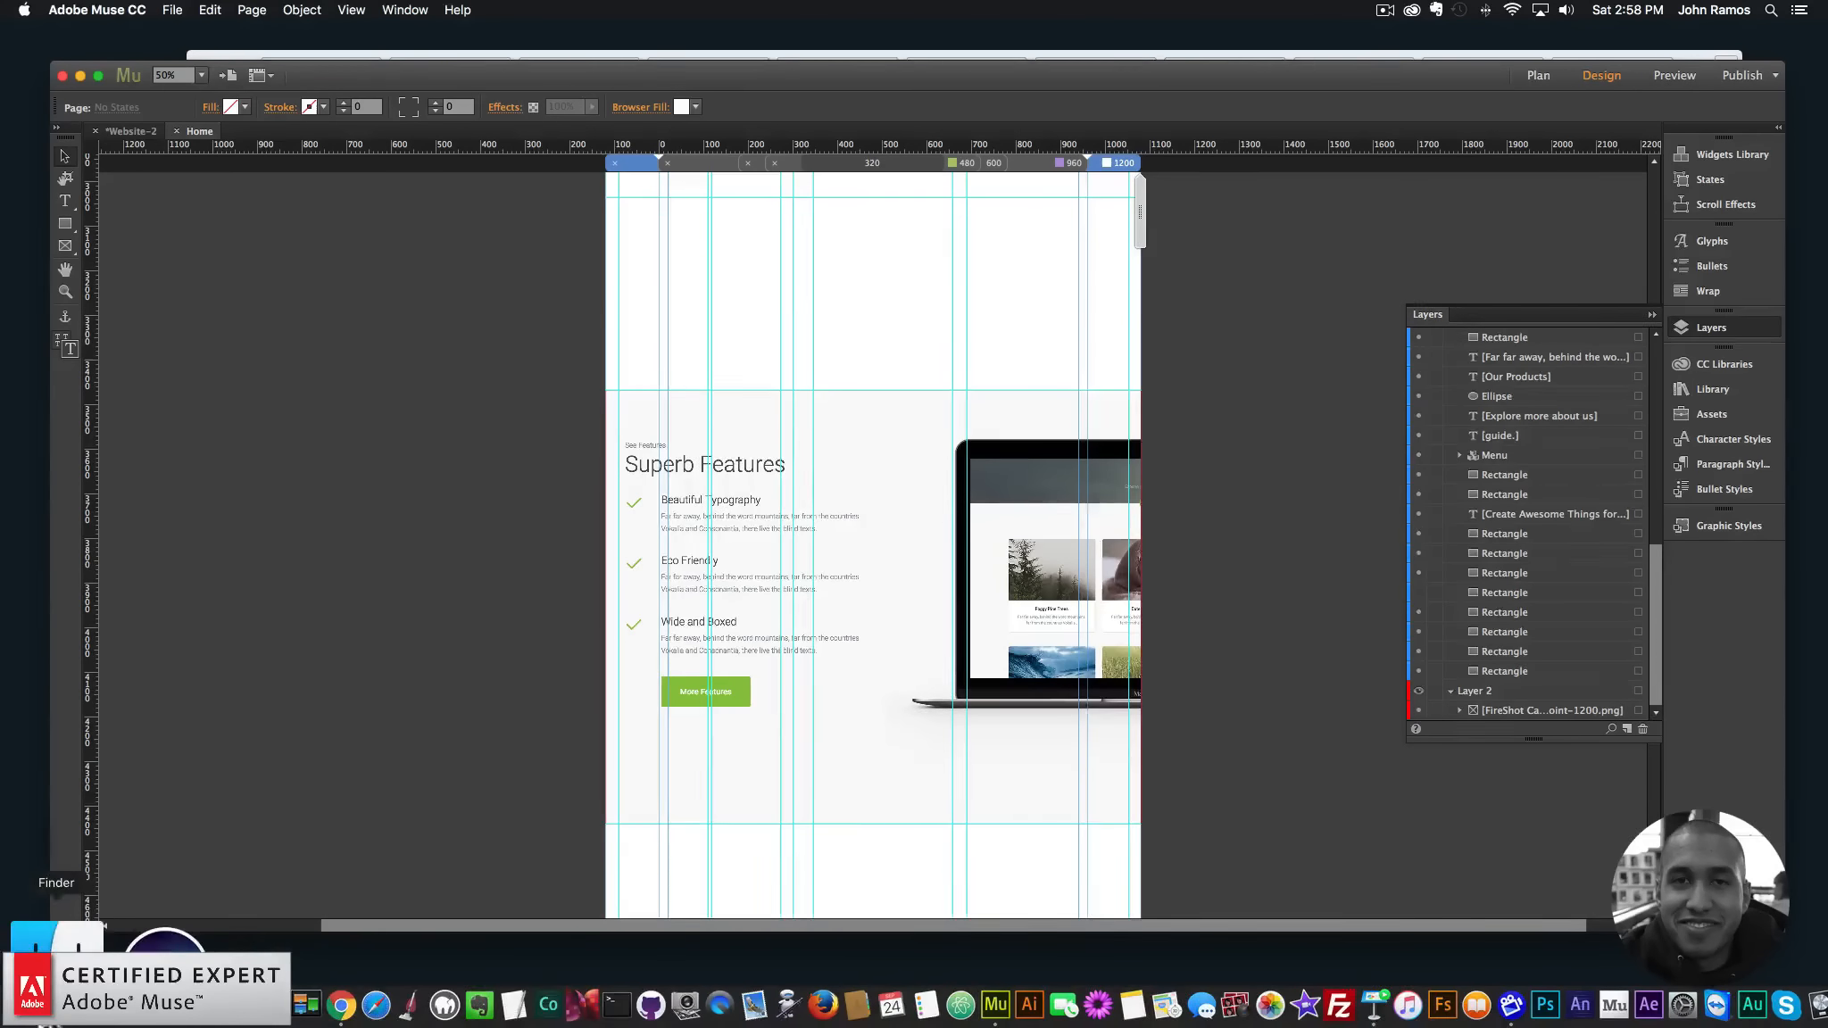
- Place macbook.png from Finder beside Superb Features at X 494, Y 3577, 1204×727
left_click(51, 975)
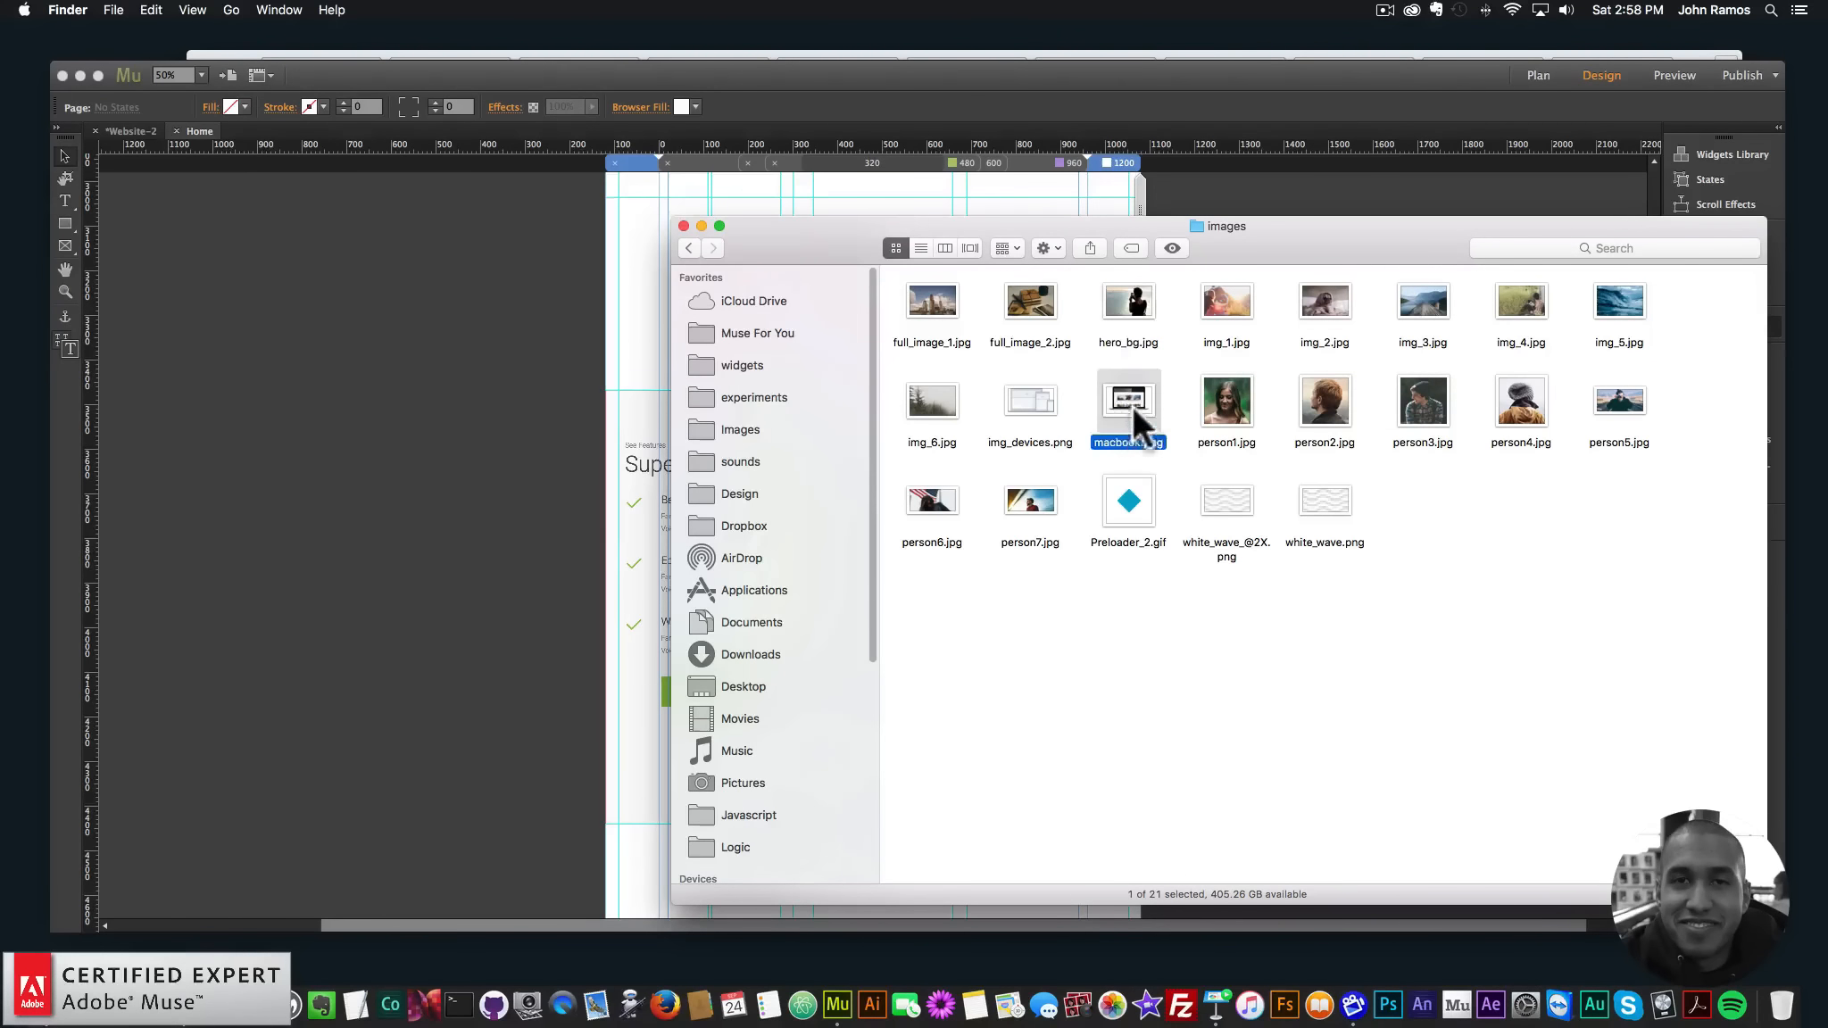
left_click_drag(1131, 405, 430, 397)
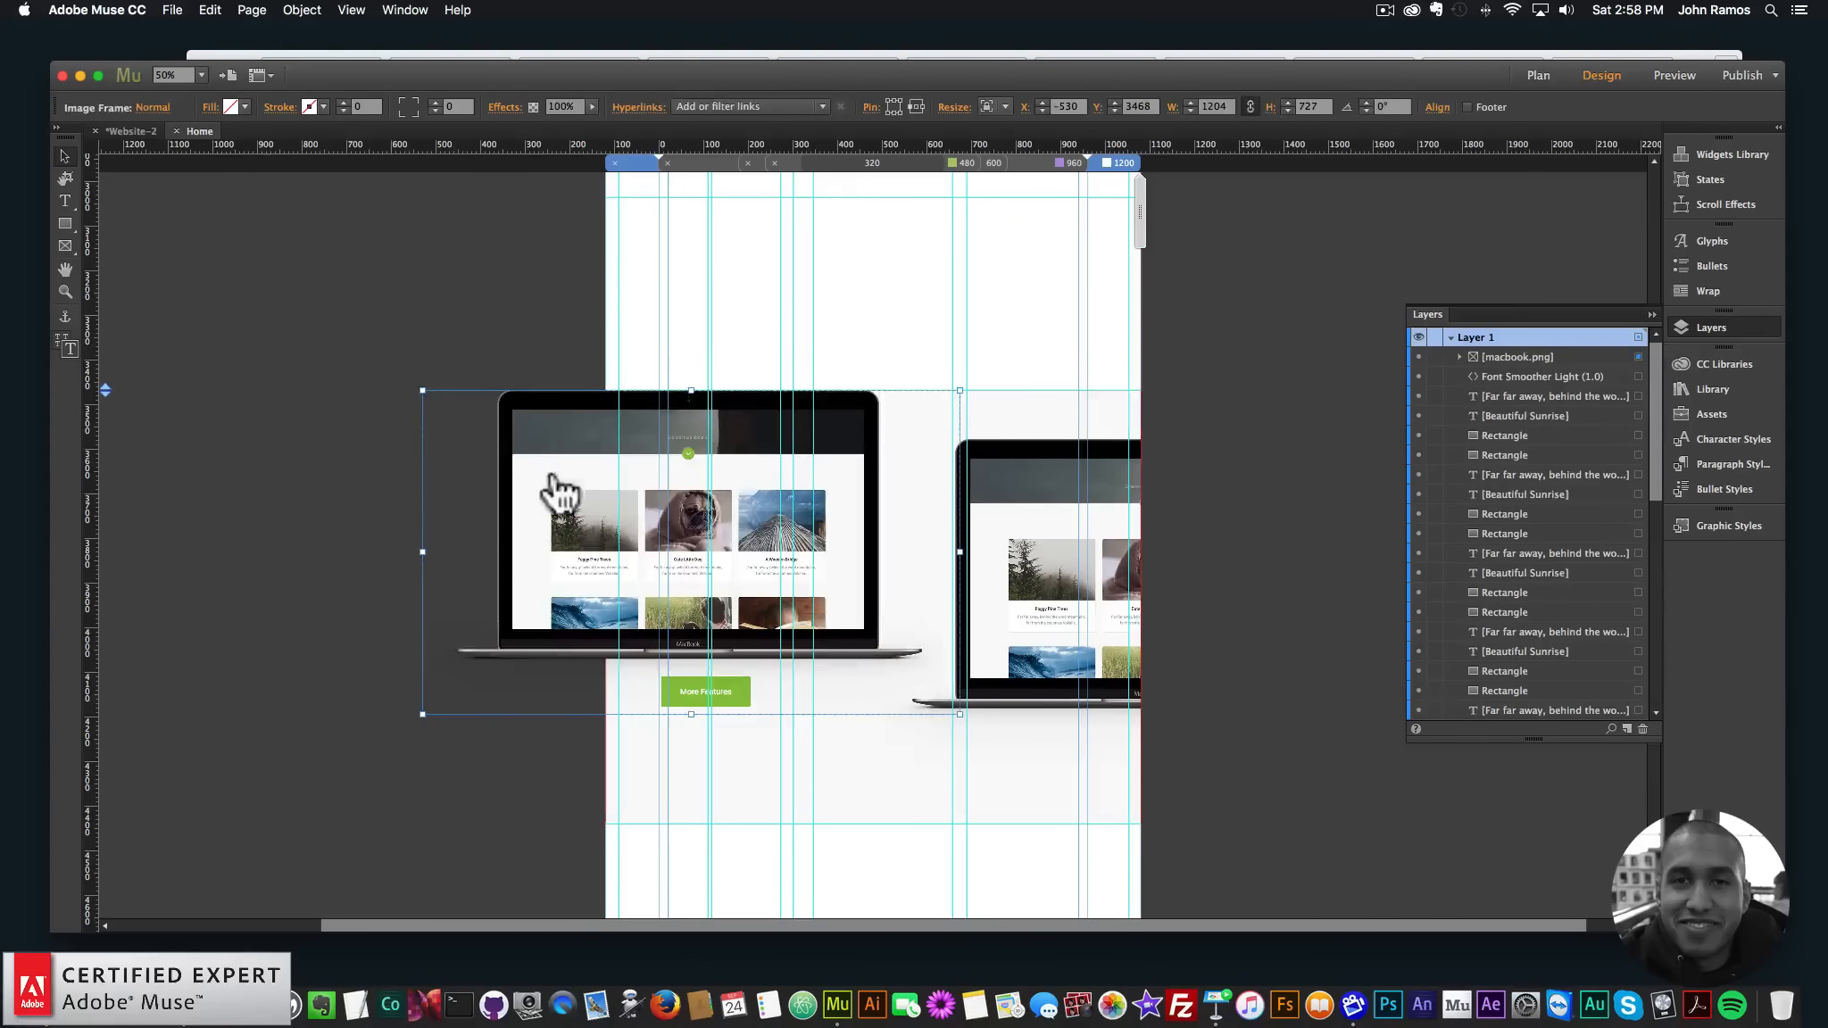
left_click_drag(559, 491, 1015, 524)
key("Left")
key("Left")
key("Left")
key("Left")
key("Left")
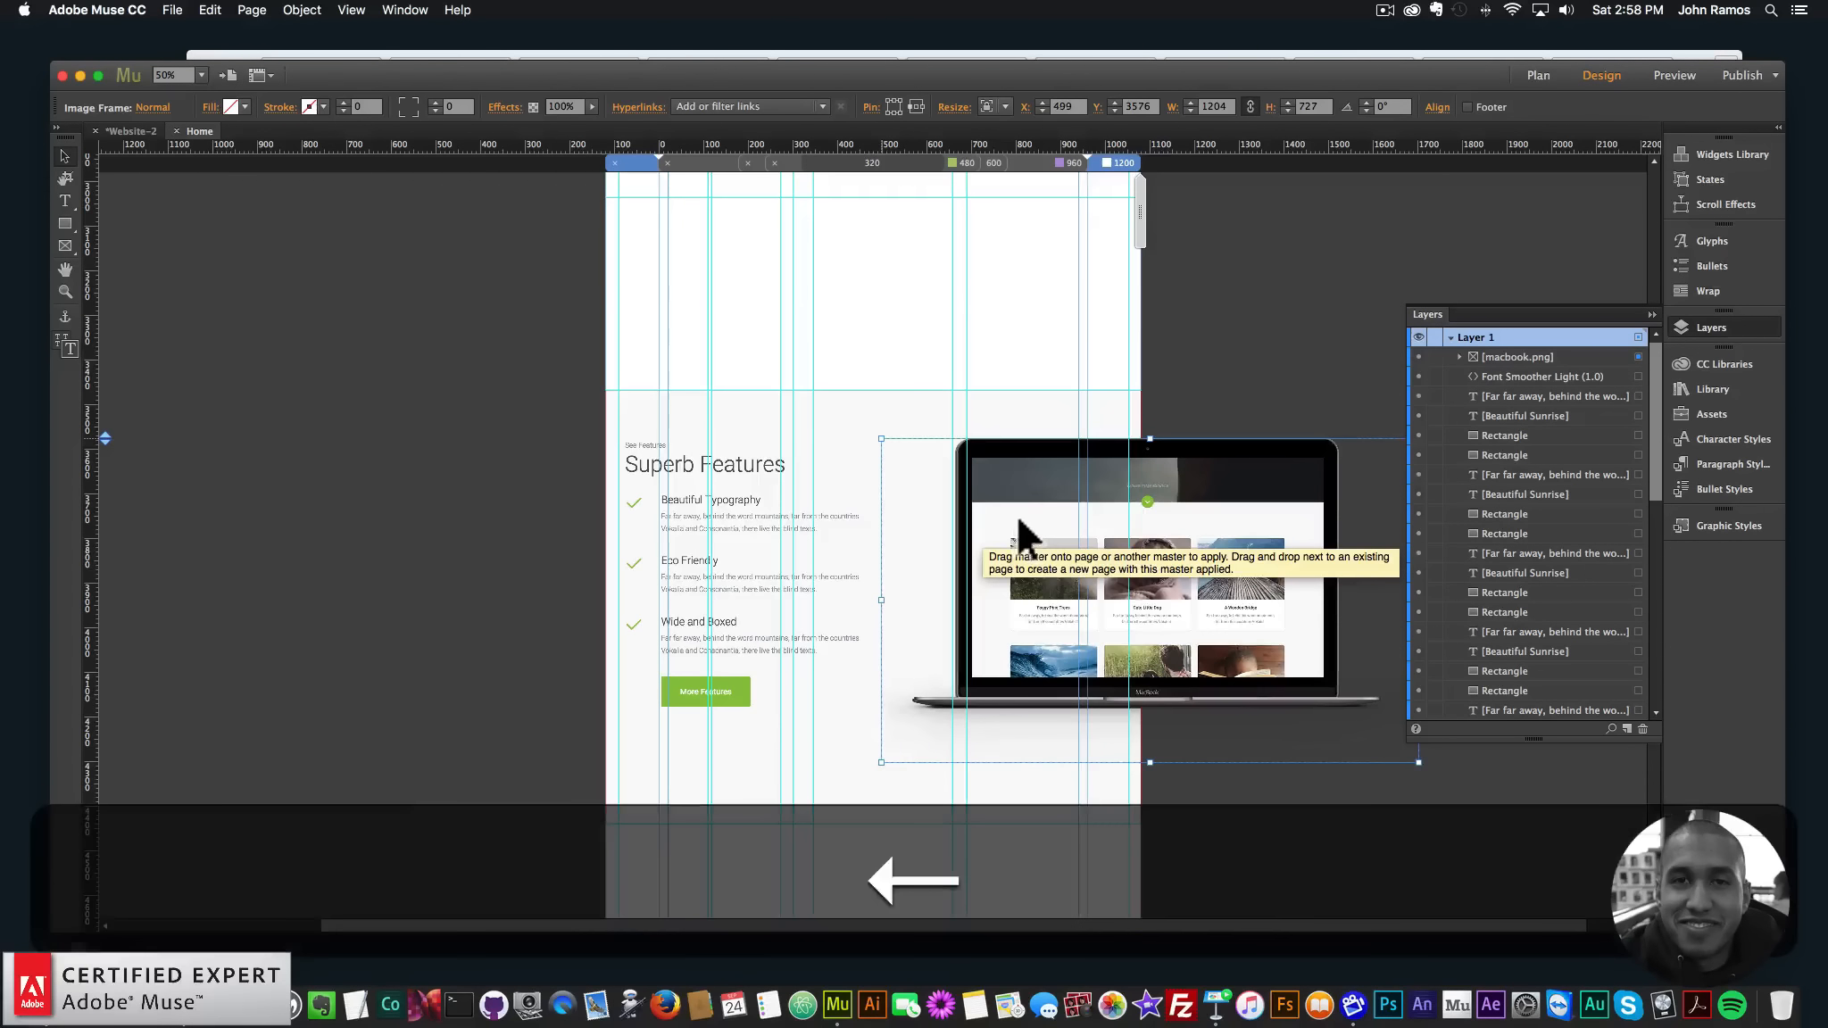
key("Down")
key("Left")
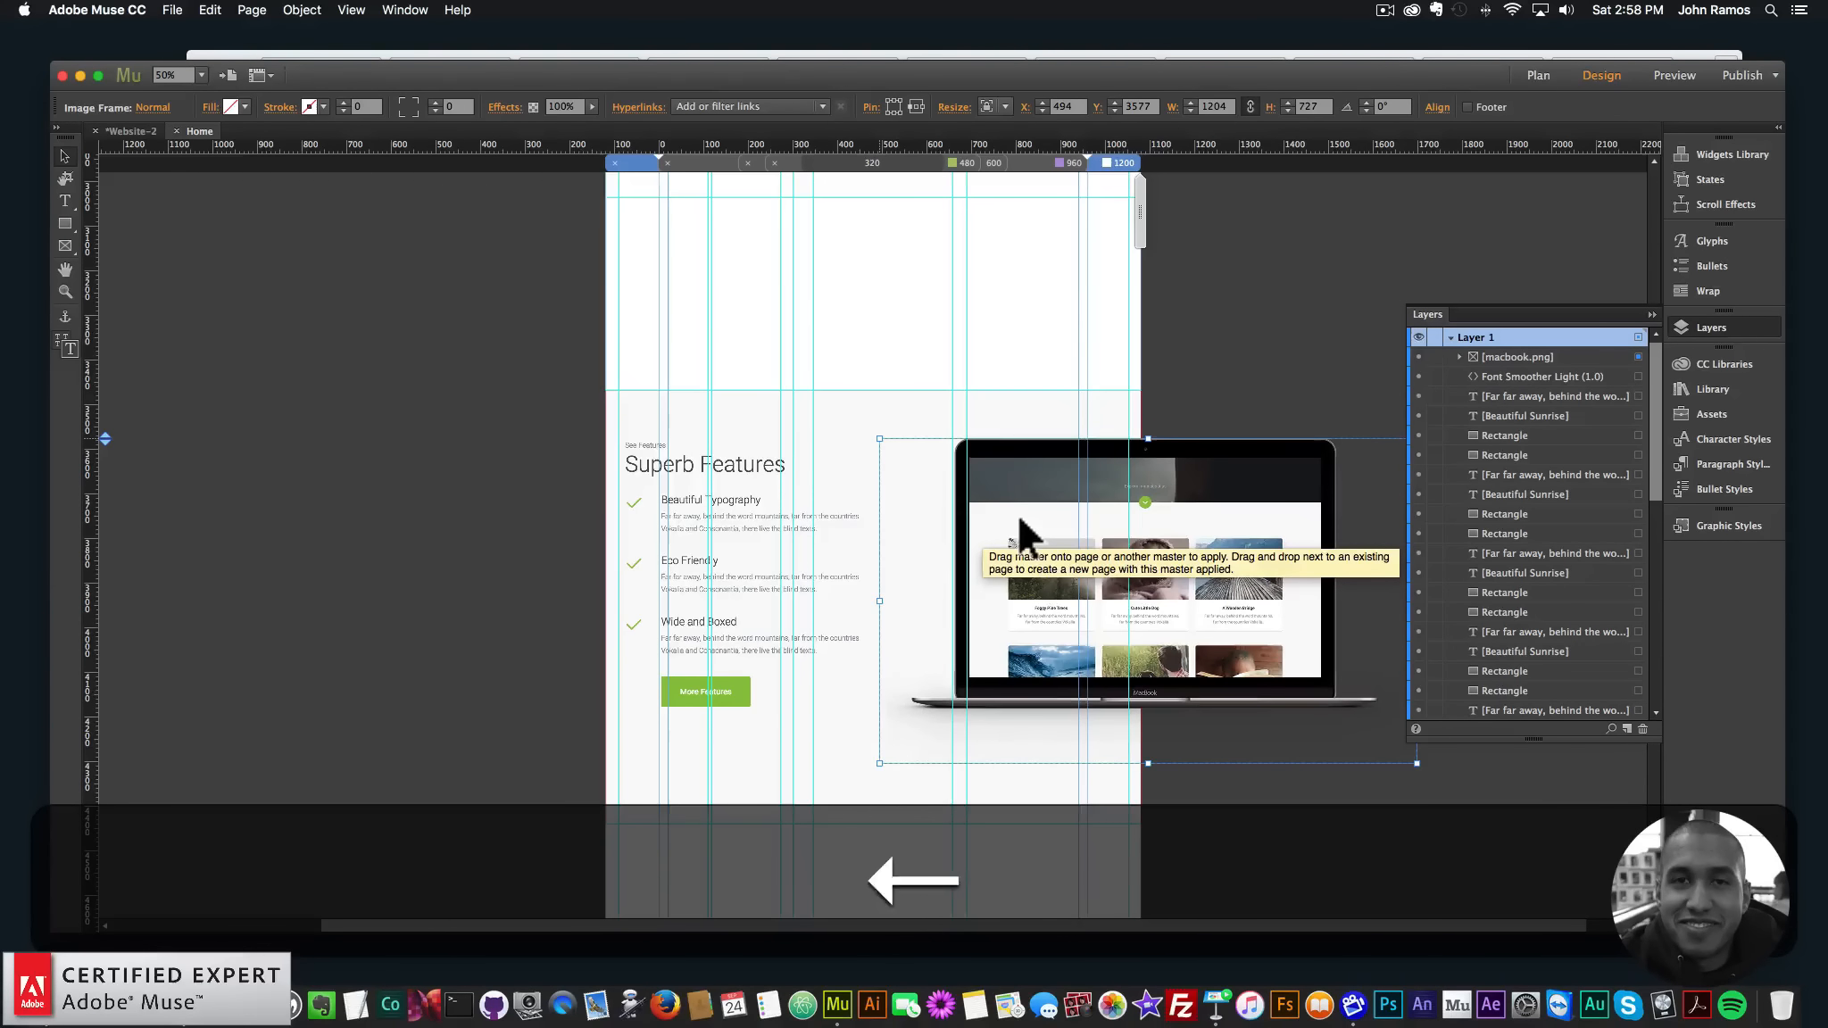
scroll(769, 457, "up", 10)
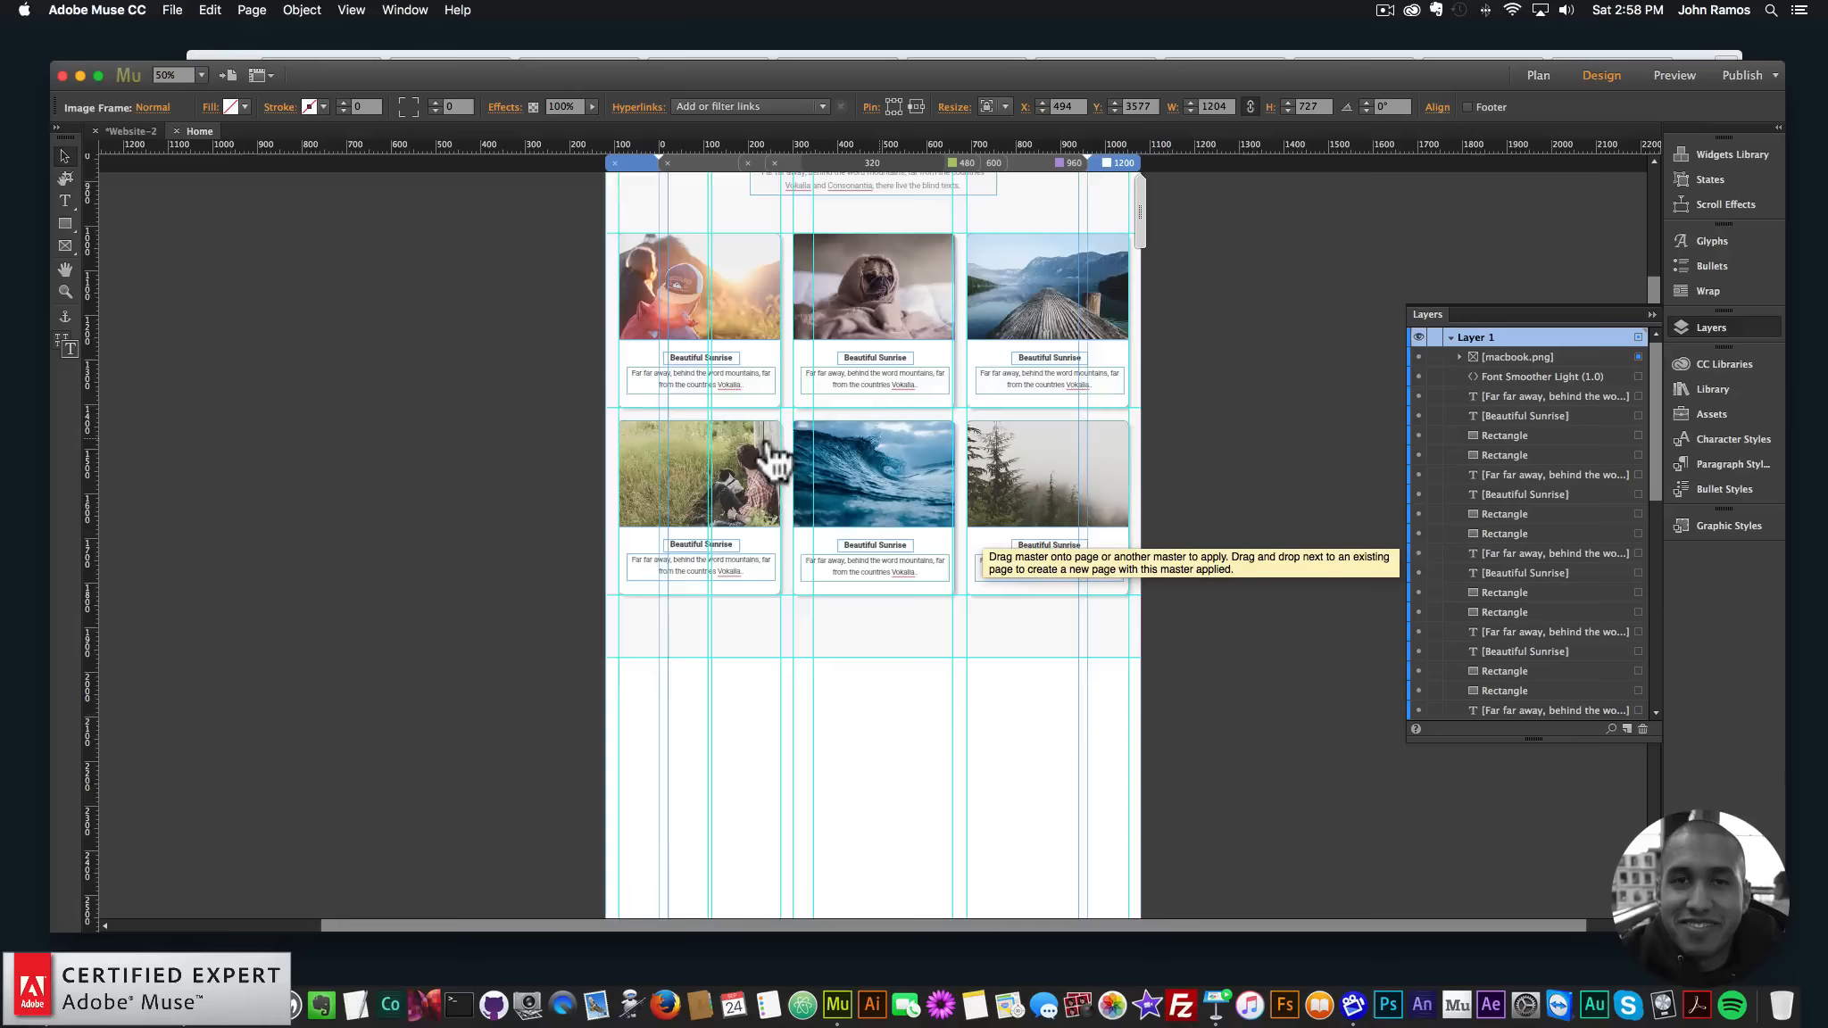
- Copy the Our Products heading and paste it into the features section
left_click(800, 412)
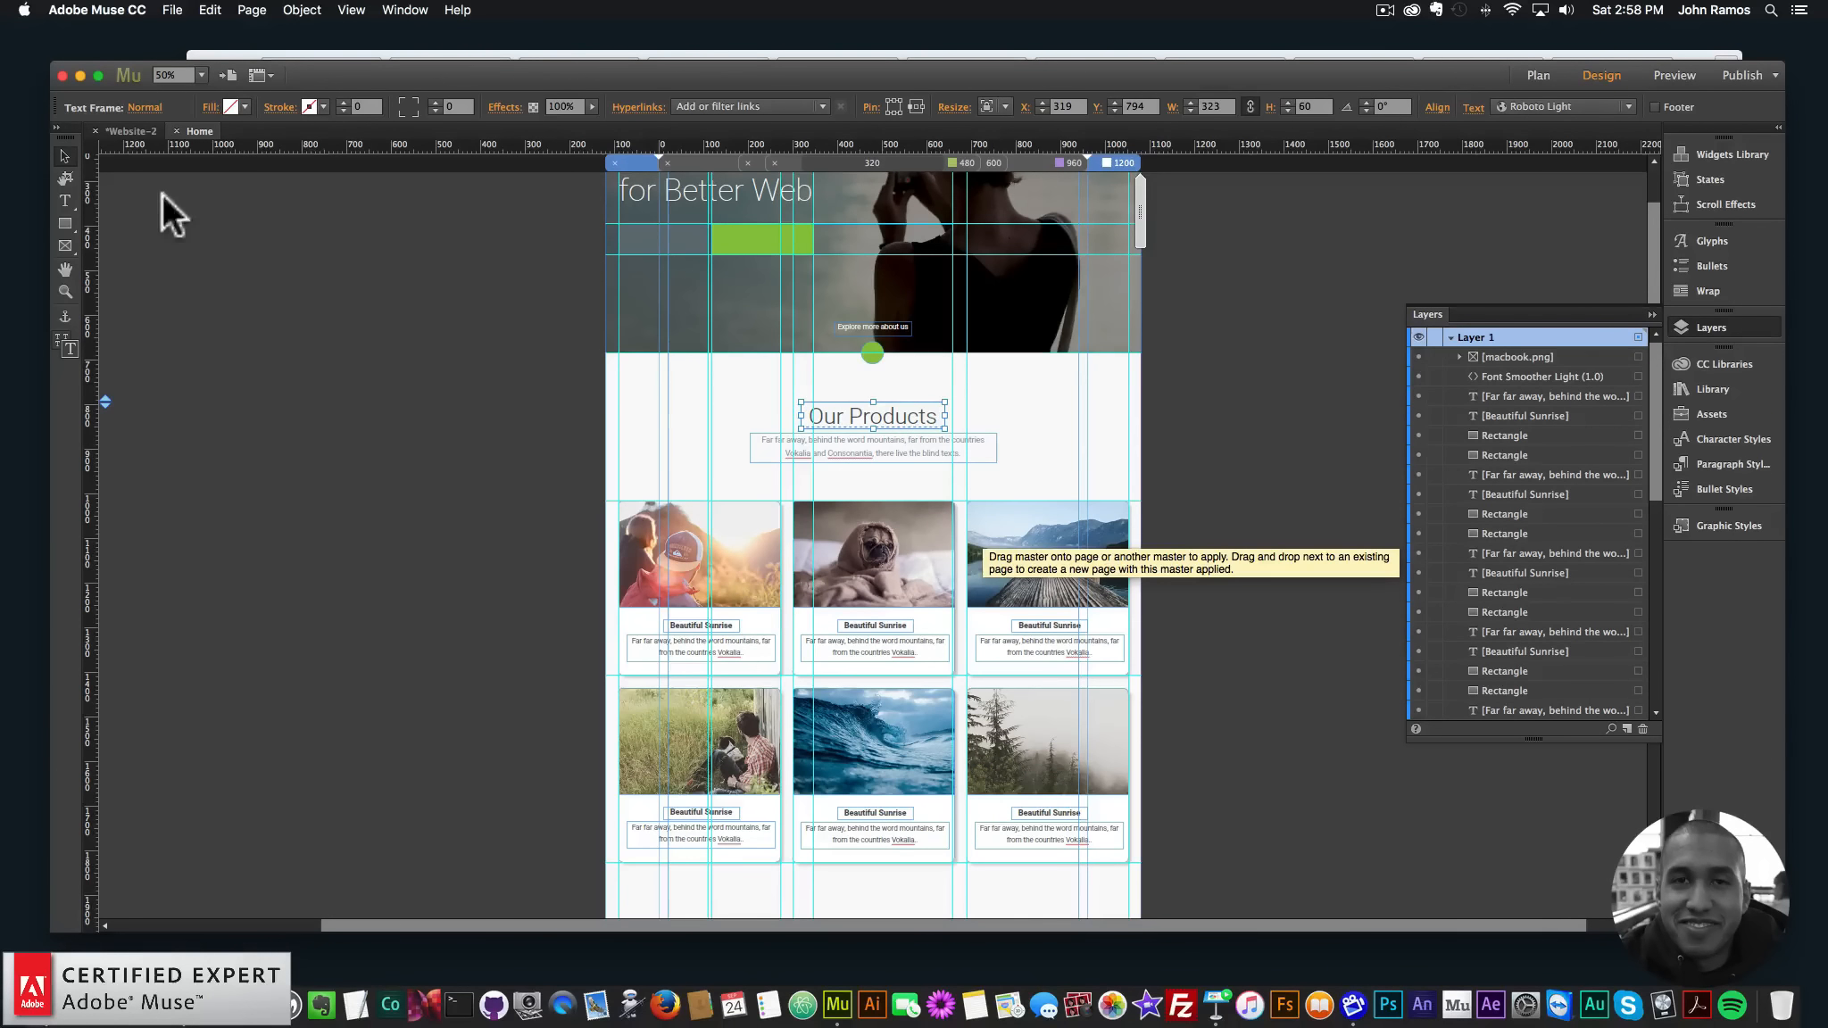
key("super+c")
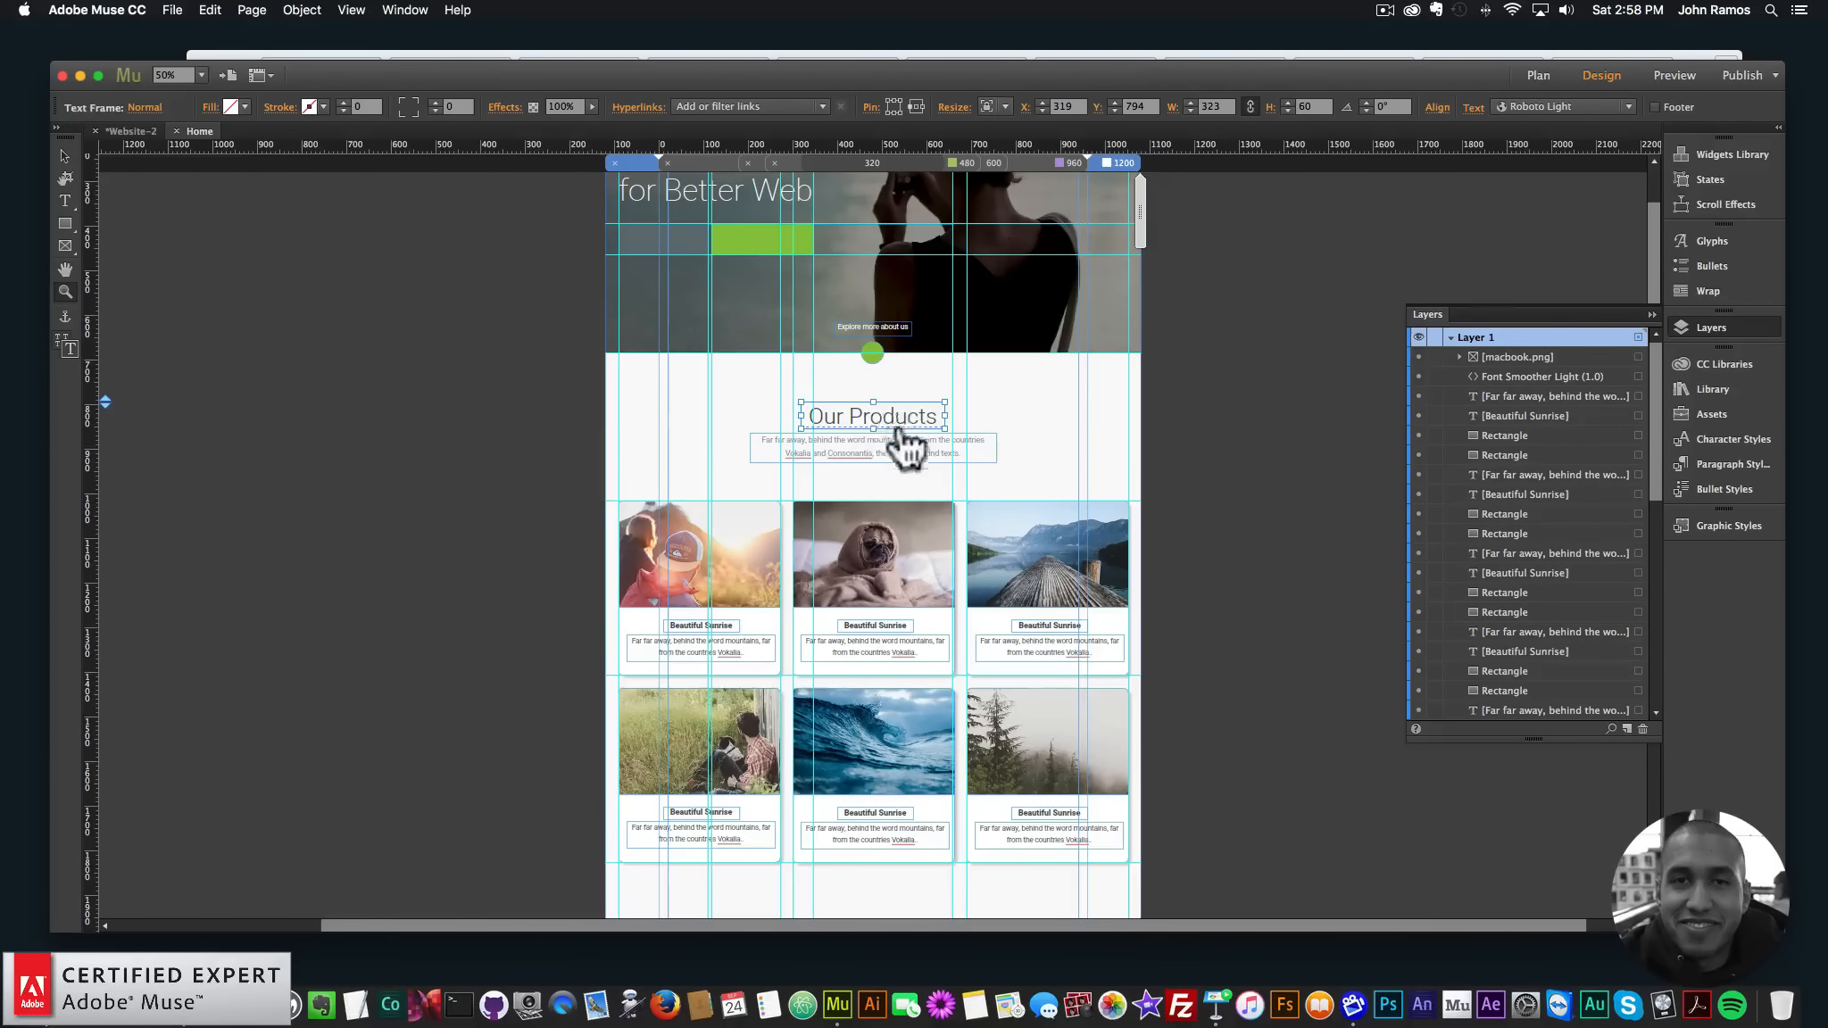
scroll(892, 434, "down", 5)
scroll(906, 261, "up", 4)
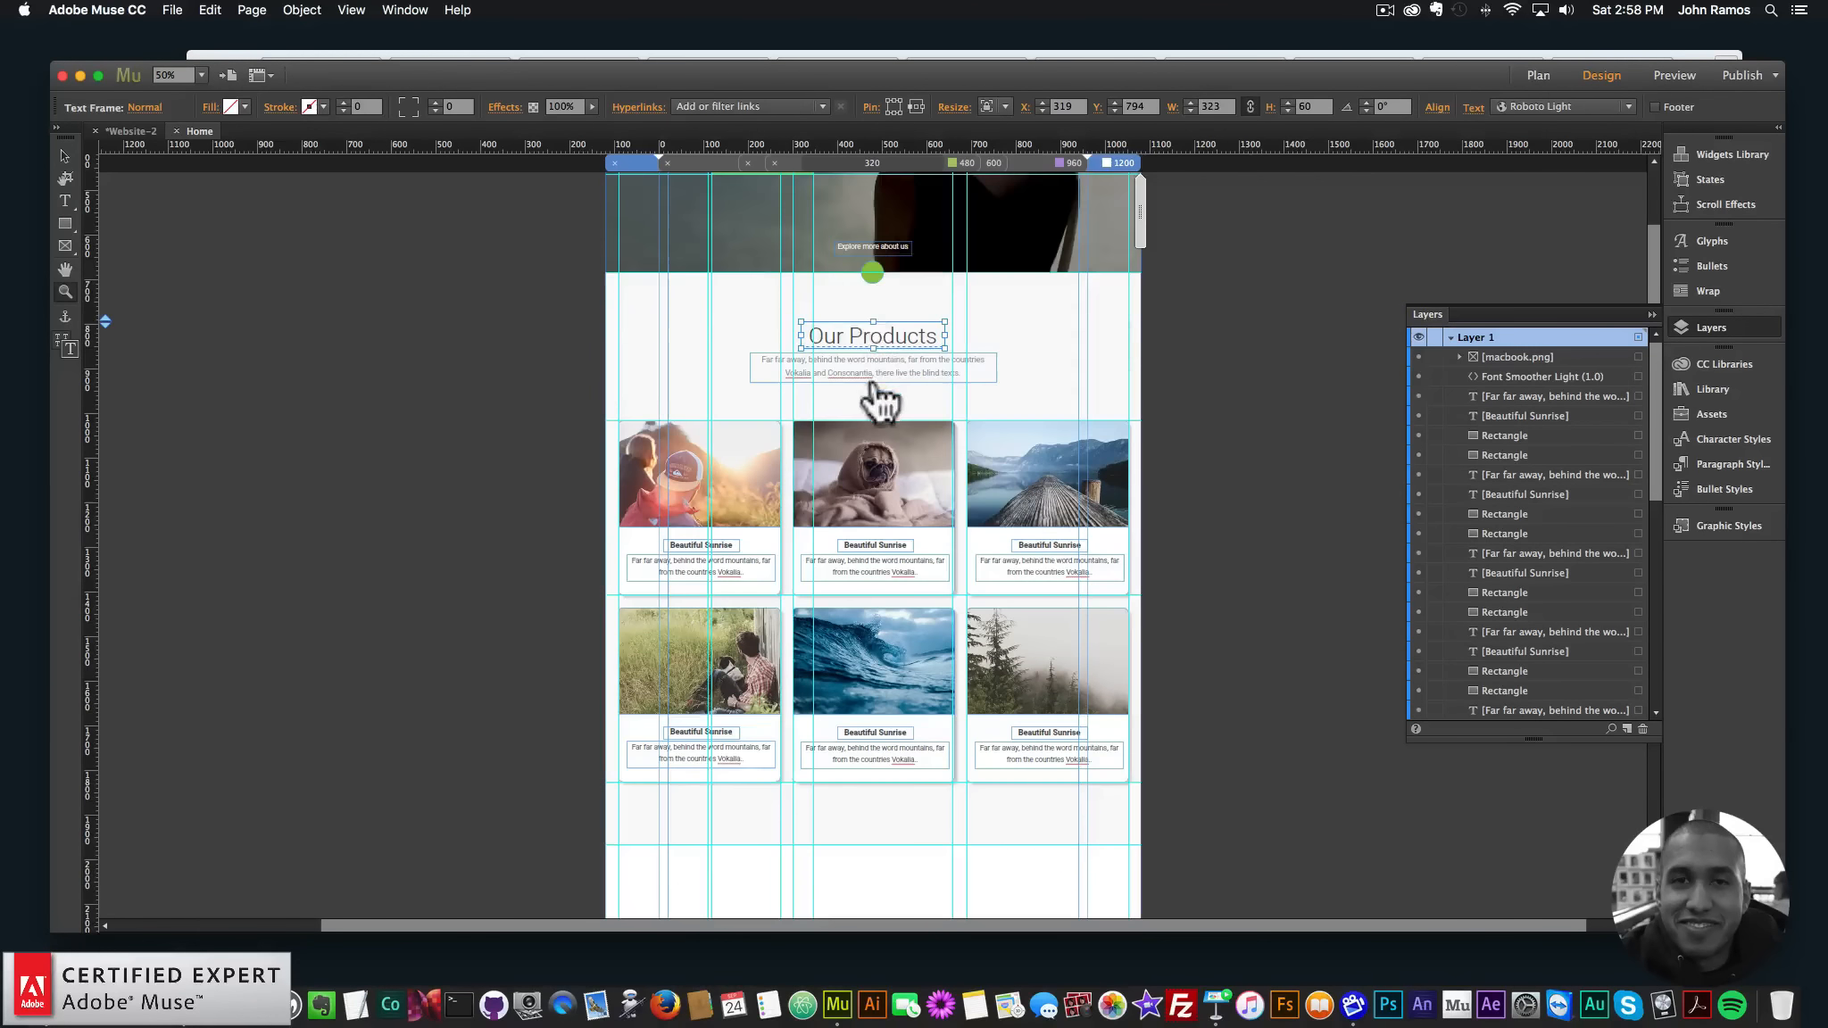
scroll(877, 391, "down", 12)
key("super+v")
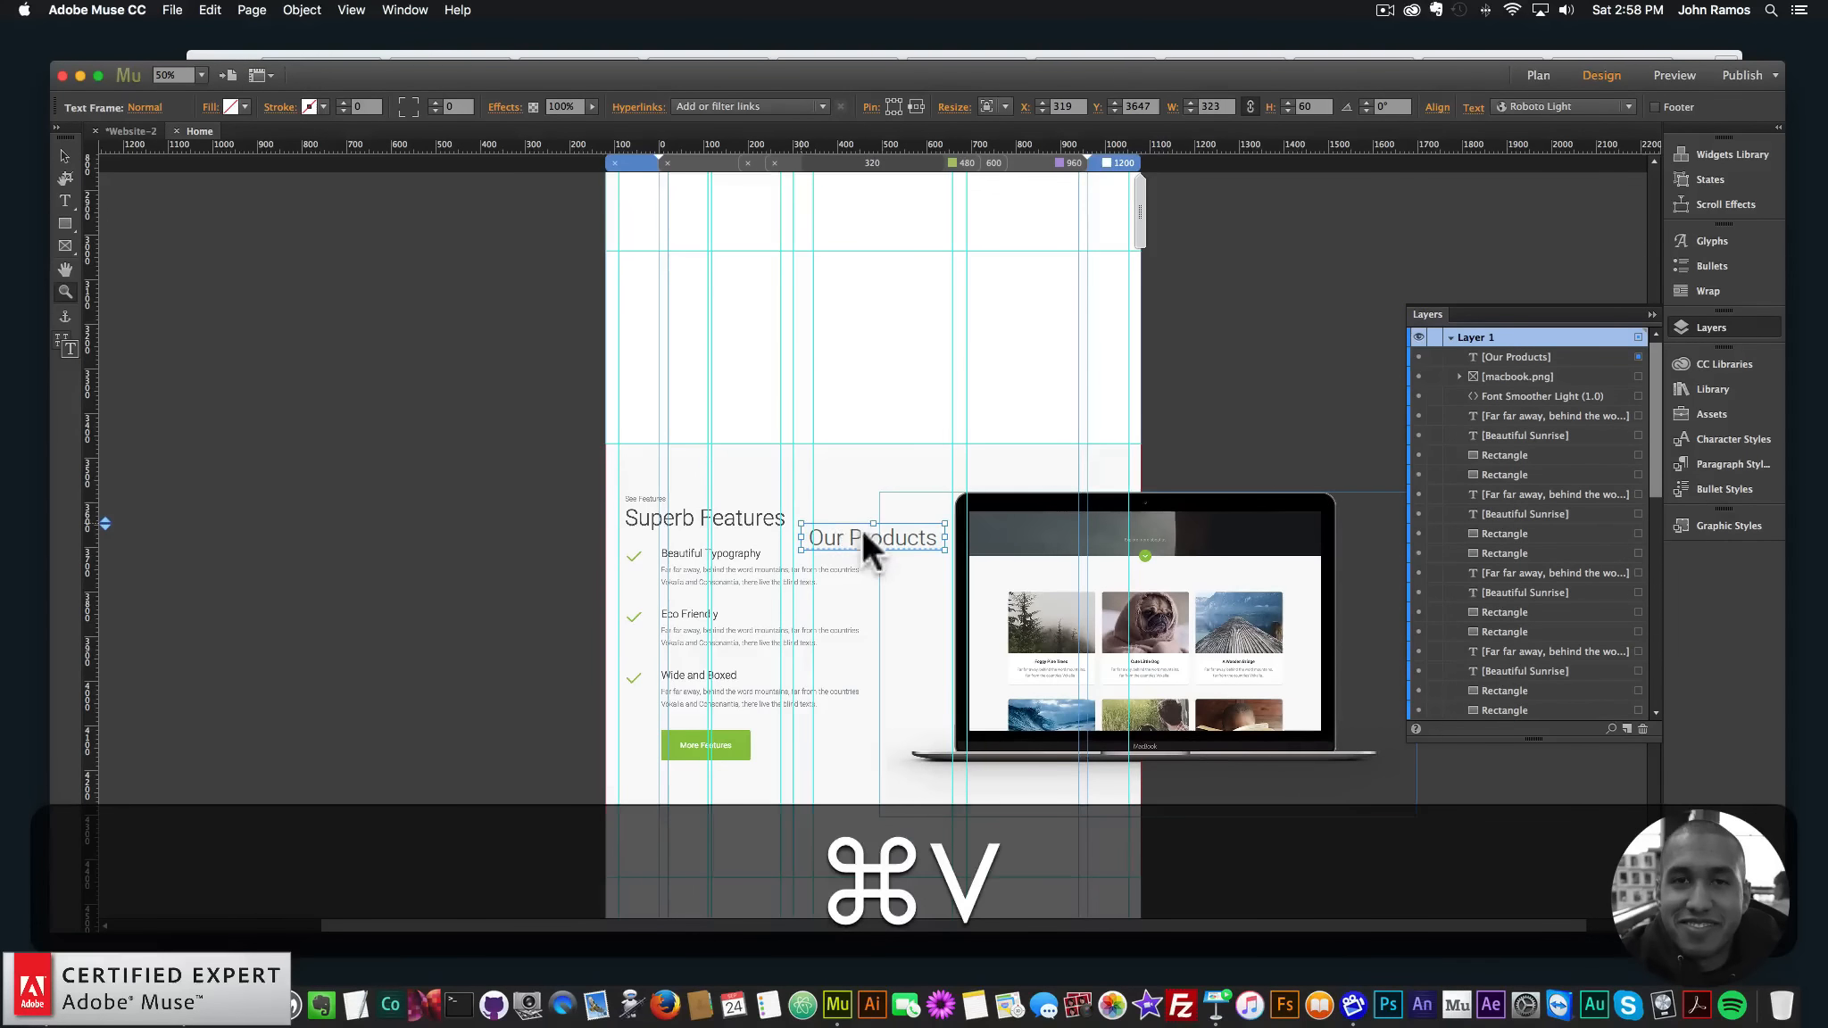
left_click(676, 518)
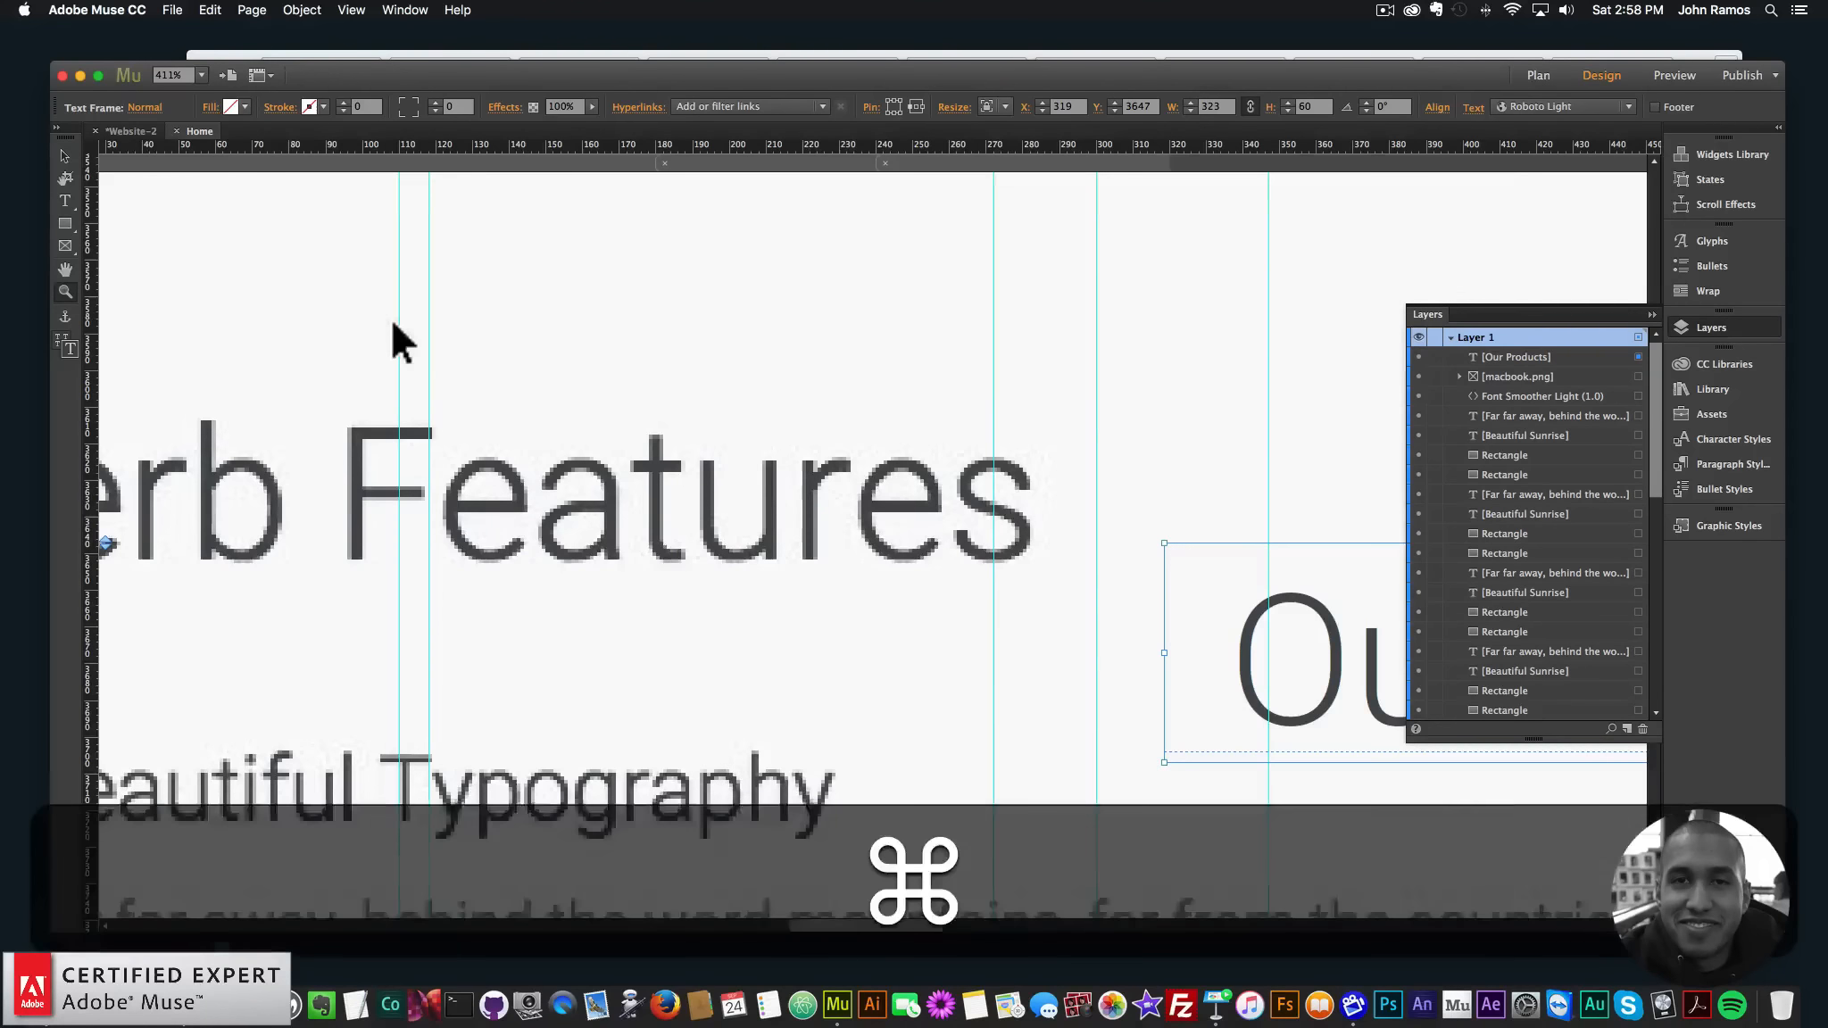
key("super+minus")
key("super+minus")
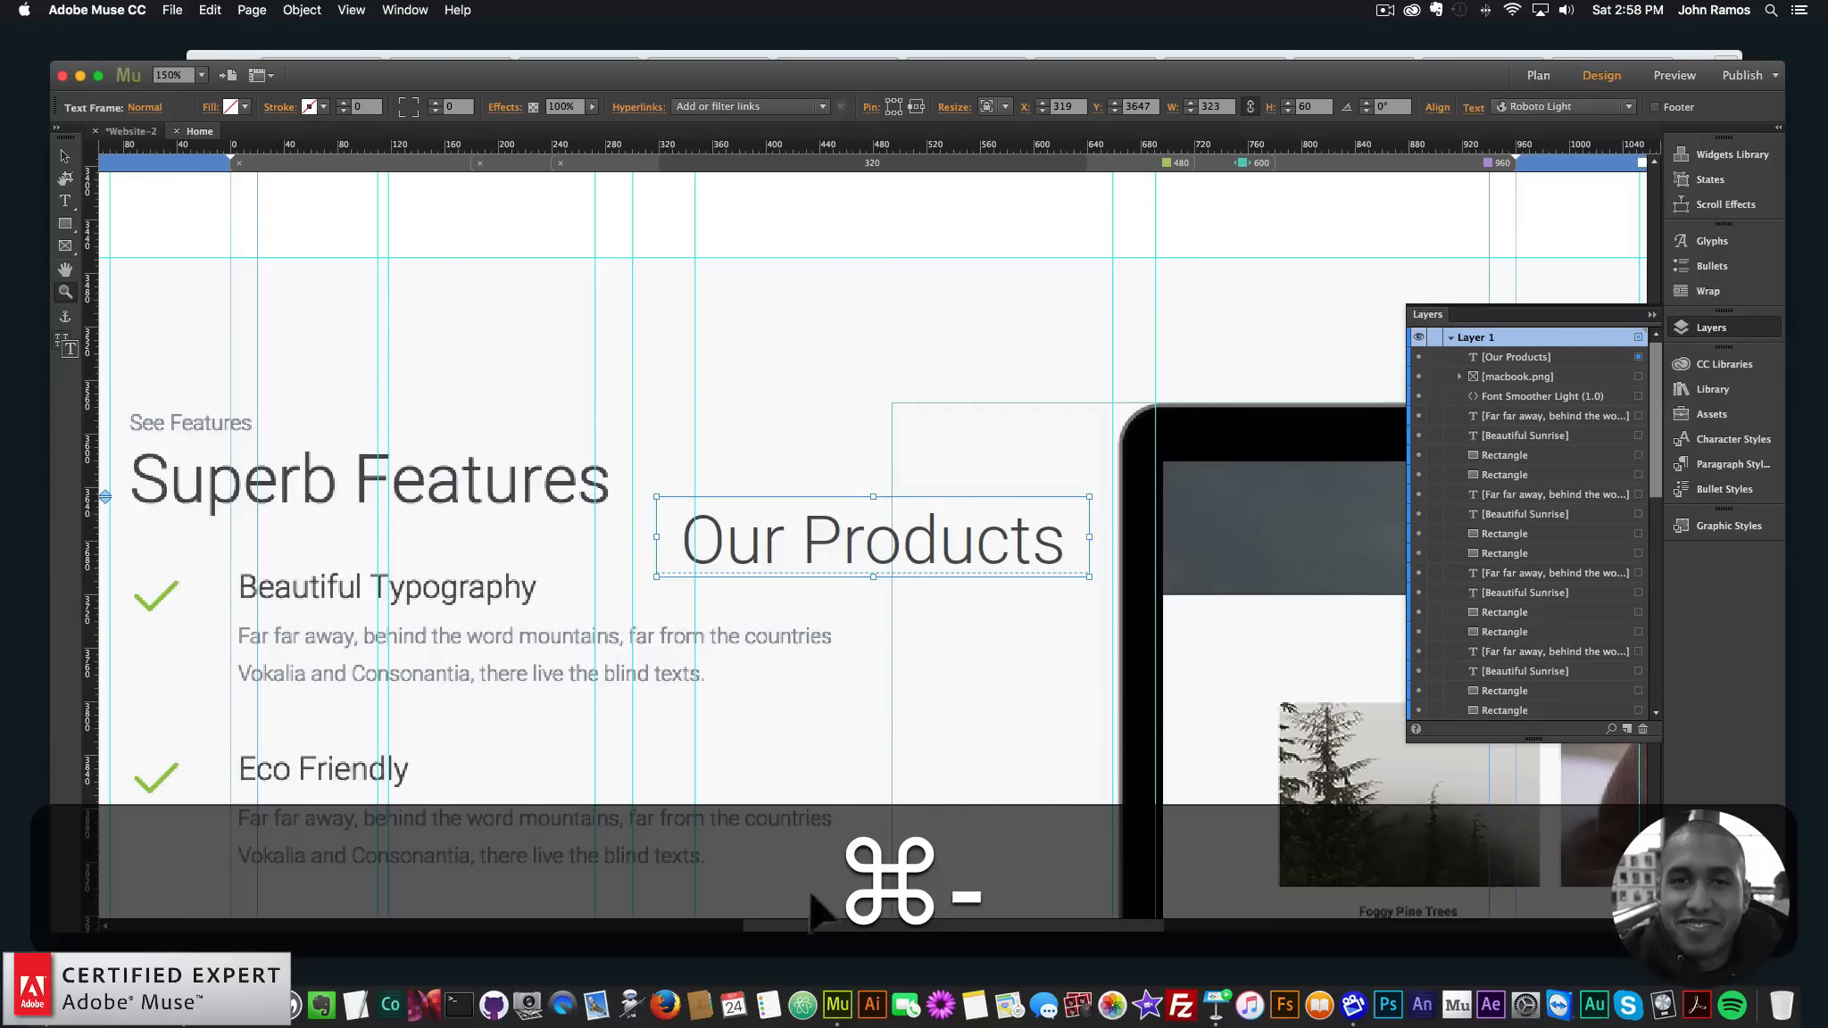
left_click_drag(808, 926, 738, 925)
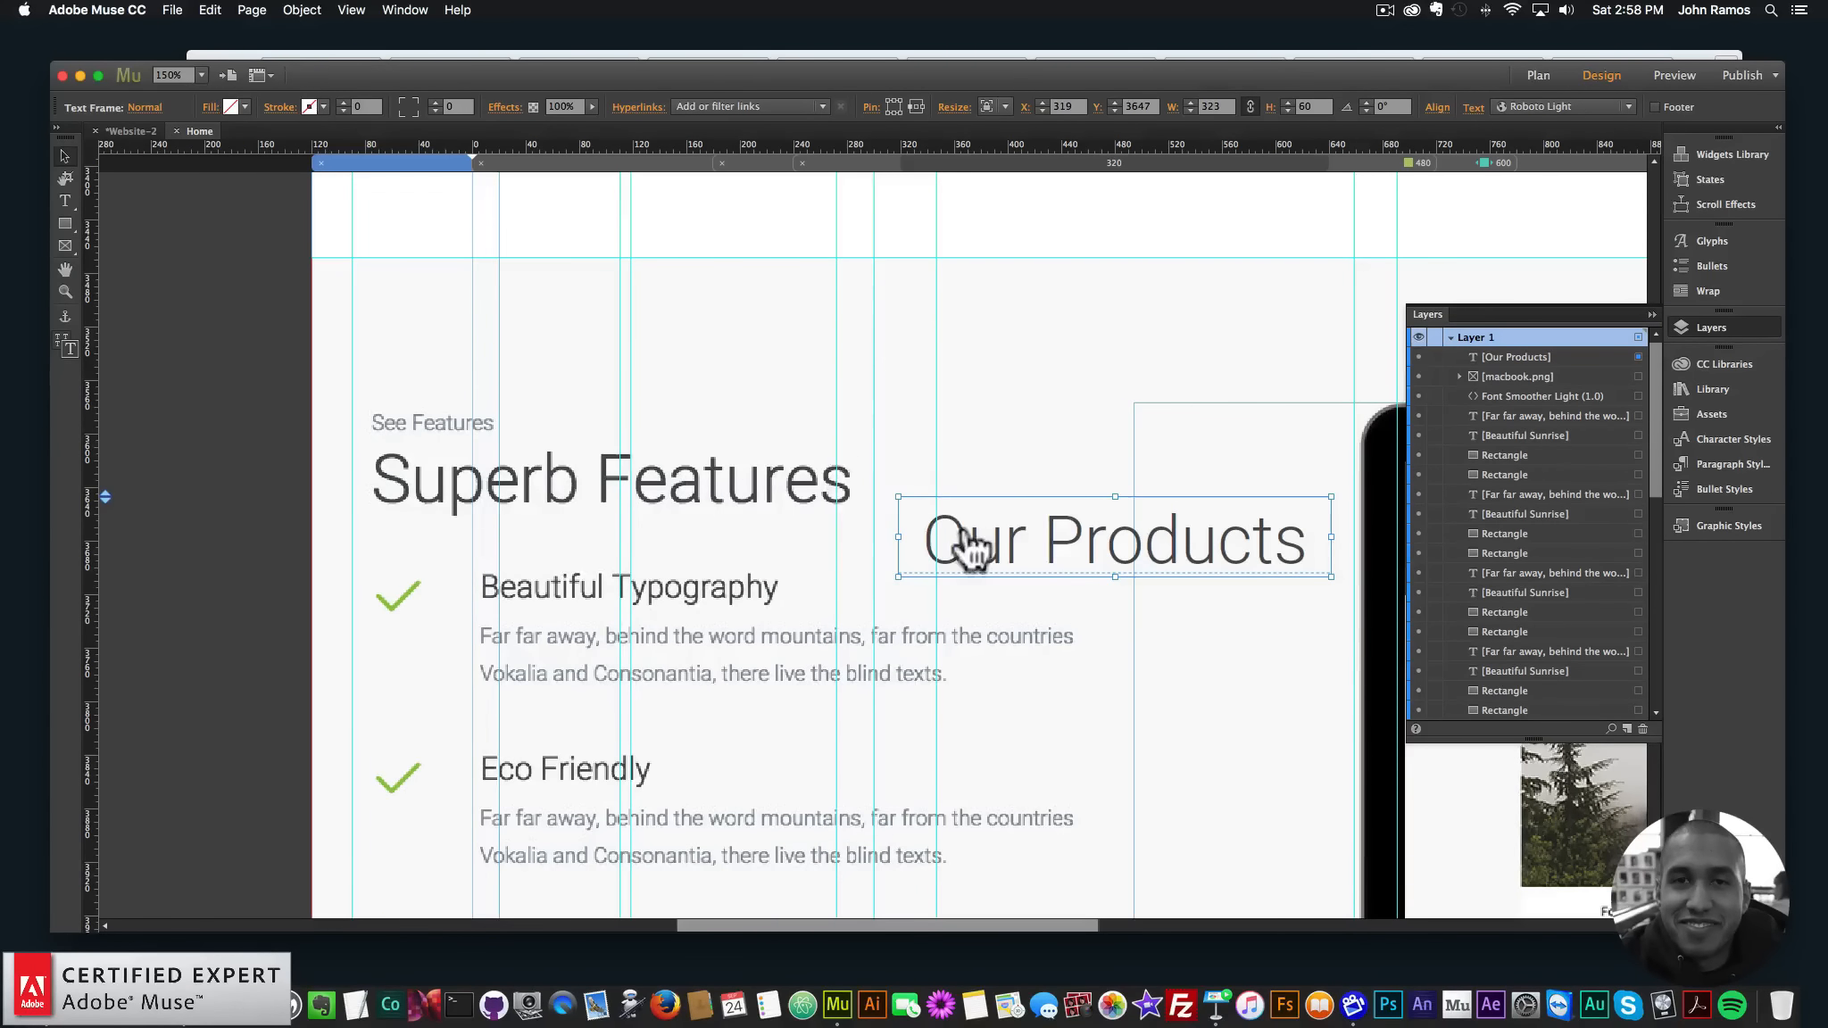
left_click_drag(971, 545, 419, 485)
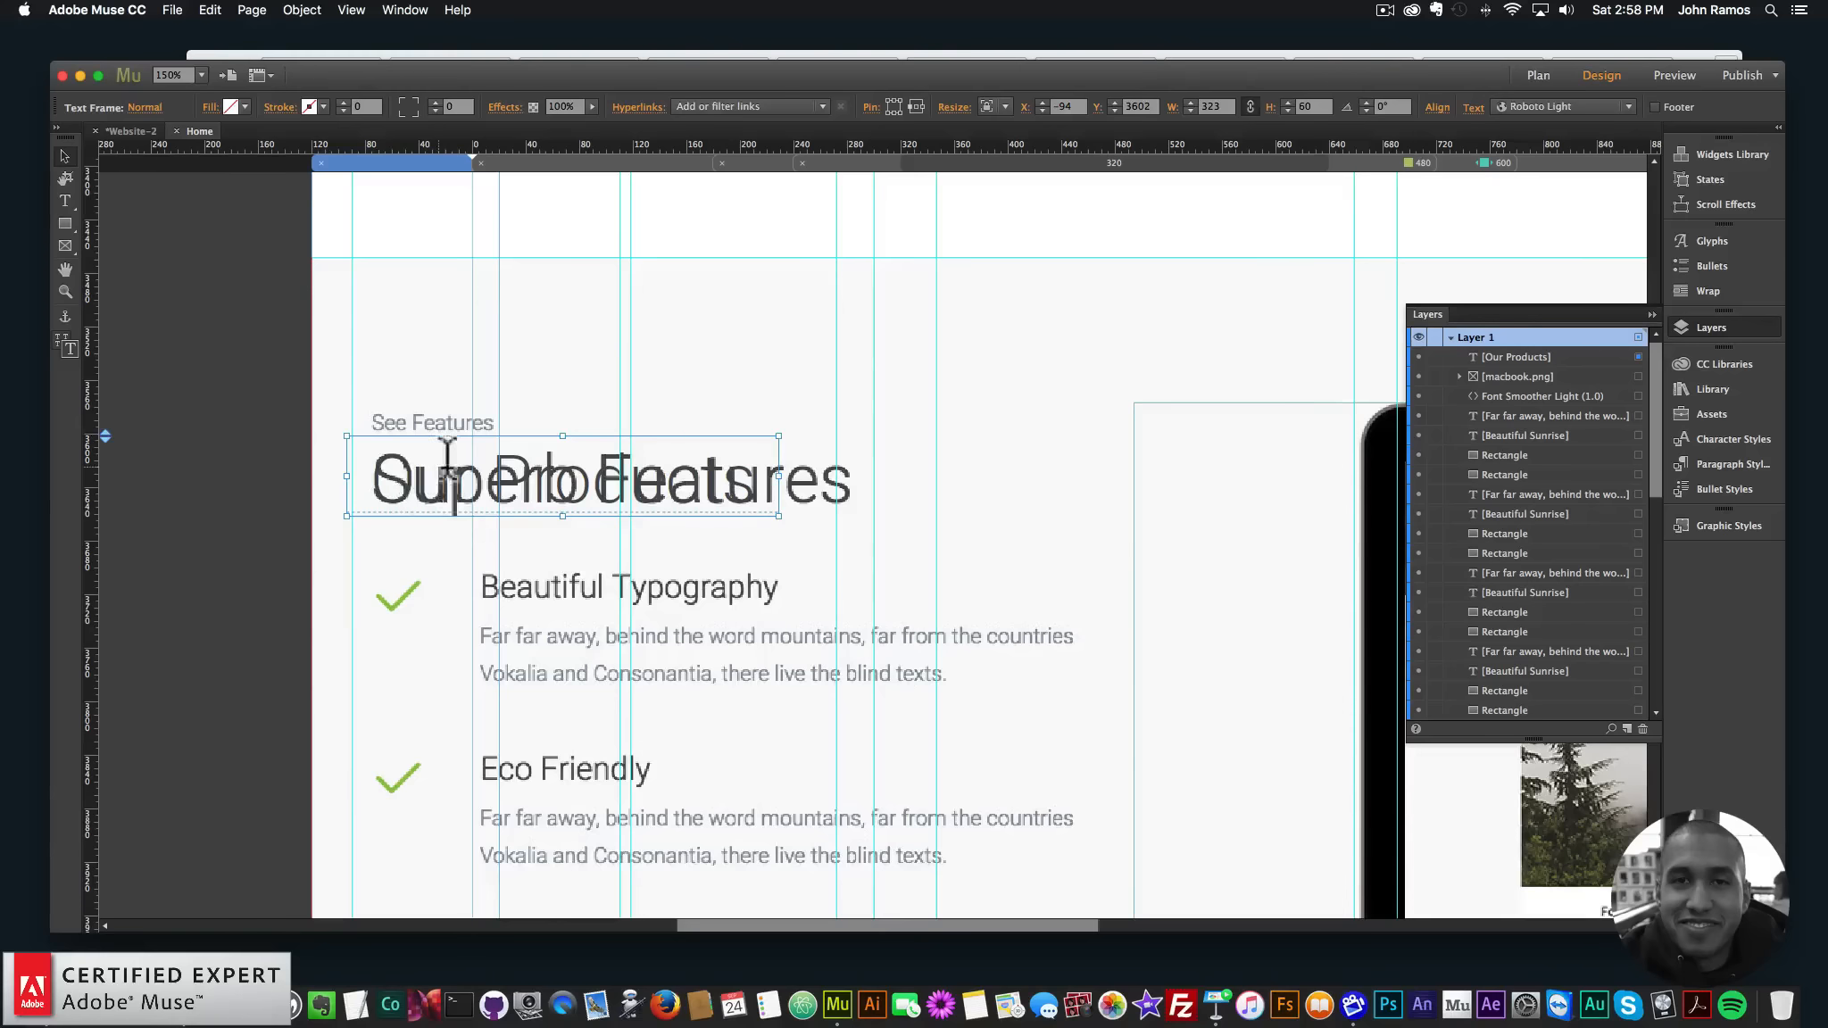
- Try retyping the copied heading as 'Superb Features', then undo the move and text change
double_click(597, 463)
key("super+a")
type("Supeb")
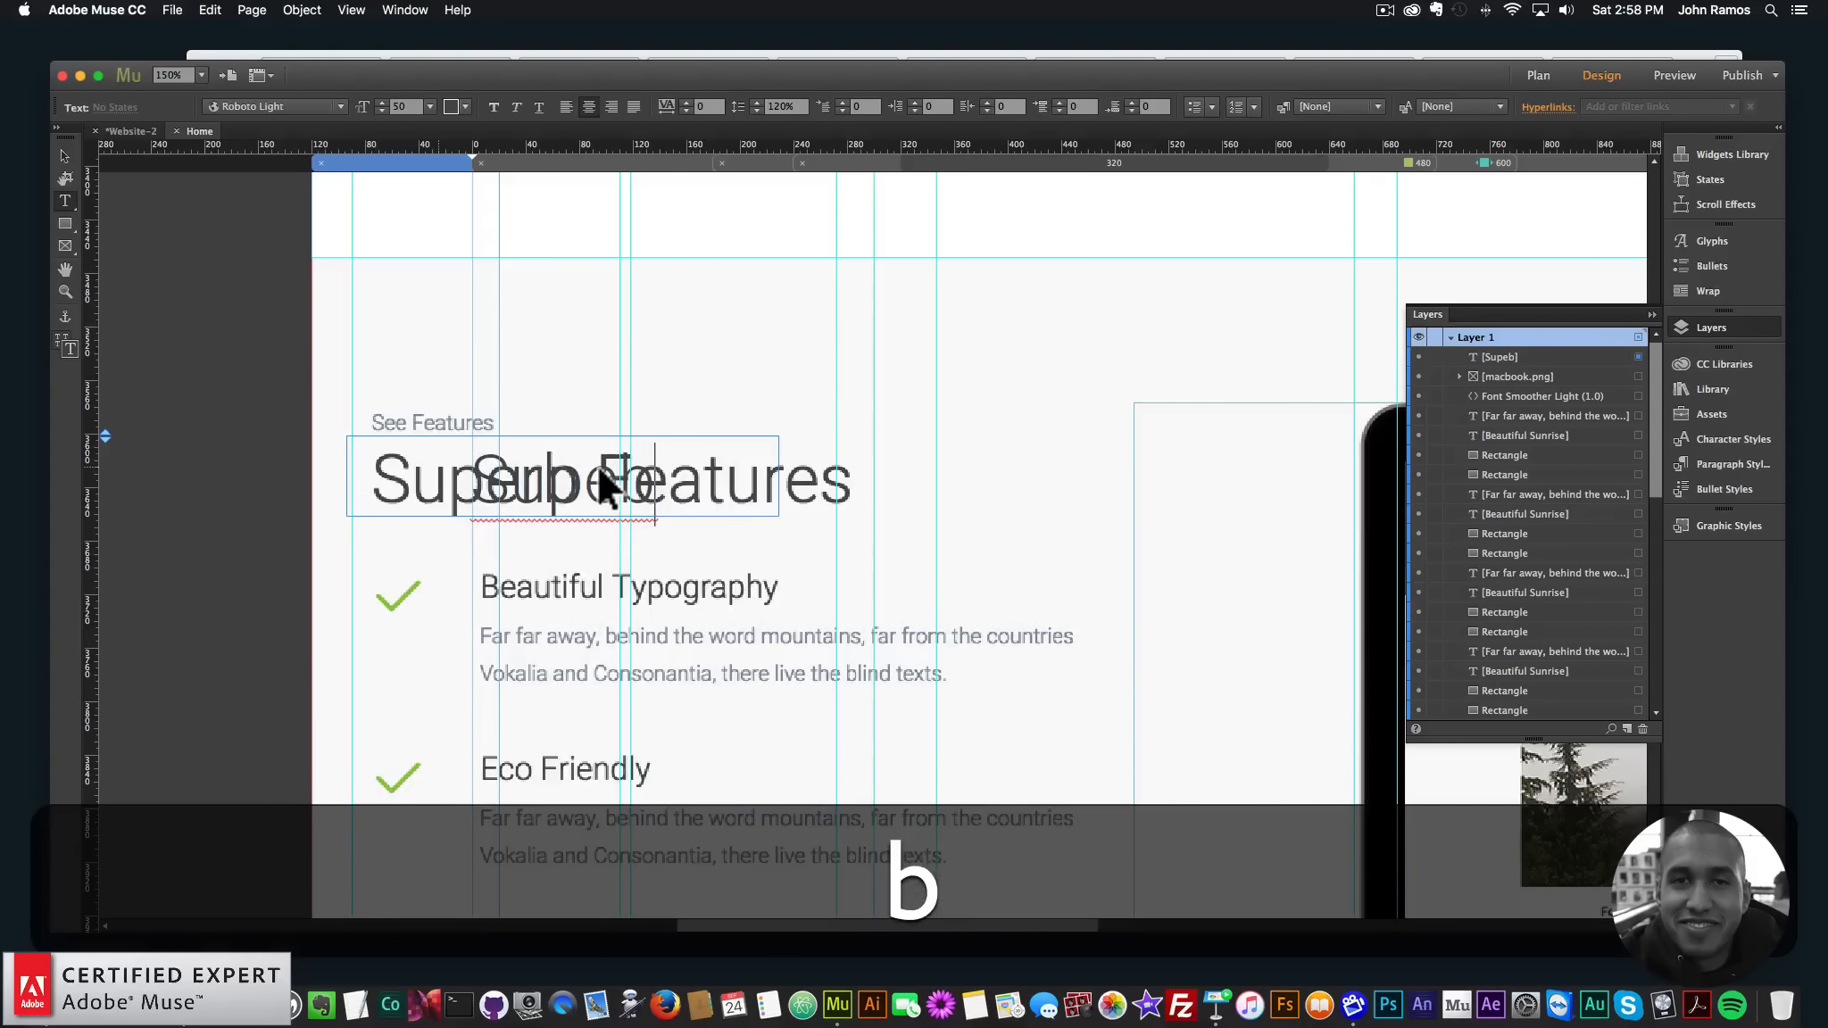
key("BackSpace")
type("rb Featu")
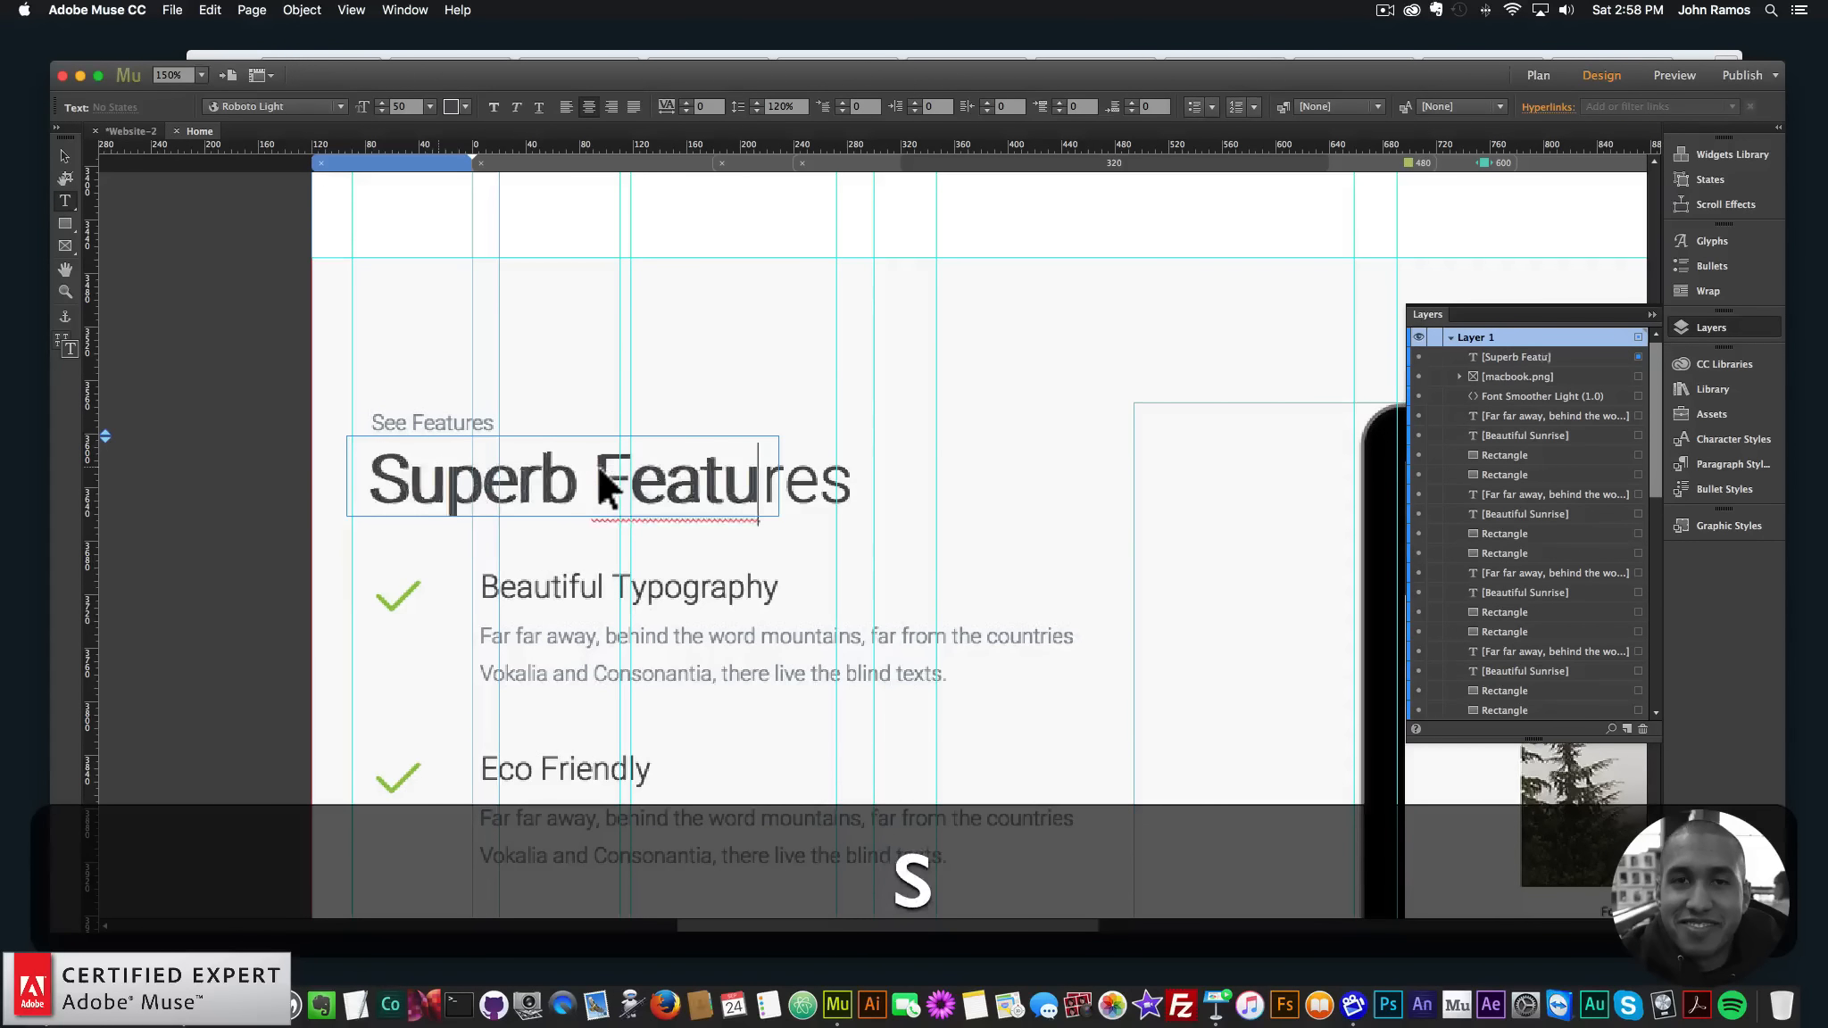
type("res")
left_click(64, 156)
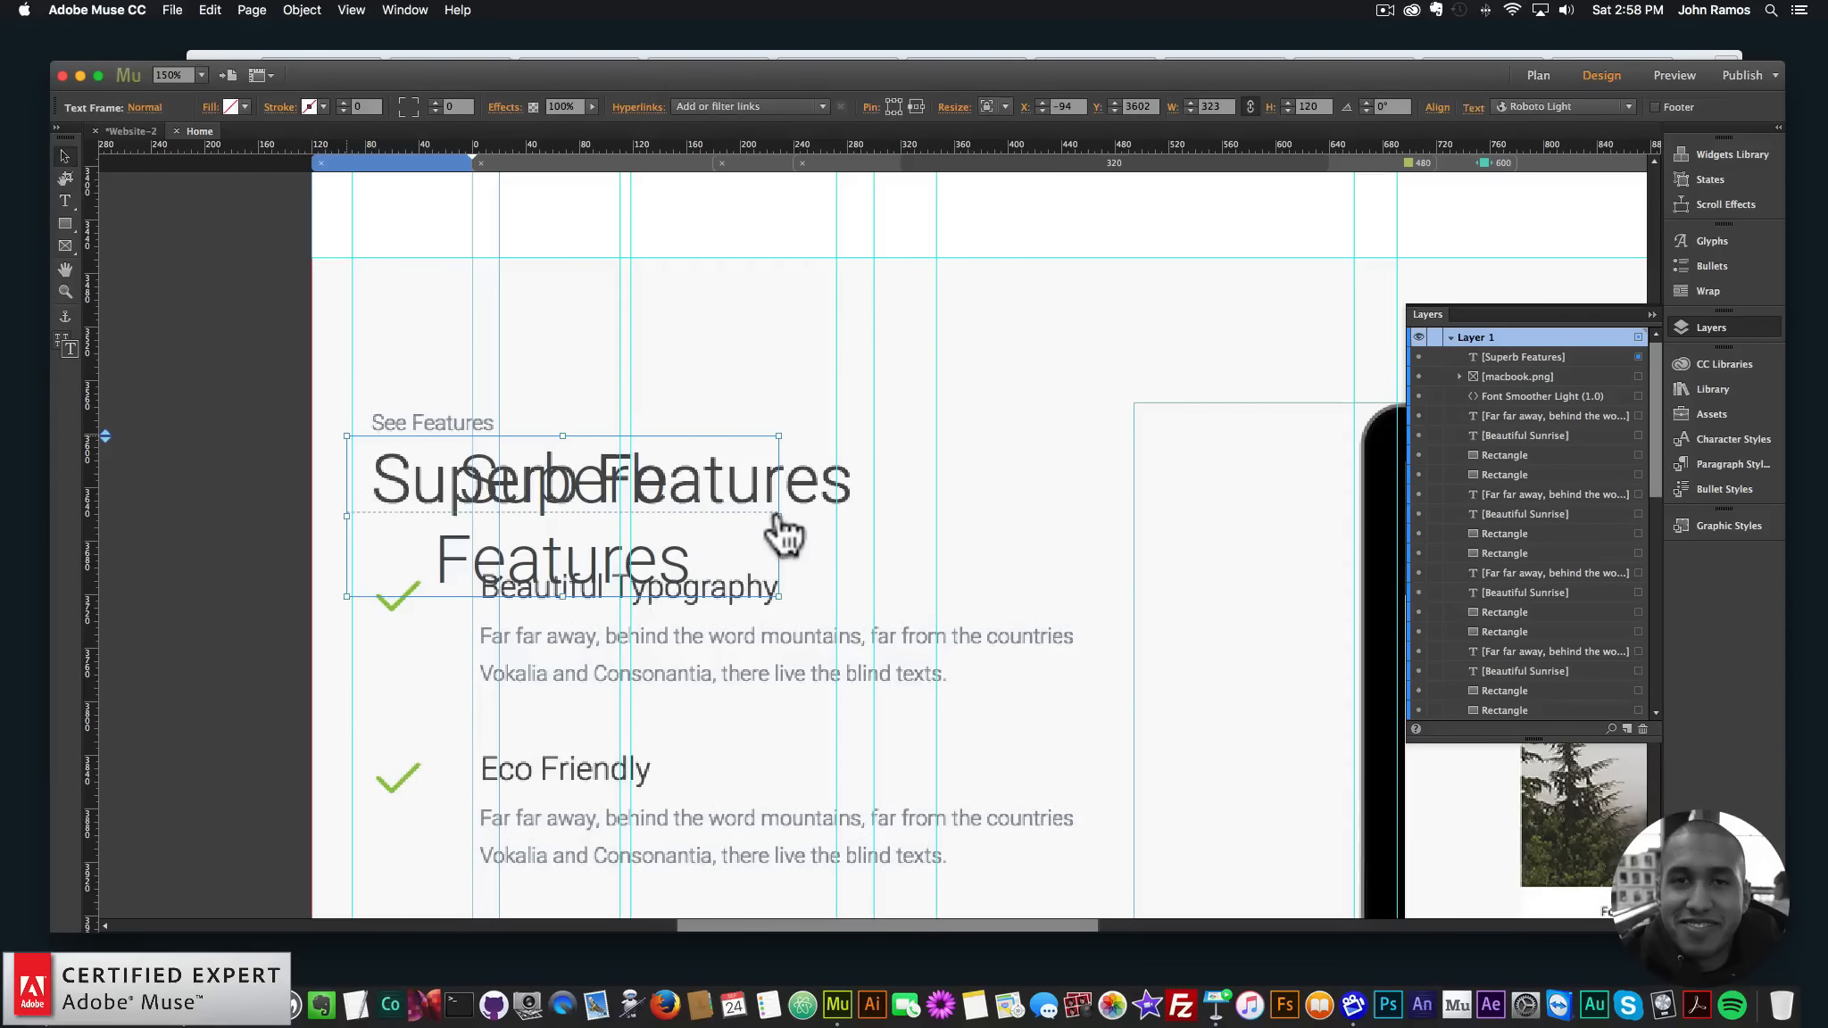
left_click_drag(784, 534, 1006, 489)
key("super+z")
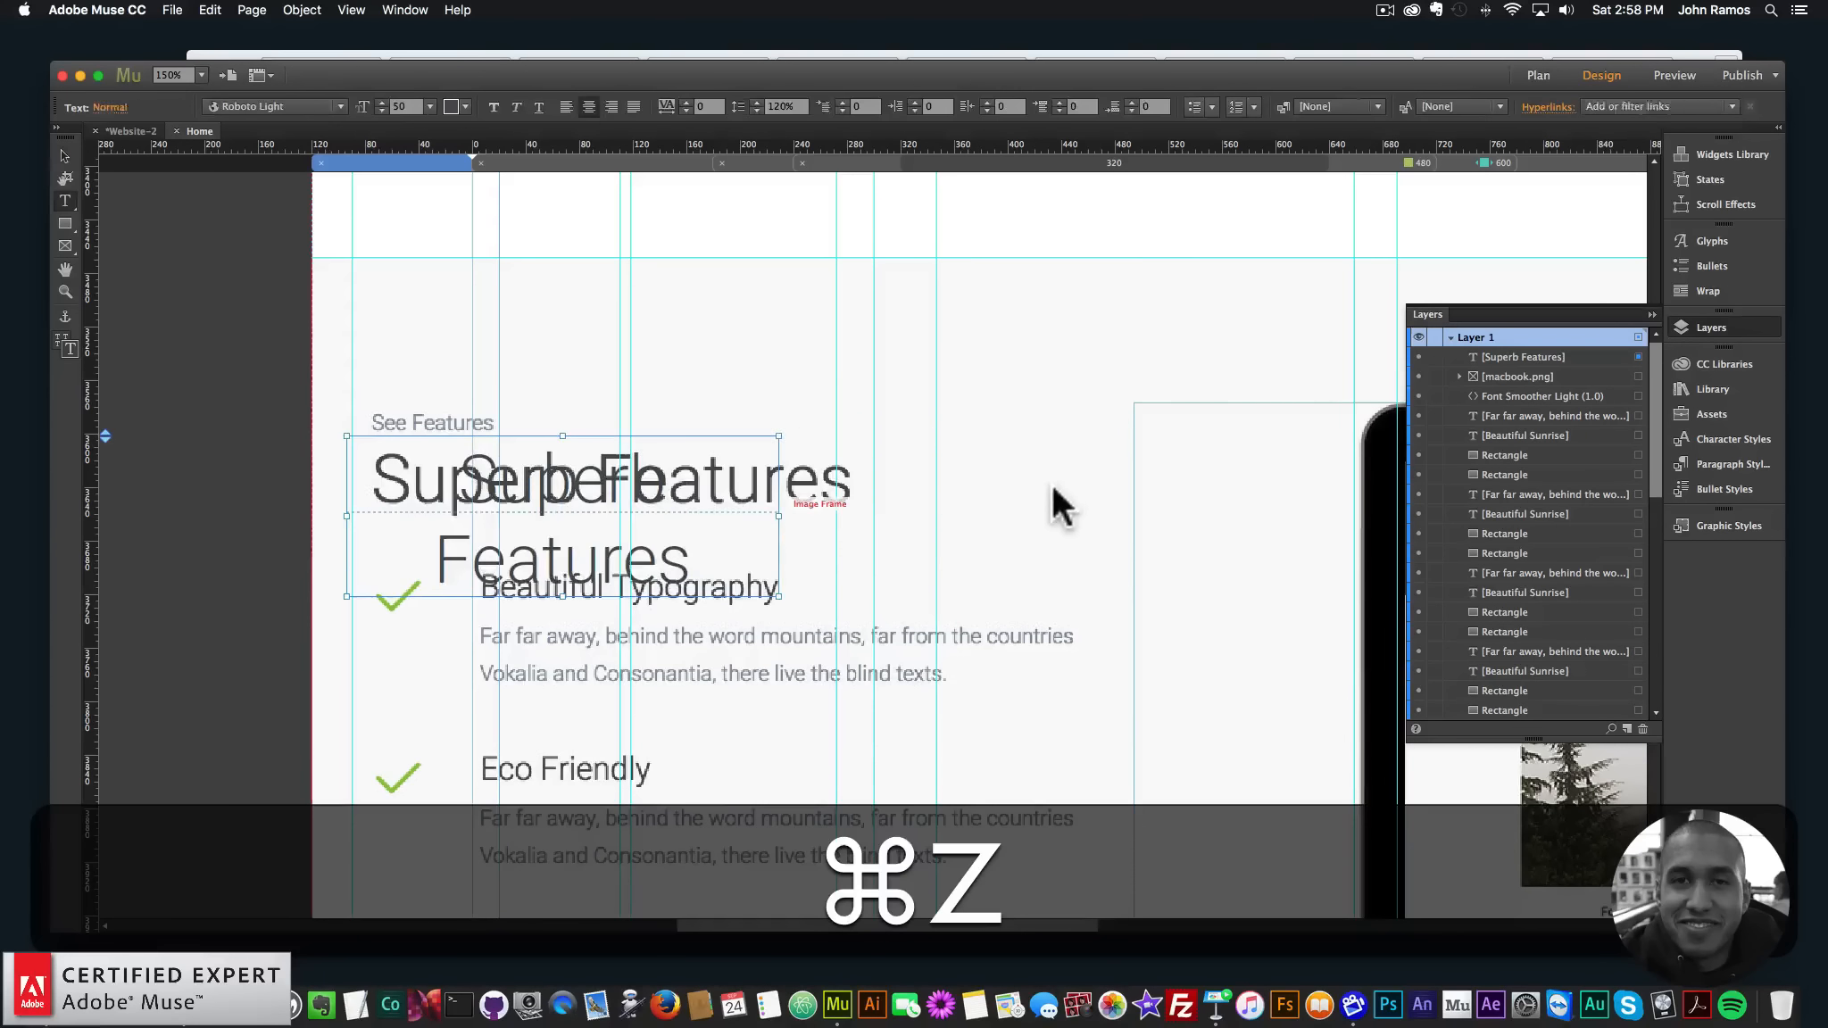
key("super+z")
key("super+z")
key("super+z")
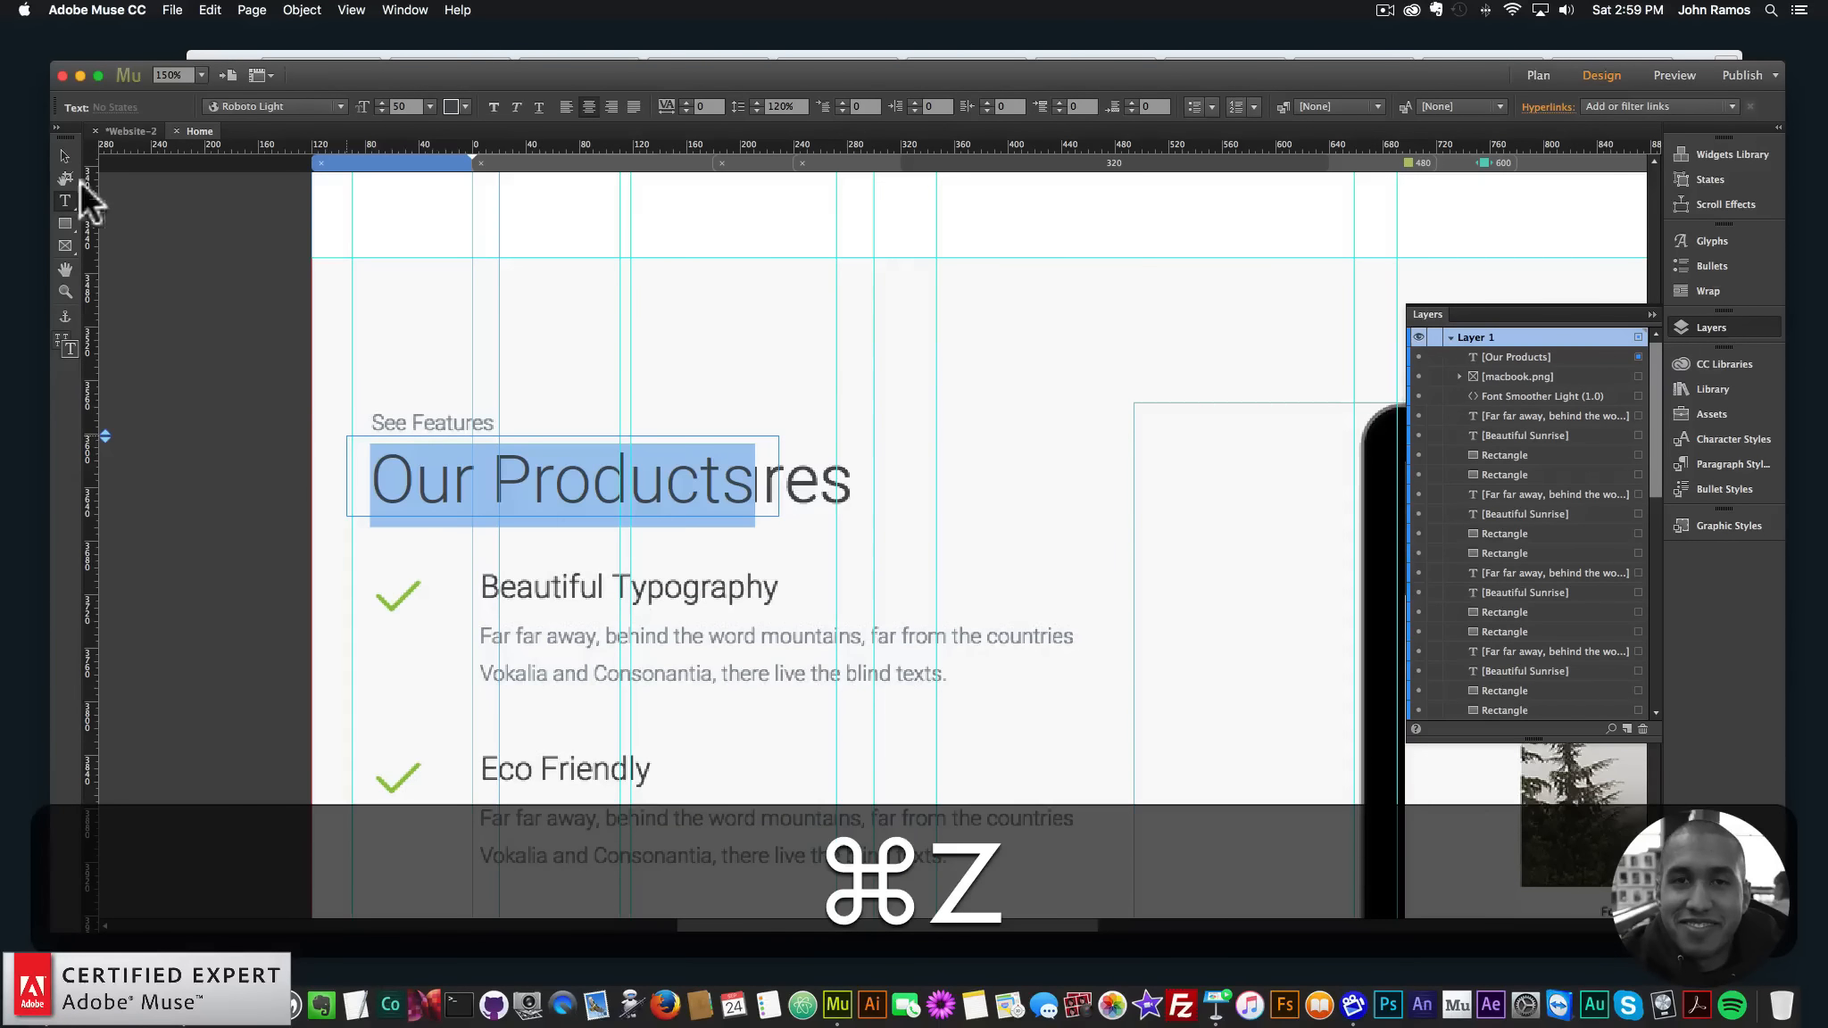
left_click(65, 157)
- Widen the text frame, retype it 'Superb Features', and place it at X -108, Y 3600
left_click_drag(638, 446, 797, 369)
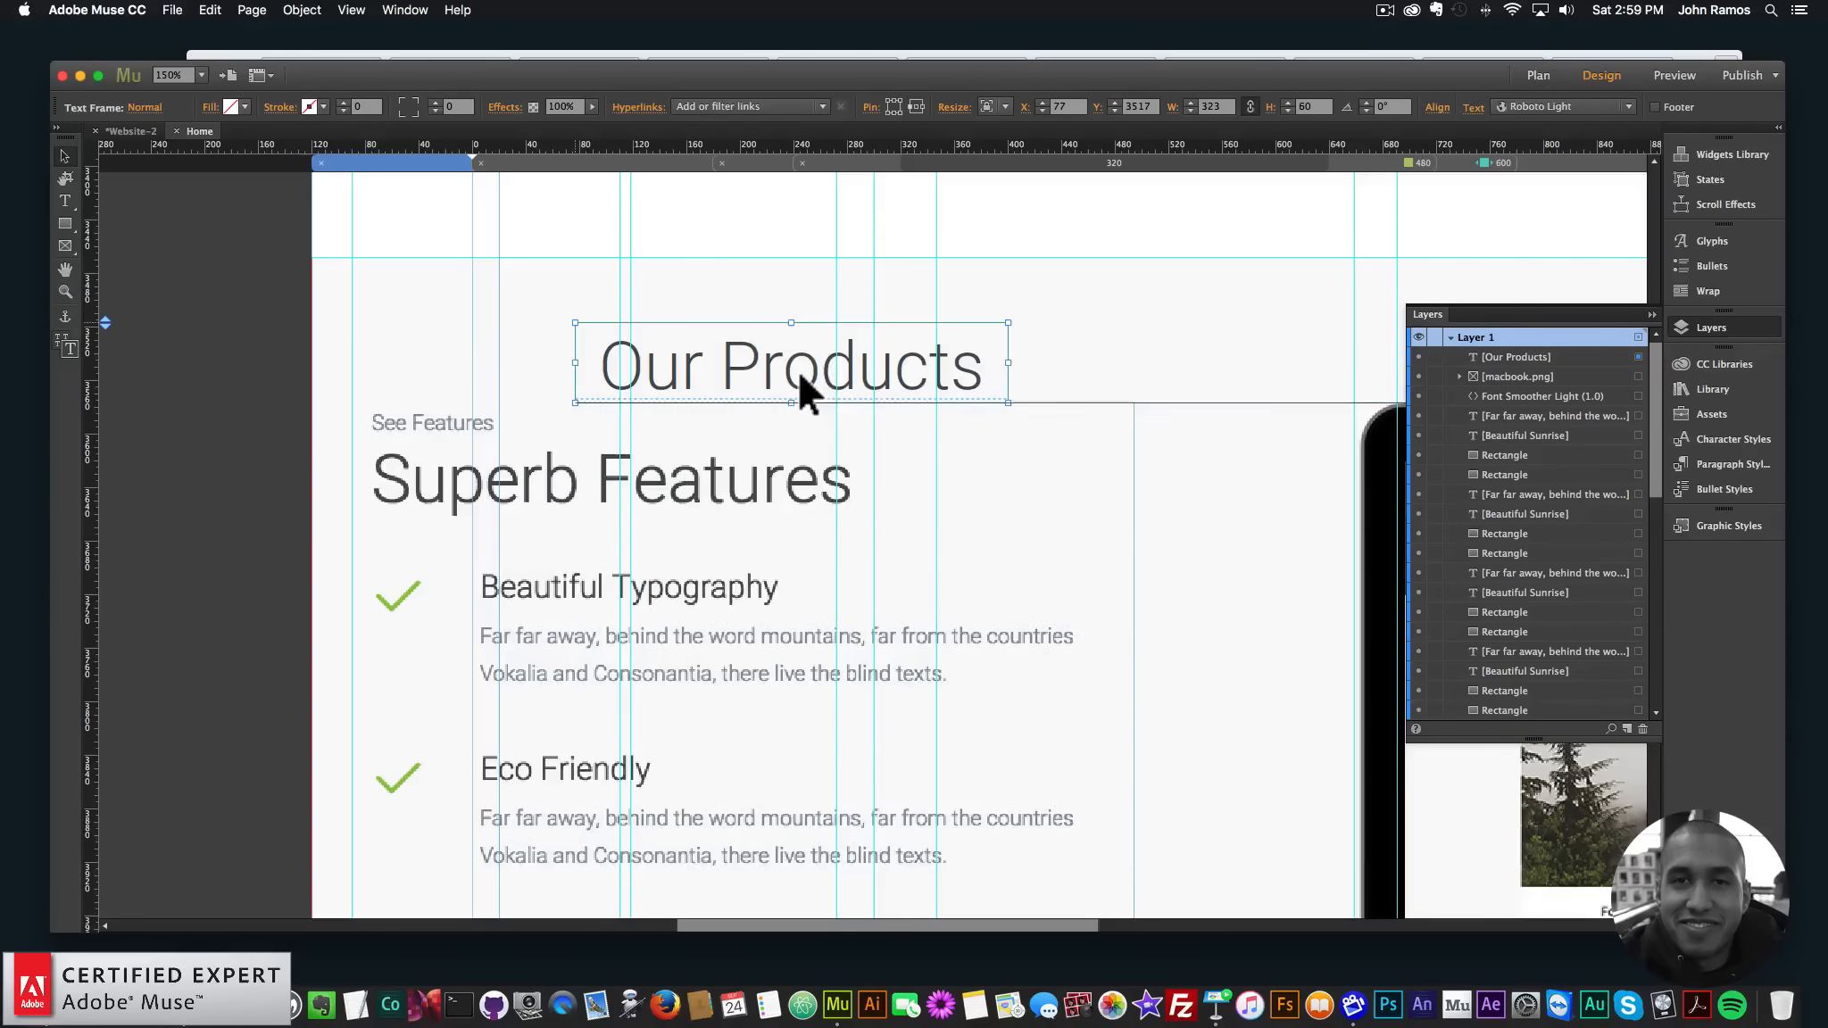
double_click(885, 384)
key("super+a")
left_click(65, 156)
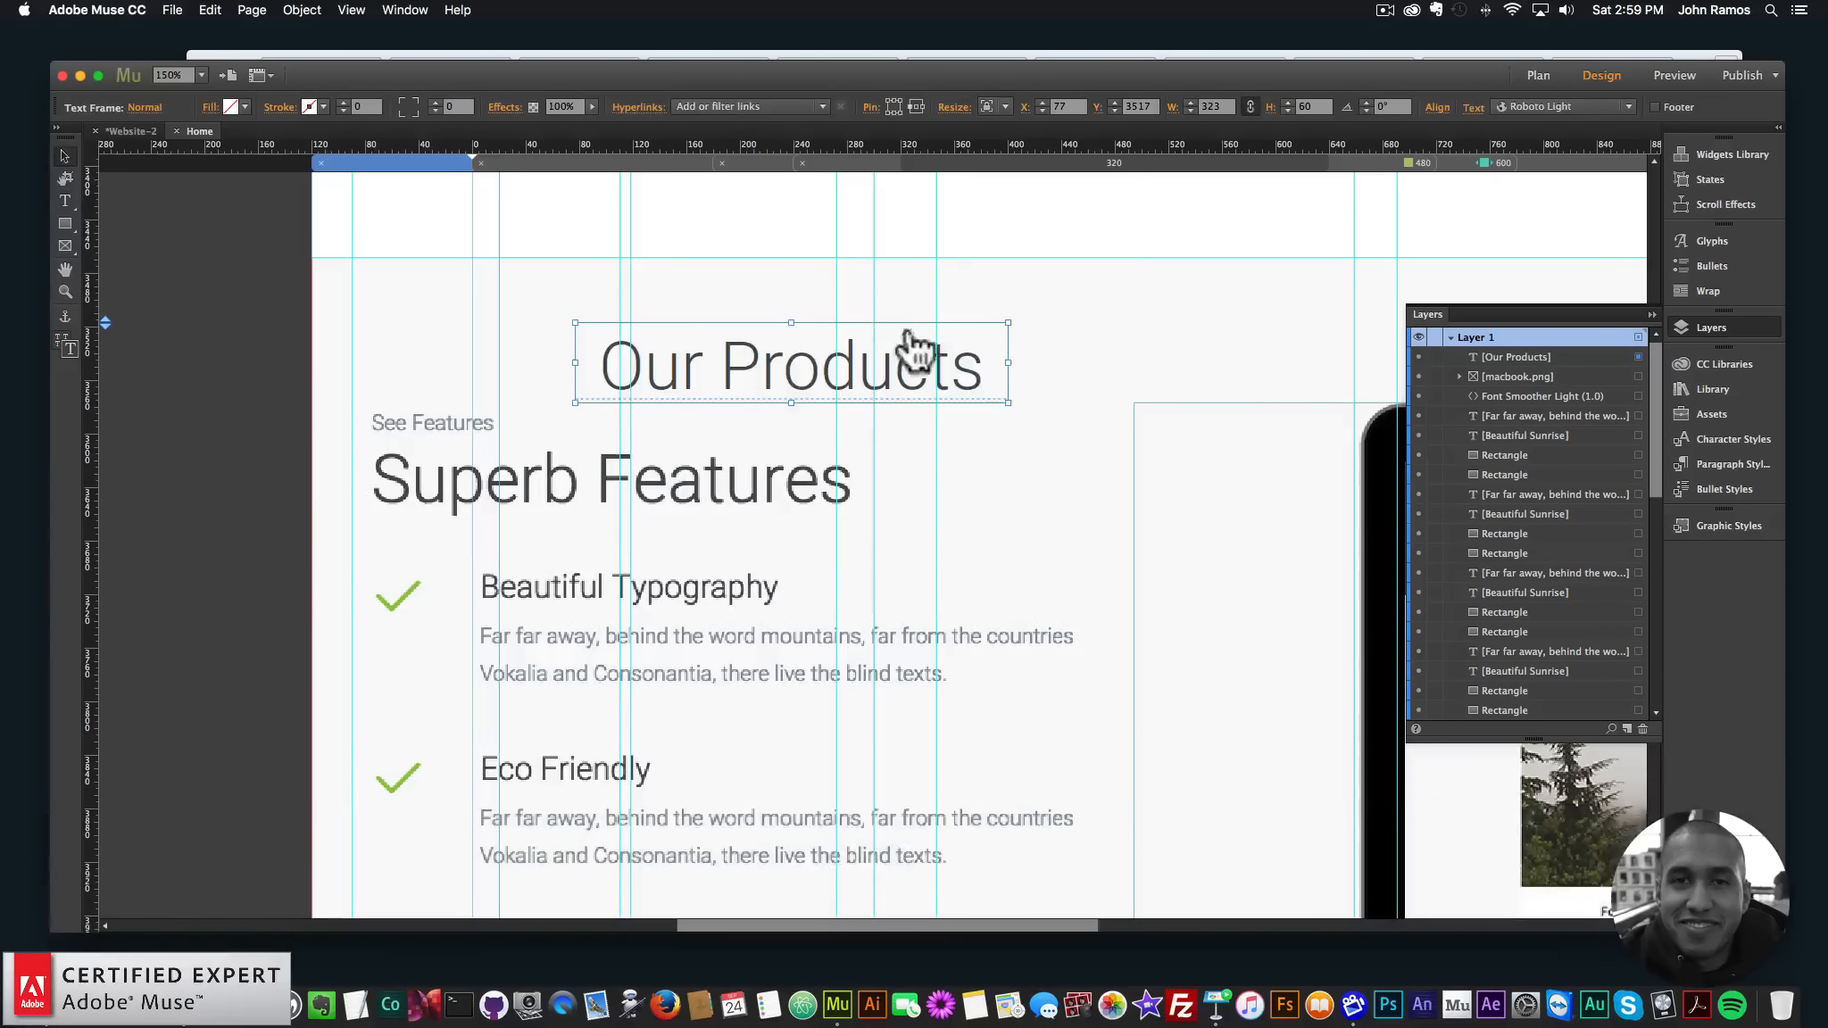
left_click_drag(1008, 362, 1147, 363)
double_click(1062, 359)
key("super+a")
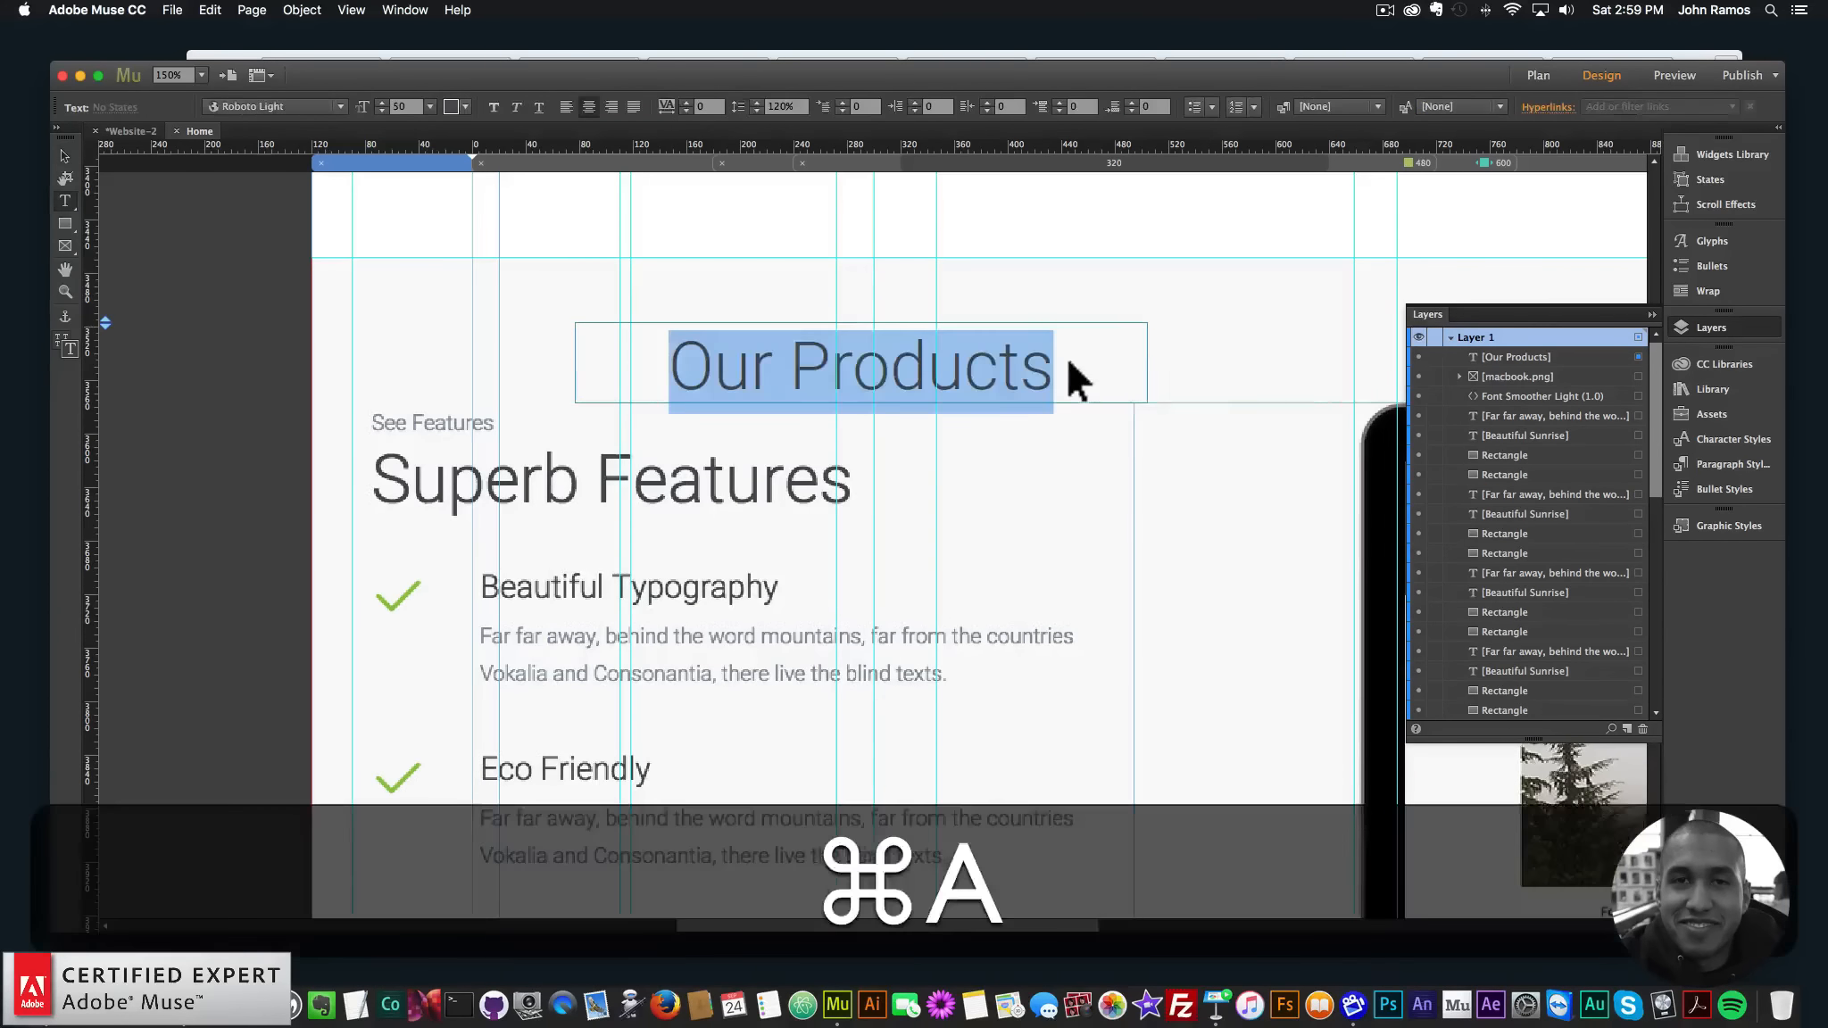
type("Superb Features")
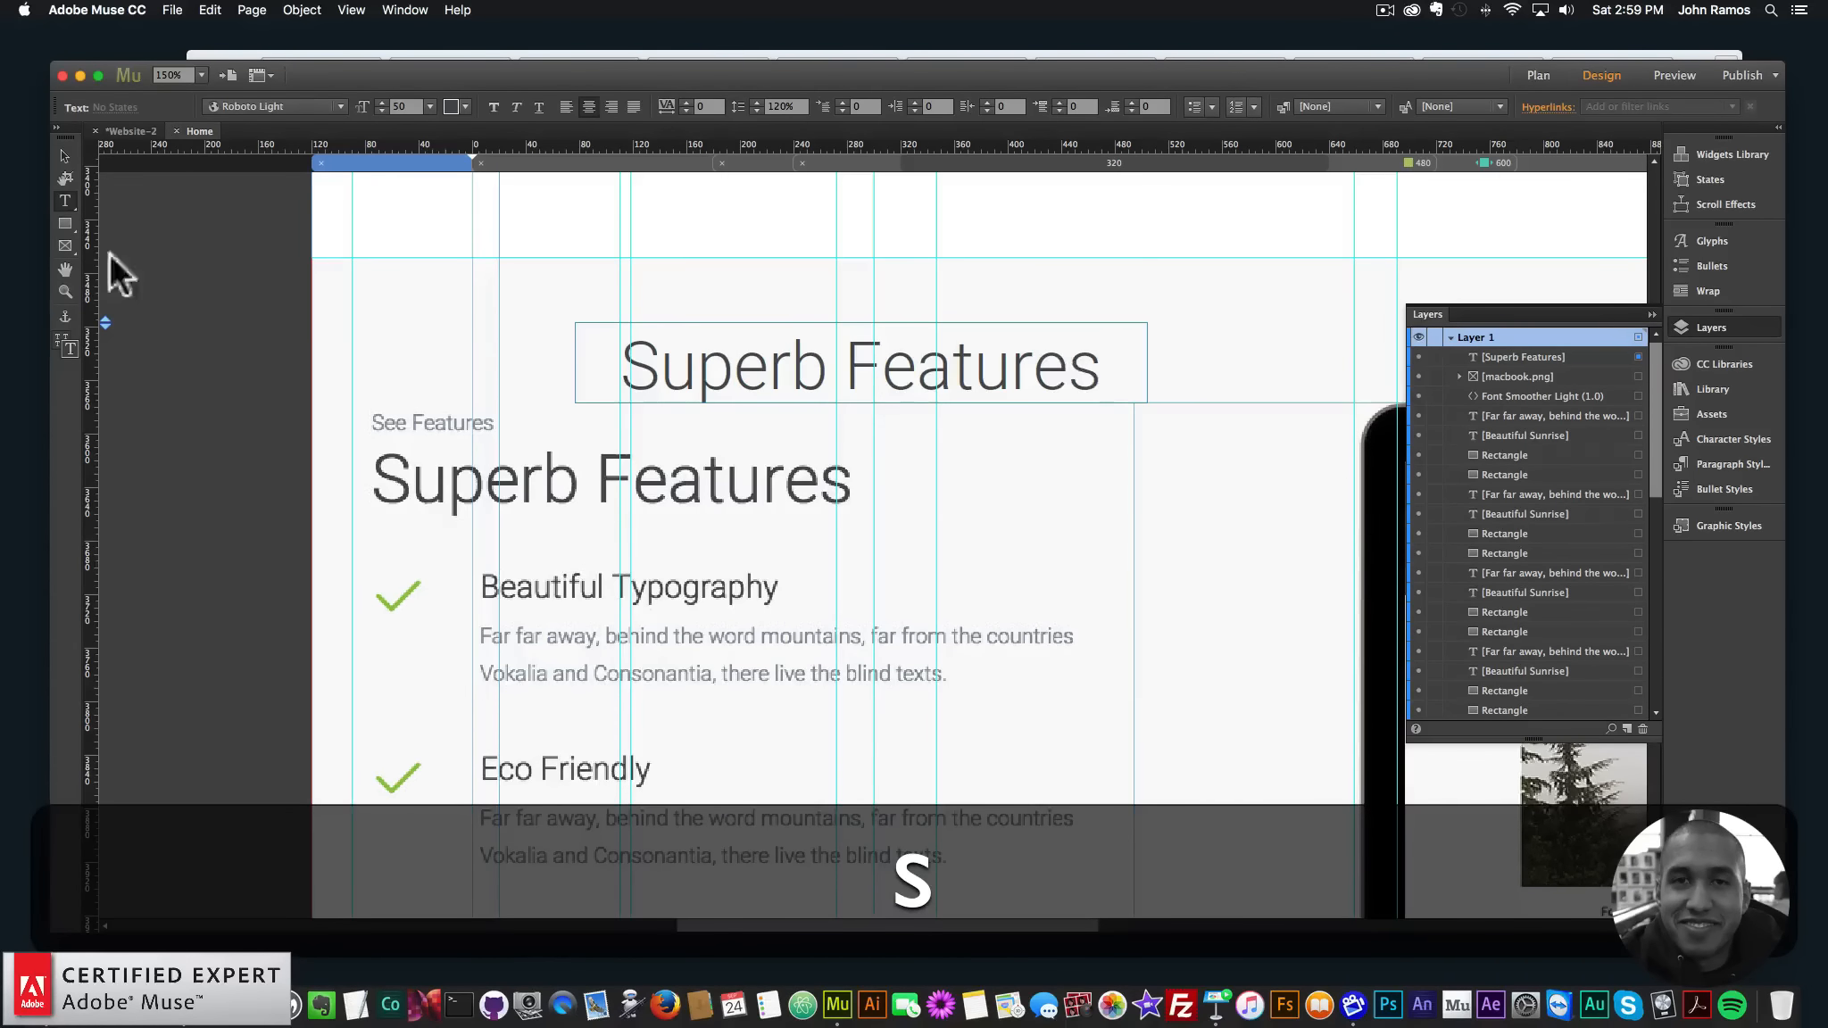
left_click(62, 156)
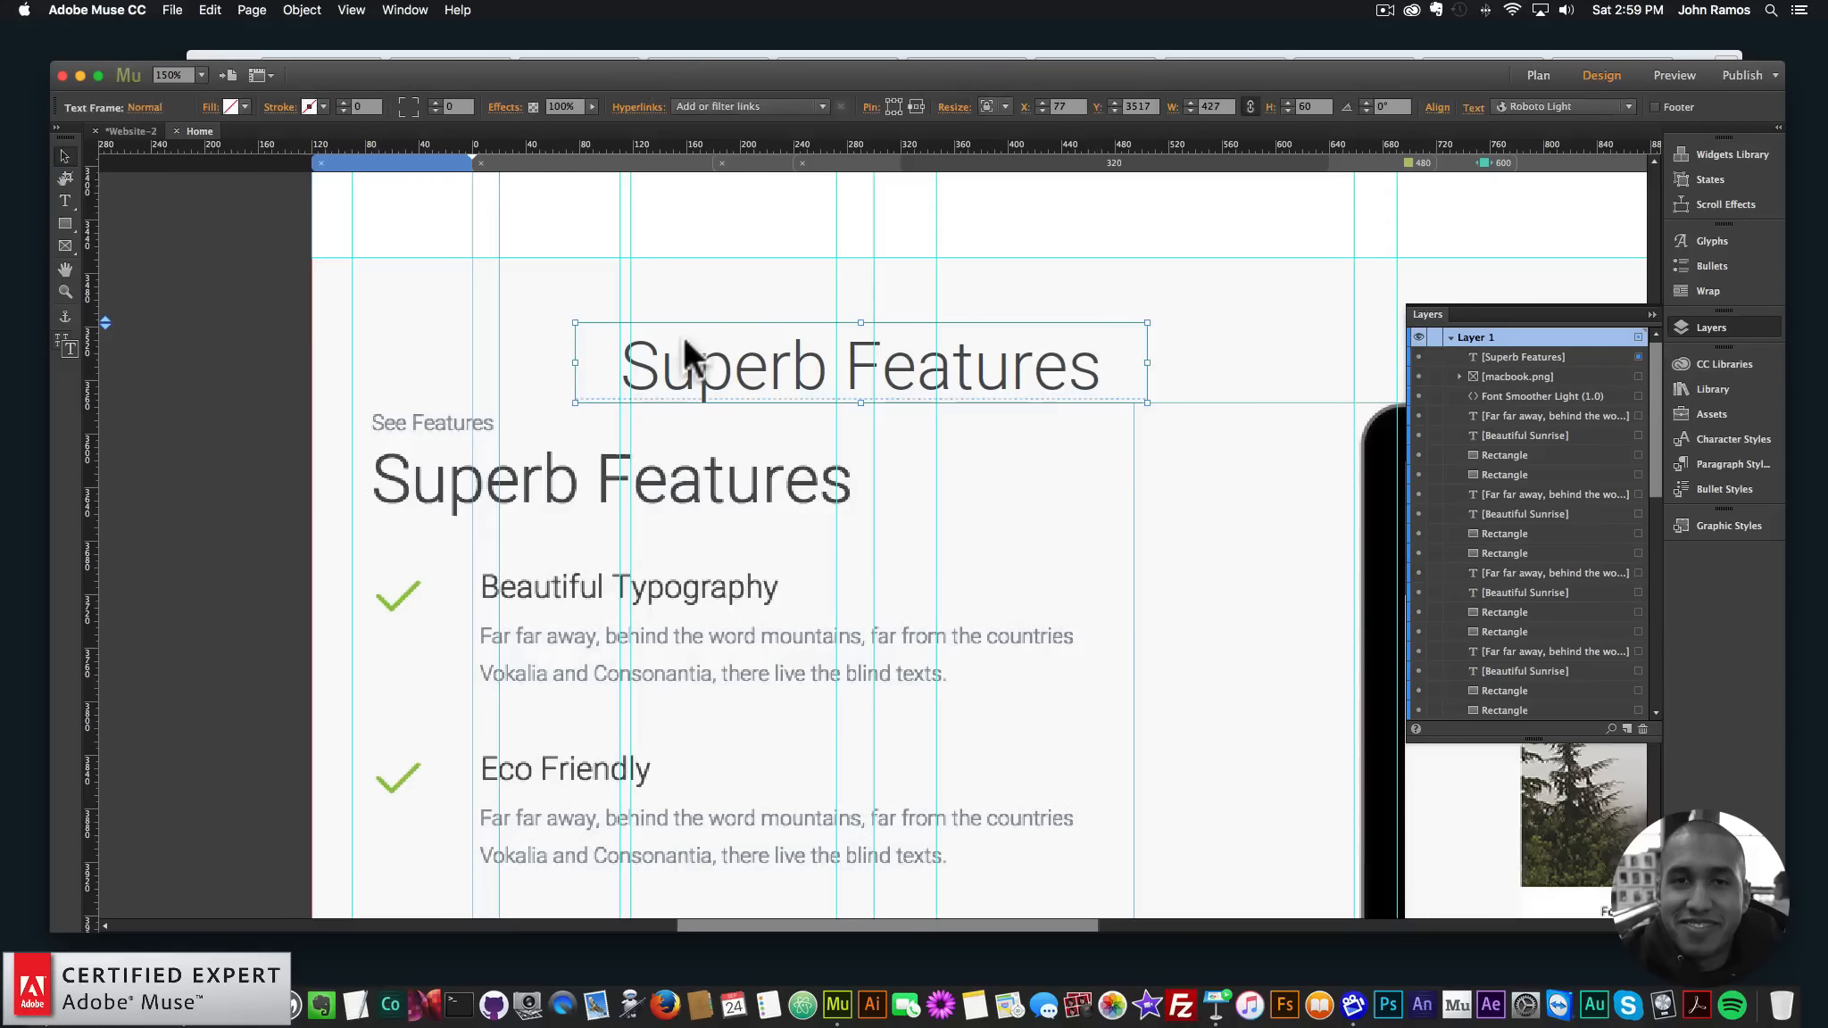
left_click_drag(686, 379, 435, 468)
key("Left")
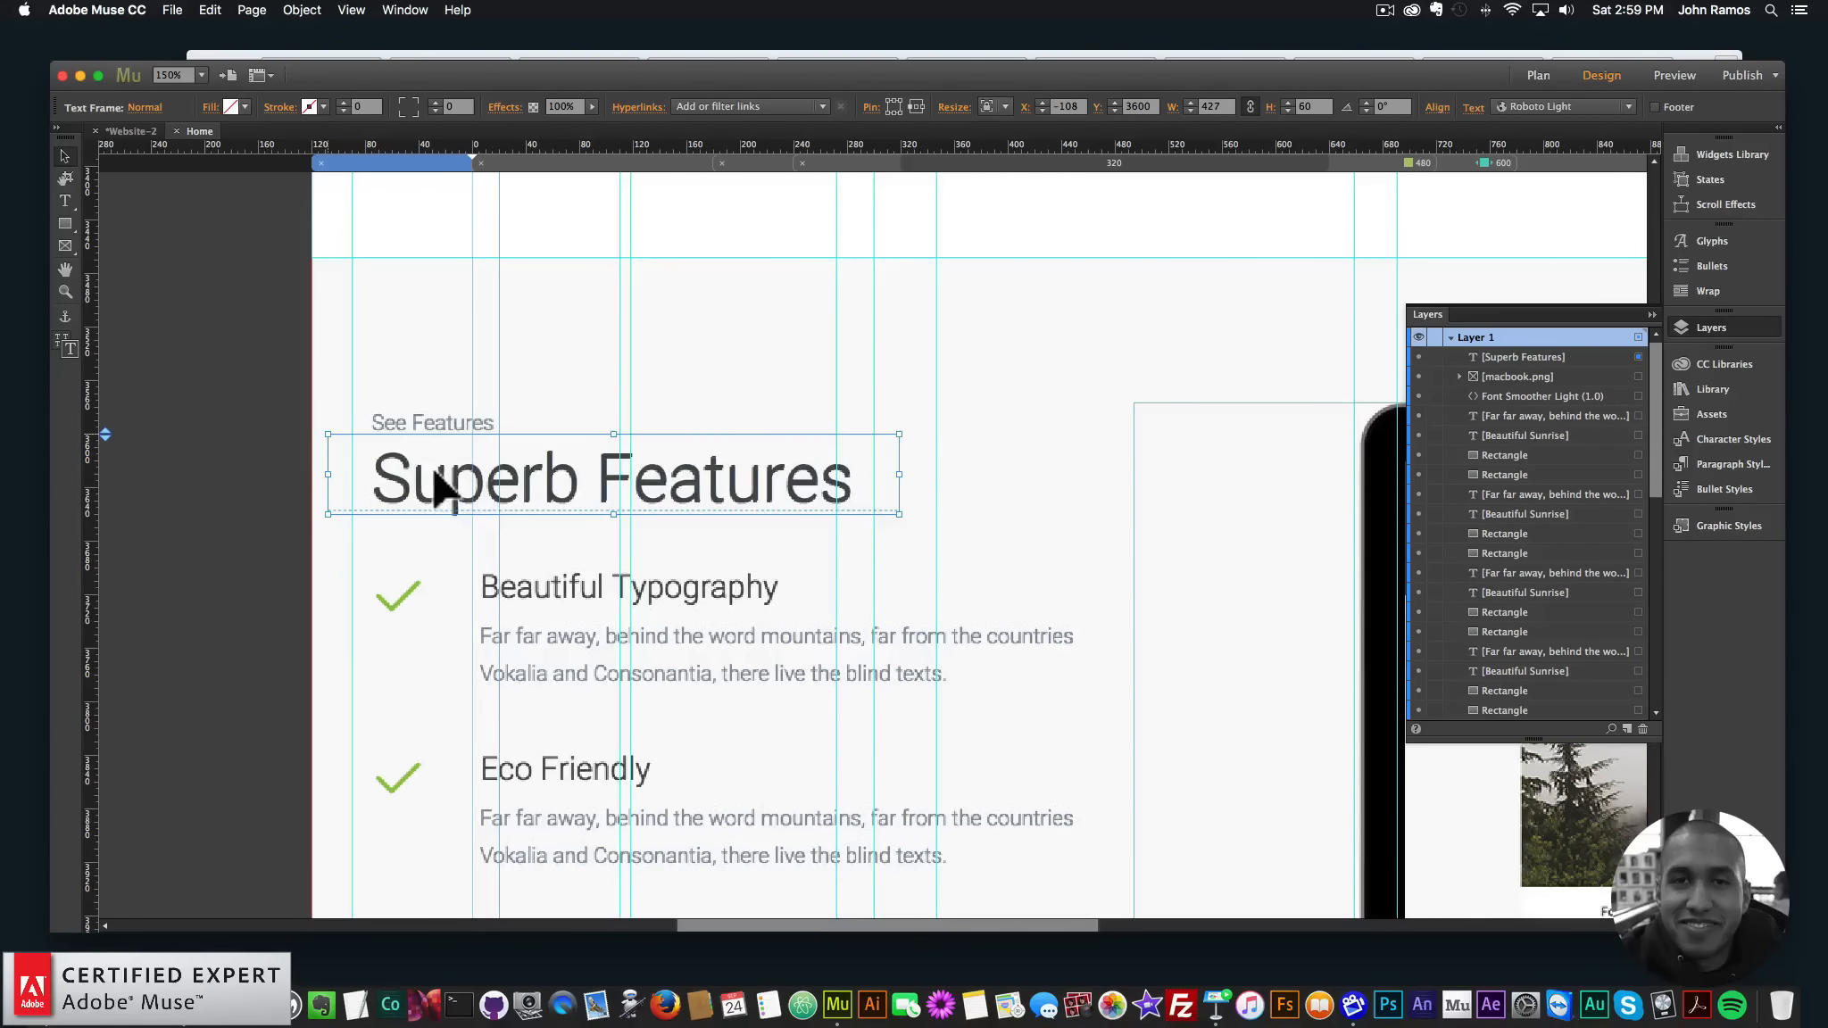
left_click(155, 951)
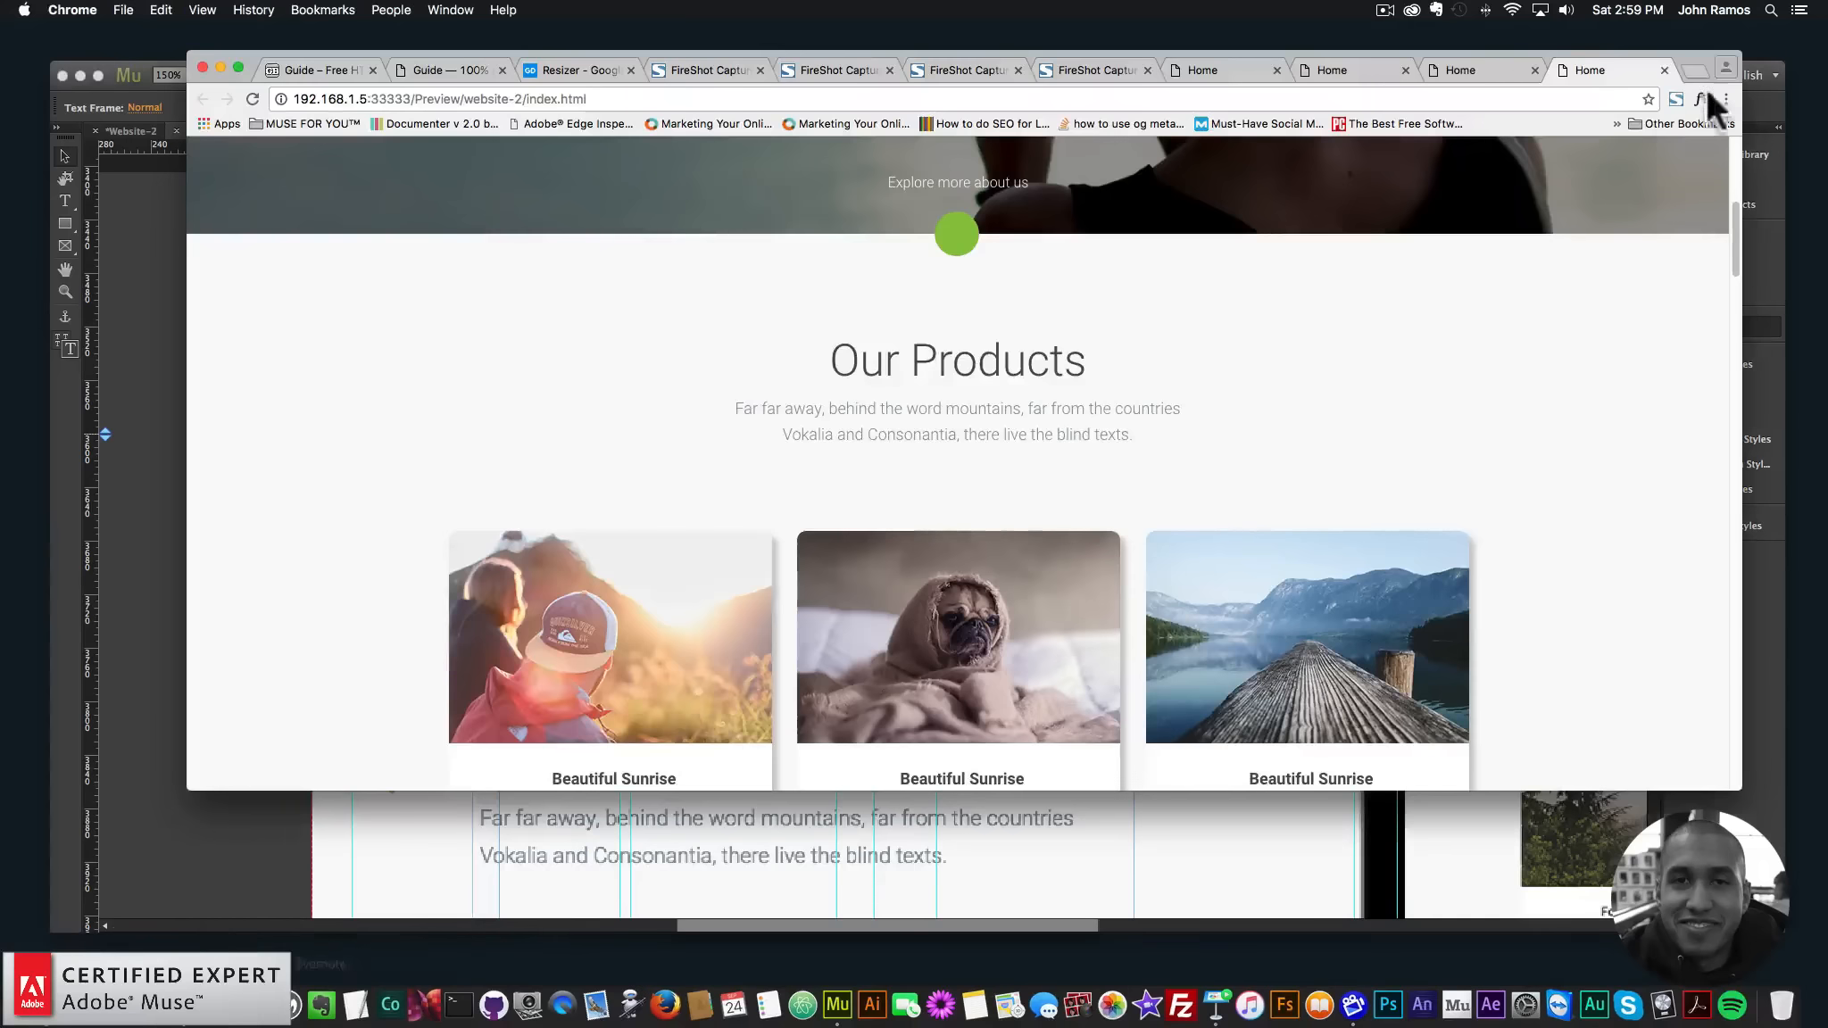
- Use WhatFont on the Guide template's Superb Features heading: Roboto 300, 50px, 55px line height
left_click(416, 69)
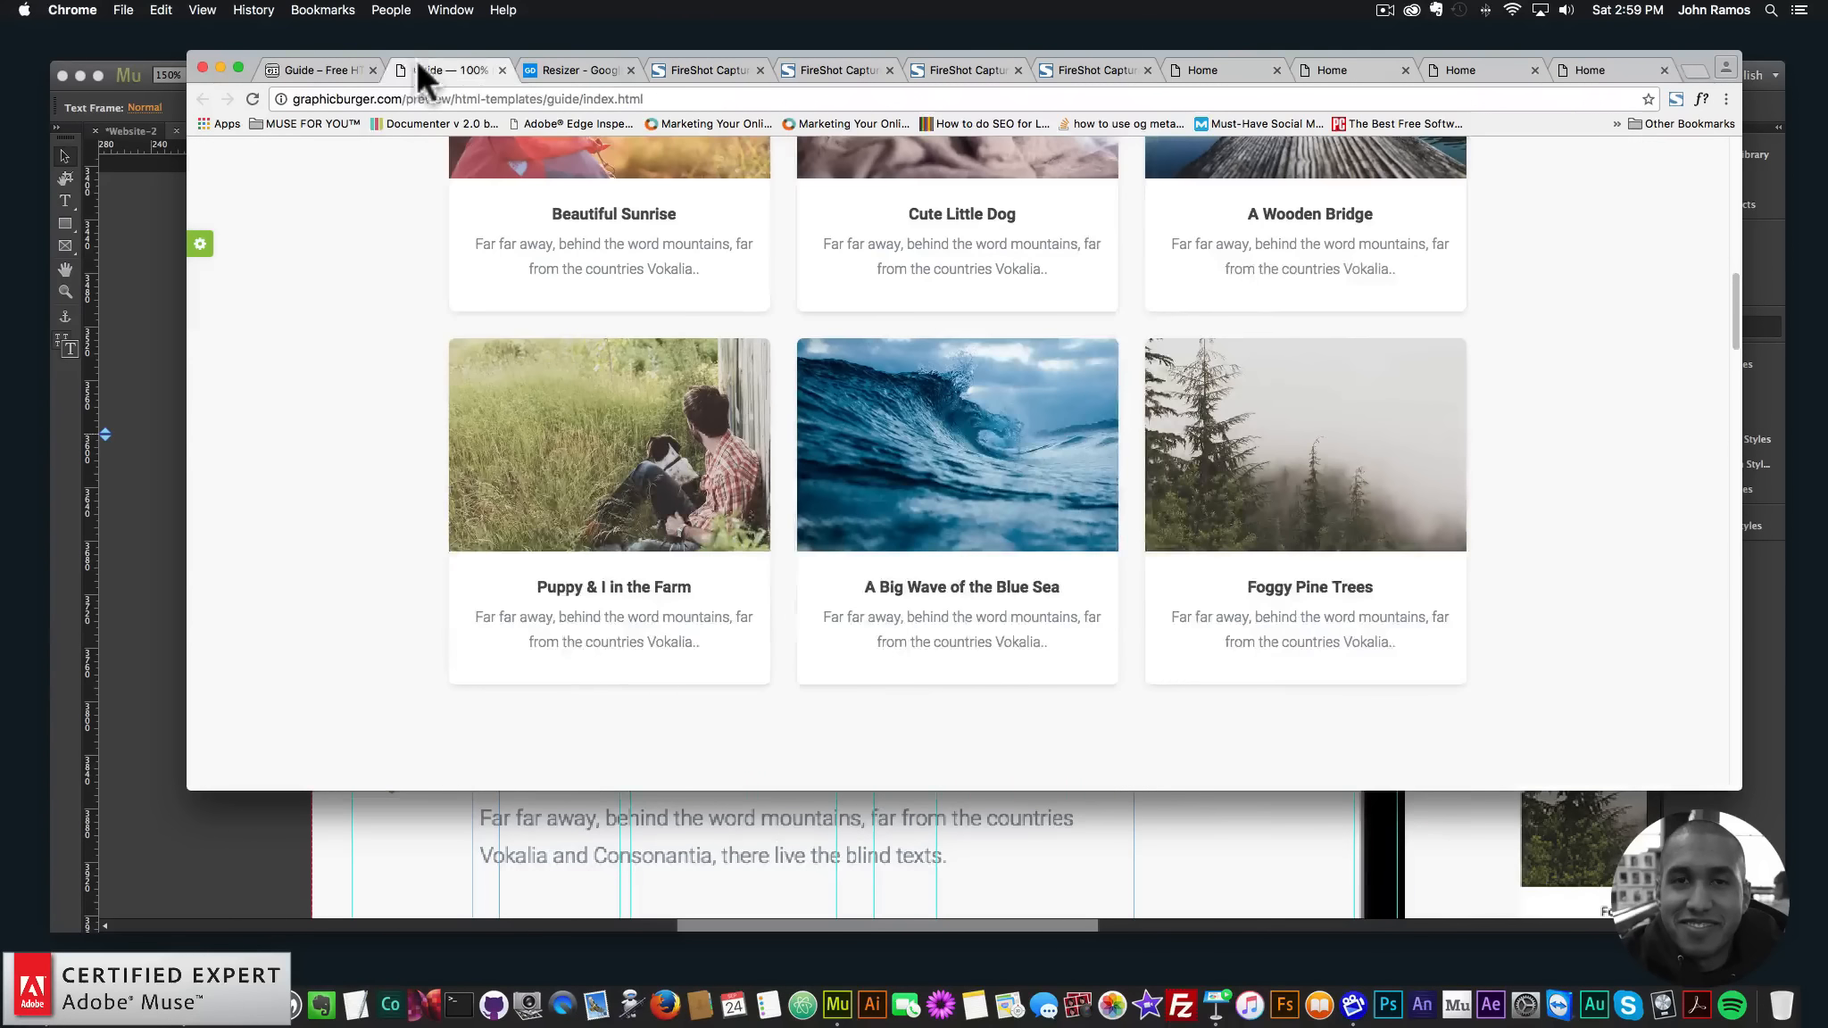
scroll(584, 393, "down", 15)
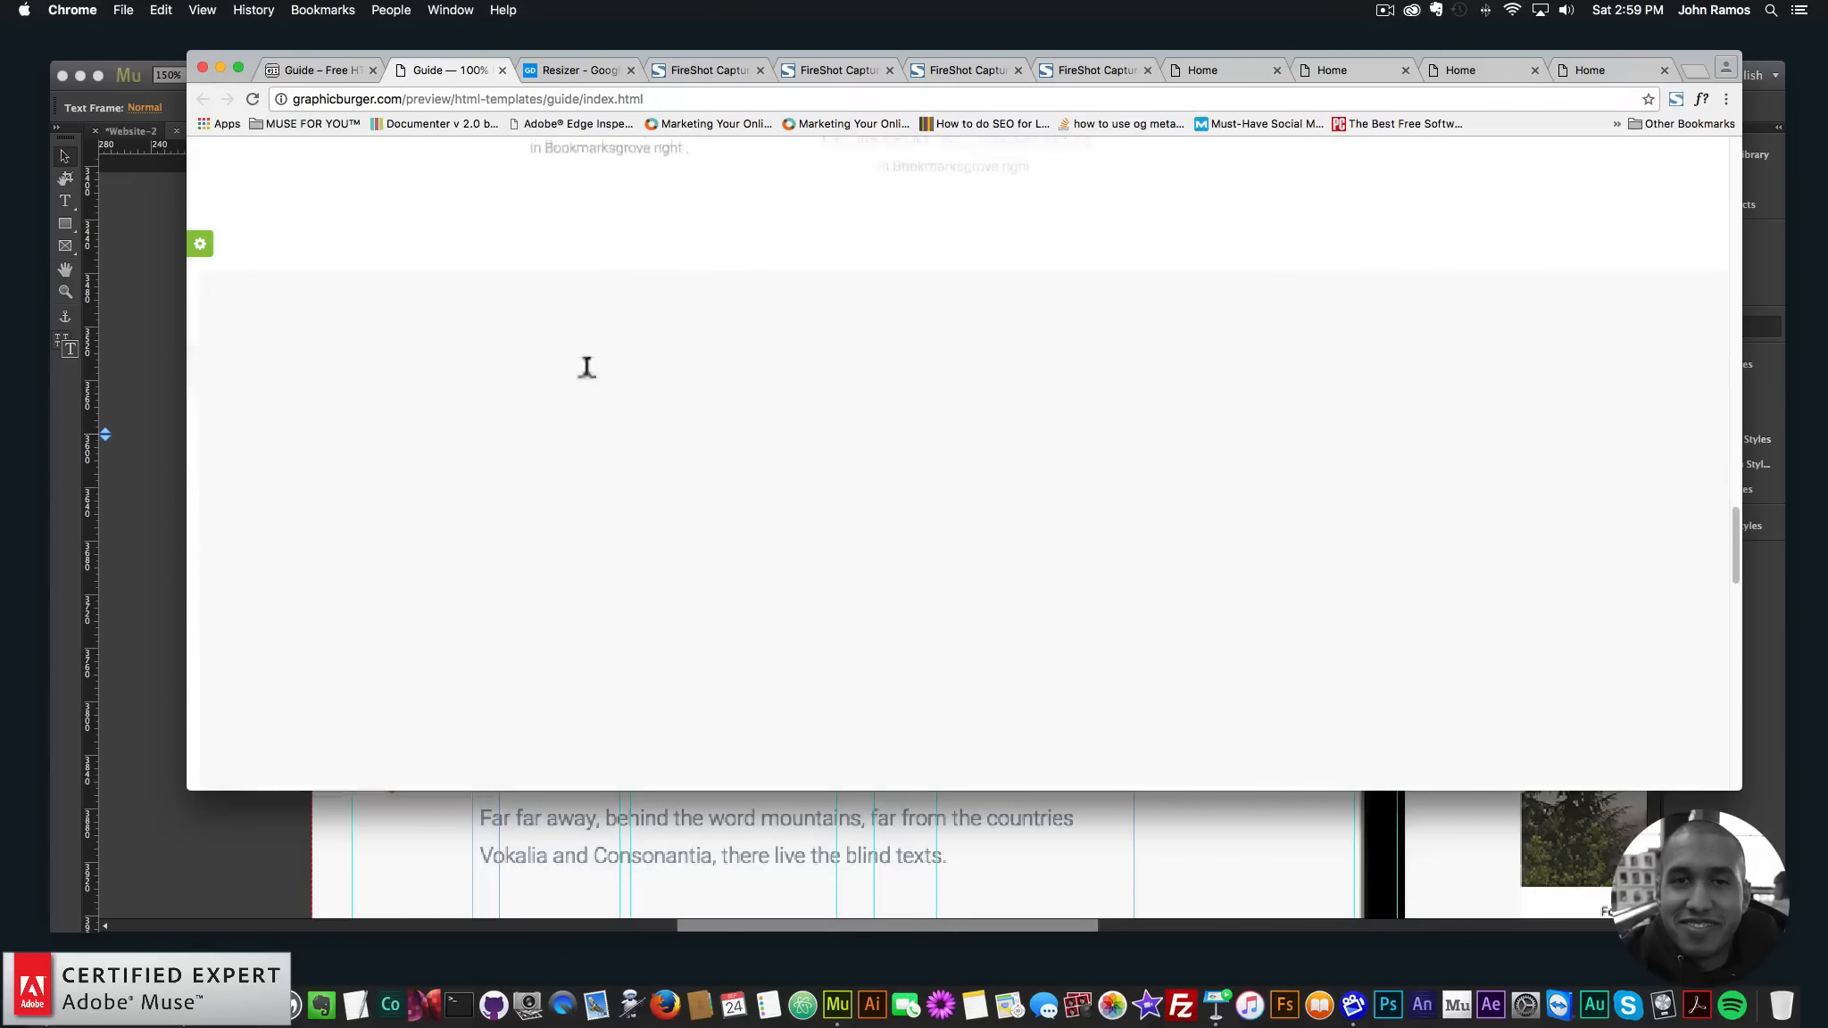
scroll(586, 370, "up", 5)
left_click(1701, 98)
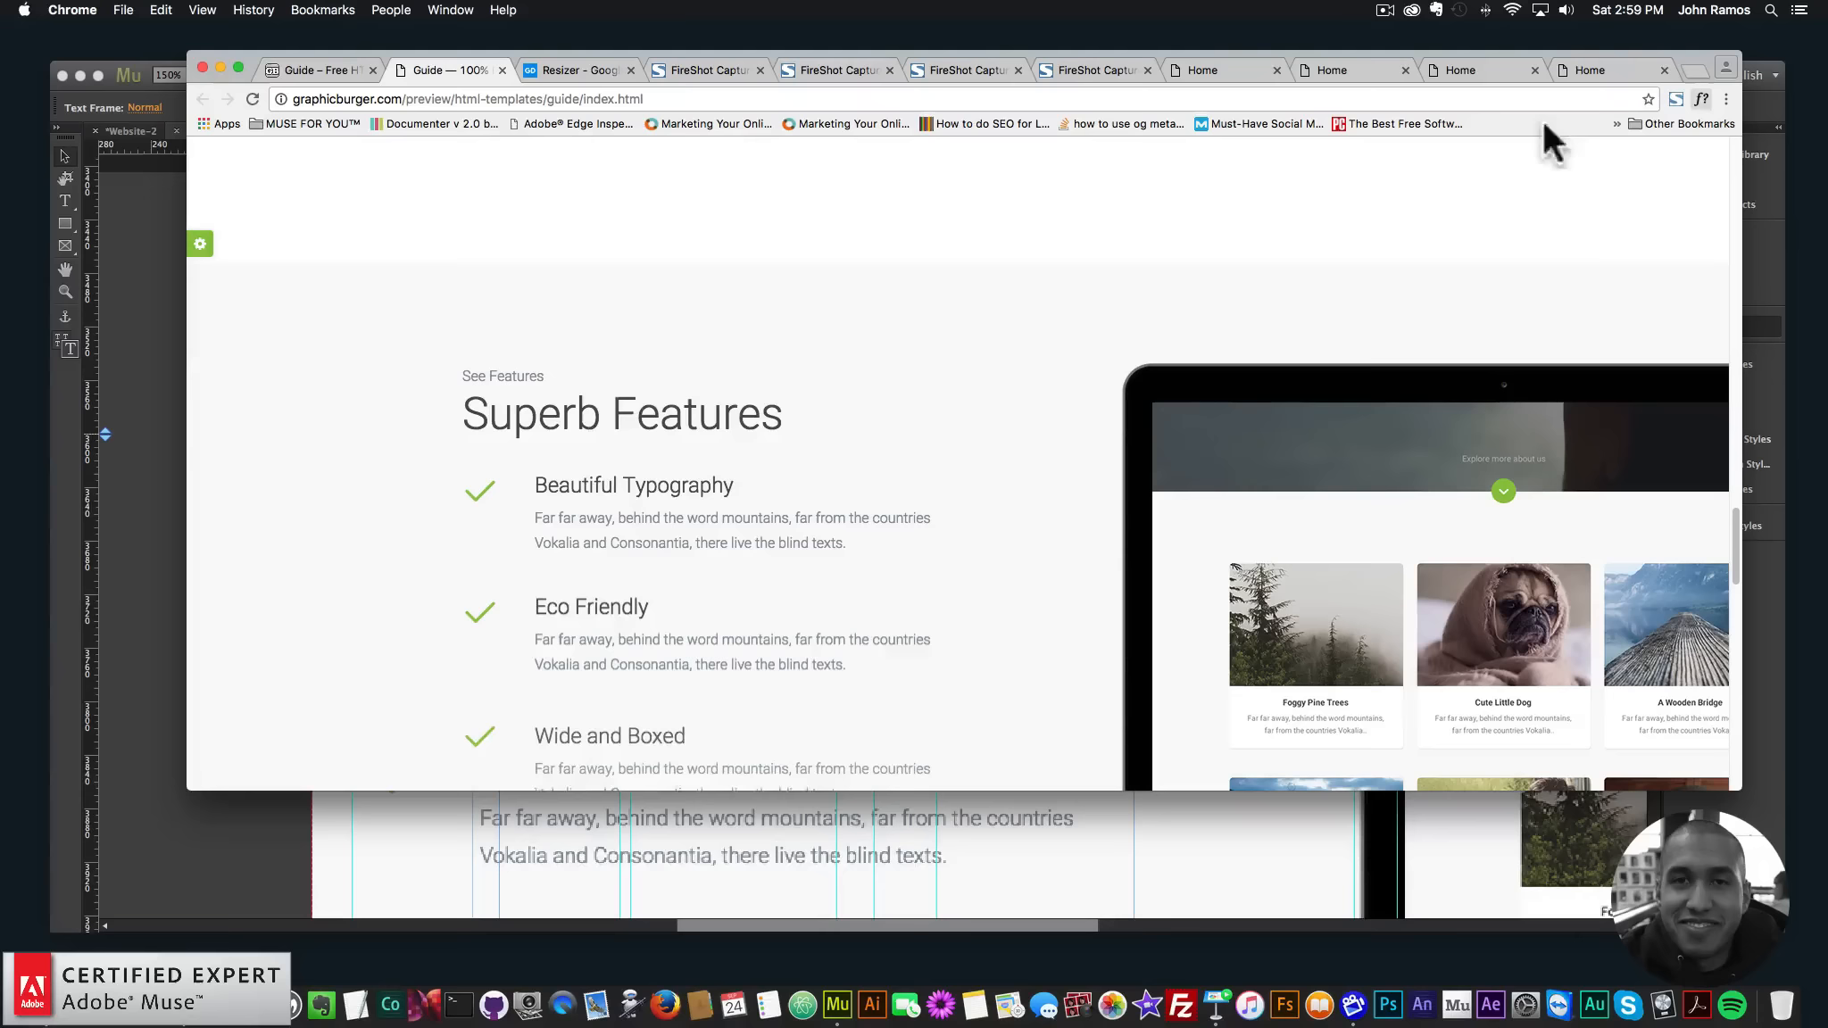
left_click(550, 427)
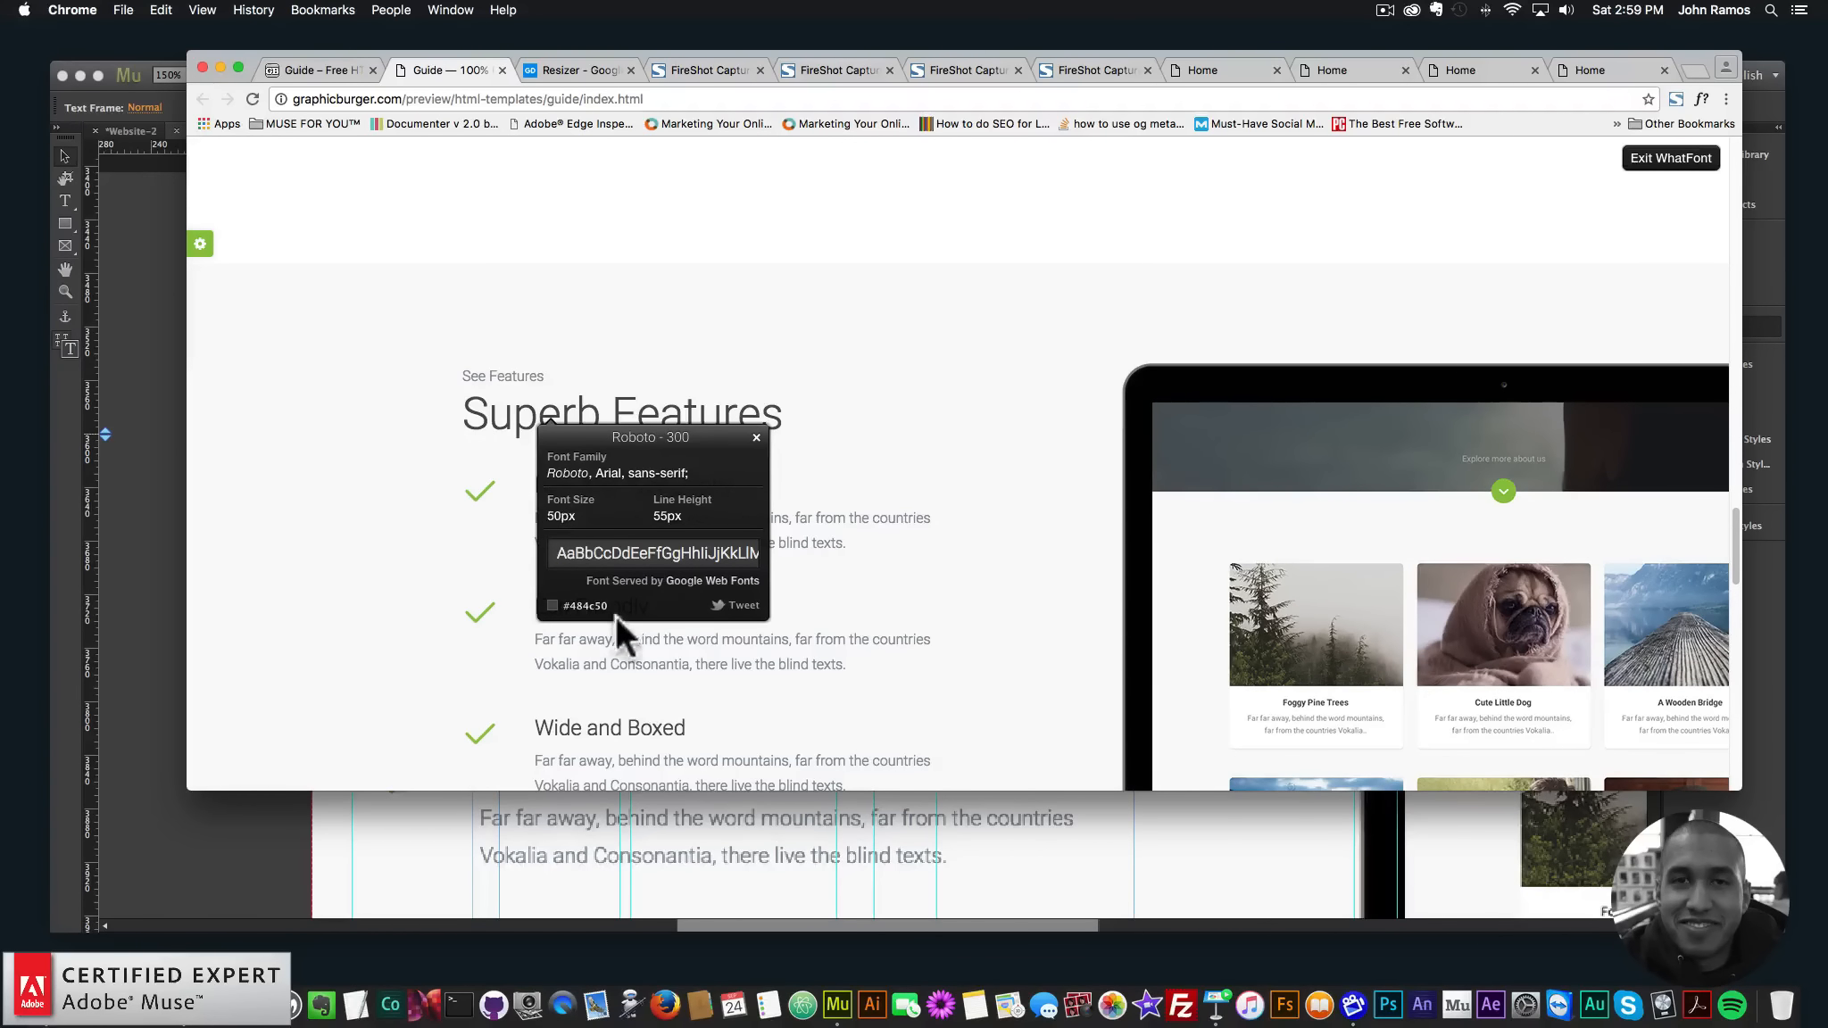
scroll(639, 483, "up", 15)
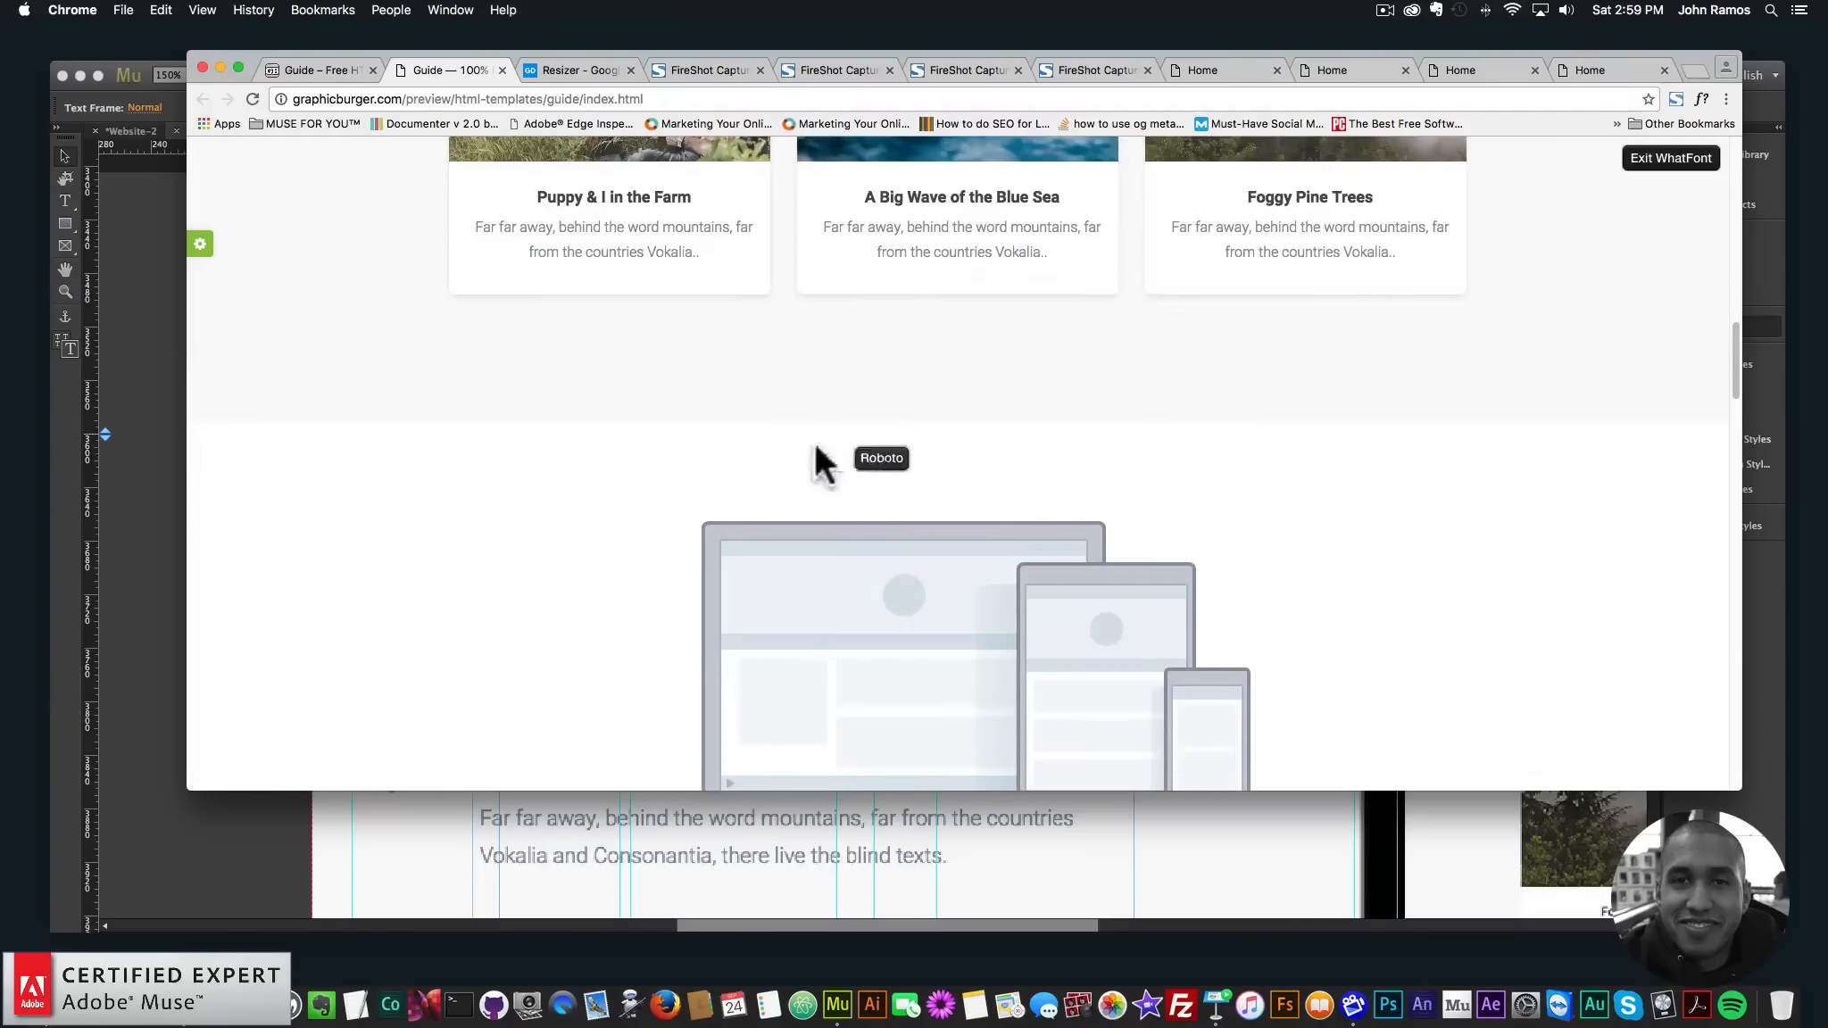
scroll(859, 440, "up", 5)
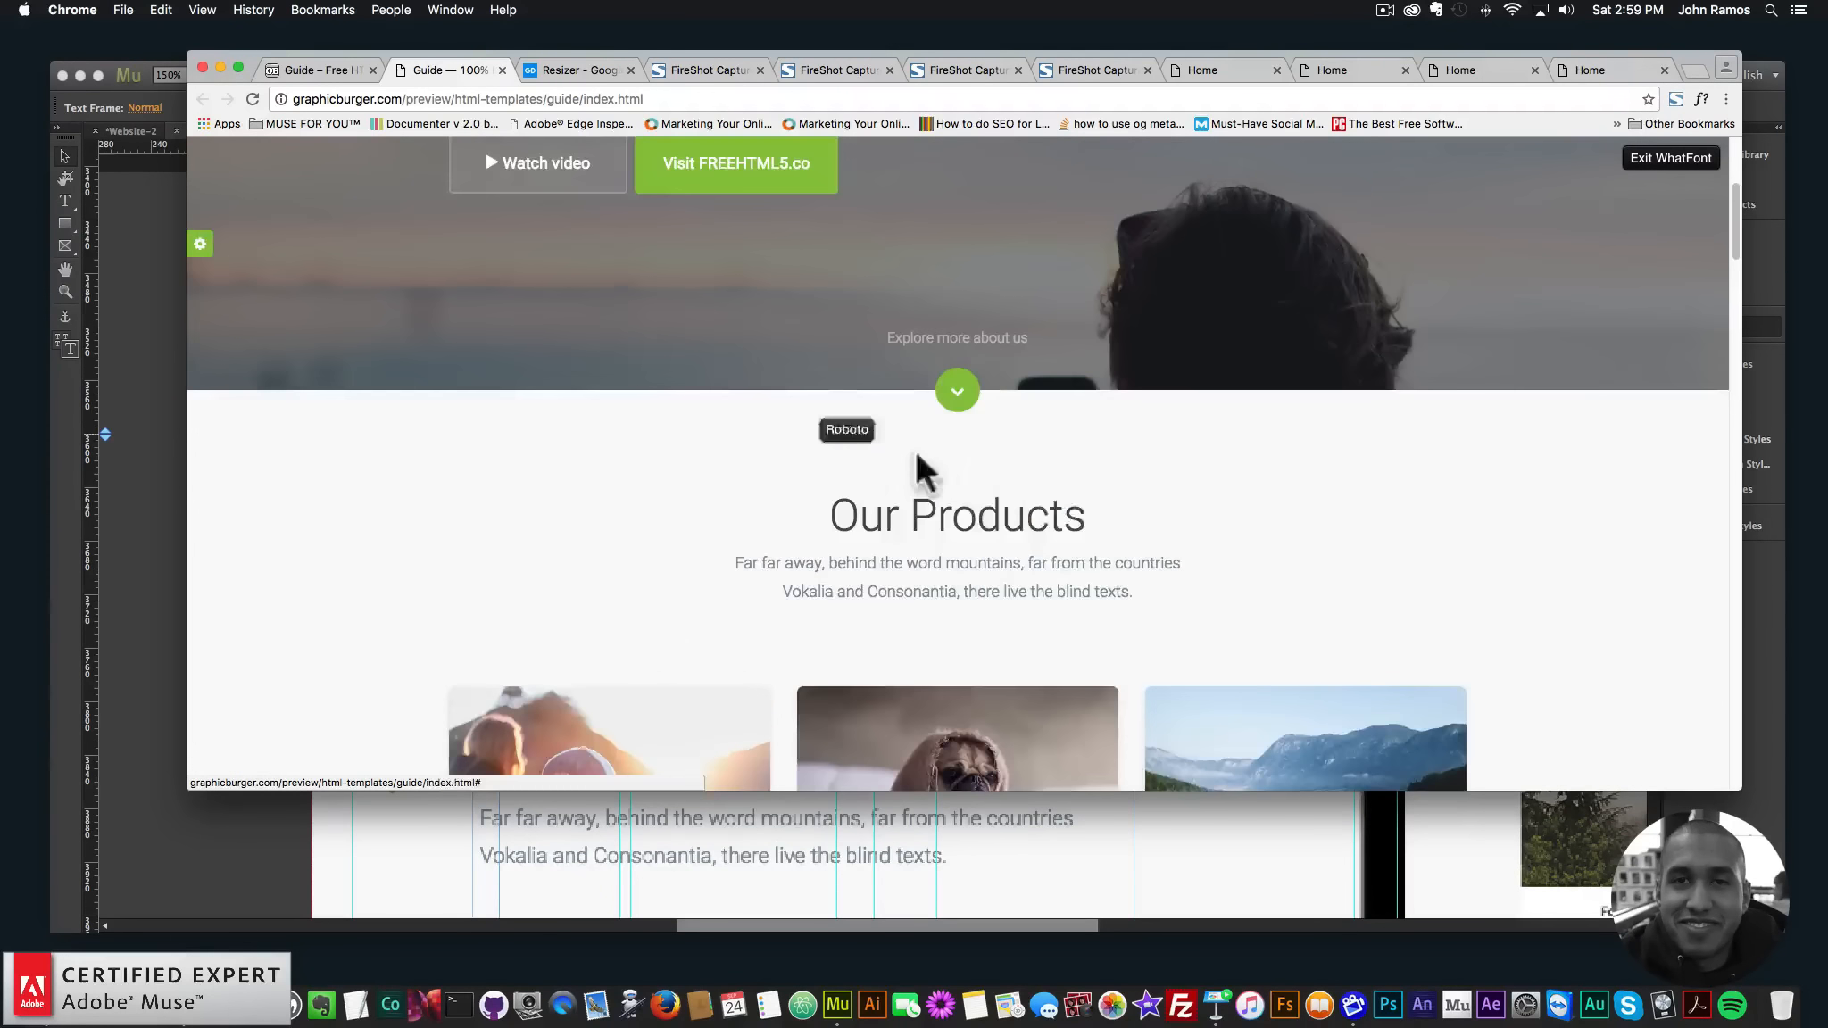
left_click(340, 897)
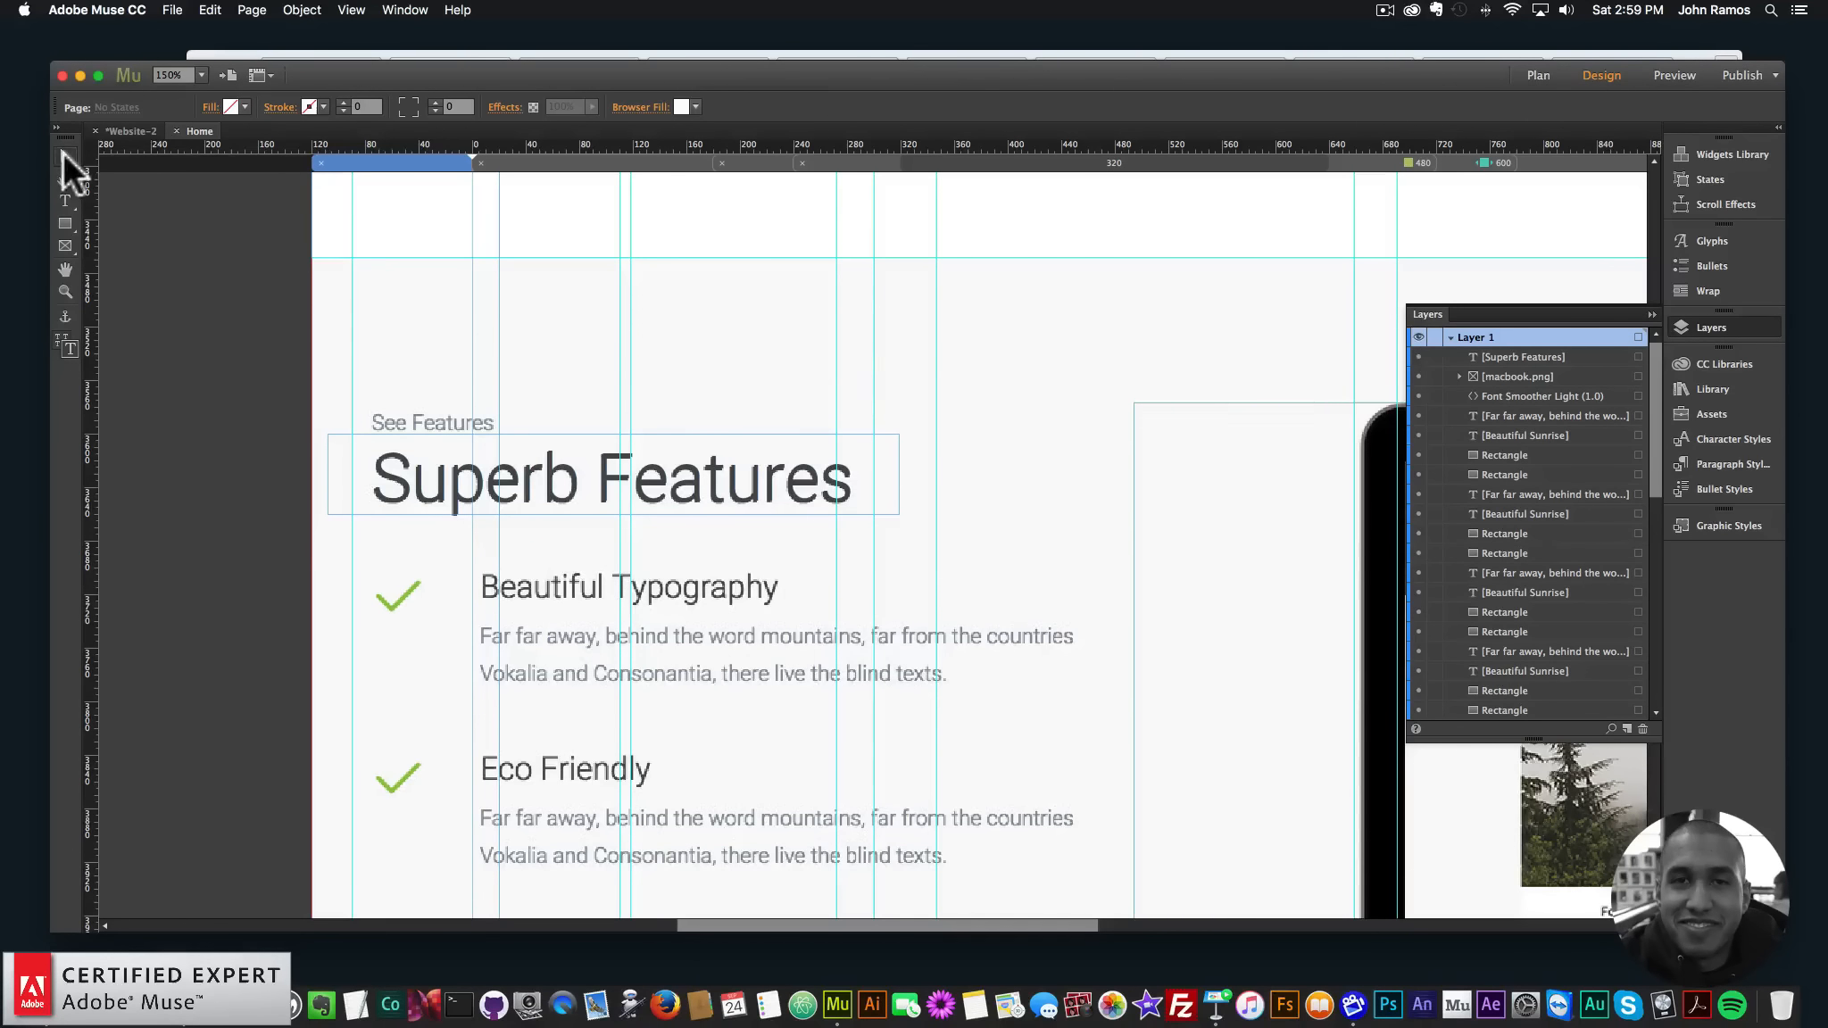
- Nudge the Superb Features heading right to X -109, Y 3601 and show the paragraph styles
left_click(802, 482)
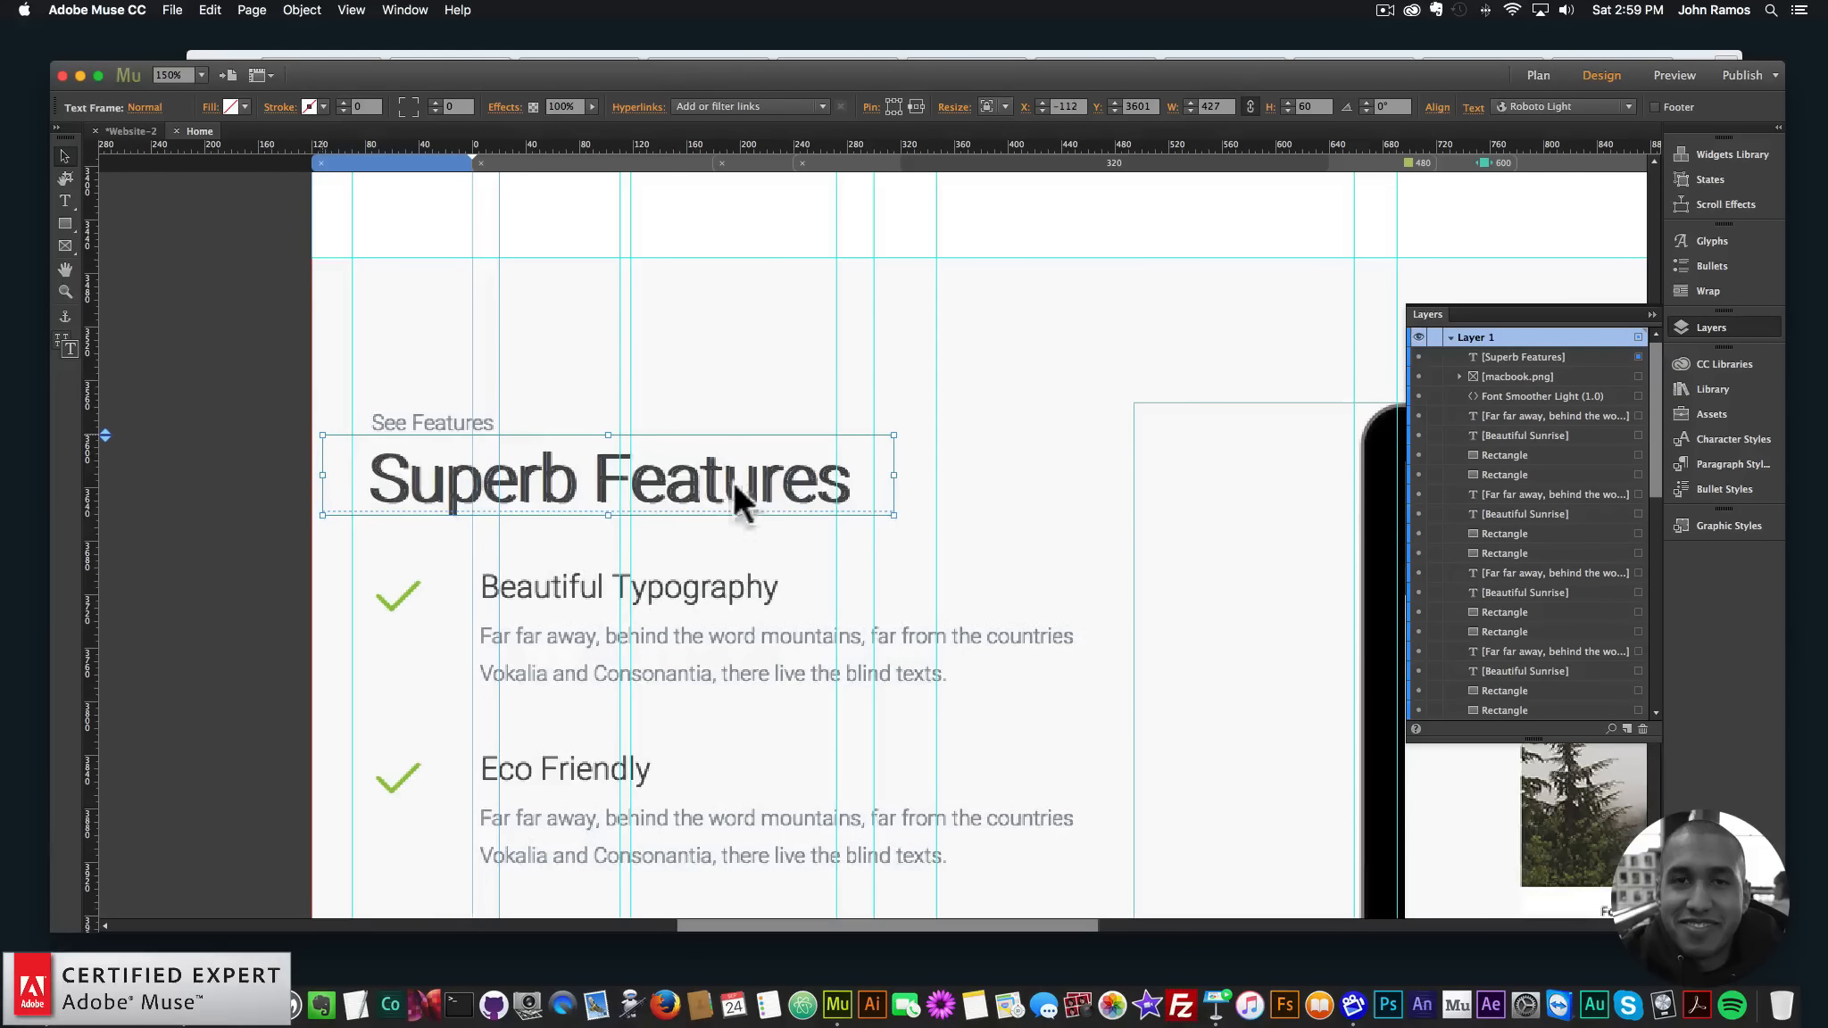
key("Right")
key("Right")
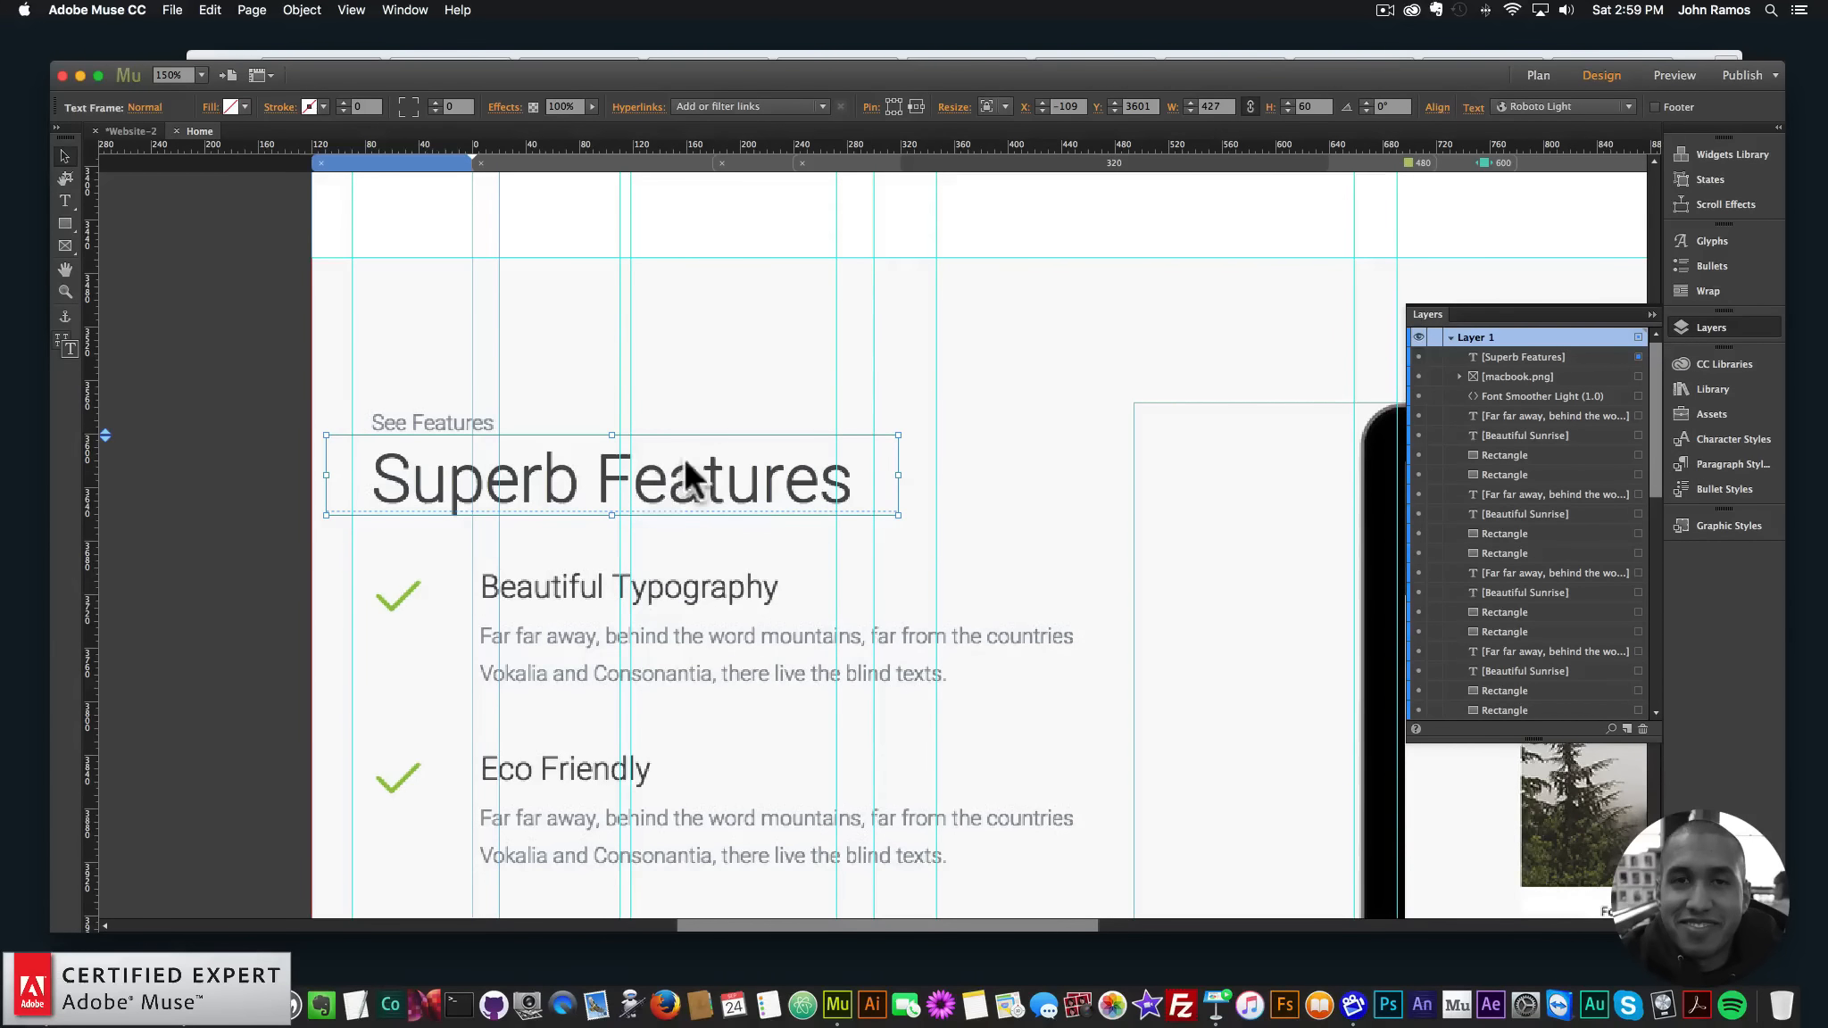
left_click(1722, 463)
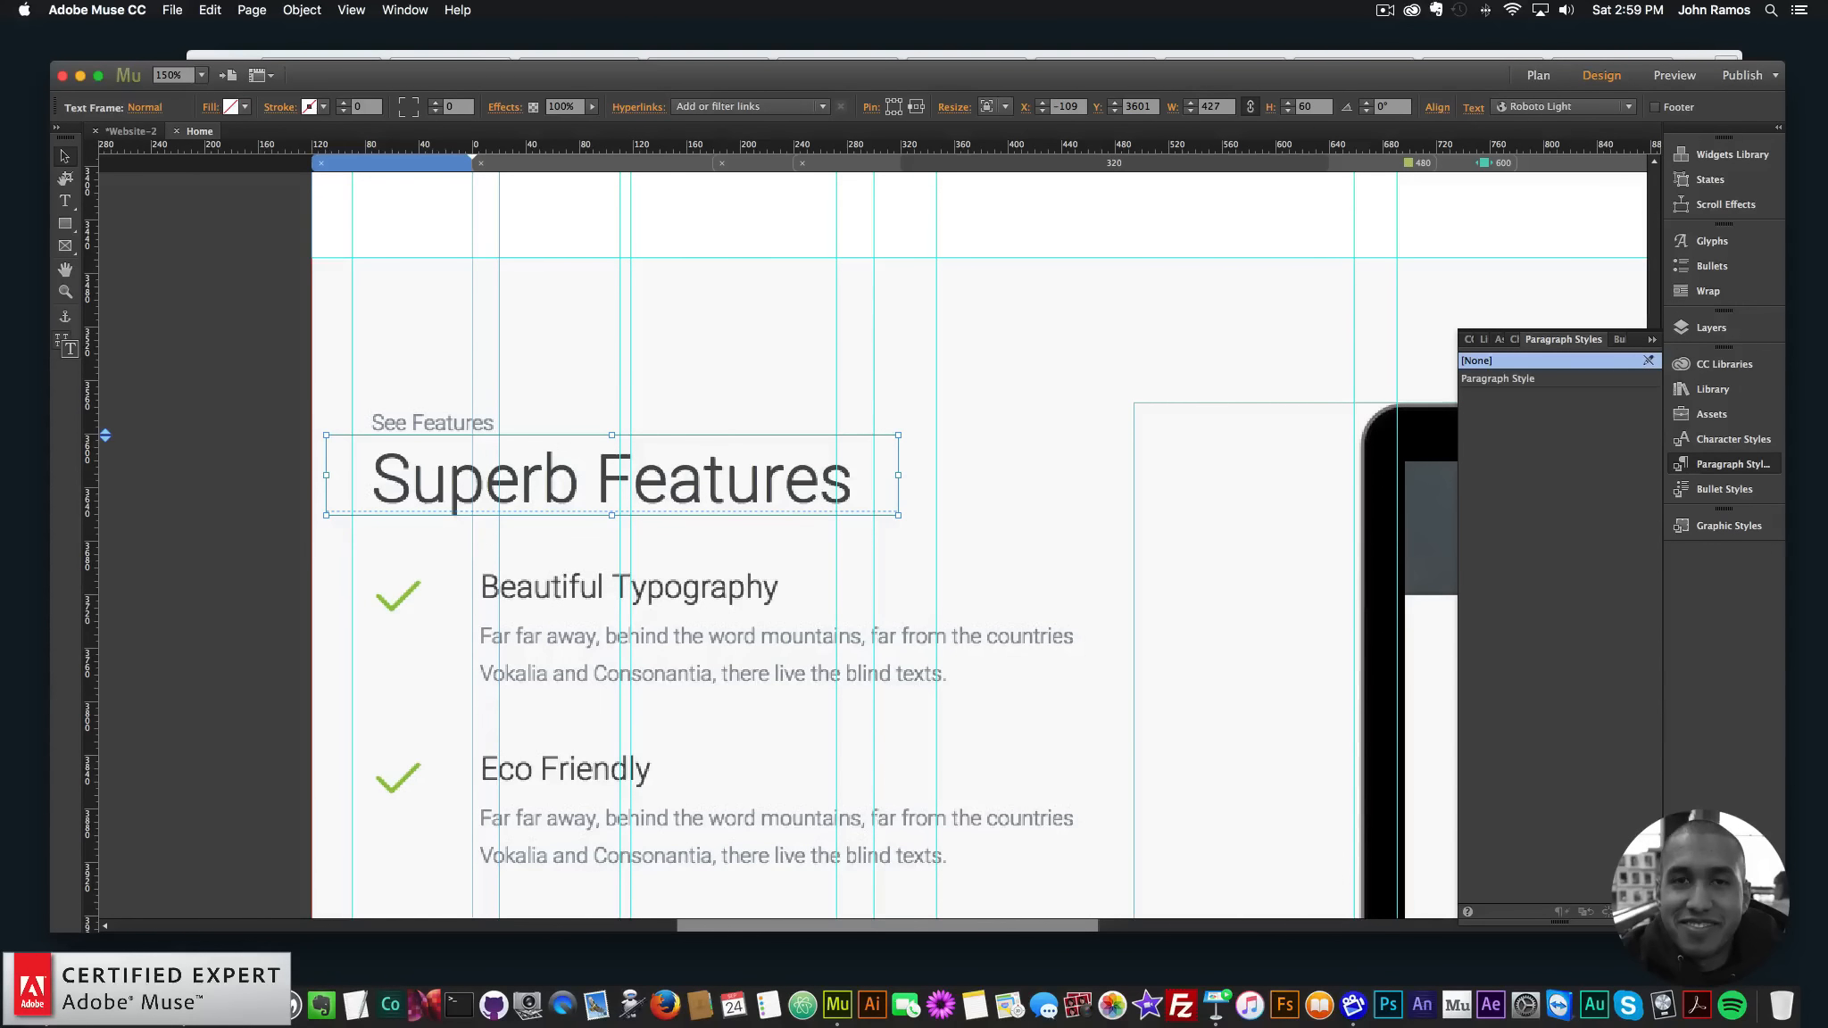
- Rename the paragraph style to 'heading' and give it the <h2> Subhead paragraph tag
double_click(1487, 379)
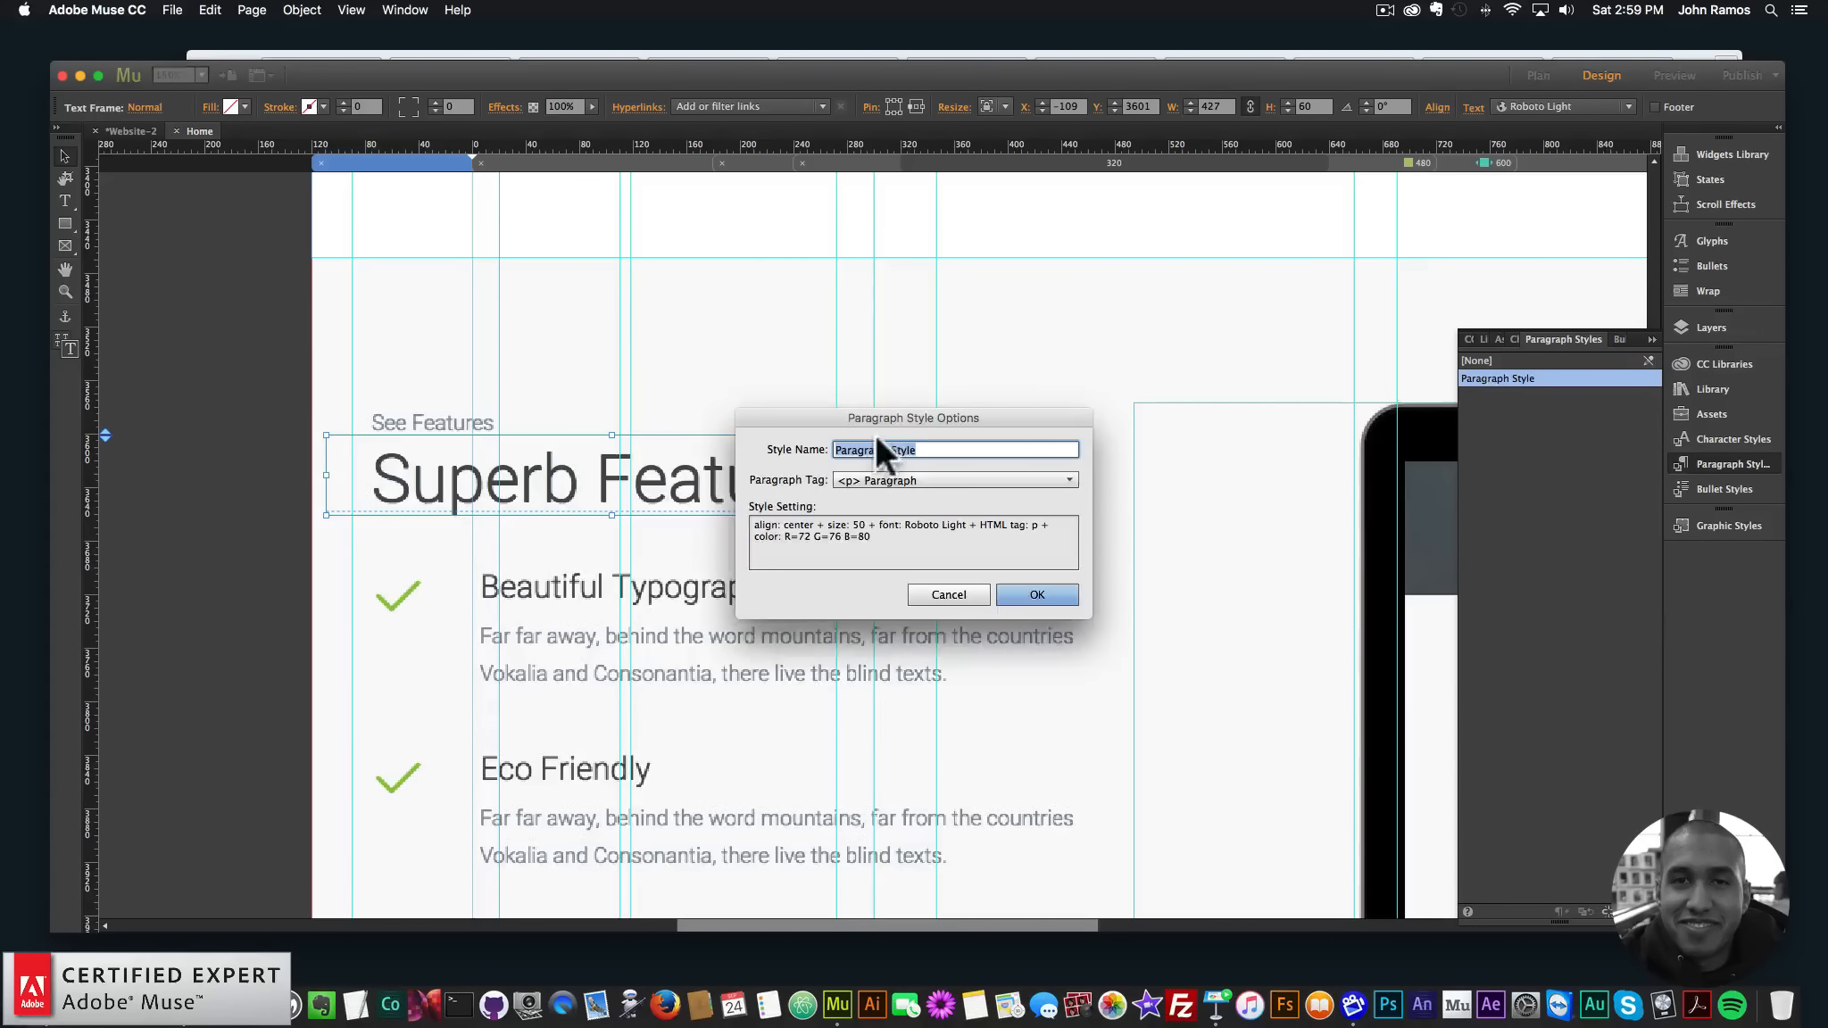
type("hean")
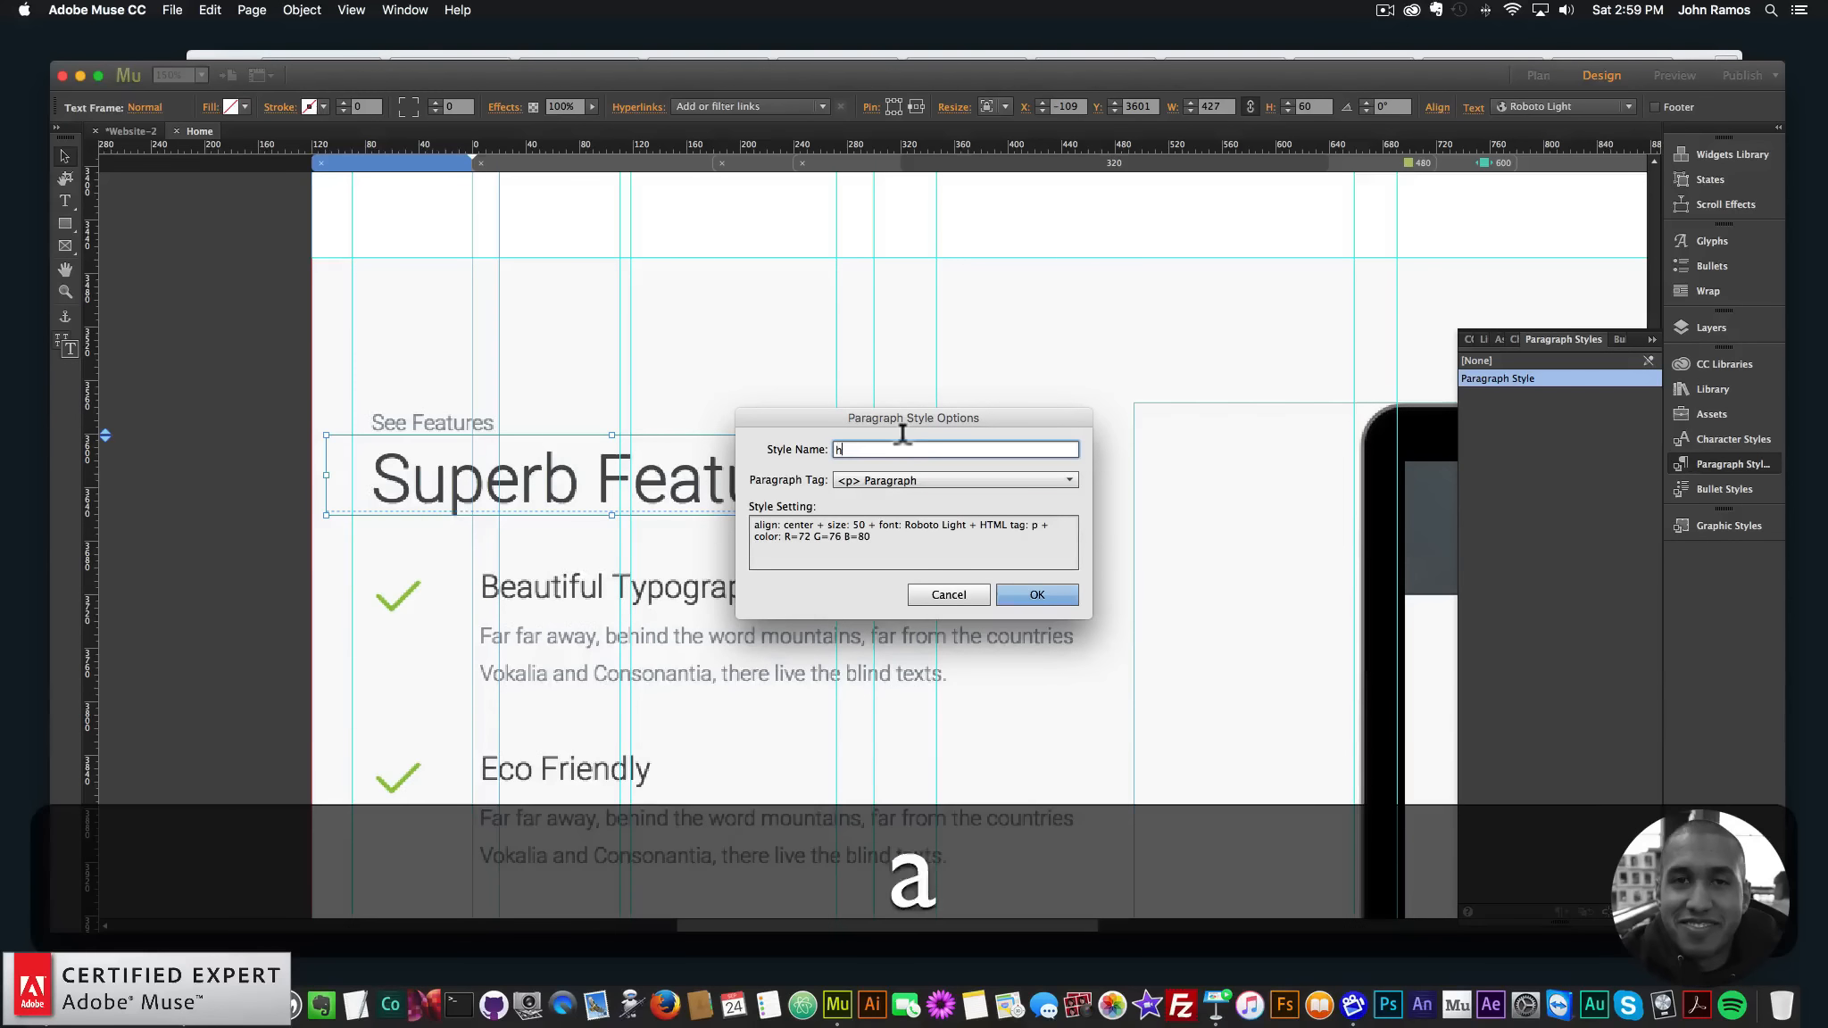
key("BackSpace")
type("ding")
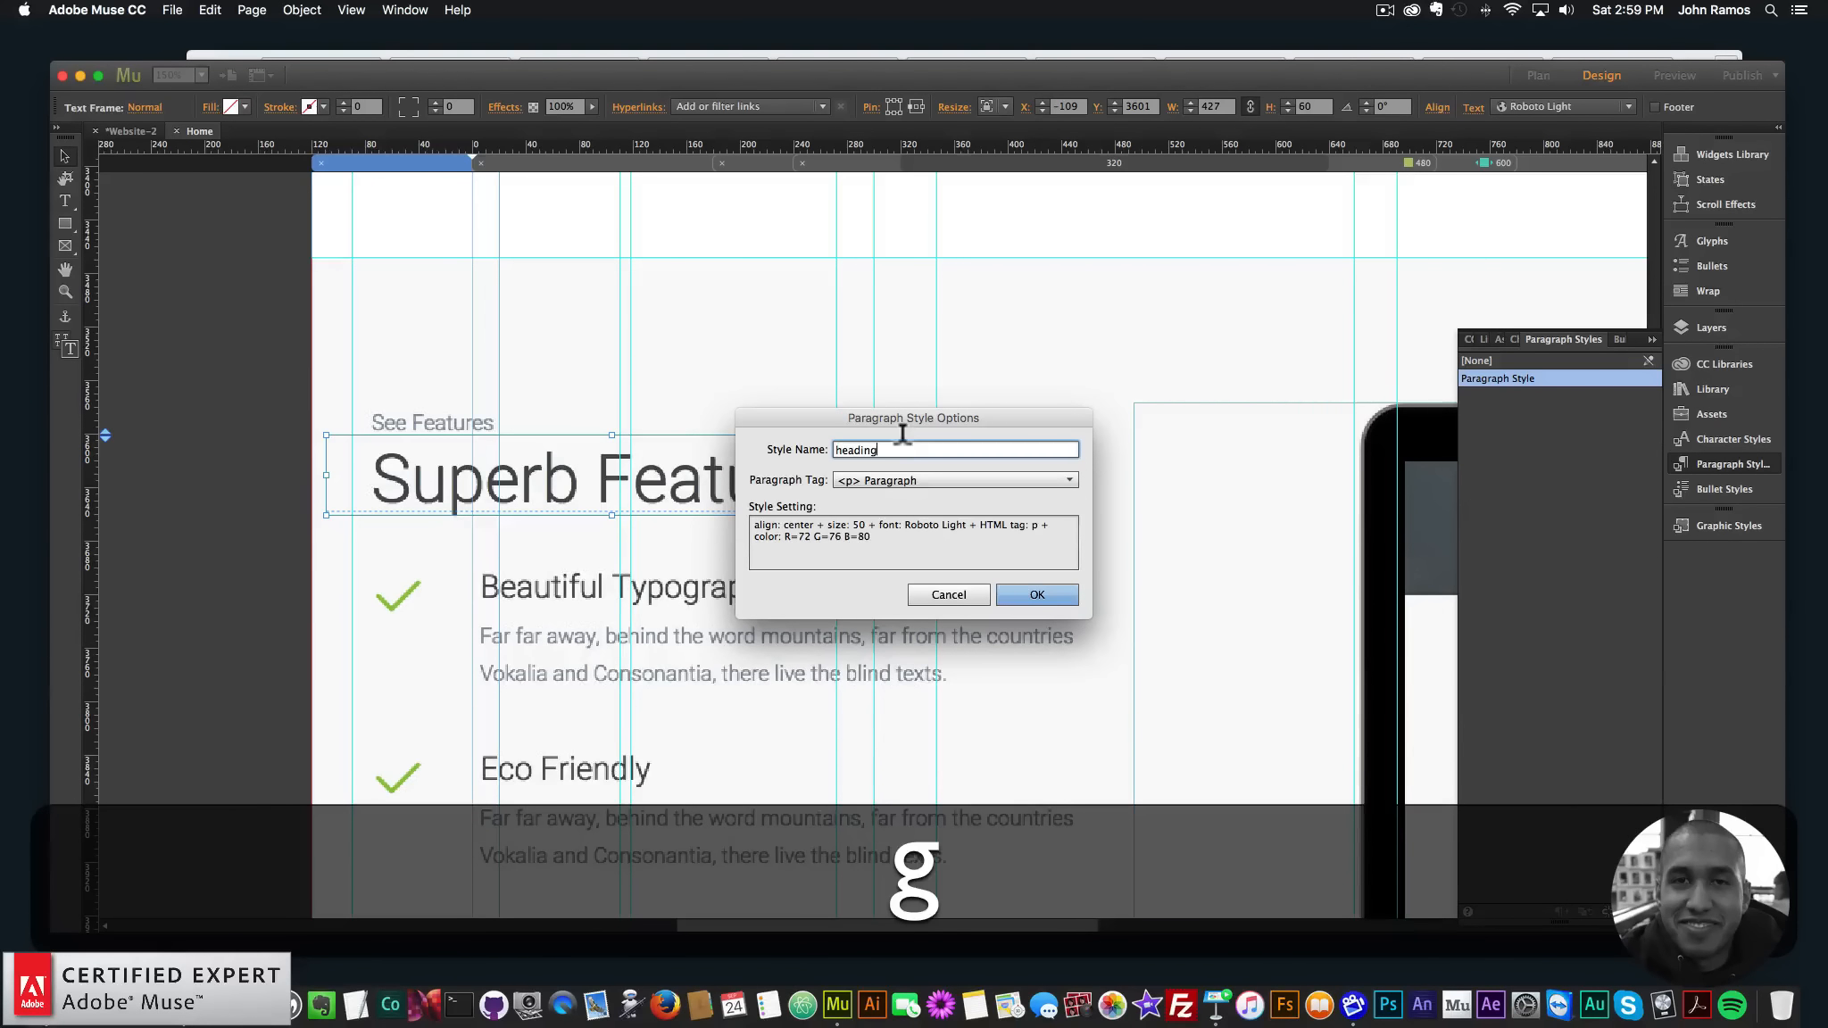
left_click(897, 479)
left_click(875, 536)
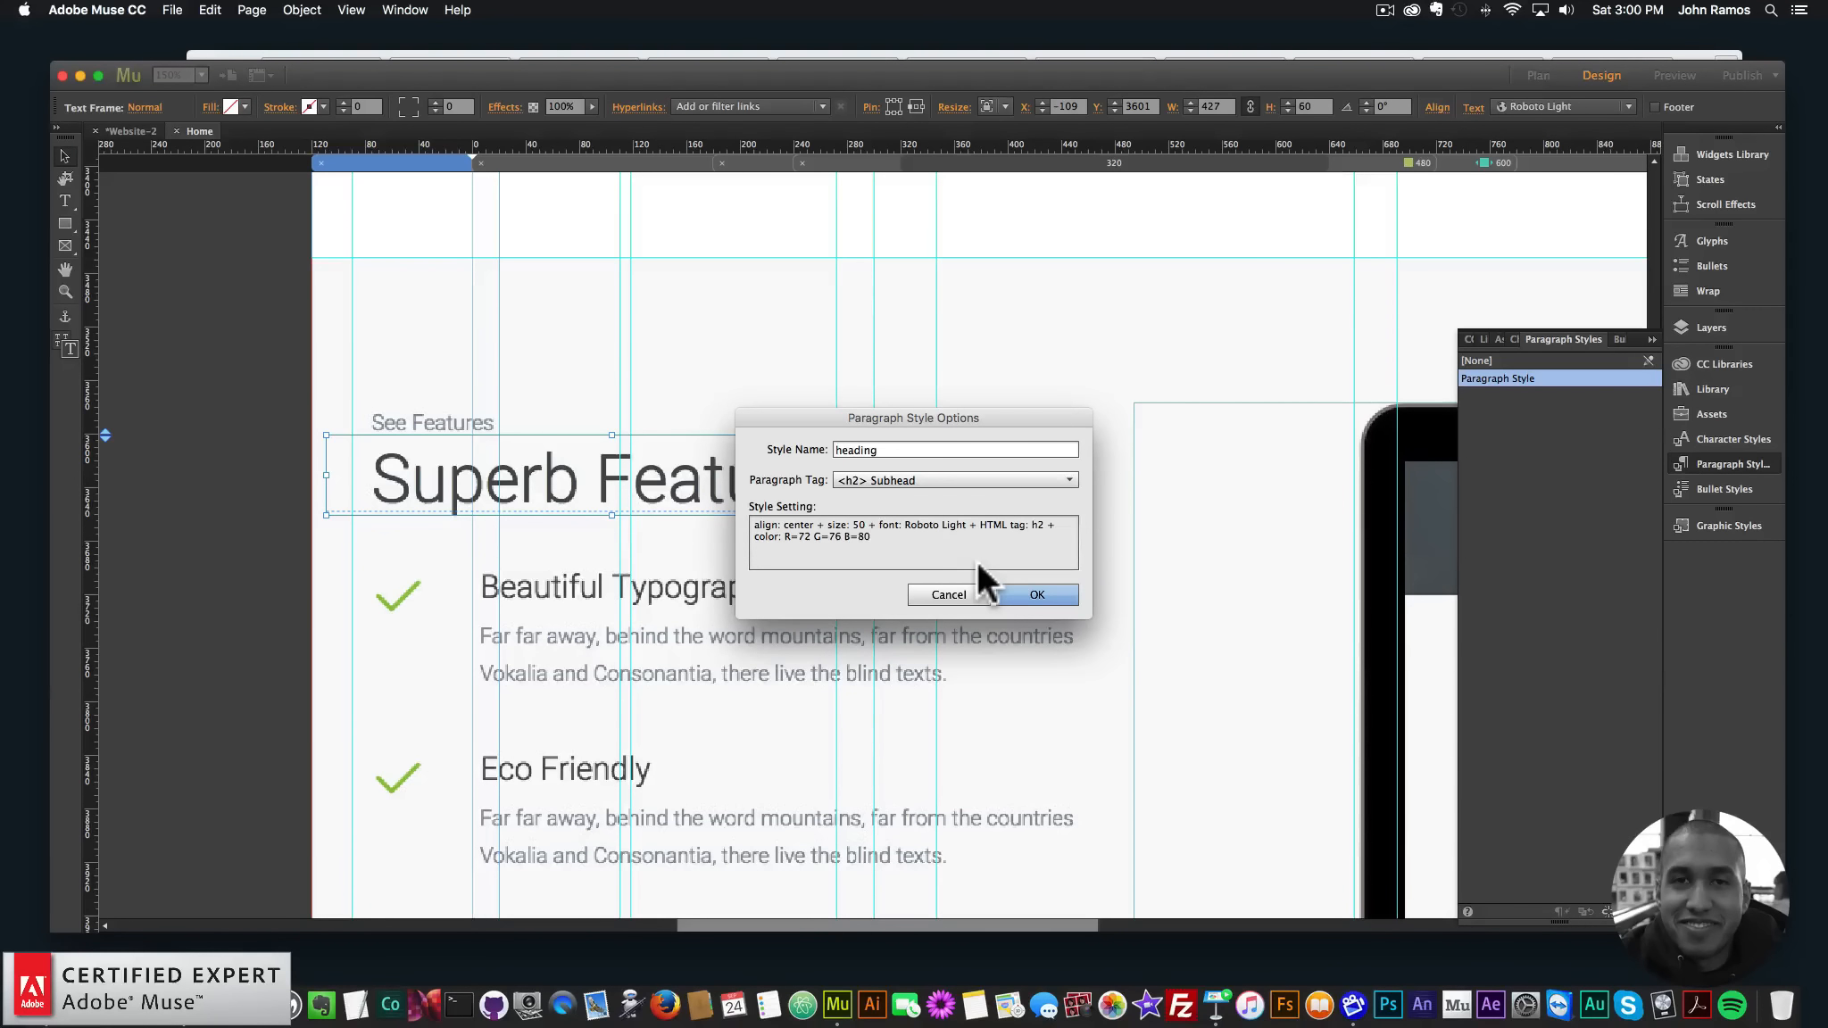
left_click(897, 483)
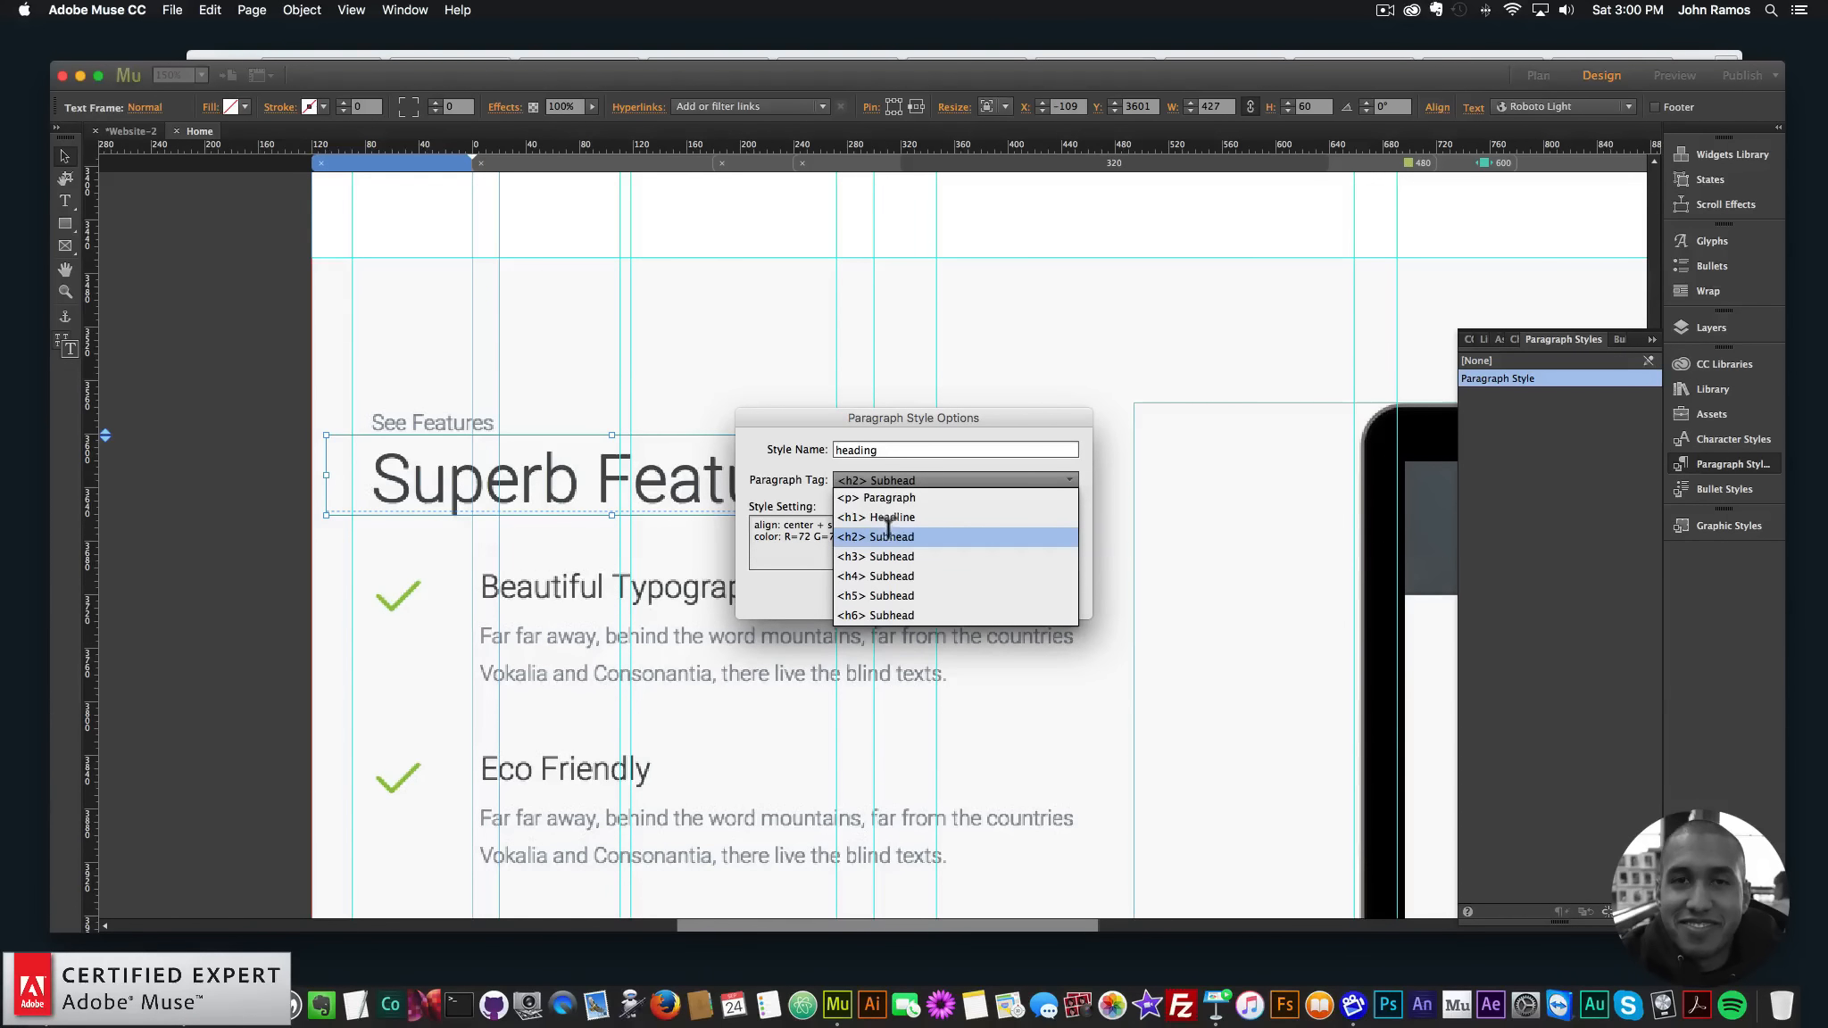
left_click(900, 440)
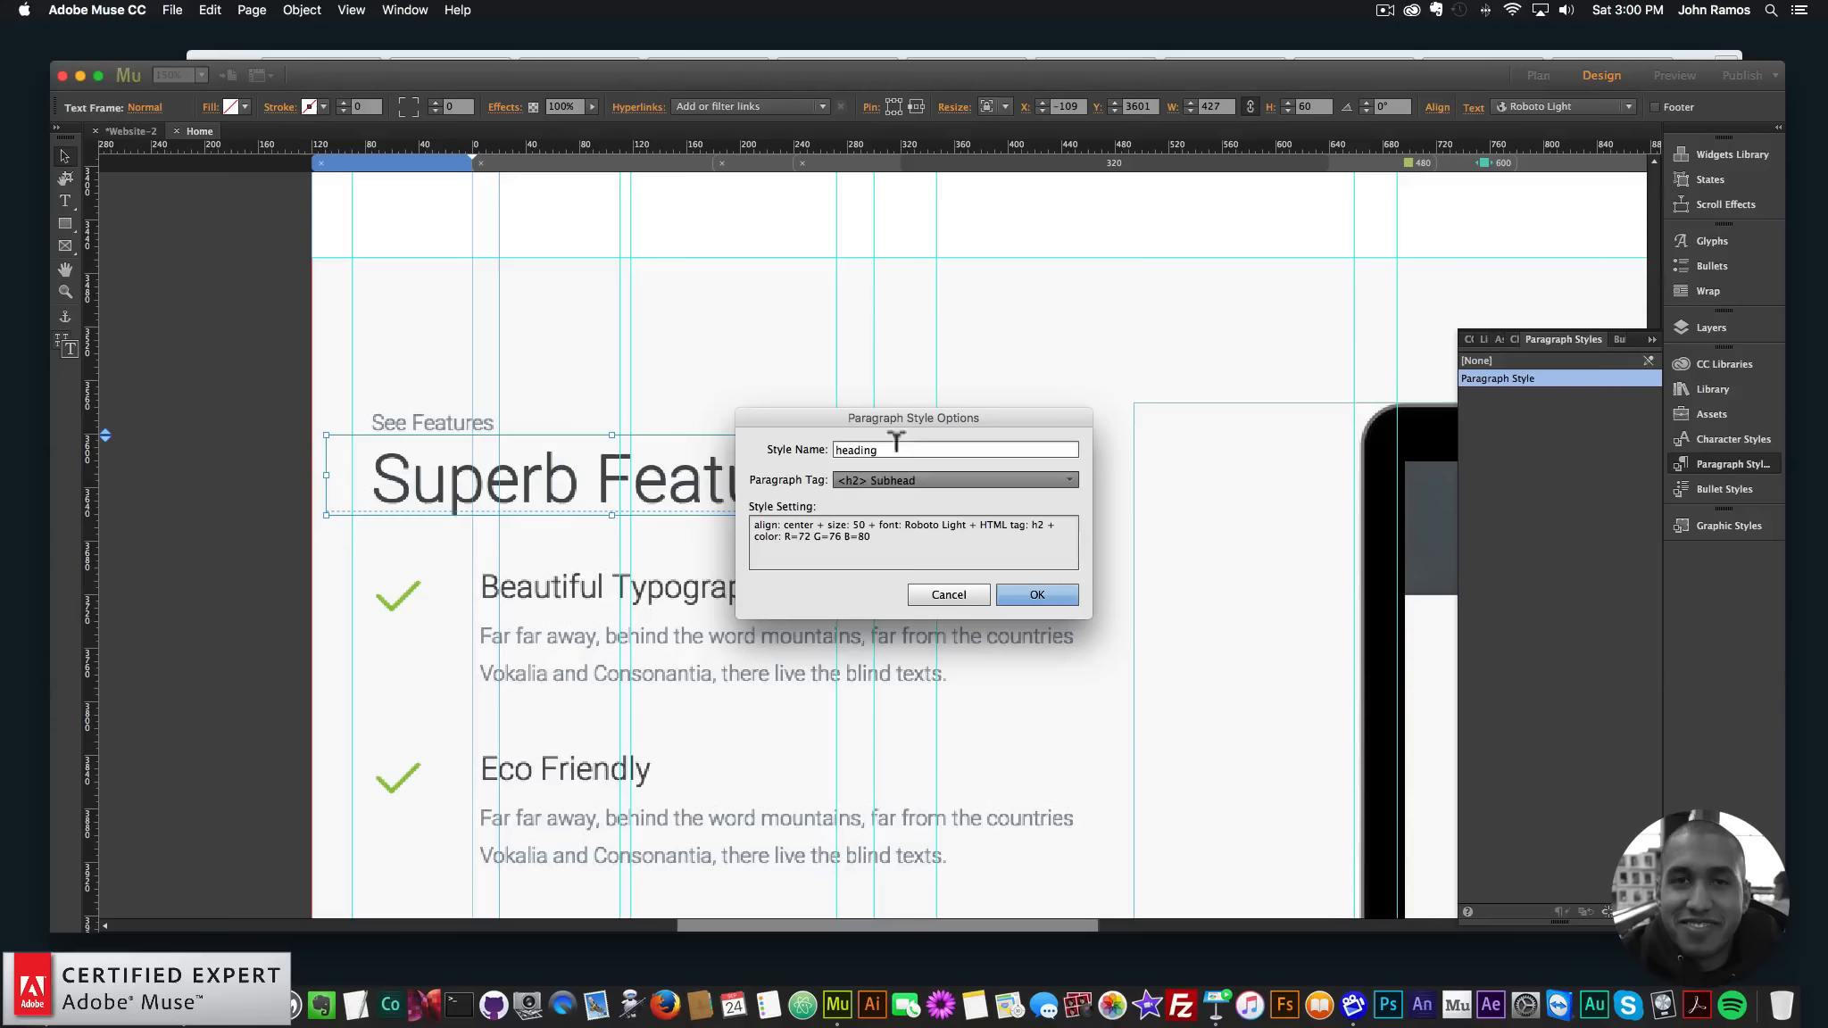
left_click(1040, 594)
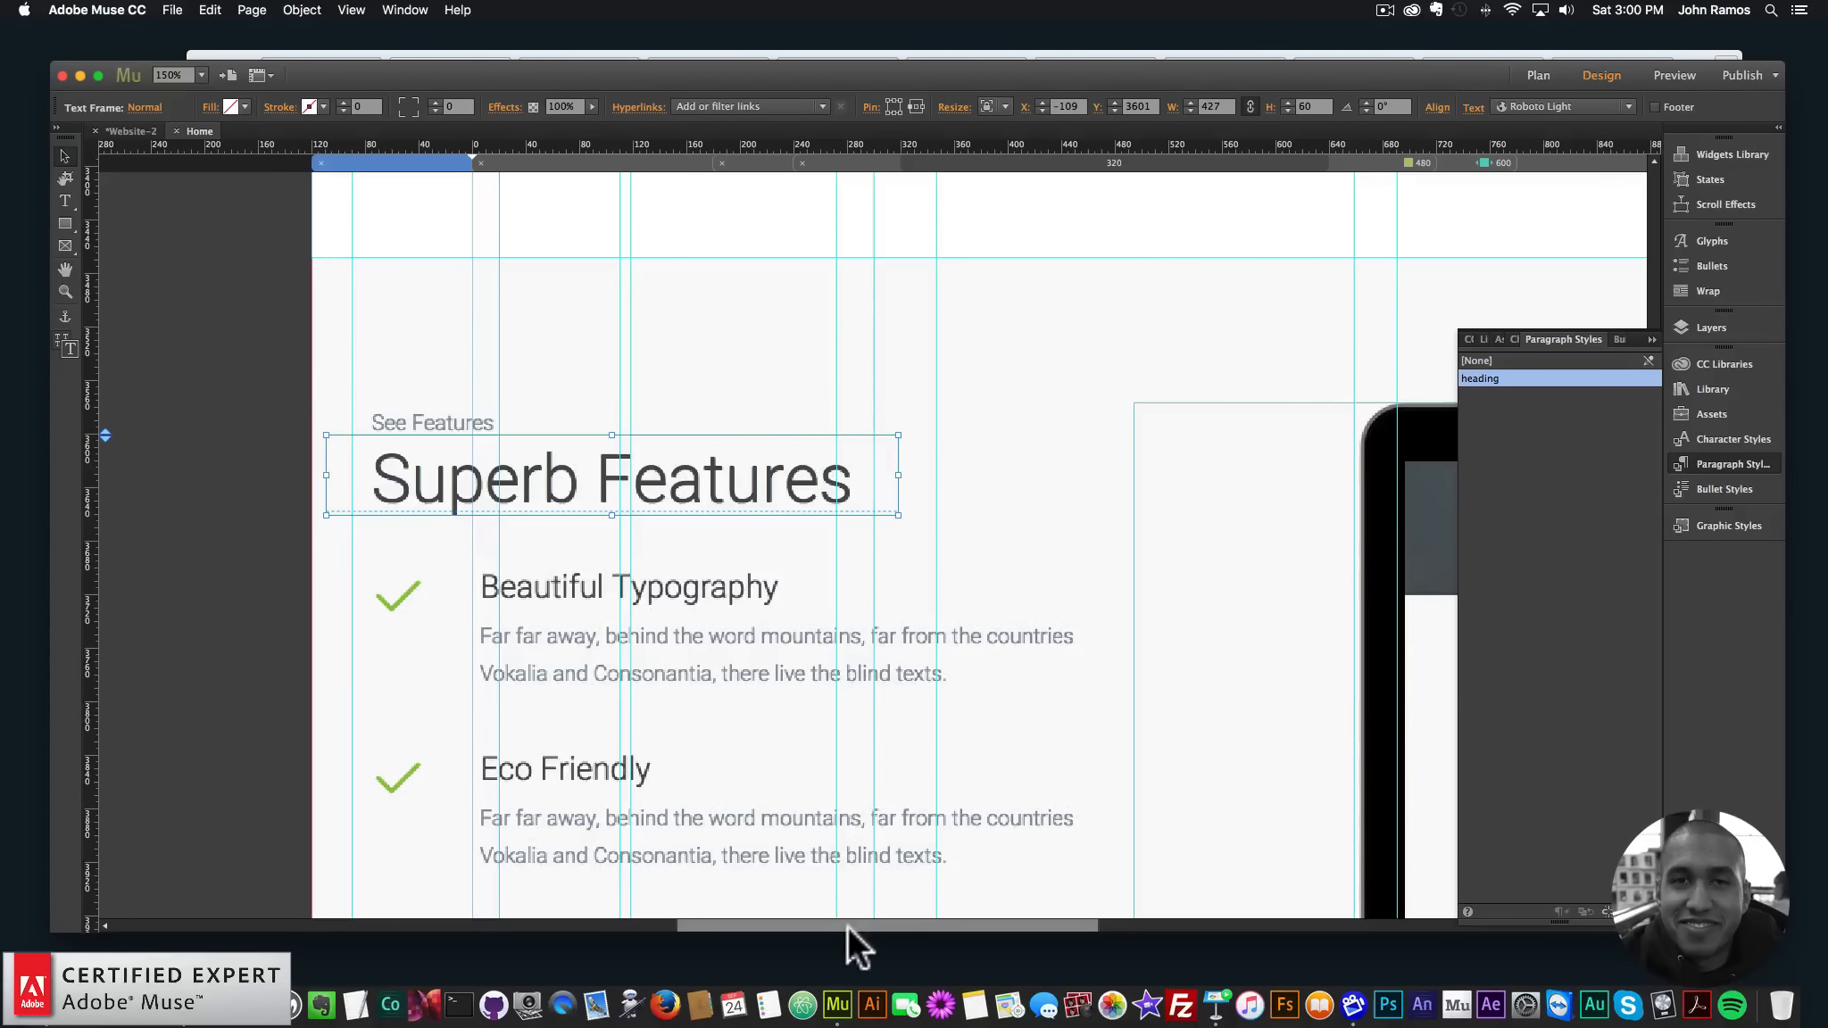
- Hide the template screenshot layer and show the grey rectangle behind Superb Features
left_click_drag(847, 926, 884, 919)
key("super+minus")
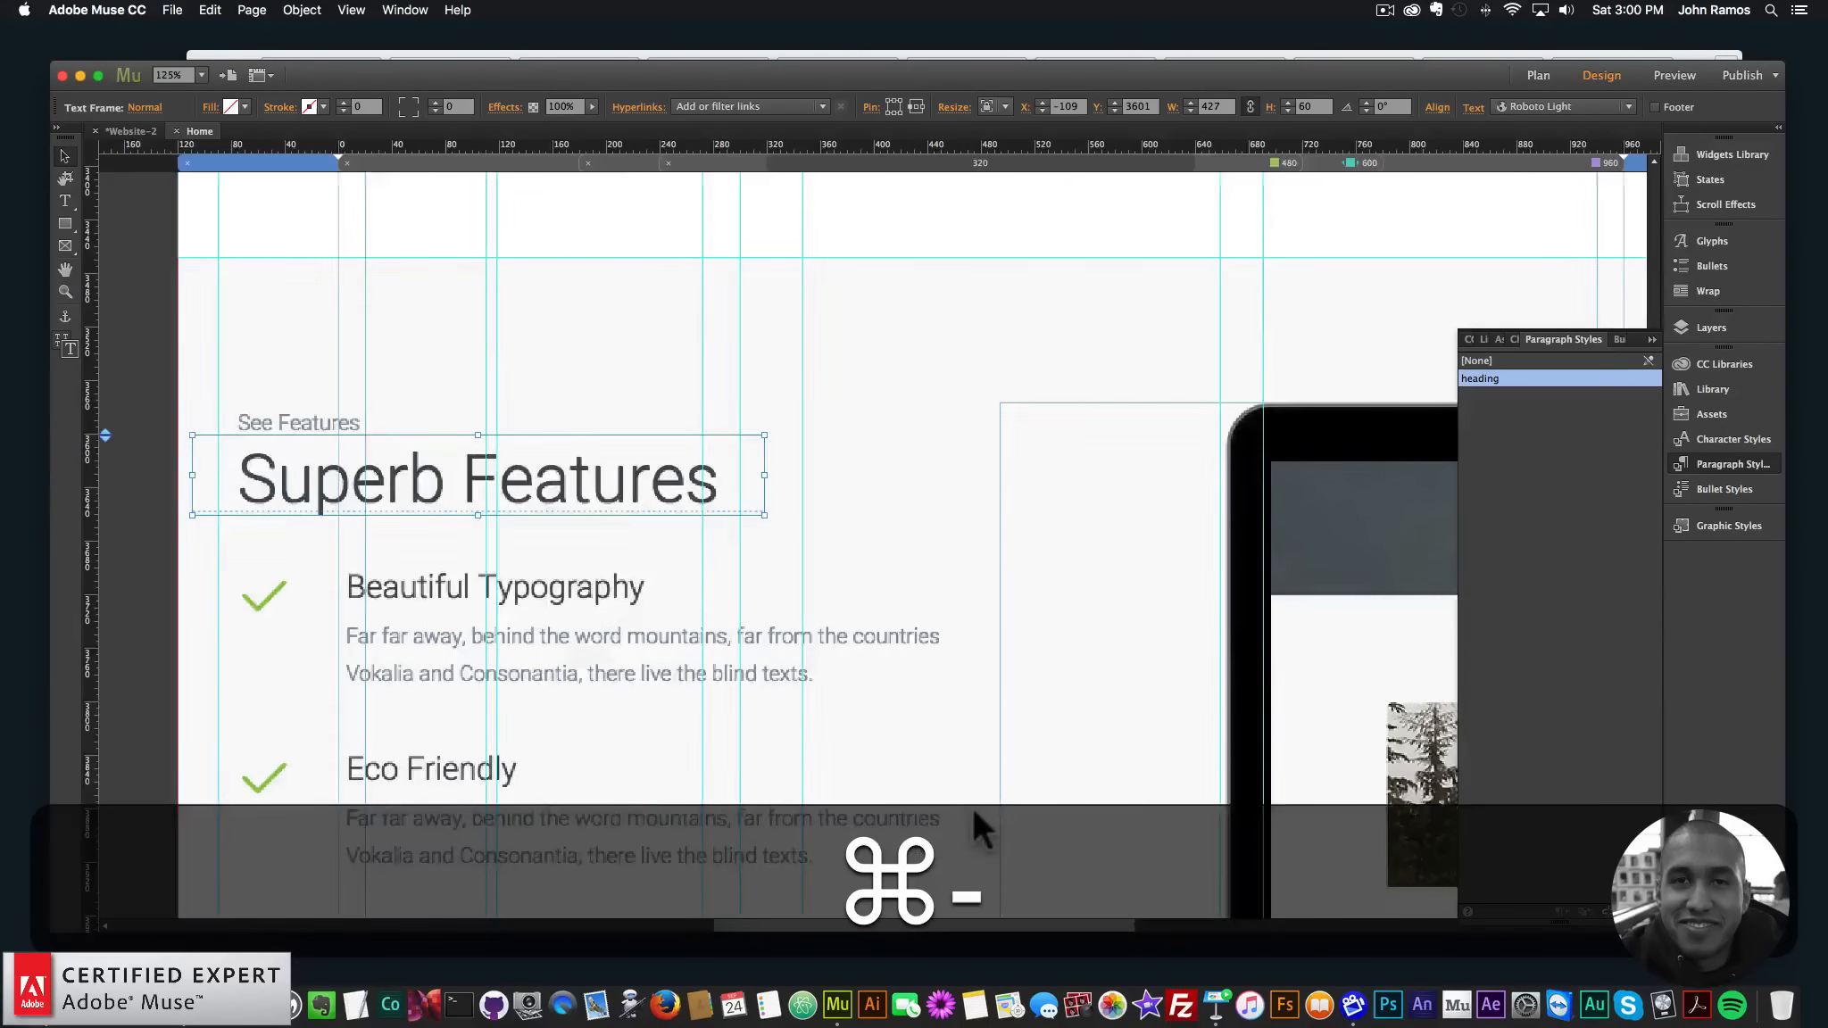
key("super+minus")
left_click_drag(1096, 924, 1243, 924)
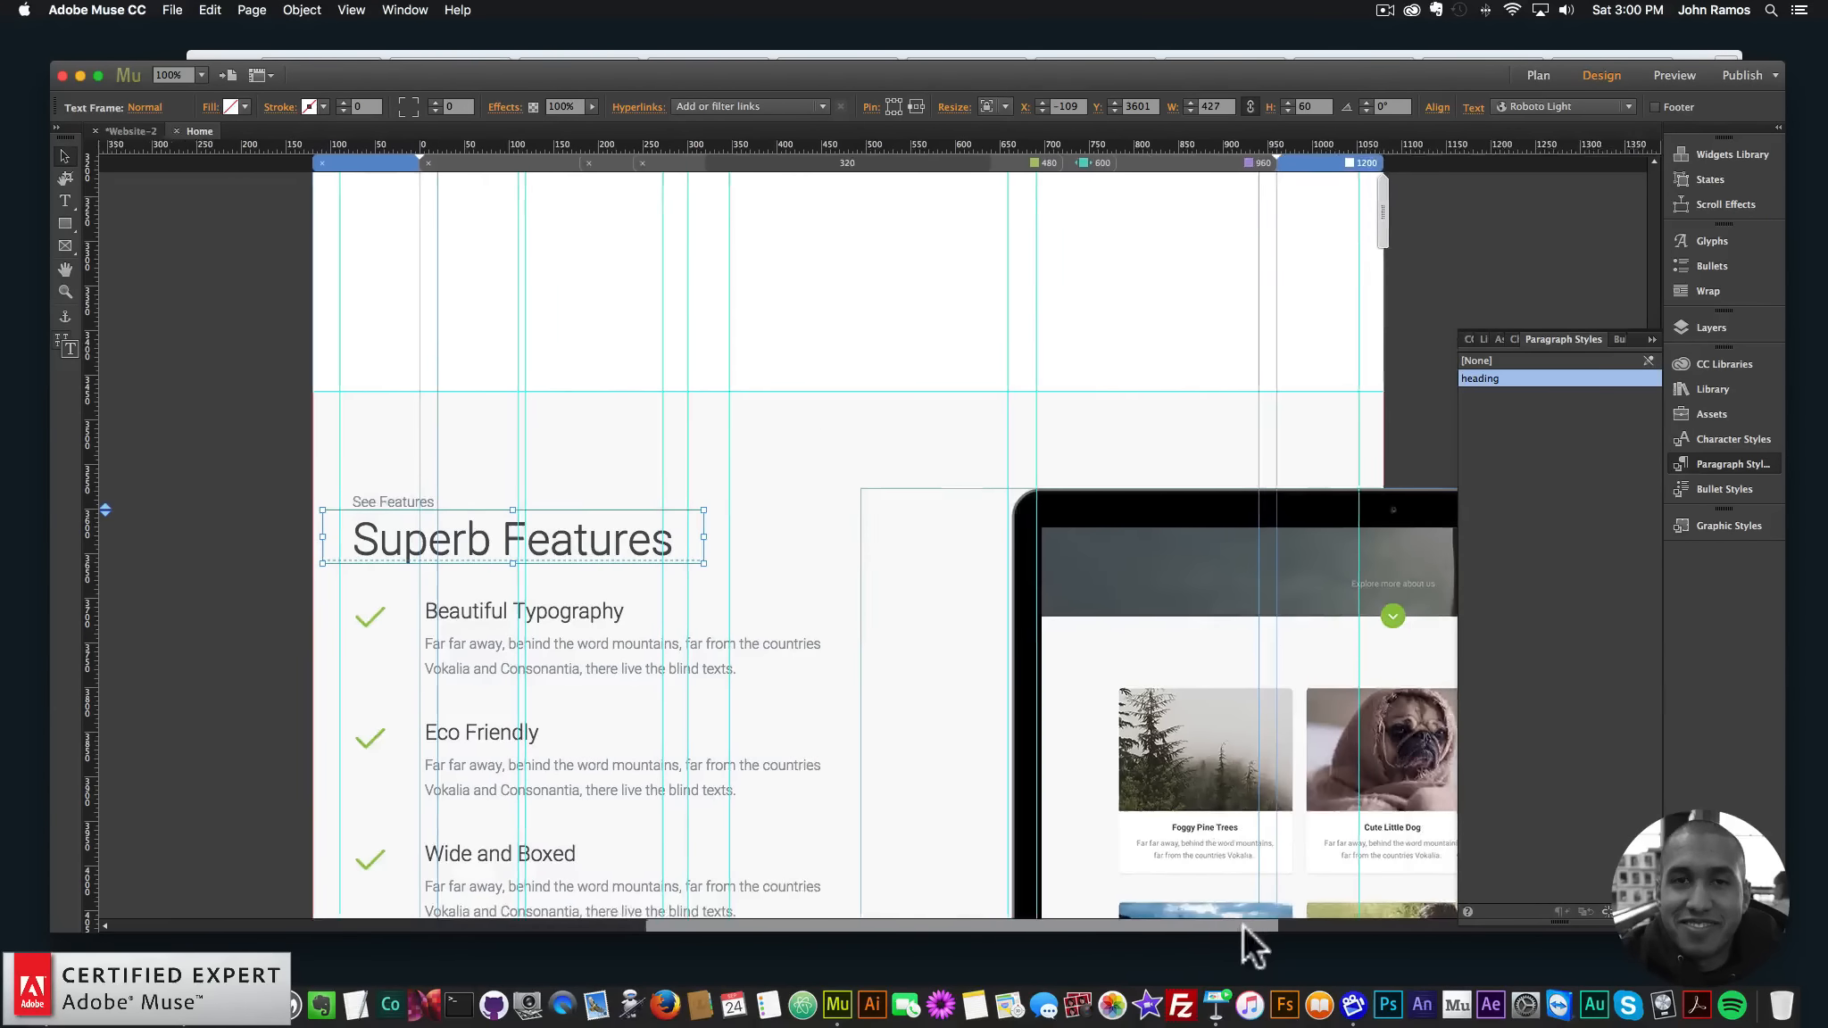
key("super+minus")
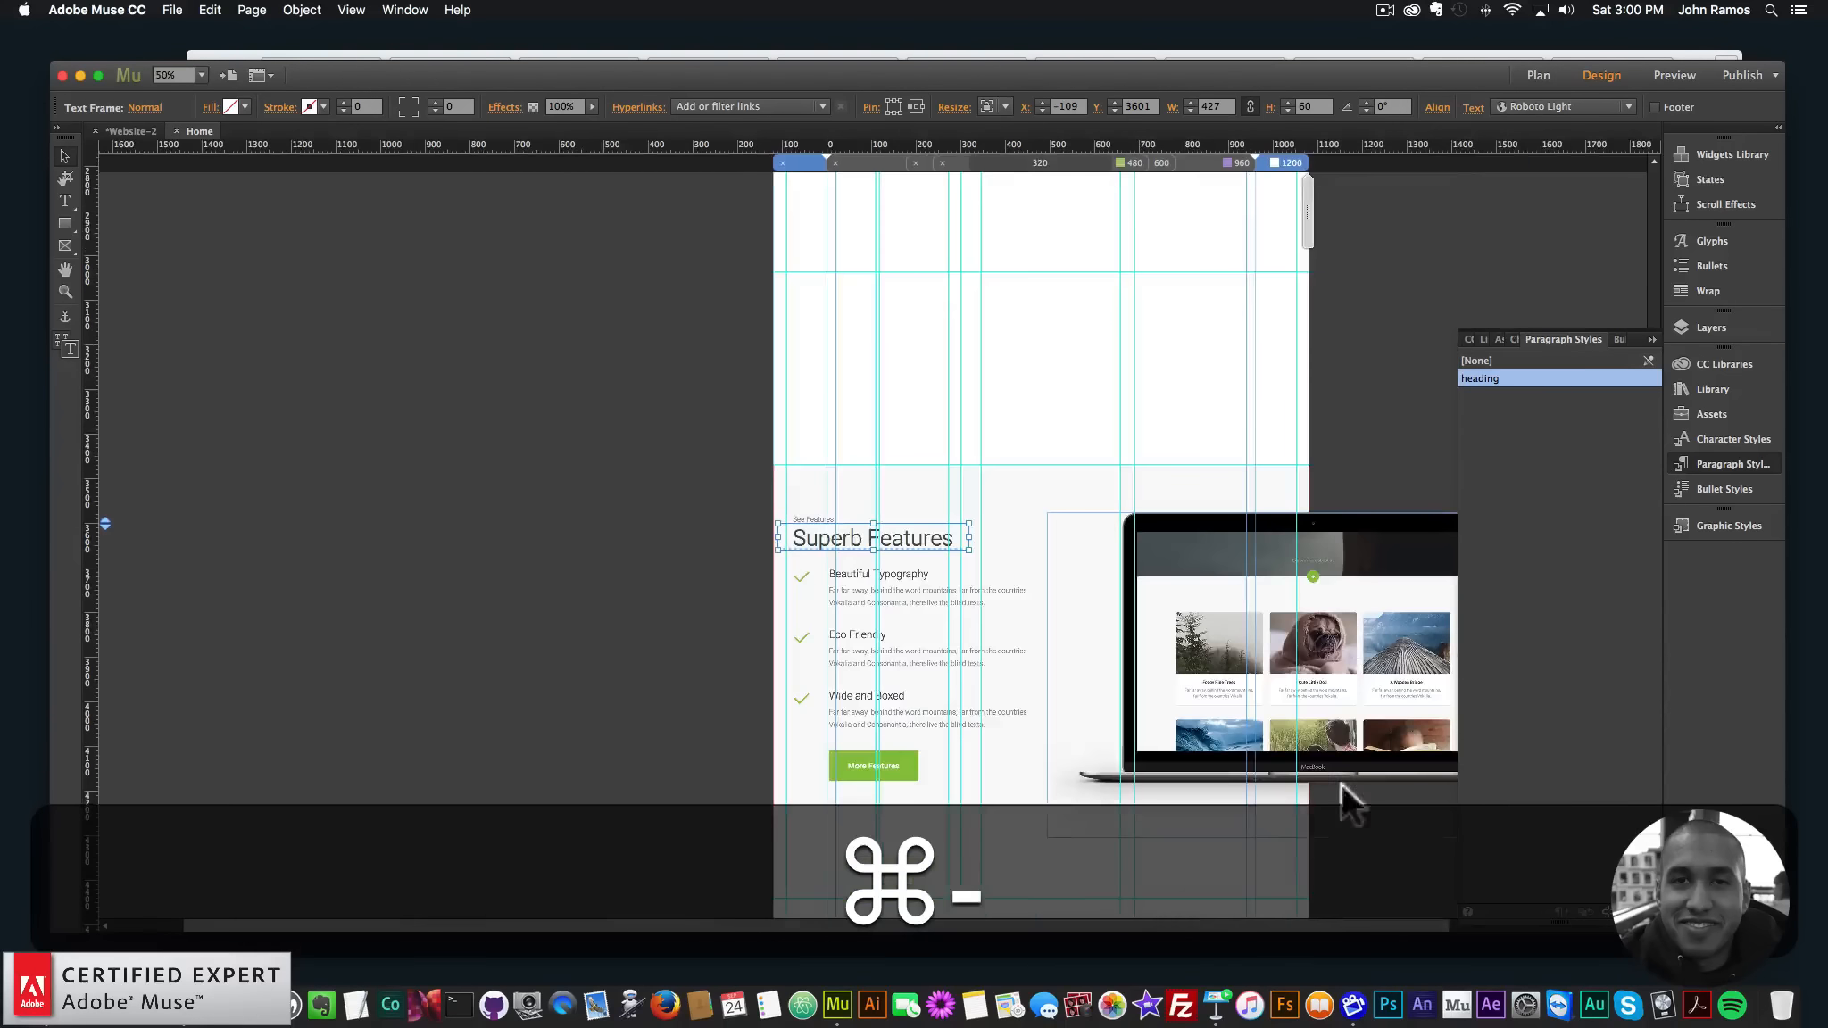
left_click_drag(1188, 924, 1298, 924)
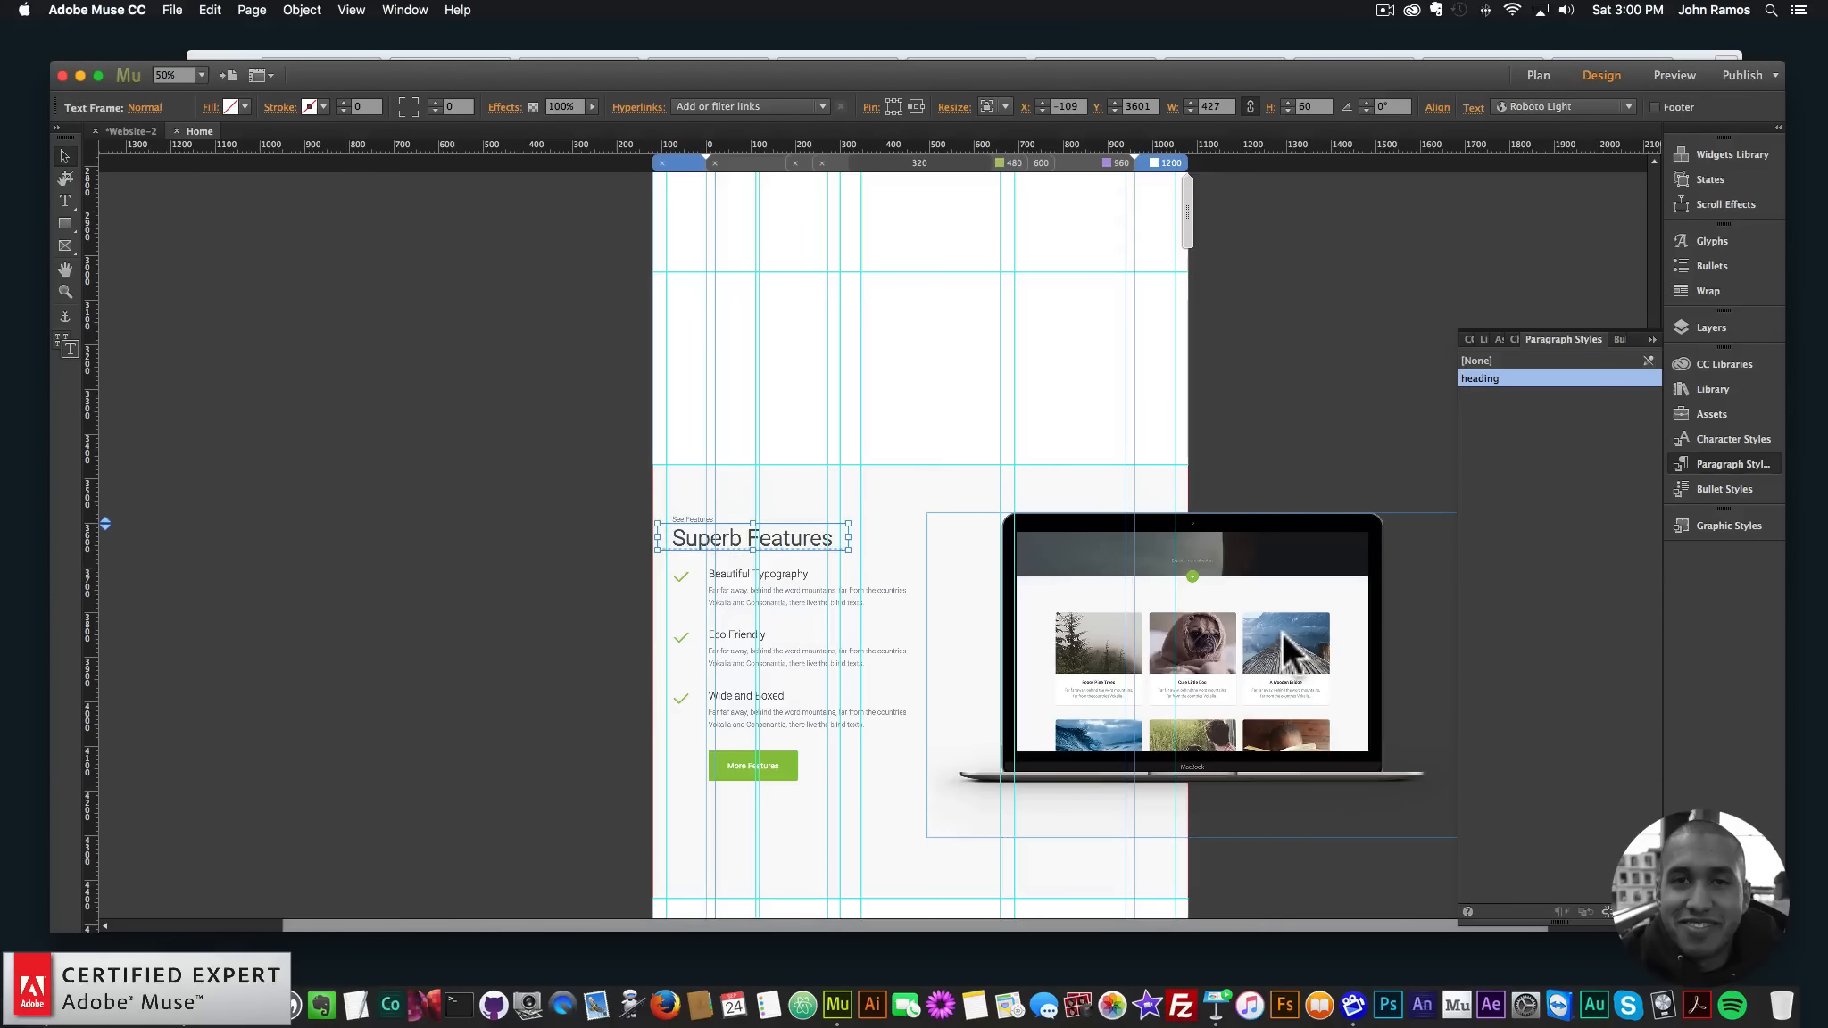
left_click(1282, 631)
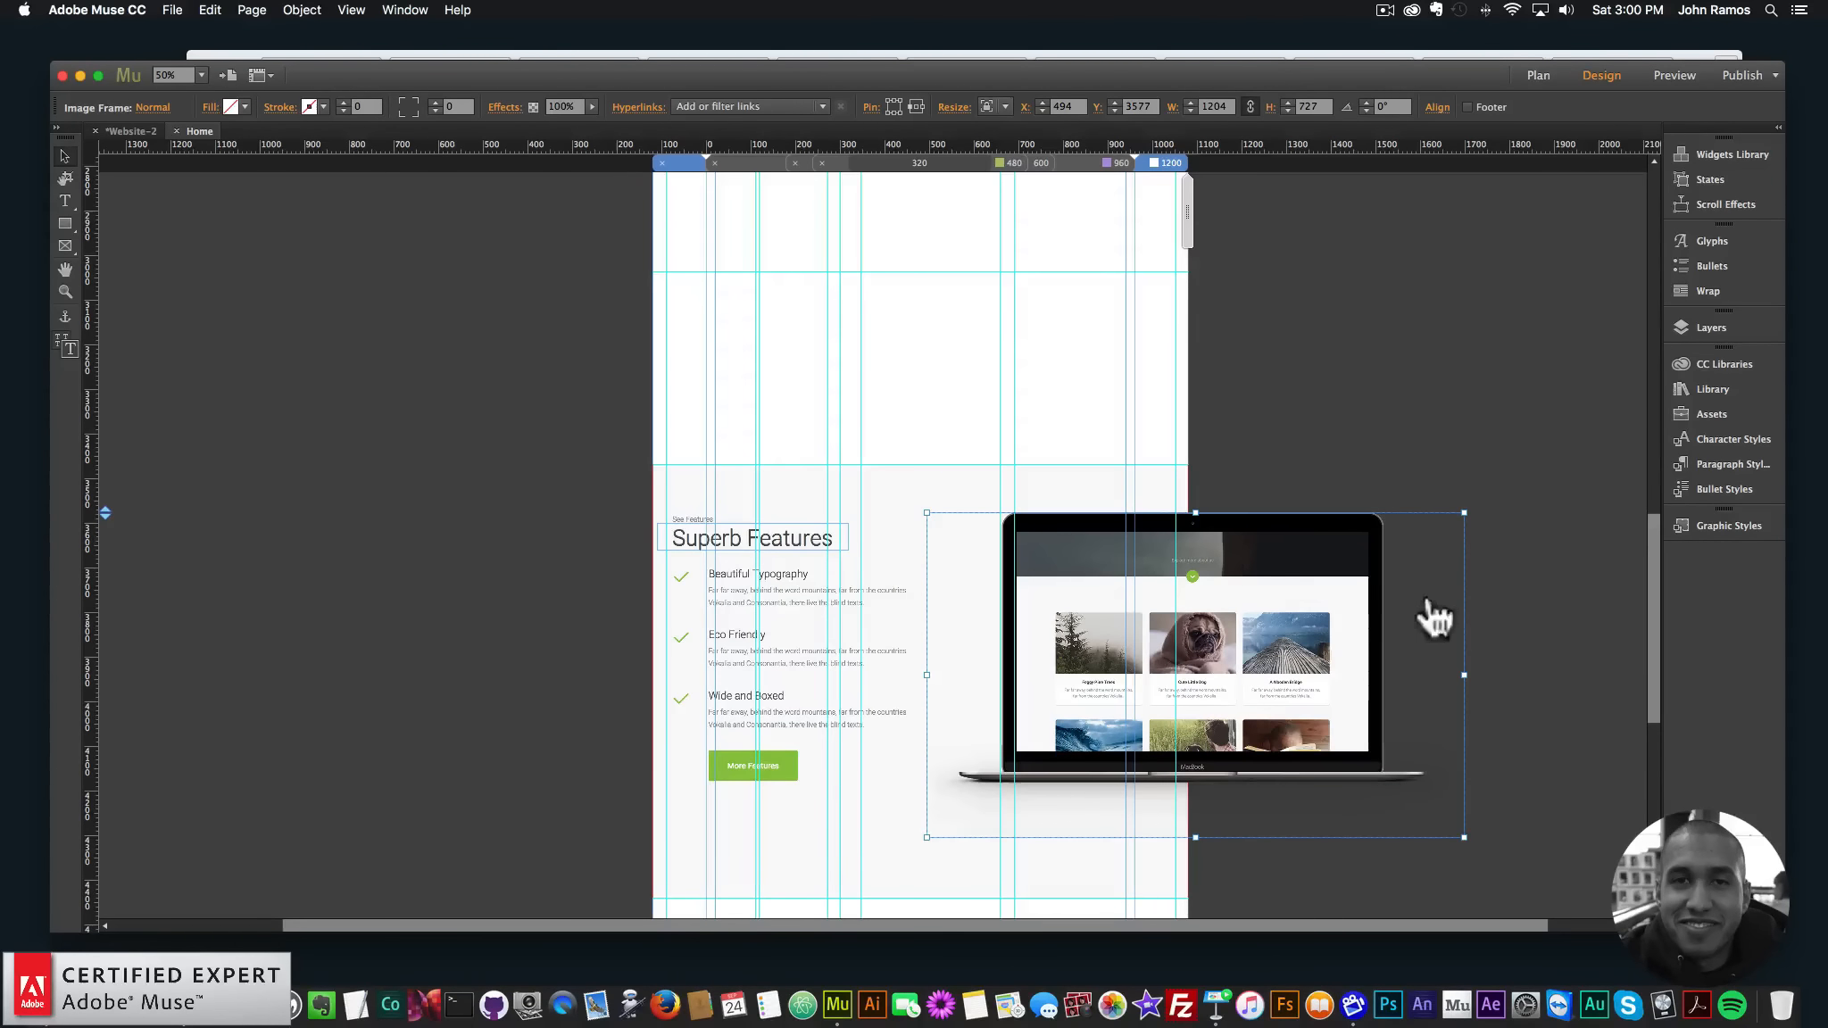
left_click(334, 375)
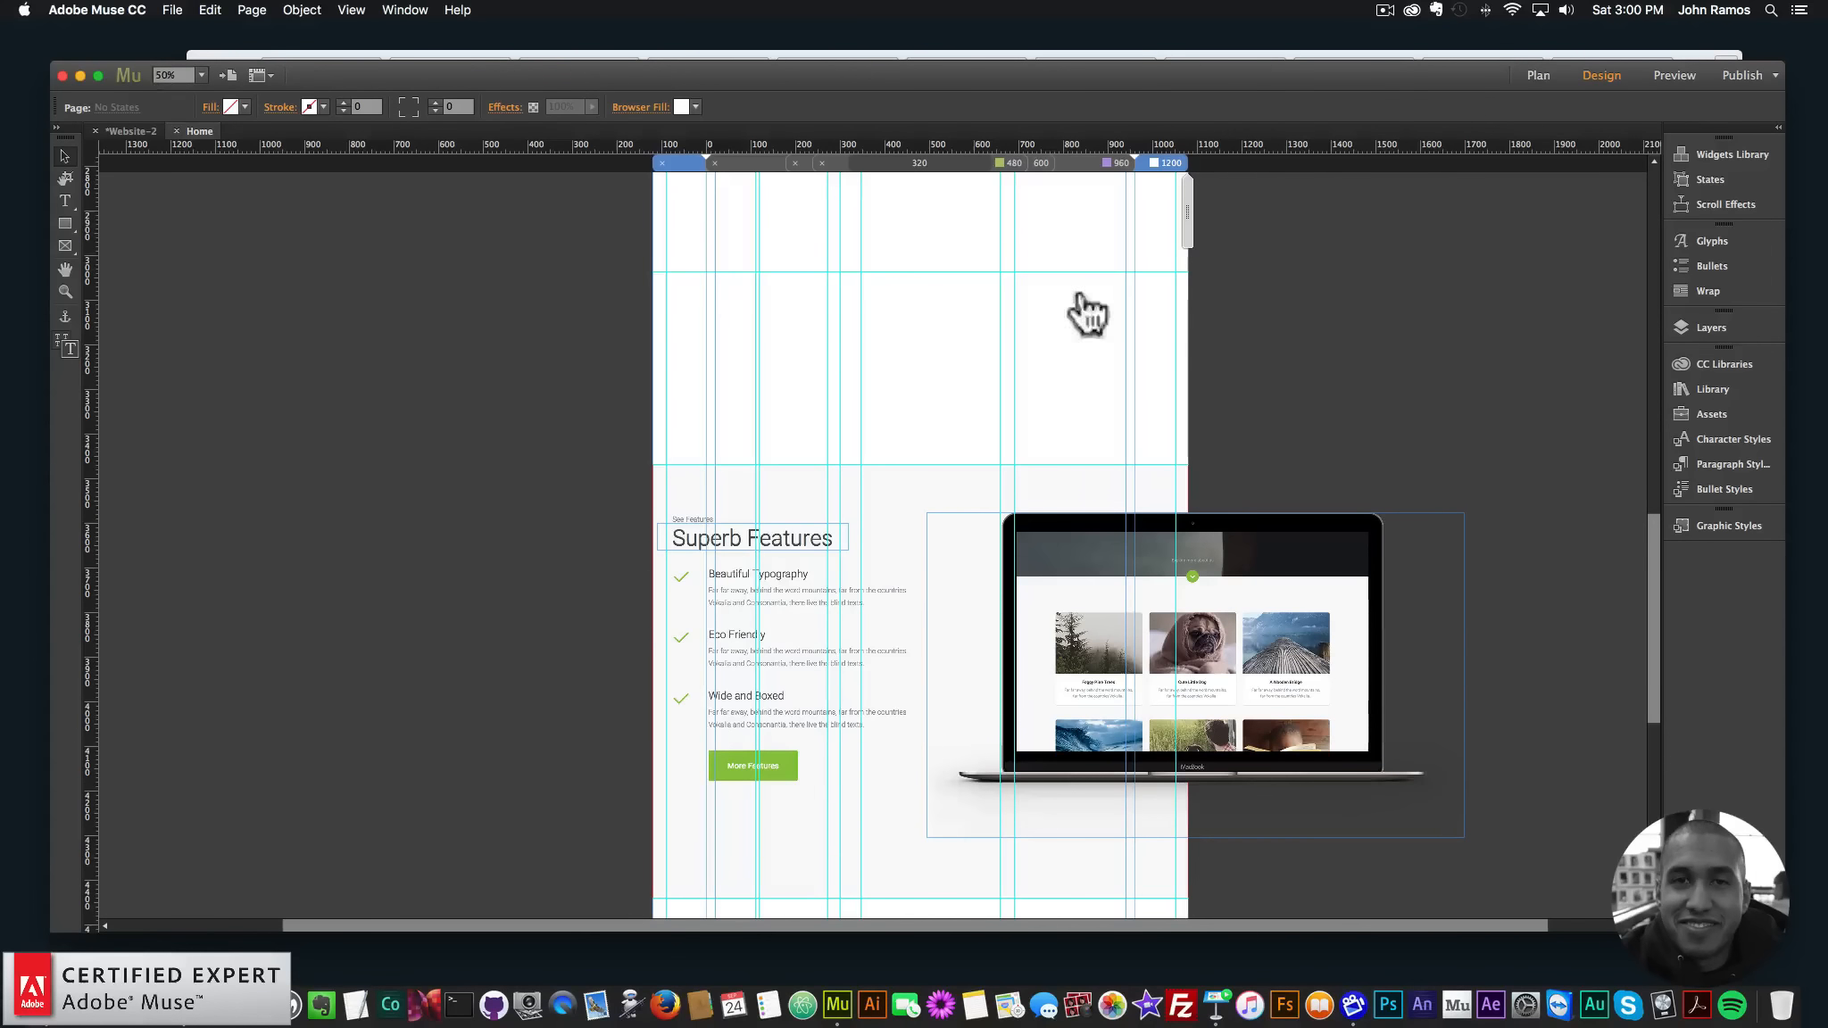
left_click(1690, 330)
scroll(1536, 654, "down", 10)
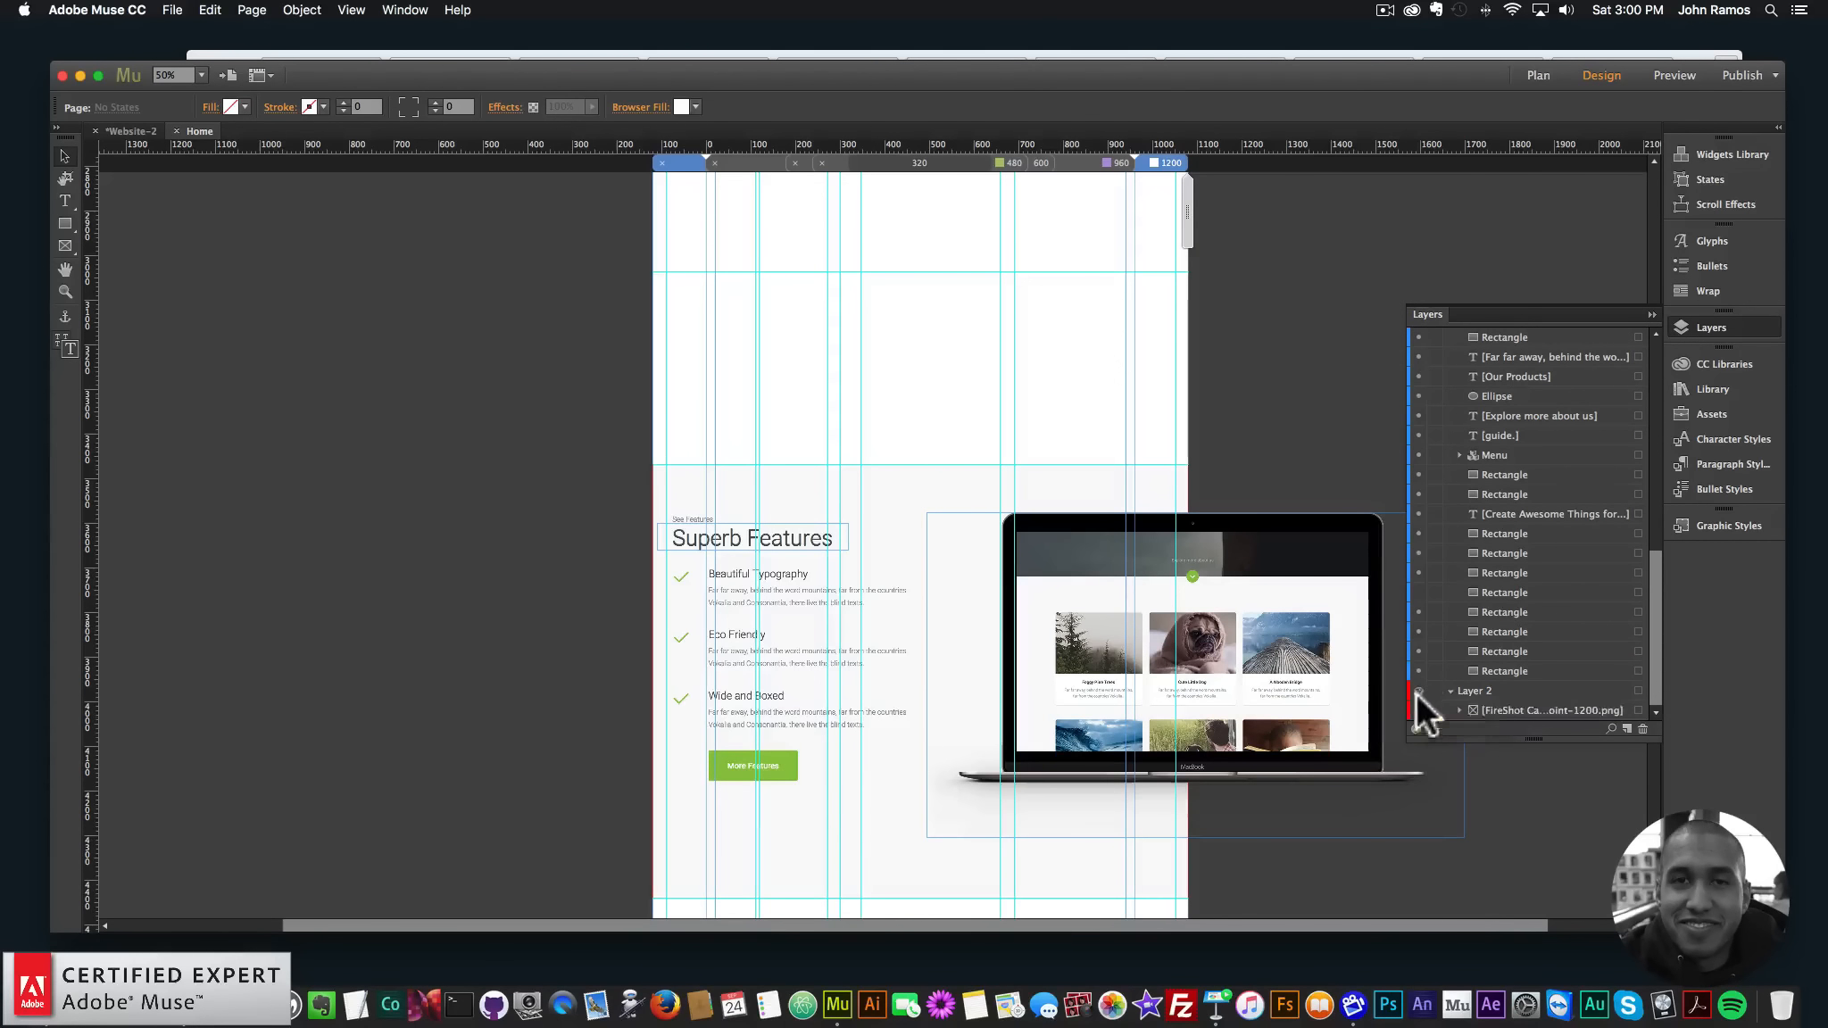
left_click(1418, 693)
mouse_move(1655, 642)
left_mouse_down()
mouse_move(1647, 418)
mouse_move(1652, 653)
left_mouse_up()
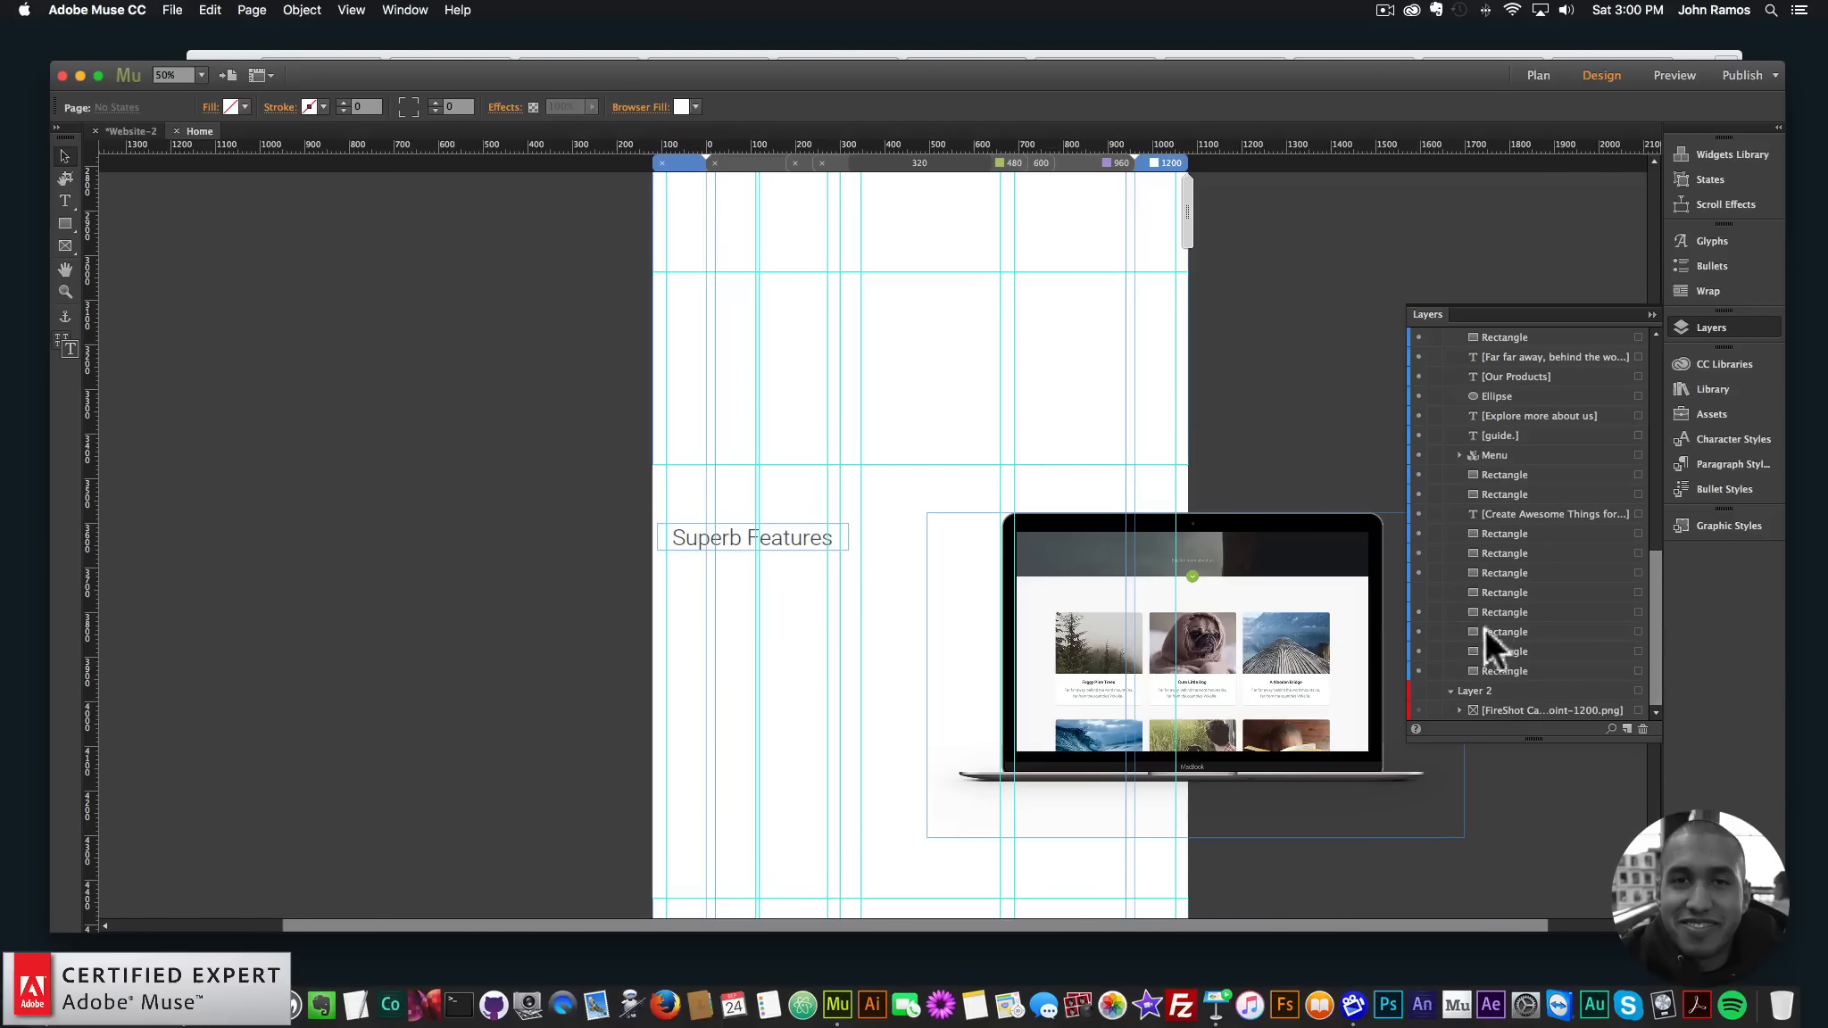
left_click(1415, 590)
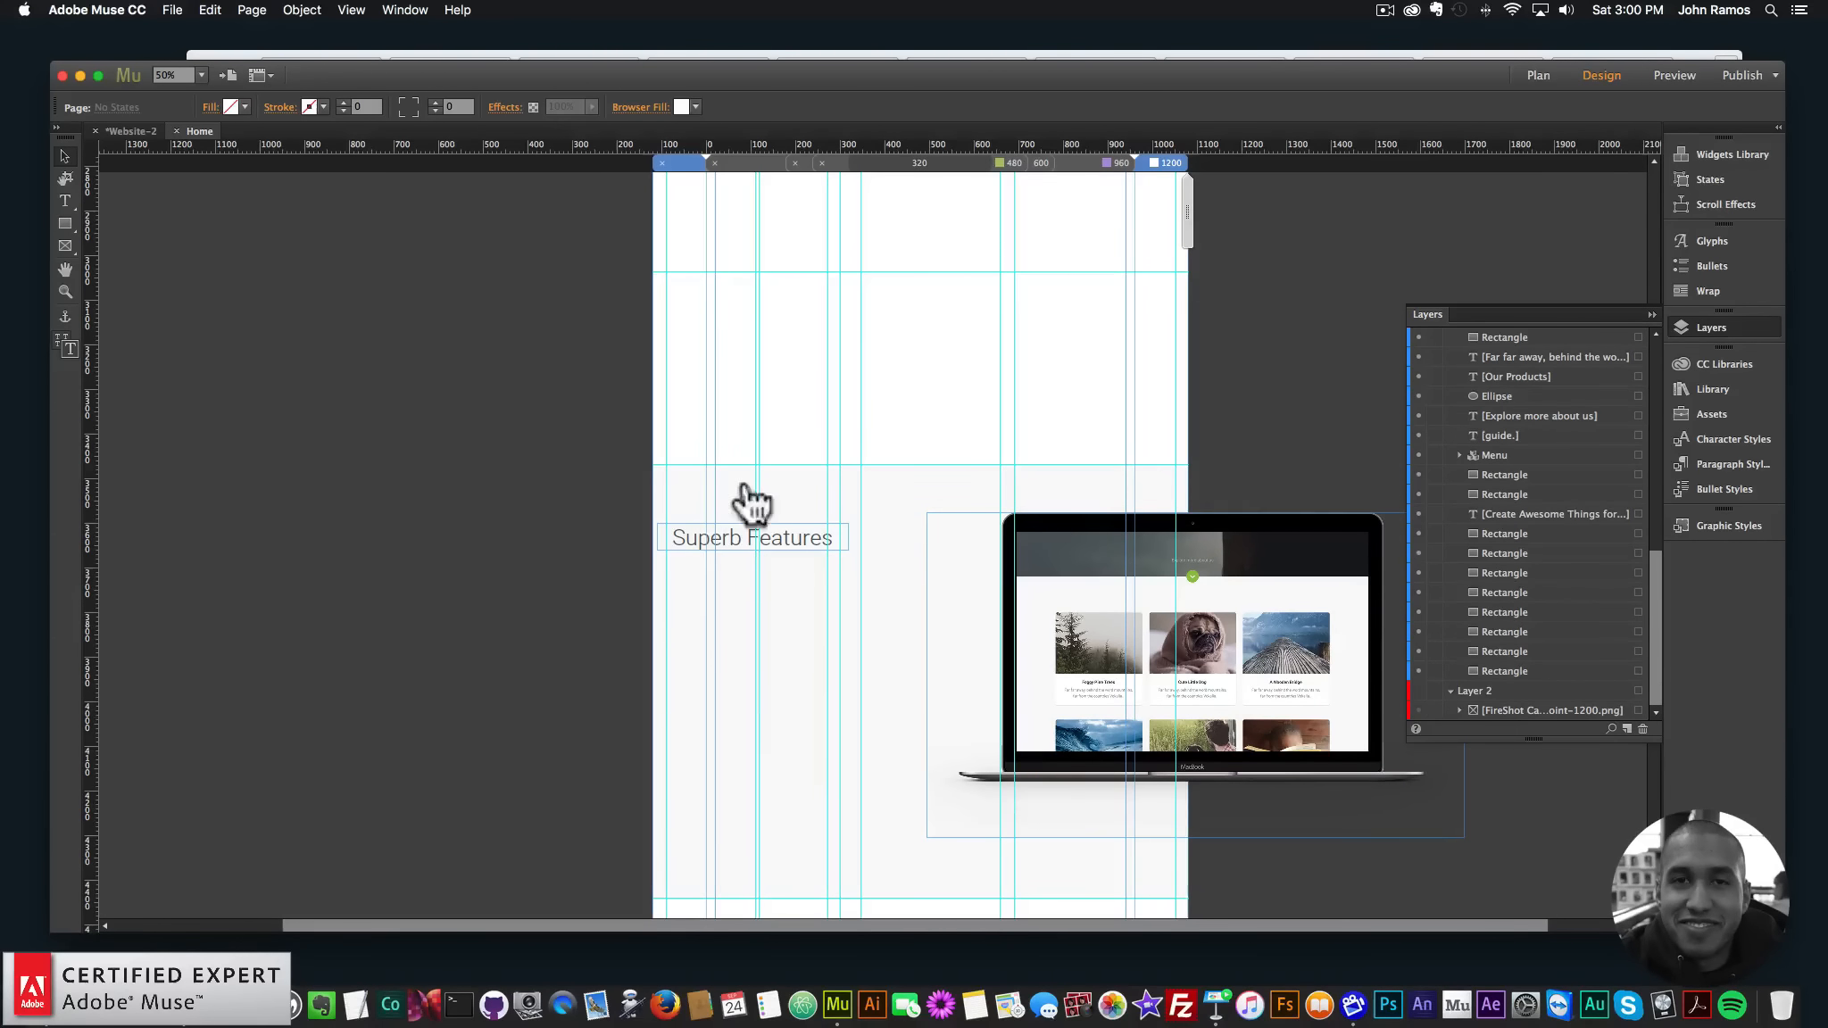
- Preview the home page in the browser via File > Preview Page in Browser
left_click(175, 12)
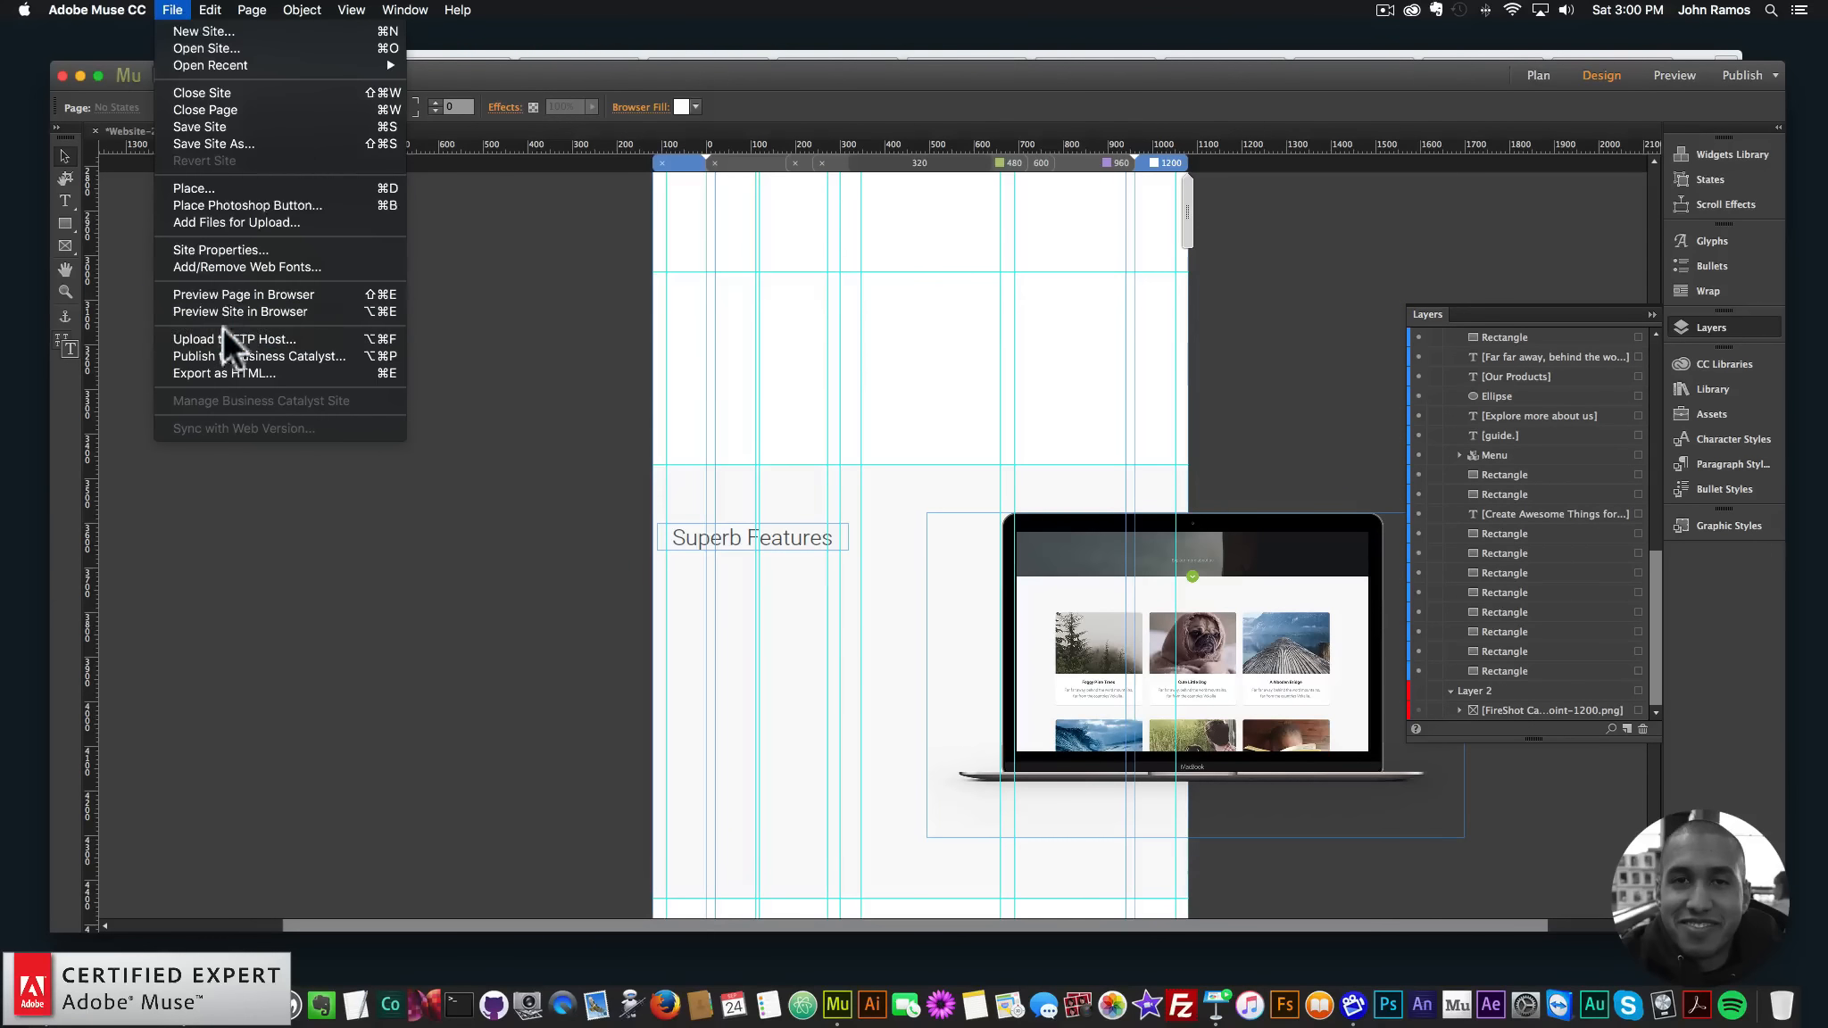
left_click(223, 294)
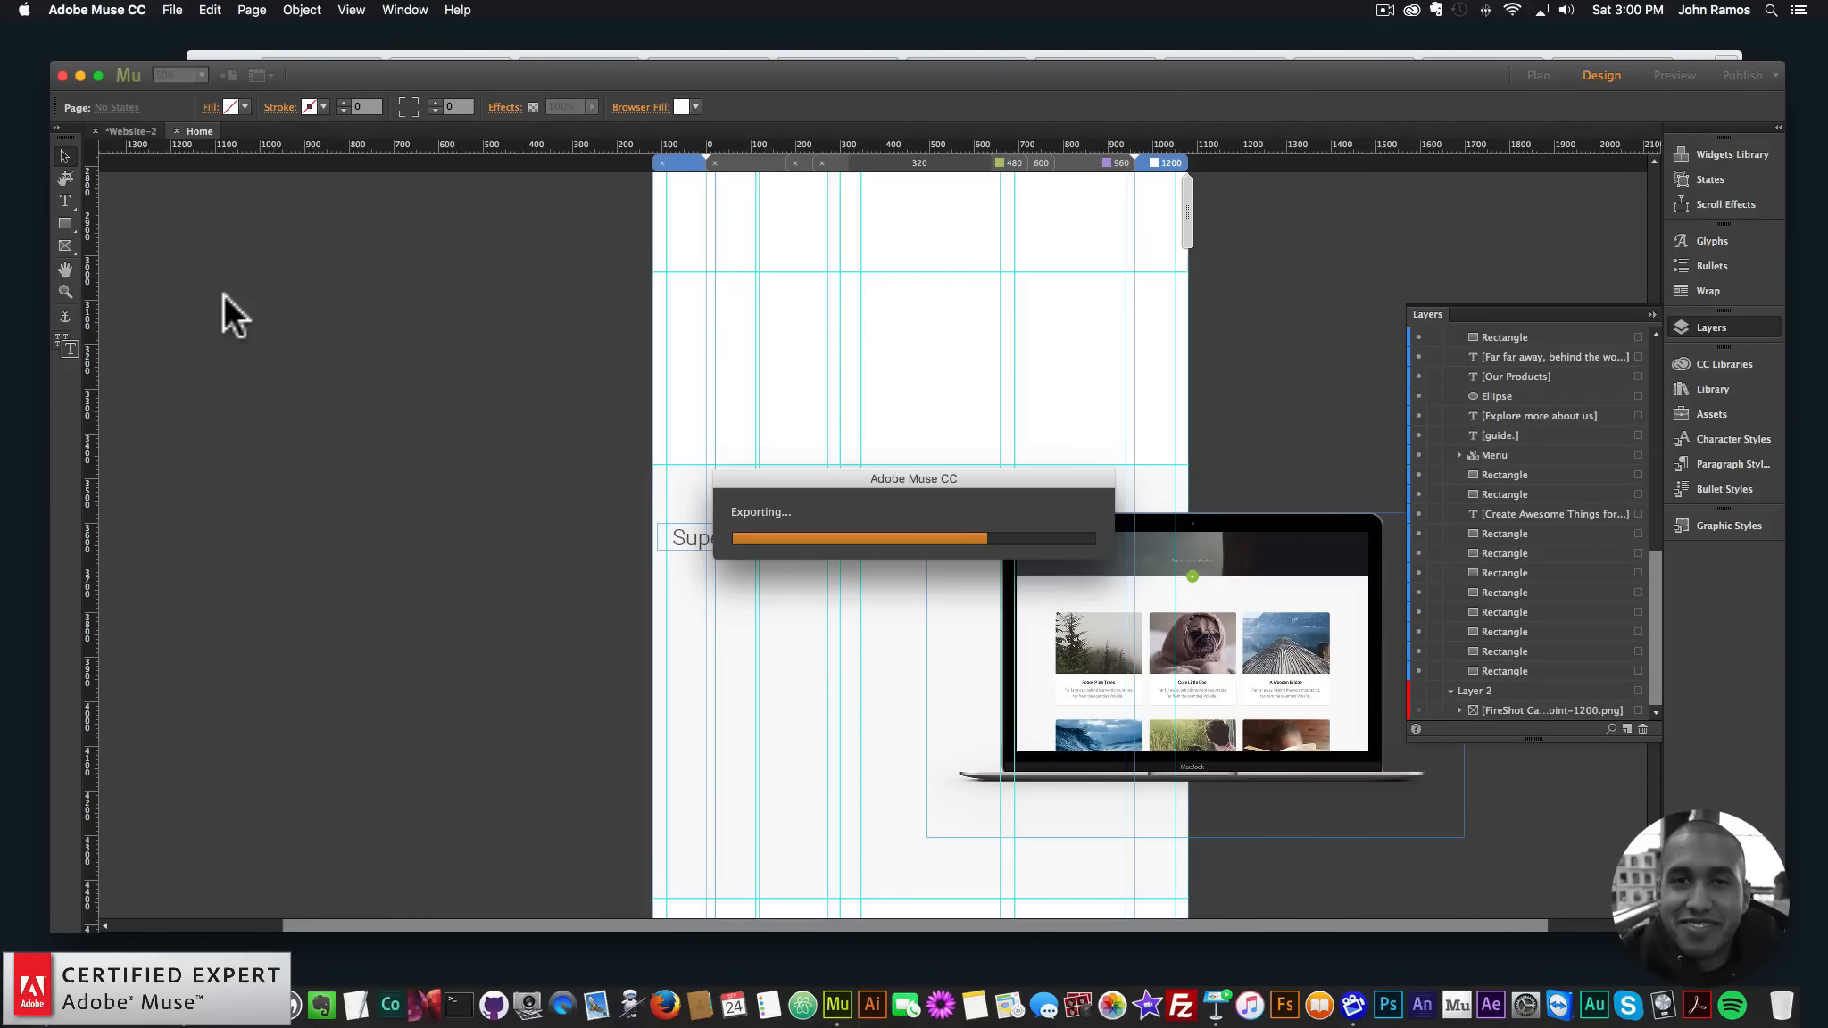
scroll(973, 406, "down", 3)
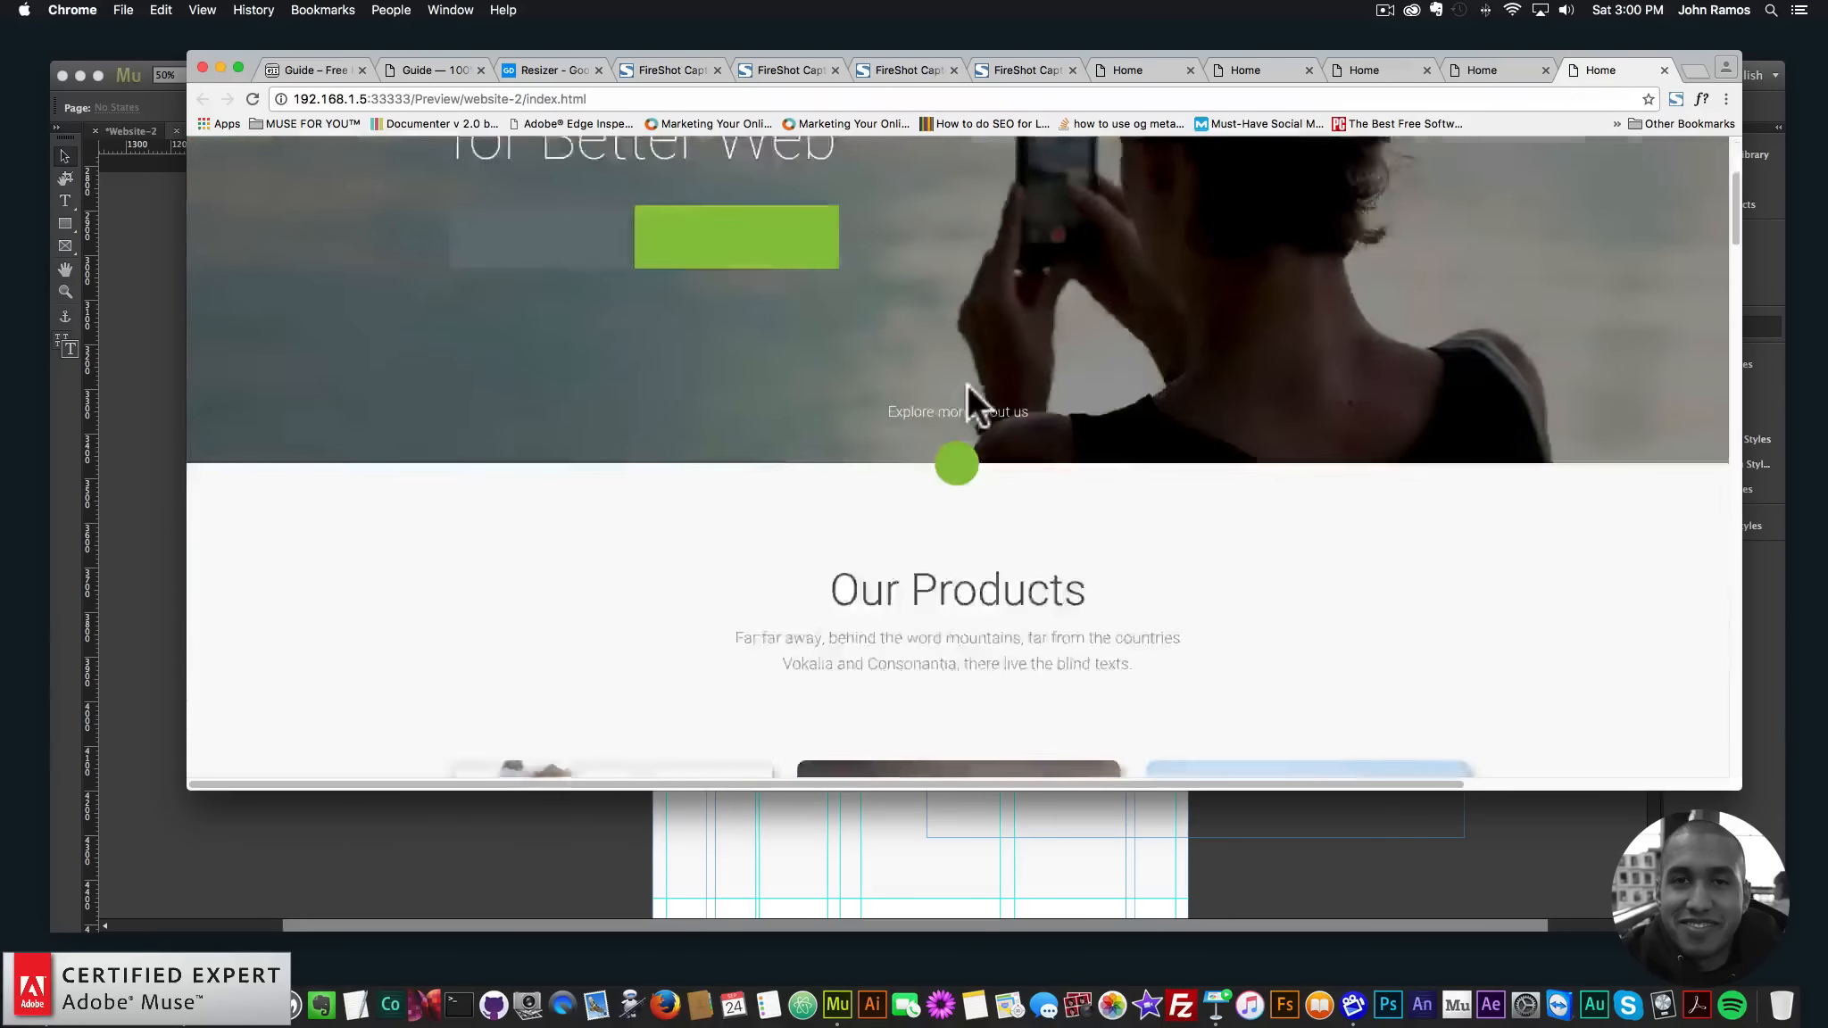
- Scroll the Chrome preview to Superb Features, narrow the window, and test sideways scrolling before returning to Muse
scroll(967, 386, "down", 15)
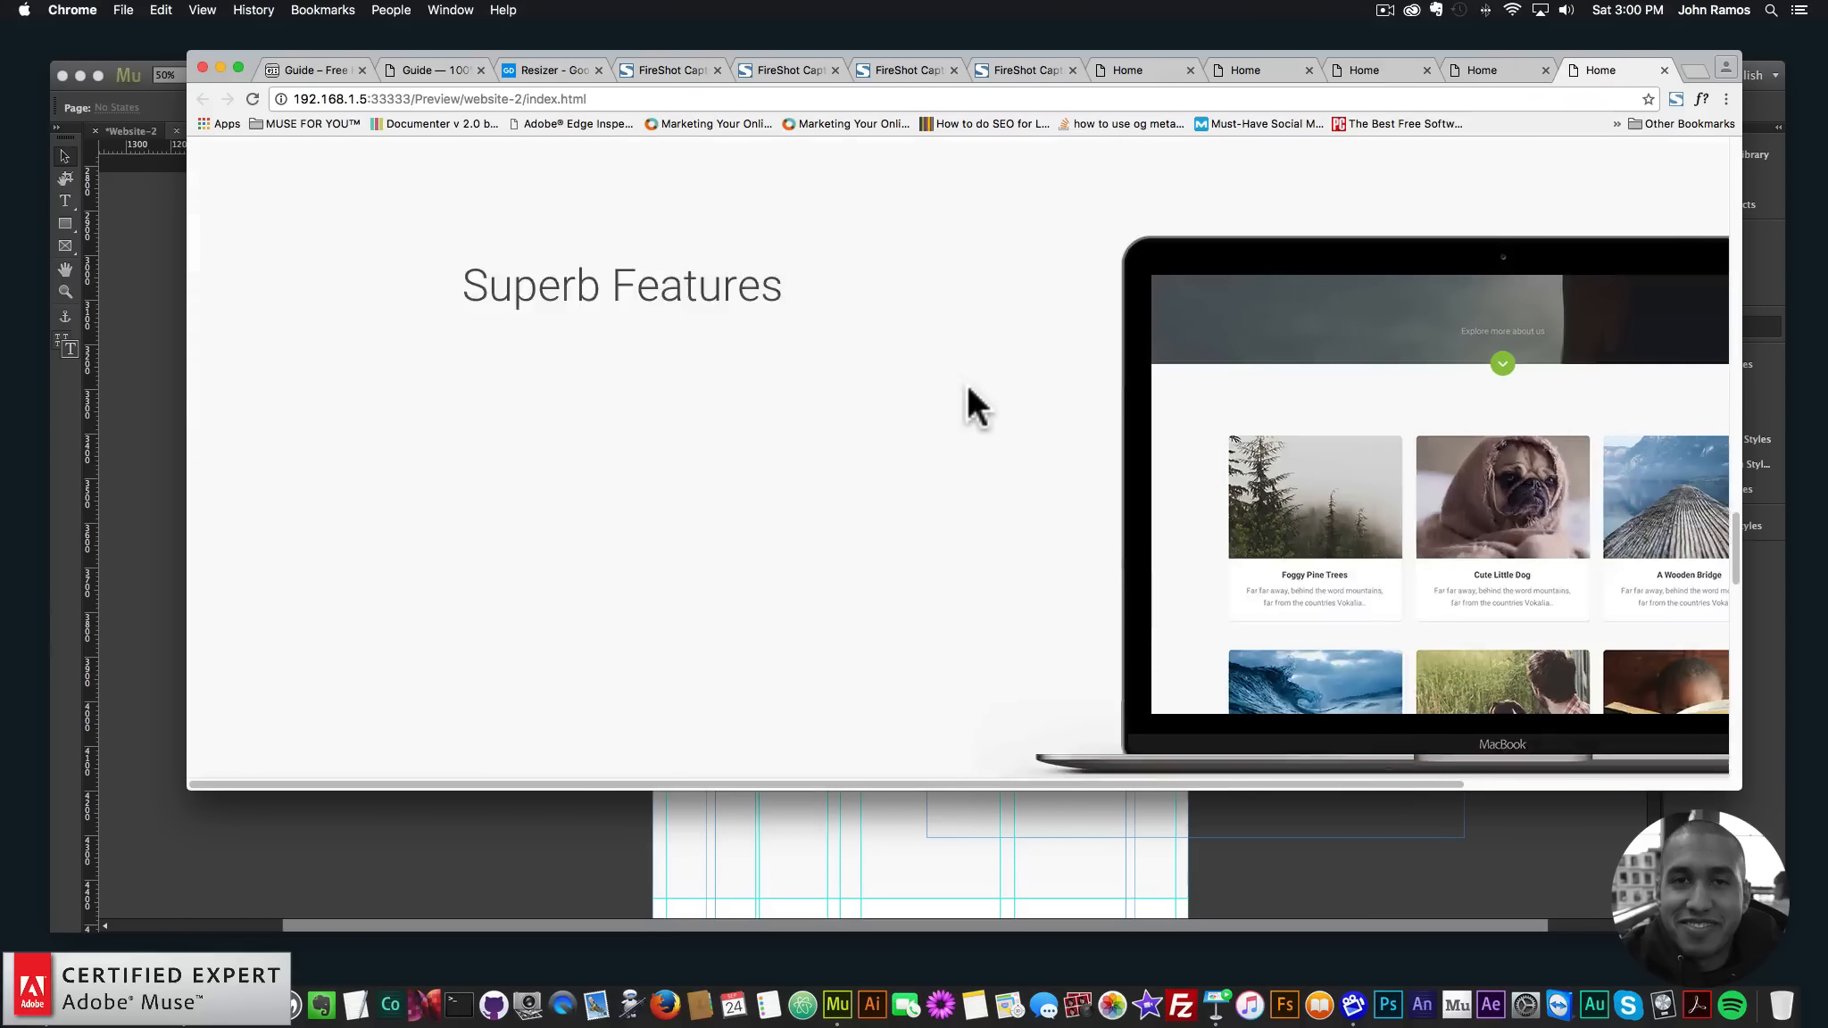
scroll(966, 384, "down", 3)
scroll(973, 382, "up", 4)
scroll(988, 377, "down", 3)
scroll(987, 377, "up", 1)
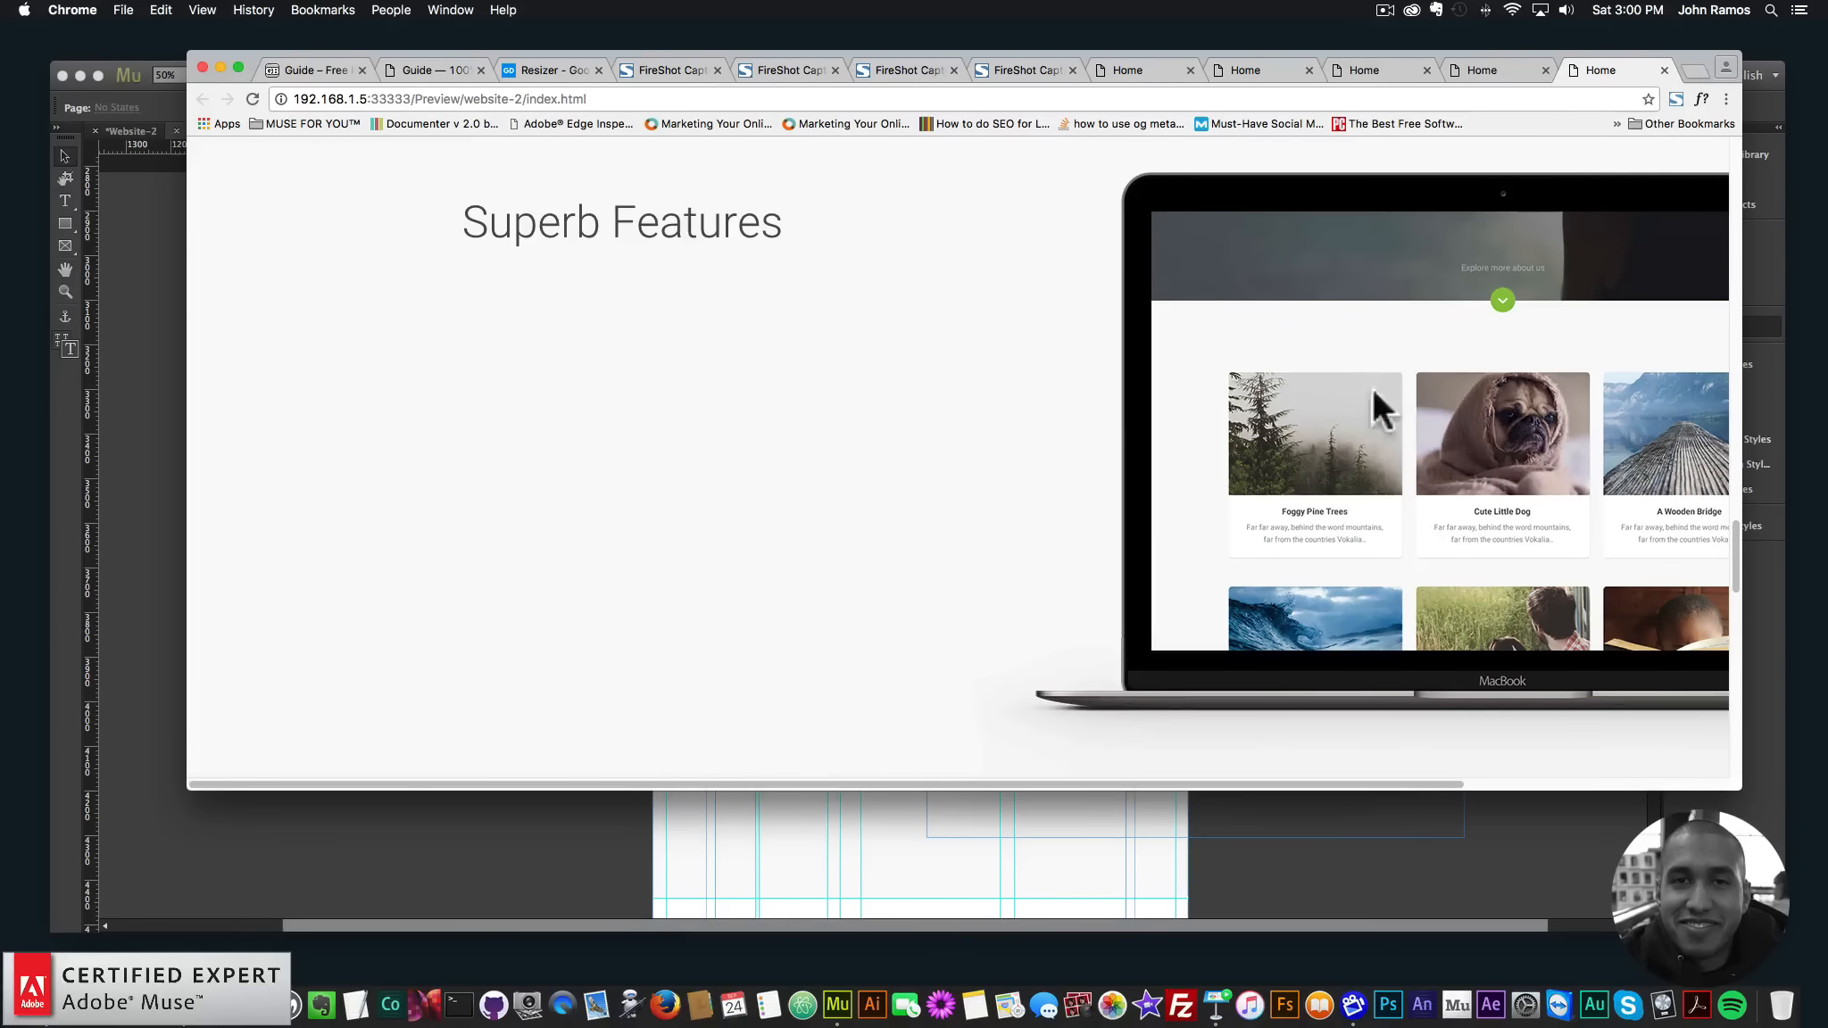
left_click_drag(1736, 787, 1568, 864)
scroll(1333, 858, "right", 5)
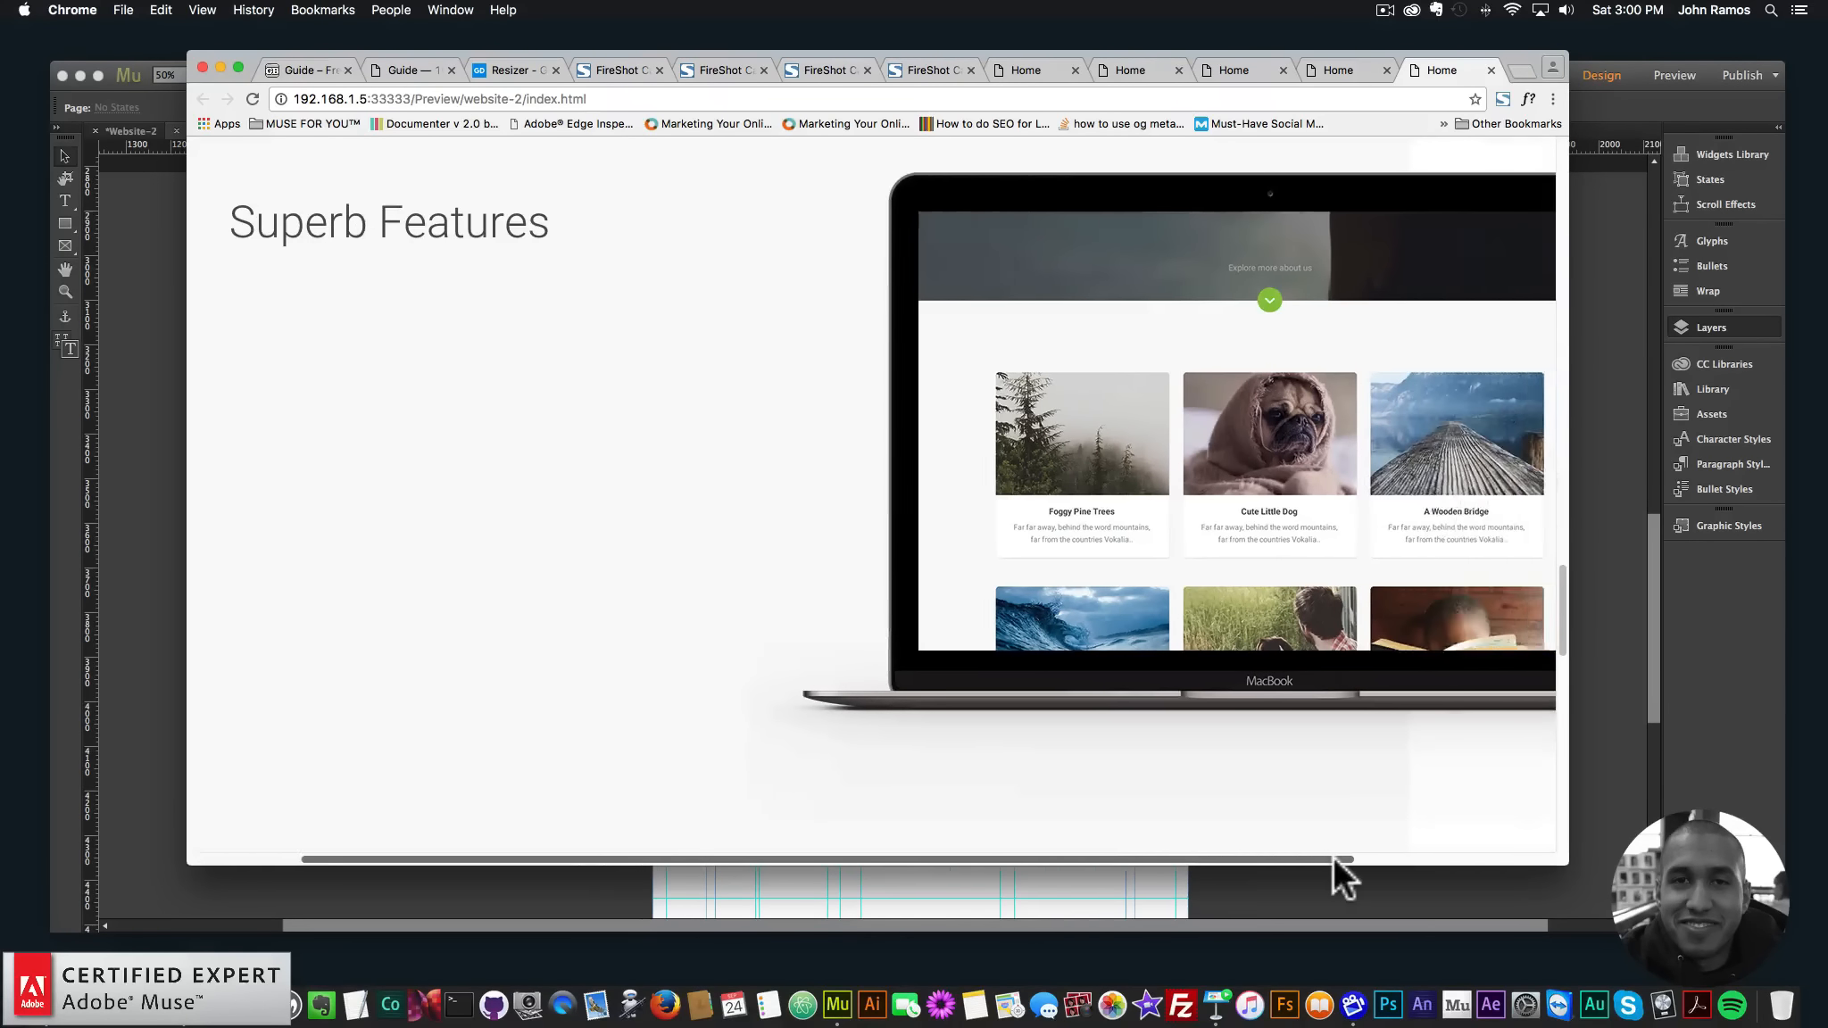
scroll(1311, 857, "left", 5)
scroll(943, 857, "right", 7)
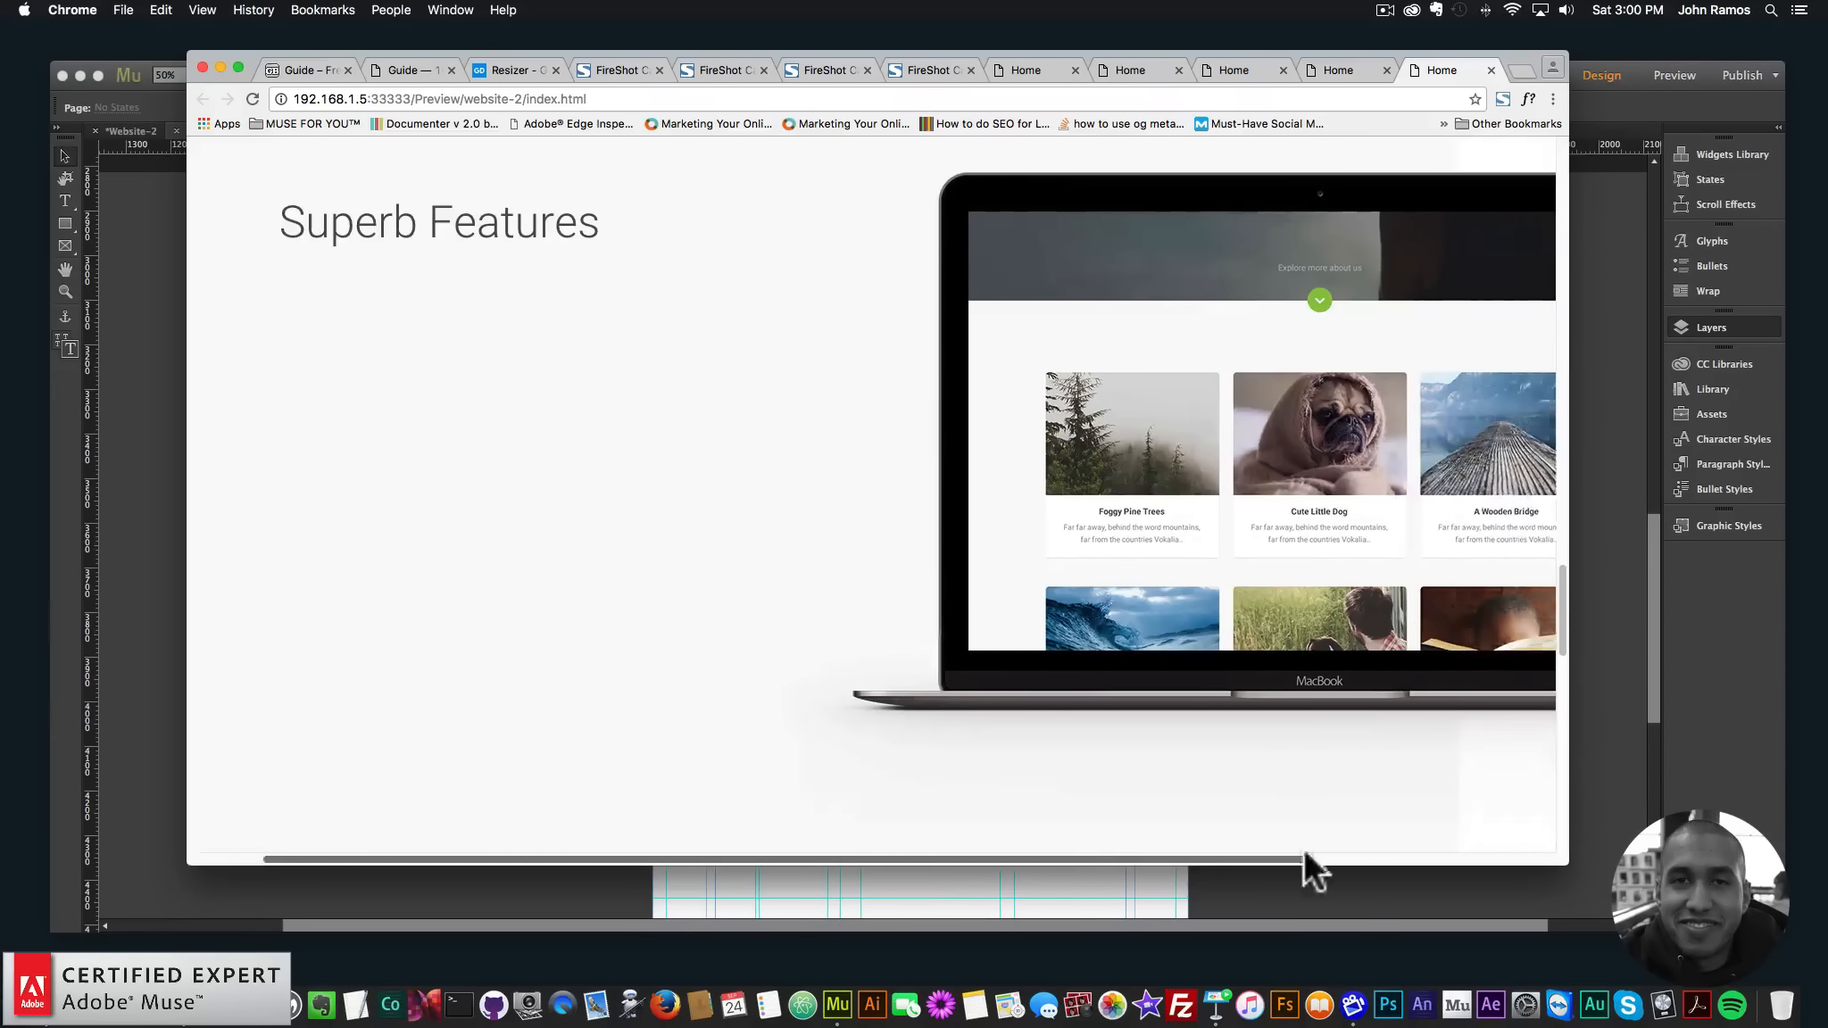
scroll(1469, 857, "left", 7)
left_click_drag(1201, 855, 1155, 893)
left_click(1306, 912)
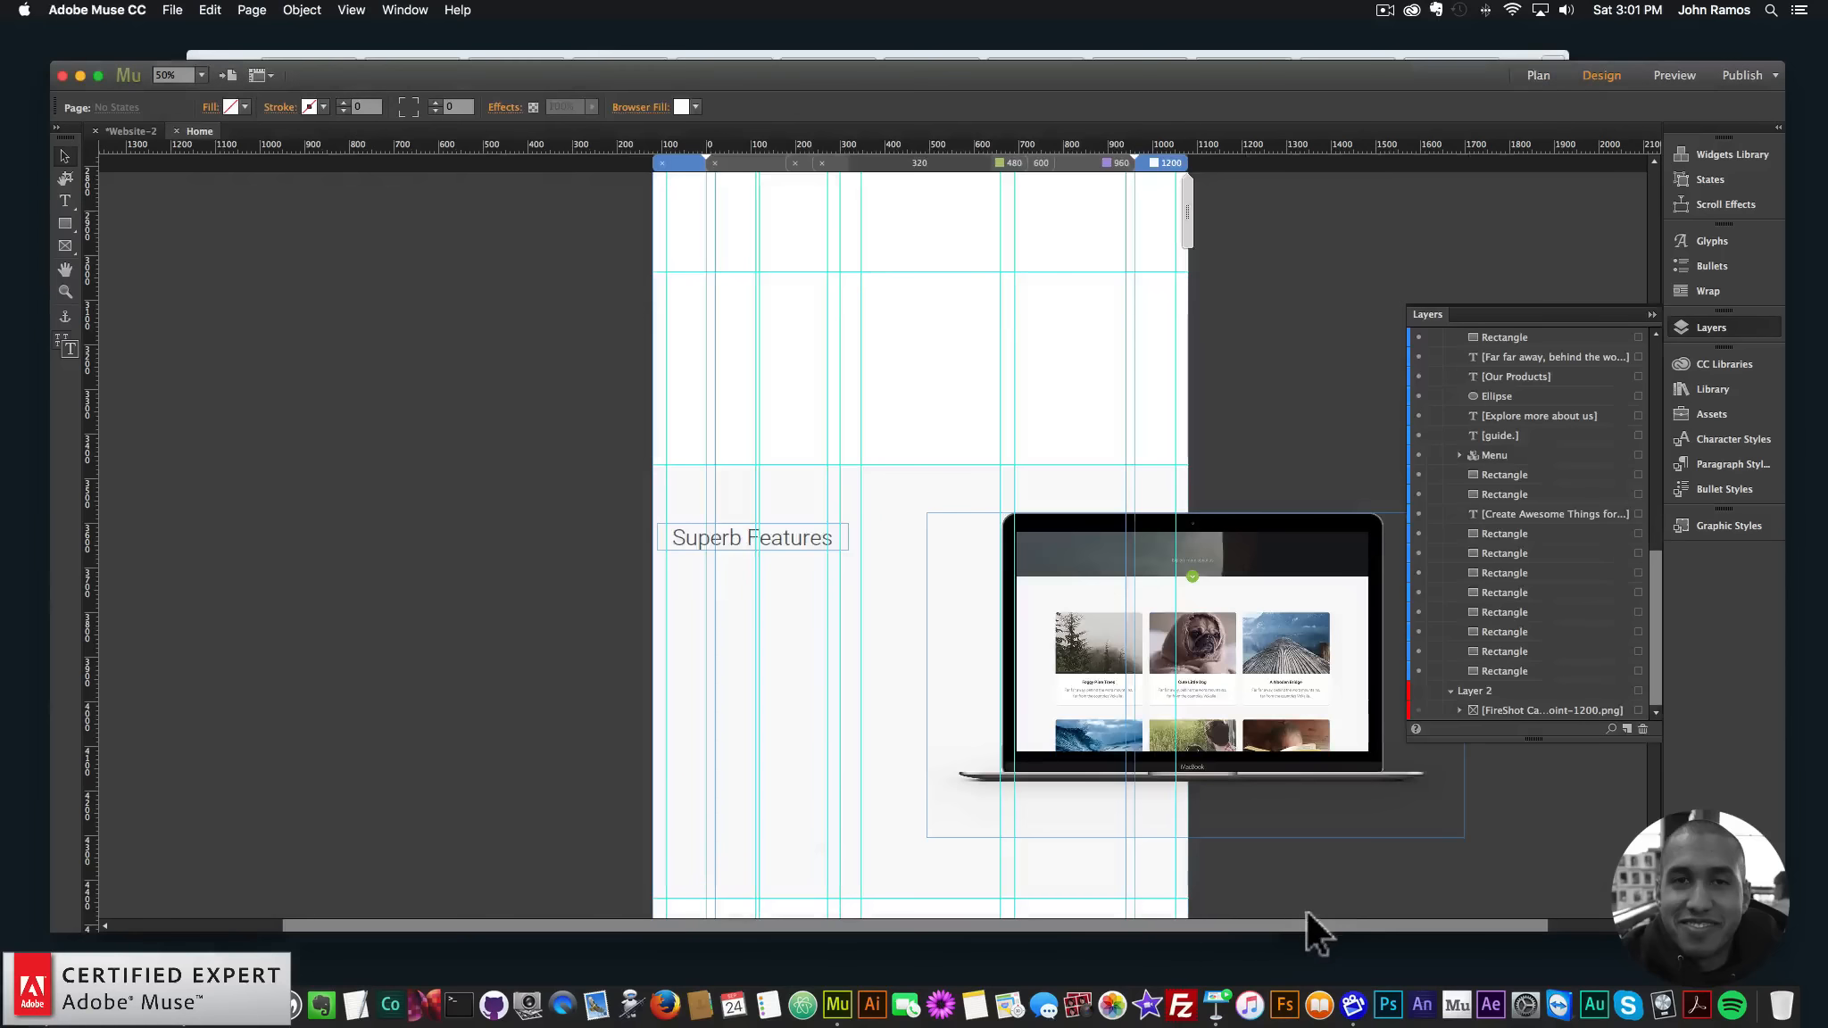
- Search the Library for 'horizontal' and place the Horizontal Scroll Disabler widget near the page's left edge
left_click(1732, 316)
left_click(1699, 385)
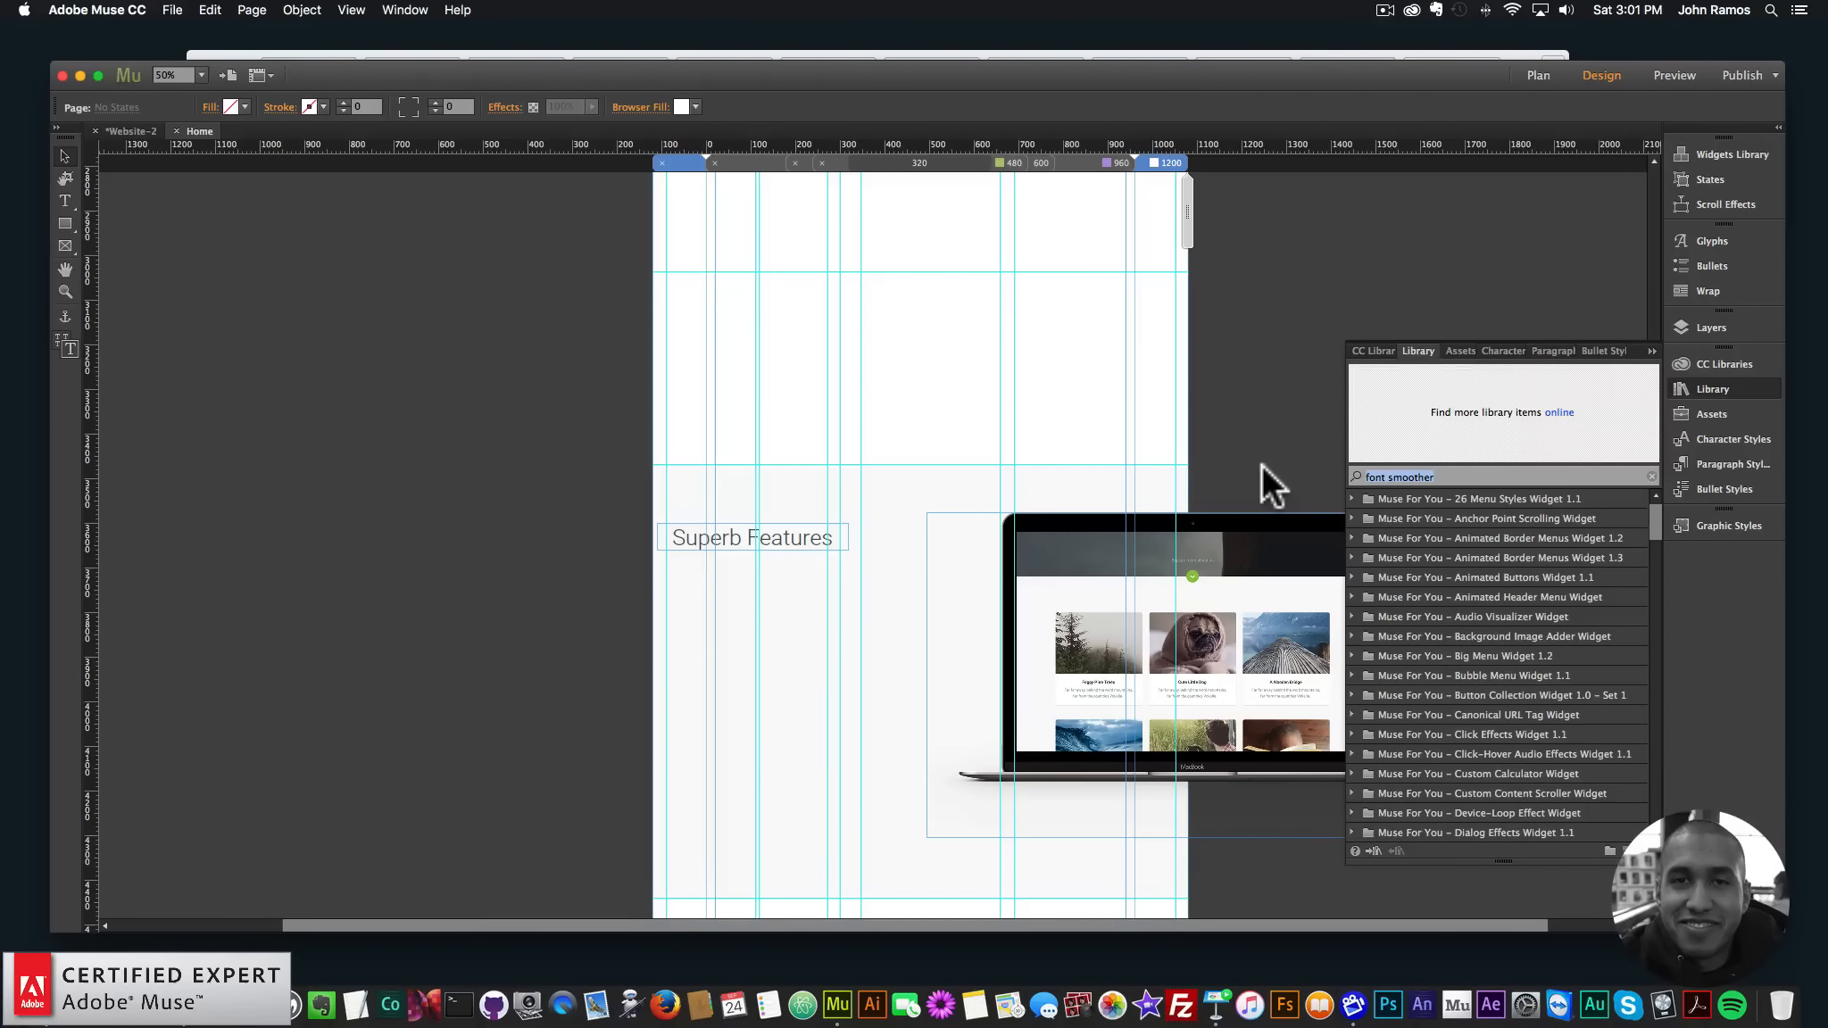
type("horizonta")
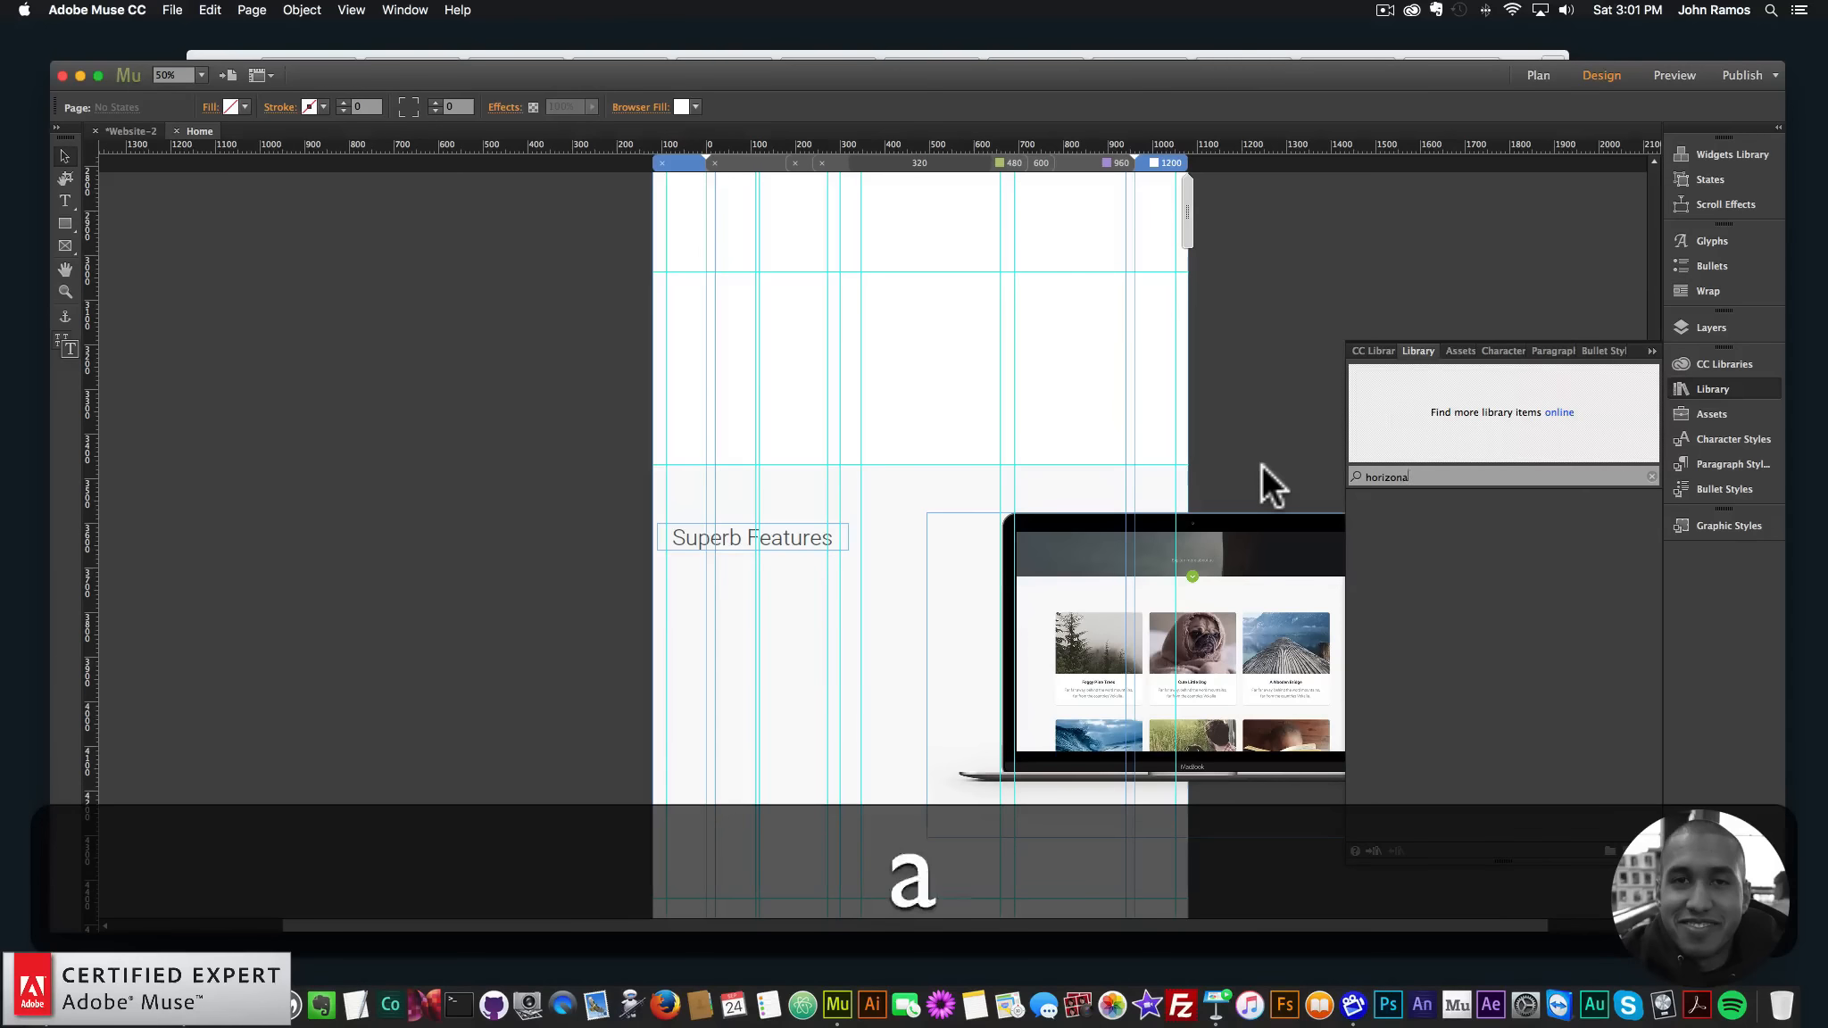
type("l")
left_click(1418, 520)
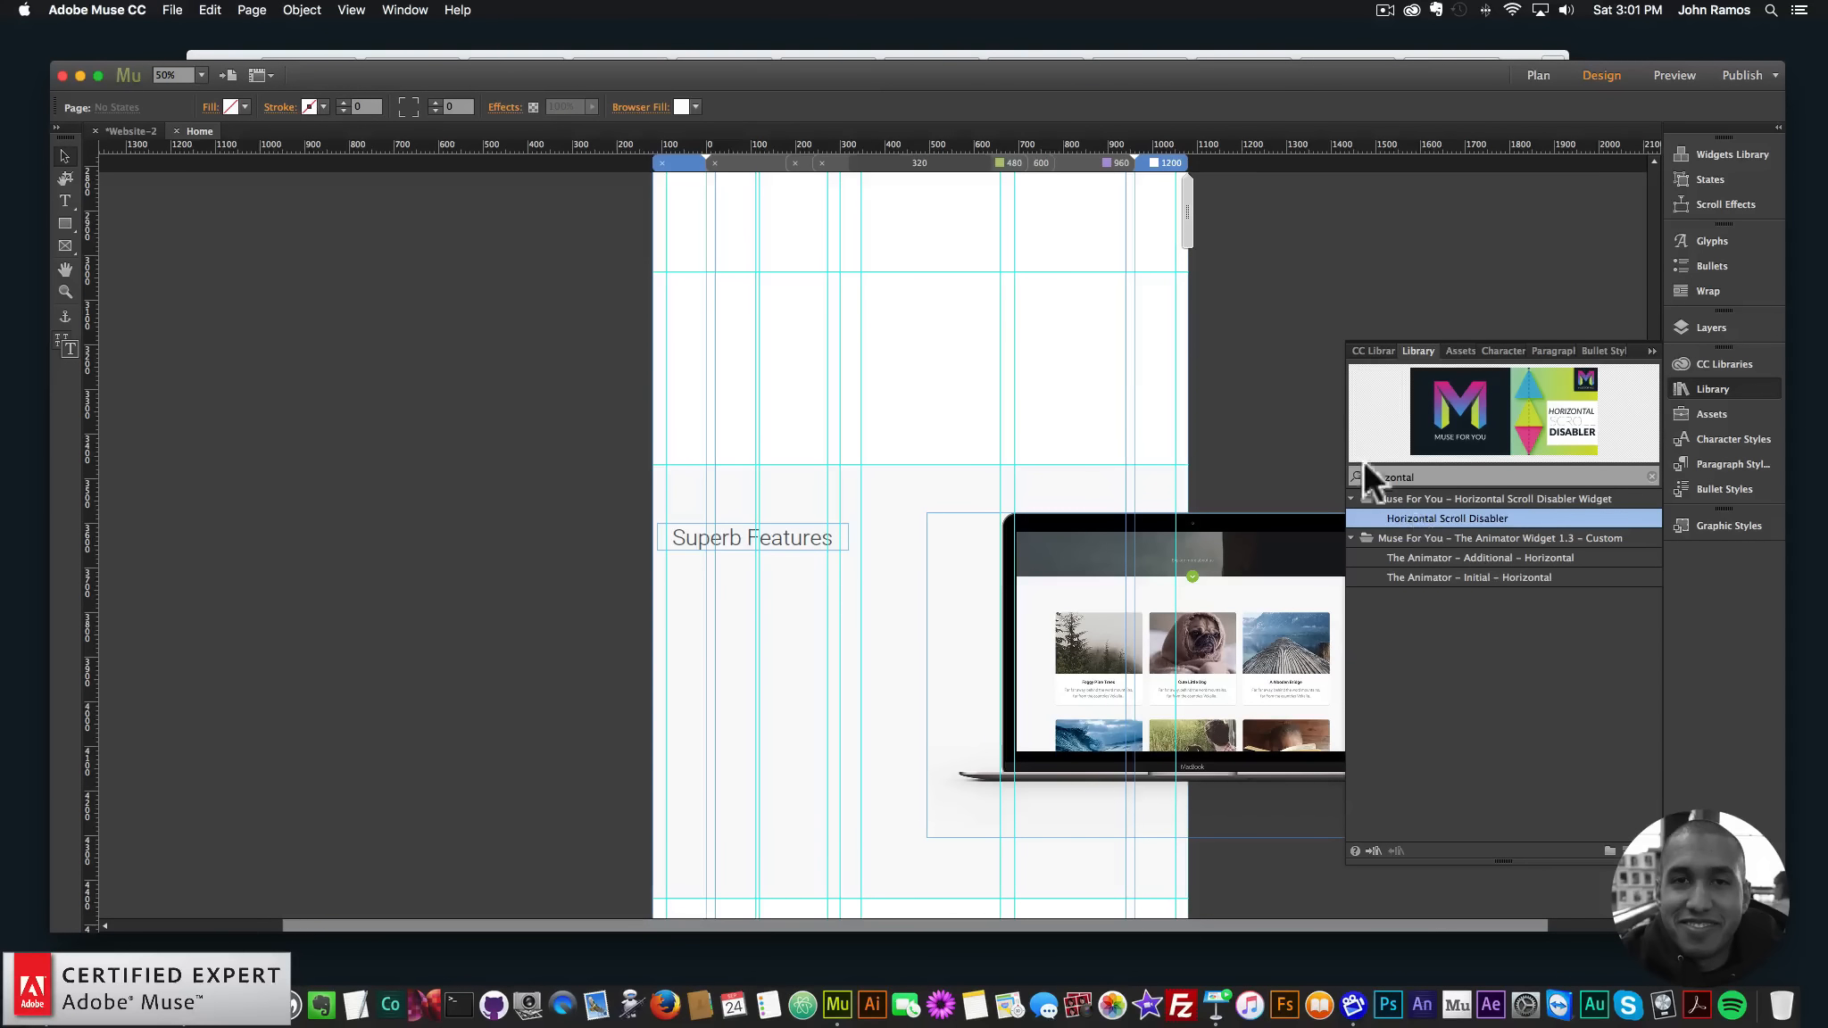
left_click_drag(1365, 465, 635, 379)
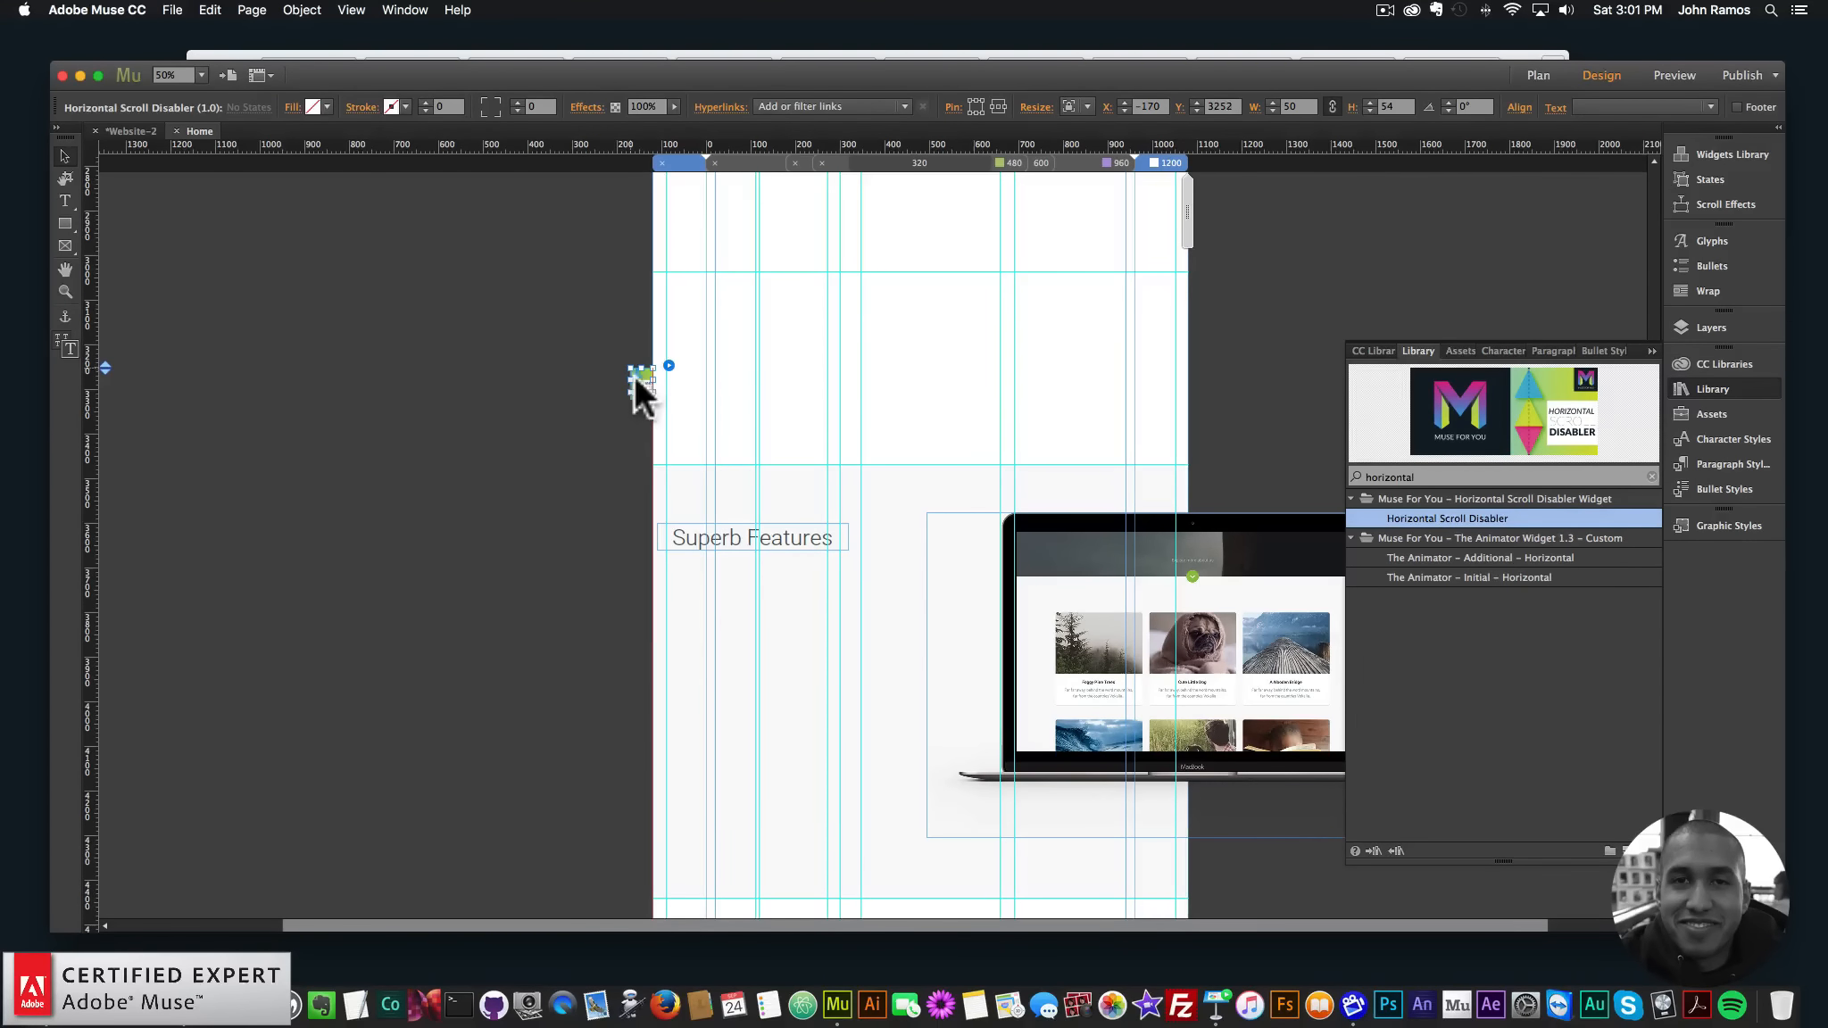
- Deselect the widget and preview the page in the browser again
left_click(506, 359)
left_click(176, 12)
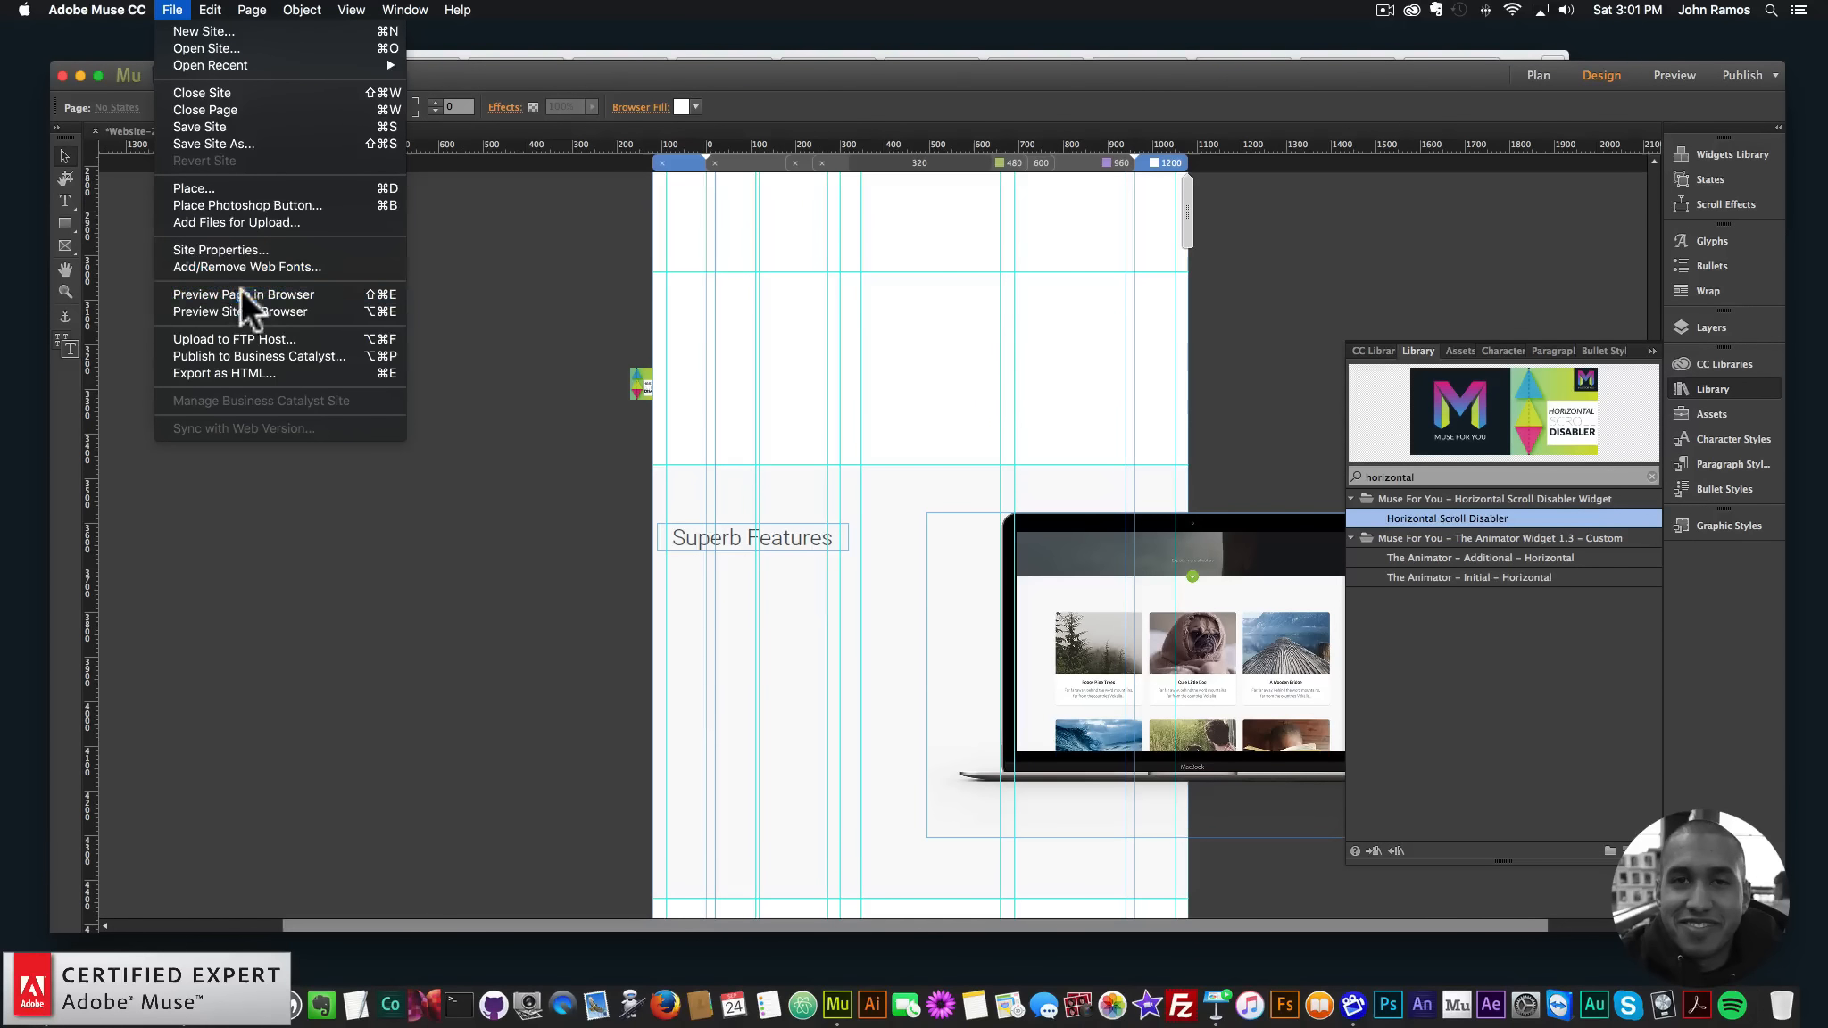
left_click(240, 288)
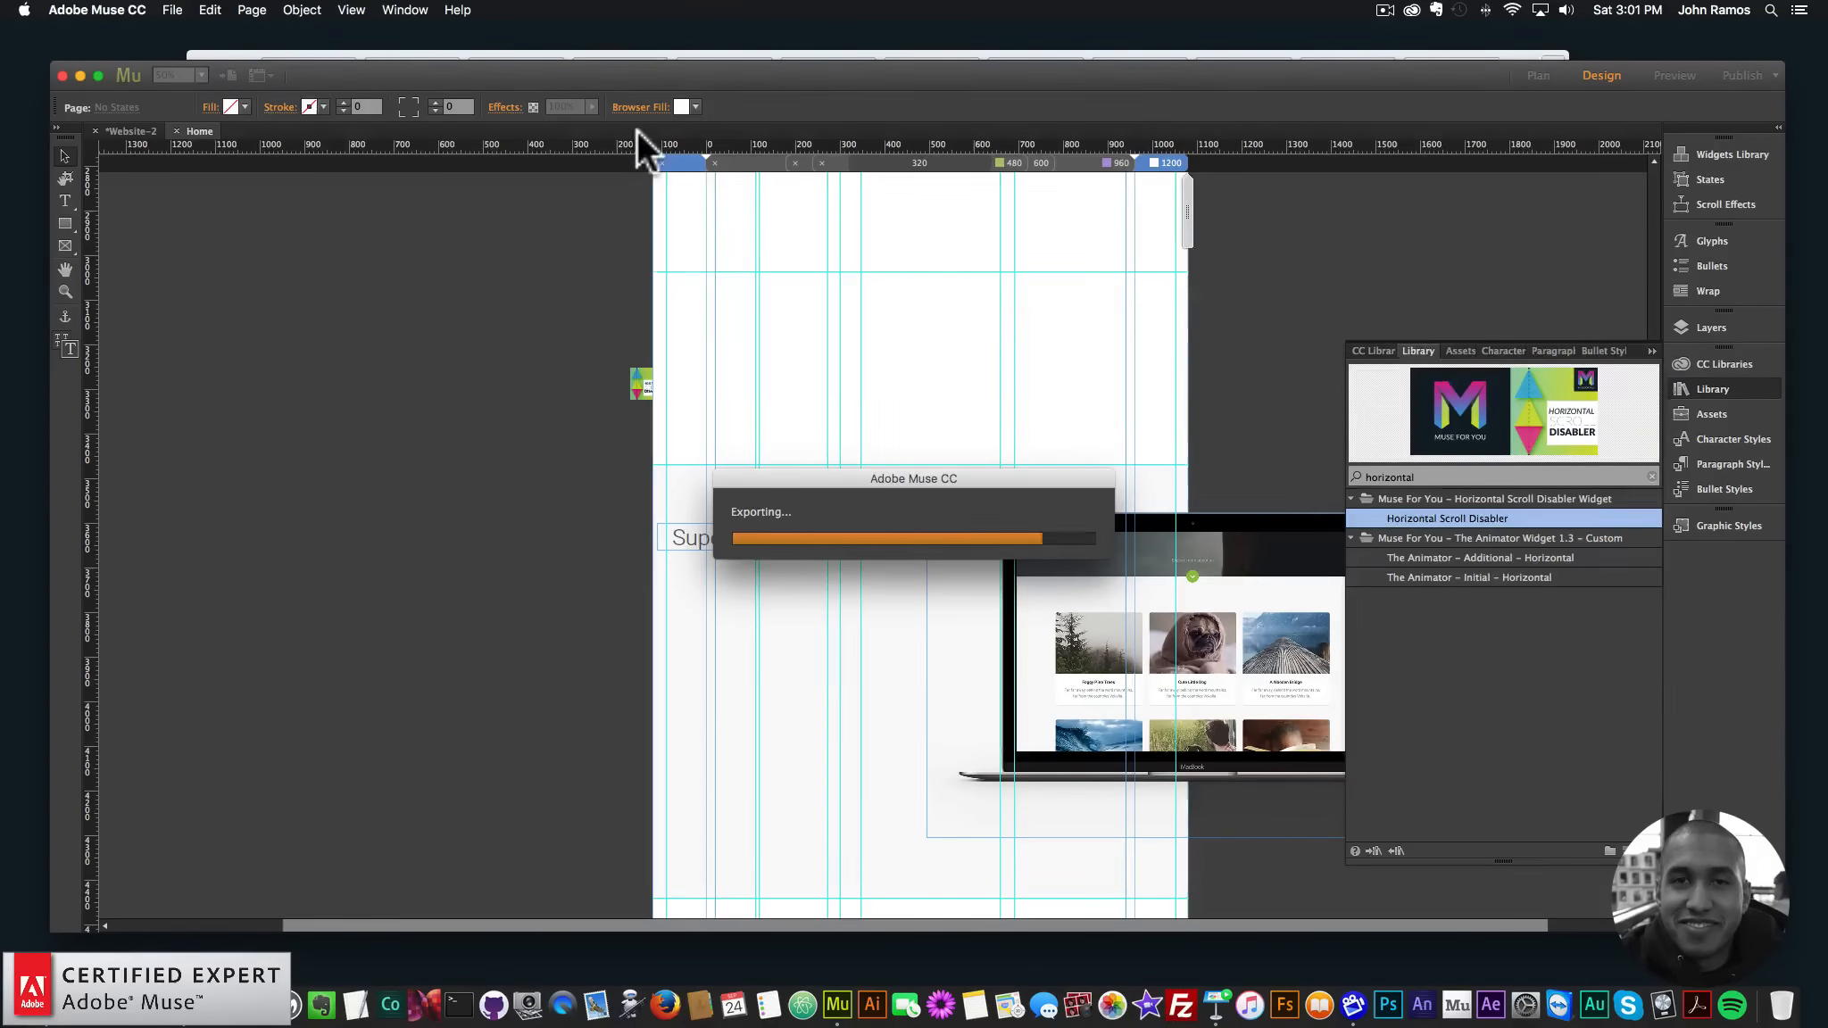
- Check the updated preview's products and Superb Features sections at several window widths, then return to Muse
scroll(1354, 614, "down", 15)
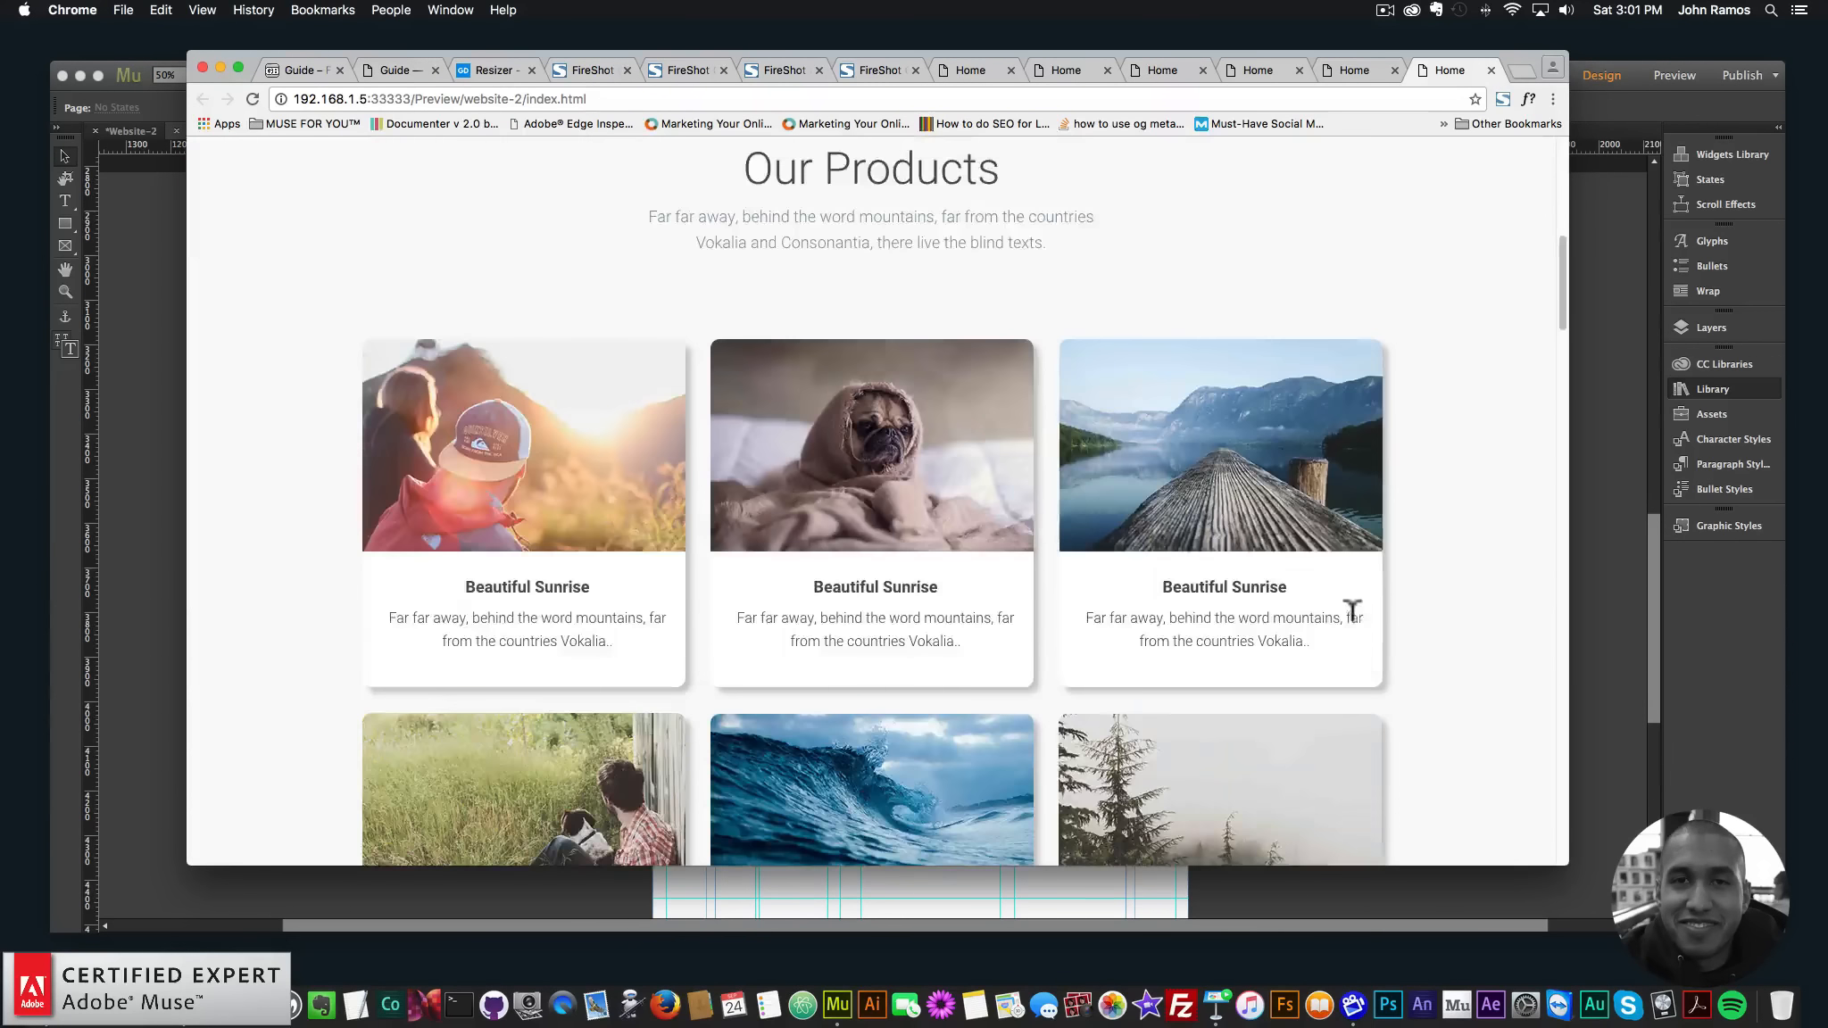
scroll(1337, 612, "down", 5)
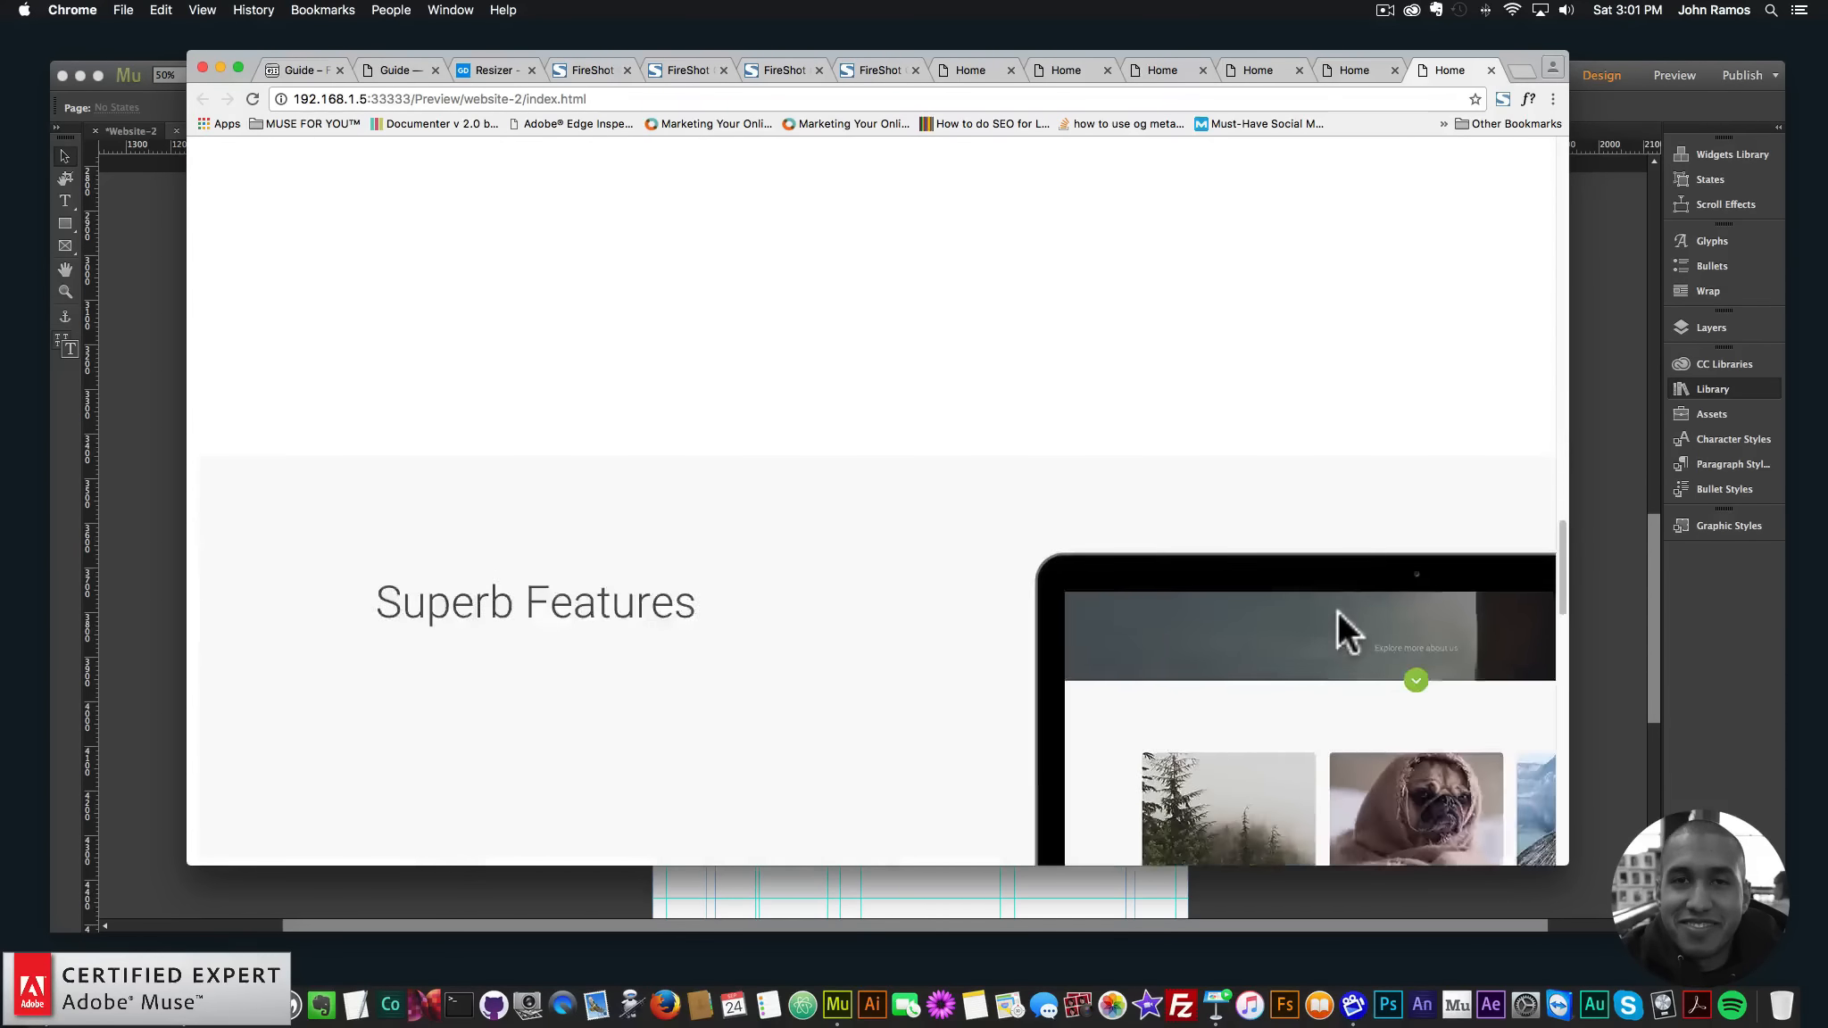
scroll(1337, 609, "up", 2)
left_click_drag(1562, 558, 1805, 594)
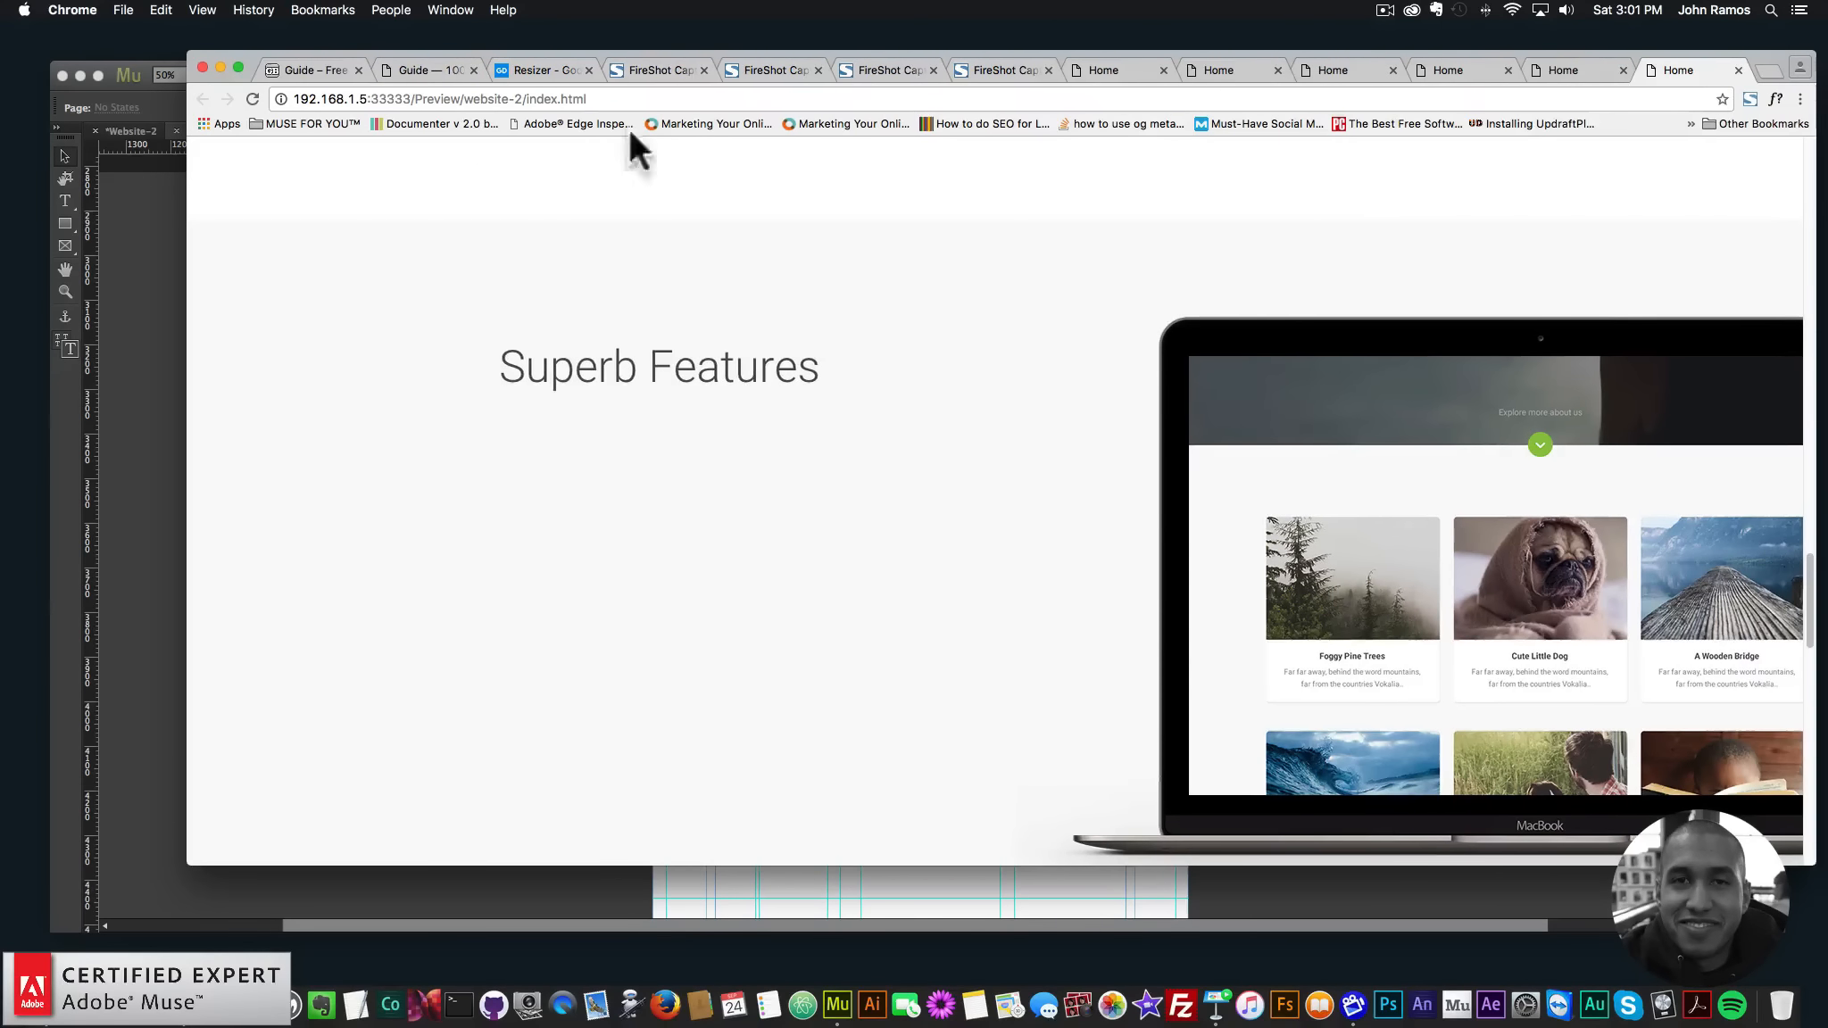
left_click(420, 71)
left_click_drag(1811, 285, 1811, 687)
mouse_move(1817, 578)
left_mouse_down()
mouse_move(1542, 572)
mouse_move(1817, 571)
mouse_move(1094, 606)
mouse_move(1801, 559)
left_mouse_up()
left_click(1666, 69)
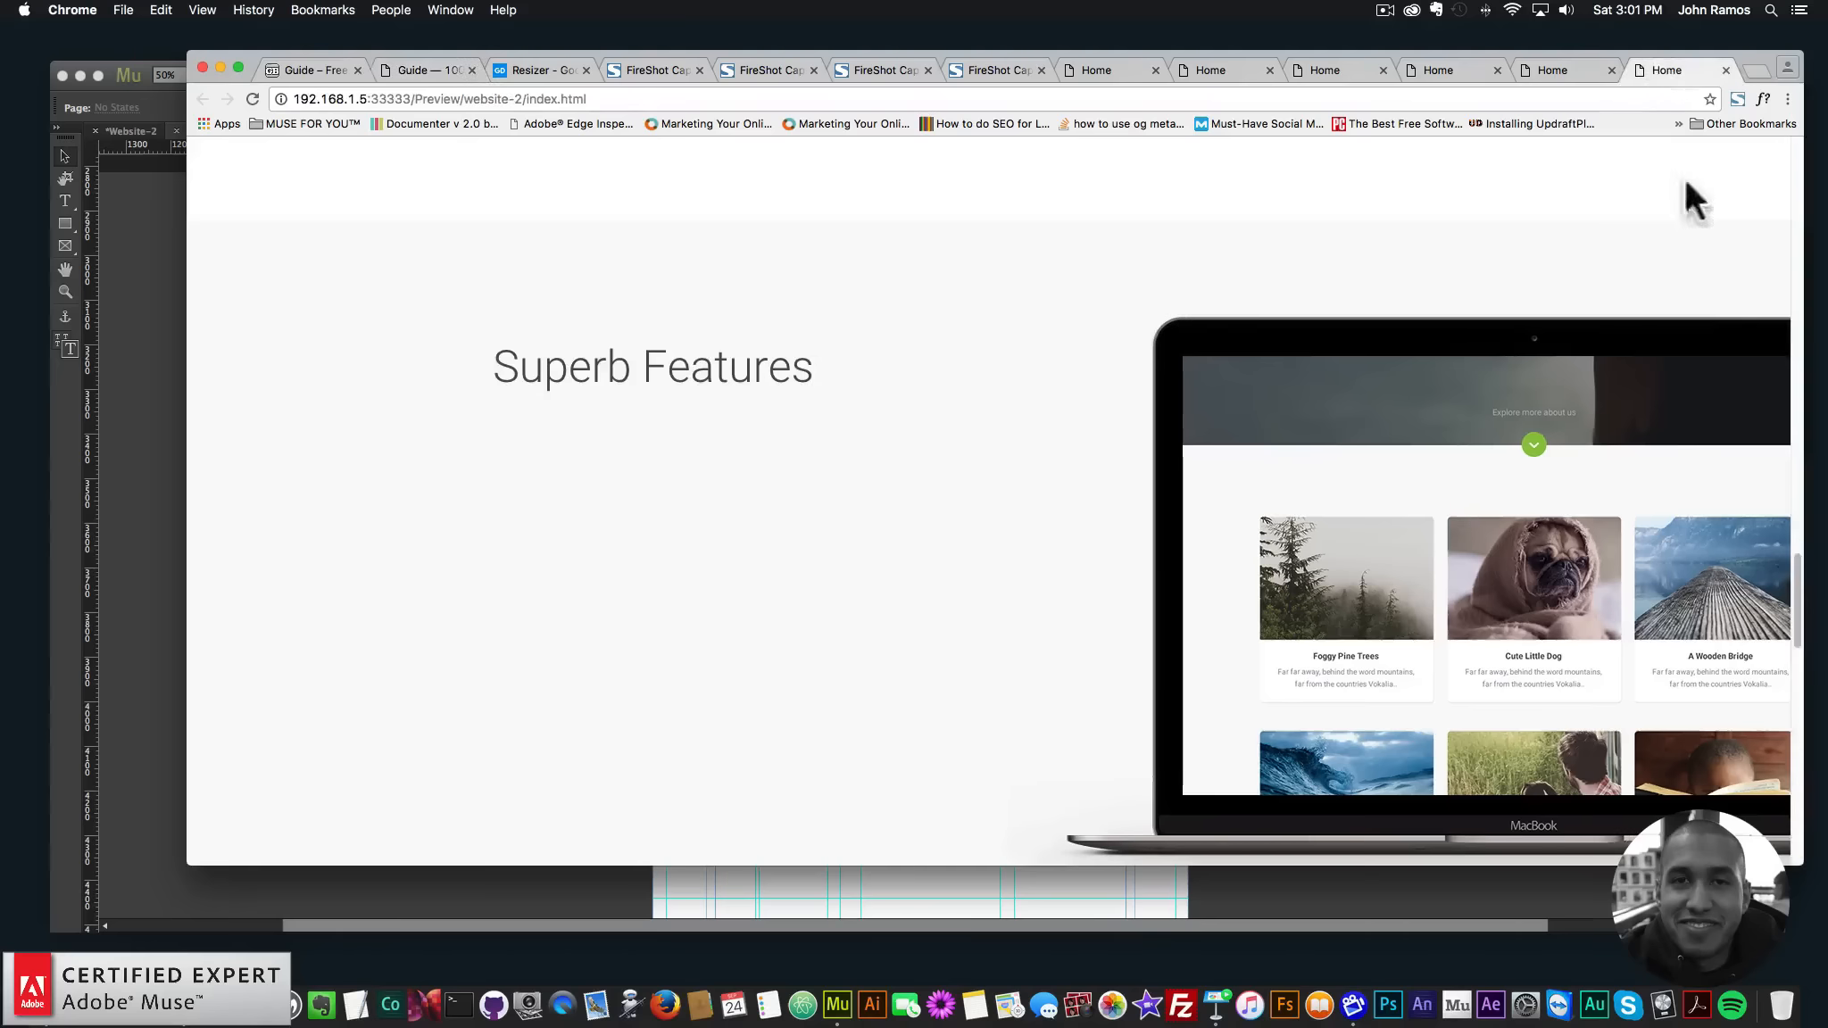
scroll(1612, 441, "down", 3)
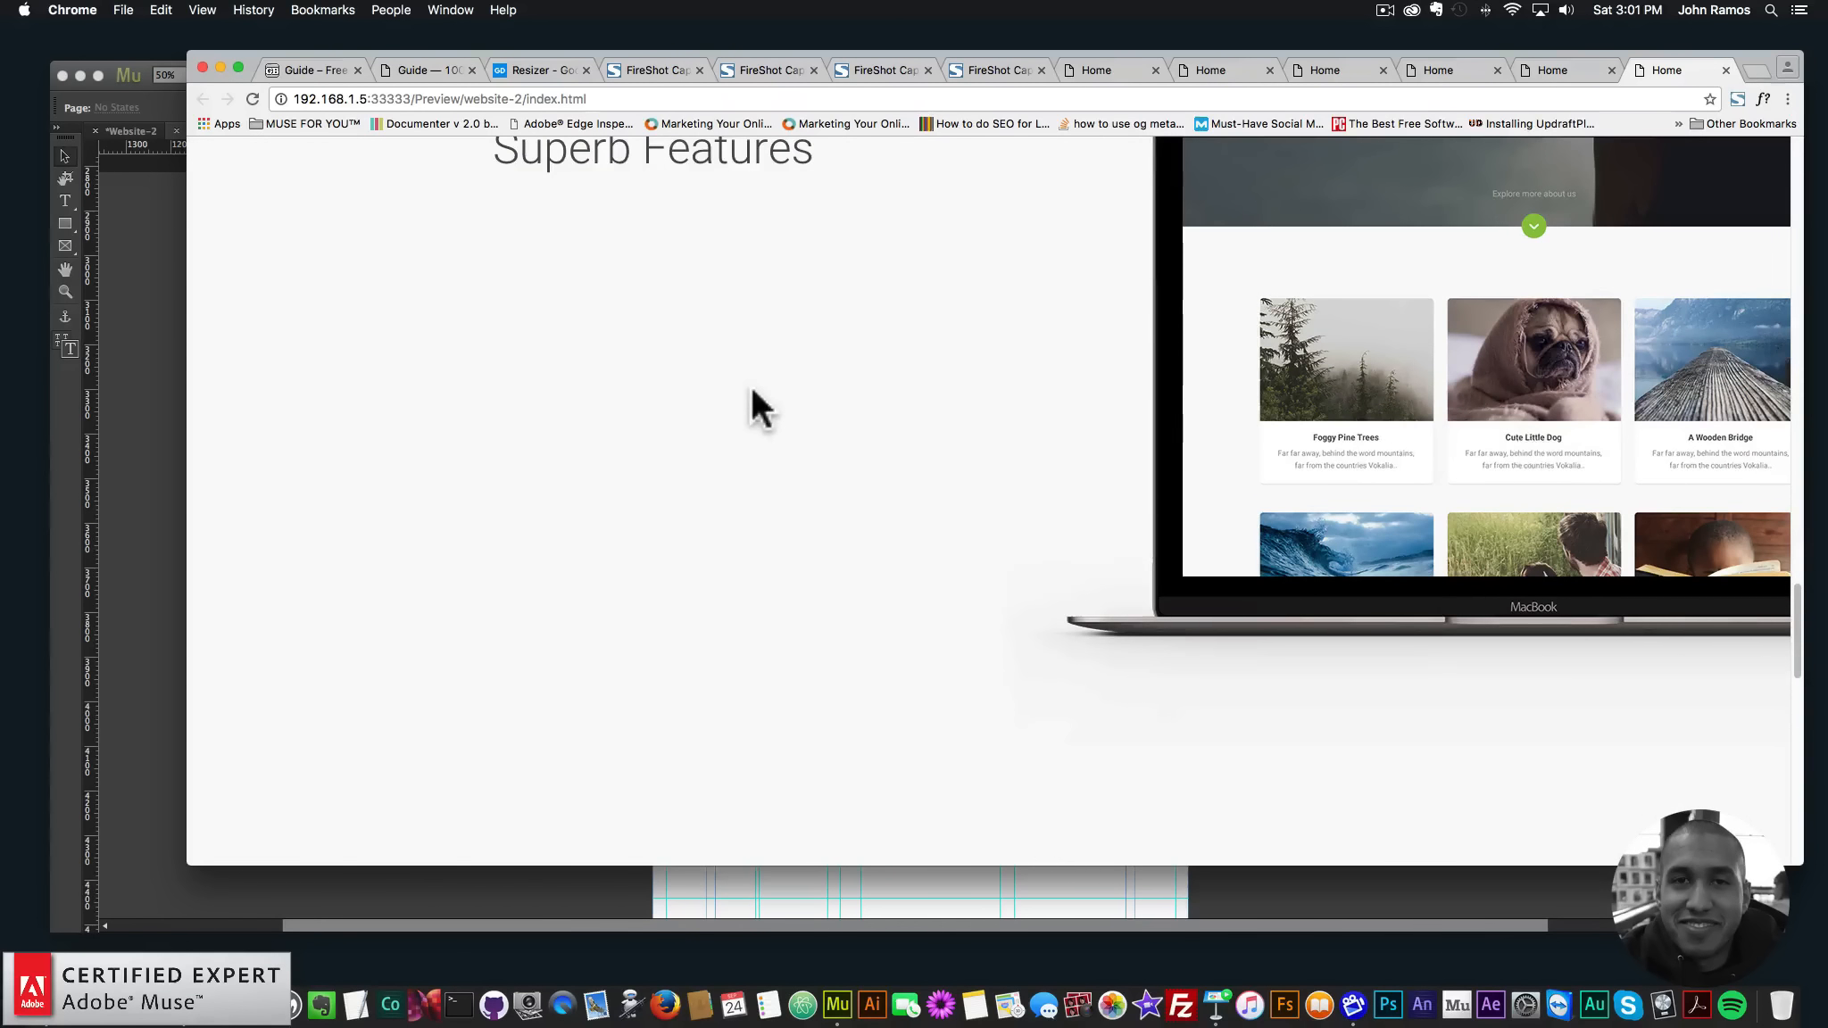
left_click(146, 388)
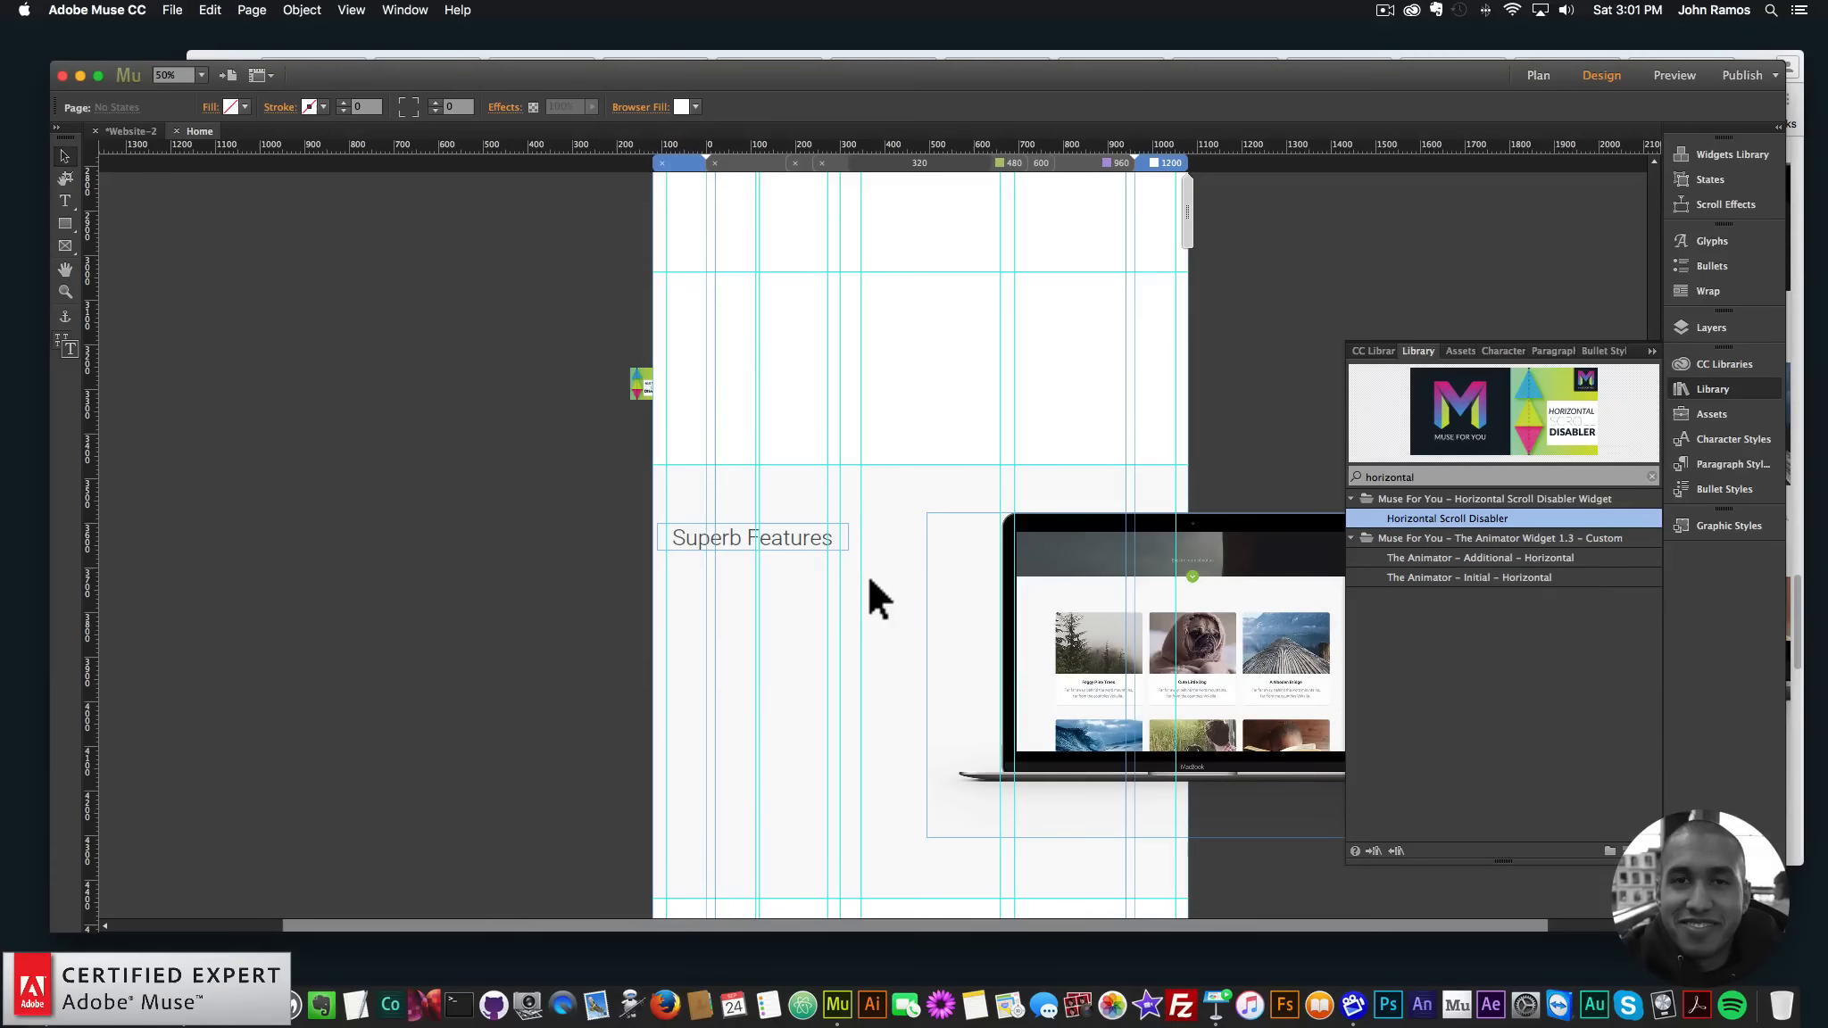
- Select the Superb Features frame, close the library panels, and zoom in to 75% on that area
left_click(812, 535)
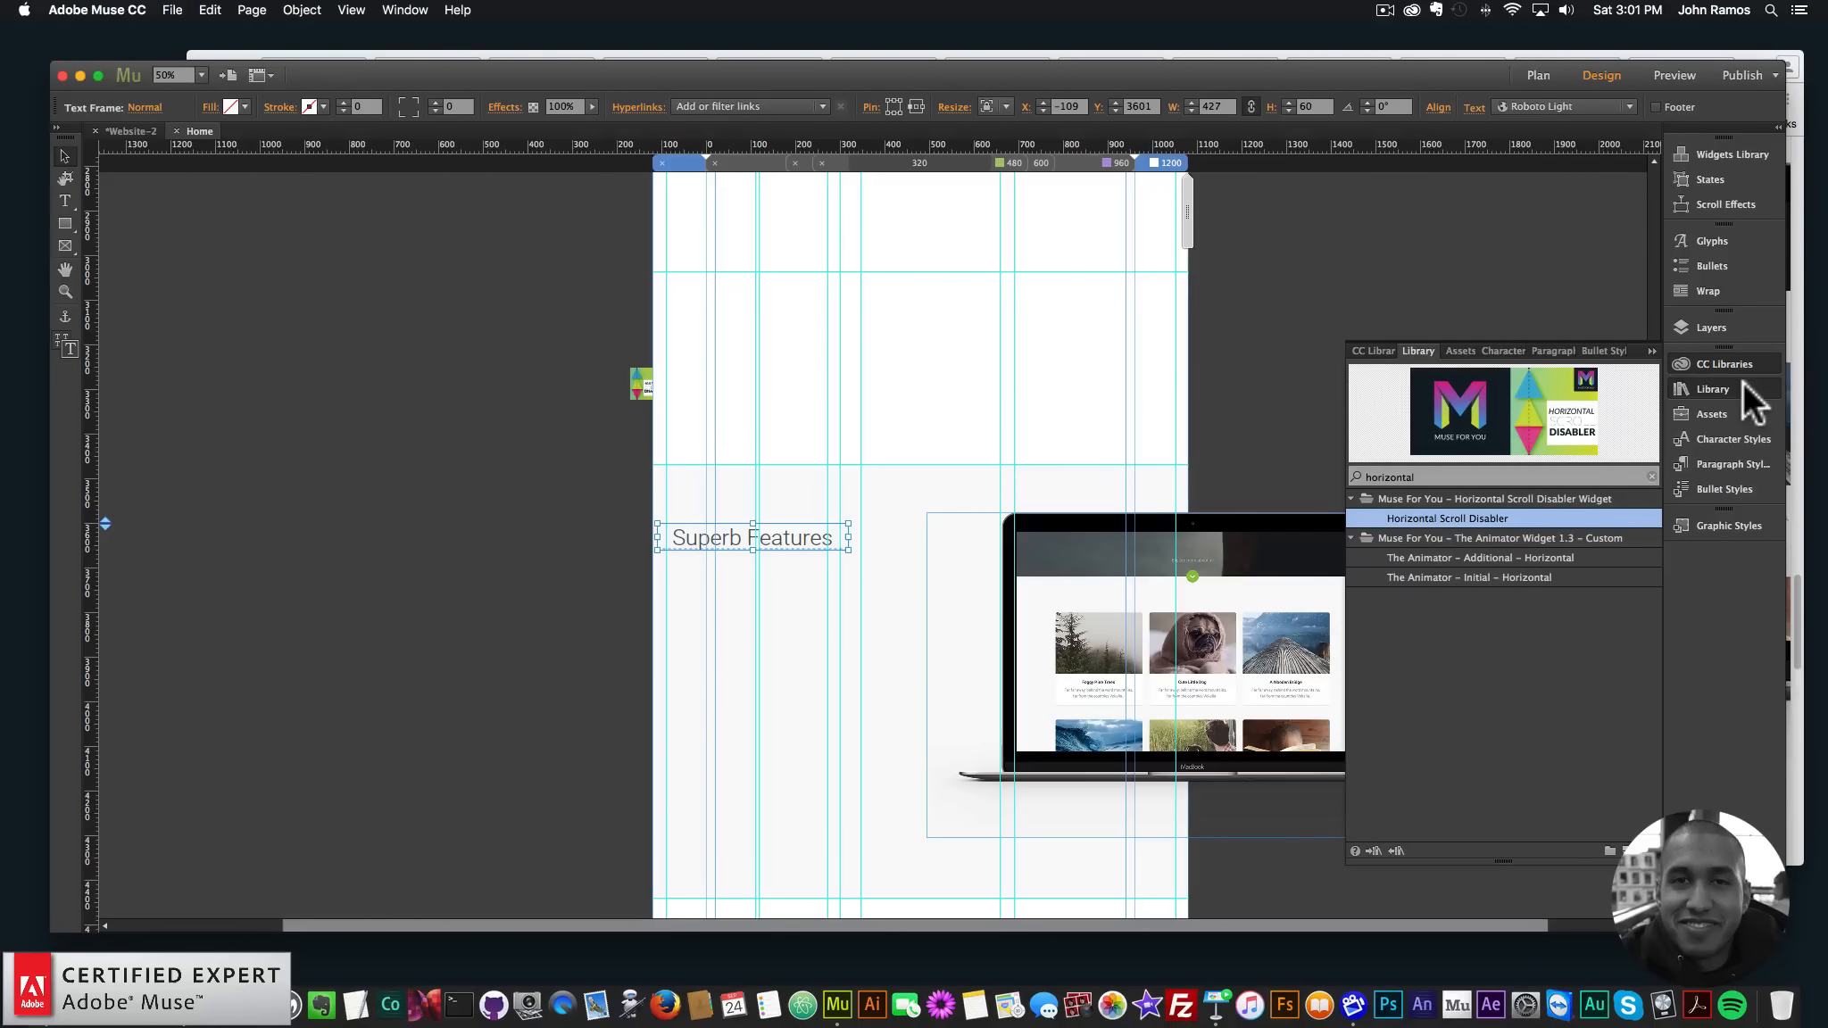
left_click(1735, 381)
left_click(1722, 359)
left_click(1716, 361)
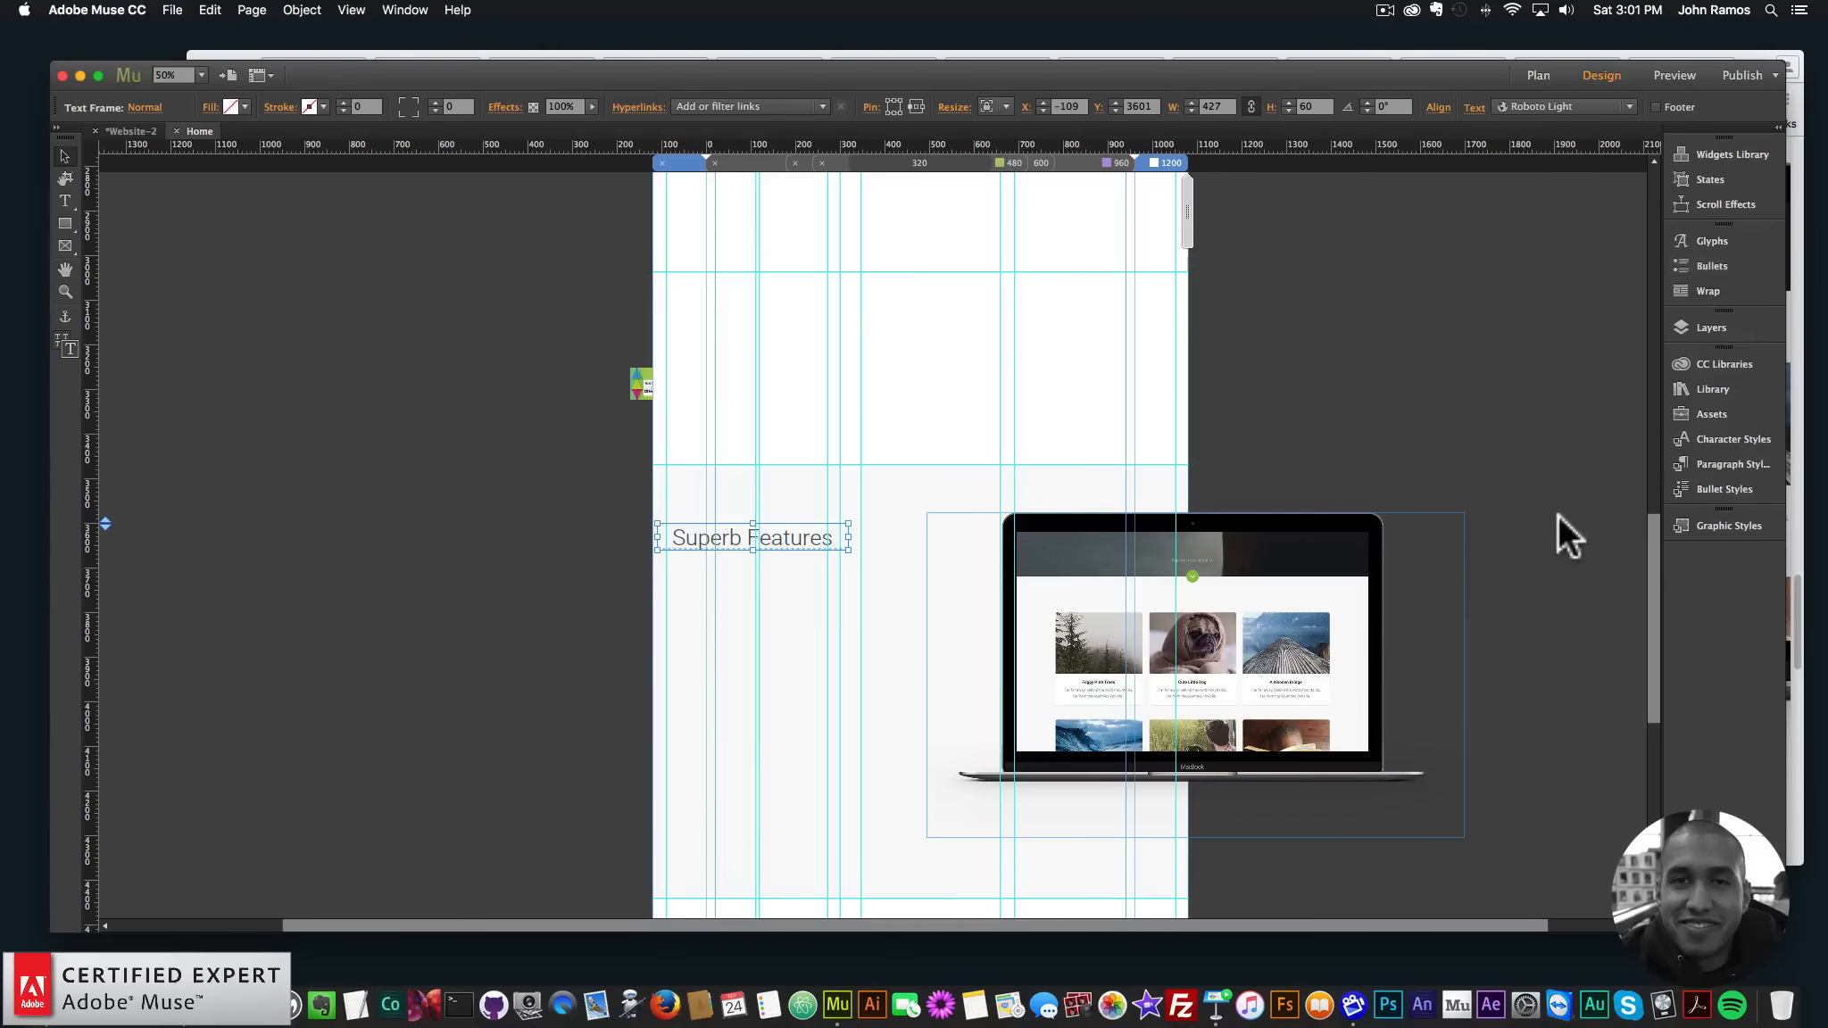
scroll(1638, 529, "down", 1)
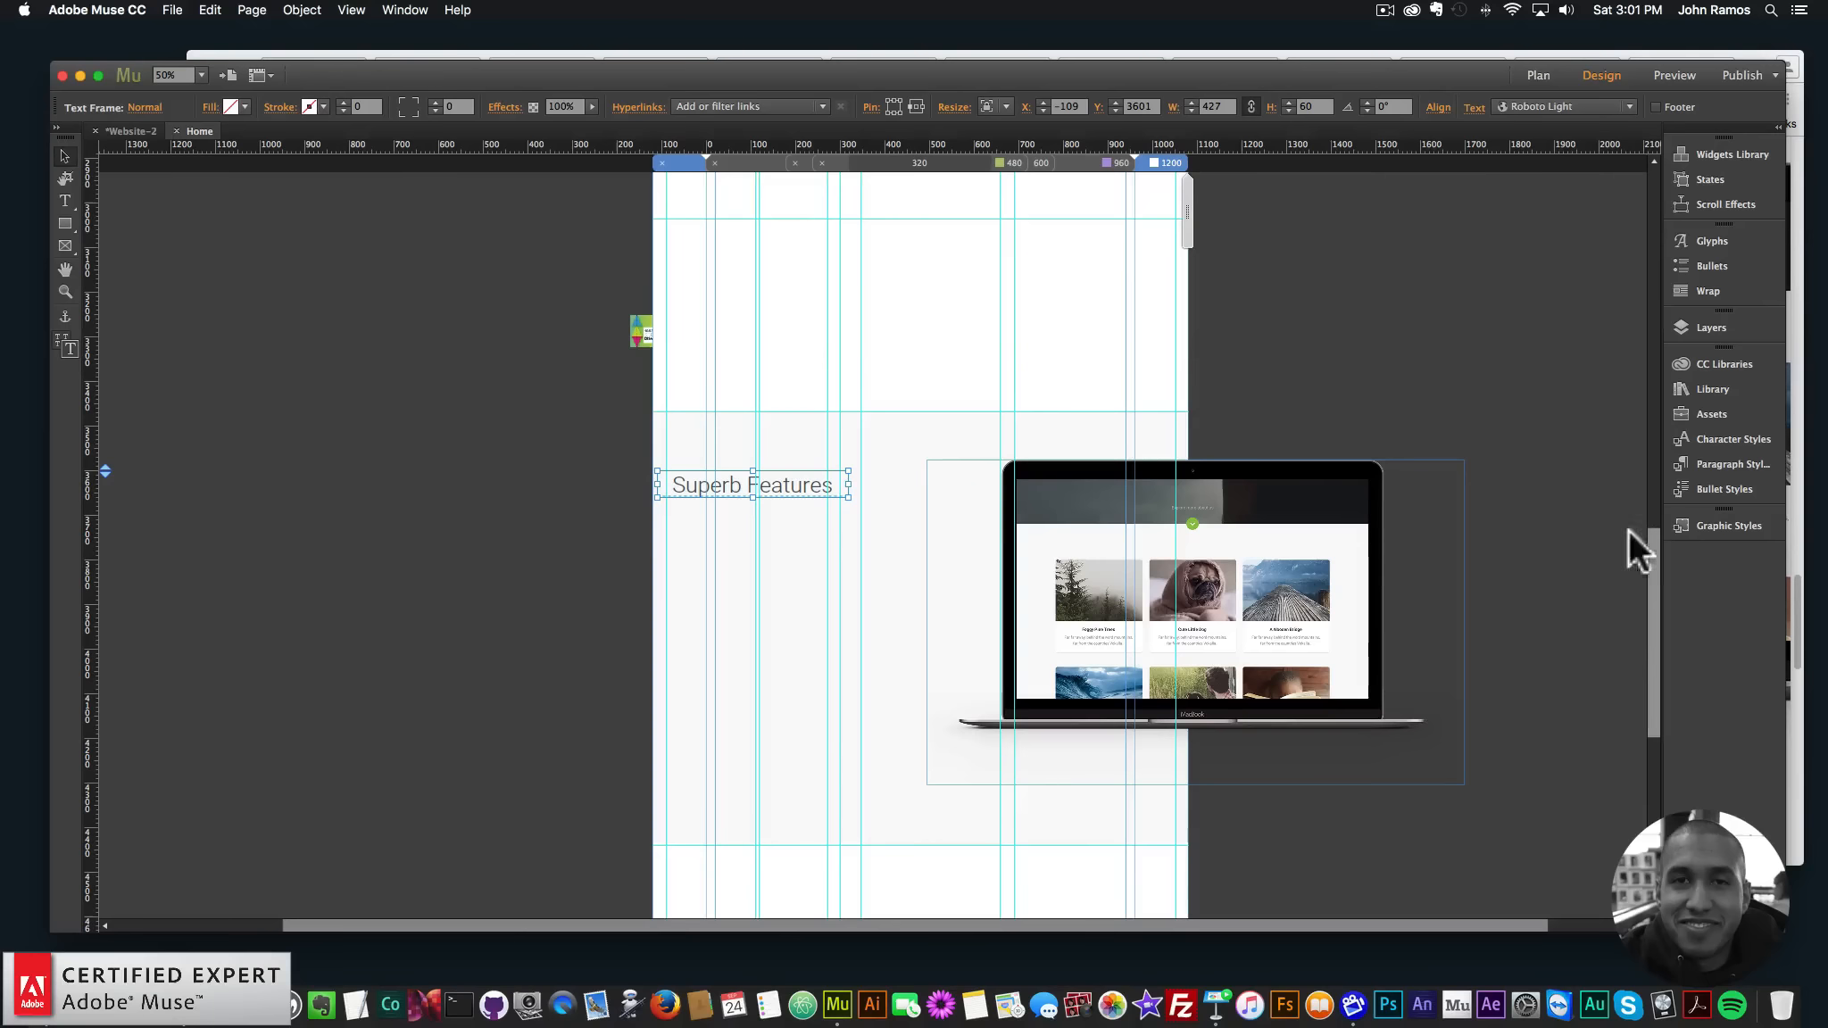
left_click(64, 291)
left_click(852, 594)
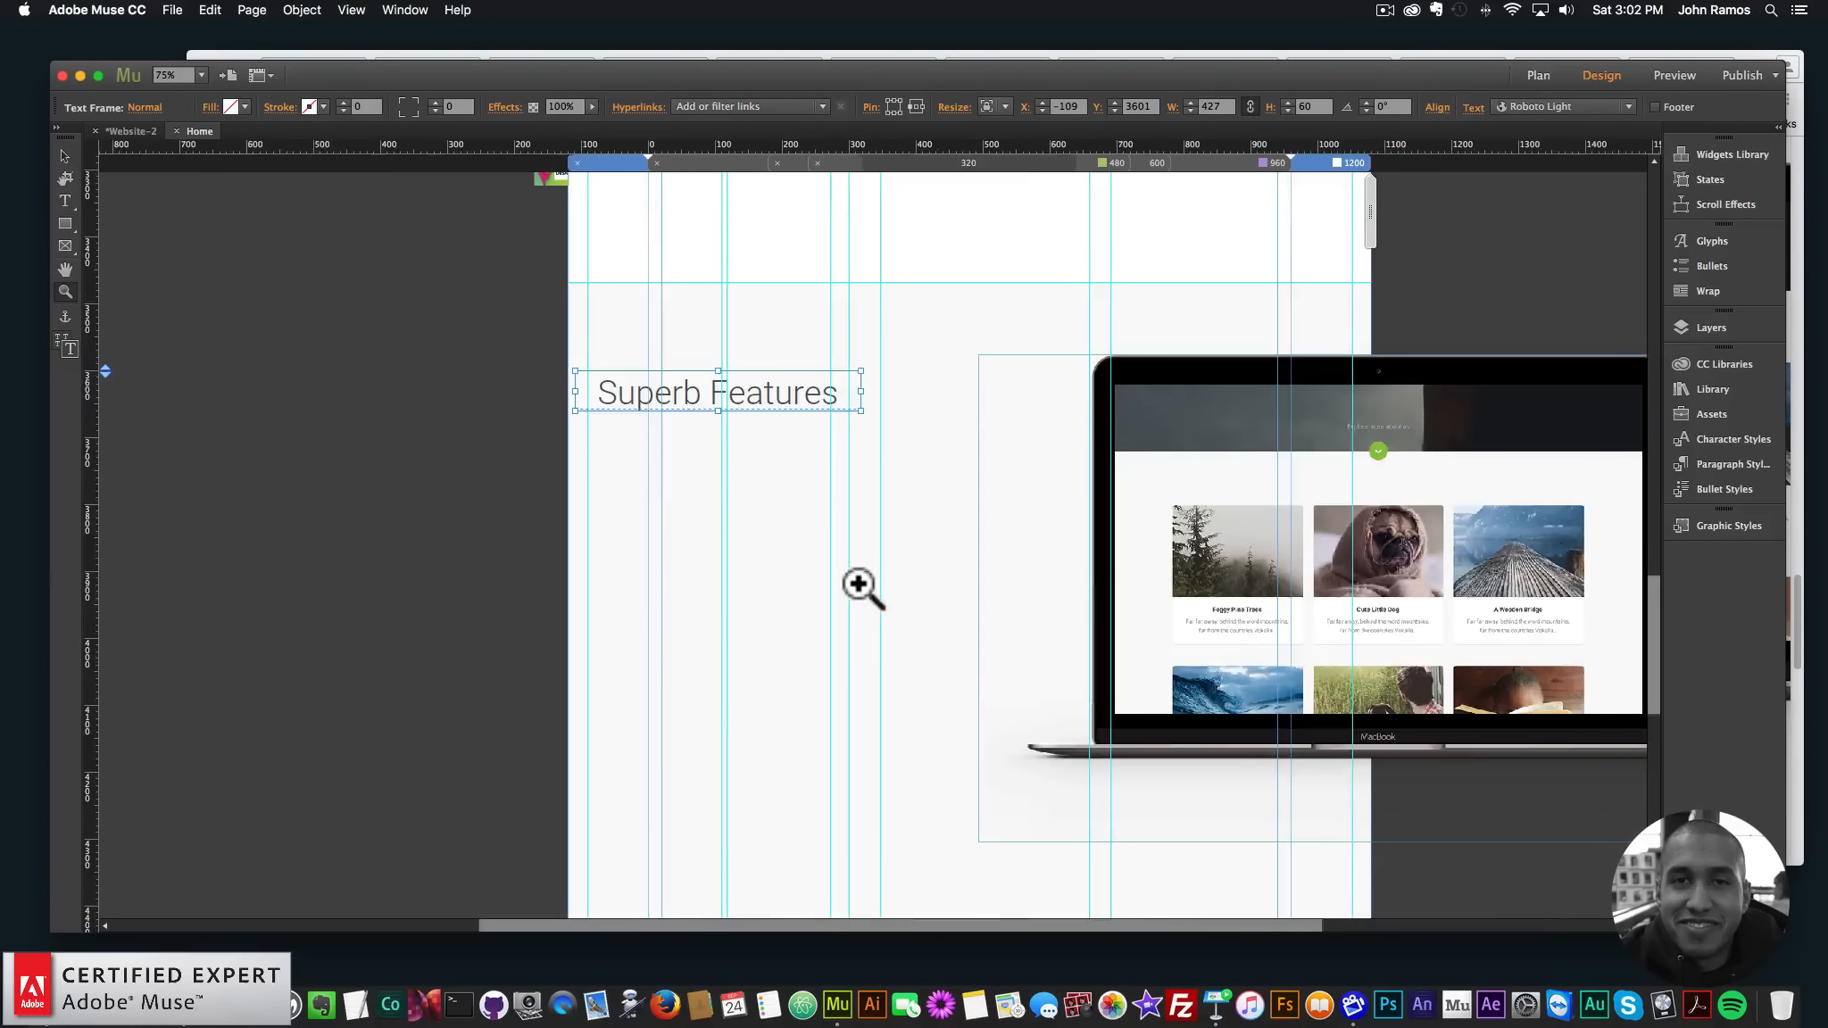
left_click_drag(1211, 925, 1223, 924)
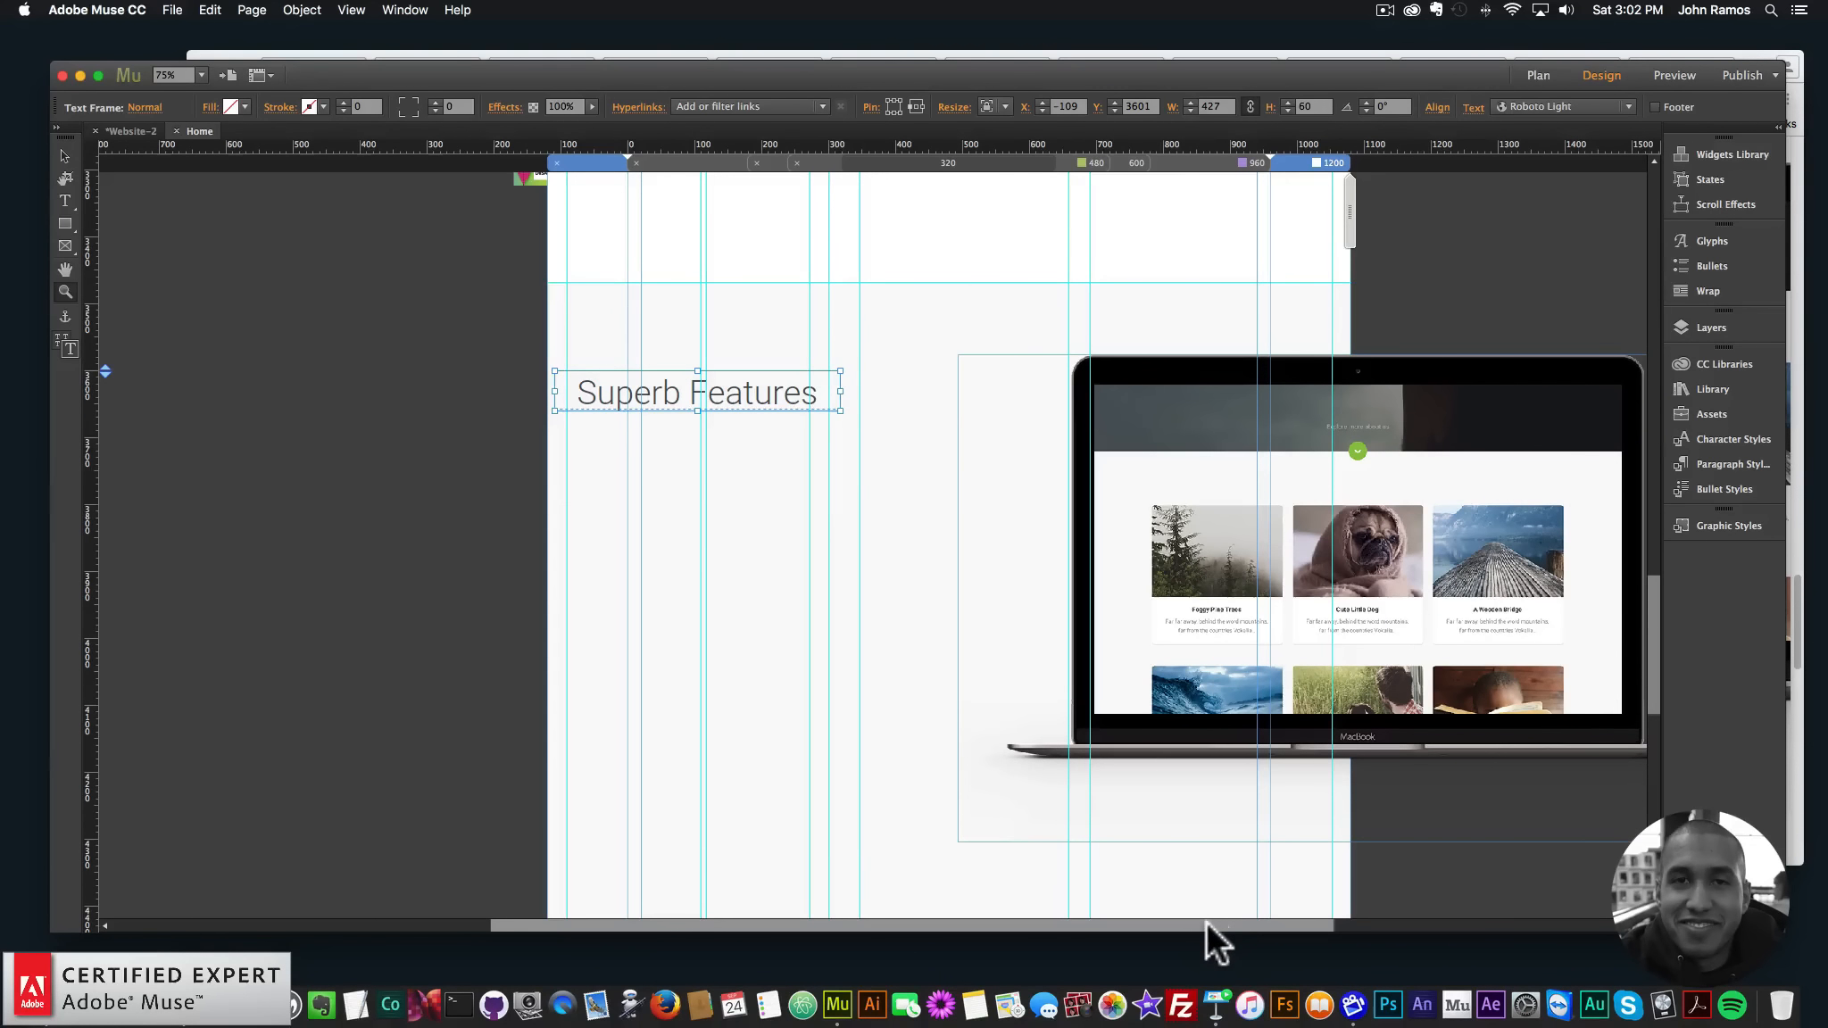
left_click_drag(1205, 921, 1280, 921)
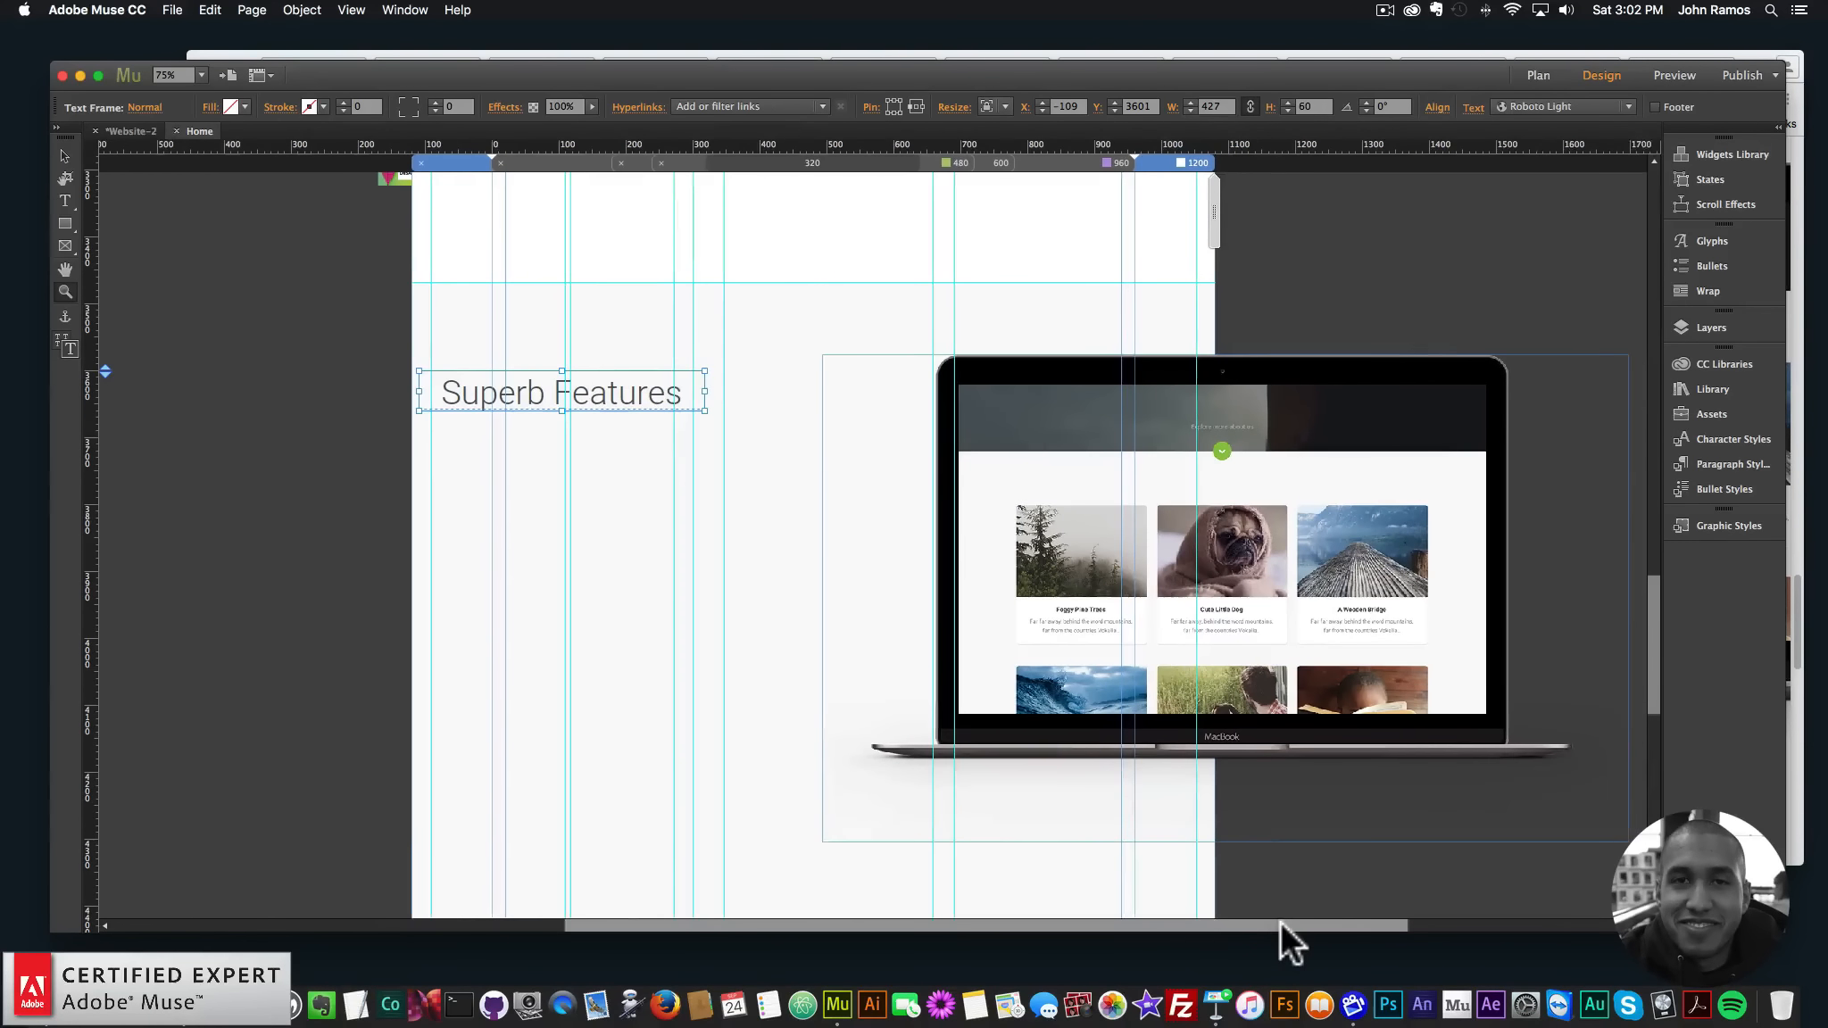
- At 100% zoom, select the 1200-wide grey rectangle and hide it in Layers
left_click(1701, 324)
scroll(1508, 624, "down", 5)
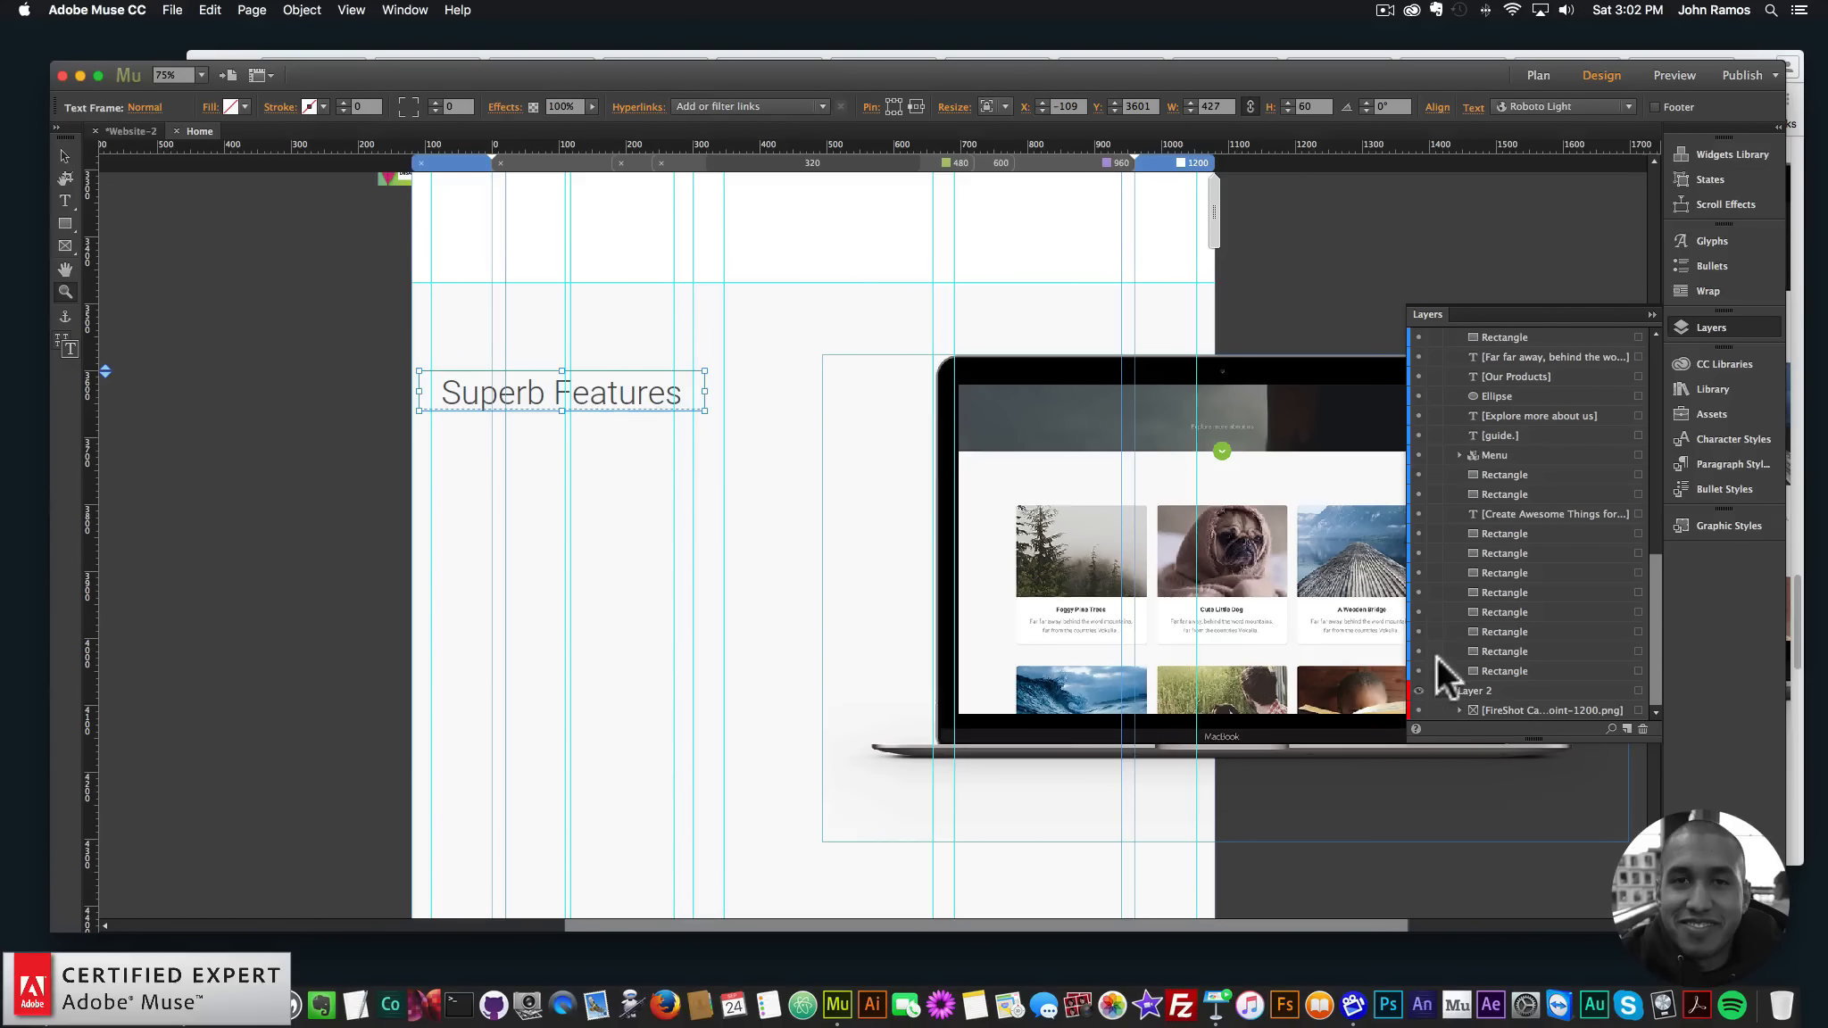
left_click(689, 523)
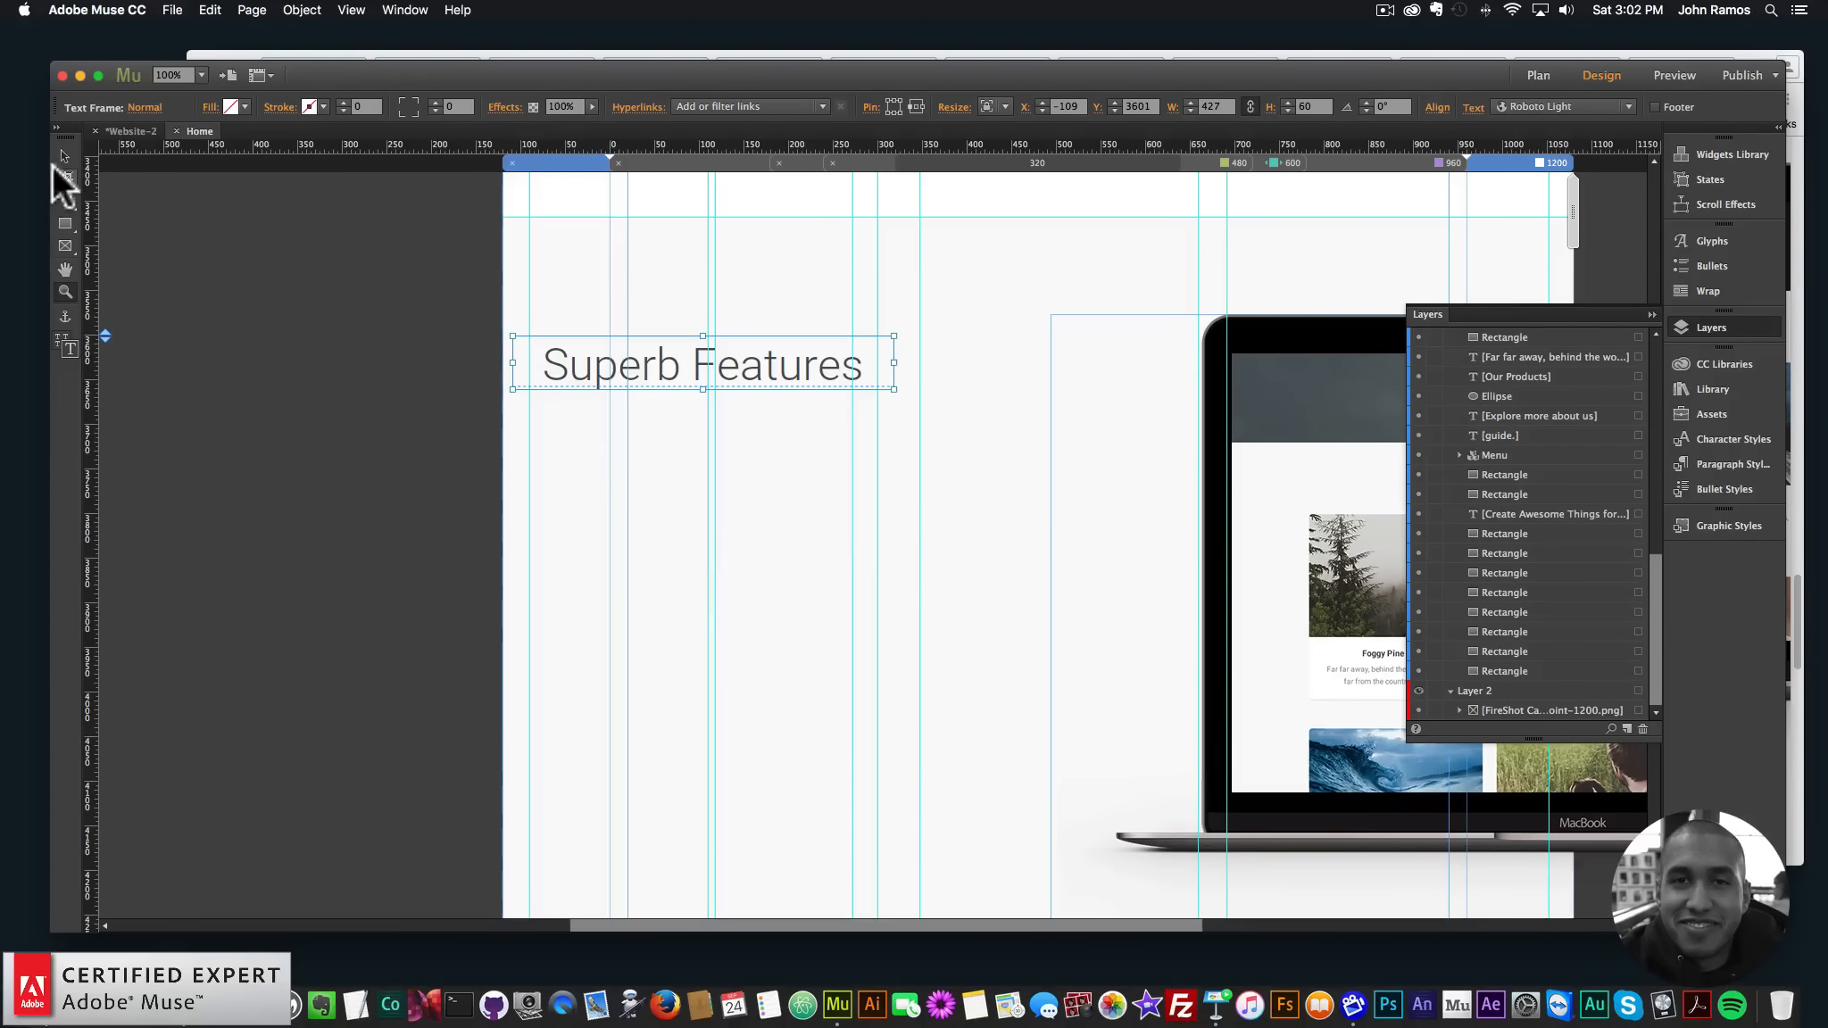
left_click(59, 160)
left_click(871, 600)
left_click_drag(1045, 923, 1096, 923)
left_click(1418, 593)
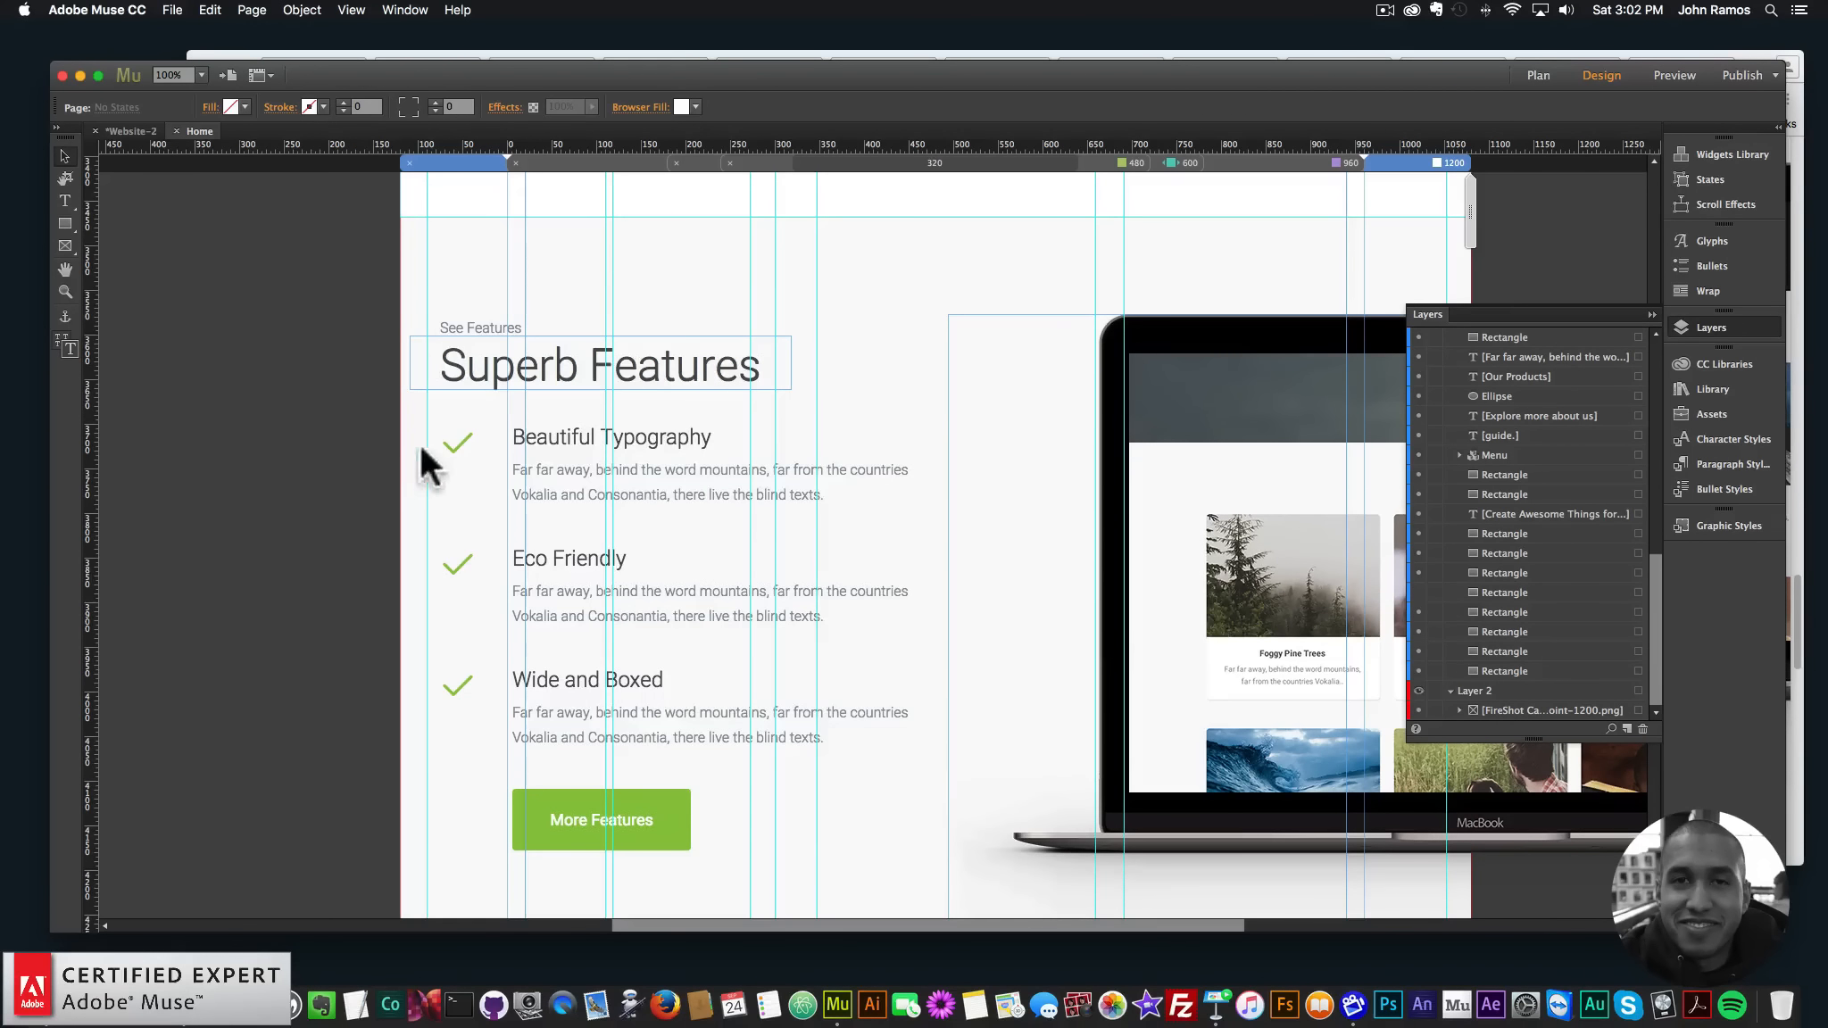
left_click_drag(800, 923, 774, 921)
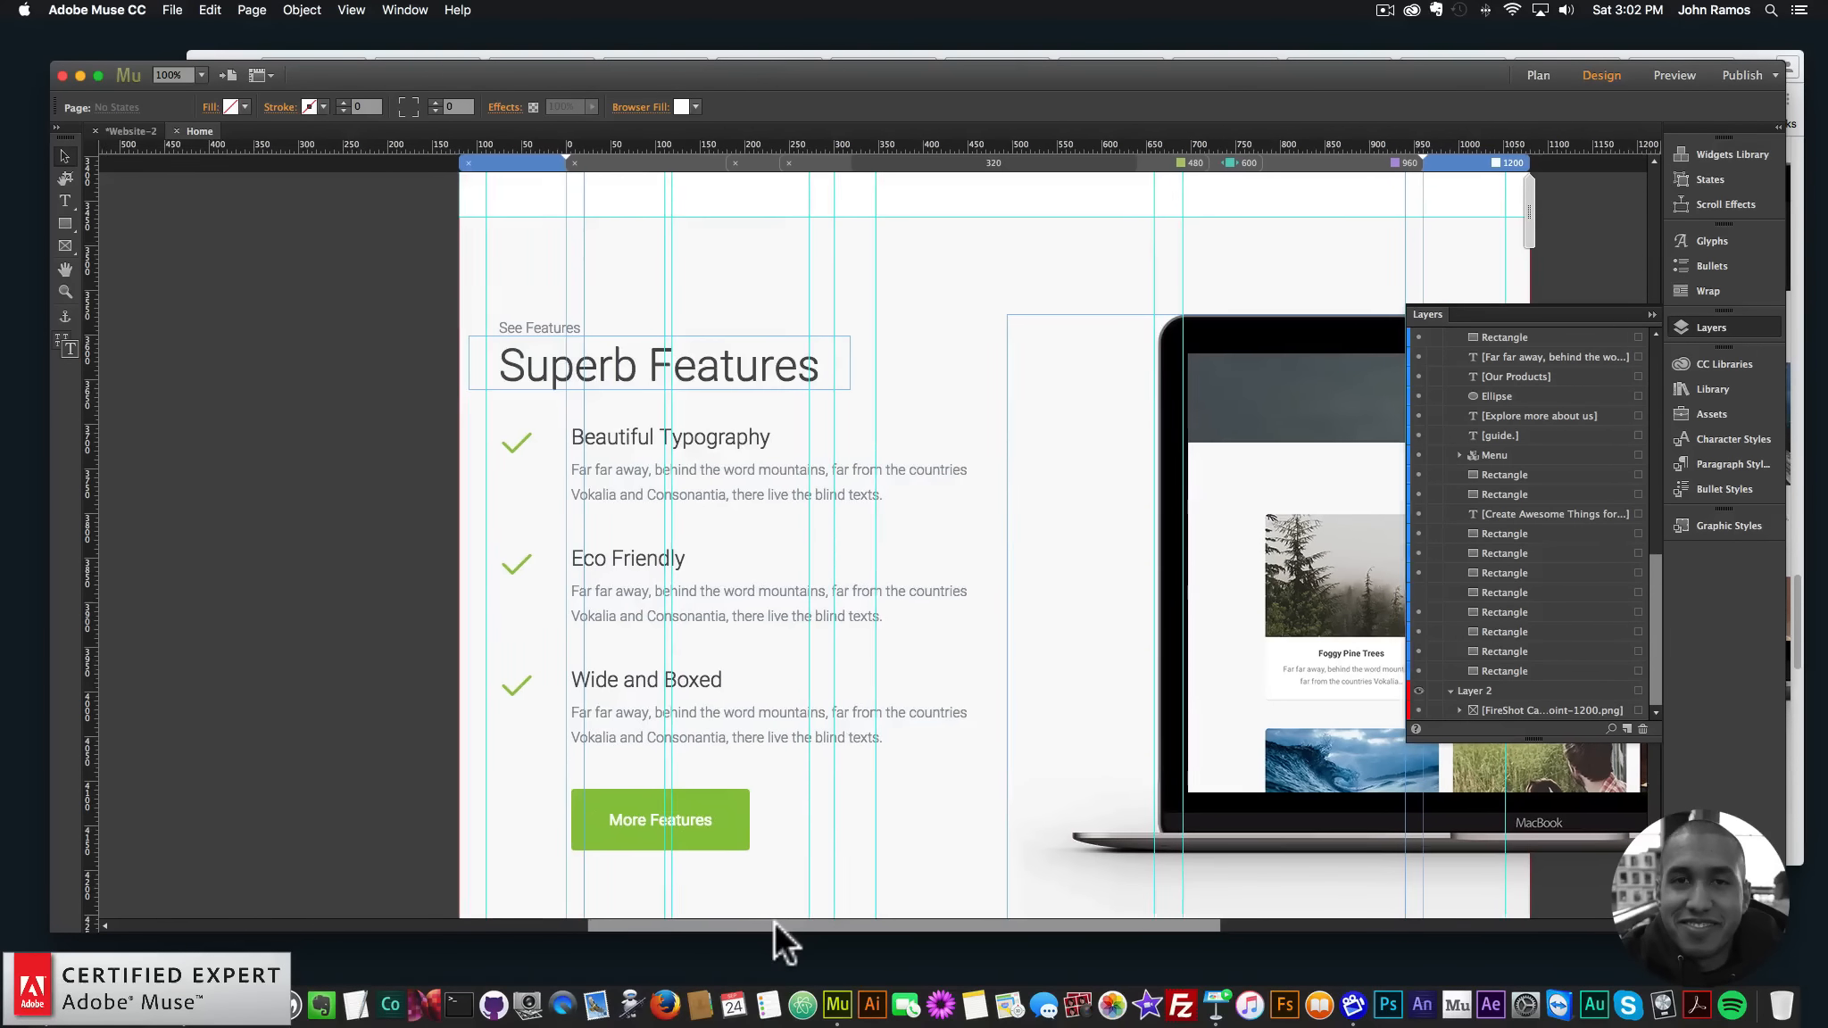
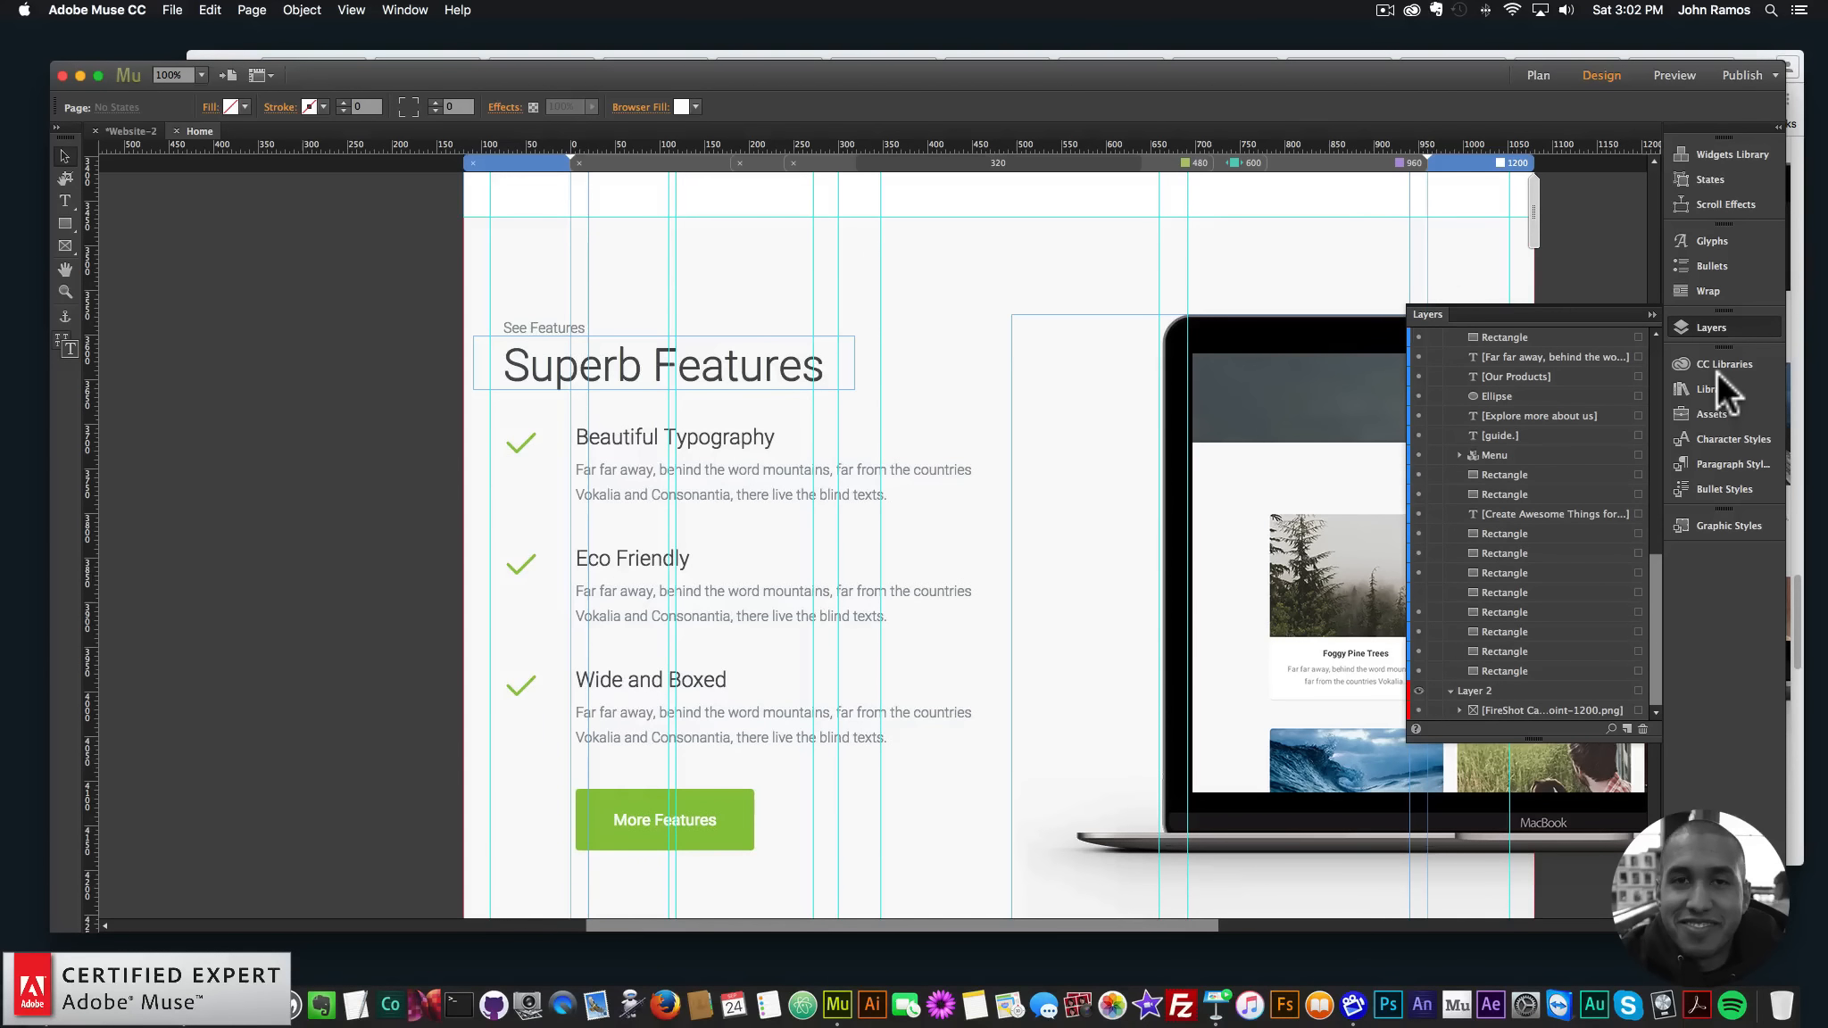
- Draw a text frame over the Beautiful Typography checkmark and set its font to FontAwesome
left_click(1705, 327)
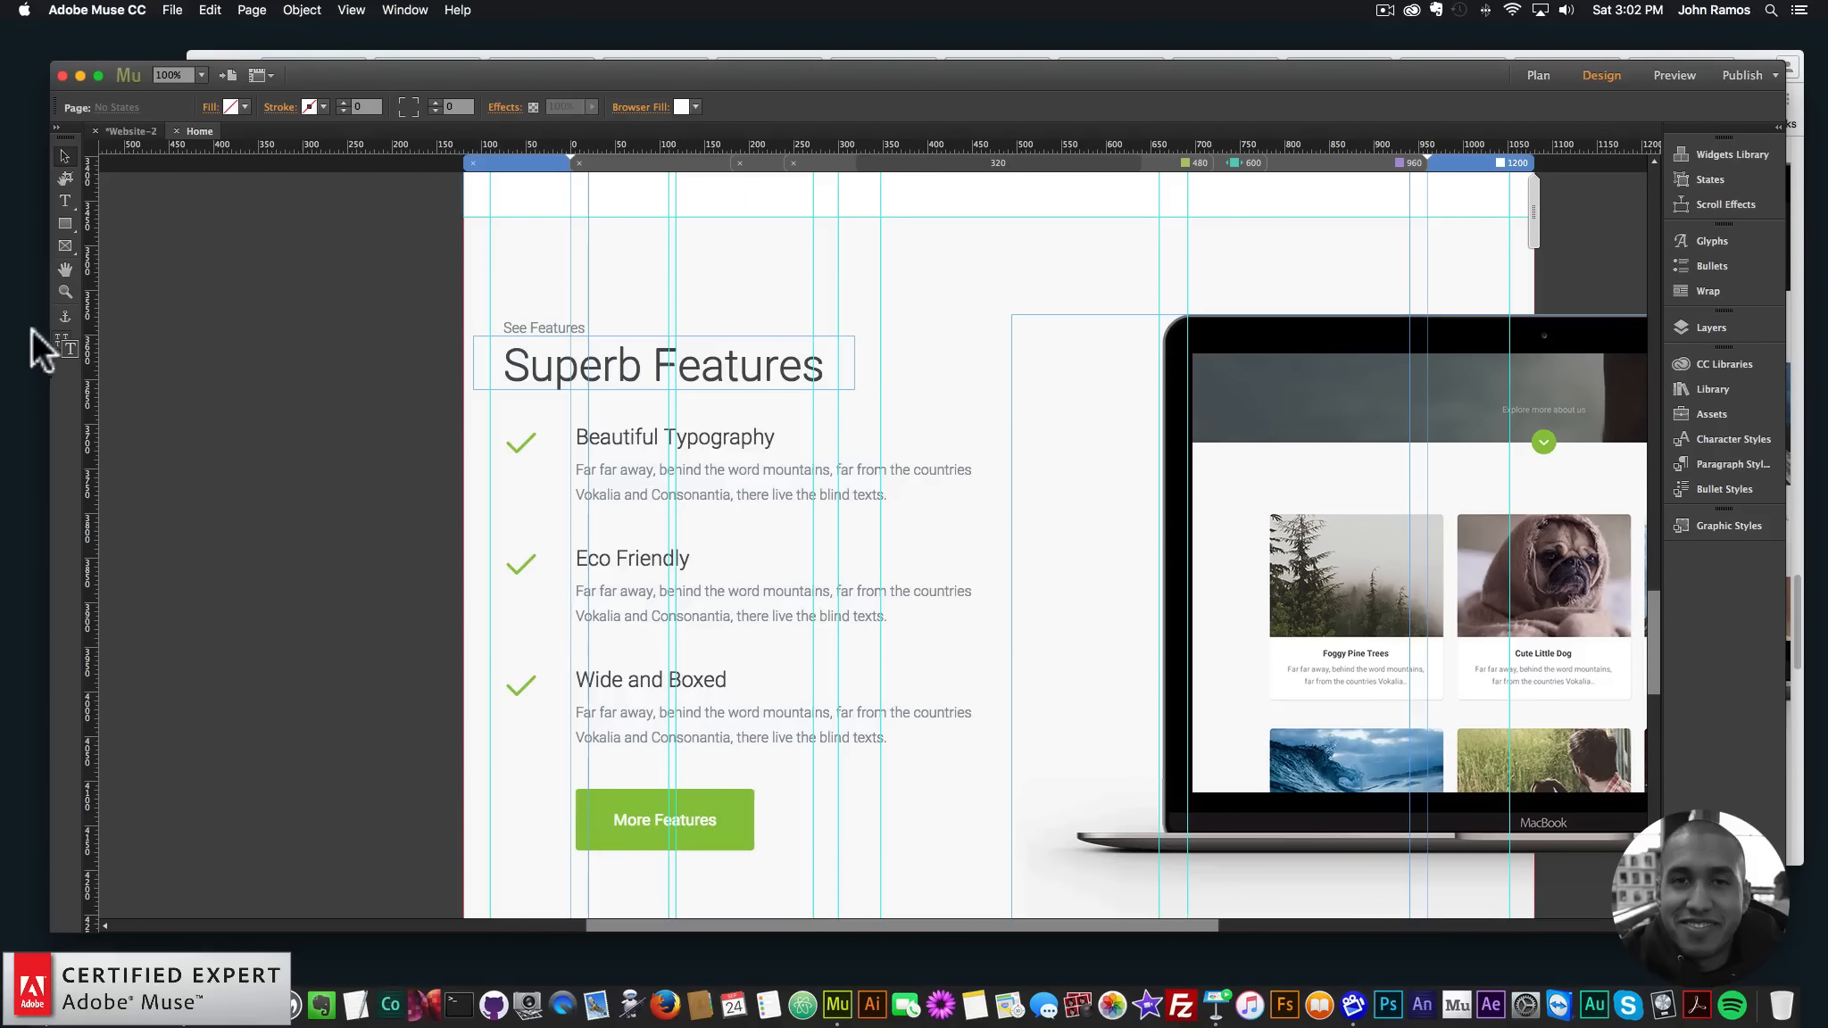
left_click(66, 201)
left_click_drag(490, 413, 562, 468)
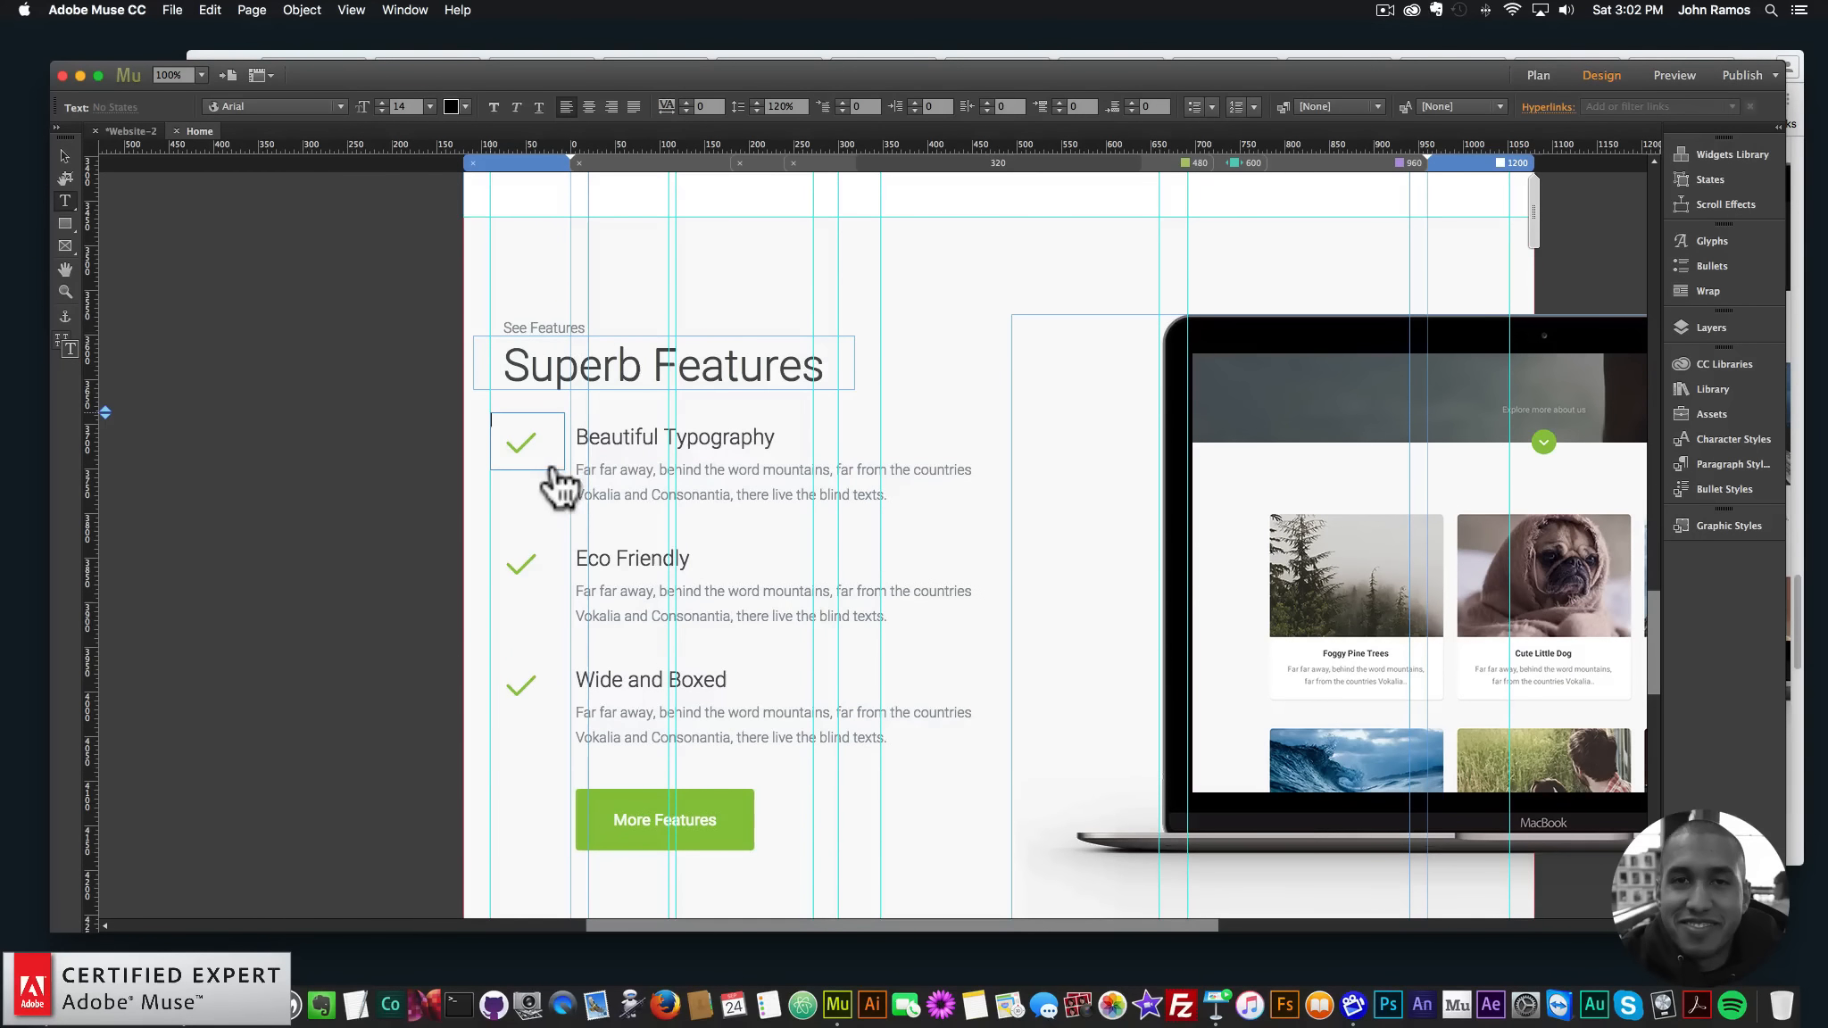
left_click(338, 105)
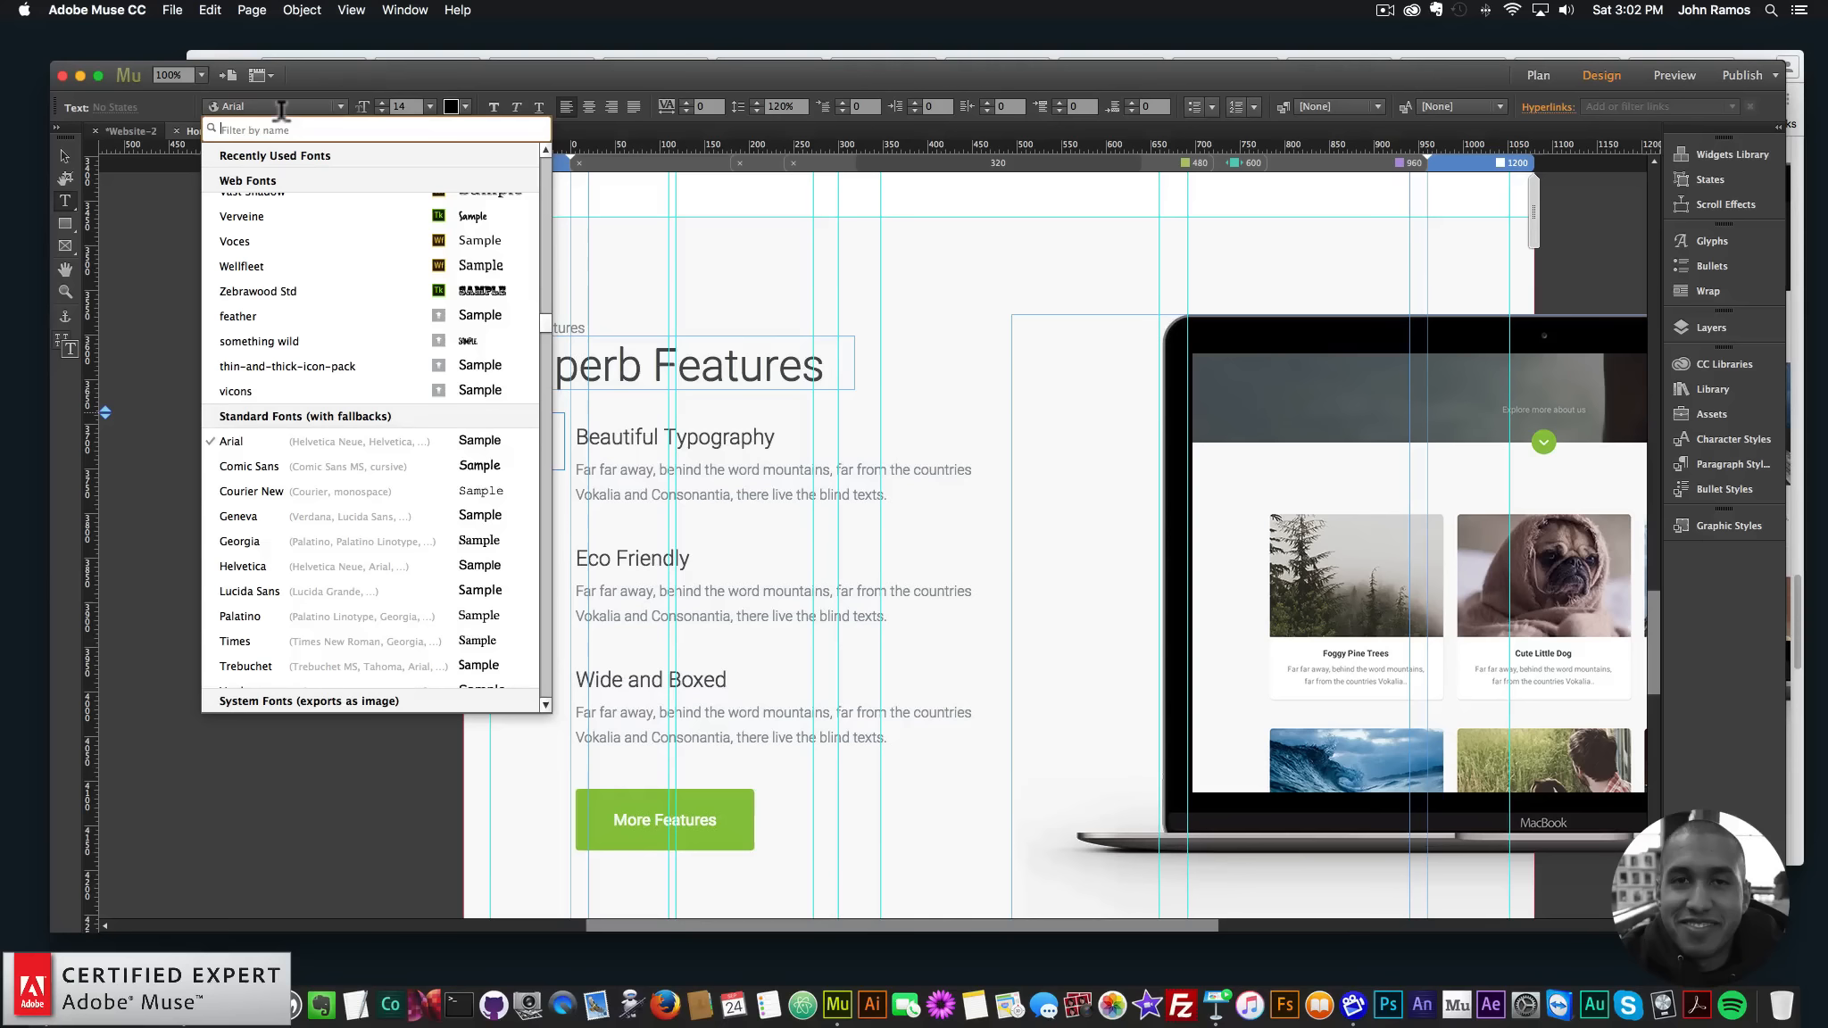
type("fonta")
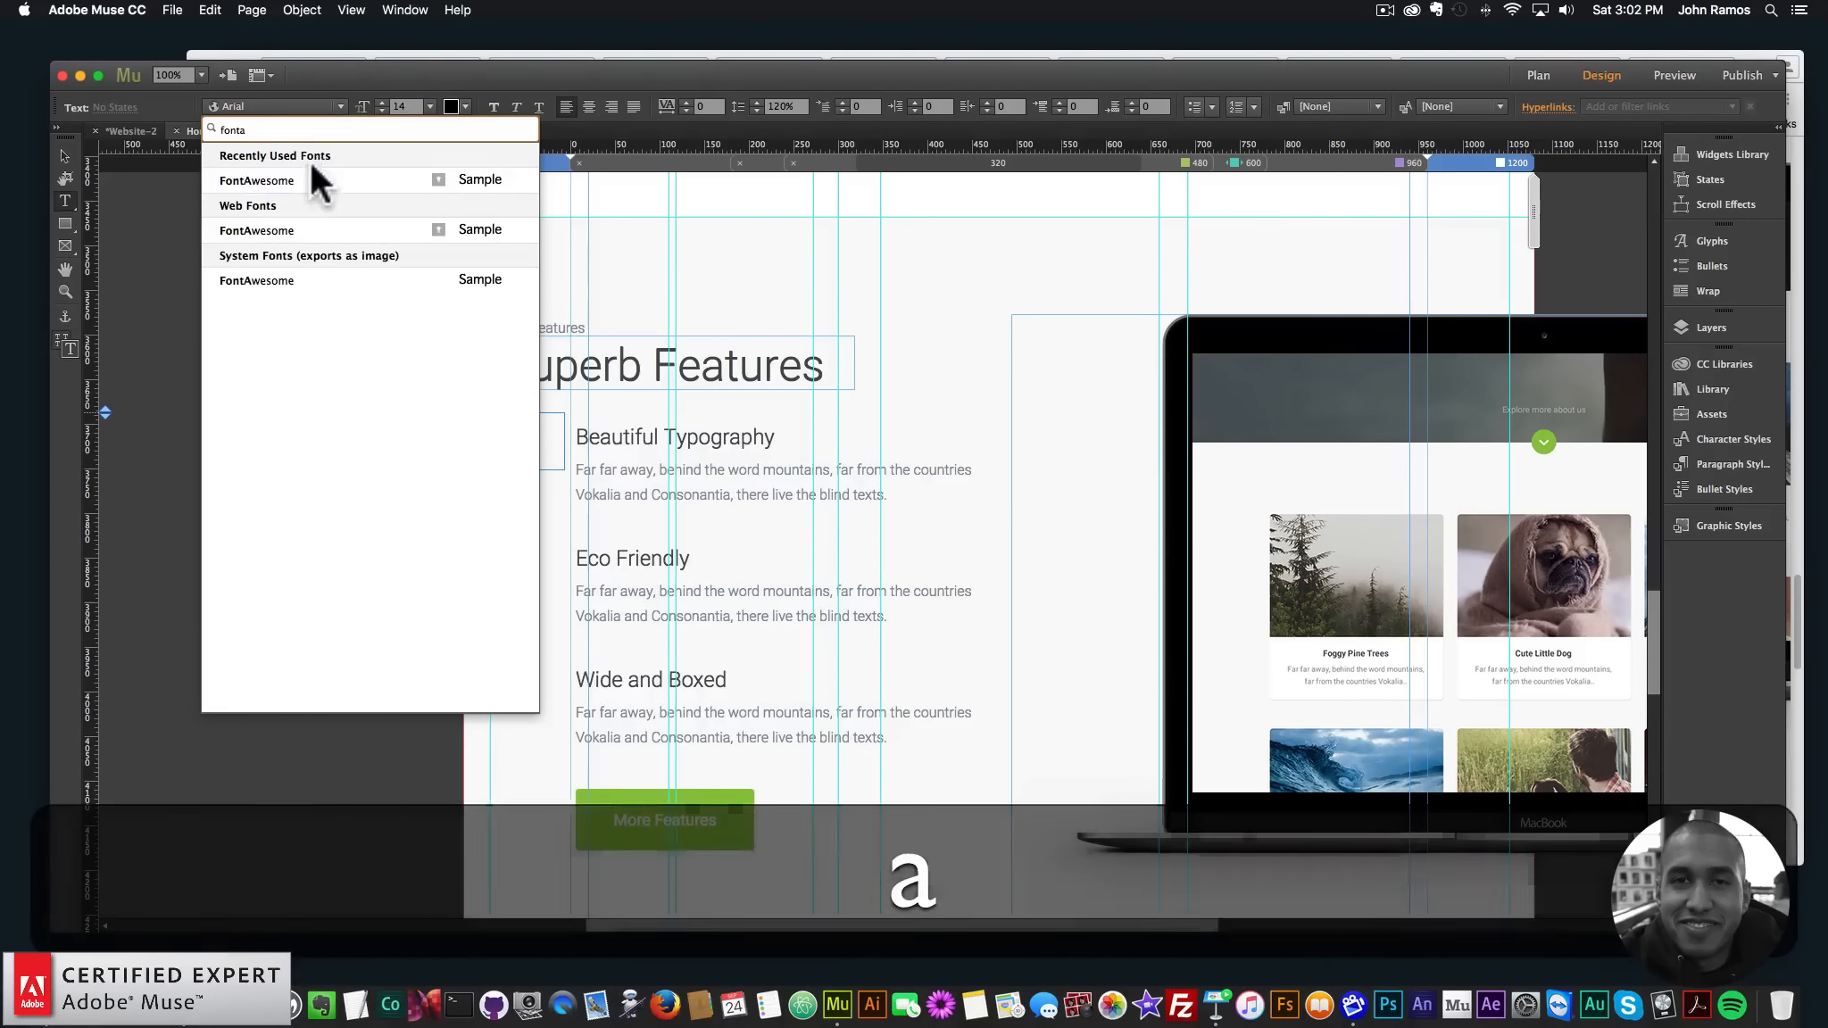
left_click(291, 228)
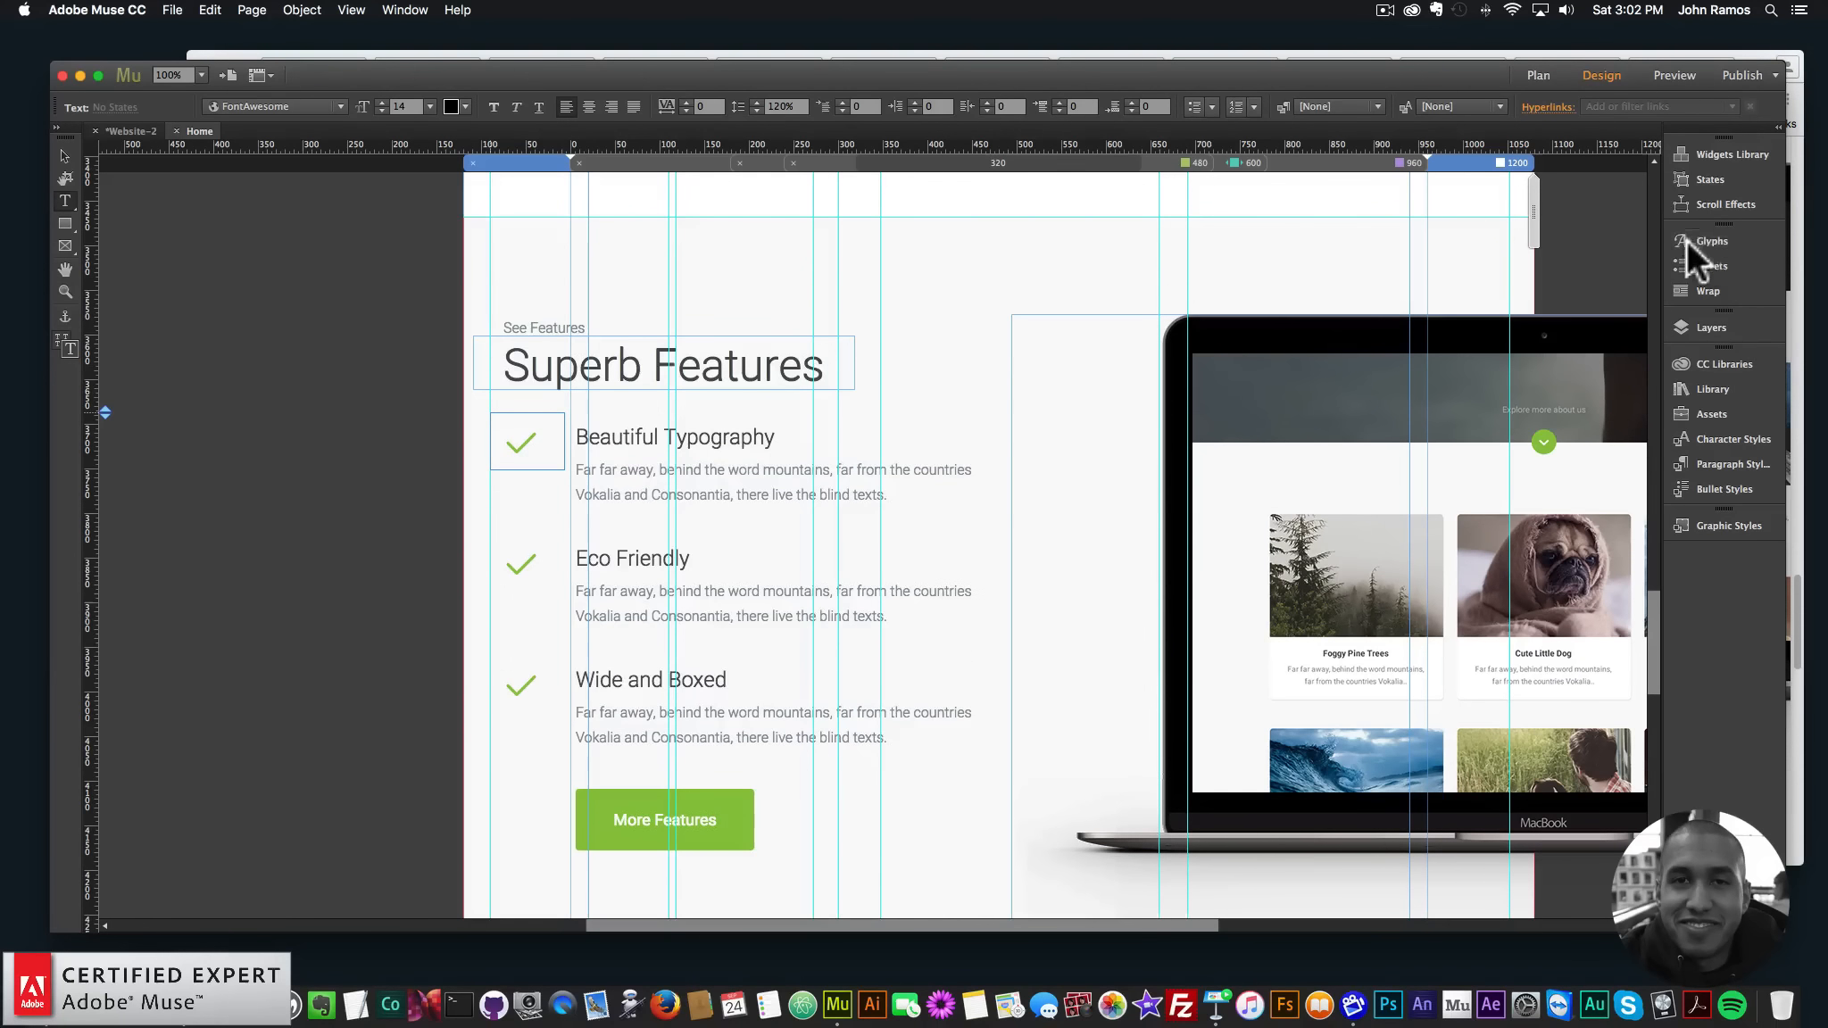
- Insert the FontAwesome checkmark glyph into the frame from the Glyphs panel
left_click(401, 10)
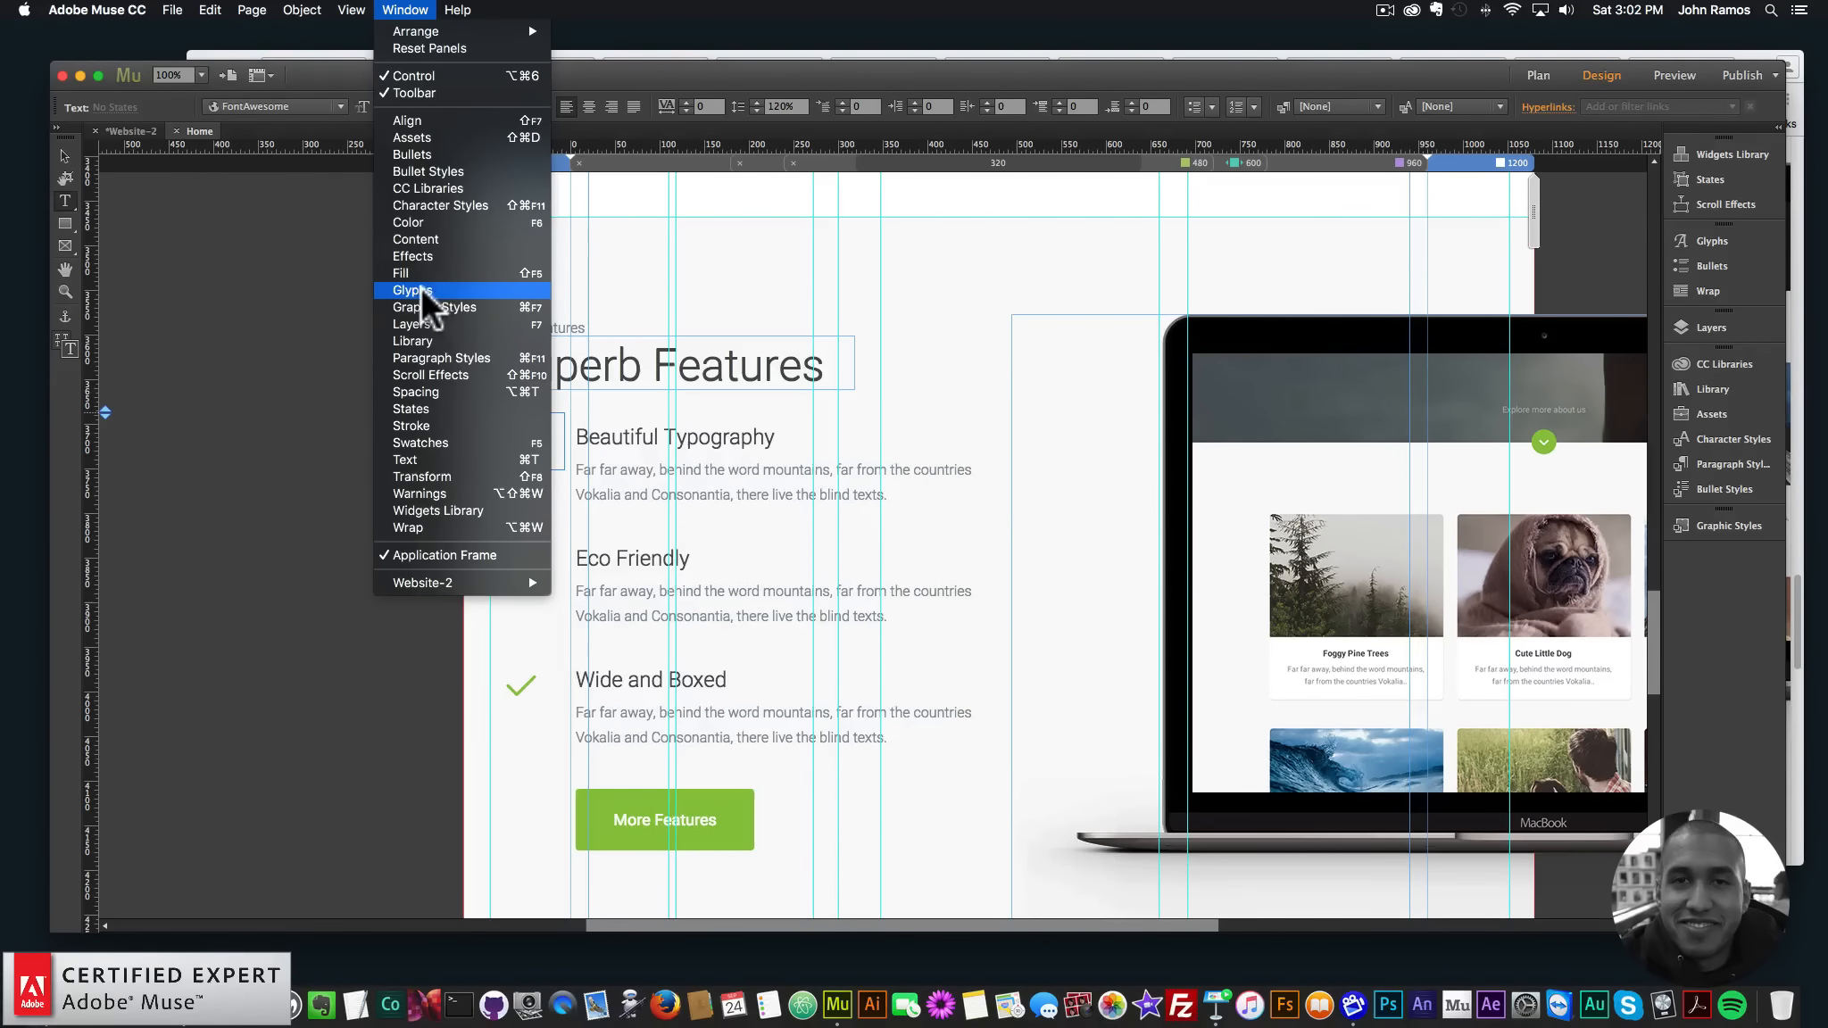
left_click(1726, 236)
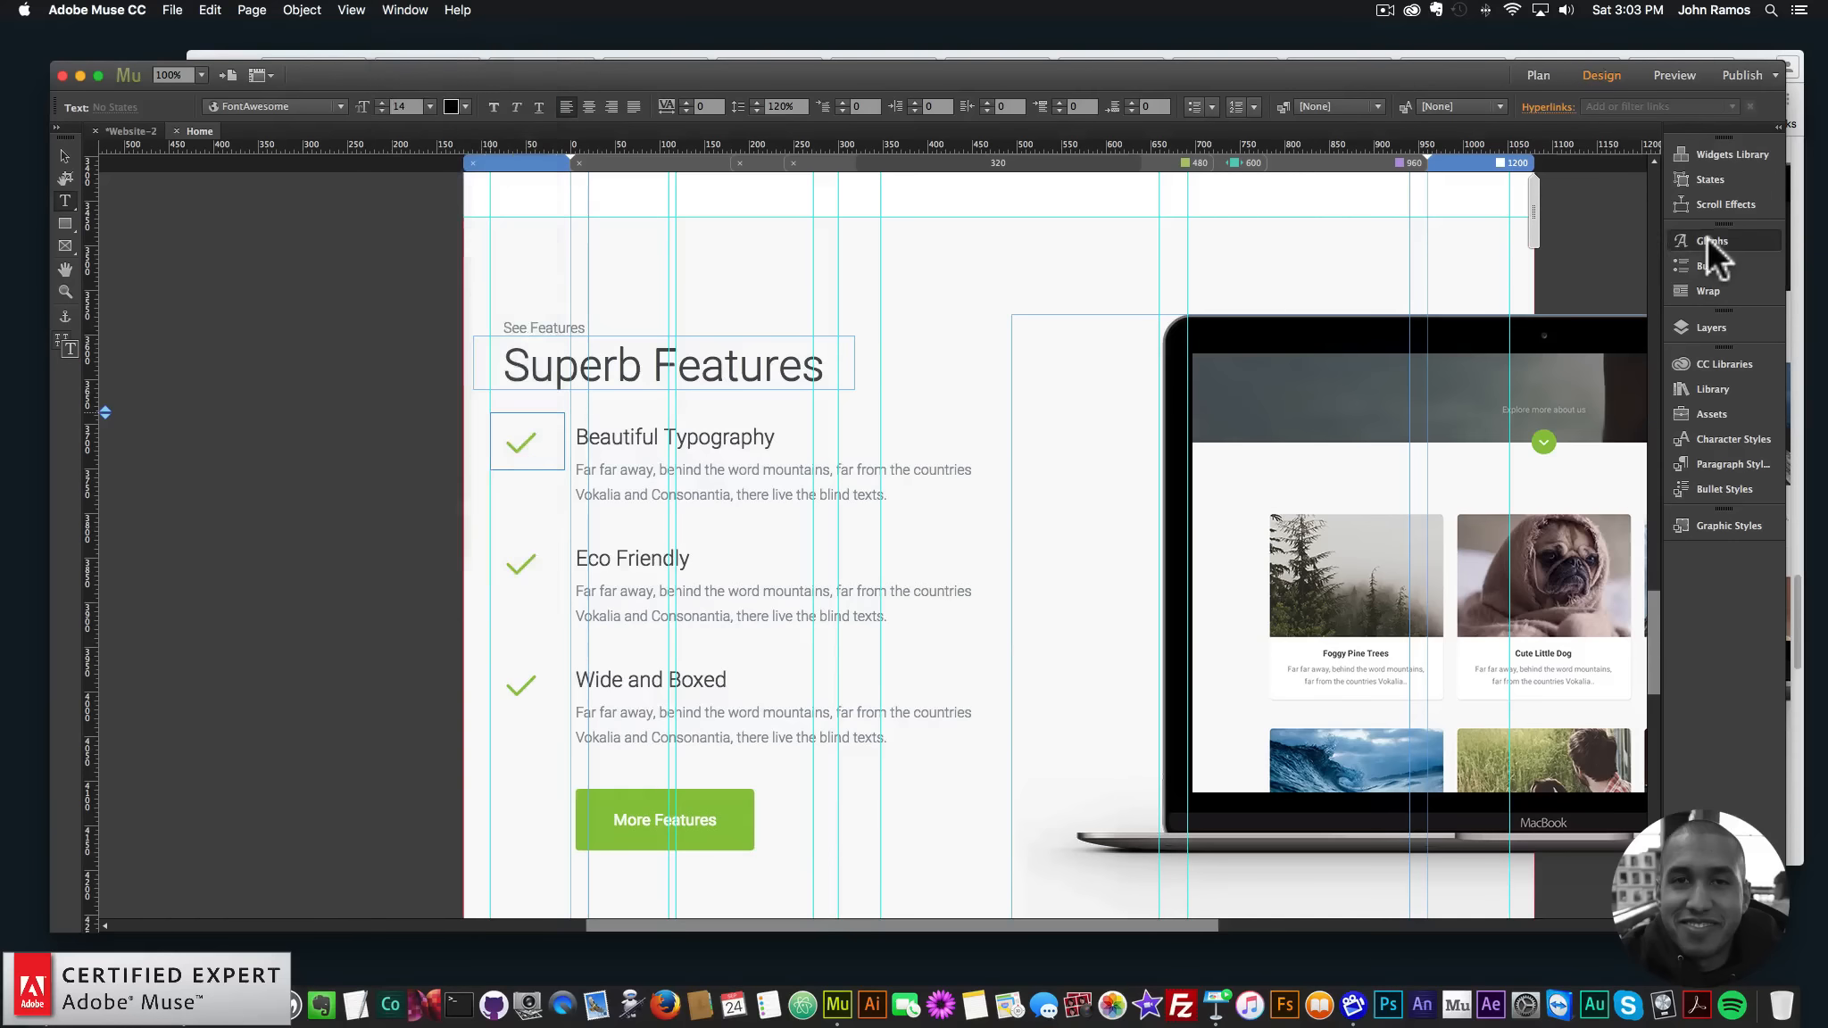
left_click(1707, 237)
mouse_move(1647, 276)
left_mouse_down()
mouse_move(1640, 352)
mouse_move(1645, 257)
left_mouse_up()
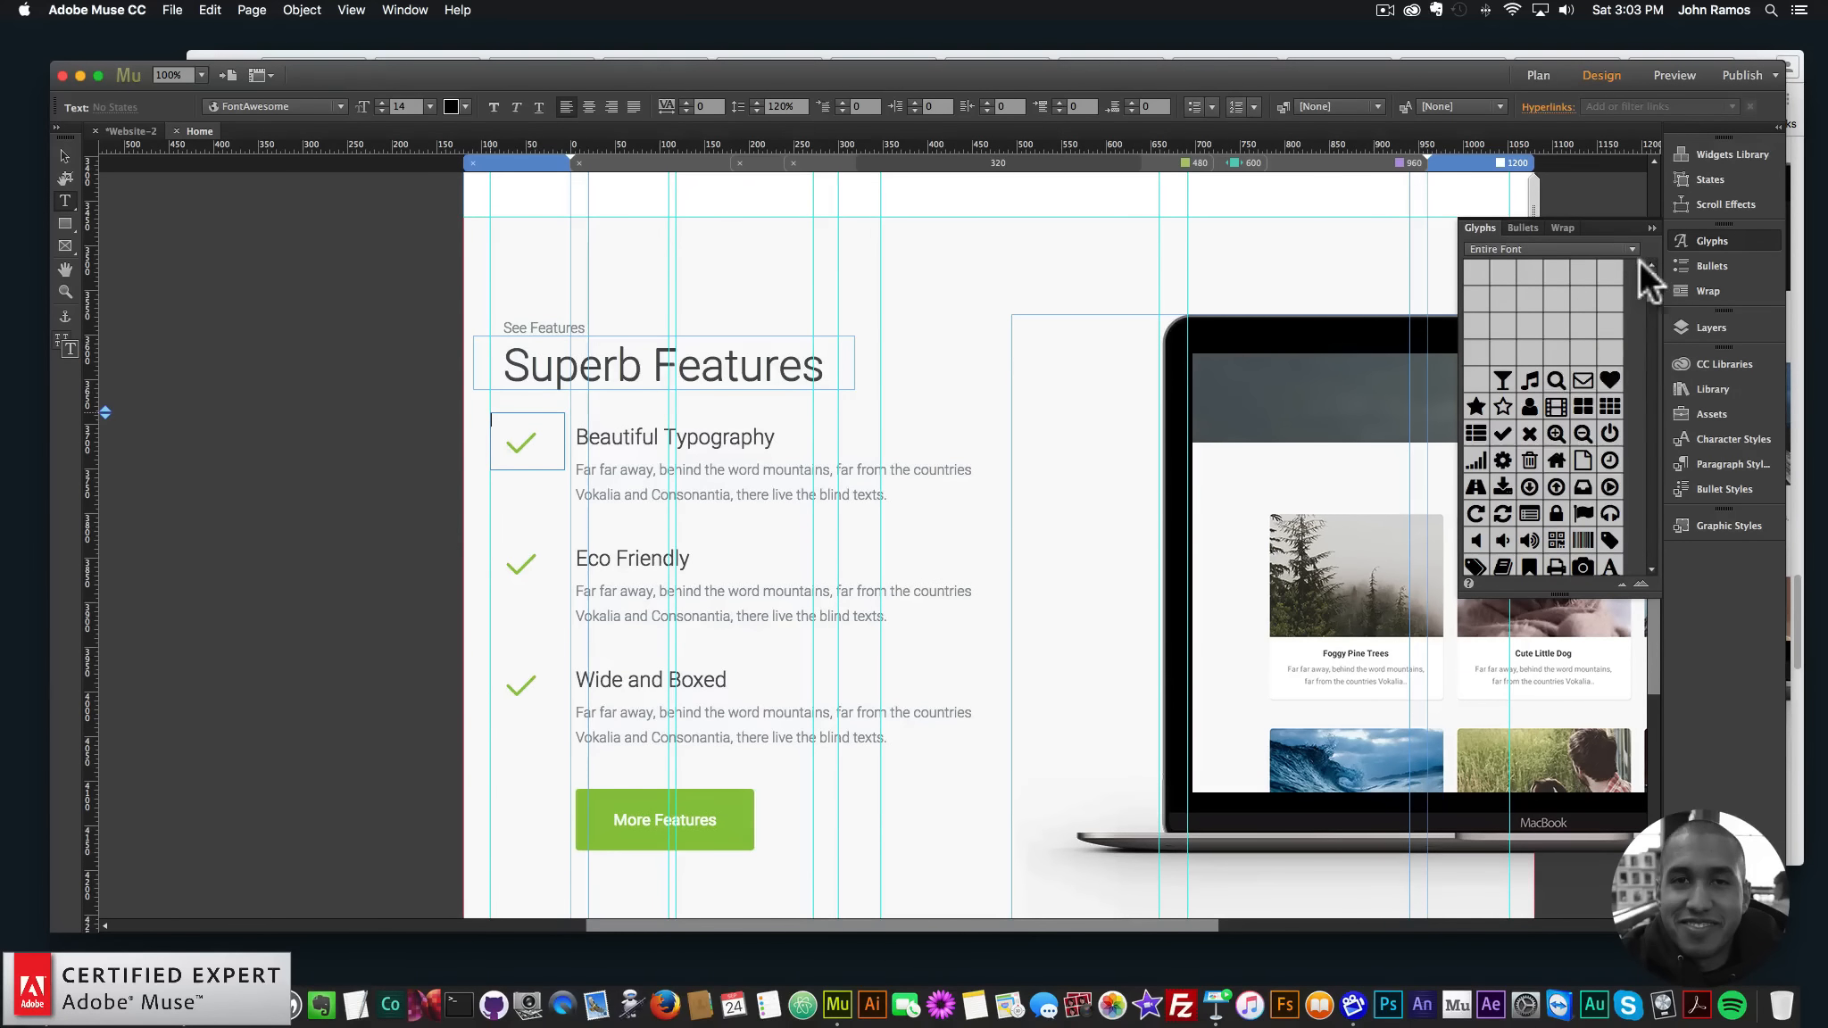
double_click(1501, 430)
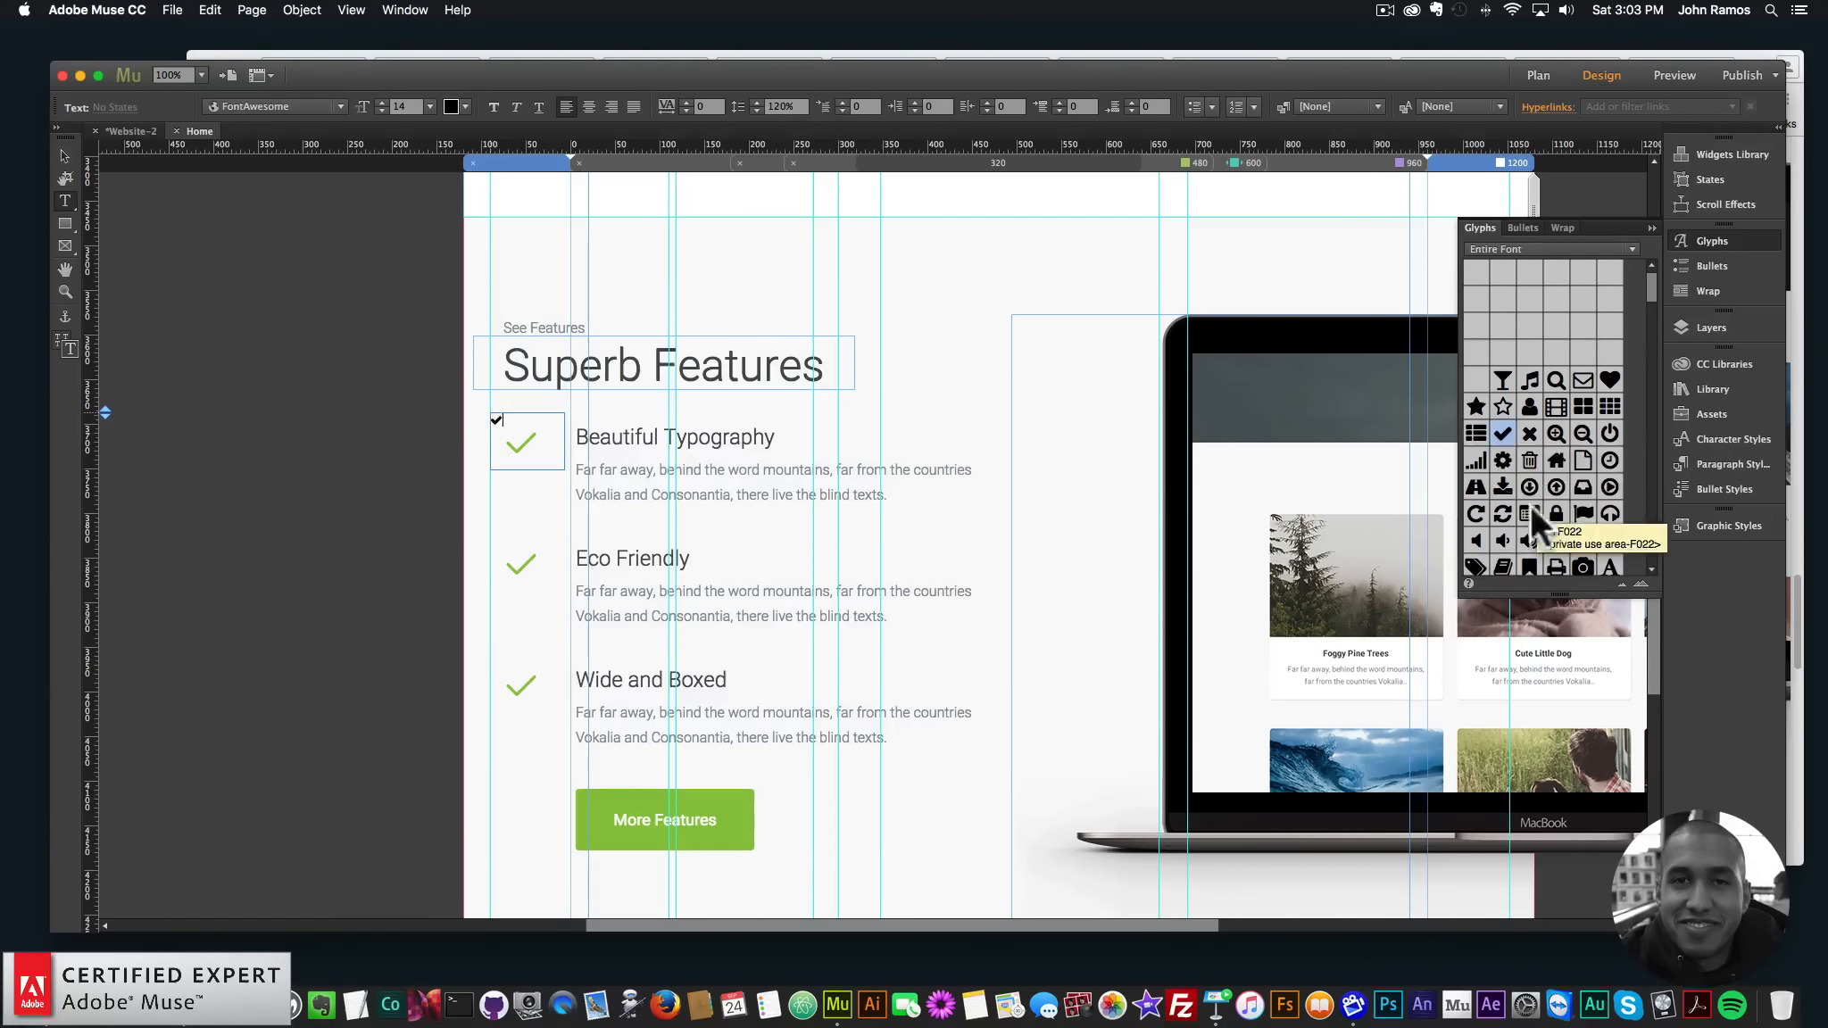
- Set the checkmark glyph to 48 pt and center it within its frame
left_click(65, 292)
left_click(491, 425)
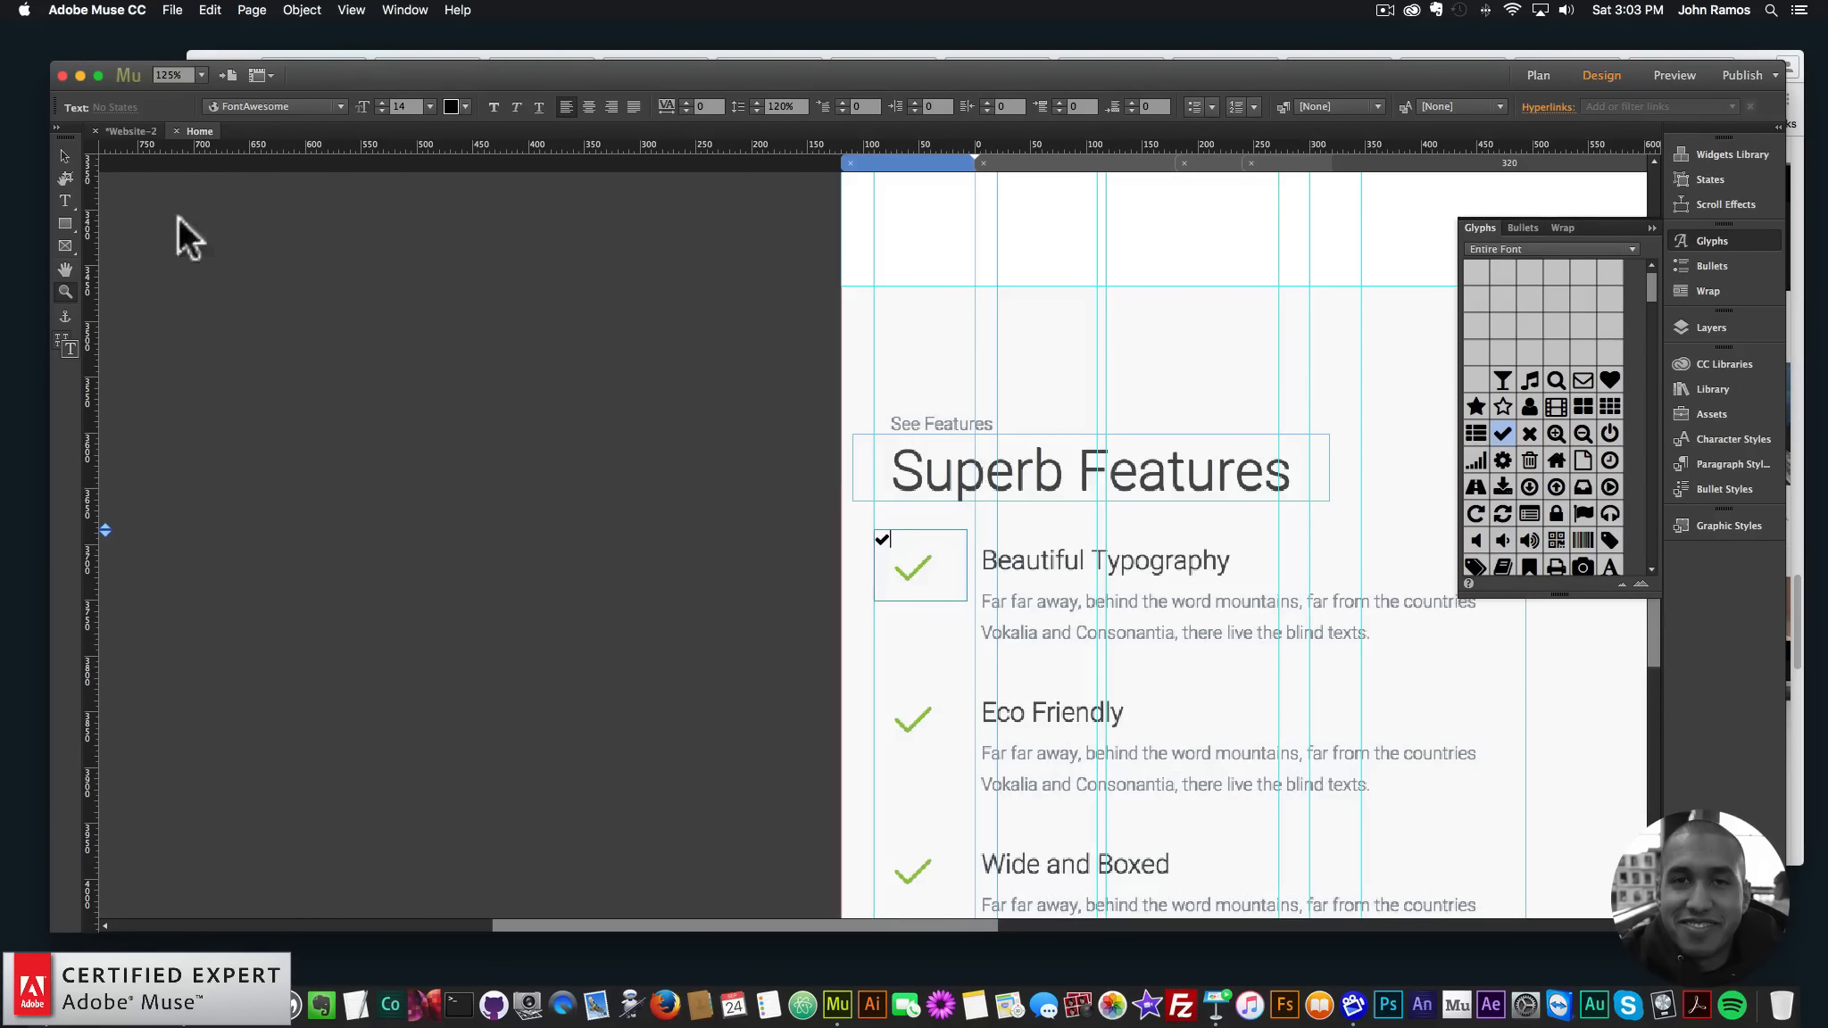
left_click(66, 154)
double_click(881, 543)
left_click_drag(903, 533, 769, 520)
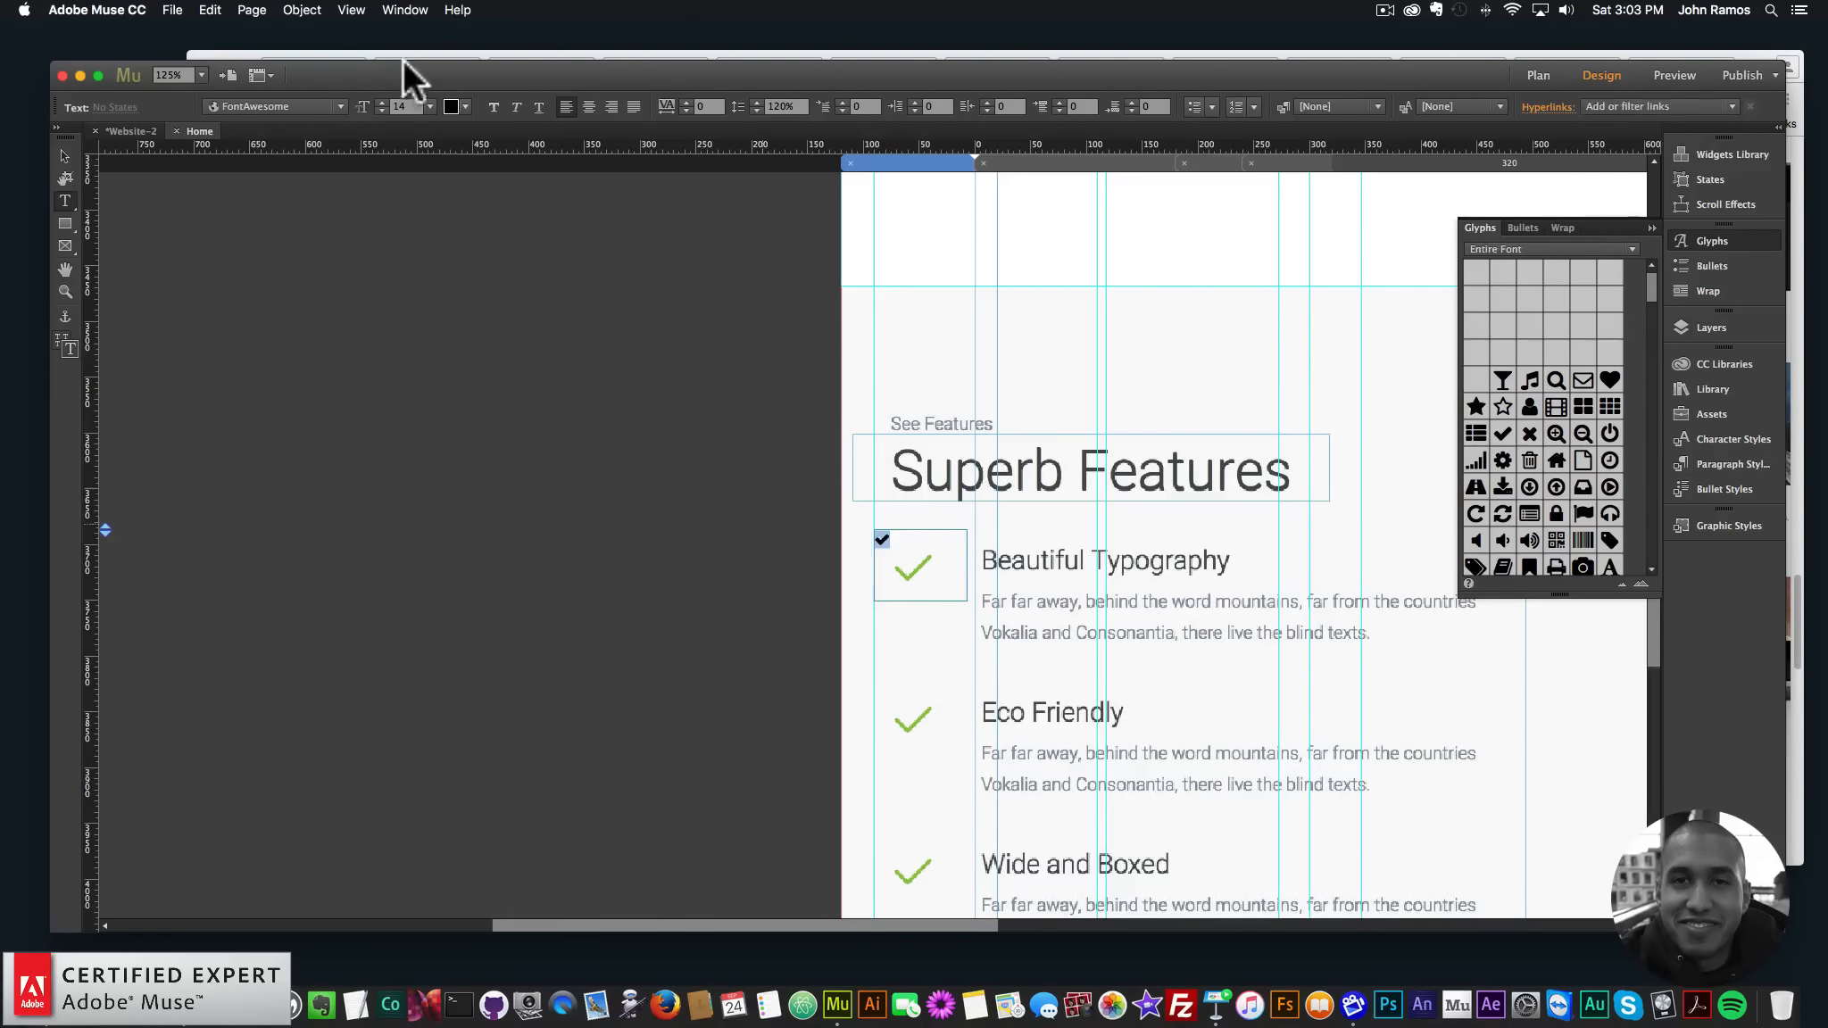
left_click(431, 105)
left_click(445, 357)
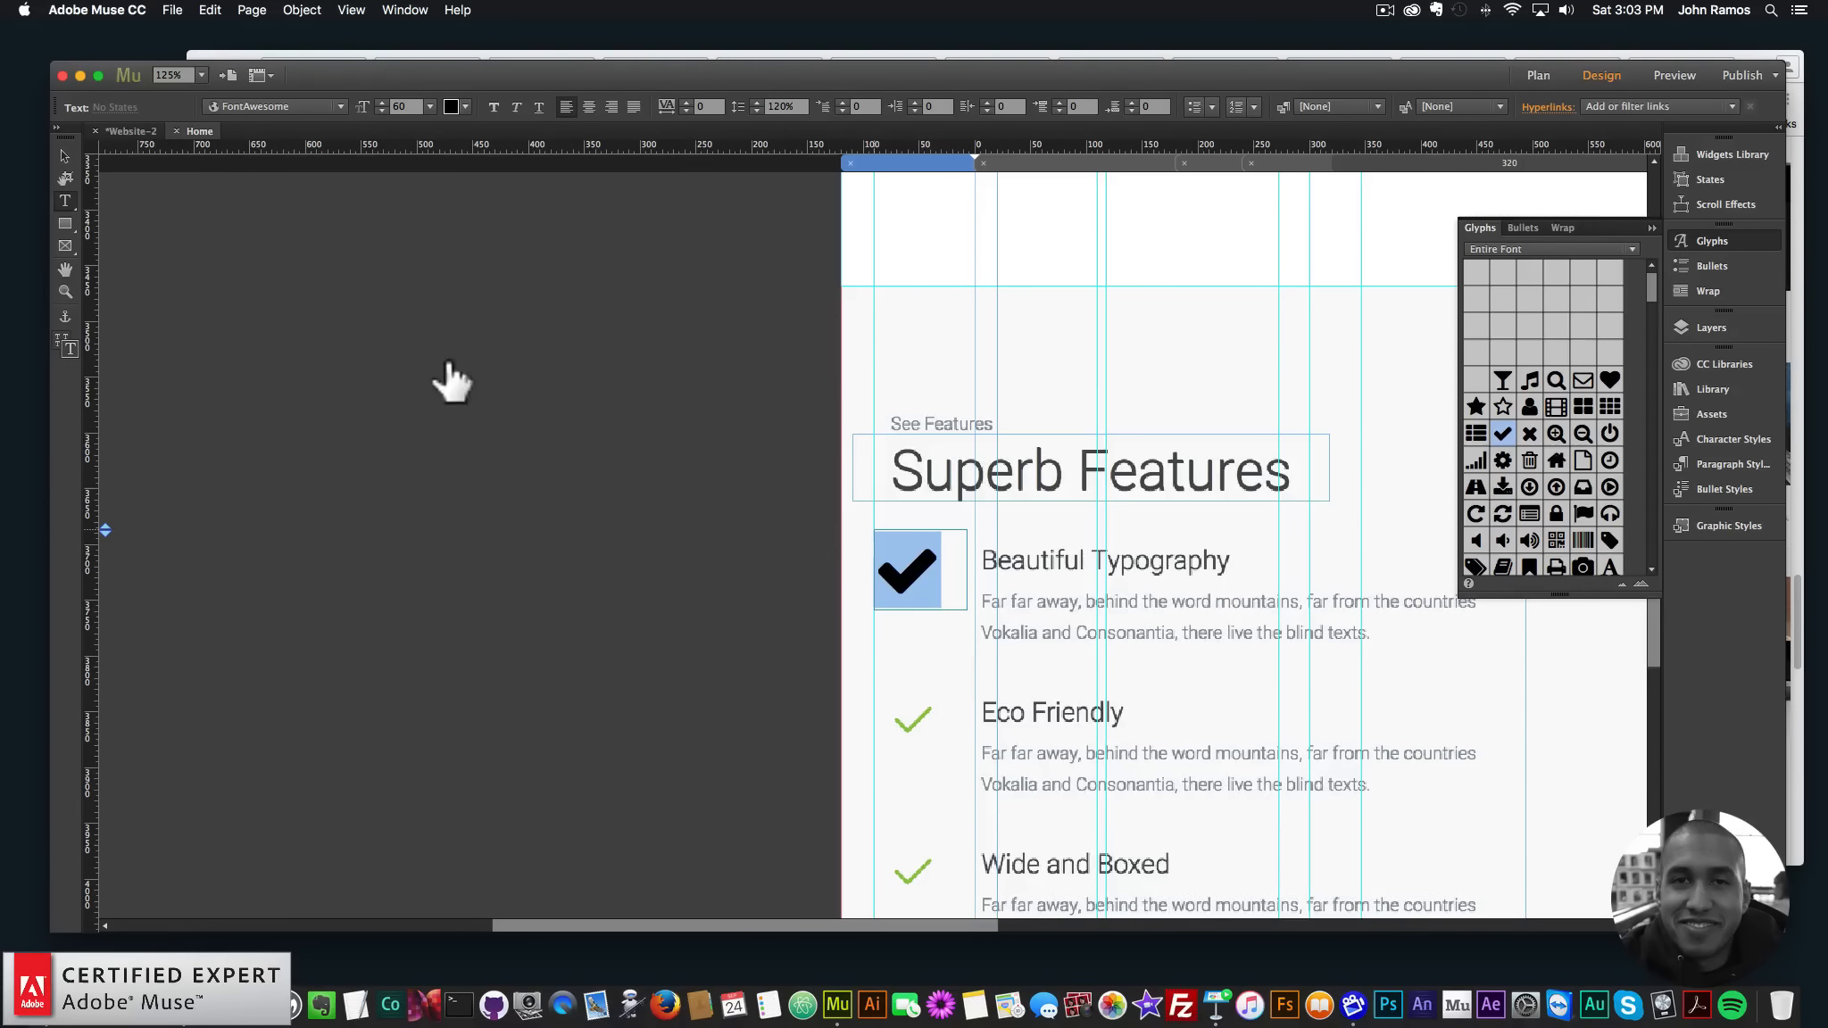
left_click(430, 106)
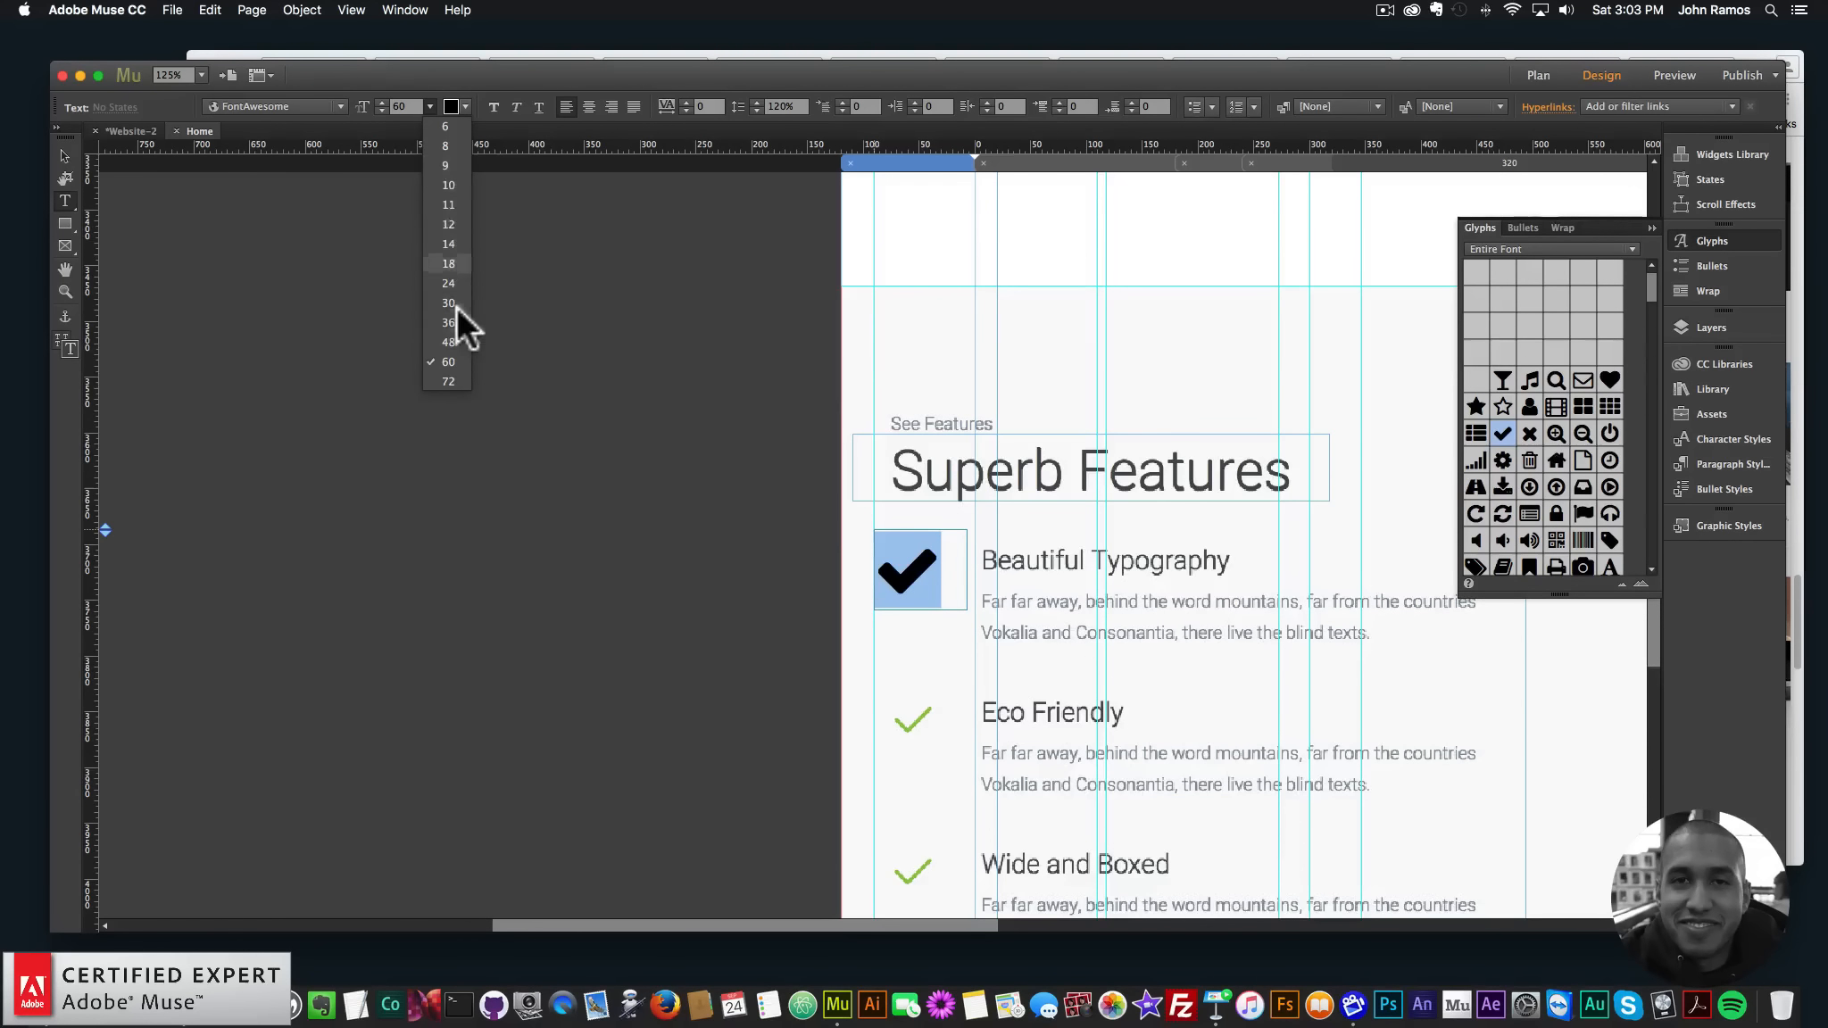
left_click(451, 339)
left_click(935, 532)
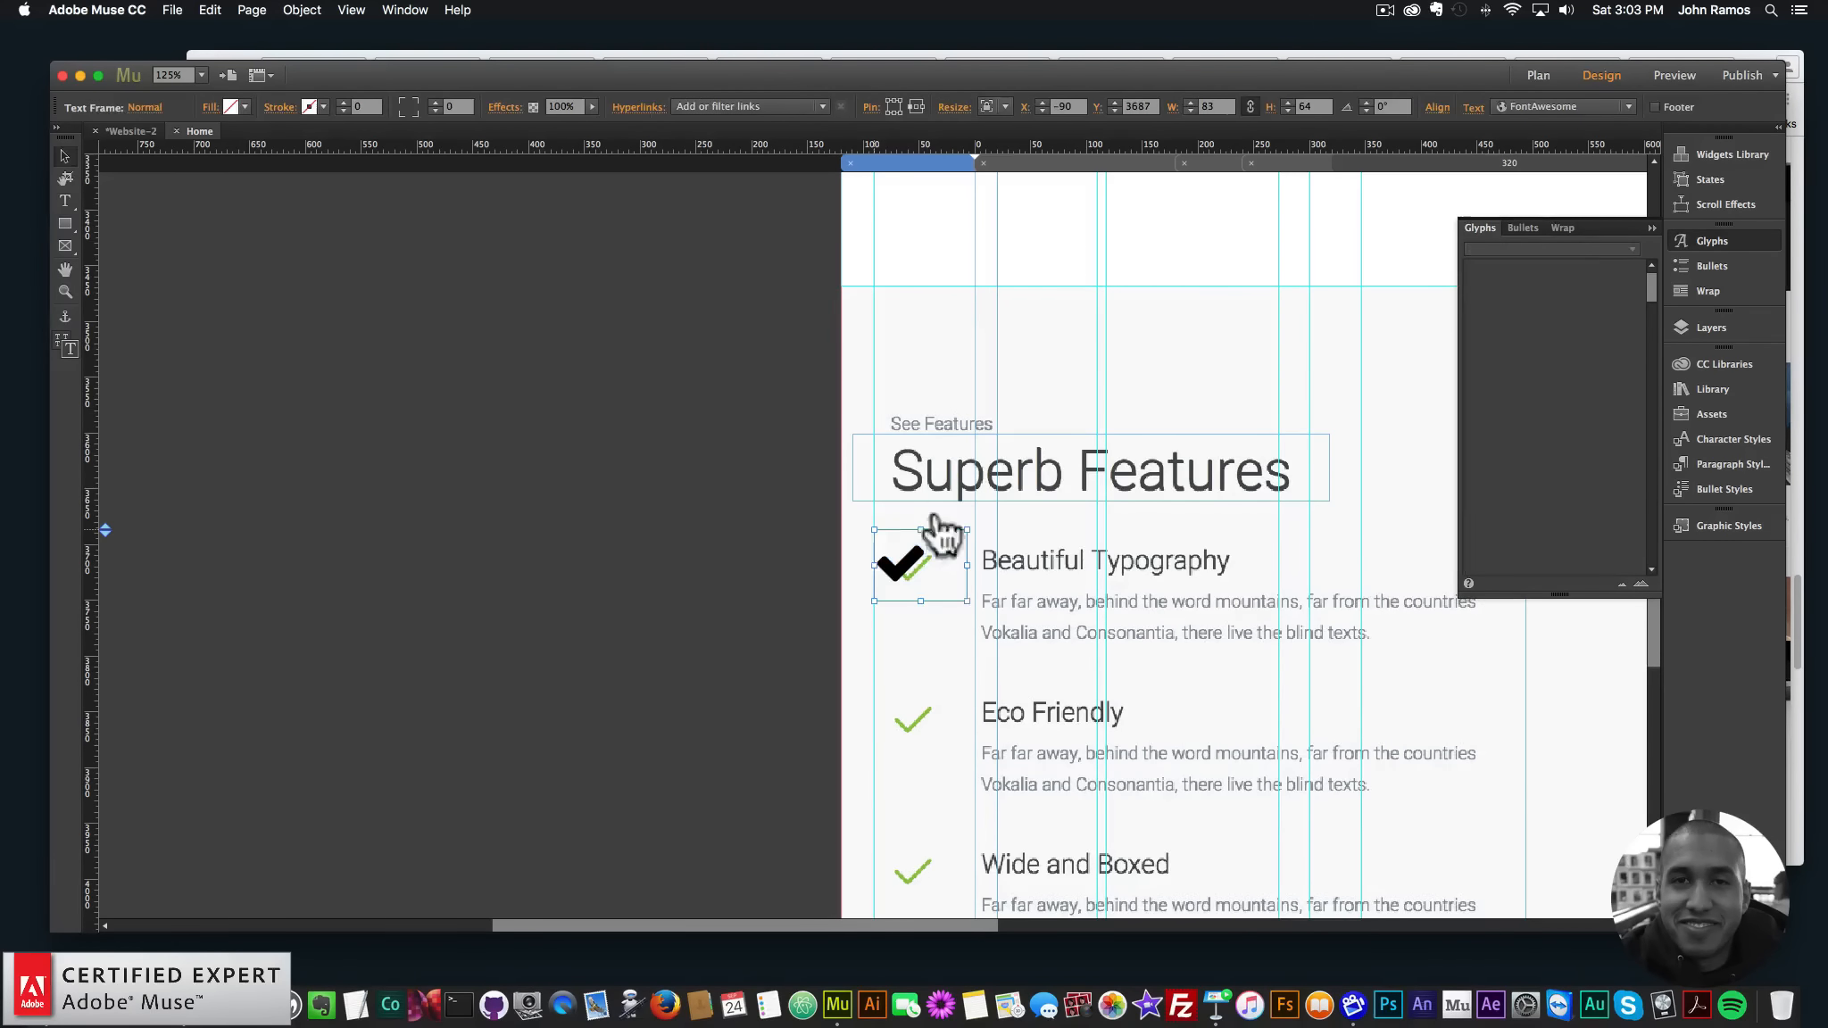
left_click_drag(878, 546, 874, 546)
left_click(590, 106)
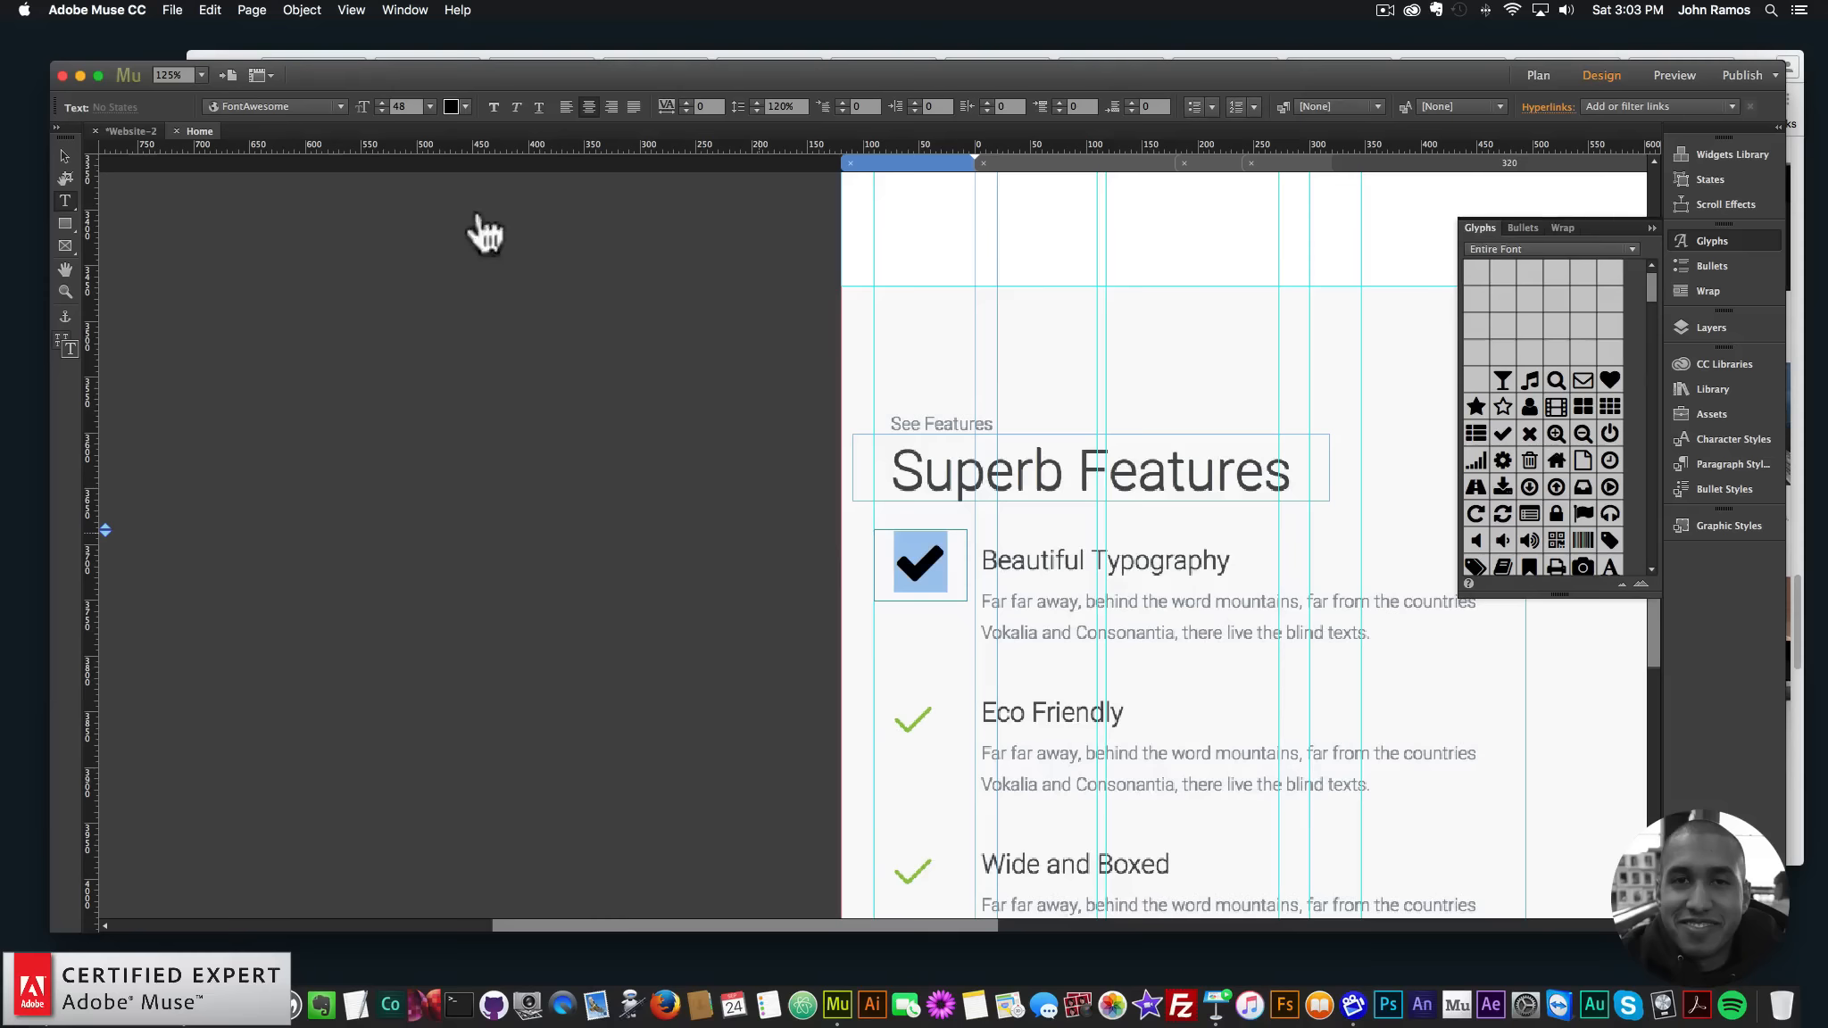
- Color the checkmark with the original's green 8AC932 and save that green as a swatch
left_click(464, 105)
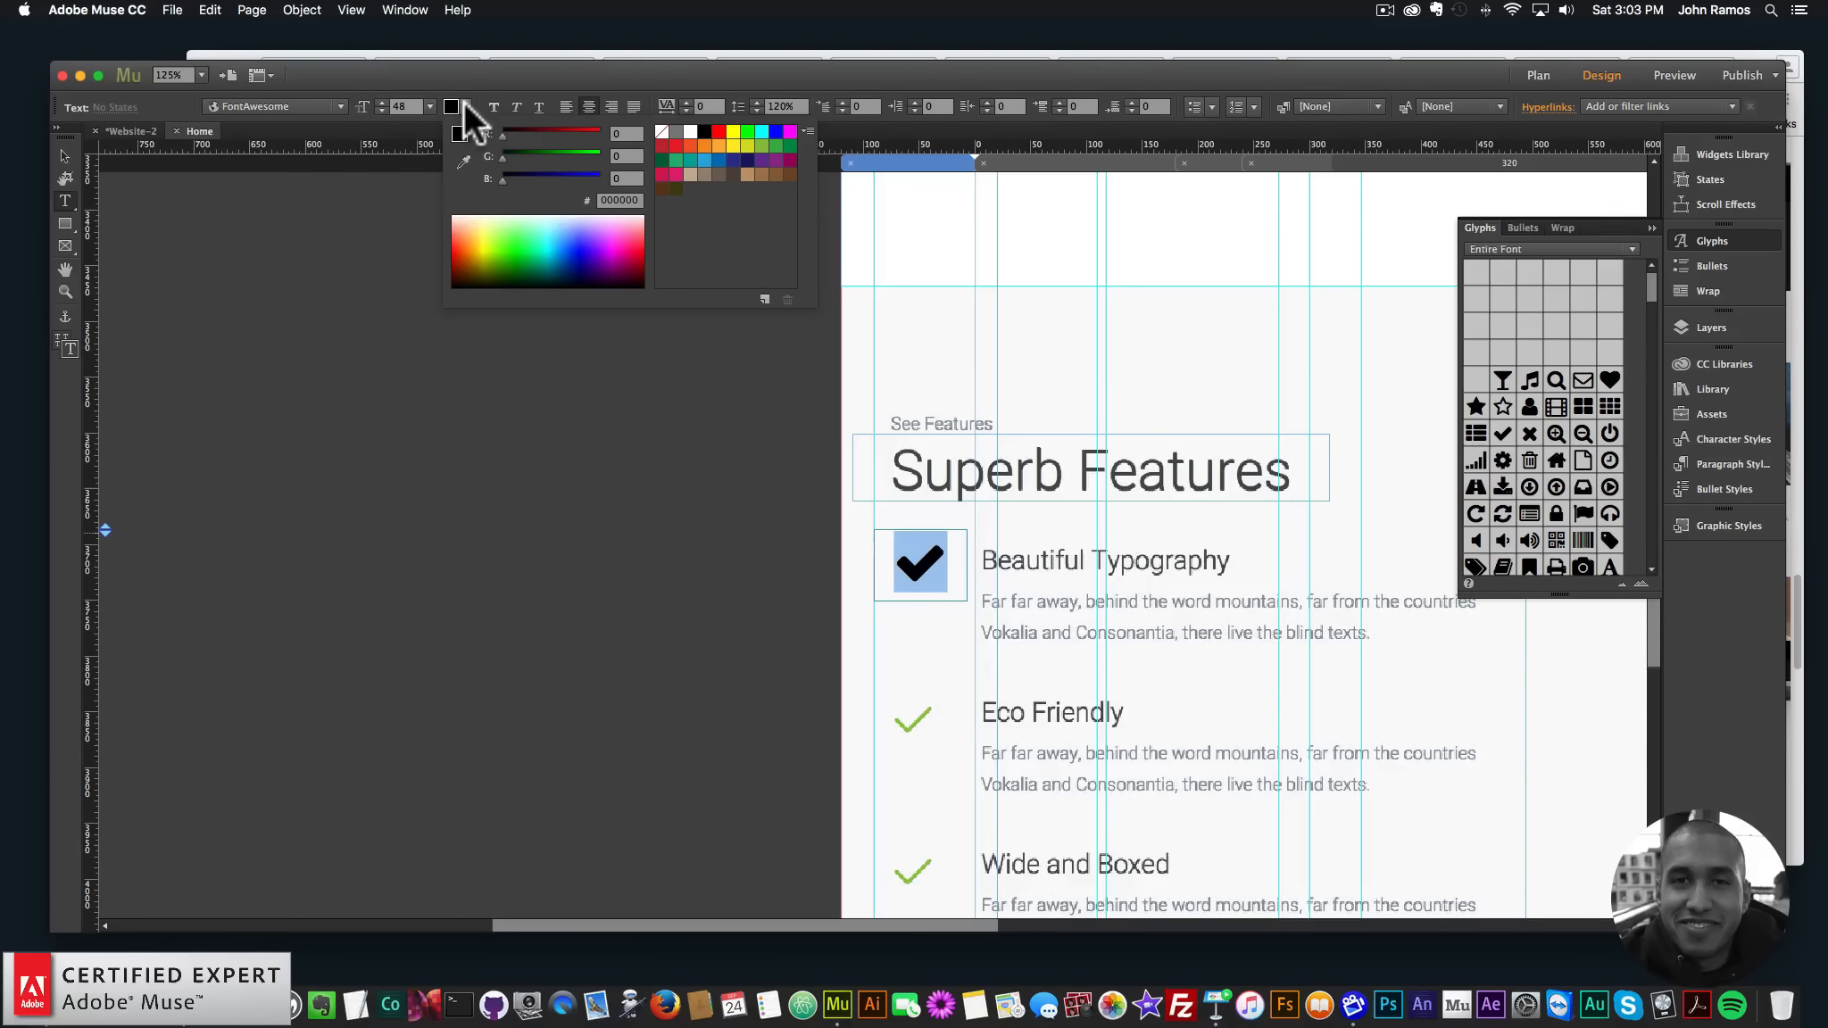
left_click(465, 160)
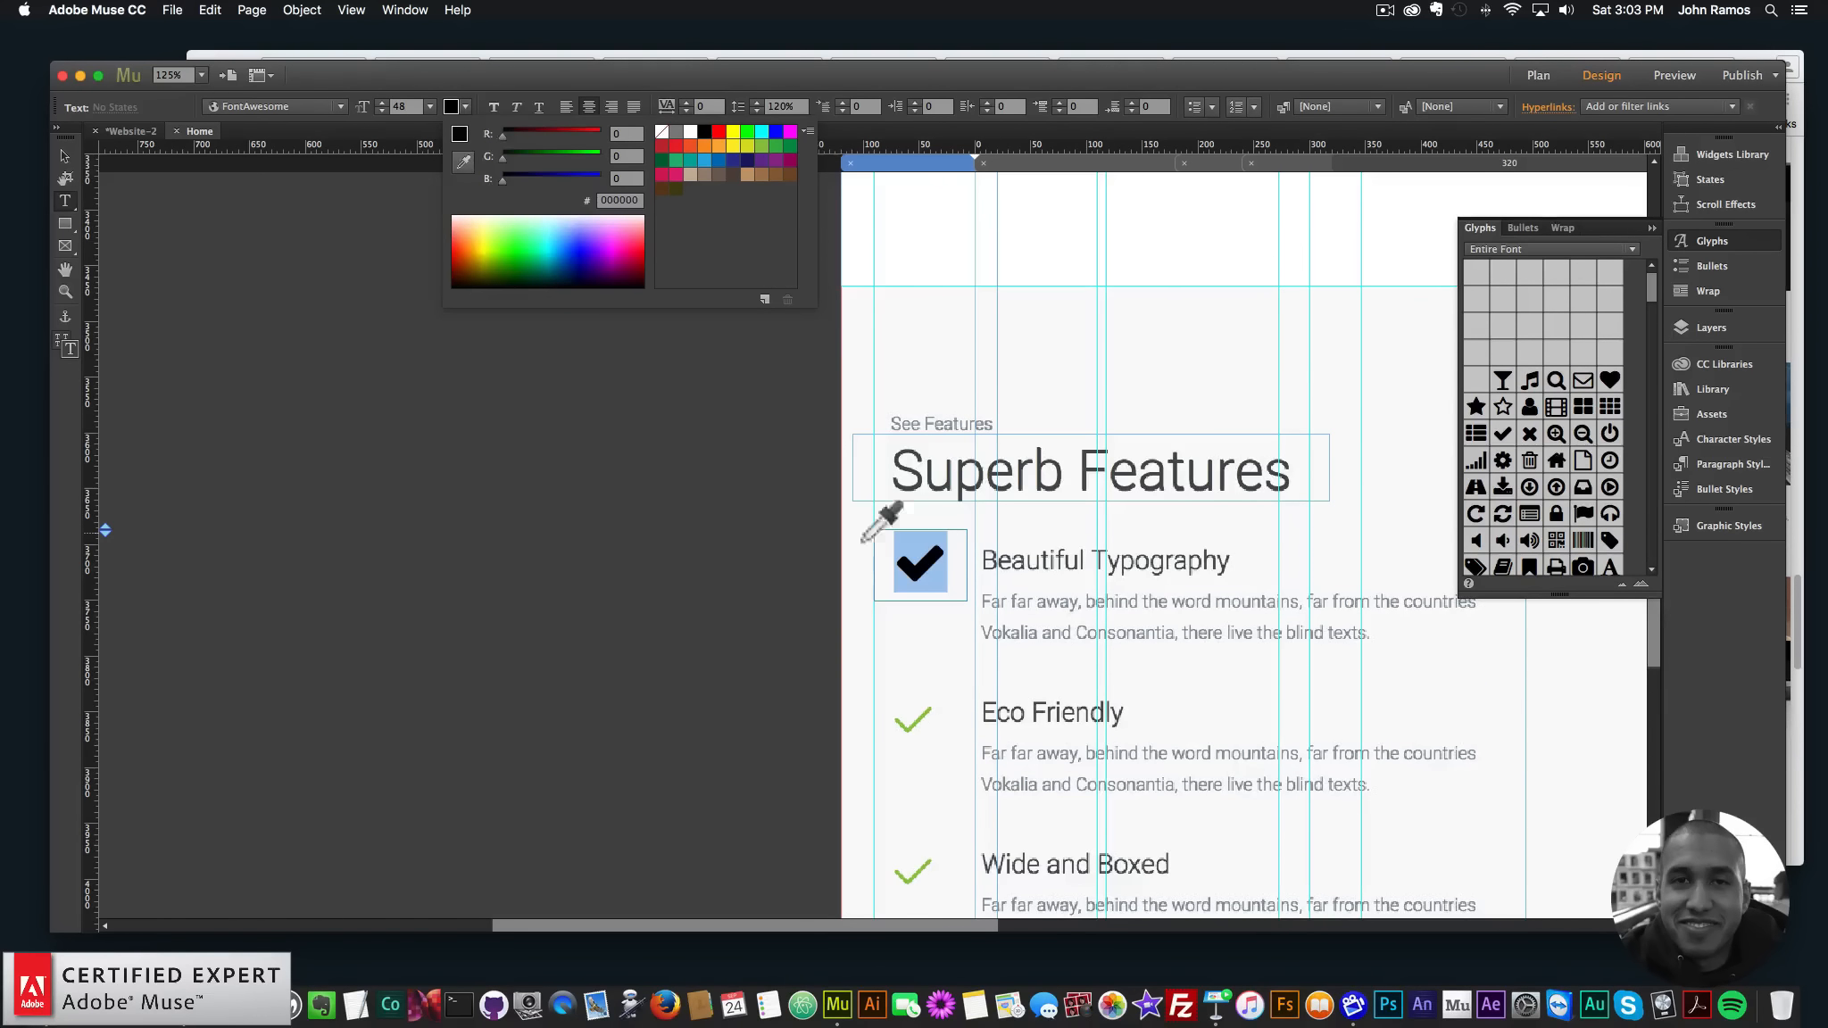
left_click(926, 713)
left_click(929, 714)
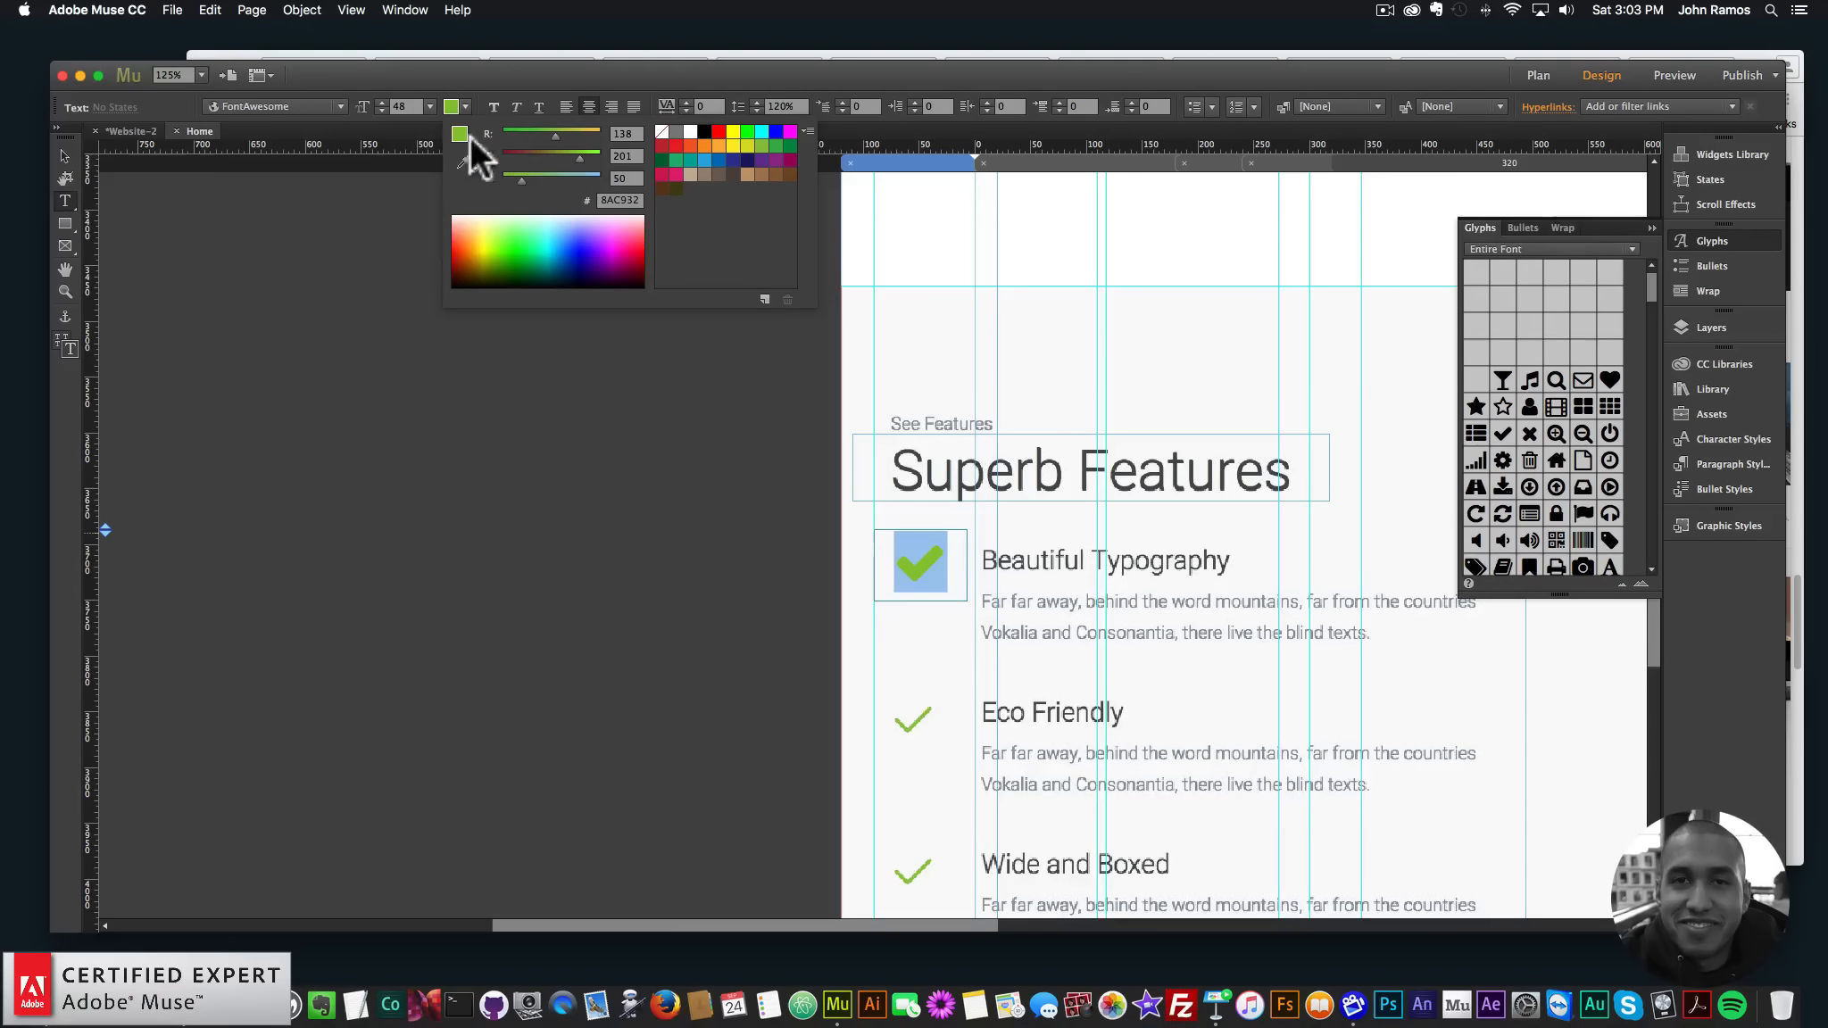
left_click(765, 298)
left_click(1063, 684)
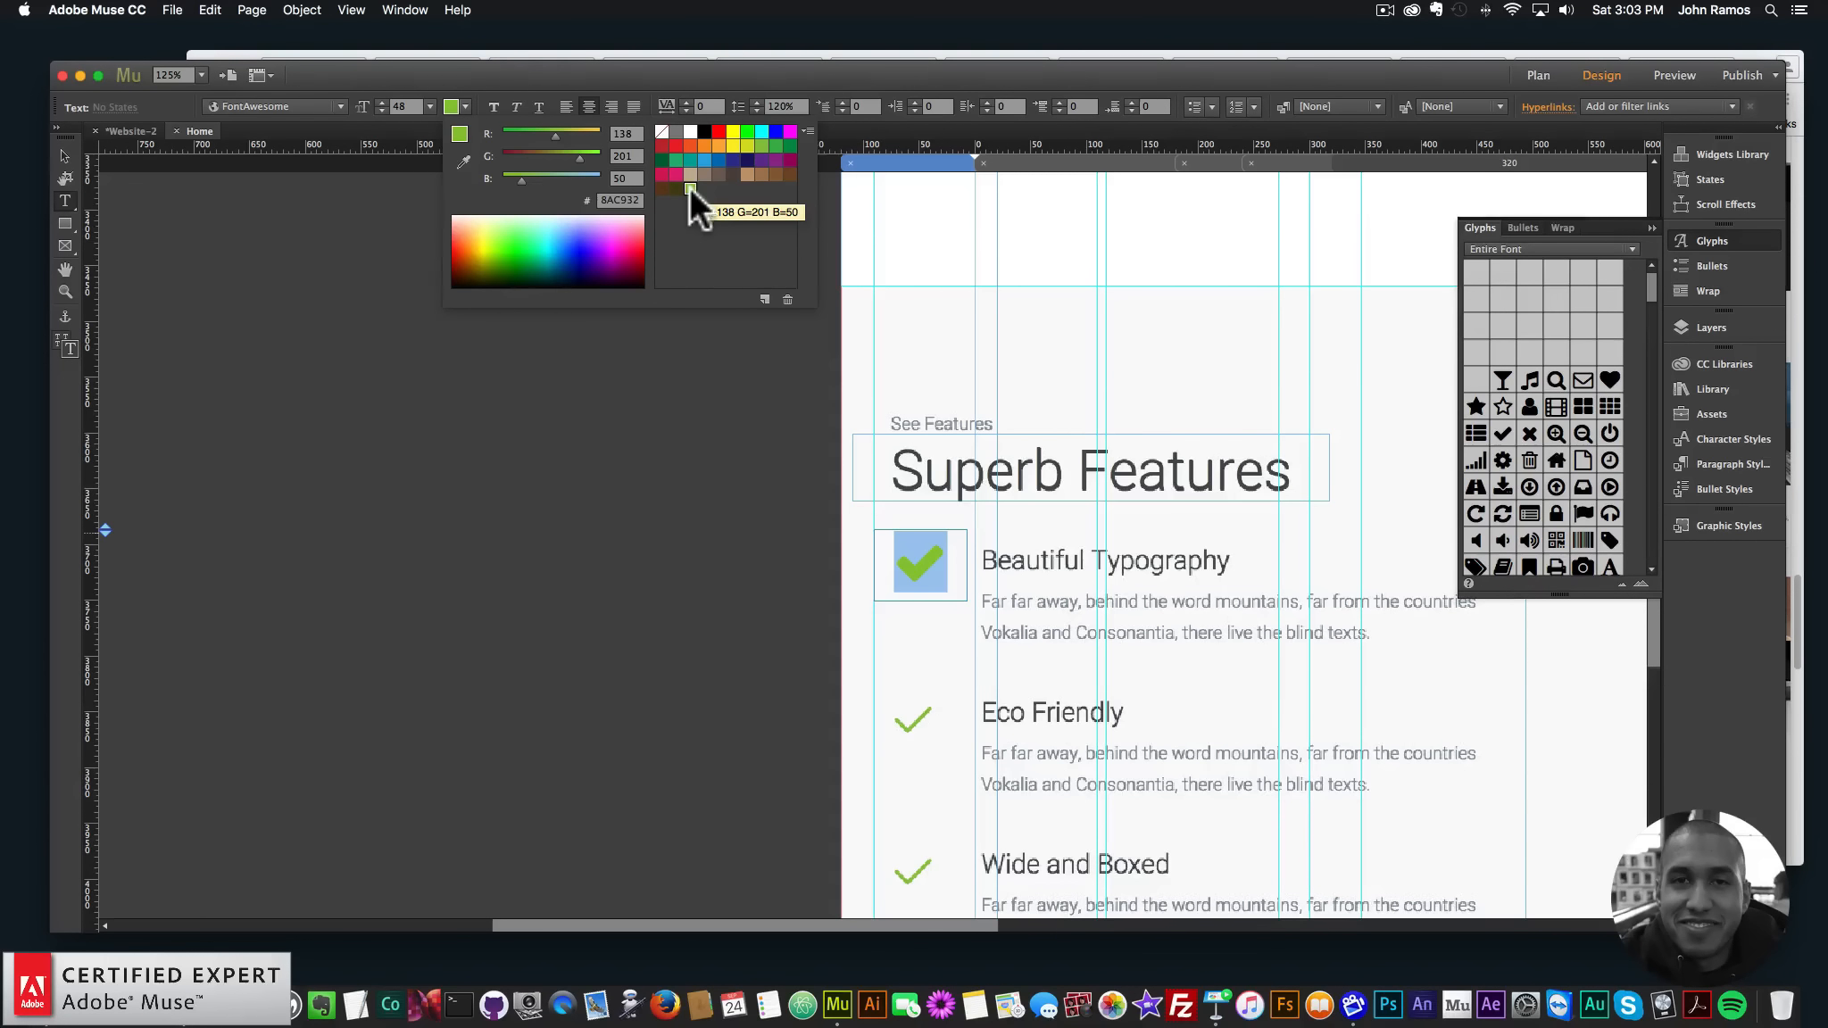
left_click(65, 158)
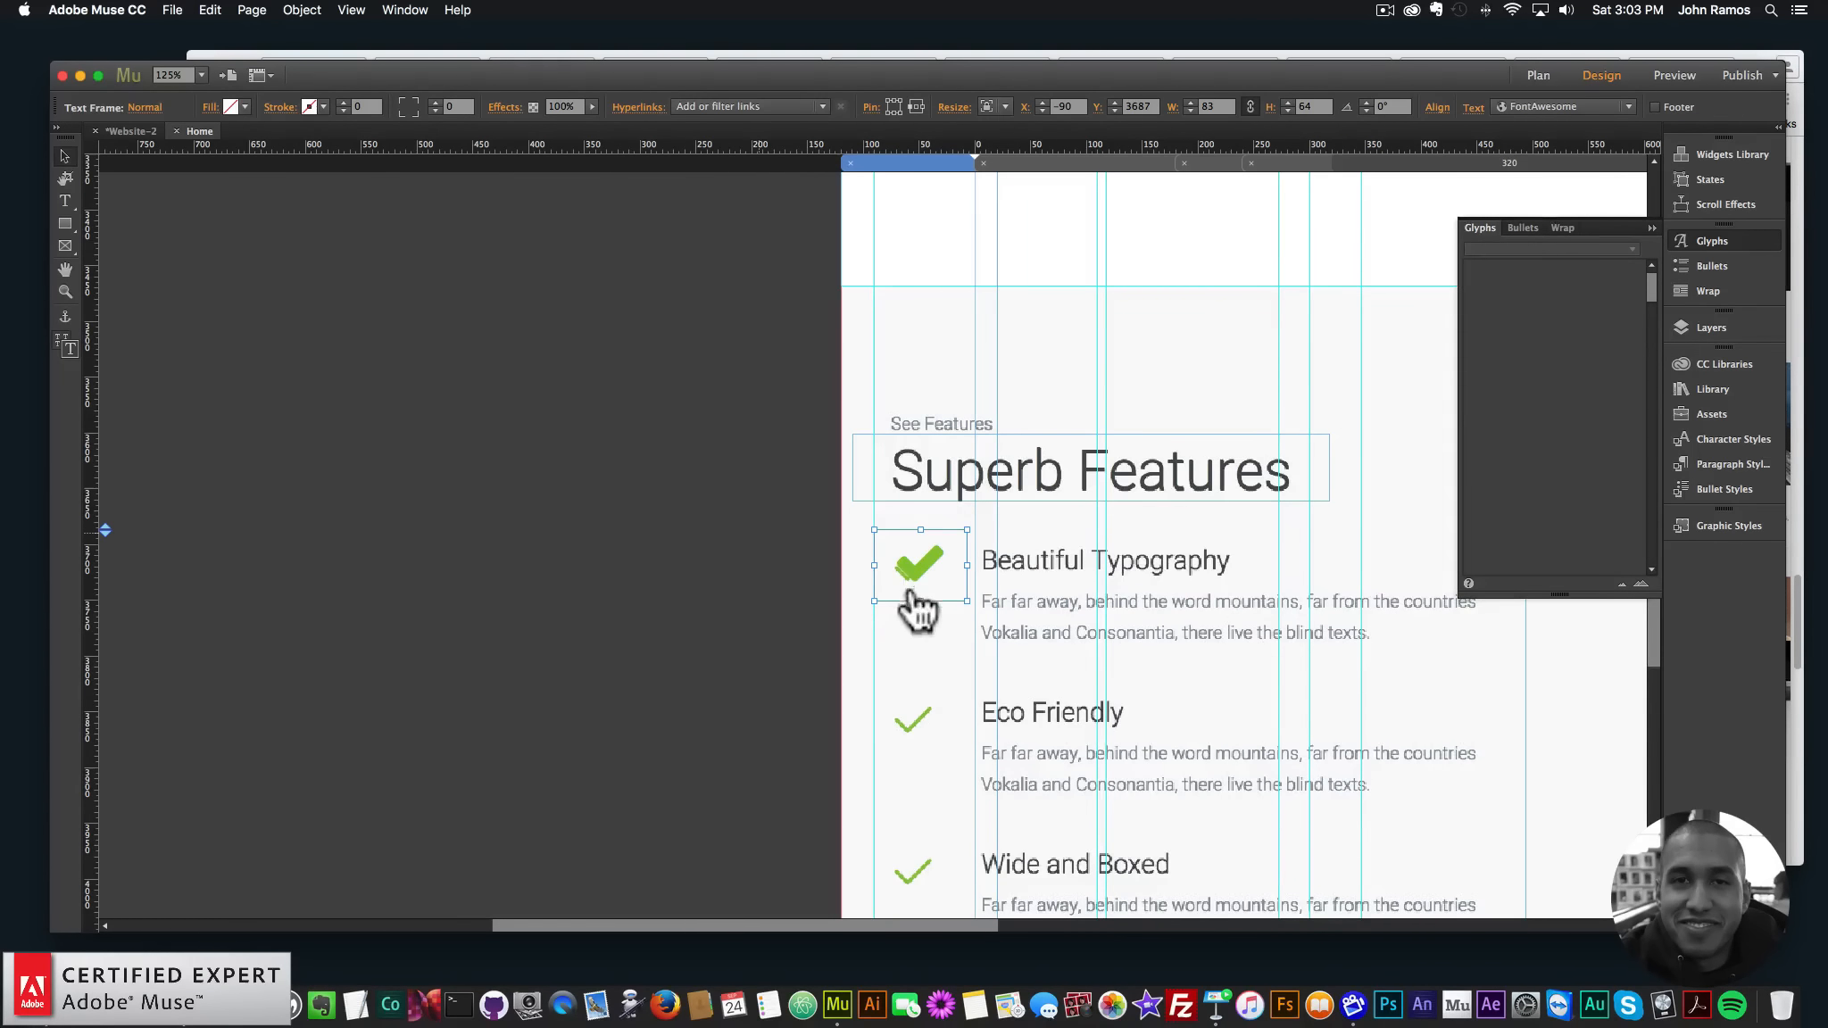
- Paste two copies of the checkmark frame onto the Eco Friendly and Wide and Boxed icons
key("super+v")
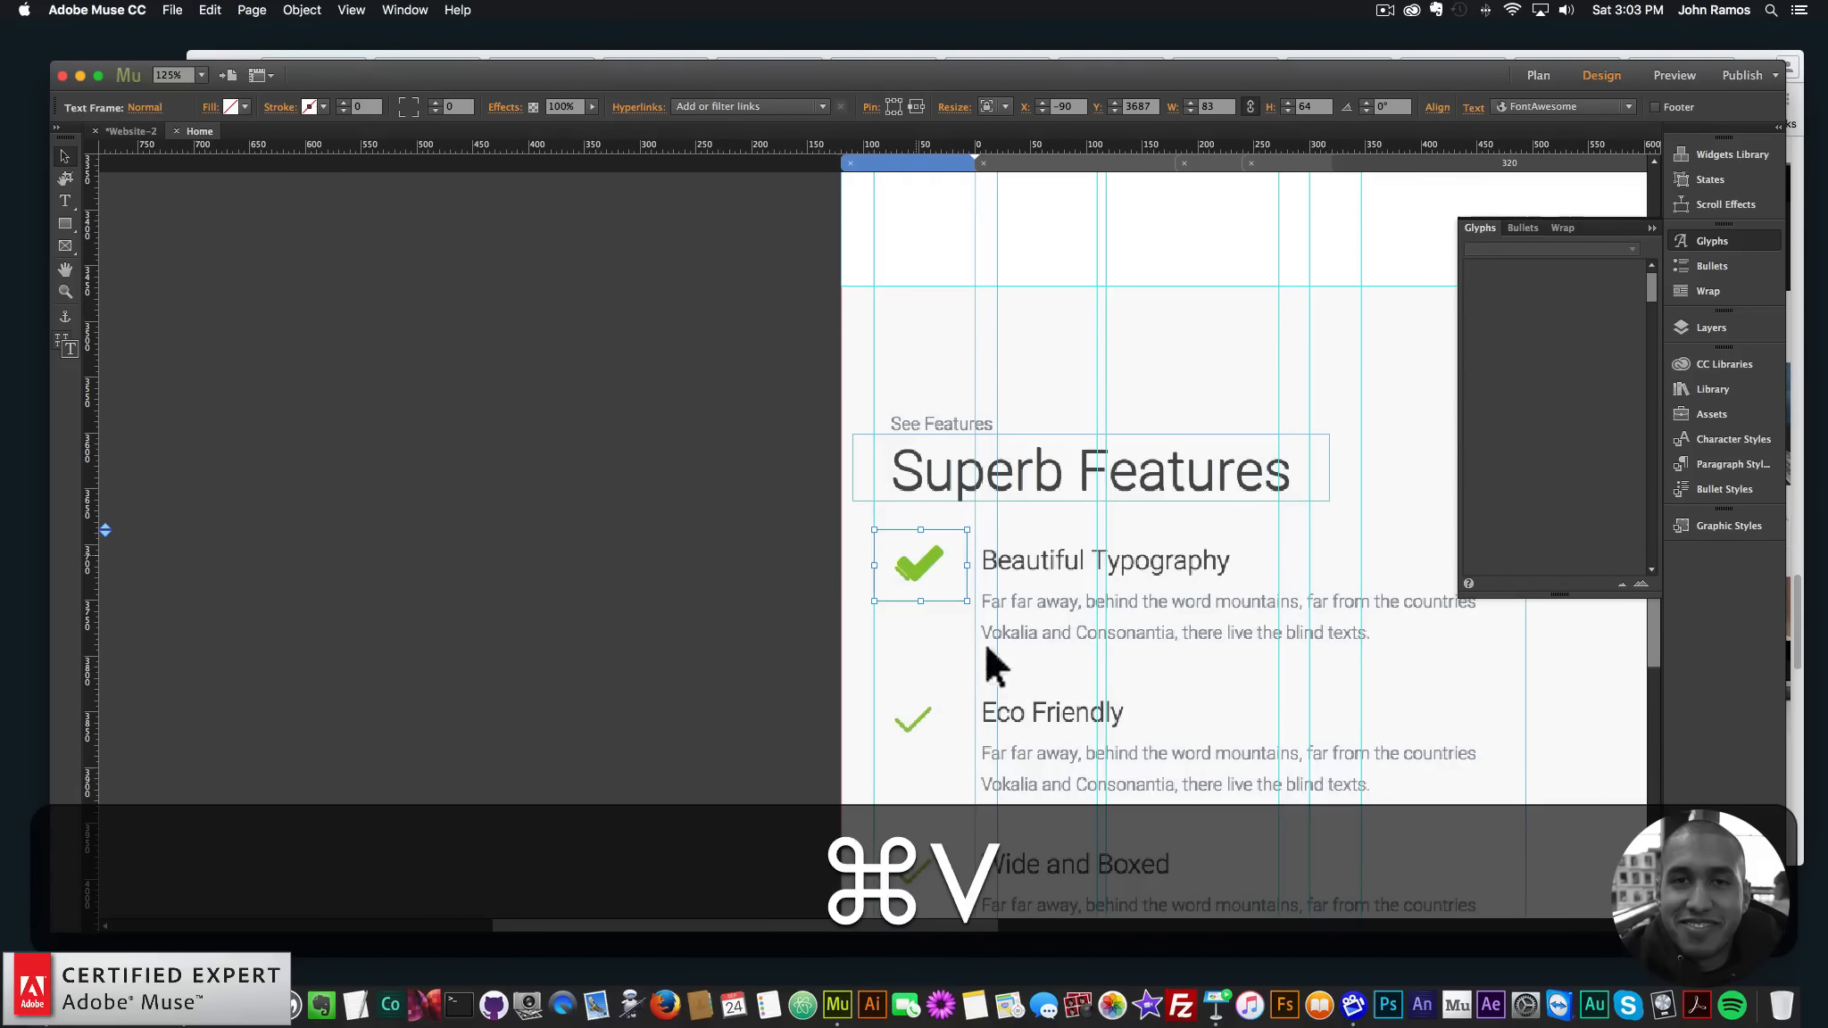
left_click_drag(832, 562, 912, 707)
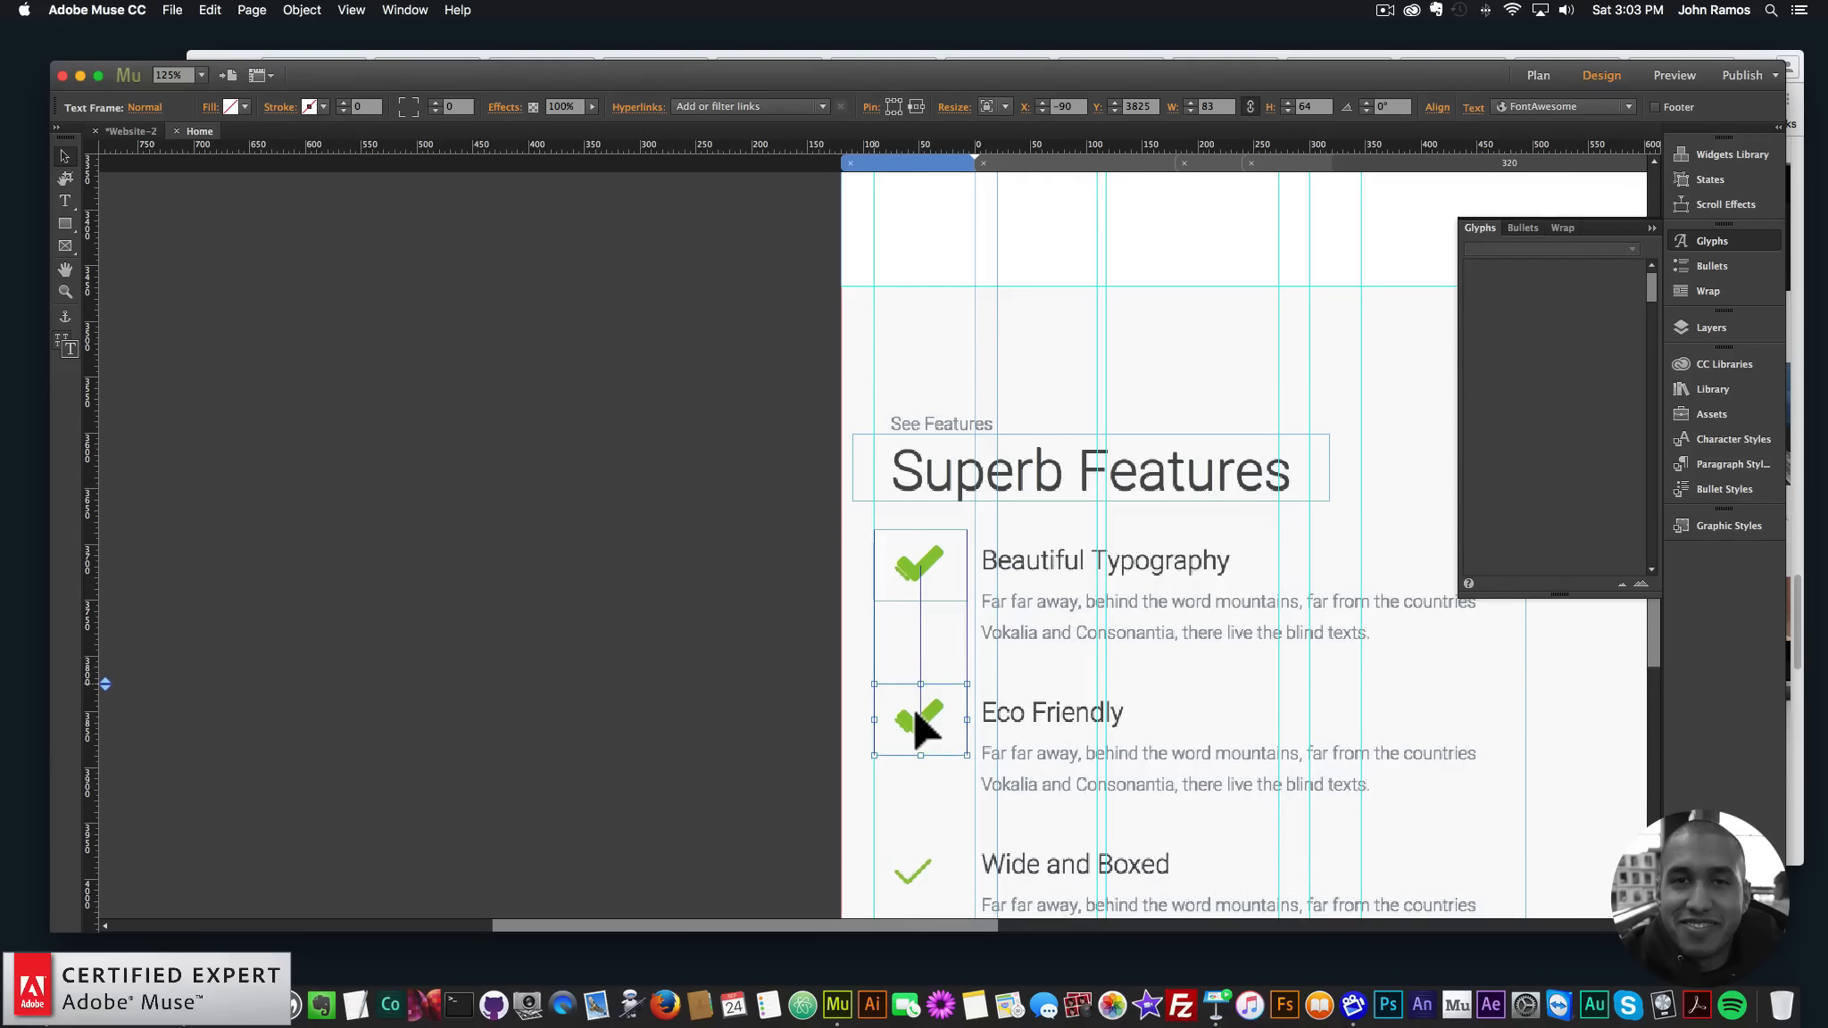
key("super+v")
scroll(906, 566, "down", 5)
scroll(864, 375, "up", 3)
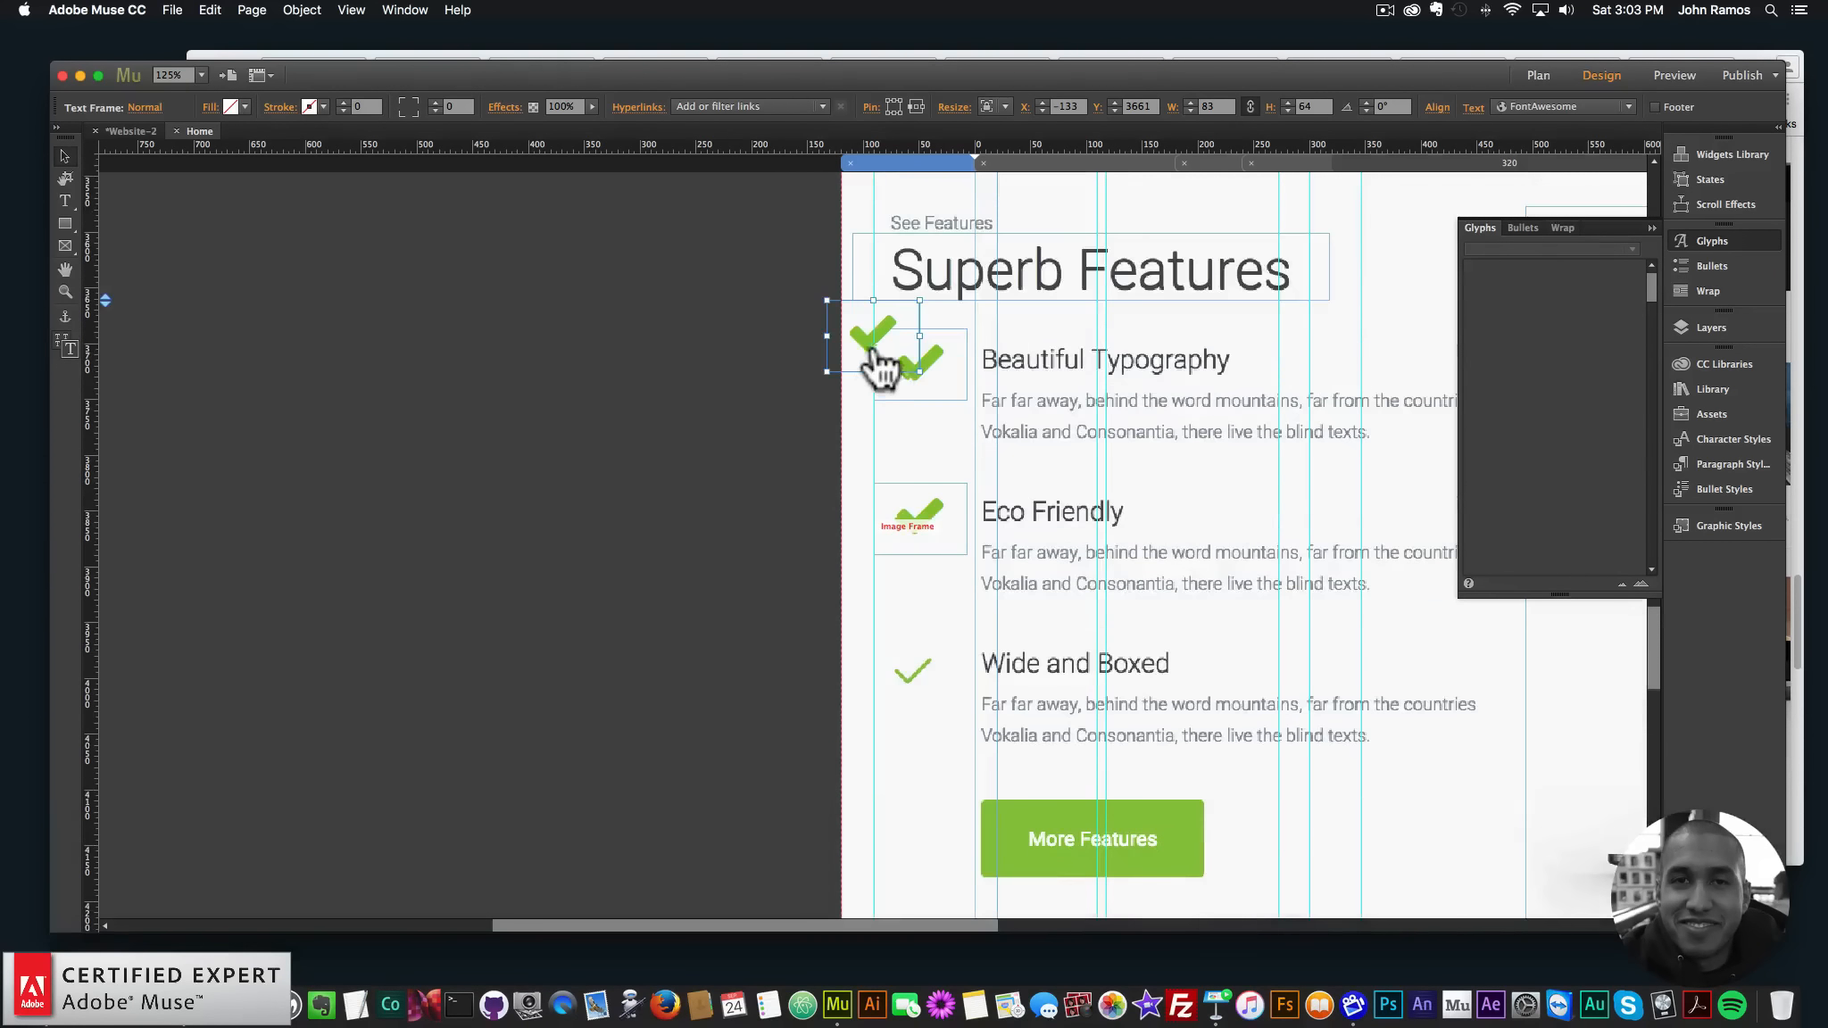
left_click_drag(869, 359, 909, 669)
key("super+minus")
key("super+minus")
key("super+minus")
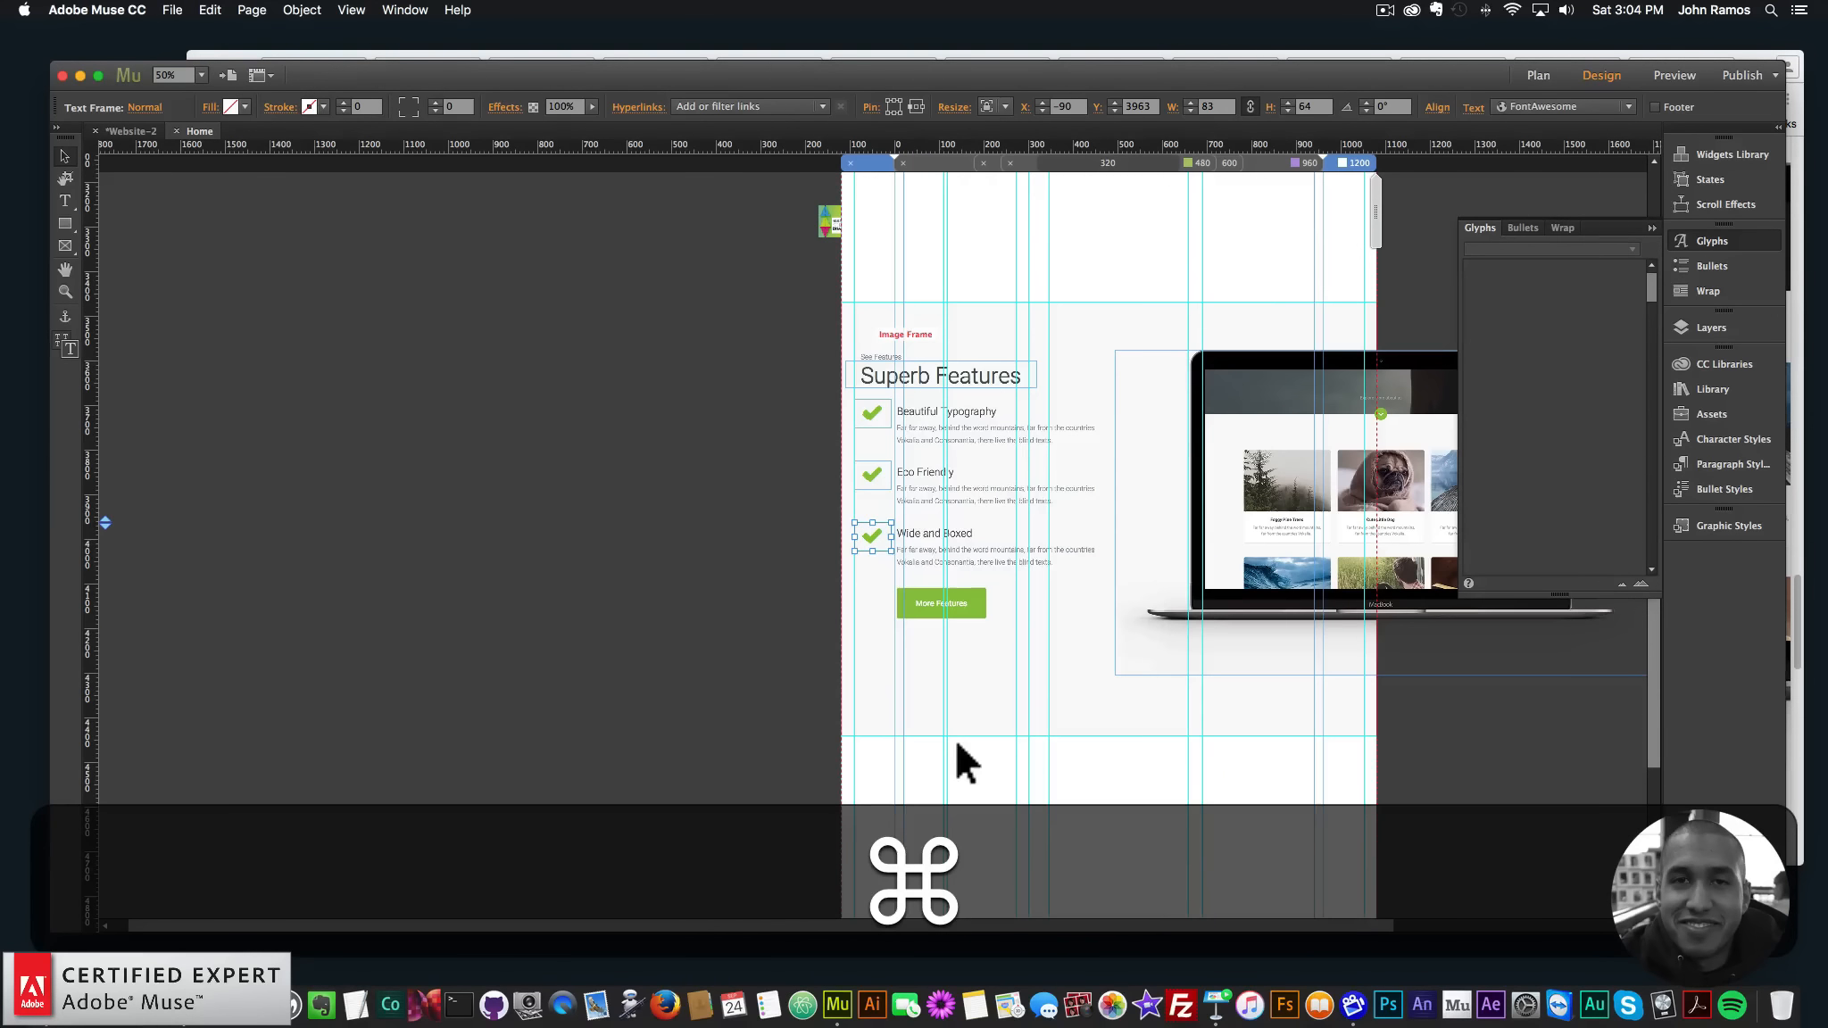
key("super+minus")
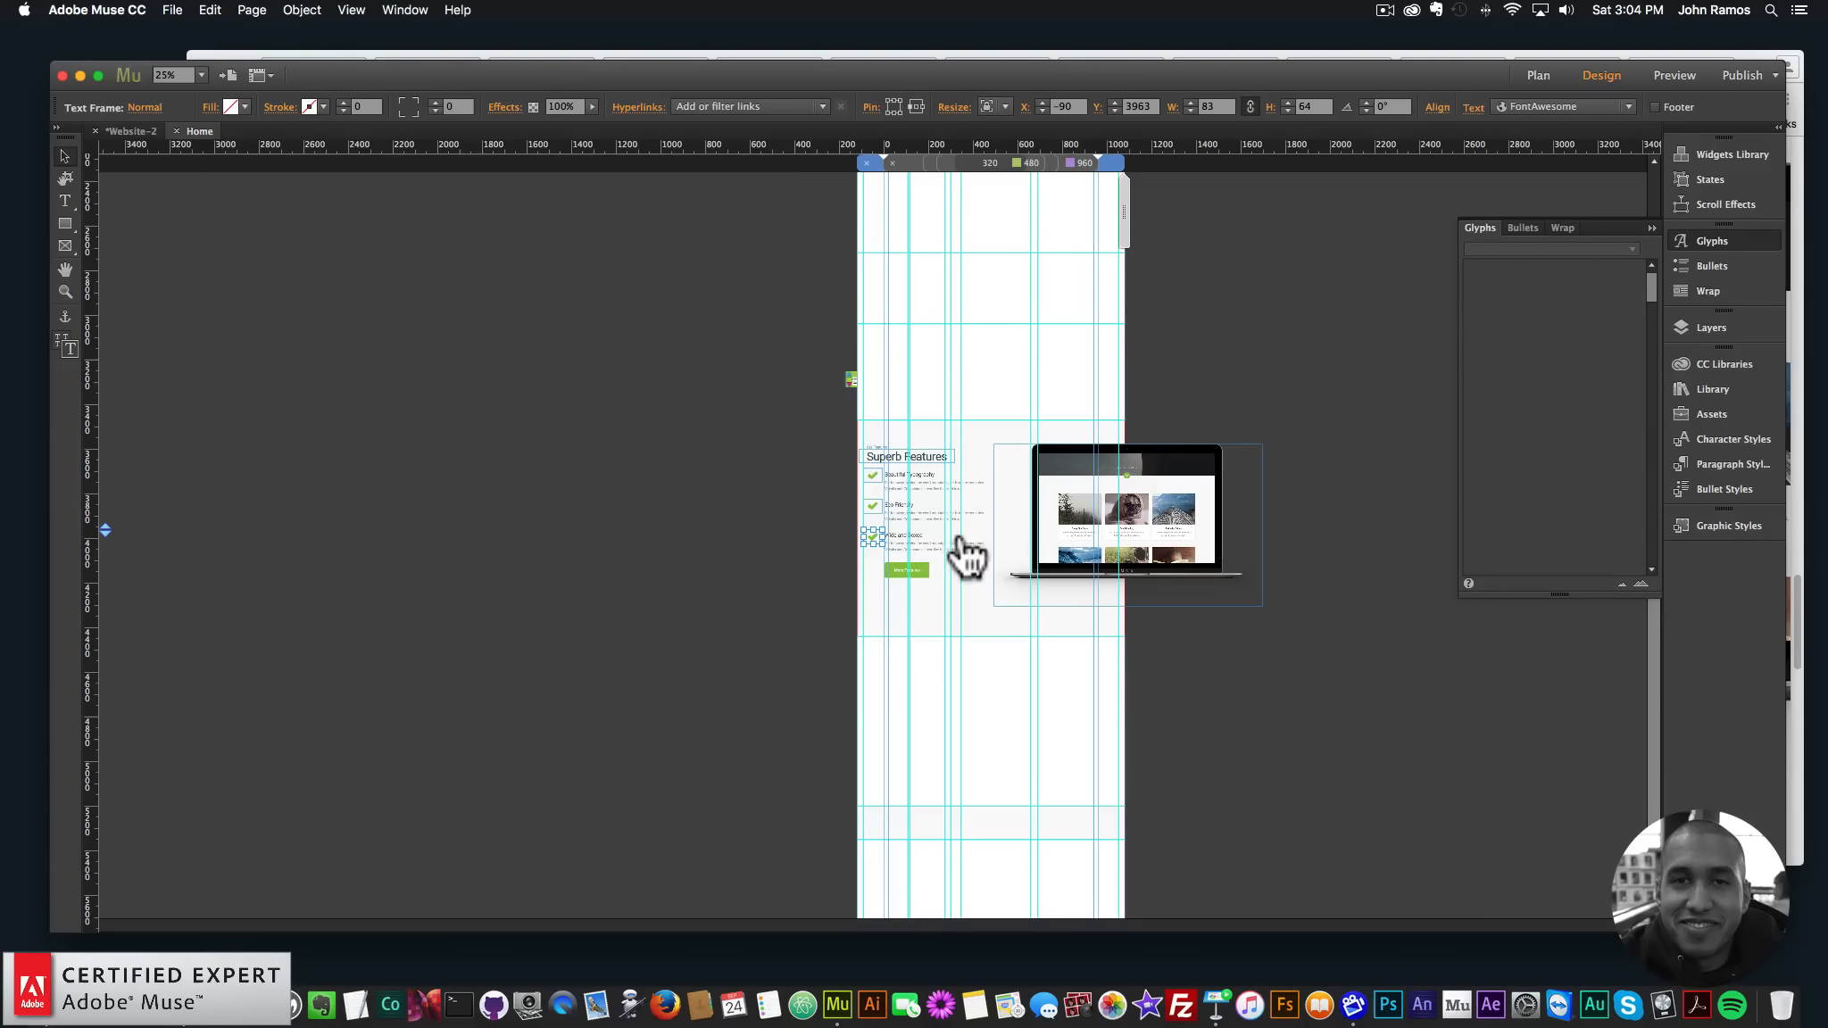
- Select the 1200×760 rectangle over the testimonials and hide it in Layers
left_click(1708, 242)
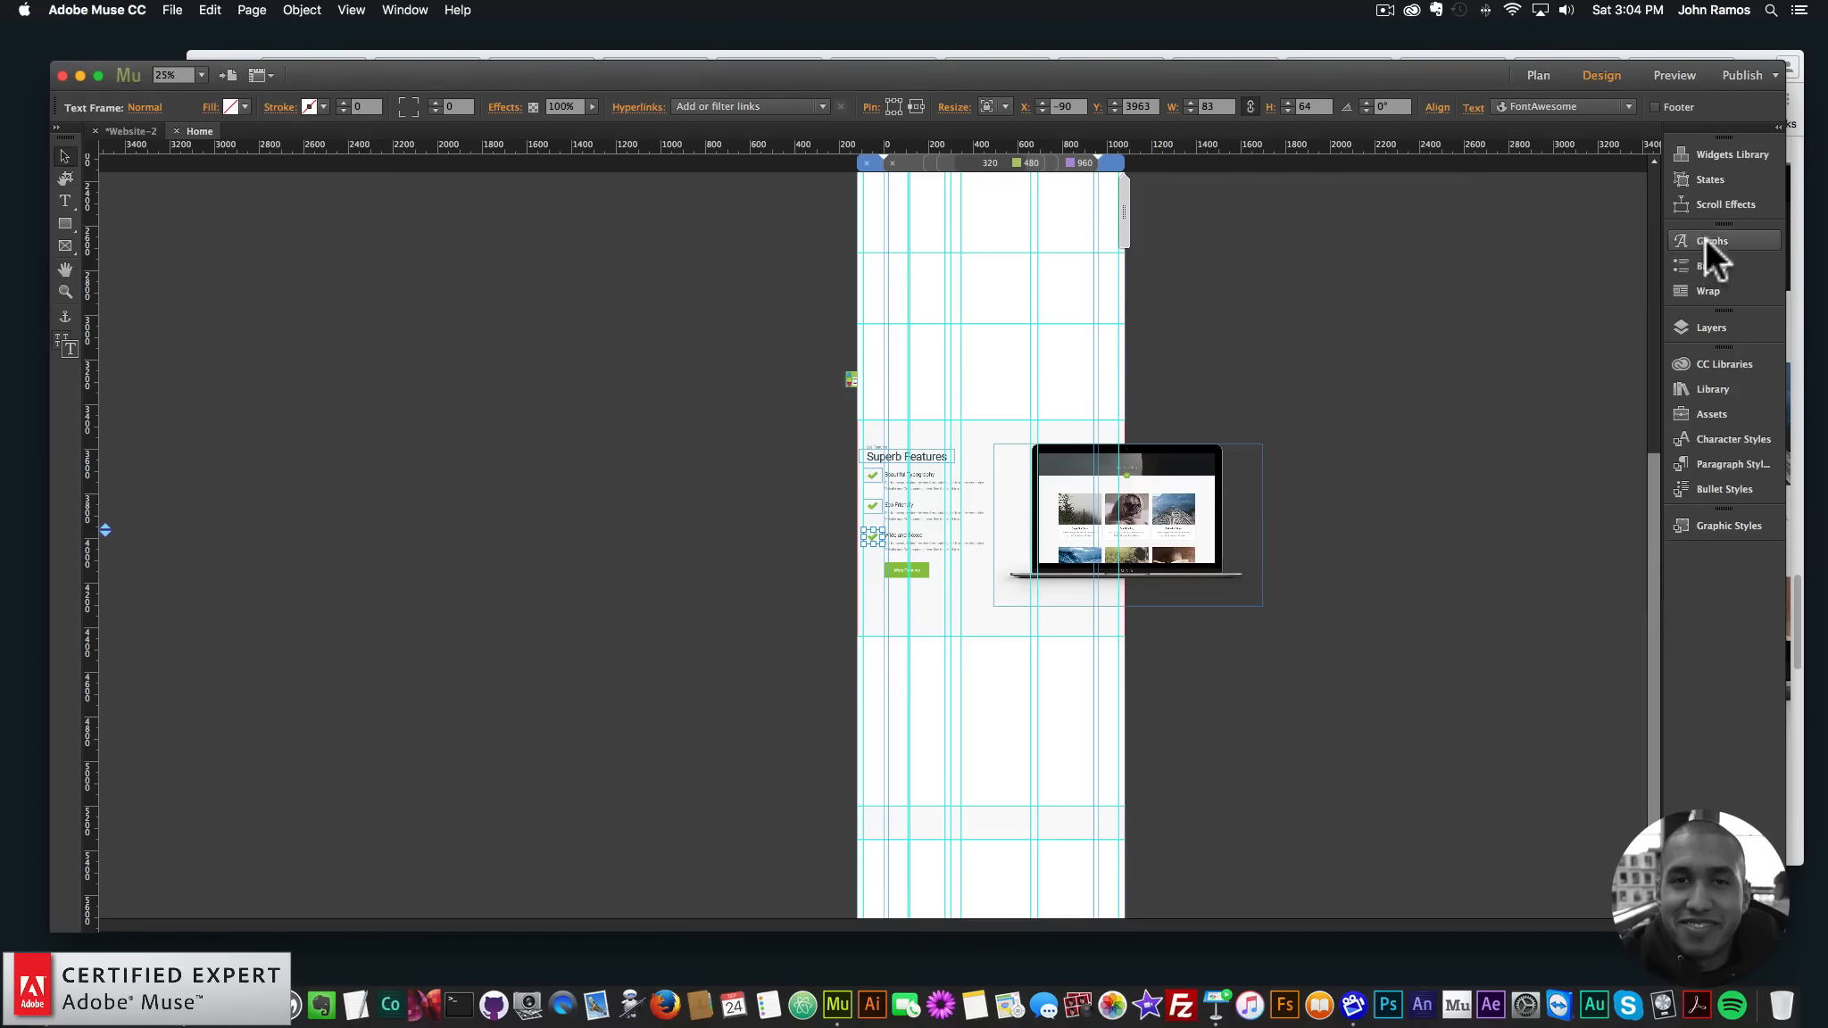
left_click(1714, 328)
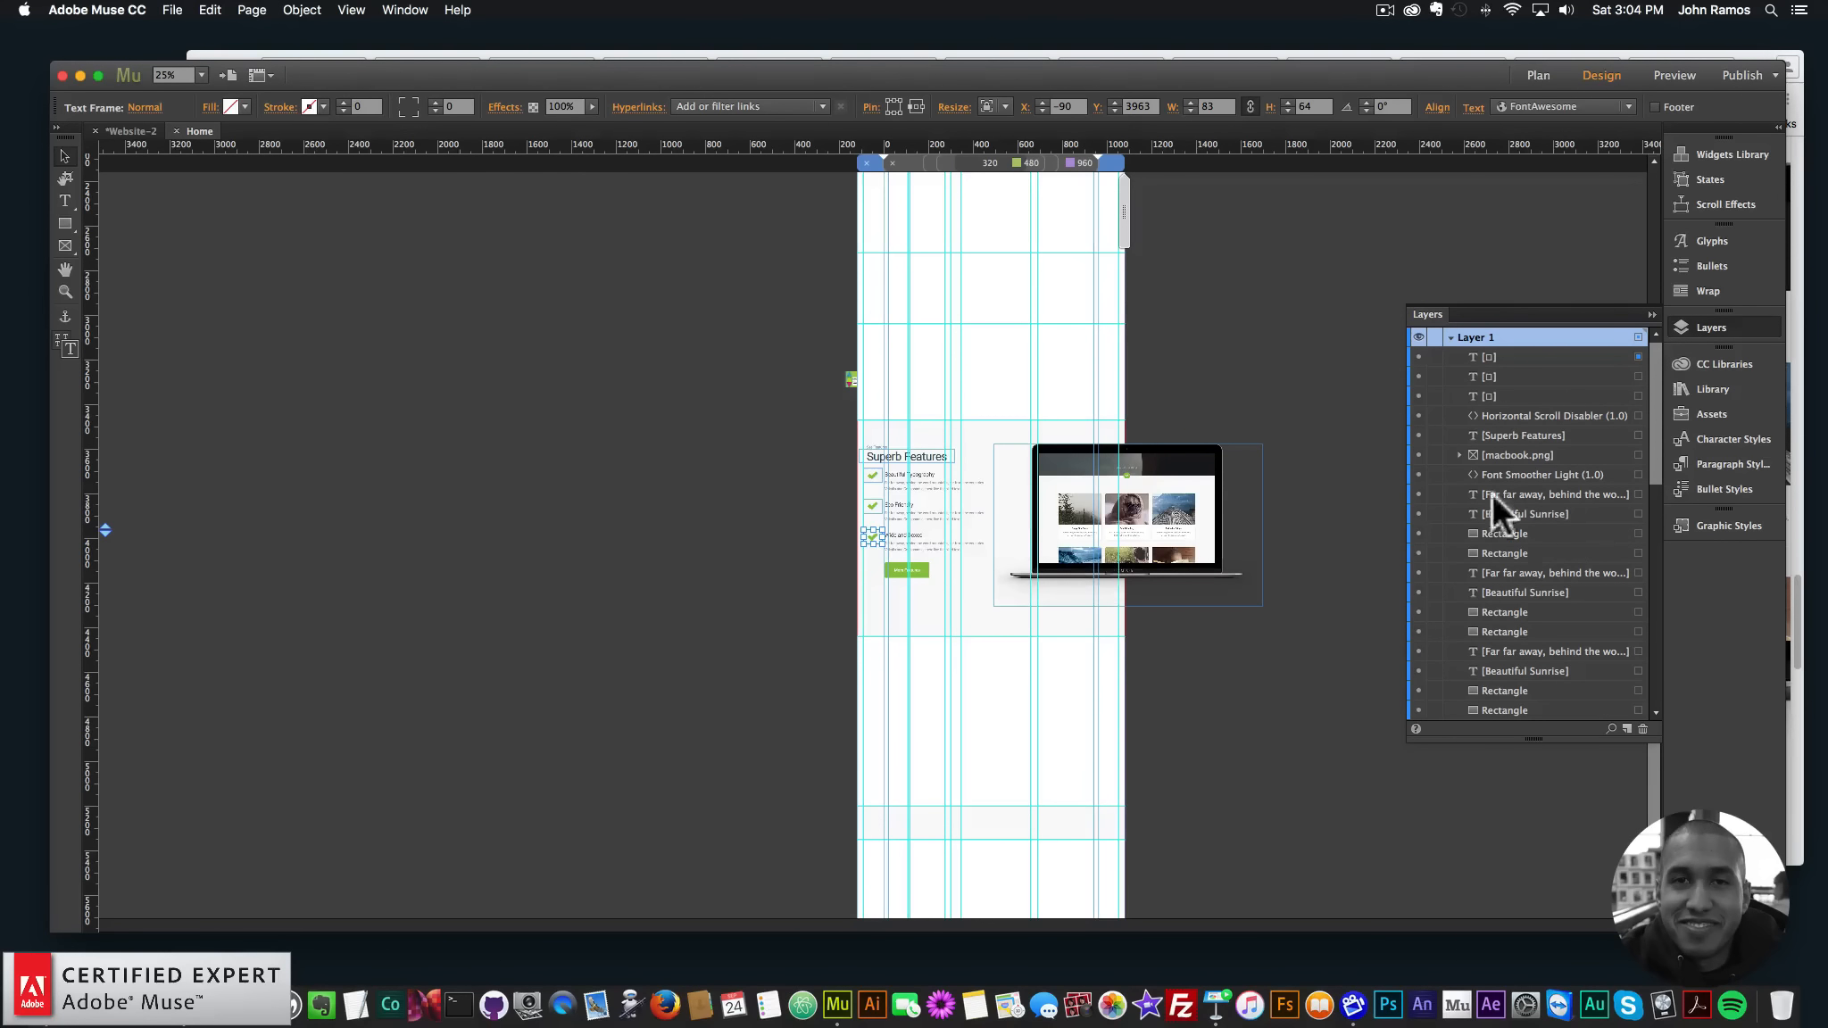
scroll(1473, 564, "down", 10)
left_click(1417, 589)
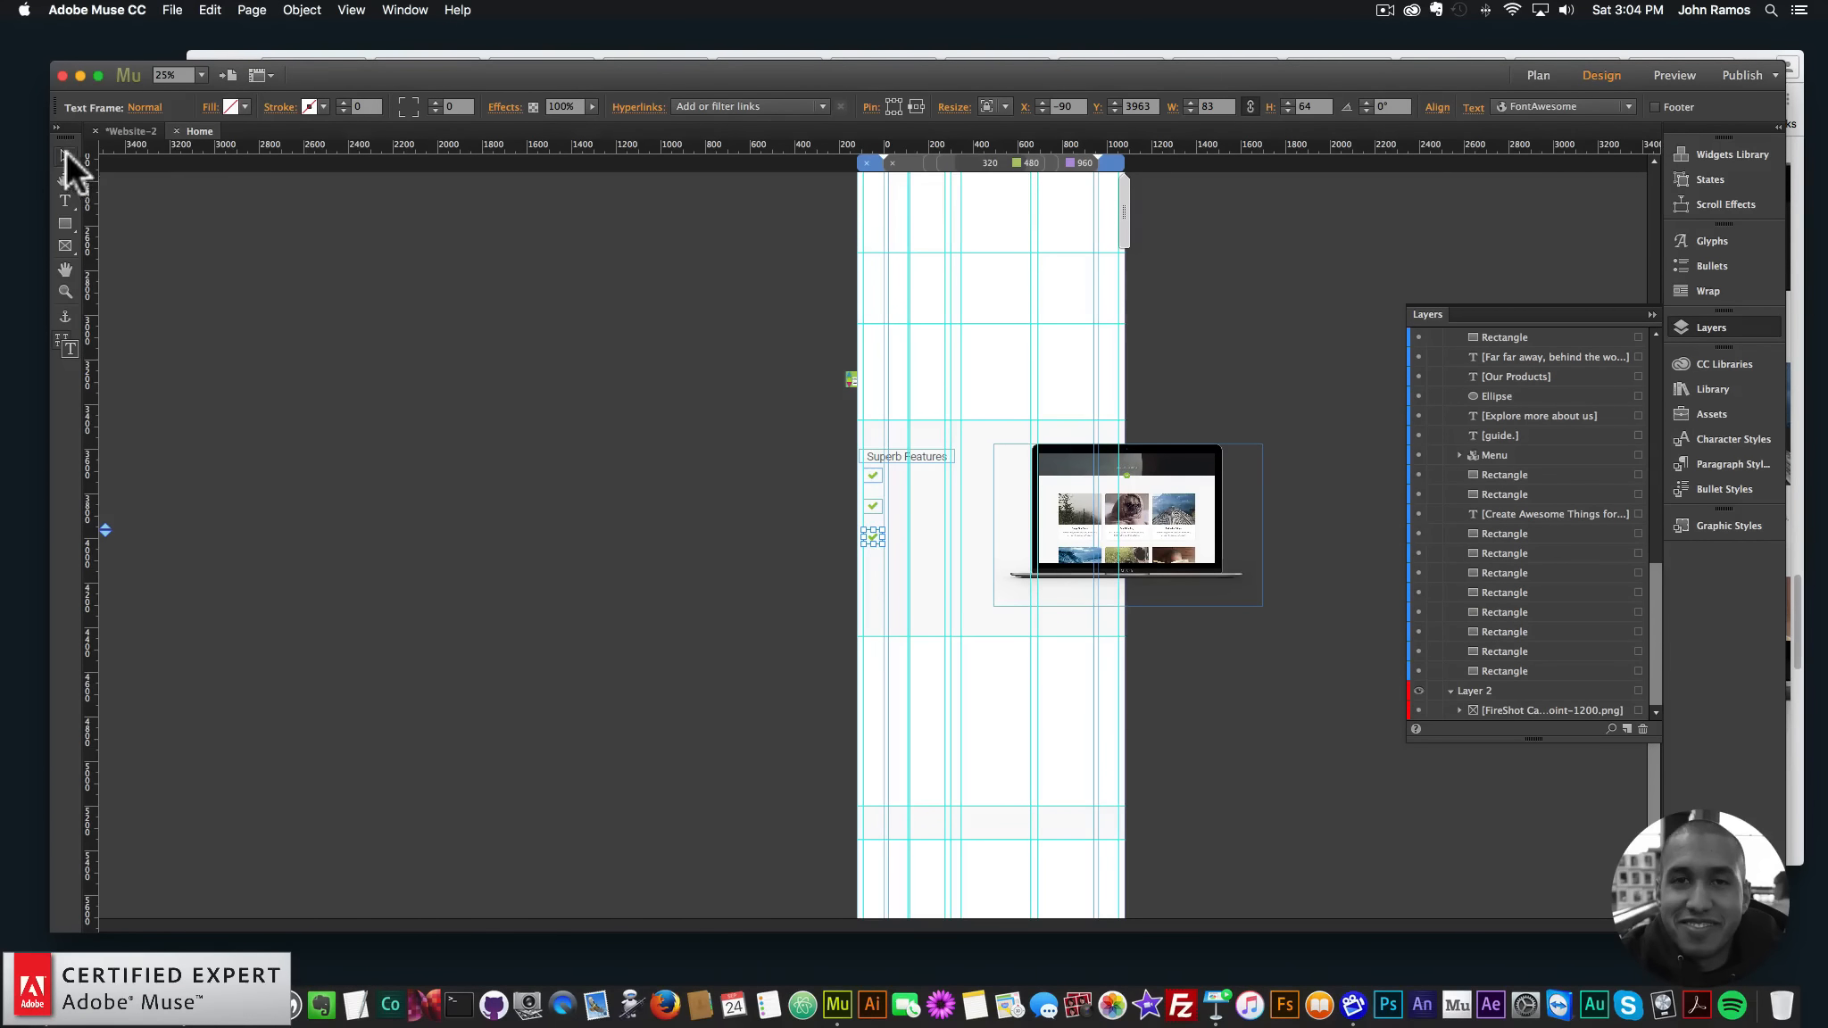
scroll(624, 567, "down", 2)
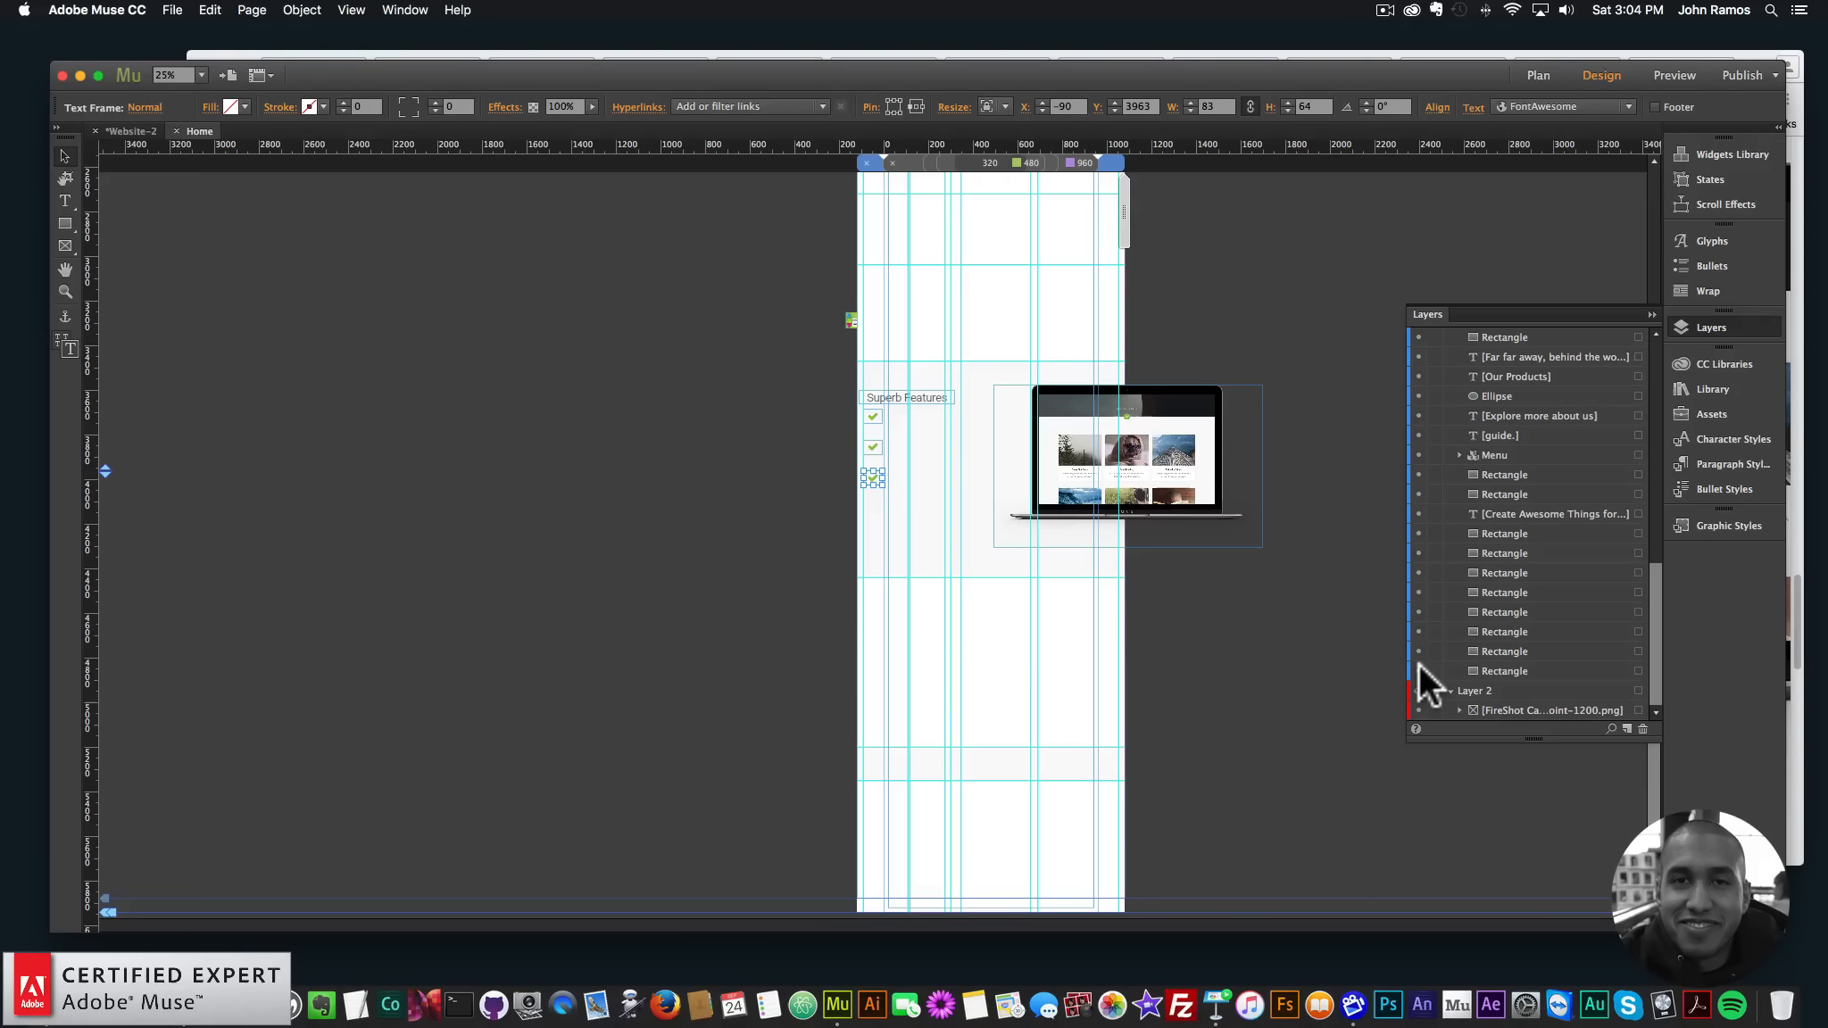
left_click(1100, 648)
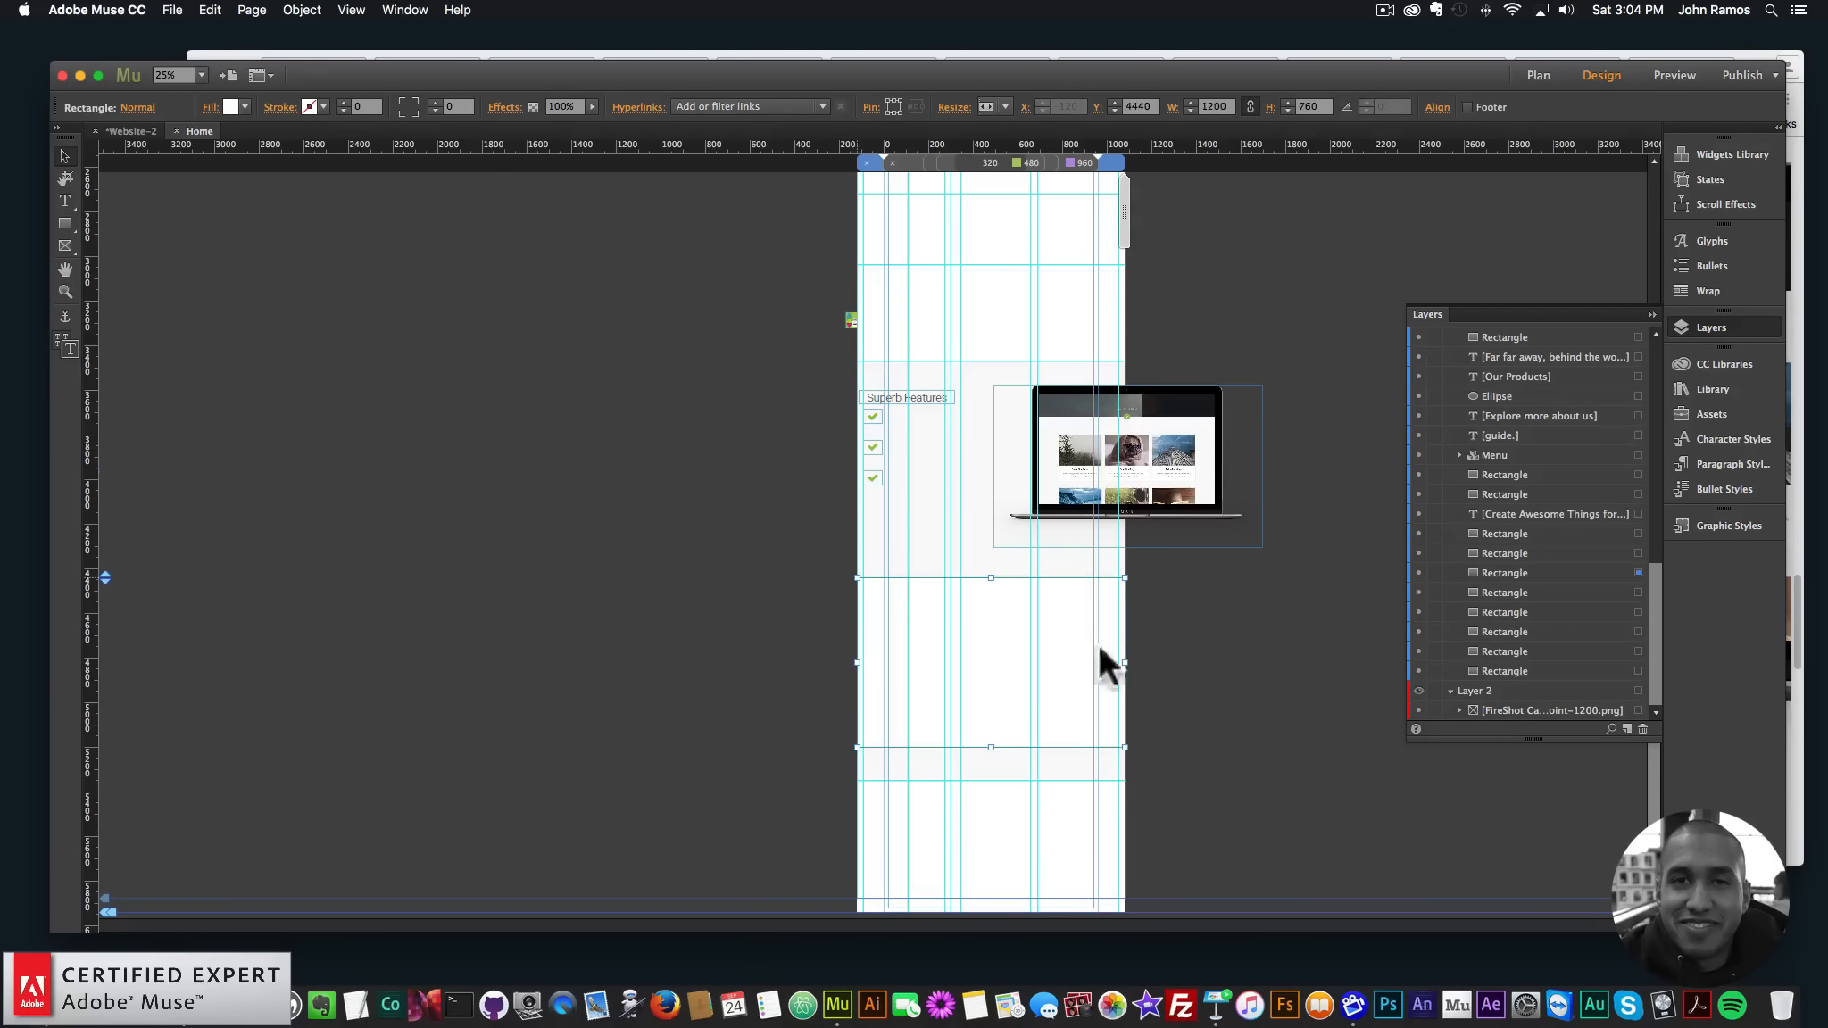
left_click(1418, 572)
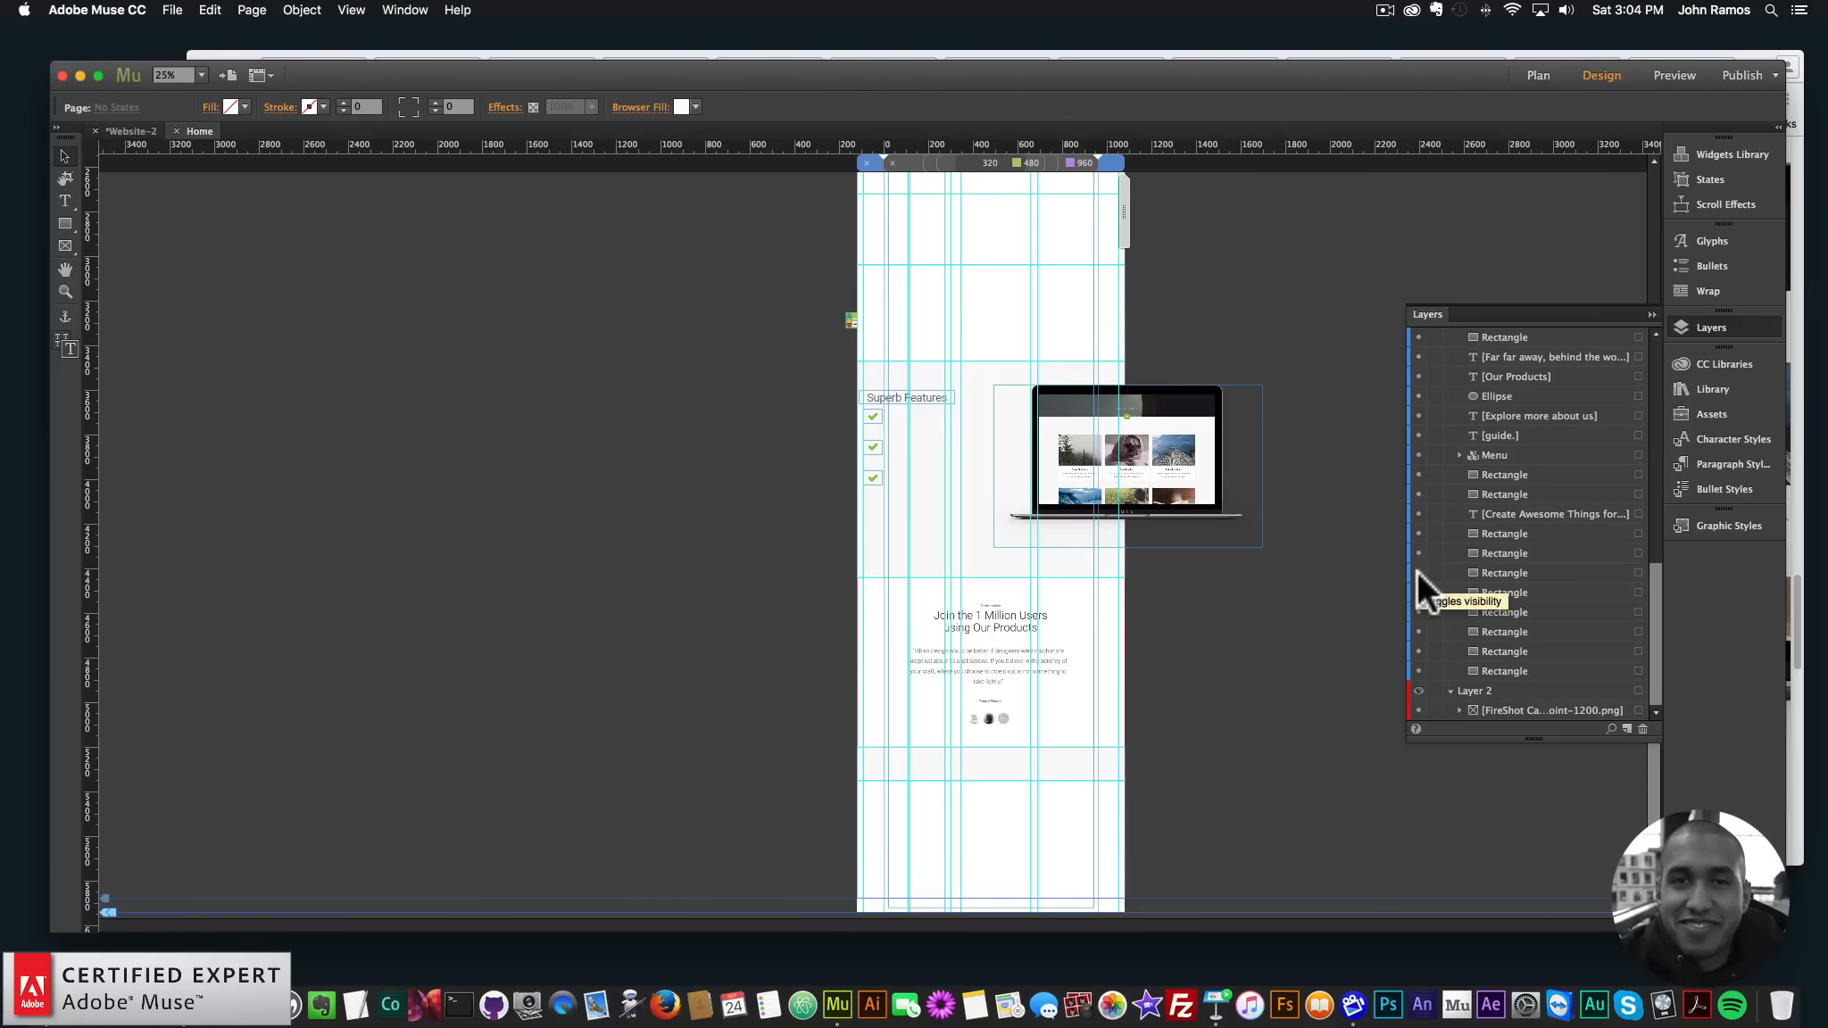
- Zoom to 75% on the testimonials and check them in the Chrome preview
left_click(66, 292)
left_click(1028, 641)
left_click(1028, 580)
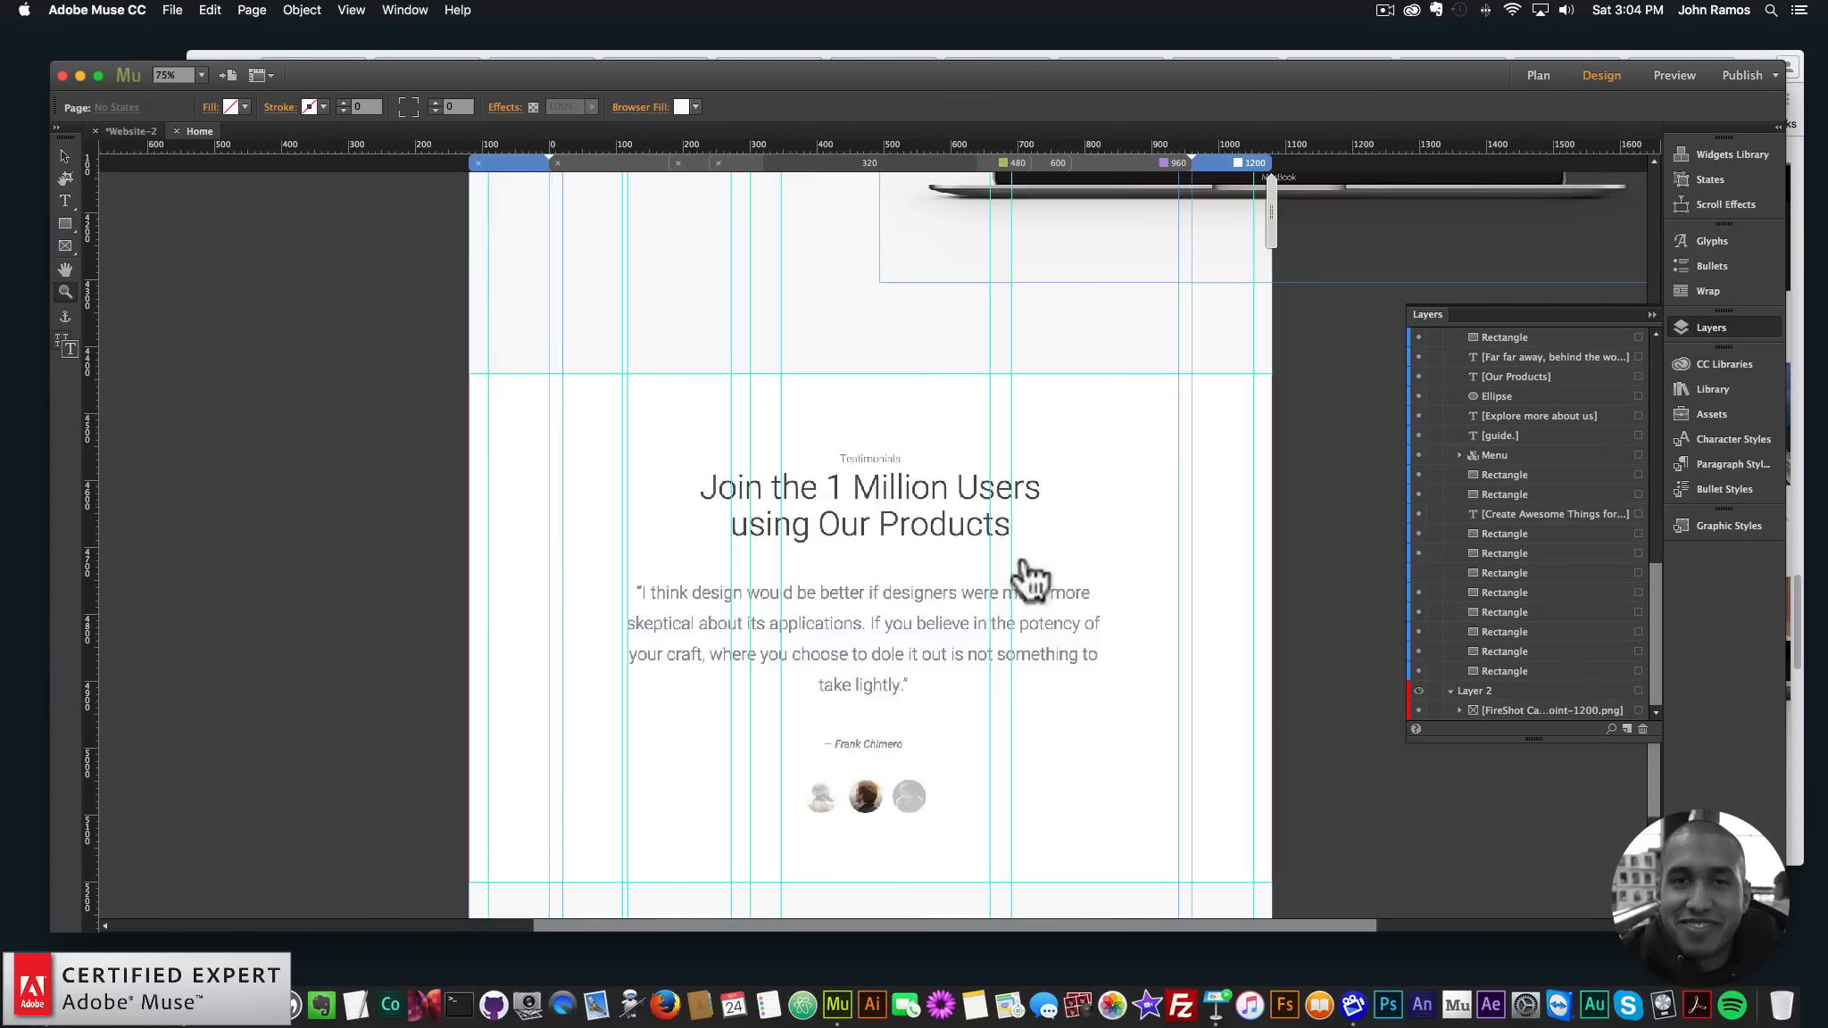
left_click(57, 148)
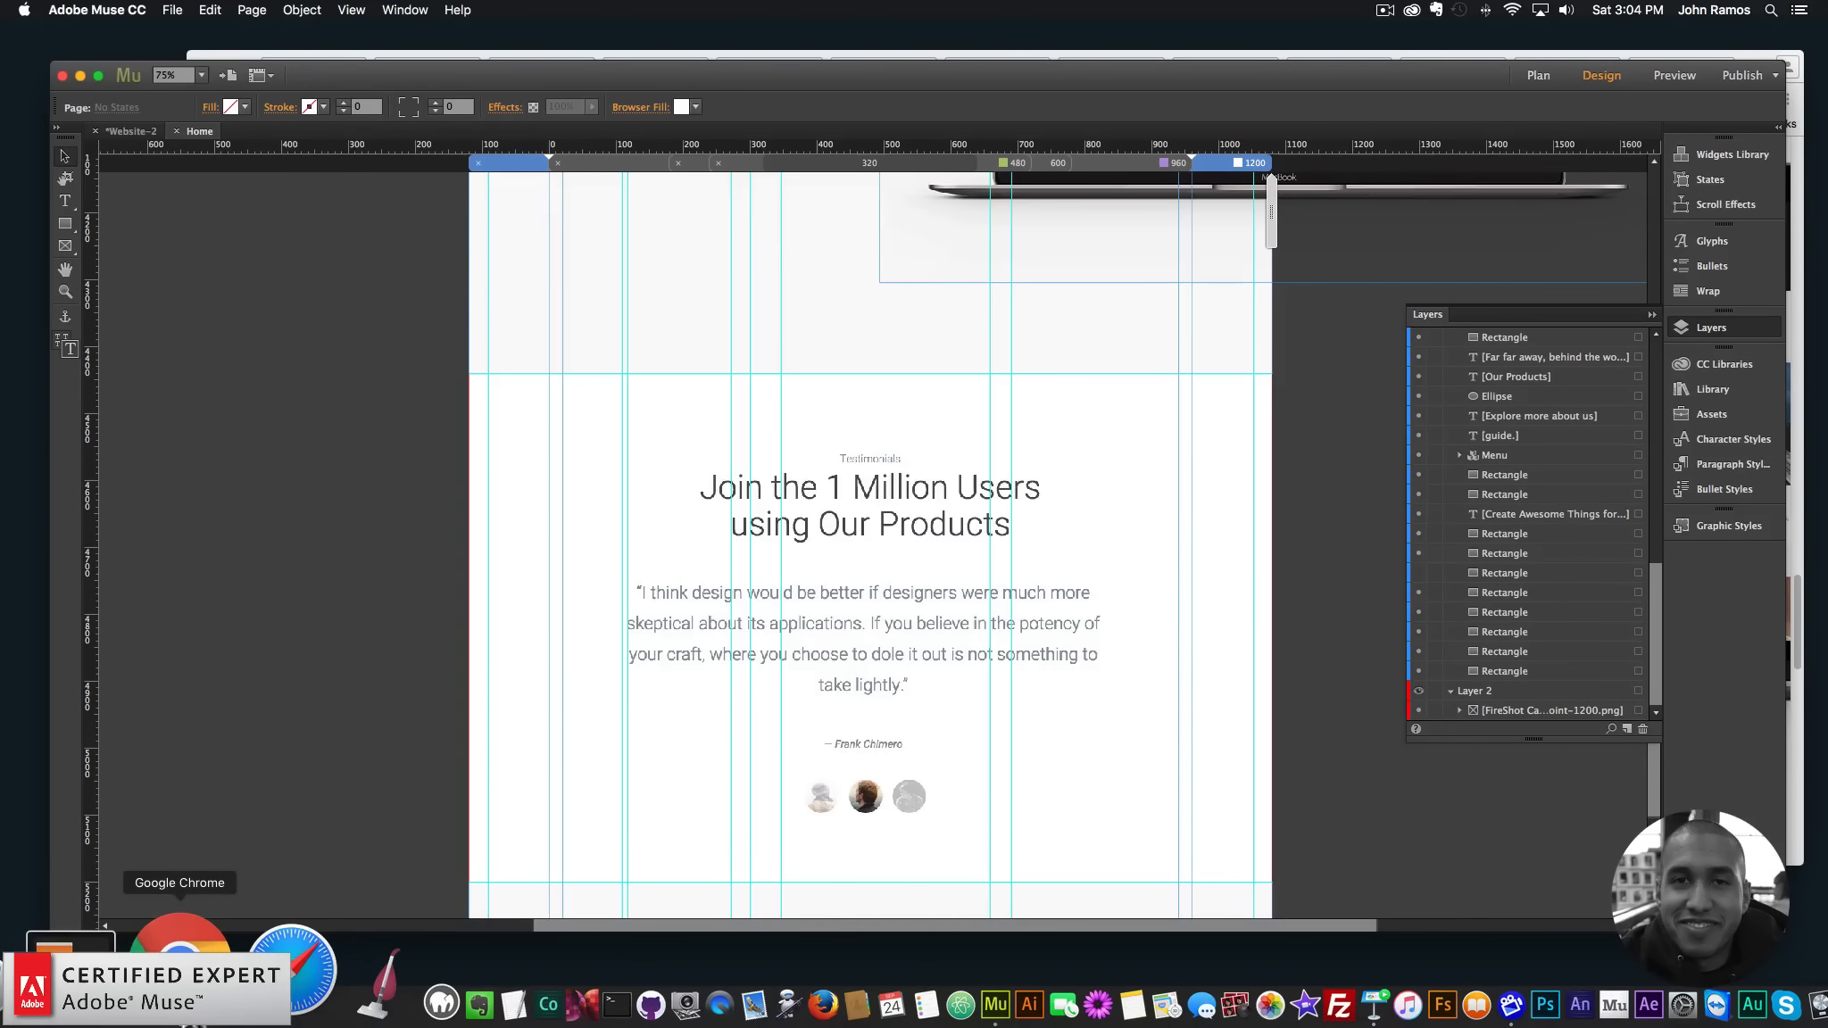
left_click(210, 951)
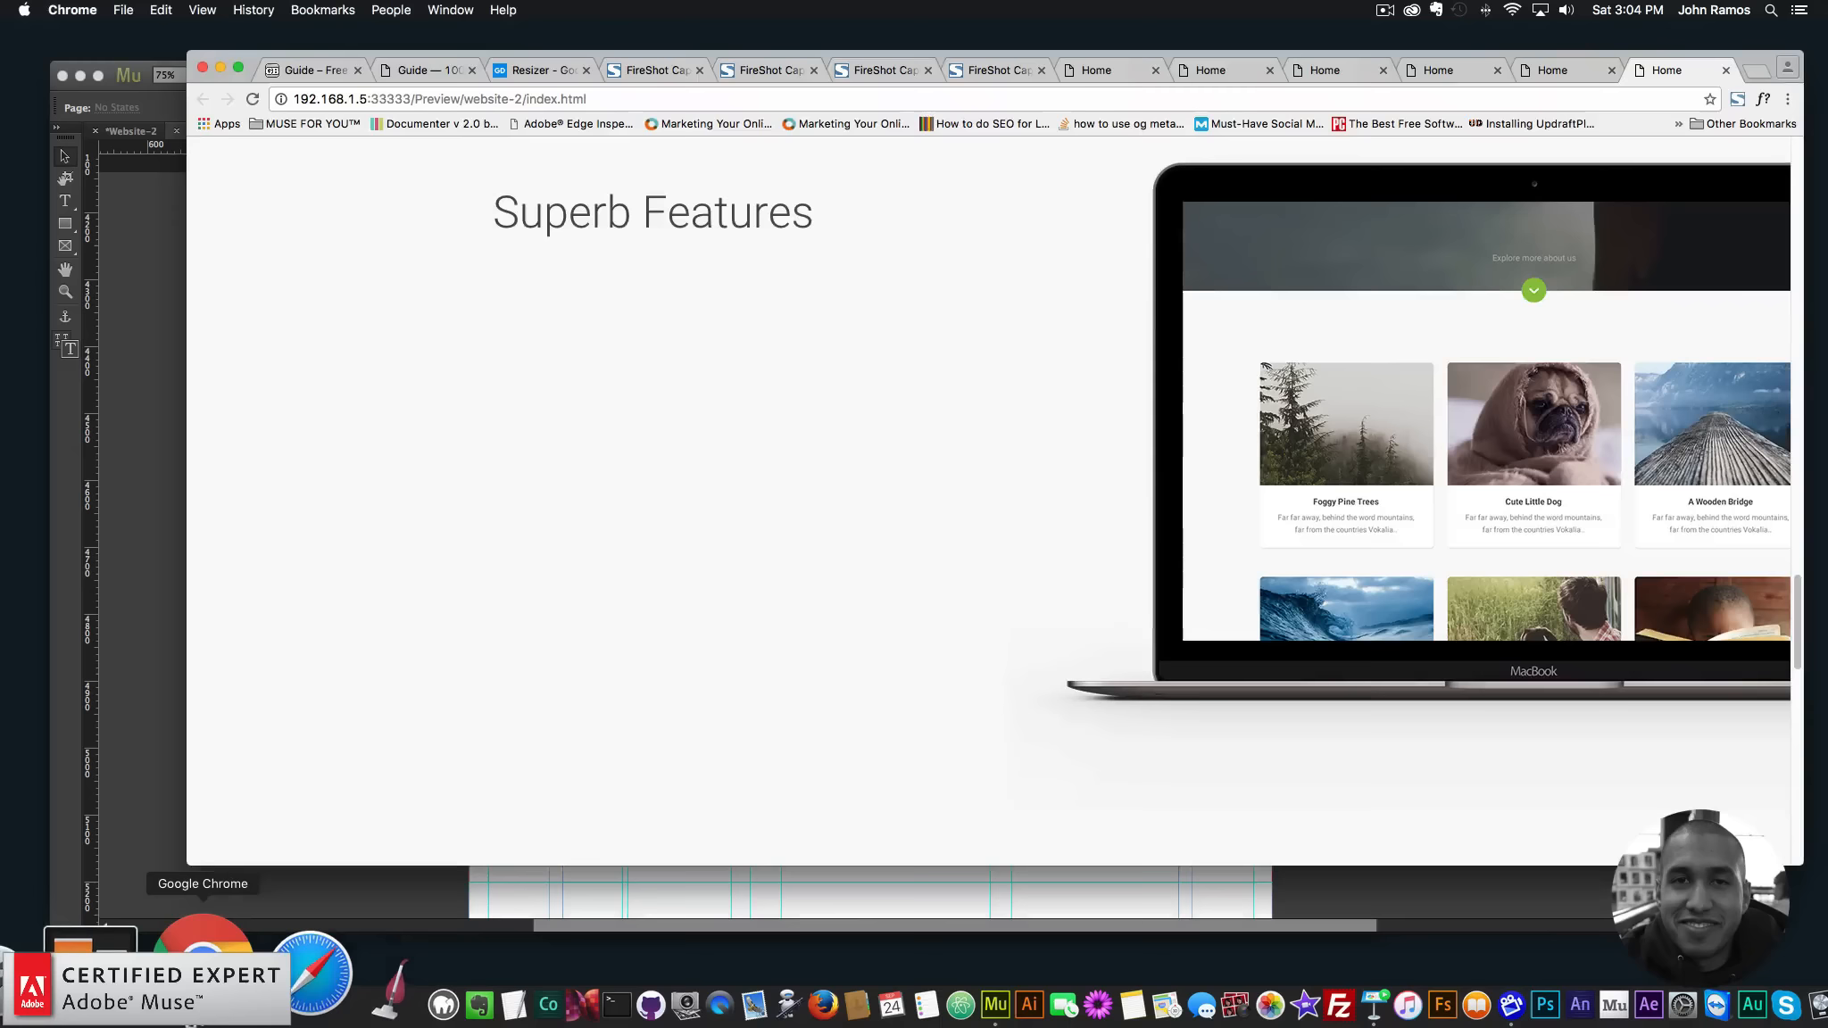
left_click(169, 665)
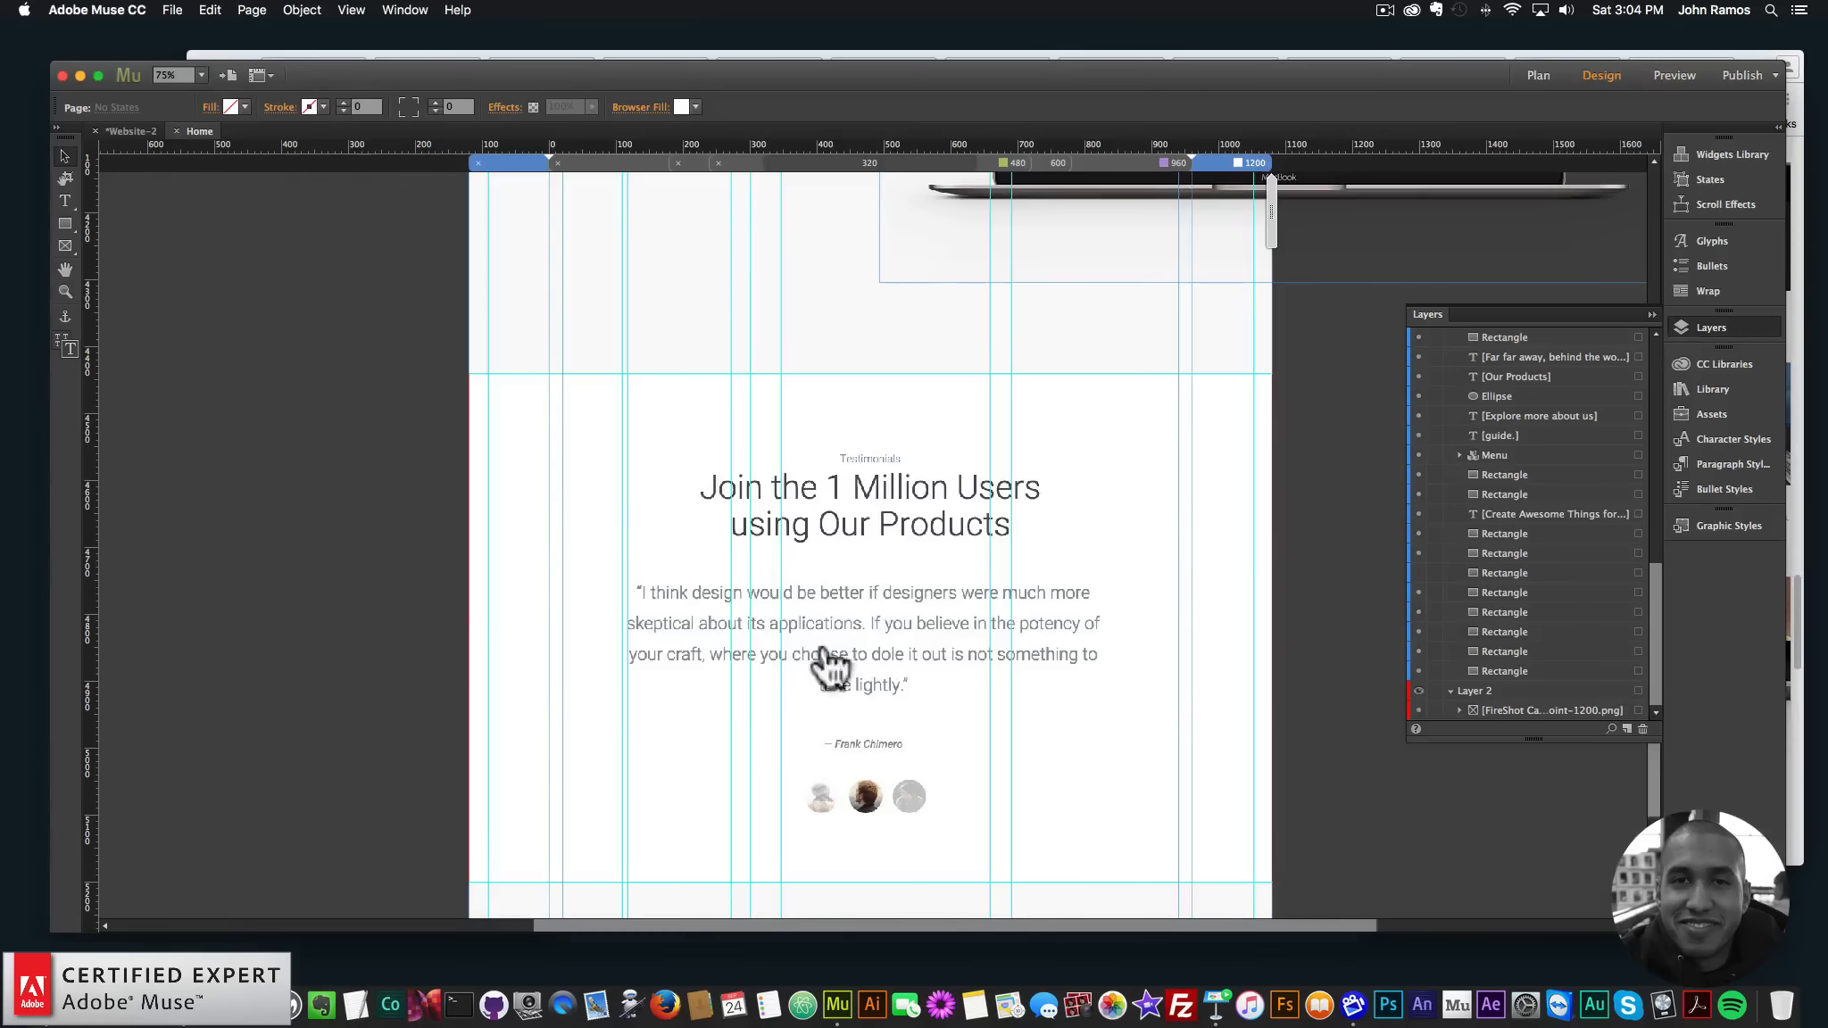
- Browse the Insert Widget options and dismiss them without inserting anything
left_click_drag(1081, 920, 1117, 919)
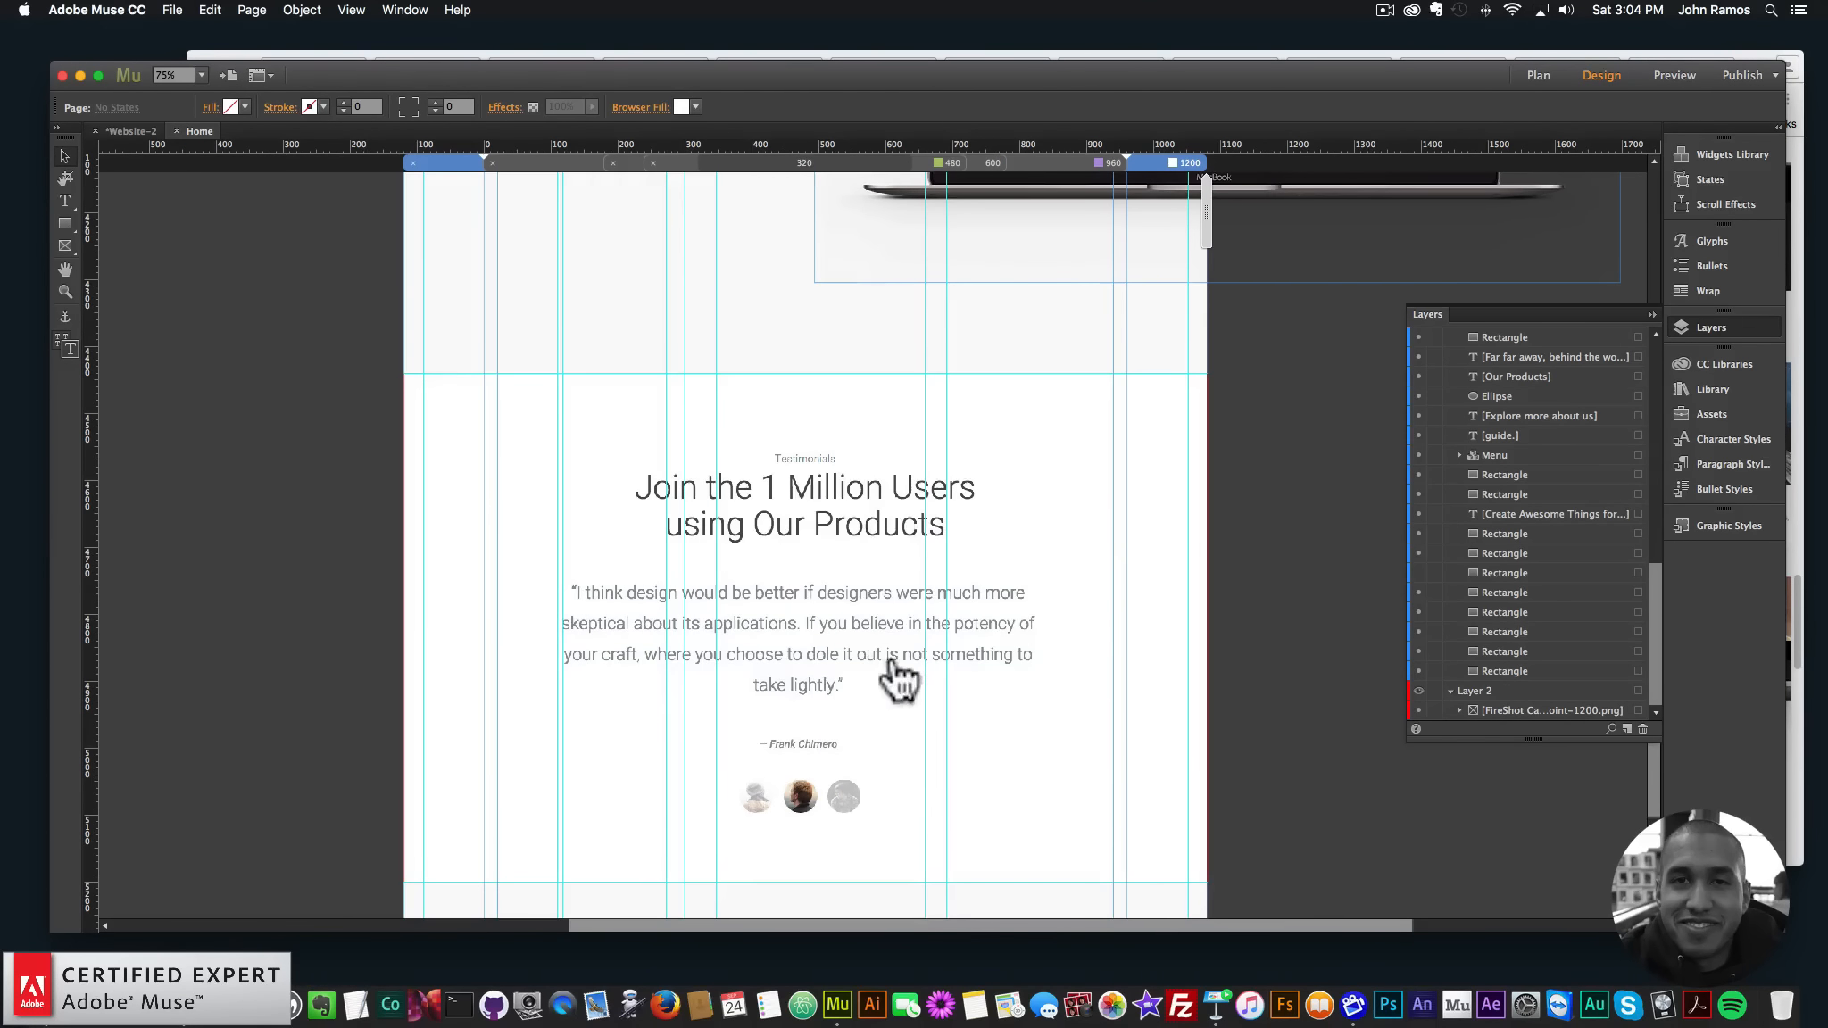
left_click(302, 11)
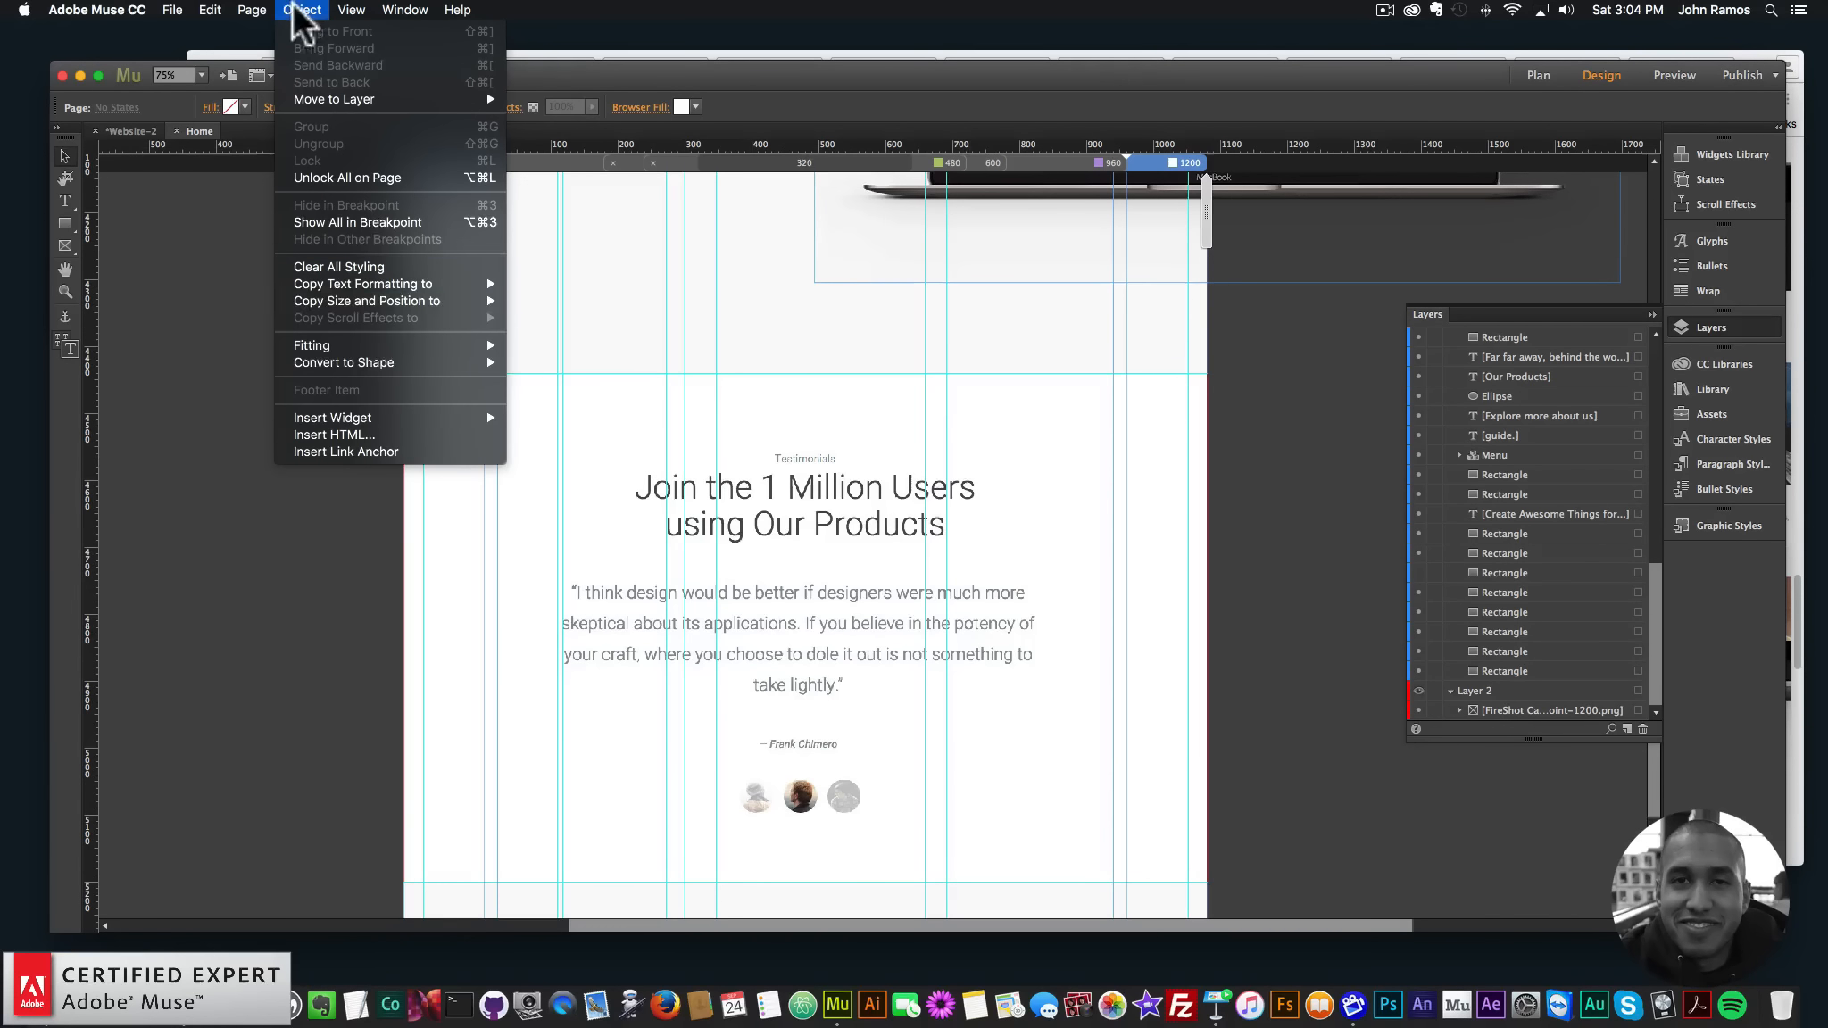
mouse_move(382, 415)
mouse_move(600, 434)
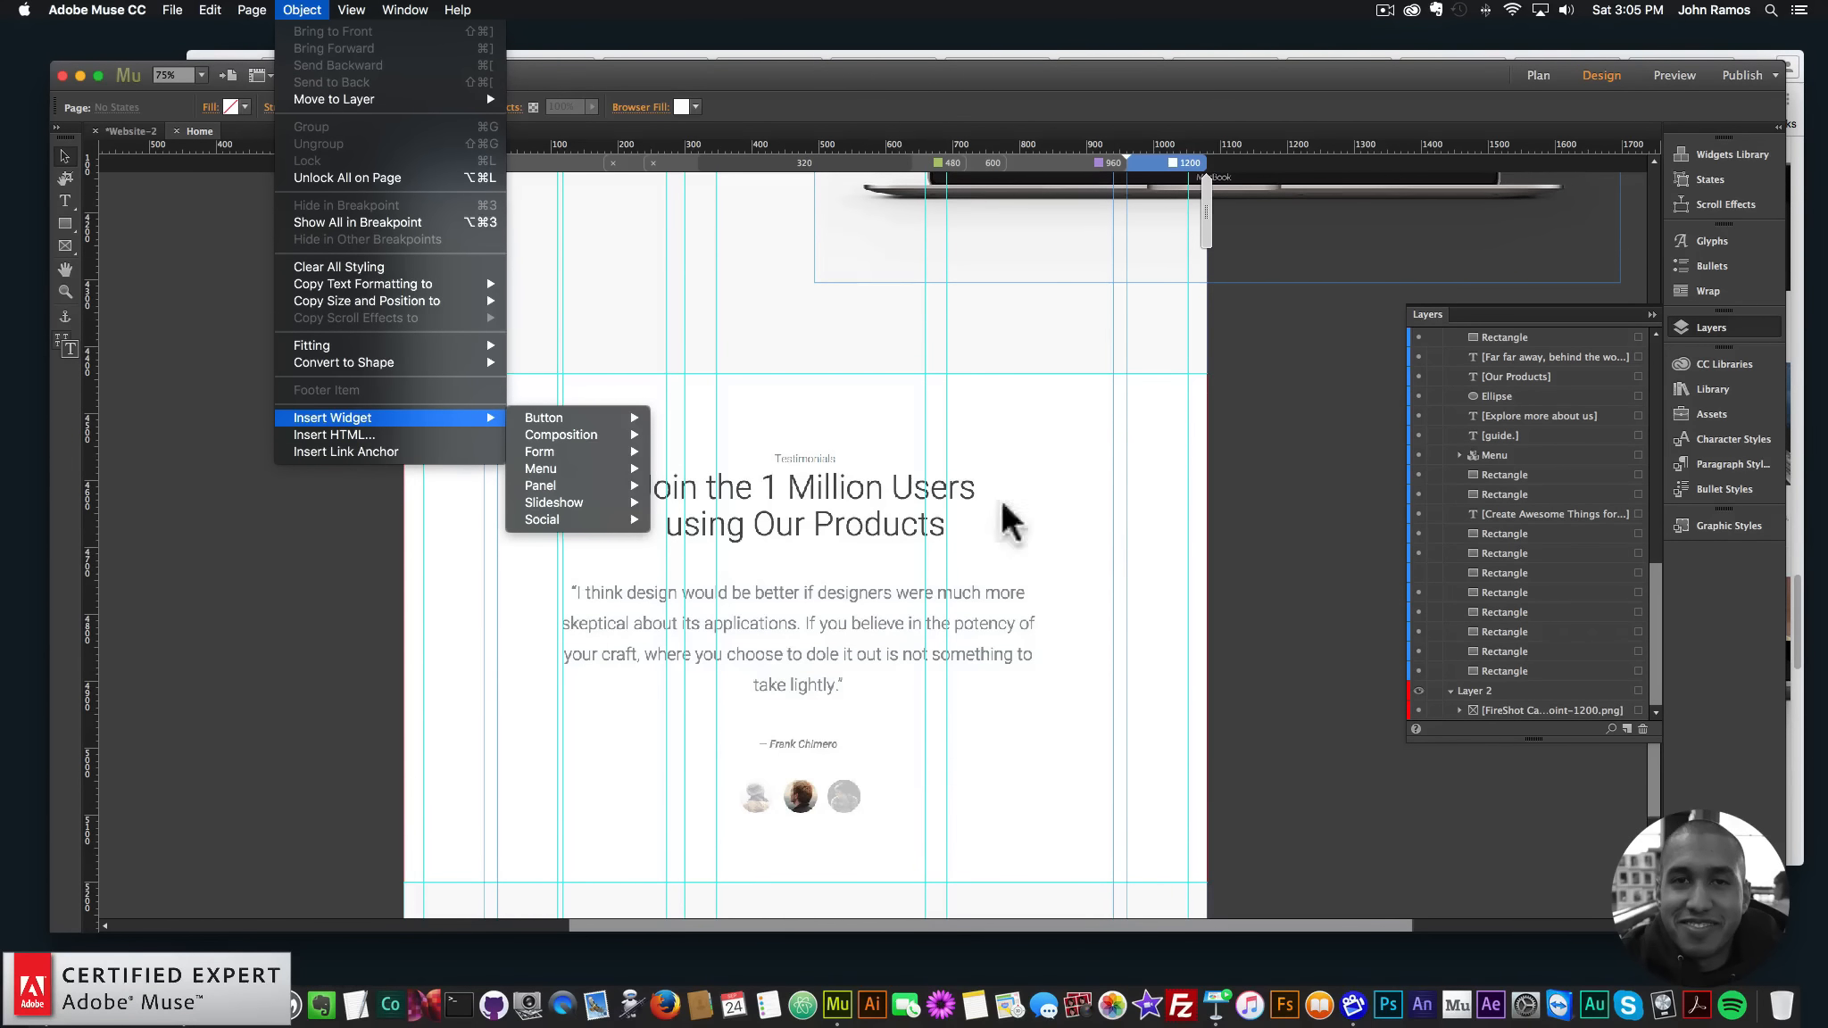
left_click(888, 608)
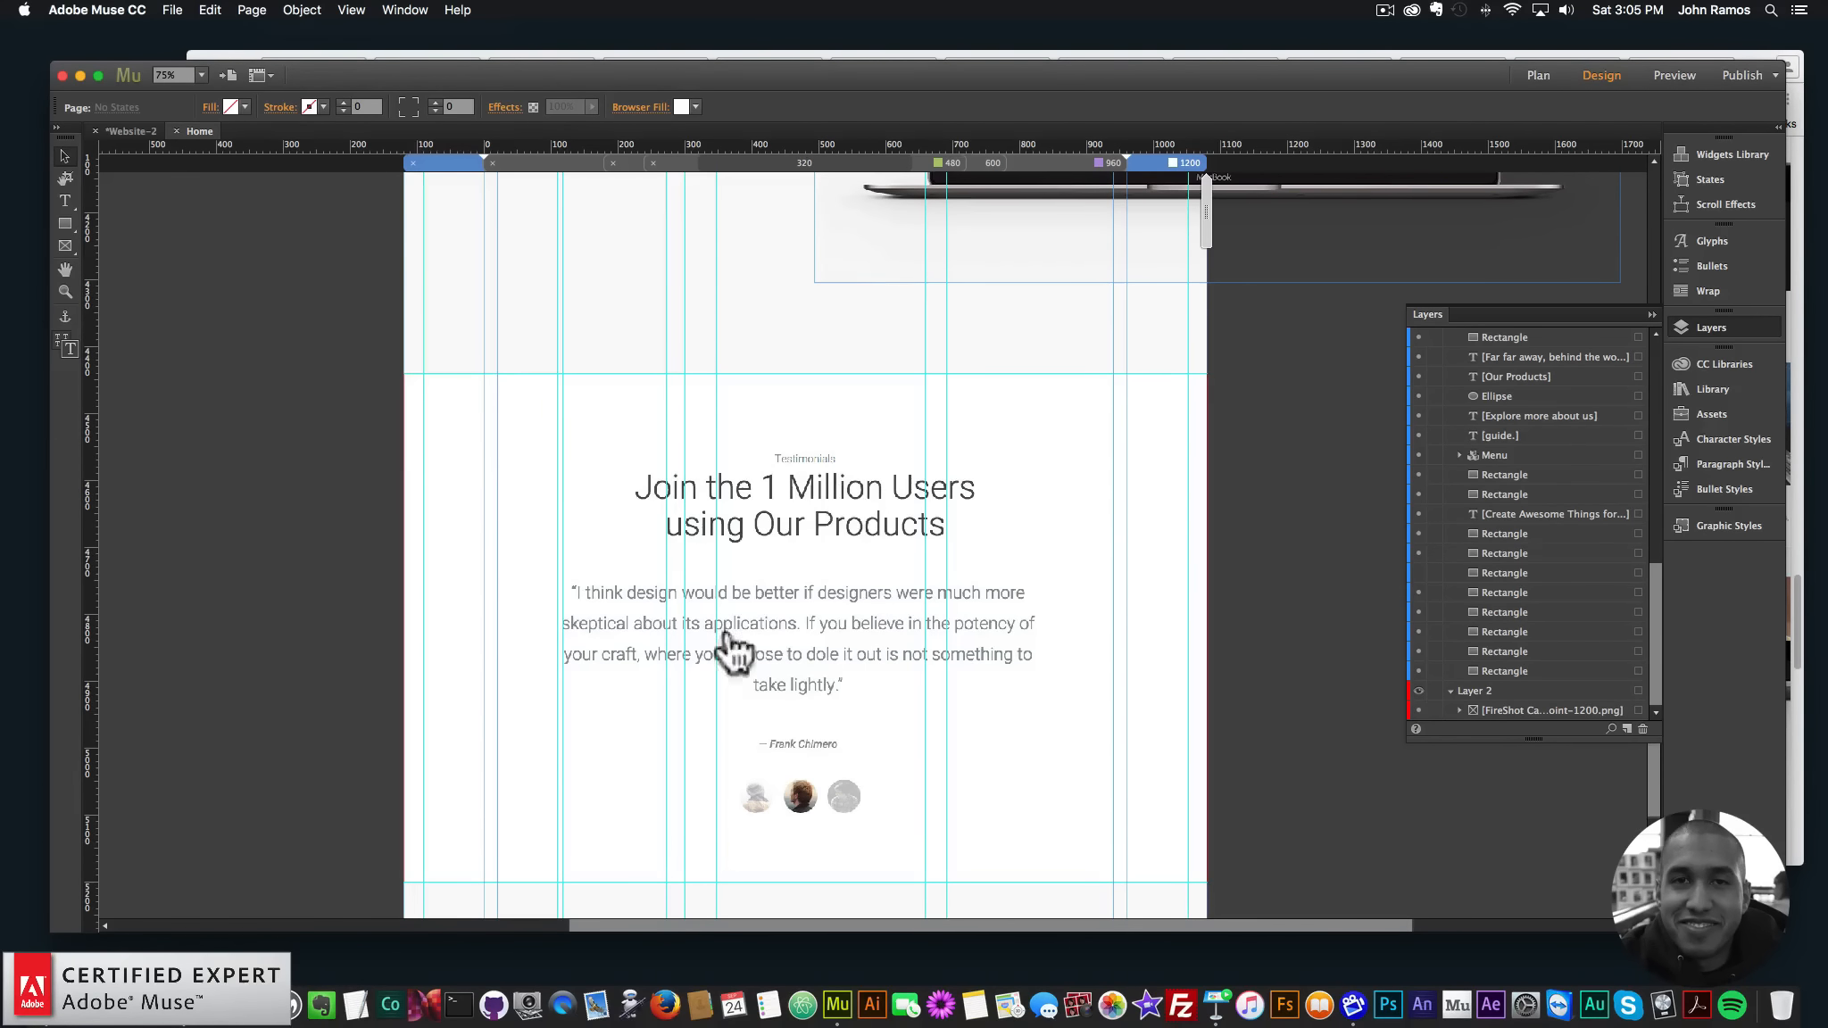
left_click_drag(960, 923, 985, 924)
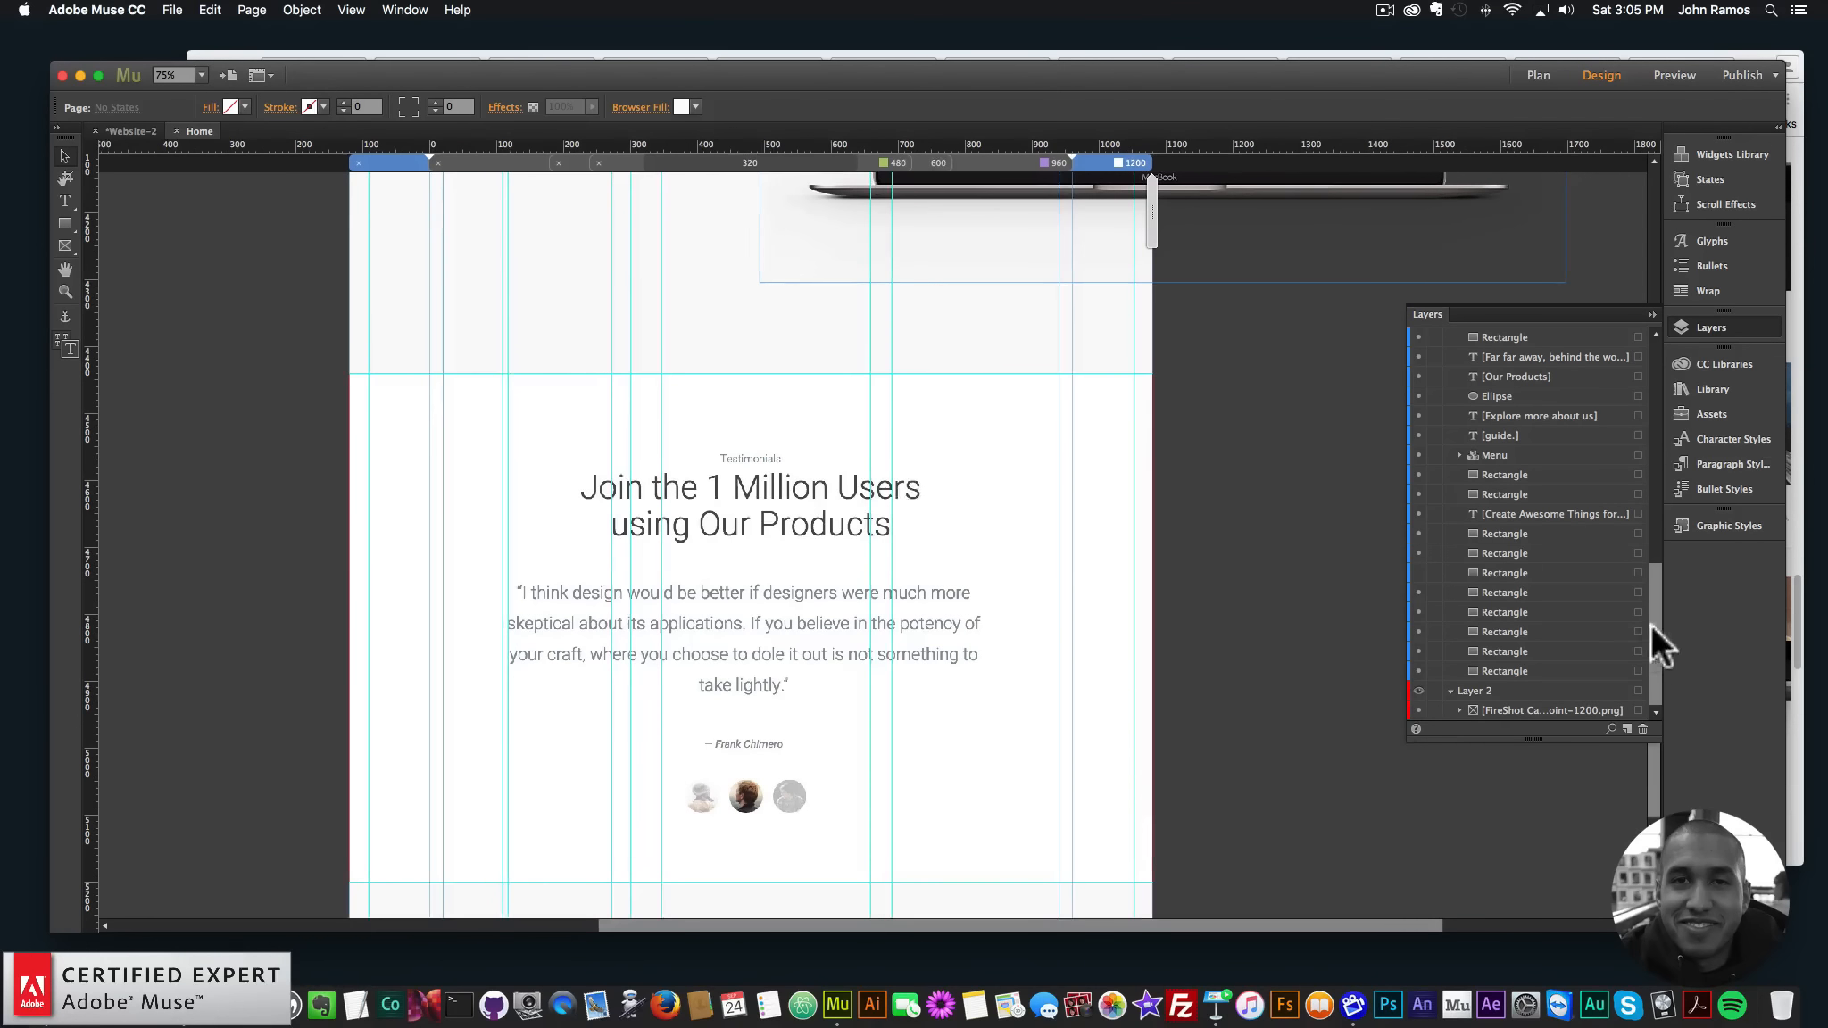
left_click_drag(1658, 781, 1662, 691)
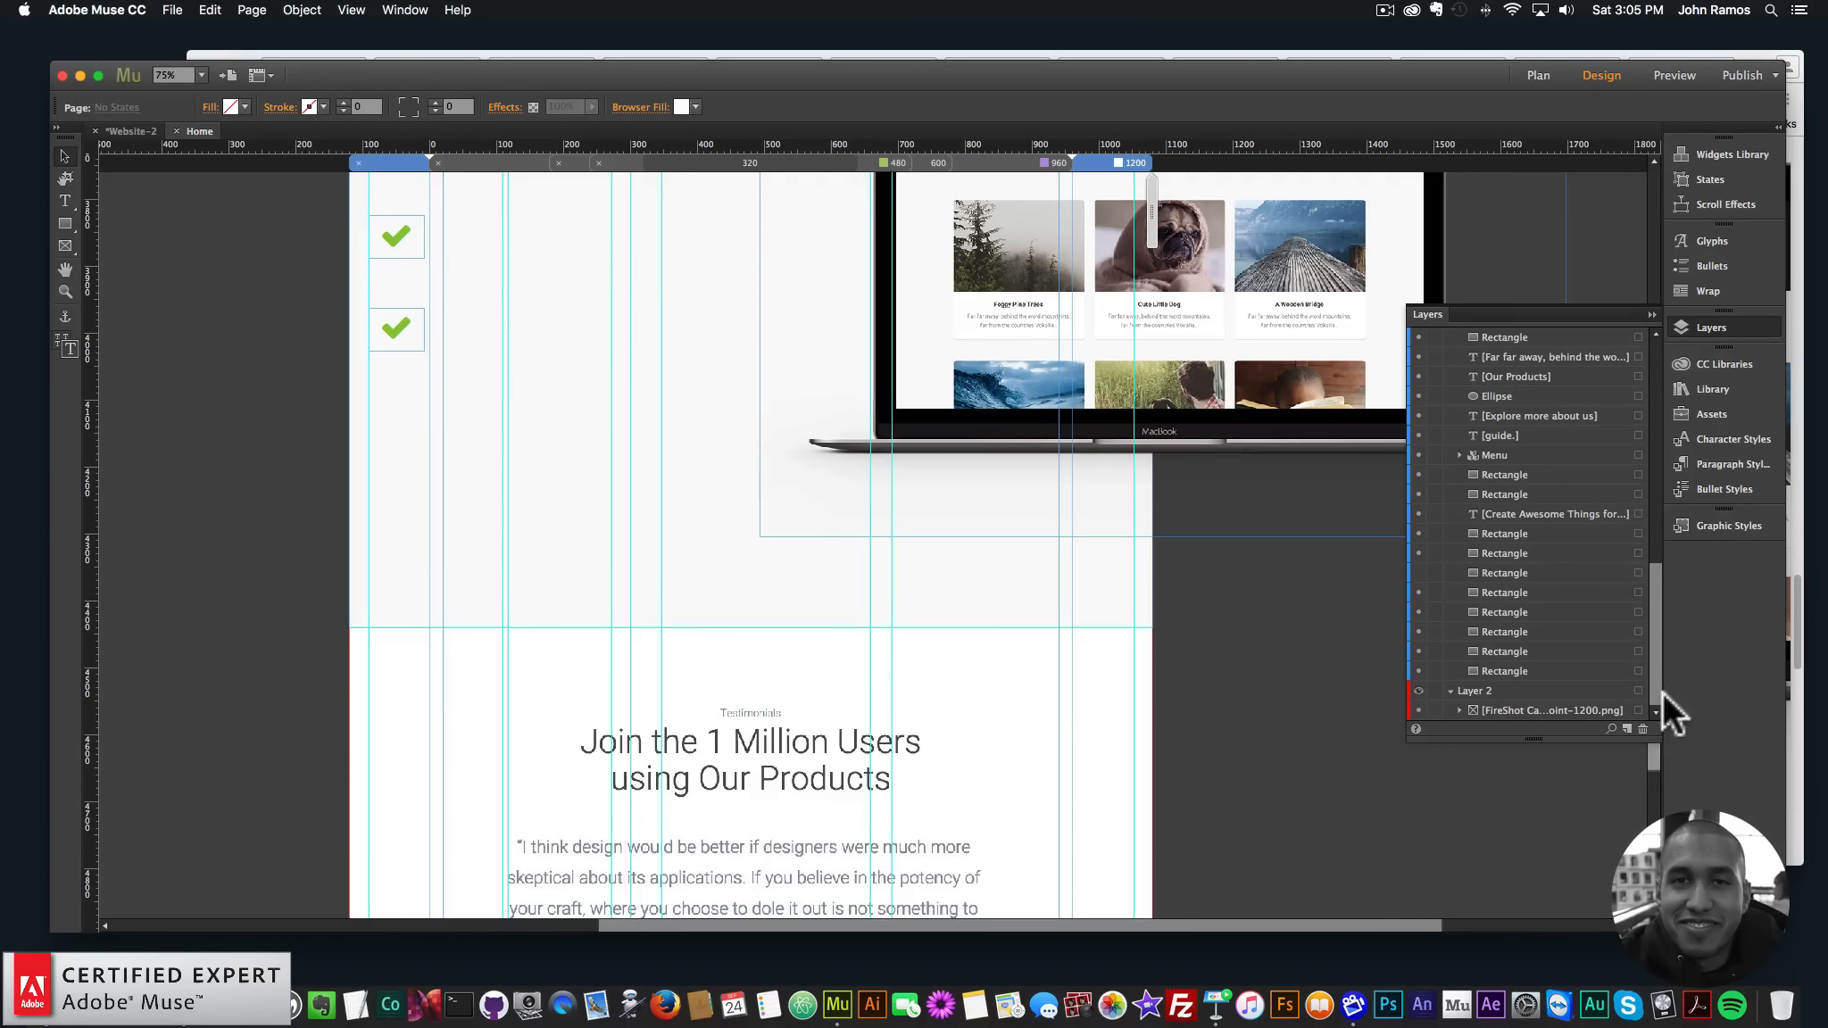
left_click(872, 734)
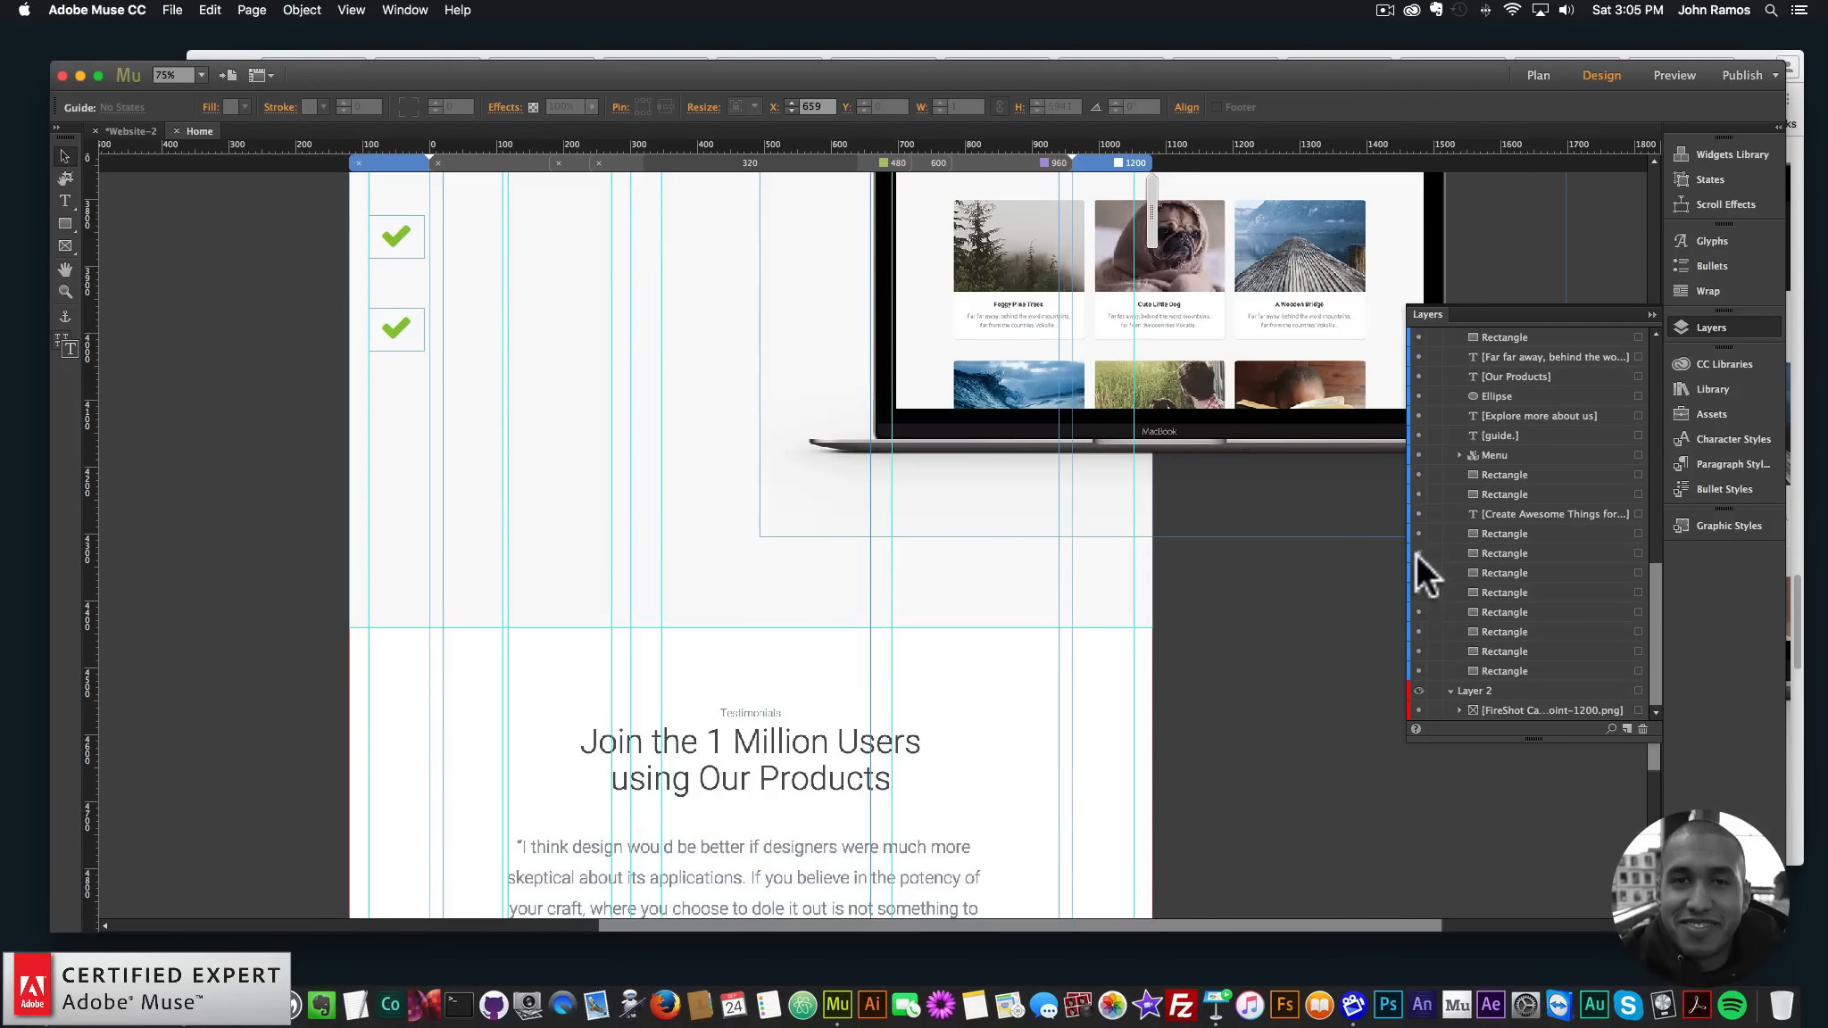
- Select the full-width rectangle over the features grid and hide it in Layers
scroll(1182, 620, "up", 10)
left_click(837, 420)
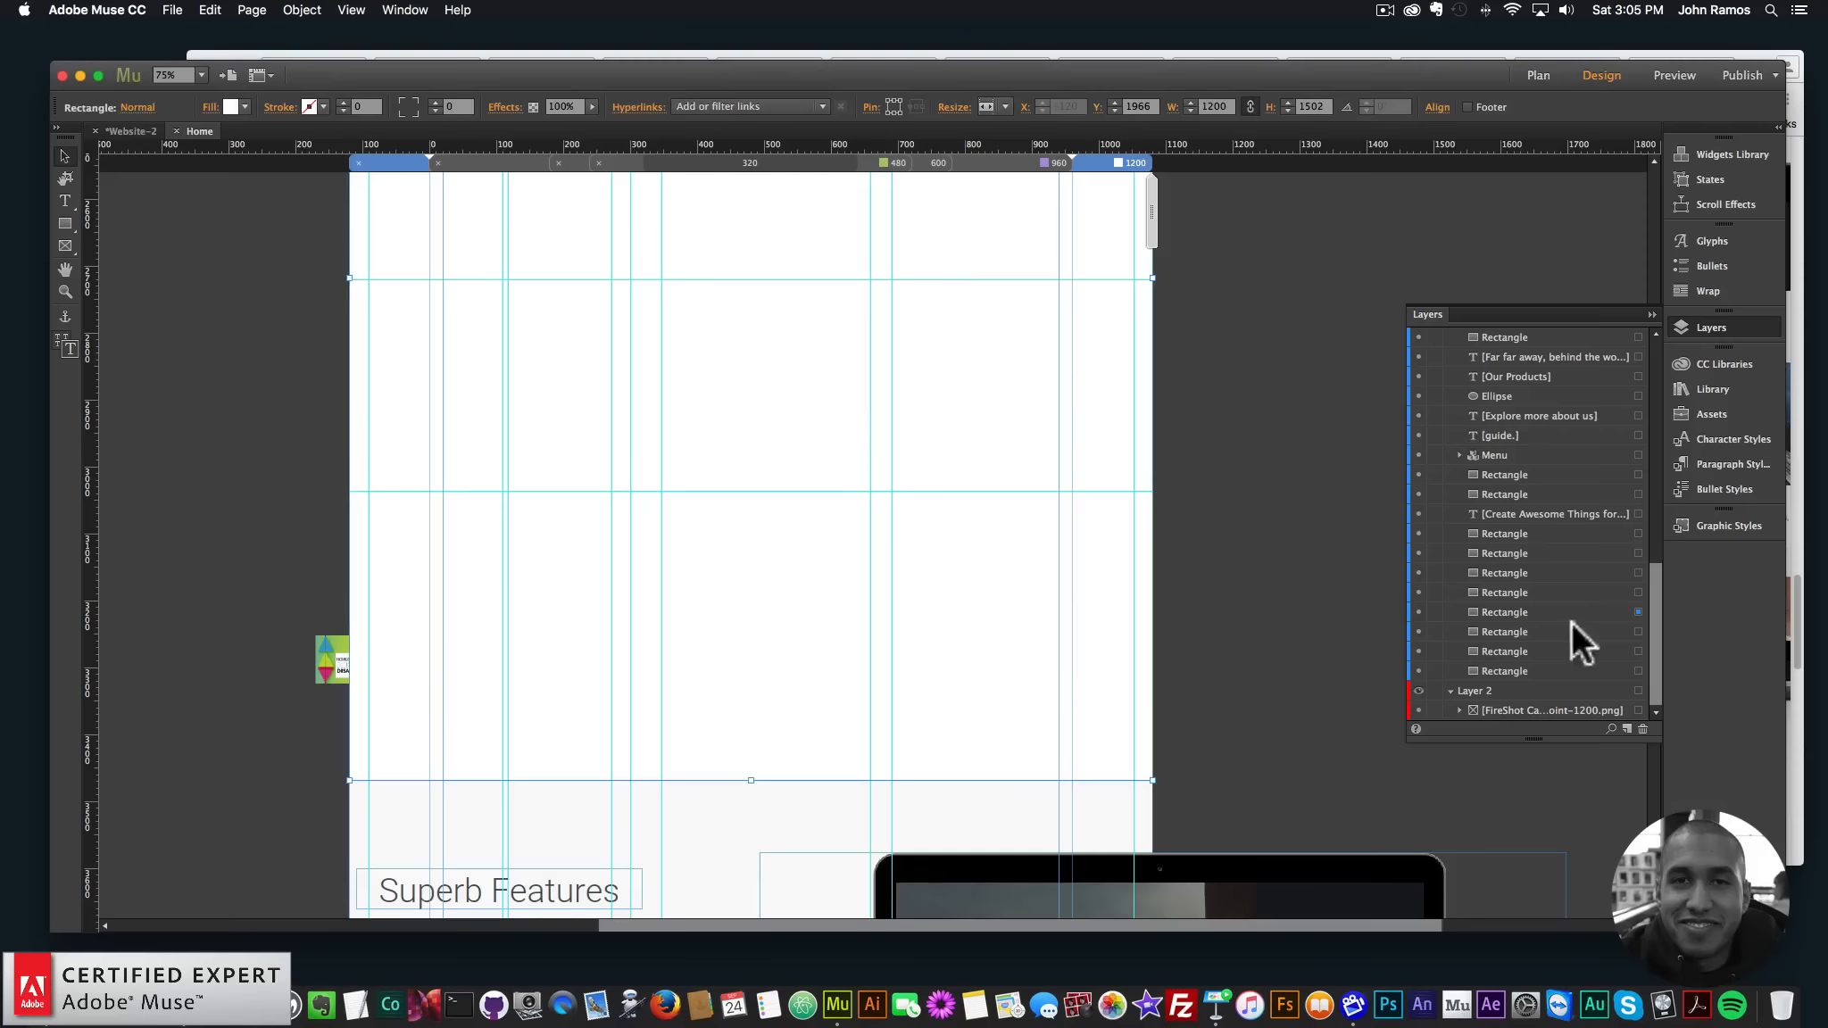
left_click(1418, 612)
scroll(1160, 536, "up", 2)
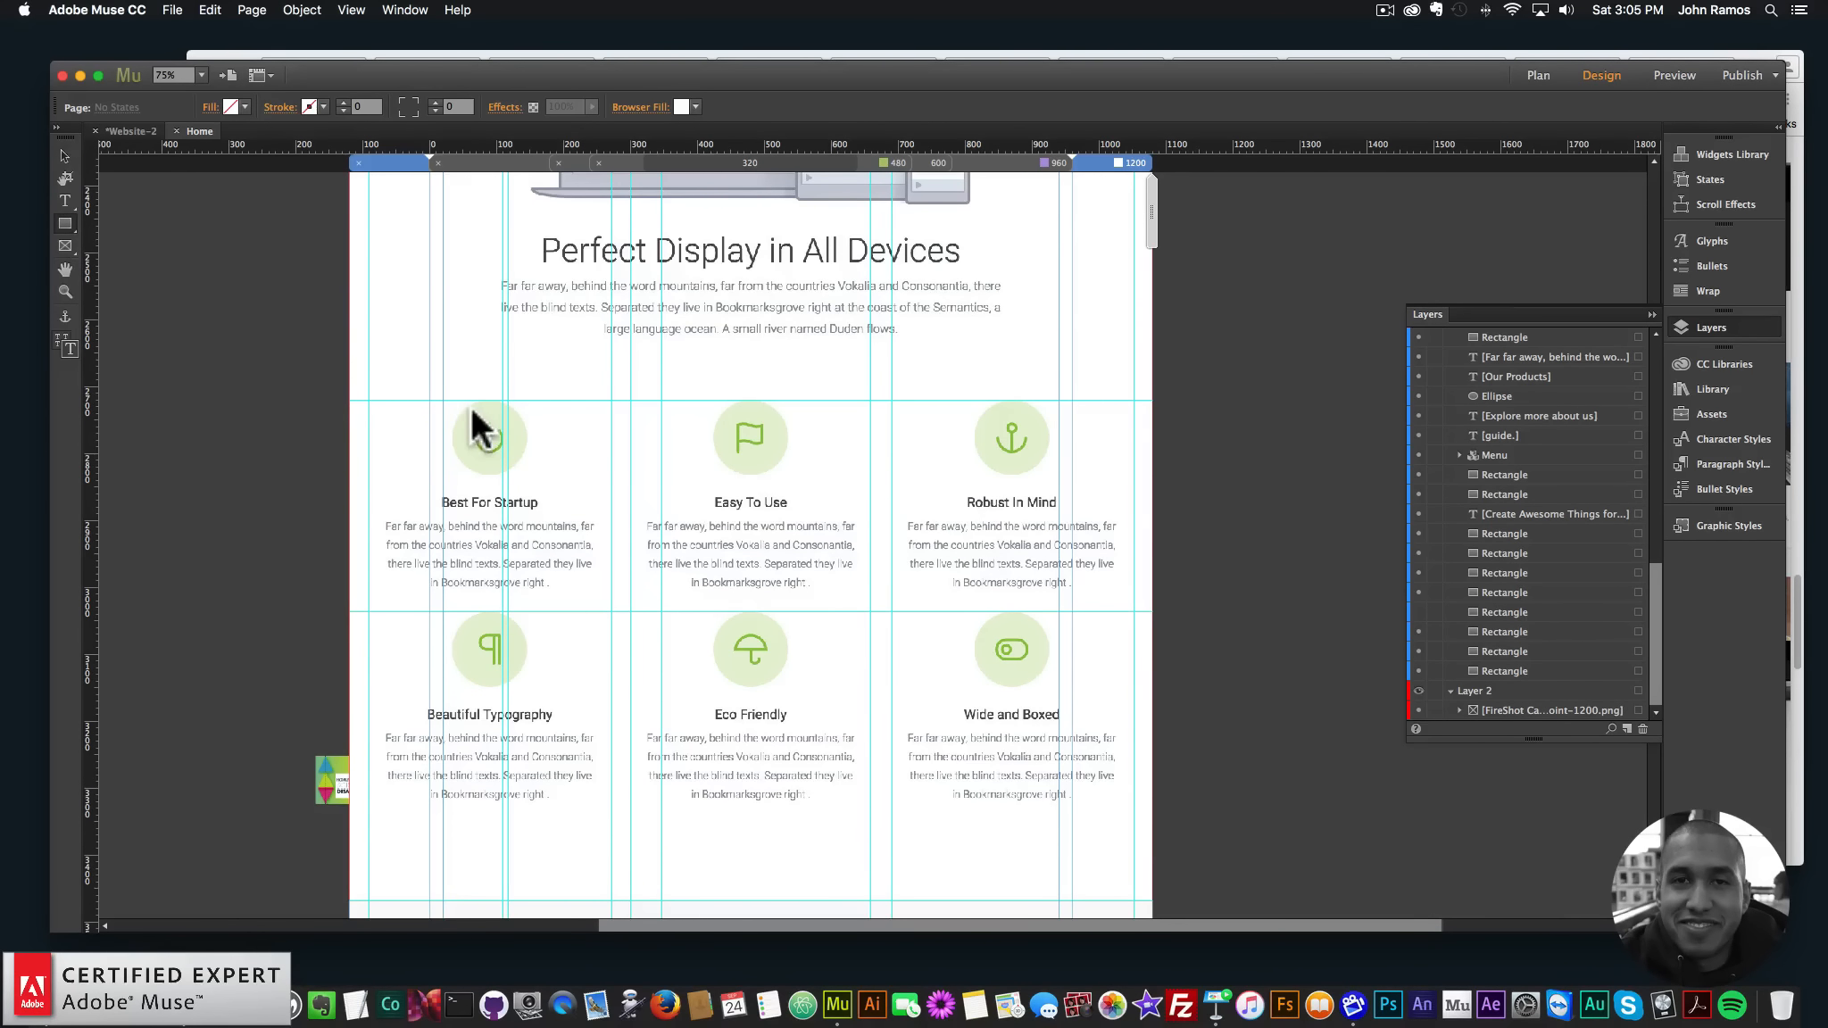
key("shift")
- Draw a perfect circle over the power icon with the Ellipse tool
left_click_drag(497, 438, 538, 478)
key("shift+super+z")
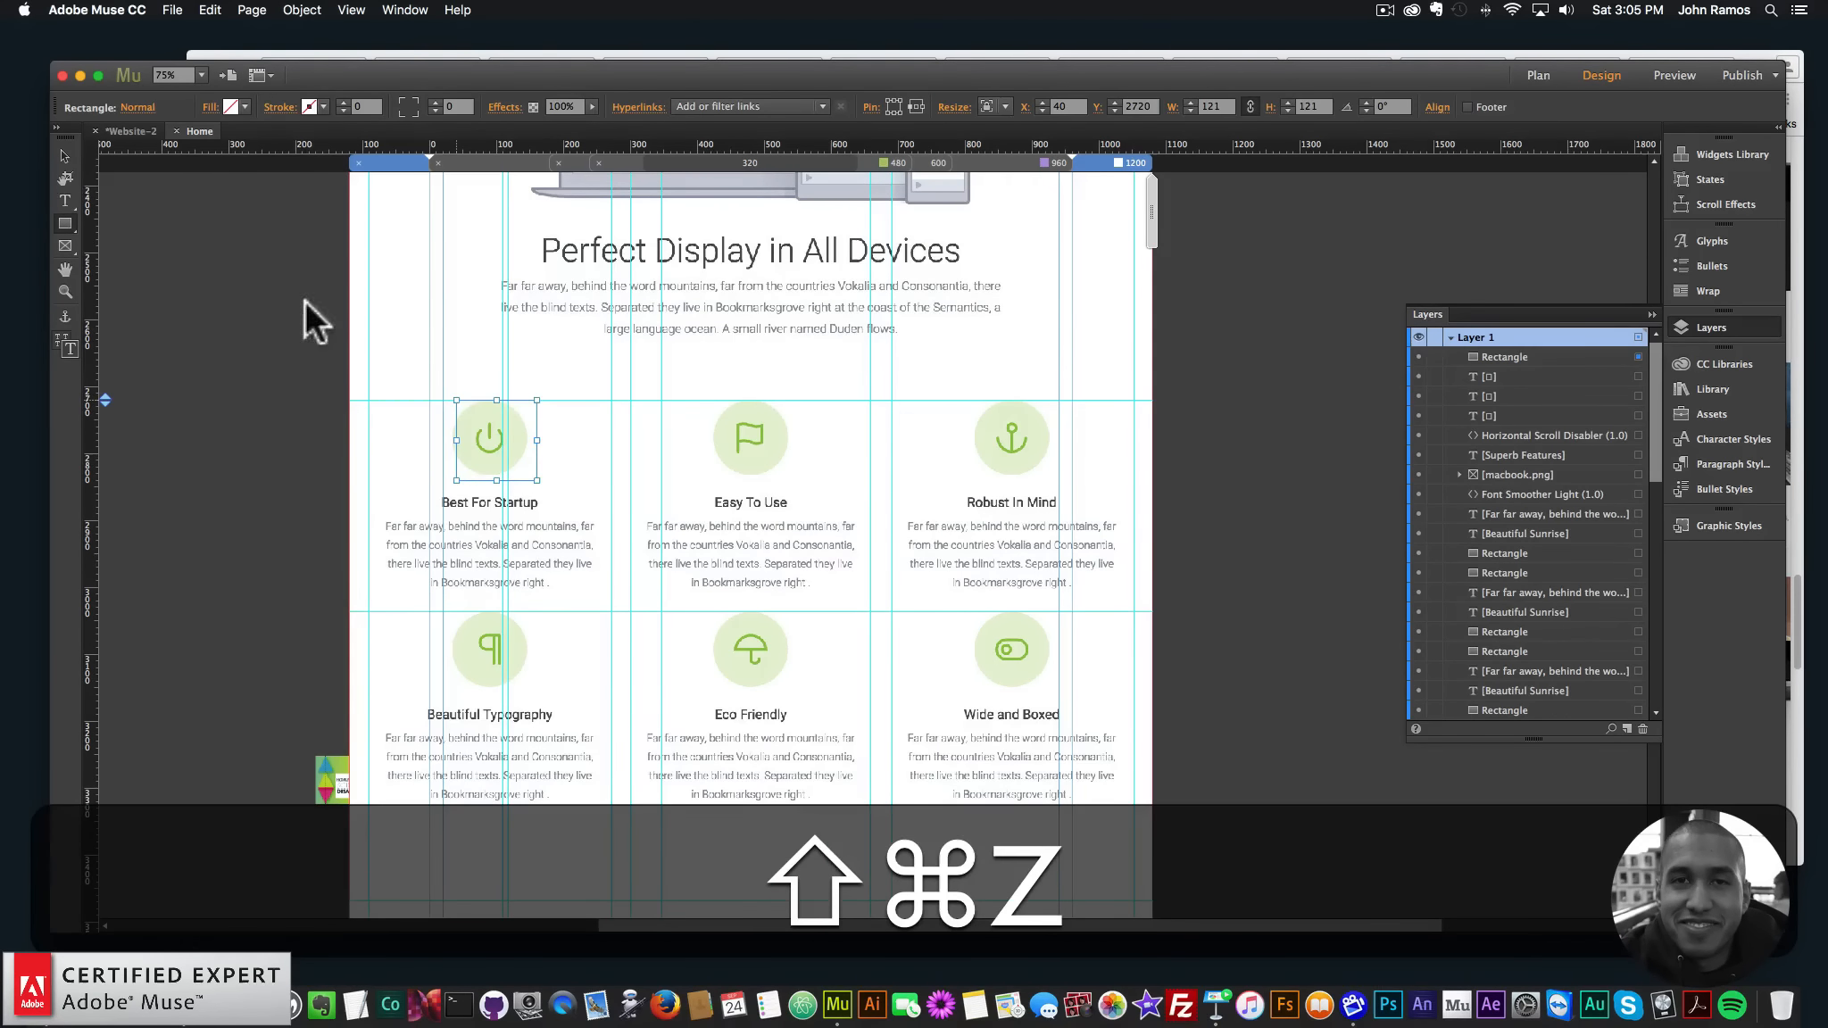
key("super+z")
left_click(63, 223)
left_click(120, 267)
key("shift")
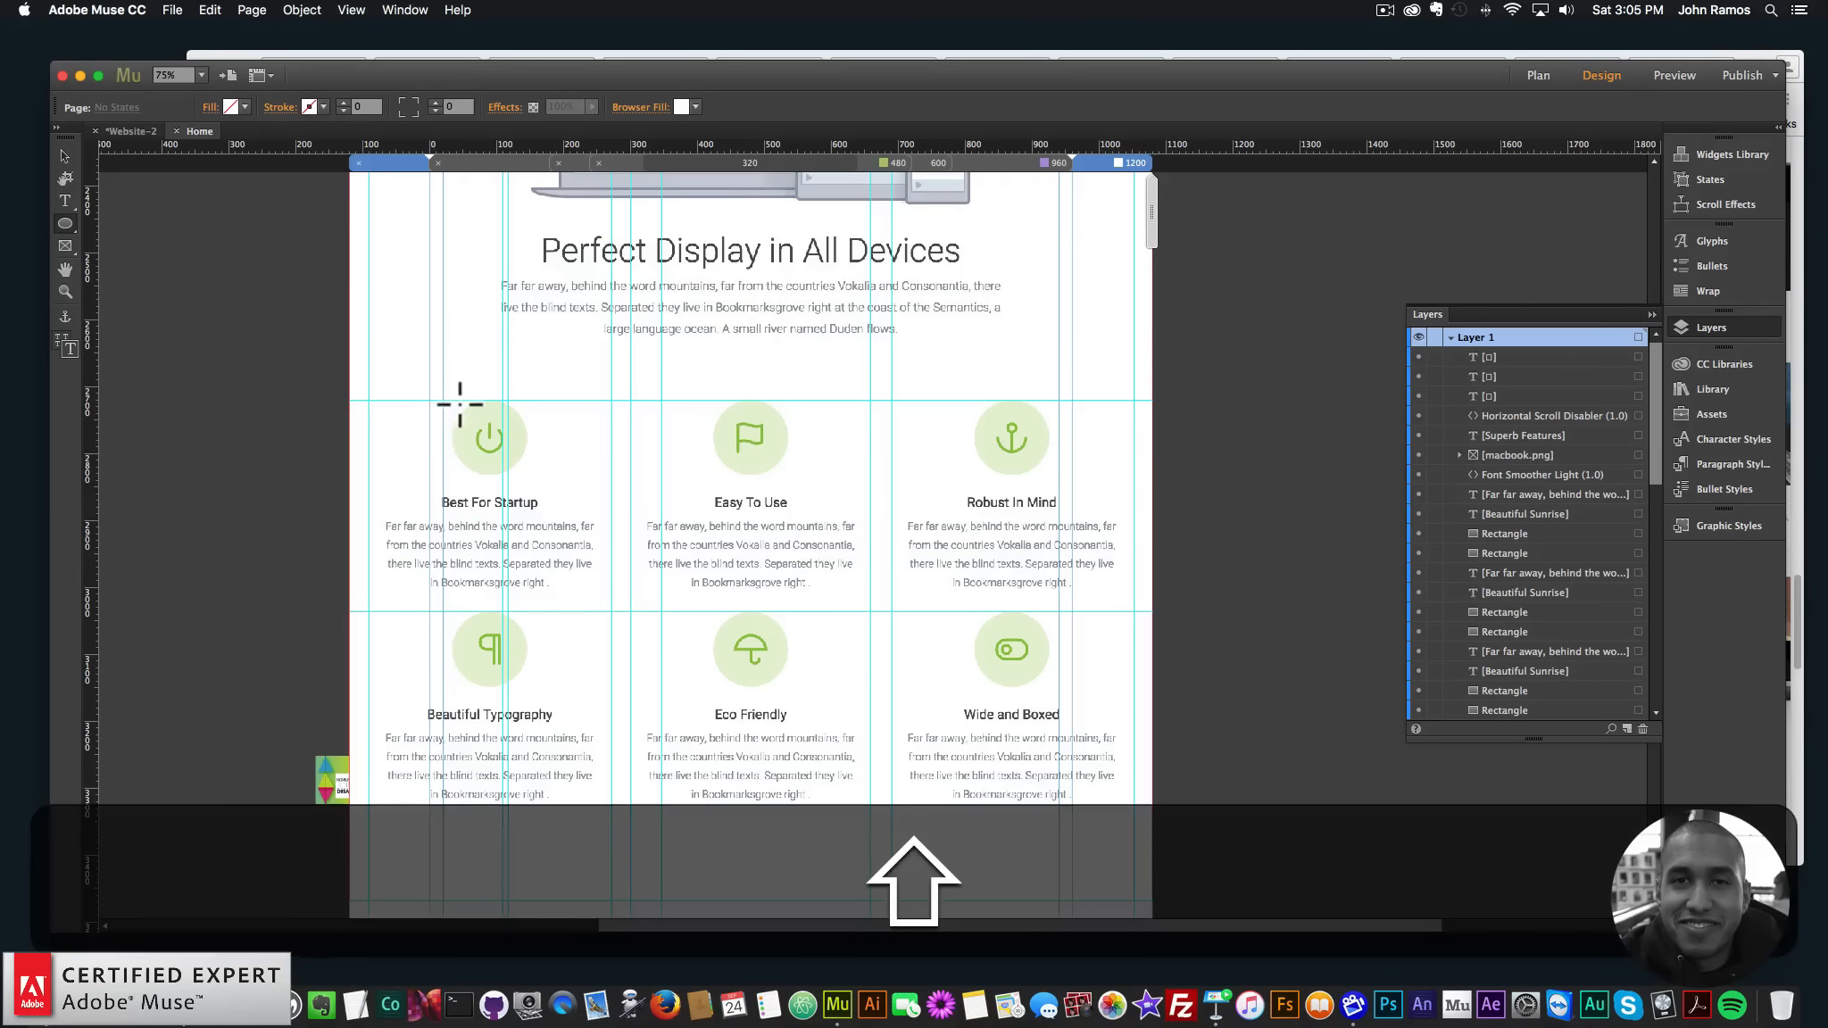
left_click_drag(452, 401, 527, 468)
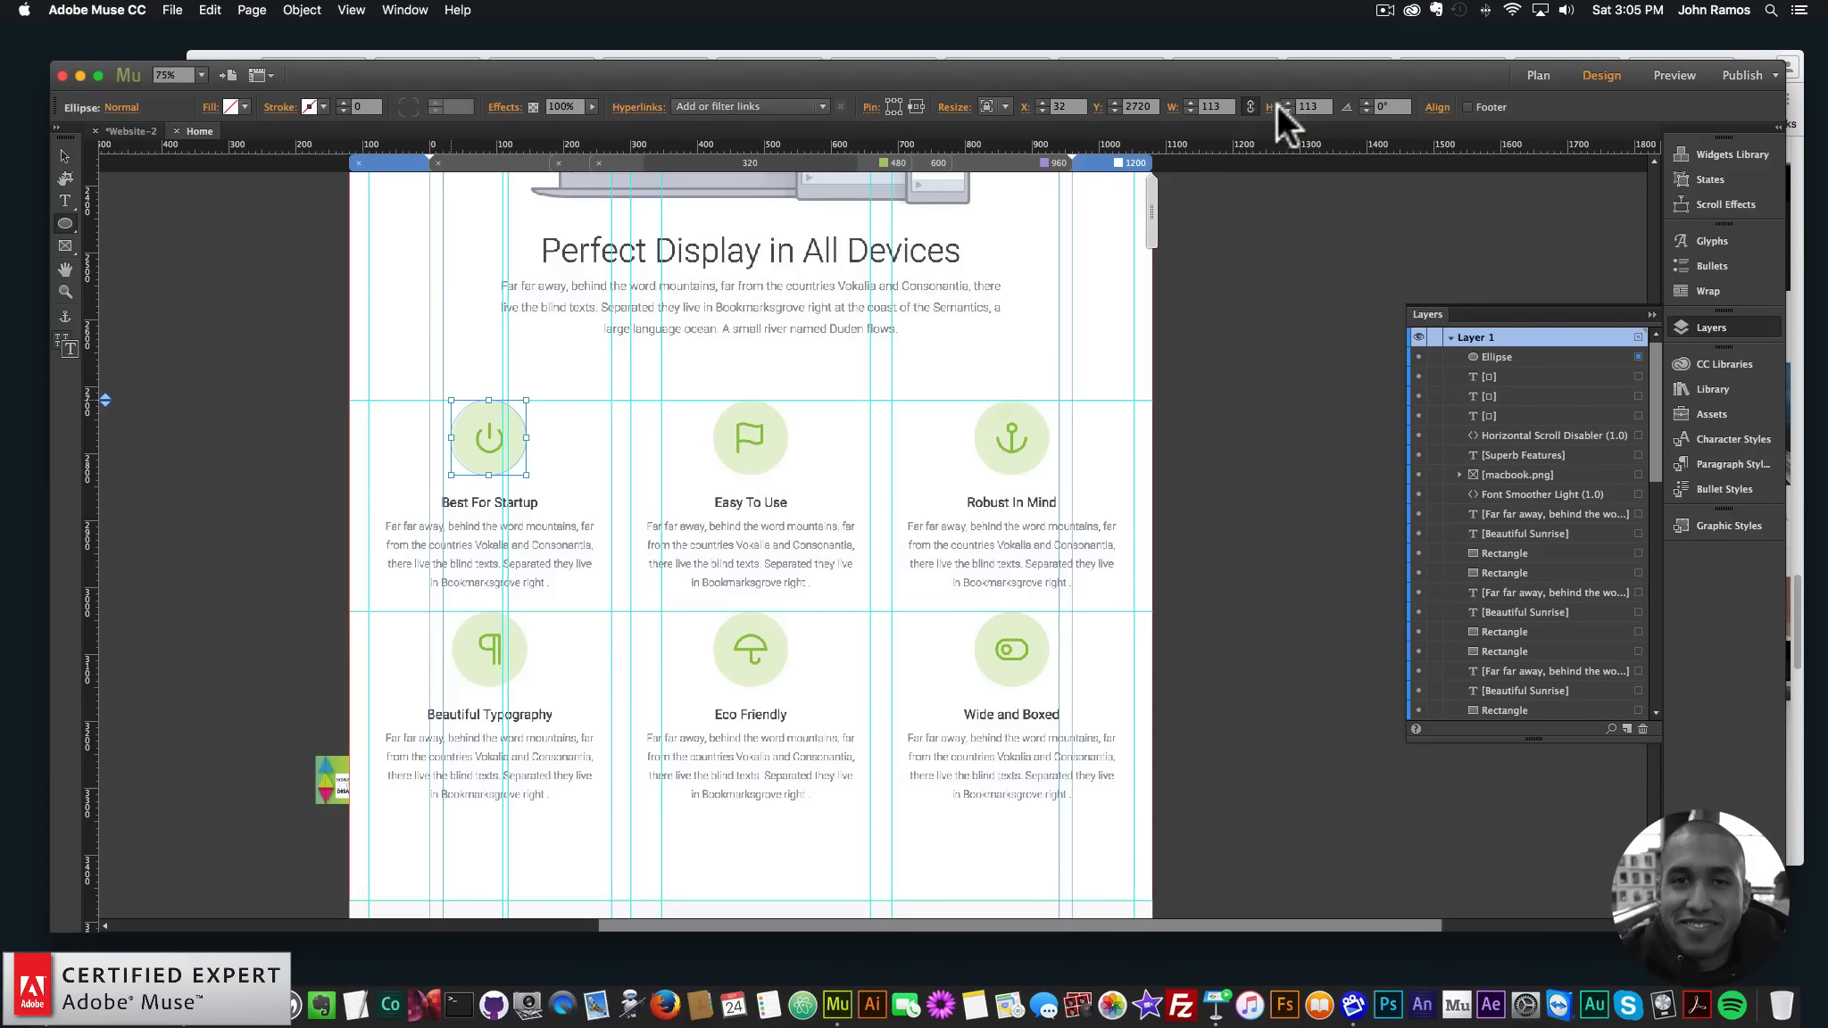
- Make the circle 110 px wide, center it on the icon, and fill it with pale green E6F2D4
type("110")
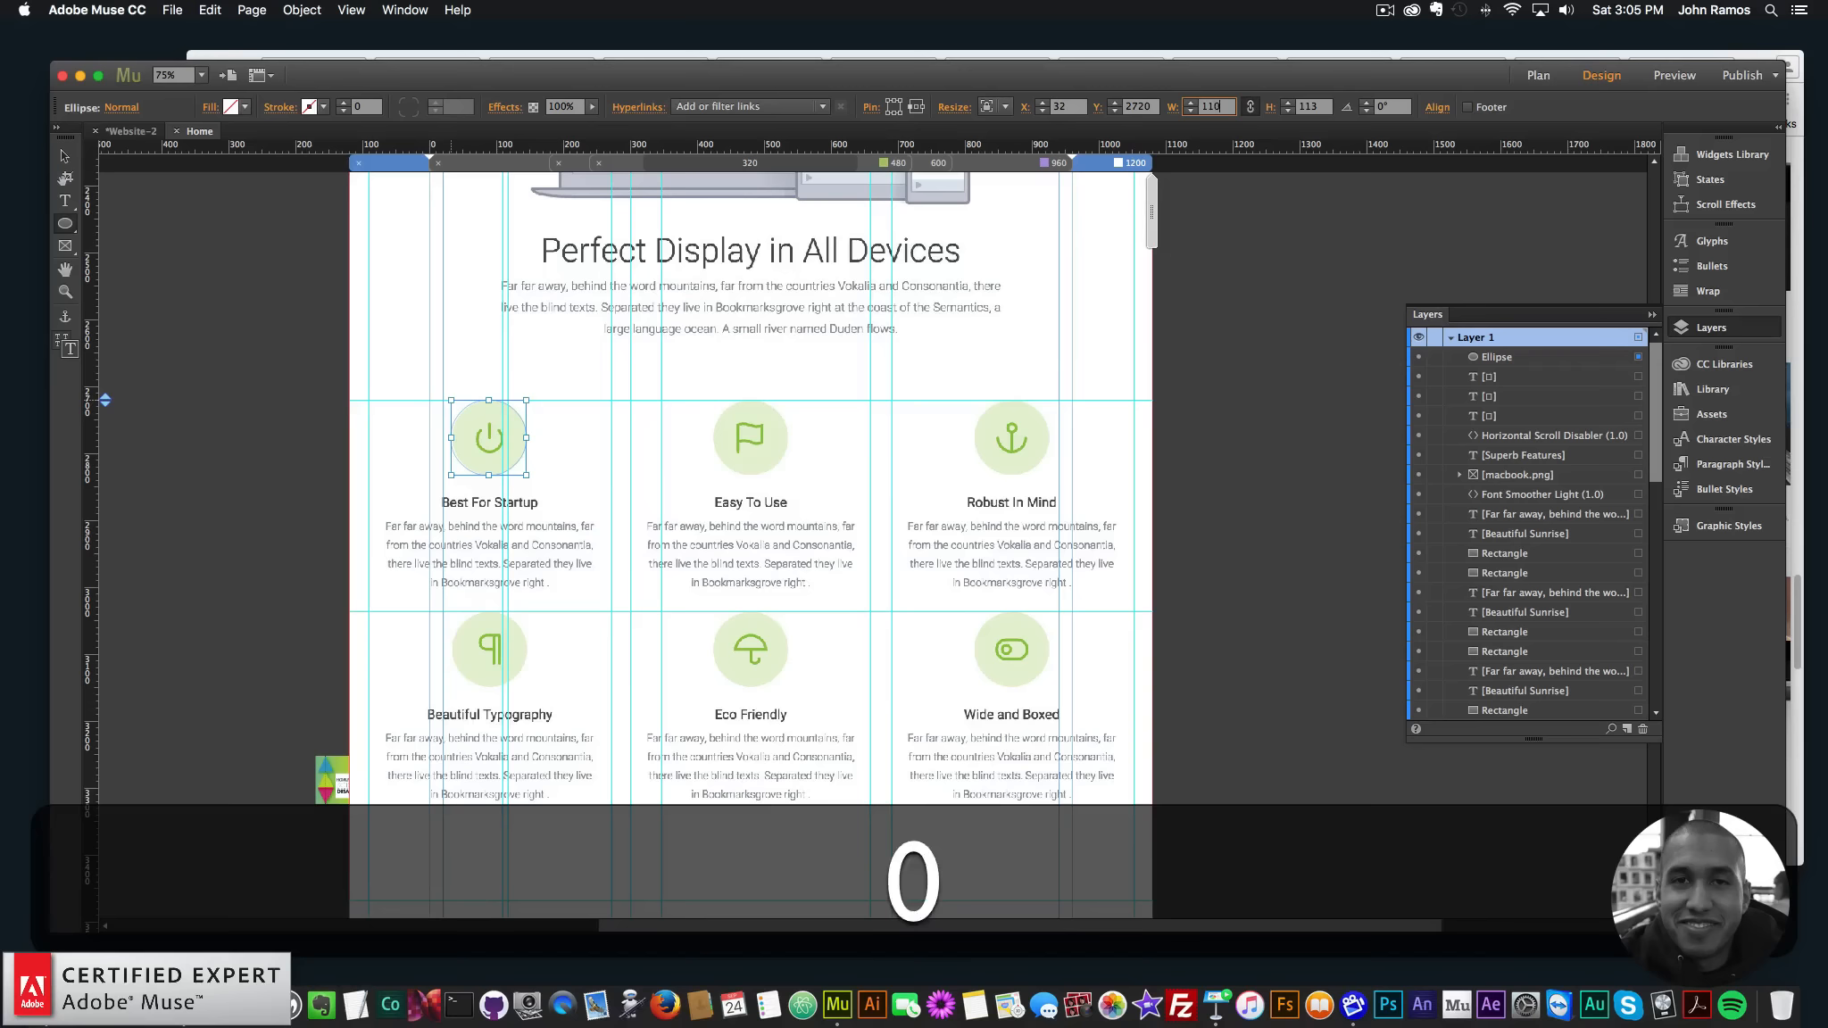
key("Return")
key("Right")
key("Right")
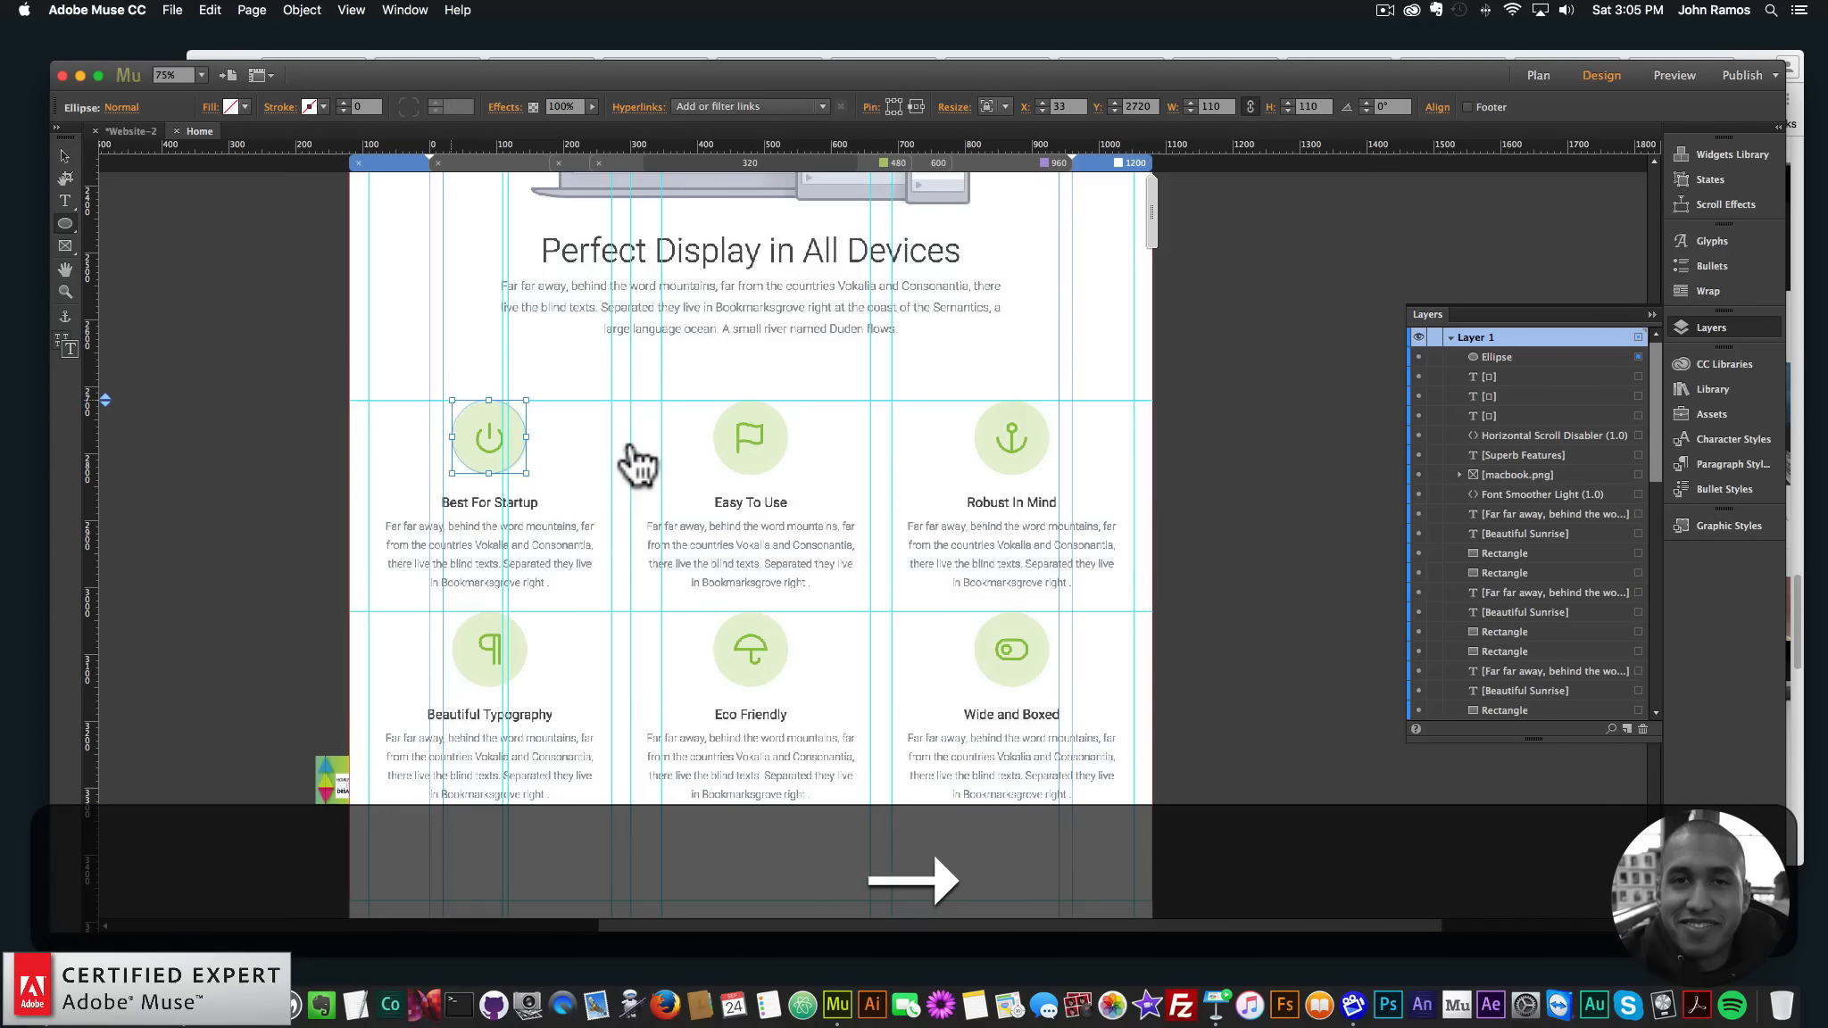
key("Down")
key("Right")
key("Left")
key("Right")
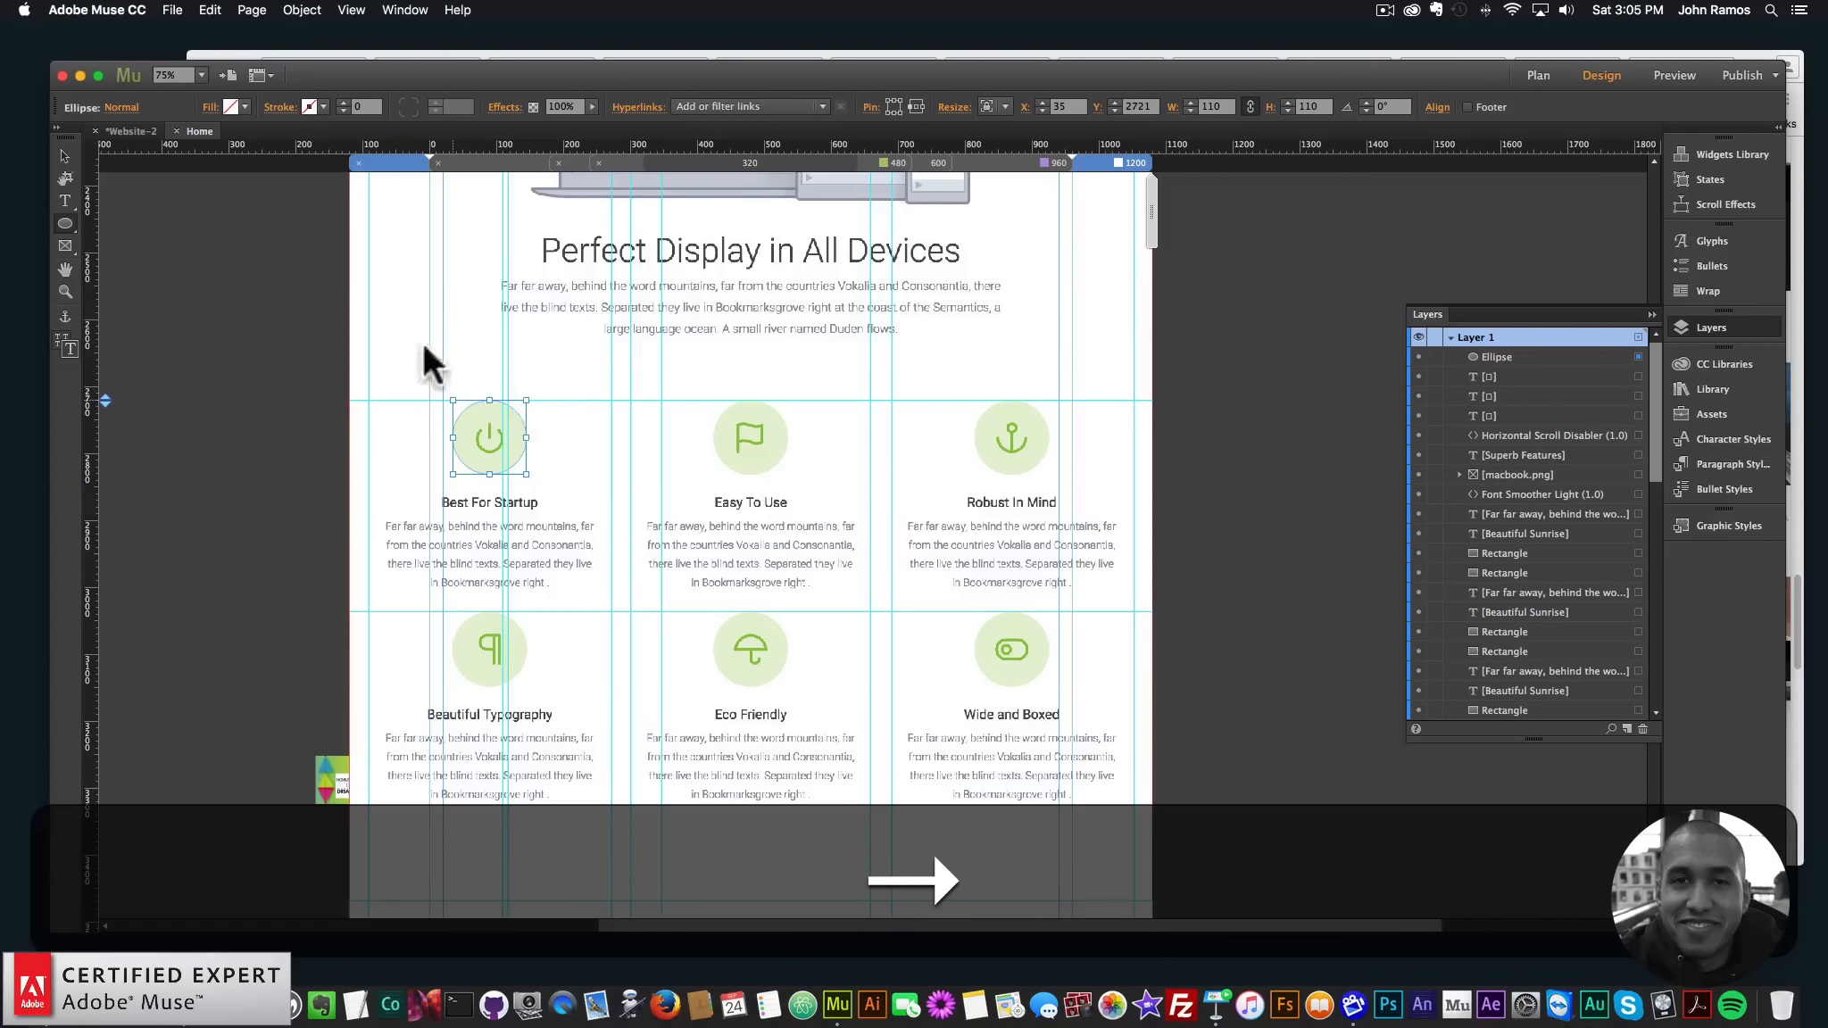
left_click(244, 107)
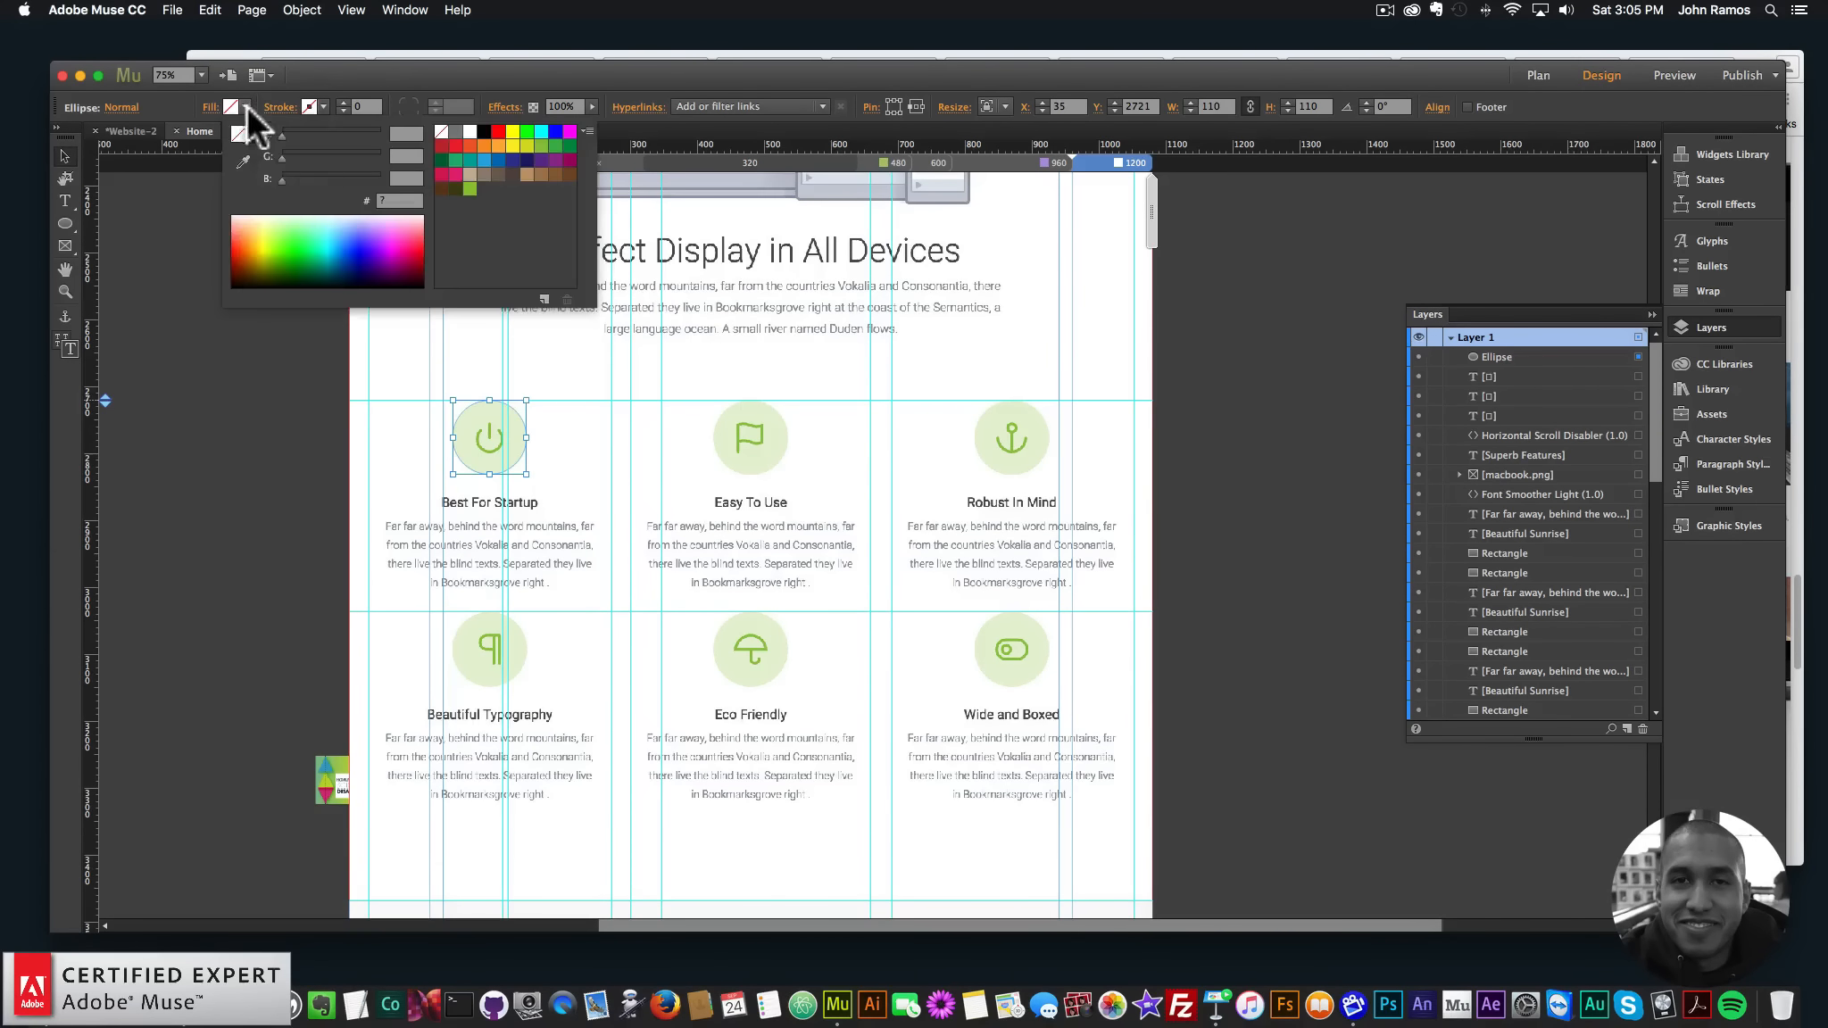
left_click(242, 162)
left_click(490, 418)
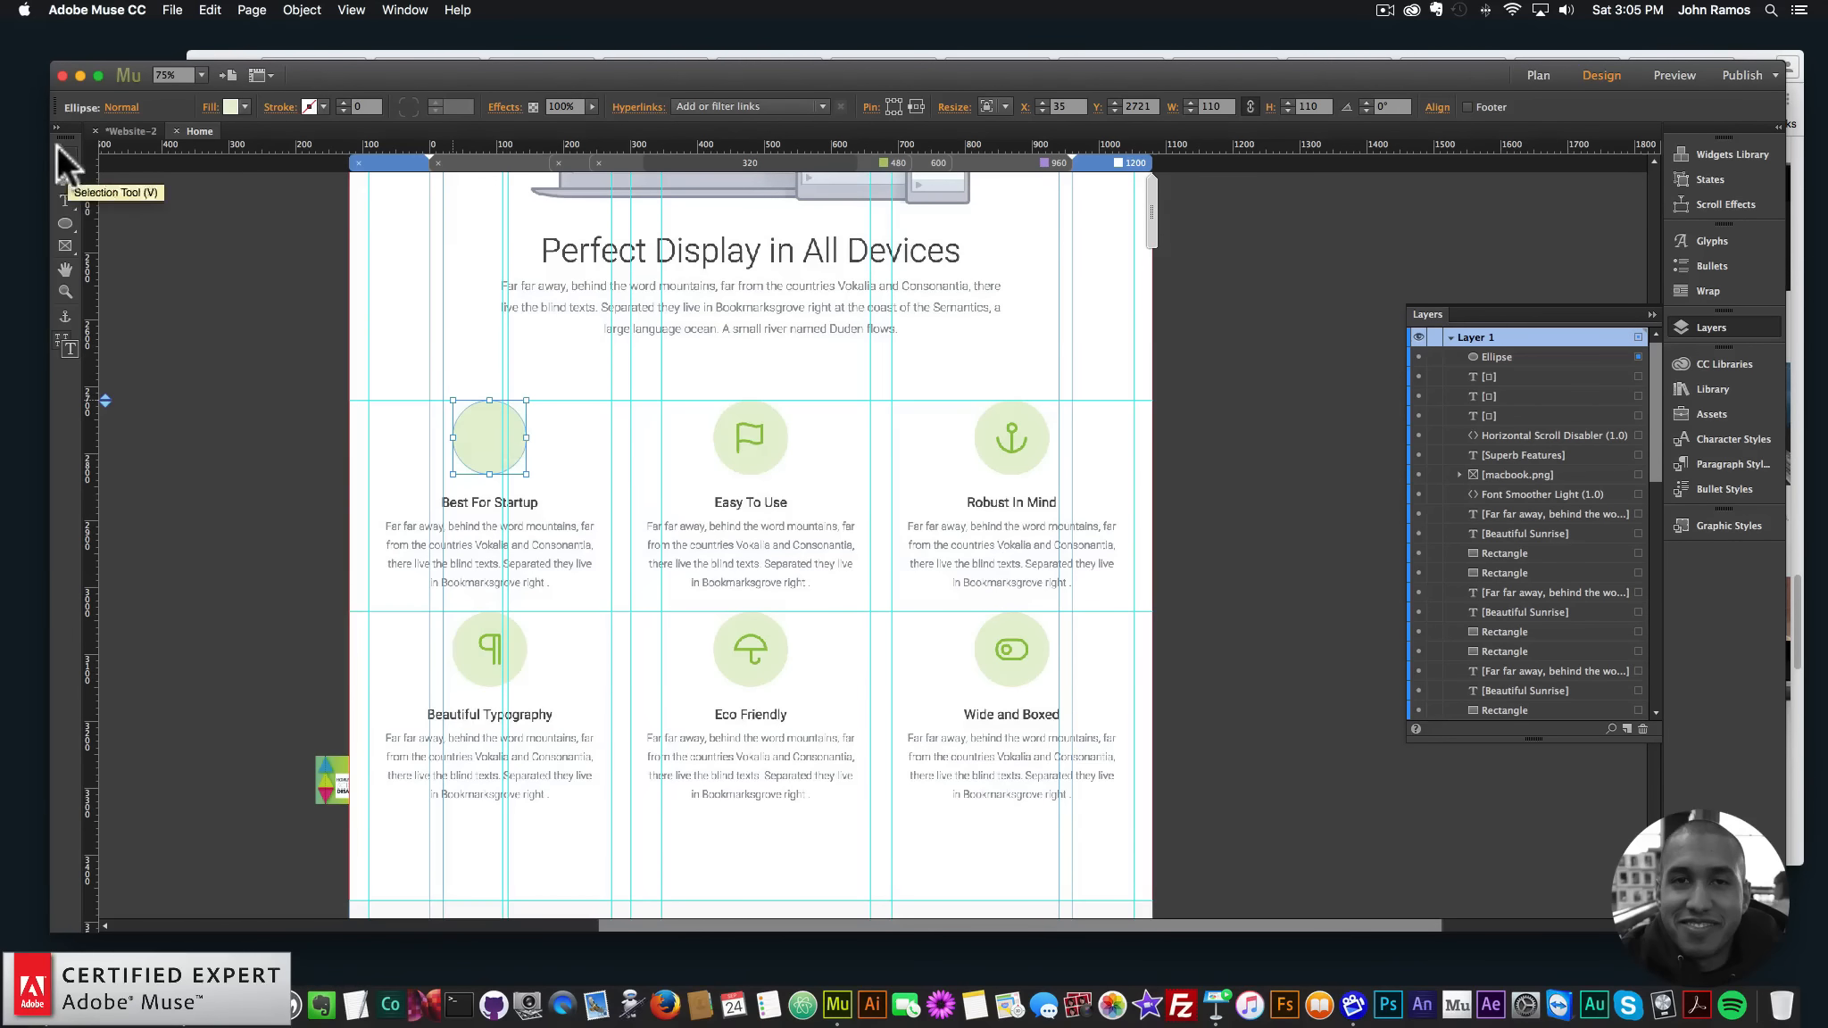
- Paste copies of the circle onto Easy To Use, Robust In Mind, Beautiful Typography, Eco Friendly and the sixth icon
key("super+c")
key("super+v")
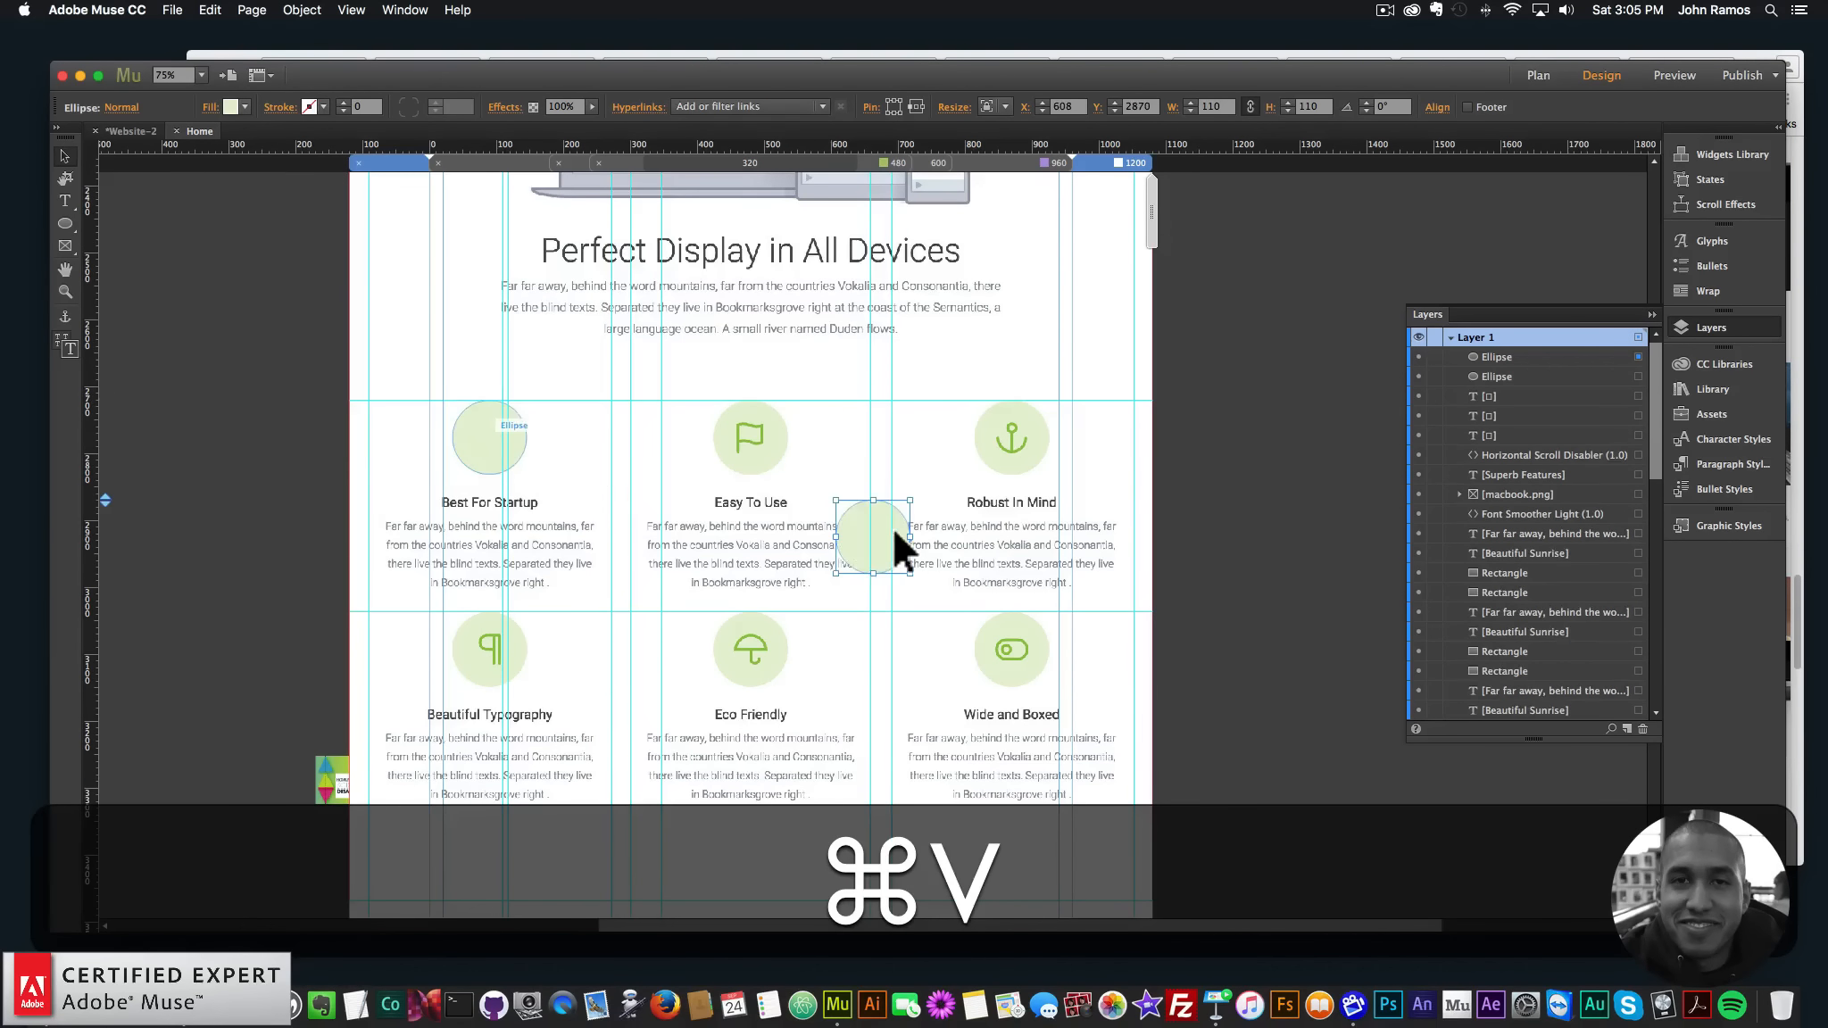
left_click_drag(891, 536, 770, 435)
key("super+v")
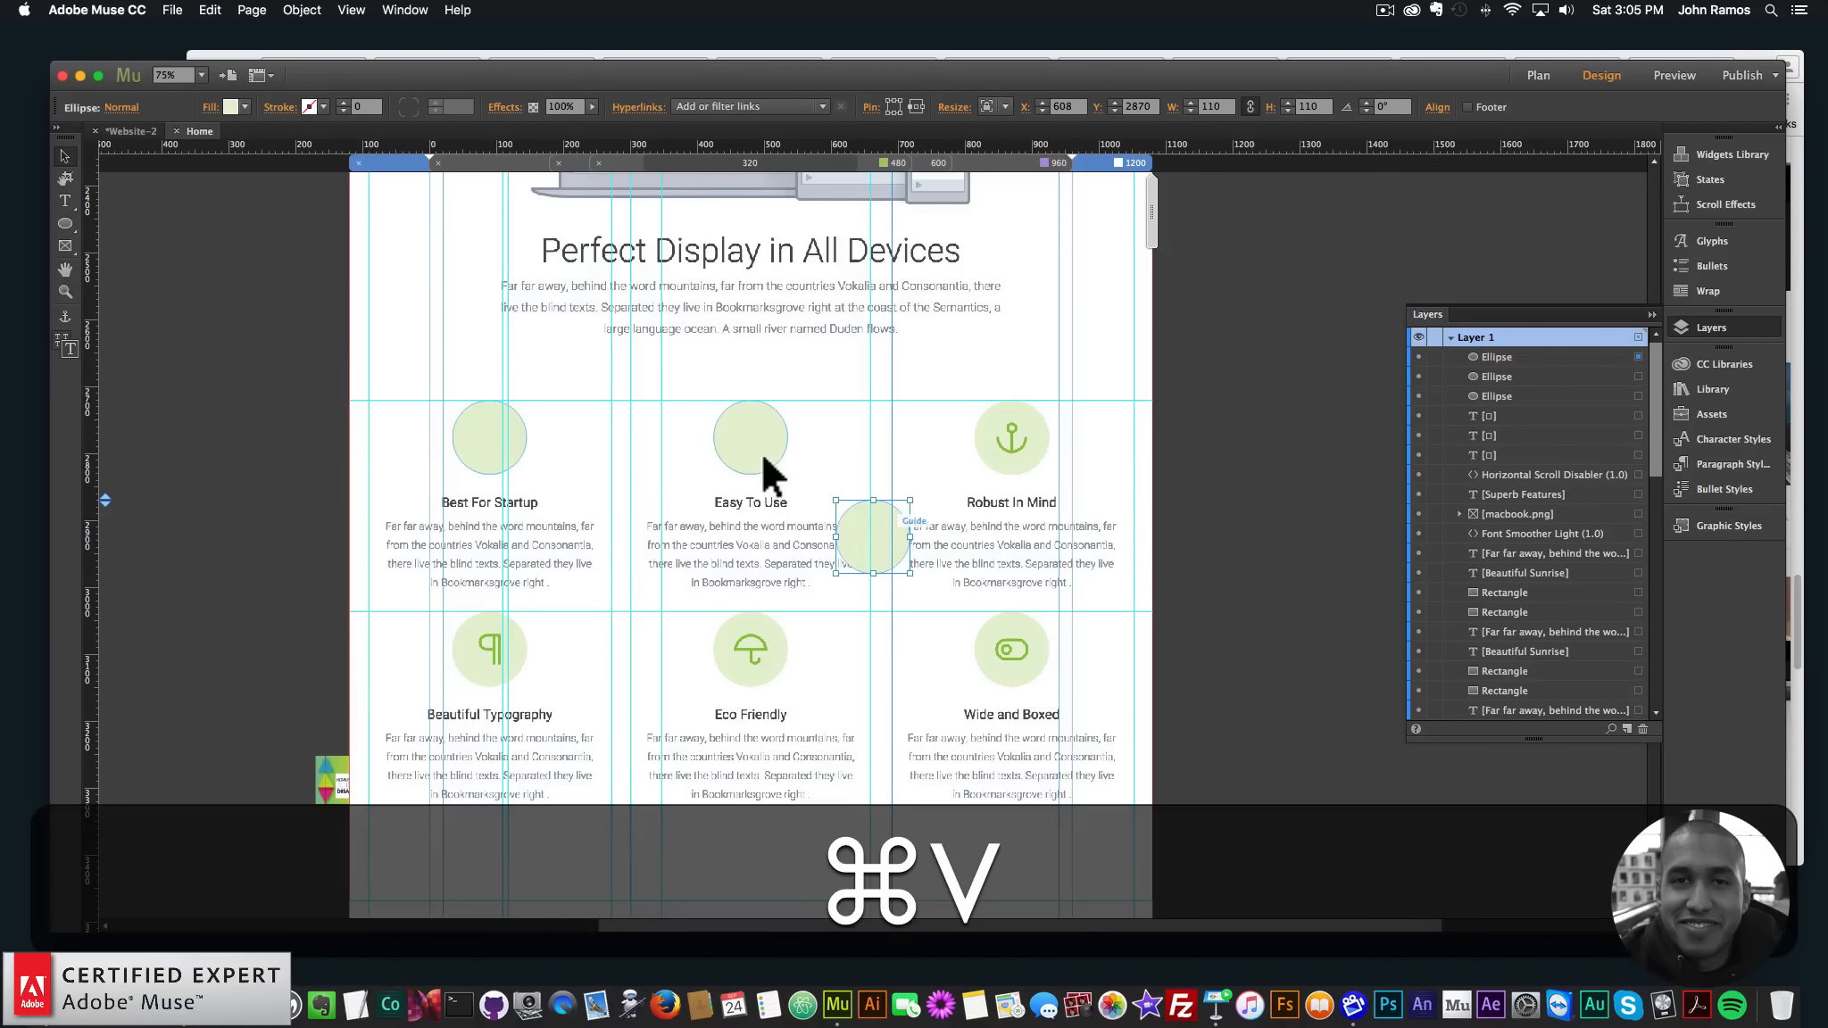
left_click_drag(897, 511, 1001, 421)
key("super+v")
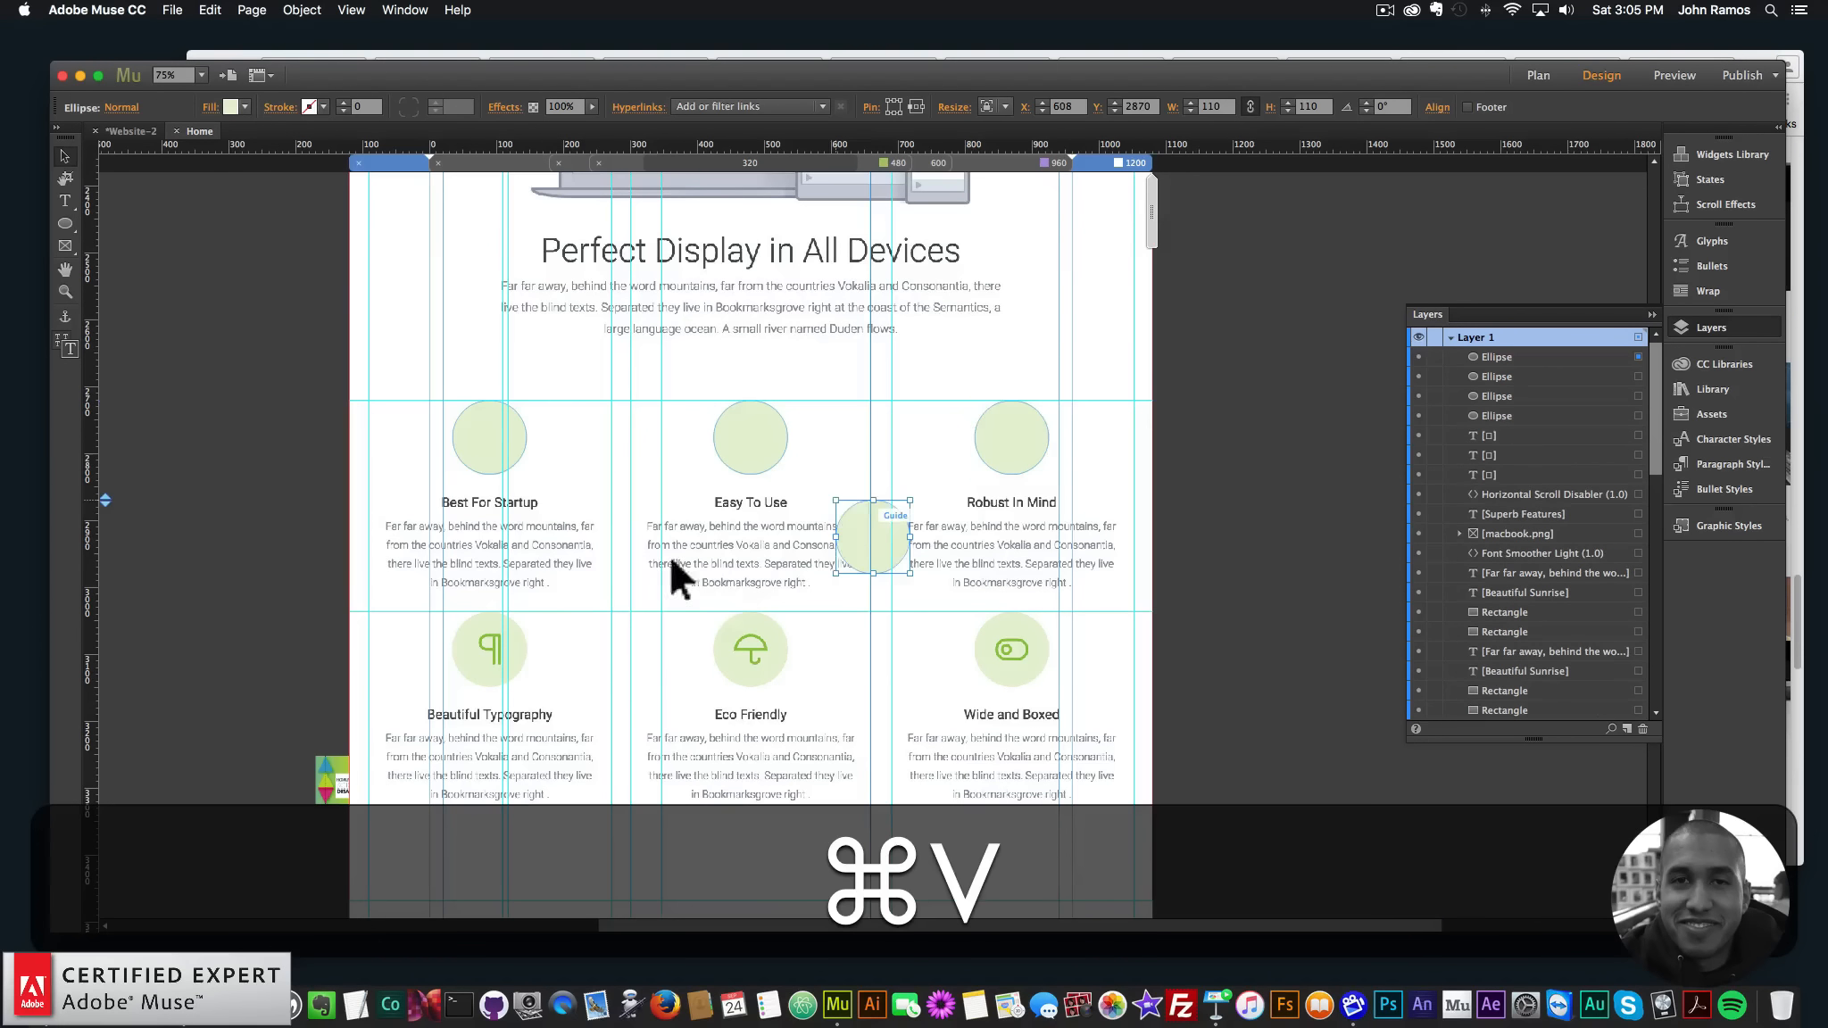
left_click_drag(874, 528, 487, 633)
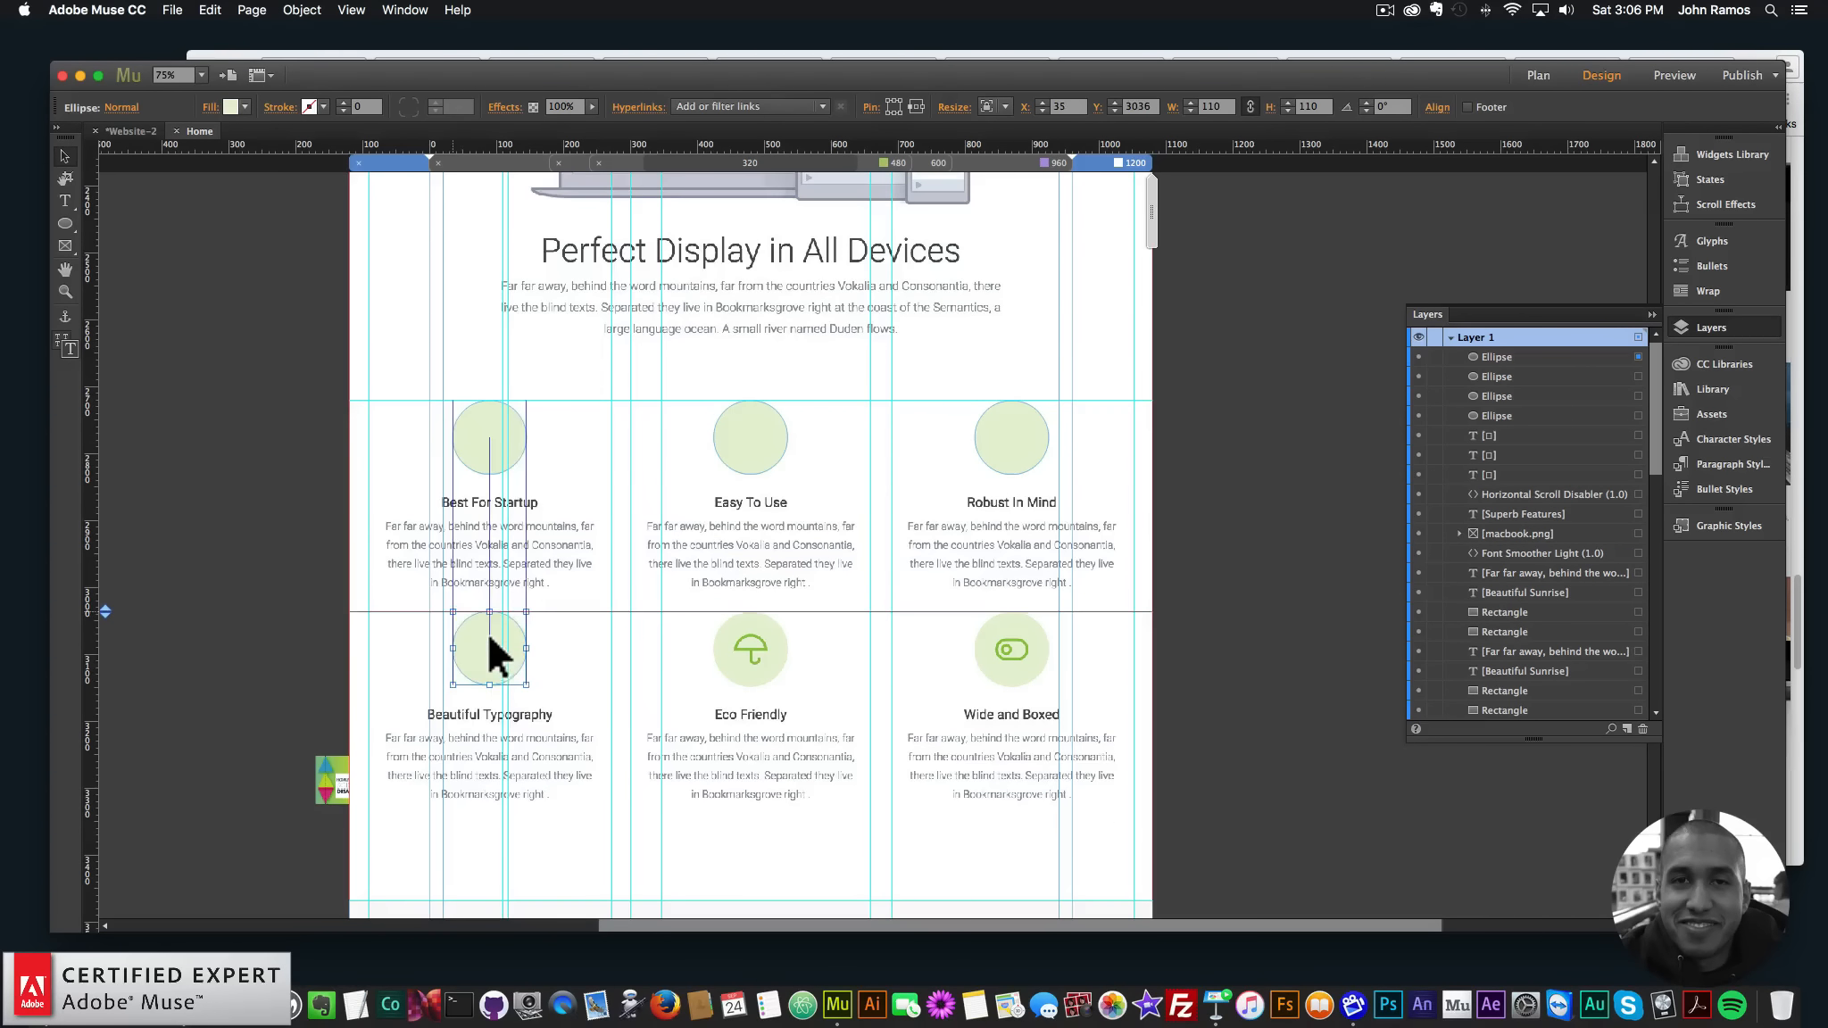
key("super+v")
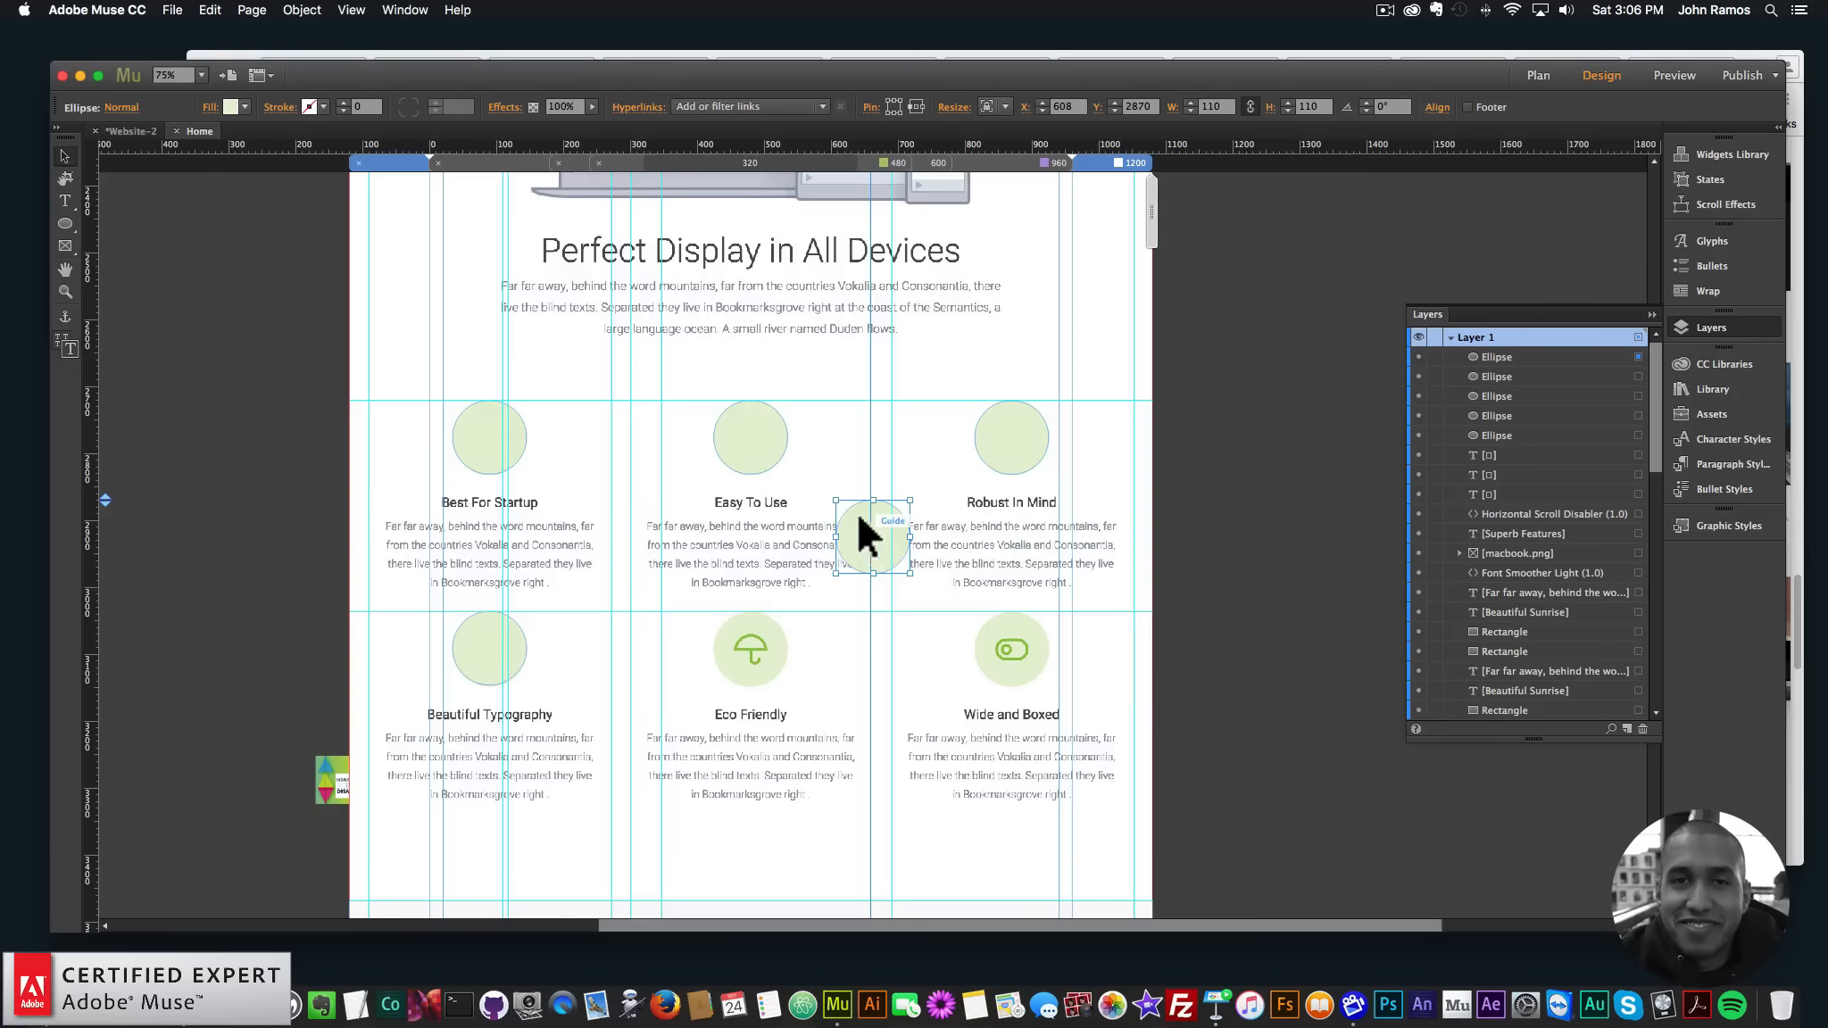
left_click_drag(855, 512, 732, 631)
key("super+v")
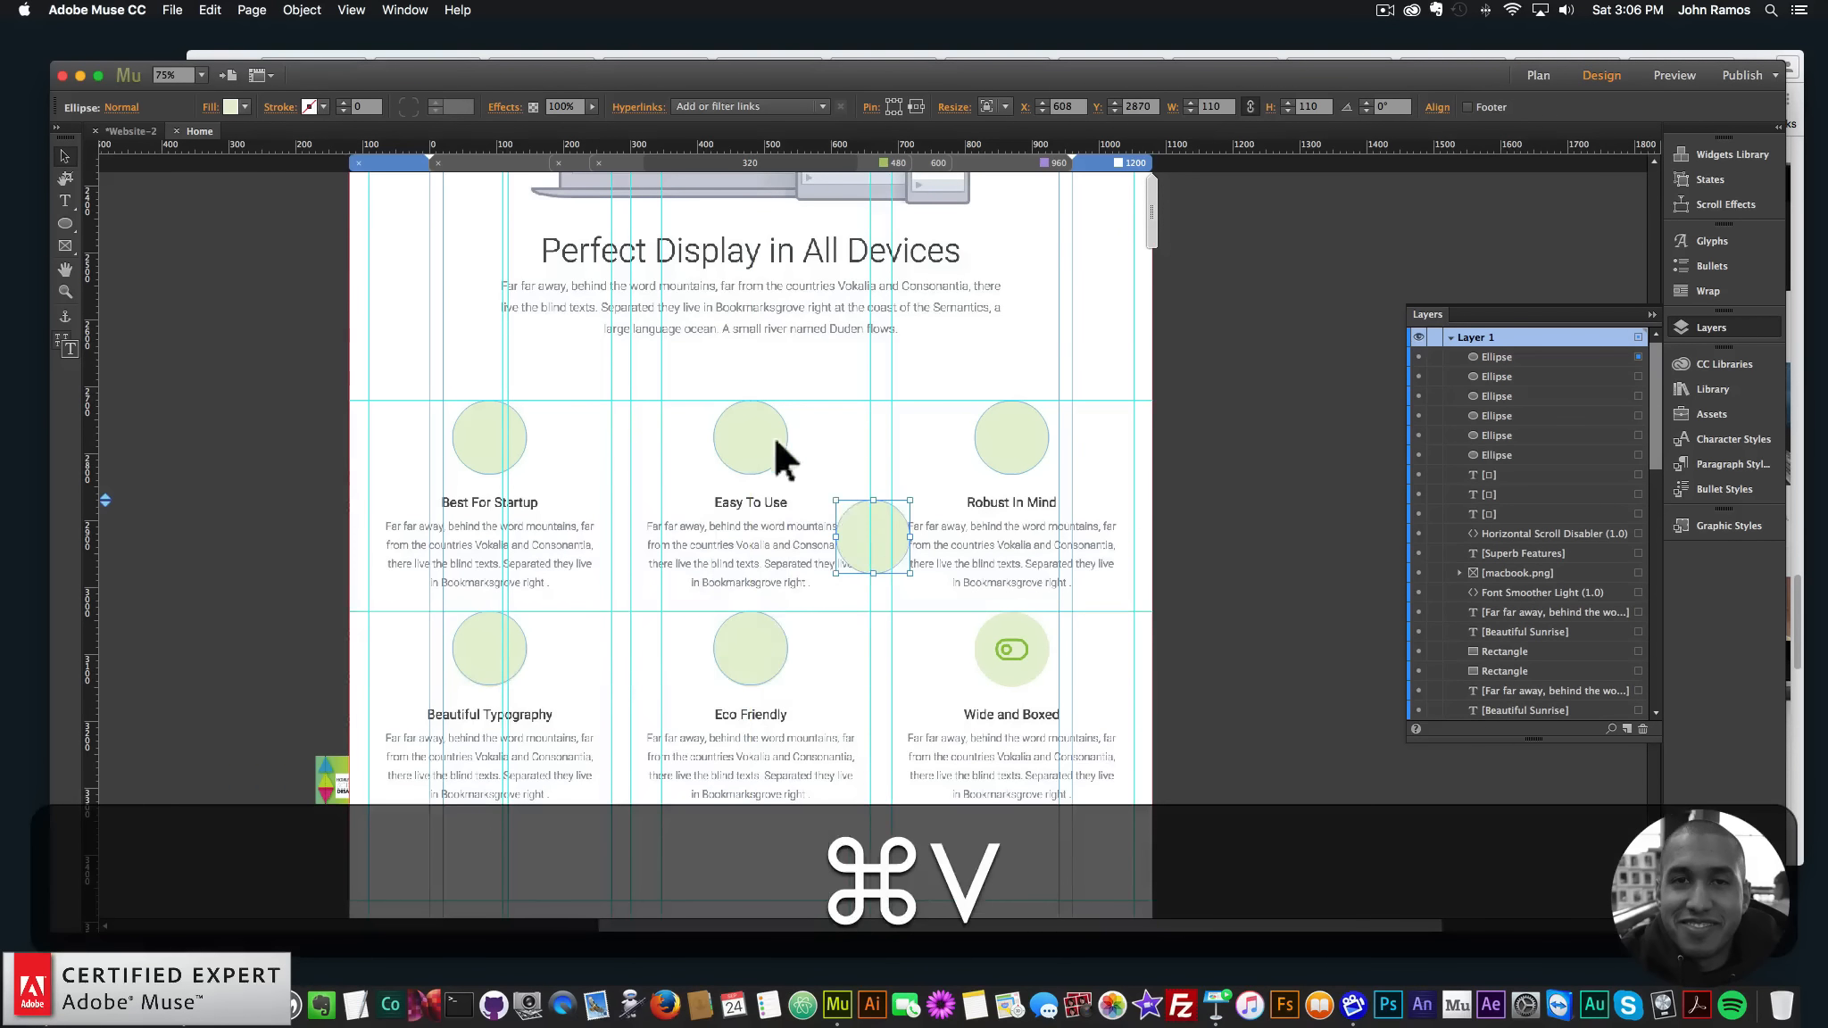
left_click_drag(884, 564, 987, 626)
scroll(987, 627, "up", 5)
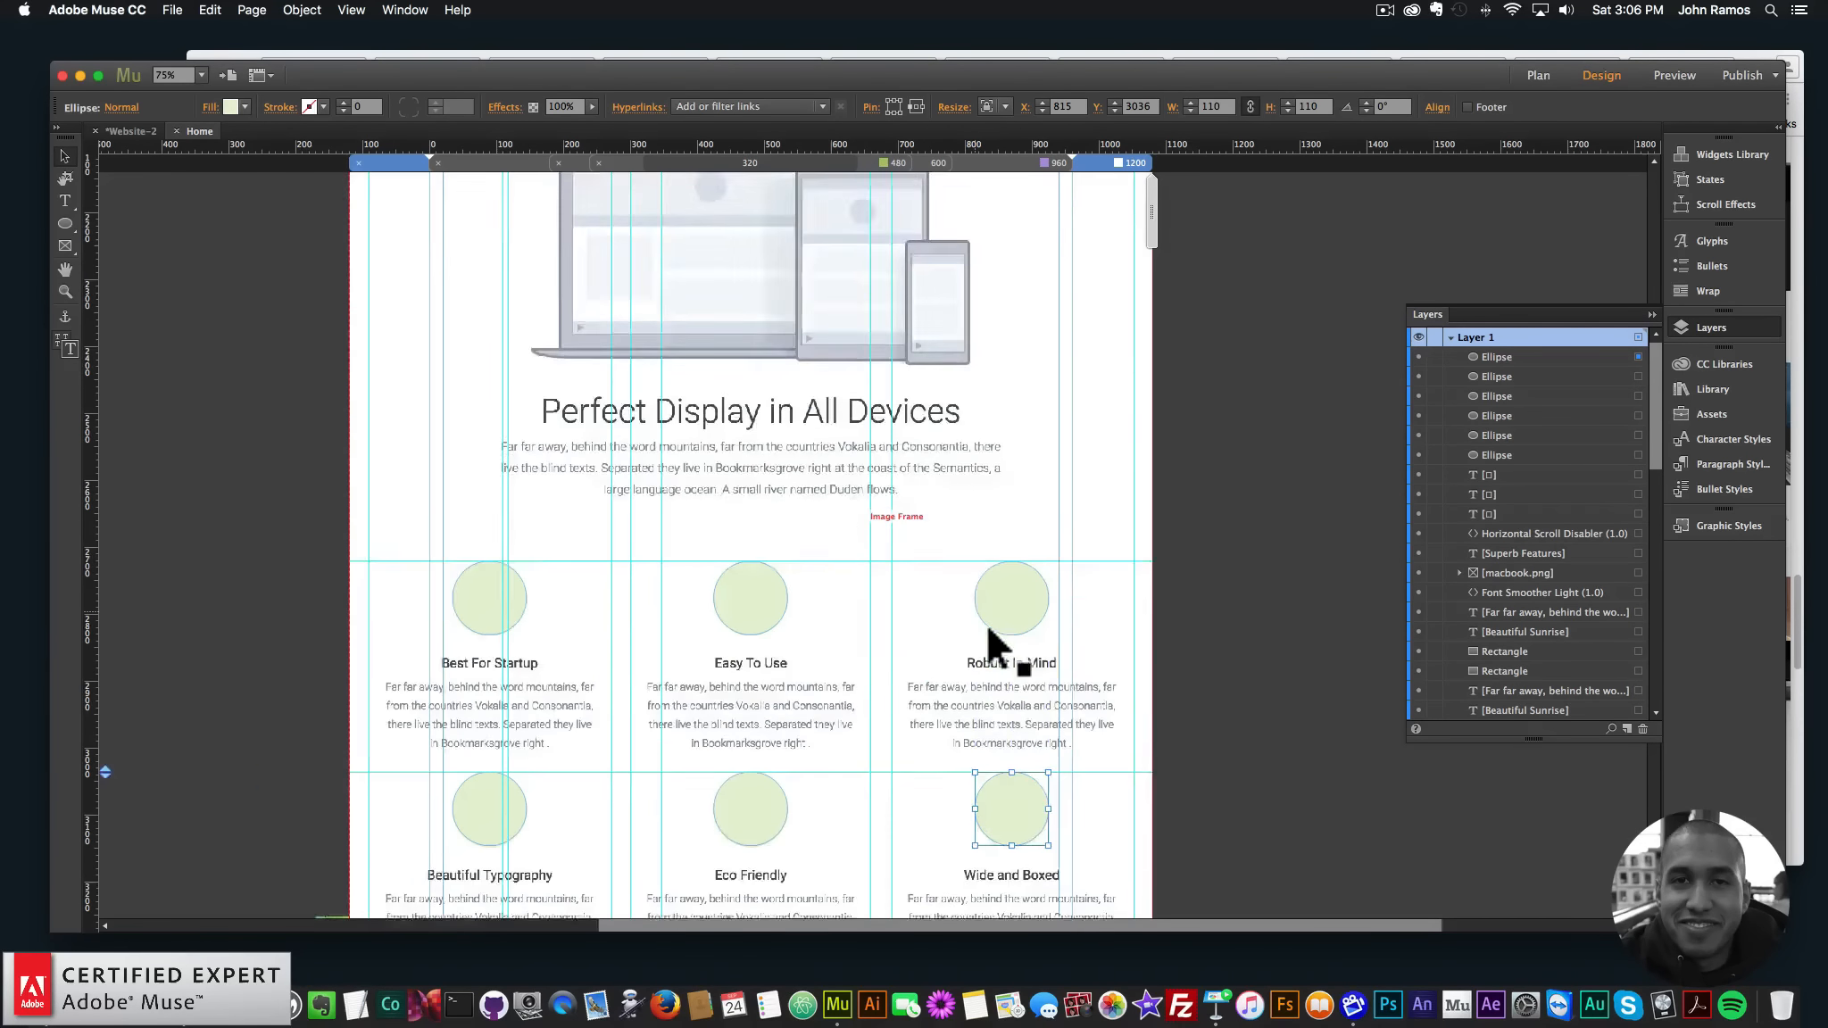
- Place img_devices.png and nudge it into exact alignment over the existing 656×350 devices illustration
left_click(46, 1005)
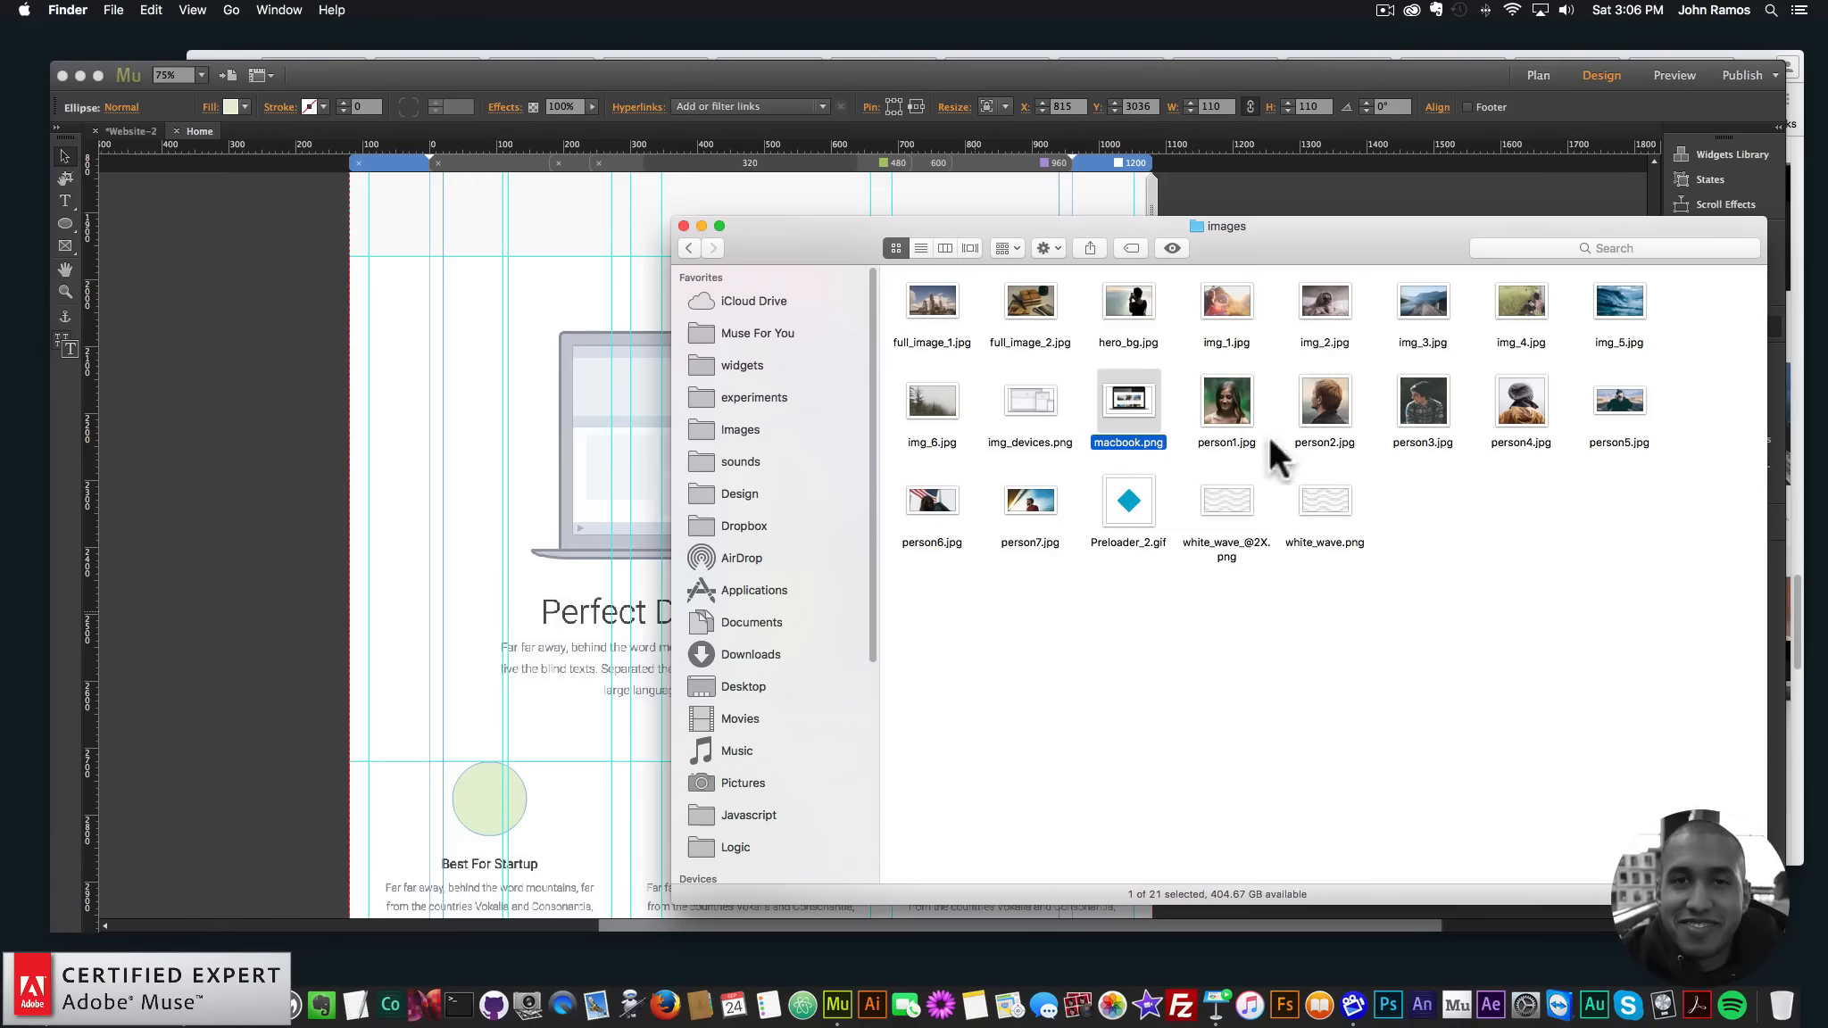
left_click_drag(1030, 402, 499, 384)
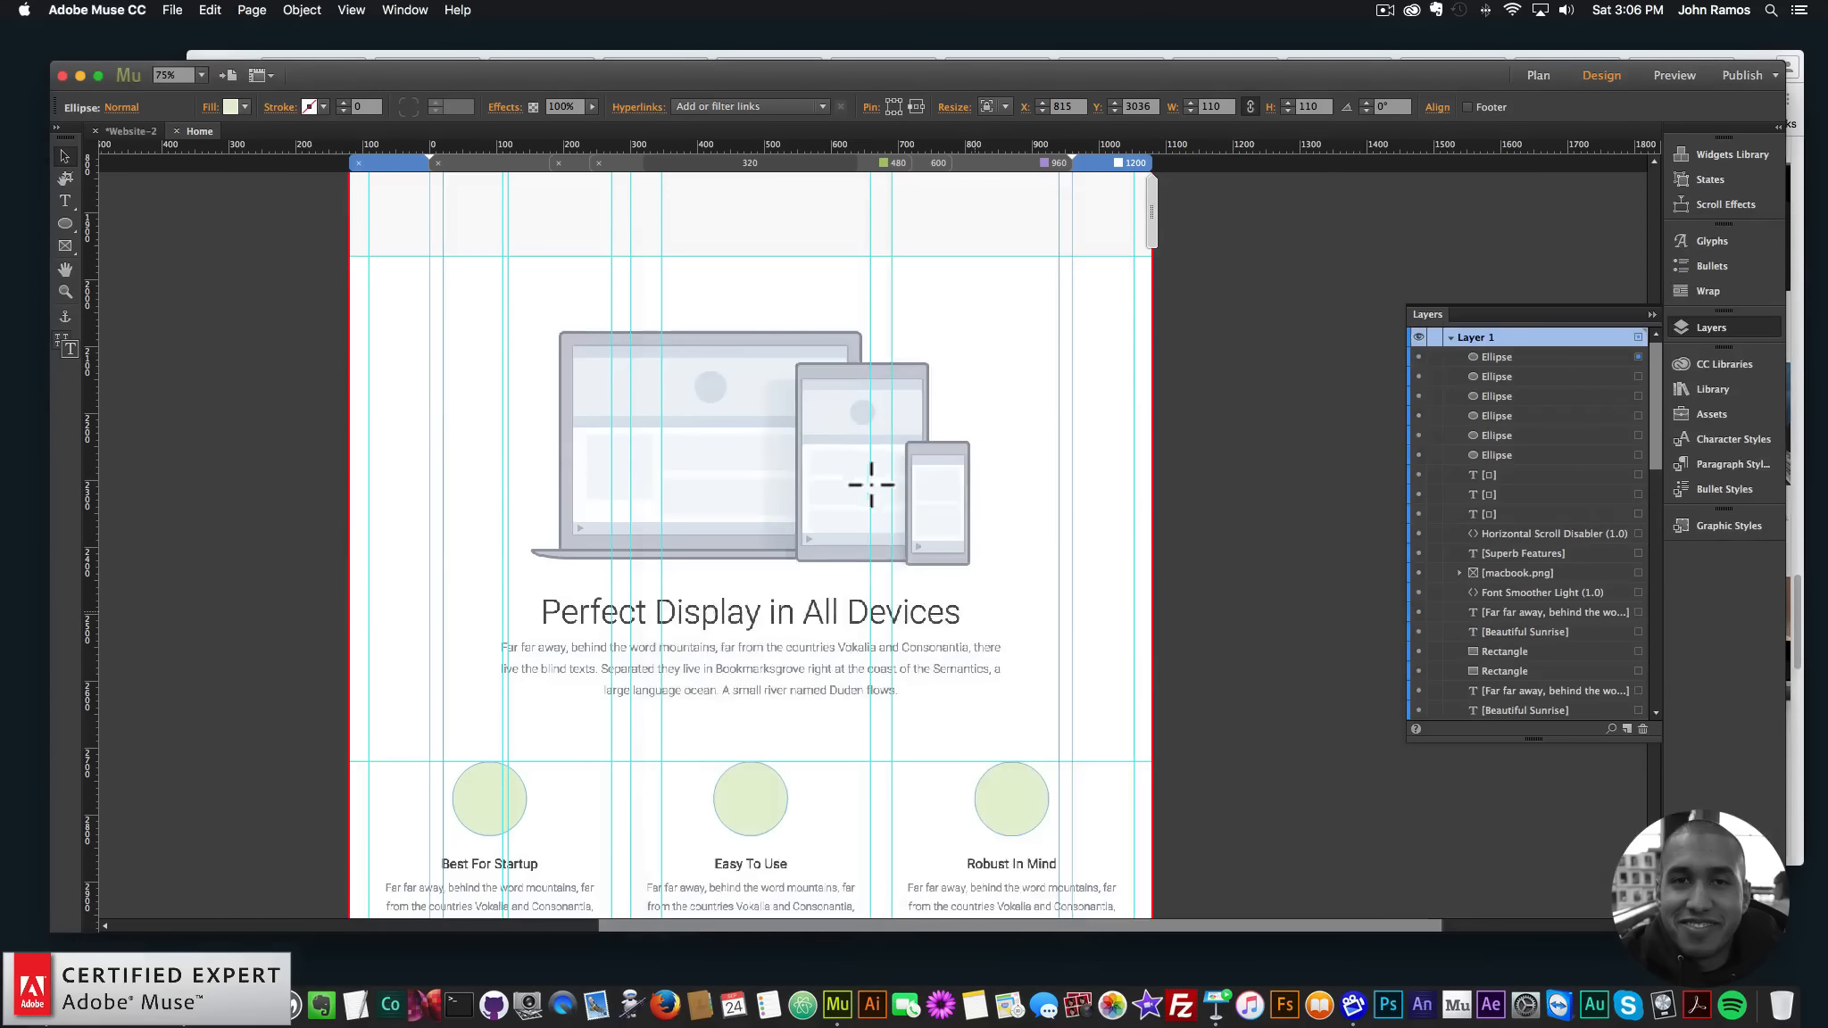
left_click(755, 486)
key("super+z")
left_click(1225, 428)
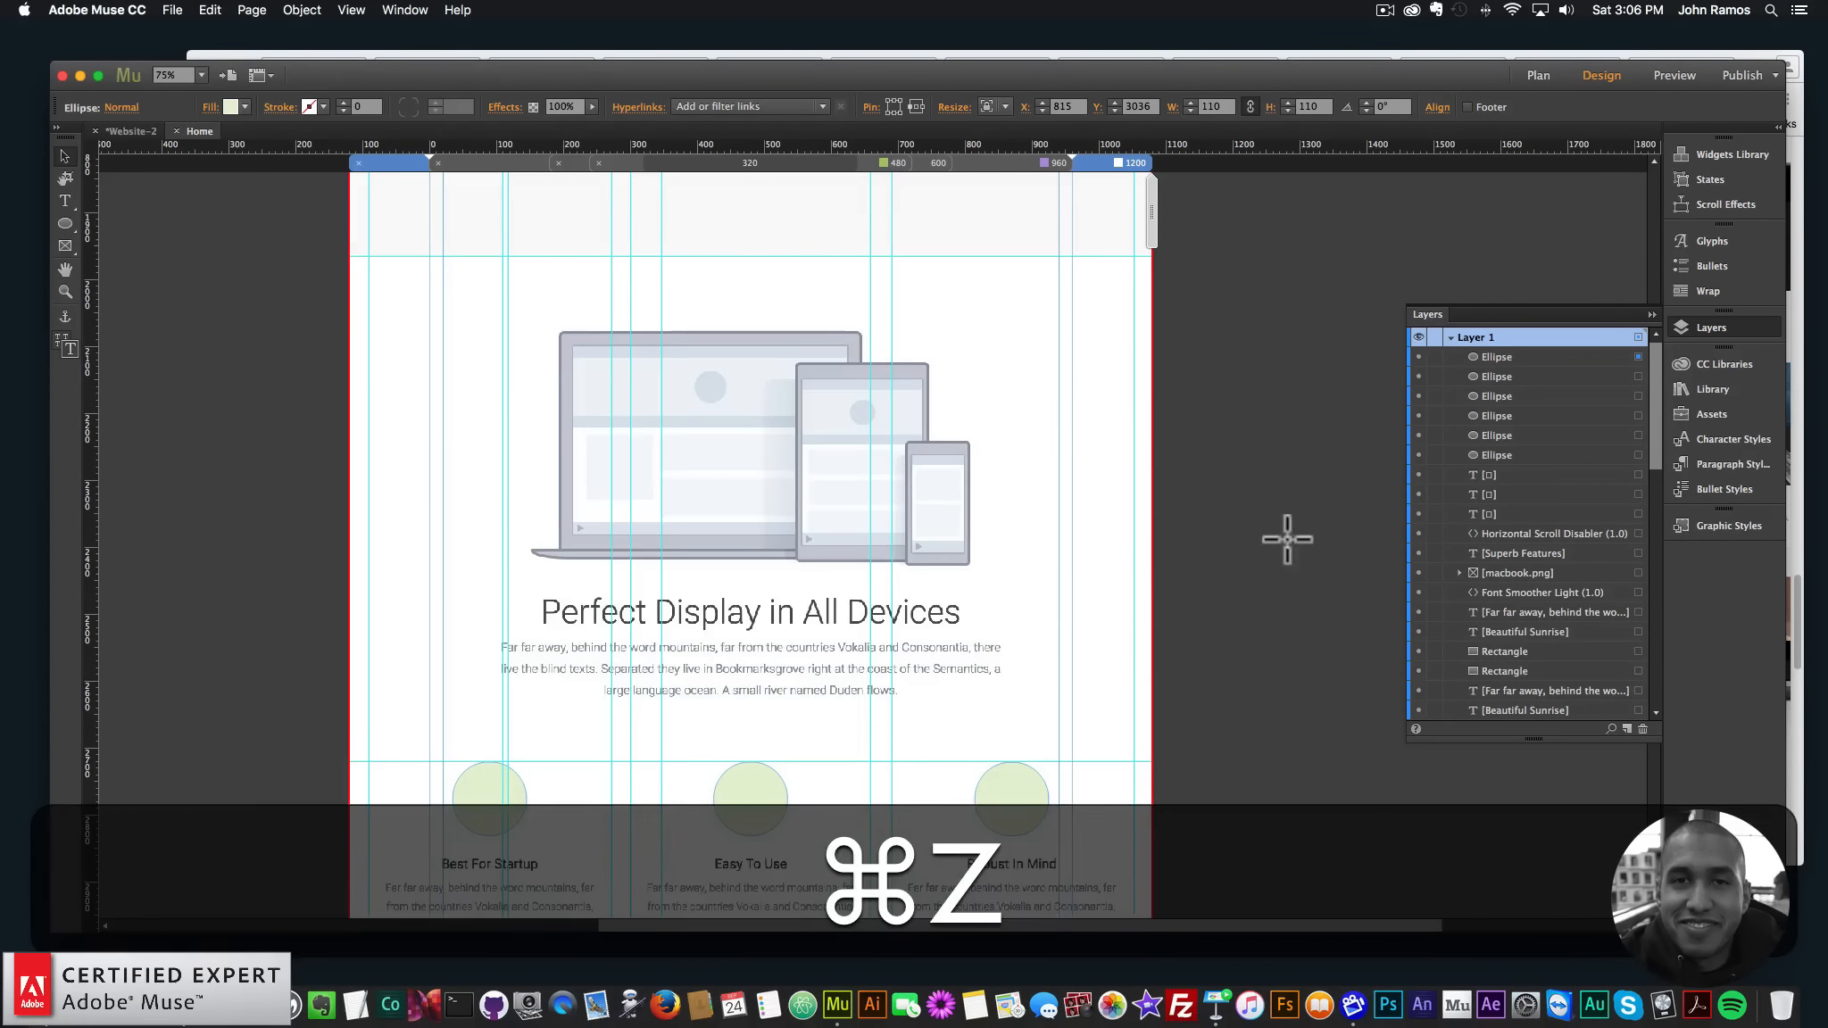
left_click_drag(1325, 517, 629, 432)
key("Up")
key("Up")
key("Up")
key("Up")
key("Up")
key("Up")
key("Up")
key("Up")
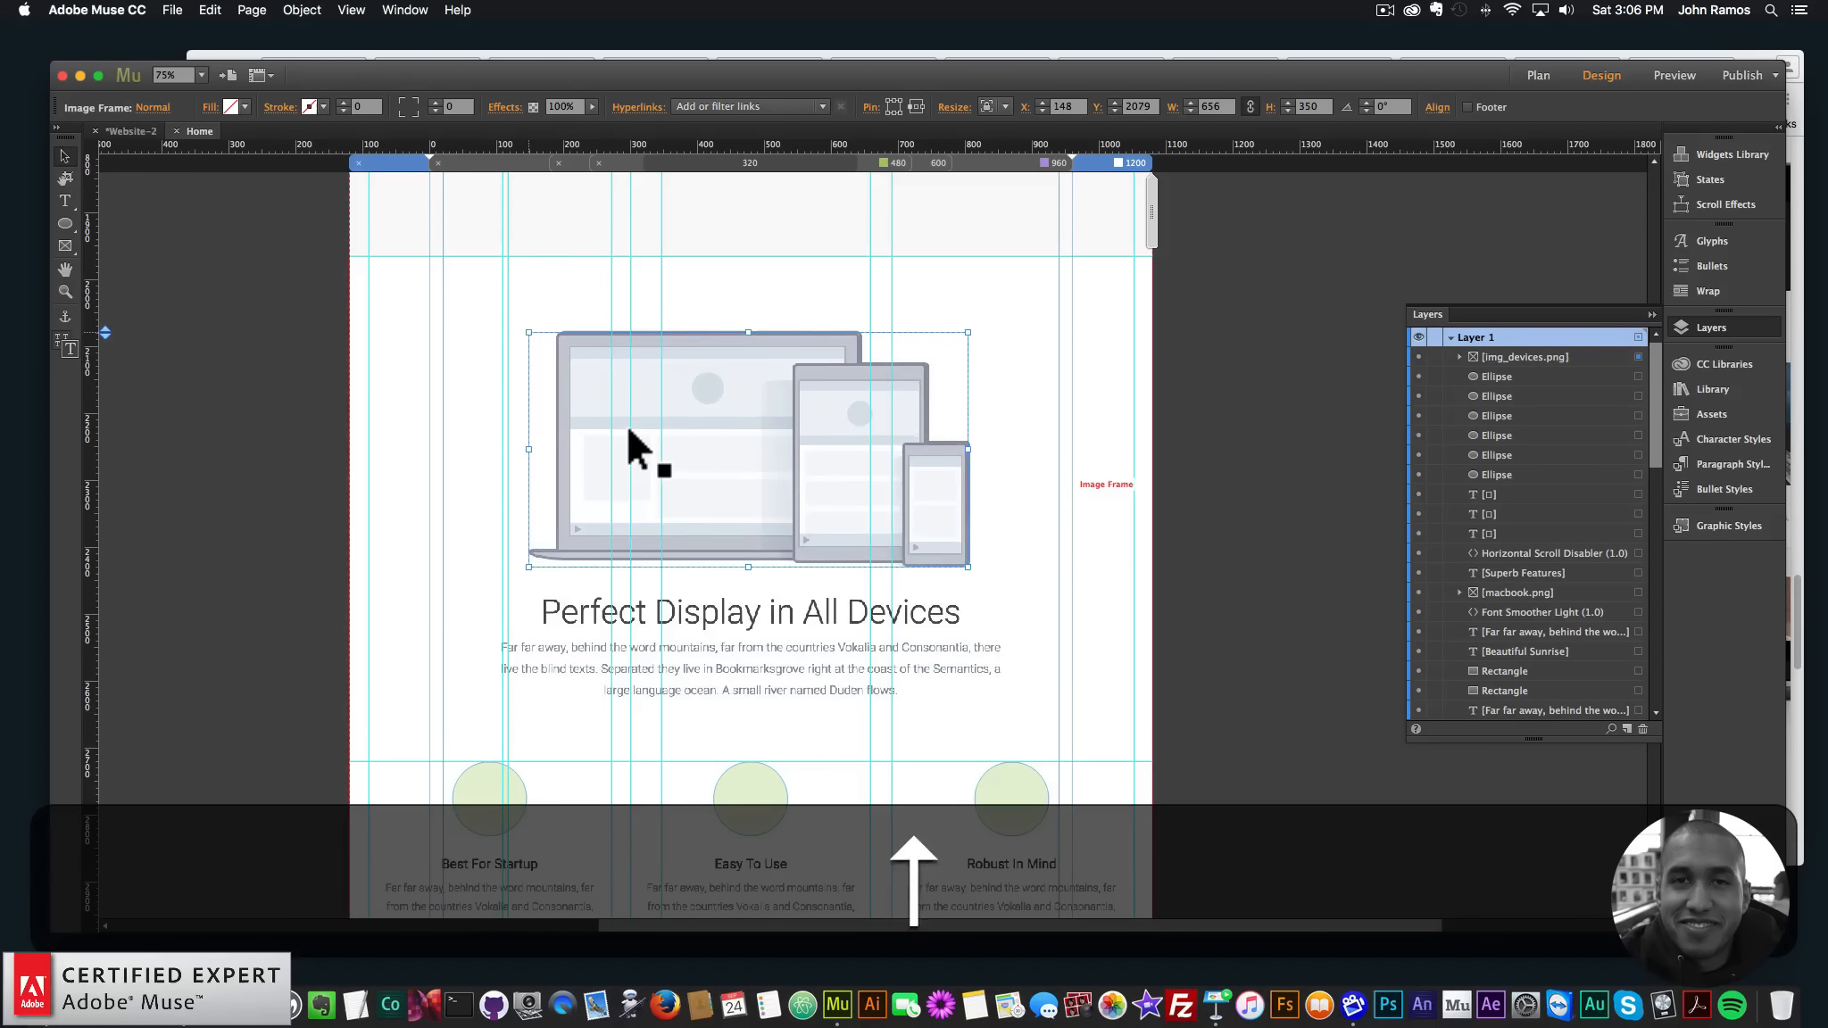
key("Right")
key("Right")
key("Right")
key("Right")
key("Right")
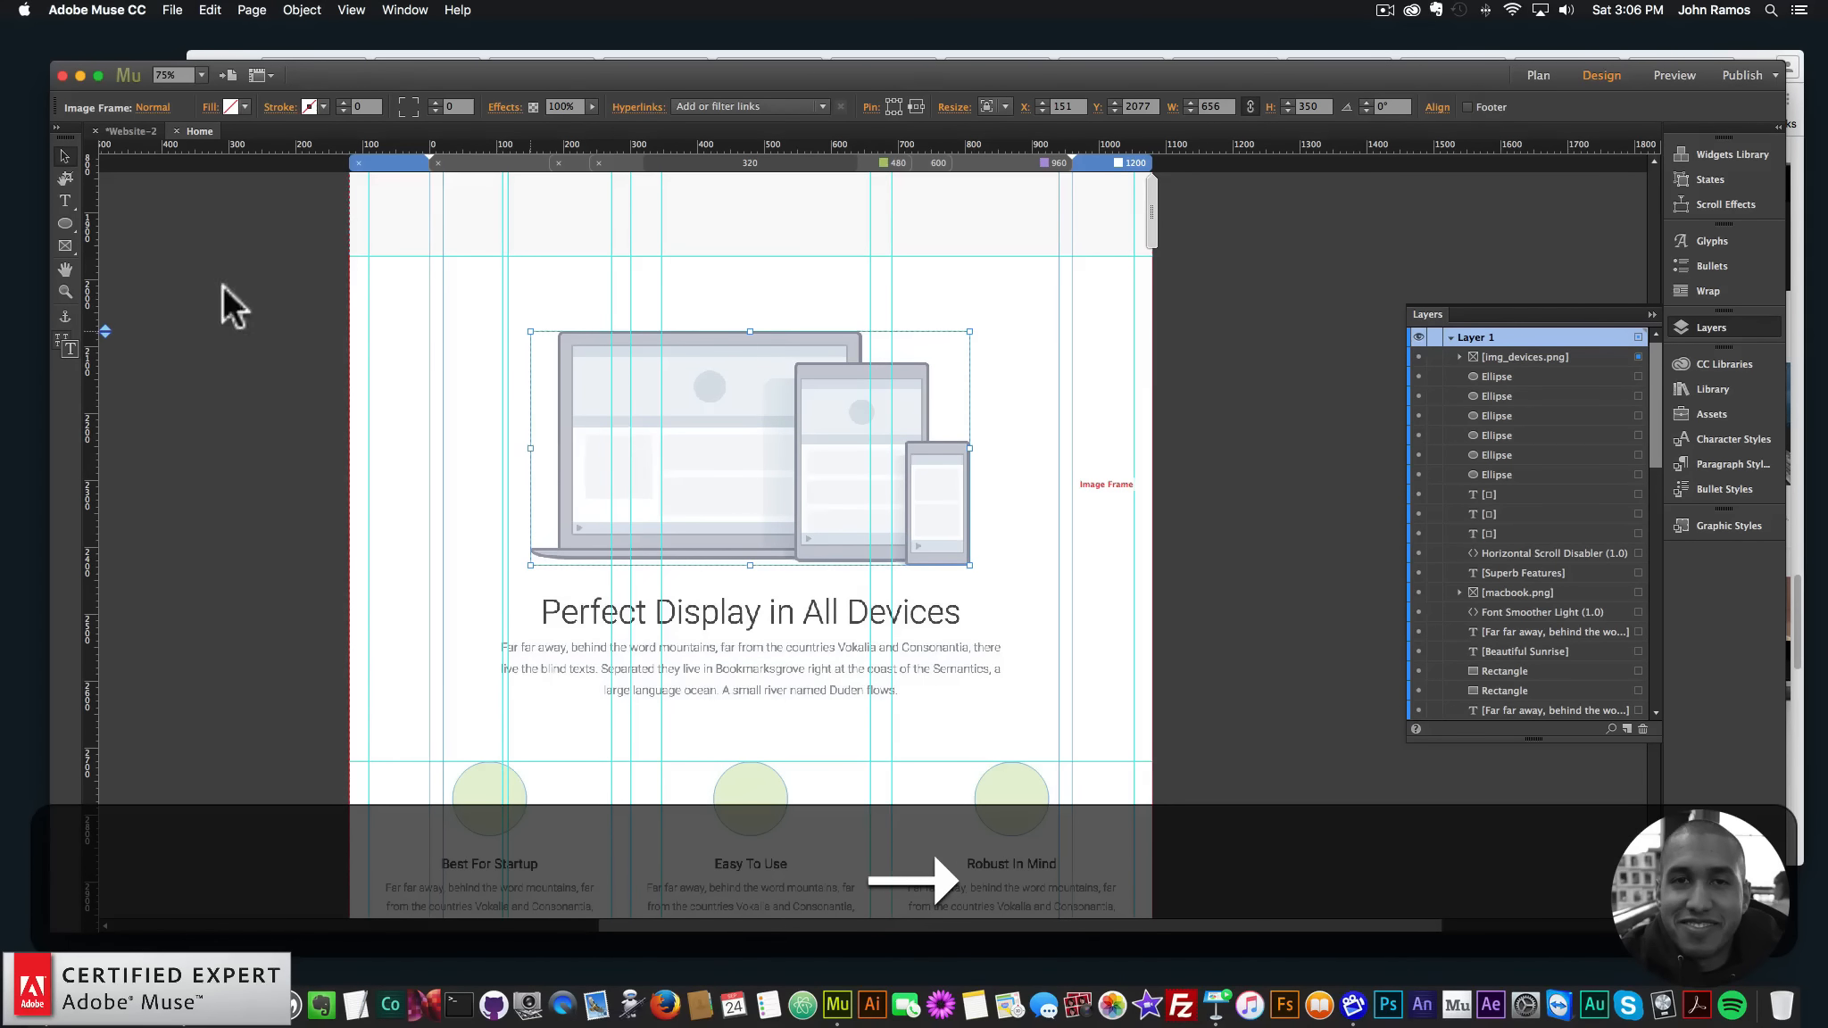
key("Down")
key("Up")
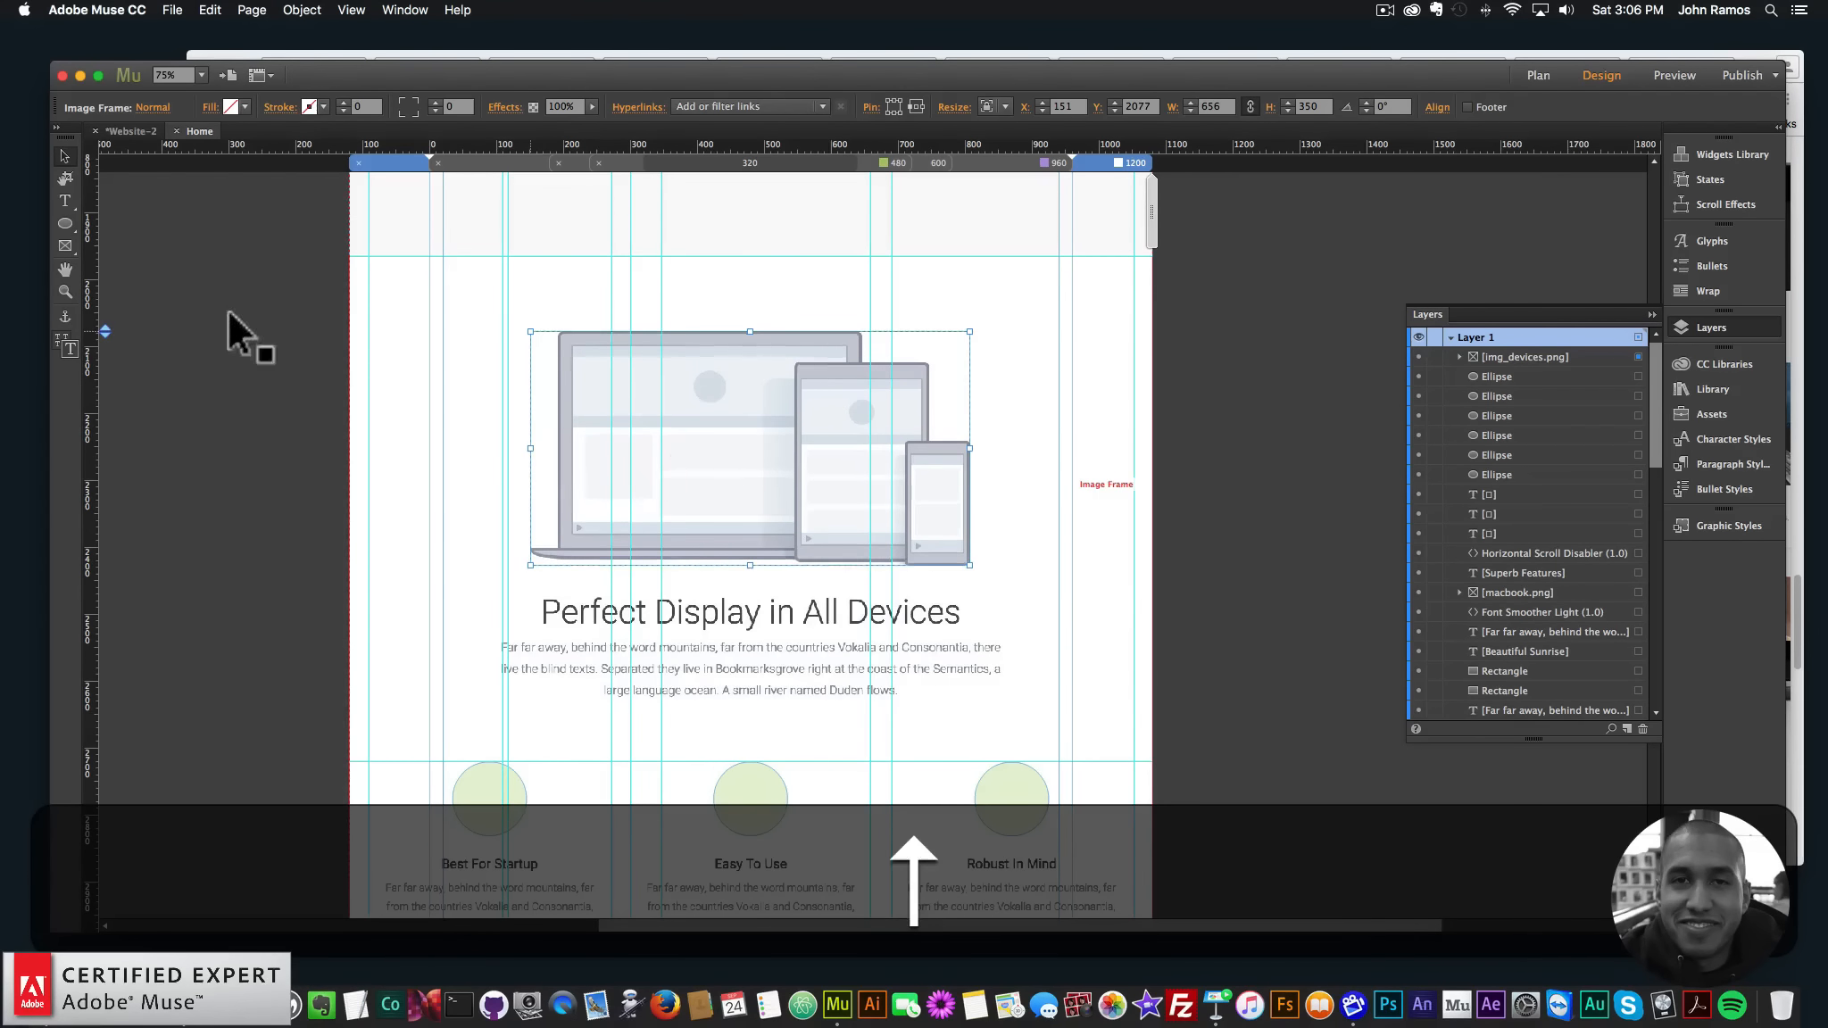
left_click(237, 335)
scroll(912, 527, "down", 10)
- Select the grey rectangle over the newsletter area and hide it in Layers to reveal the Subscribe bar
scroll(912, 527, "up", 10)
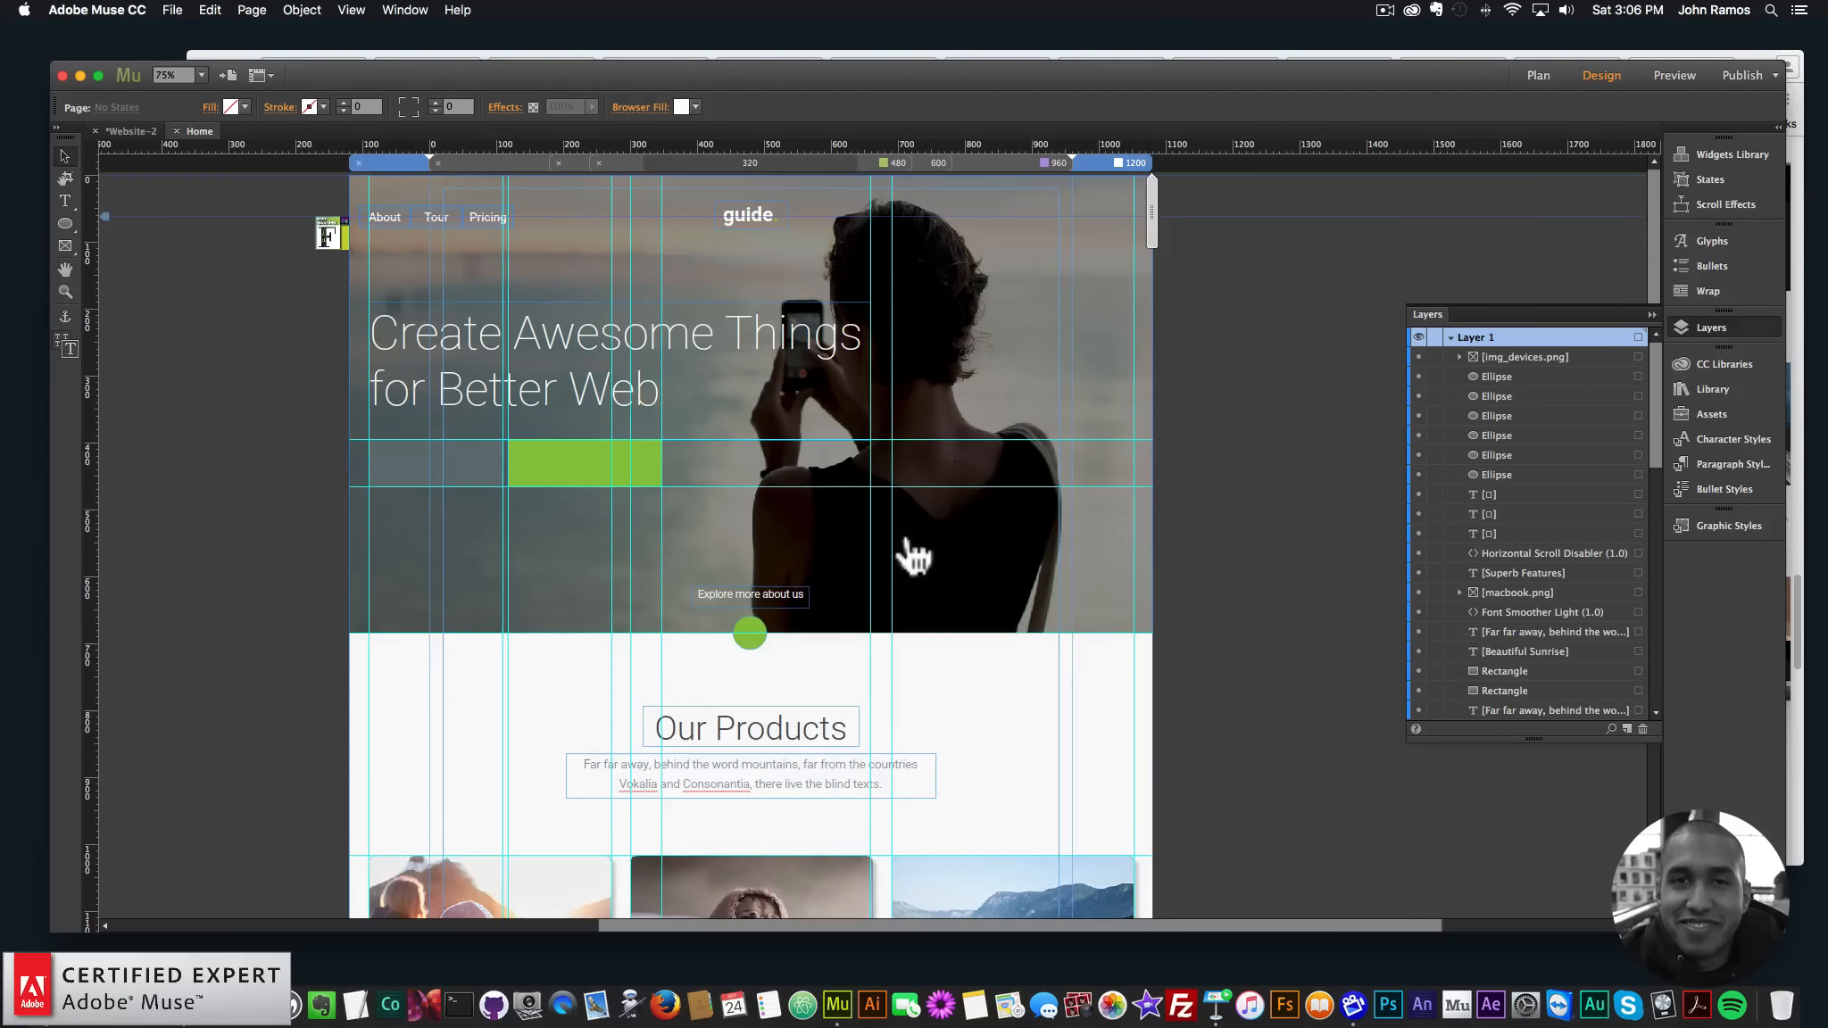
scroll(910, 549, "down", 20)
scroll(912, 552, "down", 20)
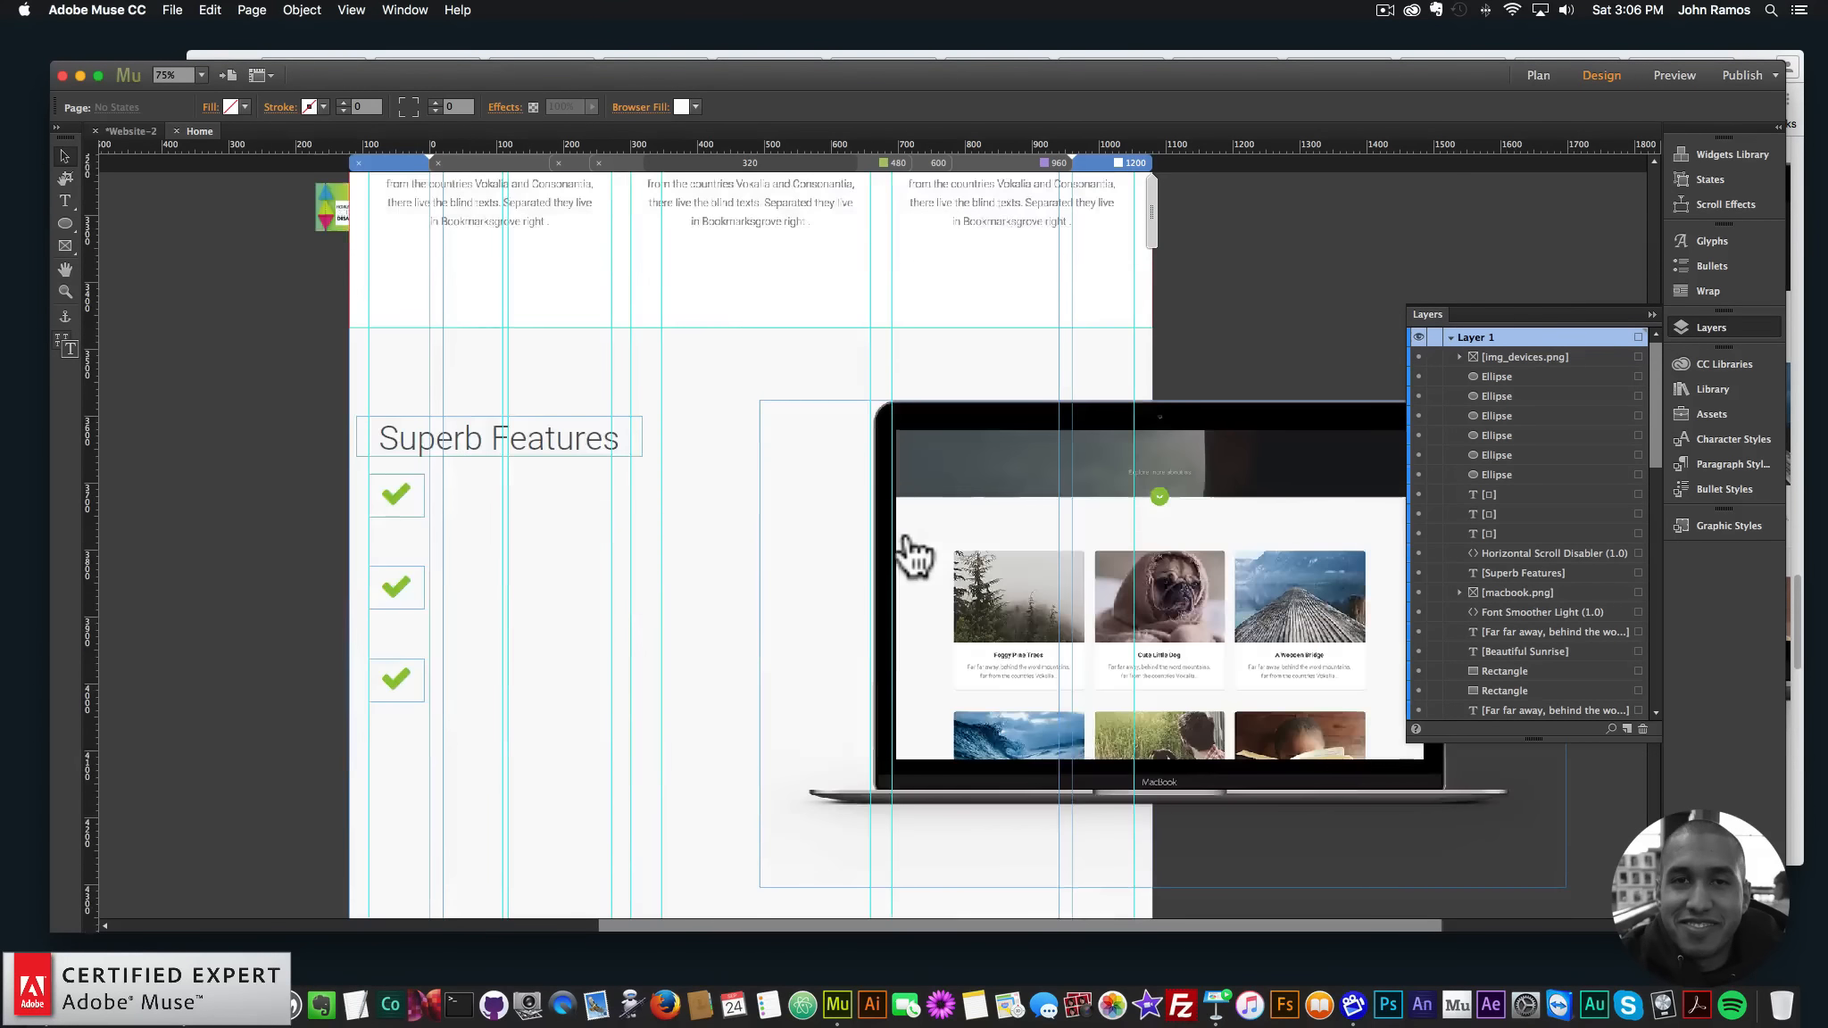
left_click(916, 480)
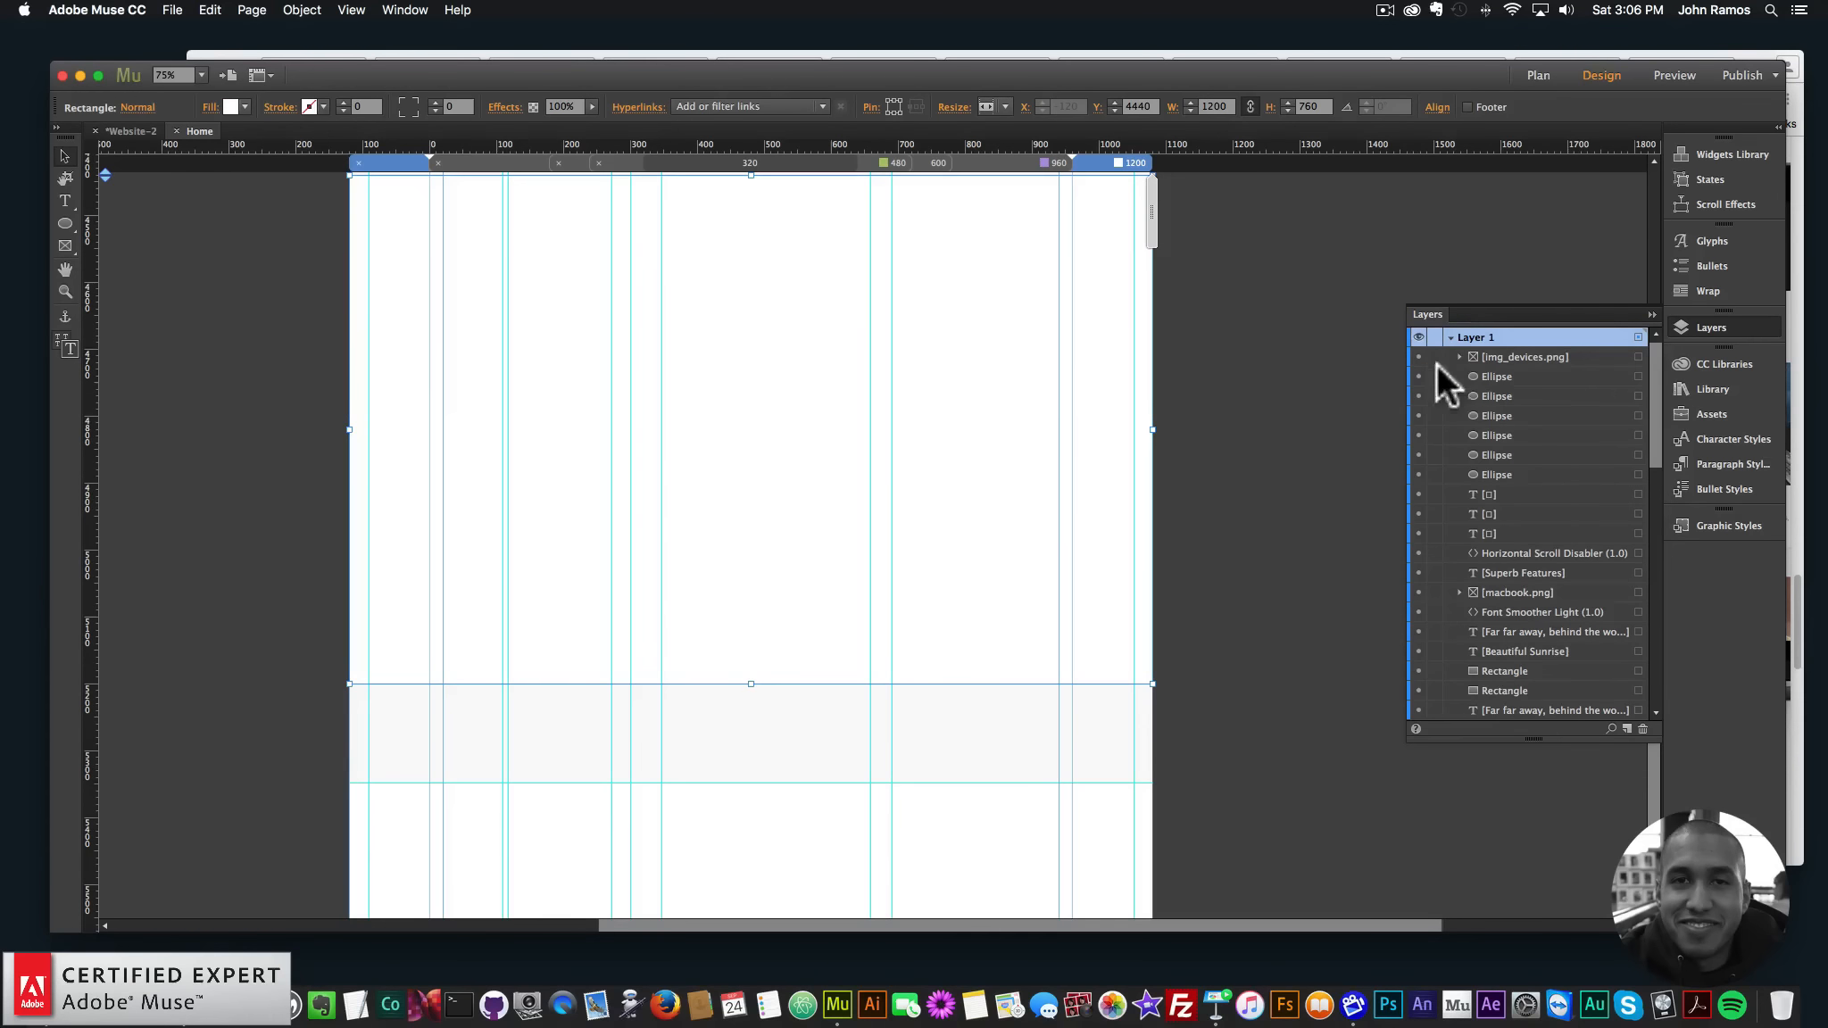
scroll(1432, 624, "down", 10)
left_click(1419, 572)
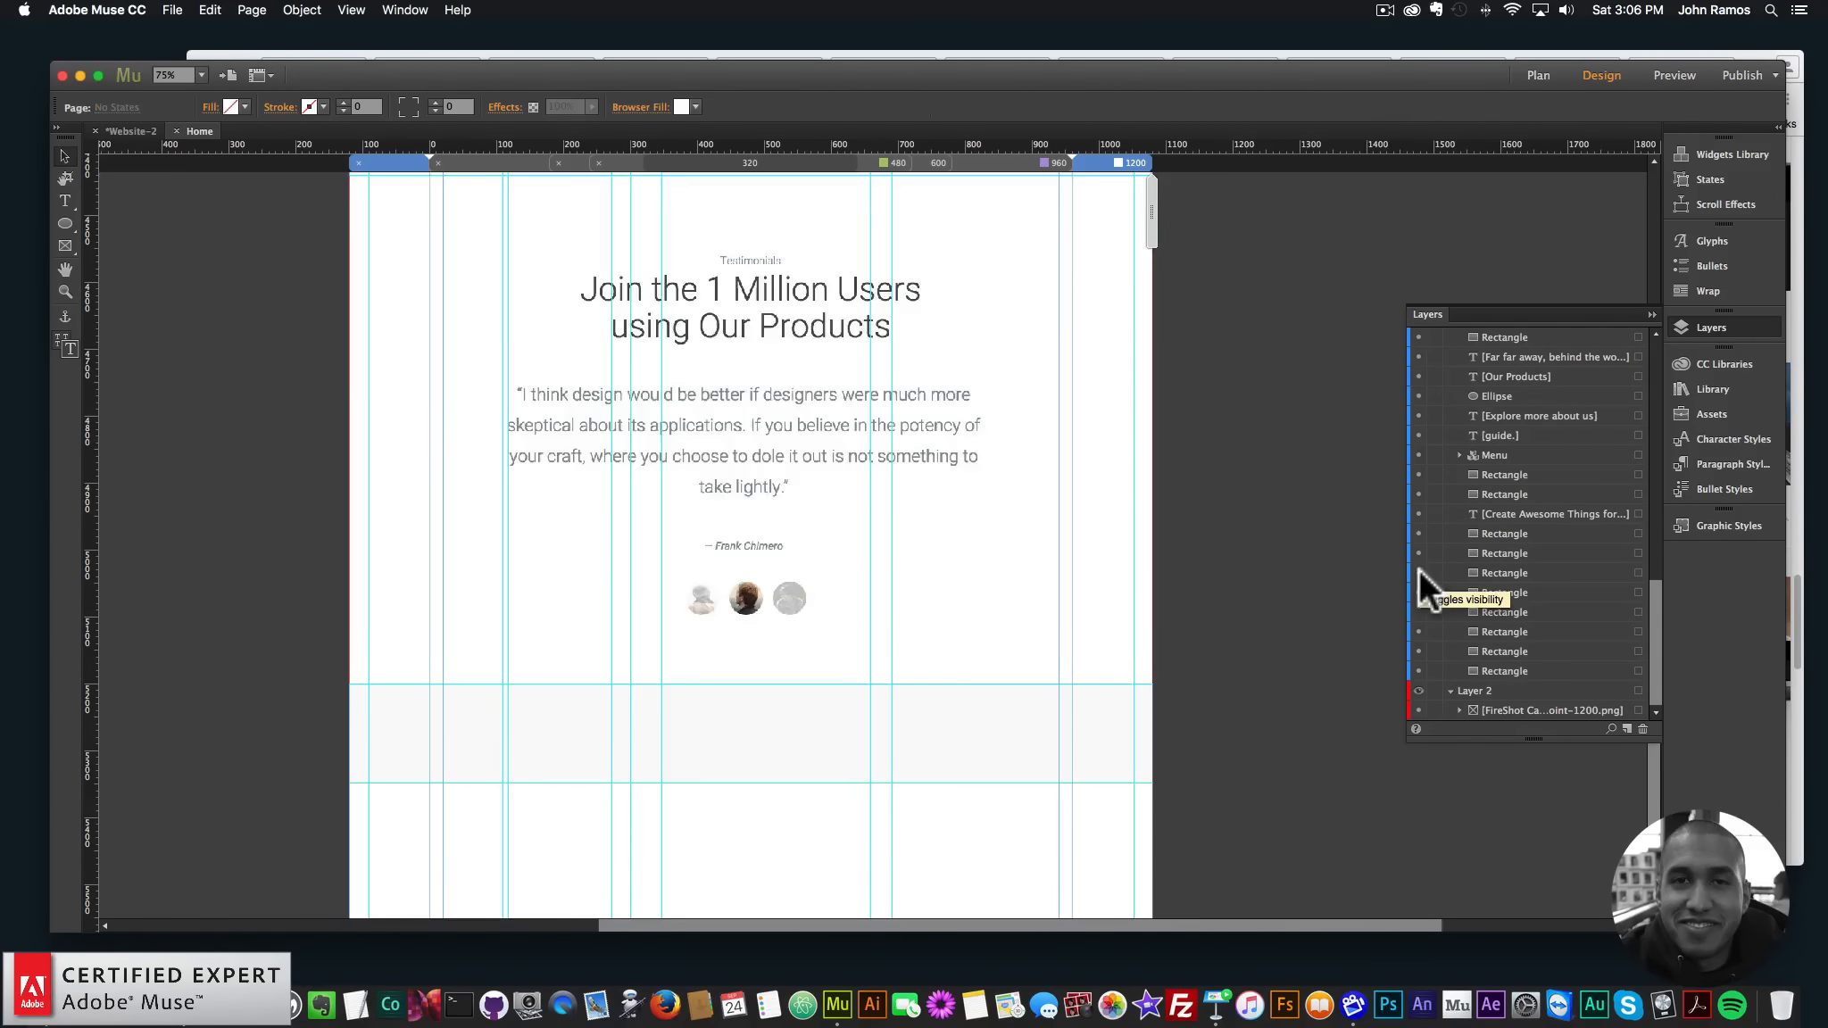
left_click(1418, 572)
scroll(991, 624, "down", 4)
left_click(966, 607)
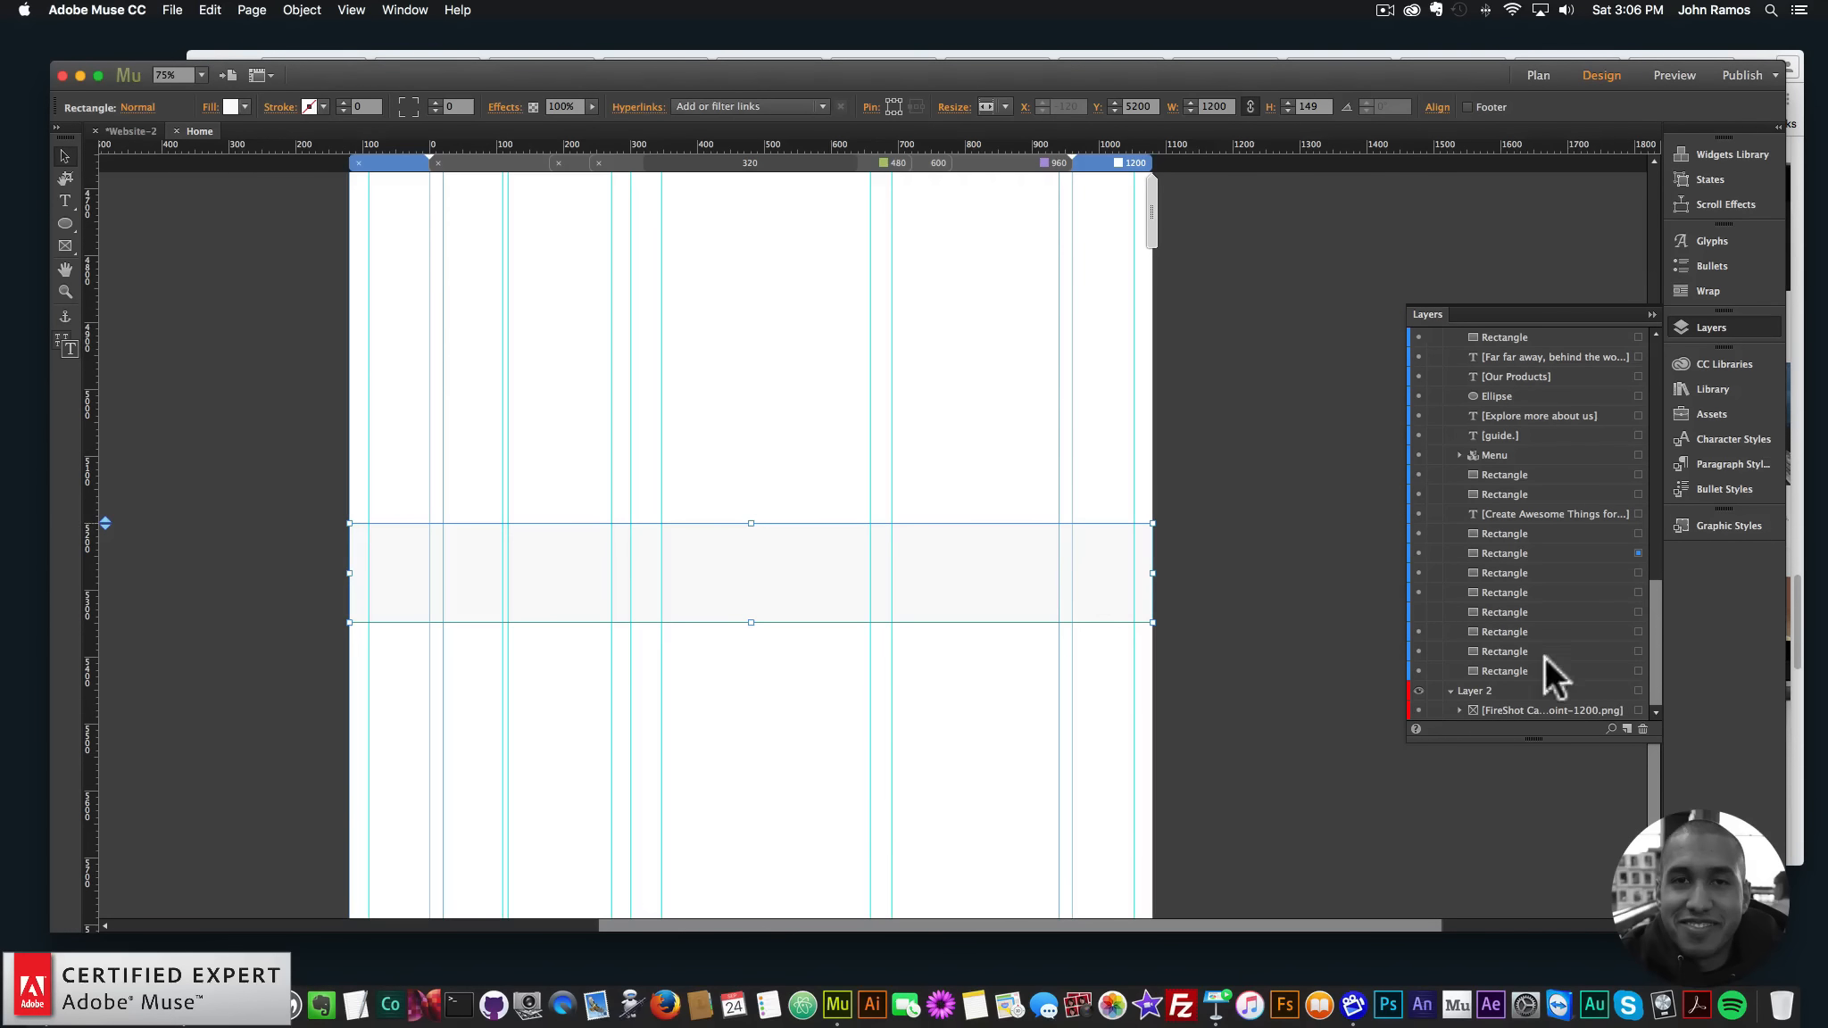
left_click(1418, 553)
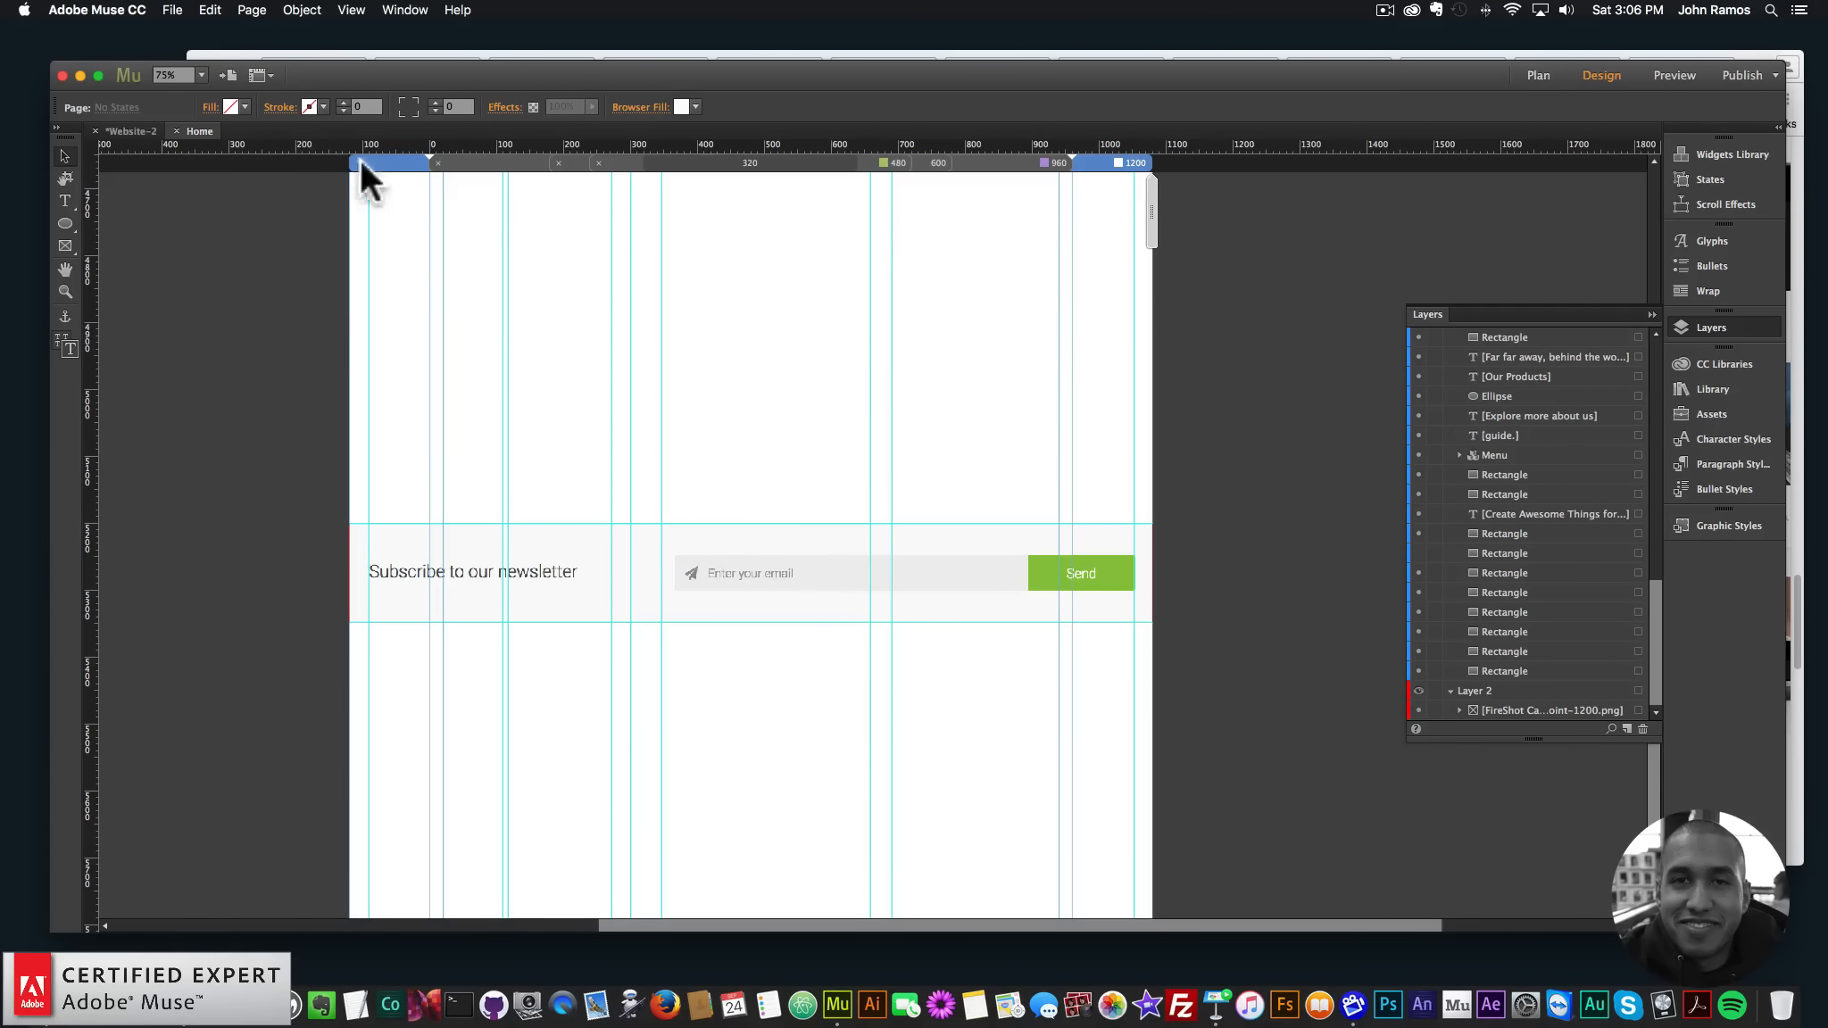
left_click(302, 10)
mouse_move(368, 417)
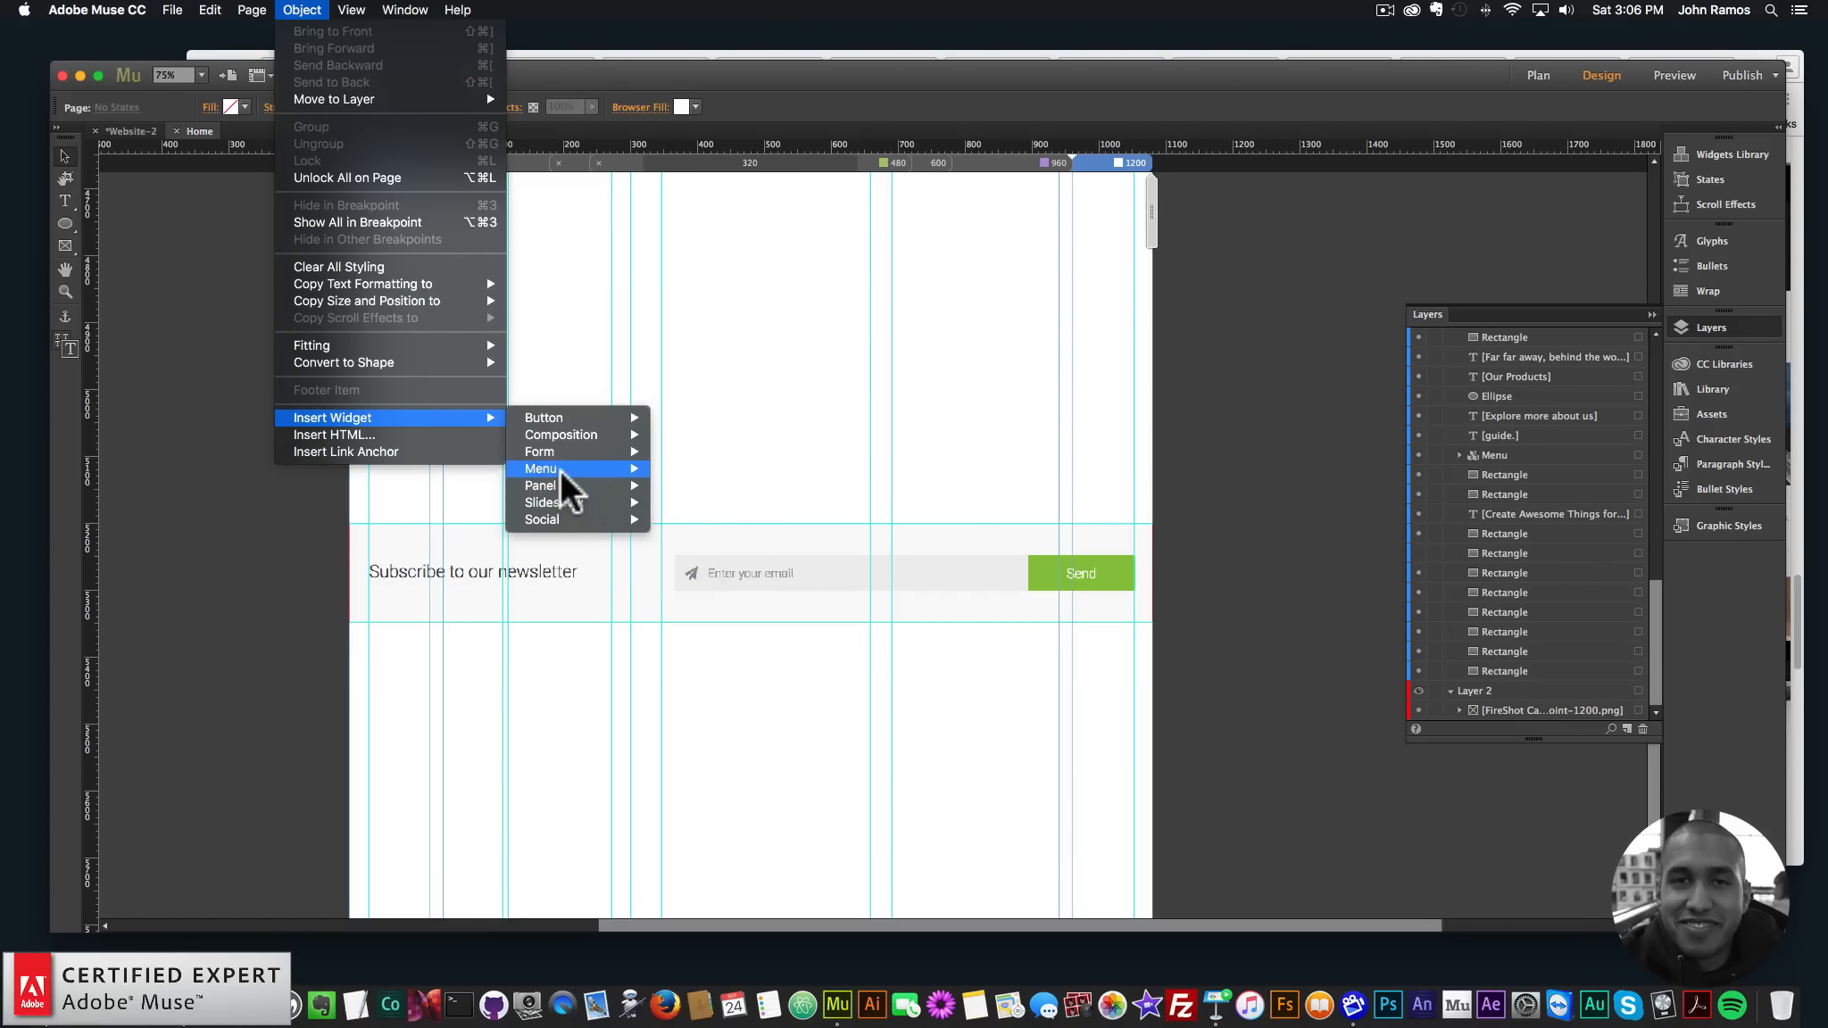
- Insert a Simple Contact form widget and remove its Name field
mouse_move(555, 448)
left_click(711, 467)
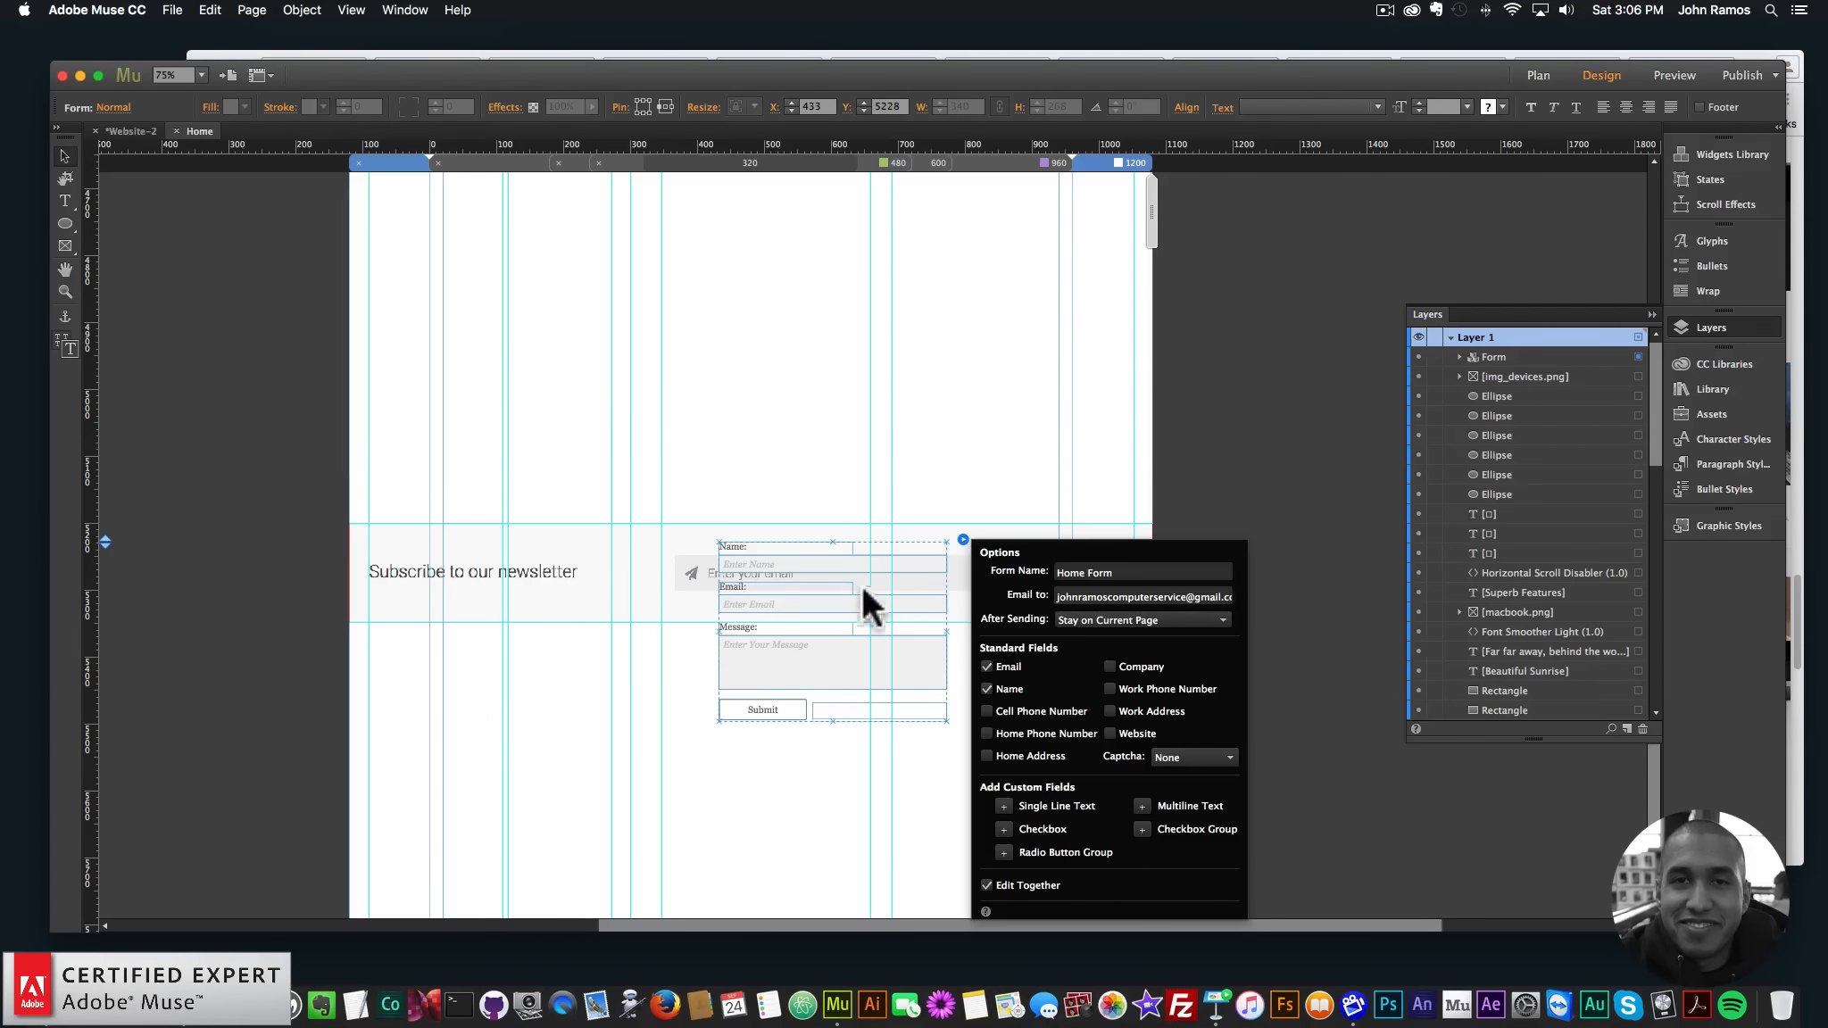
left_click(986, 689)
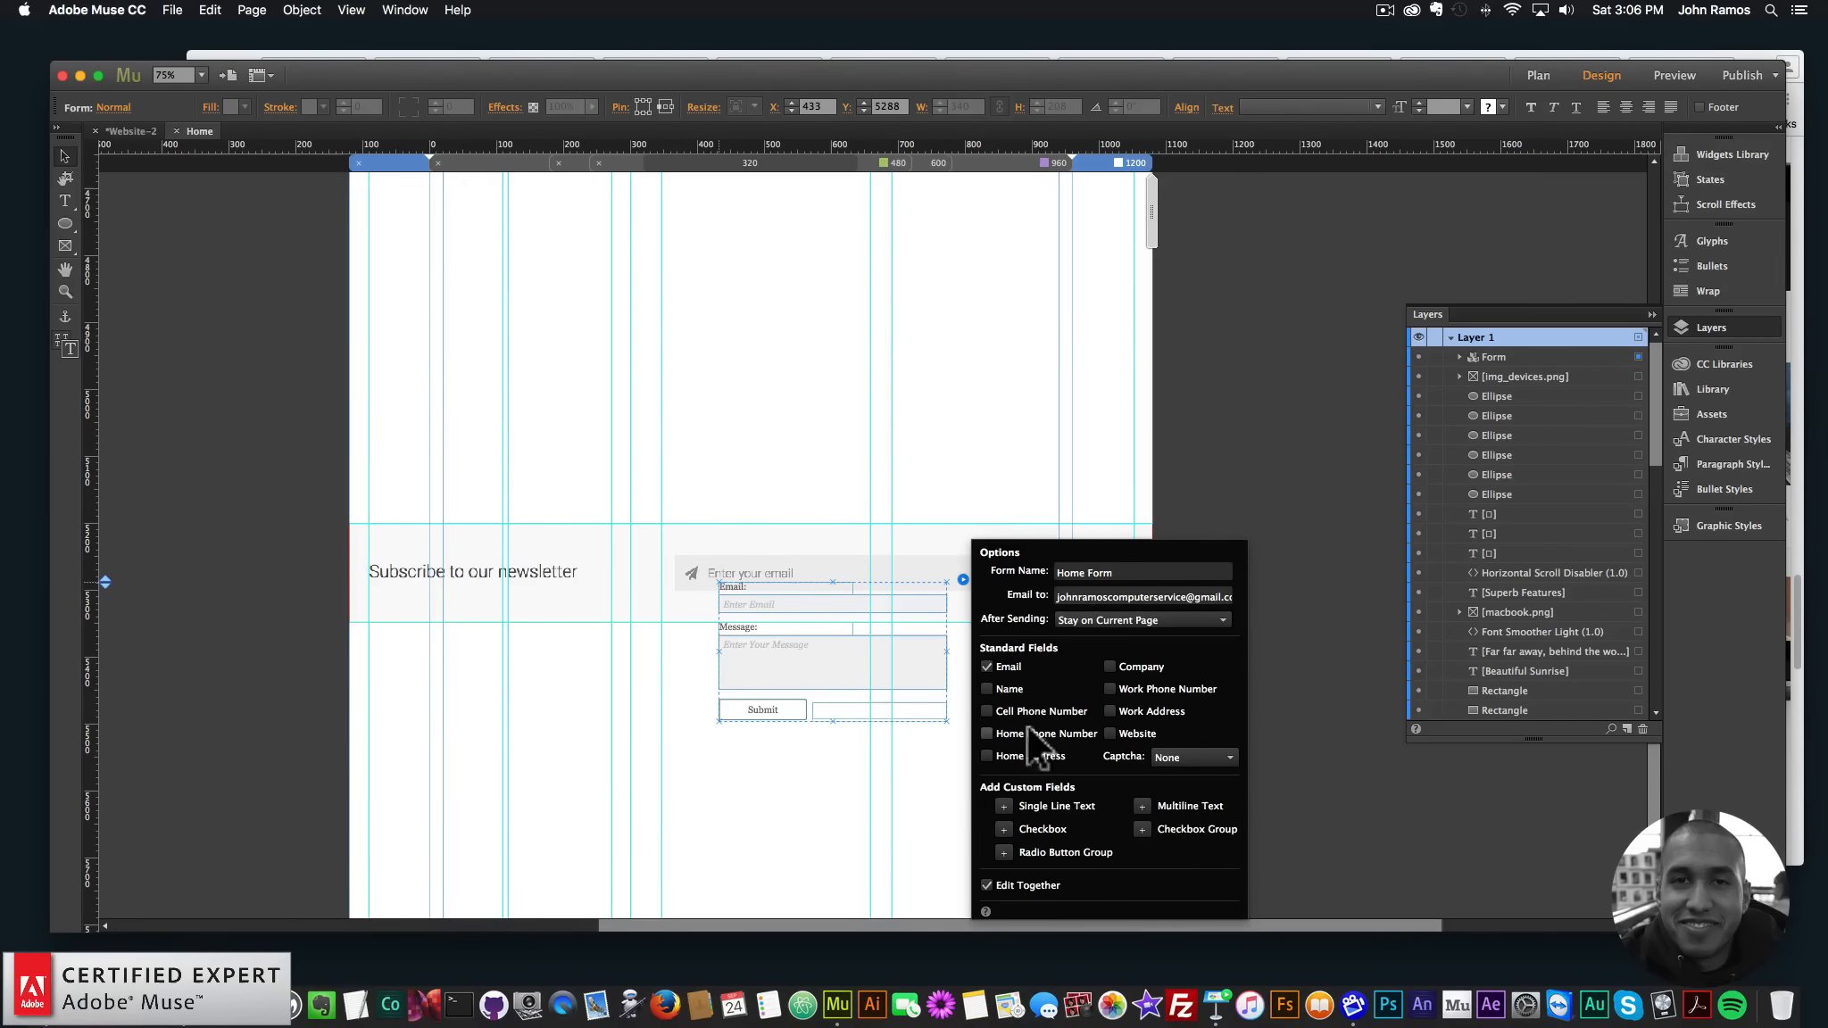
left_click(803, 660)
key("BackSpace")
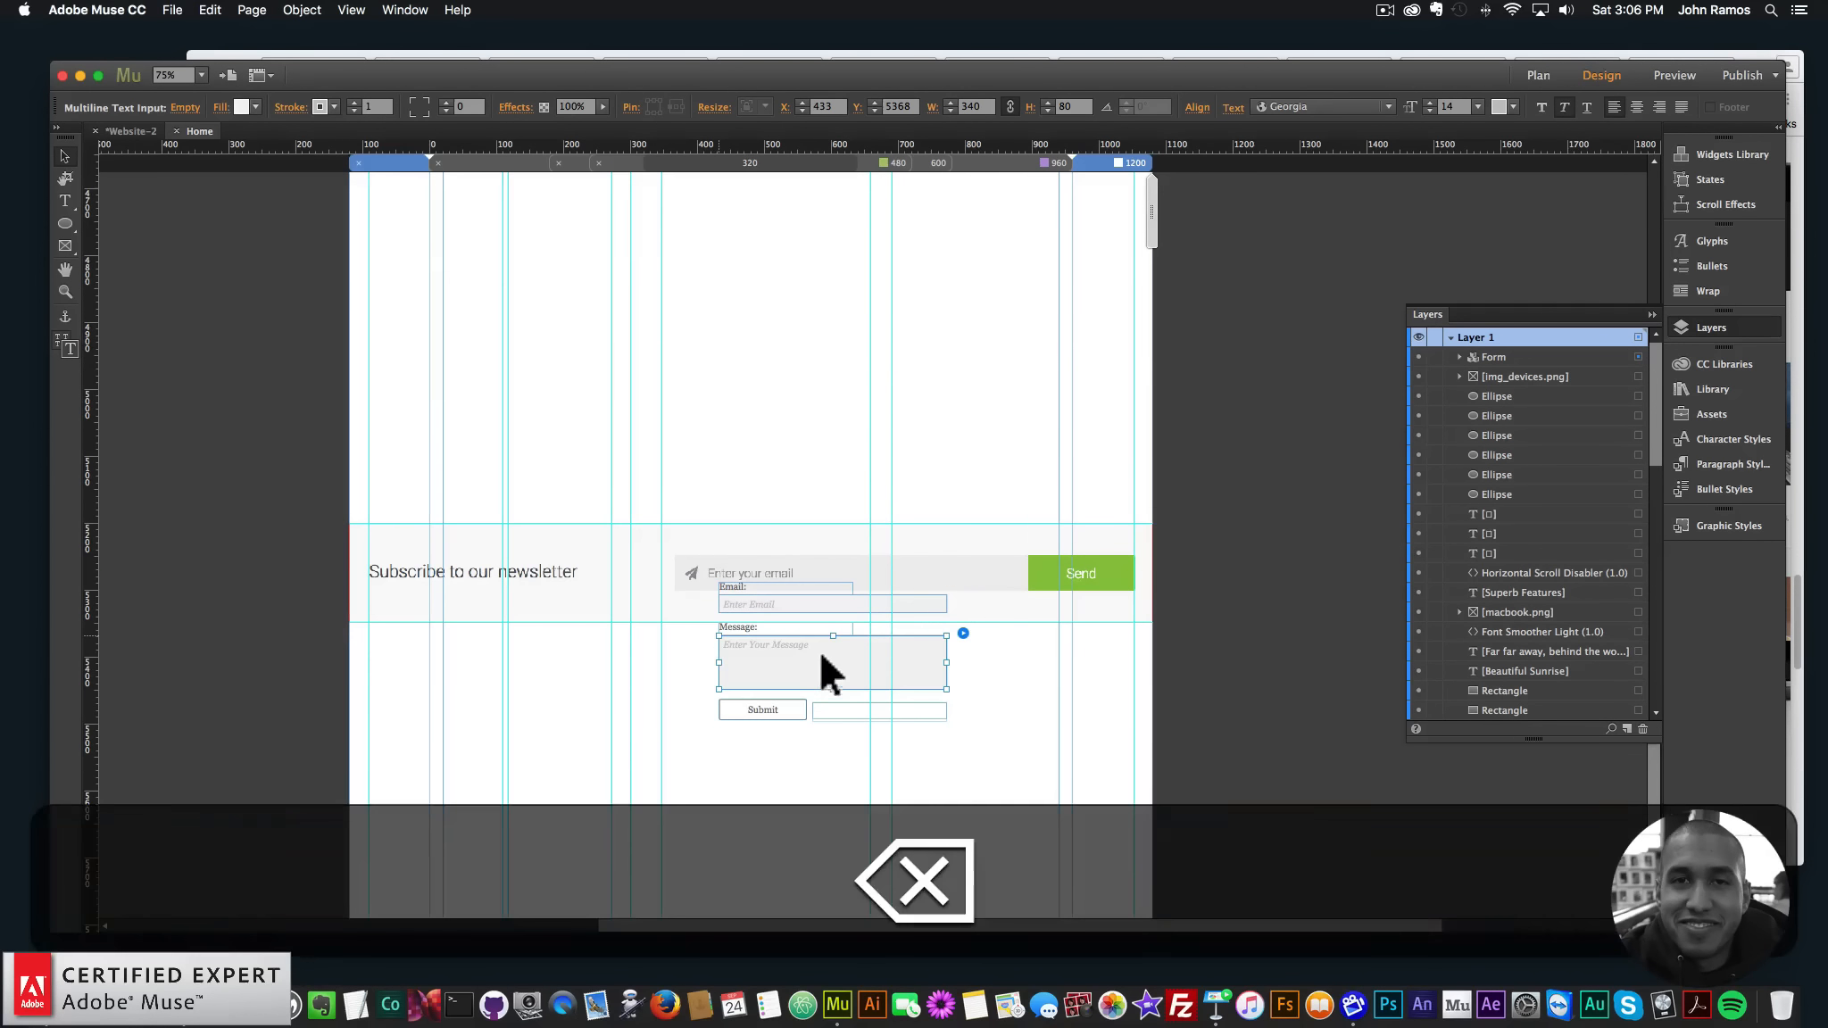
- Turn off the label above the form's message box in its field options
left_click(963, 632)
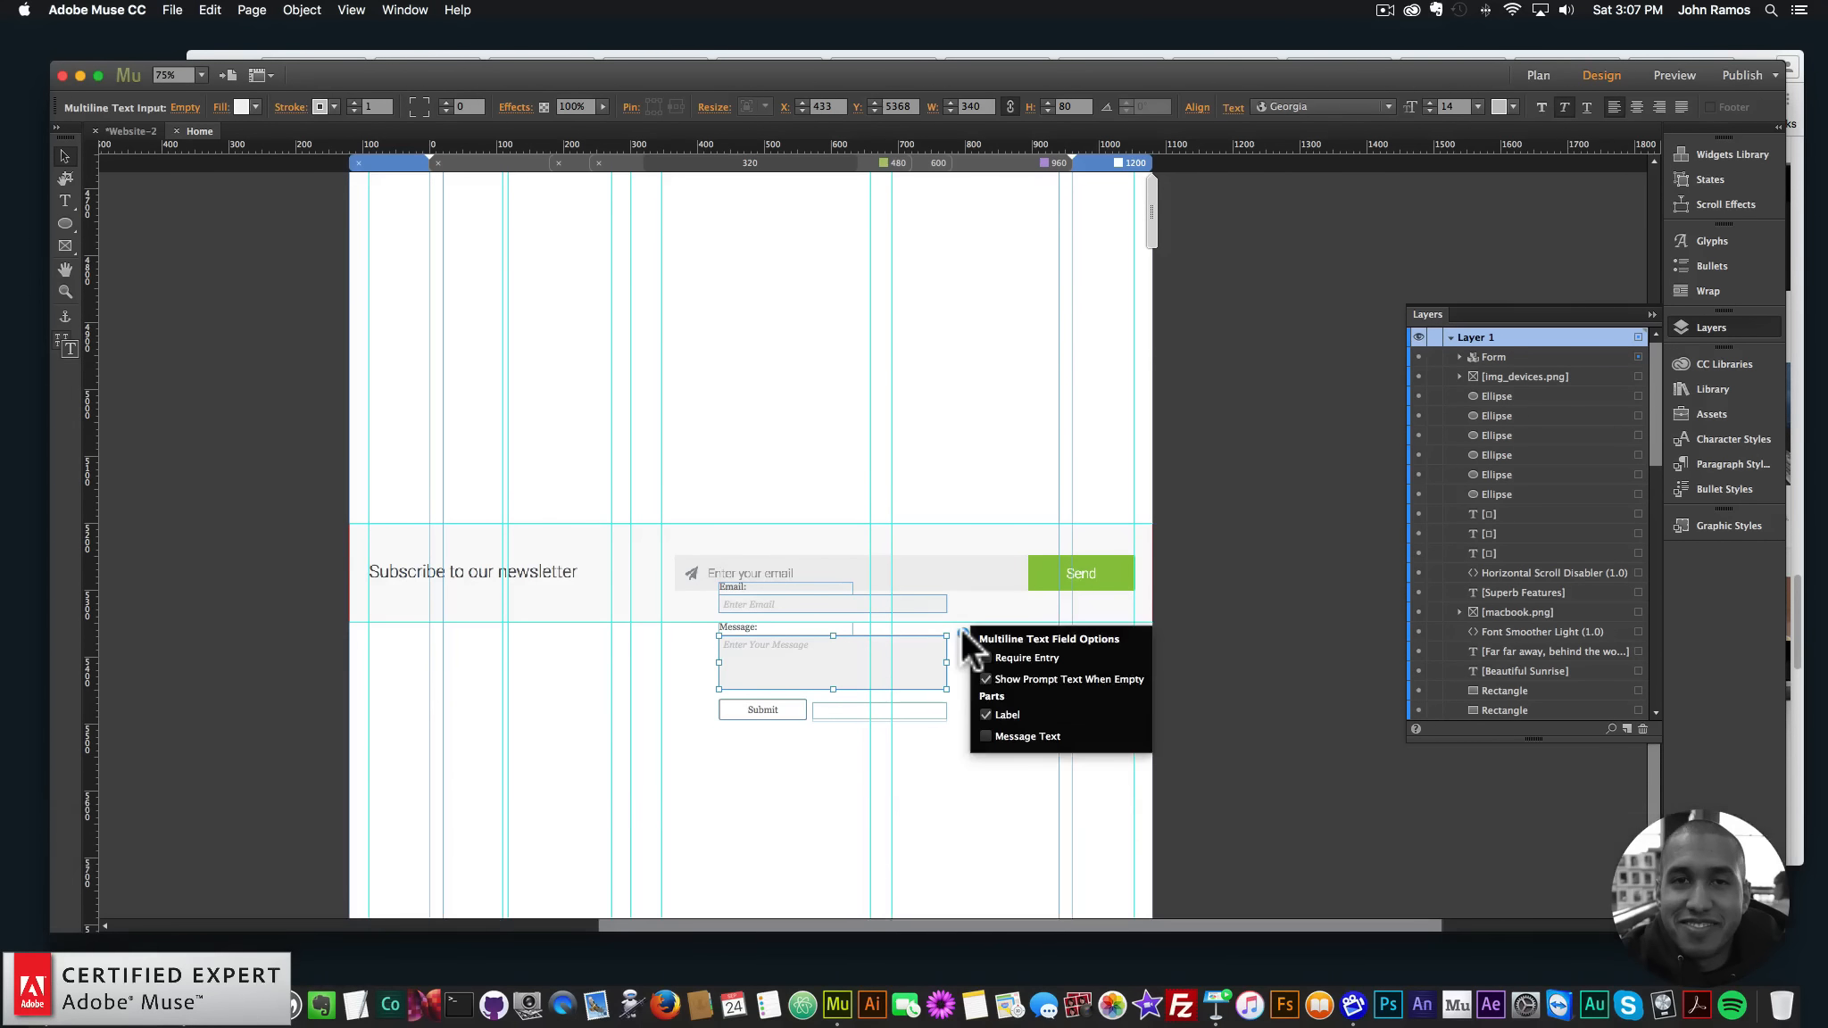
left_click(986, 679)
left_click(985, 715)
left_click(985, 714)
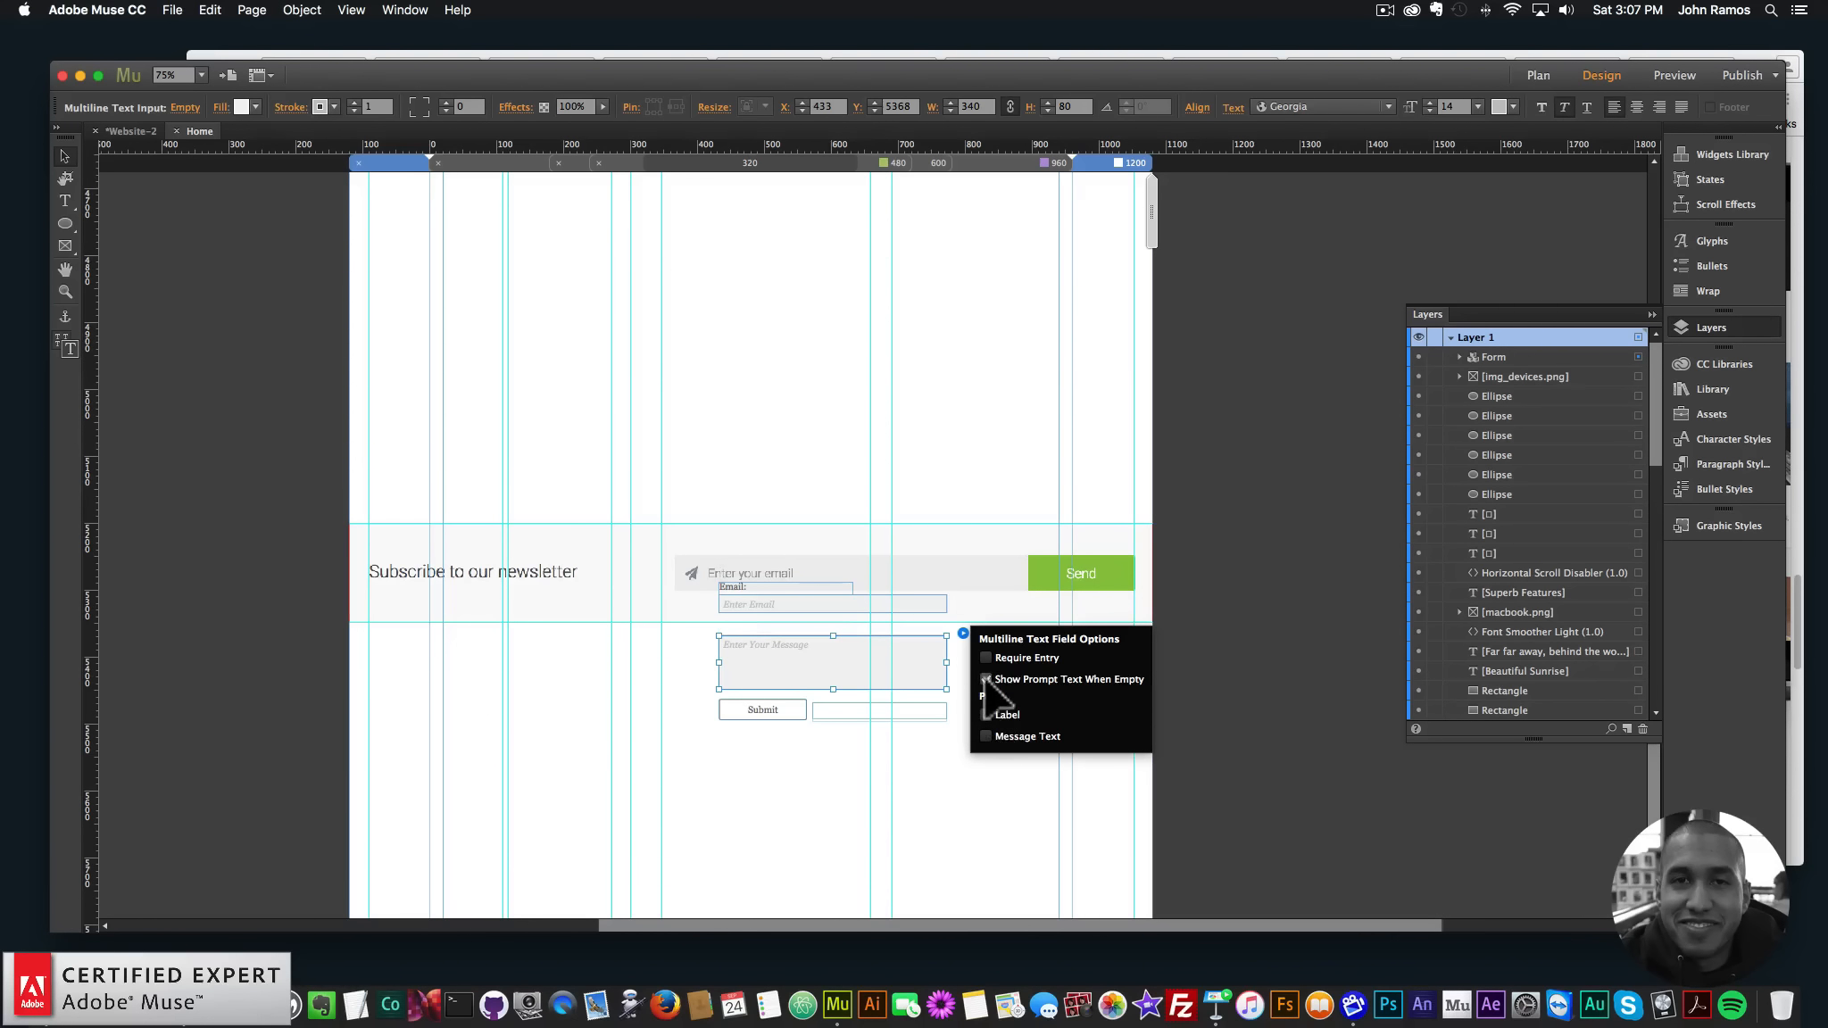
left_click(848, 803)
left_click(878, 646)
left_click(963, 580)
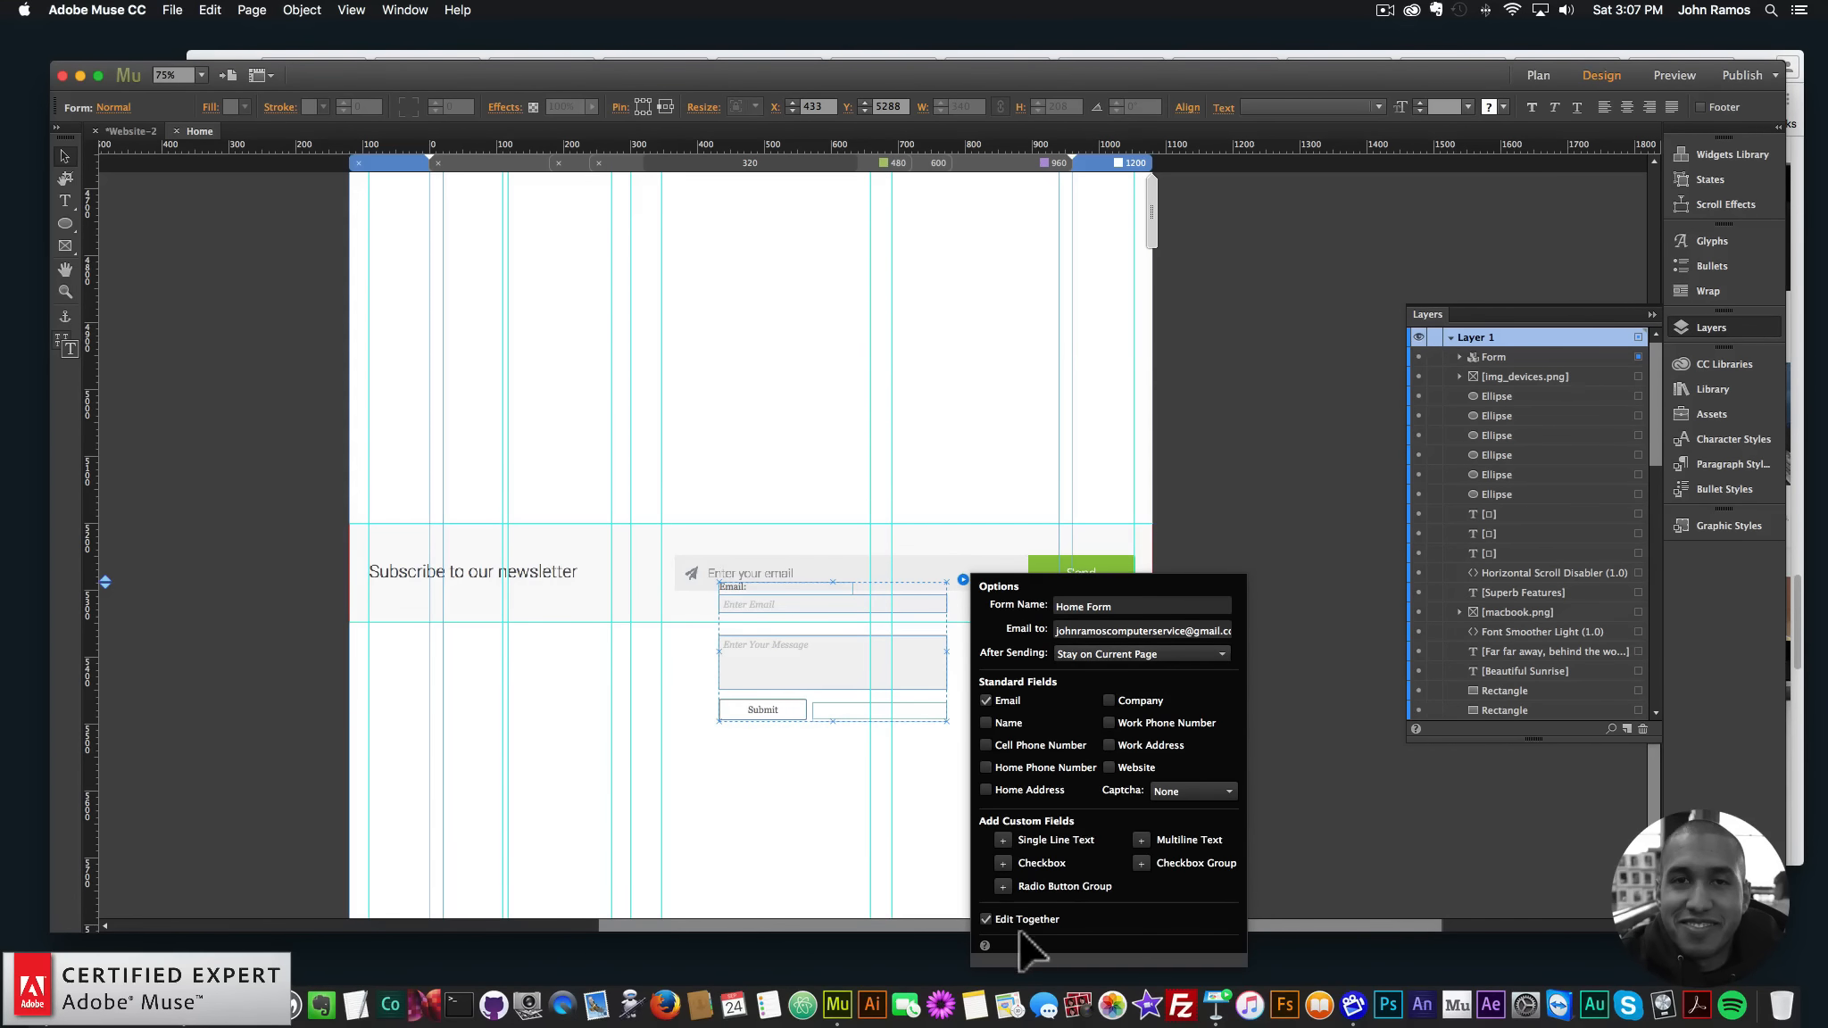
left_click(851, 649)
key("BackSpace")
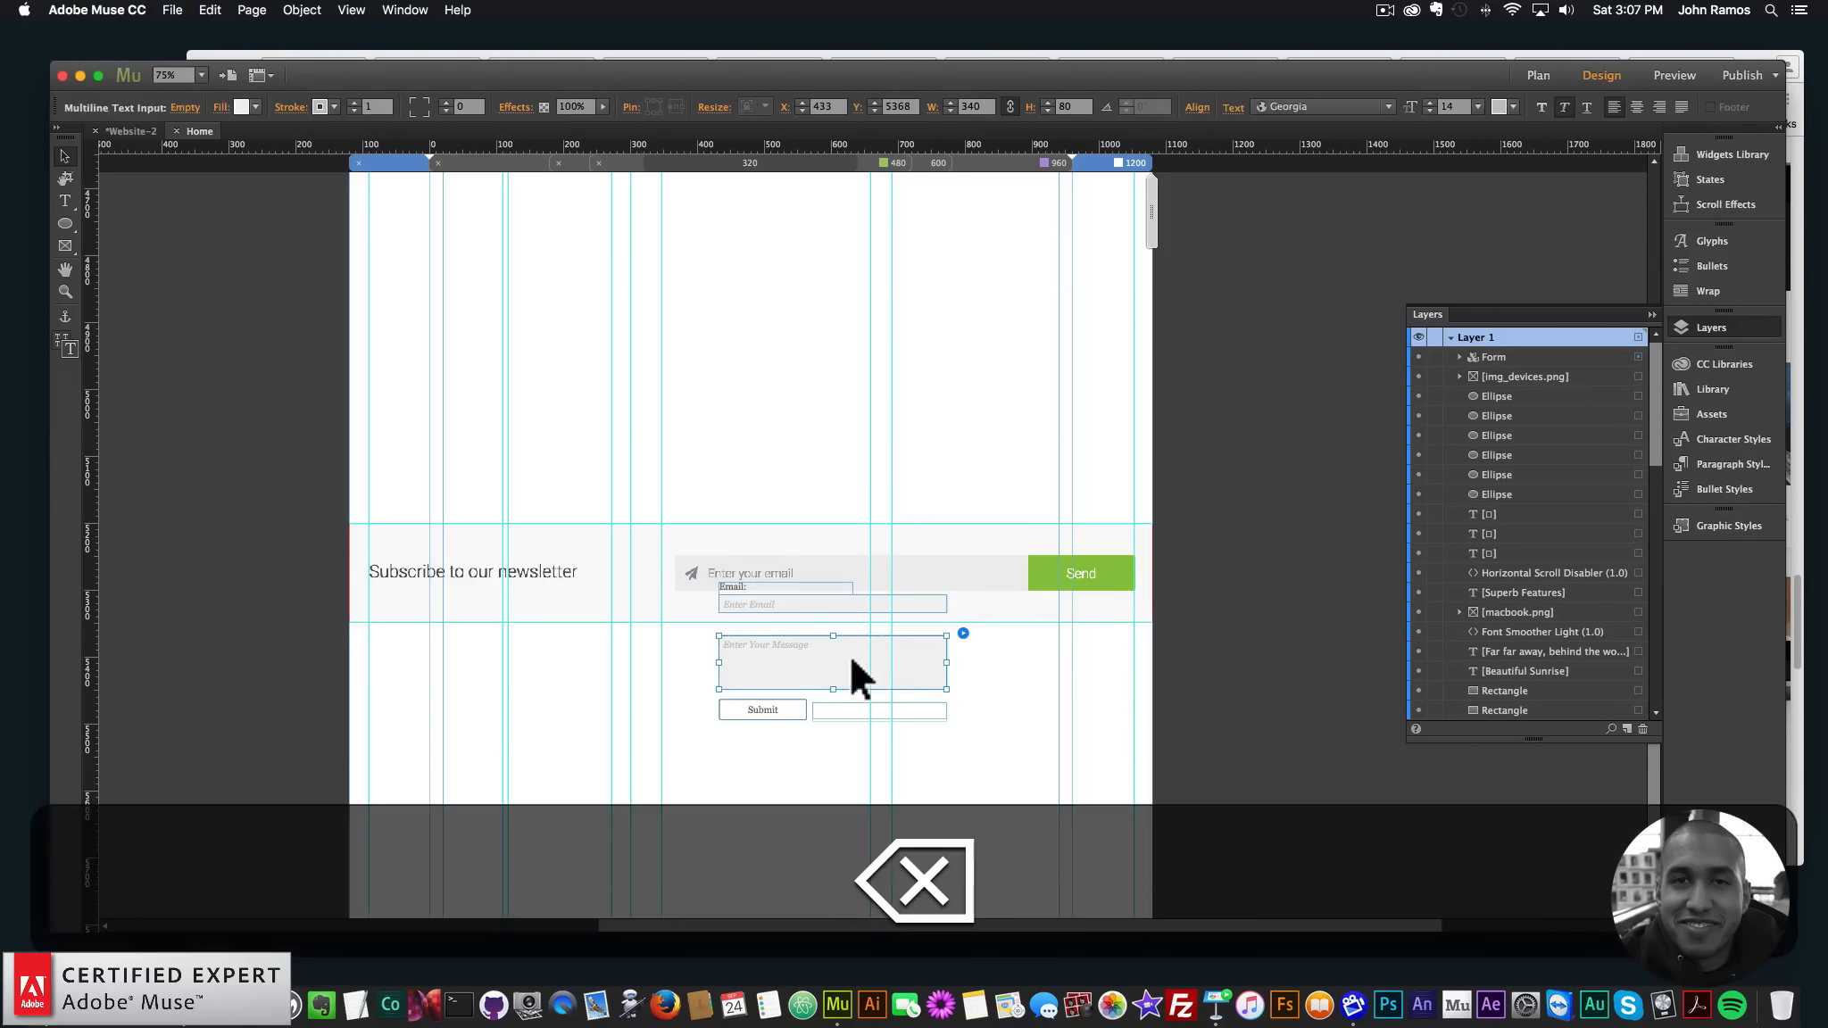
- Review the contact form's field and after-send options, keeping the Email field in the form
left_click(962, 633)
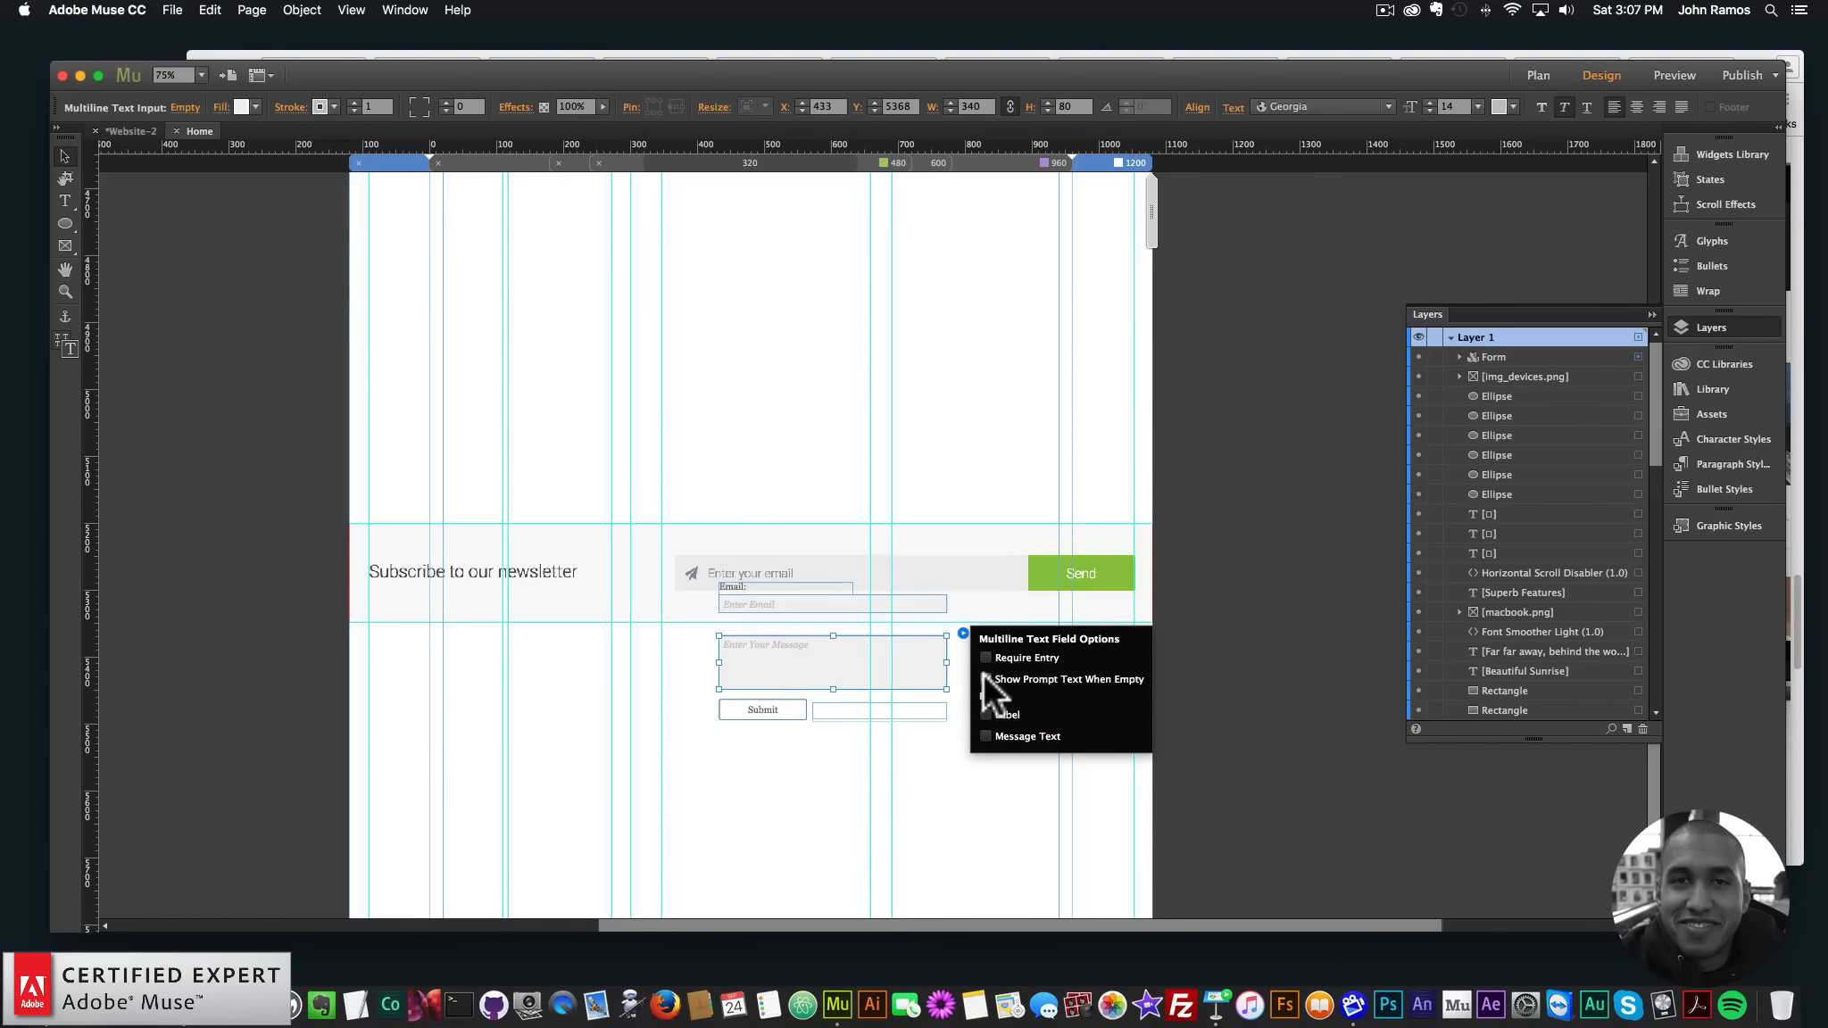
left_click(906, 797)
left_click(934, 662)
left_click(935, 659)
left_click(918, 681)
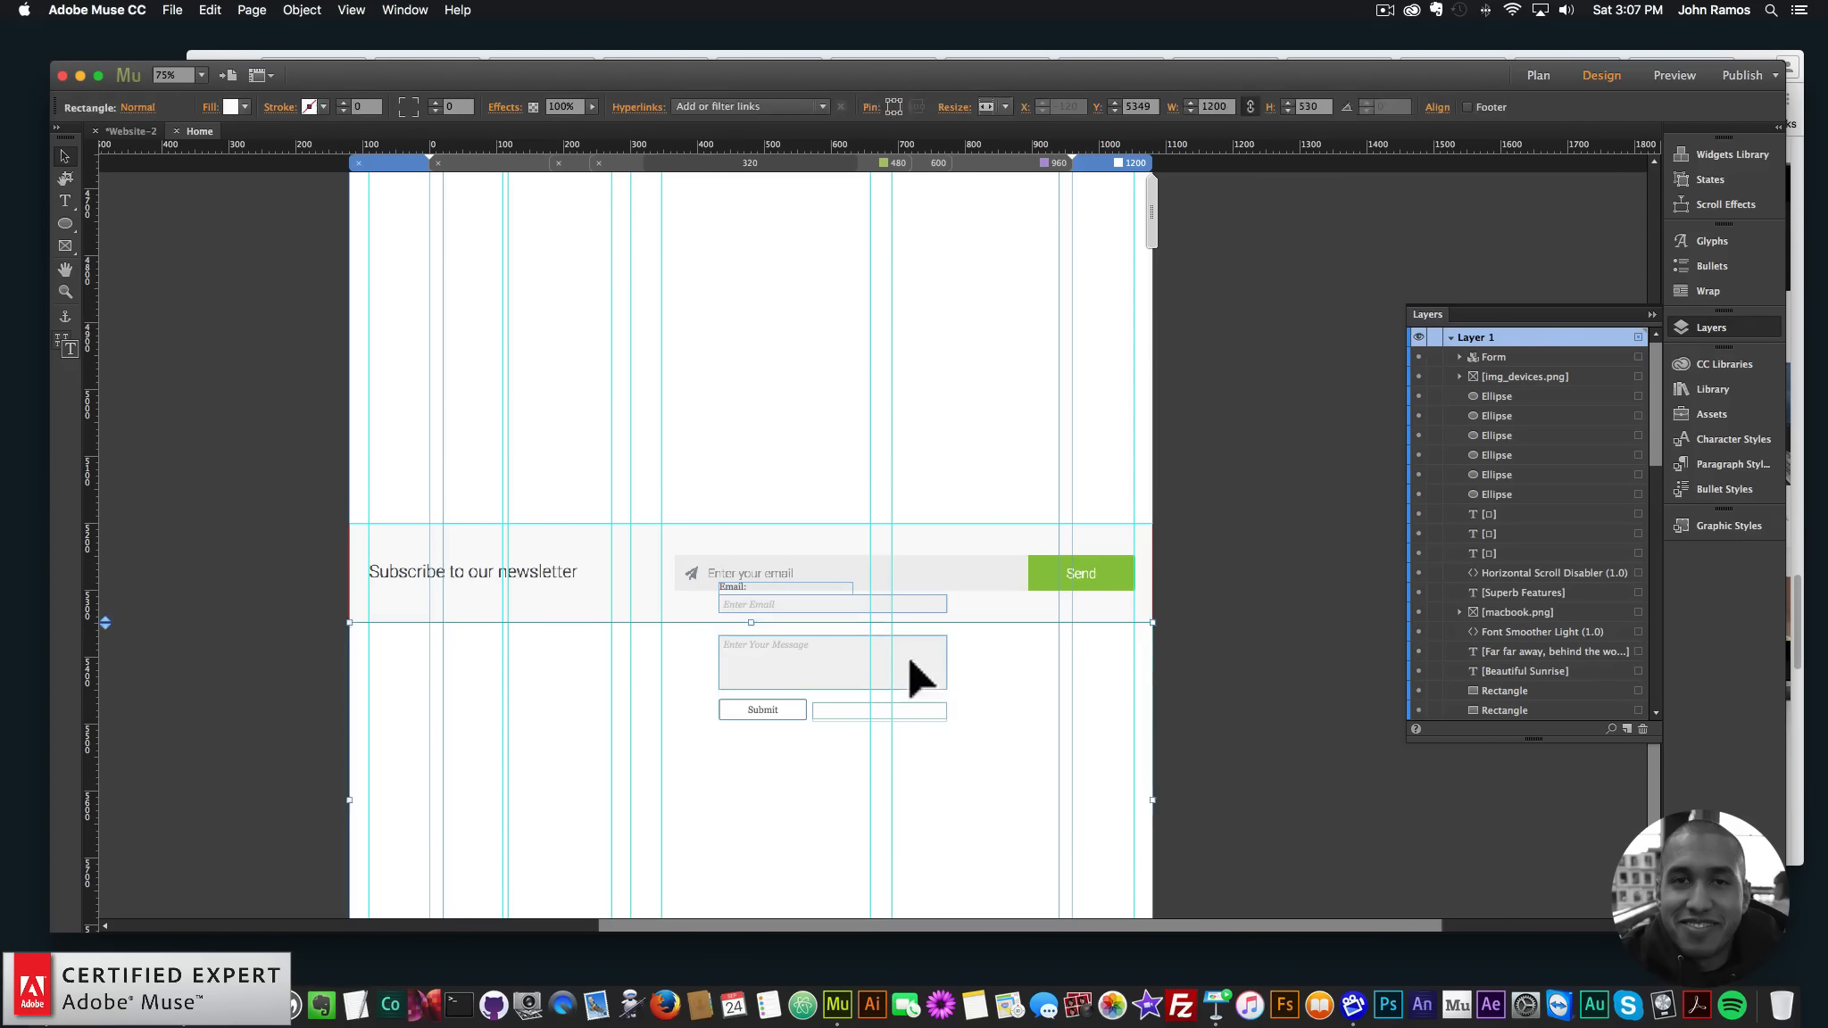
left_click(962, 580)
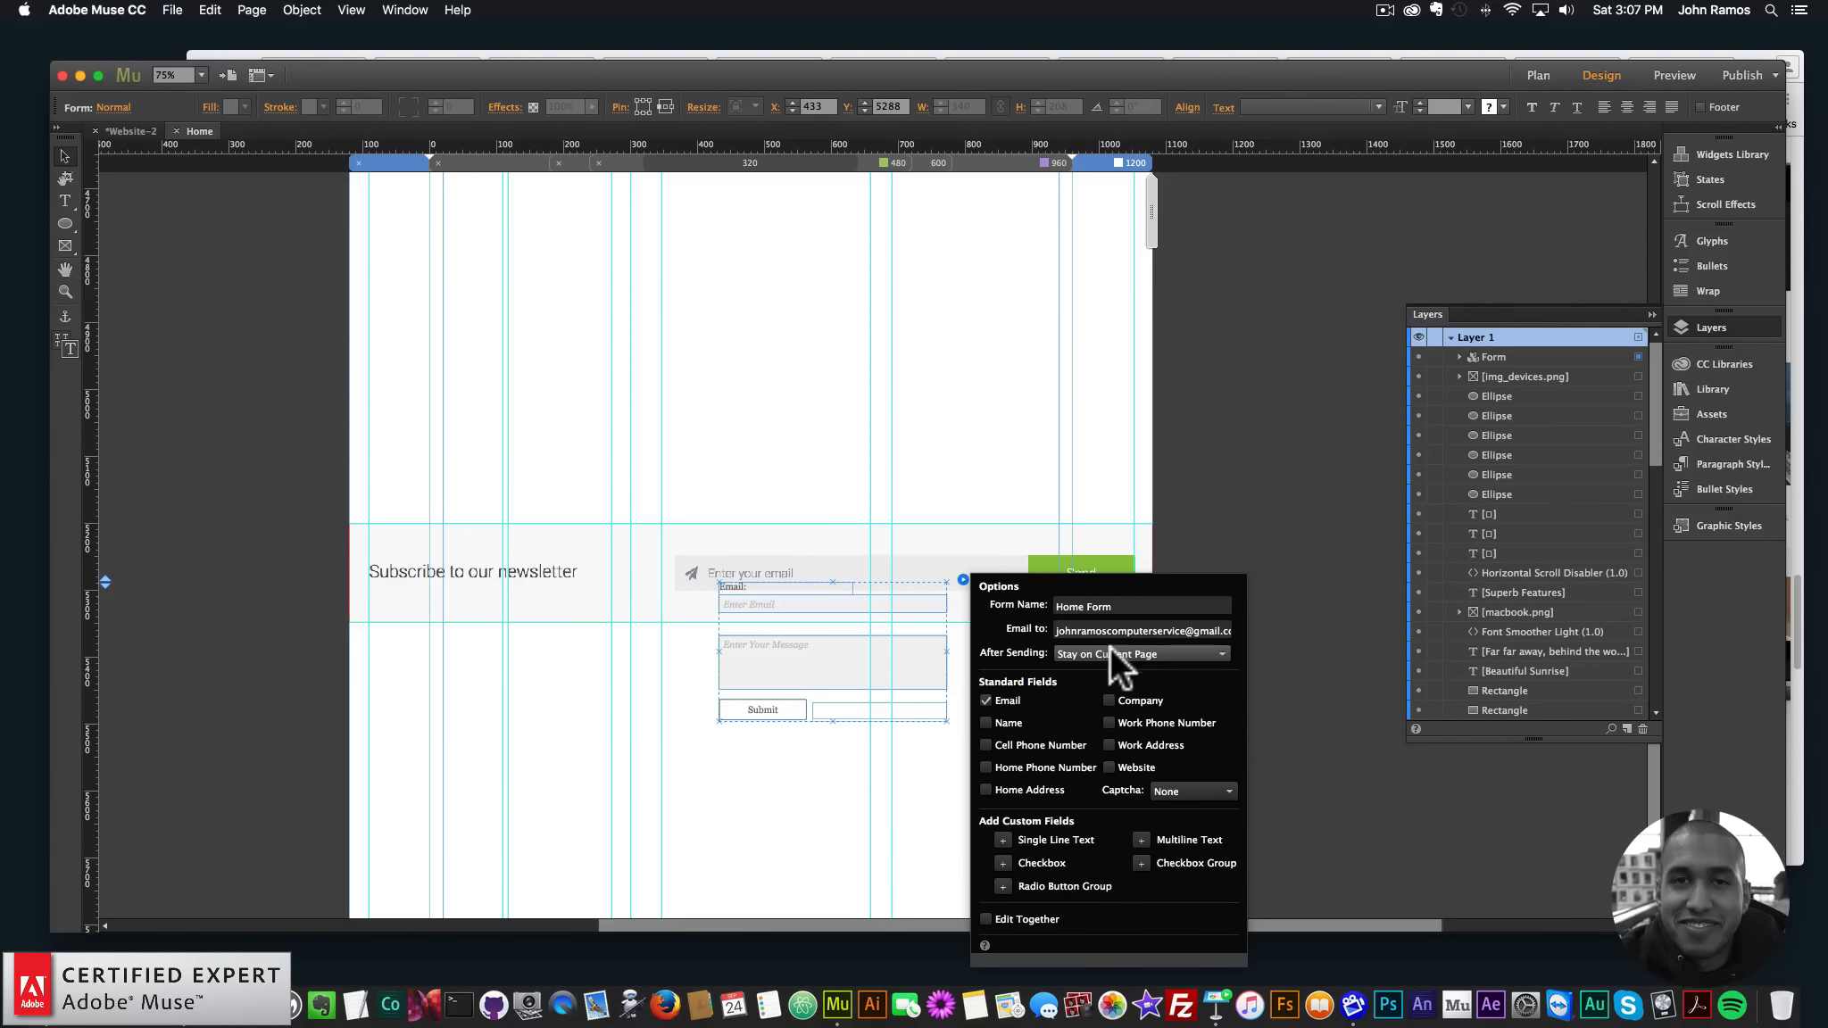
left_click(985, 701)
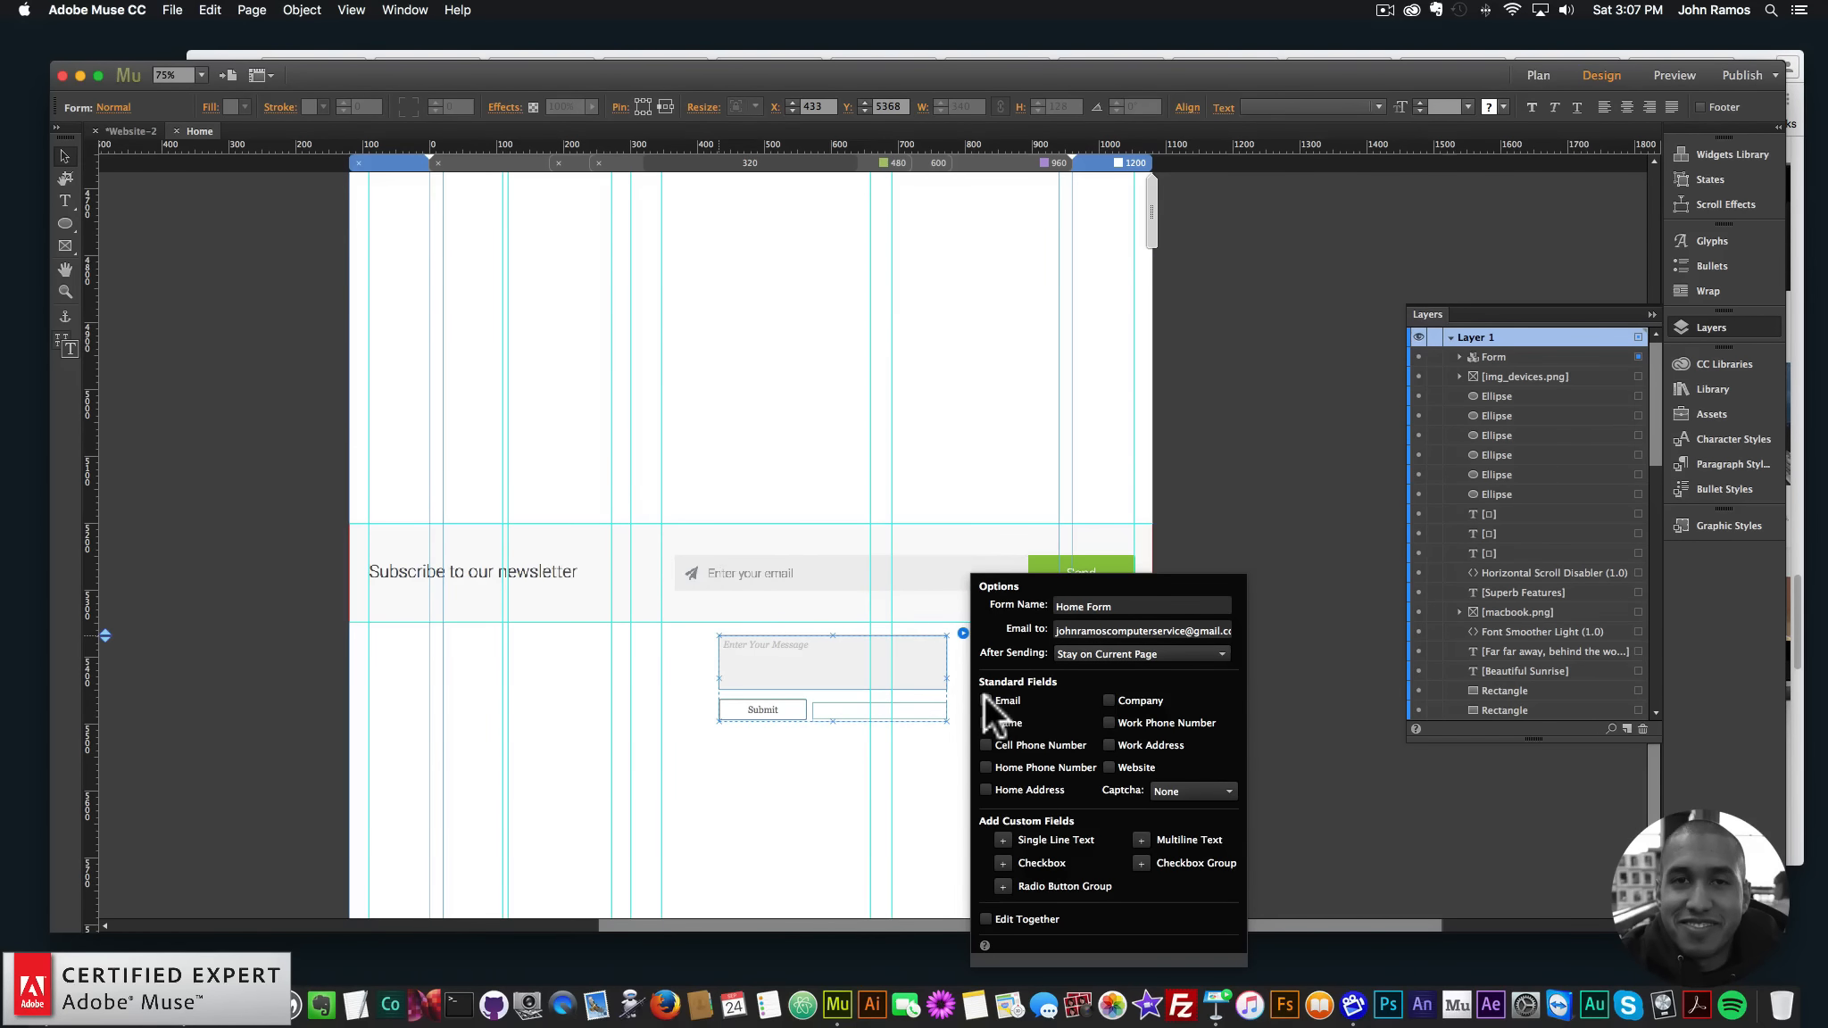
left_click(986, 700)
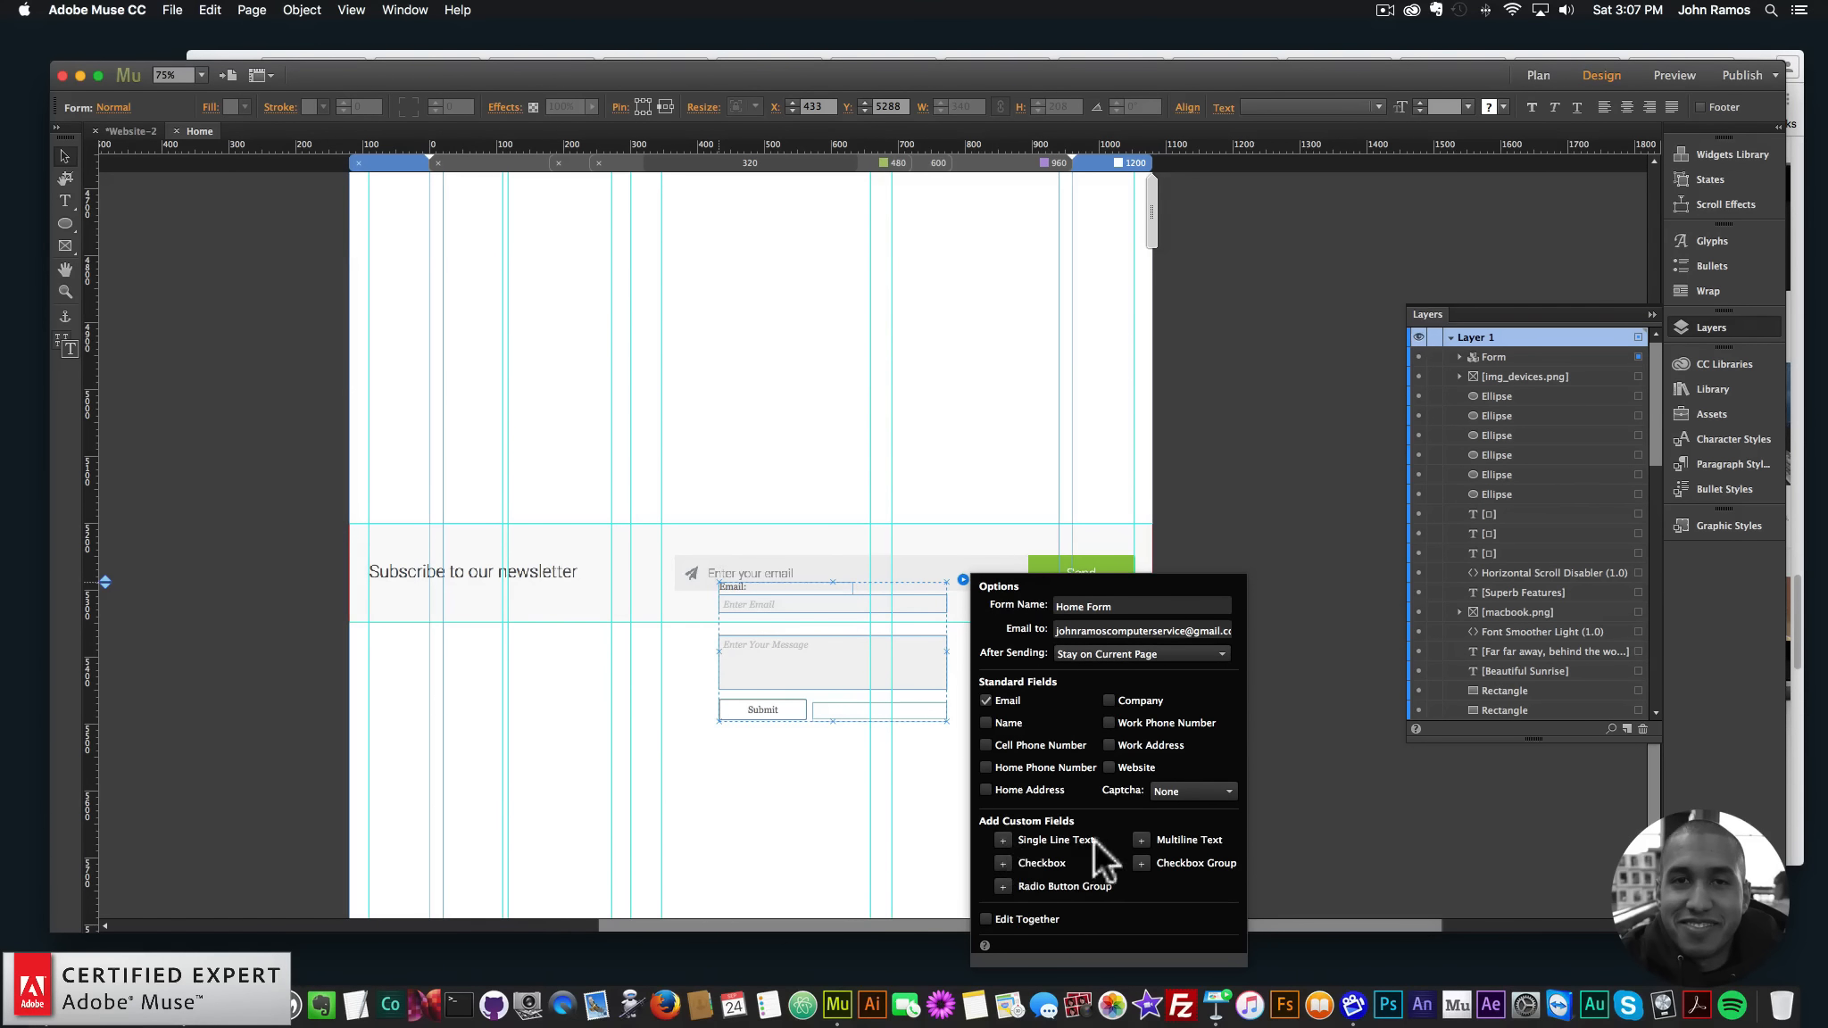
left_click(1114, 645)
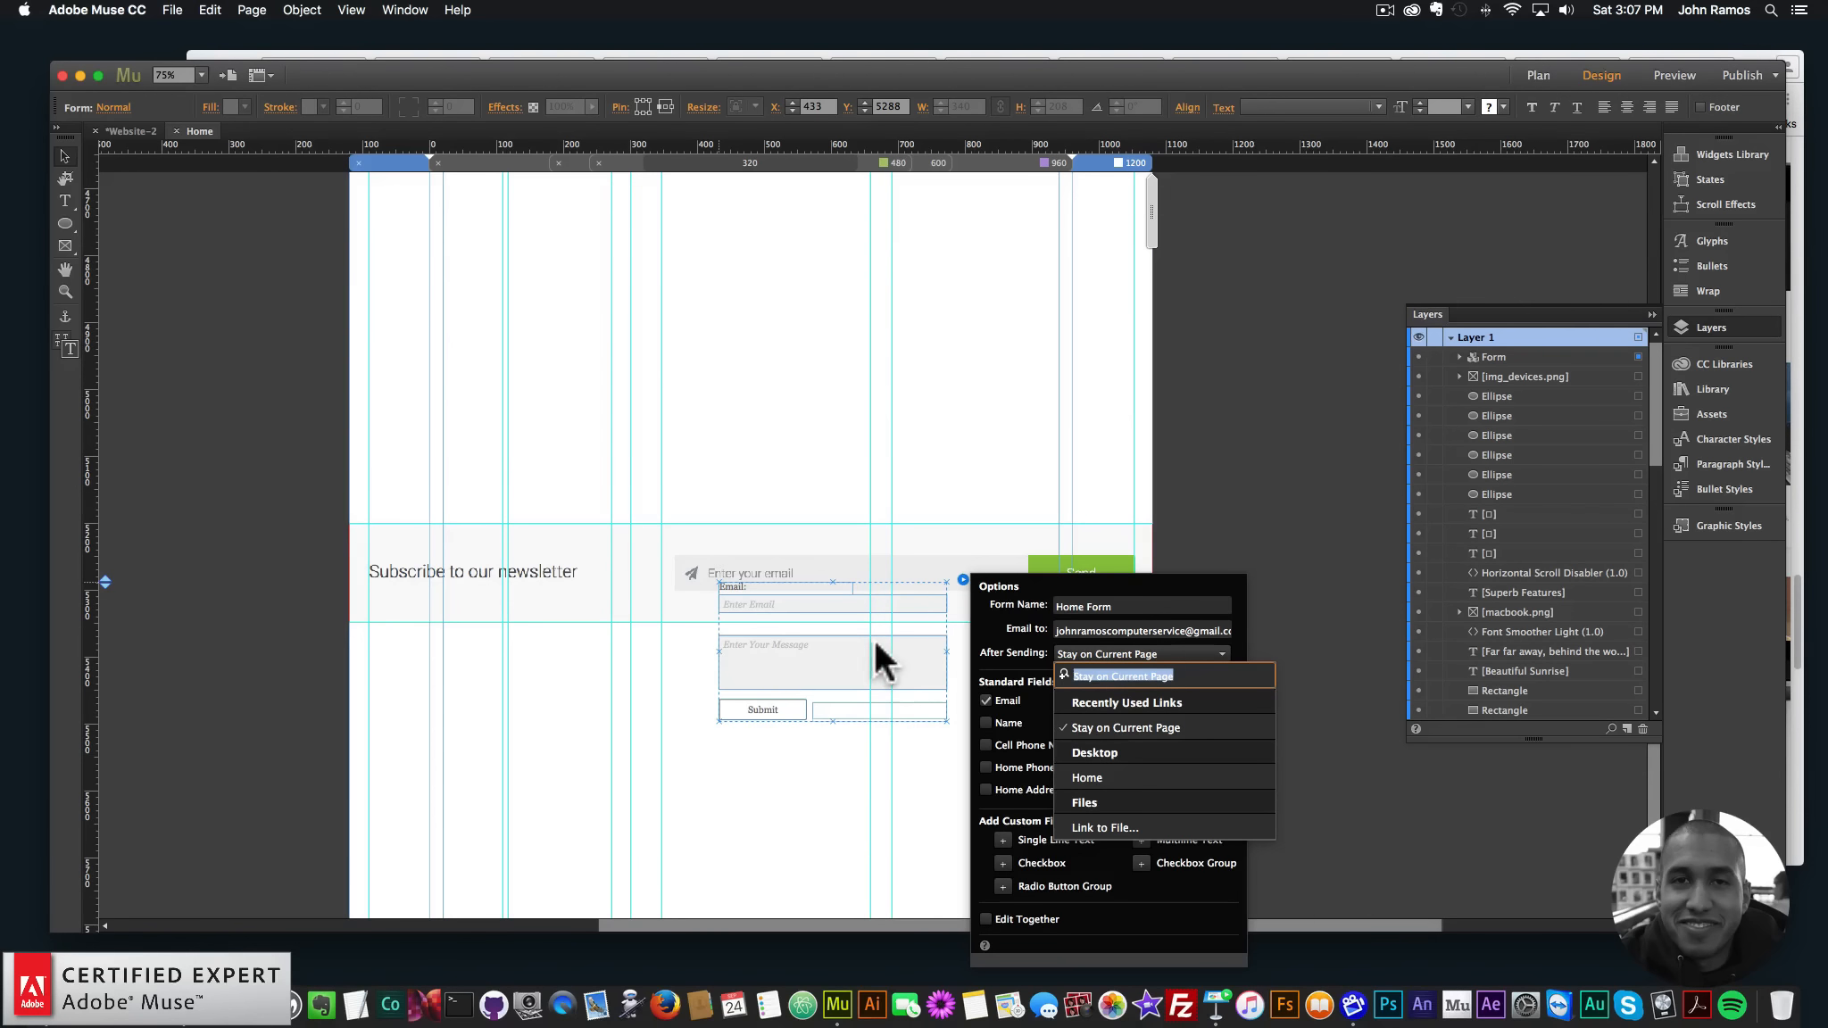
left_click(821, 766)
- Move the form's Submit button onto the green Send button
left_click(760, 708)
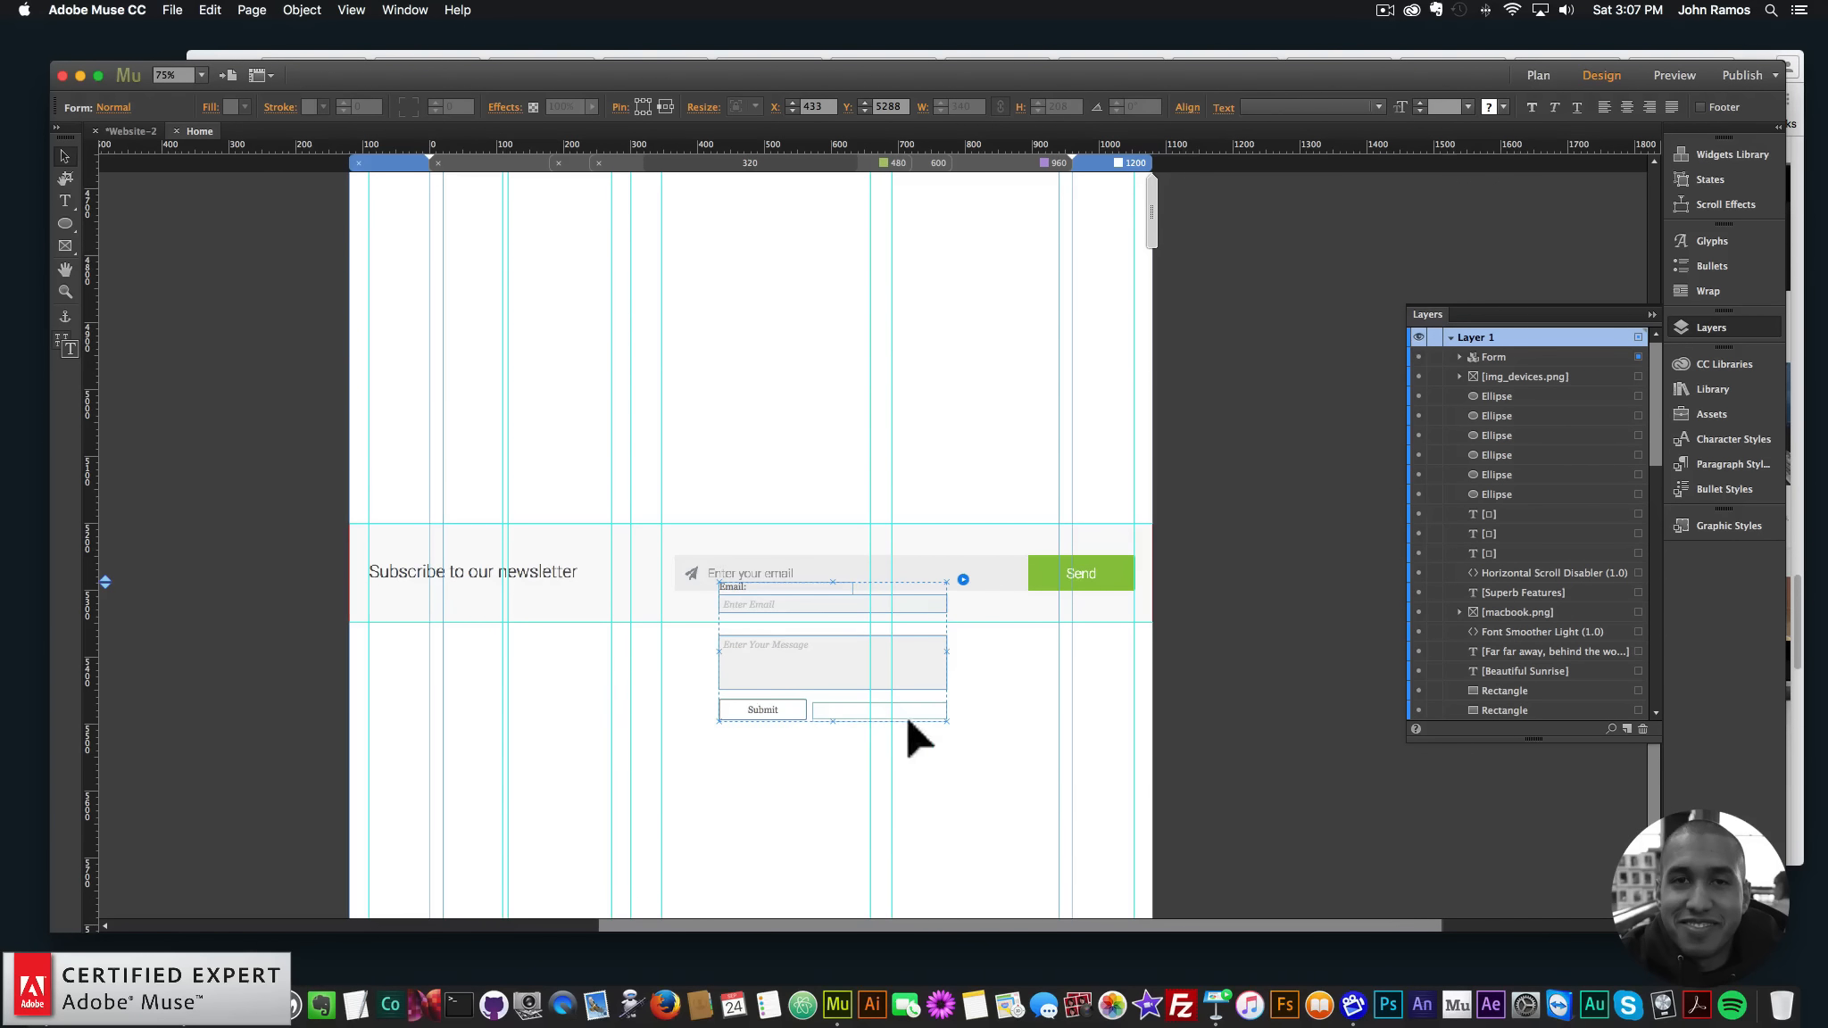
left_click(753, 706)
left_click_drag(755, 705, 1130, 589)
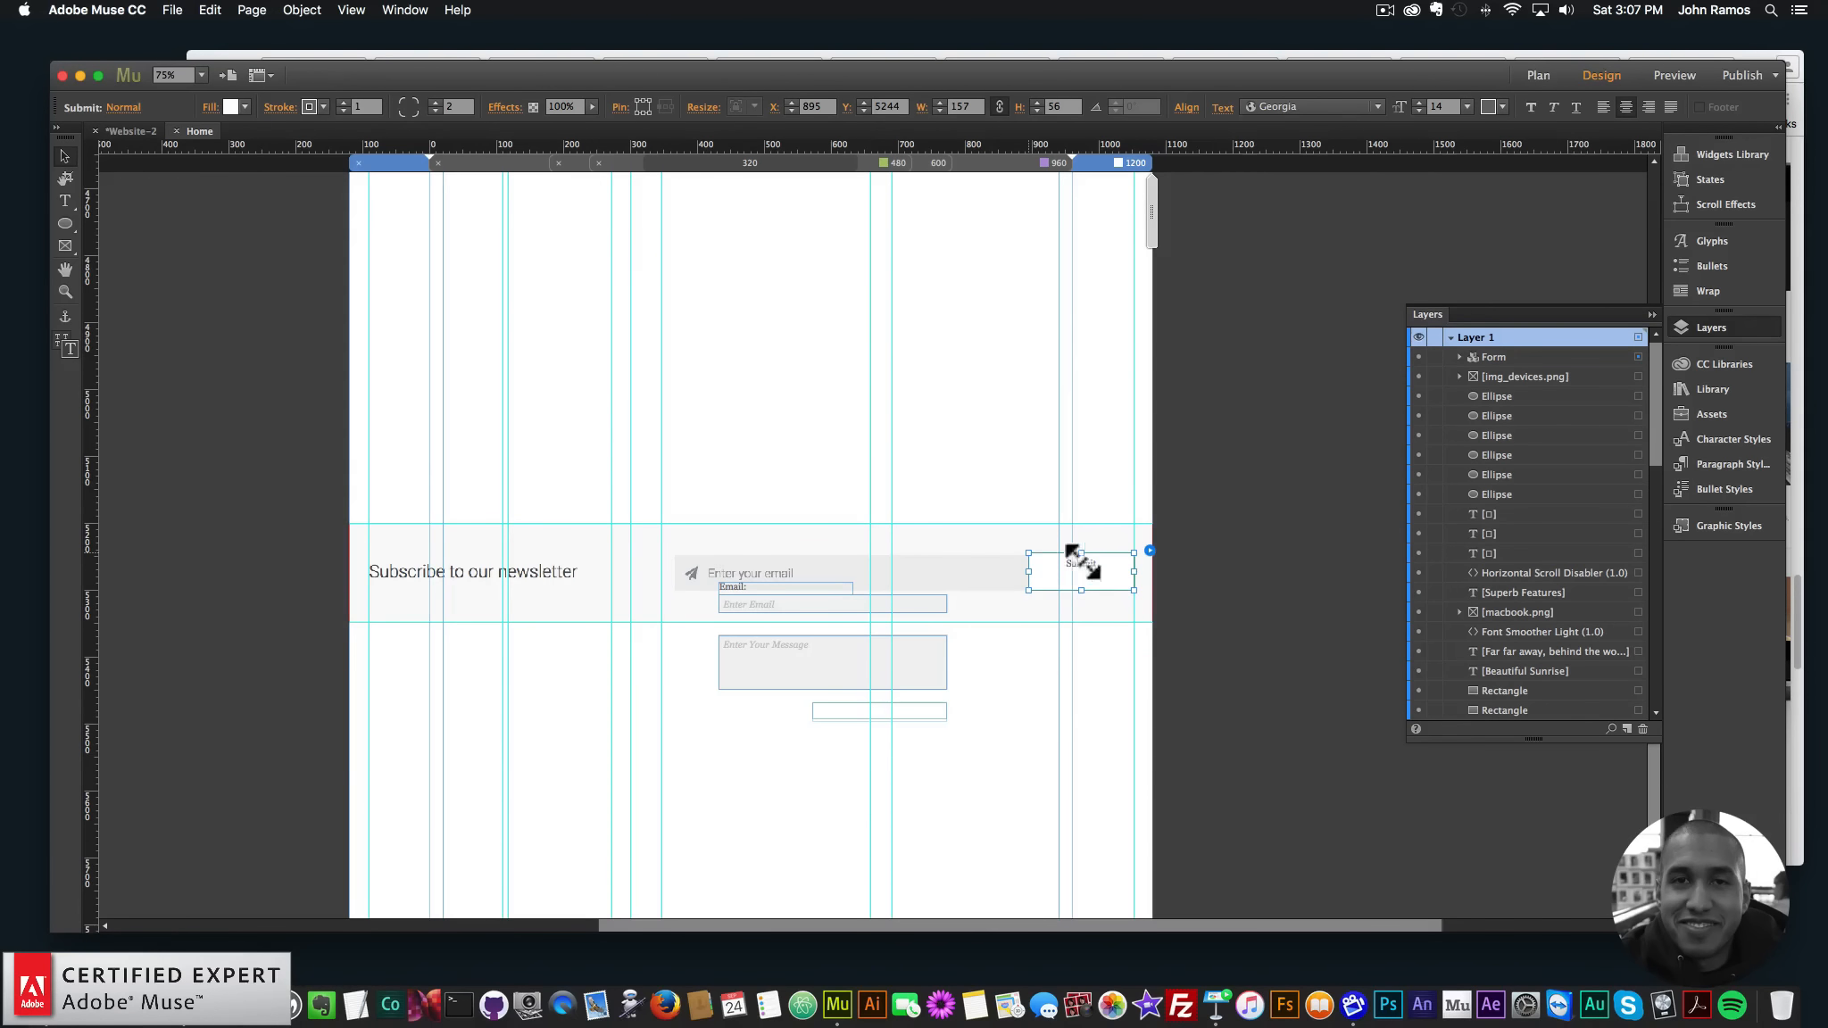
- Remove the Email label and stretch the Enter Email input to 495×50 across the newsletter bar
left_click(775, 603)
left_click(752, 587)
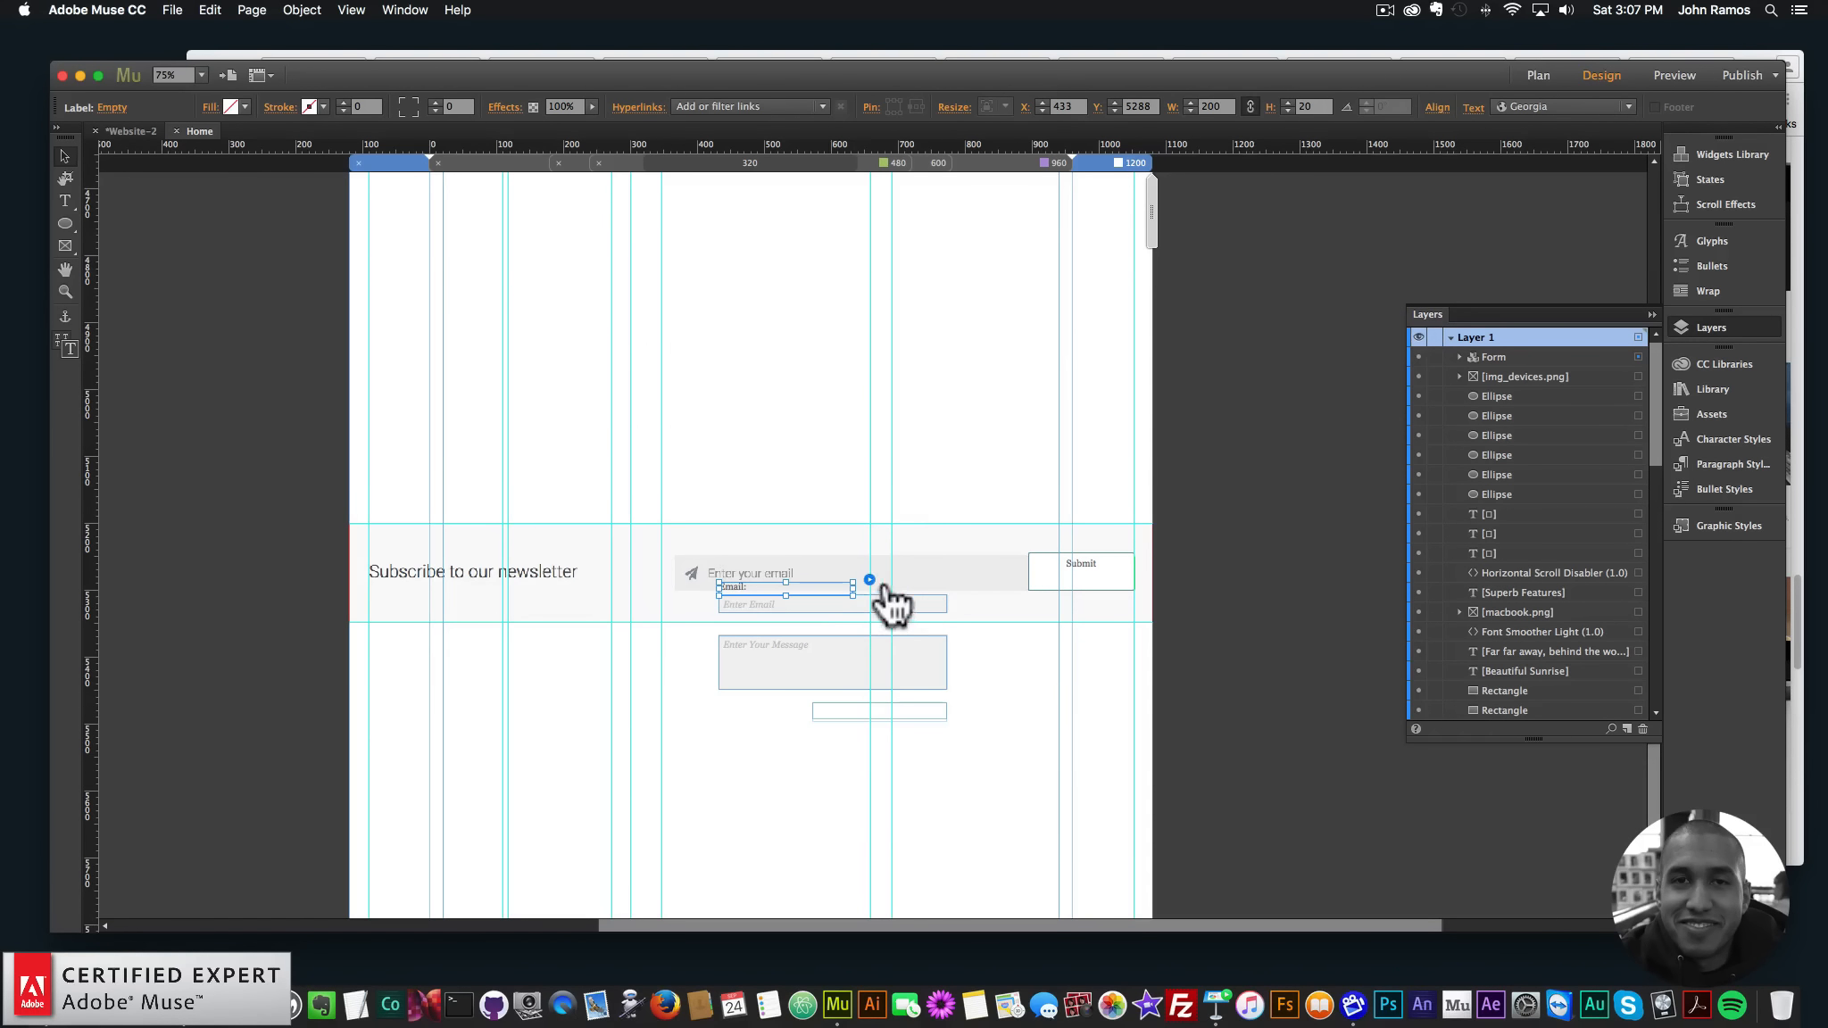
left_click(869, 579)
left_click(892, 662)
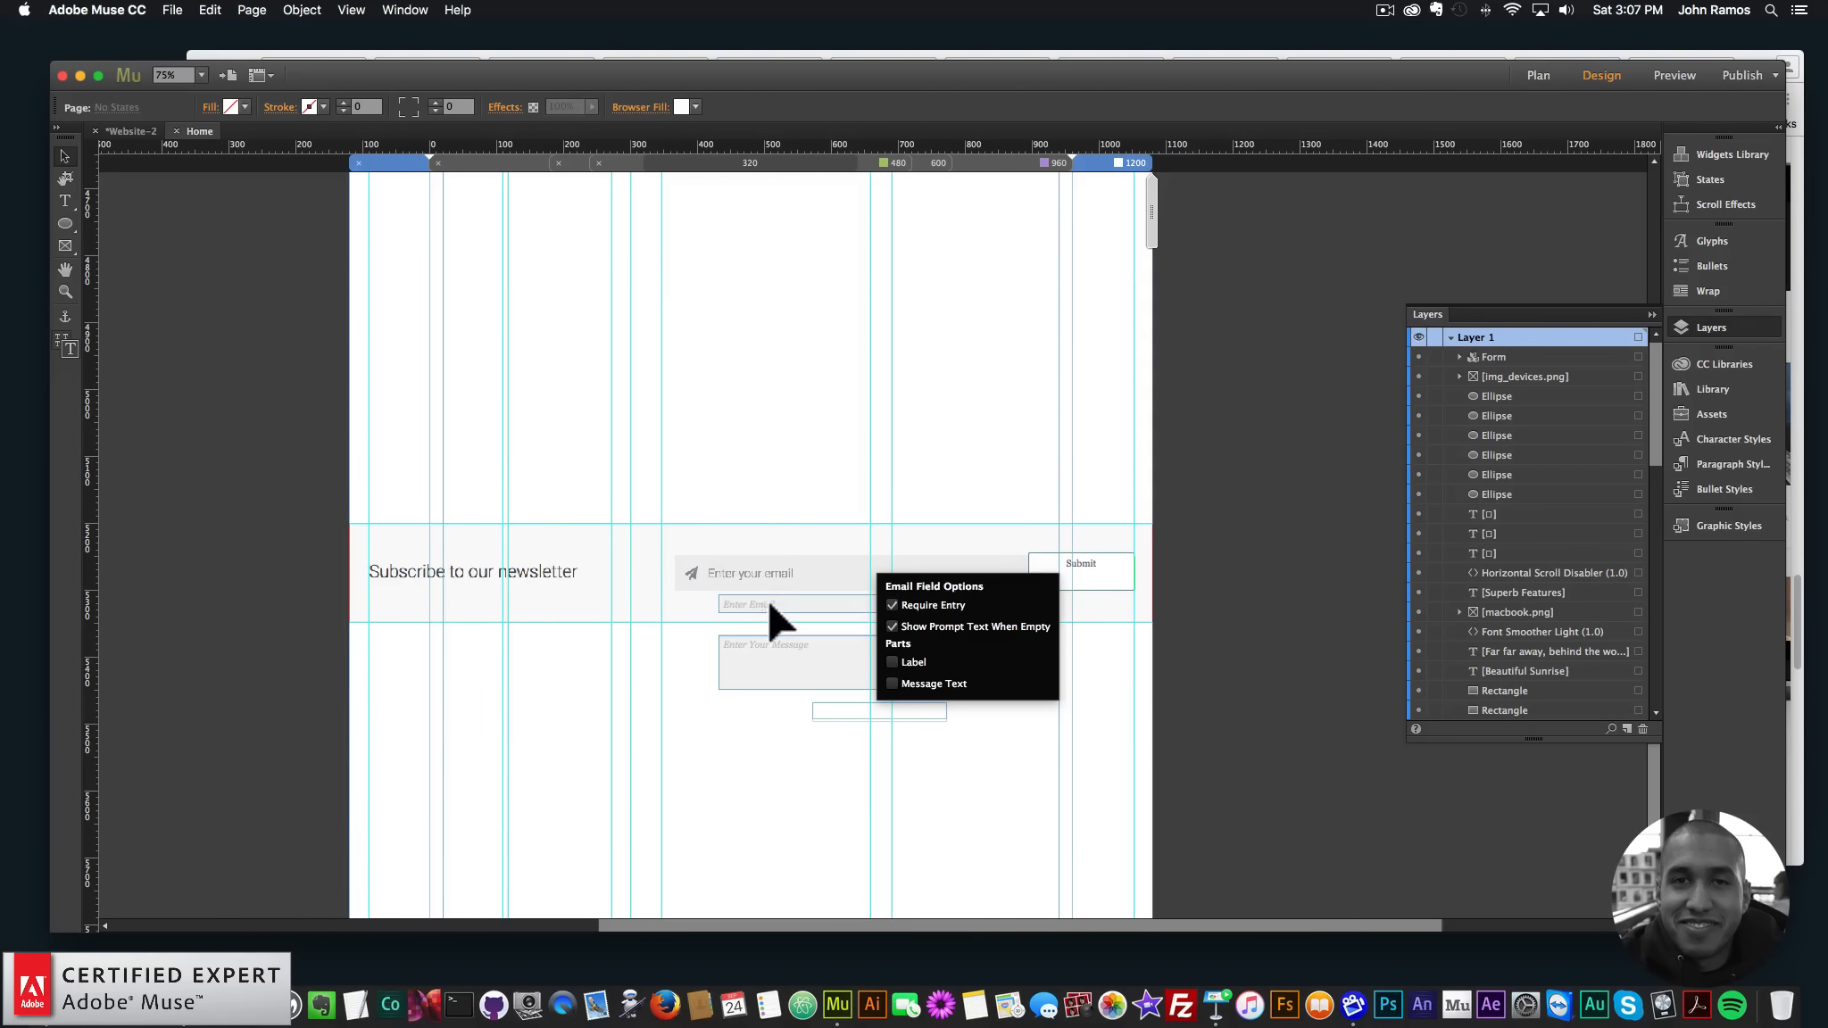
left_click(768, 598)
left_click_drag(798, 597, 728, 557)
left_click_drag(903, 572, 1105, 637)
left_click(1088, 572)
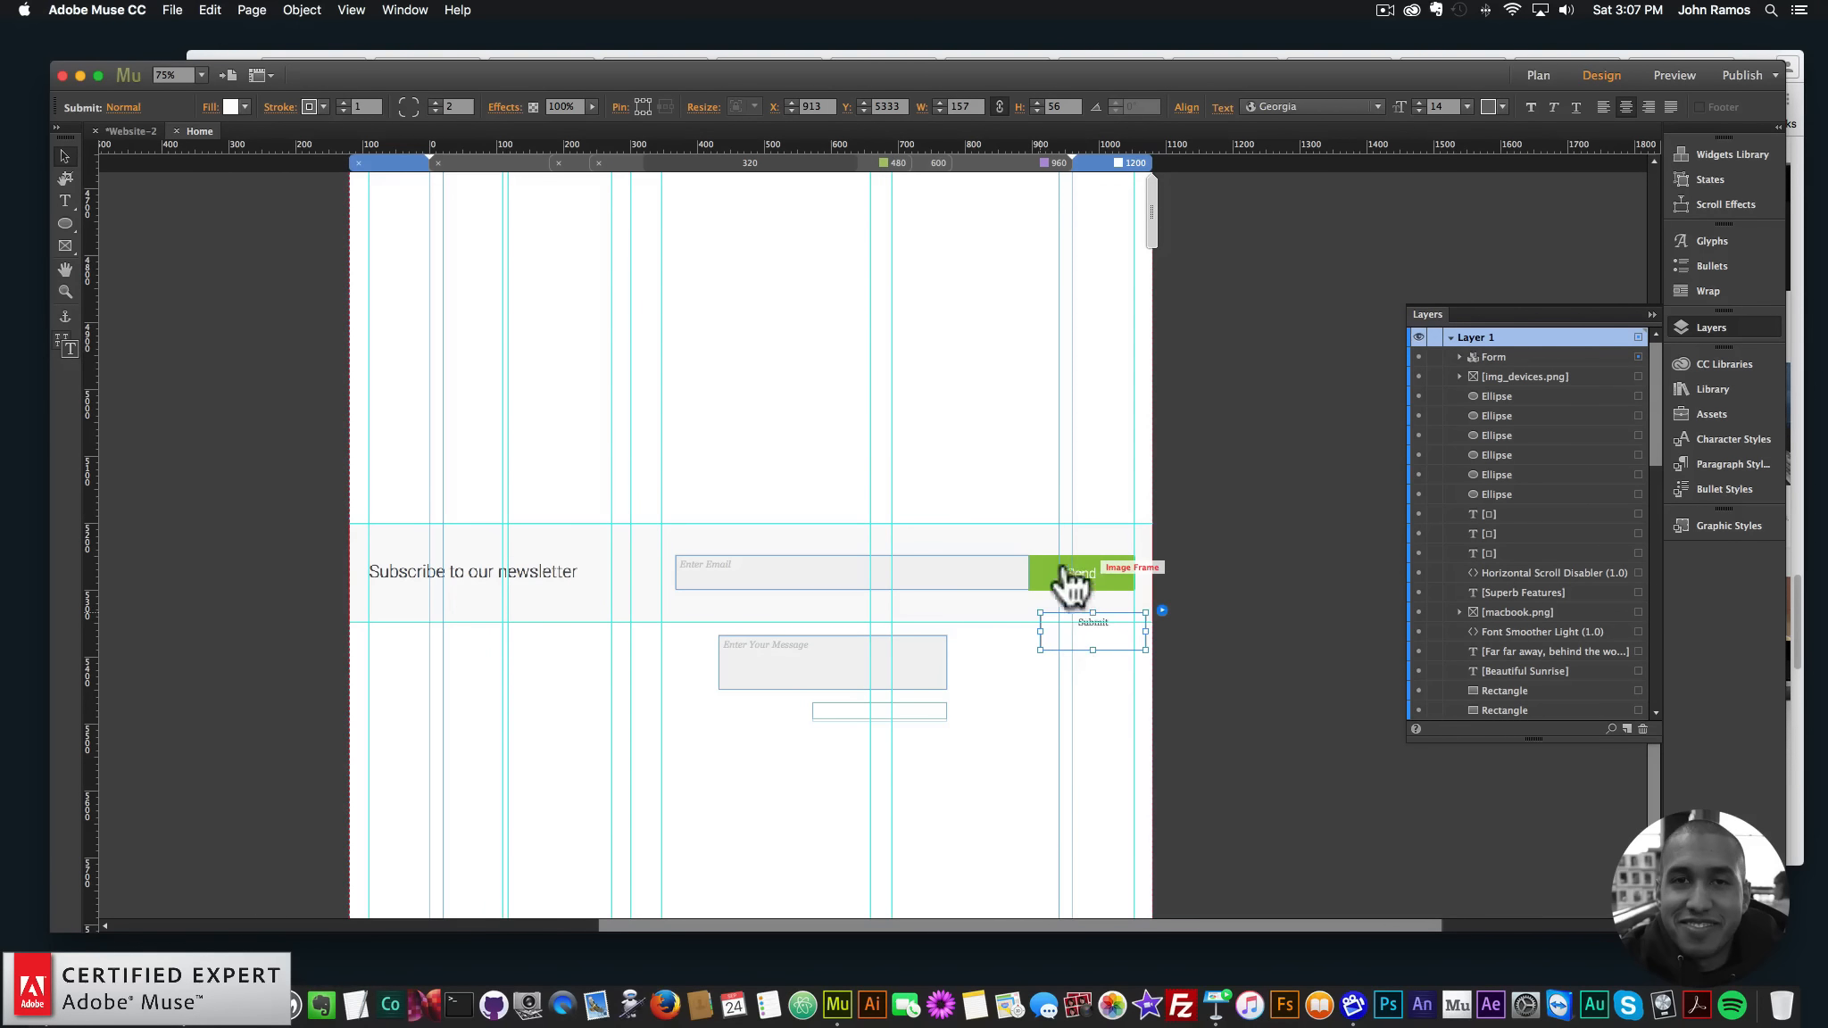
- Give the submit button a green fill and change its label to 'Send'
left_click(243, 106)
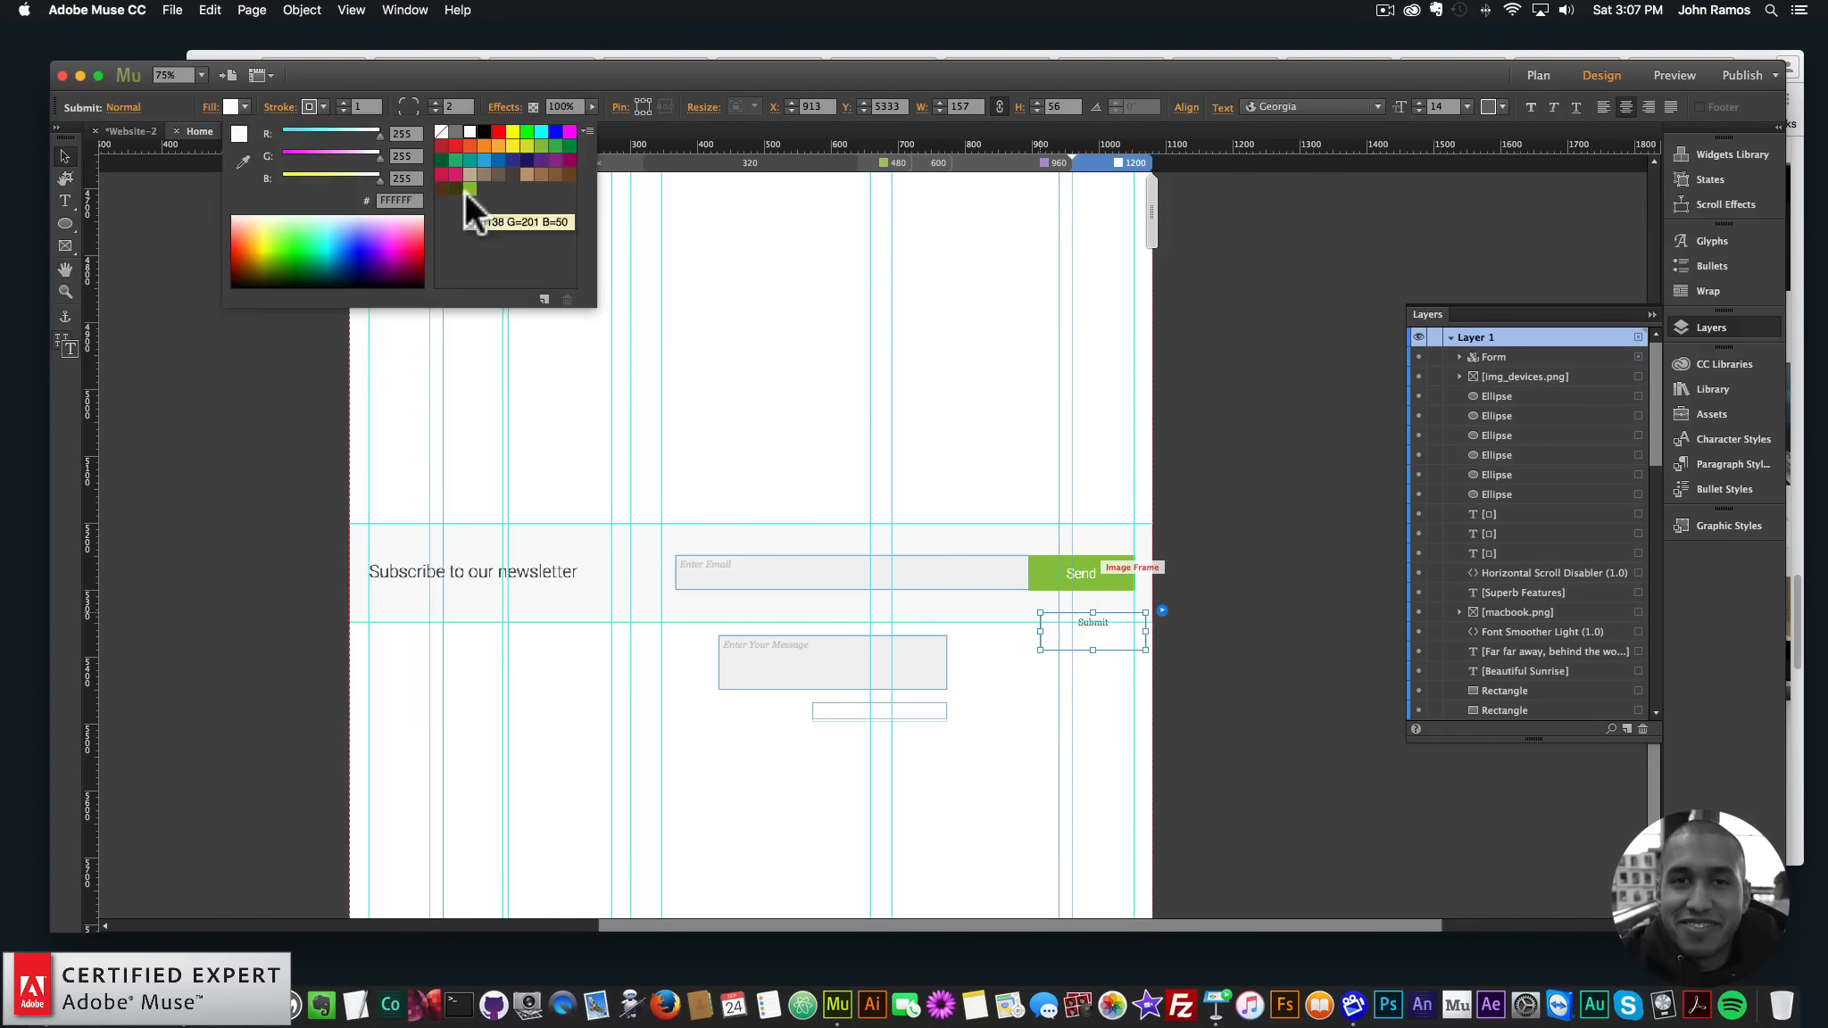
left_click(470, 189)
left_click(1103, 623)
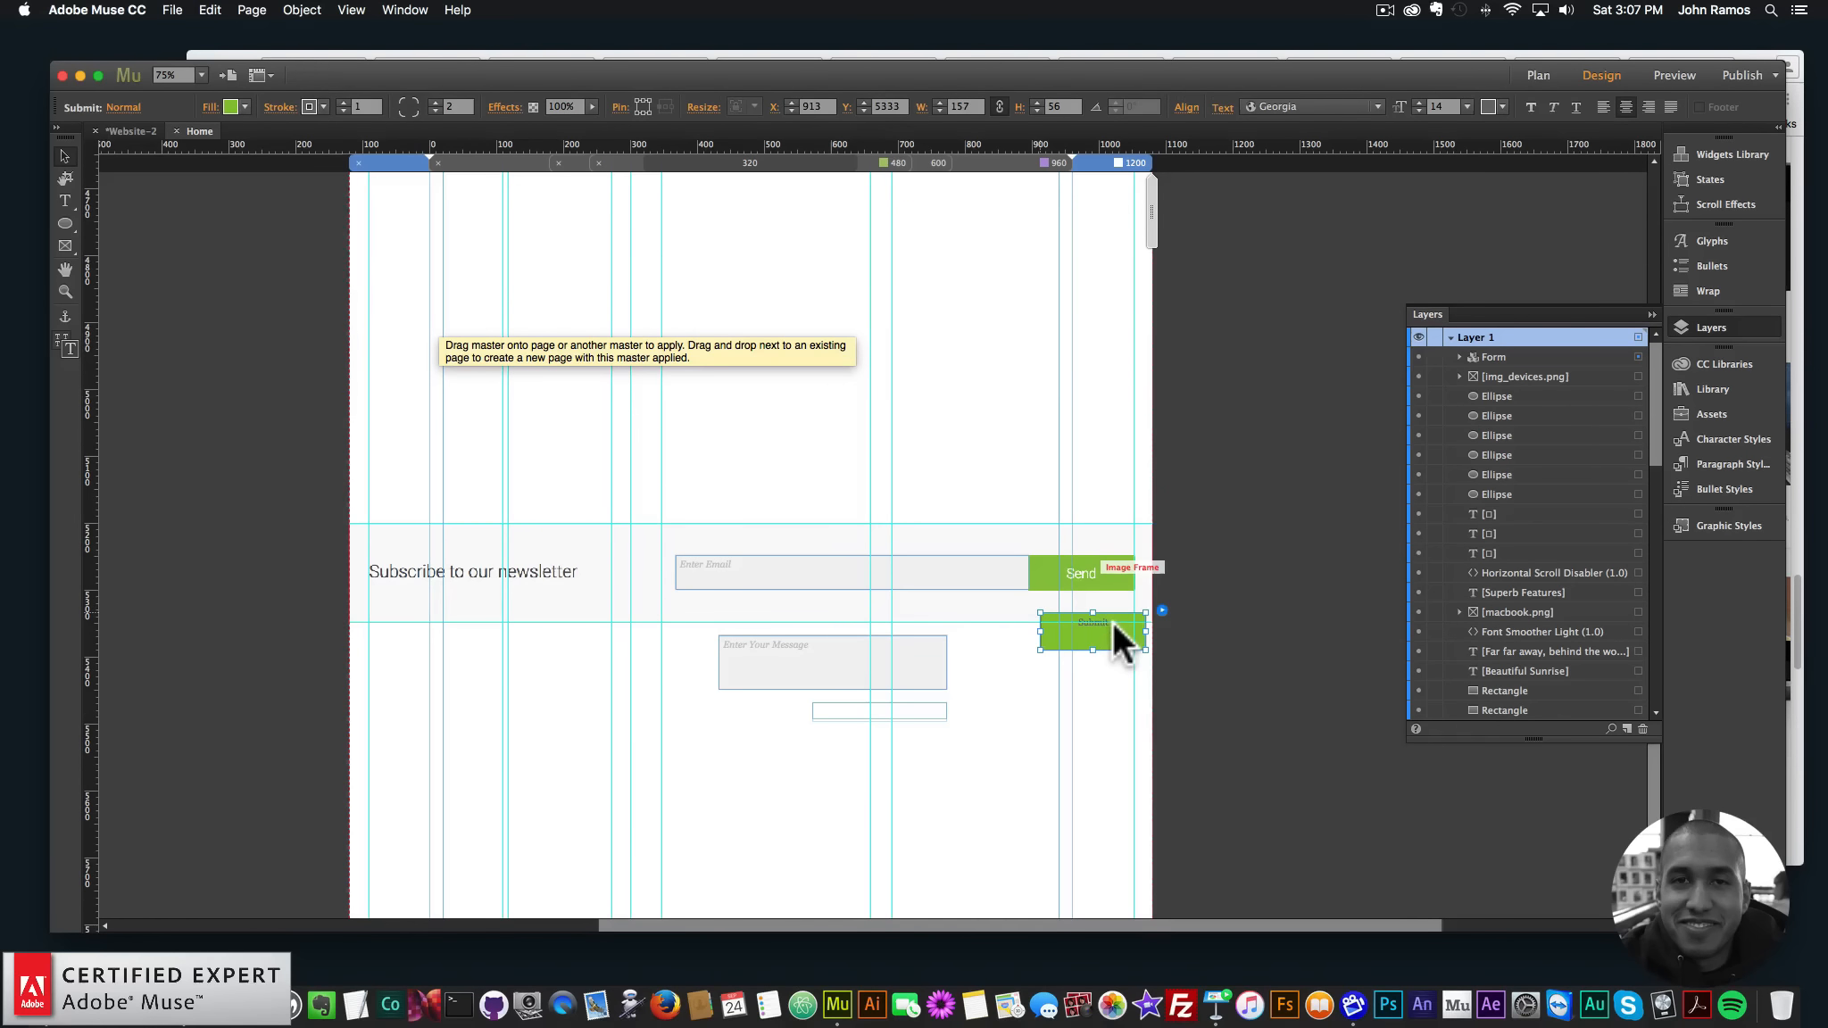
double_click(1111, 617)
type("SEN")
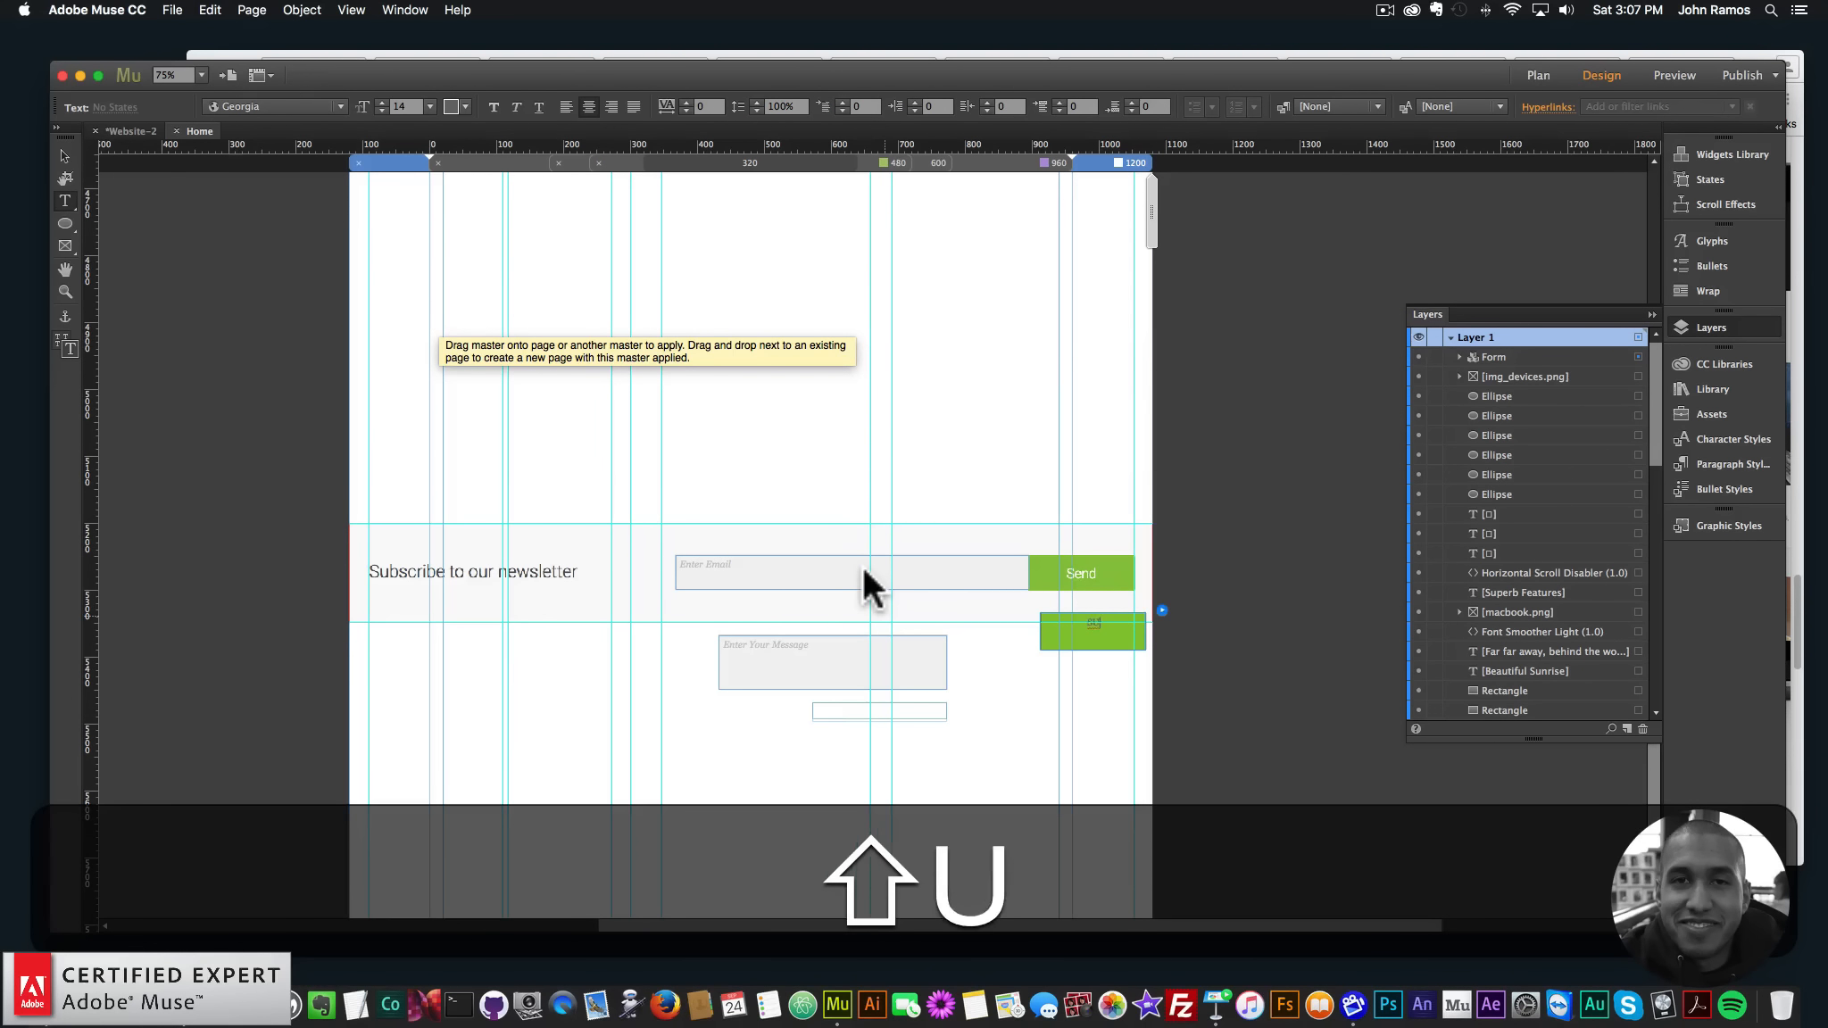
type("s")
key("BackSpace")
type("D")
key("BackSpace")
key("BackSpace")
key("BackSpace")
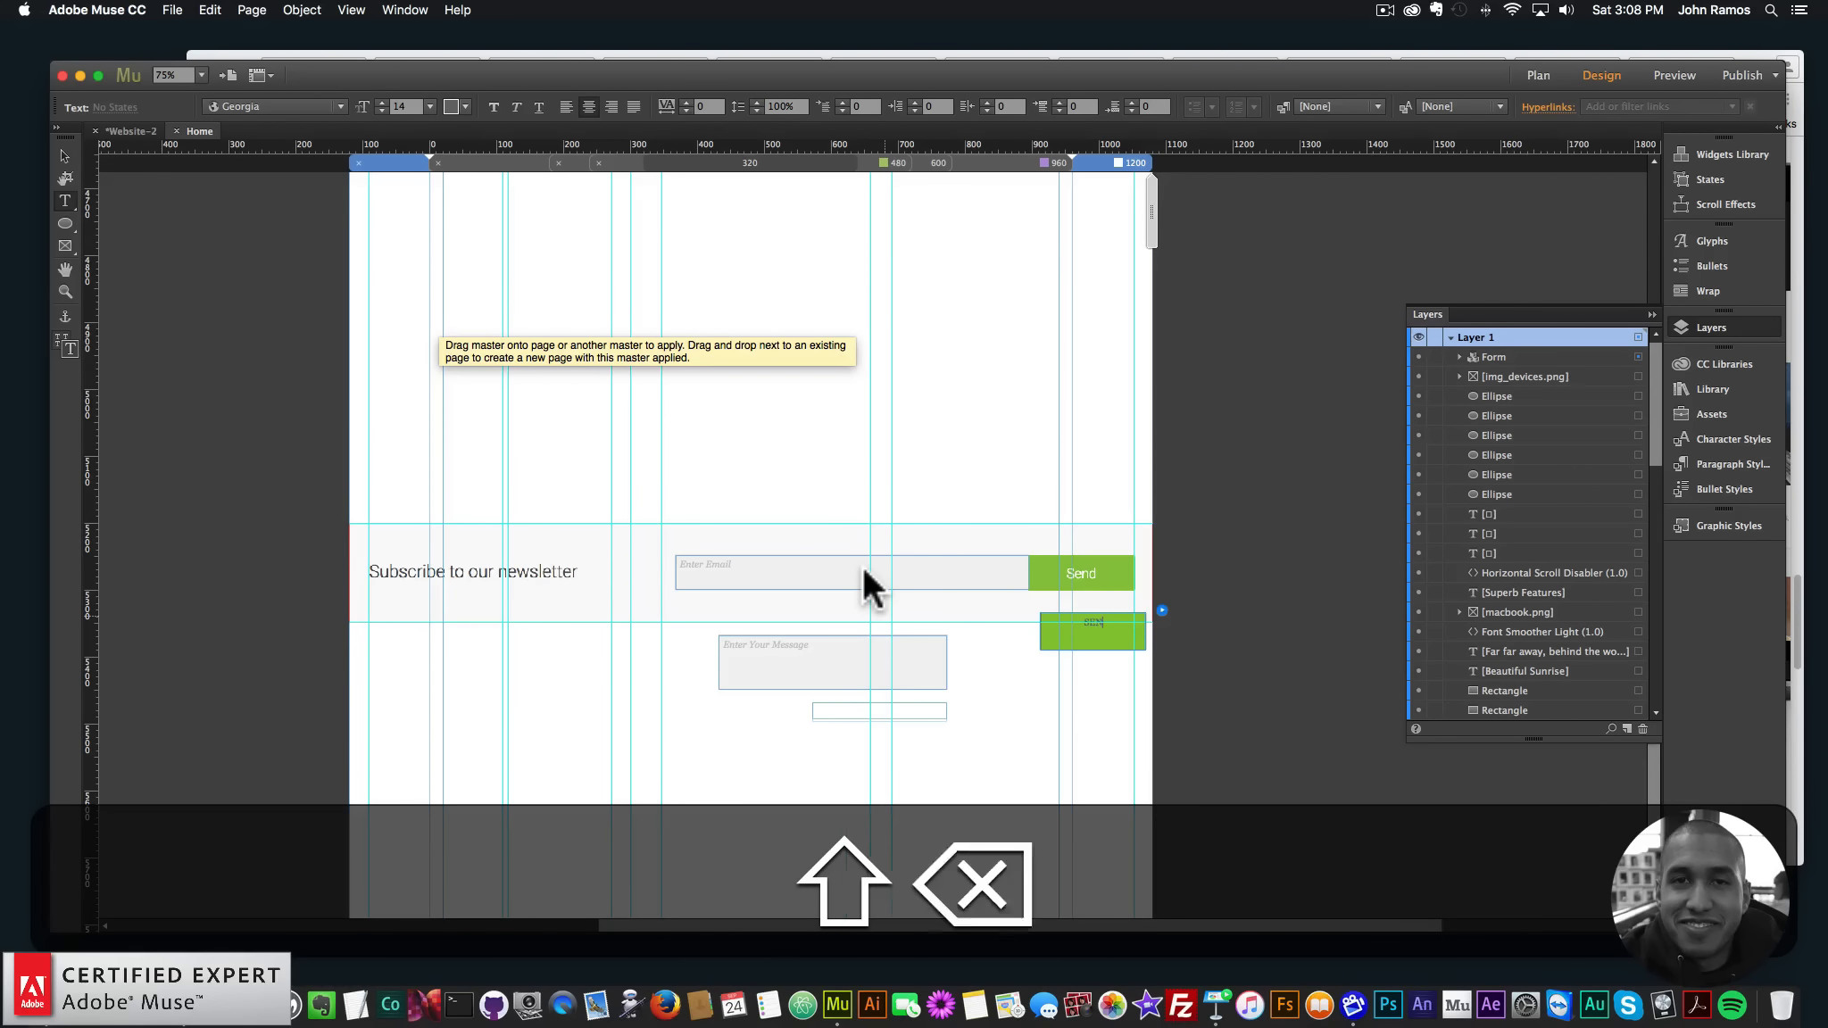
type("end")
- Style the Send label white, Roboto Light, size 24
key("super+a")
left_click(464, 106)
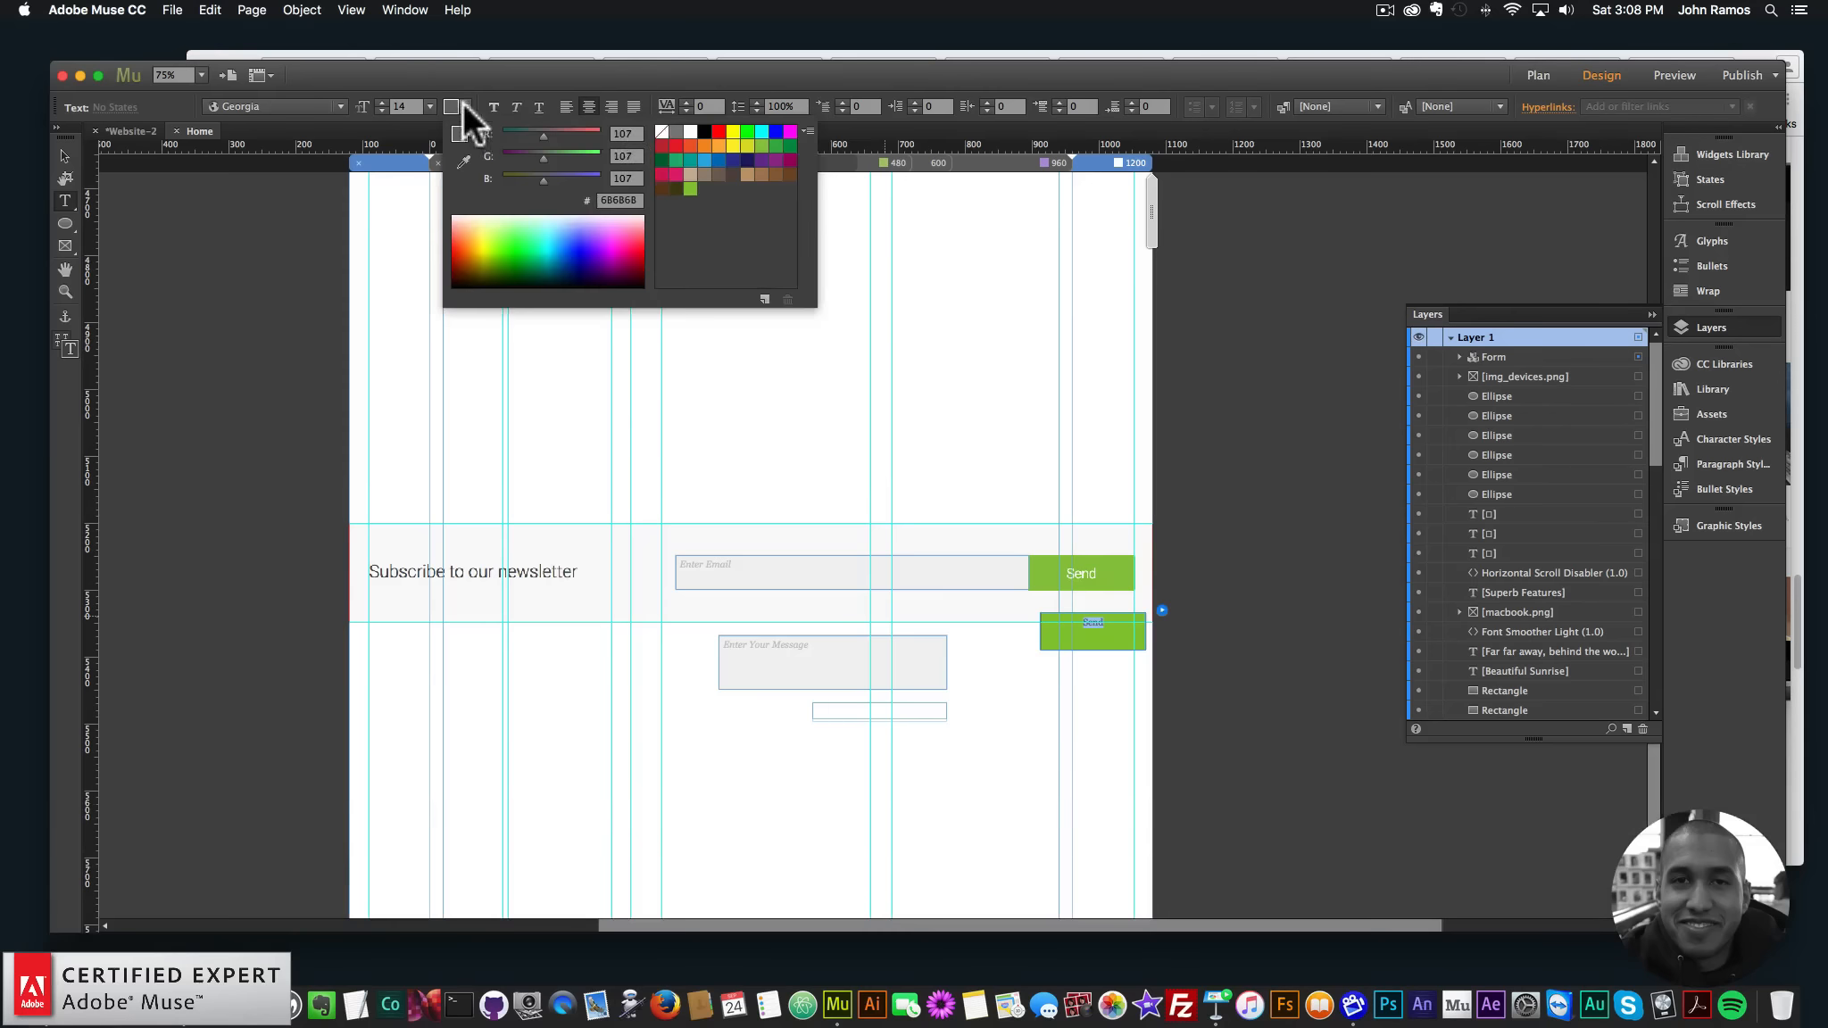
left_click(689, 132)
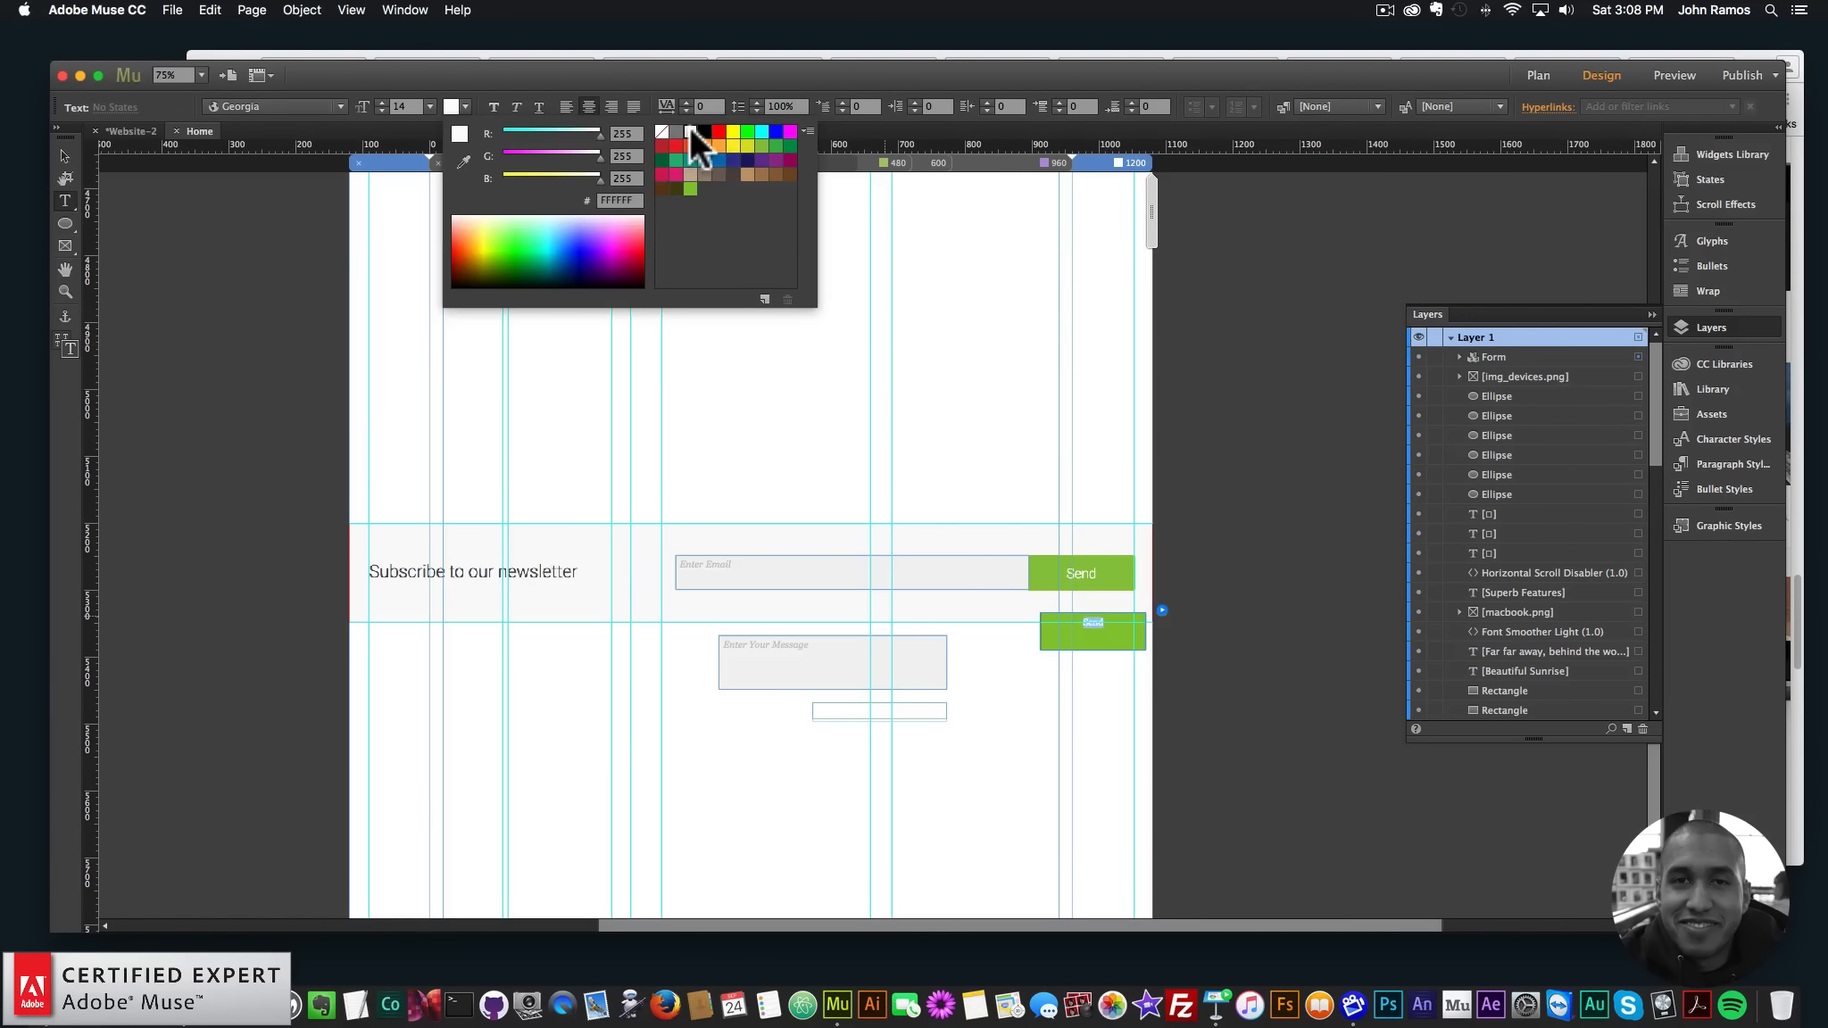
left_click(340, 106)
left_click(340, 105)
type("rob")
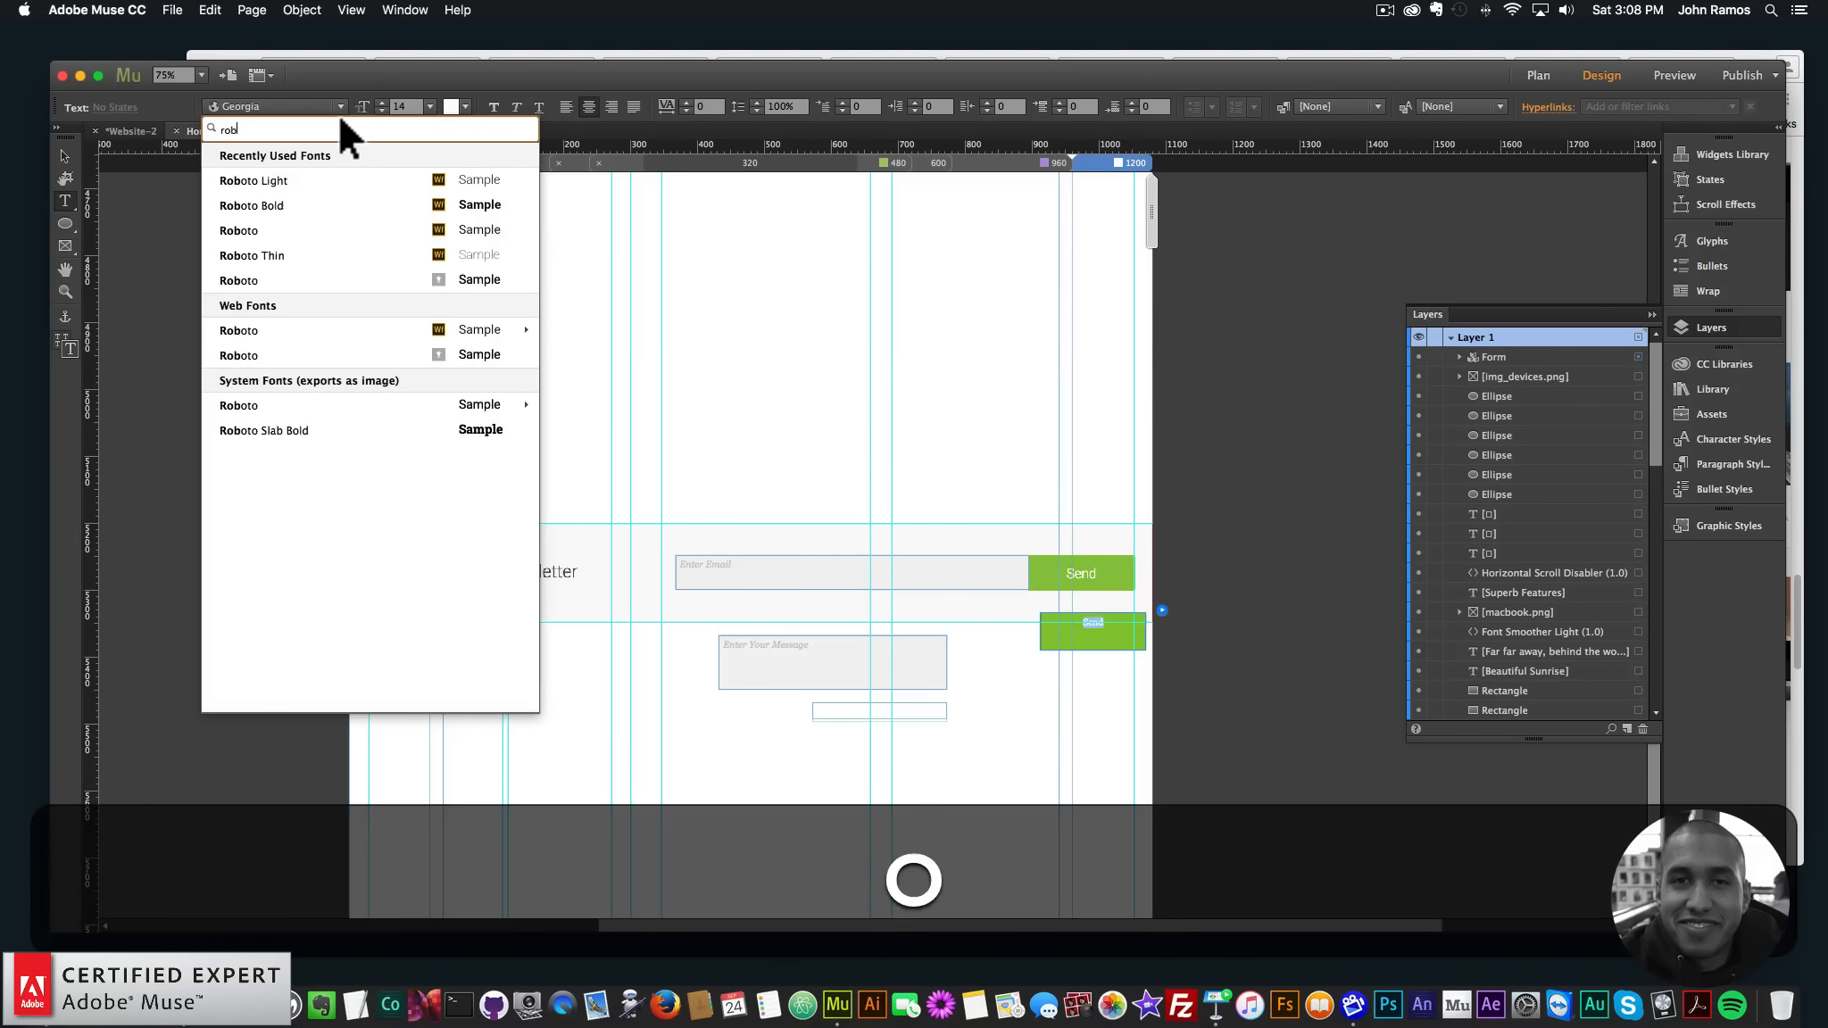
type("ot")
left_click(317, 174)
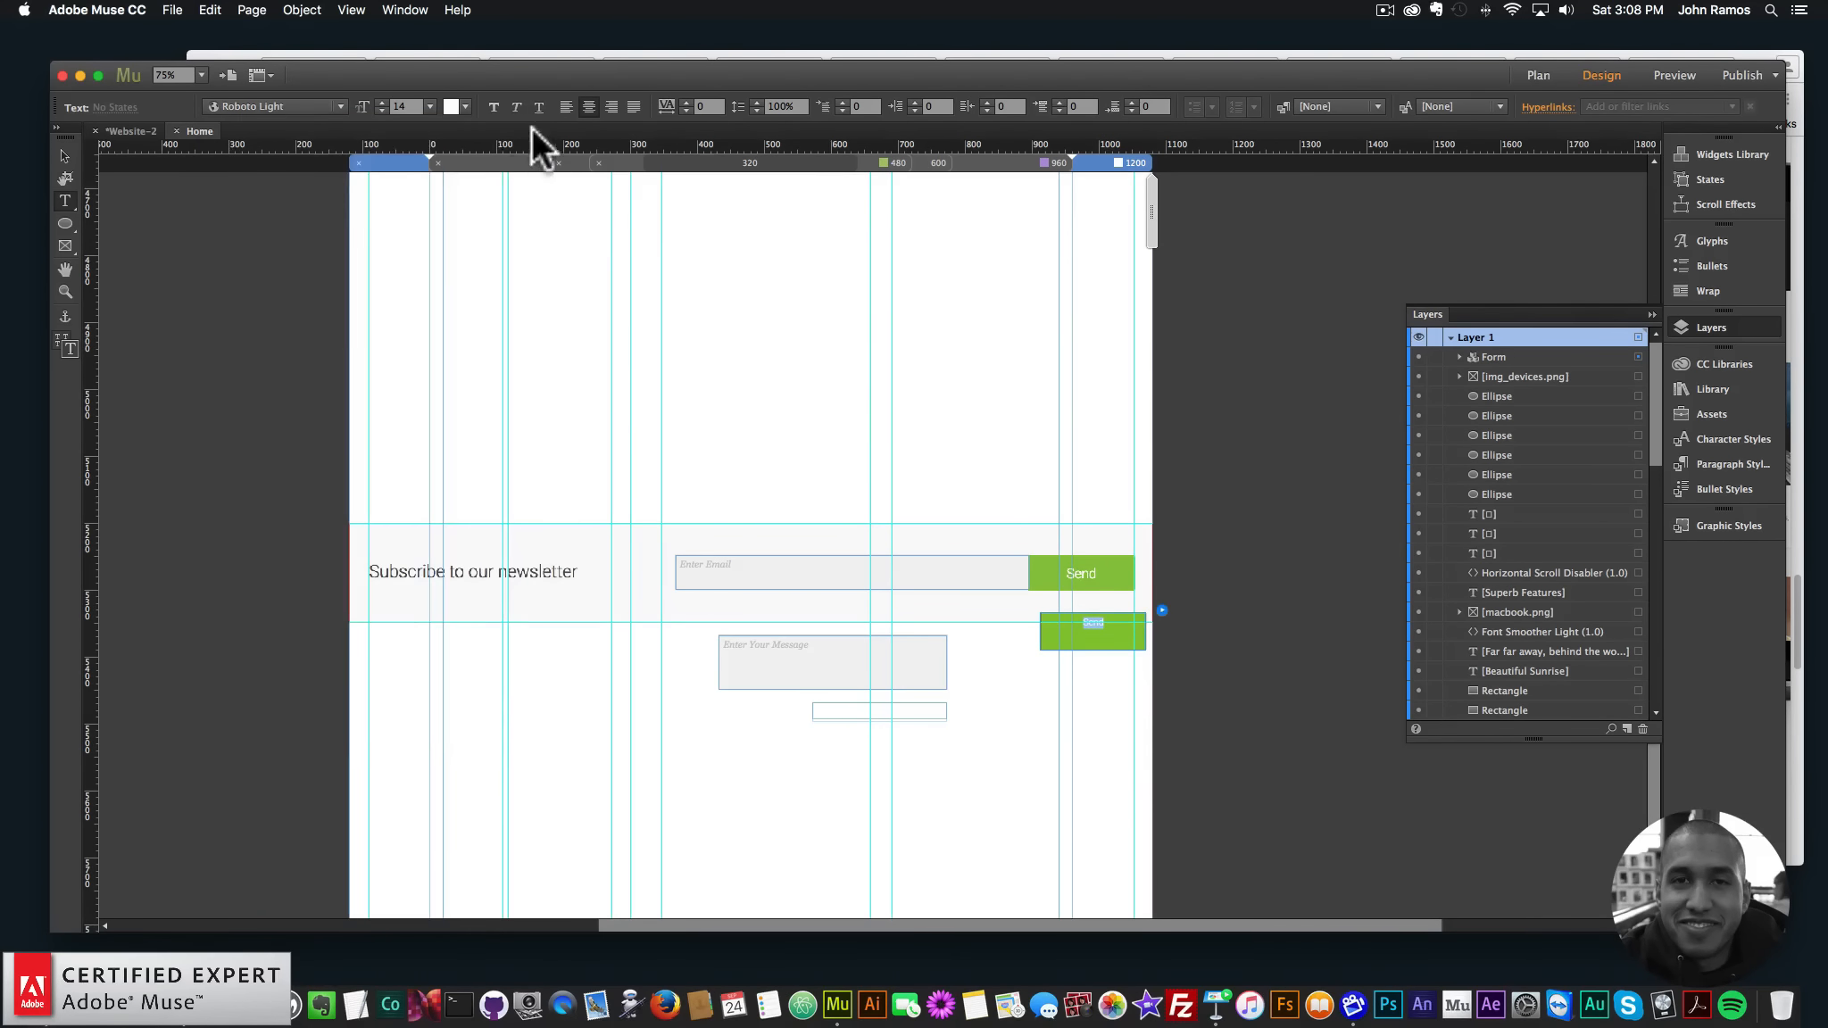
left_click(429, 106)
left_click(445, 302)
left_click(429, 106)
left_click(447, 283)
- Set the Send label spacing to 130% and move the button beside the Enter Email field
left_click(62, 155)
double_click(1090, 629)
type("130")
key("Return")
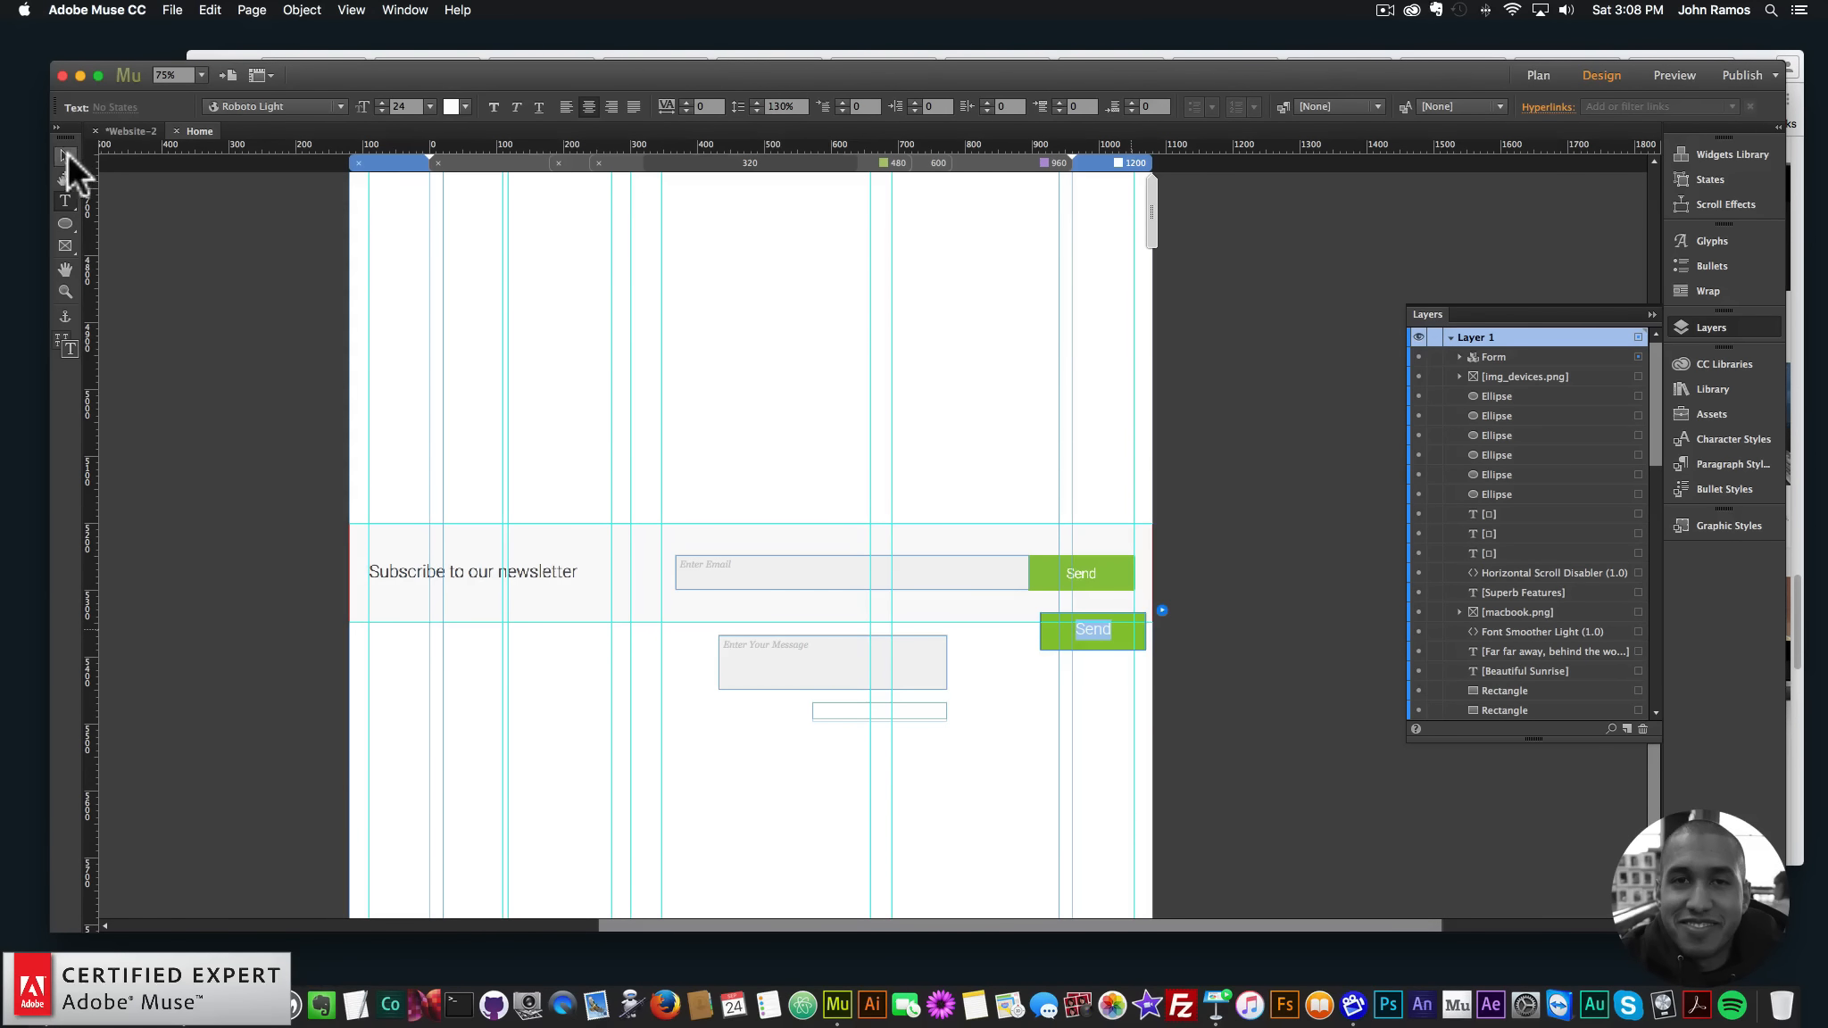
left_click(64, 157)
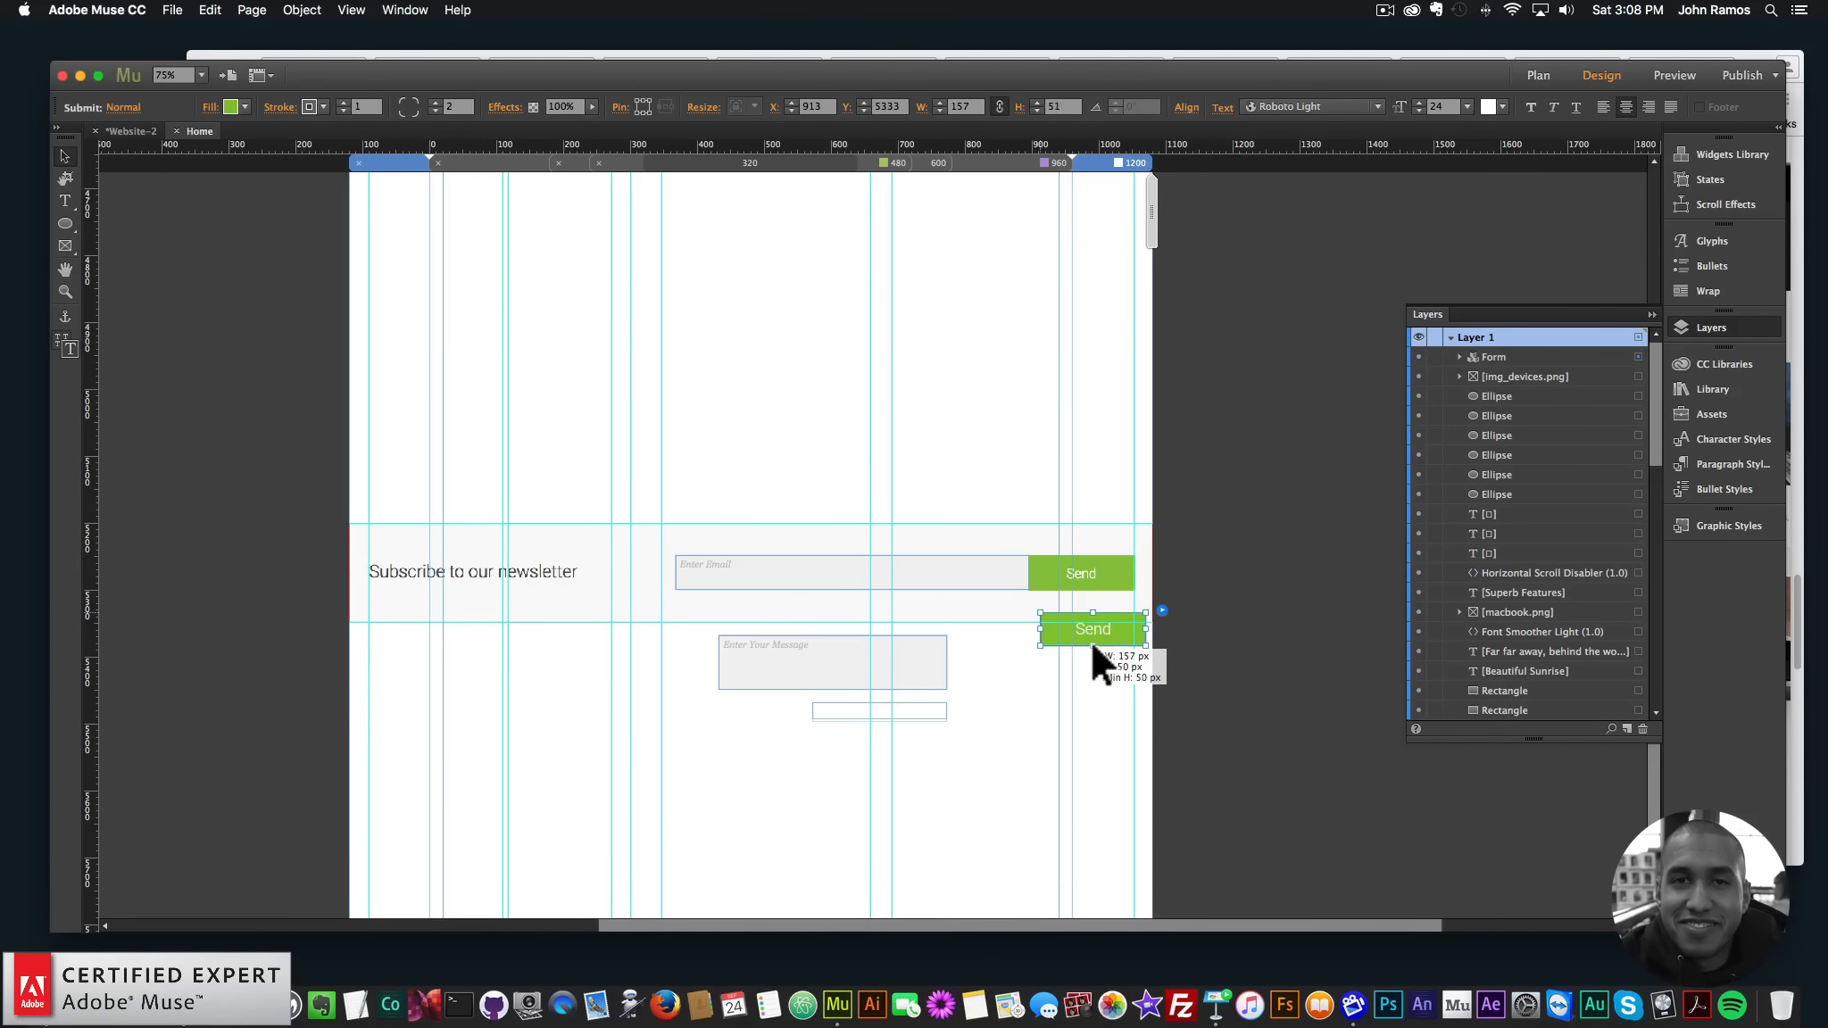
left_click_drag(1092, 630, 1080, 574)
left_click(860, 681)
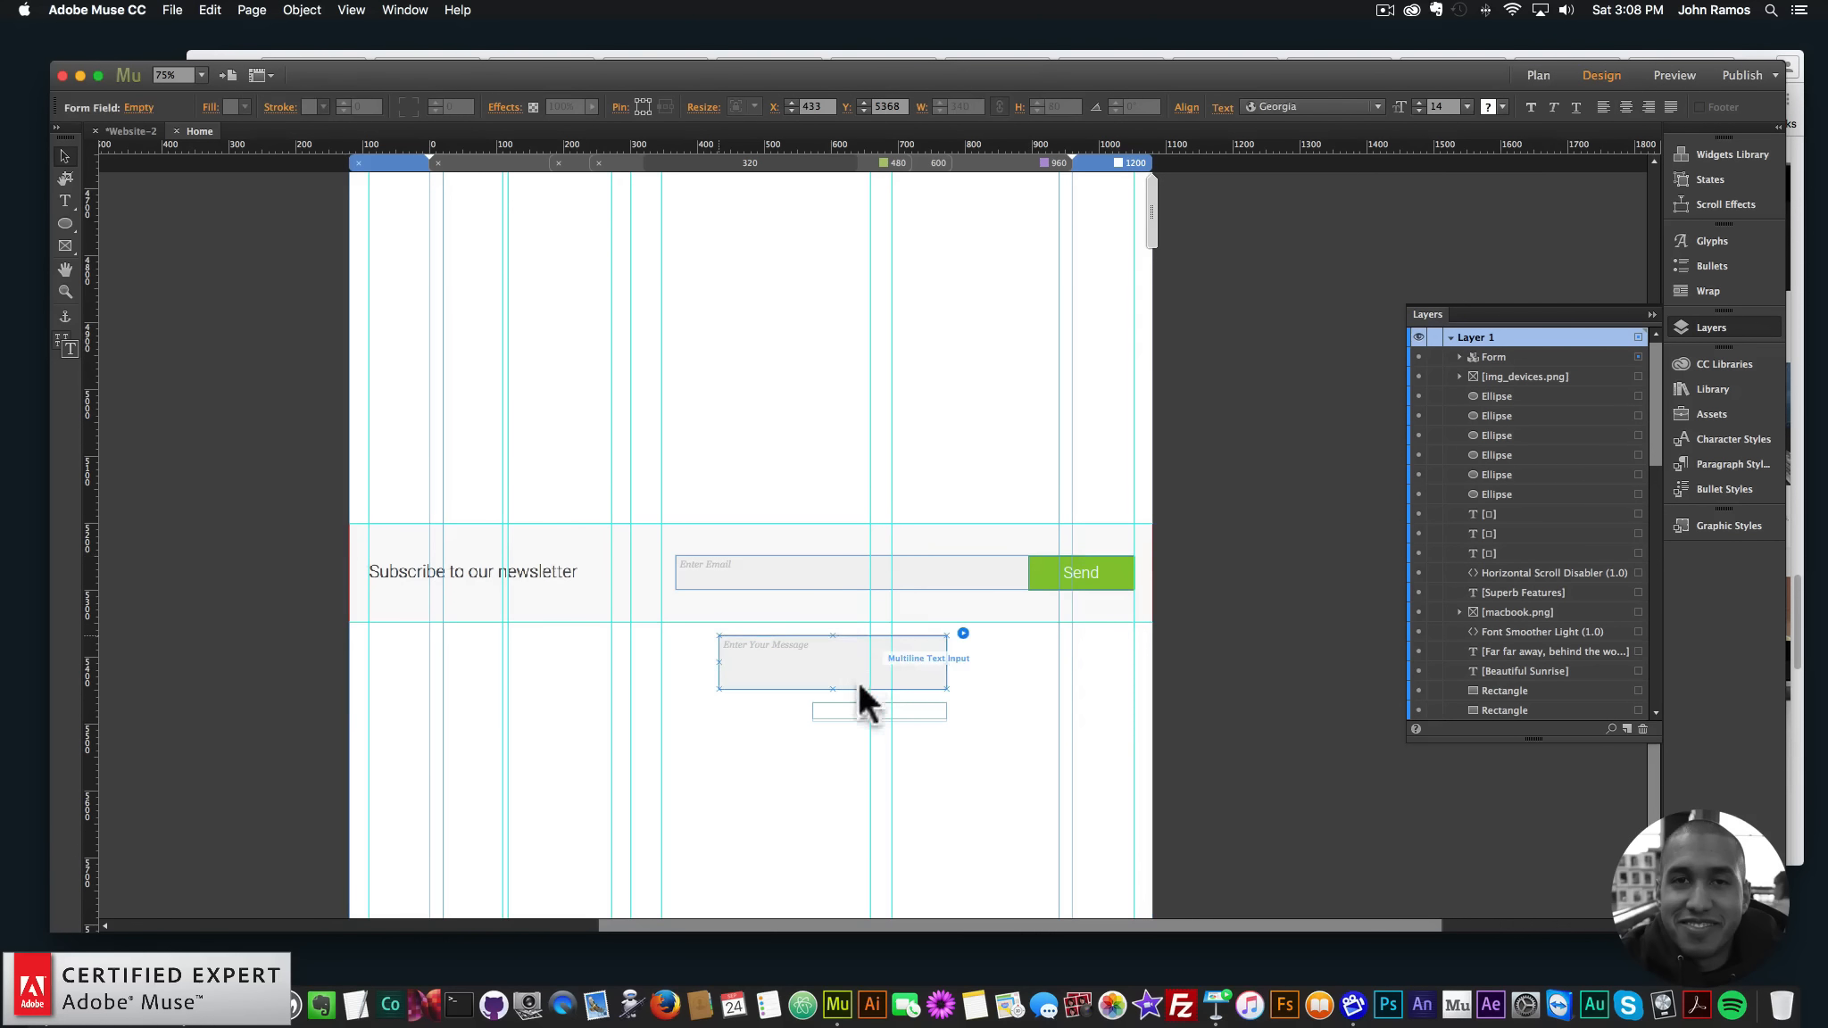
- Make the Enter Email placeholder text white at font size 24
left_click(872, 579)
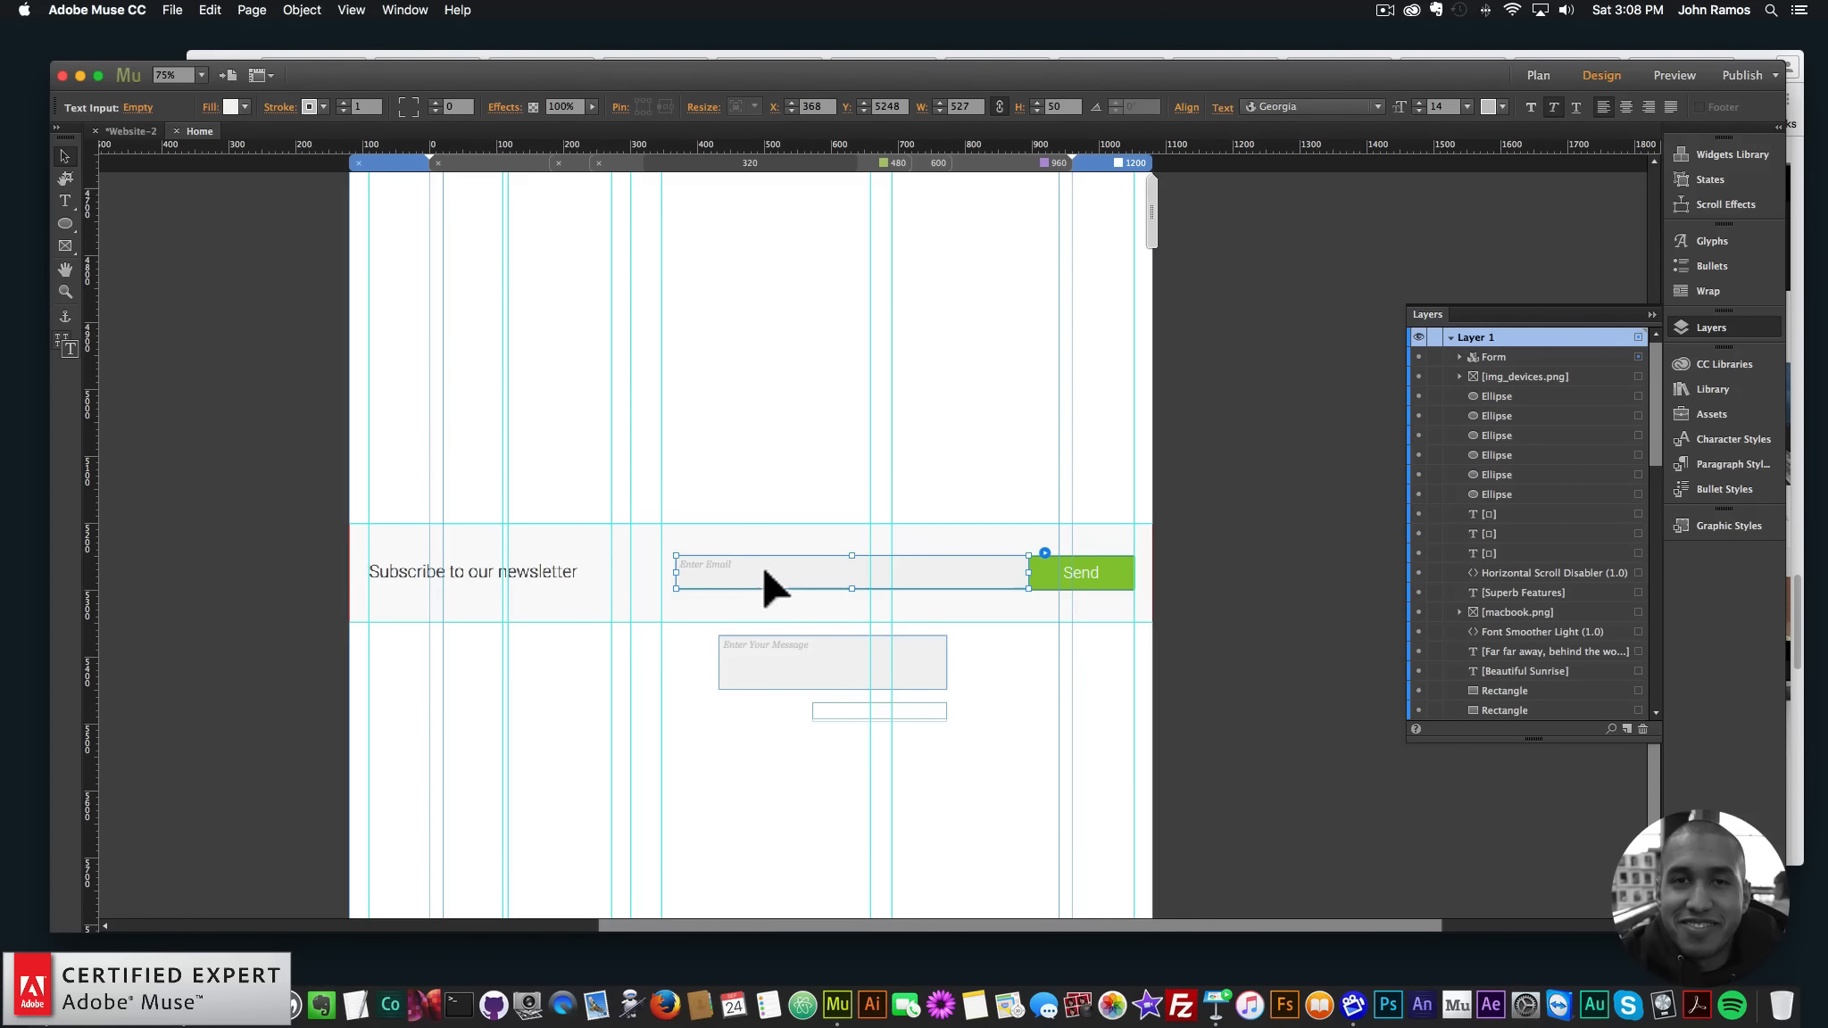
double_click(763, 572)
left_click(466, 106)
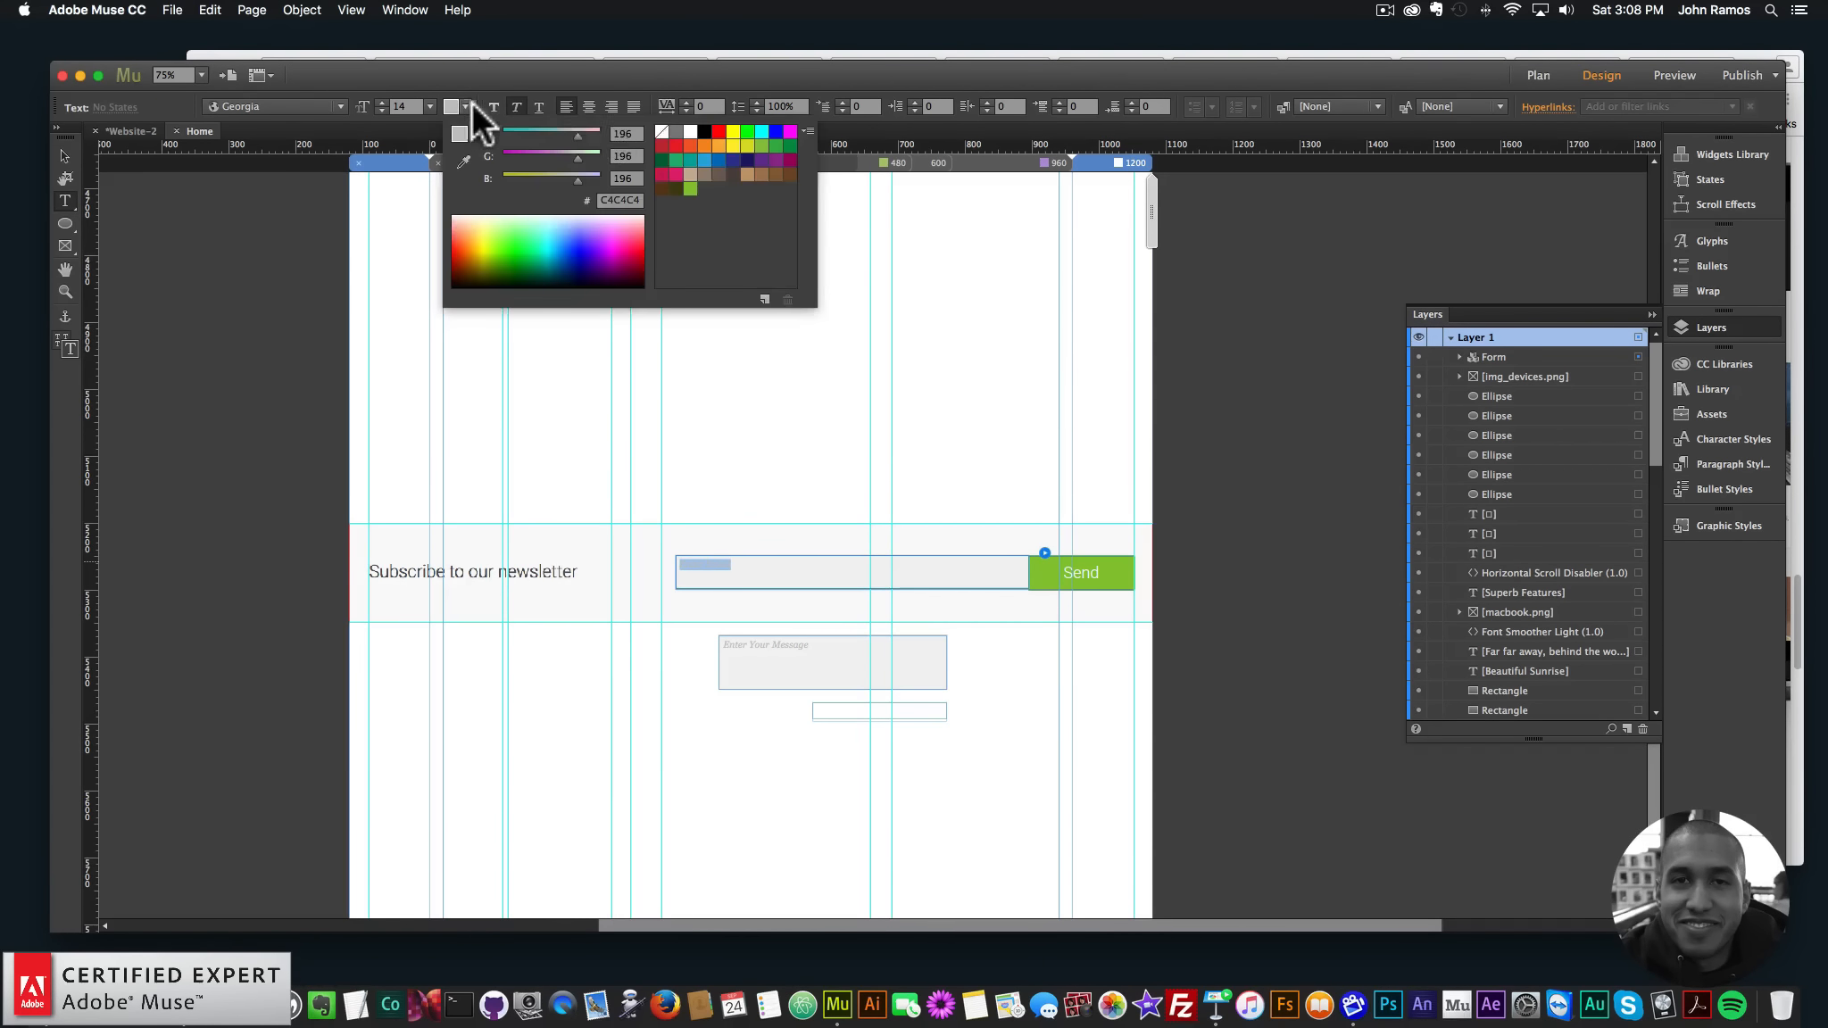
left_click(688, 130)
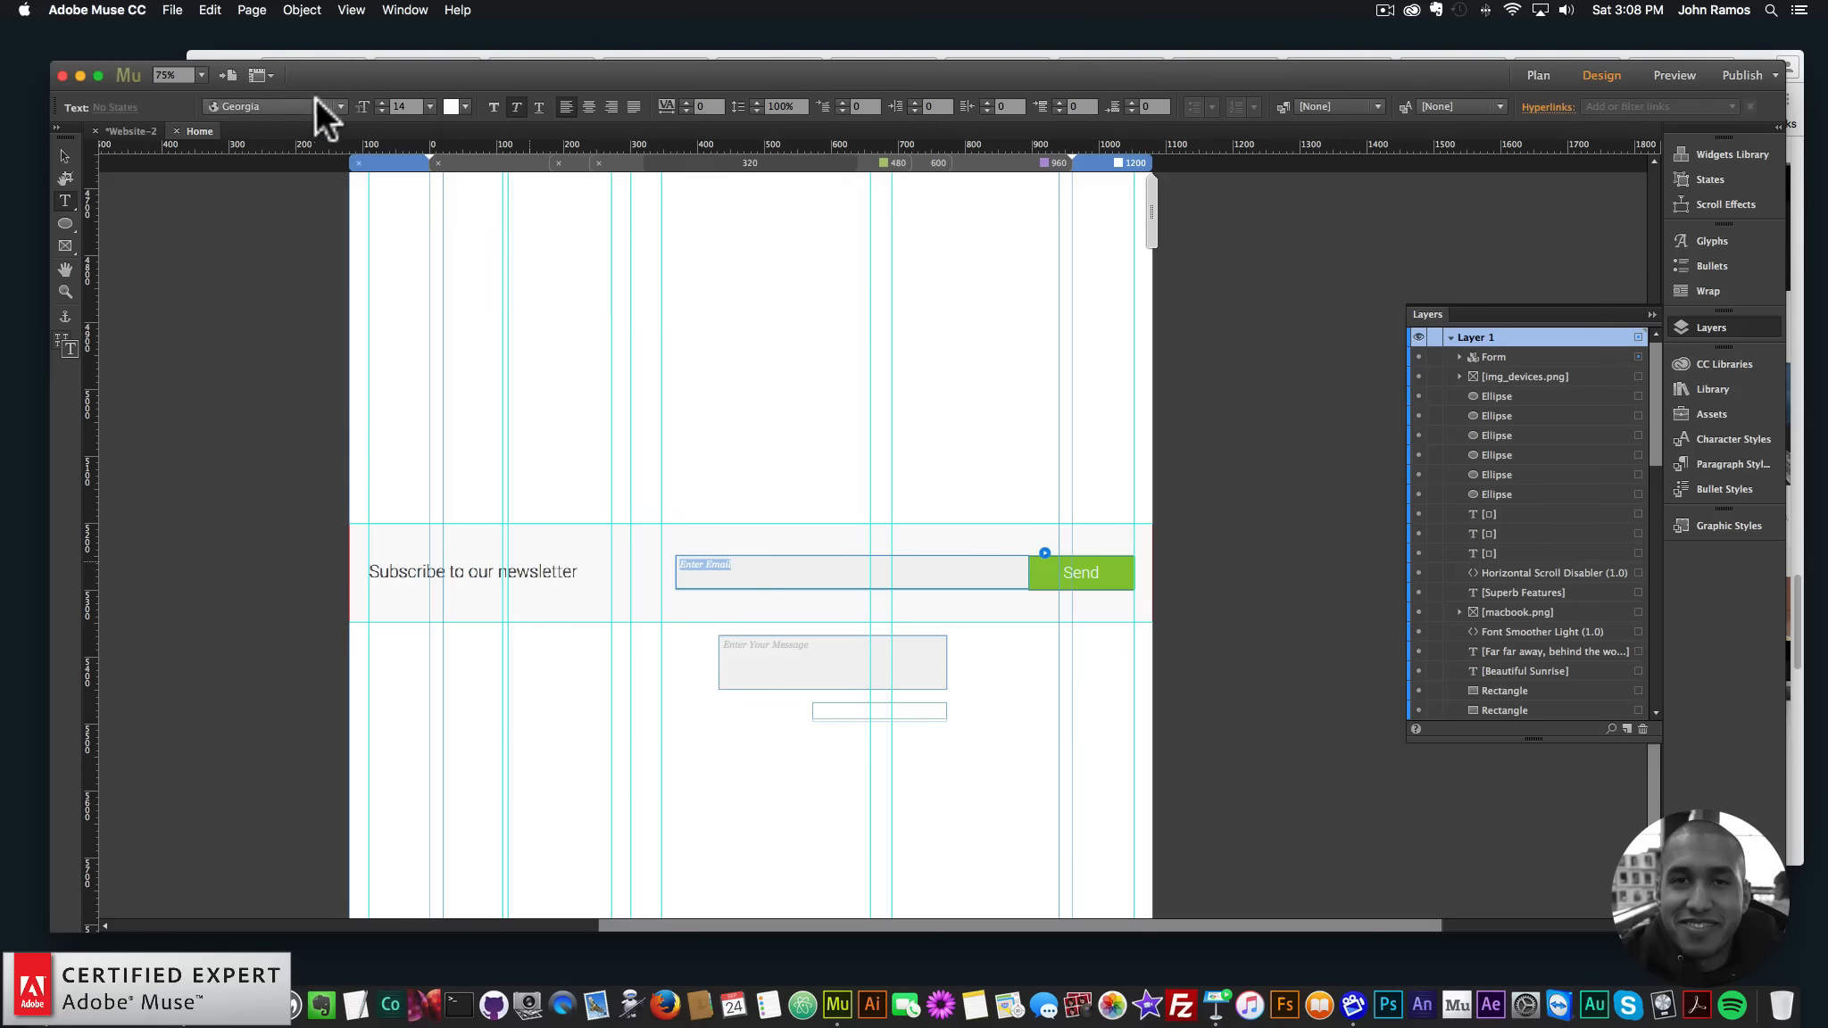
type("30")
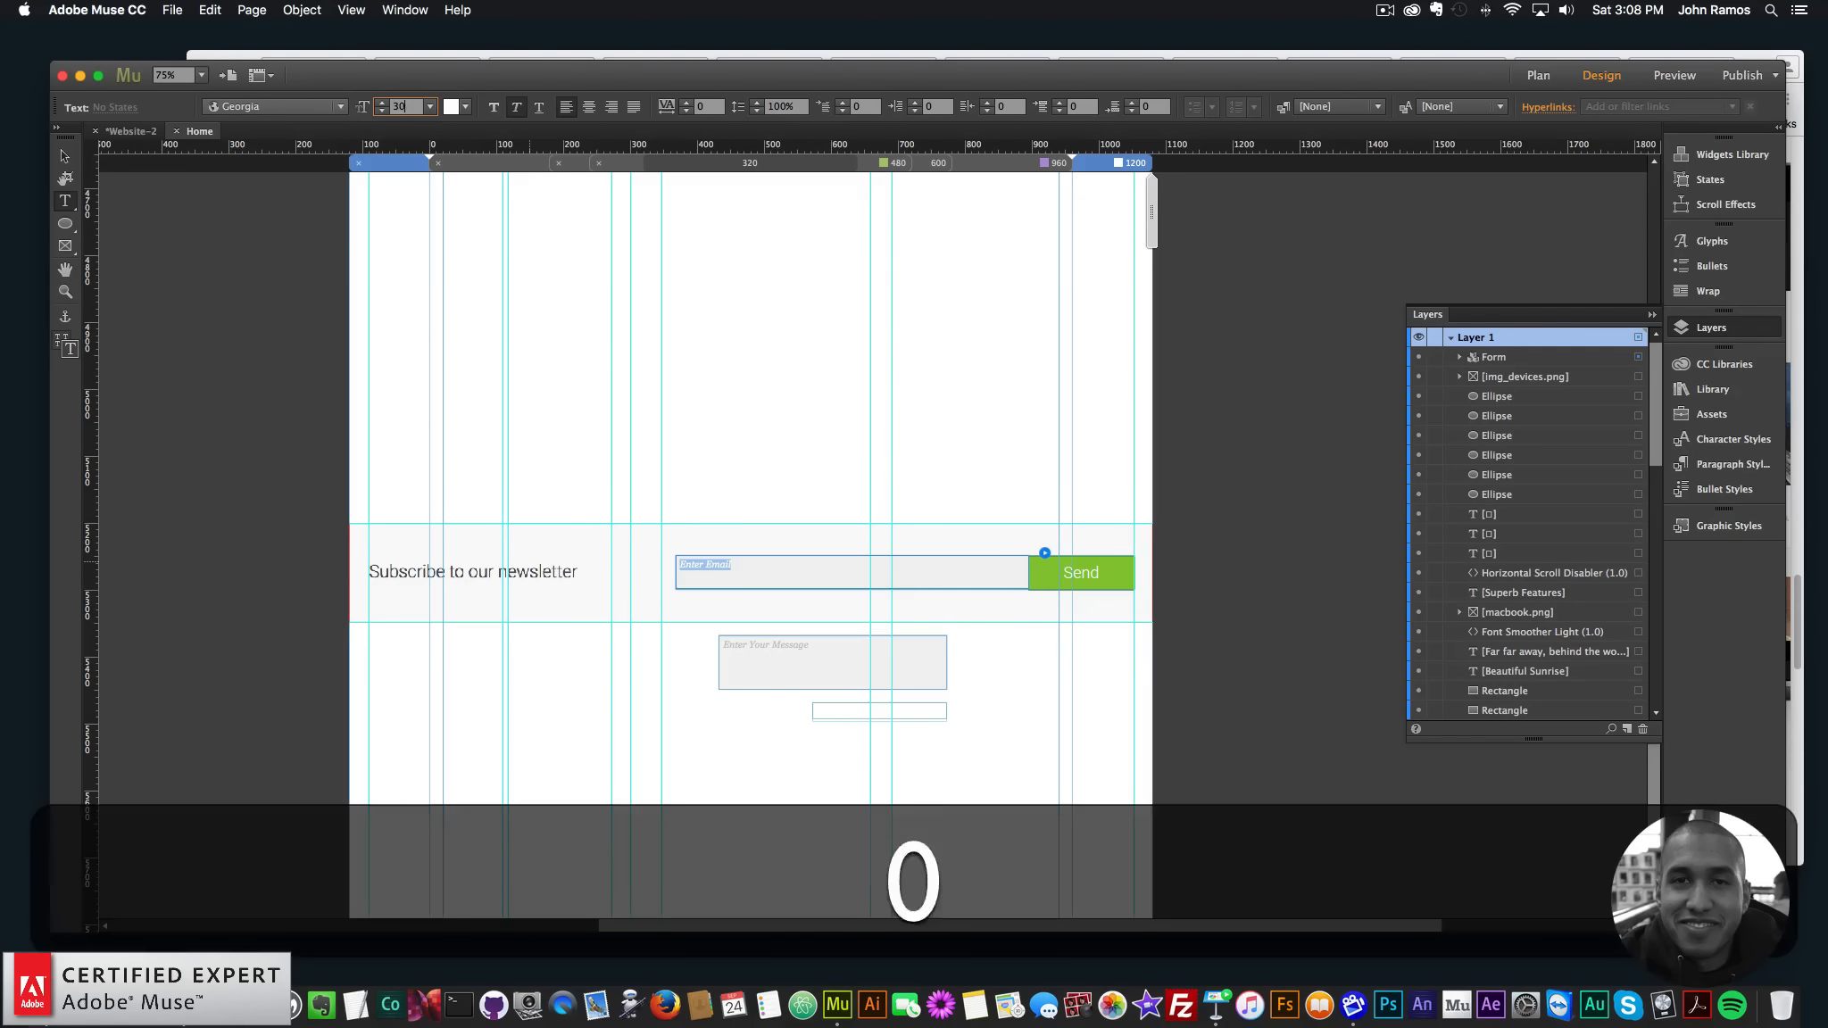
key("Return")
double_click(403, 106)
type("24")
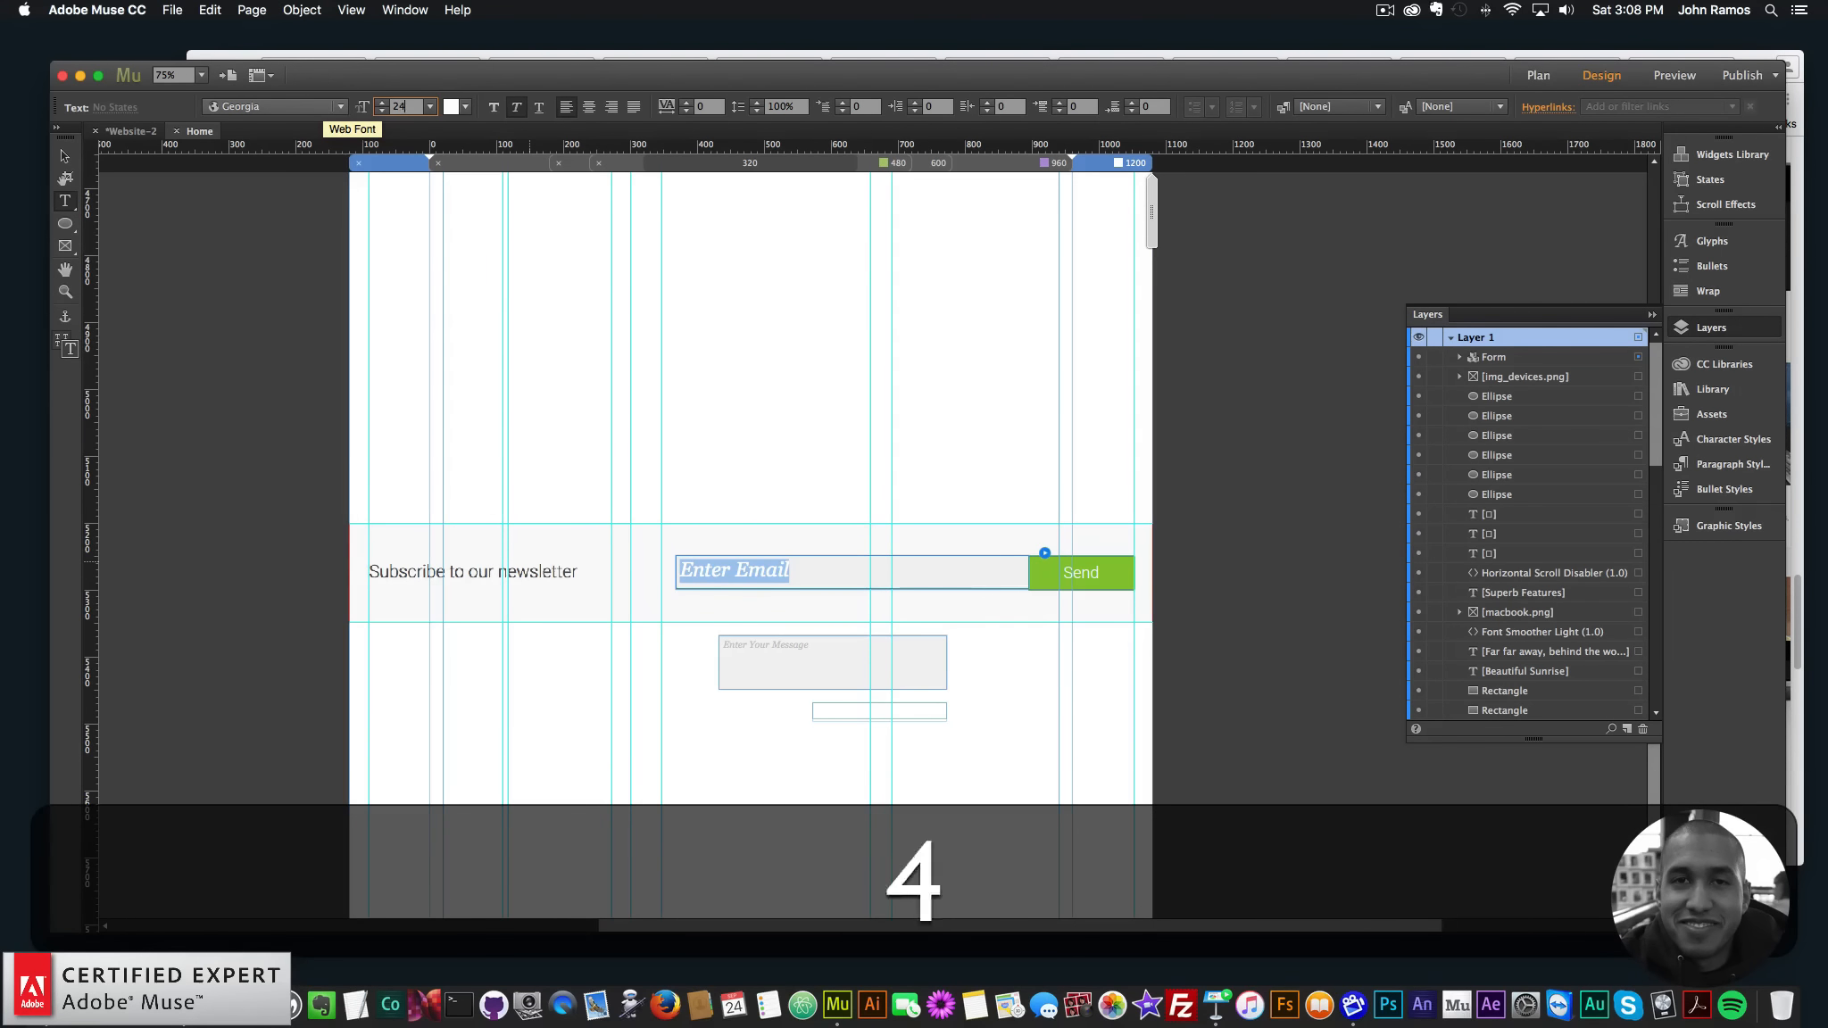
key("Return")
- Set the Enter Email placeholder font to Roboto Light
left_click(275, 108)
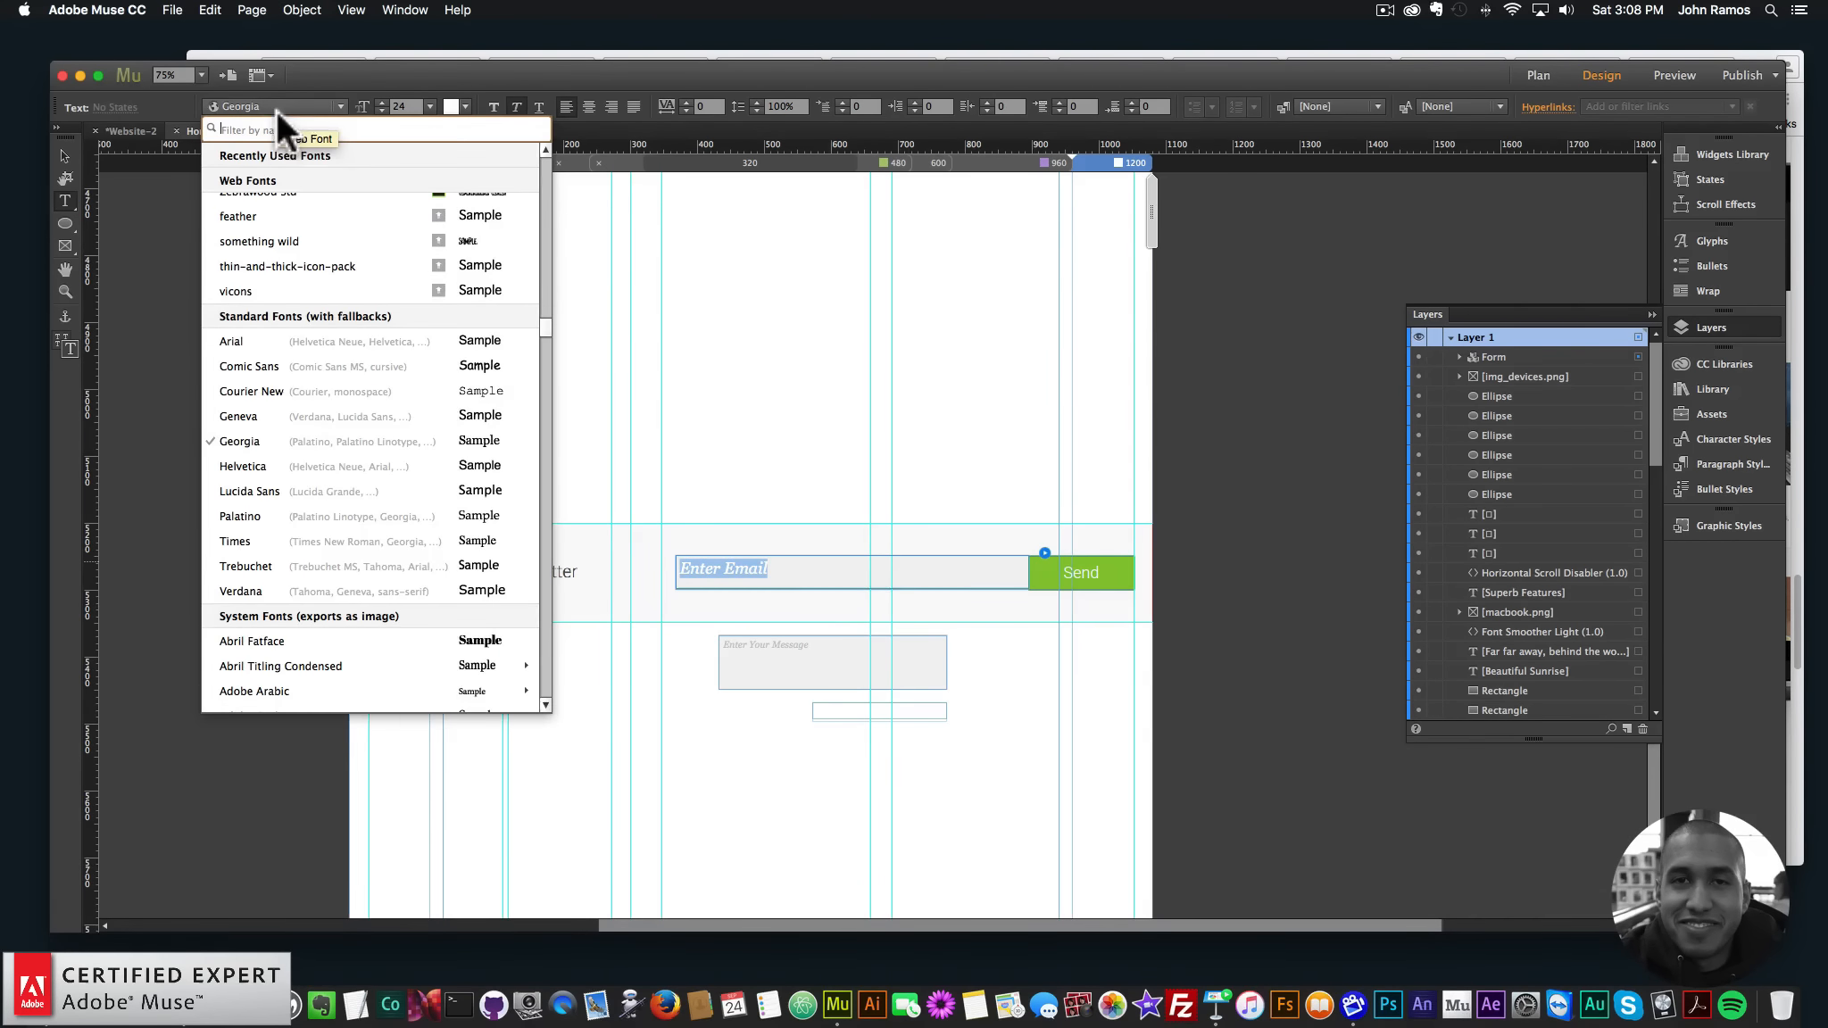
type("robot")
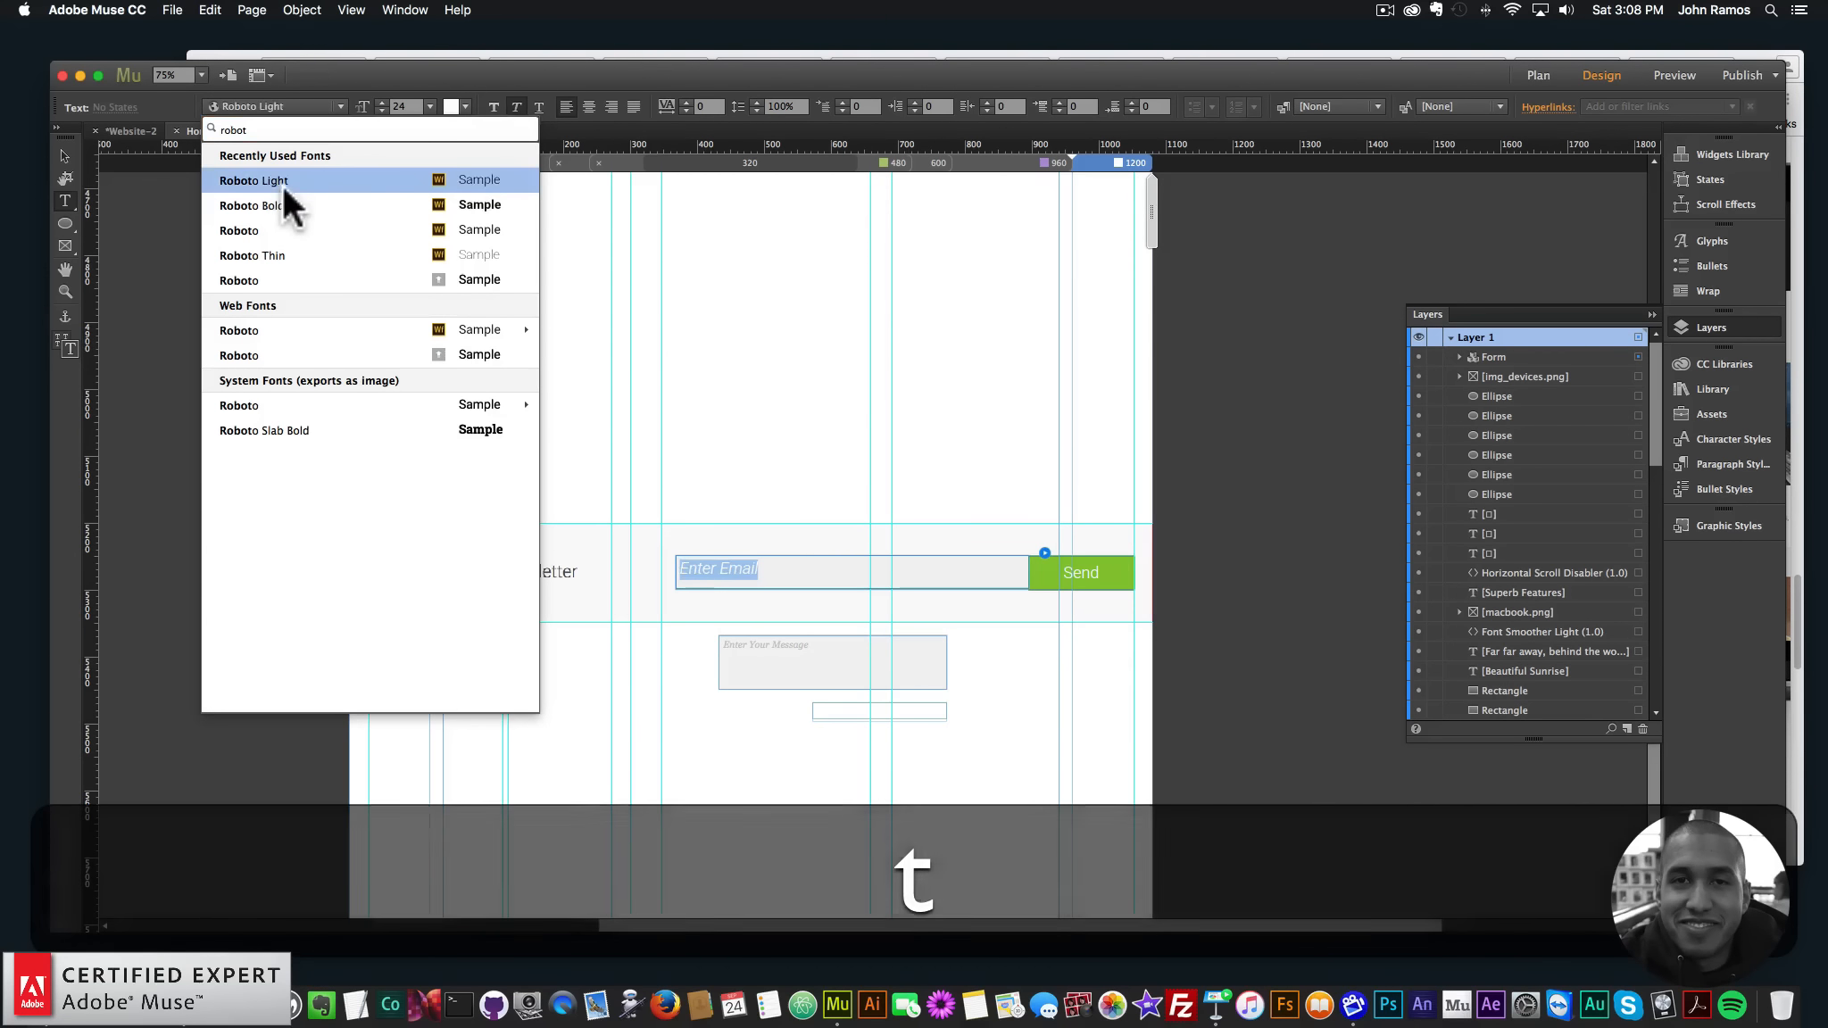
left_click(281, 184)
left_click(64, 156)
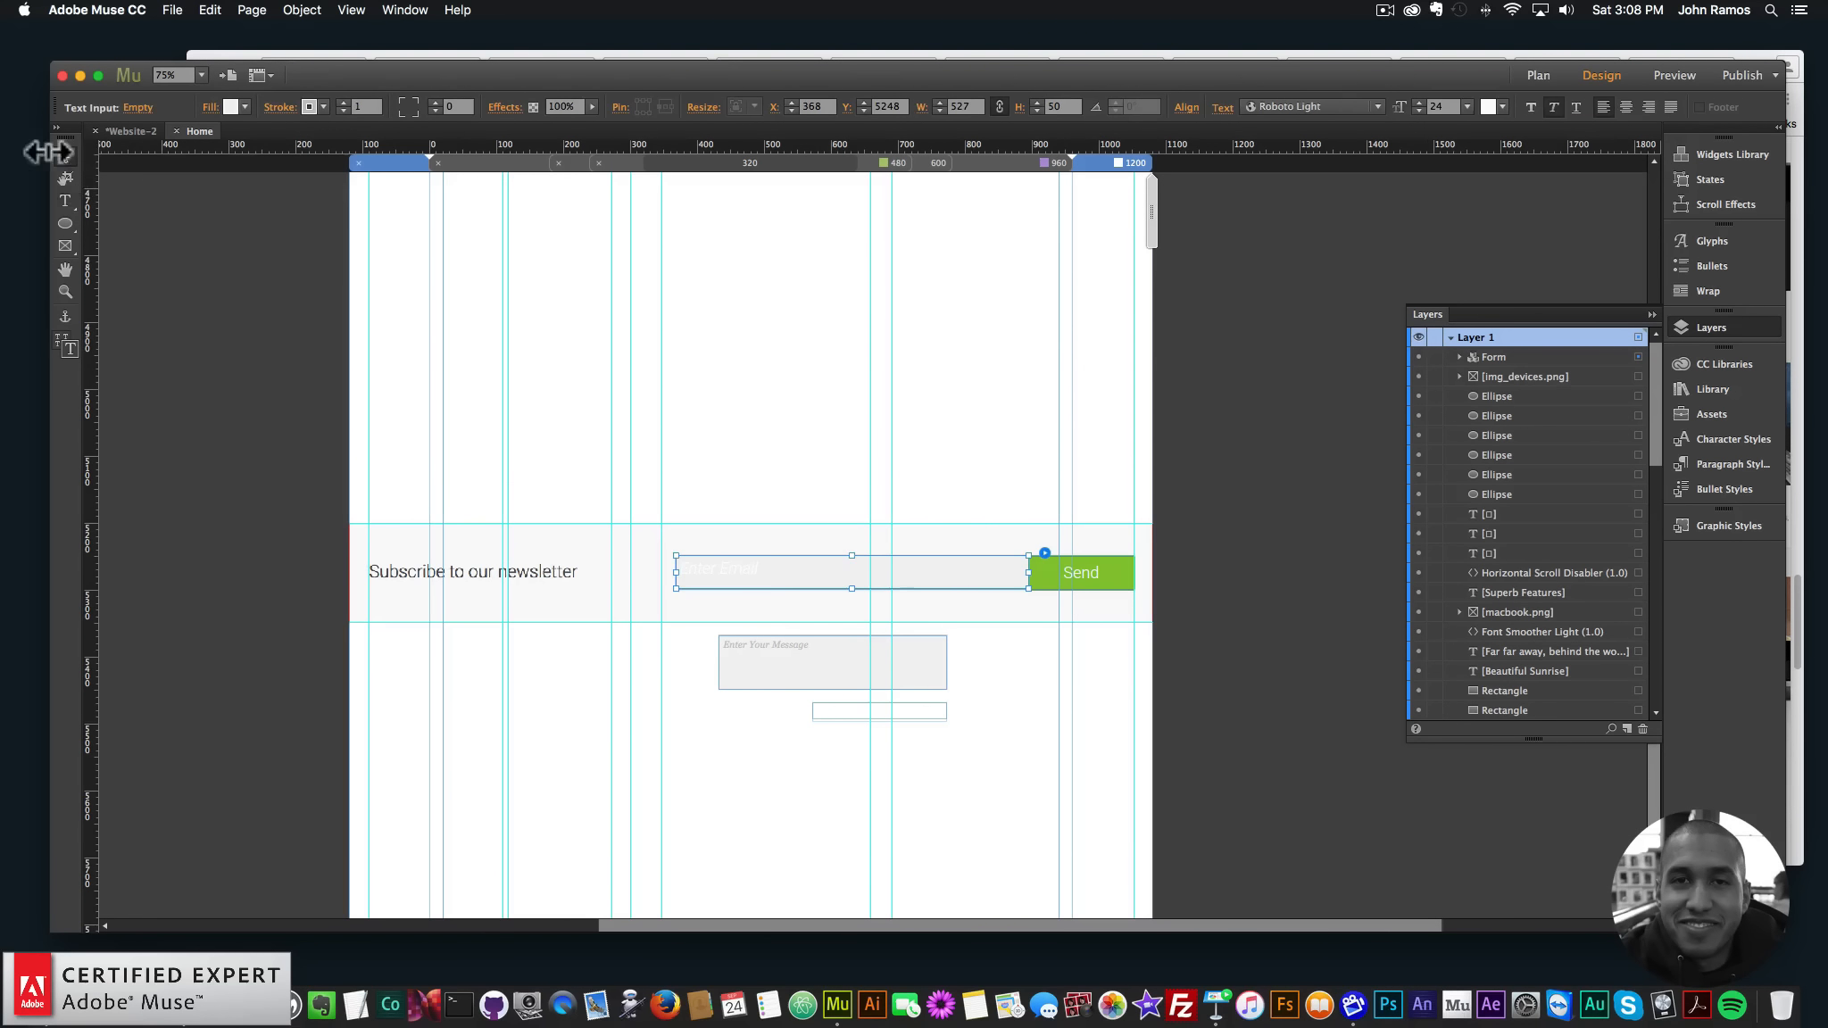
left_click(1254, 644)
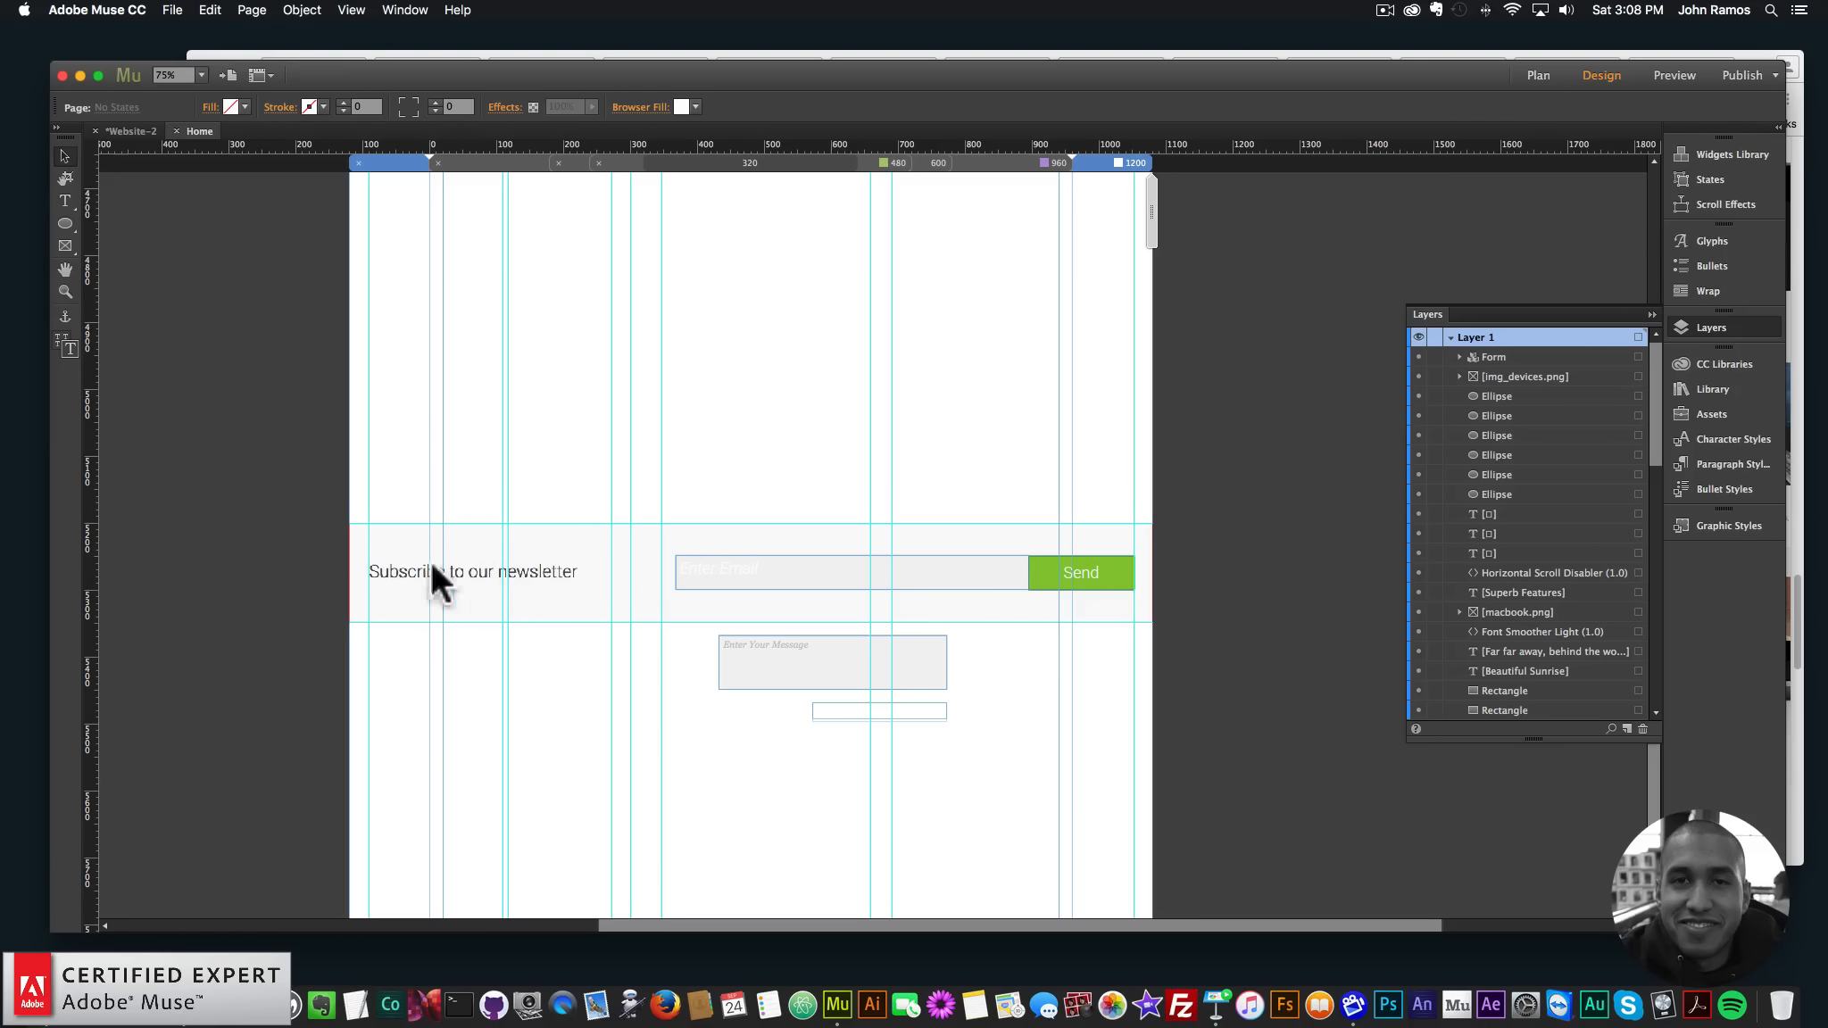
- Draw a text frame over the newsletter heading reading 'Subscribe to our newsletter'
left_click_drag(369, 550, 588, 593)
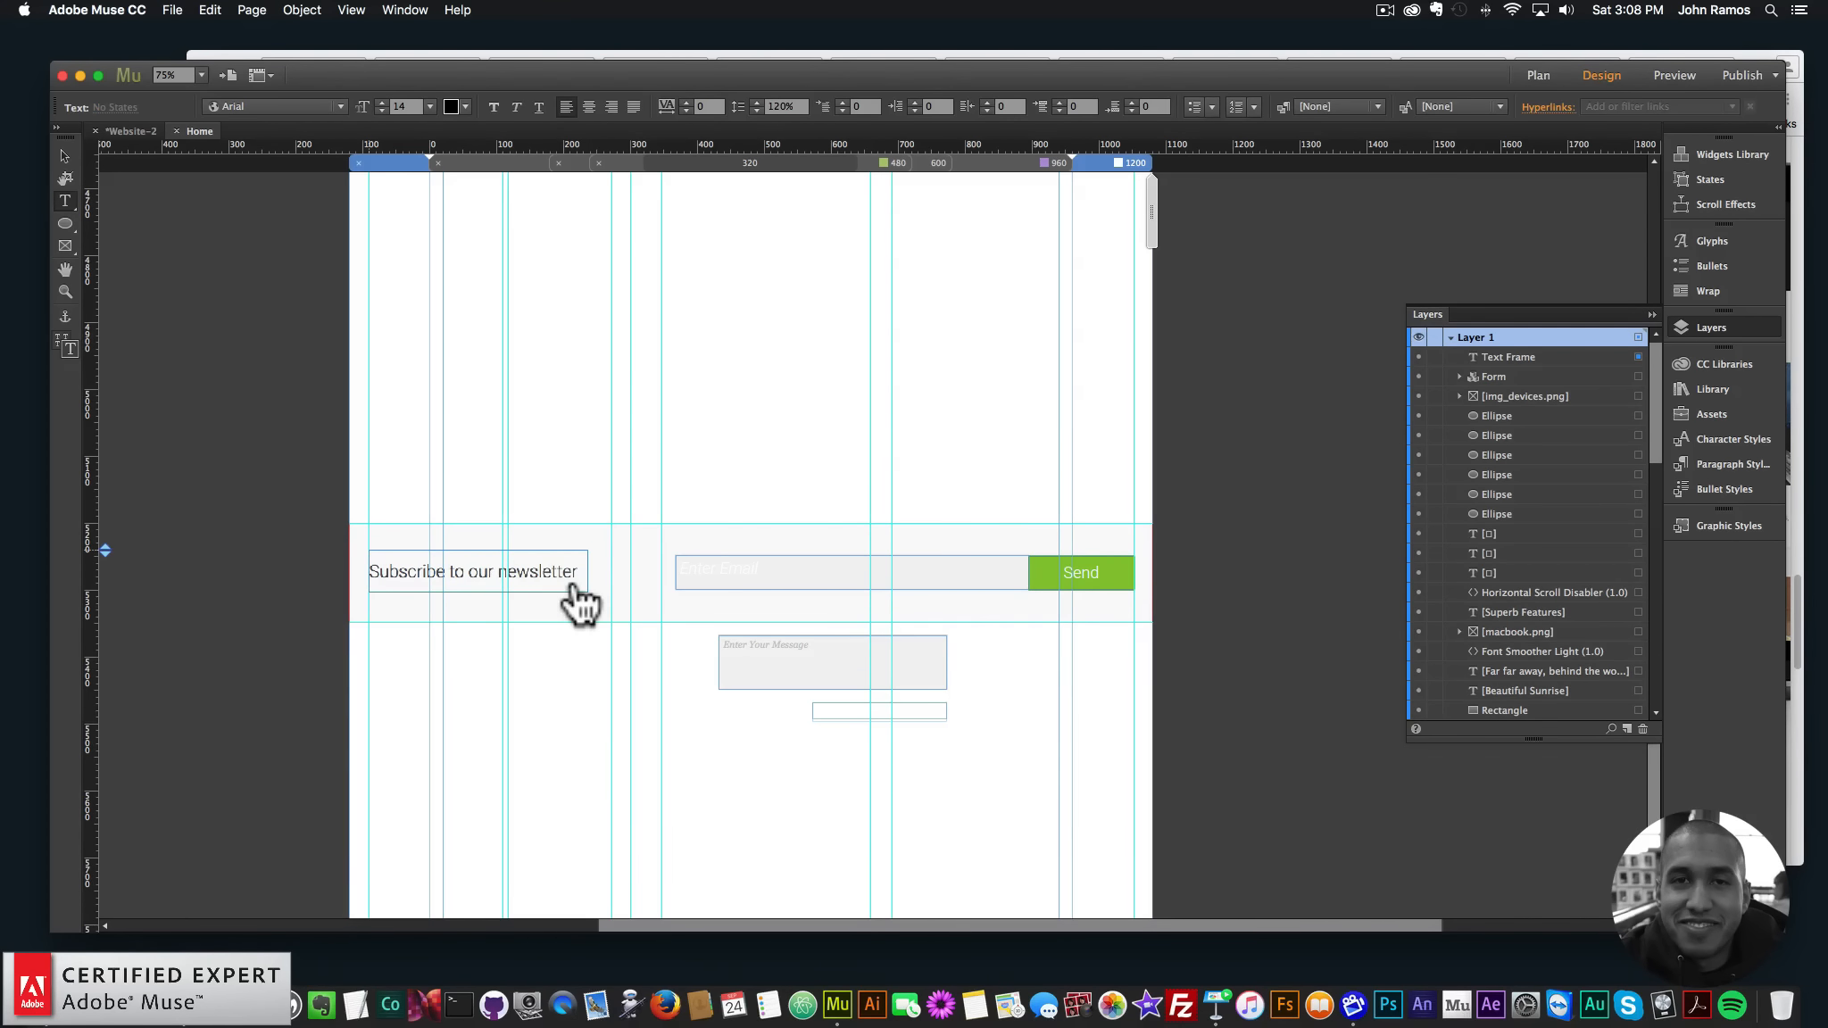
type("Subscribe to ")
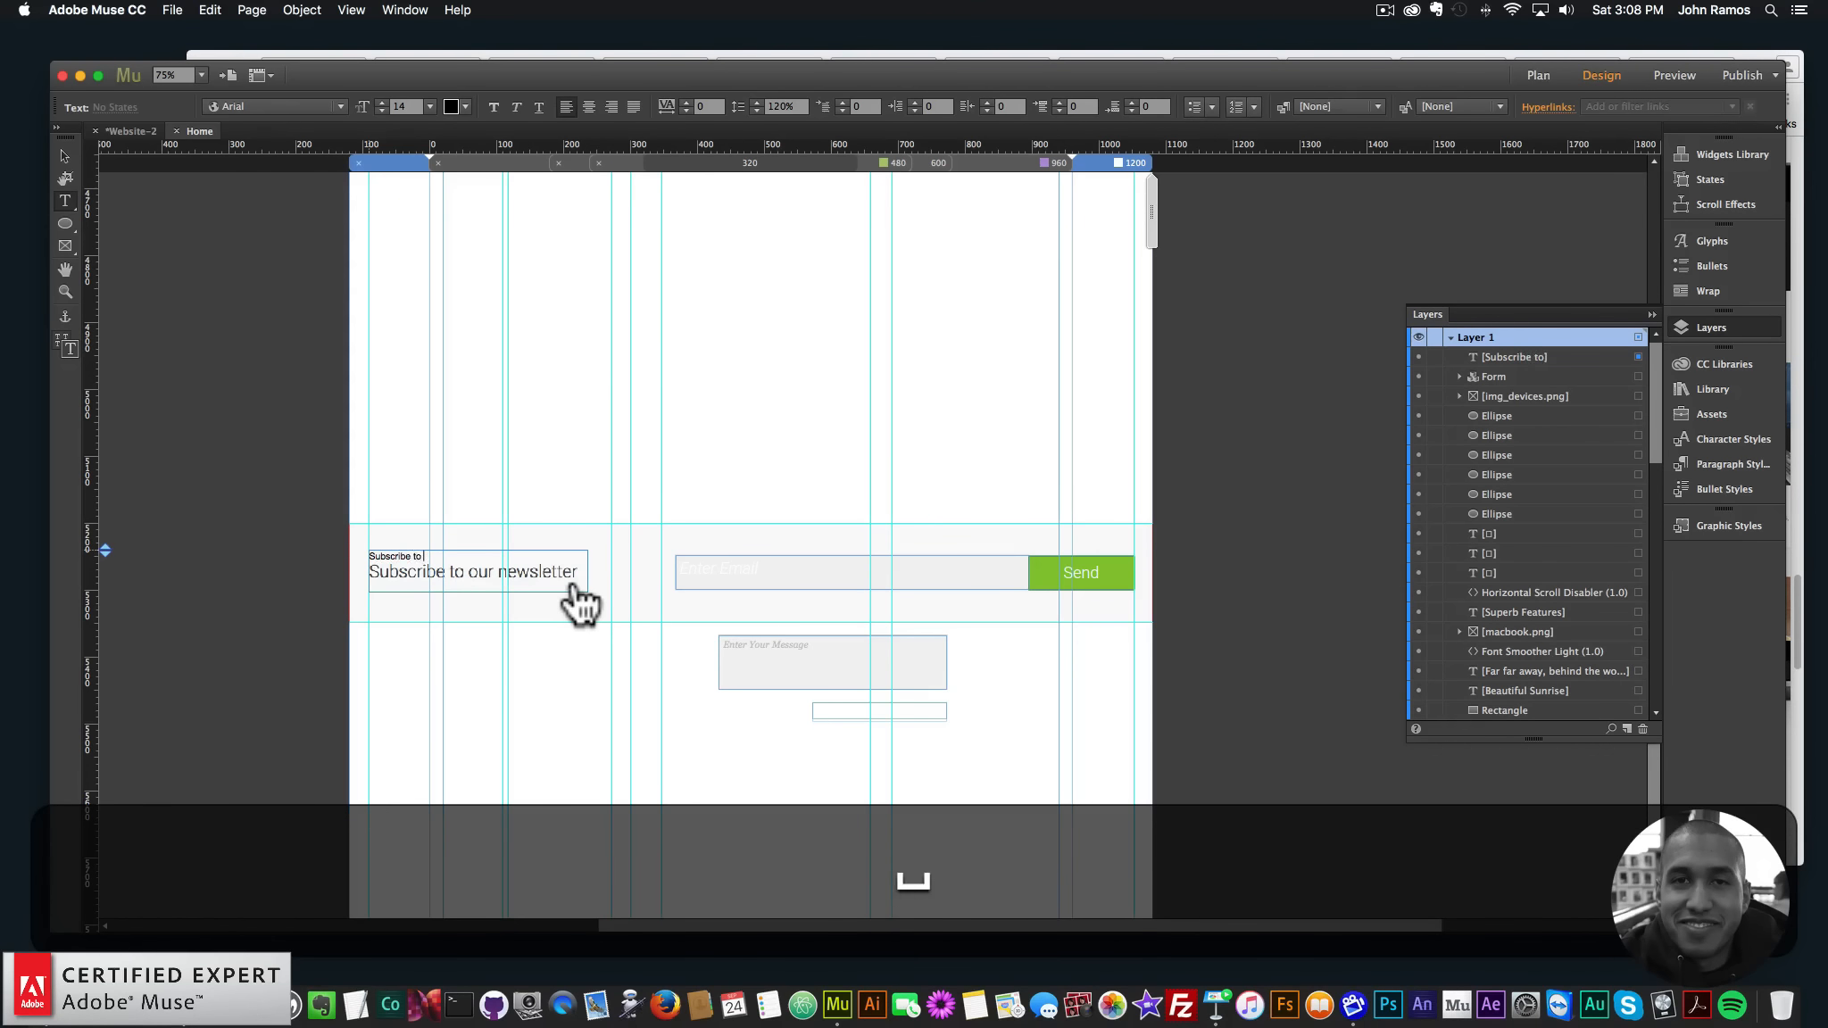
type("our newsletter")
key("super+a")
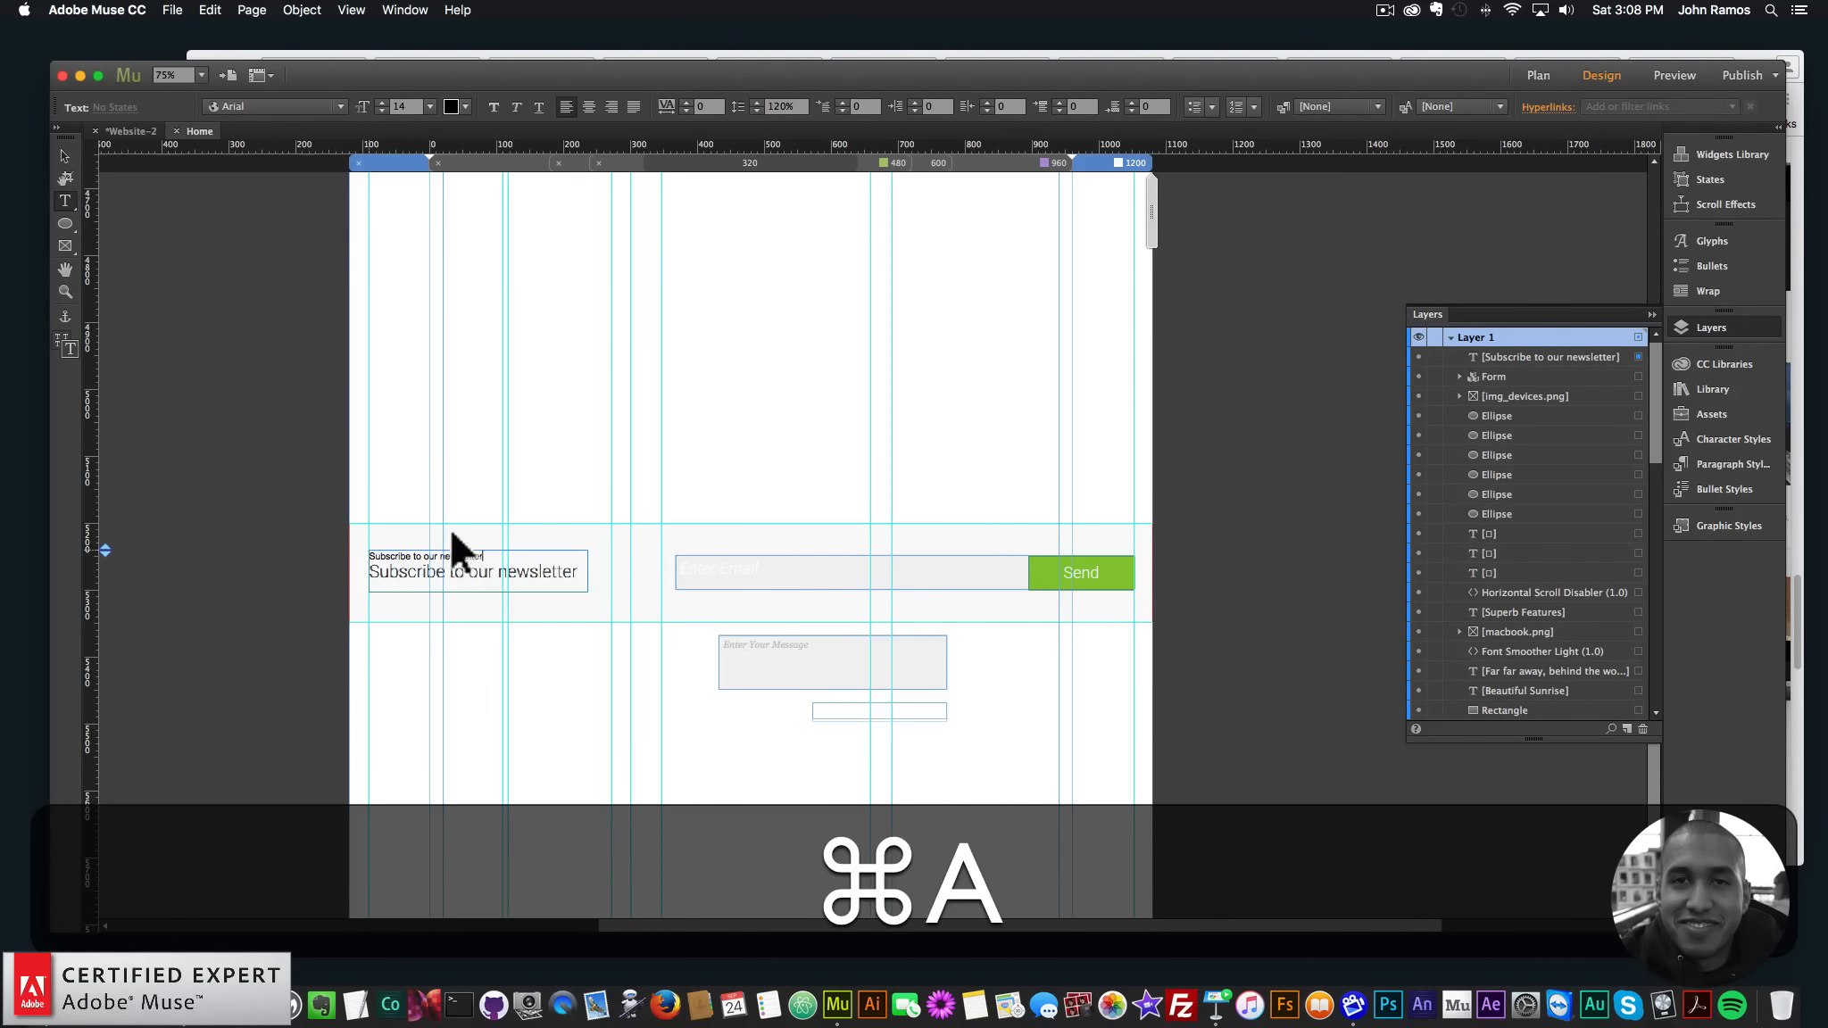
left_click(194, 991)
scroll(838, 423, "down", 1)
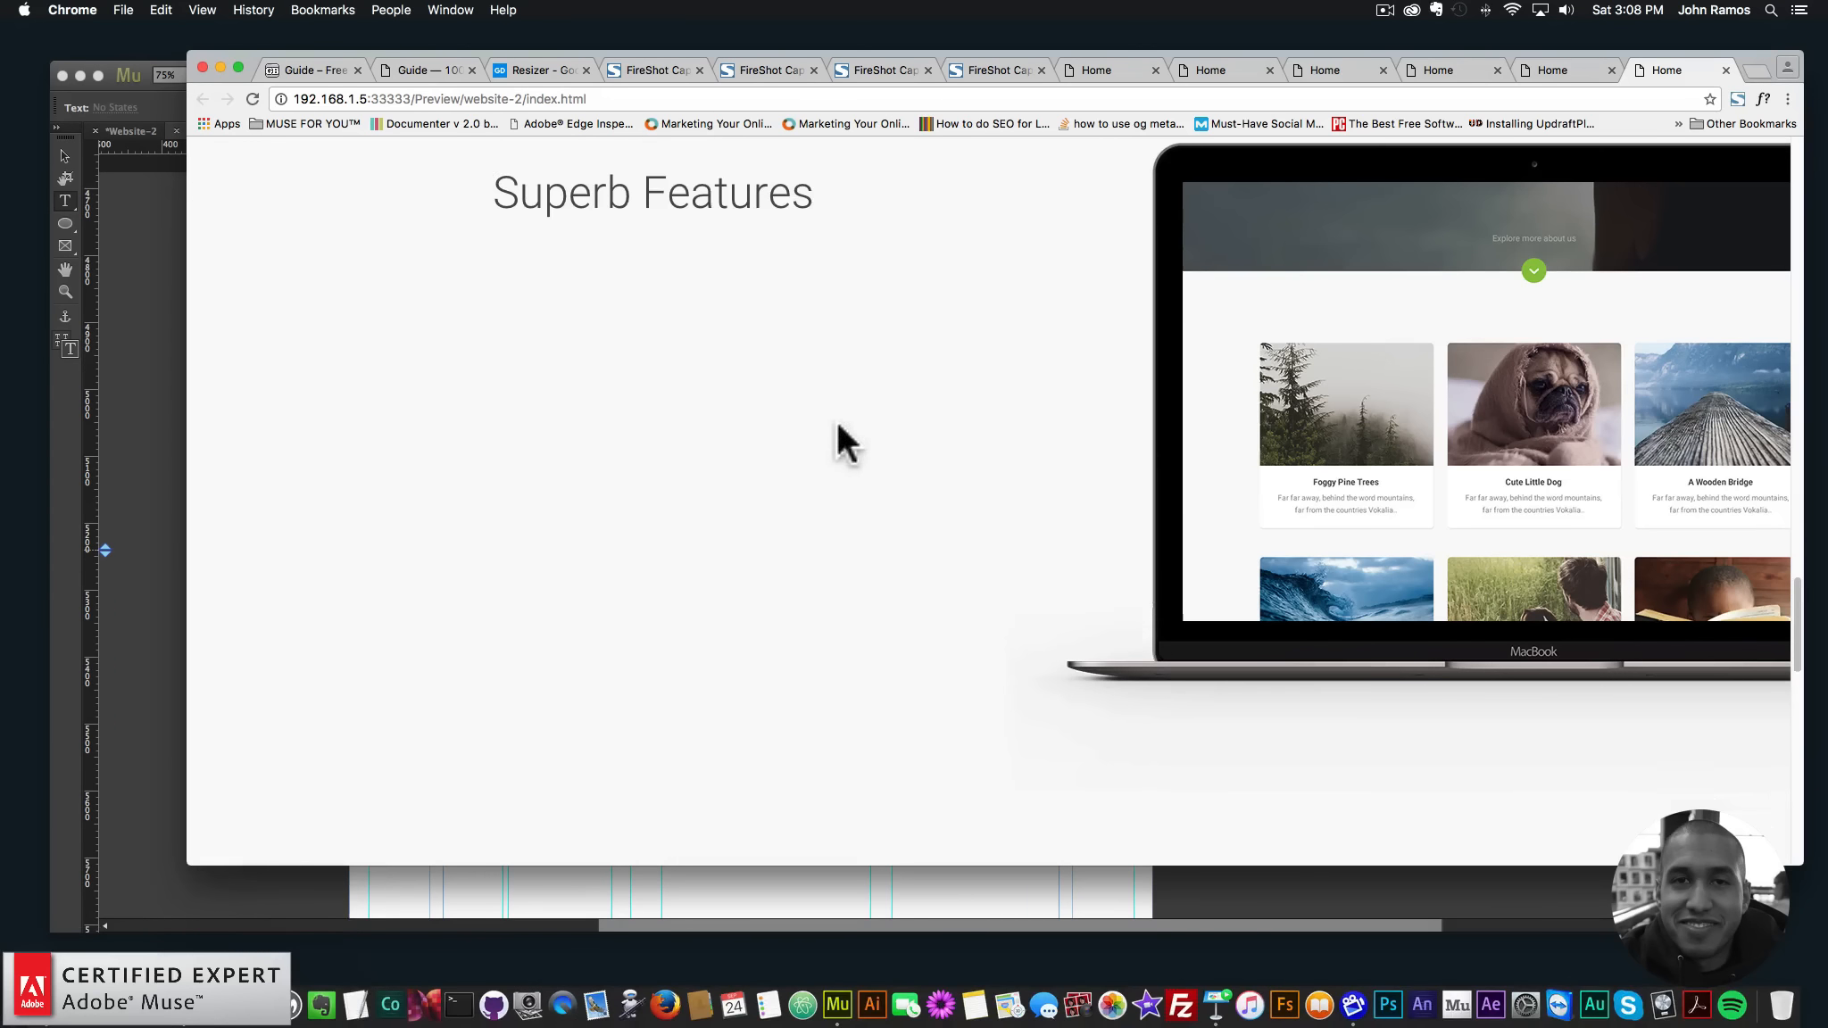
- Inspect the Guide's newsletter heading font (Roboto 300, 26 px) and copy its colour 484c50
left_click(393, 71)
scroll(830, 616, "down", 5)
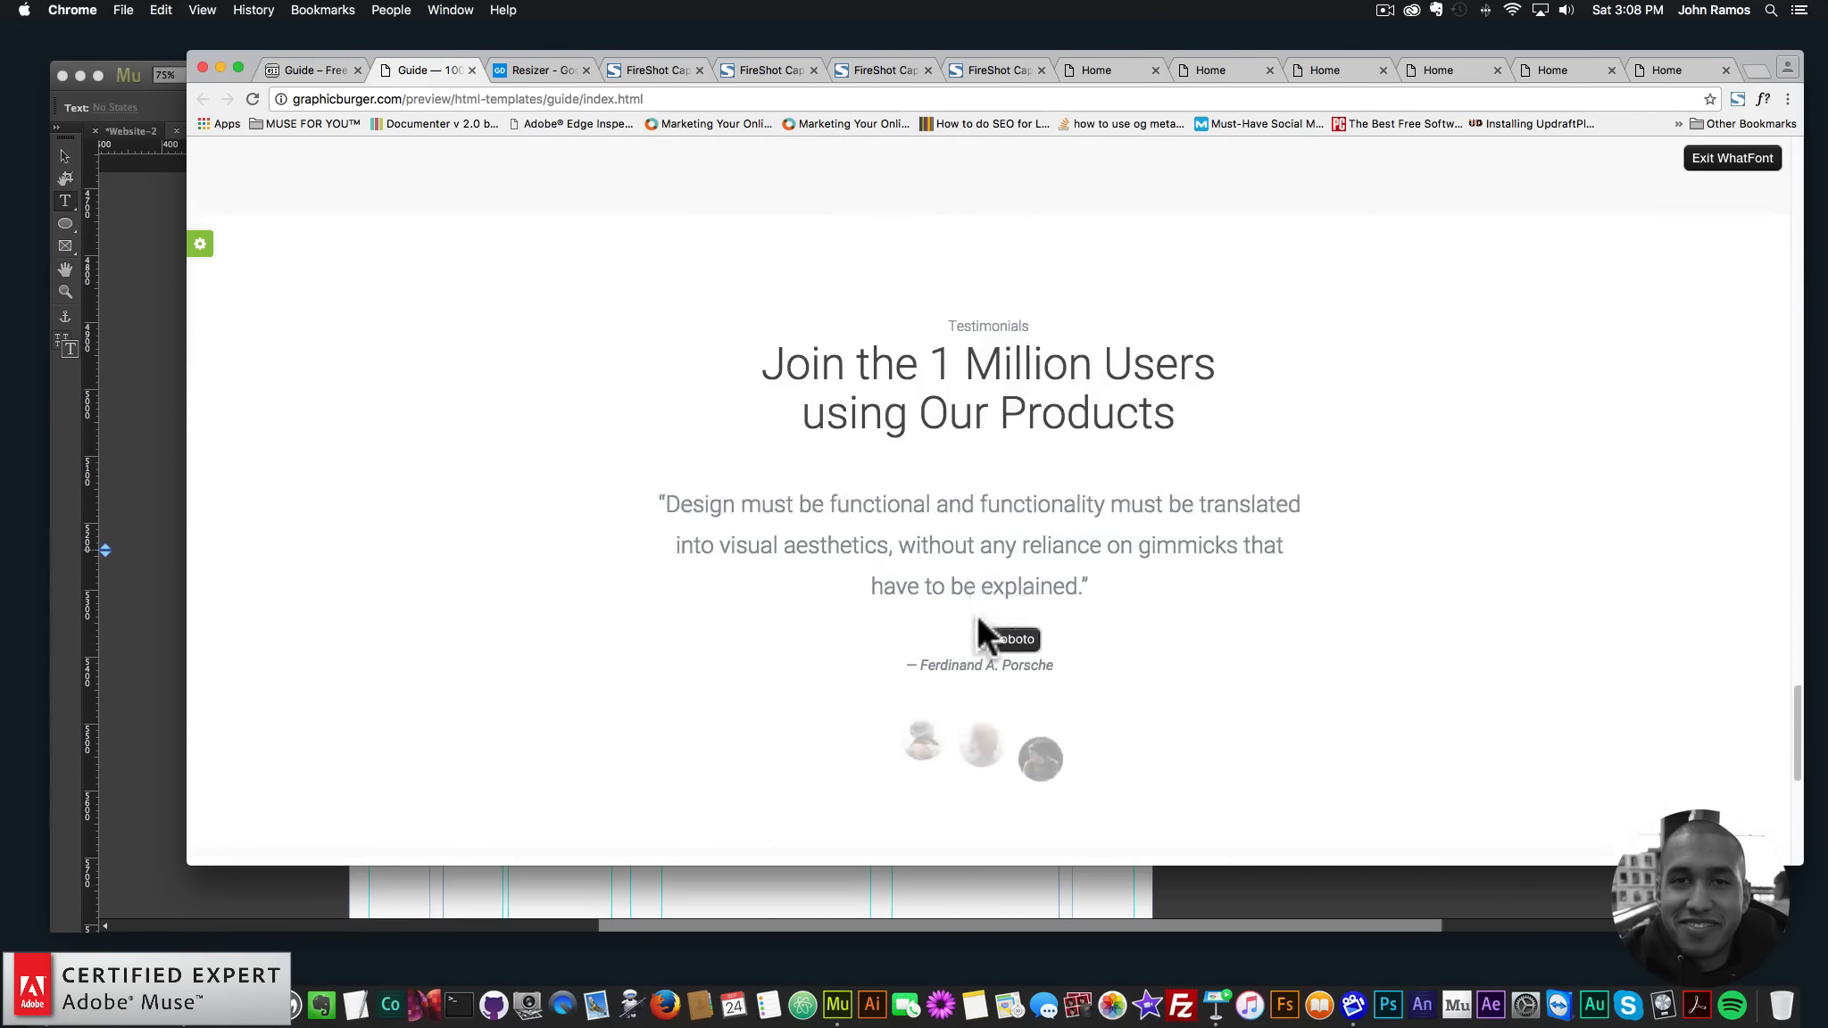
scroll(979, 629, "down", 7)
scroll(893, 598, "up", 2)
left_click(566, 495)
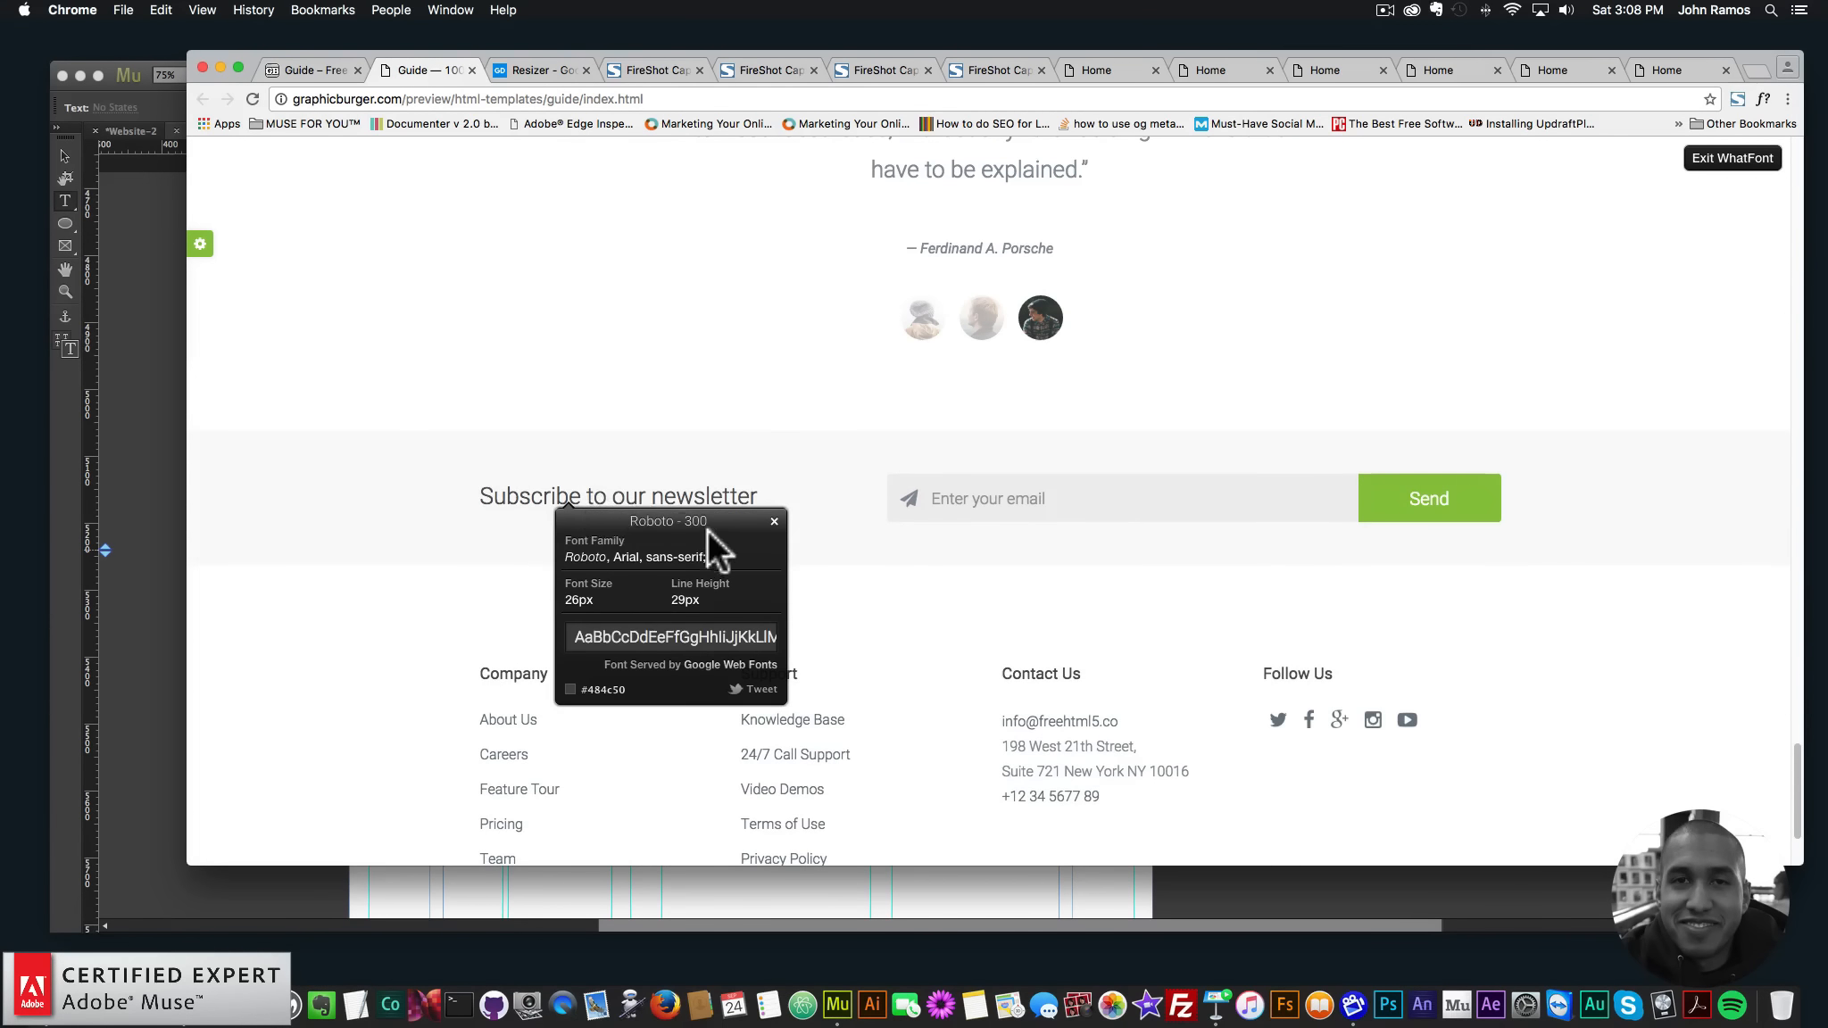
right_click(607, 689)
left_click(162, 490)
left_click(528, 564)
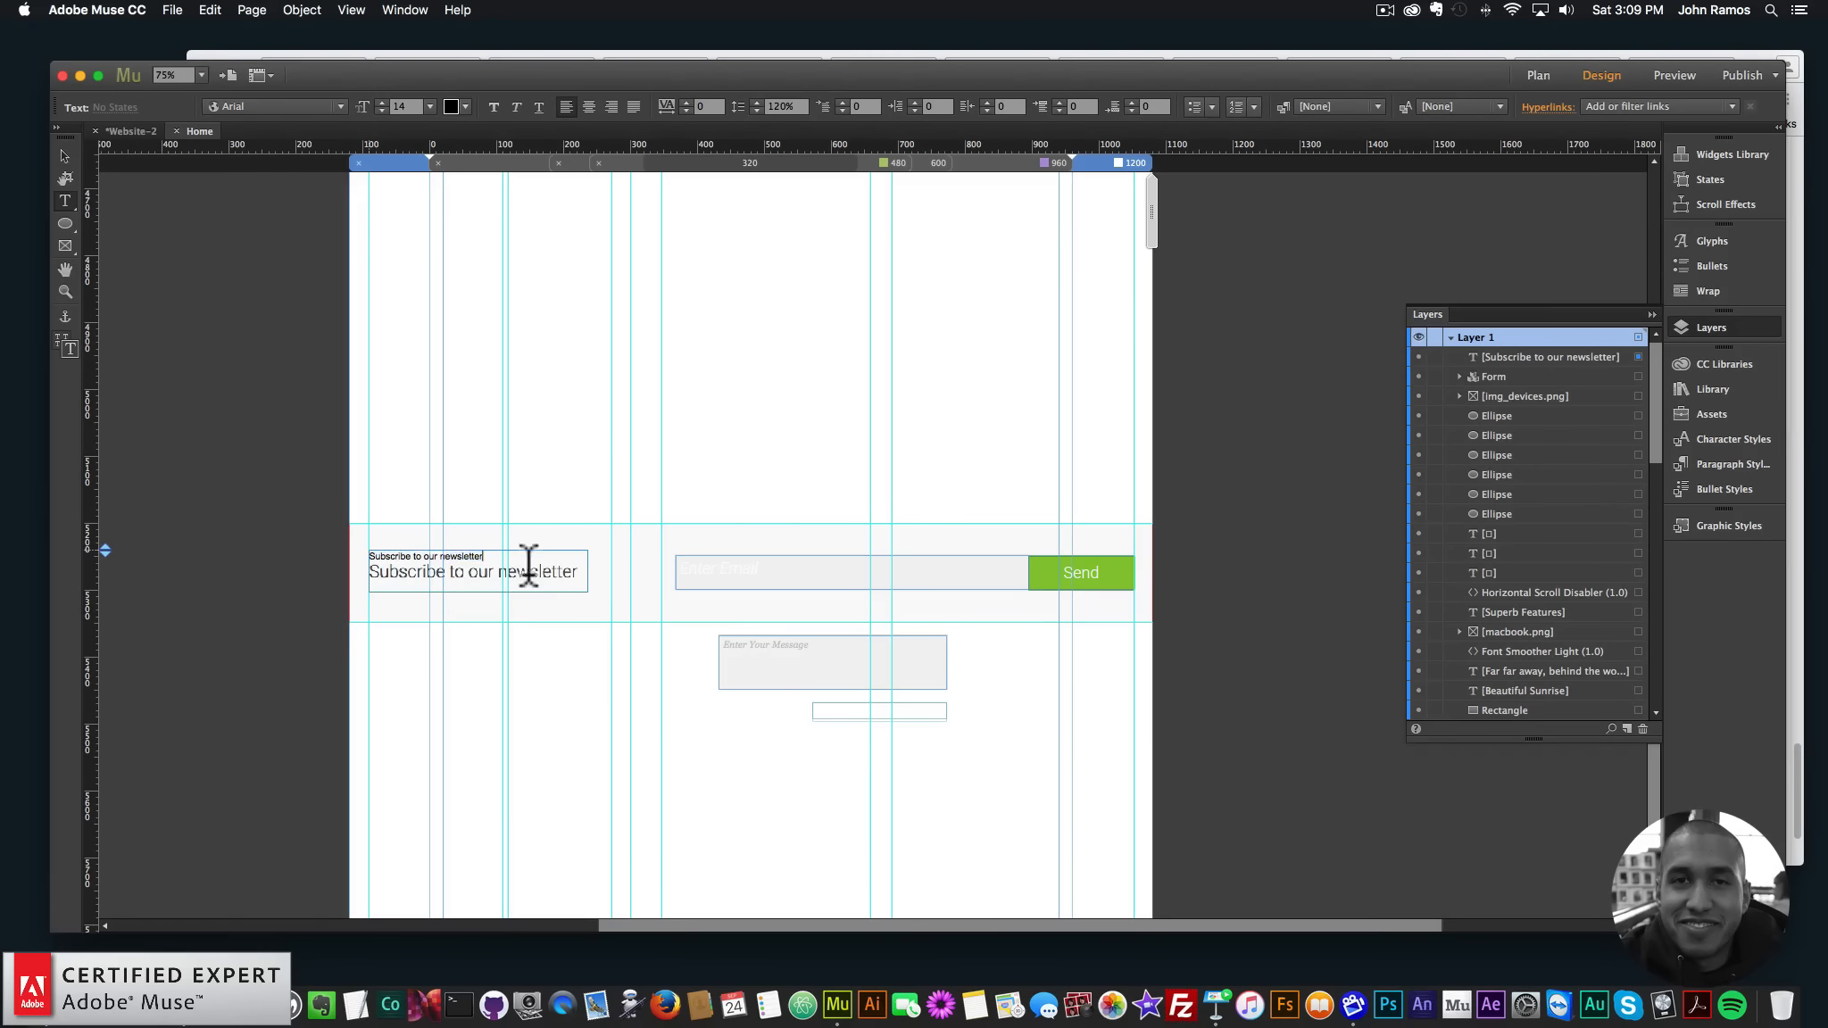
- Set the newsletter text to size 26 and colour #484C50
key("super+a")
type("26")
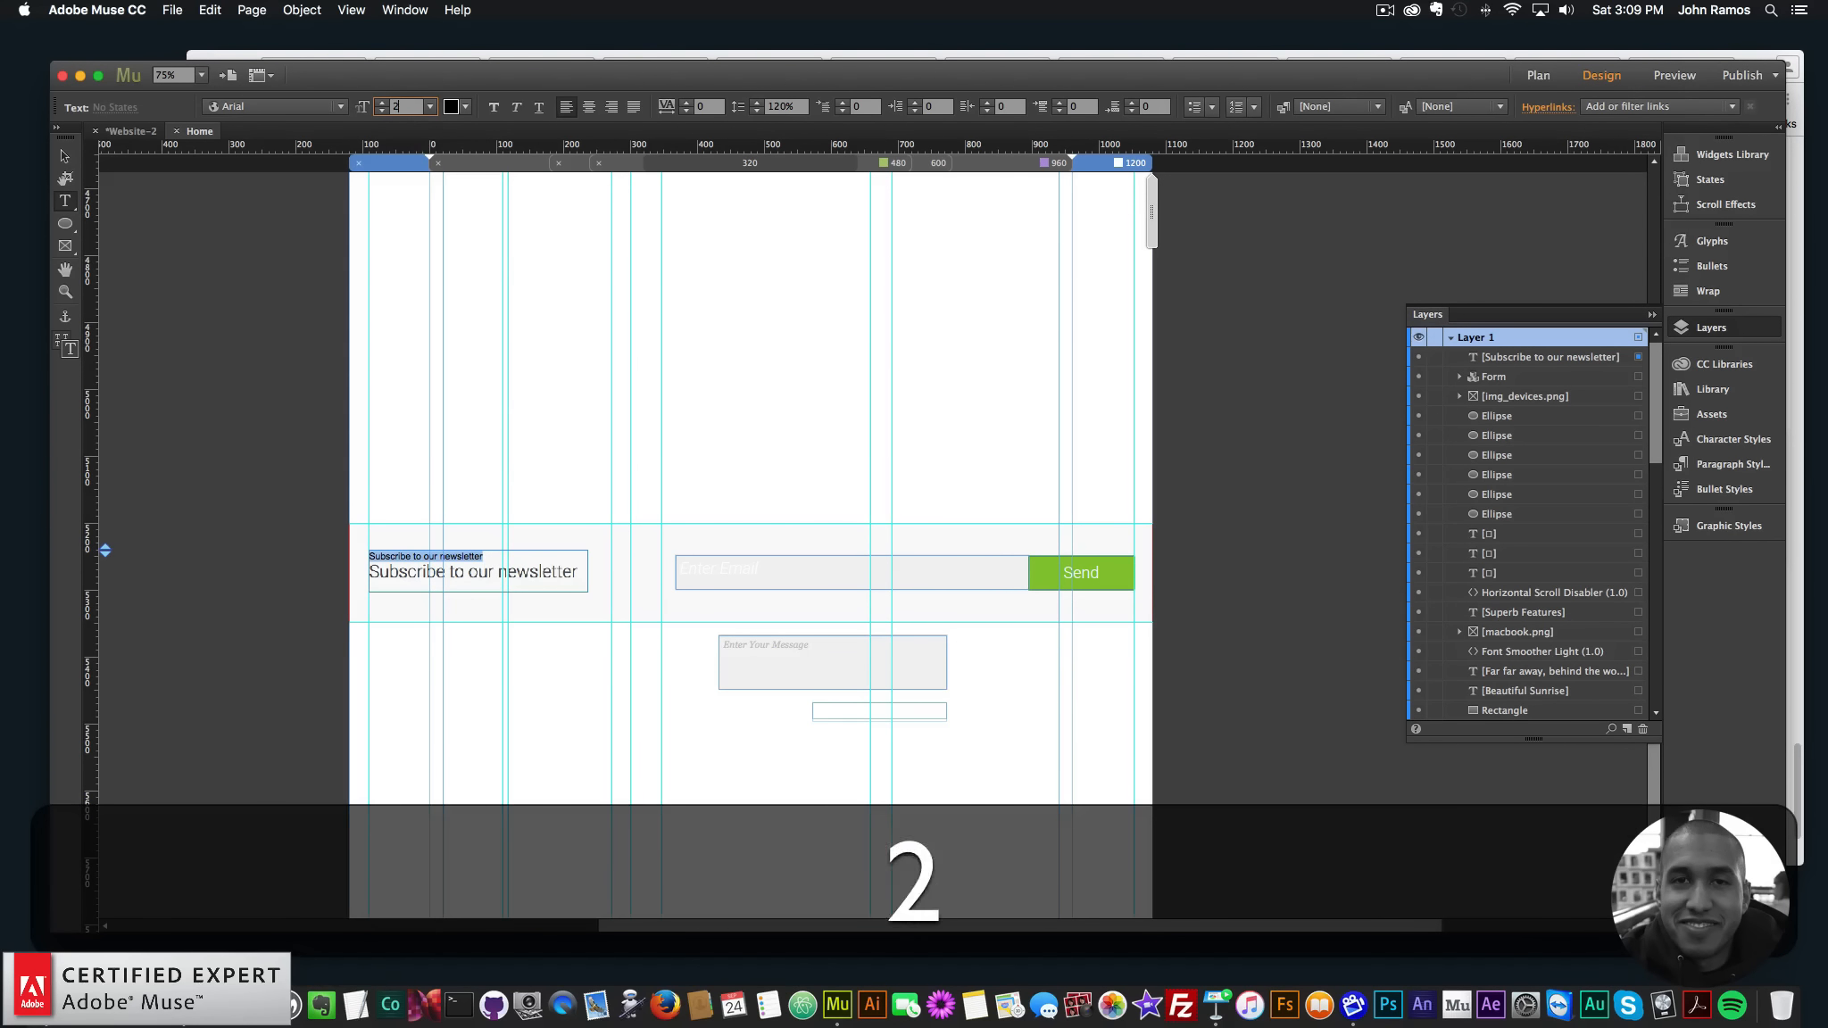
key("Return")
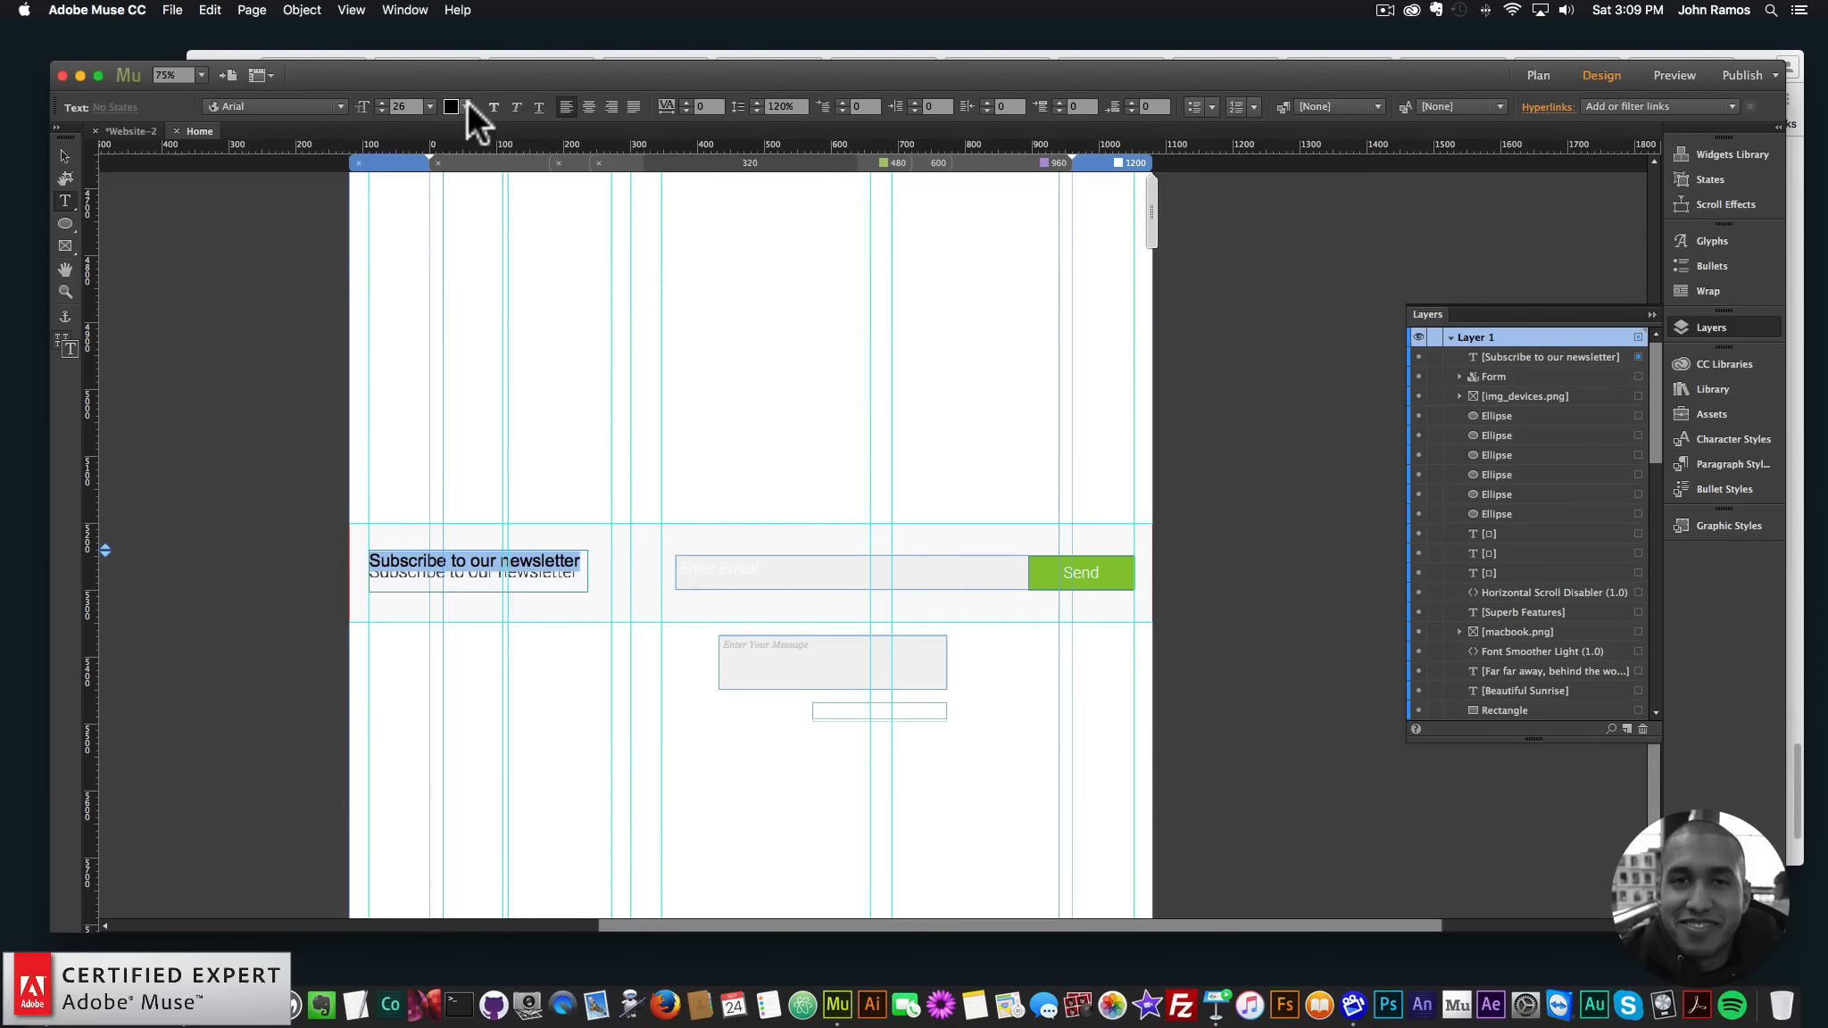
left_click(467, 106)
left_click(635, 198)
type("484C50")
key("super+Return")
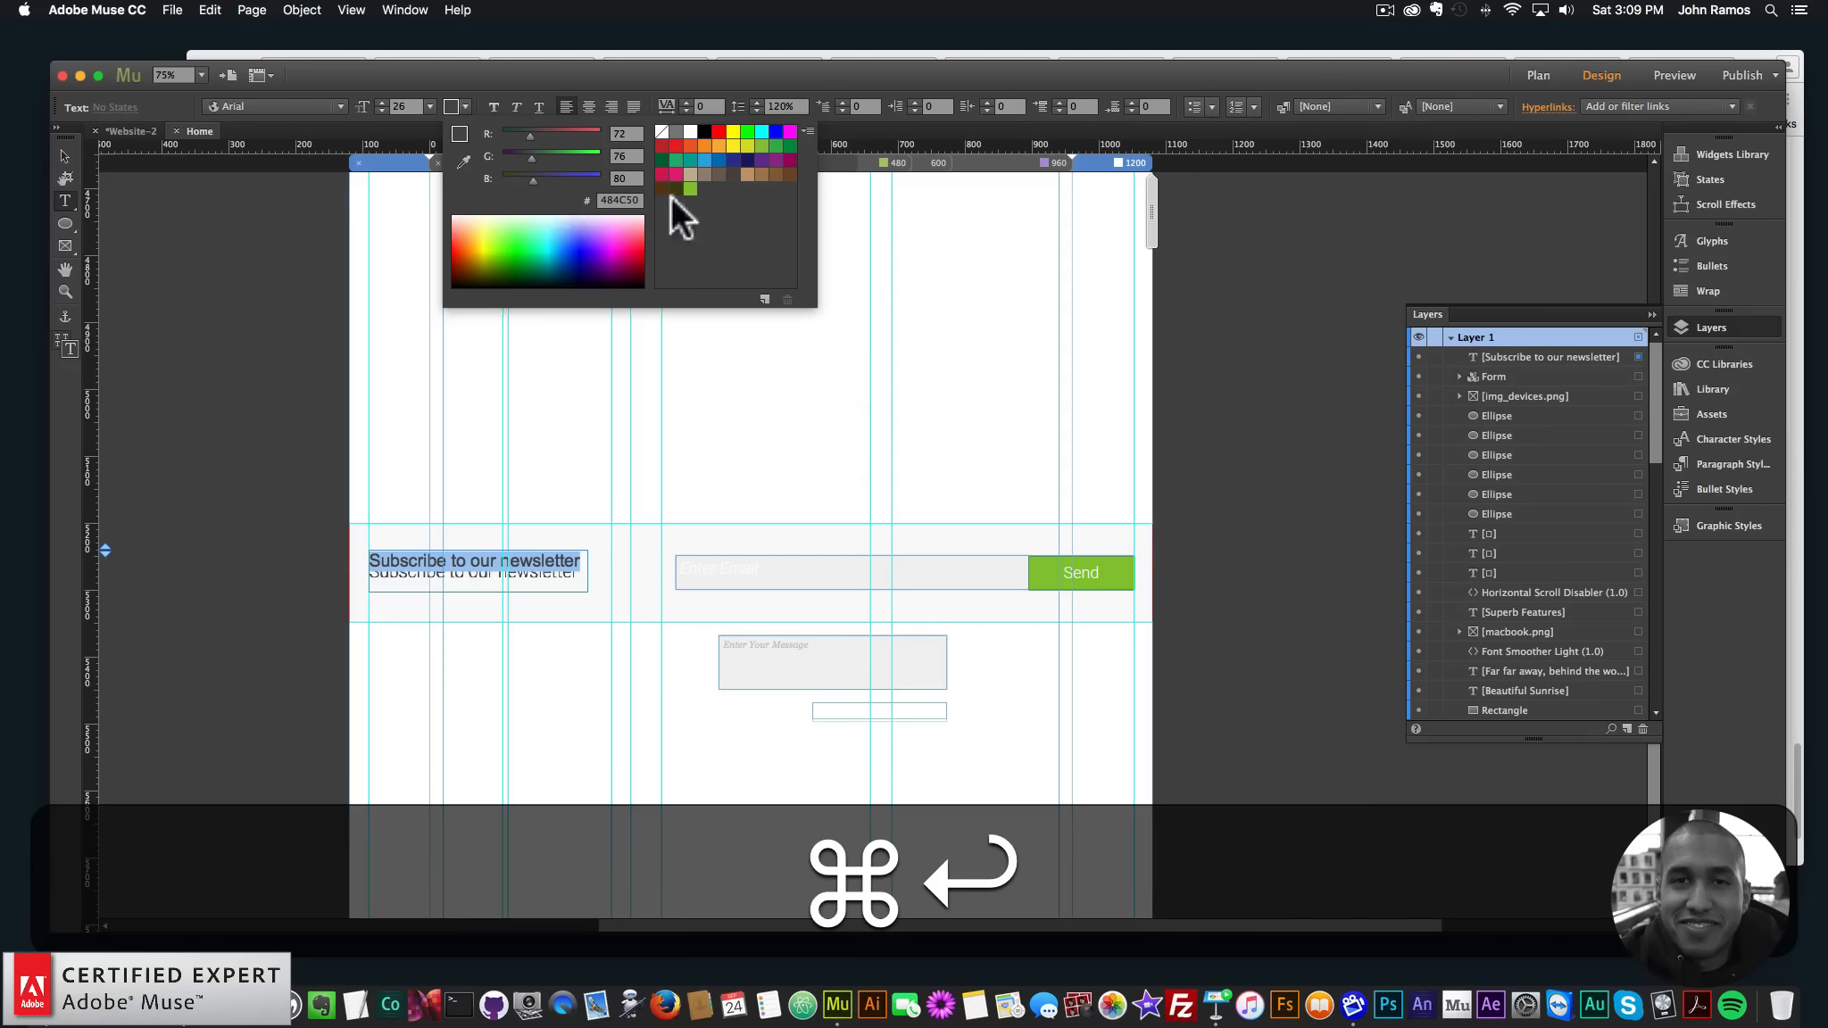
key("Return")
- Switch the newsletter text font to Roboto Light and zoom in on the newsletter strip
left_click(339, 105)
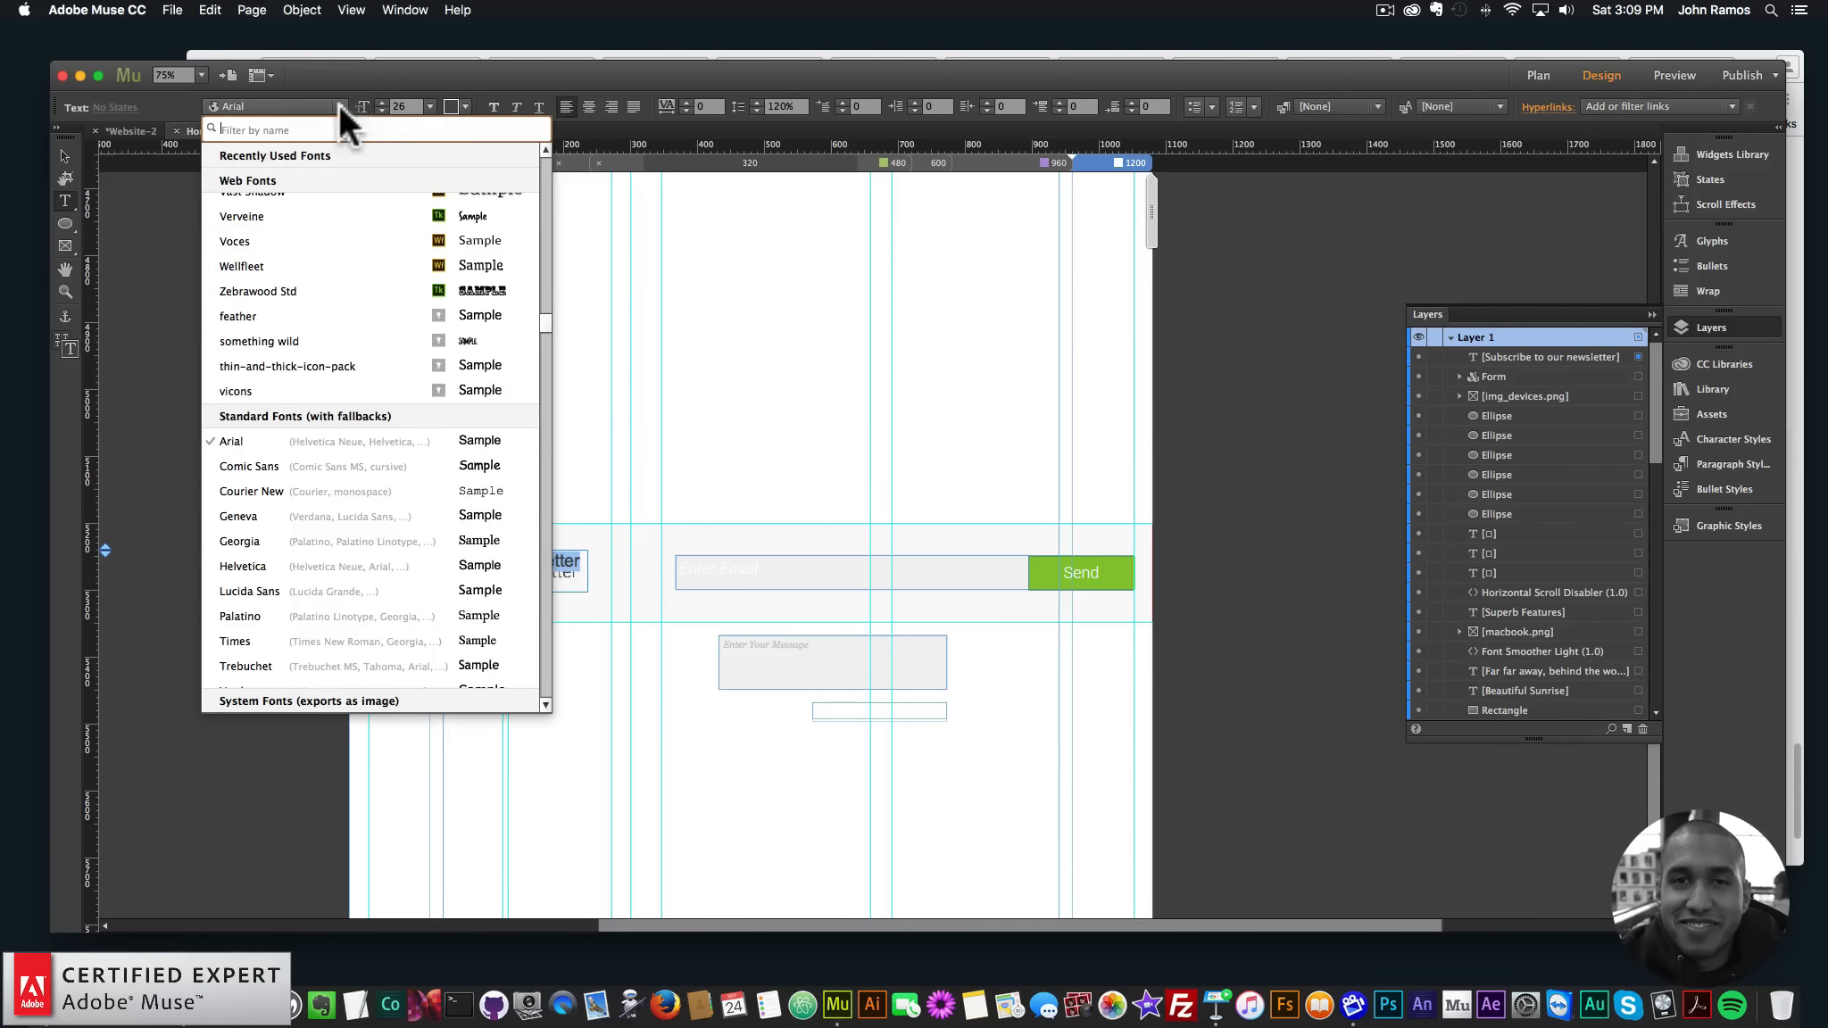
scroll(378, 223, "down", 10)
left_click_drag(543, 248, 545, 146)
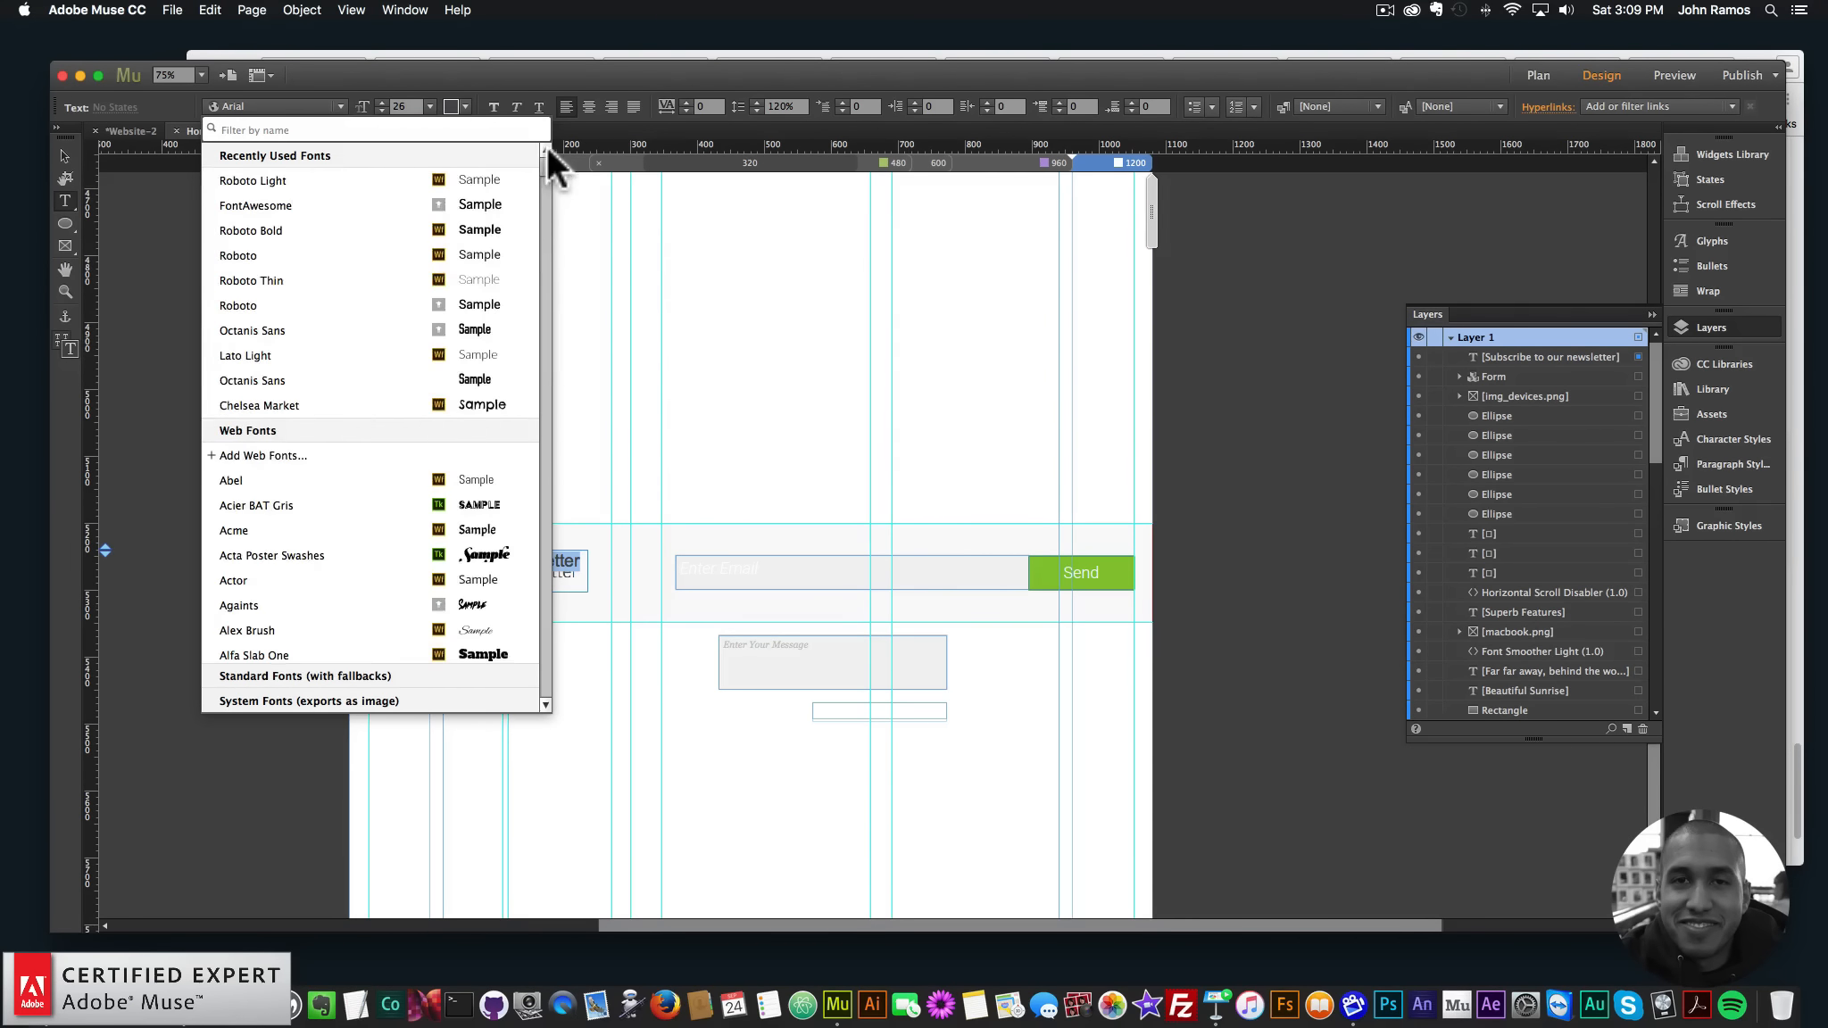
left_click(286, 174)
key("Escape")
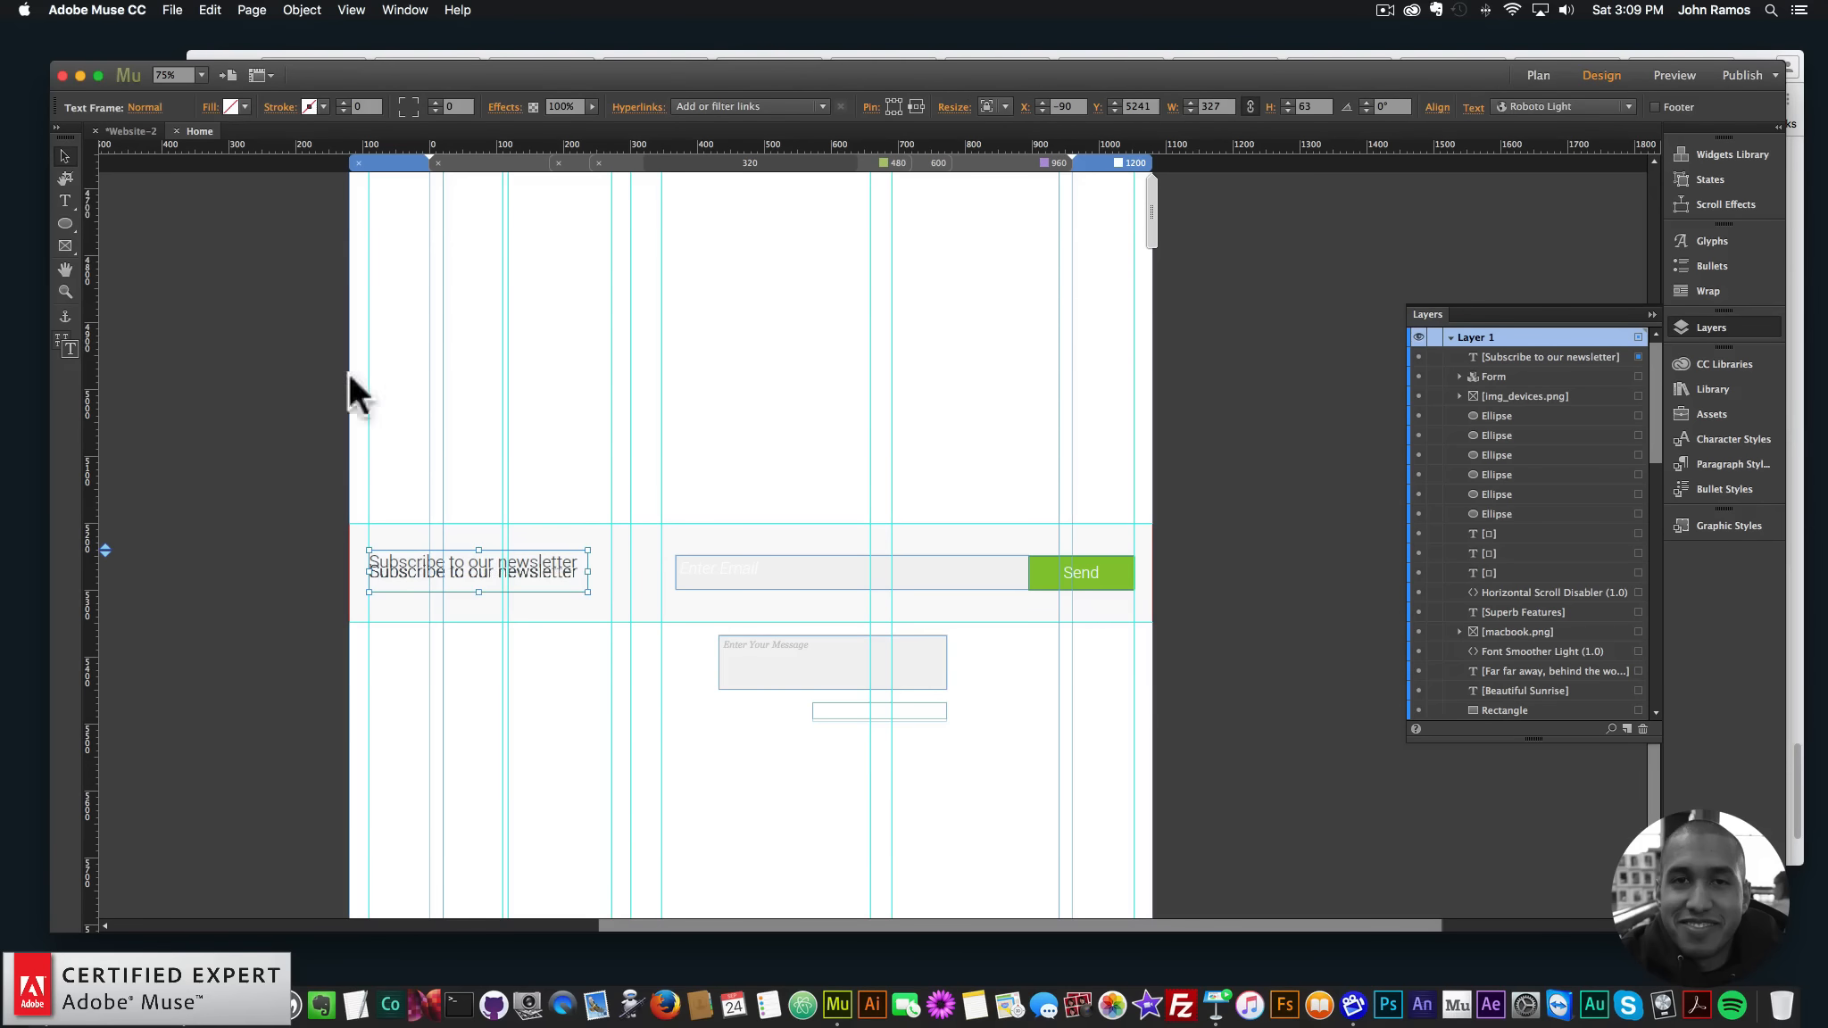
left_click(65, 291)
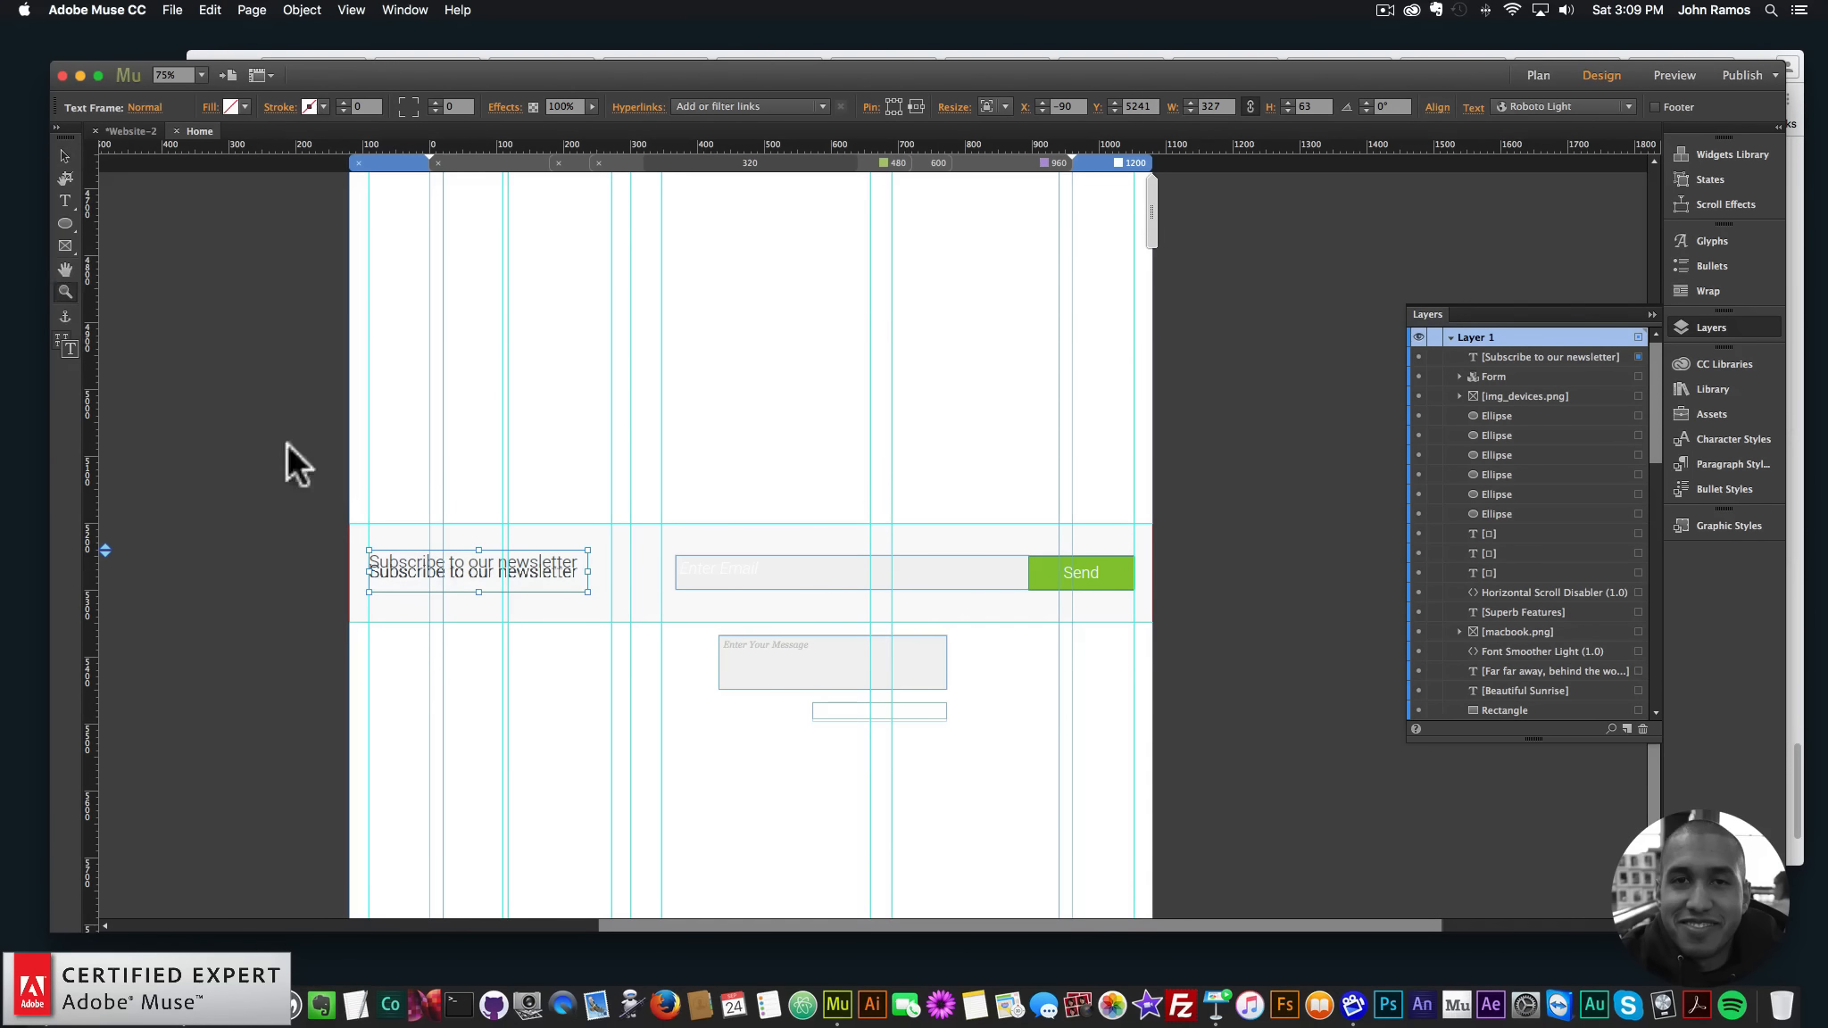
left_click(473, 578)
- Align the newsletter text level with the email field and delete the Enter Your Message input
left_click(65, 156)
left_click_drag(884, 530, 884, 548)
key("super+minus")
key("super+minus")
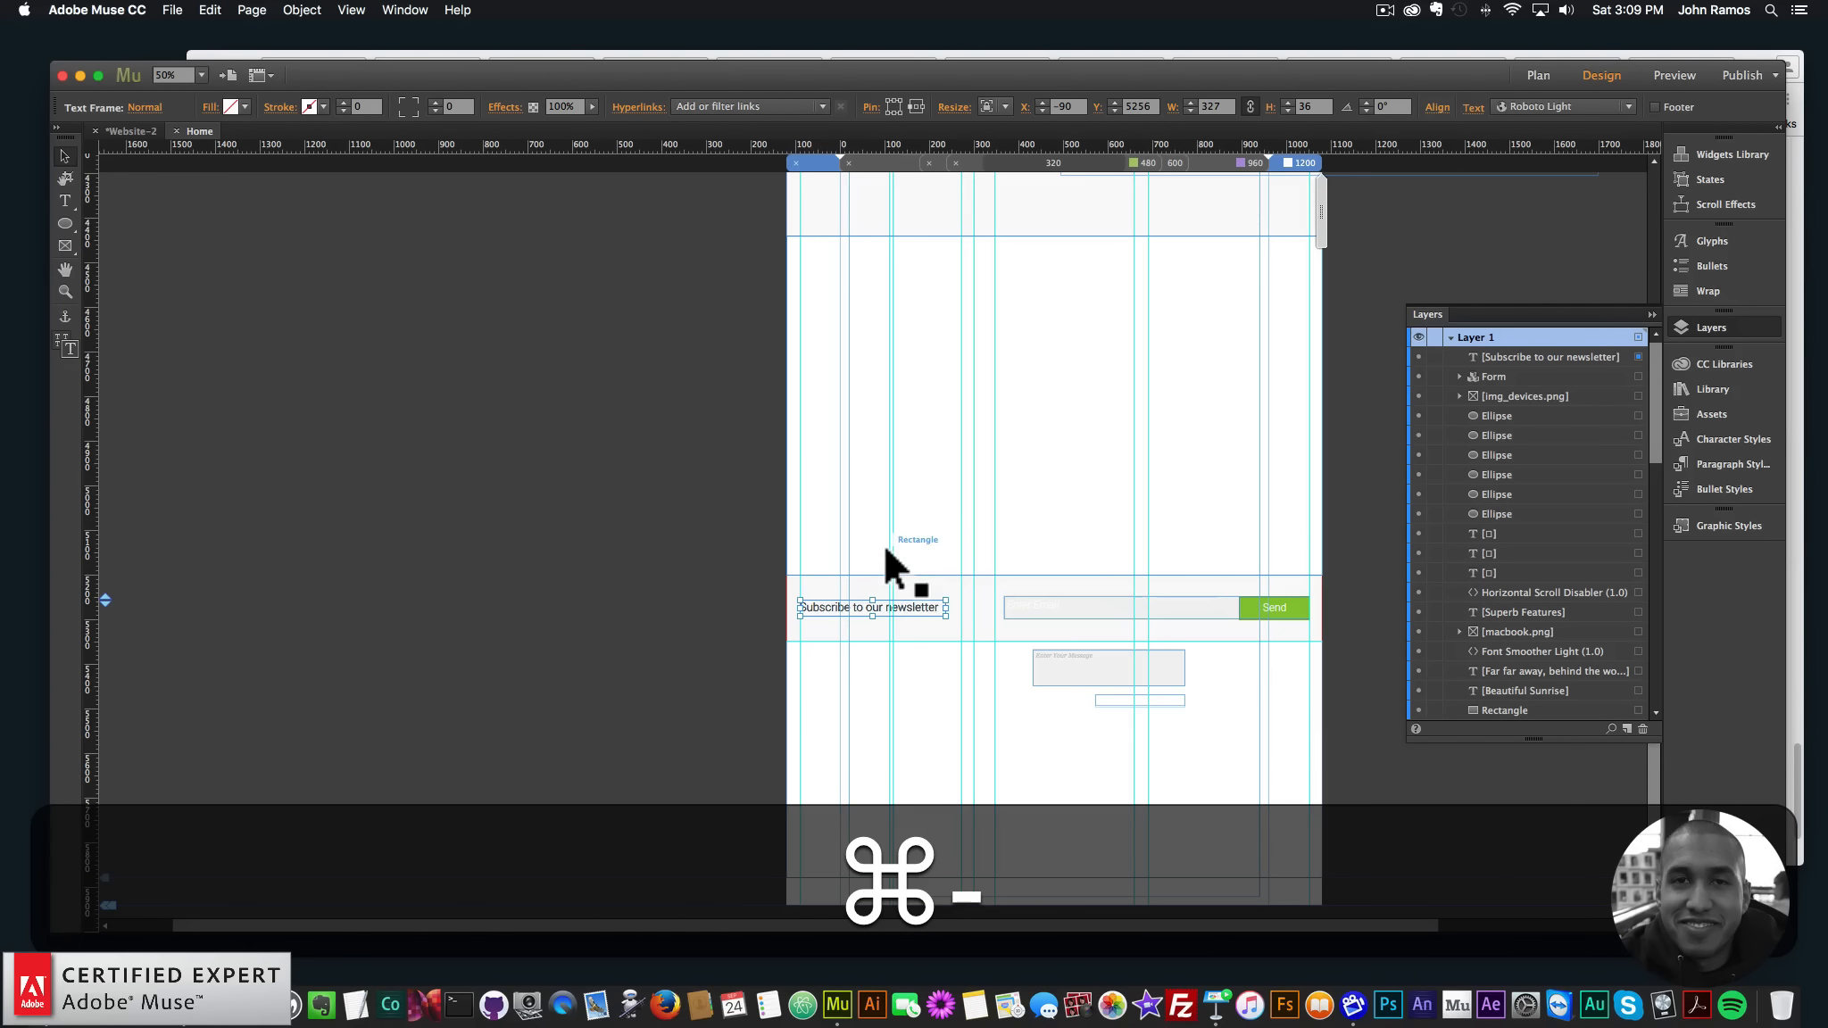
left_click_drag(1134, 663, 1148, 659)
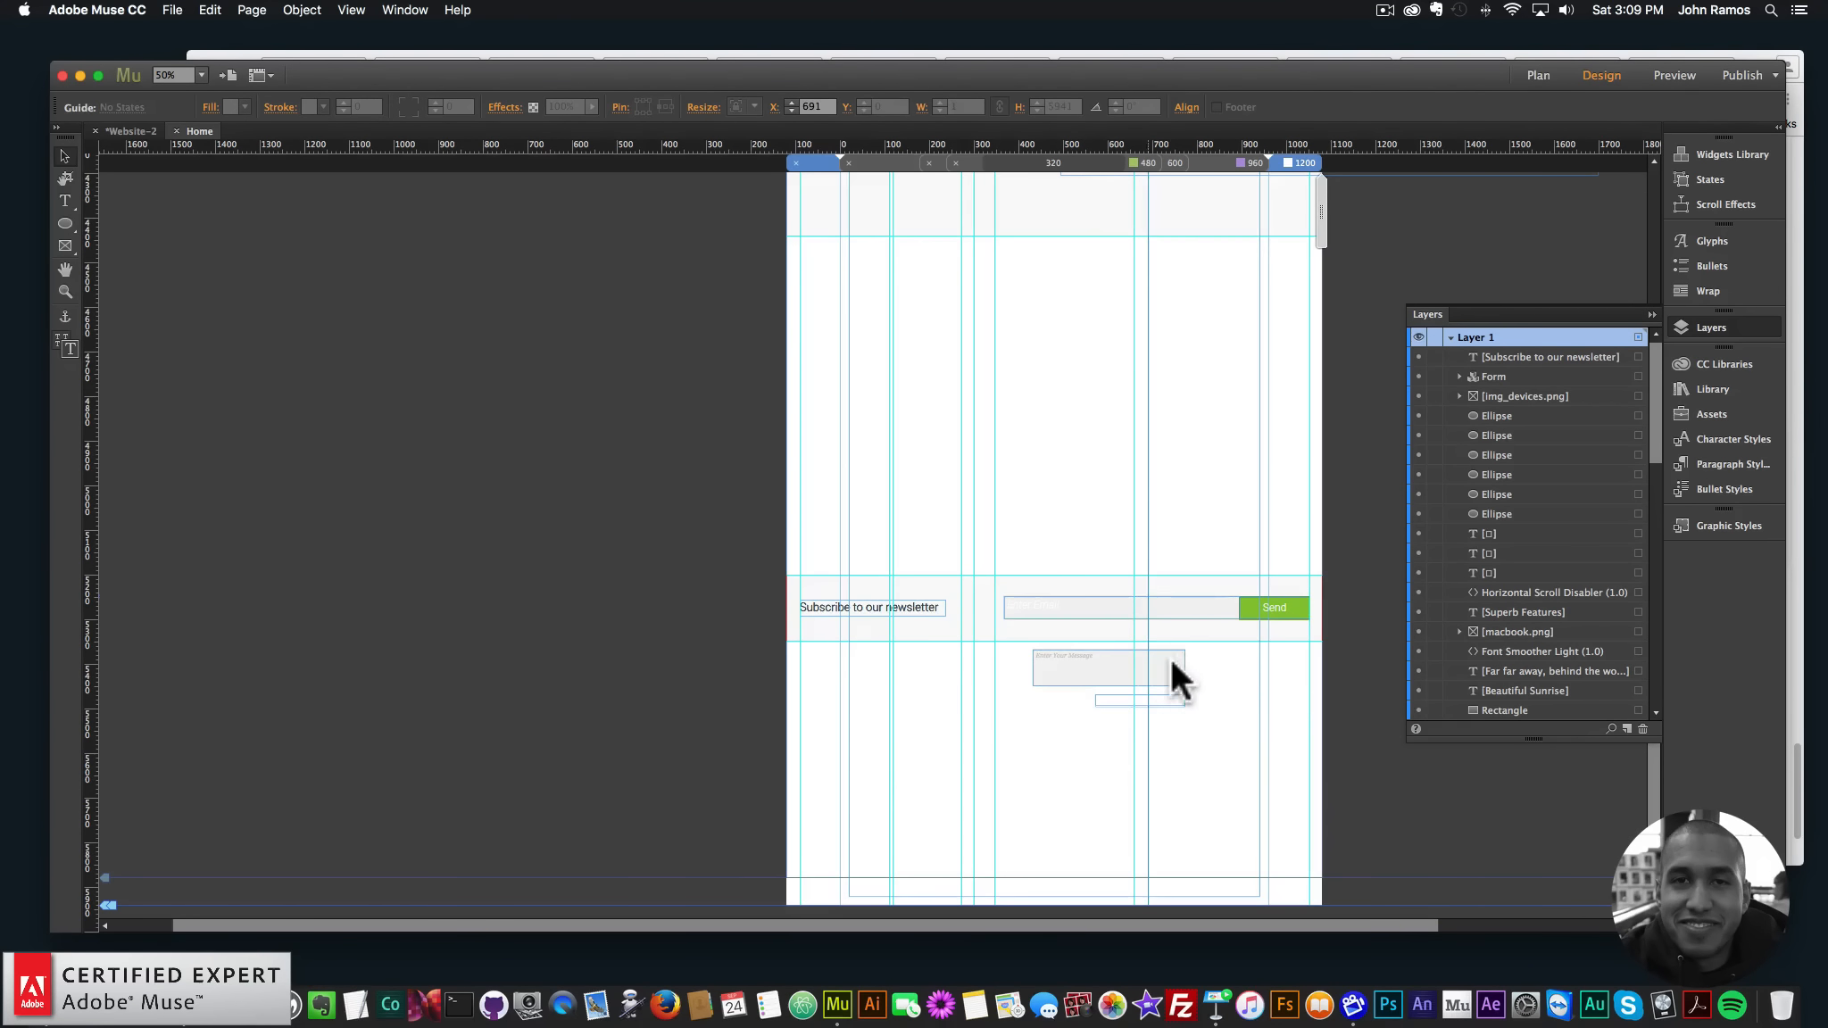
left_click(1169, 658)
left_click(1176, 661)
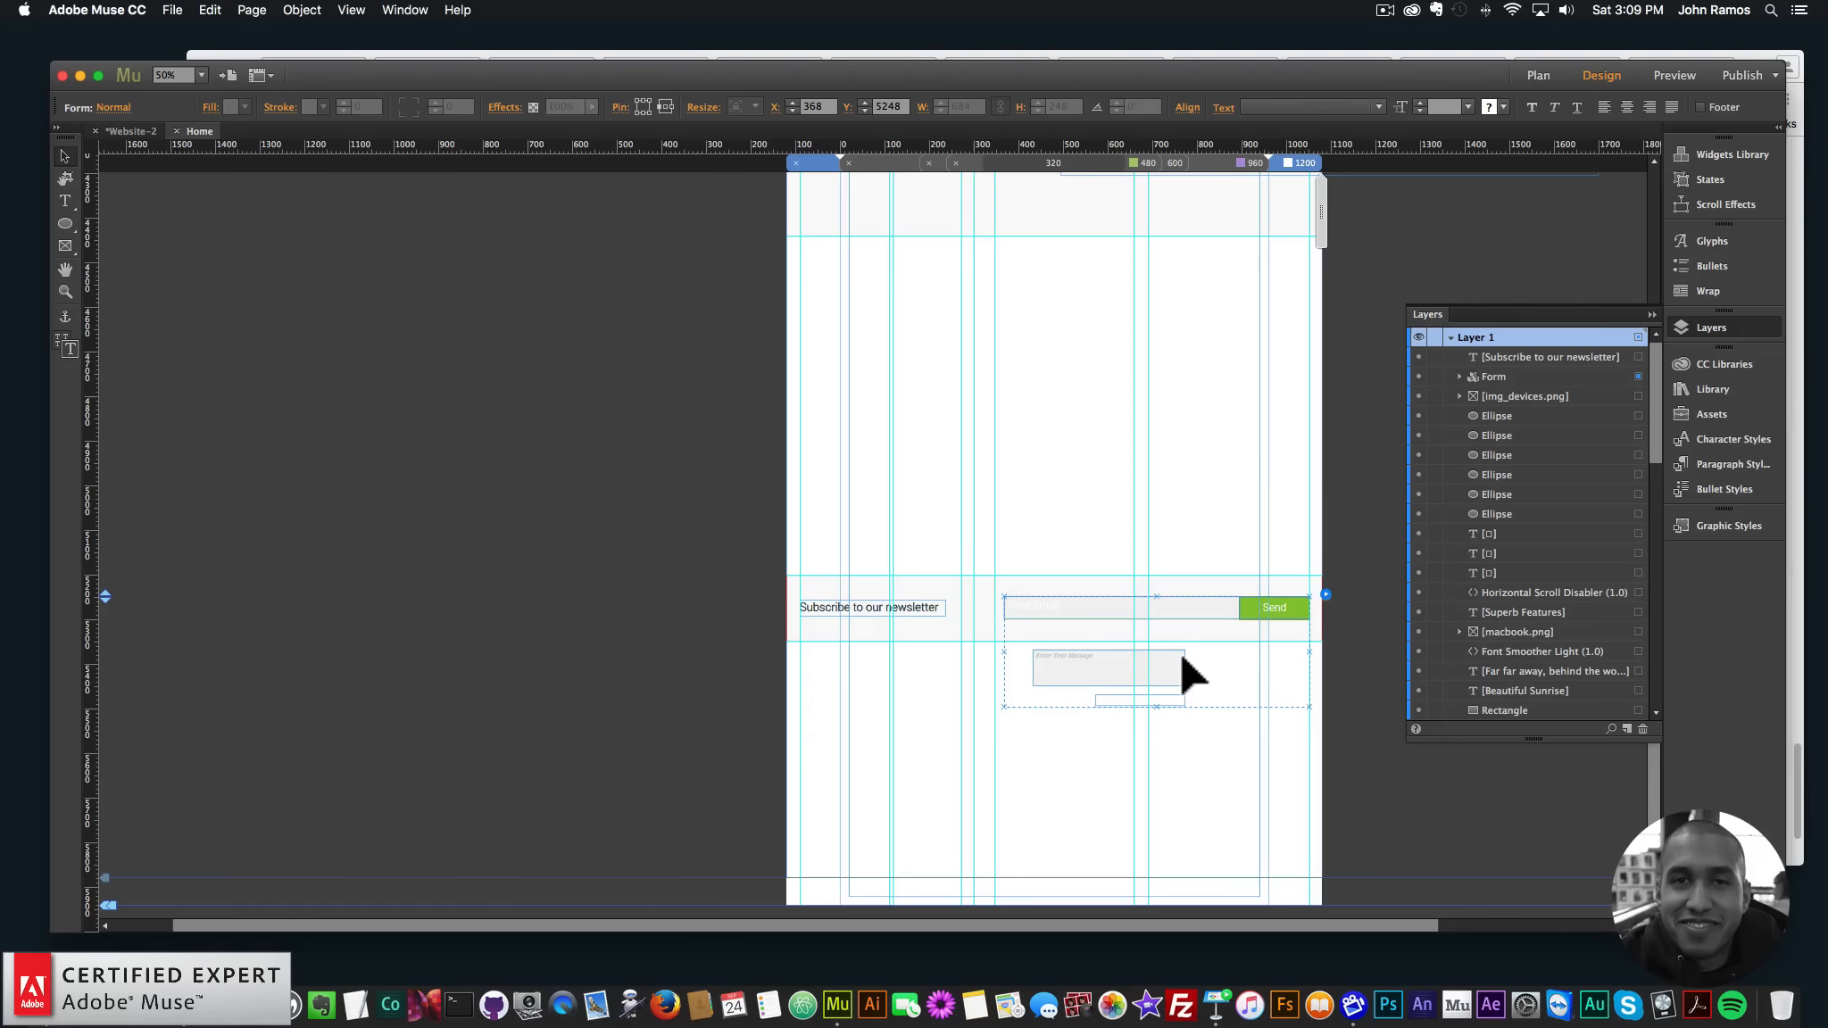
left_click(1184, 665)
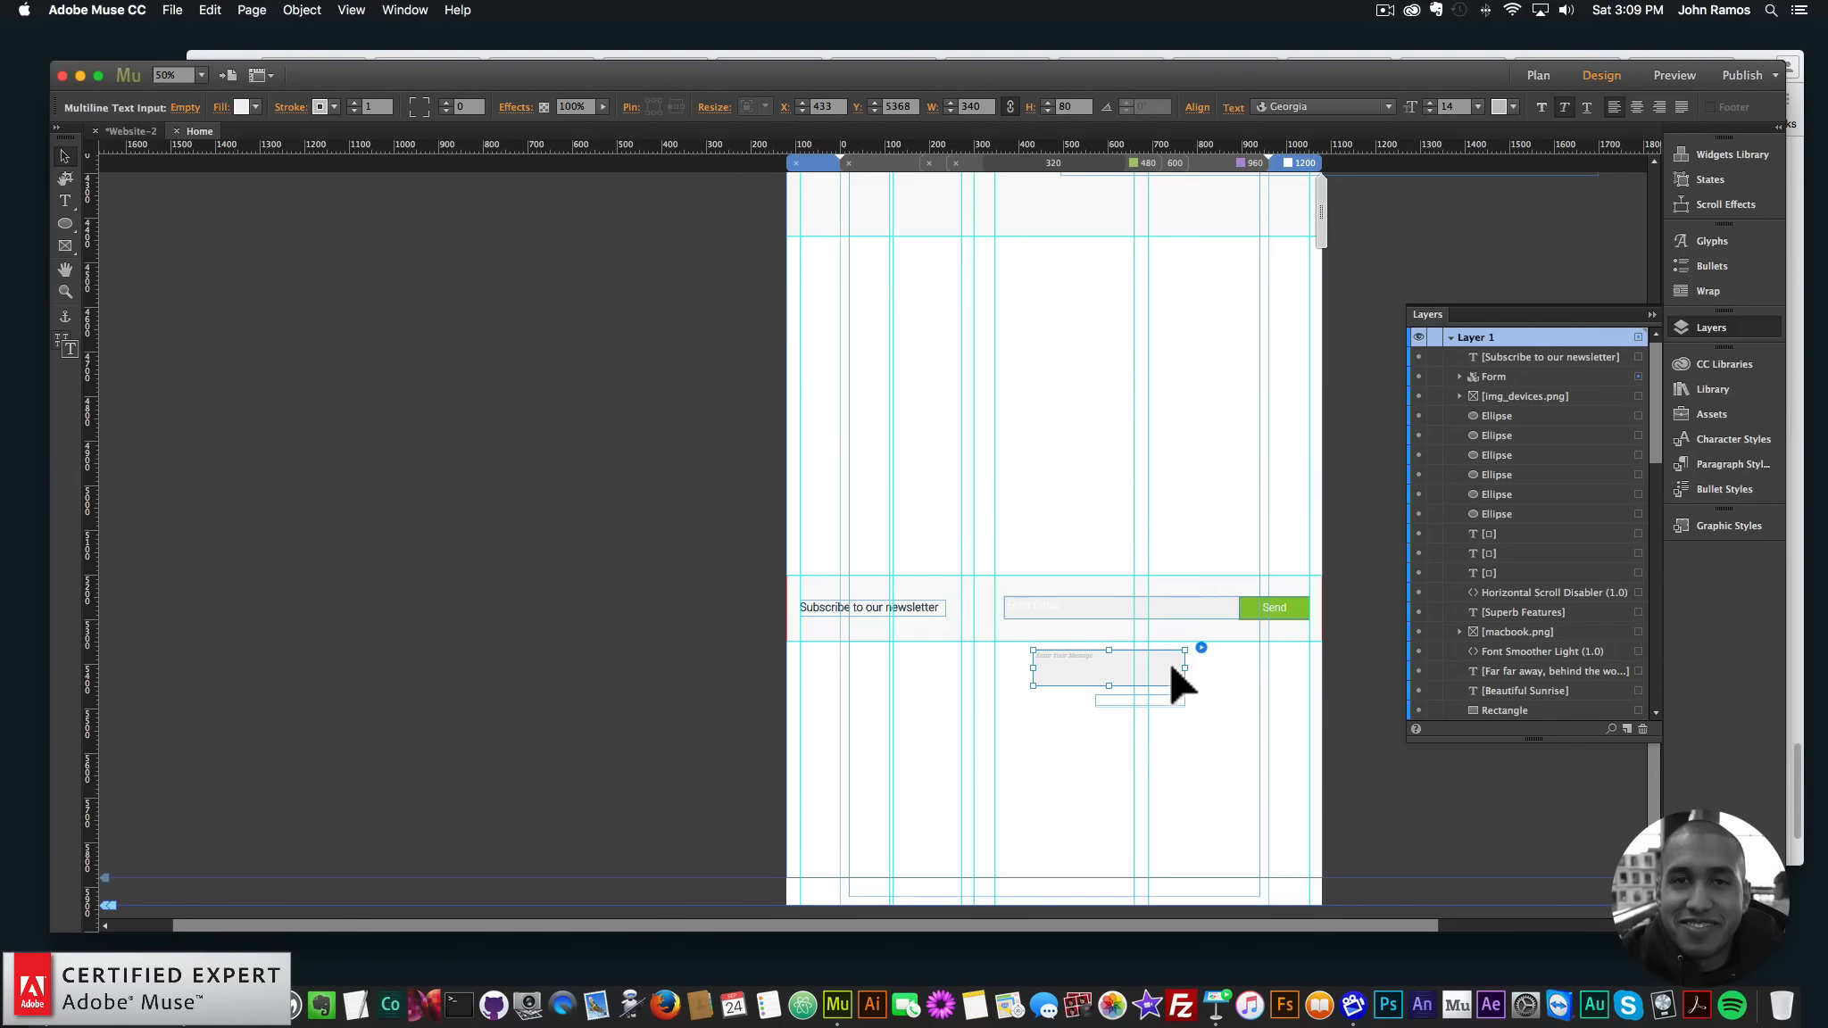
key("BackSpace")
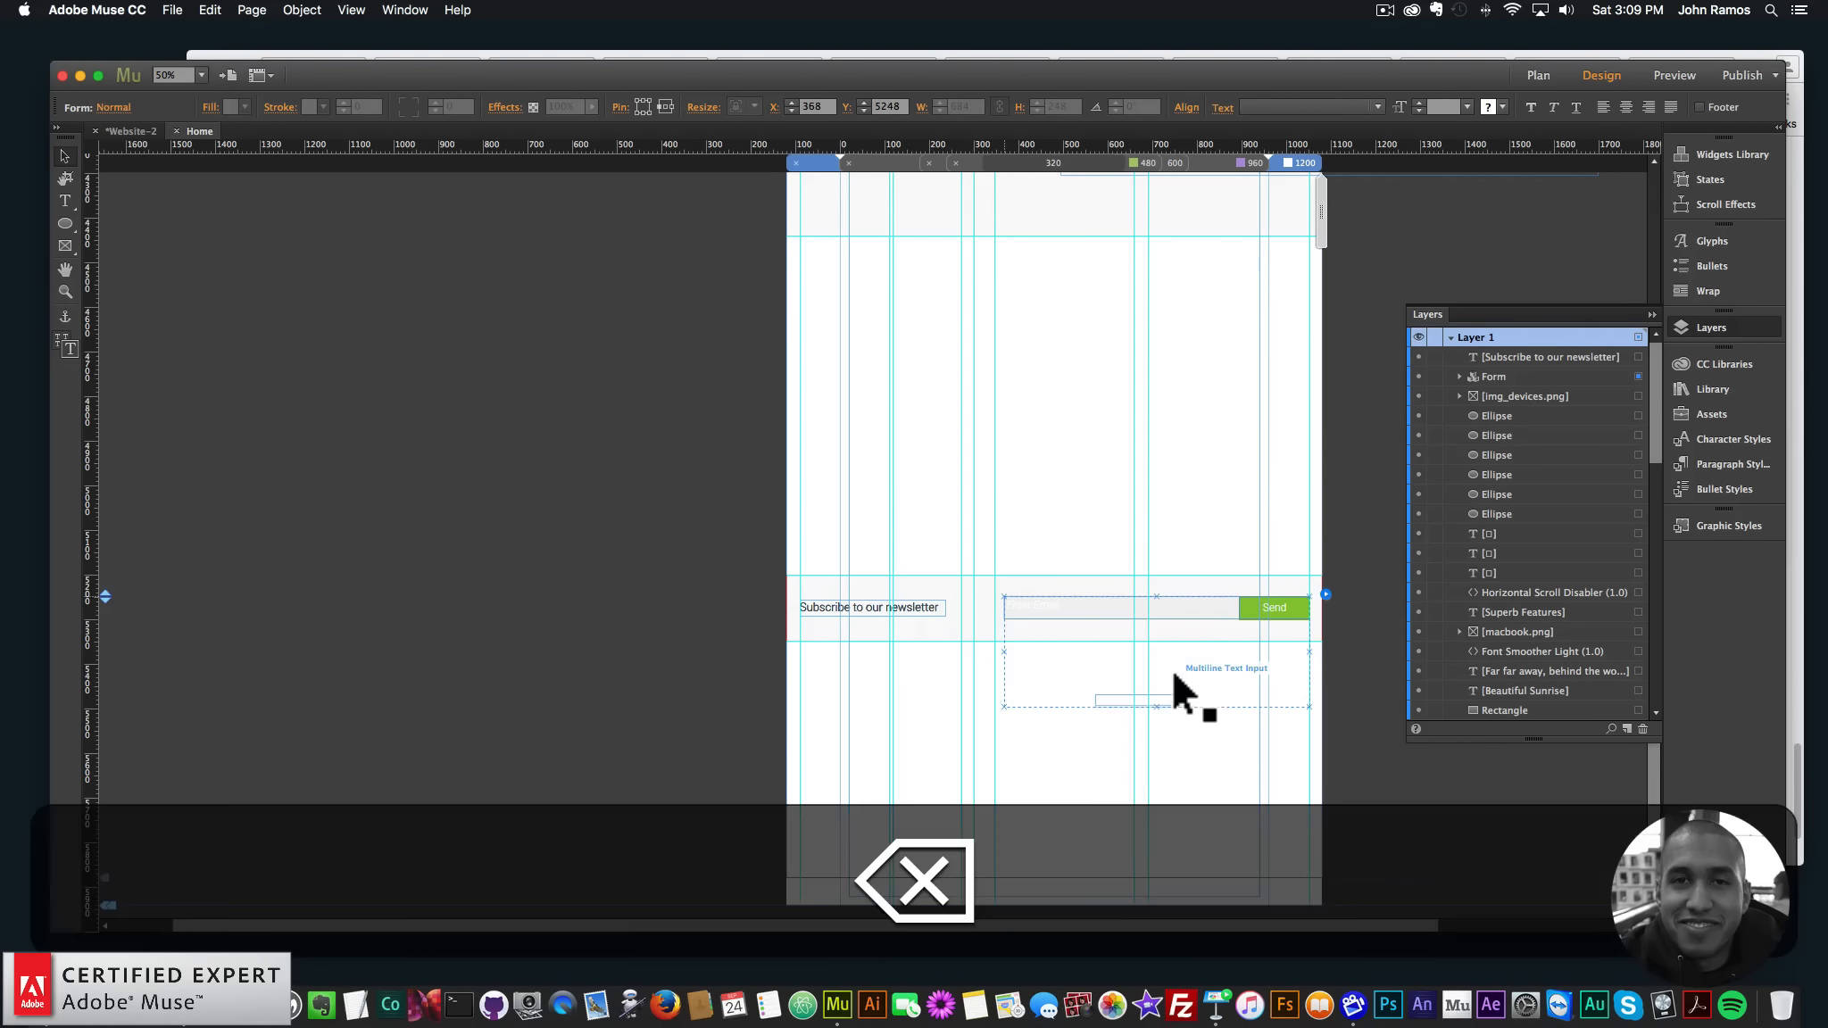
- Move the Submit Success and Submit in Progress messages just below the email field
left_click(1159, 698)
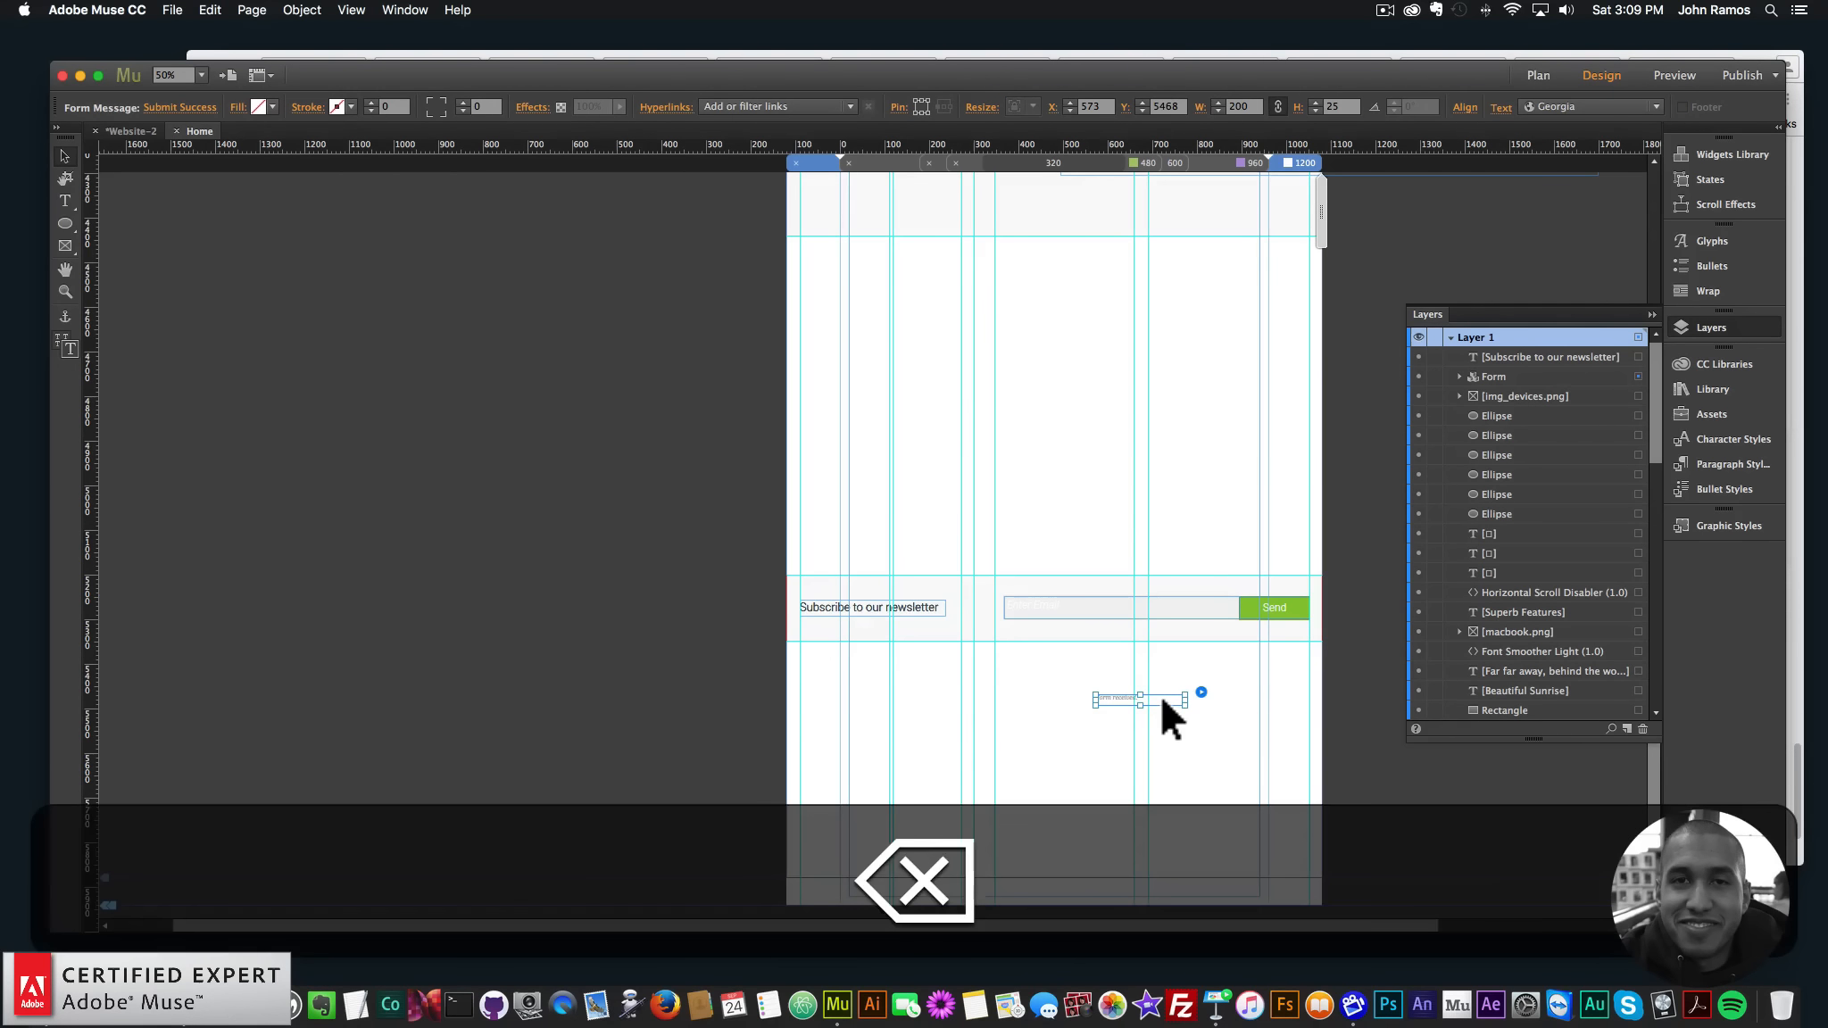
left_click_drag(1162, 700, 1038, 637)
left_click(1130, 699)
key("Escape")
left_click(1122, 694)
left_click(1112, 695)
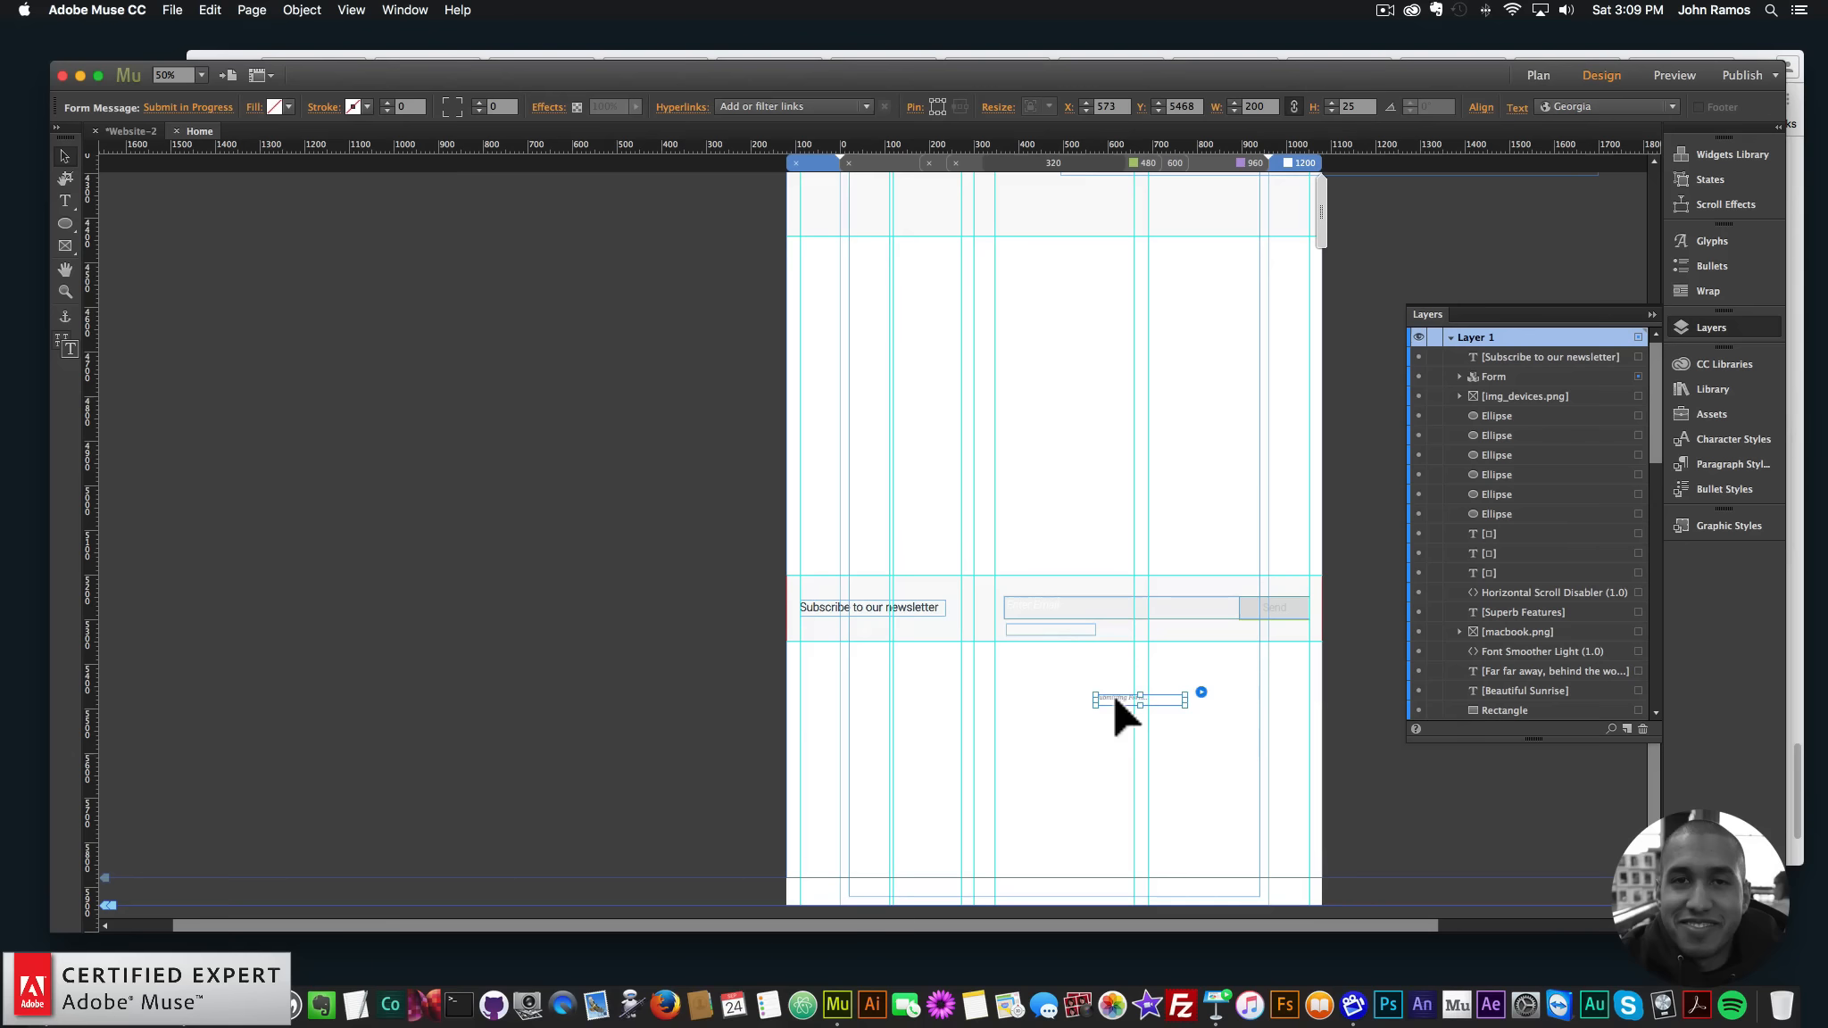
left_click_drag(1113, 694, 1026, 621)
left_click(1038, 662)
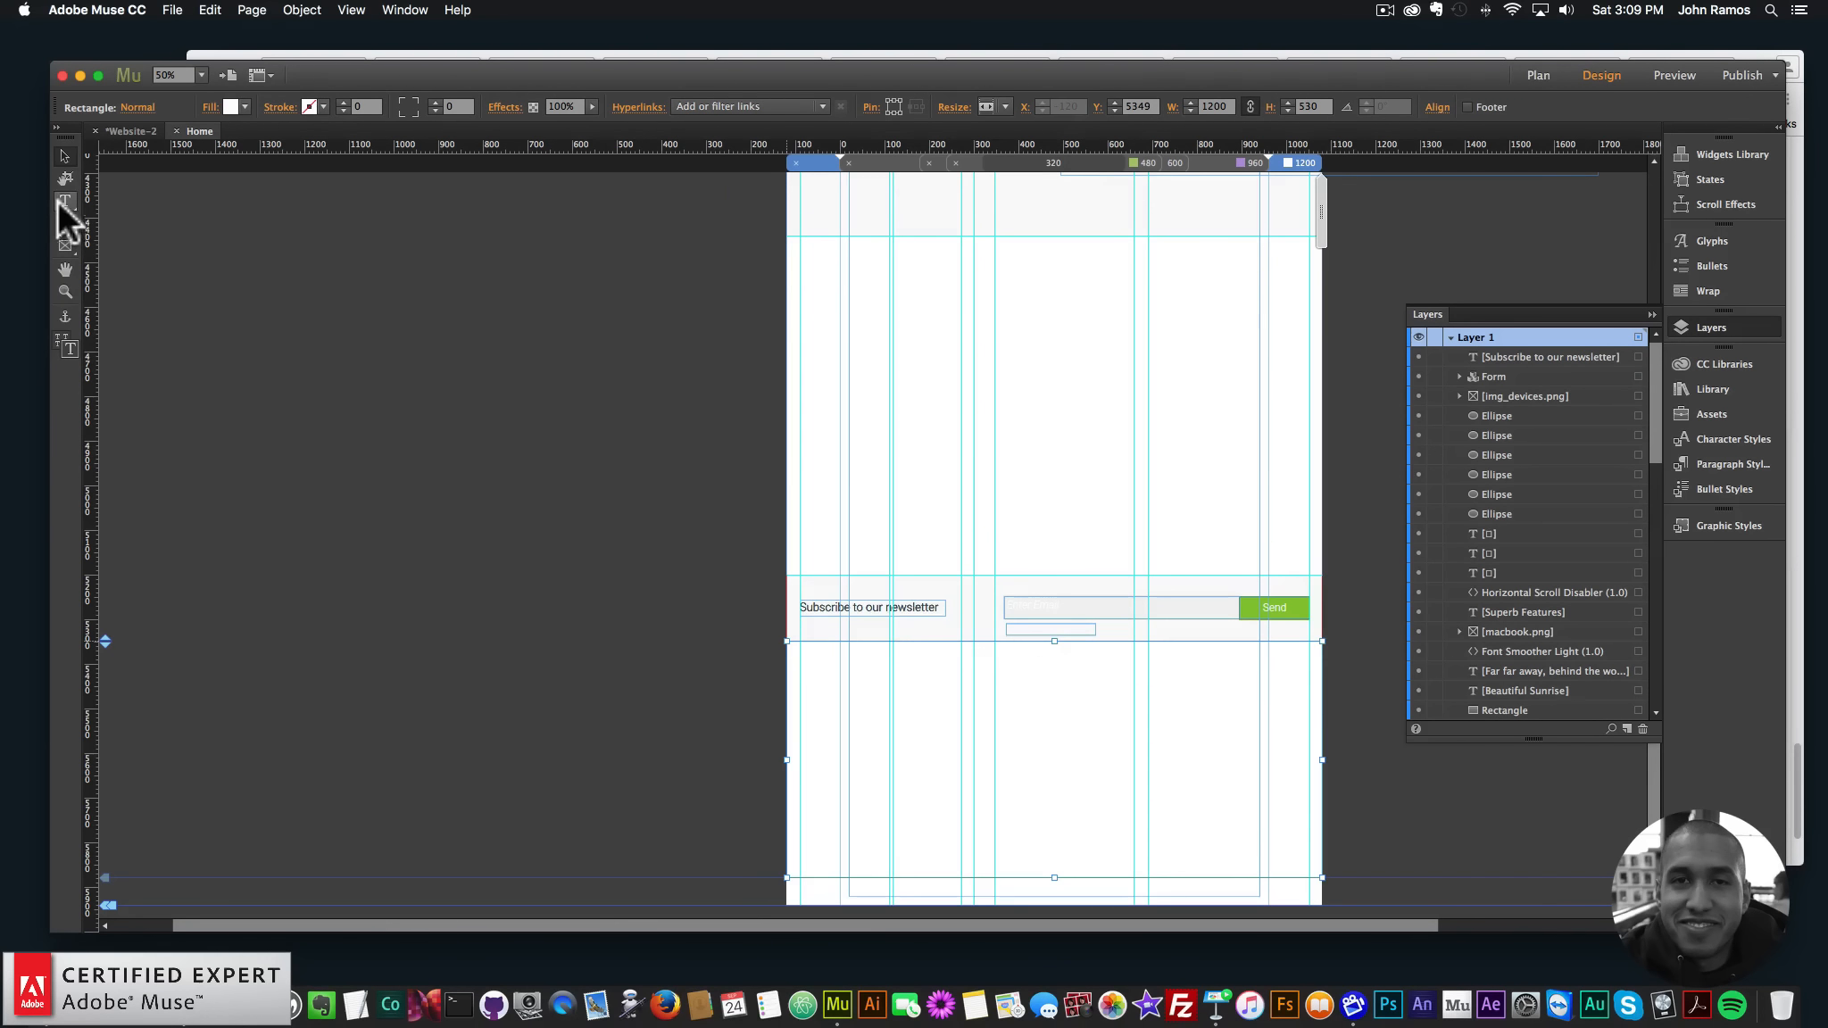
- Zoom in on the newsletter form and check the Send button and the rectangle beneath
left_click(65, 291)
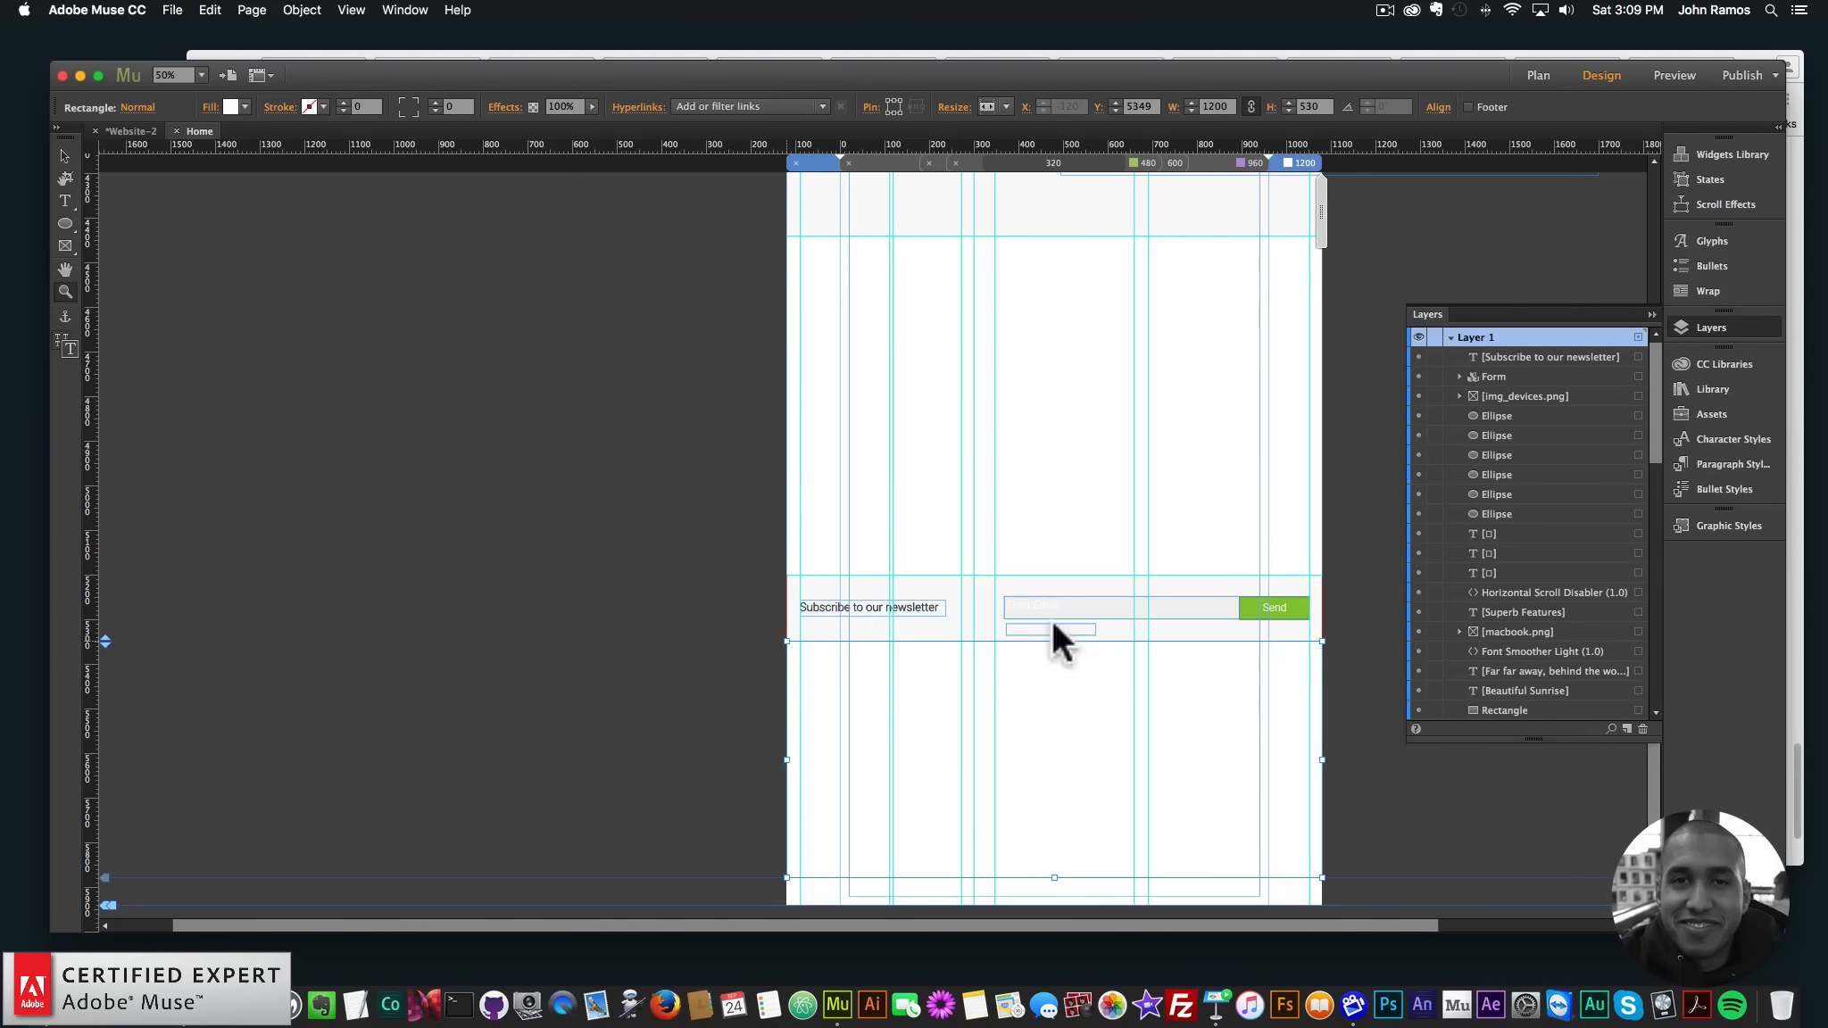
left_click(1051, 629)
left_click(897, 571)
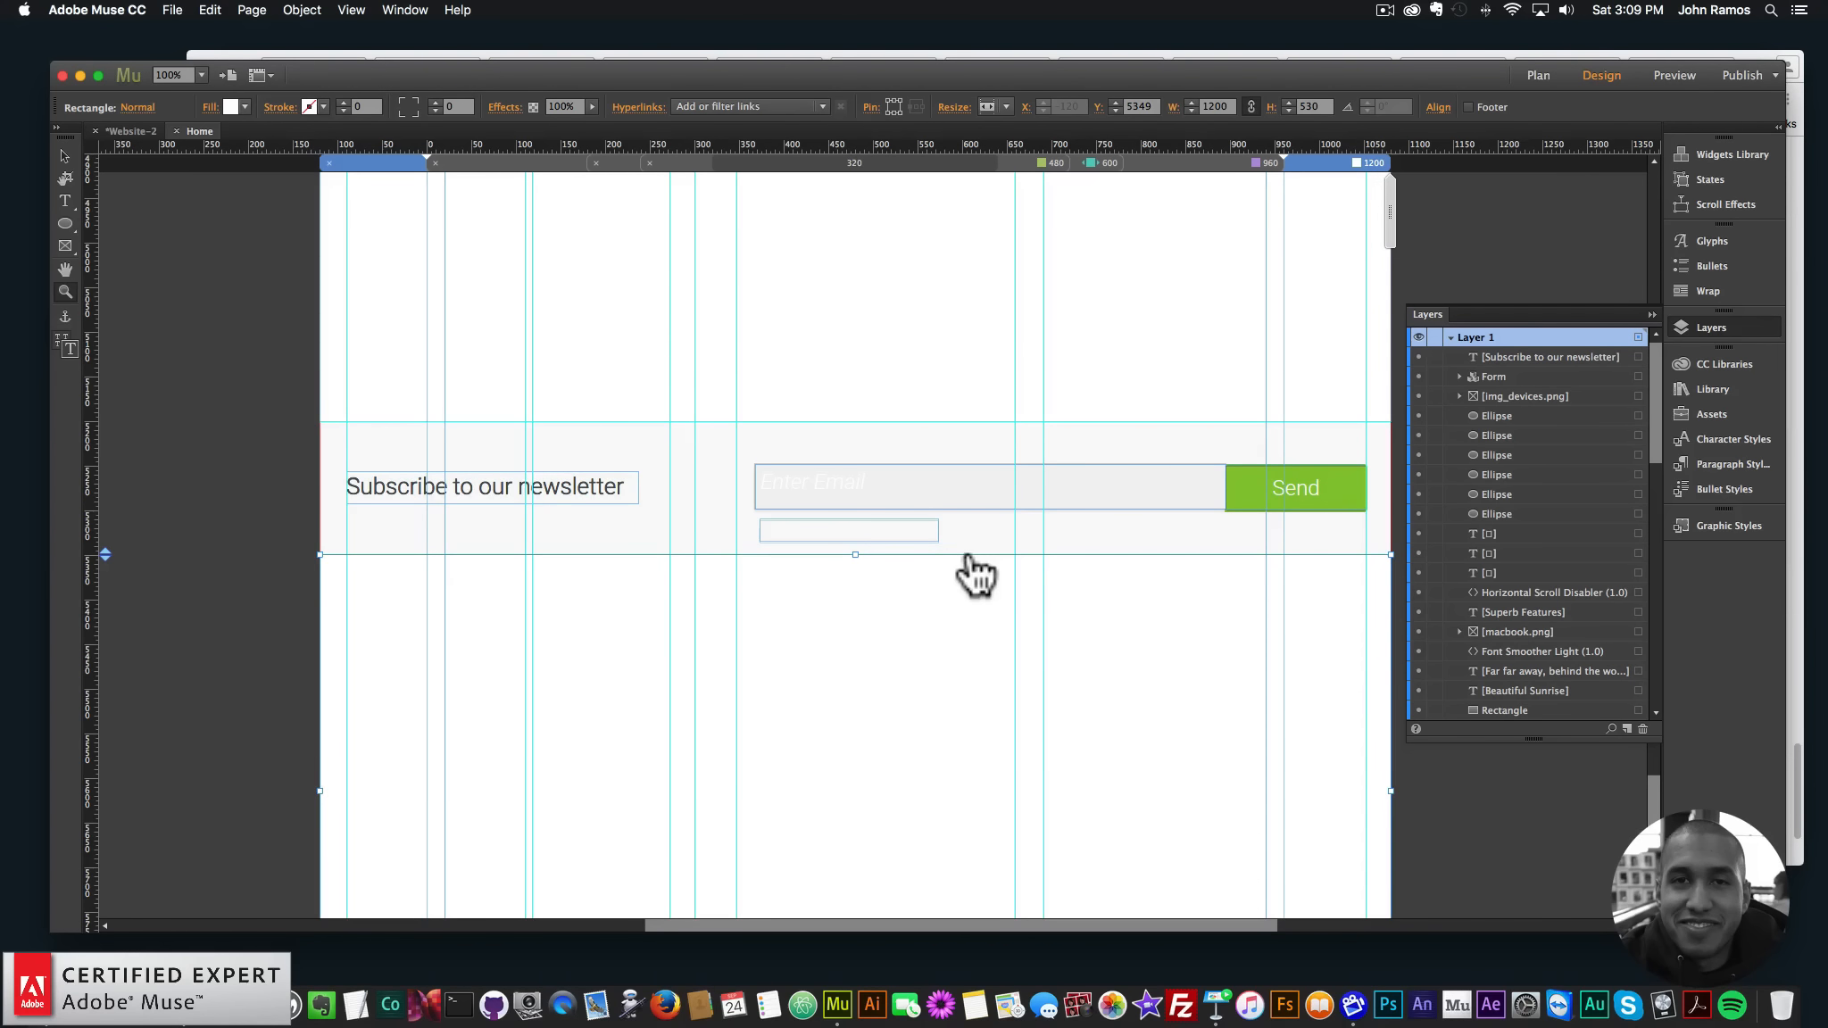
left_click(66, 157)
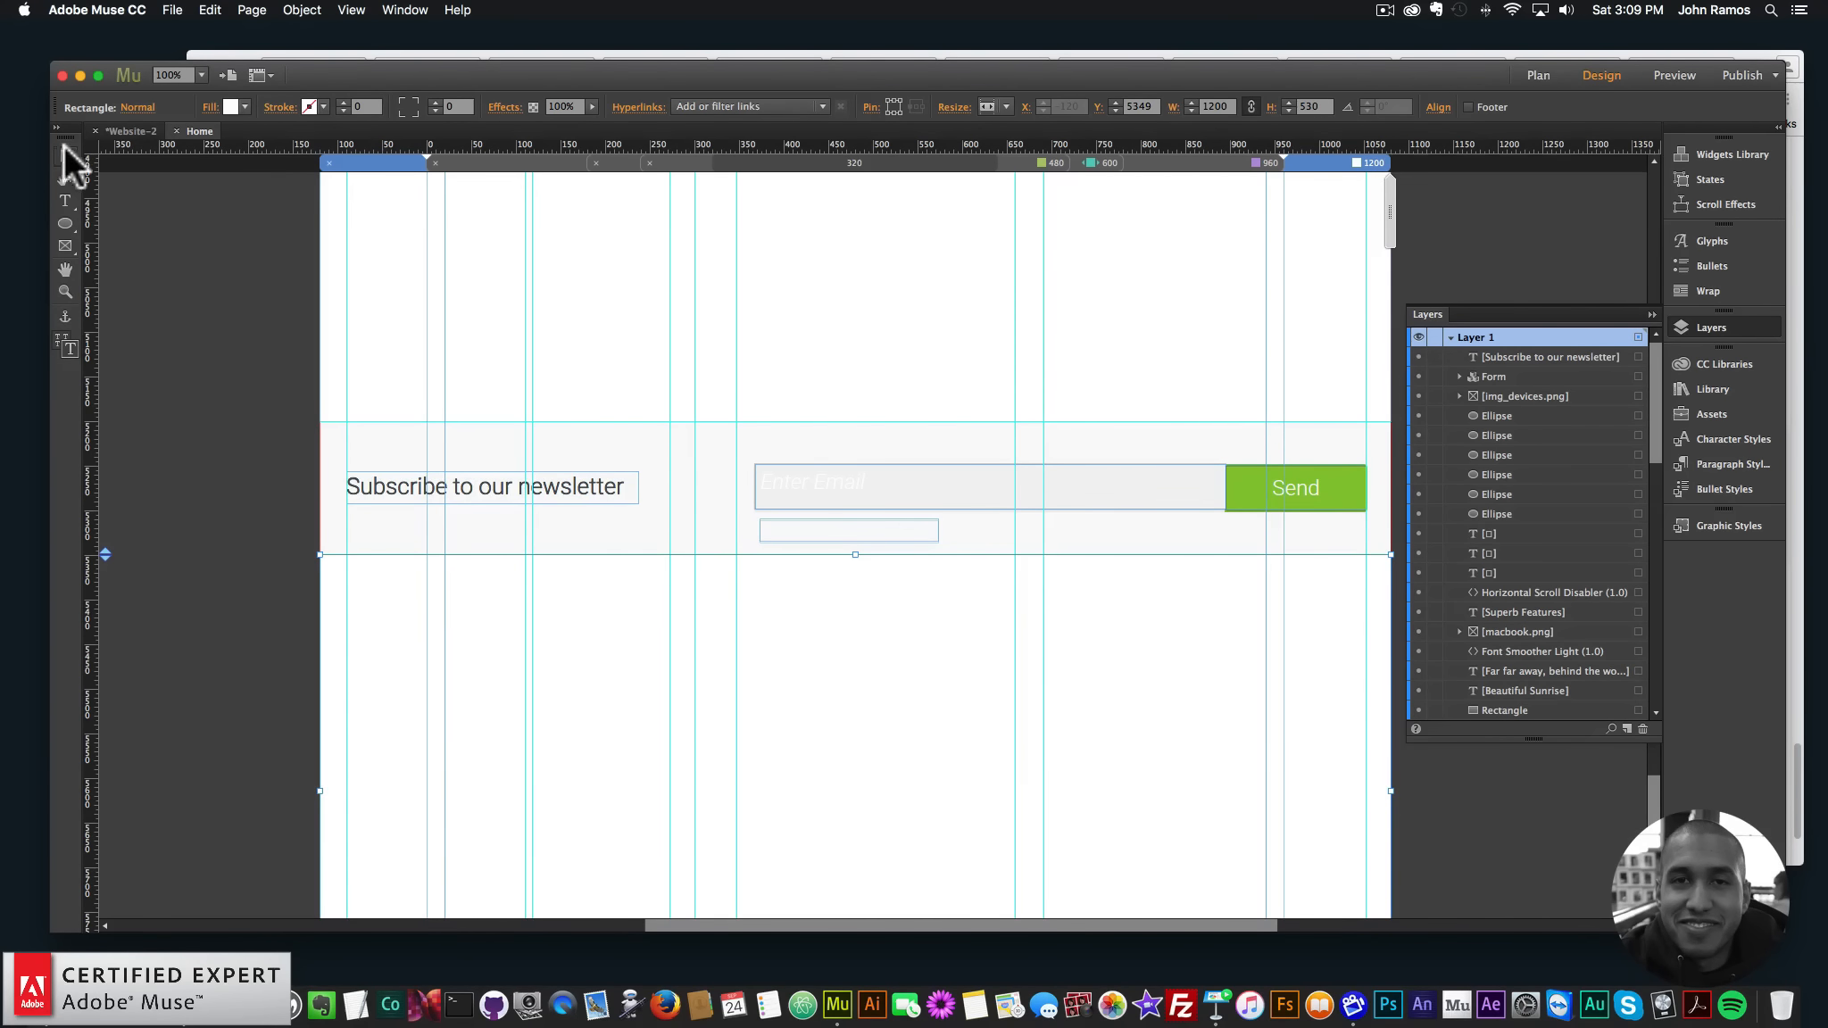
left_click(1293, 485)
left_click(1303, 482)
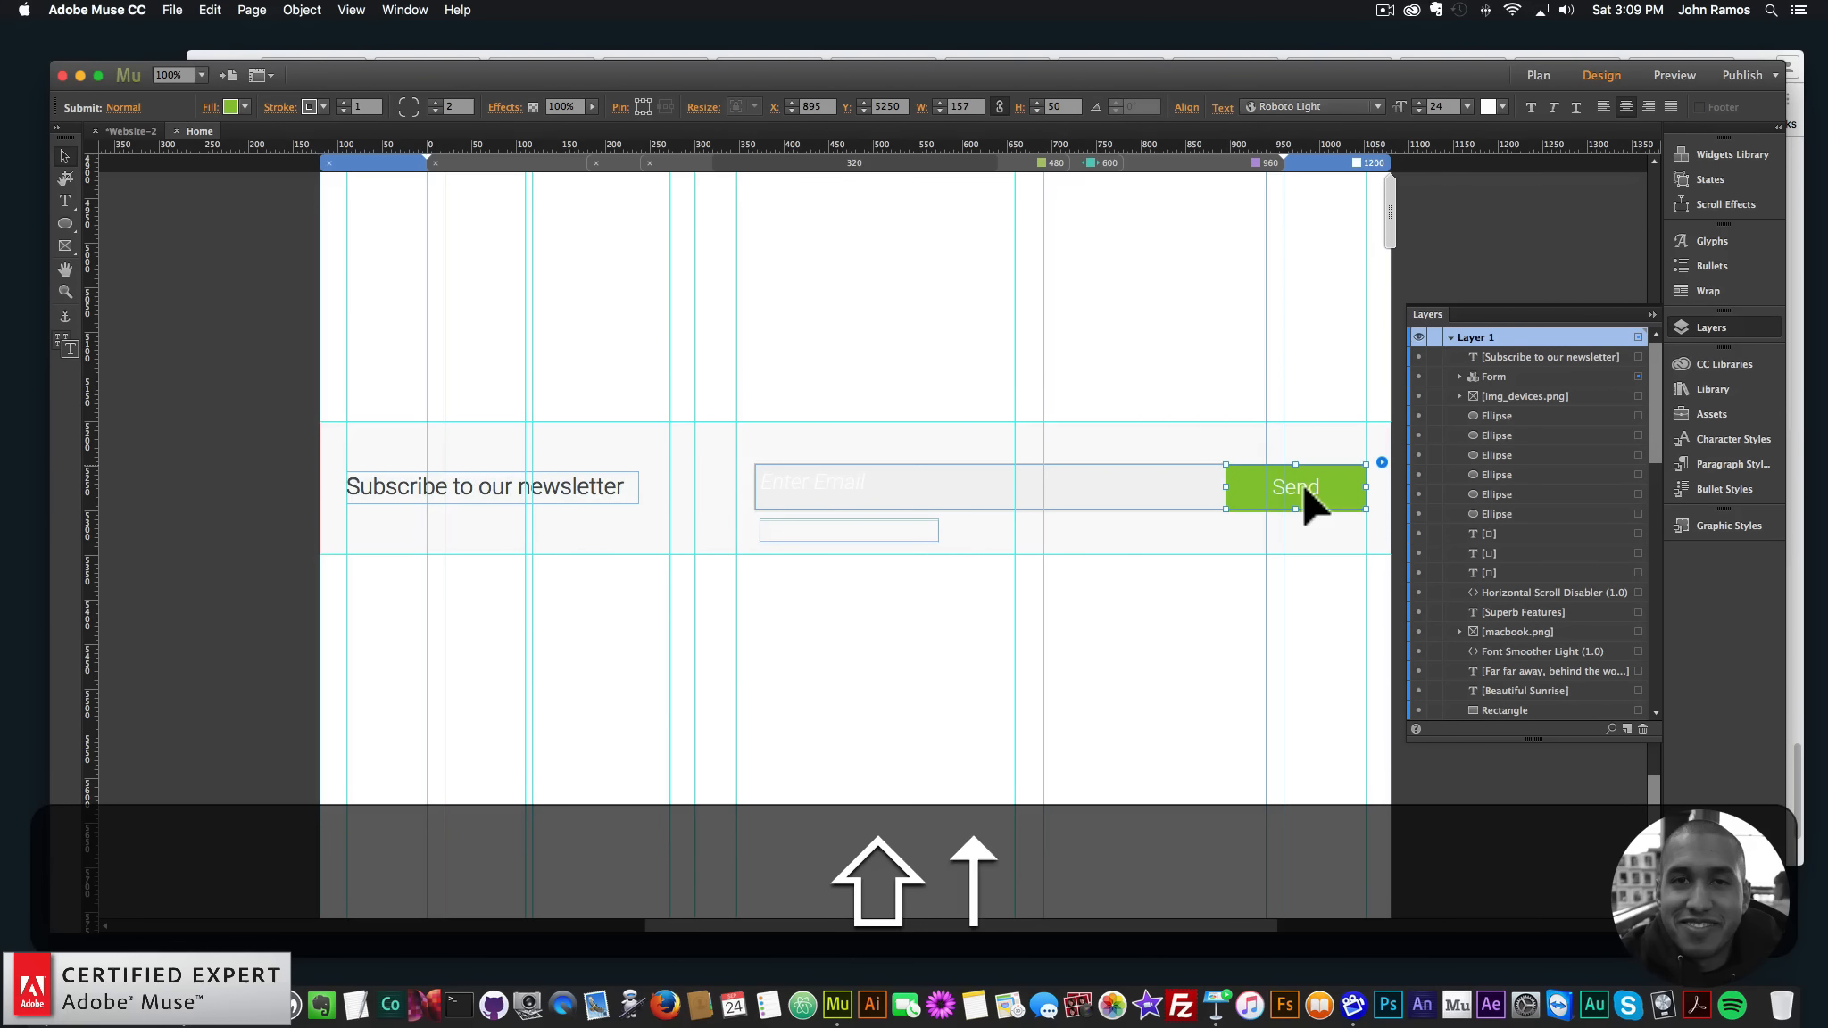
left_click(1270, 545)
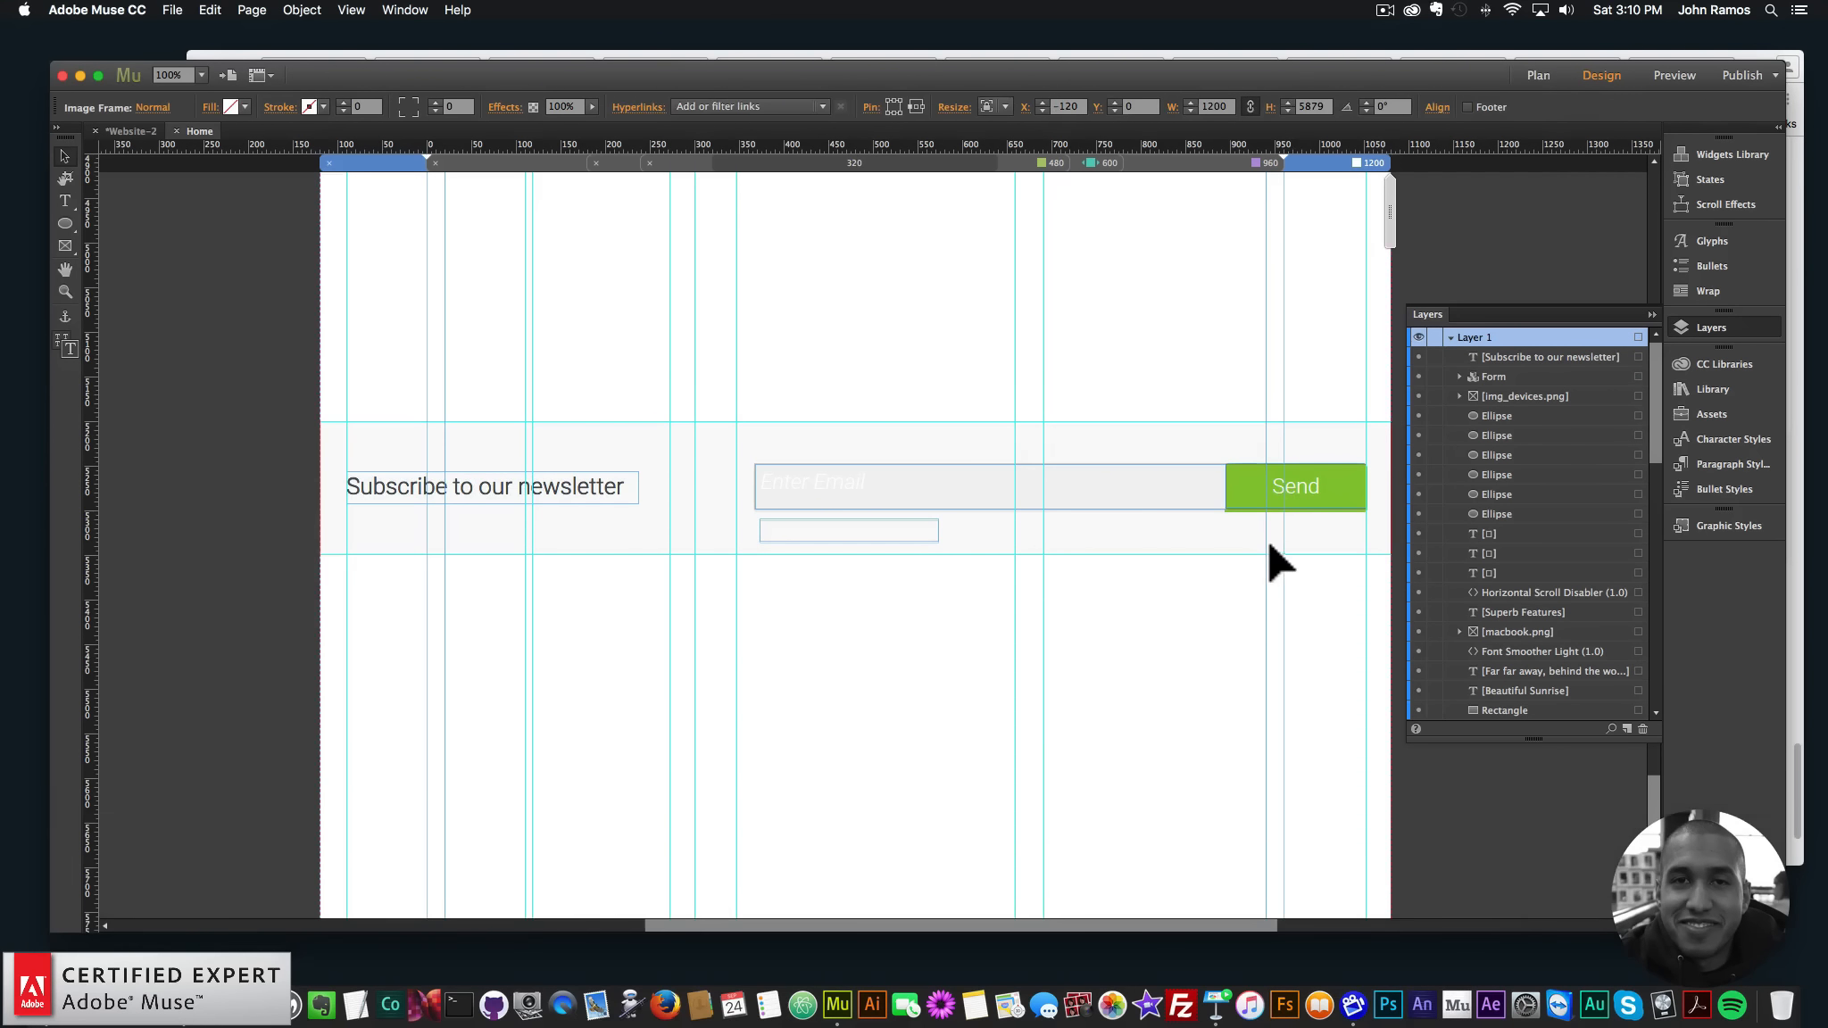
left_click(1187, 657)
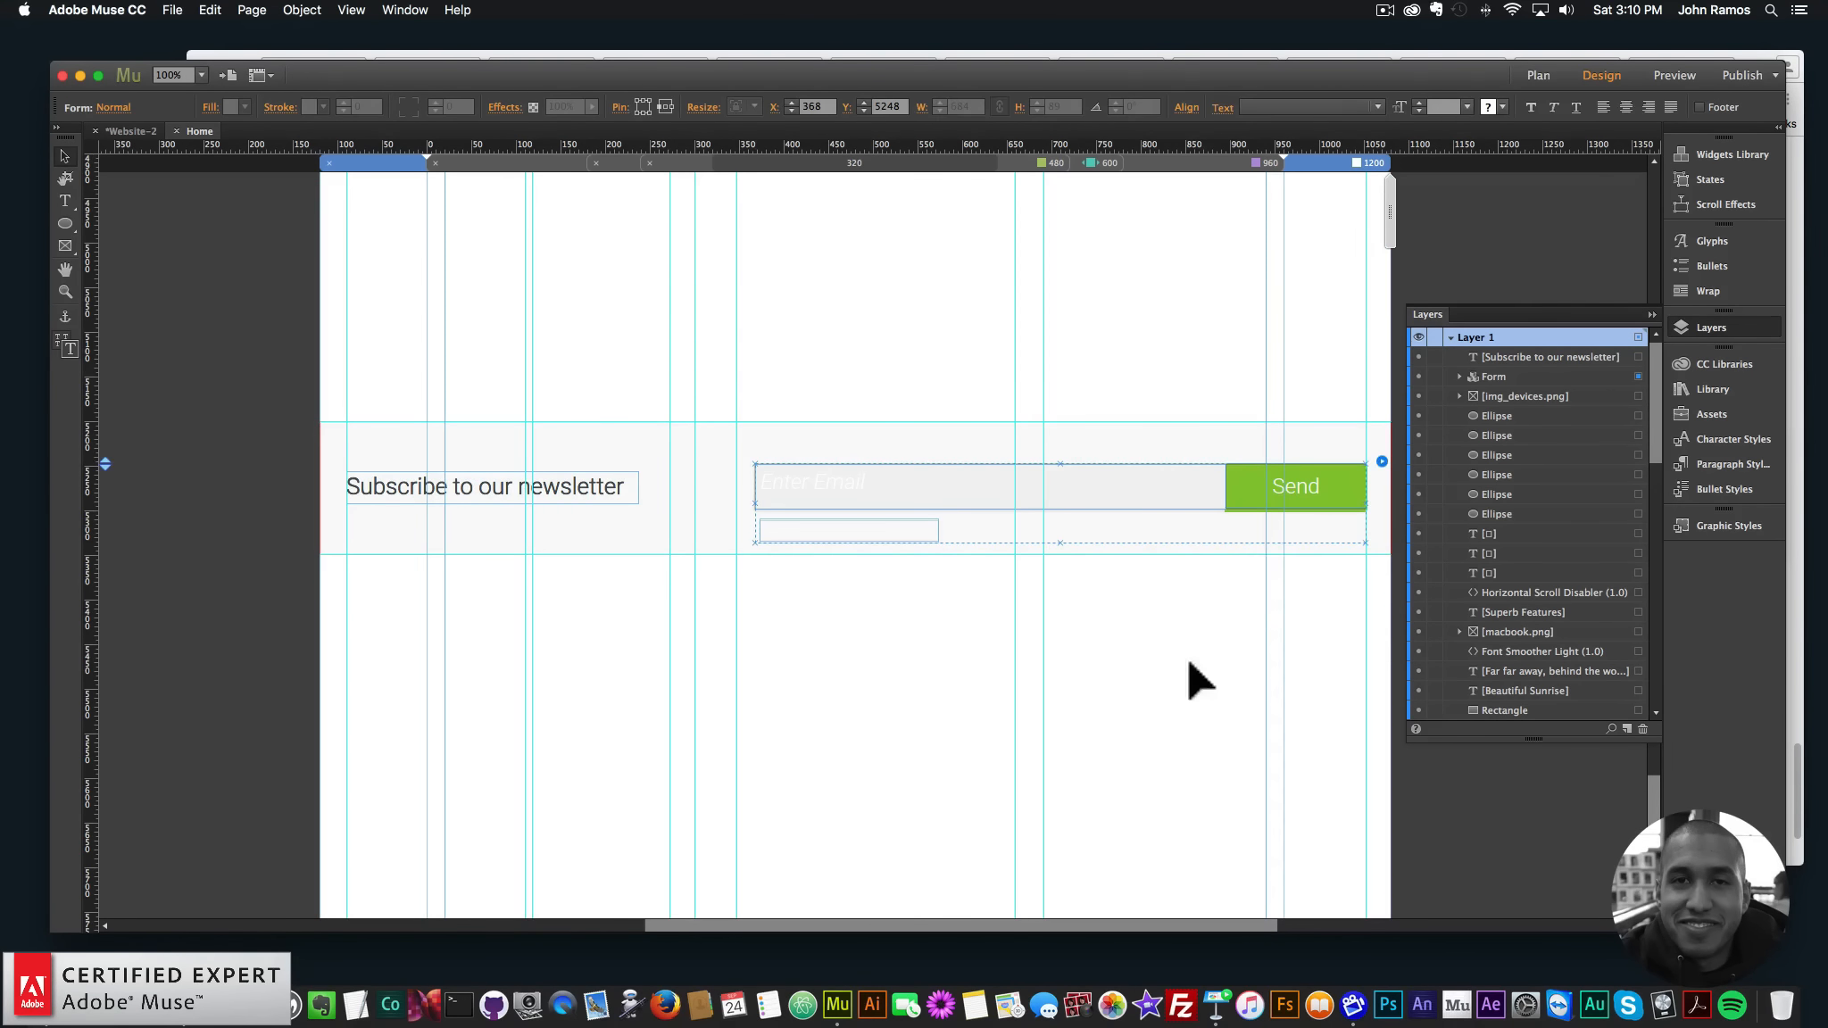
scroll(1557, 632, "down", 10)
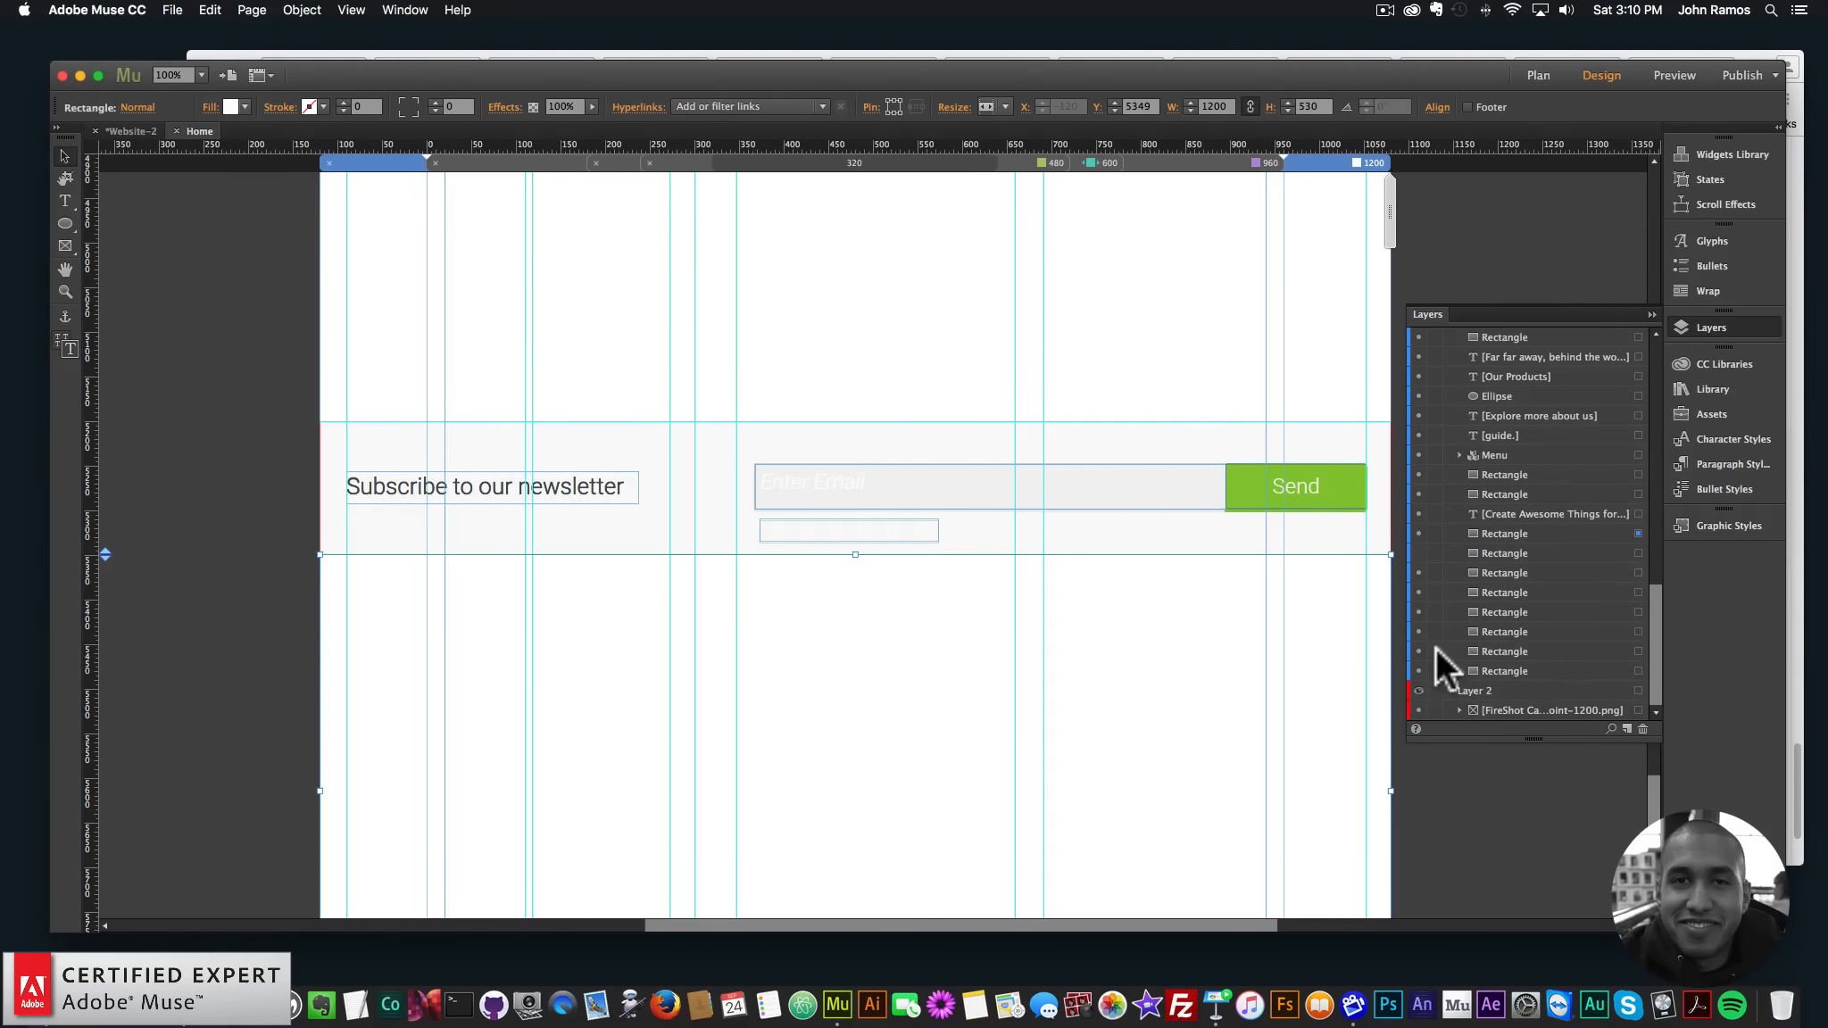
- Hide the reference screenshot layer, keep the grey newsletter background, and close the Layers panel
left_click(1418, 691)
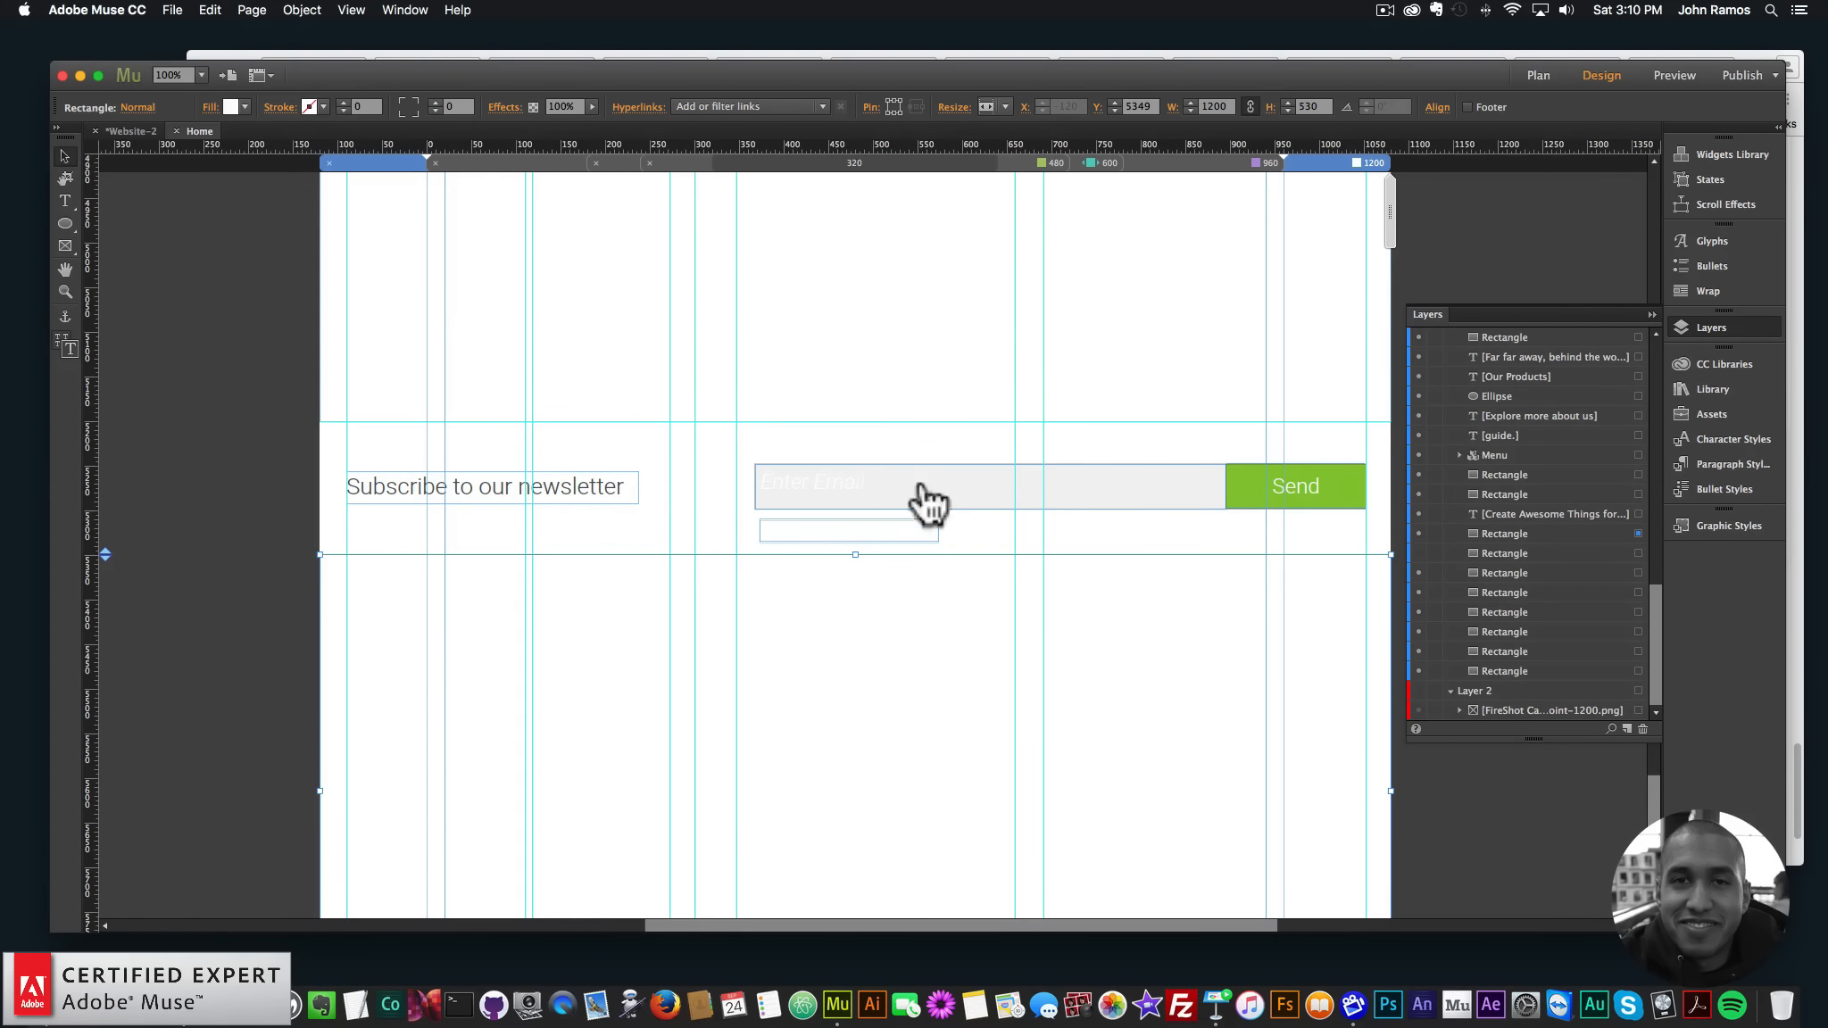
left_click(1419, 553)
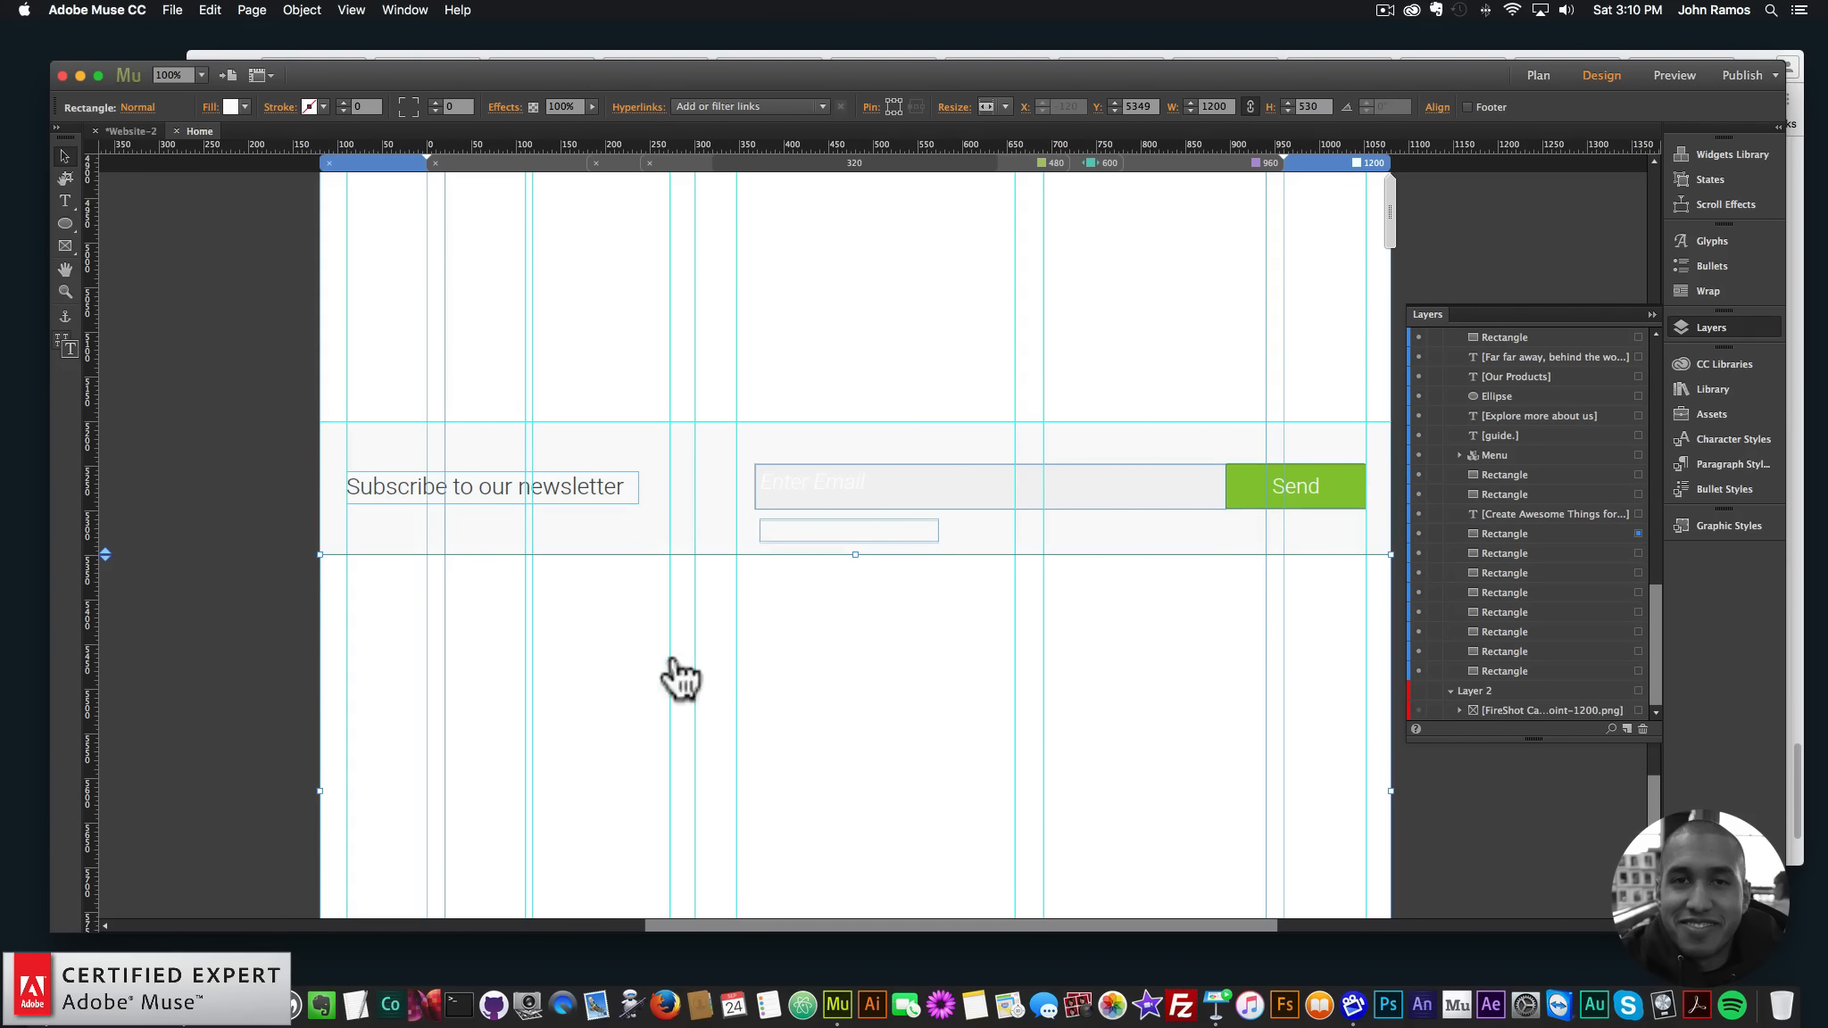
left_click(1687, 328)
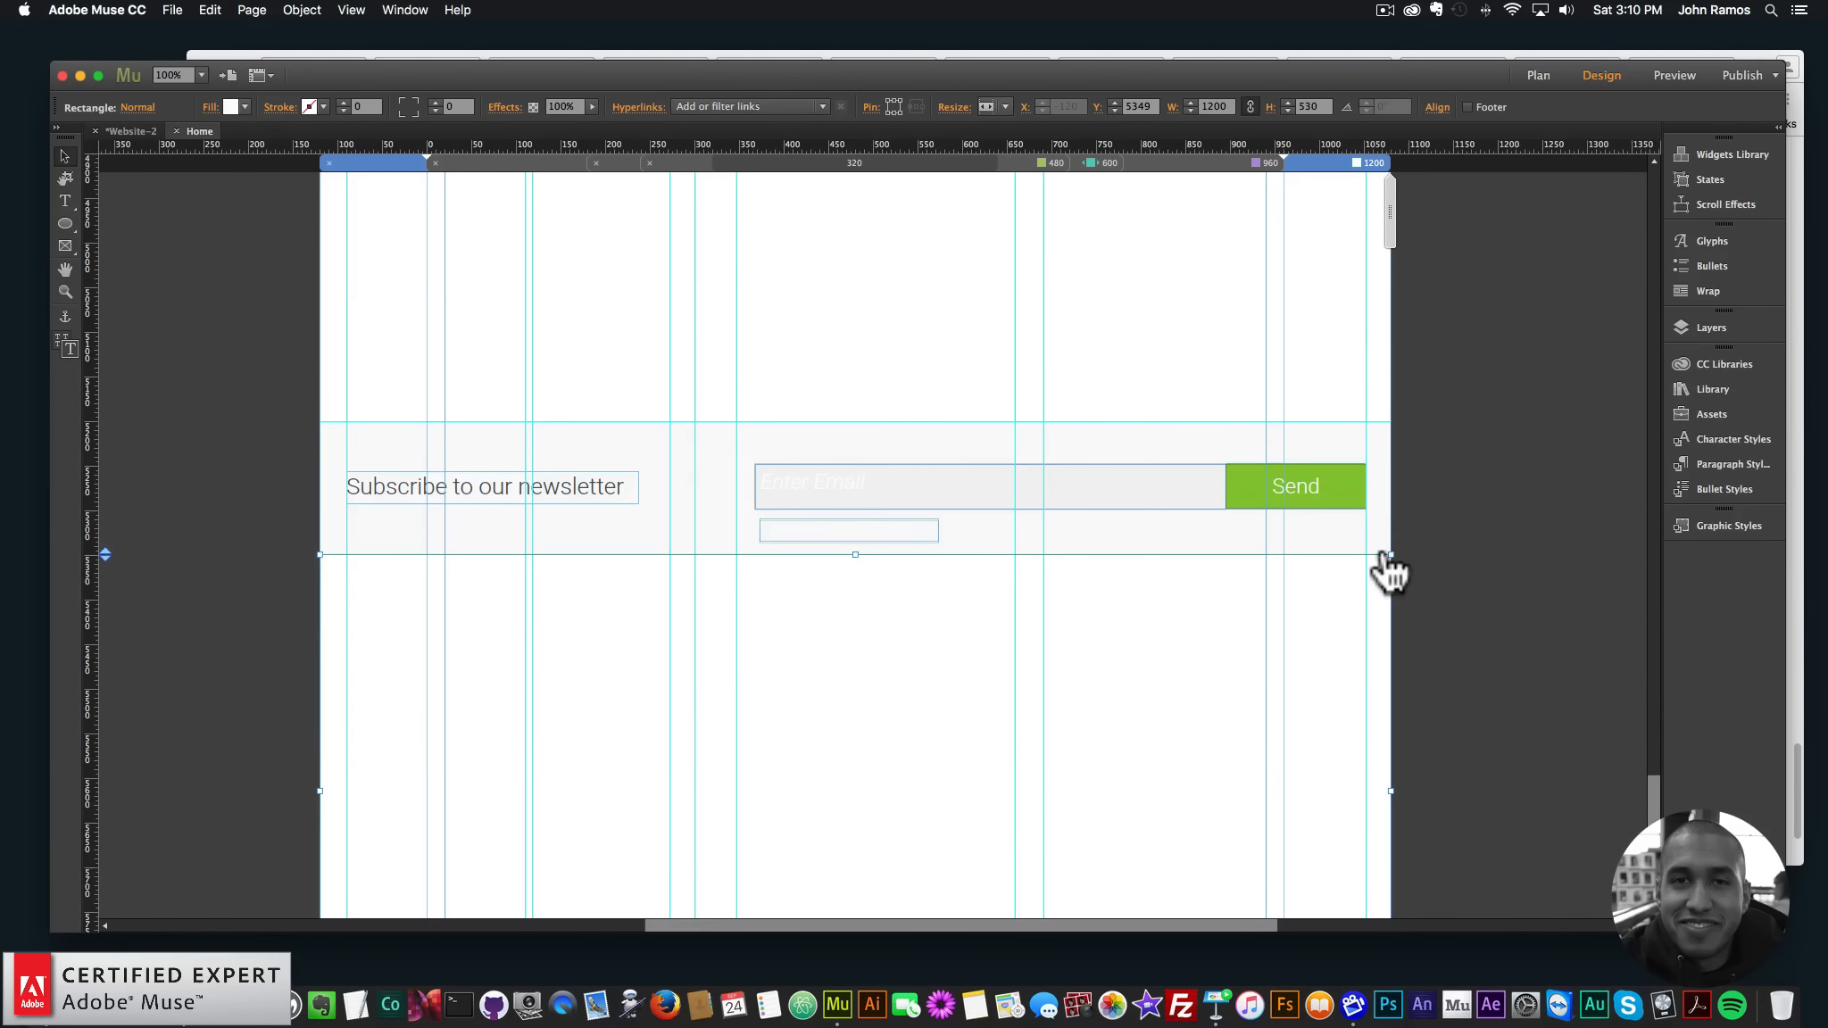
scroll(1388, 571, "up", 10)
key("super+minus")
key("super+minus")
key("super+minus")
key("super+minus")
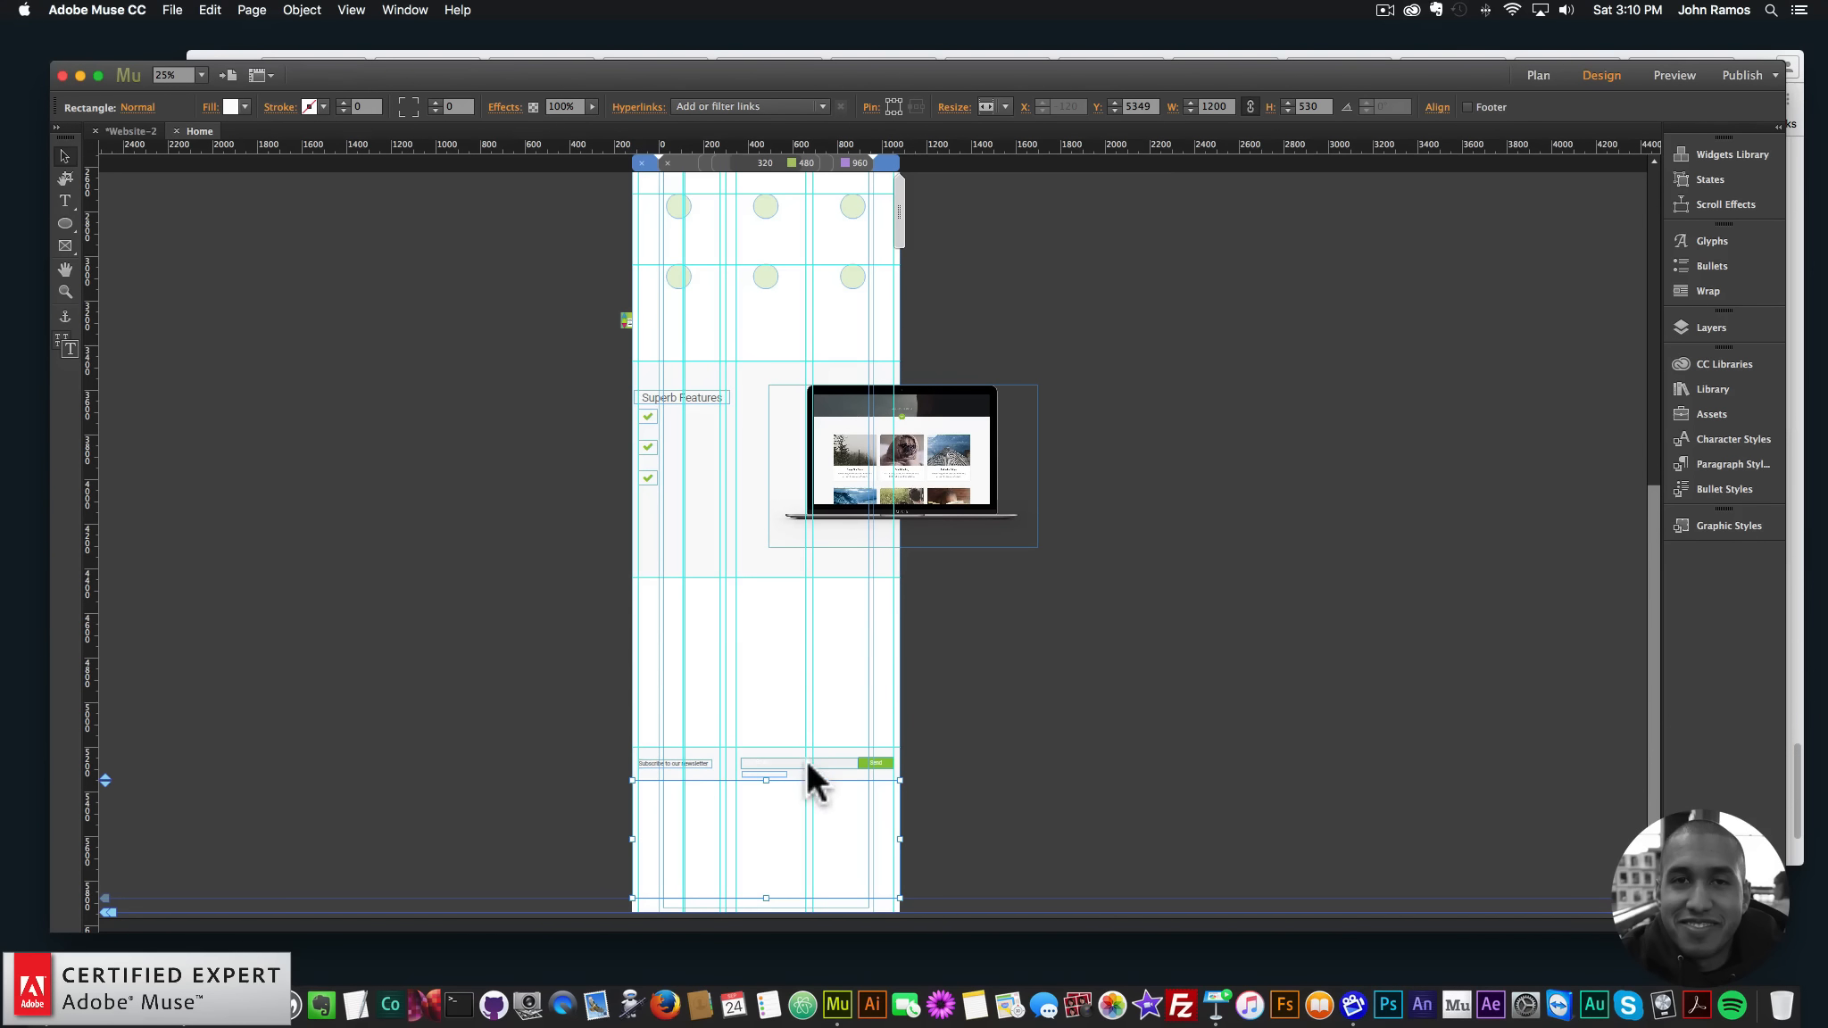
scroll(718, 665, "up", 4)
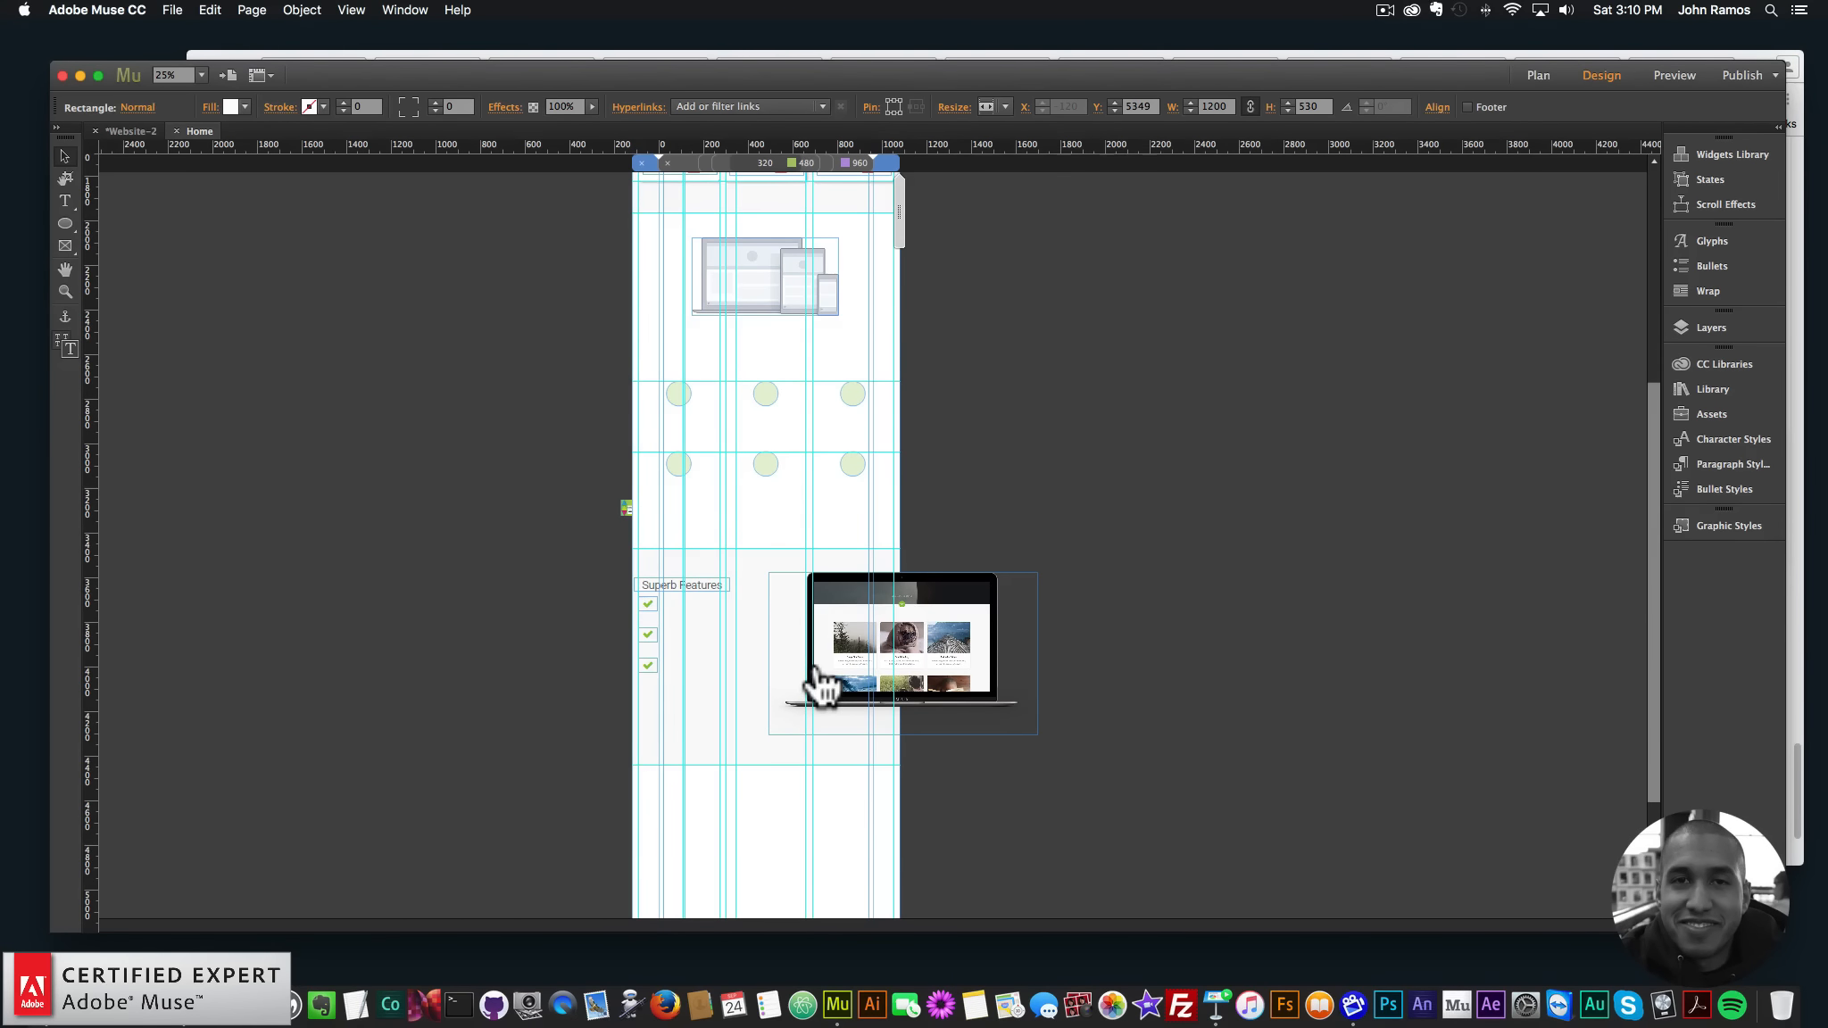
scroll(1061, 395, "up", 8)
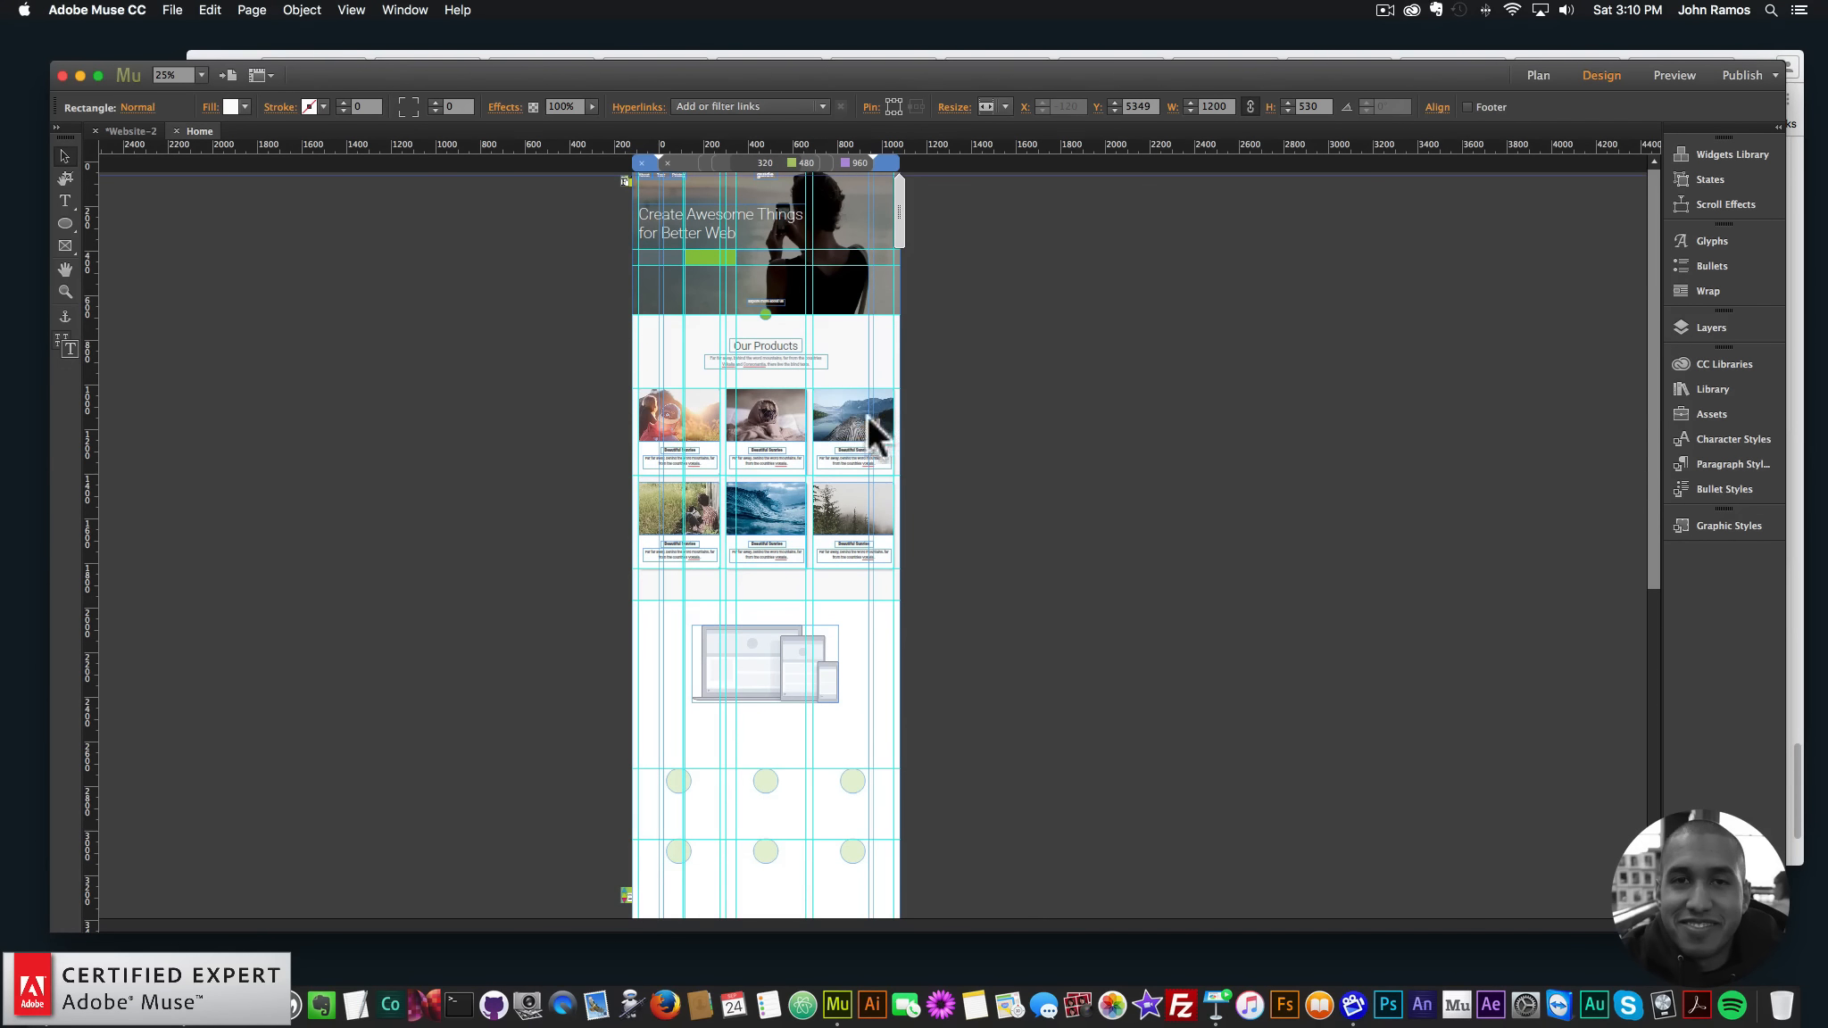
left_click(172, 11)
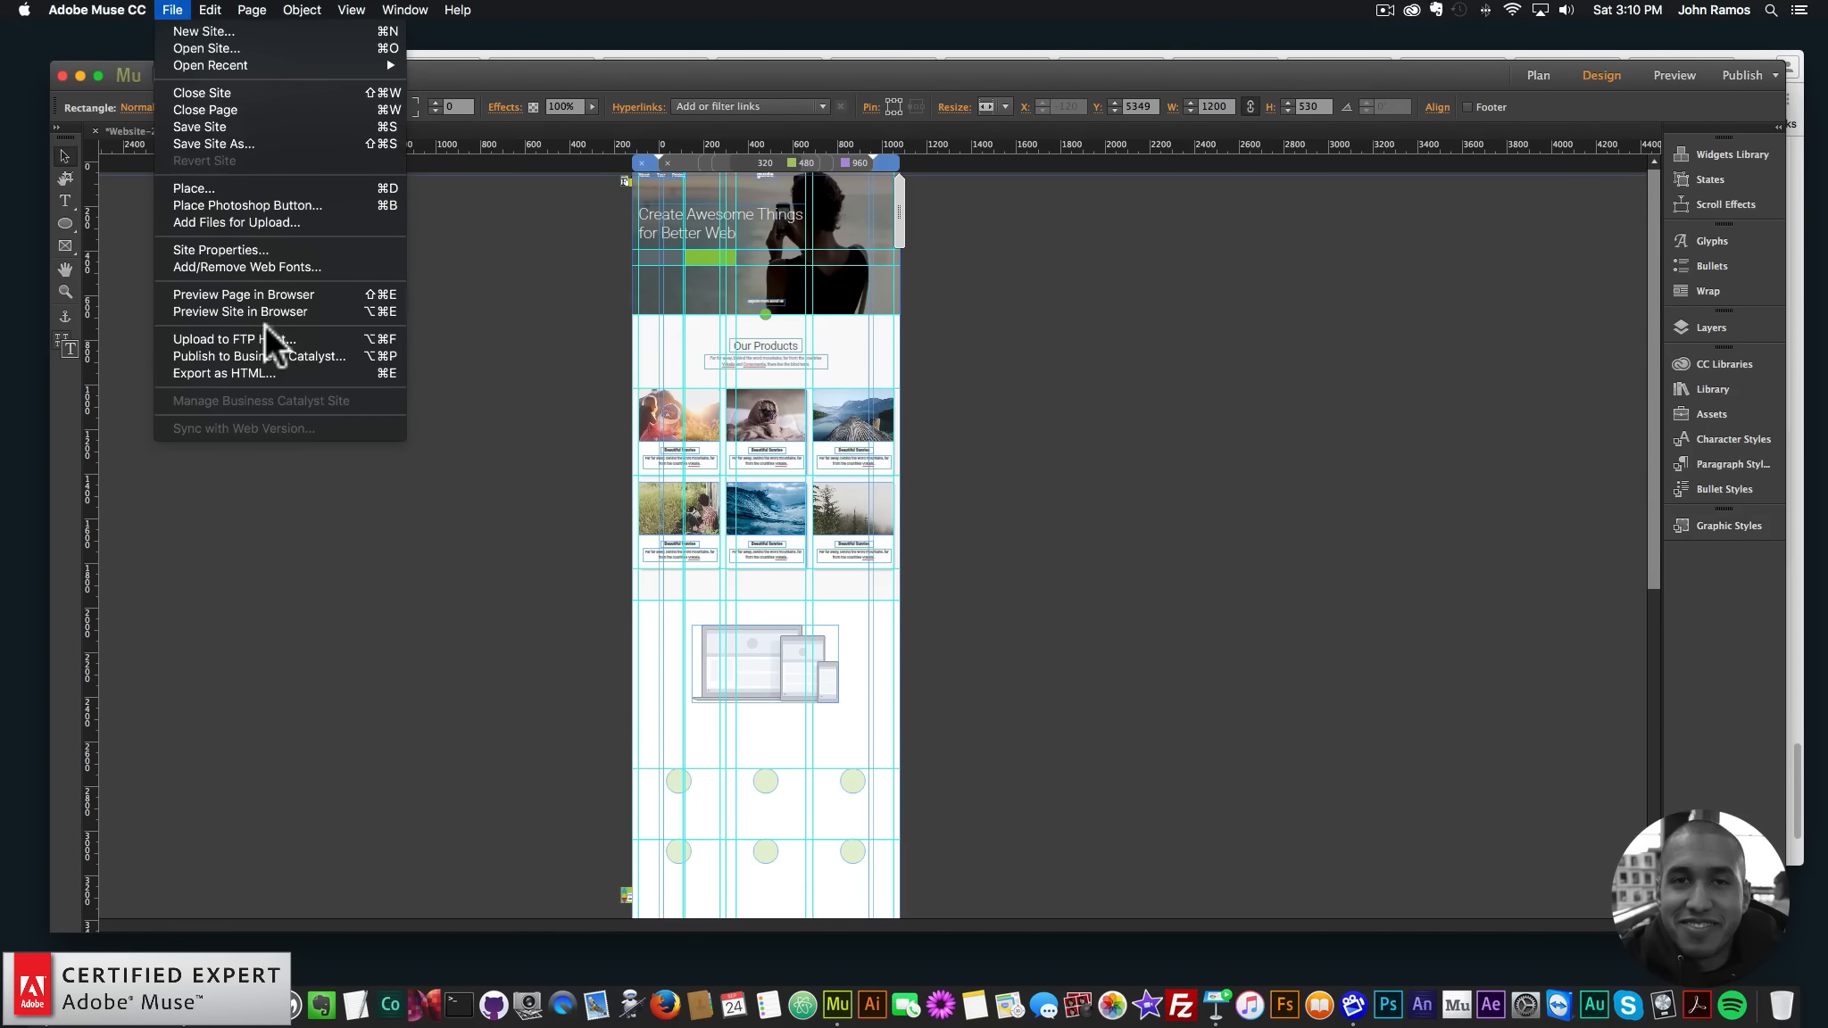
- Preview the page in Chrome and scroll down to the newsletter bar with its Send button
left_click(254, 294)
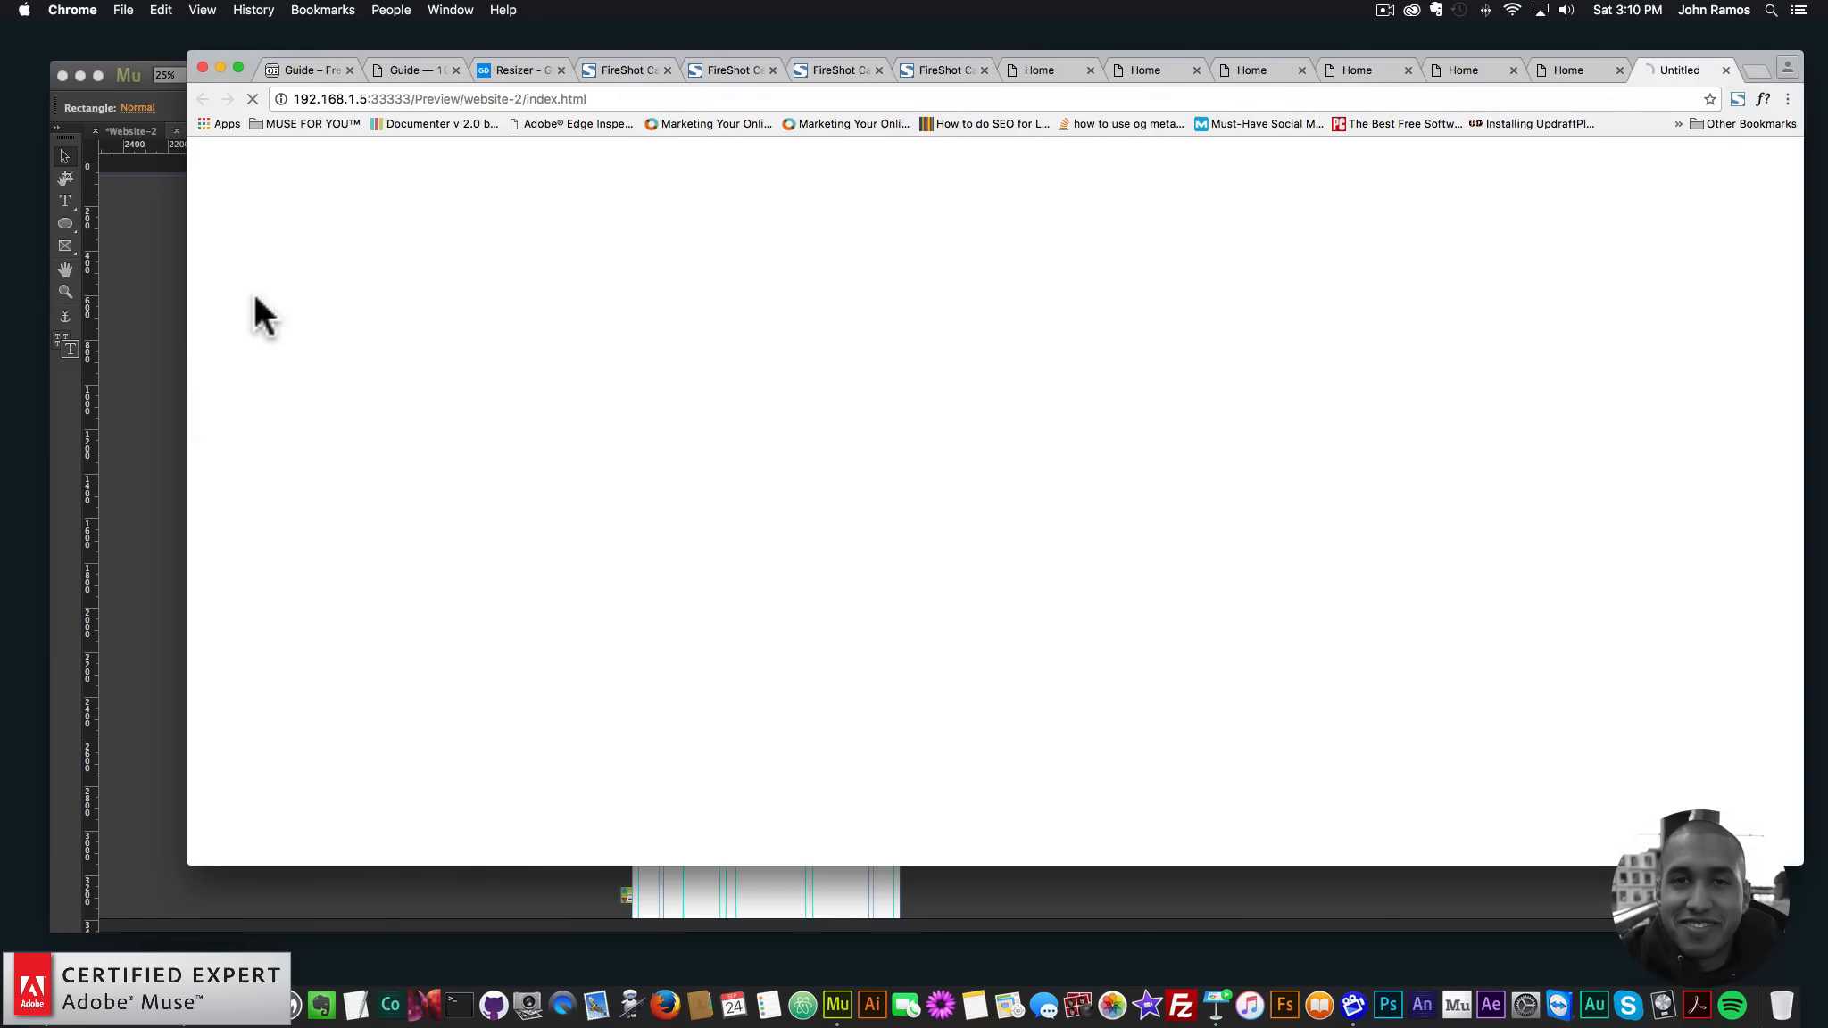
scroll(1353, 605, "down", 15)
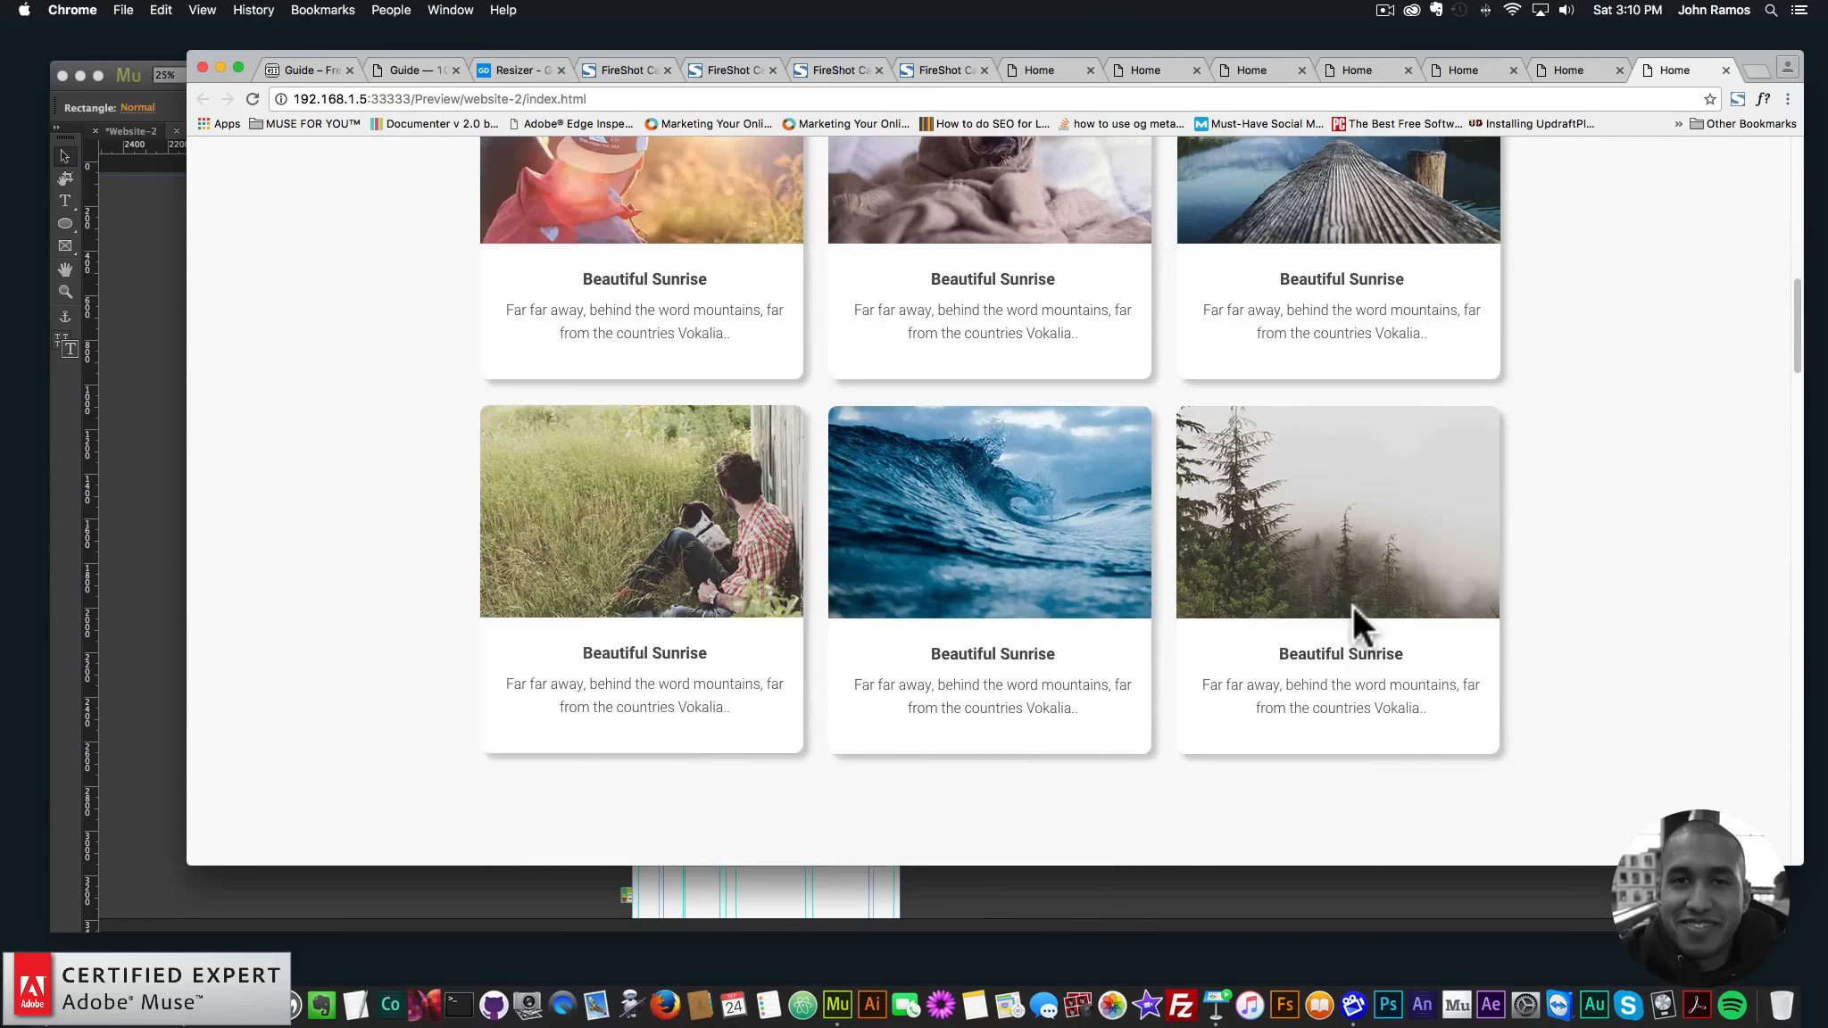
scroll(979, 497, "down", 7)
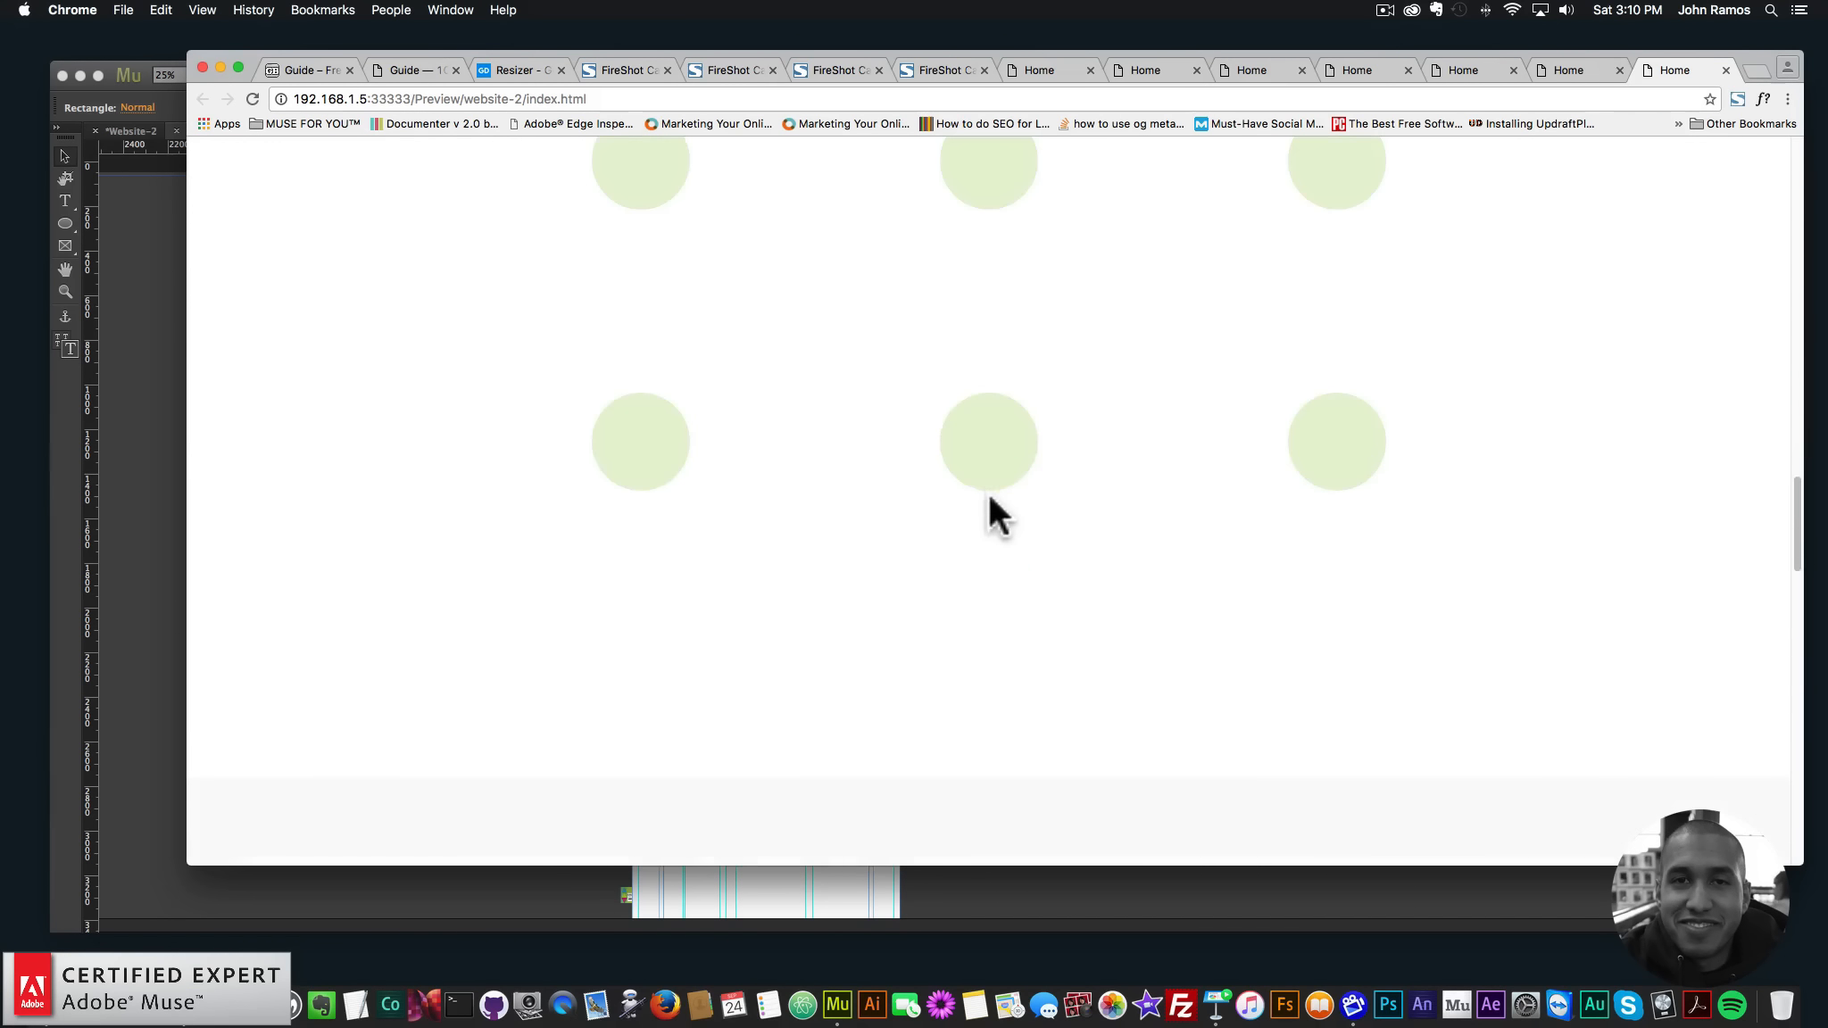
scroll(1038, 428, "down", 10)
scroll(1053, 490, "up", 6)
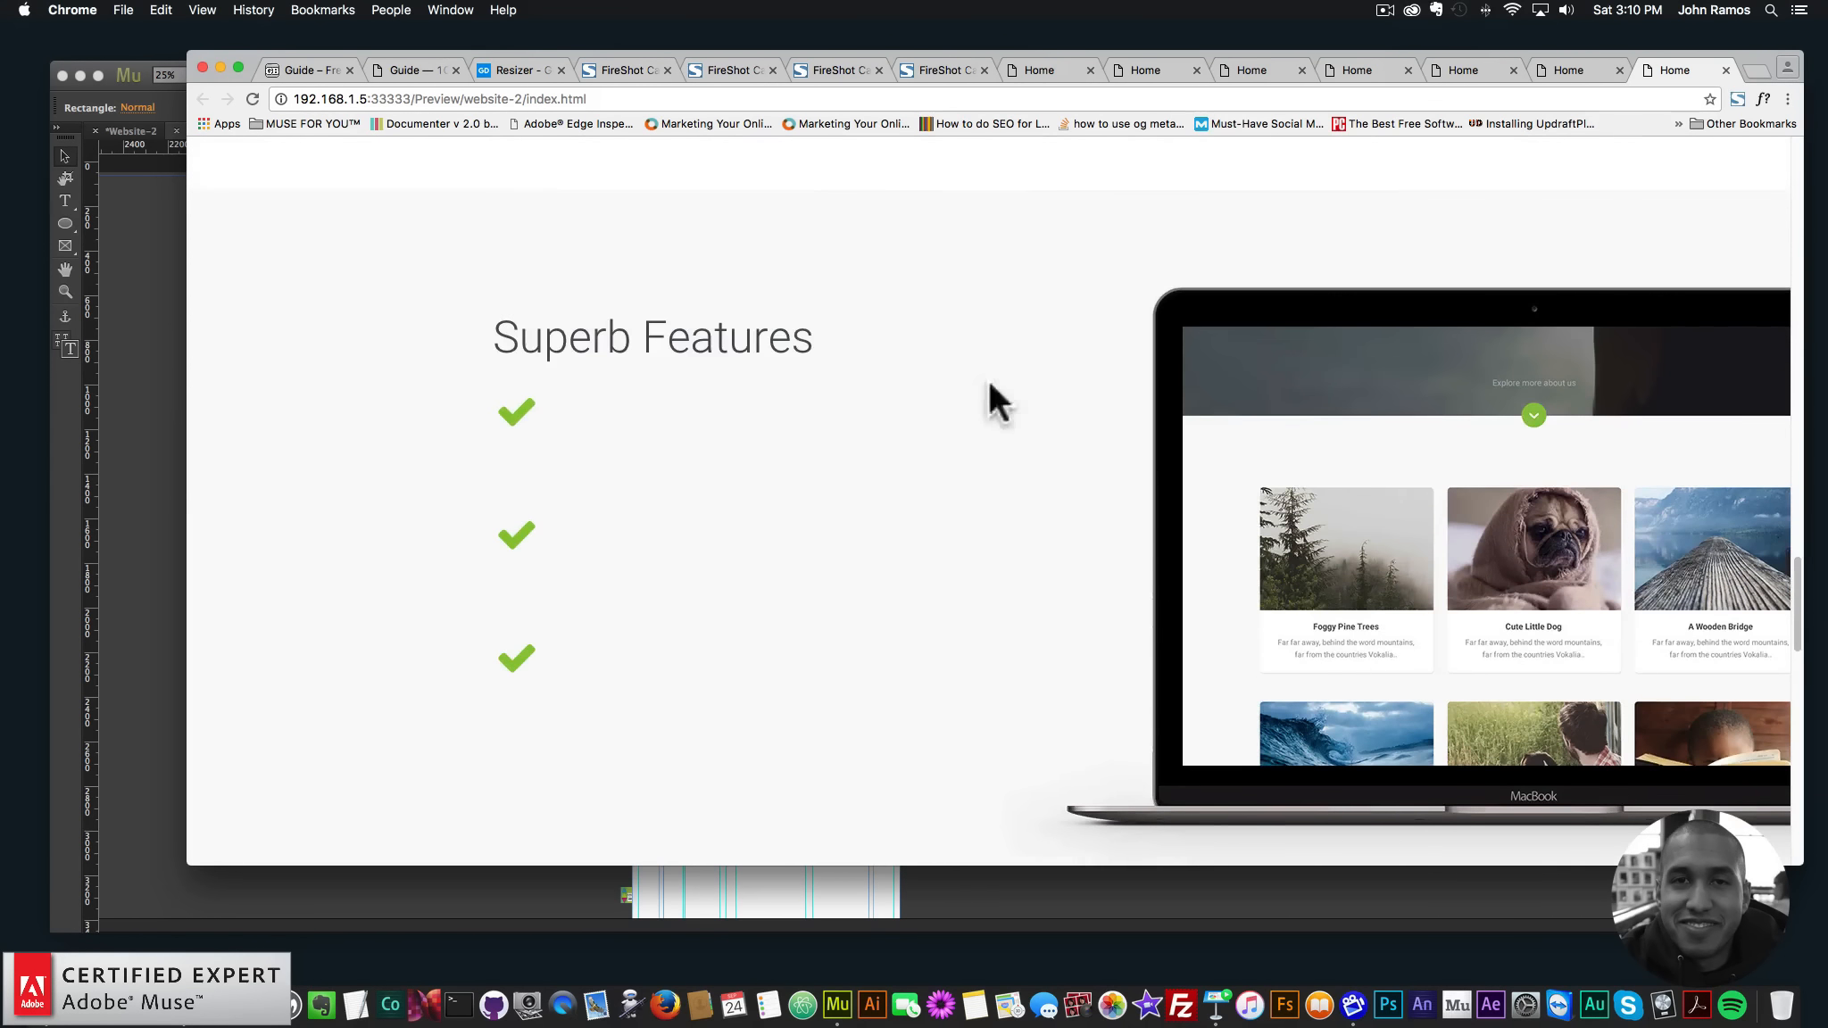
scroll(992, 395, "down", 5)
scroll(1151, 531, "down", 10)
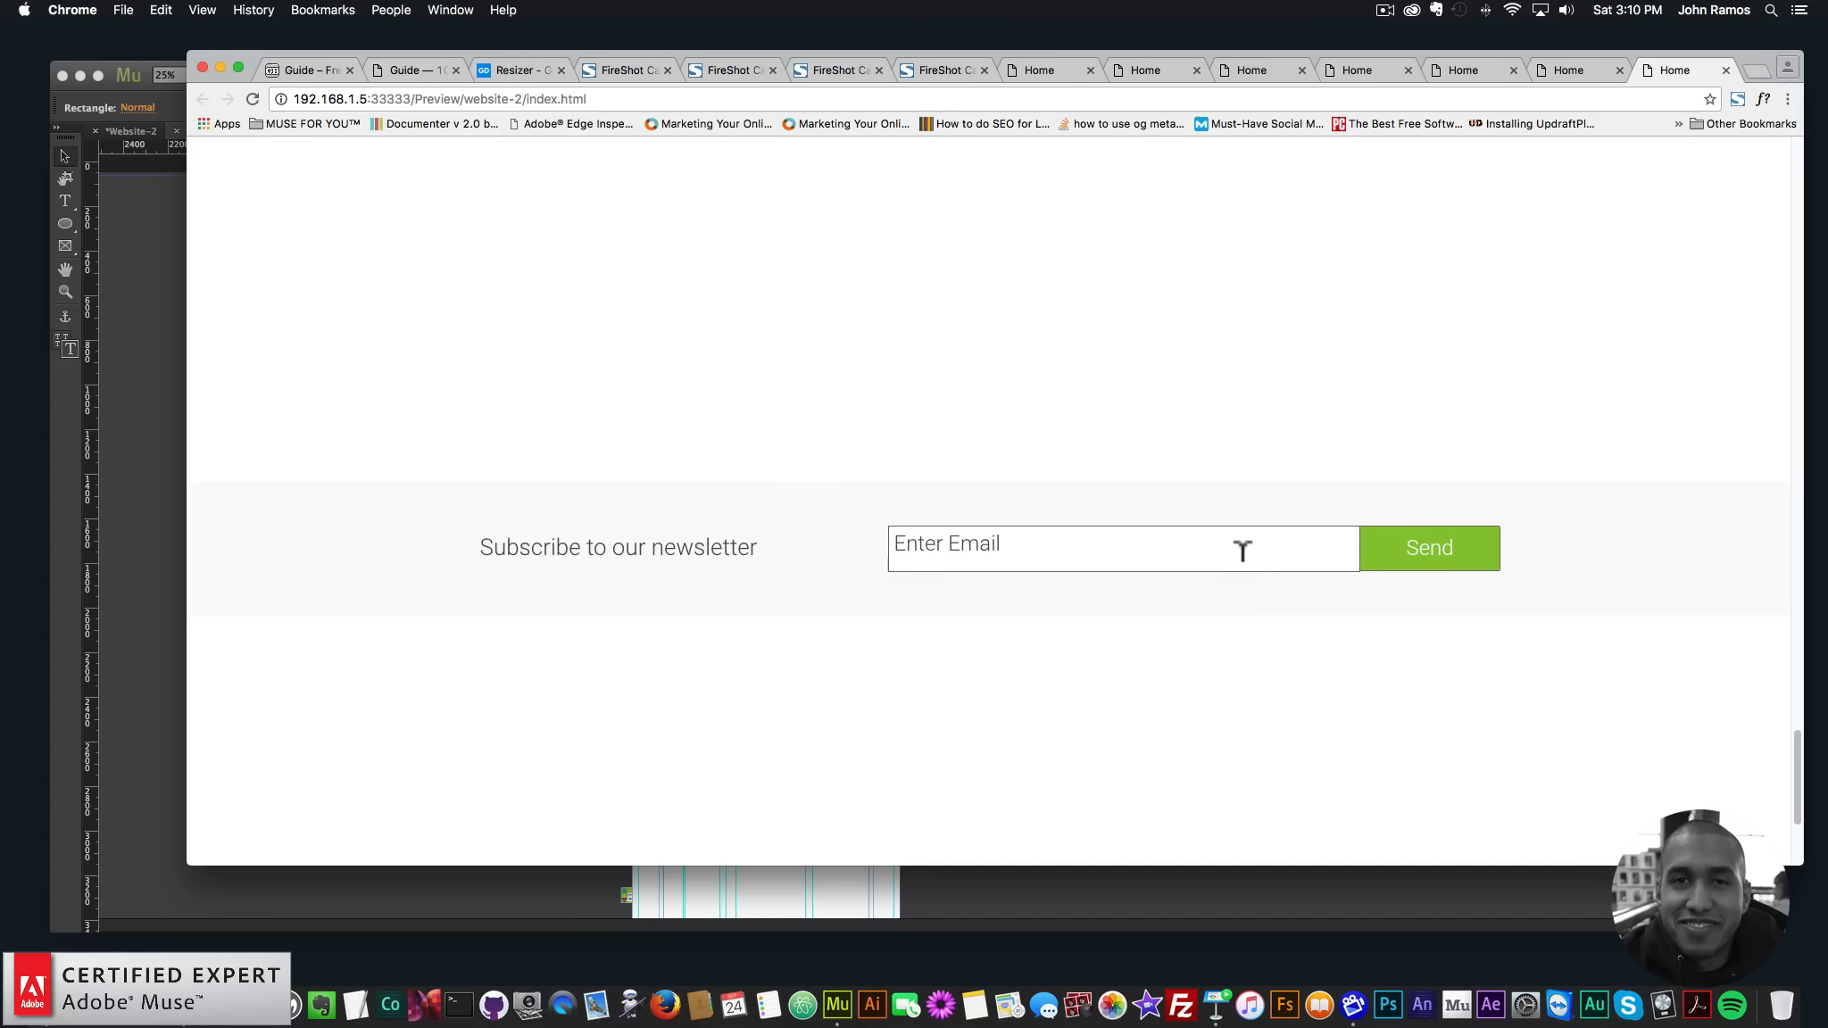
scroll(1375, 643, "down", 5)
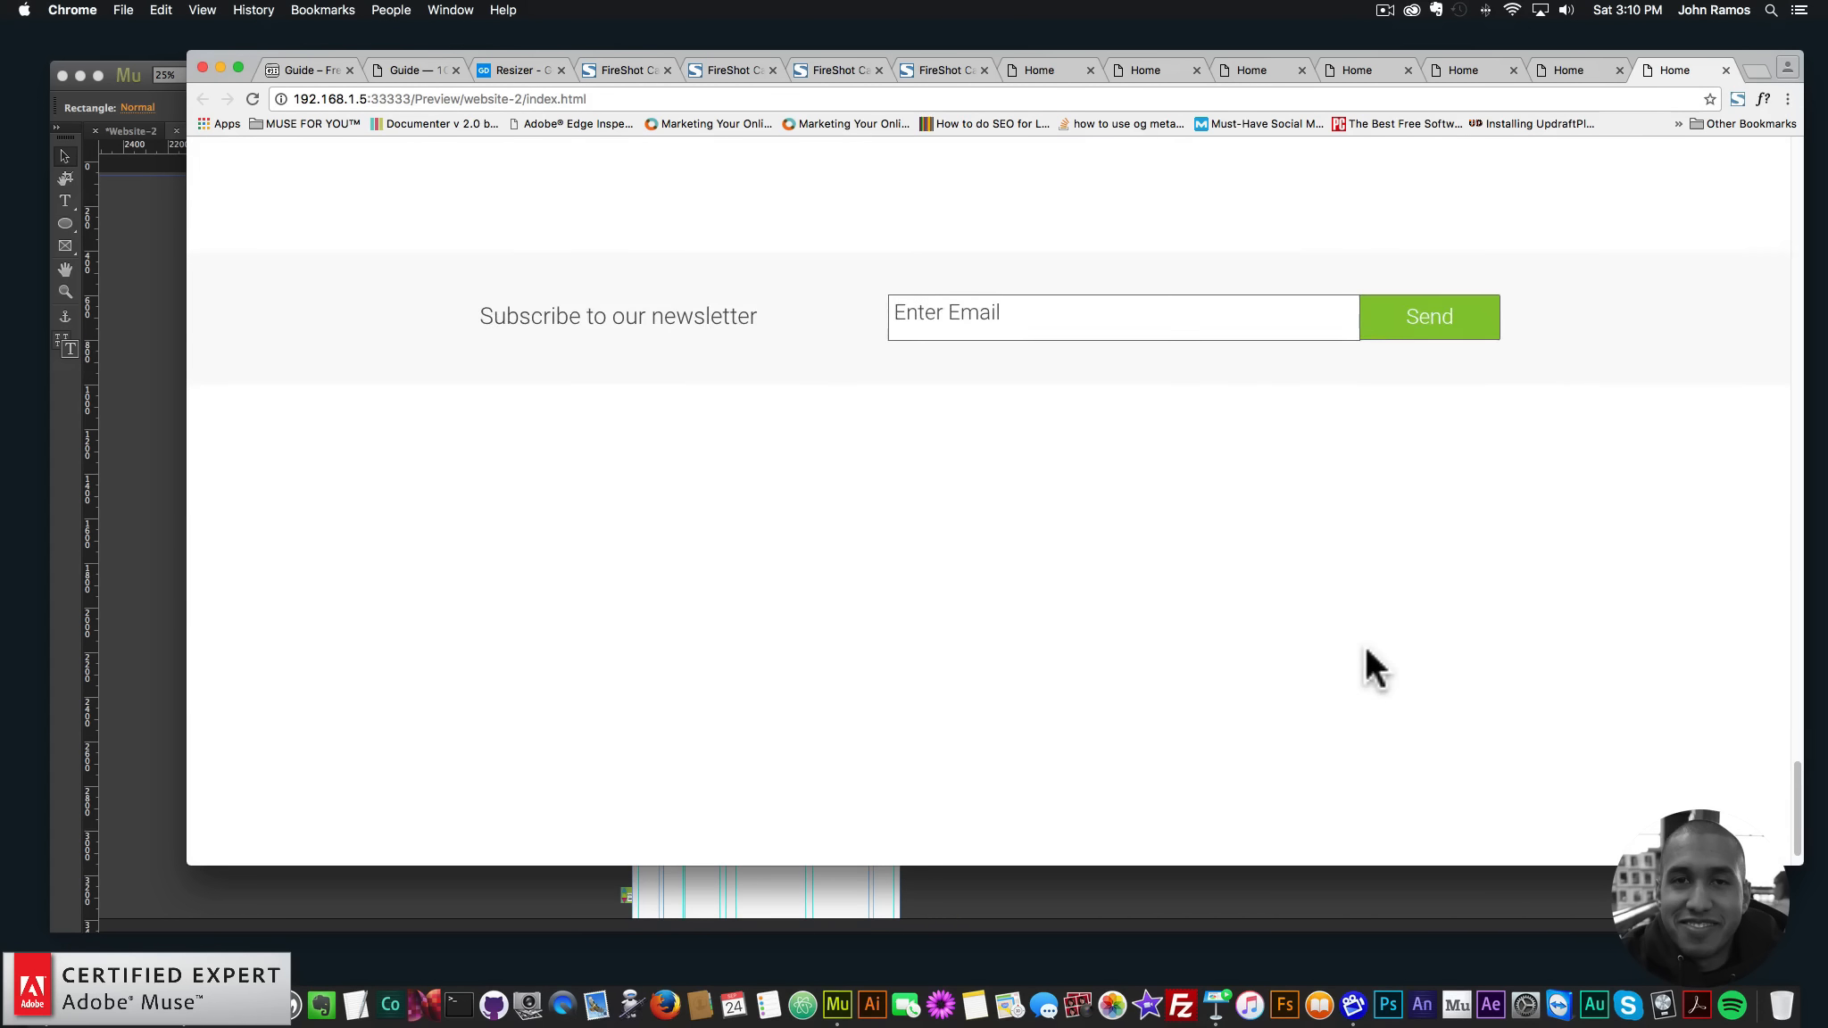
scroll(1366, 626, "up", 5)
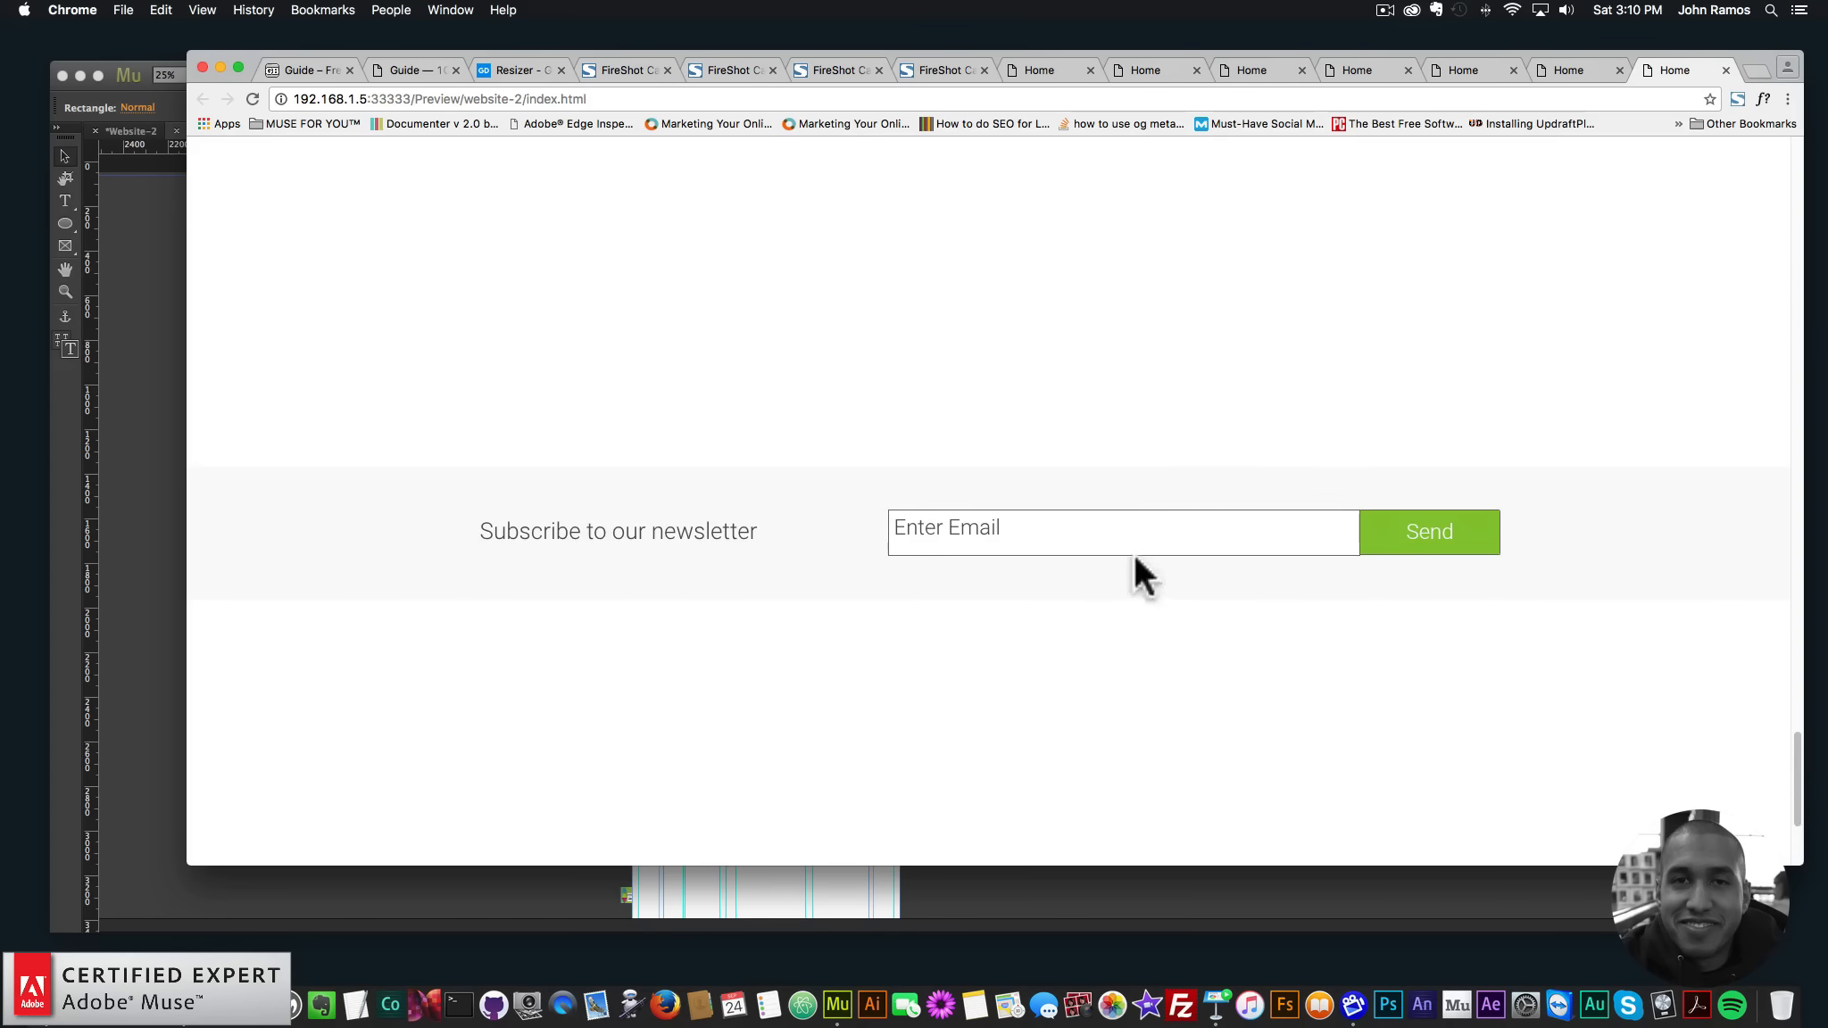
left_click(490, 888)
- Zoom into the newsletter form and inspect the Enter Email input and Send button
scroll(1035, 654, "down", 5)
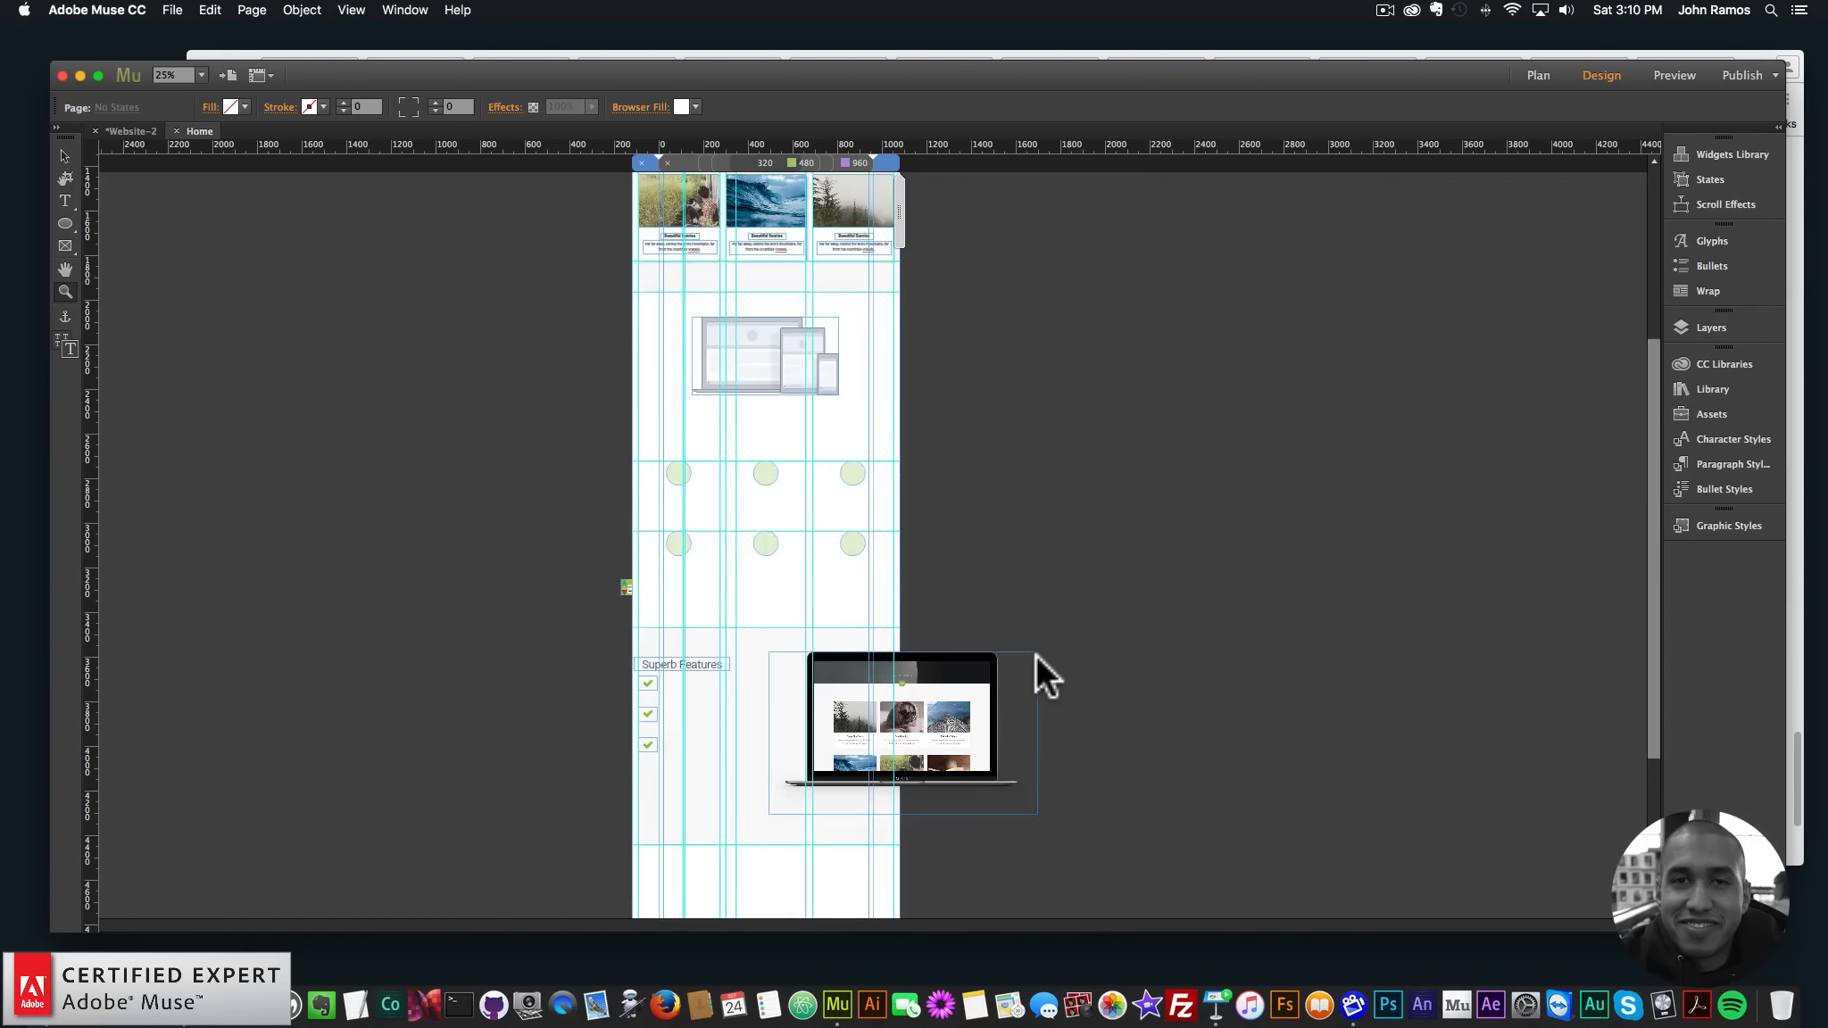
scroll(1033, 654, "down", 5)
left_click(779, 764)
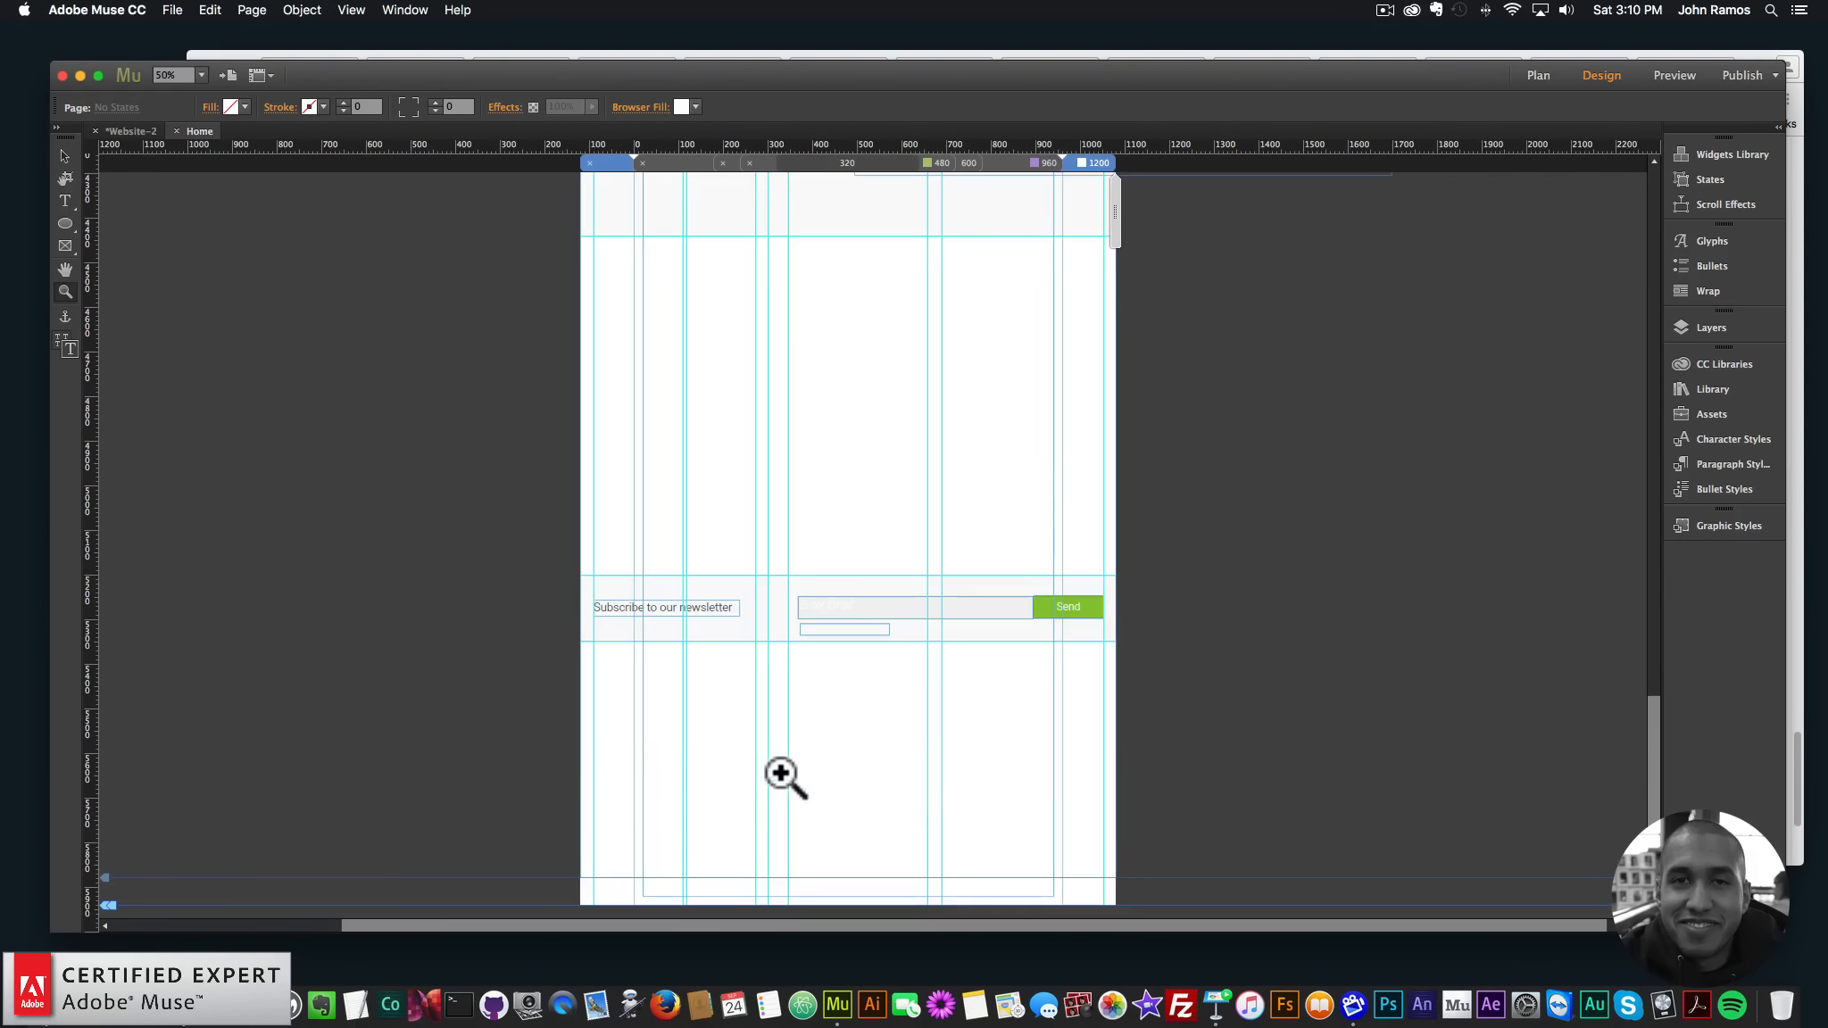
left_click(839, 636)
left_click(998, 516)
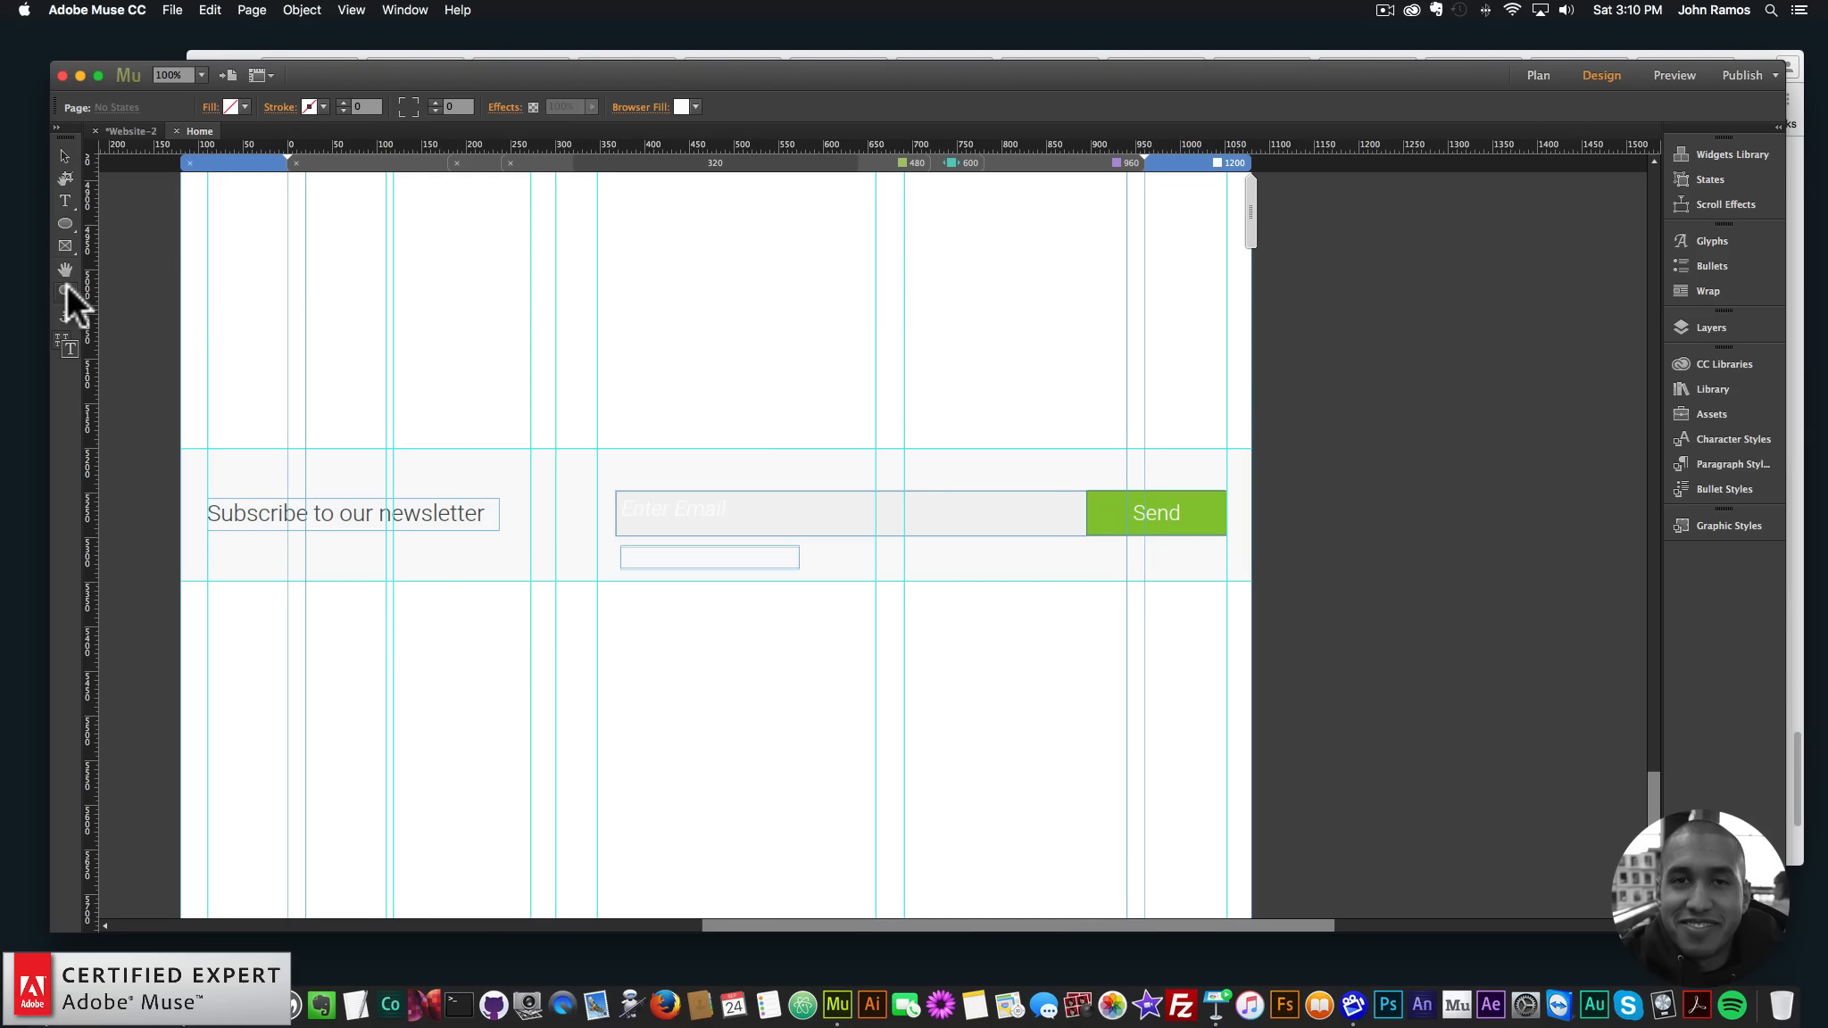
left_click(868, 518)
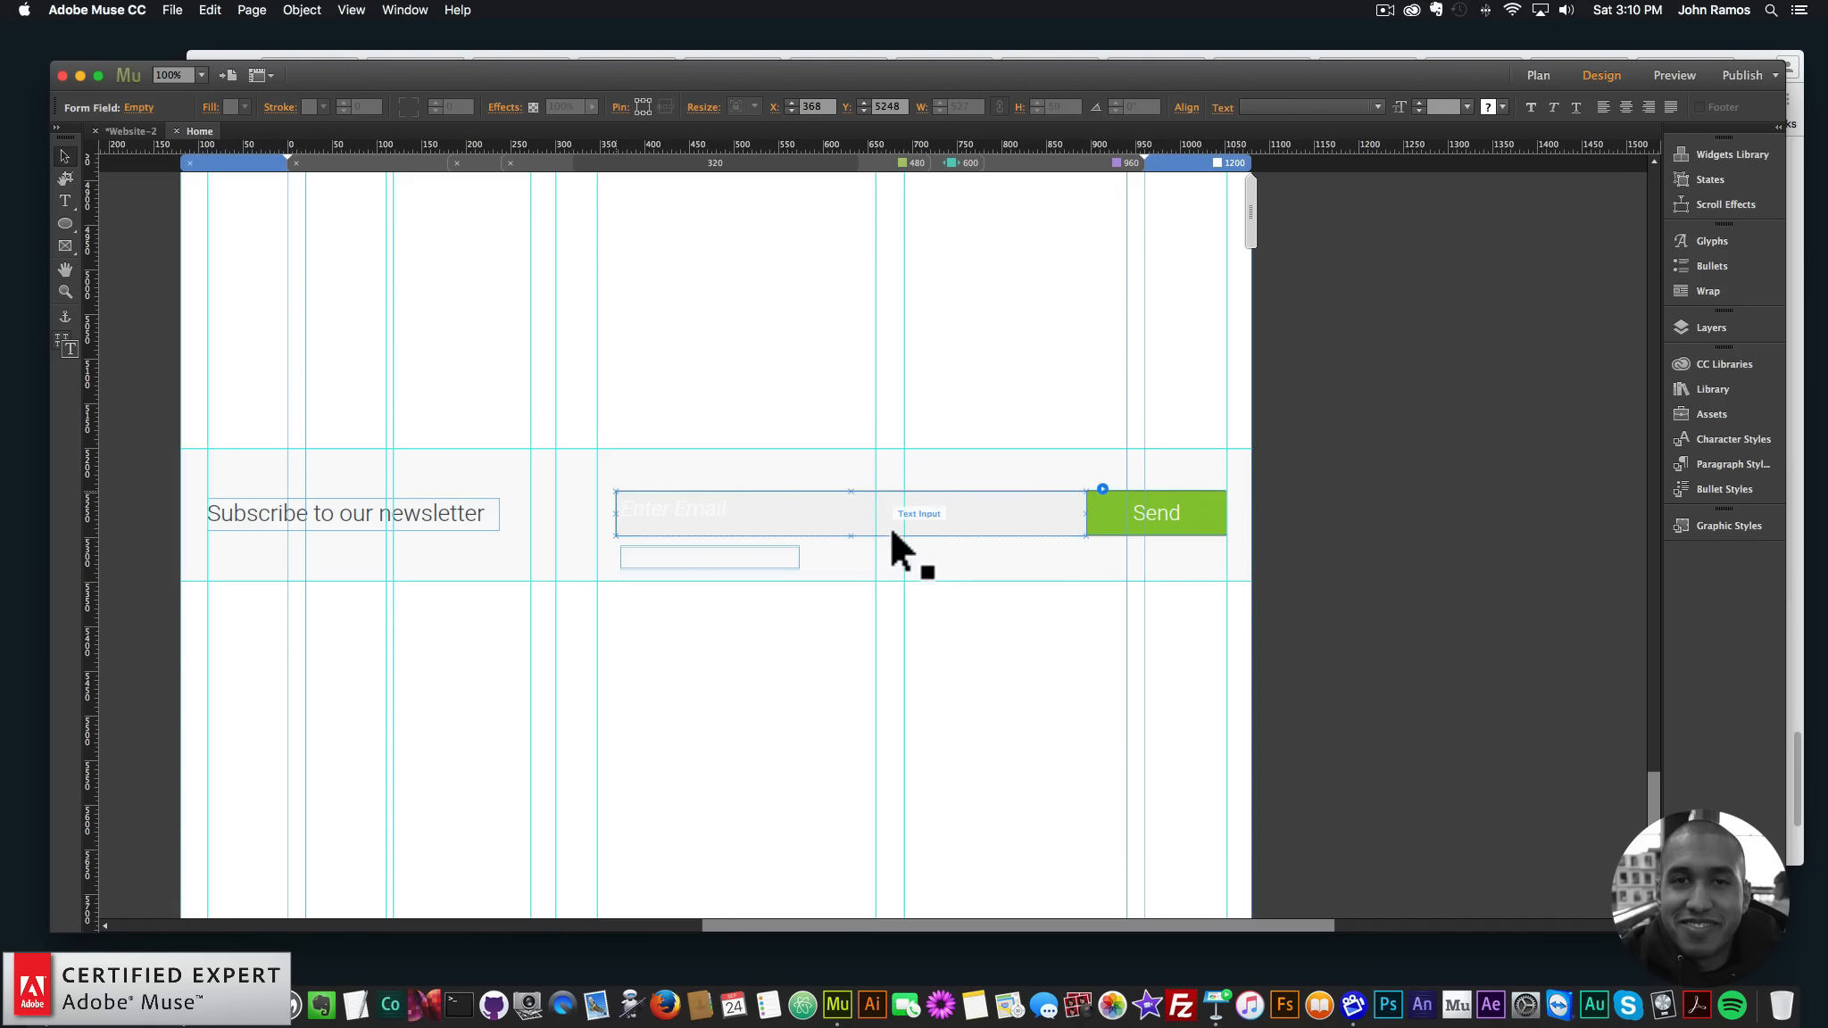
left_click(852, 533)
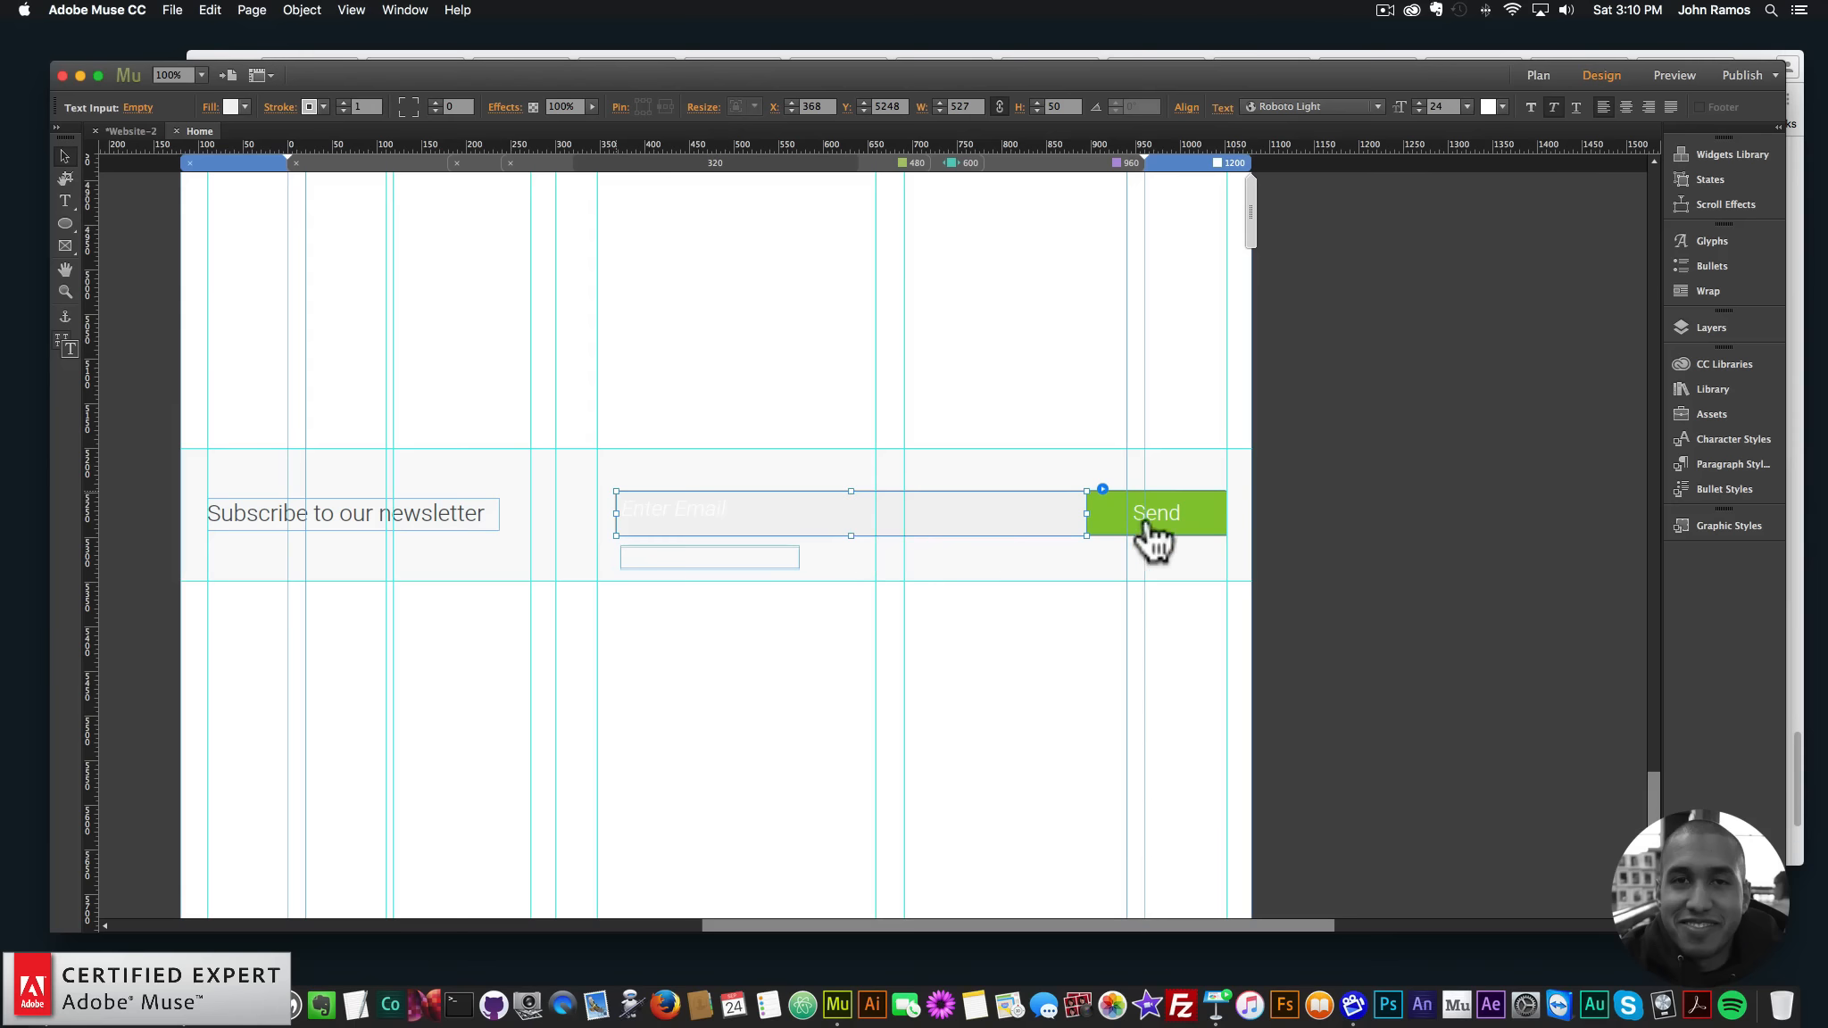
left_click(1174, 506)
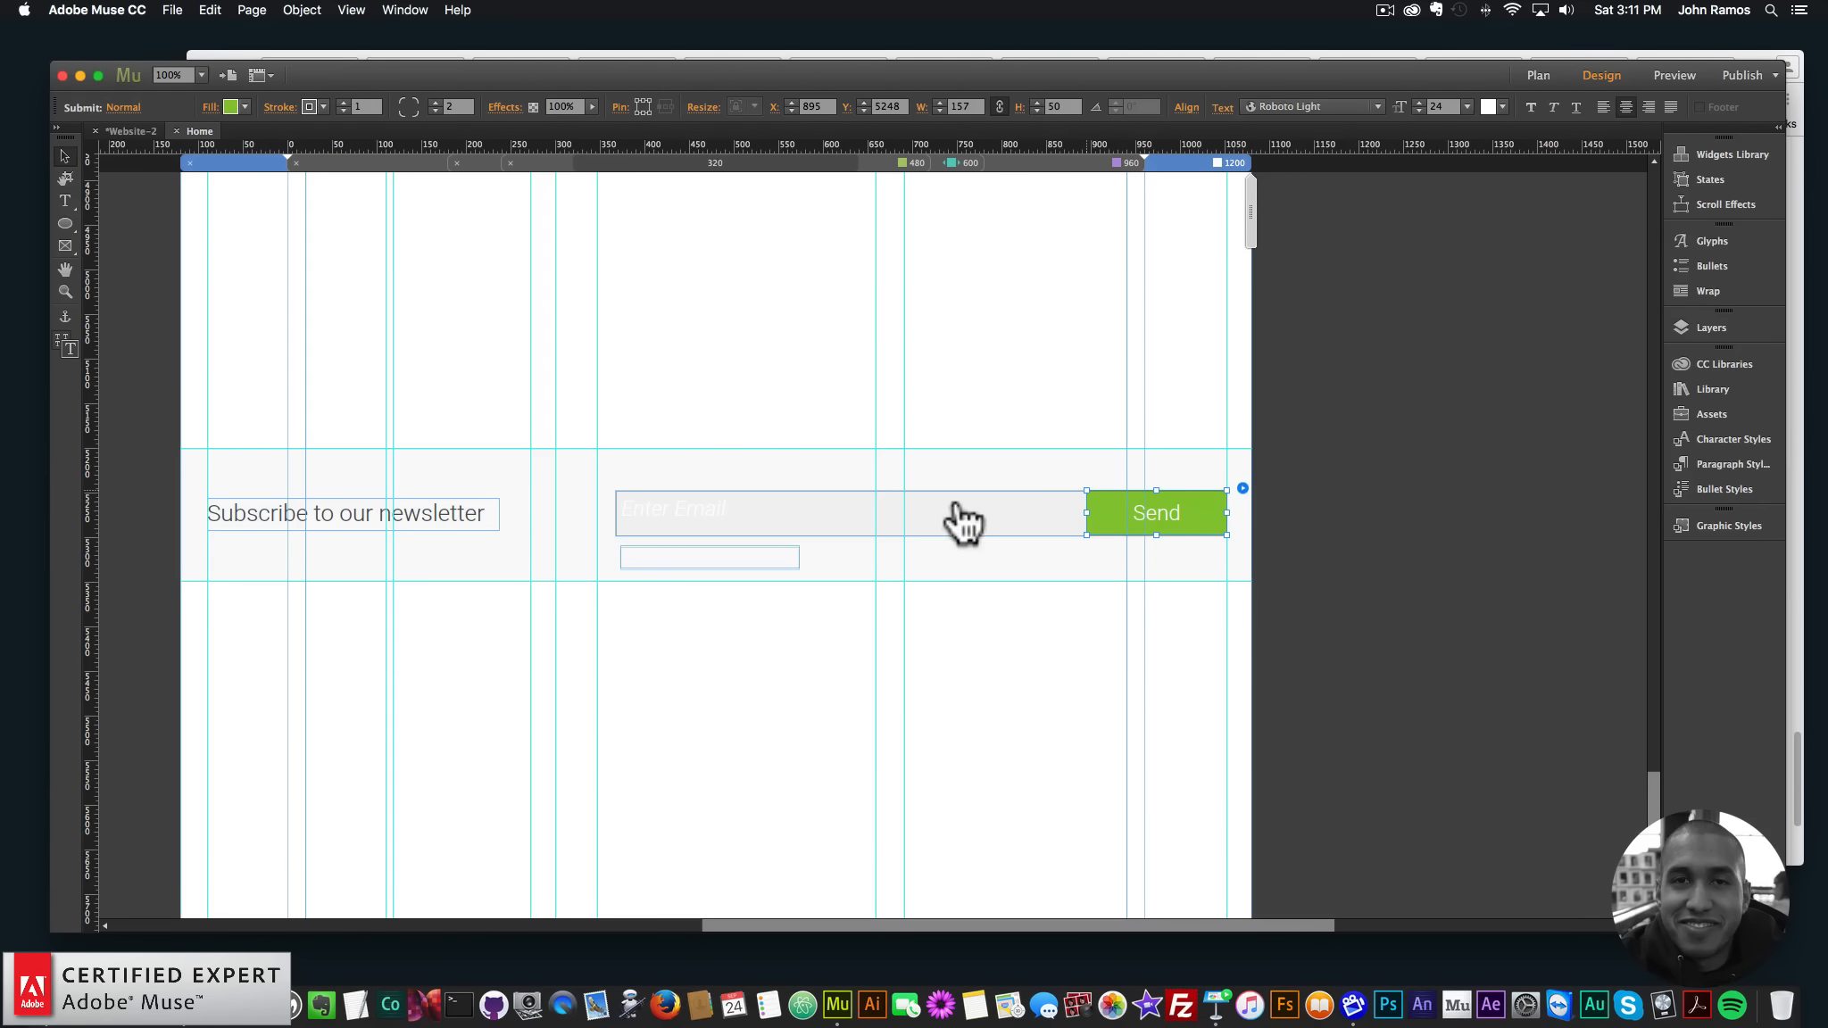
left_click(932, 523)
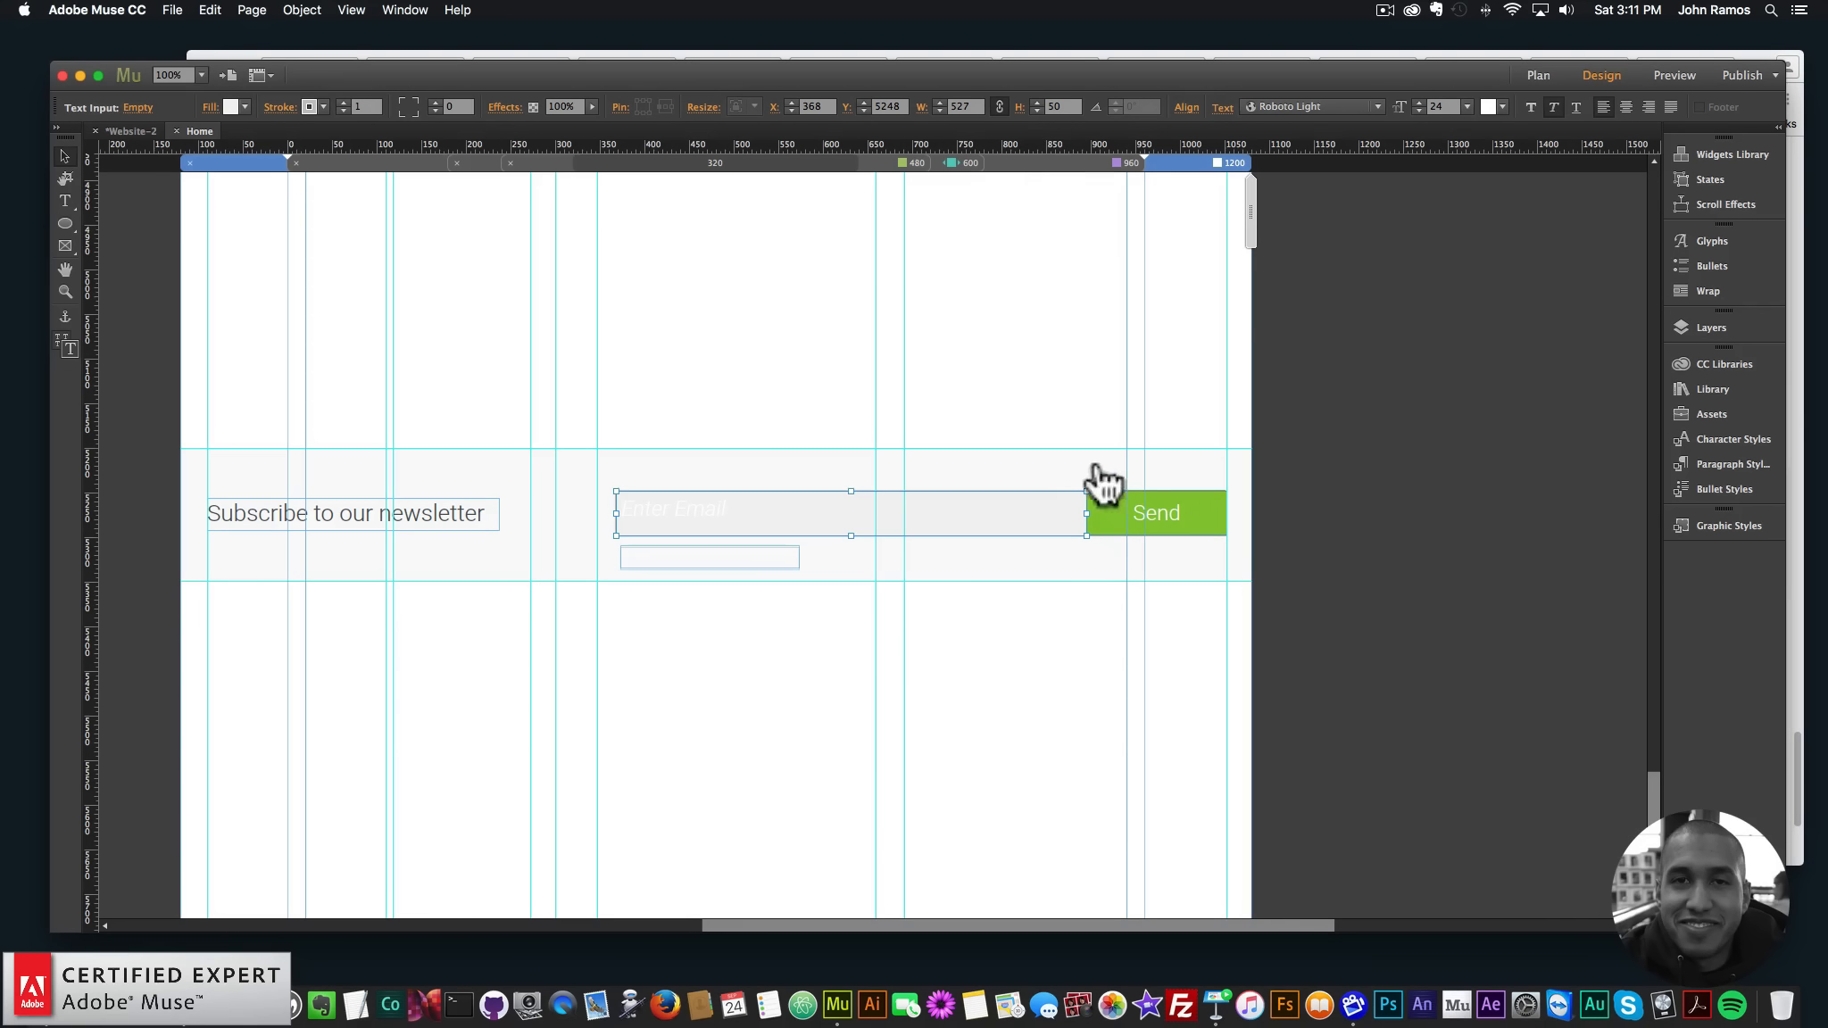
- Nudge the Enter Email field up 1 px, then zoom the canvas back out to 75%
left_click(1261, 498)
left_click(1107, 553)
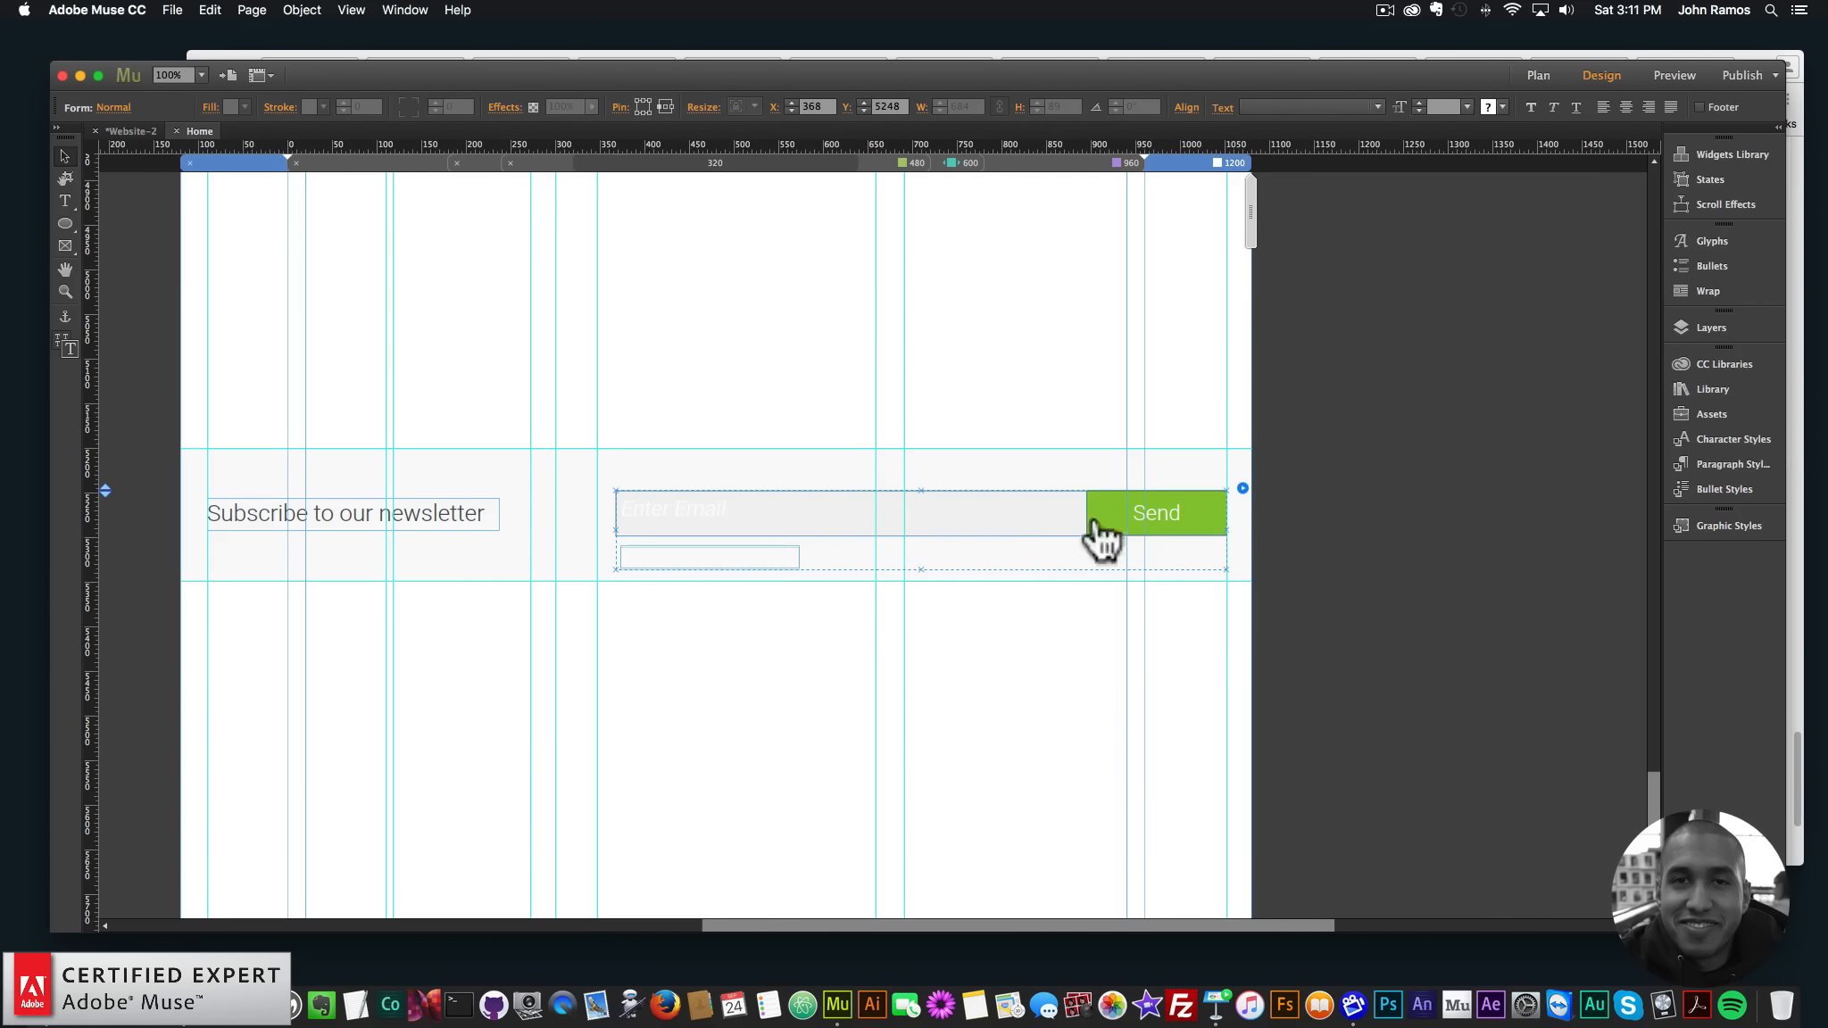
left_click(1034, 518)
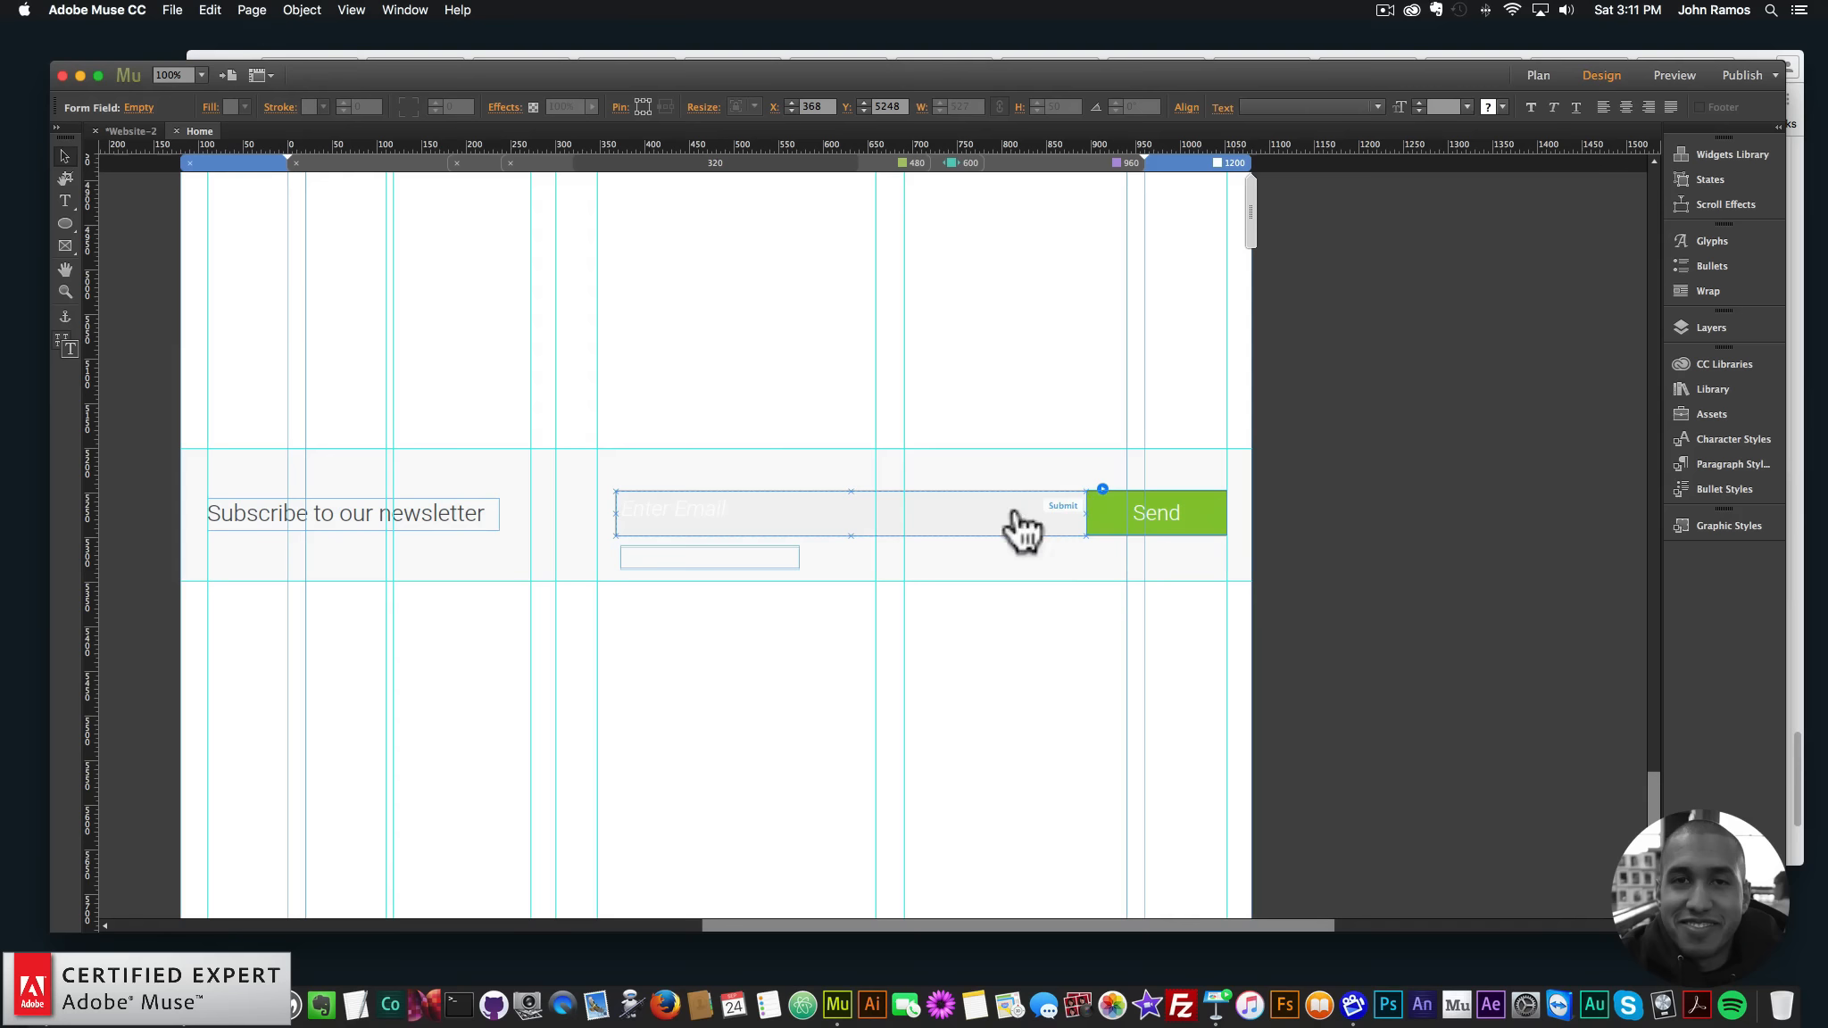
key("Up")
left_click(1472, 575)
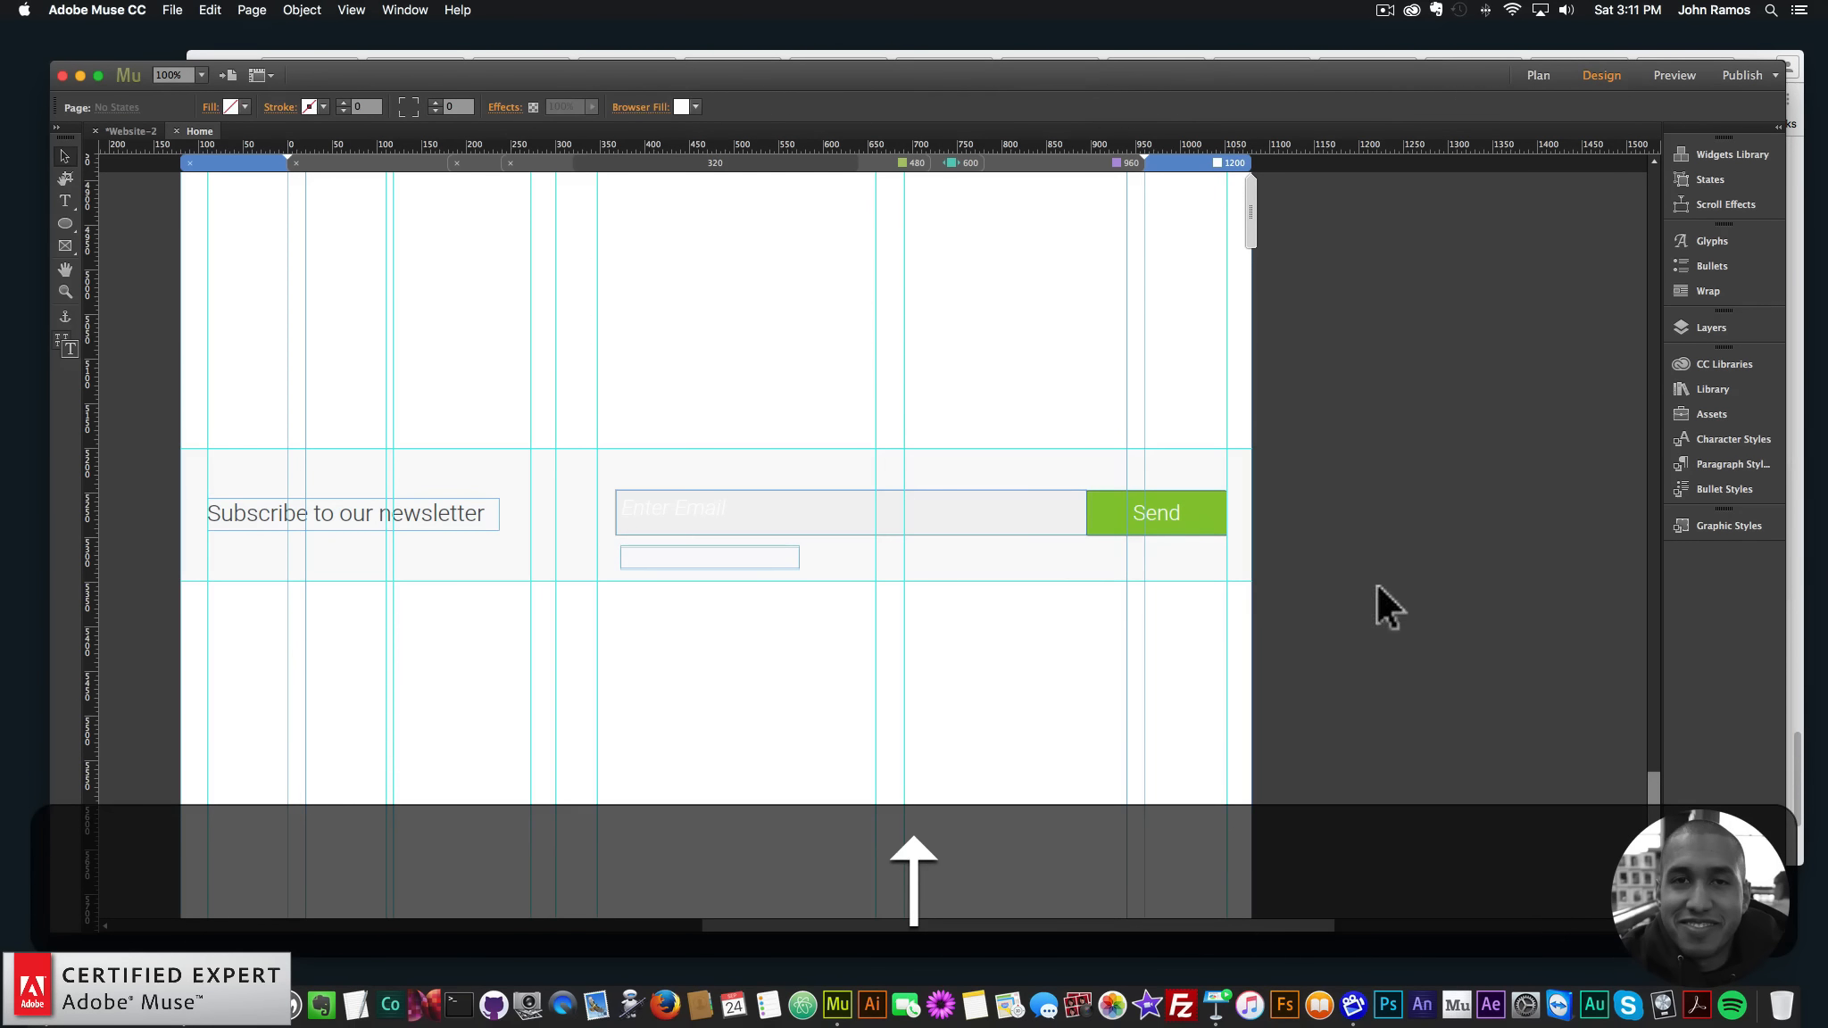
left_click(1187, 519)
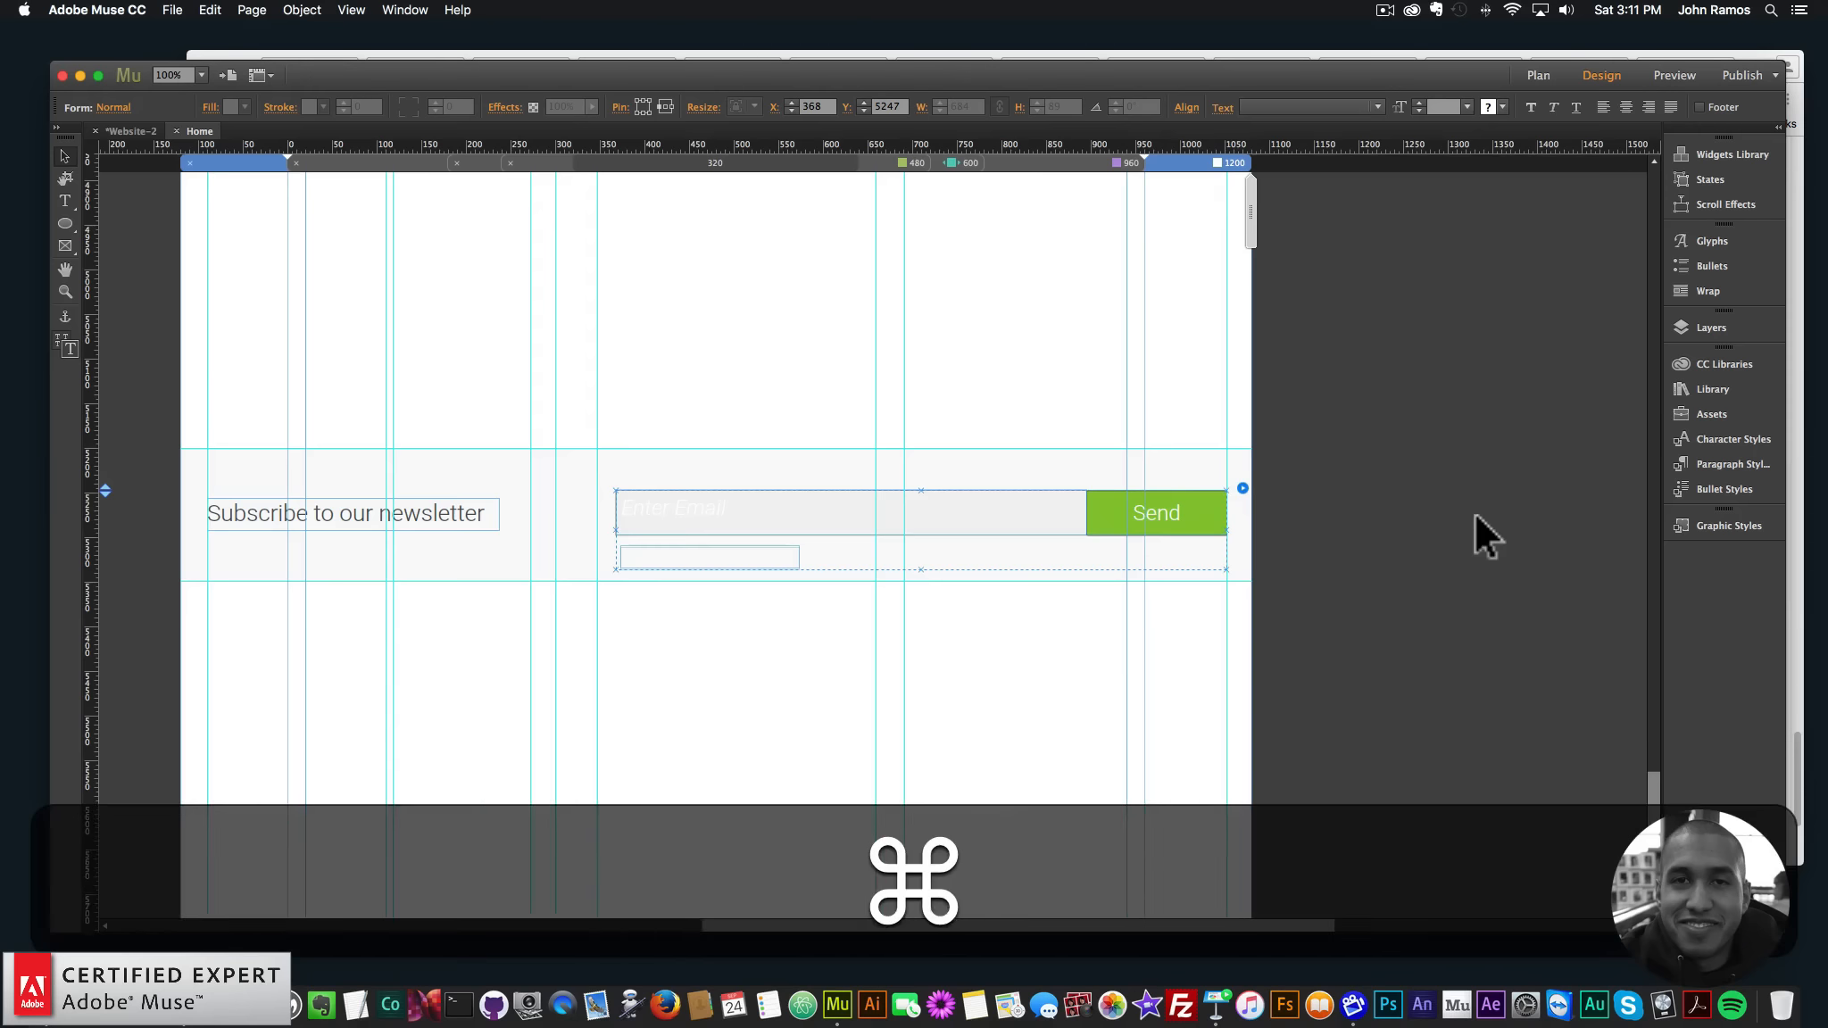
key("super+minus")
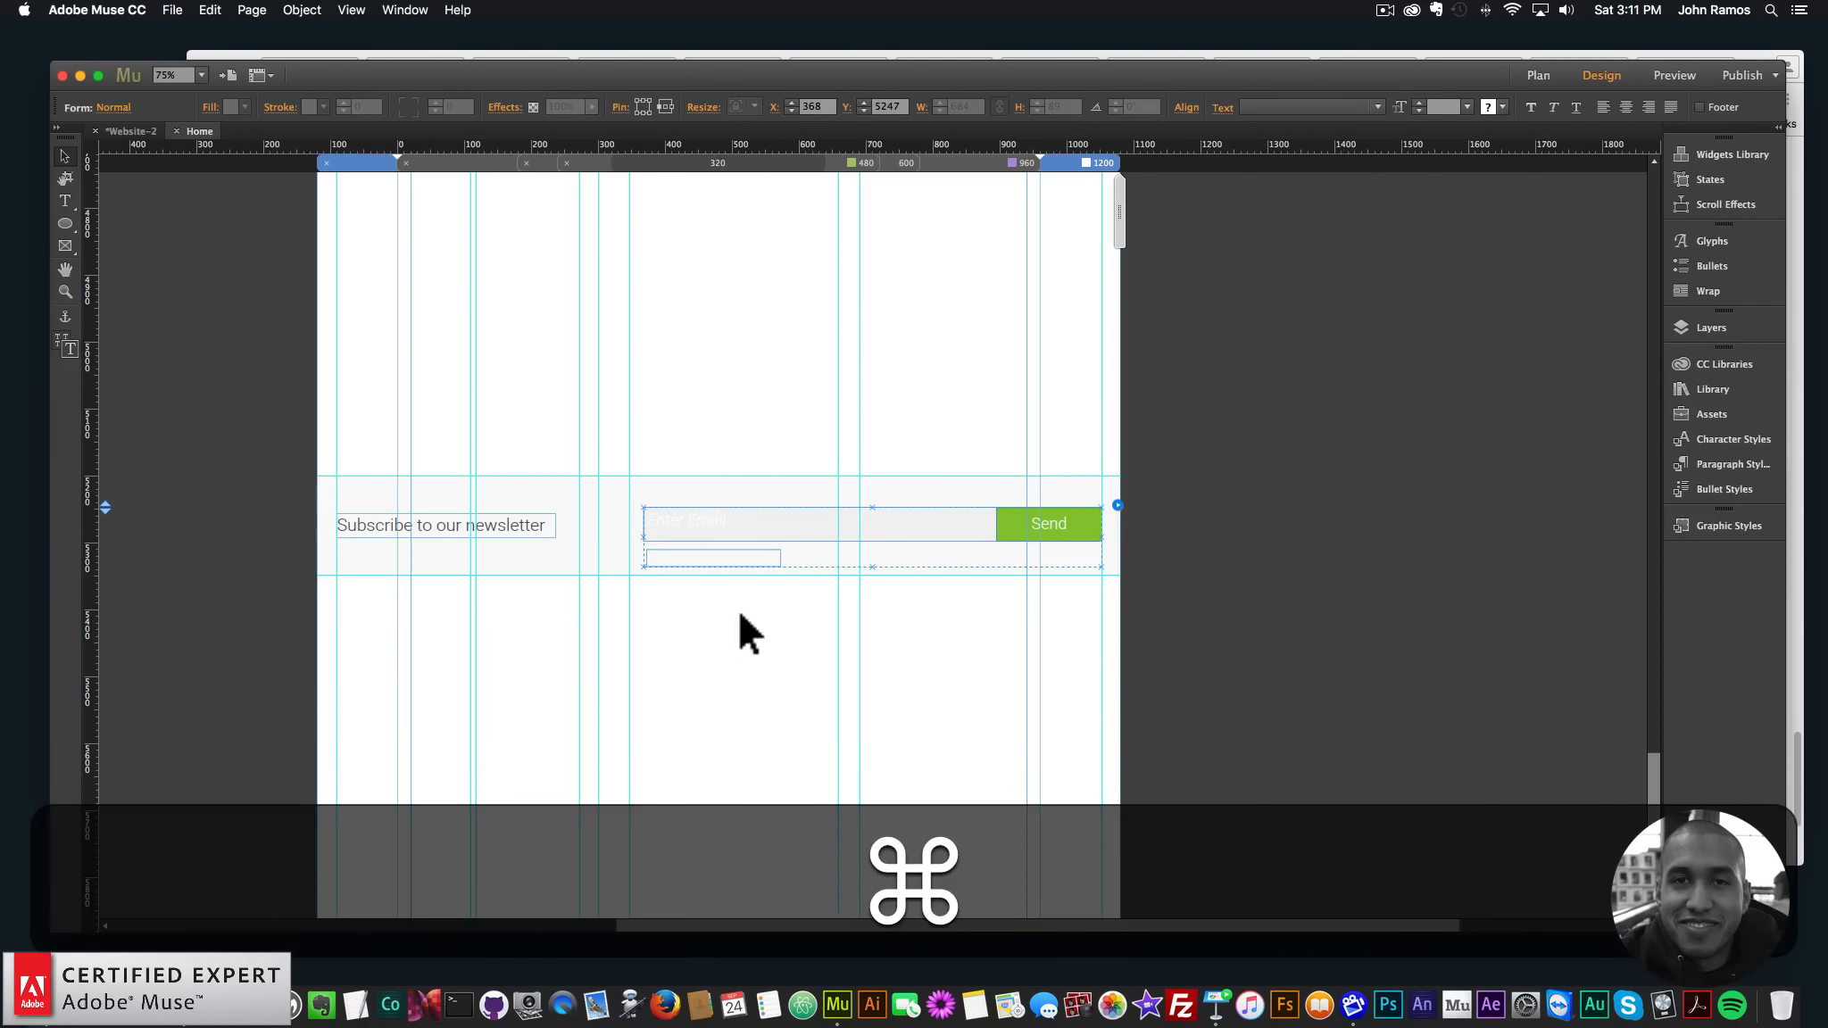
key("super+Tab")
key("super+Tab")
key("super+Tab")
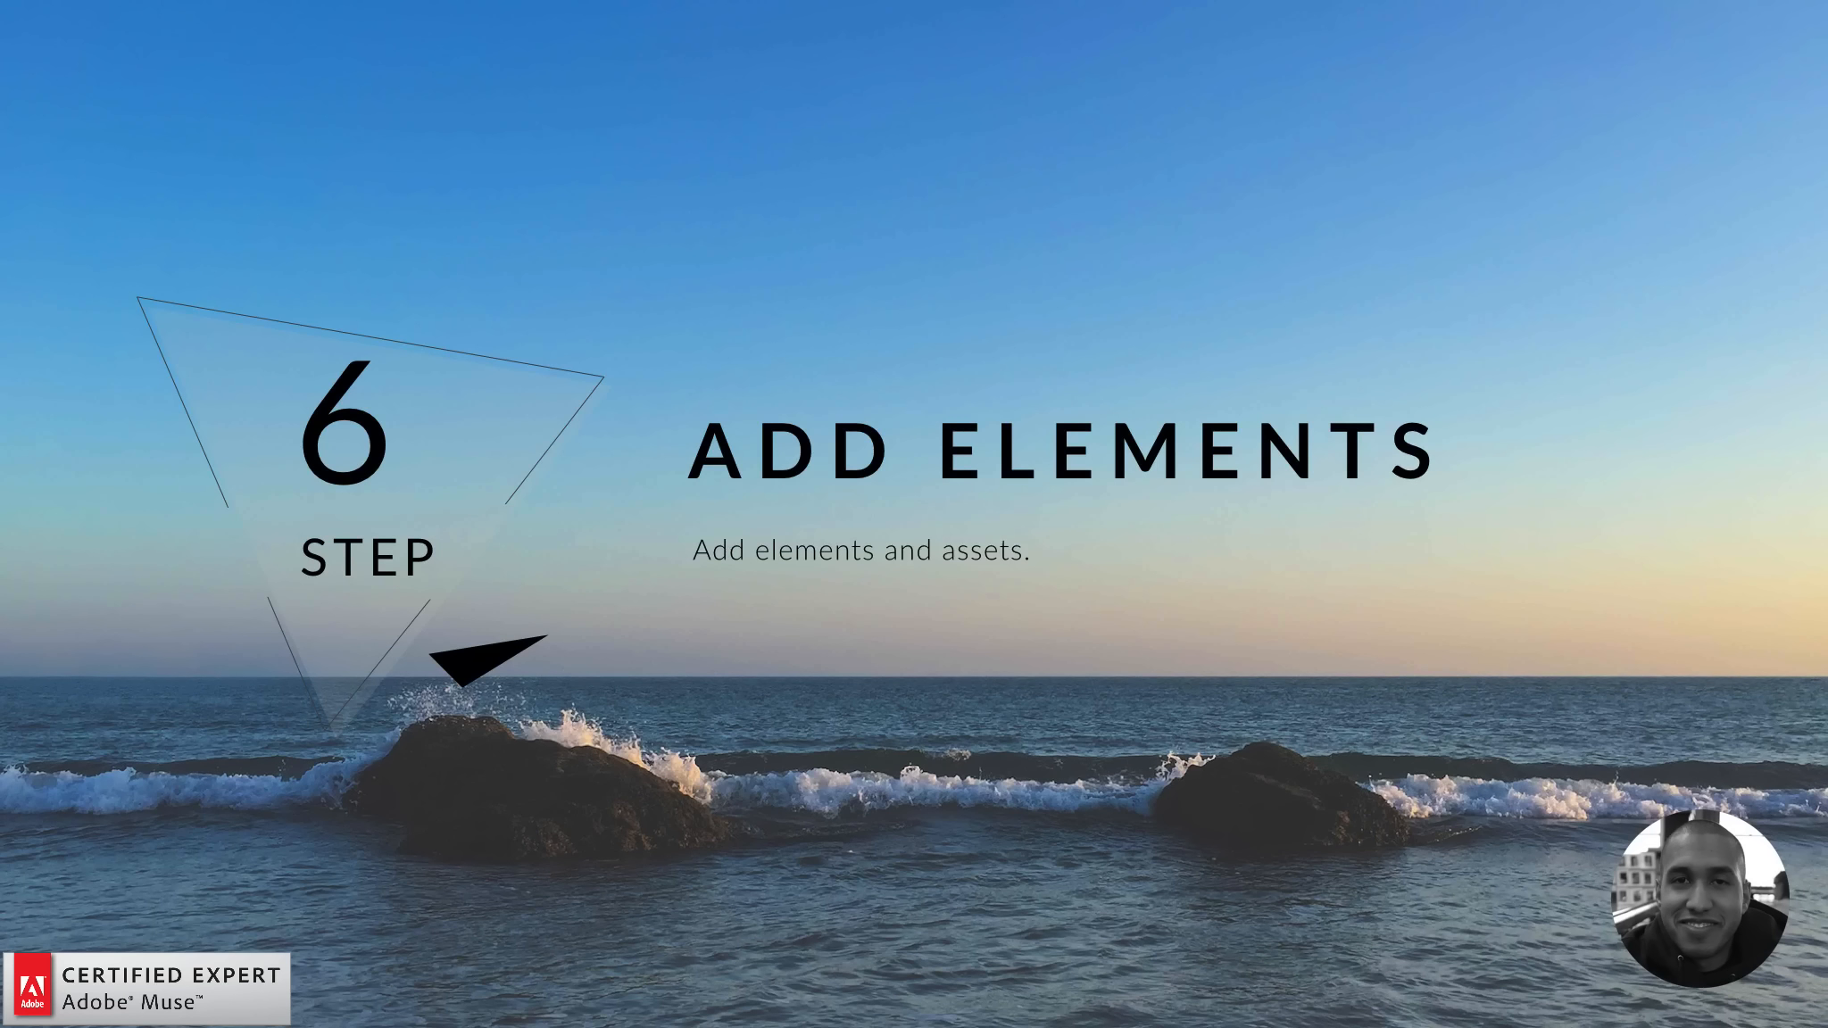
- Advance to the Step 7 'Add Effects' title slide
key("Right")
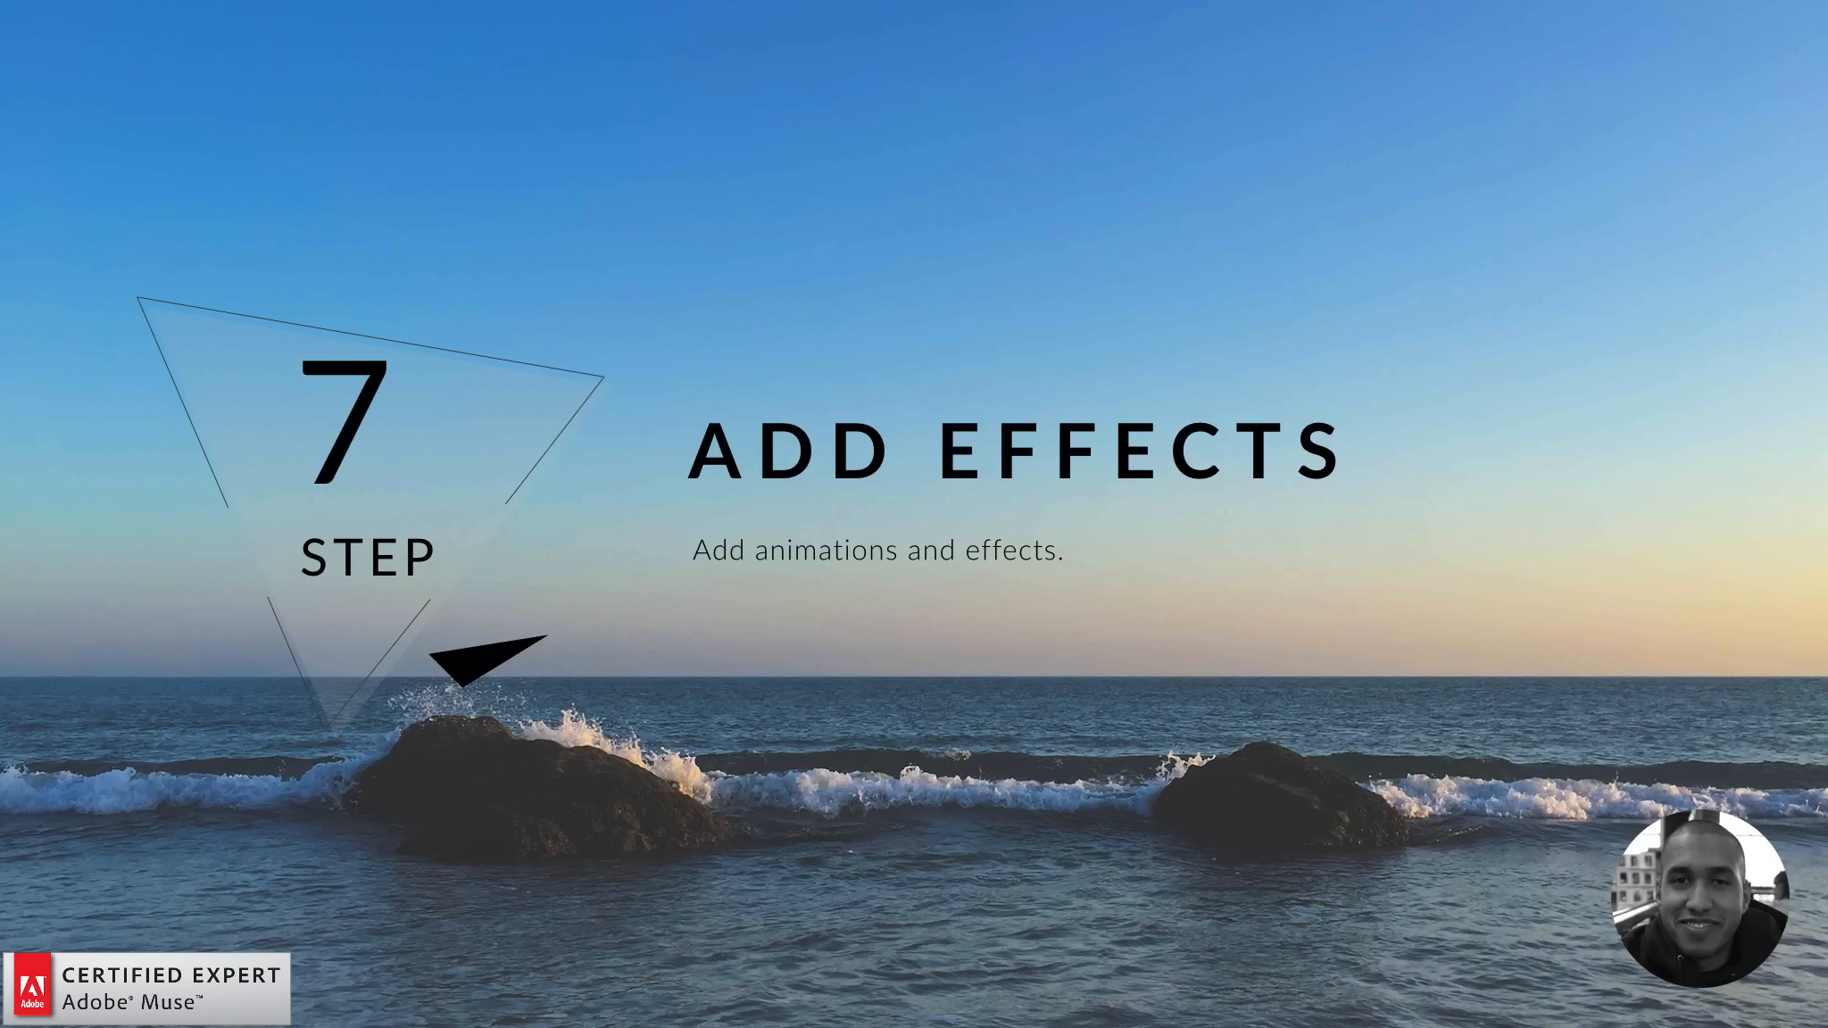
- Scroll the original Guide template in Chrome to watch the Our Products cards fade in, then return to Muse
key("h")
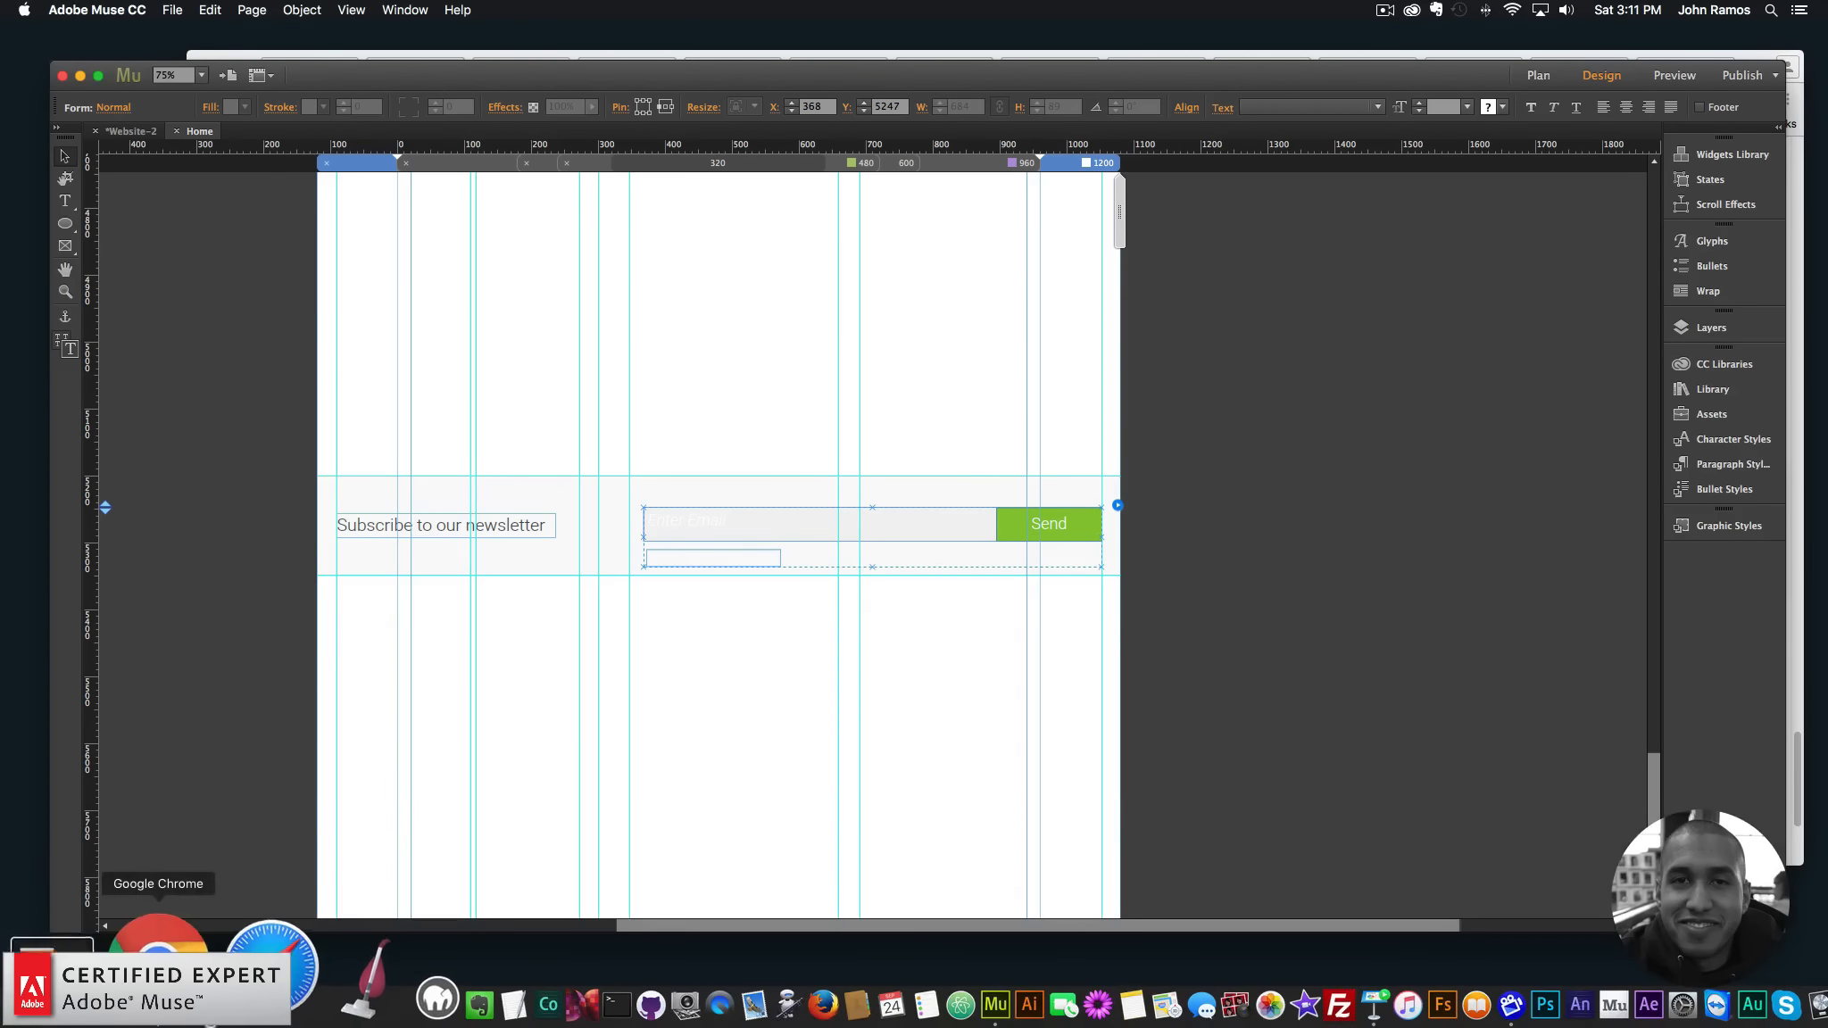
left_click(147, 960)
left_click(411, 70)
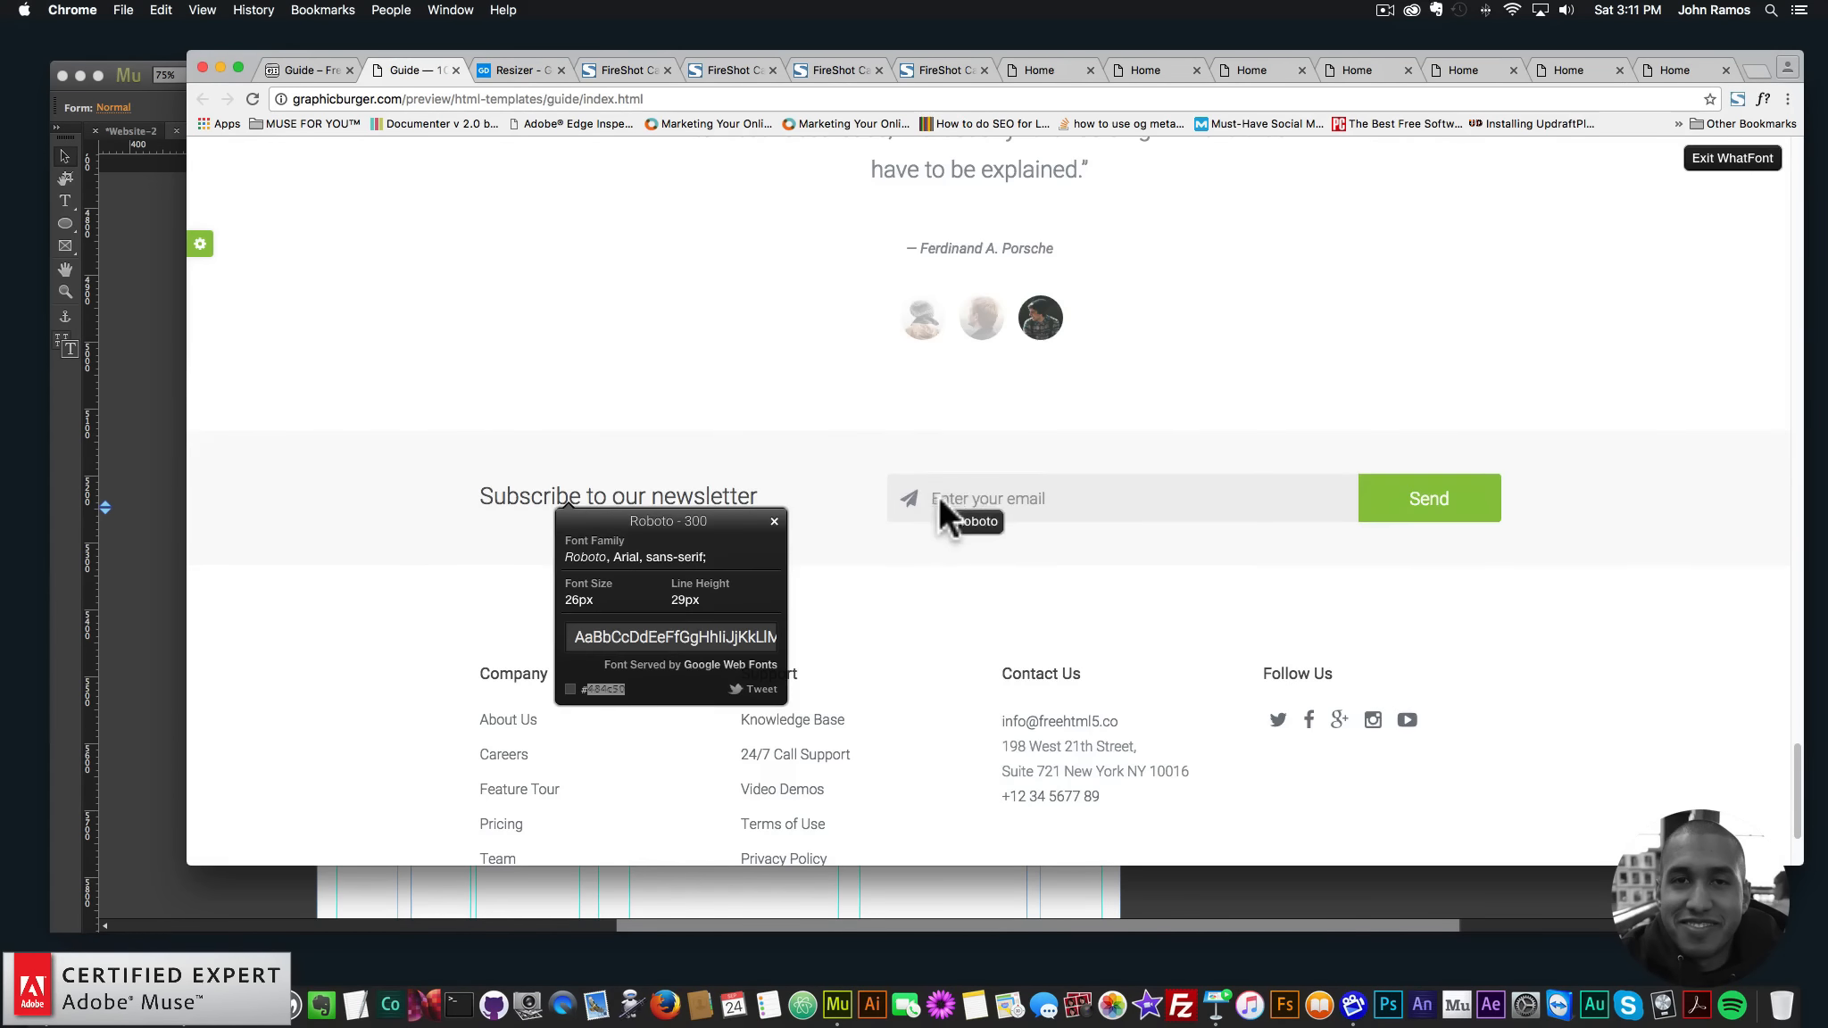
scroll(910, 495, "up", 10)
scroll(910, 495, "up", 15)
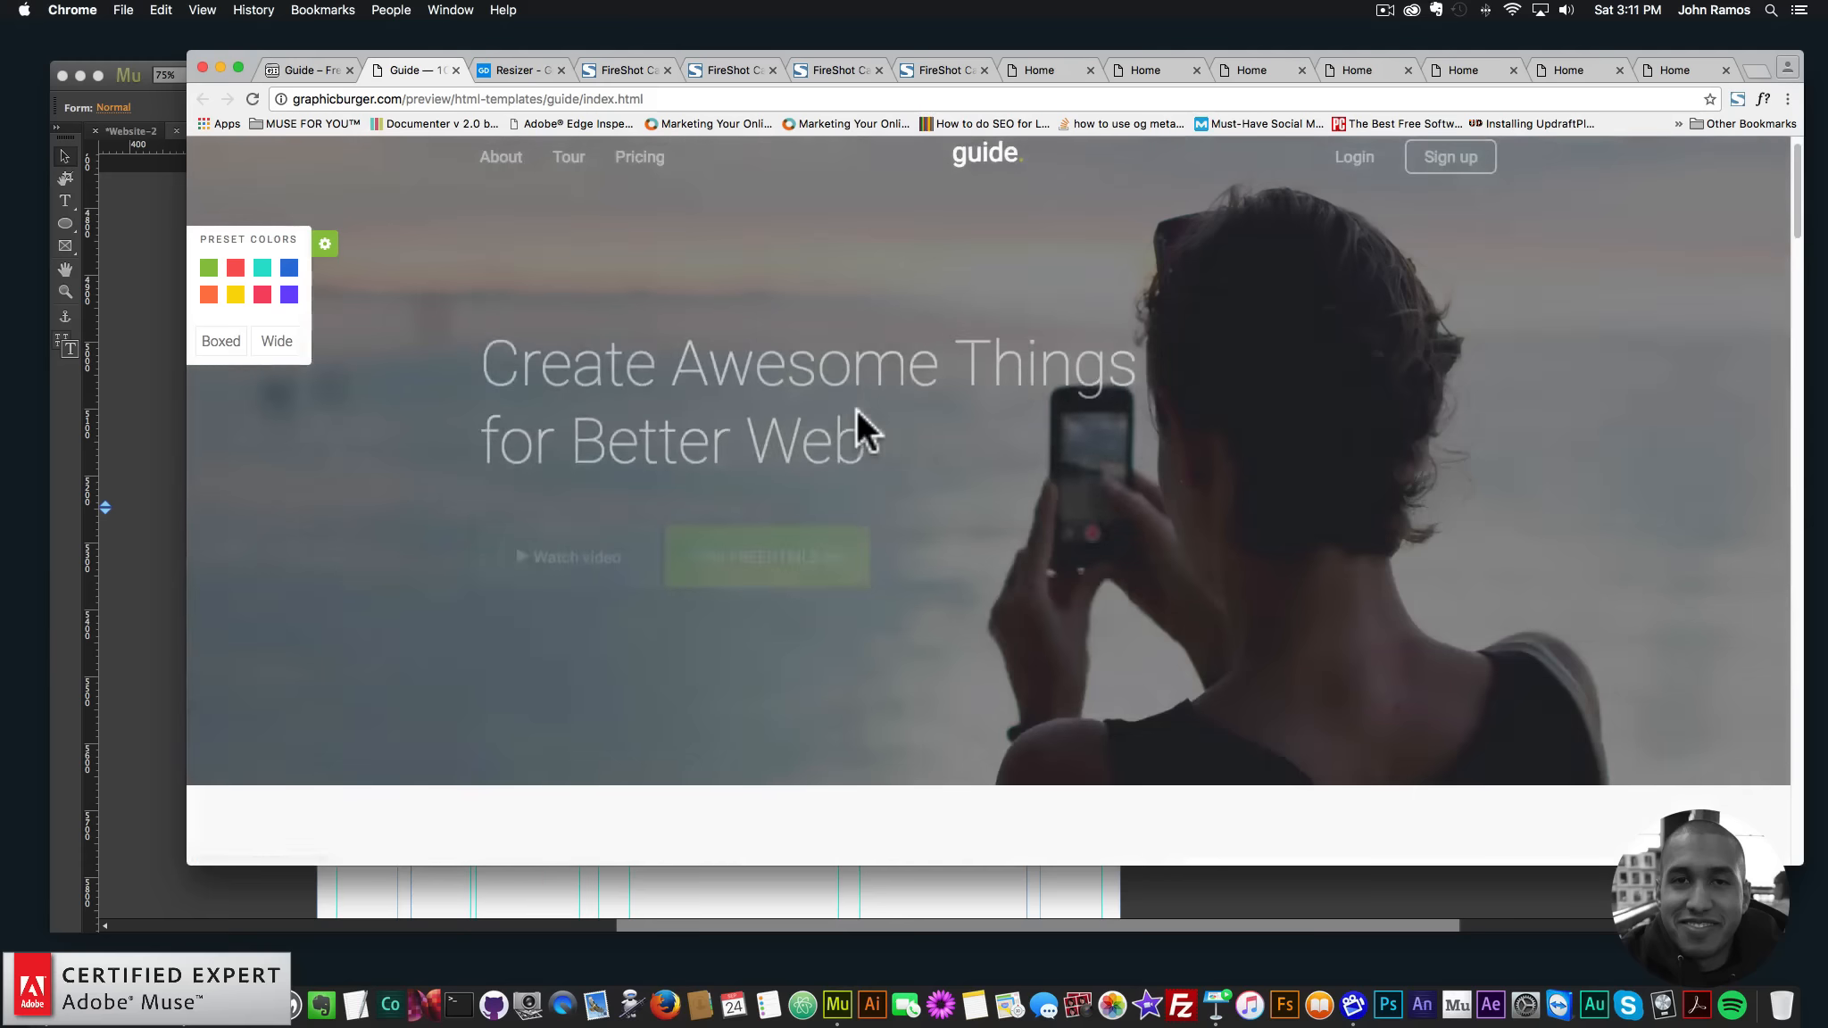
scroll(855, 408, "down", 5)
scroll(855, 409, "down", 3)
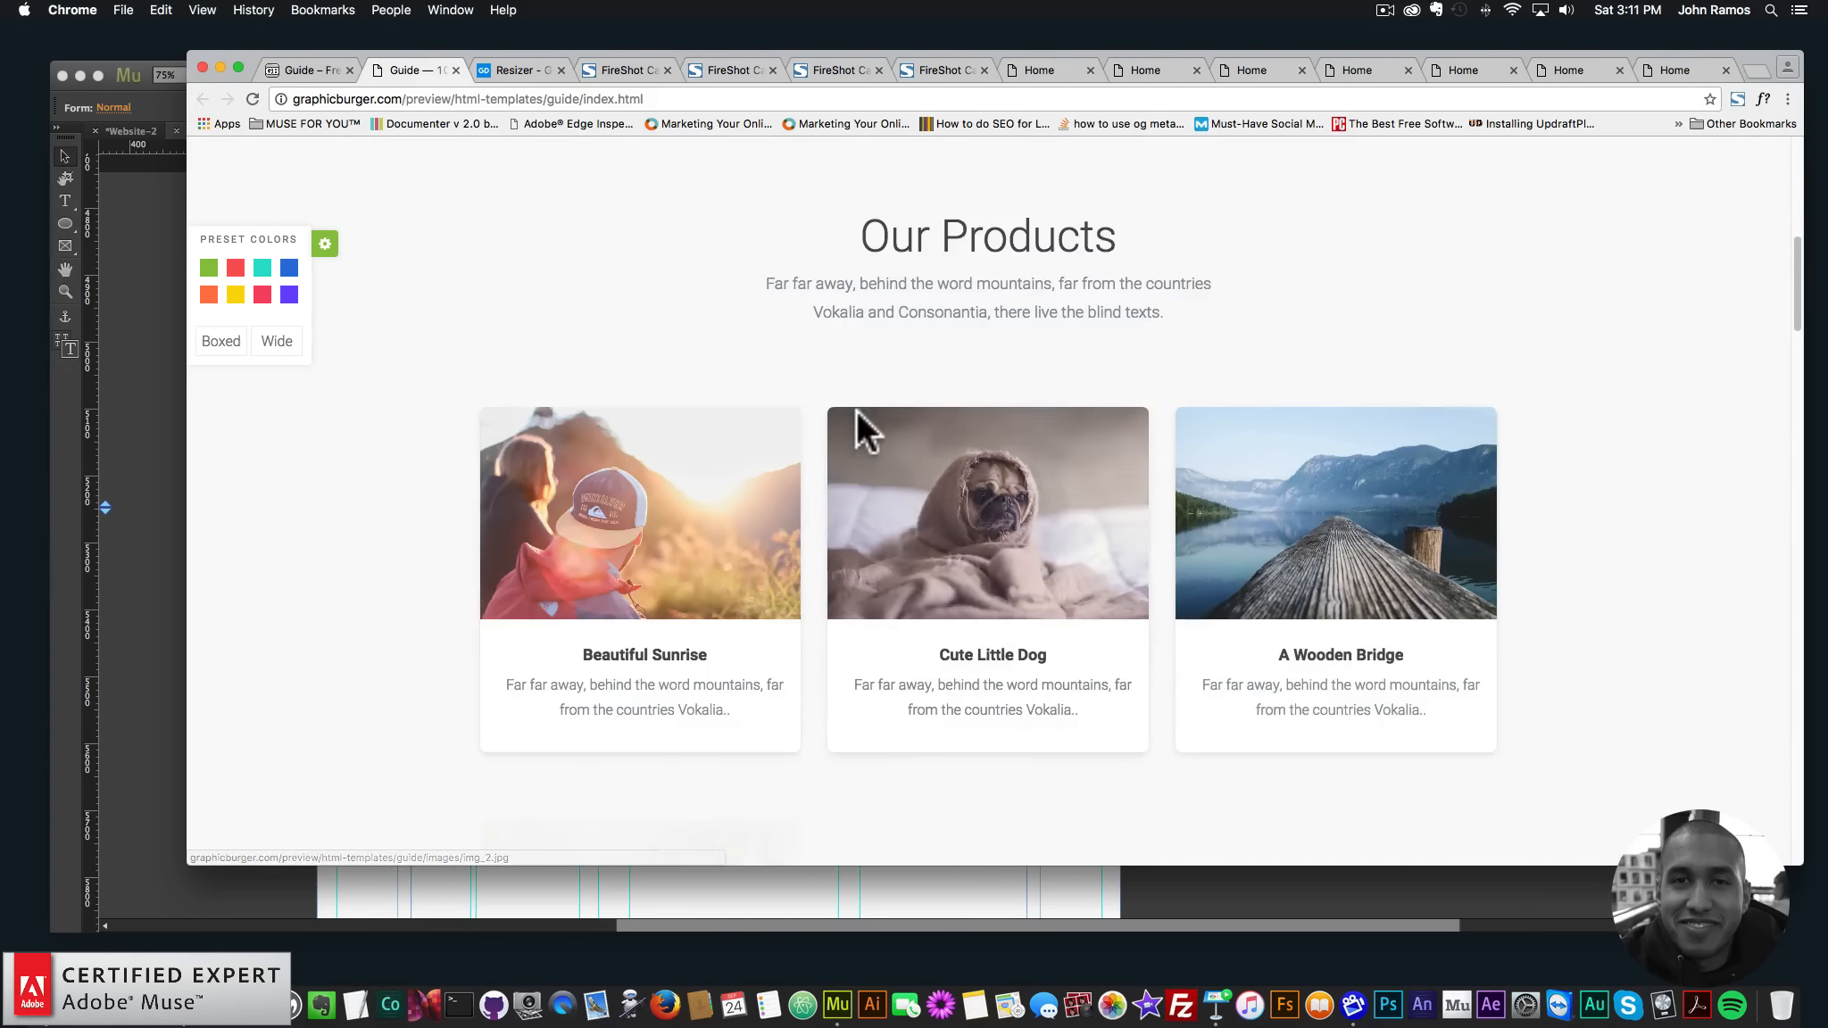
scroll(854, 411, "down", 3)
scroll(533, 540, "down", 4)
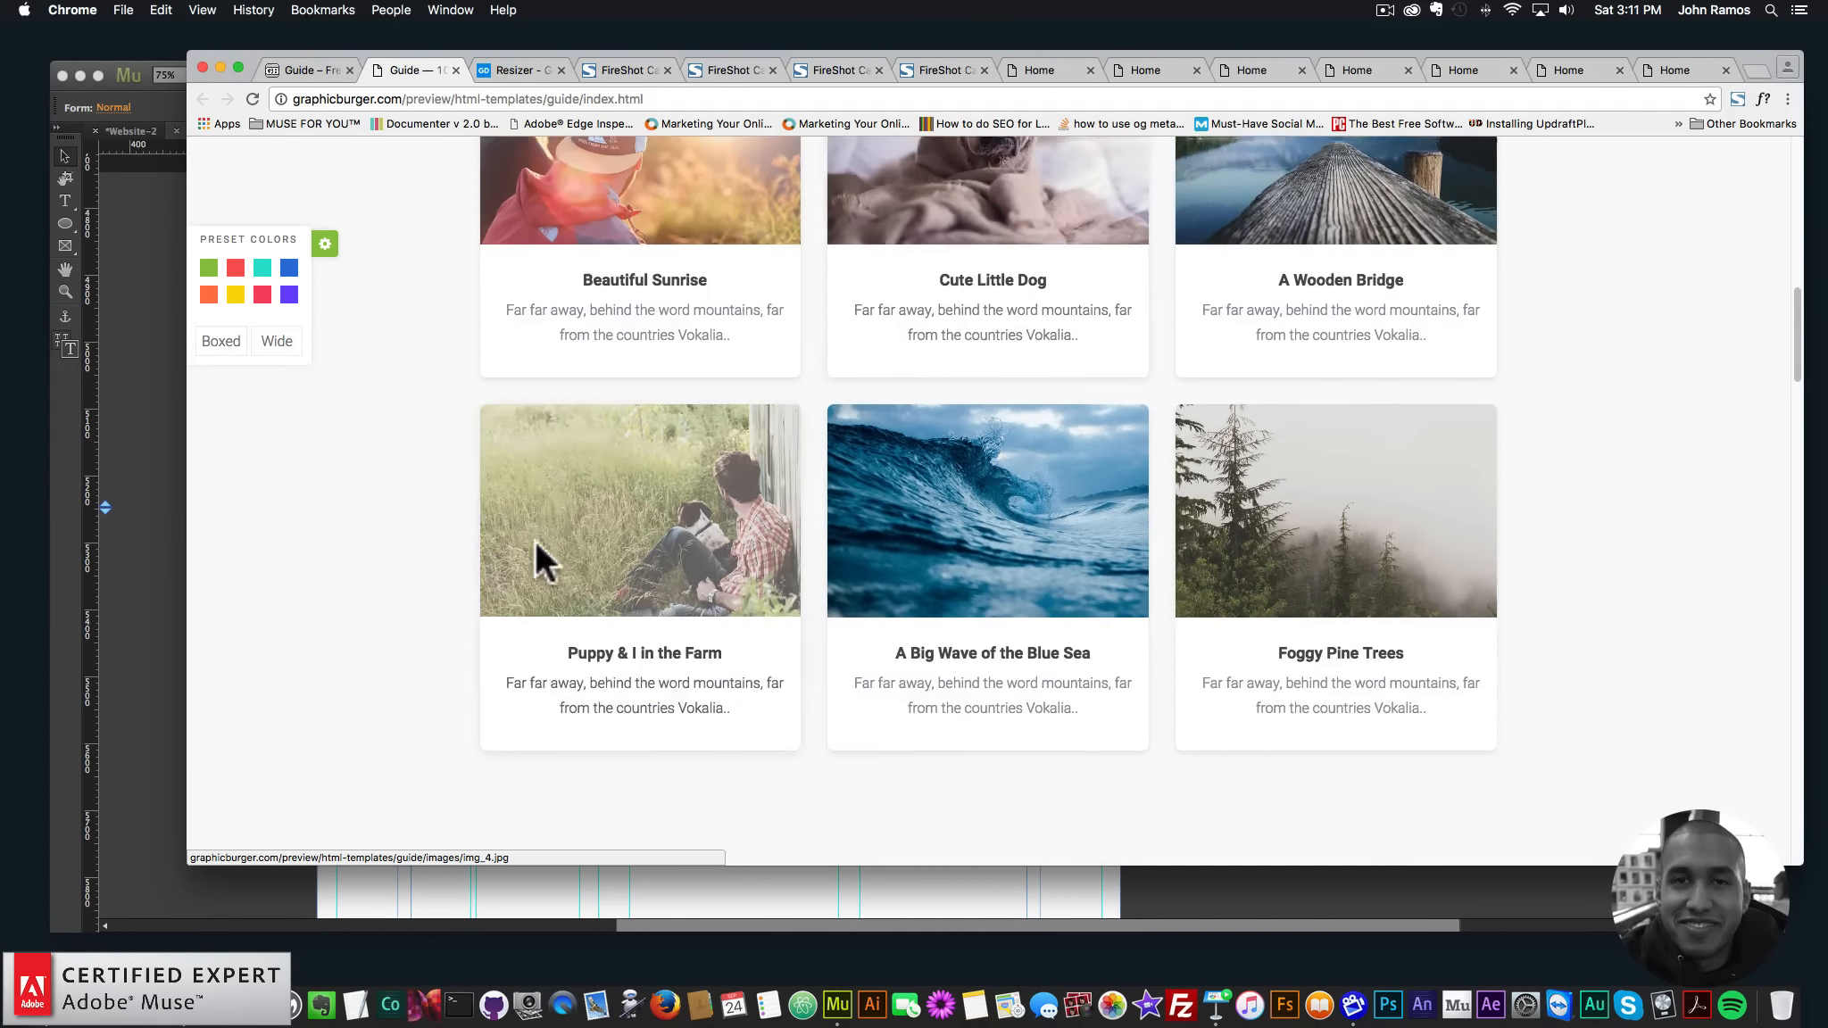
left_click(163, 448)
scroll(979, 428, "up", 15)
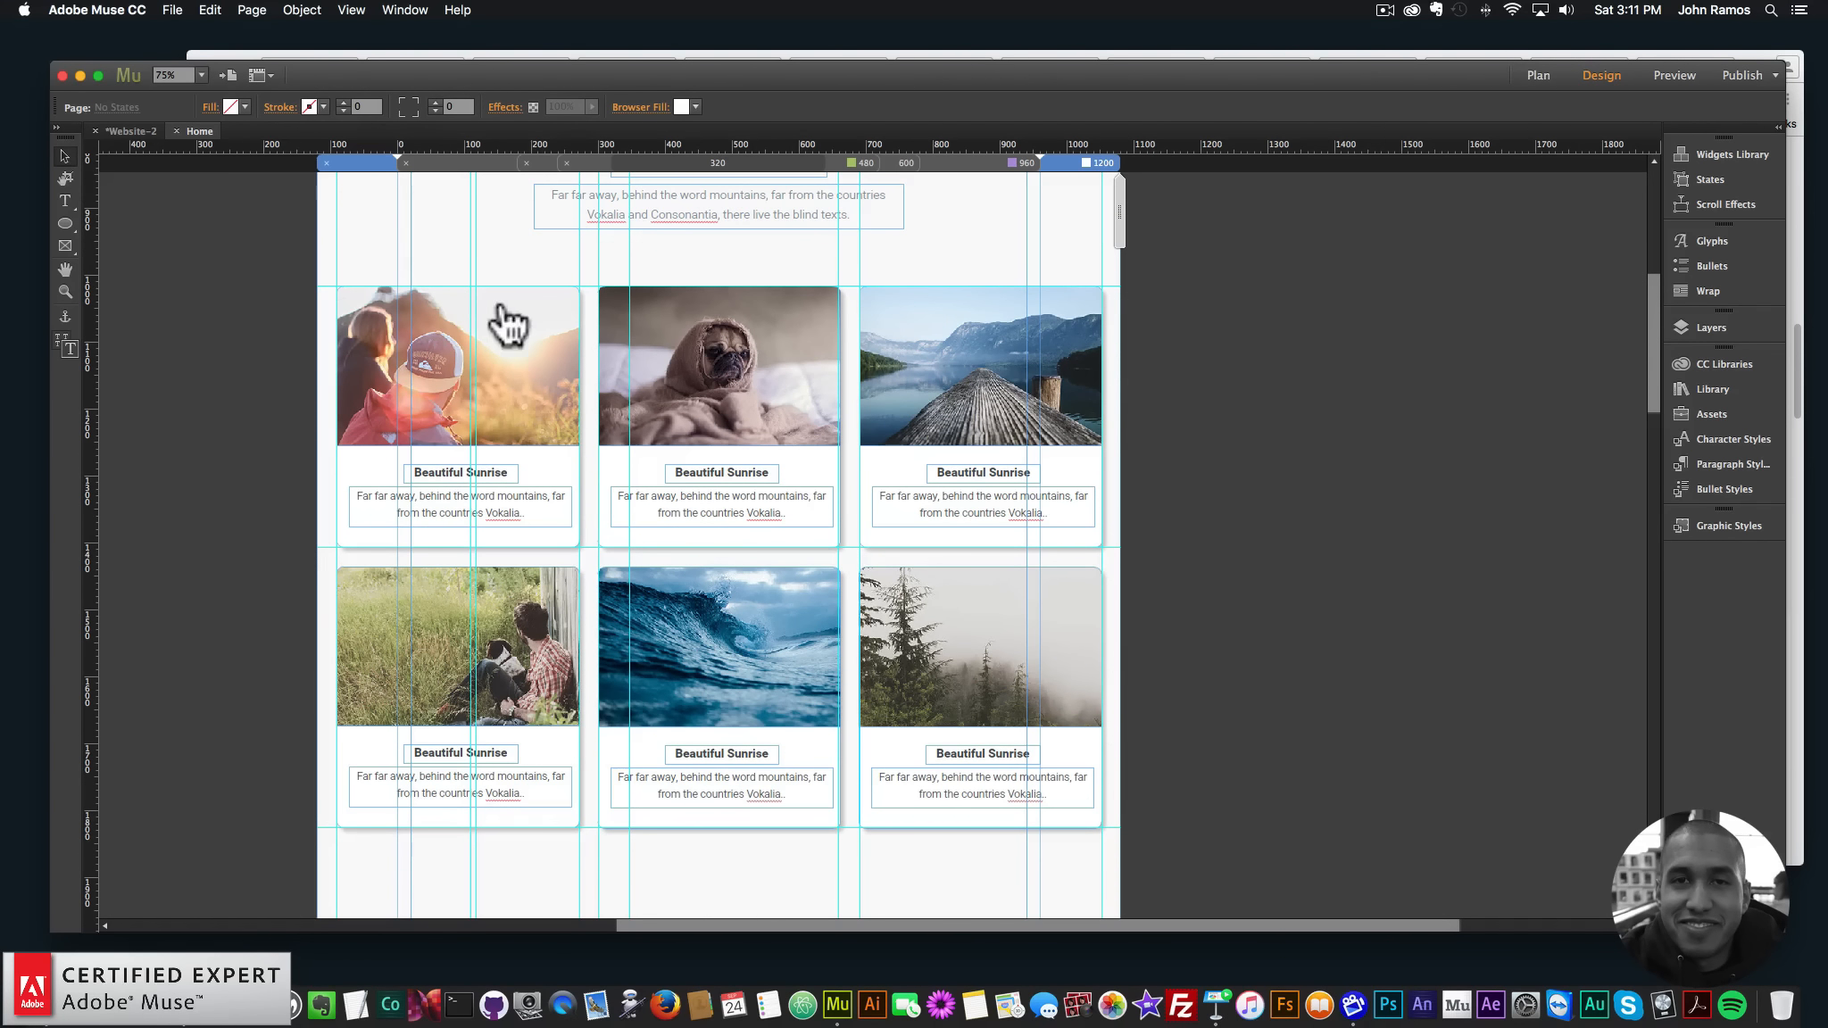
- Draw a rectangle around the first Beautiful Sunrise card, photo and heading included
left_click(504, 317)
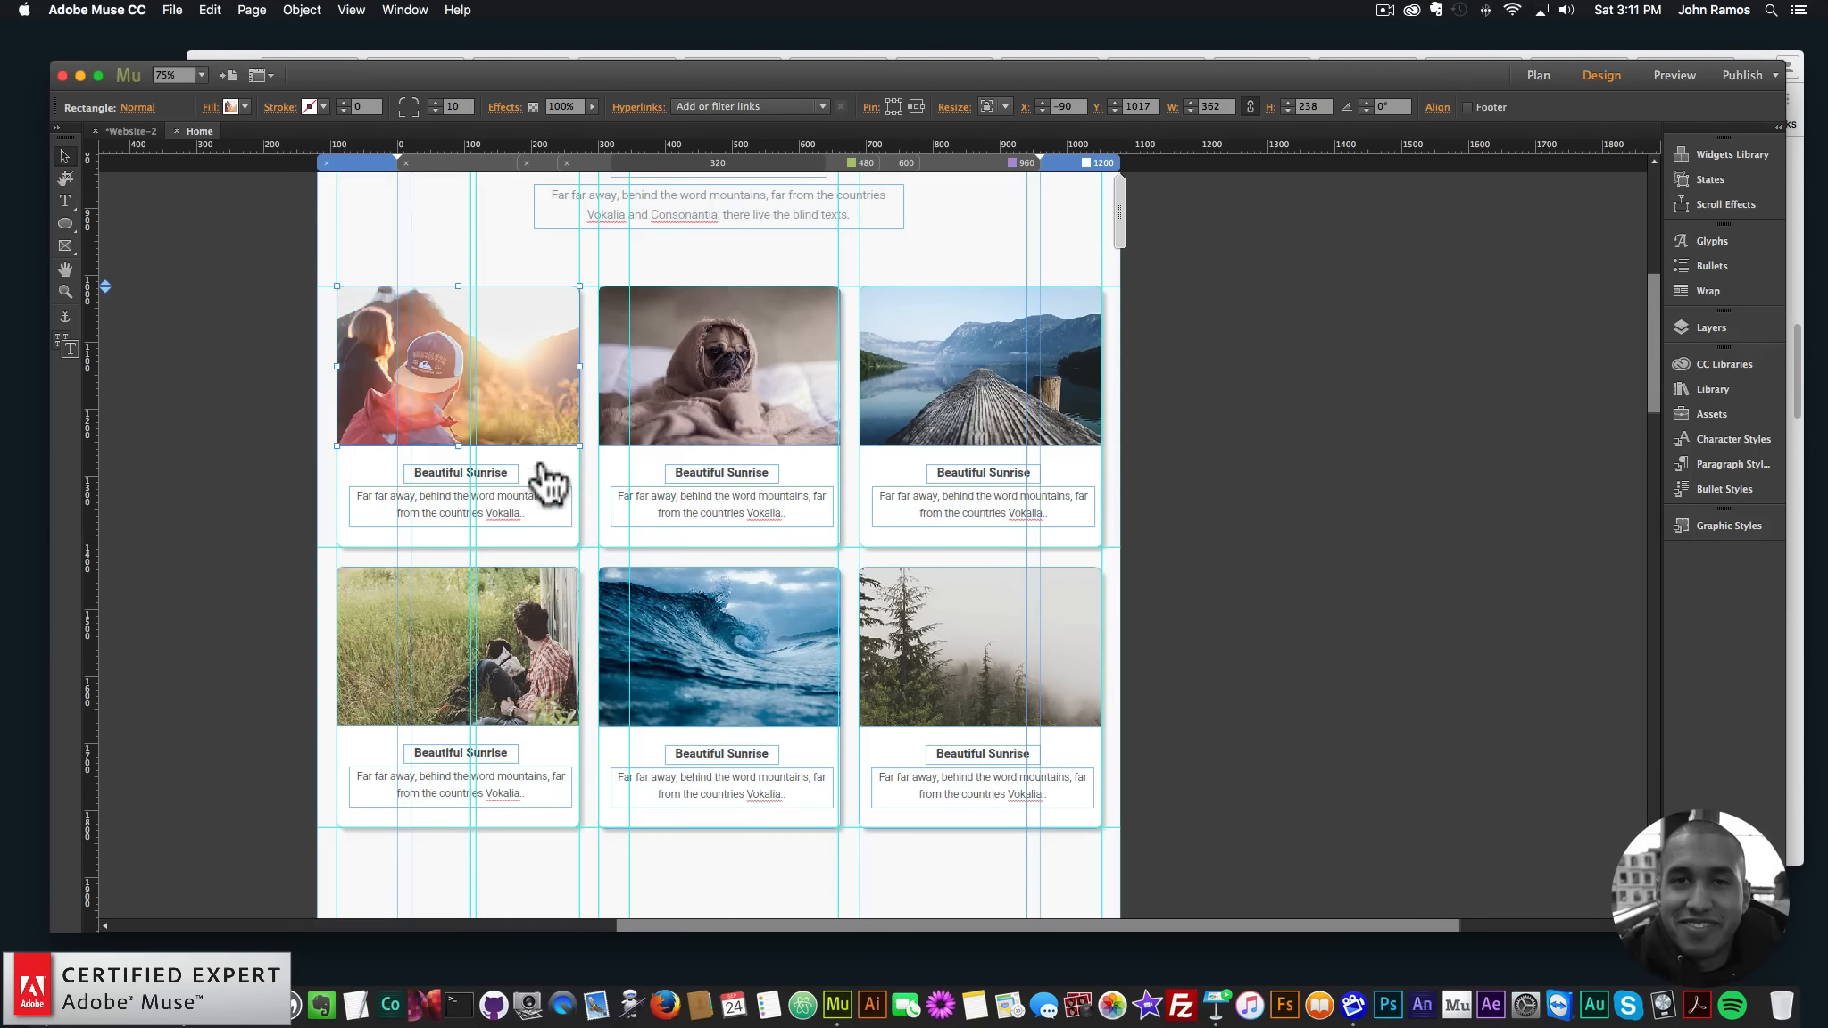
left_click(497, 478, "shift")
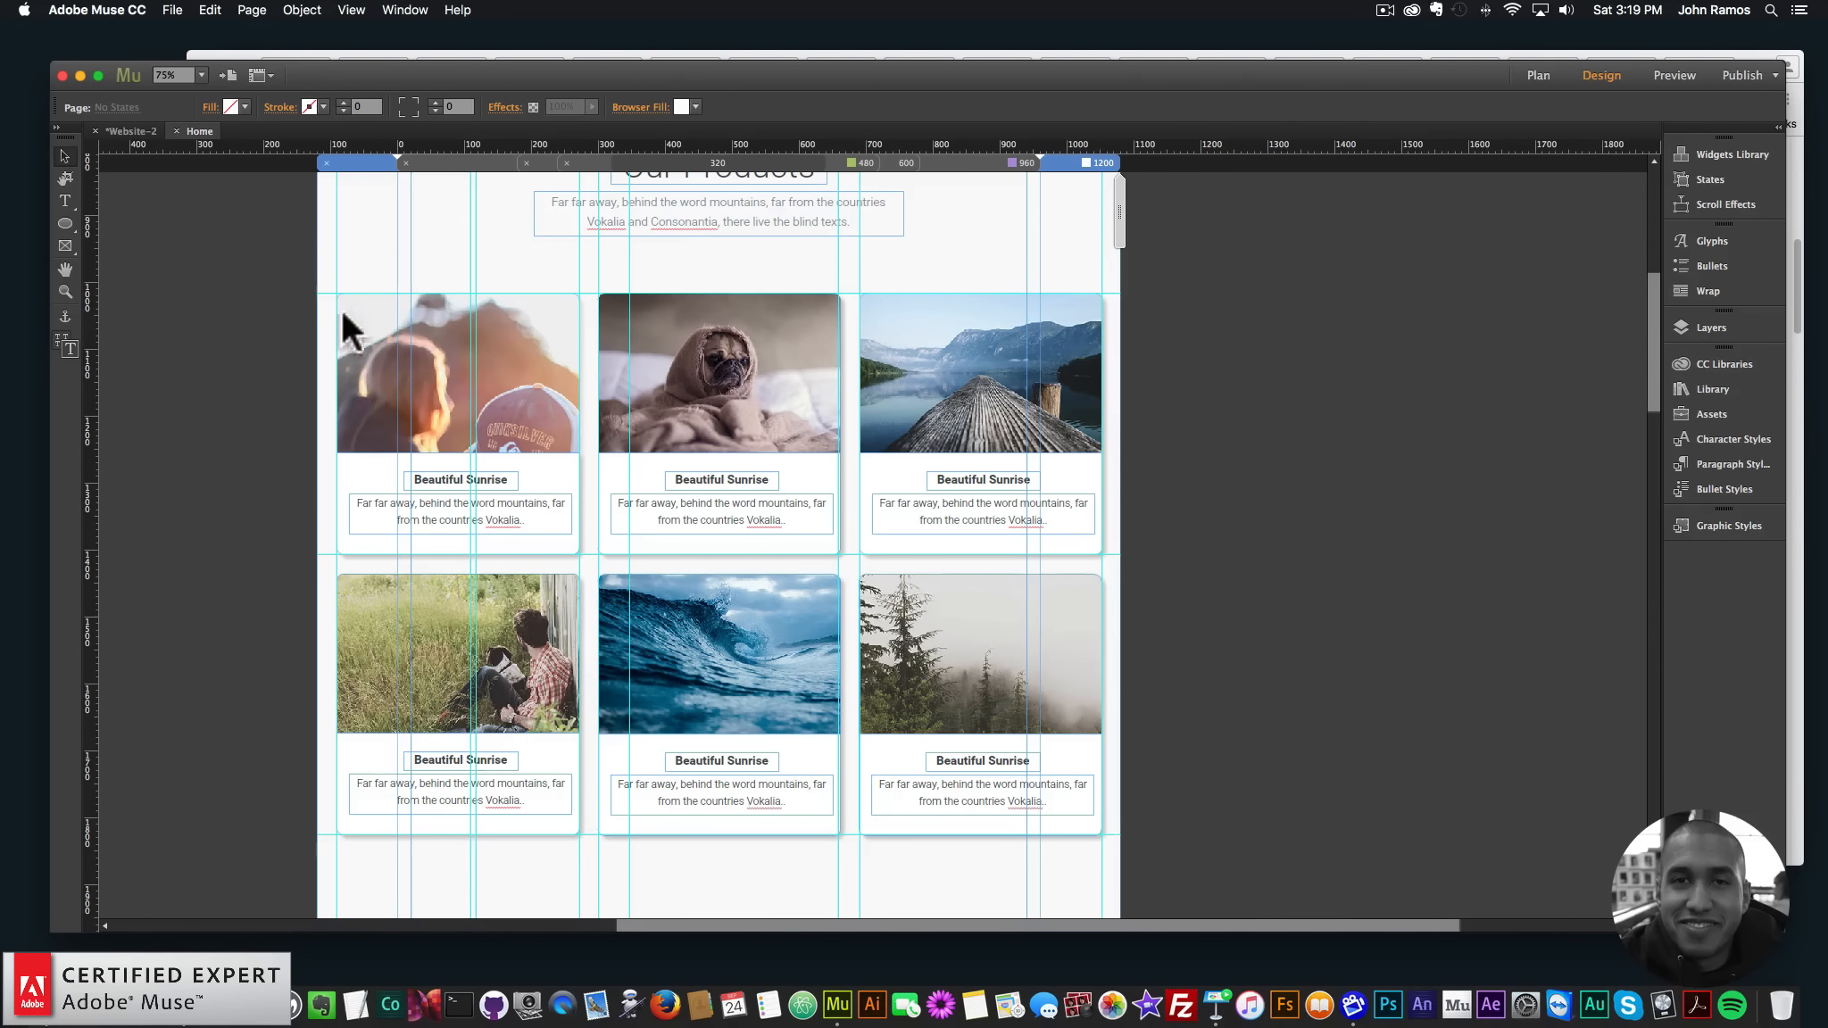
left_click(65, 223)
left_click(148, 239)
left_click_drag(329, 279, 587, 564)
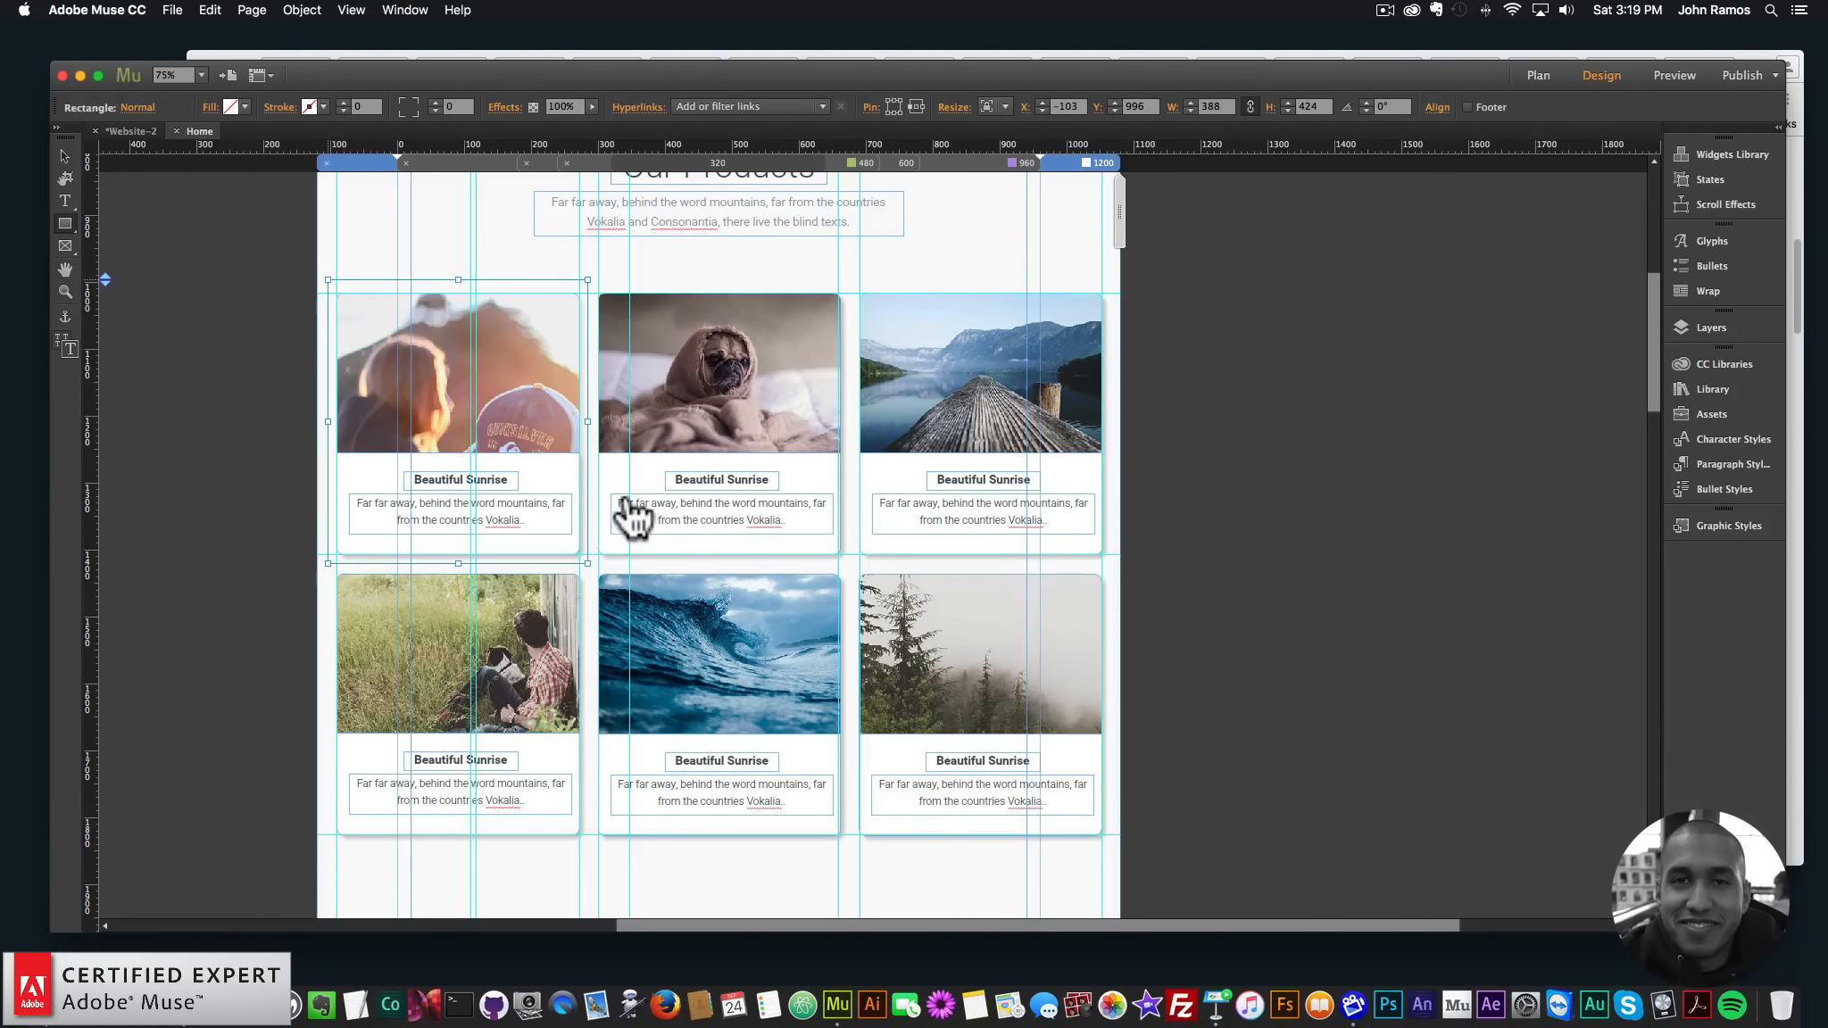
- Search the Library panel for 'ssosa' to find the on-scroll animation items
left_click(1711, 387)
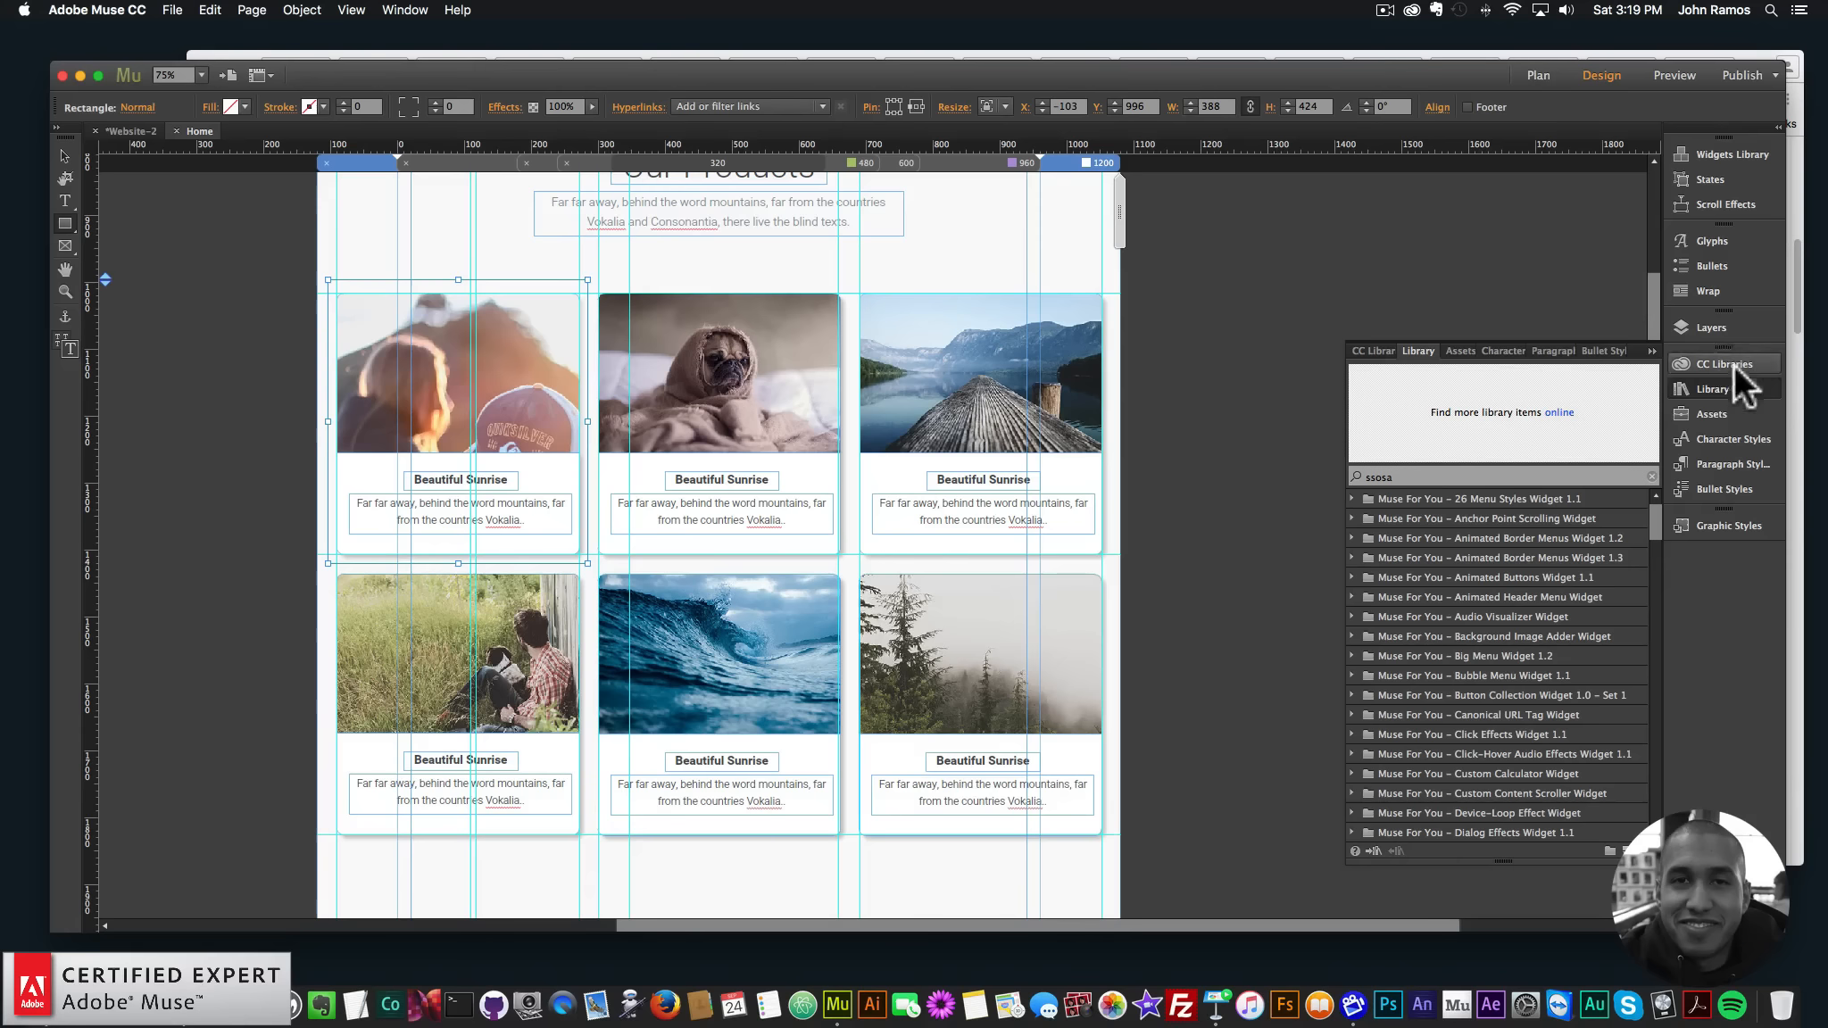
left_click(406, 10)
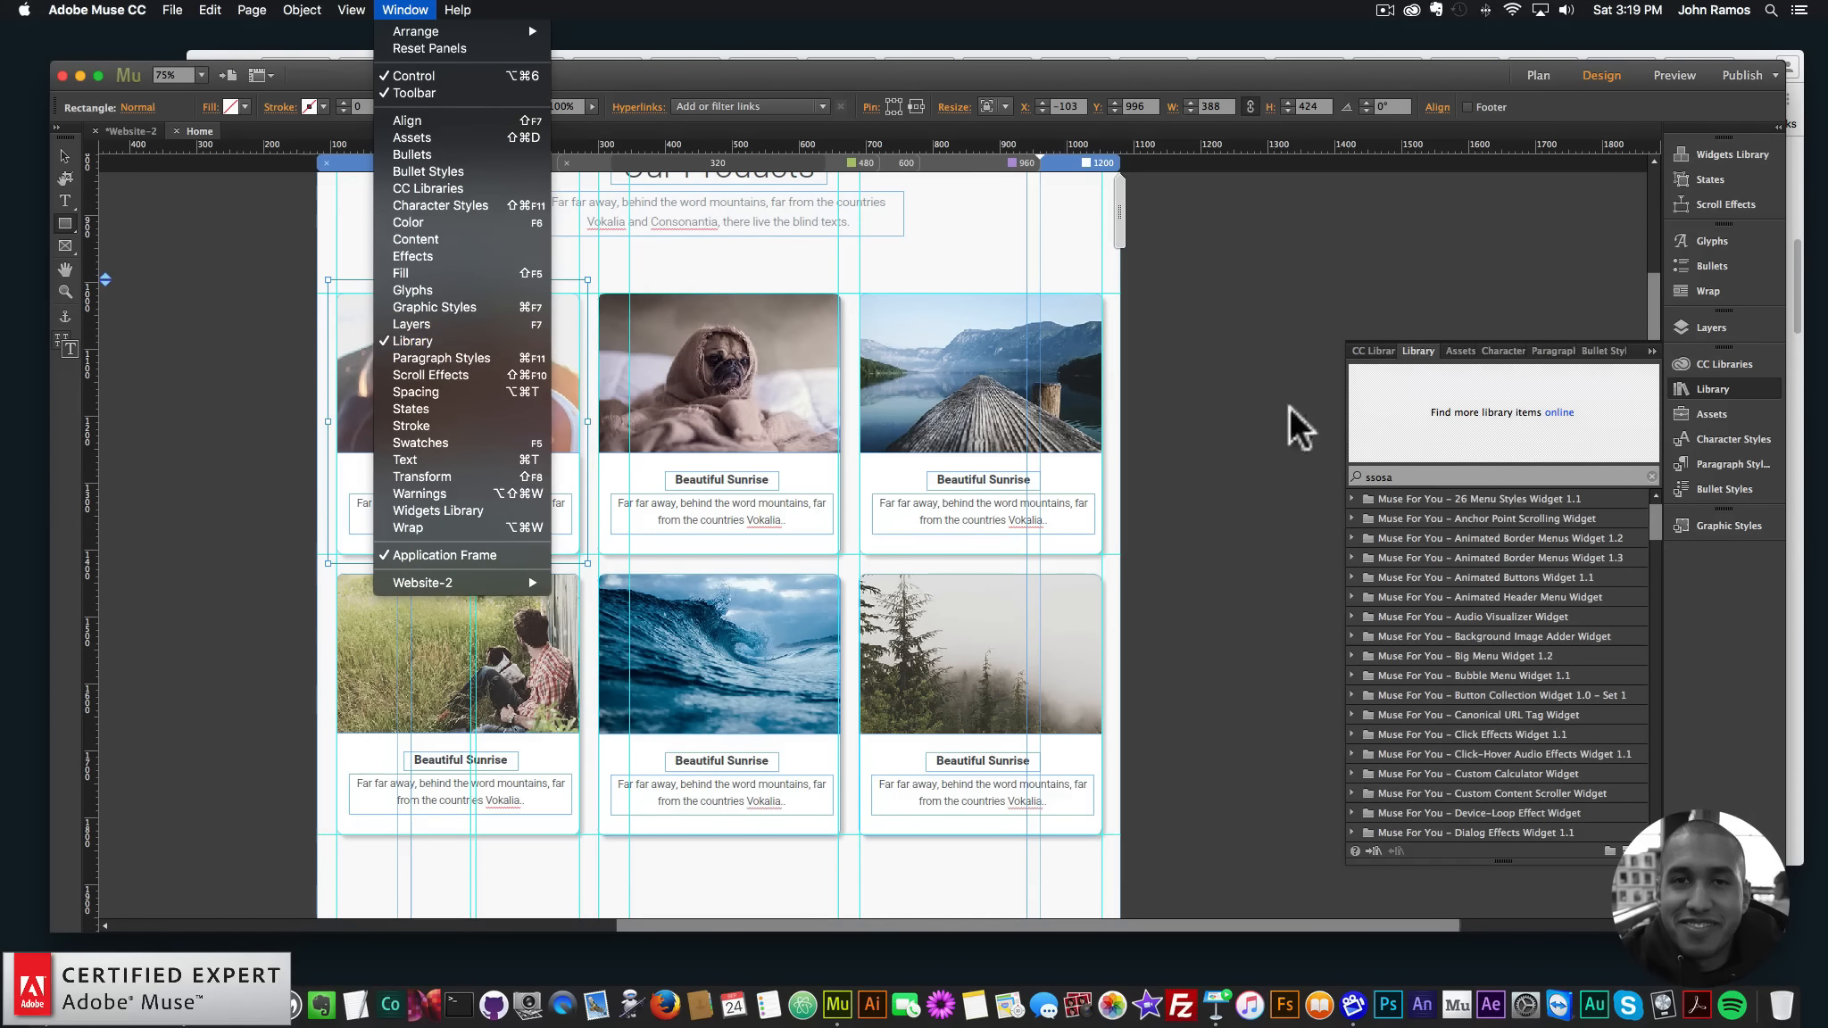
left_click(1394, 473)
left_click_drag(1411, 474, 1252, 468)
type("s")
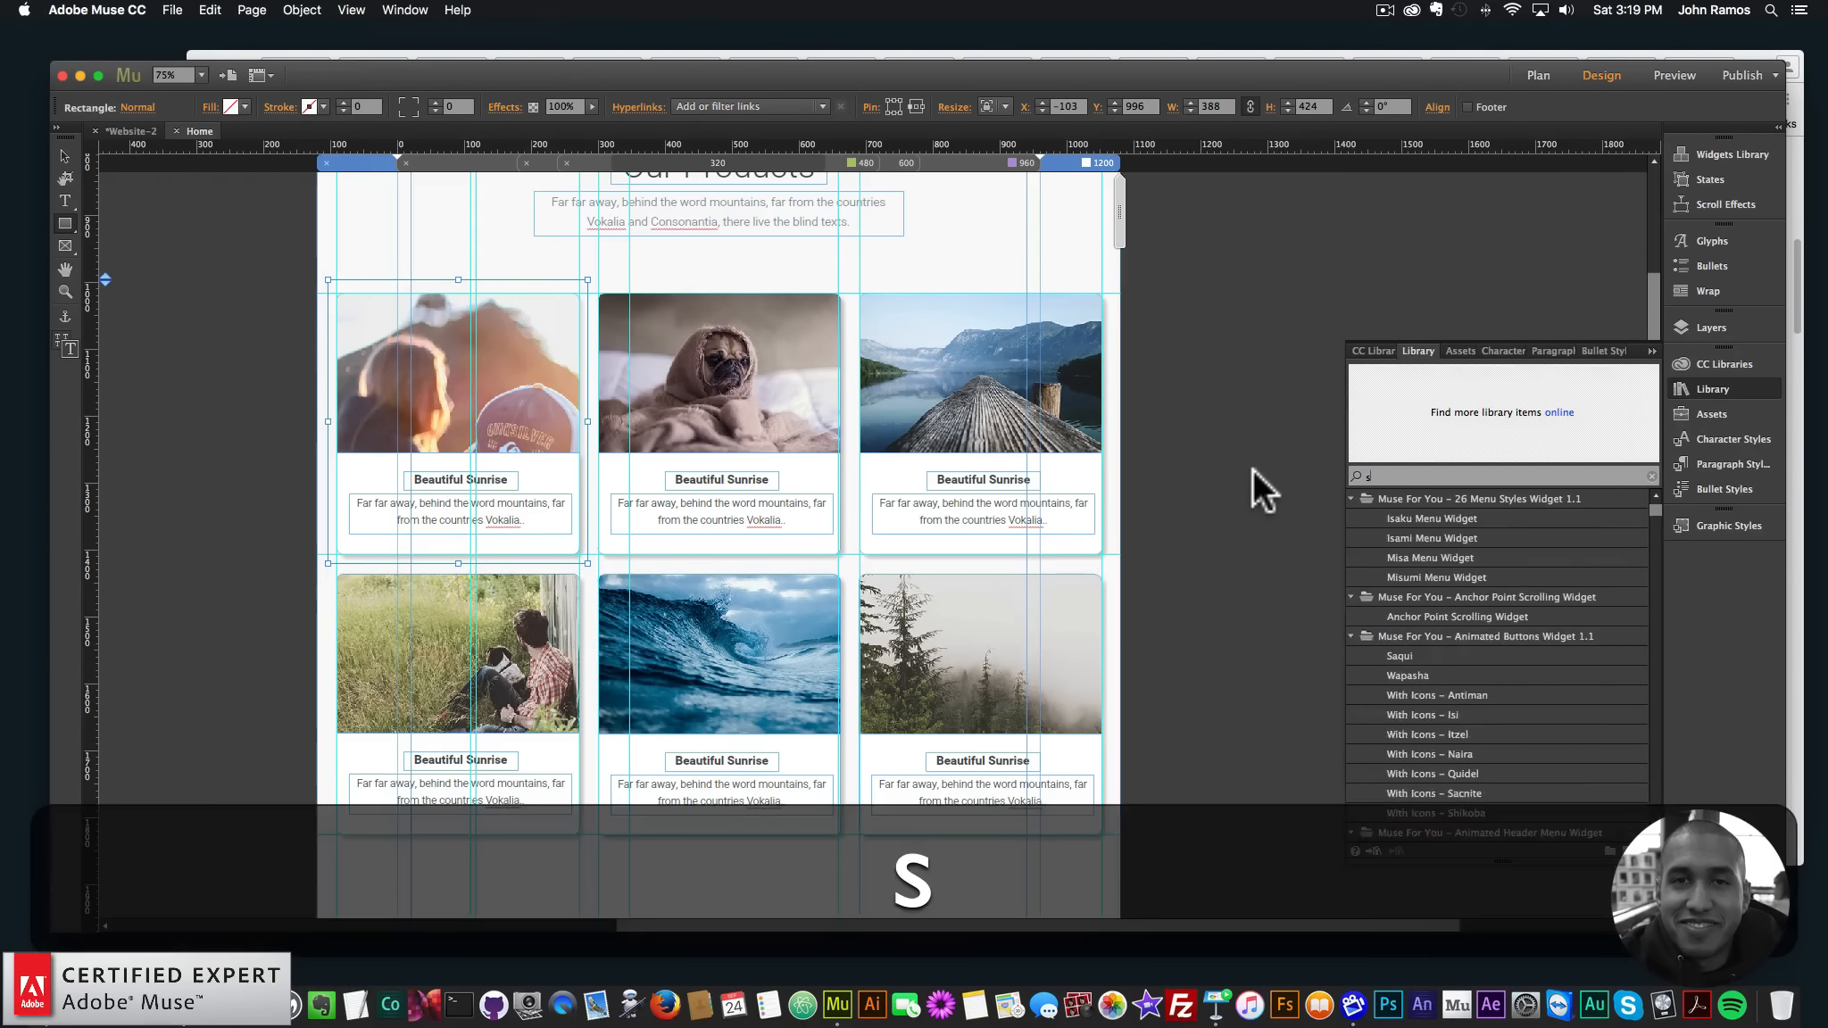
type("sosa")
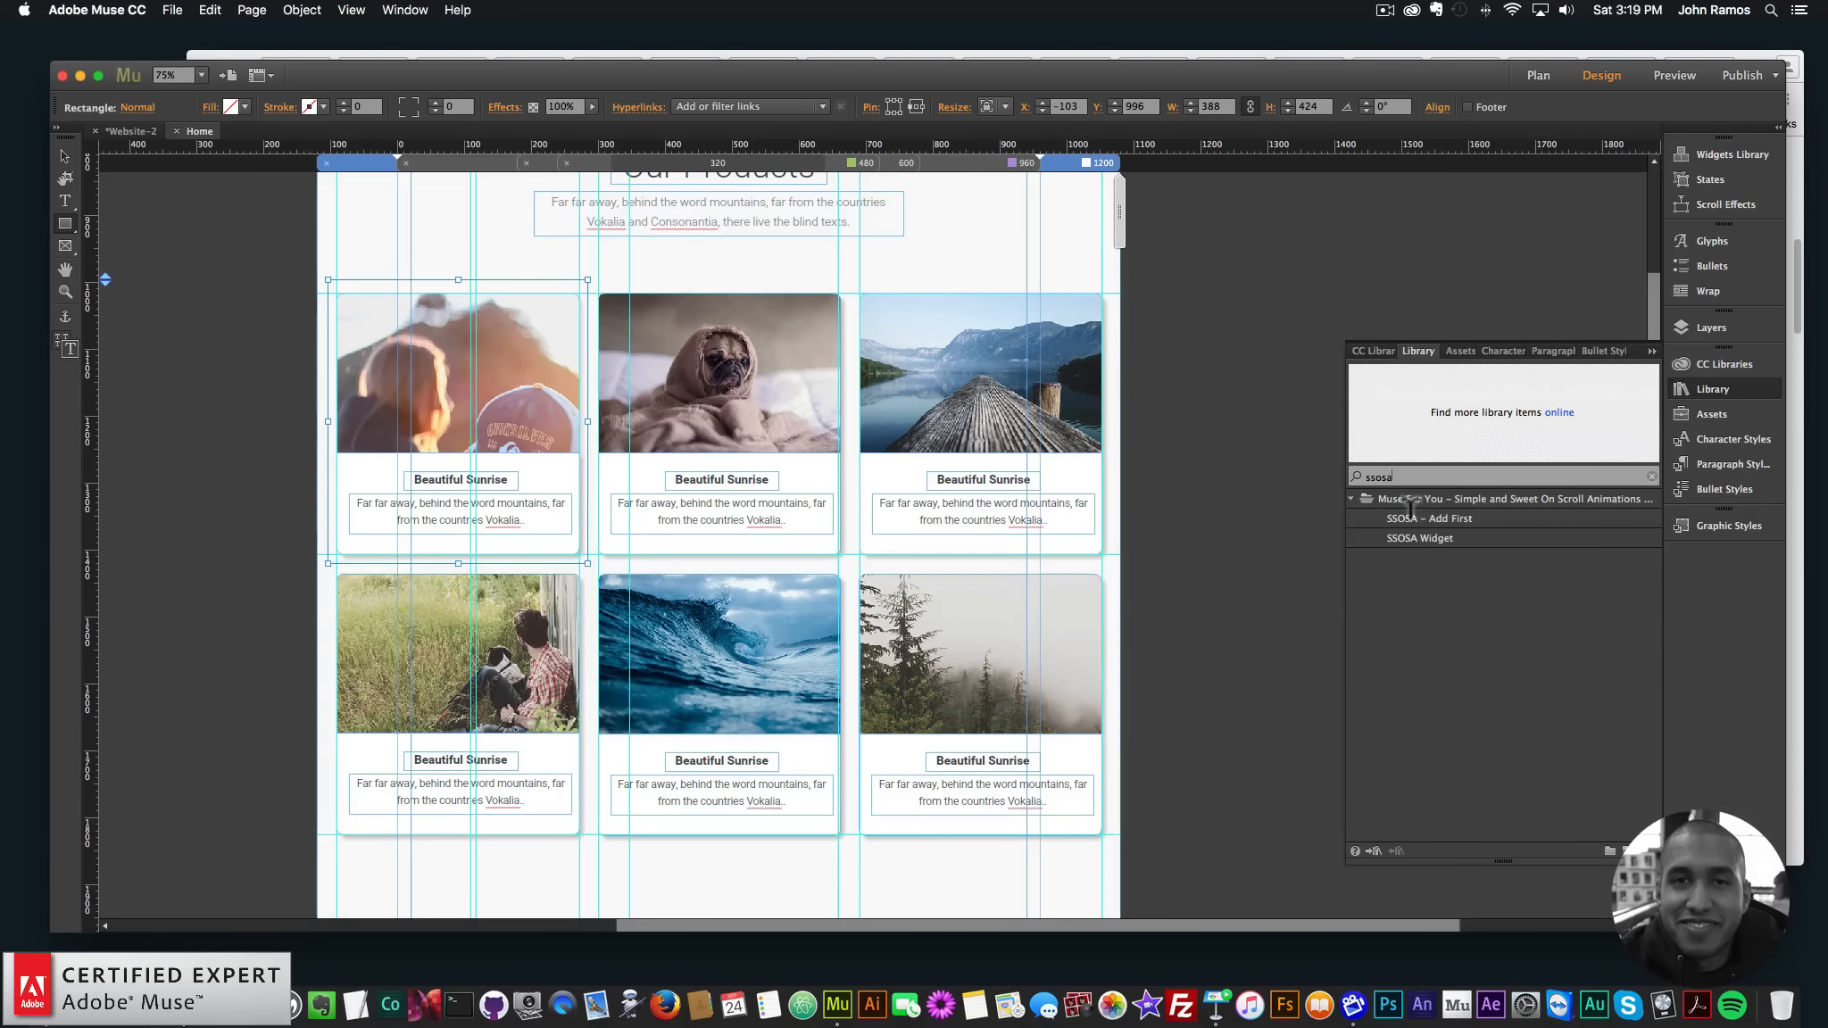
left_click(1419, 517)
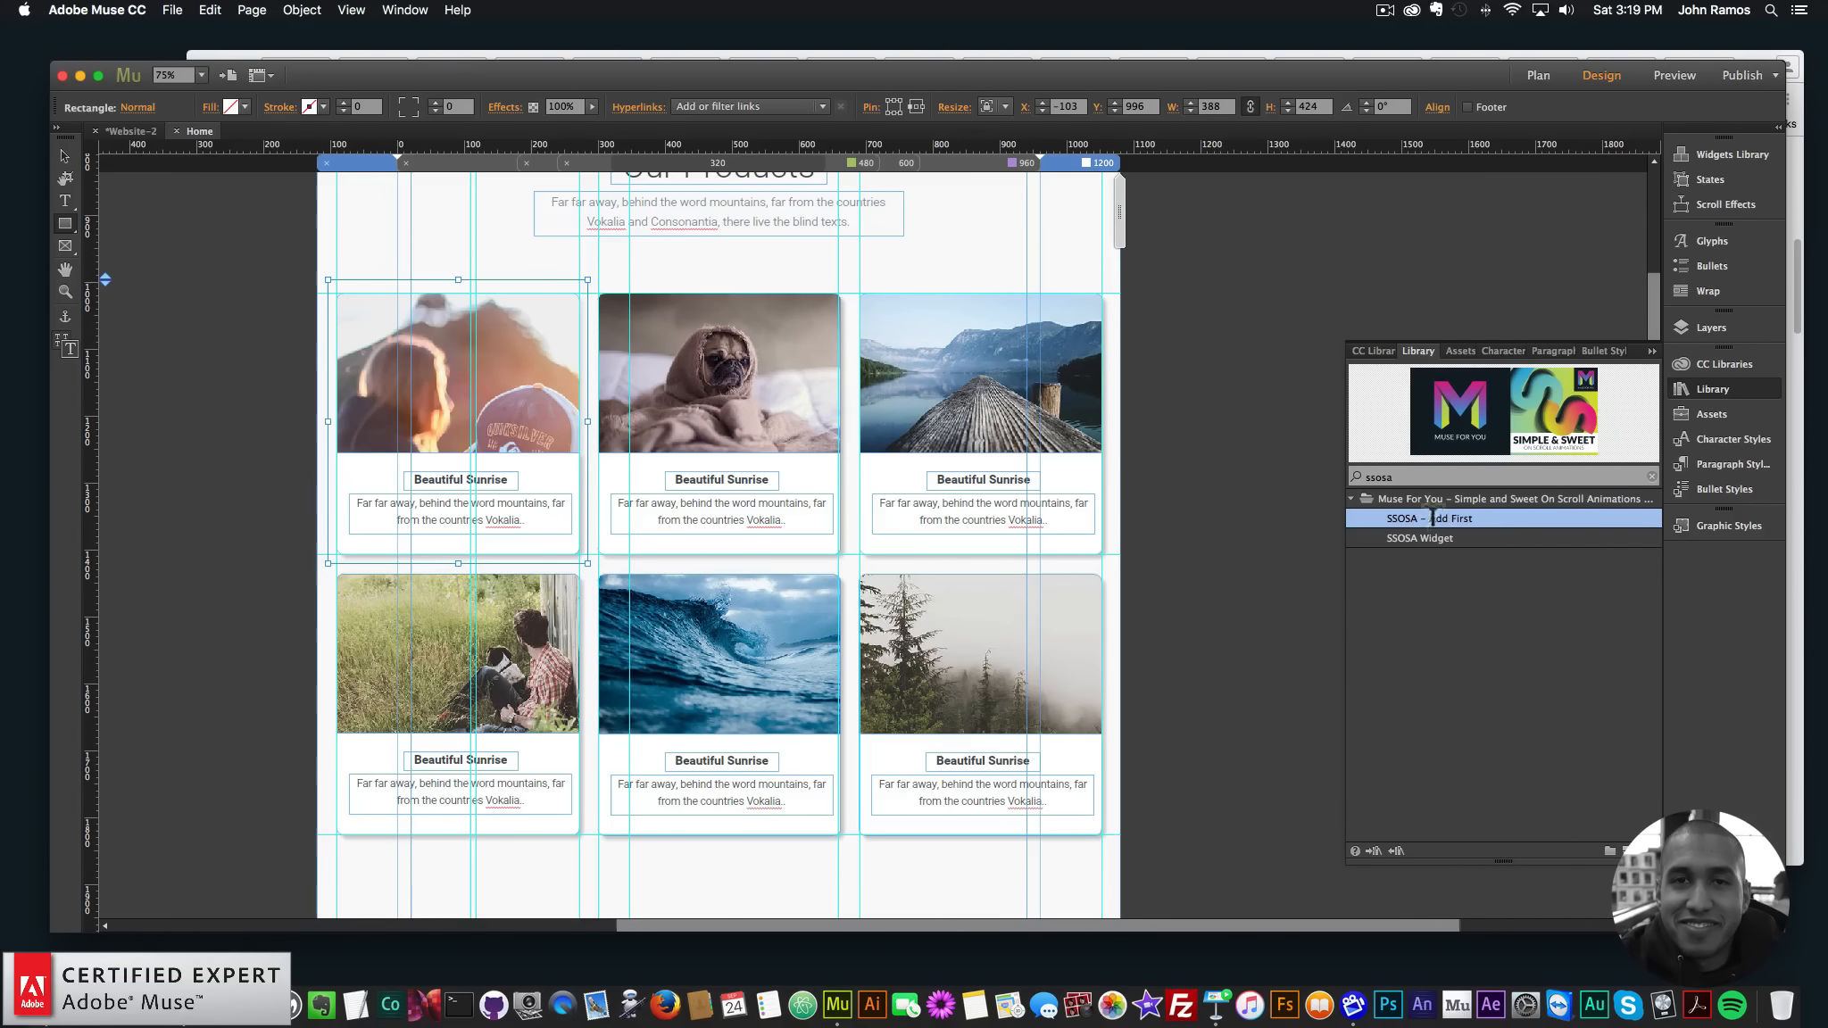
- Place SSOSA Add First and SSOSA Widget in the left margin, aligned one under the other
left_click_drag(1412, 509, 296, 339)
left_click_drag(1419, 538, 277, 382)
left_click(309, 350)
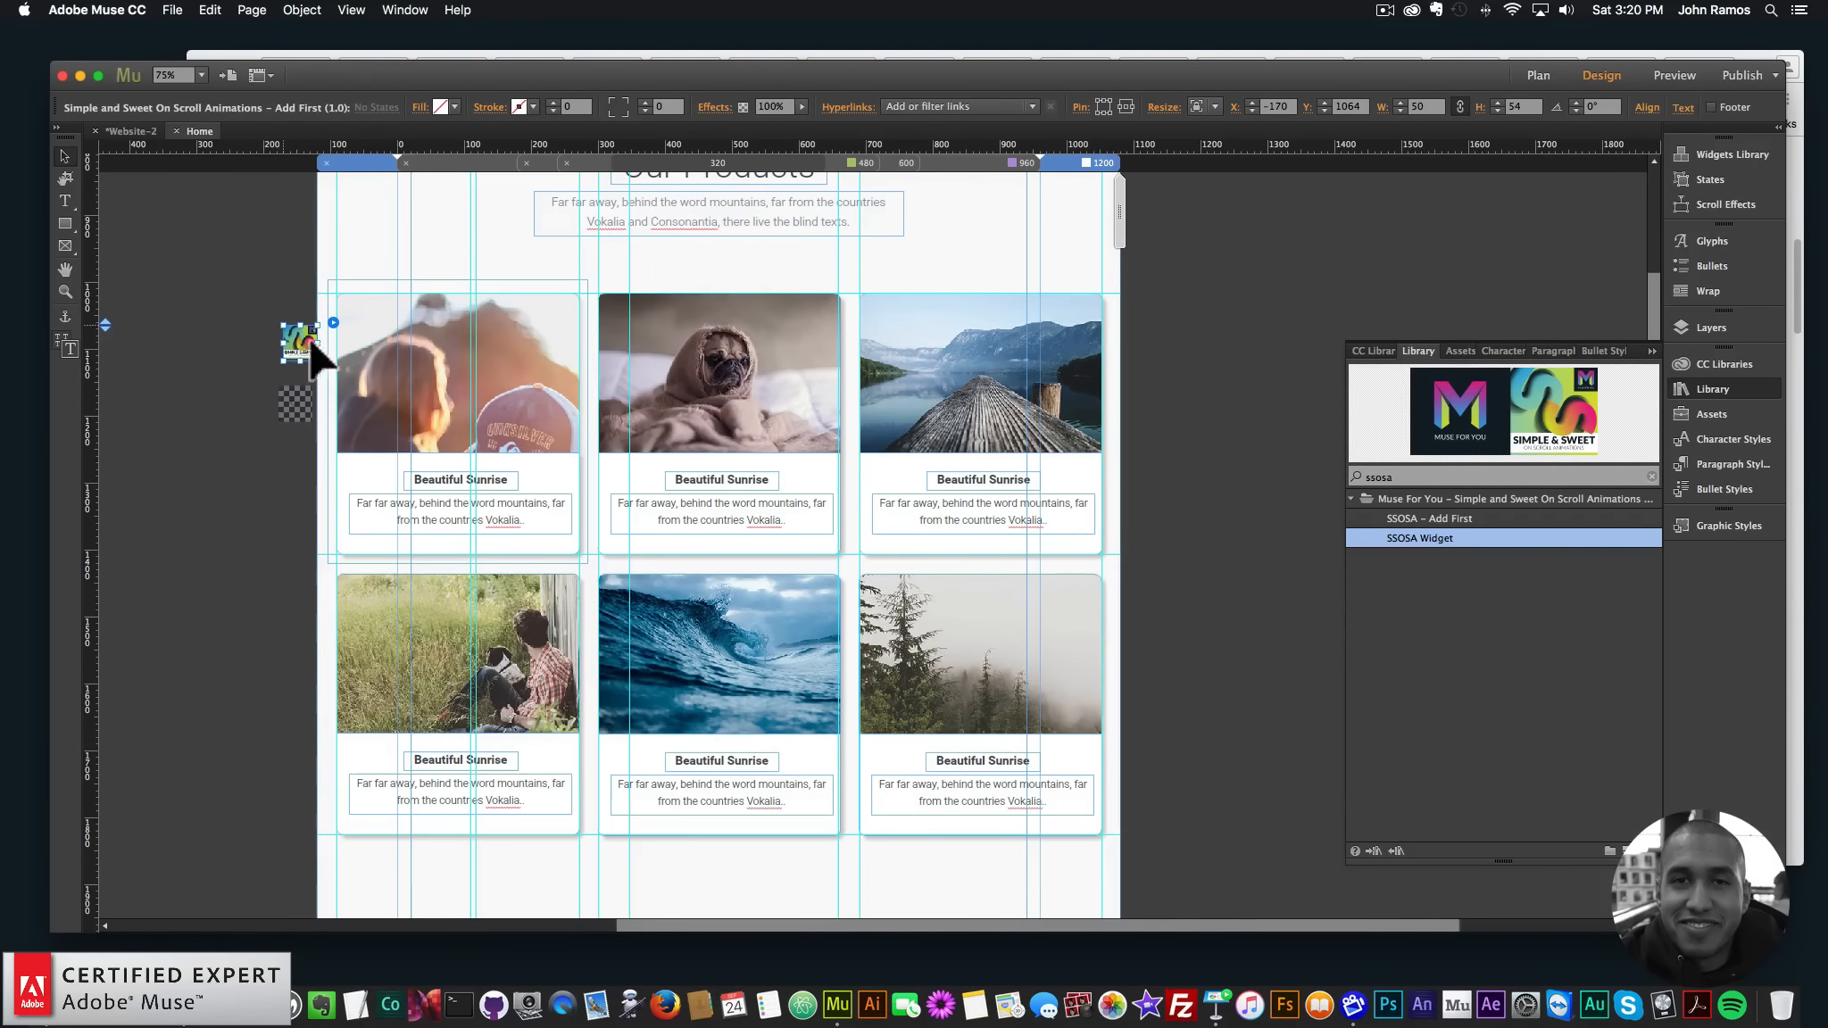
left_click(299, 406)
left_click_drag(299, 384, 306, 384)
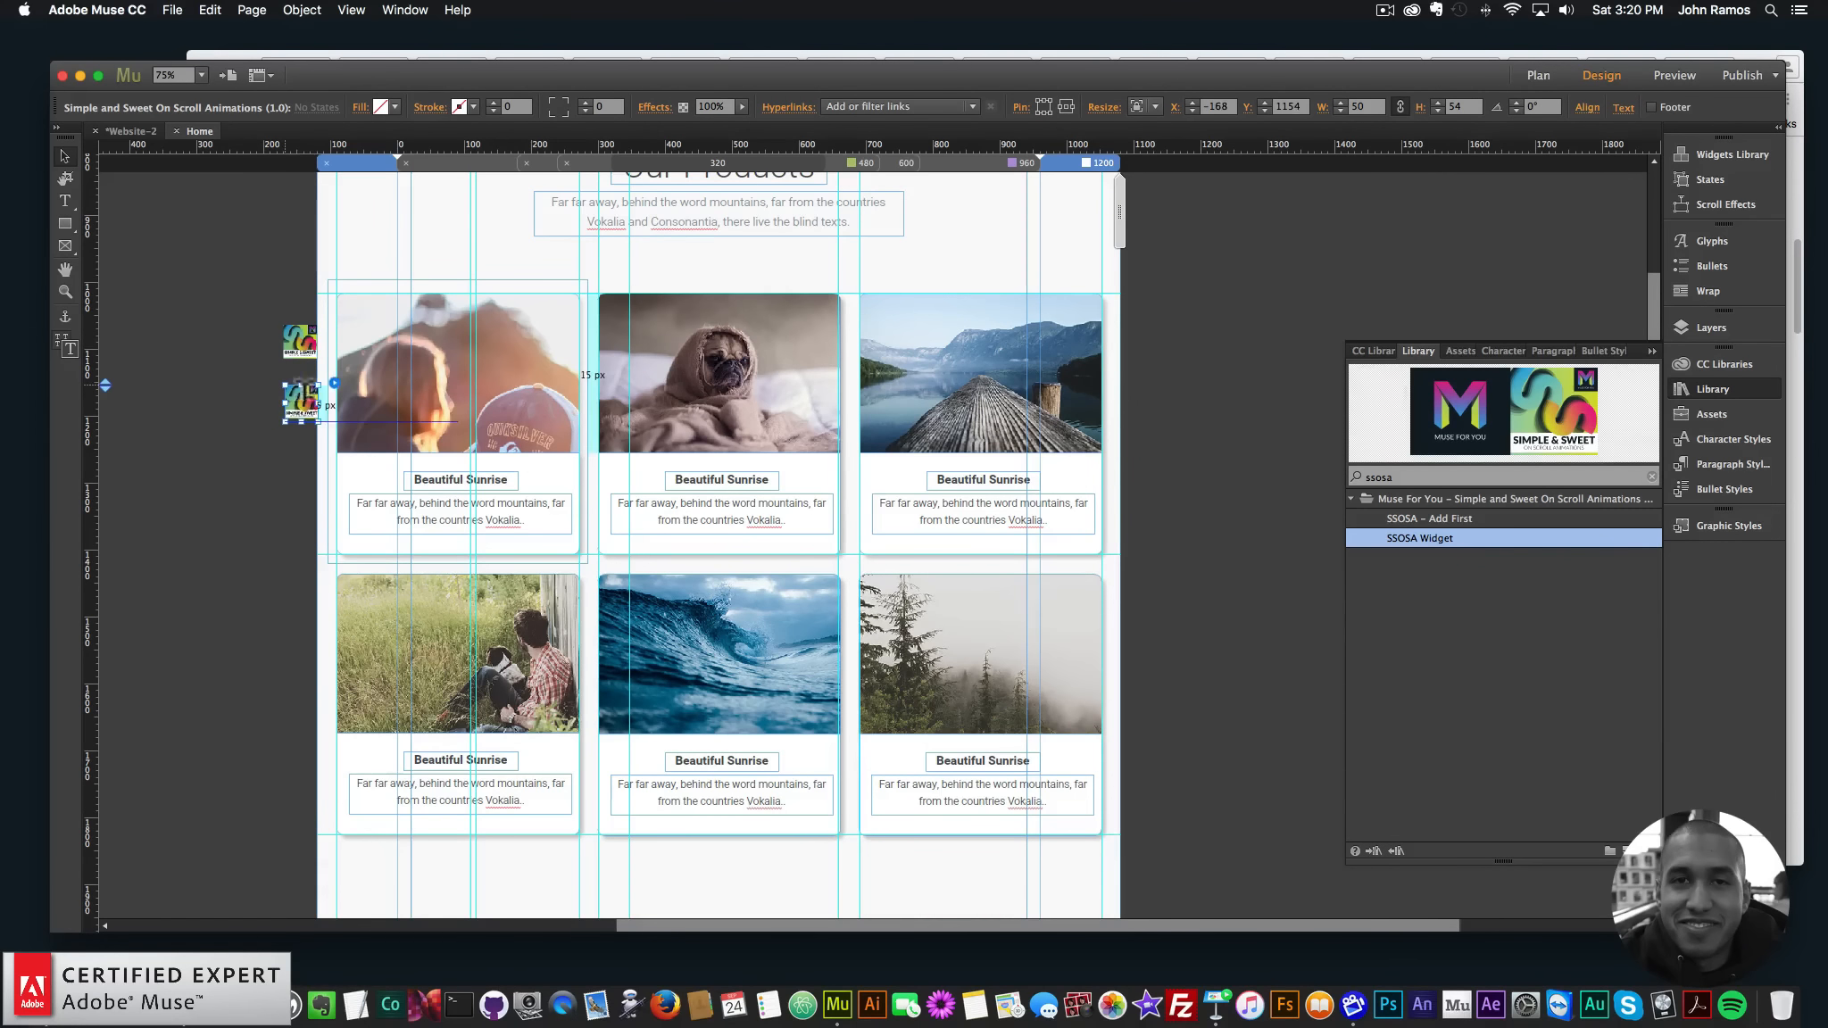
left_click(301, 342)
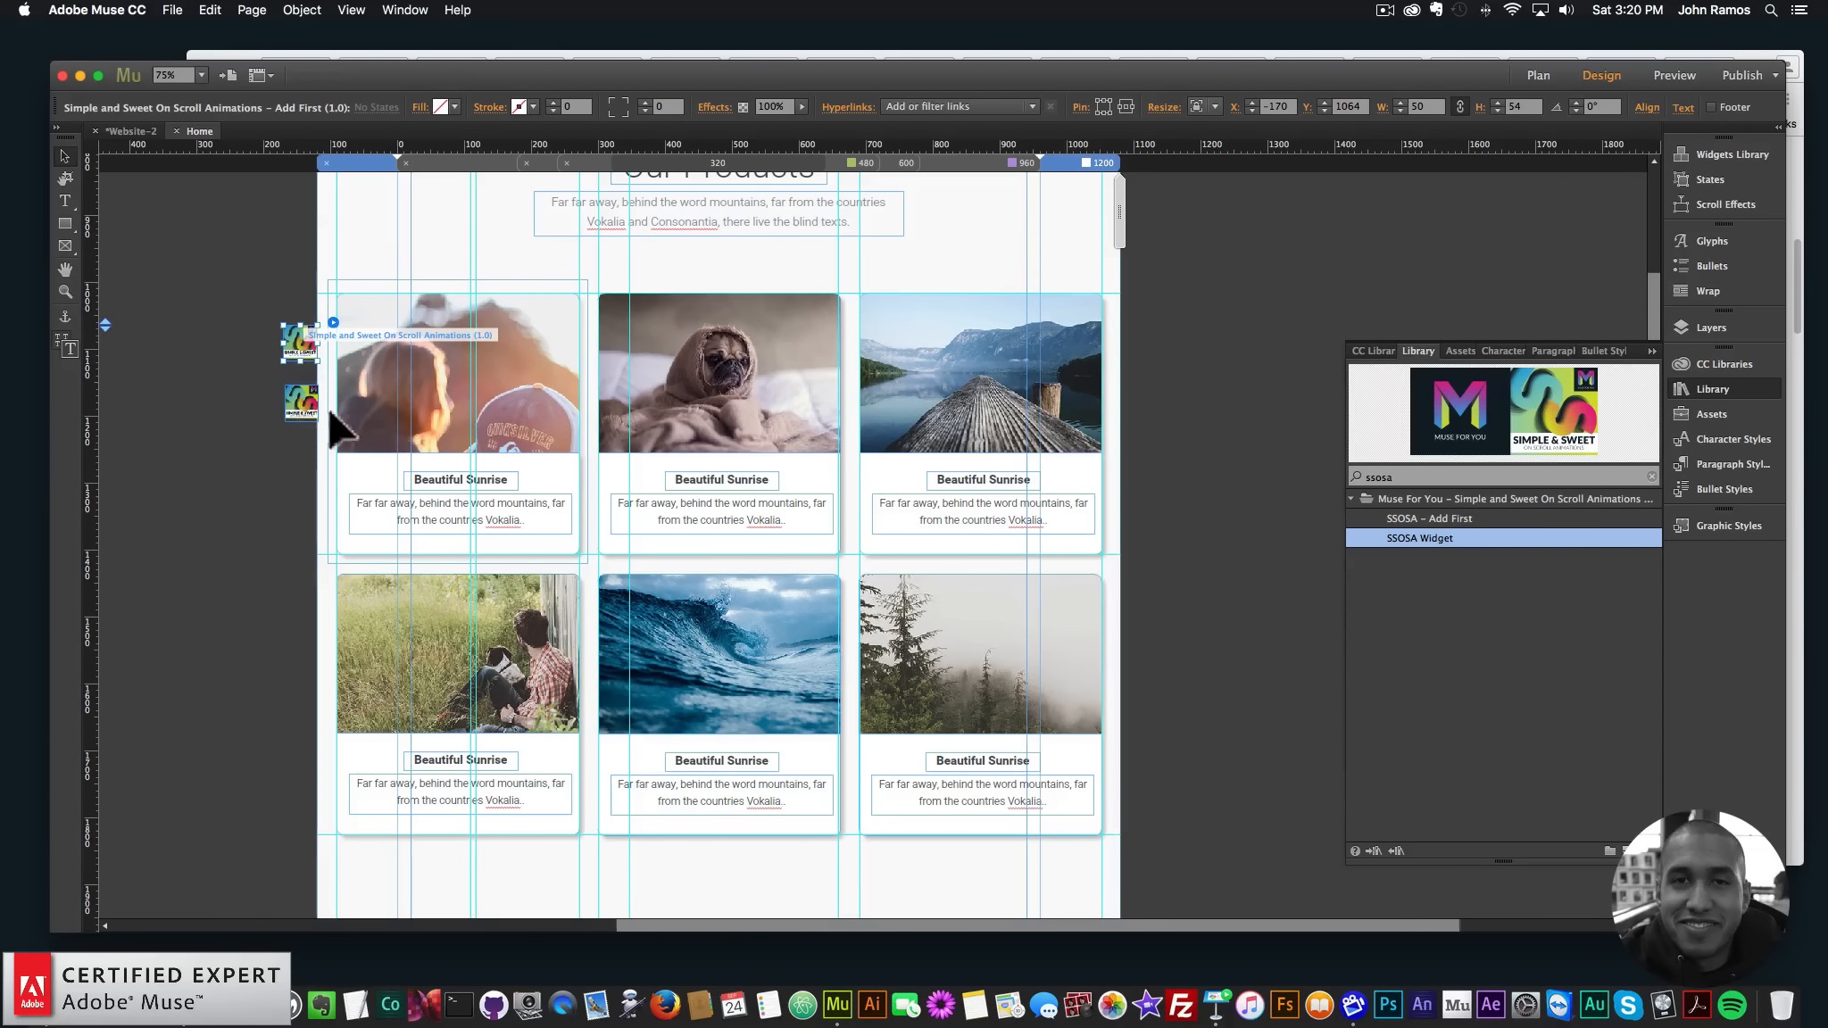
left_click(320, 409)
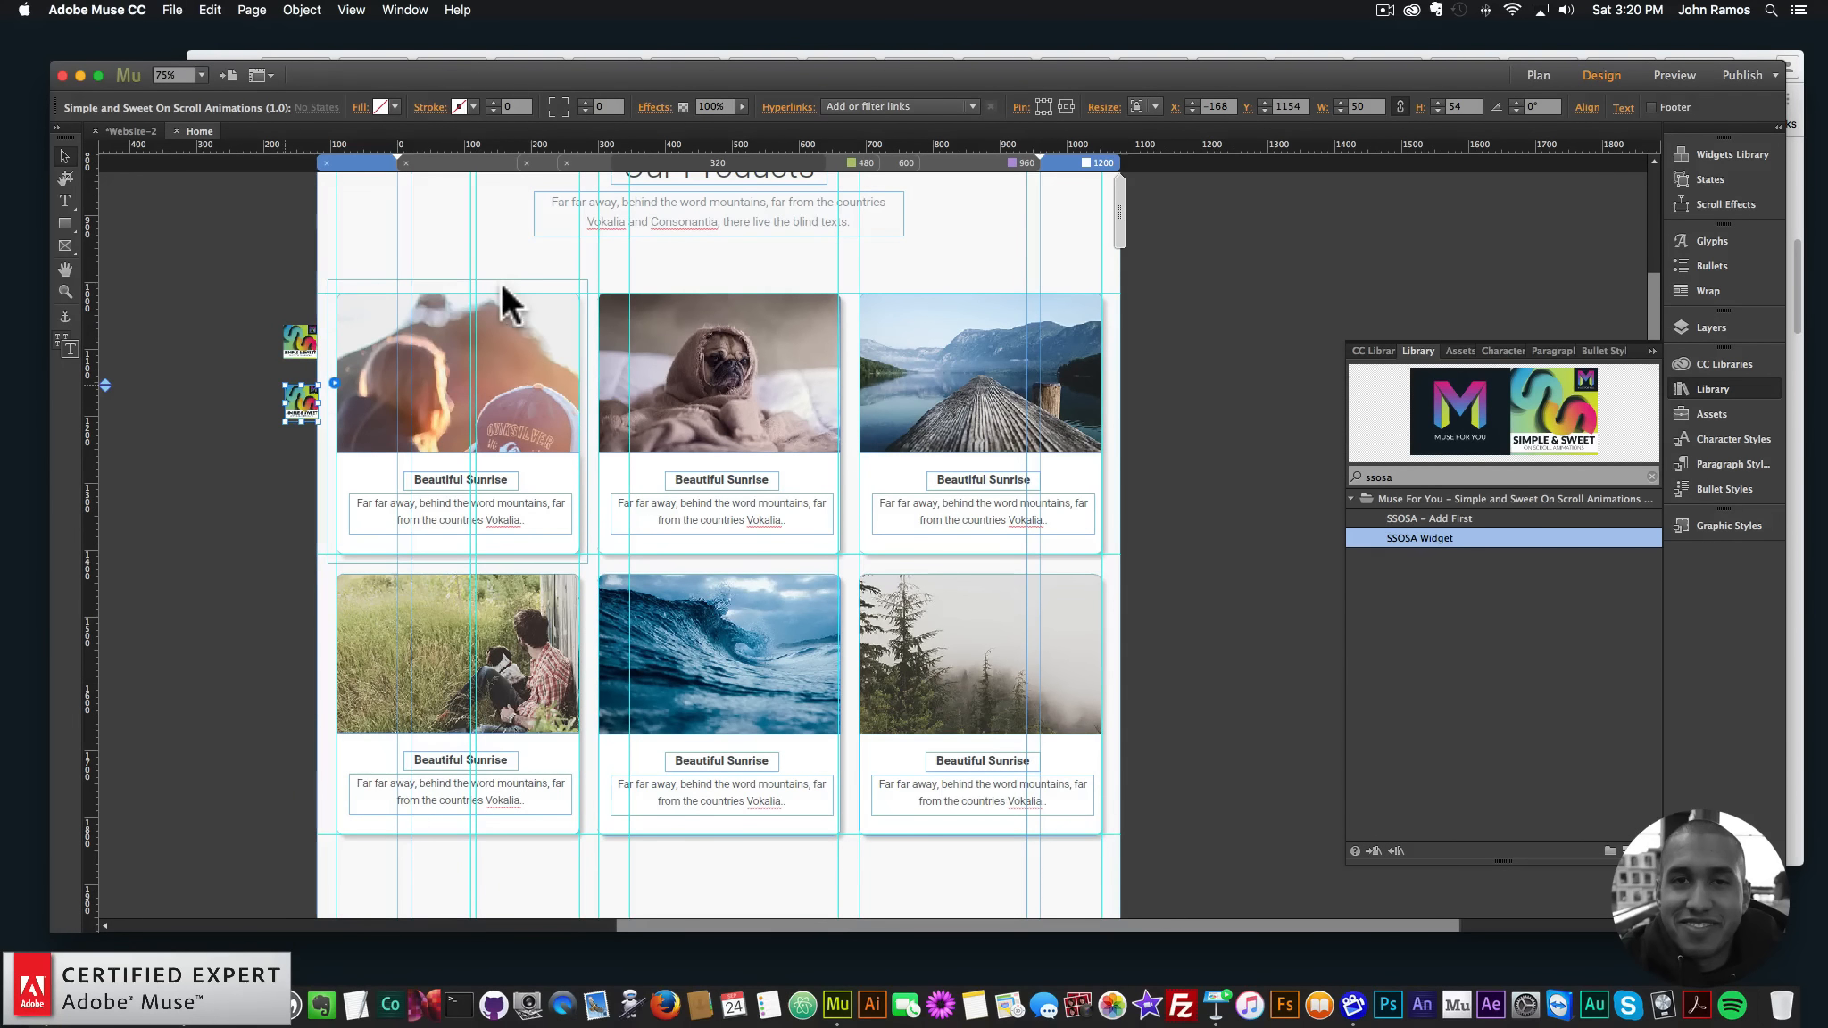
left_click(501, 282)
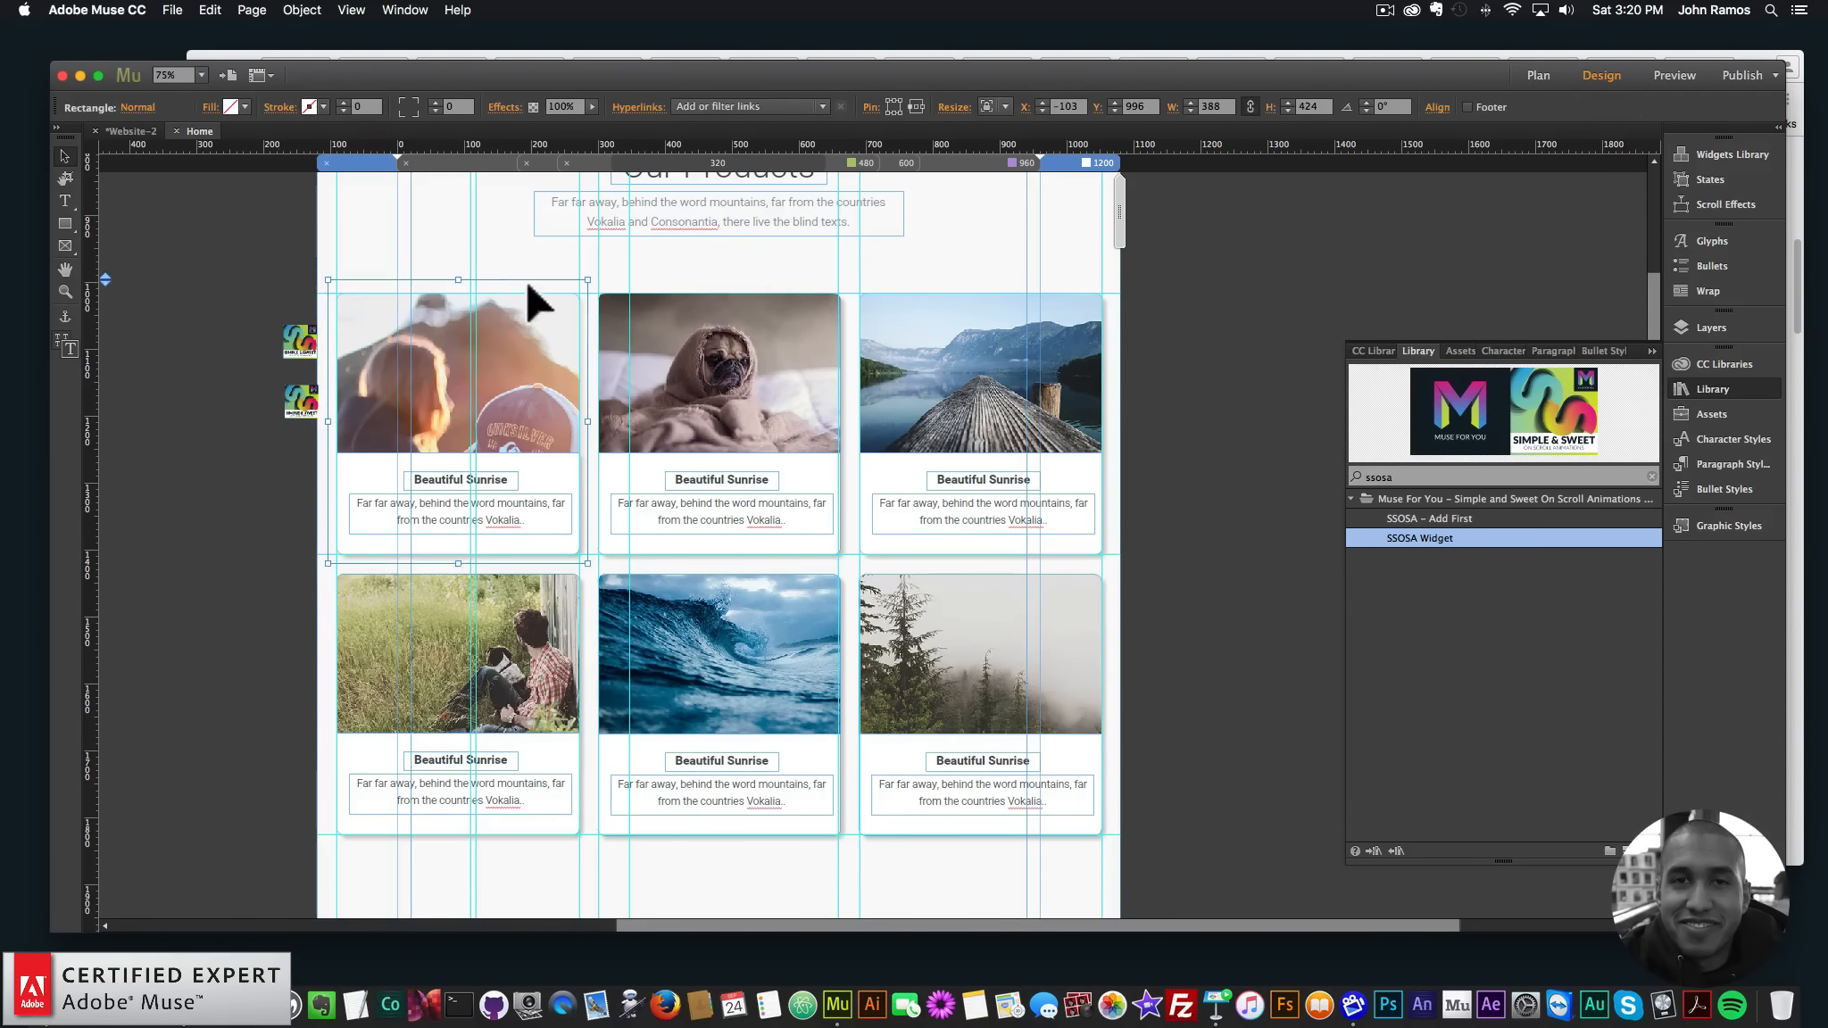
- Save the card as a new graphic style named onscroll1 and open the animation widget's options
left_click(1735, 527)
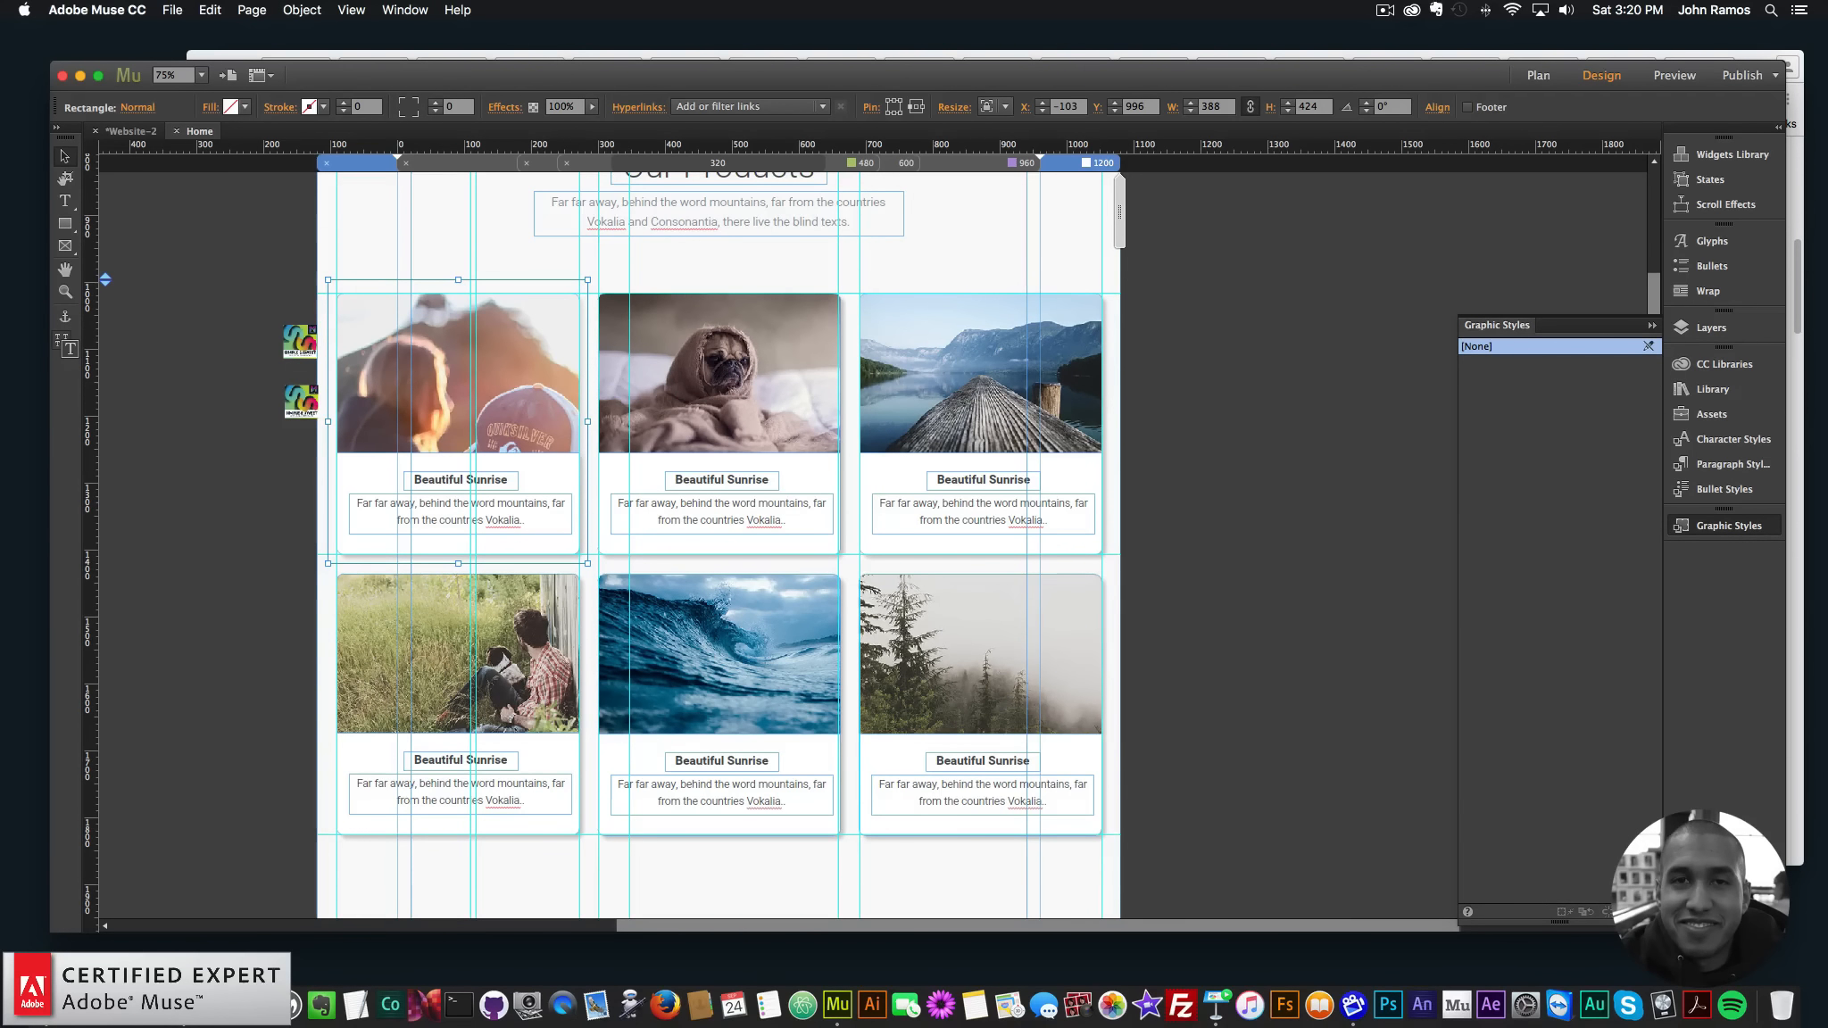
left_click(1629, 912)
double_click(1471, 364)
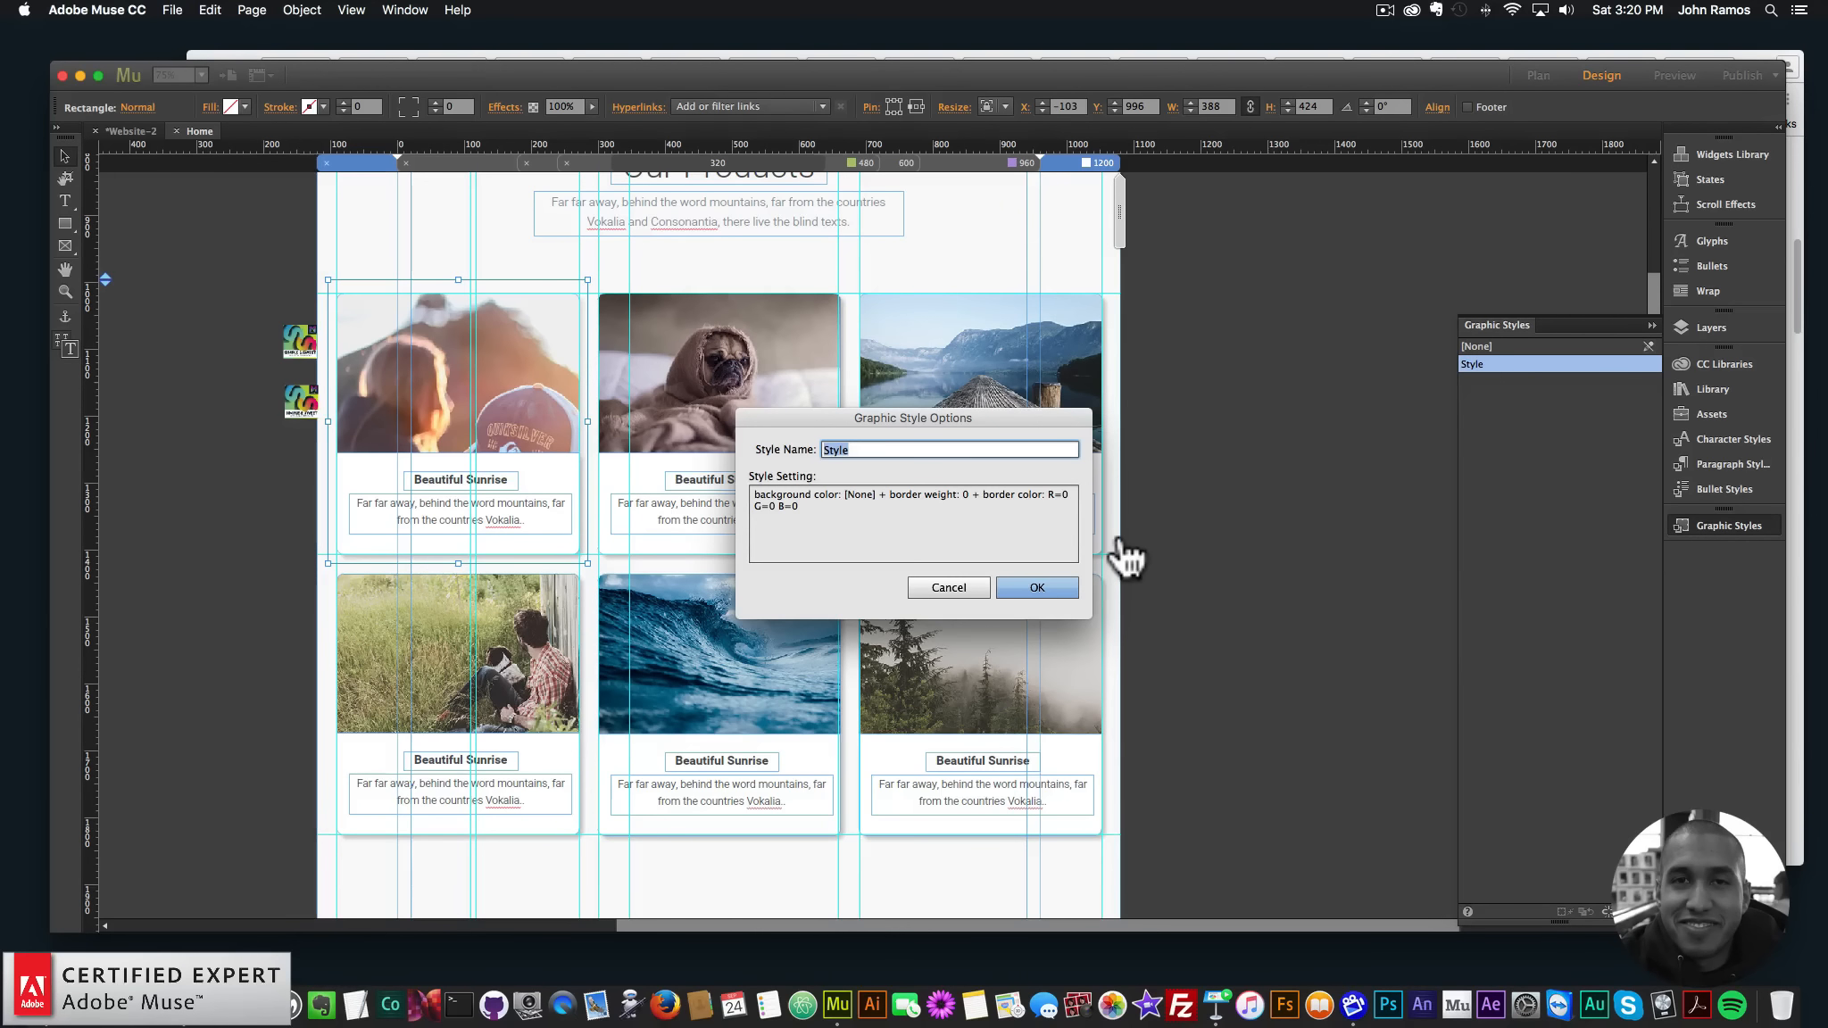
type("onscroll1")
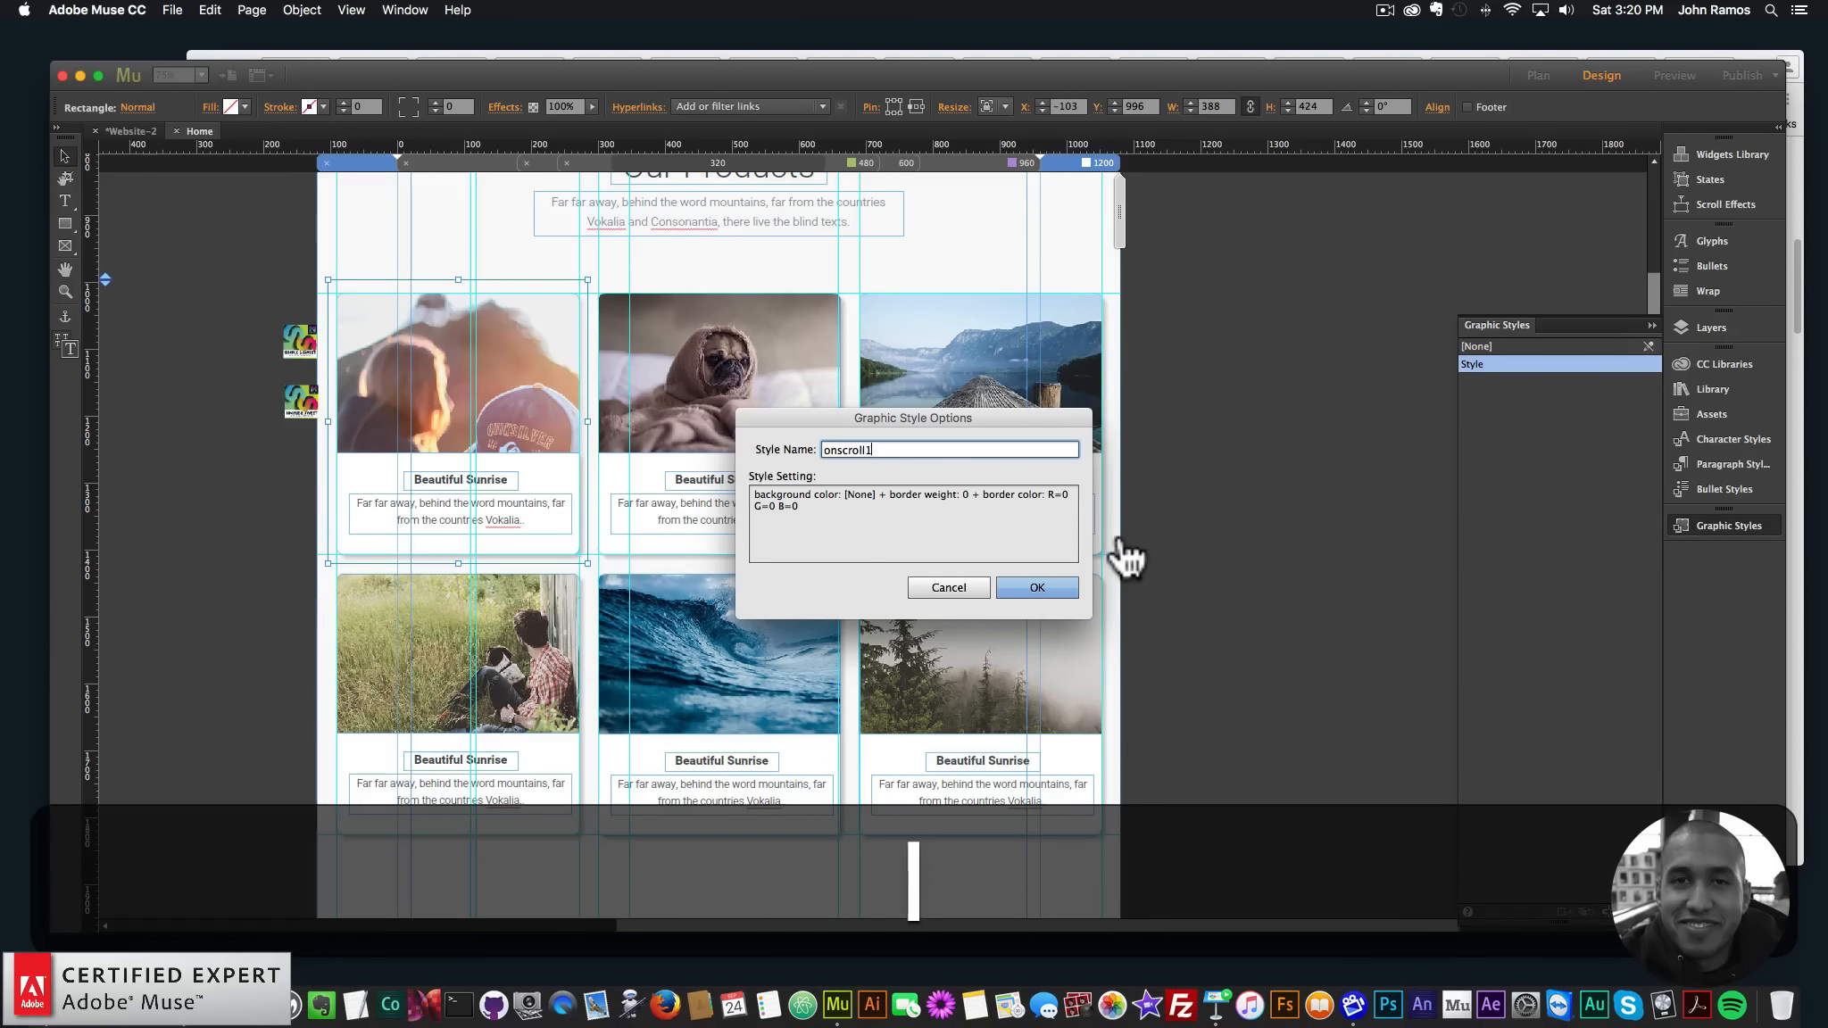
key("Return")
left_click(300, 402)
left_click(331, 378)
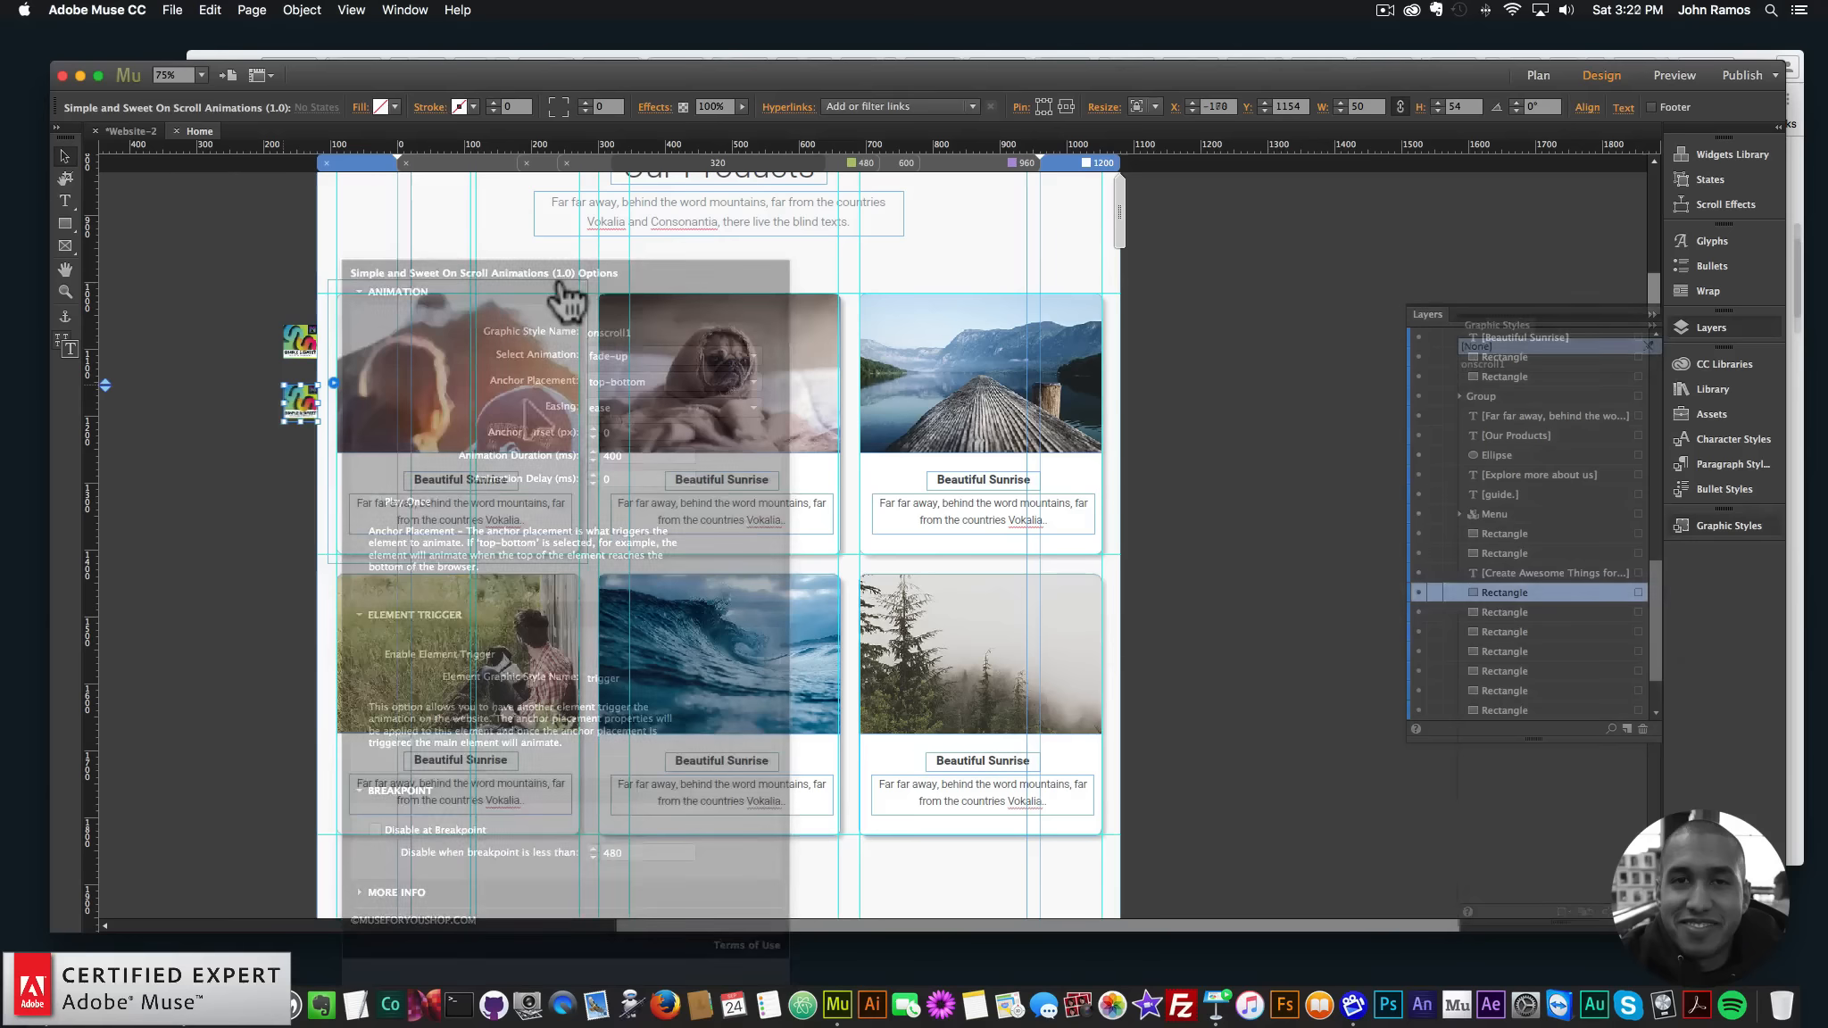
- Drag the first card's Rectangle layer down among the other card rectangles in Layers
left_click(582, 295)
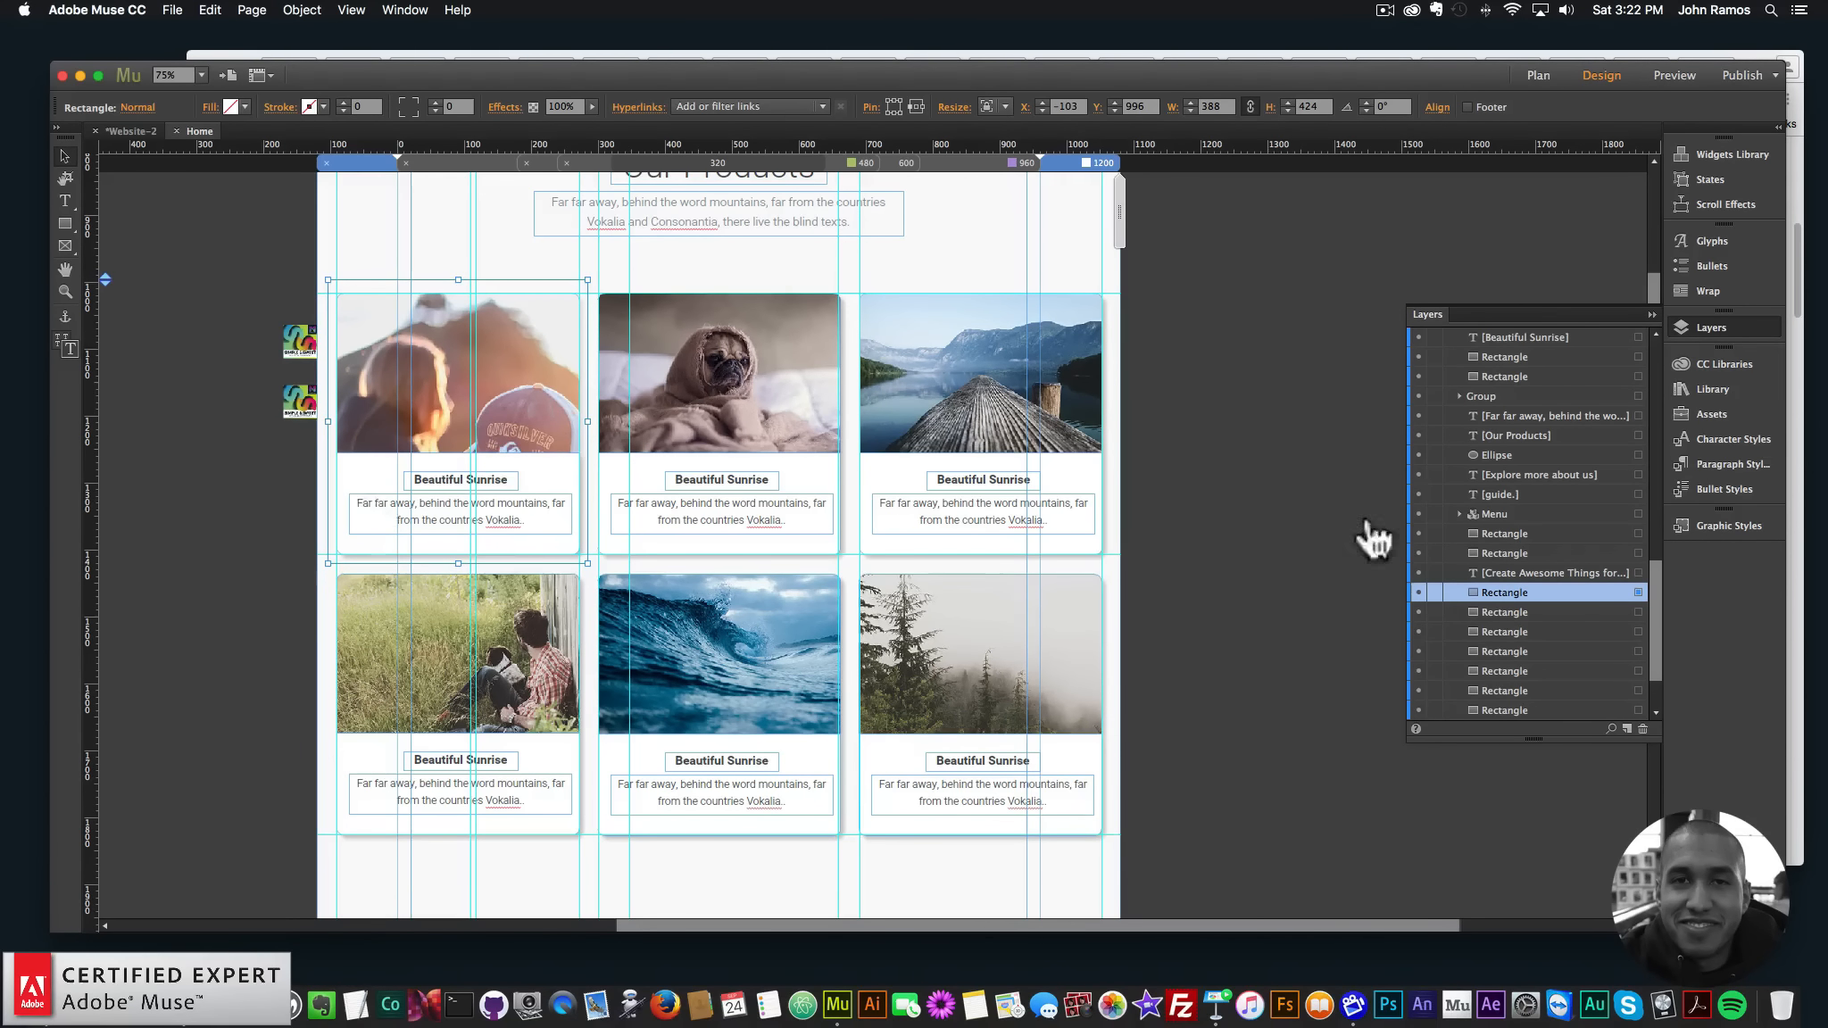
scroll(1502, 583, "up", 15)
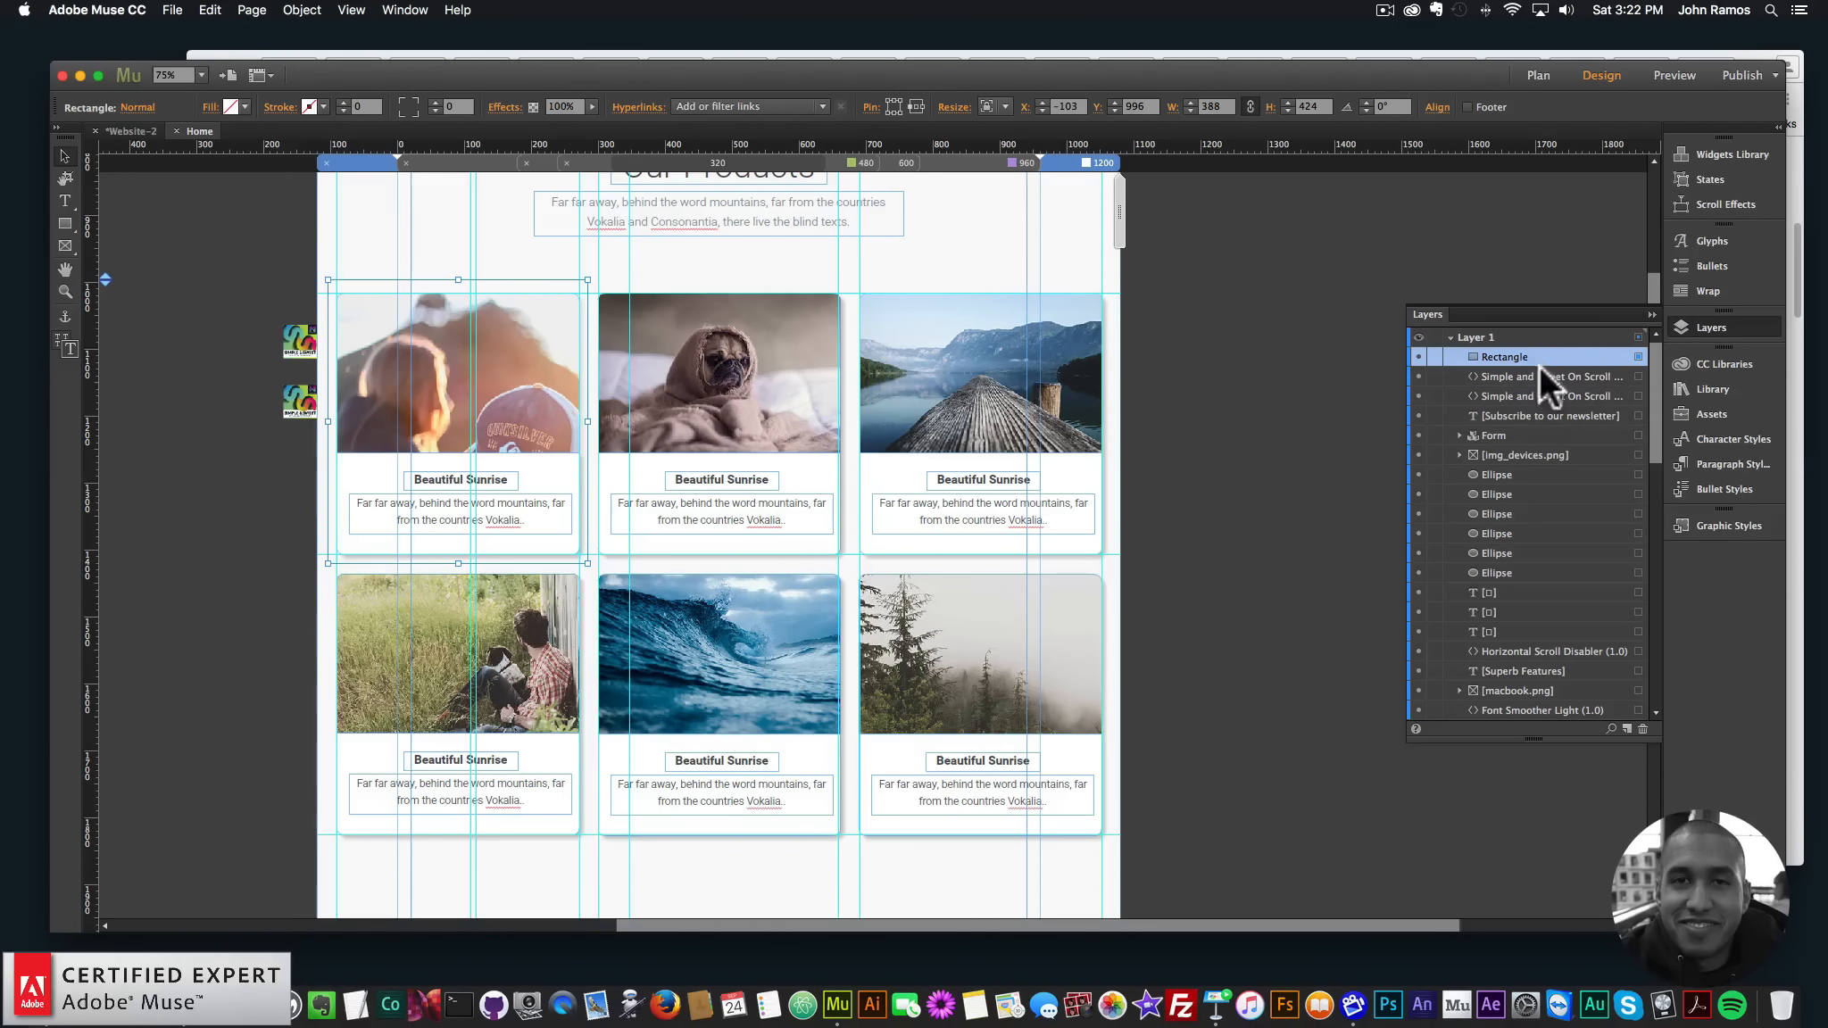
left_click_drag(1540, 366, 1534, 542)
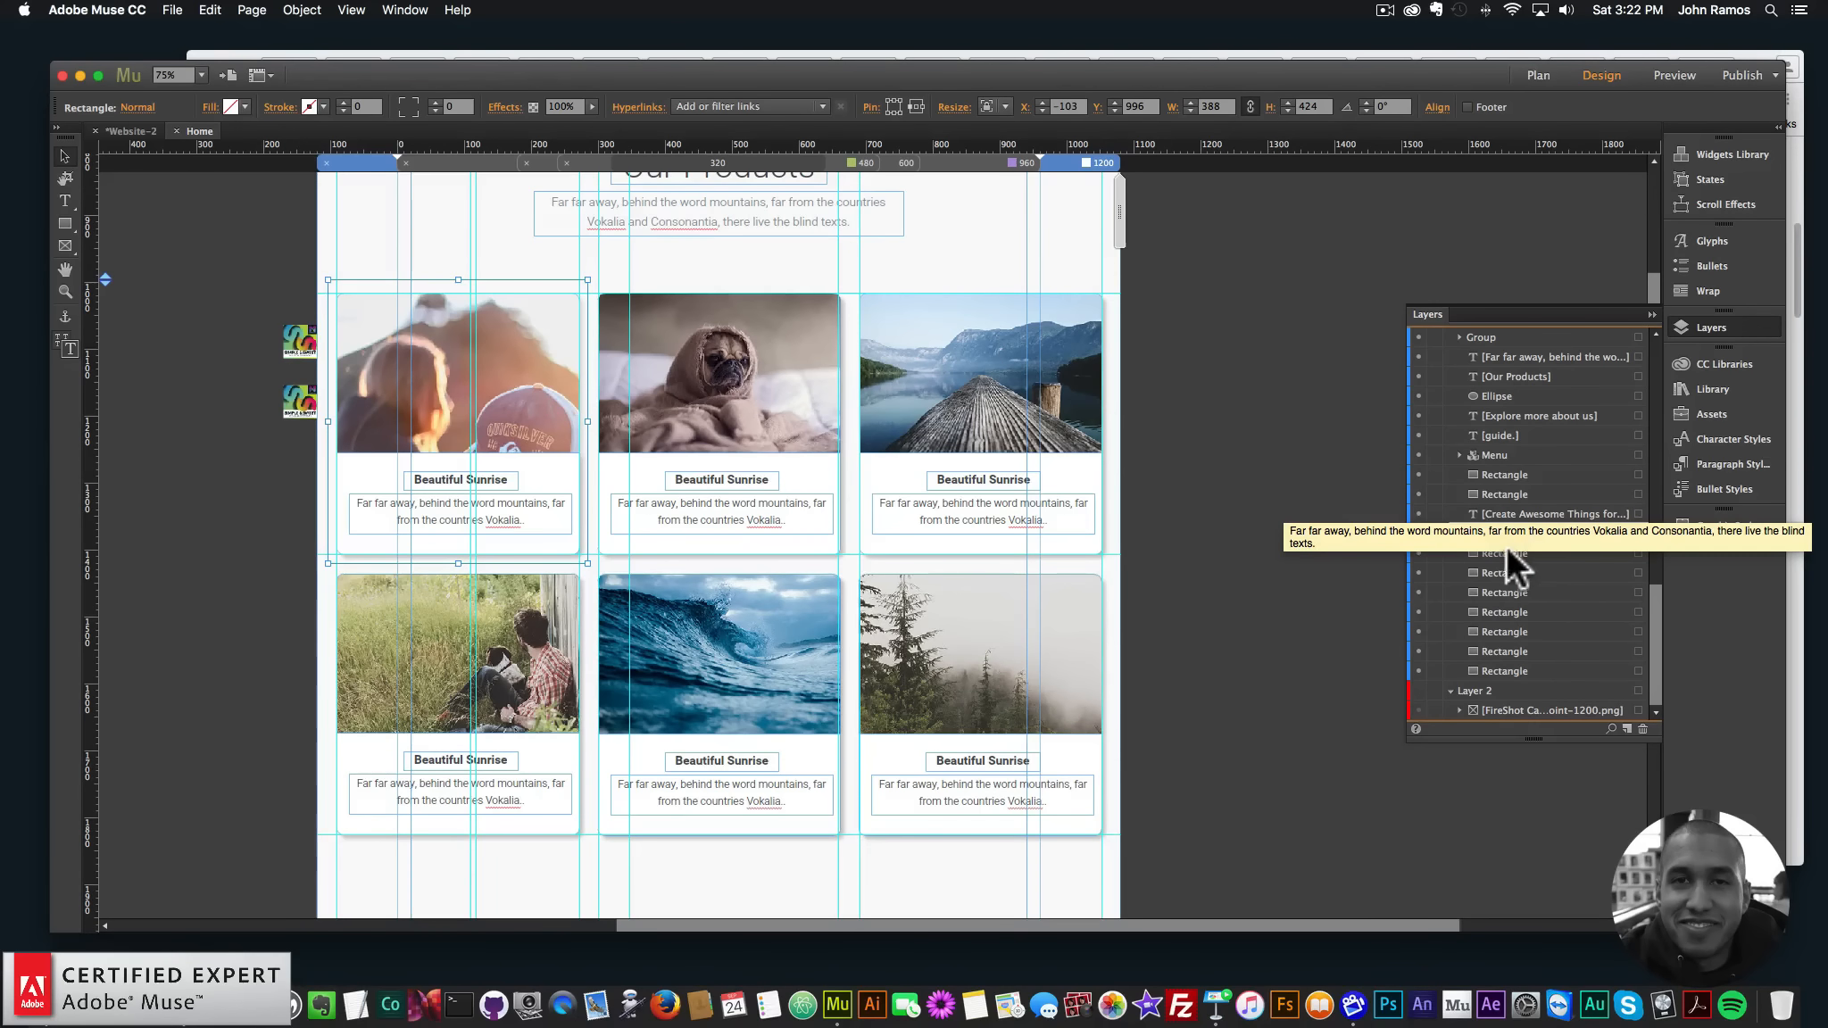
scroll(1485, 568, "up", 2)
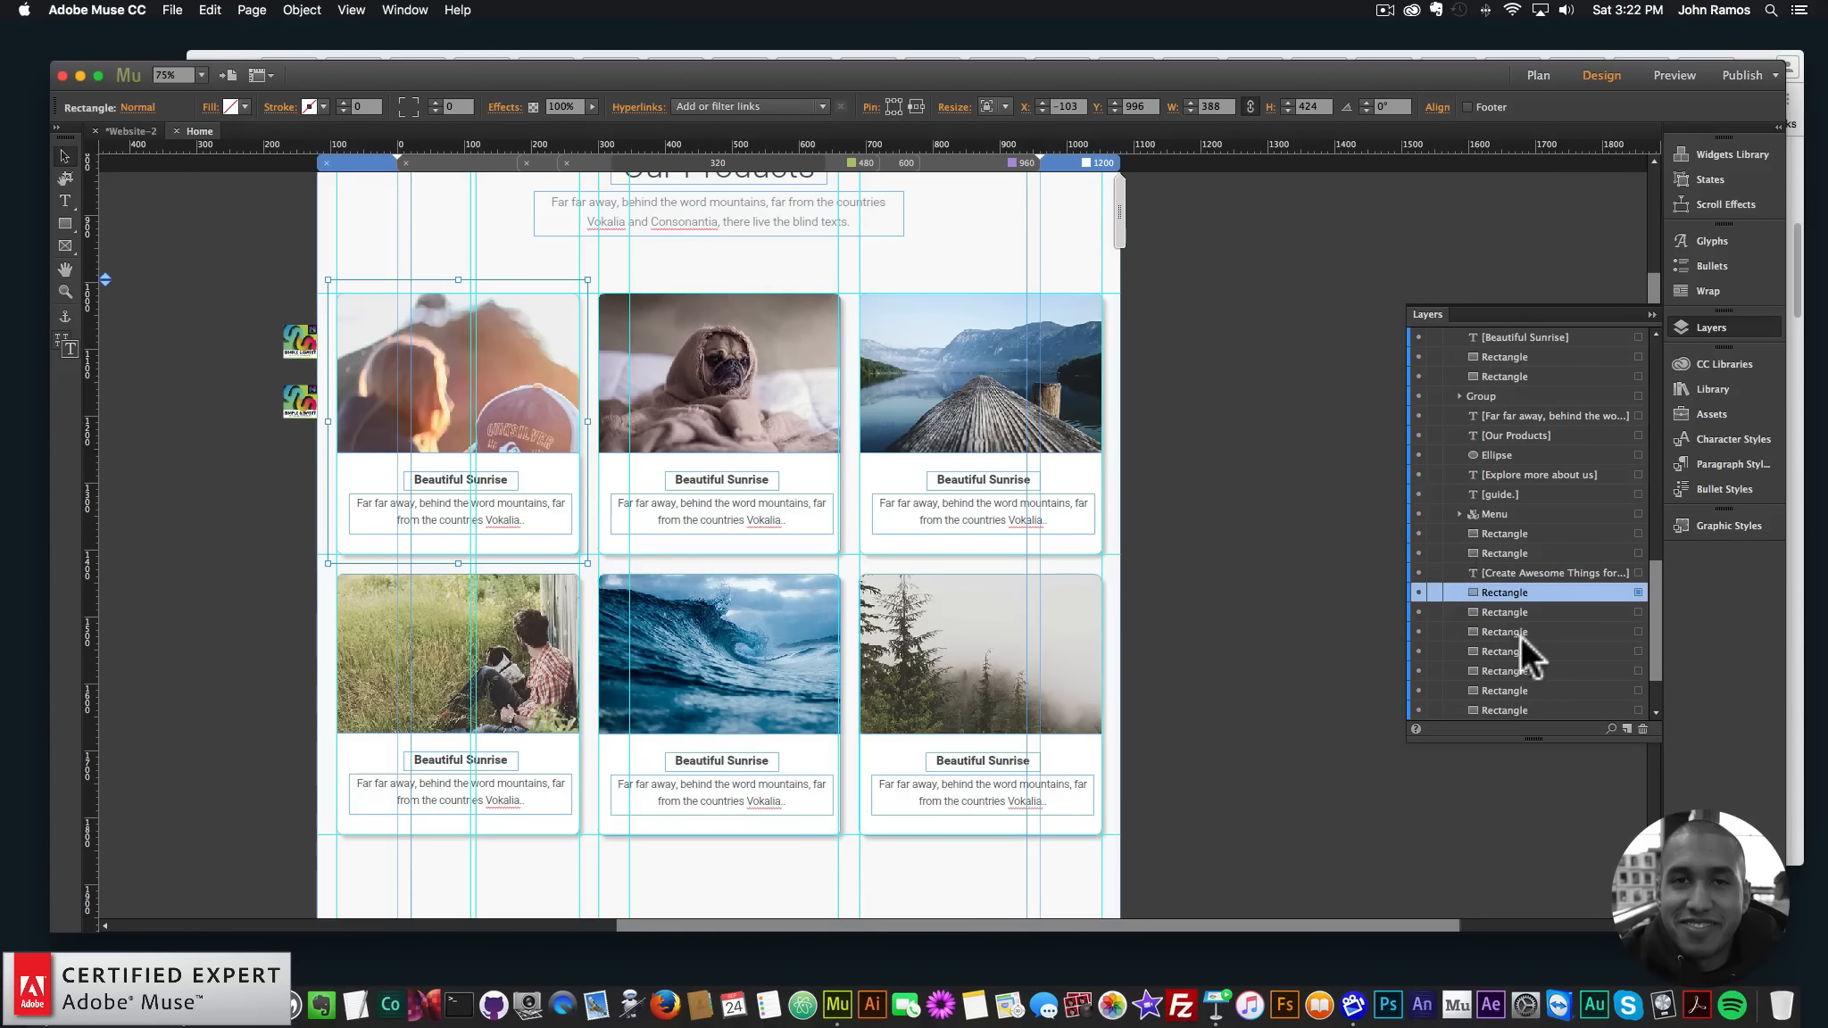
scroll(1642, 607, "down", 3)
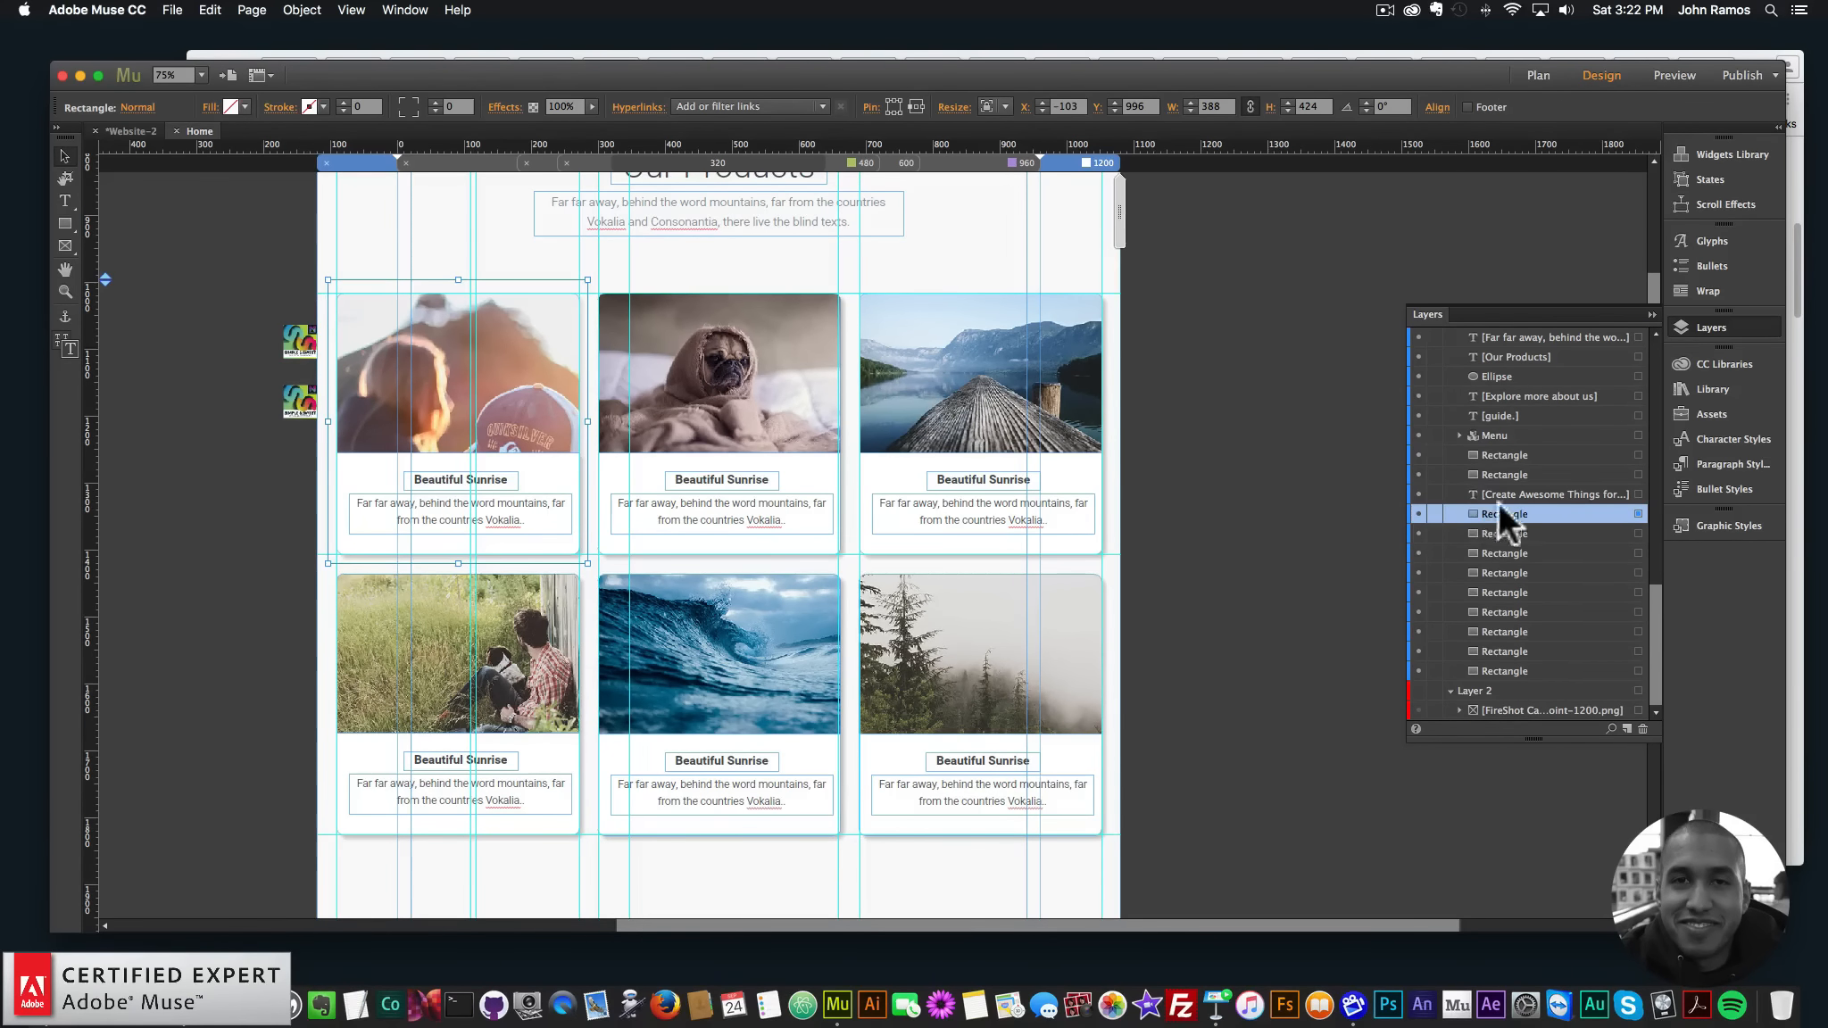
left_click(1496, 530)
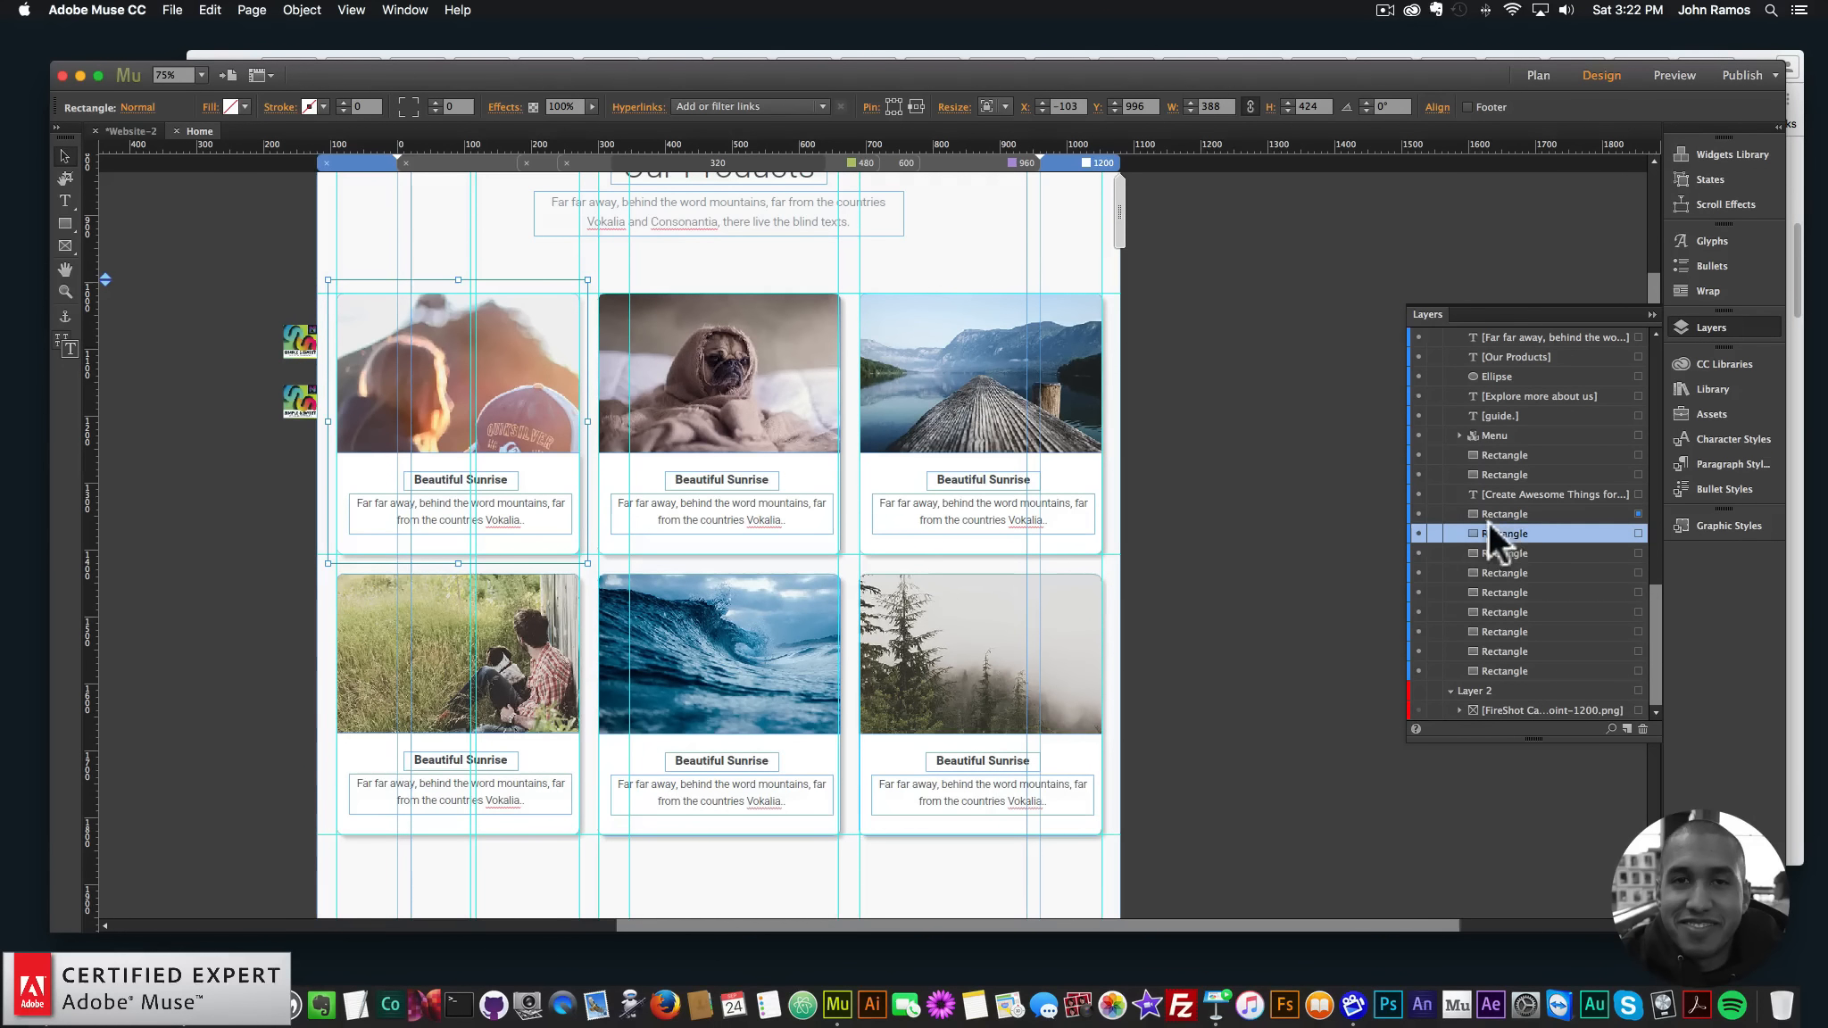
left_click(1500, 513)
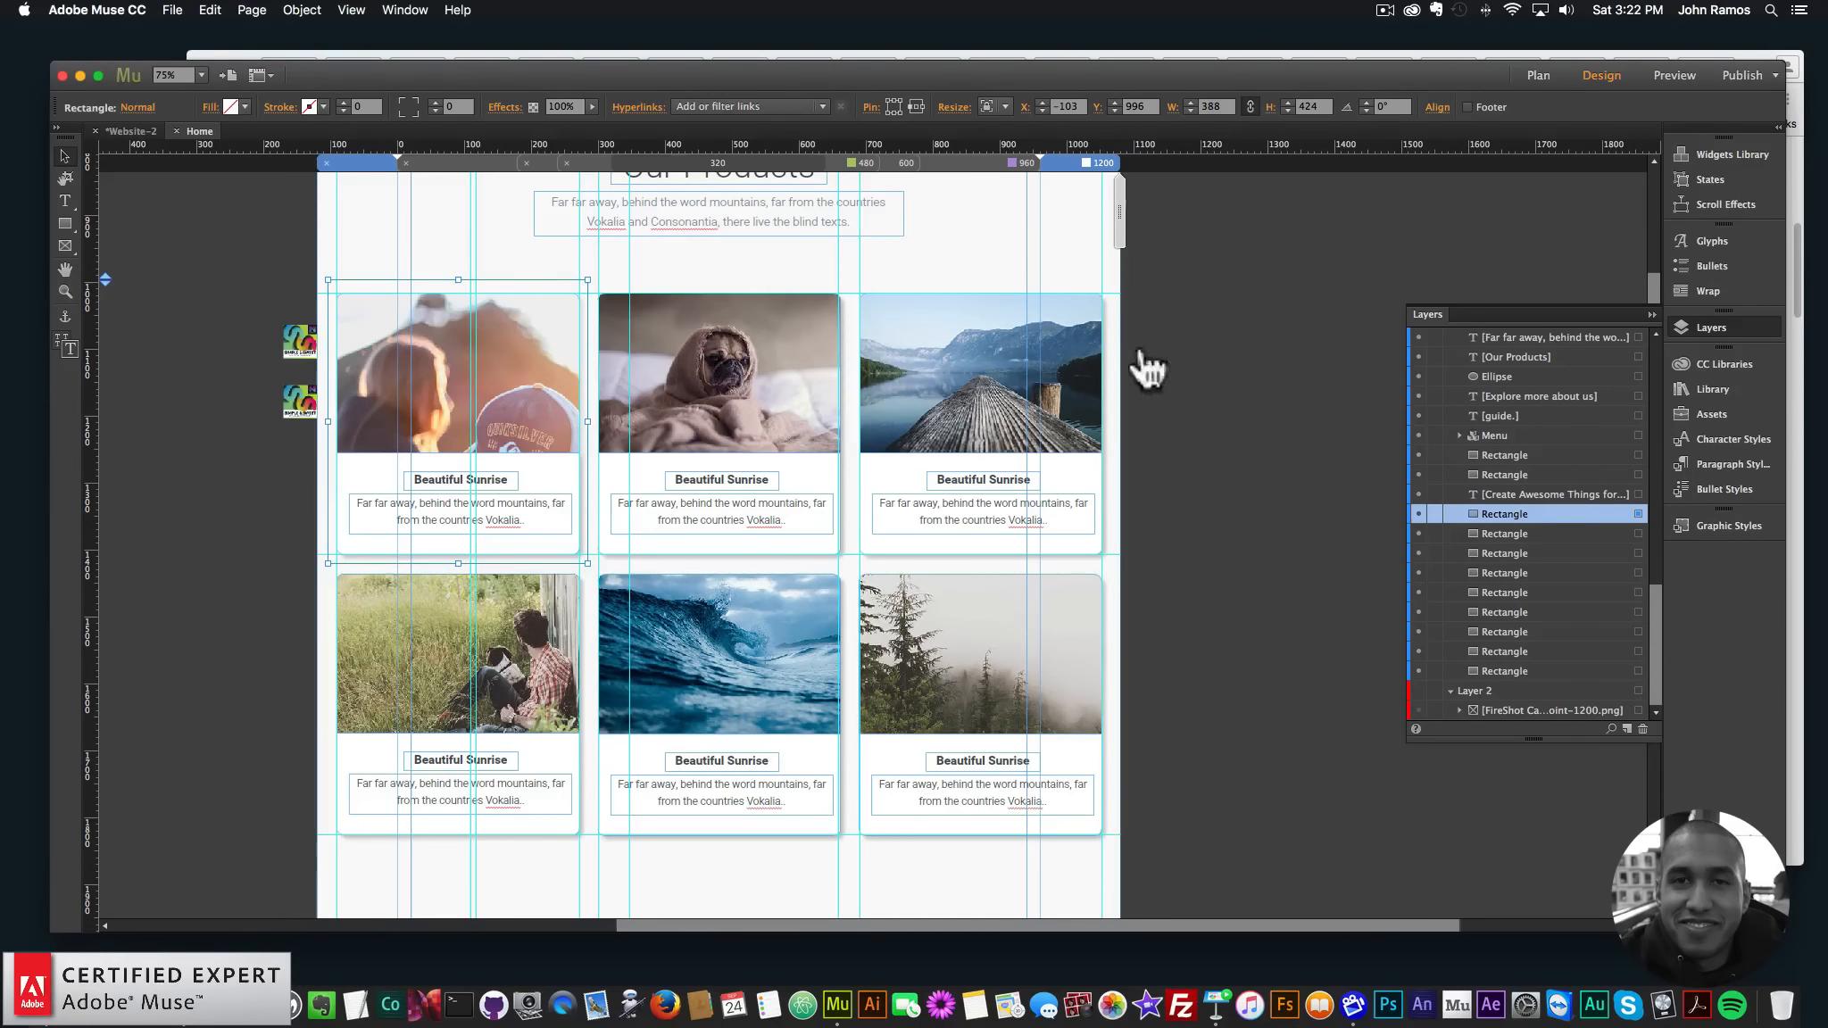
- Set the onscroll1 animation to 1000 ms with ease-out-quart easing, keeping fade-up
left_click(303, 394)
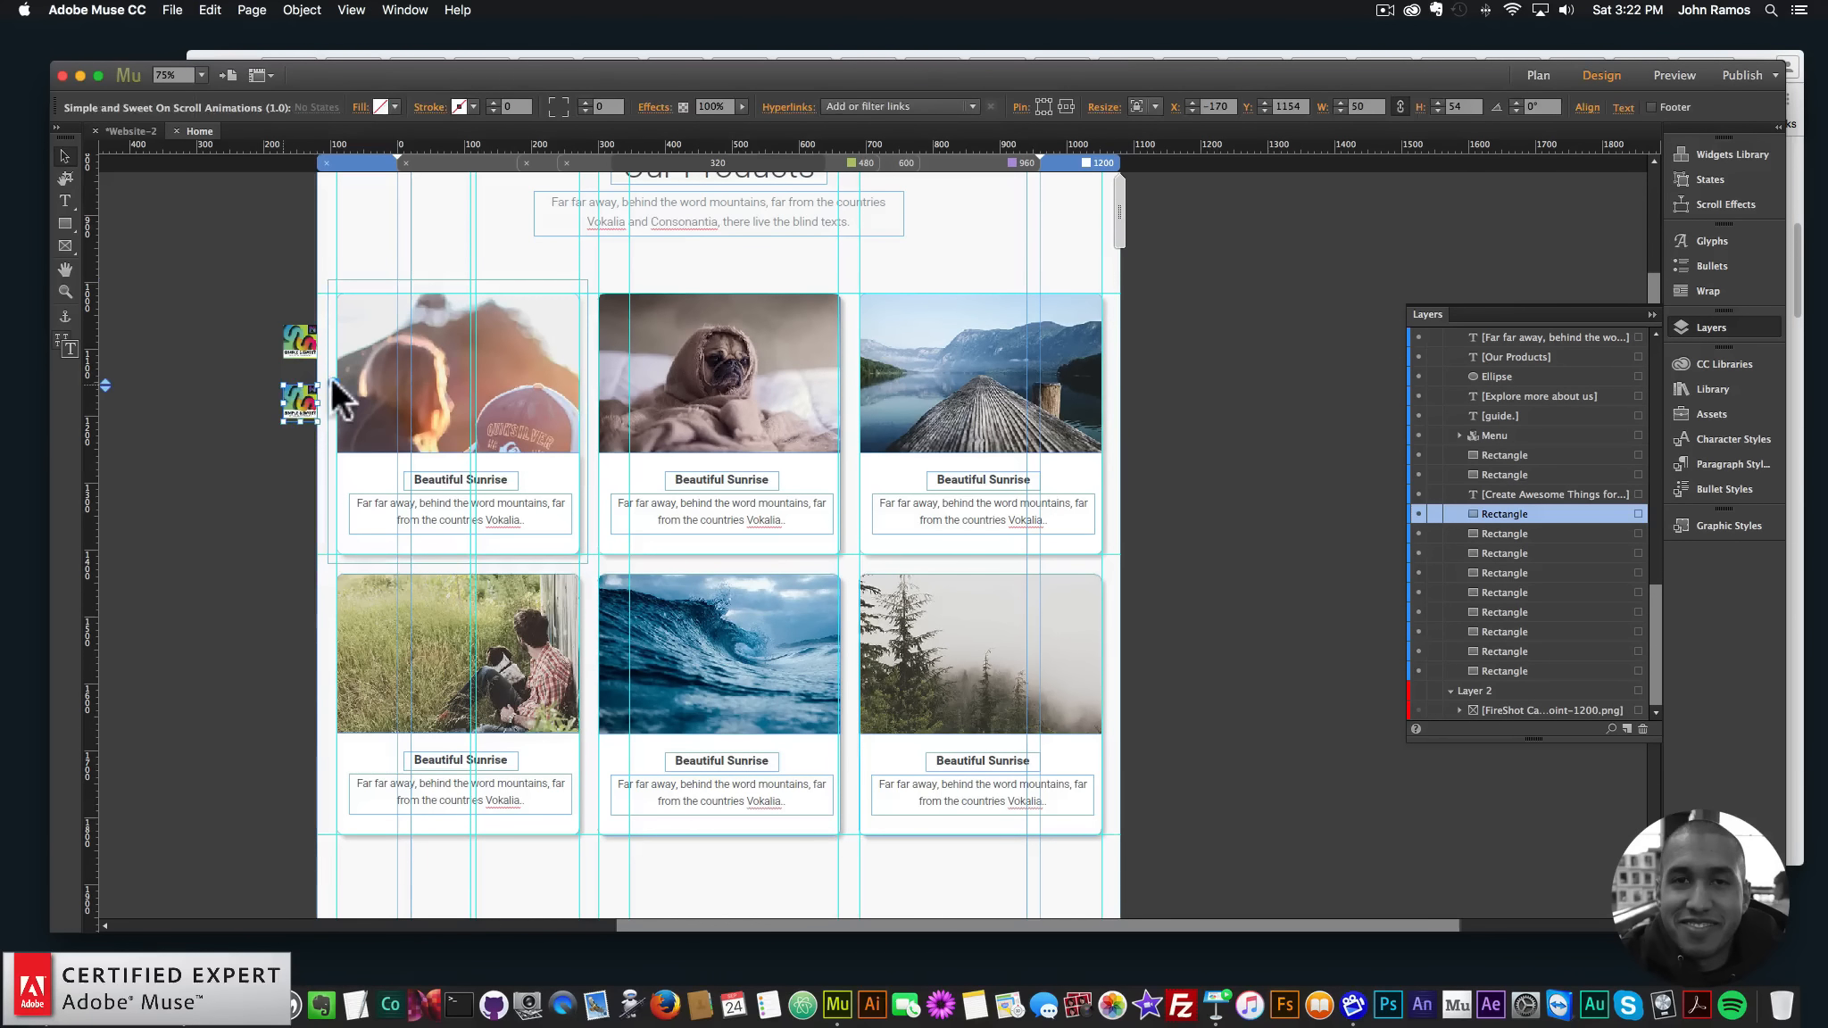
left_click(332, 382)
left_click(593, 448)
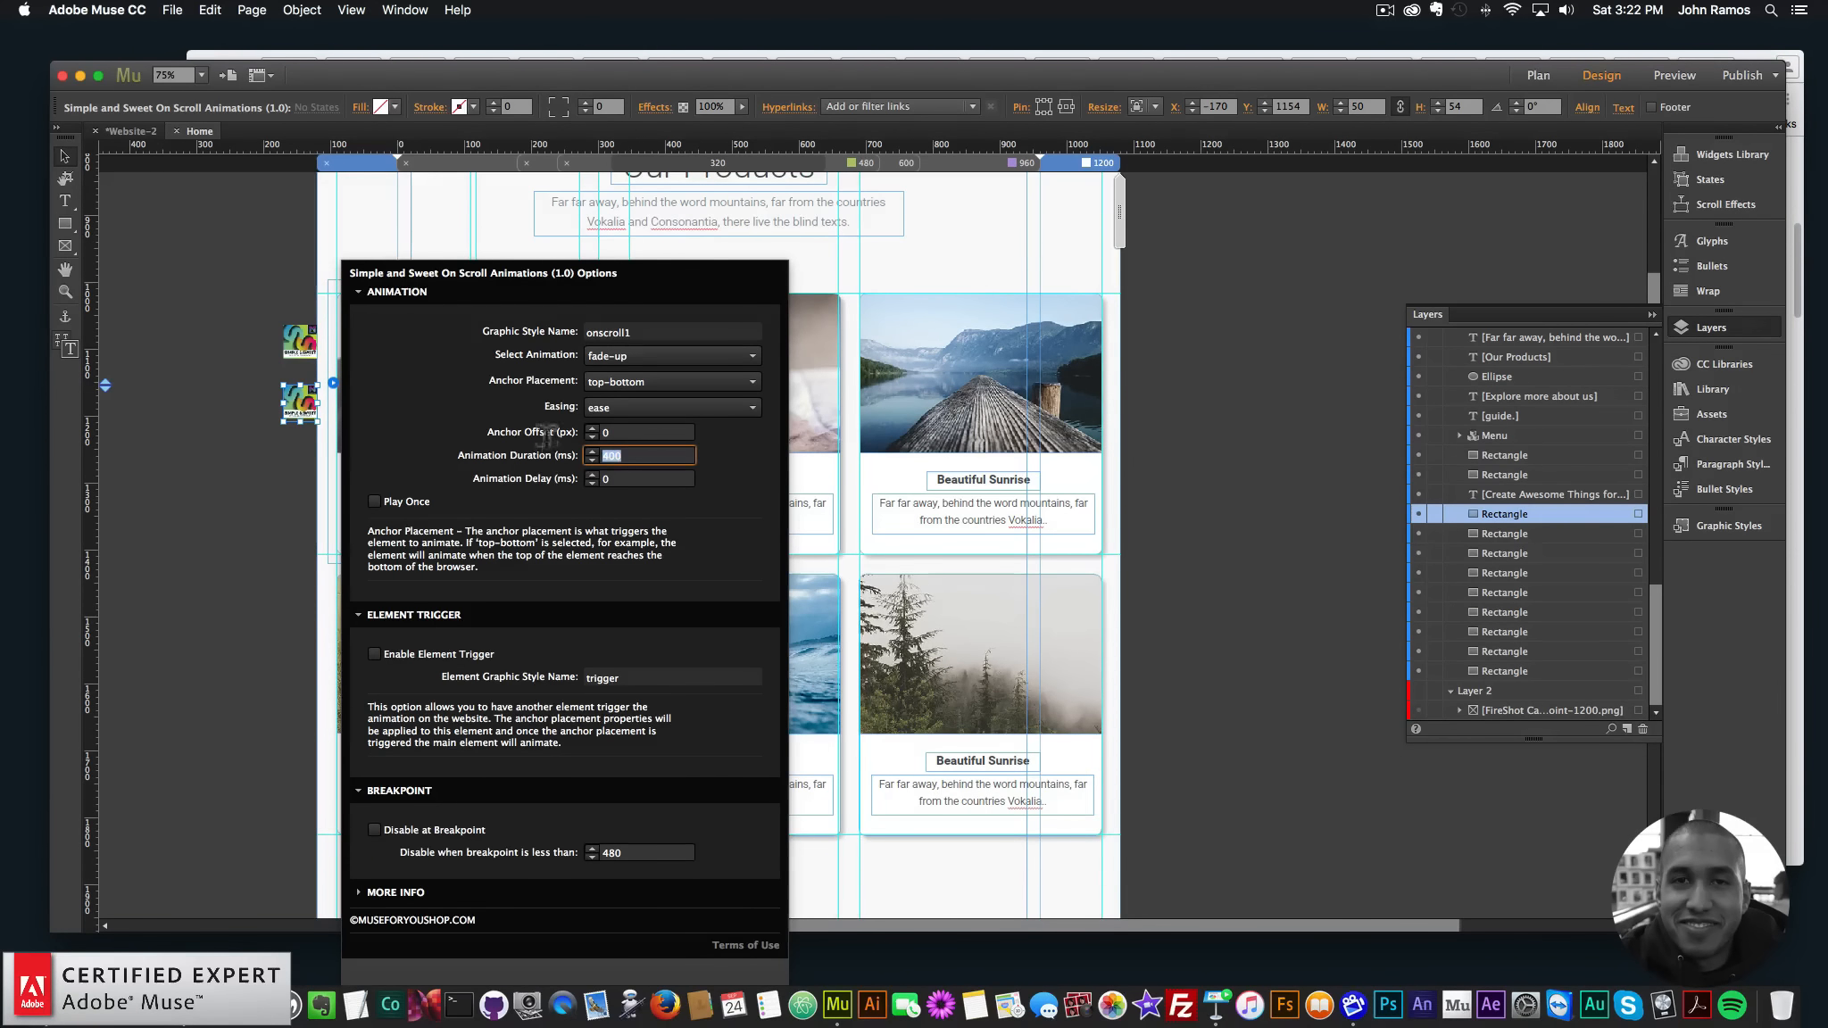
type("0")
key("Return")
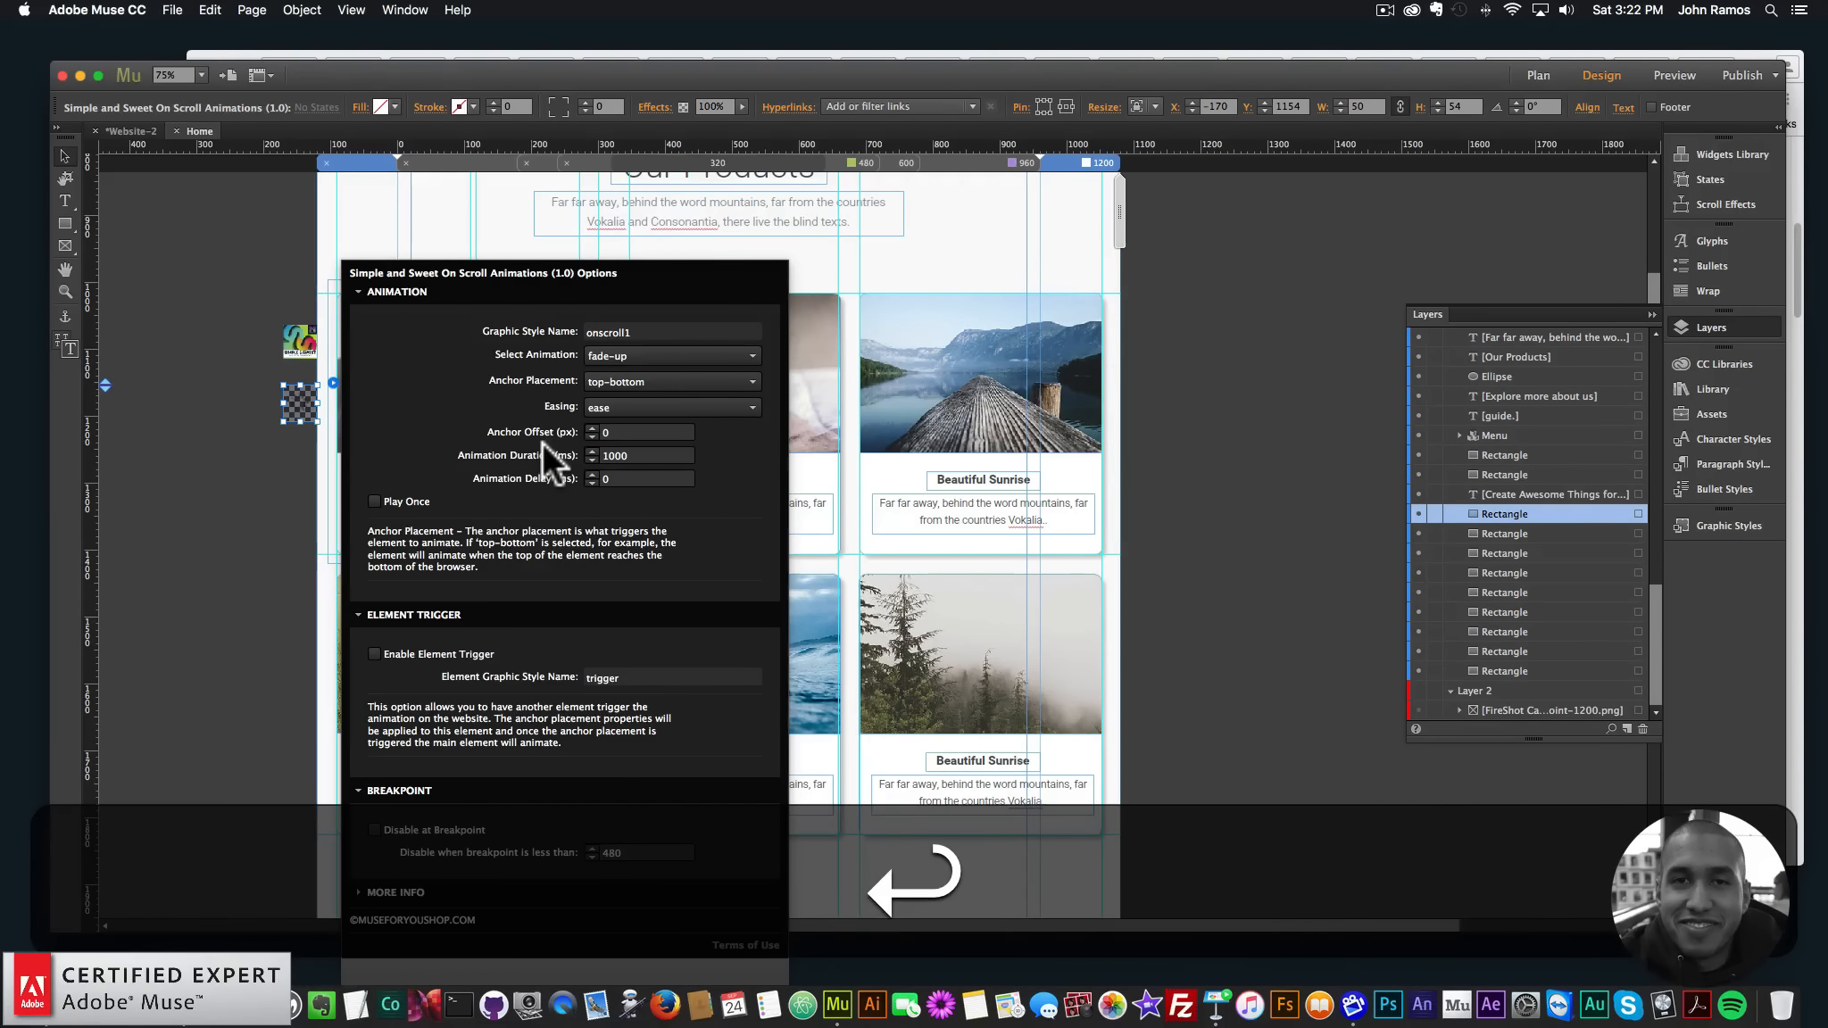
left_click(631, 407)
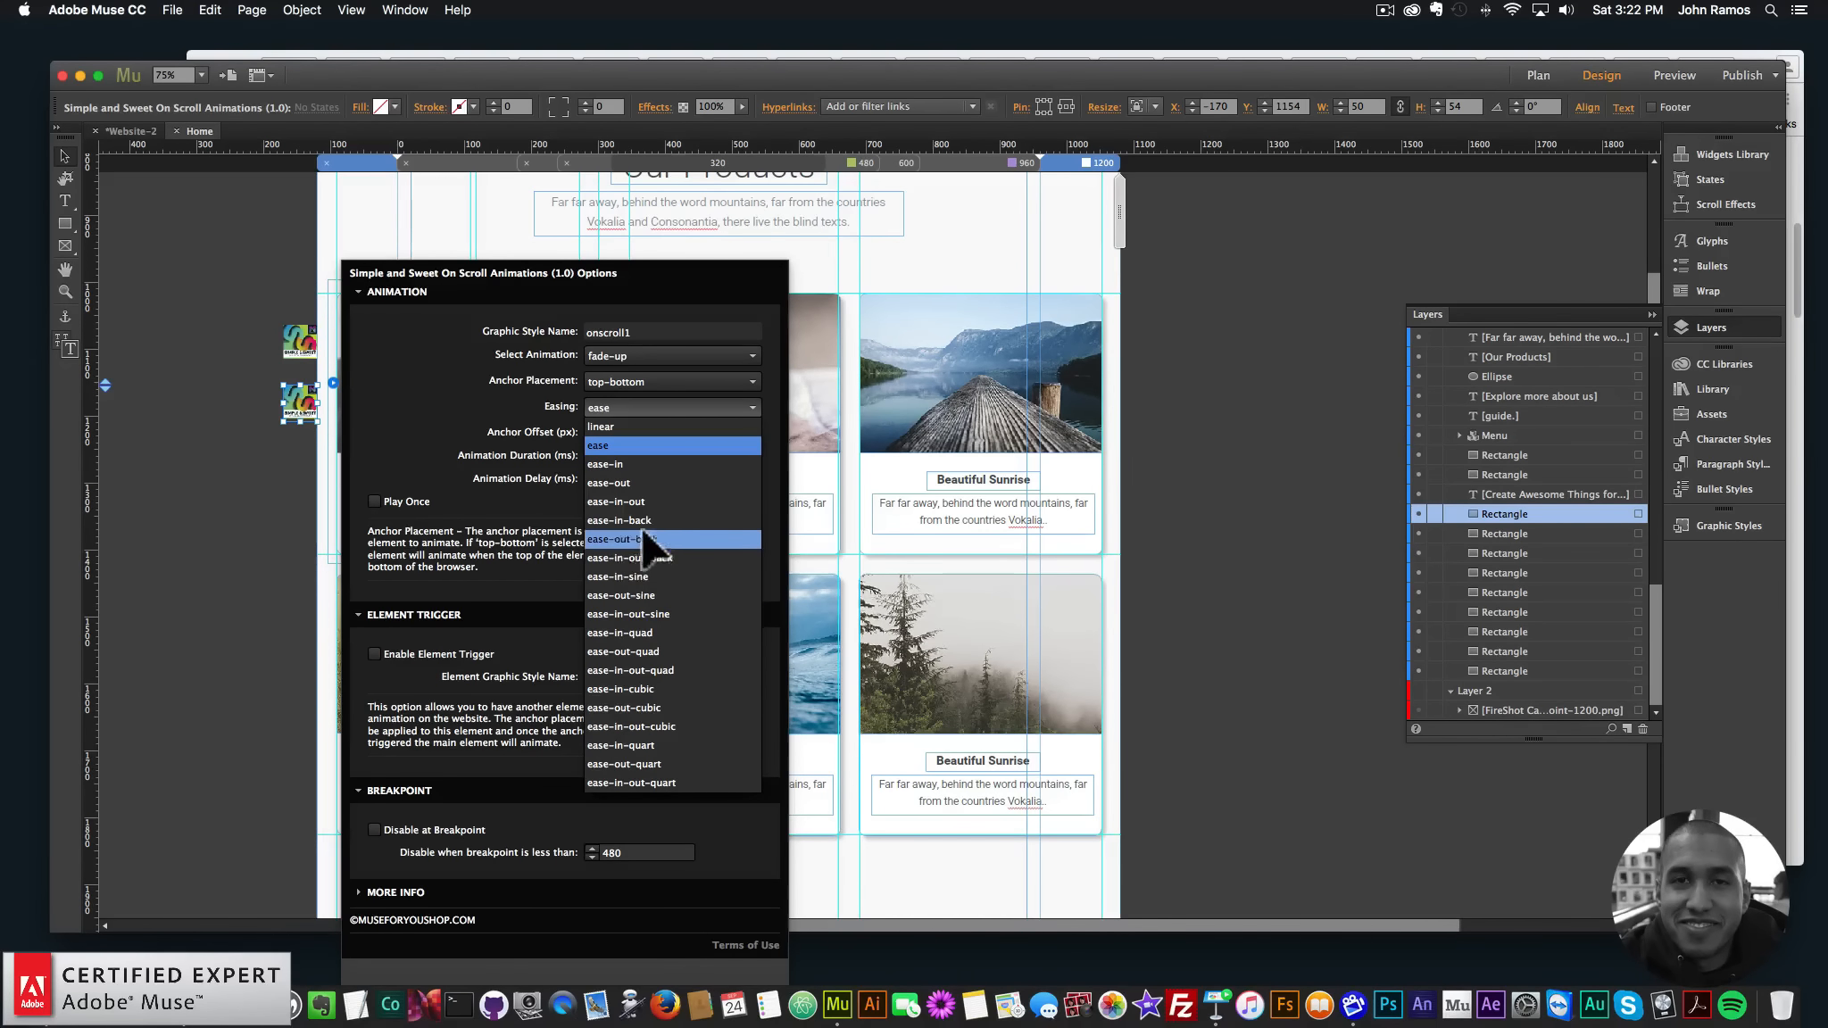
left_click(654, 651)
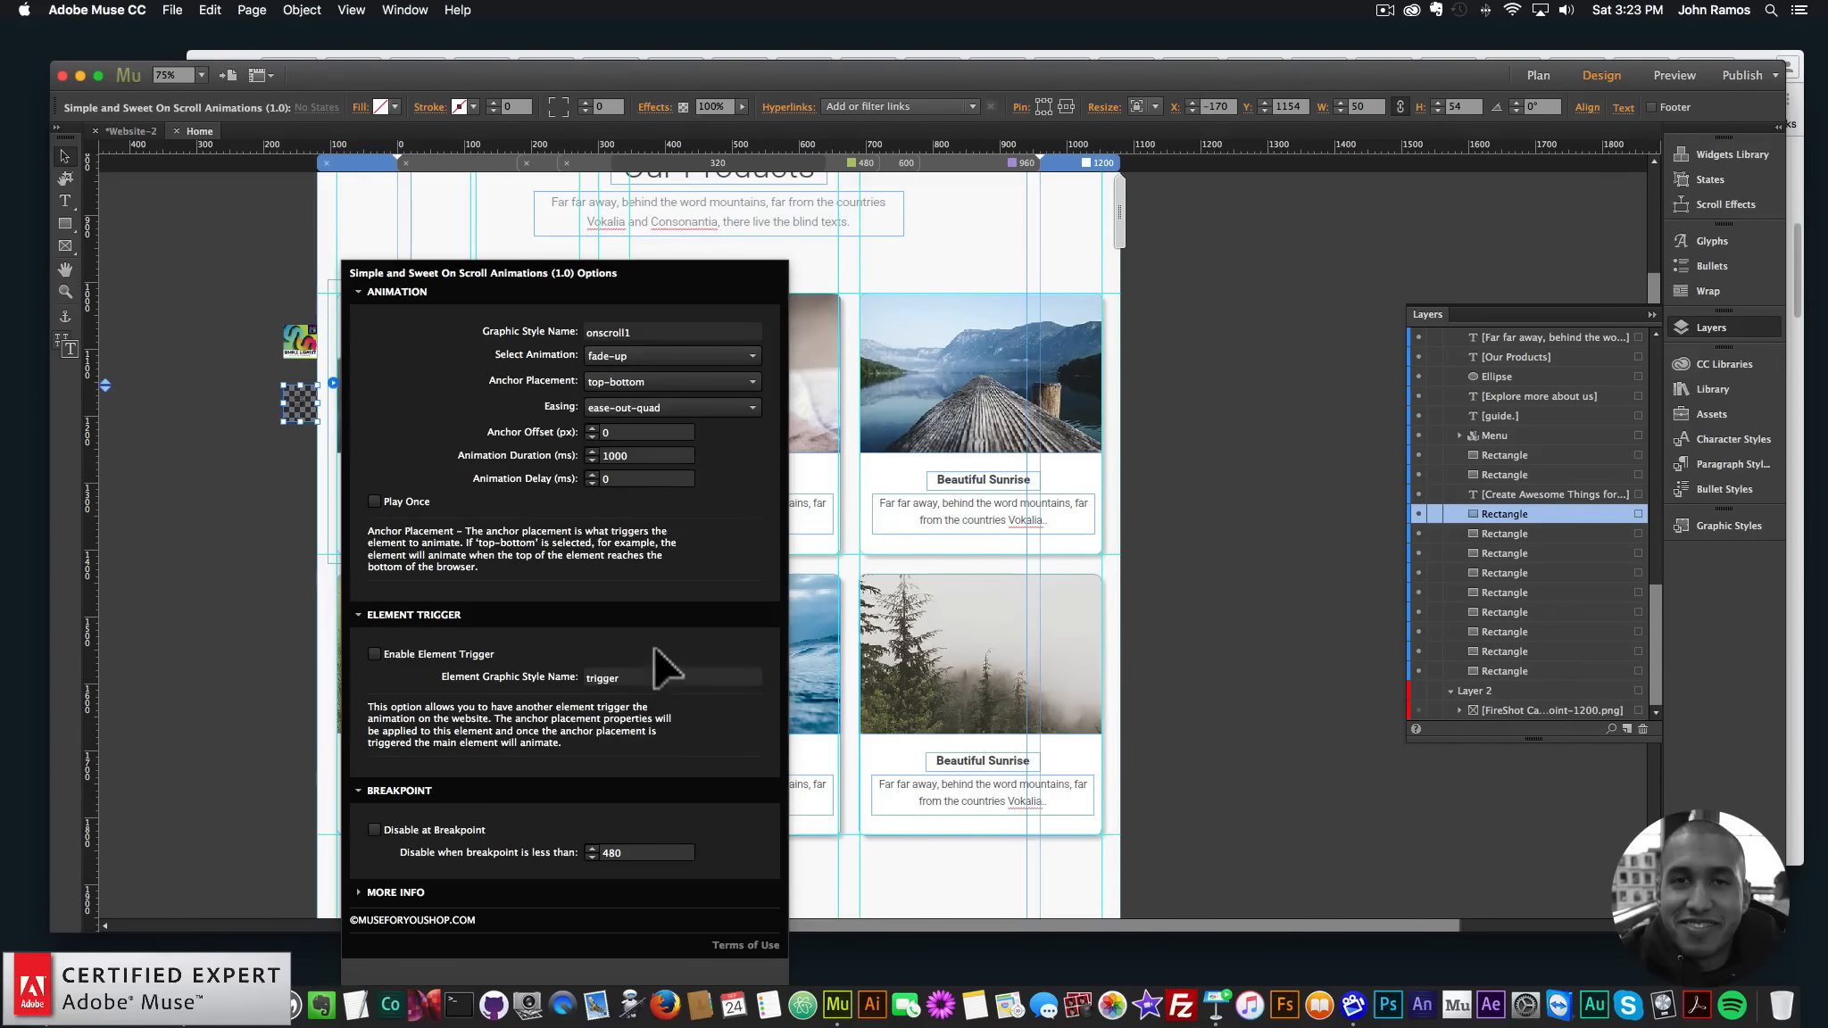
left_click(654, 409)
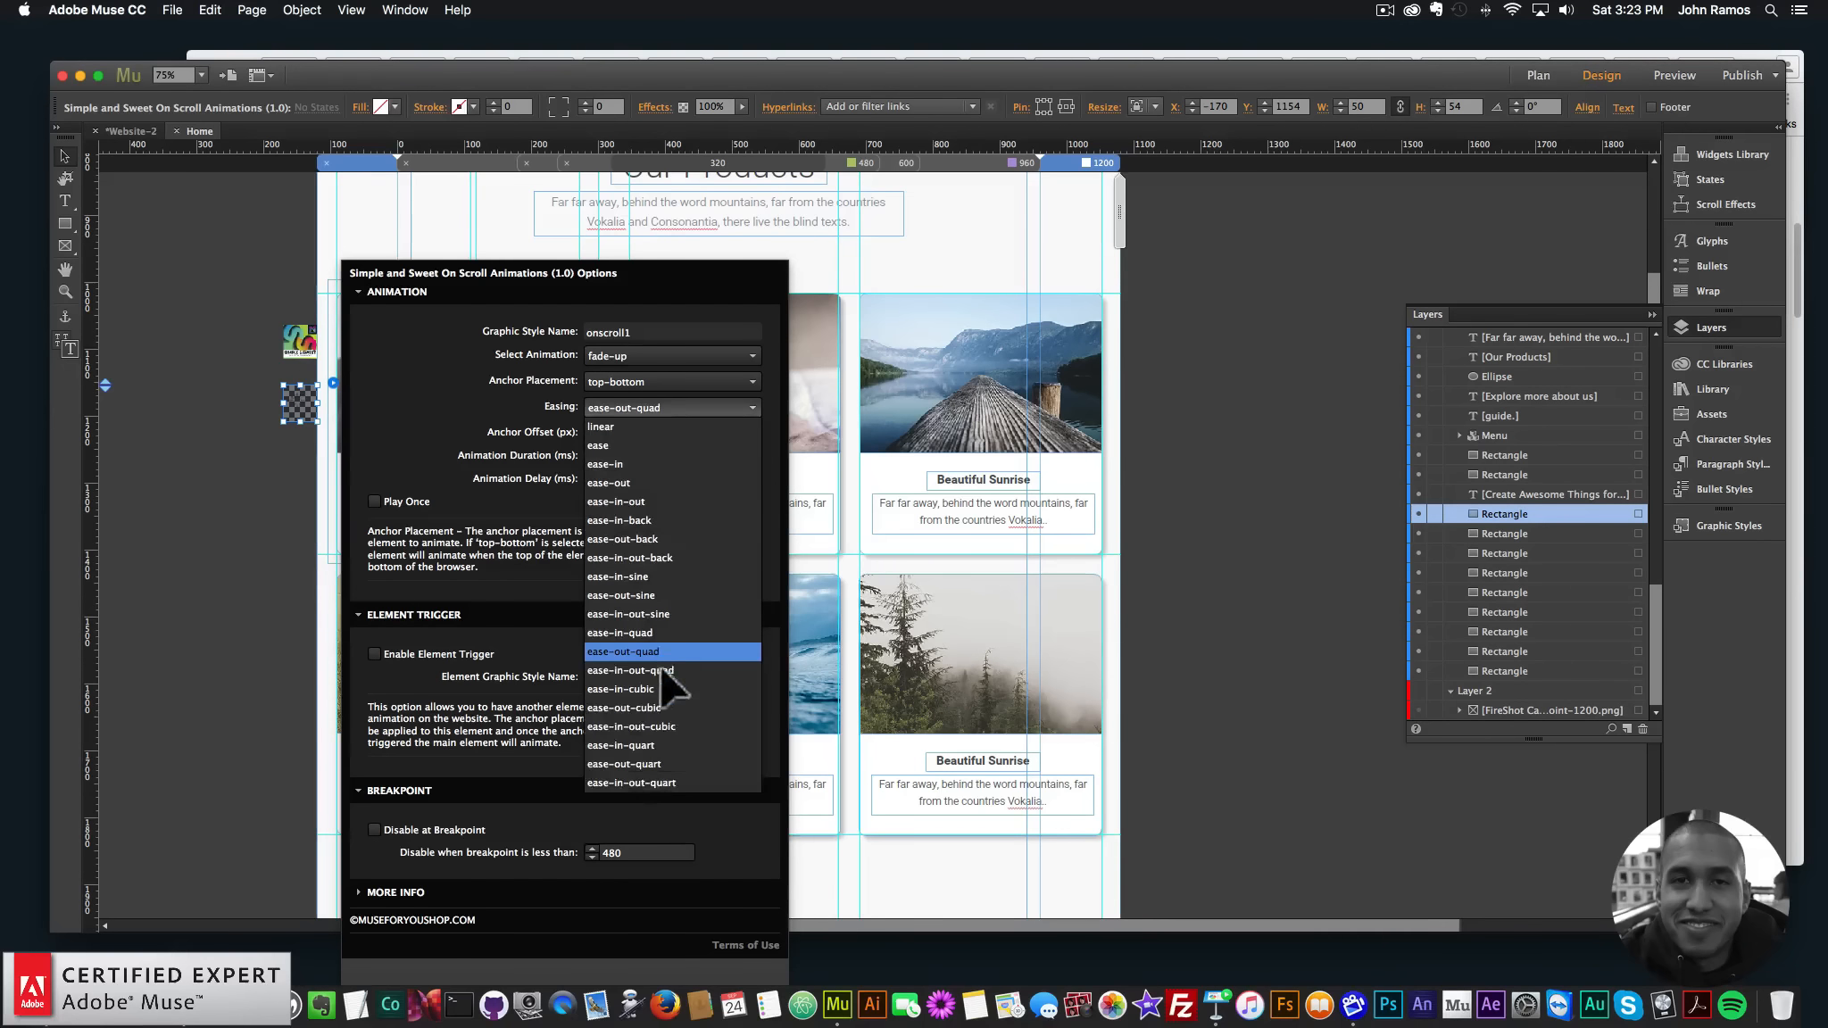
left_click(660, 765)
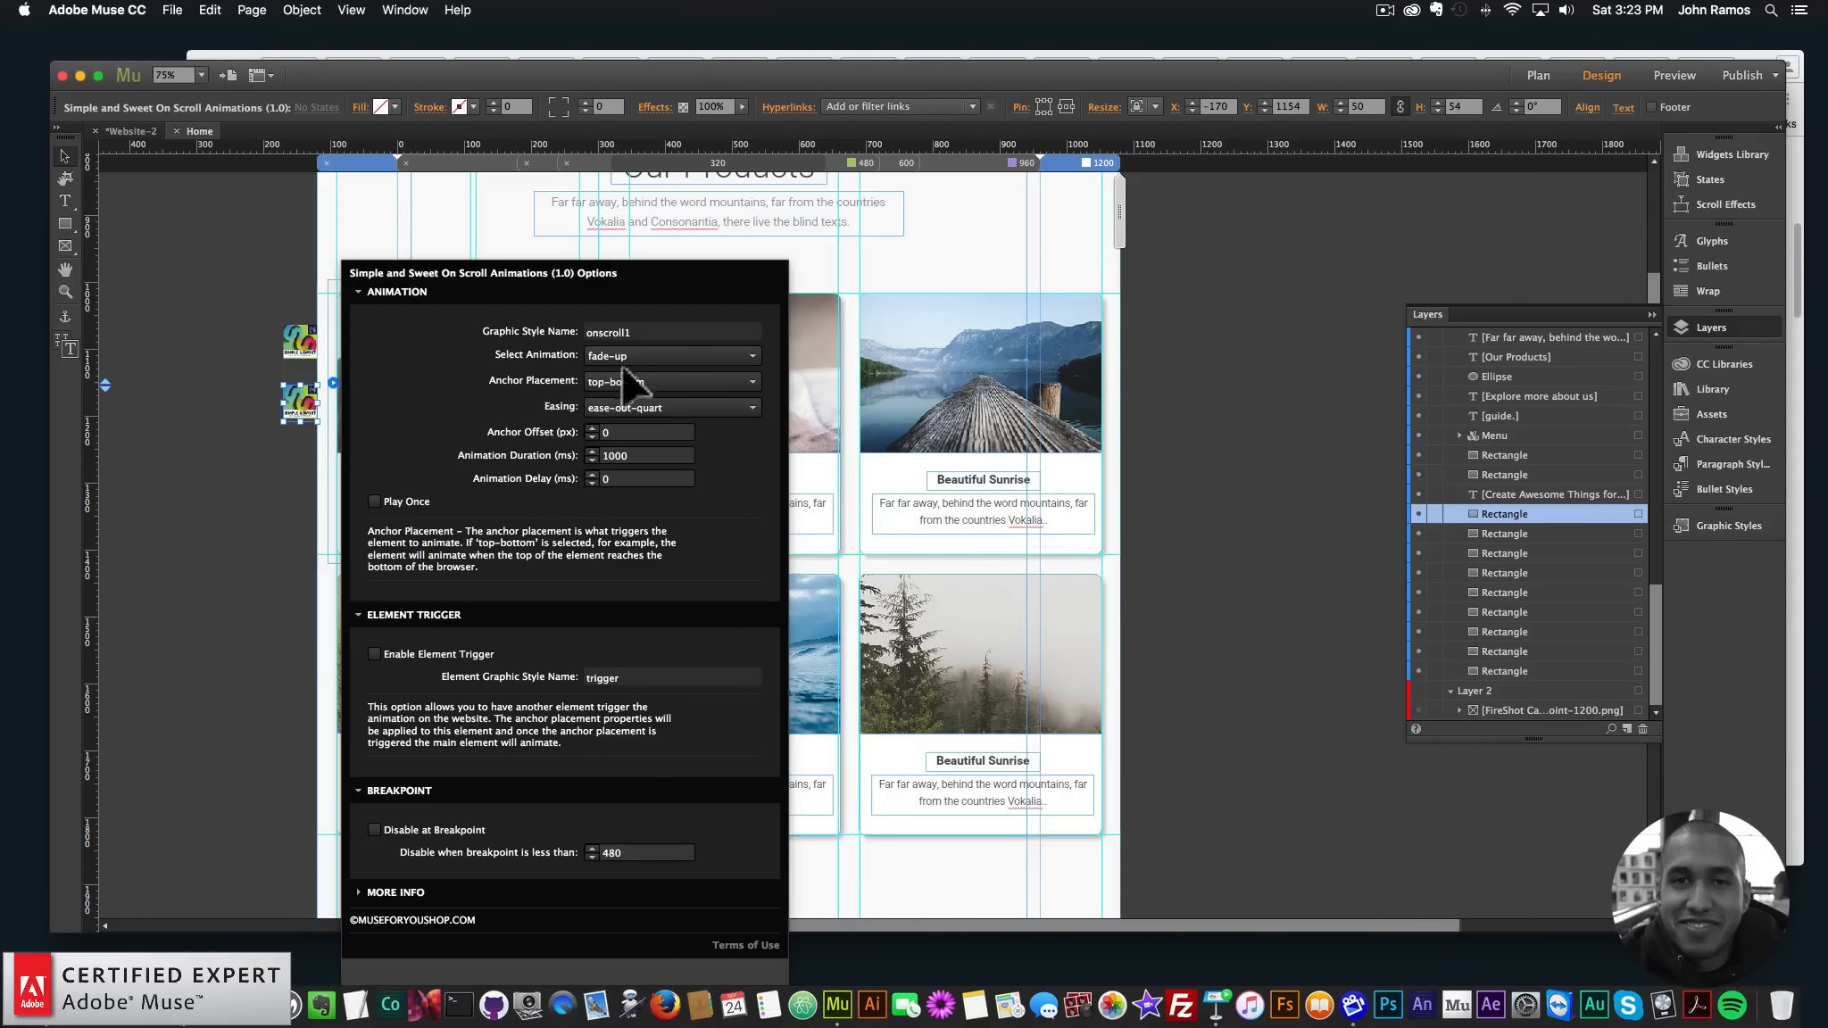
left_click(662, 355)
left_click(662, 356)
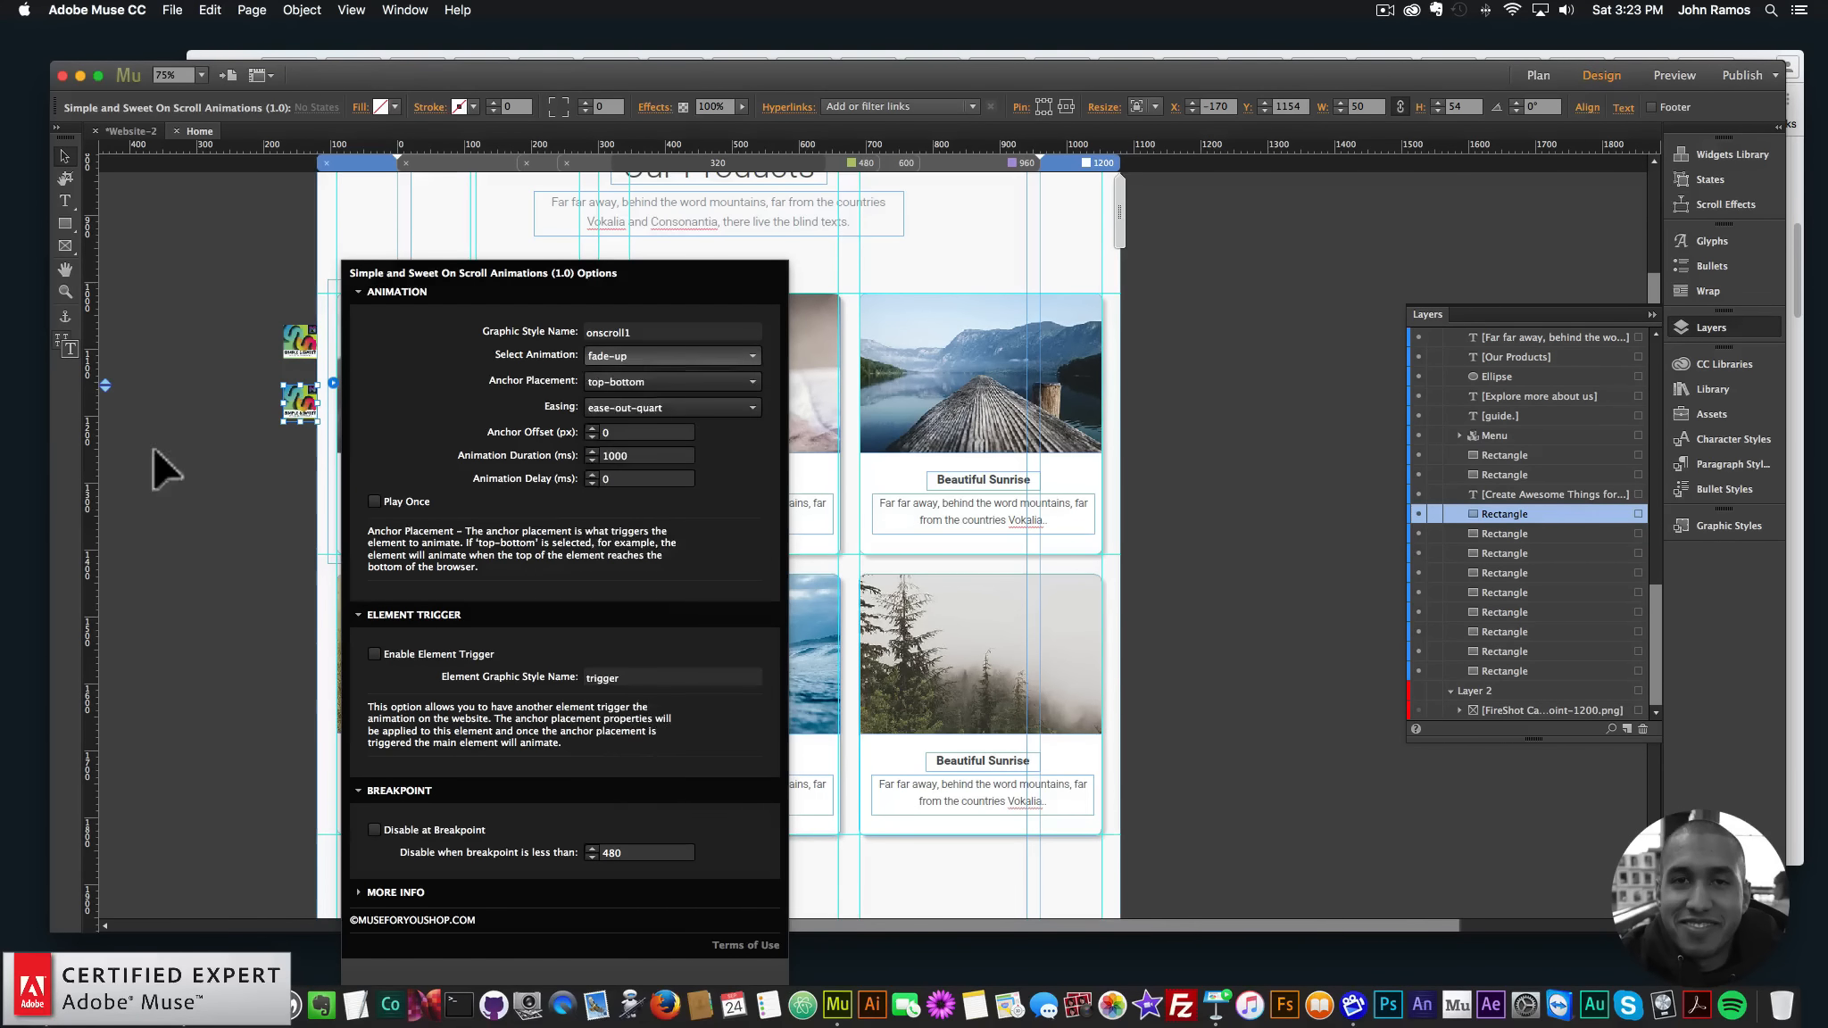
left_click(180, 548)
left_click(172, 11)
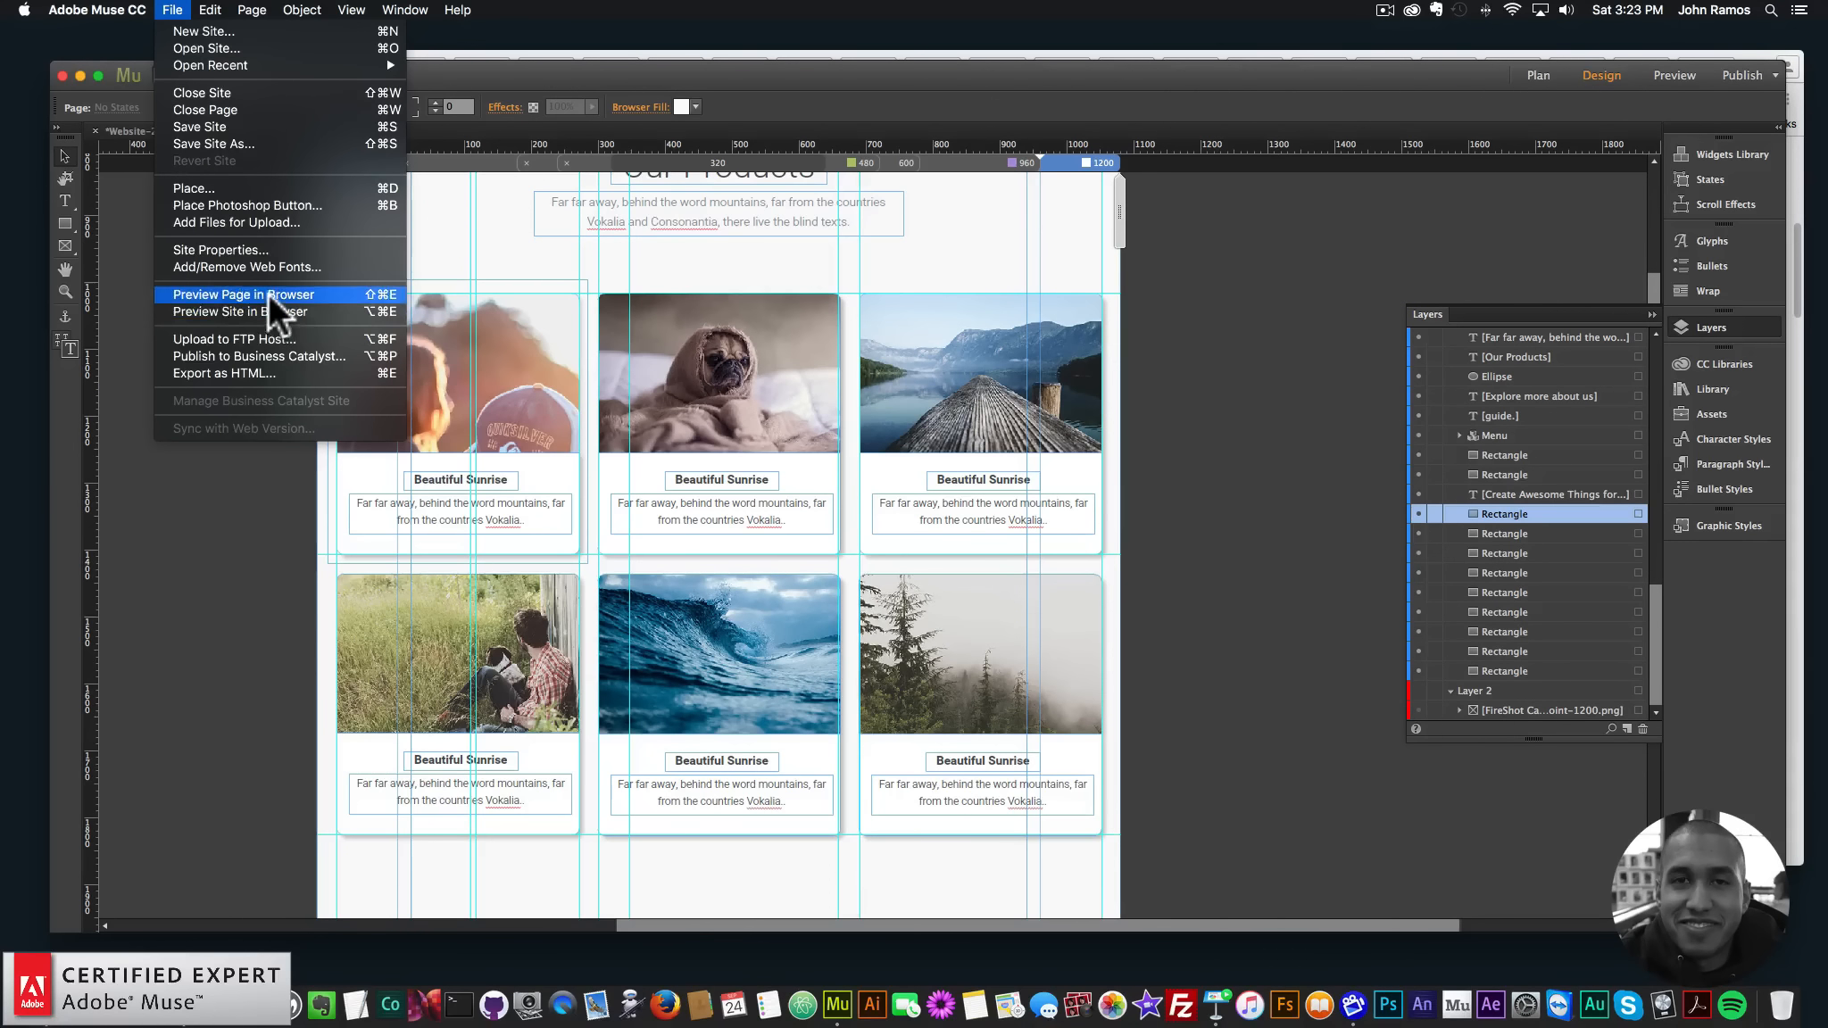
- Preview the page in Chrome down to the Our Products cards, then return to Muse
left_click(268, 294)
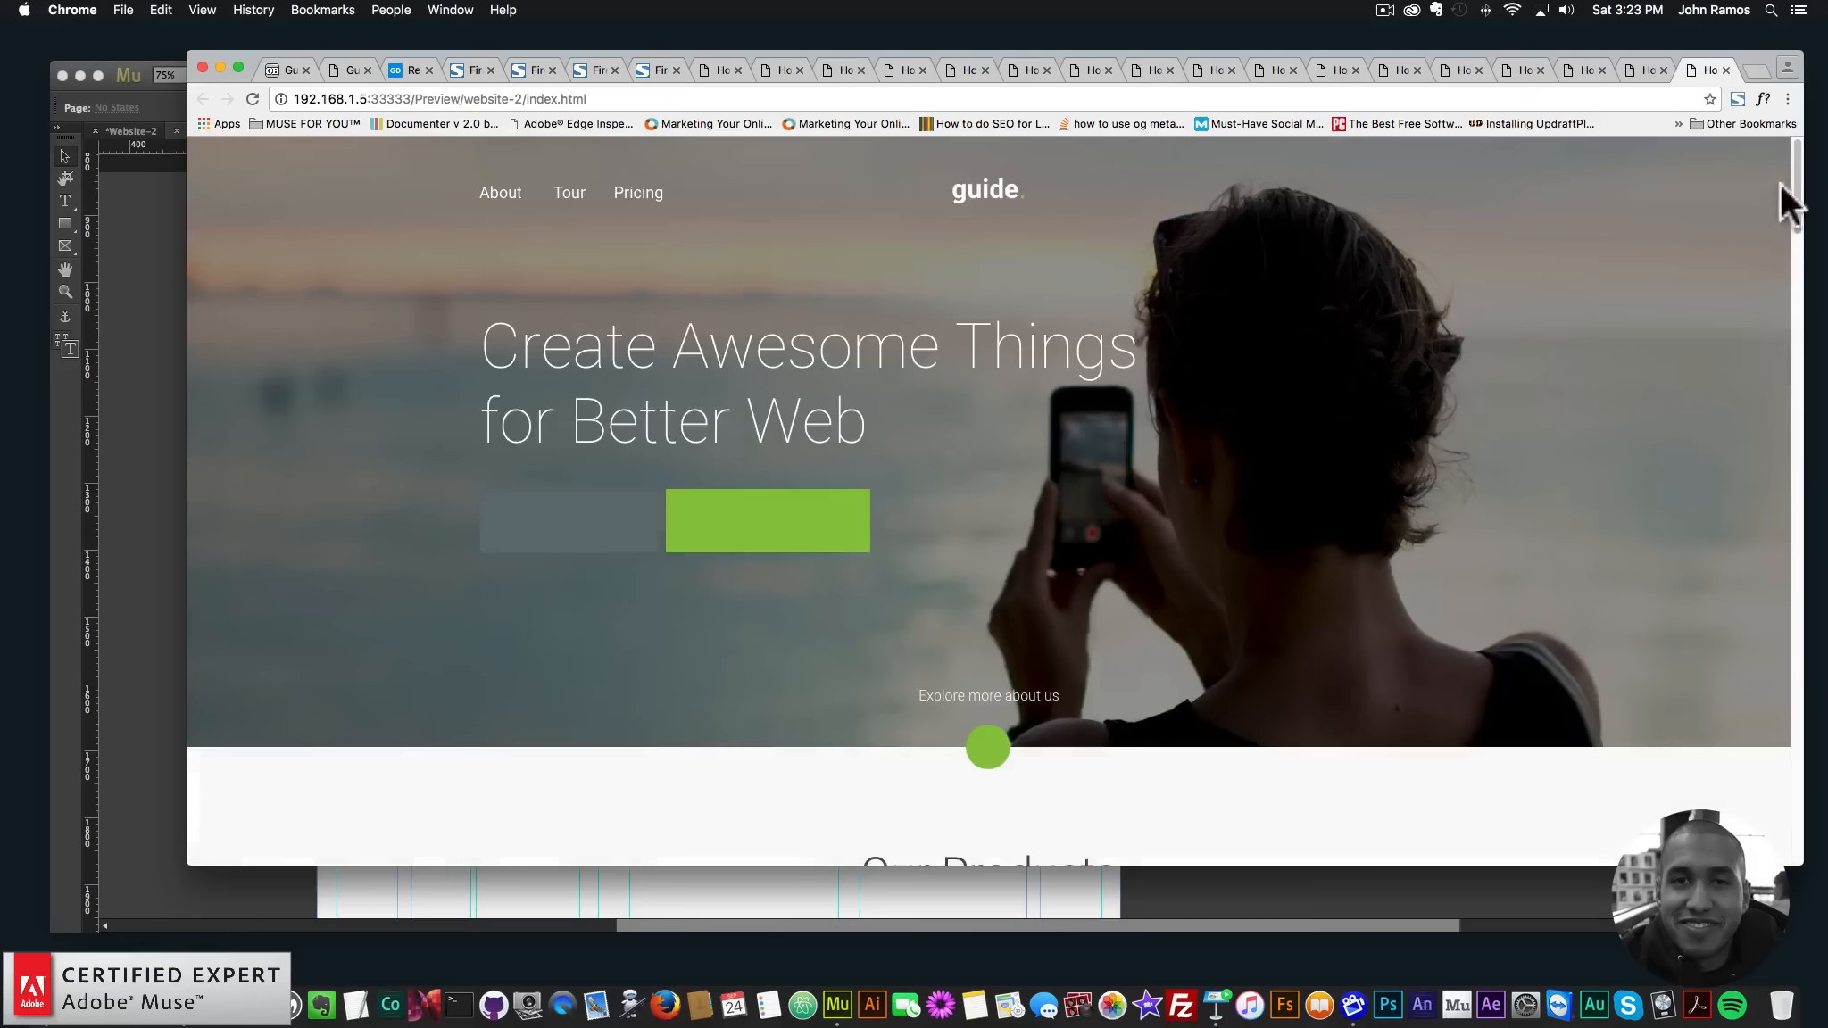
left_click_drag(1803, 177, 1773, 244)
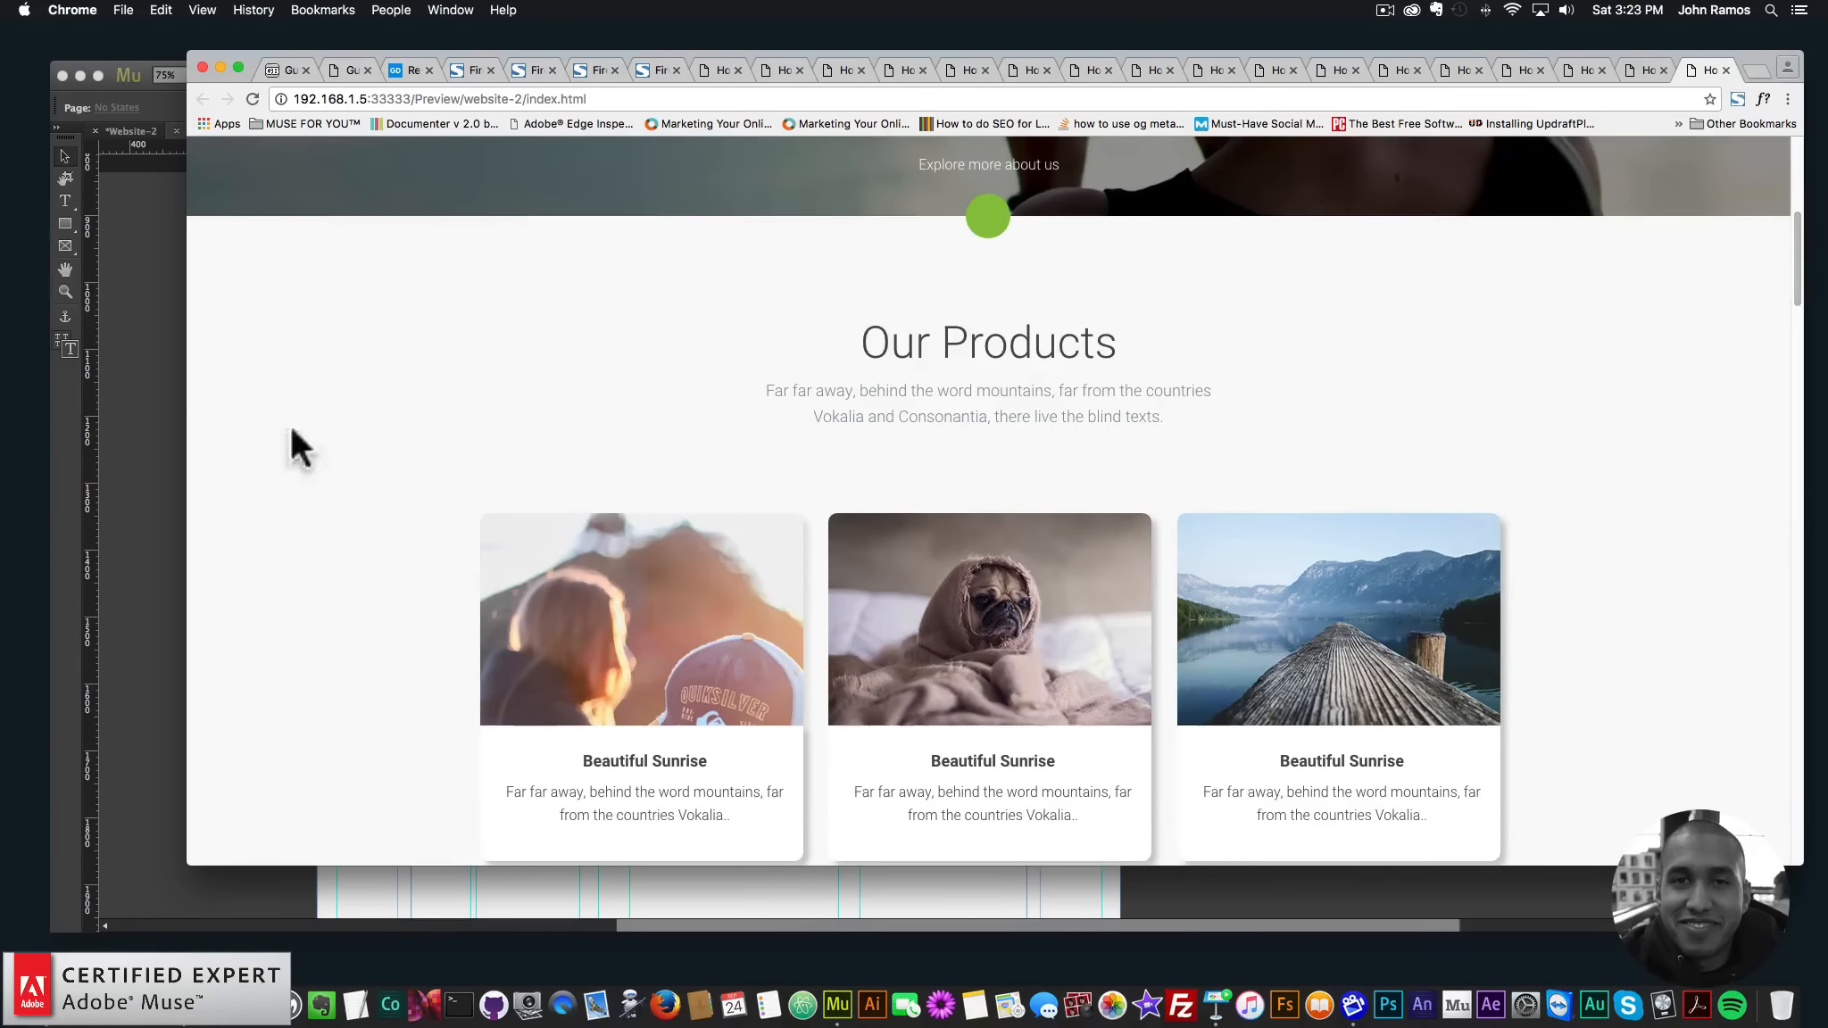
left_click(142, 442)
left_click(538, 282)
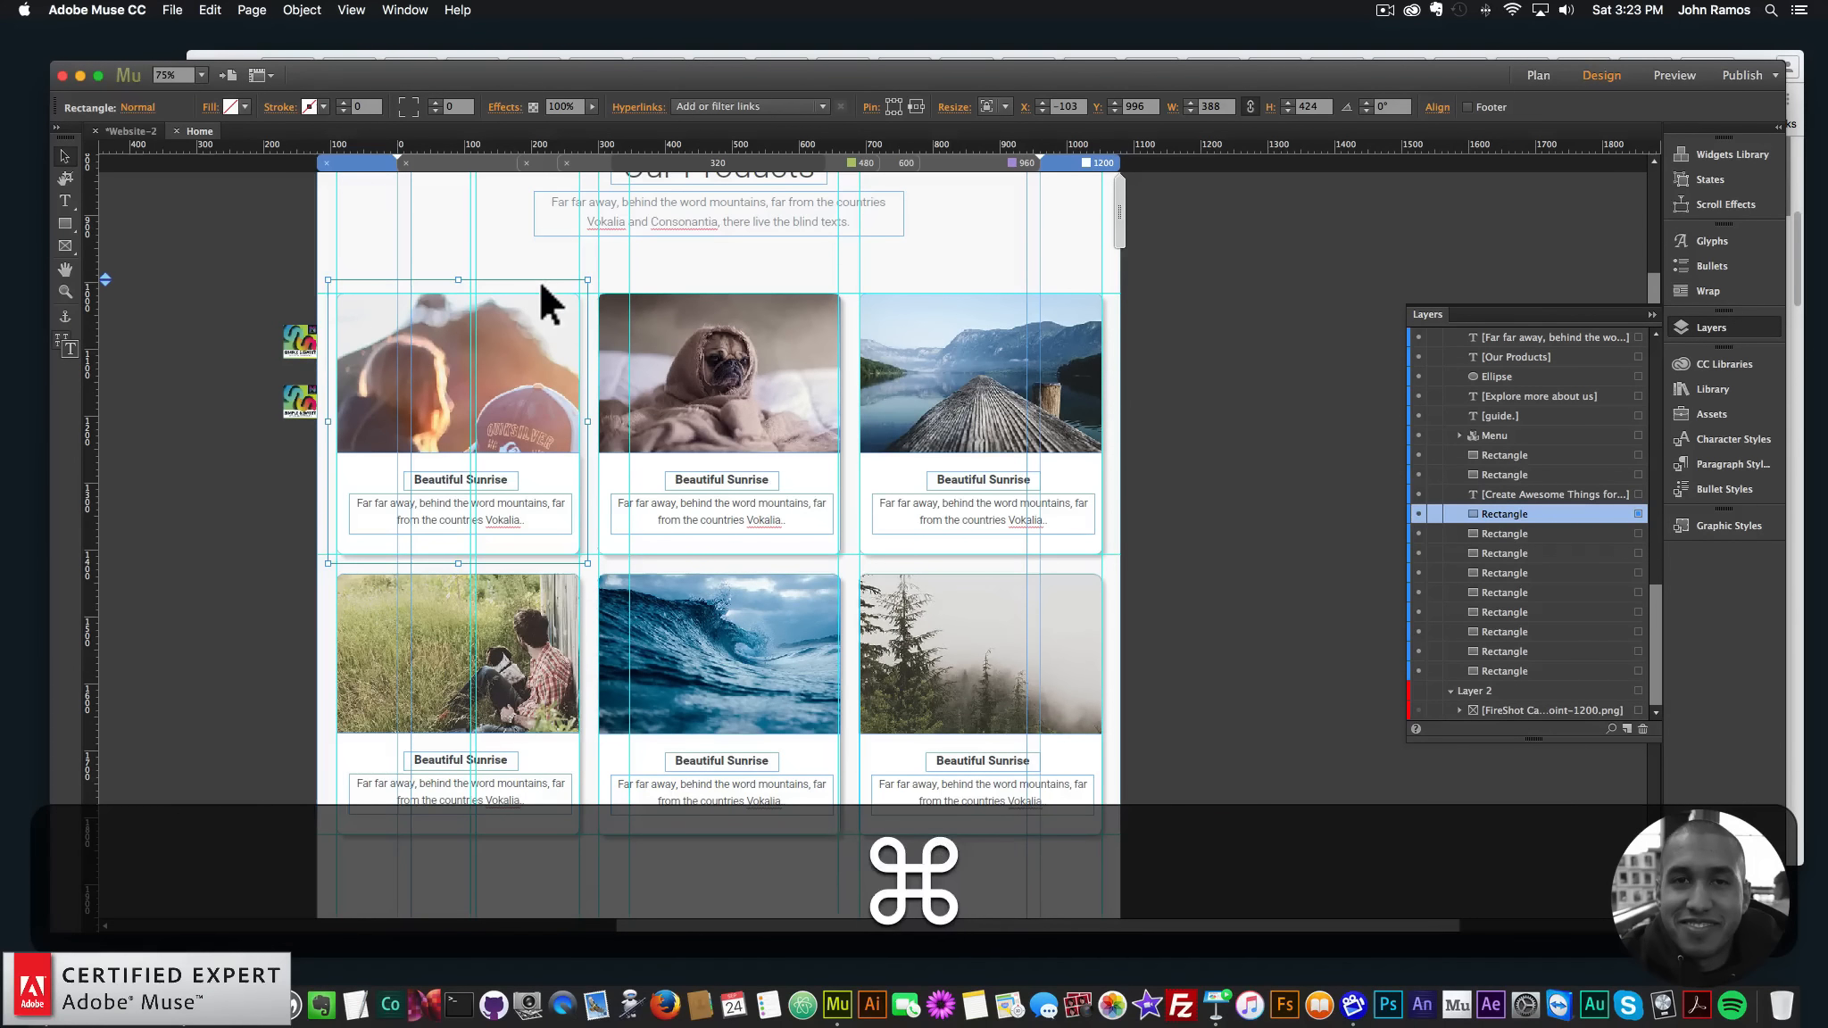
- Paste five copies of the card rectangle over the remaining five product cards
key("super+v")
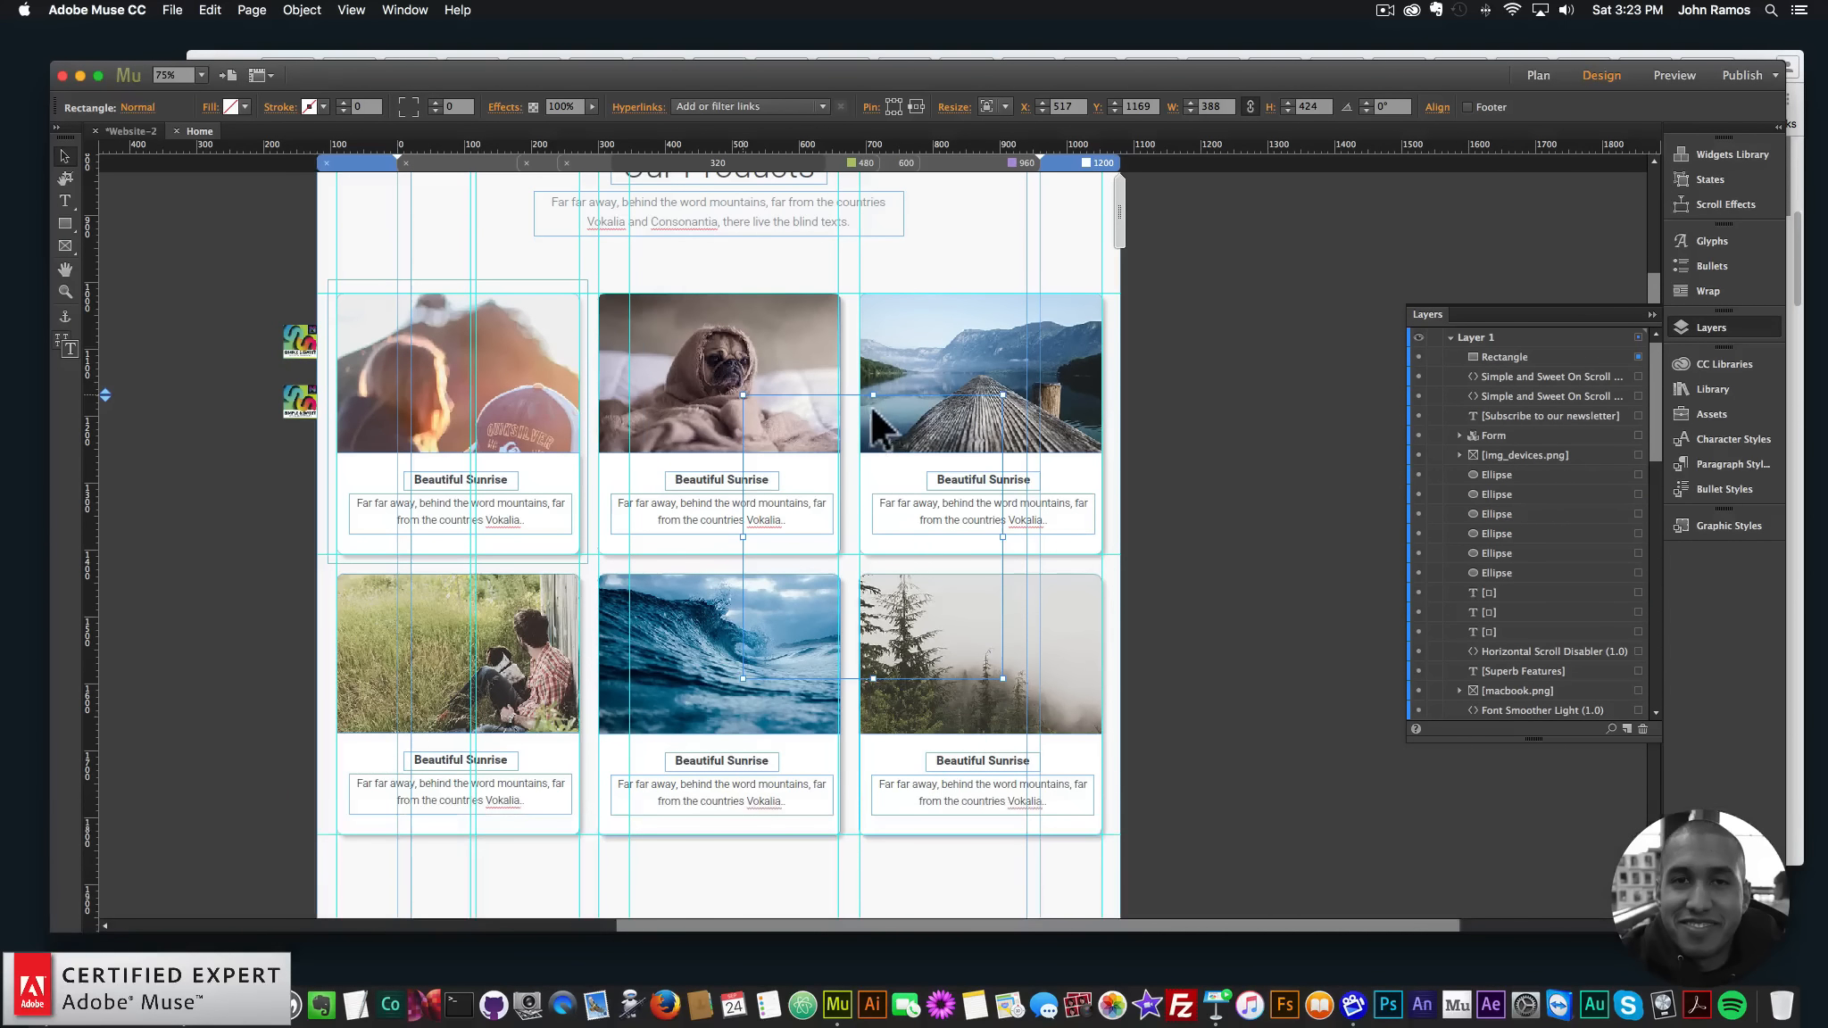
left_click_drag(874, 430, 724, 291)
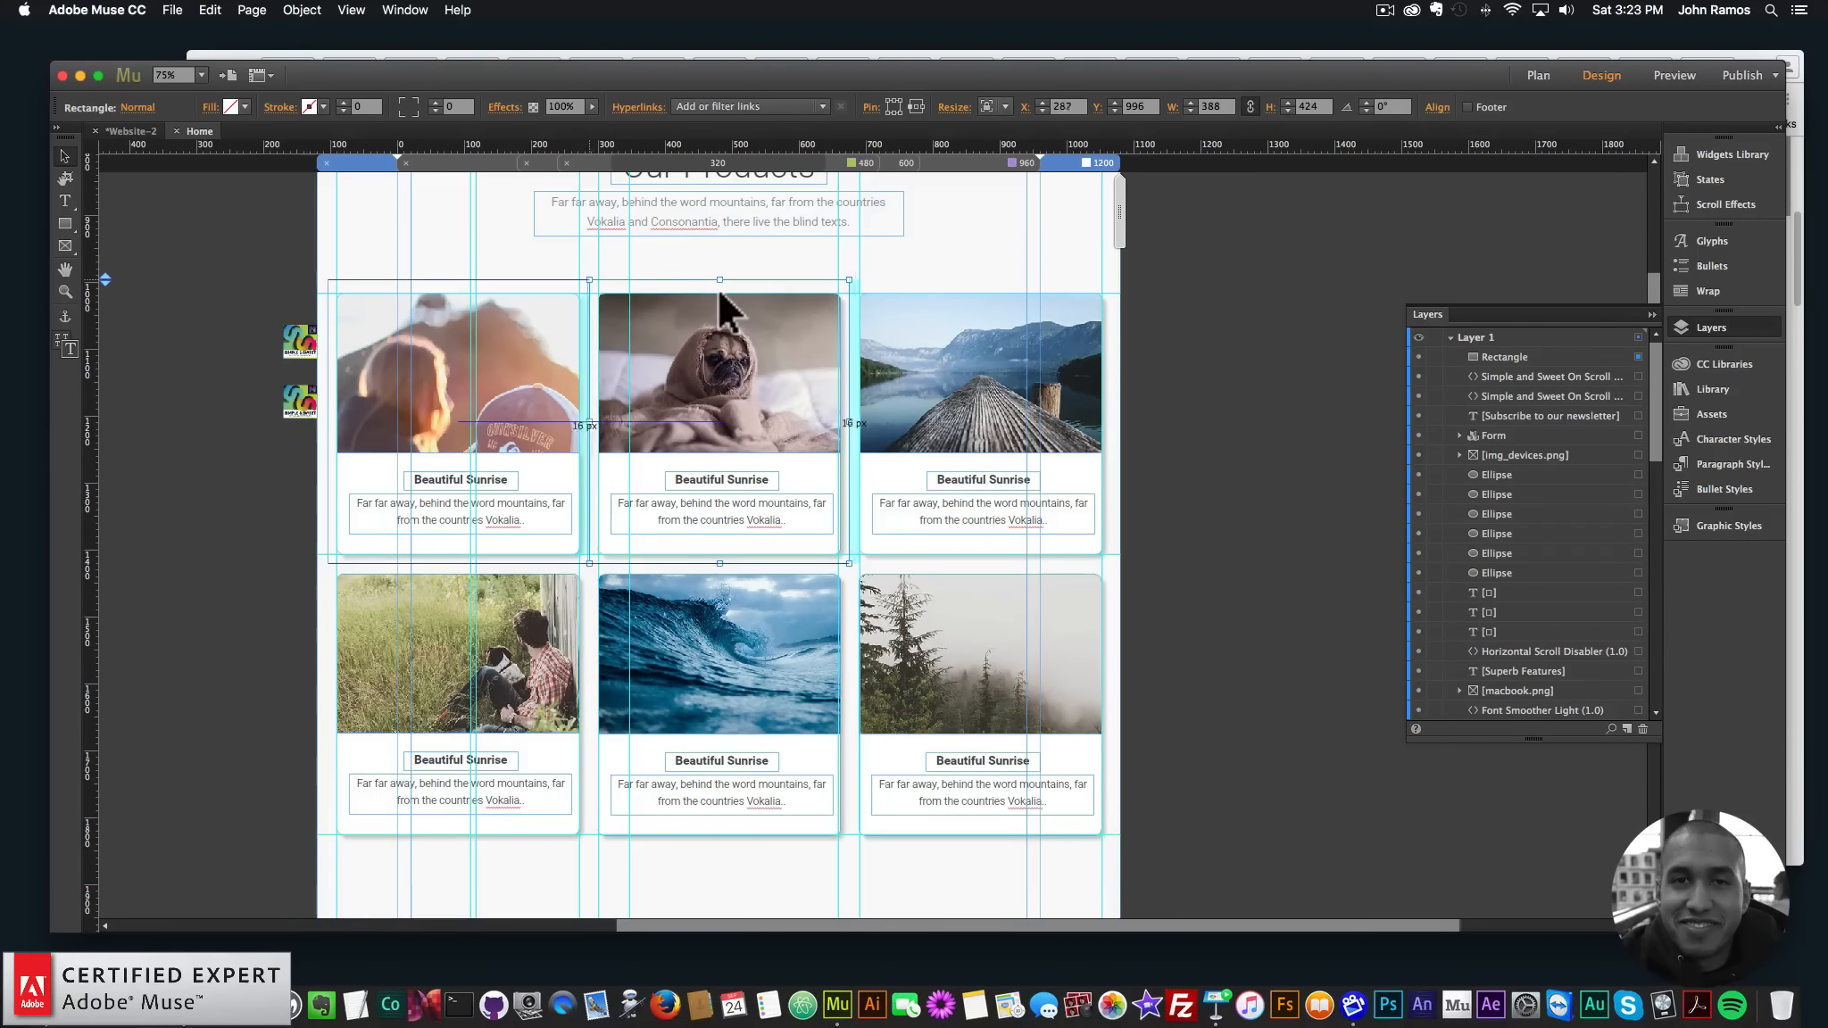
key("super+v")
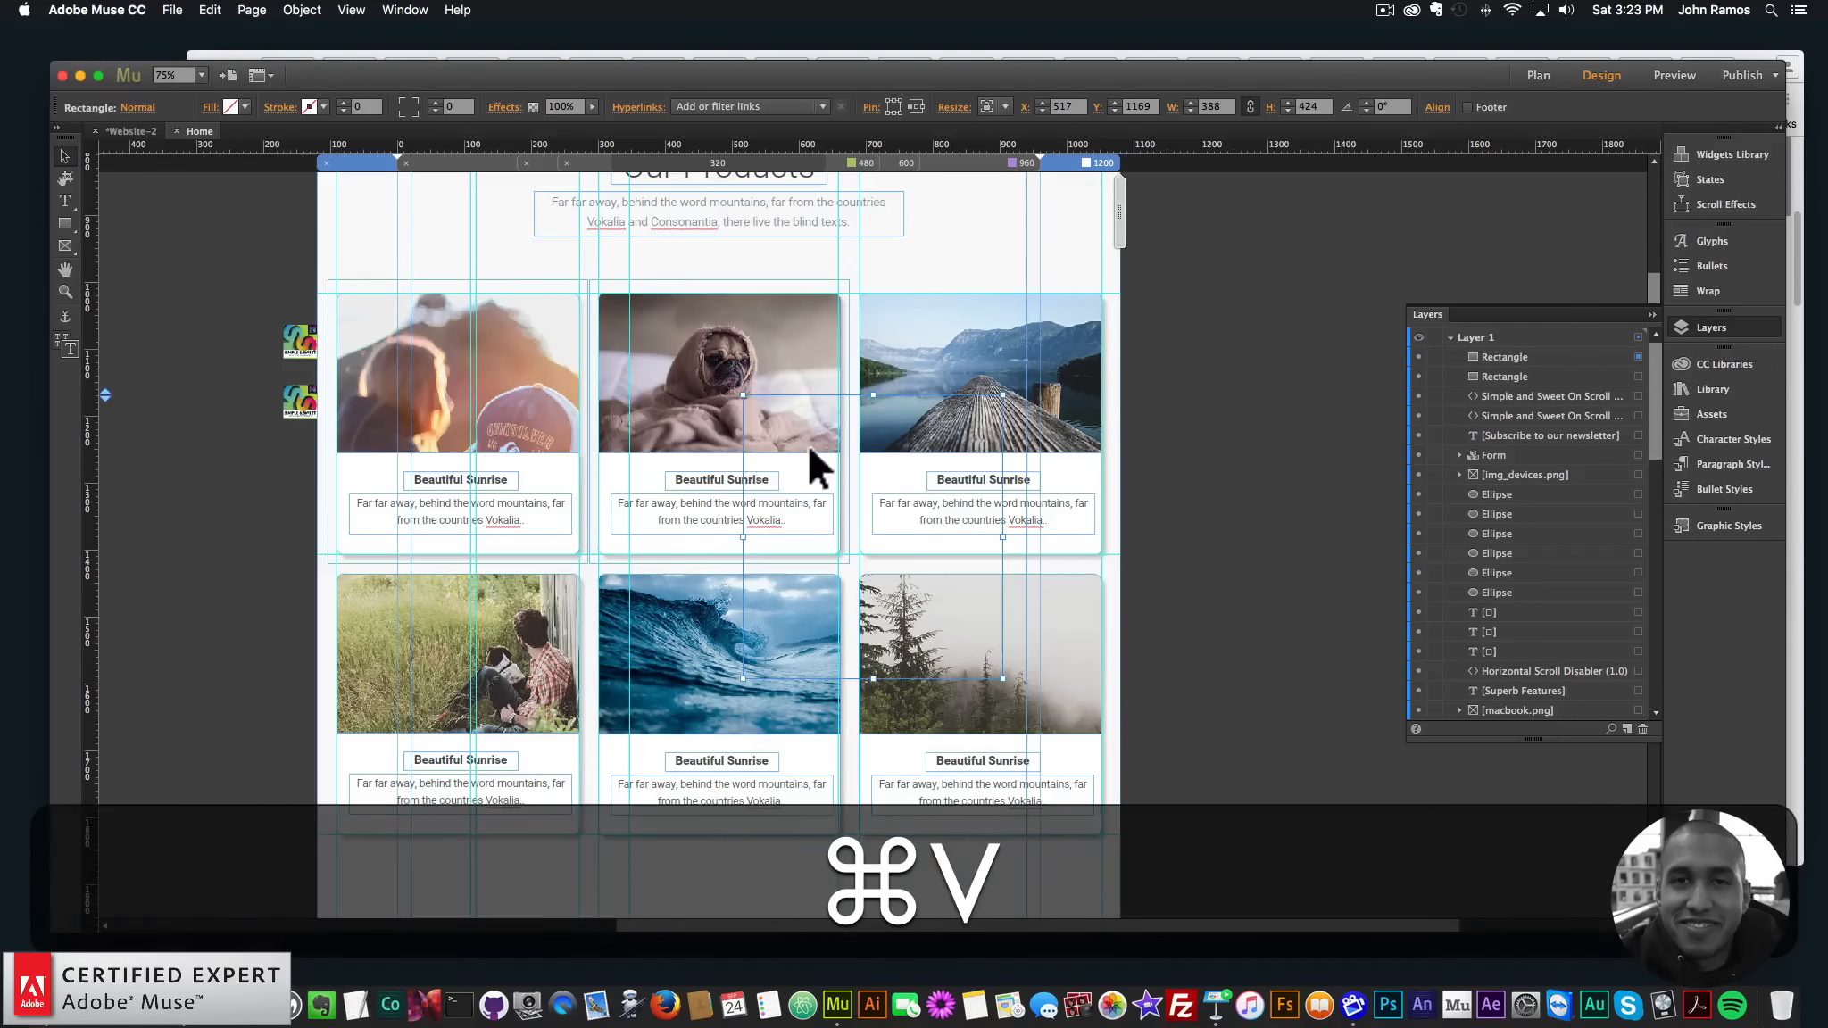
left_click_drag(811, 449, 924, 338)
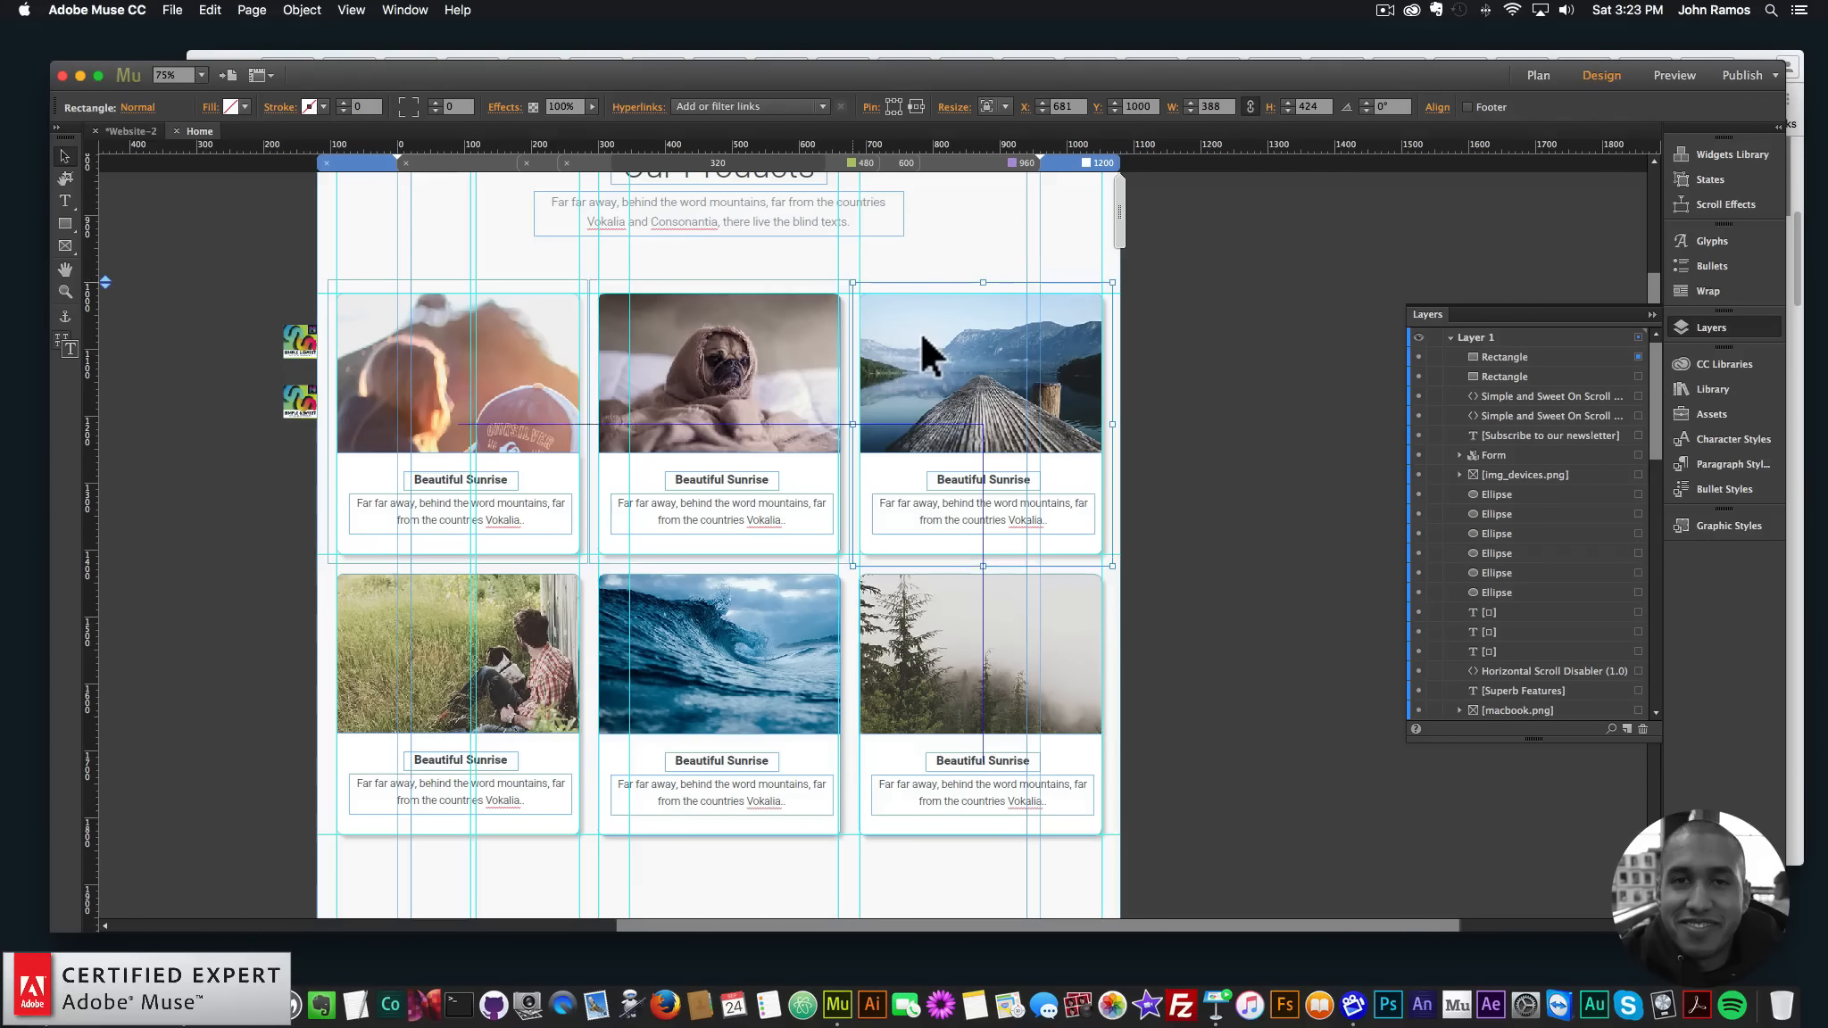
key("super+v")
left_click_drag(746, 506, 387, 600)
key("super+v")
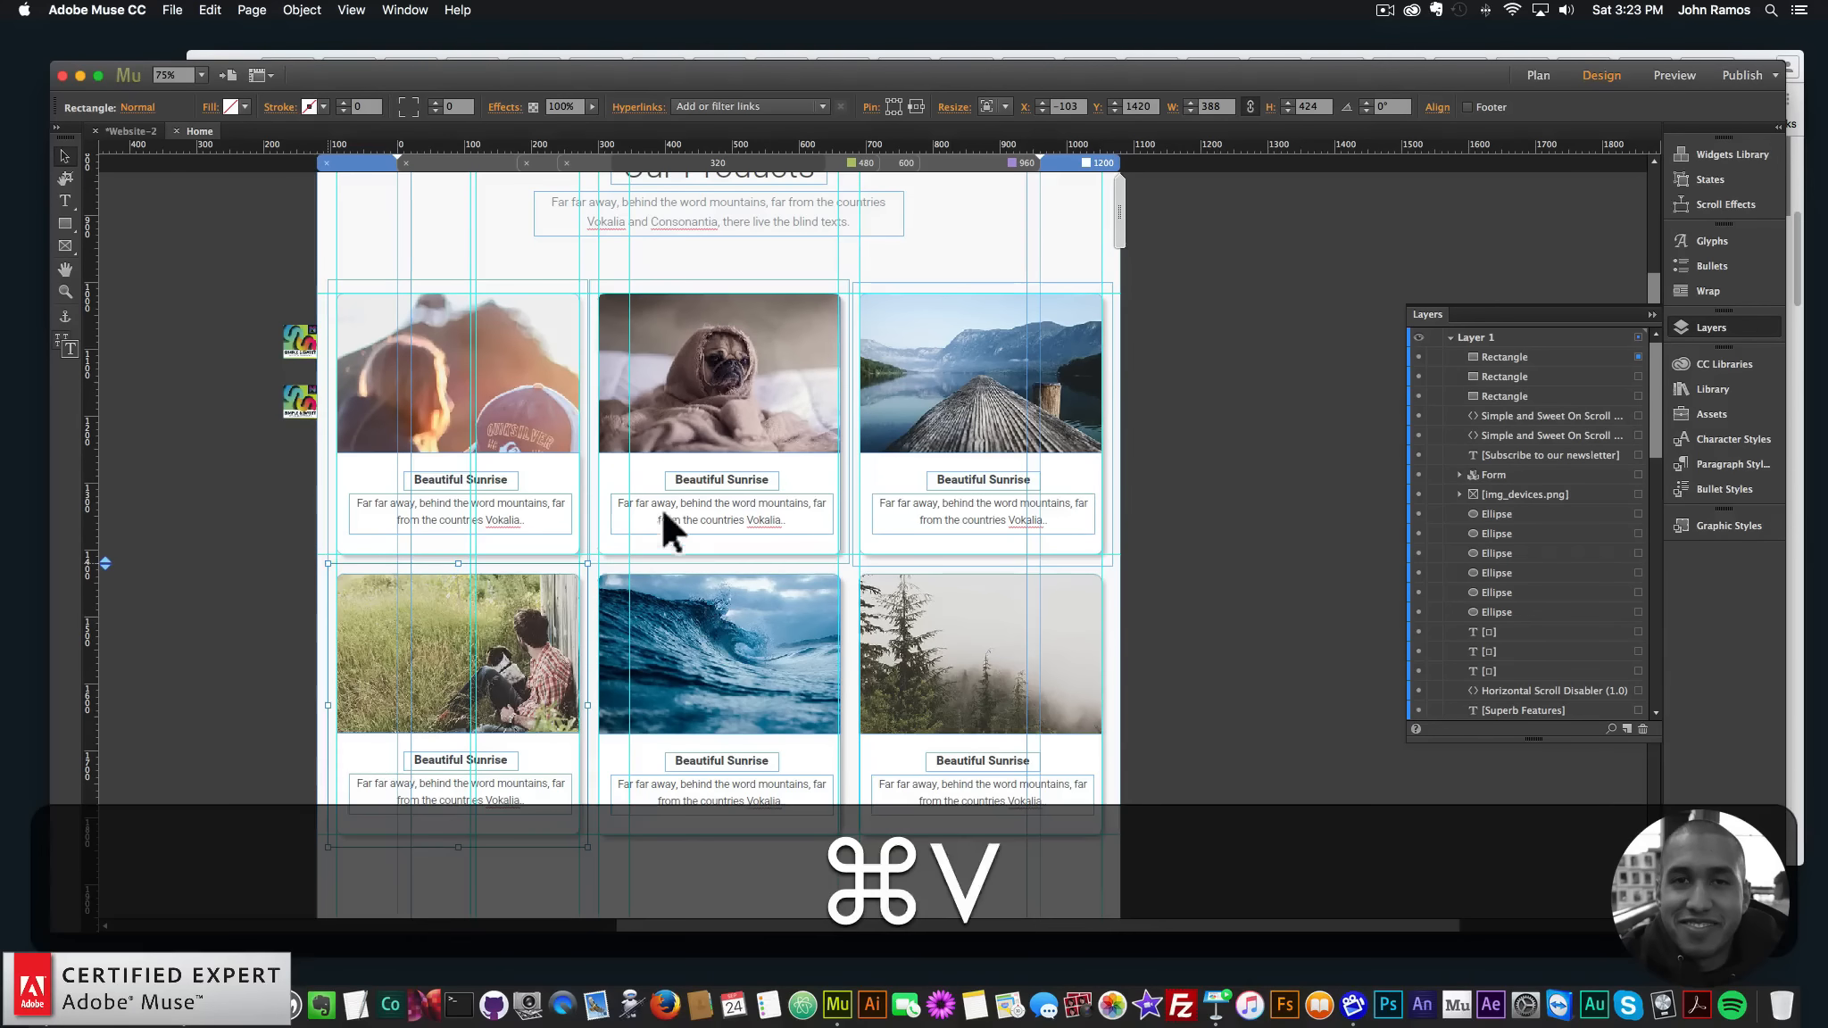
left_click_drag(780, 437, 642, 588)
key("super+v")
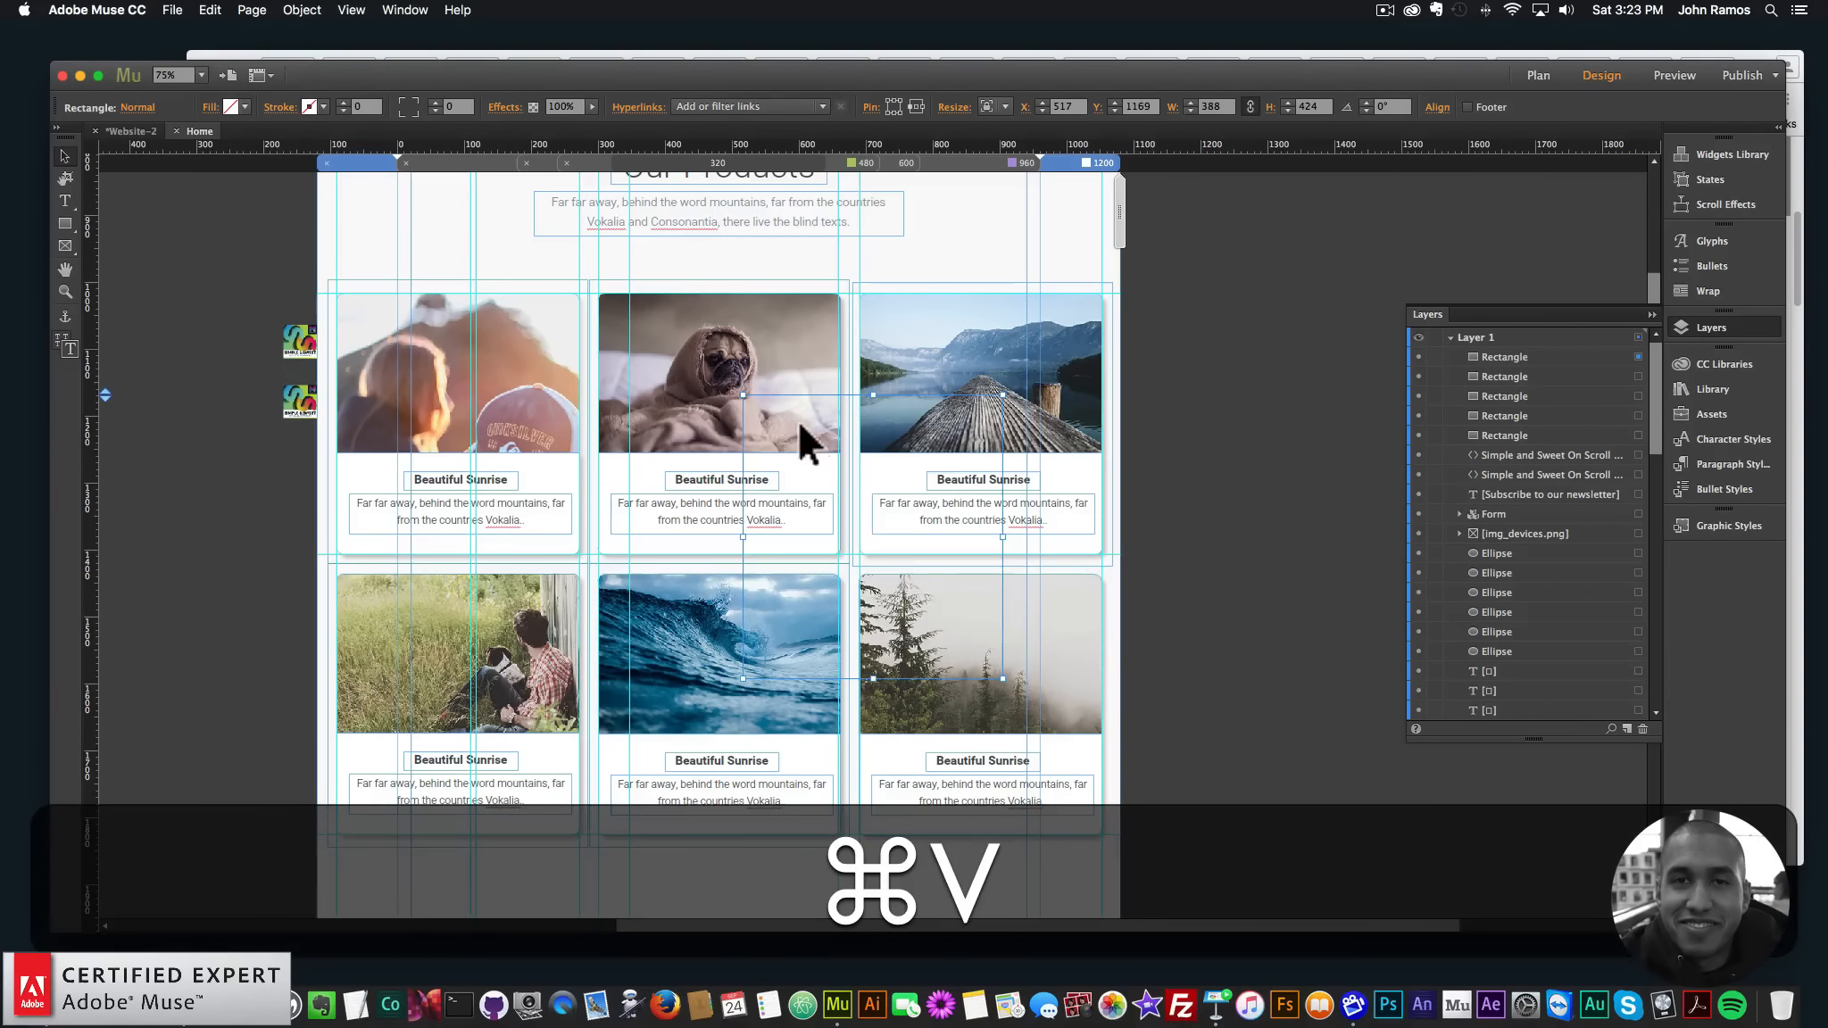
left_click_drag(797, 418, 911, 600)
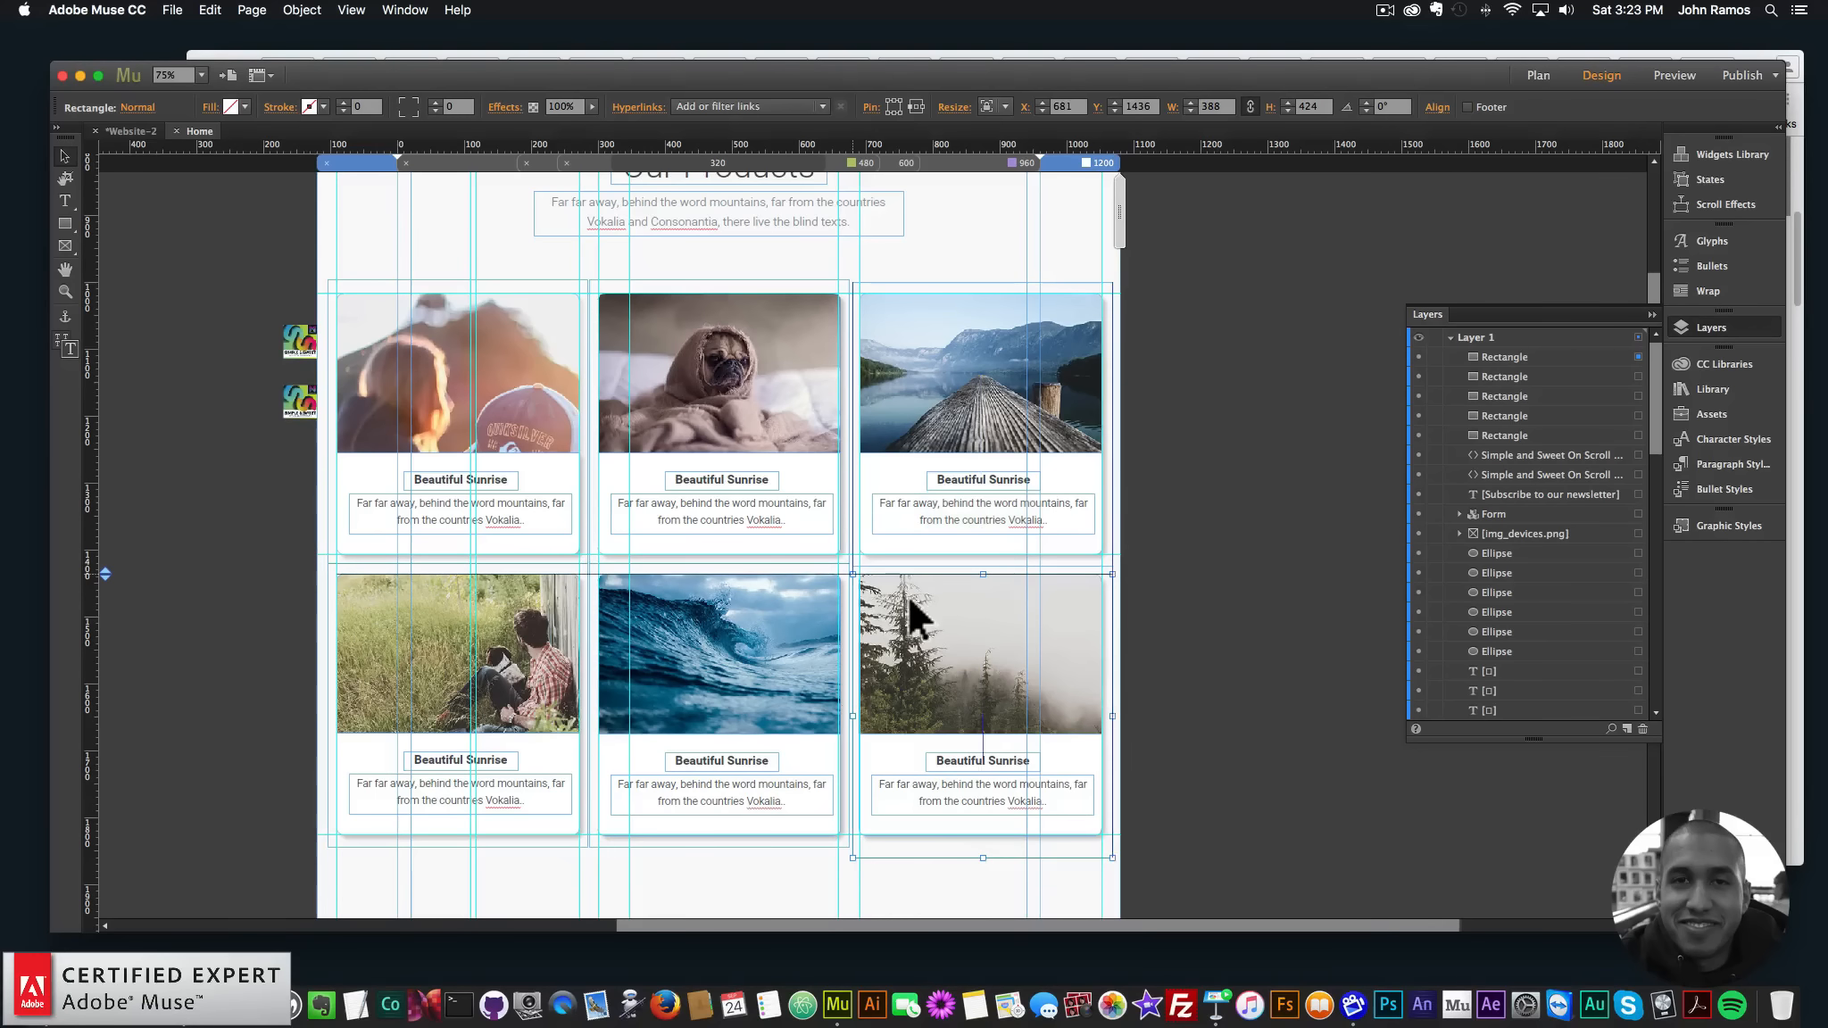
- Move the five copied Rectangle layers lower in the layer stack
left_click(1553, 357)
left_click(1528, 435, "shift")
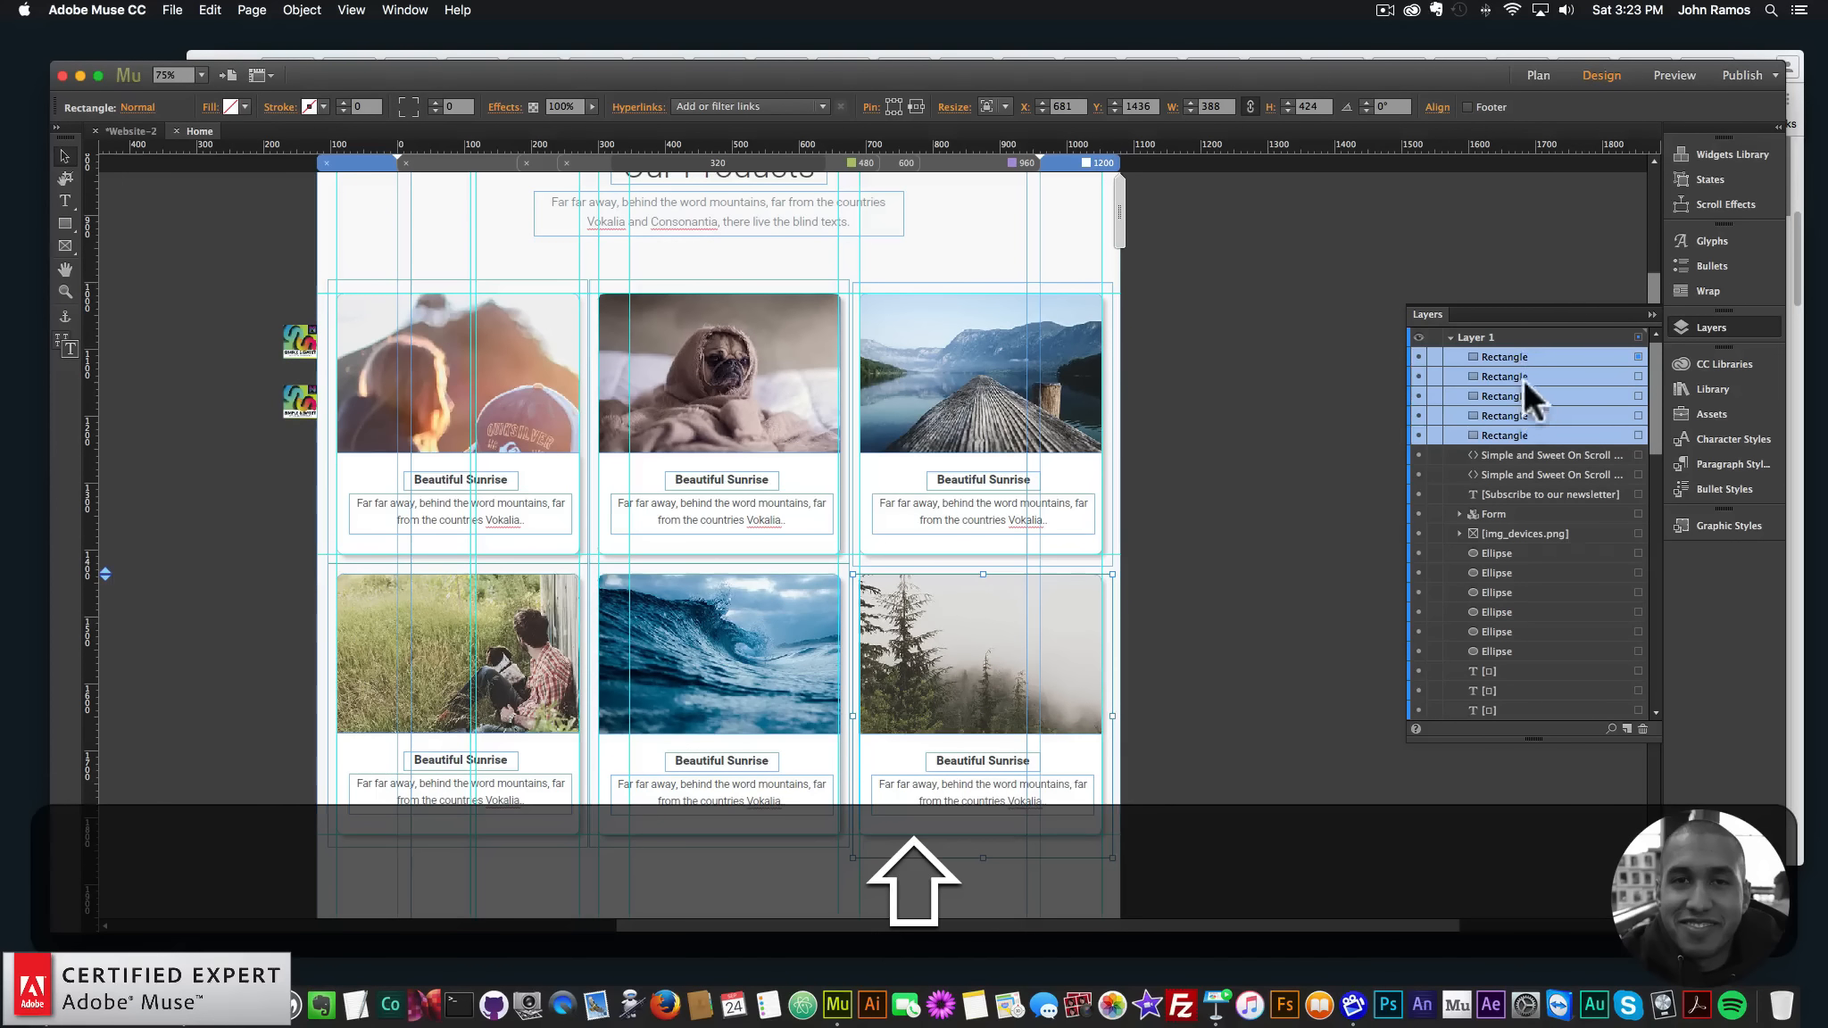
left_click_drag(1531, 366, 1537, 525)
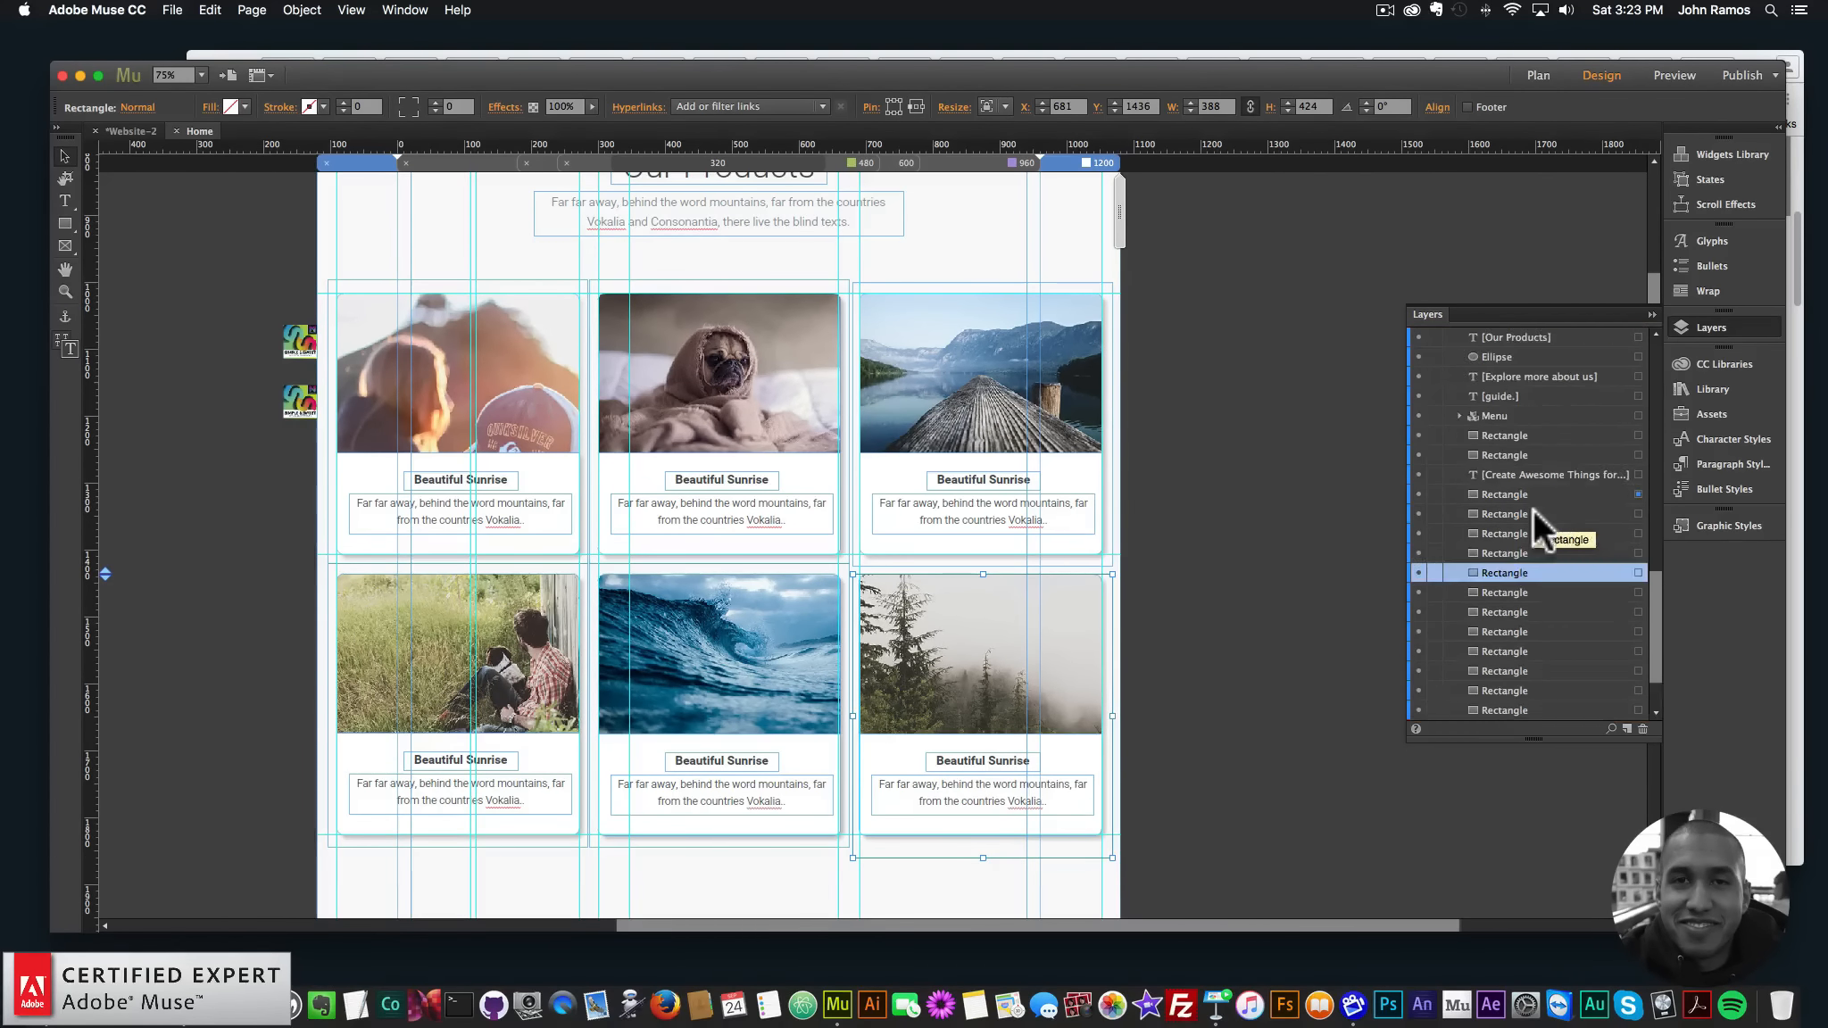
left_click(1298, 505)
left_click(170, 10)
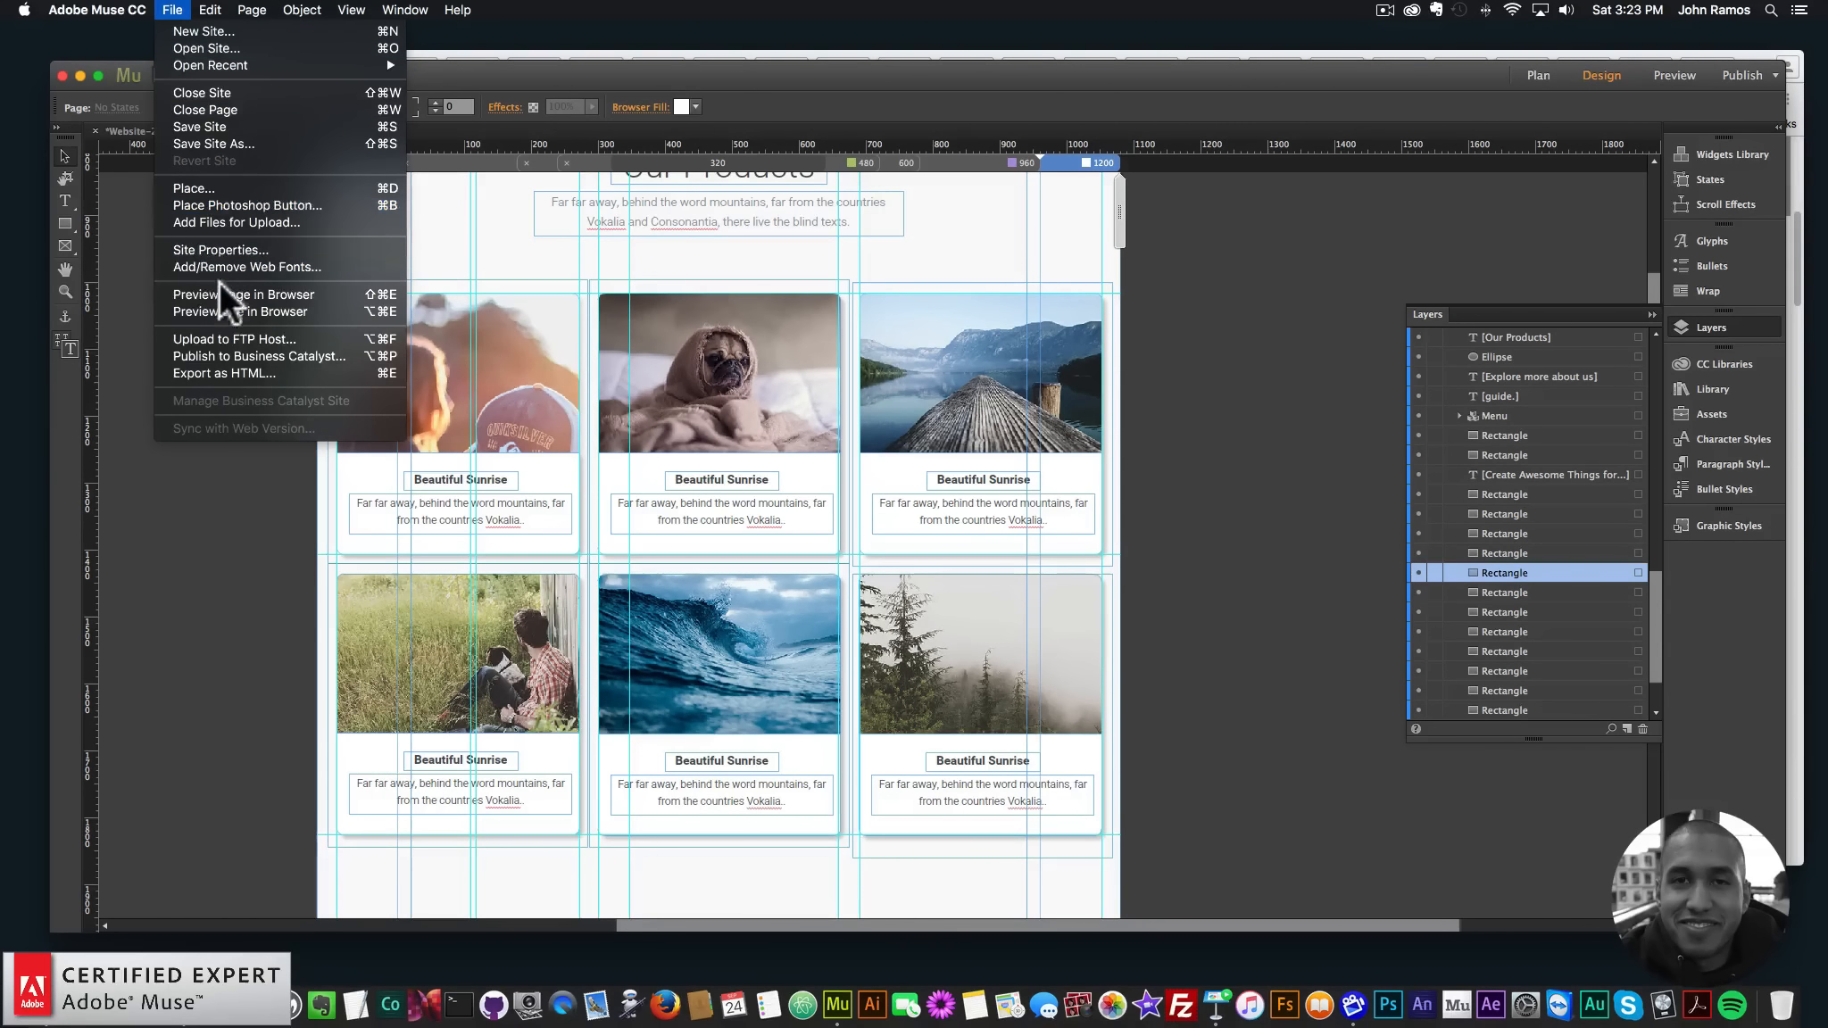
- Preview the page in Chrome down to the six product cards, then reopen onscroll1's animation options in Muse
left_click(218, 285)
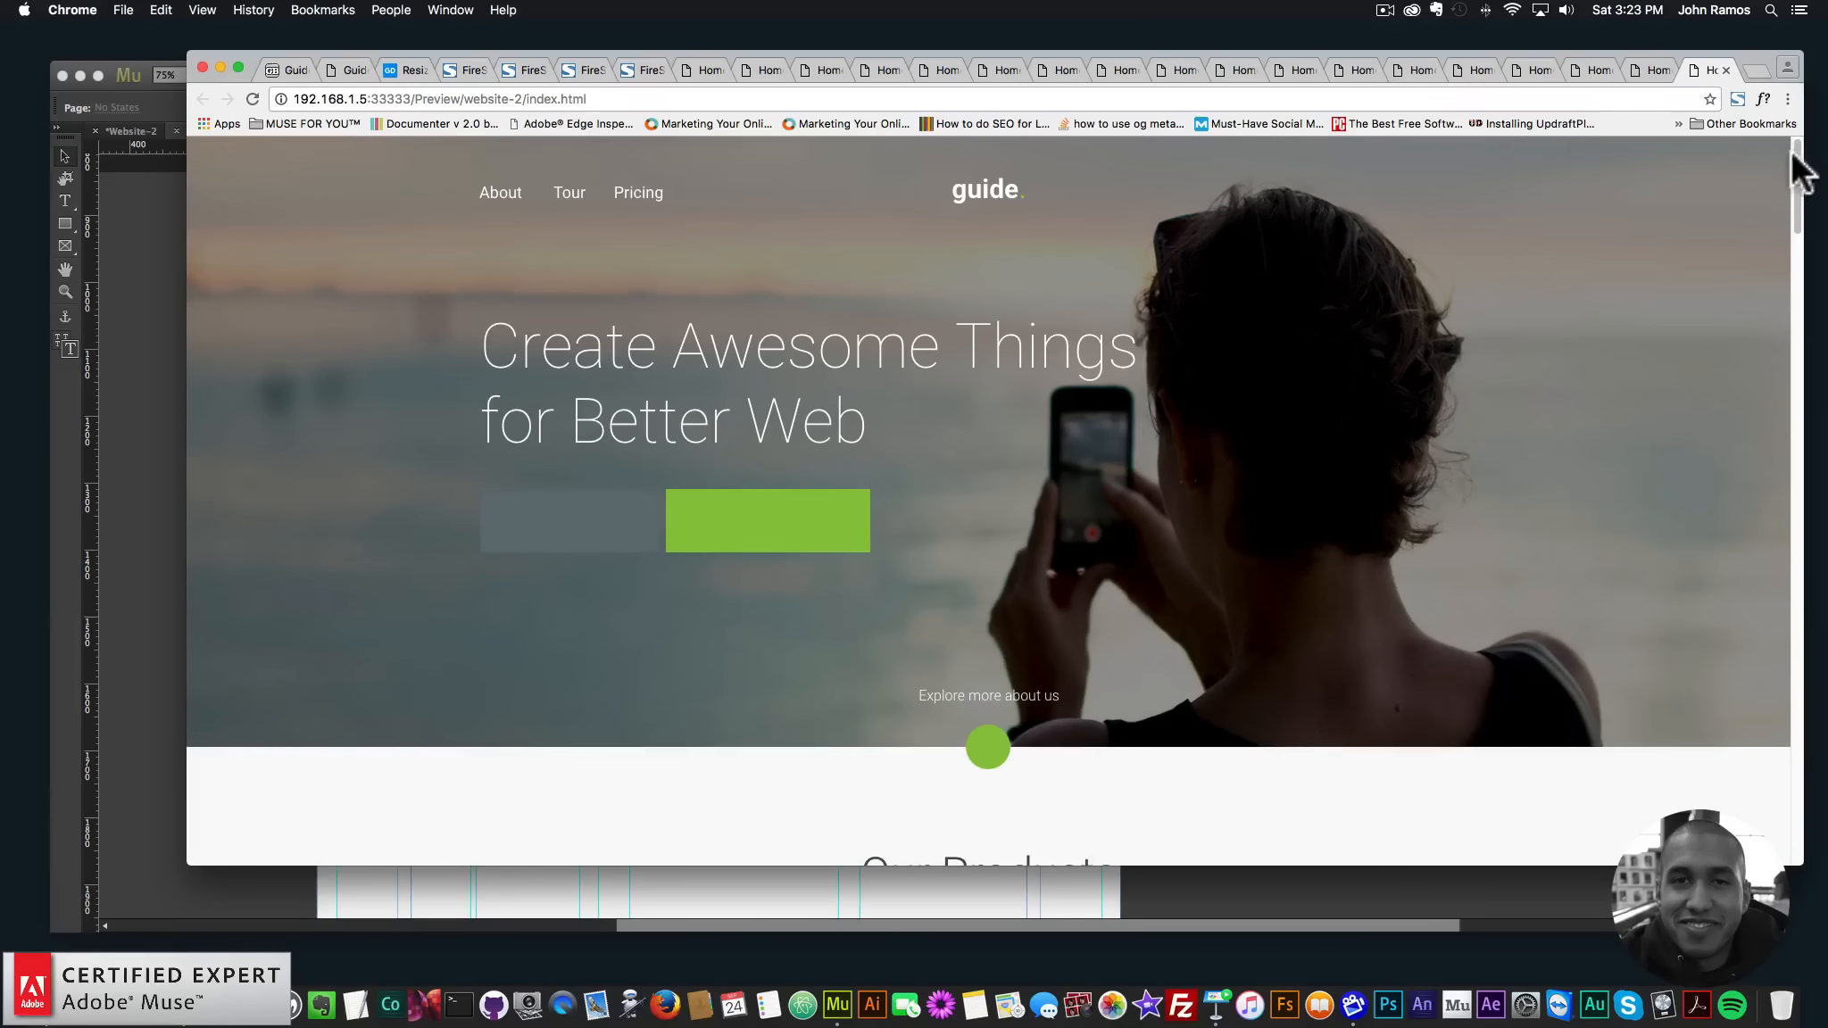
left_click_drag(1794, 156, 1774, 301)
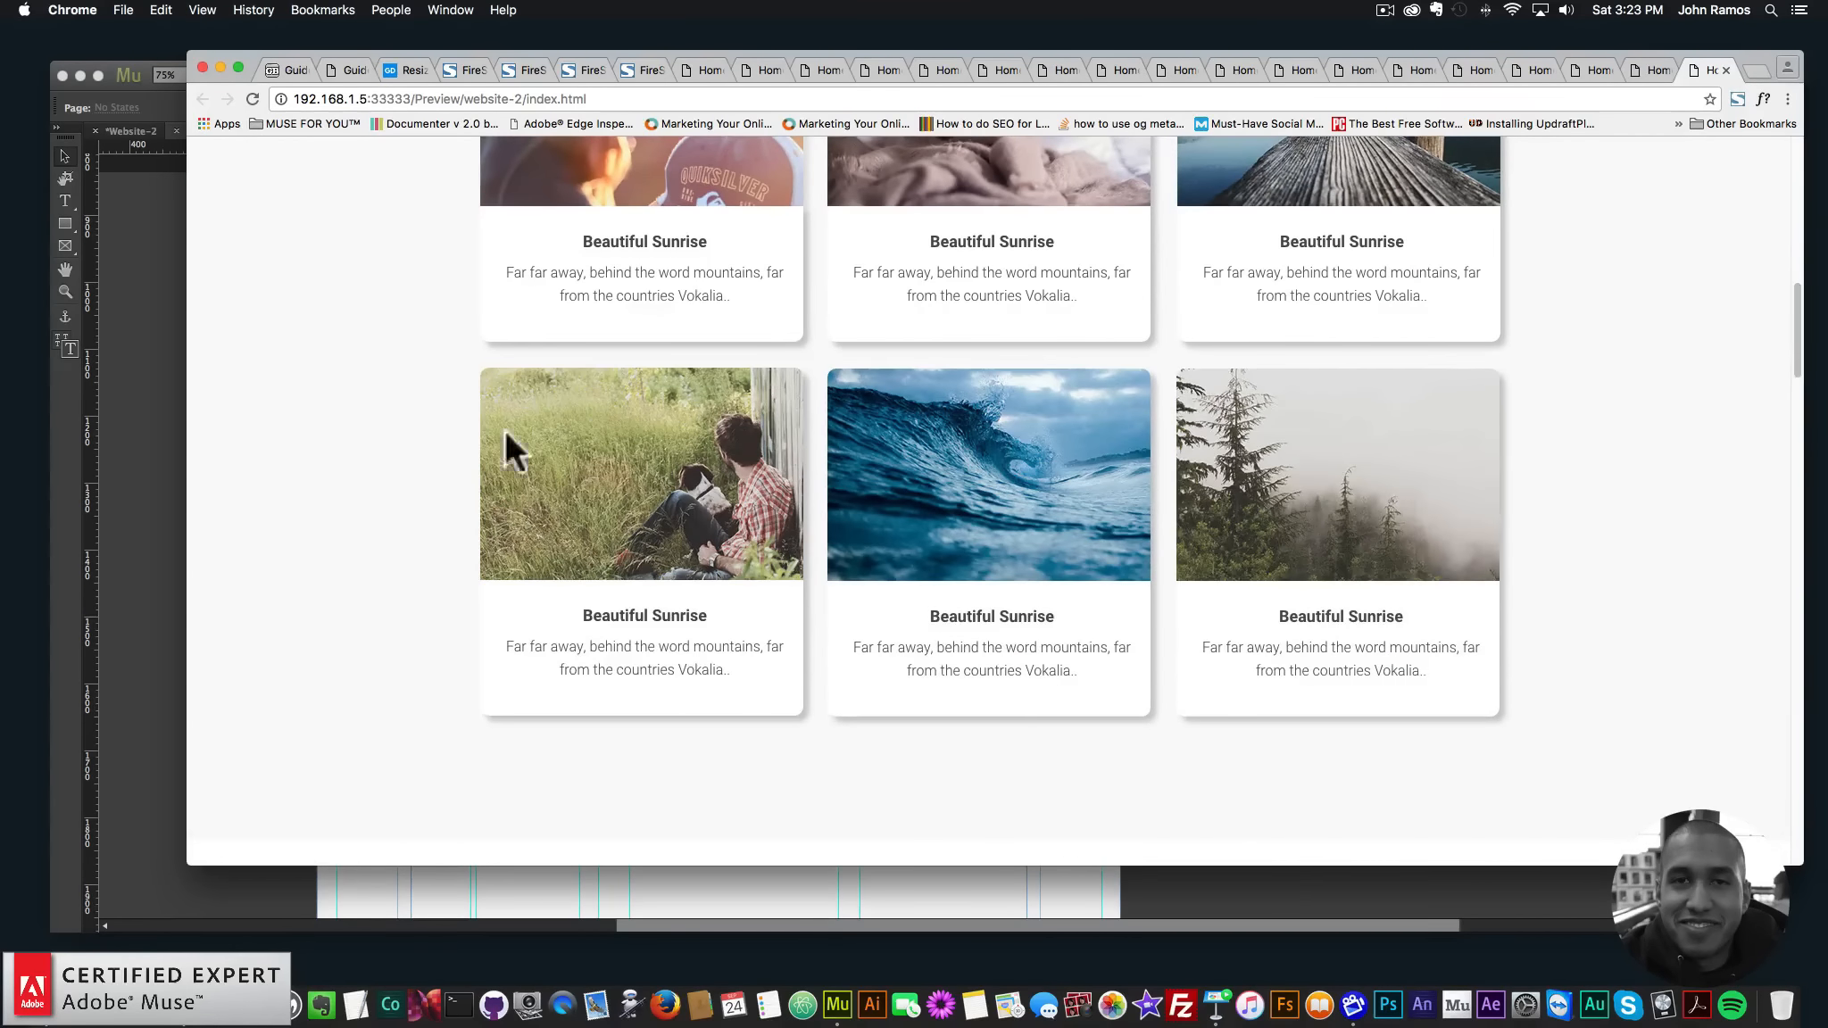
left_click(143, 417)
left_click(303, 398)
left_click(333, 383)
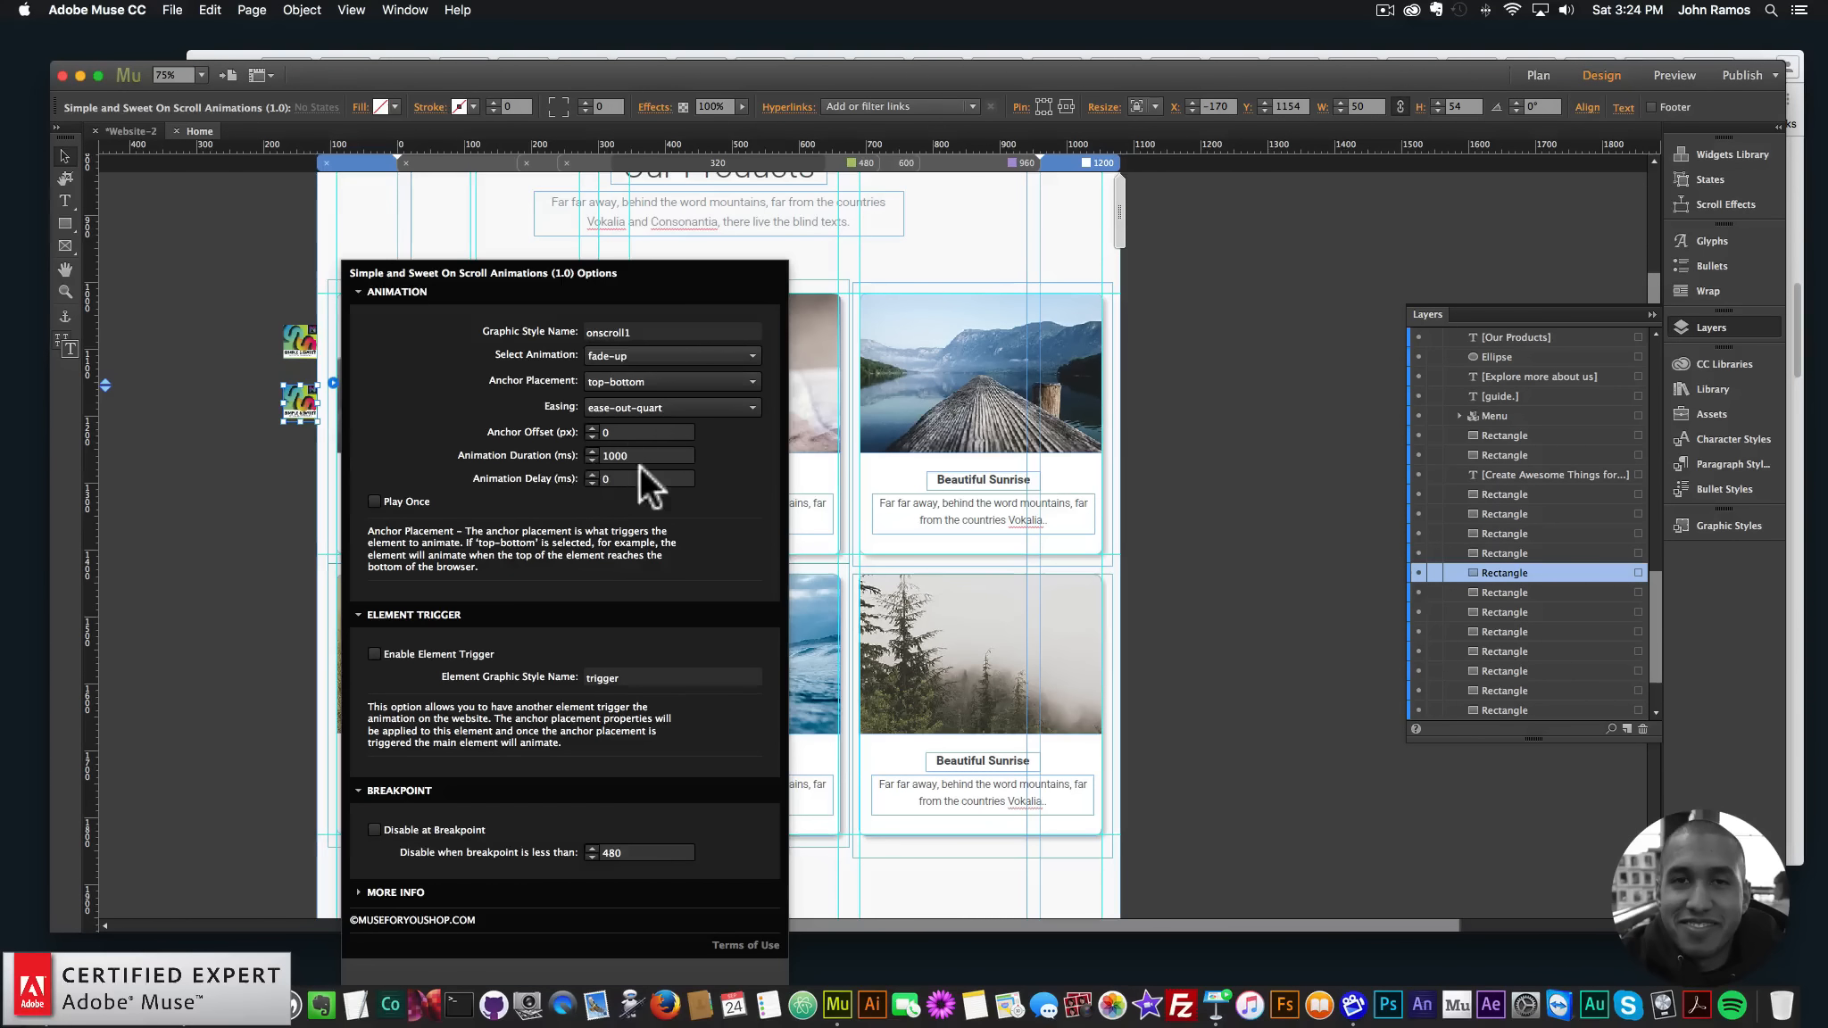
- Create a graphic style named onscroll2 from the top-middle card's rectangle
left_click(290, 473)
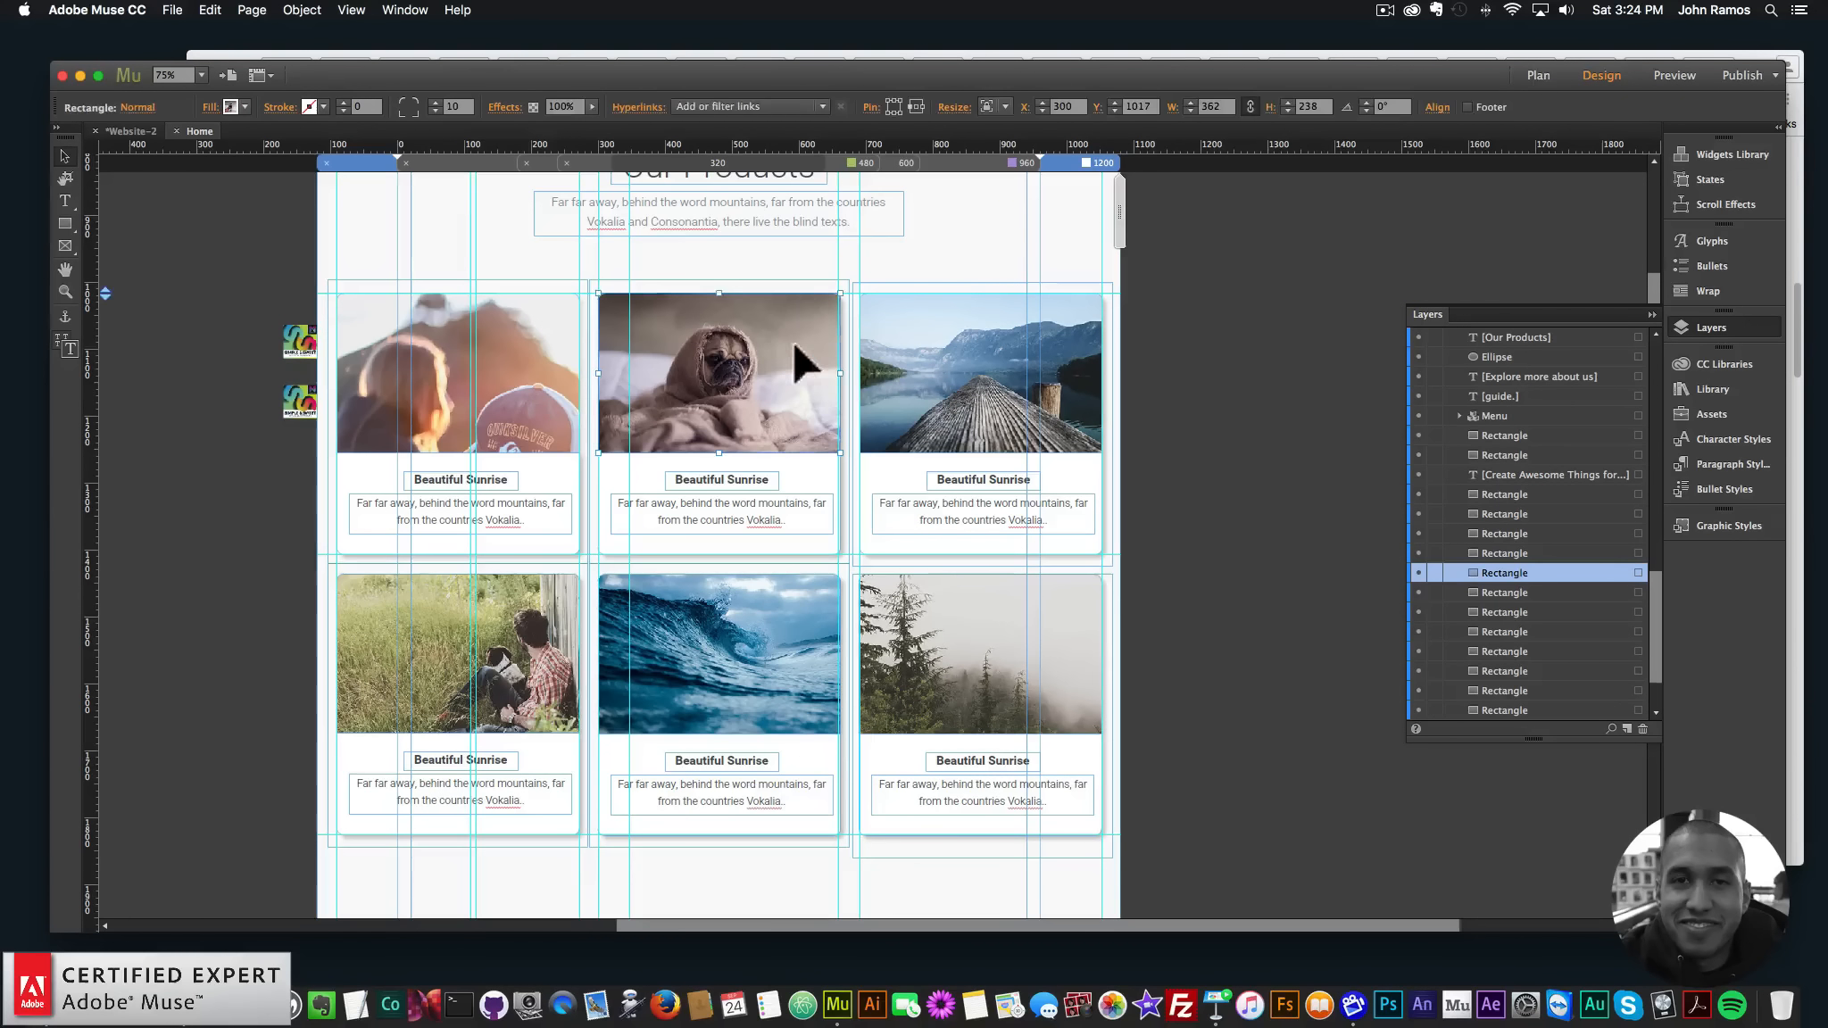
left_click(817, 290)
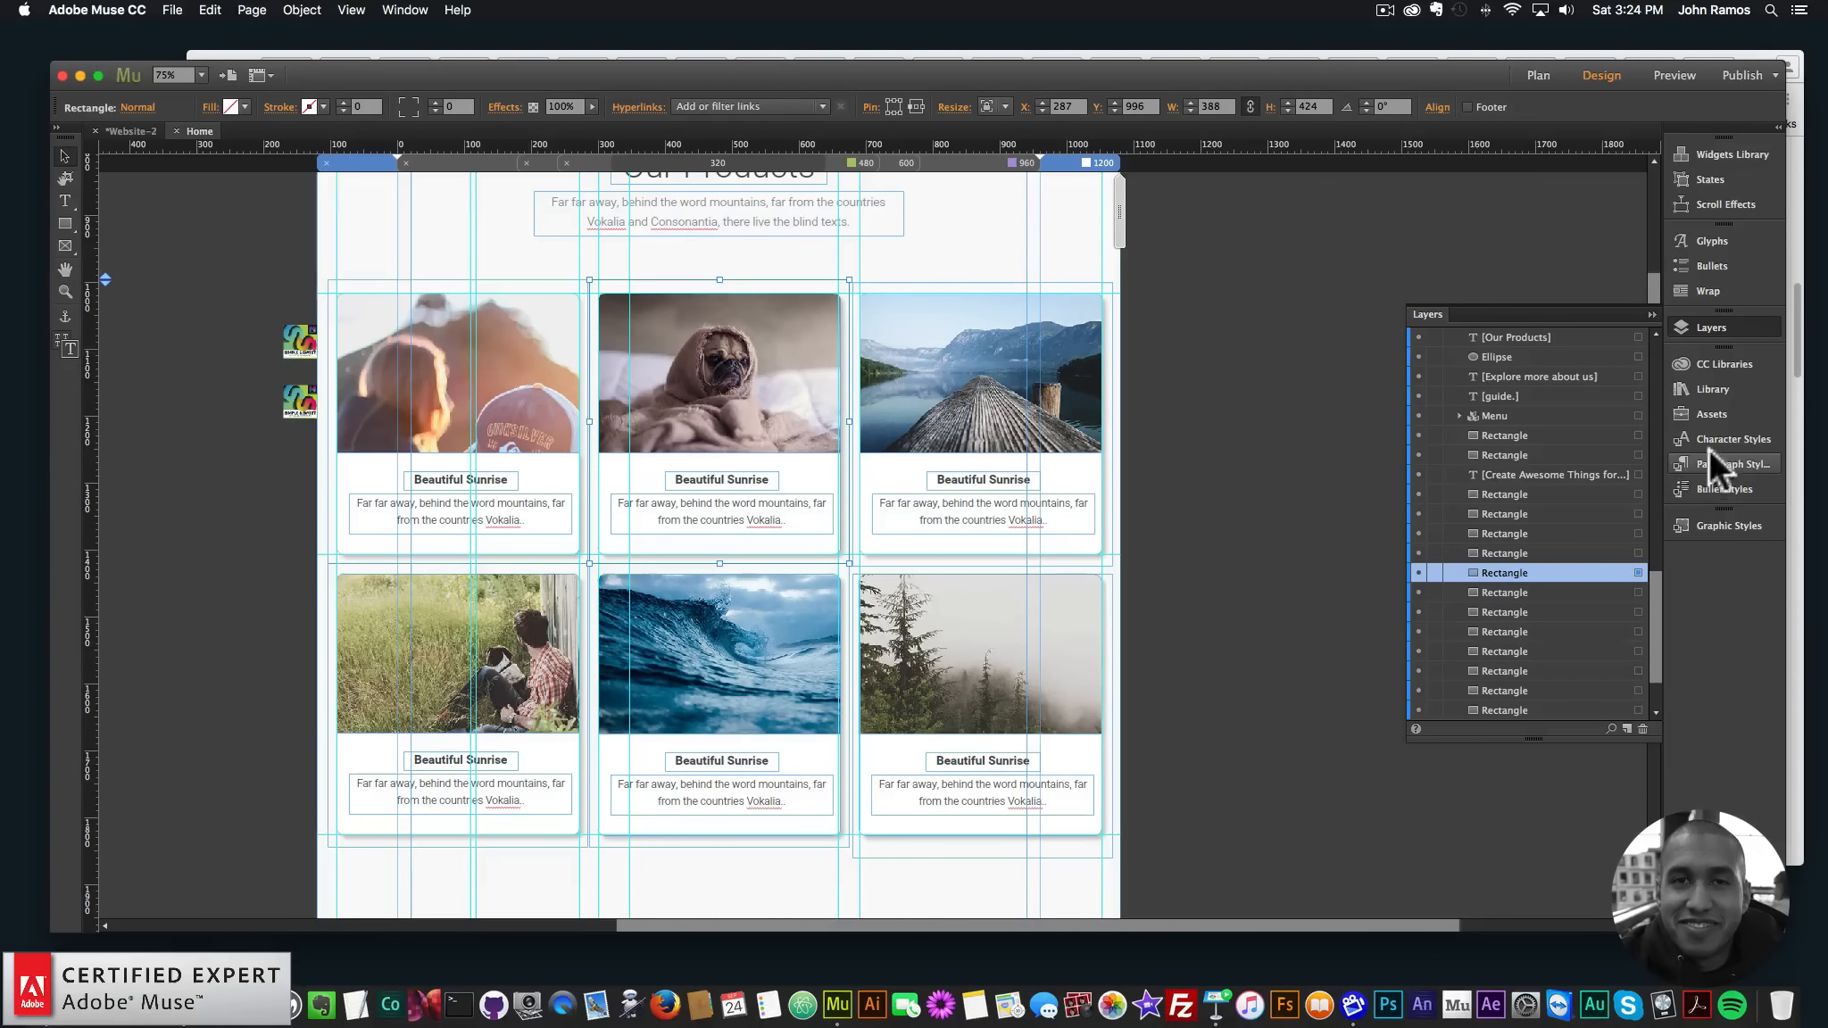
left_click(1722, 526)
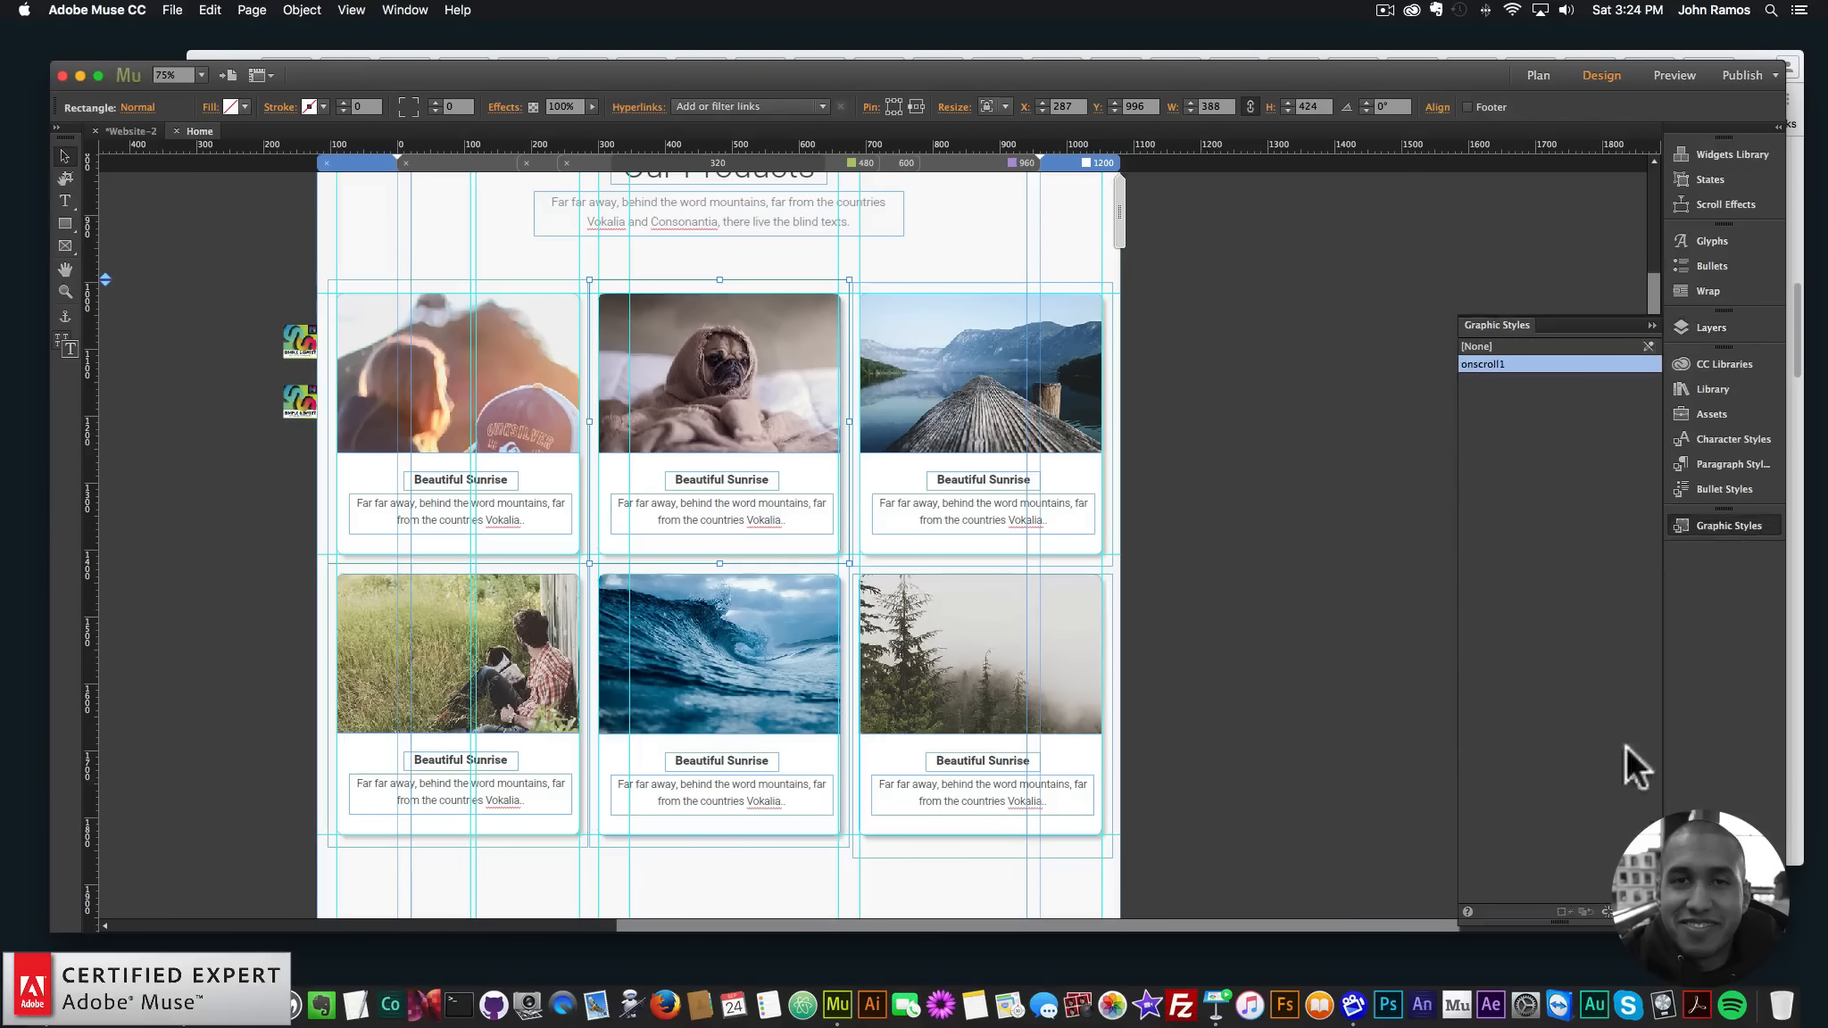
double_click(1490, 363)
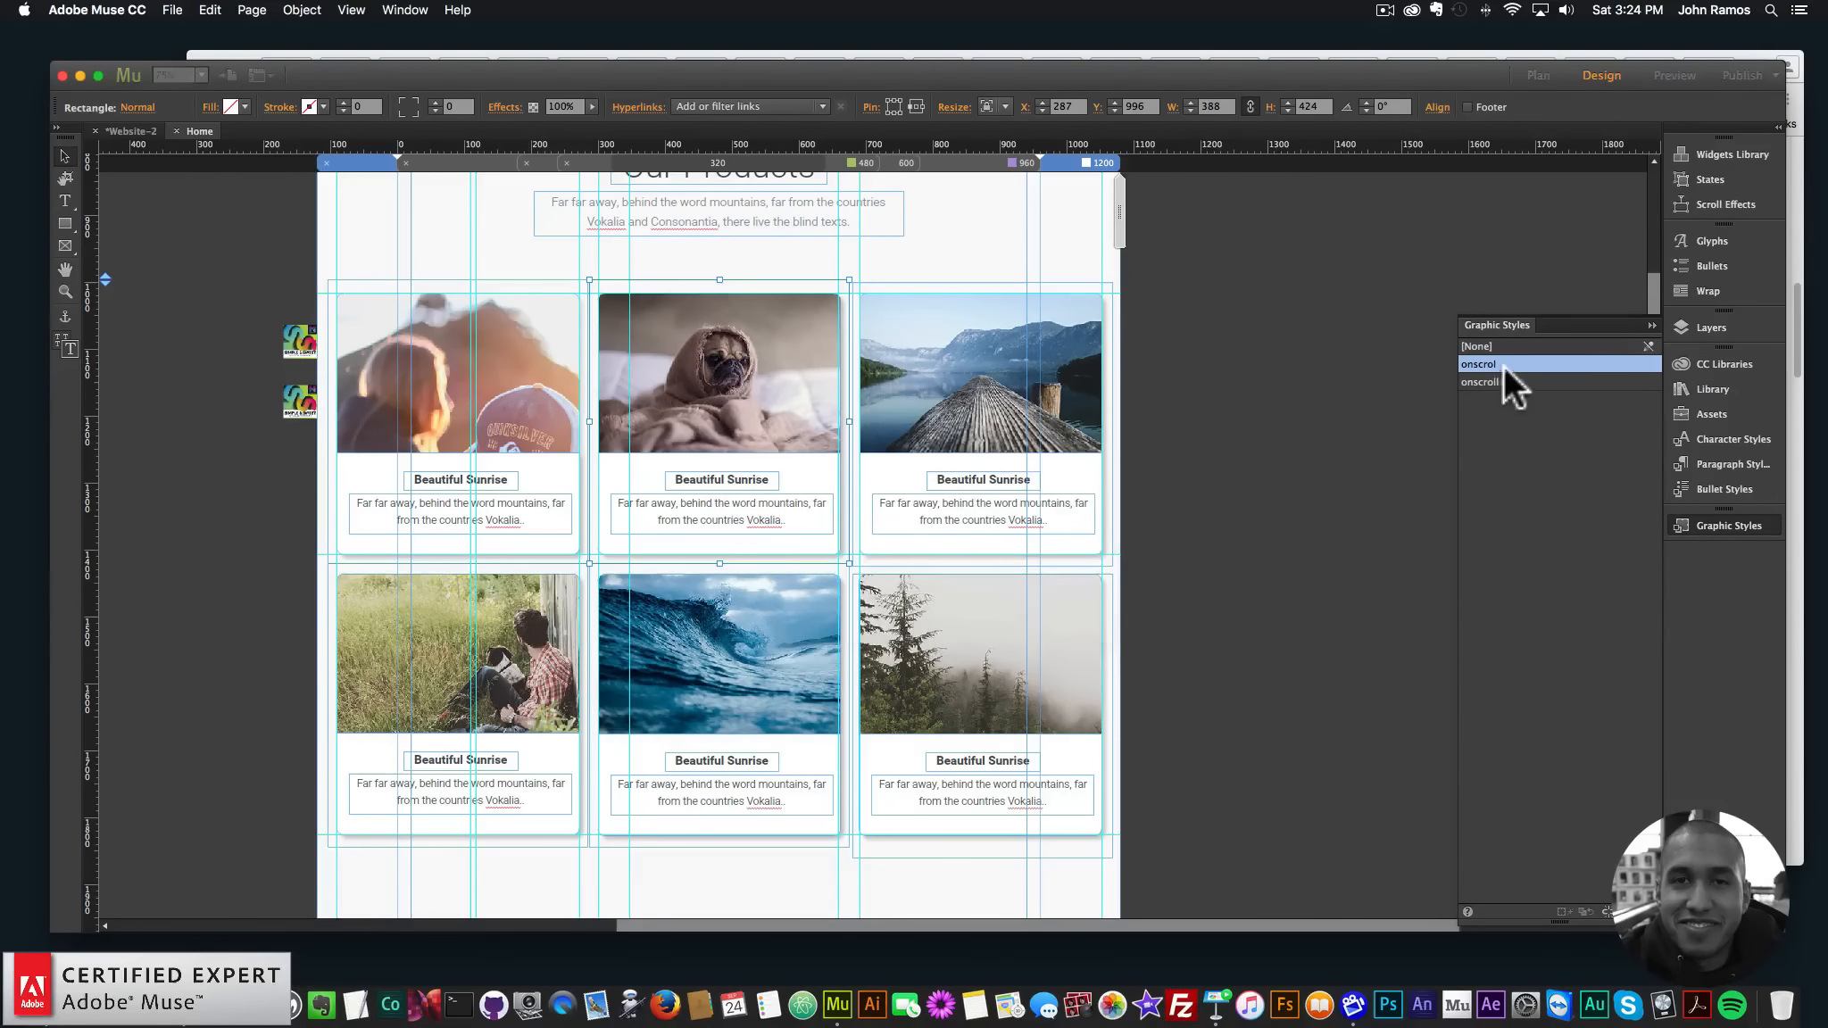
type("onscroll")
key("Return")
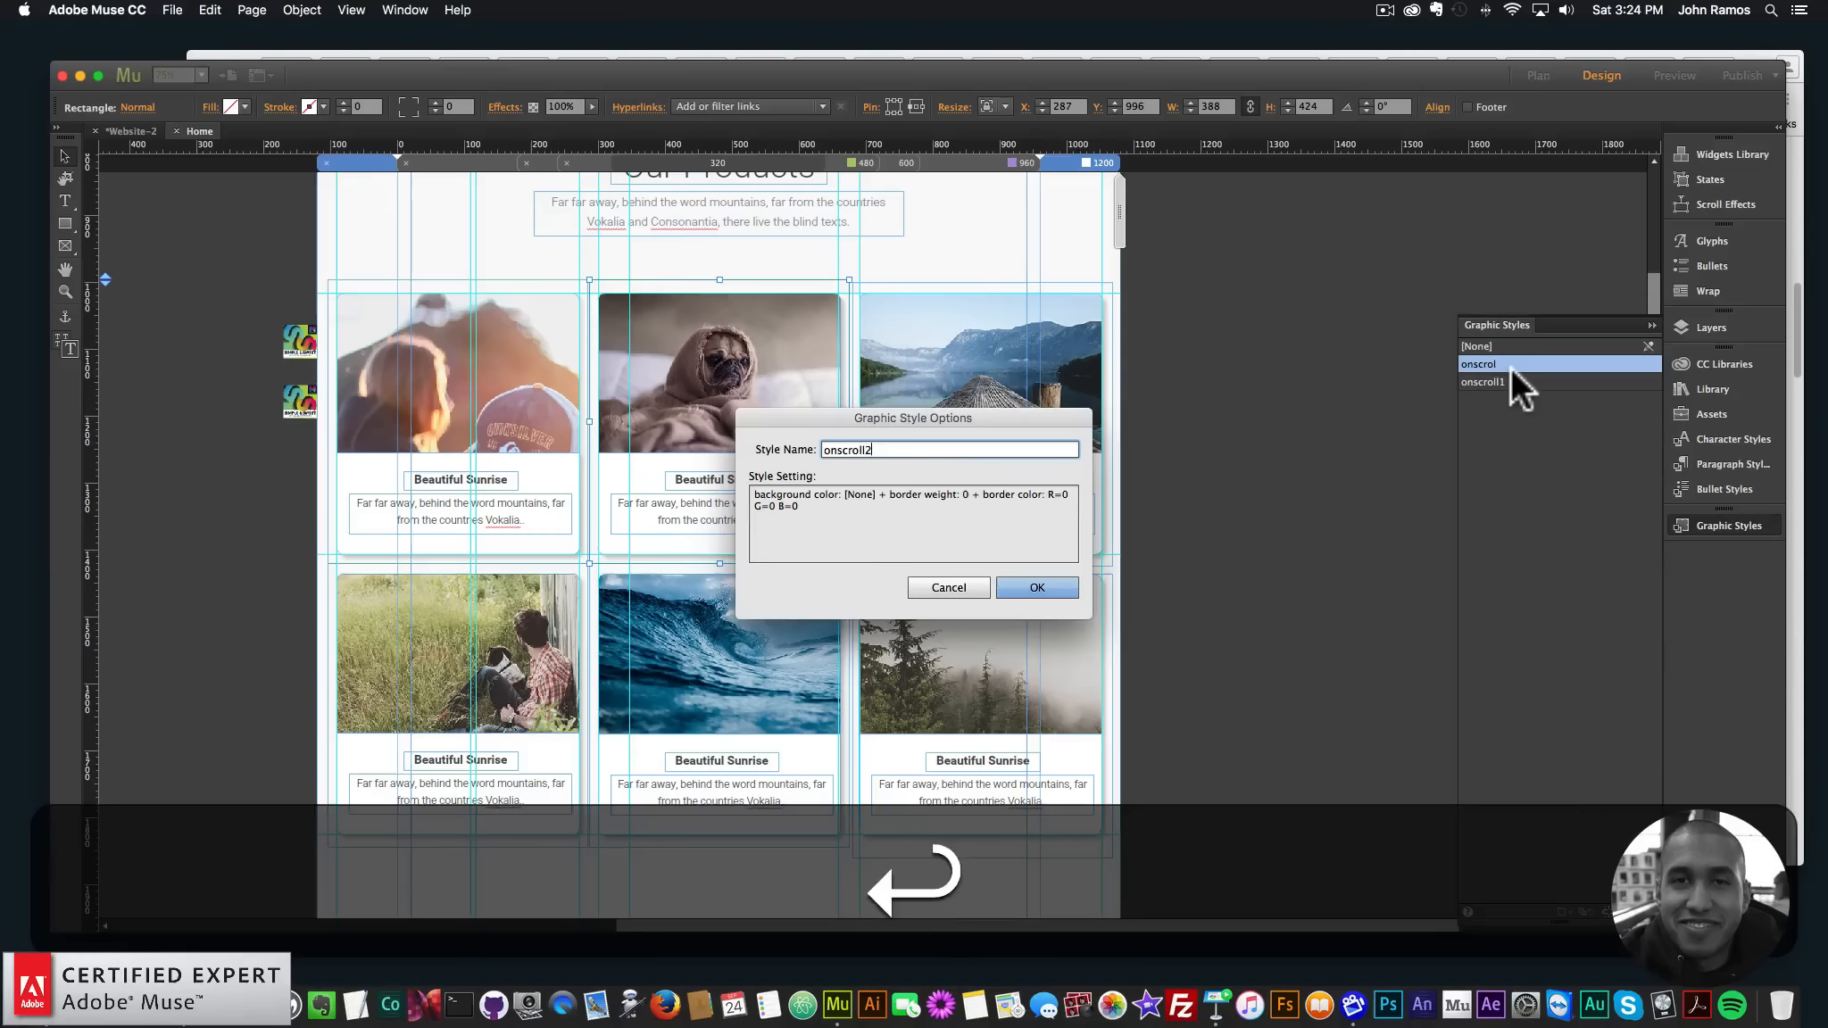
- Create a graphic style named onscroll3 from the top-right card's rectangle
left_click(1081, 302)
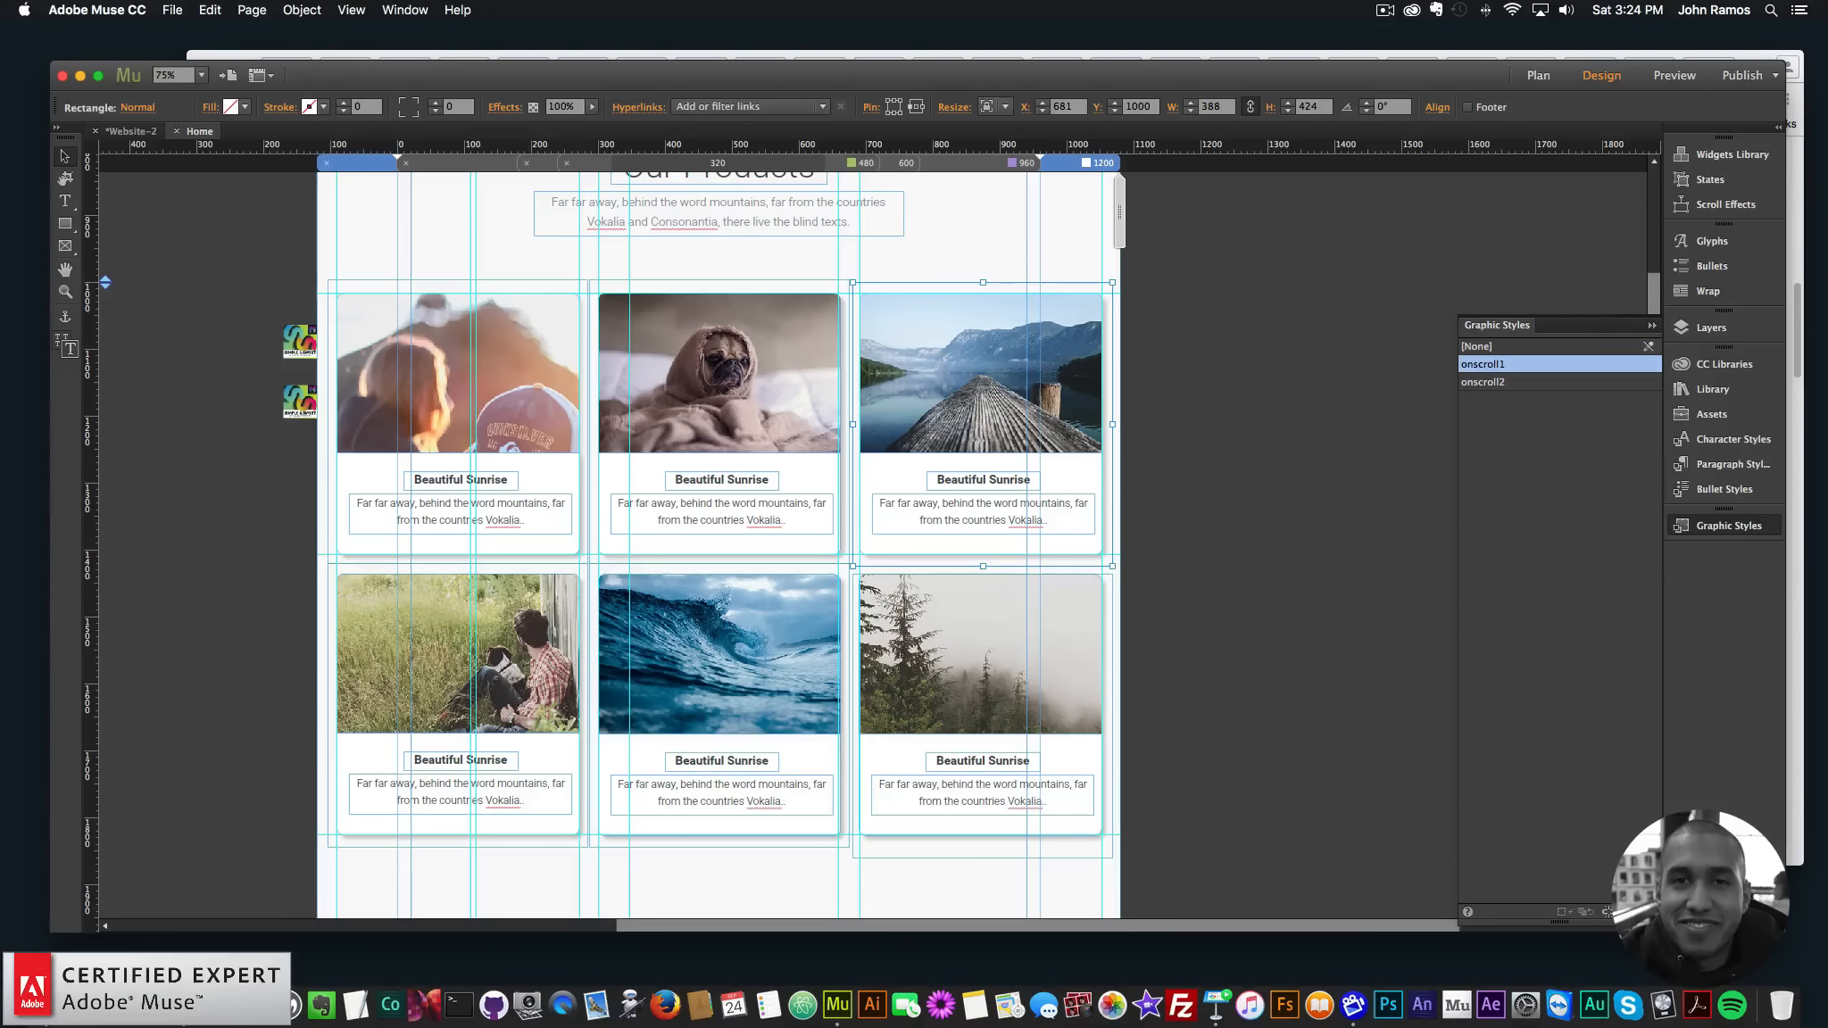
left_click(1630, 912)
double_click(1558, 367)
type("on")
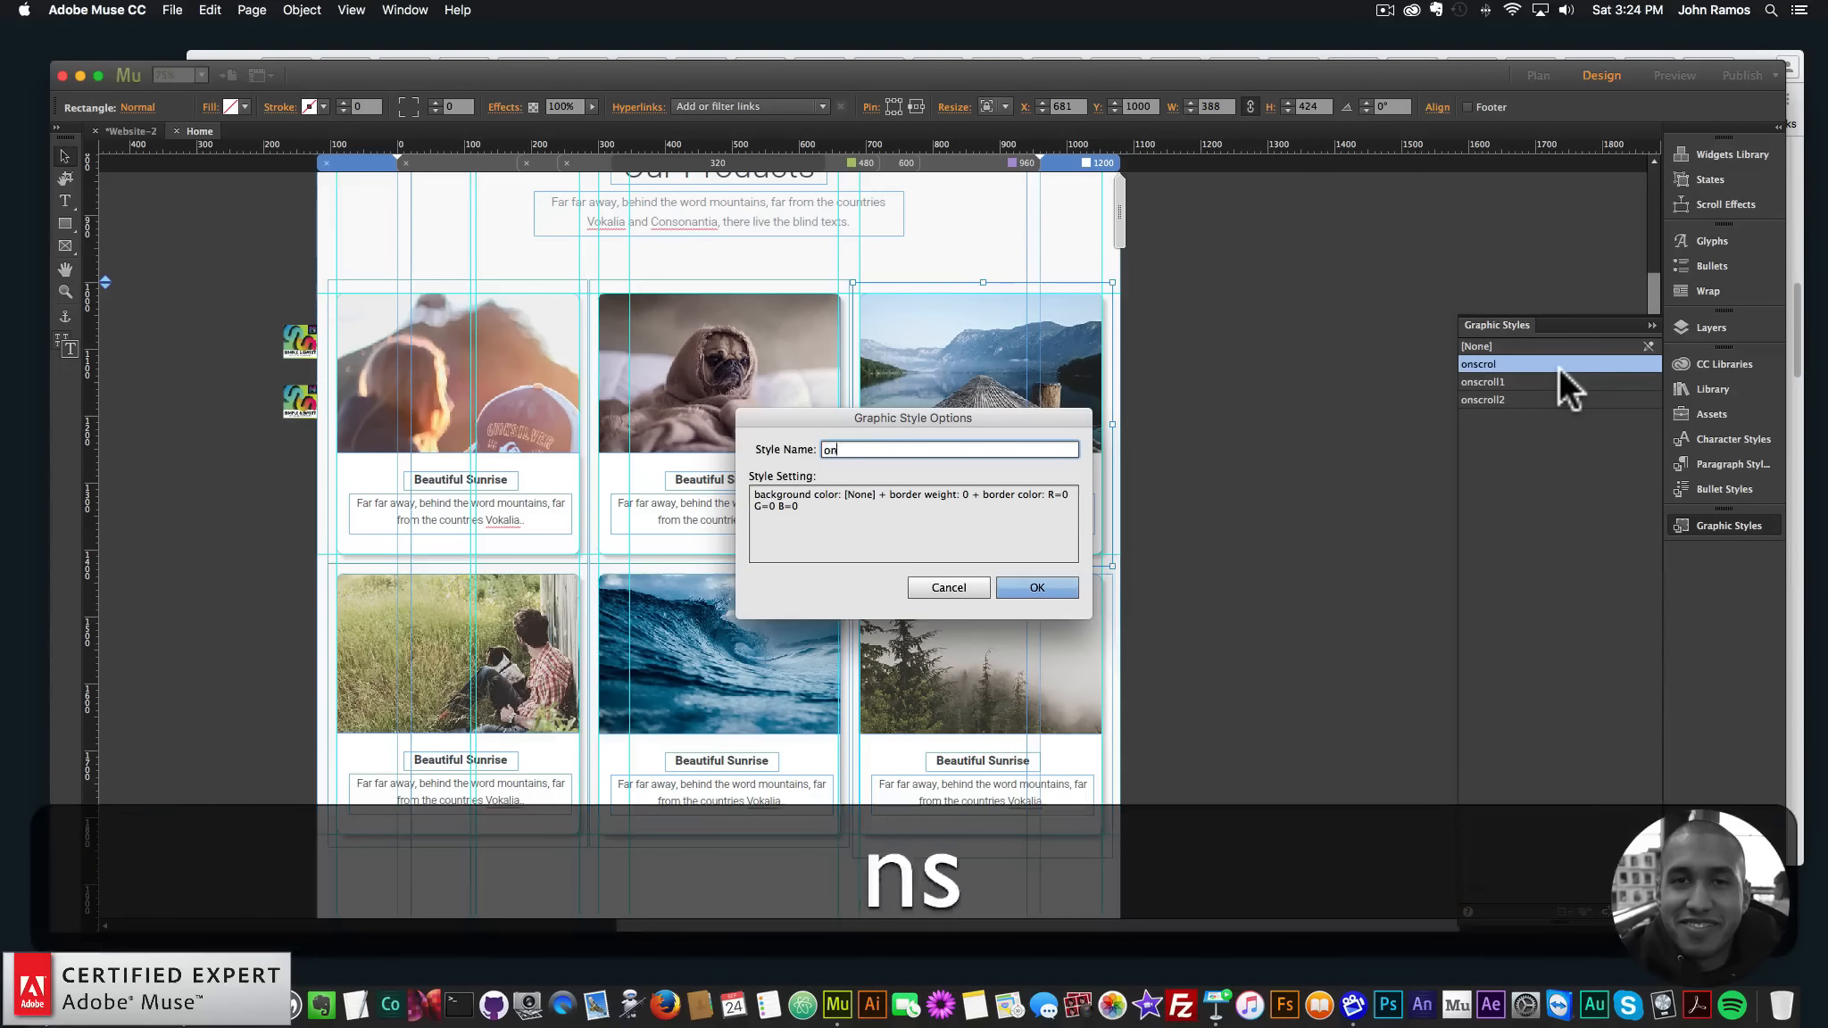
type("scroll3")
key("Return")
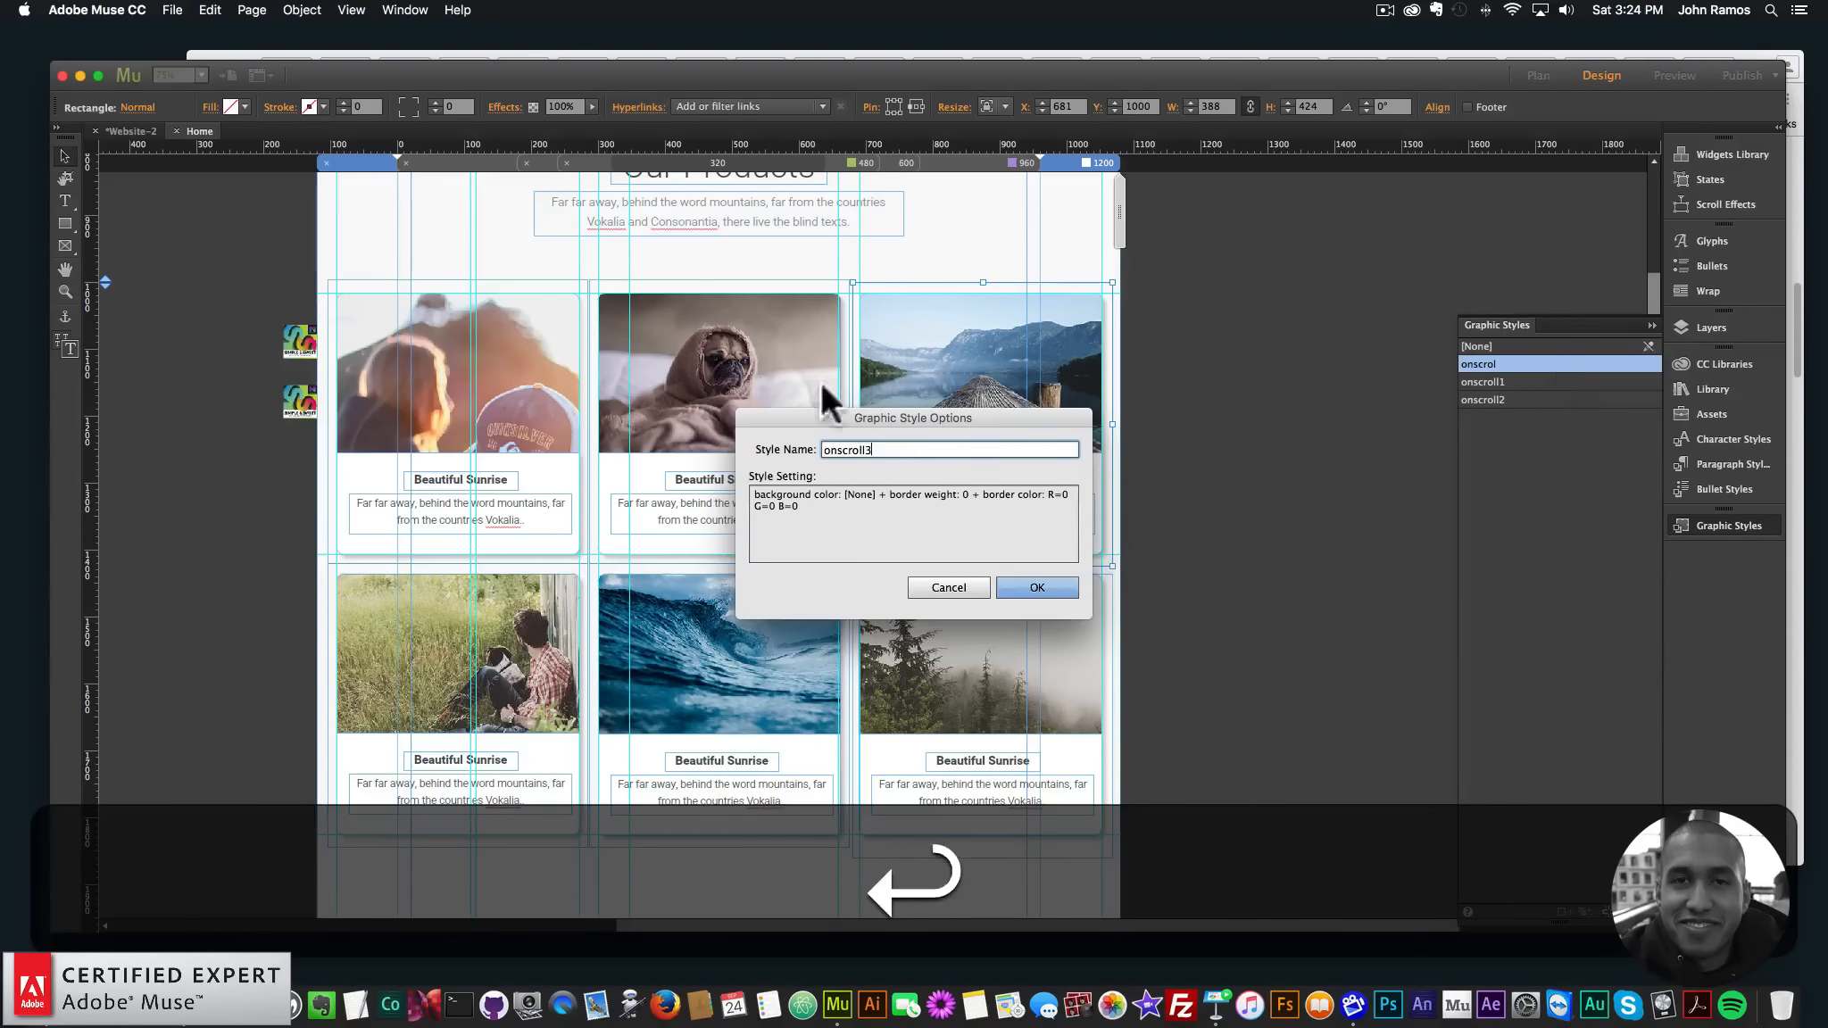
- Apply onscroll2 to the bottom-middle card and onscroll3 to the bottom-right card
left_click(727, 572)
left_click(1489, 383)
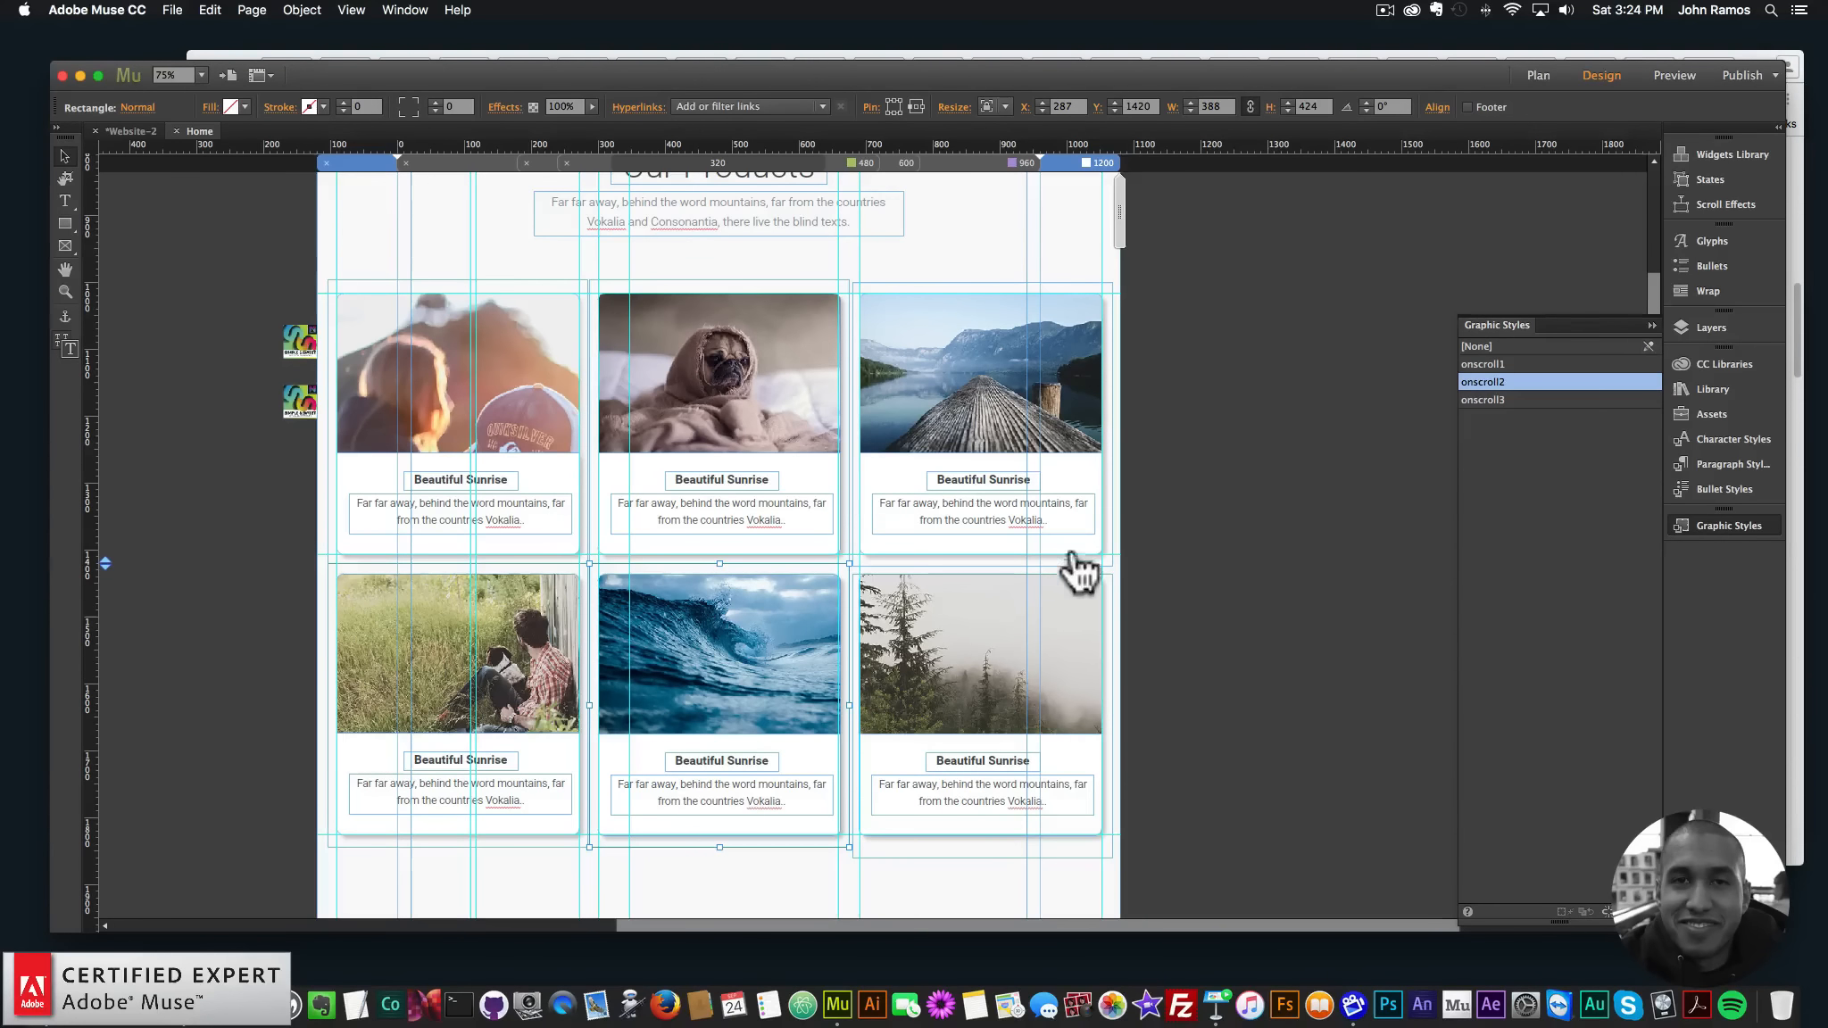
left_click(1109, 601)
left_click(1464, 401)
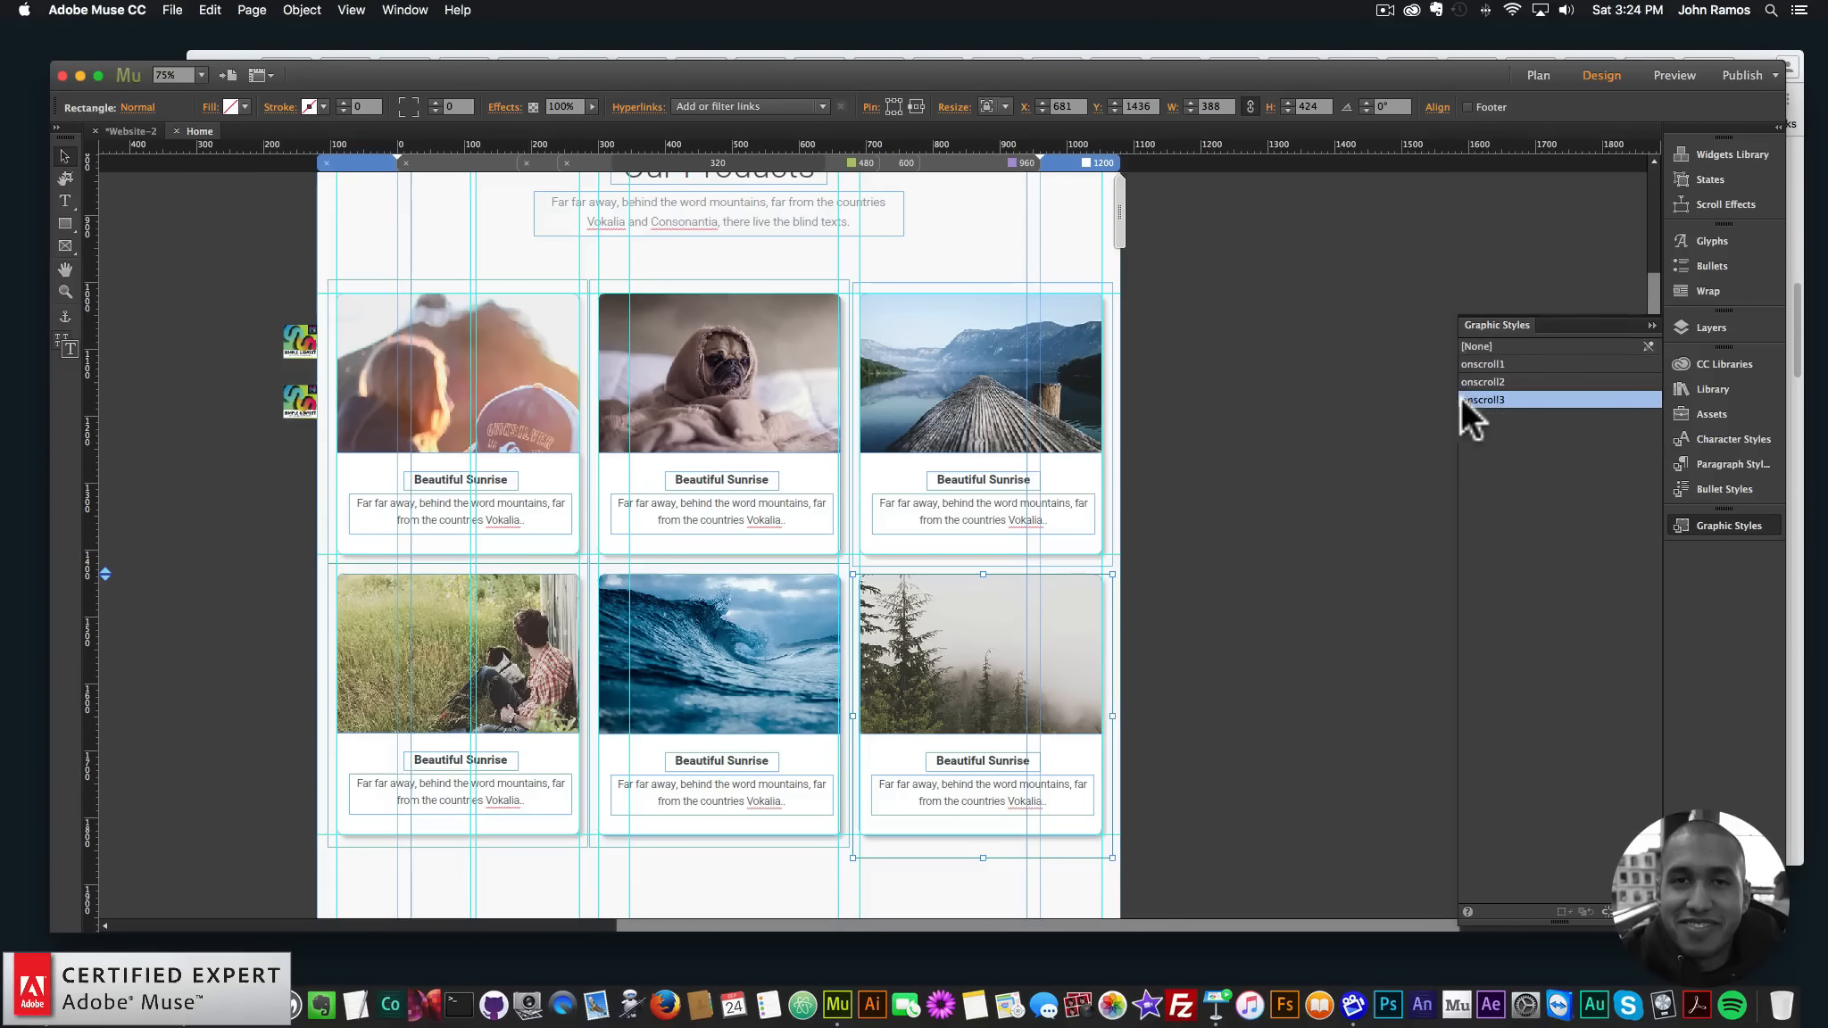
- Copy and paste a duplicate of the scroll-animation widget
left_click(297, 399)
key("super+c")
key("super+v")
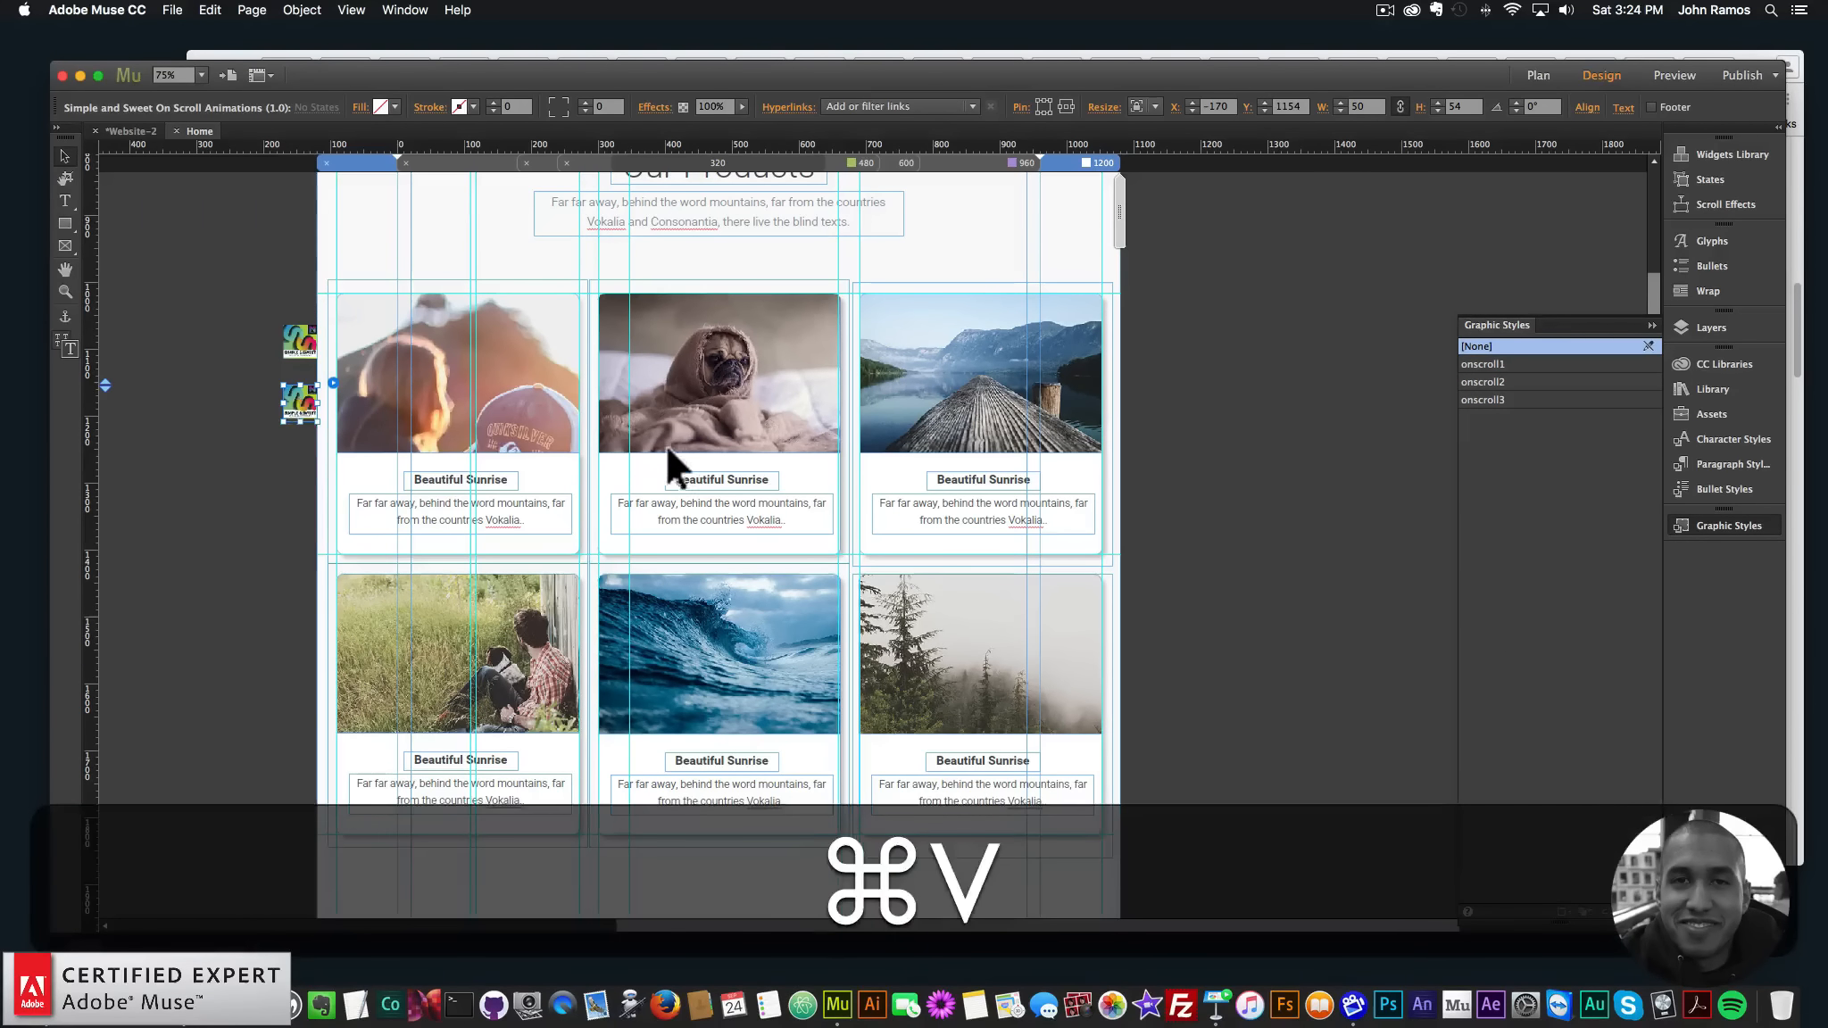
- Set the duplicated widget to target onscroll2 with a 300 ms animation delay
left_click_drag(429, 466, 291, 441)
left_click(333, 429)
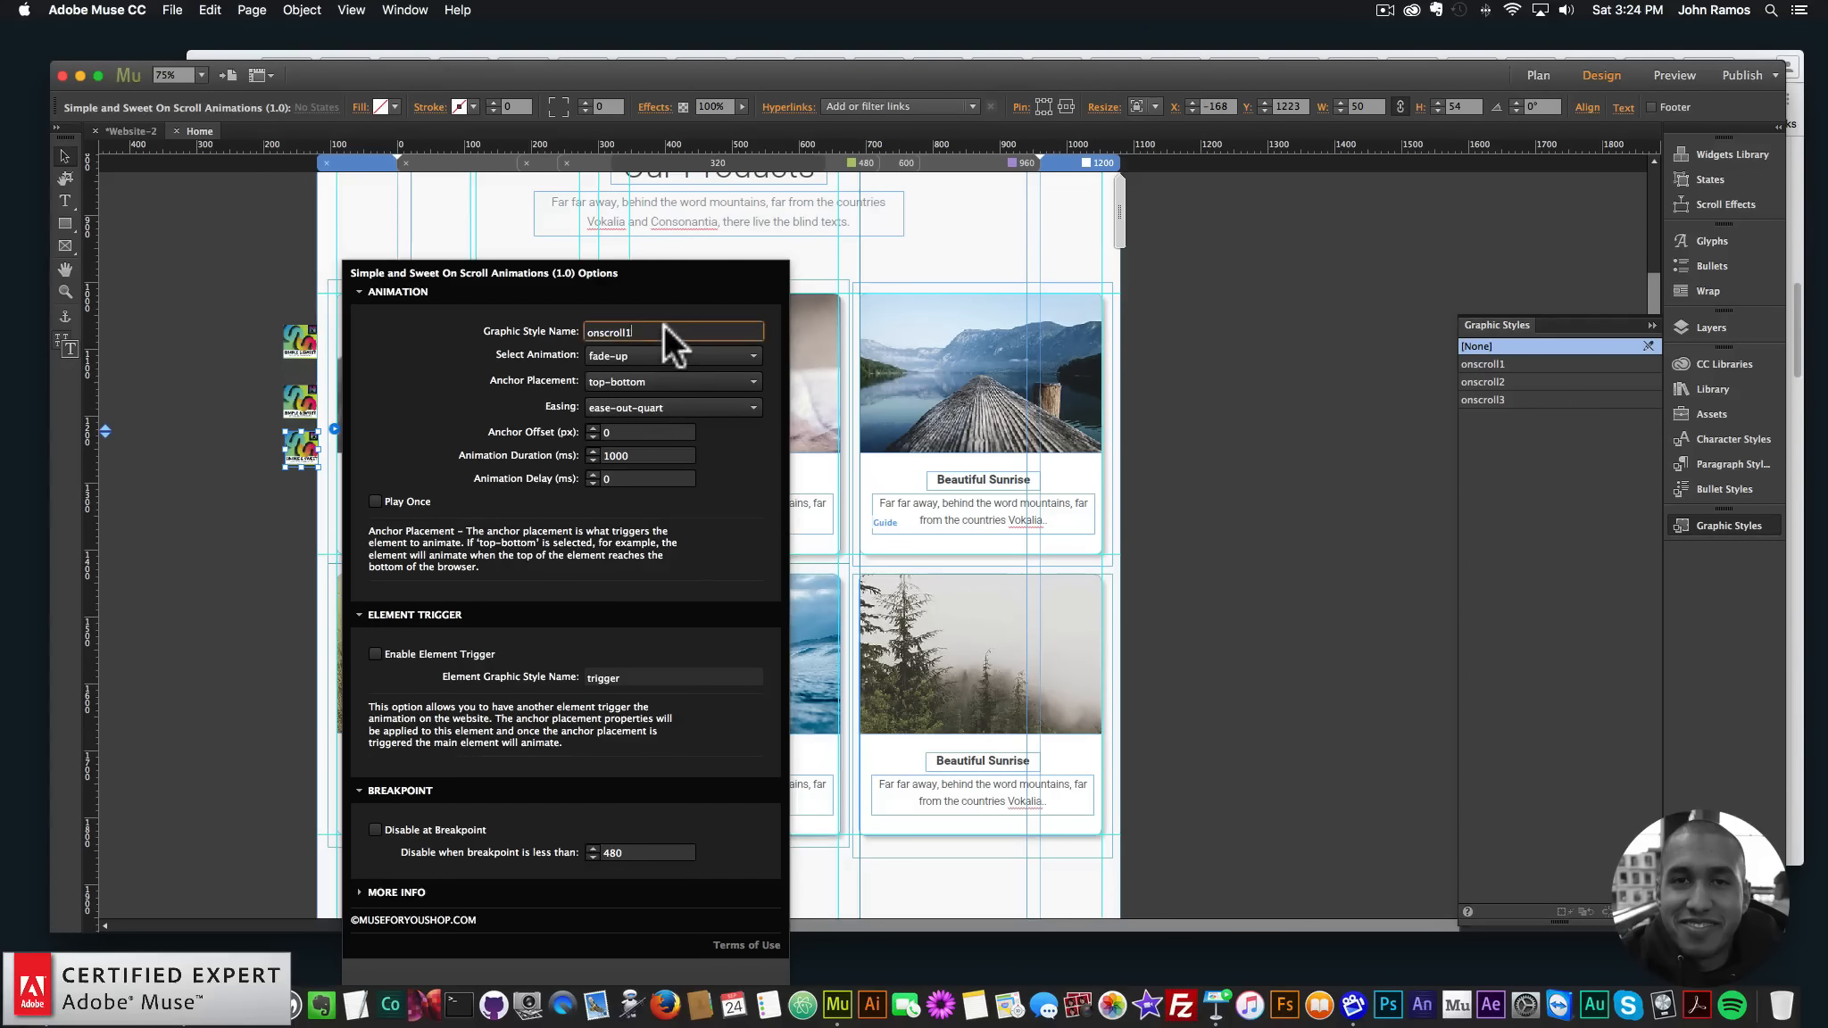
key("BackSpace")
type("2")
key("Return")
left_click(602, 473)
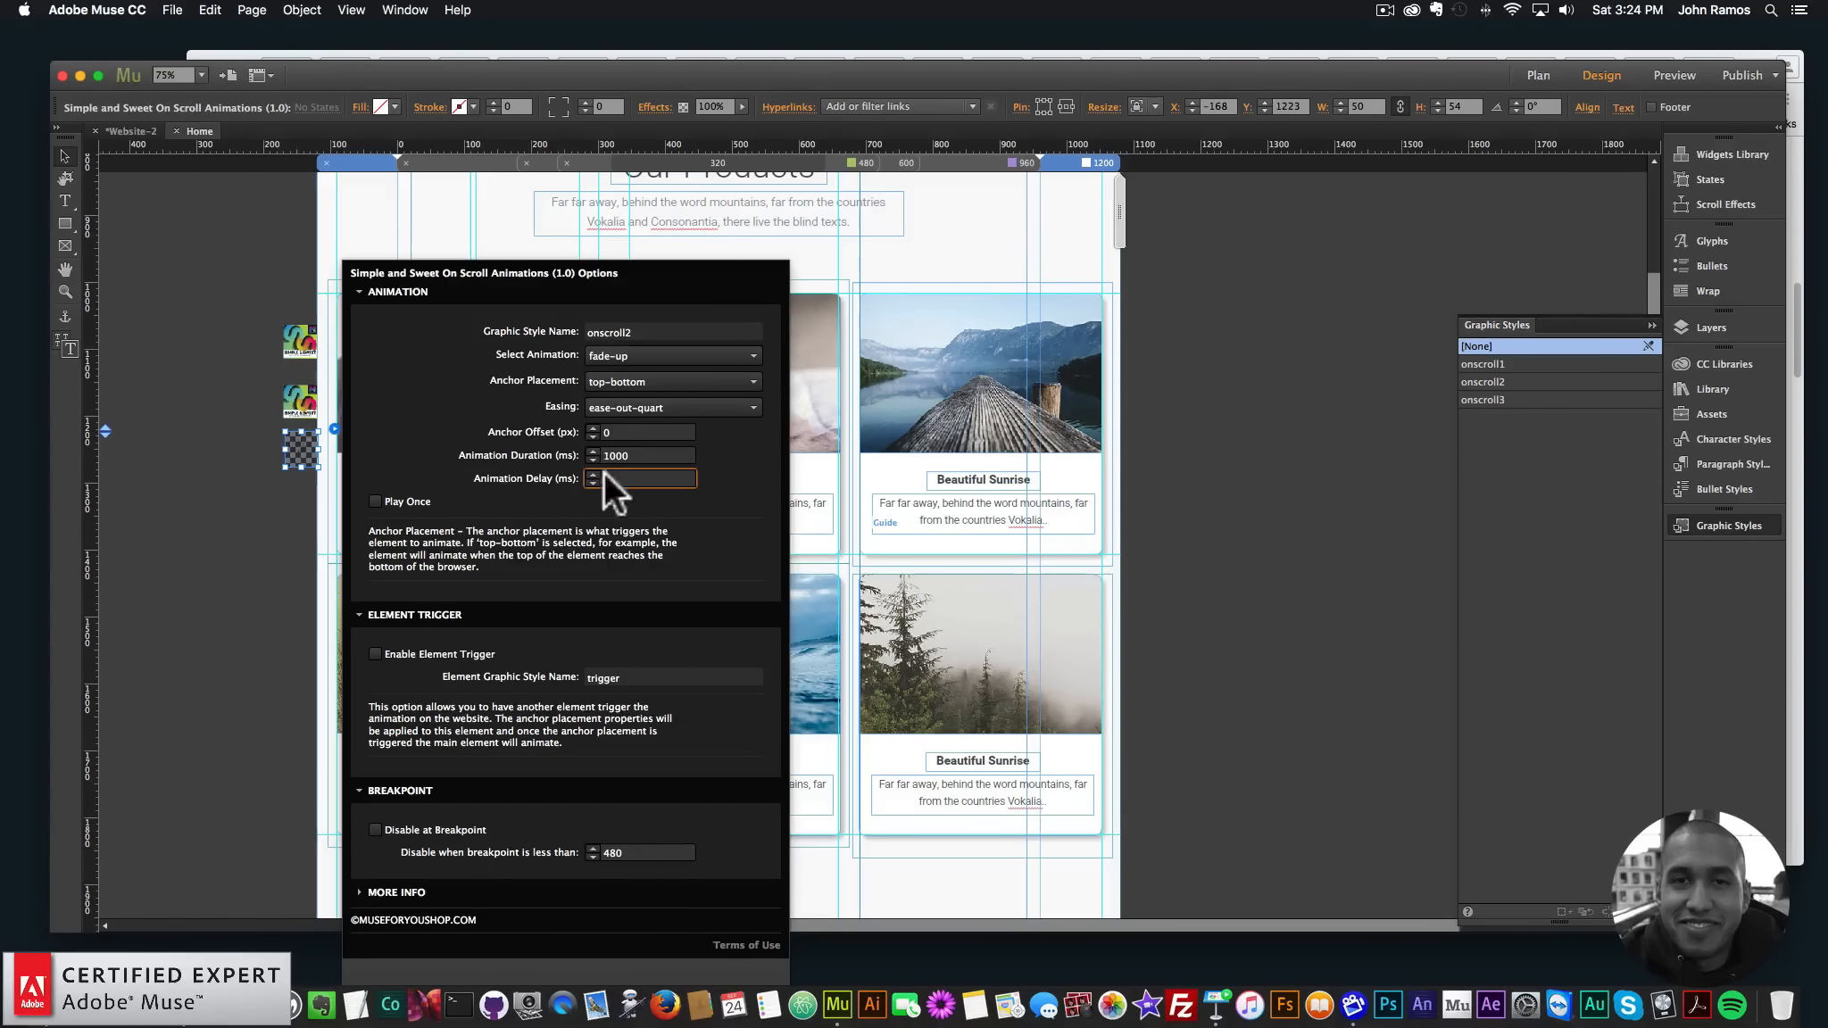
type("0")
key("BackSpace")
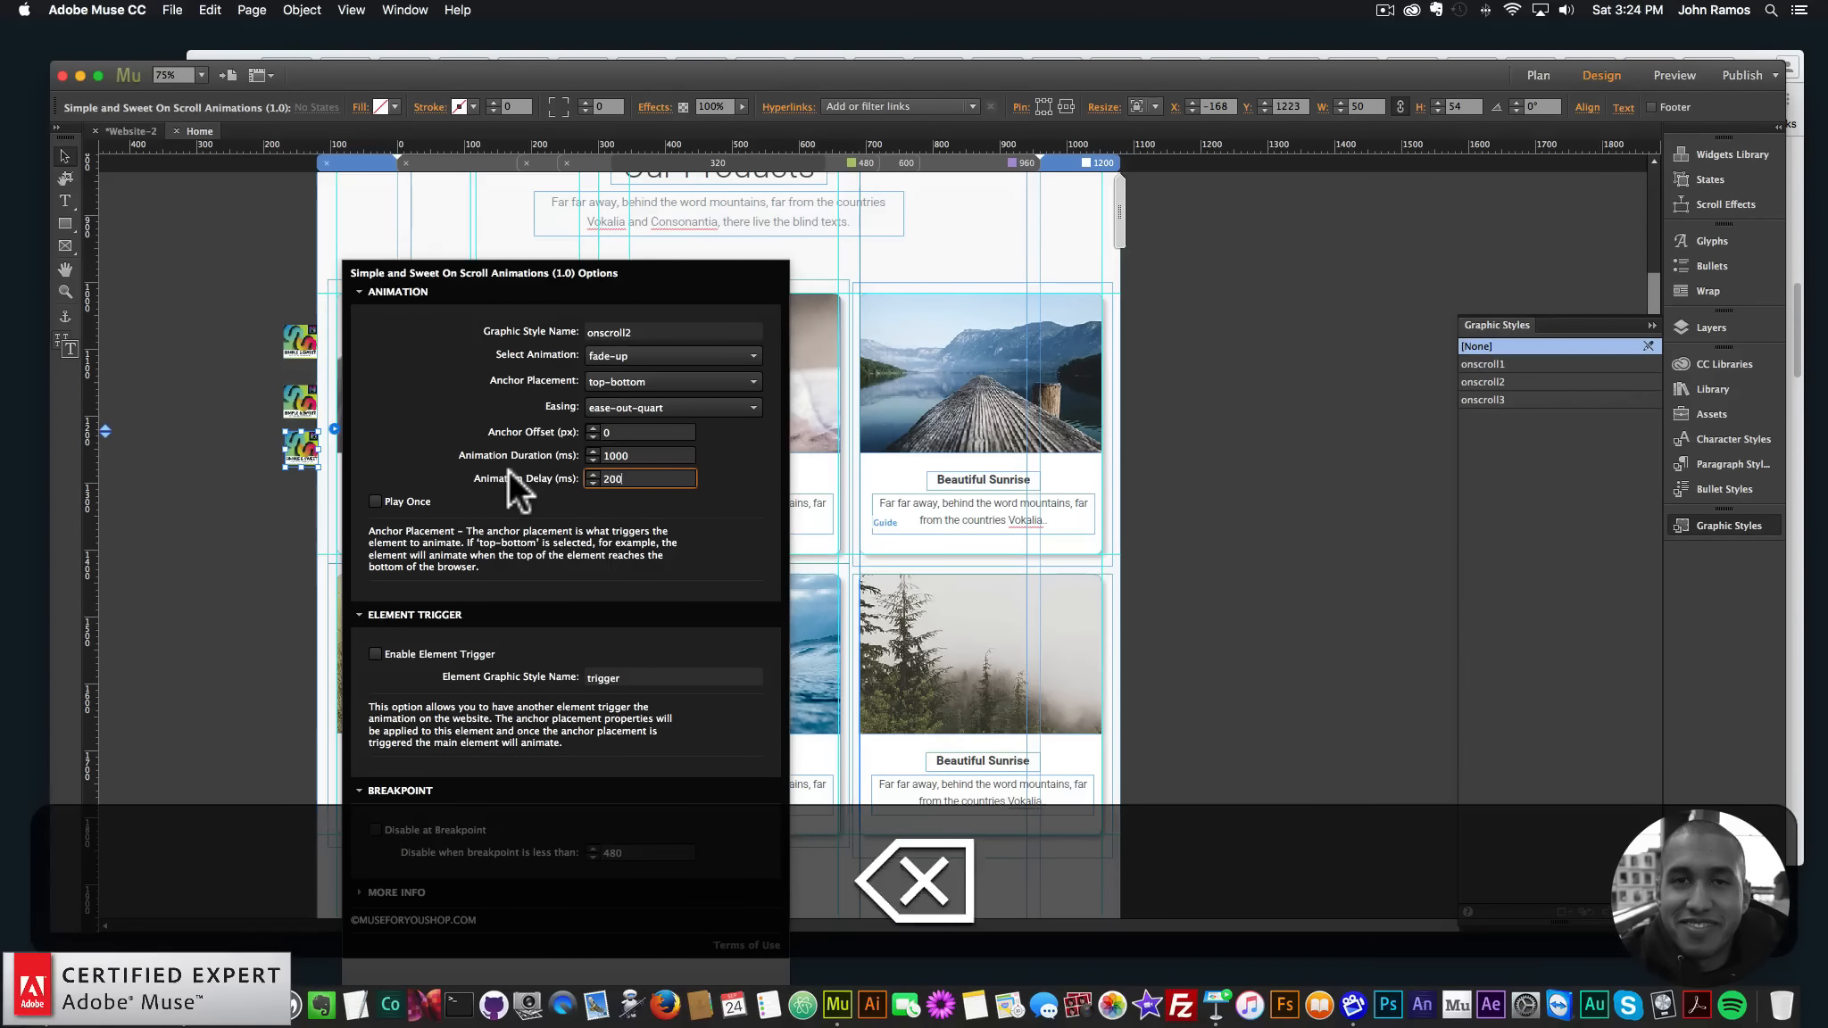
type("300")
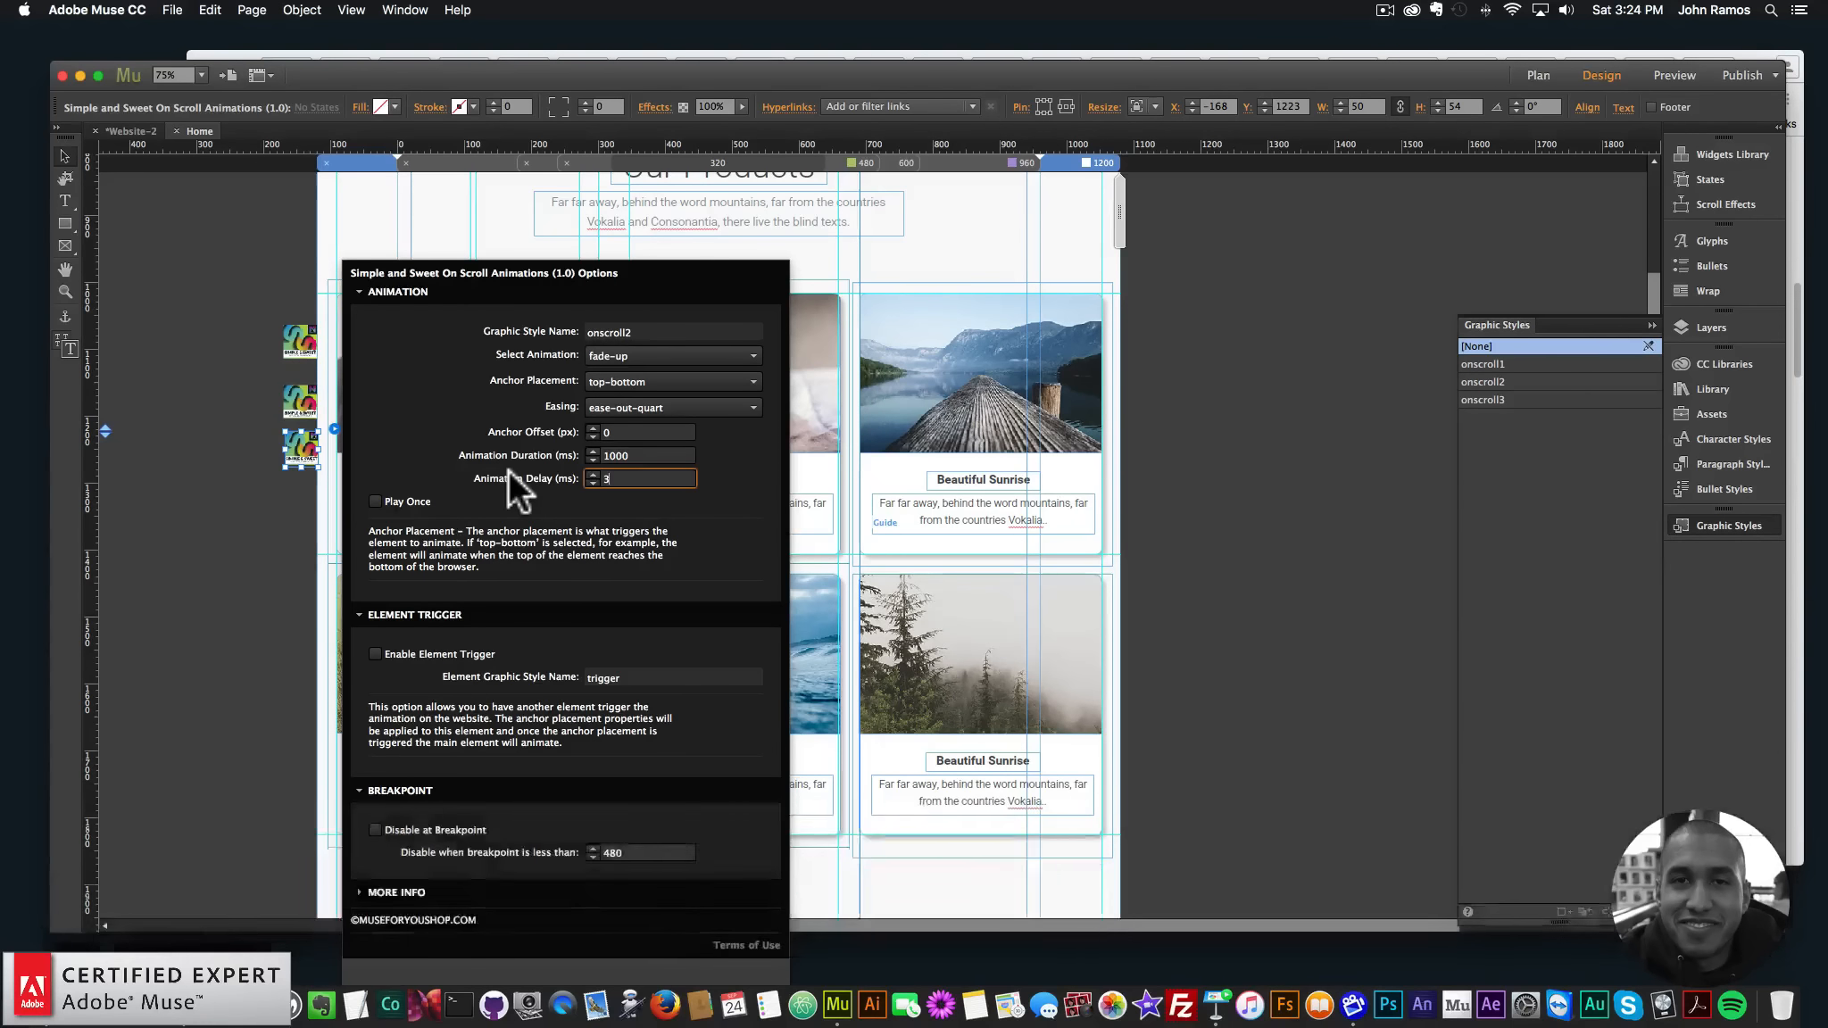
key("Return")
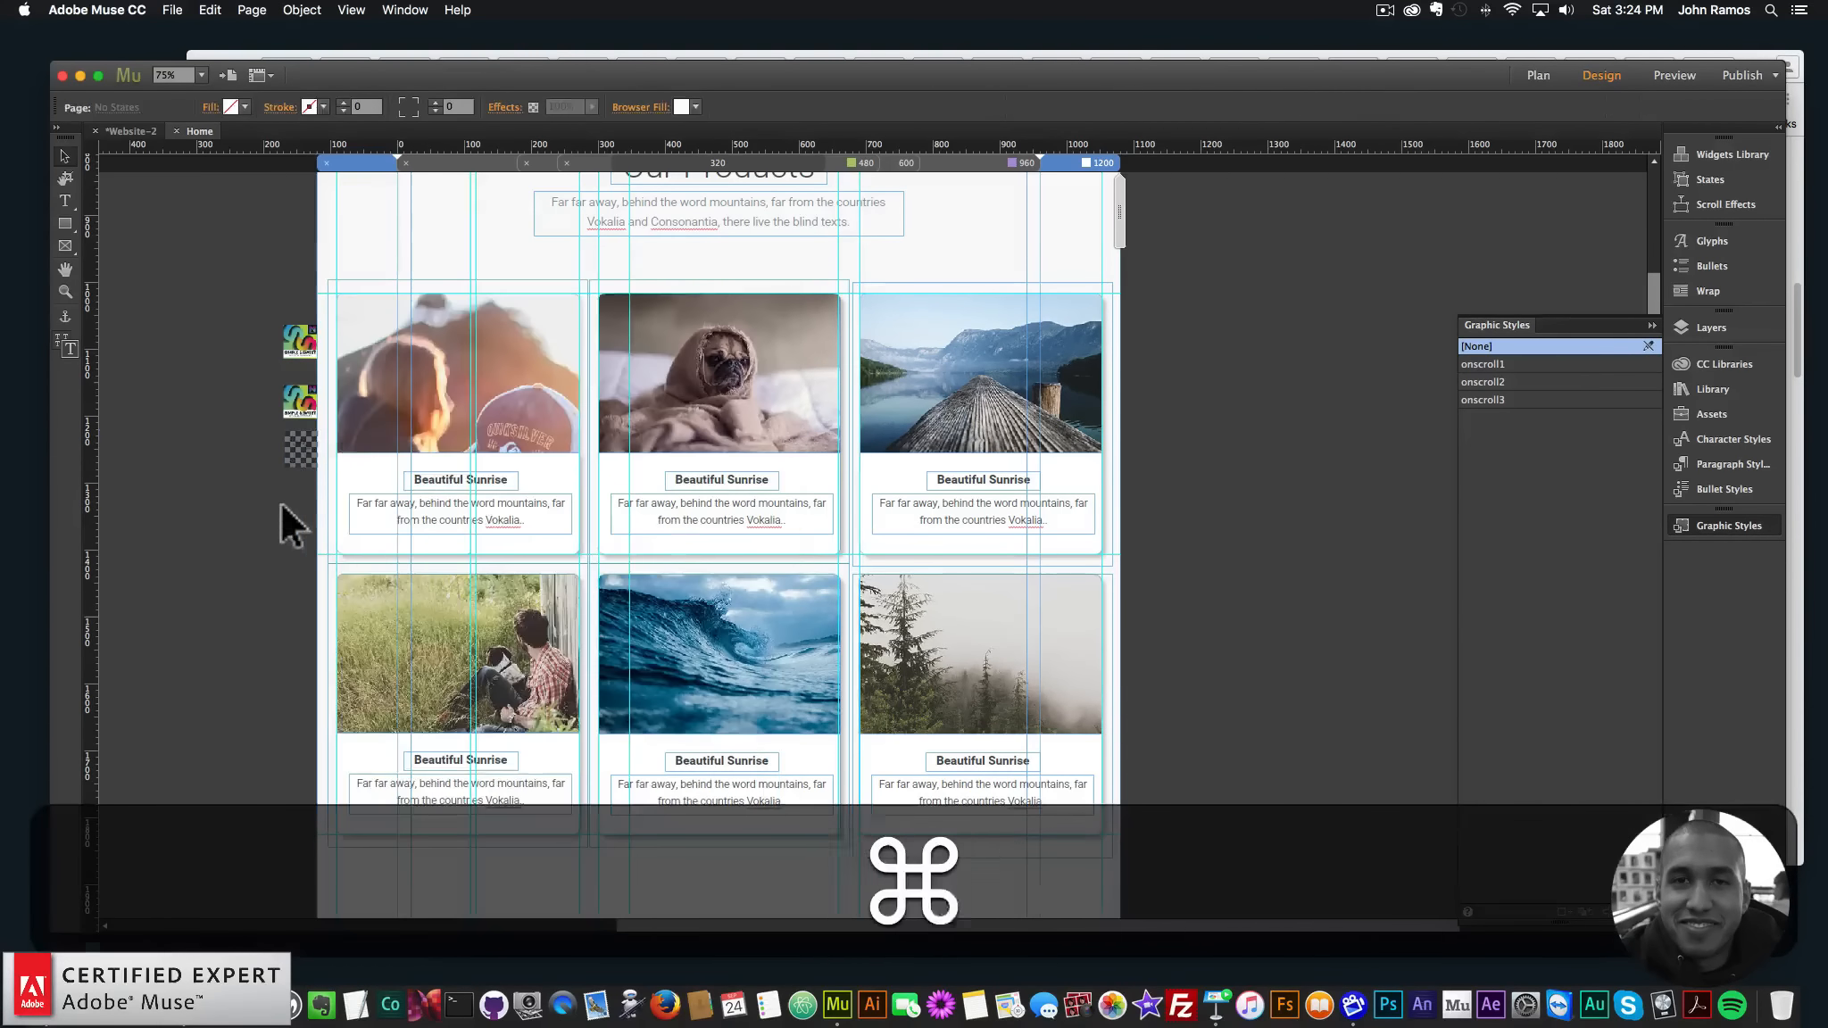
- Paste another widget below the others, targeting onscroll3 with a 600 ms delay
key("super+v")
left_click_drag(862, 523, 291, 486)
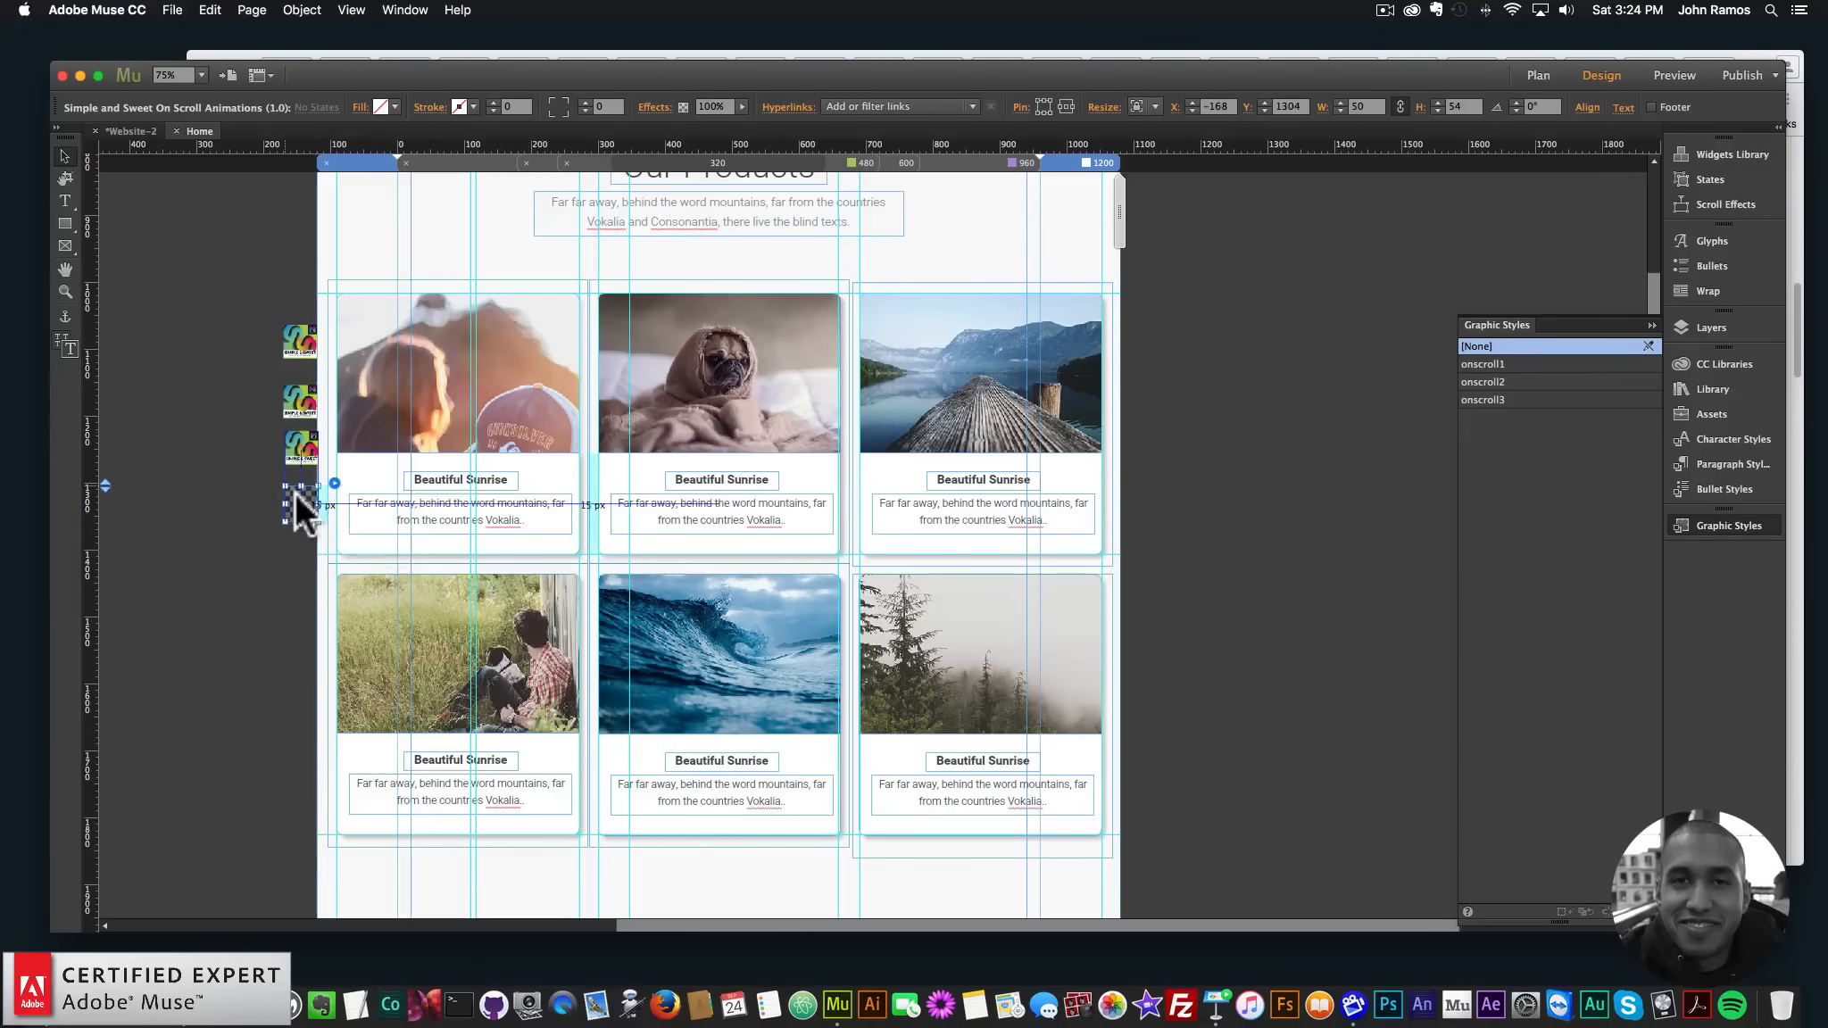
left_click(334, 480)
left_click(695, 327)
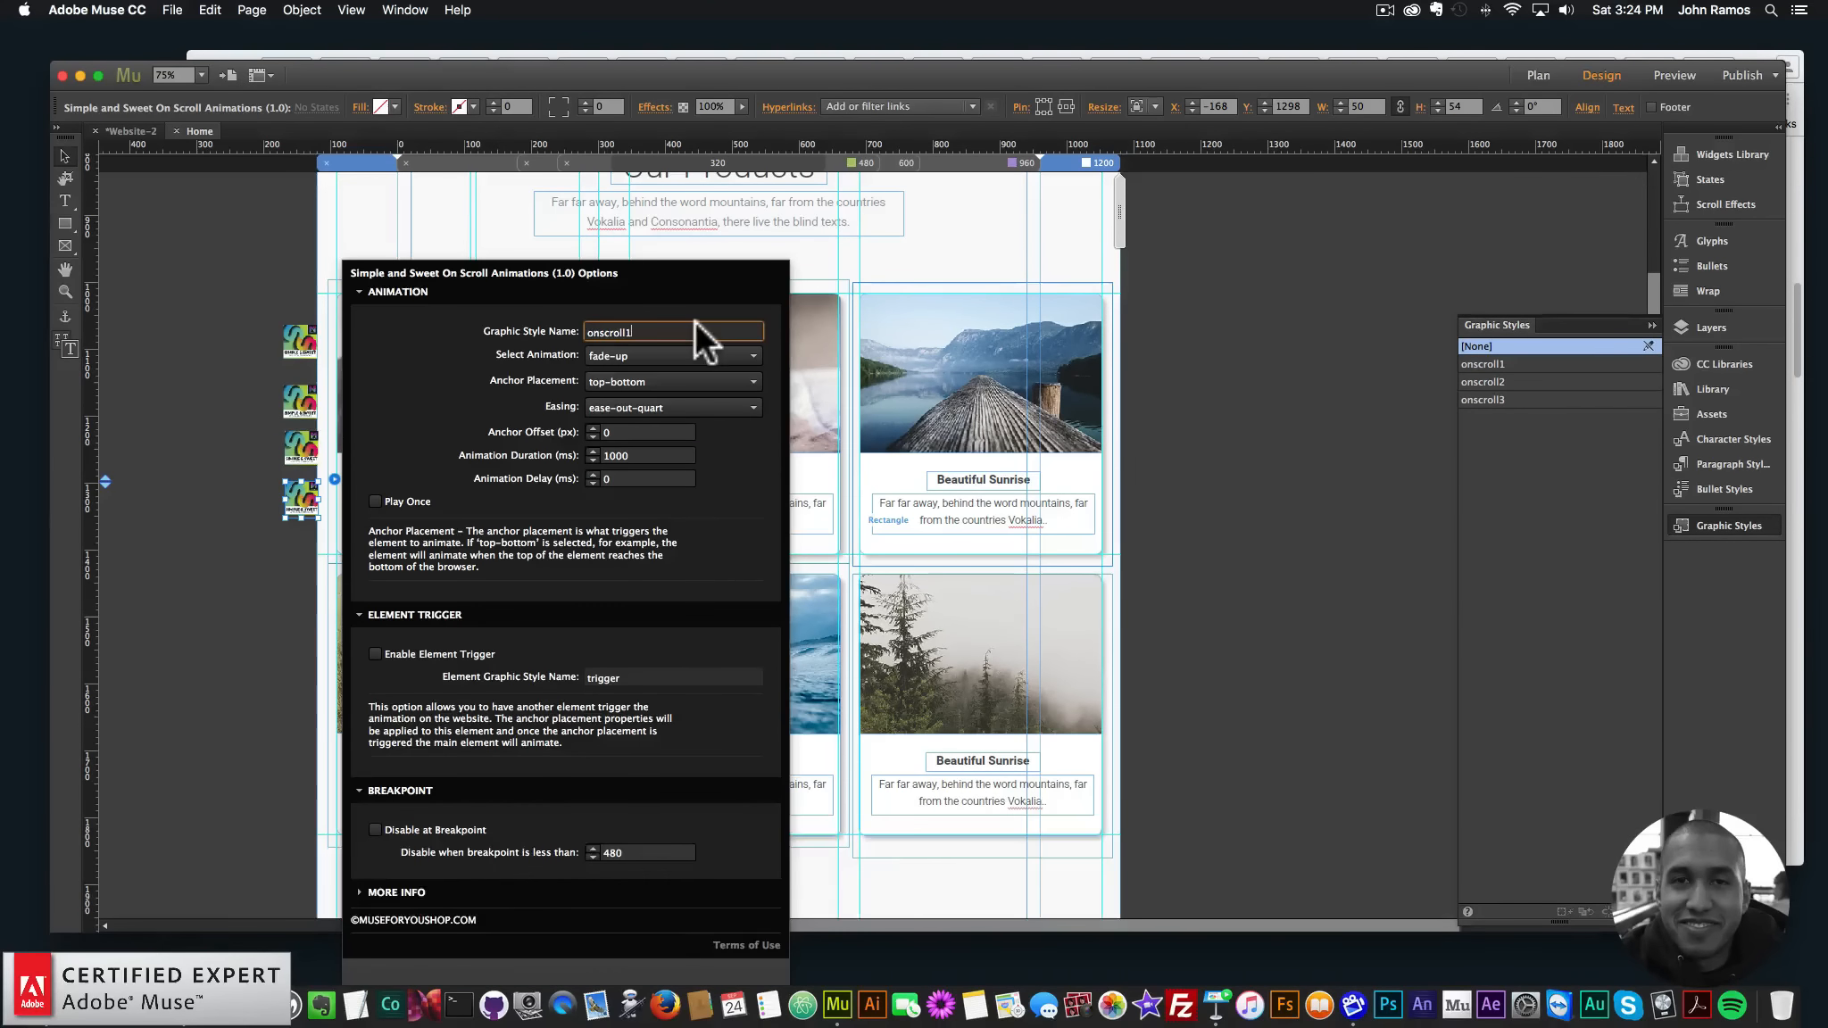
key("BackSpace")
type("3")
key("Return")
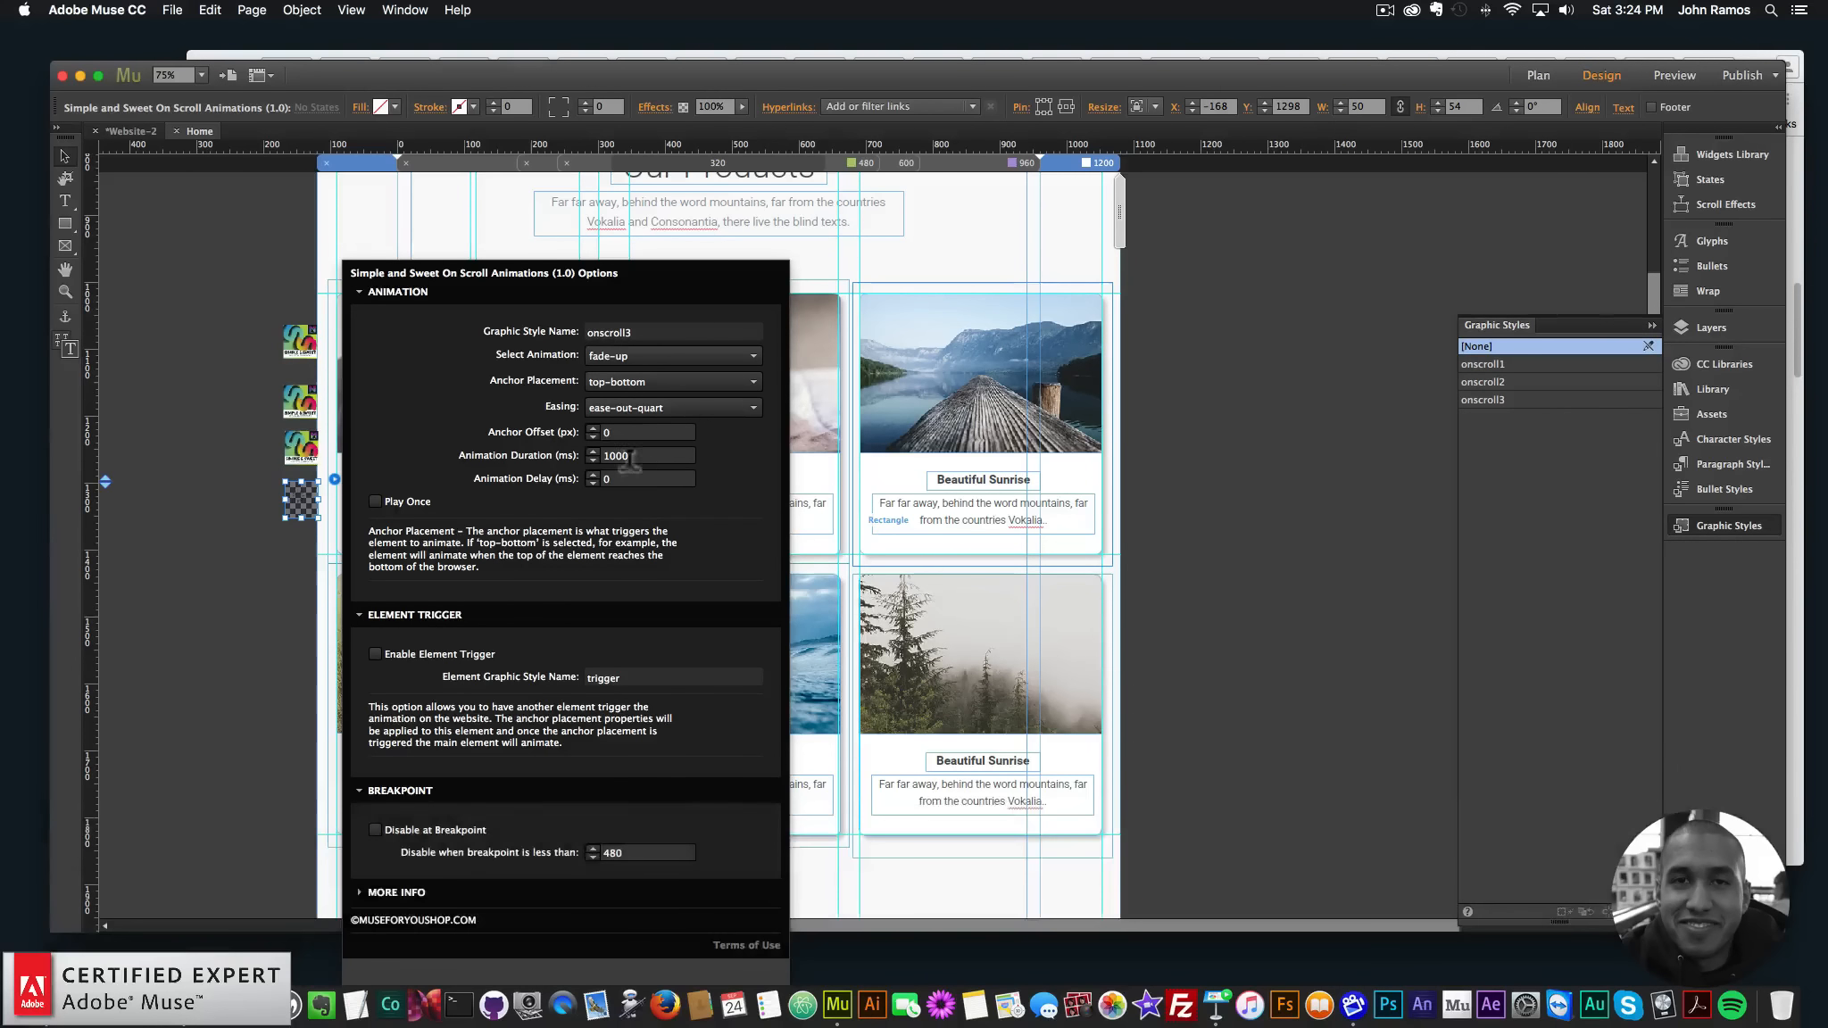
type("600")
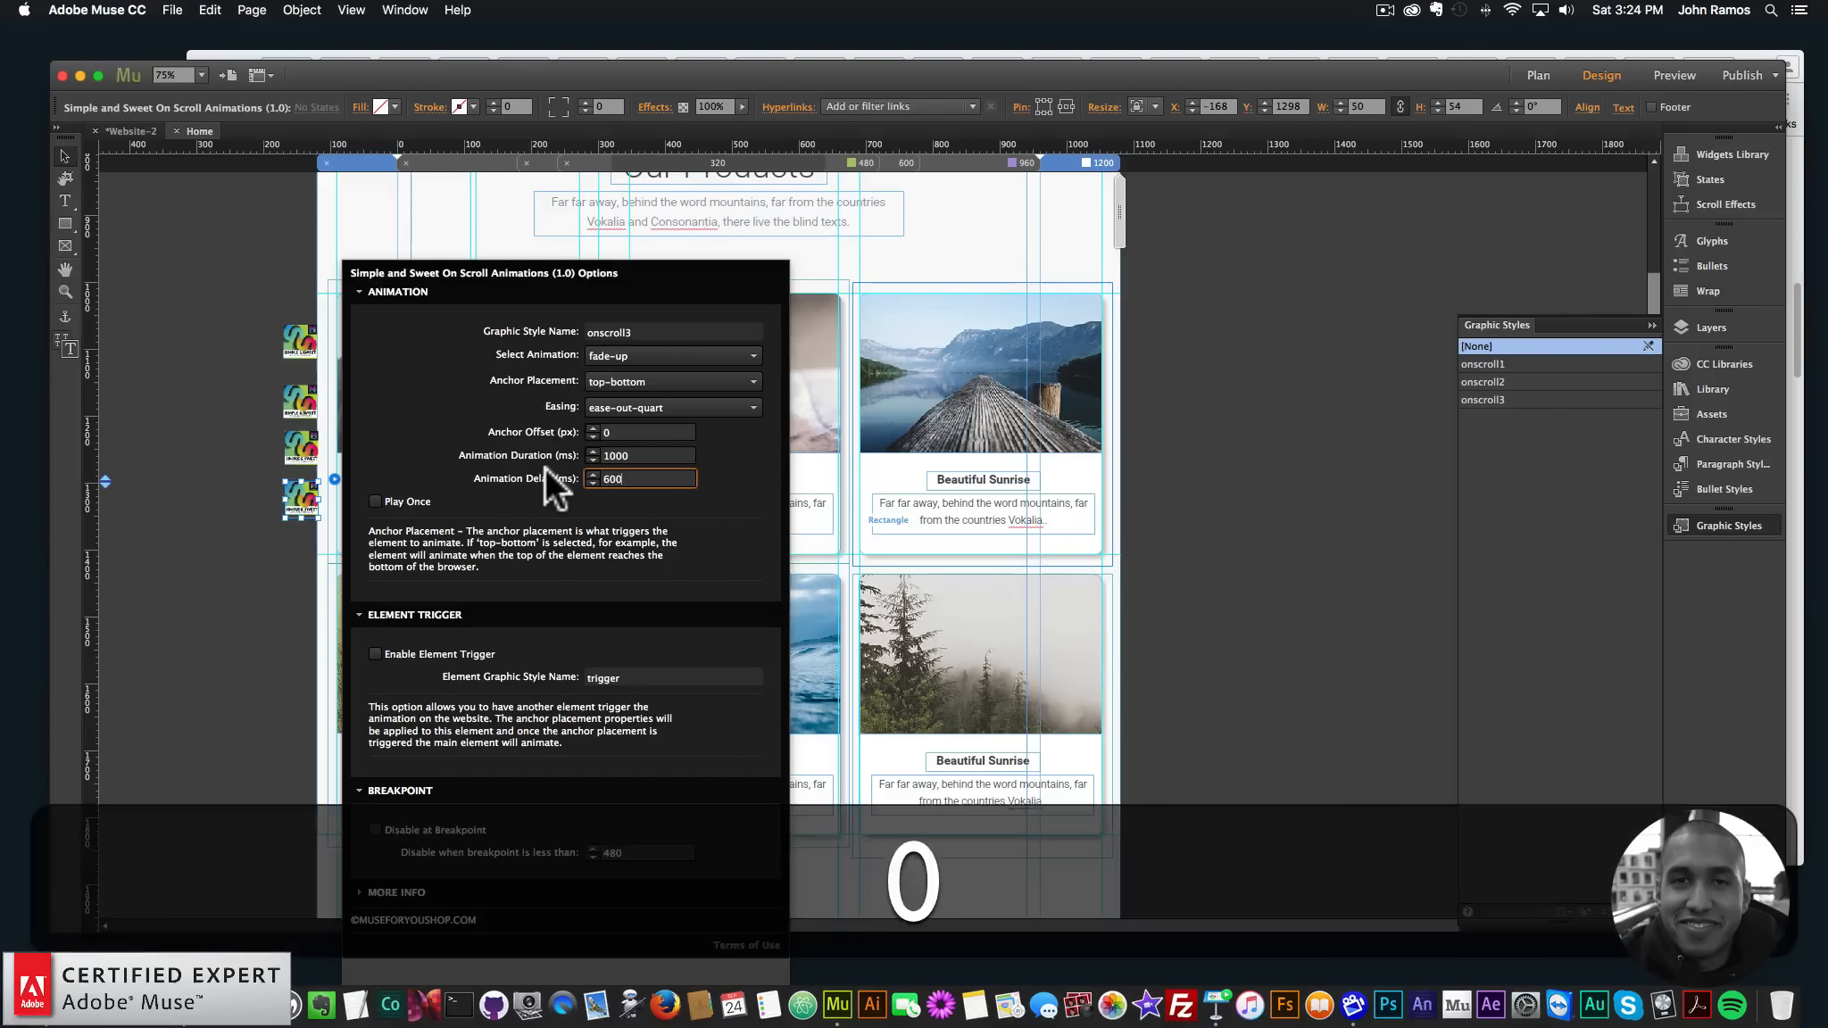
key("Return")
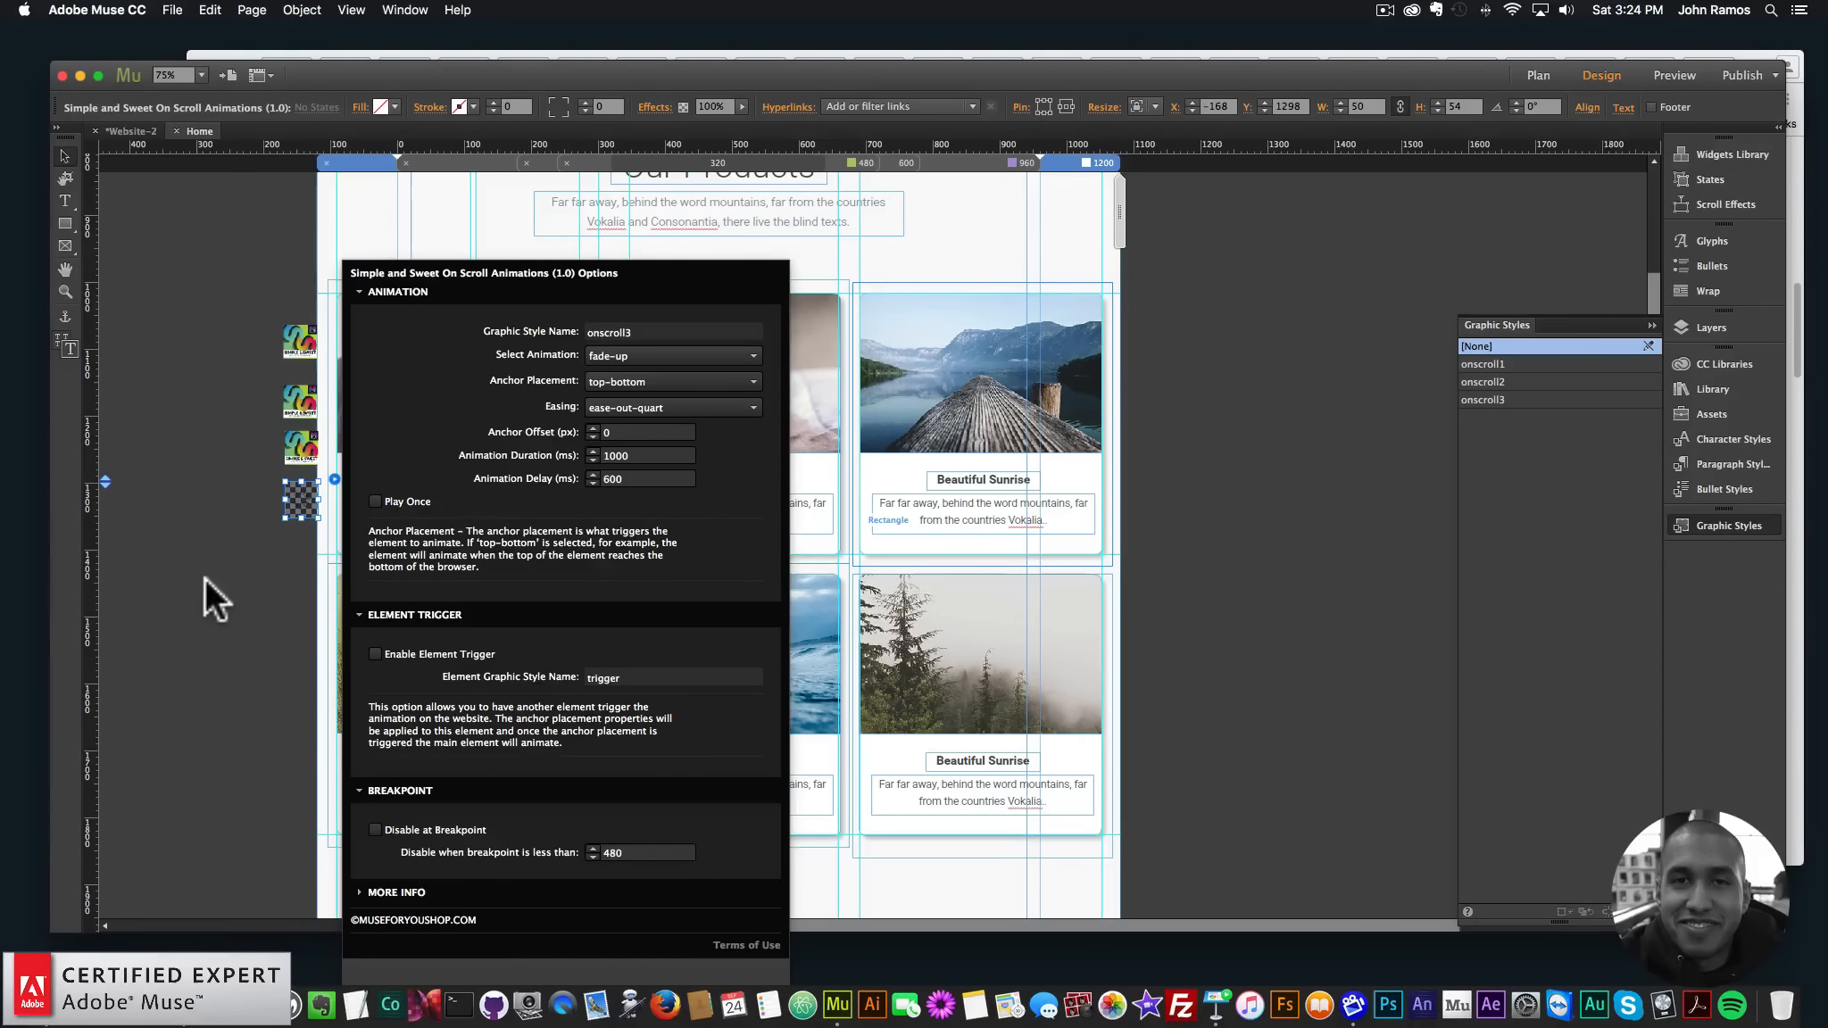
left_click(204, 577)
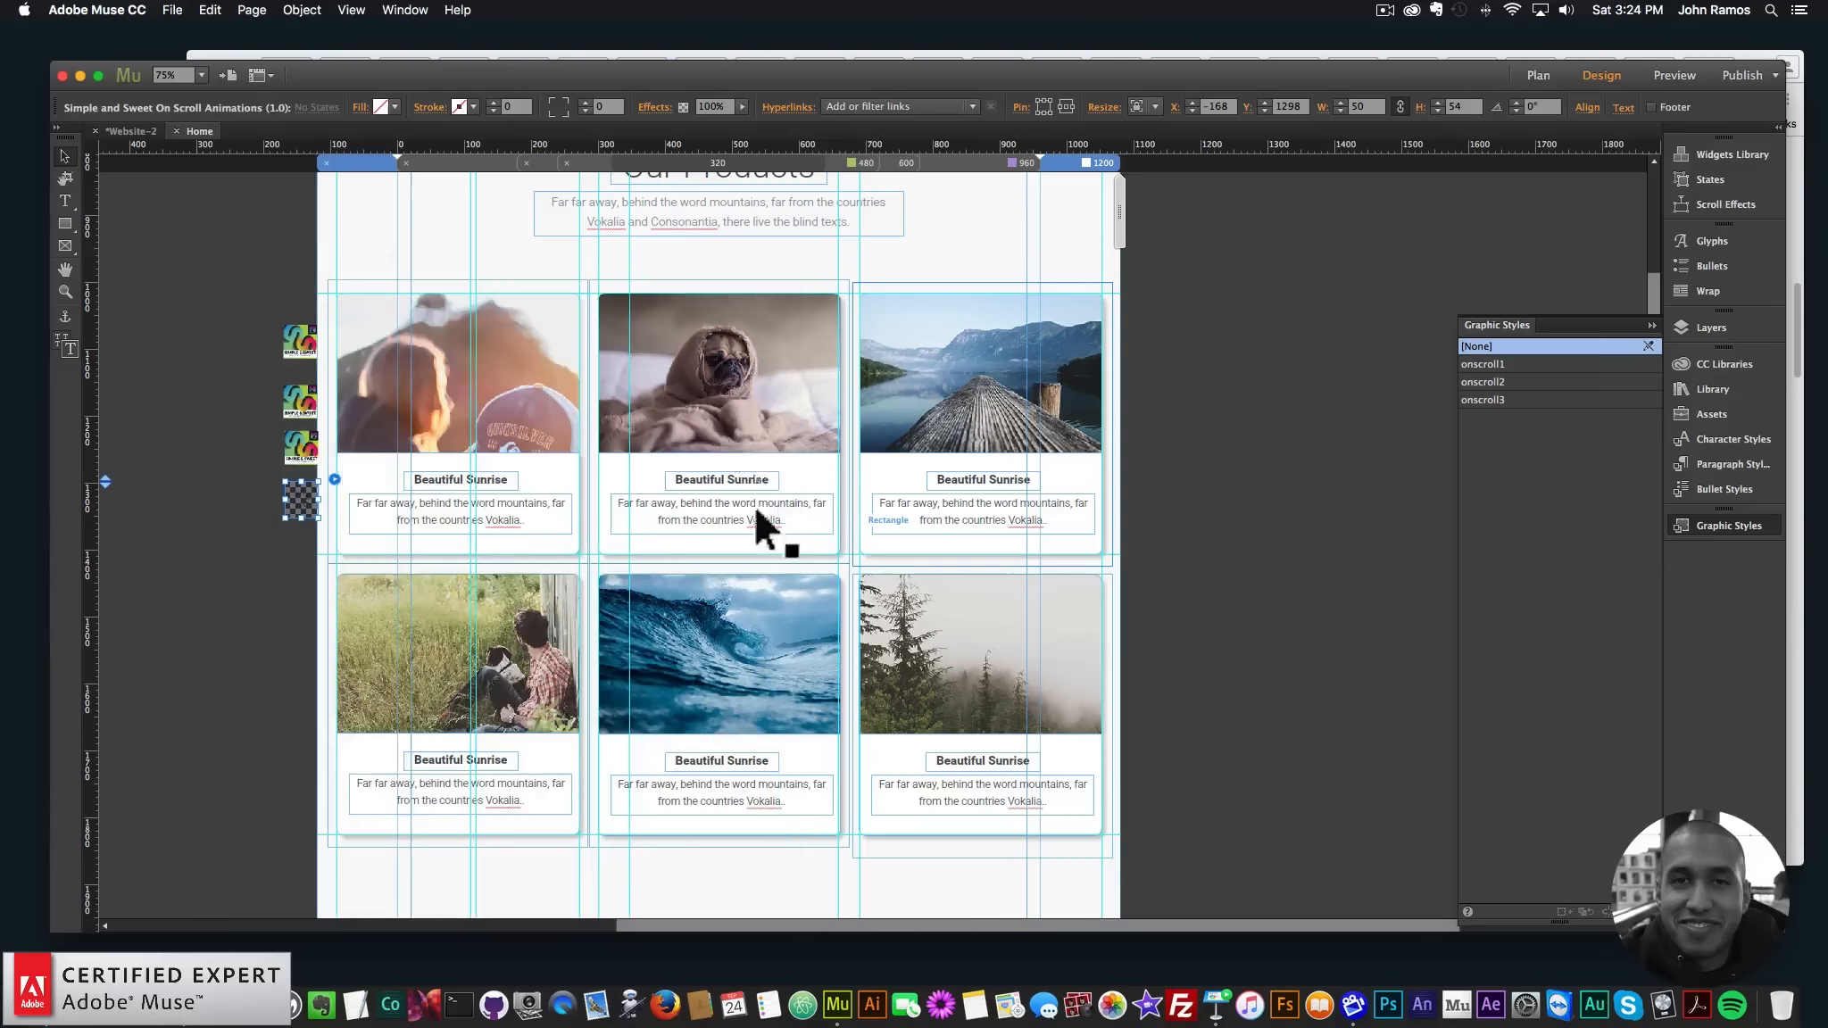
- Preview the page in Chrome twice, scrolling to watch the product cards fade up column by column
left_click(172, 10)
left_click(236, 288)
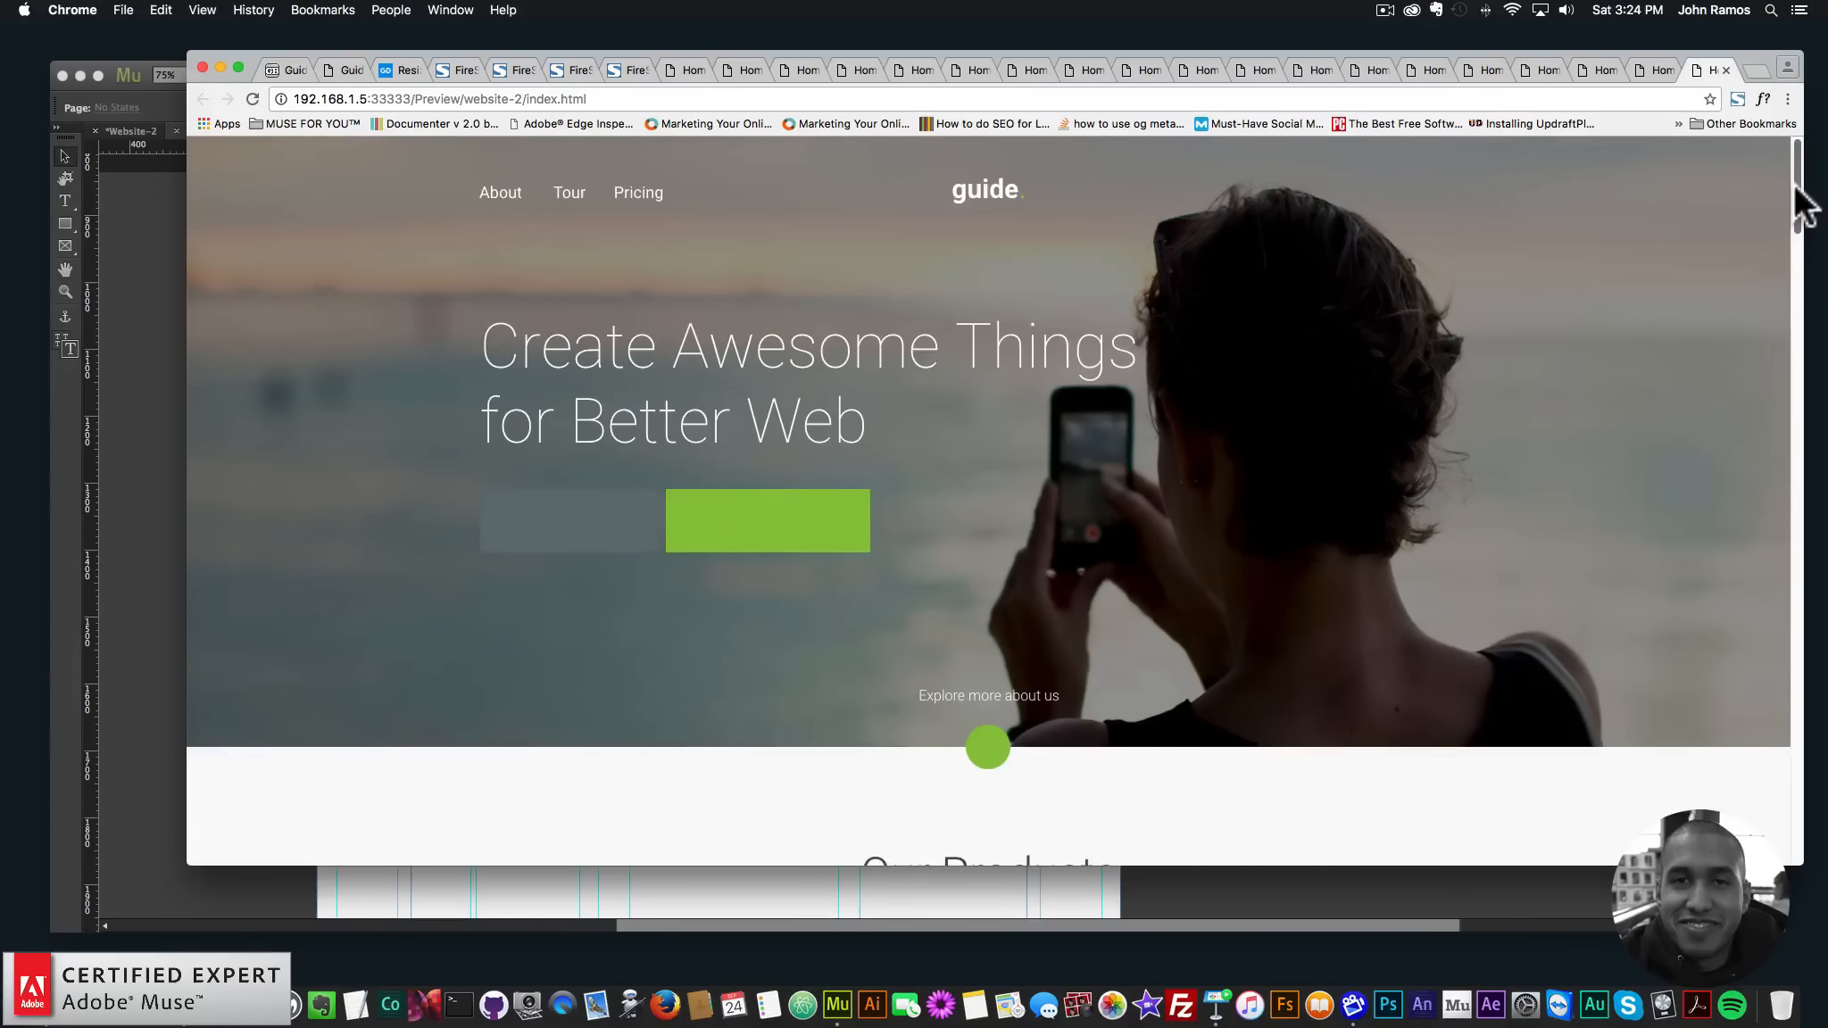
left_click_drag(1797, 189, 1808, 355)
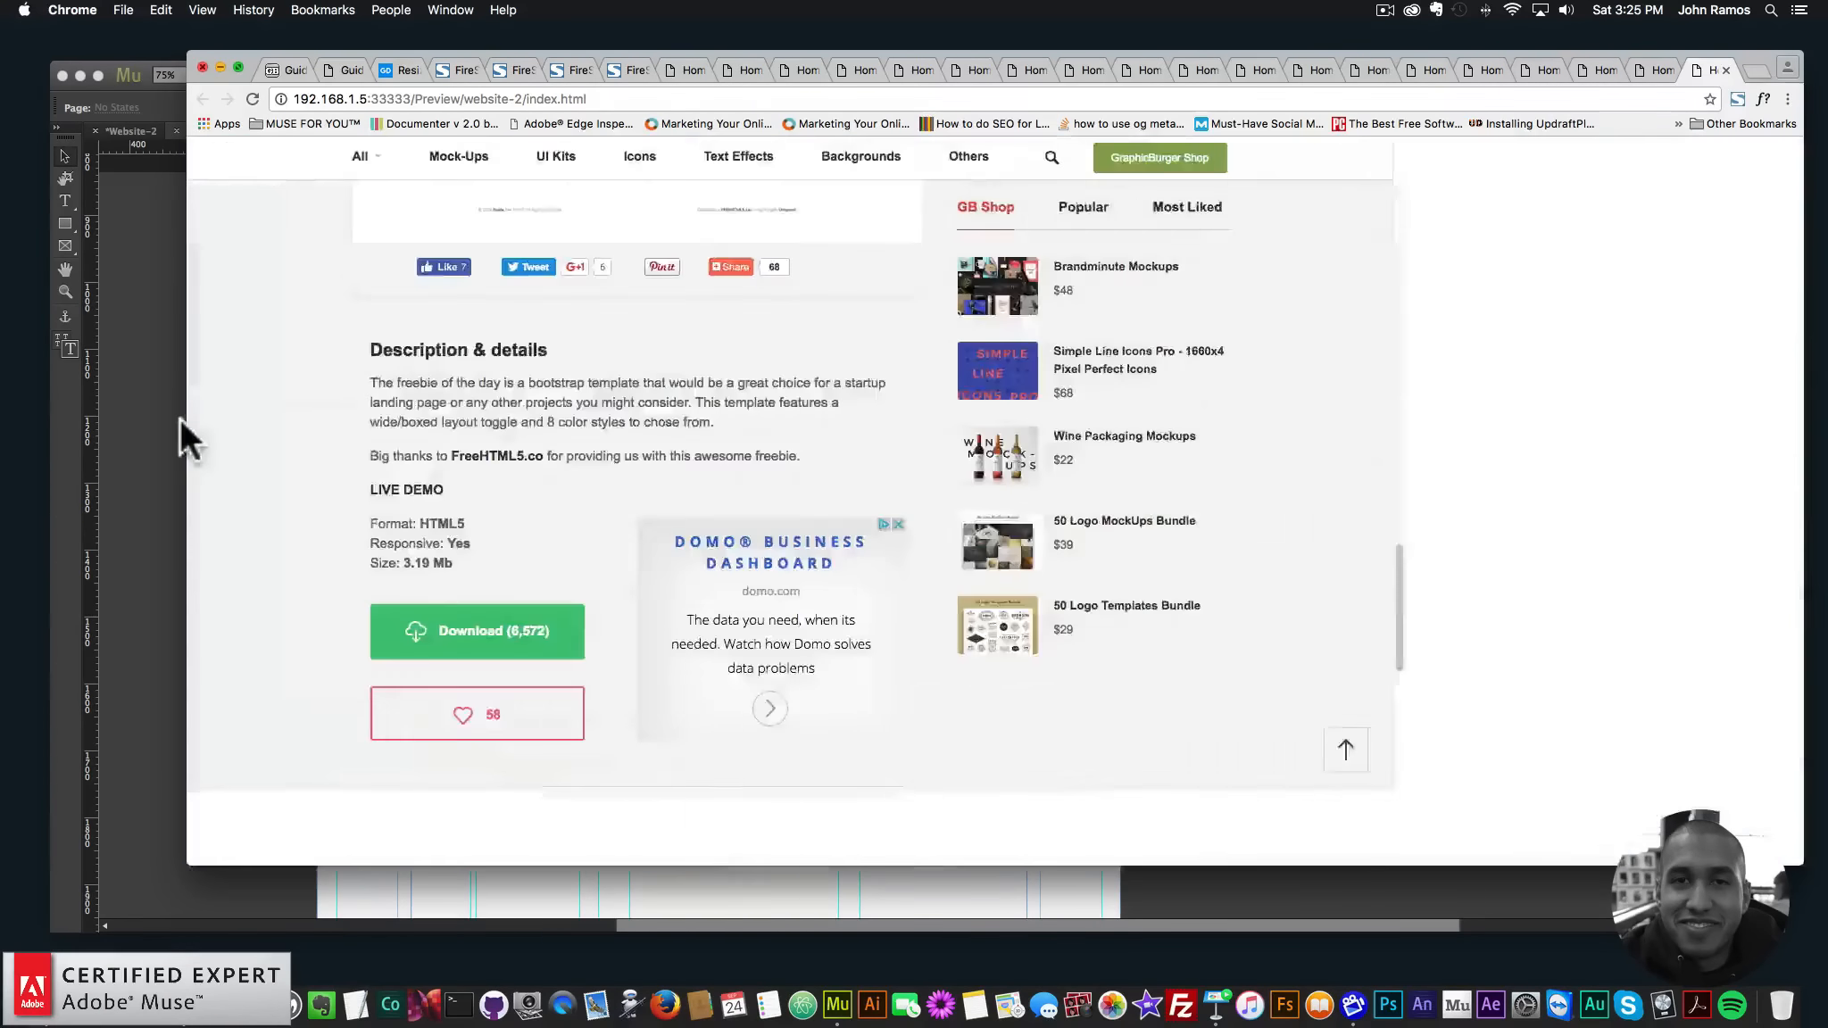
left_click(166, 411)
left_click(172, 9)
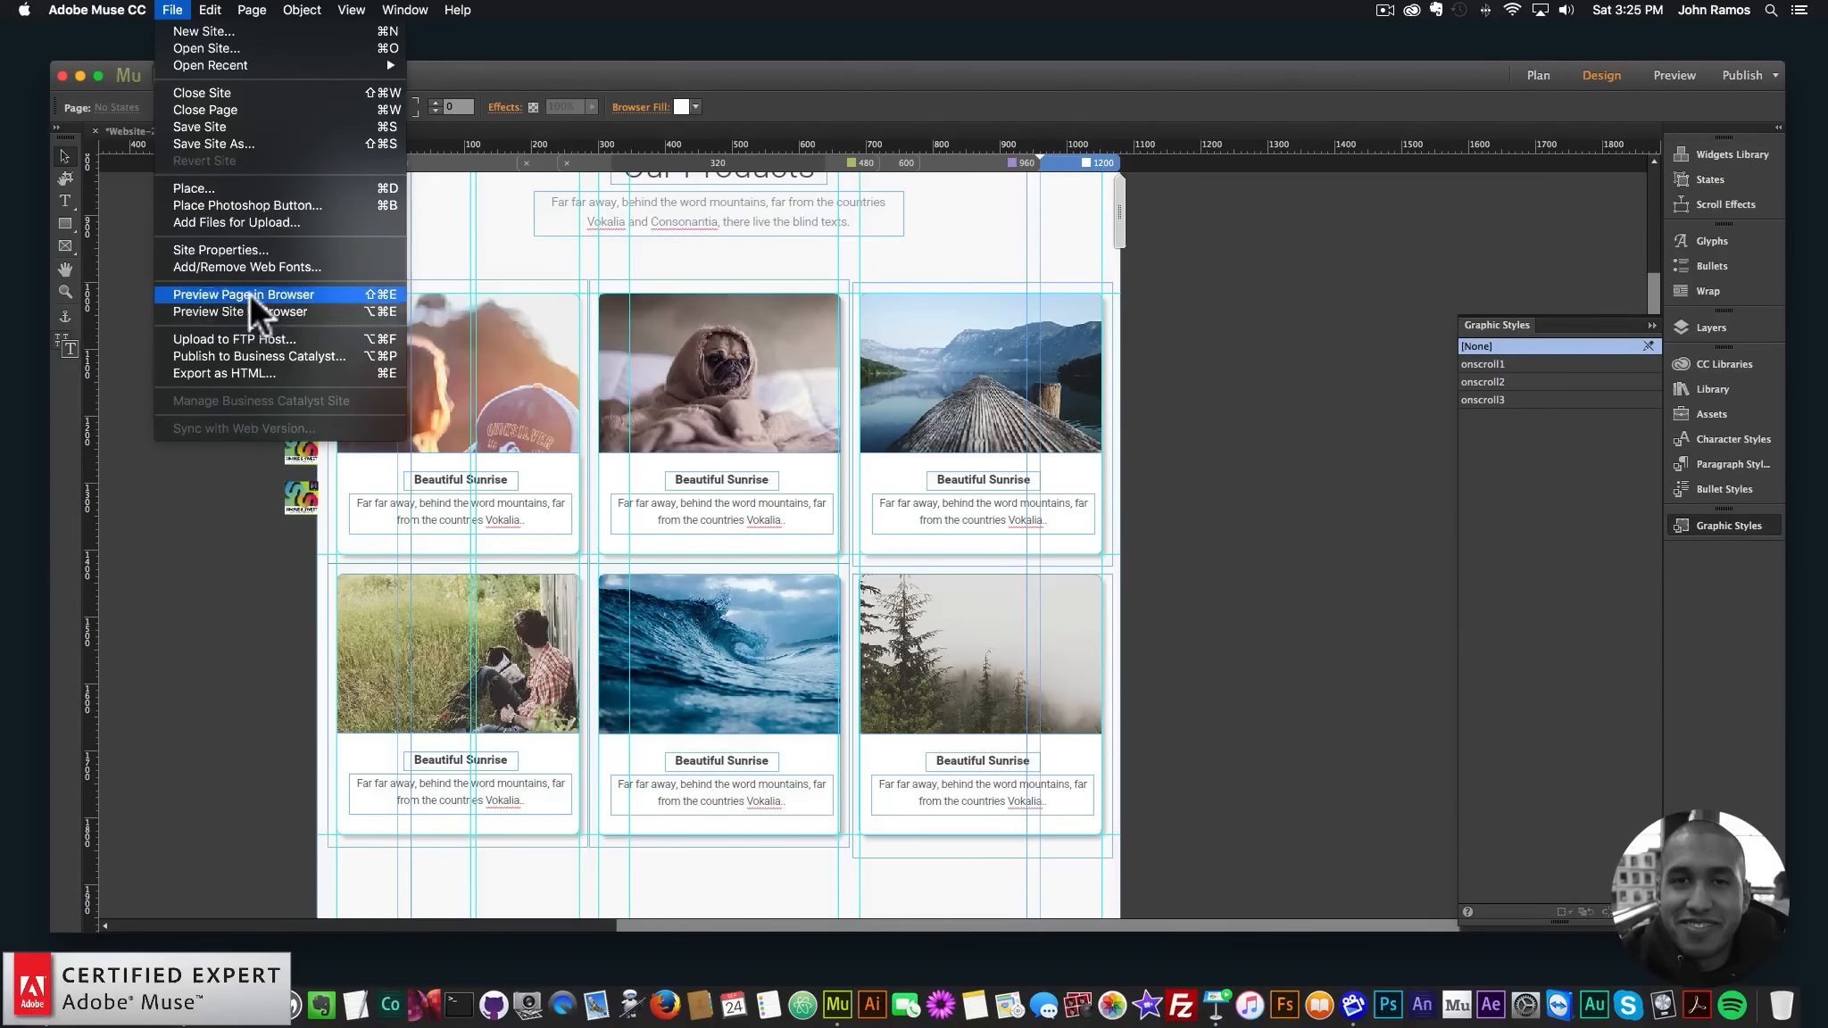
left_click(249, 295)
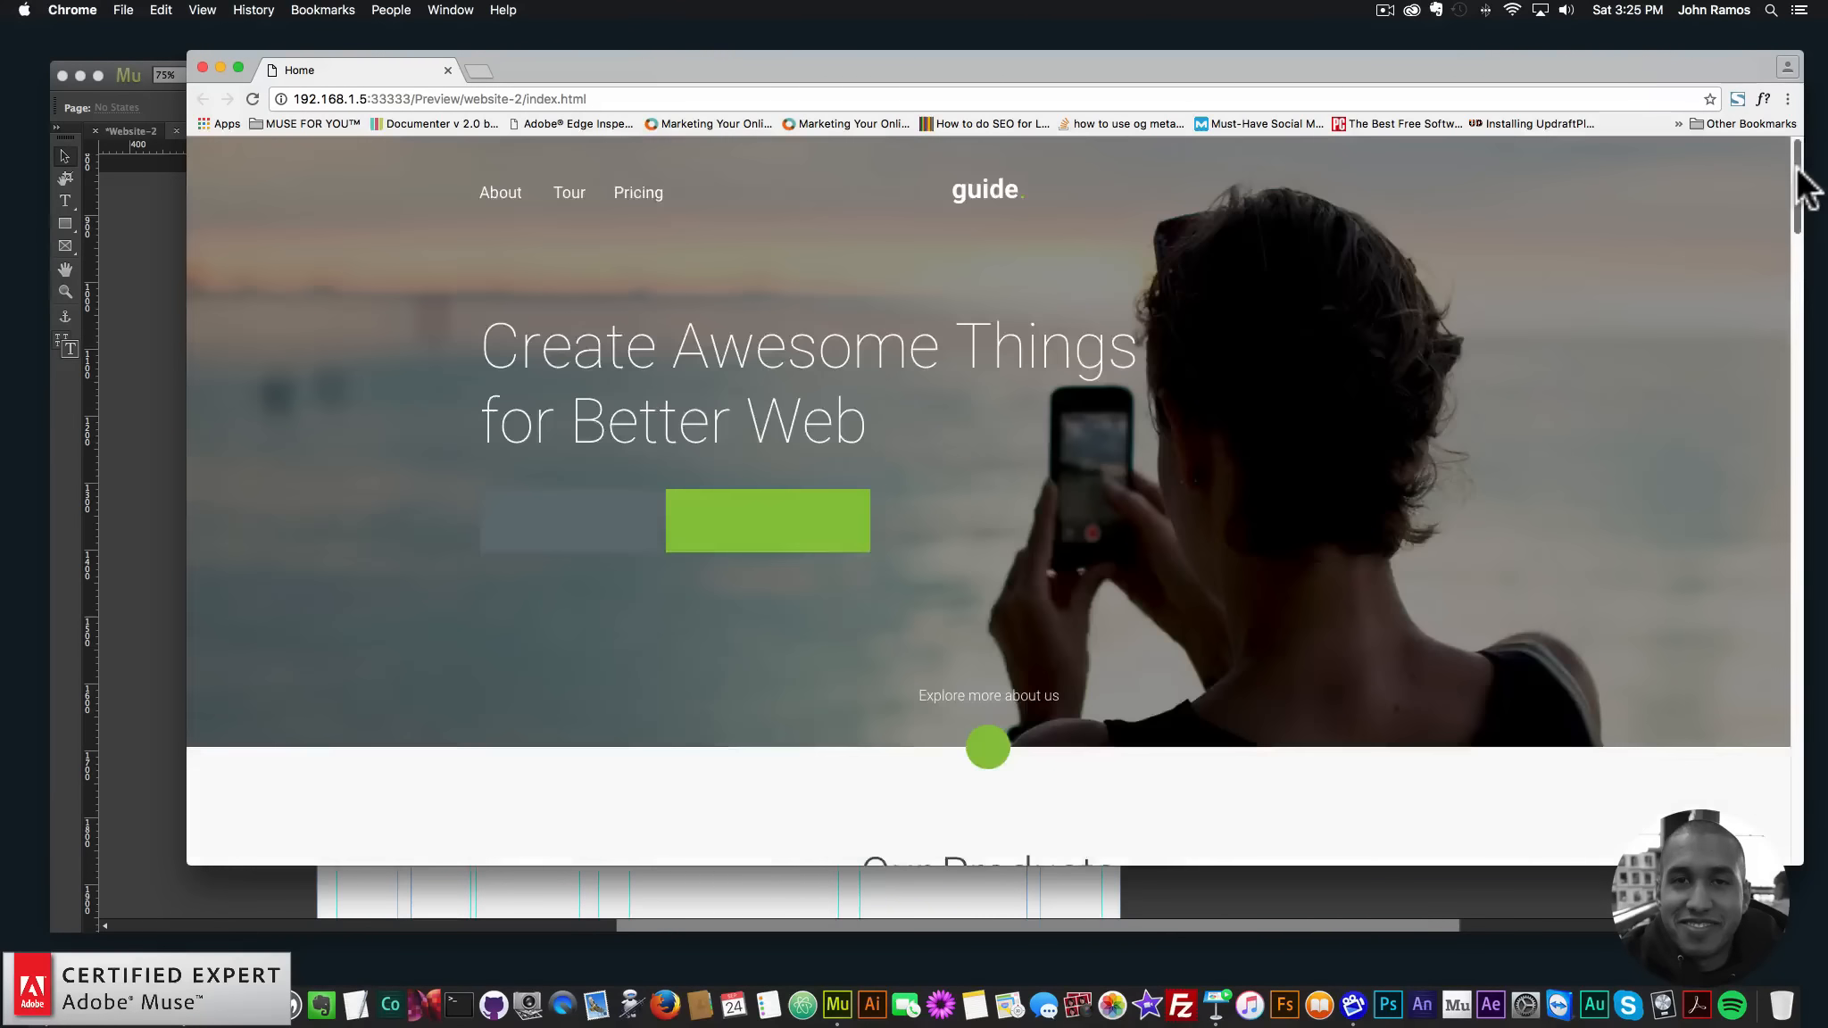
scroll(1776, 250, "down", 10)
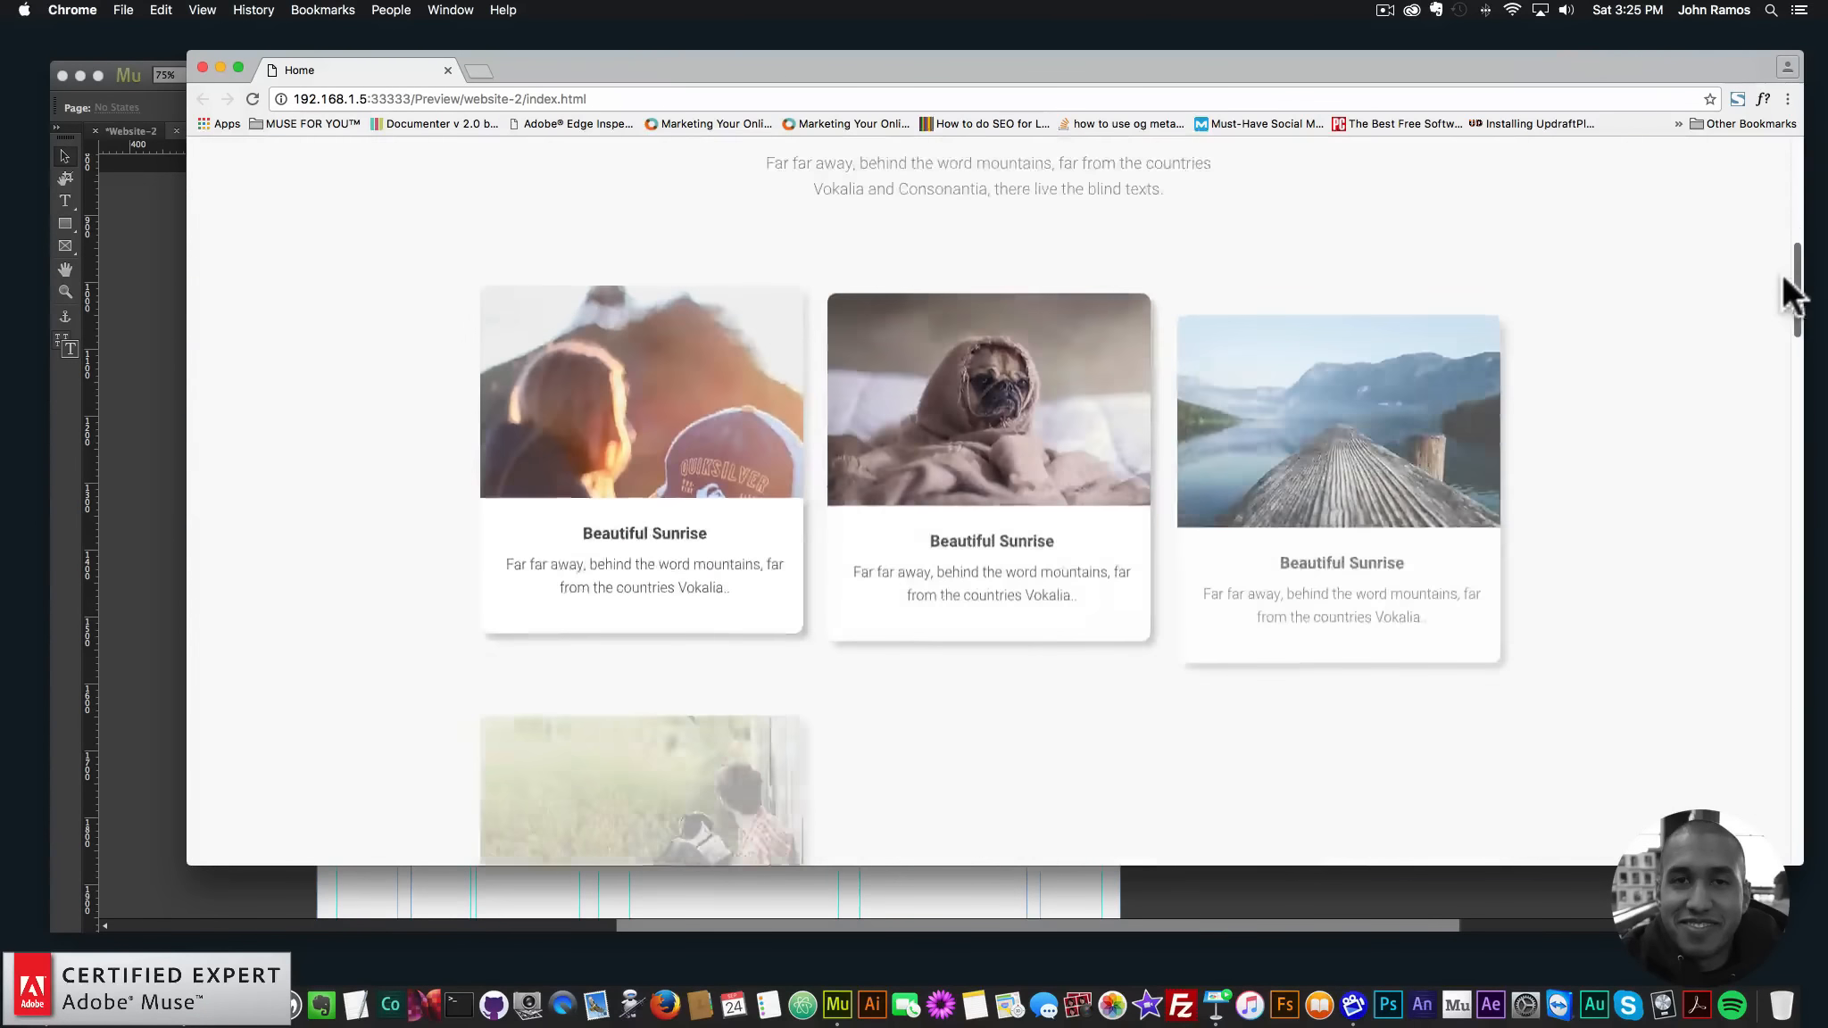
left_click_drag(1782, 273, 1779, 176)
- Apply the onscroll1 style to the Create Awesome Things hero headline
left_click(148, 324)
scroll(374, 333, "up", 10)
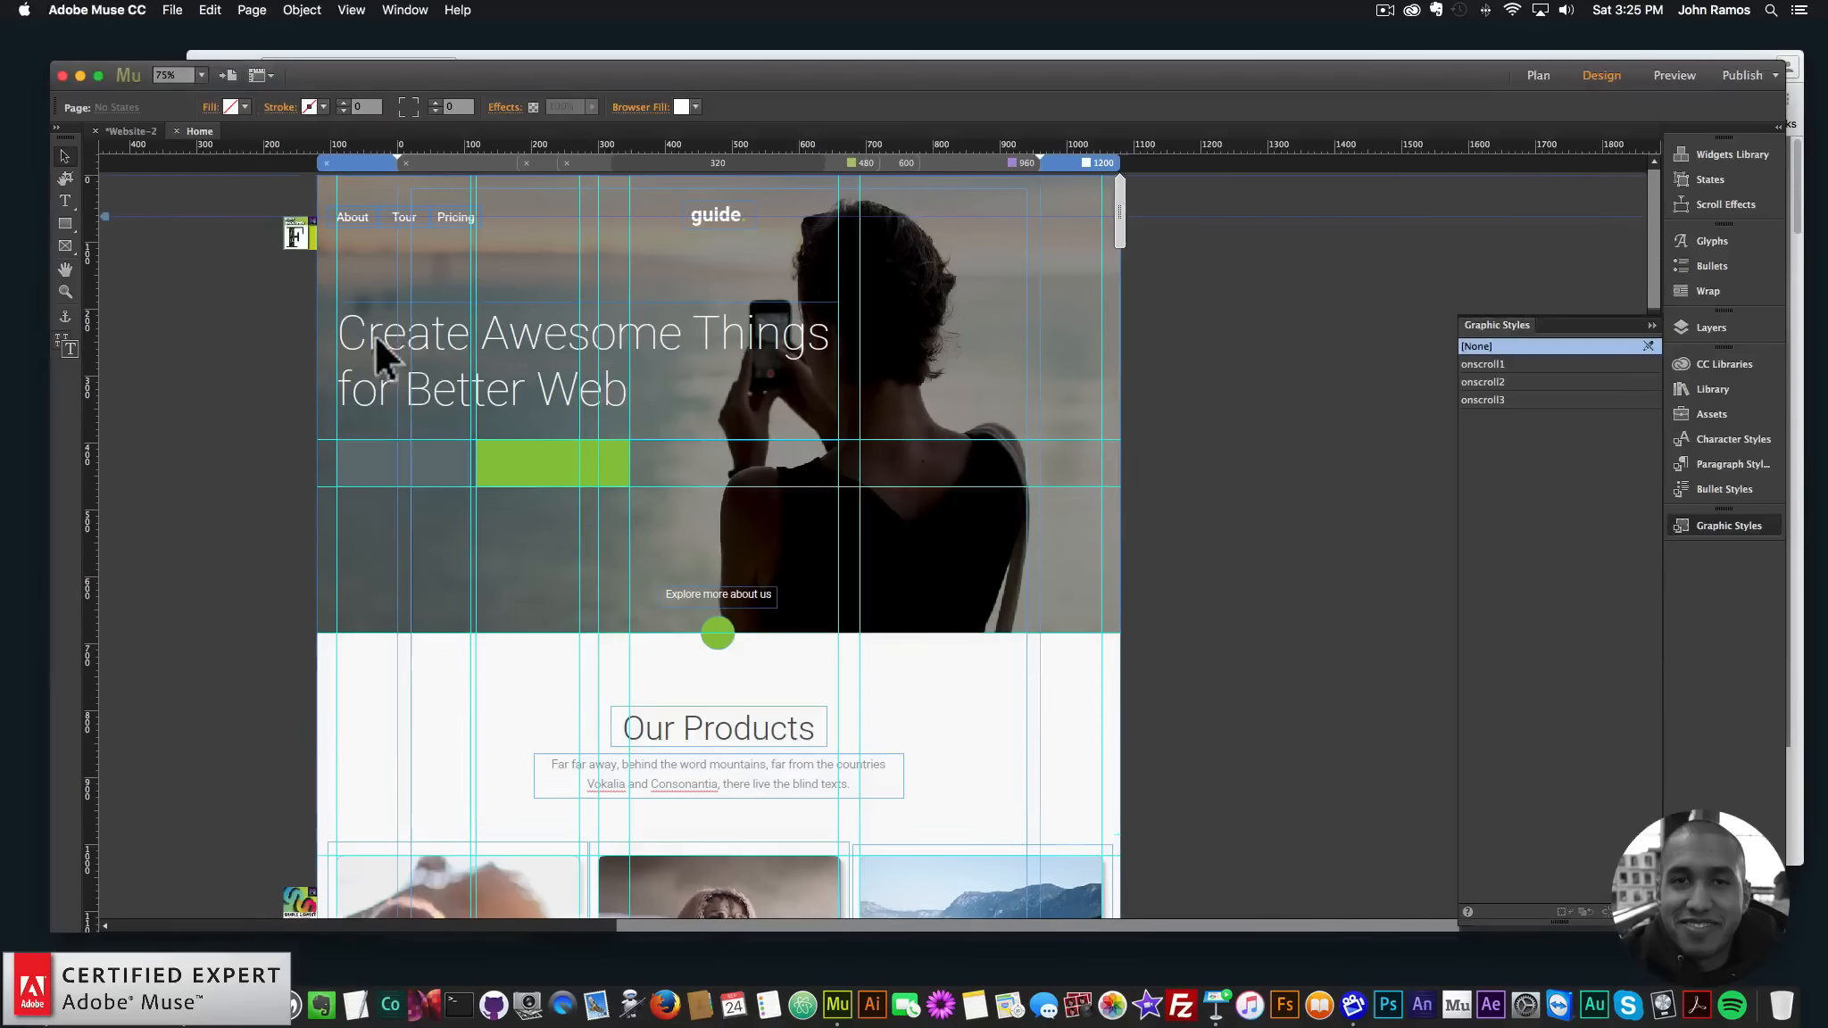
left_click(601, 351)
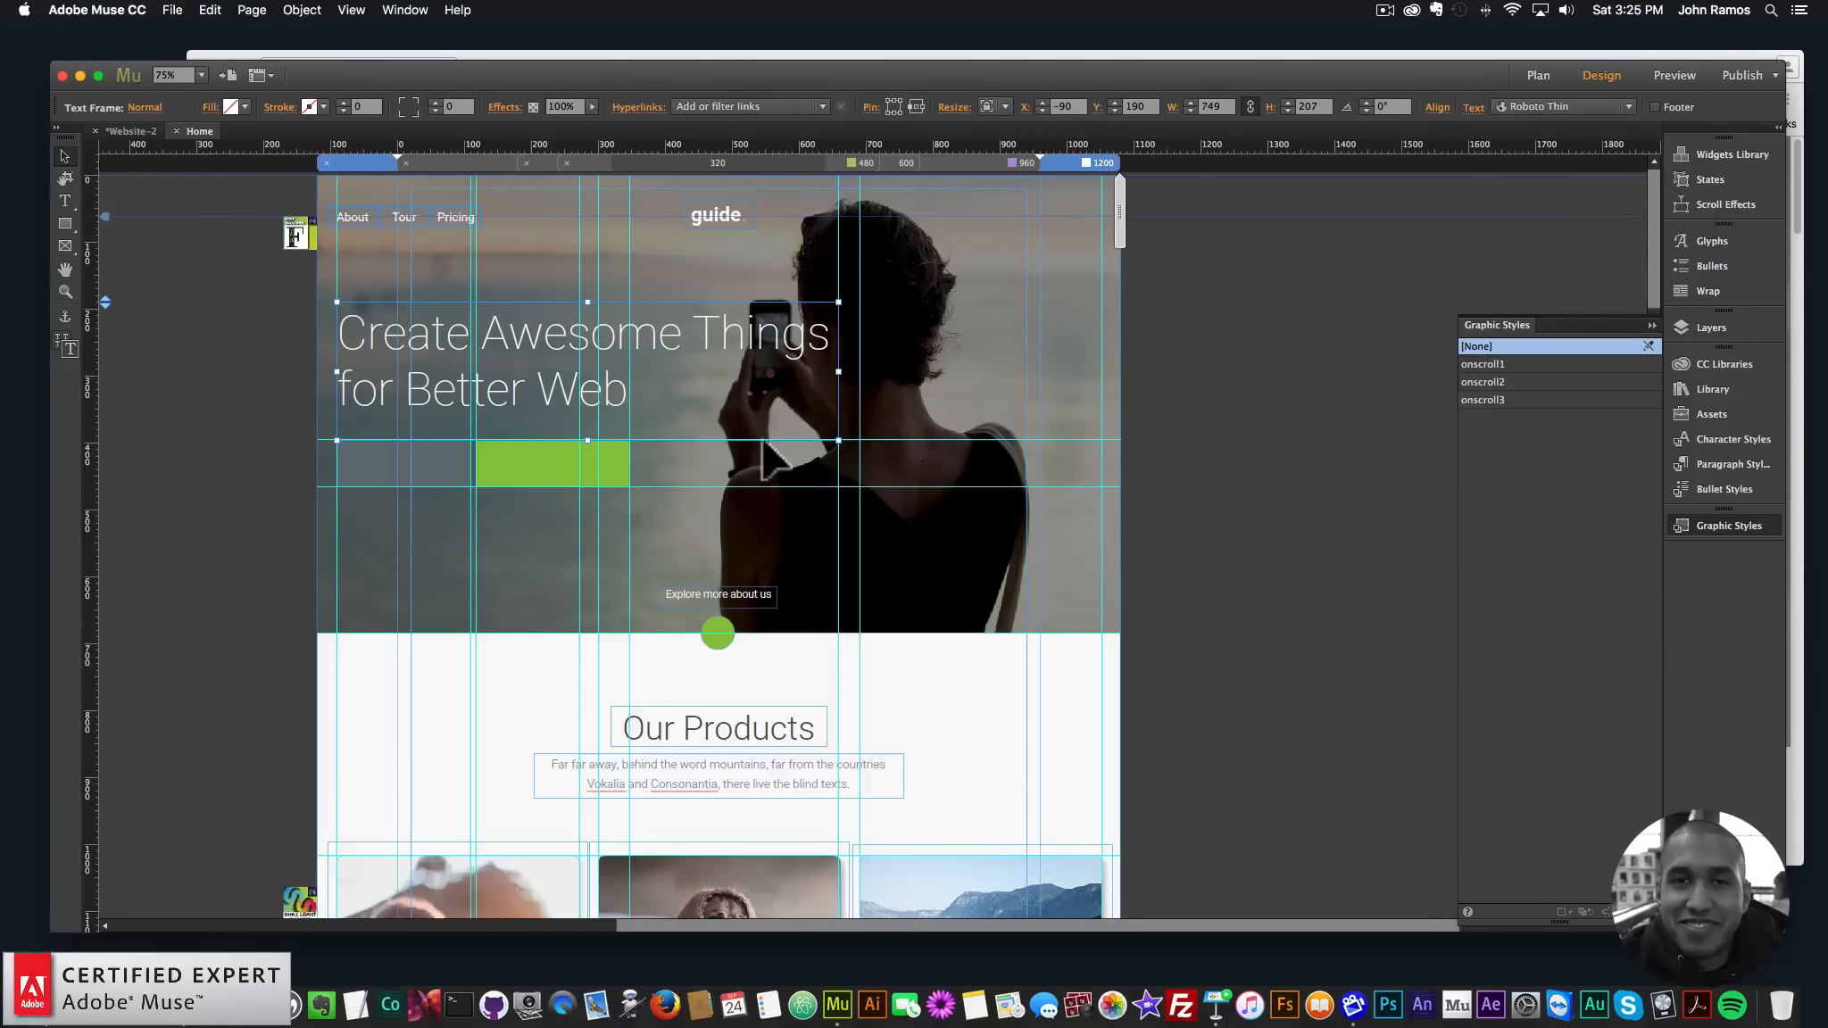
left_click(1515, 363)
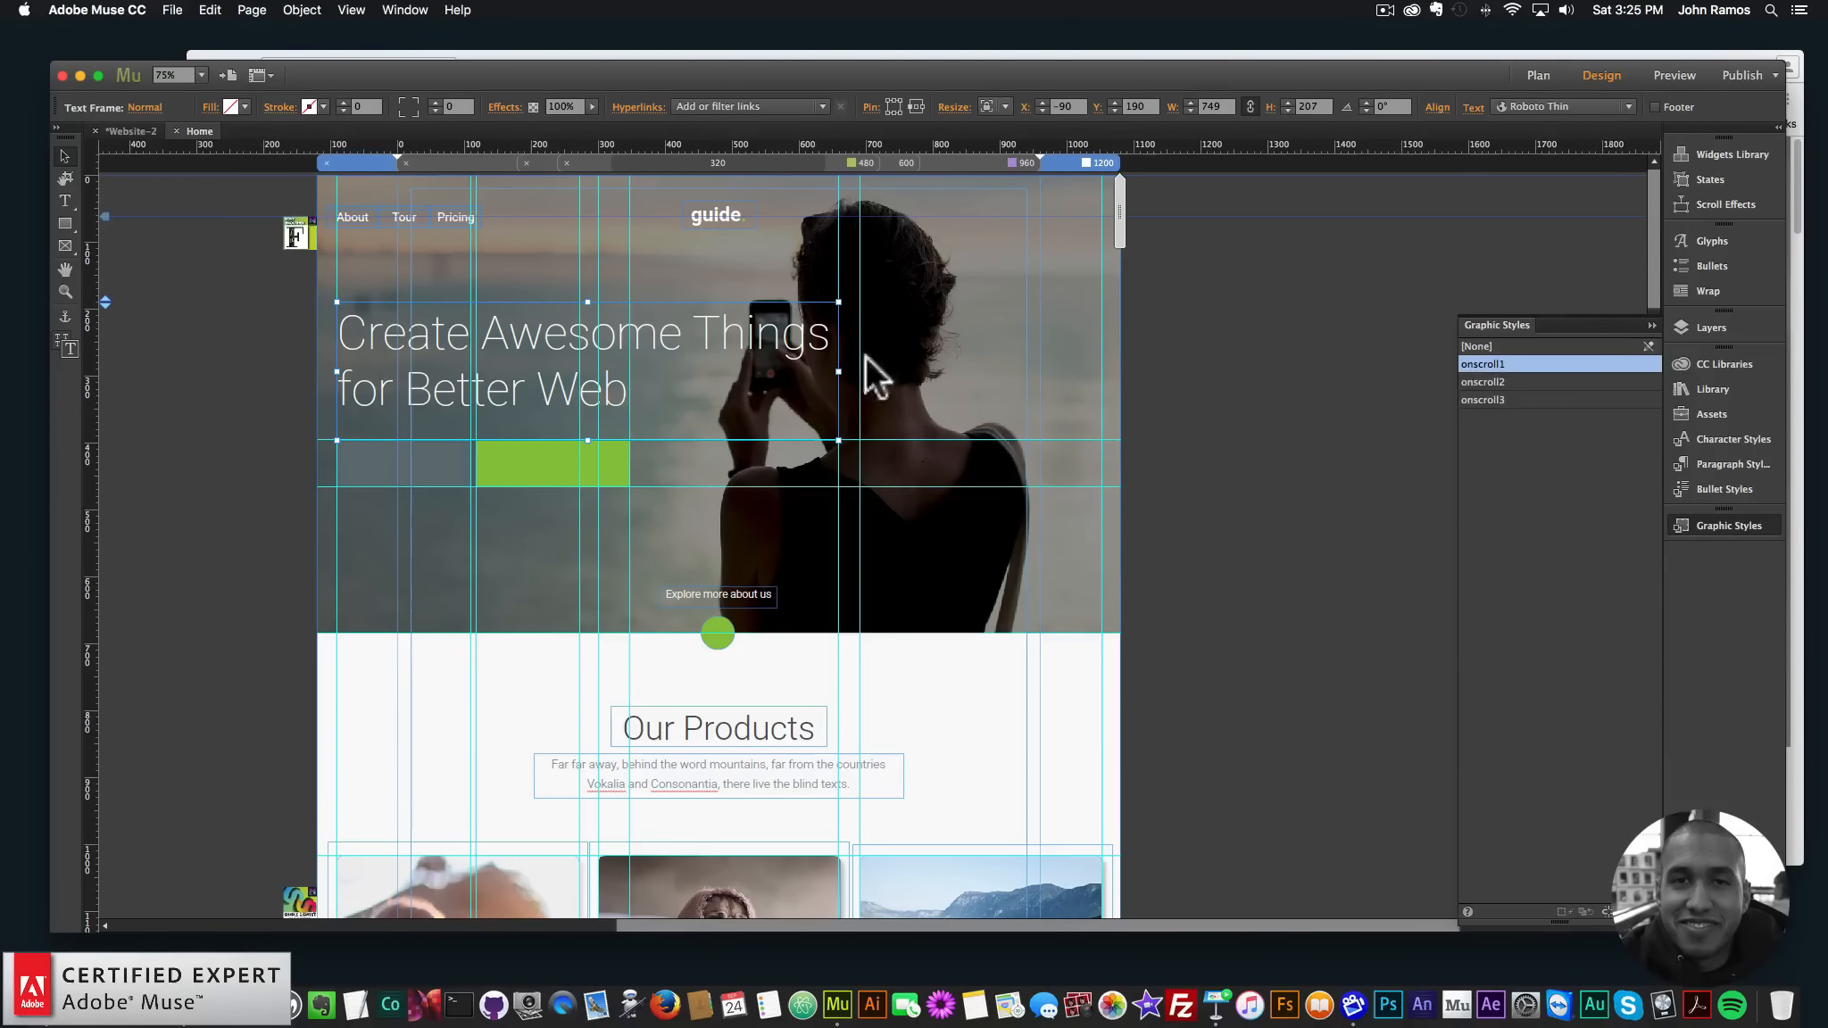
left_click(1249, 439)
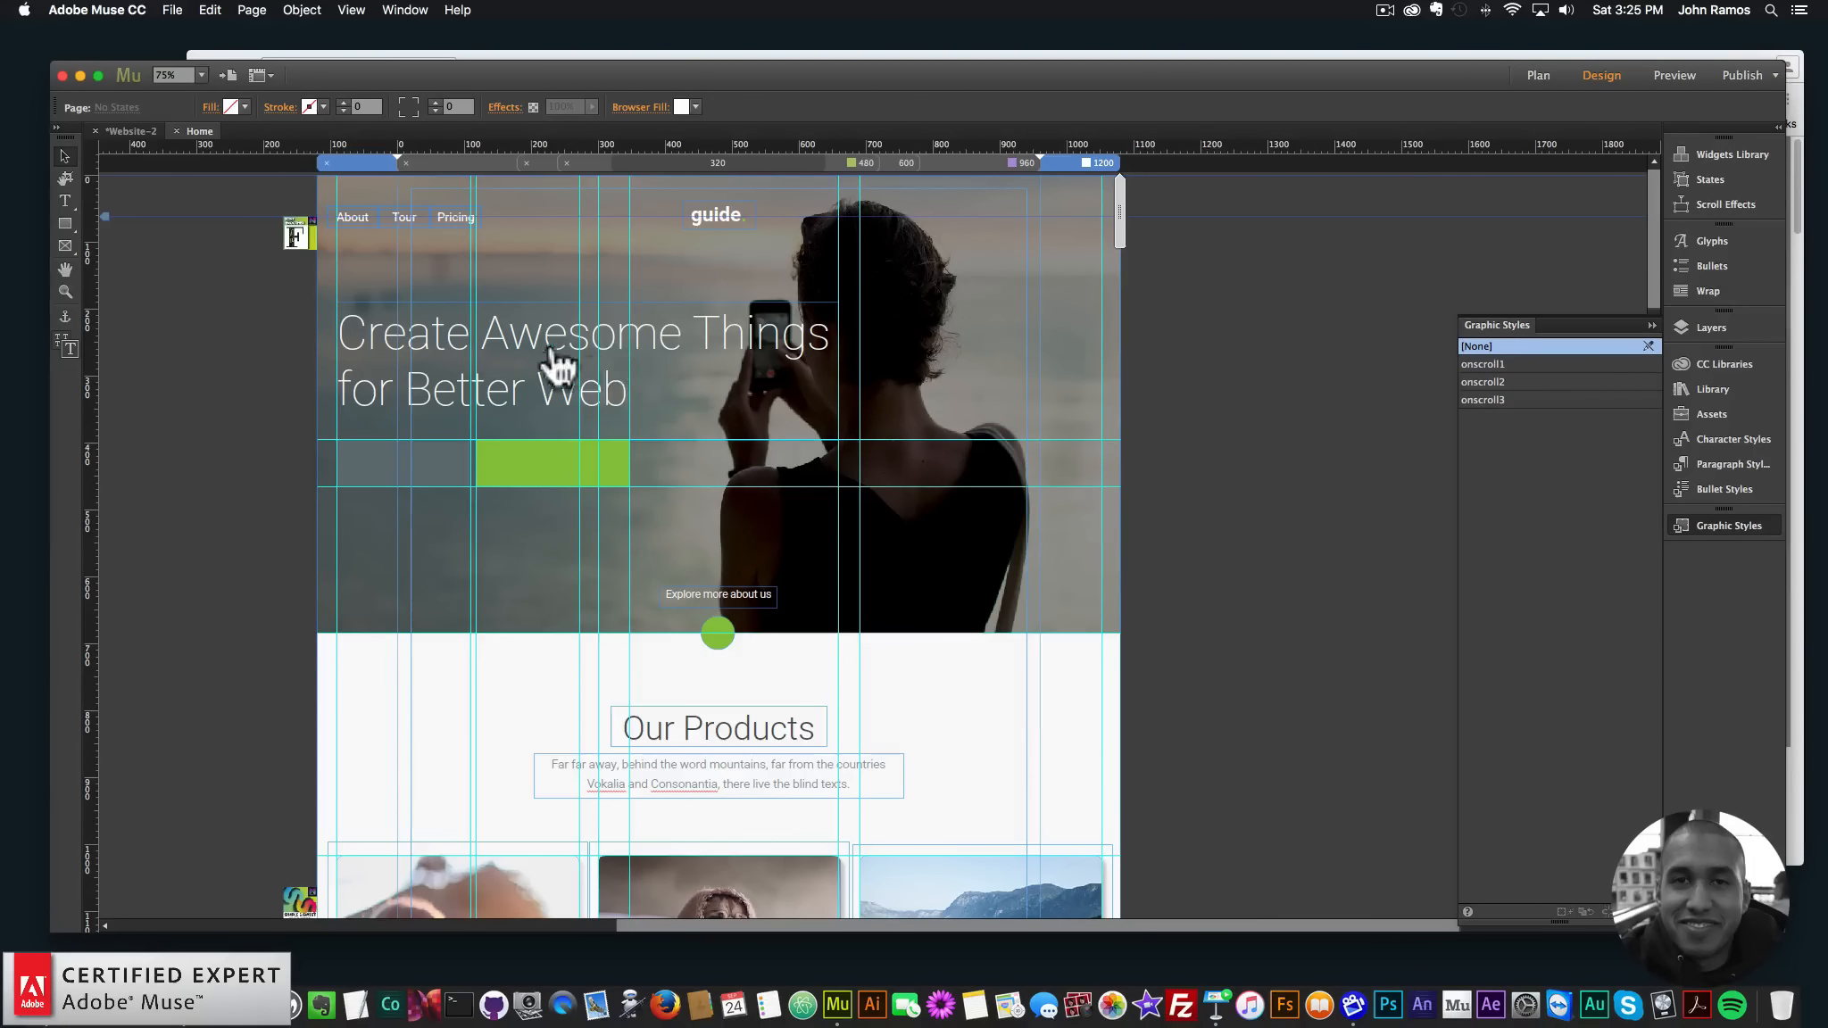
- Apply onscroll1 to the Our Products heading and description, then start a browser preview
scroll(750, 403, "down", 5)
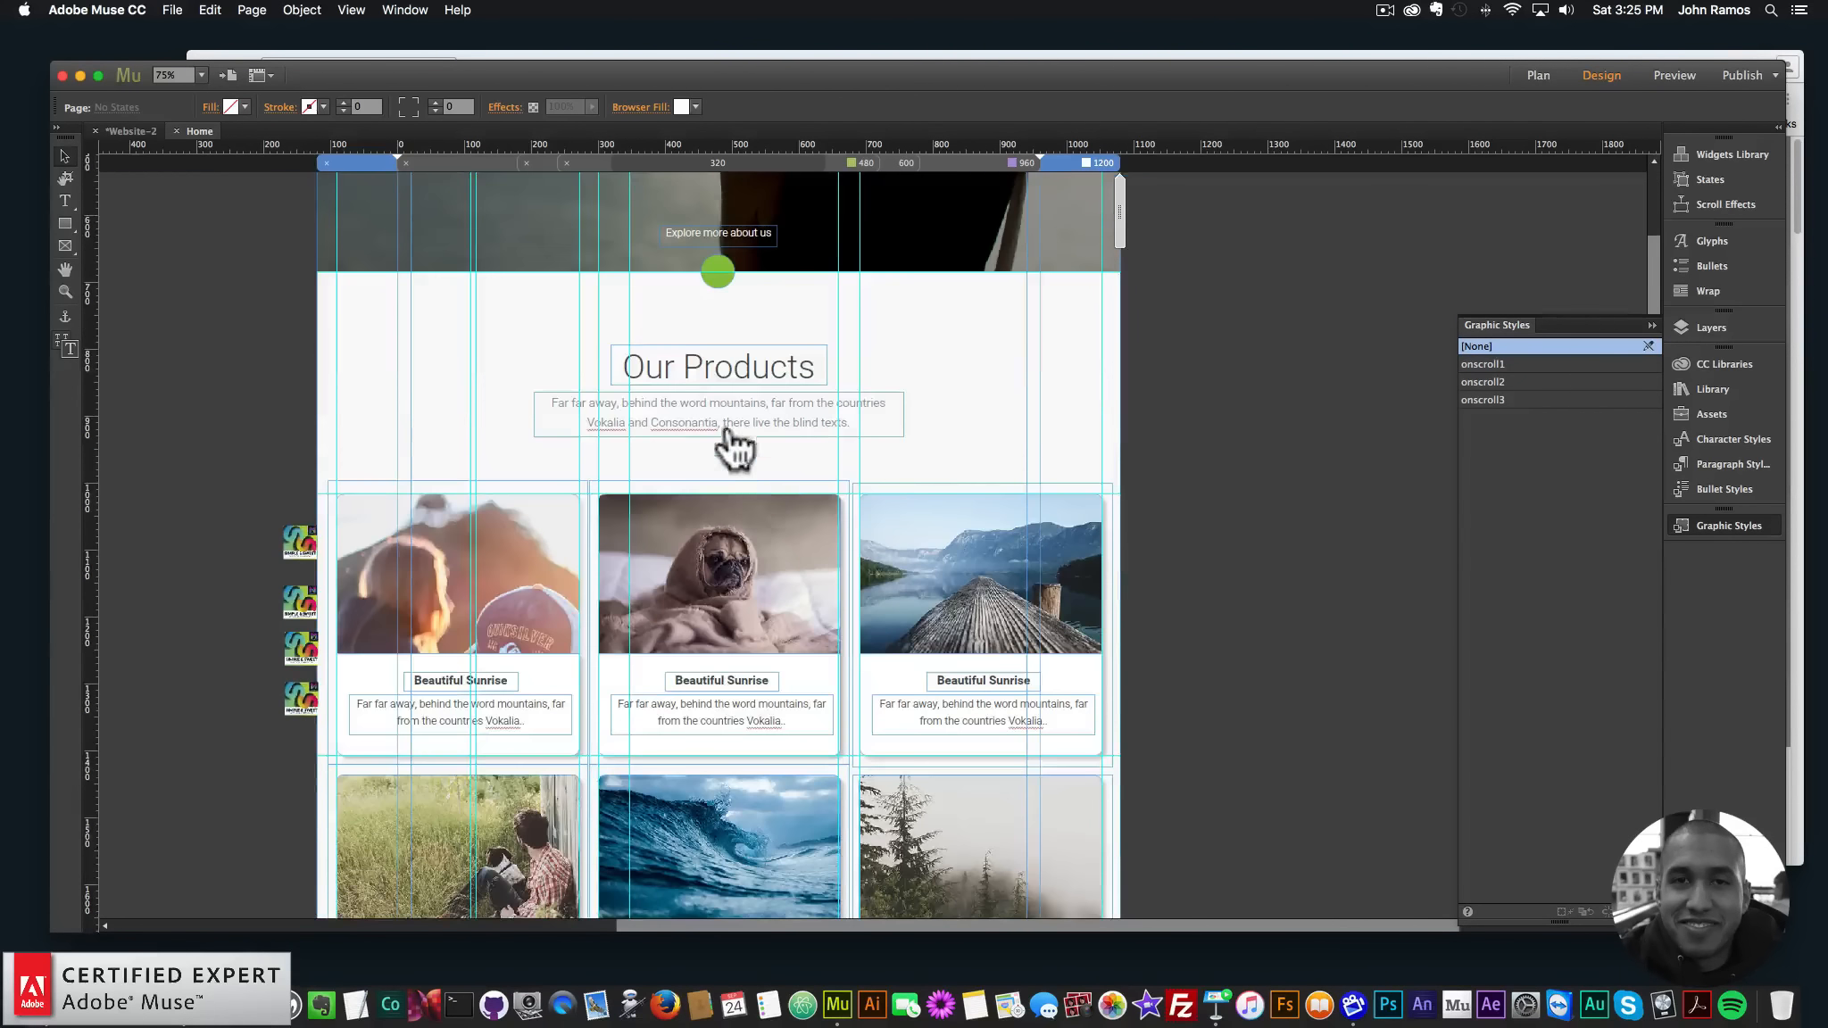
left_click(726, 366)
left_click(778, 429, "shift")
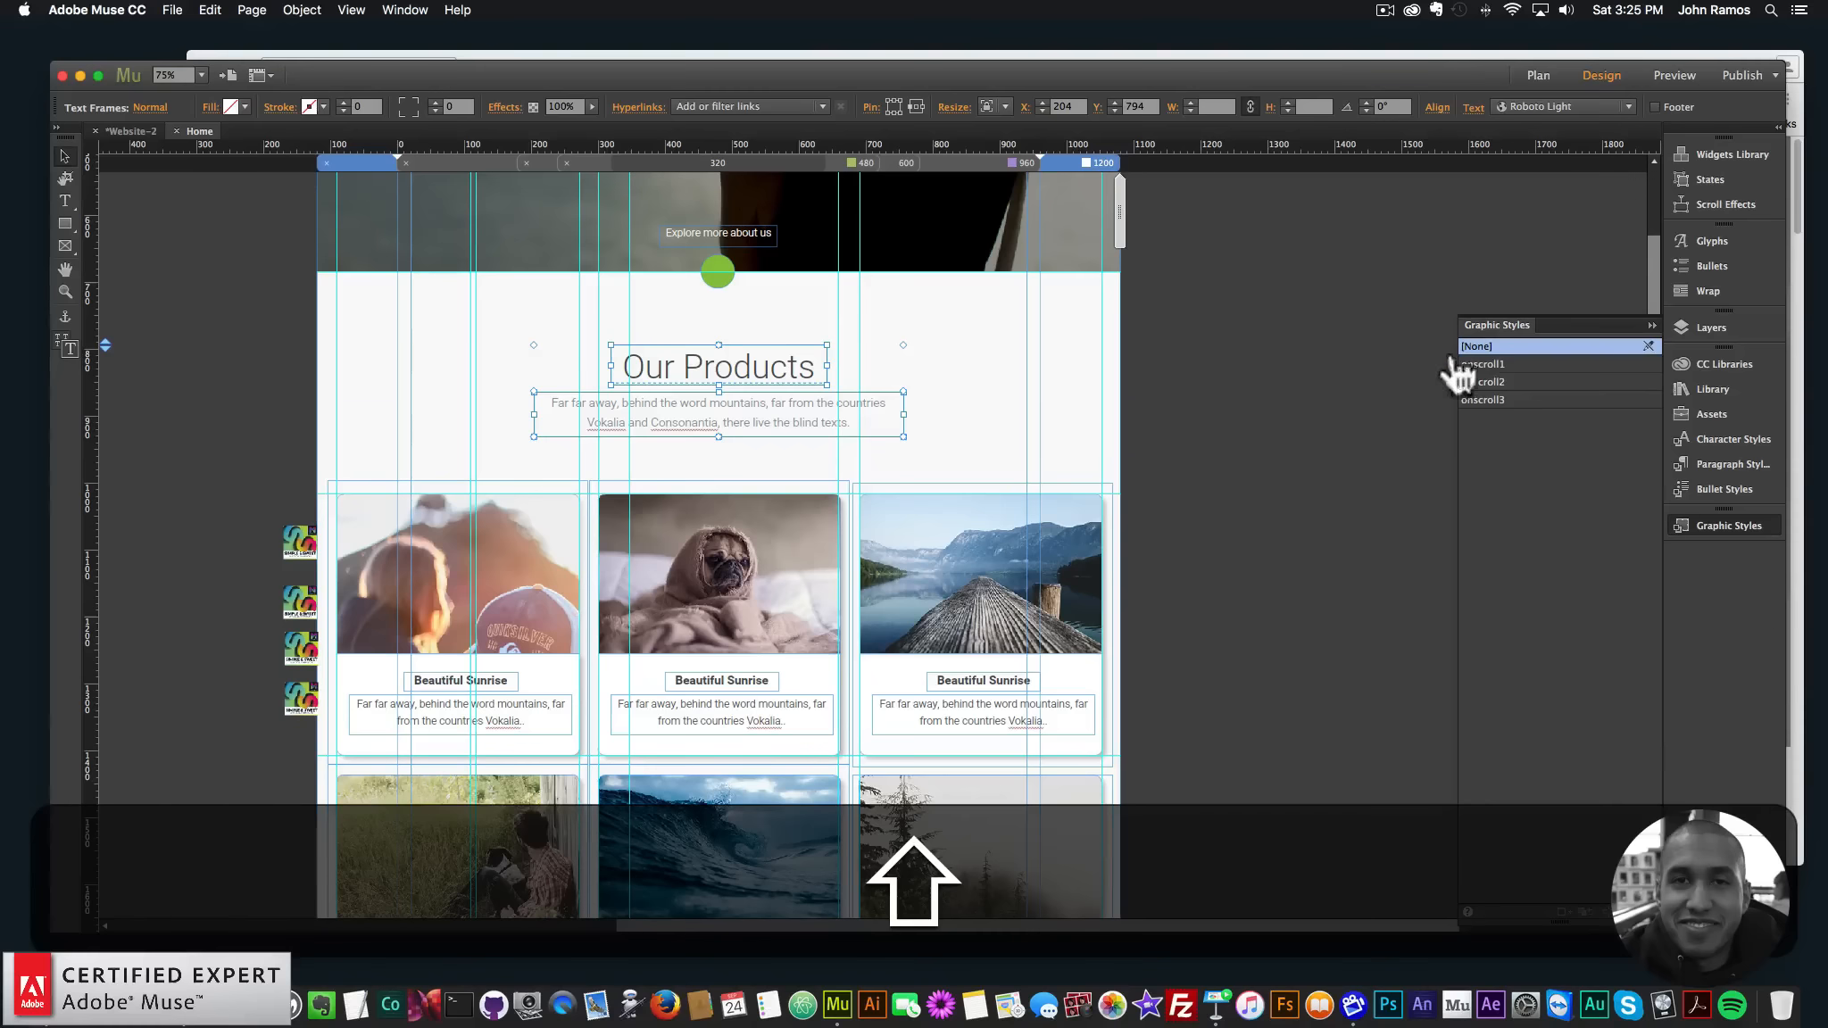
left_click(1484, 364)
left_click(1196, 369)
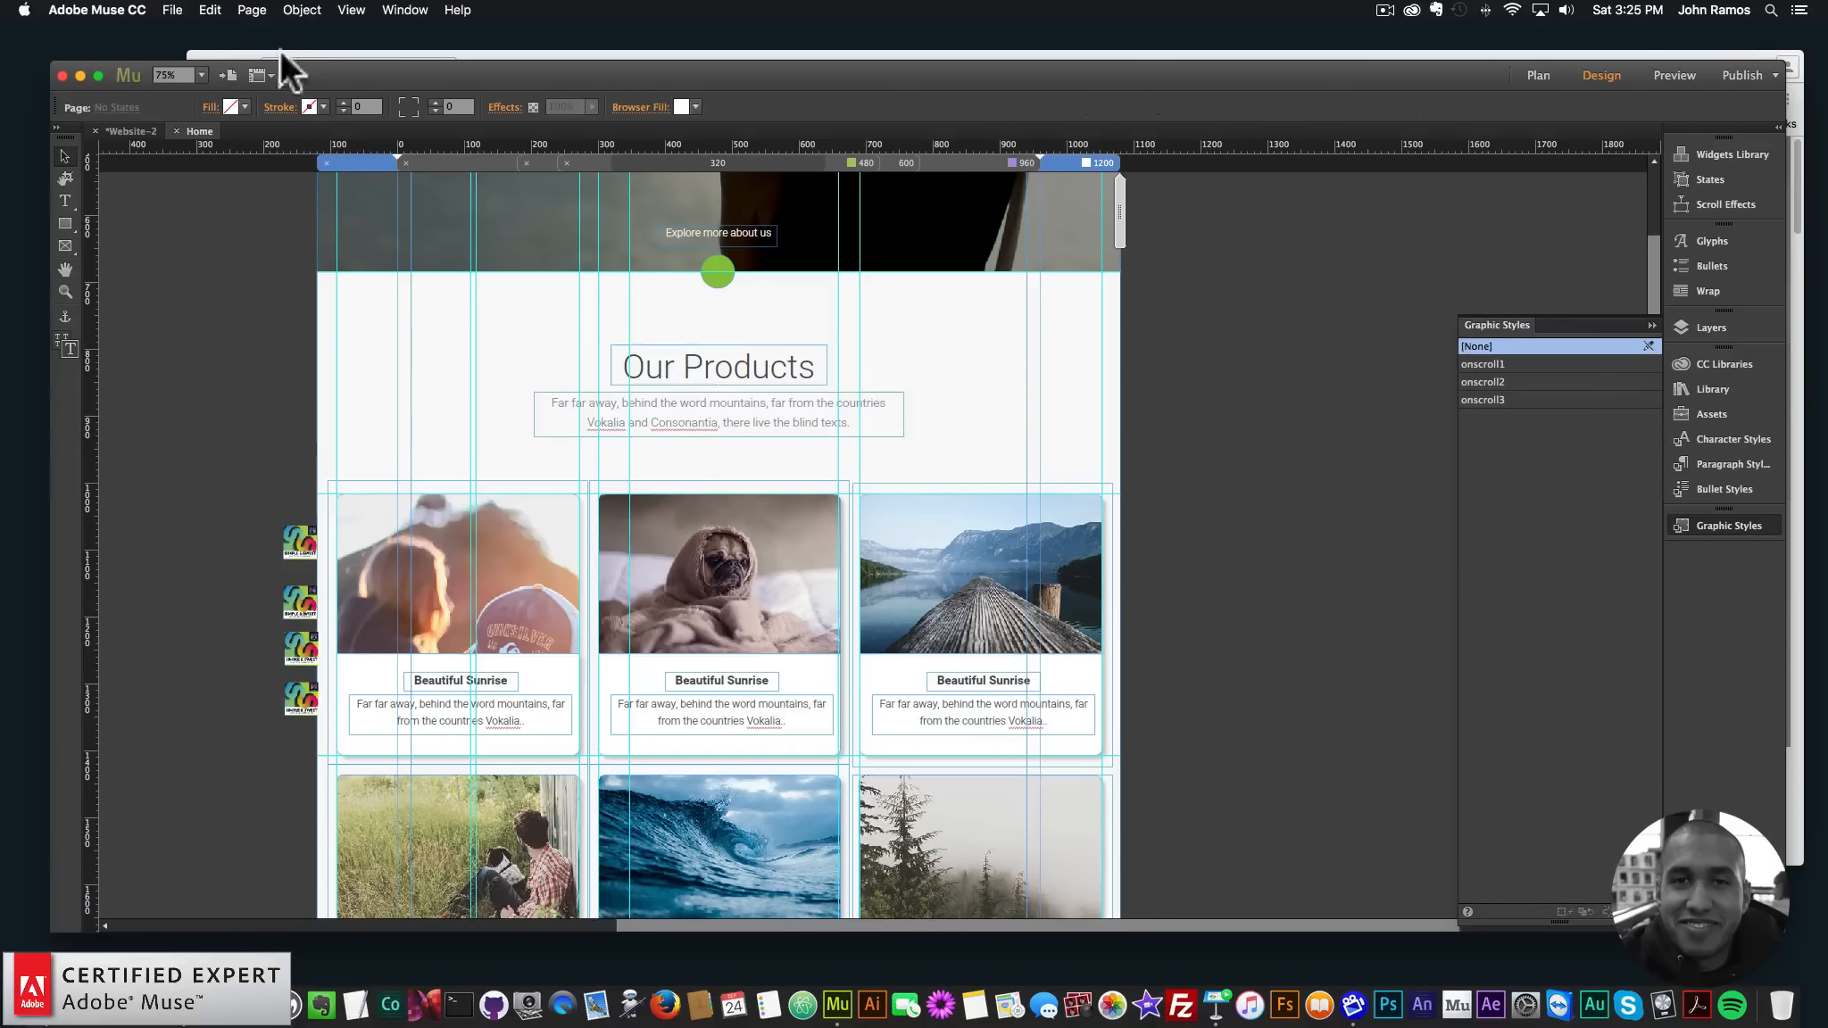
left_click(173, 10)
left_click(259, 293)
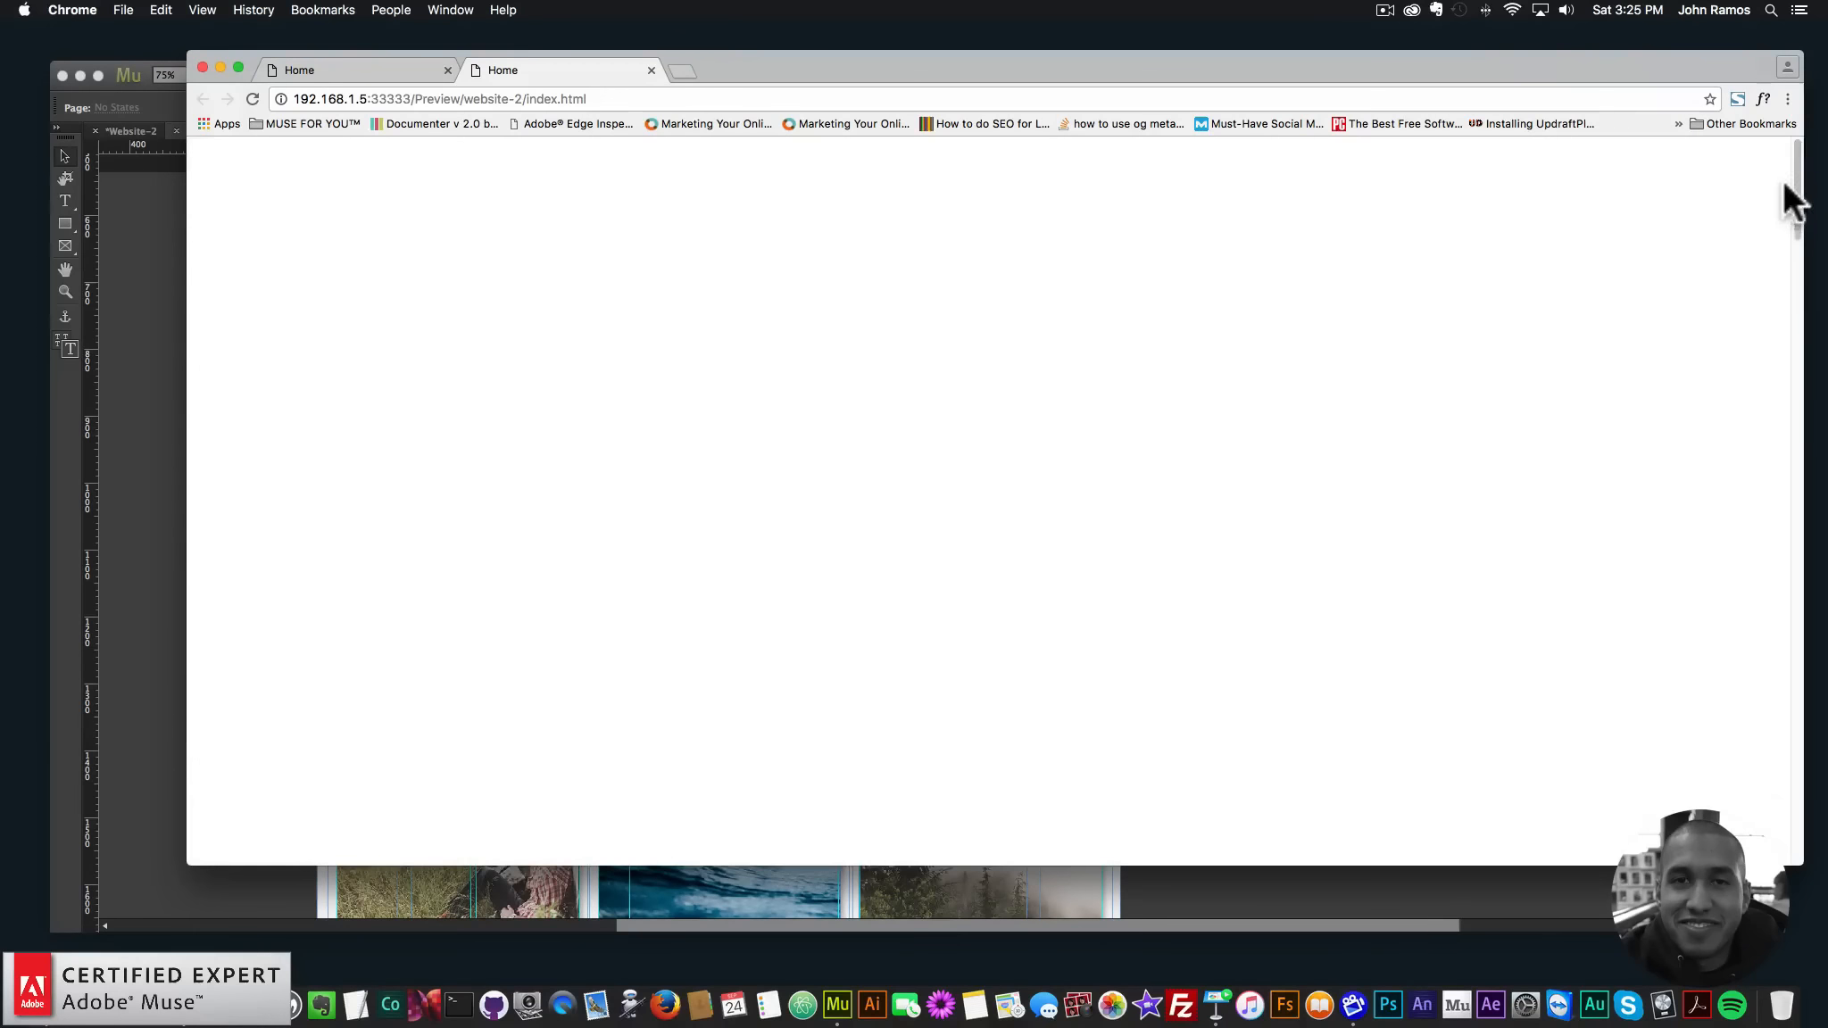
- Shrink the Chrome preview window and scroll to watch the headline and Our Products heading fade in
left_click_drag(1797, 163, 1780, 202)
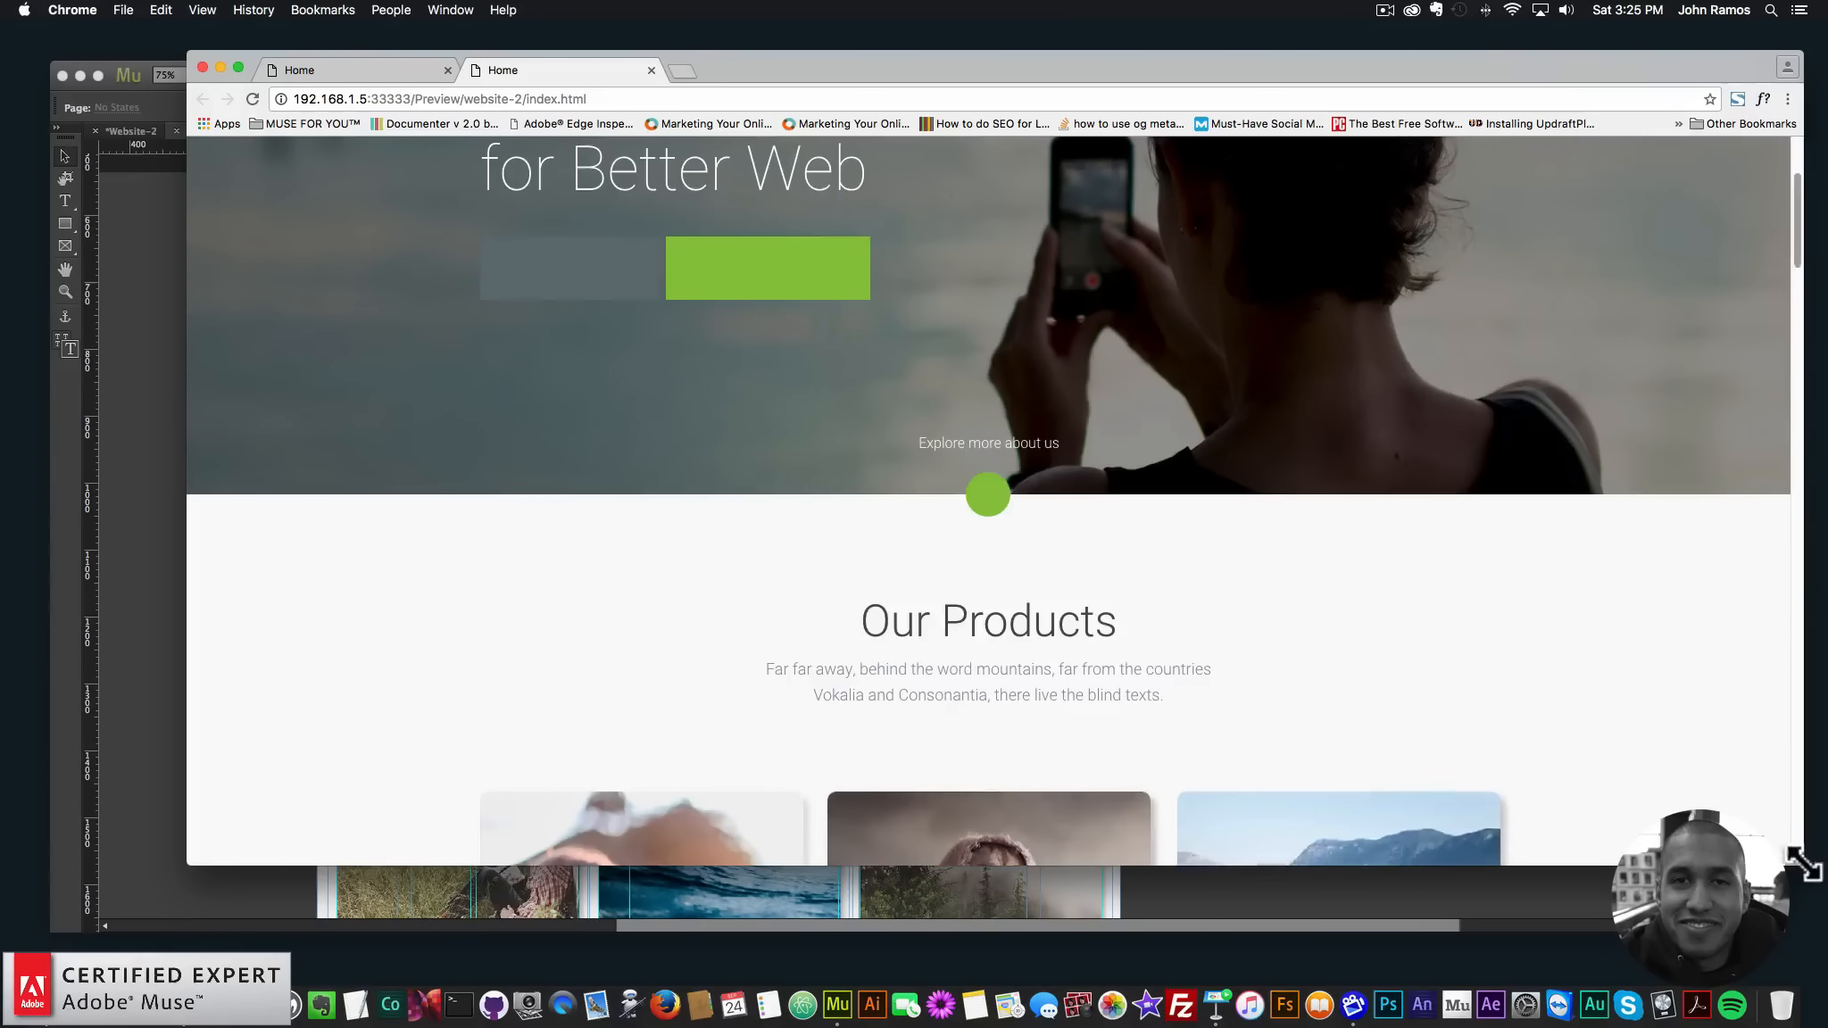
left_click_drag(1803, 865, 1440, 673)
left_click_drag(1432, 203, 1407, 345)
- Apply the onscroll1 style to the devices illustration
left_click(1454, 359)
scroll(919, 653, "down", 7)
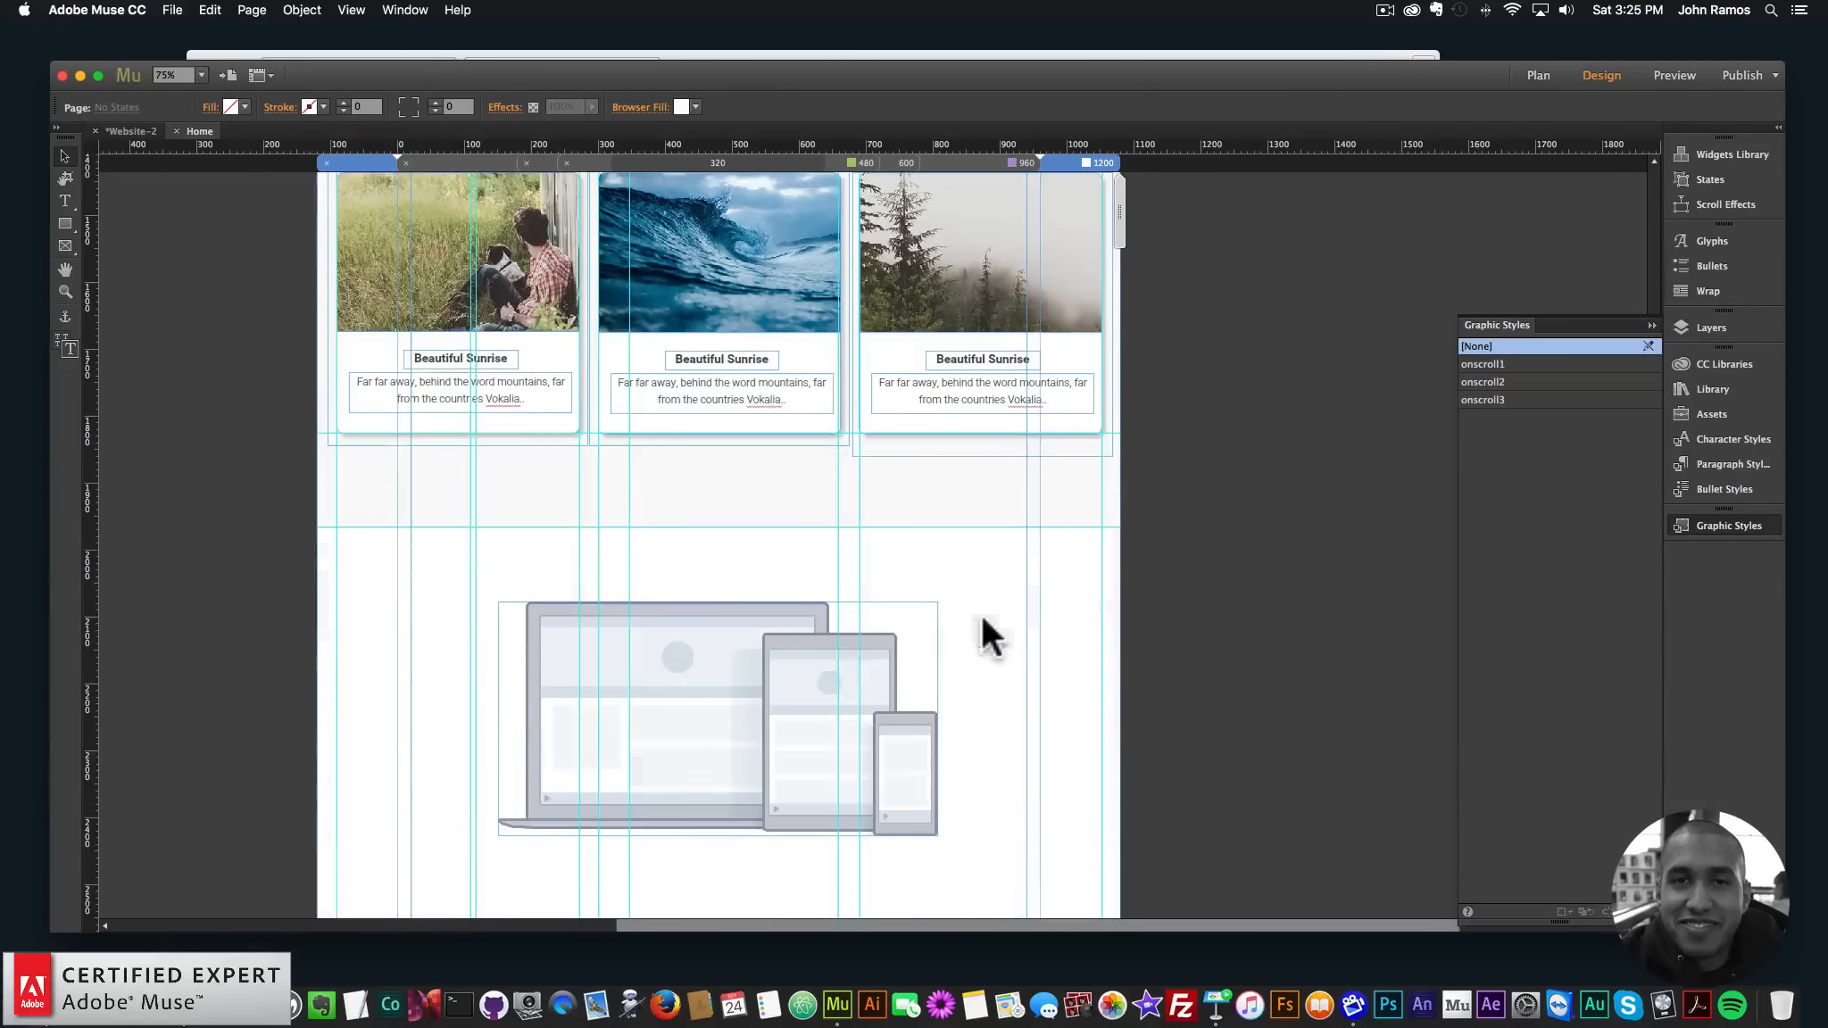
left_click(838, 653)
scroll(1287, 525, "down", 7)
scroll(1296, 540, "up", 7)
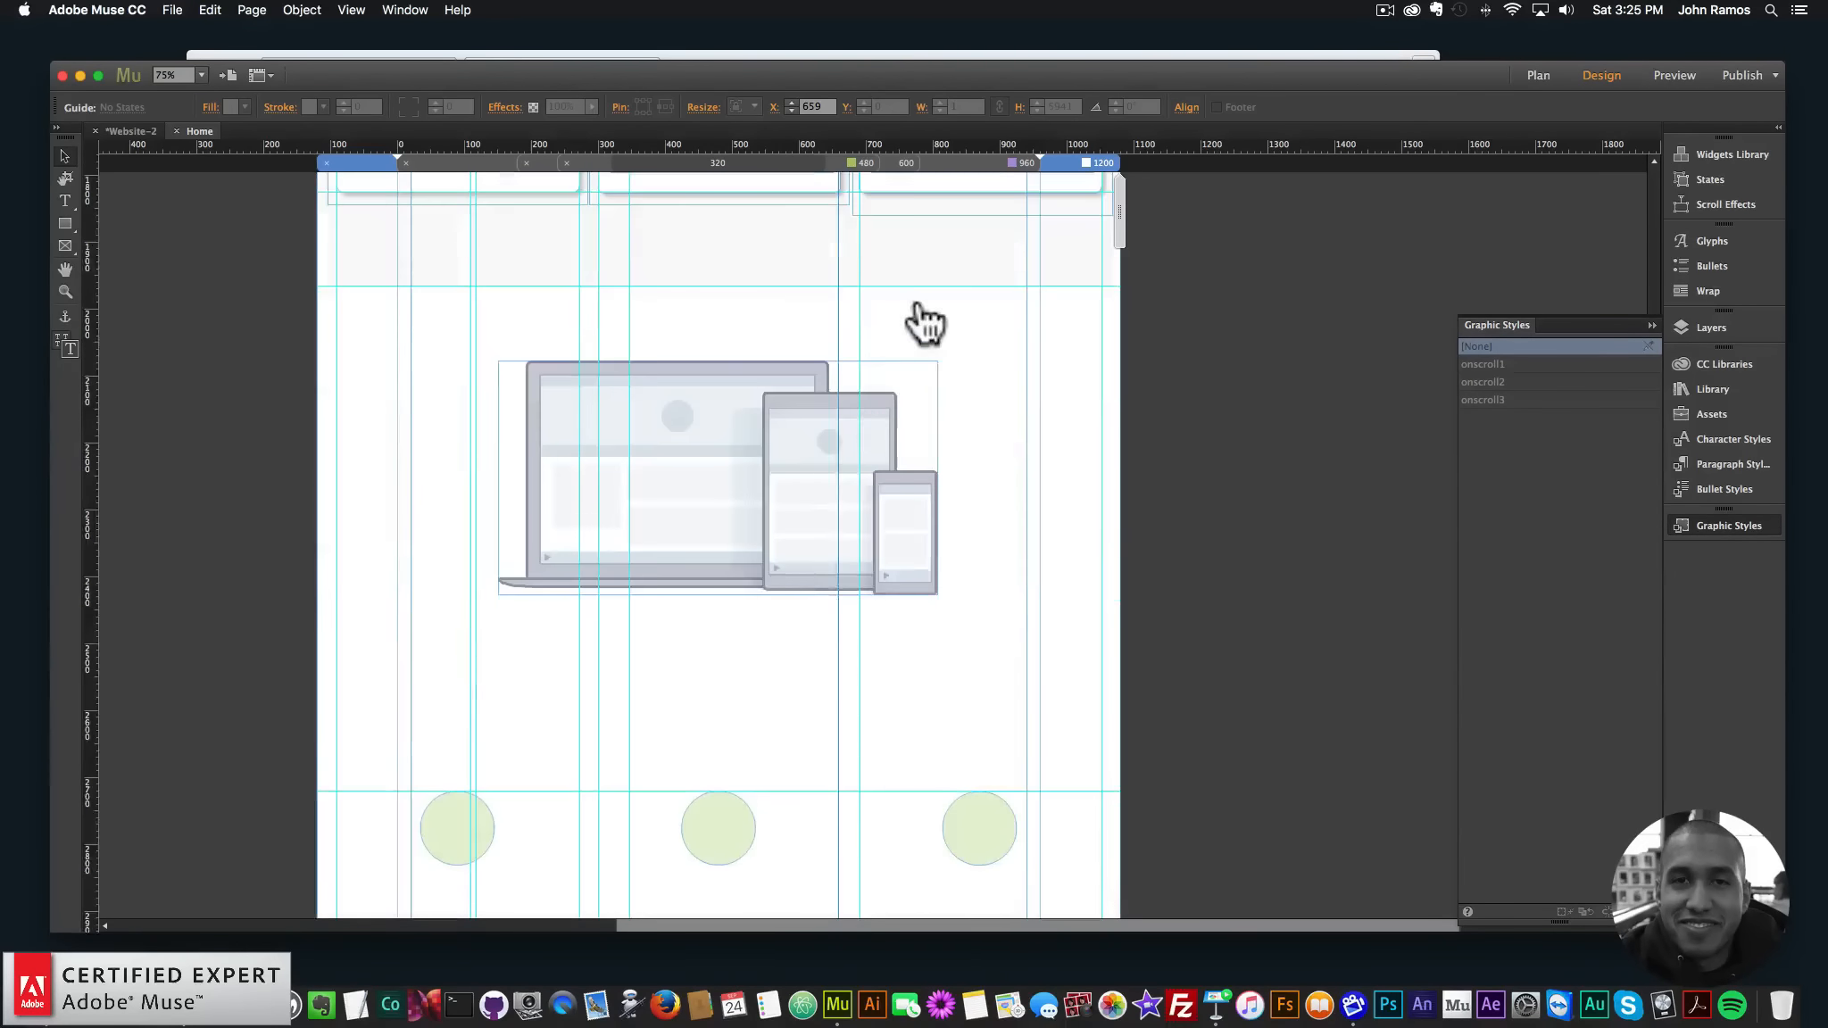
left_click(819, 471)
left_click(1482, 363)
- Apply onscroll1 to the Superb Features heading
scroll(1264, 453, "down", 10)
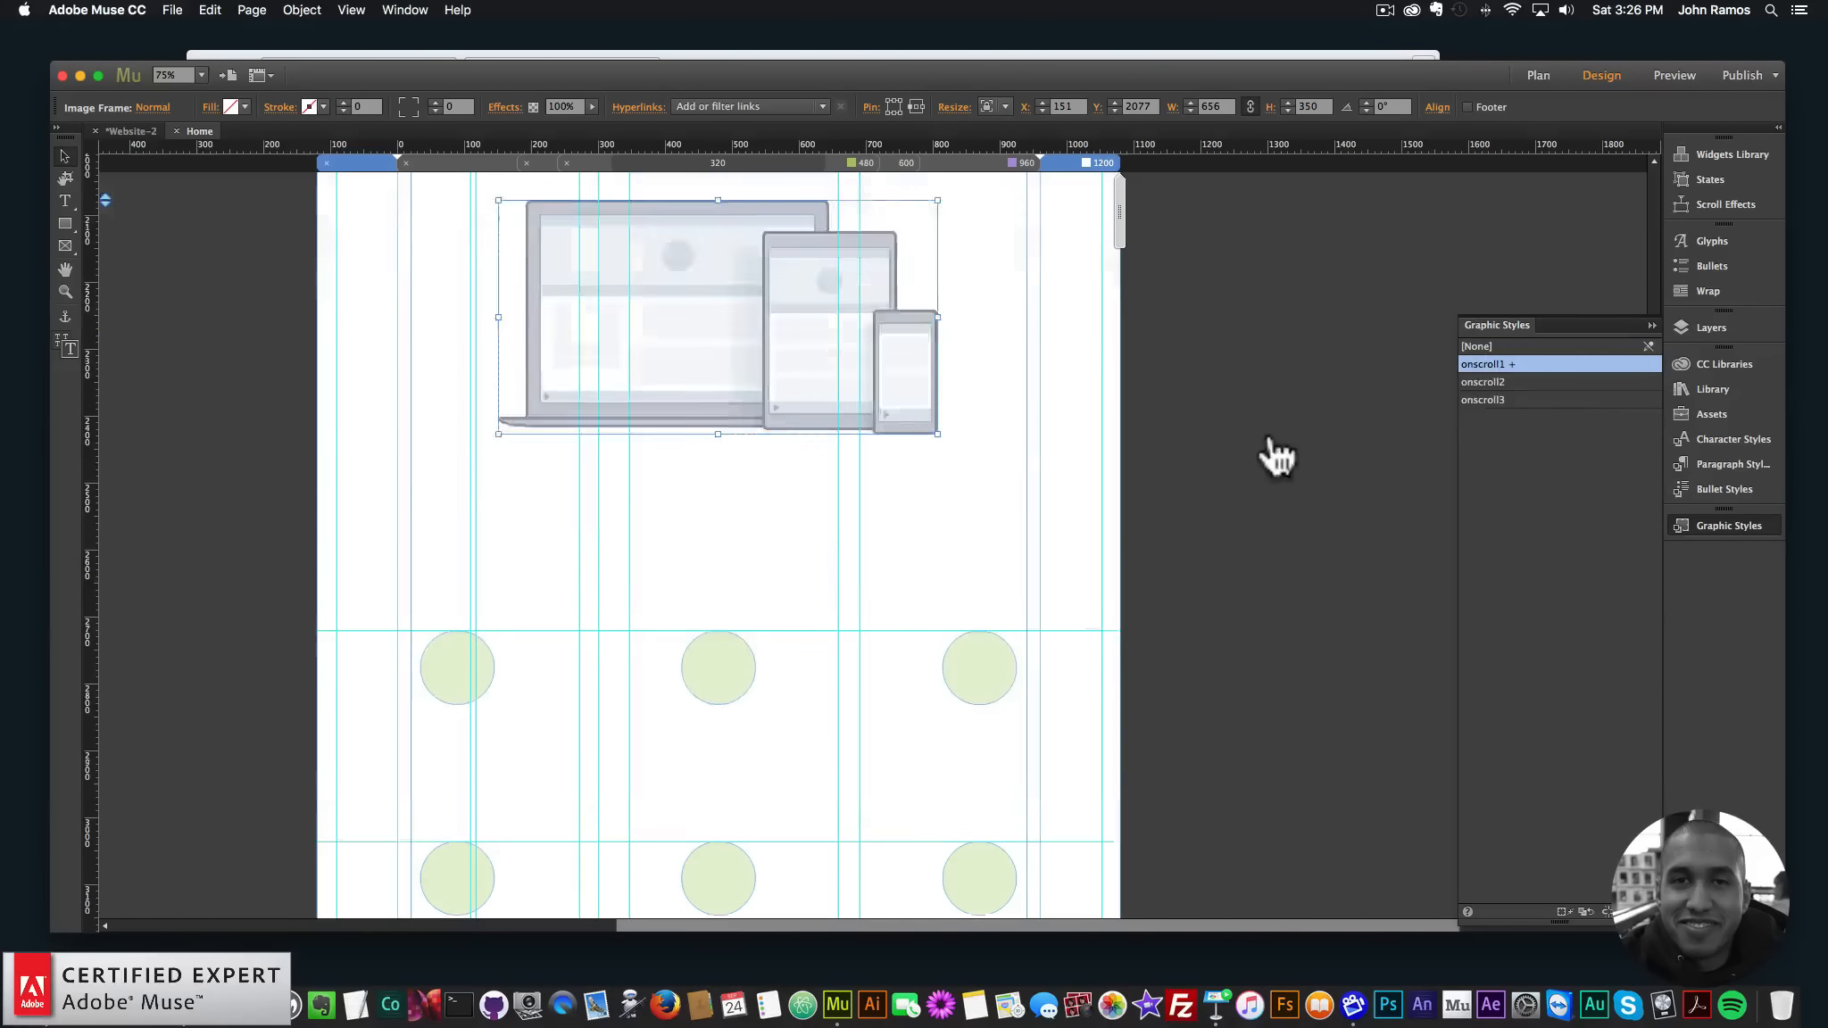
left_click(502, 411)
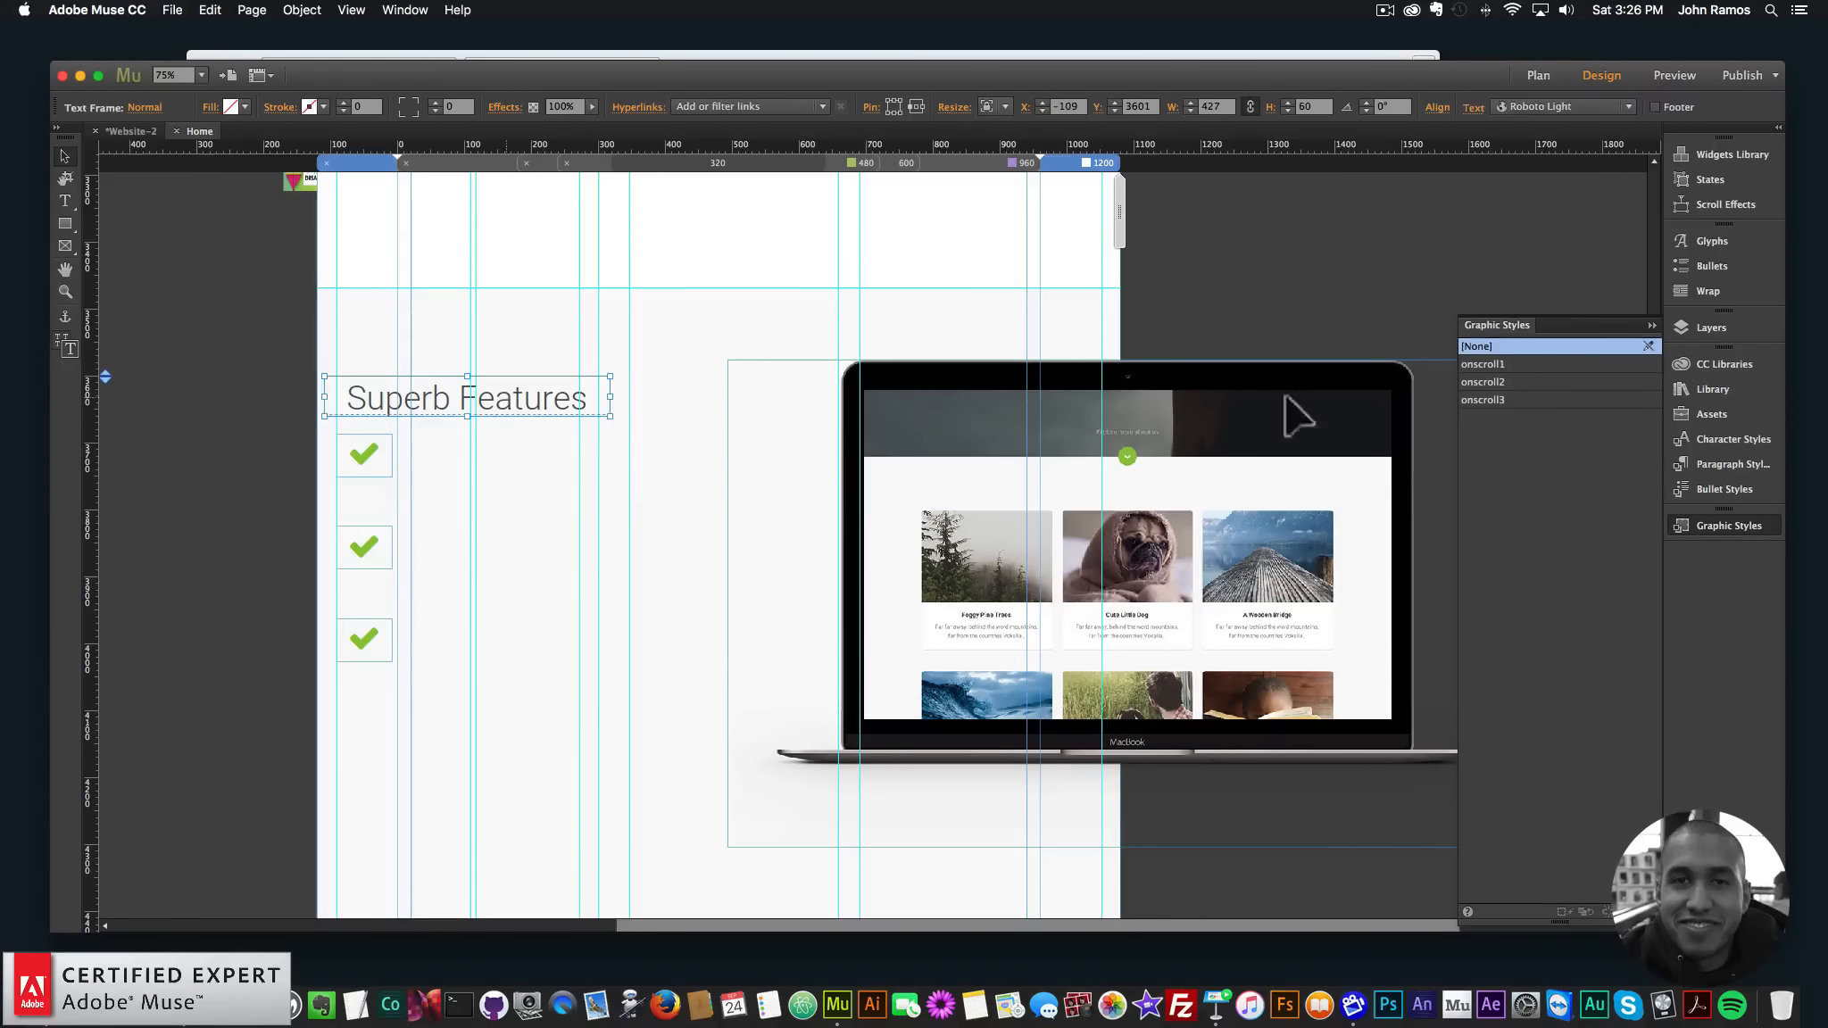
left_click(1487, 364)
scroll(1194, 421, "down", 3)
scroll(1195, 422, "up", 20)
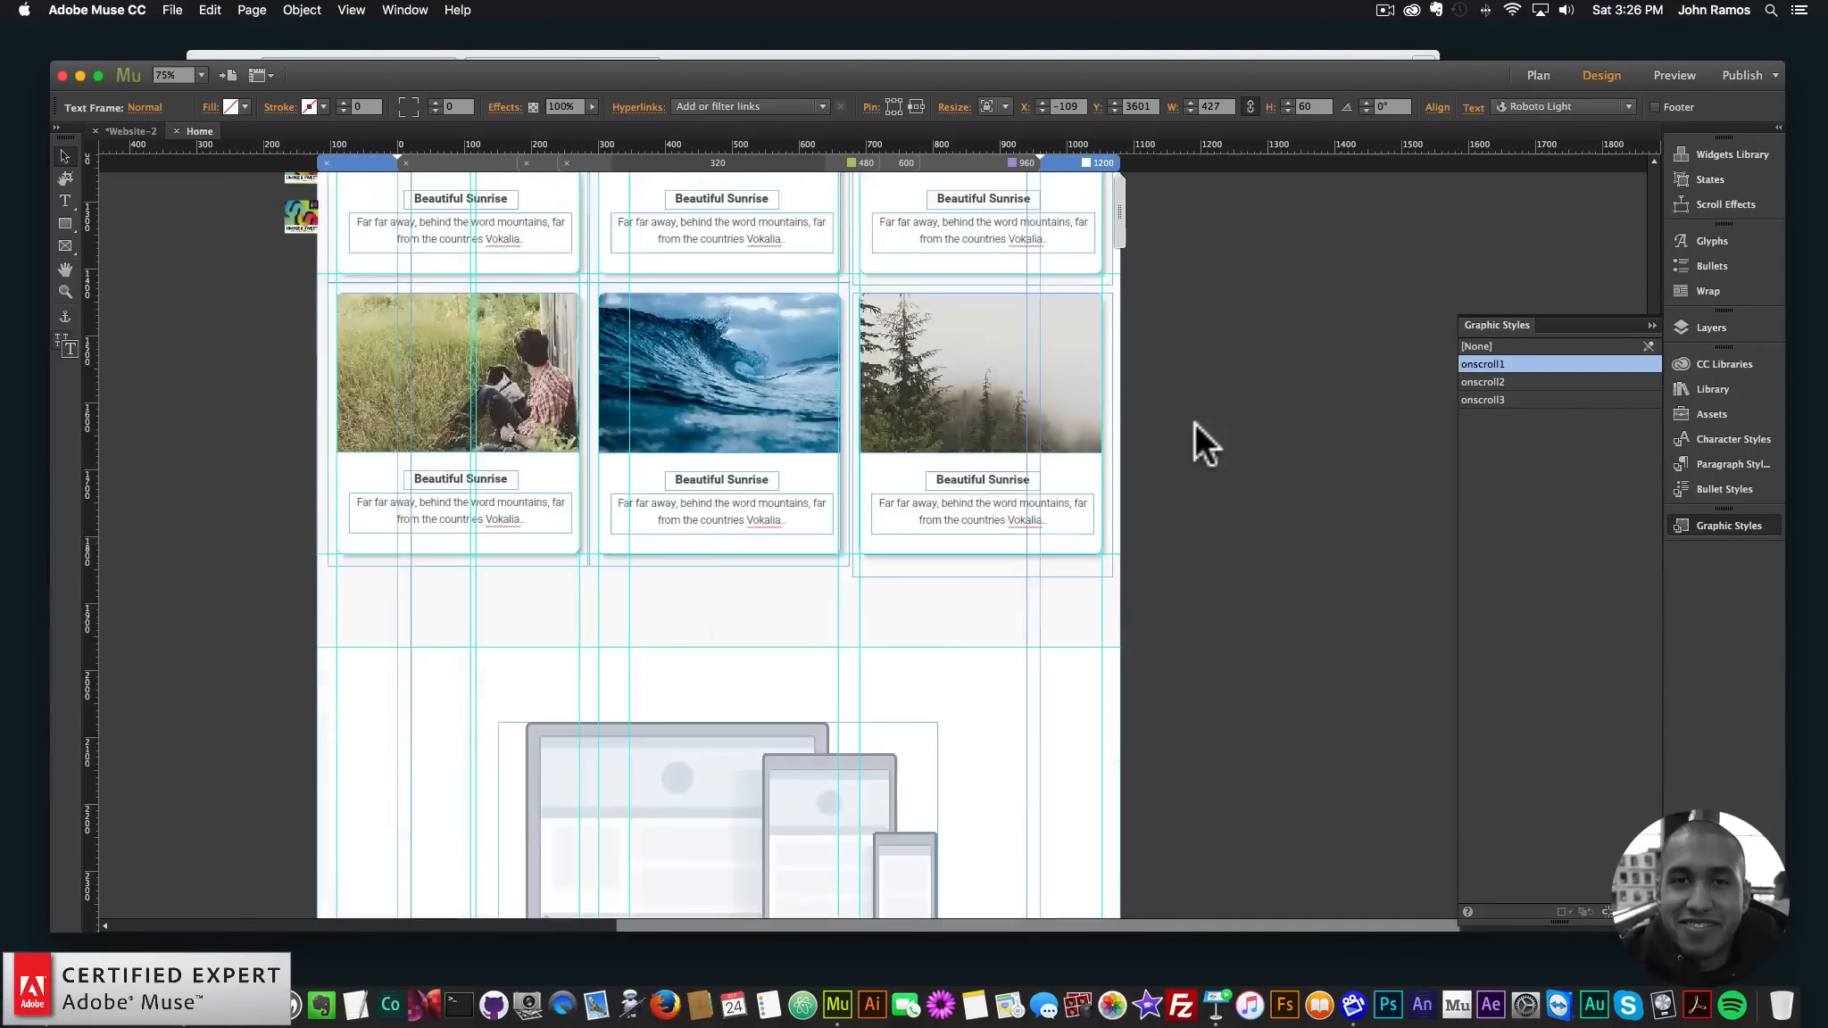
scroll(1194, 423, "down", 7)
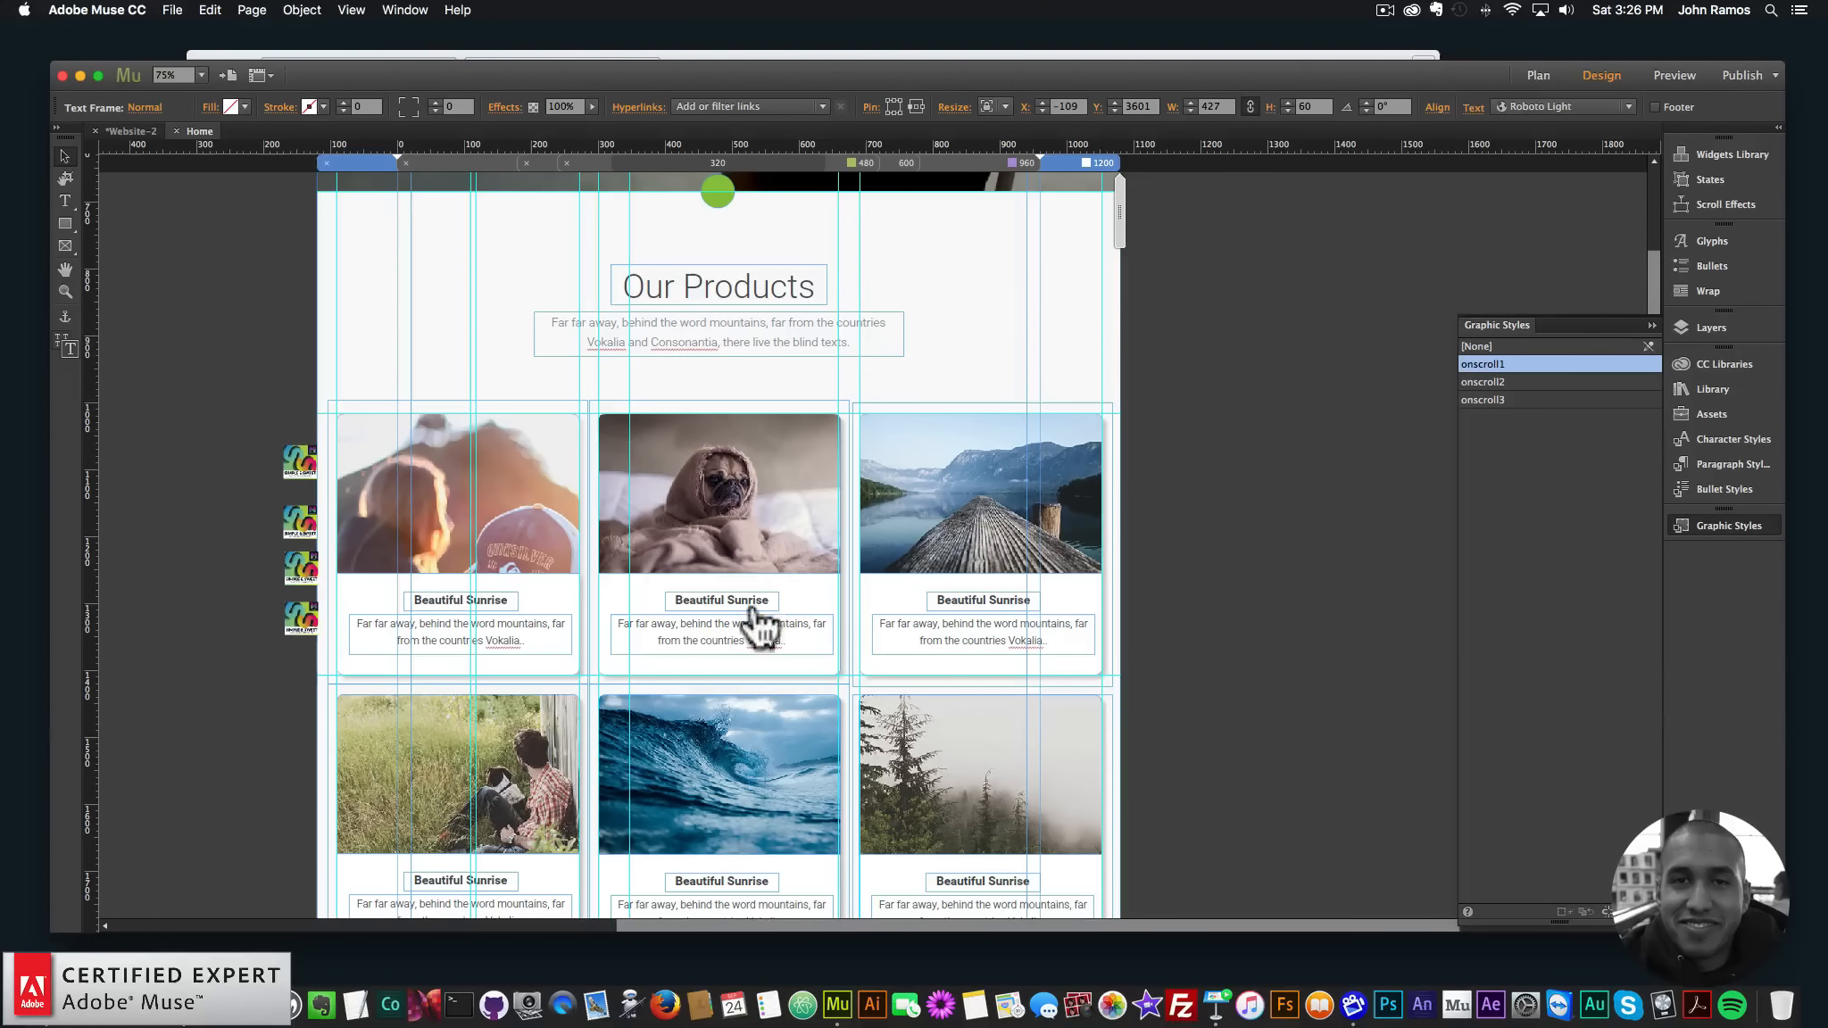
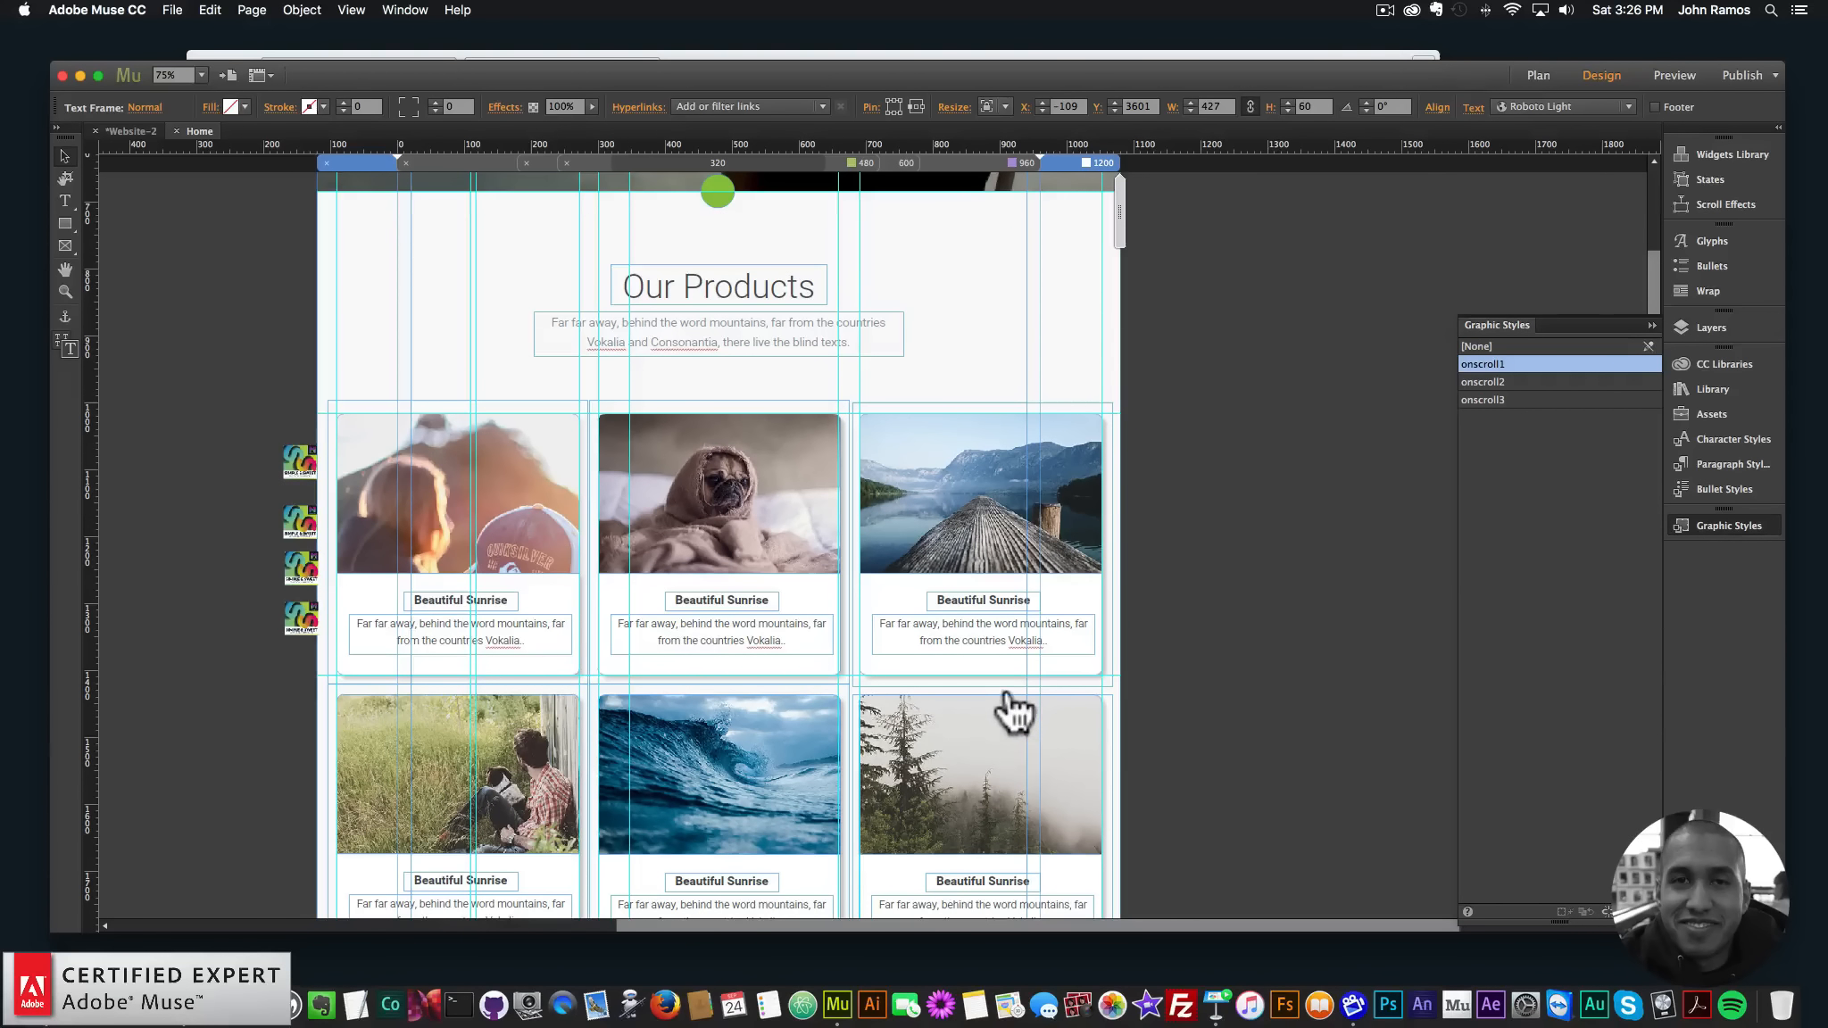
- Review the onscroll1 widget's fade-up, ease-out-quart, 1000 ms settings, then bring up the File menu
left_click(299, 522)
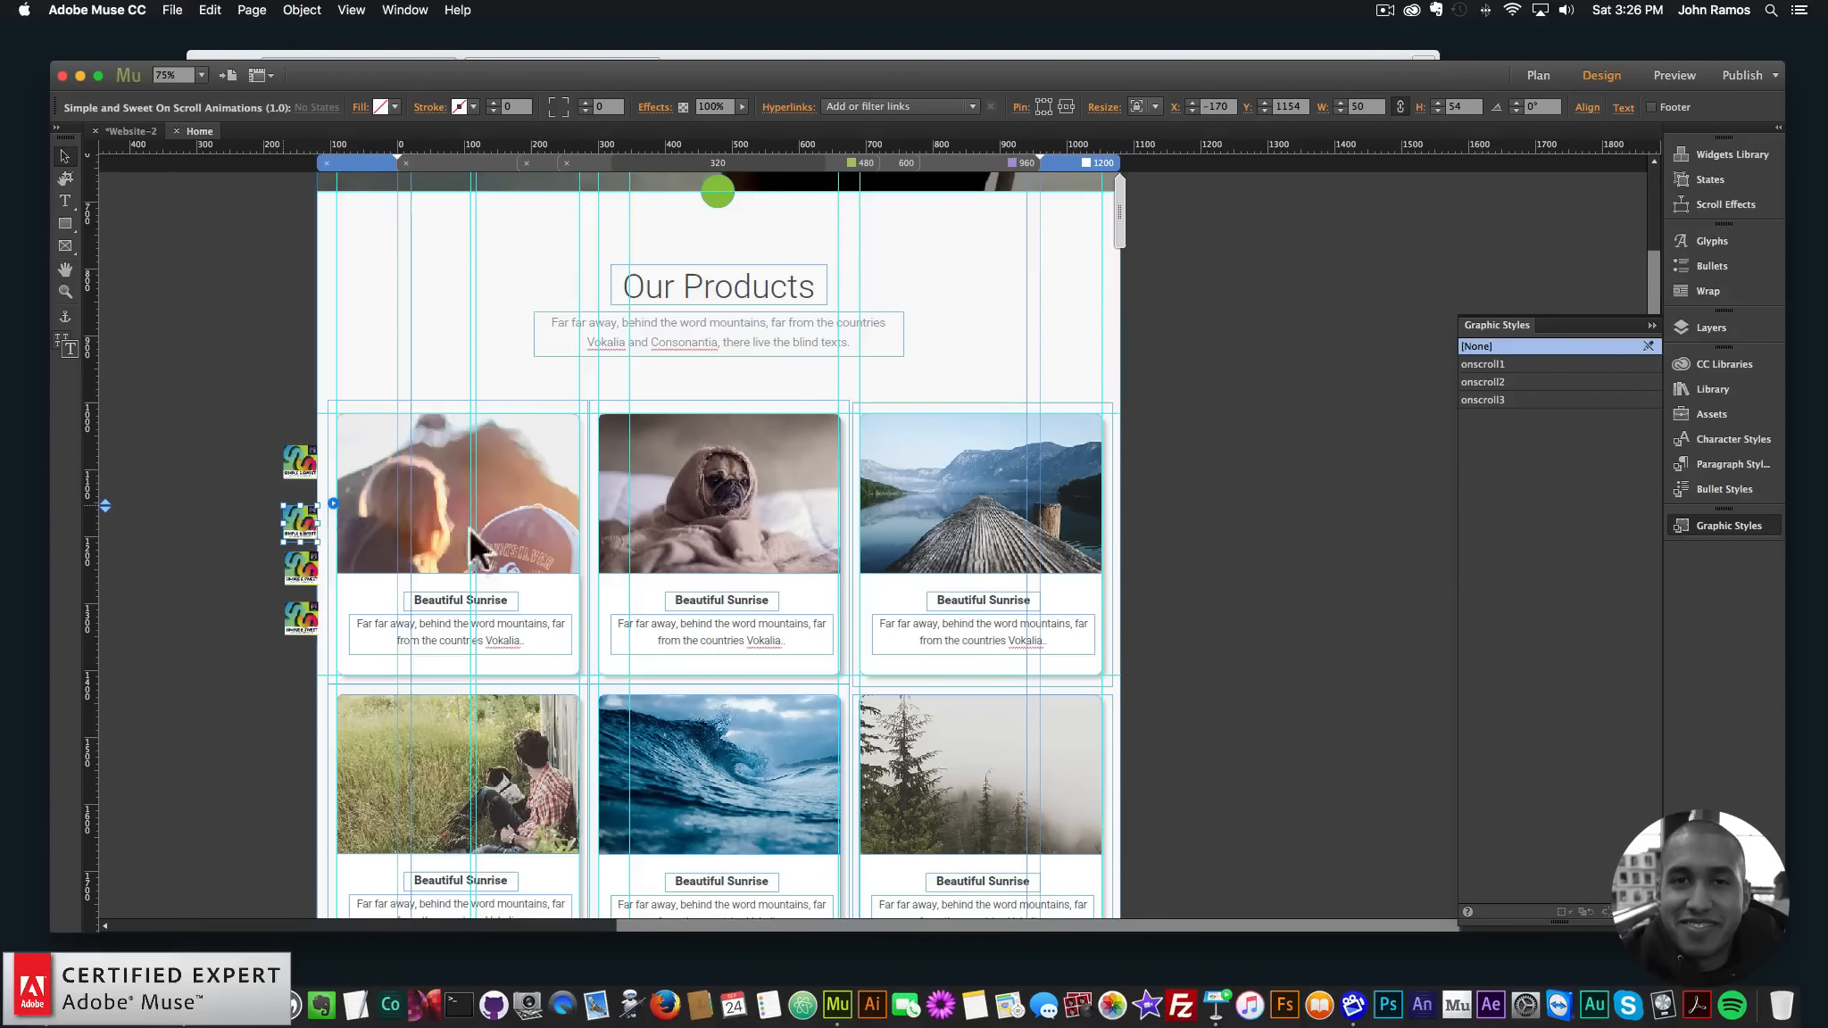
left_click(333, 503)
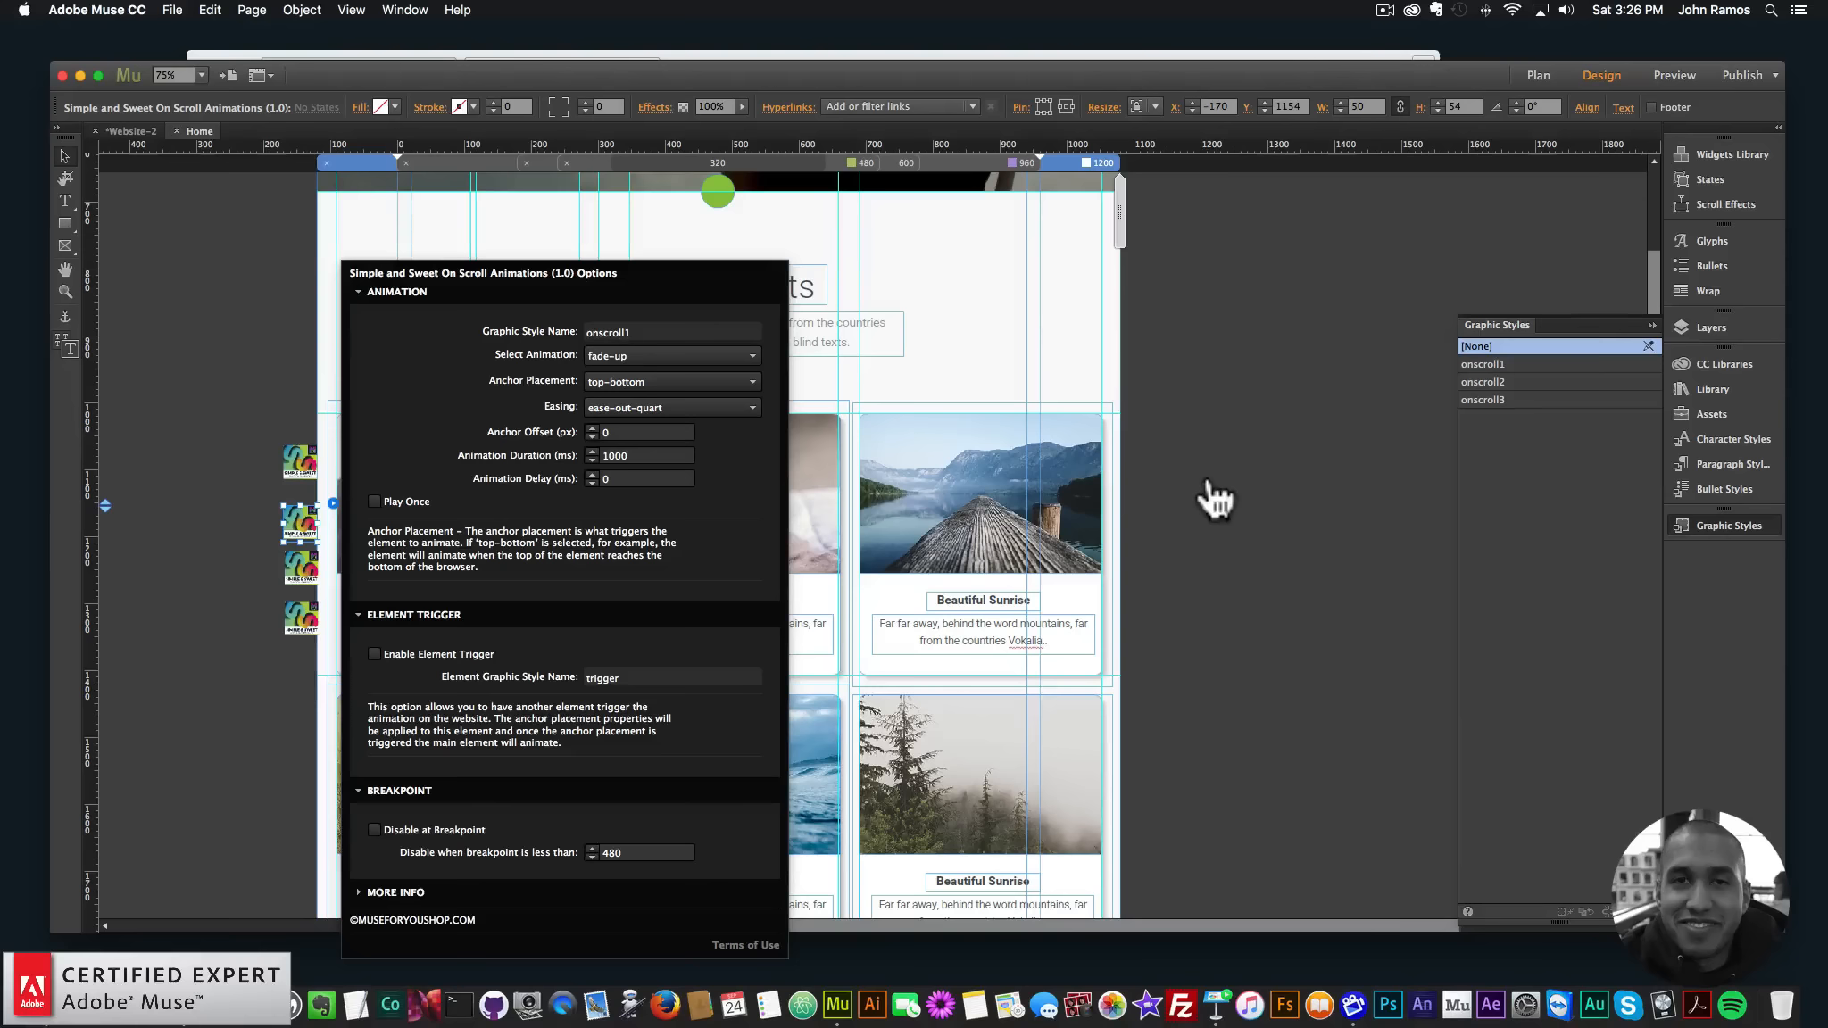
left_click(1202, 451)
scroll(1196, 437, "up", 5)
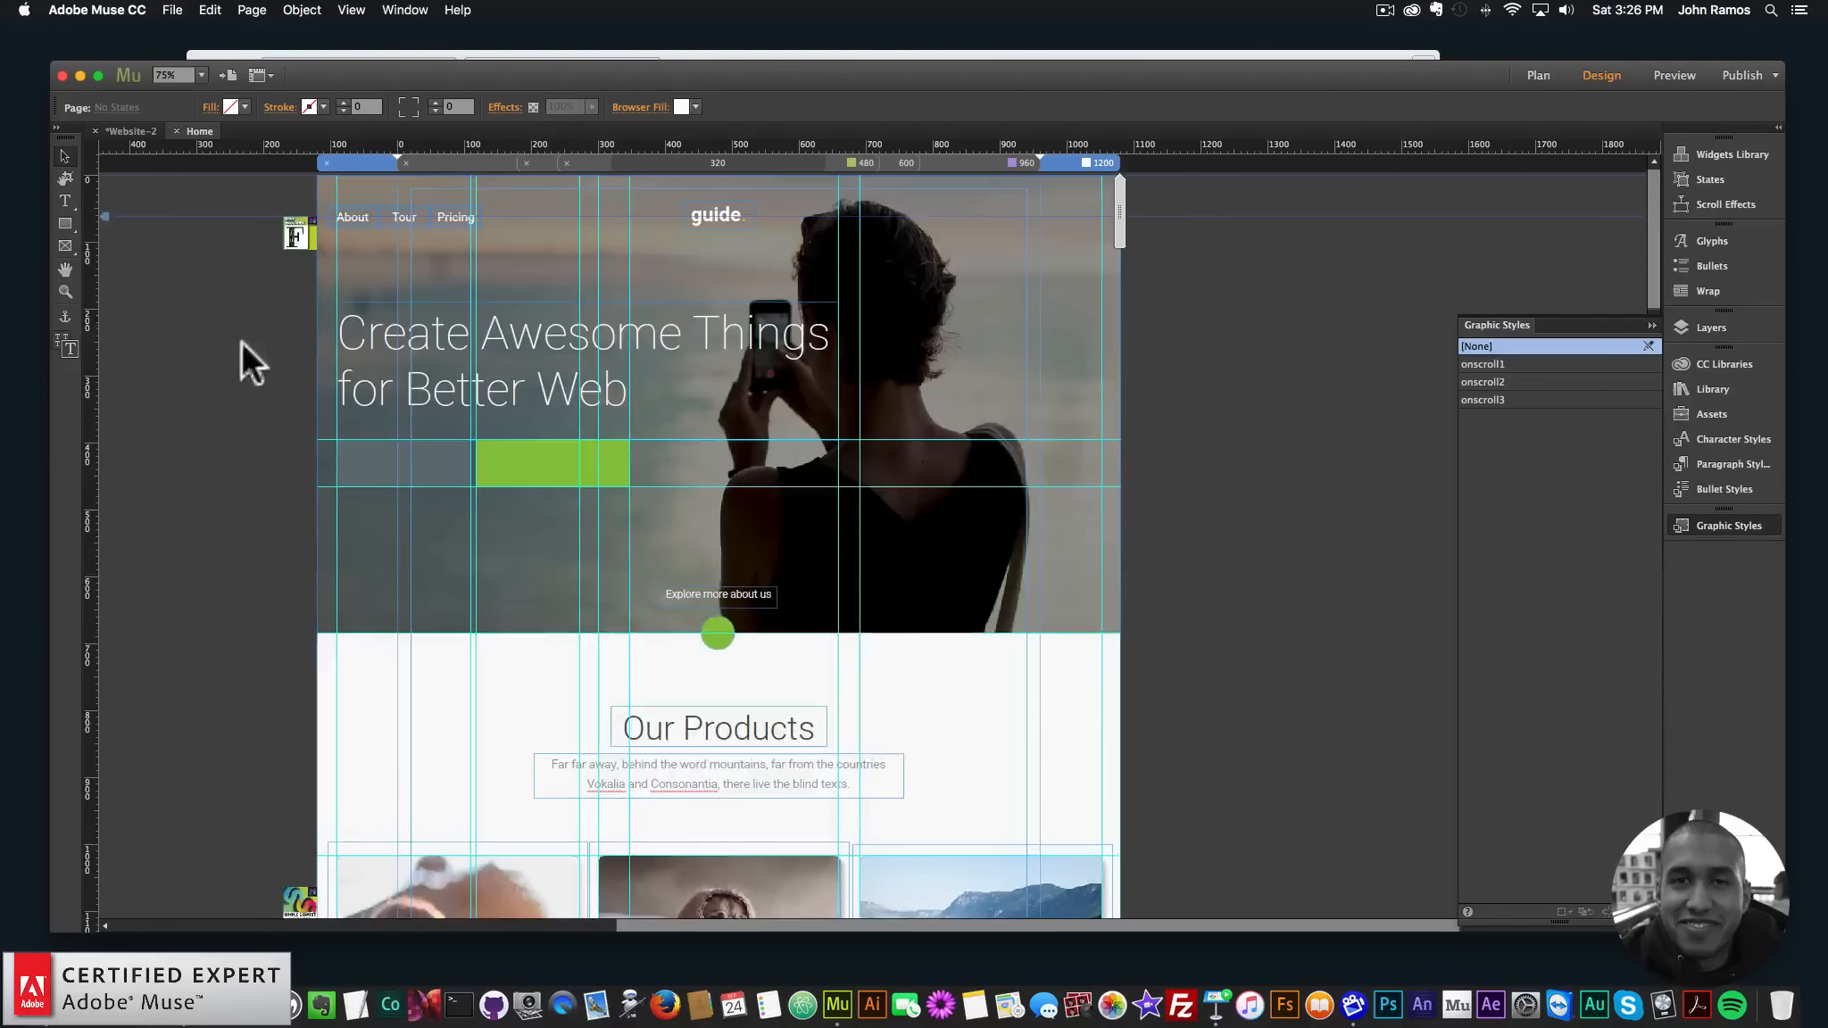
left_click(173, 10)
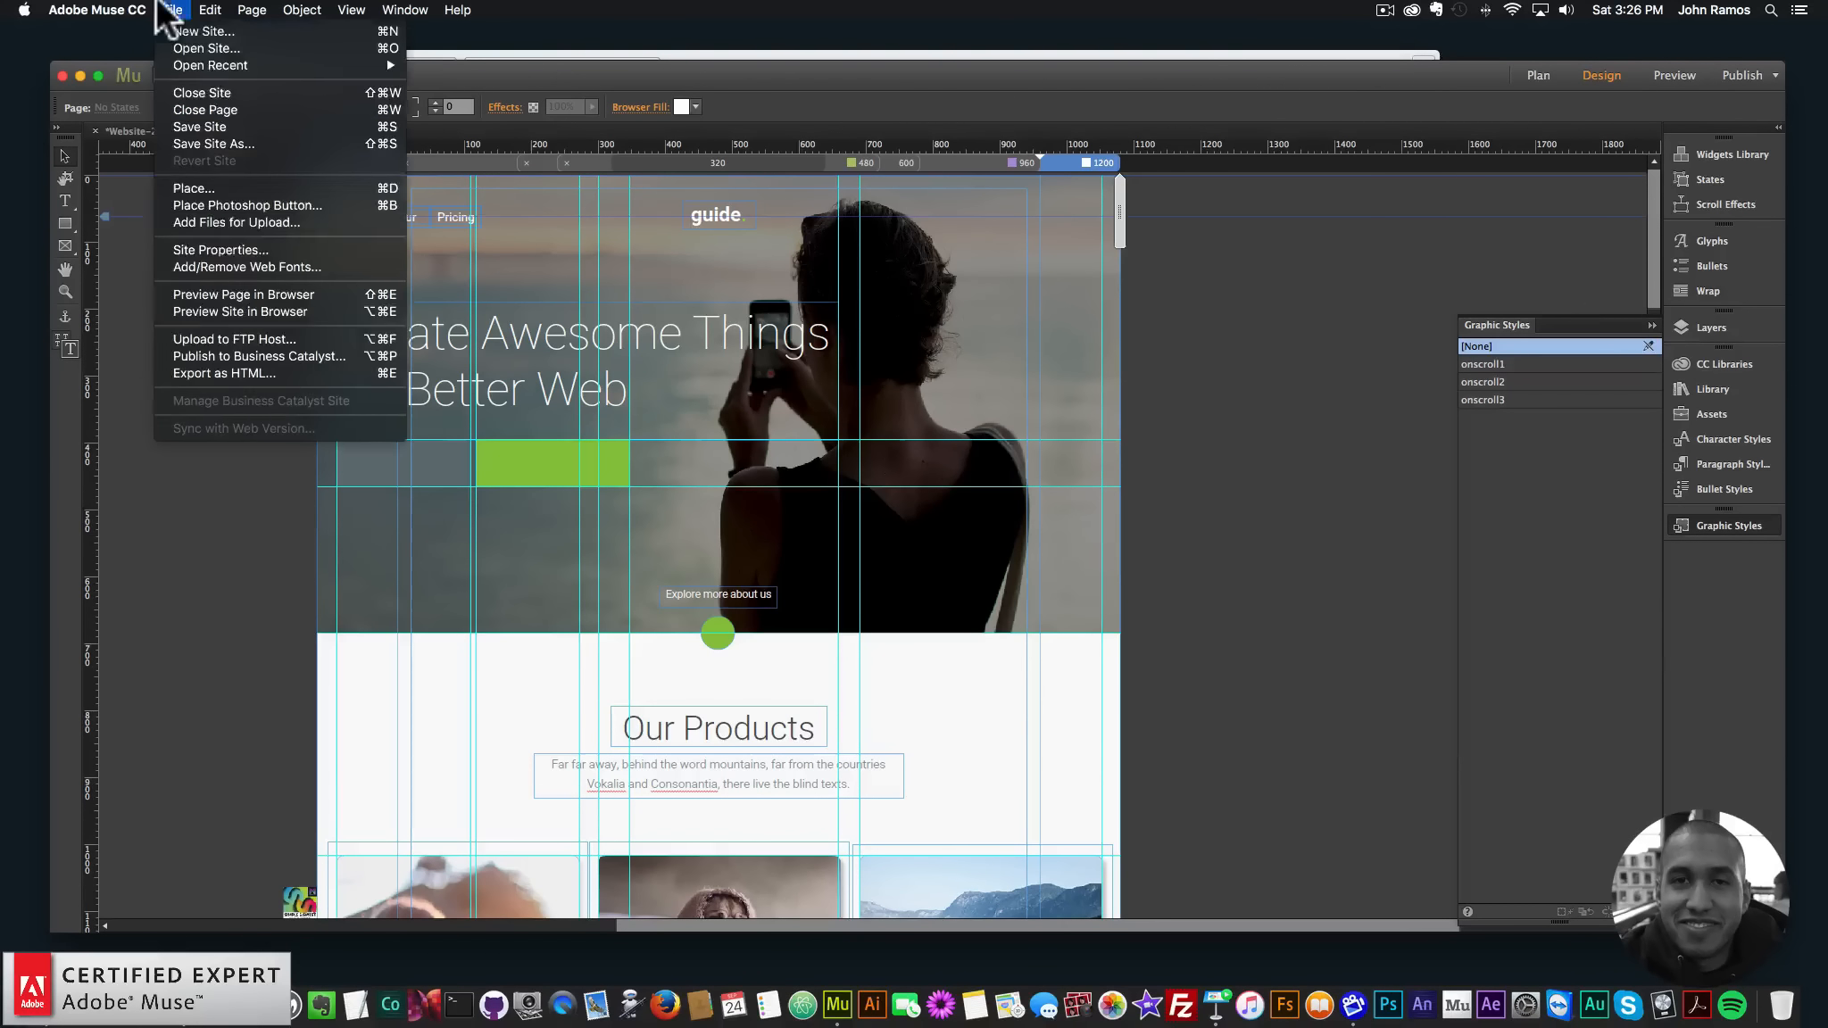
- Preview the Home page in Chrome and load graphicburger.com in a new tab
left_click(226, 289)
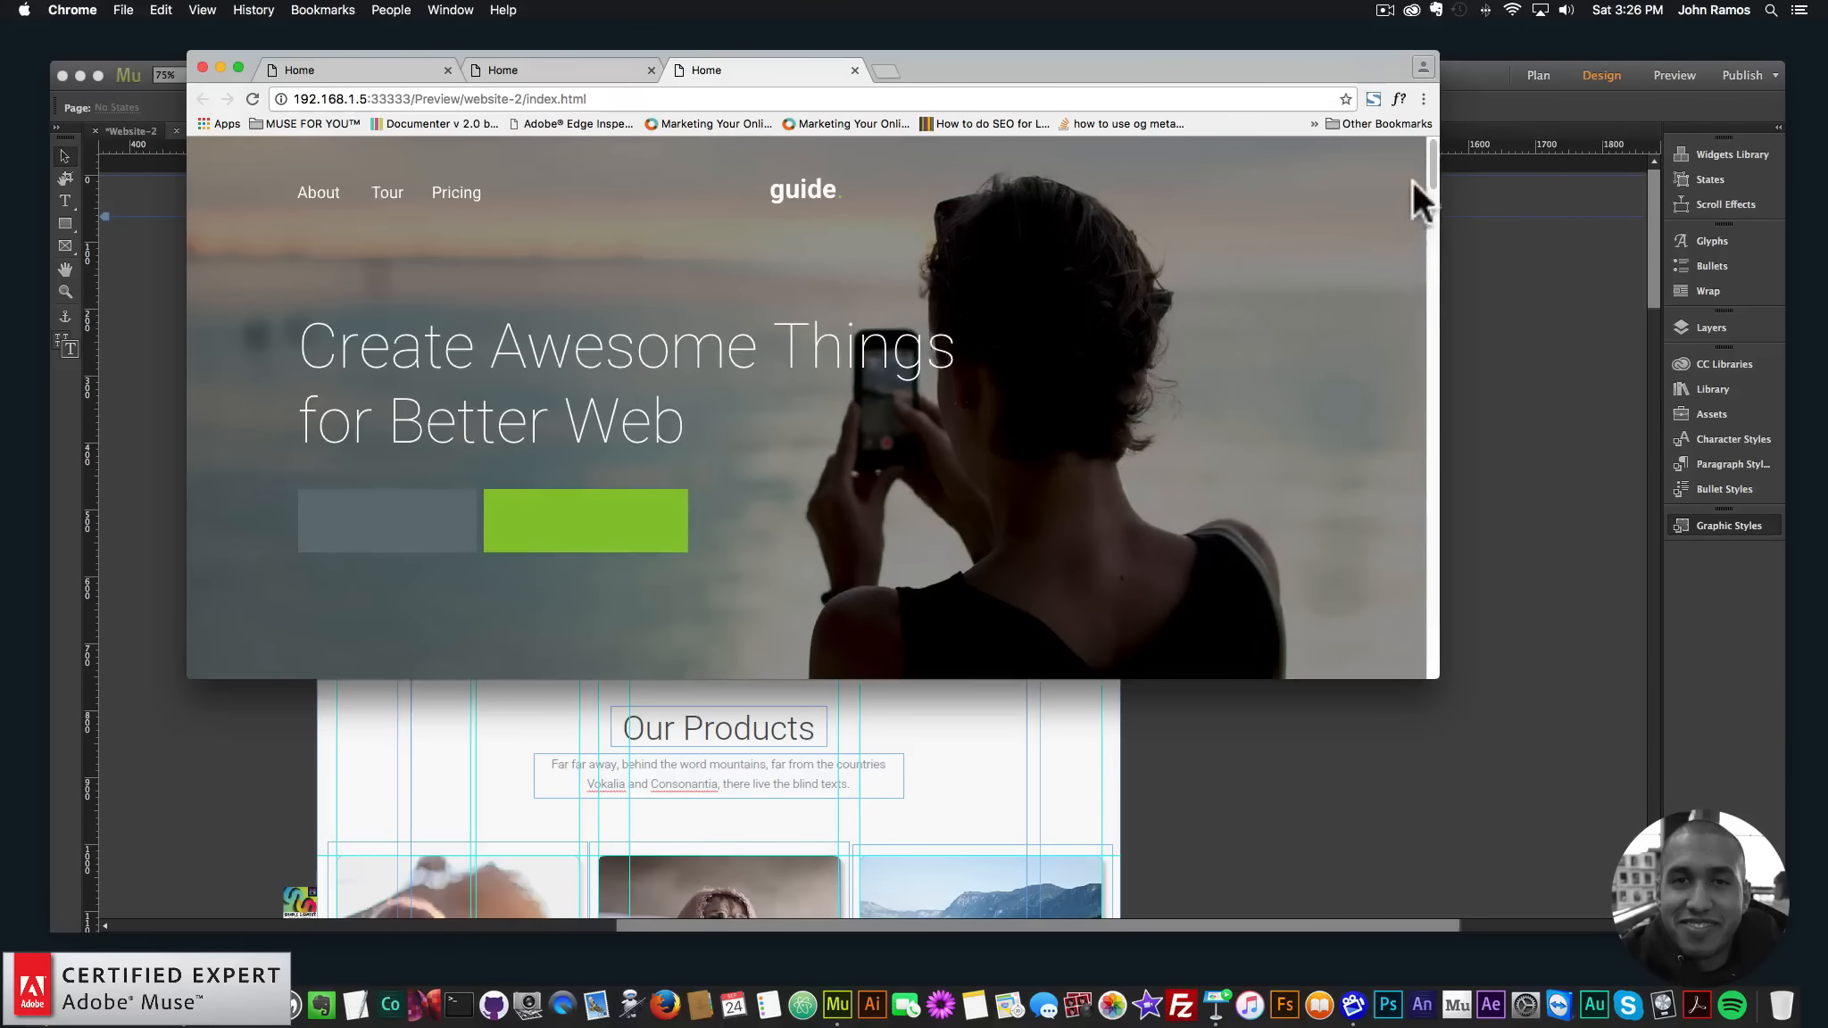
left_click_drag(1434, 159, 1426, 318)
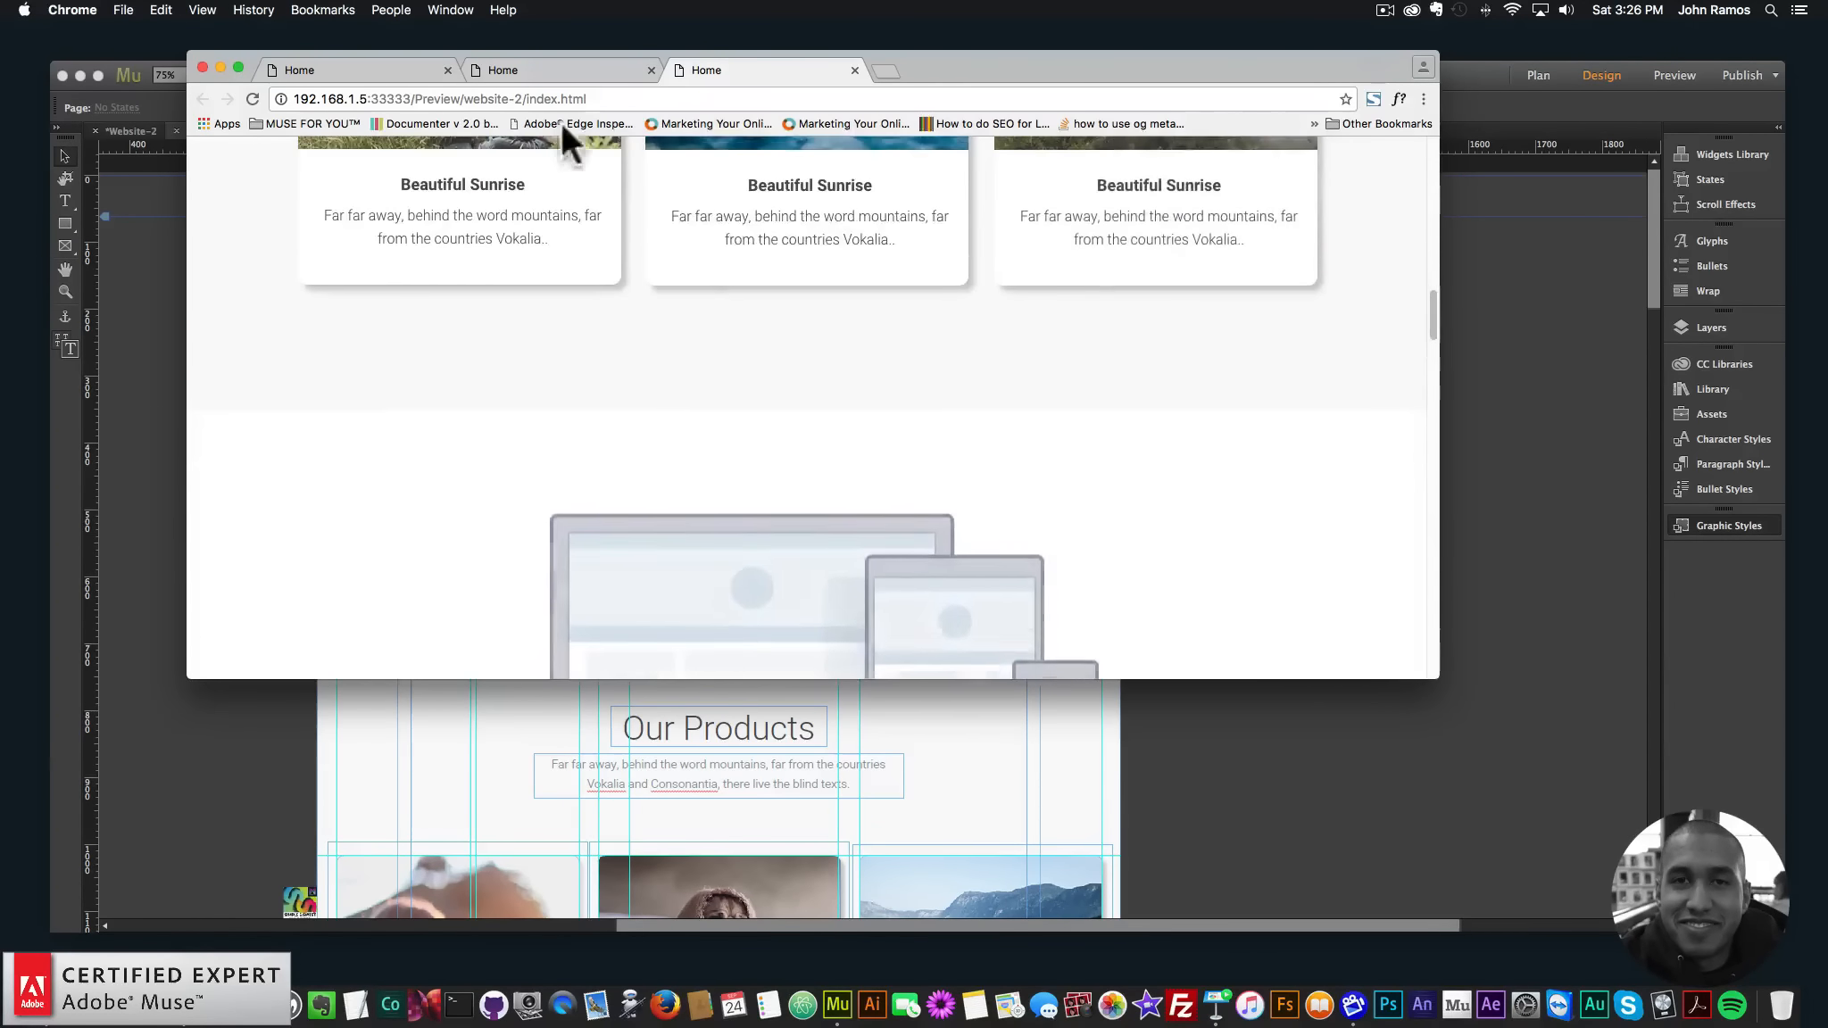
left_click(883, 71)
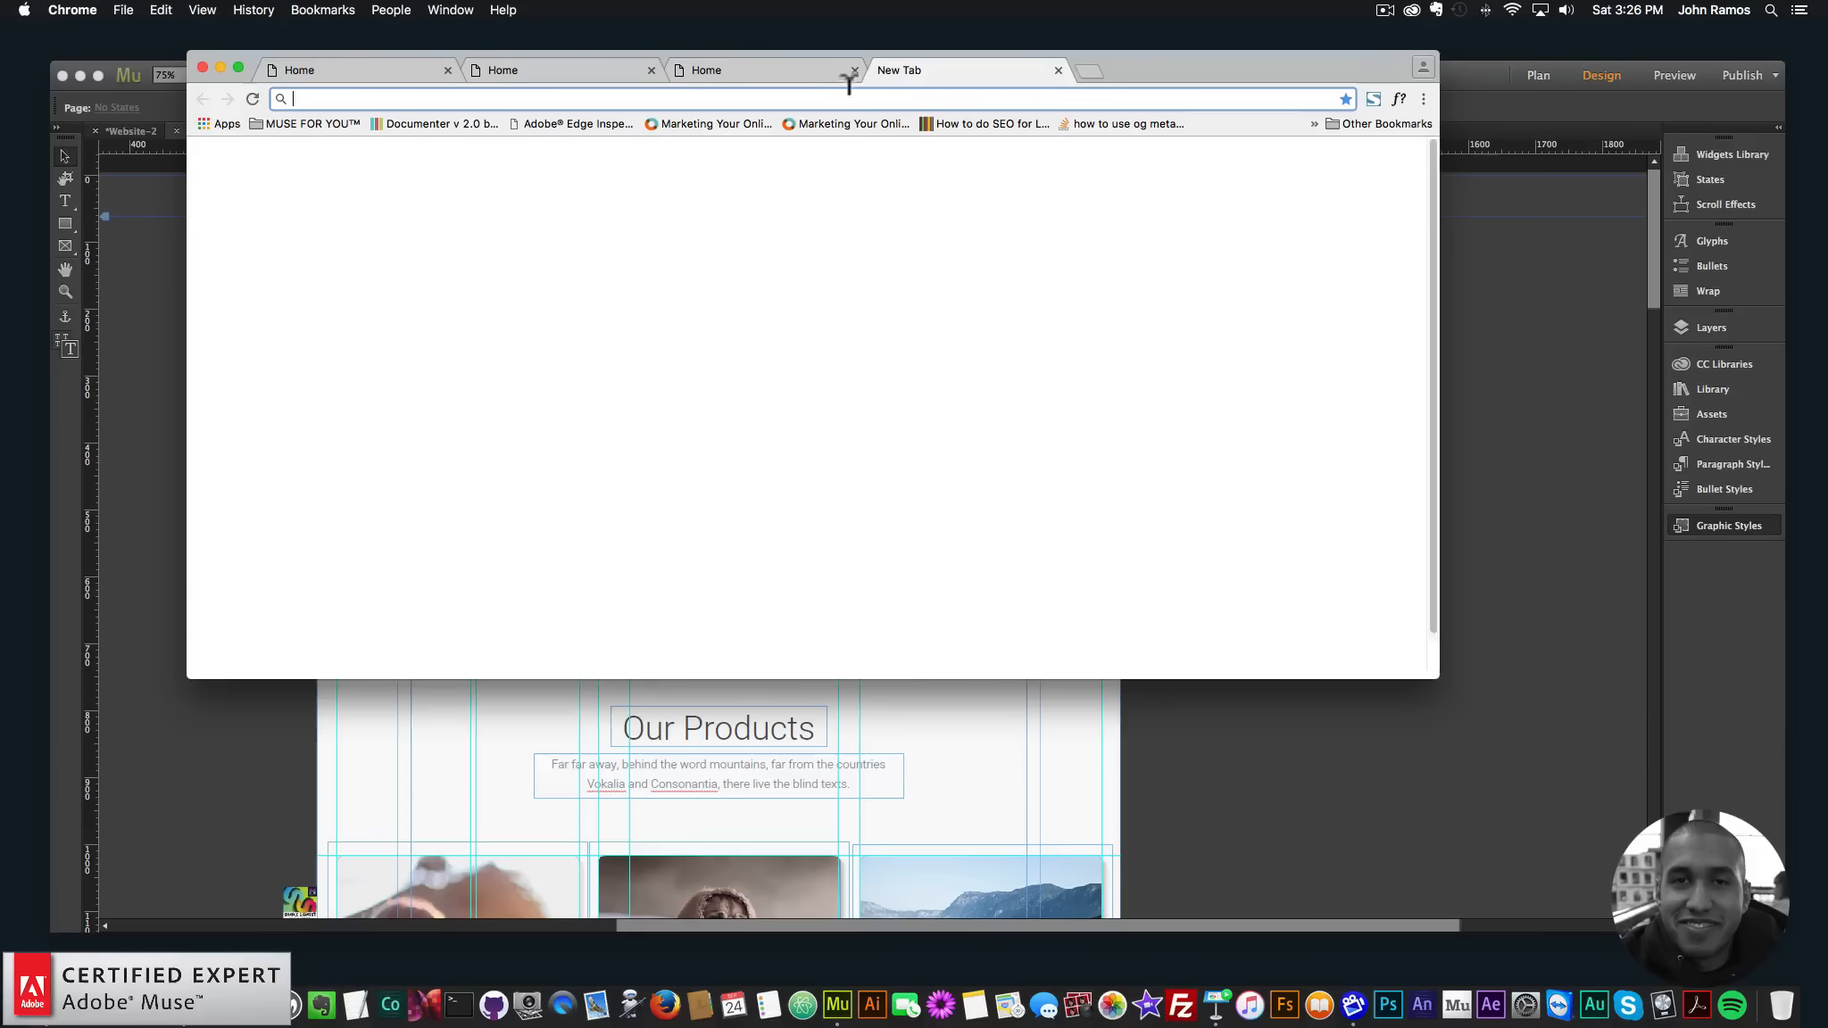
type("garphi")
key("BackSpace")
key("BackSpace")
key("BackSpace")
key("BackSpace")
key("BackSpace")
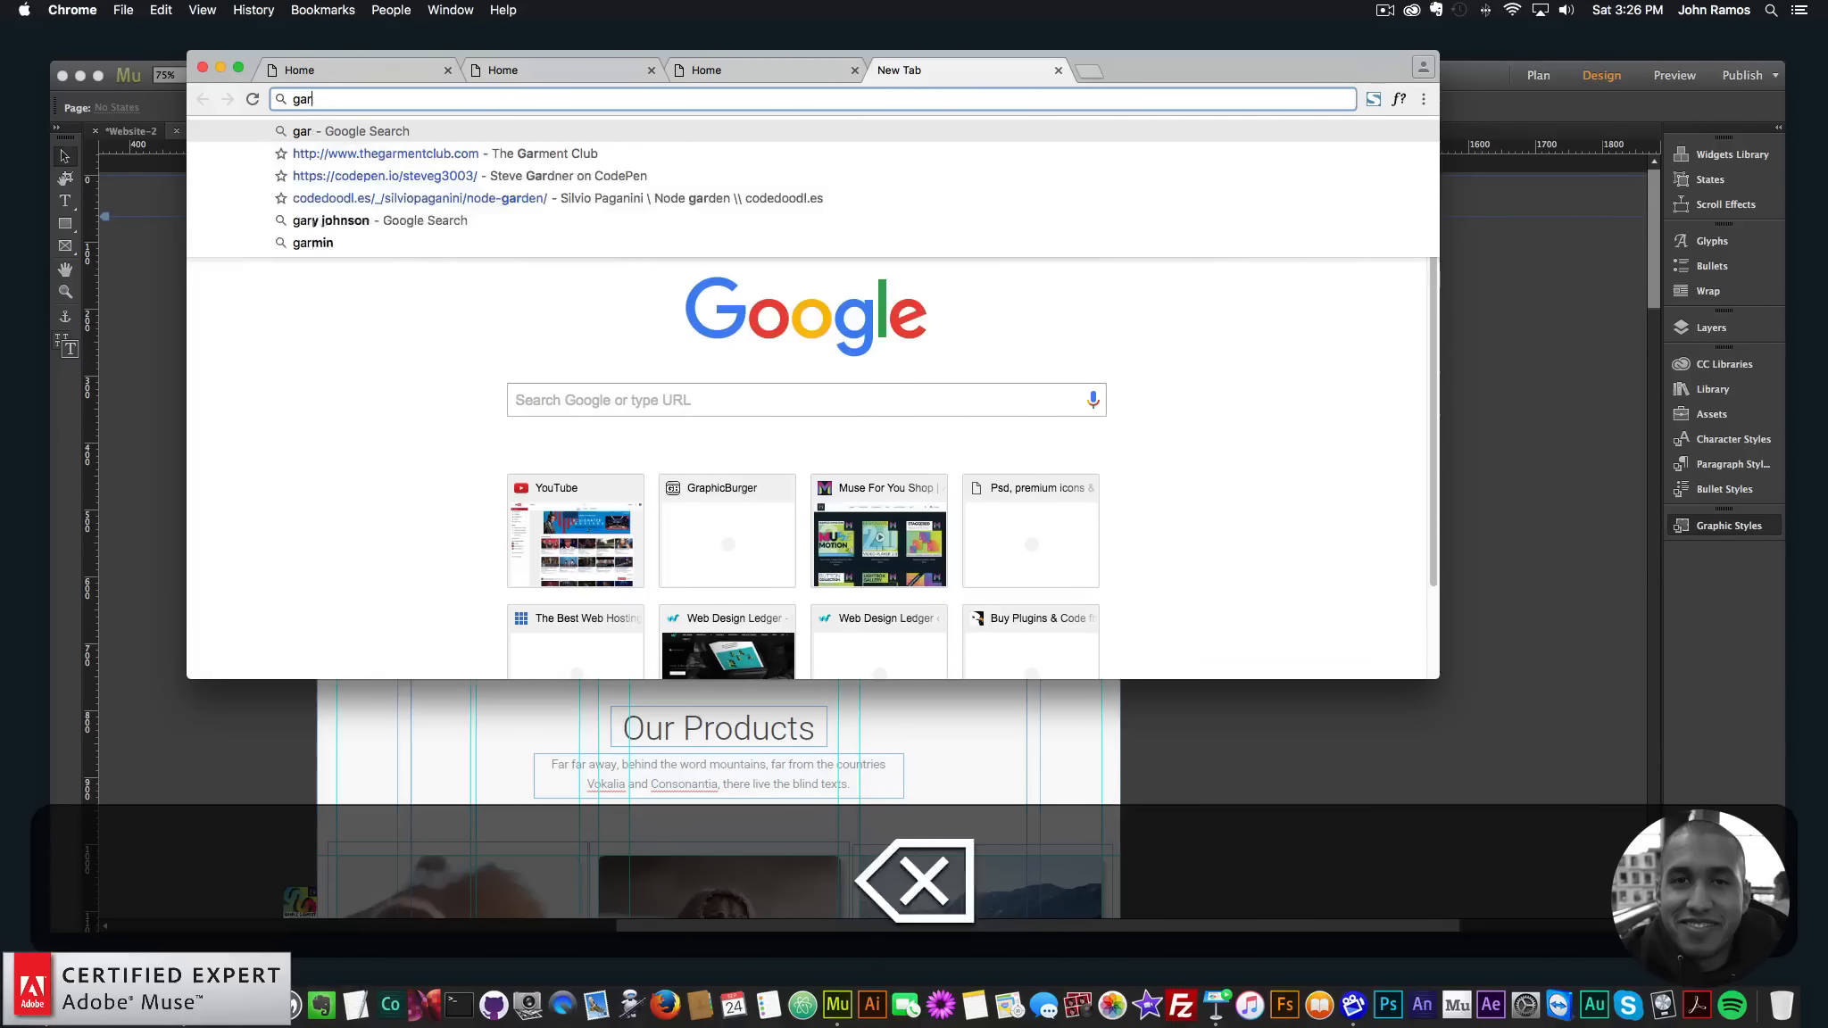
type("raphicburger.com")
key("Return")
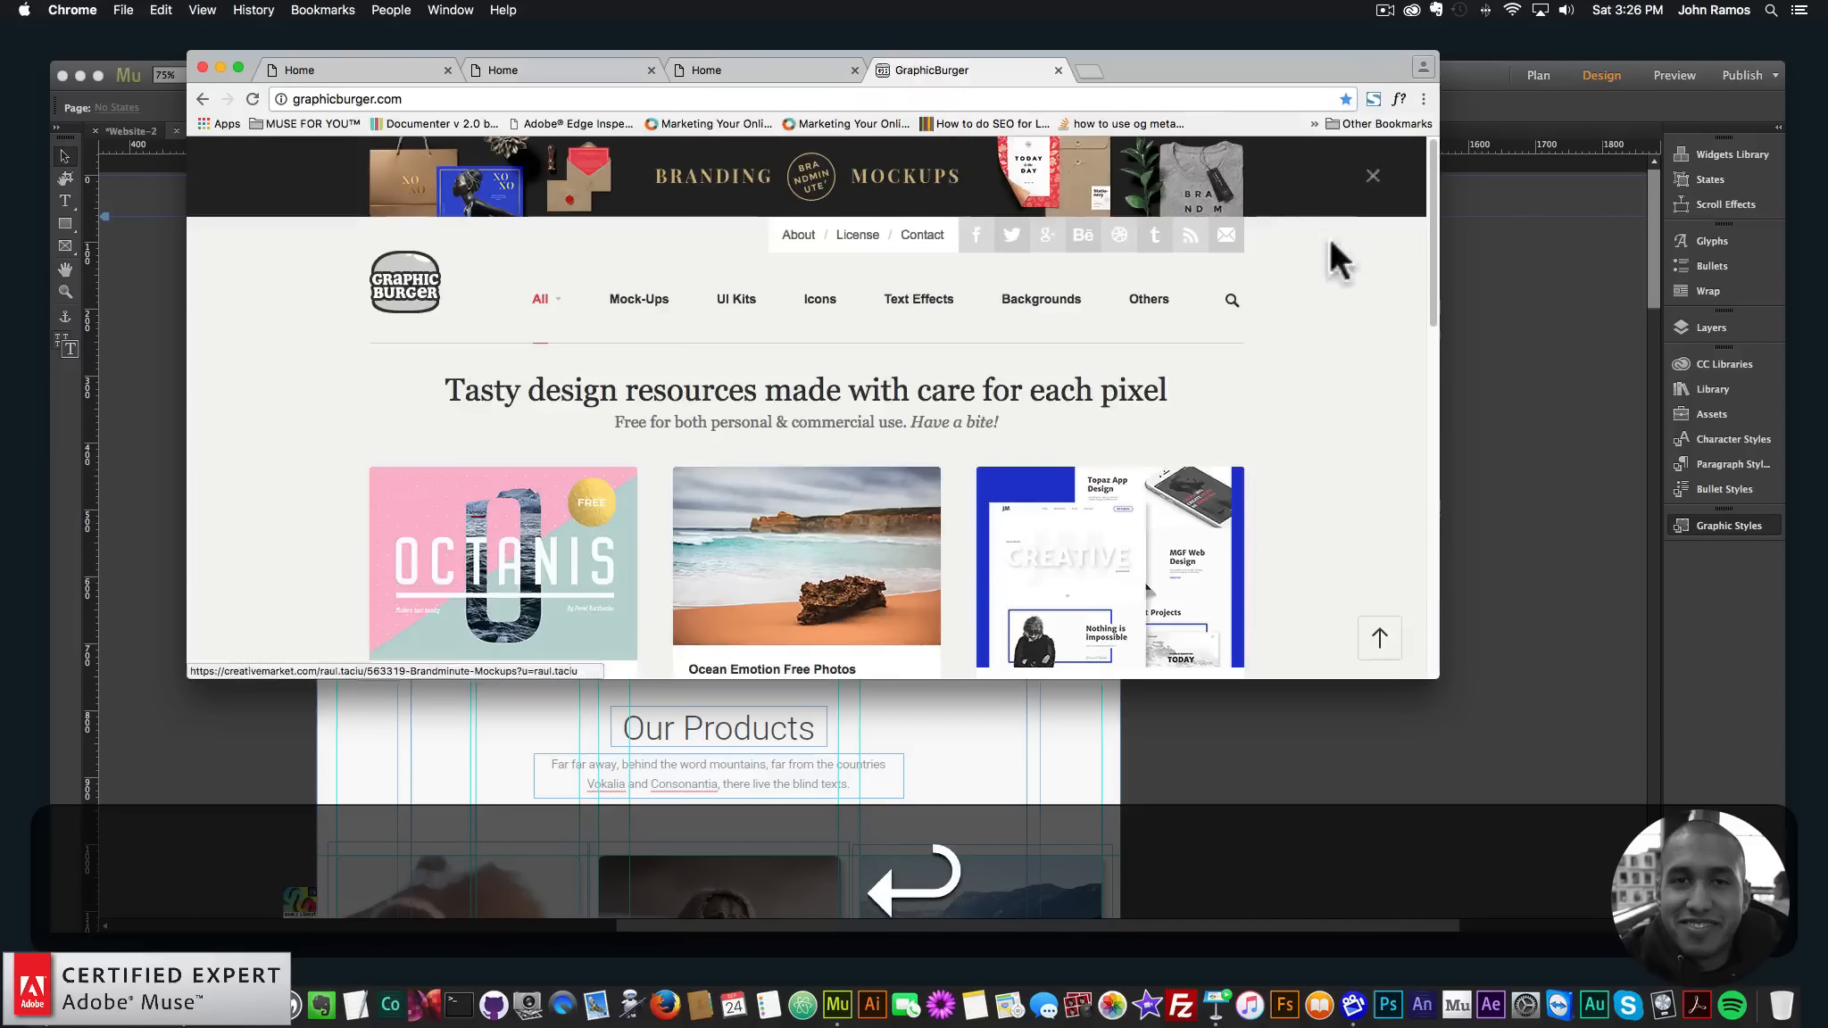
- Search GraphicBurger for 'guide' and open the Guide – Free HTML Template page
left_click(1227, 308)
type("guide")
key("Return")
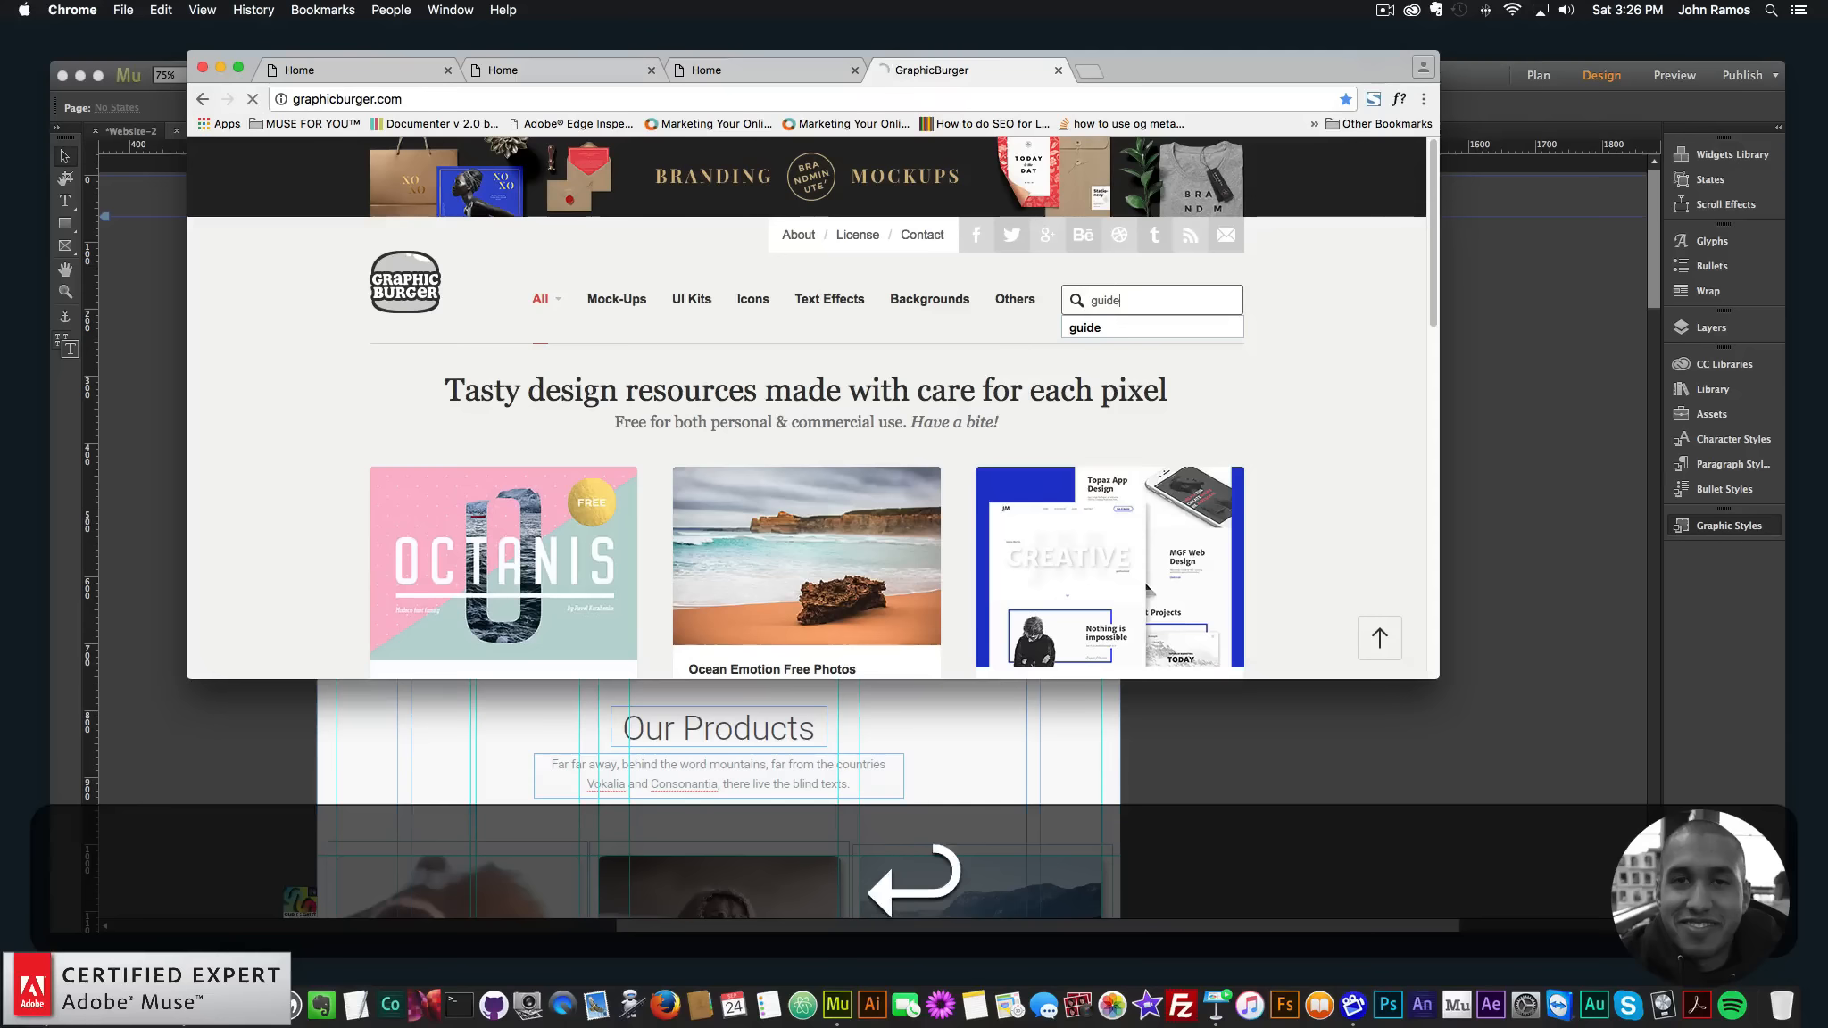
scroll(510, 489, "down", 5)
left_click(496, 412)
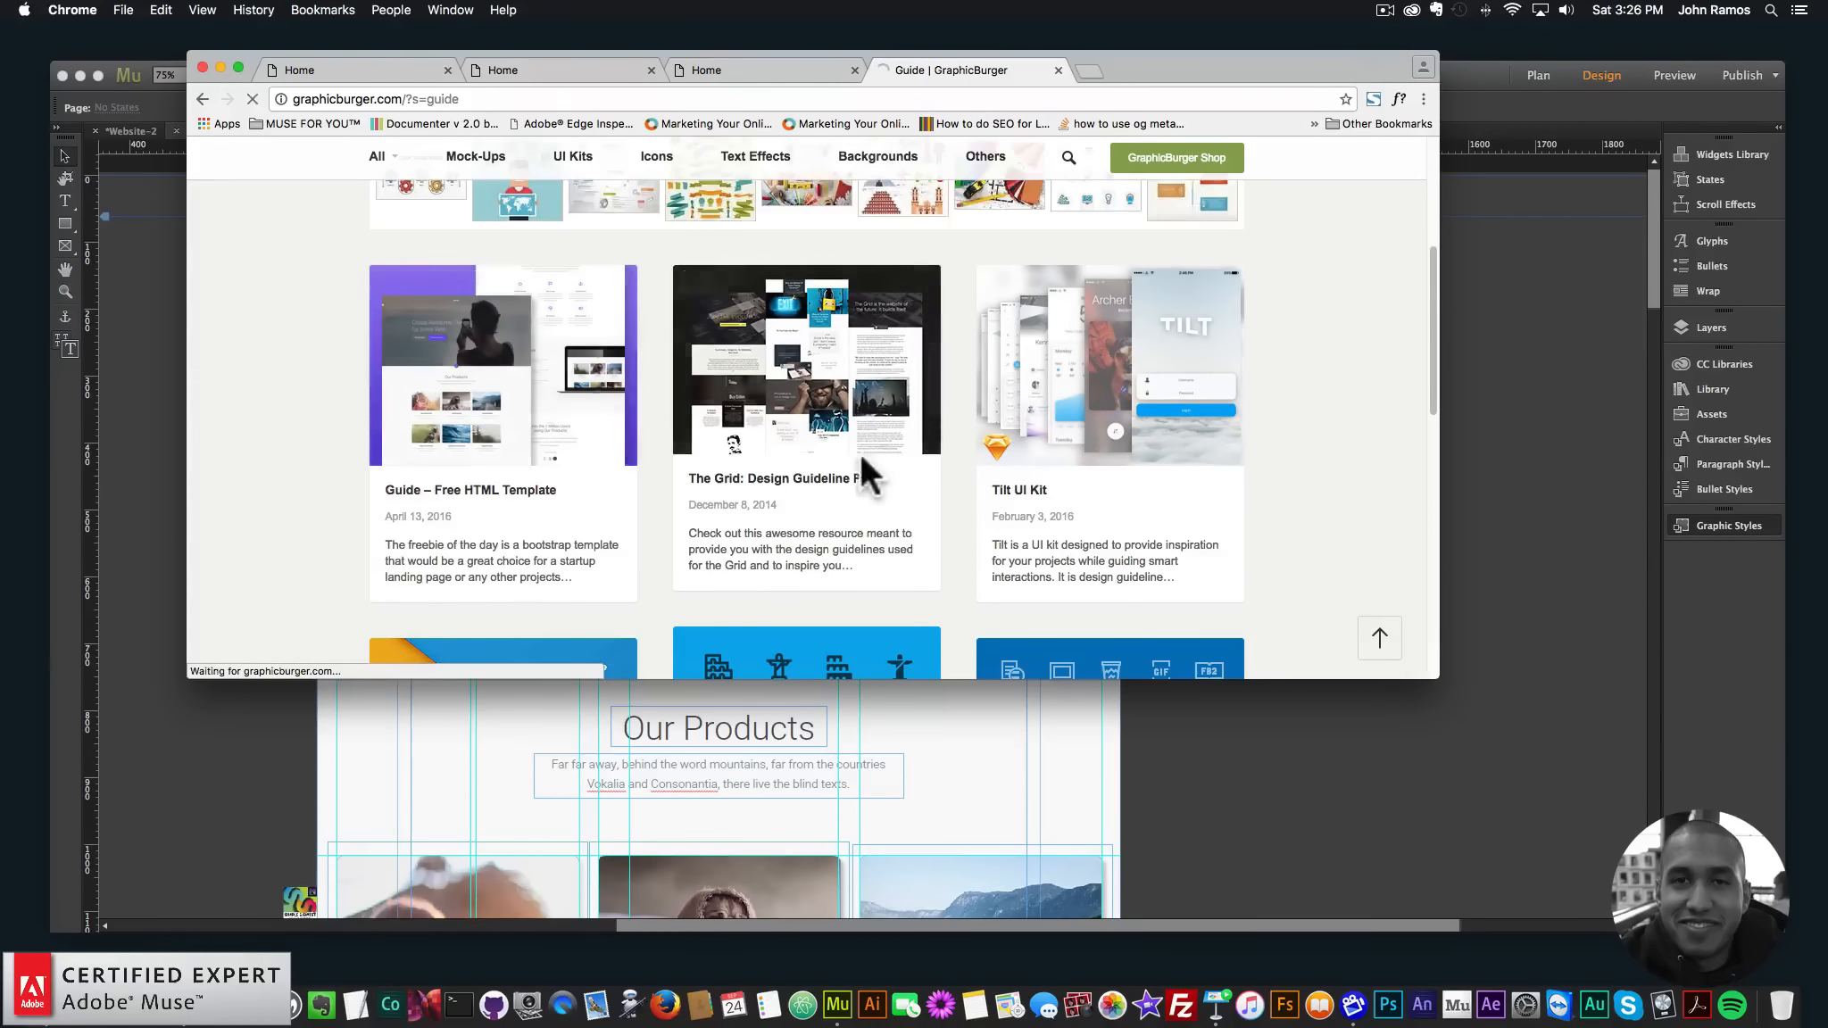
scroll(591, 444, "down", 10)
scroll(591, 444, "down", 2)
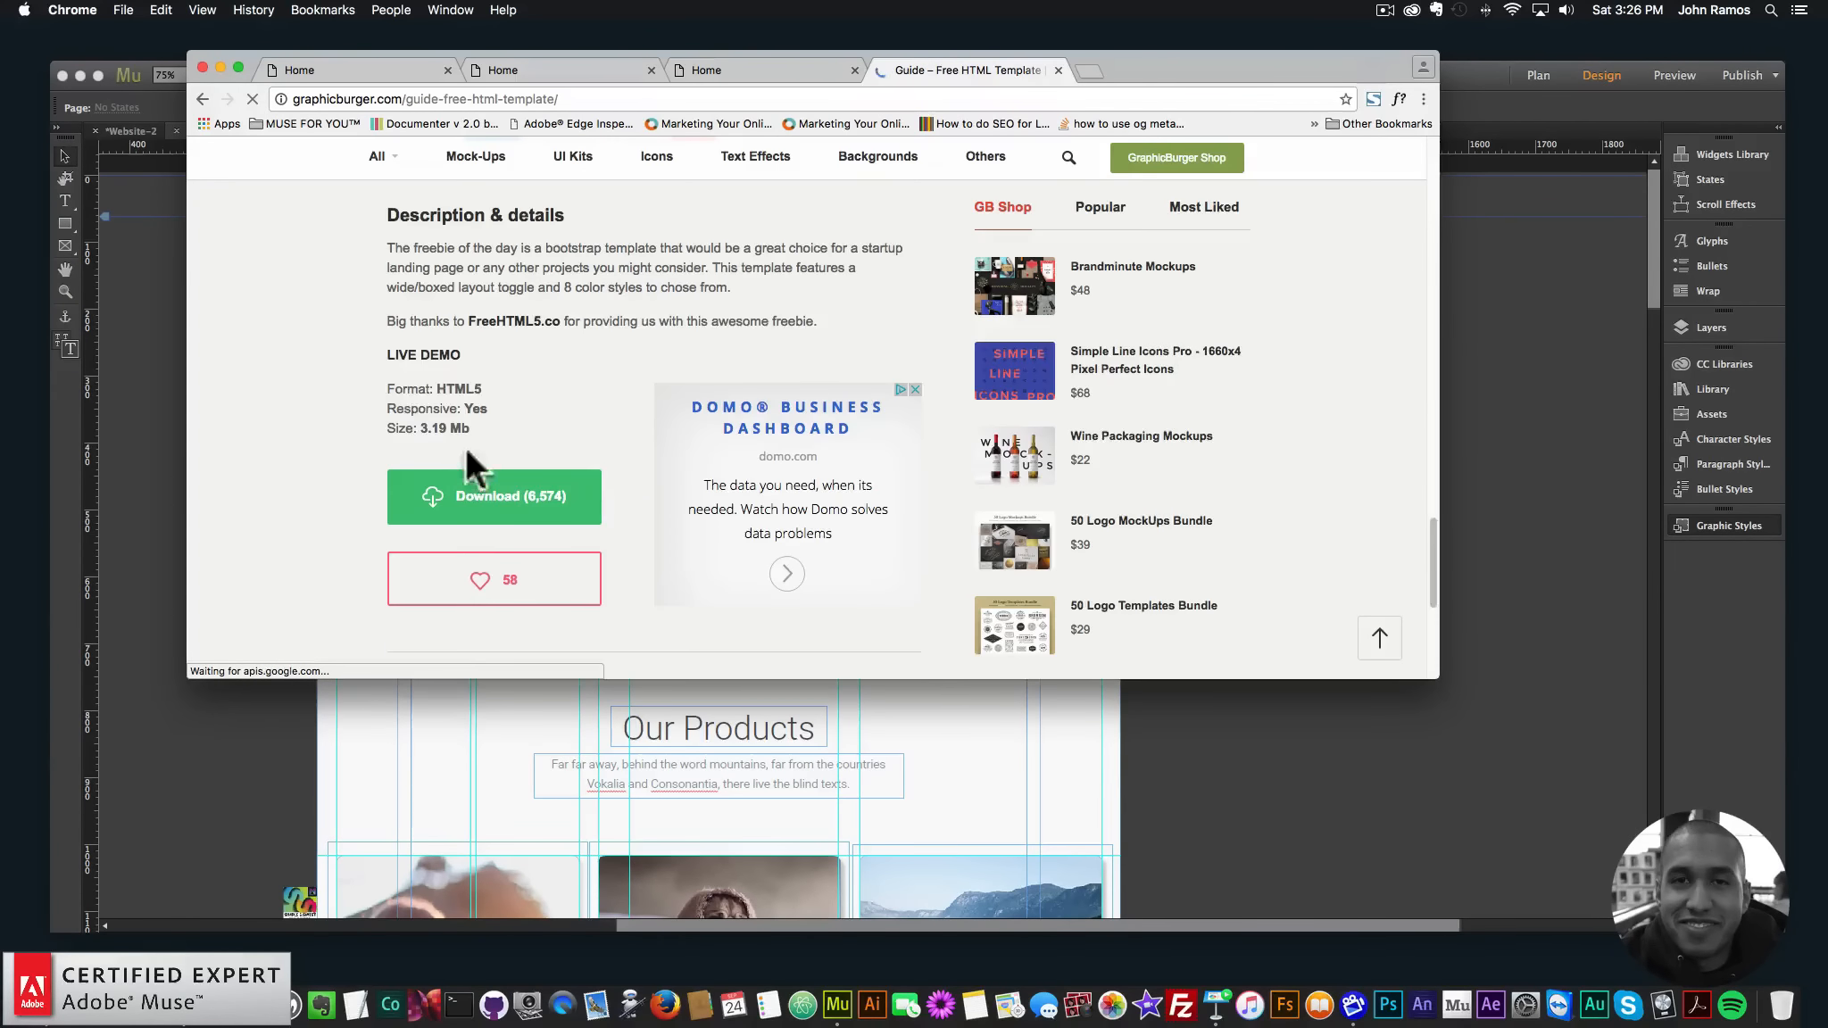
- Open the template's live demo in a new tab, then return to the local preview tab
left_click(412, 356)
left_click_drag(1430, 162, 1426, 270)
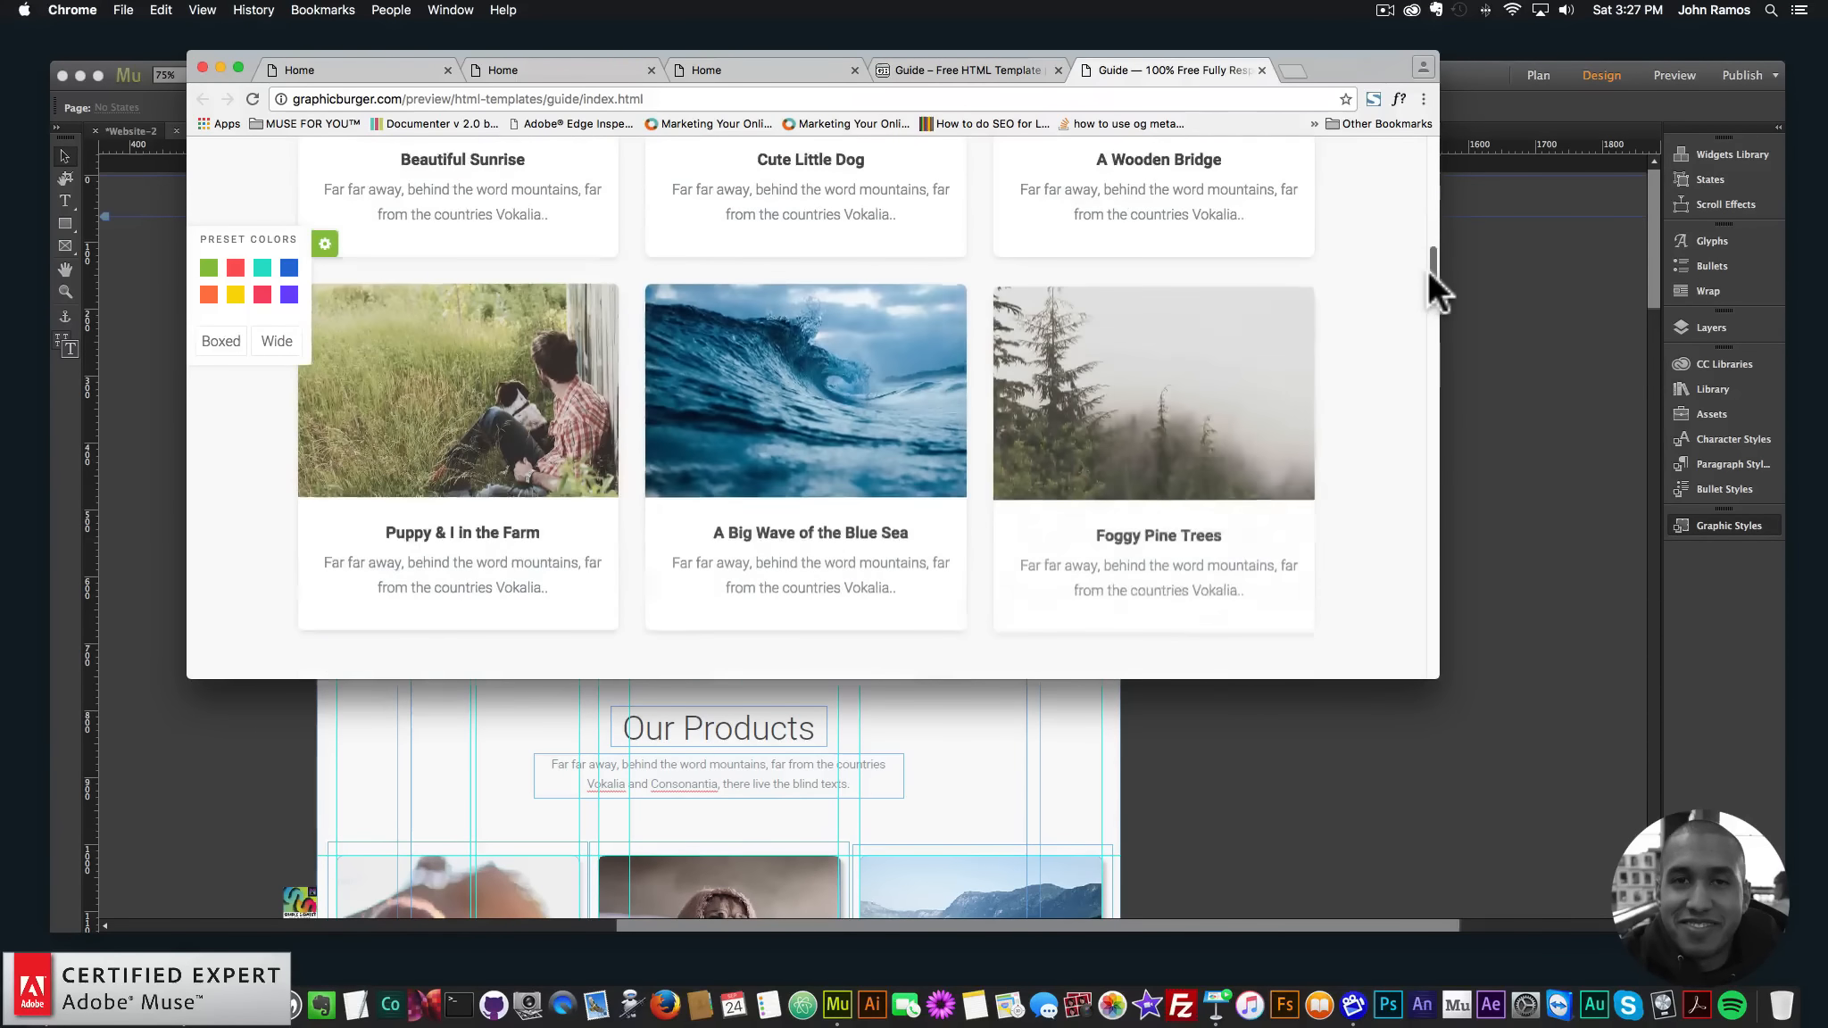
left_click(944, 69)
key("super+alt+Left")
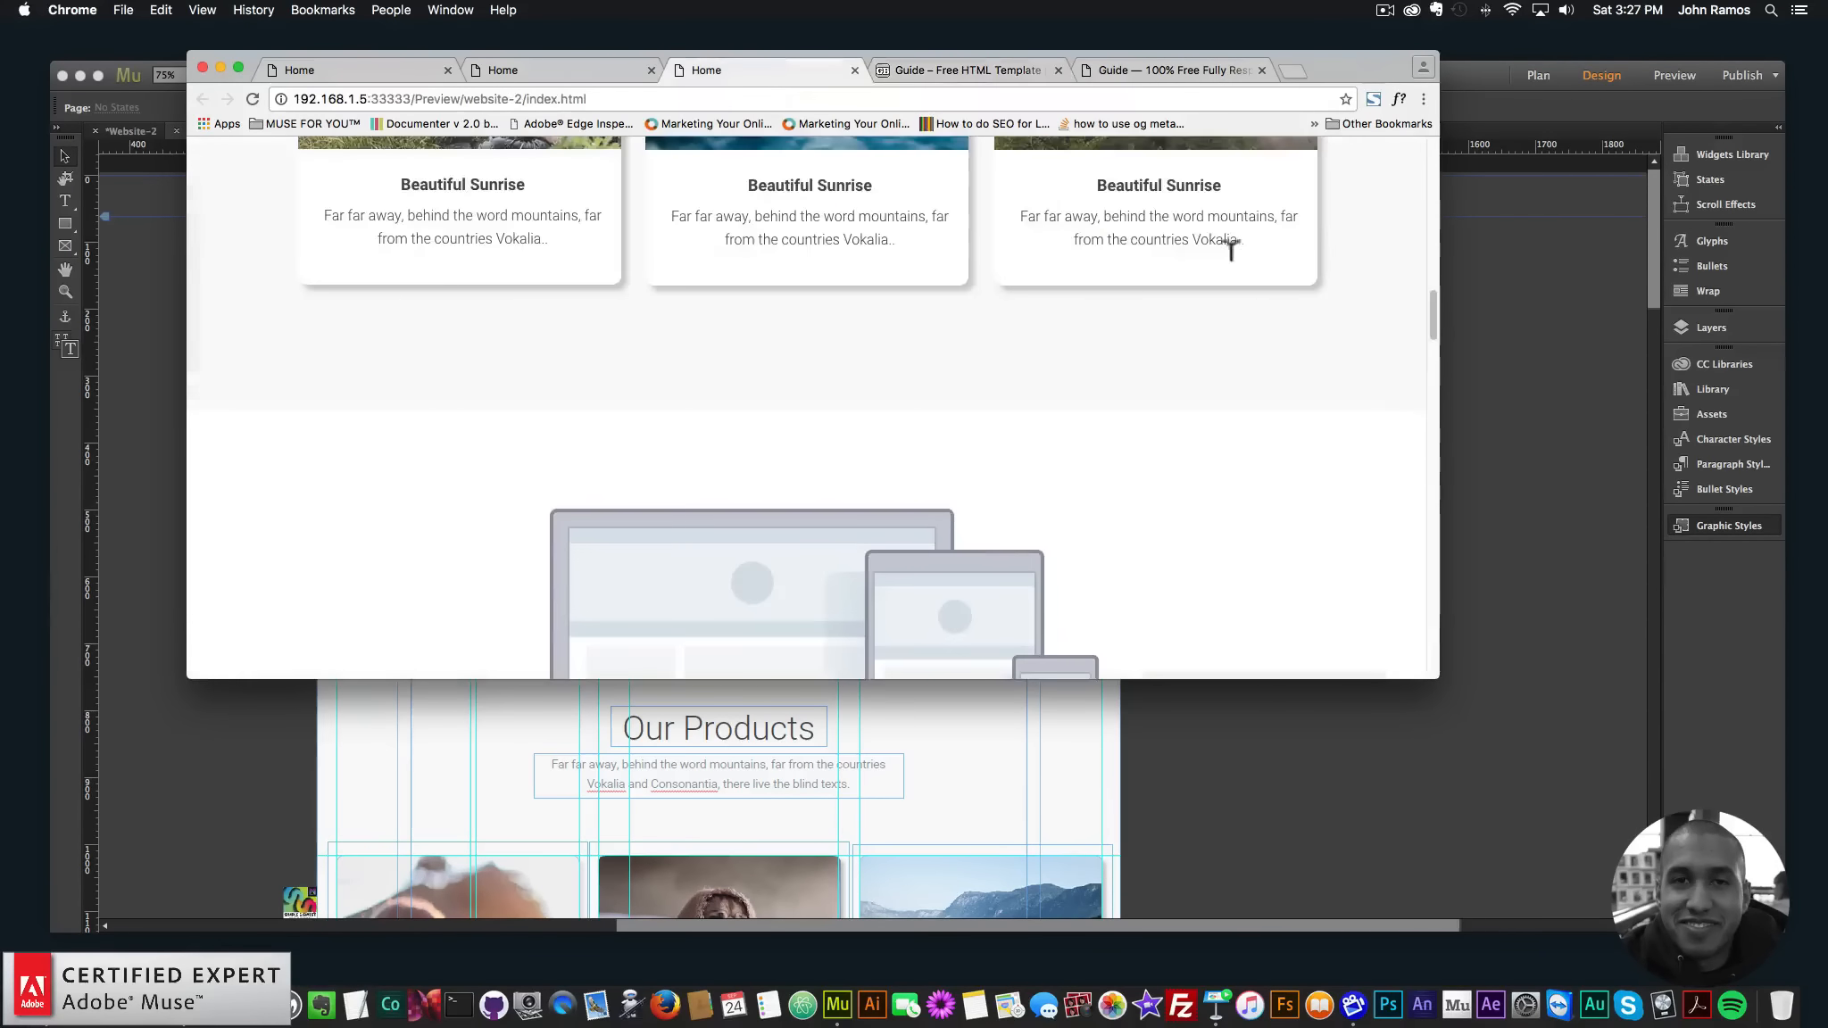
- Enlarge and reposition the Chrome preview window, then scroll the page down to Our Products and back
mouse_move(1429, 327)
left_mouse_down()
mouse_move(1418, 125)
mouse_move(1437, 303)
left_mouse_up()
left_click_drag(1437, 677, 1622, 787)
left_click_drag(1616, 317, 1559, 140)
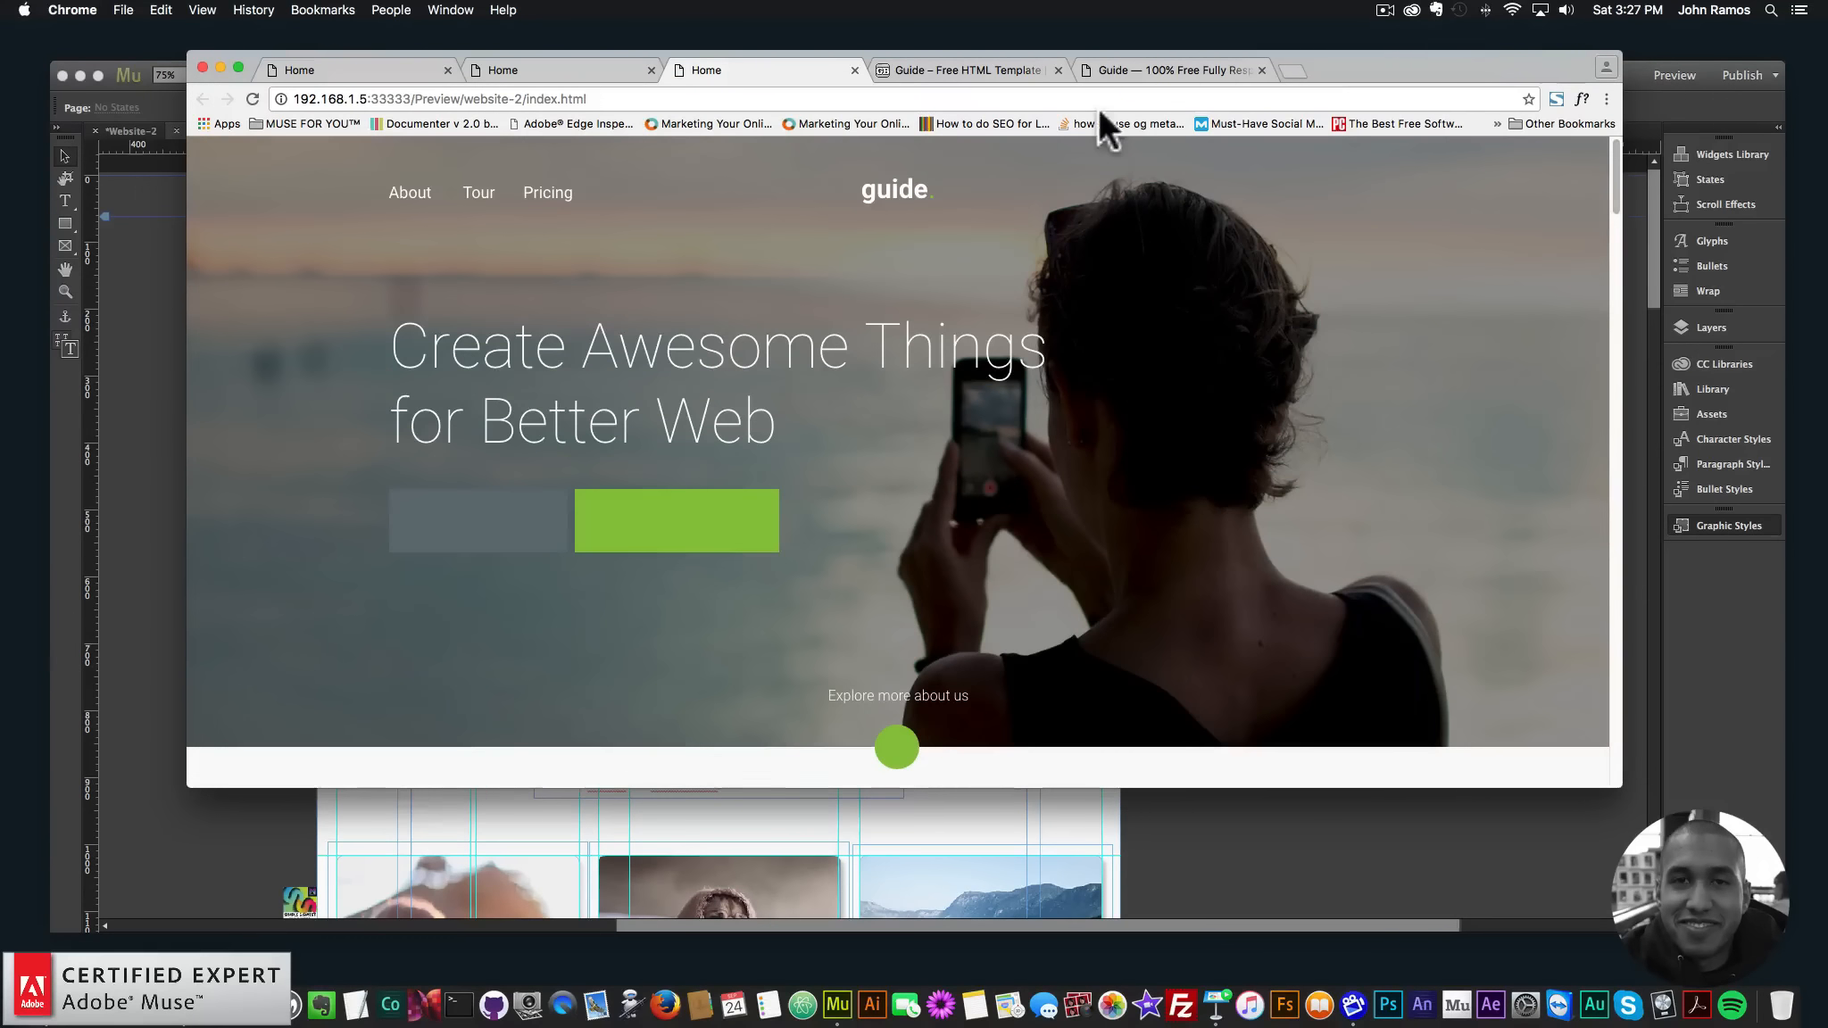
left_click_drag(460, 48, 505, 74)
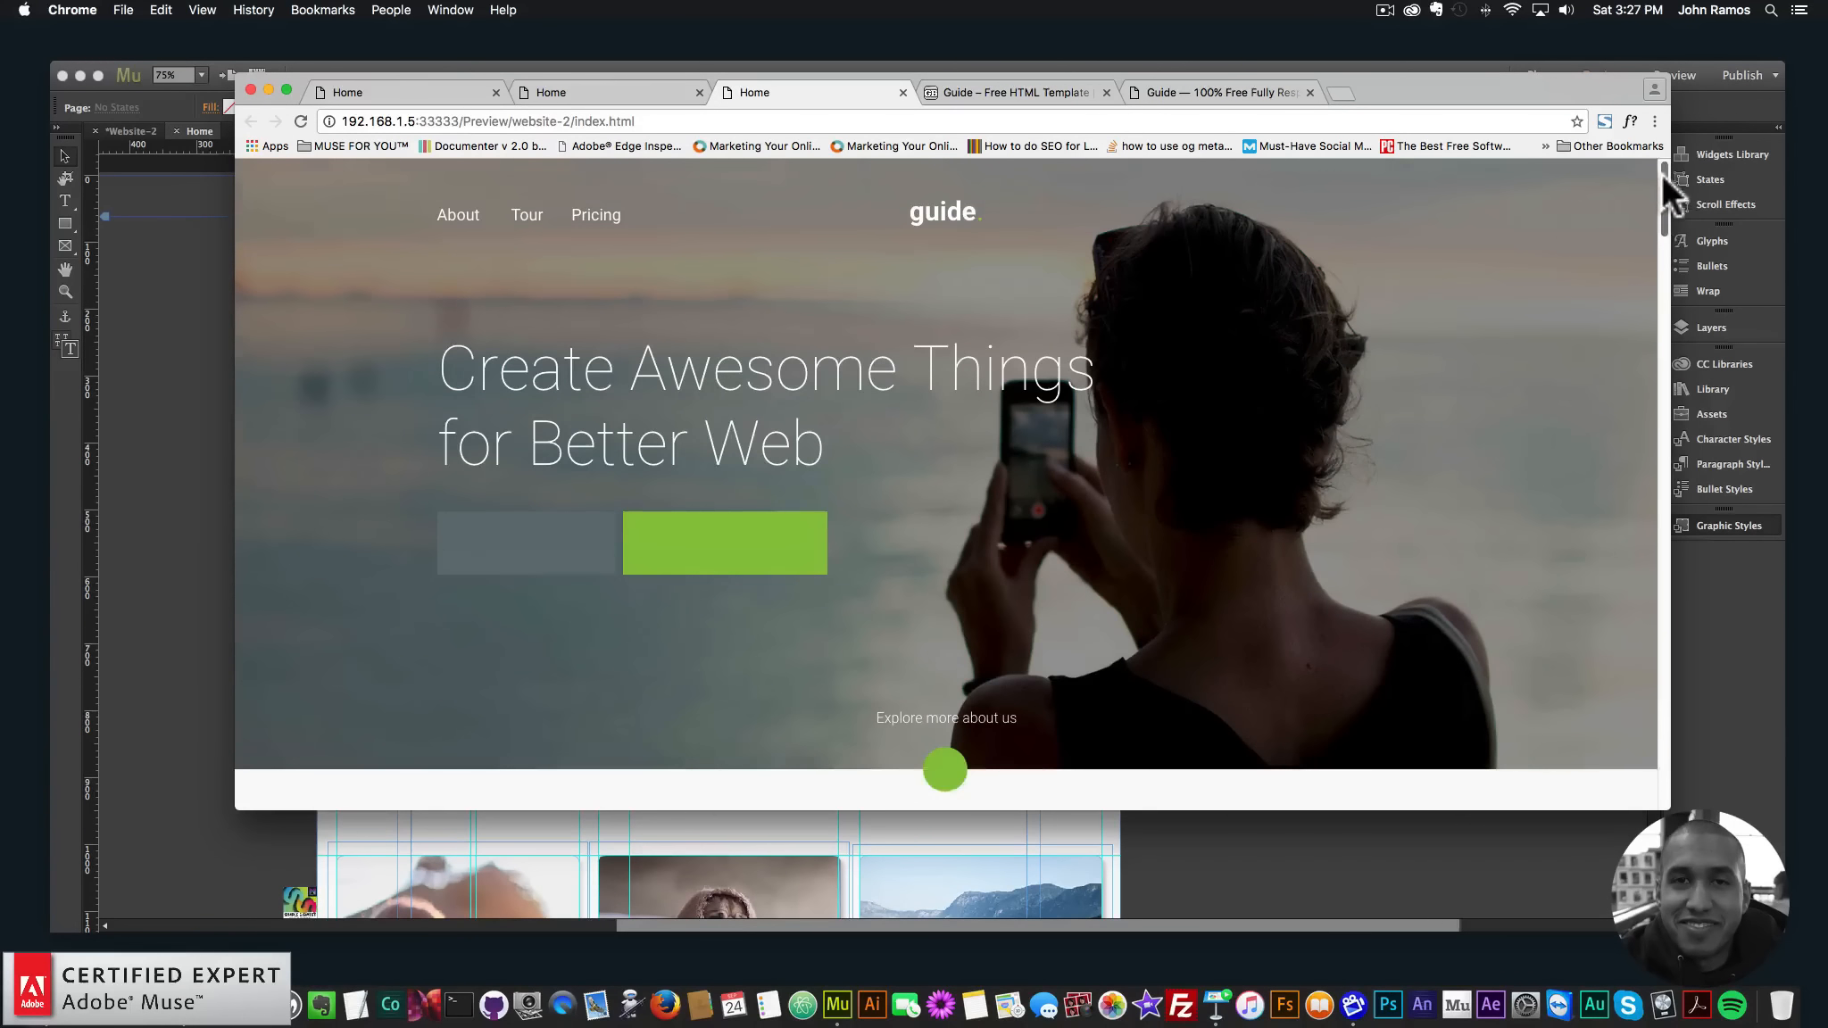
scroll(1663, 221, "down", 6)
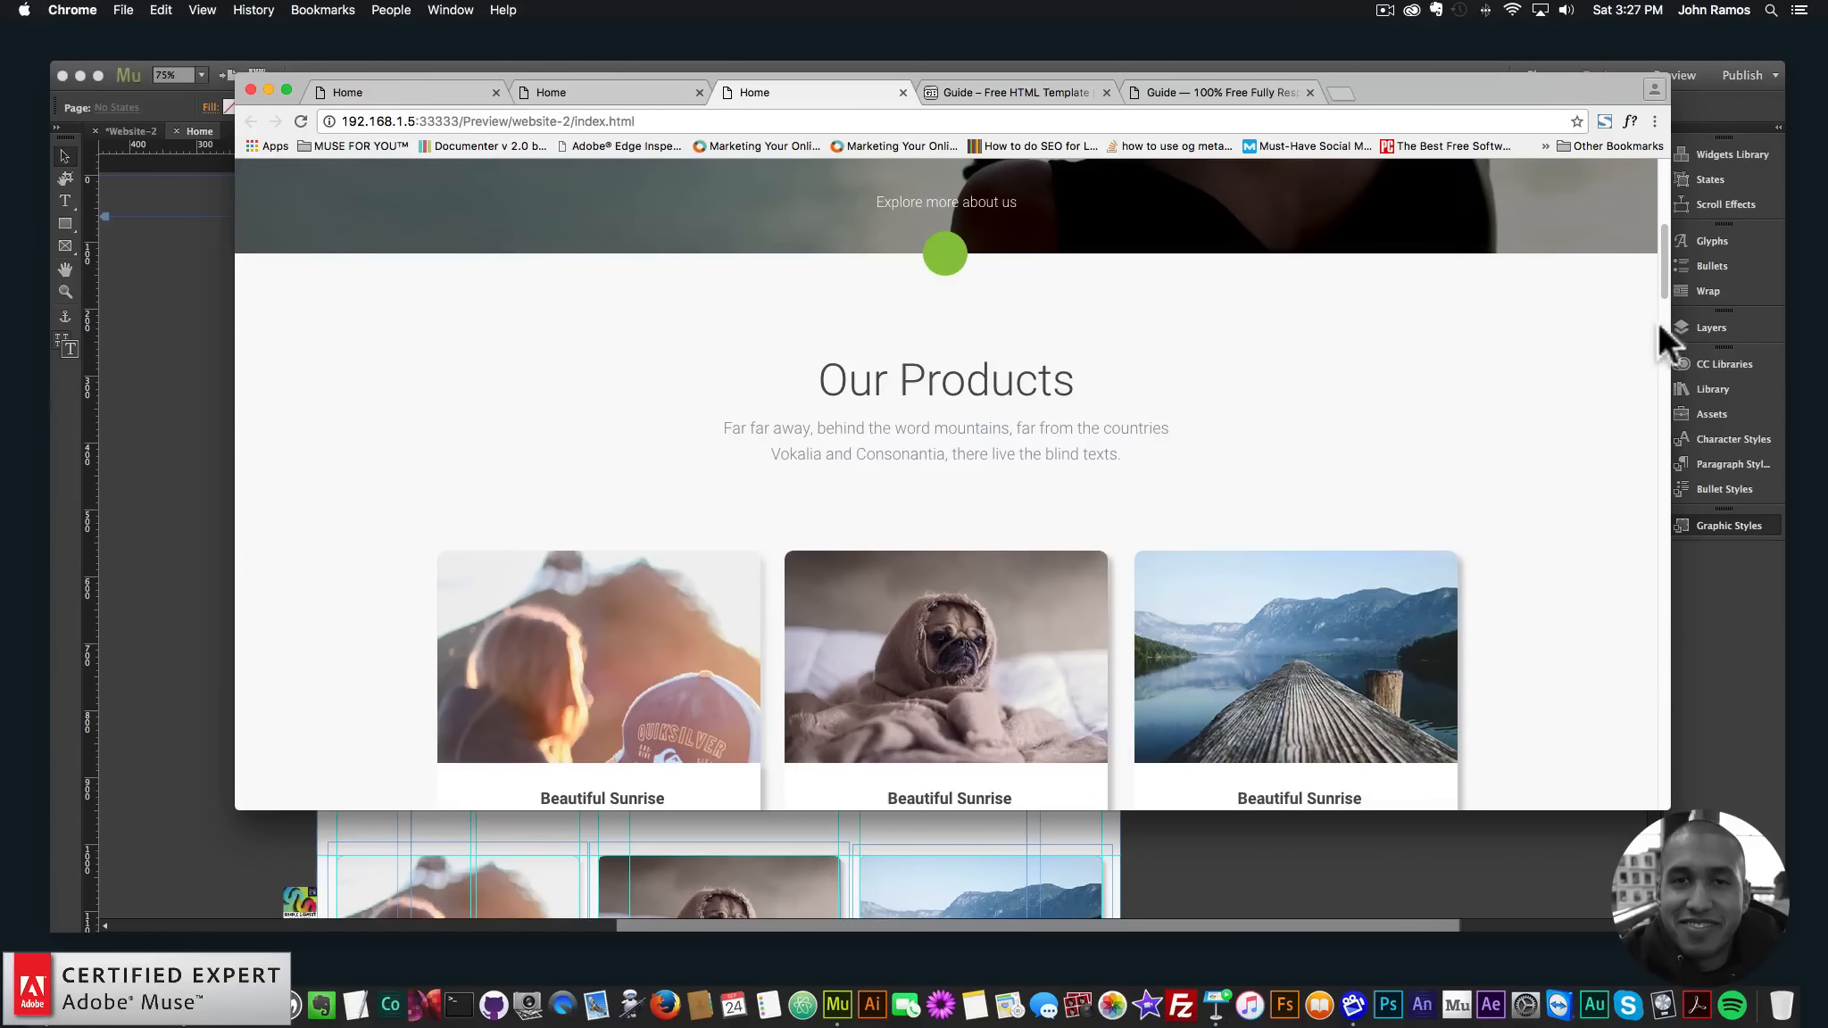
scroll(1659, 281, "up", 6)
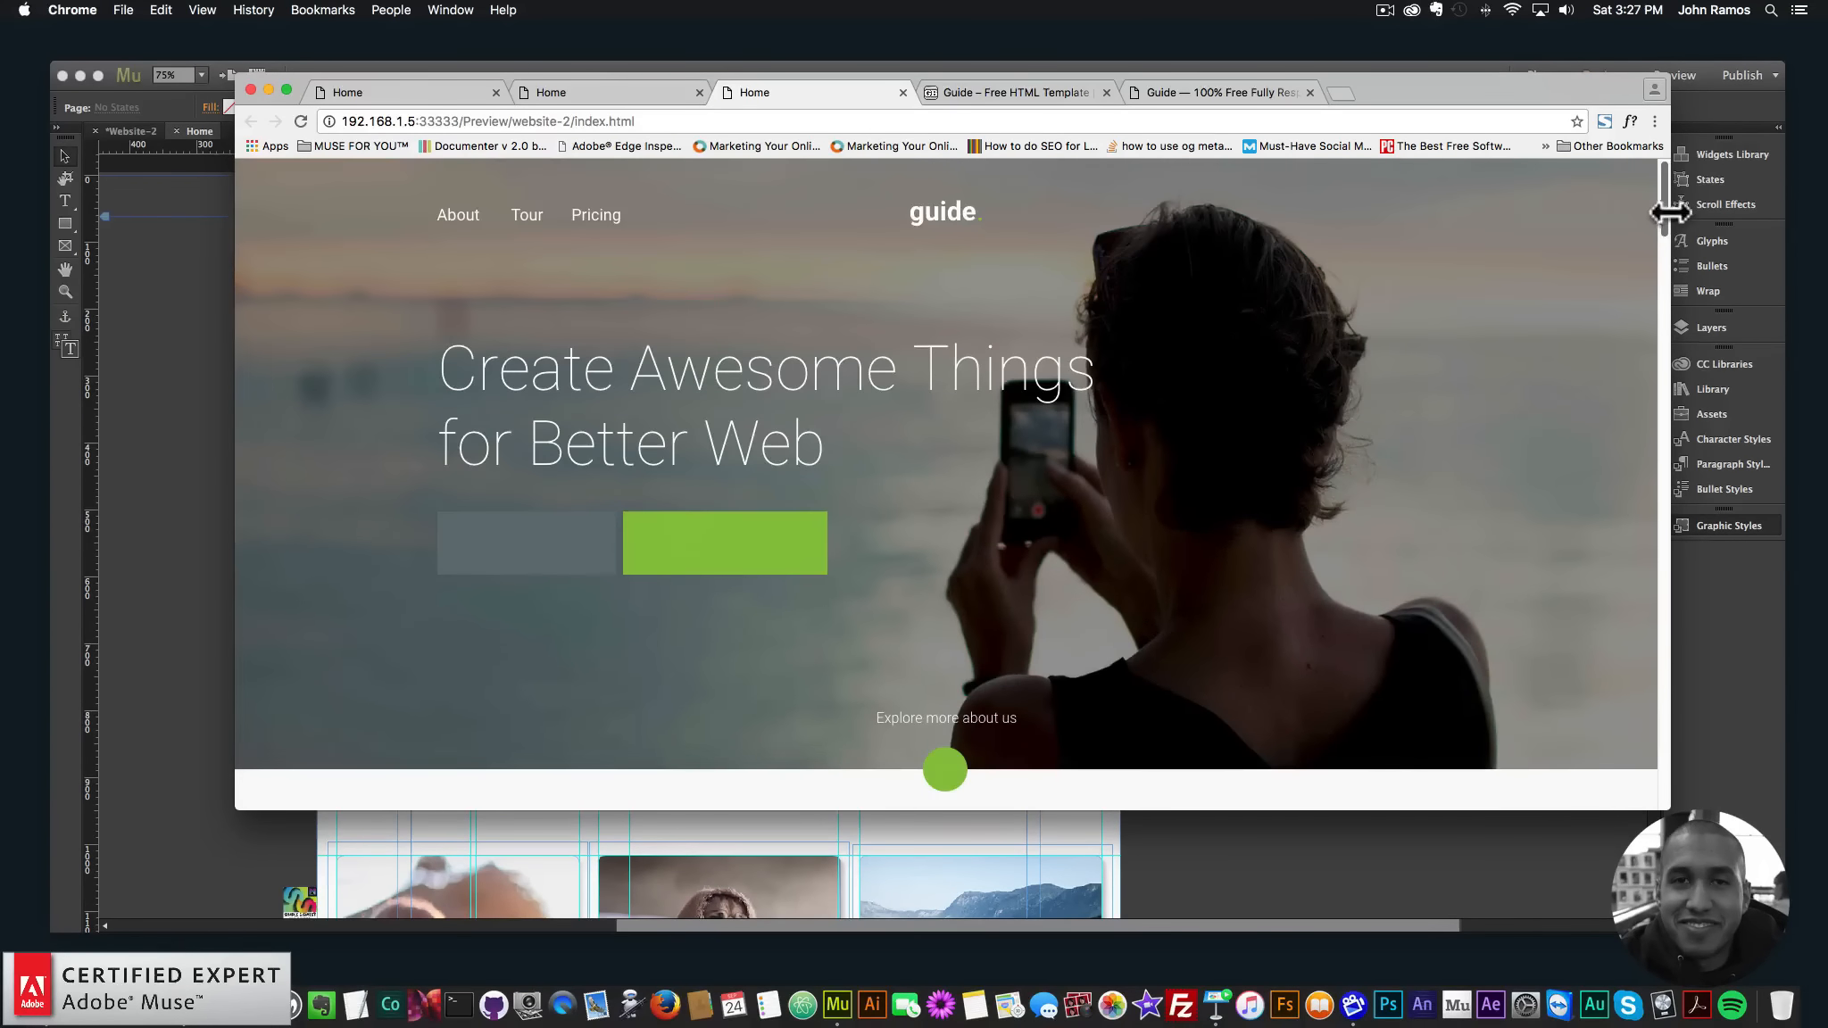
mouse_move(1671, 212)
left_mouse_down()
mouse_move(1660, 237)
mouse_move(1659, 207)
left_mouse_up()
key("super+Tab")
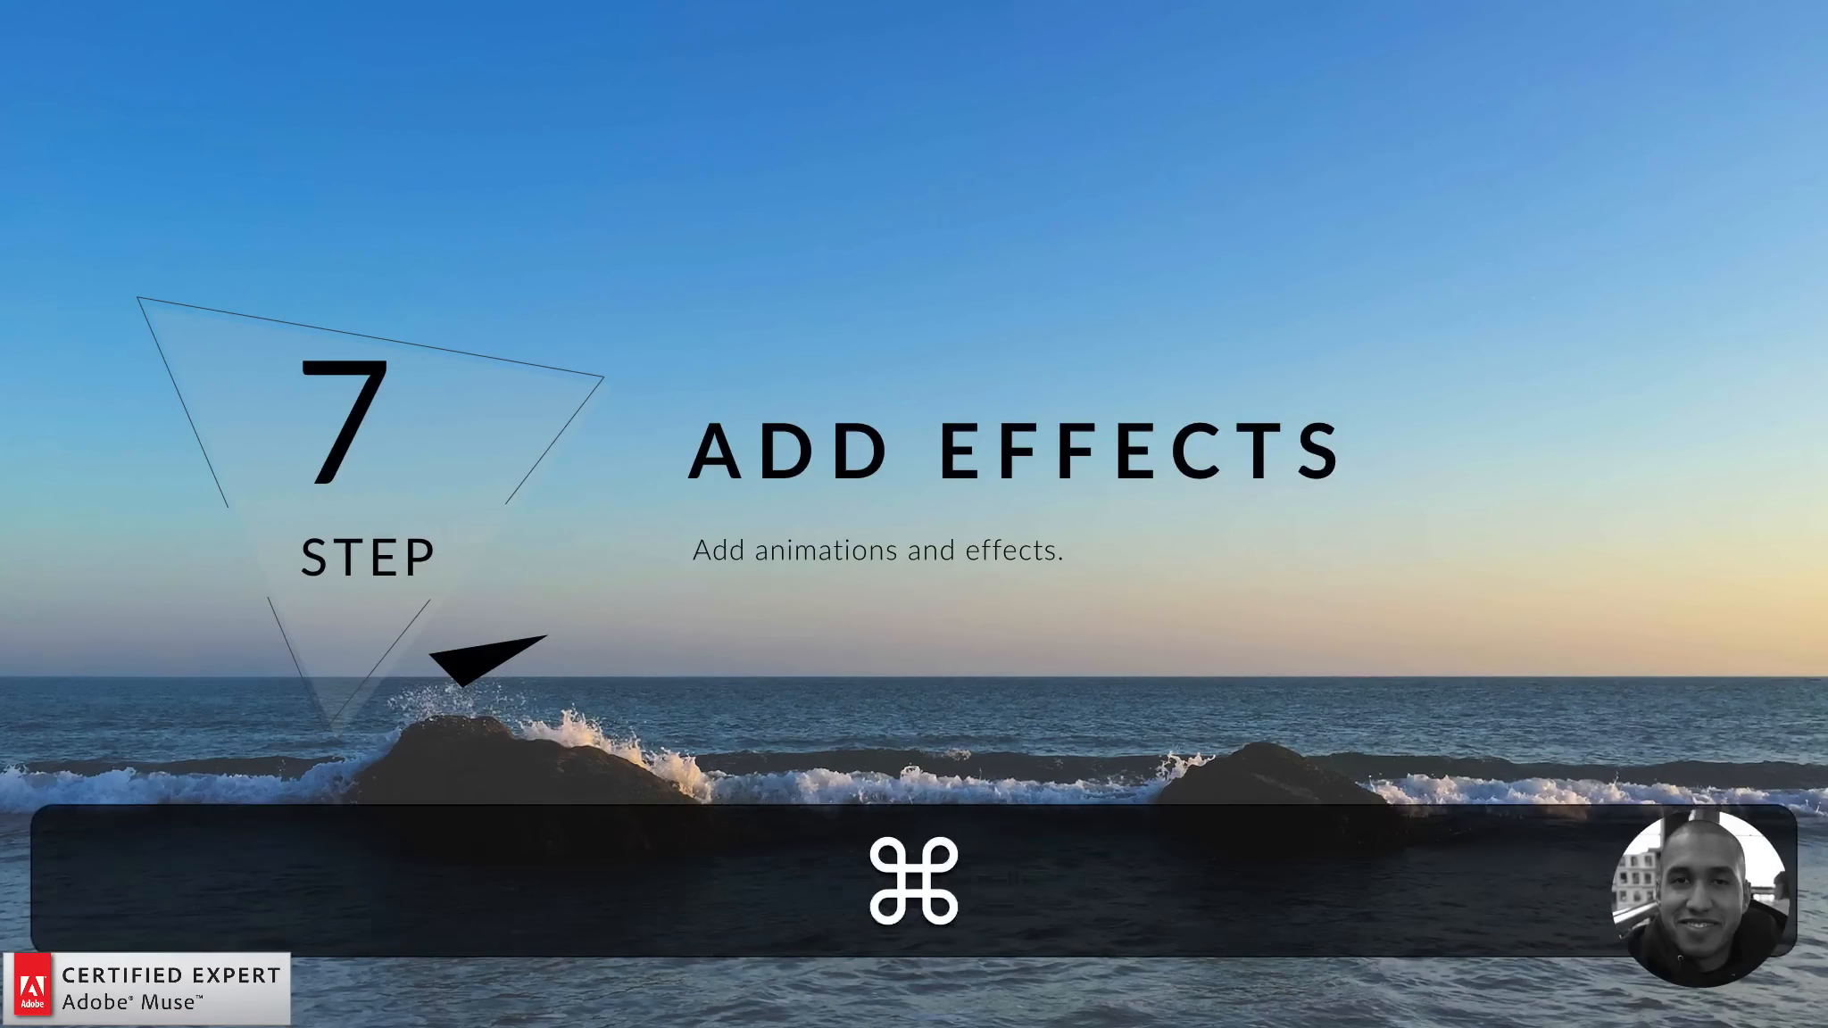
- Show the Step 8 'Repeat' title card, then hide it and return to Adobe Muse
key("Right")
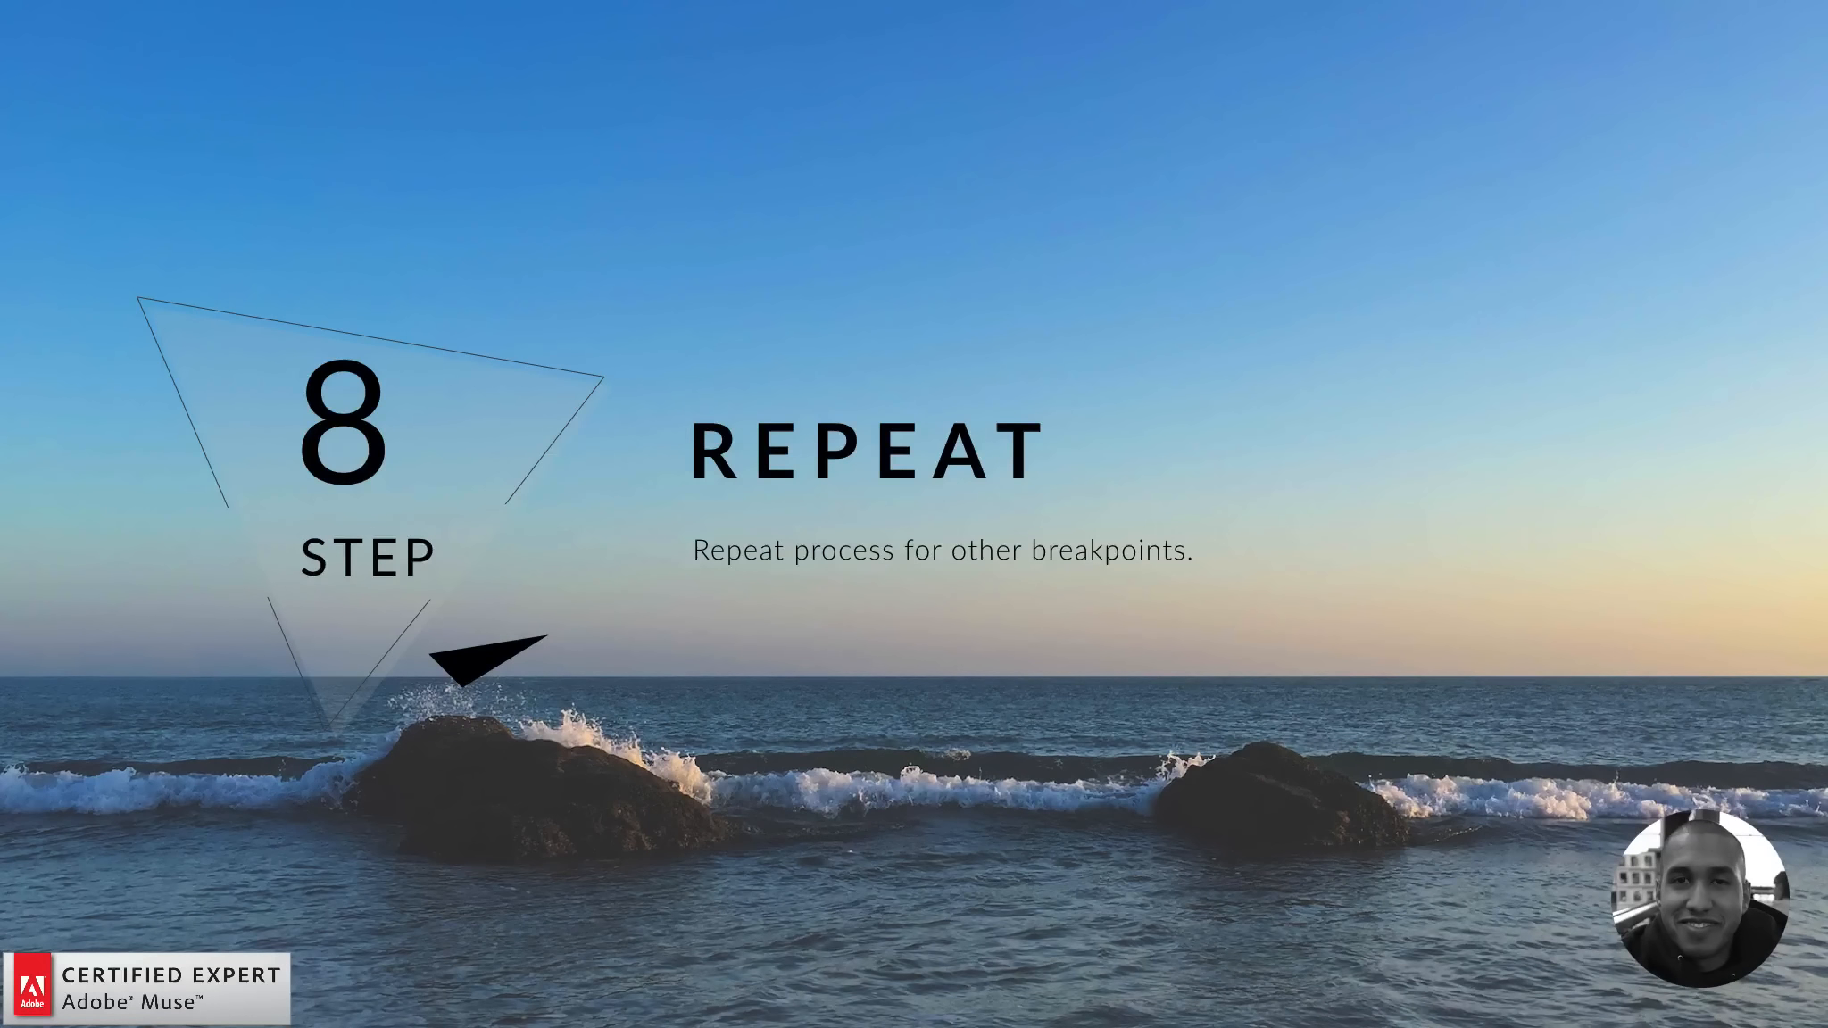
key("h")
left_click(188, 370)
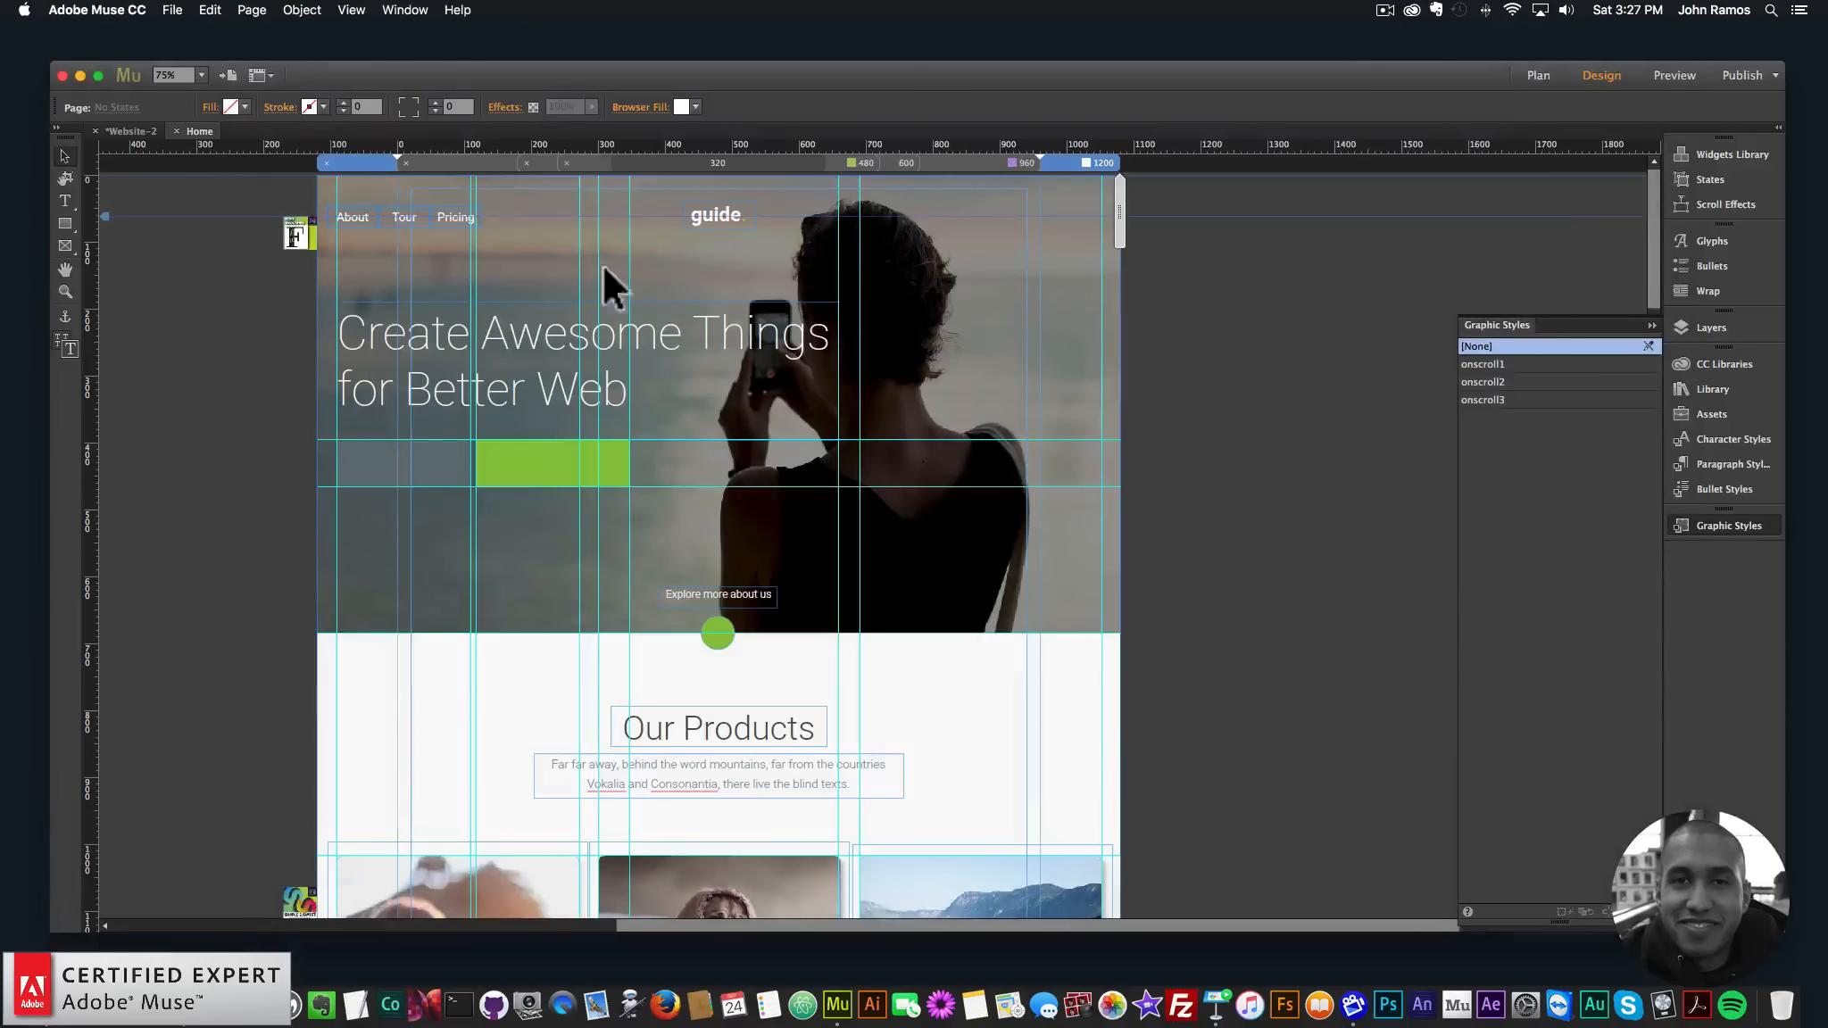
- Switch the Home page to the 960 breakpoint and hide Layer 1 in the Layers panel
left_click(1012, 162)
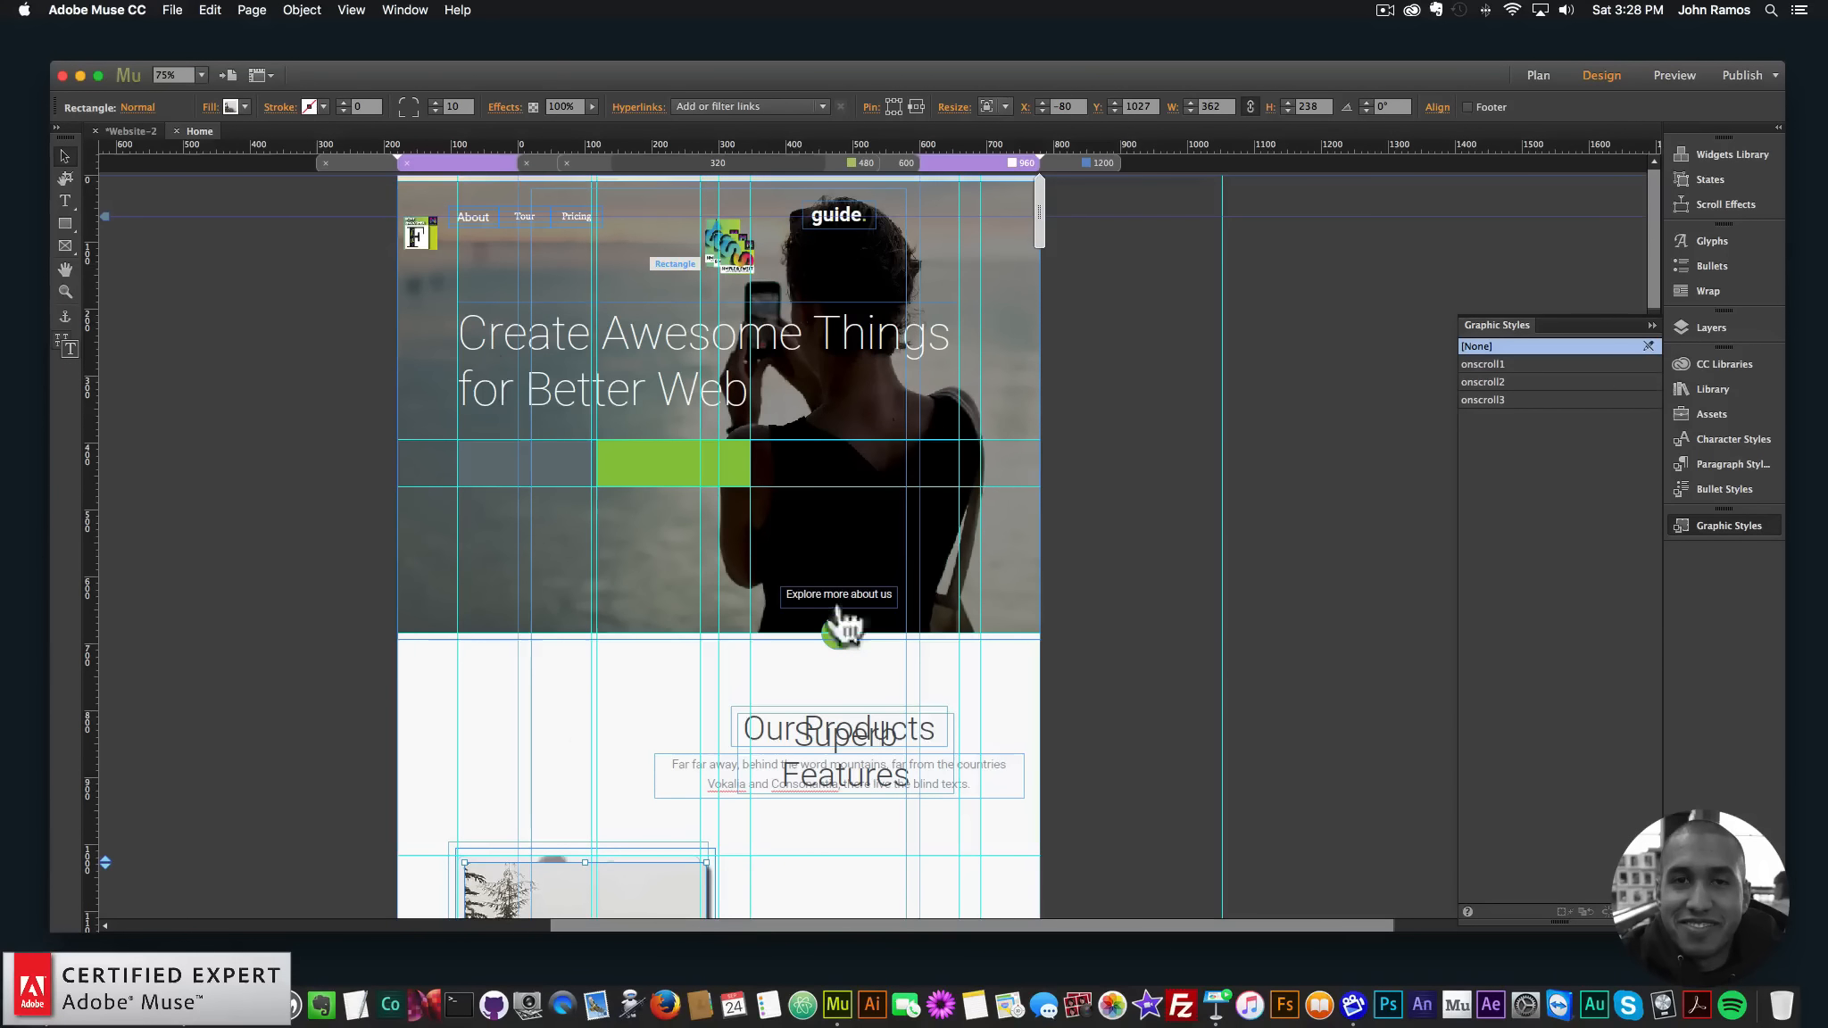
left_click(1708, 327)
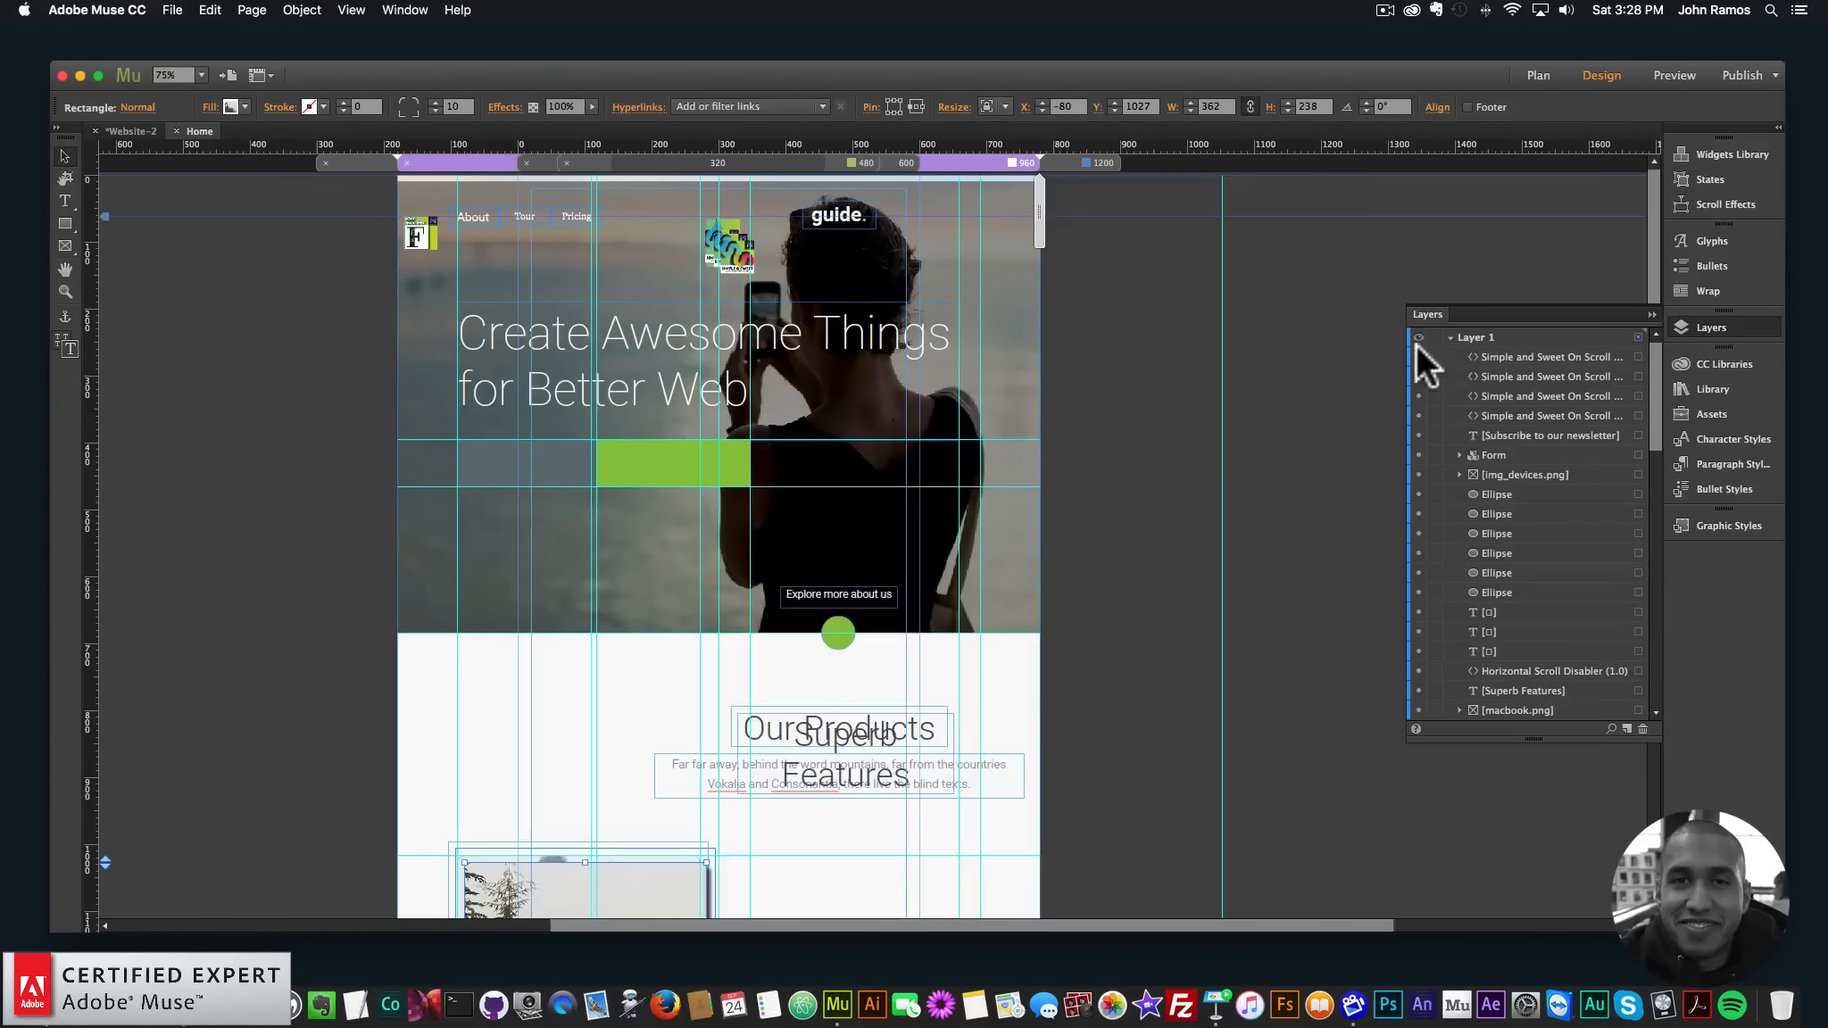
left_click(1416, 335)
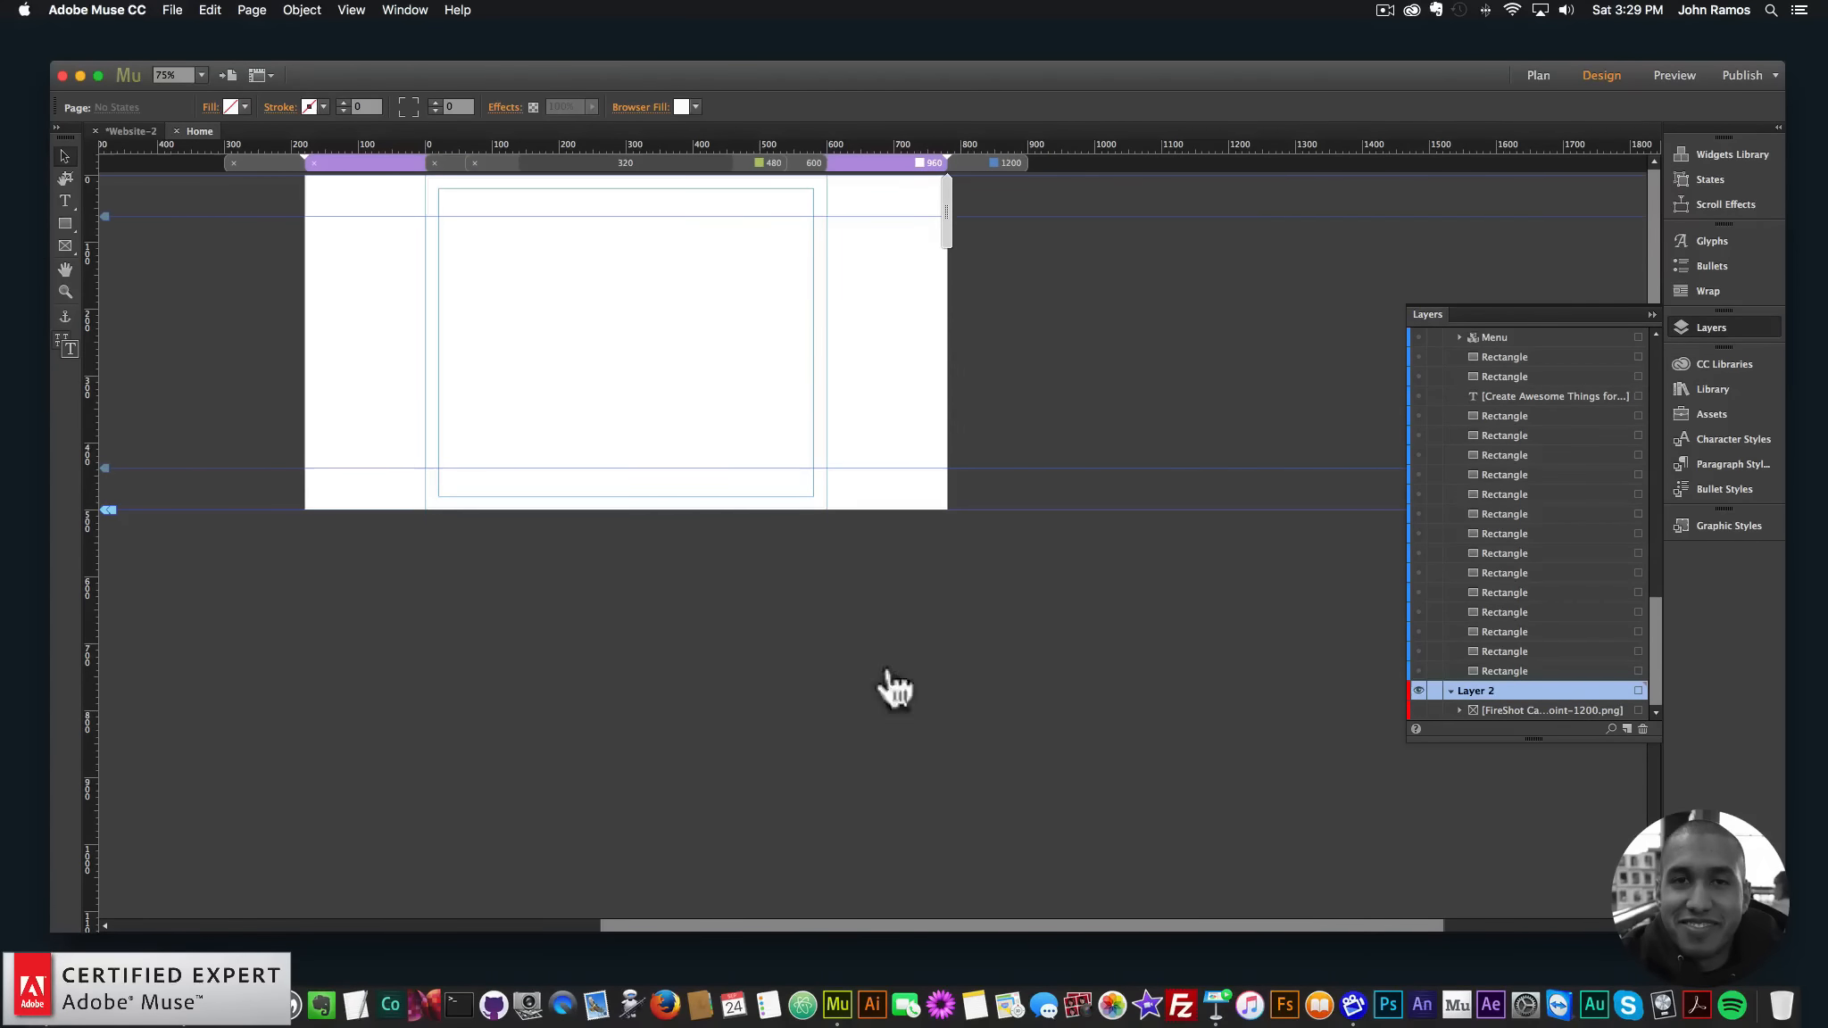
- Place the FireShot 960 screenshot on the page and scale it to the 960 page width
left_click(28, 1001)
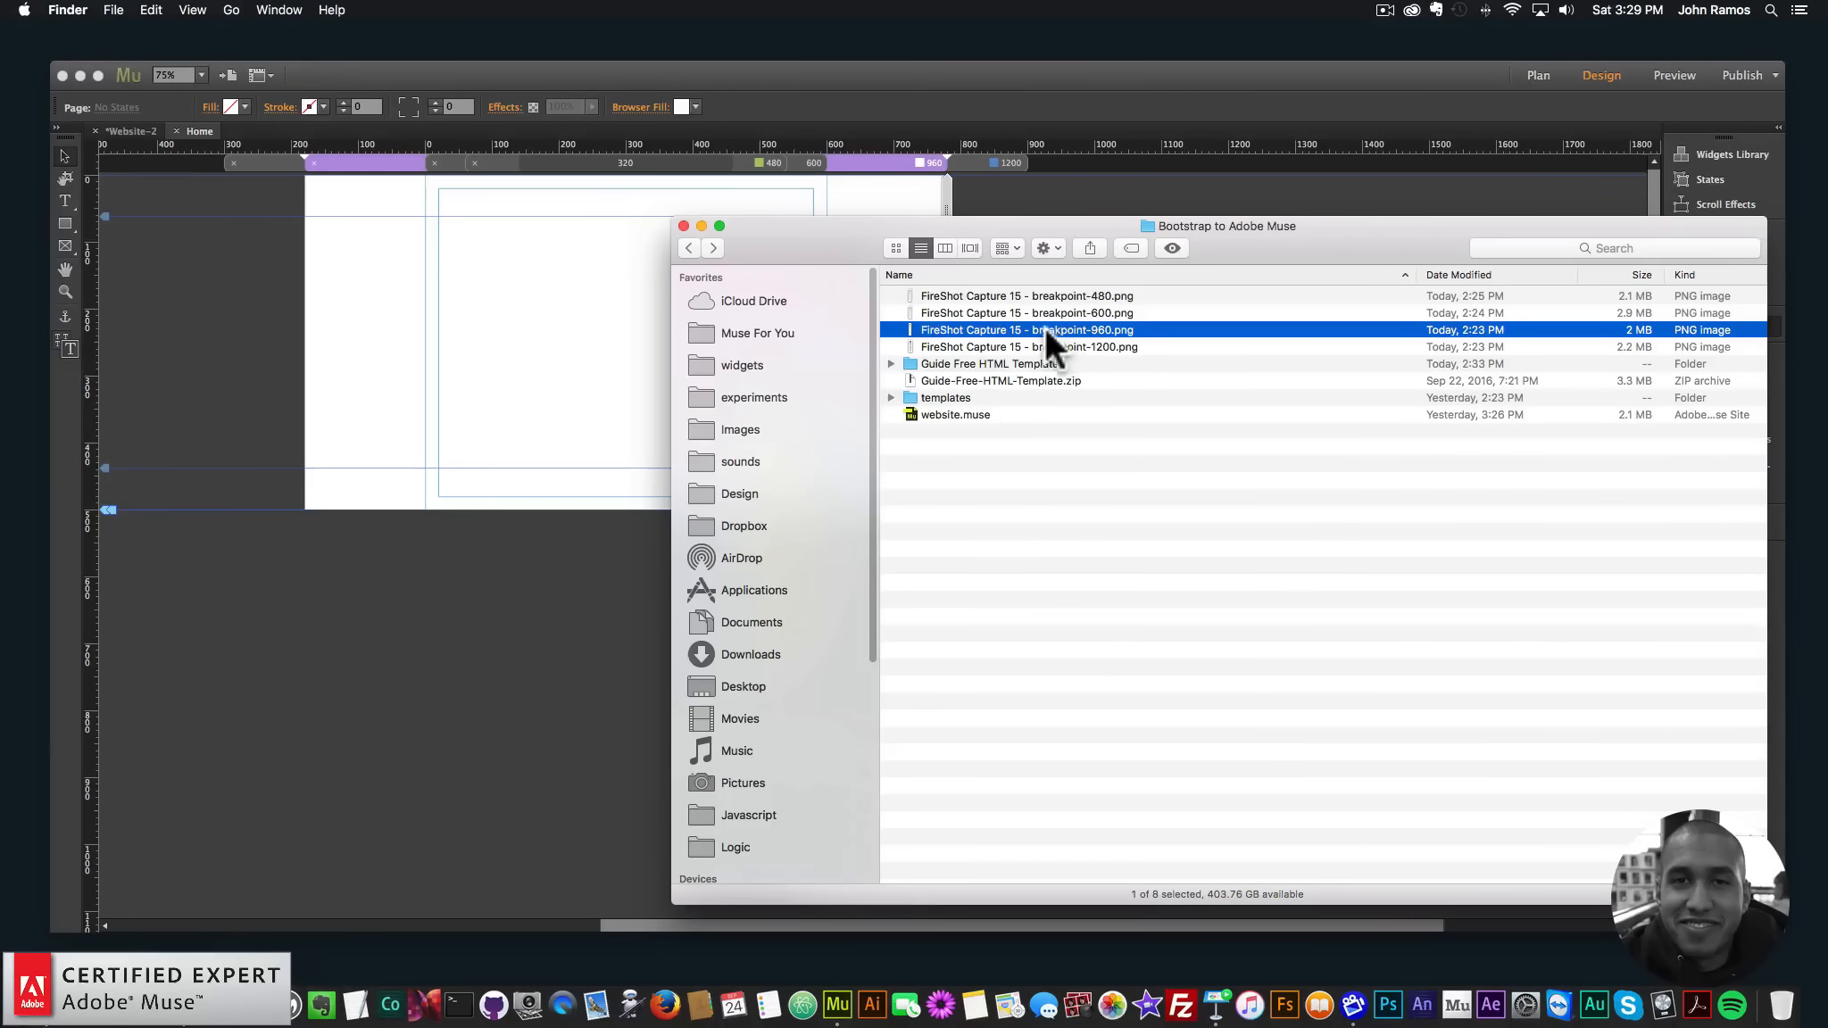
left_click_drag(1047, 325, 197, 251)
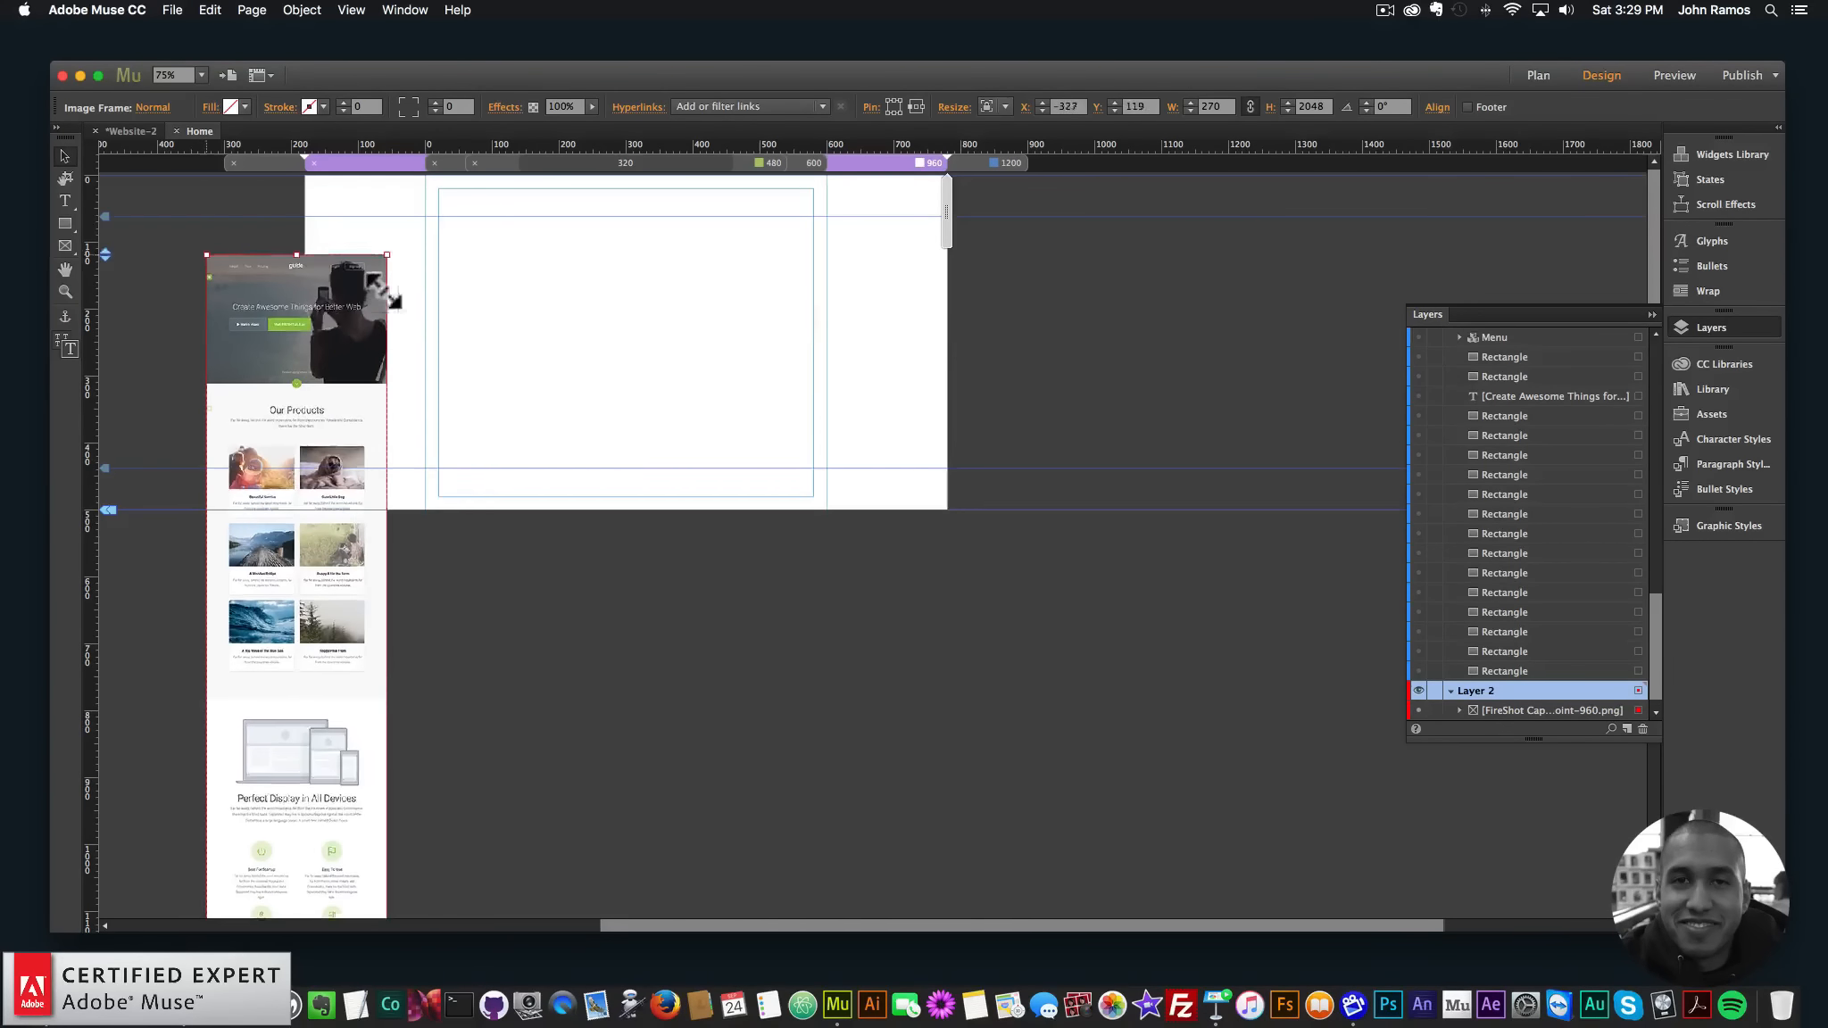
left_click_drag(323, 309, 421, 229)
scroll(584, 349, "down", 5)
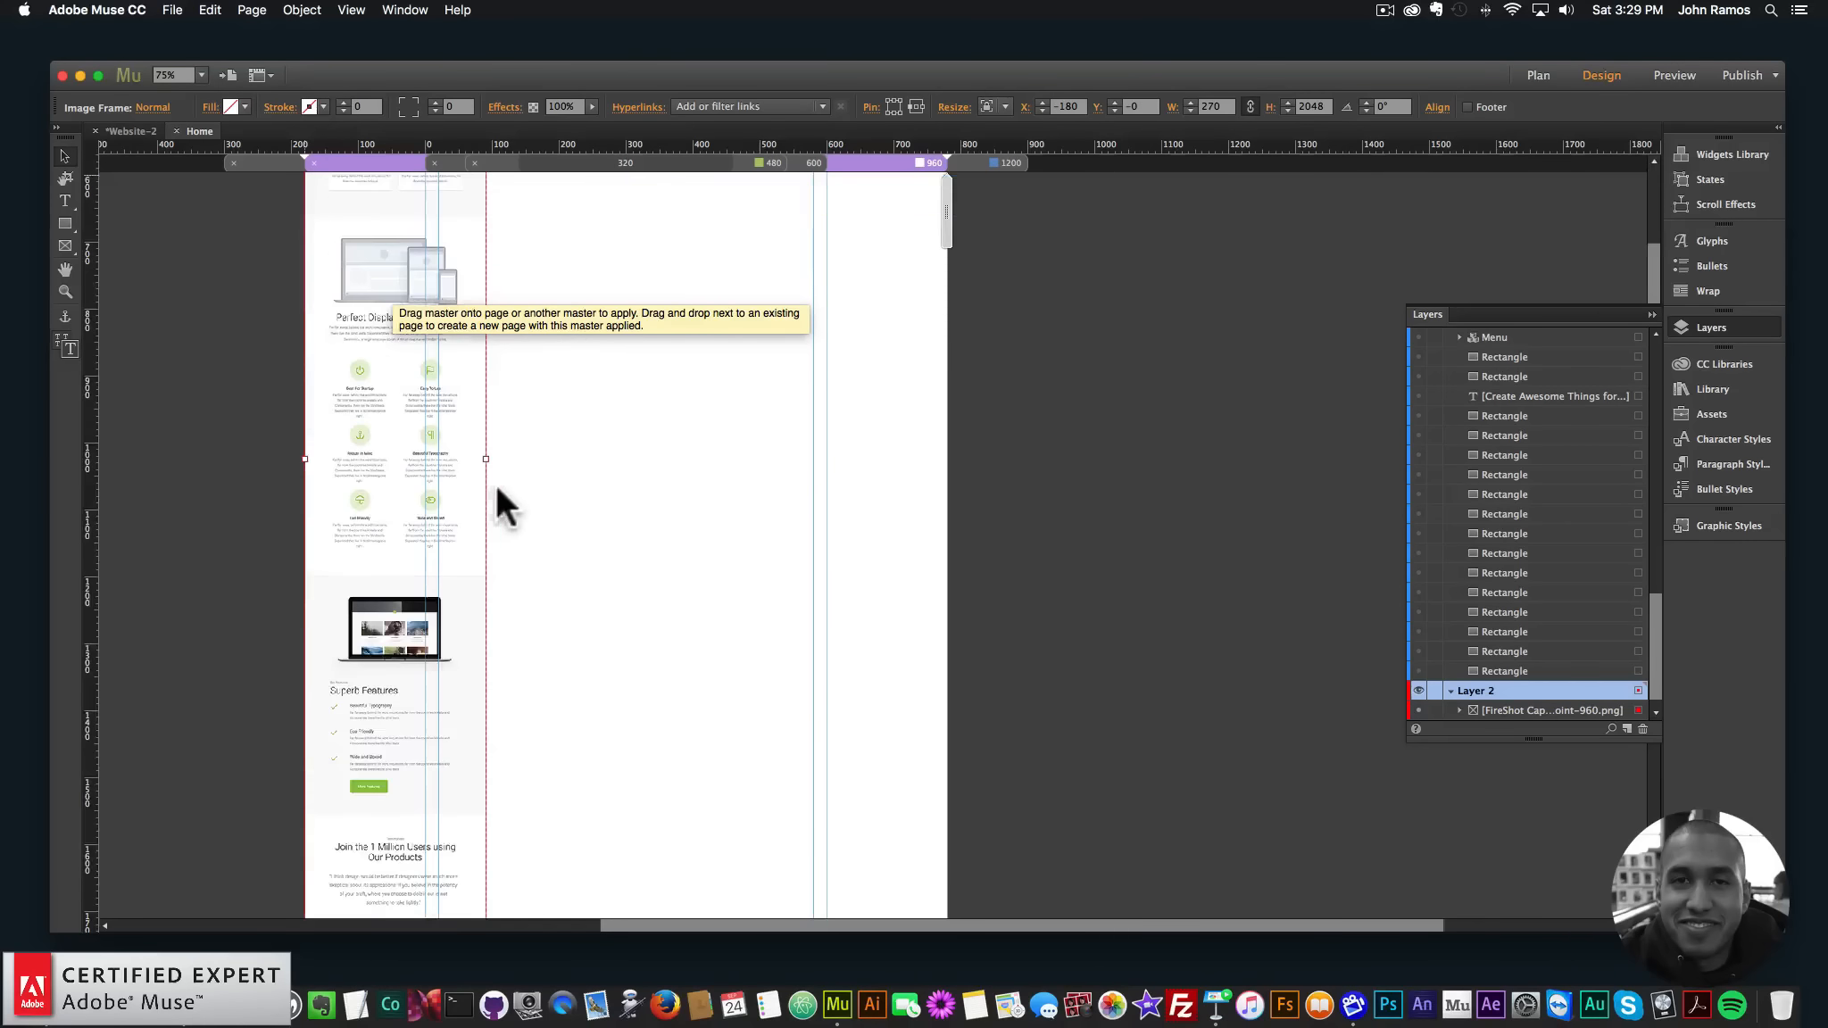
left_click_drag(488, 457, 963, 477)
scroll(930, 477, "up", 10)
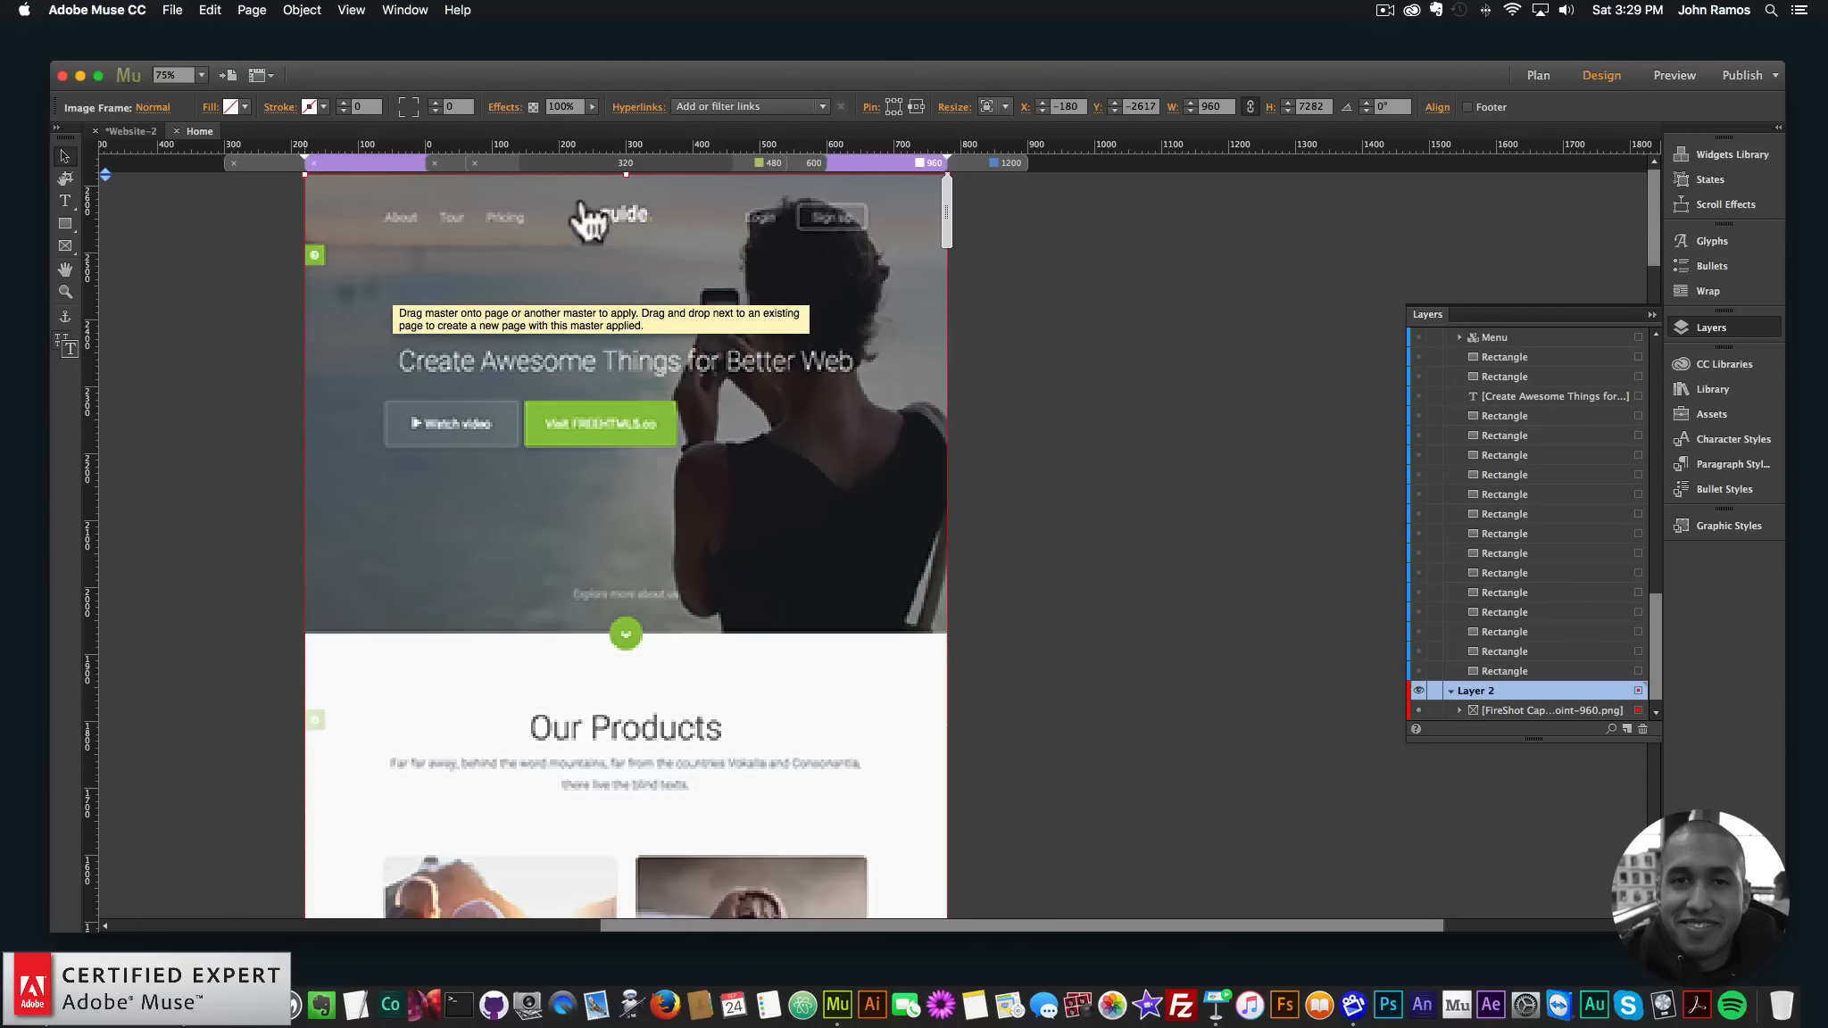
- Move the screenshot down until it snaps to Y 0 at the page top
left_click_drag(639, 361, 684, 556)
left_click_drag(624, 490, 587, 729)
scroll(607, 432, "down", 15)
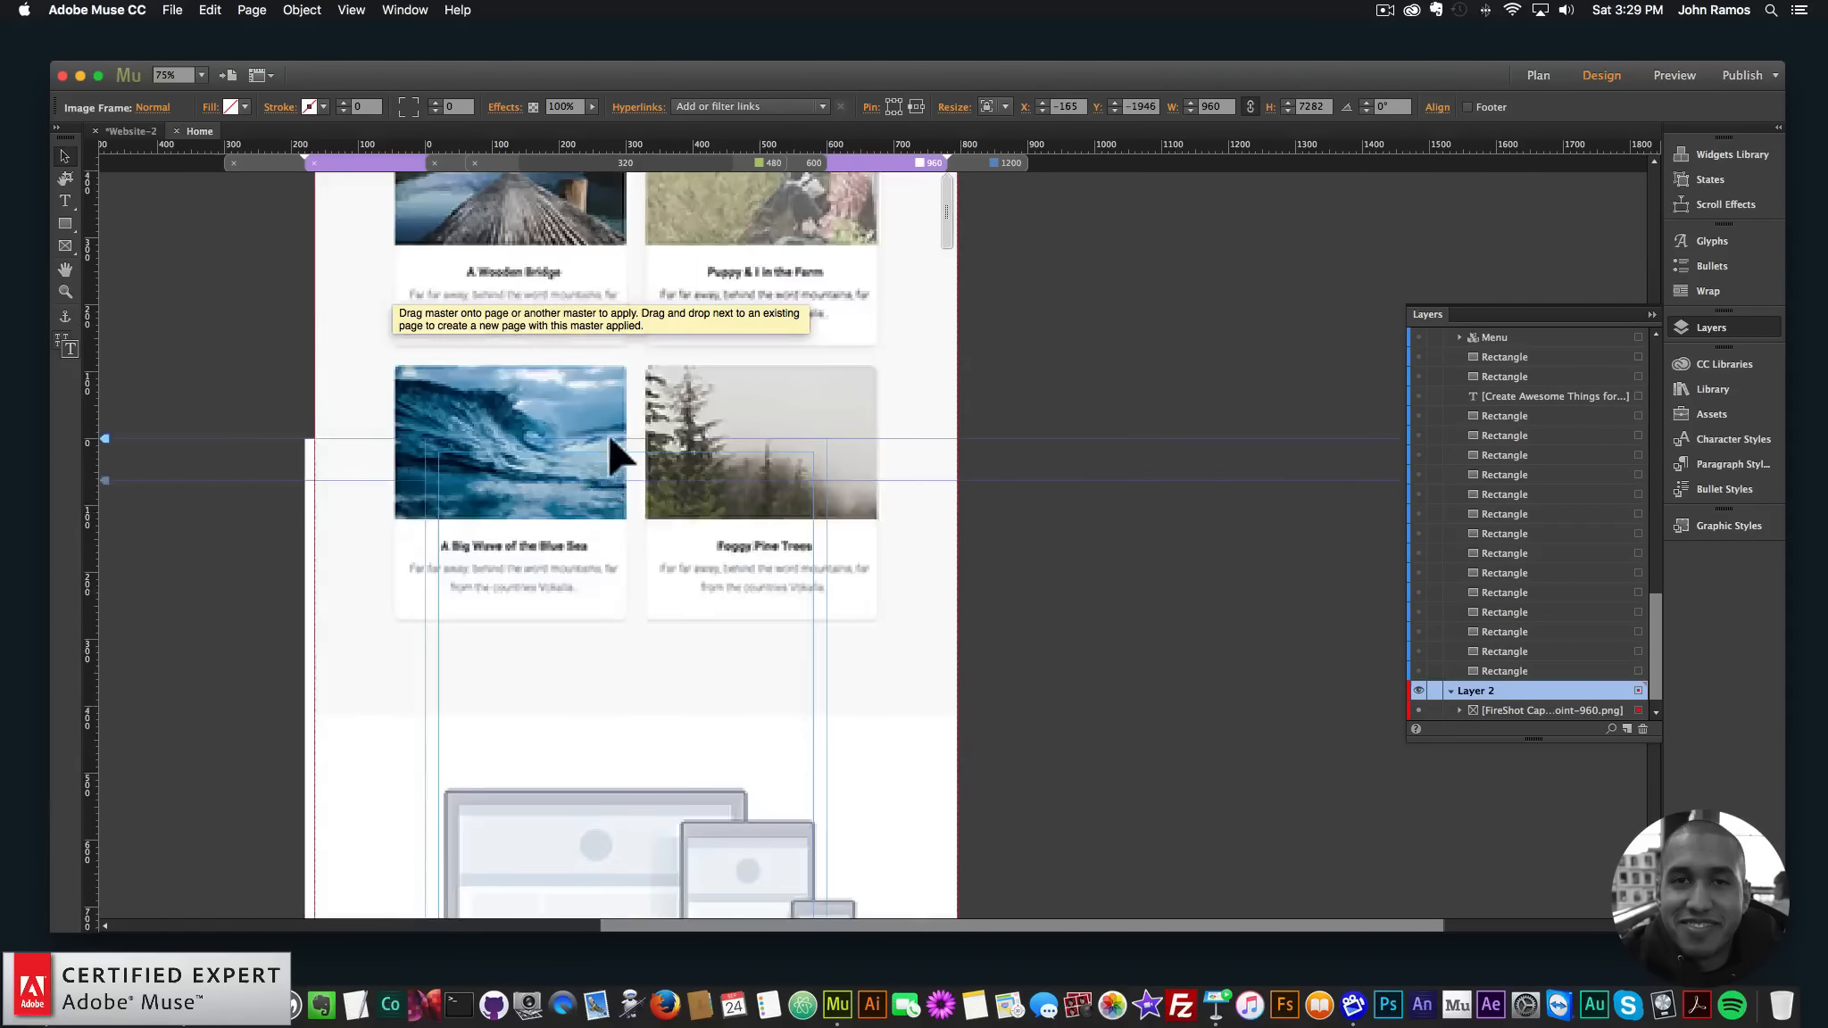
scroll(605, 430, "up", 6)
left_click_drag(516, 285, 514, 624)
left_click_drag(510, 433, 512, 703)
scroll(518, 661, "down", 10)
left_click_drag(431, 452, 359, 796)
left_click_drag(433, 516, 459, 460)
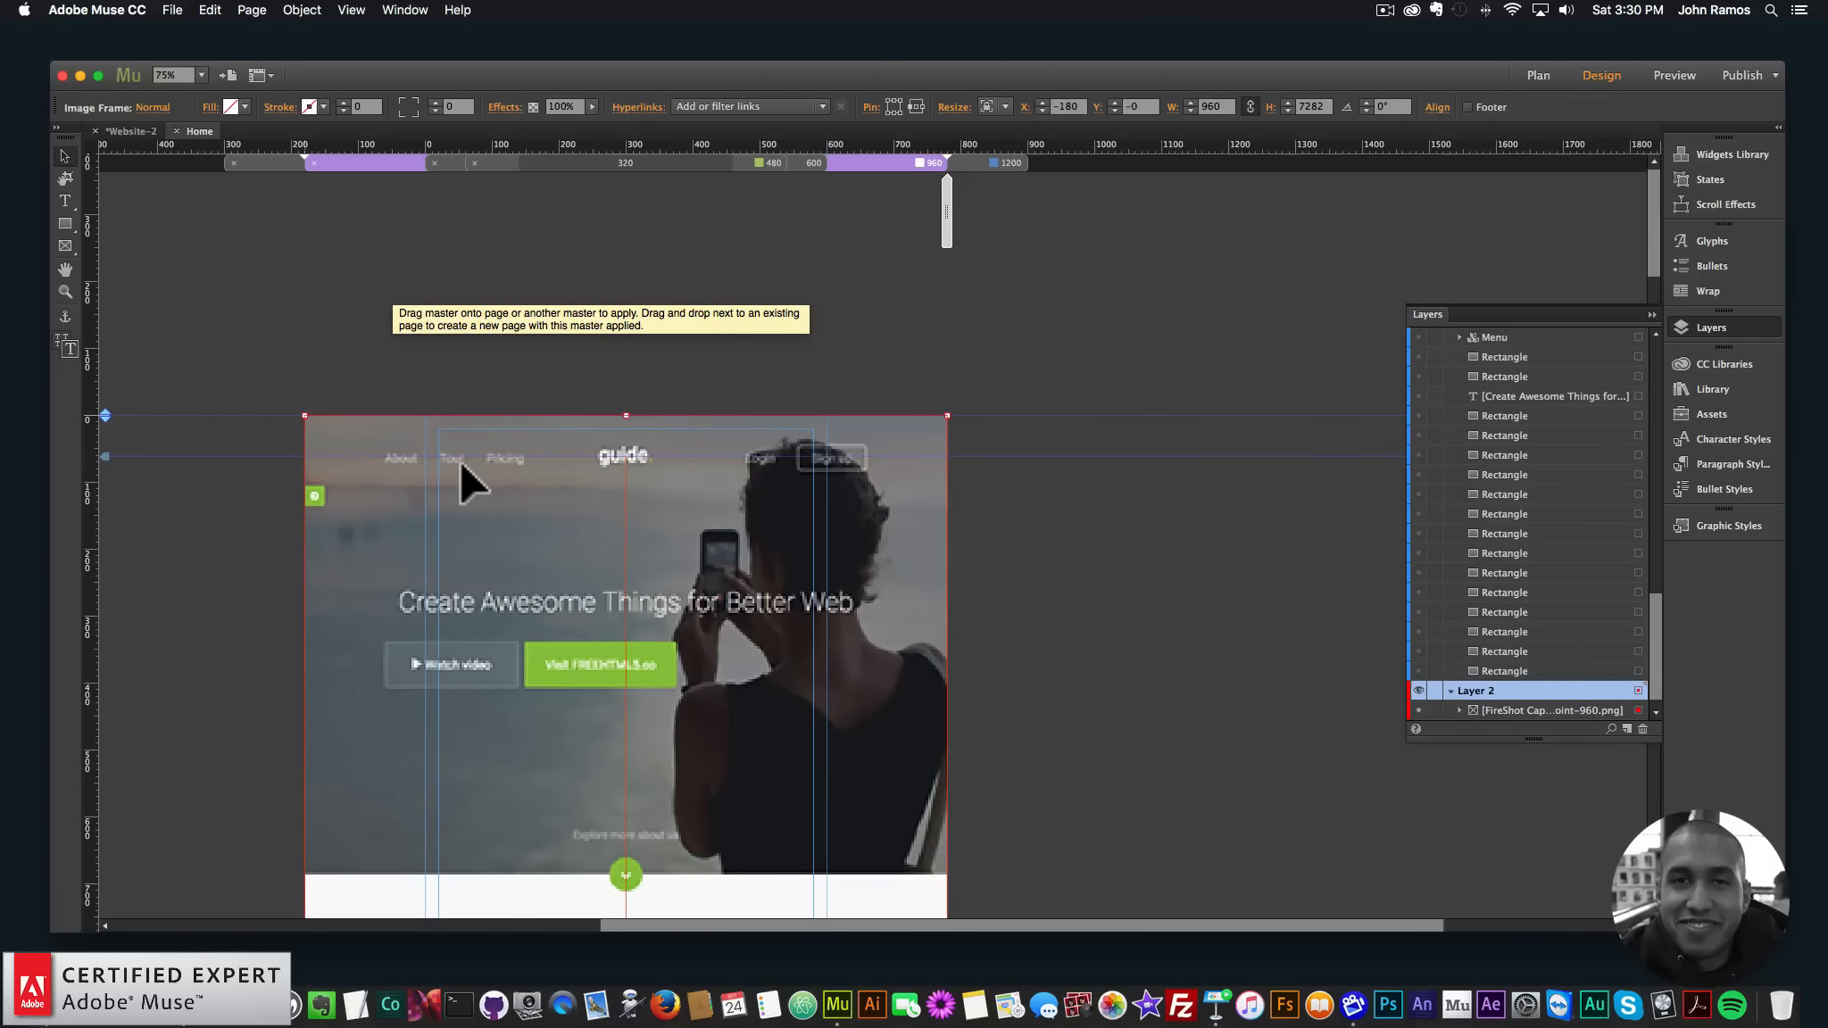
- Make Layer 1's page content visible again over the screenshot
left_click(1117, 497)
scroll(1397, 458, "down", 4)
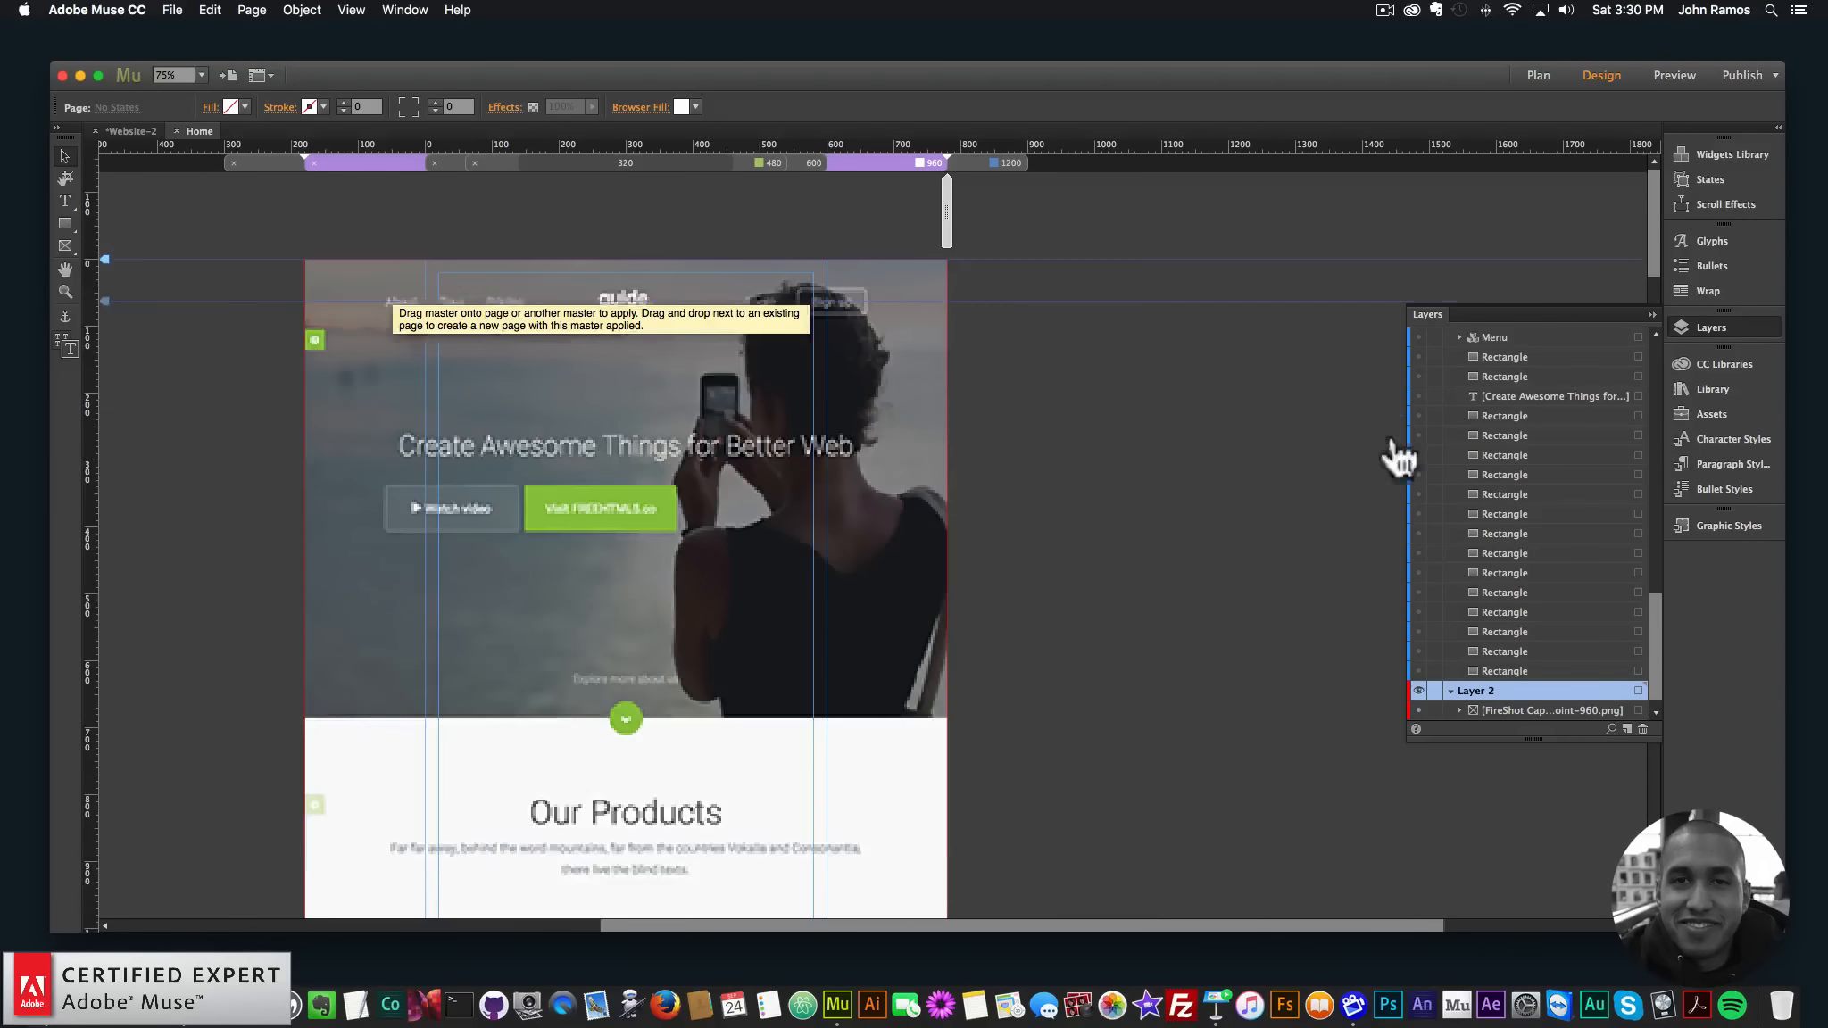
scroll(1419, 377, "up", 15)
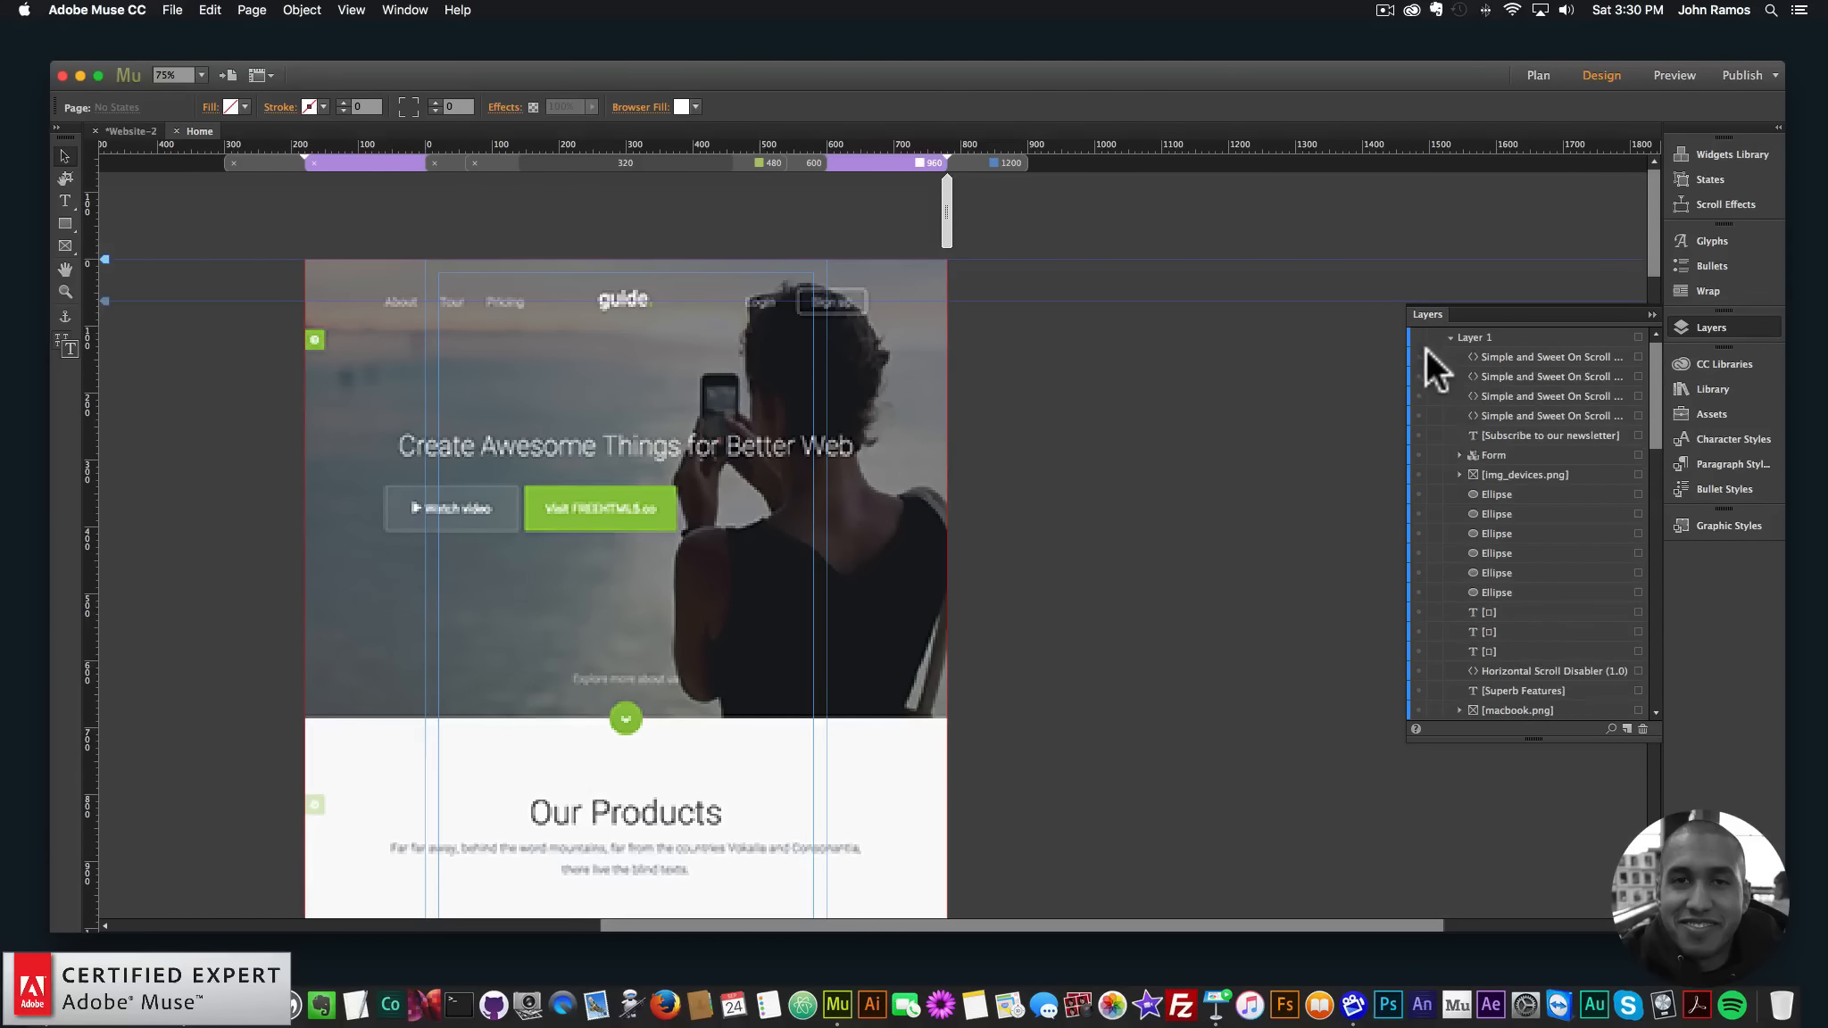
left_click(1418, 337)
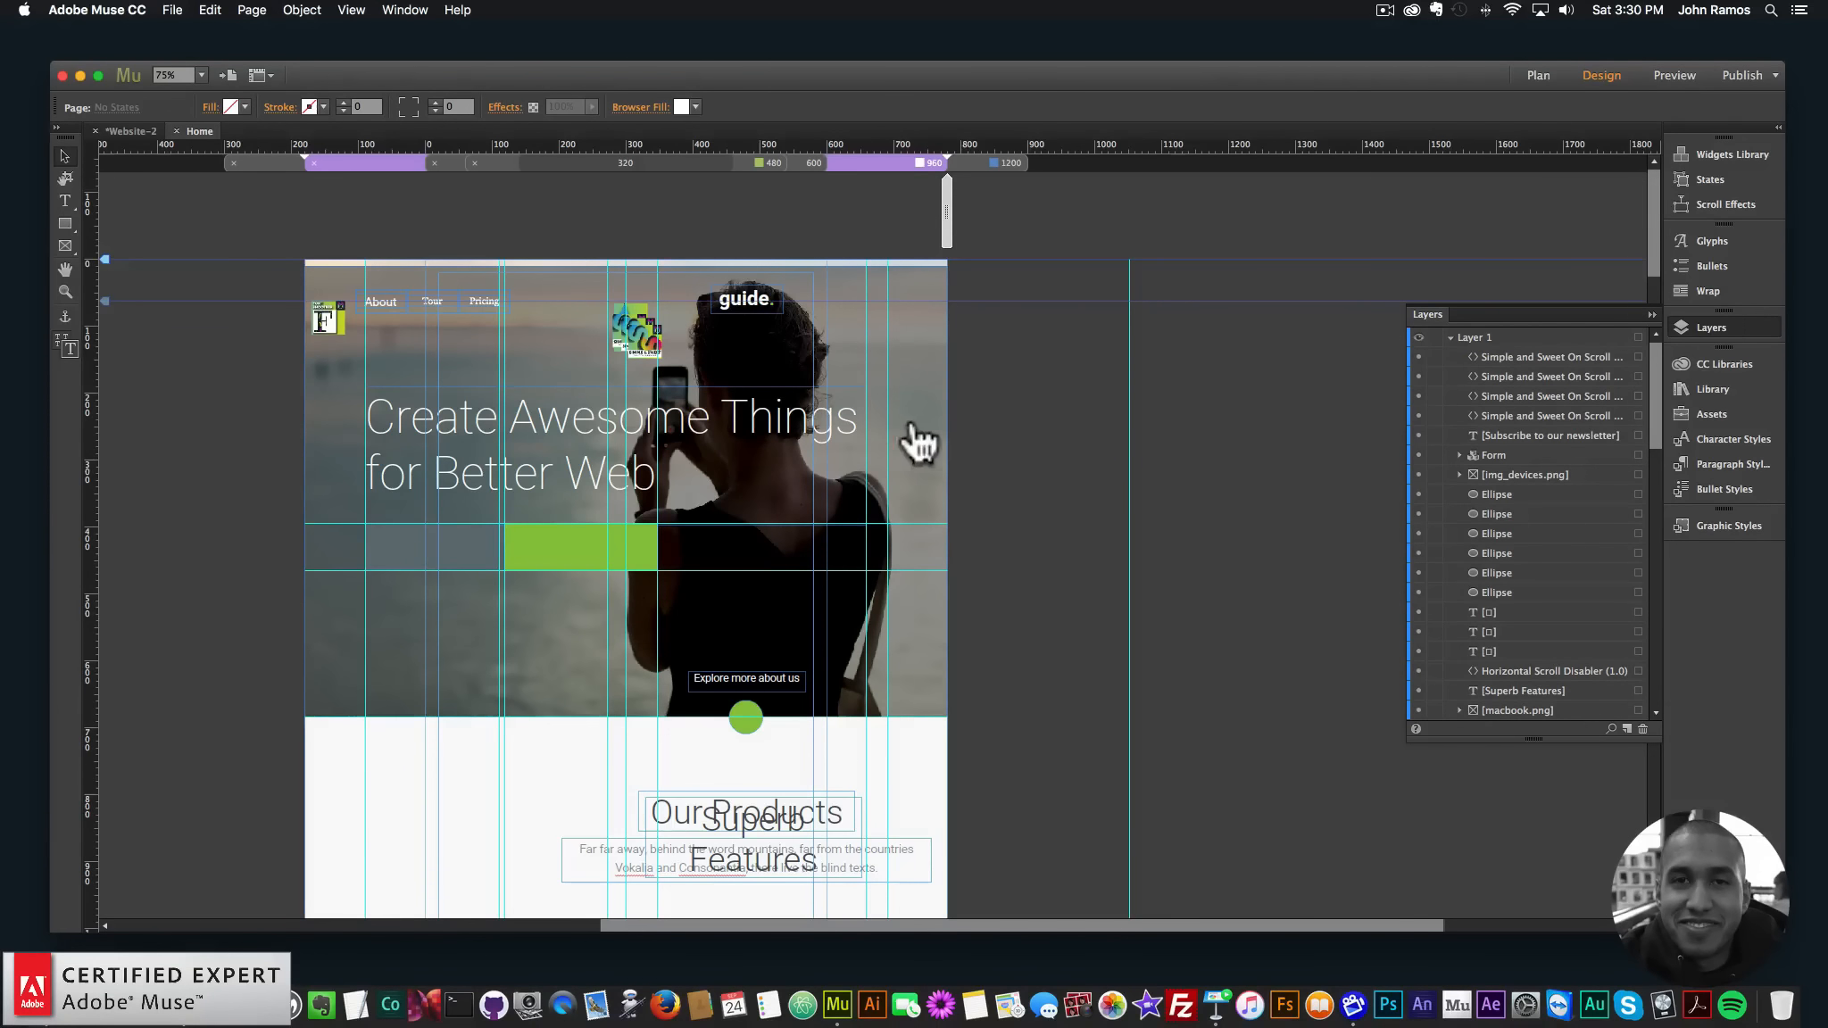
scroll(668, 500, "down", 10)
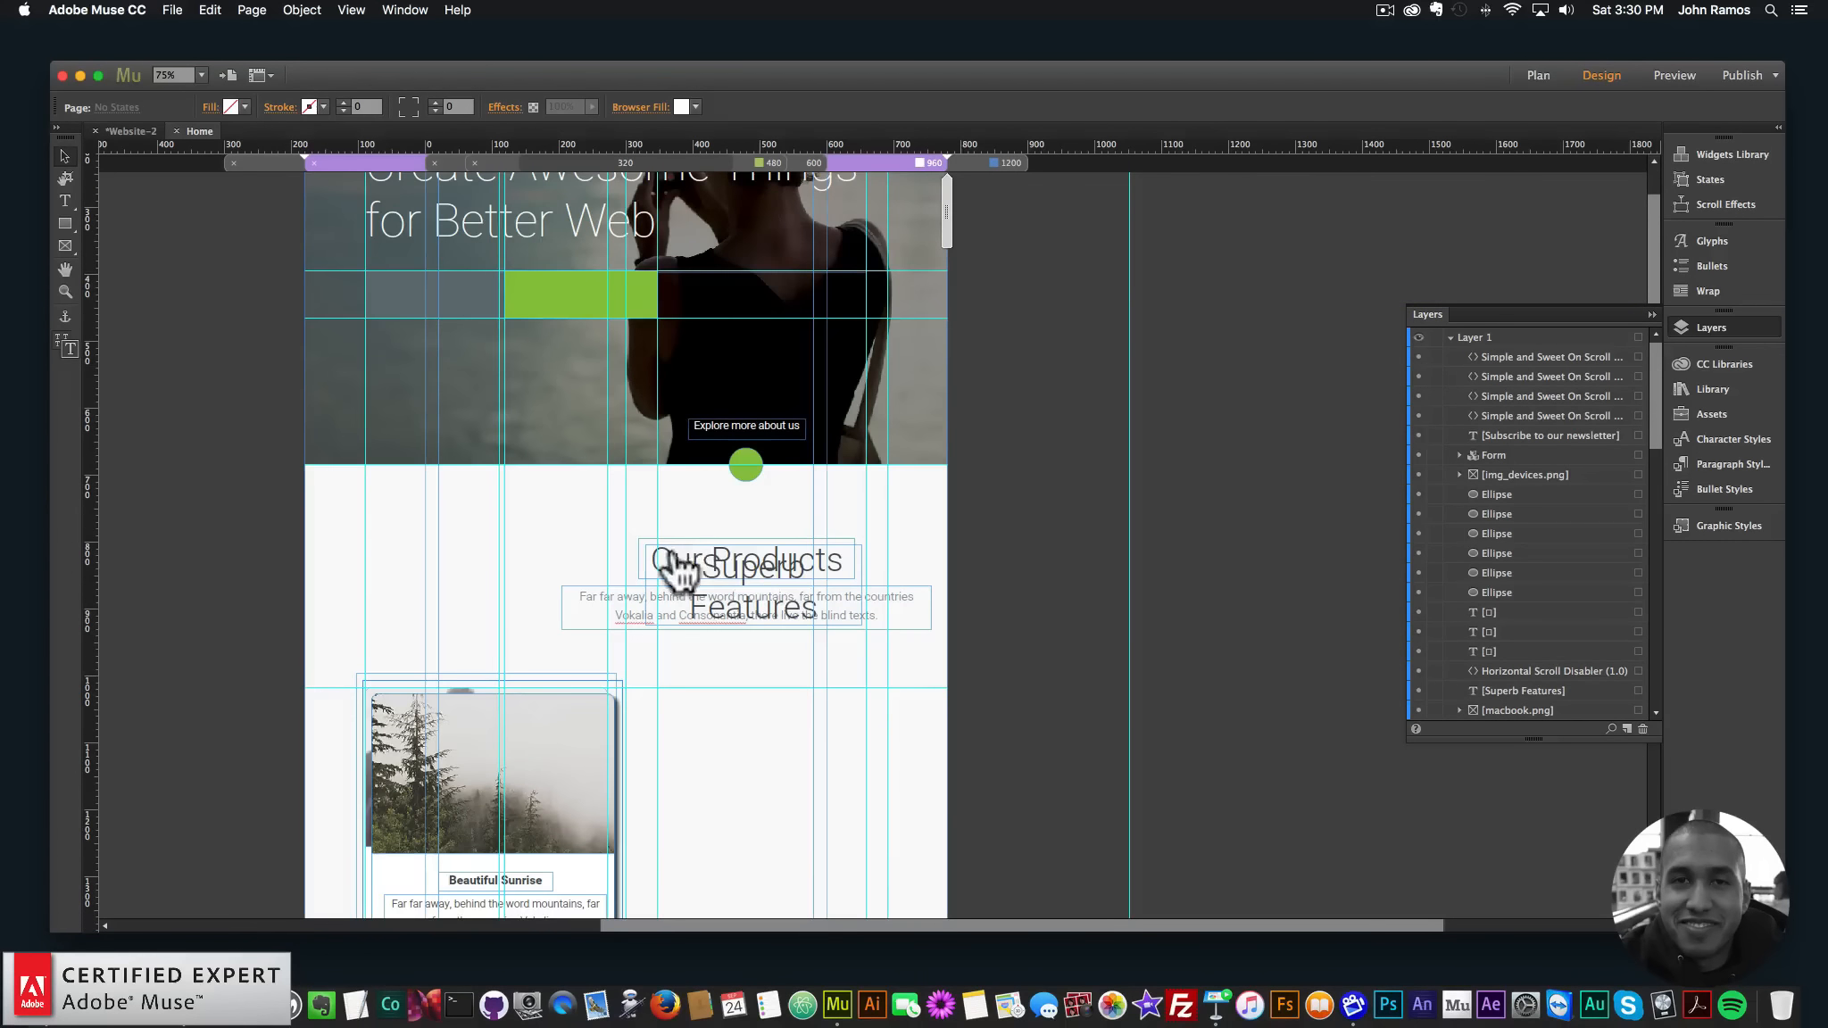
scroll(597, 561, "down", 4)
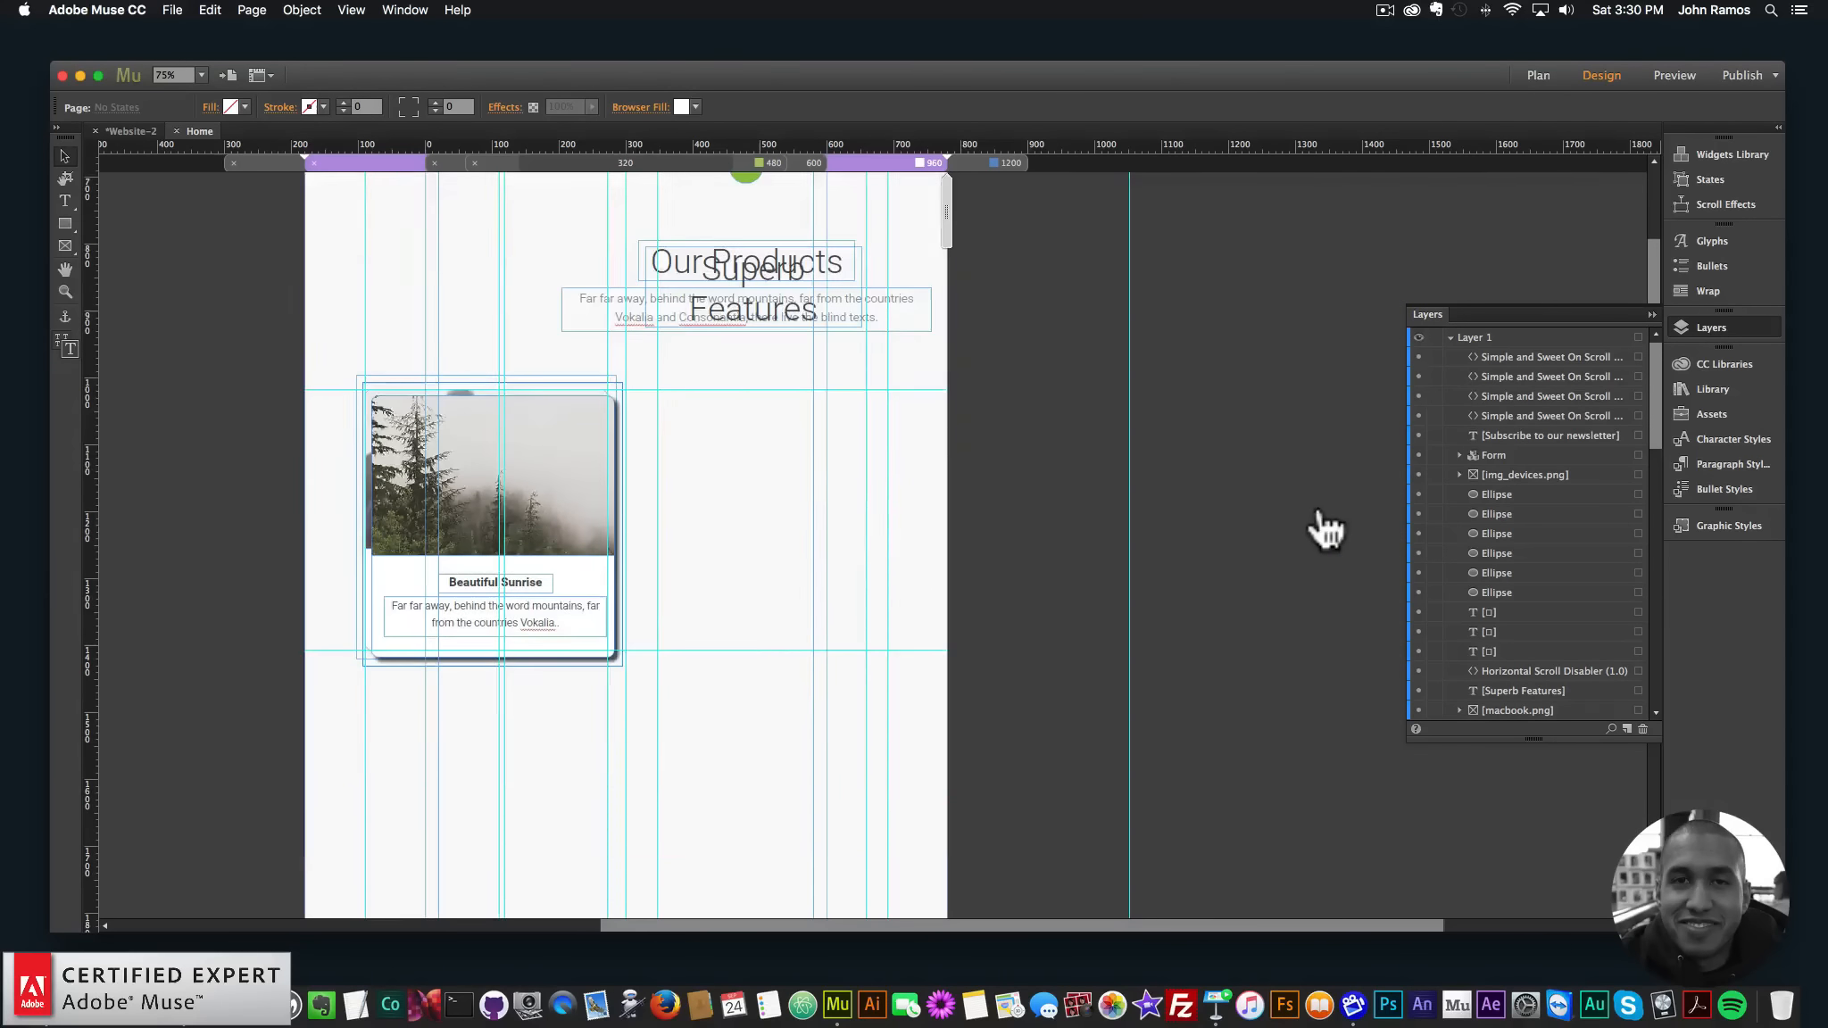
scroll(1326, 527, "up", 12)
scroll(1464, 527, "down", 15)
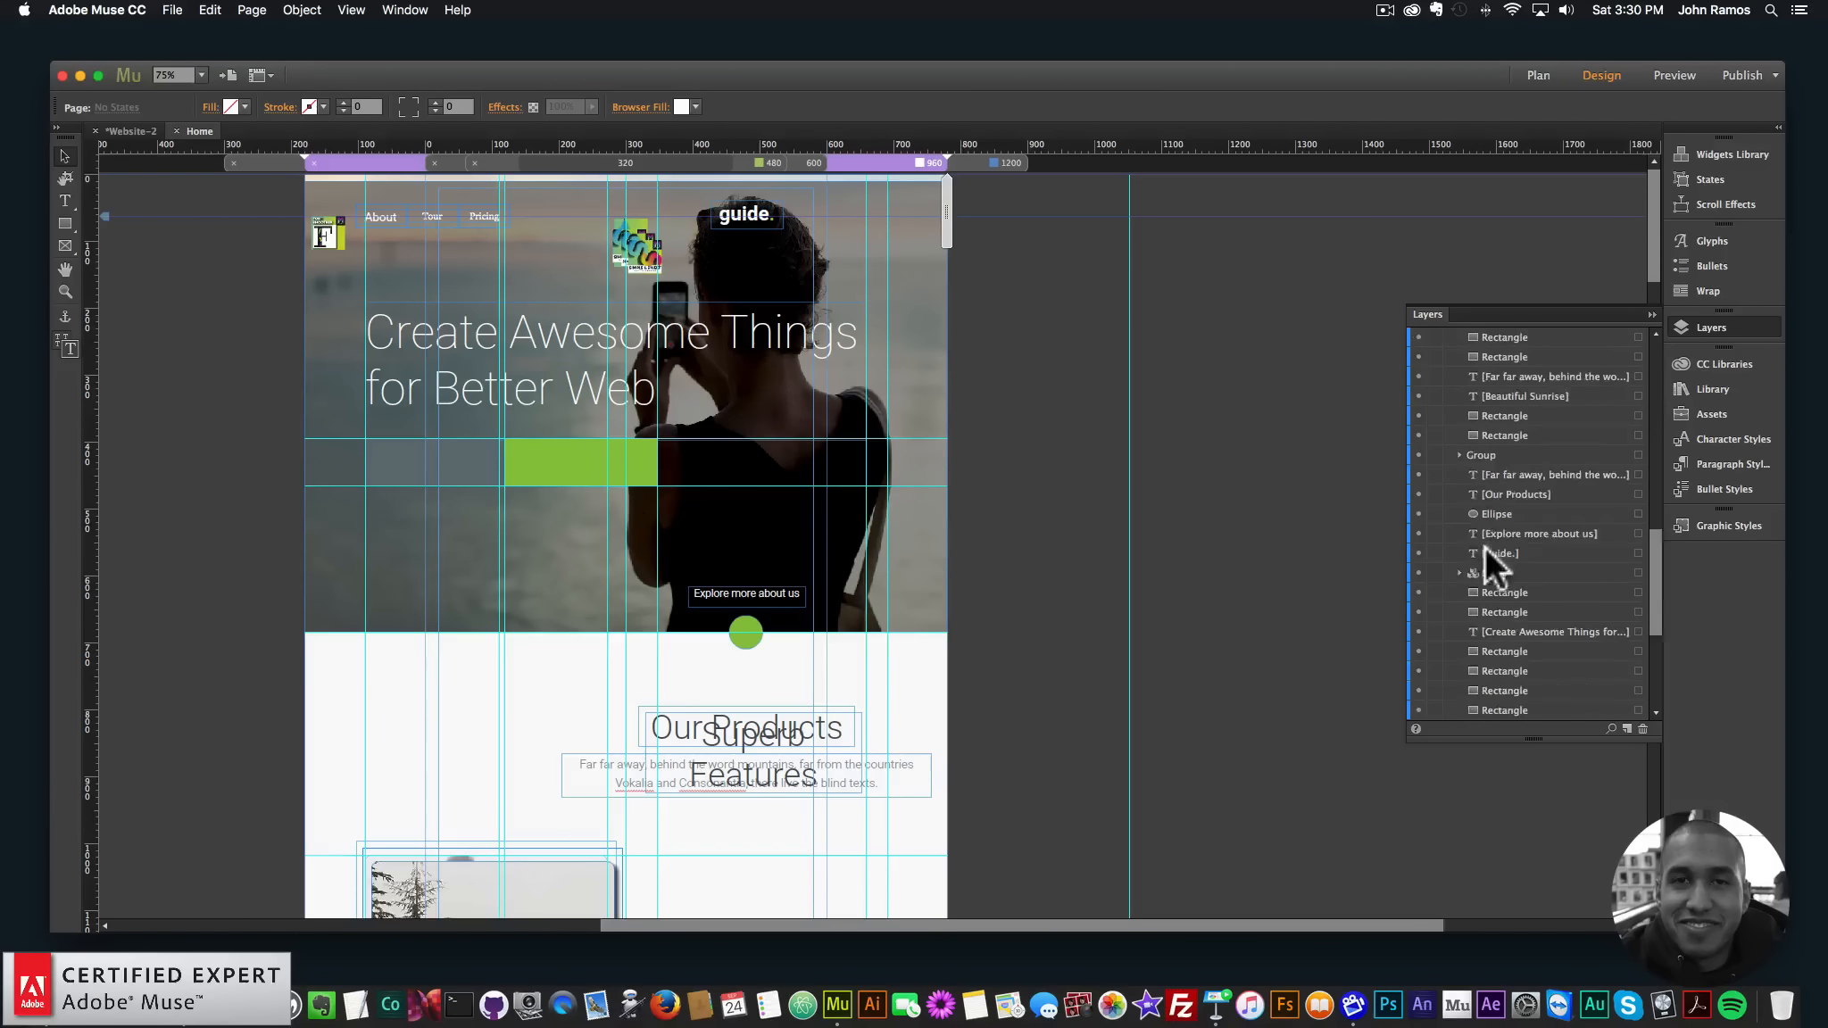
- Hide the two hero rectangles and align the green and grey rectangles with the screenshot's buttons
left_click(1418, 651)
left_click(1417, 630)
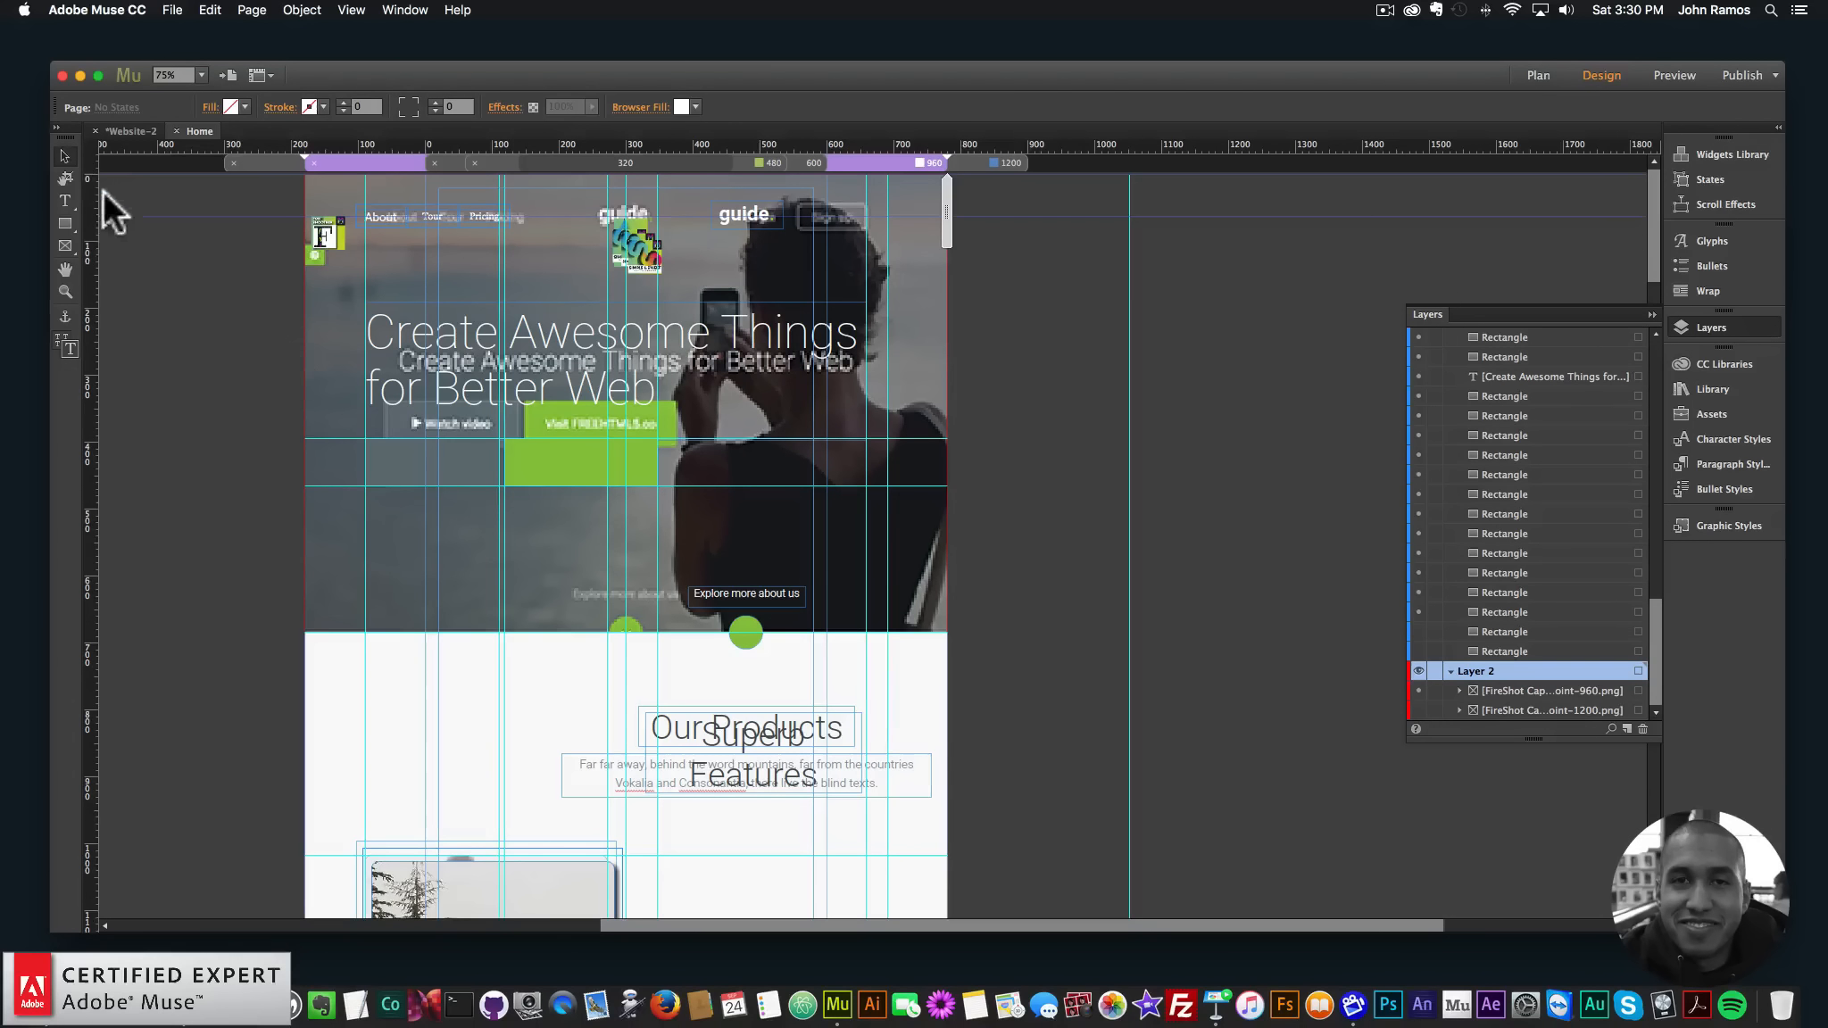
left_click_drag(562, 446, 576, 418)
left_click(419, 433)
left_click_drag(431, 467, 444, 434)
- Edit the headline text with formatting applied across all breakpoints
left_click(488, 330)
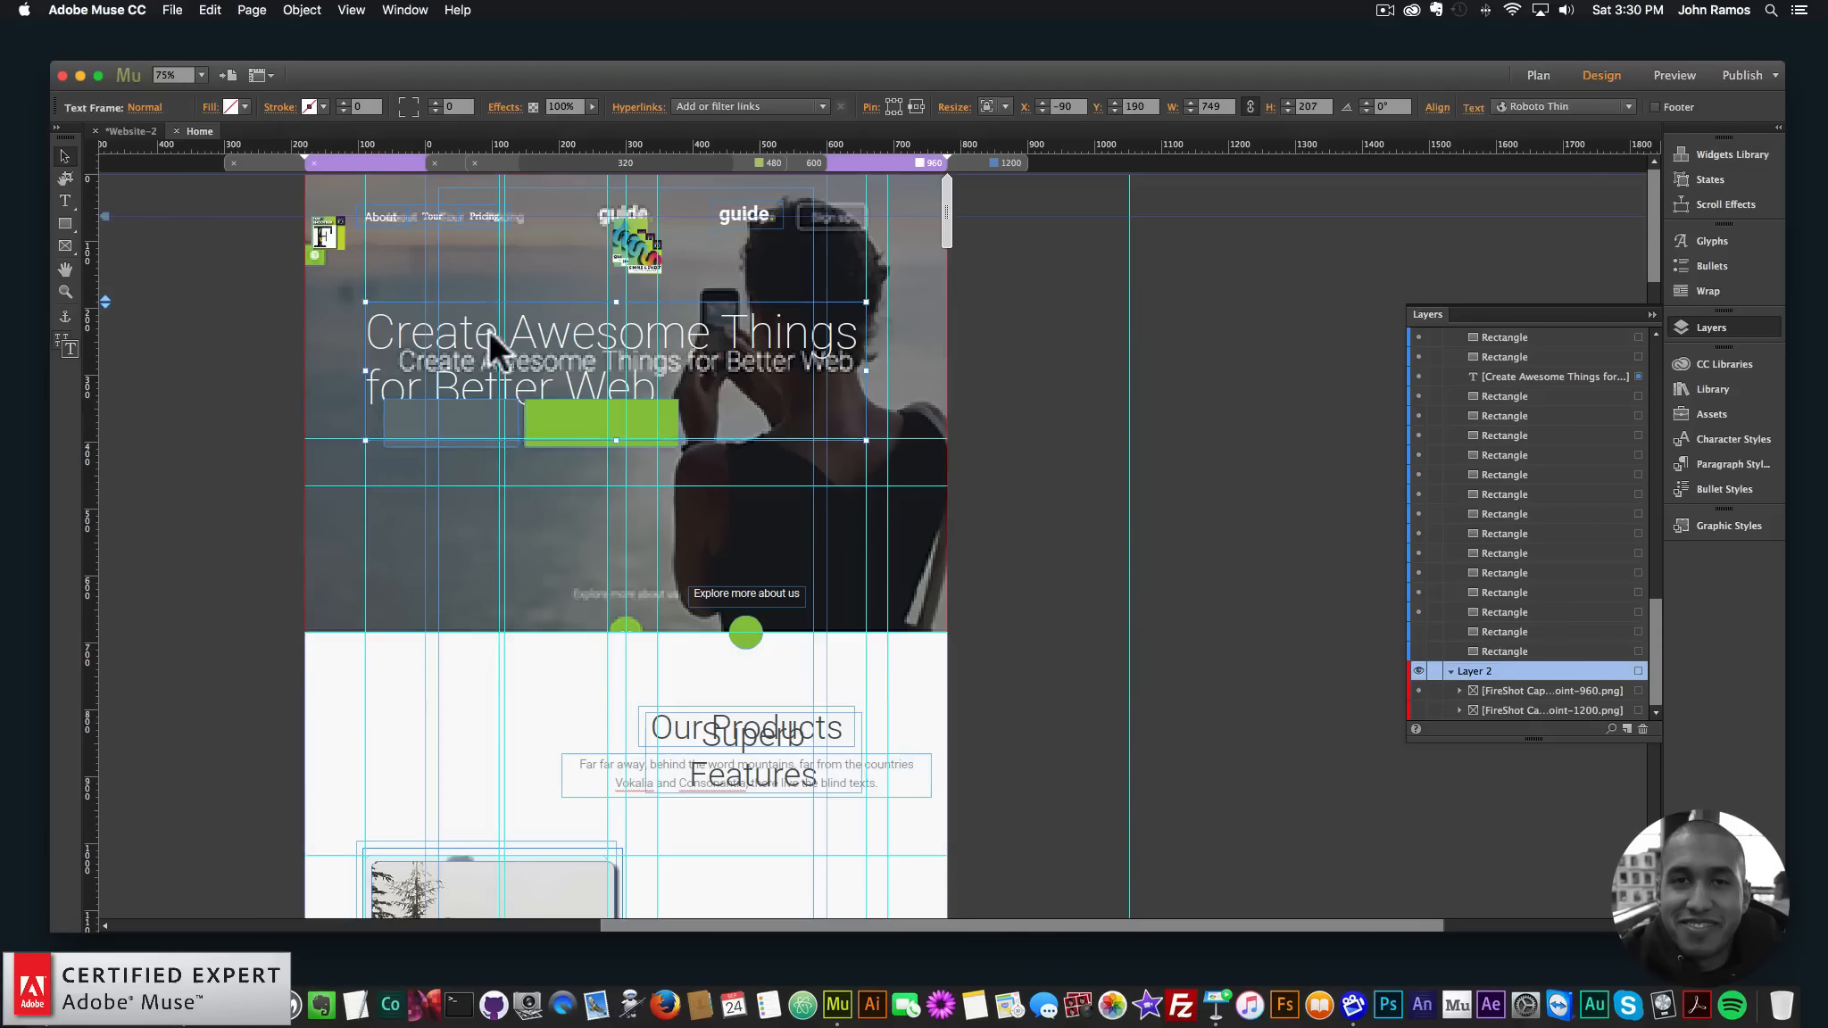
double_click(435, 370)
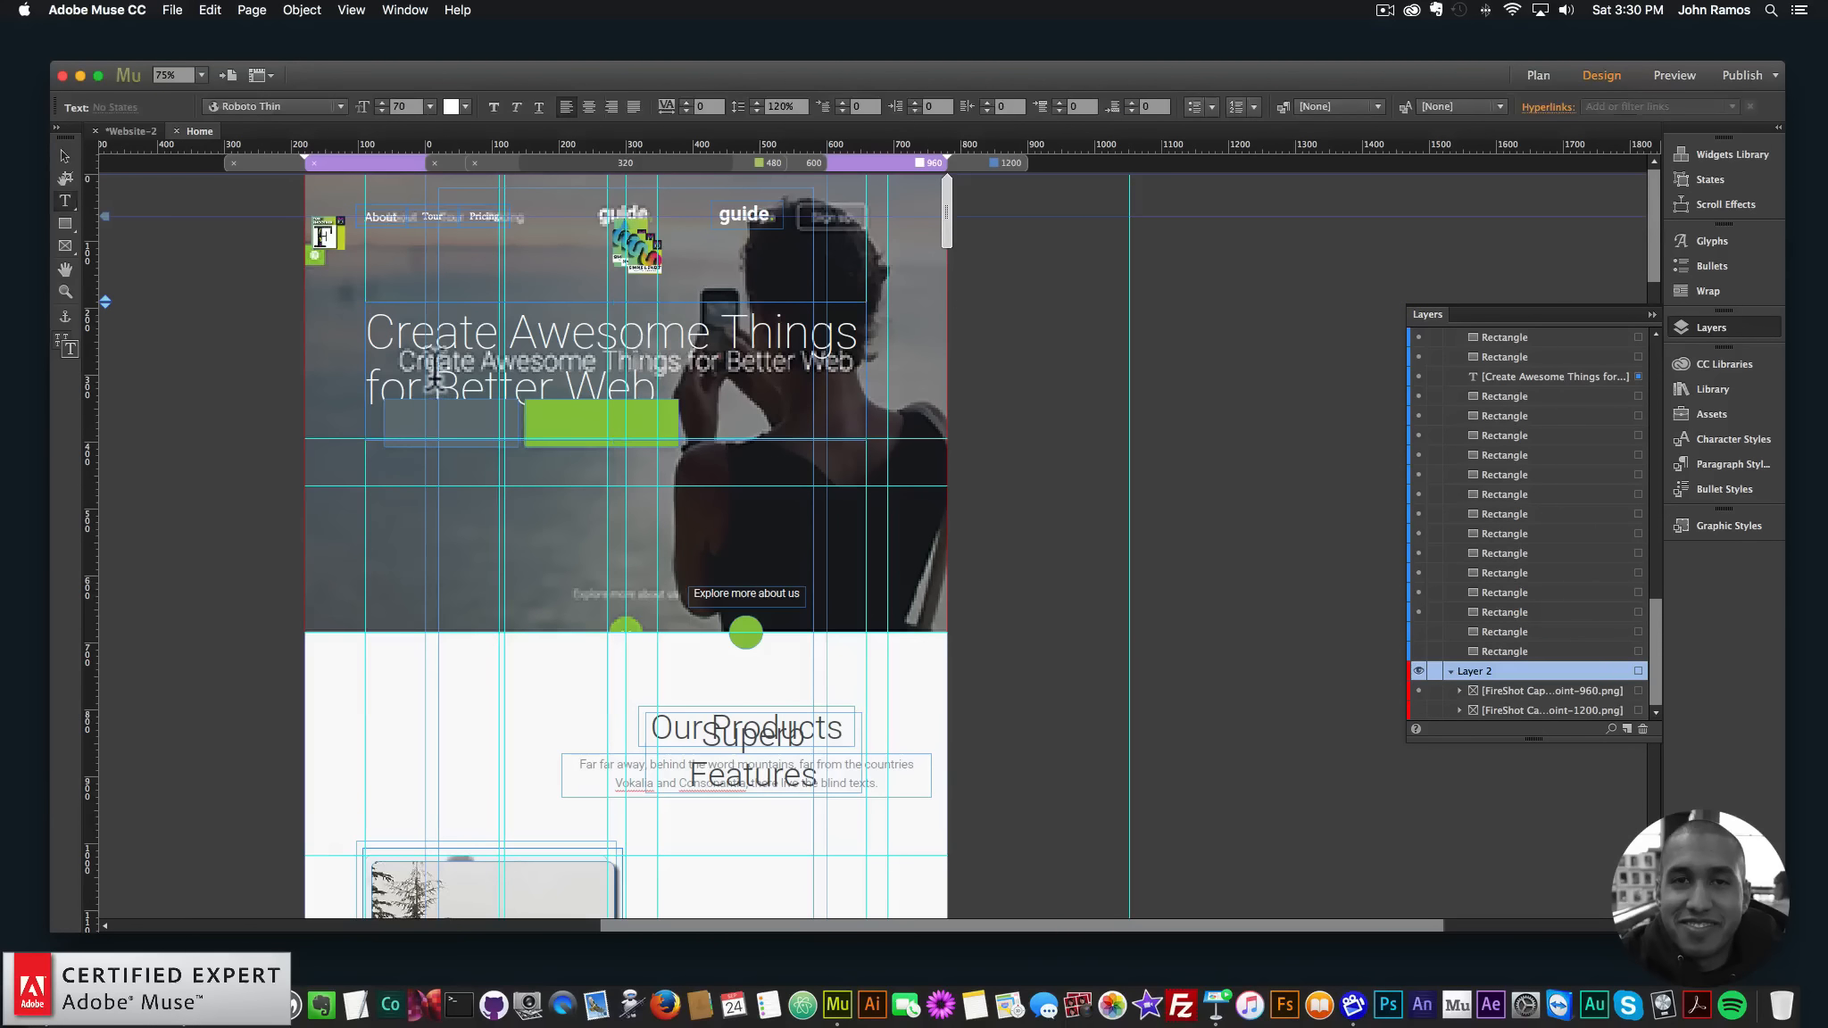
left_click(66, 345)
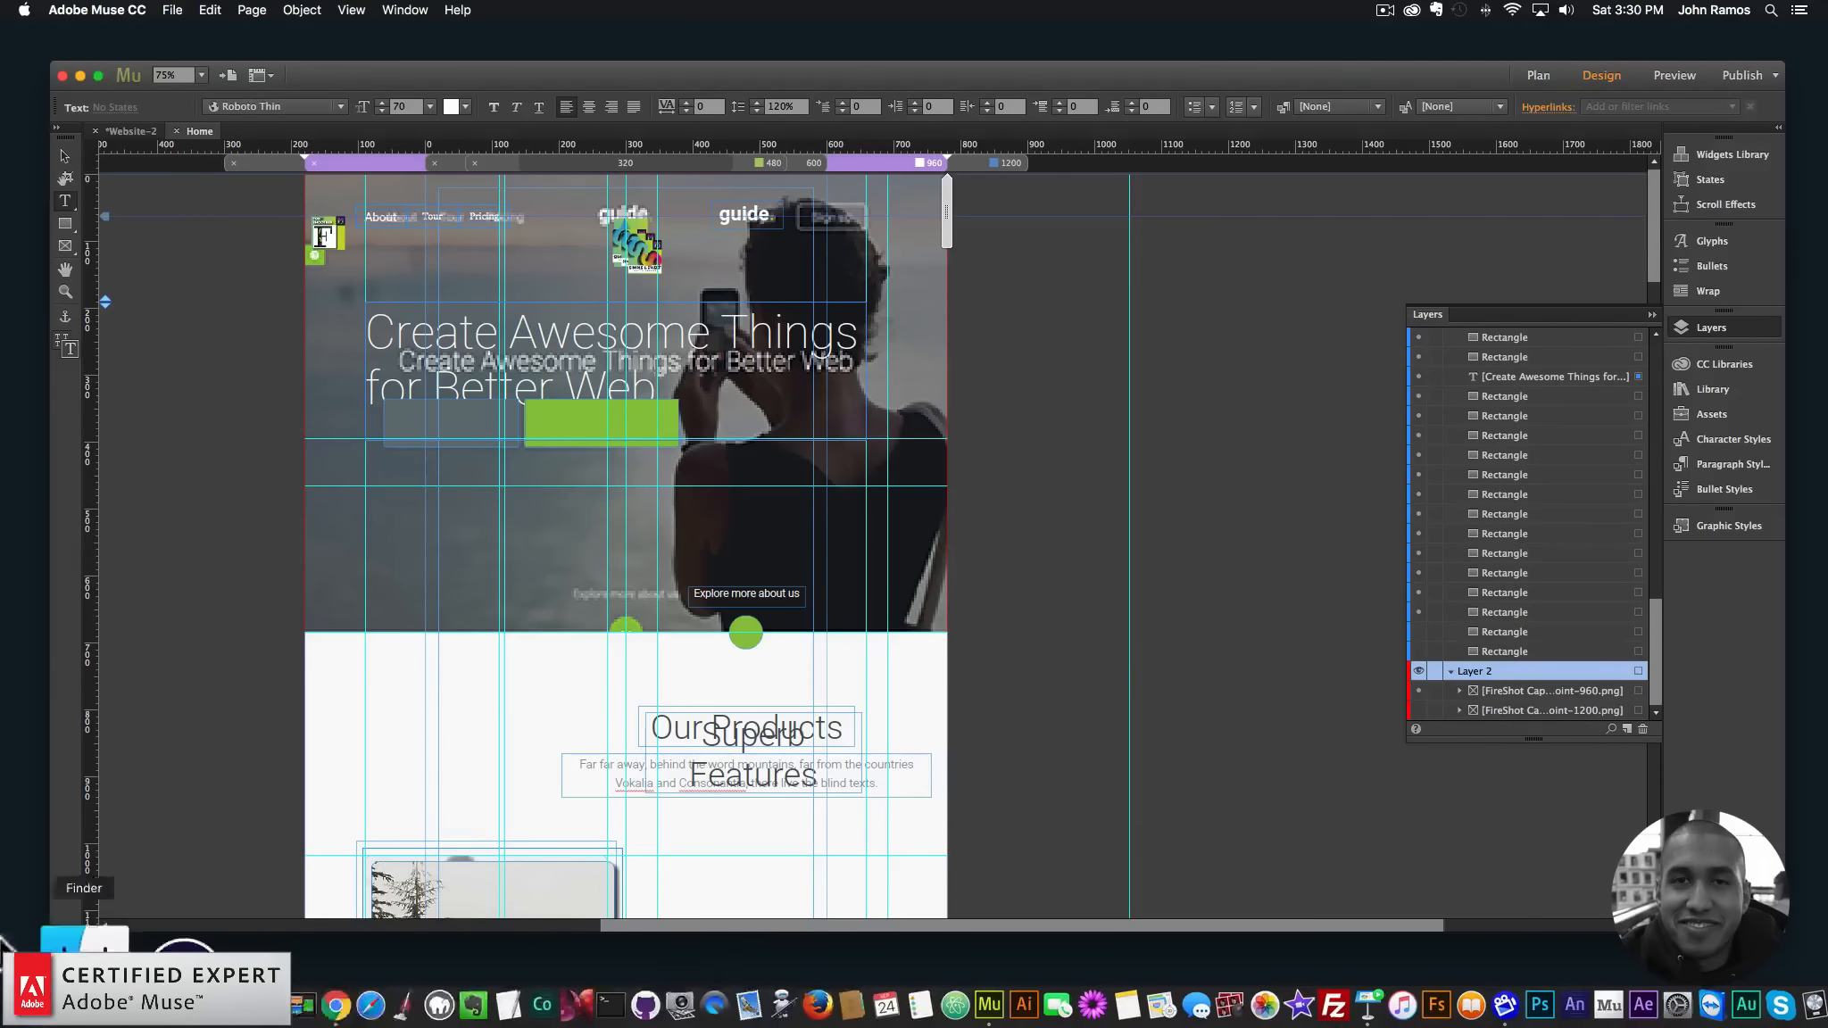
- Open the original Guide template tab in Chrome and turn on WhatFont
left_click(183, 1003)
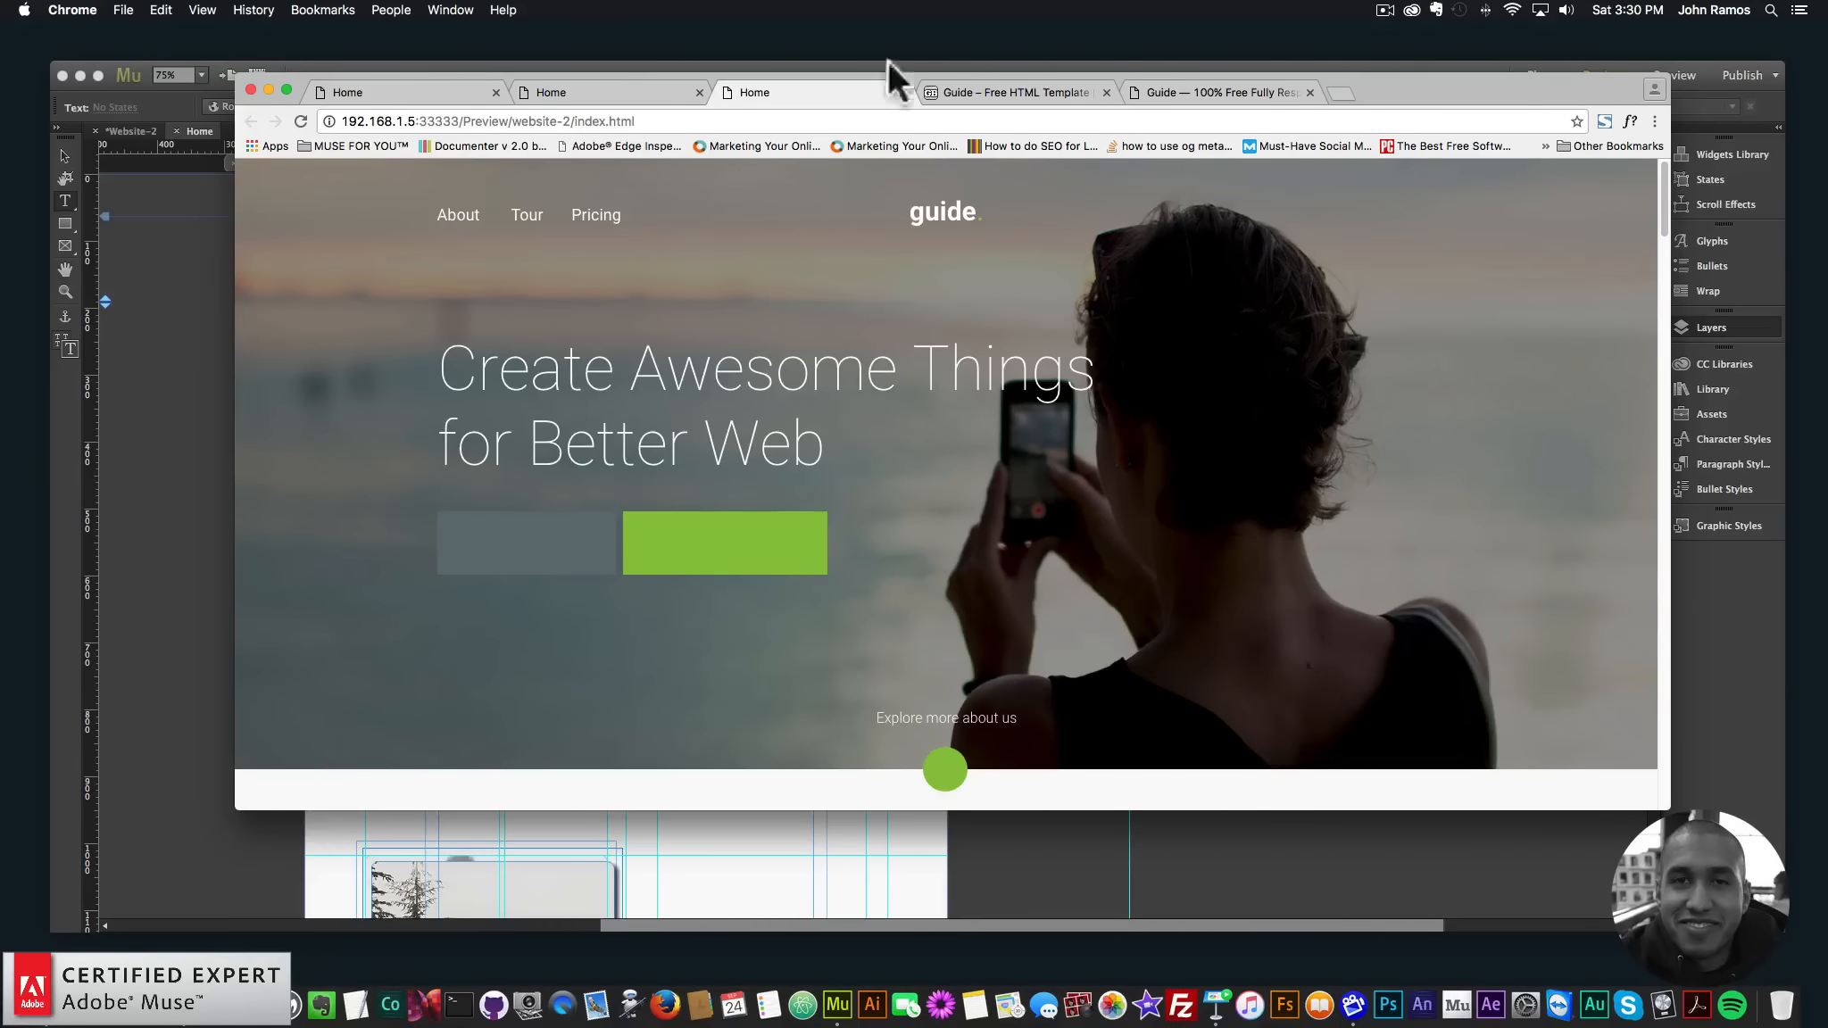
left_click(1026, 88)
left_click(1197, 93)
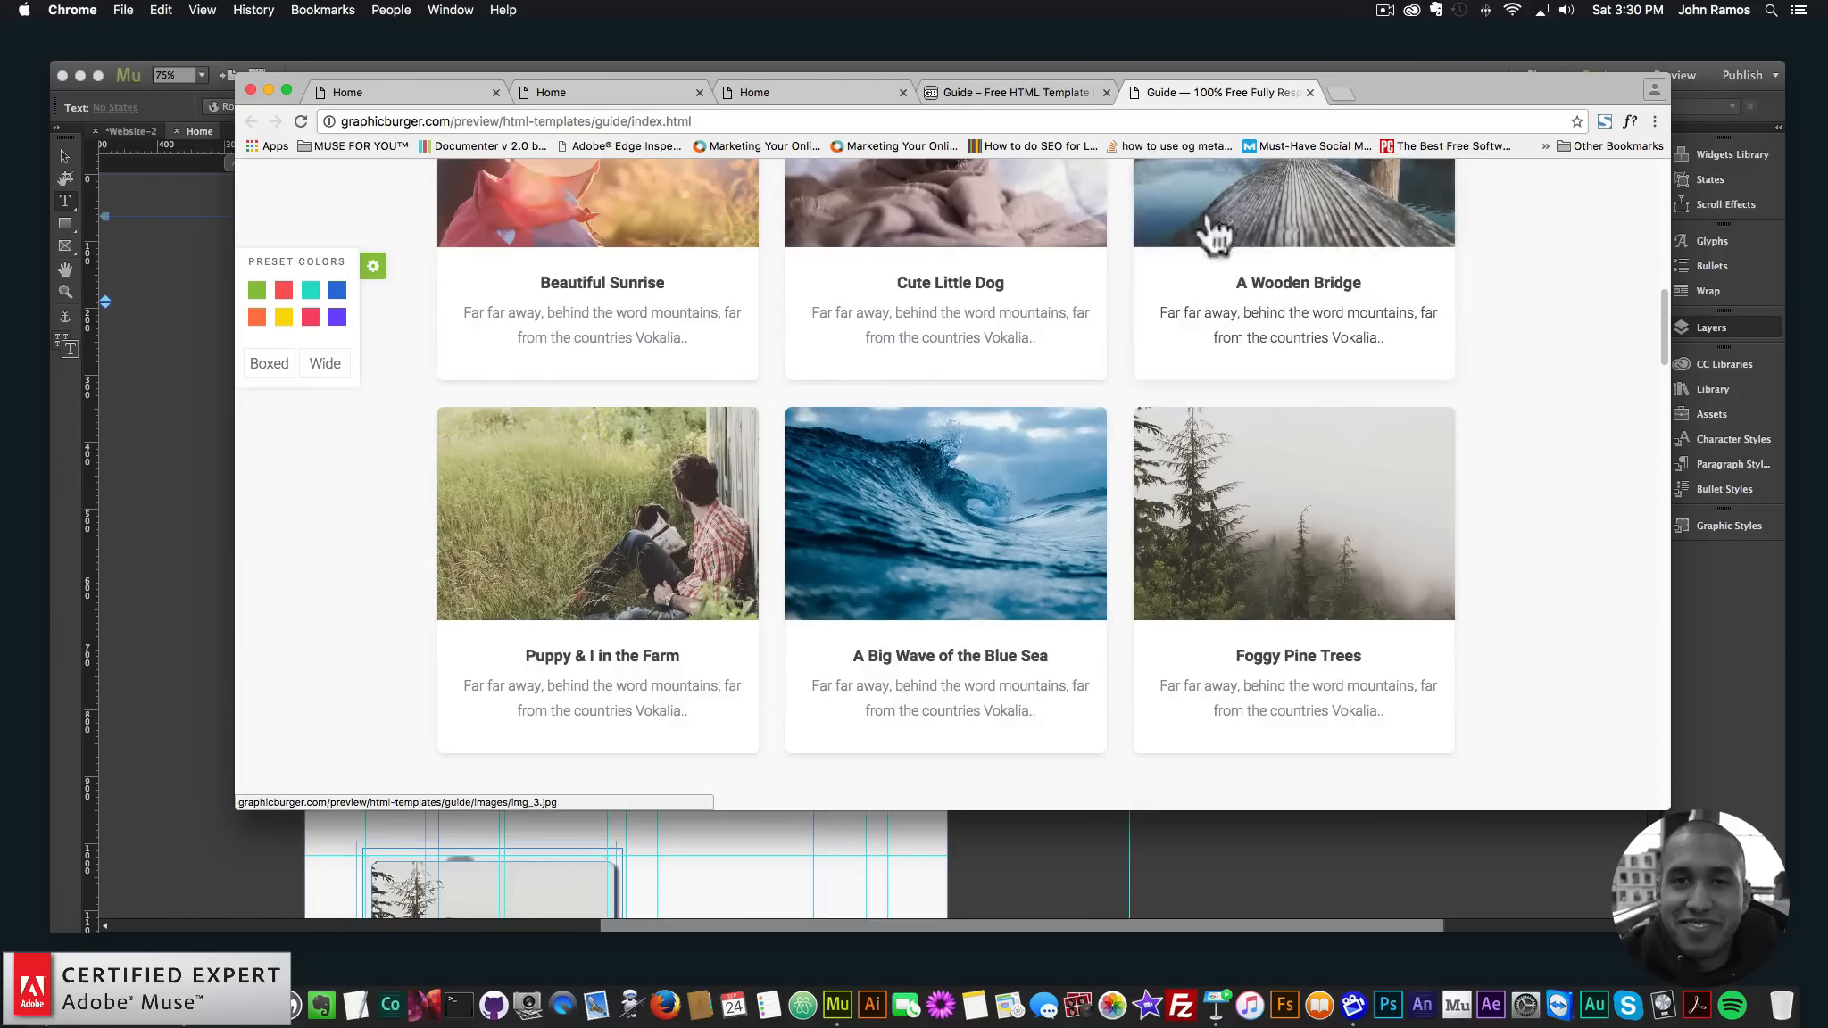
scroll(1214, 234, "up", 15)
left_click(1629, 122)
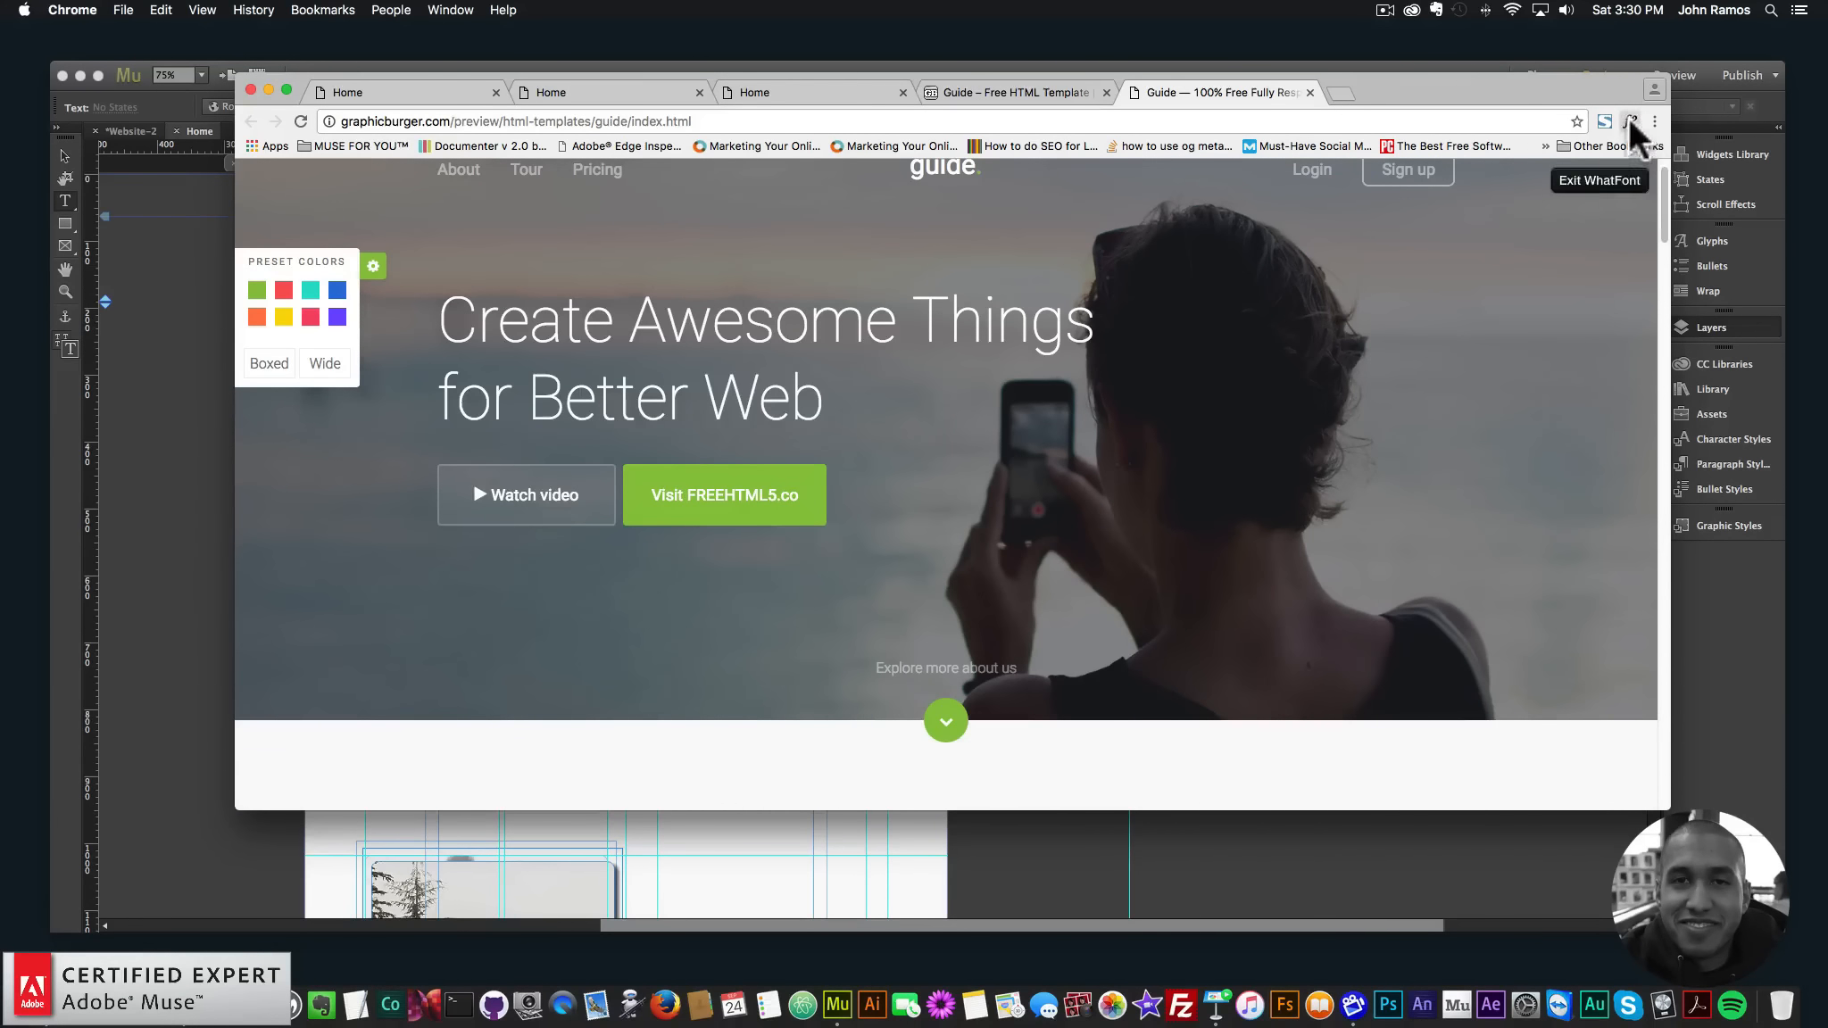
scroll(1140, 474, "down", 4)
- Narrow the window and read the headline font as Roboto 100, 40px, 57px line height
left_click_drag(1666, 335, 1064, 339)
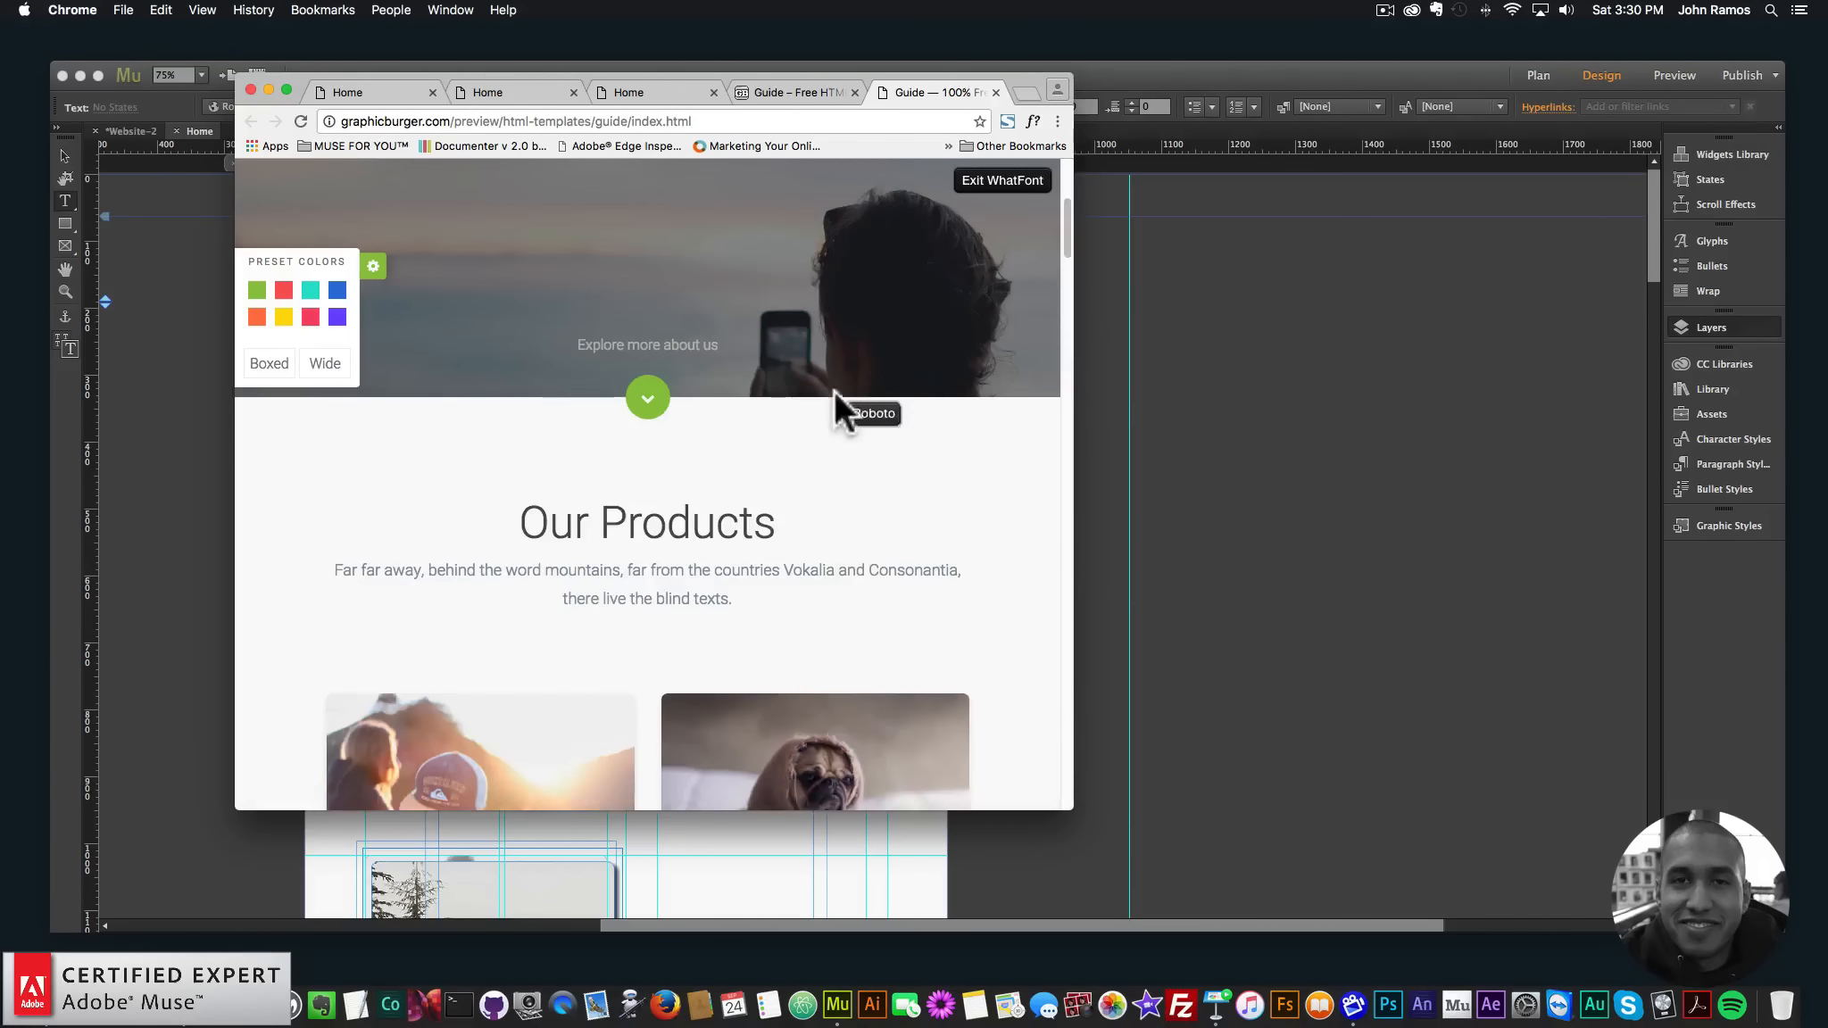
scroll(834, 390, "down", 3)
scroll(827, 414, "up", 8)
left_click(661, 408)
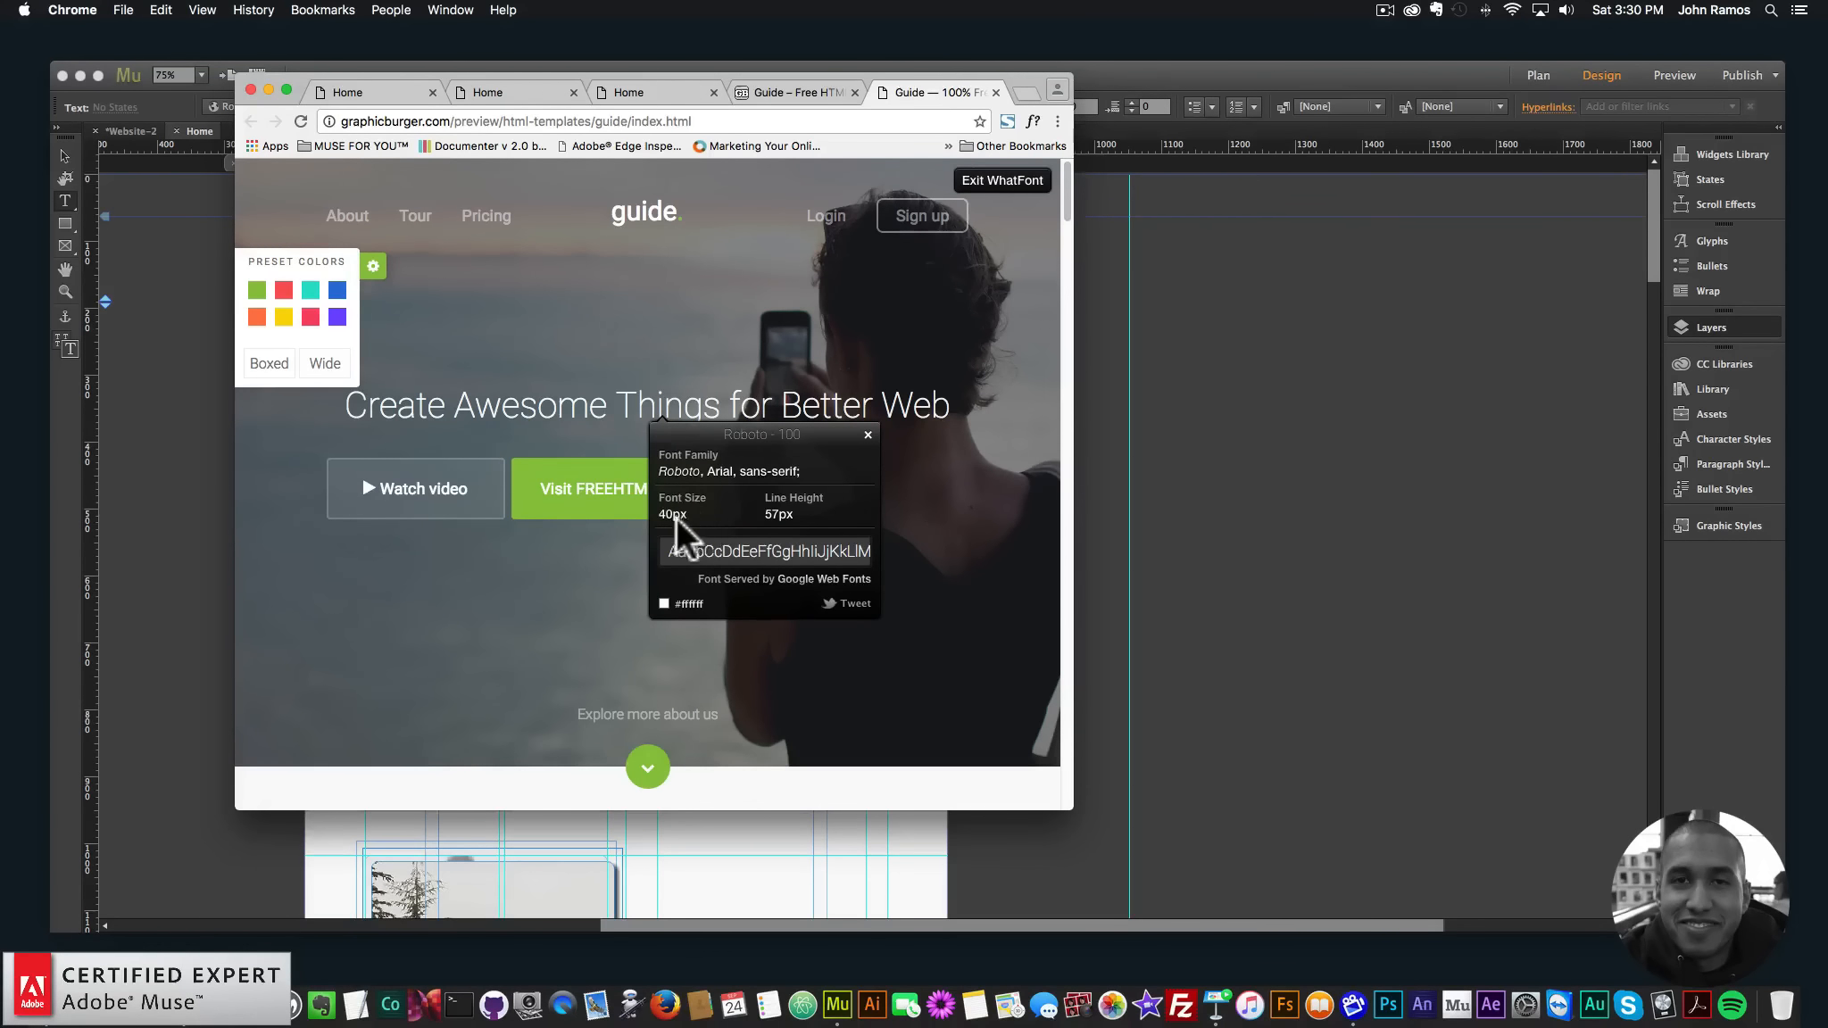
left_click(136, 437)
double_click(712, 327)
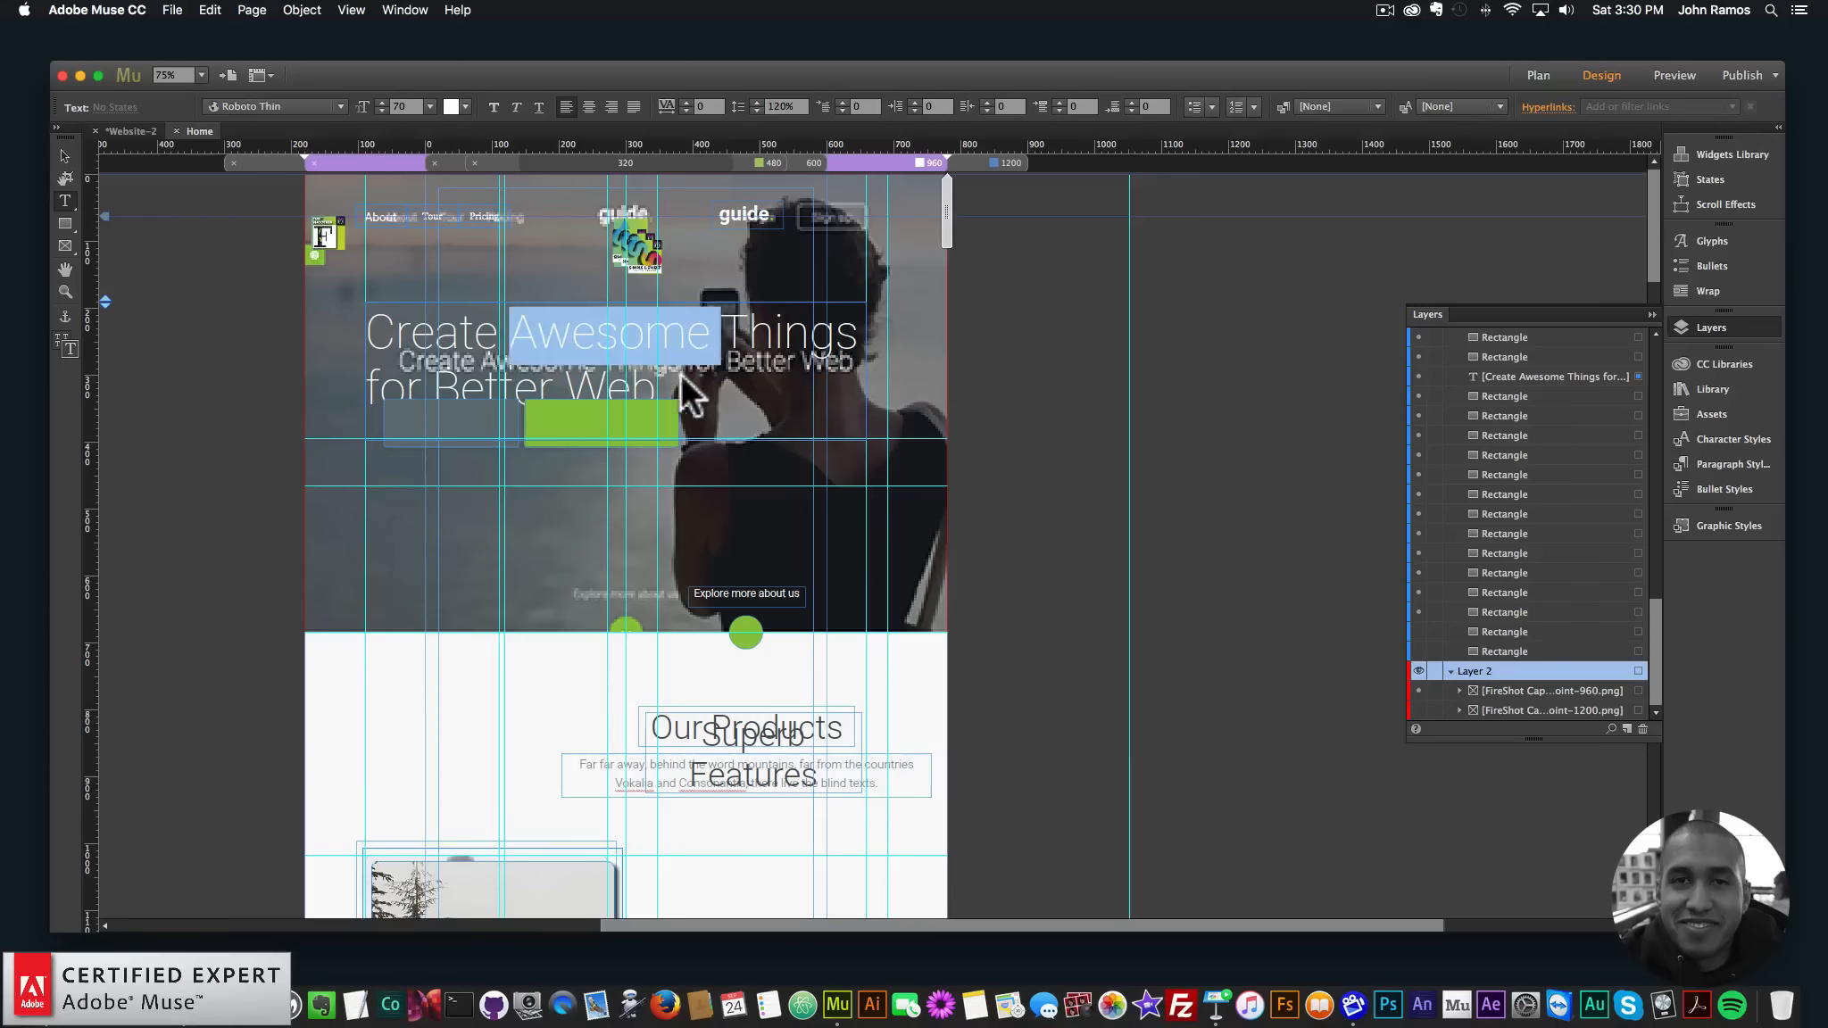
- Set the headline font size to 40 and join it onto a single line
left_click_drag(680, 373, 290, 298)
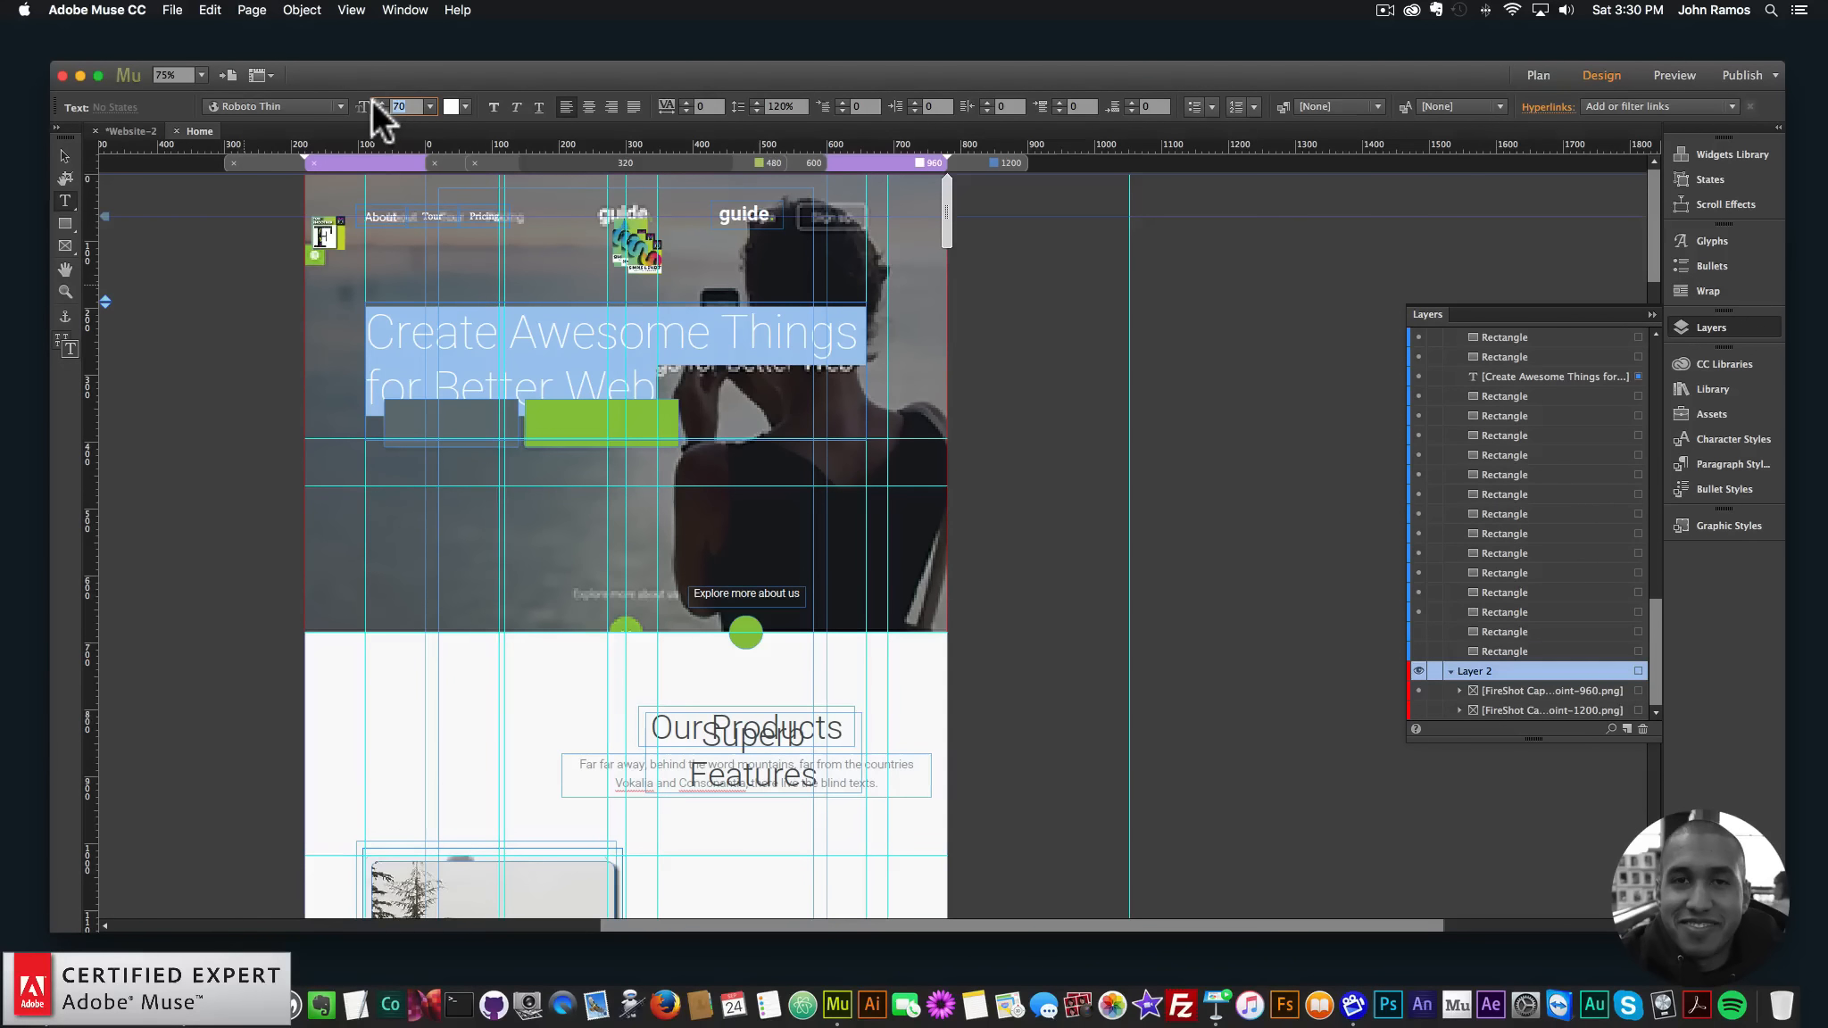
type("40")
key("Return")
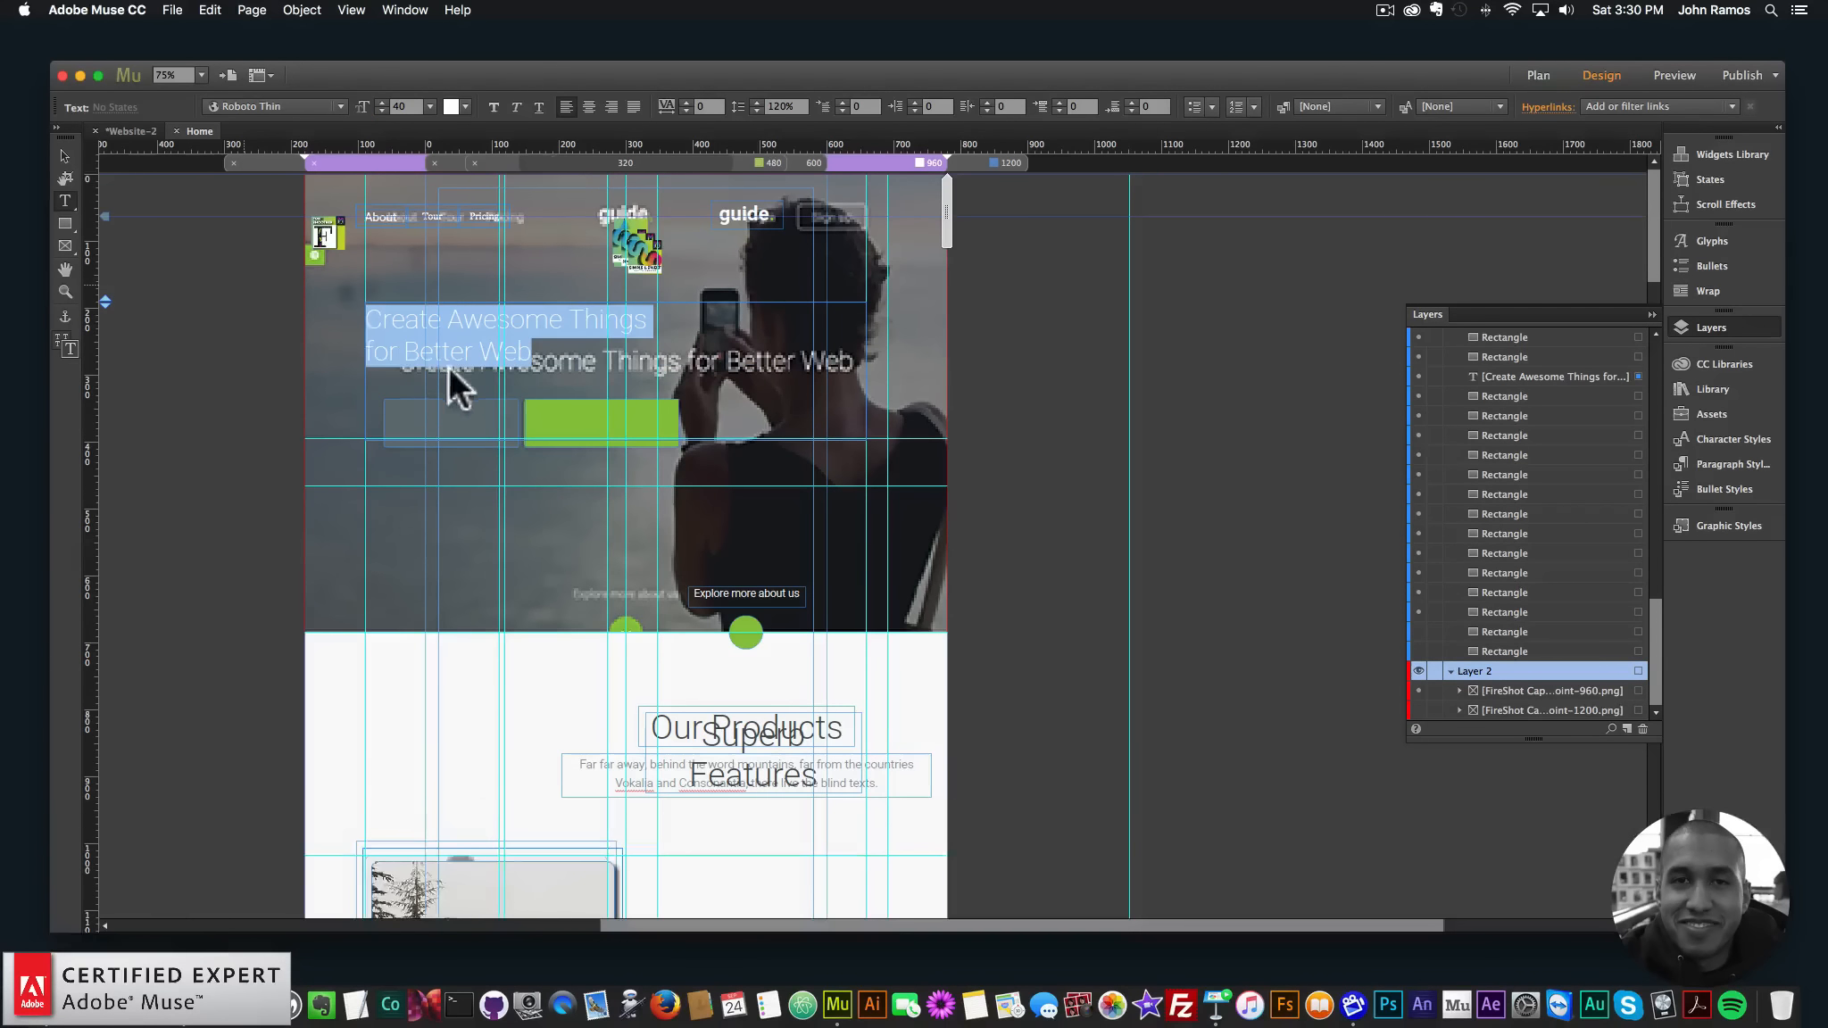
left_click(367, 351)
key("BackSpace")
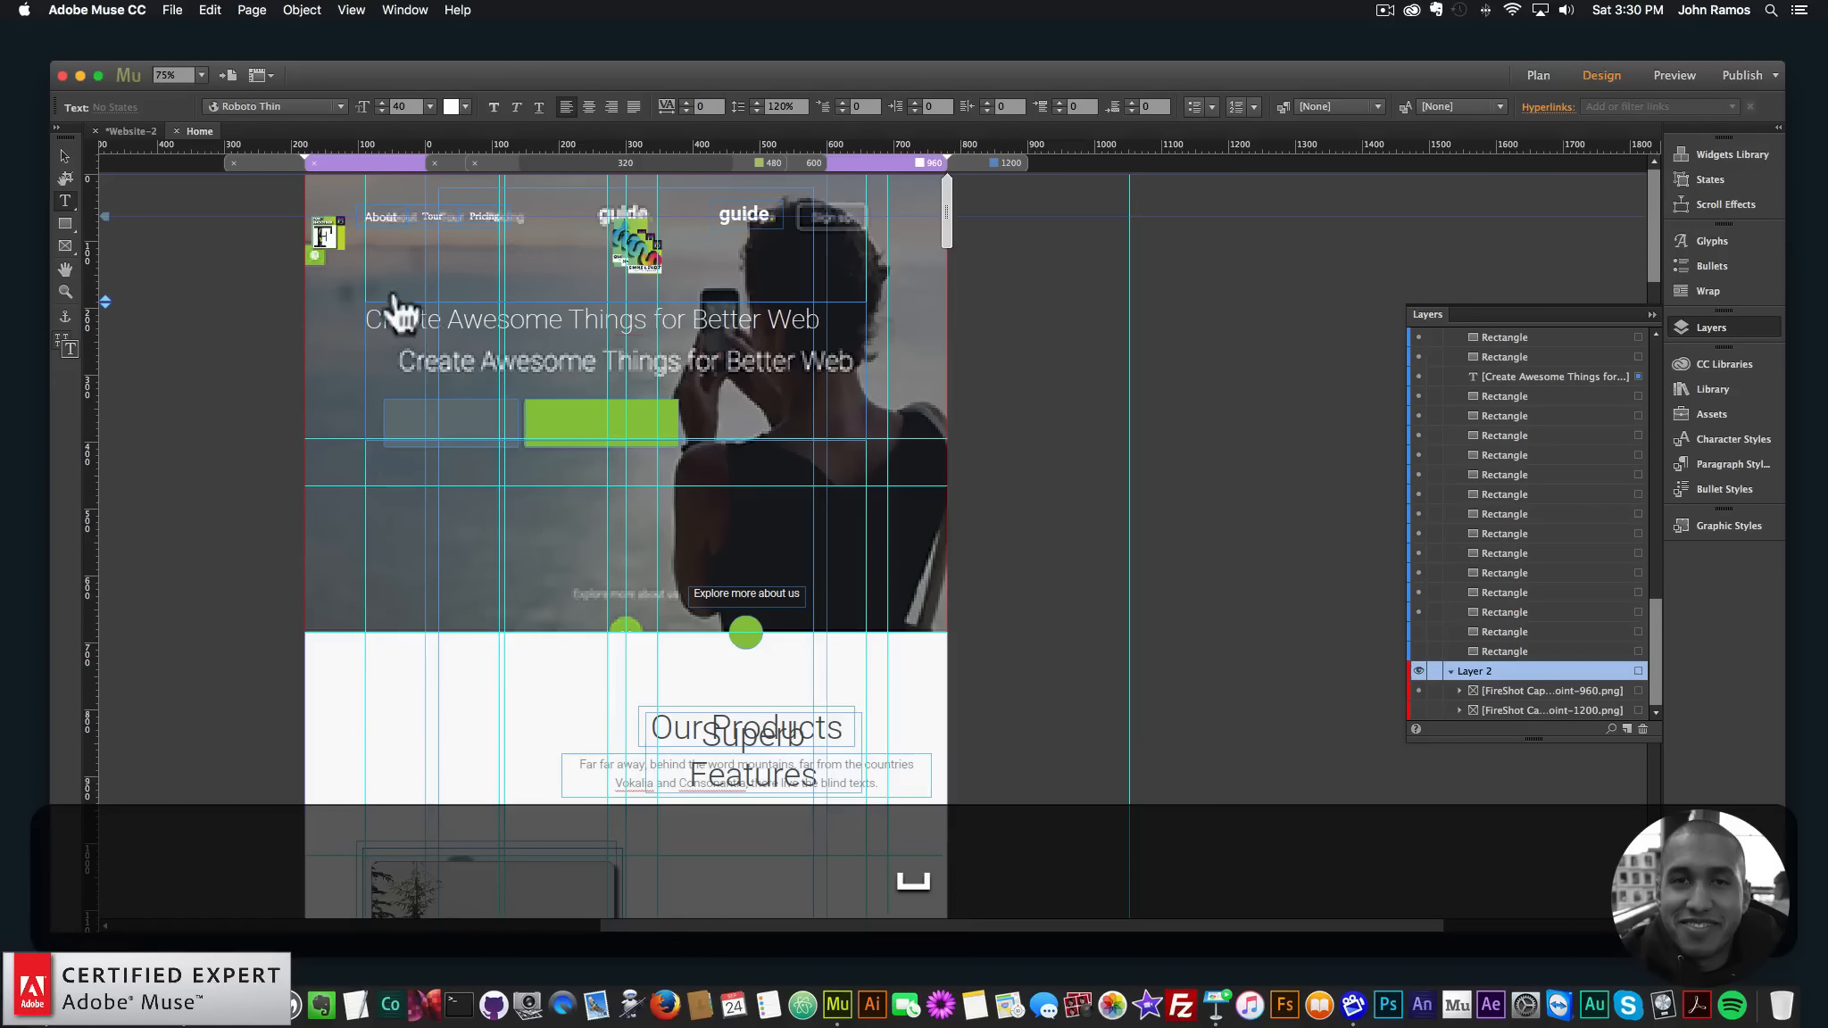
left_click(66, 154)
- Add a guide at Y 368 px and position the headline frame over the screenshot's headline
left_click_drag(616, 150, 590, 355)
key("Right")
key("Right")
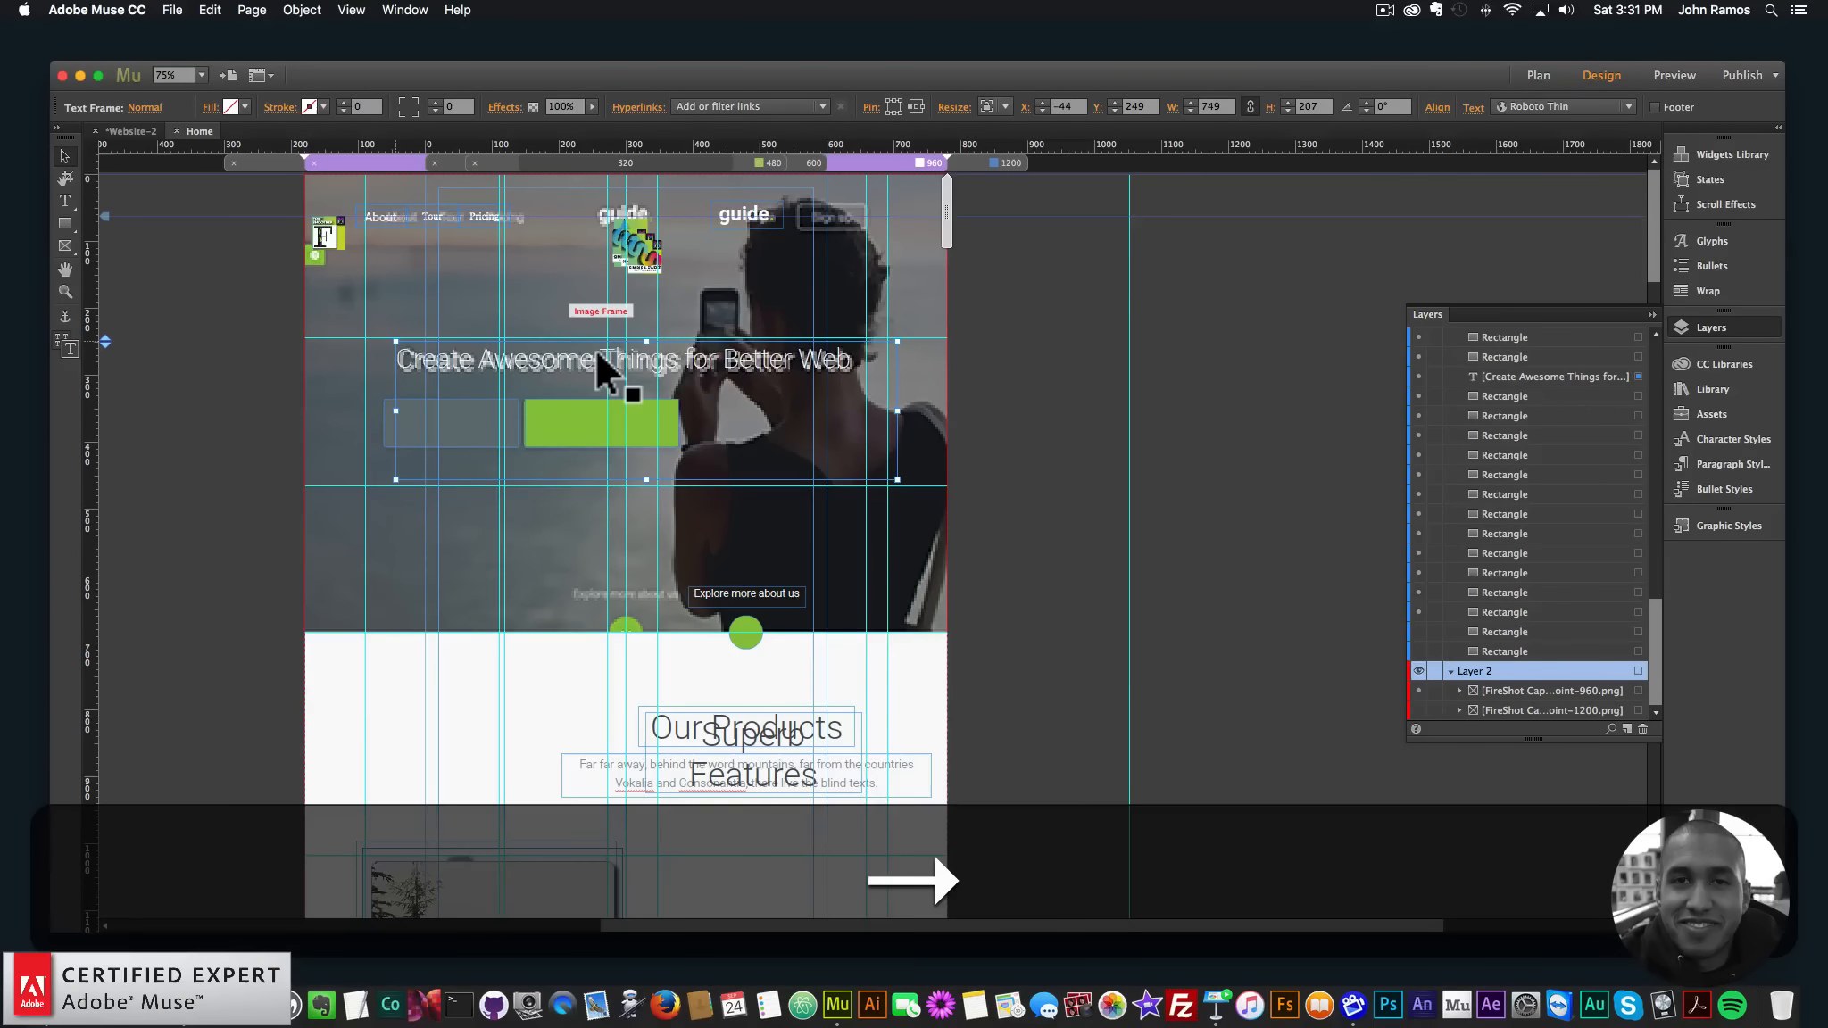
key("Left")
key("Down")
key("Down")
key("Down")
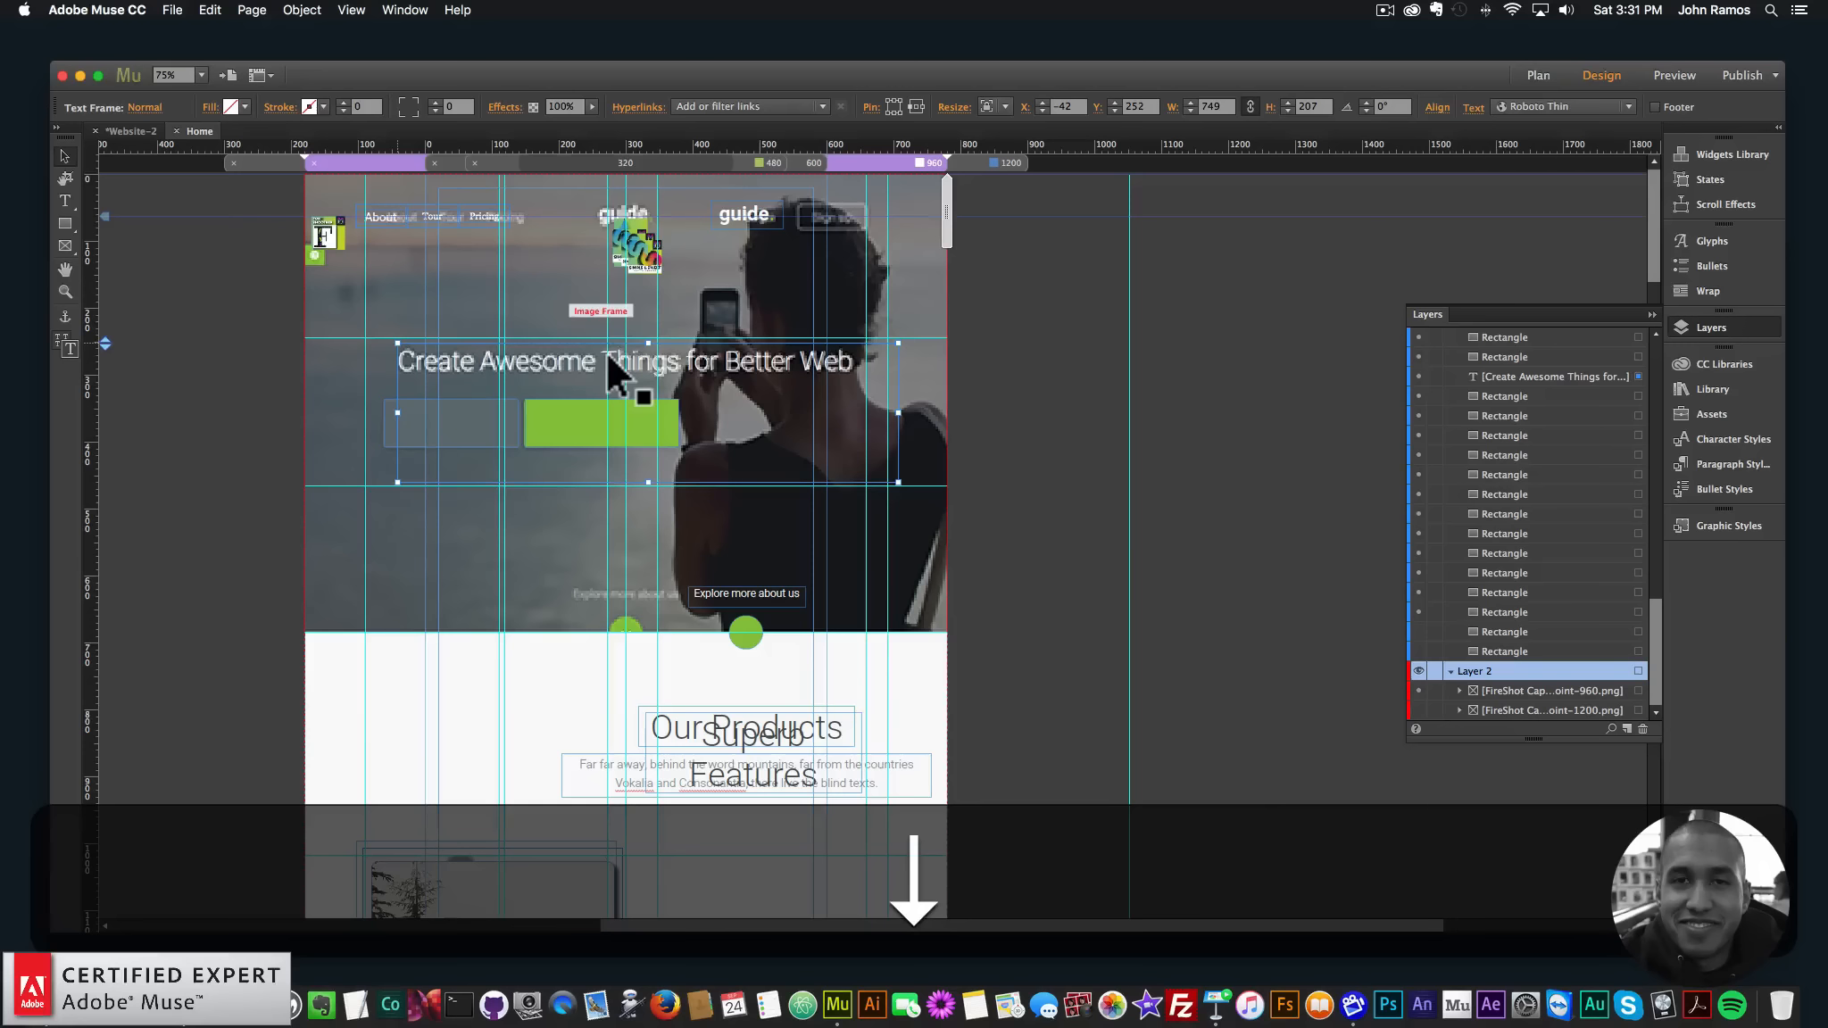
key("Right")
key("Right")
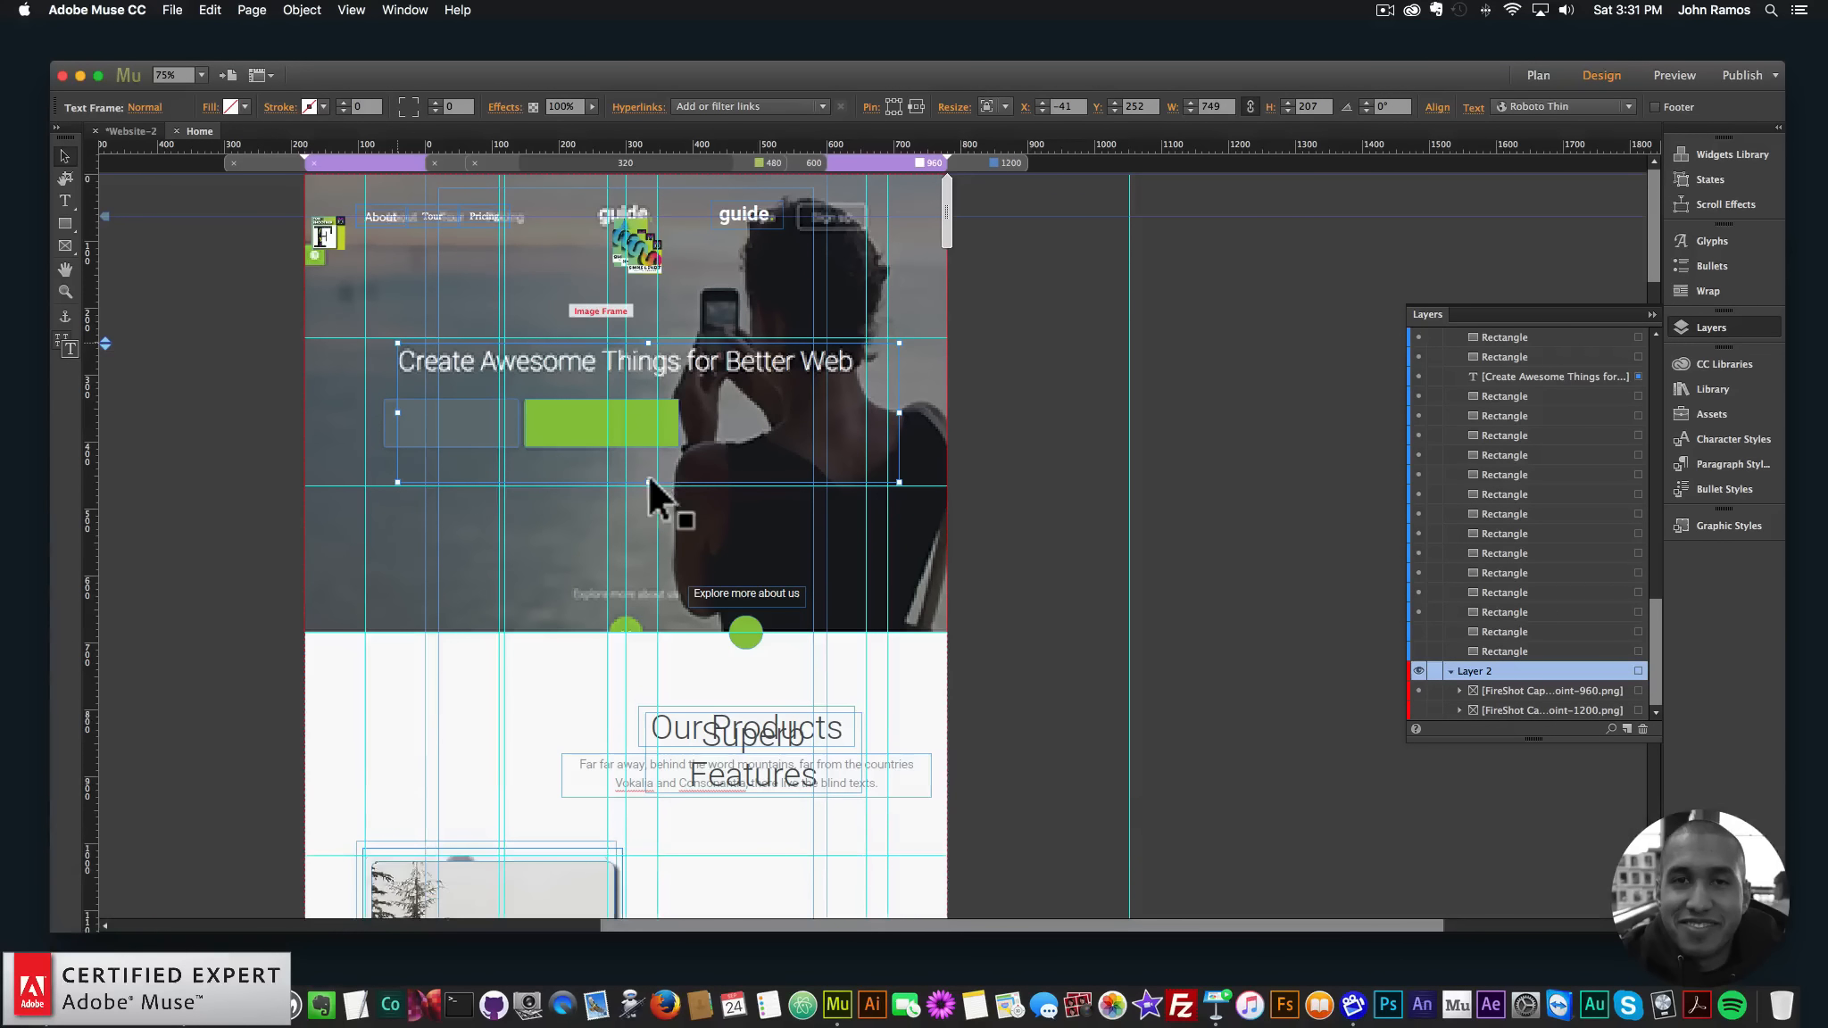
left_click_drag(649, 480, 691, 353)
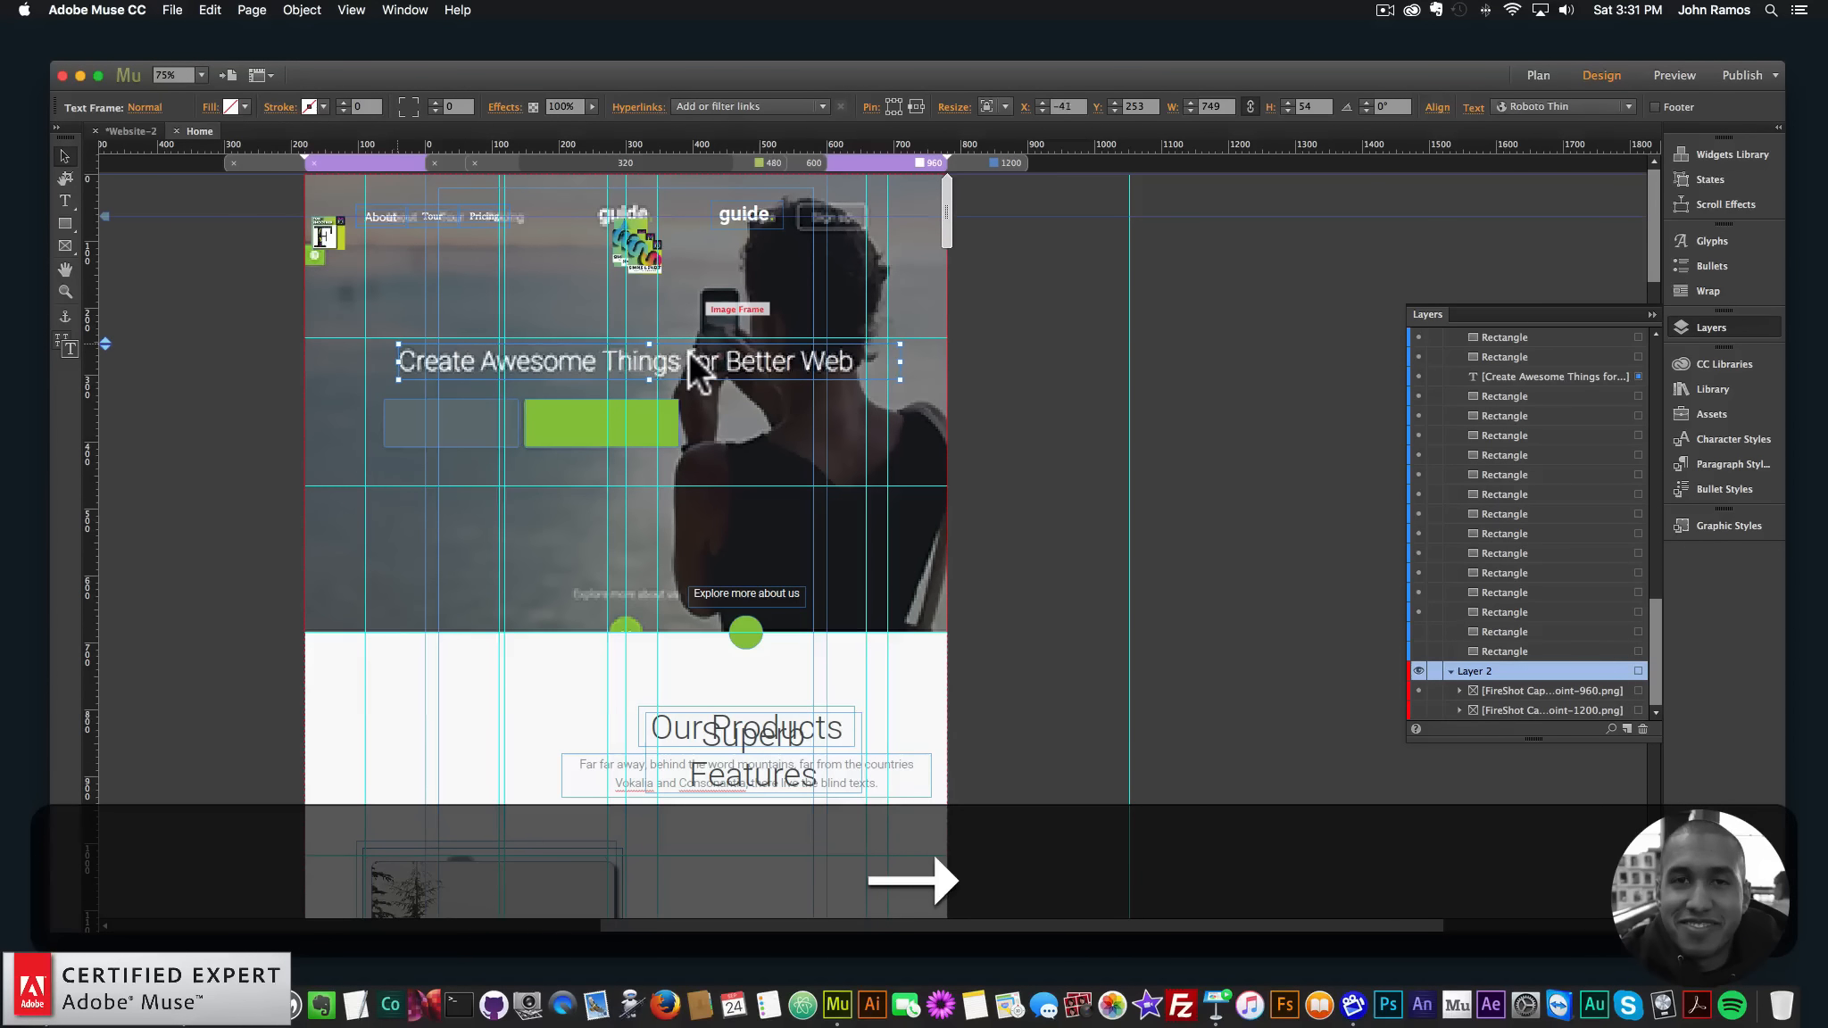
left_click(986, 162)
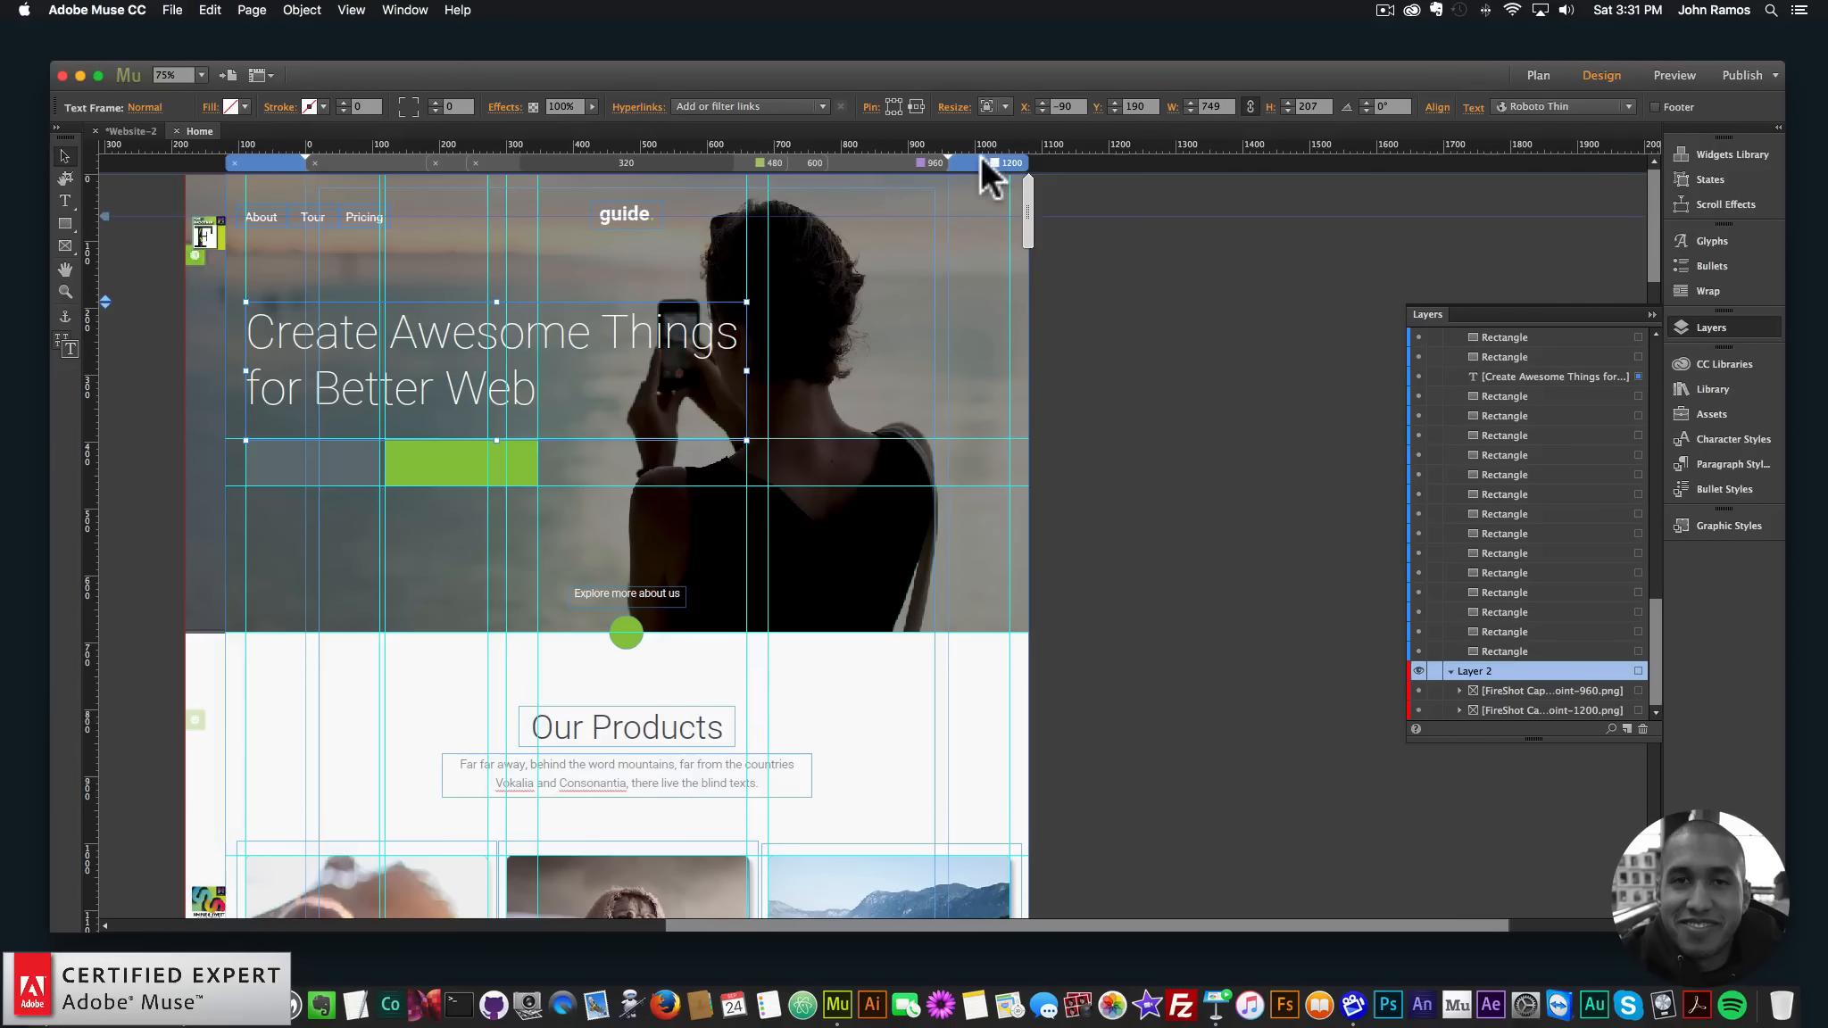
left_click(906, 164)
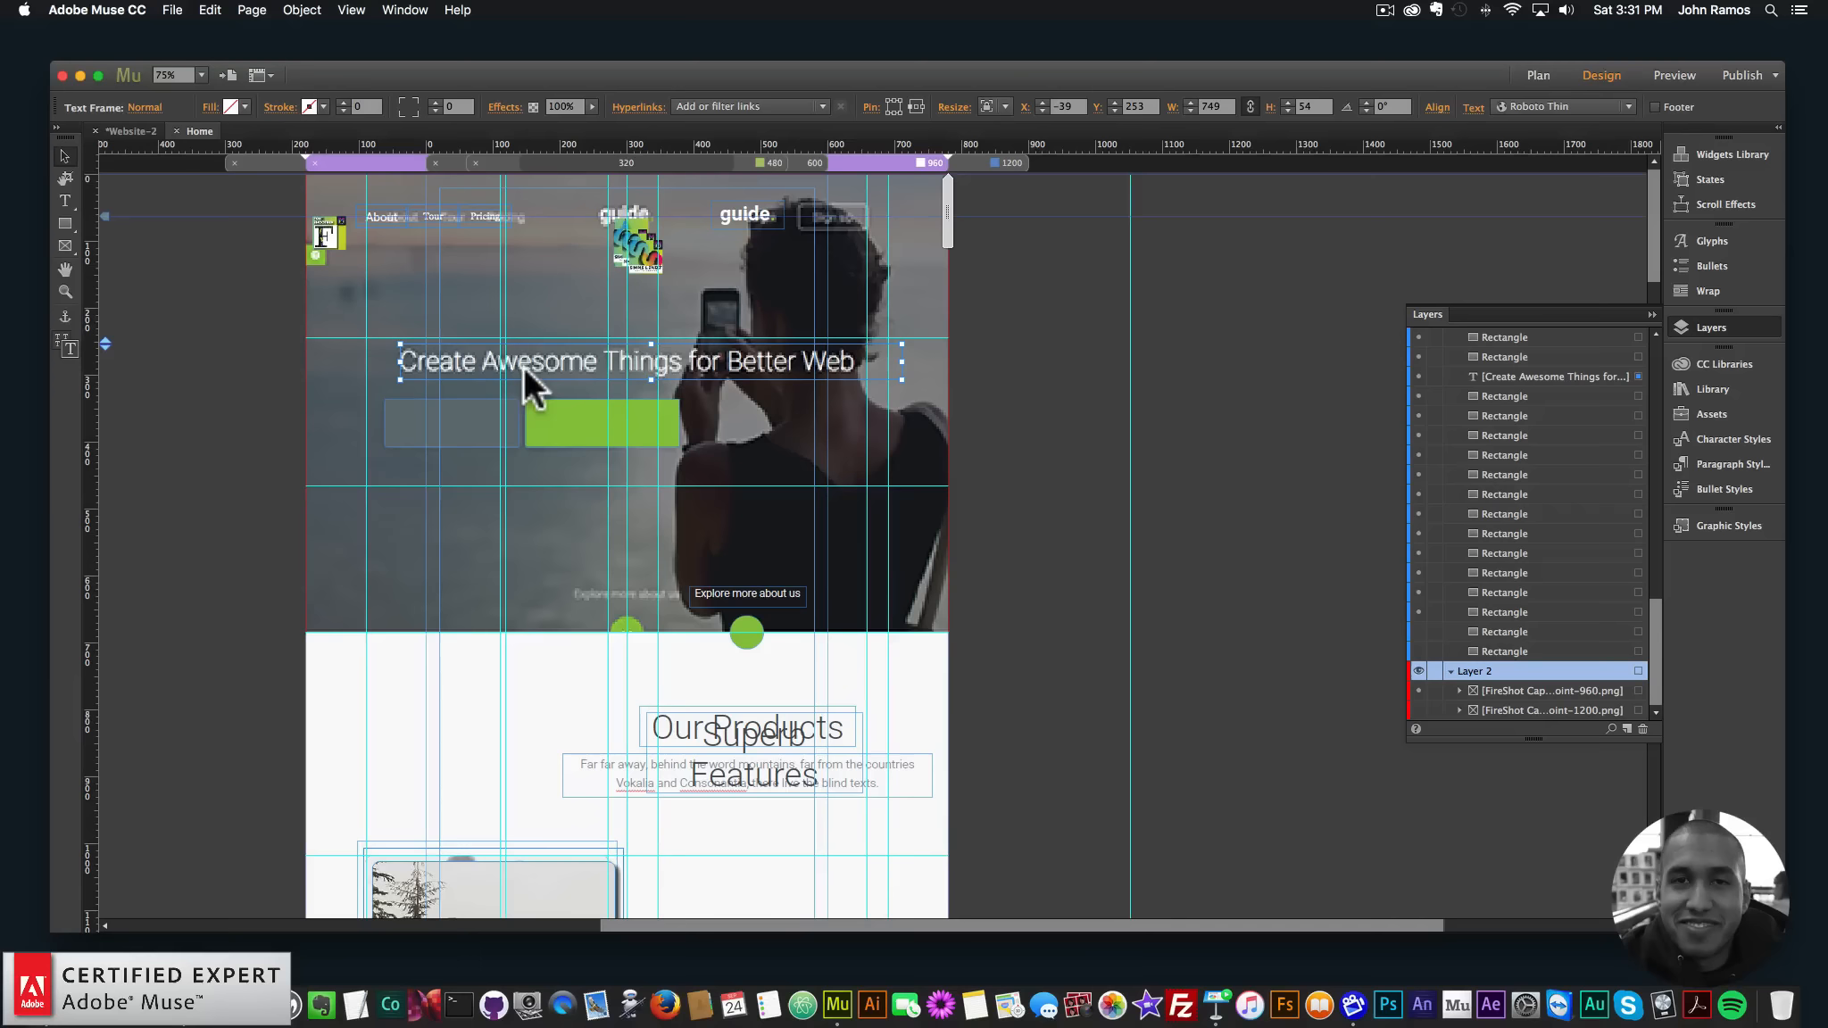
- Undo the accidental screenshot nudge and centre the 'Explore more about us' label on the page
scroll(734, 562, "down", 5)
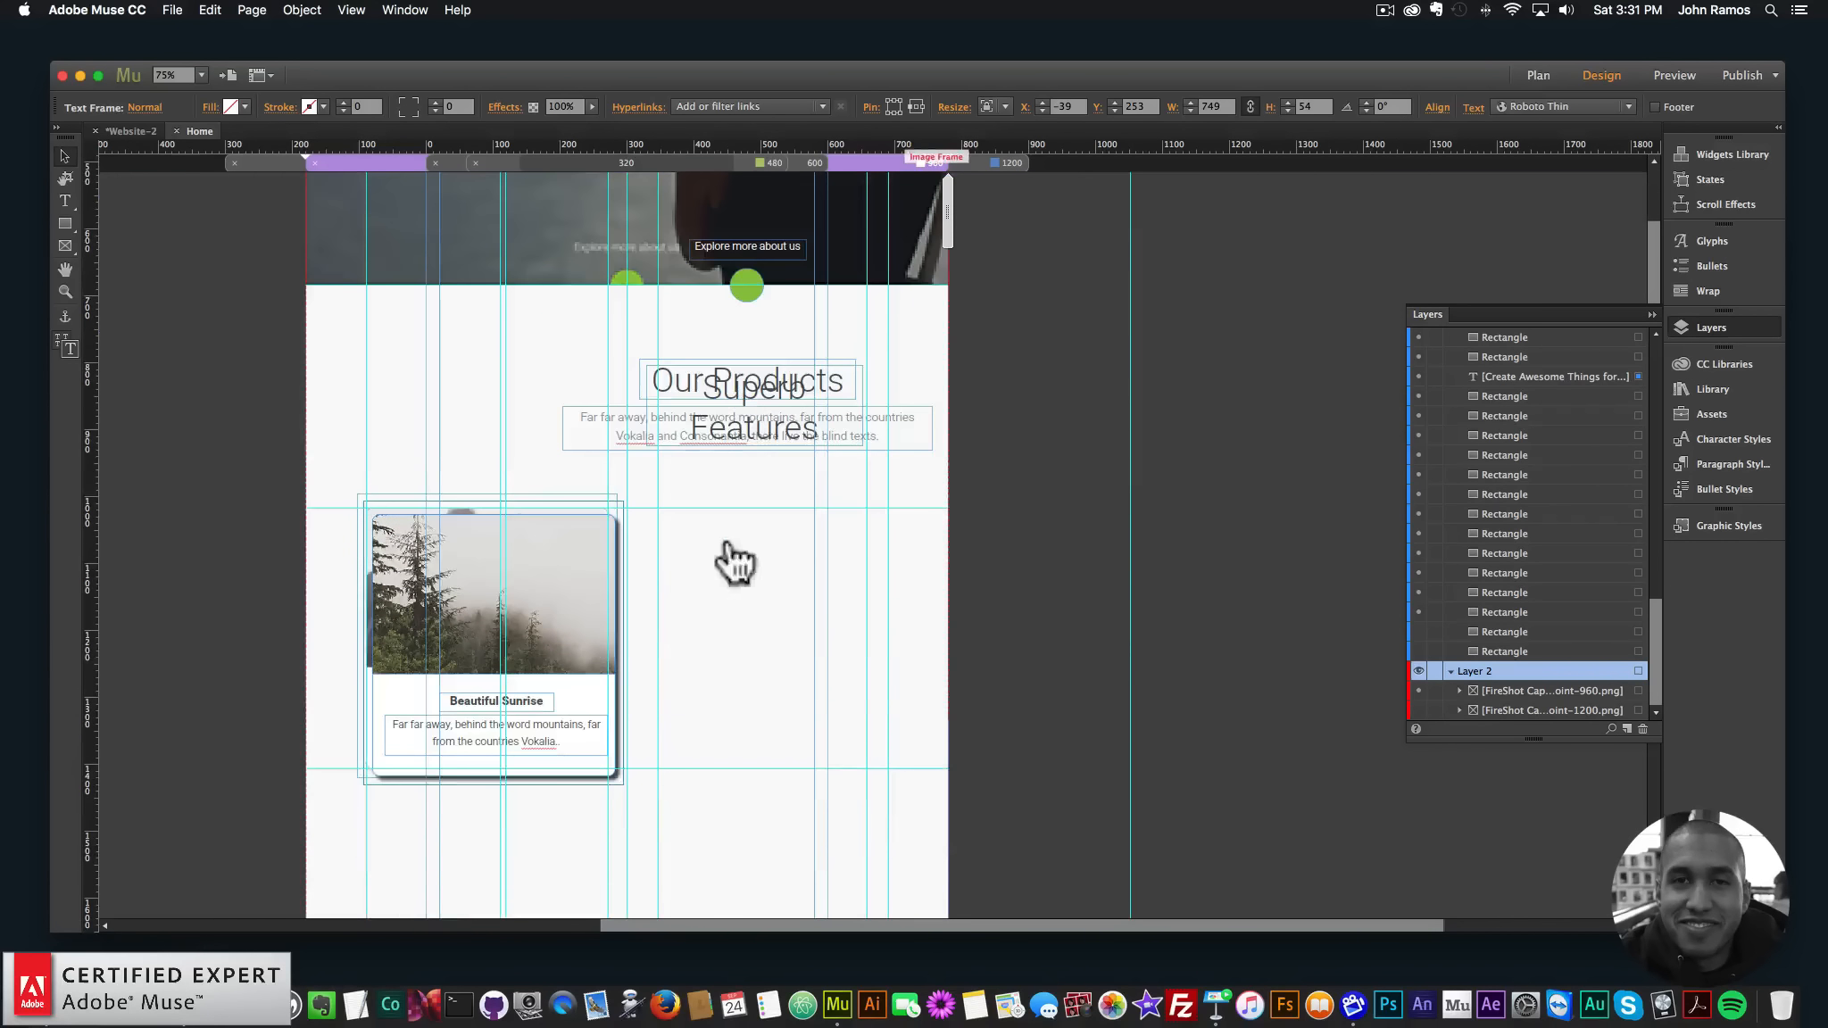
scroll(684, 343, "up", 3)
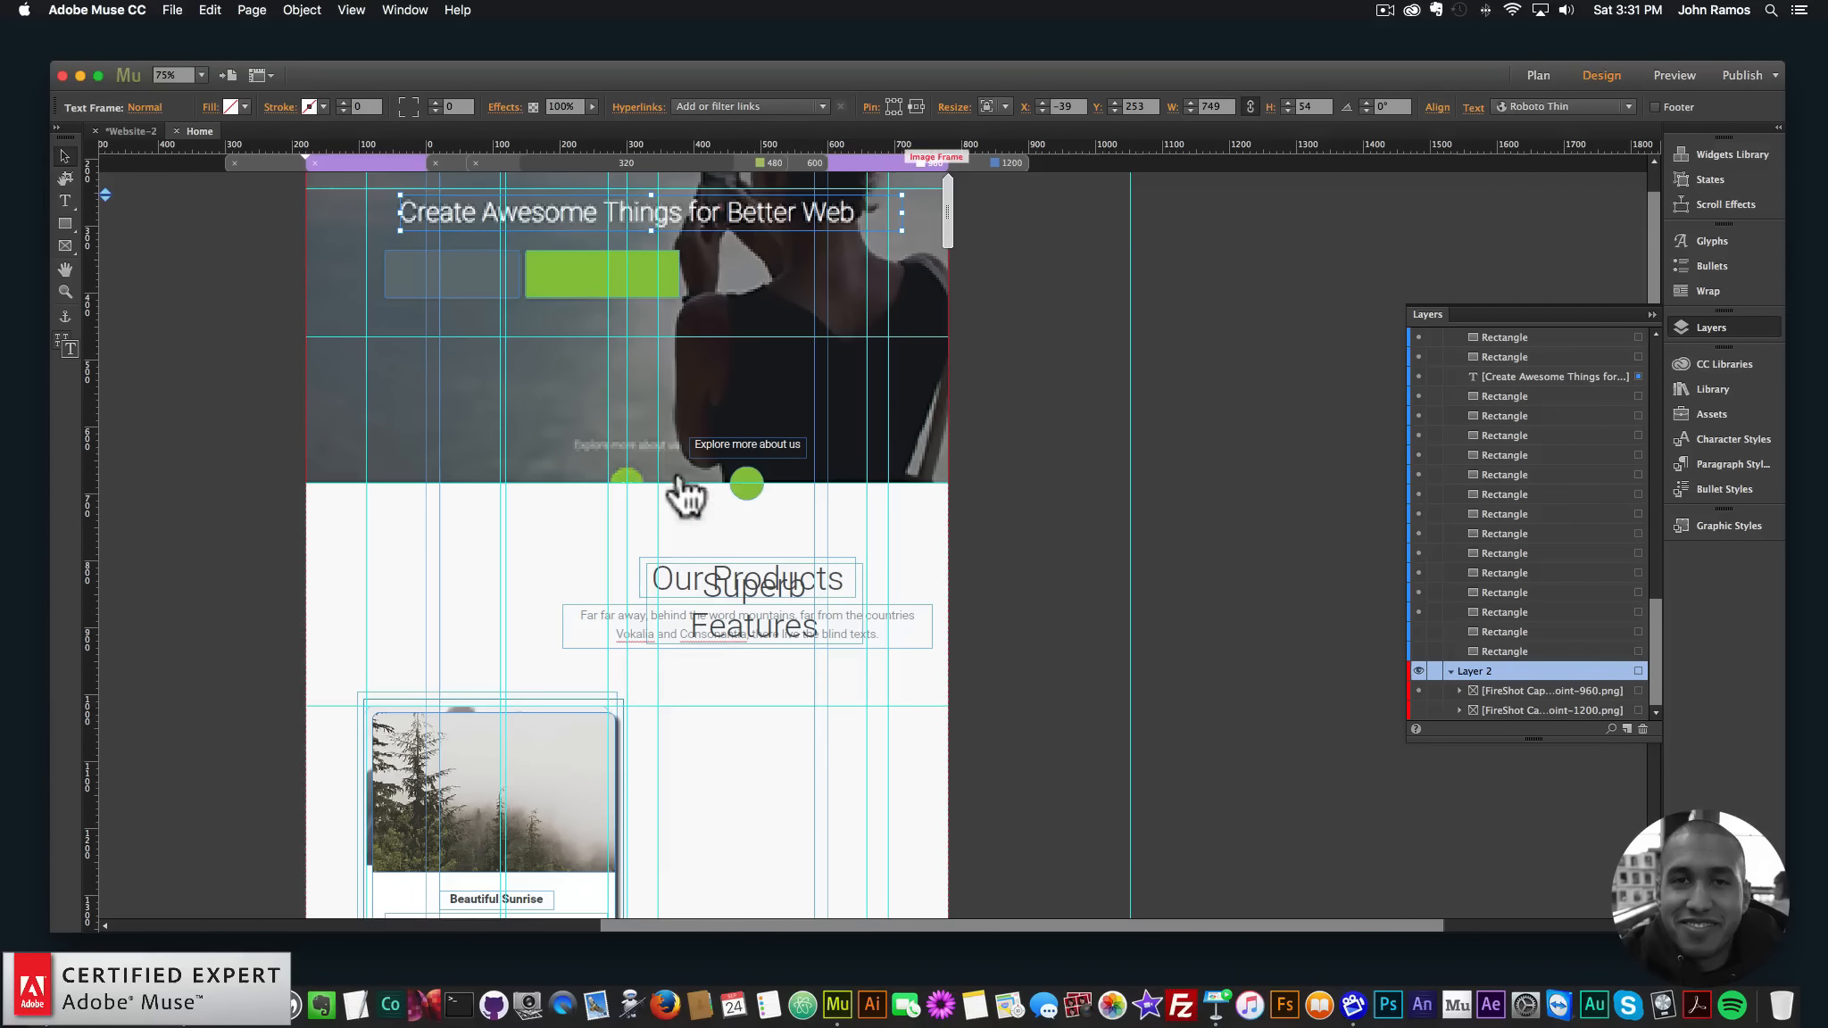
left_click_drag(739, 446, 650, 439)
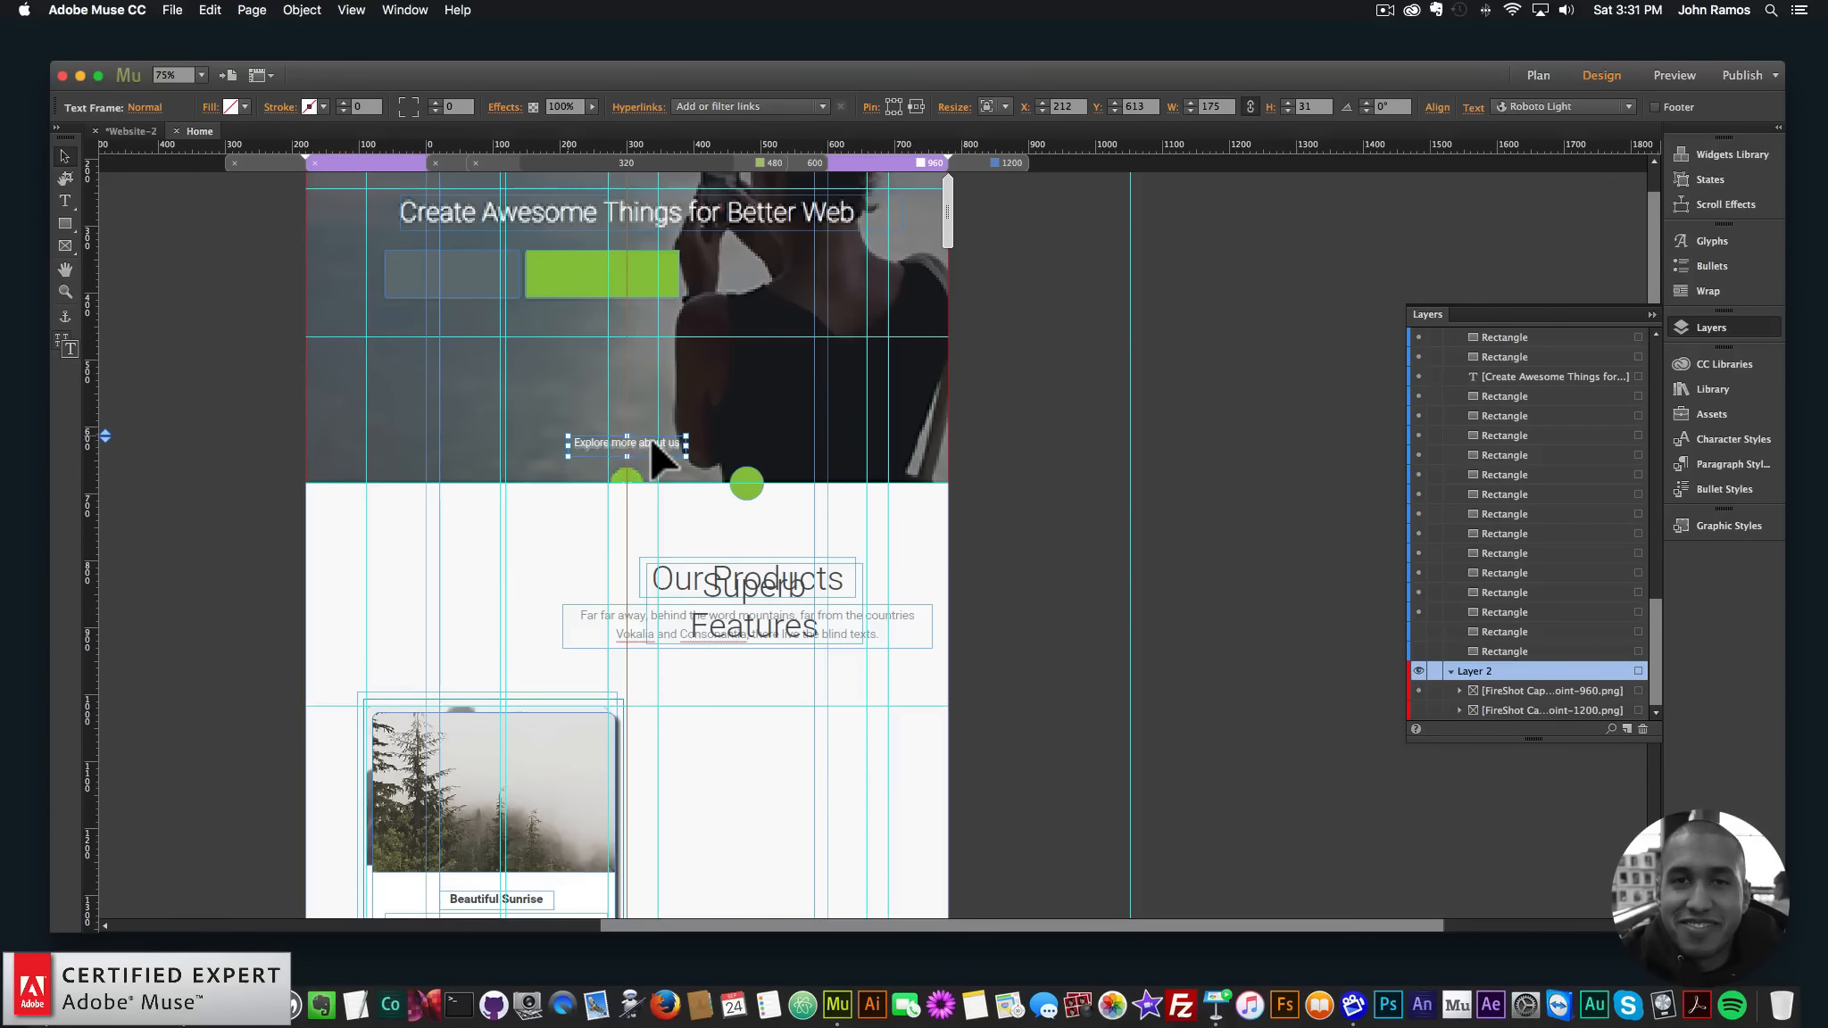
left_click(725, 455)
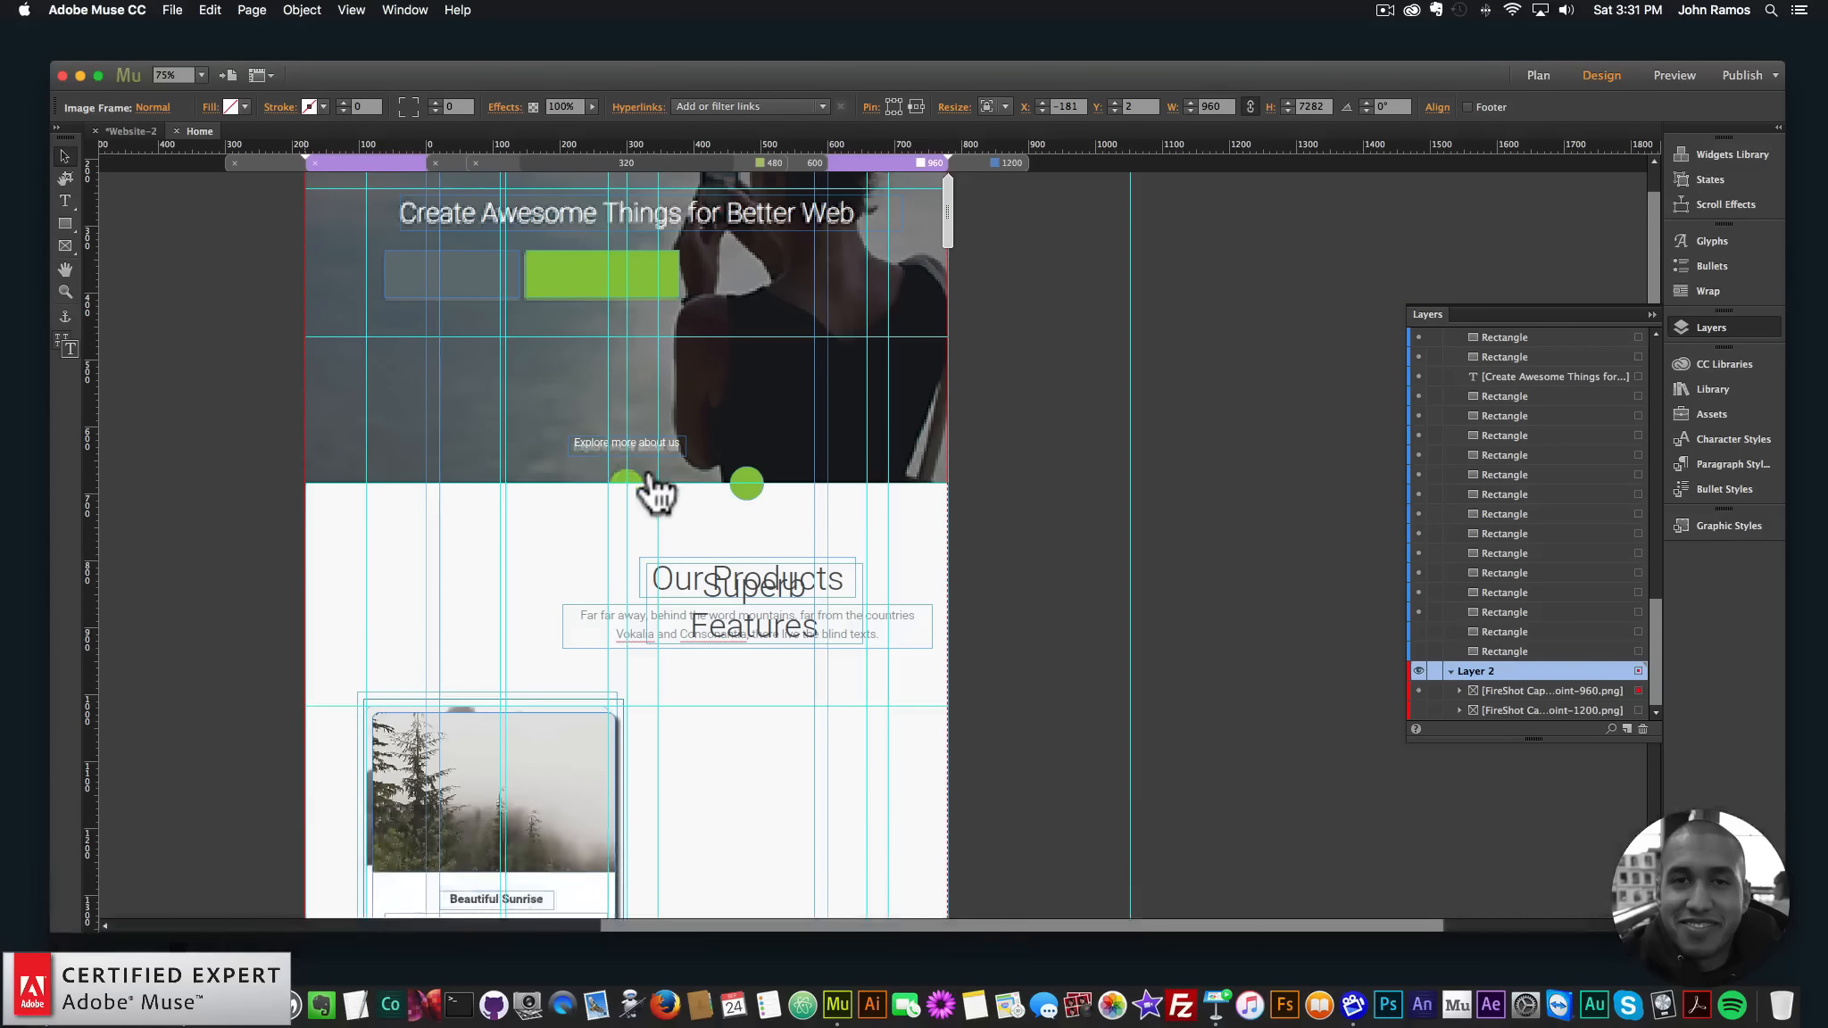
key("super+z")
key("super+z")
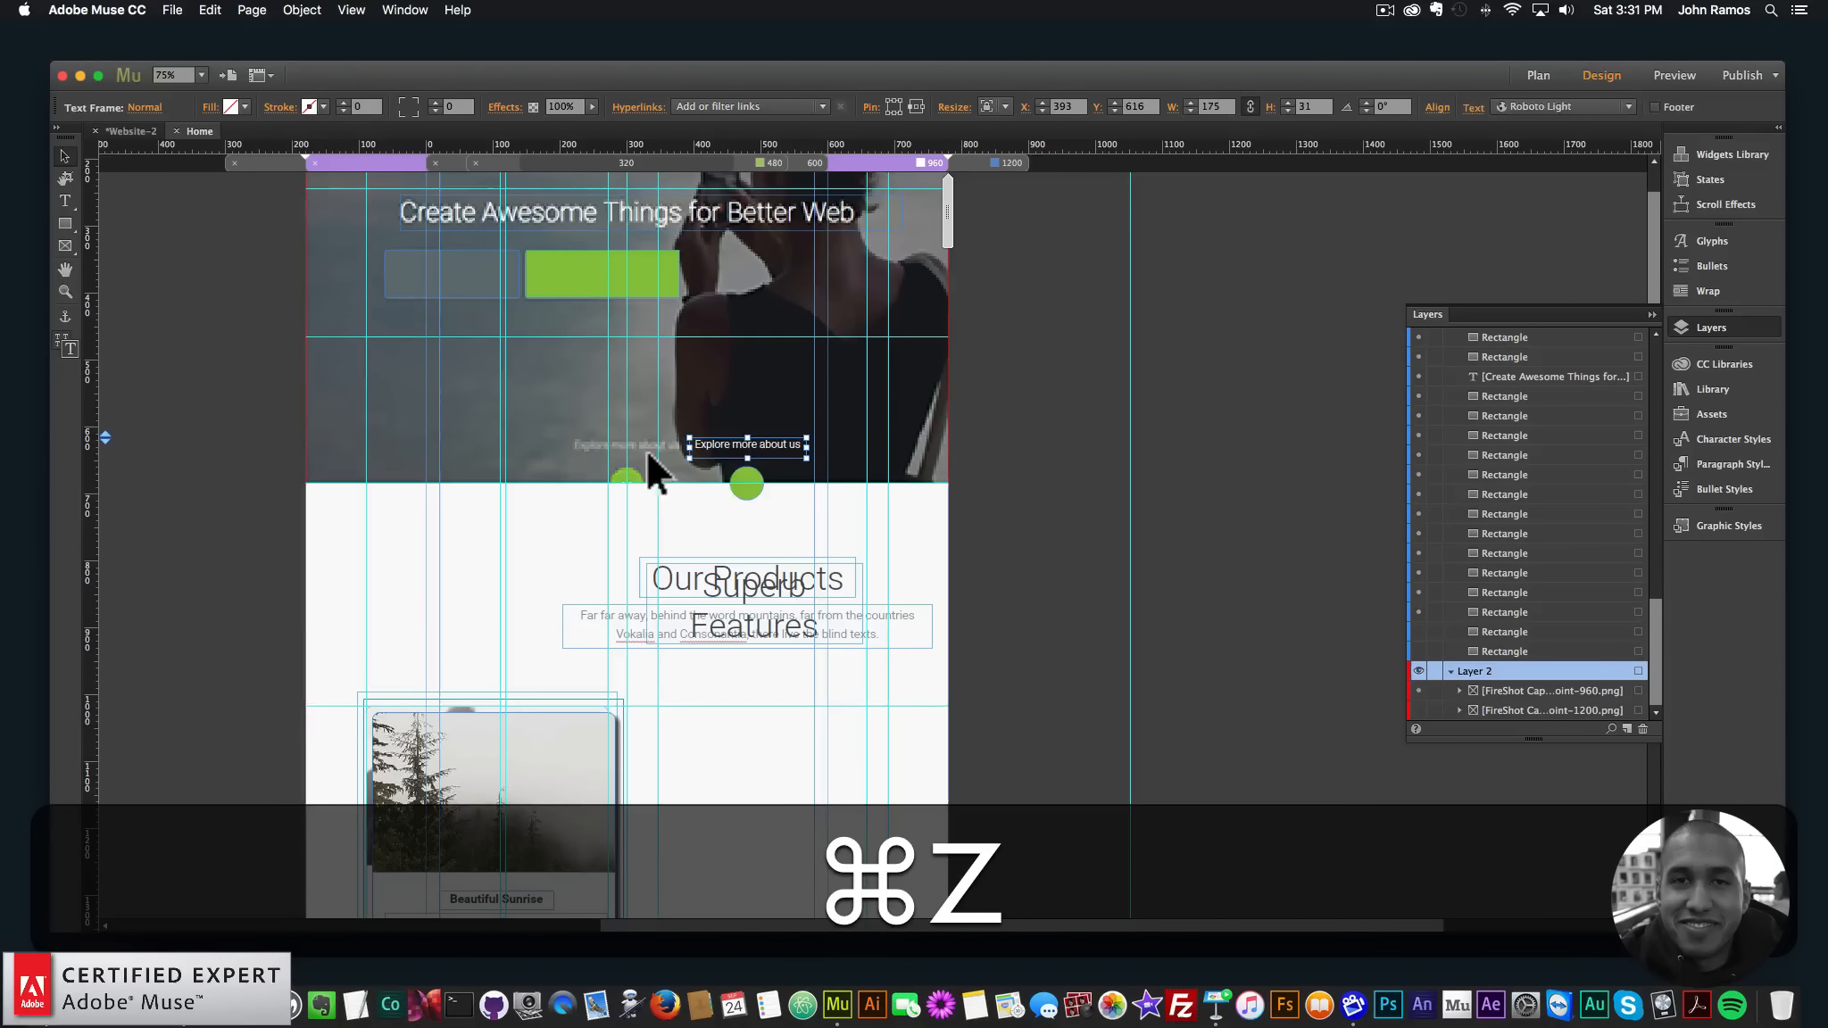
left_click_drag(739, 447, 602, 444)
key("Left")
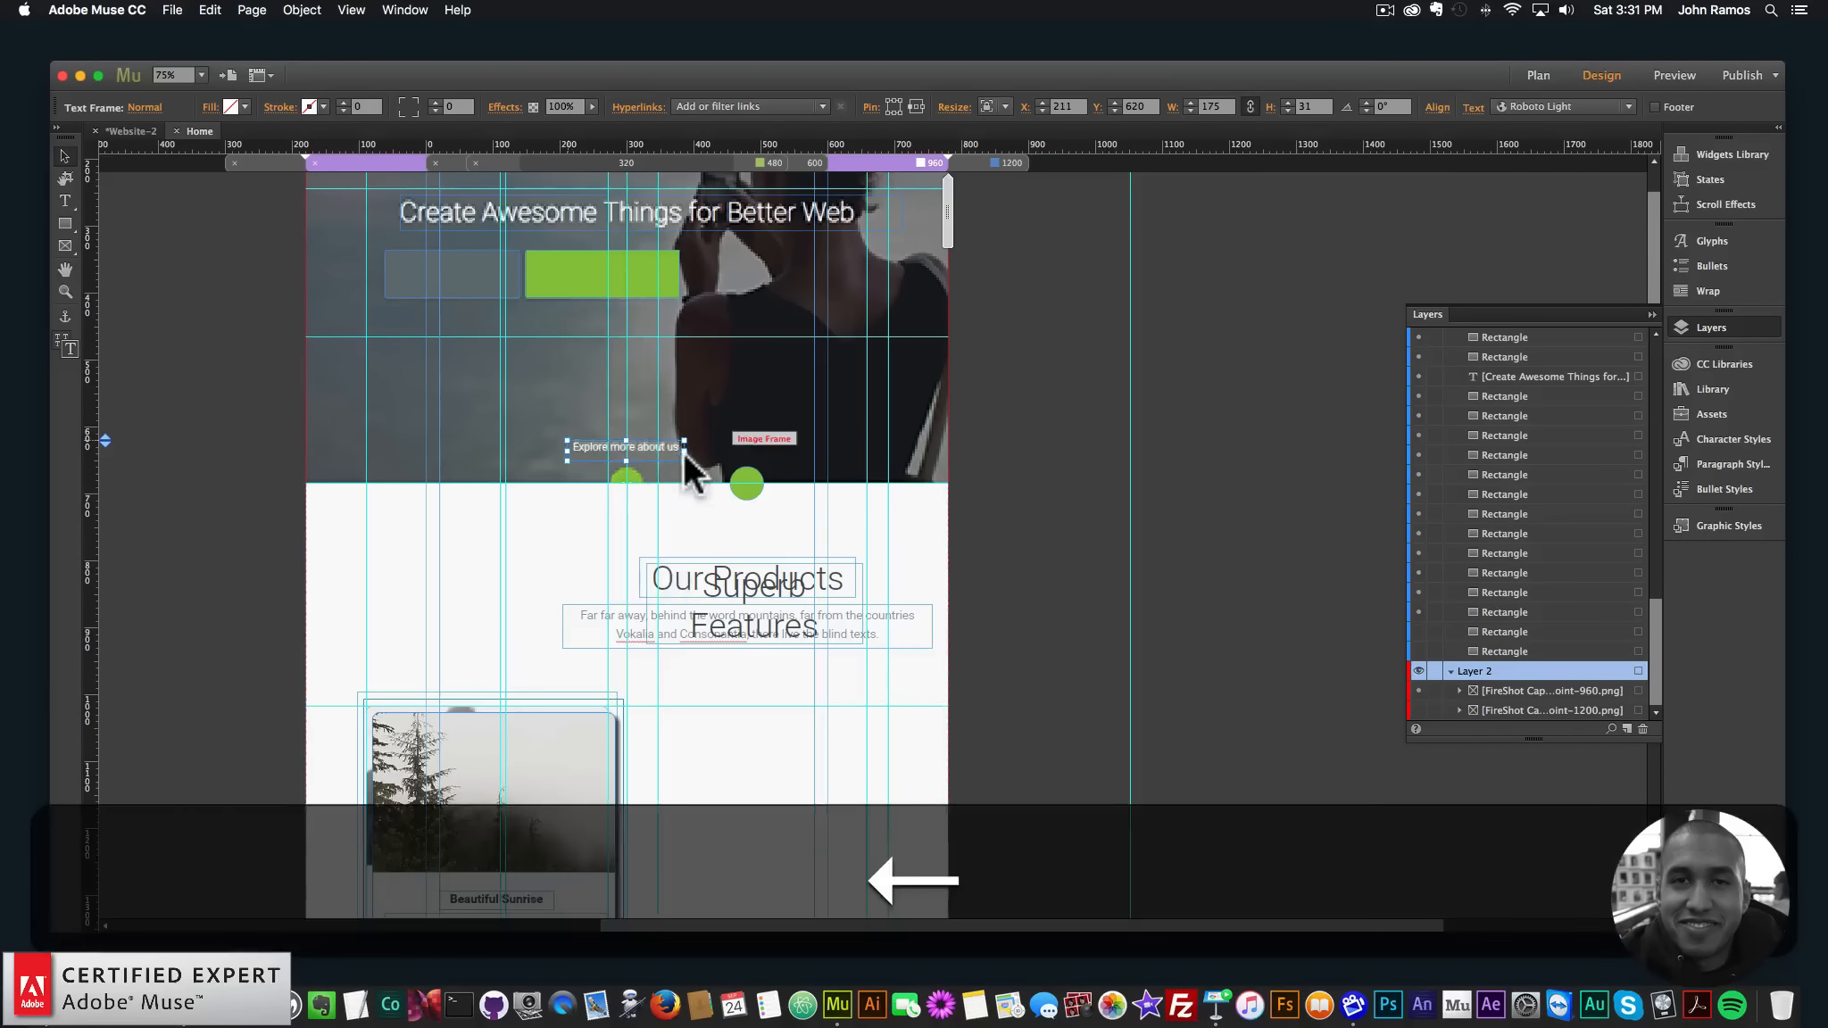
key("Up")
key("Left")
key("Up")
key("Left")
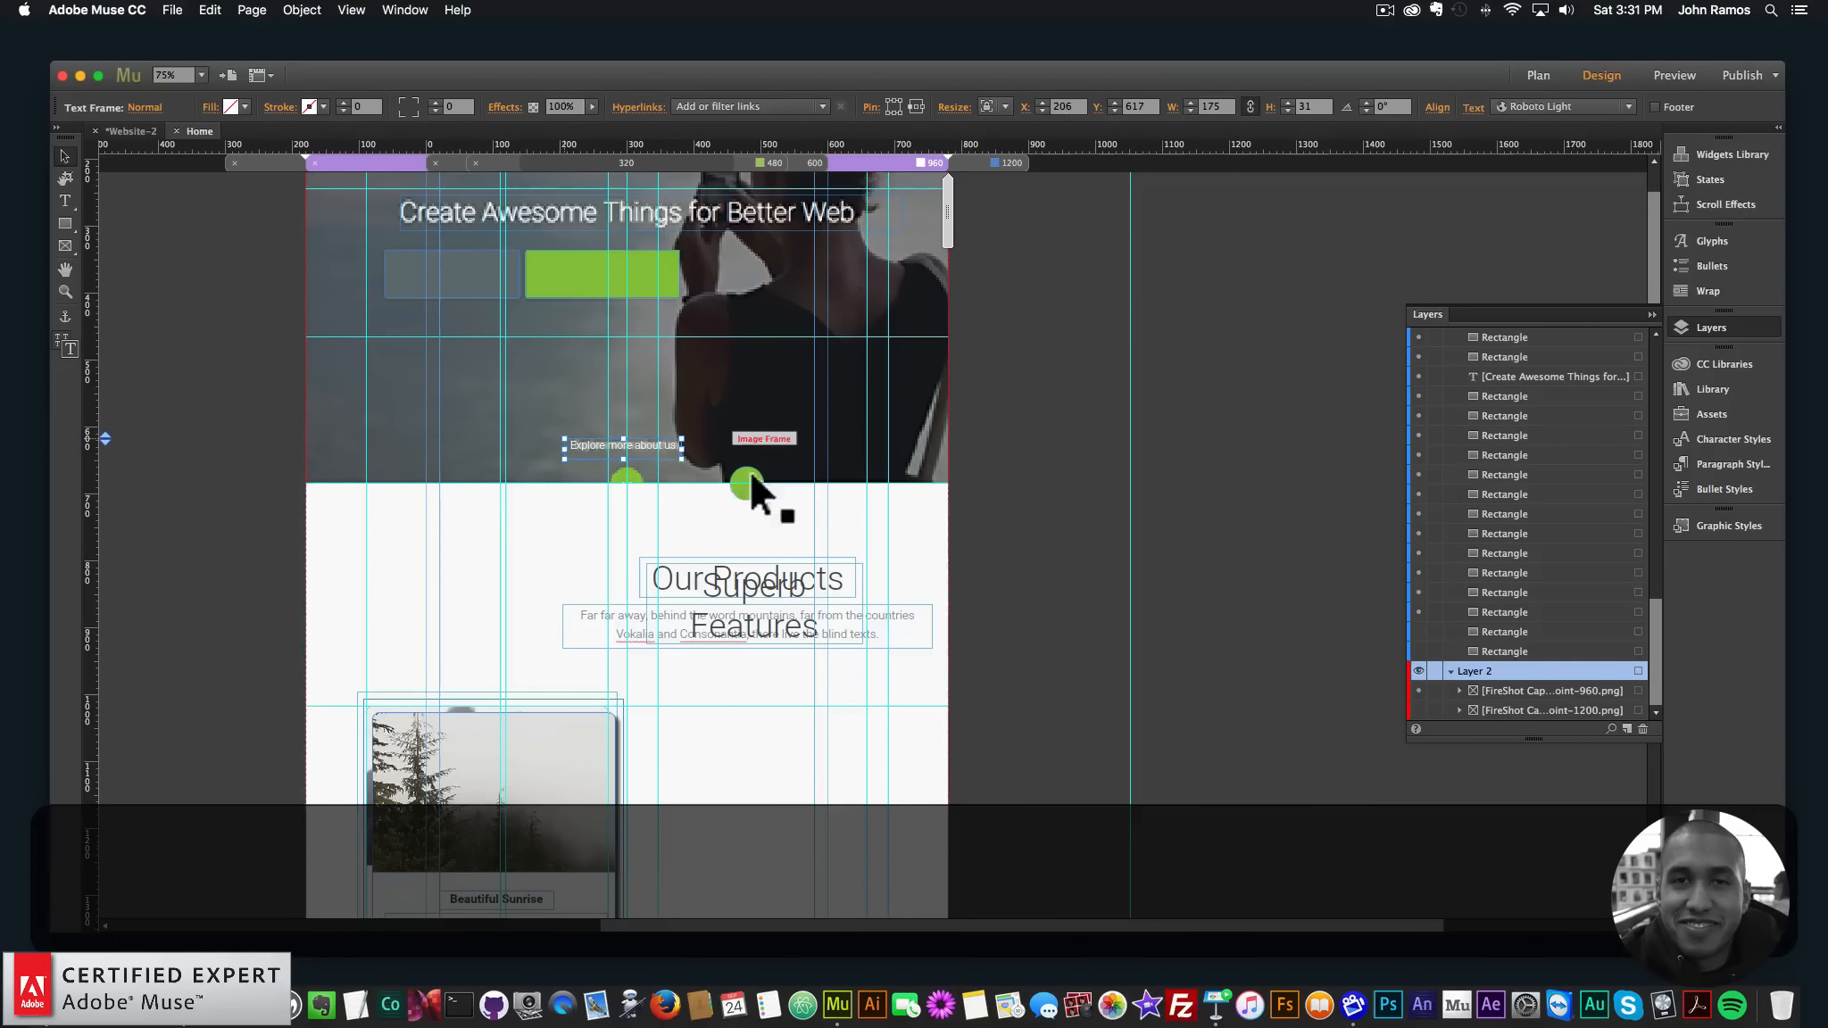
- Centre the green scroll-down circle under the label, over the screenshot's matching circle
left_click_drag(748, 473, 626, 473)
left_click(657, 491)
key("Down")
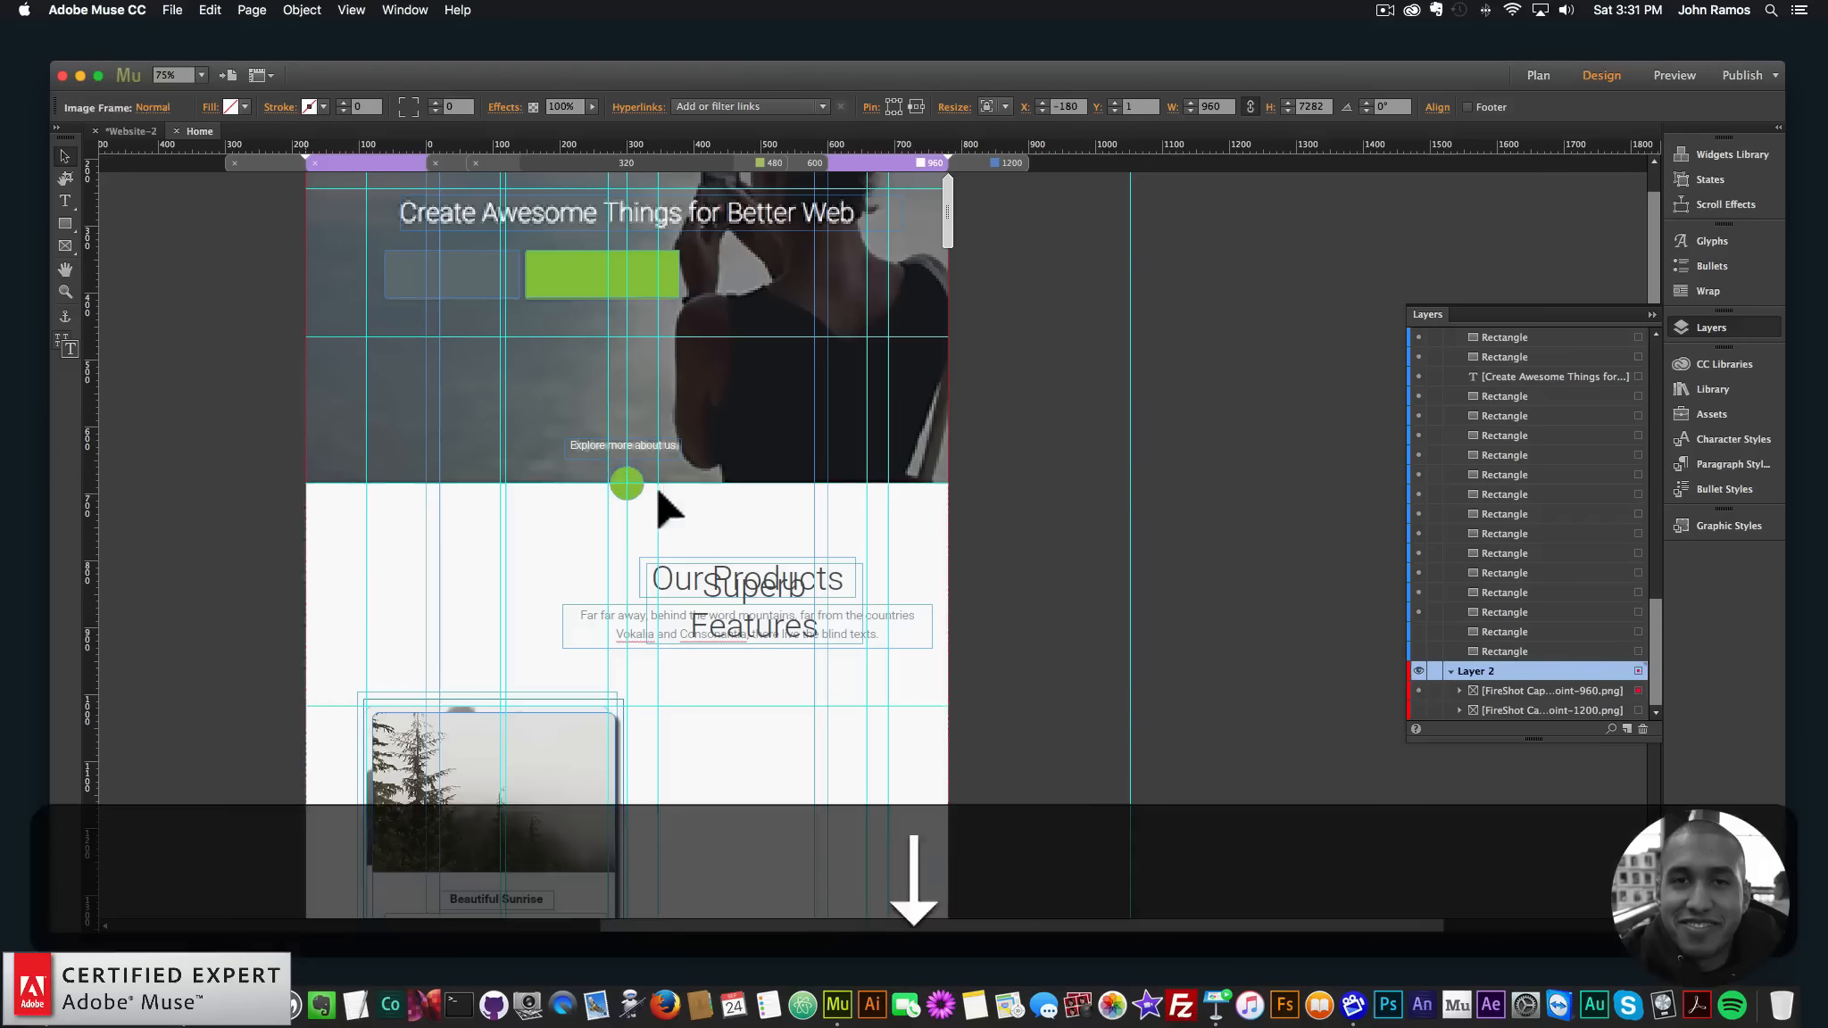
key("Left")
key("Up")
key("Right")
key("super+z")
key("super+z")
key("super+z")
key("super+z")
key("super+z")
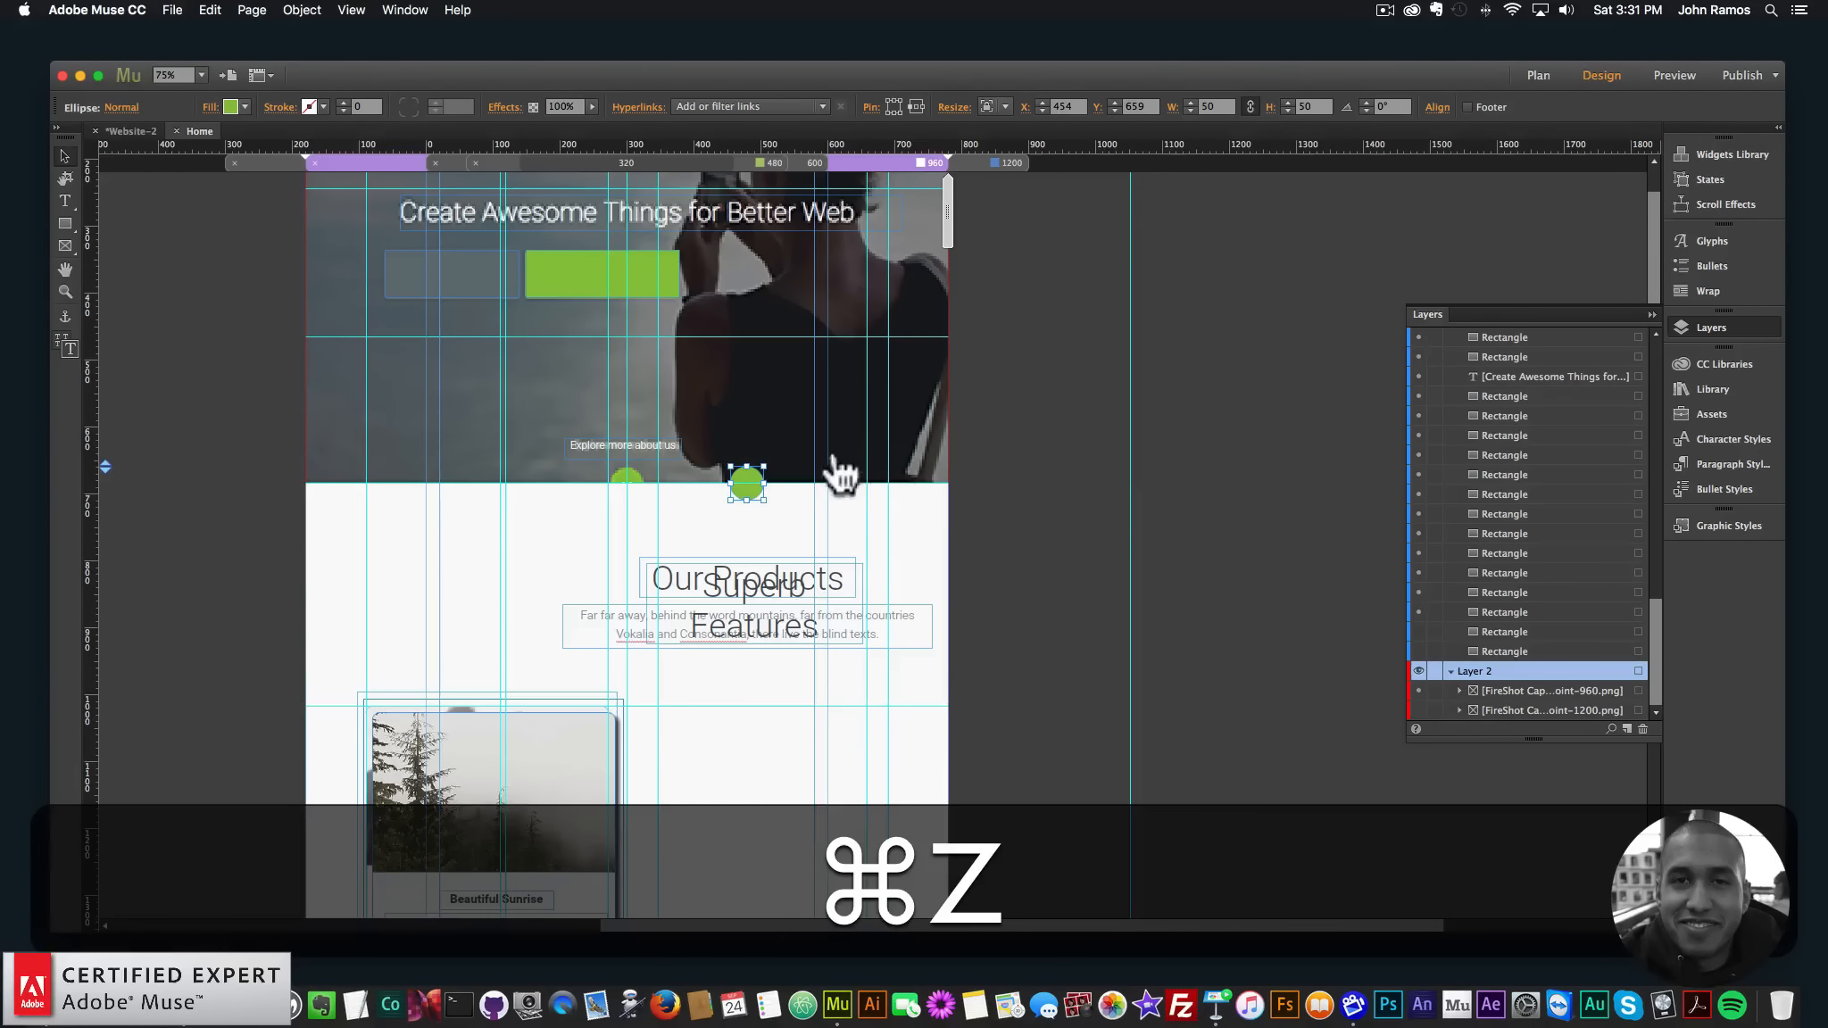
left_click(864, 437)
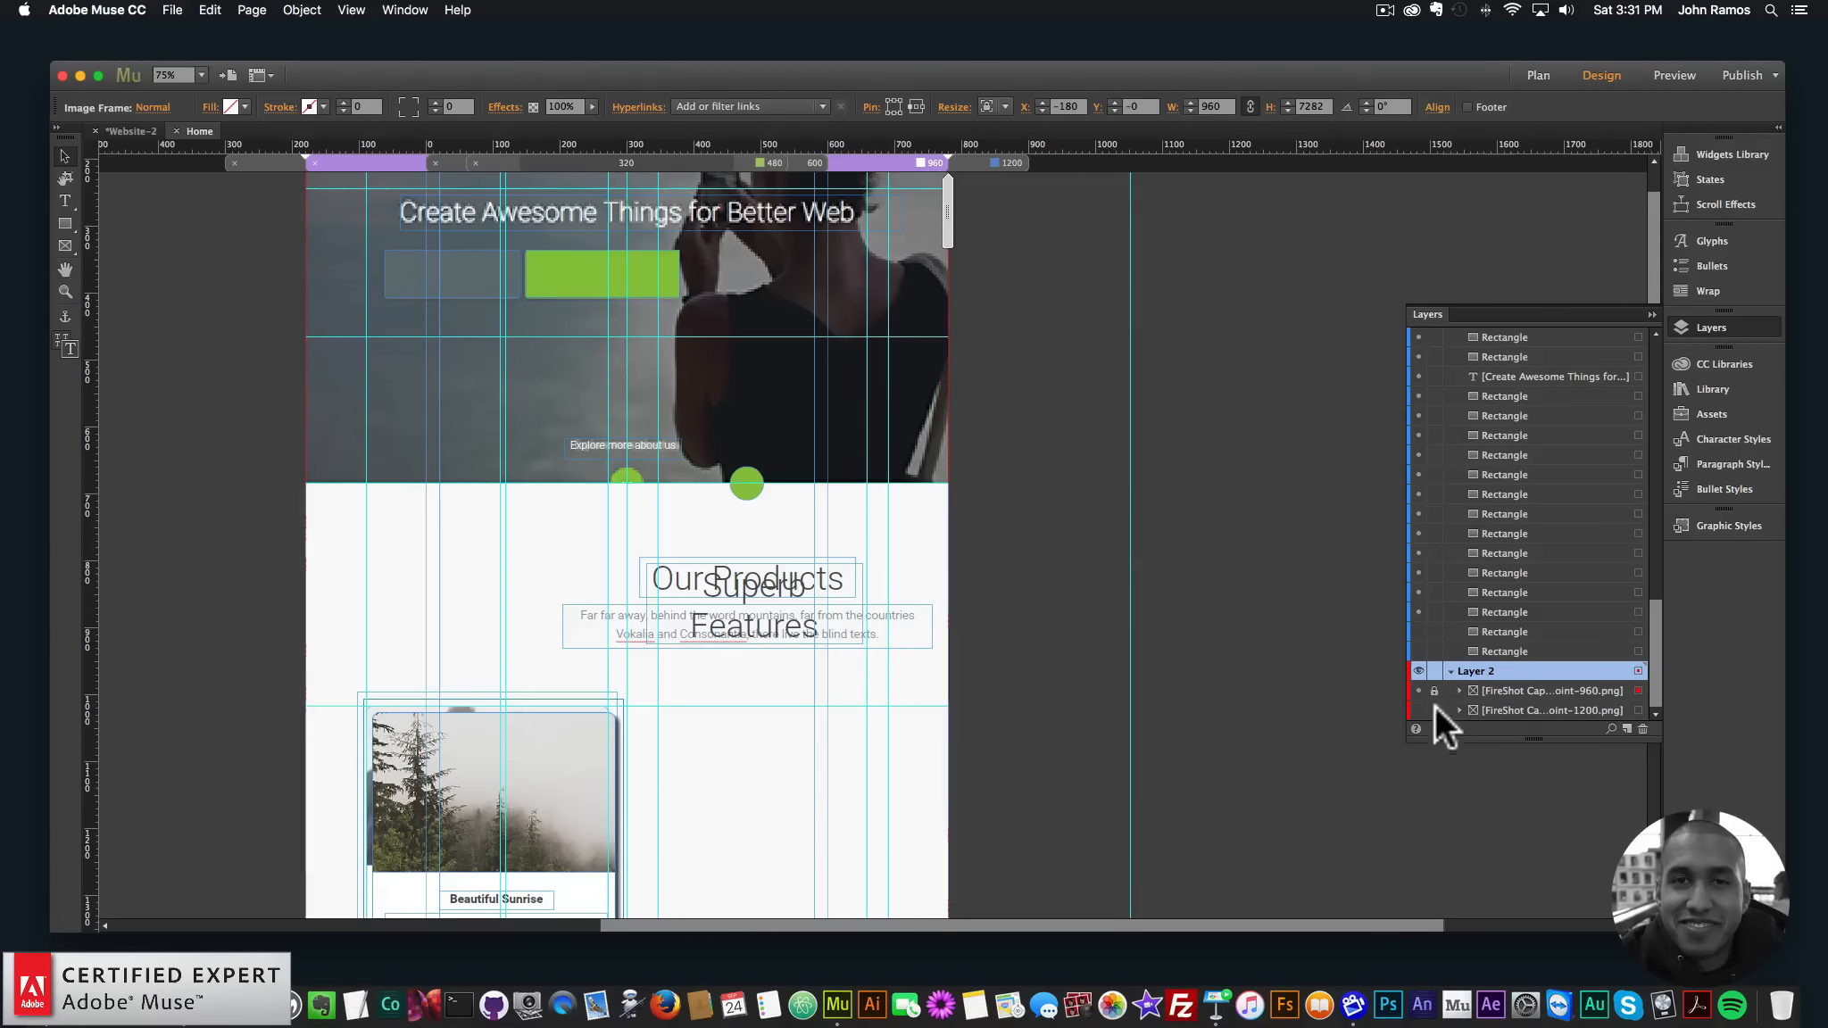
left_click(754, 477)
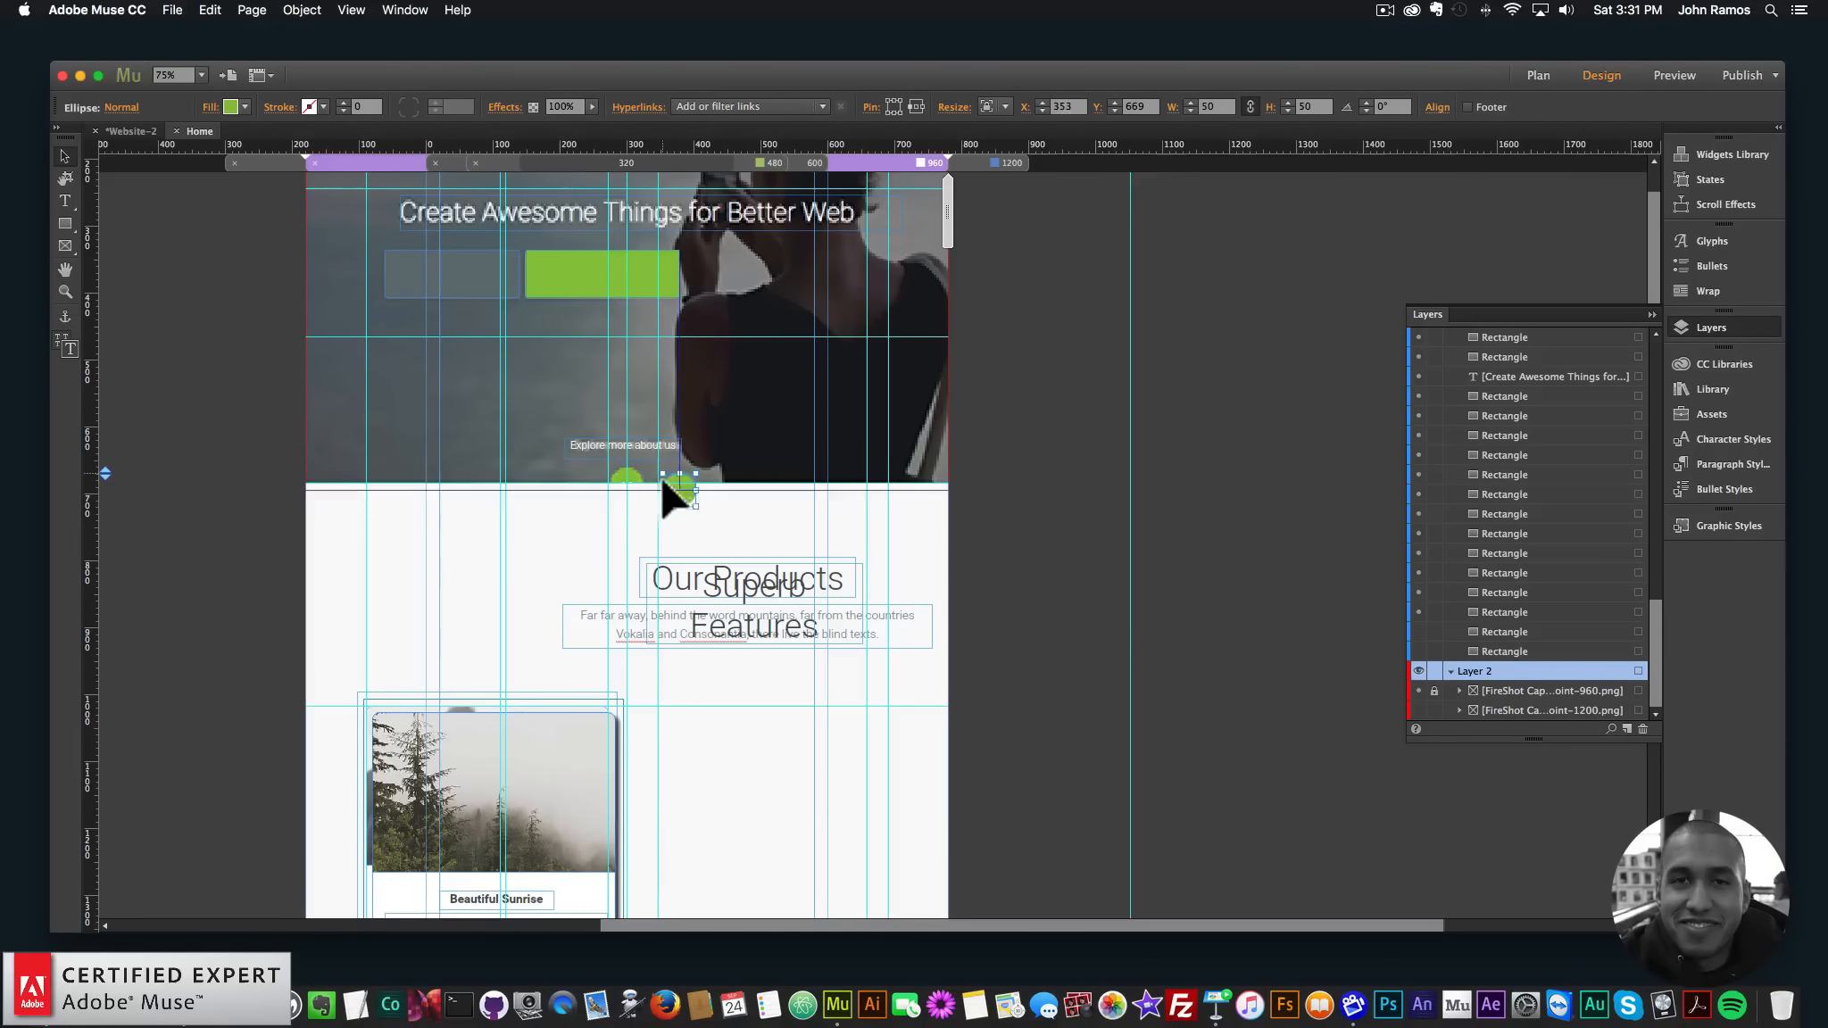
left_click_drag(662, 479, 625, 471)
left_click(725, 520)
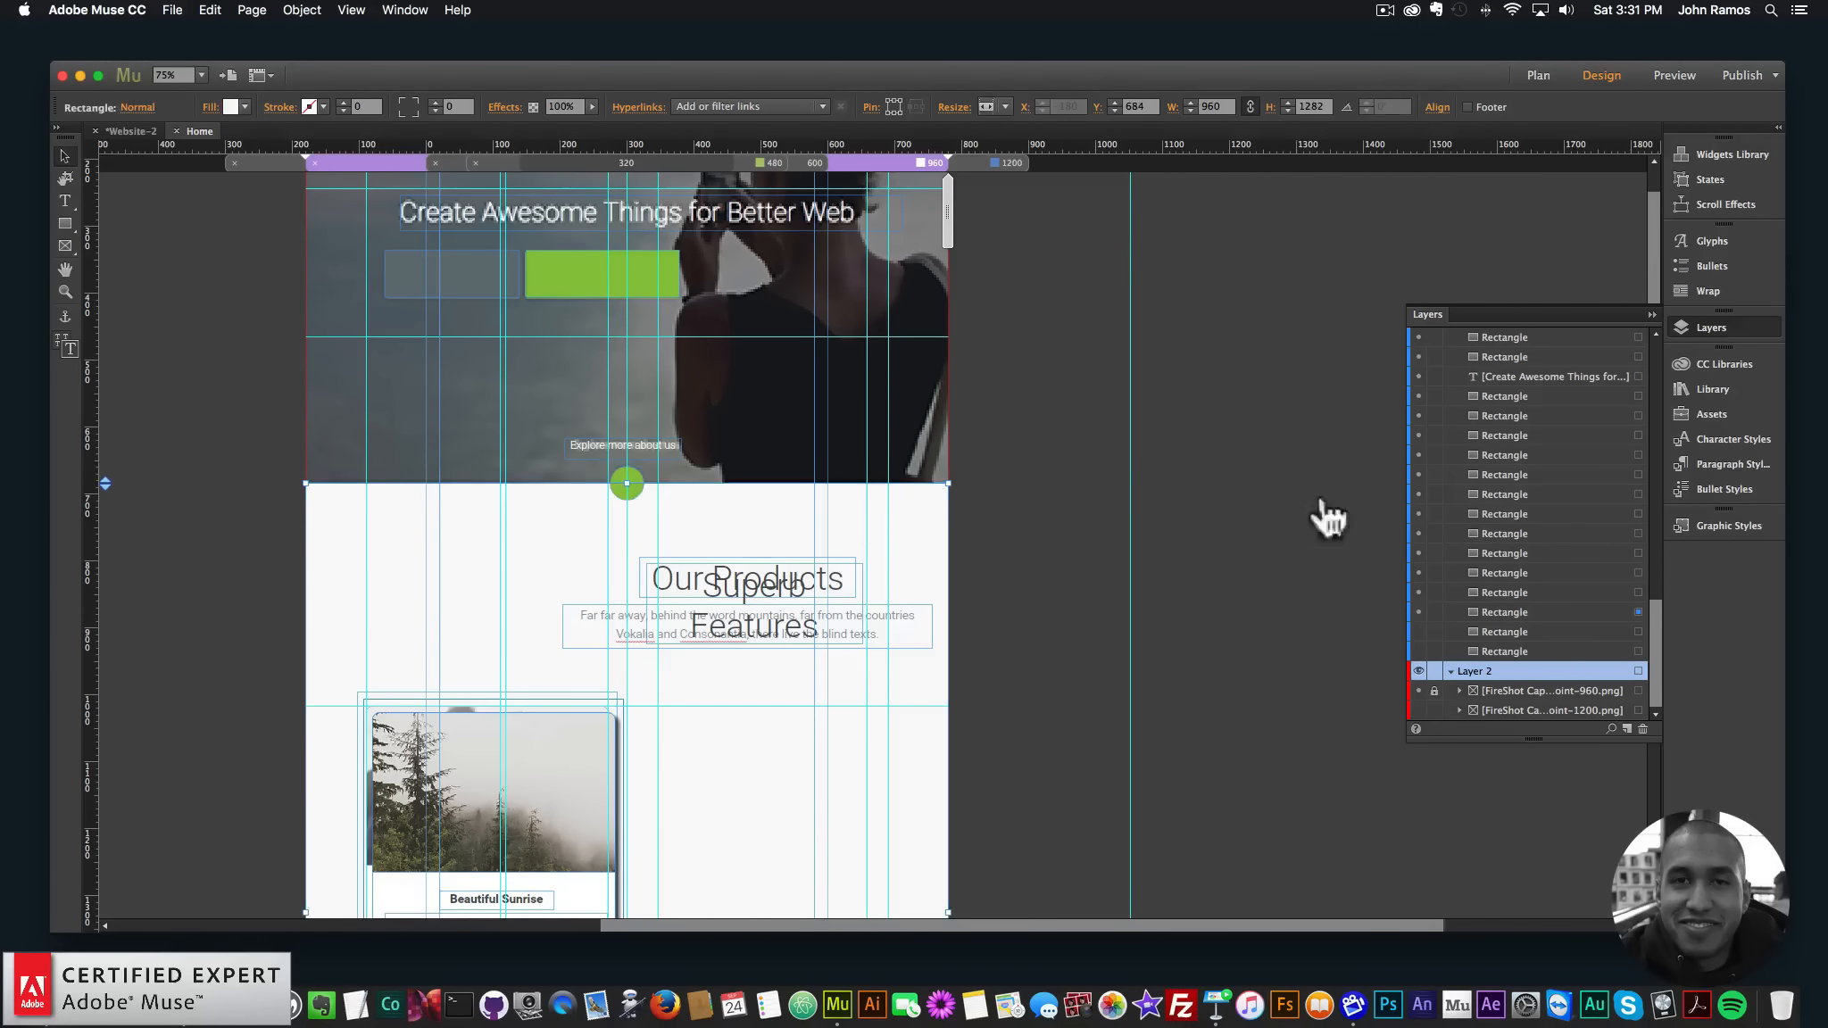
- Drag Superb Features aside and set the Our Products heading and paragraph over the screenshot
scroll(785, 582, "down", 3)
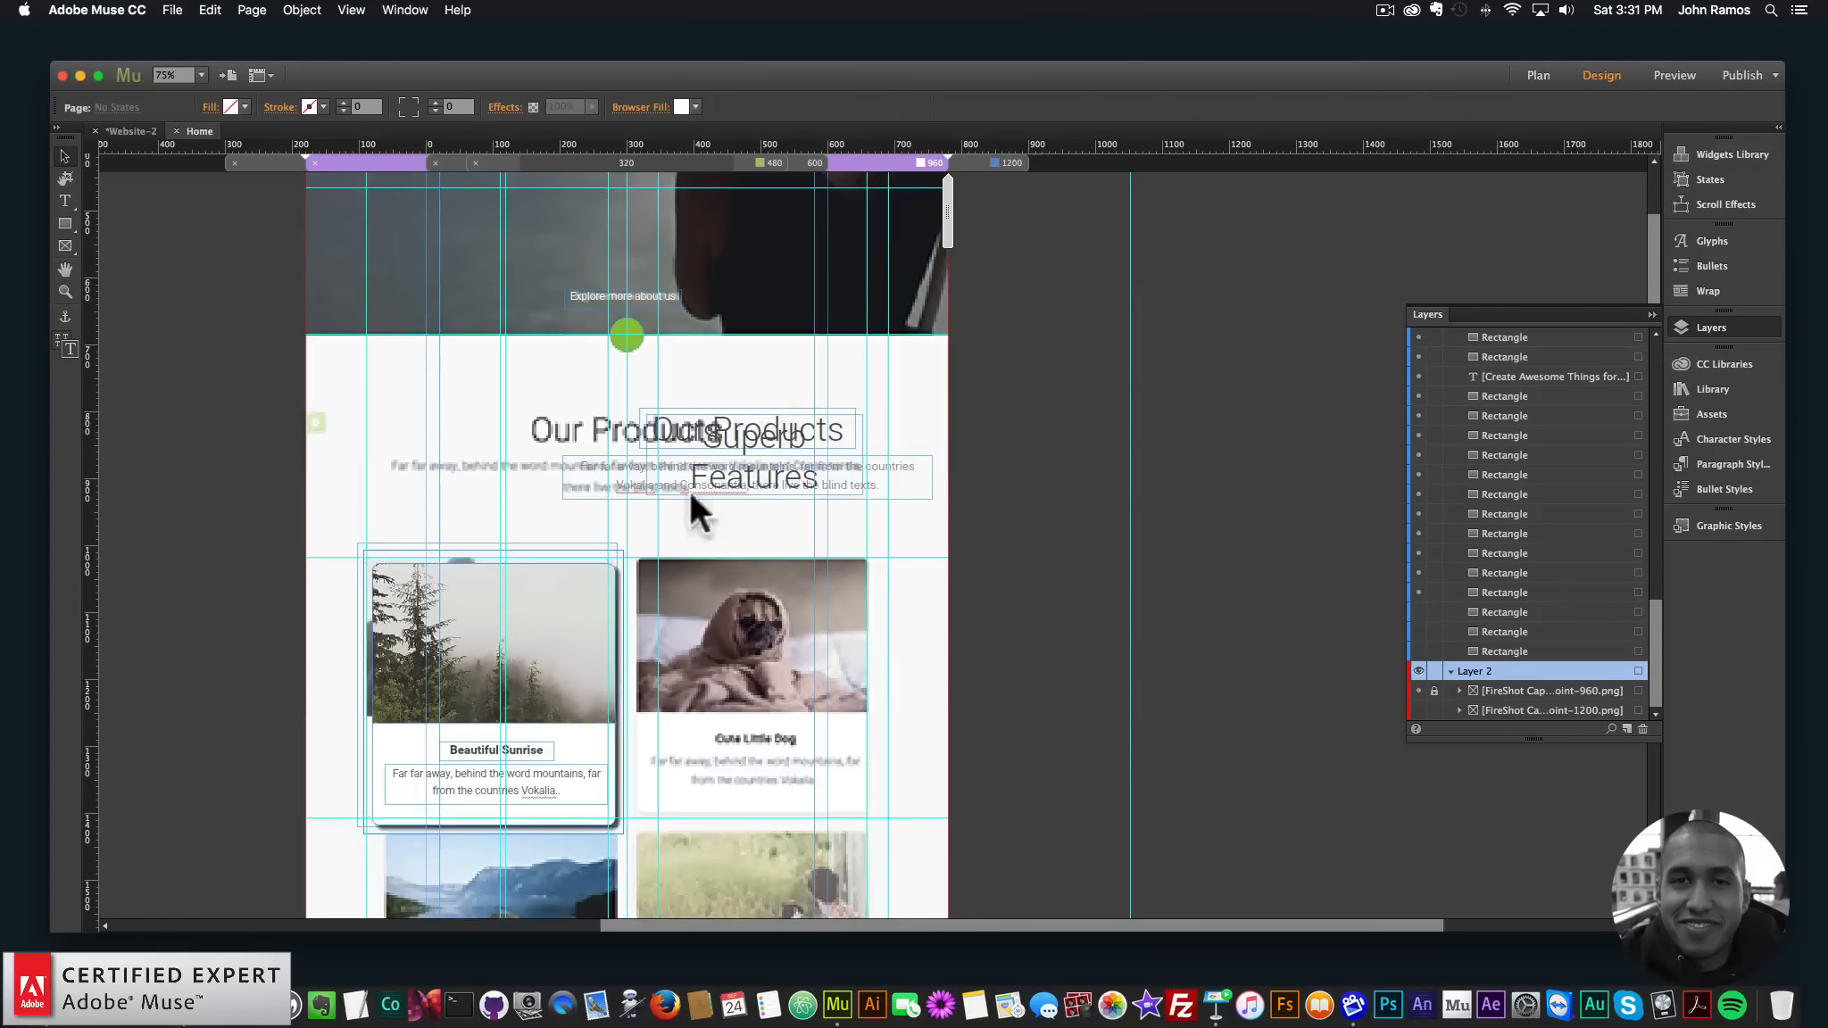
left_click_drag(739, 441, 900, 735)
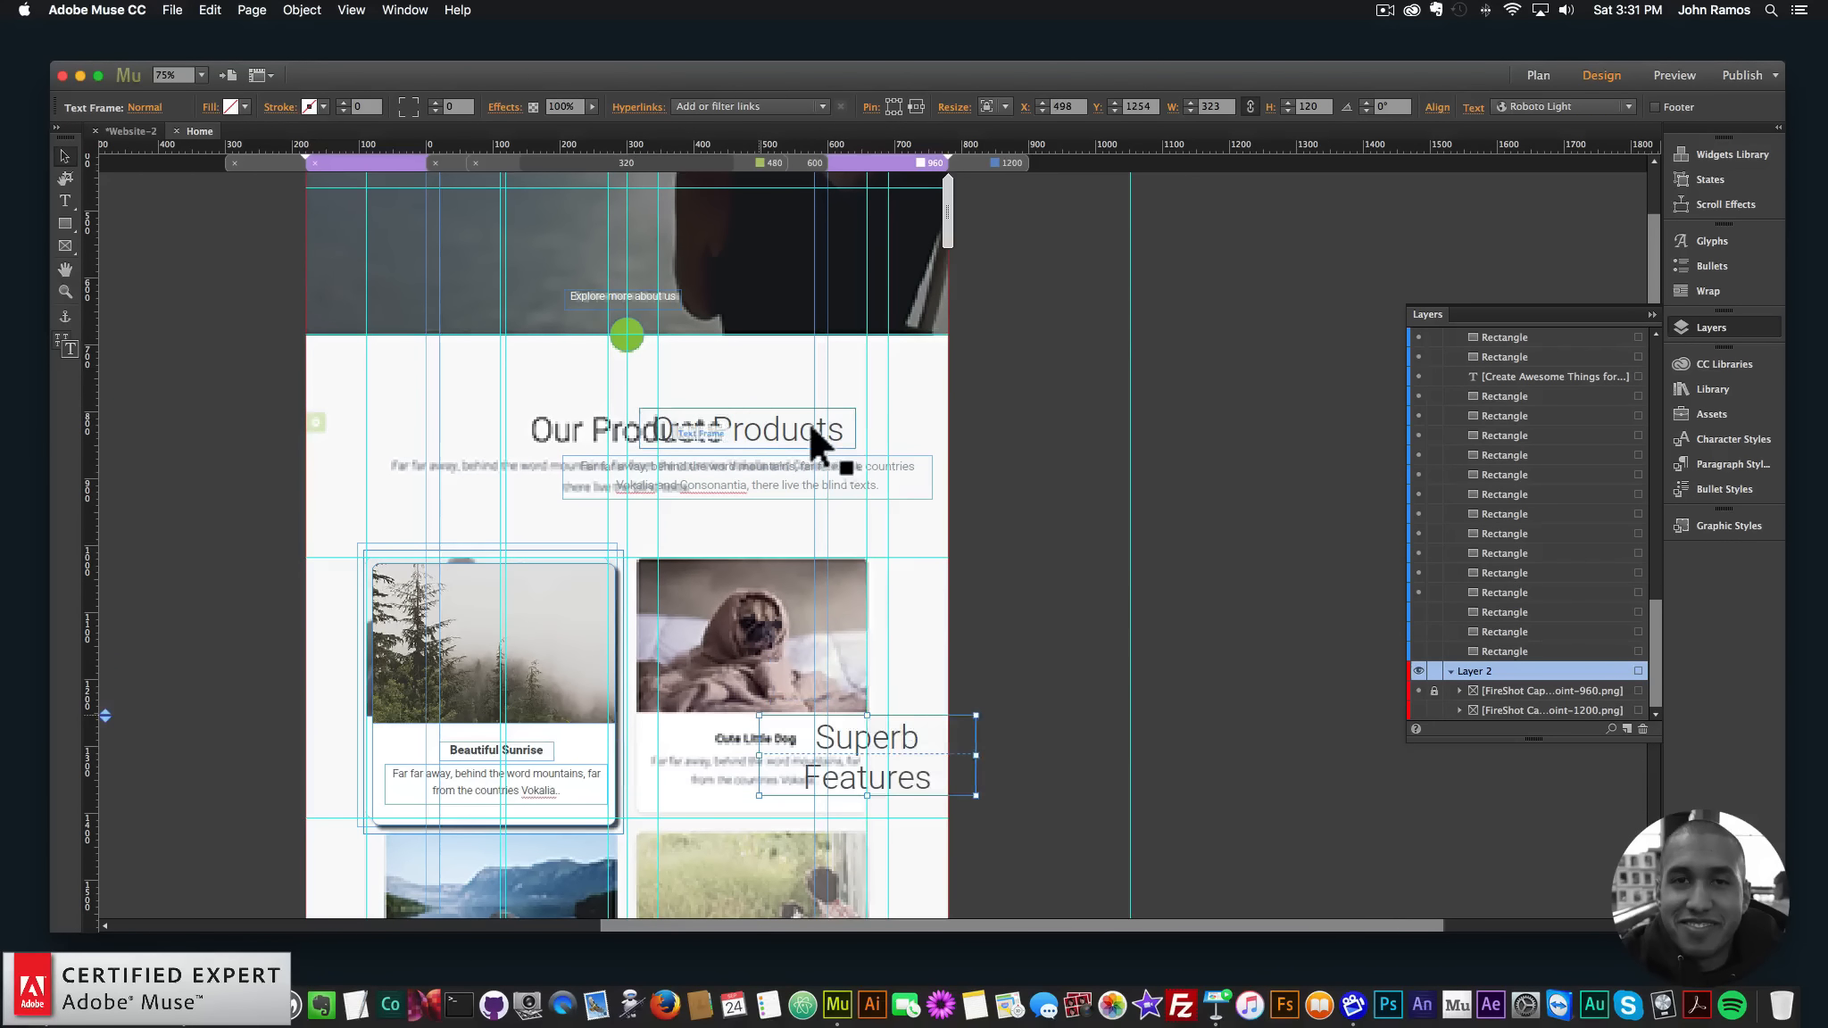
left_click_drag(812, 428, 747, 389)
scroll(754, 391, "up", 5)
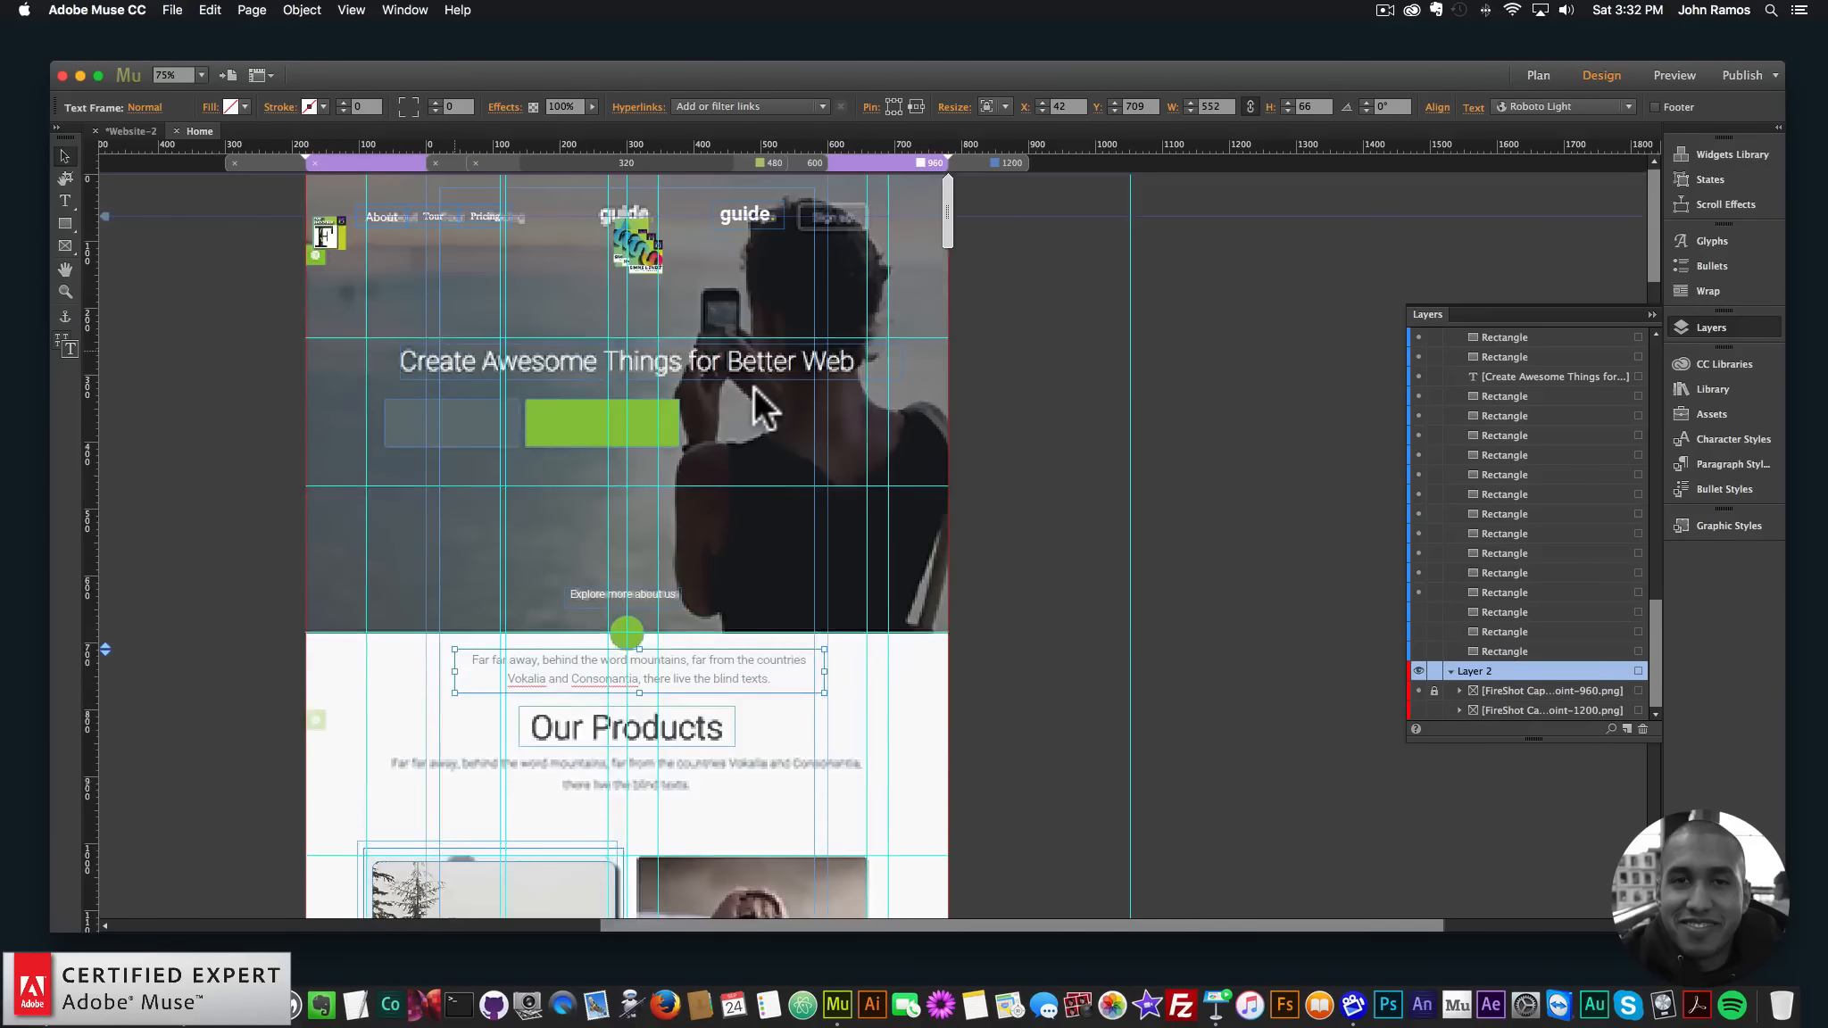
scroll(763, 406, "down", 5)
left_click_drag(682, 339, 623, 420)
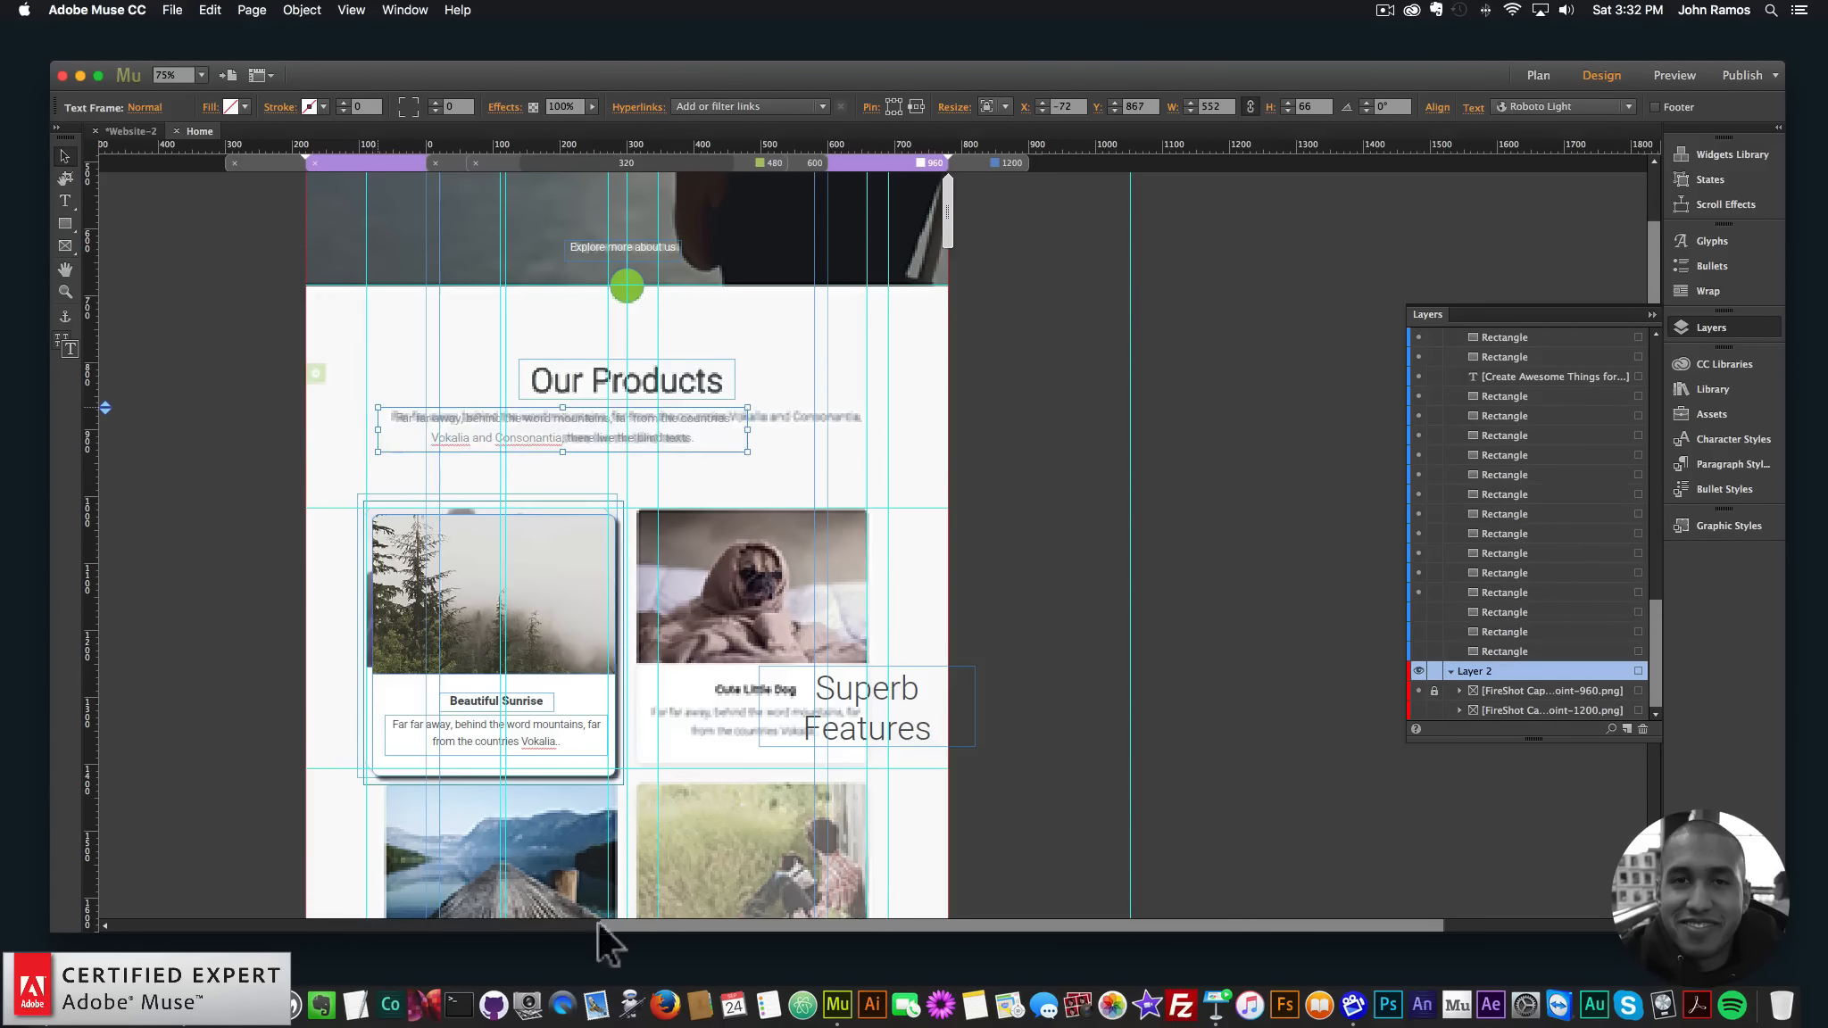
- Confirm the original paragraph font in Chrome is Roboto 300, 18px, then edit the Muse paragraph
left_click(167, 955)
scroll(678, 482, "down", 5)
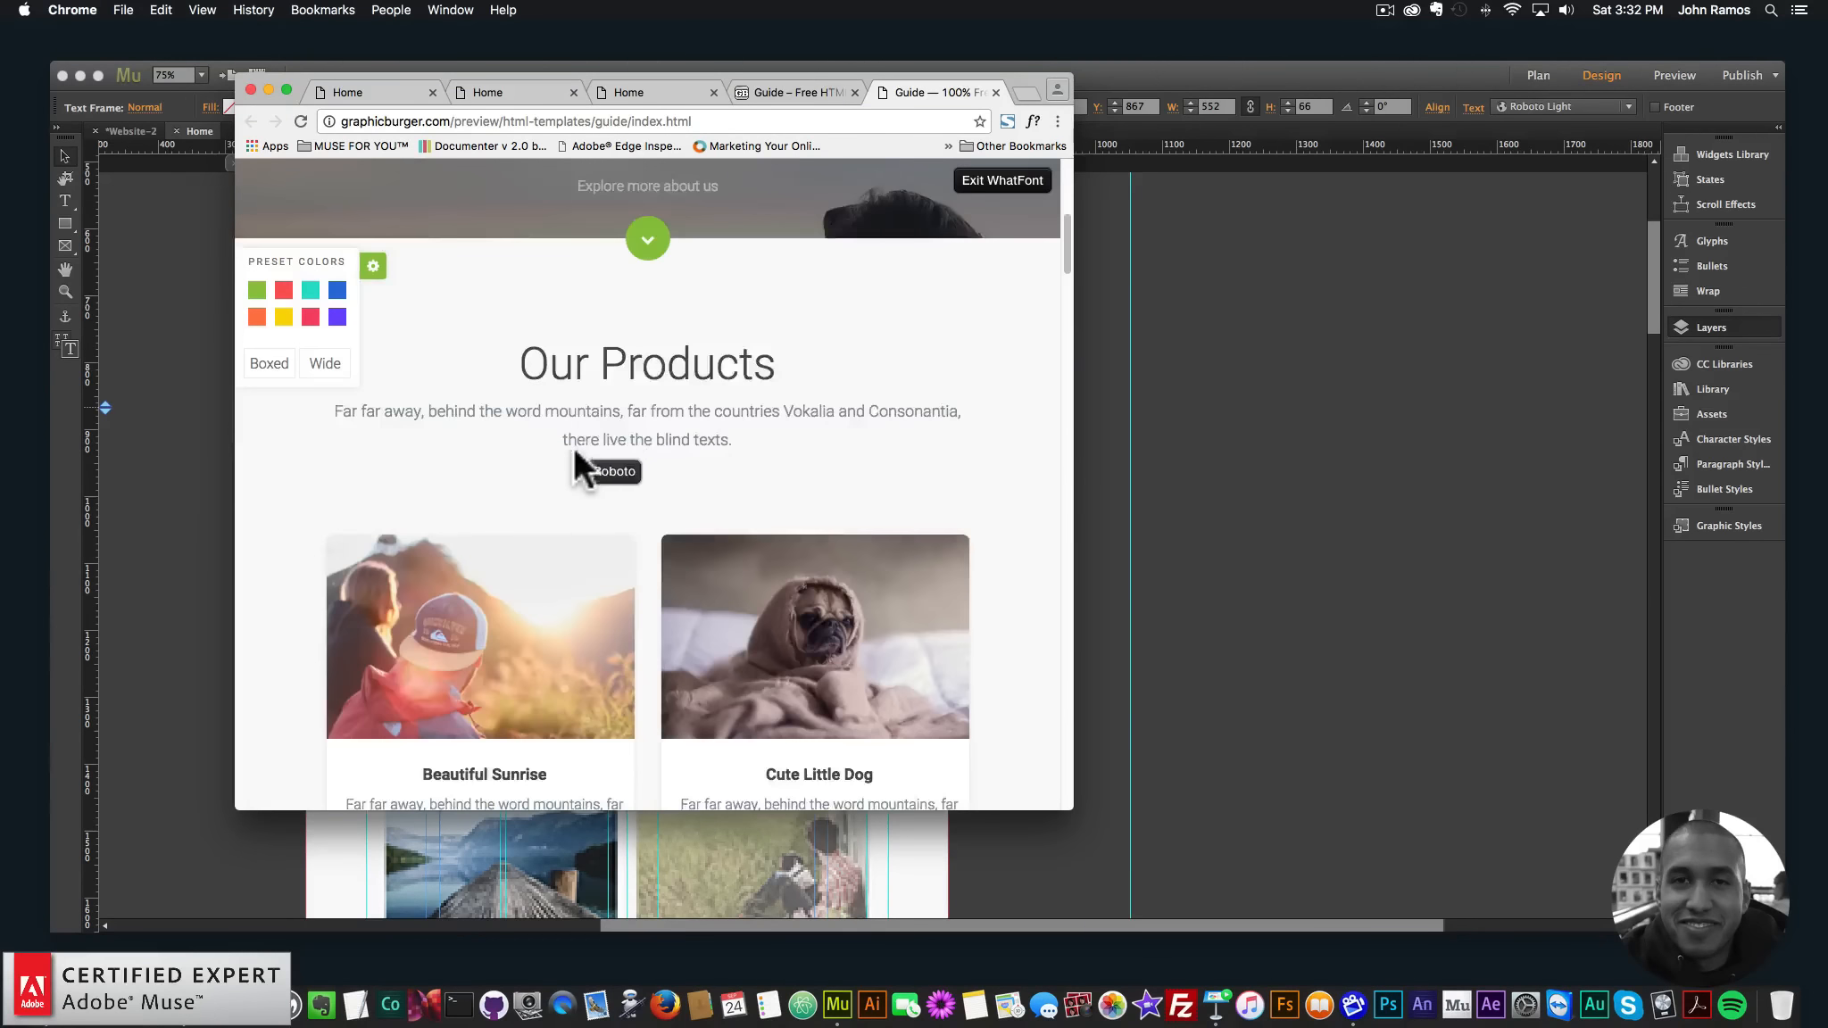
left_click(613, 351)
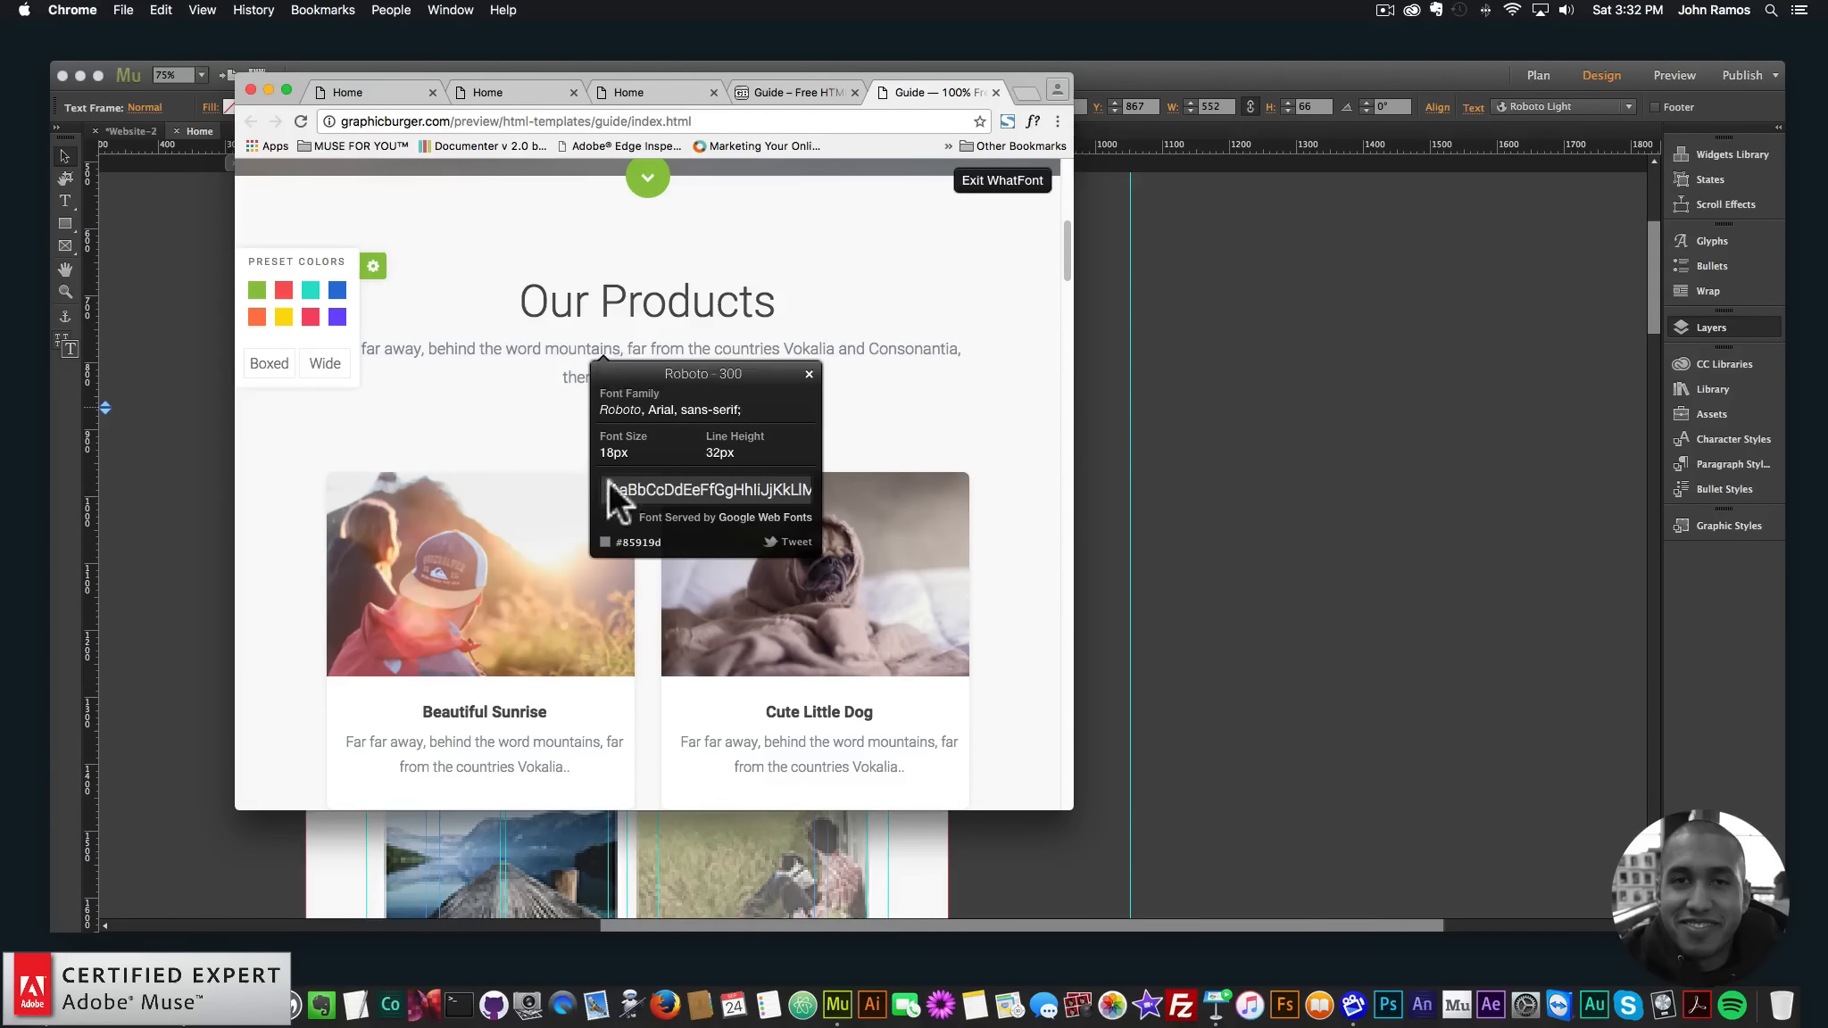
left_click(126, 481)
double_click(671, 423)
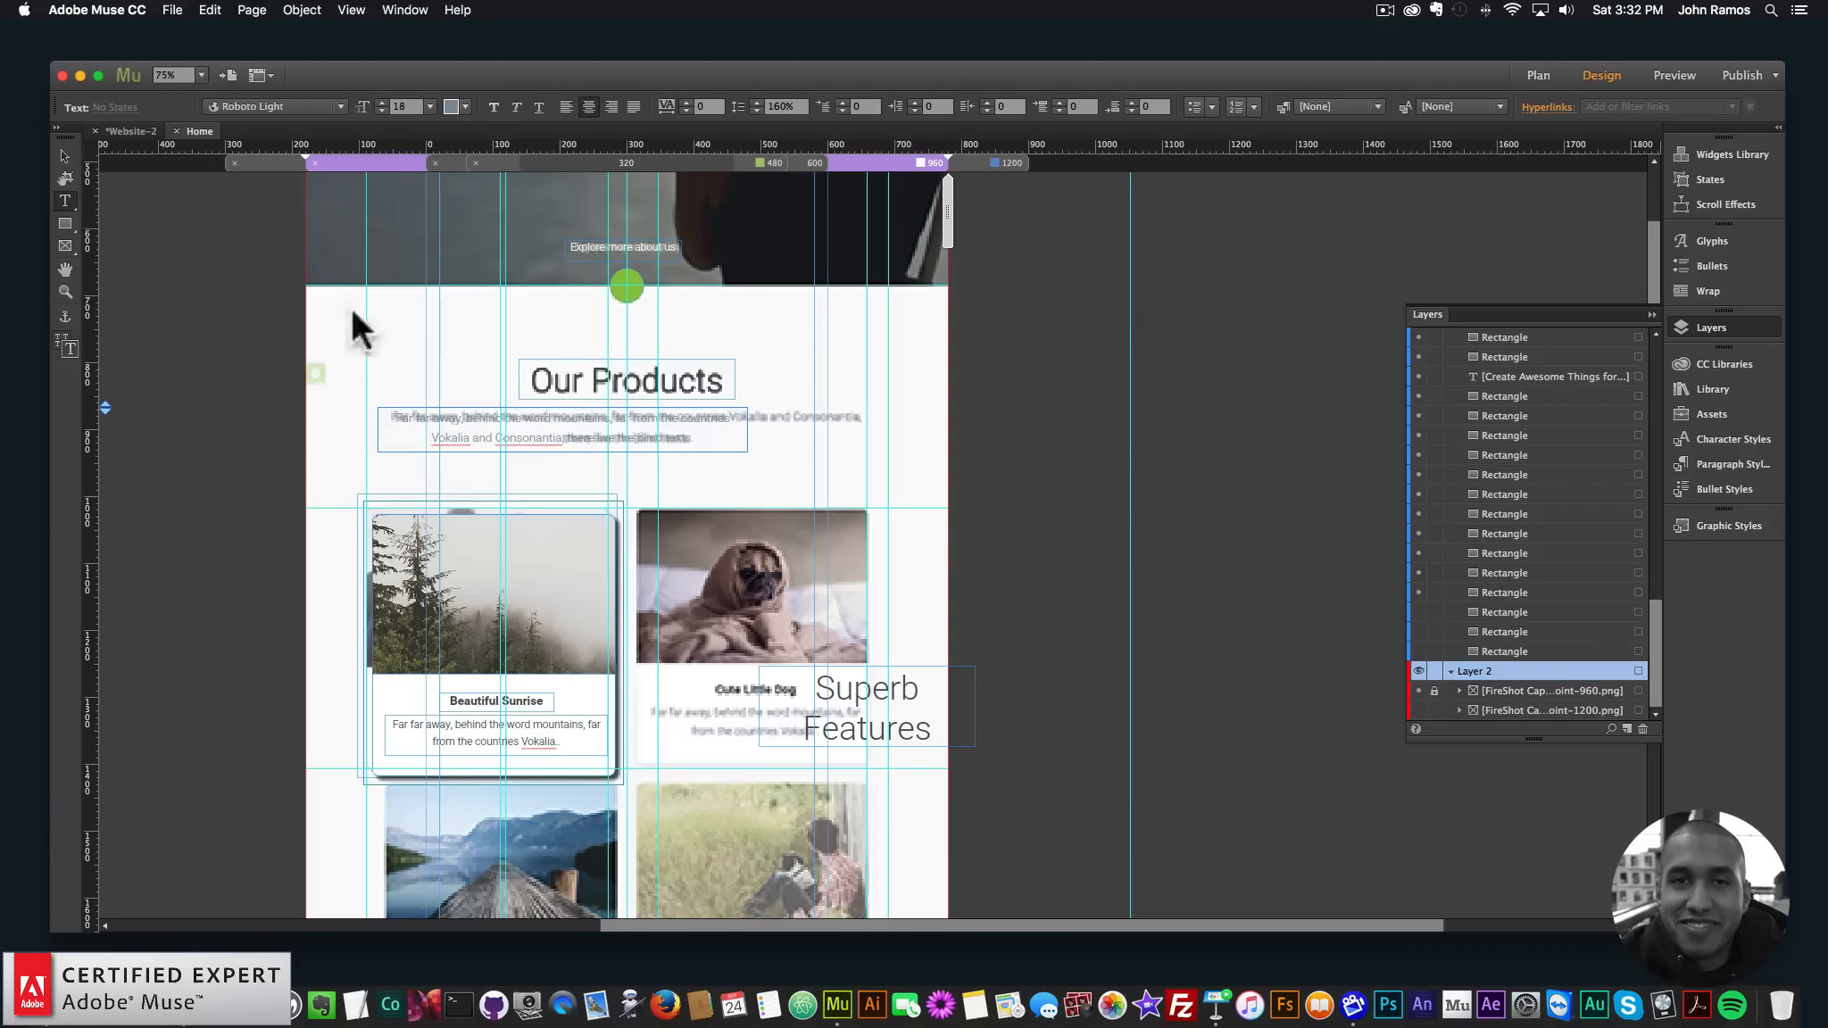
- Nudge the description frame right and remove the line break so the text reads 'countries'
left_click(67, 156)
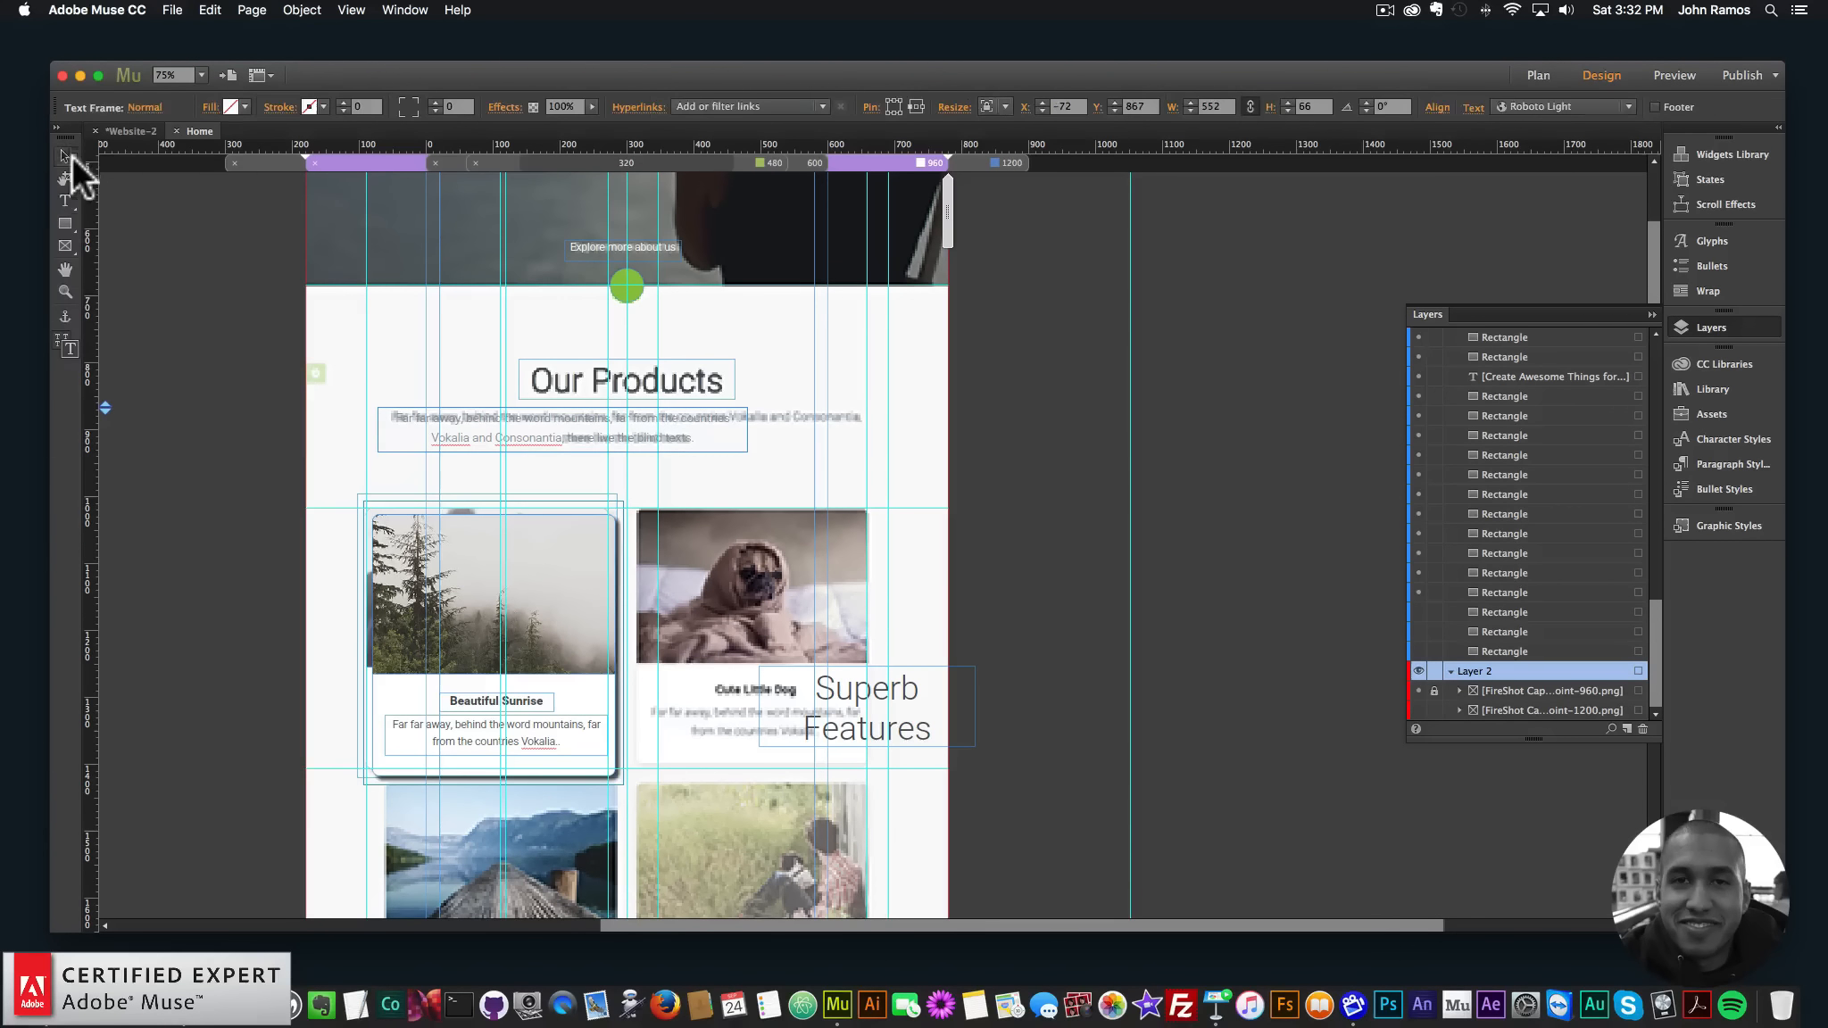
left_click(712, 438)
mouse_move(683, 569)
left_mouse_down()
mouse_move(822, 580)
mouse_move(694, 556)
left_mouse_up()
double_click(545, 569)
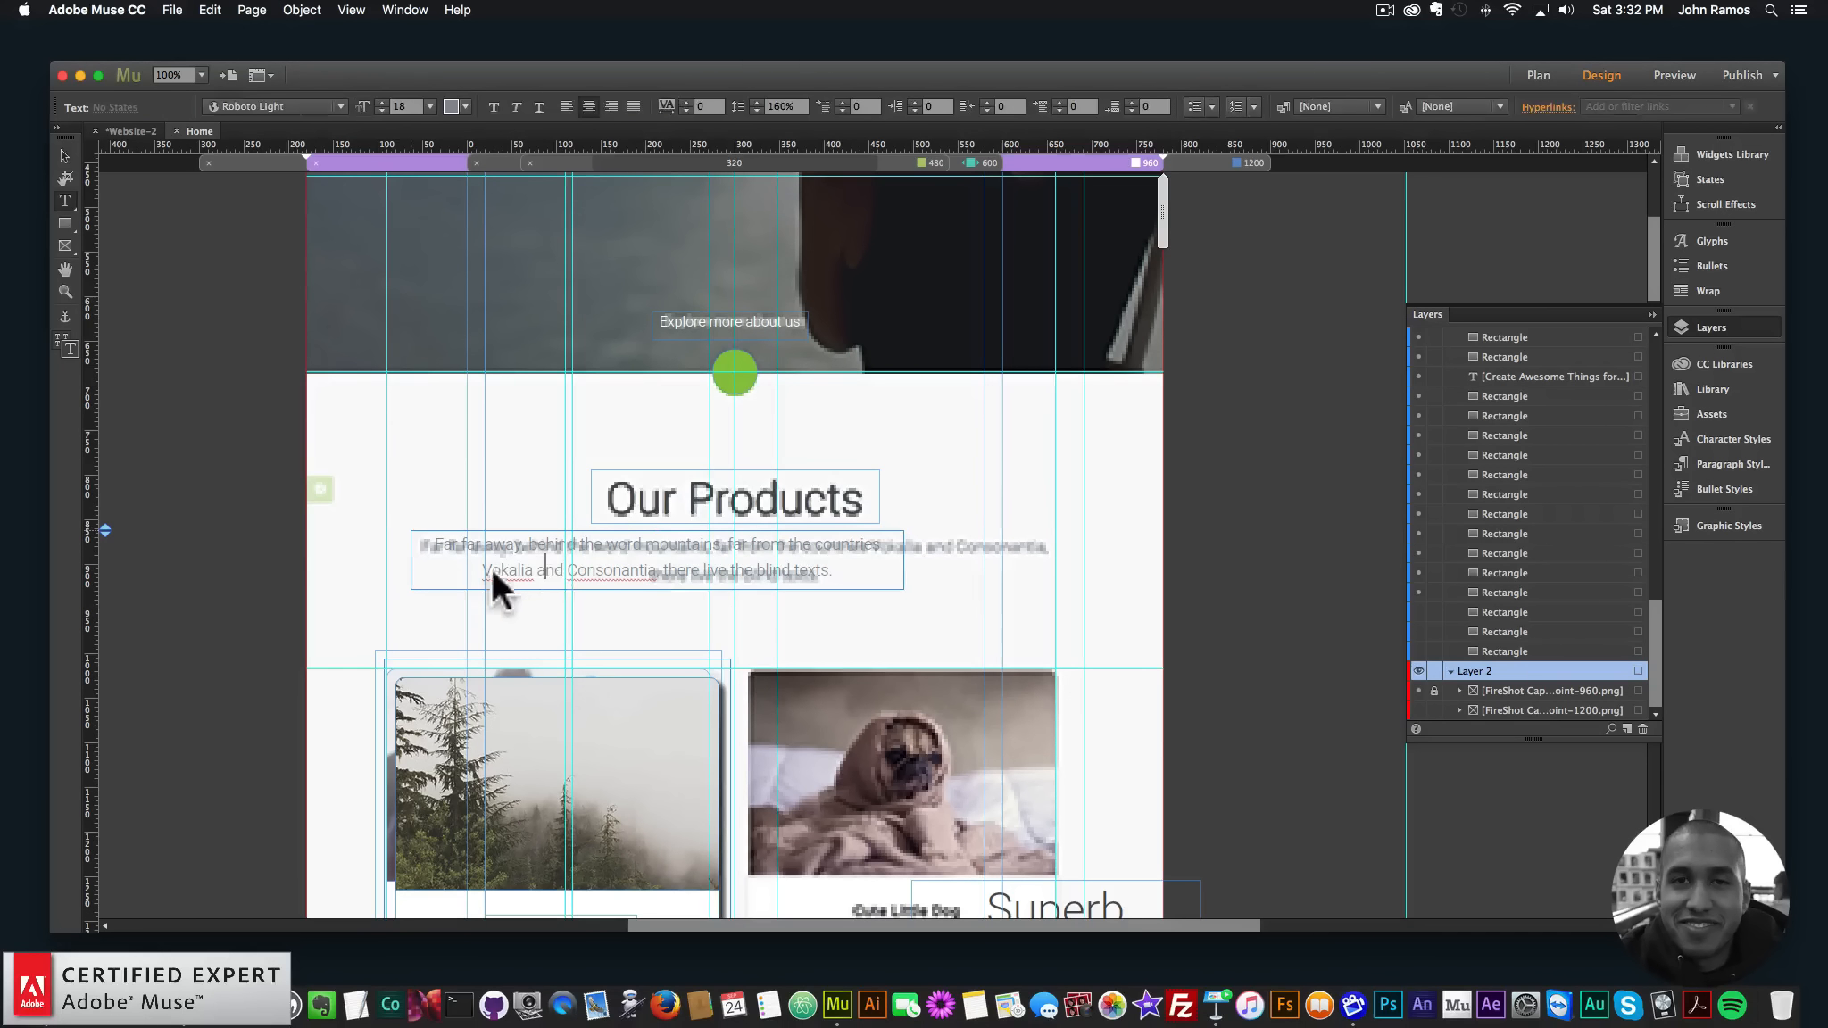
key("BackSpace")
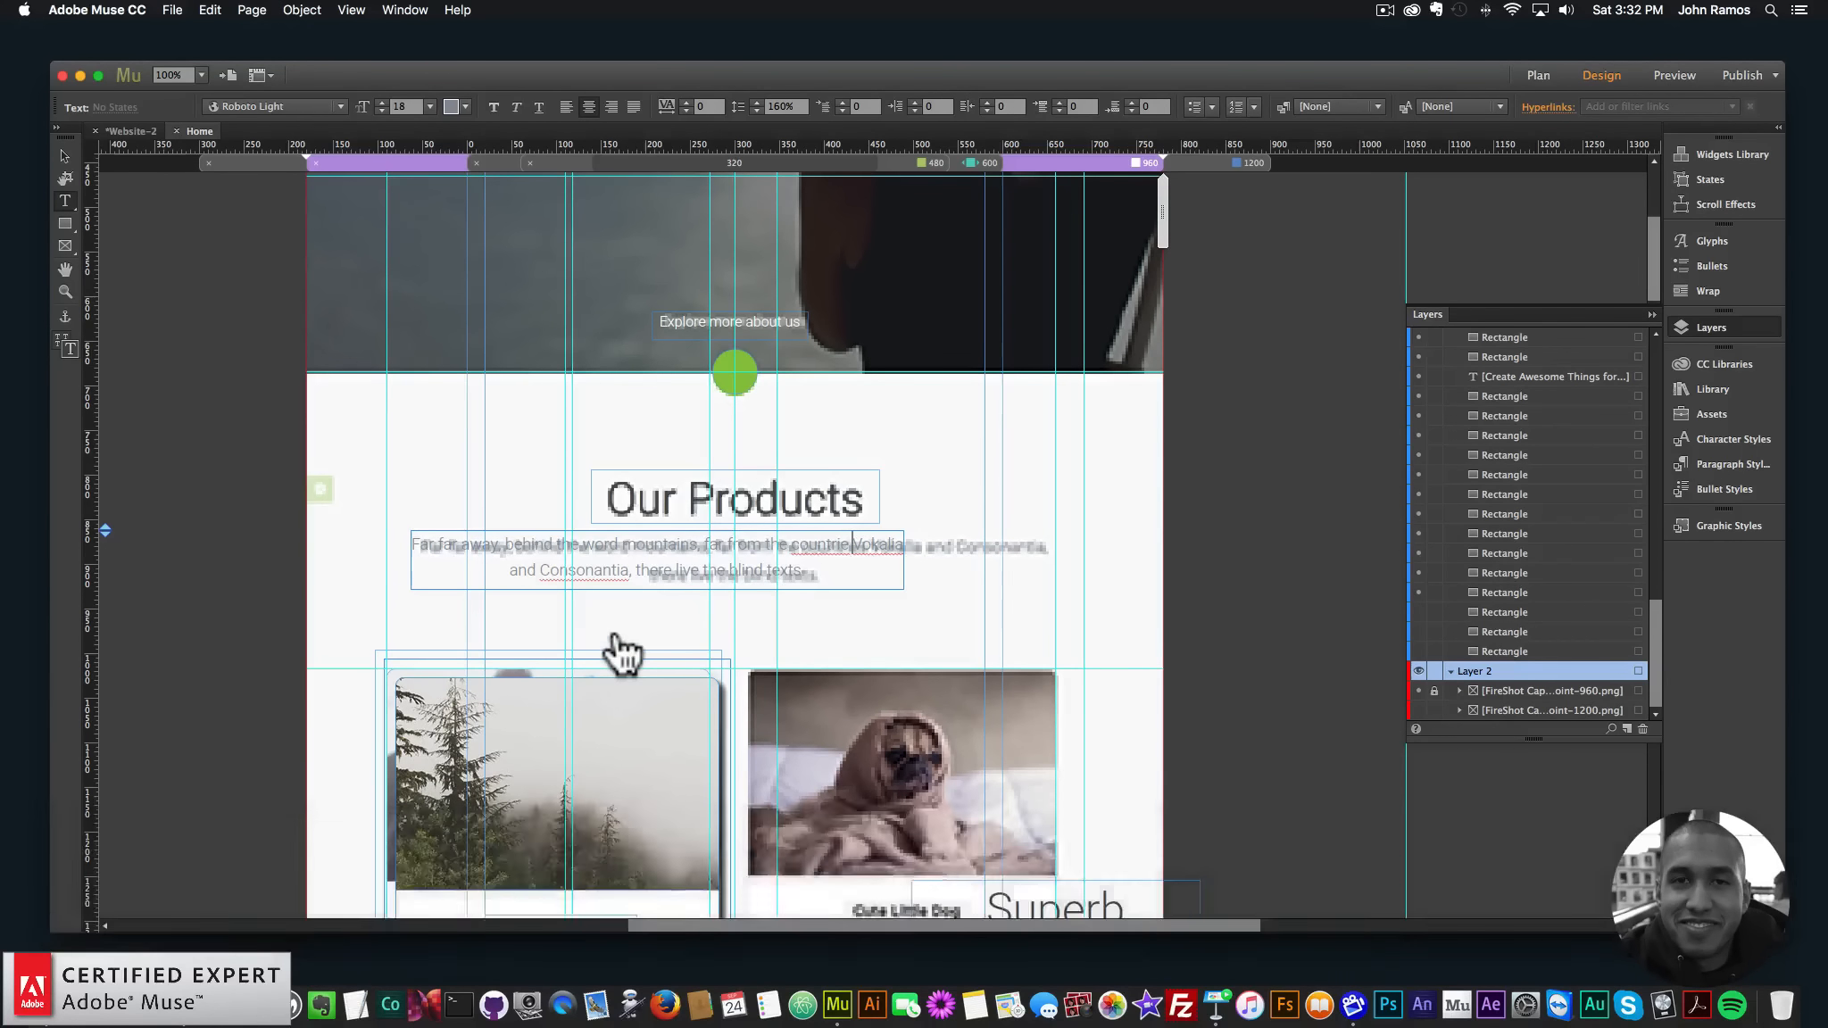
type("s")
- Widen the description frame to about 737 px so it wraps into the original's two lines
left_click(111, 986)
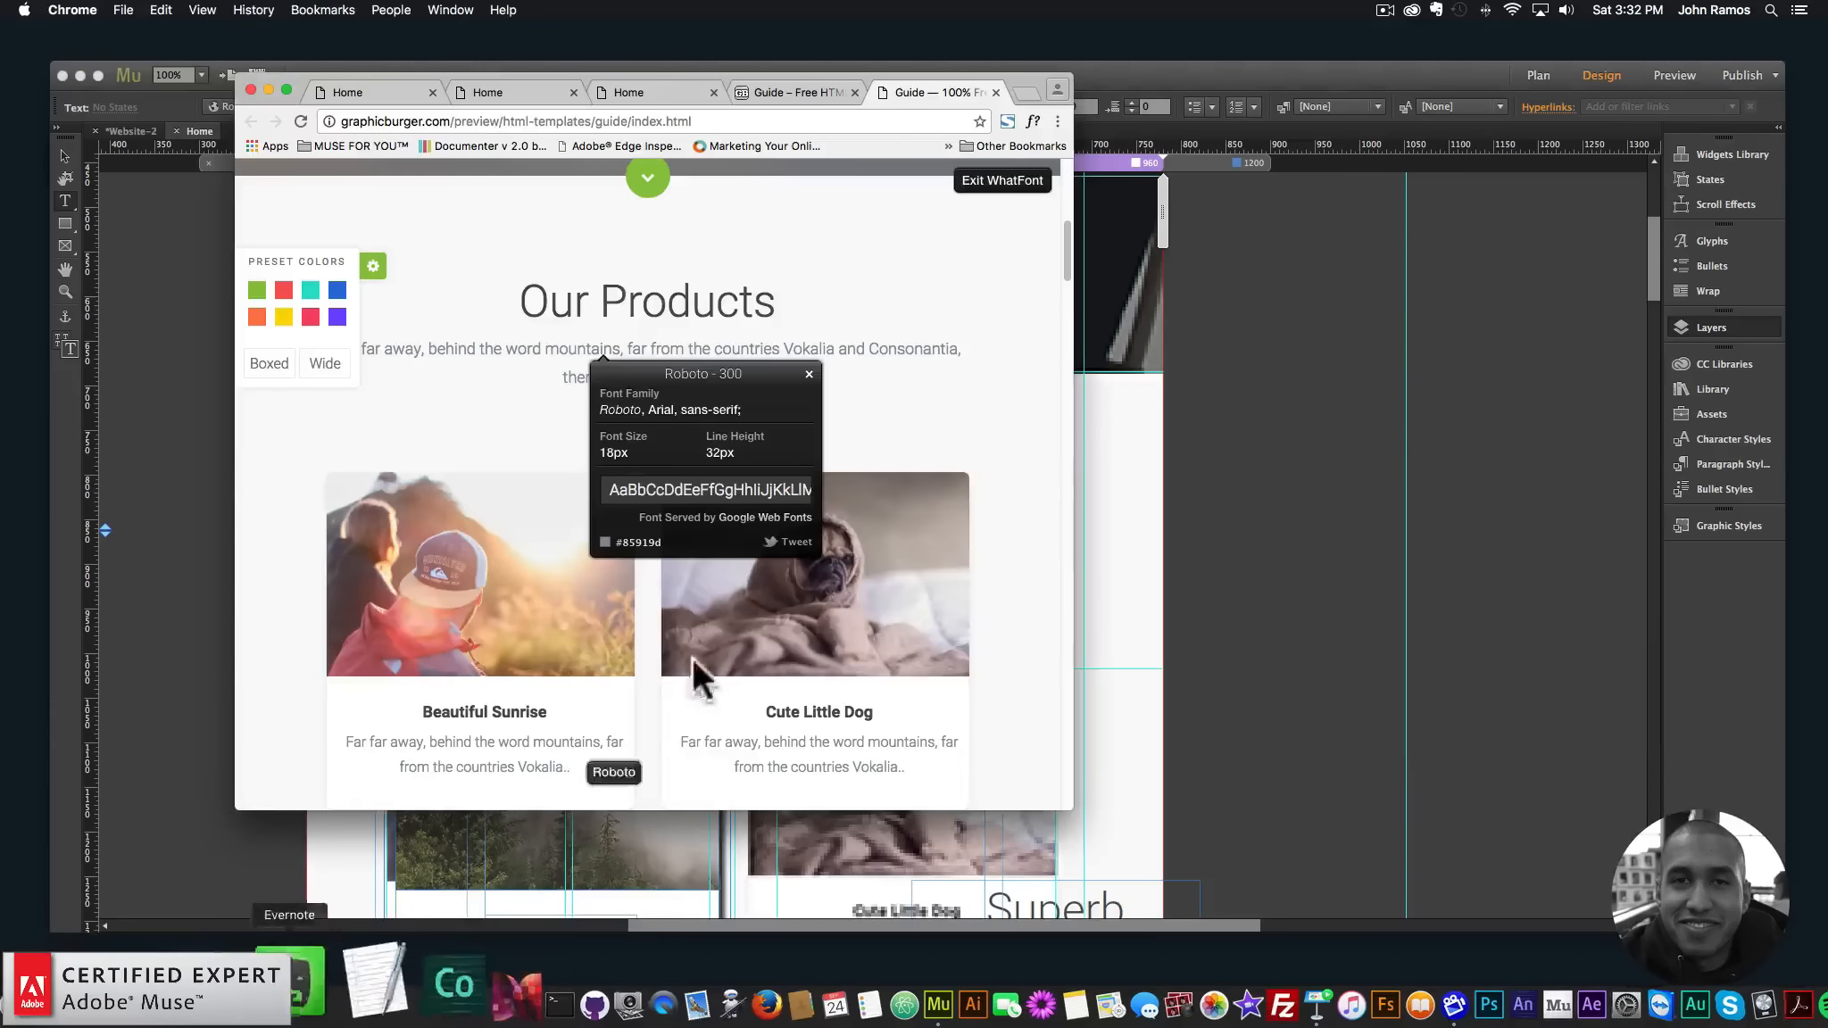
left_click(147, 550)
key("Escape")
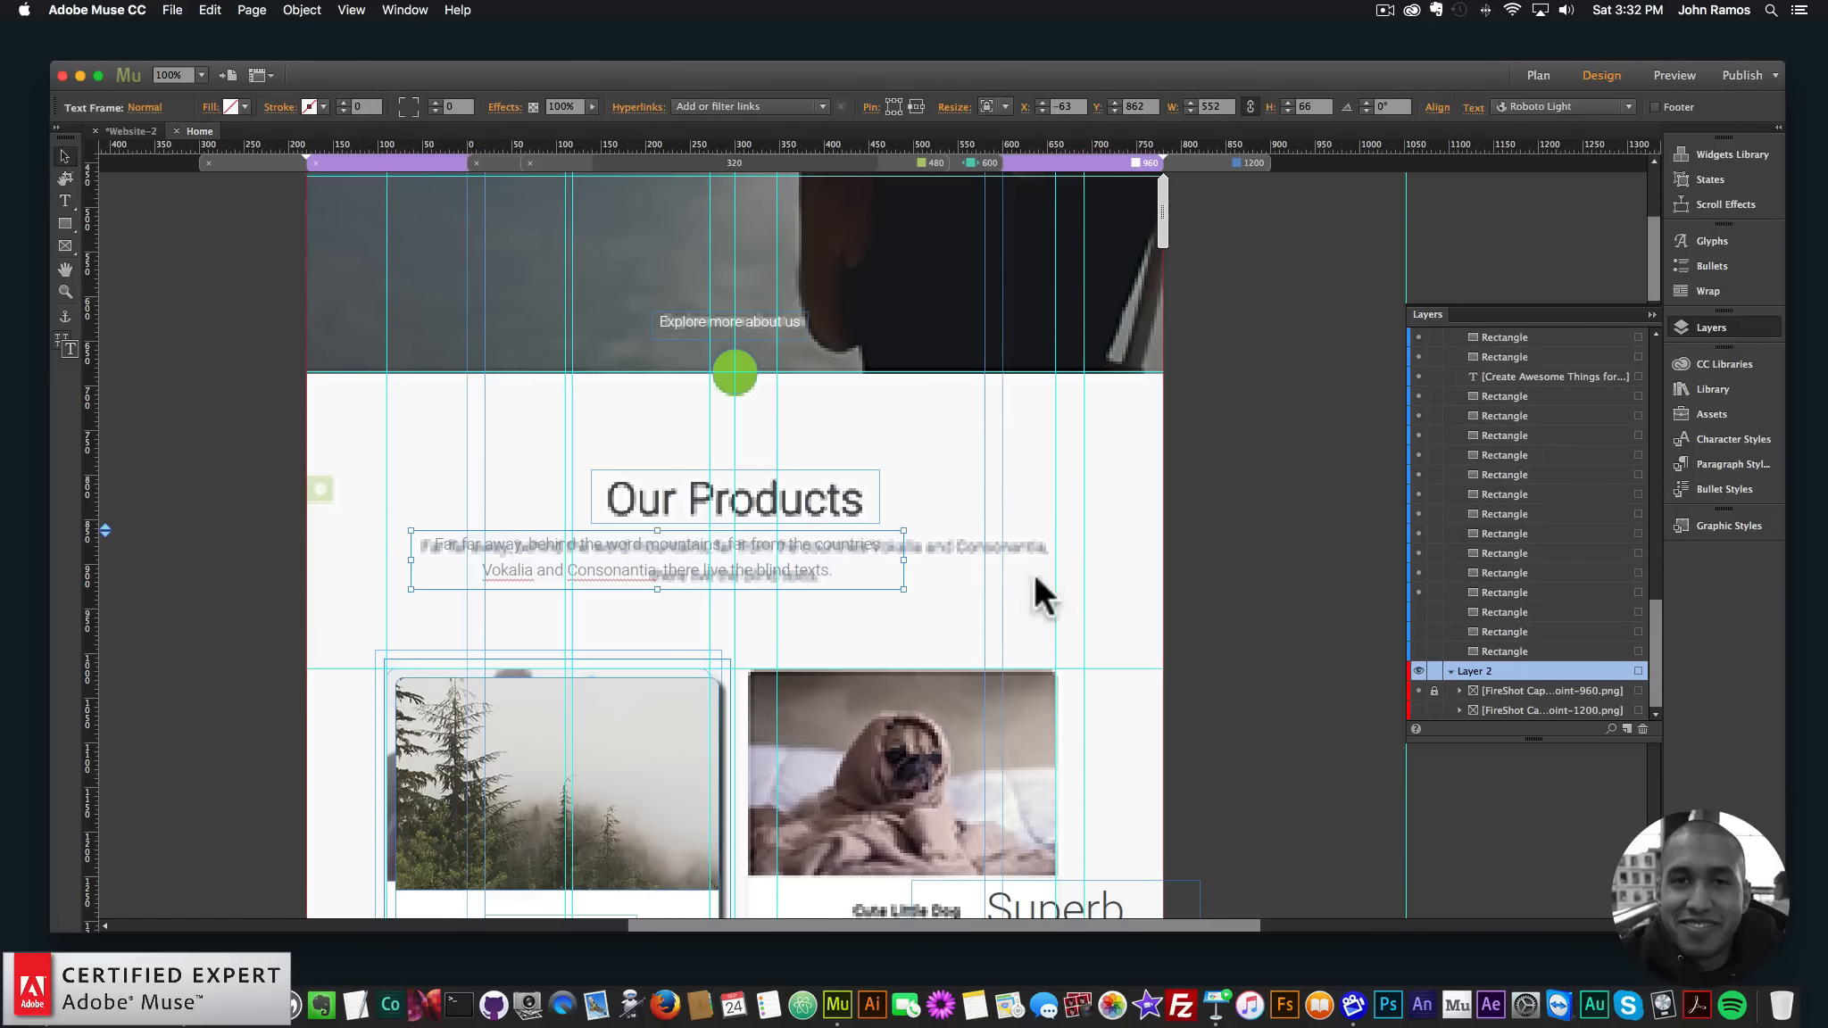
left_click_drag(903, 560, 990, 581)
- Switch to the 1200 layout and check how the first product card is grouped
scroll(746, 583, "down", 7)
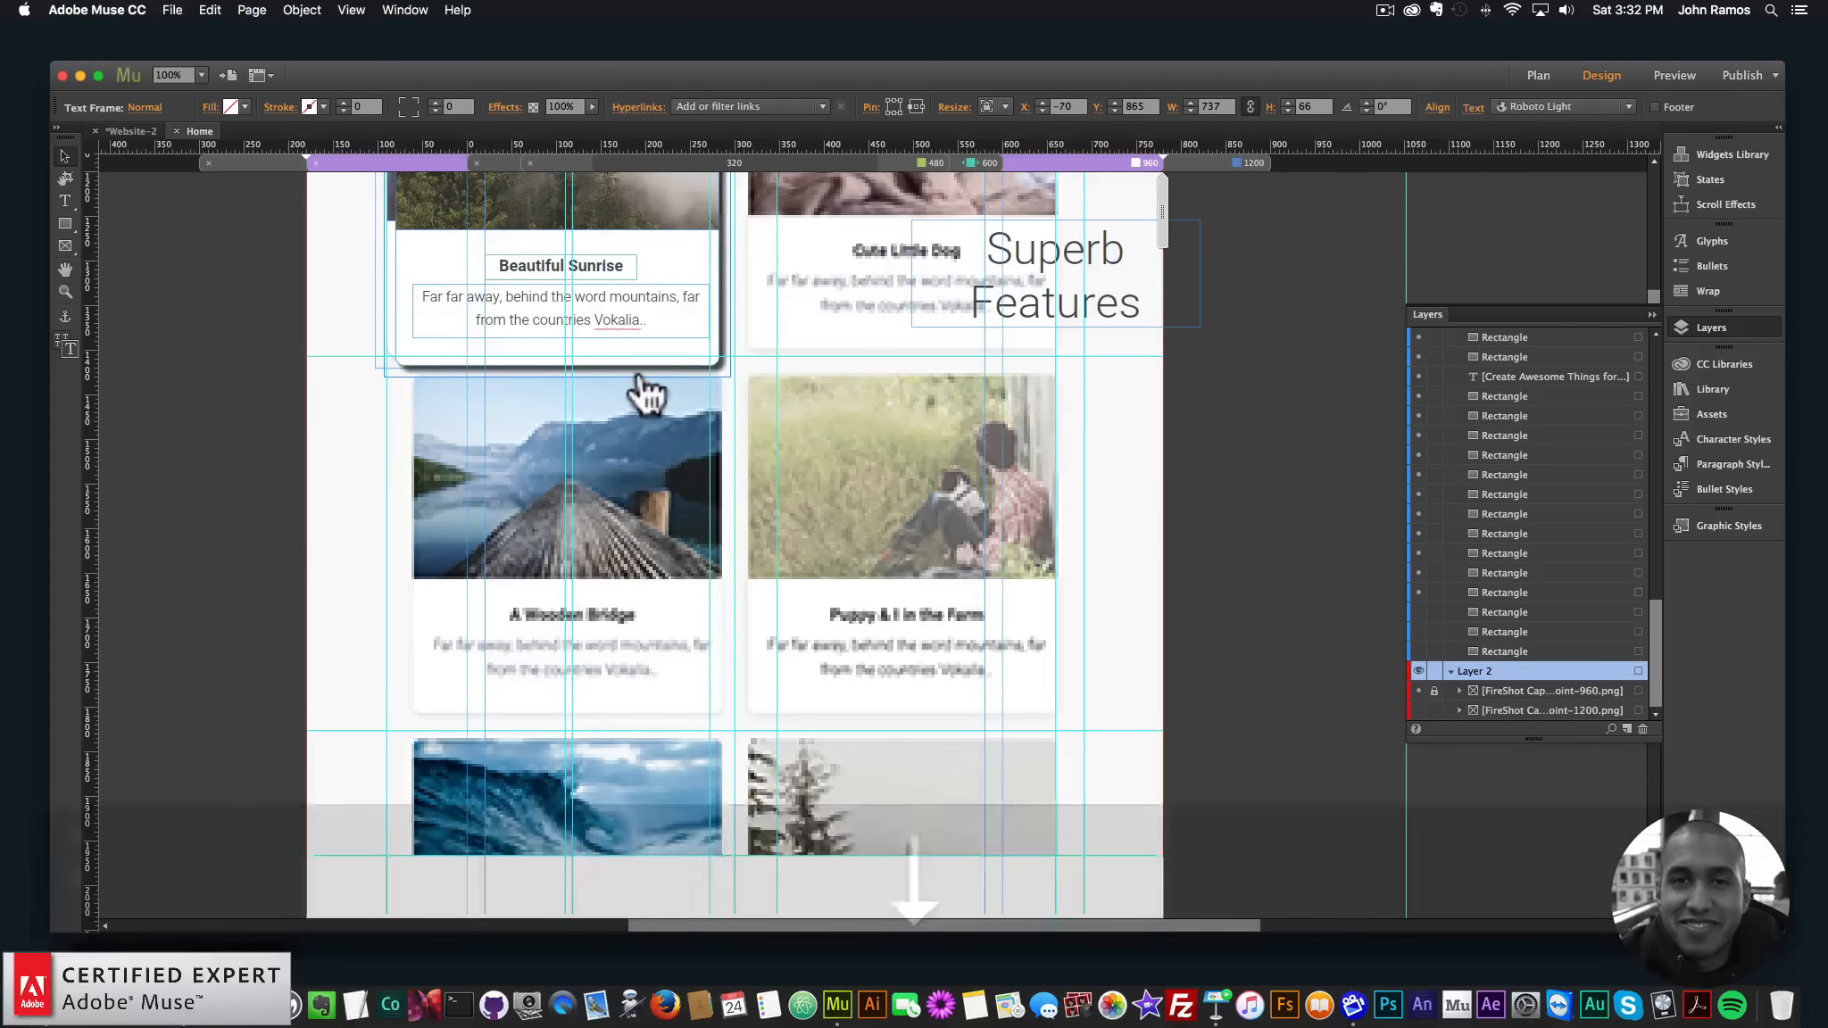
scroll(625, 411, "up", 3)
left_click(607, 433)
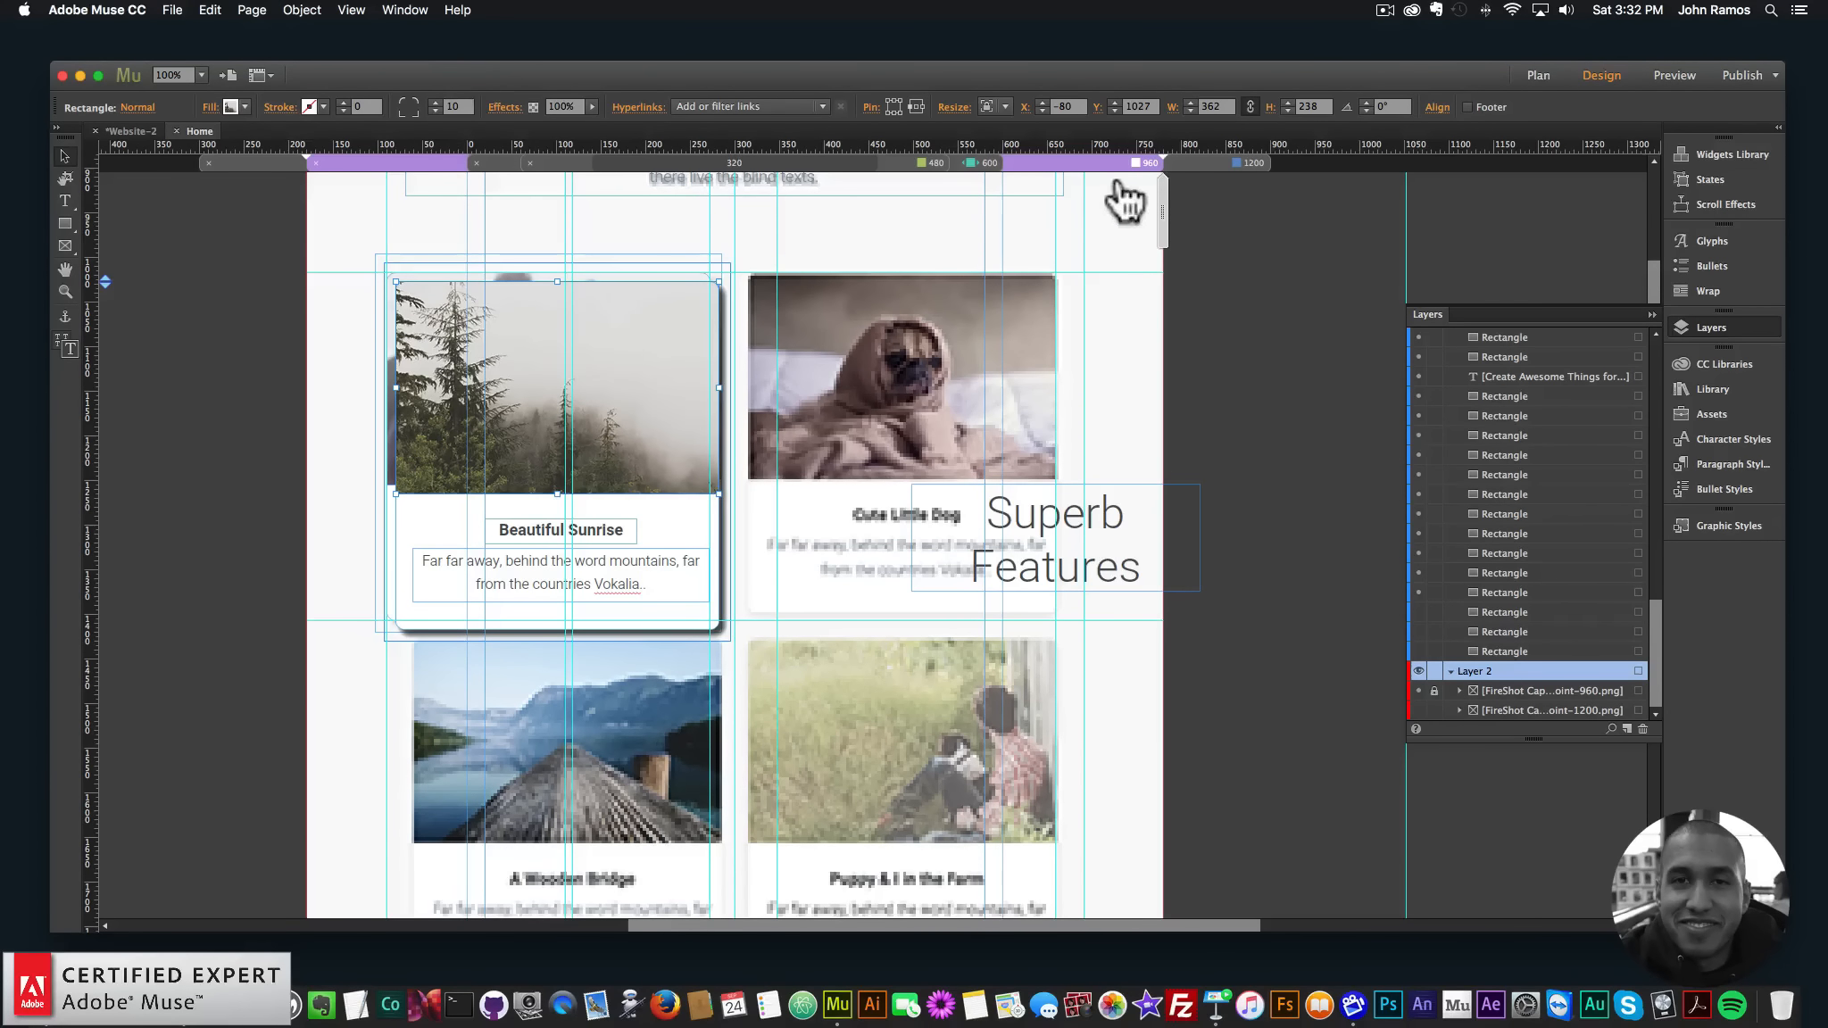
left_click(1208, 165)
left_click(501, 389)
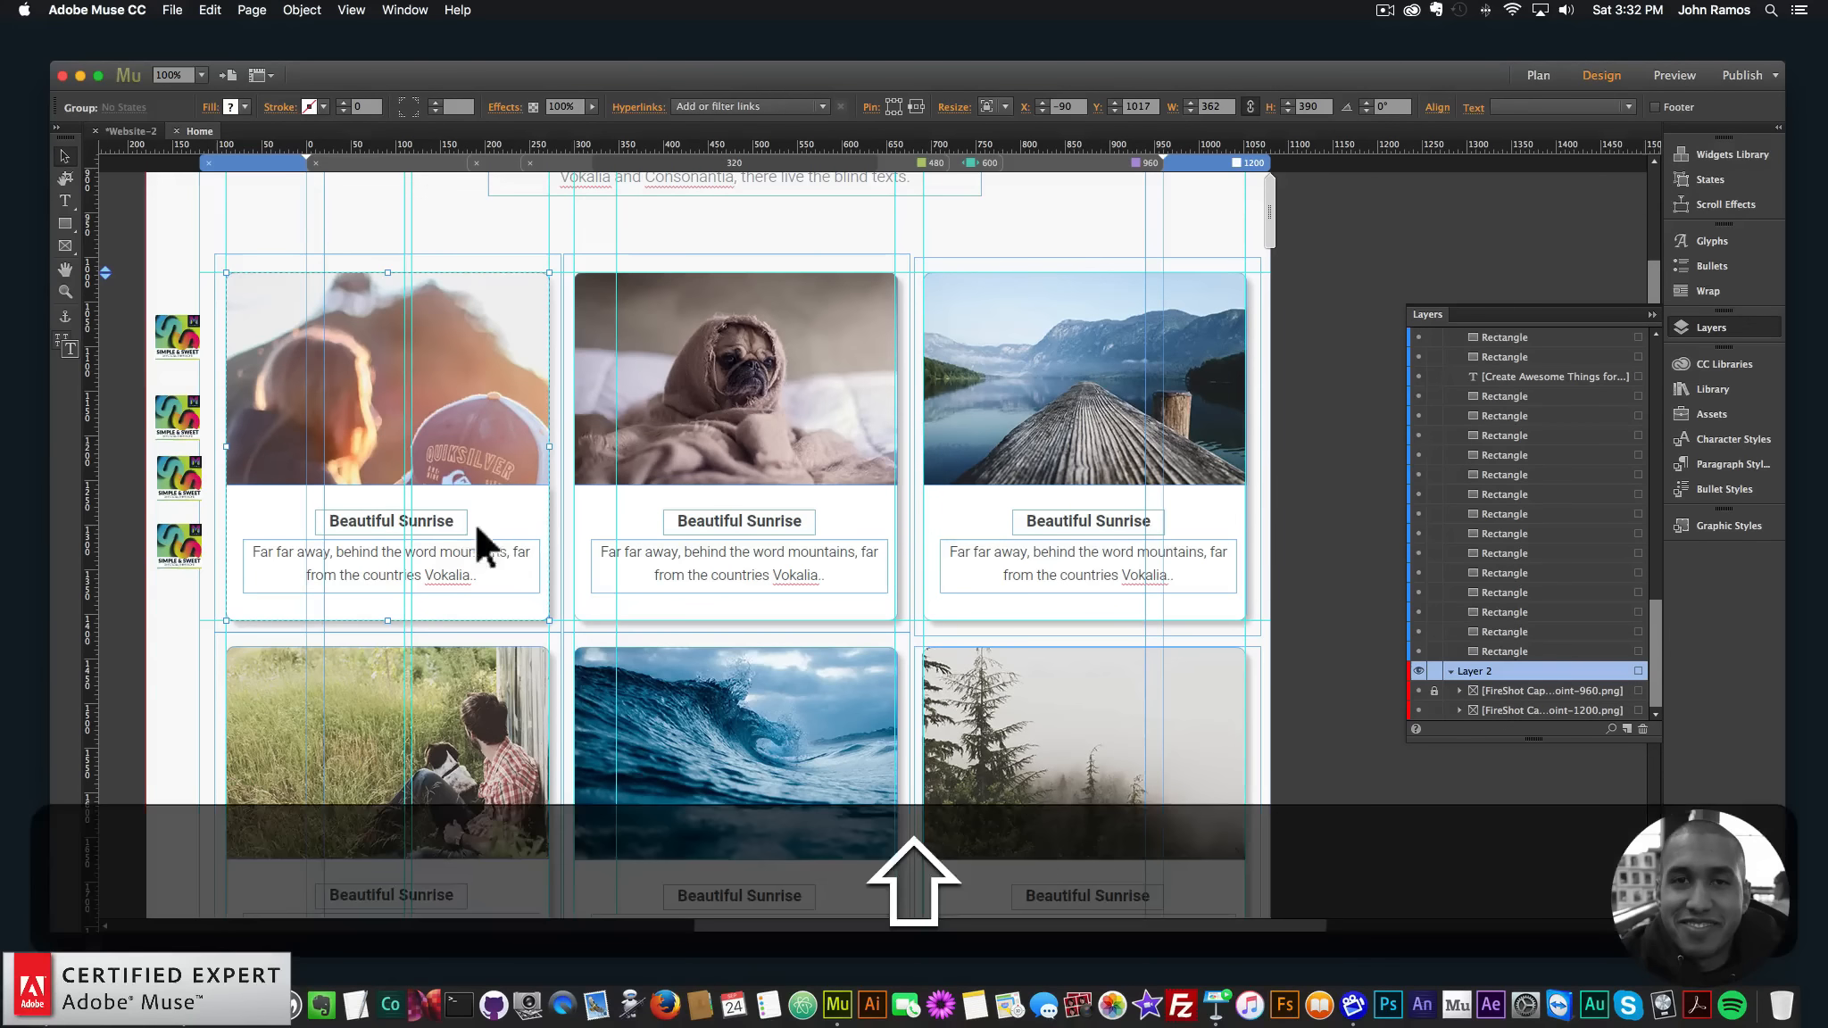
left_click(428, 526, "shift")
left_click(448, 555, "shift")
left_click(439, 456, "shift")
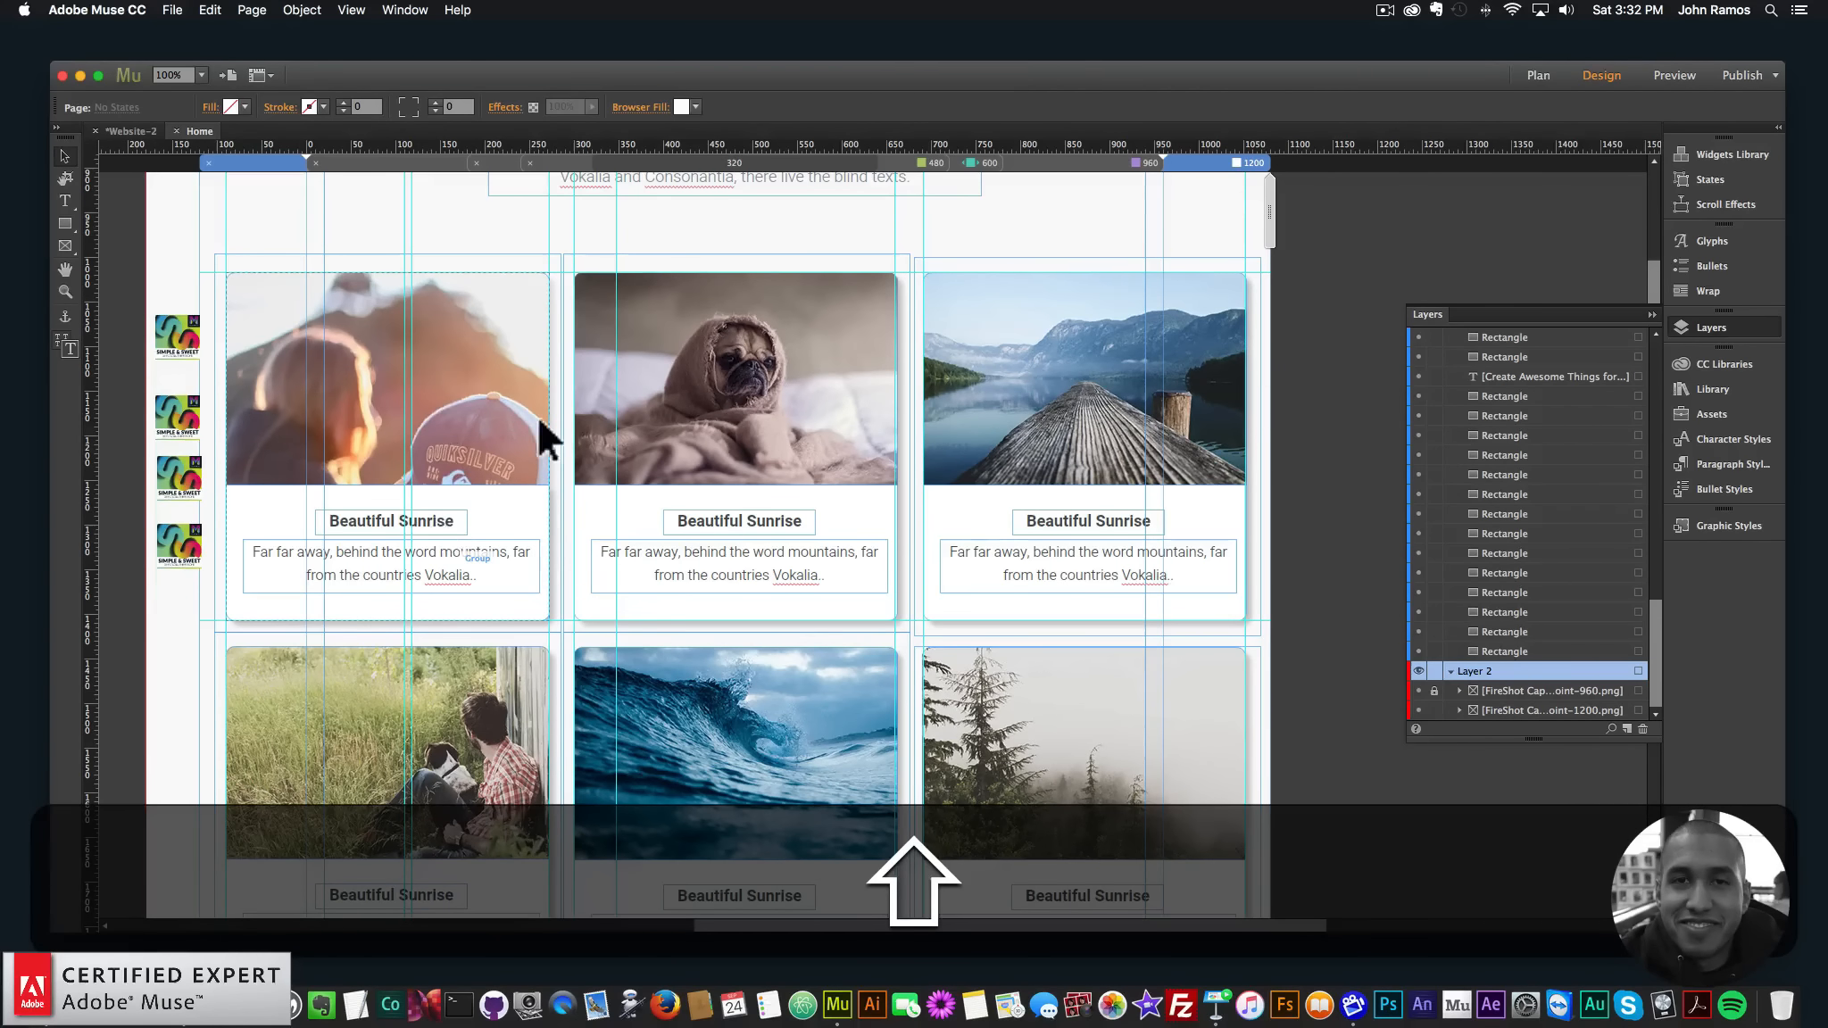
left_click(420, 509)
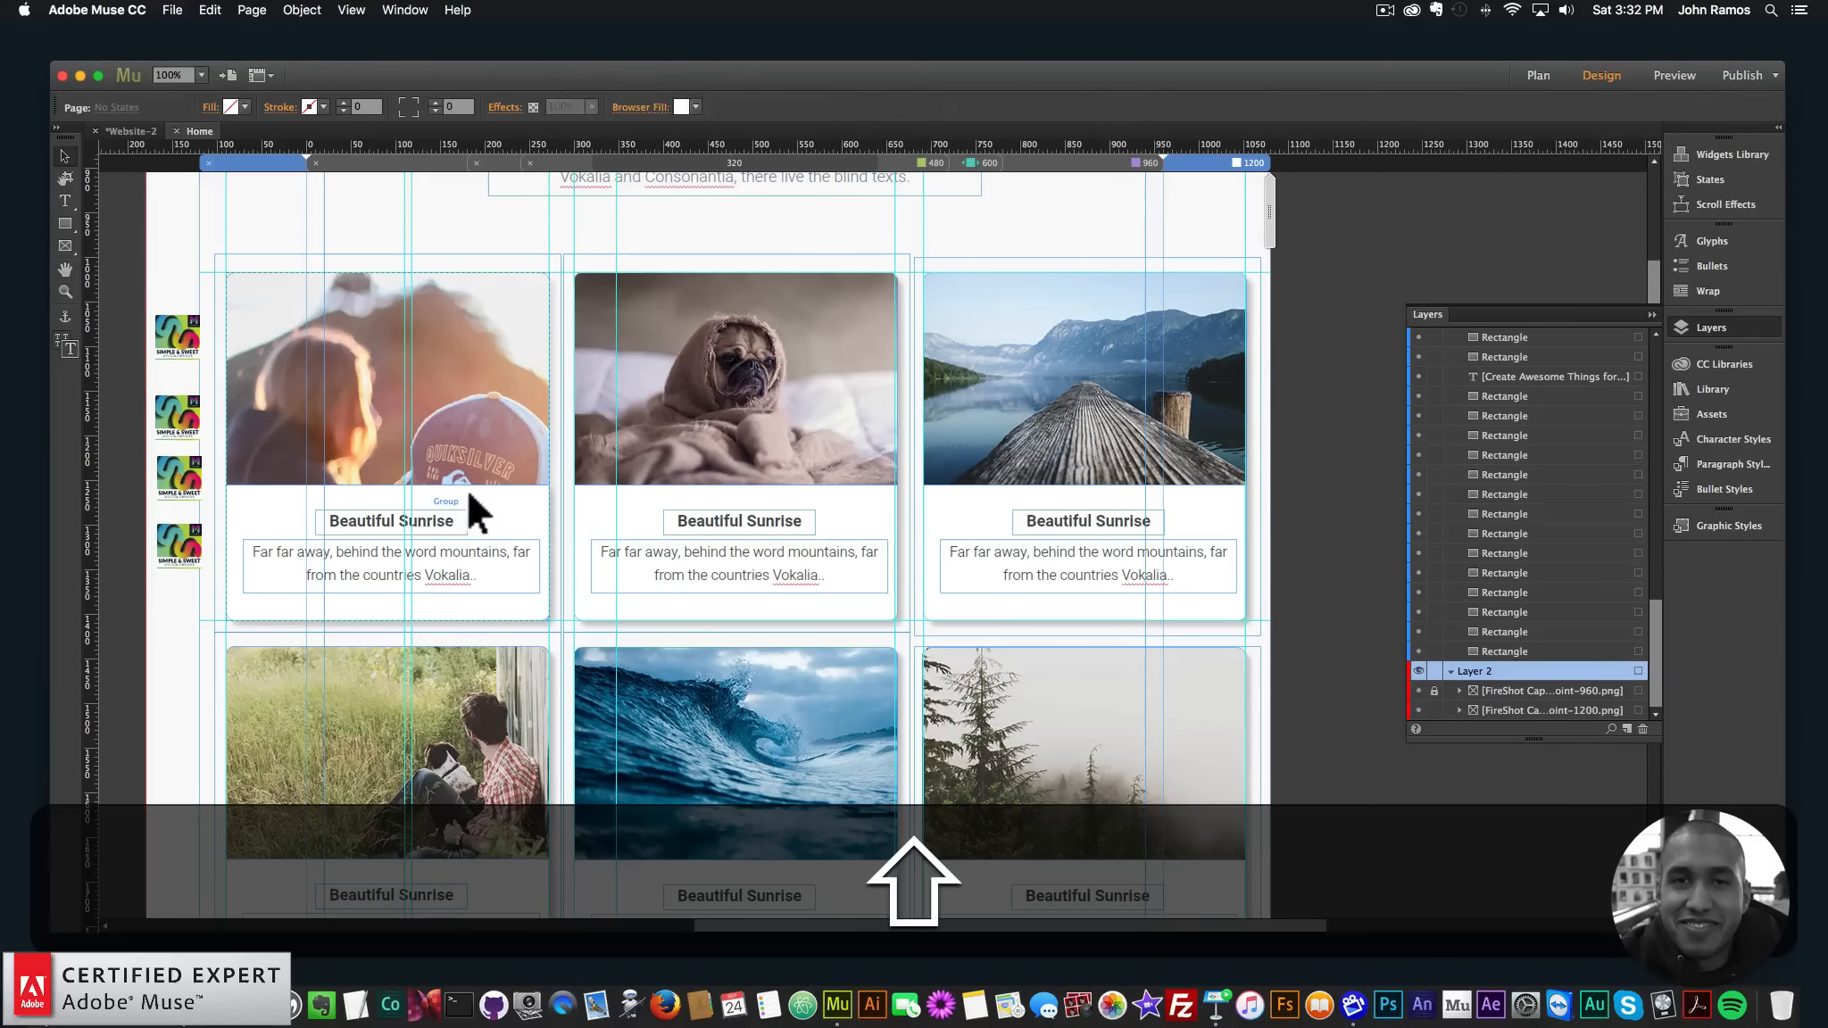
- Group the second card's image, background, title and paragraph
left_click(727, 471)
left_click(680, 499, "shift")
left_click(704, 530, "shift")
left_click(708, 555, "shift")
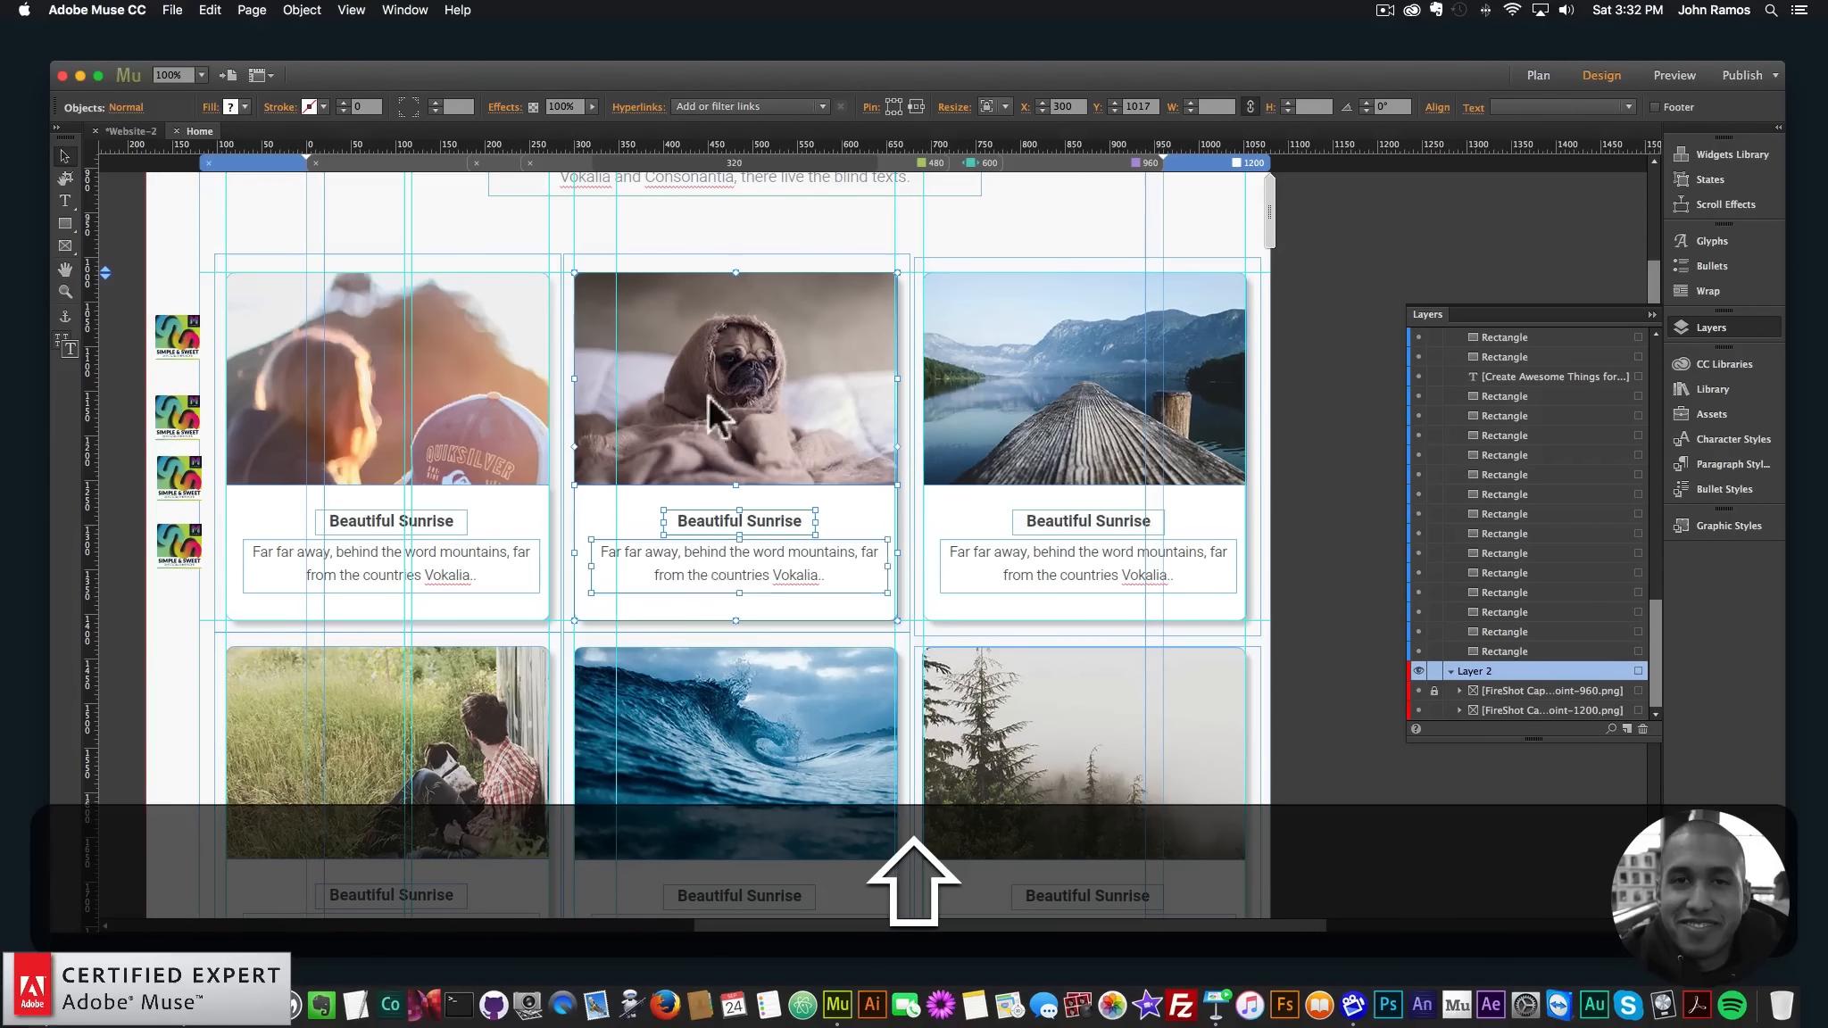
right_click(710, 399)
left_click(752, 637)
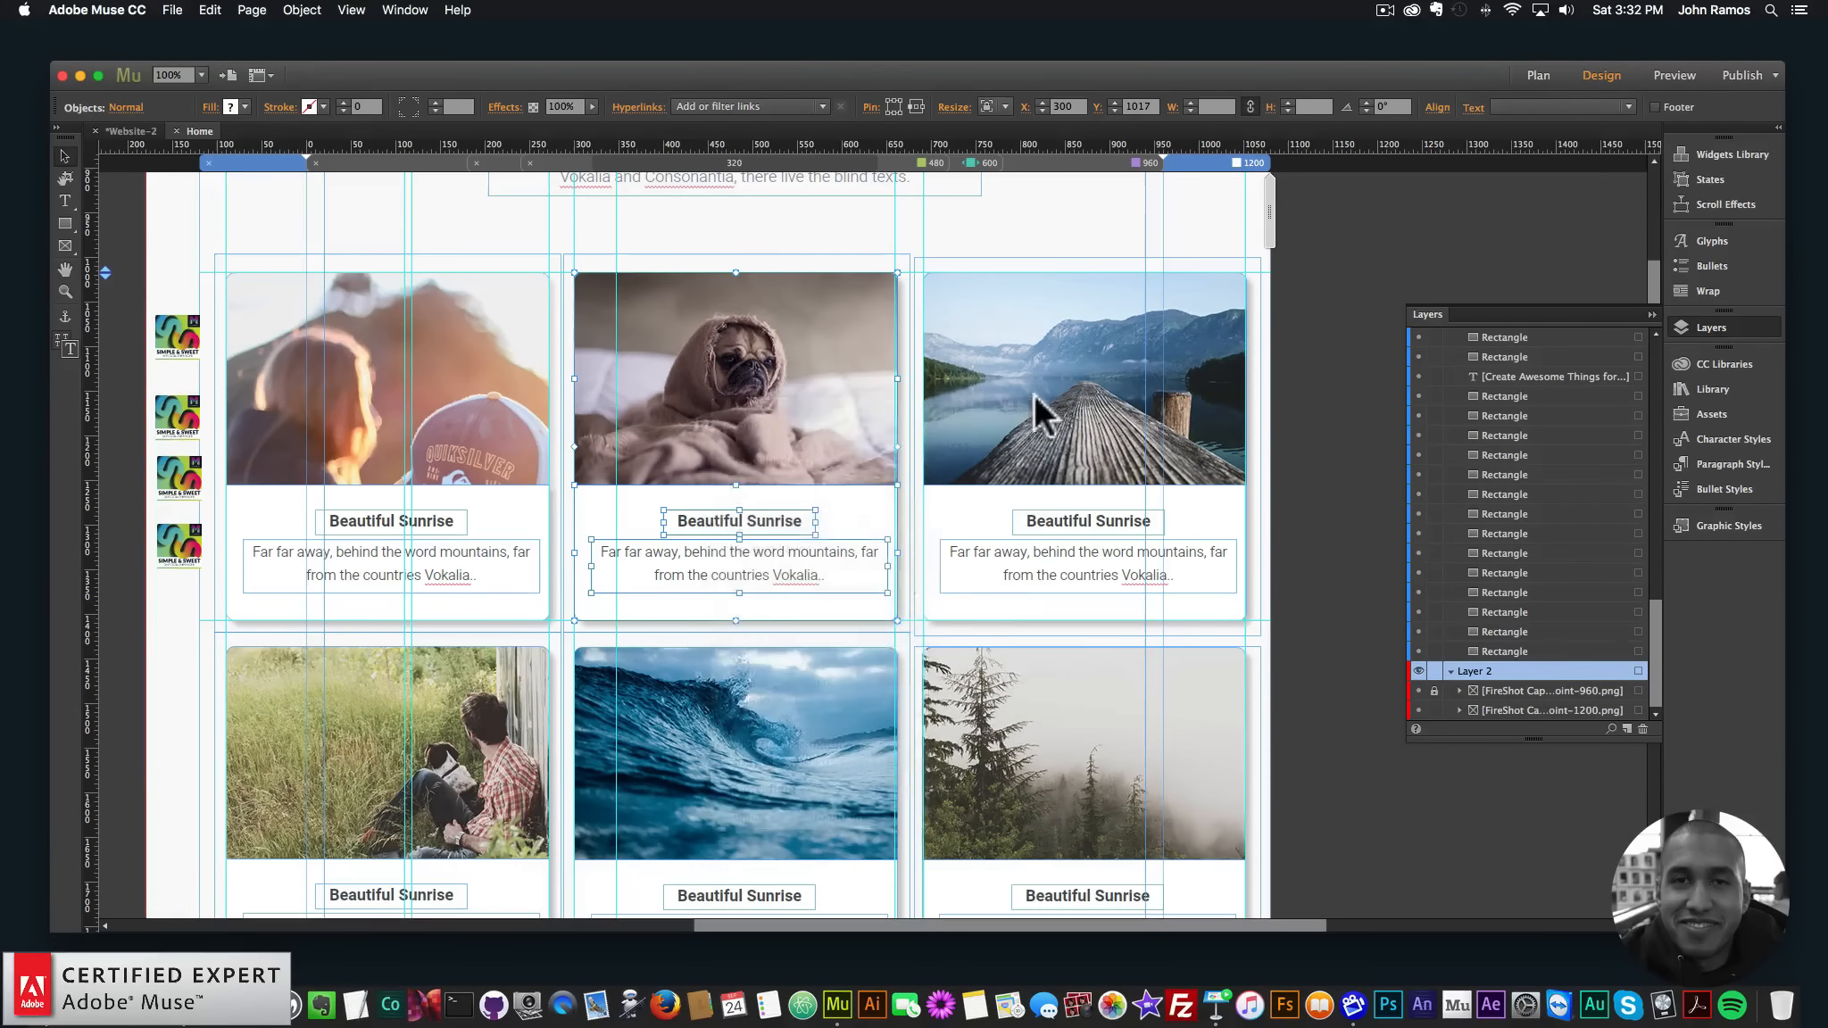
- Group the third card's image, background, title and paragraph
left_click(1042, 458)
left_click(1055, 502, "shift")
left_click(1040, 520, "shift")
left_click(1016, 567, "shift")
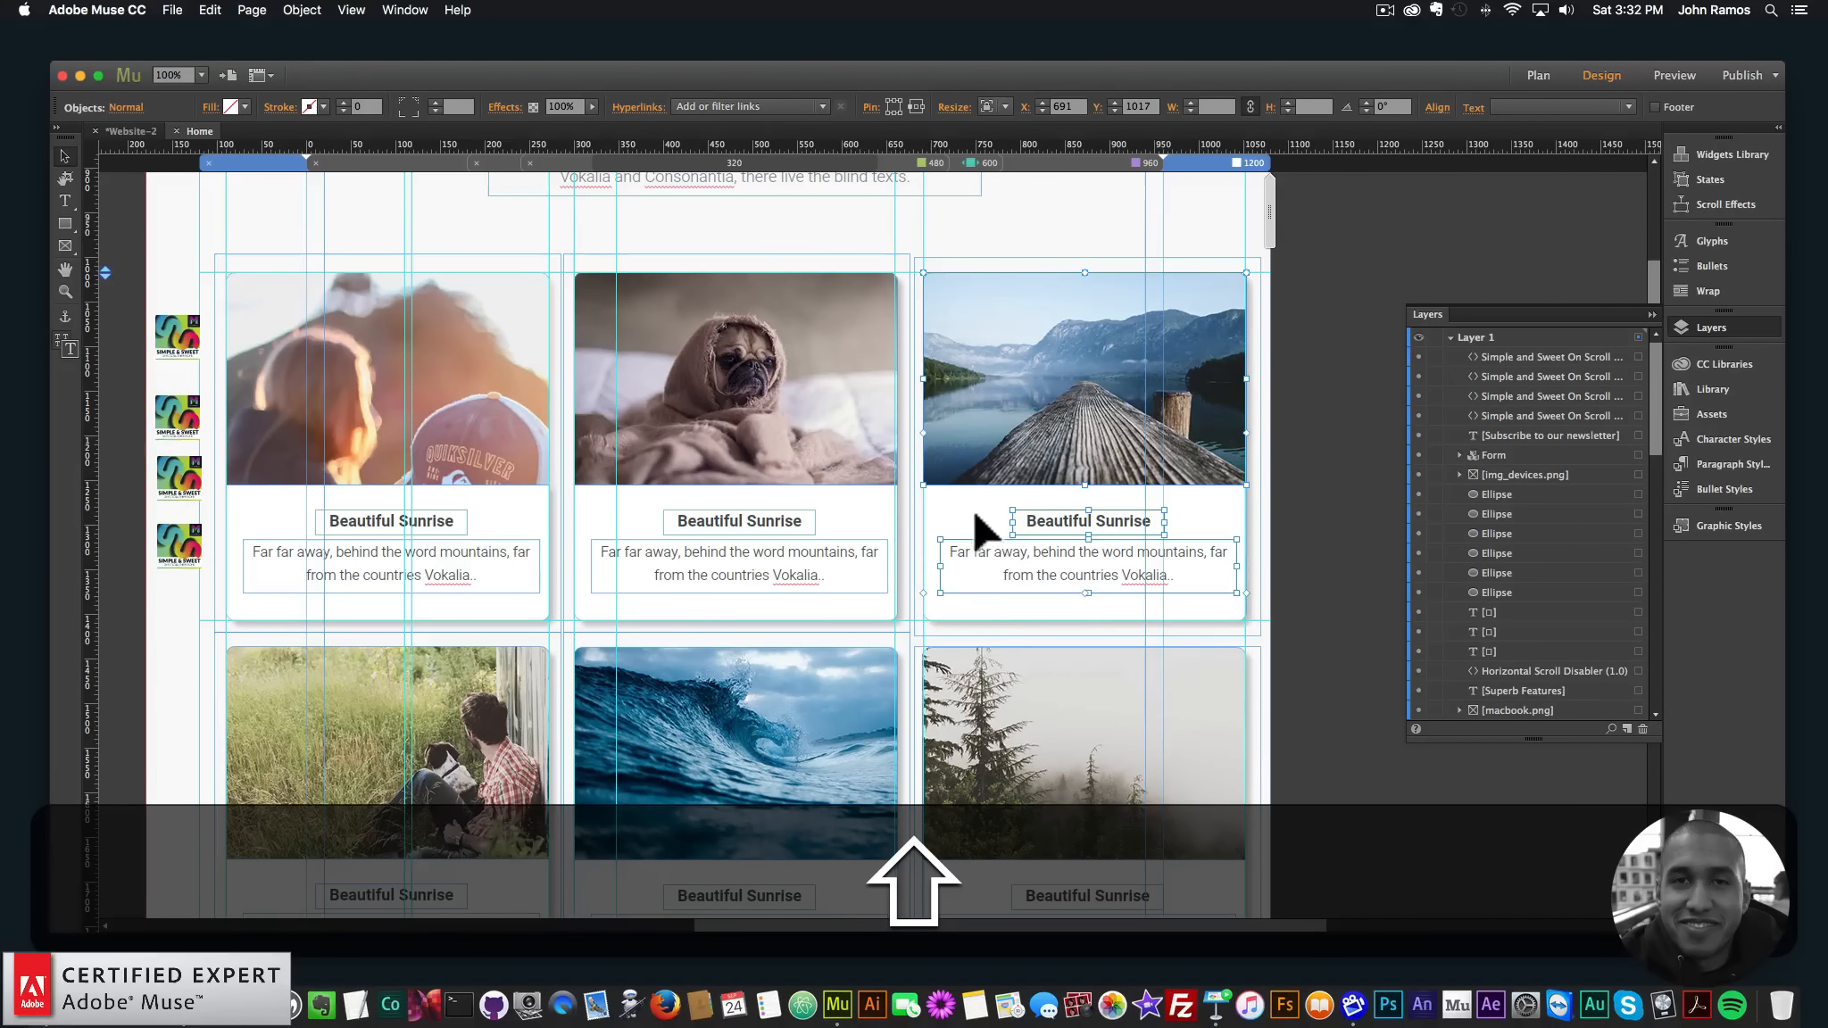
right_click(982, 341)
left_click(1033, 578)
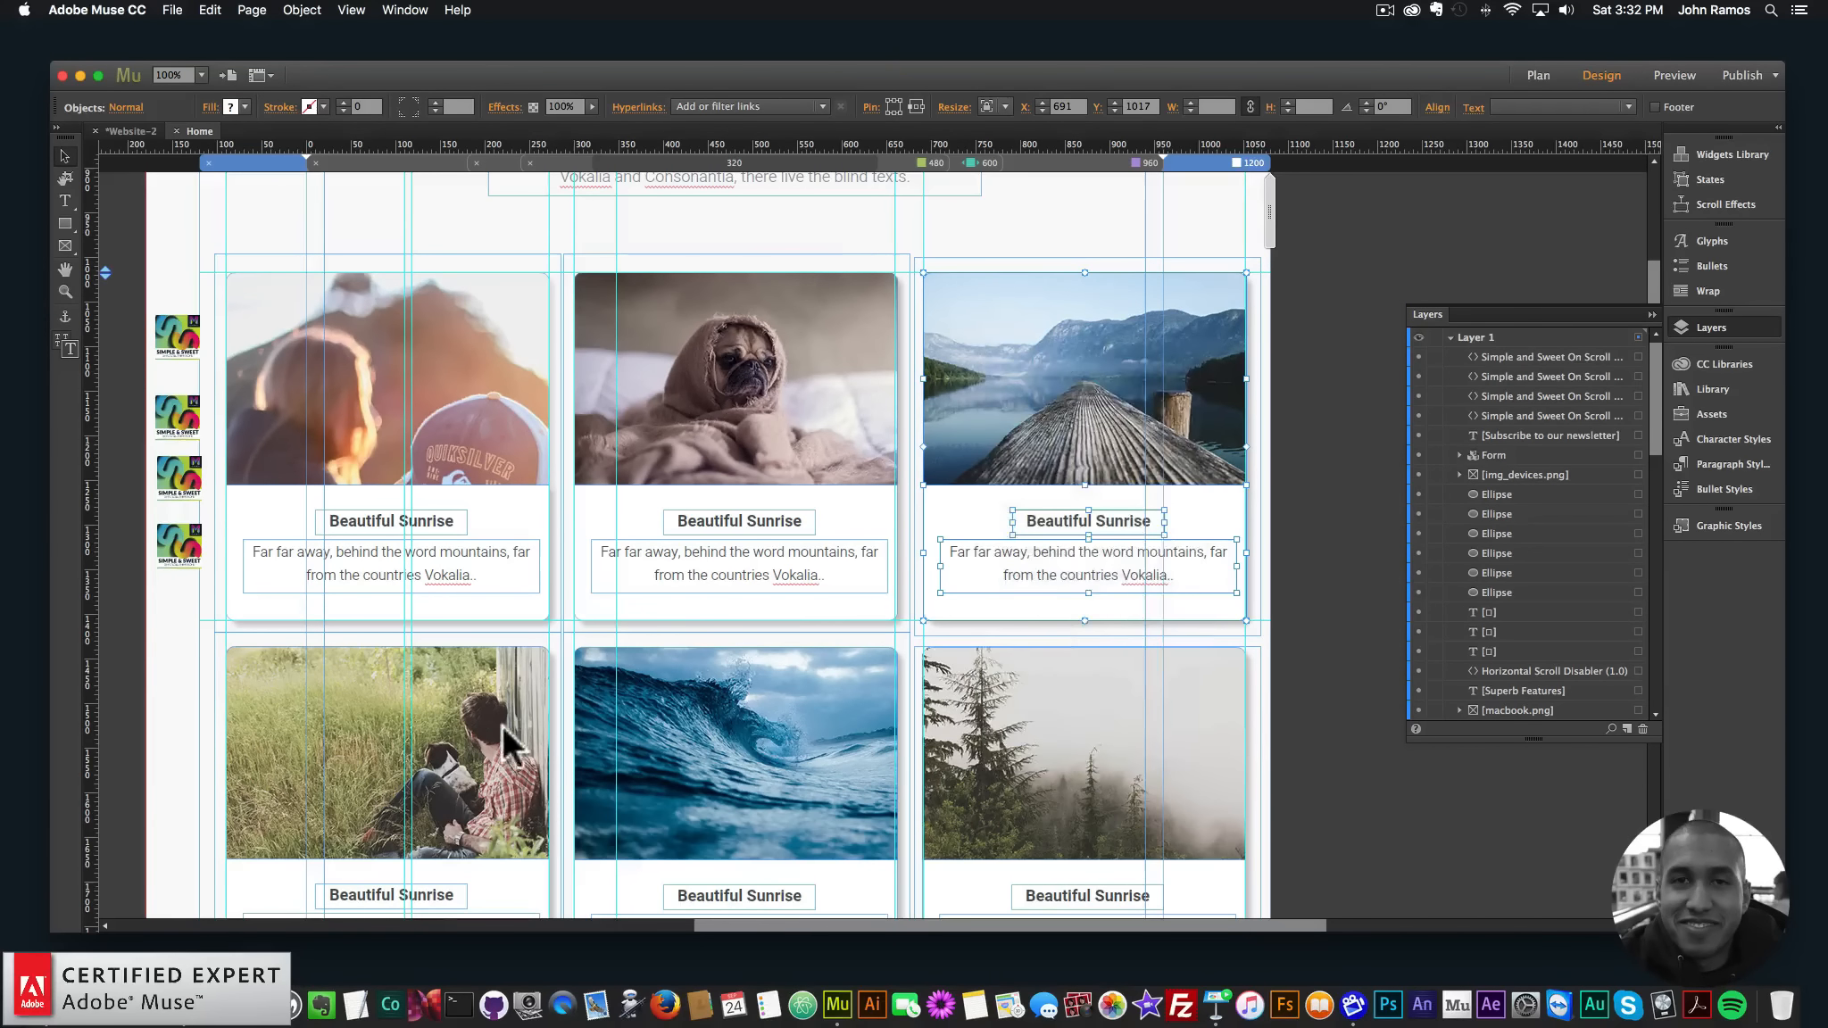
scroll(500, 714, "down", 5)
scroll(500, 661, "up", 6)
- Group the grass card's photo, title and text
scroll(478, 580, "down", 3)
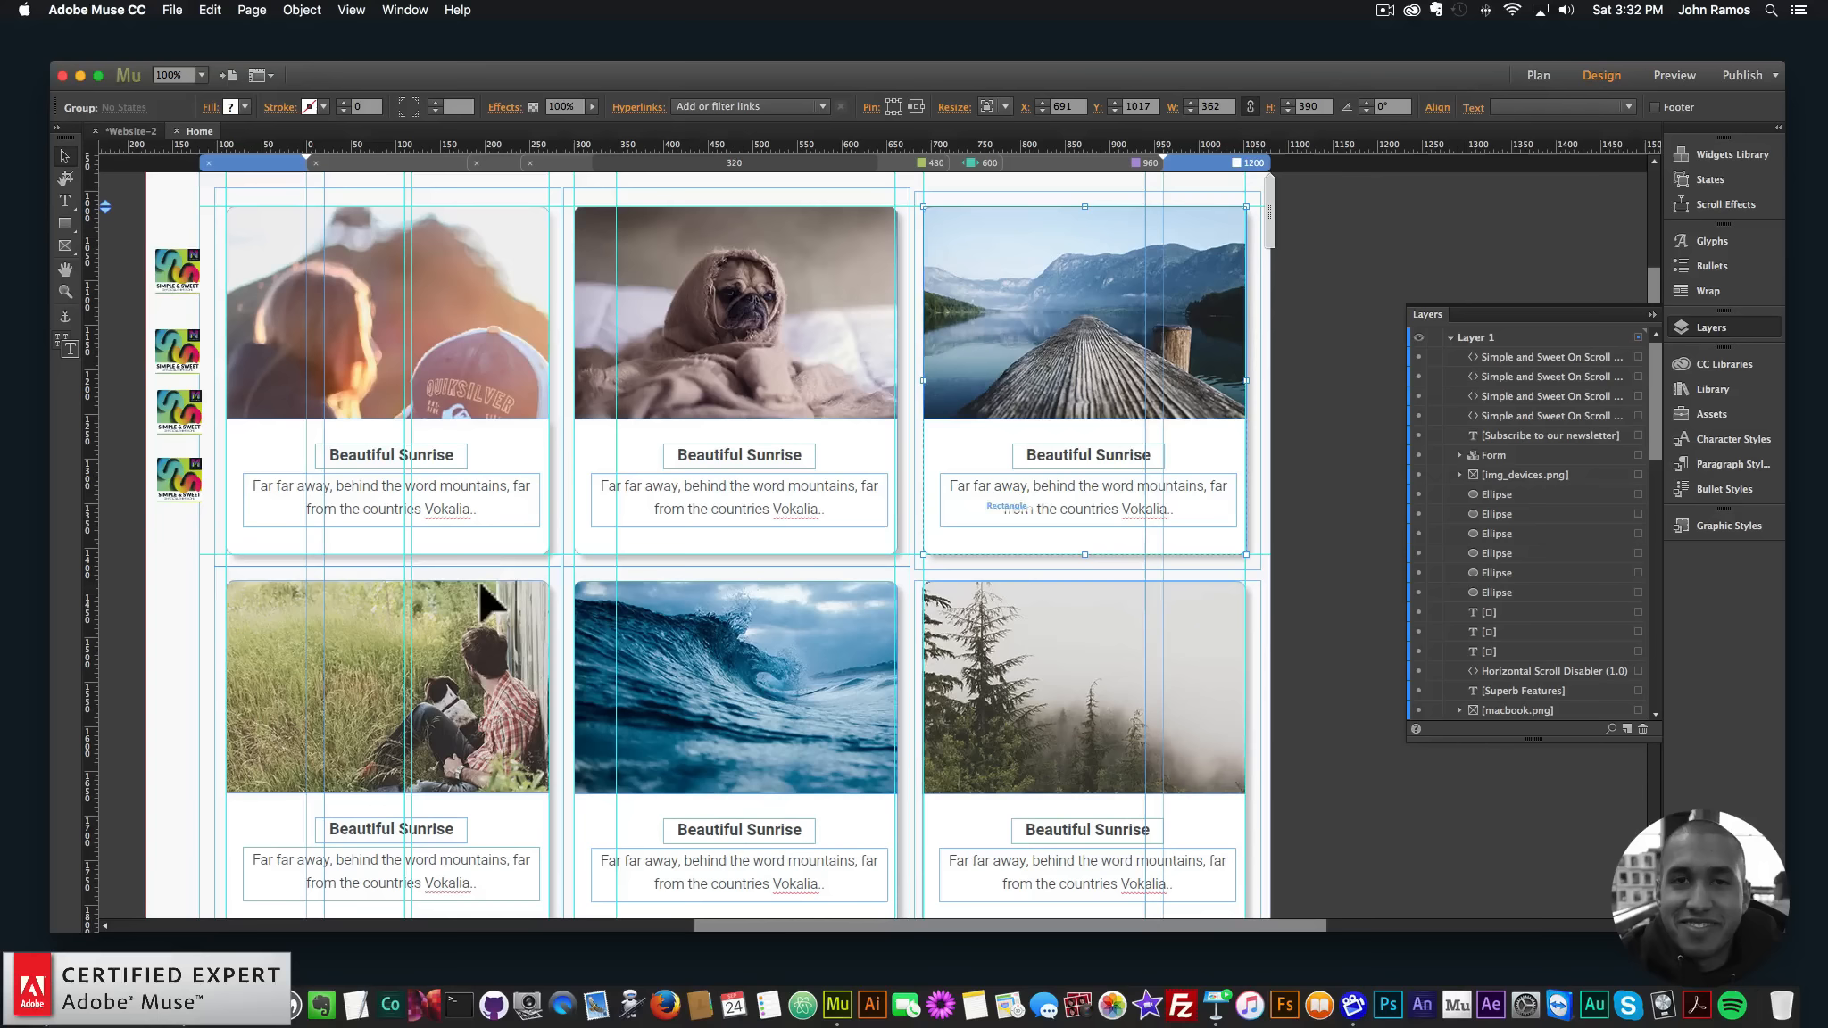
left_click(473, 665)
left_click(453, 823, "shift")
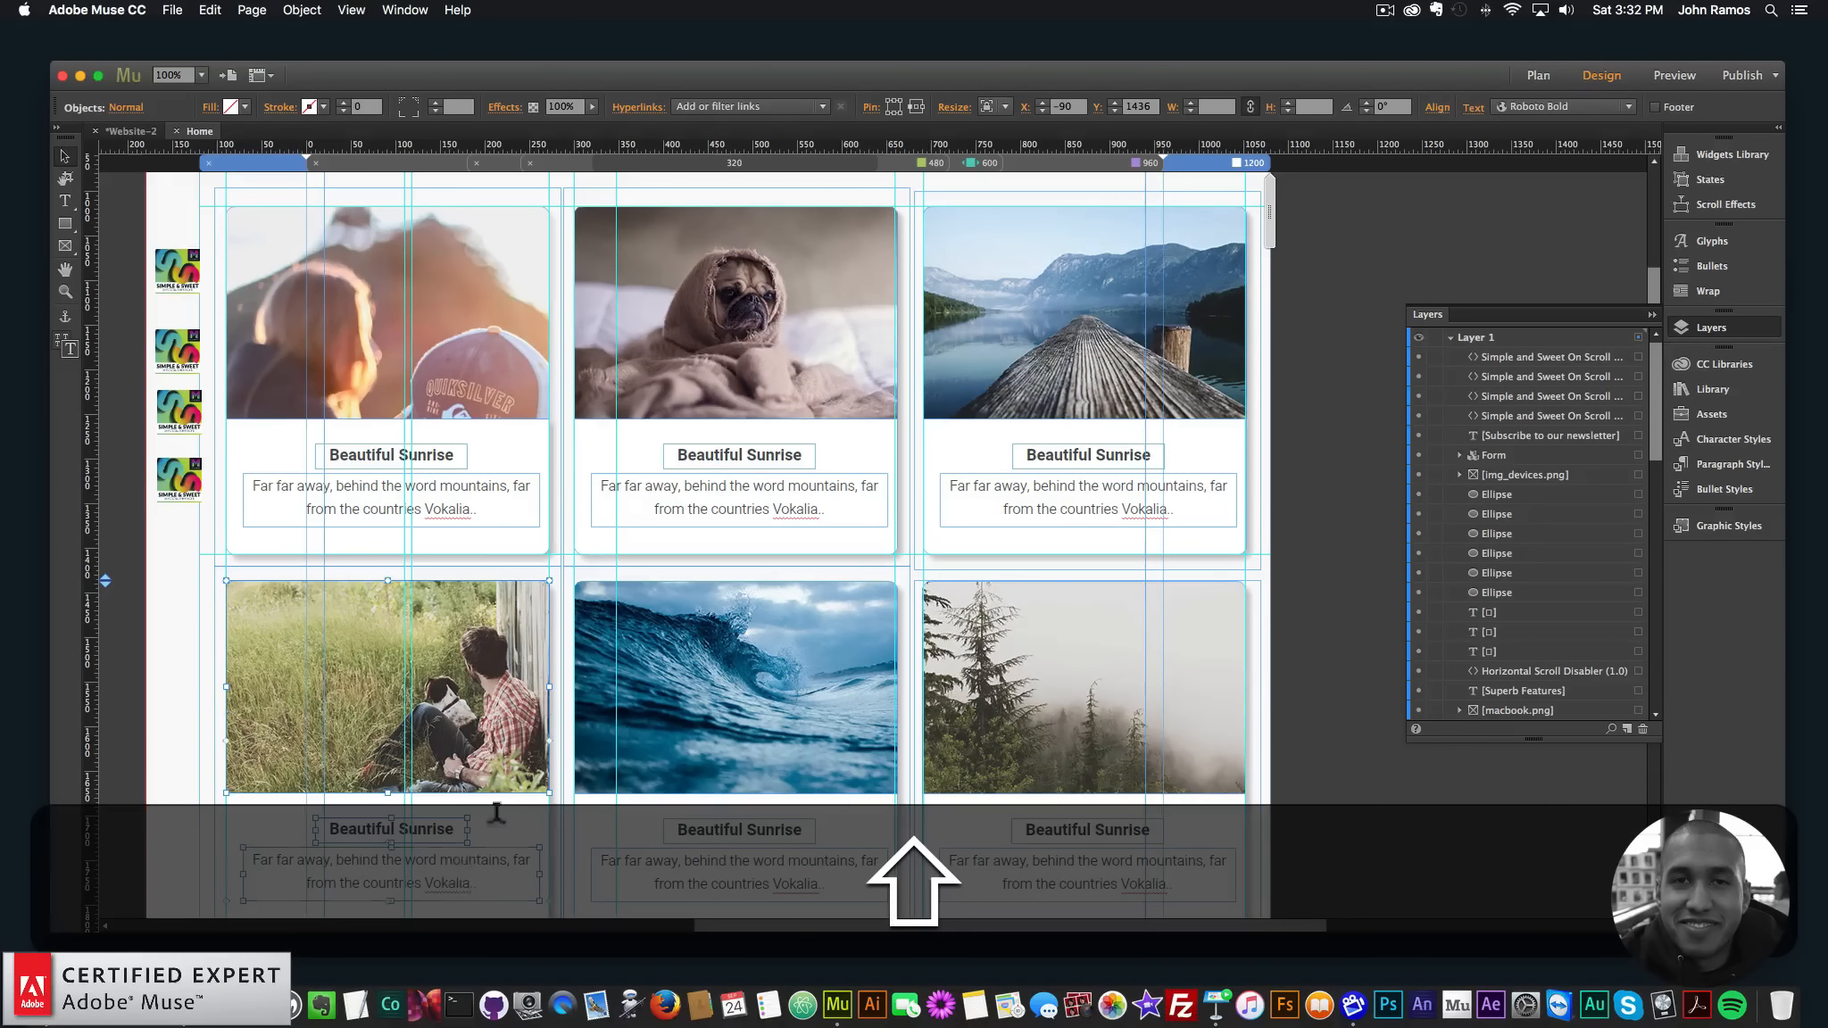
right_click(501, 805)
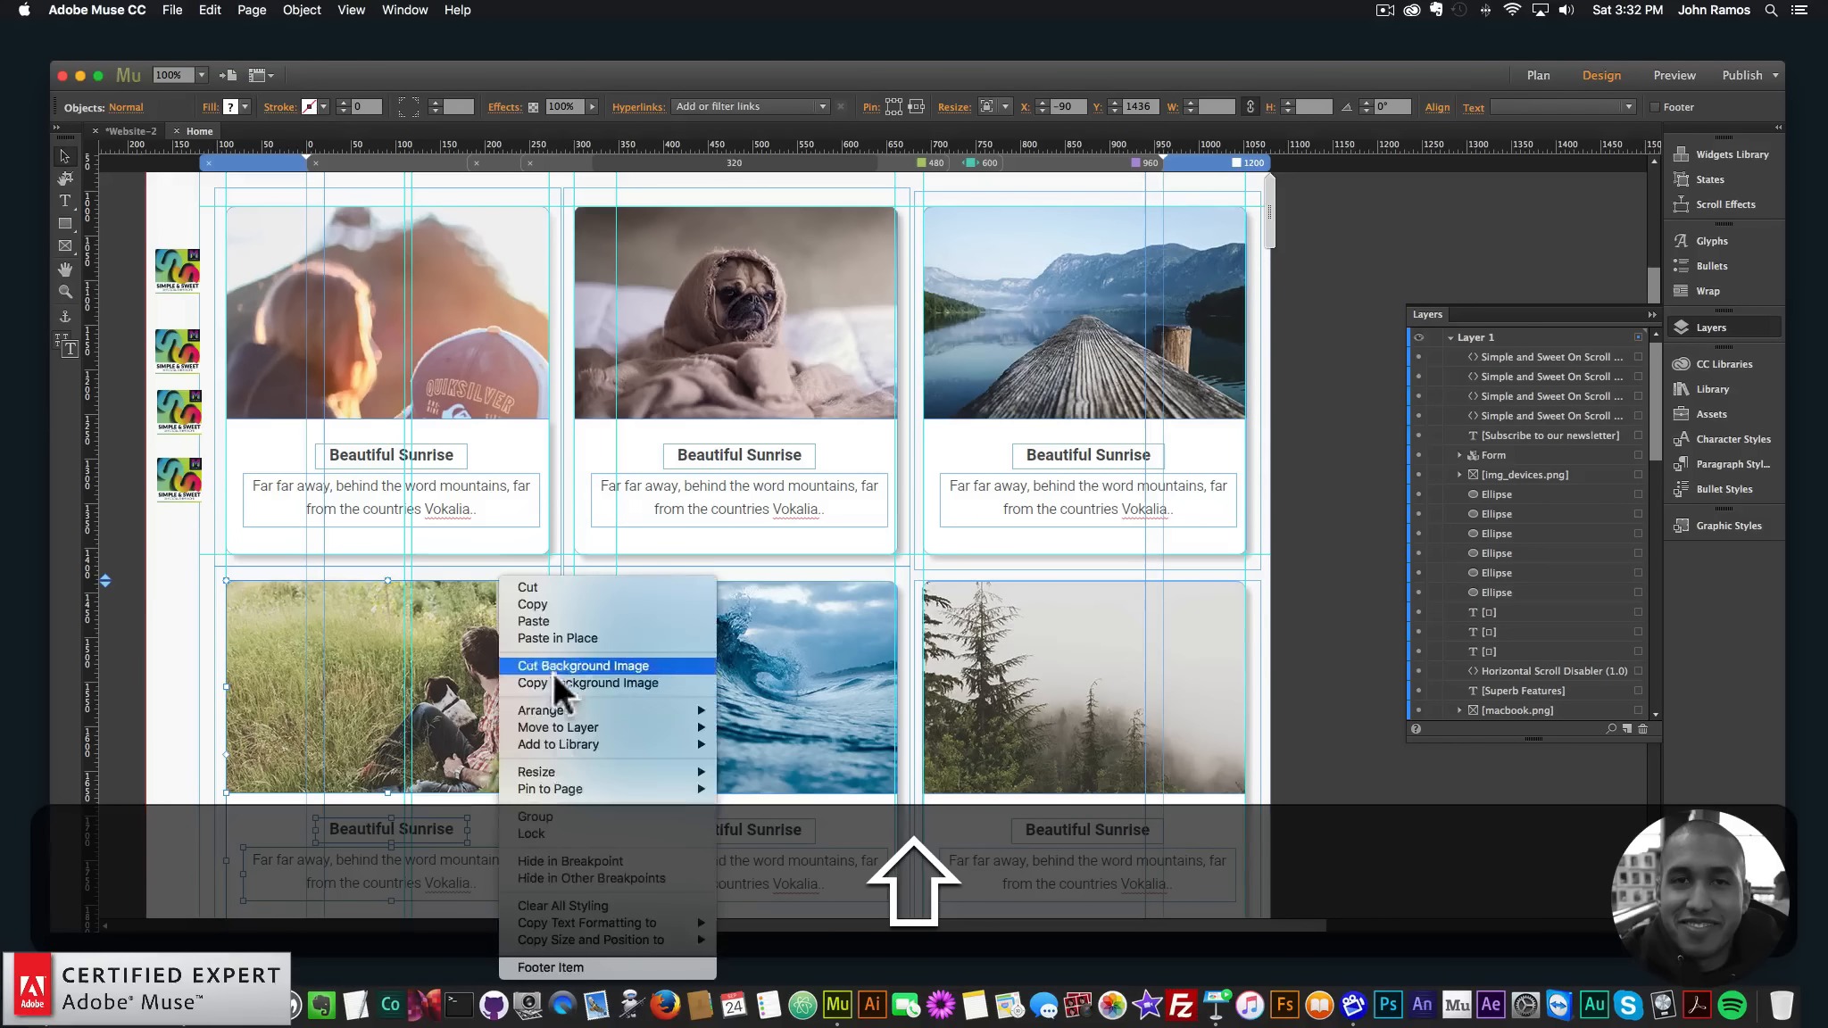
left_click(547, 810)
- Group the wave card's photo, title and text
left_click(767, 692)
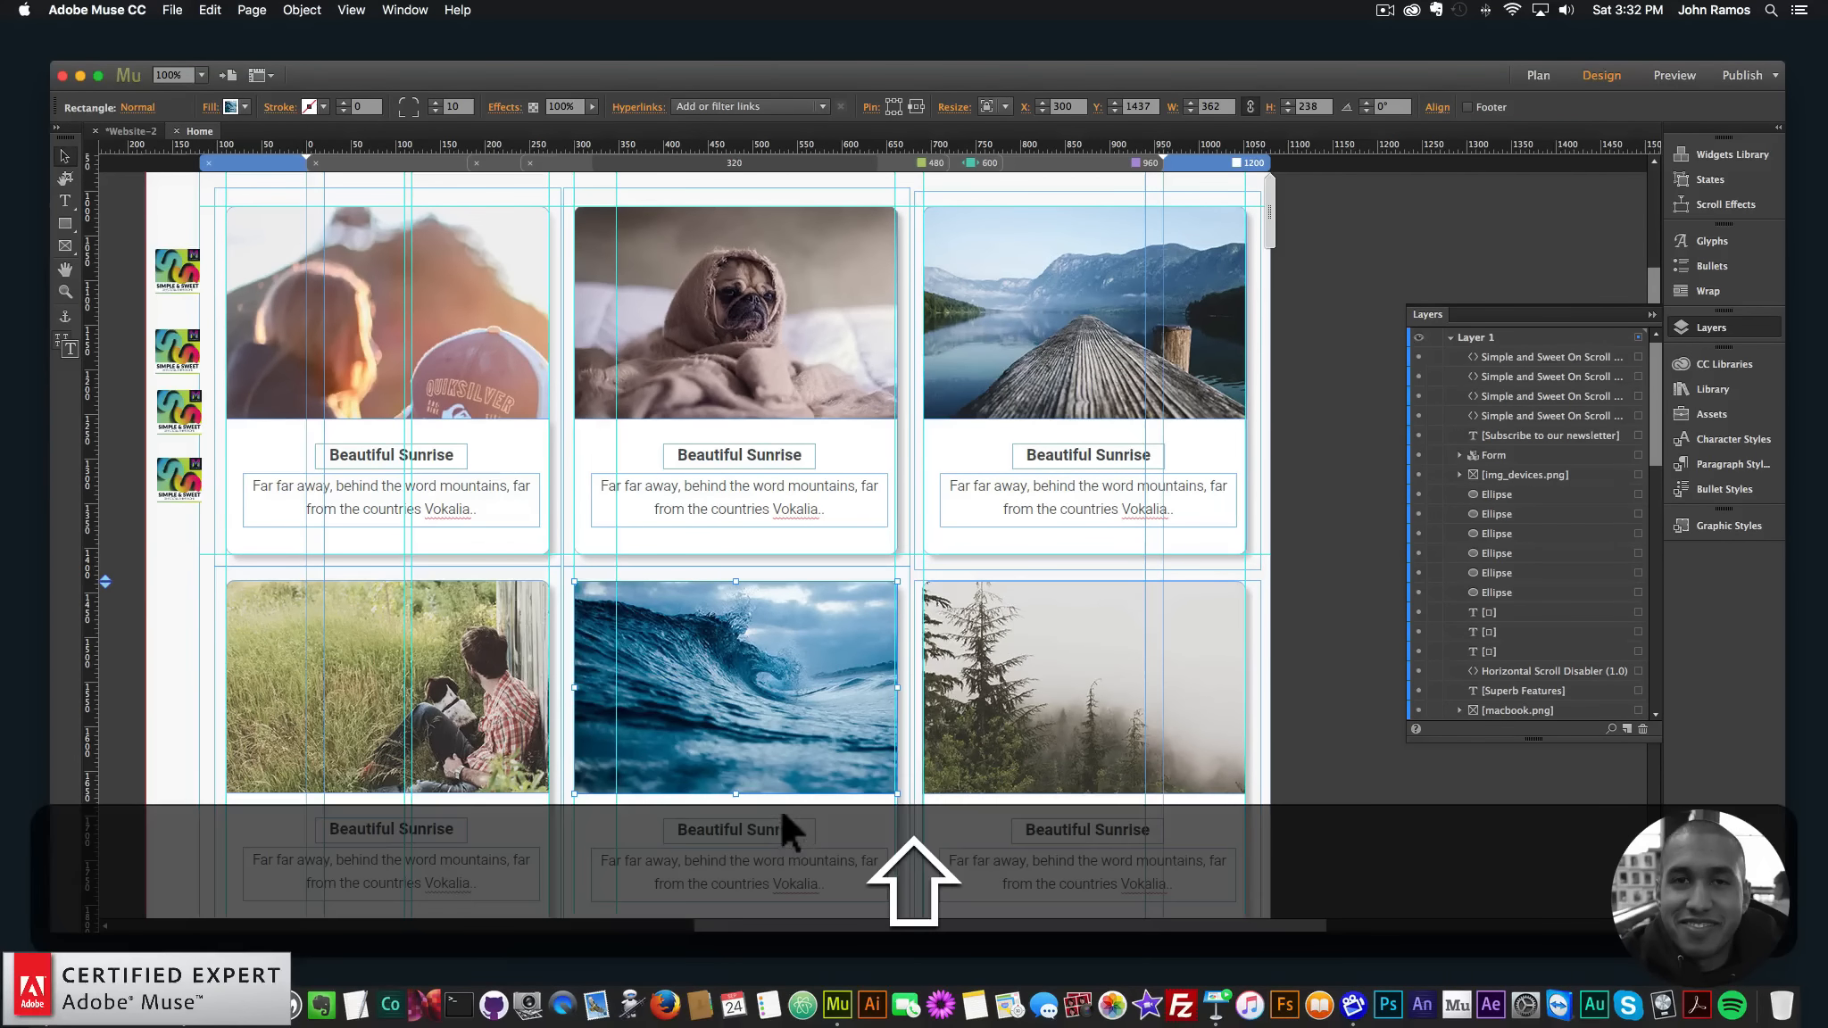
left_click(788, 827, "shift")
left_click(810, 859, "shift")
right_click(837, 830)
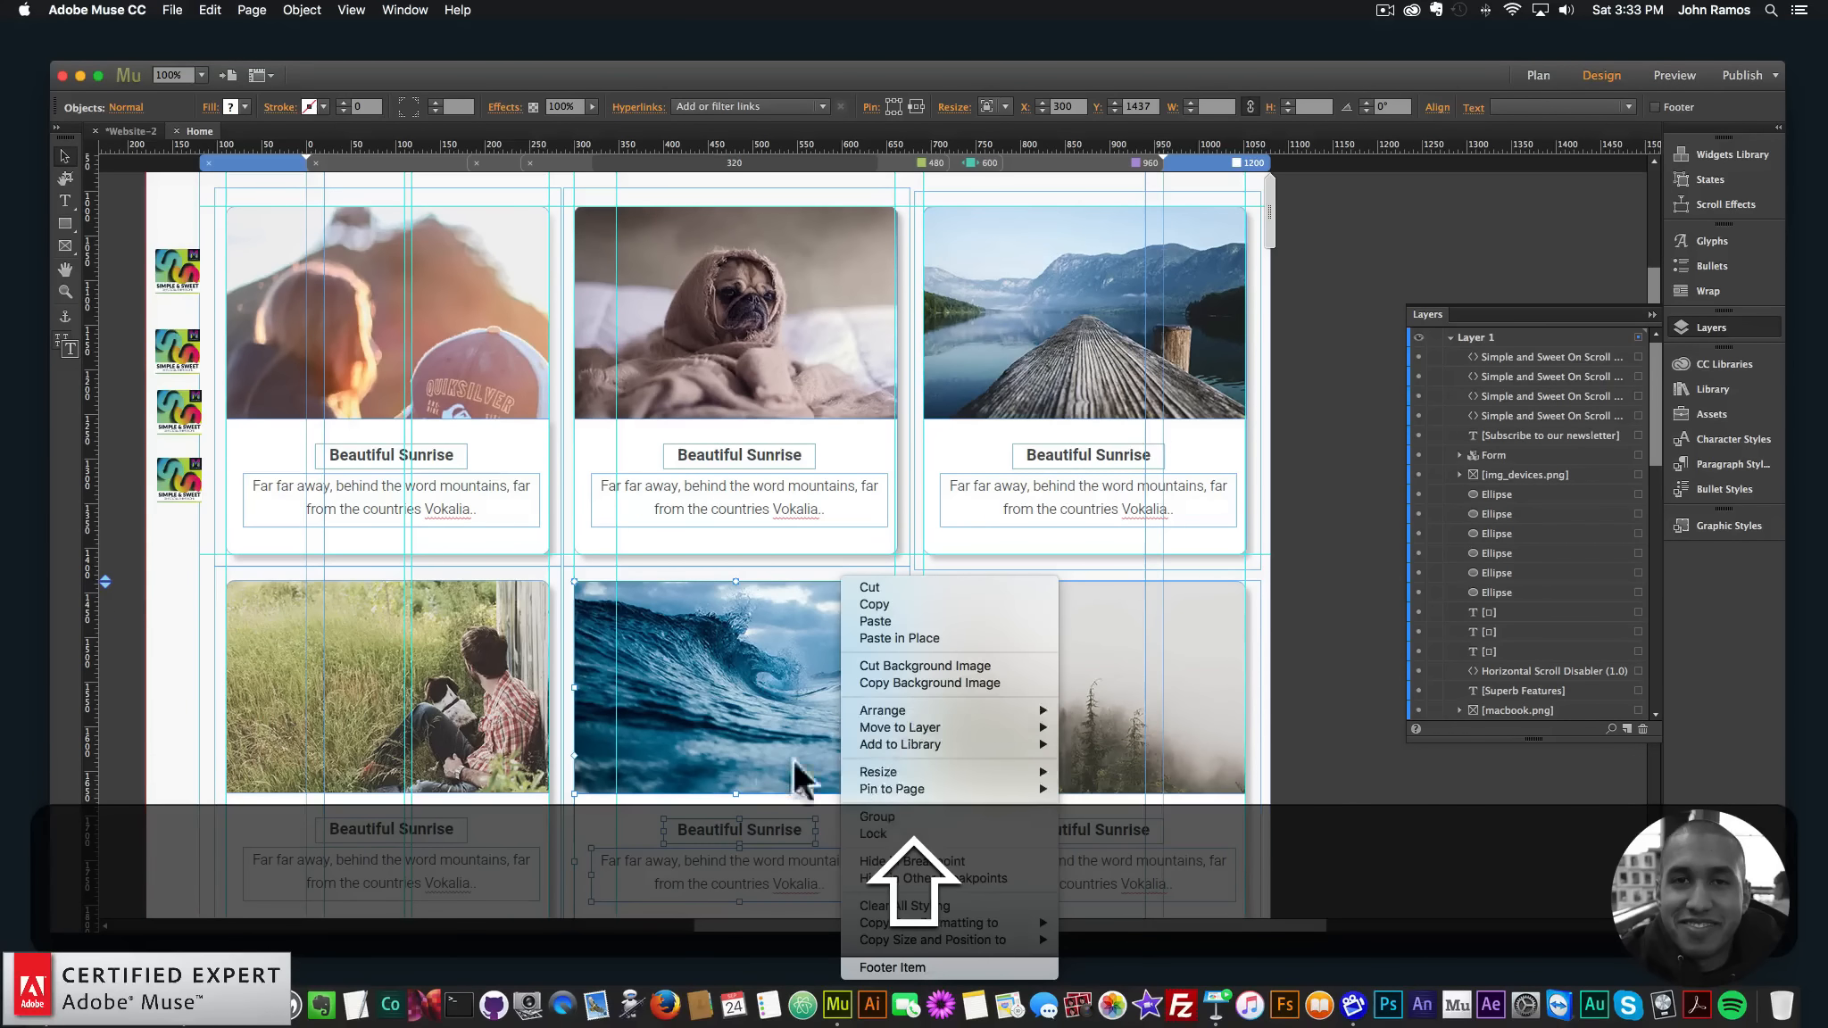
left_click(738, 787)
right_click(803, 685)
left_click(894, 787)
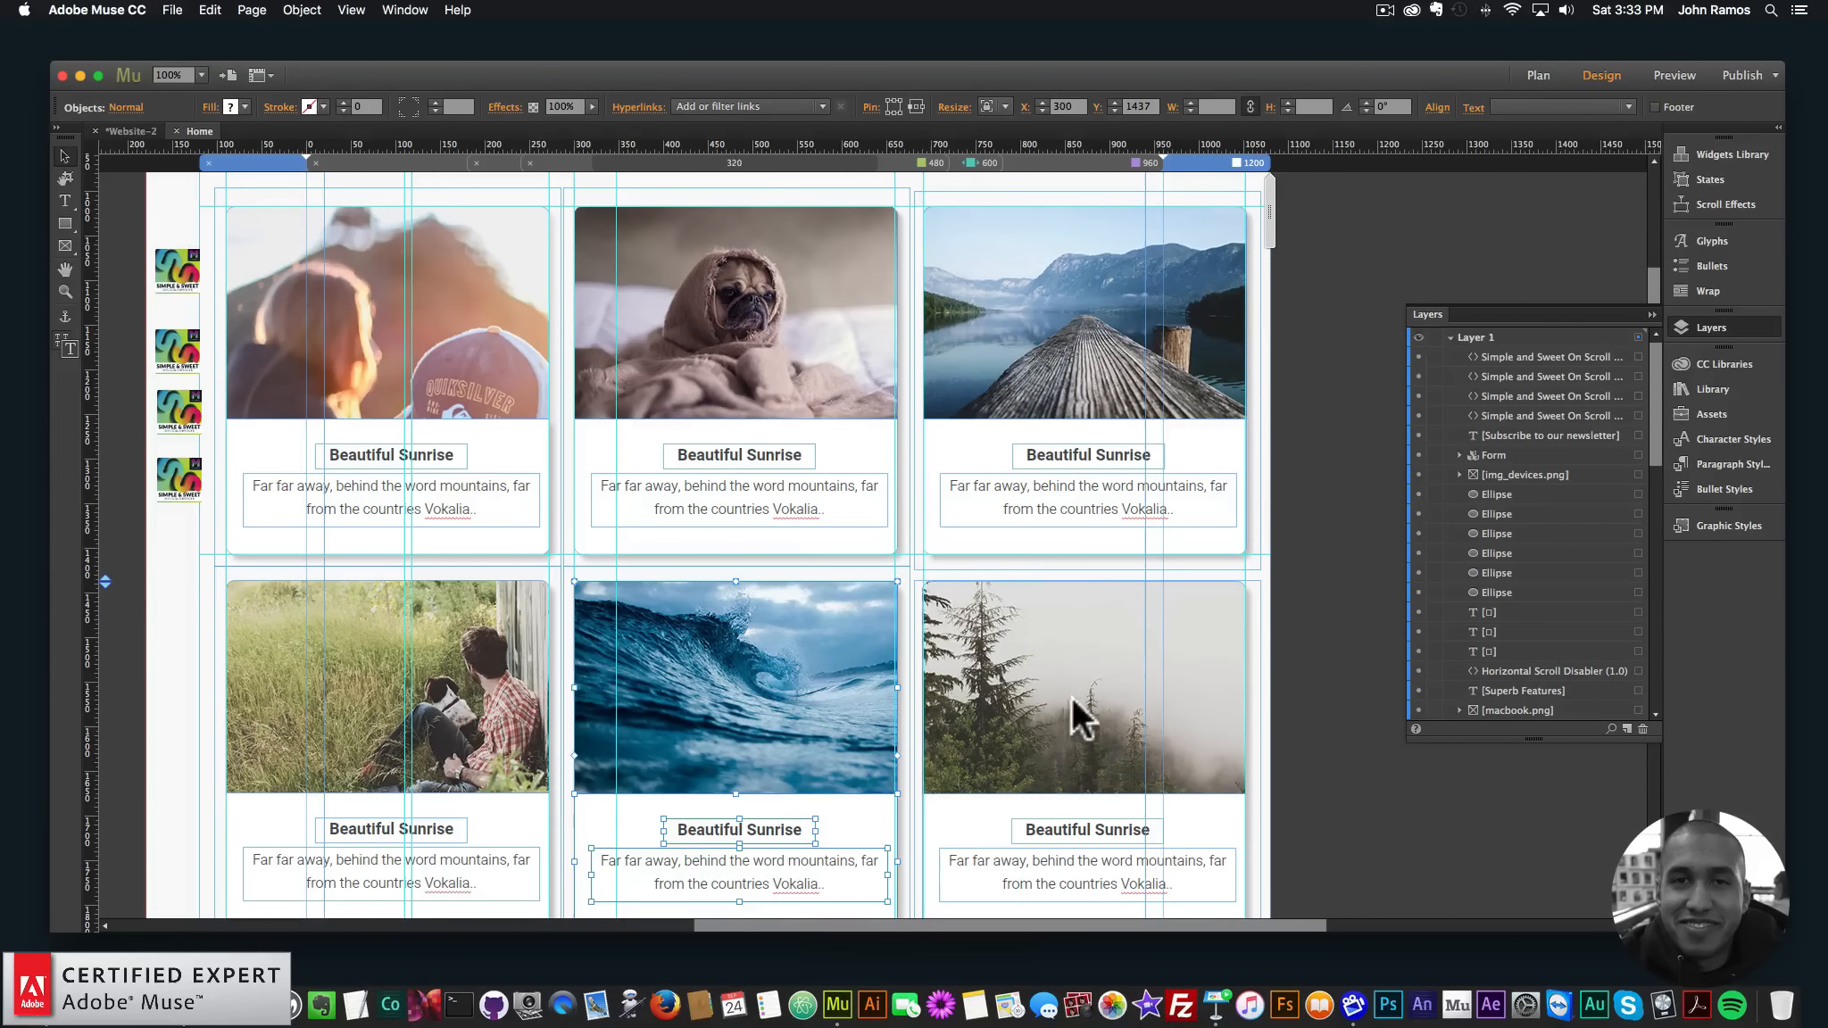
- Group the forest card's photo and text, undoing an incomplete grouping, then show the 960 layout
left_click(1052, 735)
left_click(1017, 828, "shift")
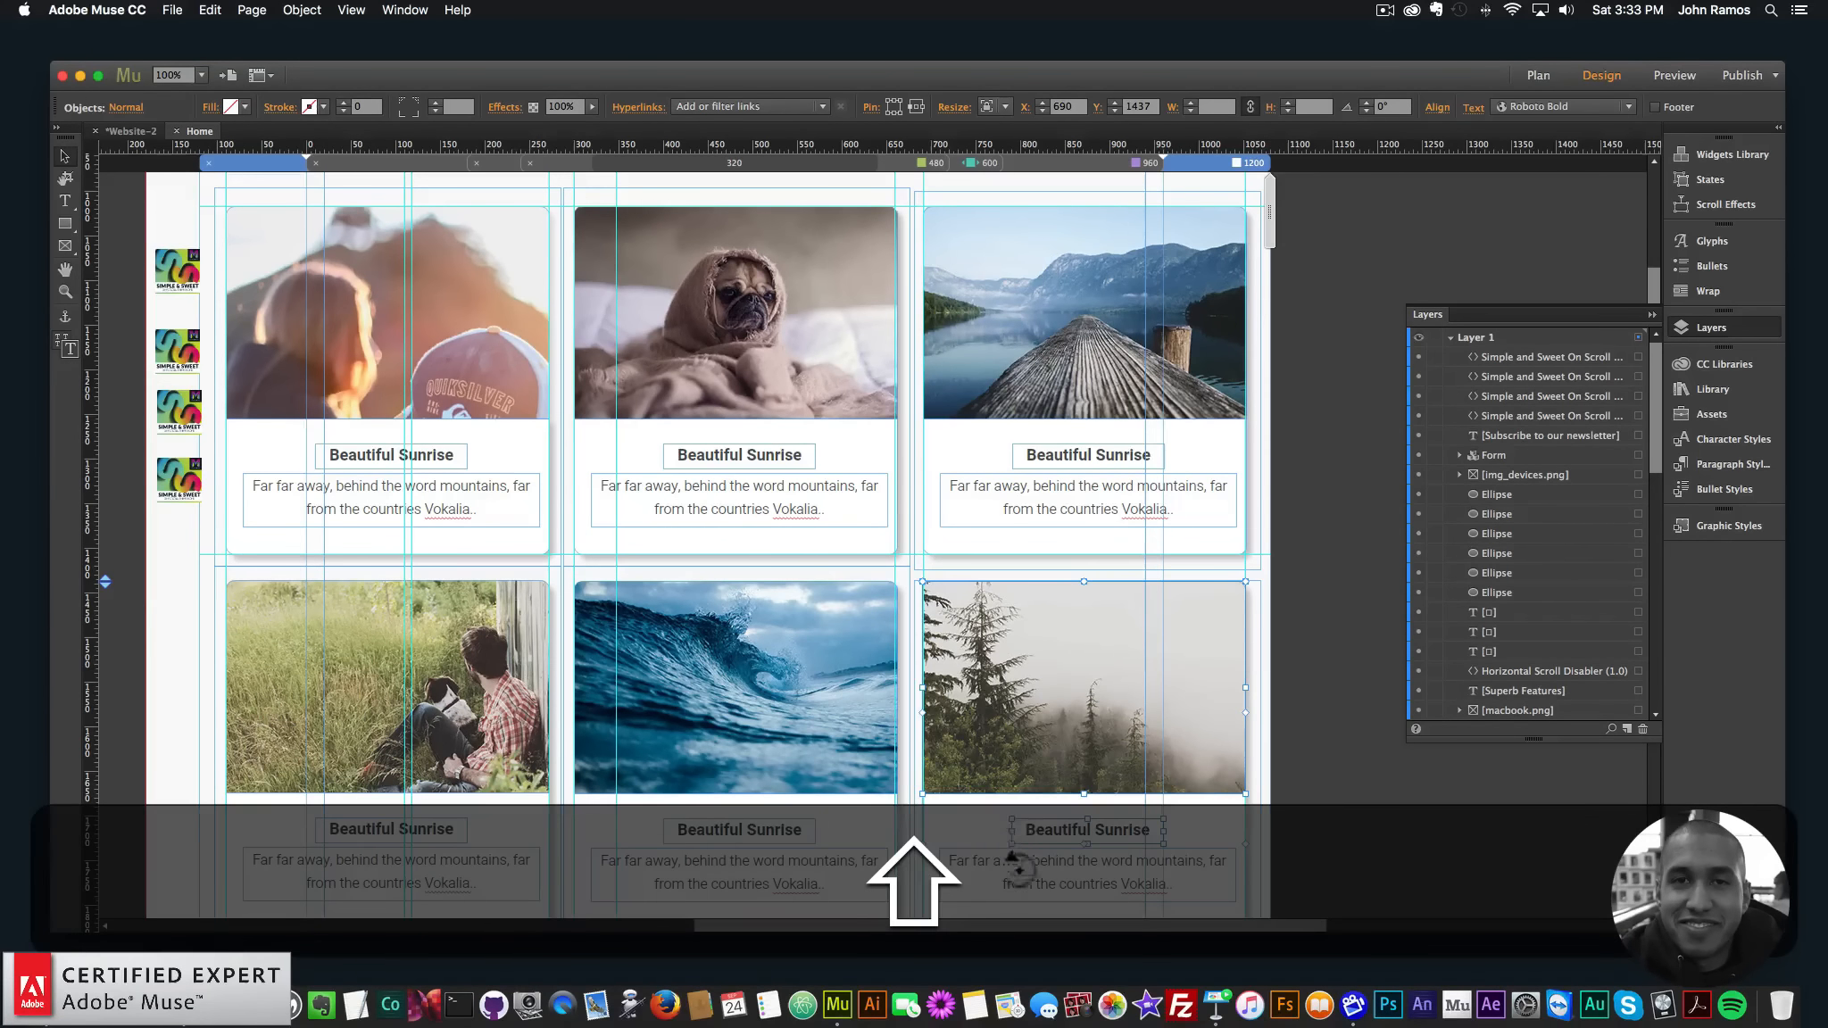
right_click(1015, 739)
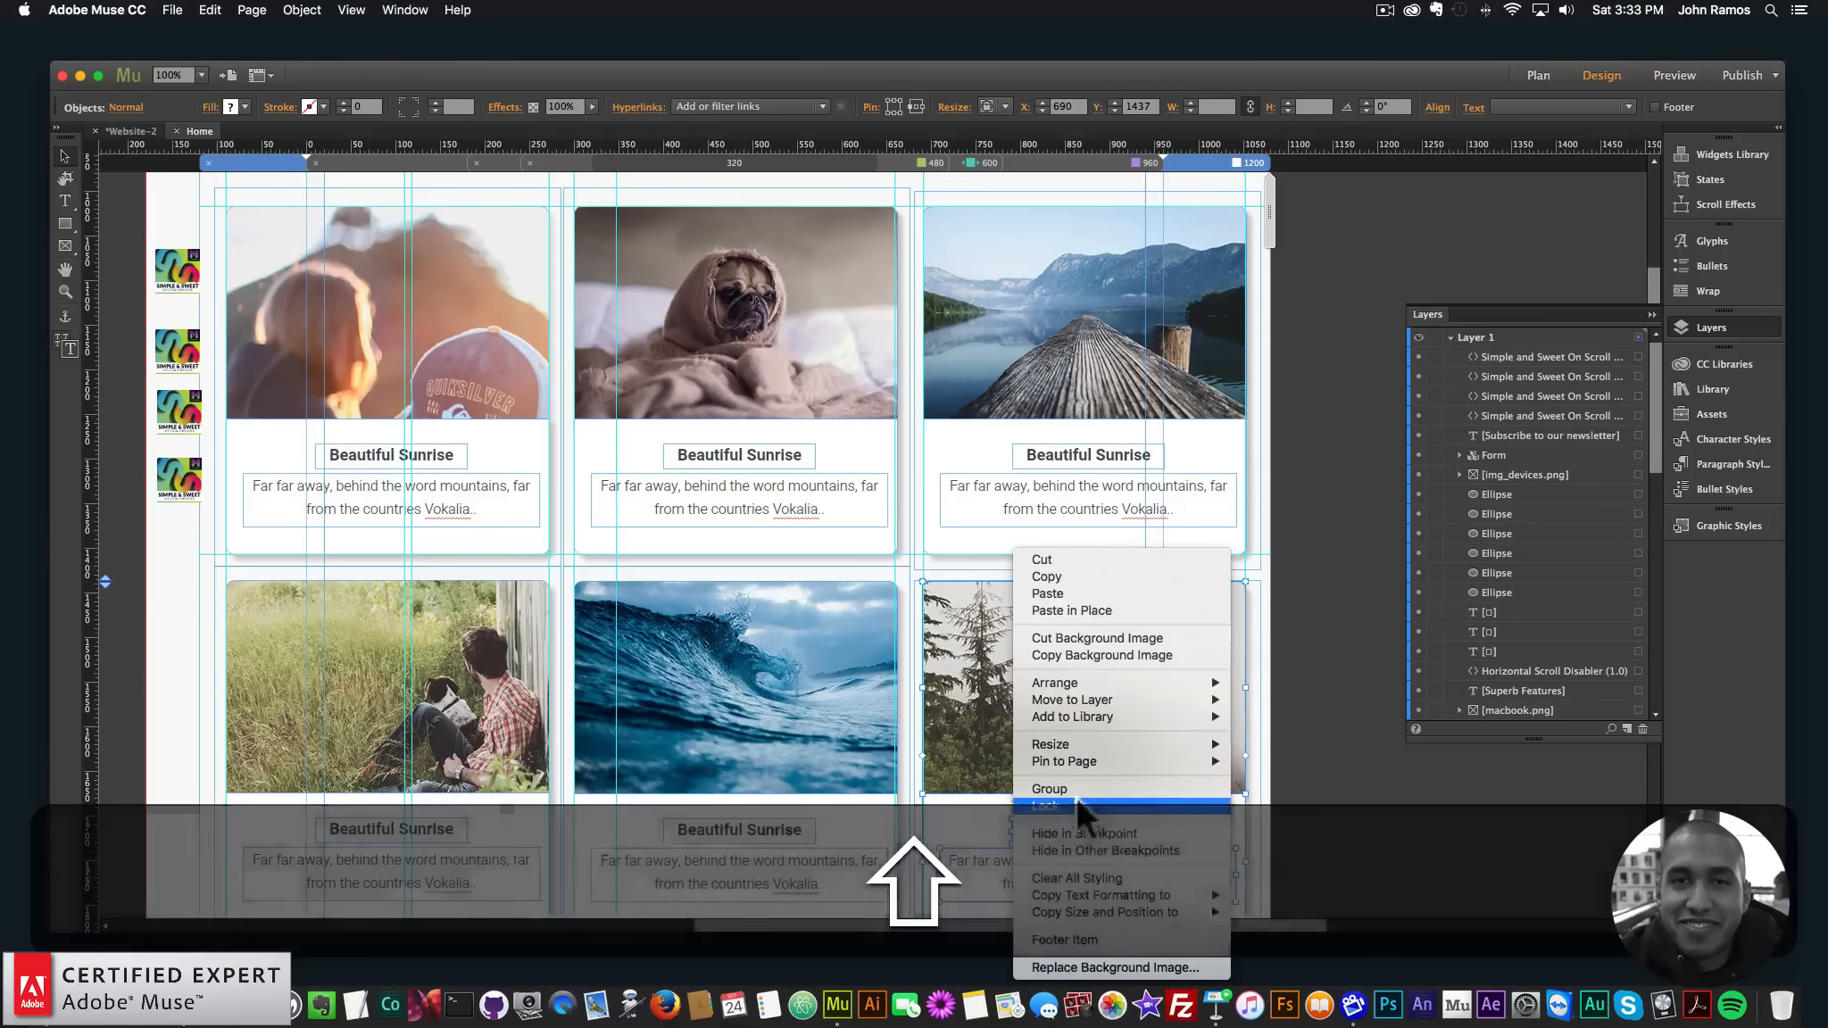
left_click(1076, 797)
right_click(1014, 714)
left_click(1072, 797)
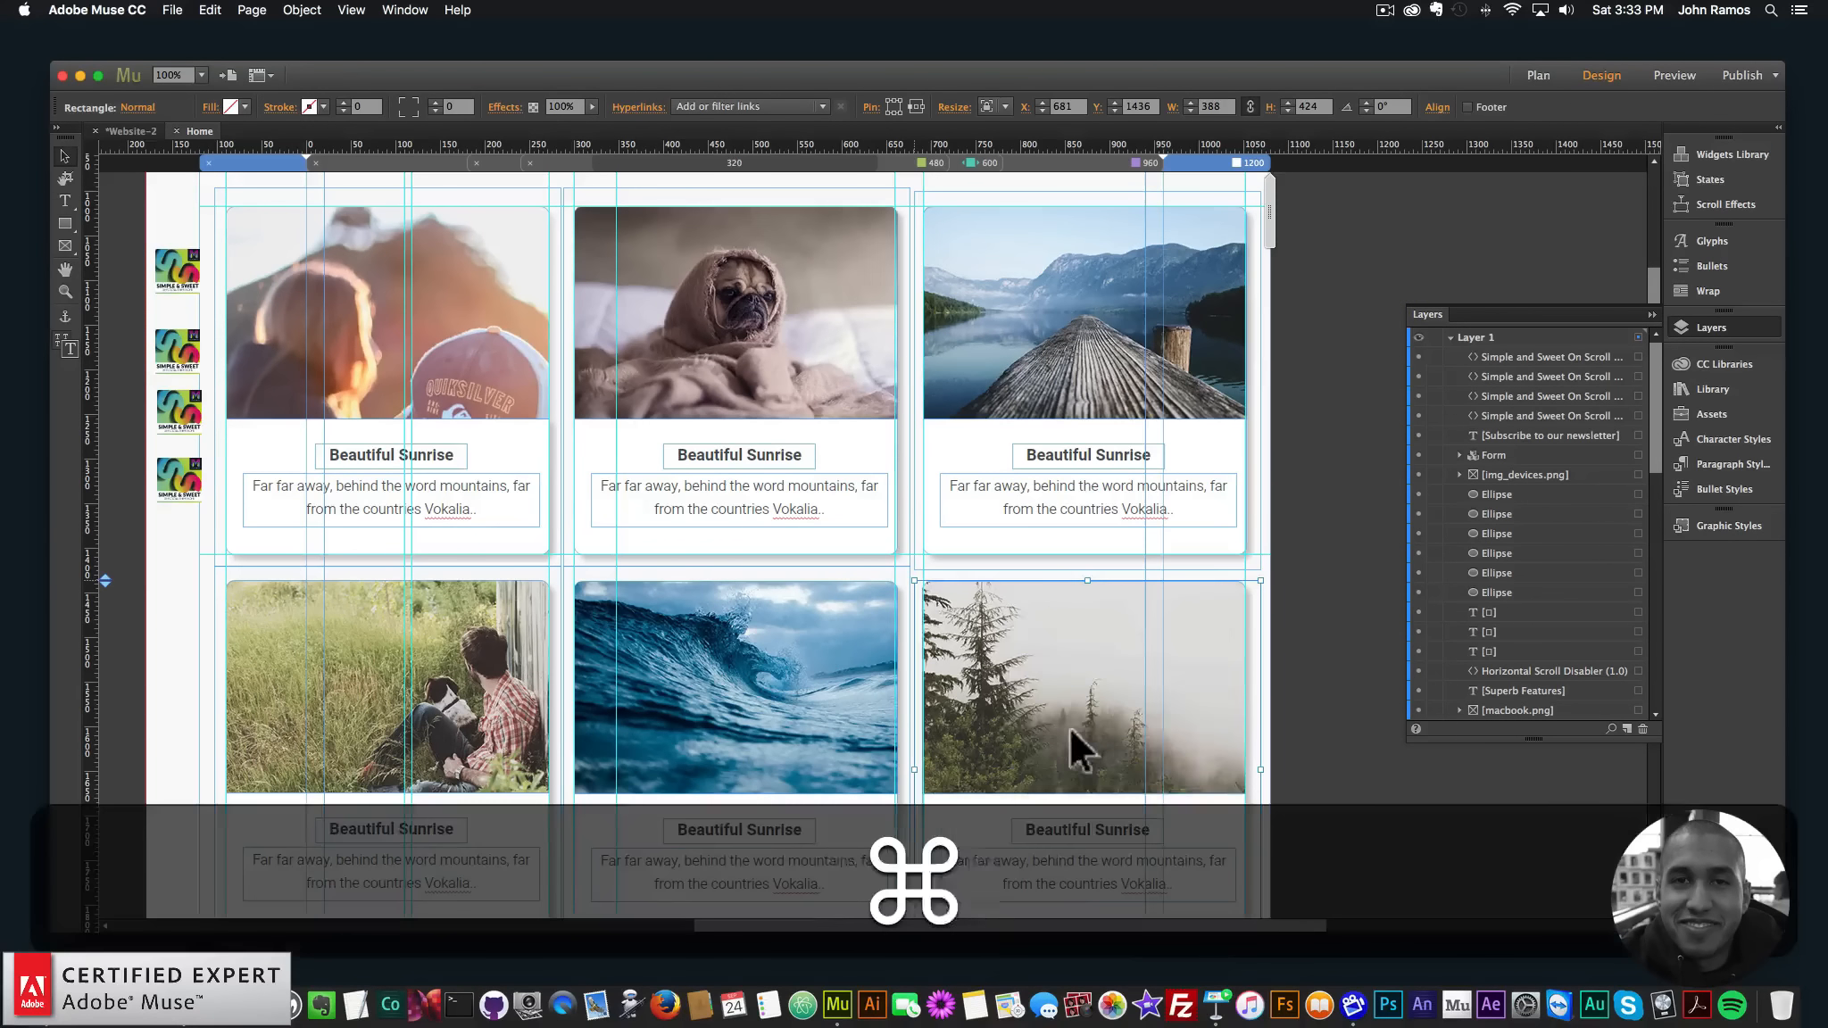
key("super+z")
right_click(1035, 694)
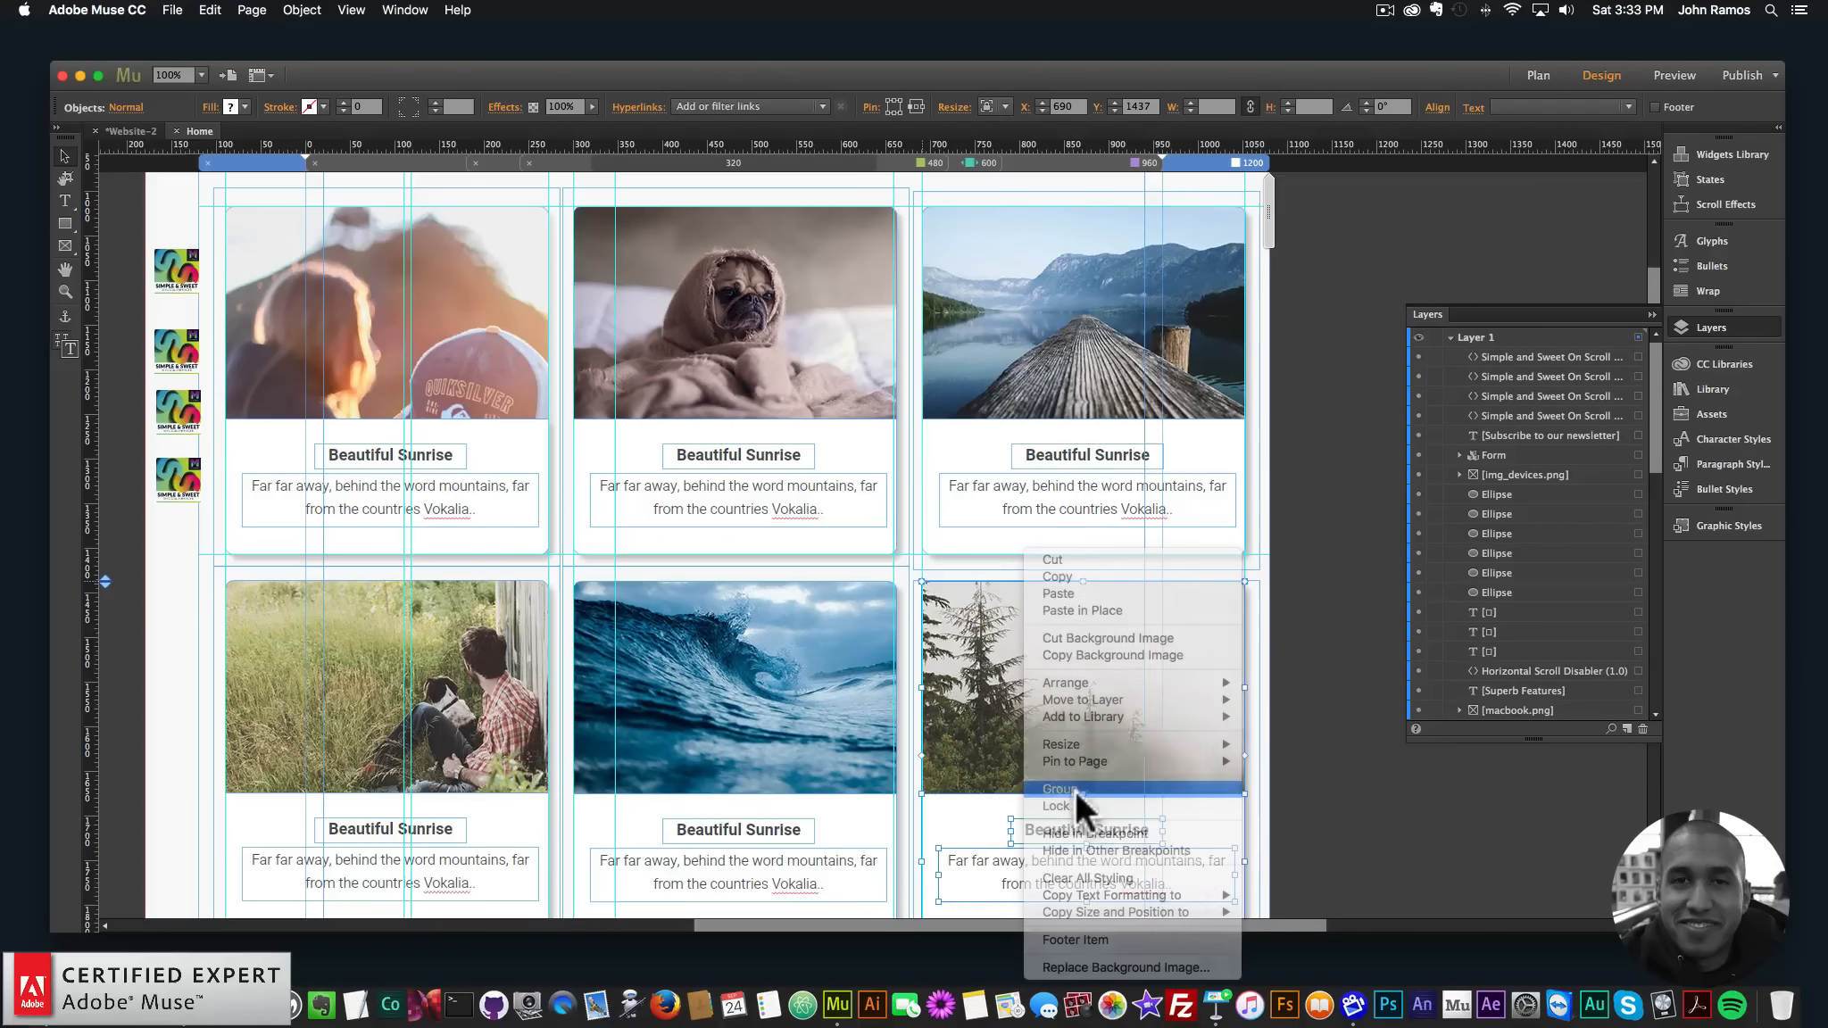
left_click(1074, 790)
left_click(1098, 163)
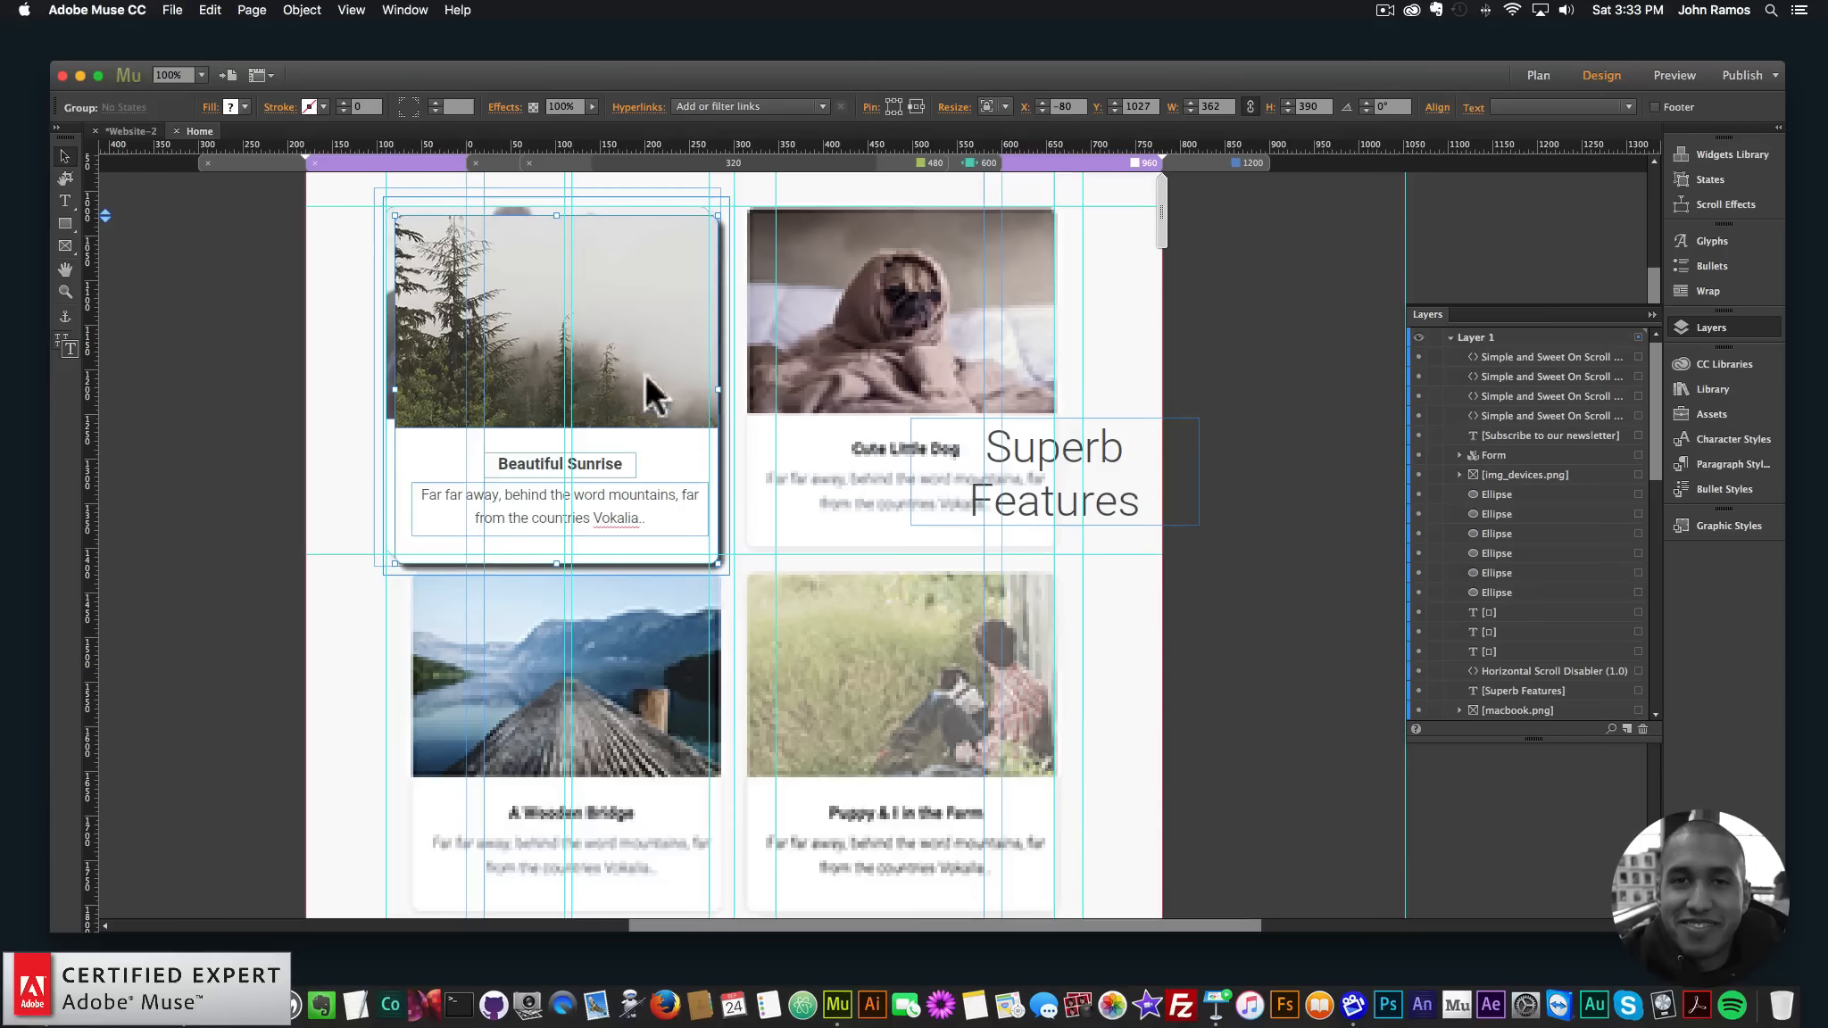
- Move the forest card group down into the third row beside the wave card
left_click(598, 317)
left_click_drag(593, 311, 845, 471)
key("super+z")
left_click(943, 327)
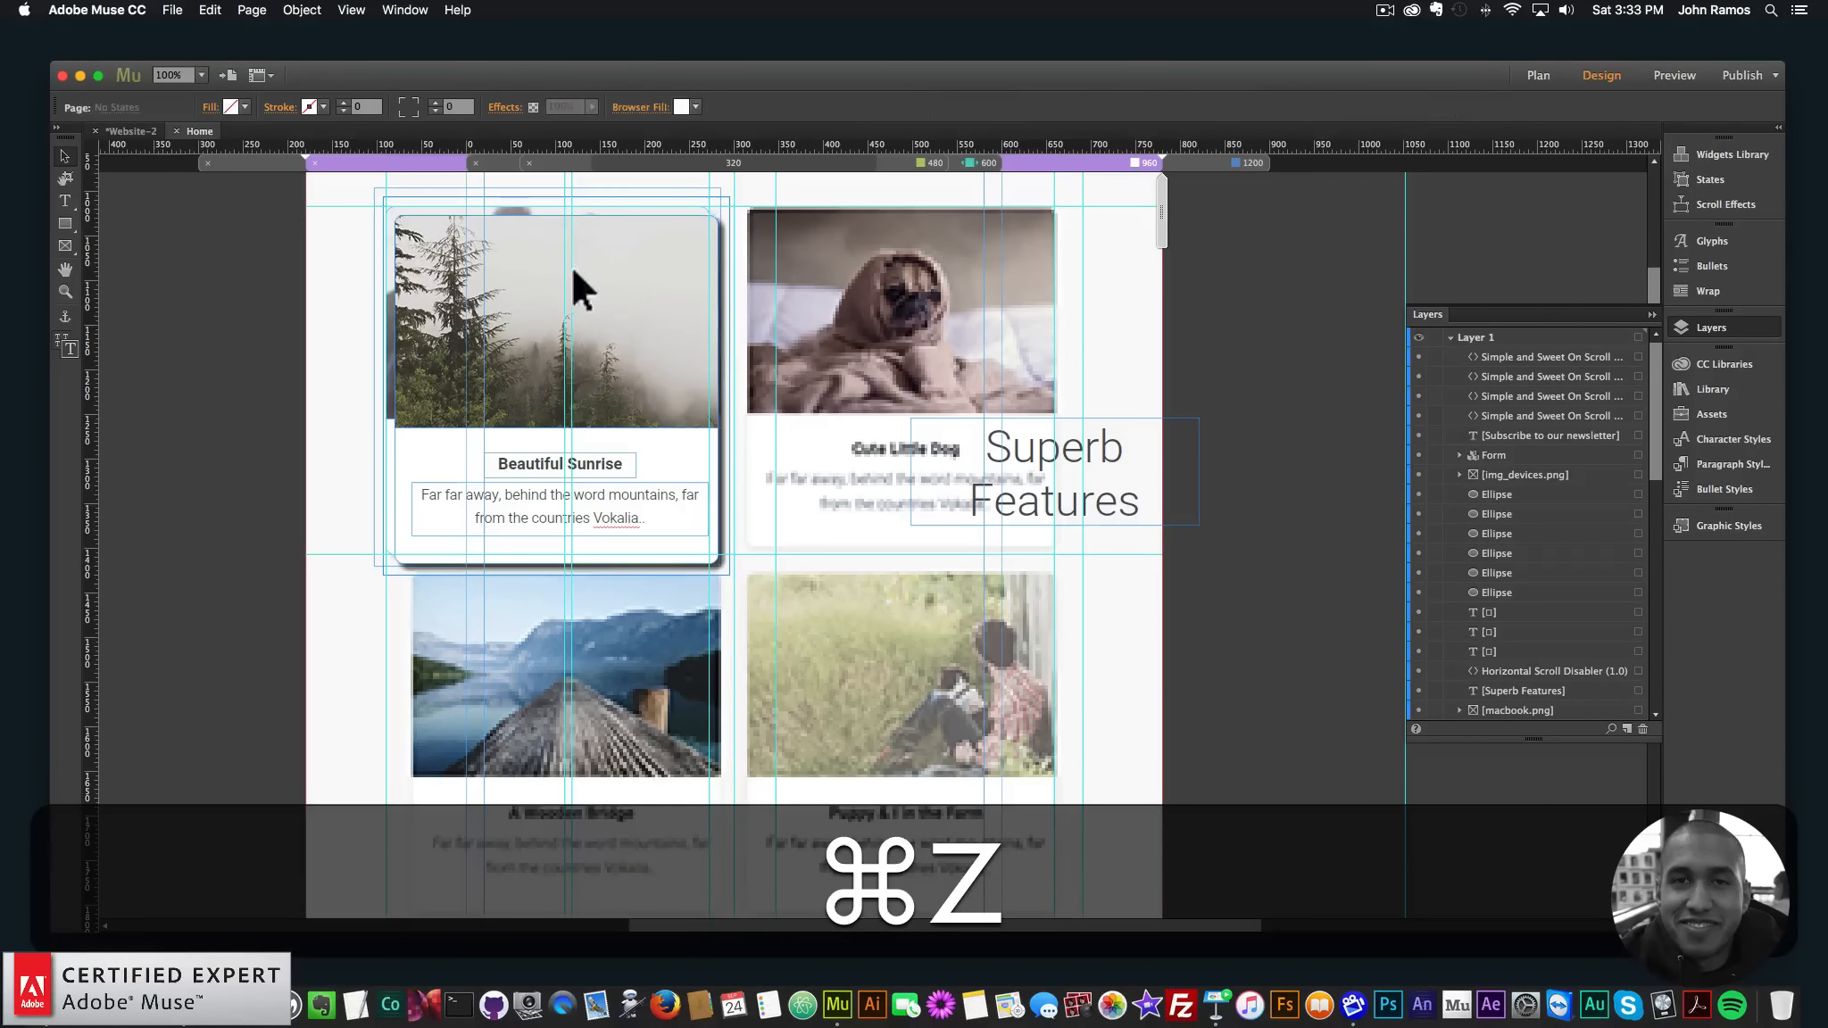
left_click_drag(625, 288, 964, 595)
scroll(978, 558, "down", 5)
scroll(1024, 600, "down", 10)
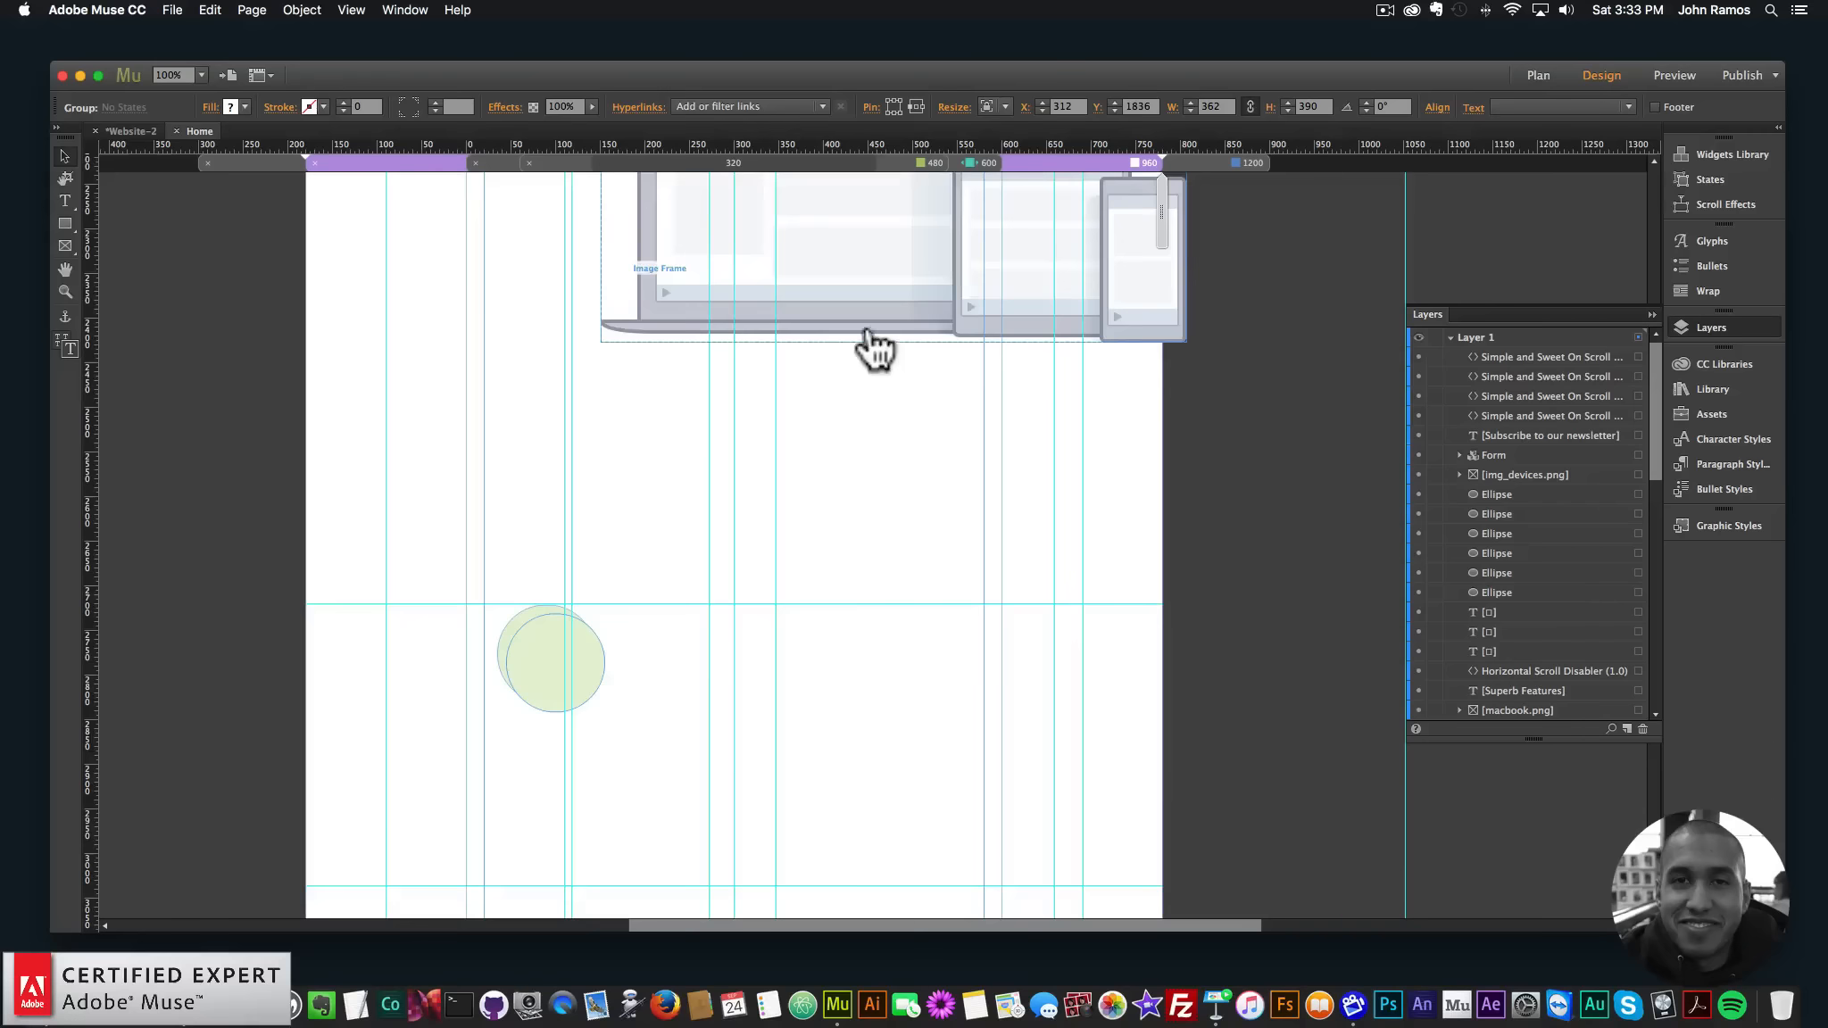
scroll(870, 348, "up", 8)
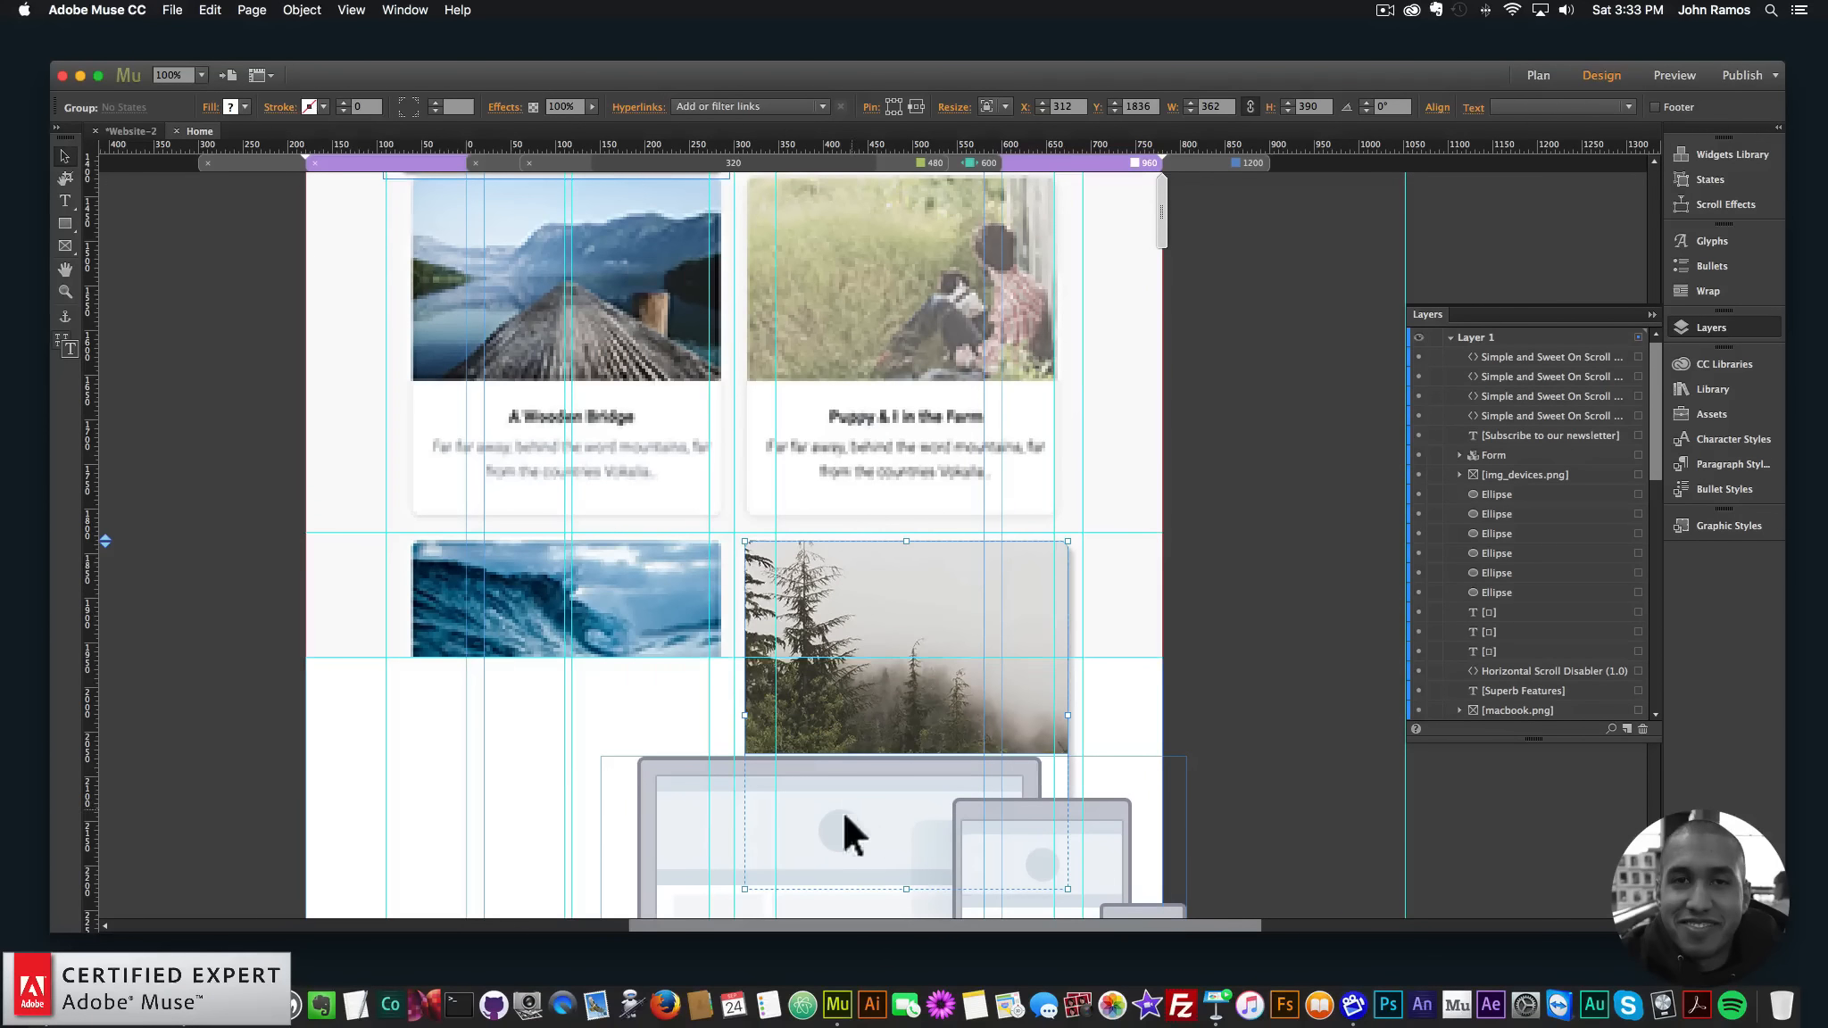
mouse_move(841, 809)
left_mouse_down()
mouse_move(774, 805)
mouse_move(881, 828)
mouse_move(855, 801)
left_mouse_up()
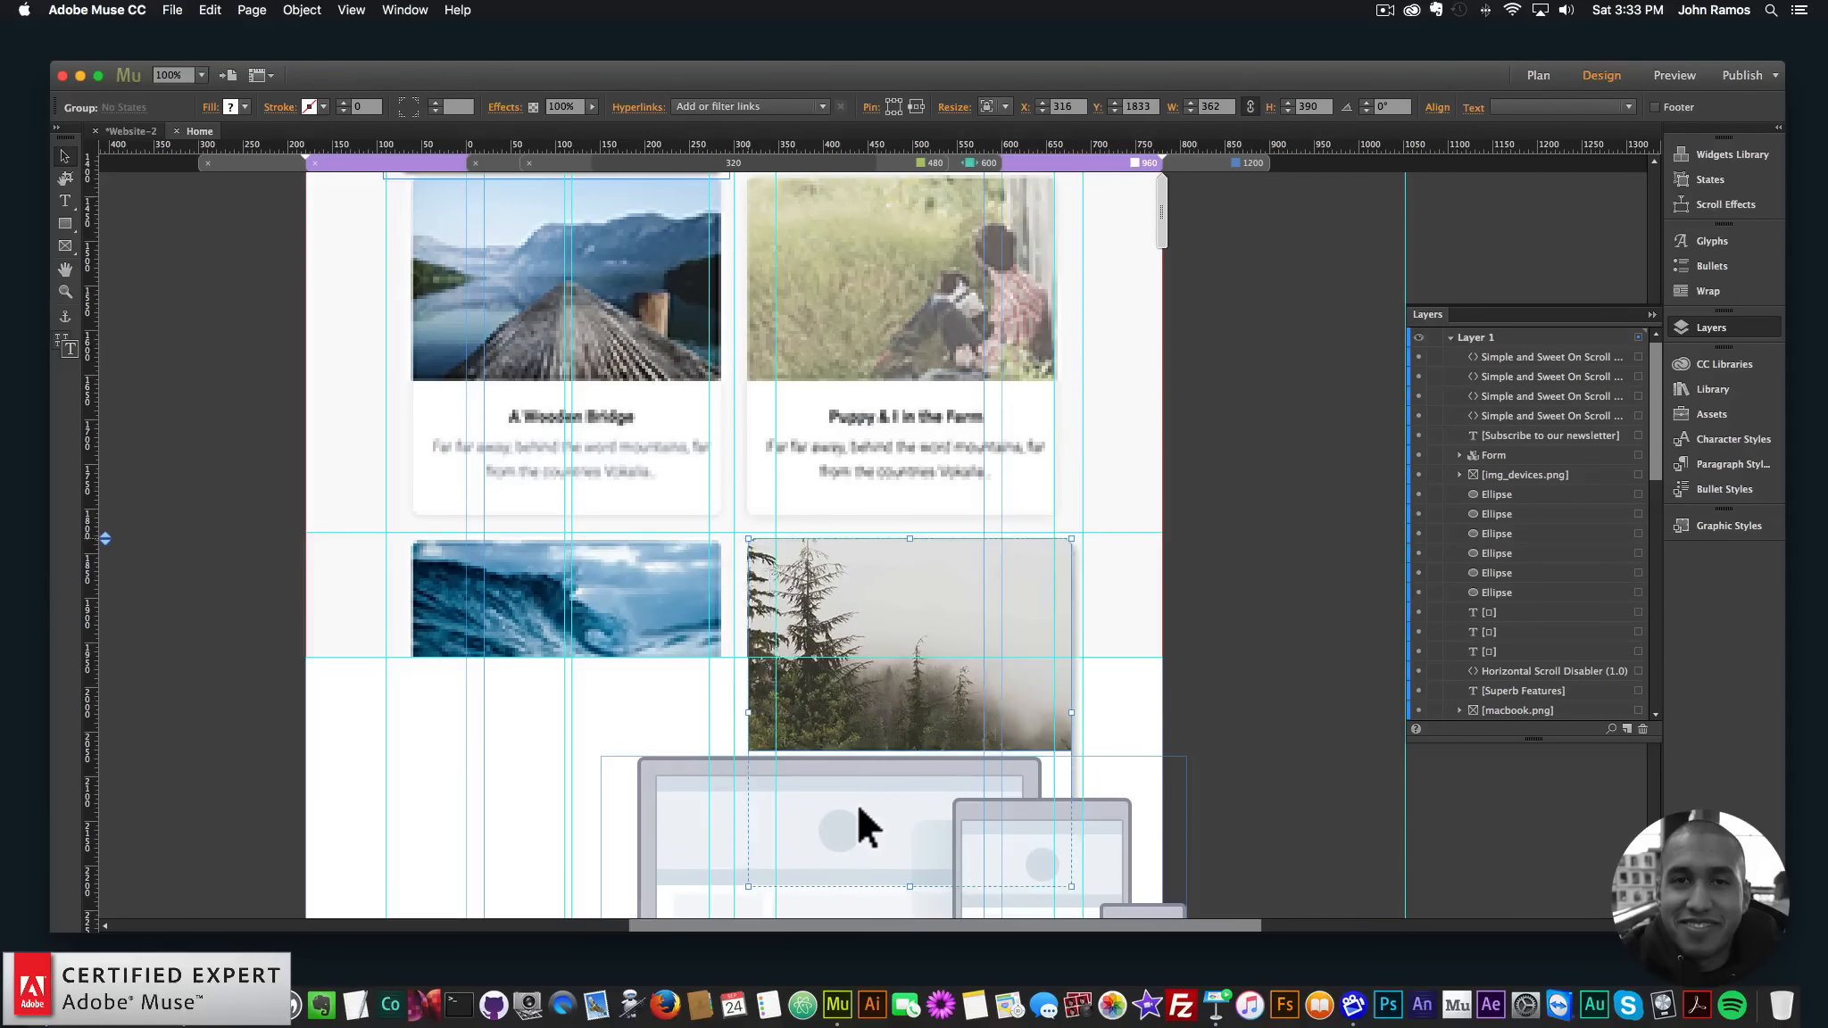
- Hide the large white background rectangle in the Layers panel
left_click(786, 705)
scroll(571, 607, "down", 8)
left_click(528, 517)
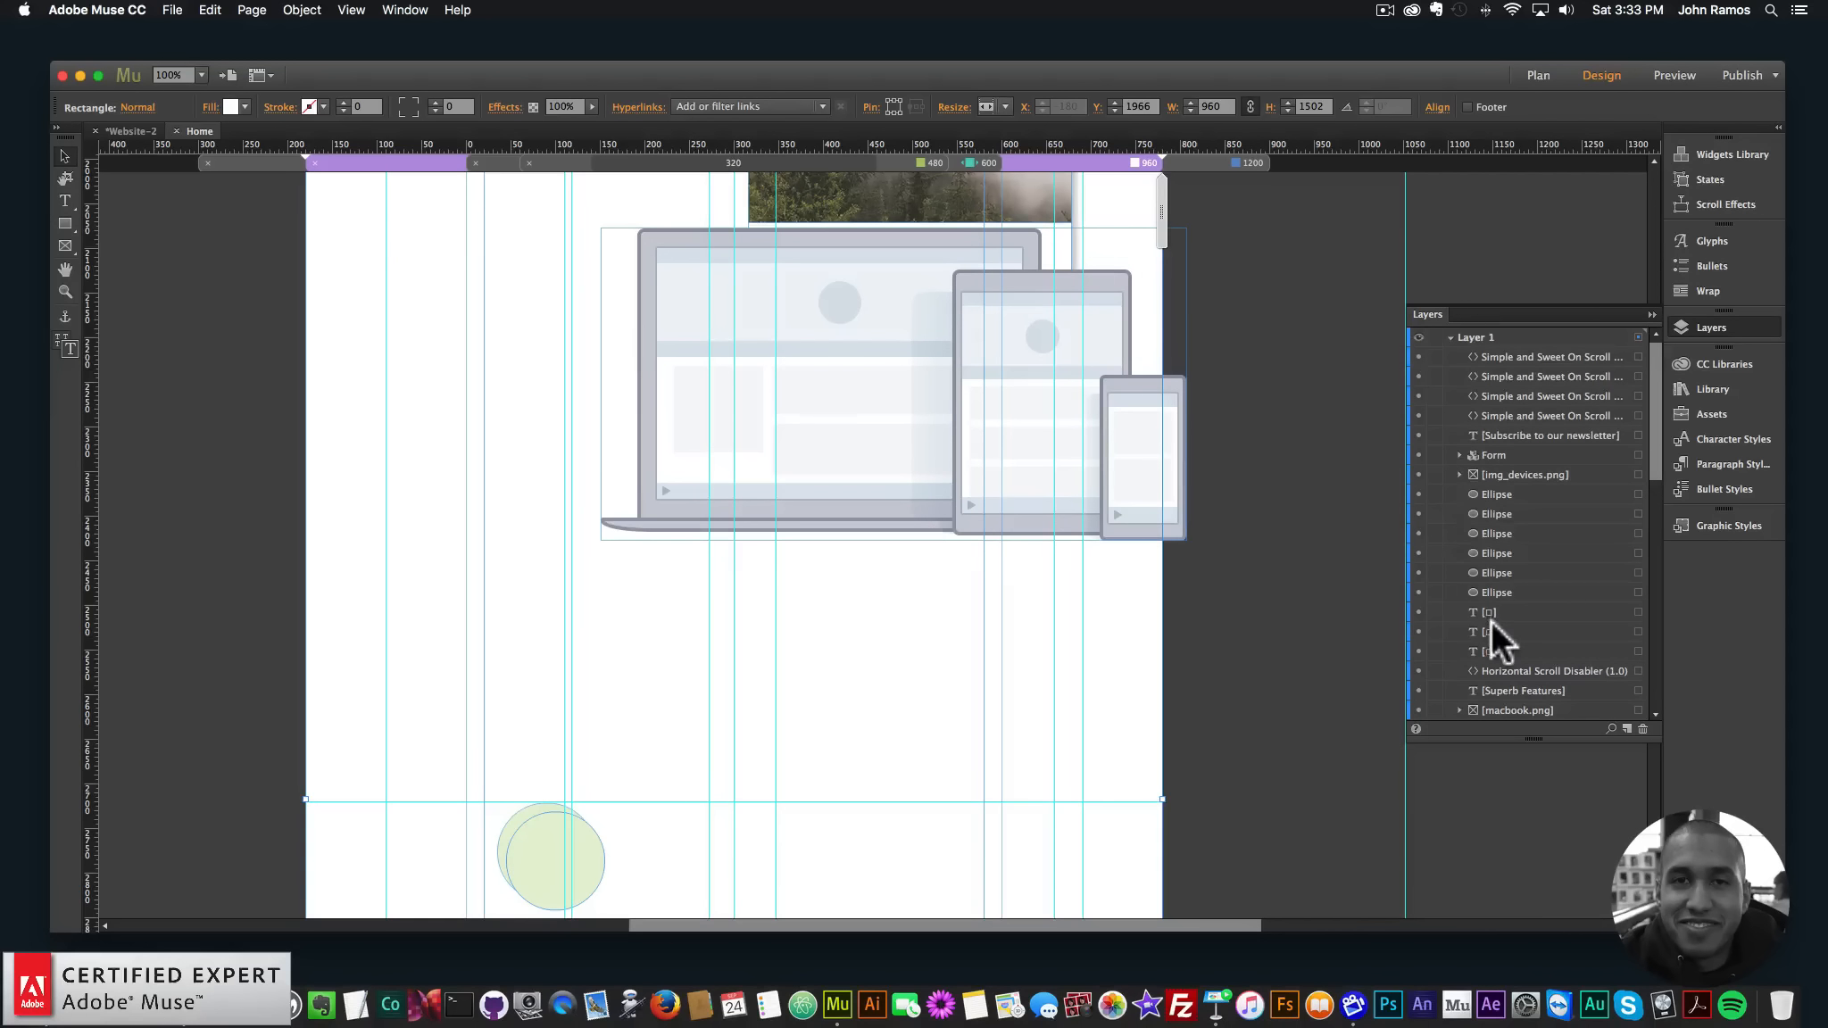
scroll(1491, 619, "down", 5)
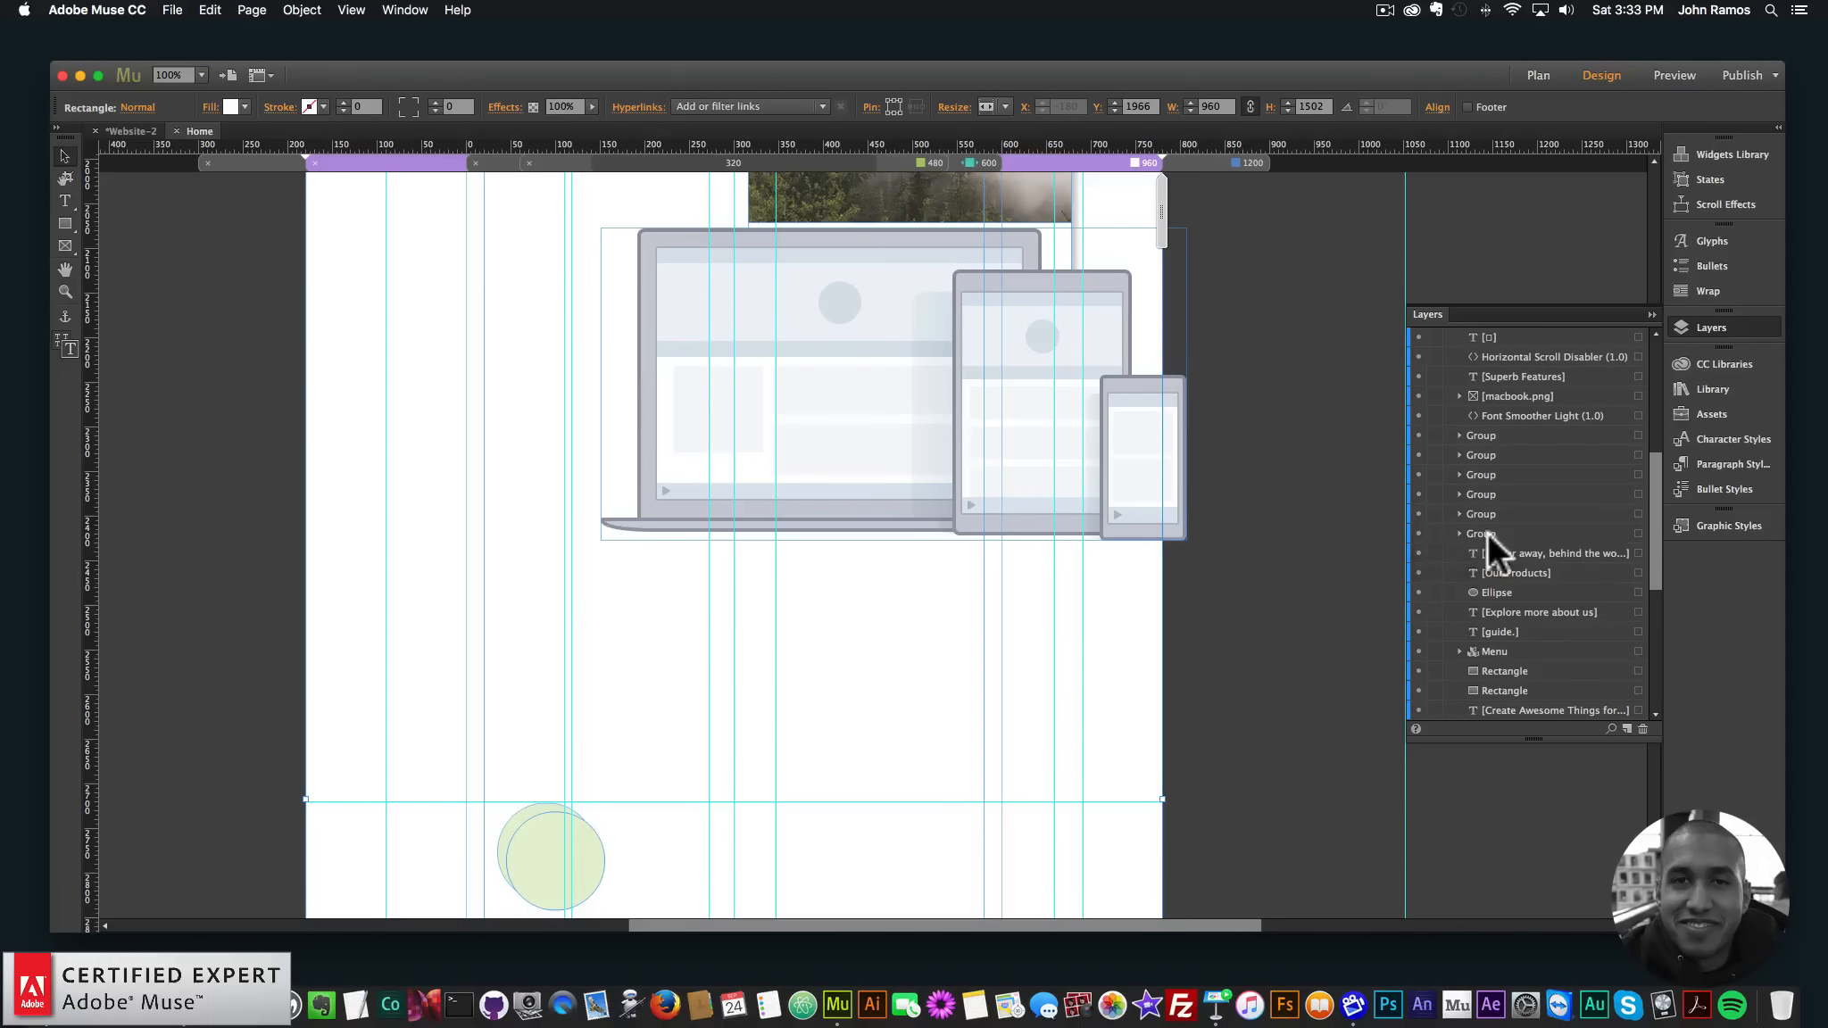
scroll(1487, 531, "down", 6)
left_click(1416, 611)
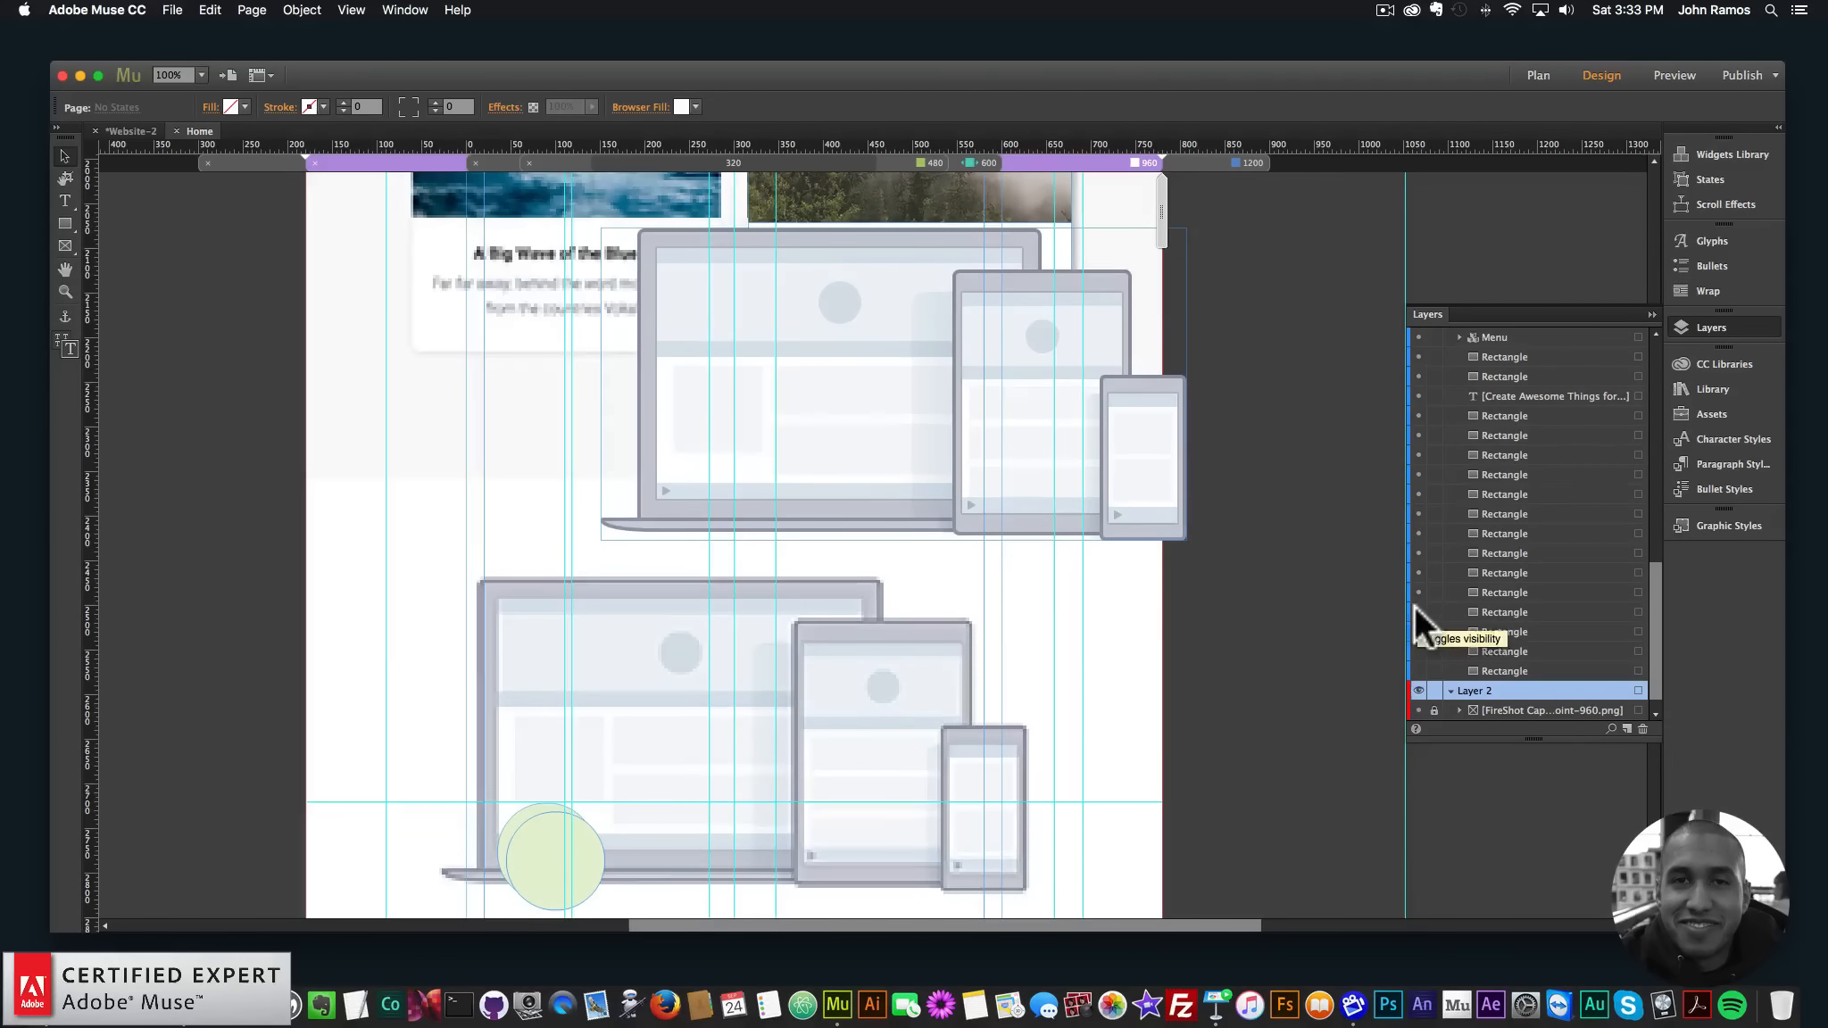
- Reposition the devices image frame and zoom out to view the whole page
scroll(979, 592, "up", 6)
scroll(869, 645, "down", 5)
left_click_drag(839, 412, 711, 760)
scroll(734, 695, "down", 5)
mouse_move(759, 536)
left_mouse_down()
mouse_move(709, 553)
mouse_move(730, 540)
left_mouse_up()
scroll(730, 540, "down", 4)
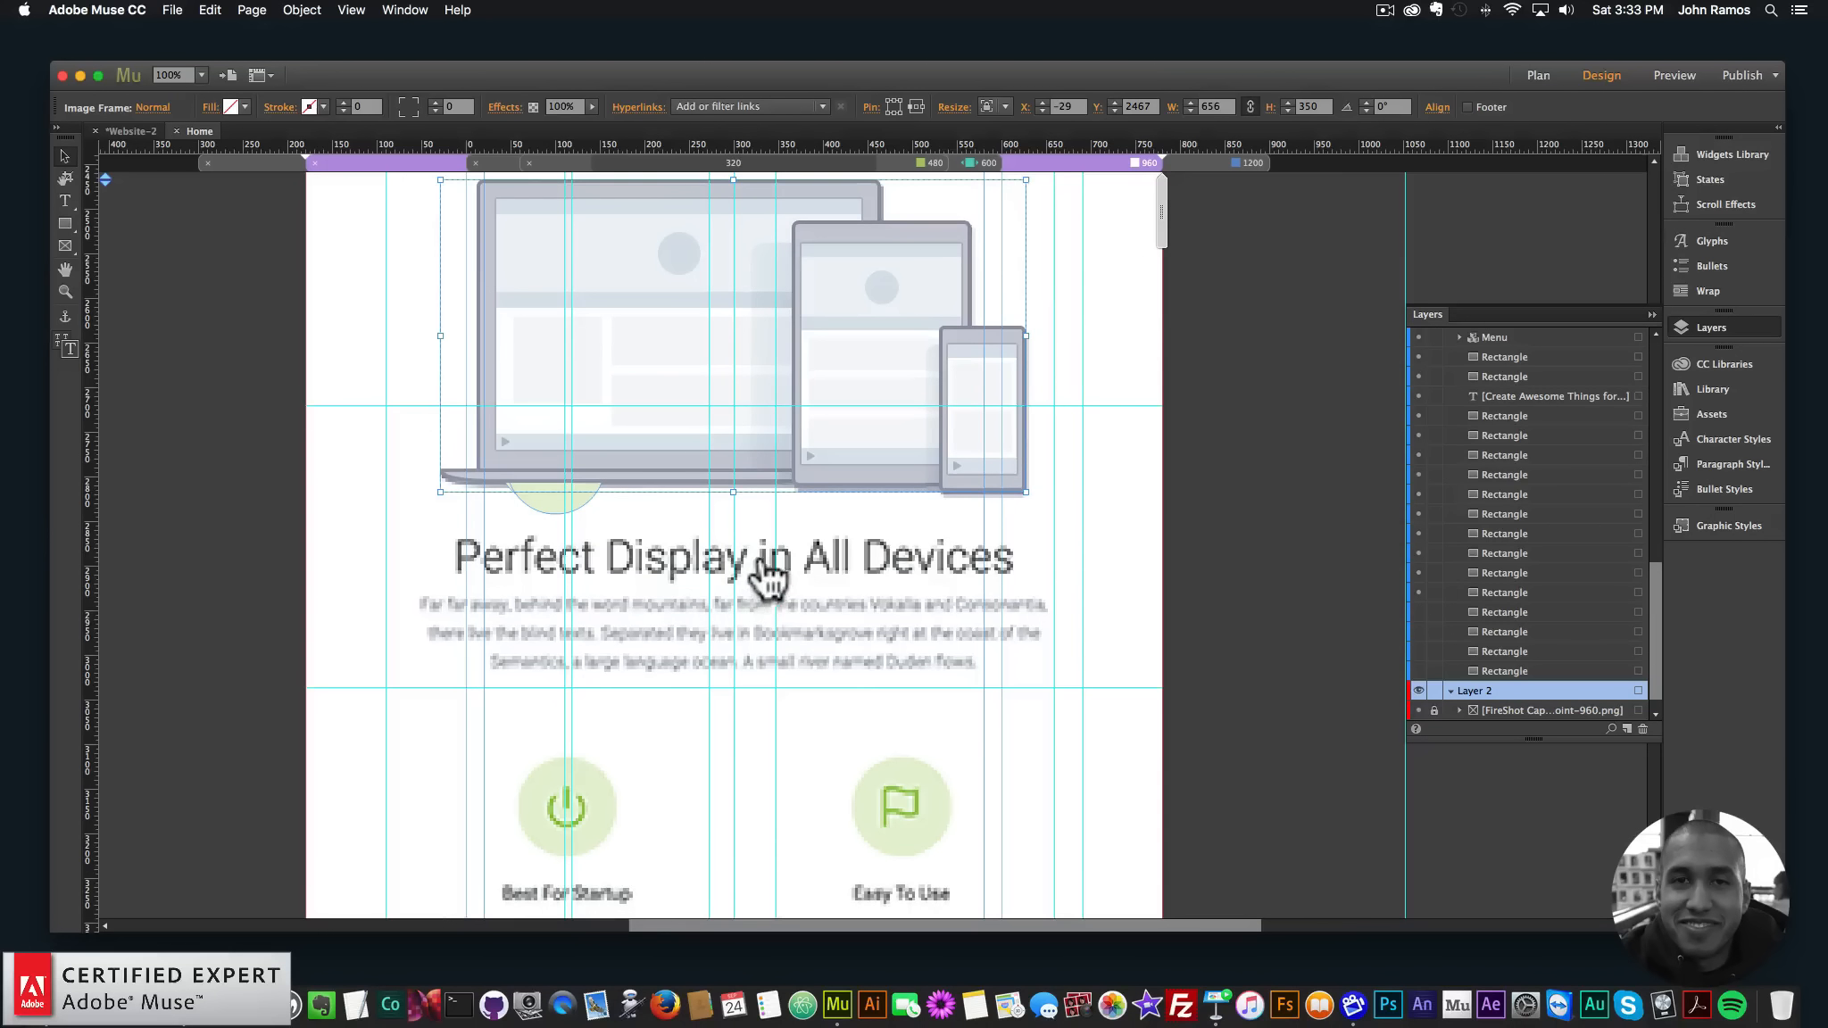
scroll(862, 645, "down", 8)
scroll(862, 645, "up", 2)
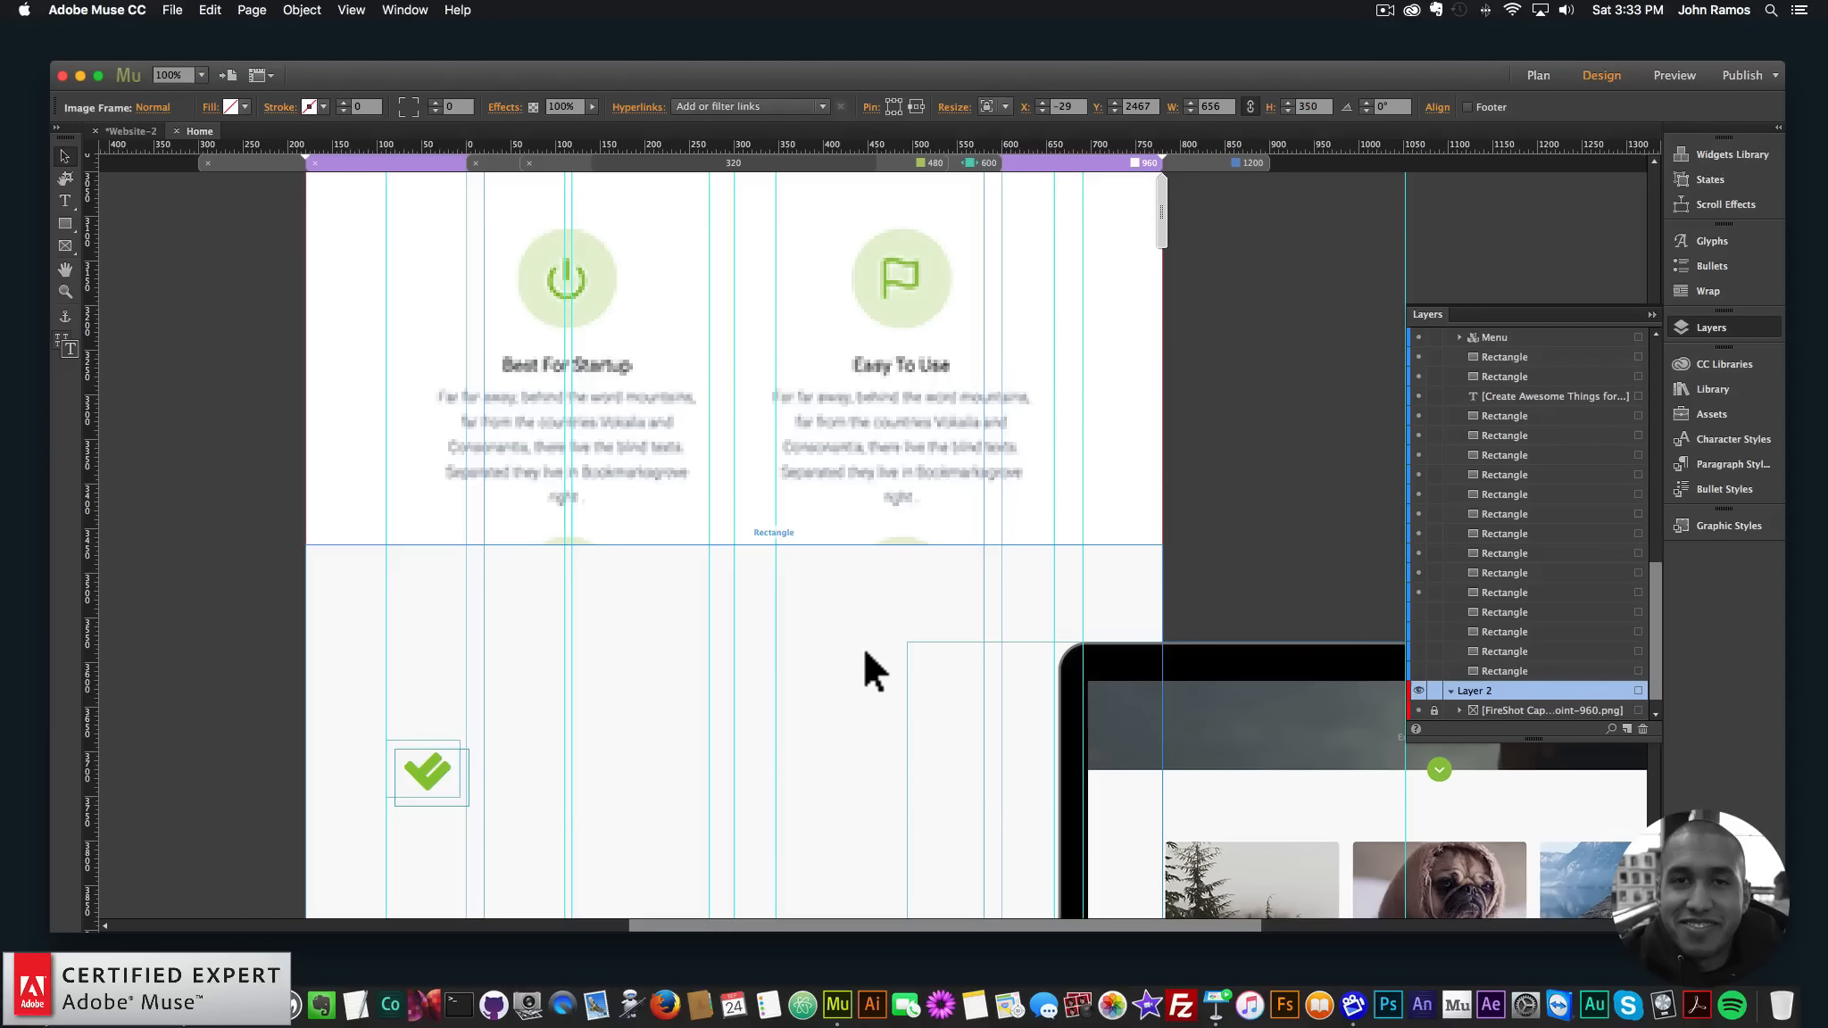
scroll(864, 651, "up", 15)
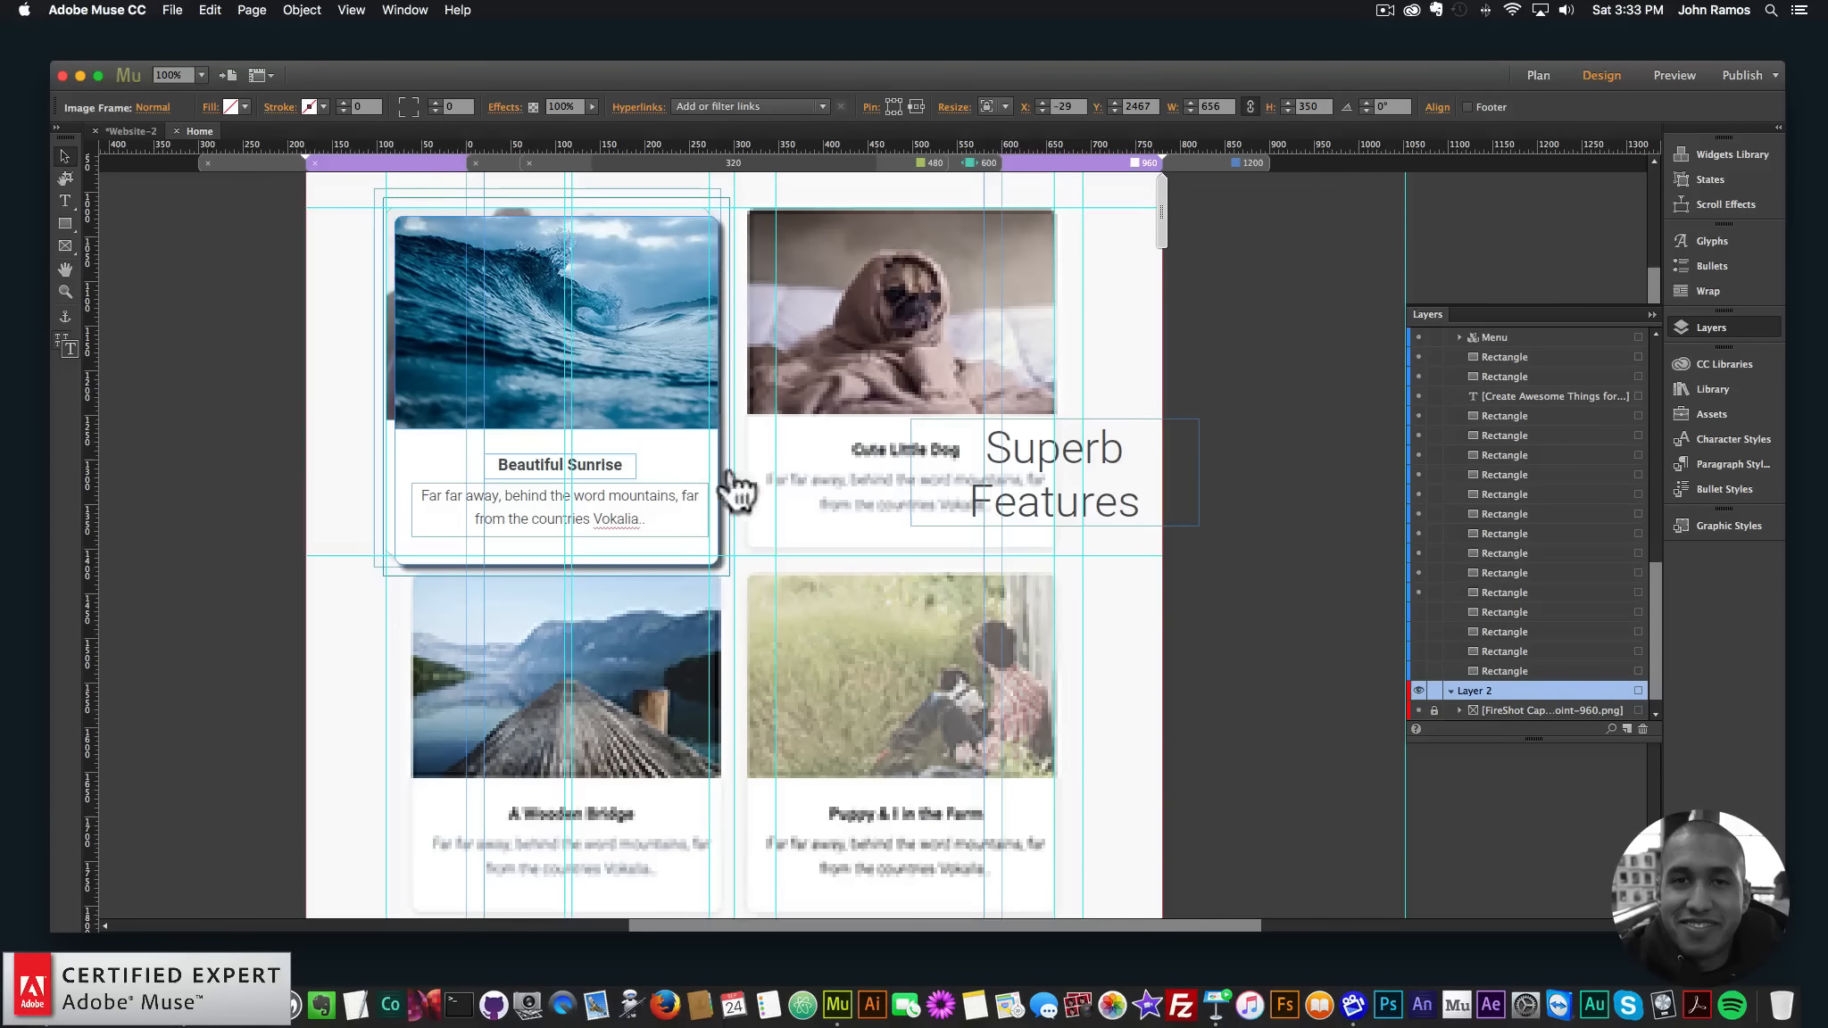
scroll(857, 523, "down", 10)
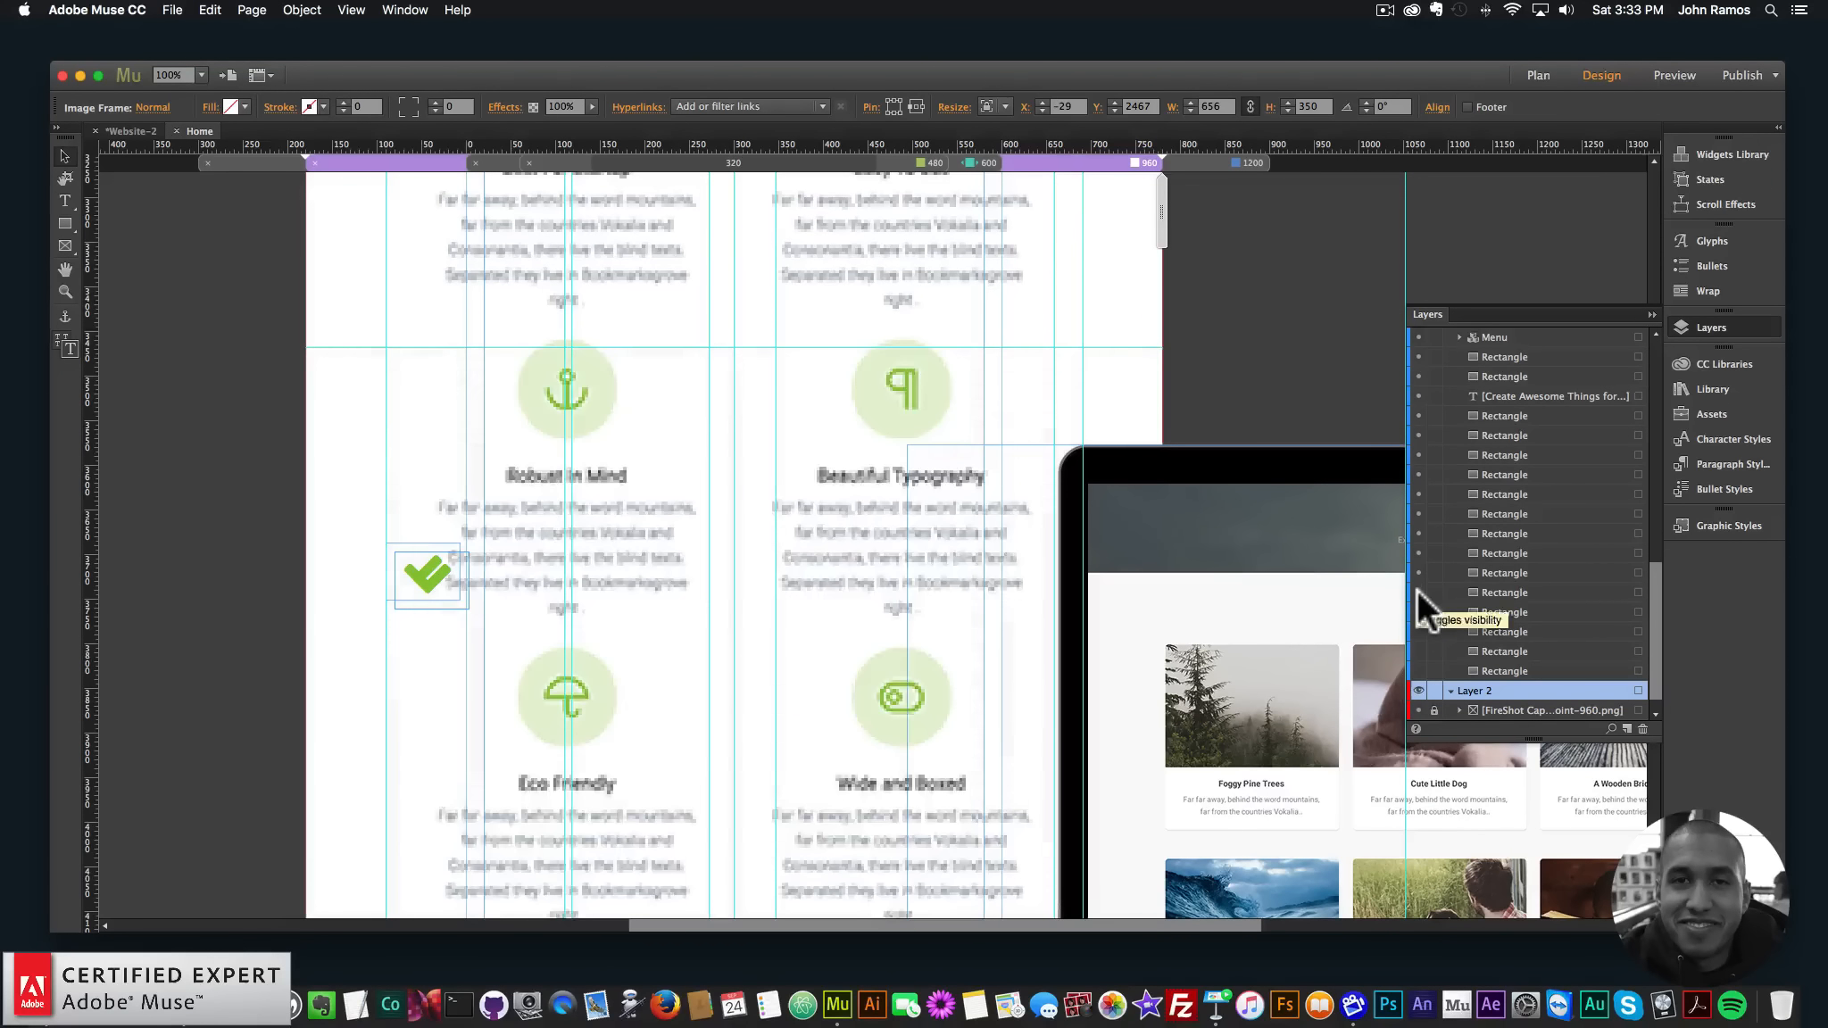
left_click(748, 563)
scroll(748, 564, "down", 6)
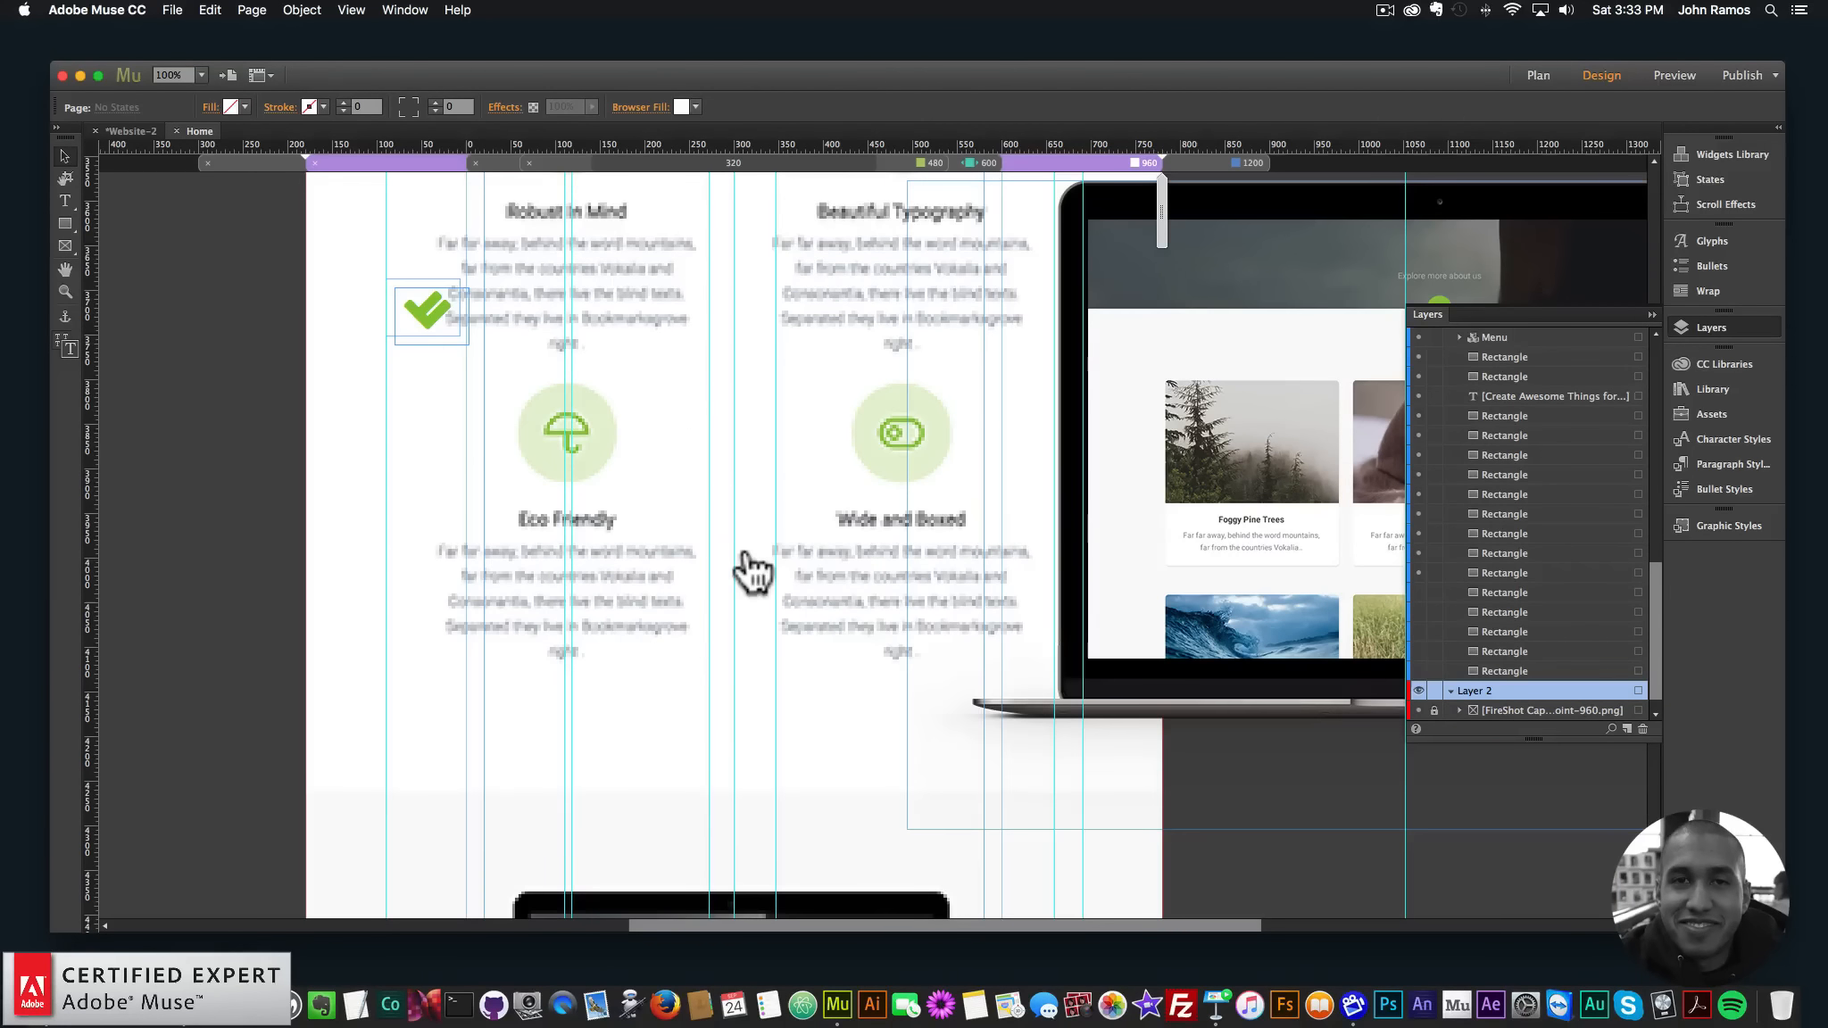
scroll(735, 518, "up", 3)
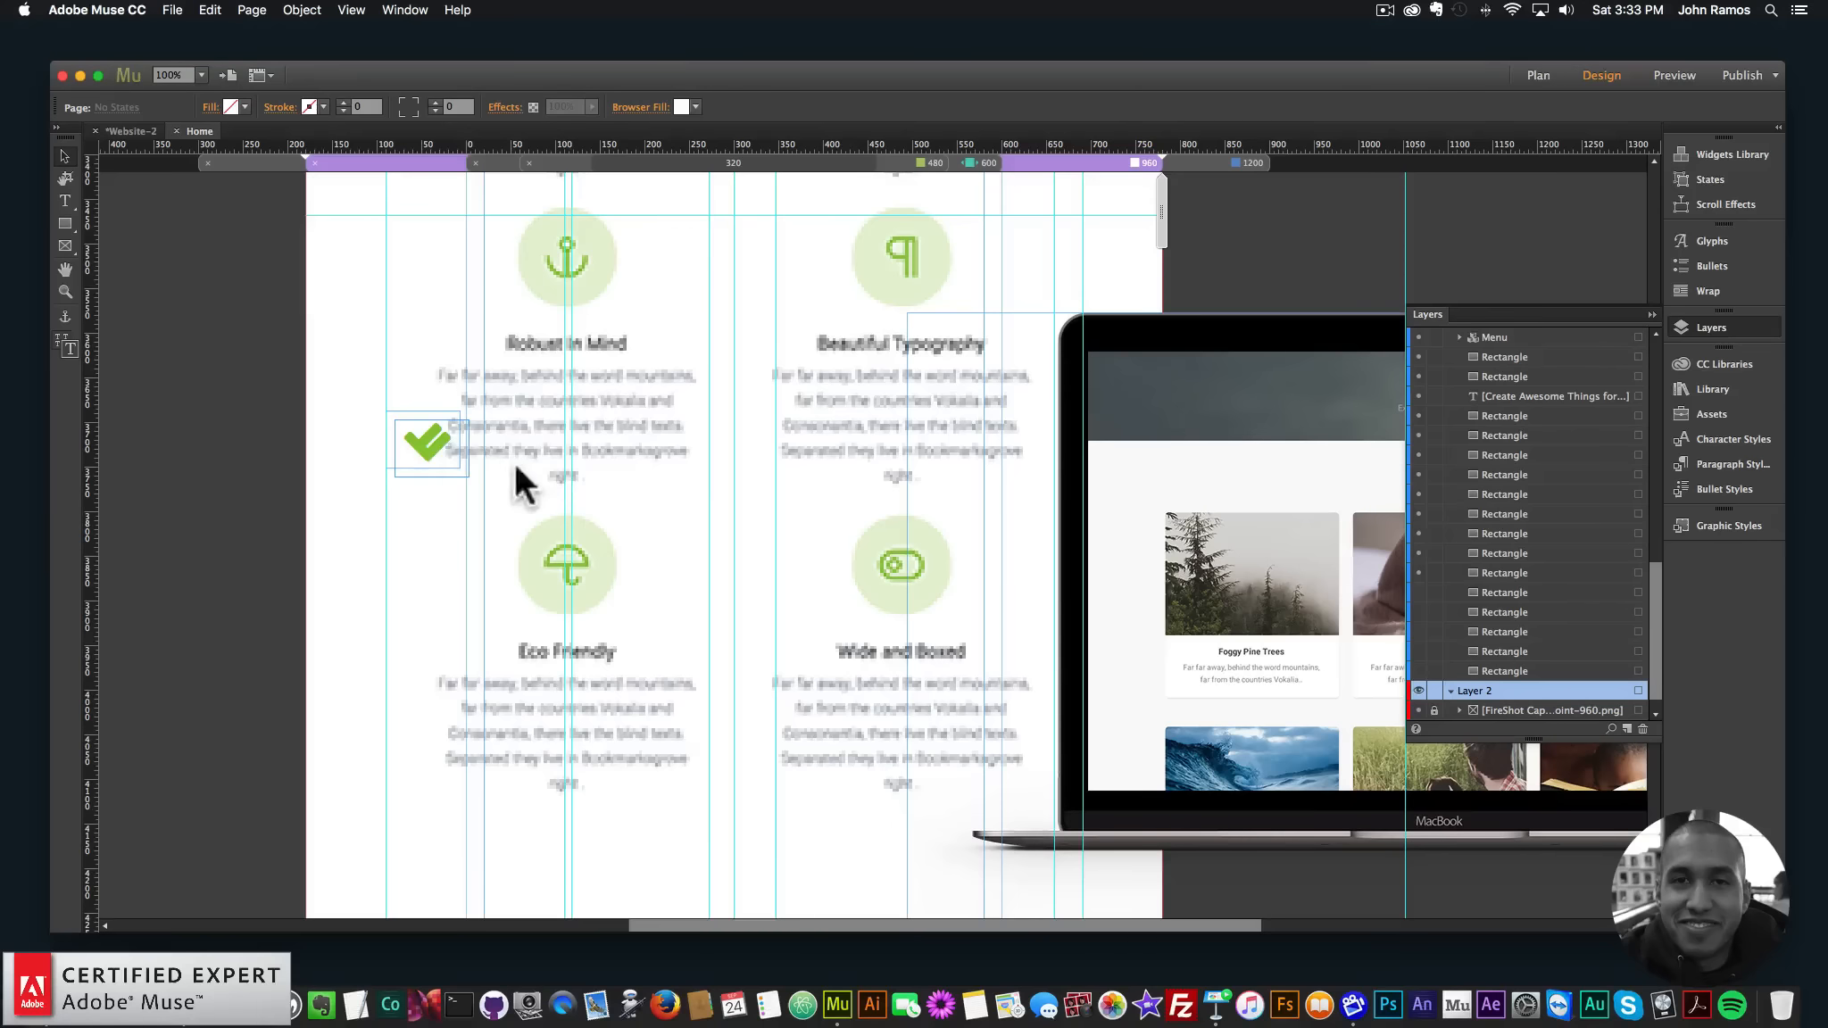
scroll(644, 478, "up", 10)
scroll(644, 478, "down", 20)
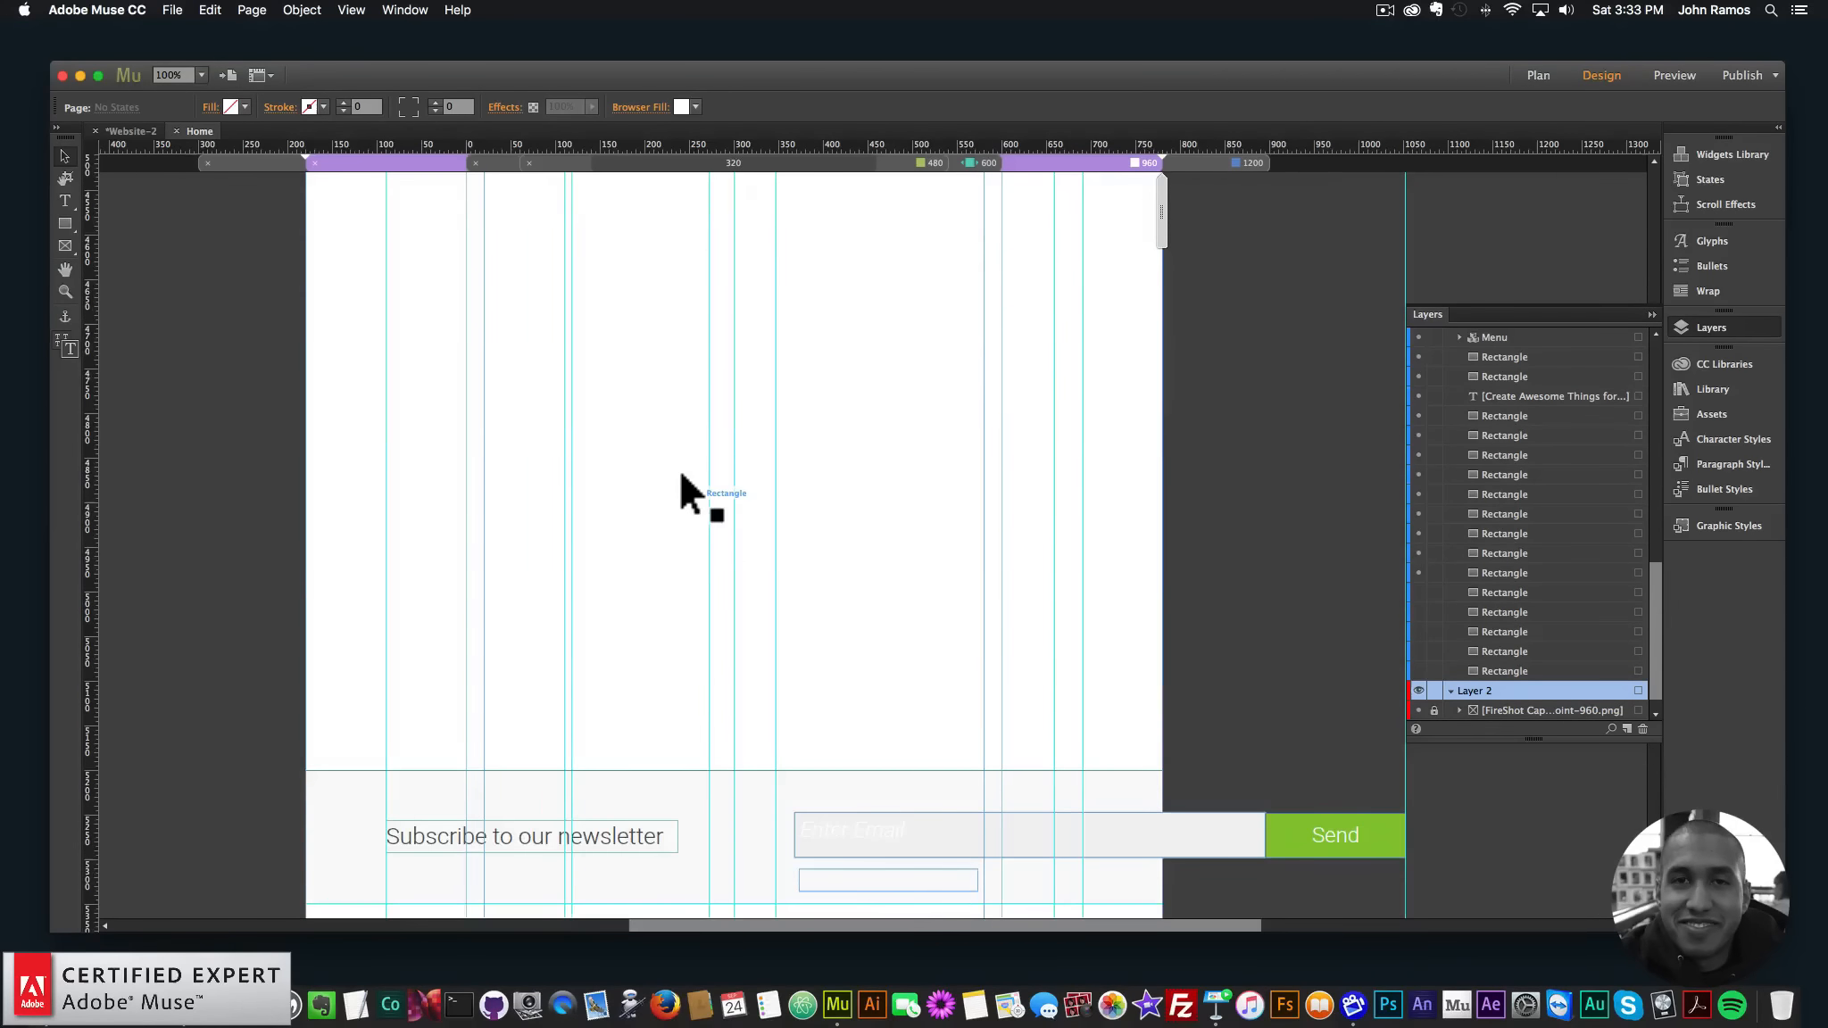
key("super+minus")
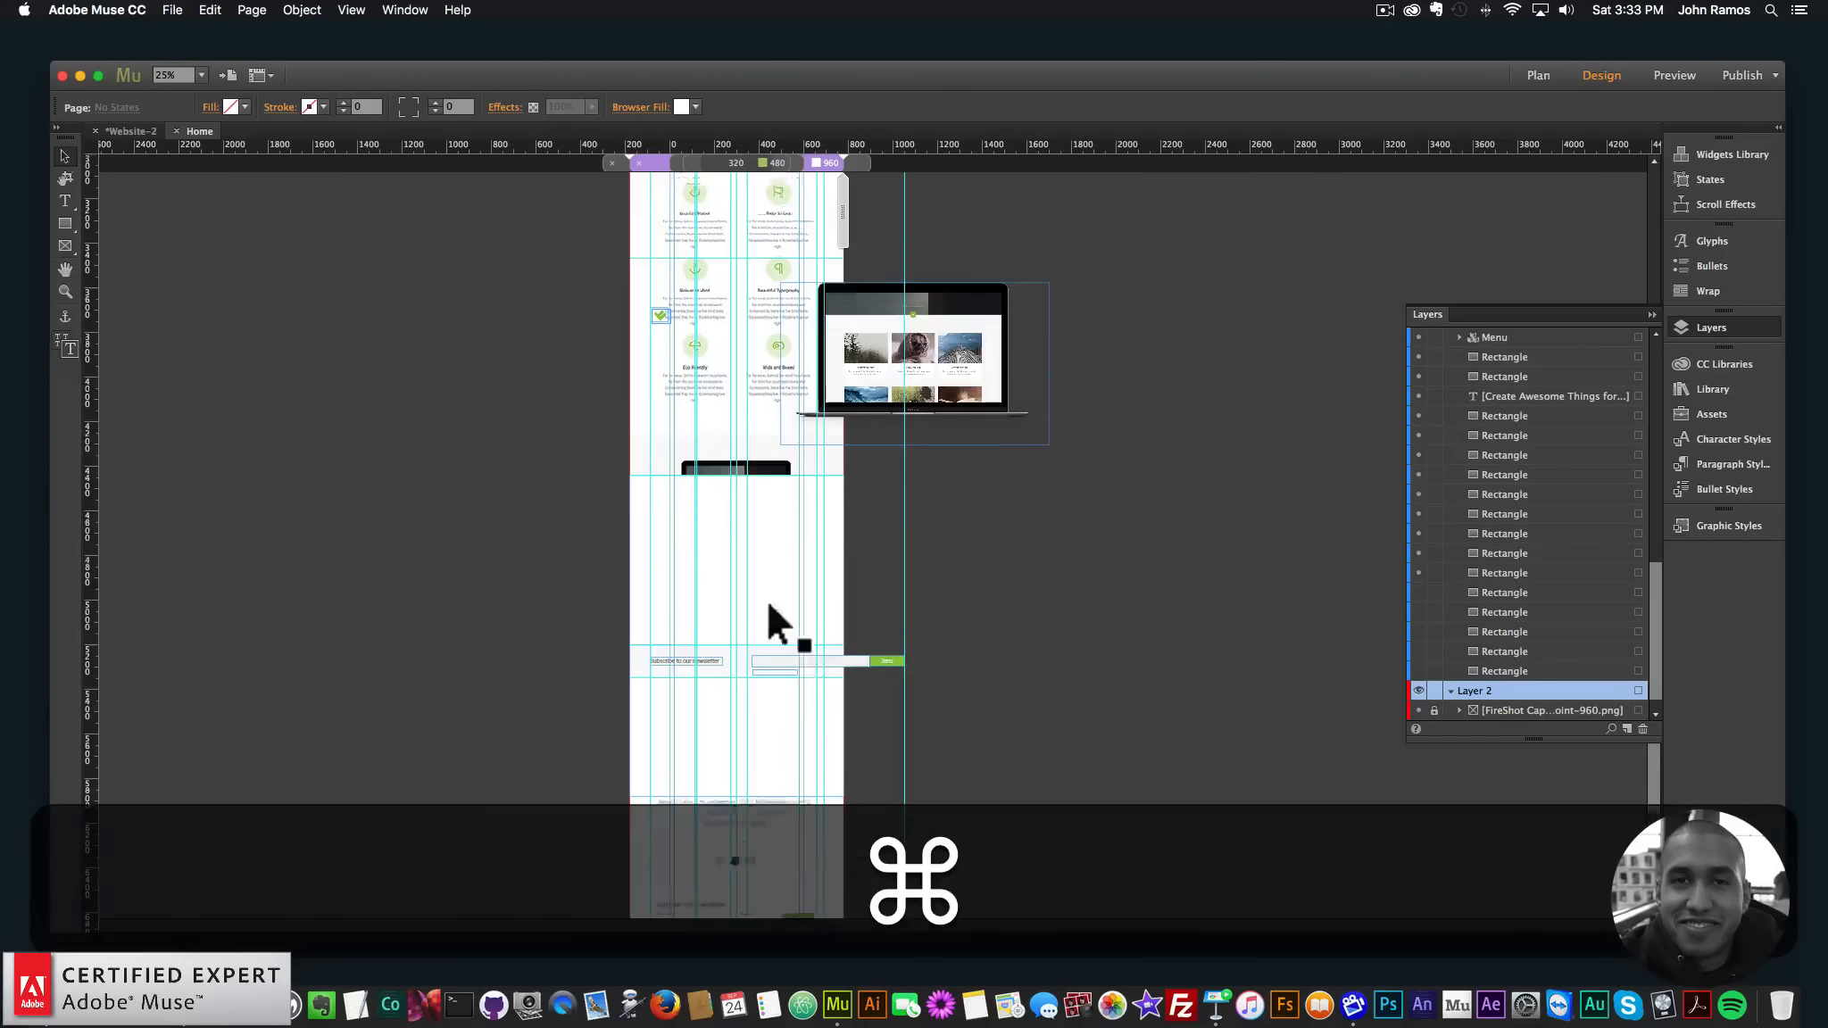
- Move the grass card into the second-row right slot
scroll(749, 575, "up", 12)
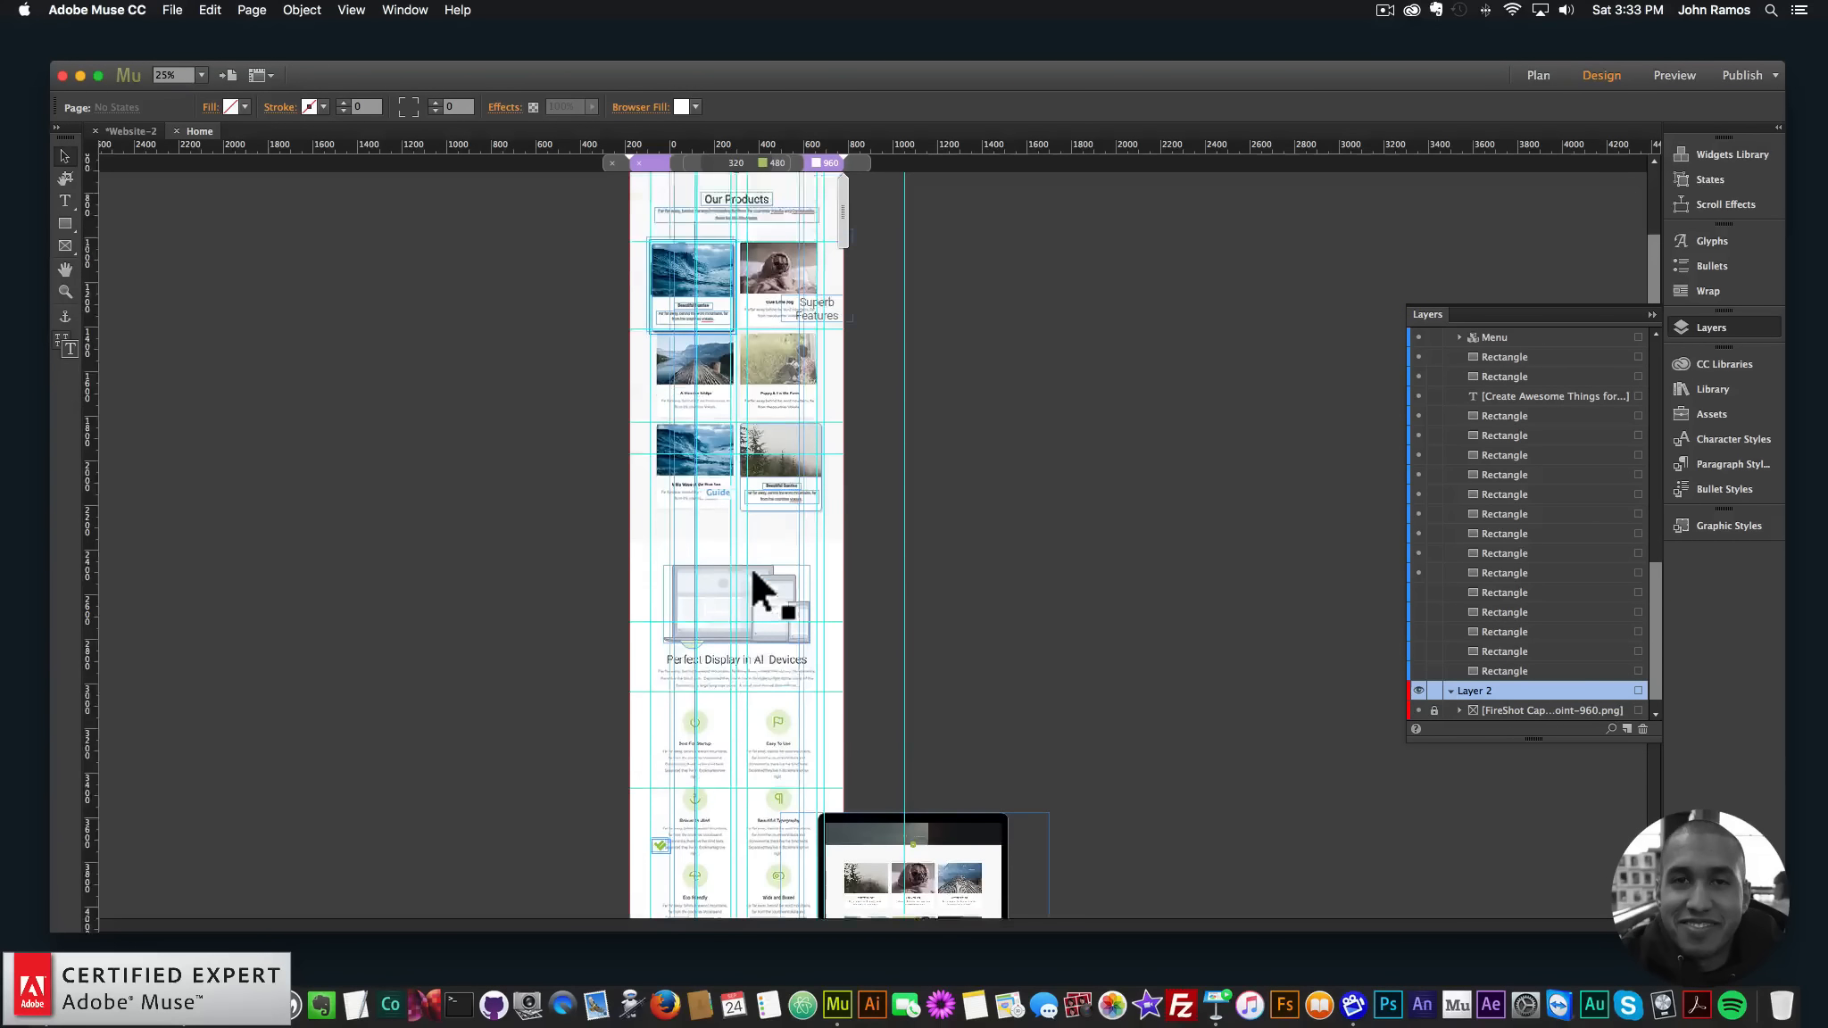
scroll(749, 566, "up", 4)
left_click_drag(693, 428, 701, 589)
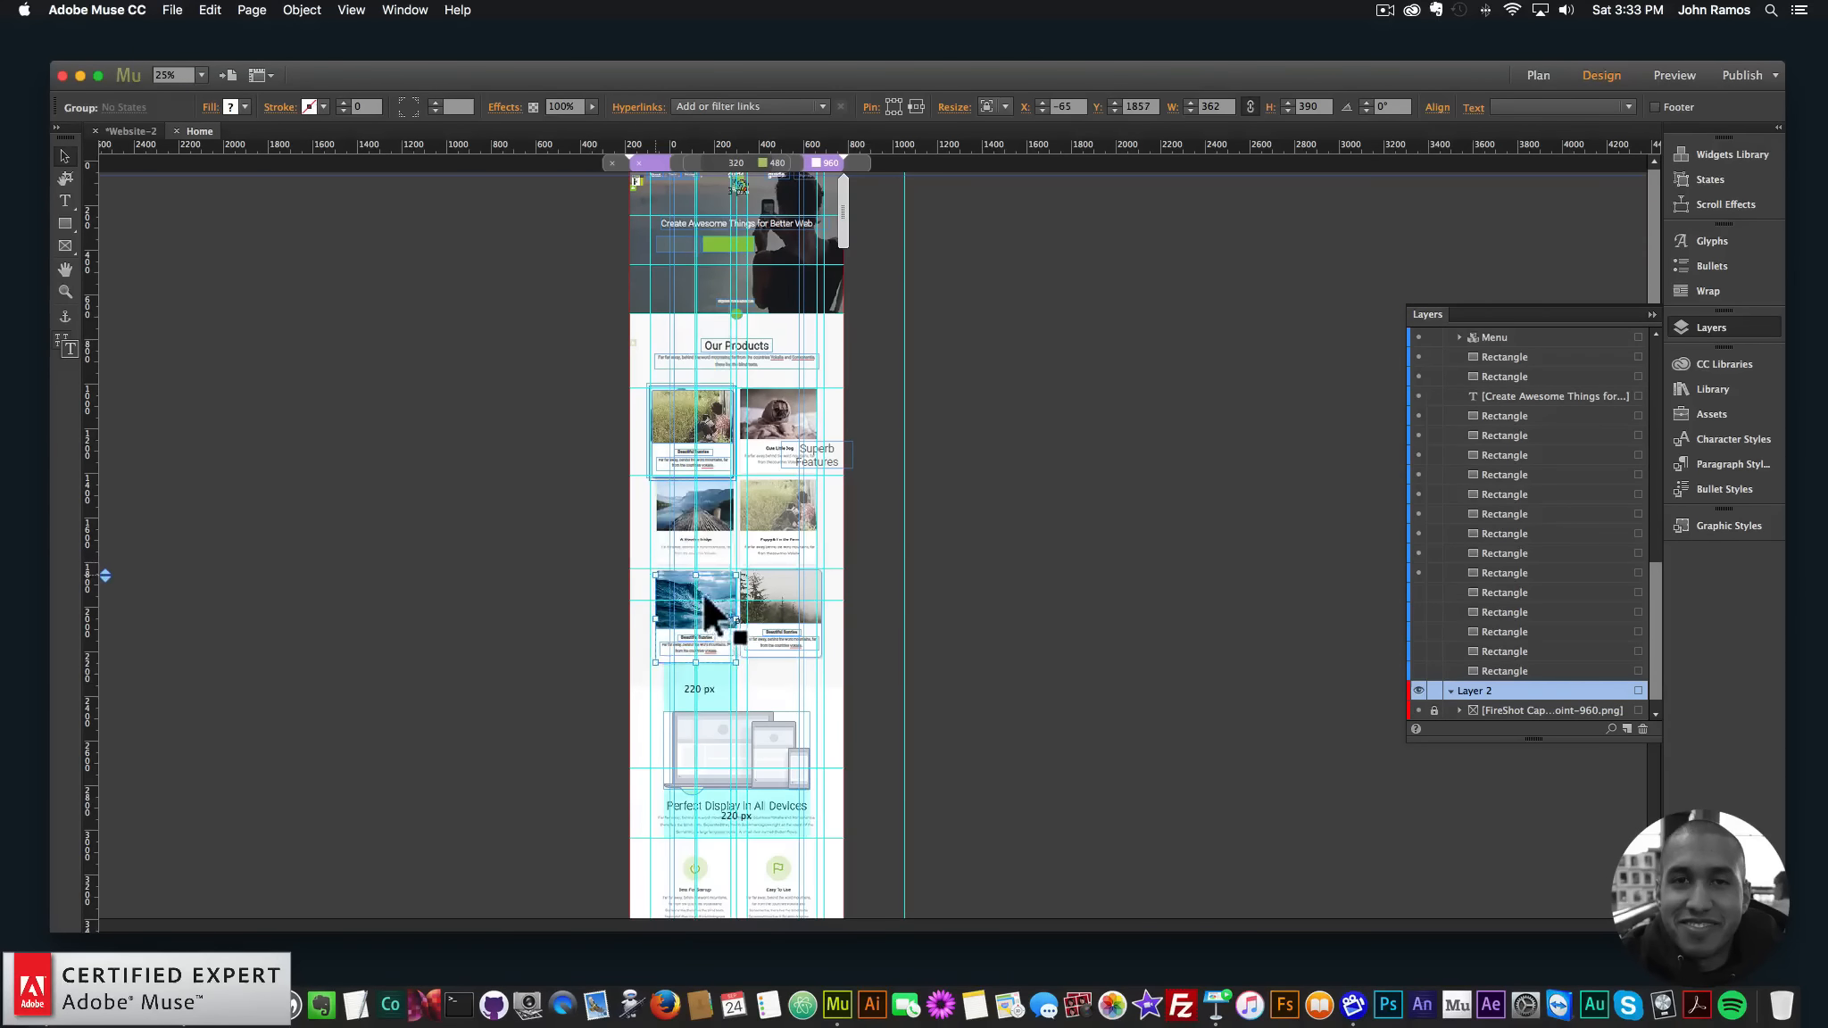
left_click_drag(707, 402, 709, 455)
left_click(681, 411)
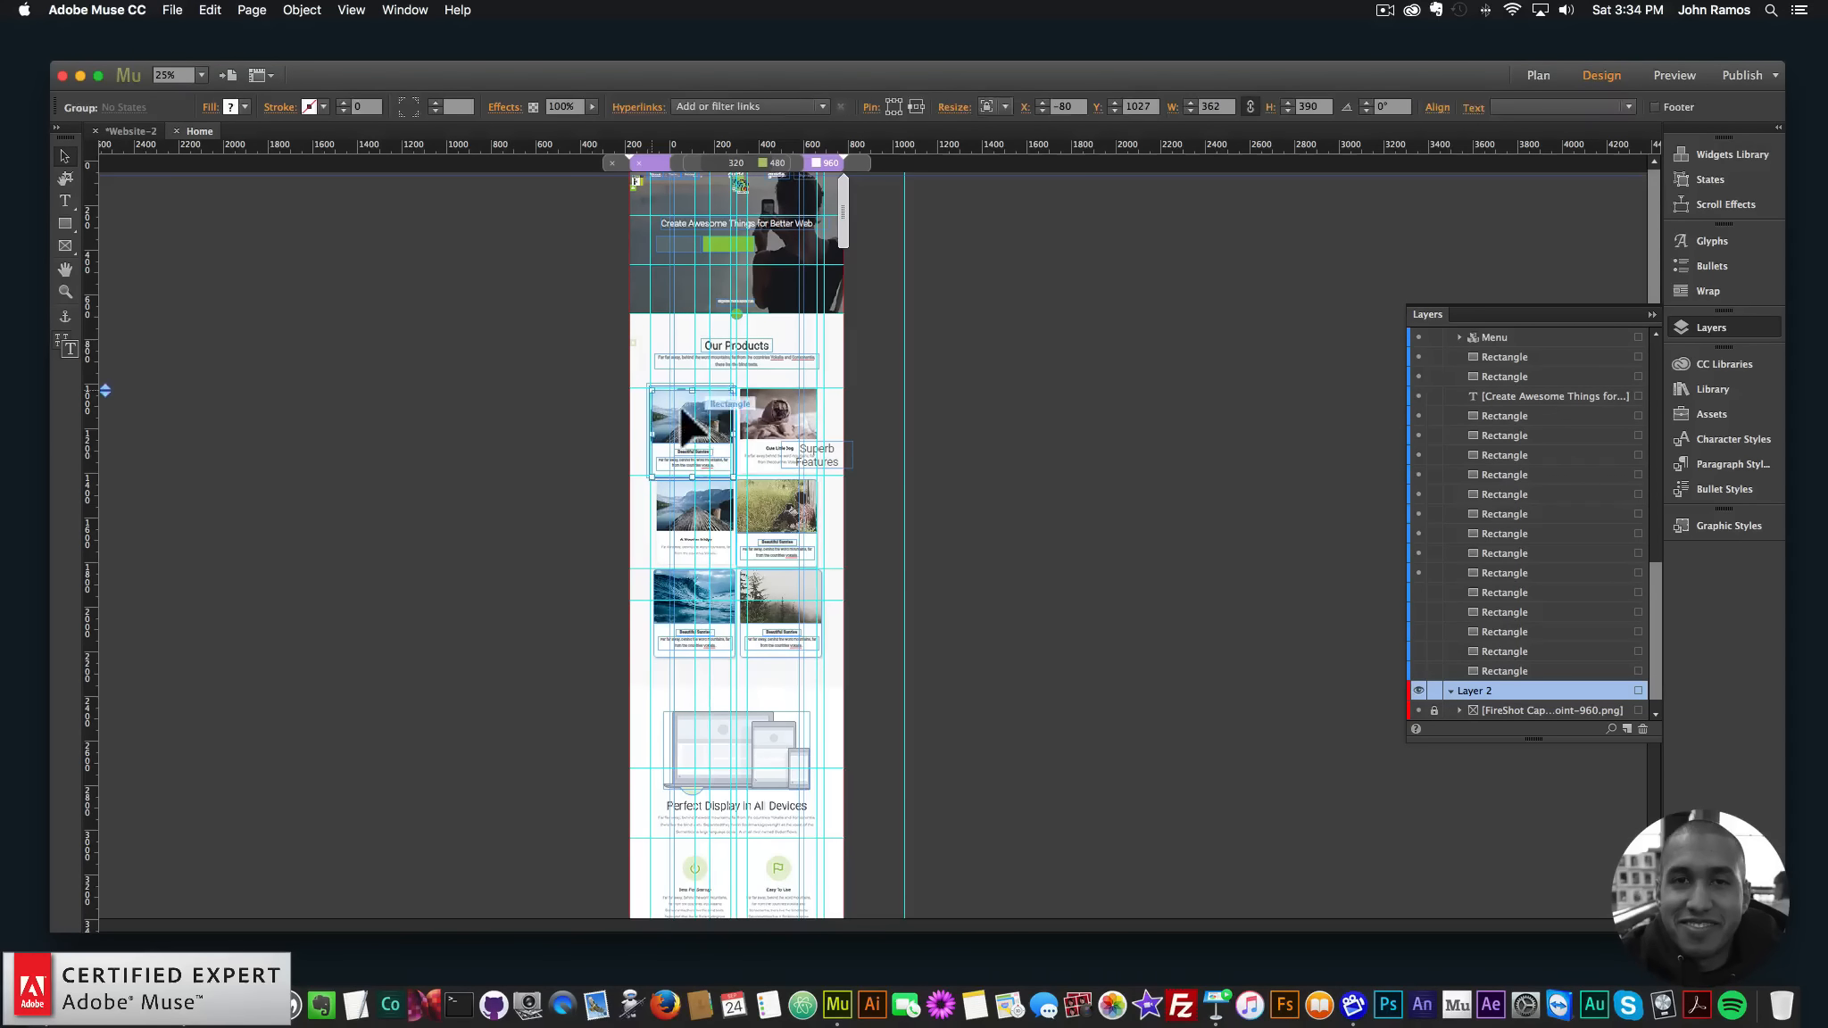
key("super+z")
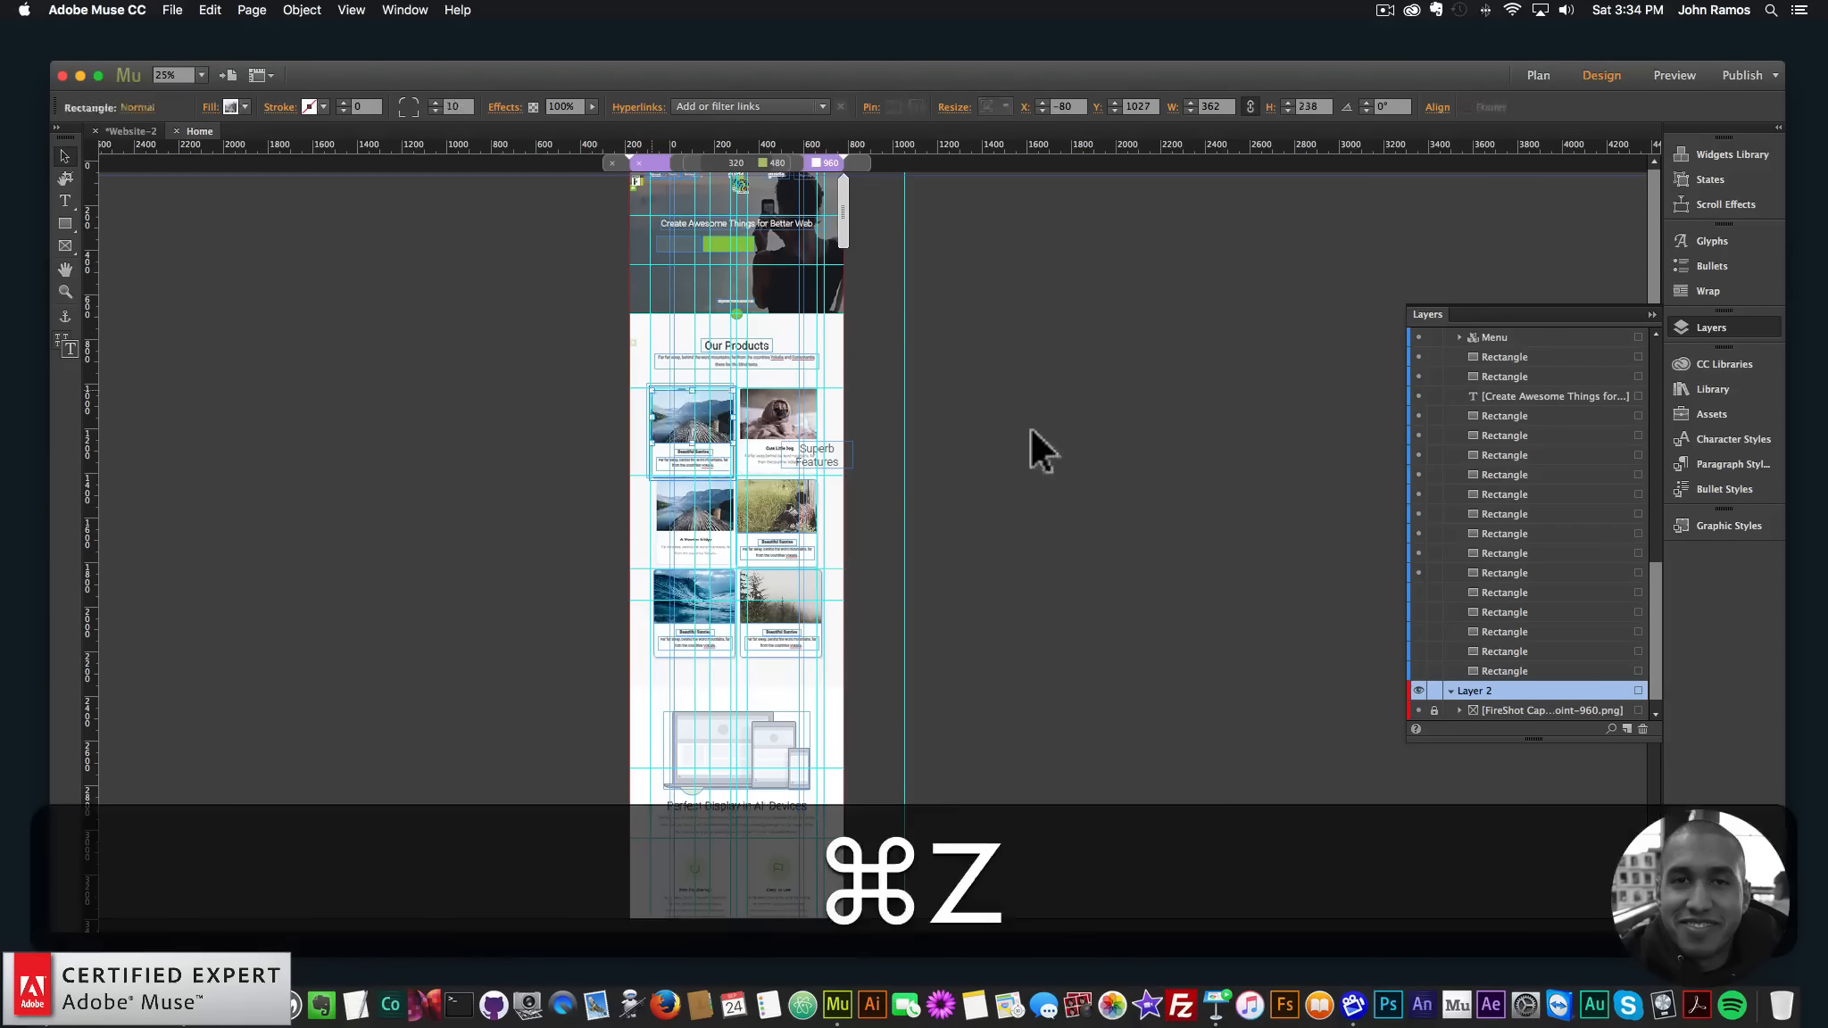
- Drag the bridge and dog cards into place in the two columns, then show the 960 layout
left_click(1030, 431)
left_click_drag(687, 401, 688, 496)
left_click(671, 422)
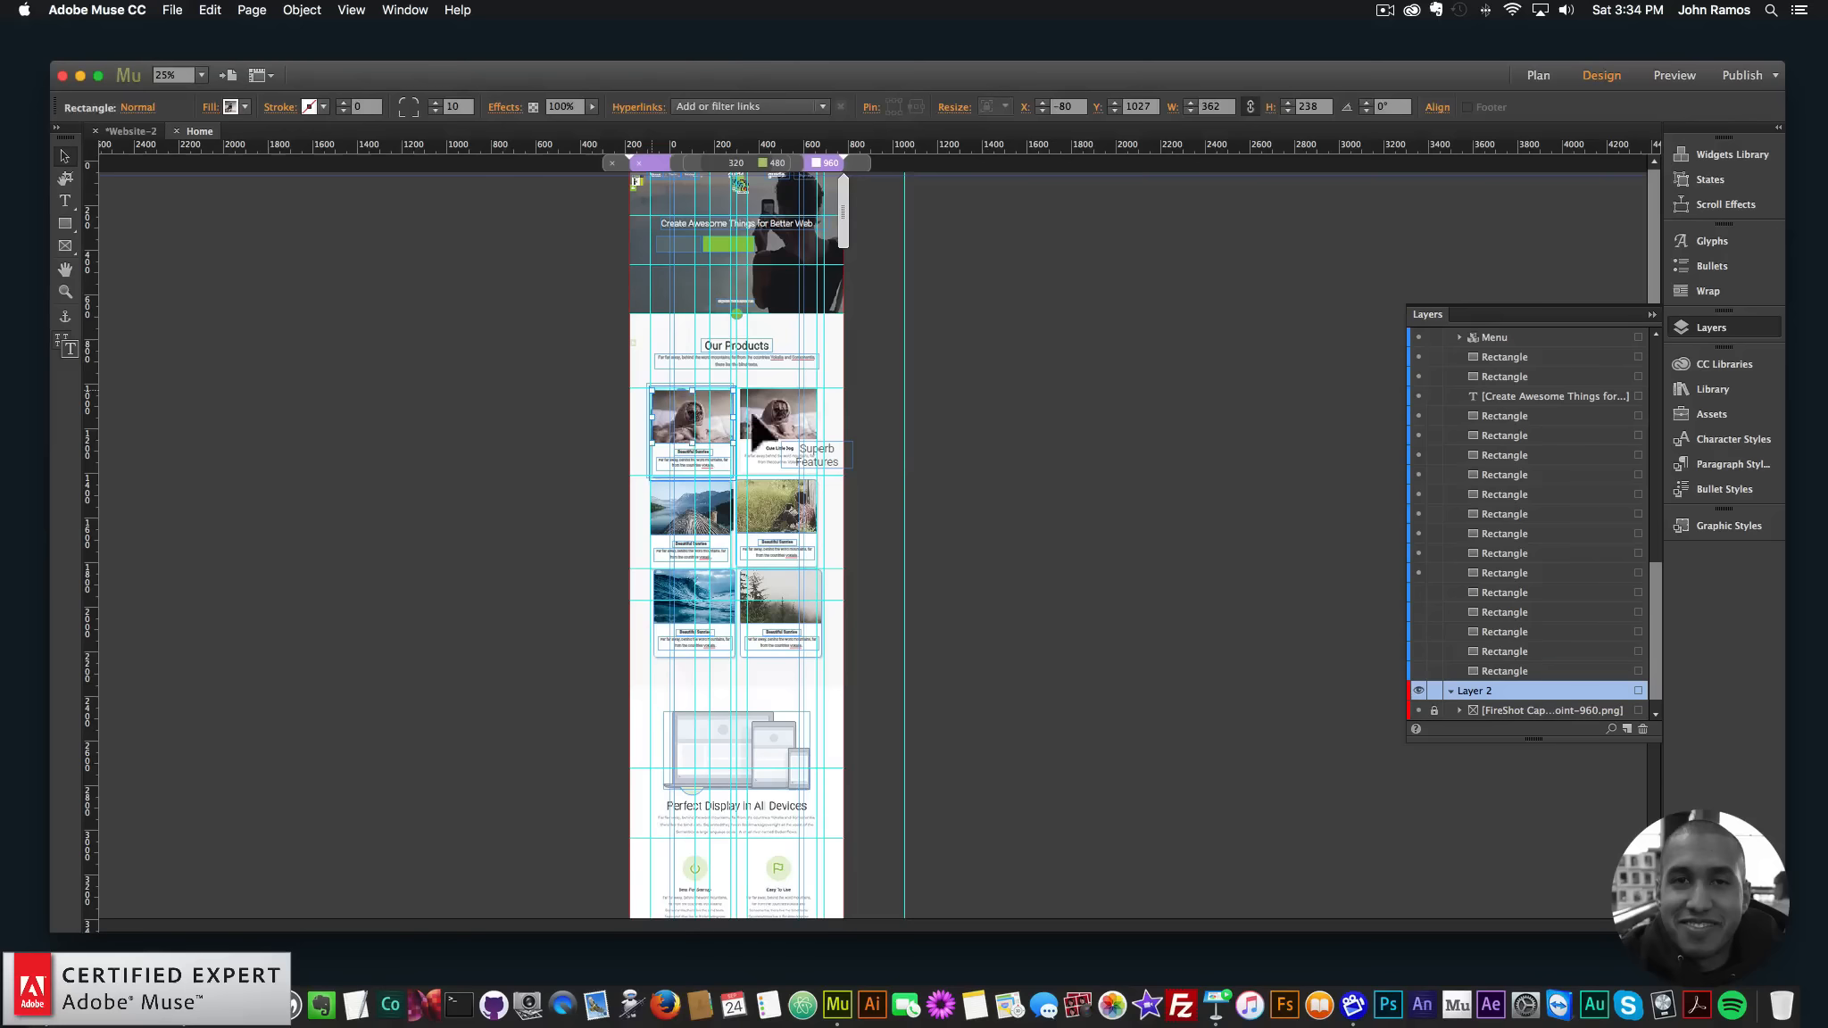
mouse_move(662, 406)
left_mouse_down()
mouse_move(773, 412)
mouse_move(691, 405)
left_mouse_up()
left_click(692, 402)
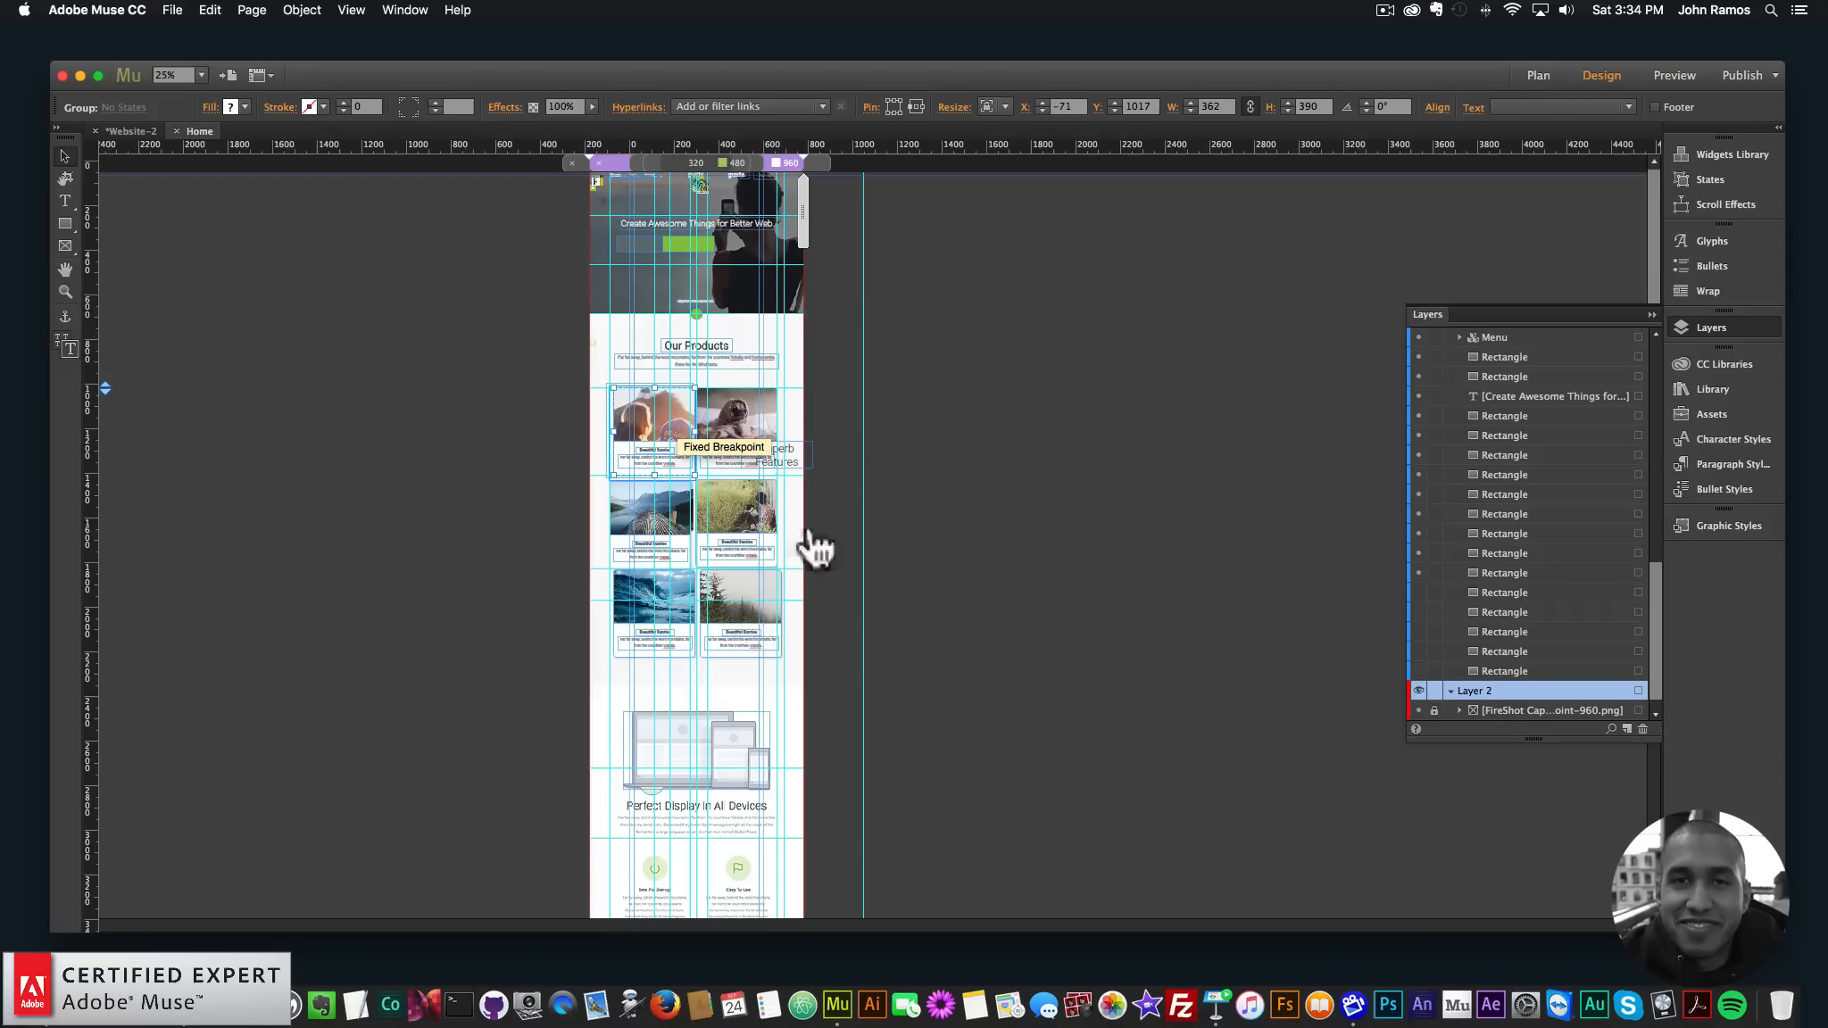
left_click(819, 160)
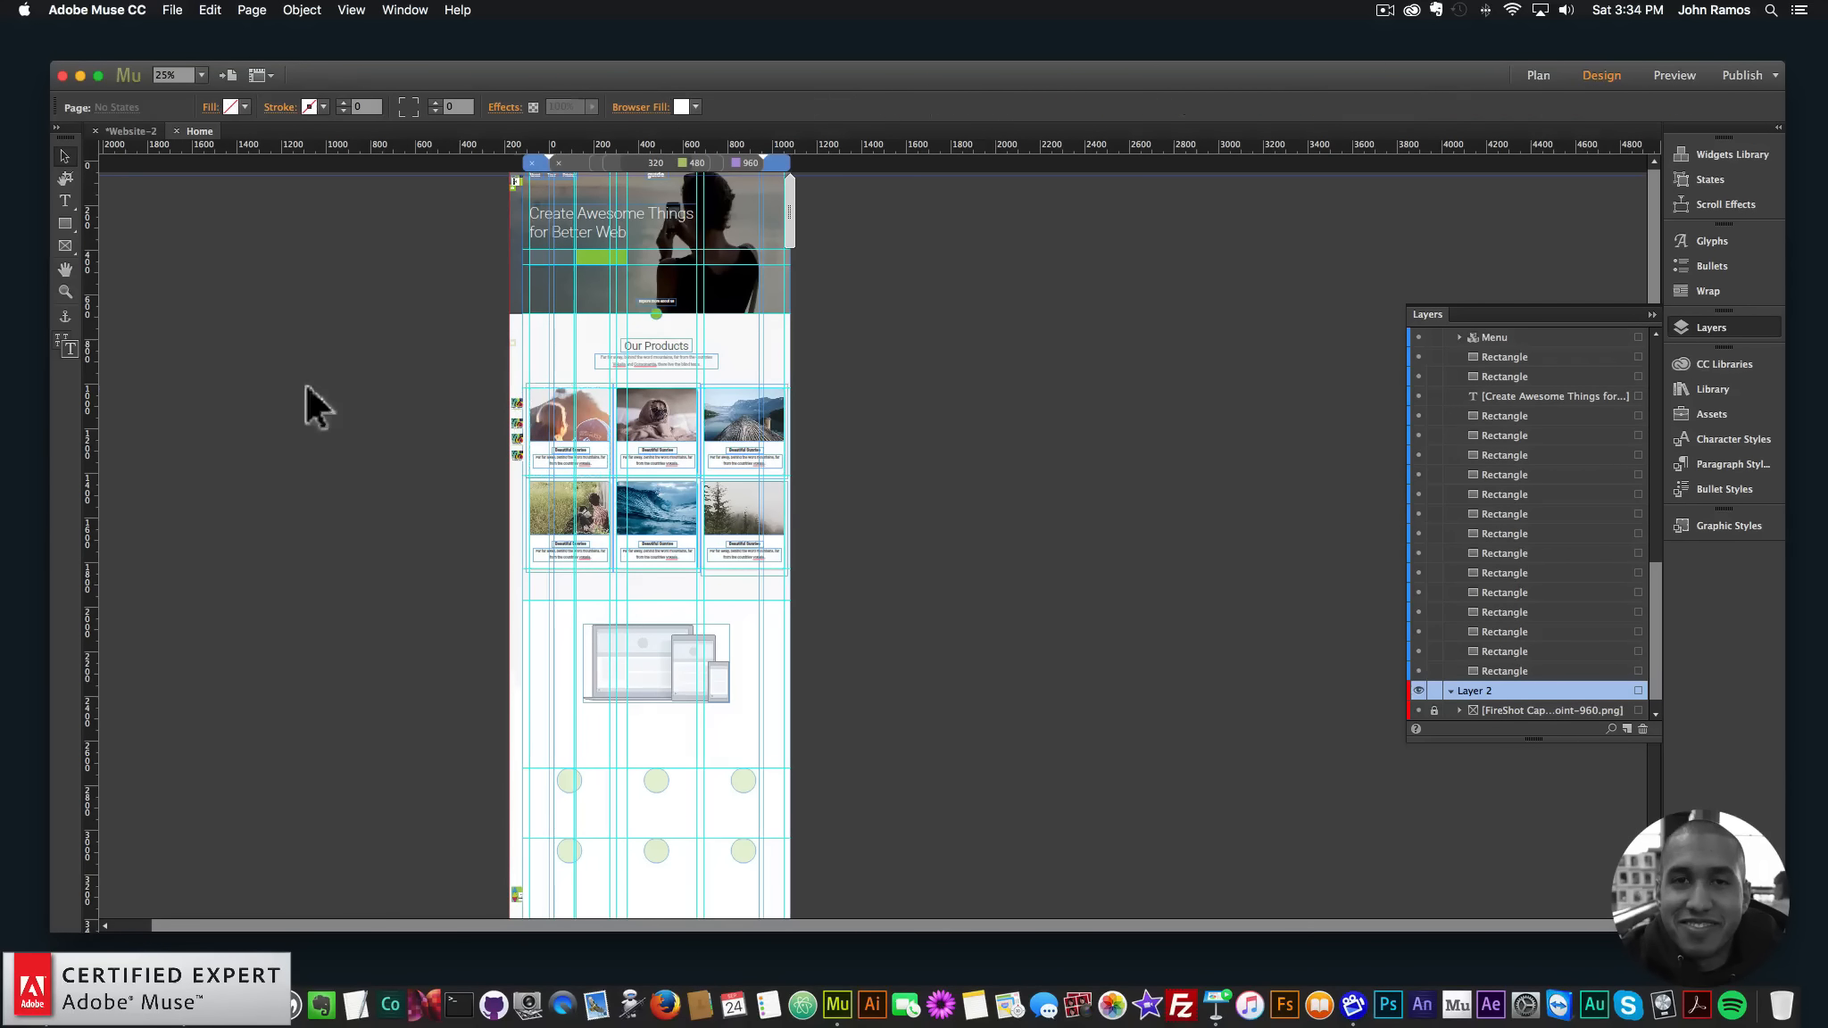
- Export the page with File > Preview Page in Browser and widen the browser window
left_click(172, 10)
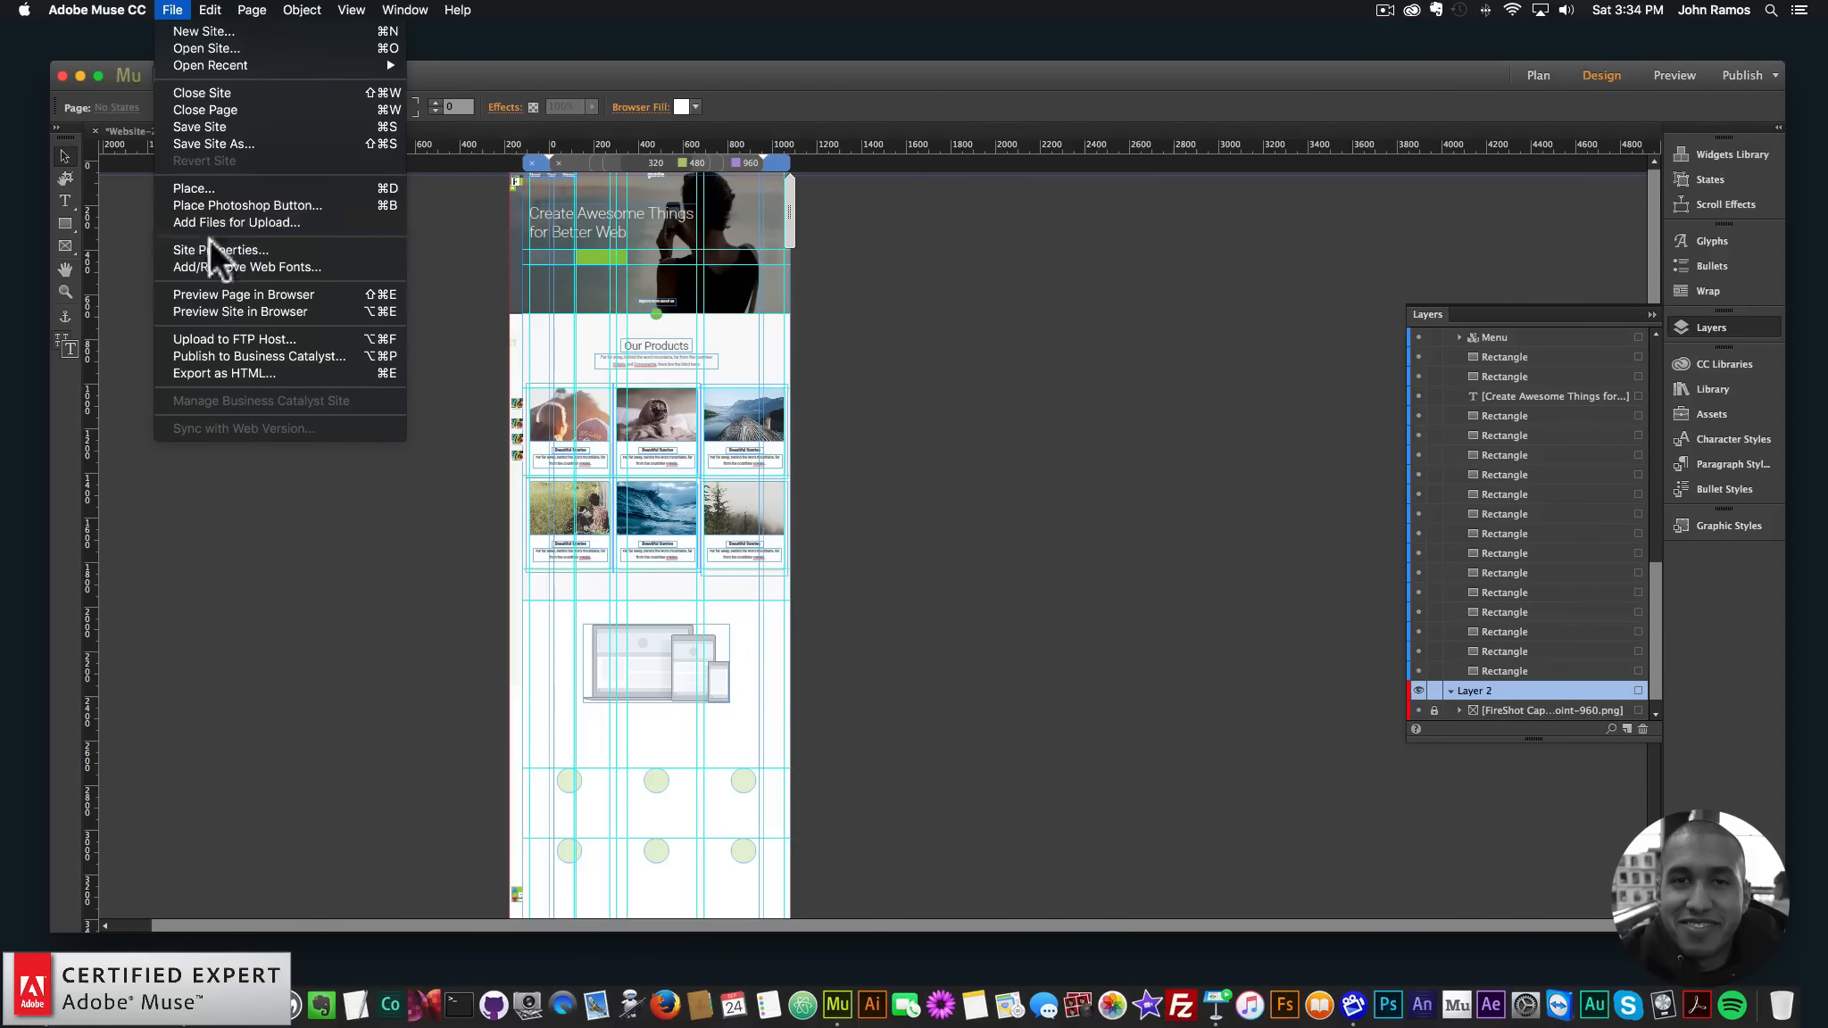
left_click(221, 293)
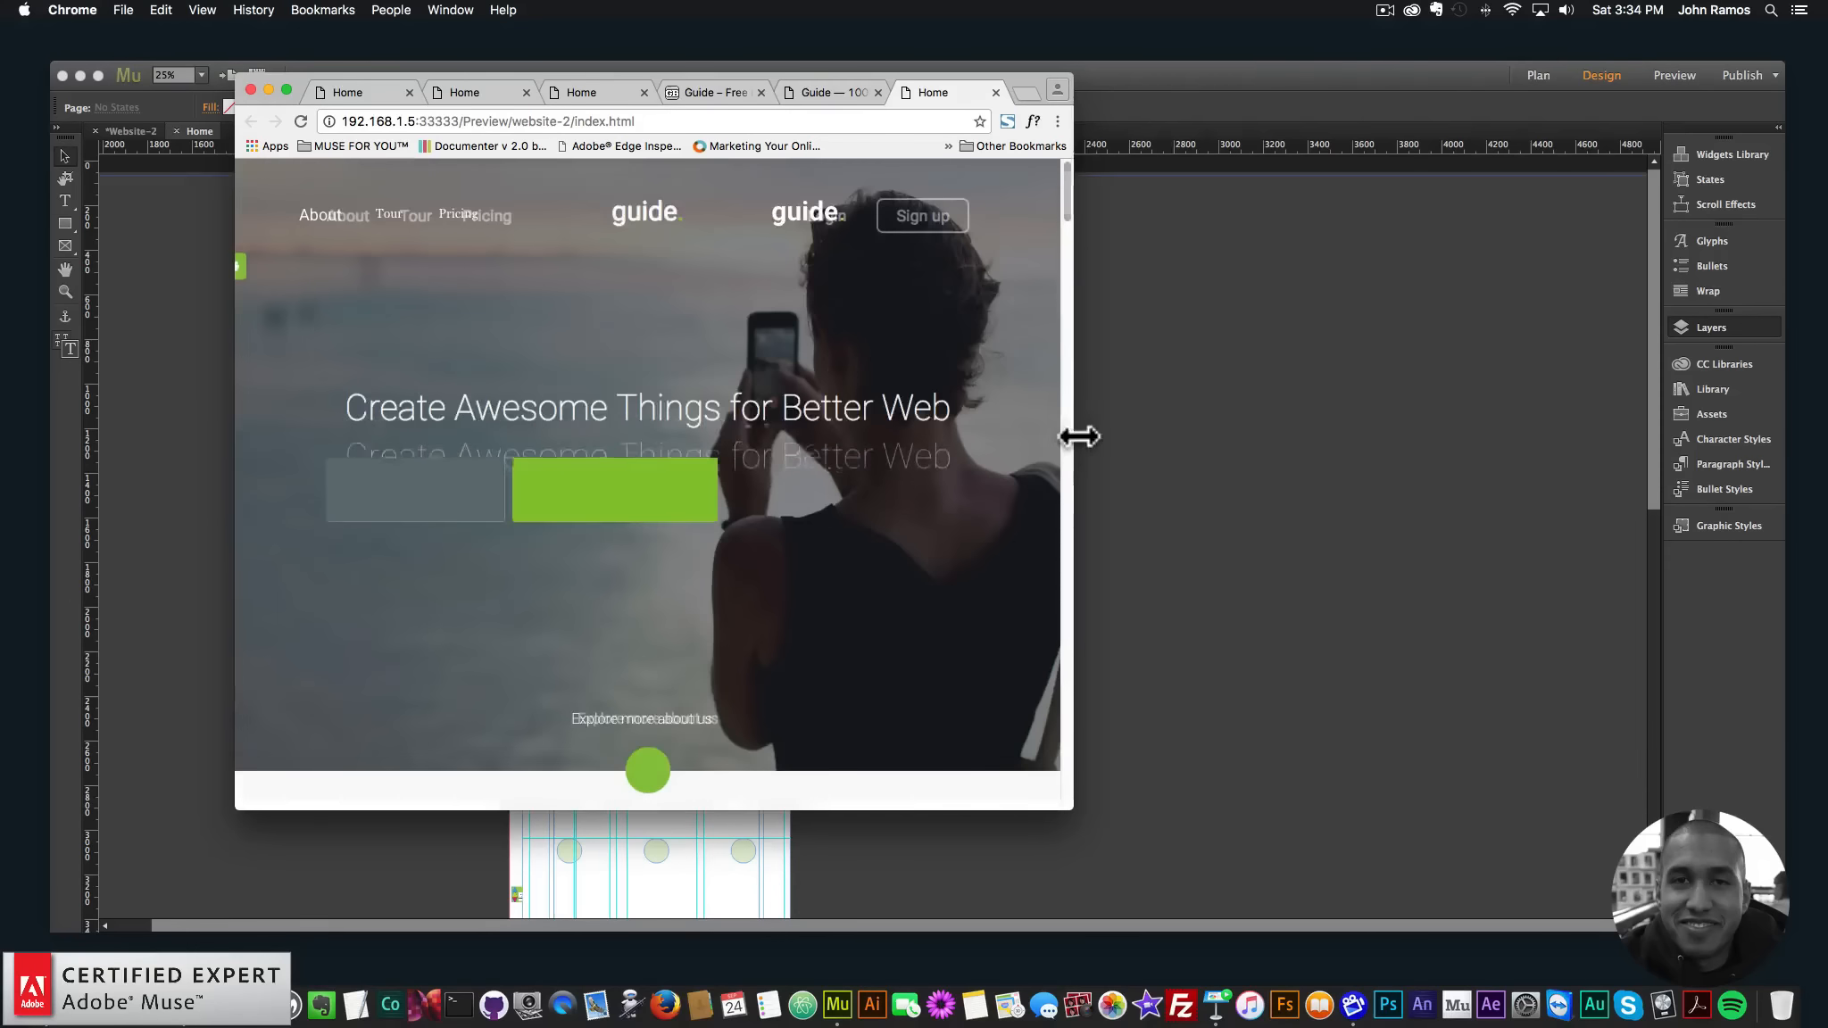
mouse_move(1079, 436)
left_mouse_down()
mouse_move(1697, 473)
mouse_move(1060, 454)
left_mouse_up()
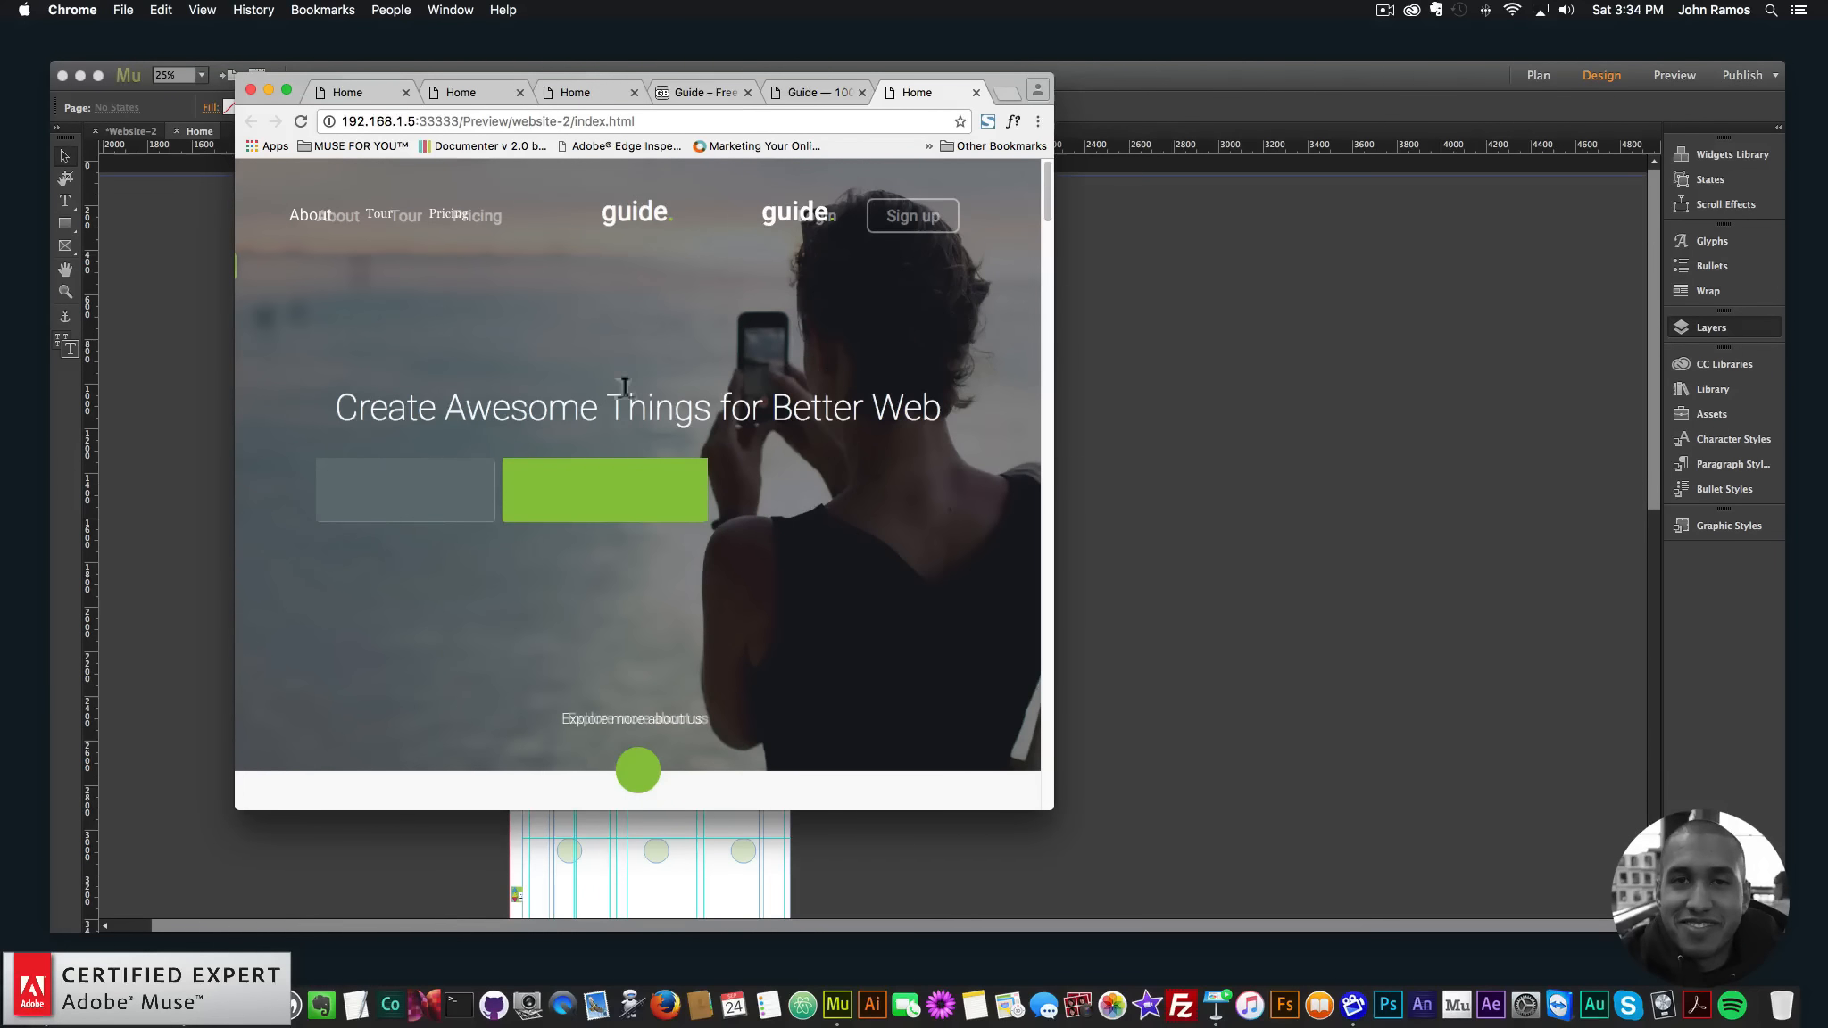
- Widen the Chrome preview to full desktop width, scroll to the testimonial, then return to Muse
mouse_move(1045, 179)
left_mouse_down()
mouse_move(1045, 550)
mouse_move(1038, 206)
left_mouse_up()
left_click_drag(1056, 301, 1671, 292)
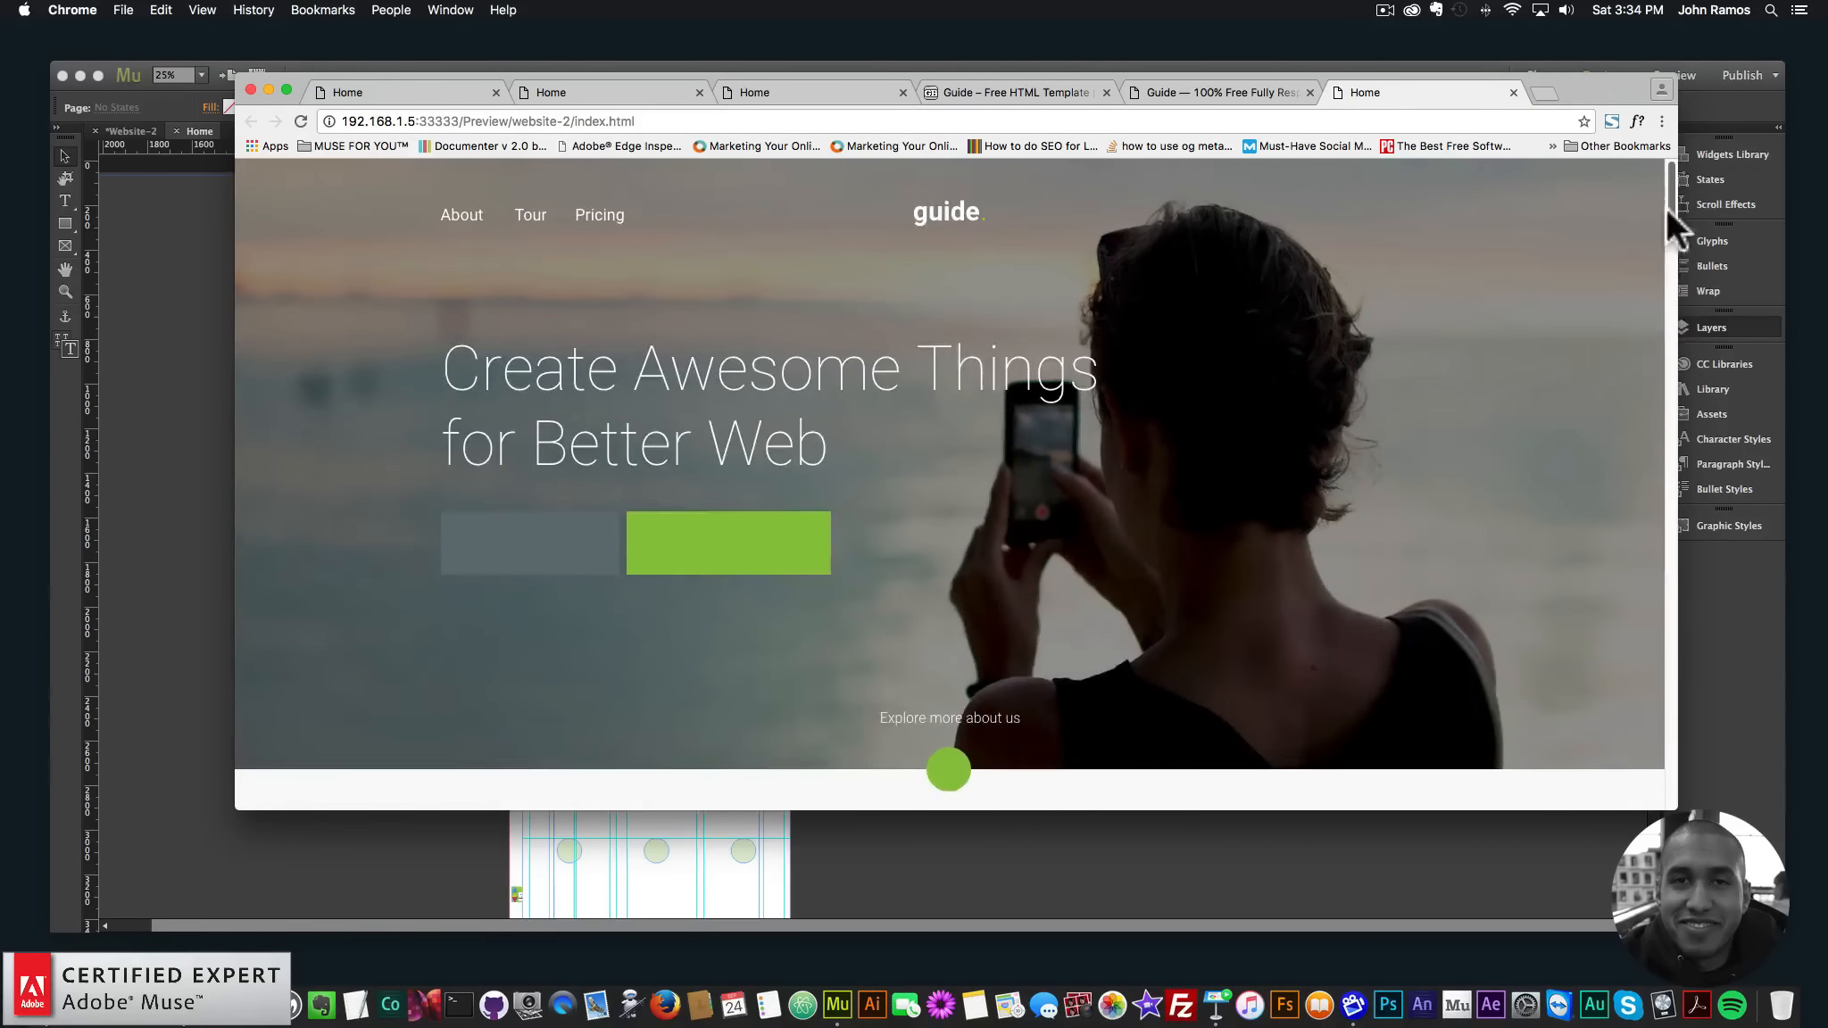
left_click_drag(1665, 207, 1668, 684)
left_click(1262, 838)
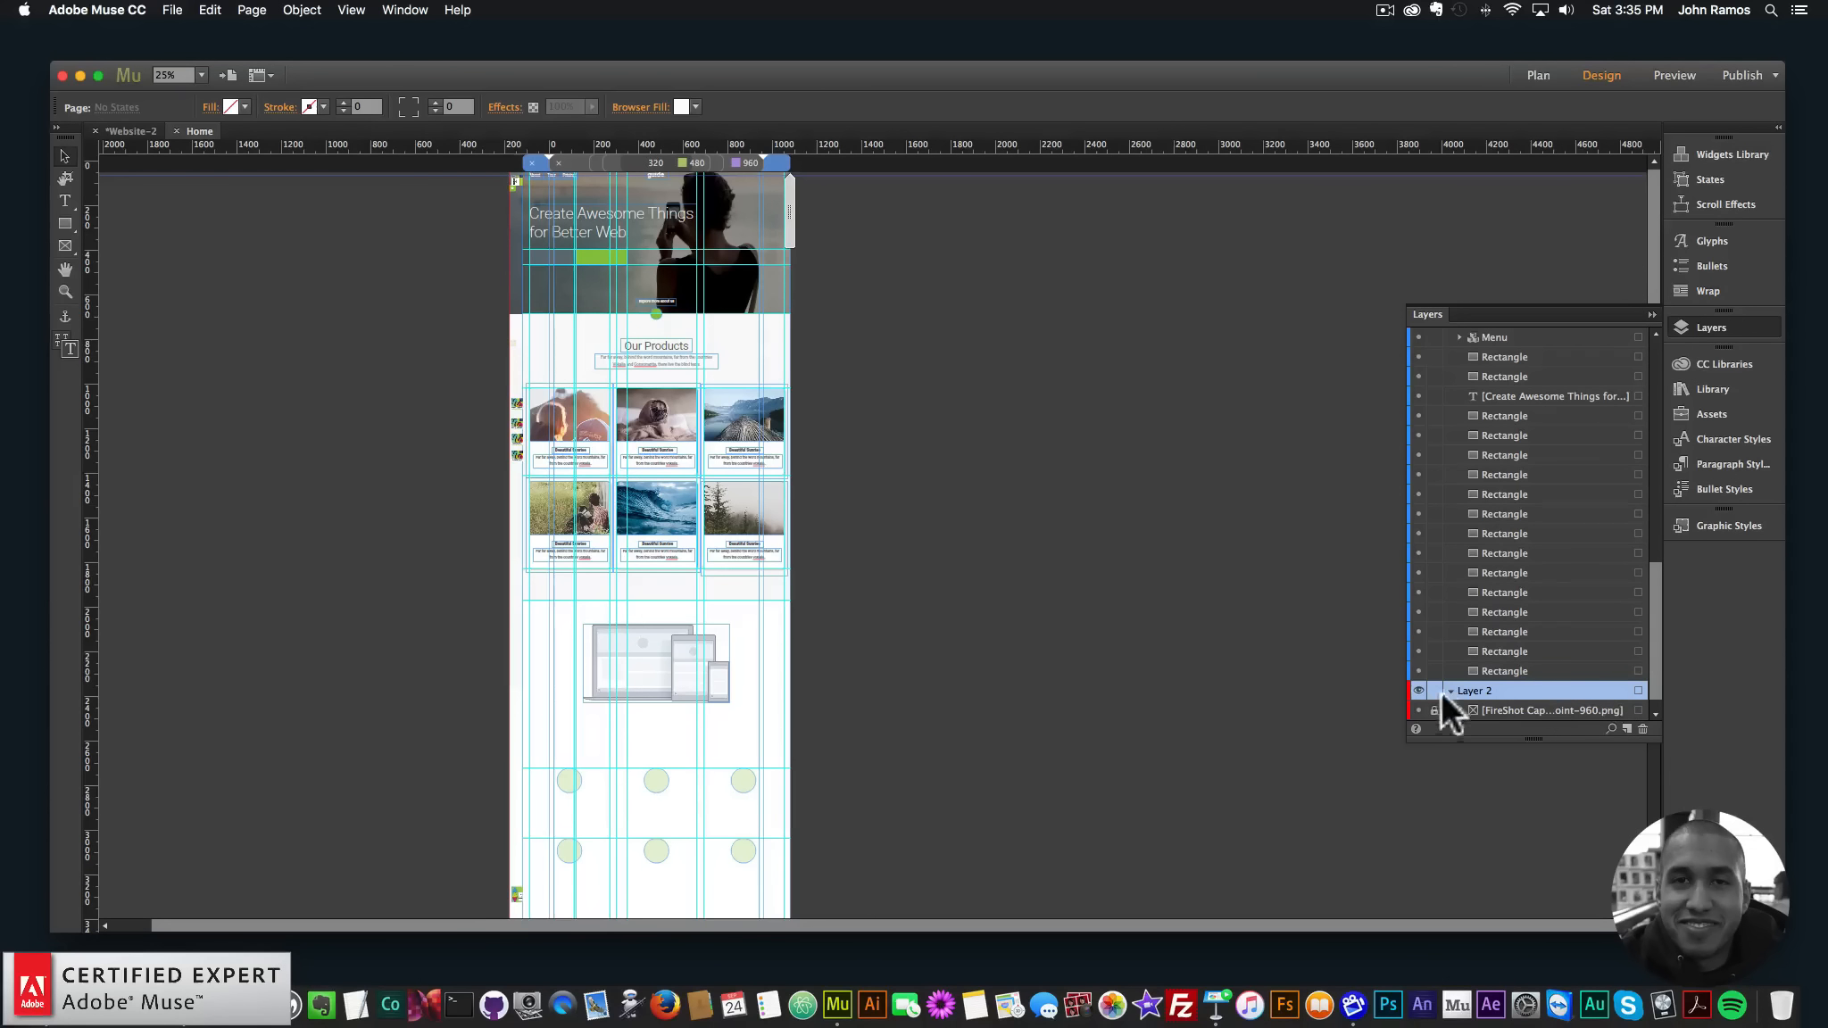
- Hide the FireShot-960 screenshot and show the 600 layout at 50% zoom
left_click(1419, 710)
scroll(1437, 696, "down", 1)
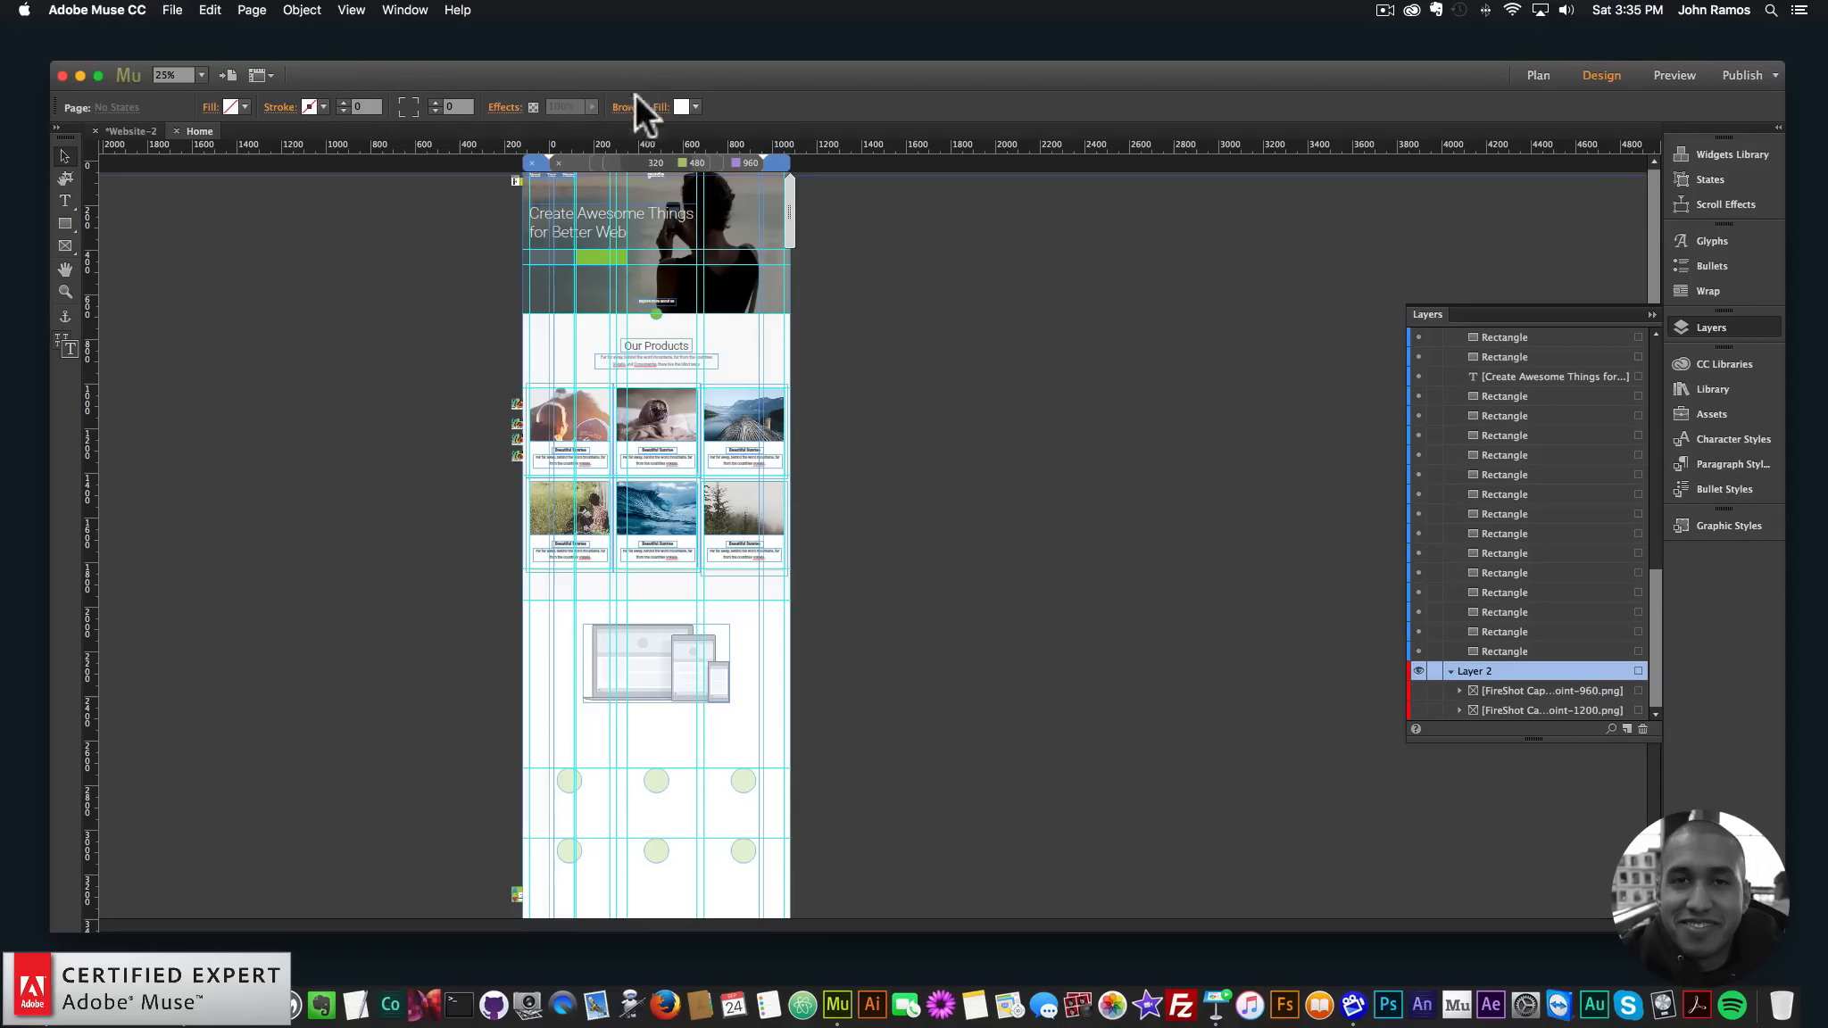
left_click(739, 162)
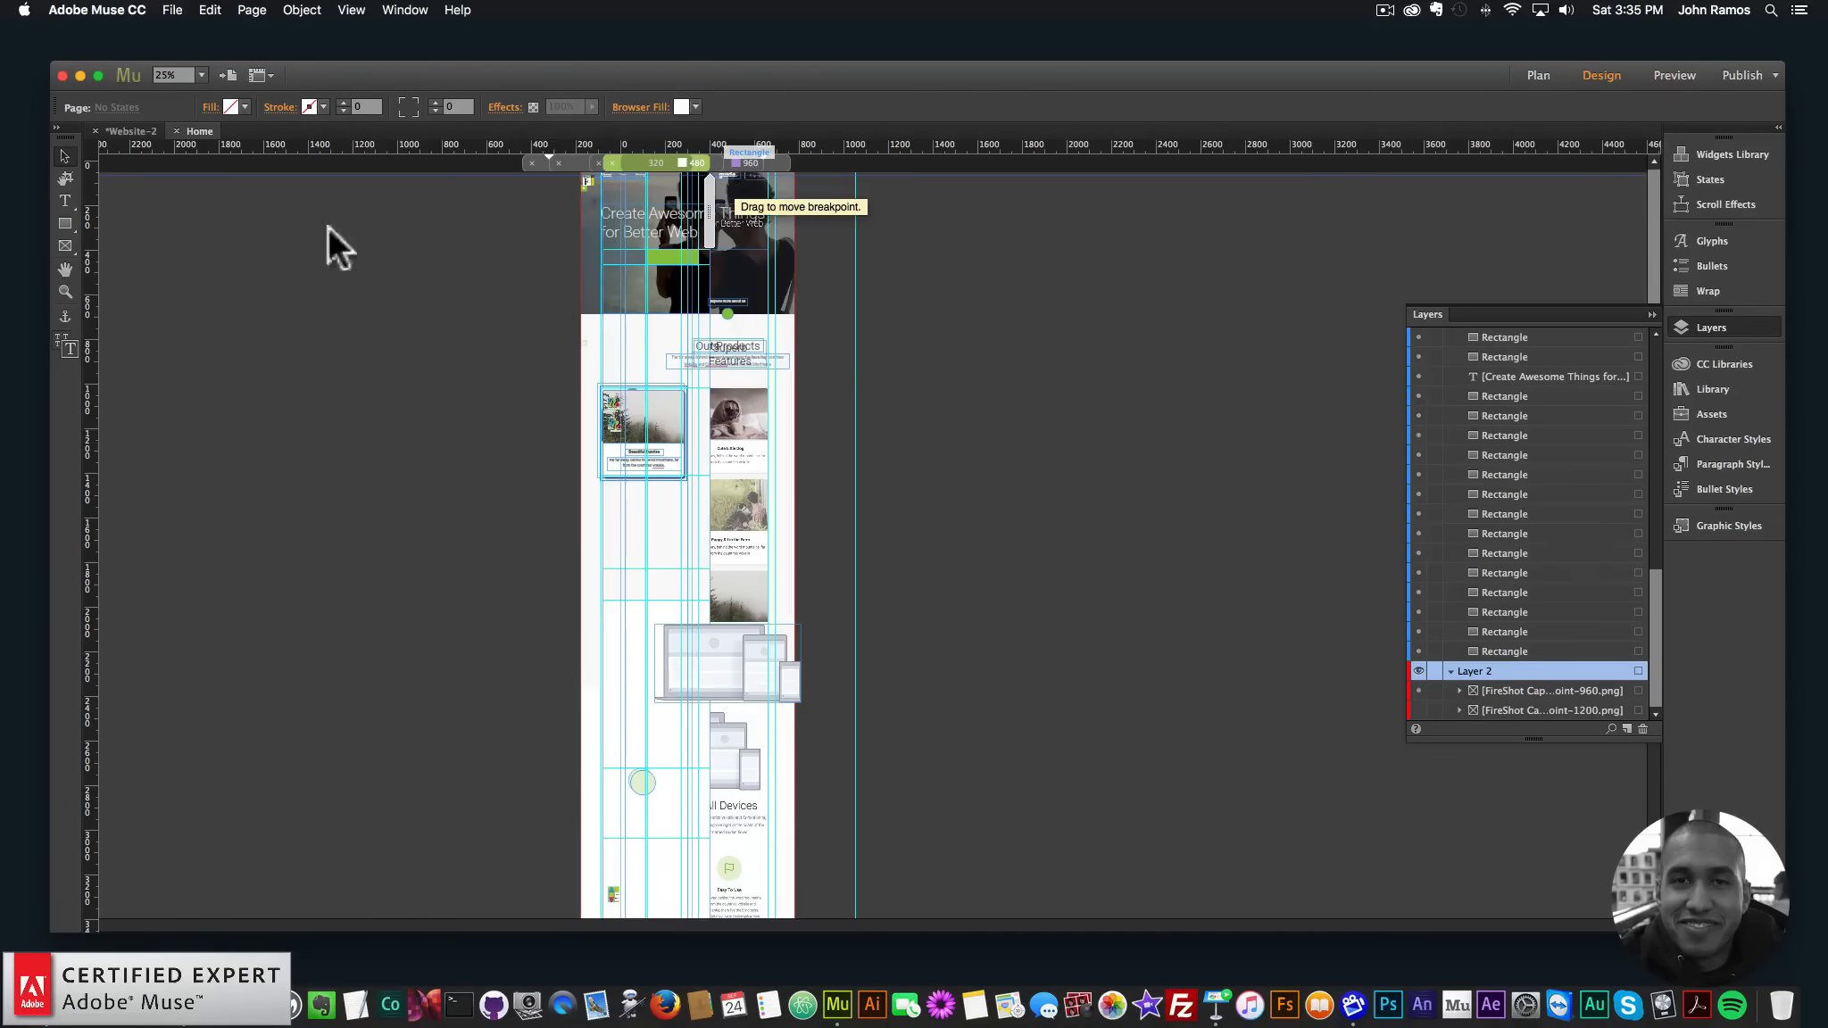
left_click(63, 291)
left_click(575, 286)
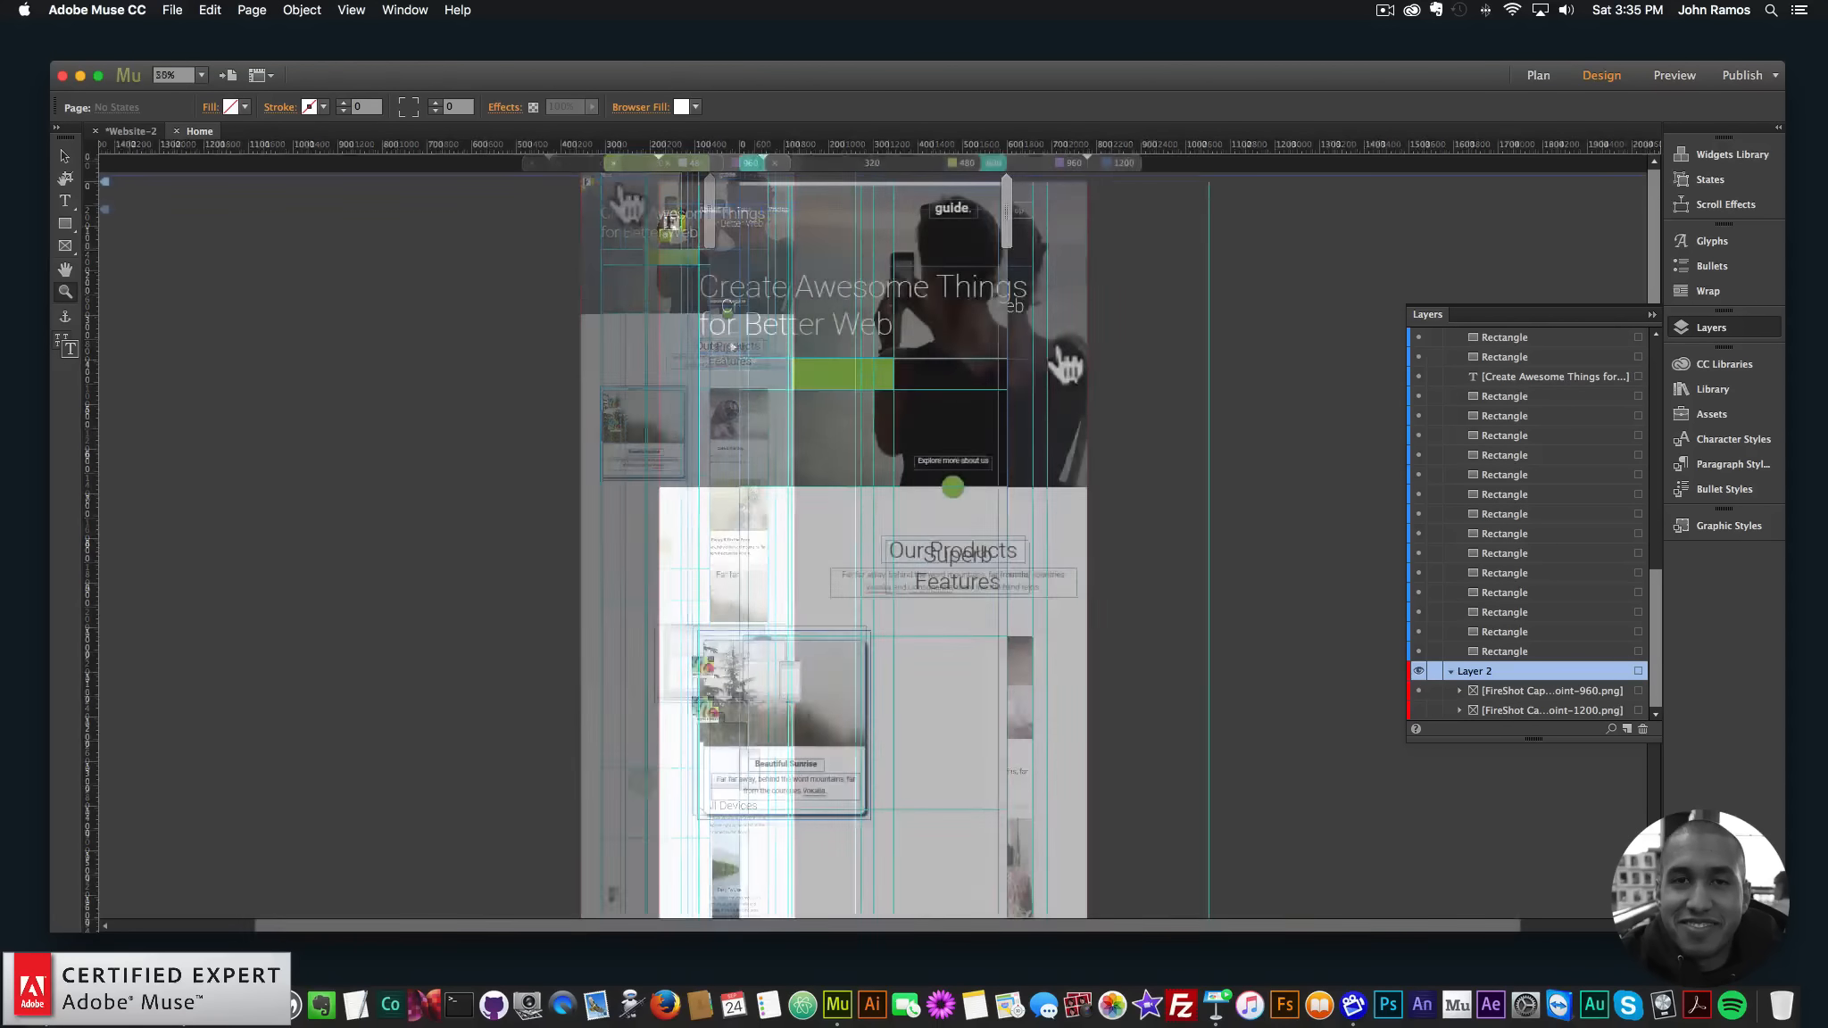
key("super+minus")
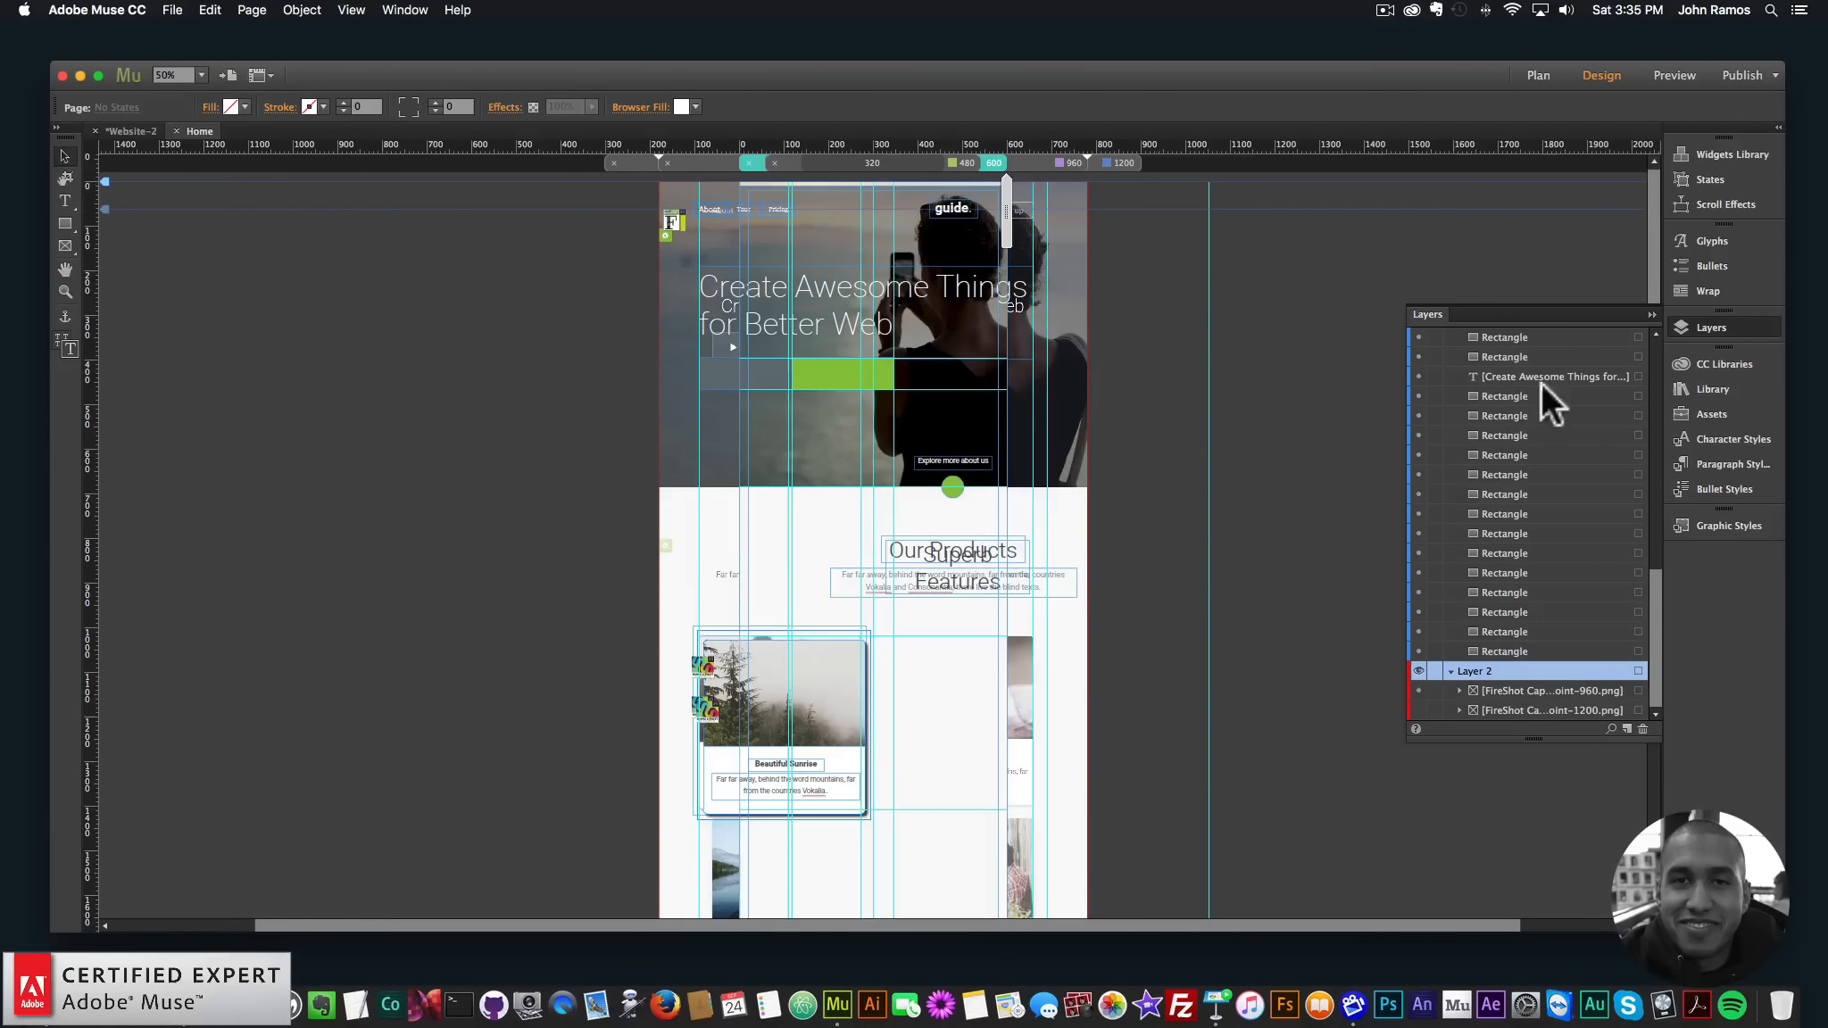
- Hide the site content layer and delete the leftover 960 screenshot from the 600 layout
scroll(1517, 385, "up", 10)
left_click(1419, 334)
scroll(1472, 431, "down", 3)
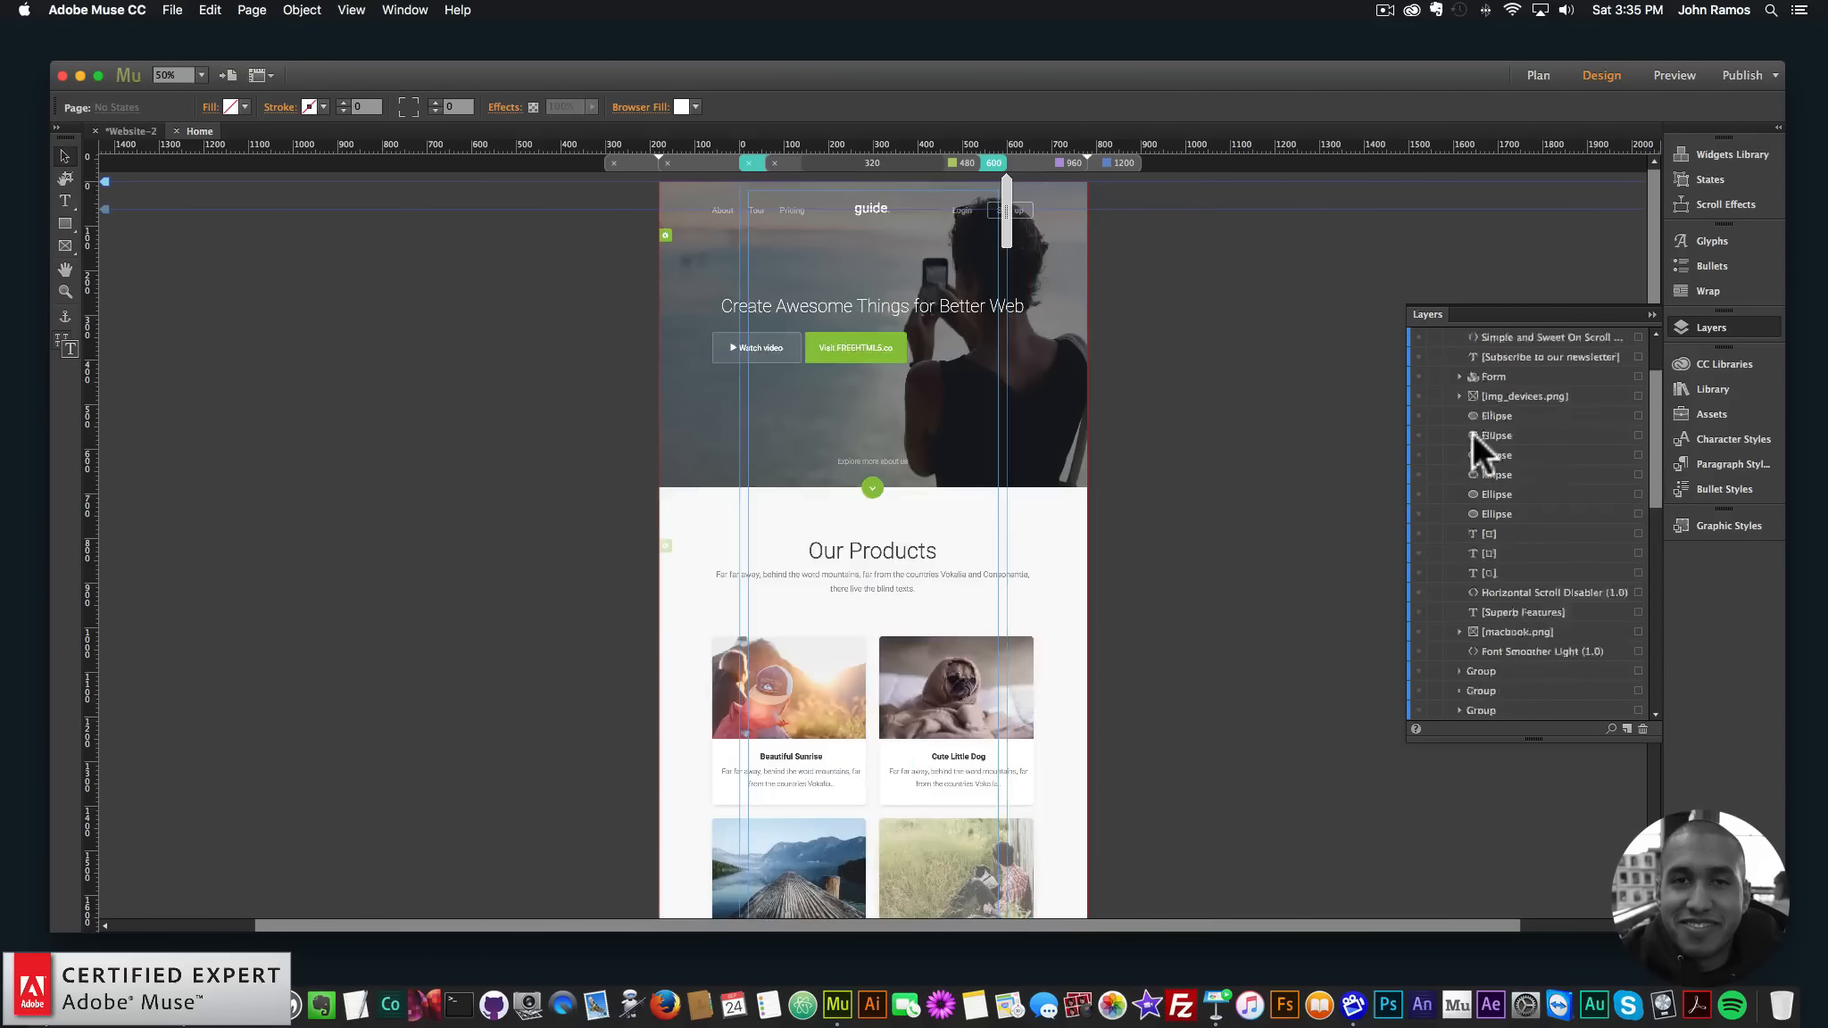
scroll(1472, 431, "down", 5)
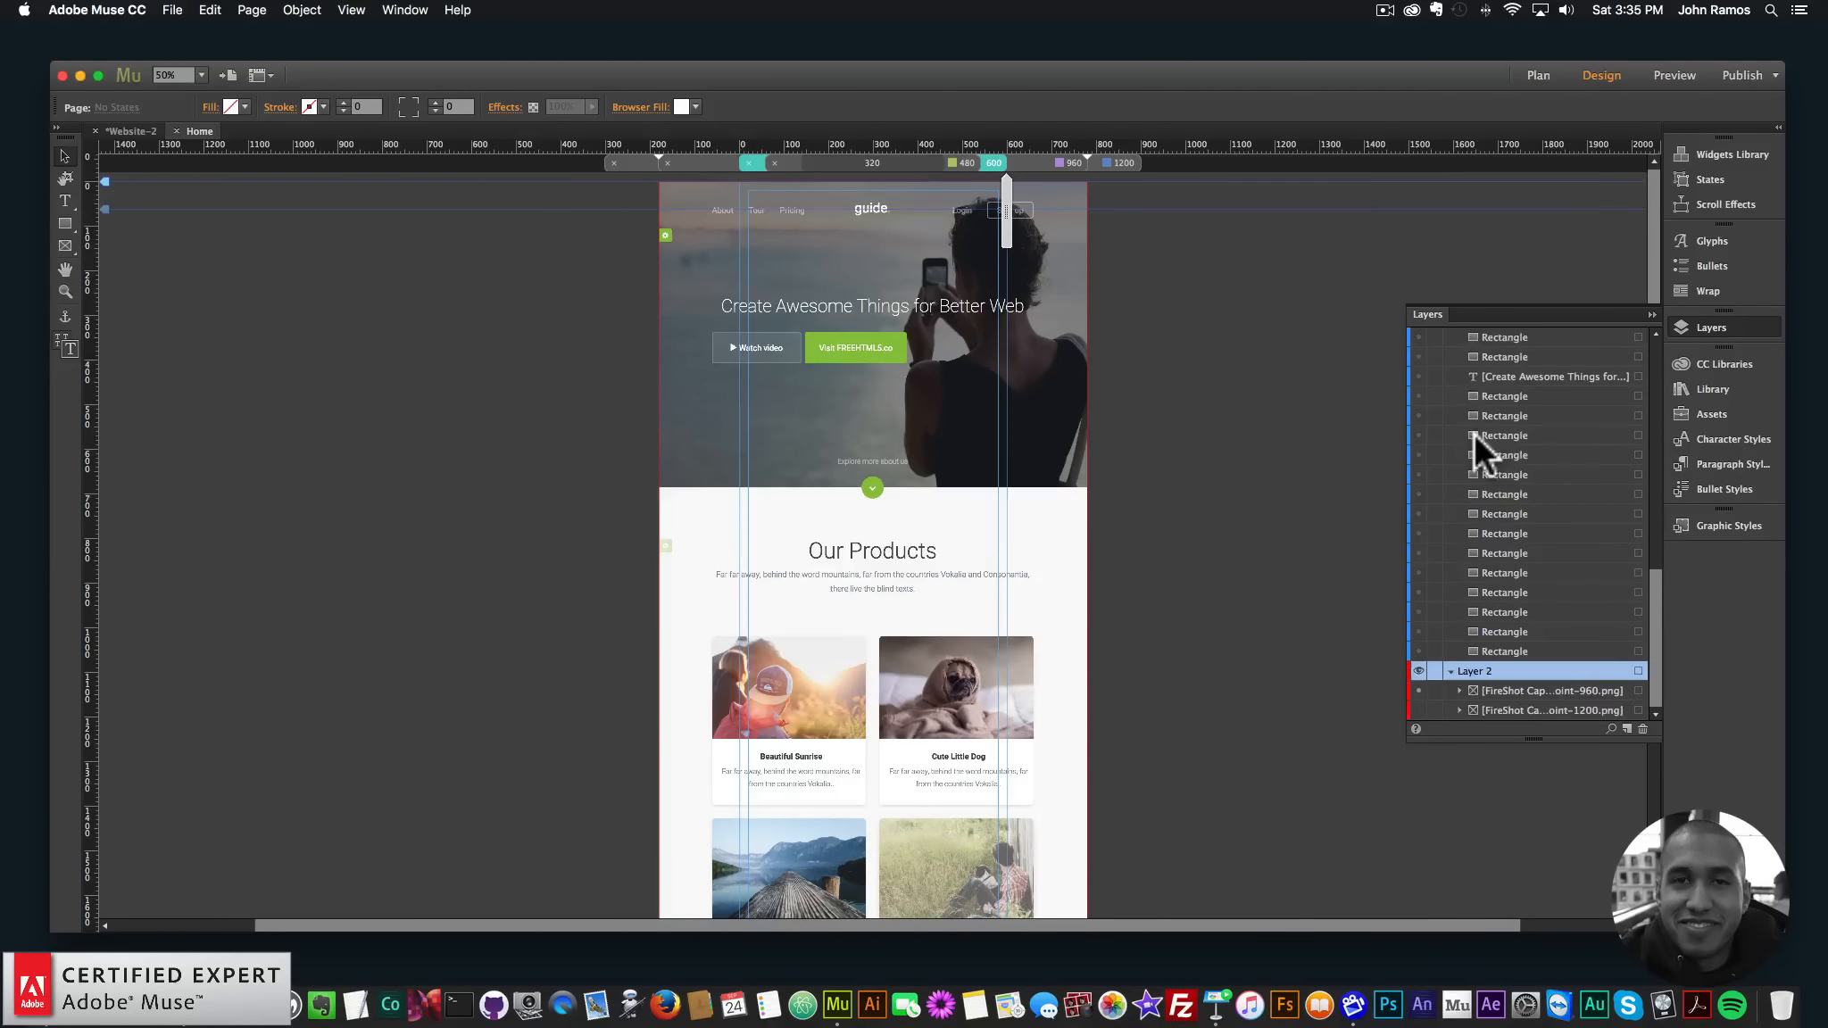
left_click(1061, 253)
left_click(1419, 690)
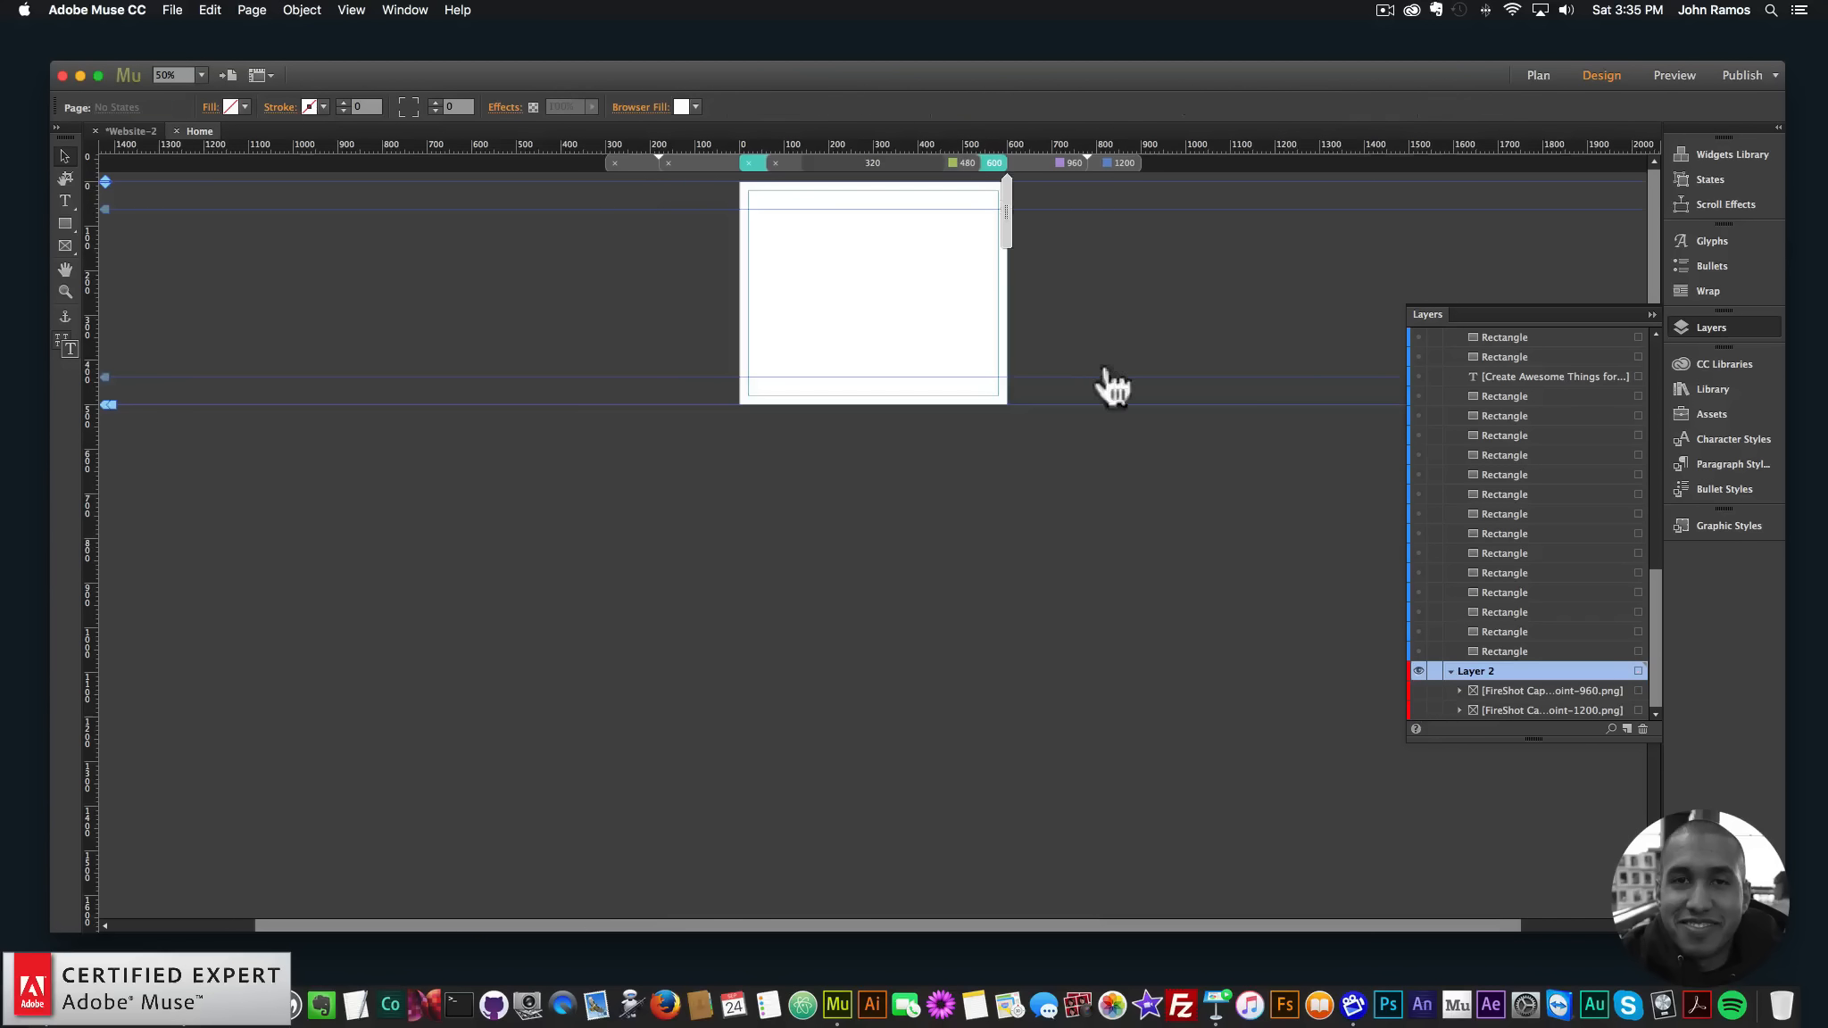
- Place breakpoint-600.png on the 600 layout, scaled to 600 px wide and snapped to the page top
left_click(51, 990)
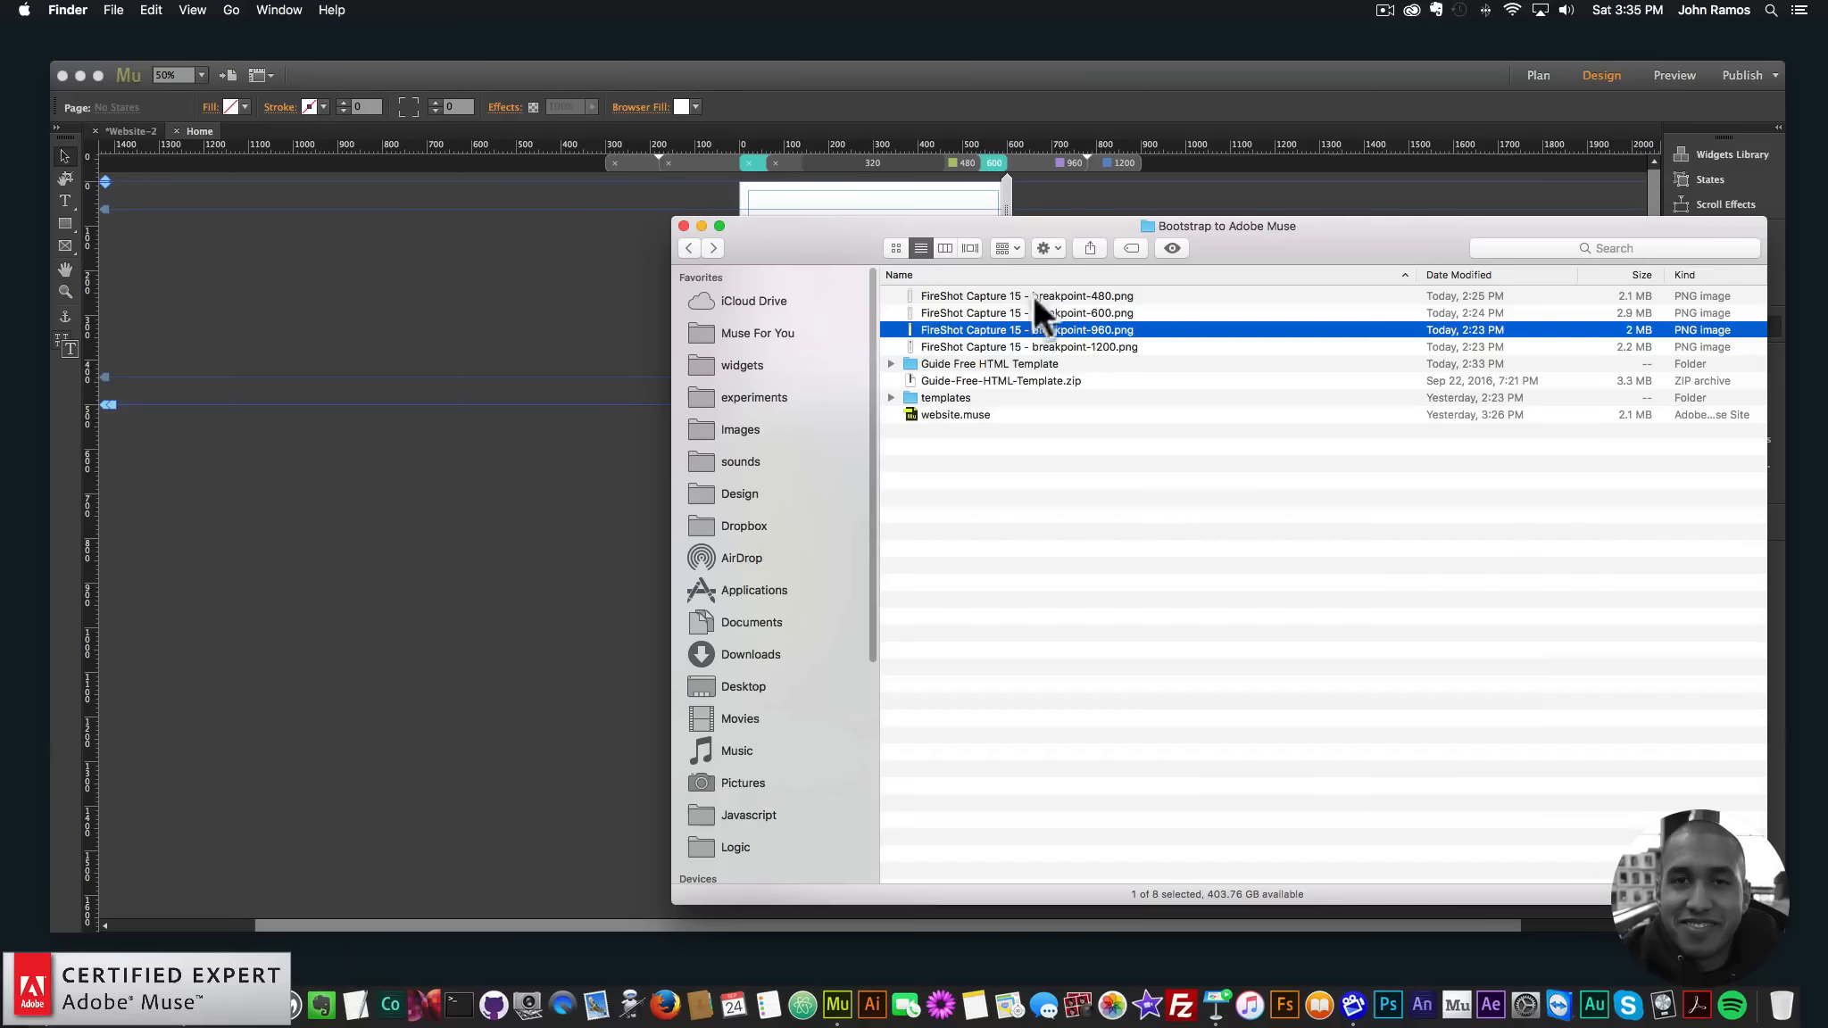
left_click(1018, 313)
left_click_drag(1016, 309, 772, 207)
scroll(790, 576, "down", 5)
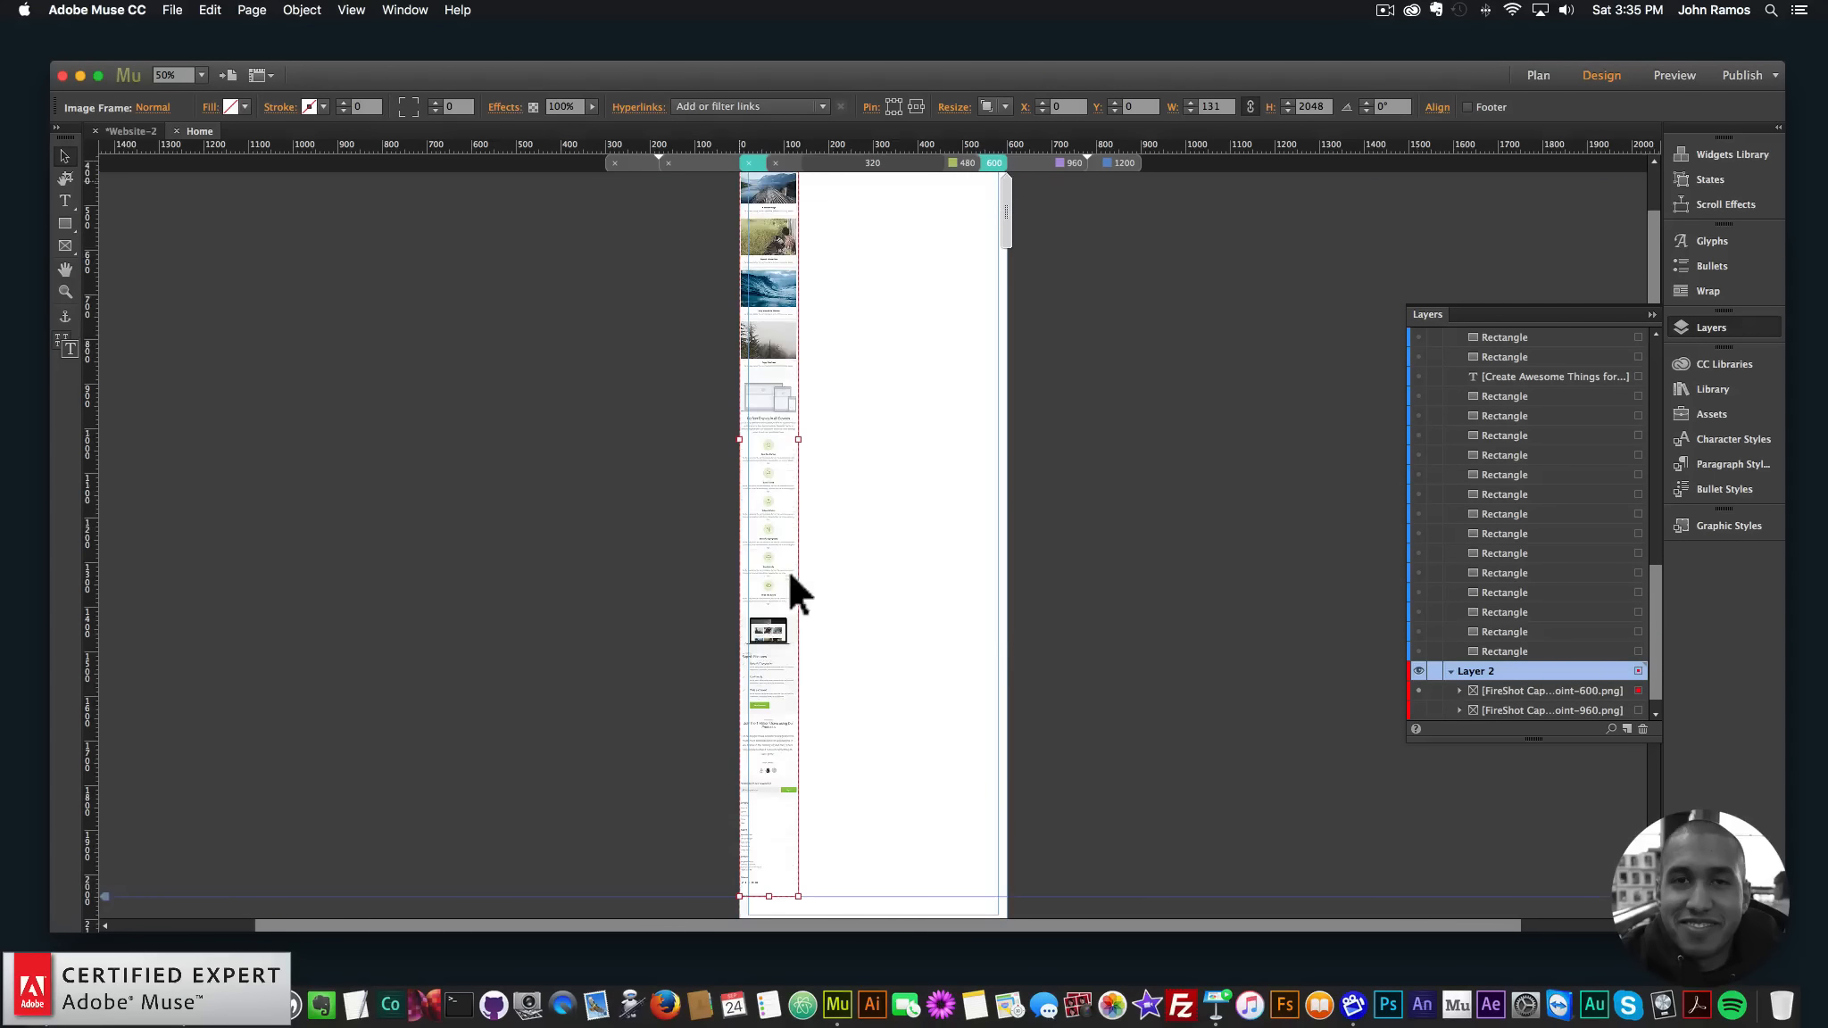
left_click_drag(798, 439, 1000, 453)
scroll(991, 441, "up", 15)
left_click_drag(902, 246, 942, 838)
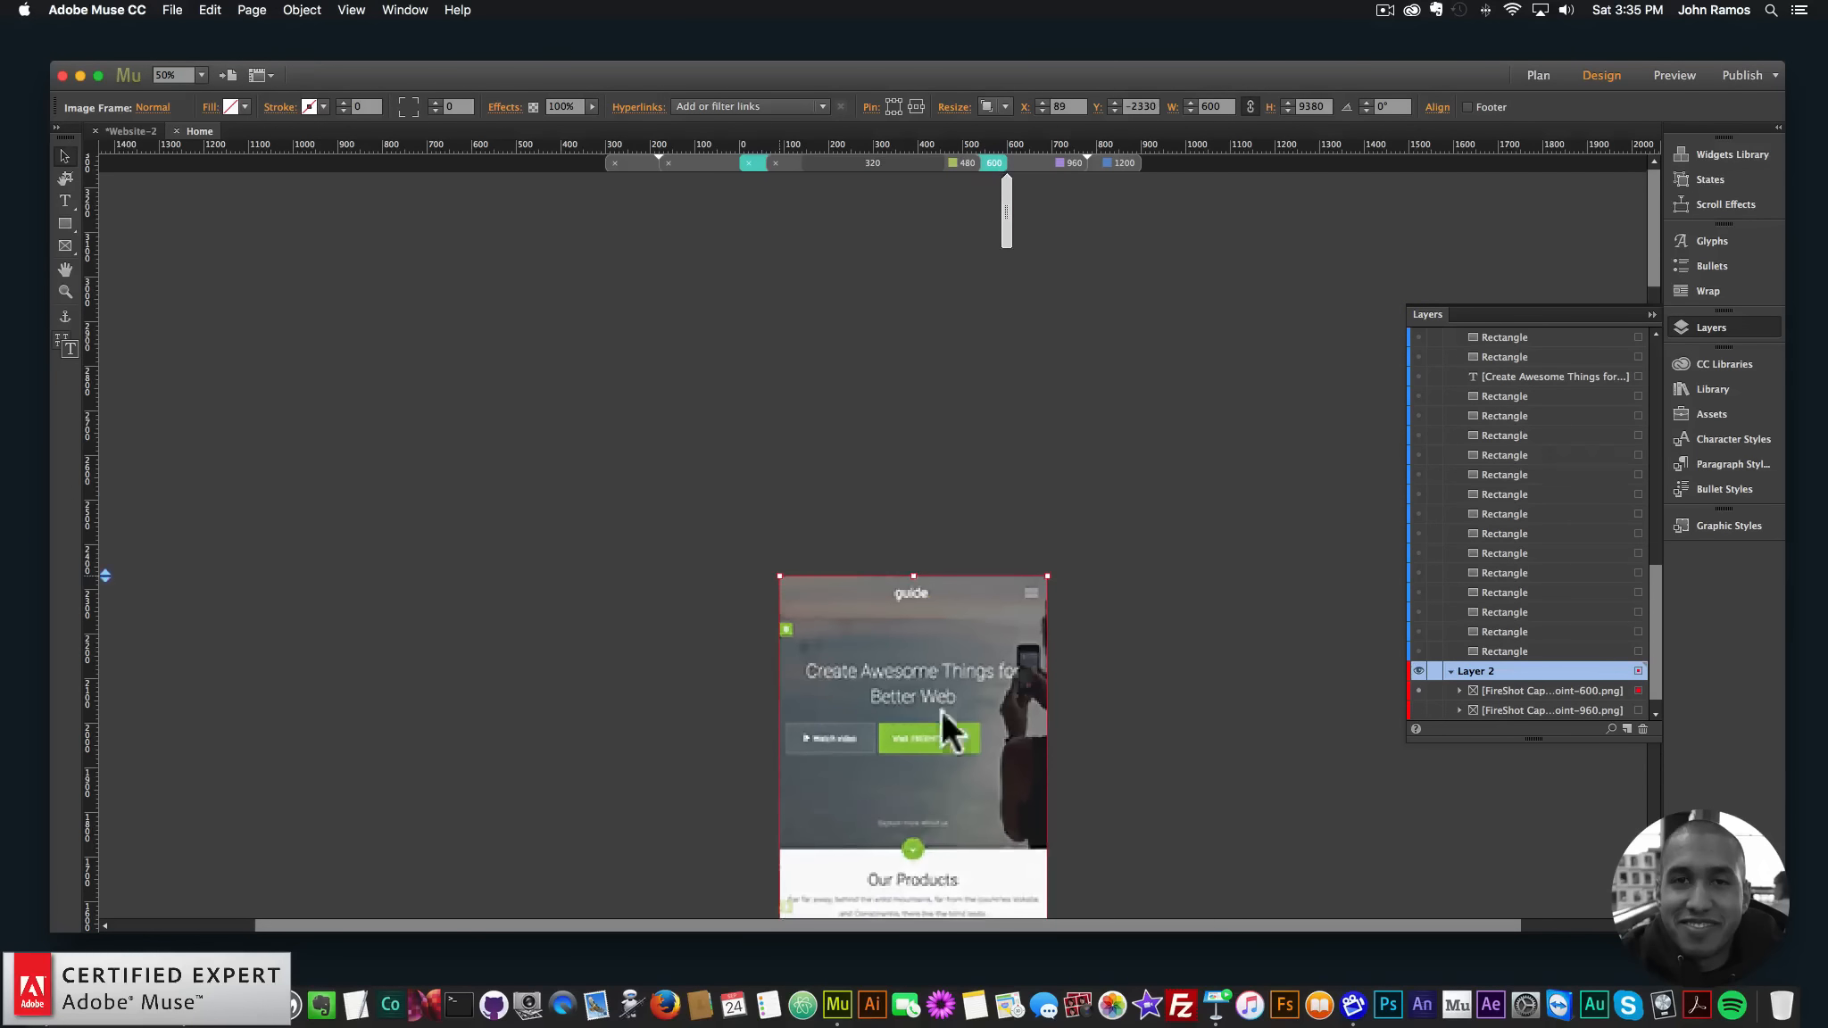
scroll(942, 624, "down", 6)
scroll(901, 373, "up", 6)
left_click_drag(915, 323, 881, 782)
left_click_drag(915, 437, 898, 530)
scroll(1122, 596, "down", 5)
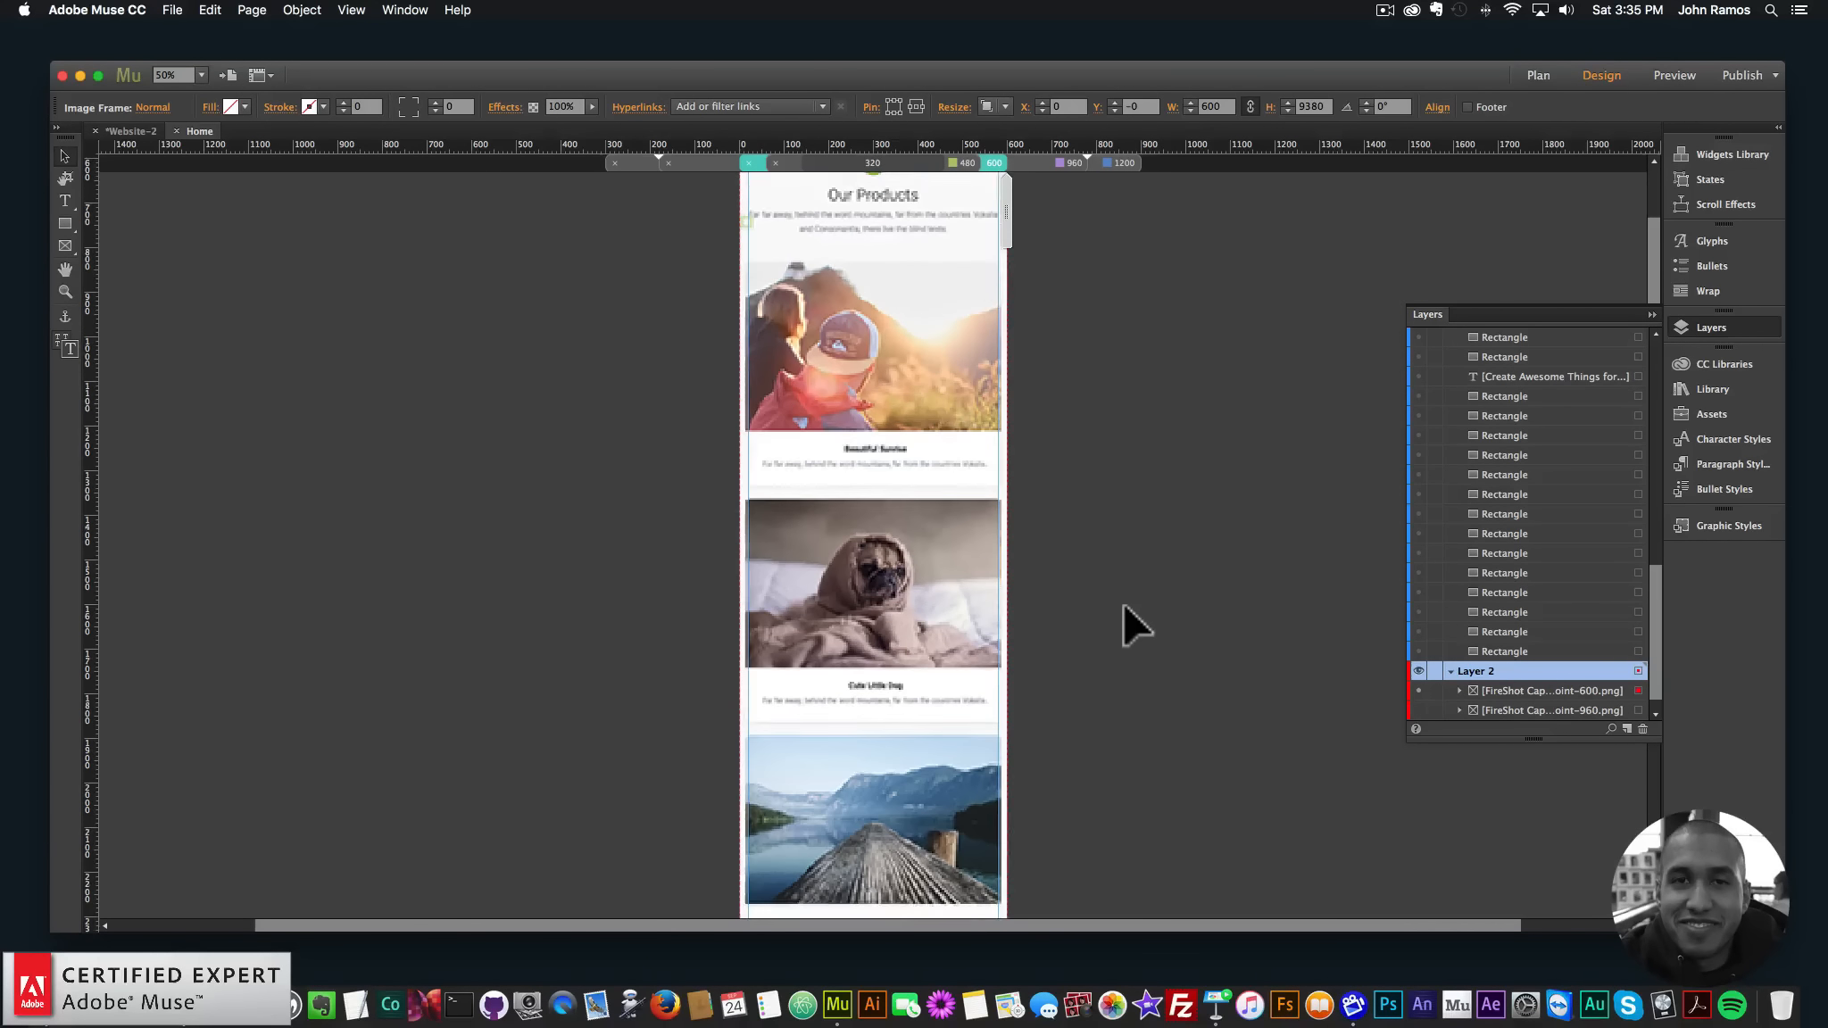
- Hide the screenshot in the 320 layout, then place breakpoint-480.png at 480 px wide at the page top
left_click(951, 159)
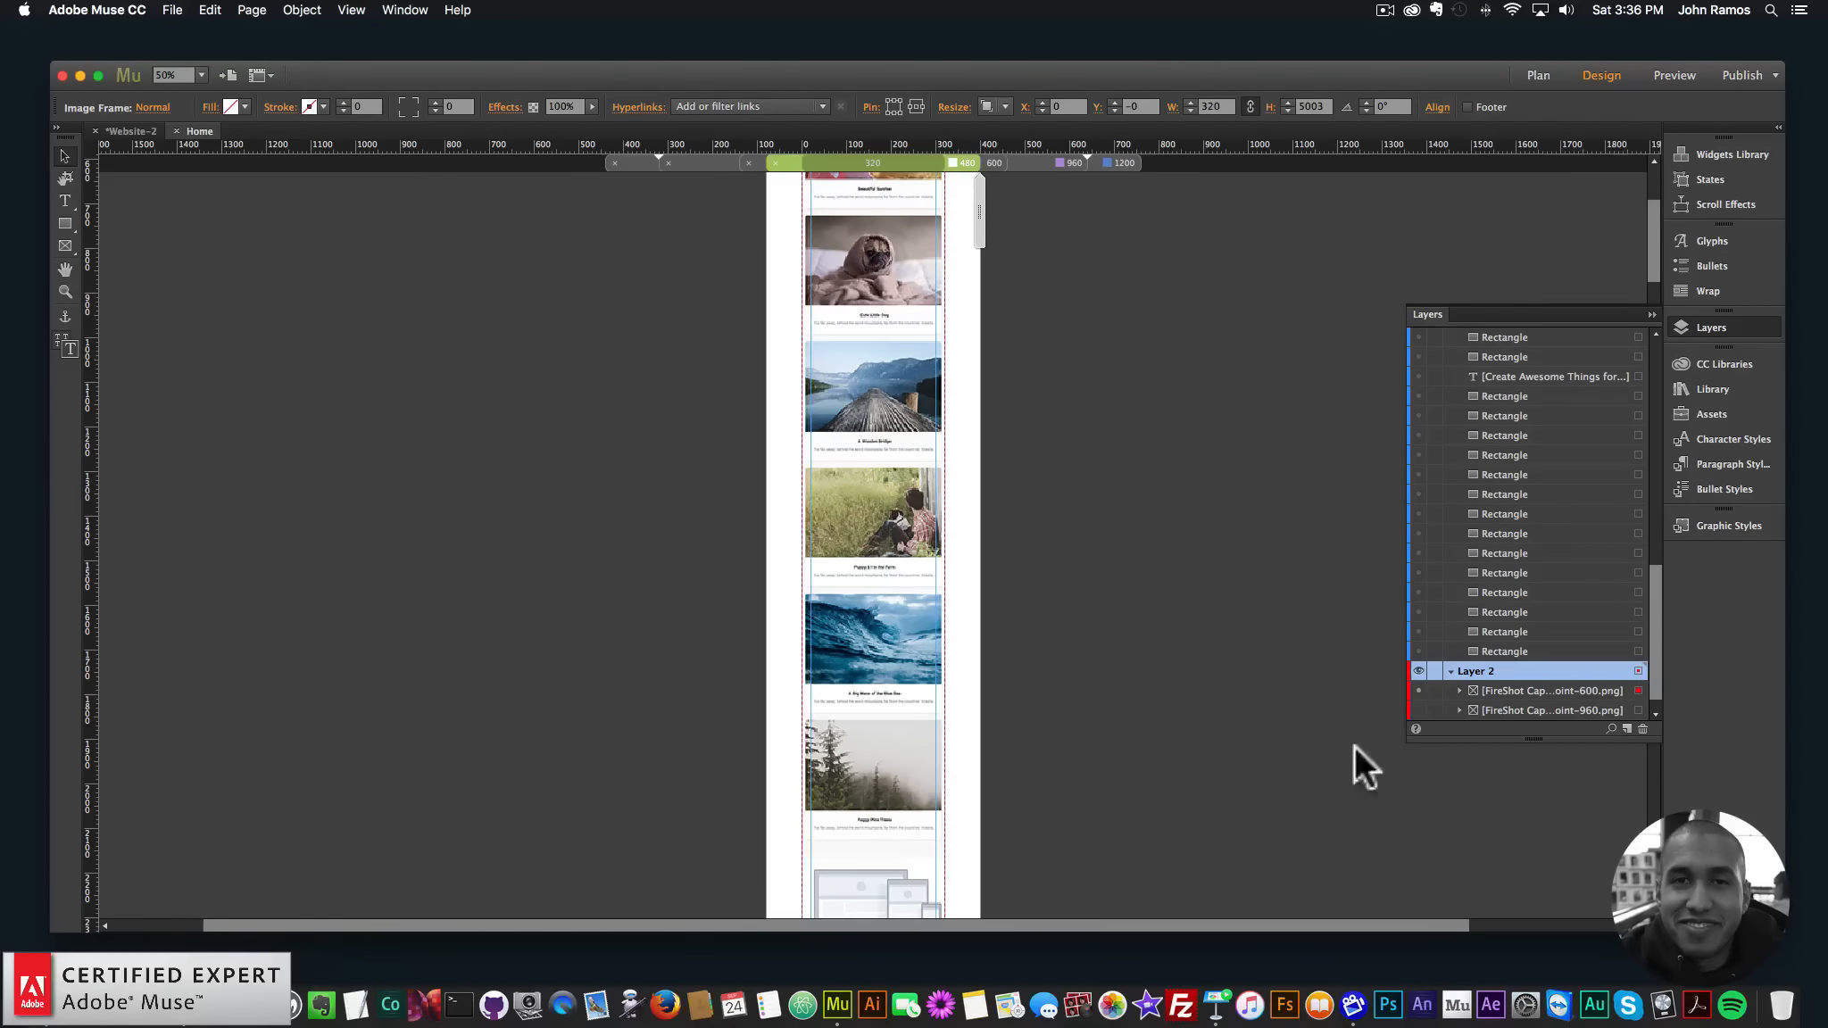
left_click(1419, 691)
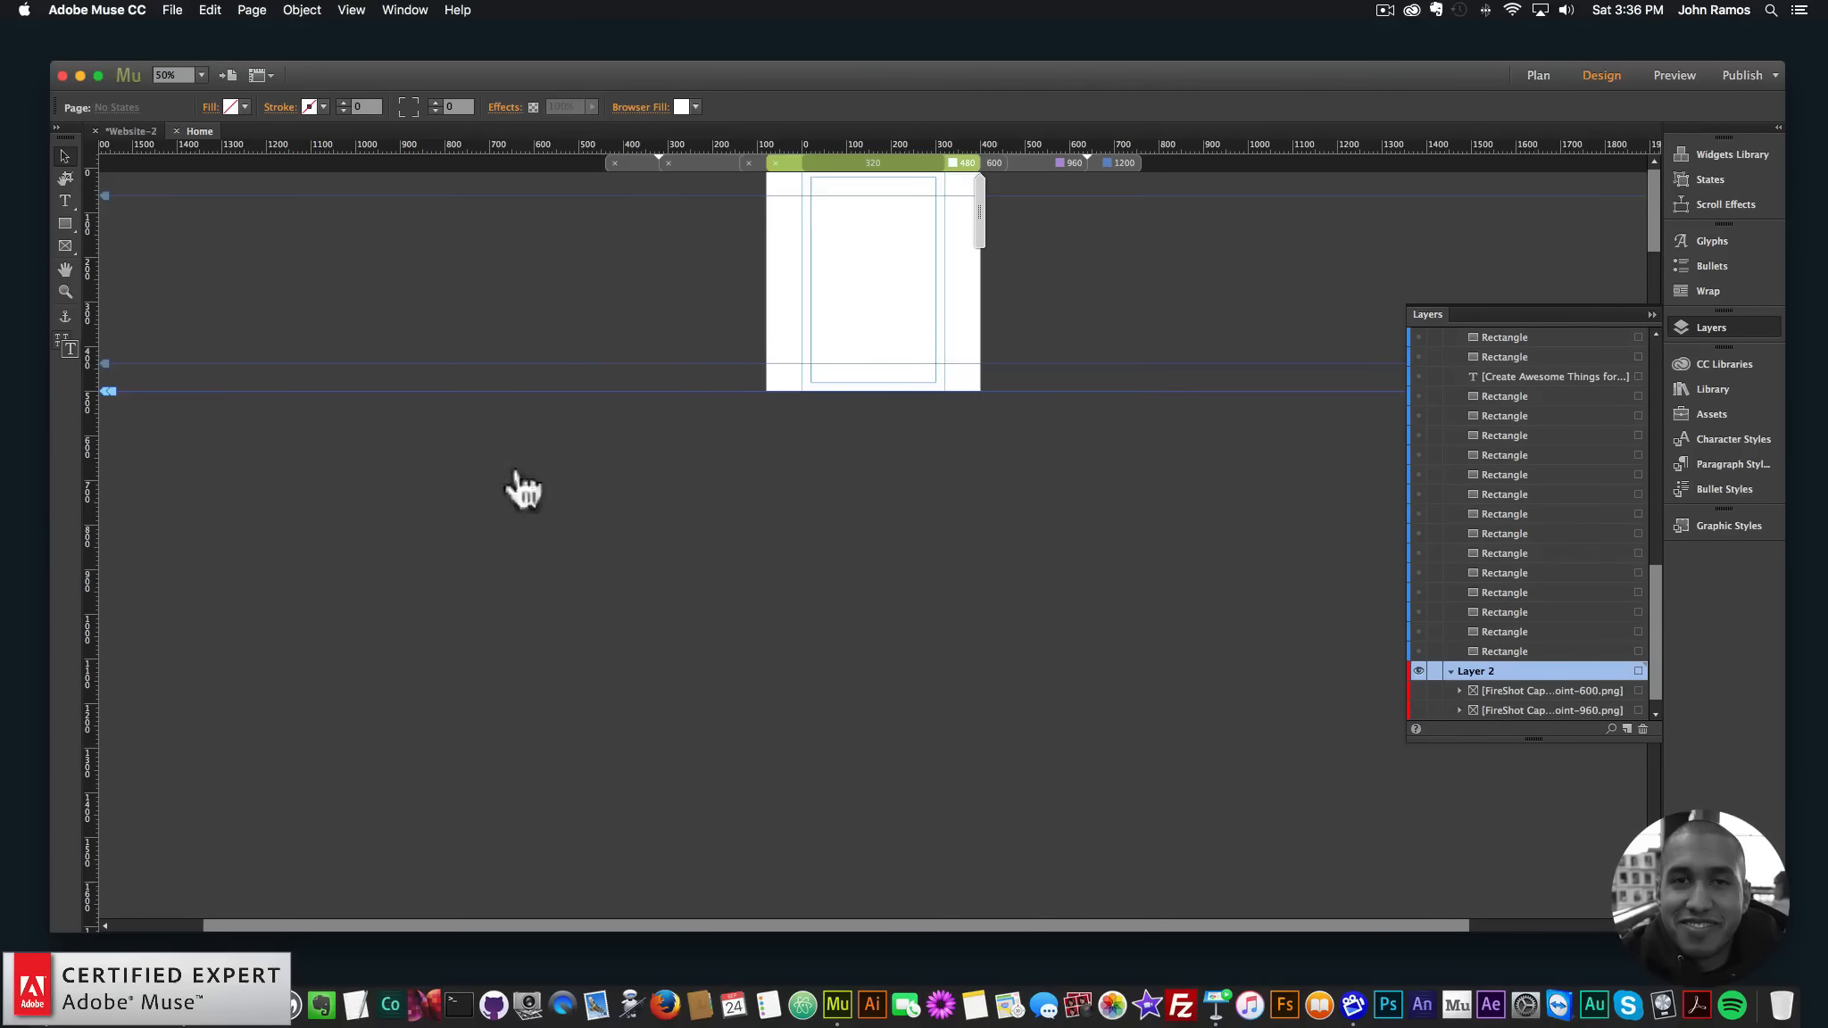
left_click(58, 999)
left_click(1003, 294)
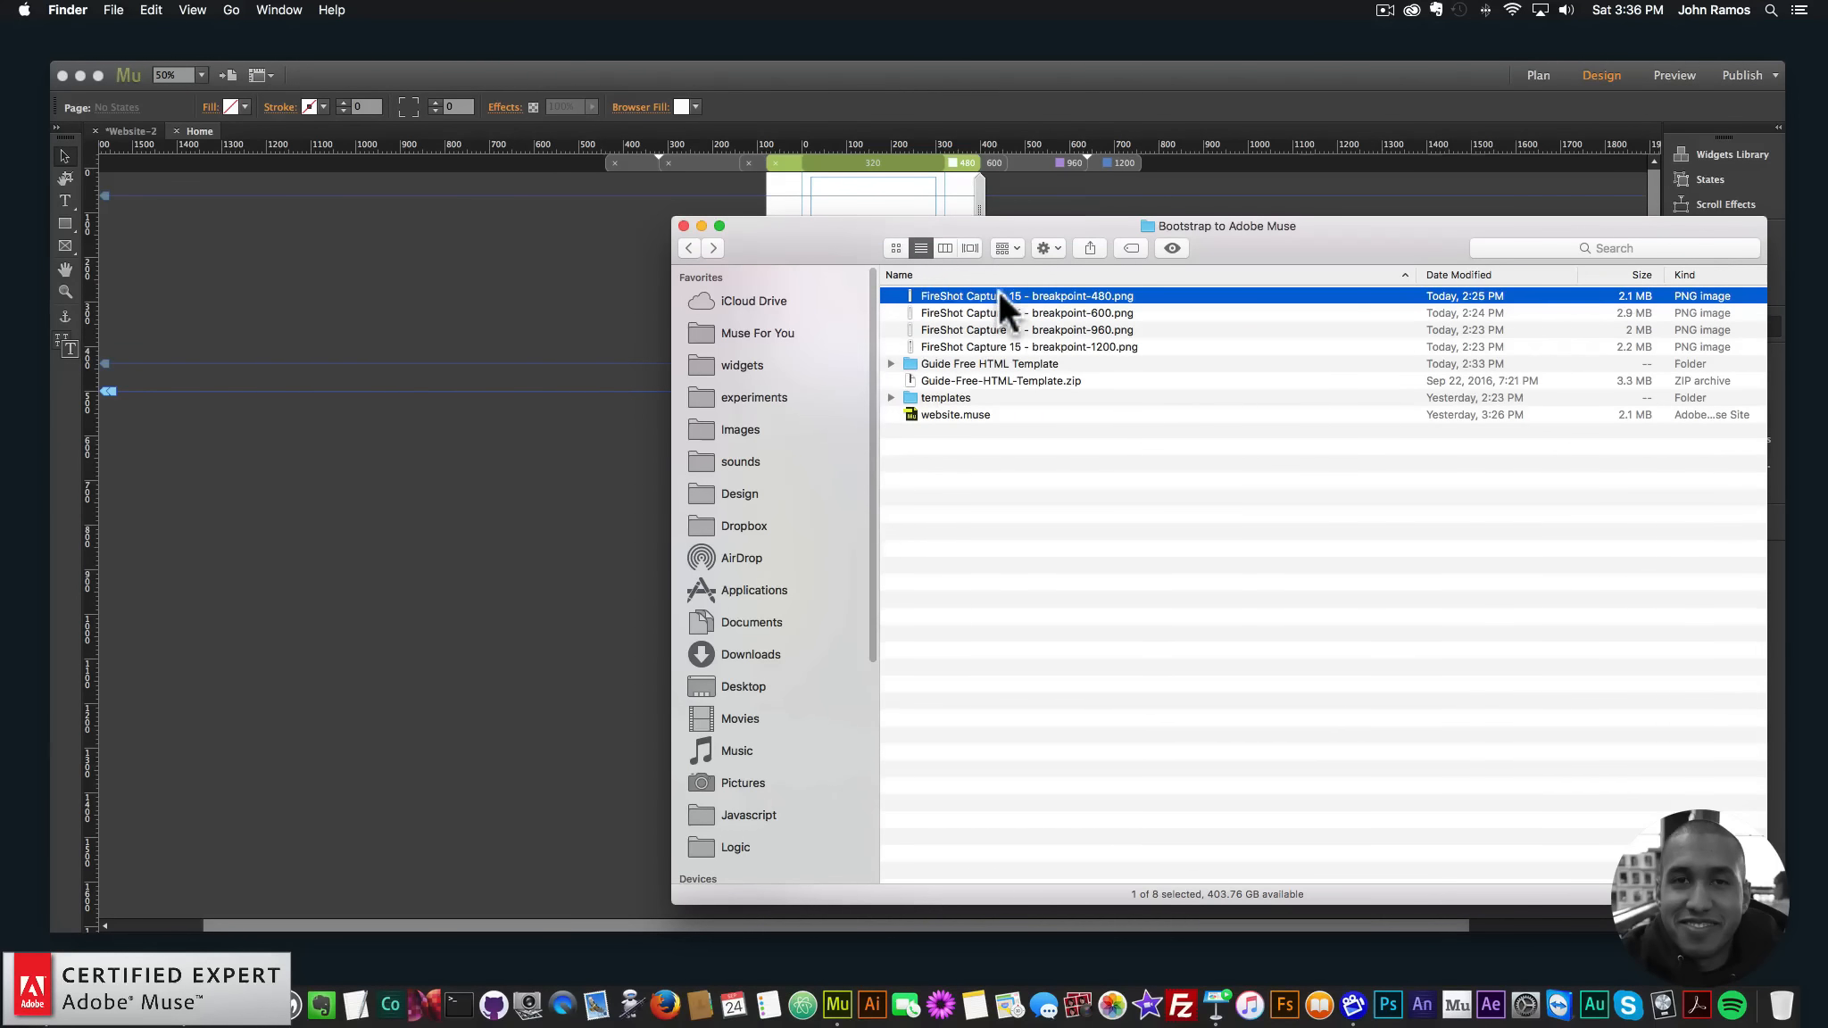
left_click_drag(998, 290, 787, 219)
left_click_drag(811, 617, 976, 623)
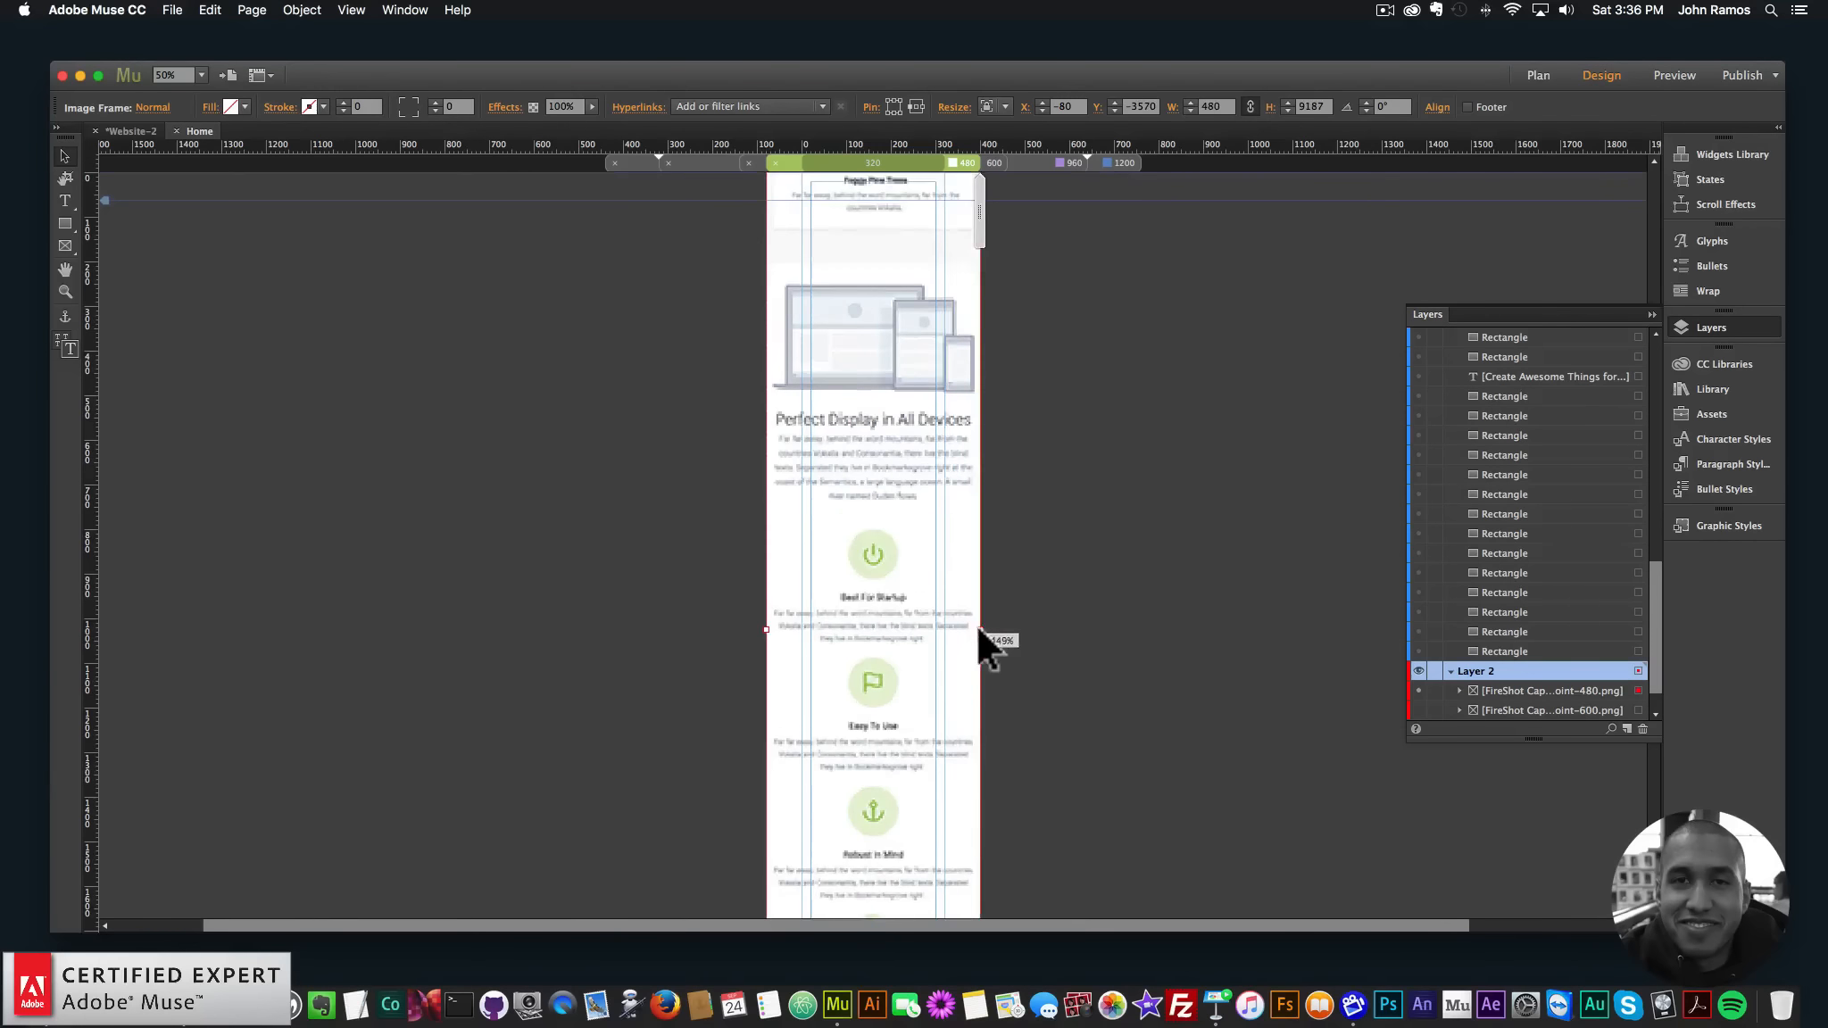
left_click_drag(890, 736, 861, 655)
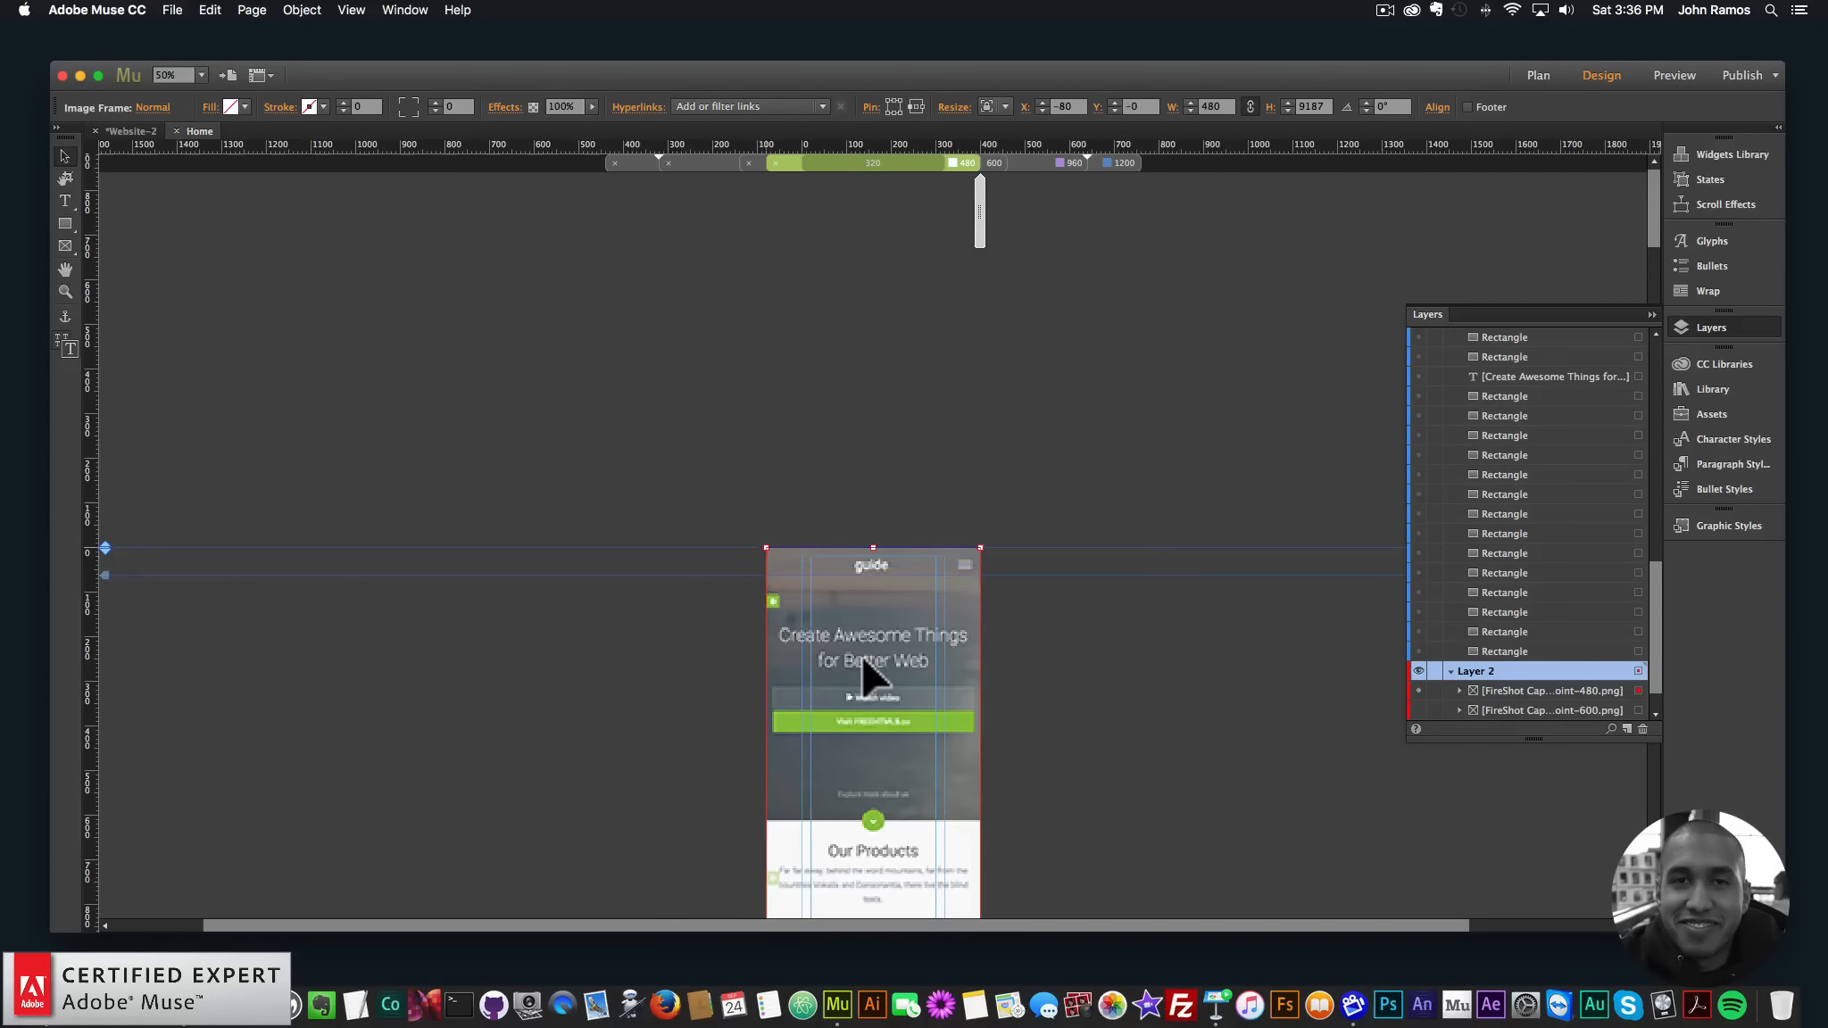
scroll(902, 652, "down", 10)
- Hide the 480, 960 and 1200 screenshots in the 600, 960 and 1200 layouts
left_click(995, 160)
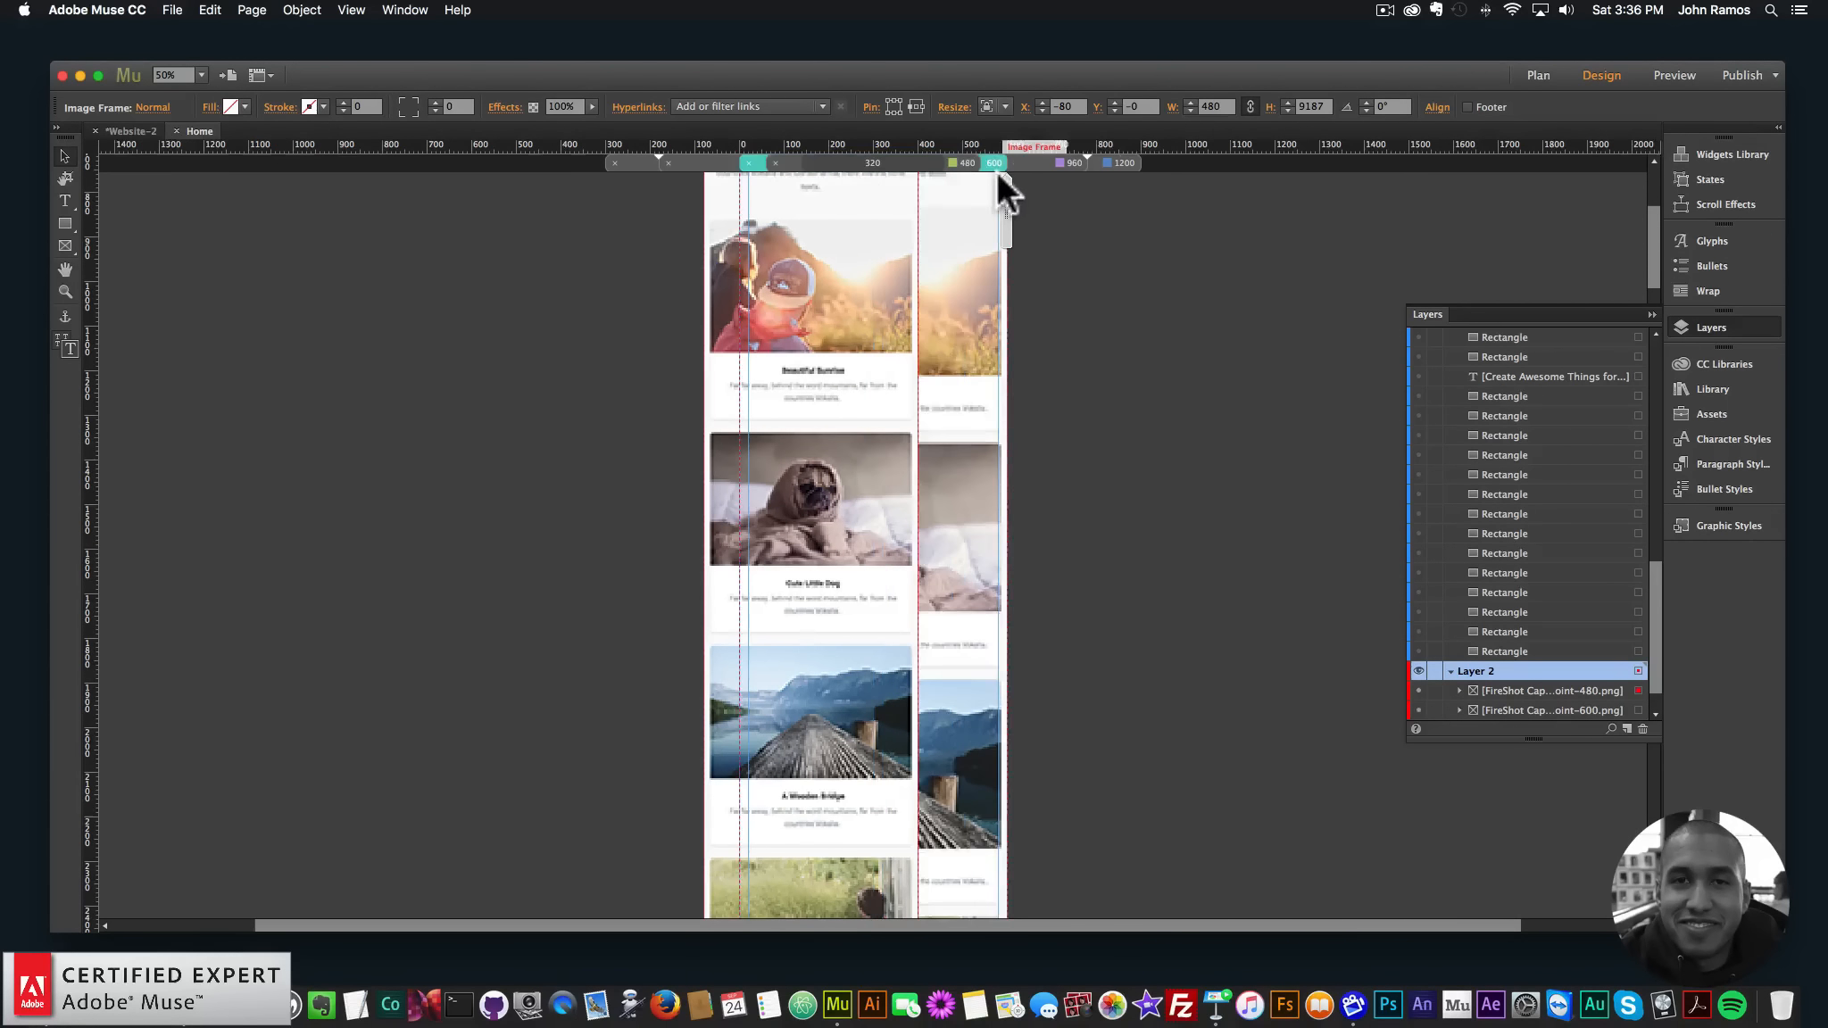
scroll(1442, 662, "down", 2)
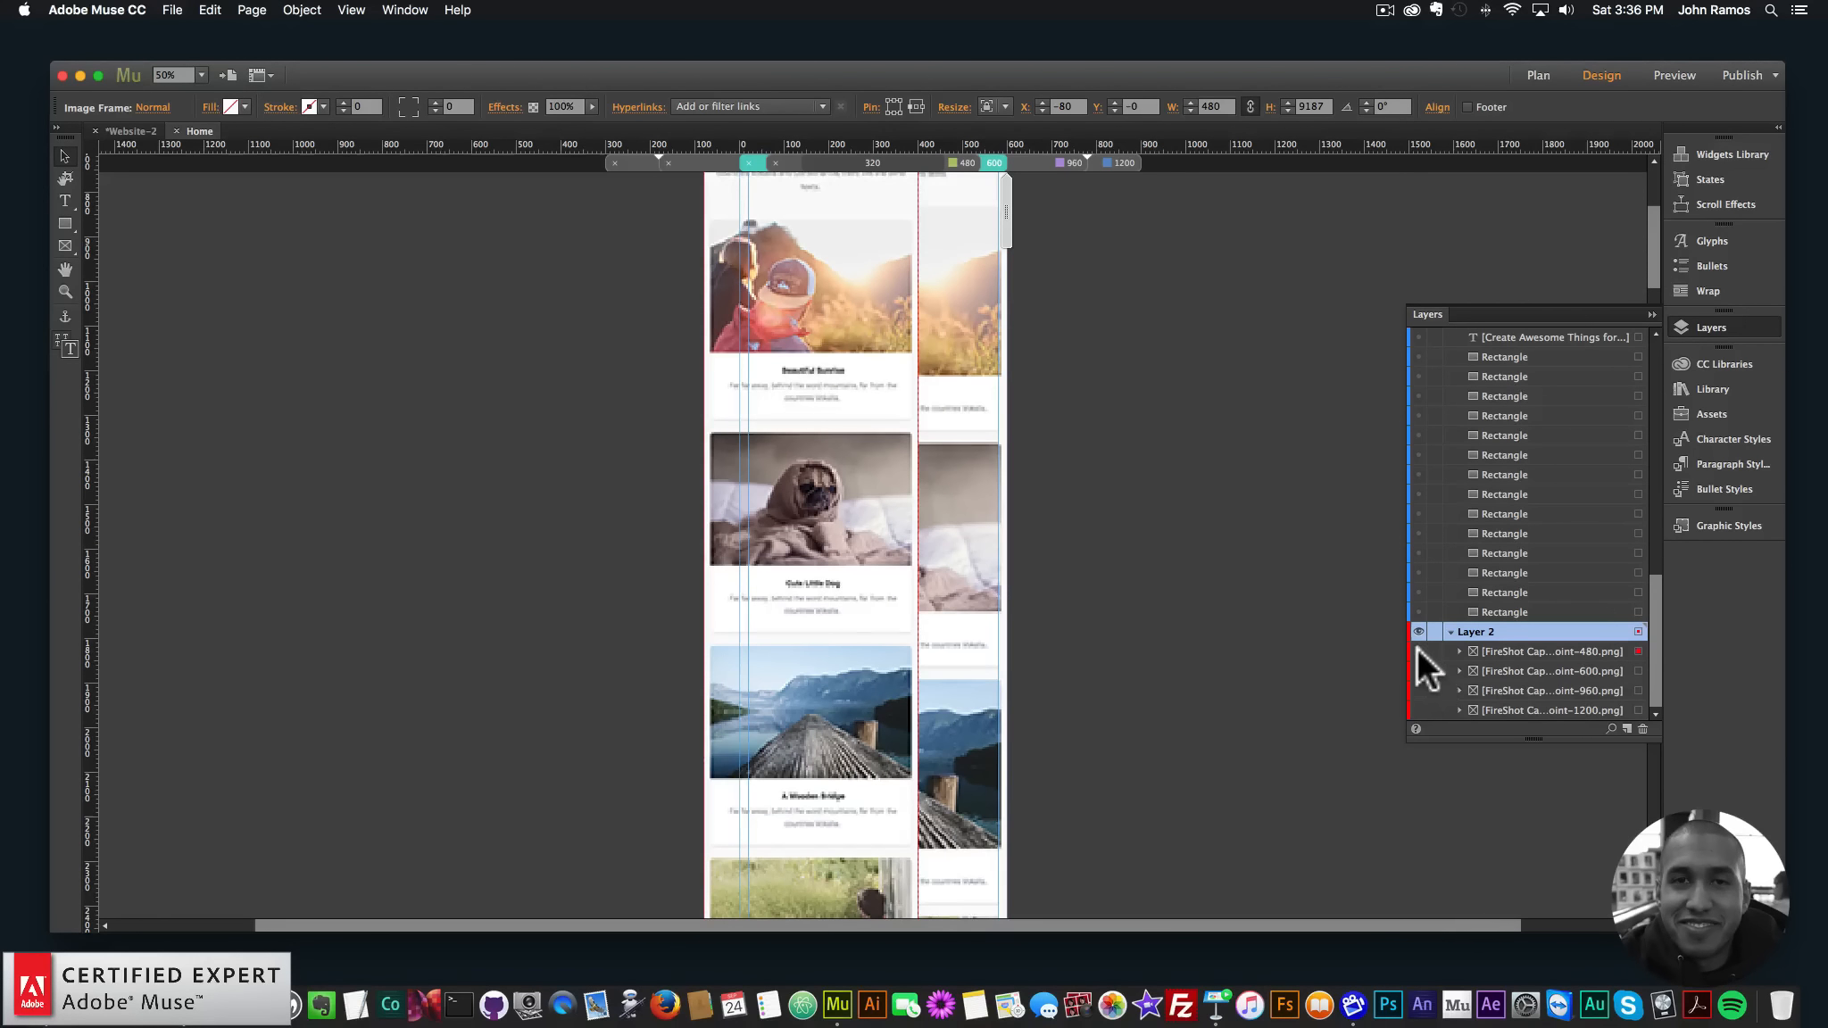
left_click(1418, 649)
left_click(1040, 161)
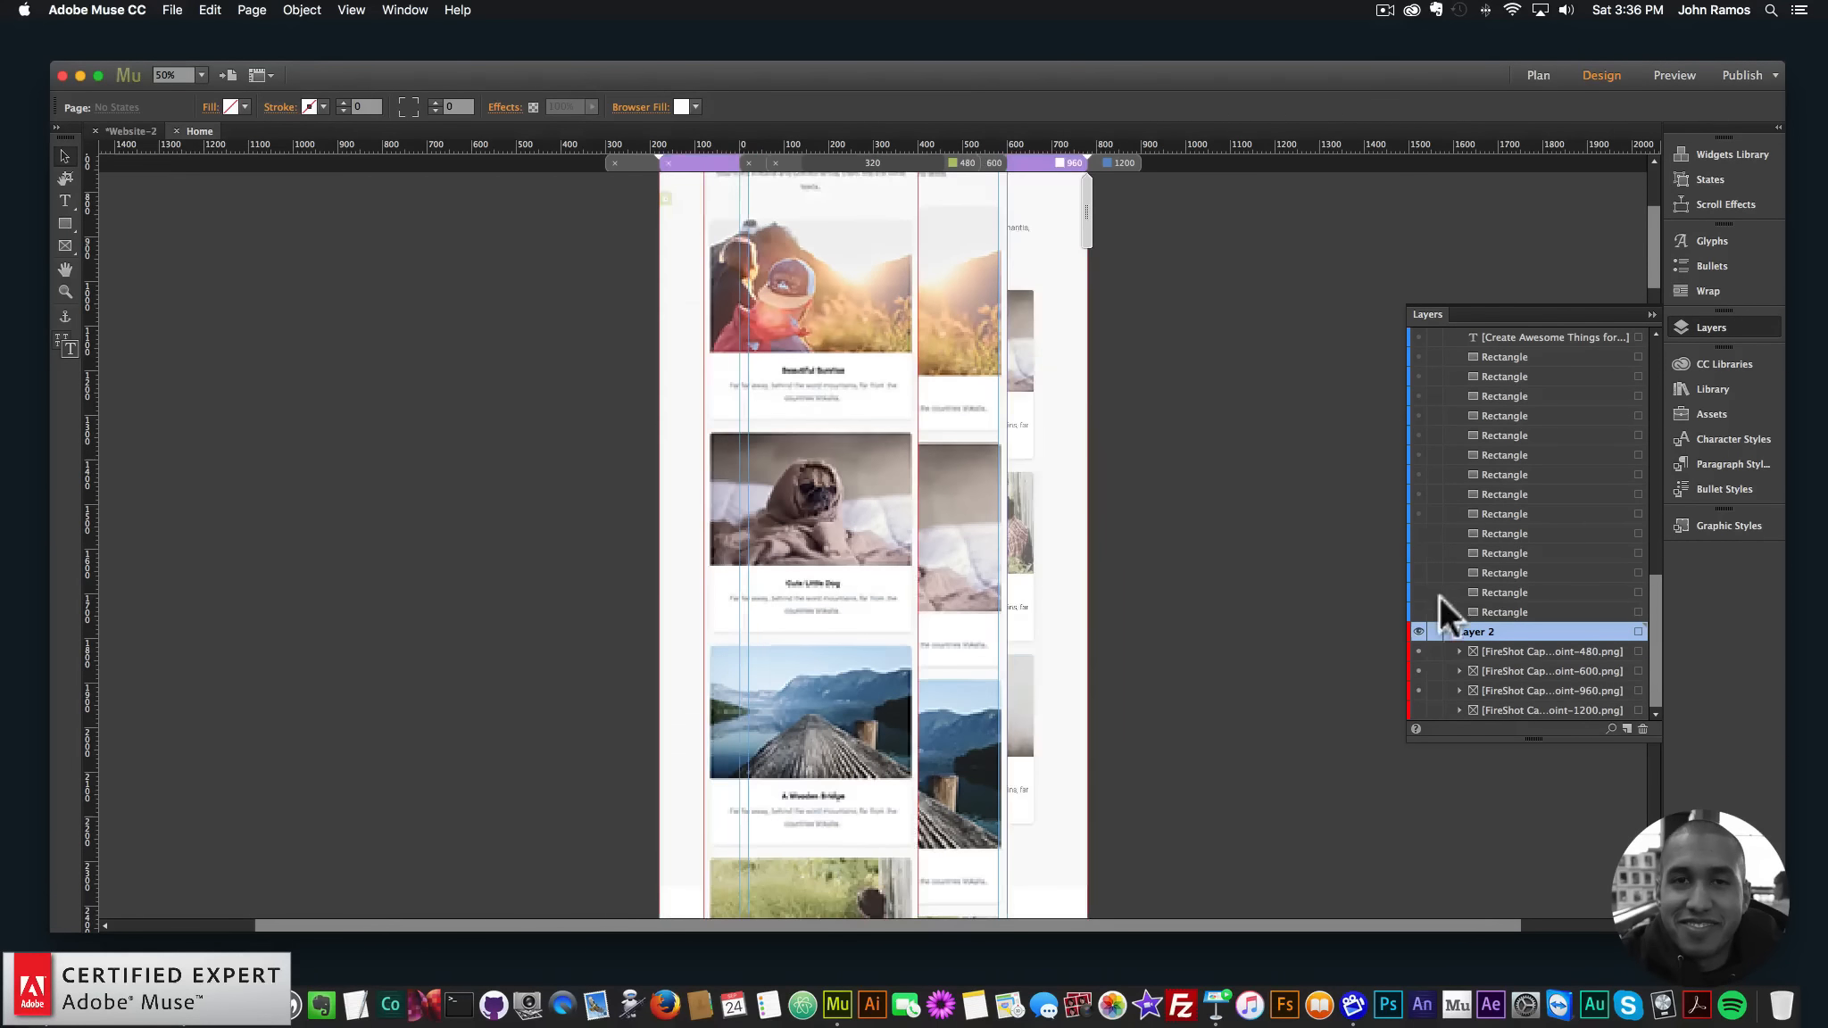
left_click(1418, 672)
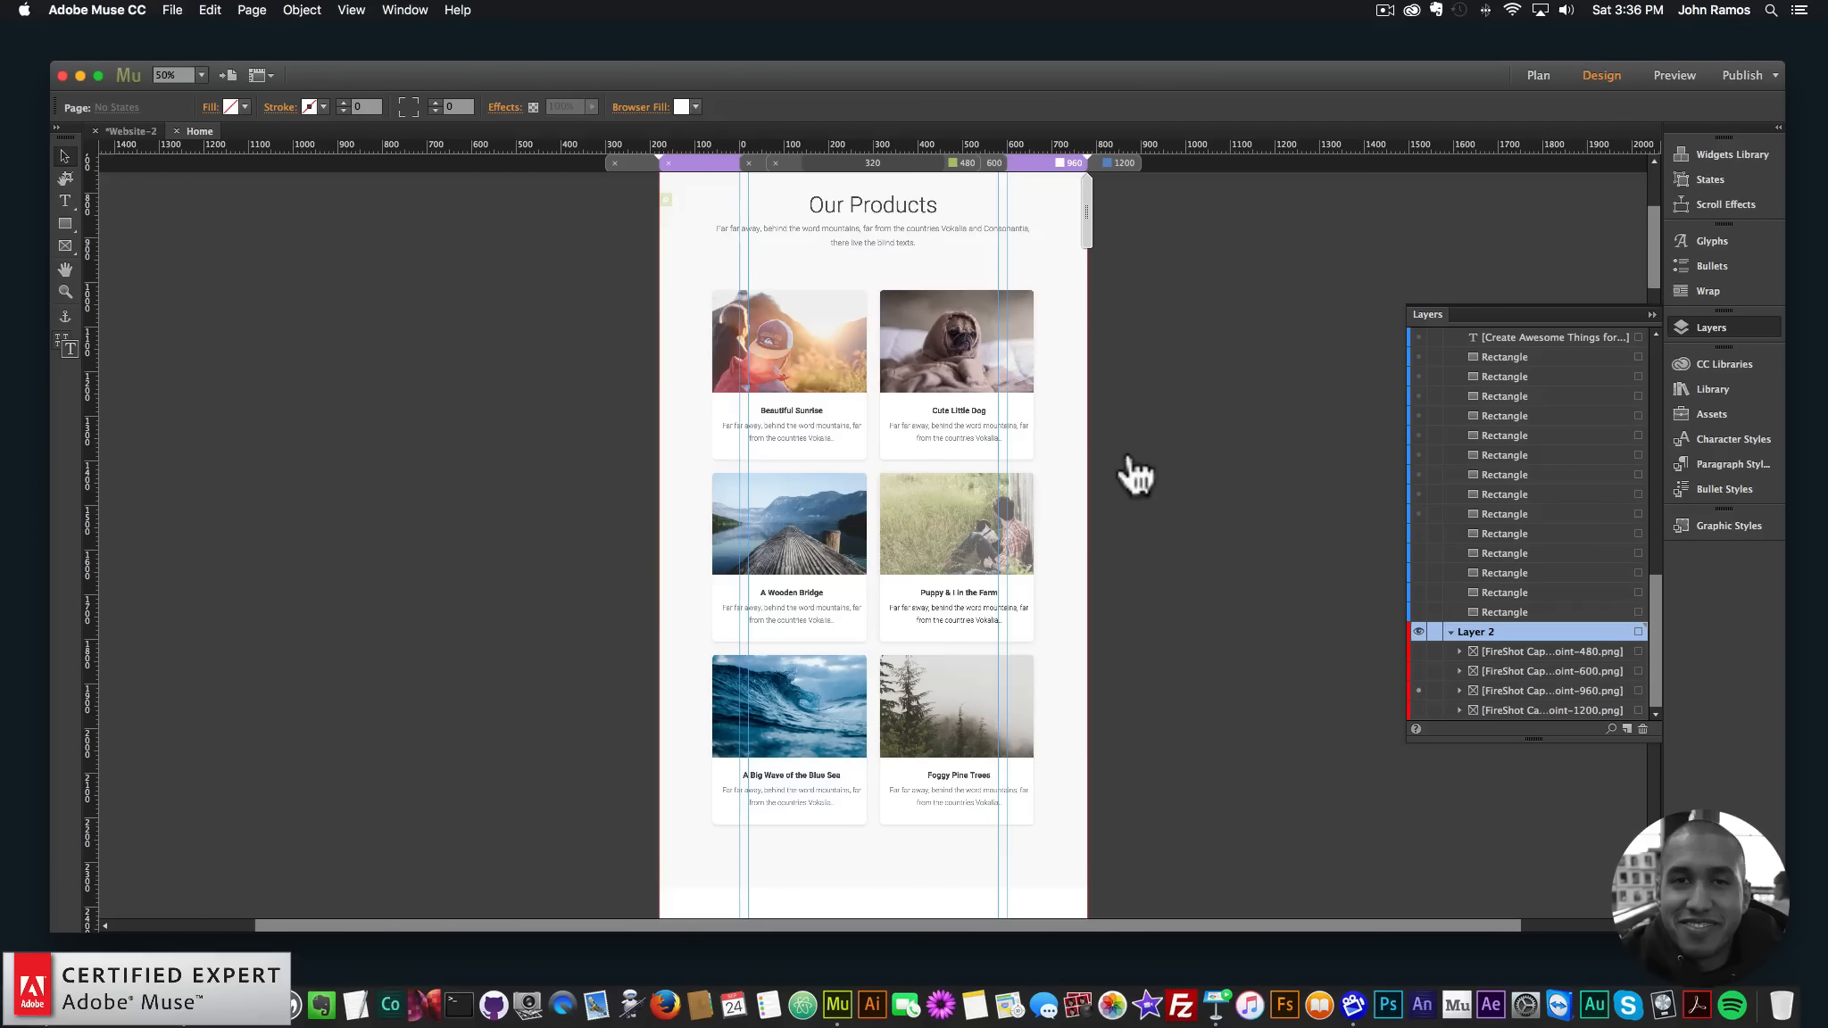
left_click(1113, 162)
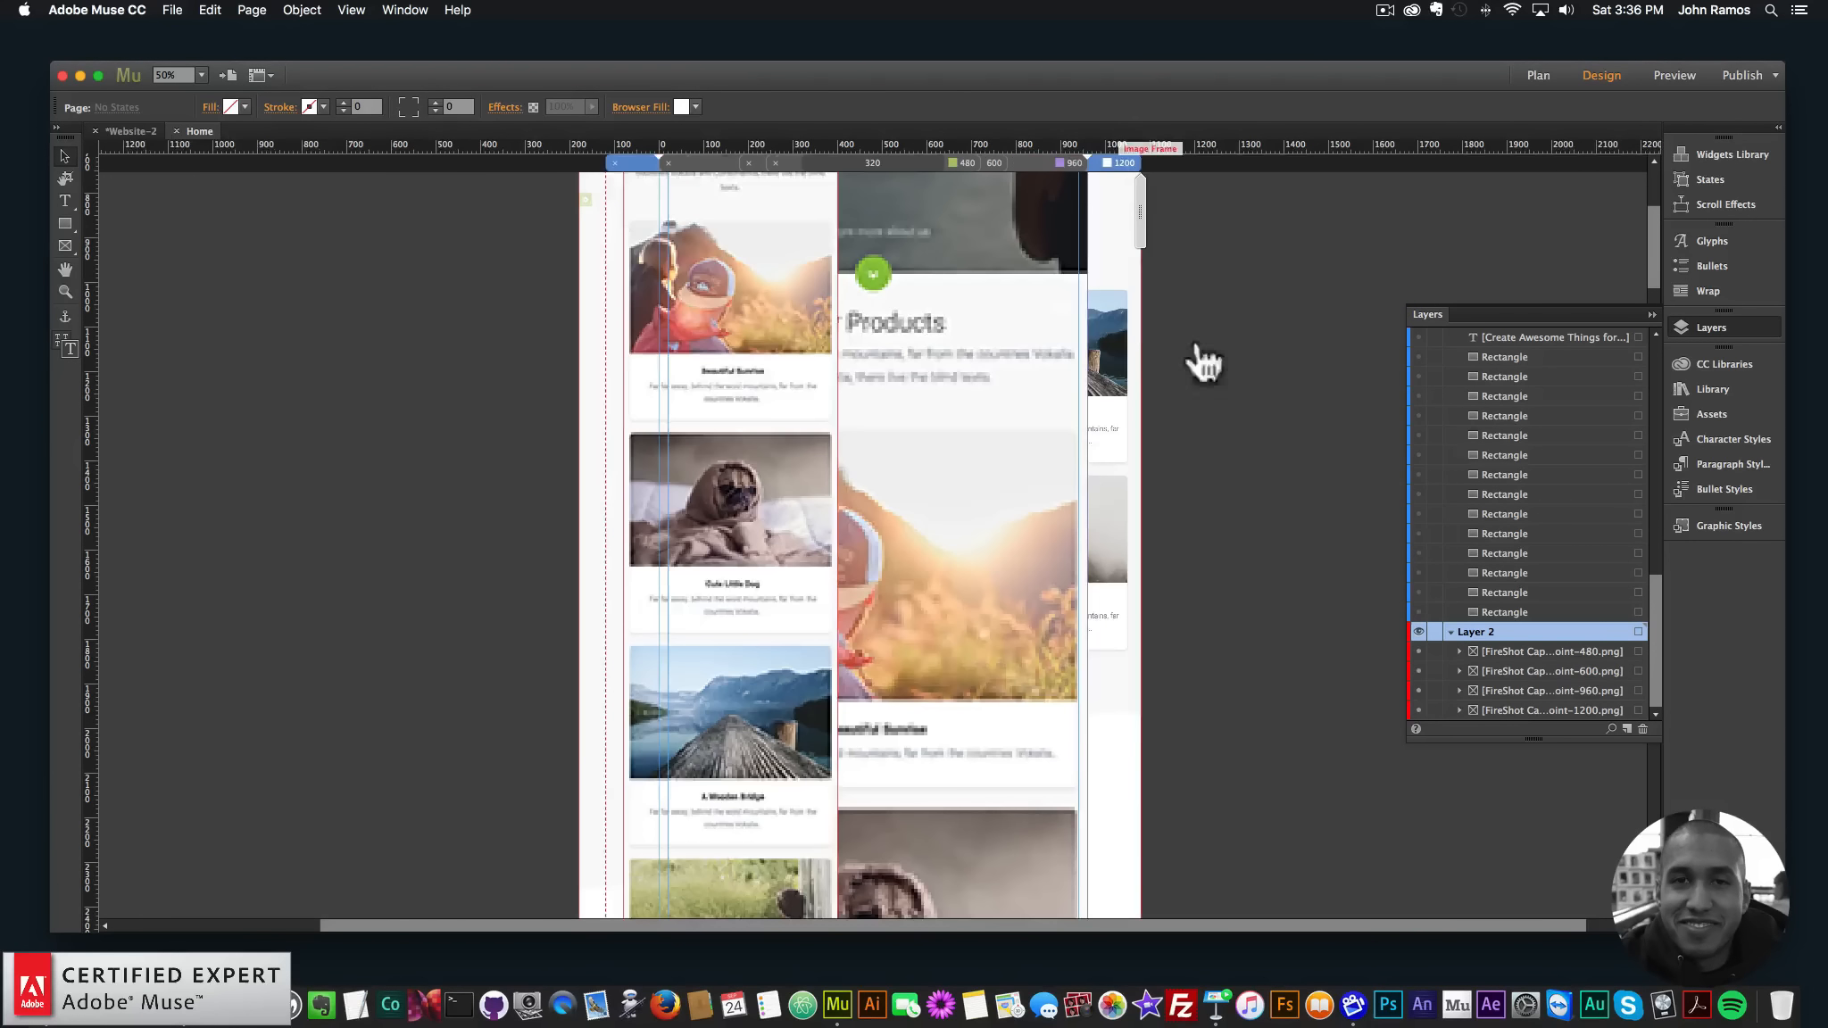
left_click(1418, 709)
- In the 1200 layout, hide the 960, 600 and 480 reference screenshot layers
scroll(1269, 589, "up", 5)
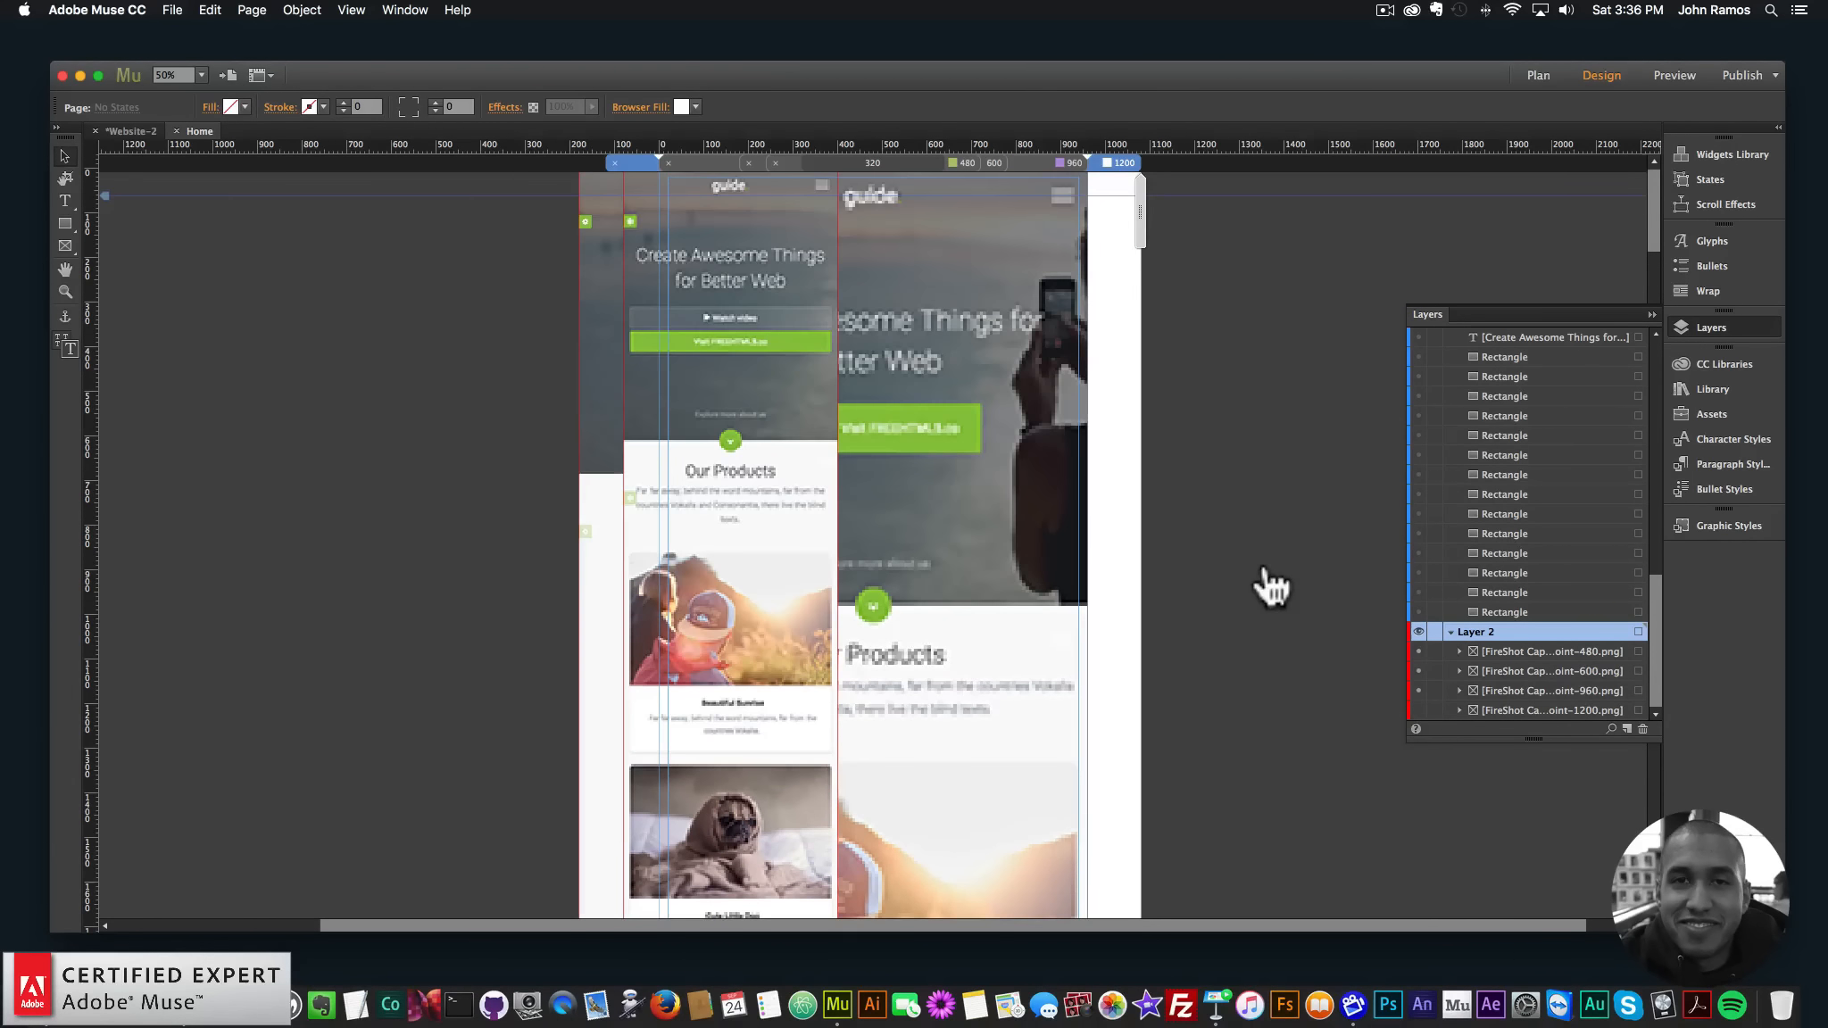
left_click(1419, 690)
left_click(1419, 670)
left_click(1417, 652)
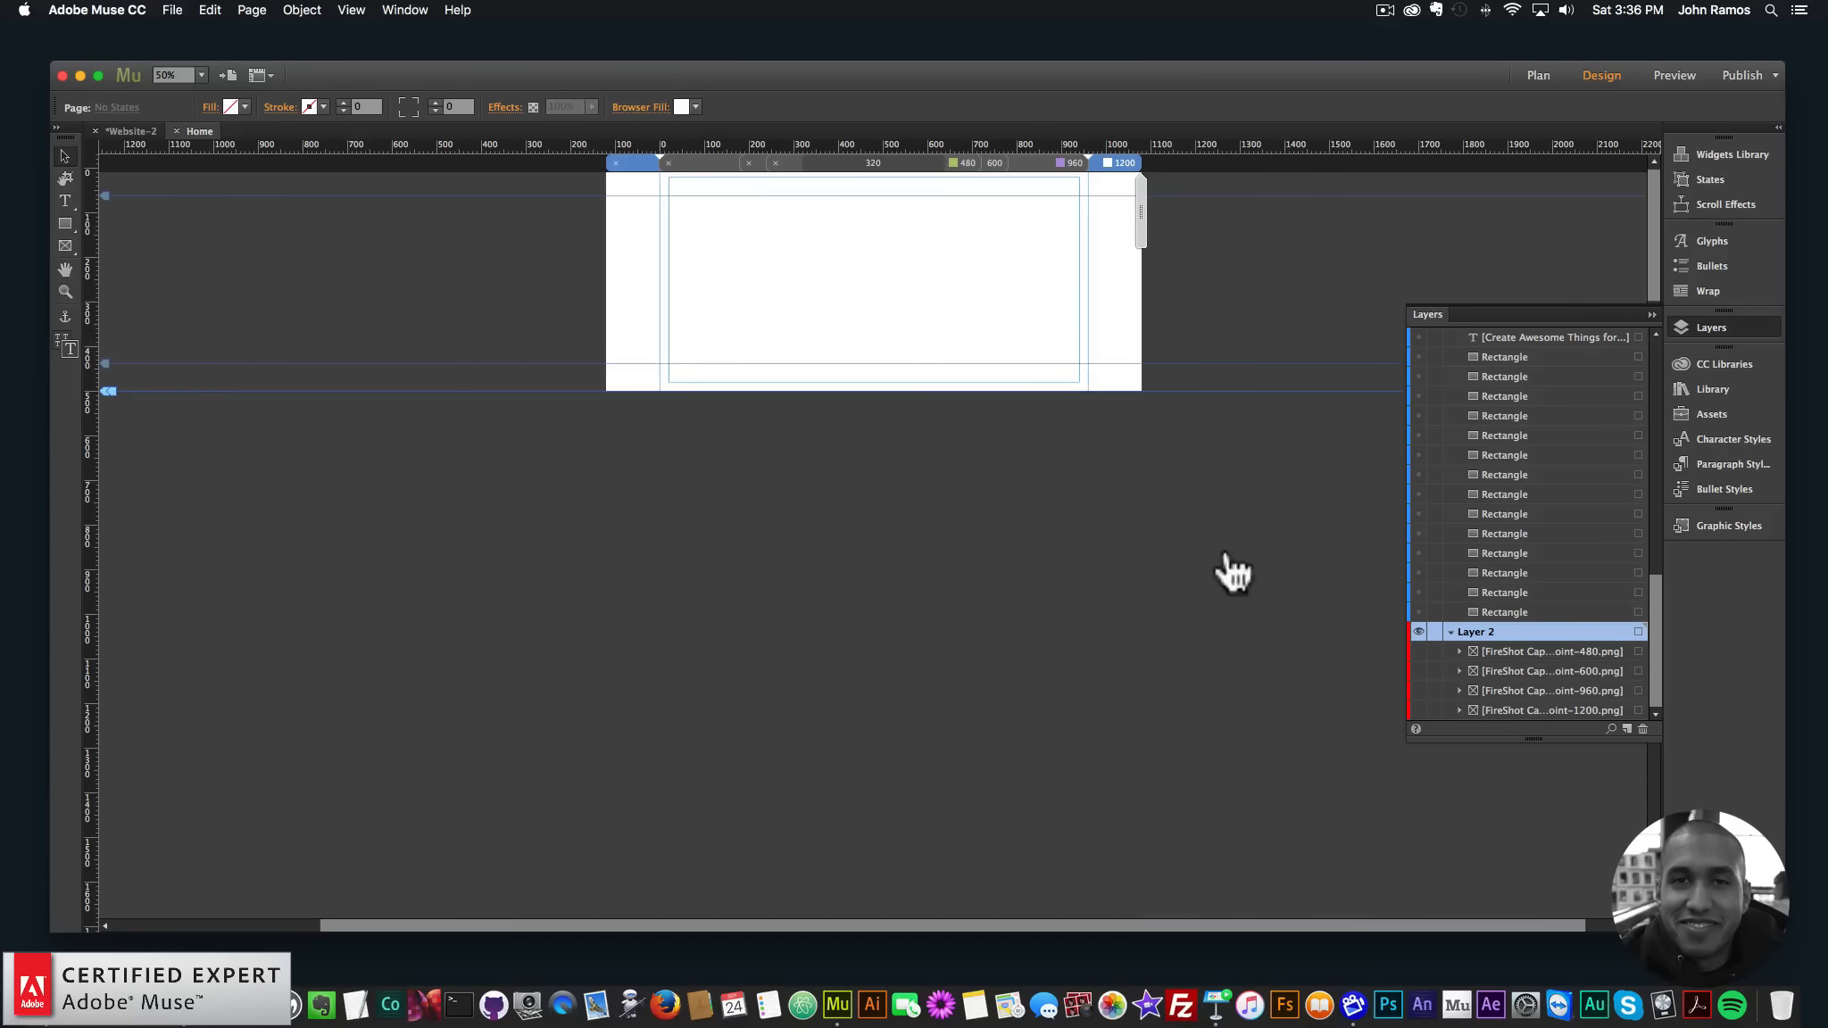
left_click(1074, 162)
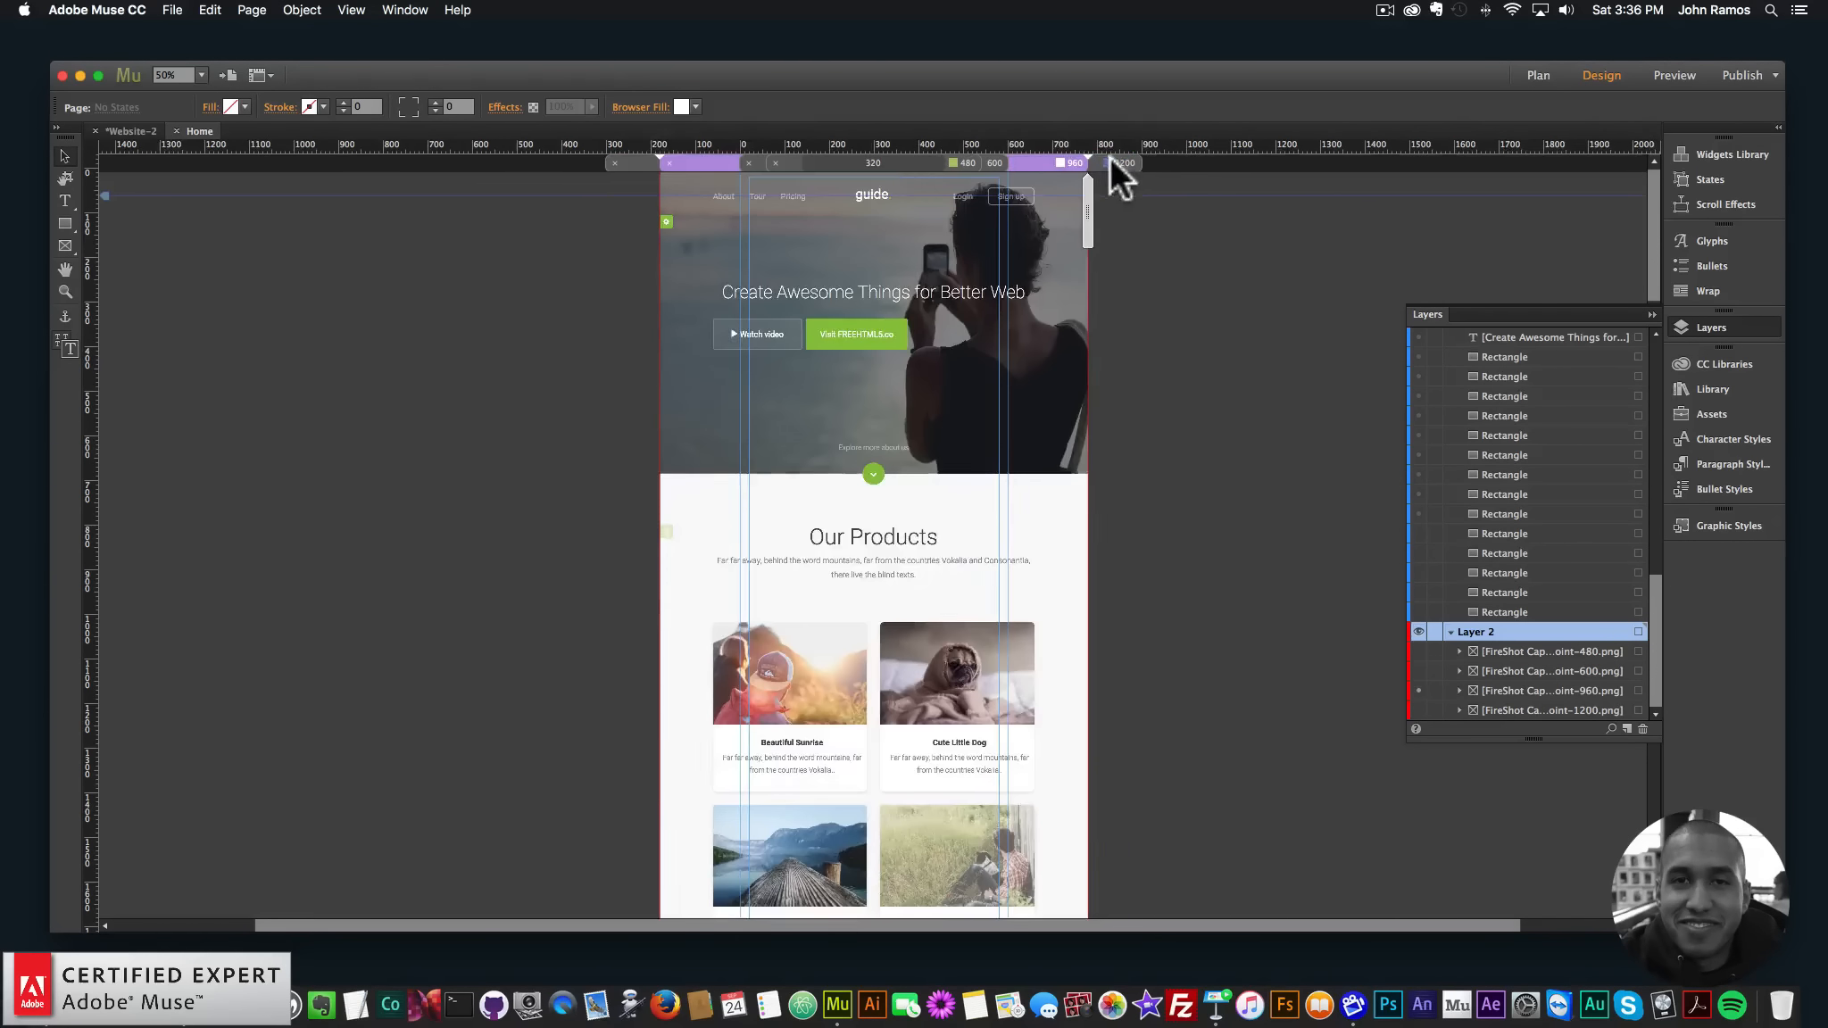
left_click(1111, 160)
scroll(1501, 357, "up", 10)
- Show Layer 1's page content and preview the Home page in the browser
left_click(1420, 336)
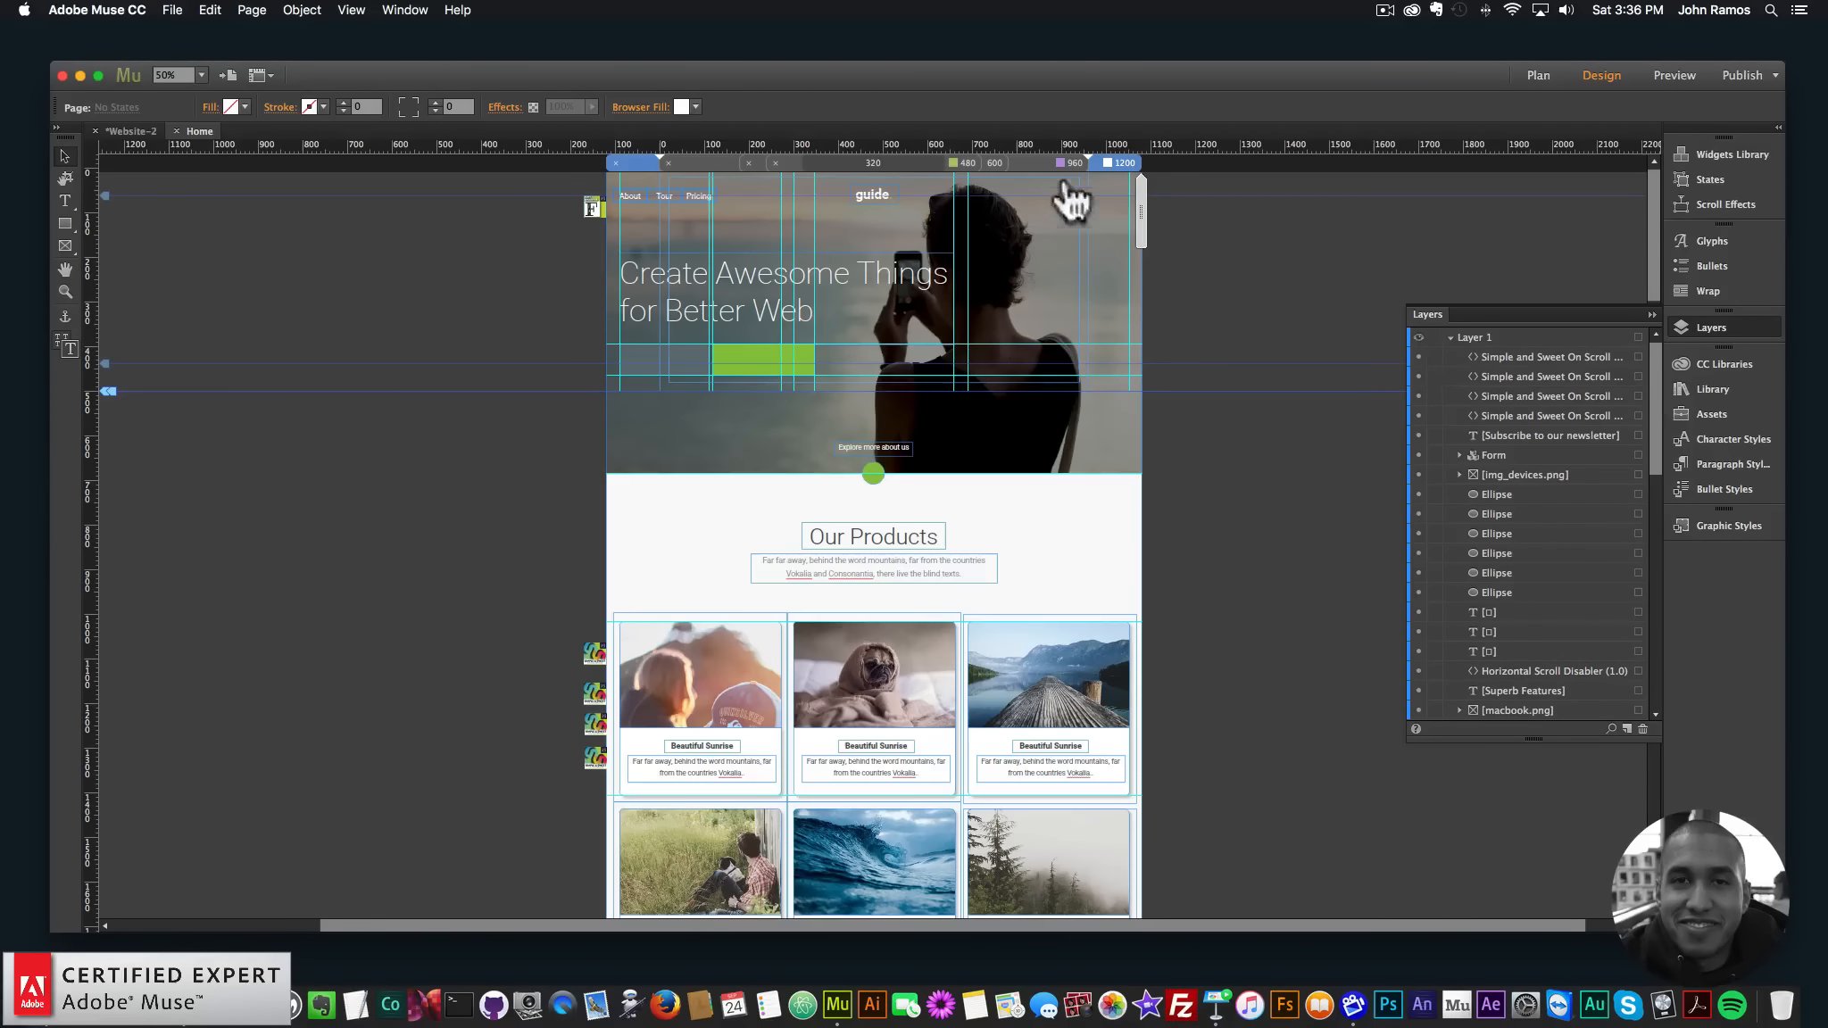
left_click(1035, 160)
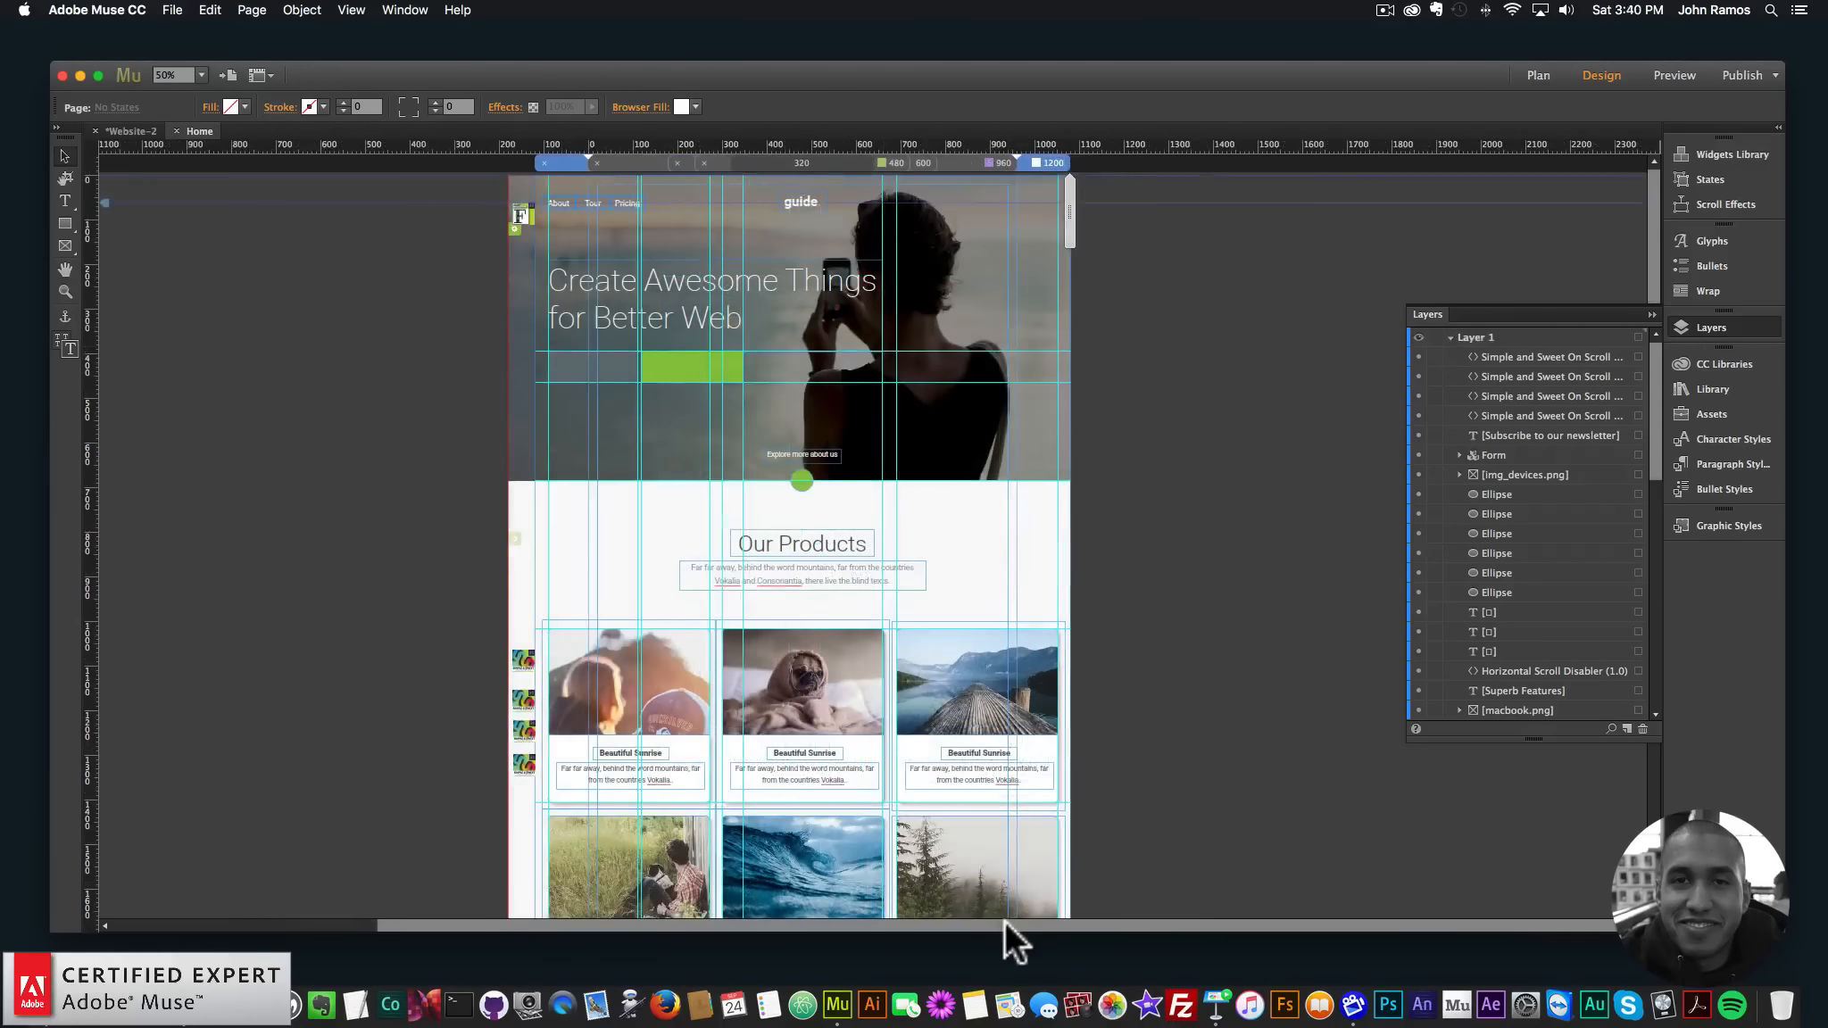
left_click_drag(1004, 923, 931, 922)
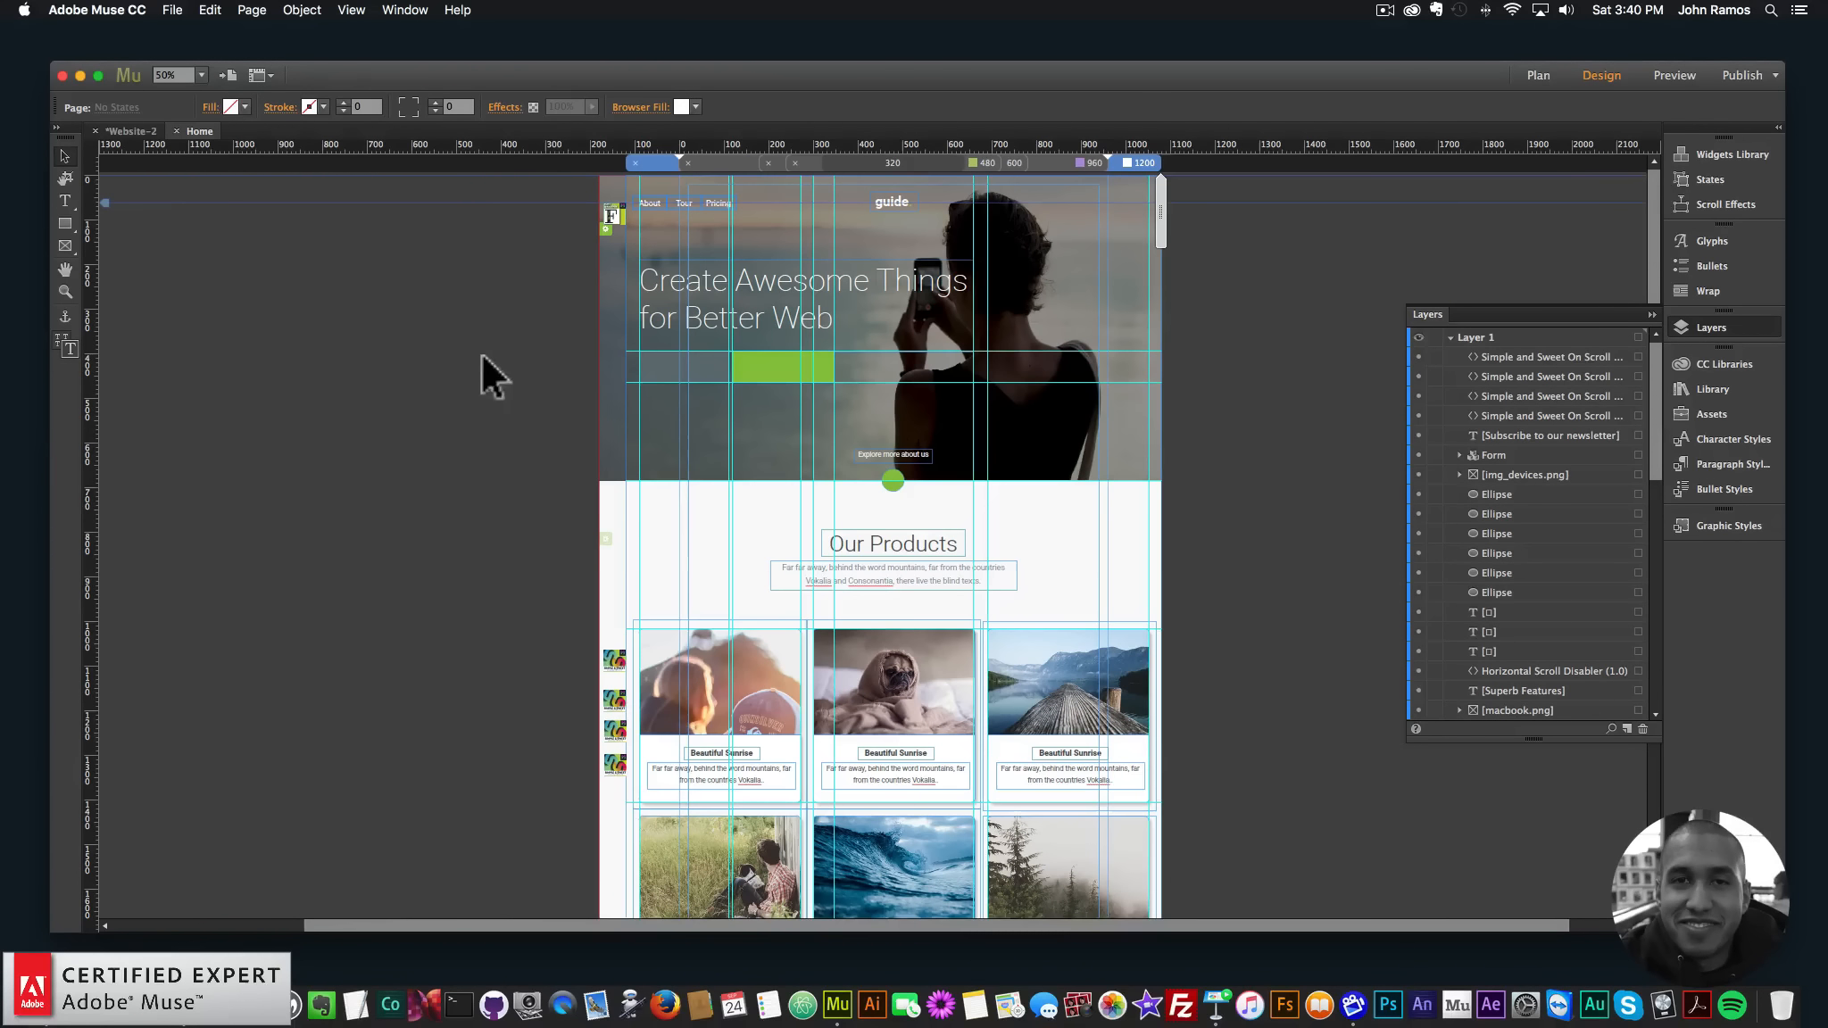
left_click(172, 10)
left_click(245, 295)
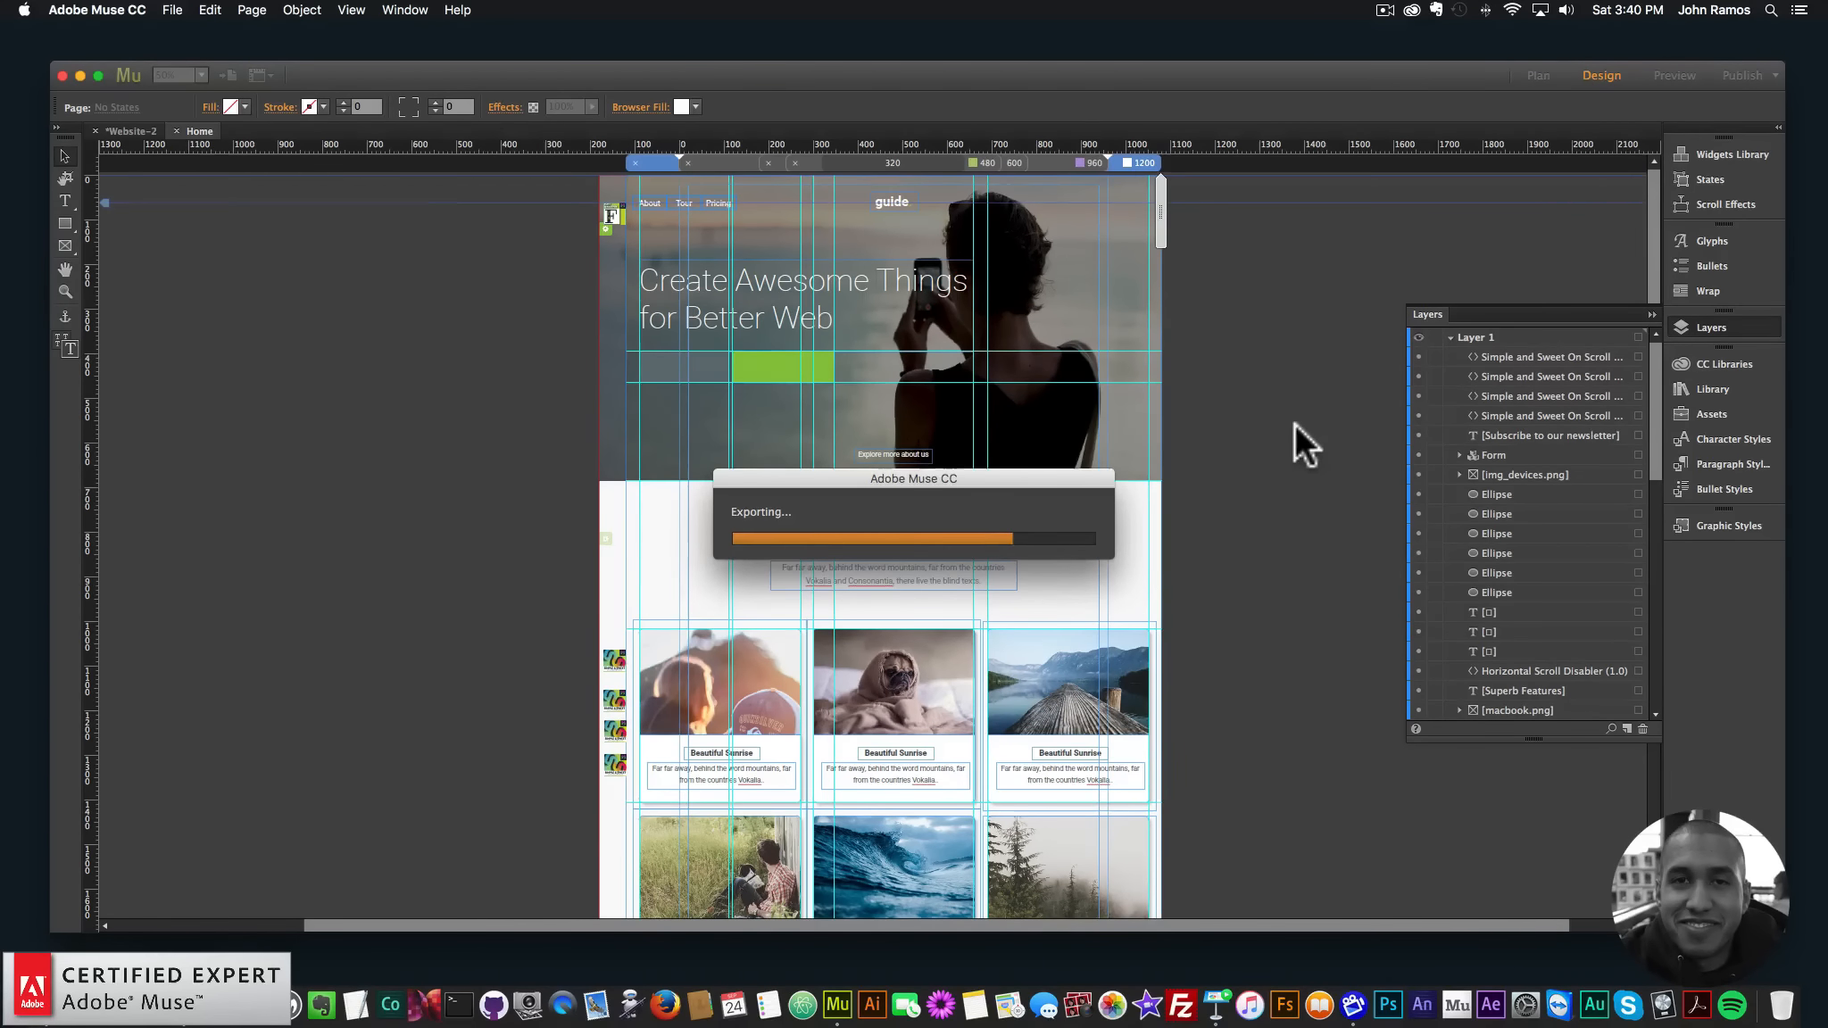
- Scroll through the Chrome preview and narrow the window to watch the layout reflow
scroll(1278, 433, "down", 3)
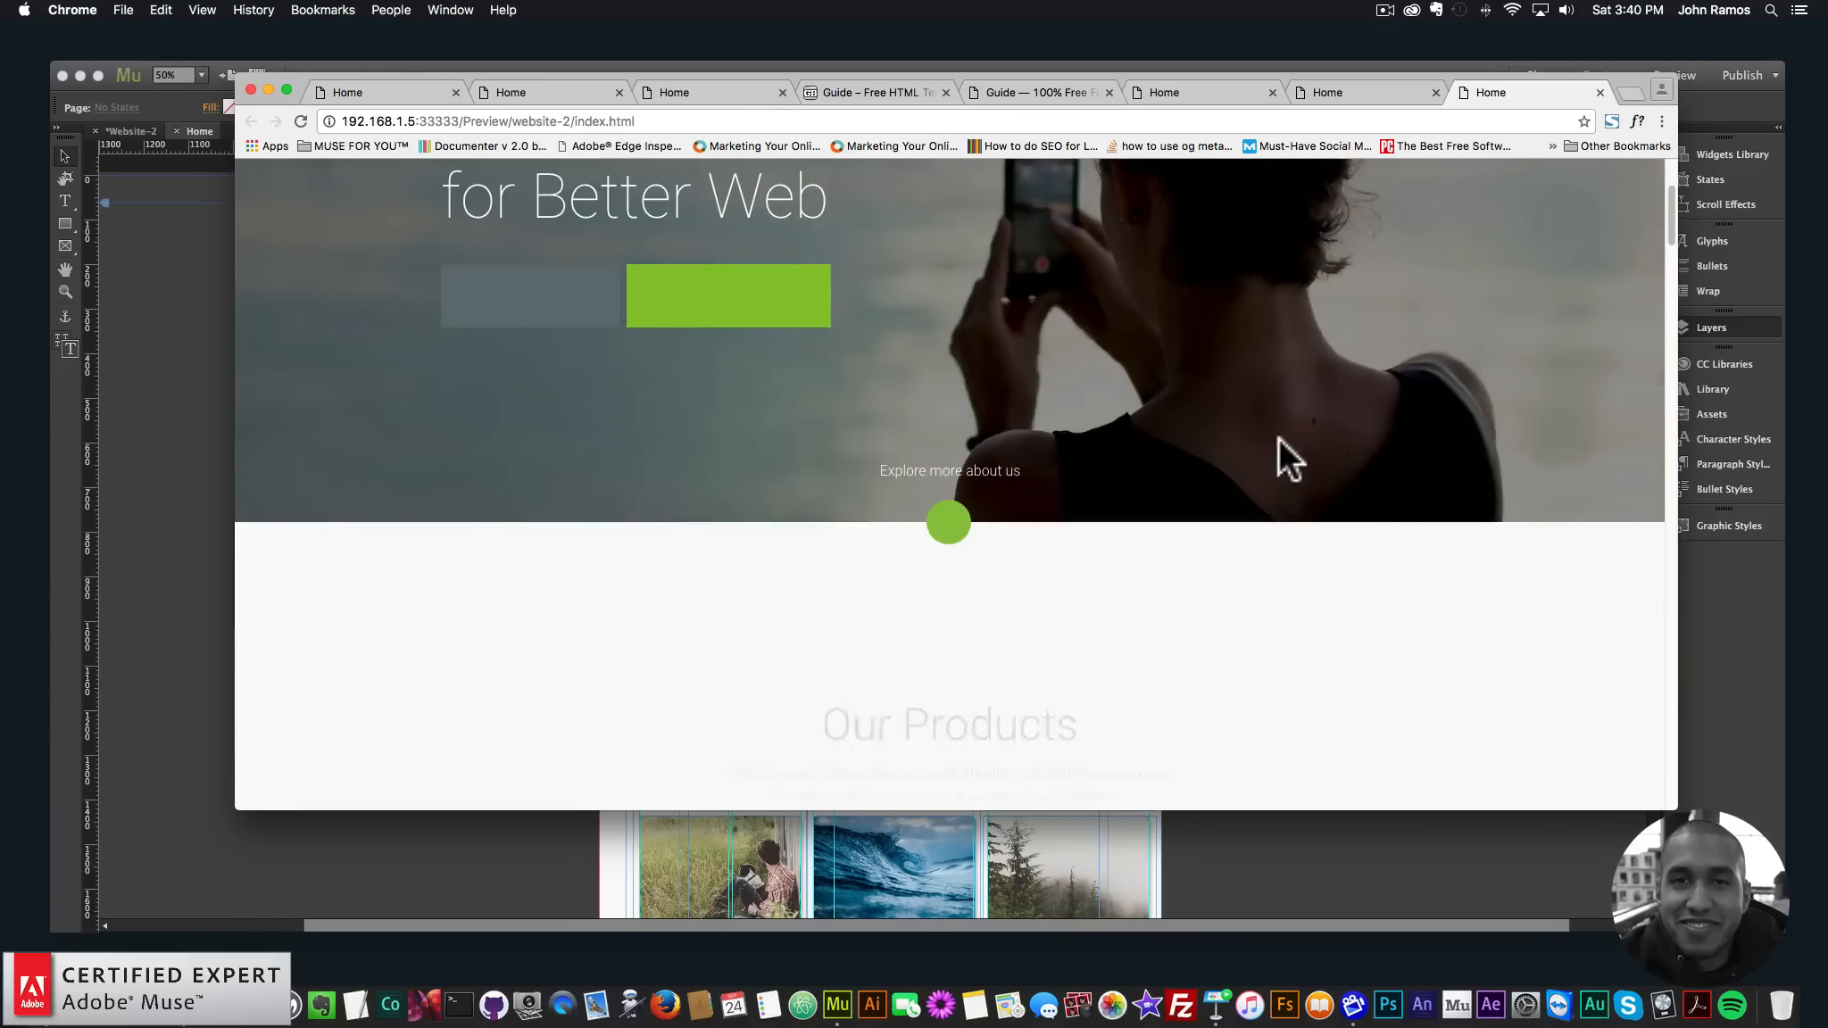
scroll(1278, 435, "up", 3)
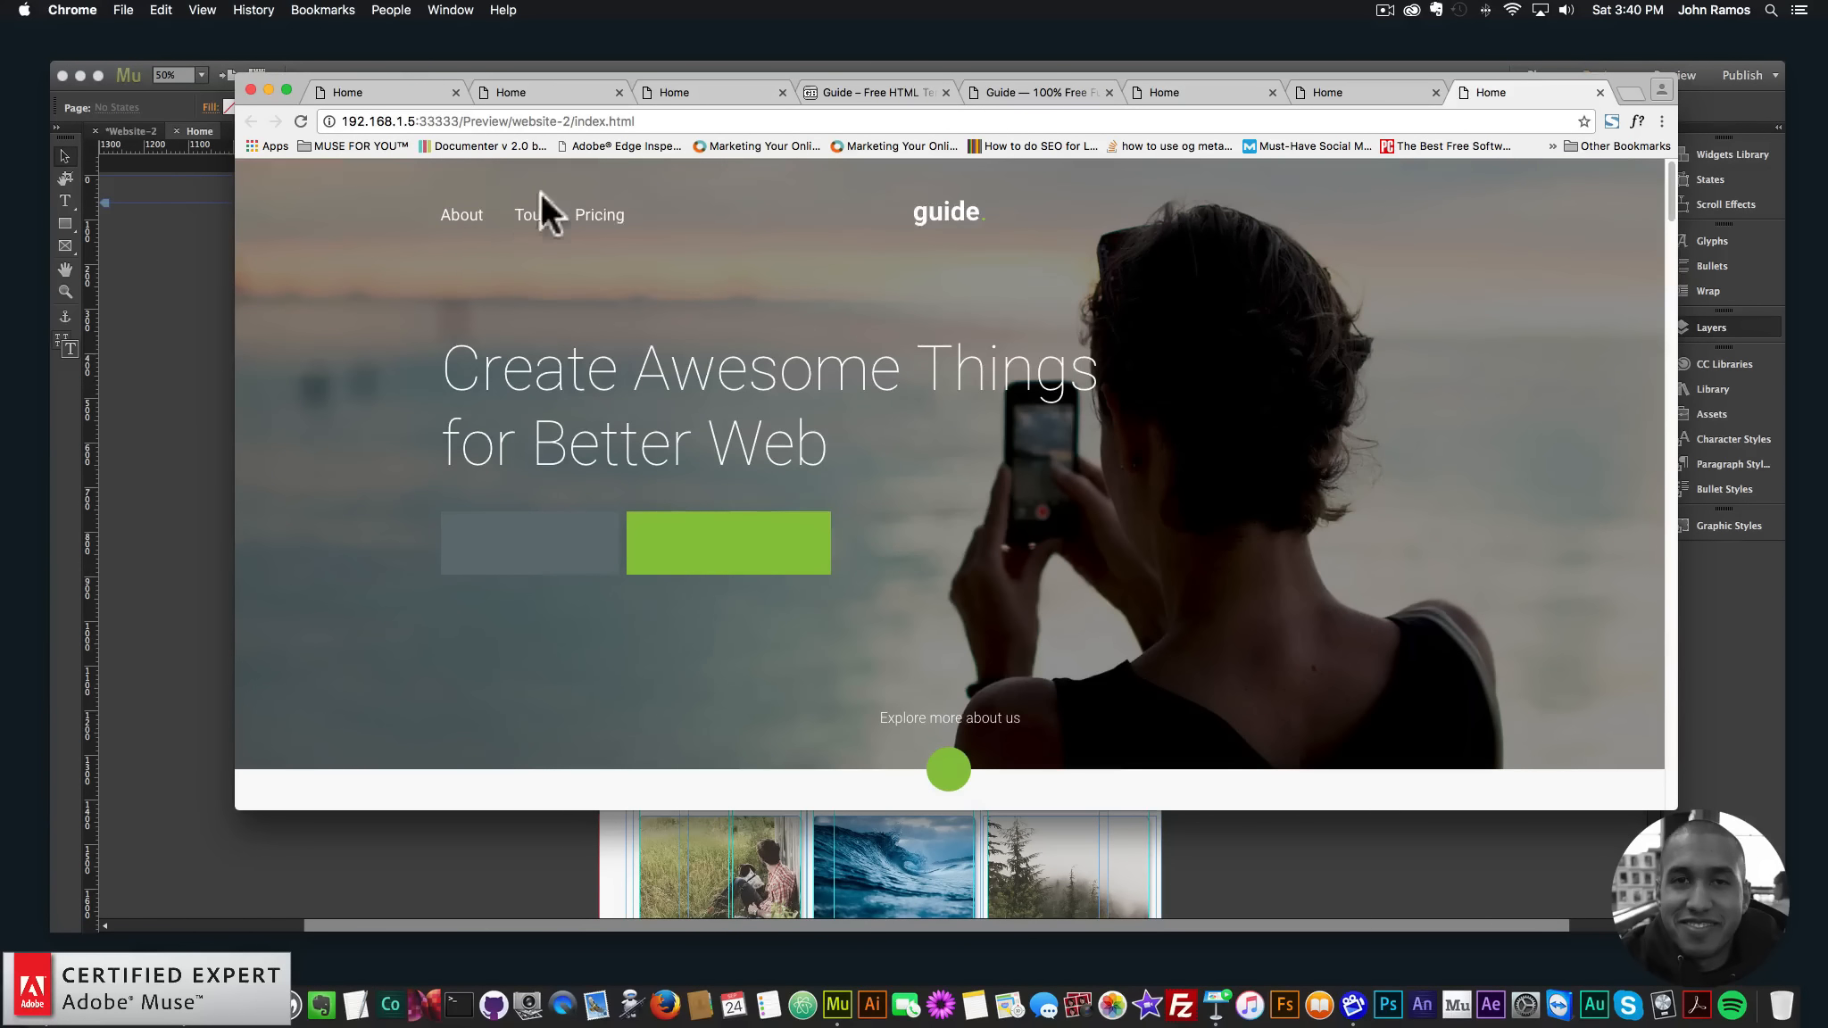
scroll(859, 464, "down", 5)
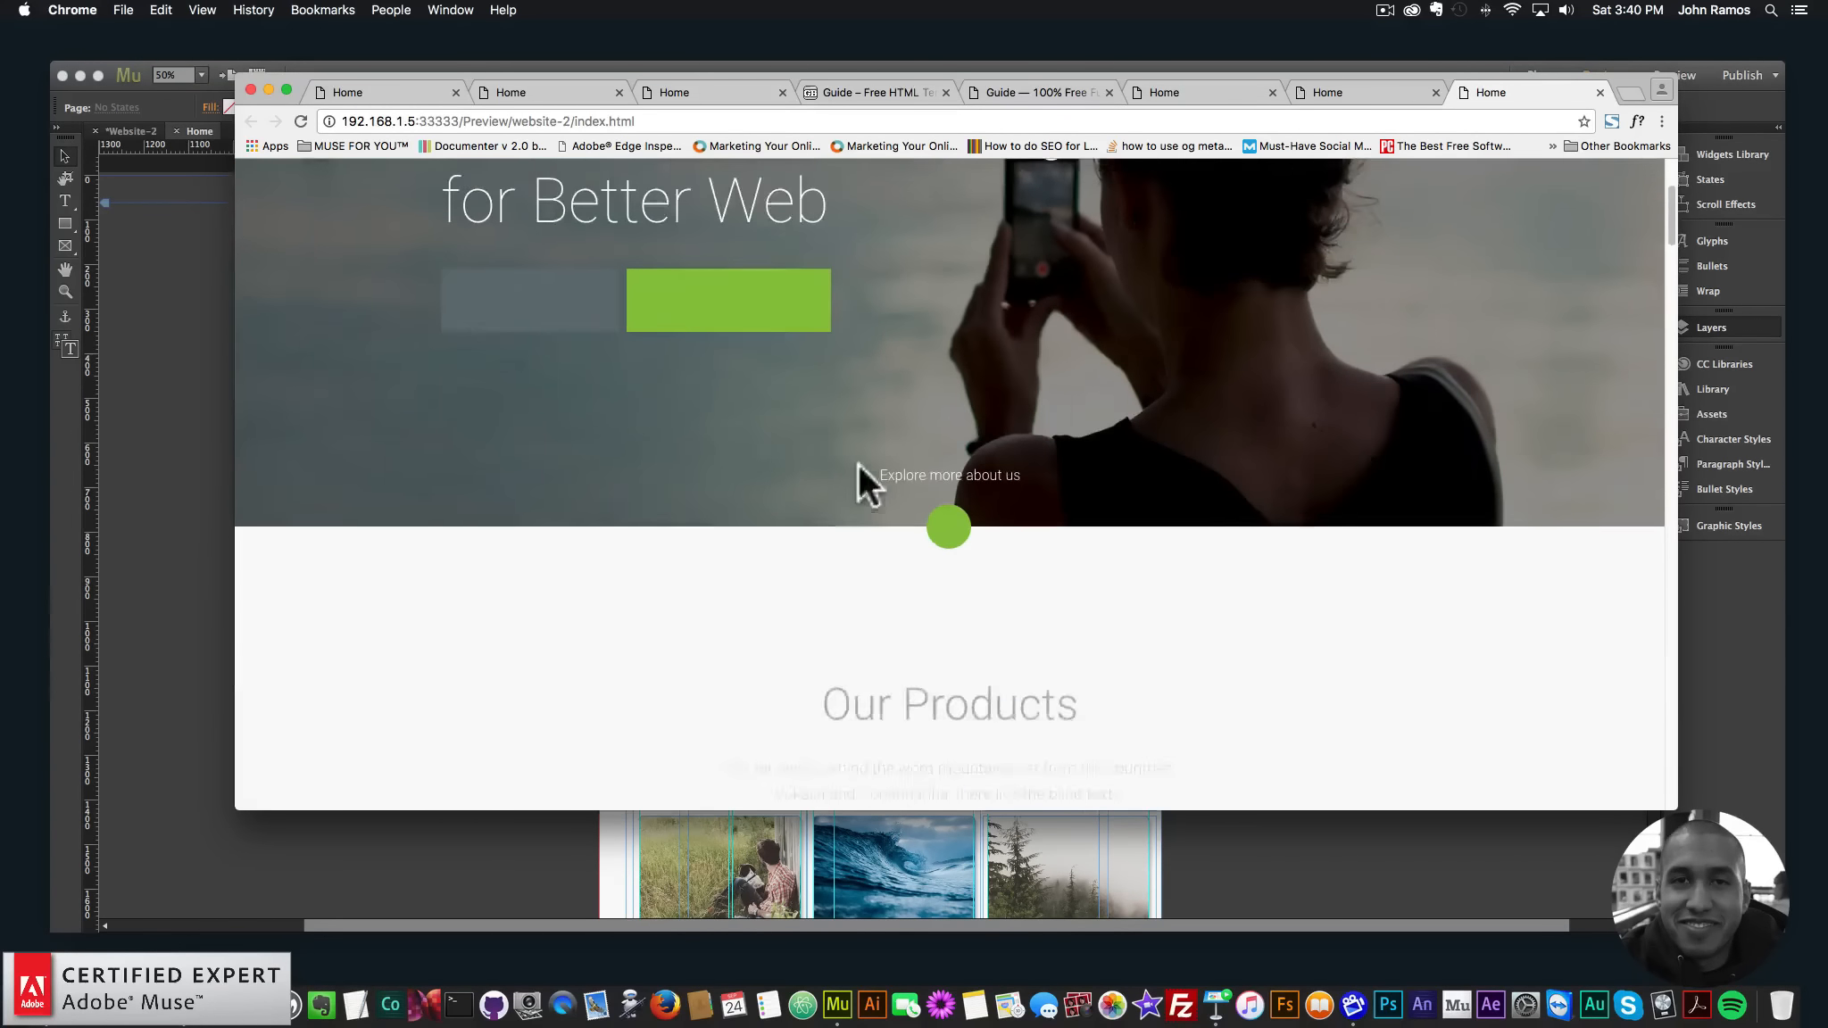
scroll(859, 464, "down", 15)
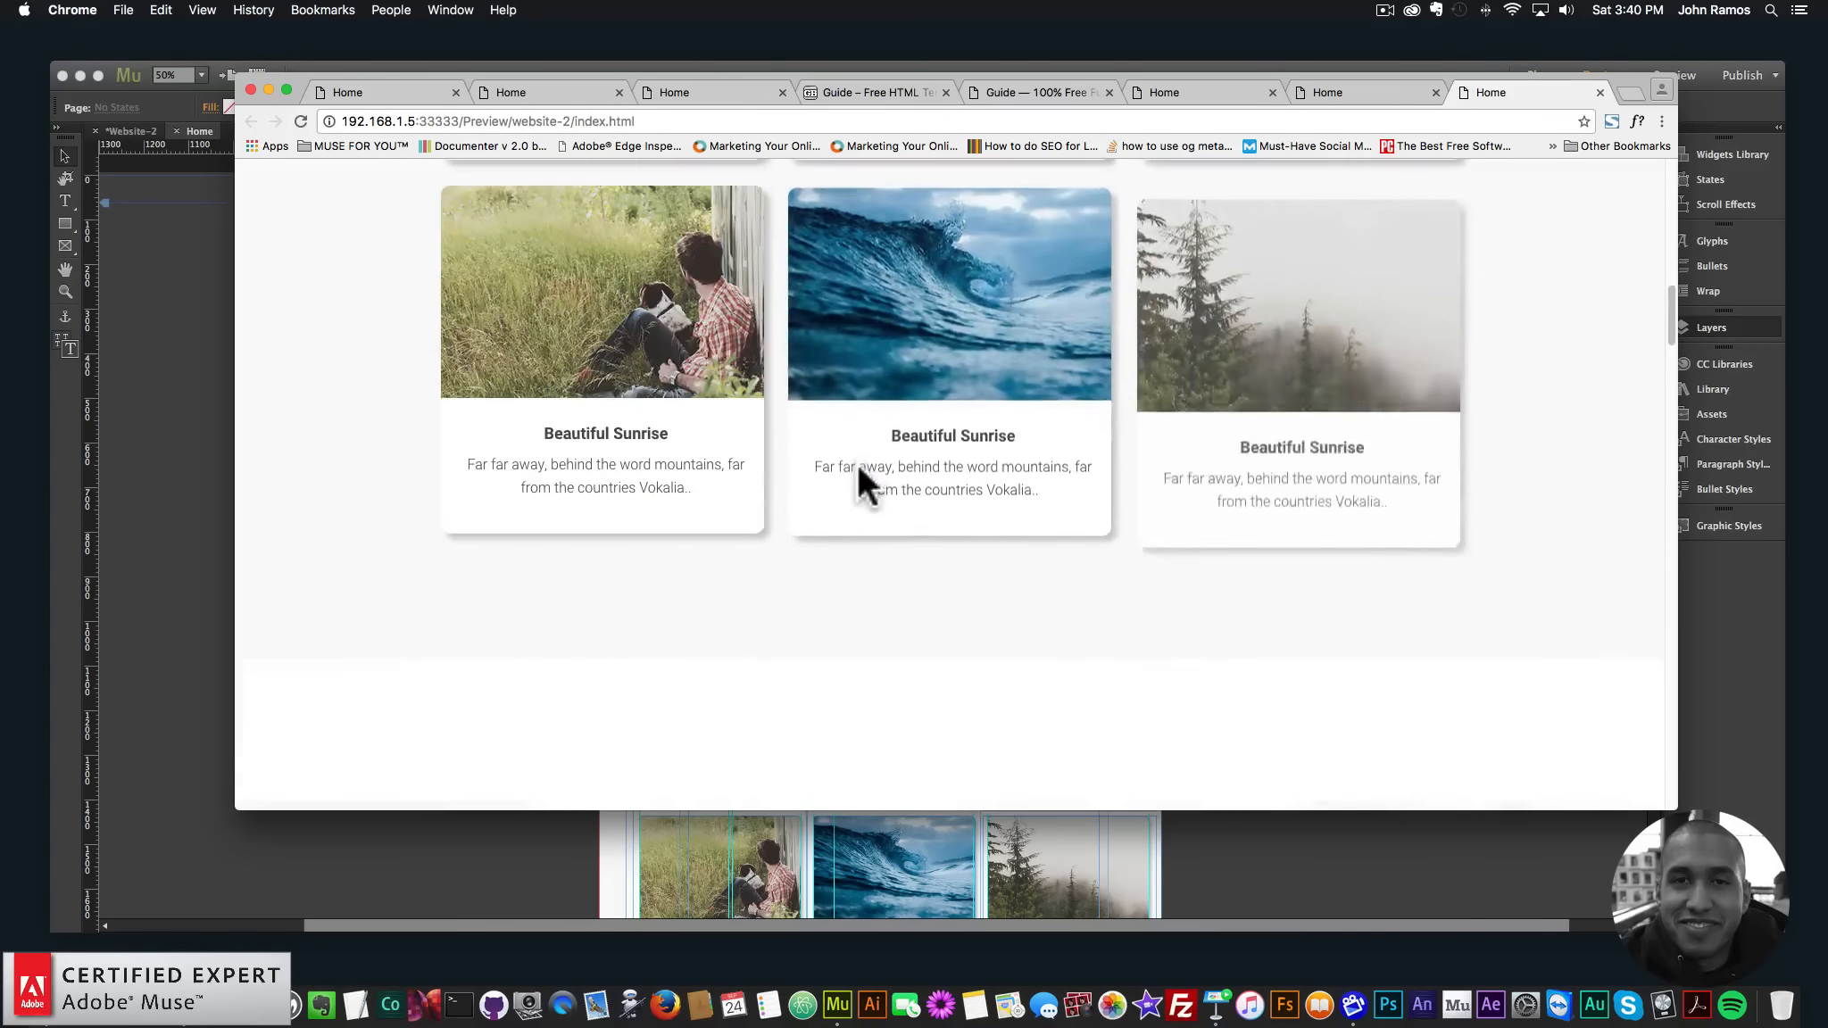
scroll(859, 468, "down", 15)
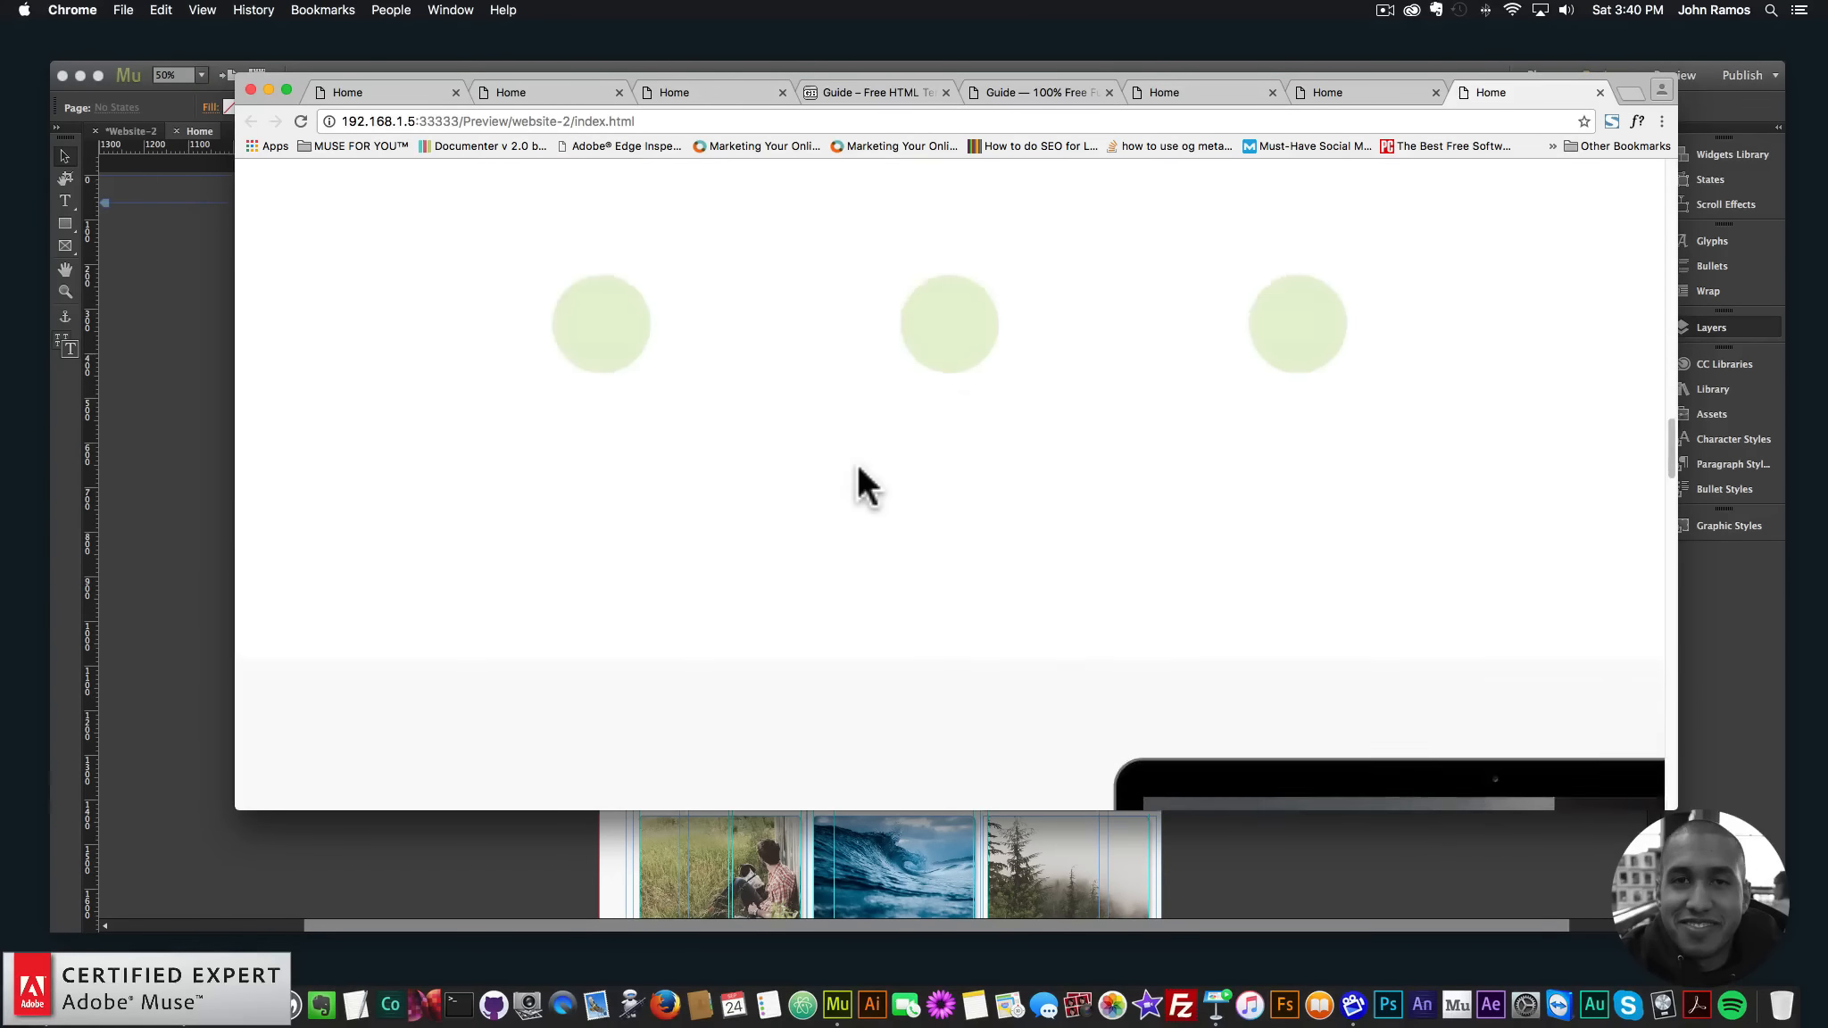
scroll(857, 464, "down", 10)
left_click_drag(1677, 496, 942, 453)
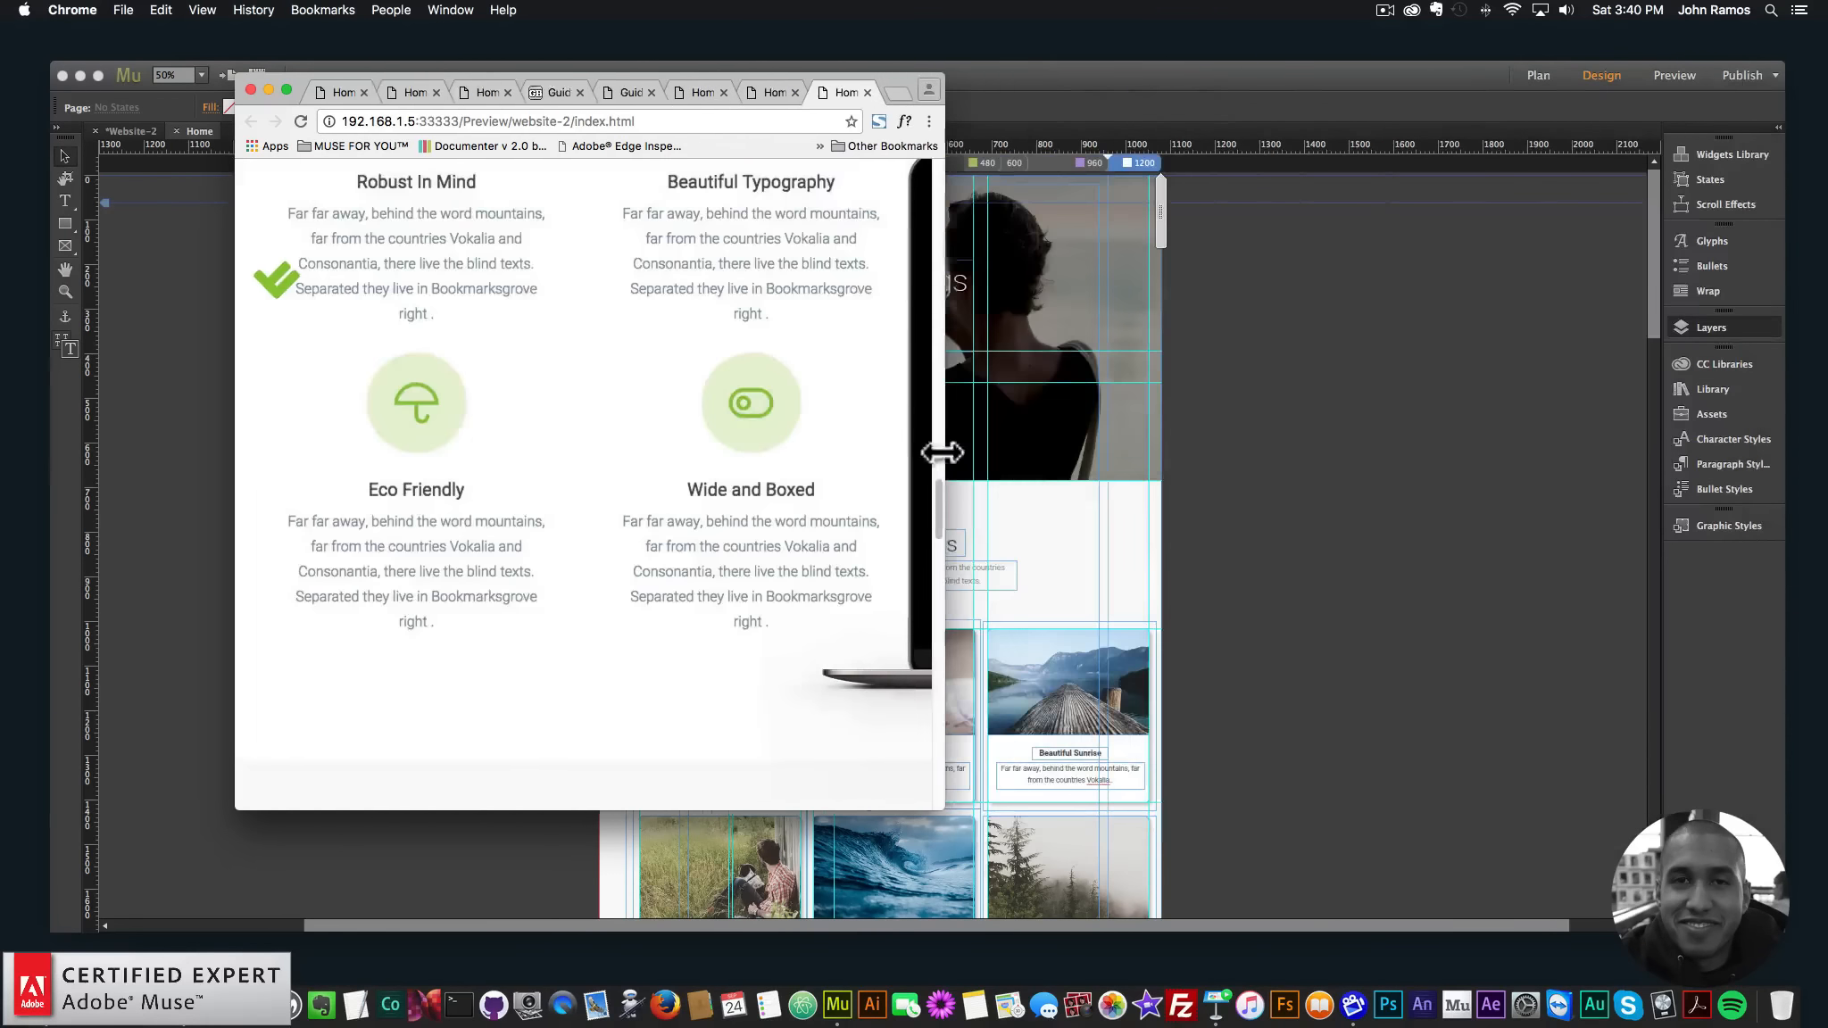
scroll(795, 408, "up", 20)
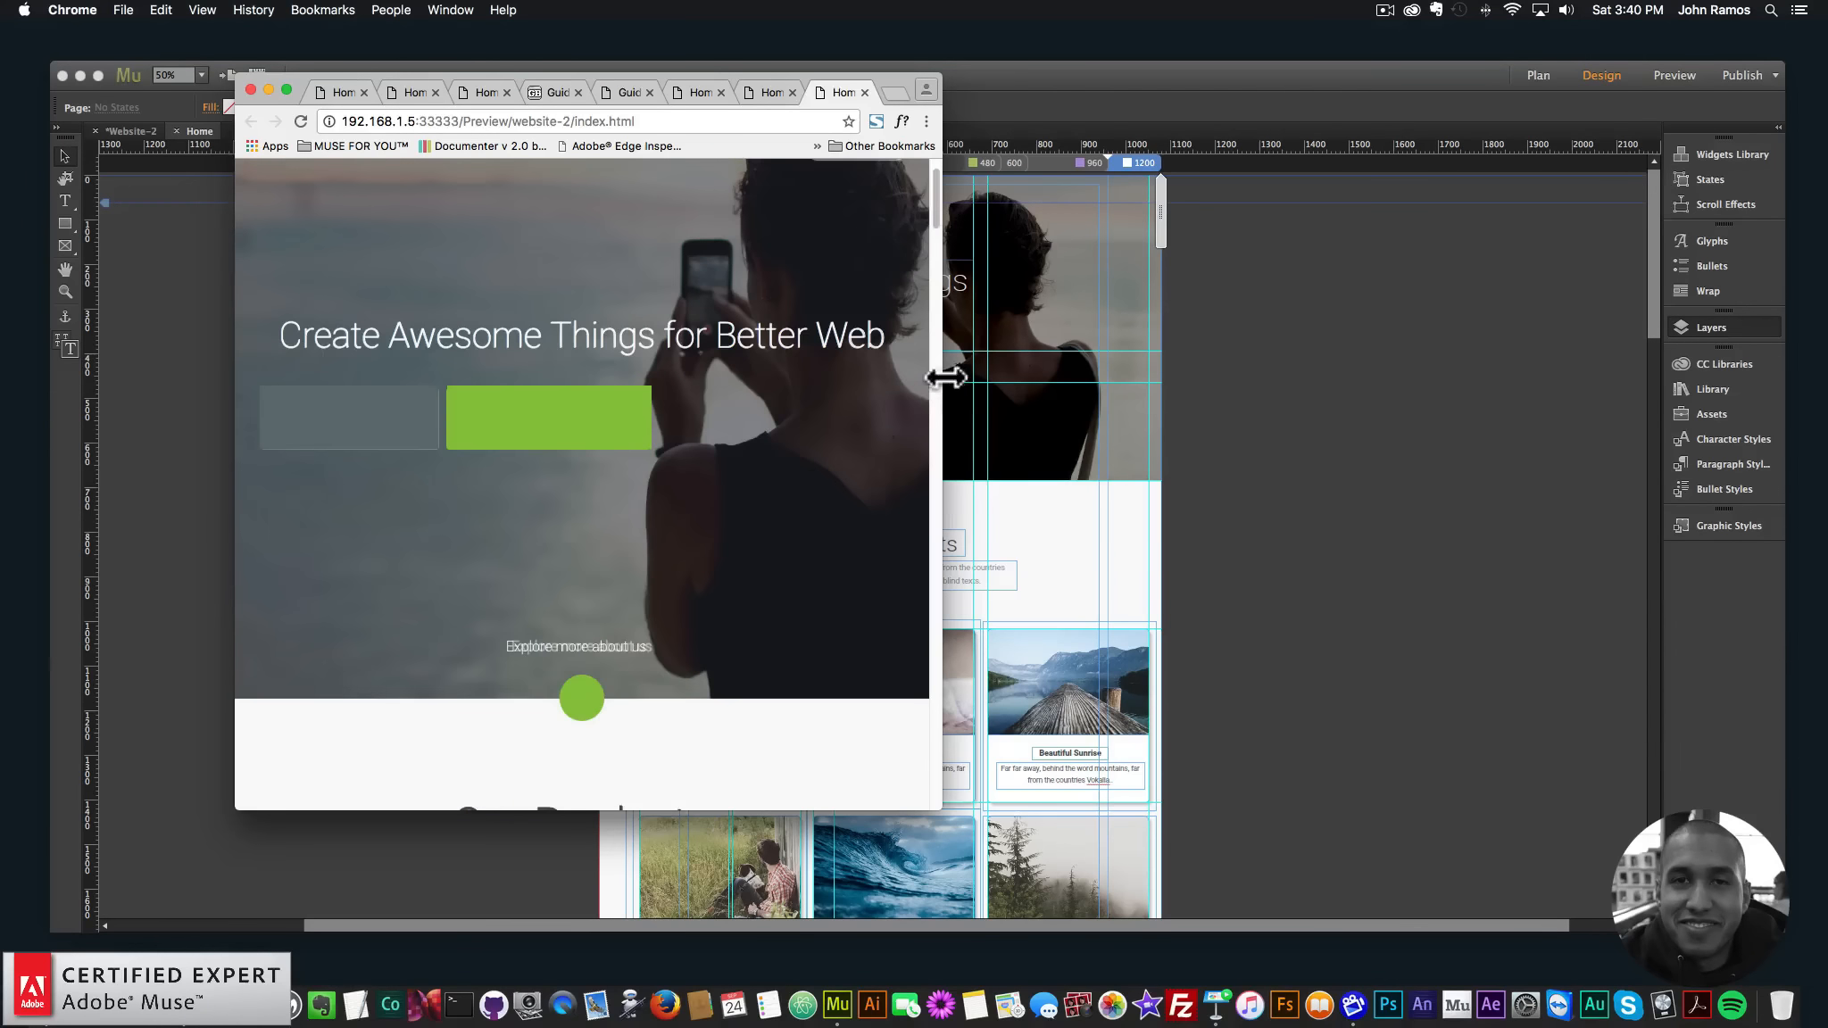
- Resize the browser window from both edges to test reflow in the lower page sections
left_click_drag(945, 377, 1796, 490)
scroll(1346, 482, "down", 10)
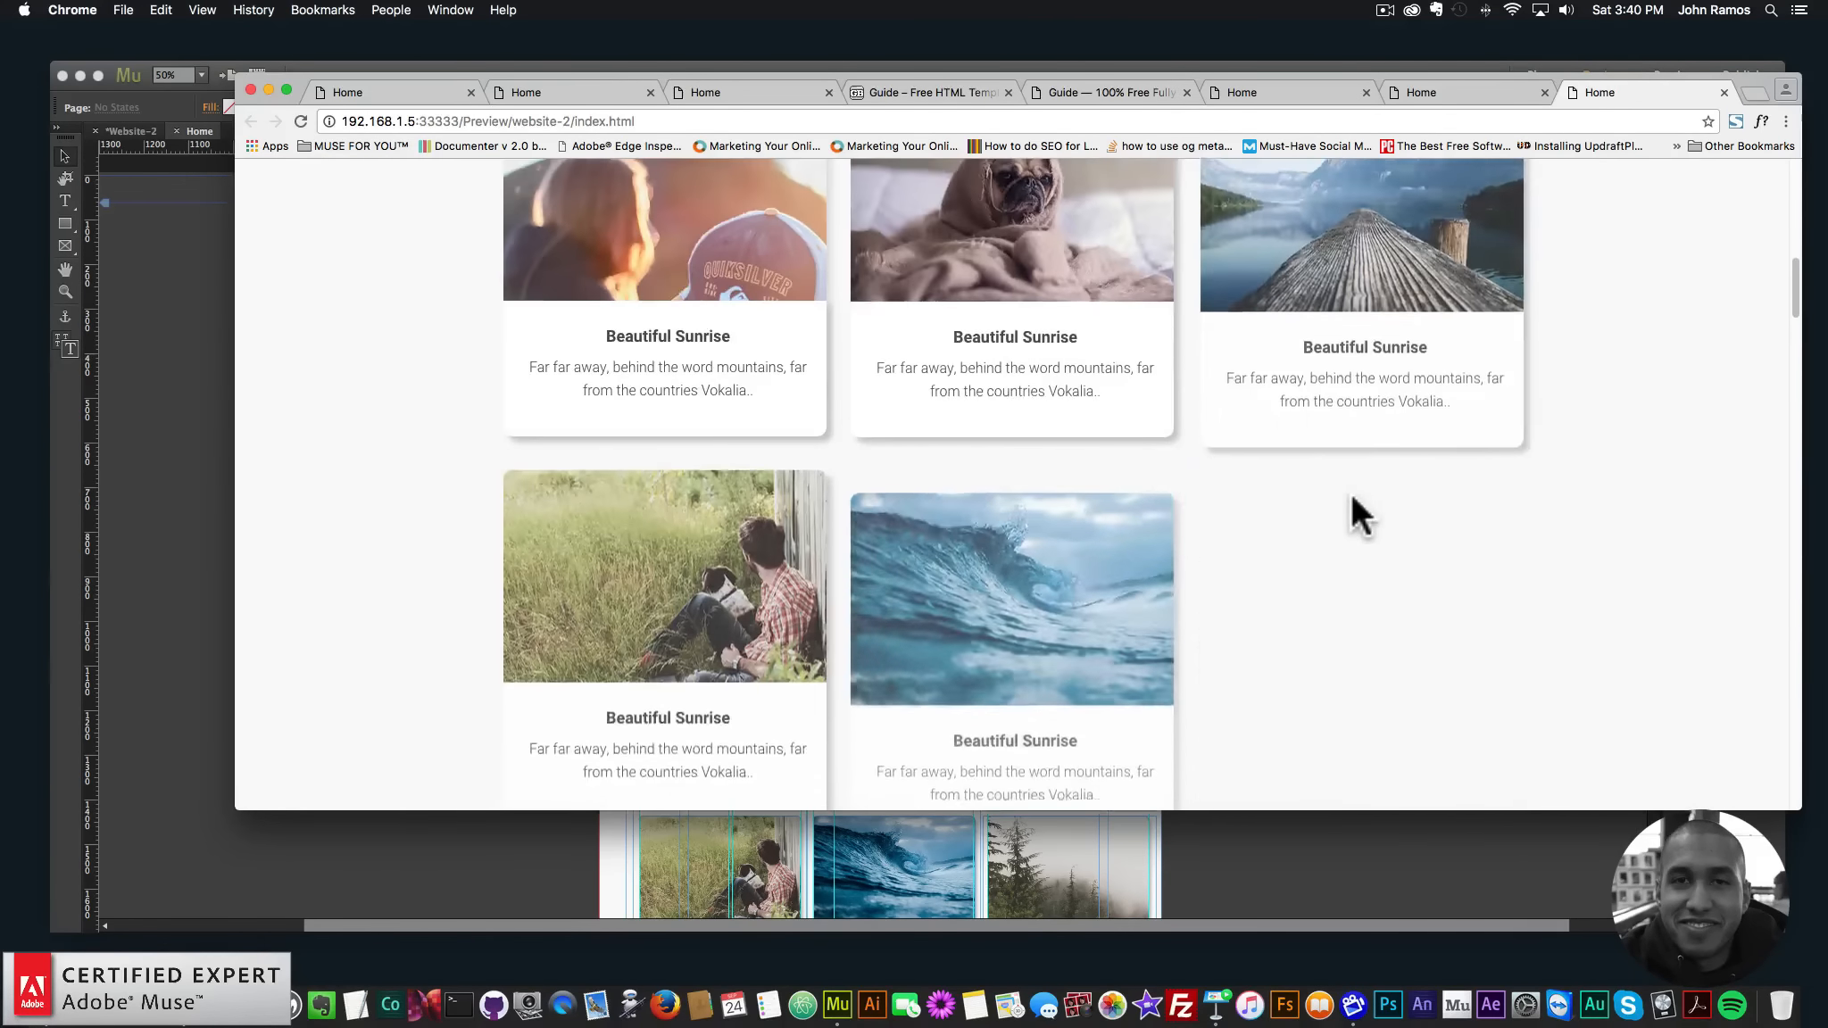
scroll(1351, 492, "down", 10)
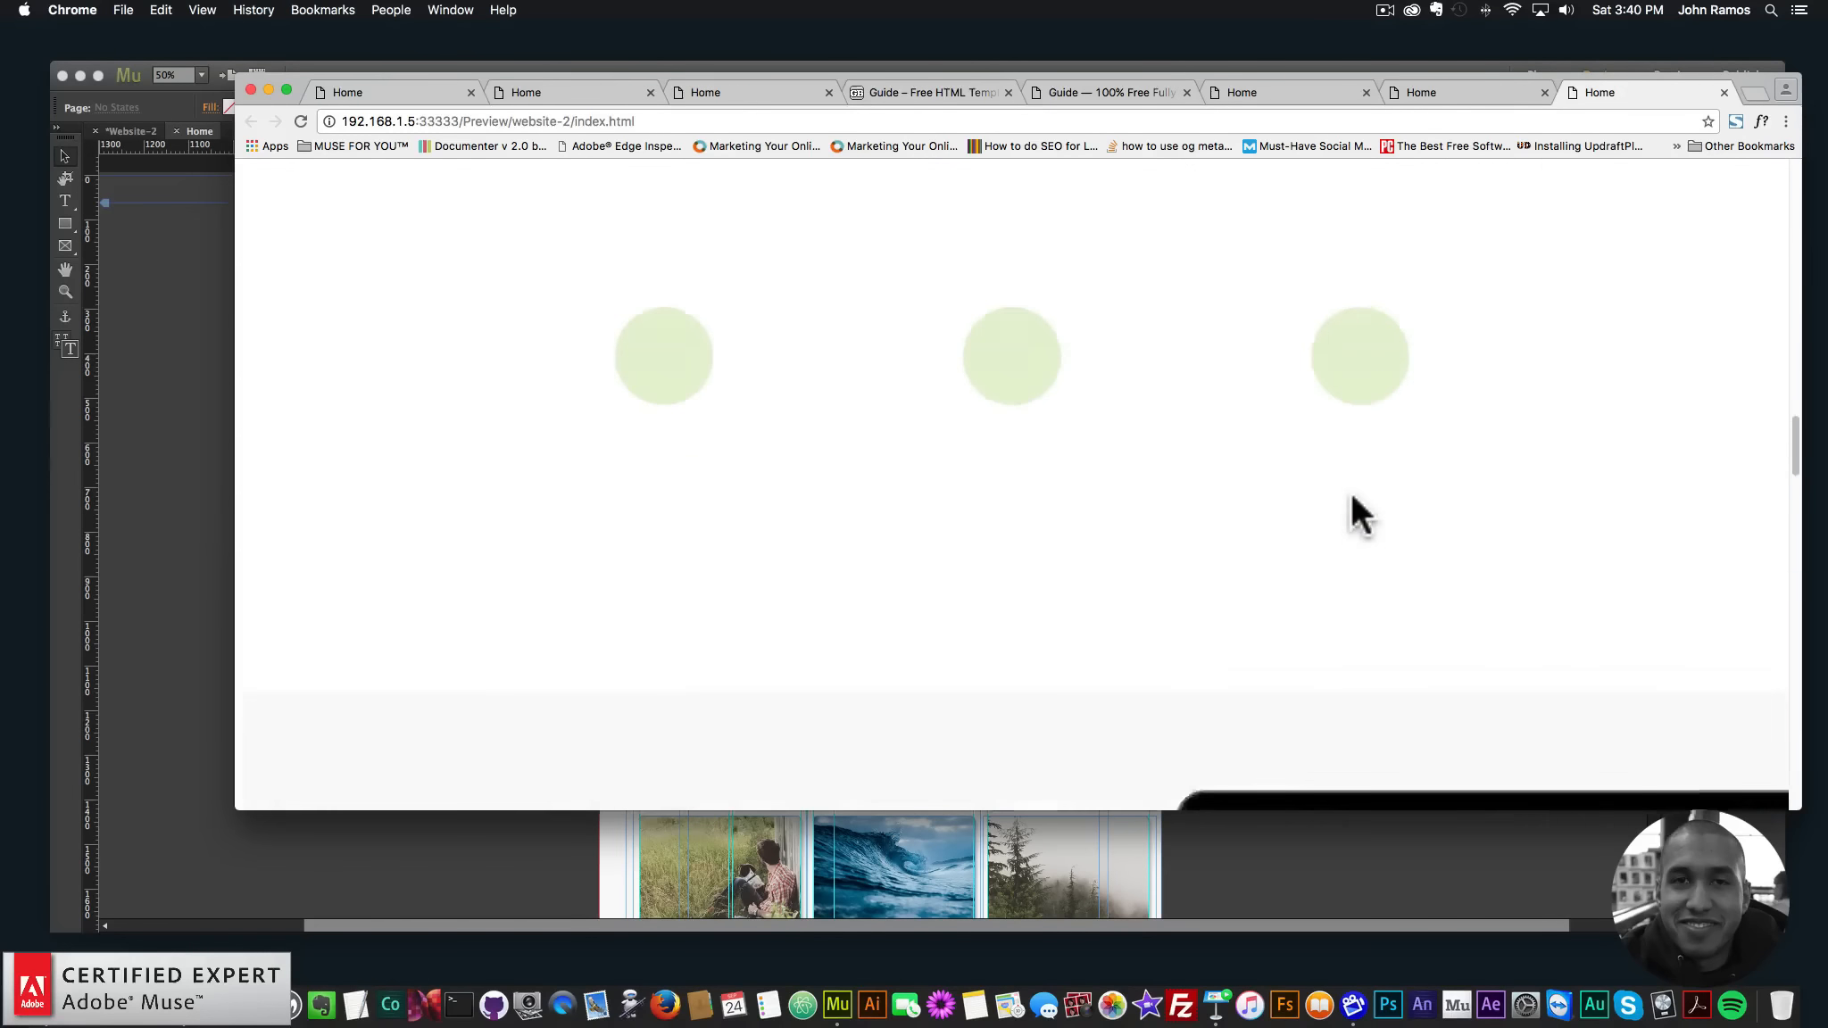
scroll(1351, 498, "down", 5)
mouse_move(1802, 426)
left_mouse_down()
mouse_move(890, 433)
mouse_move(1781, 442)
left_mouse_up()
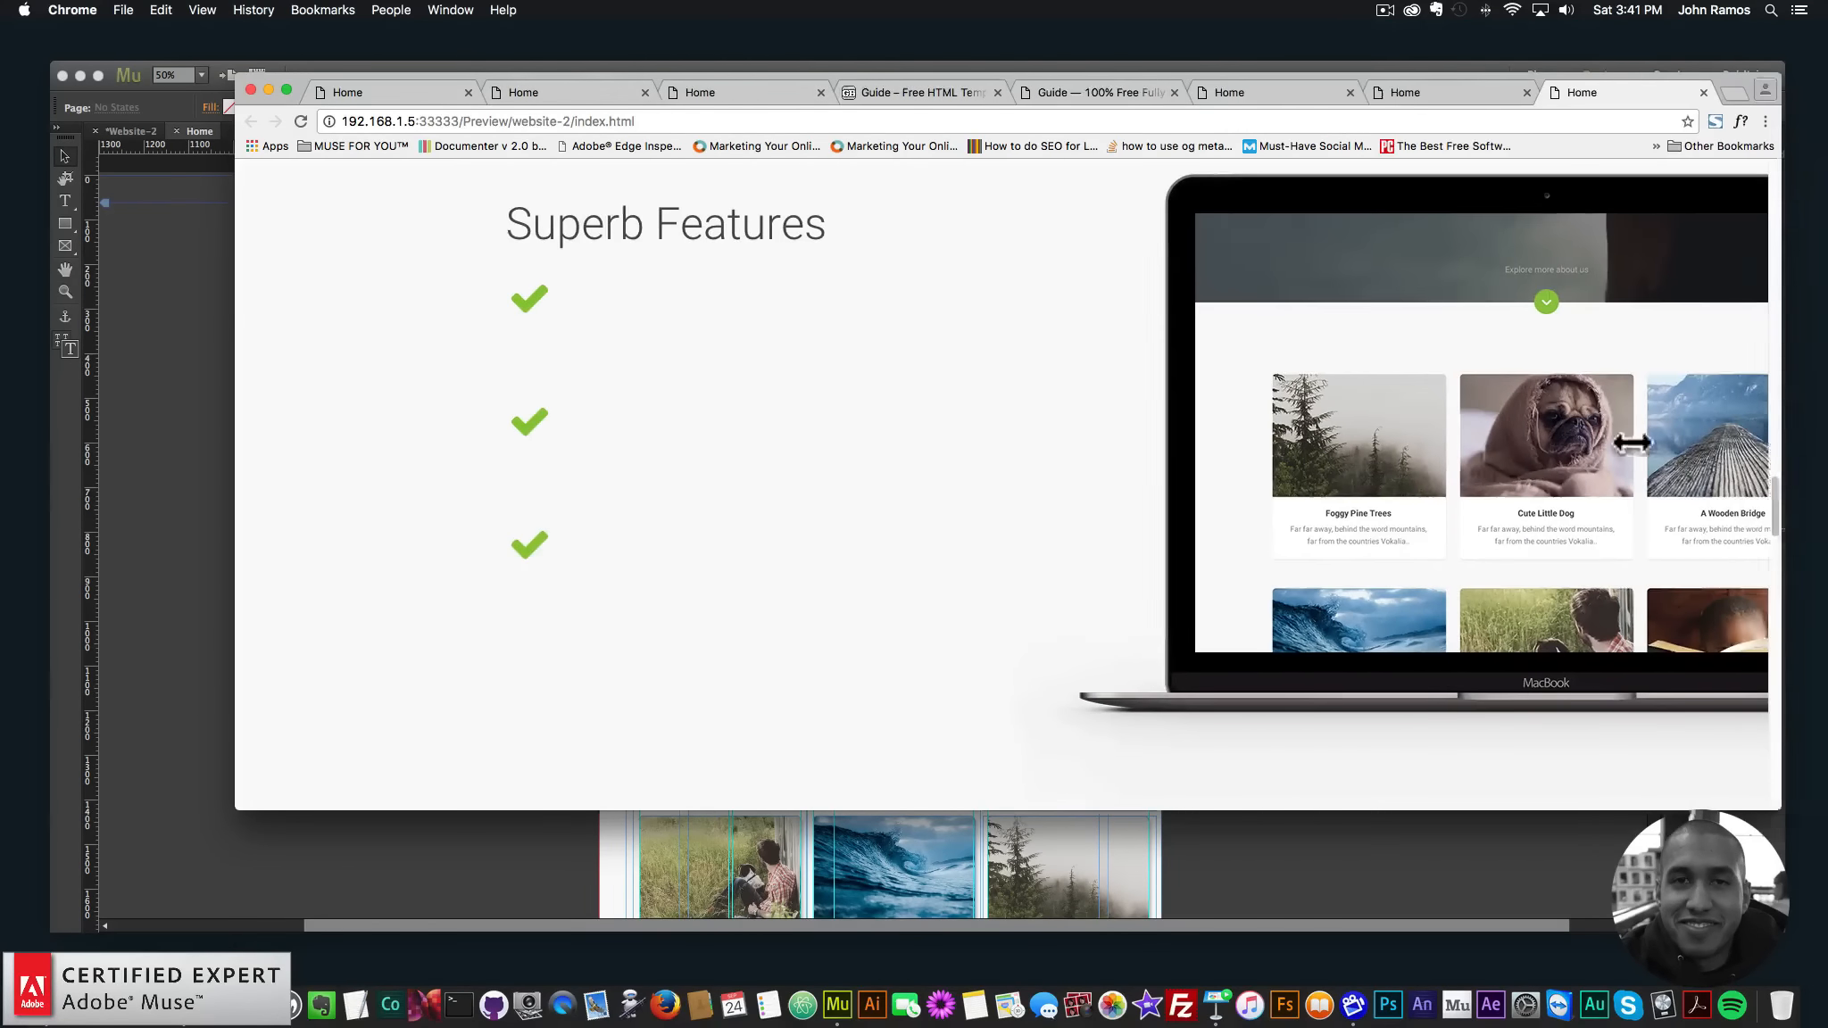
left_click_drag(1633, 442, 1803, 398)
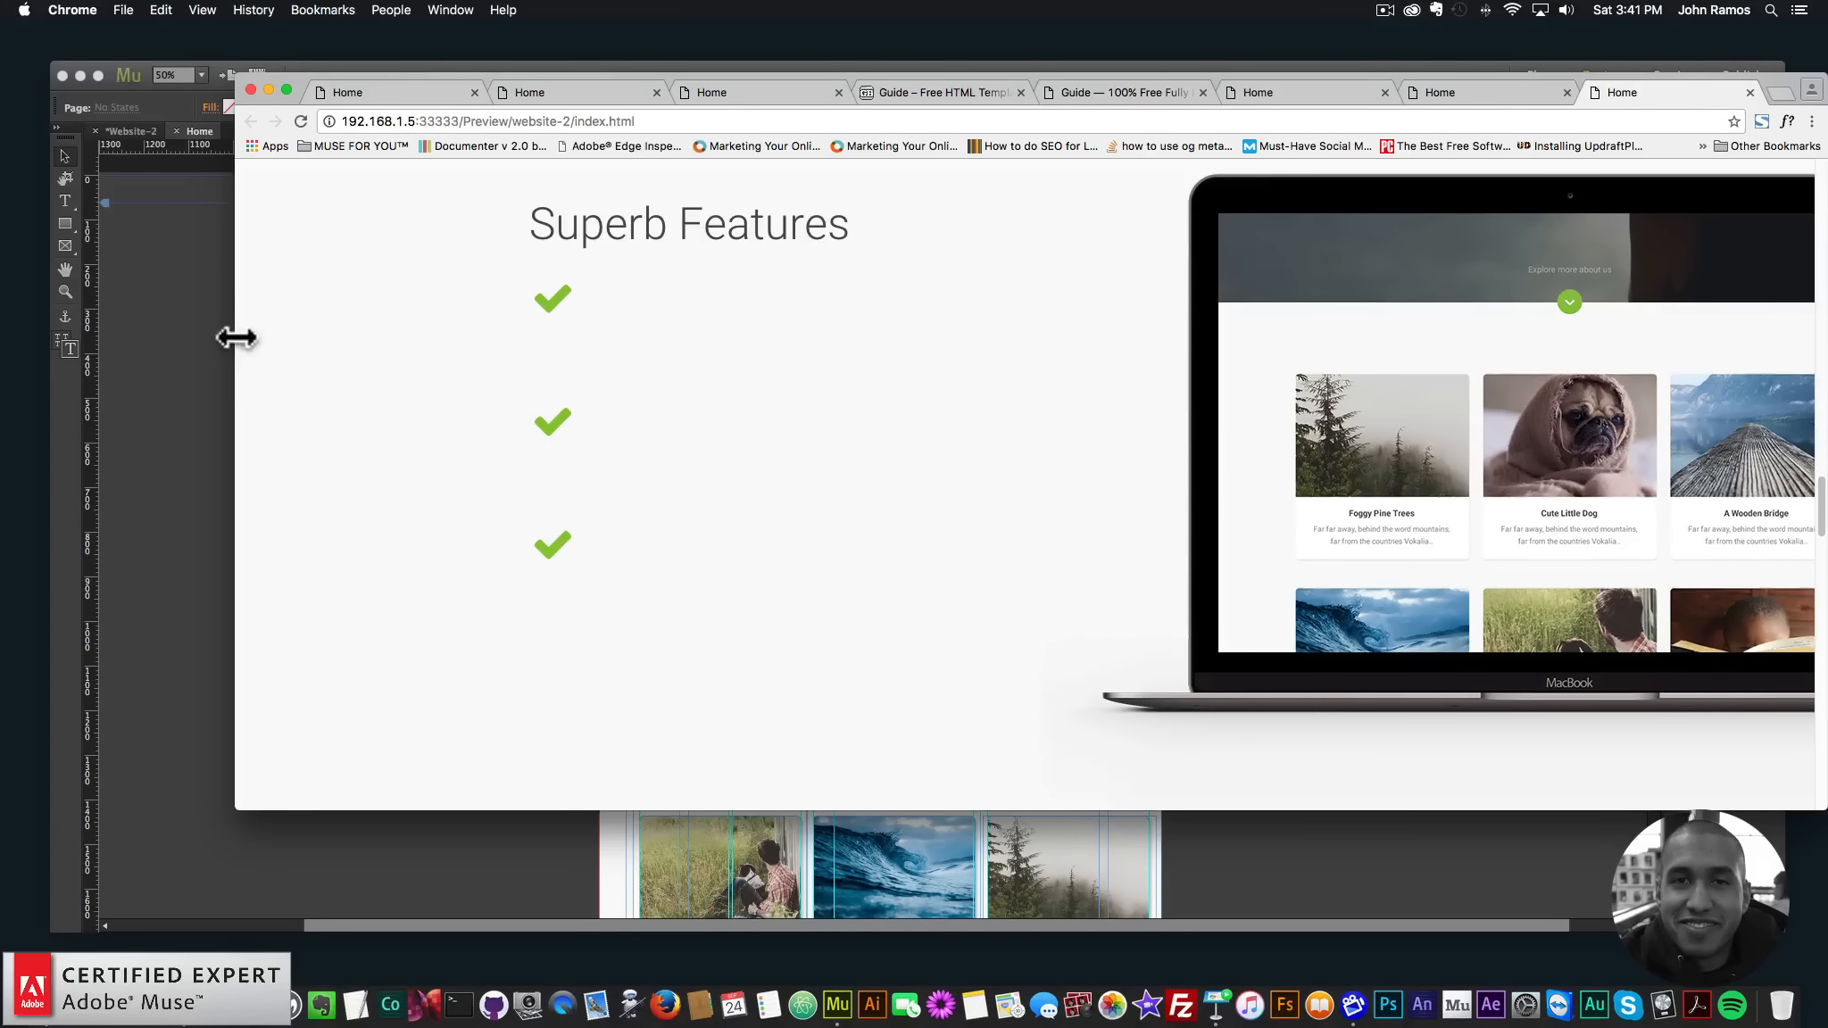
left_click_drag(235, 337, 173, 433)
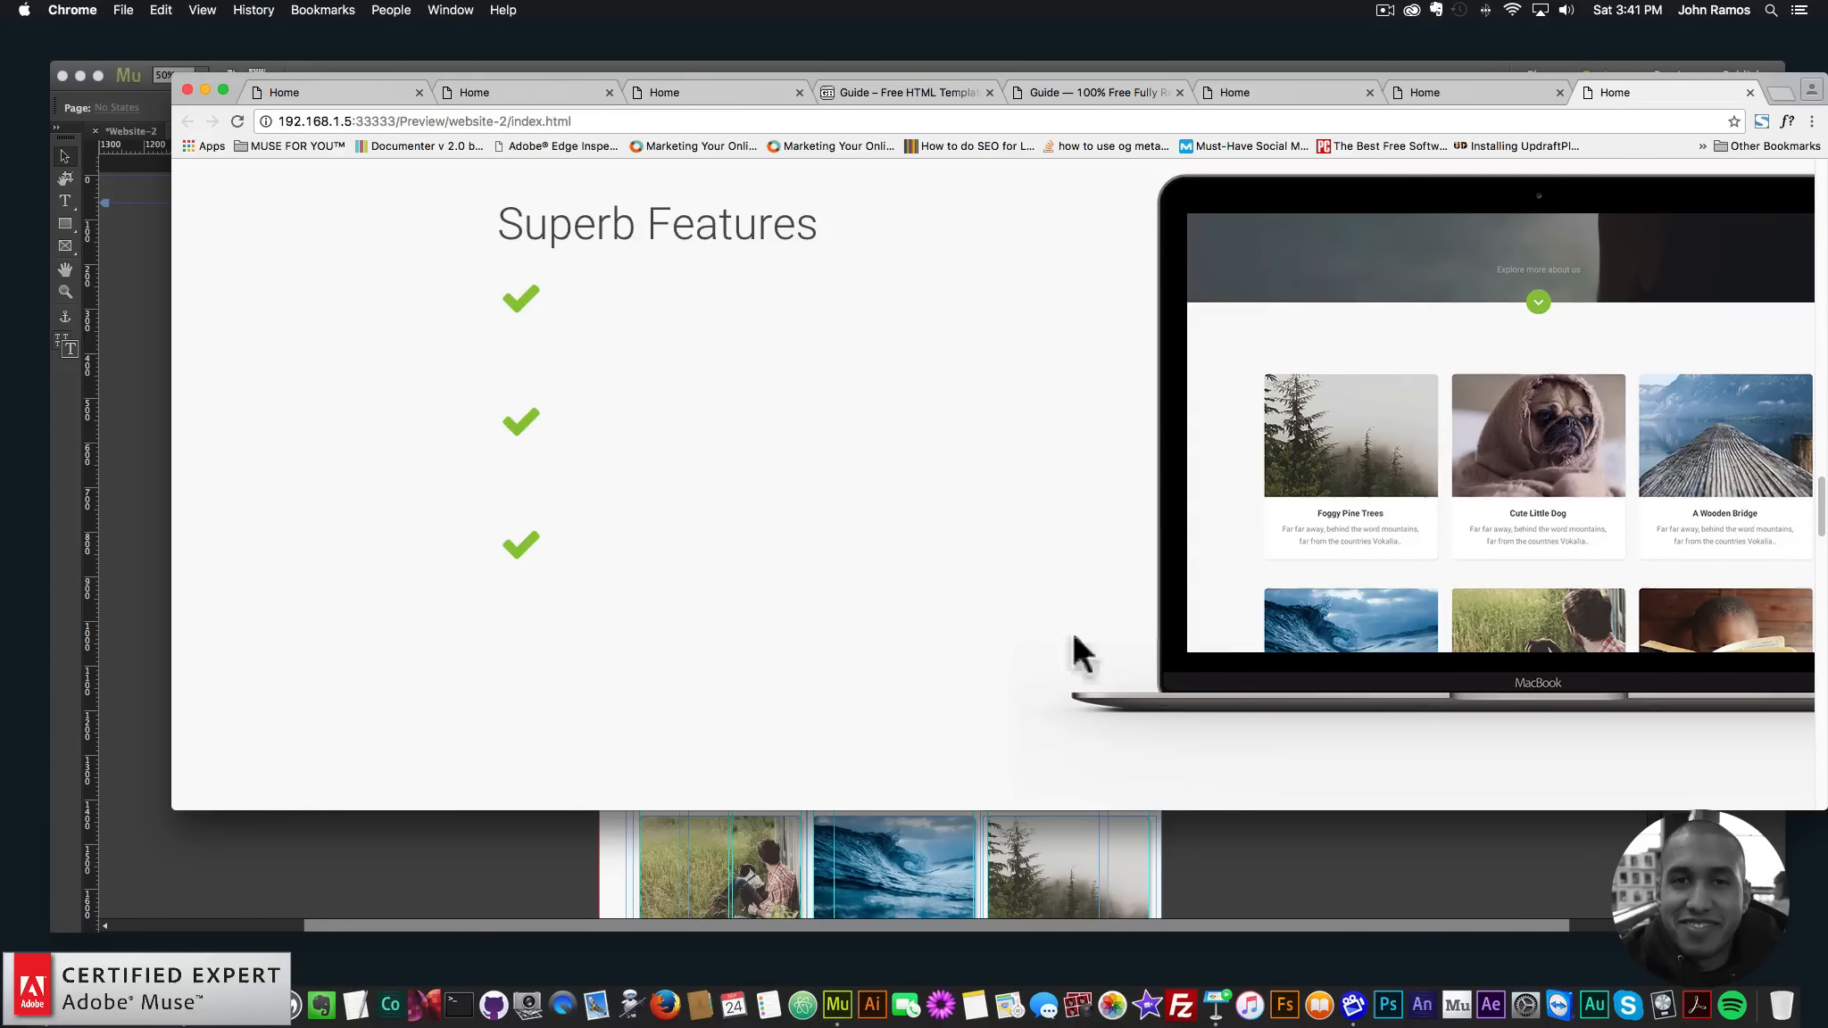
left_click_drag(1817, 469, 1694, 616)
- Back in Muse, hide the FireShot 960 layer and re-export the Home page browser preview
left_click(1660, 522)
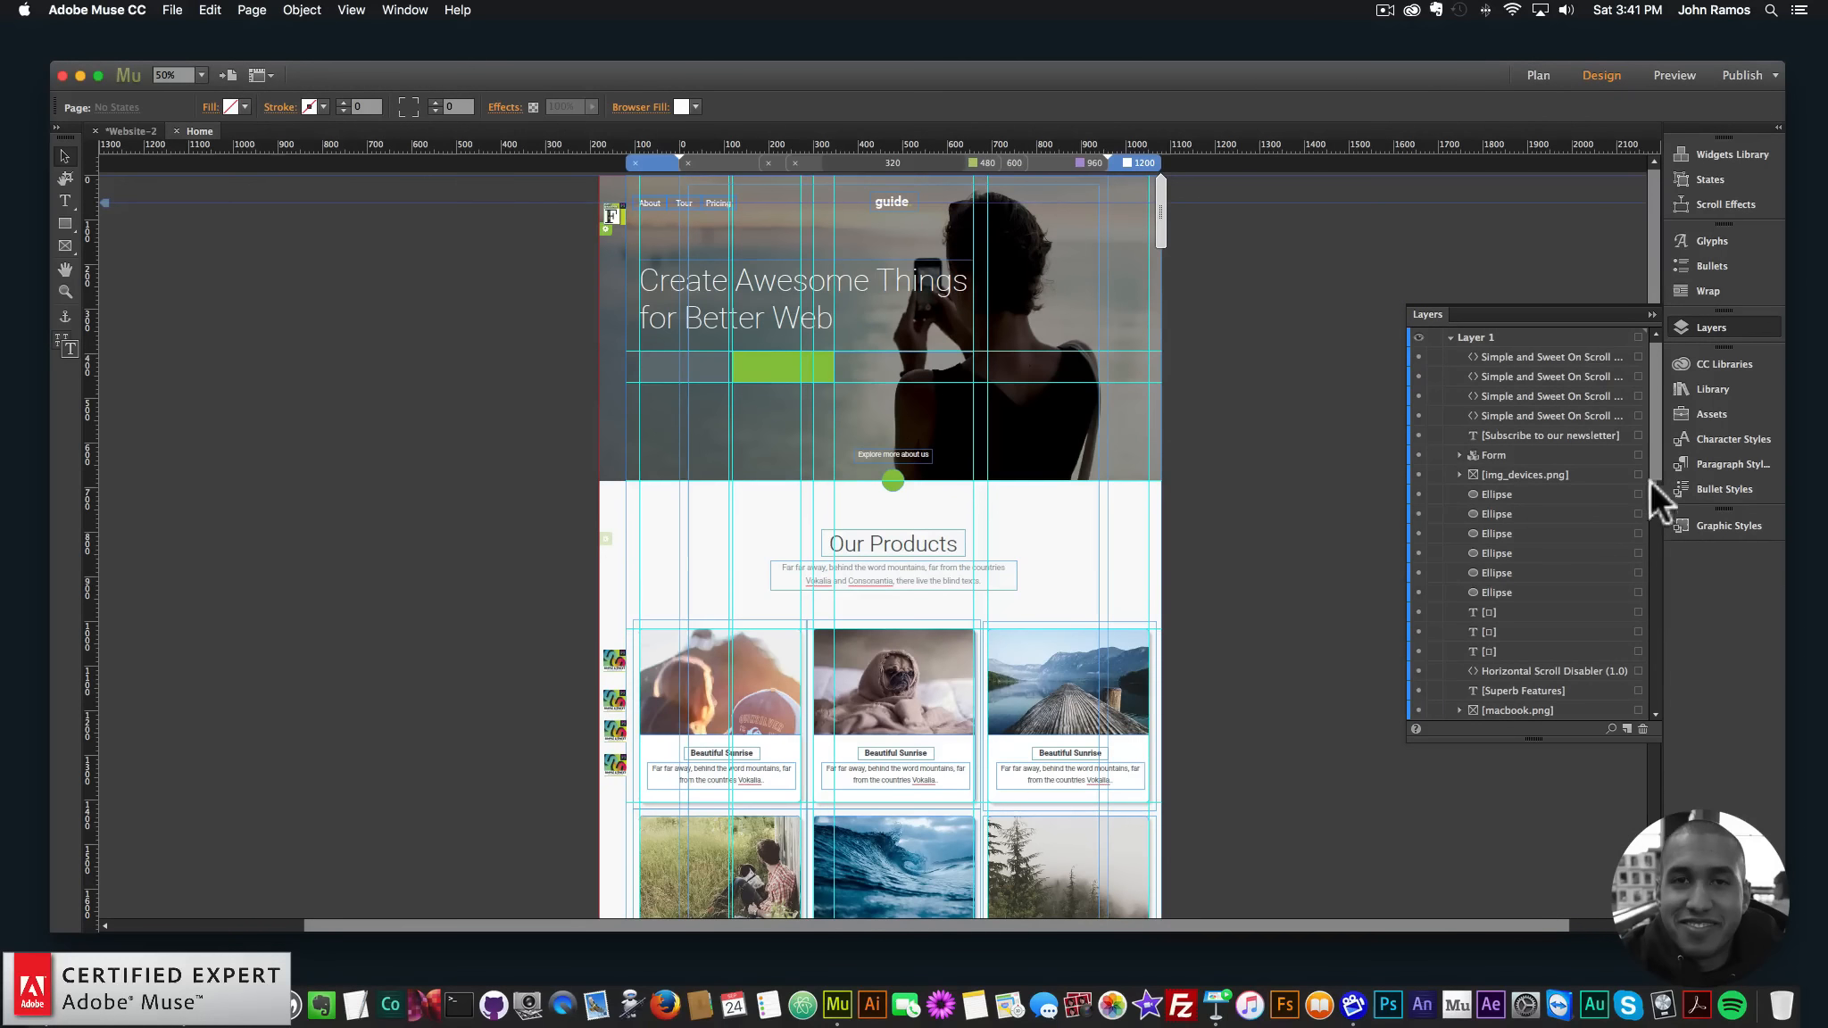
left_click_drag(1653, 456, 1651, 650)
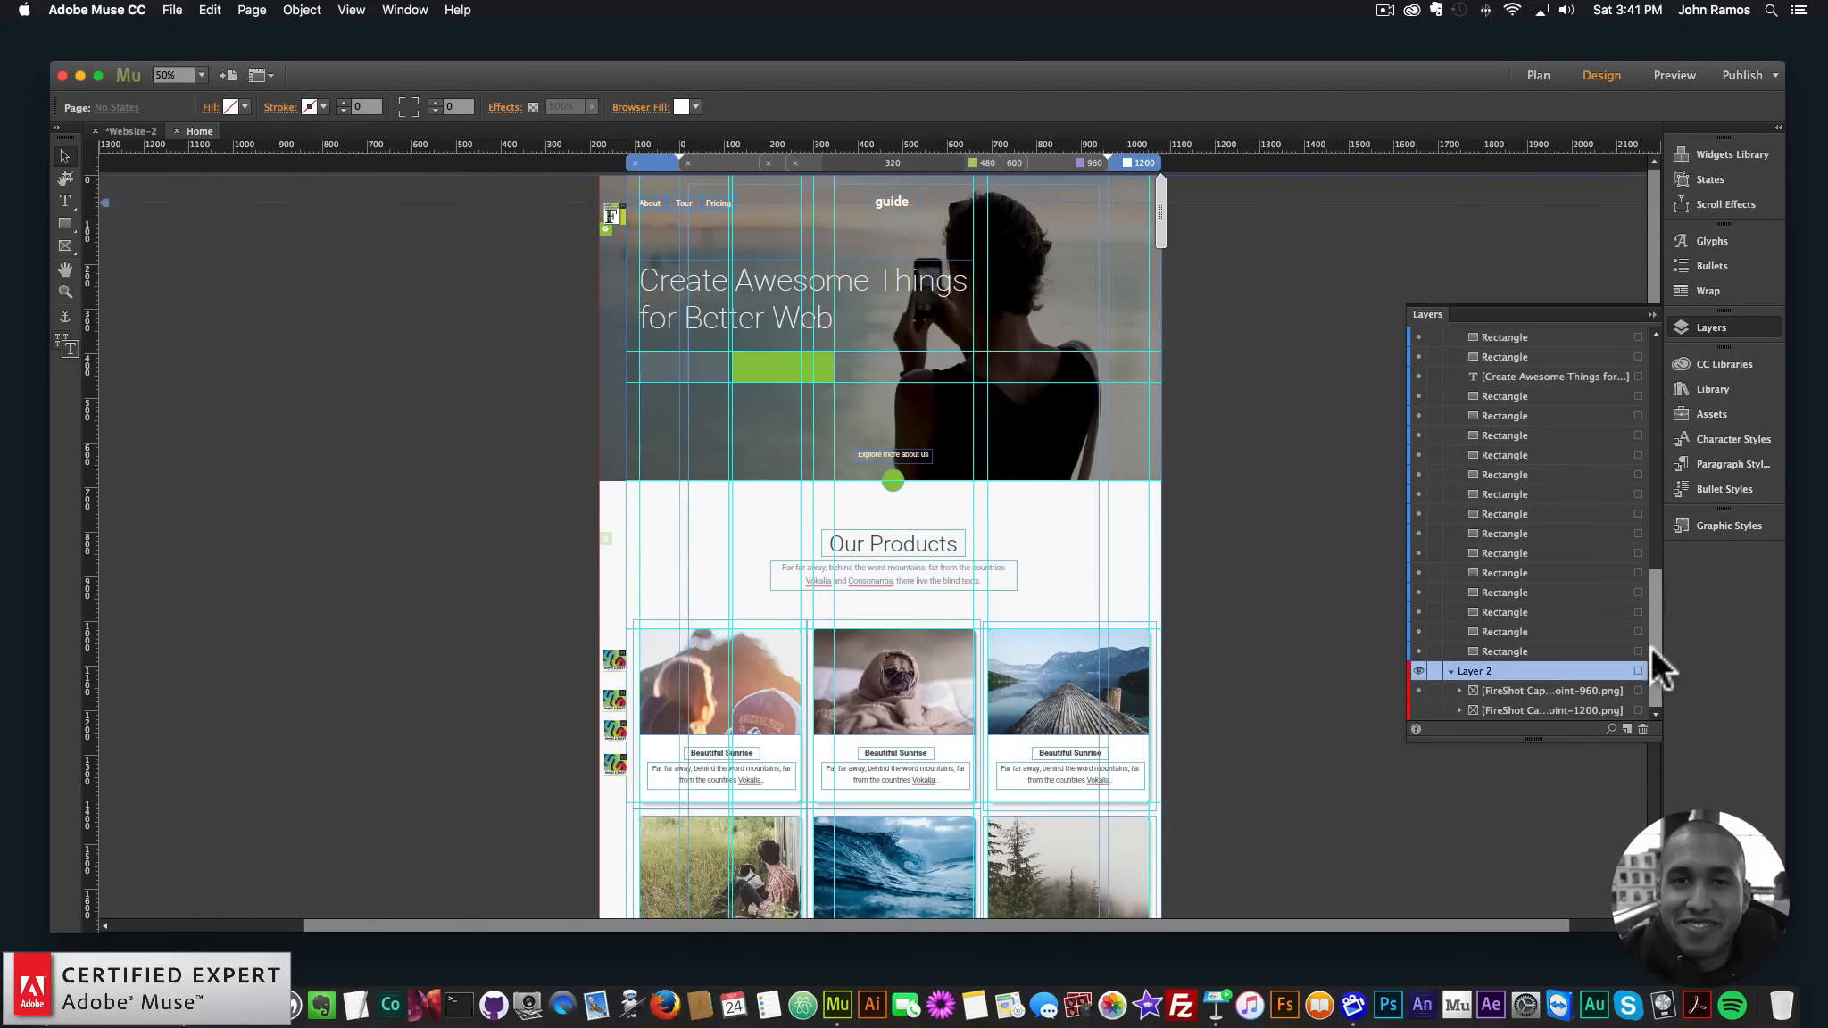
left_click(1418, 691)
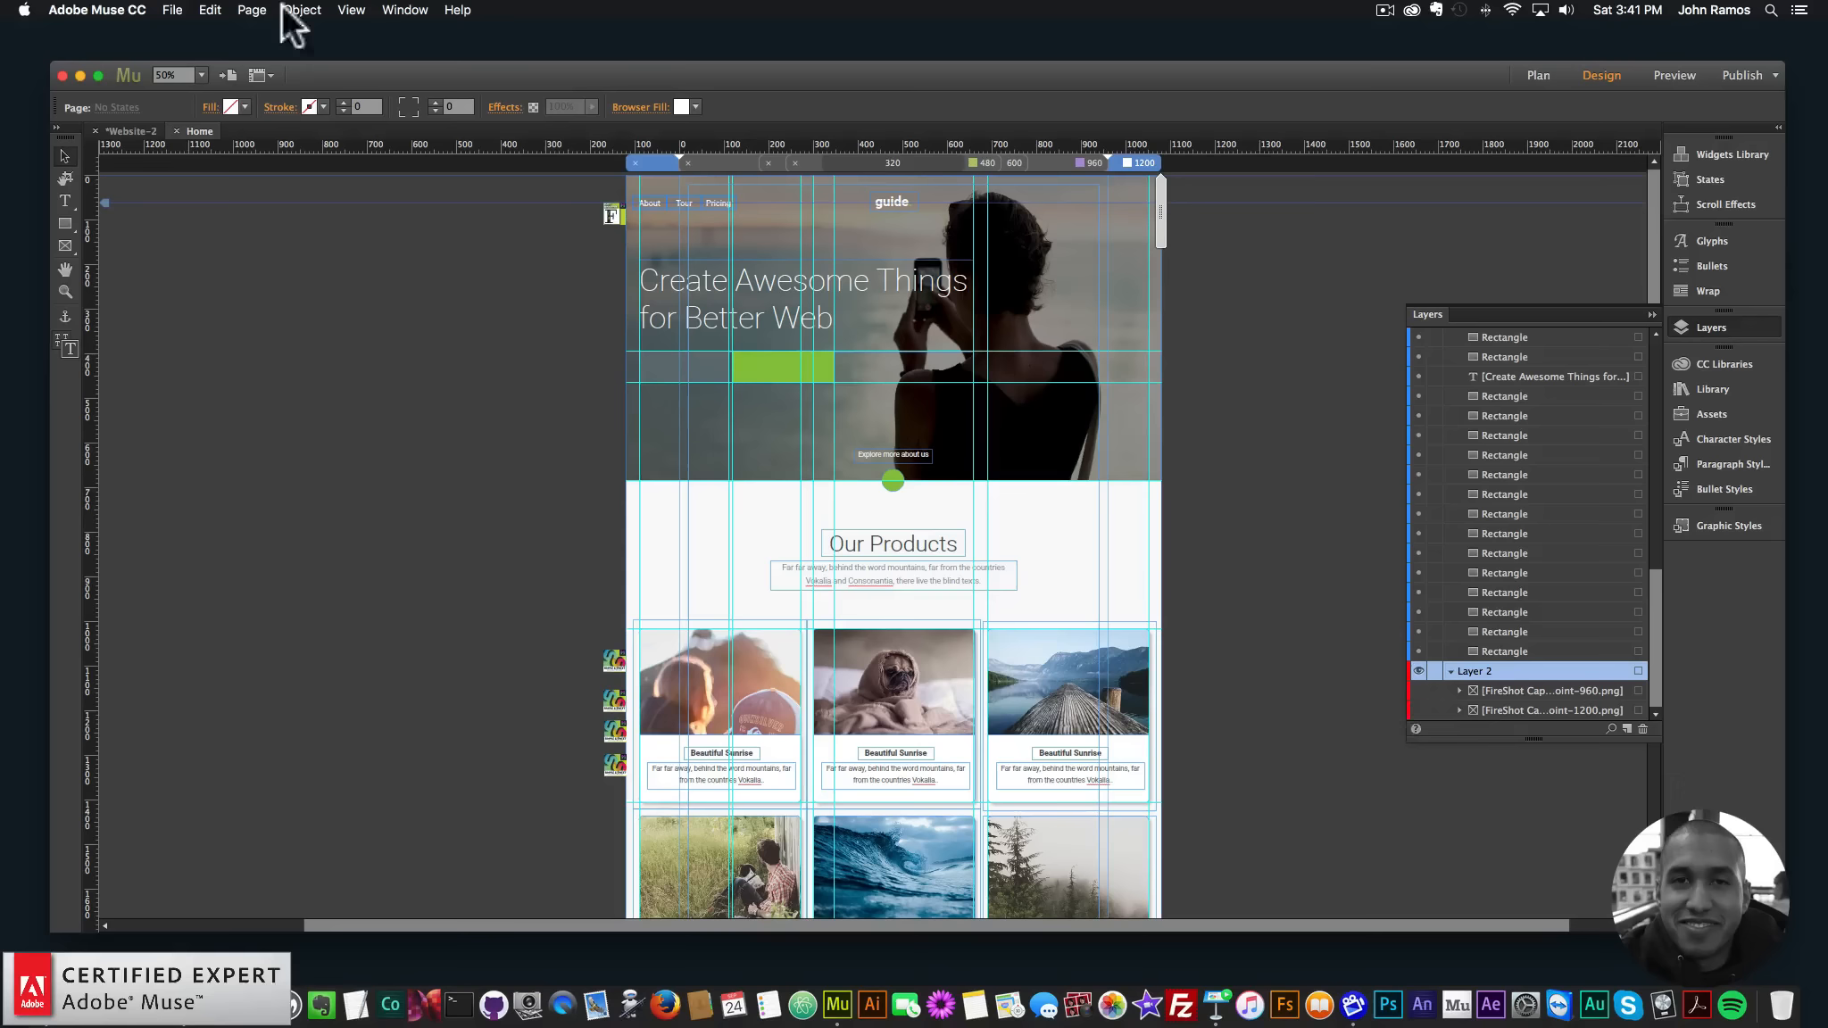
left_click(173, 10)
left_click(226, 287)
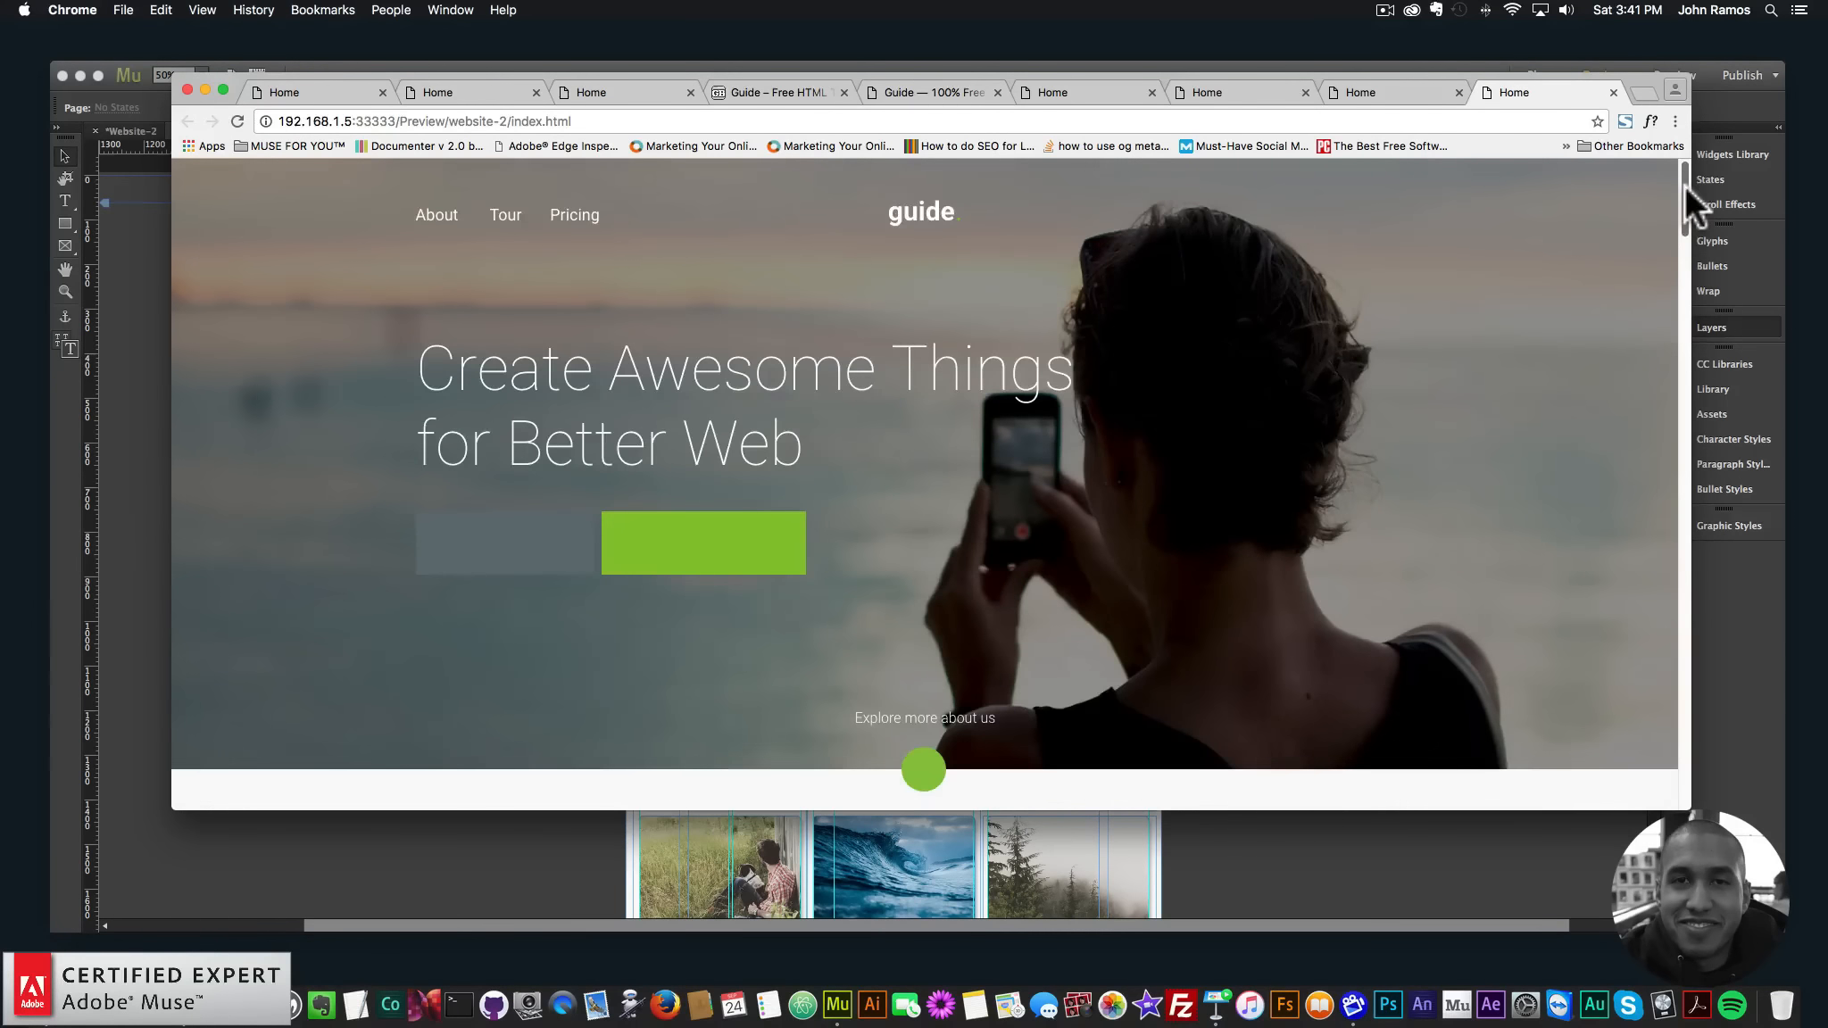
- Switch to the GraphicBurger 'Guide – Free HTML Template' tab and look over the page
mouse_move(1684, 184)
left_mouse_down()
mouse_move(1680, 790)
mouse_move(1666, 189)
left_mouse_up()
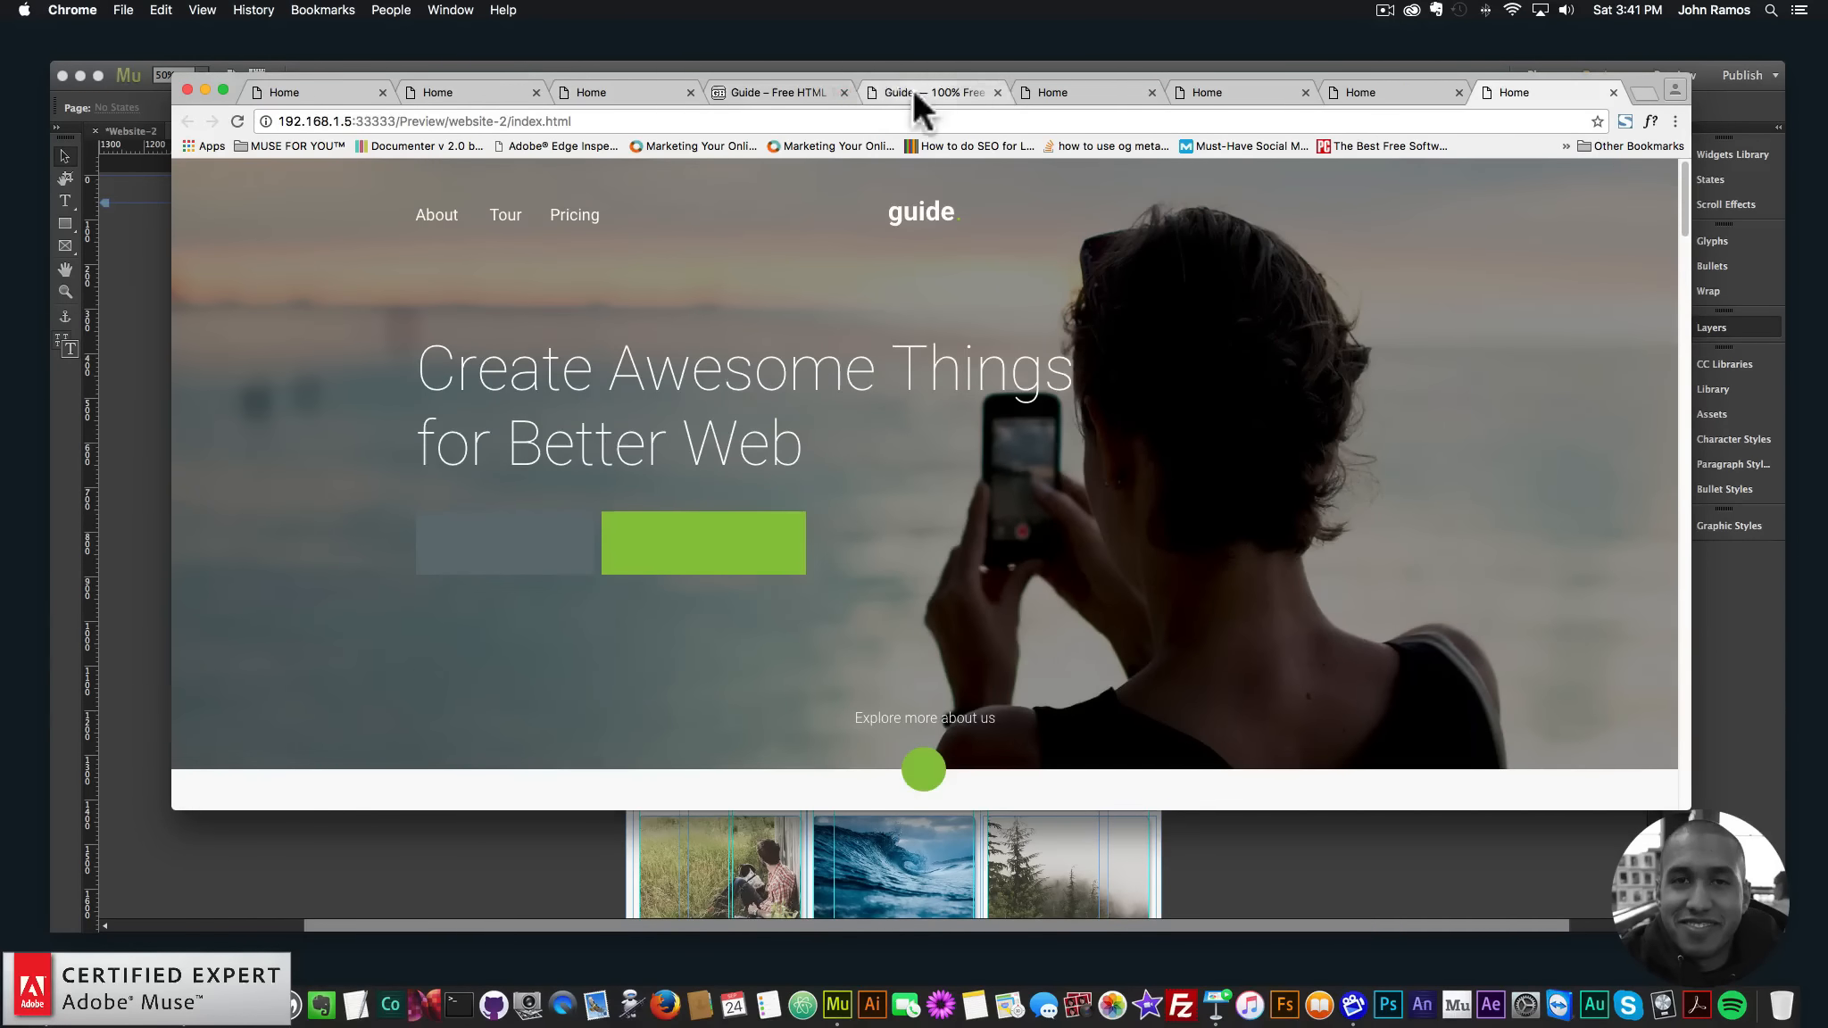
left_click(913, 90)
left_click(755, 89)
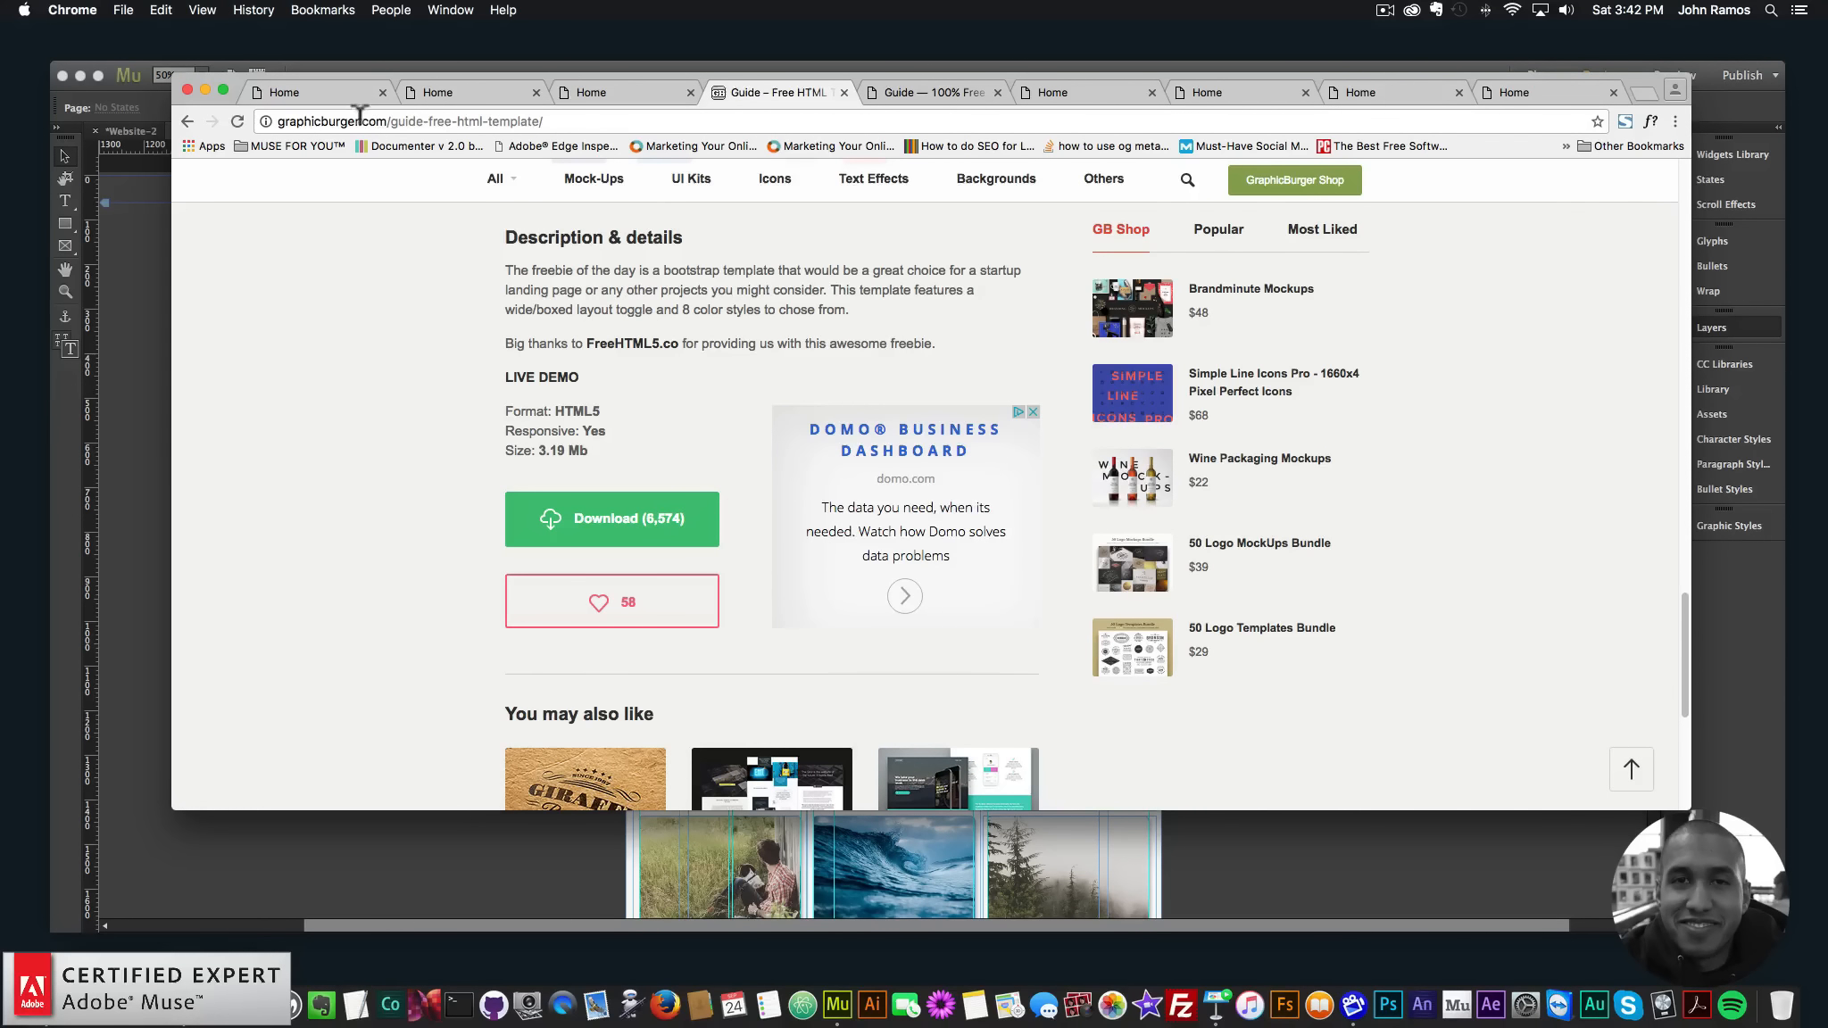
scroll(572, 415, "up", 5)
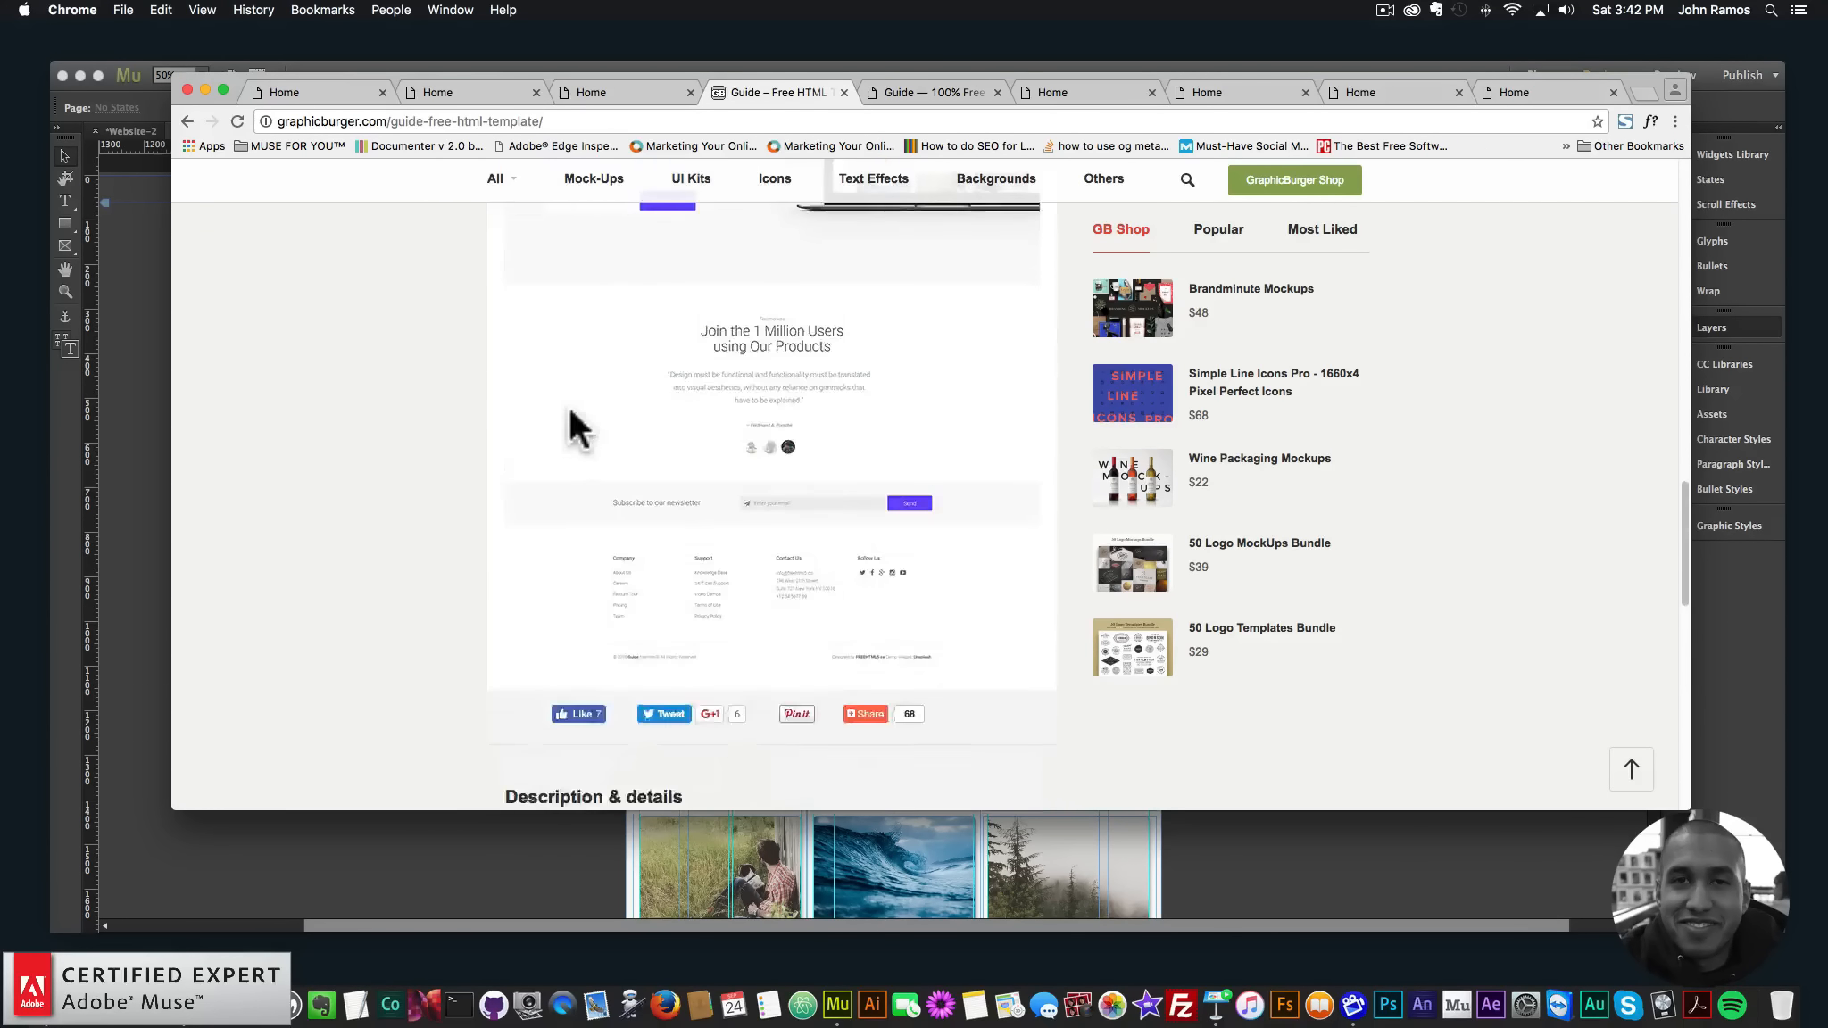
scroll(625, 410, "up", 10)
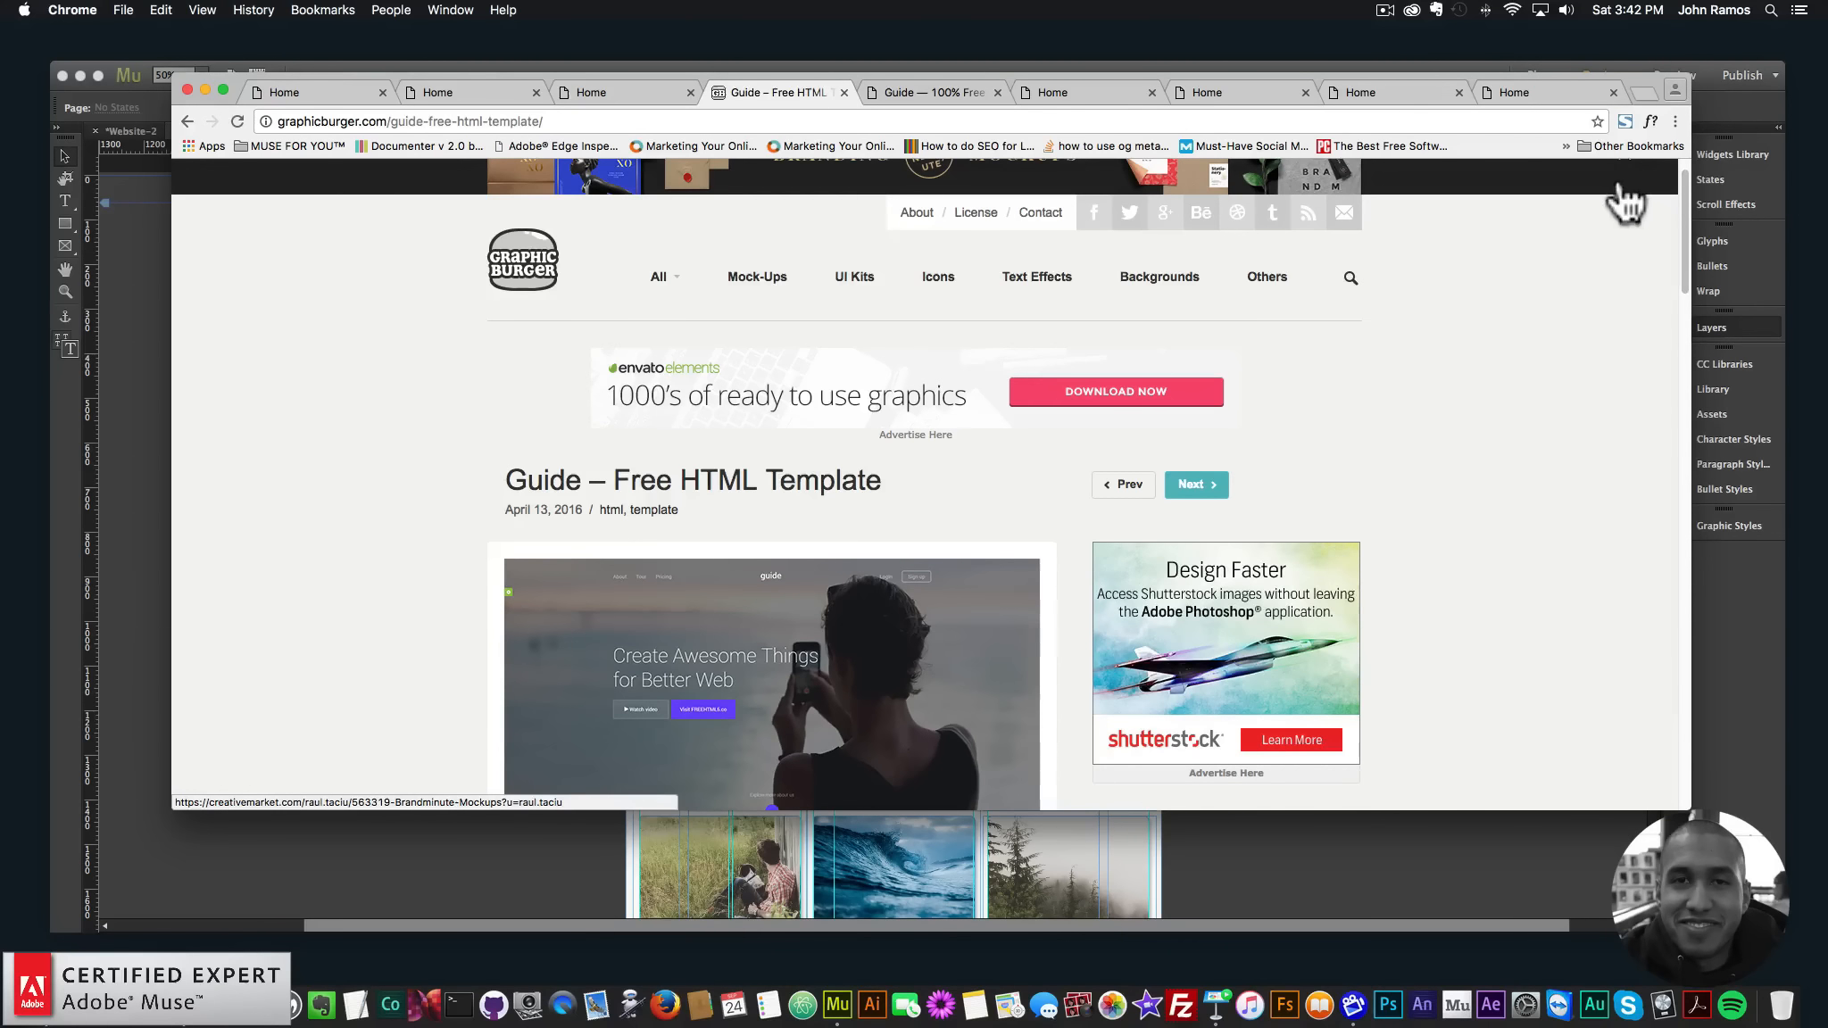
scroll(488, 308, "down", 5)
scroll(500, 326, "up", 6)
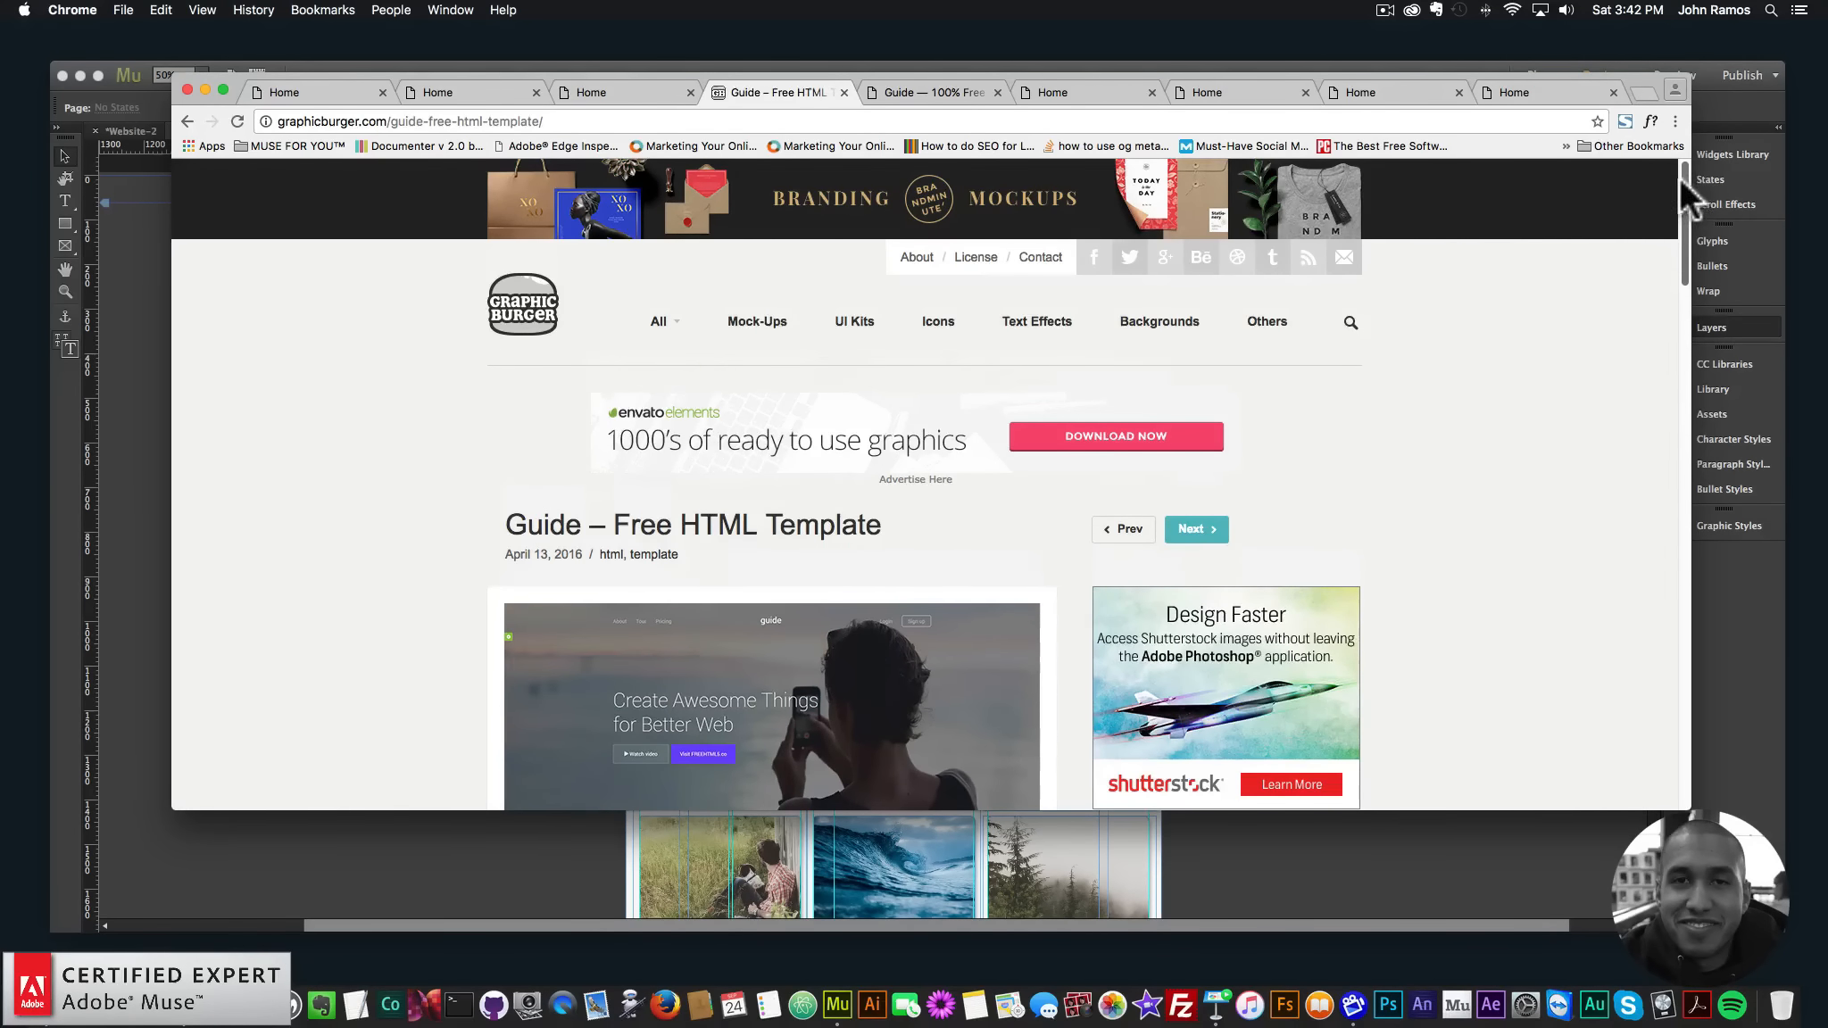
left_click(1221, 971)
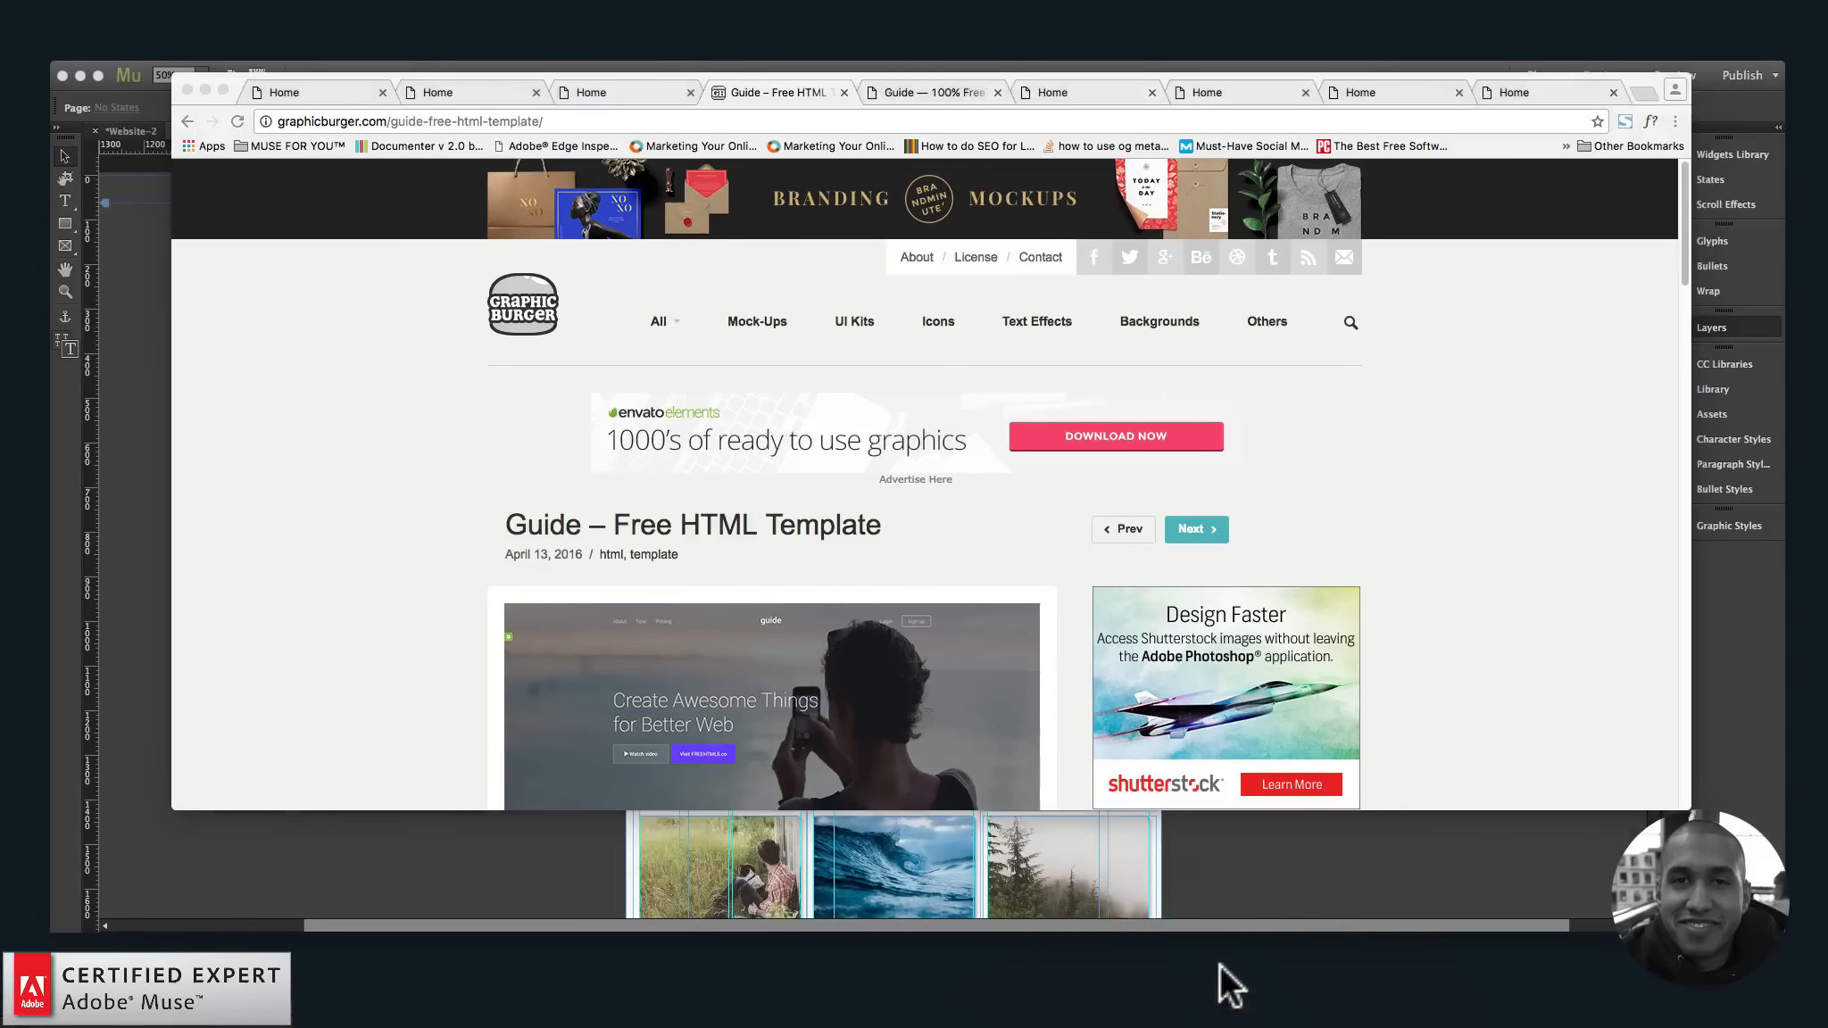